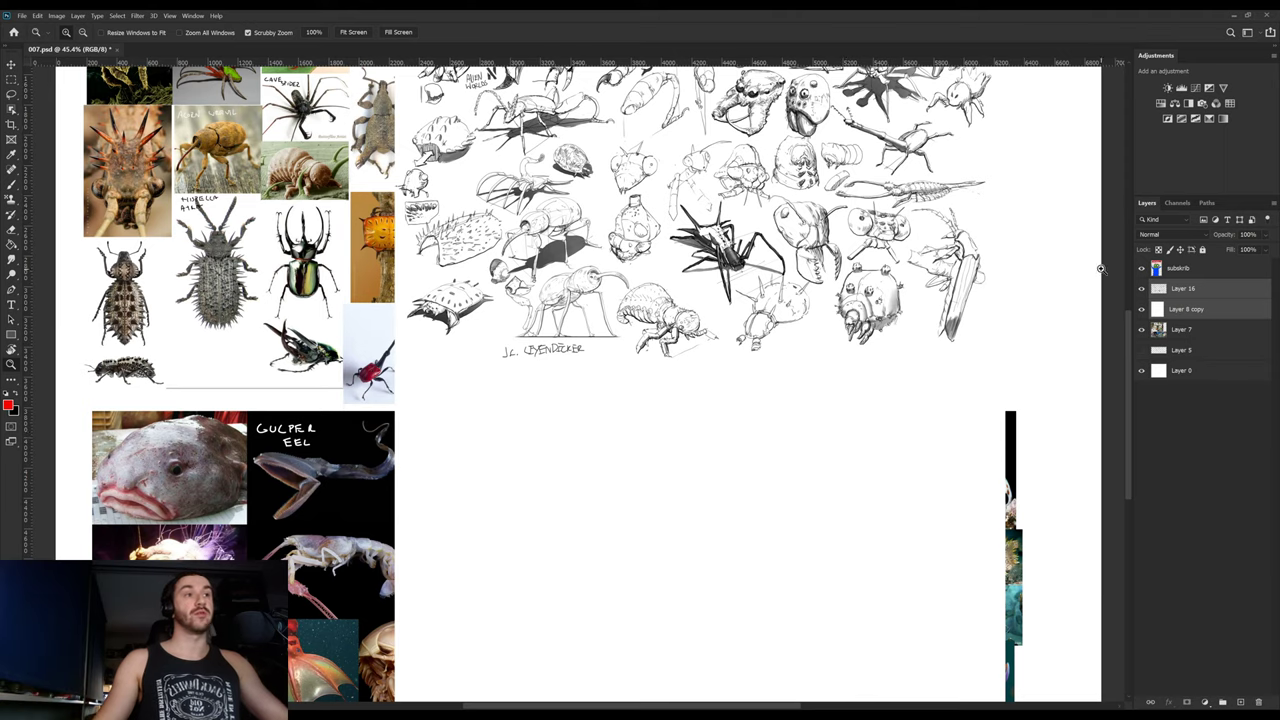
- Make Layer 16 the only active layer and show the canvas full screen around the blank area beside the deep-sea creature photos
left_click(1178, 292)
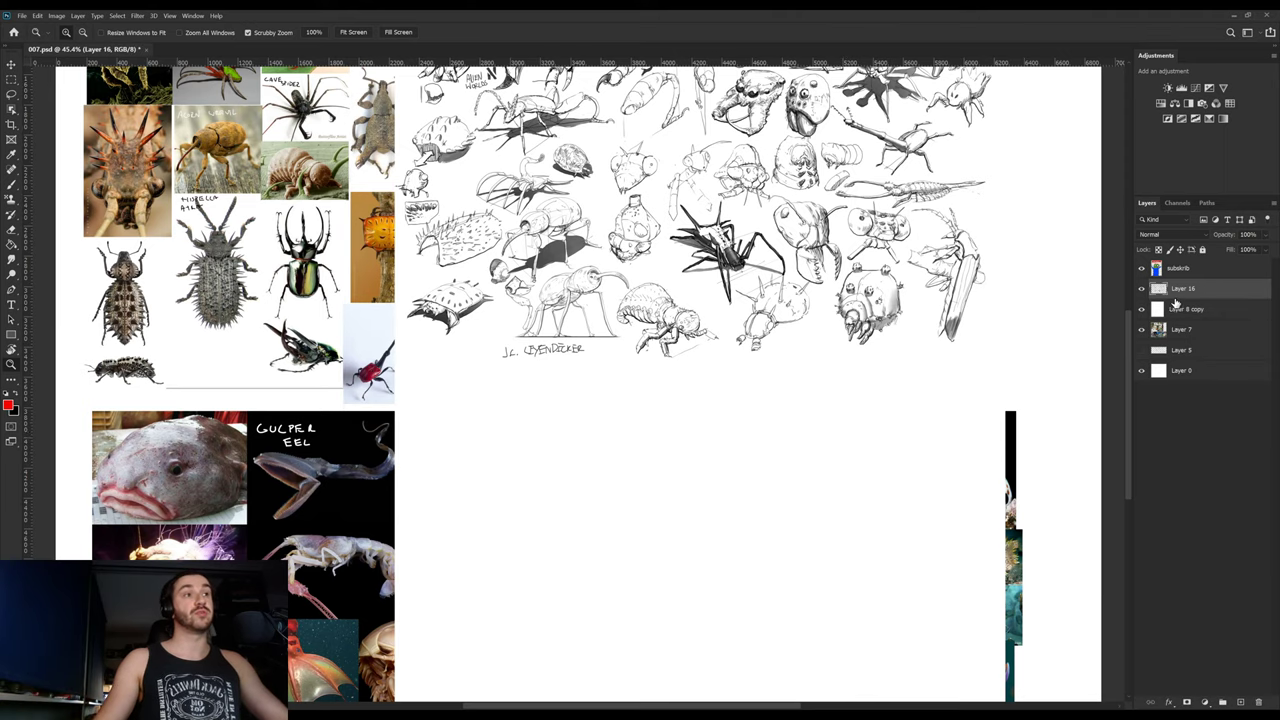
left_click_drag(753, 430, 734, 431)
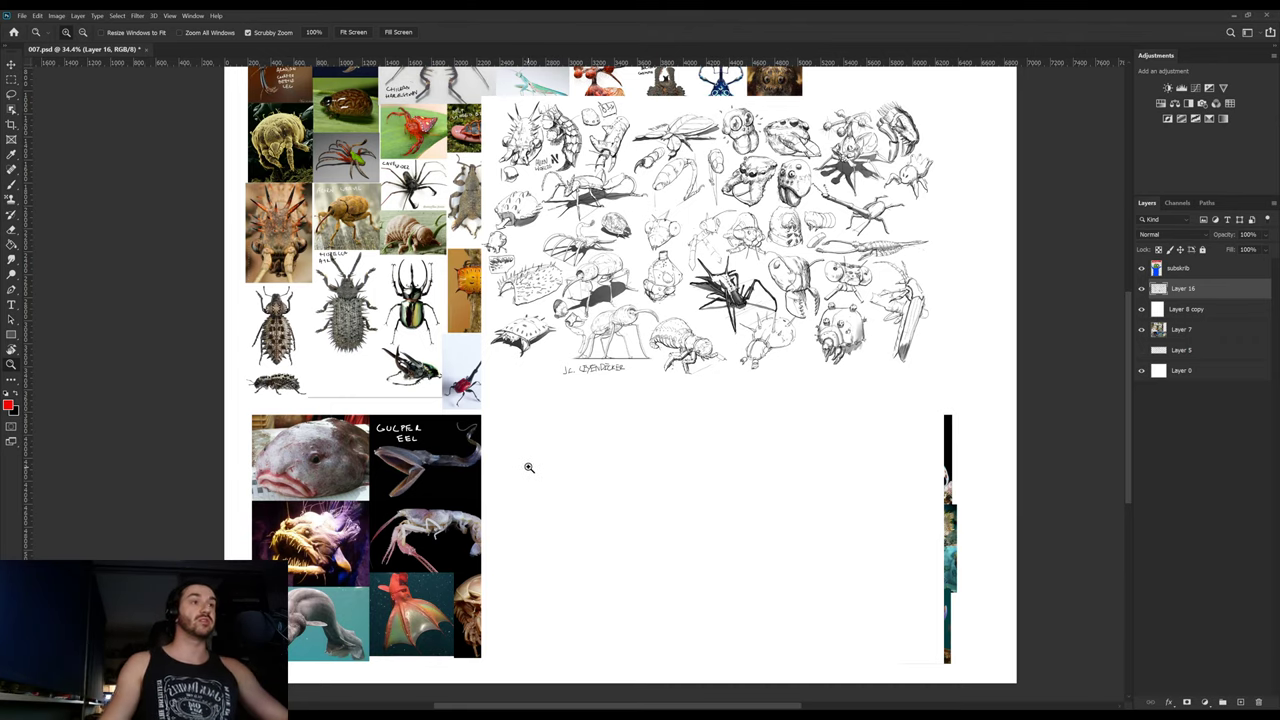
left_click_drag(526, 466, 551, 469)
key("f")
key("f")
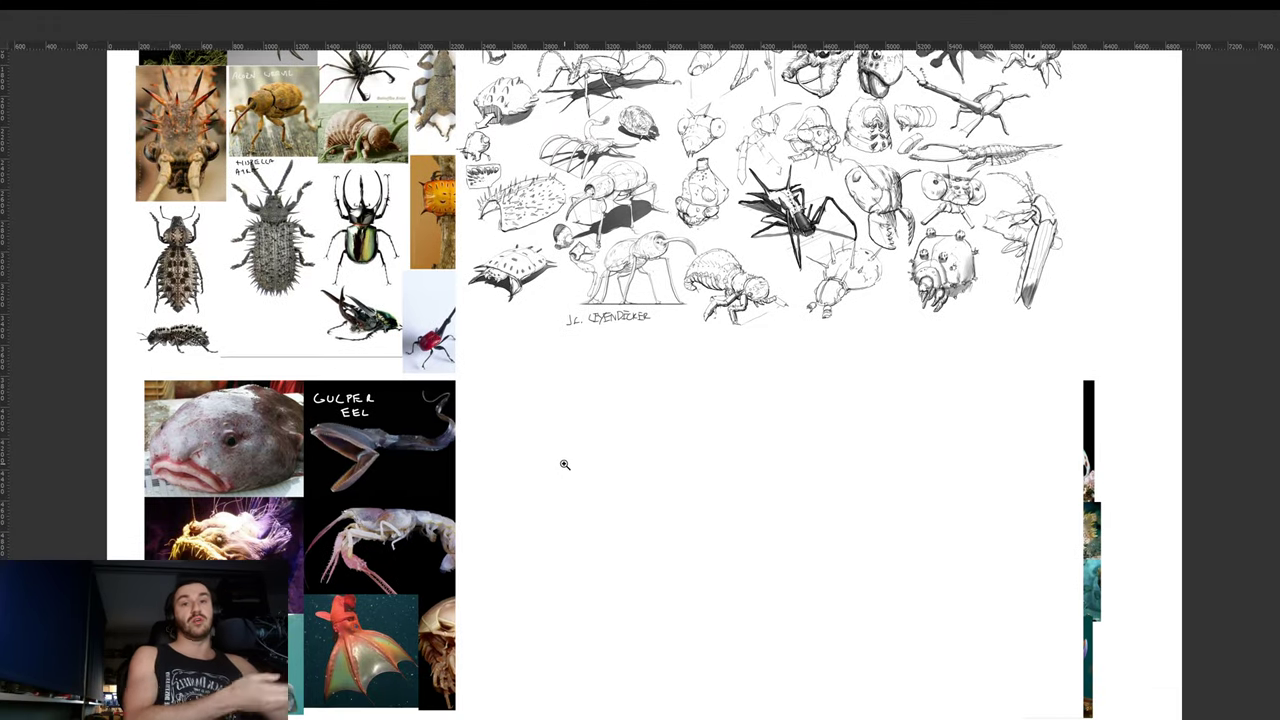
left_click_drag(560, 477, 621, 406)
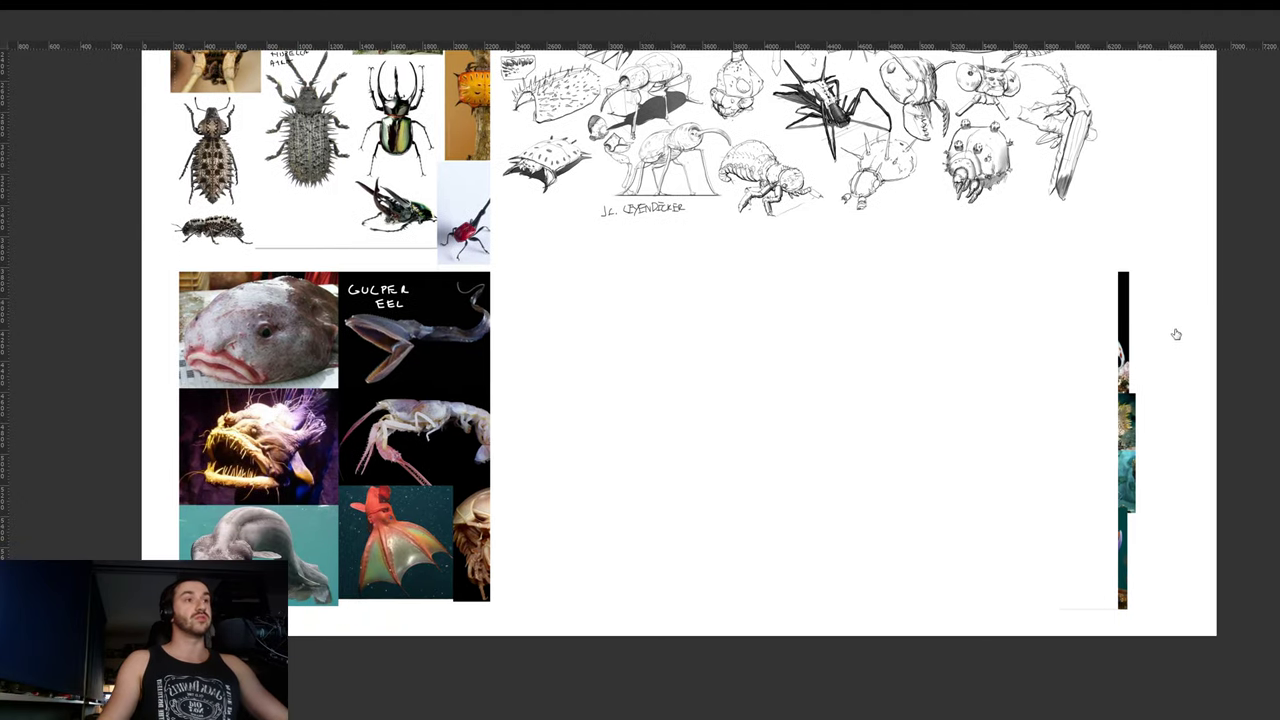
left_click_drag(739, 391, 716, 396)
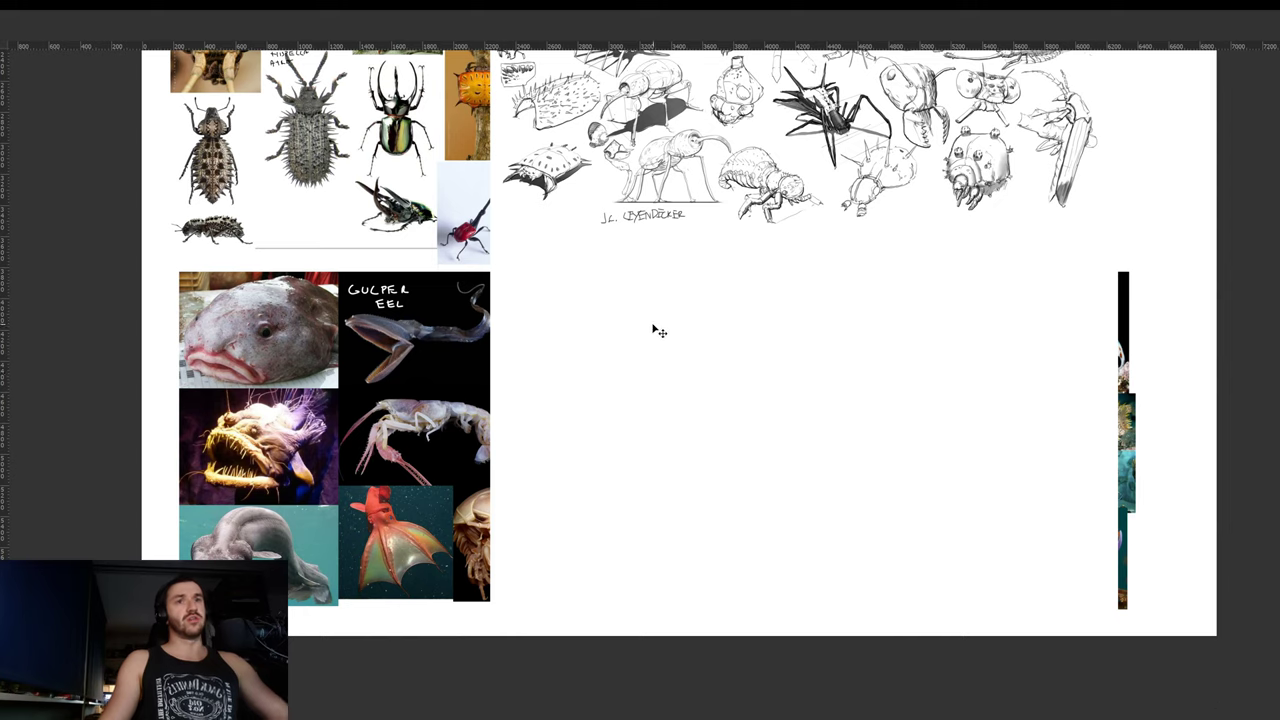
left_click(526, 343)
left_click(526, 343)
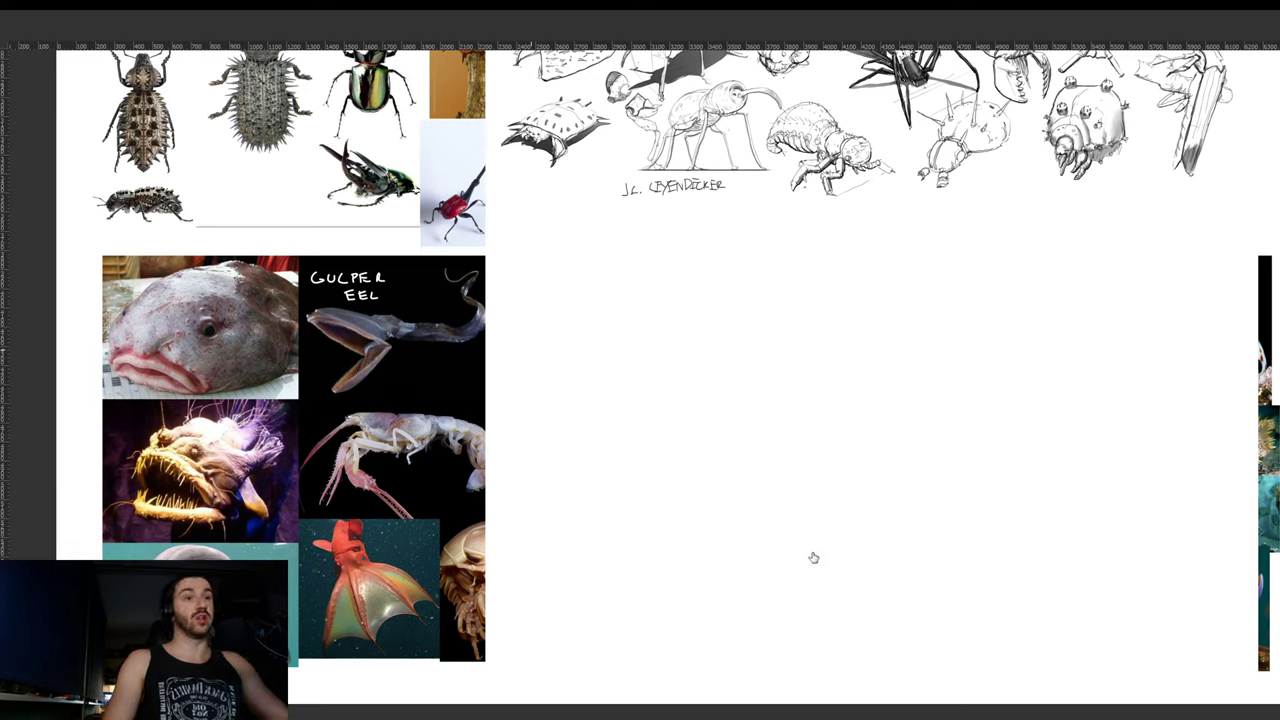
- Shrink the oversized brush to a fine tip suitable for line sketching
key("[")
key("[")
key("[")
key("[")
key("[")
key("[")
key("[")
key("[")
key("[")
key("[")
key("[")
key("[")
key("[")
key("[")
key("[")
key("[")
key("[")
key("[")
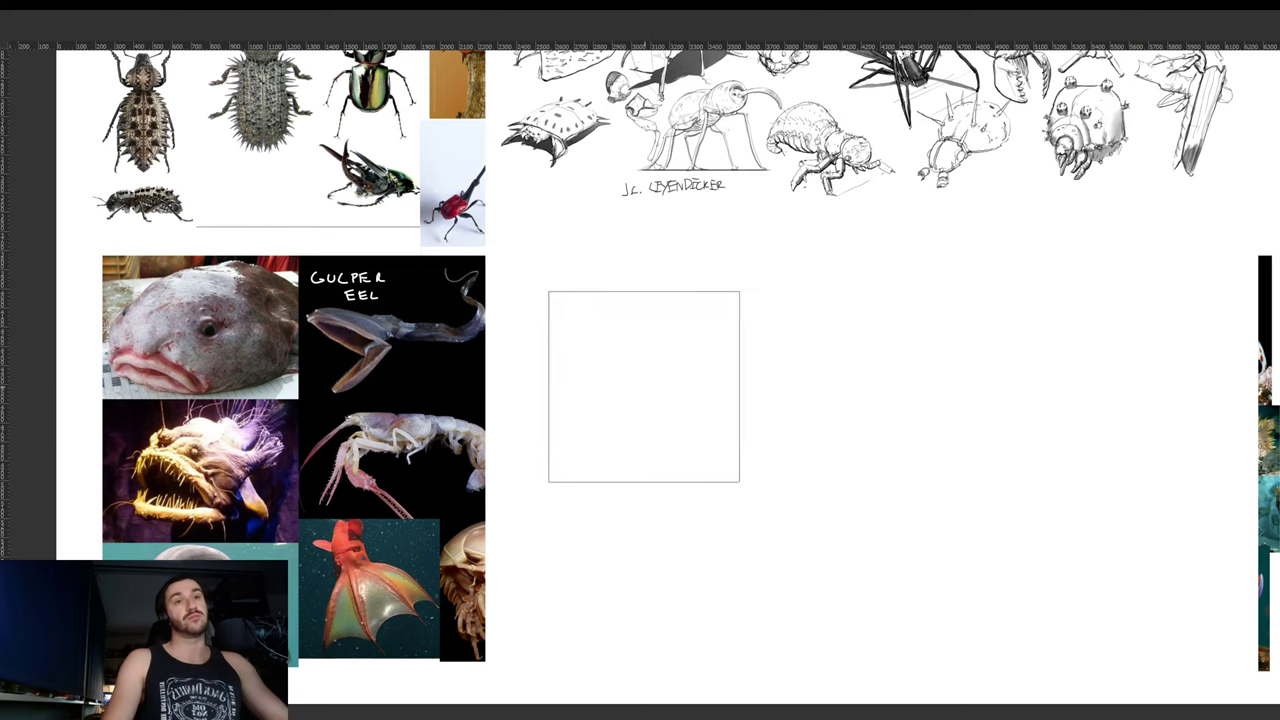
key("[")
key("[")
key("[")
key("[")
key("[")
key("[")
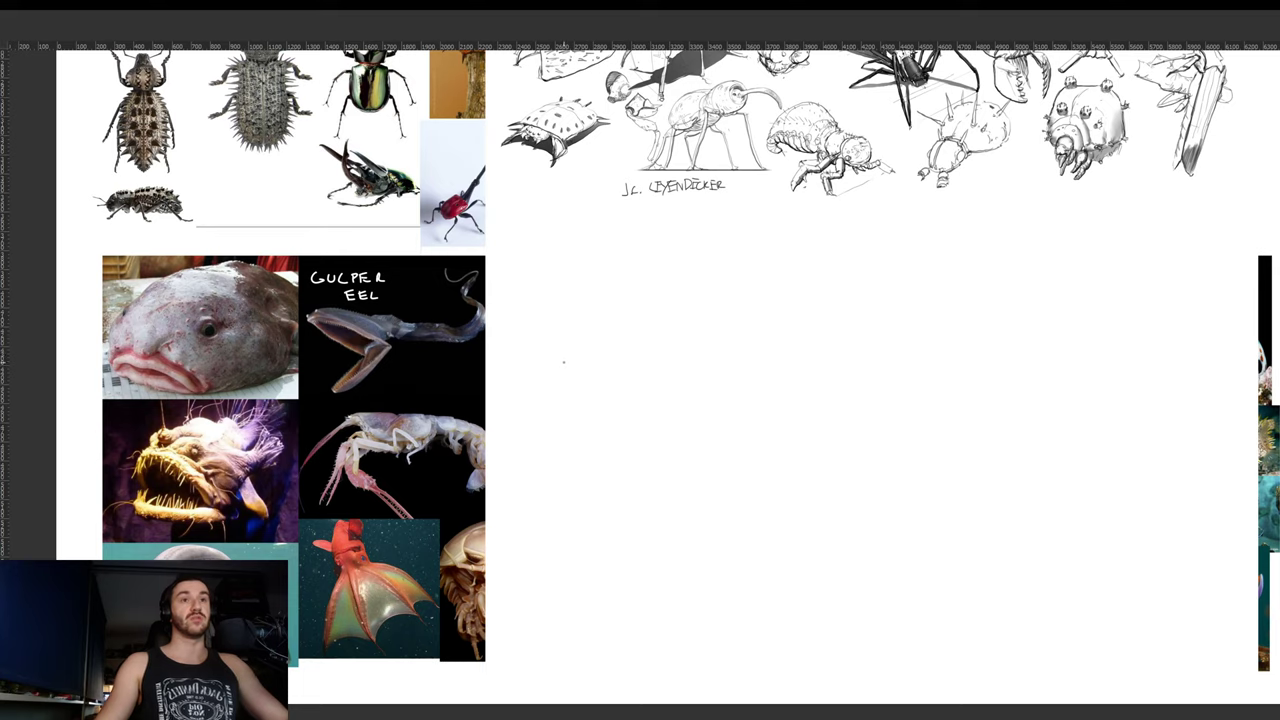
- Sketch two crossing construction lines in the blank area beside the gulper eel photo, lightening the first one with the Eraser
left_click_drag(562, 363, 660, 337)
key("ctrl+z")
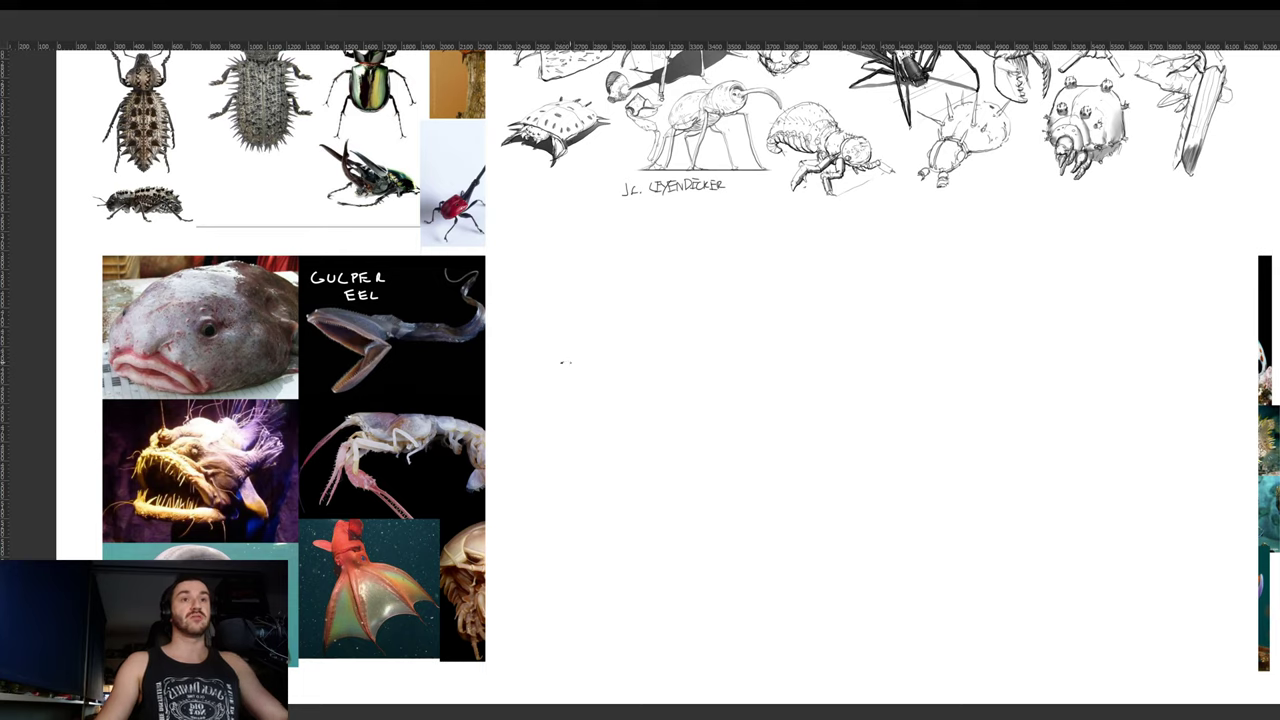
left_click_drag(562, 363, 693, 332)
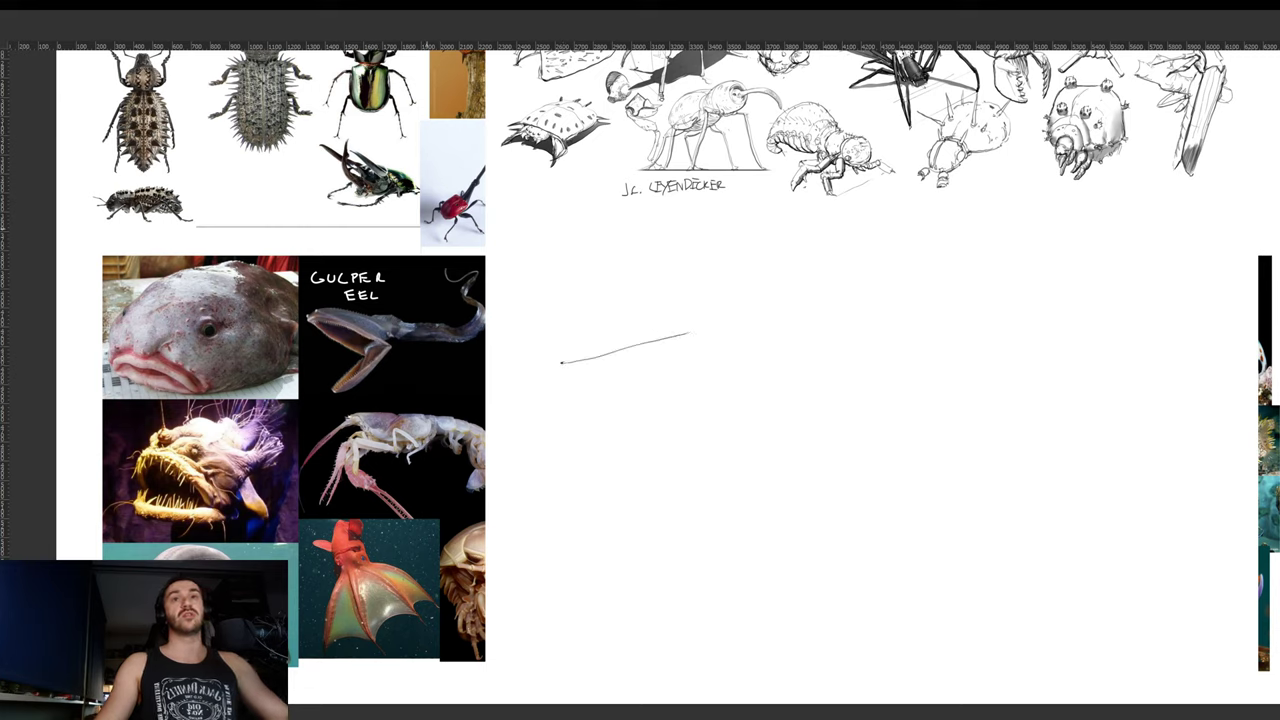
key("e")
left_click_drag(570, 361, 688, 334)
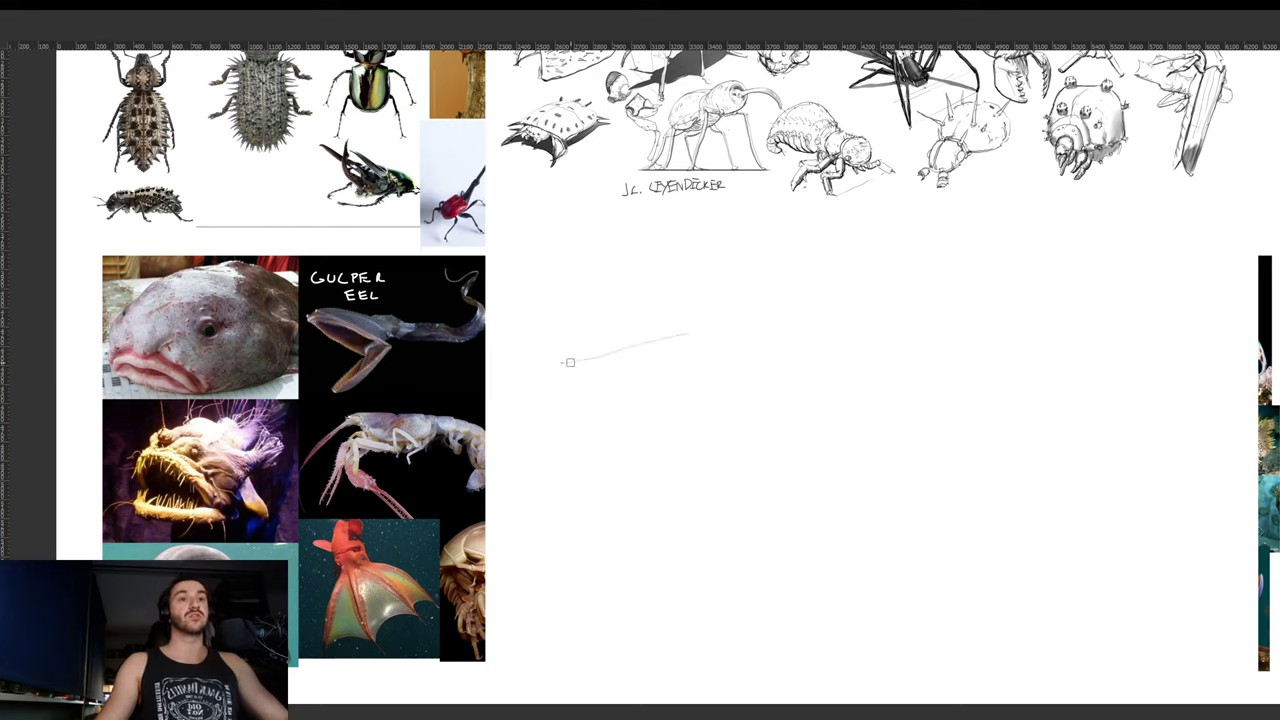
left_click_drag(592, 318, 683, 391)
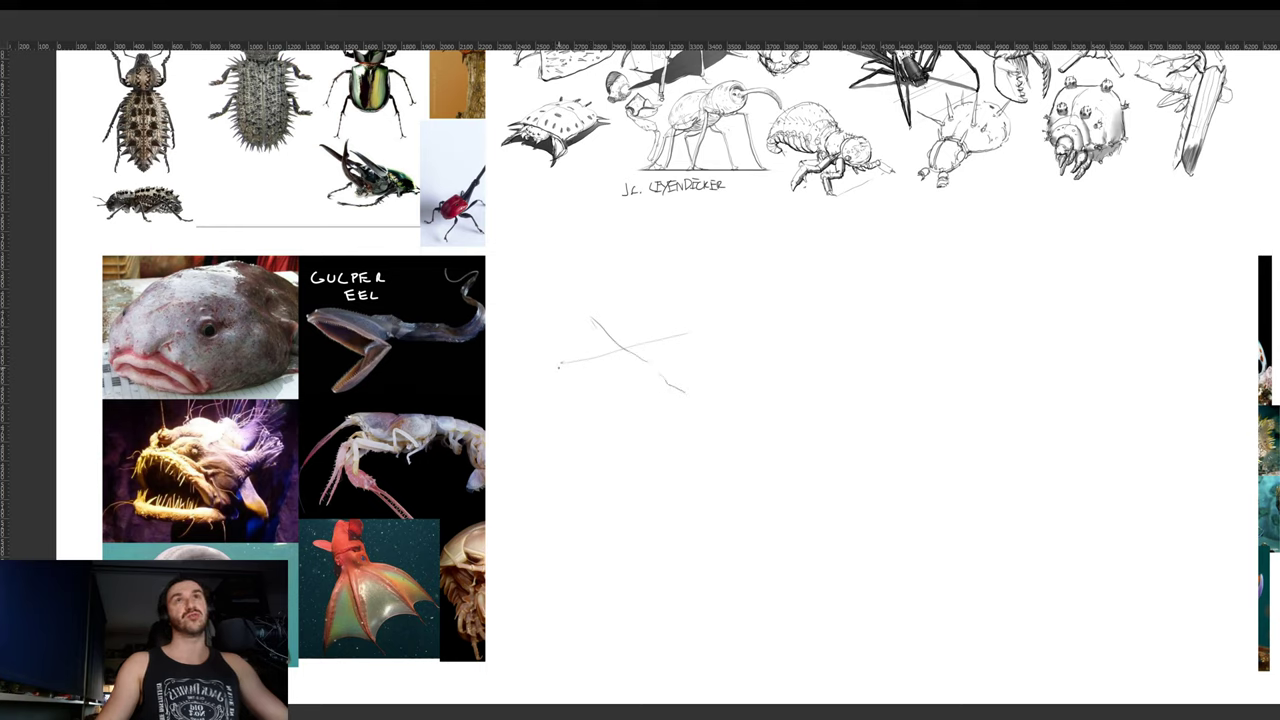
- Draw the blobfish's rounded head outline around the construction lines and add its dark, round near eye
mouse_move(558, 366)
left_mouse_down()
mouse_move(632, 395)
mouse_move(692, 387)
mouse_move(714, 367)
mouse_move(698, 334)
left_mouse_up()
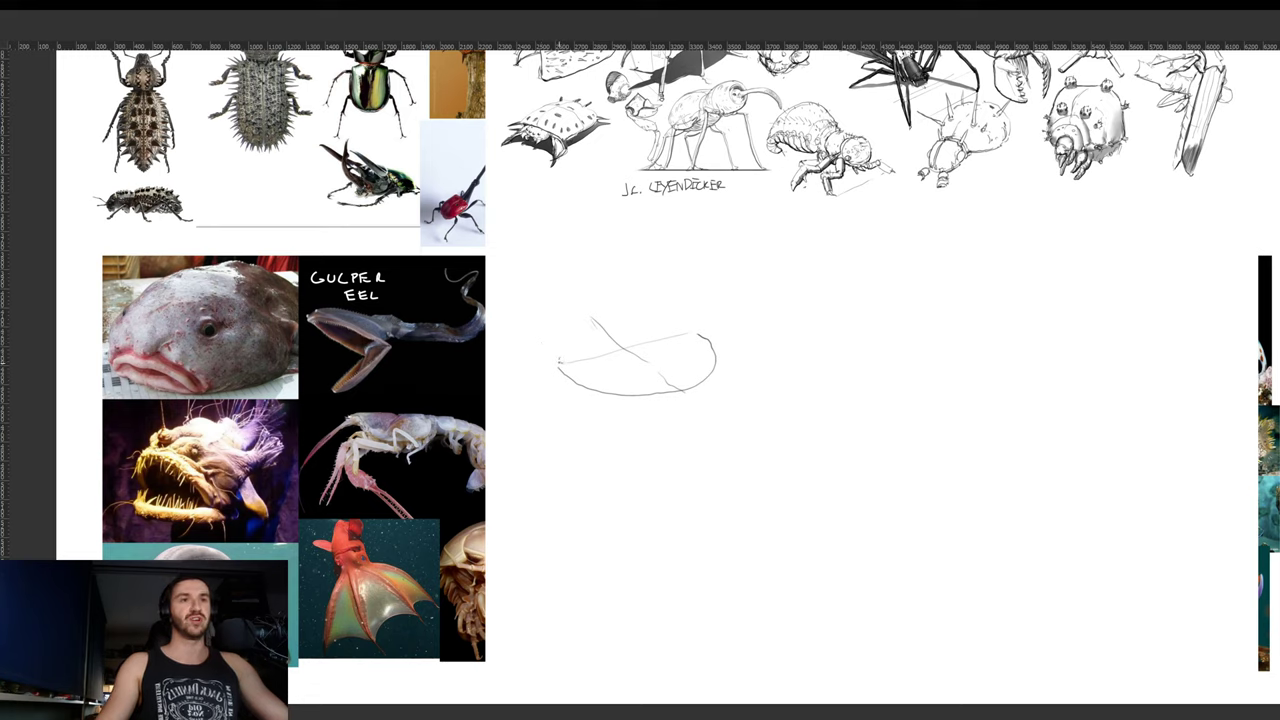
mouse_move(560, 364)
left_mouse_down()
mouse_move(587, 302)
mouse_move(627, 273)
mouse_move(660, 271)
mouse_move(700, 326)
left_mouse_up()
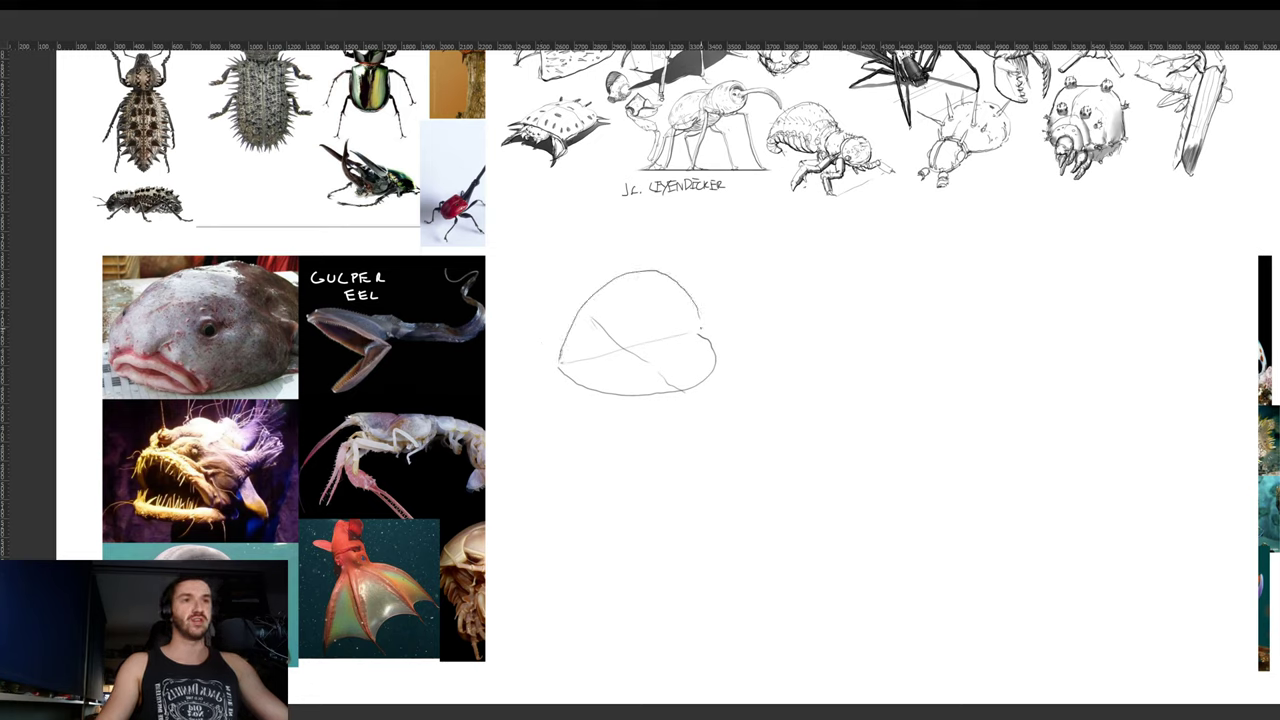
left_click_drag(678, 280, 712, 332)
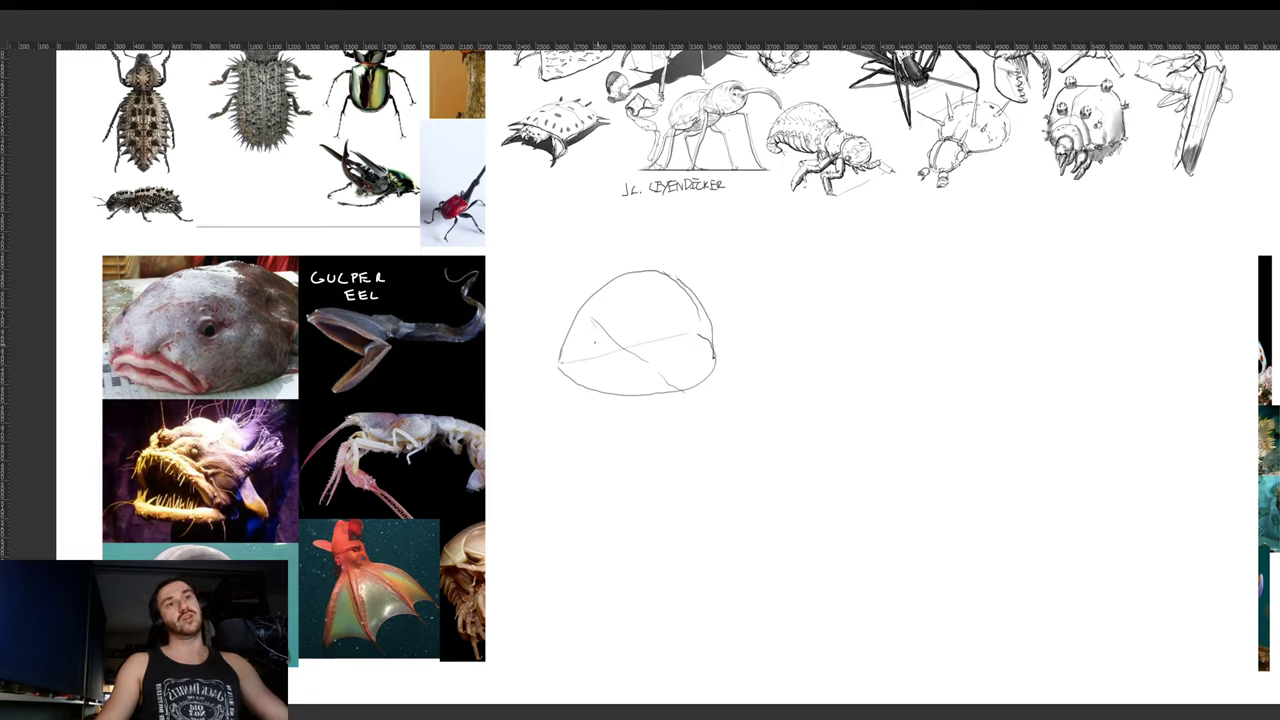
left_click_drag(601, 334, 599, 346)
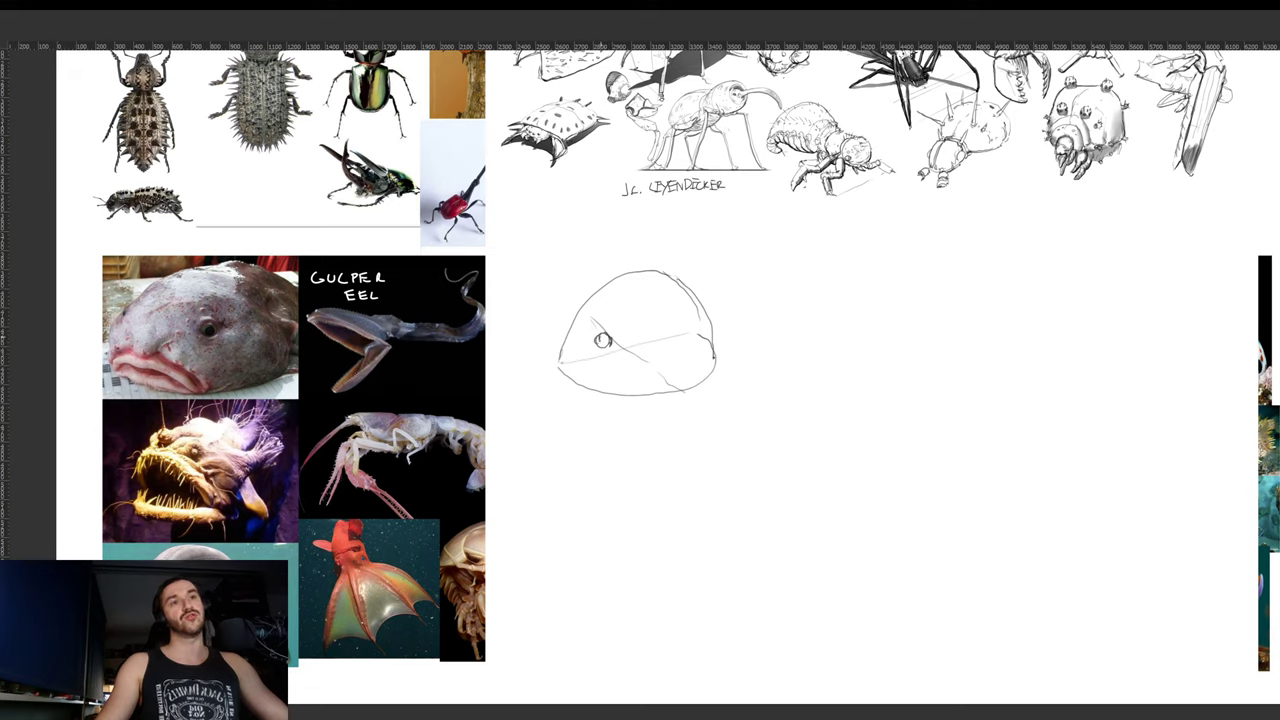
left_click_drag(598, 338, 605, 342)
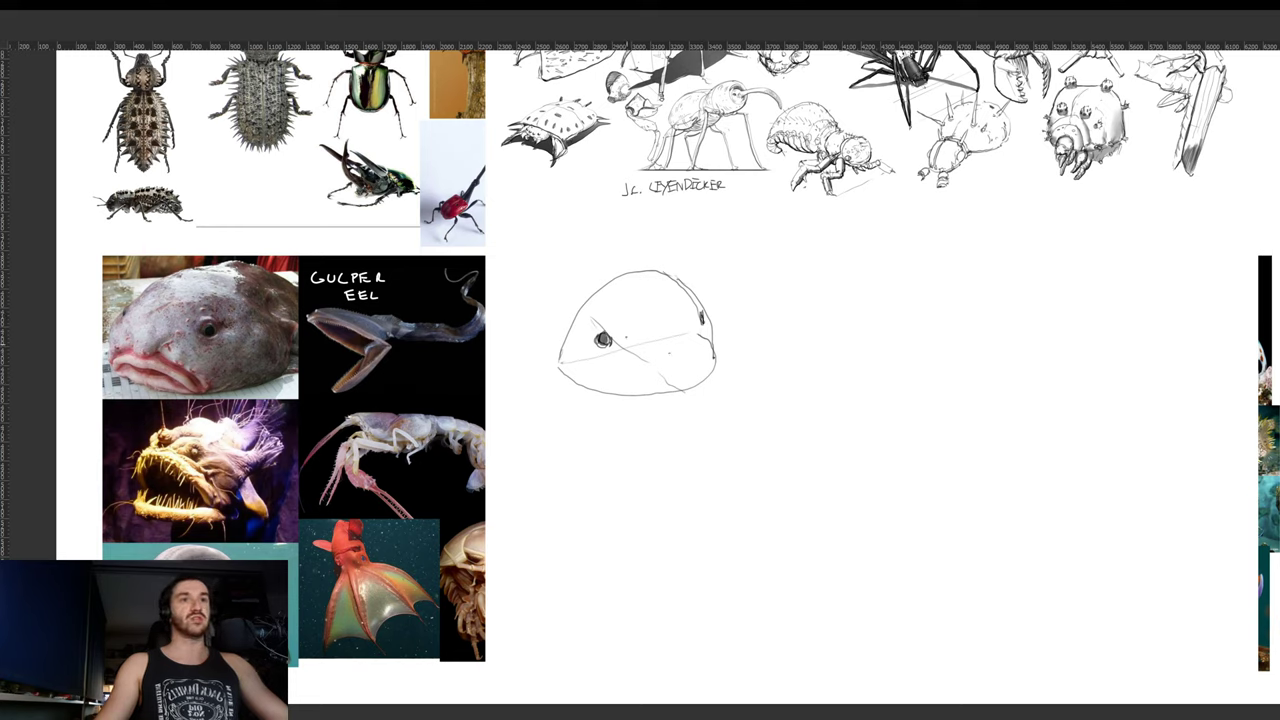
- Add curved contour lines down the blobfish's face and draw its drooping nose between the eyes
mouse_move(626, 344)
left_mouse_down()
mouse_move(628, 281)
mouse_move(670, 316)
mouse_move(692, 388)
left_mouse_up()
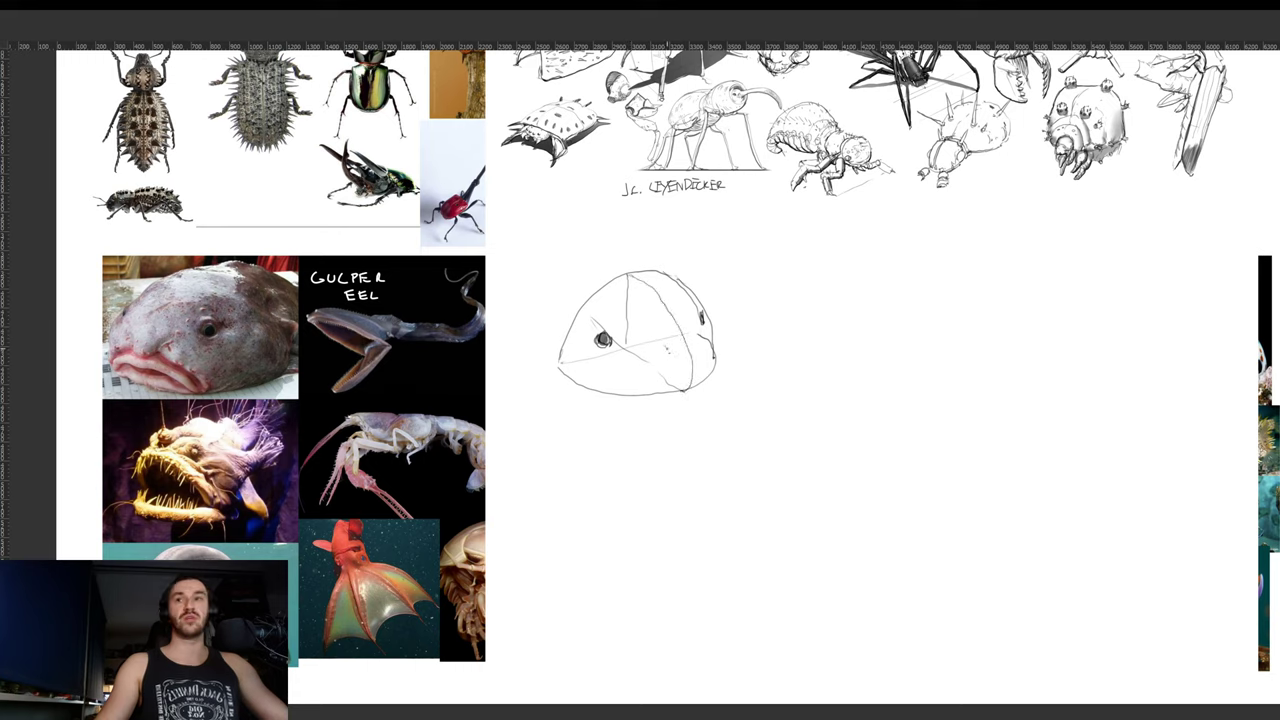
mouse_move(666, 345)
left_mouse_down()
mouse_move(690, 364)
mouse_move(703, 349)
left_mouse_up()
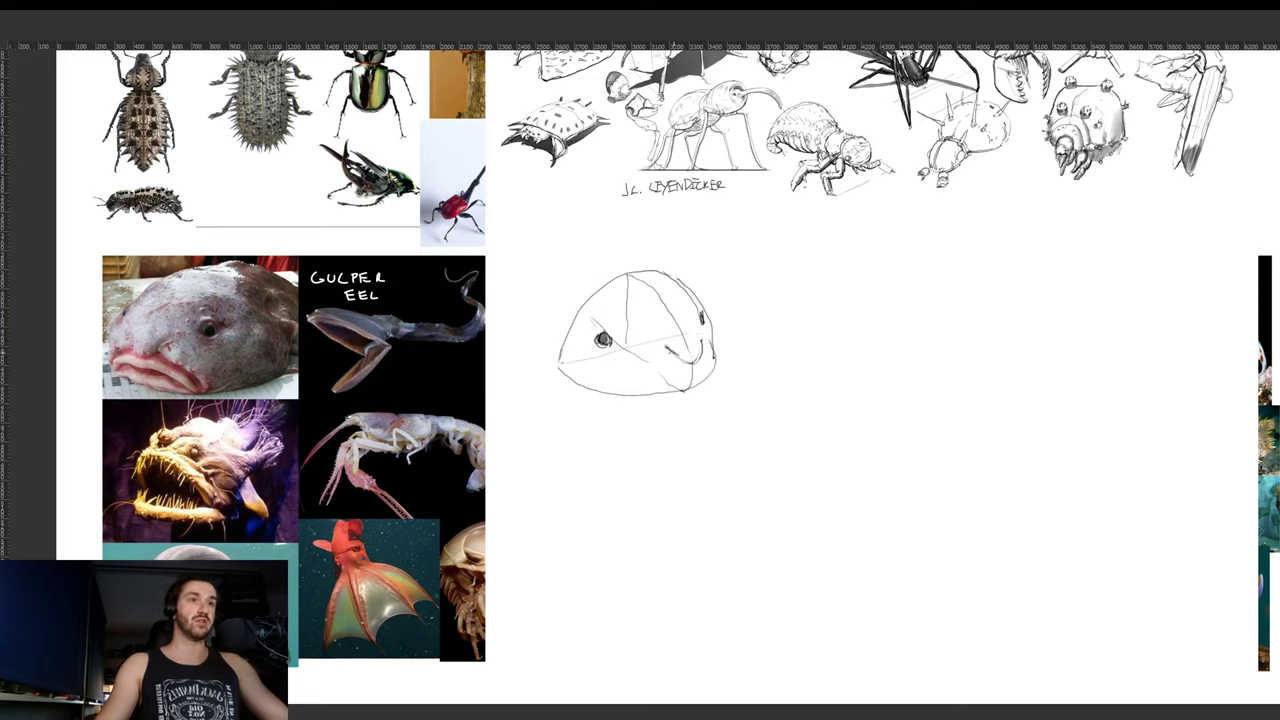
left_click_drag(673, 352, 691, 363)
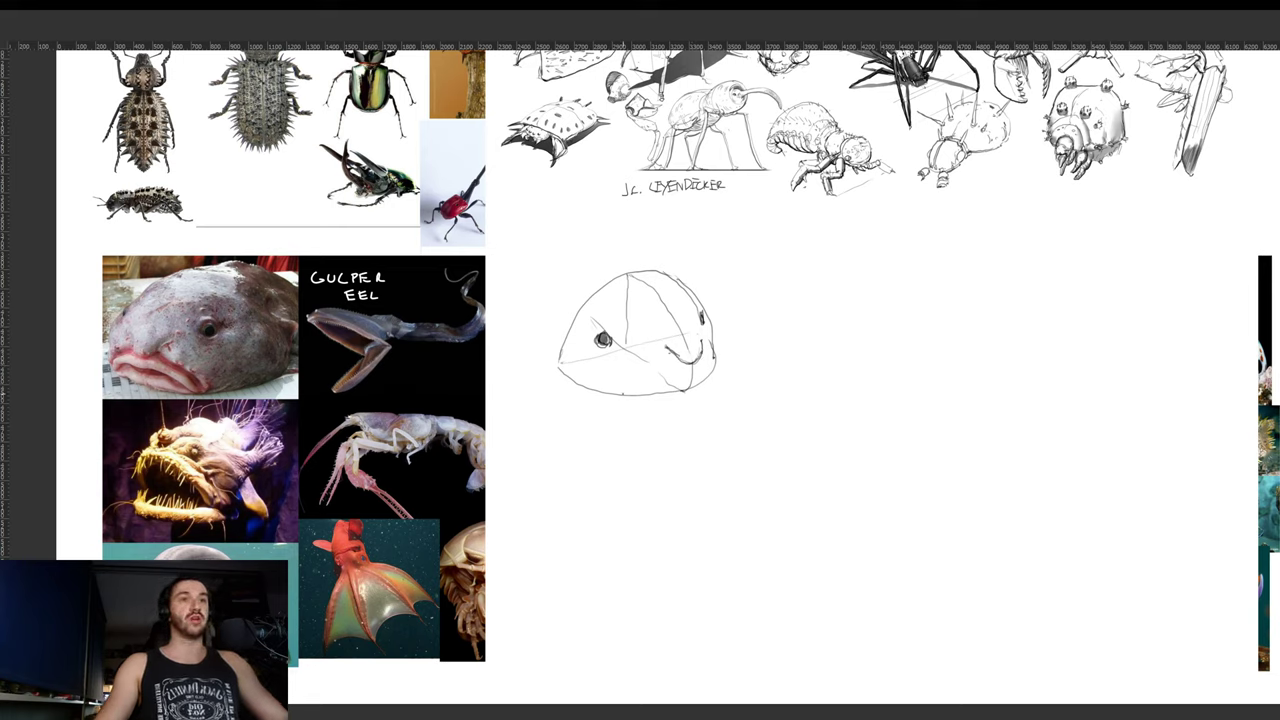
- Draw the blobfish's wide downturned mouth with thick upper and lower lips beneath the nose
left_click_drag(624, 392, 660, 368)
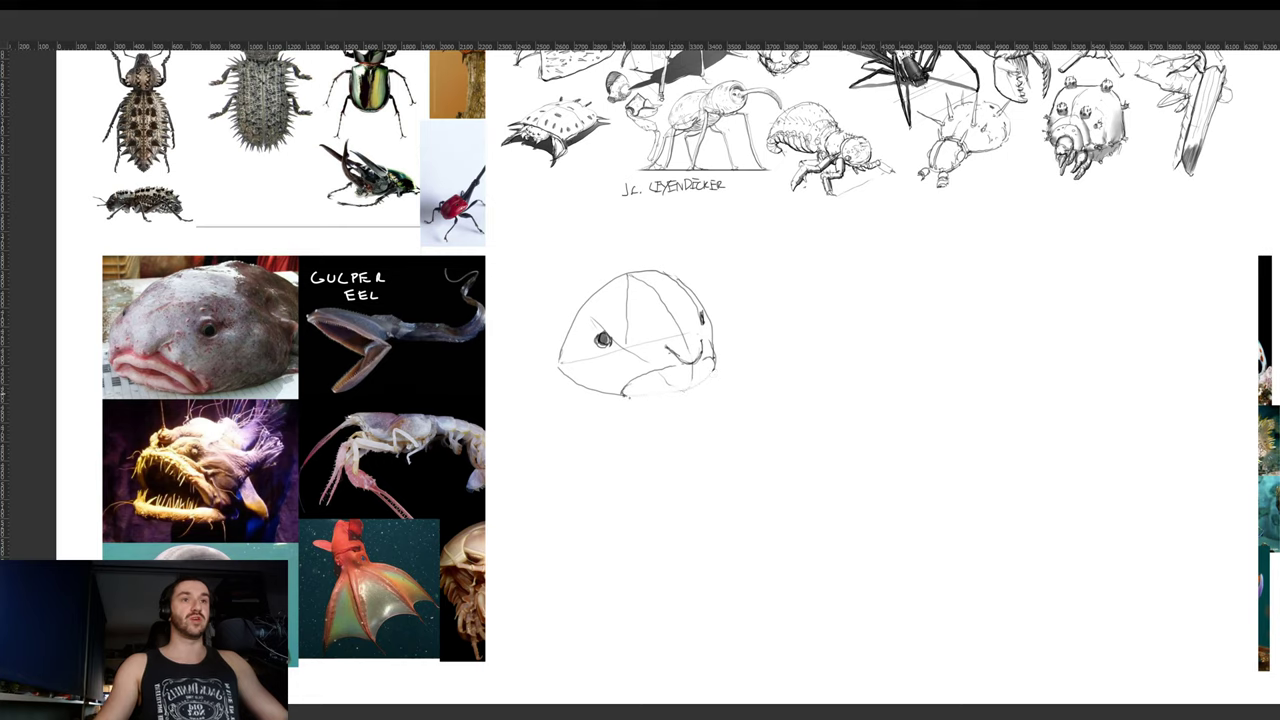
left_click_drag(656, 391, 690, 388)
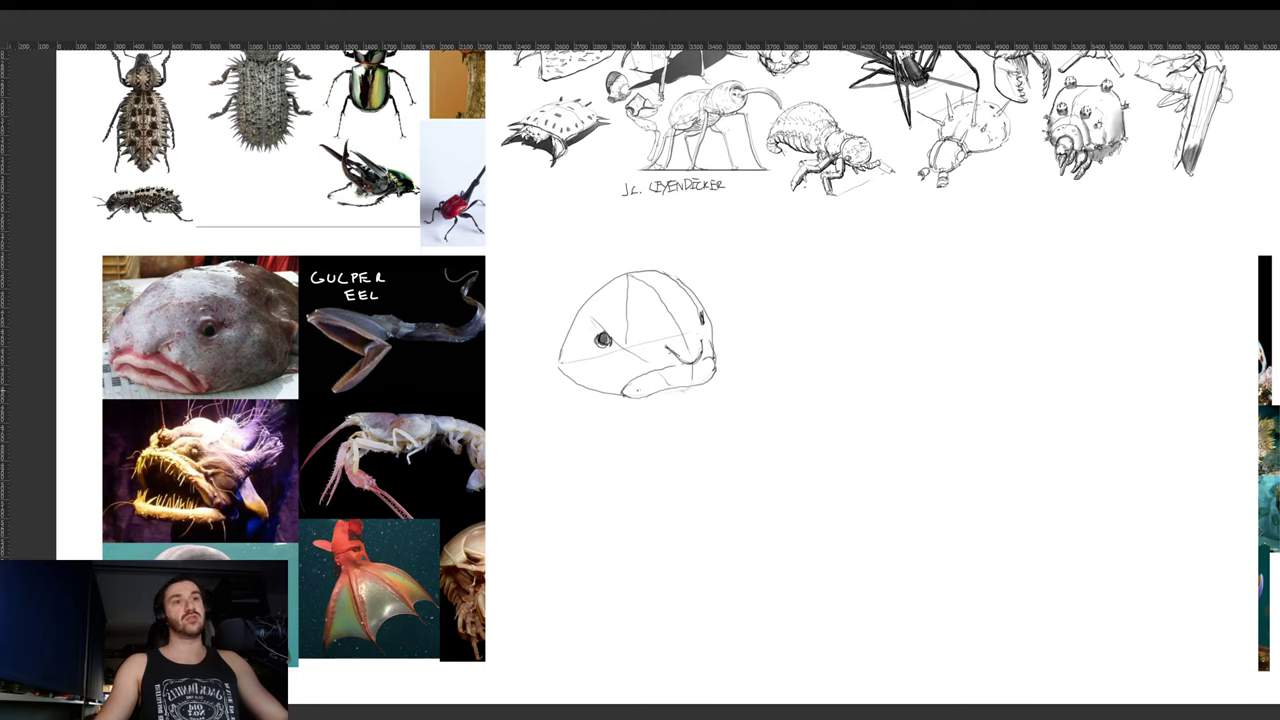
left_click_drag(640, 388, 694, 373)
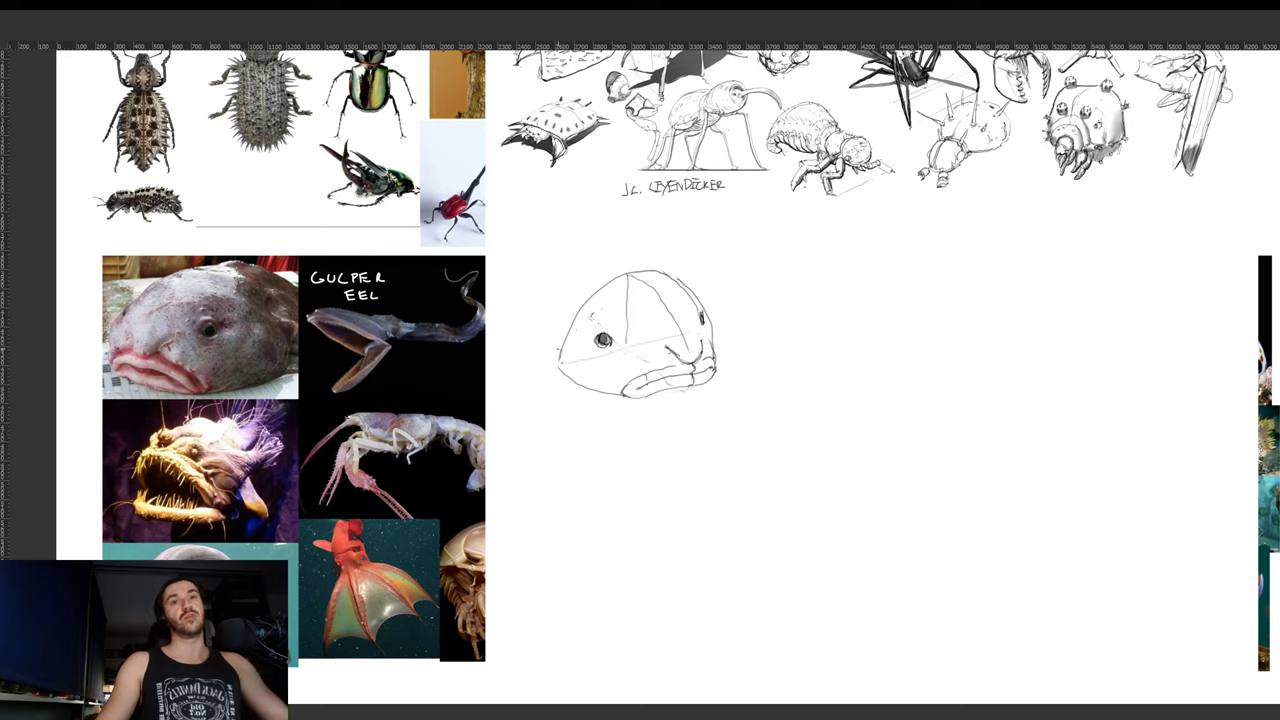
- Extend the blobfish's body outline behind the head and add the side fin crease and small skin spots
left_click_drag(561, 365, 523, 308)
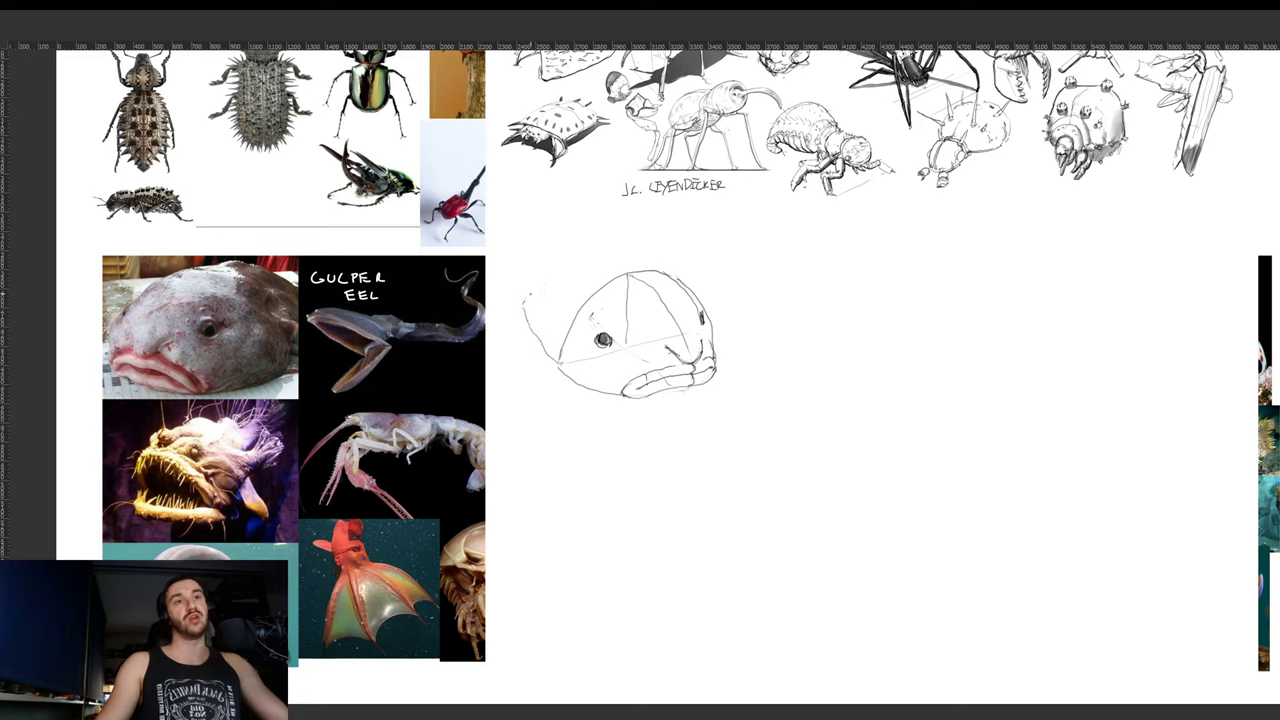
mouse_move(530, 290)
left_mouse_down()
mouse_move(568, 264)
mouse_move(628, 252)
mouse_move(666, 266)
mouse_move(594, 298)
mouse_move(563, 348)
left_mouse_up()
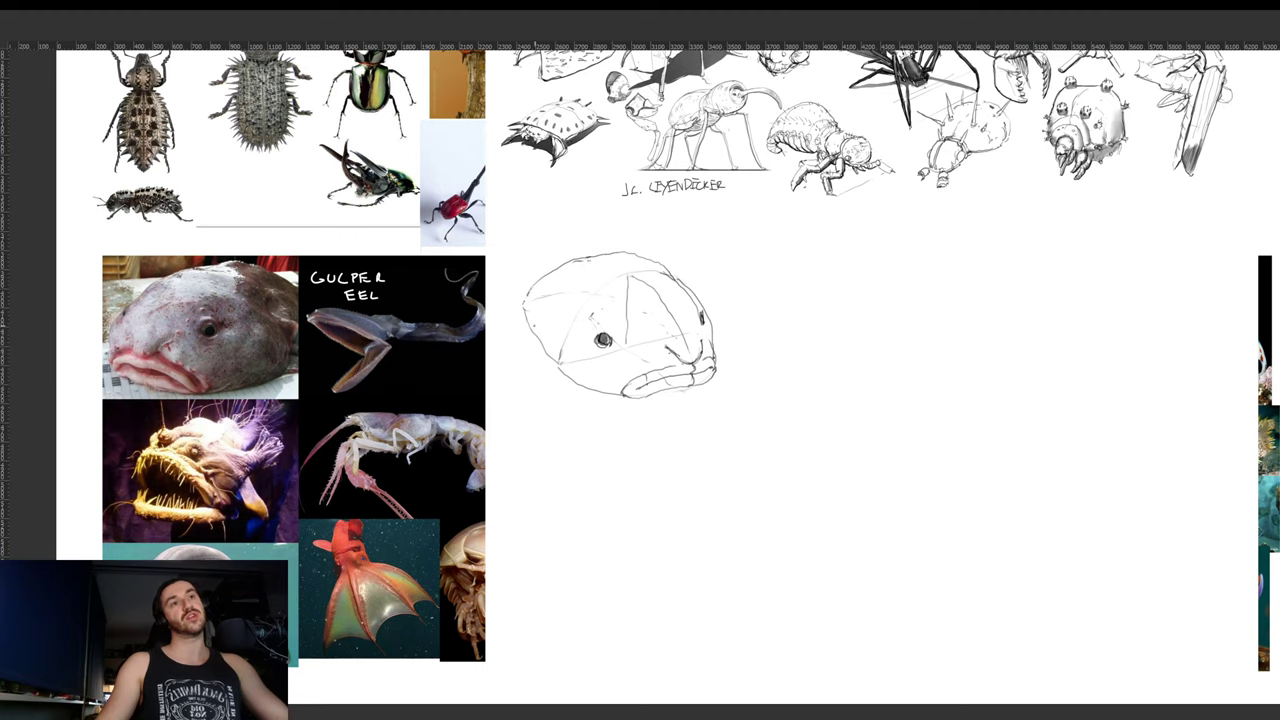
mouse_move(532, 327)
left_mouse_down()
mouse_move(578, 262)
mouse_move(654, 304)
left_mouse_up()
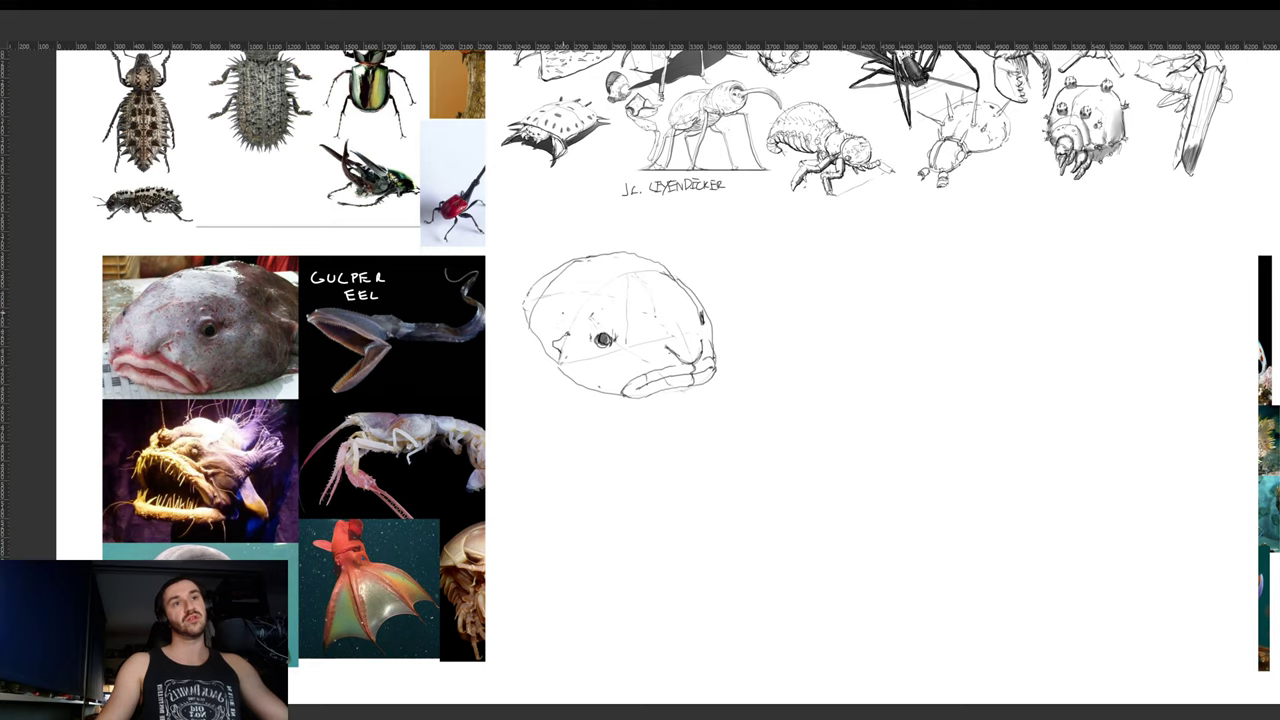
left_click_drag(572, 311, 569, 329)
left_click_drag(569, 313, 567, 327)
left_click(655, 296)
left_click(617, 299)
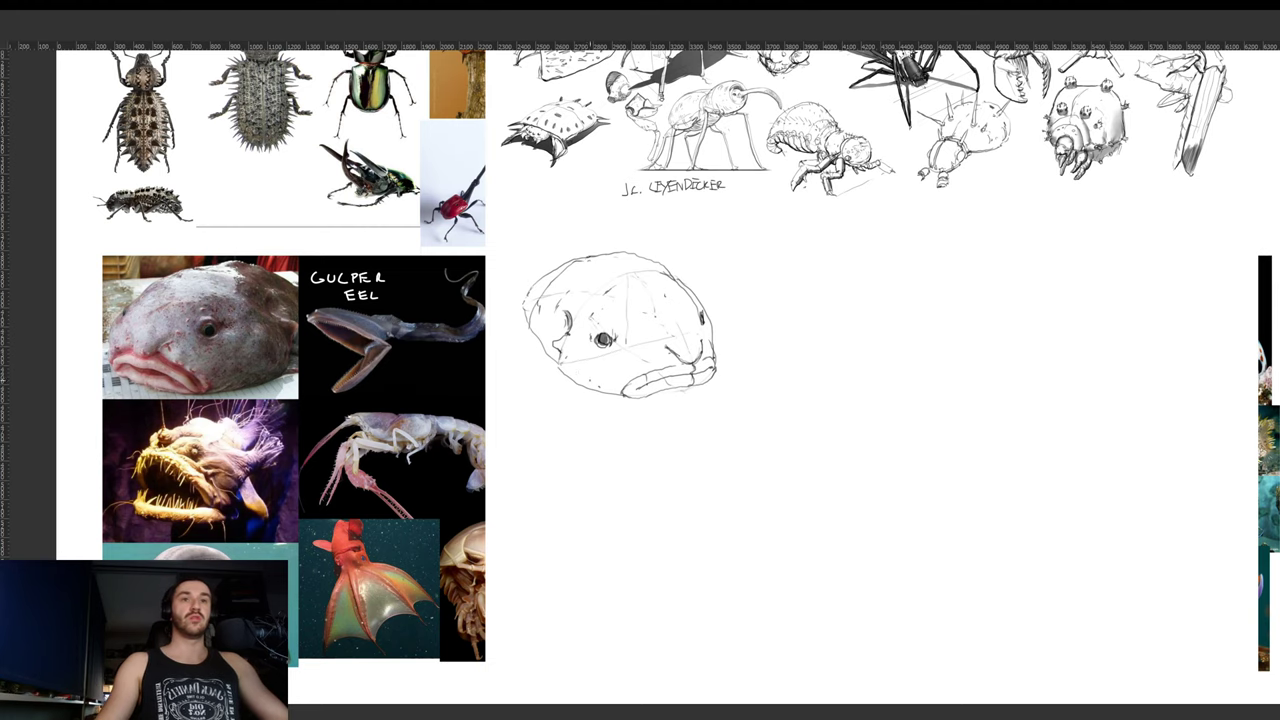
- Thicken the blobfish's outer contour along the lips, front of the face and underside
key("r")
left_click_drag(720, 372, 745, 252)
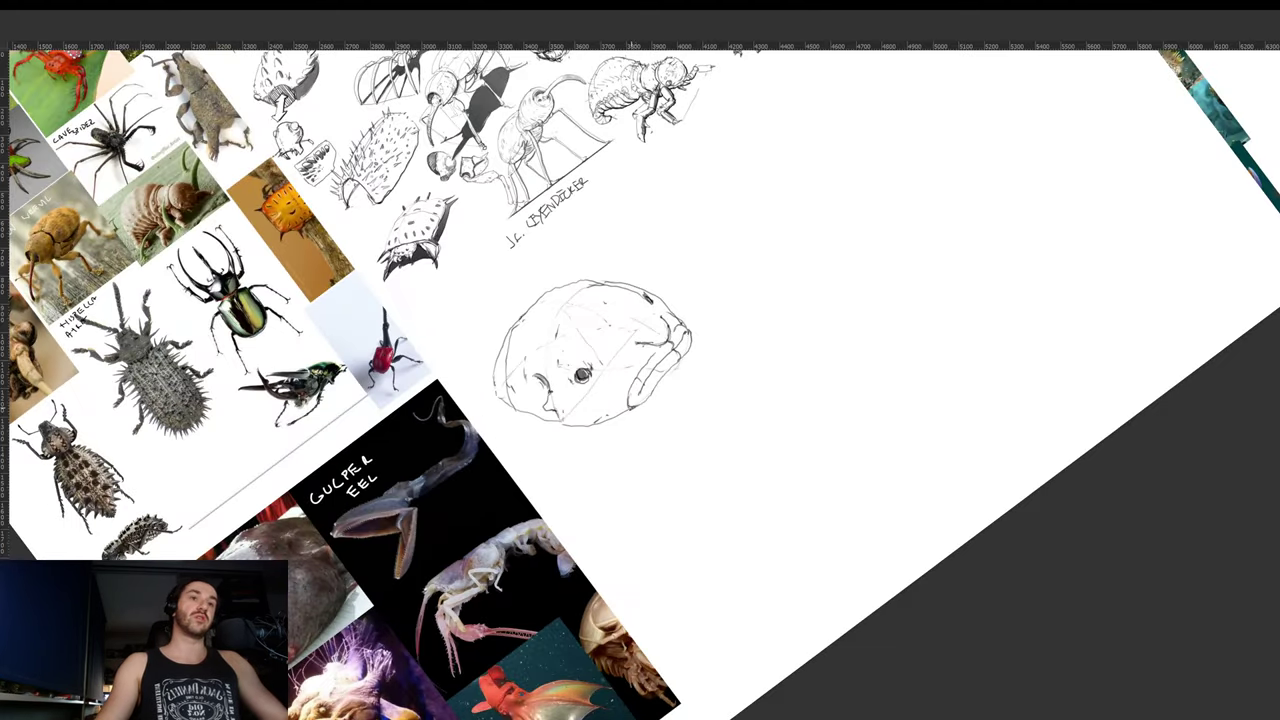
mouse_move(632, 408)
left_mouse_down()
mouse_move(686, 355)
mouse_move(652, 396)
left_mouse_up()
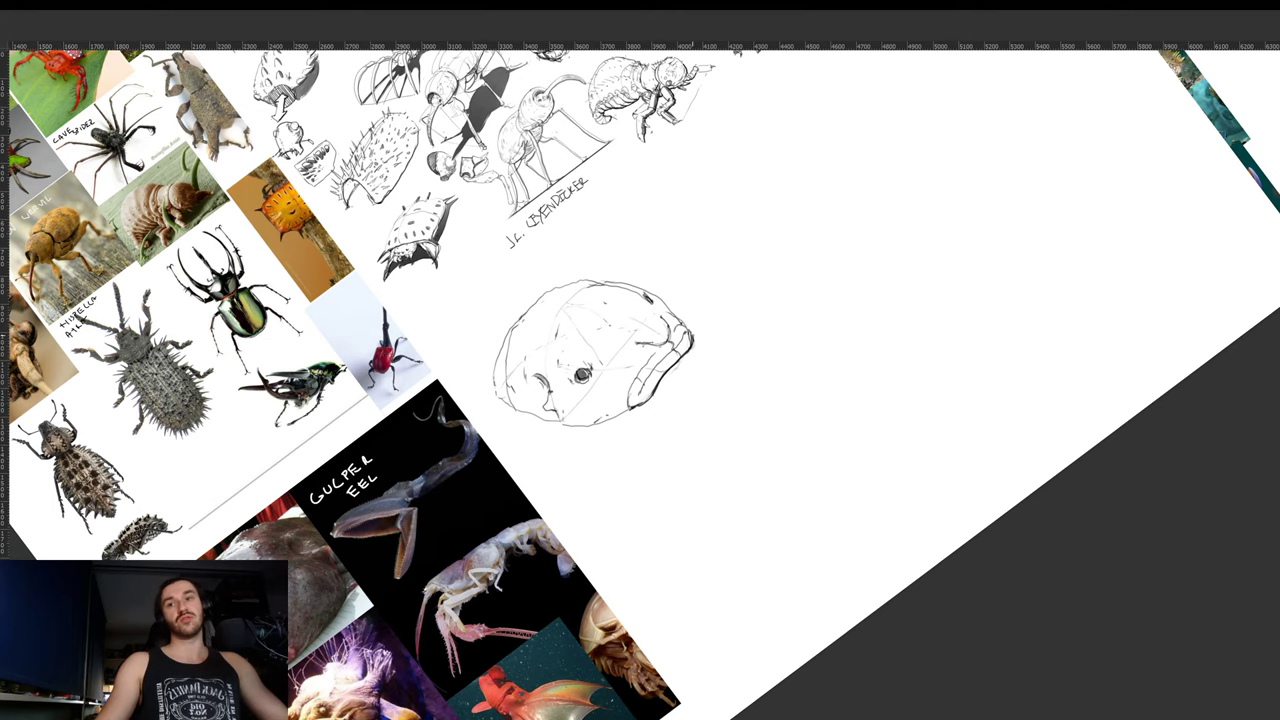
key("r")
left_click_drag(700, 330, 735, 463)
left_click_drag(669, 431, 673, 507)
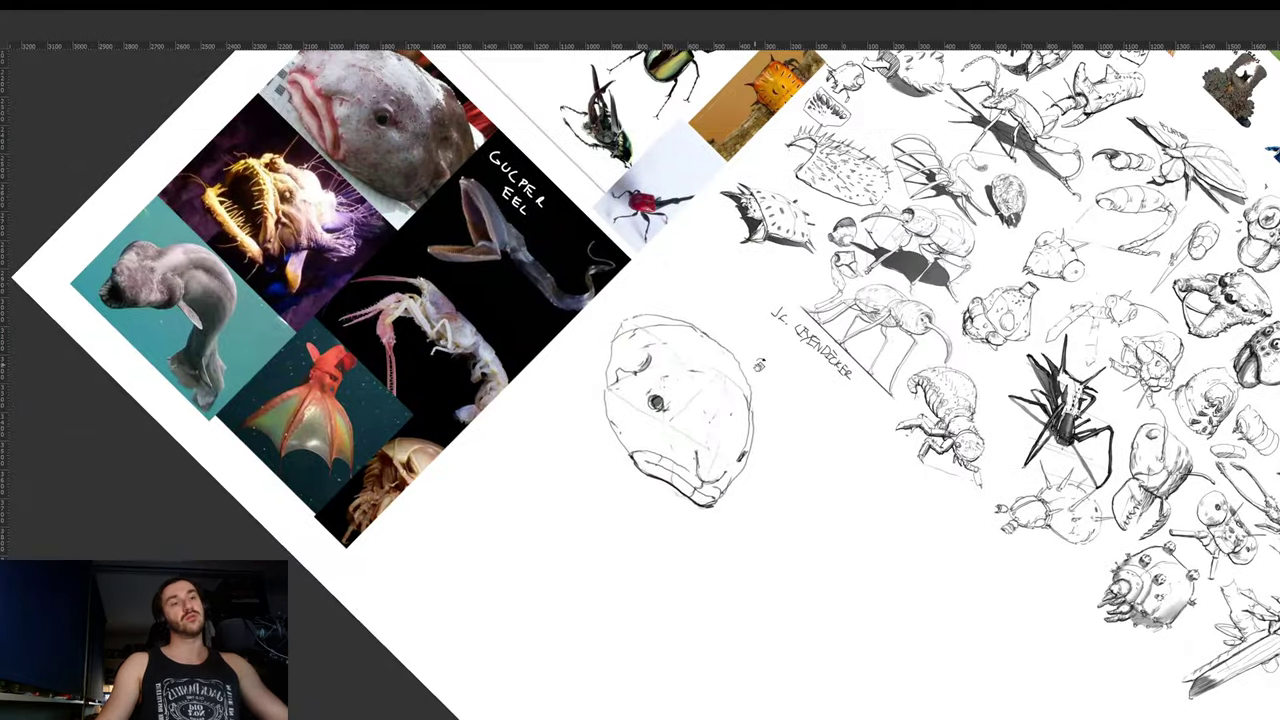
left_click_drag(760, 363, 757, 410)
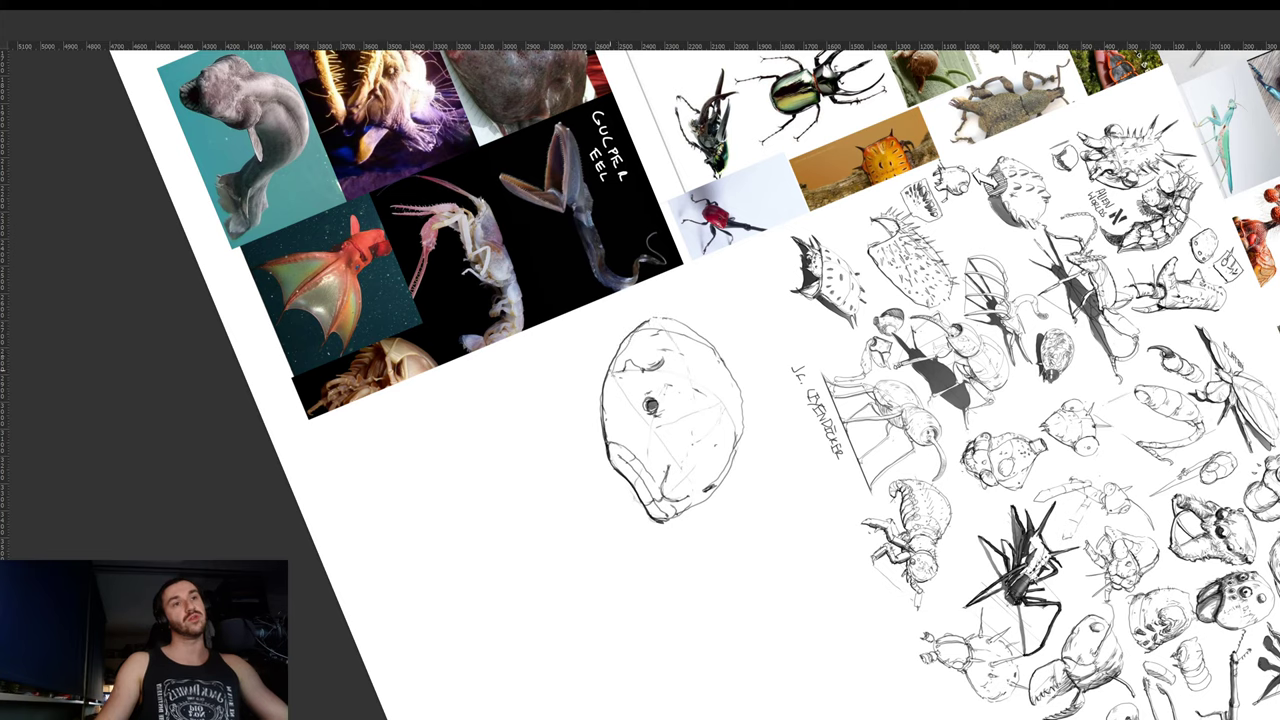
- Darken the blobfish's lip lines and hatch shading at the far end of the mouth
key("r")
mouse_move(770, 490)
left_mouse_down()
mouse_move(815, 460)
mouse_move(803, 243)
left_mouse_up()
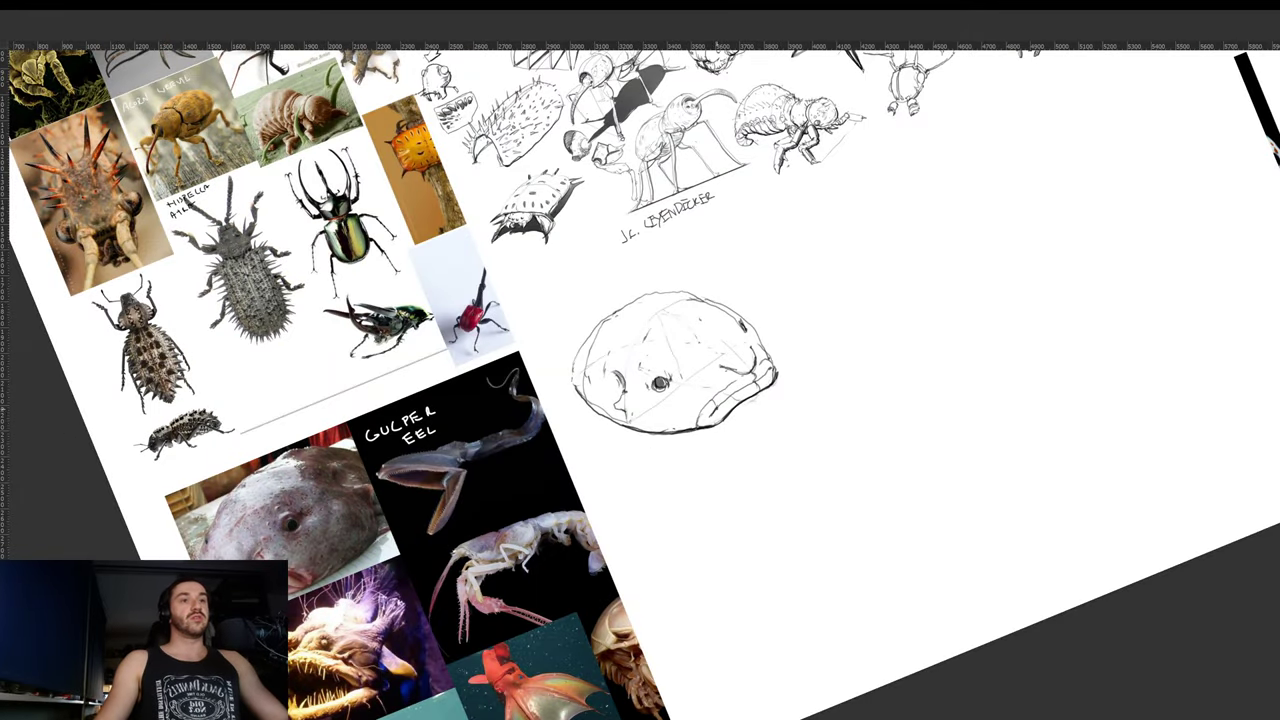
left_click_drag(717, 409, 752, 382)
key("ctrl+z")
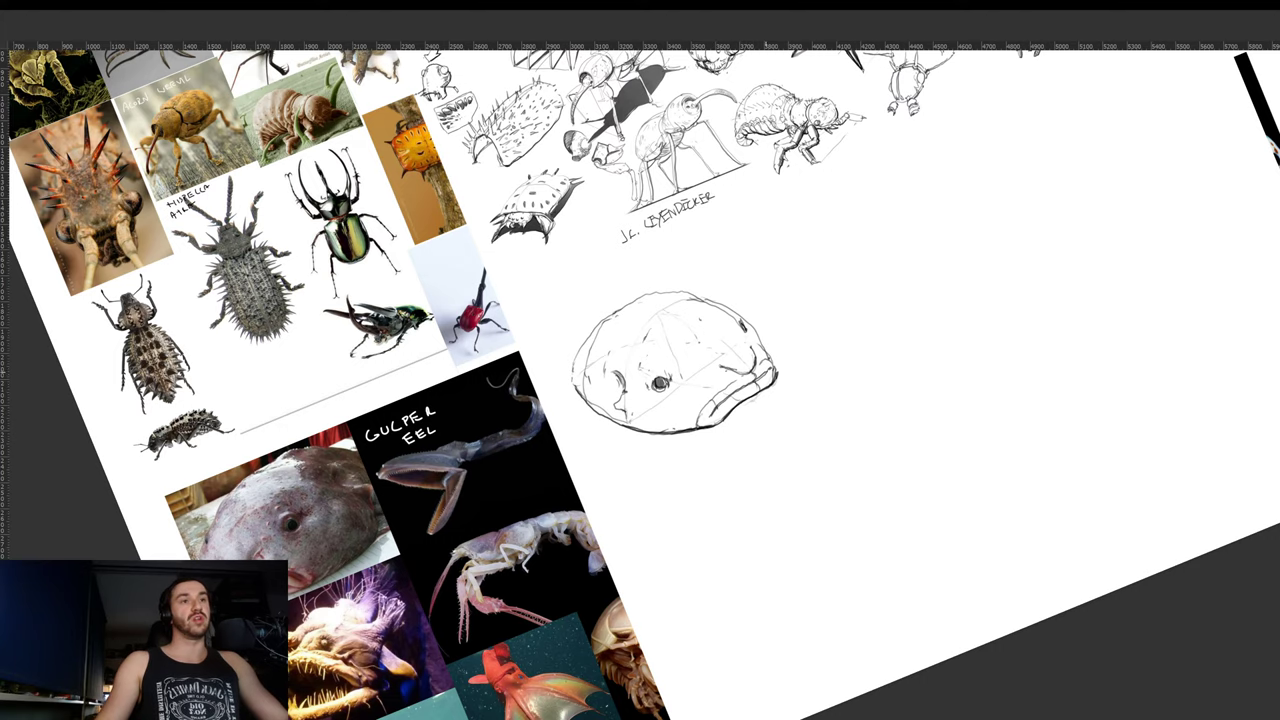
key("r")
left_click_drag(823, 329, 827, 379)
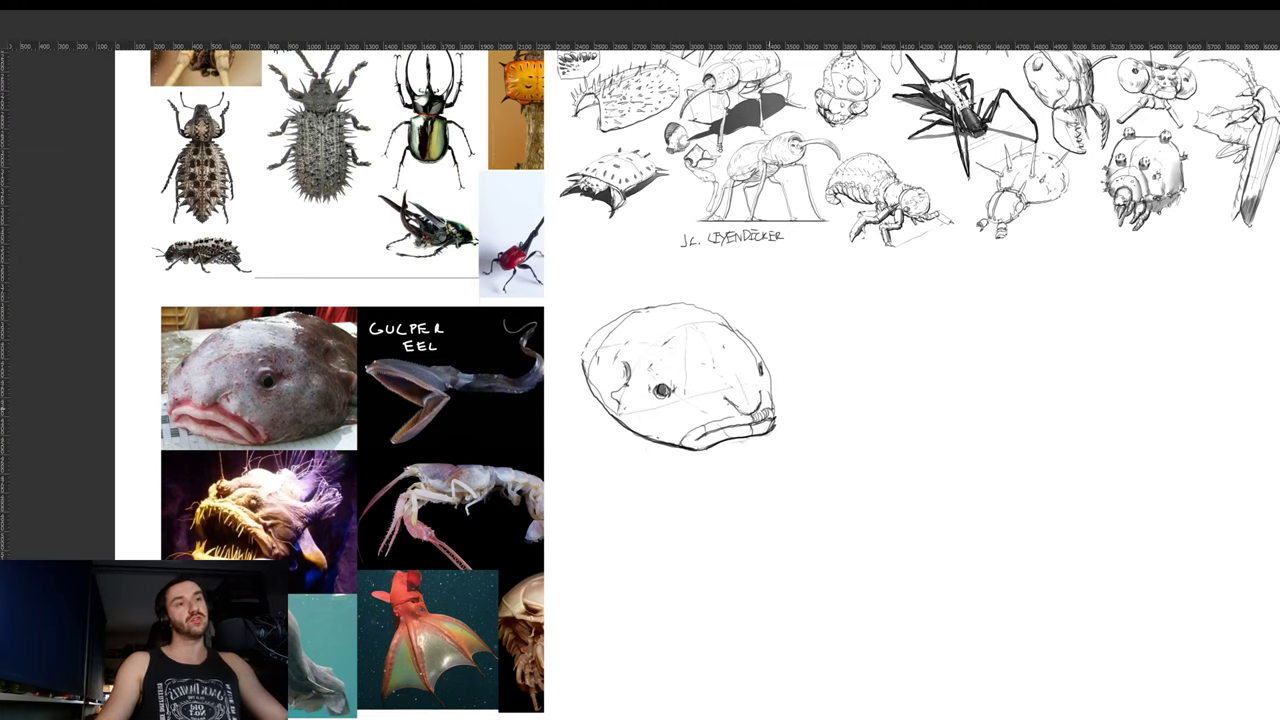
left_click_drag(753, 425, 764, 433)
mouse_move(764, 421)
left_mouse_down()
mouse_move(772, 431)
mouse_move(716, 450)
mouse_move(727, 430)
mouse_move(703, 396)
mouse_move(720, 383)
left_mouse_up()
key("space")
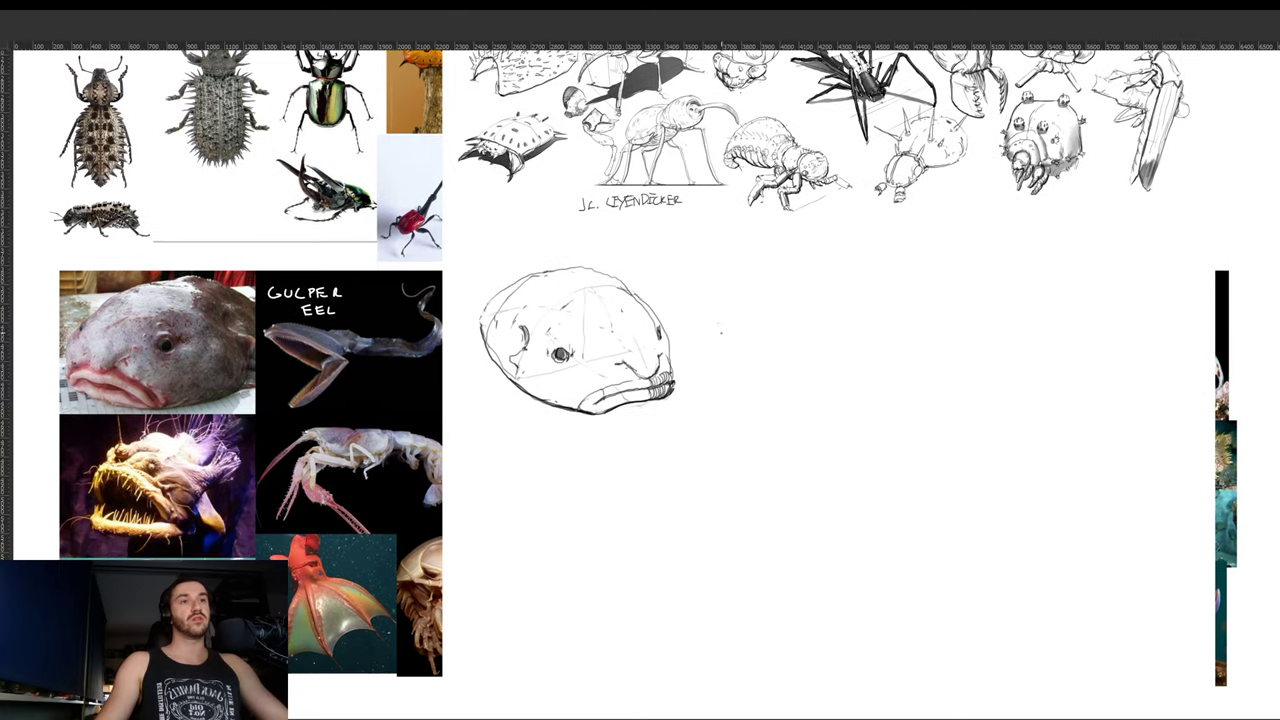
- Sketch a second blobfish beside the first as a rounded head with two eyes and a curved nose line
mouse_move(720, 333)
left_mouse_down()
mouse_move(733, 271)
mouse_move(777, 243)
mouse_move(825, 244)
mouse_move(865, 286)
mouse_move(860, 350)
left_mouse_up()
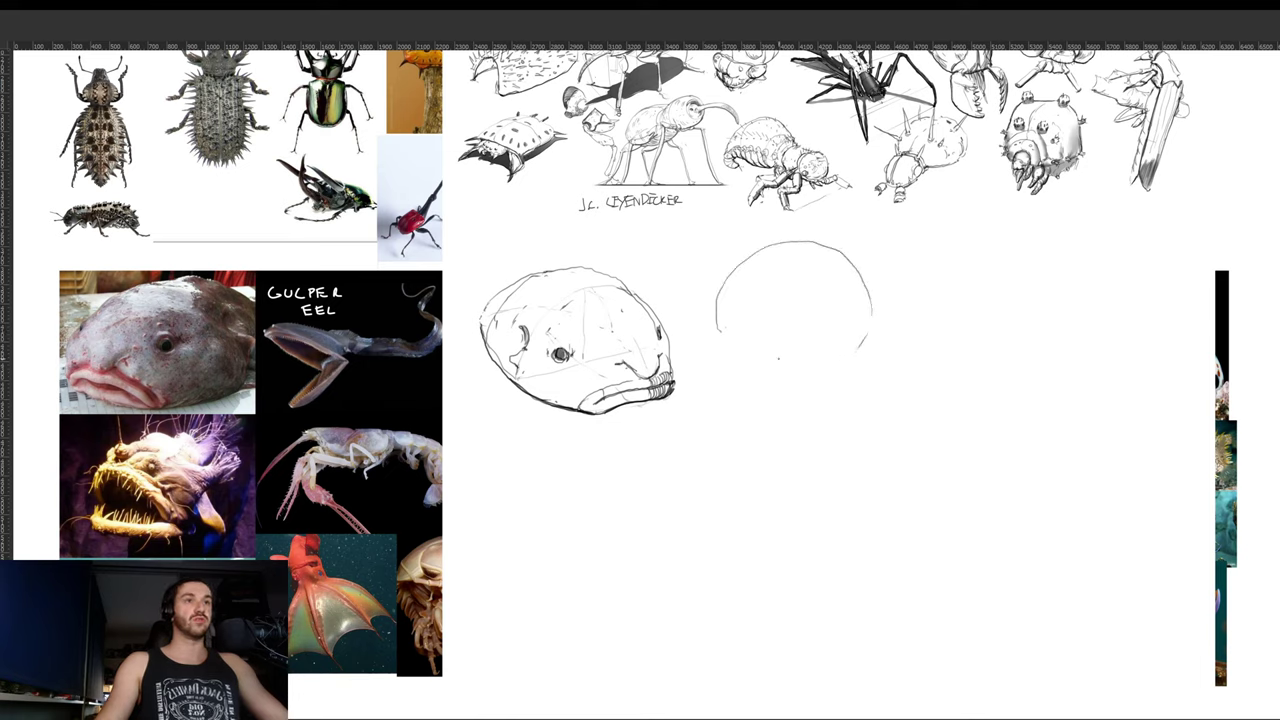
mouse_move(724, 332)
left_mouse_down()
mouse_move(720, 346)
mouse_move(778, 374)
mouse_move(822, 371)
mouse_move(864, 342)
left_mouse_up()
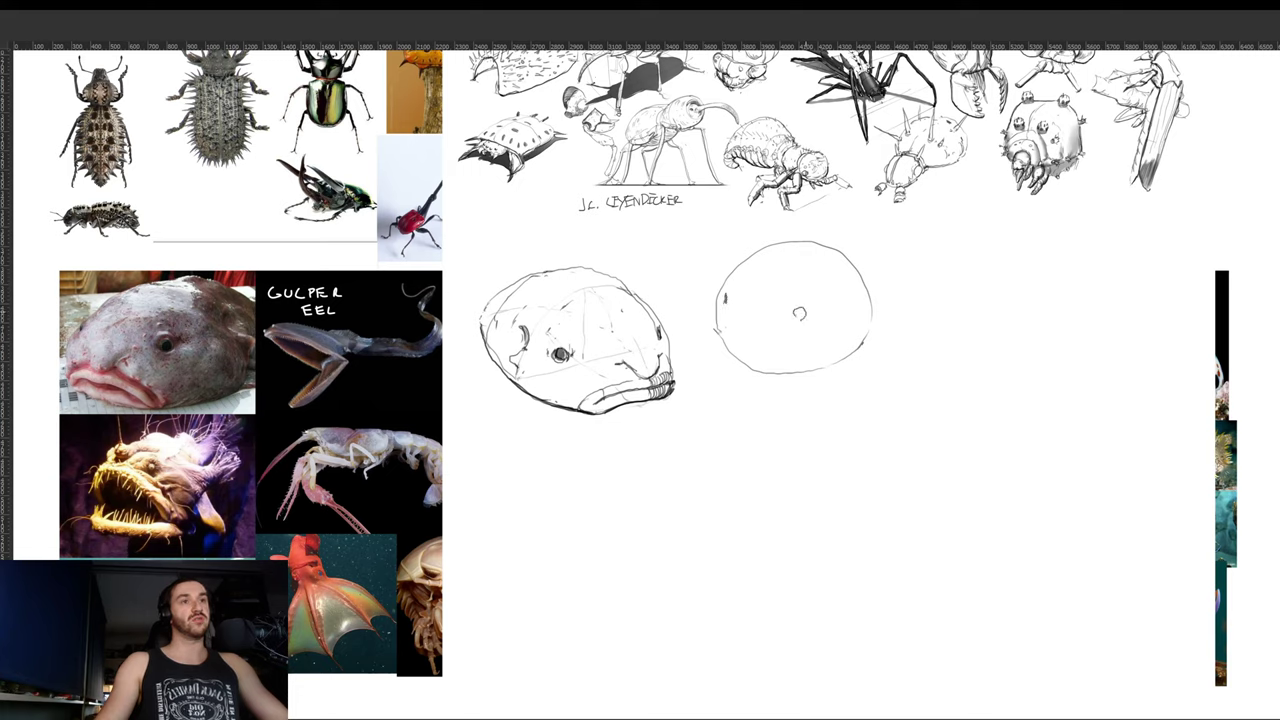
left_click_drag(796, 317, 807, 314)
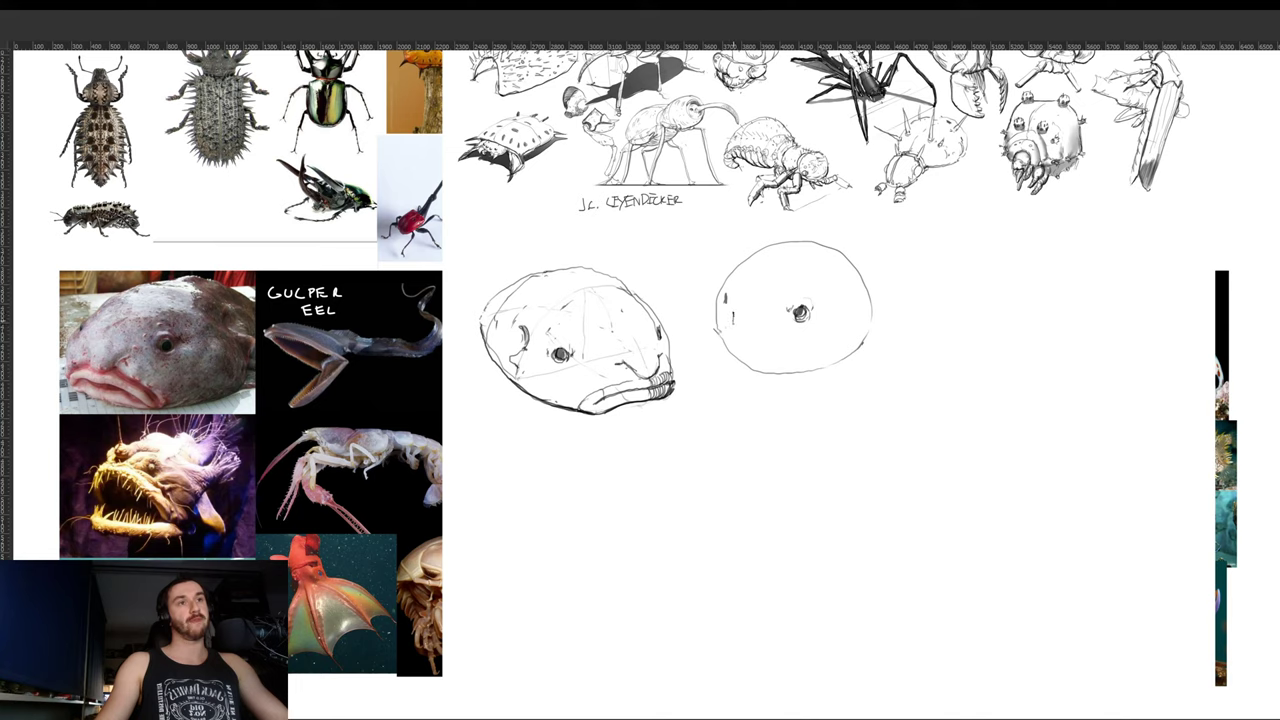
mouse_move(736, 326)
left_mouse_down()
mouse_move(758, 334)
mouse_move(766, 321)
left_mouse_up()
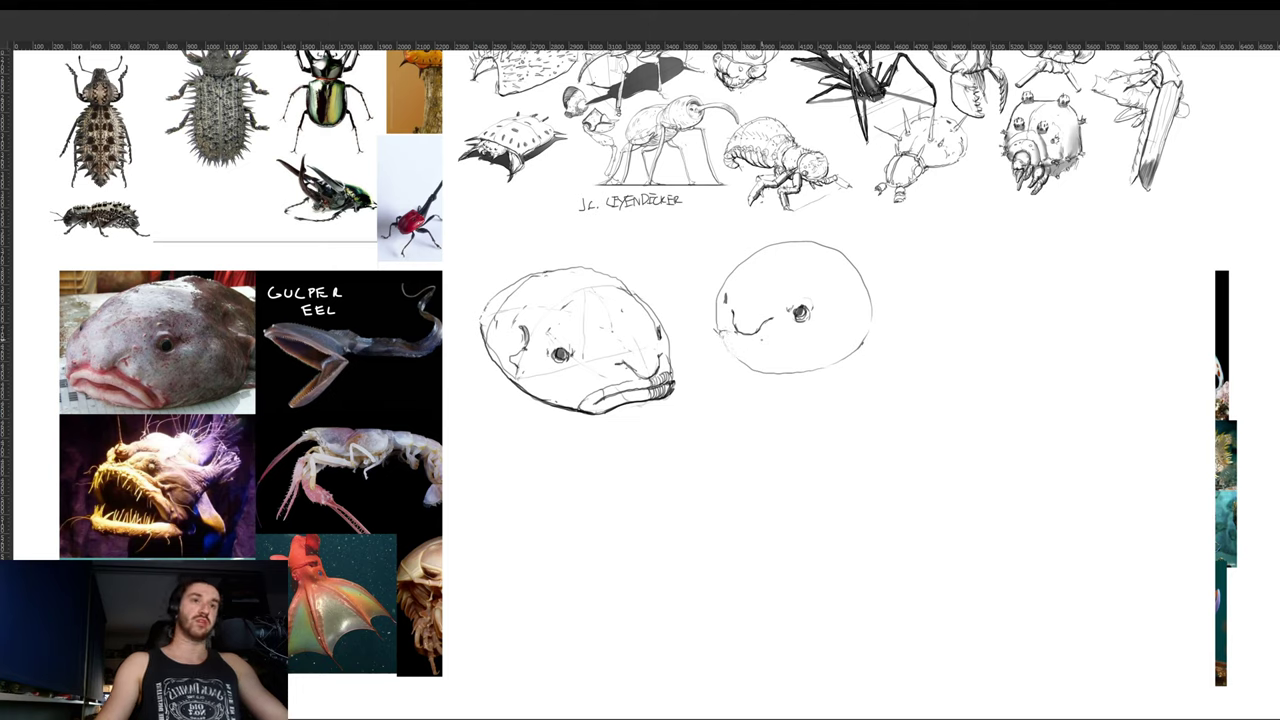
- Draw the second blobfish's open, downturned mouth with thick lips and darken the inner corners
mouse_move(742, 336)
left_mouse_down()
mouse_move(800, 342)
mouse_move(801, 365)
left_mouse_up()
mouse_move(724, 343)
left_mouse_down()
mouse_move(735, 361)
mouse_move(796, 372)
left_mouse_up()
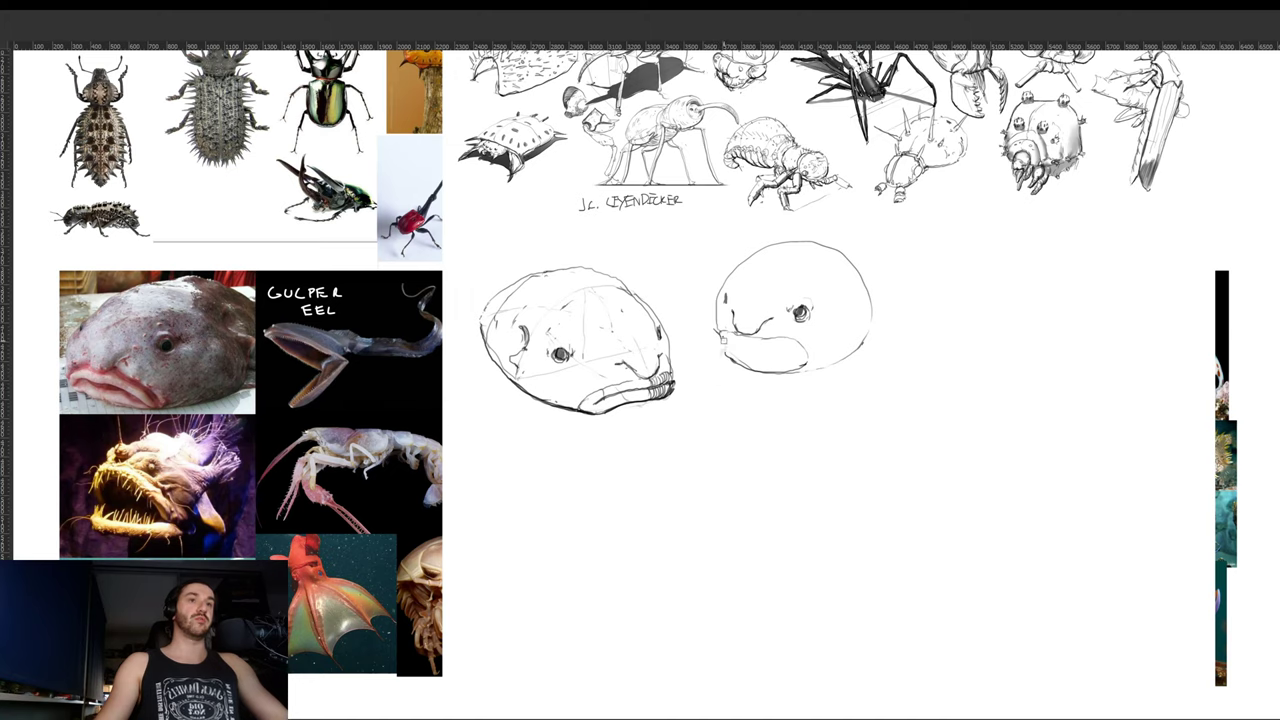
mouse_move(721, 338)
left_mouse_down()
mouse_move(729, 361)
mouse_move(770, 347)
left_mouse_up()
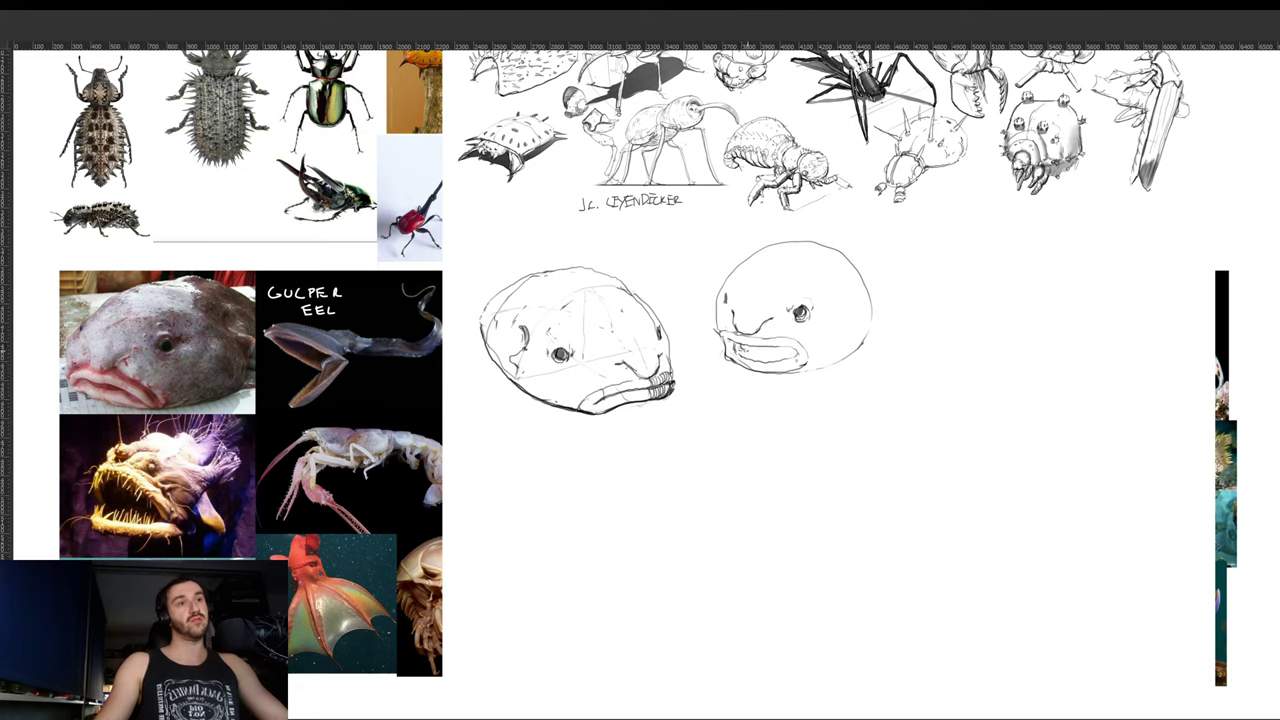
left_click_drag(742, 348, 776, 356)
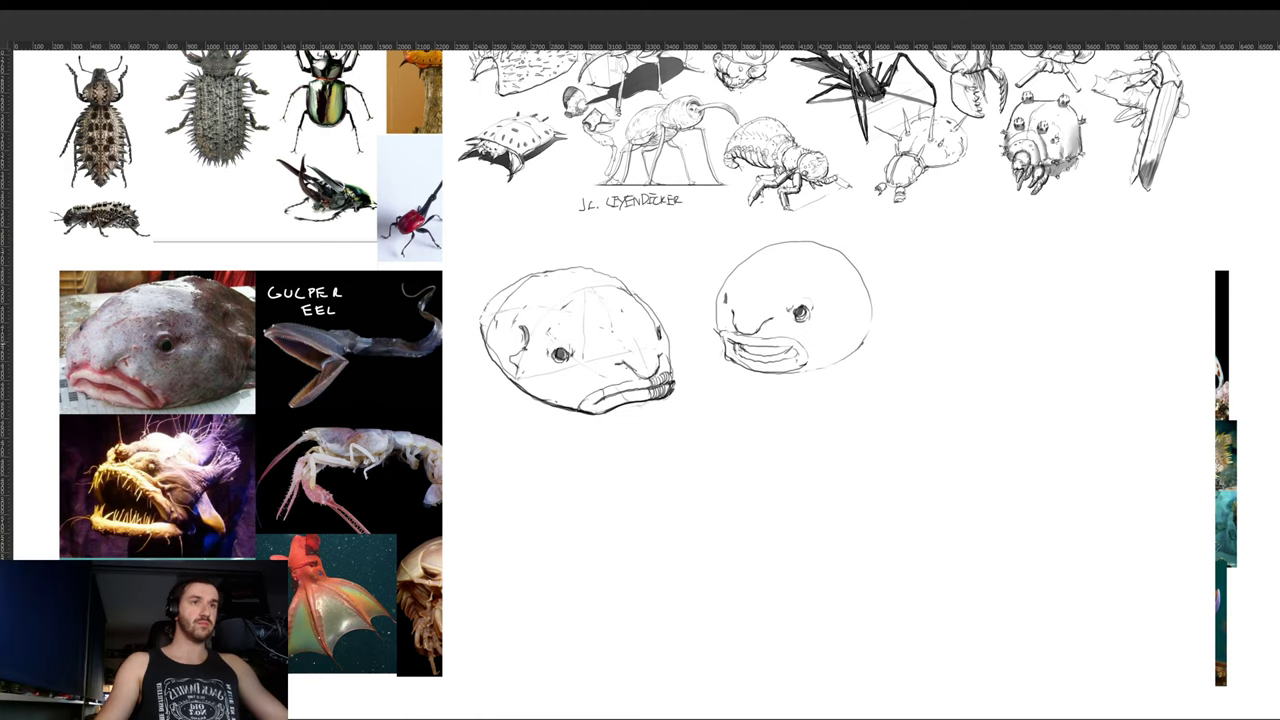
key("ctrl+z")
key("r")
mouse_move(808, 347)
left_mouse_down()
mouse_move(897, 197)
mouse_move(788, 192)
left_mouse_up()
left_click_drag(683, 298, 740, 264)
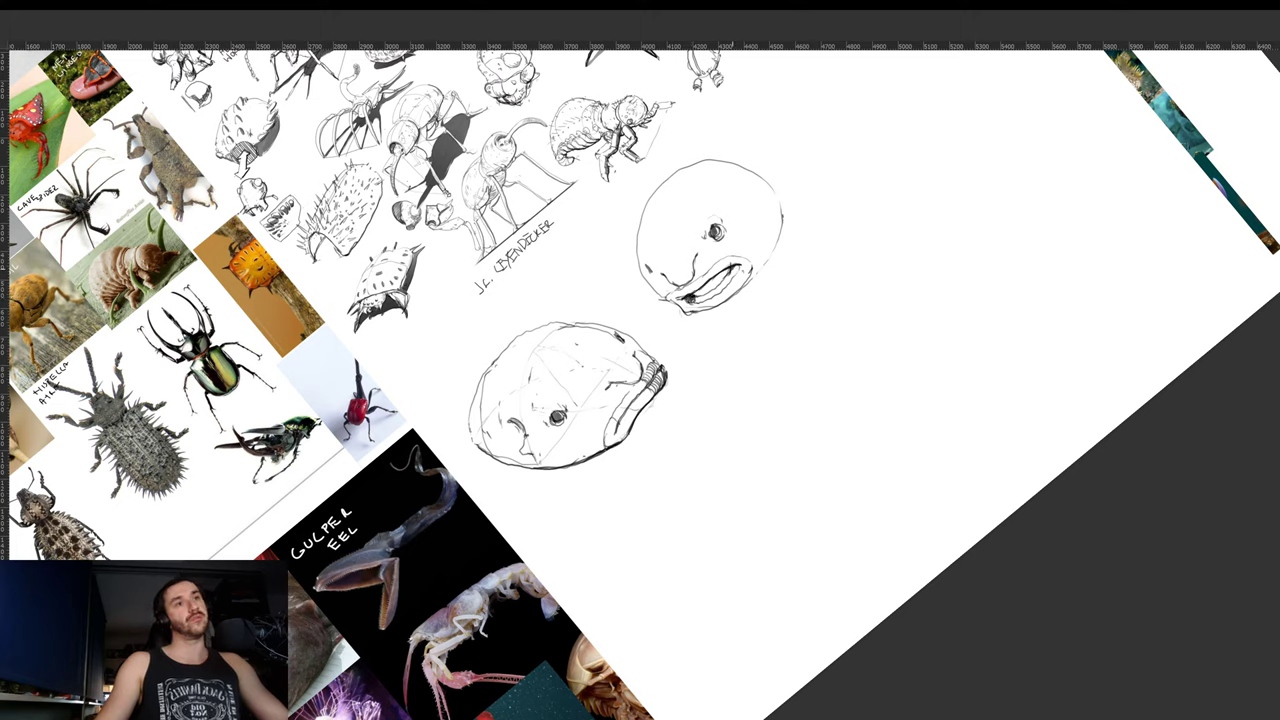
- Add the brow bump, side fin crease and skin marks to the second blobfish and strengthen its outer contour
left_click_drag(903, 223, 878, 358)
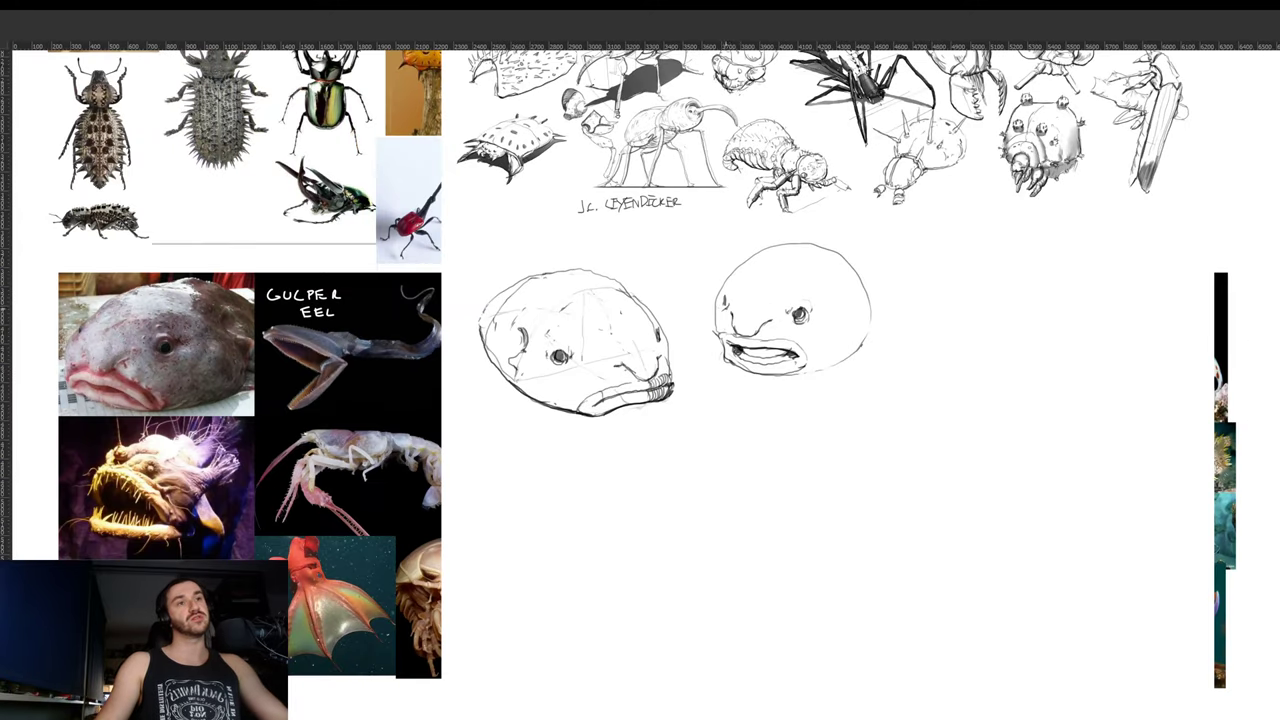
left_click_drag(715, 314, 716, 297)
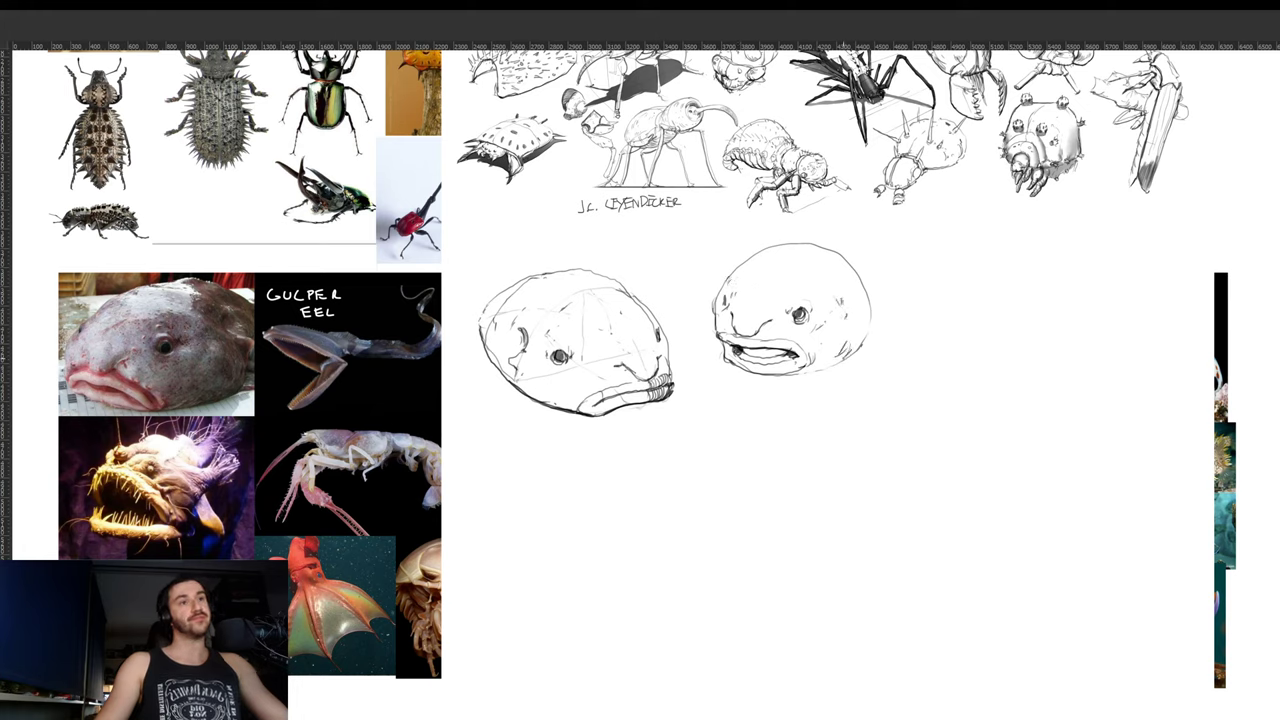
key("r")
left_click_drag(897, 326, 833, 209)
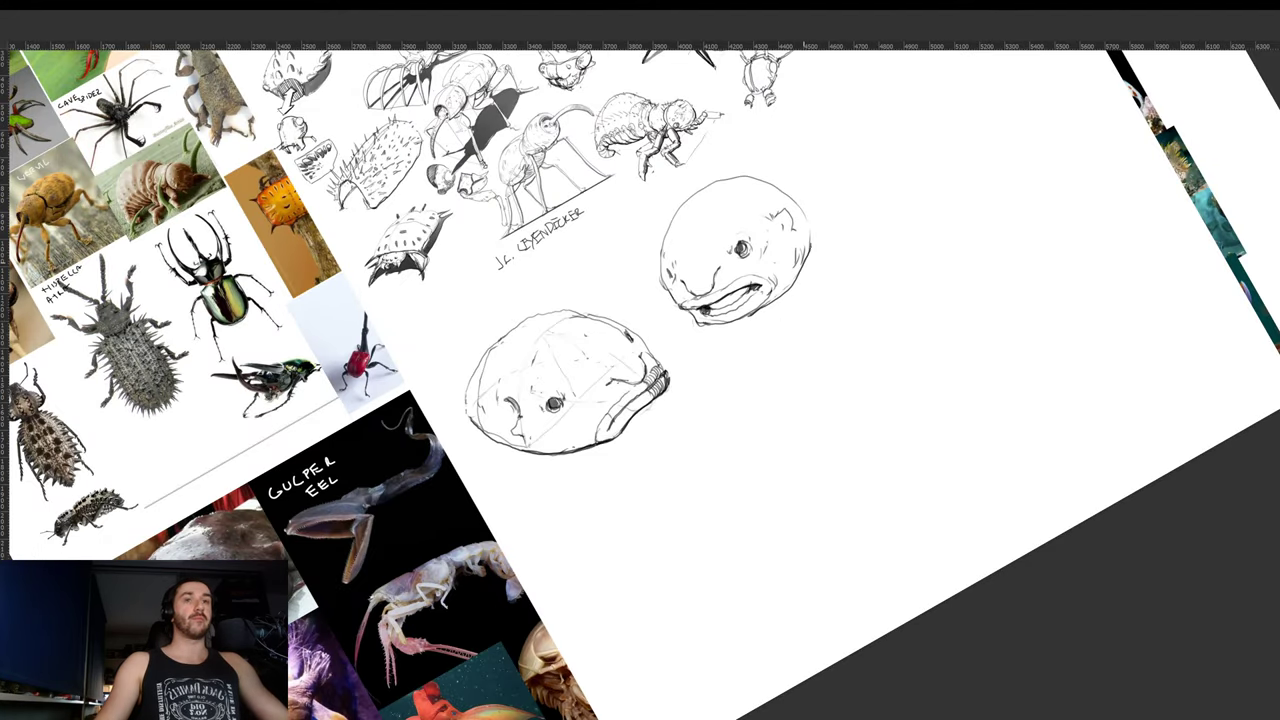
left_click_drag(873, 206, 880, 297)
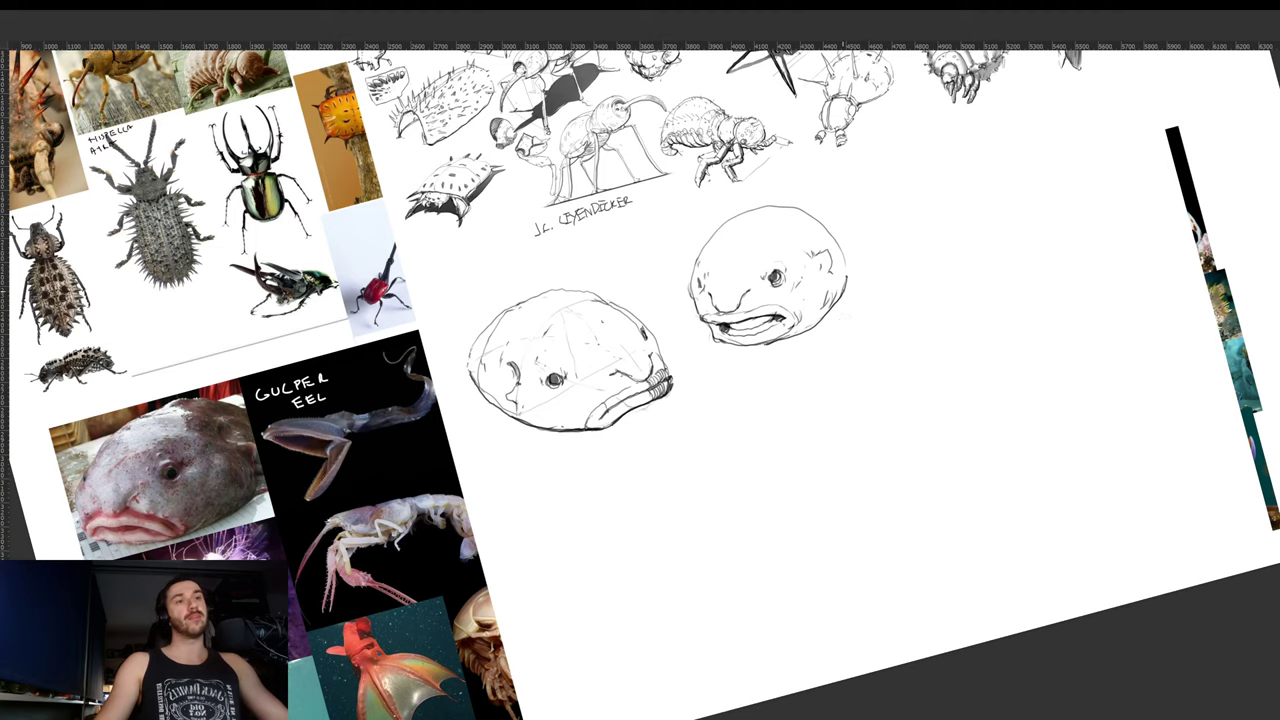
left_click_drag(902, 252, 866, 343)
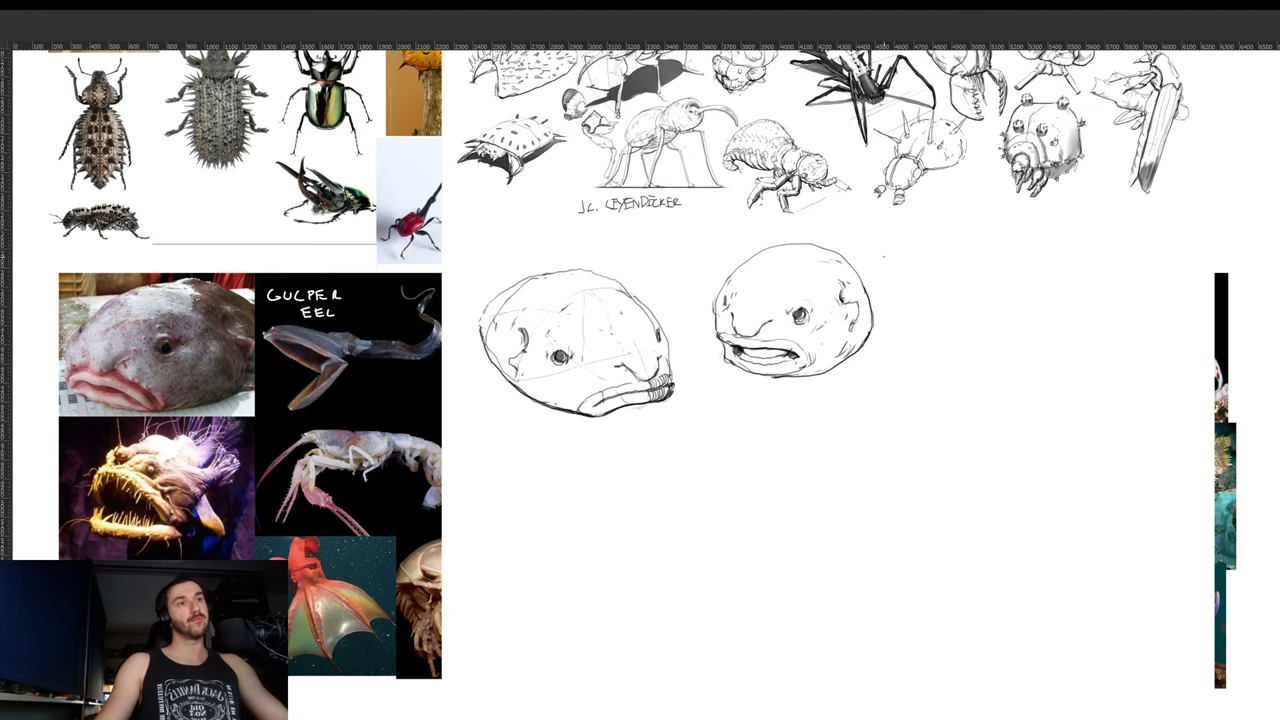
key("r")
left_click_drag(840, 212, 700, 211)
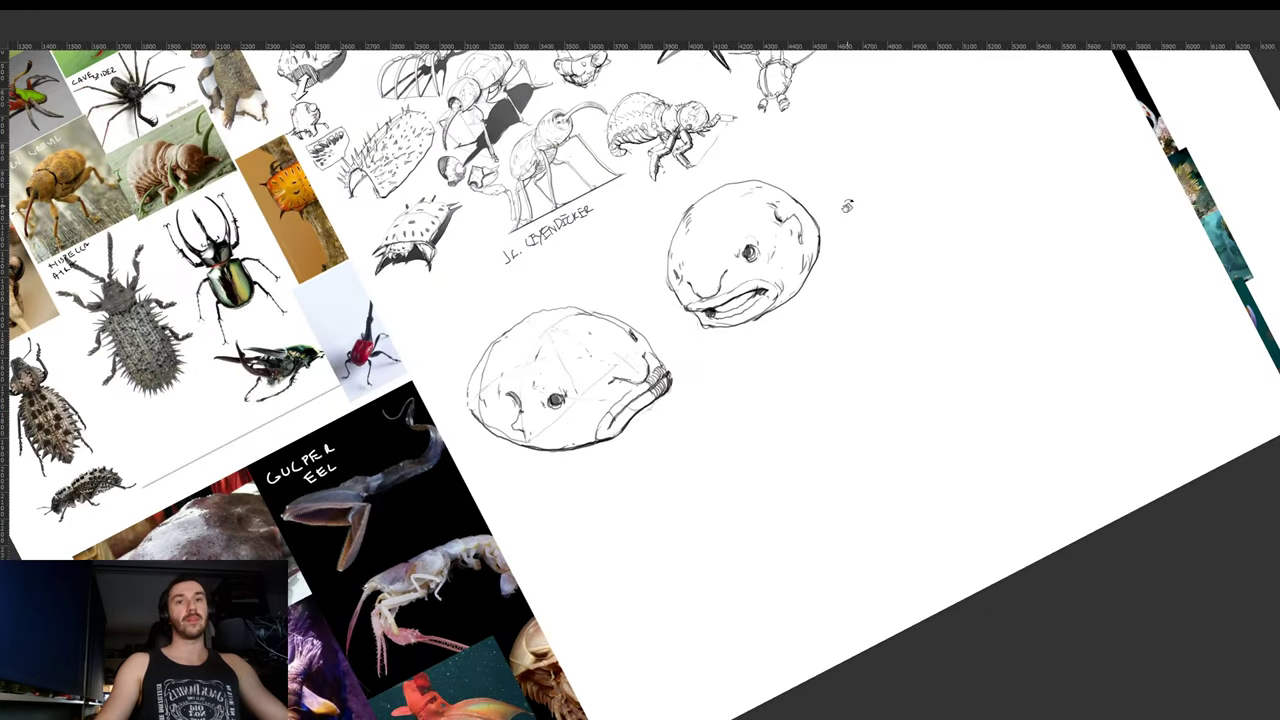
left_click_drag(852, 216, 883, 287)
key("Escape")
- Lasso the second blobfish, move it closer to the first one and deselect it
key("l")
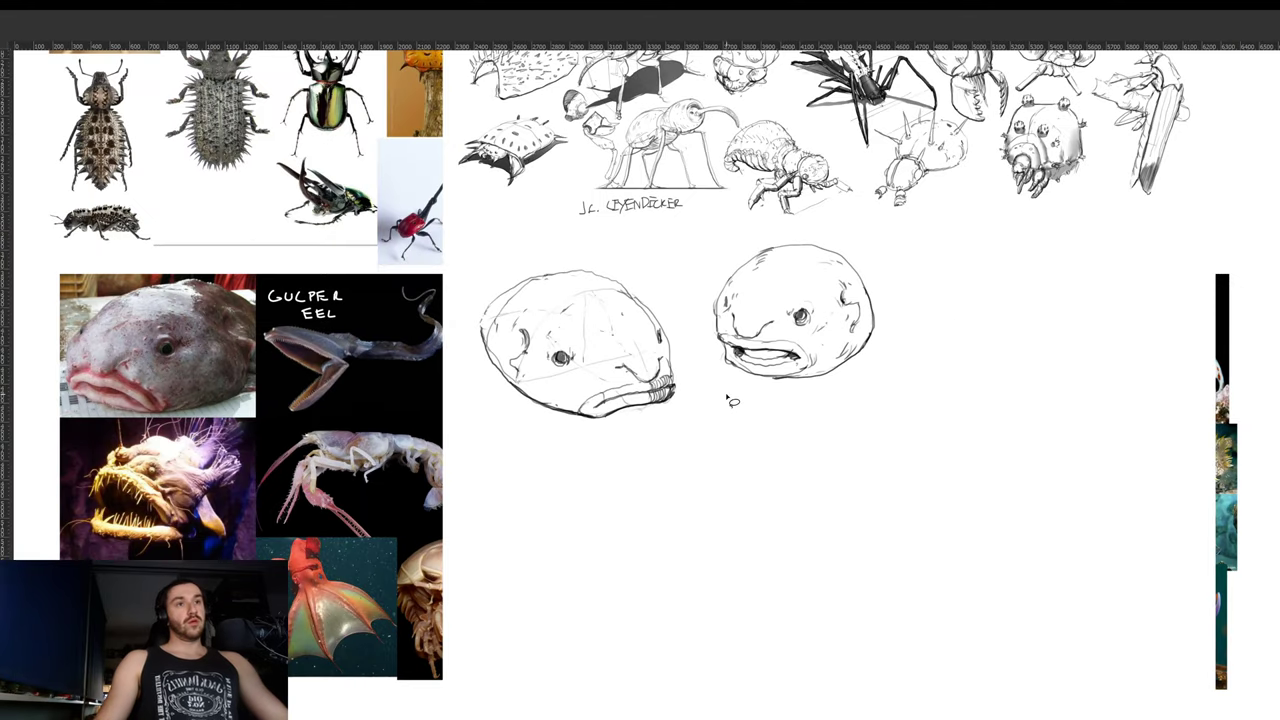
mouse_move(728, 396)
left_mouse_down()
mouse_move(859, 216)
mouse_move(806, 410)
left_mouse_up()
mouse_move(832, 323)
left_mouse_down()
mouse_move(808, 331)
mouse_move(768, 304)
mouse_move(791, 314)
left_mouse_up()
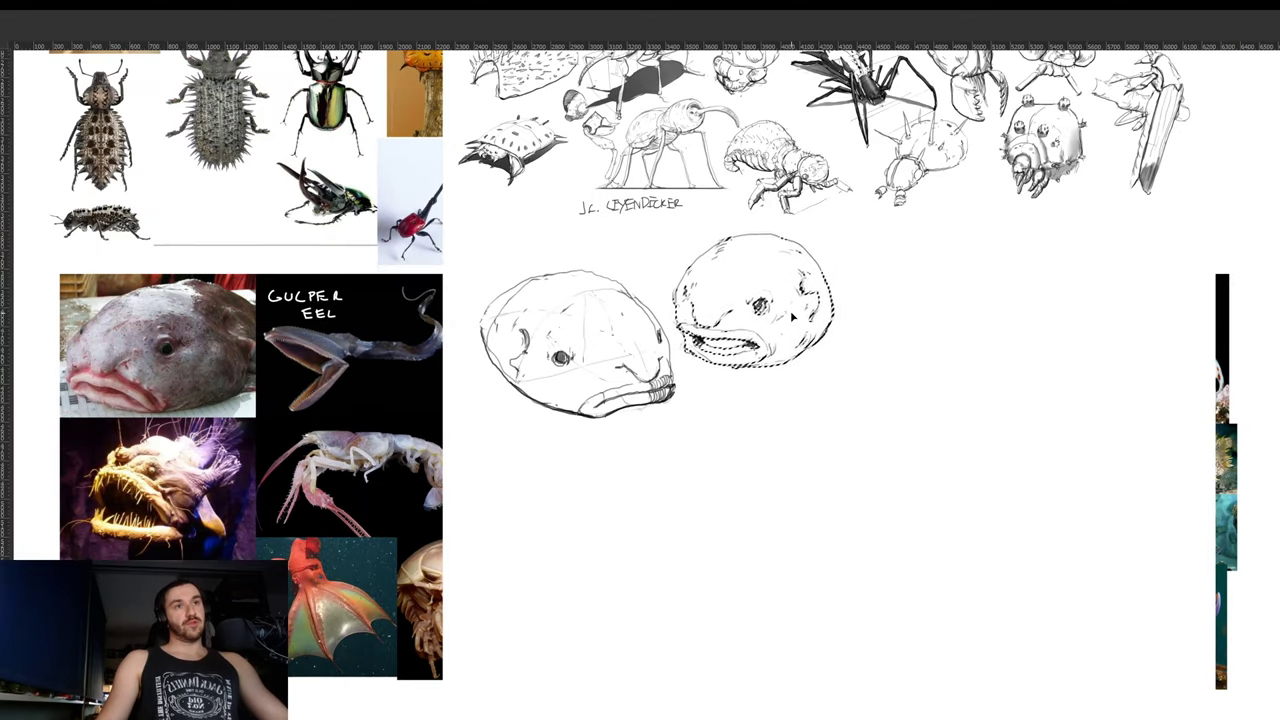
key("ctrl+d")
- Sketch the gulper eel's gaping mouth below the first blobfish, with a narrow upper jaw loop and a wider double-rimmed lower jaw
left_click_drag(731, 399, 790, 335)
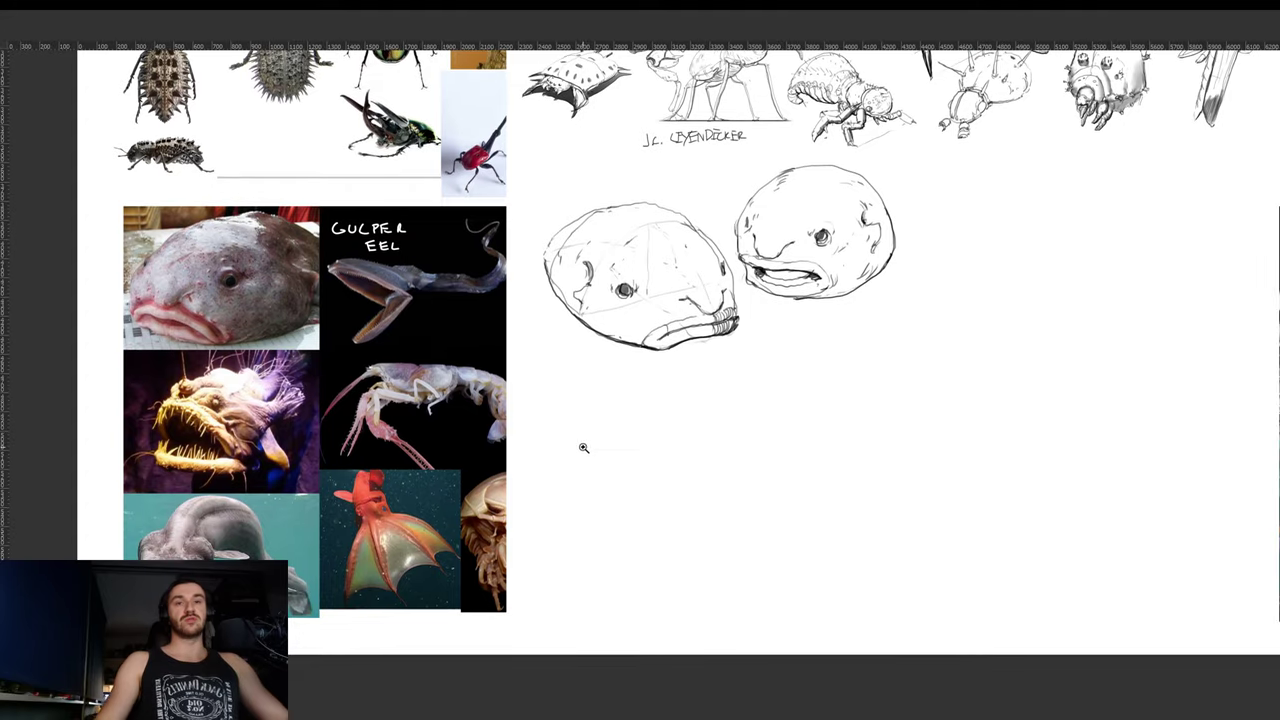
left_click_drag(583, 447, 649, 426)
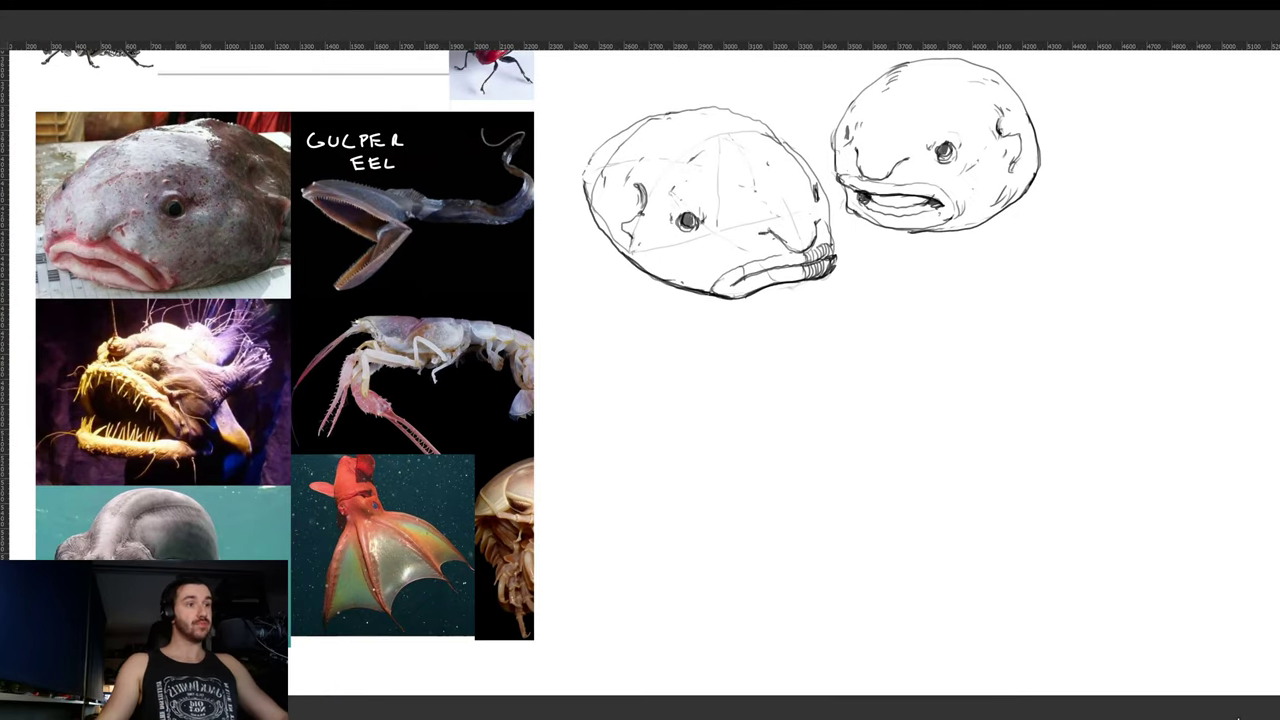
left_click_drag(752, 454, 686, 457)
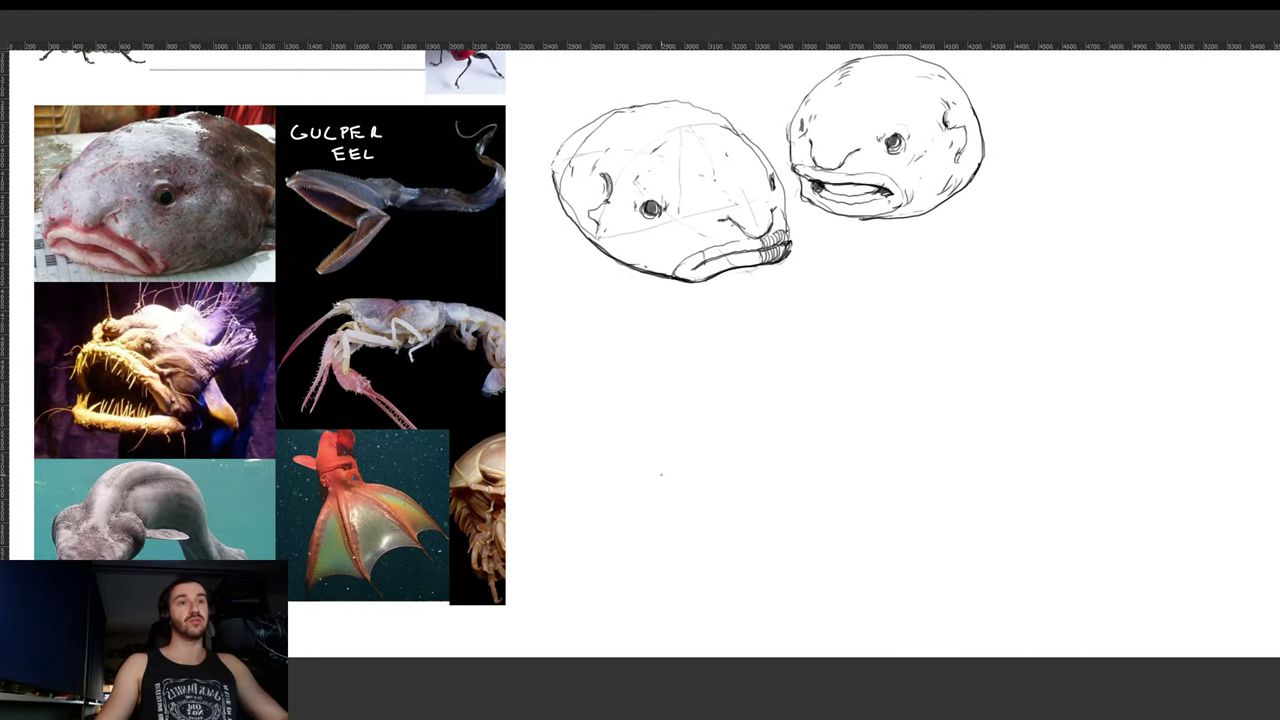
left_click_drag(617, 479, 769, 426)
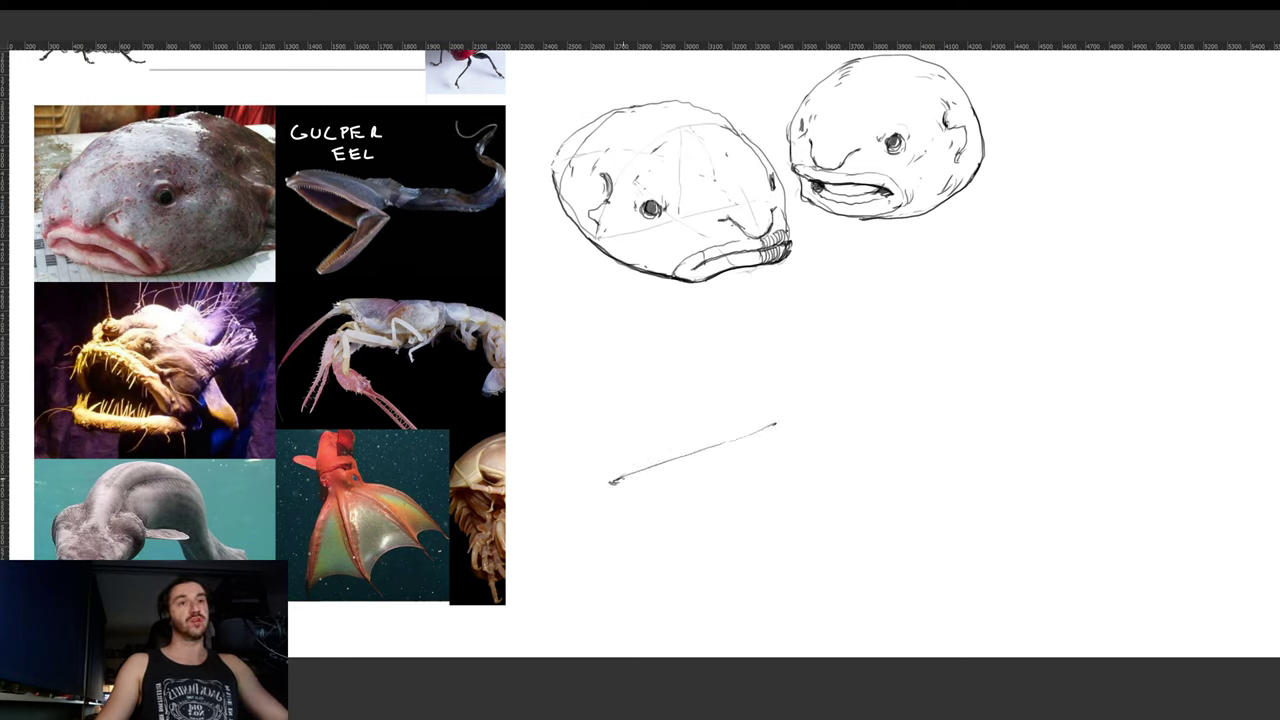
mouse_move(614, 481)
left_mouse_down()
mouse_move(746, 397)
mouse_move(779, 396)
mouse_move(770, 430)
left_mouse_up()
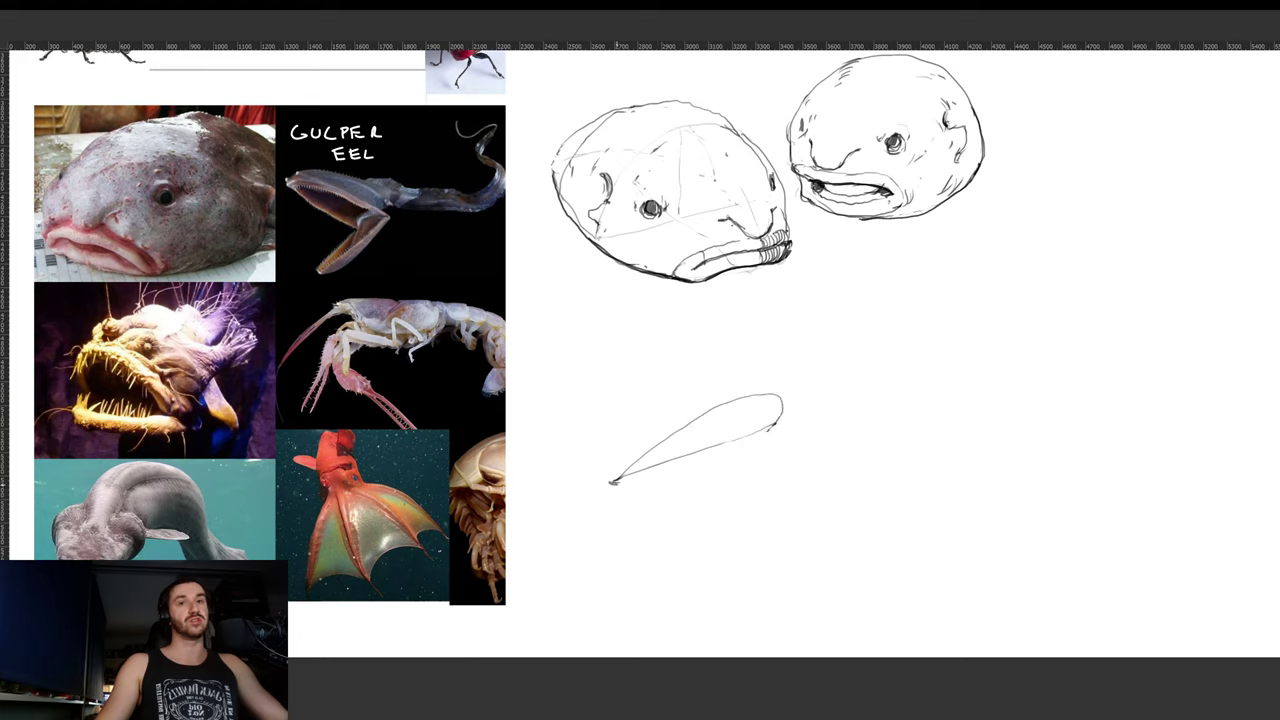
mouse_move(615, 486)
left_mouse_down()
mouse_move(692, 521)
mouse_move(770, 532)
mouse_move(798, 434)
mouse_move(778, 428)
left_mouse_up()
mouse_move(613, 487)
left_mouse_down()
mouse_move(638, 474)
mouse_move(688, 506)
mouse_move(782, 512)
mouse_move(806, 494)
mouse_move(794, 452)
left_mouse_up()
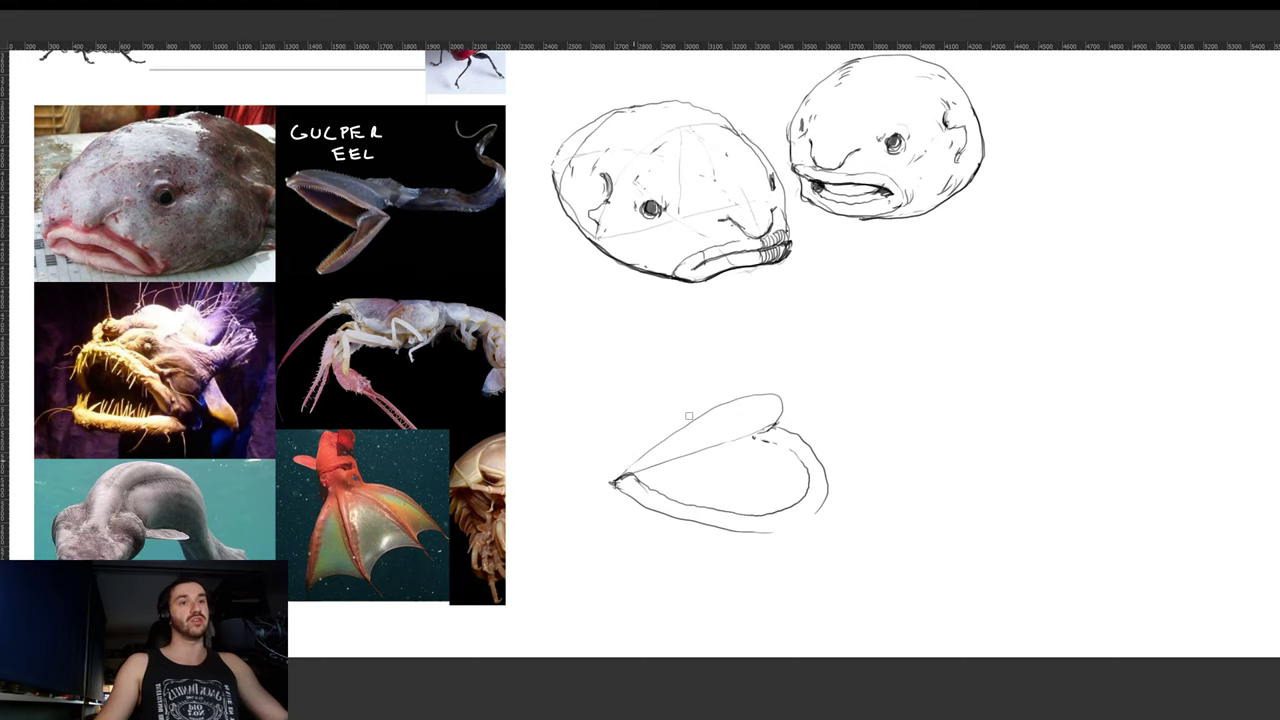
- Erase the eel's upper jaw outline and redraw it taller, with an inner rim and a short cross mark
mouse_move(692, 417)
left_mouse_down()
mouse_move(630, 468)
mouse_move(626, 451)
mouse_move(656, 423)
mouse_move(726, 386)
mouse_move(779, 376)
mouse_move(797, 405)
mouse_move(778, 432)
left_mouse_up()
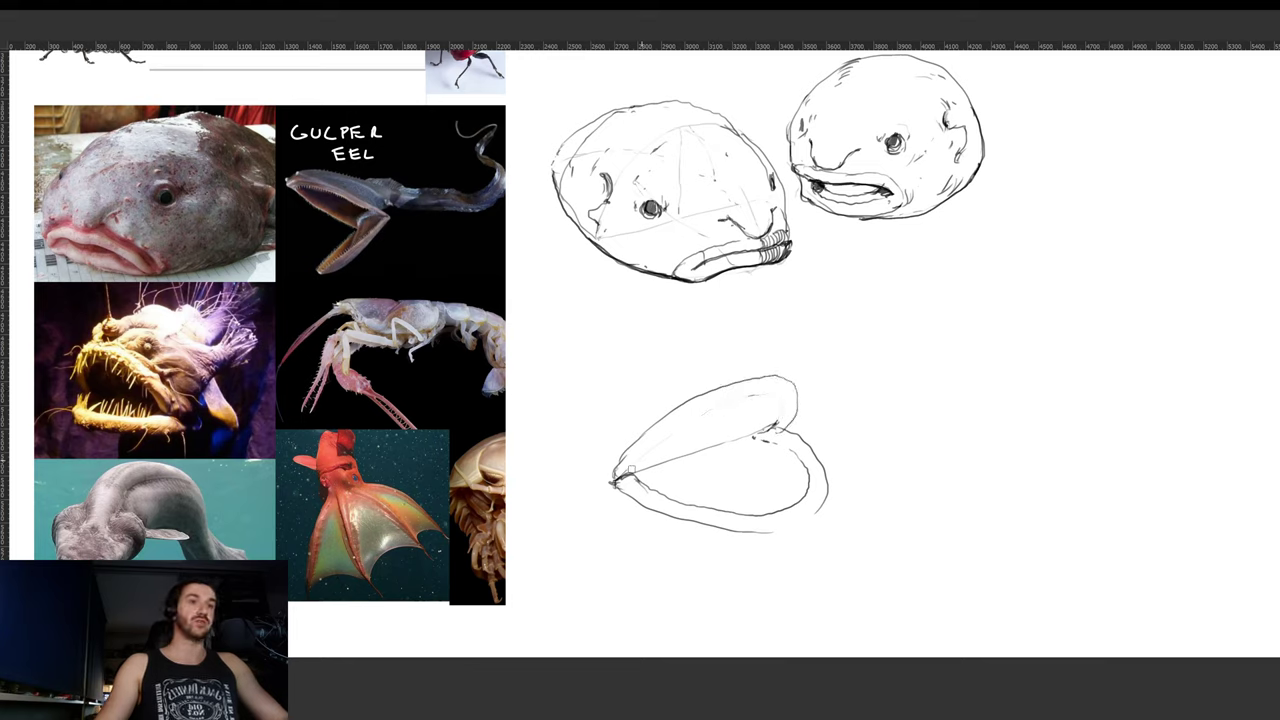
mouse_move(614, 479)
left_mouse_down()
mouse_move(734, 383)
mouse_move(786, 392)
left_mouse_up()
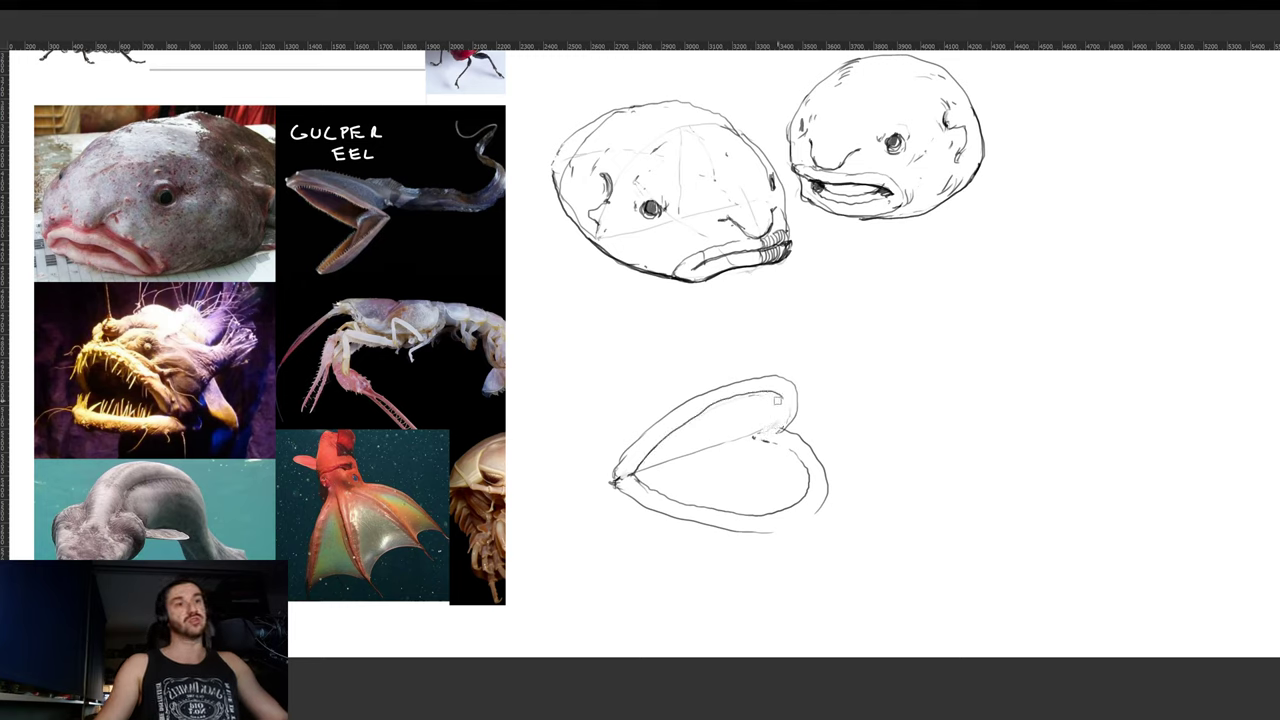
mouse_move(769, 440)
left_mouse_down()
mouse_move(782, 402)
mouse_move(710, 449)
mouse_move(671, 442)
left_mouse_up()
- Flip the gulper eel mouth sketch horizontally and apply the transform
left_click(748, 477)
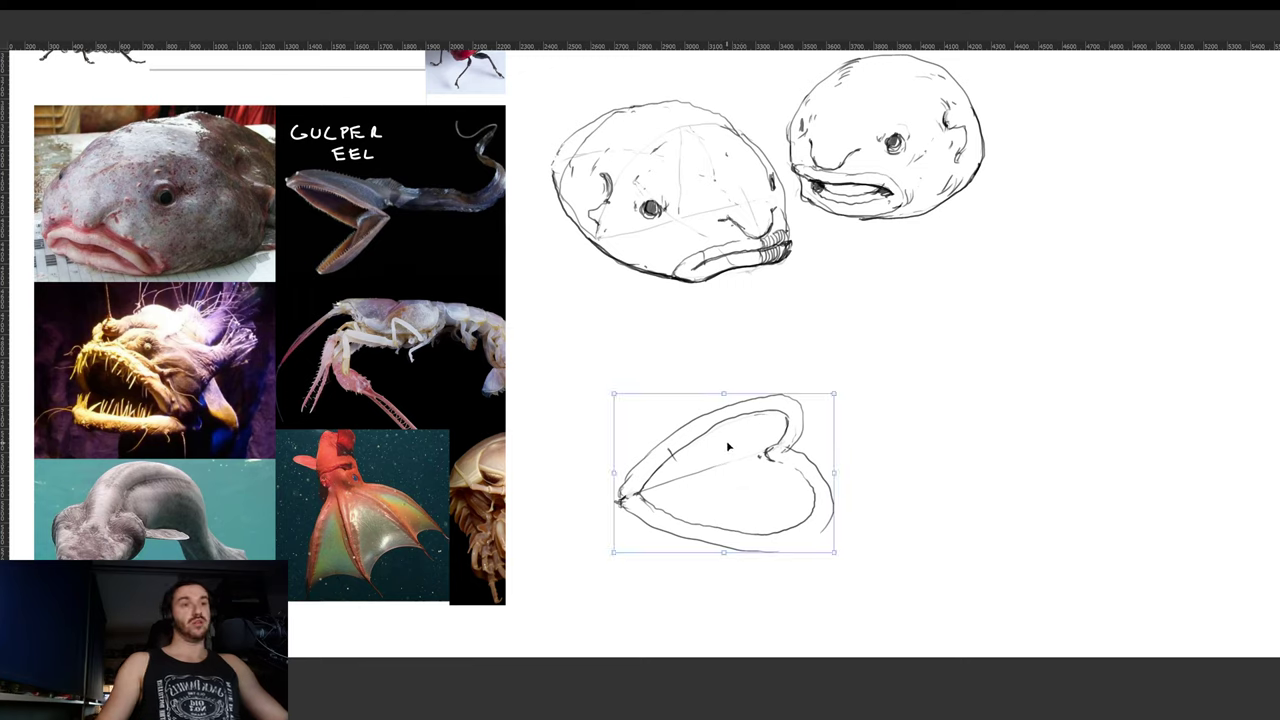
left_click(818, 676)
key("Return")
left_click_drag(708, 477, 712, 497)
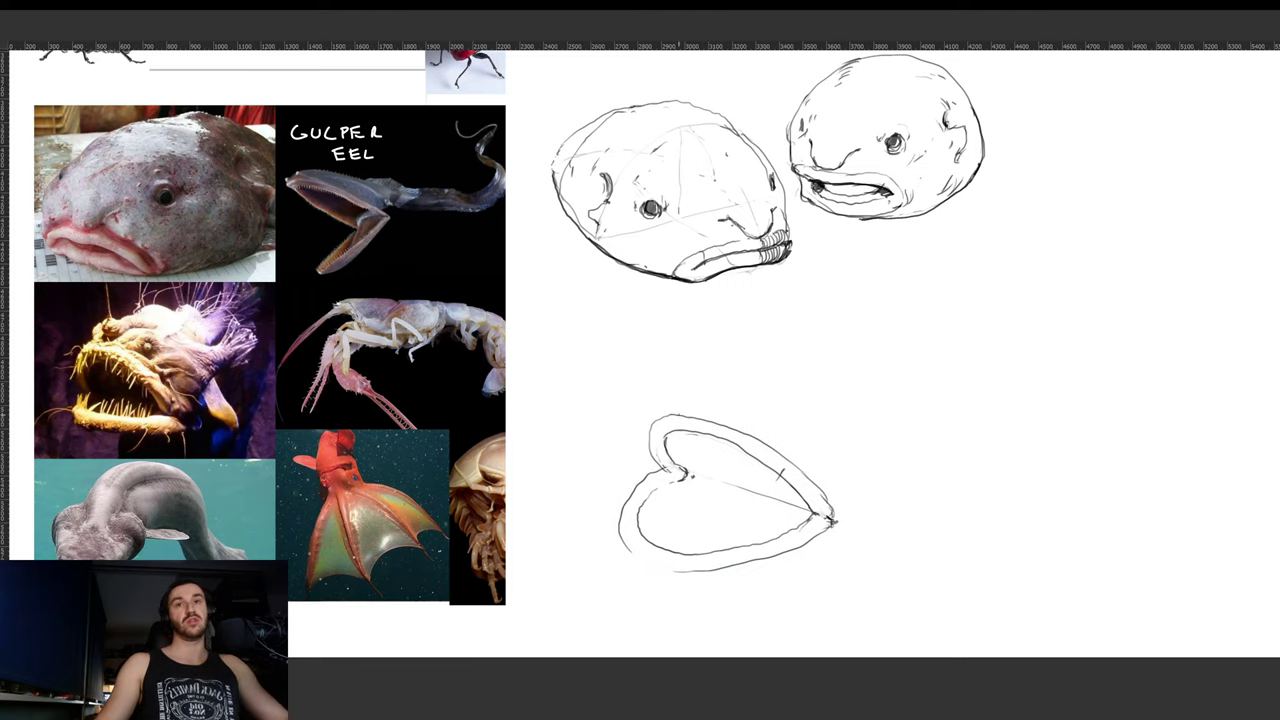
- Arc the domed top of the eel's head above the upper jaw and move the whole sketch up beneath the first blobfish
mouse_move(659, 420)
left_mouse_down()
mouse_move(723, 378)
mouse_move(768, 373)
mouse_move(838, 402)
left_mouse_up()
left_click_drag(755, 512, 743, 443)
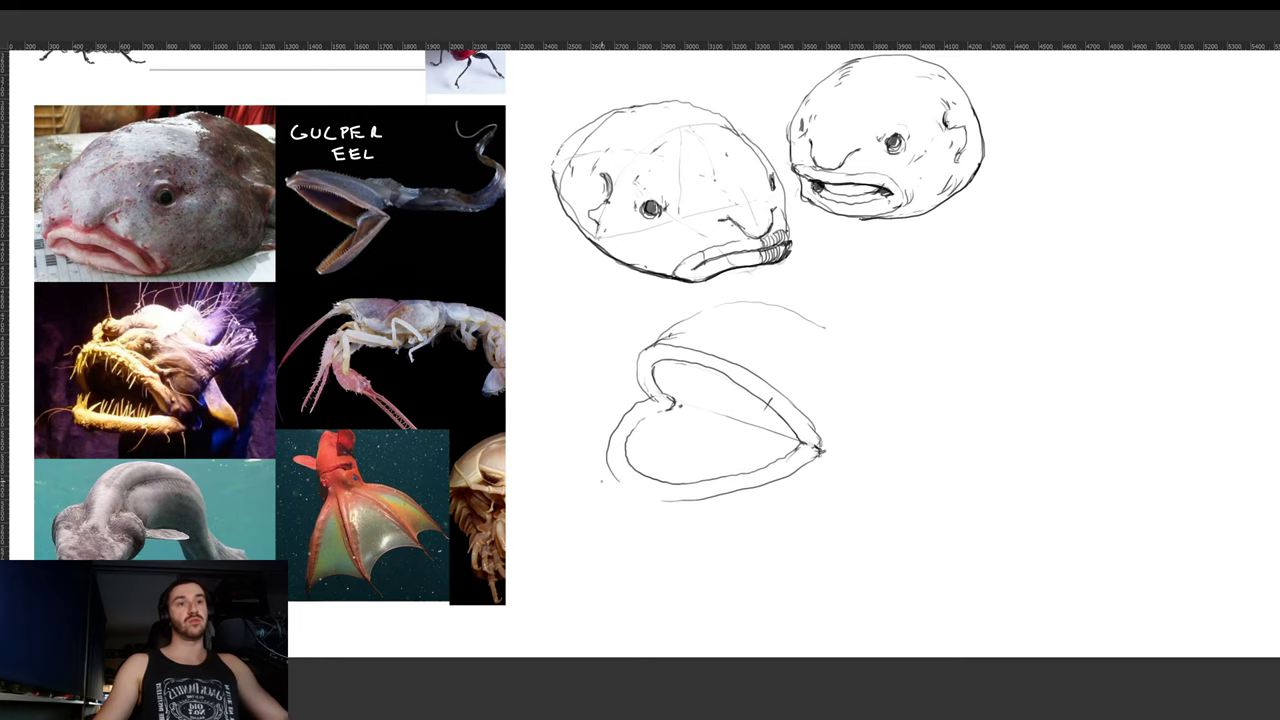
- Close the eel's lower jaw rim and draw the folded skin around the jaw hinge
left_click_drag(620, 486, 690, 498)
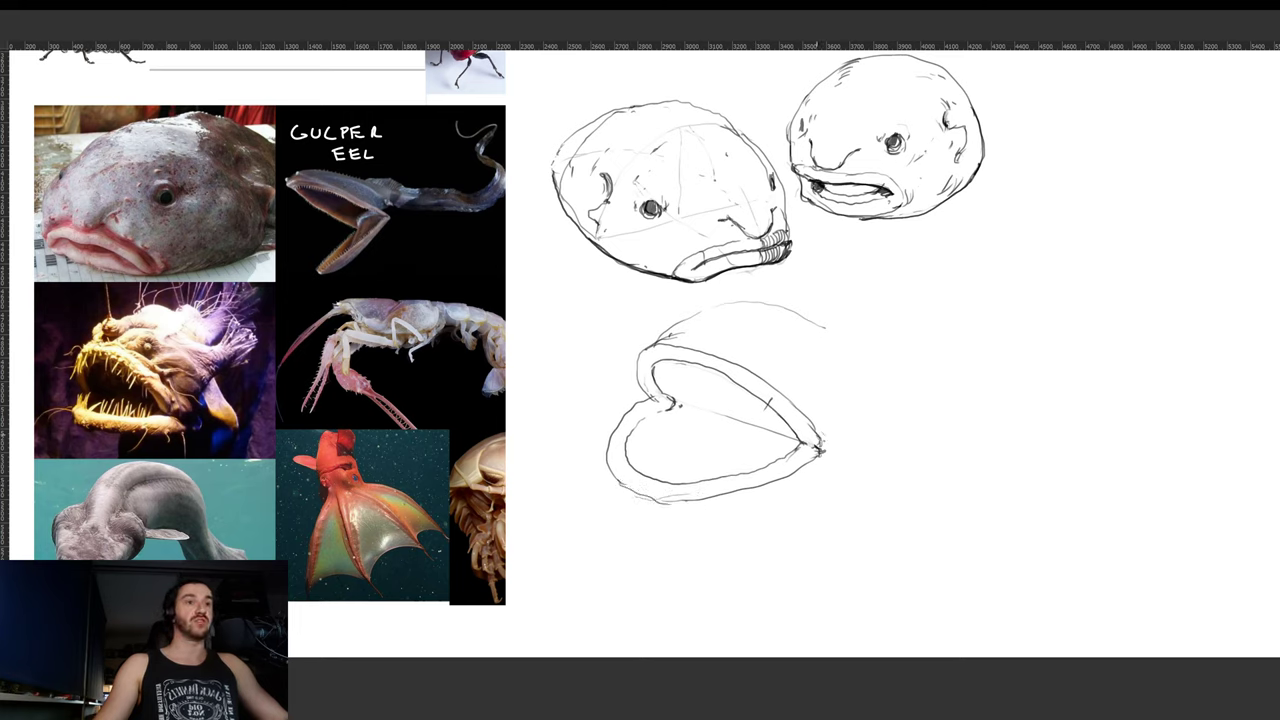
mouse_move(822, 438)
left_mouse_down()
mouse_move(819, 465)
mouse_move(802, 469)
mouse_move(833, 455)
left_mouse_up()
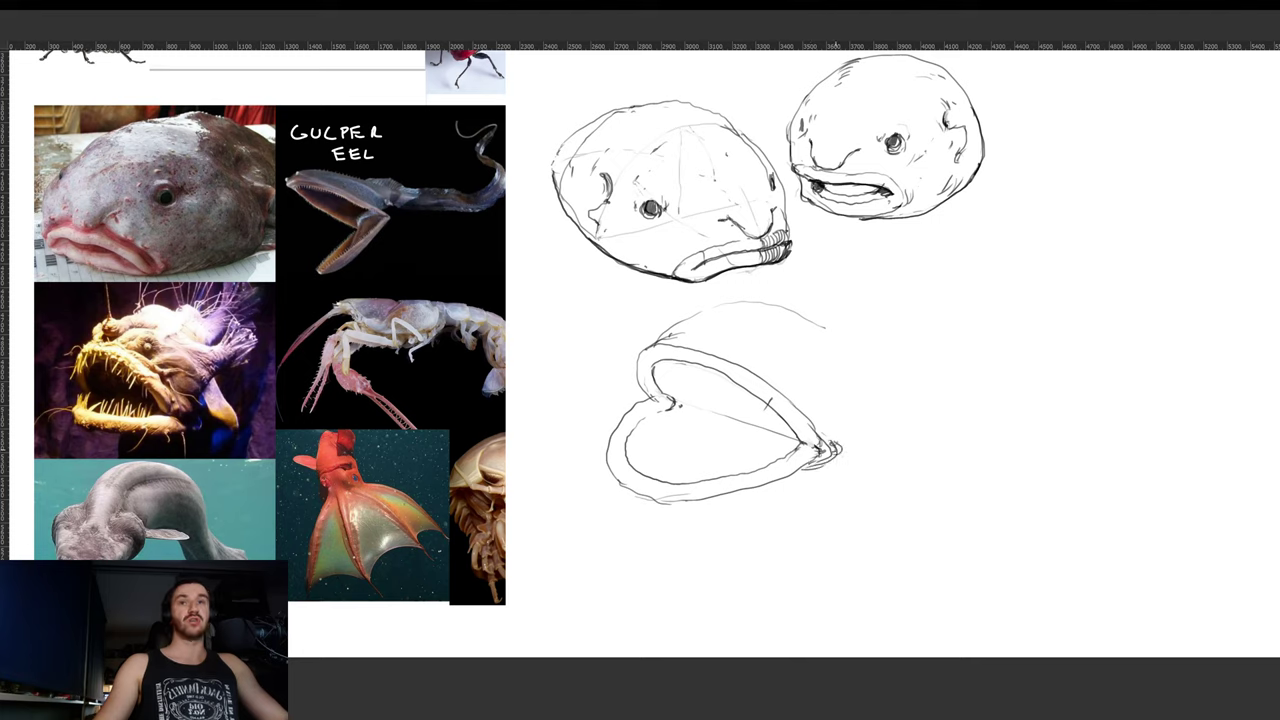
left_click_drag(796, 404, 828, 440)
left_click_drag(839, 397, 833, 435)
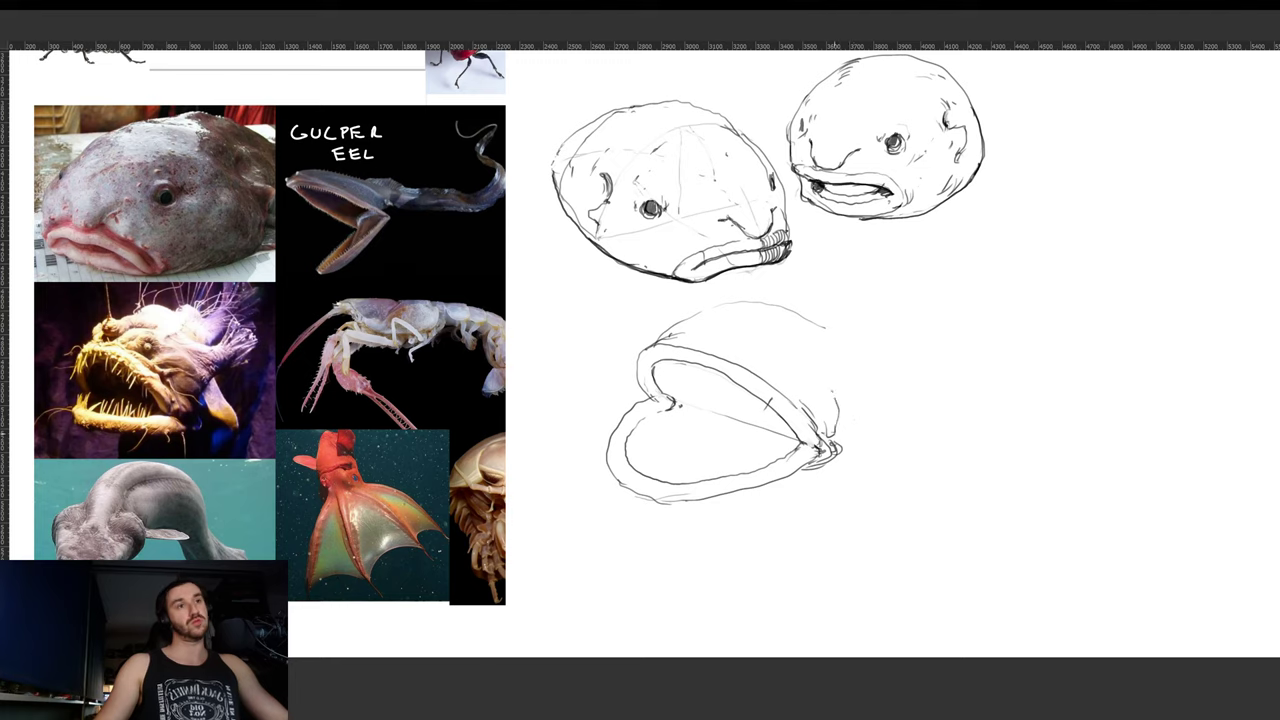
- Draw the back of the eel's head curving down to the jaw hinge, with fold lines along it
left_click_drag(810, 371, 831, 441)
left_click_drag(837, 369, 849, 401)
left_click_drag(855, 385, 849, 405)
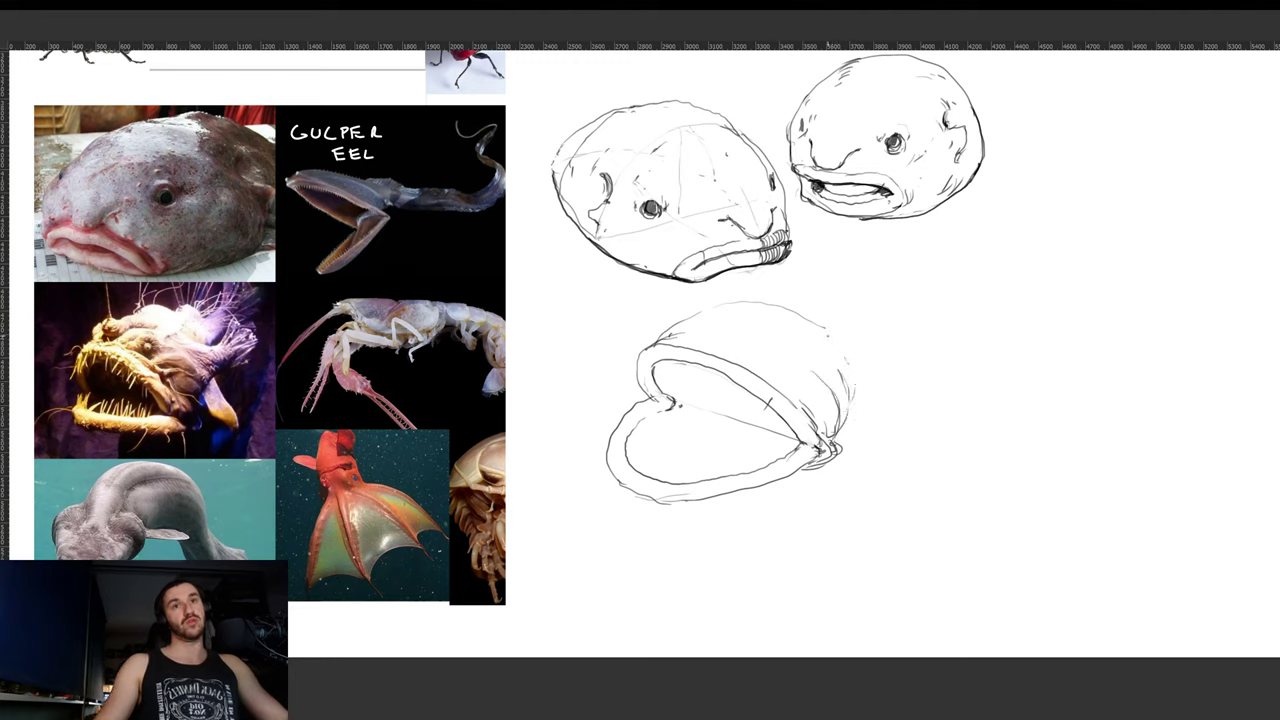
left_click_drag(796, 320, 836, 330)
left_click_drag(836, 330, 850, 388)
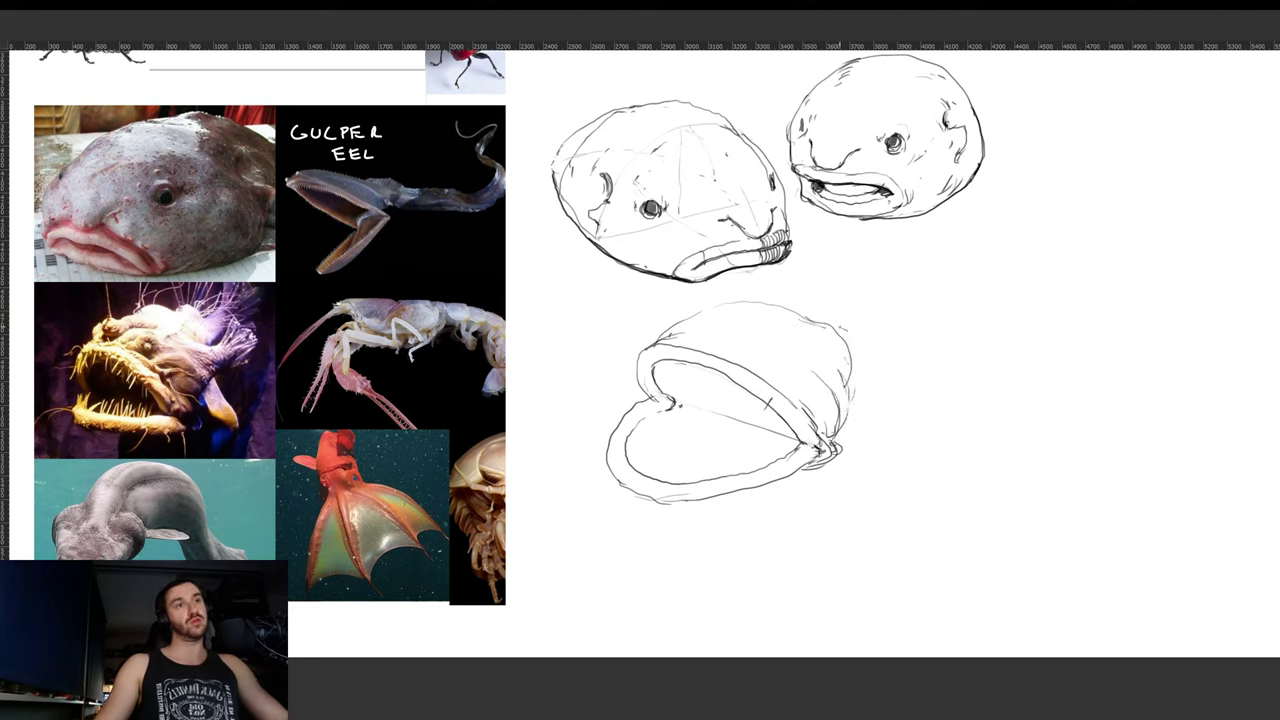
- Build the eel's narrowing neck behind the head from curved, ring-like segments and rework their outlines
left_click_drag(850, 330, 864, 386)
mouse_move(856, 332)
left_mouse_down()
mouse_move(876, 370)
mouse_move(882, 340)
mouse_move(864, 380)
left_mouse_up()
left_click_drag(876, 327, 886, 357)
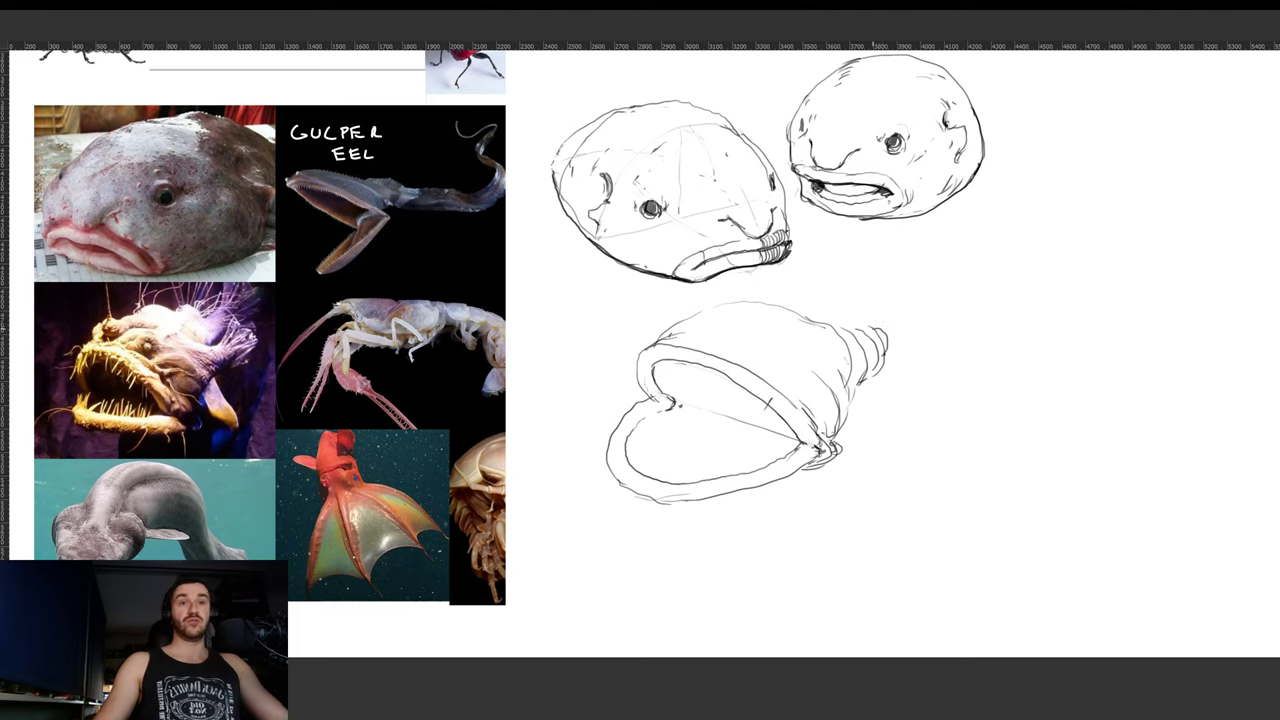
mouse_move(873, 328)
left_mouse_down()
mouse_move(890, 302)
mouse_move(856, 370)
mouse_move(884, 343)
mouse_move(873, 368)
left_mouse_up()
mouse_move(808, 326)
left_mouse_down()
mouse_move(812, 366)
mouse_move(850, 384)
left_mouse_up()
mouse_move(854, 332)
left_mouse_down()
mouse_move(868, 375)
mouse_move(883, 350)
left_mouse_up()
- Draw contour lines across the fish's head, extend its body into a tapering tail stem, and move the whole sketch down
mouse_move(776, 308)
left_mouse_down()
mouse_move(692, 333)
mouse_move(695, 364)
left_mouse_up()
left_click_drag(732, 420, 799, 437)
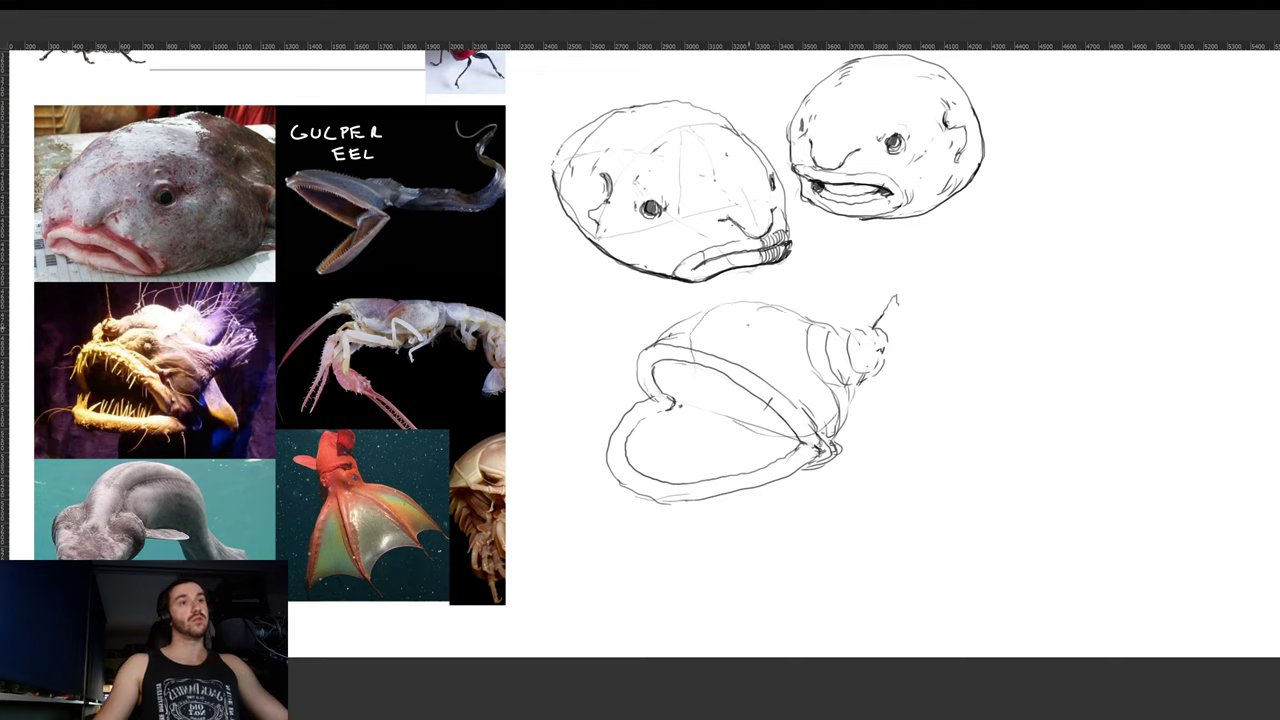
left_click_drag(736, 302, 792, 430)
mouse_move(772, 356)
left_mouse_down()
mouse_move(894, 274)
mouse_move(899, 284)
mouse_move(872, 266)
mouse_move(736, 300)
left_mouse_up()
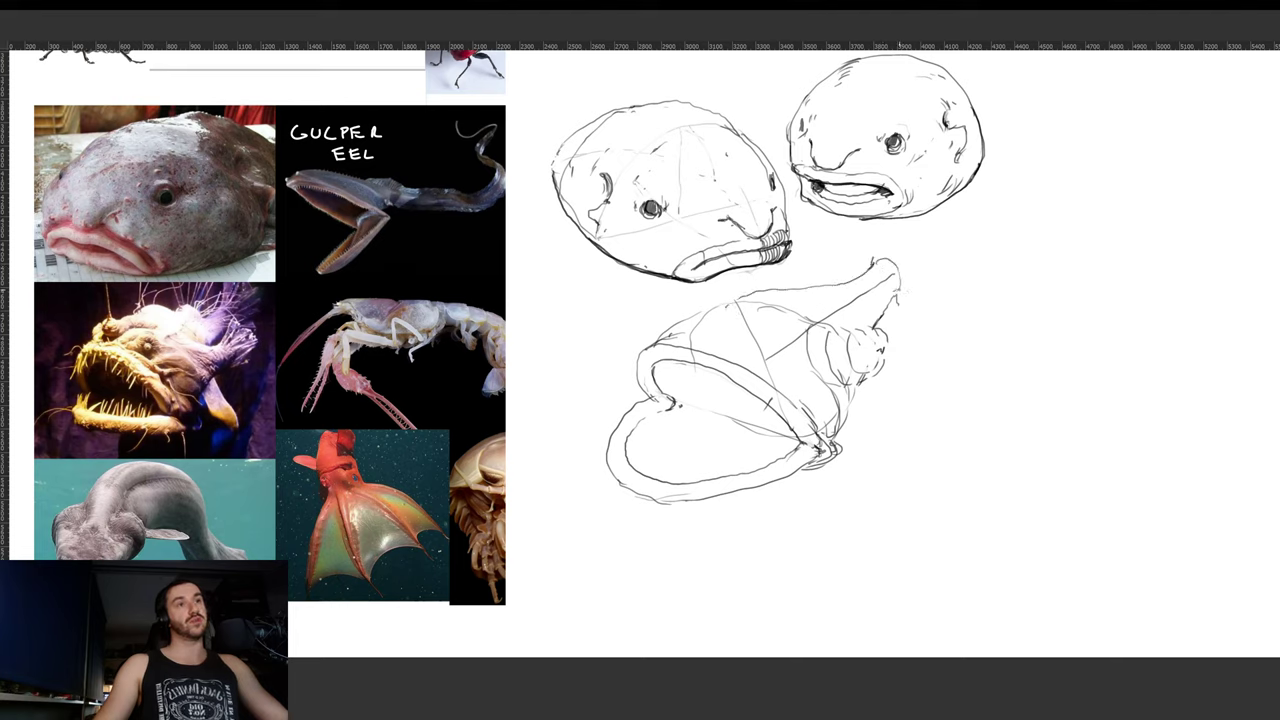
left_click_drag(900, 289, 856, 330)
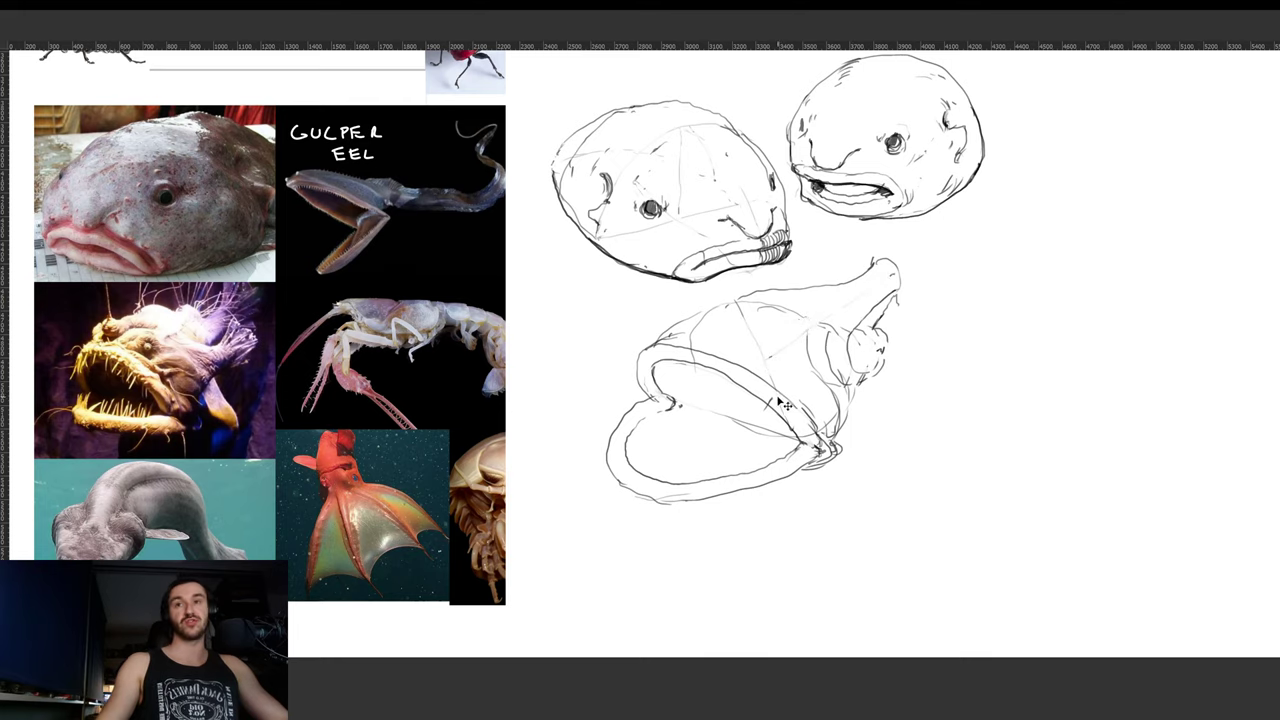
left_click_drag(785, 404, 787, 442)
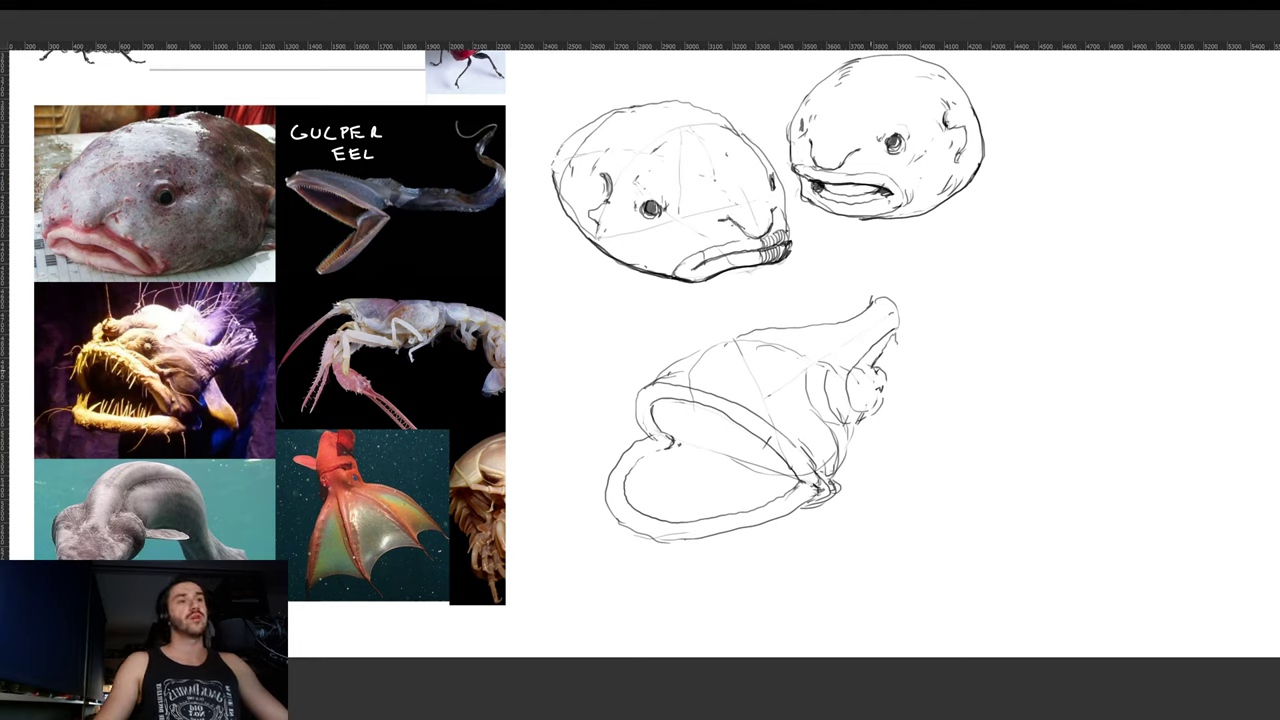
- Draw the ragged, fanned tail fin and add a small round eye above the upper jaw
mouse_move(853, 330)
left_mouse_down()
mouse_move(854, 374)
mouse_move(911, 287)
mouse_move(908, 334)
mouse_move(929, 313)
mouse_move(906, 356)
mouse_move(886, 355)
mouse_move(898, 344)
mouse_move(884, 357)
mouse_move(921, 359)
mouse_move(919, 371)
left_mouse_up()
left_click_drag(825, 427, 833, 397)
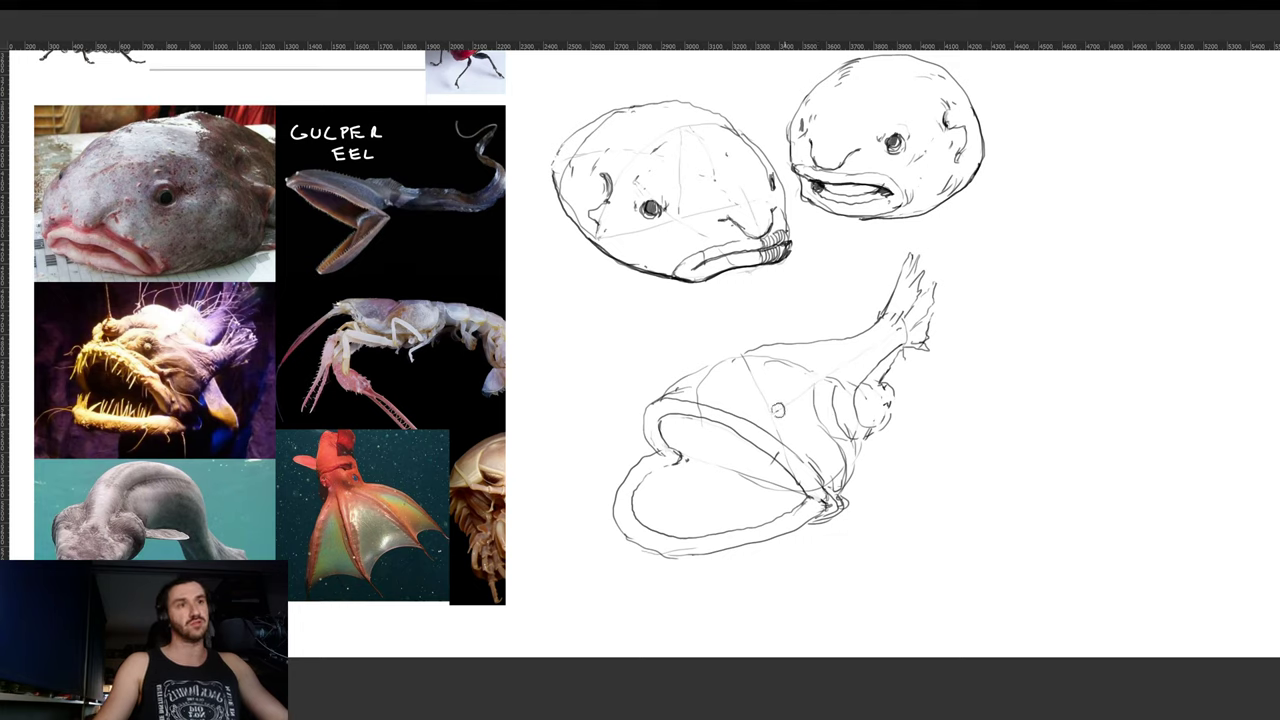
left_click_drag(778, 411, 786, 410)
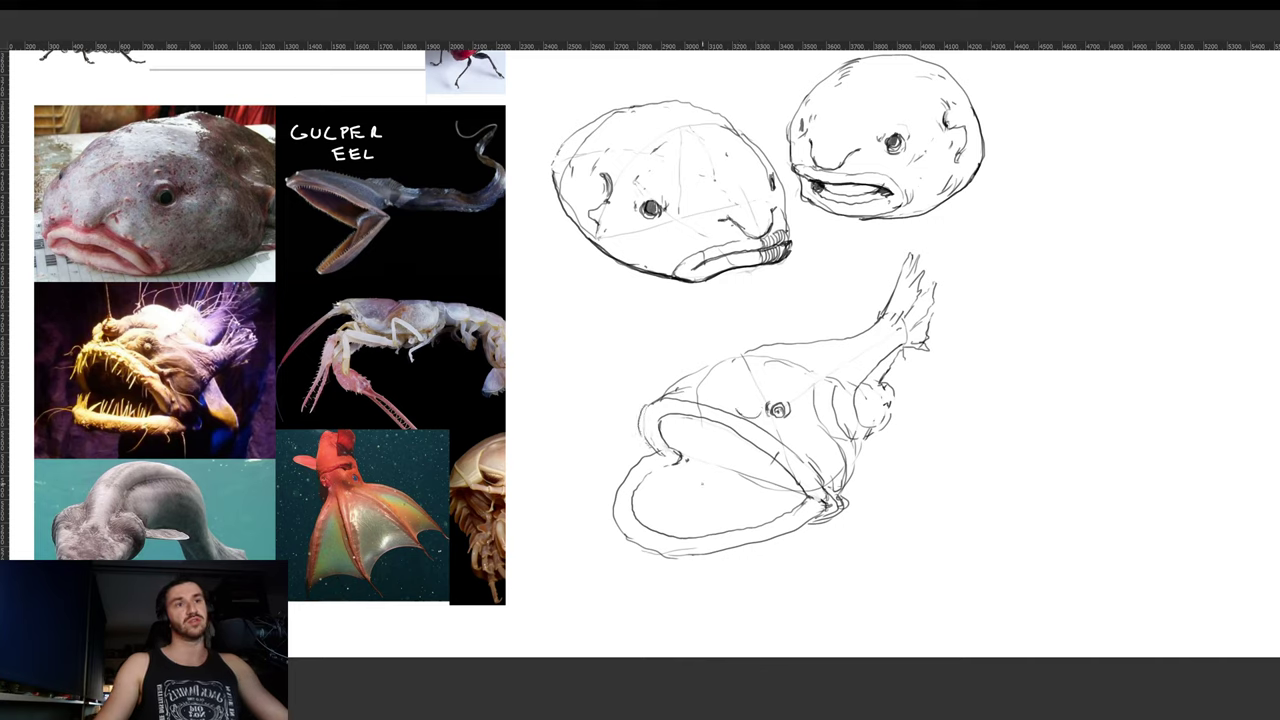
- Select the lower jaw and transform it narrower and slightly shallower so it sits more directly beneath the upper jaw
mouse_move(652, 578)
left_mouse_down()
mouse_move(610, 558)
mouse_move(672, 461)
mouse_move(799, 497)
mouse_move(720, 582)
mouse_move(800, 497)
left_mouse_up()
key("ctrl+t")
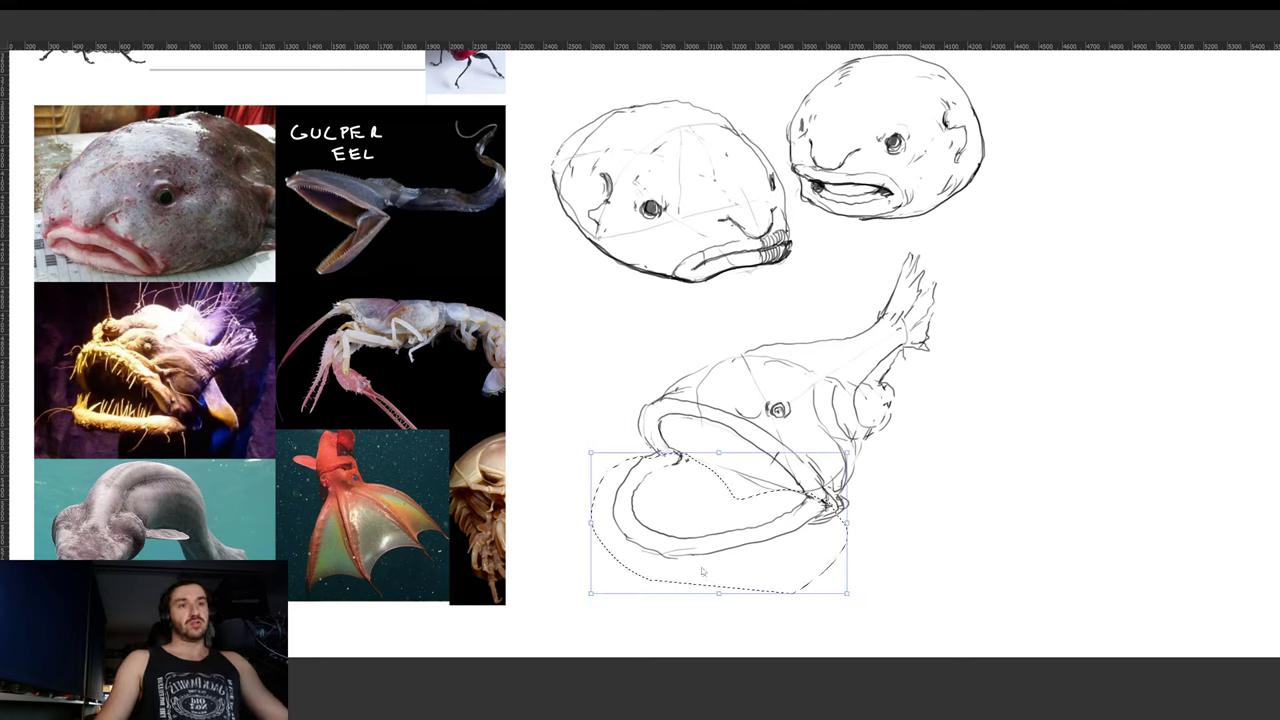
key("ctrl+shift+w")
left_click_drag(617, 528, 640, 529)
left_click_drag(697, 577, 700, 560)
key("Return")
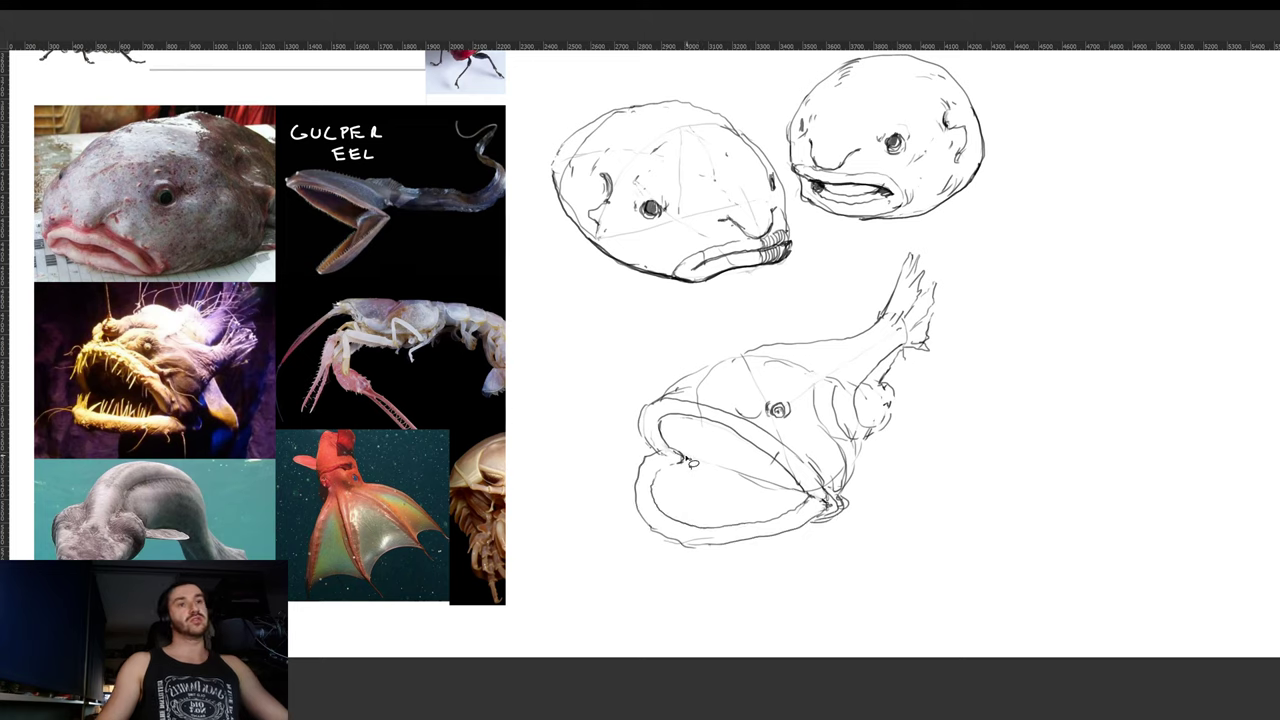
- Draw the inner mouth line from the front of the lips to the jaw hinge and move the sketch left
key("b")
left_click_drag(686, 459, 830, 502)
left_click_drag(811, 490, 759, 490)
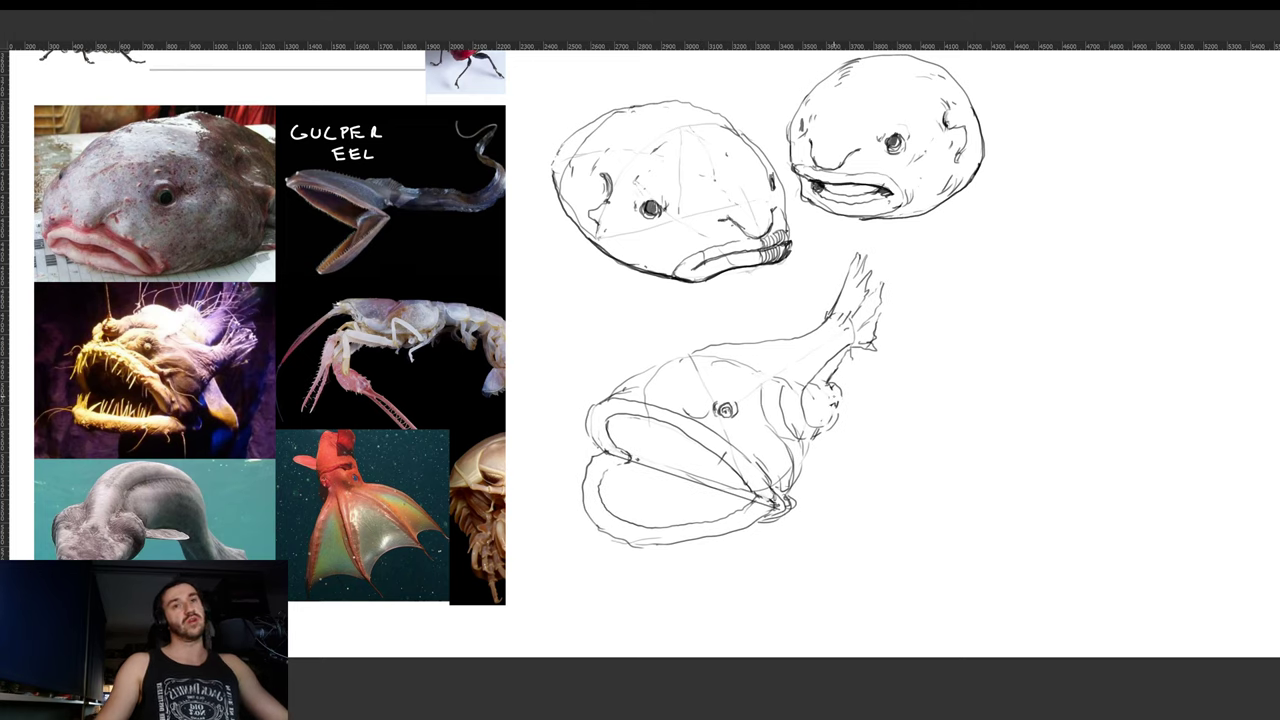
- Draw the pectoral fin's pointed rays behind the gill folds and a rounded lure nub on the forehead
left_click_drag(820, 386, 887, 373)
left_click_drag(838, 414, 888, 380)
left_click_drag(850, 404, 880, 380)
mouse_move(846, 404)
left_mouse_down()
mouse_move(870, 384)
mouse_move(882, 403)
left_mouse_up()
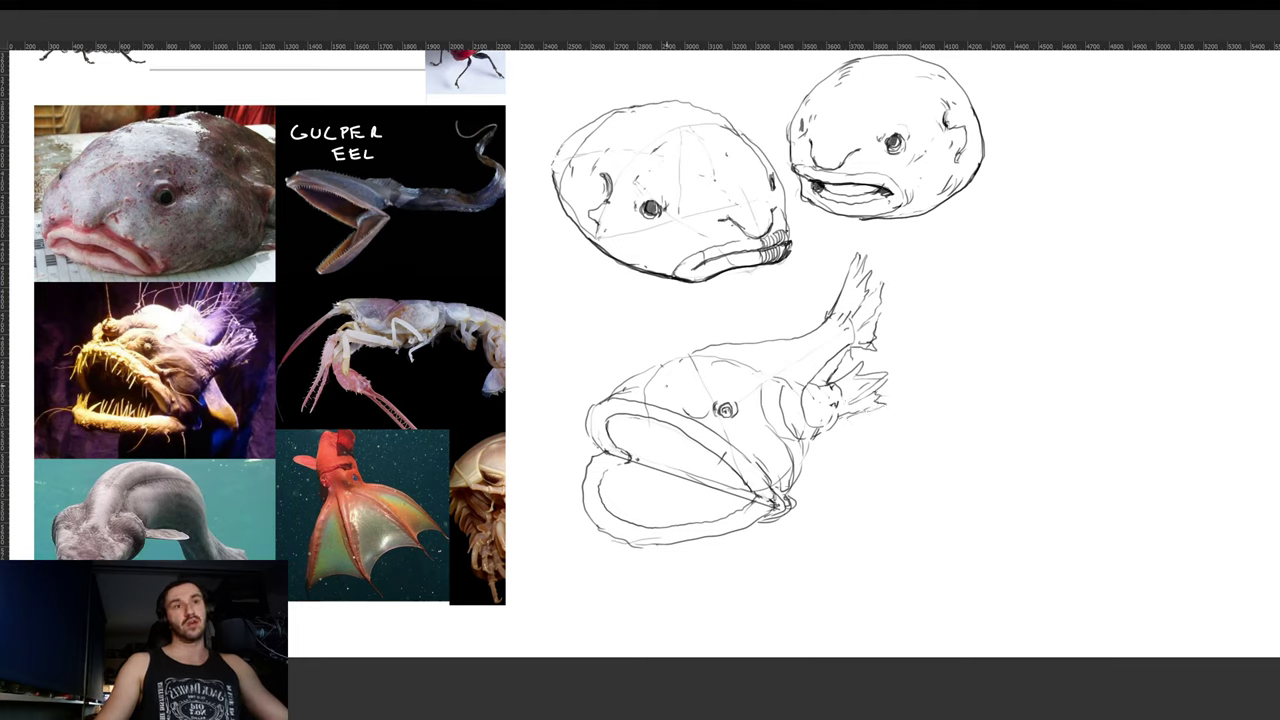
mouse_move(648, 380)
left_mouse_down()
mouse_move(680, 376)
mouse_move(644, 374)
mouse_move(648, 348)
mouse_move(665, 360)
left_mouse_up()
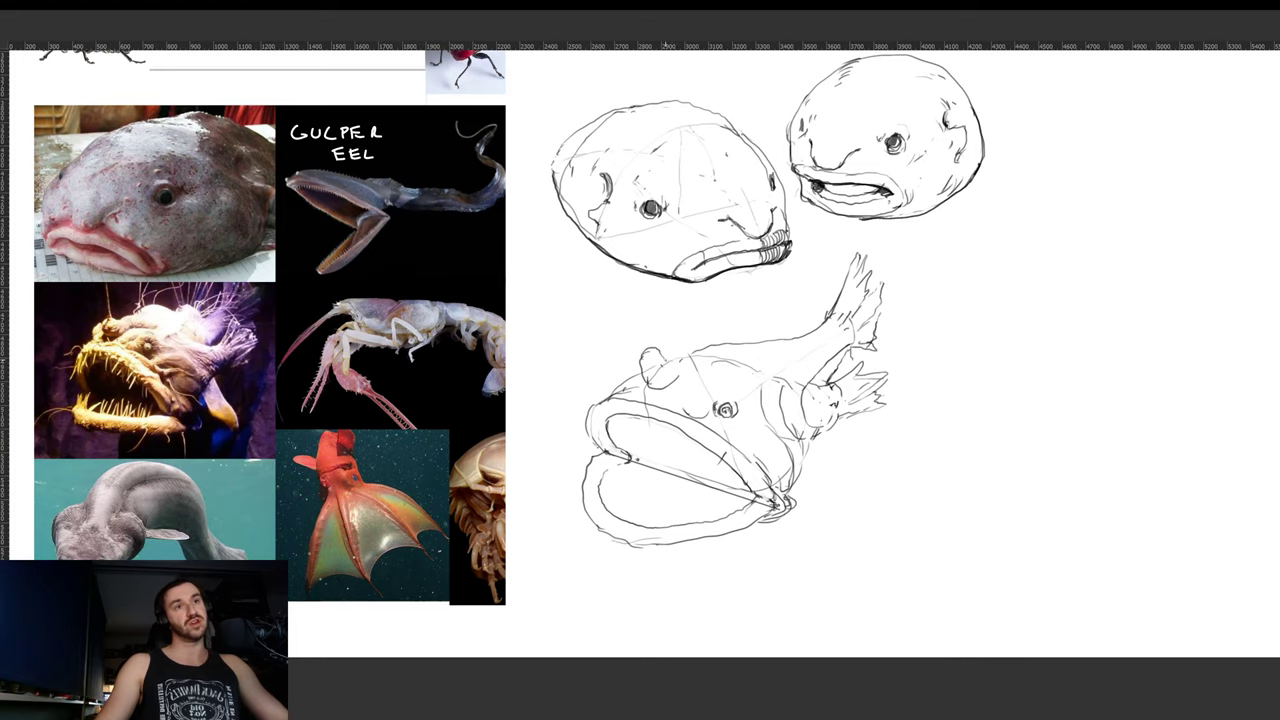
- Draw a set of roughly parallel practice strokes in the empty space beside the fish
key("r")
mouse_move(952, 342)
left_mouse_down()
mouse_move(934, 254)
mouse_move(899, 262)
left_mouse_up()
left_click_drag(859, 384, 957, 355)
left_click_drag(862, 410, 975, 378)
left_click_drag(882, 434, 984, 408)
left_click_drag(882, 462, 986, 440)
mouse_move(990, 440)
left_mouse_down()
mouse_move(1012, 433)
mouse_move(953, 496)
left_mouse_up()
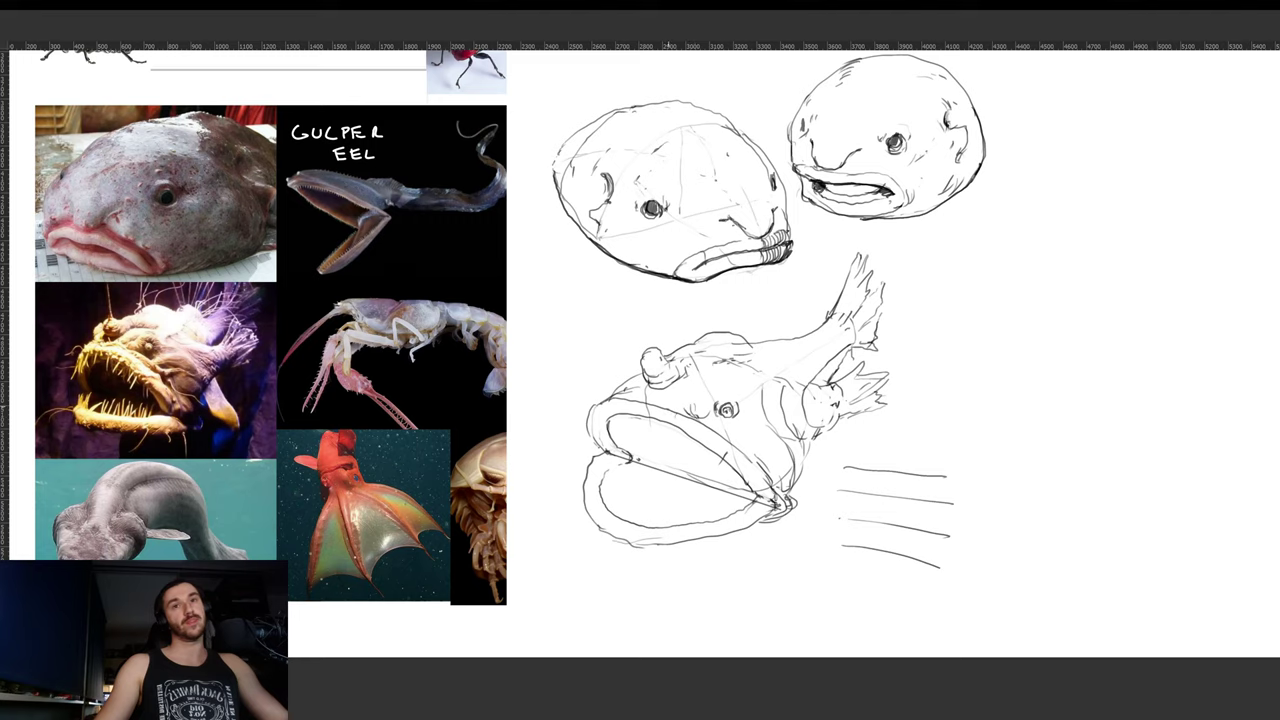
- Line the upper and lower jaws with rows of long, thin teeth following the curve of the mouth
mouse_move(621, 409)
left_mouse_down()
mouse_move(617, 443)
mouse_move(633, 440)
left_mouse_up()
mouse_move(645, 411)
left_mouse_down()
mouse_move(636, 430)
mouse_move(648, 444)
mouse_move(668, 417)
left_mouse_up()
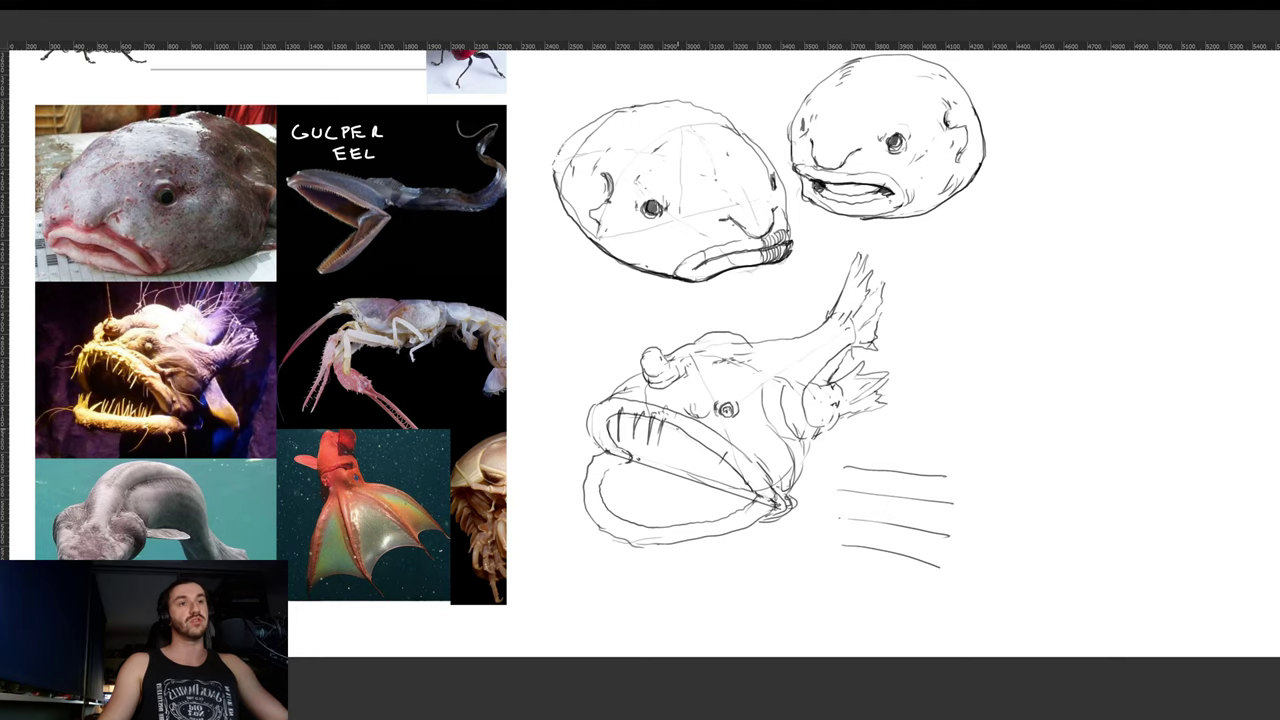
left_click_drag(677, 425, 670, 447)
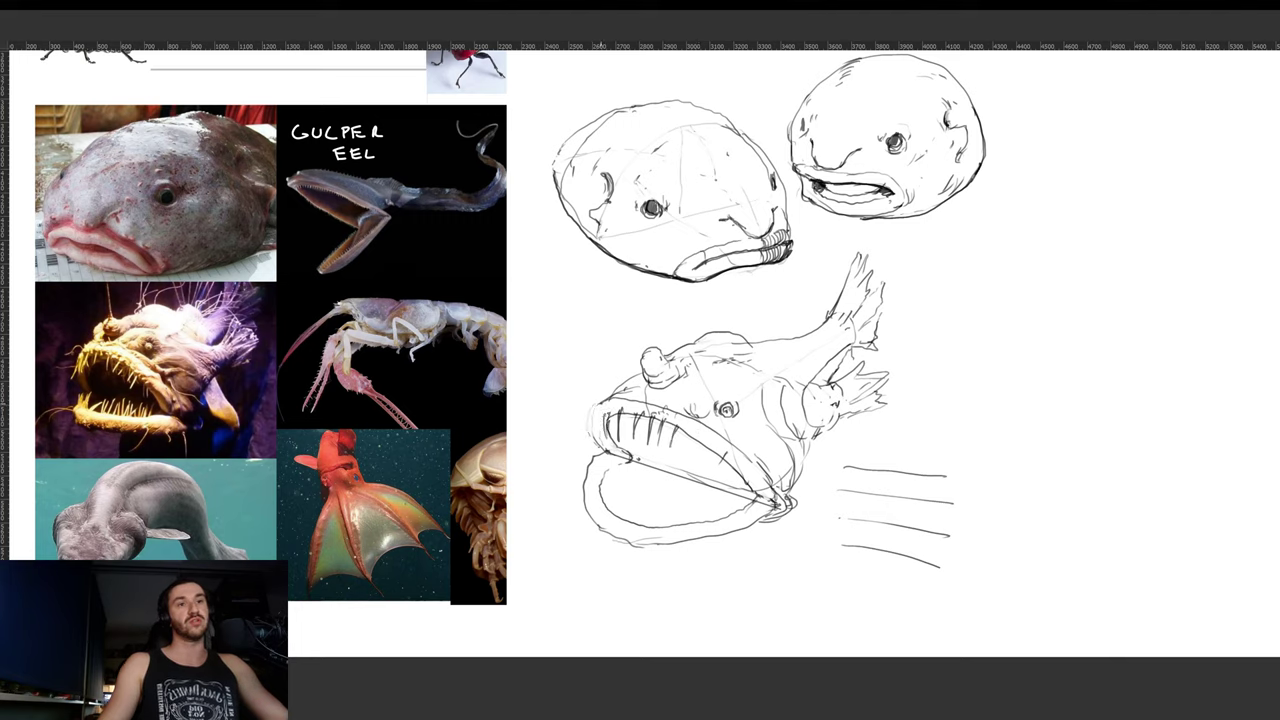
left_click_drag(602, 403, 592, 425)
left_click_drag(686, 429, 677, 457)
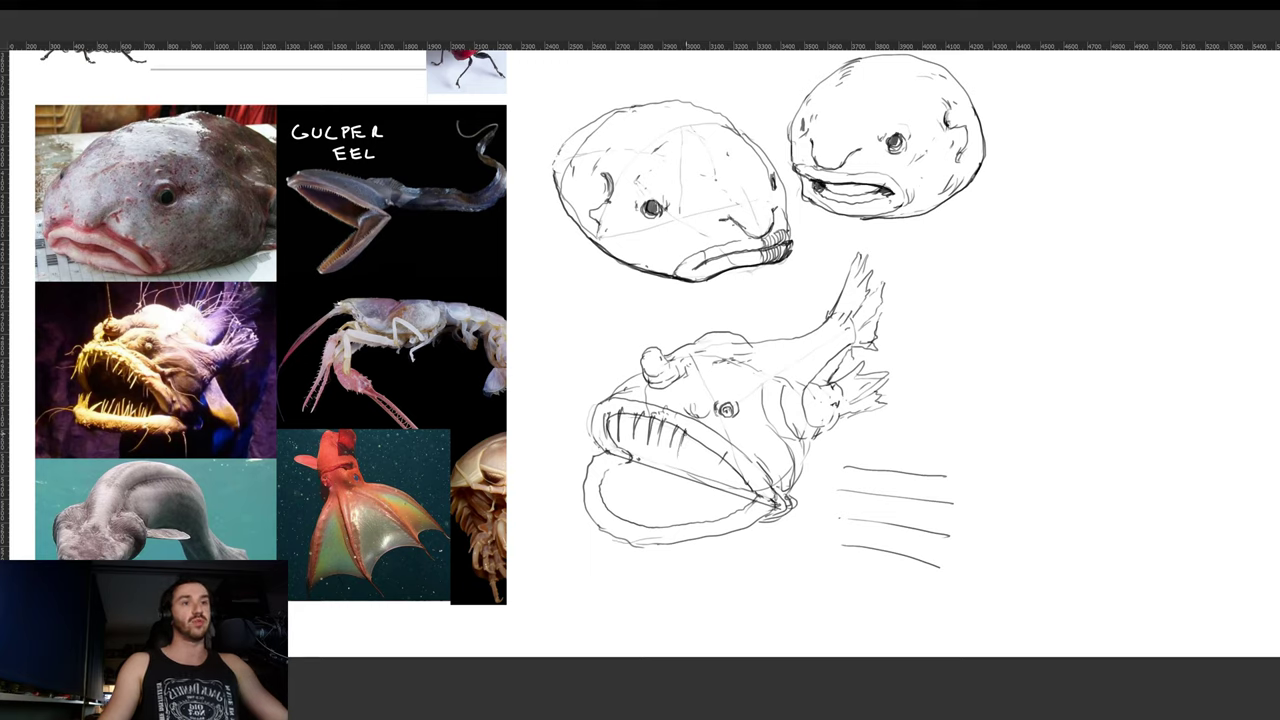
mouse_move(643, 414)
left_mouse_down()
mouse_move(645, 447)
mouse_move(623, 439)
mouse_move(688, 464)
left_mouse_up()
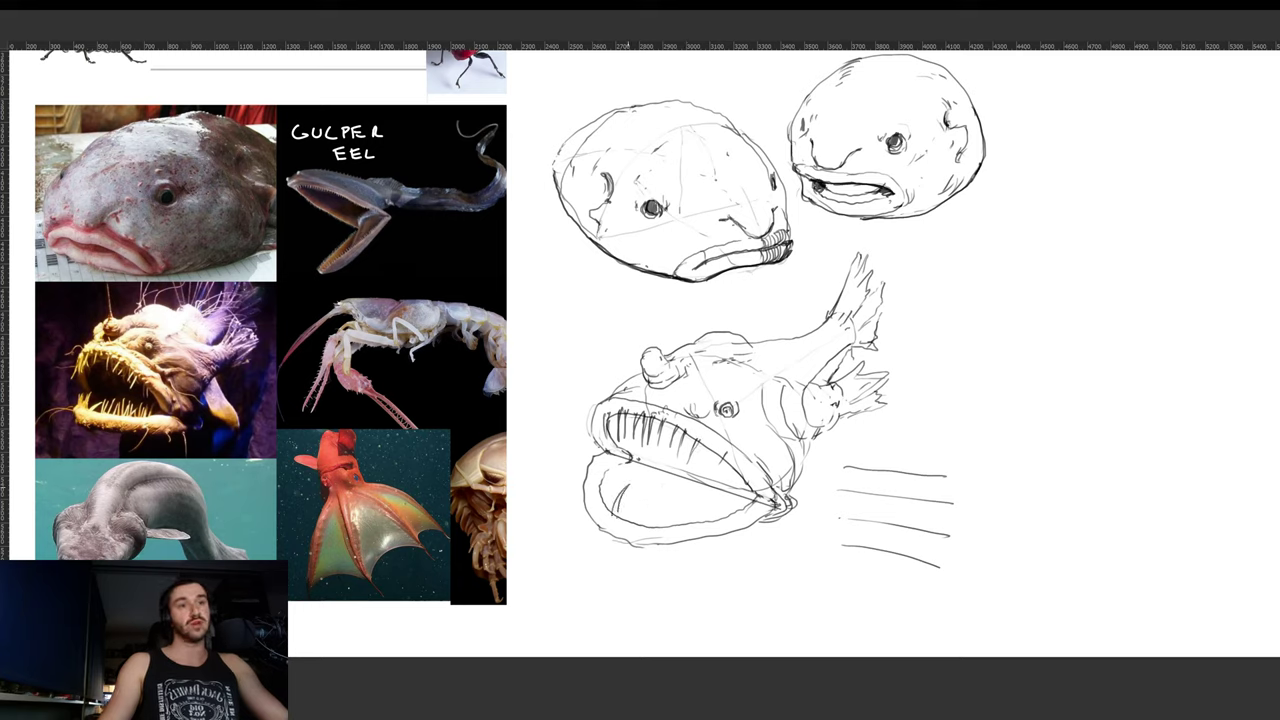
left_click_drag(617, 512, 619, 522)
left_click_drag(599, 475, 606, 507)
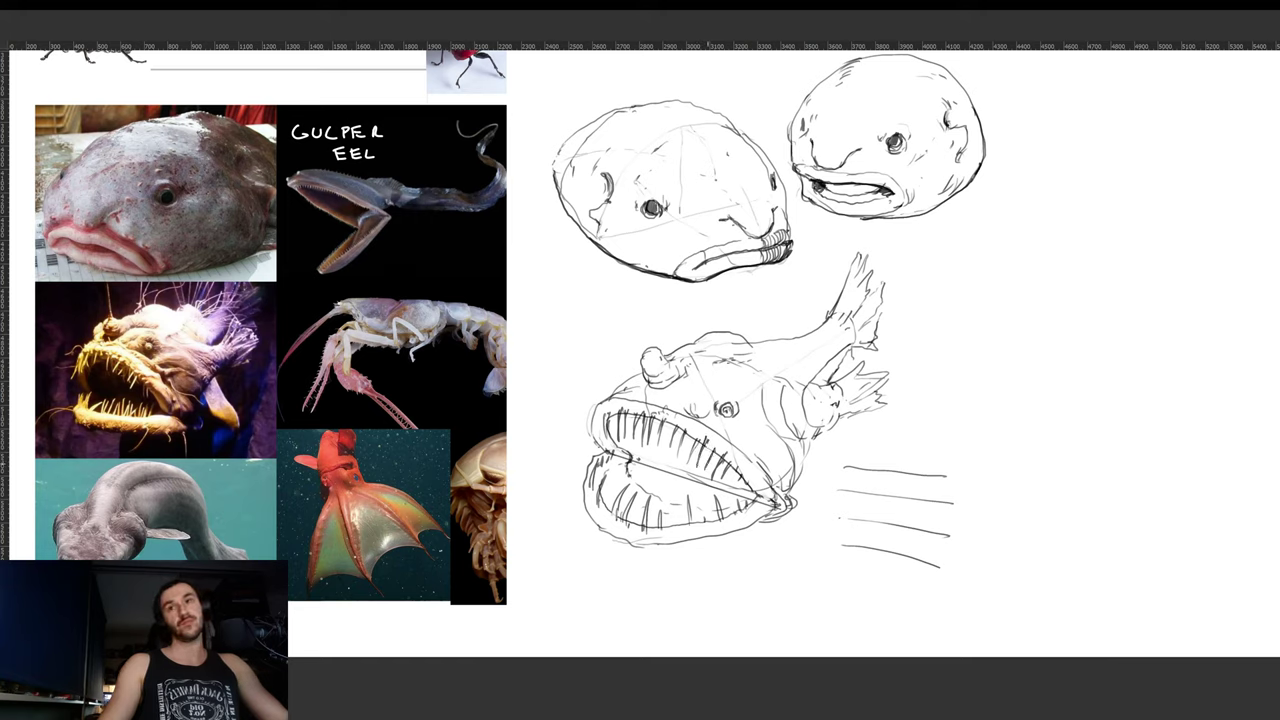
- Shift the fish sketch slightly down and to the right and delete the practice strokes beside it
left_click_drag(650, 349, 688, 371)
mouse_move(880, 586)
left_mouse_down()
mouse_move(1020, 502)
mouse_move(908, 622)
mouse_move(885, 600)
left_mouse_up()
key("Delete")
key("ctrl+d")
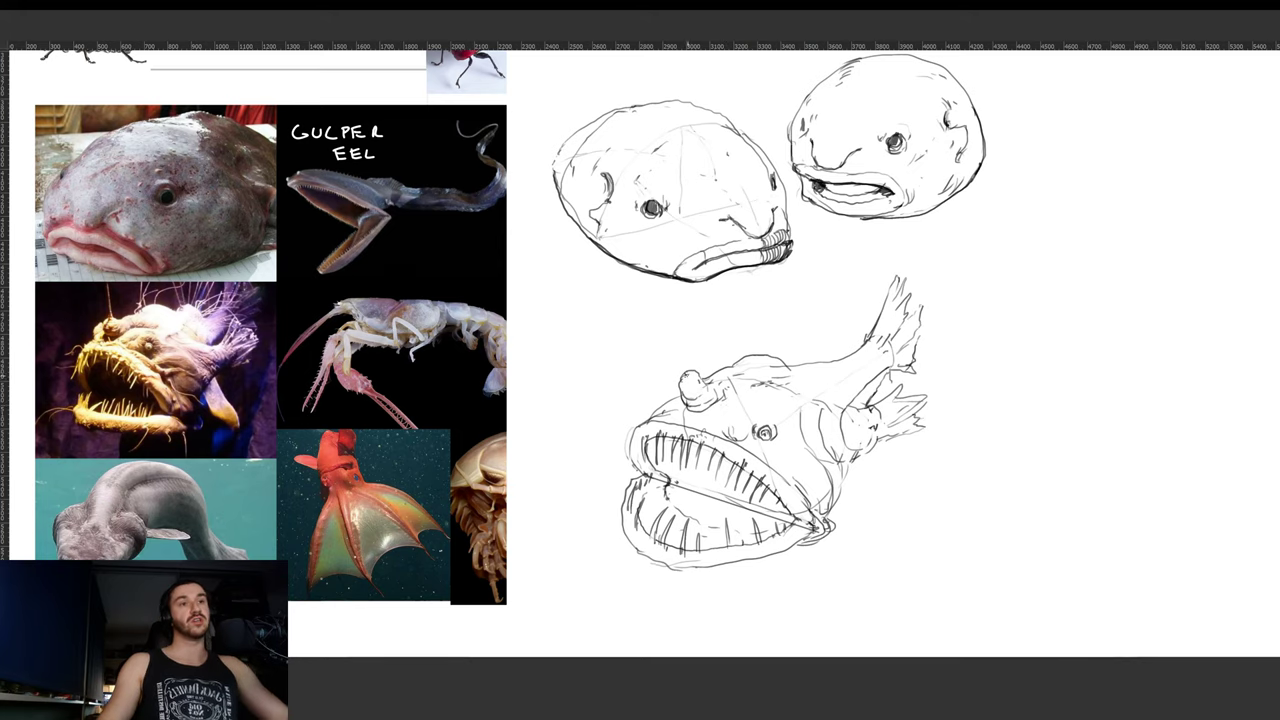
- Draw a long lure stalk arching forward from the forehead nub with a small bulb at its tip, and thicken its outline
mouse_move(684, 372)
left_mouse_down()
mouse_move(654, 303)
mouse_move(600, 370)
left_mouse_up()
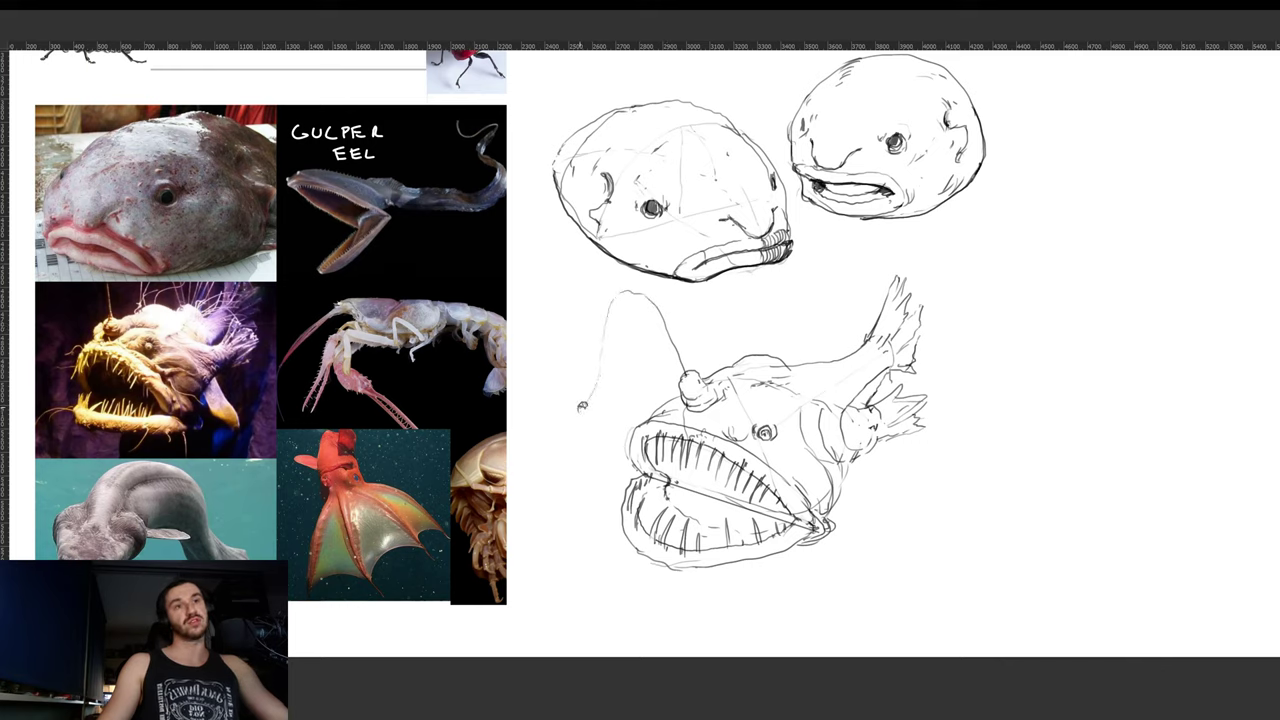
mouse_move(582, 406)
left_mouse_down()
mouse_move(606, 310)
mouse_move(624, 291)
left_mouse_up()
left_click_drag(603, 335, 617, 298)
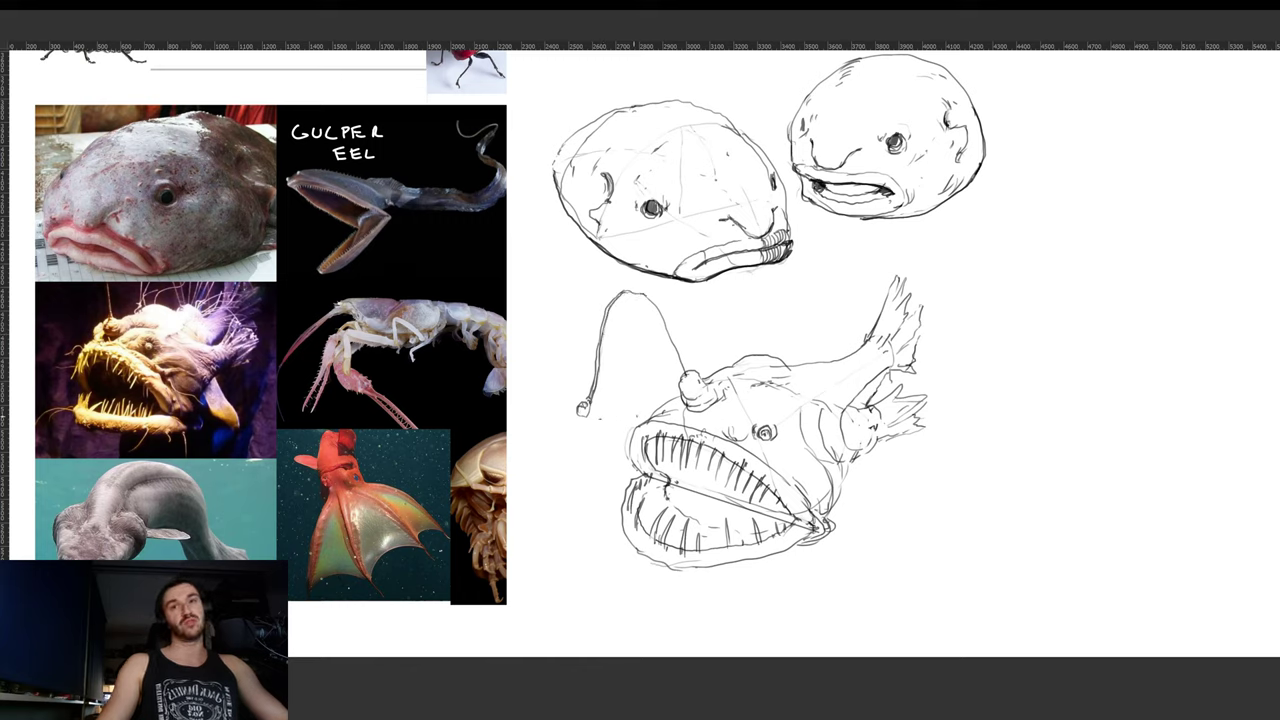
- Roughen the snout and front edge of the upper lip and add more teeth in the lower jaw
mouse_move(613, 435)
left_mouse_down()
mouse_move(636, 423)
mouse_move(638, 437)
left_mouse_up()
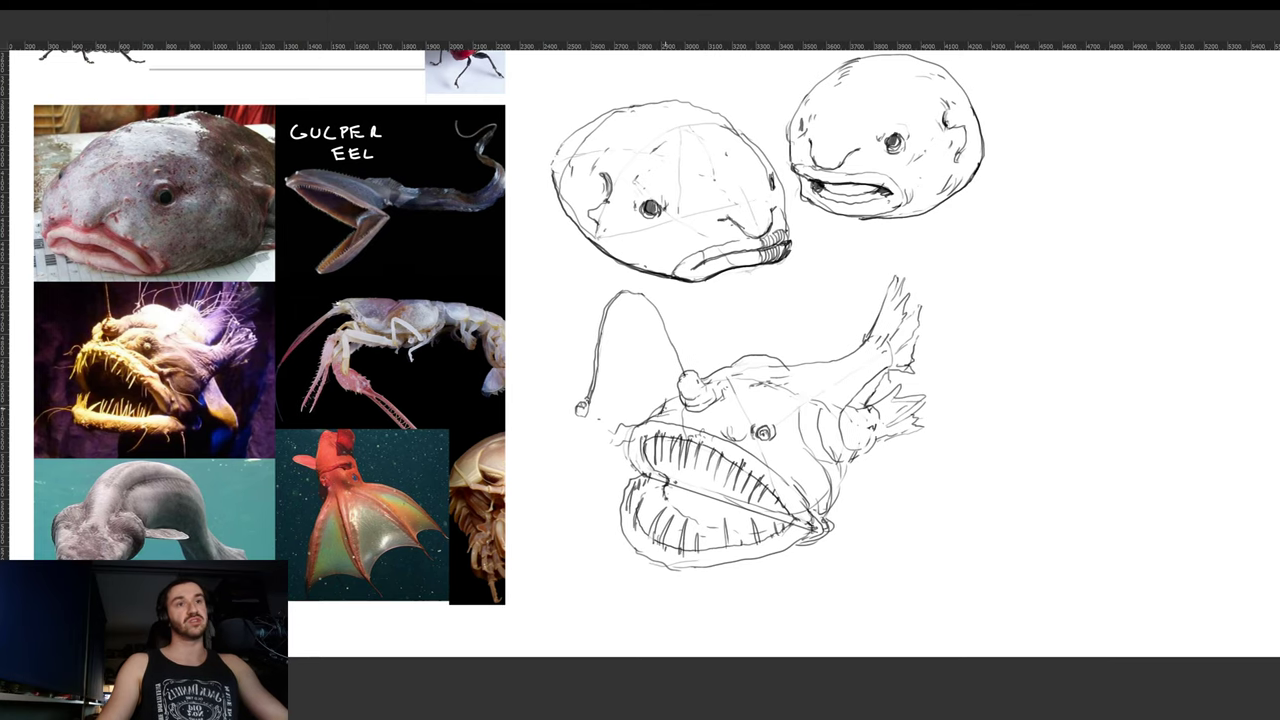
left_click_drag(665, 408, 685, 391)
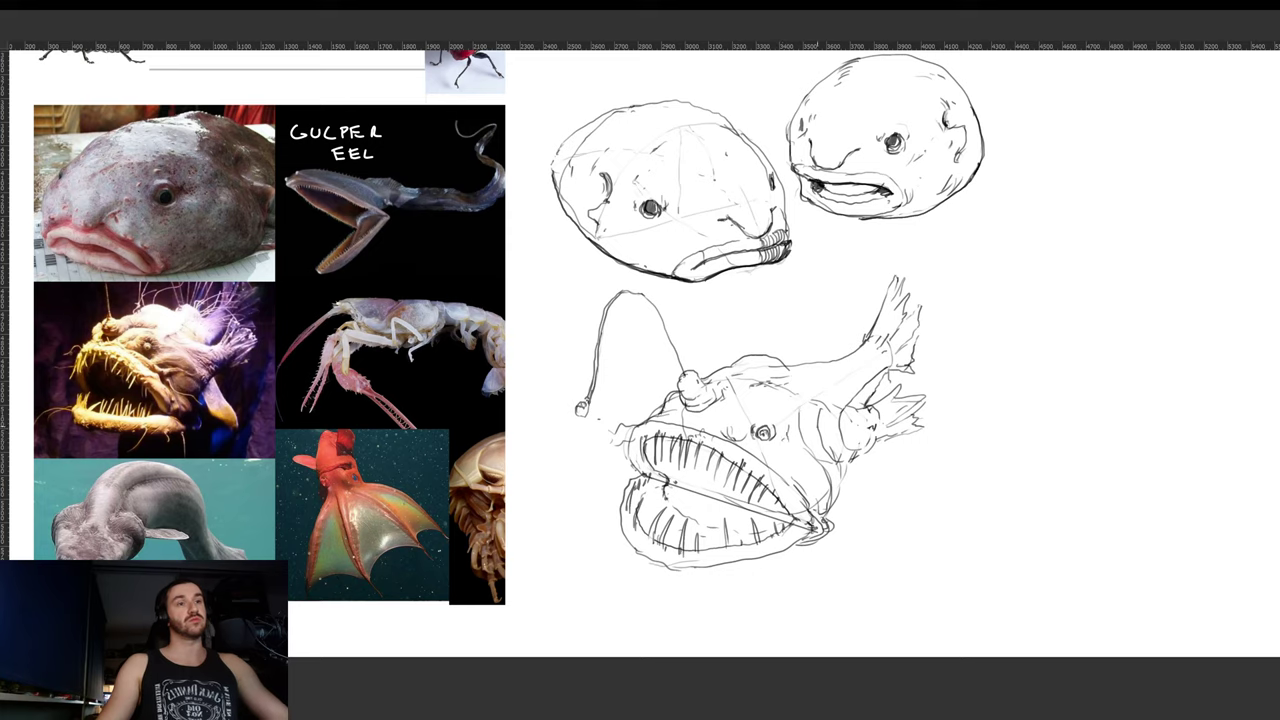
left_click_drag(707, 521, 708, 555)
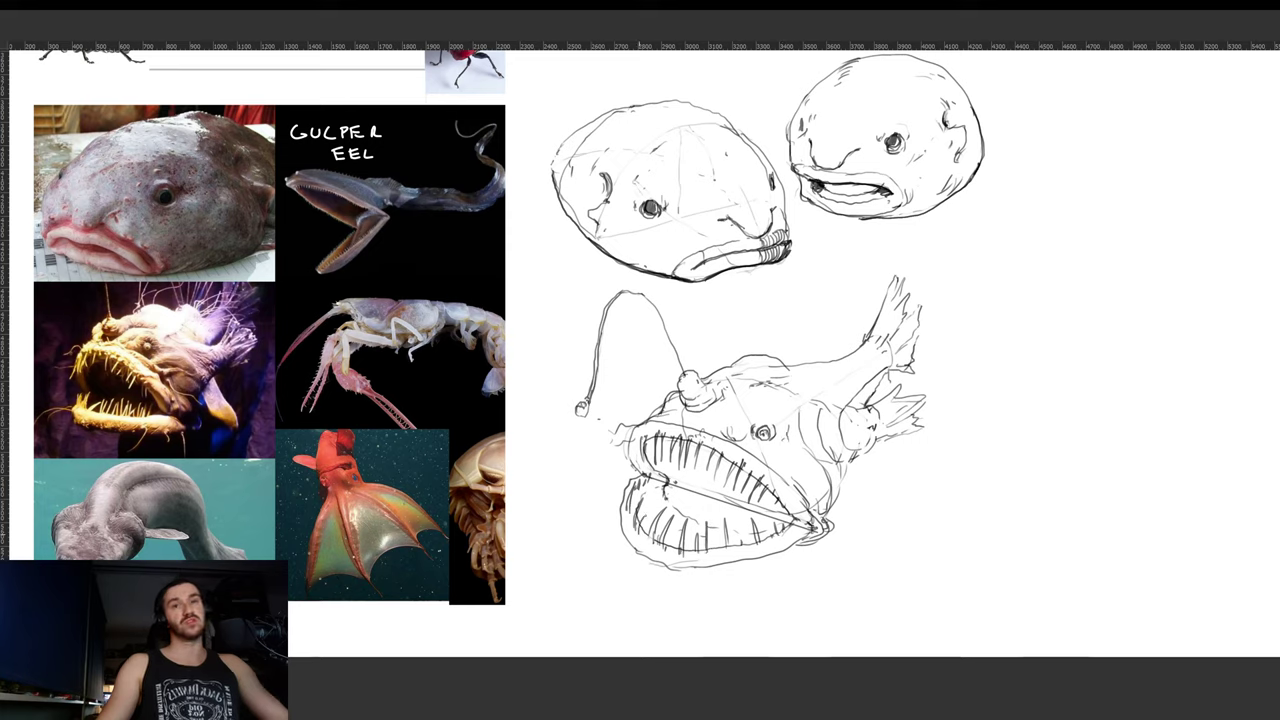
- Draw thin, curving whiskers trailing from the front and underside of the lower jaw, and touch up the jaw hinge
mouse_move(618, 507)
left_mouse_down()
mouse_move(564, 520)
mouse_move(561, 535)
left_mouse_up()
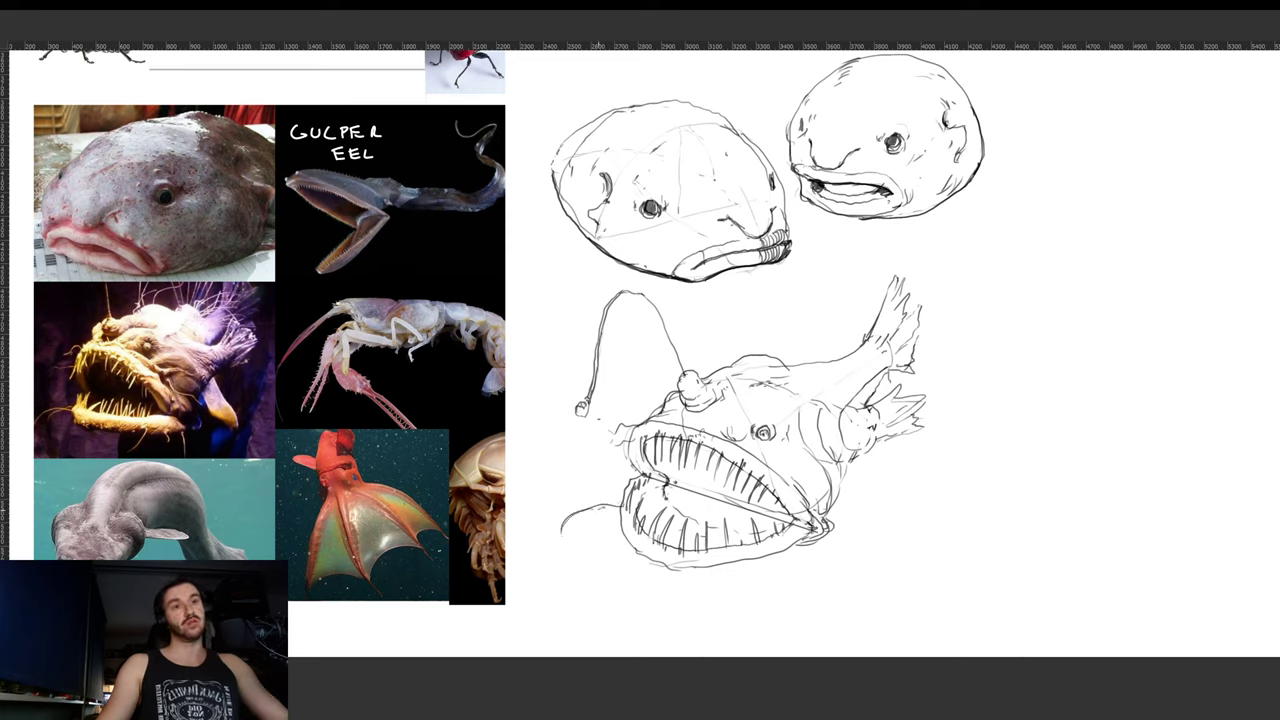
left_click_drag(628, 488, 590, 494)
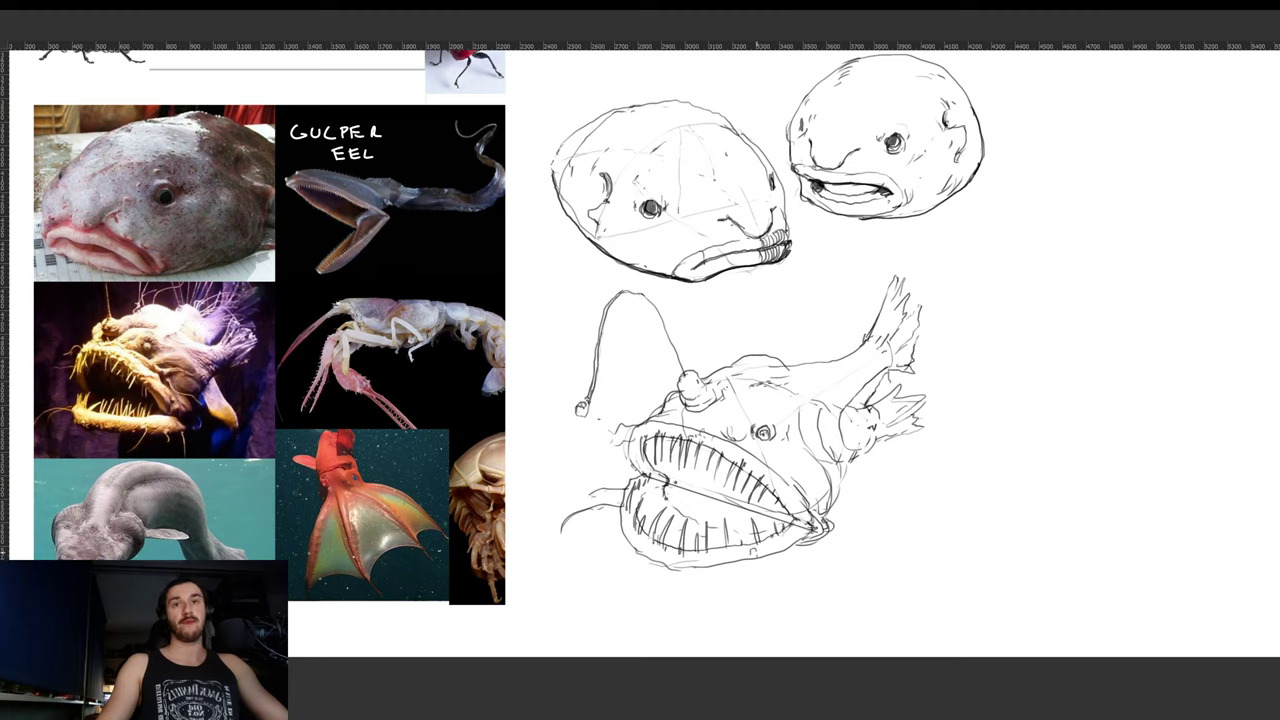
left_click_drag(756, 553, 733, 597)
left_click_drag(790, 541, 784, 567)
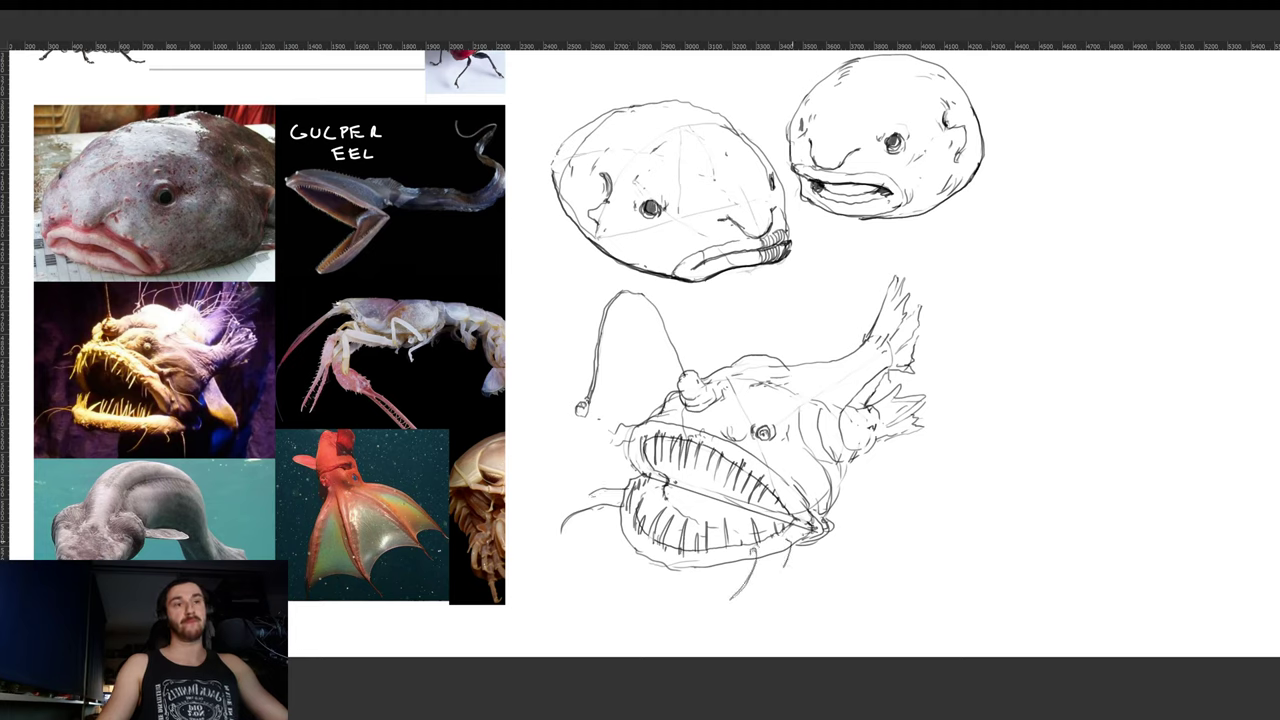
left_click_drag(813, 523, 823, 537)
- Add short contour marks along the body near the tail and move the whole fish sketch further down
mouse_move(843, 377)
left_mouse_down()
mouse_move(851, 404)
mouse_move(862, 395)
left_mouse_up()
mouse_move(861, 373)
left_mouse_down()
mouse_move(869, 402)
mouse_move(856, 357)
left_mouse_up()
left_click_drag(831, 401, 831, 457)
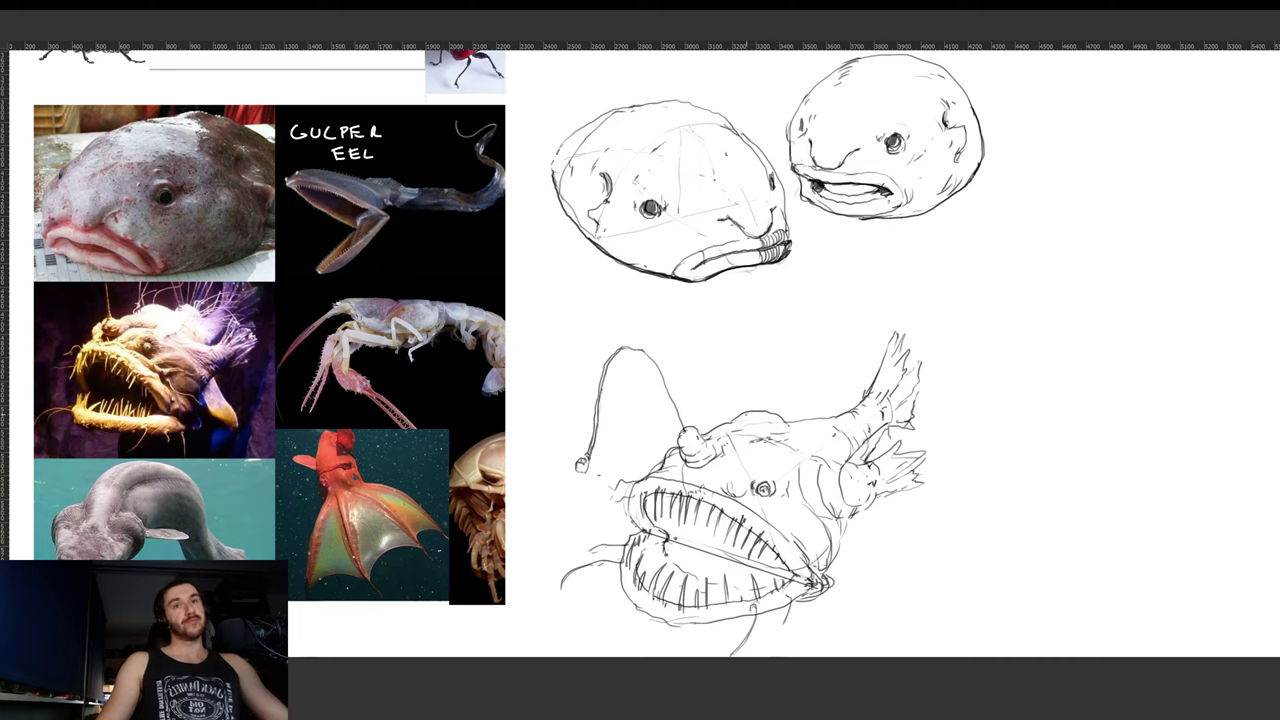
- Draw a row of long, wispy dorsal spines rising from the bumps along the fish's back
left_click_drag(747, 413, 744, 346)
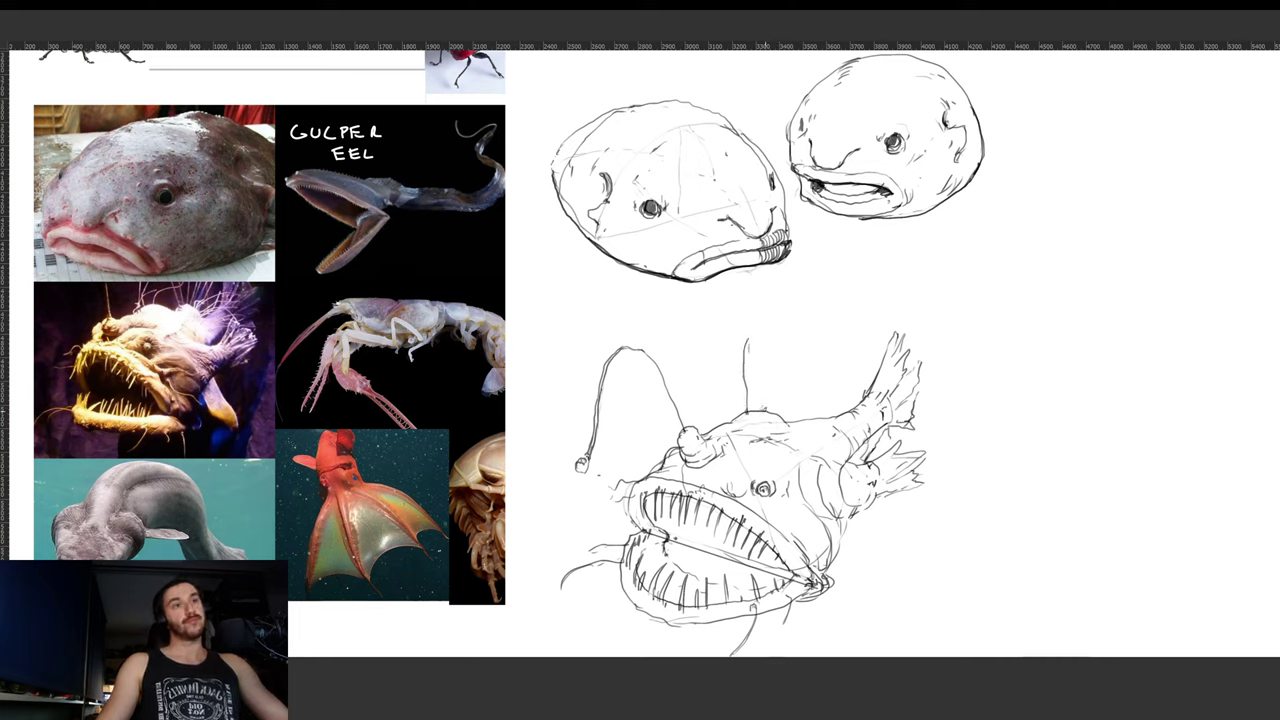
left_click_drag(766, 411, 781, 356)
mouse_move(731, 421)
left_mouse_down()
mouse_move(752, 377)
mouse_move(790, 386)
mouse_move(816, 362)
left_mouse_up()
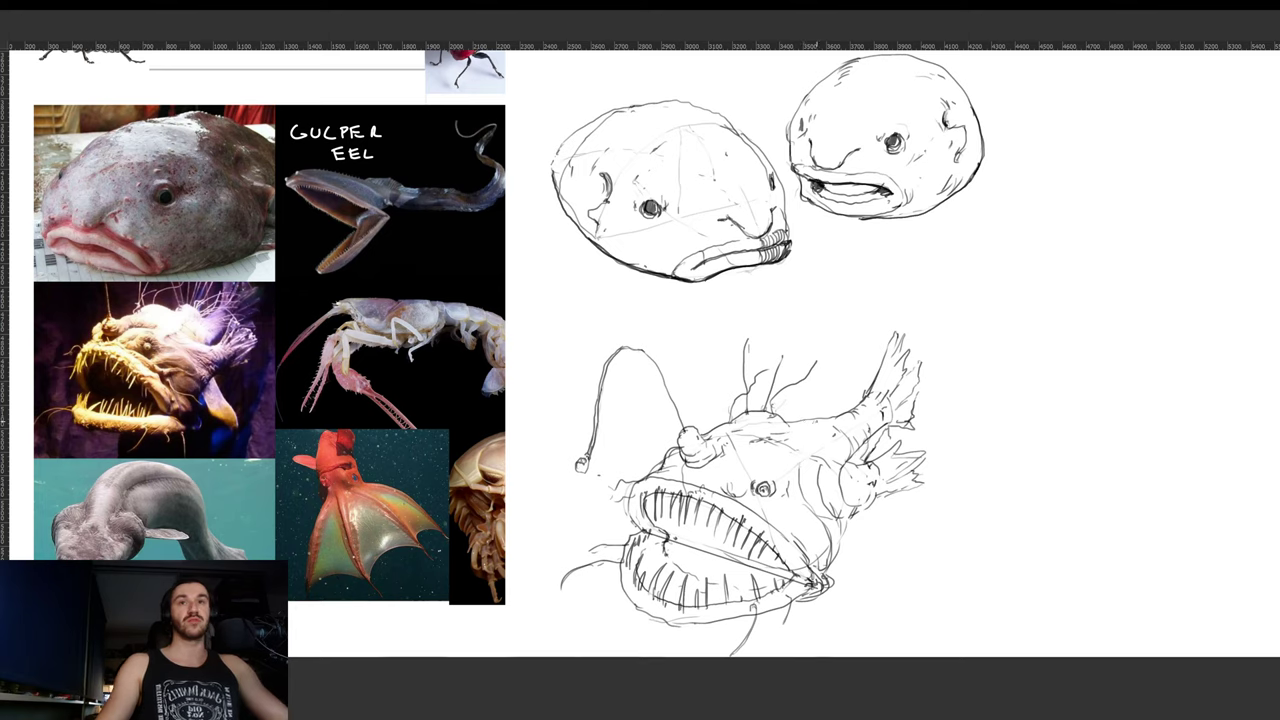
mouse_move(817, 417)
left_mouse_down()
mouse_move(817, 399)
mouse_move(813, 416)
mouse_move(835, 412)
mouse_move(810, 350)
left_mouse_up()
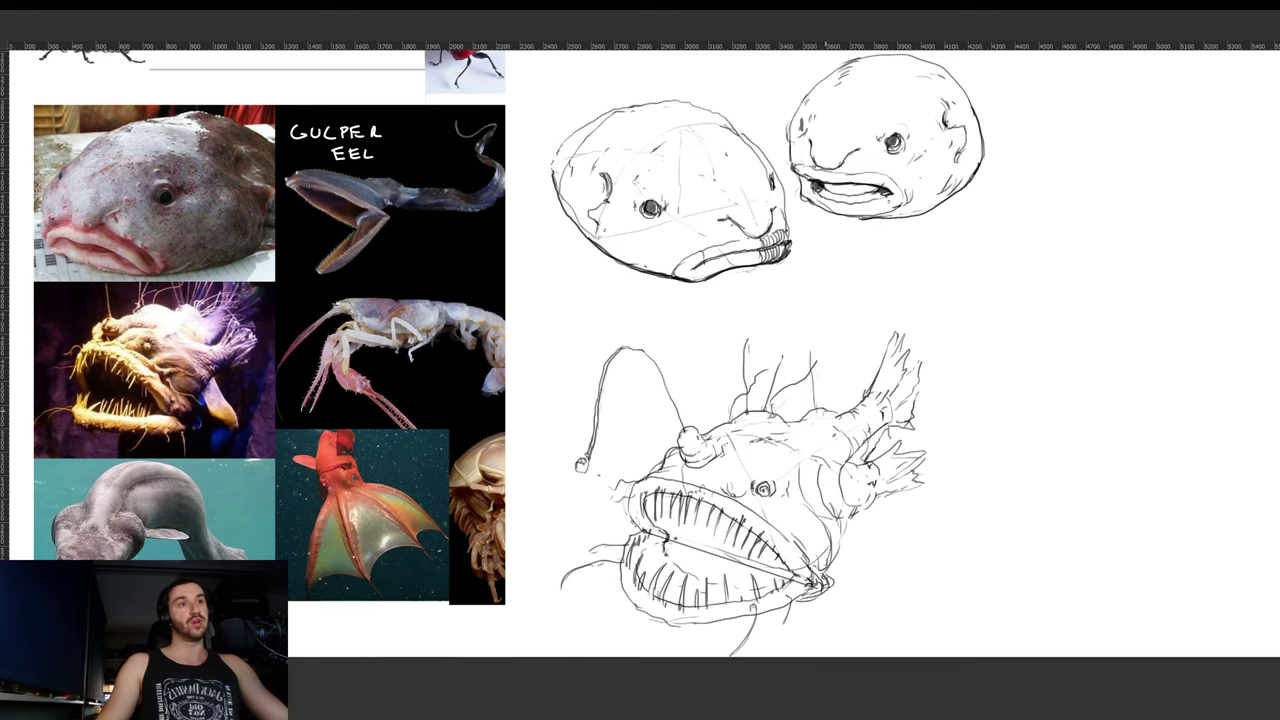
left_click_drag(828, 410, 838, 355)
mouse_move(804, 416)
left_mouse_down()
mouse_move(797, 385)
mouse_move(833, 405)
left_mouse_up()
mouse_move(830, 417)
left_mouse_down()
mouse_move(847, 387)
mouse_move(825, 397)
mouse_move(829, 374)
left_mouse_up()
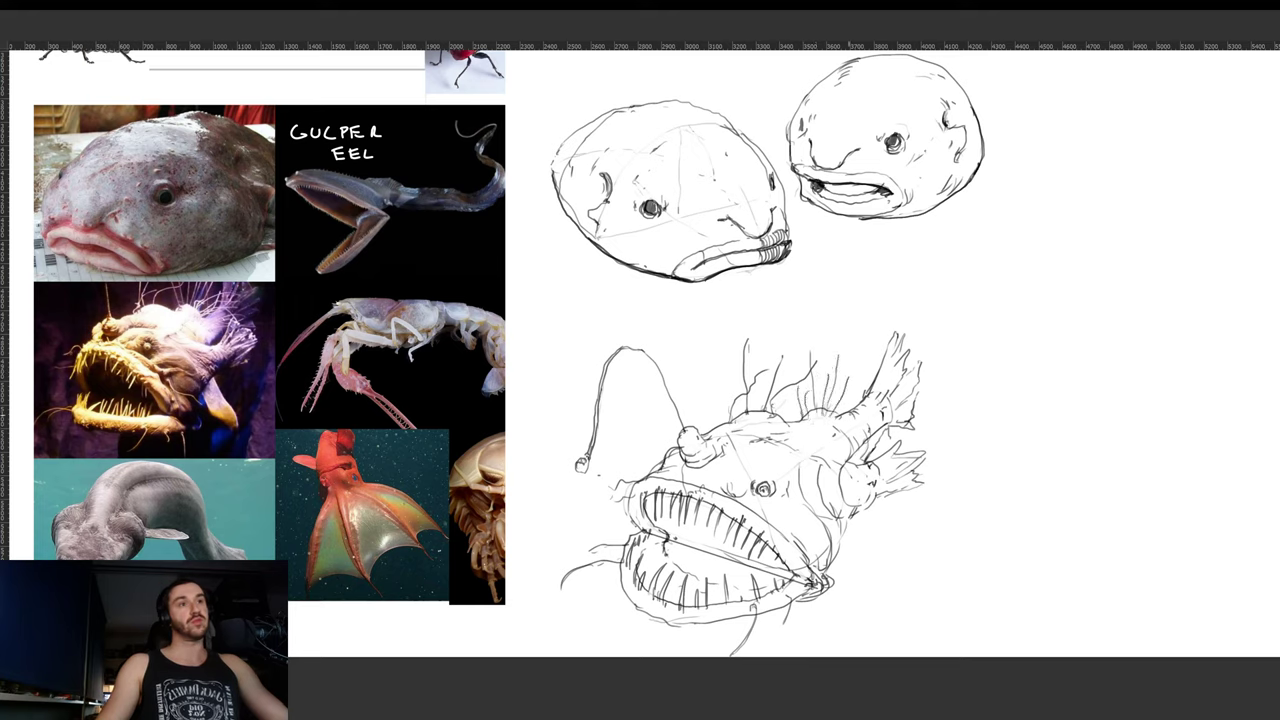
- Add contour marks at the tail and fin base and darken the rear edge of the head above the jaw hinge
left_click_drag(846, 424, 894, 398)
left_click_drag(867, 457, 877, 445)
left_click_drag(828, 565, 834, 535)
left_click_drag(834, 535, 859, 412)
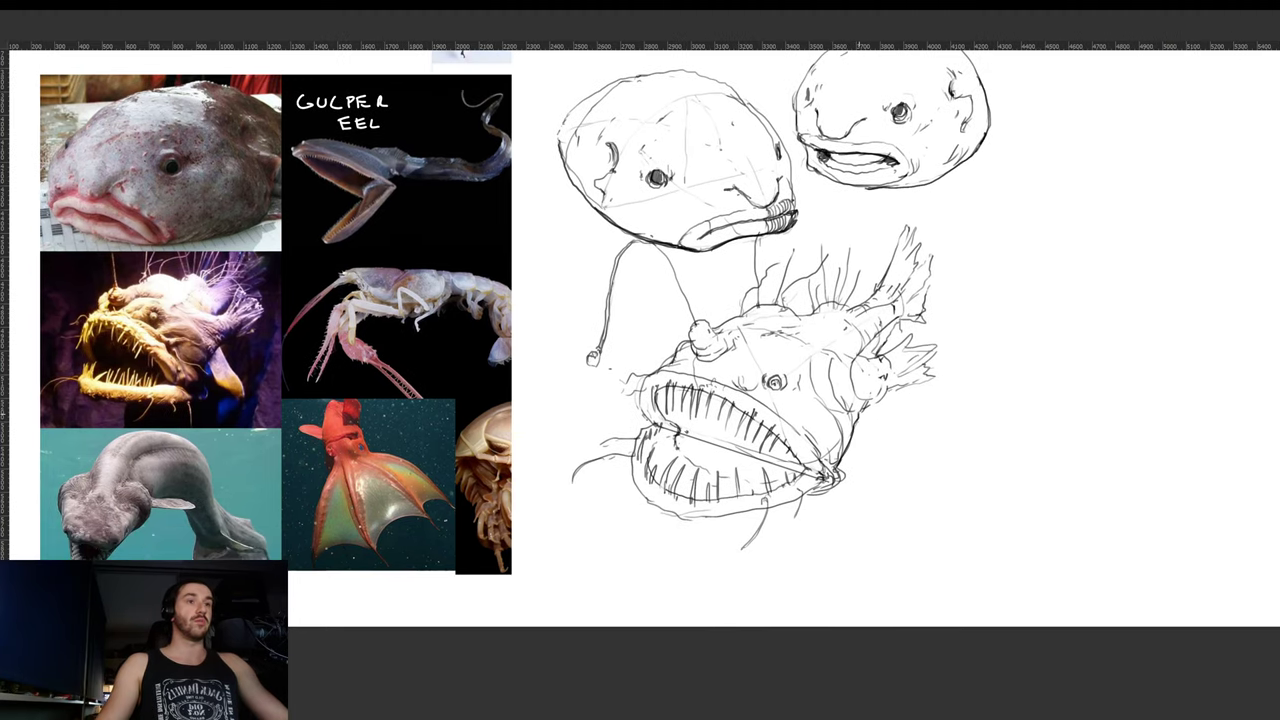
mouse_move(842, 467)
left_mouse_down()
mouse_move(838, 488)
mouse_move(893, 336)
left_mouse_up()
- Rotate the canvas and darken the underside outline of the lower jaw toward the hinge, reworking the stroke
key("r")
left_click_drag(742, 486, 800, 432)
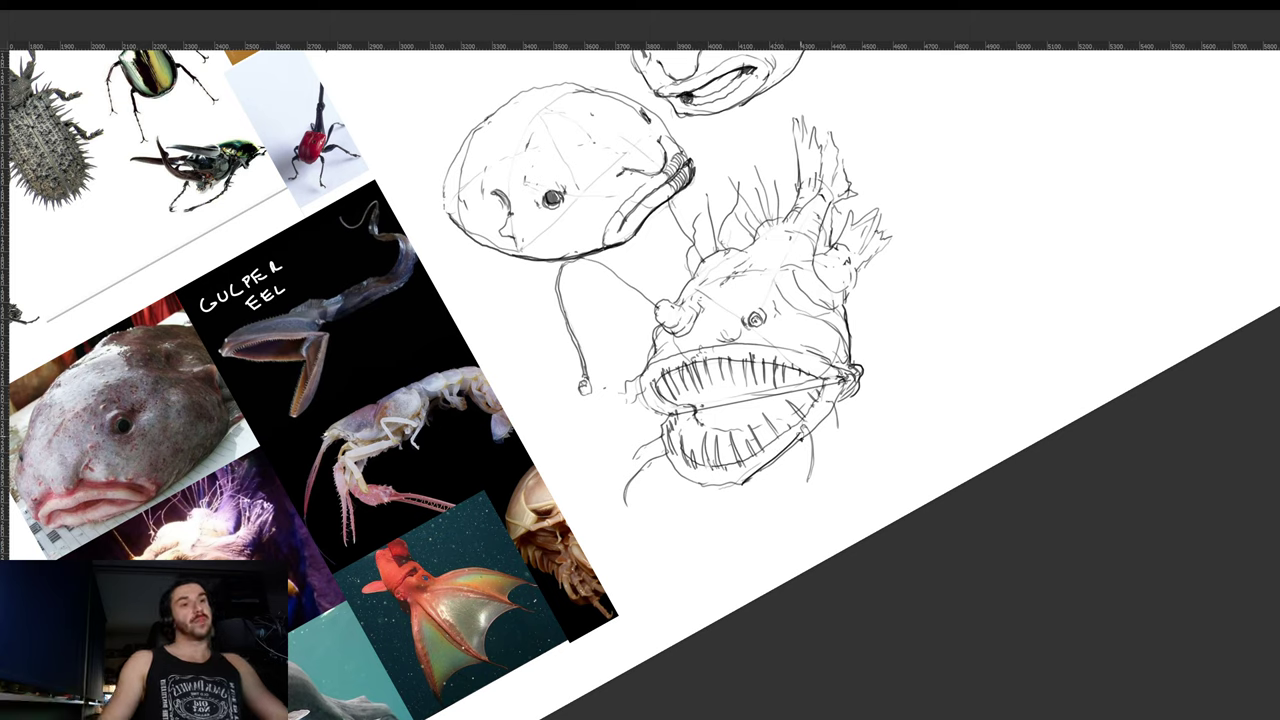
mouse_move(803, 435)
left_mouse_down()
mouse_move(748, 480)
mouse_move(837, 403)
left_mouse_up()
key("ctrl+z")
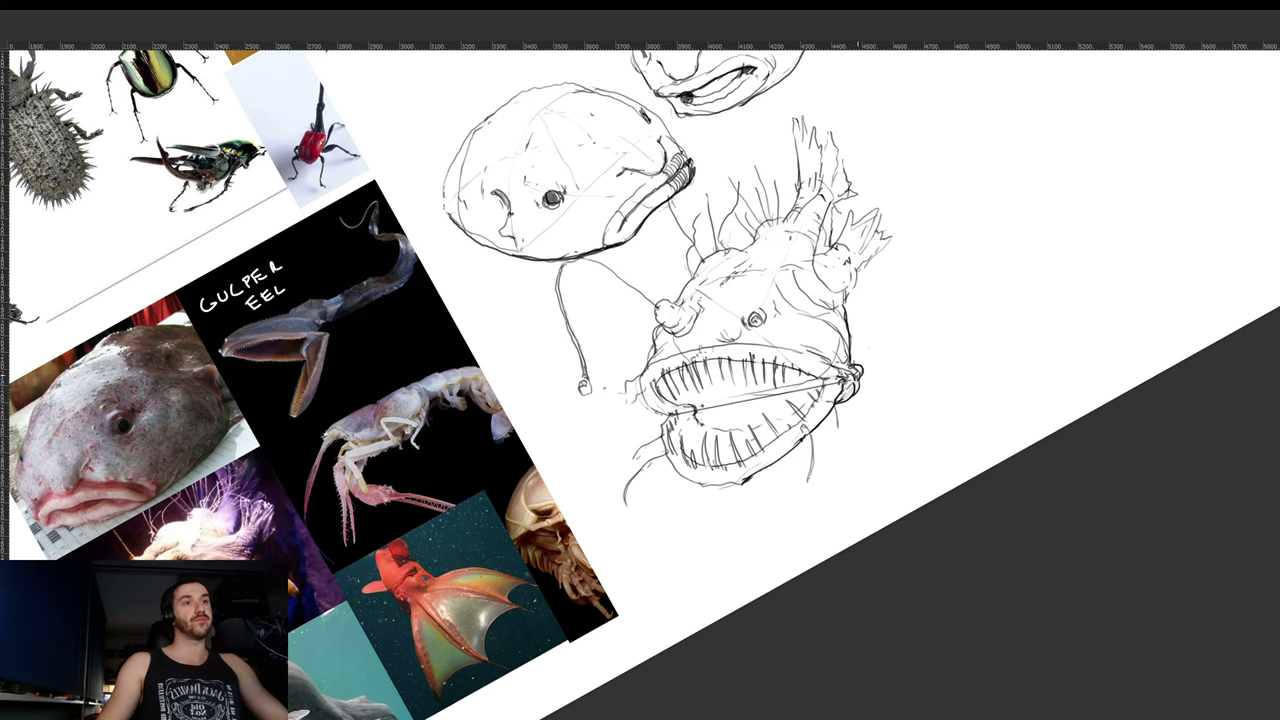
left_click_drag(877, 300, 893, 373)
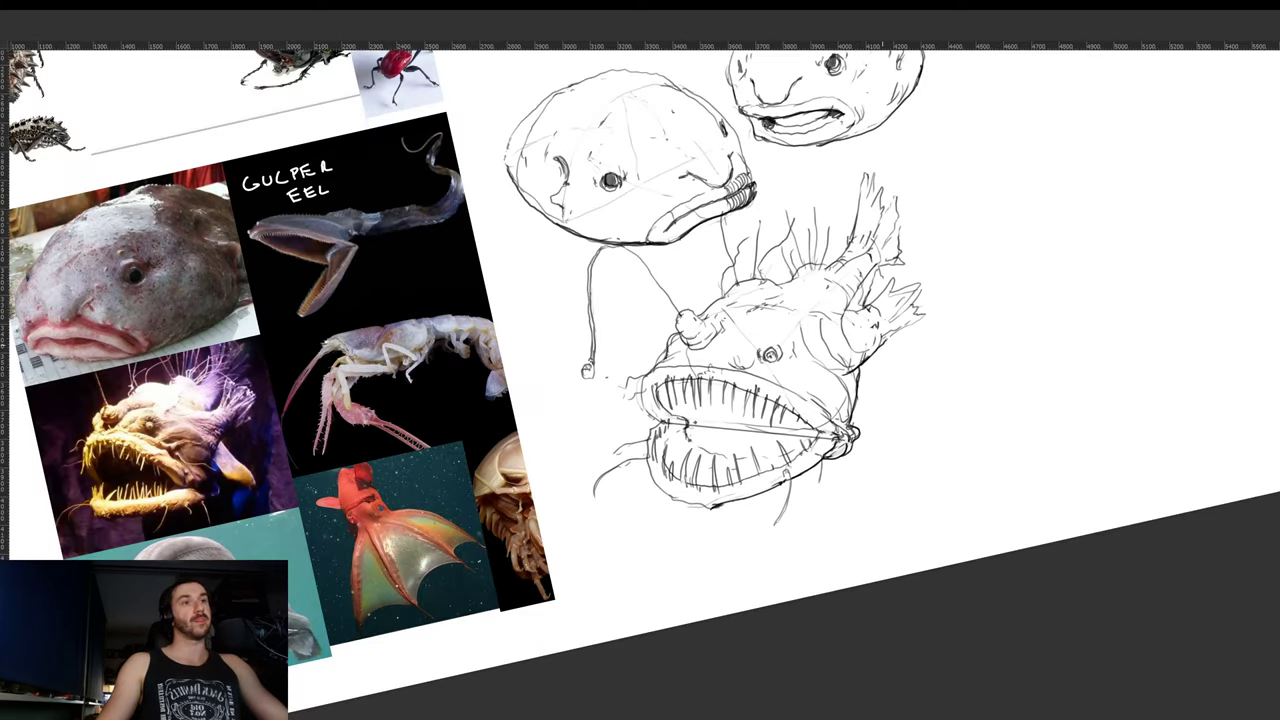
- Rotate the canvas to different angles and firm up the anglerfish's head edge and lower jaw outline near the hinge
mouse_move(900, 322)
left_mouse_down()
mouse_move(912, 366)
mouse_move(845, 420)
left_mouse_up()
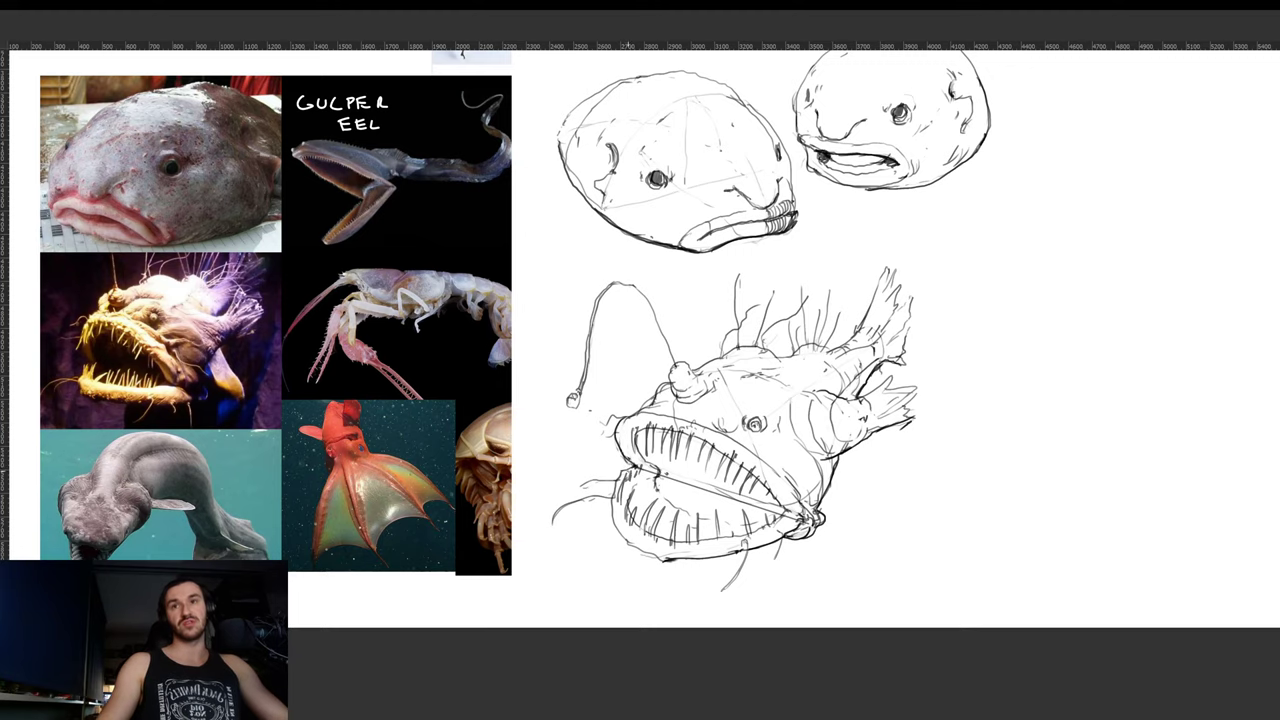
key("r")
left_click_drag(922, 390, 880, 428)
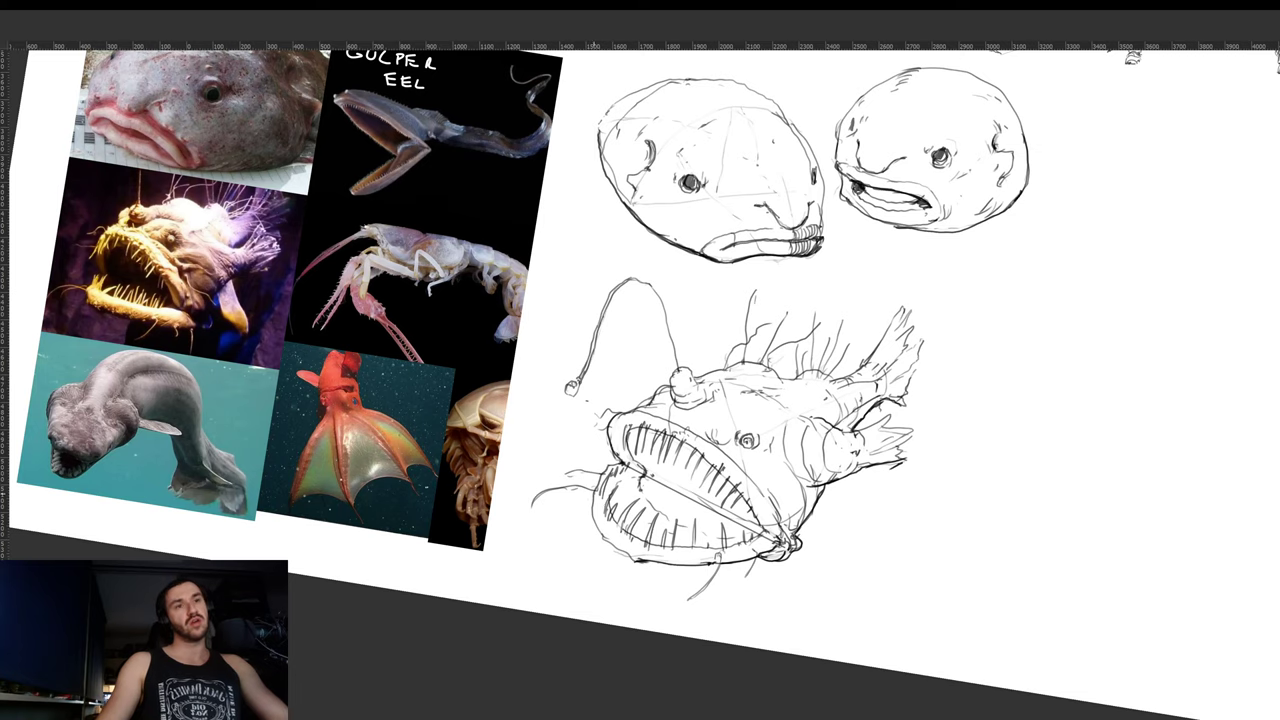
left_click_drag(594, 489, 611, 543)
key("r")
left_click_drag(889, 488, 820, 215)
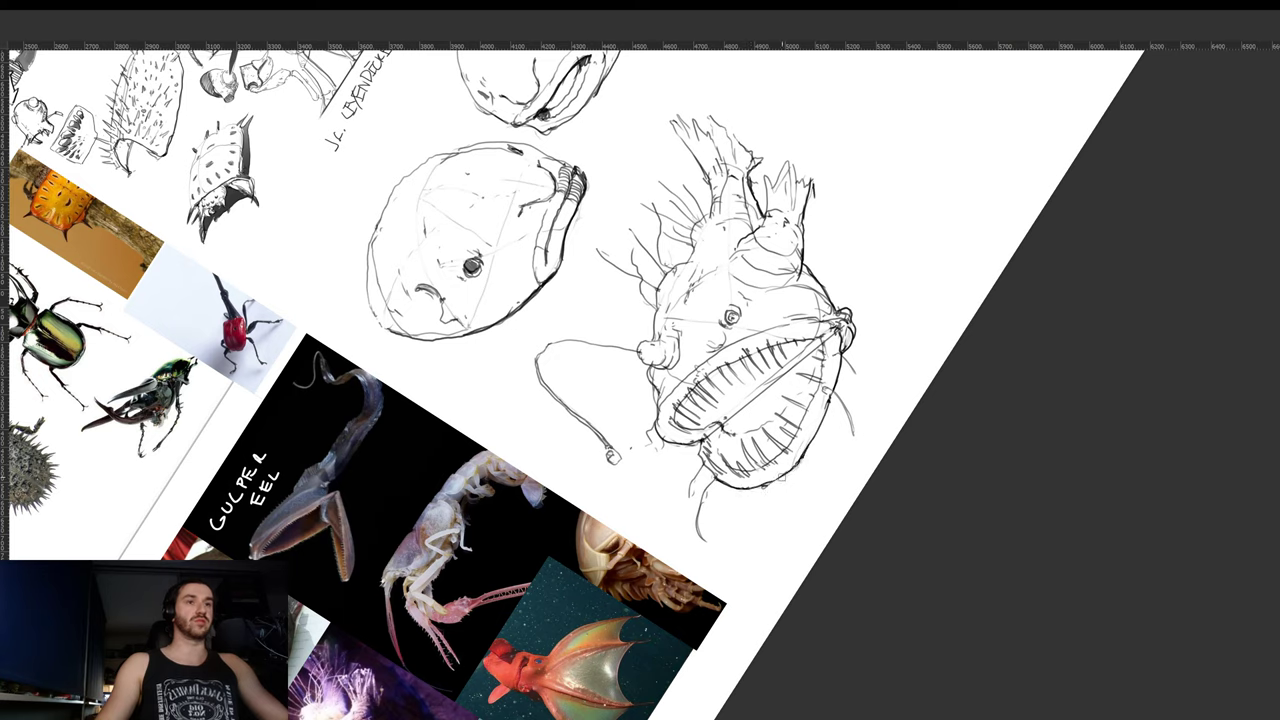
- Darken the front and underside outline of the anglerfish's lower jaw, rotating the canvas to suit each stroke
mouse_move(755, 488)
left_mouse_down()
mouse_move(806, 456)
mouse_move(832, 395)
left_mouse_up()
key("r")
mouse_move(934, 345)
left_mouse_down()
mouse_move(897, 455)
mouse_move(839, 524)
left_mouse_up()
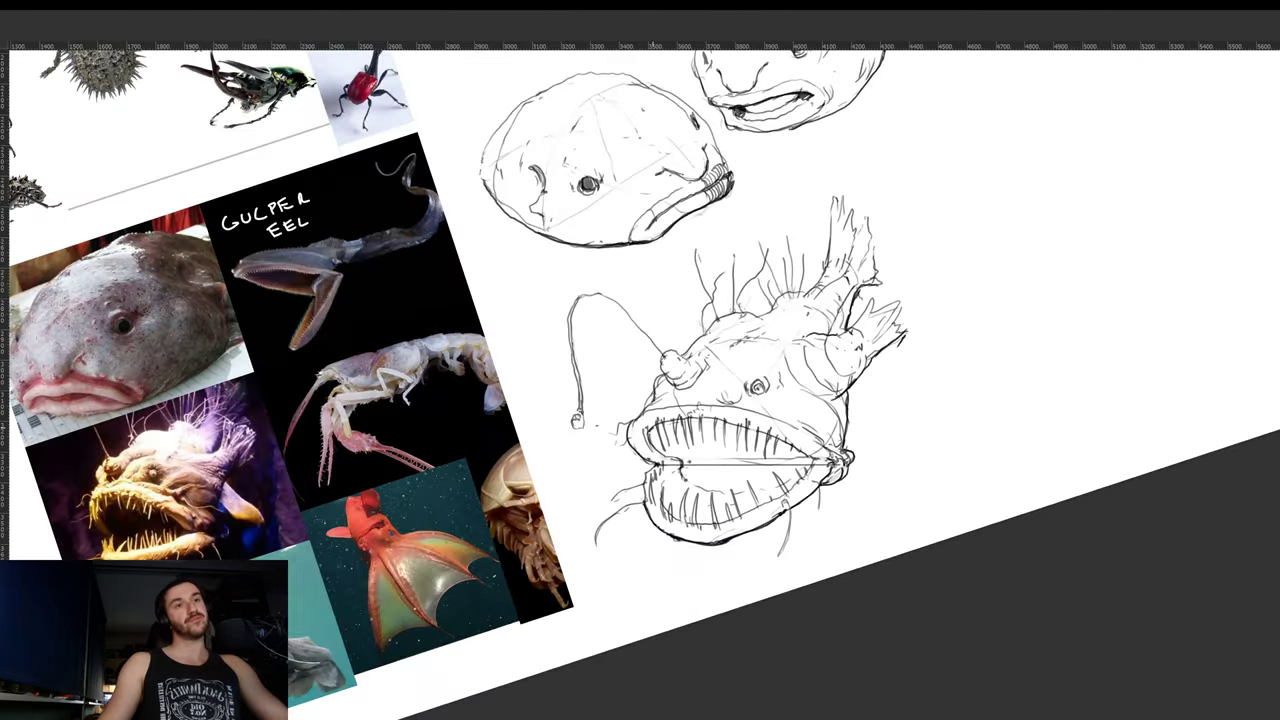
left_click_drag(1002, 395, 935, 560)
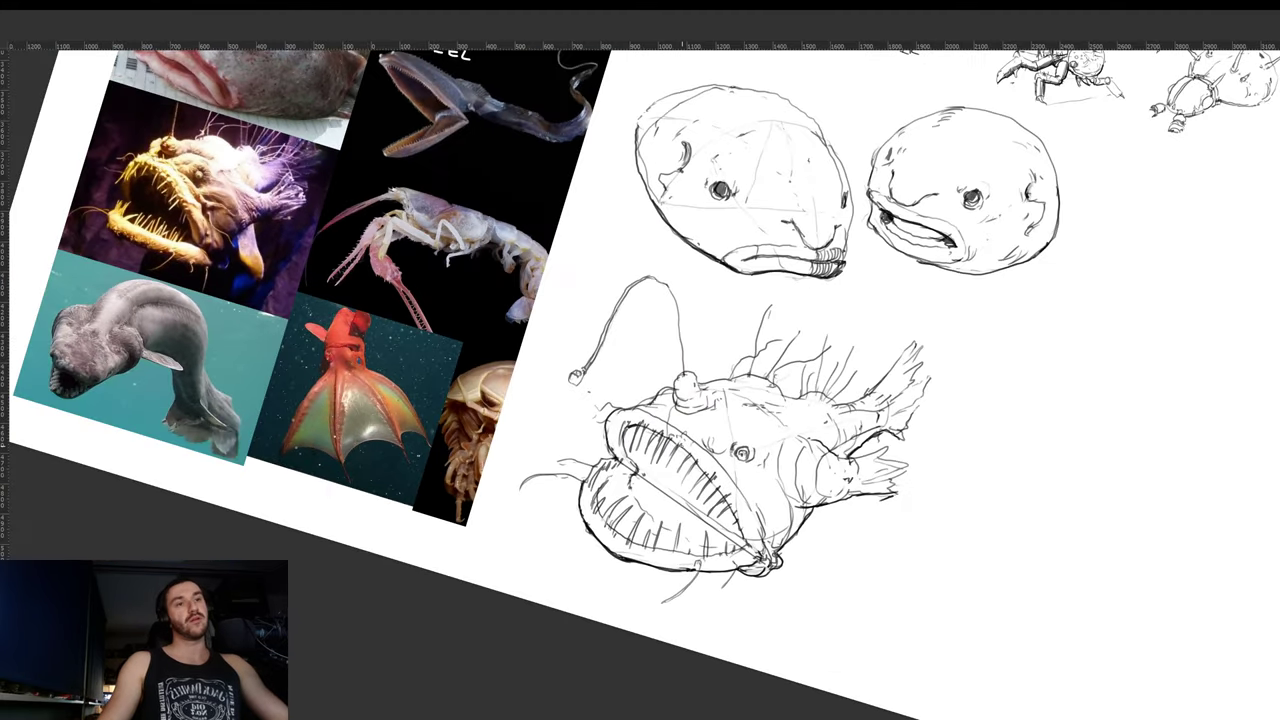
left_click_drag(881, 446, 883, 343)
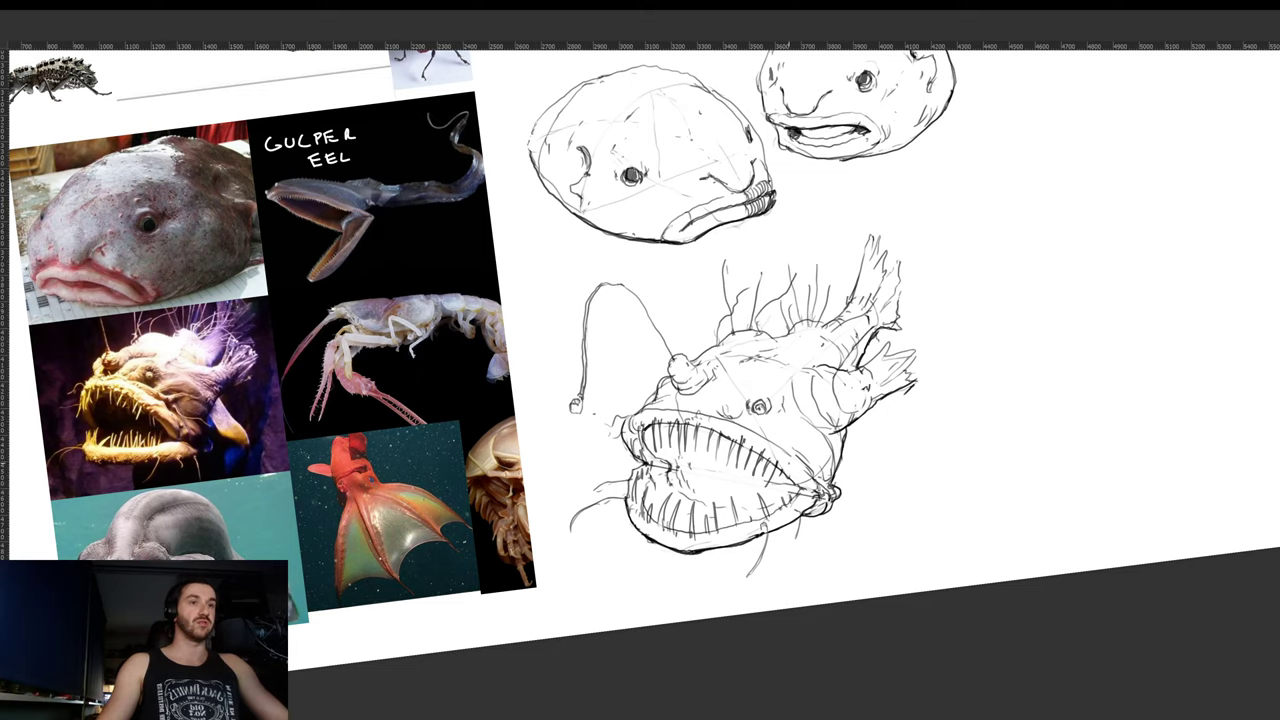
- Rework the inner corner and lines inside the anglerfish's open mouth, and reset the canvas rotation to level
left_click_drag(863, 420, 831, 498)
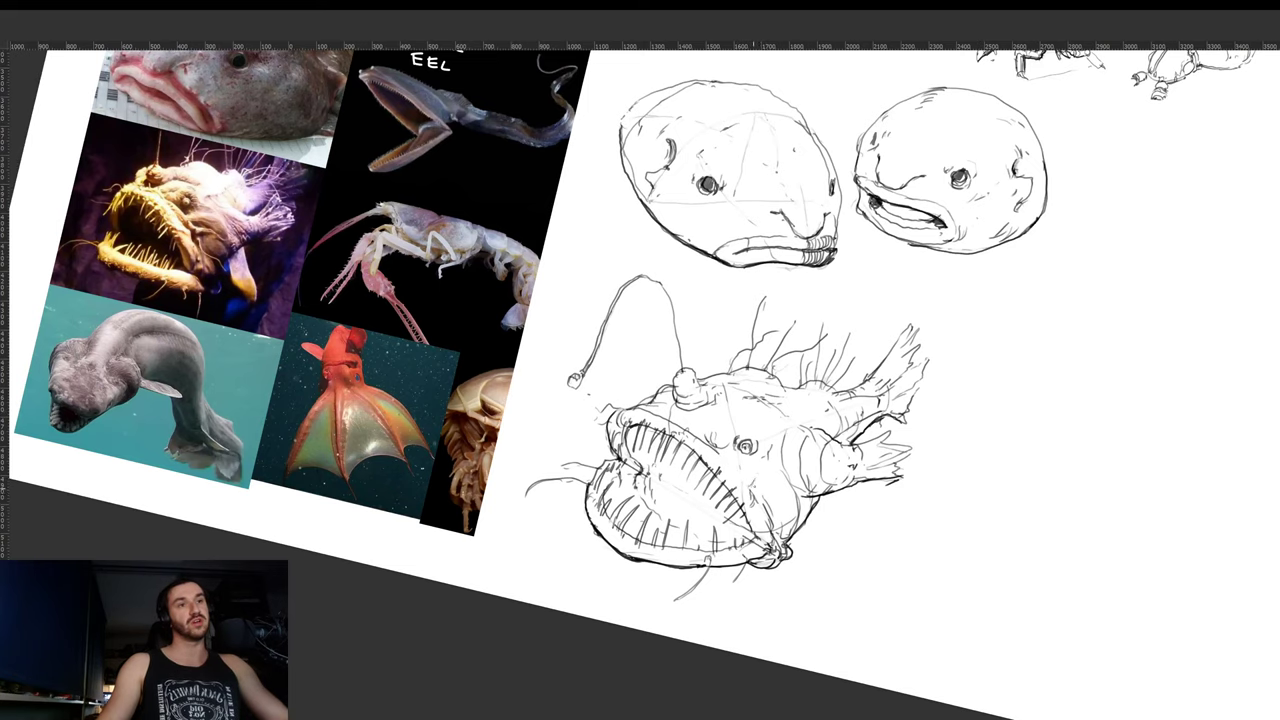
left_click_drag(835, 459, 771, 369)
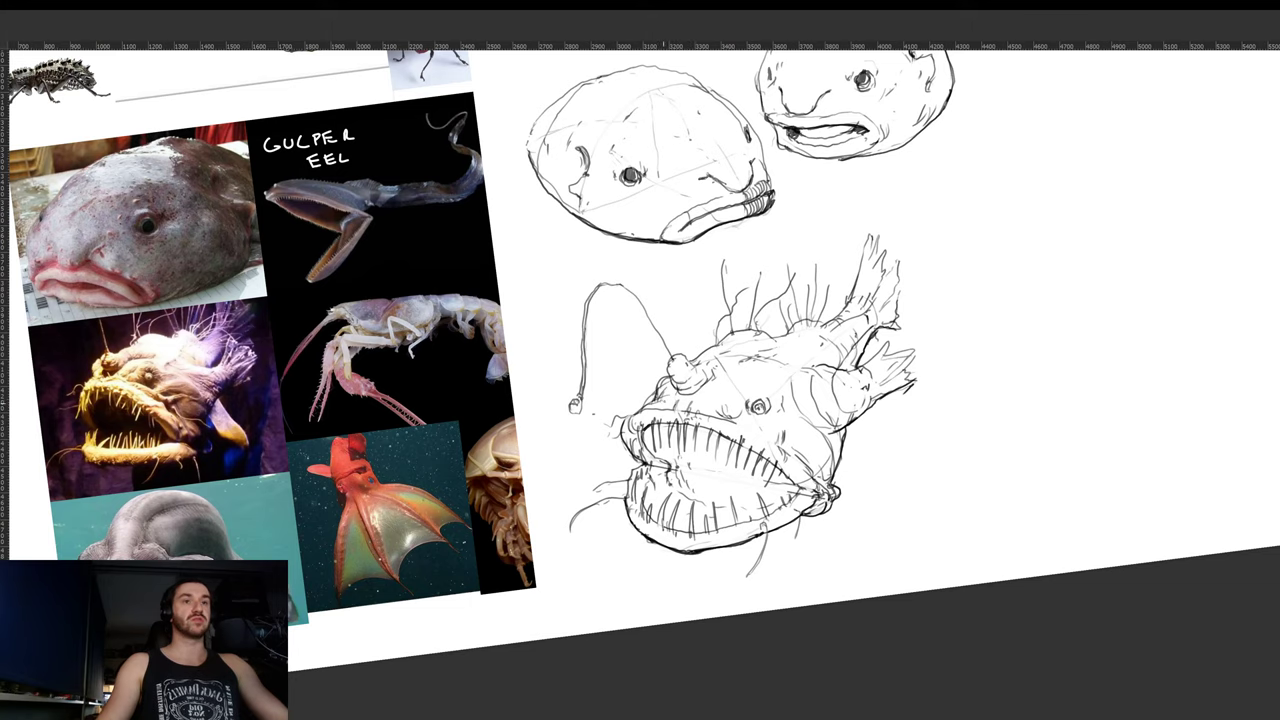
mouse_move(855, 374)
left_mouse_down()
mouse_move(912, 436)
mouse_move(823, 246)
left_mouse_up()
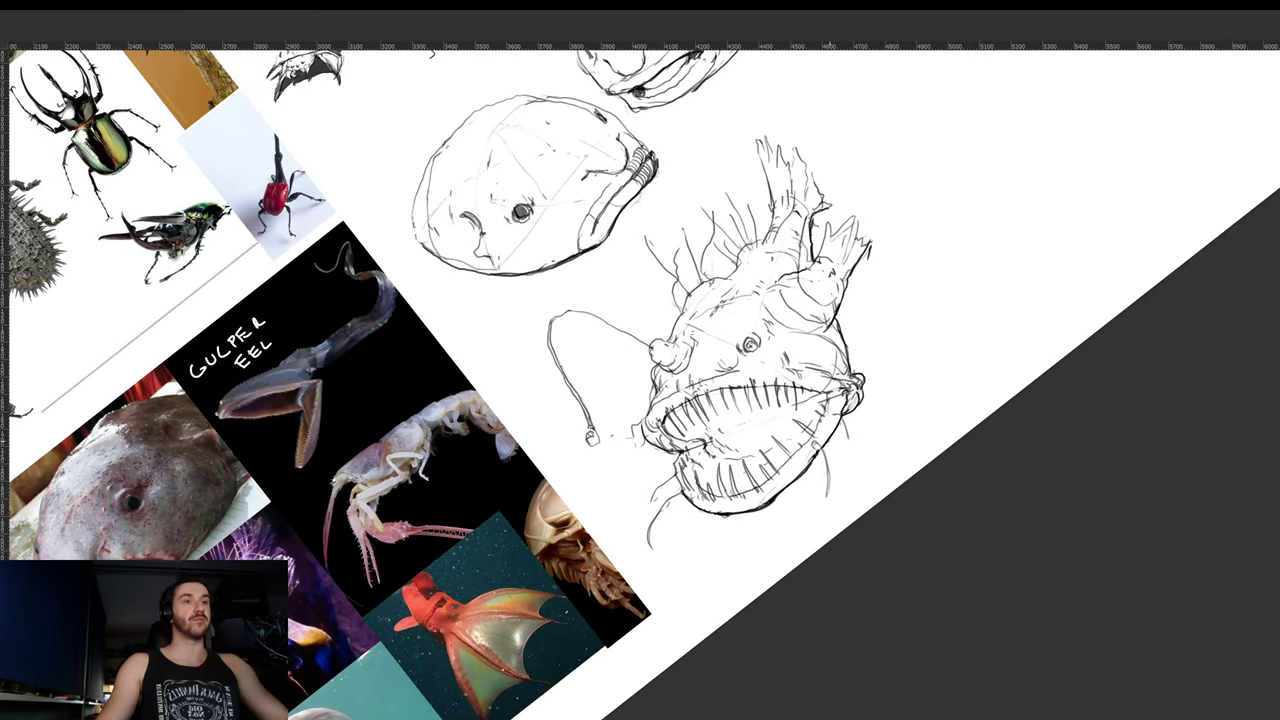
left_click_drag(957, 335, 952, 460)
key("Escape")
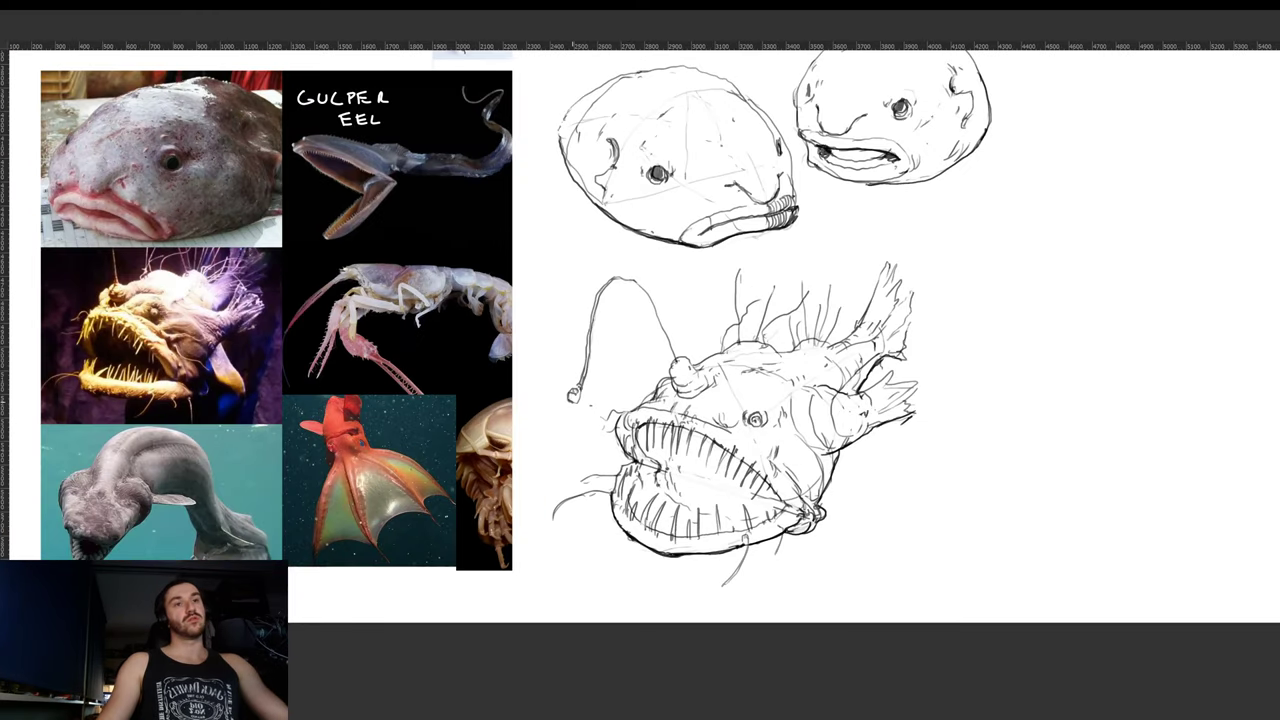
- Touch up the lure's tip and base, and move the anglerfish sketch slightly closer to the reference photos
left_click_drag(576, 390, 581, 401)
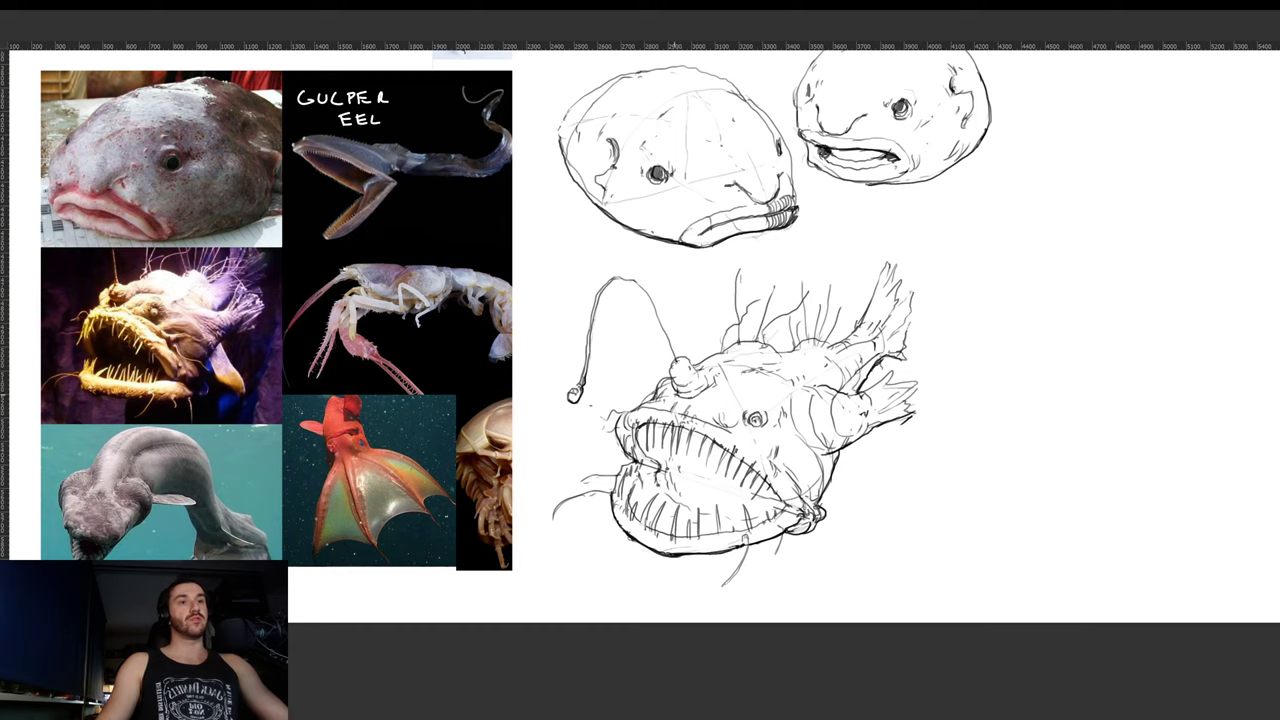
left_click_drag(676, 393, 693, 397)
mouse_move(892, 448)
left_mouse_down()
mouse_move(834, 423)
mouse_move(734, 411)
mouse_move(737, 436)
left_mouse_up()
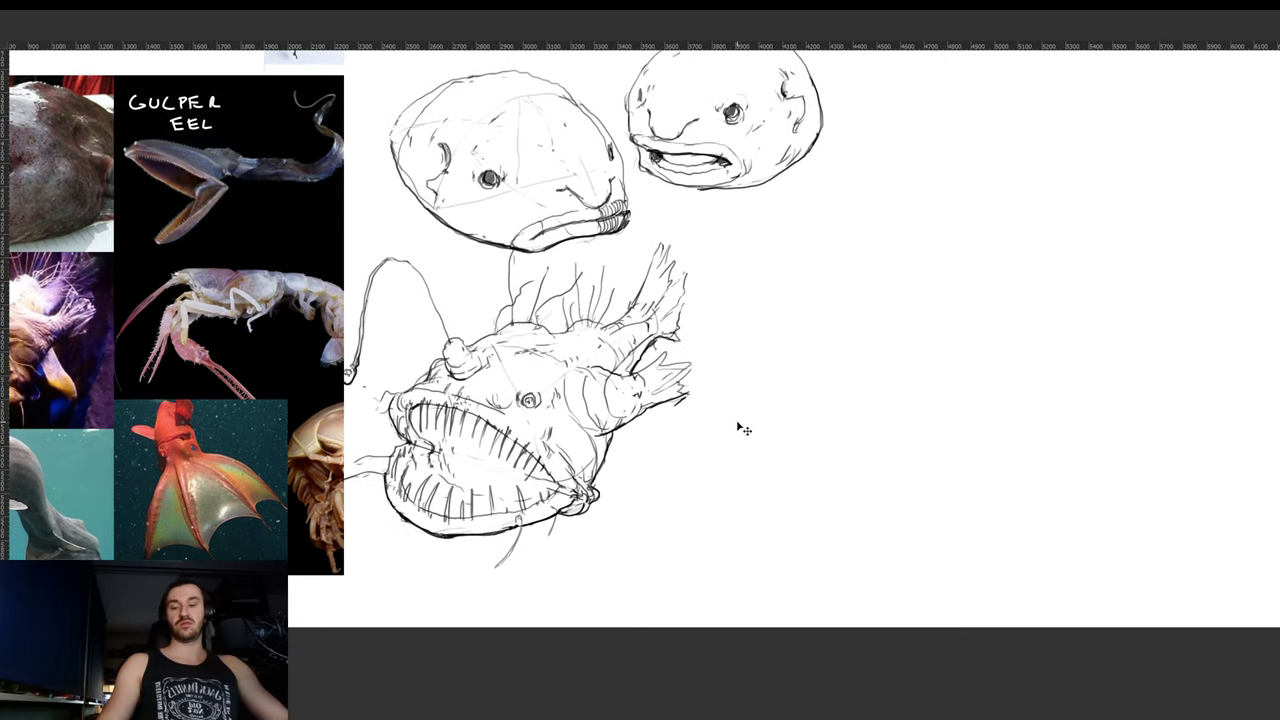
- Sketch a tilted half-dome mouth opening beside the anglerfish, with a double rim, a curved lower lip and a centre line
mouse_move(819, 300)
left_mouse_down()
mouse_move(805, 354)
mouse_move(852, 390)
left_mouse_up()
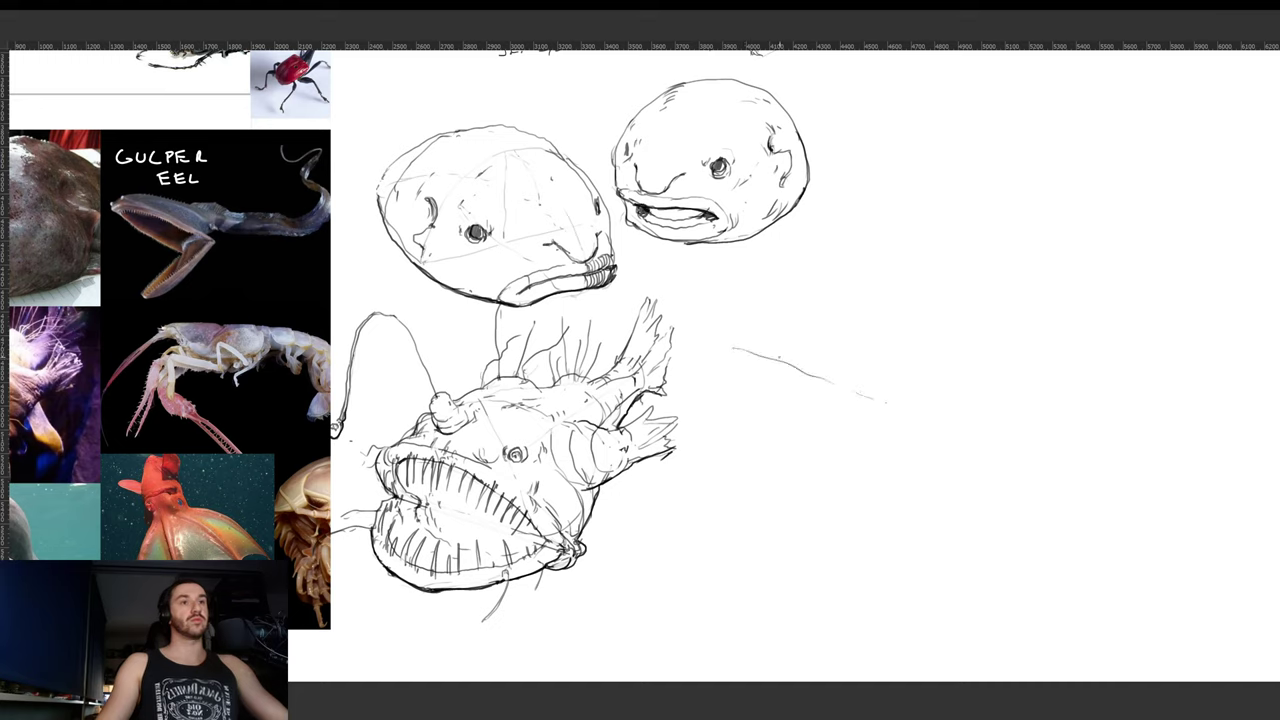
mouse_move(740, 350)
left_mouse_down()
mouse_move(738, 330)
mouse_move(854, 326)
mouse_move(882, 398)
left_mouse_up()
left_click_drag(732, 348, 884, 402)
mouse_move(733, 348)
left_mouse_down()
mouse_move(734, 326)
mouse_move(776, 294)
mouse_move(870, 322)
mouse_move(886, 370)
left_mouse_up()
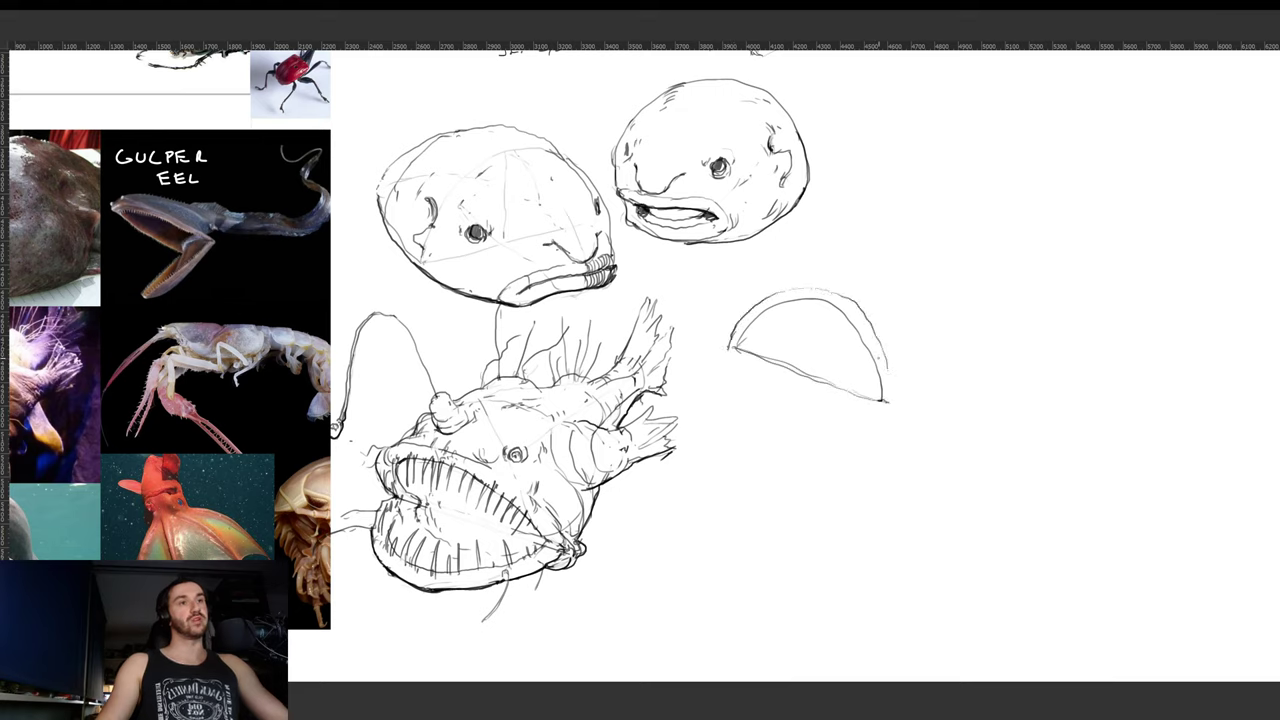
mouse_move(826, 300)
left_mouse_down()
mouse_move(862, 332)
mouse_move(892, 400)
left_mouse_up()
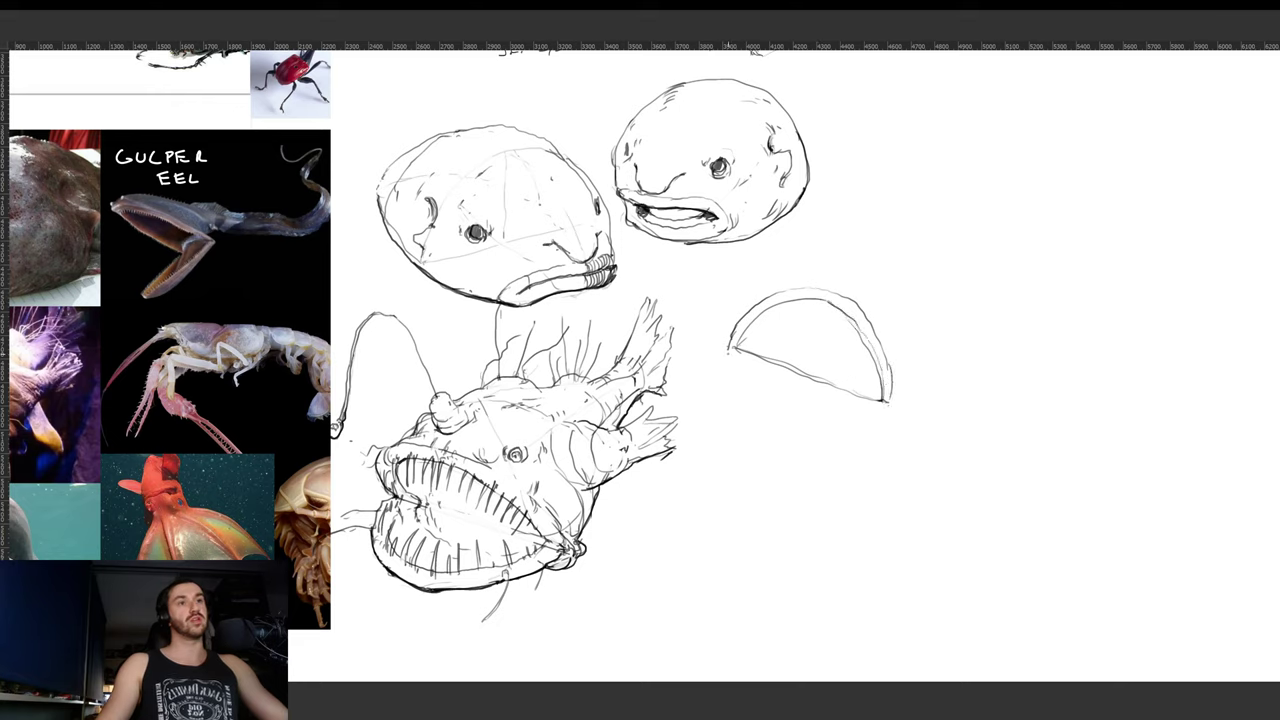
mouse_move(733, 358)
left_mouse_down()
mouse_move(847, 405)
mouse_move(894, 444)
left_mouse_up()
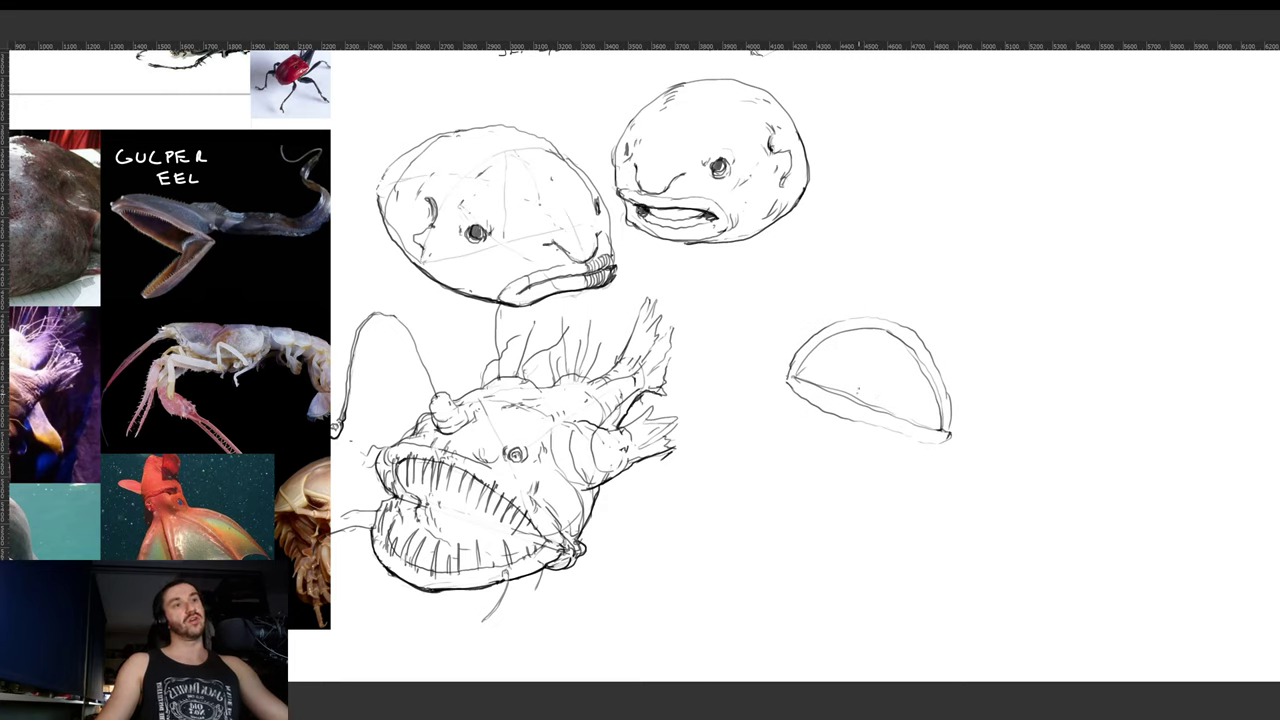
left_click_drag(880, 334, 859, 393)
- Draw a small open-jaw wedge and a viewpoint box above the half-dome, and shift the new sketch slightly down and right
mouse_move(905, 199)
left_mouse_down()
mouse_move(860, 228)
mouse_move(907, 240)
mouse_move(948, 274)
left_mouse_up()
left_click_drag(933, 262, 972, 292)
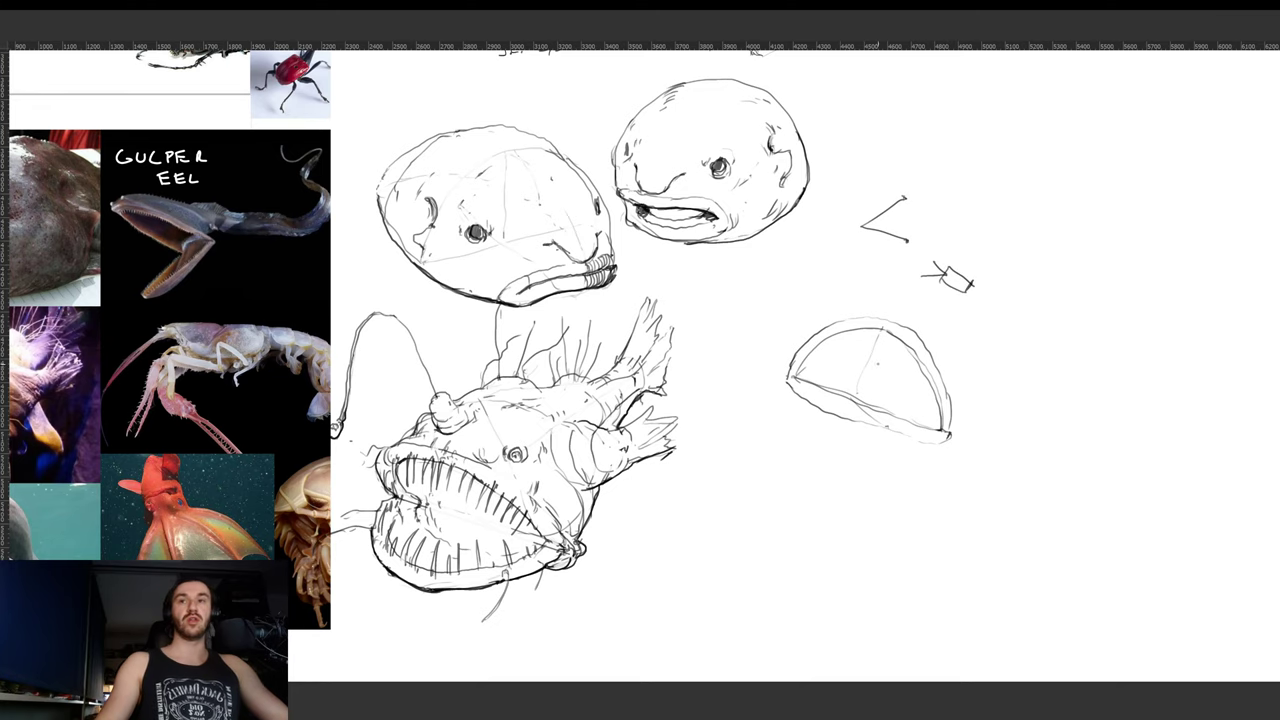
mouse_move(861, 371)
left_mouse_down()
mouse_move(880, 366)
mouse_move(854, 460)
mouse_move(882, 442)
left_mouse_up()
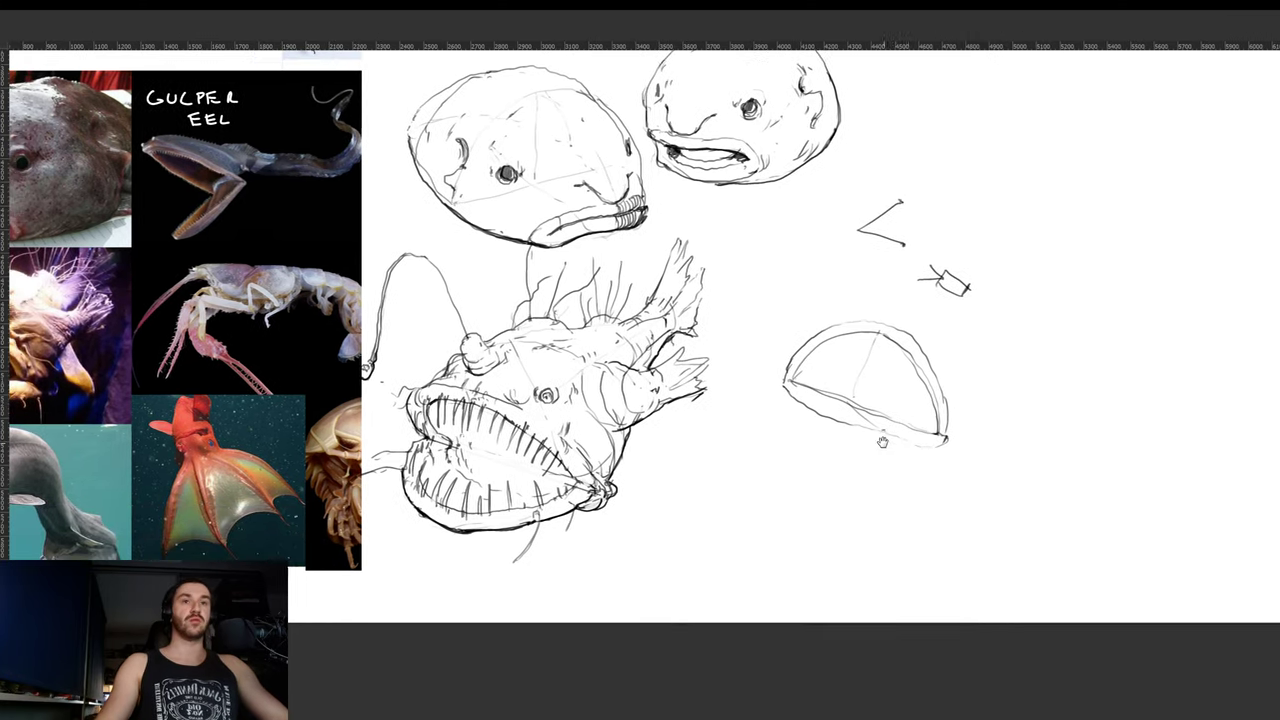
left_click_drag(903, 388, 932, 405)
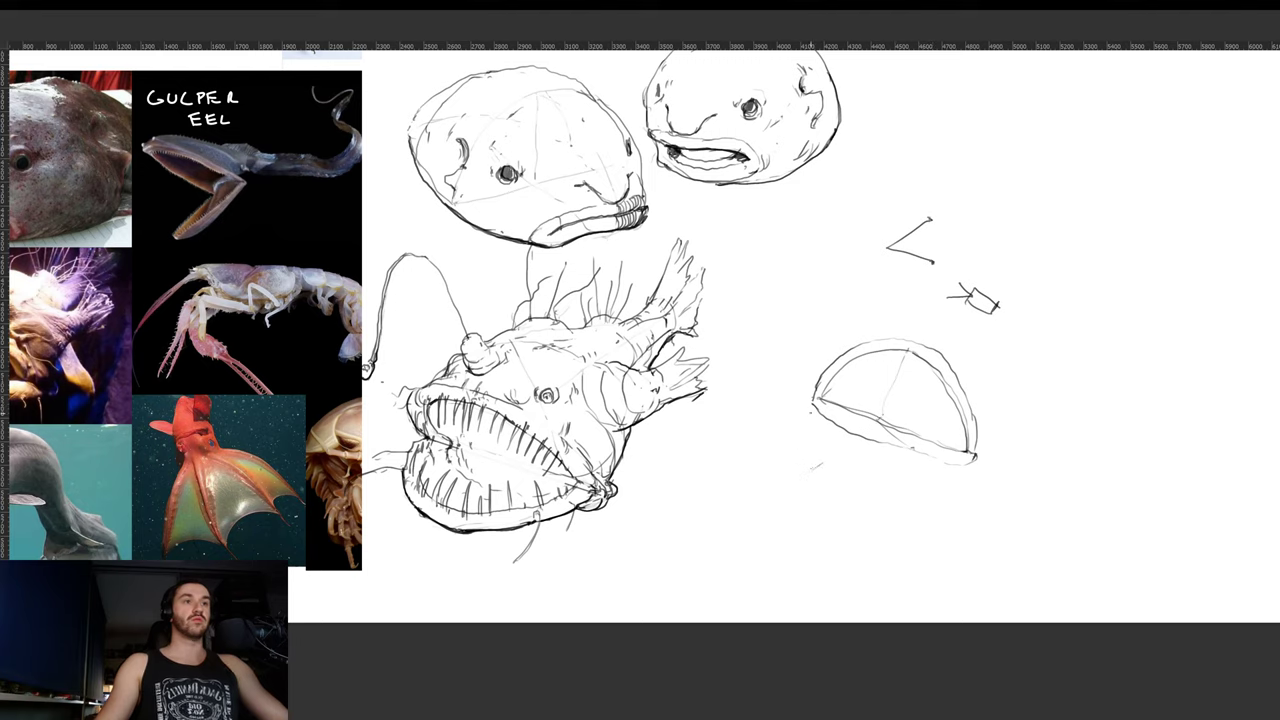
- Sketch the body tapering from the mouth to a short tail stub, with a rounded belly and a curved lower-jaw line
left_click_drag(814, 400, 762, 497)
mouse_move(736, 543)
left_mouse_down()
mouse_move(780, 548)
mouse_move(920, 484)
left_mouse_up()
mouse_move(737, 542)
left_mouse_down()
mouse_move(735, 556)
mouse_move(775, 546)
mouse_move(757, 529)
mouse_move(804, 532)
left_mouse_up()
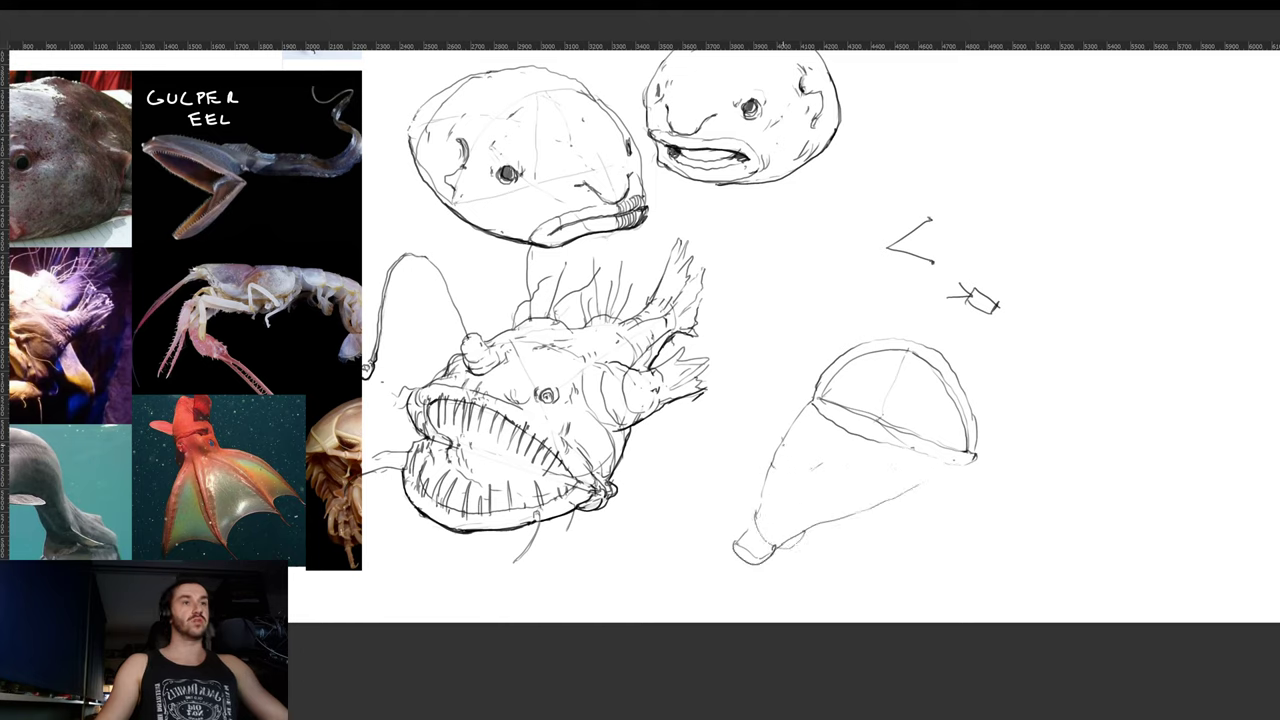
mouse_move(792, 486)
left_mouse_down()
mouse_move(852, 540)
mouse_move(920, 502)
mouse_move(930, 481)
left_mouse_up()
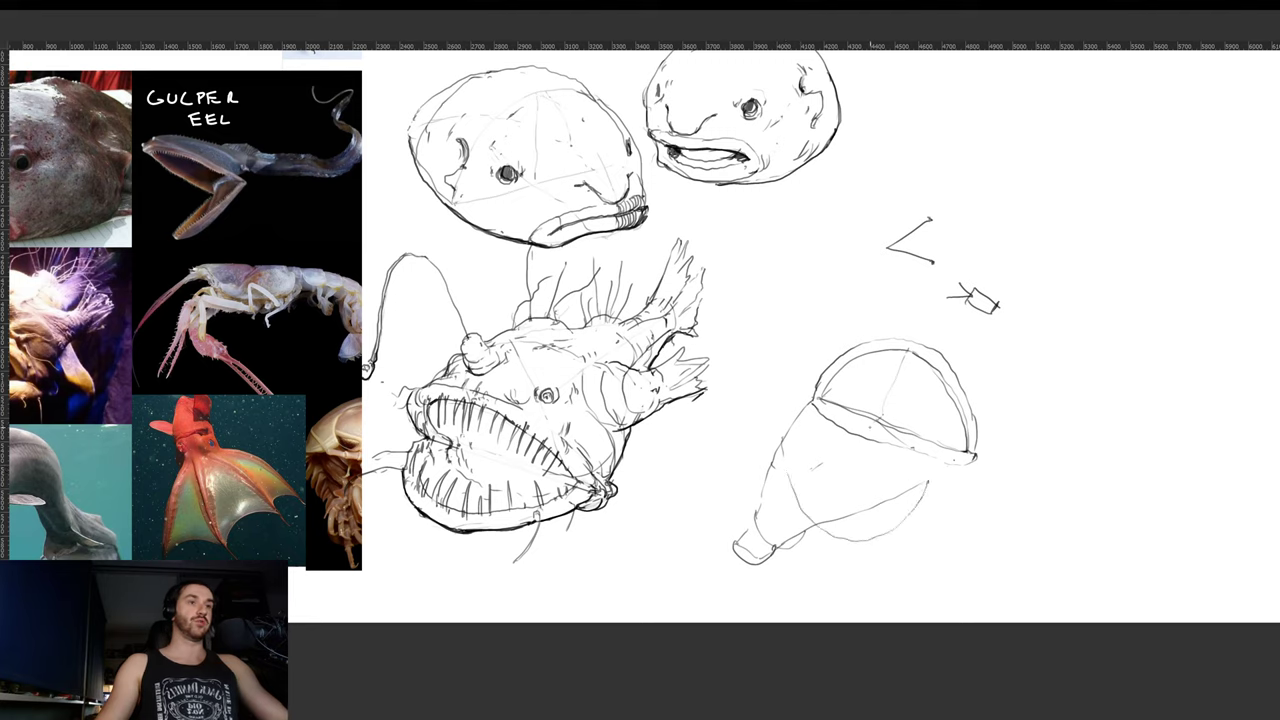
mouse_move(808, 402)
left_mouse_down()
mouse_move(846, 454)
mouse_move(912, 494)
left_mouse_up()
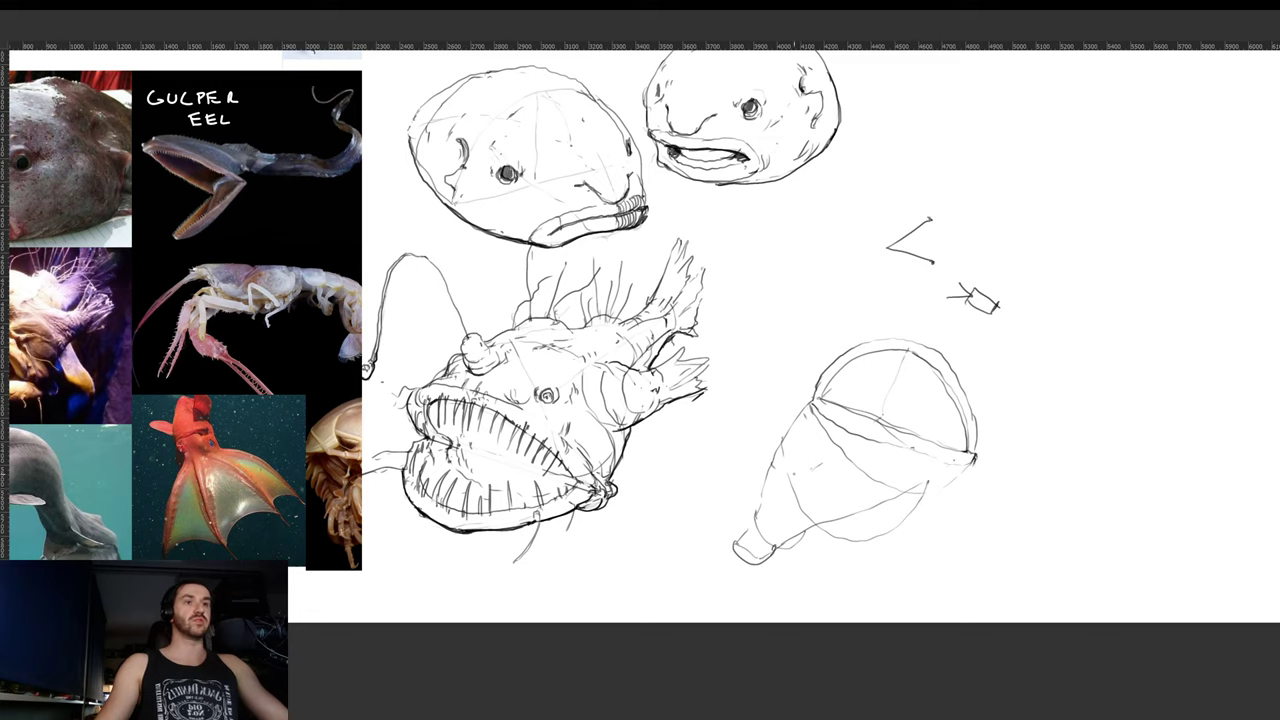
- Add a jaw-corner bulge and a cross-section ellipse near the tail, and strengthen the outer body contour up to the head
left_click_drag(780, 436, 797, 413)
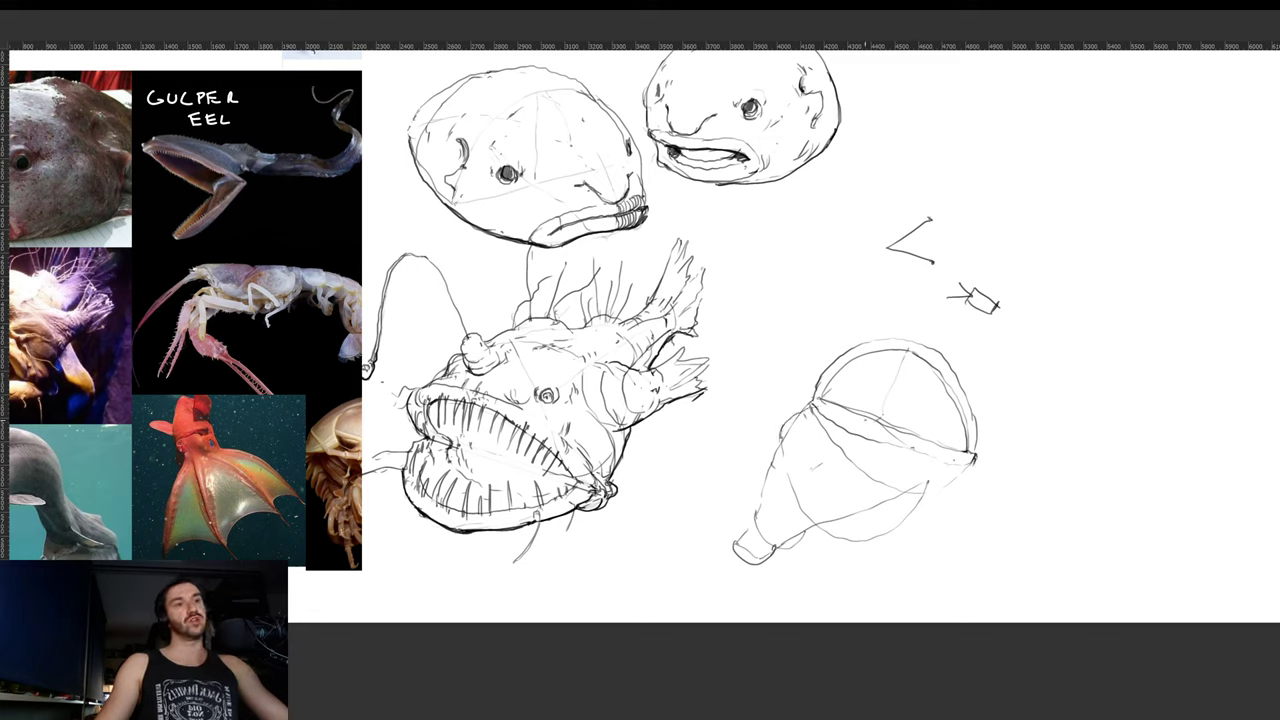
left_click_drag(884, 432, 908, 462)
left_click_drag(757, 508, 795, 507)
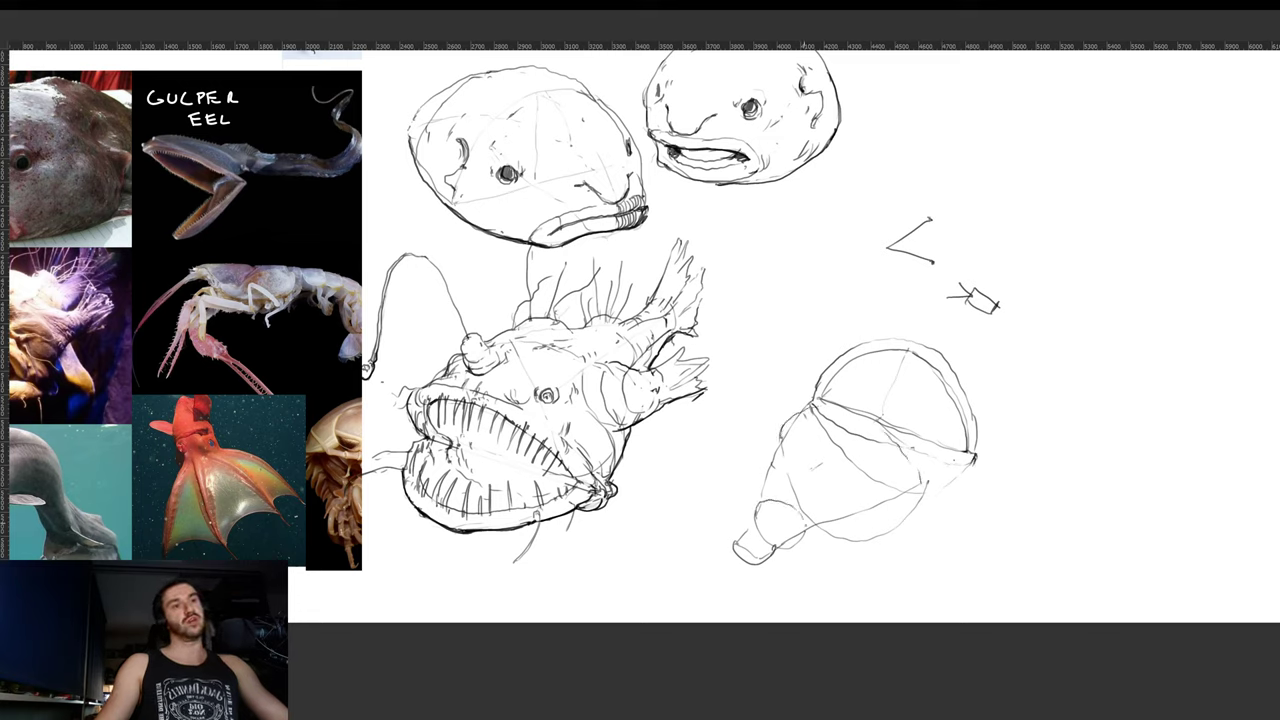
mouse_move(735, 544)
left_mouse_down()
mouse_move(770, 547)
mouse_move(741, 530)
mouse_move(754, 491)
left_mouse_up()
mouse_move(759, 477)
left_mouse_down()
mouse_move(750, 511)
mouse_move(800, 386)
mouse_move(850, 348)
left_mouse_up()
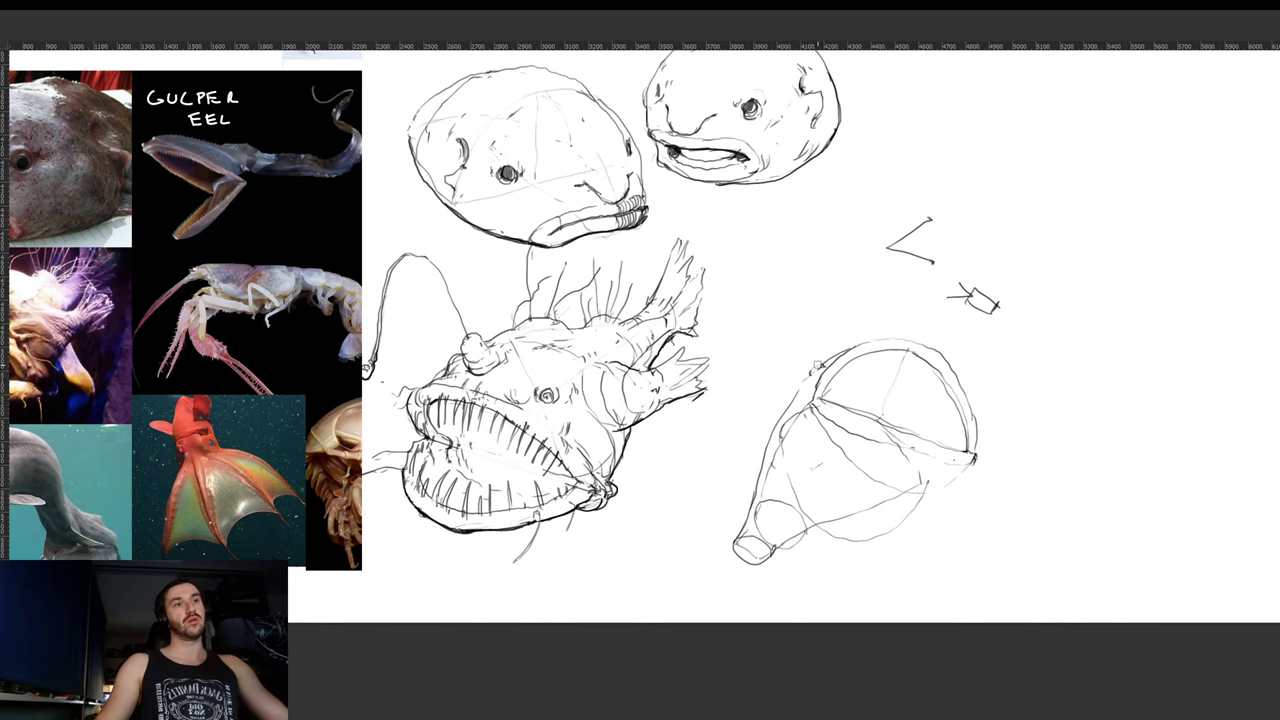
- Draw a protruding eye on the head's outer edge, add contour marks to the body and belly, and shift the sketch up
left_click_drag(803, 364, 884, 372)
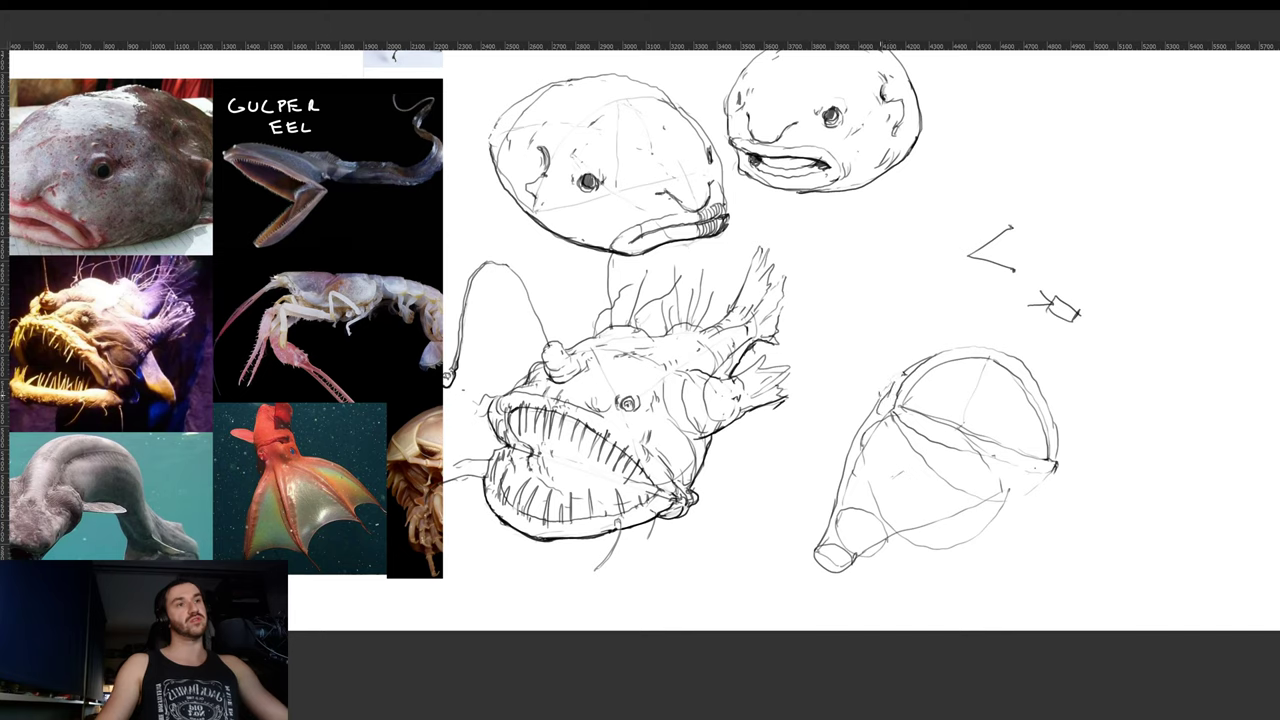
left_click_drag(876, 386, 890, 379)
left_click_drag(875, 402, 866, 419)
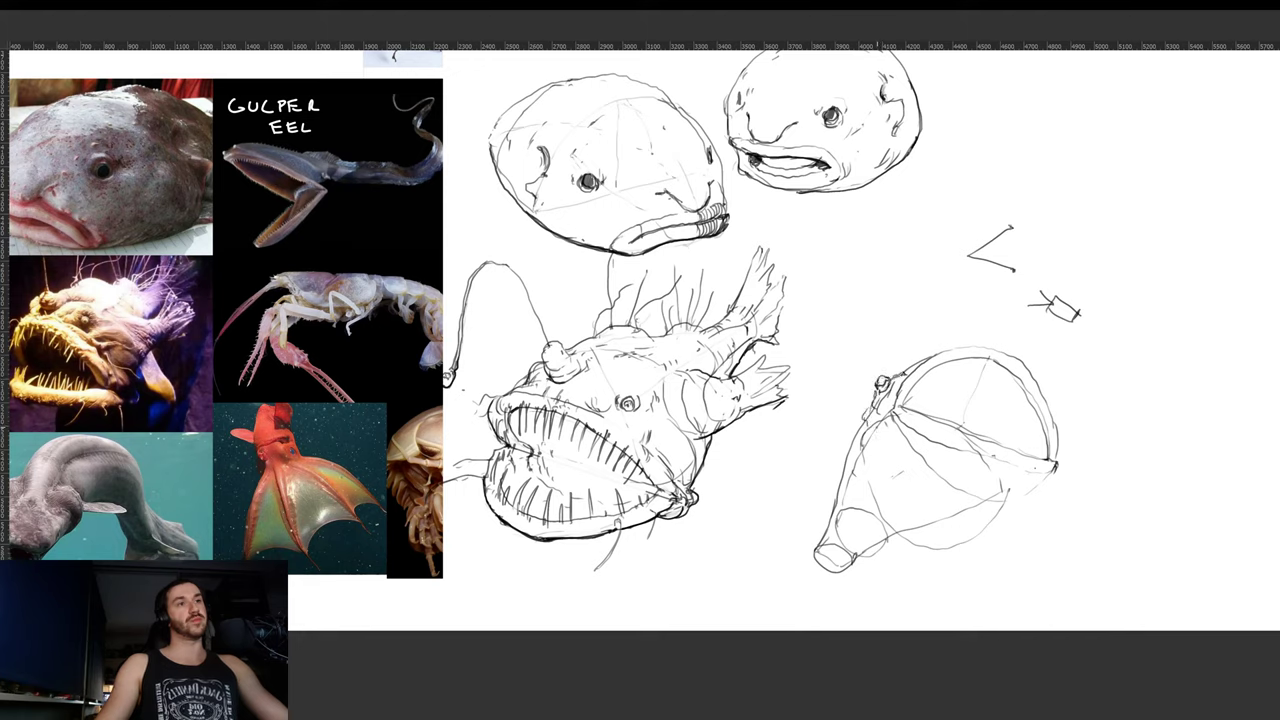
left_click_drag(905, 494, 903, 461)
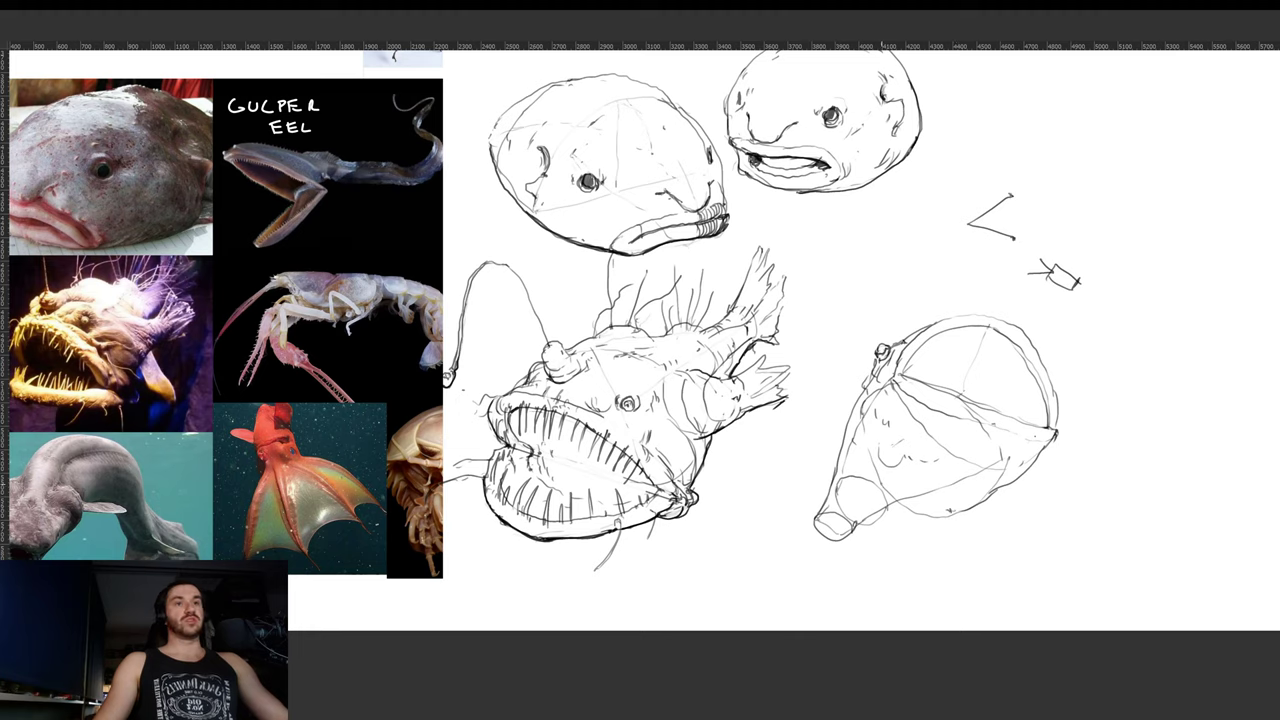
- Draw a stubby pectoral fin with splayed, finger-like rays on the side of the new fish, with creases at its base
mouse_move(866, 416)
left_mouse_down()
mouse_move(850, 455)
mouse_move(811, 440)
mouse_move(778, 468)
mouse_move(797, 485)
left_mouse_up()
mouse_move(819, 467)
left_mouse_down()
mouse_move(793, 495)
mouse_move(821, 441)
mouse_move(825, 465)
left_mouse_up()
left_click_drag(810, 442, 817, 461)
mouse_move(822, 461)
left_mouse_down()
mouse_move(861, 451)
mouse_move(848, 429)
mouse_move(854, 446)
mouse_move(838, 457)
mouse_move(867, 429)
left_mouse_up()
left_click_drag(865, 422, 860, 448)
left_click_drag(853, 456, 861, 447)
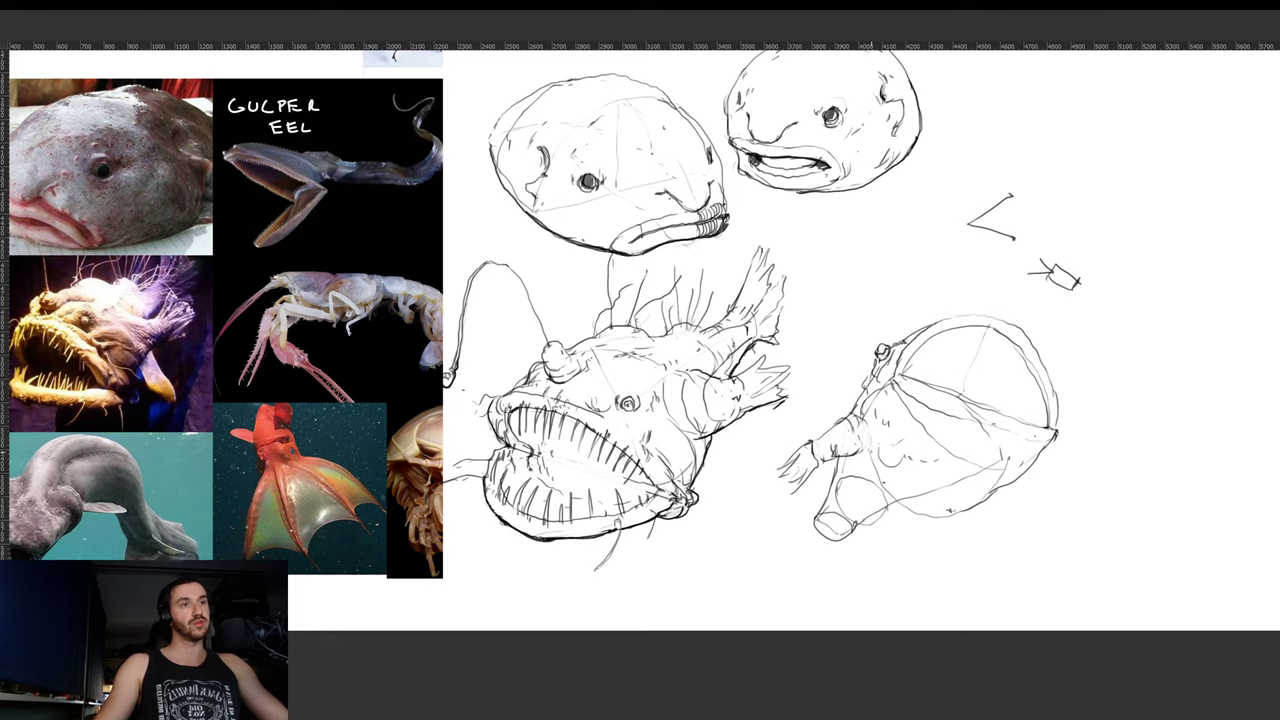
- Add a small fin on the underside and draw a ragged, forked tail fin with rays at the body's end
left_click_drag(871, 452, 822, 416)
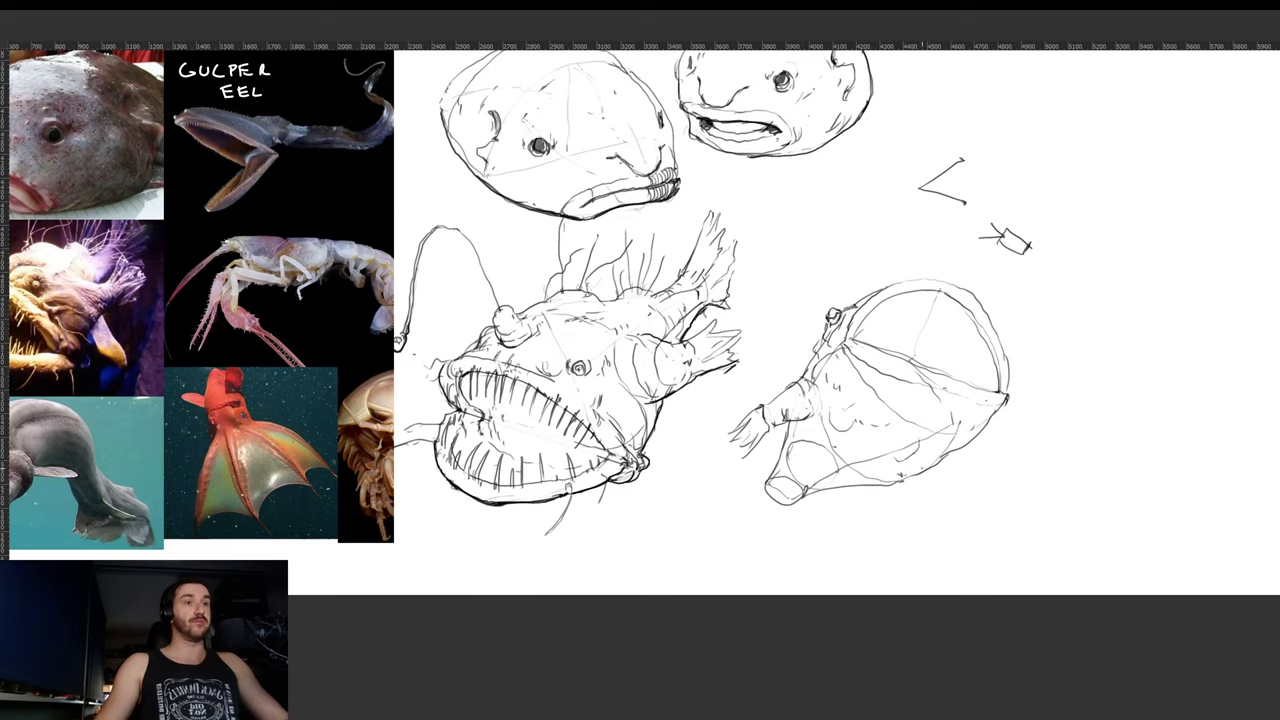
left_click_drag(882, 491, 896, 484)
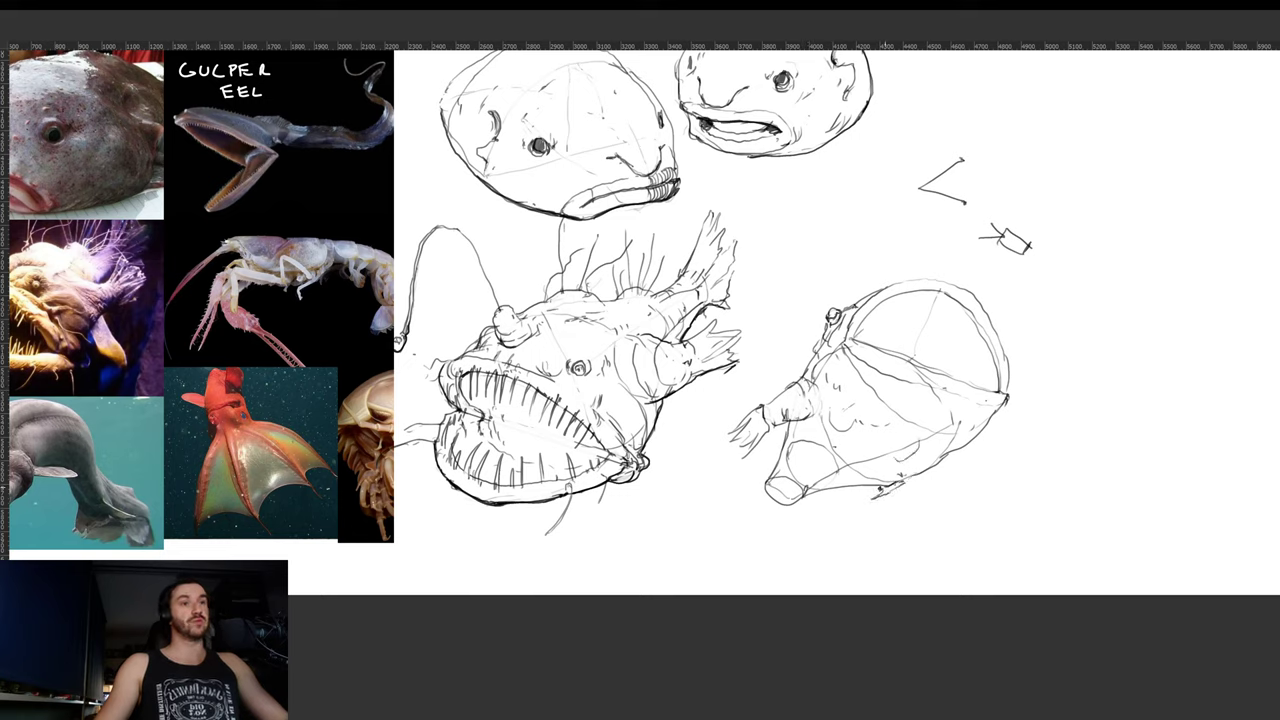
mouse_move(766, 484)
left_mouse_down()
mouse_move(828, 496)
mouse_move(846, 520)
mouse_move(786, 472)
mouse_move(811, 588)
mouse_move(836, 530)
left_mouse_up()
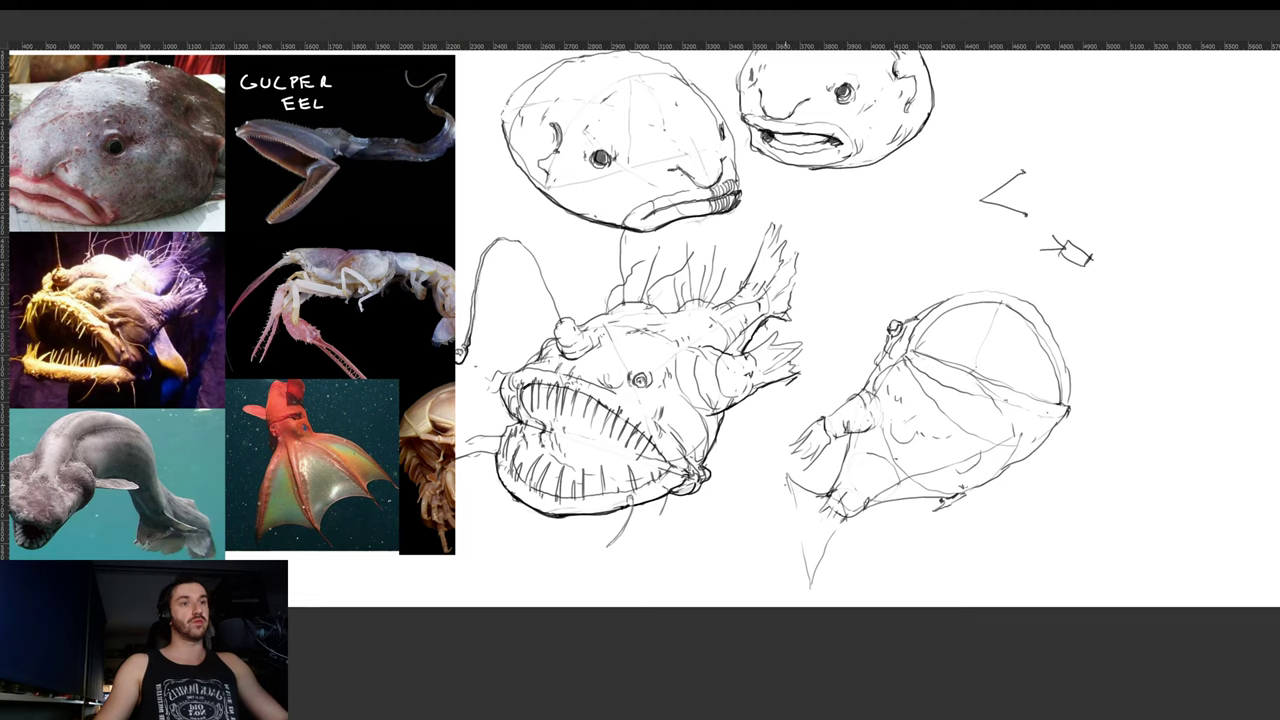
left_click_drag(806, 498, 800, 564)
mouse_move(830, 522)
left_mouse_down()
mouse_move(804, 558)
mouse_move(808, 584)
mouse_move(828, 552)
left_mouse_up()
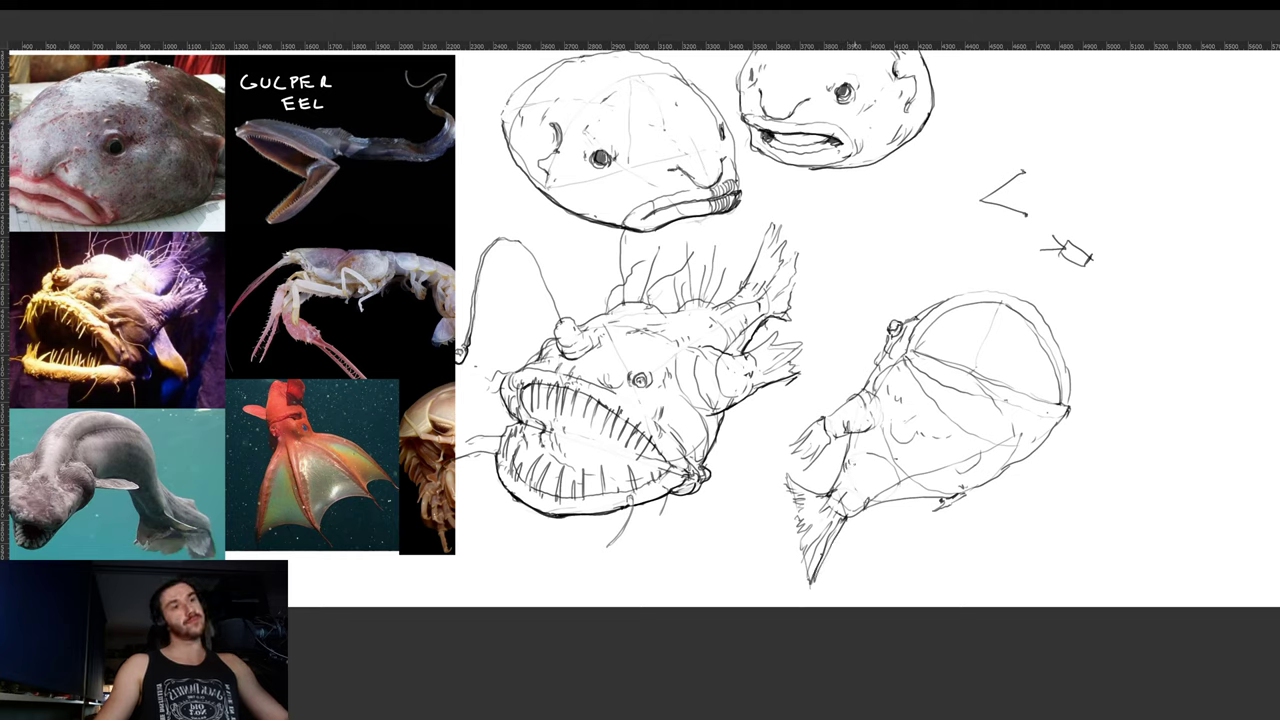
- Move the new fish sketch slightly down and left, and draw a row of pointed teeth along the lower mouth edge
left_click_drag(871, 490, 948, 472)
left_click_drag(944, 315, 903, 338)
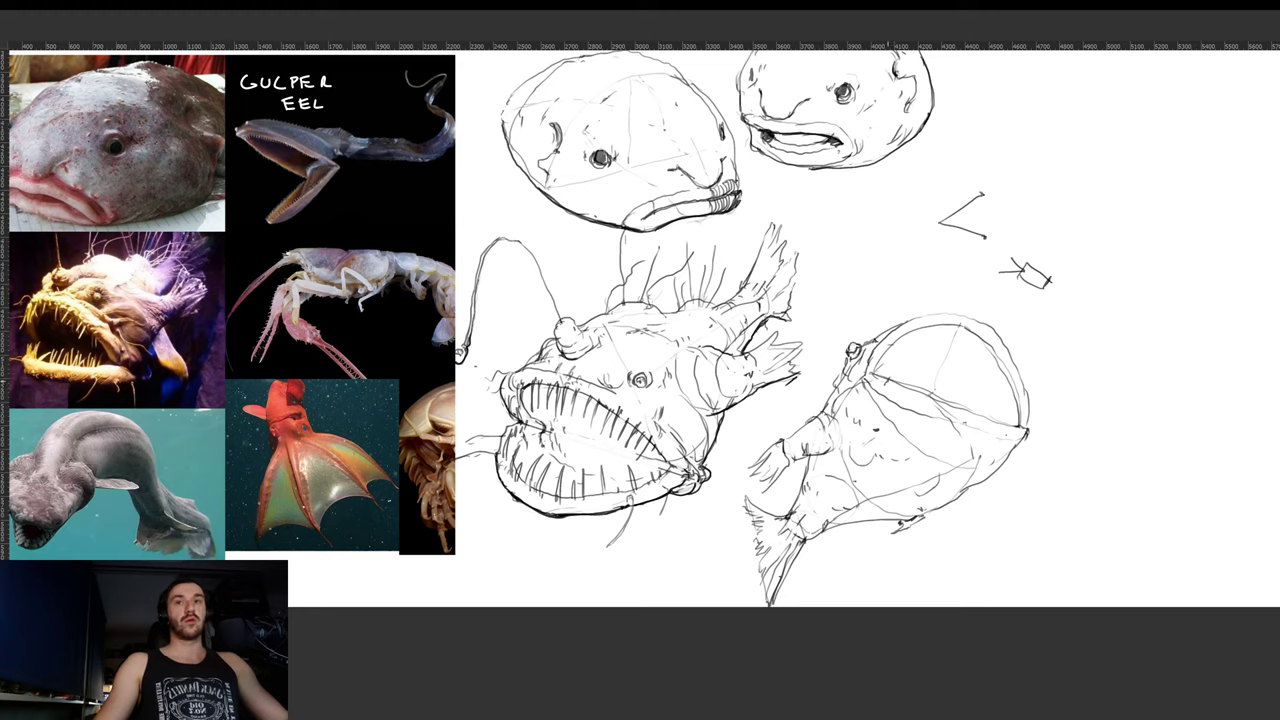
mouse_move(899, 352)
left_mouse_down()
mouse_move(891, 386)
mouse_move(916, 396)
mouse_move(880, 382)
mouse_move(991, 419)
left_mouse_up()
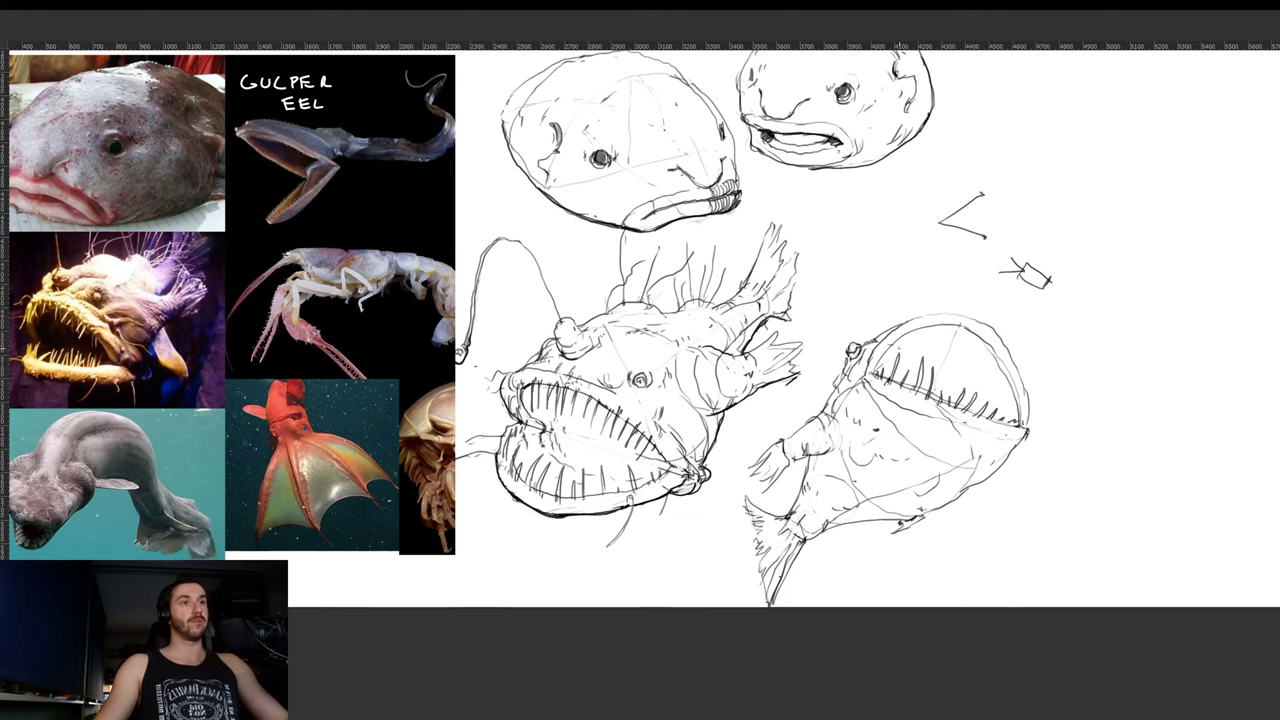
- Add short strokes along the upper rim of the second anglerfish's open mouth
left_click_drag(897, 337, 913, 326)
left_click_drag(899, 336, 945, 325)
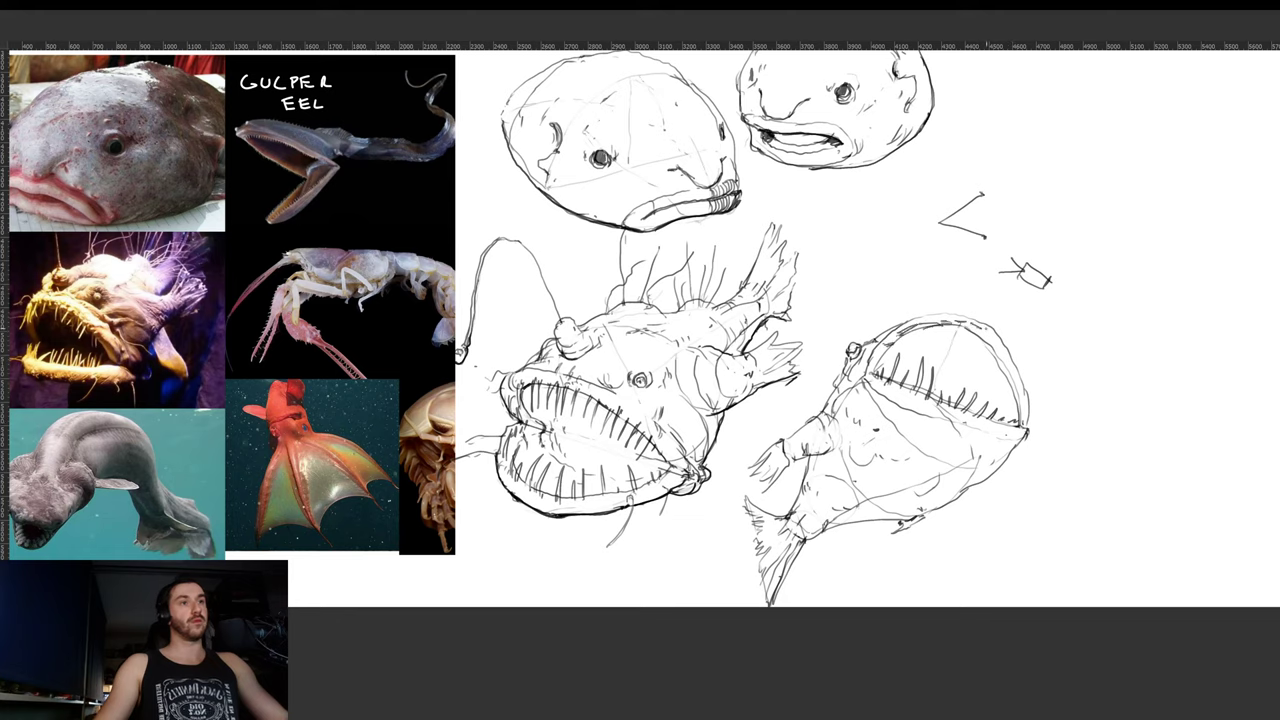
- Extend the small viewpoint diagram above the fish with a guide line and shift its camera mark slightly outward
mouse_move(989, 209)
left_mouse_down()
mouse_move(905, 246)
mouse_move(901, 273)
mouse_move(934, 296)
left_mouse_up()
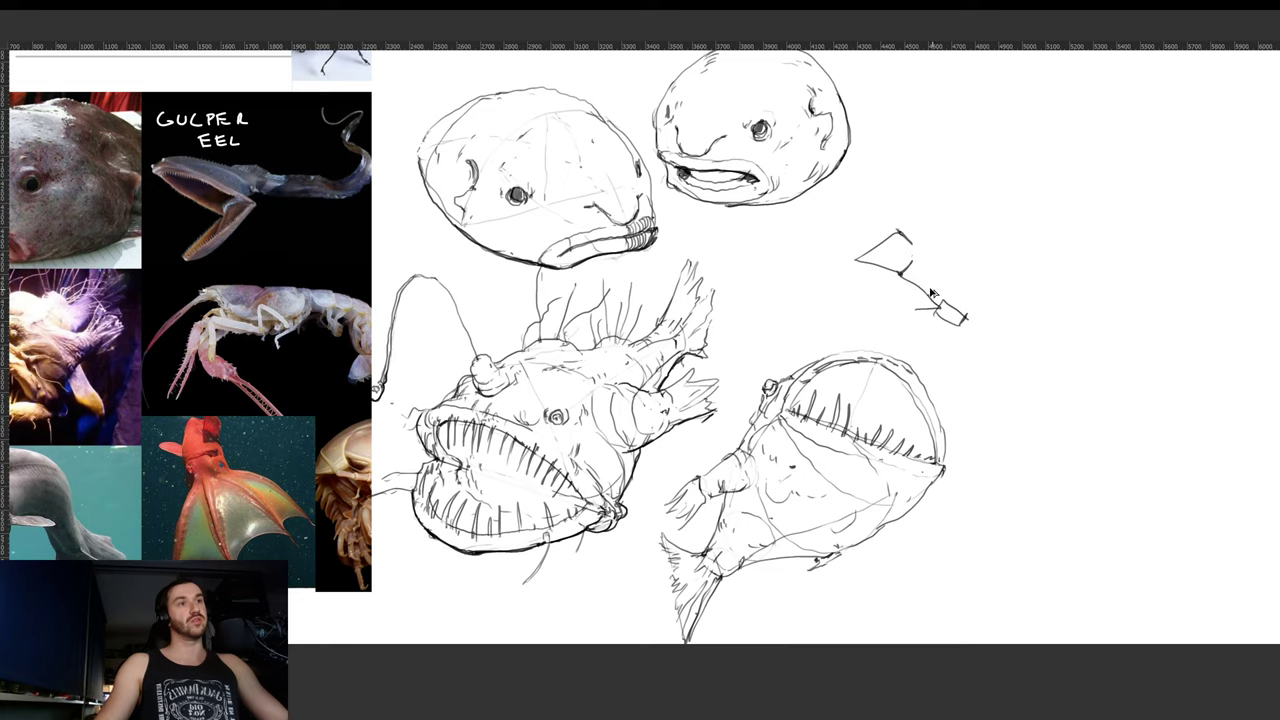
key("ctrl+z")
left_click_drag(903, 236, 950, 283)
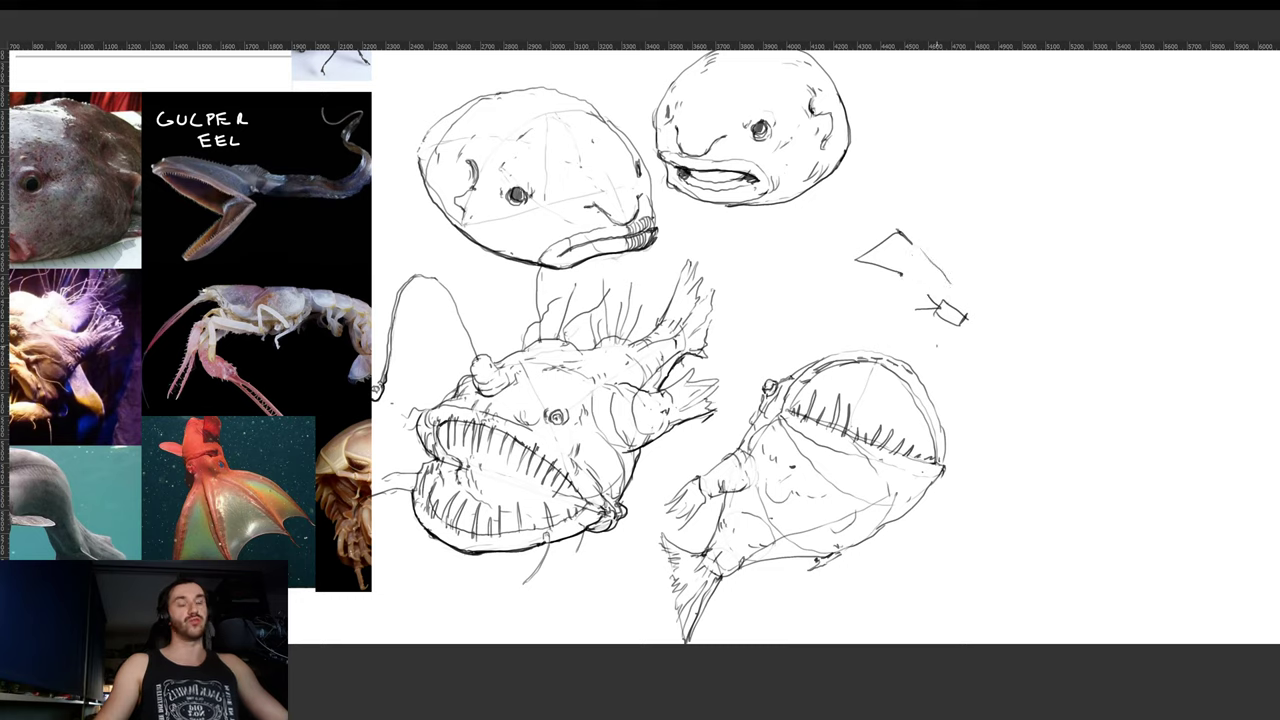
key("l")
mouse_move(937, 346)
left_mouse_down()
mouse_move(948, 286)
mouse_move(937, 347)
mouse_move(962, 346)
left_mouse_up()
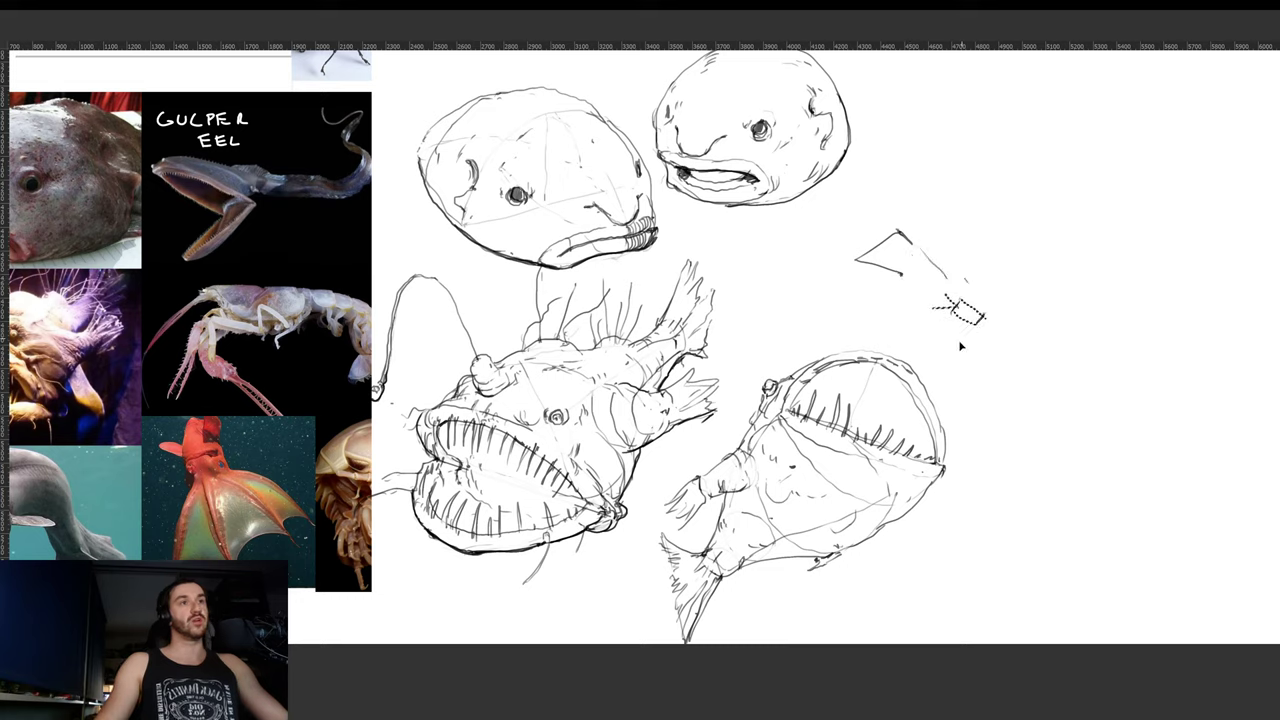
key("ctrl+d")
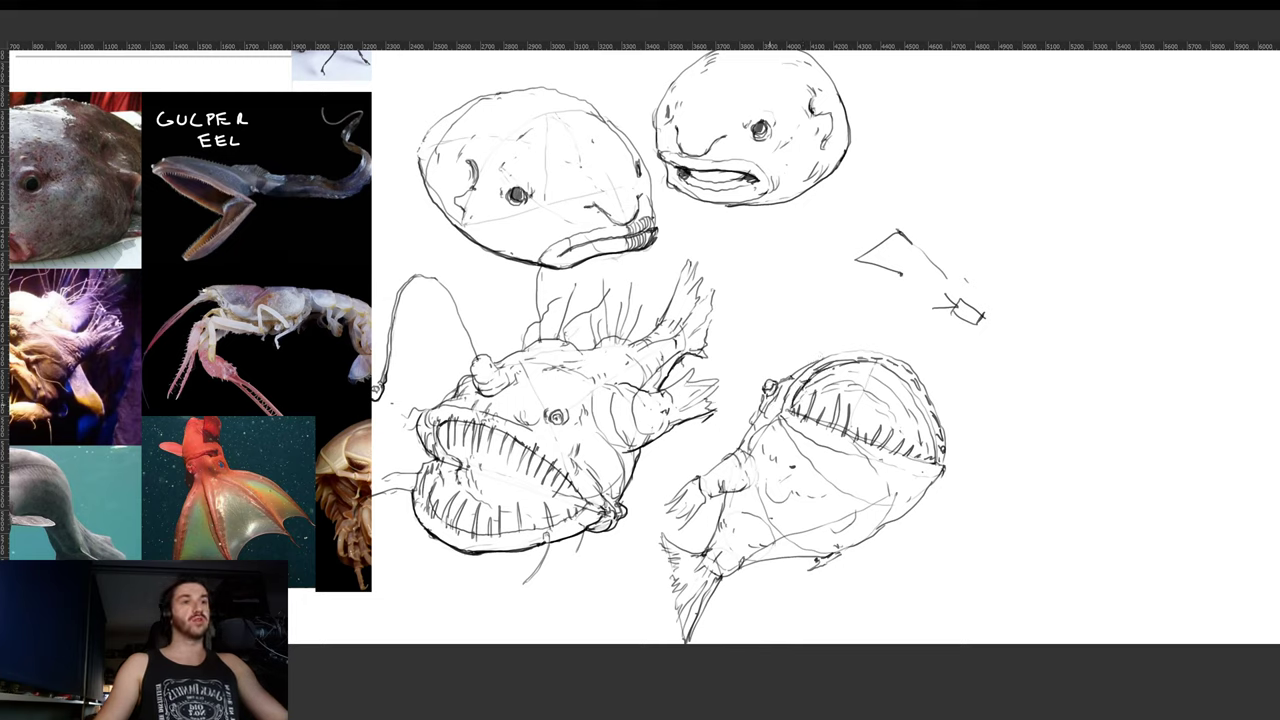
- Draw a thin, arched lure stalk rising from the second anglerfish's head and ending in a small dark bulb
mouse_move(837, 346)
left_mouse_down()
mouse_move(850, 301)
mouse_move(883, 291)
mouse_move(929, 352)
left_mouse_up()
key("ctrl+z")
key("ctrl+z")
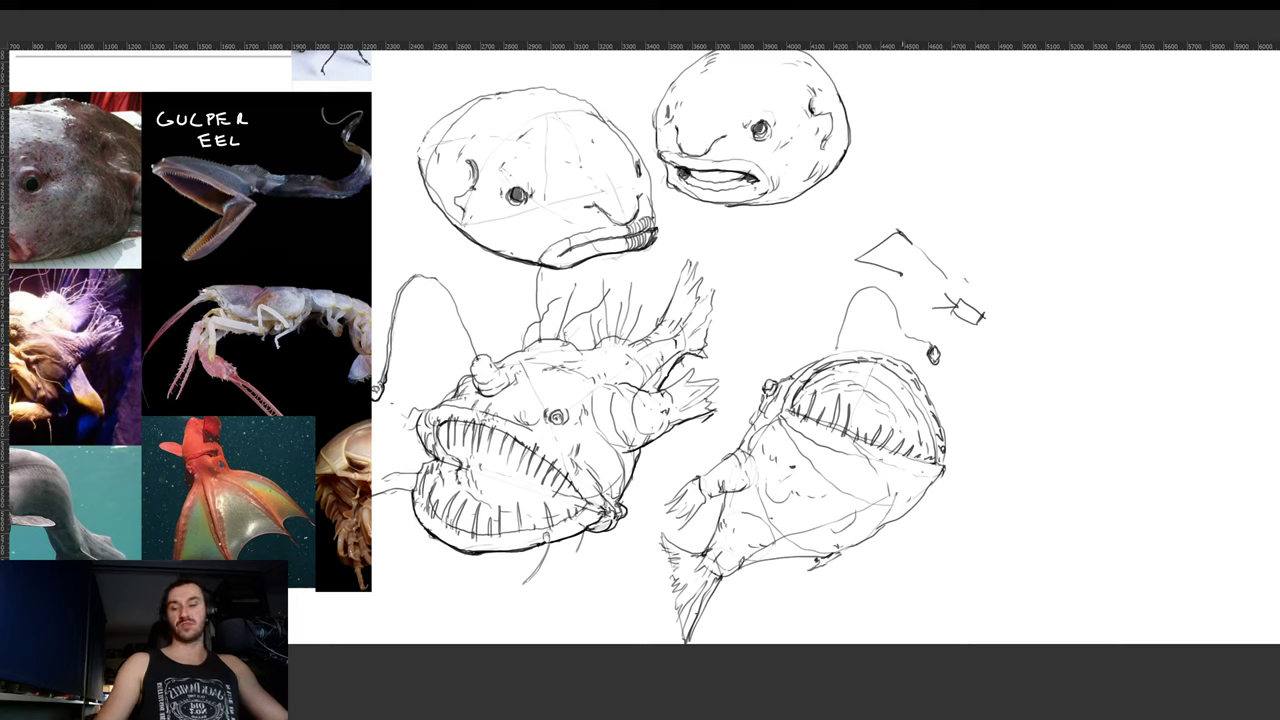
- Flip the second anglerfish sketch horizontally and move it away so it no longer overlaps the first
key("ctrl+t")
right_click(771, 404)
left_click(827, 570)
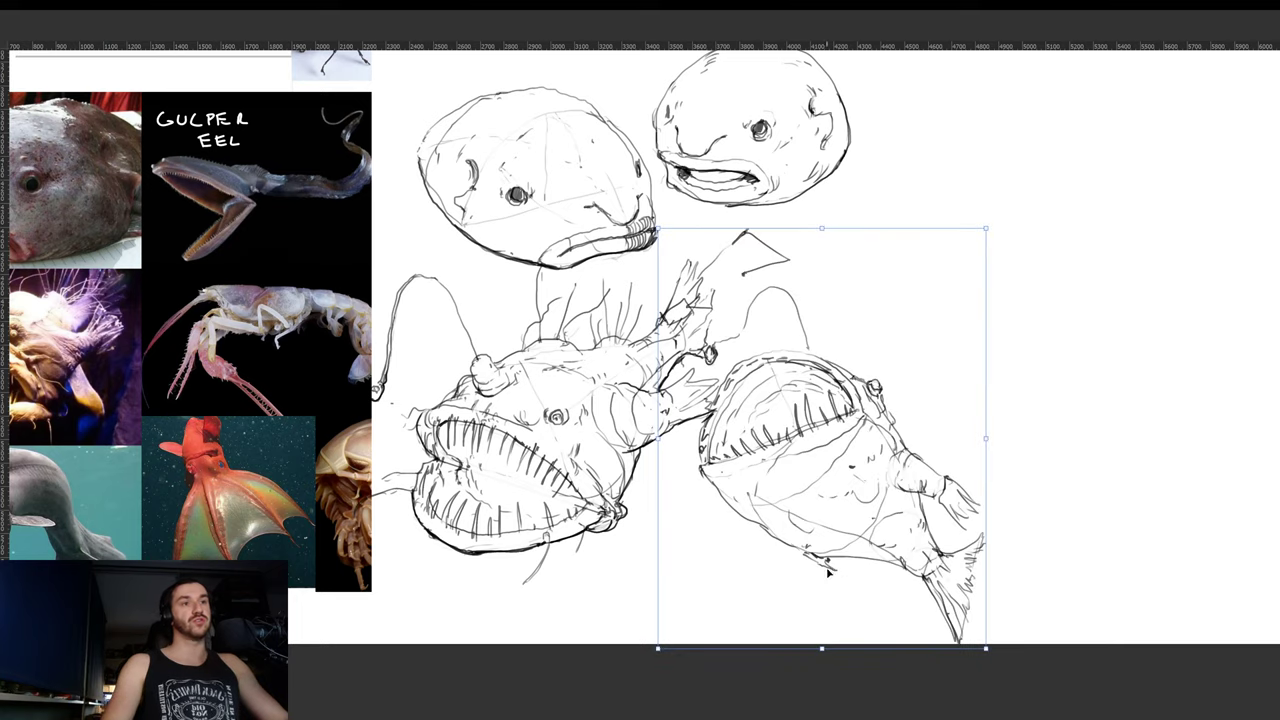
key("Return")
left_click_drag(851, 499, 899, 468)
left_click_drag(833, 332, 771, 421)
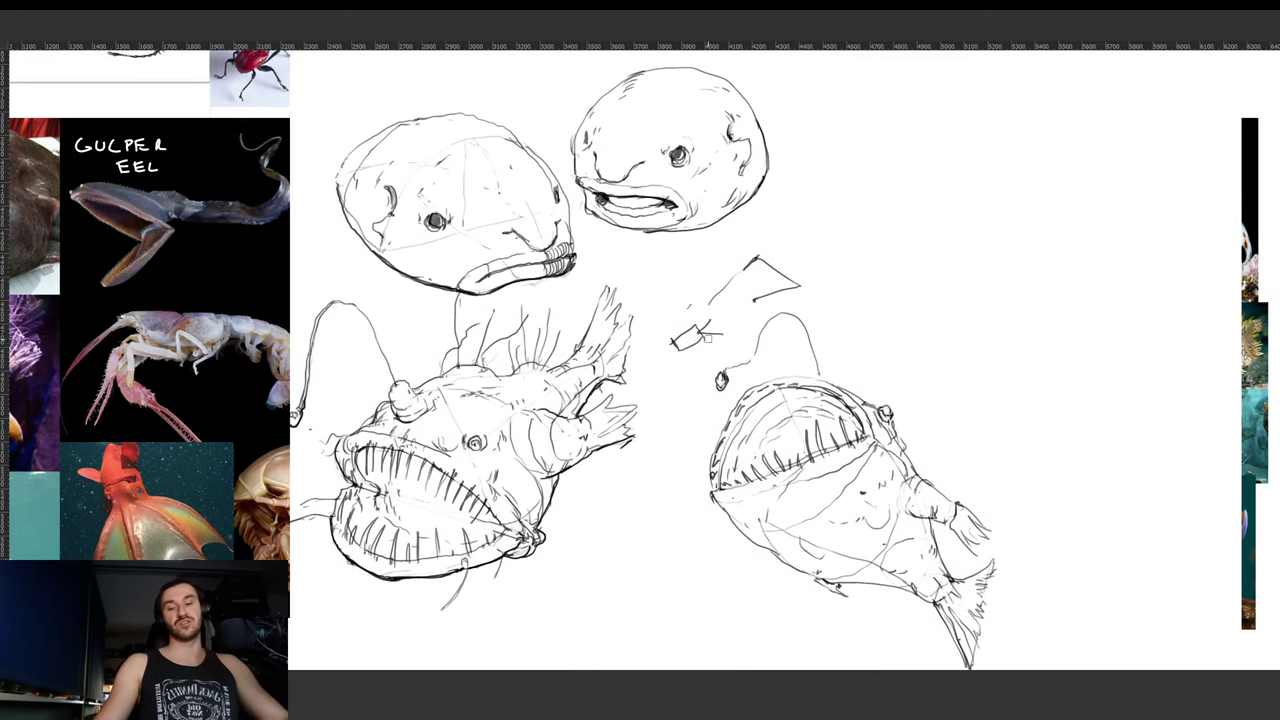
- Enlarge the eraser and remove the small viewpoint diagram above the flipped anglerfish
key("bracketright")
key("bracketright")
key("bracketright")
key("bracketright")
key("bracketright")
key("bracketright")
mouse_move(711, 331)
left_mouse_down()
mouse_move(694, 341)
mouse_move(683, 309)
mouse_move(794, 277)
left_mouse_up()
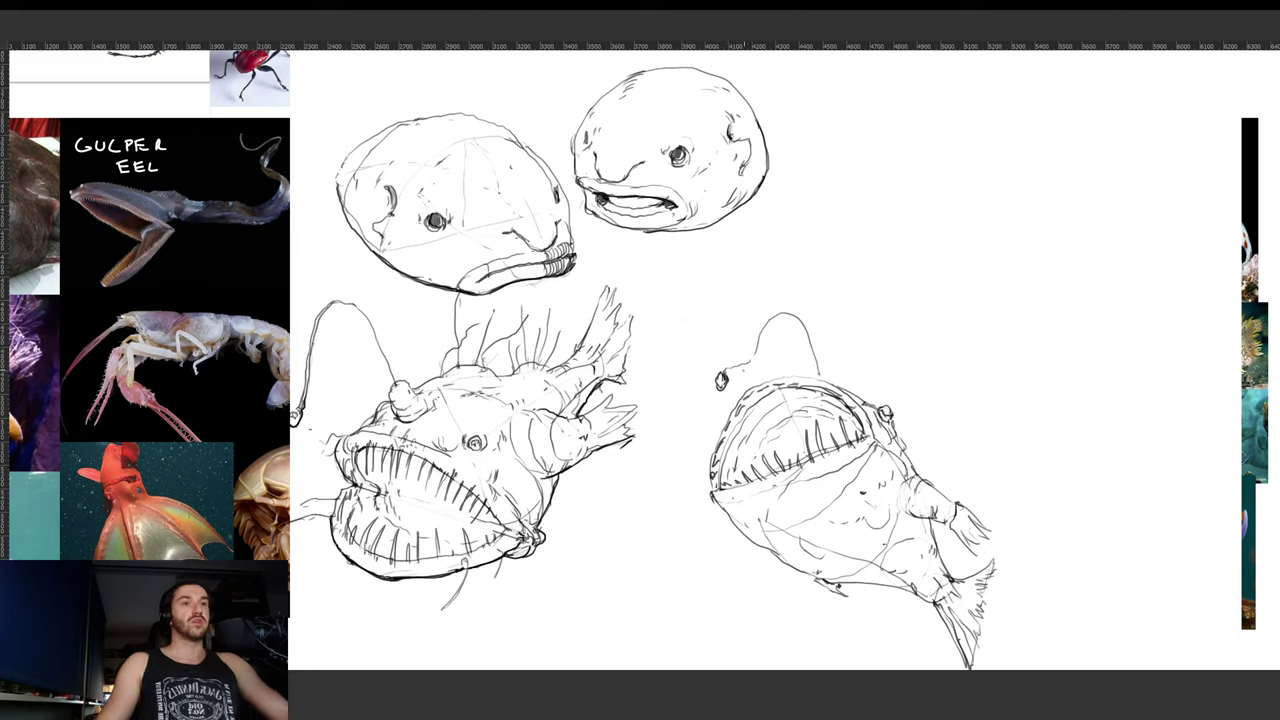
- Move the flipped anglerfish up and slightly left, and shift its lure stalk farther toward the front of the head
left_click_drag(802, 436, 776, 390)
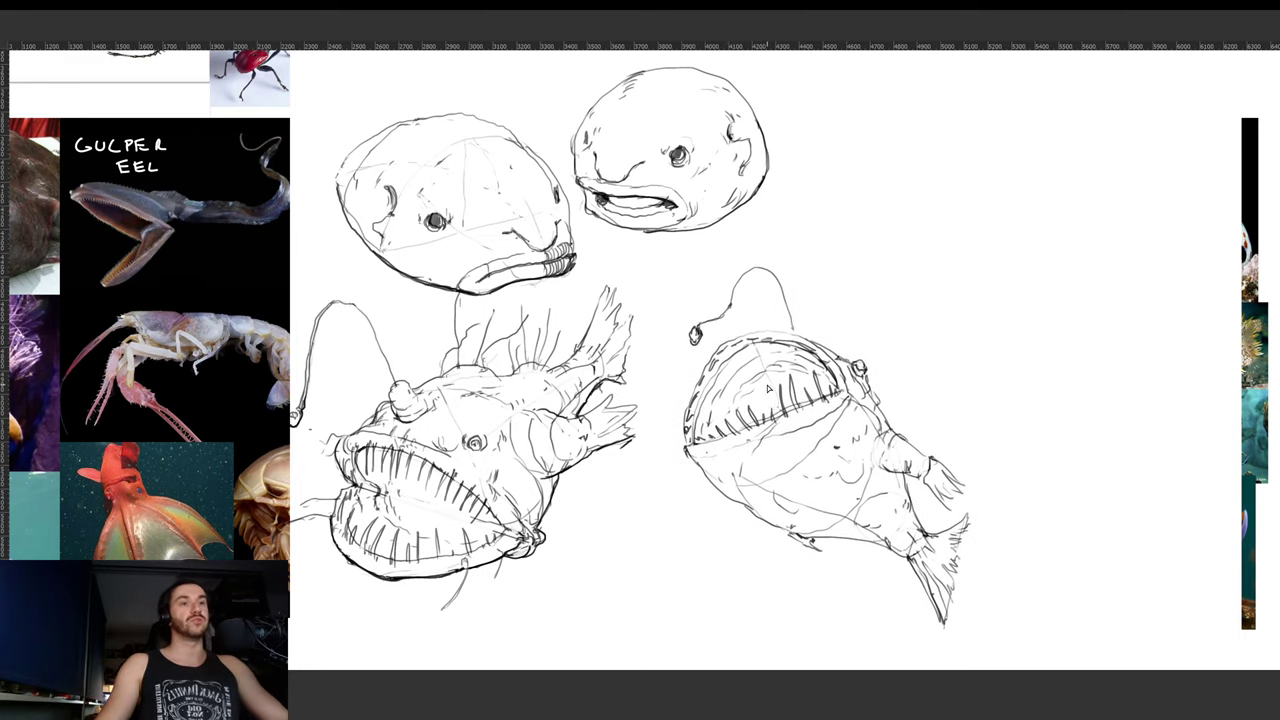
mouse_move(810, 333)
left_mouse_down()
mouse_move(712, 344)
mouse_move(682, 322)
mouse_move(784, 252)
mouse_move(806, 321)
mouse_move(771, 319)
left_mouse_up()
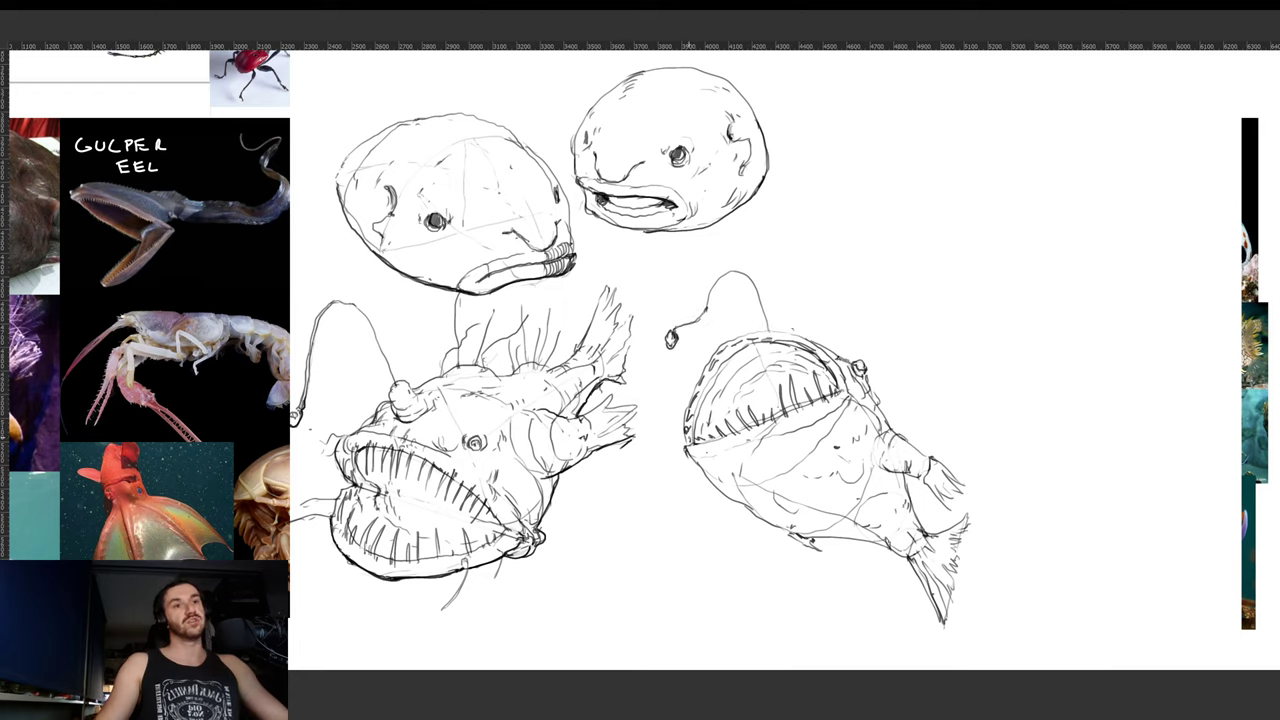
- Darken the jaw corner, add skin folds below the mouth, lighten the body's construction lines, and refine the teeth near the eye
mouse_move(686, 446)
left_mouse_down()
mouse_move(694, 460)
mouse_move(720, 455)
left_mouse_up()
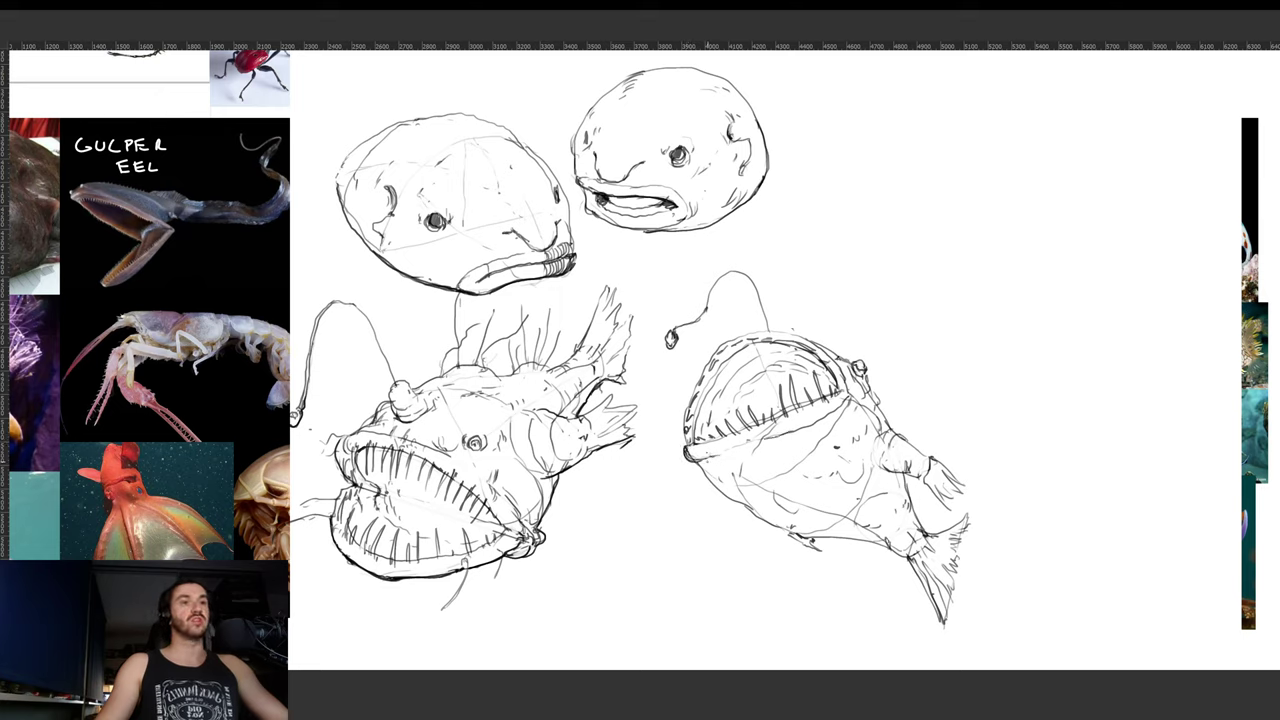
mouse_move(747, 471)
left_mouse_down()
mouse_move(833, 441)
mouse_move(823, 449)
left_mouse_up()
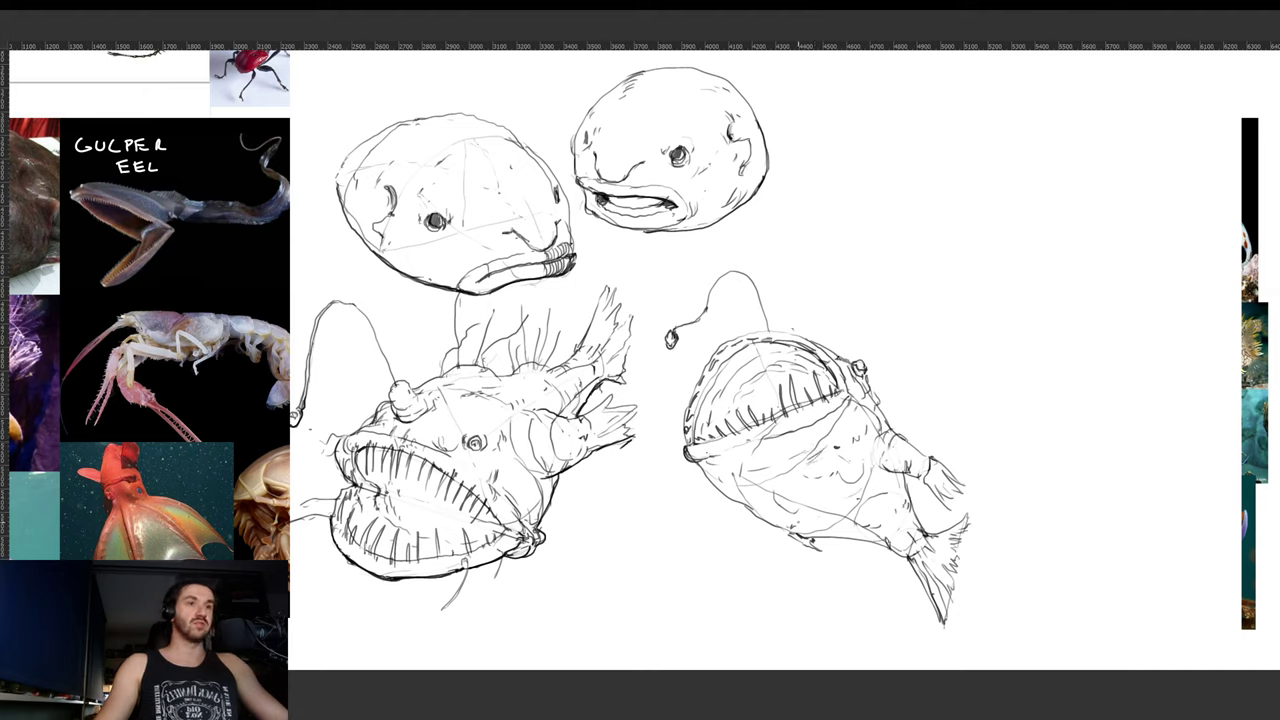
left_click_drag(845, 514, 747, 499)
left_click_drag(733, 489, 753, 495)
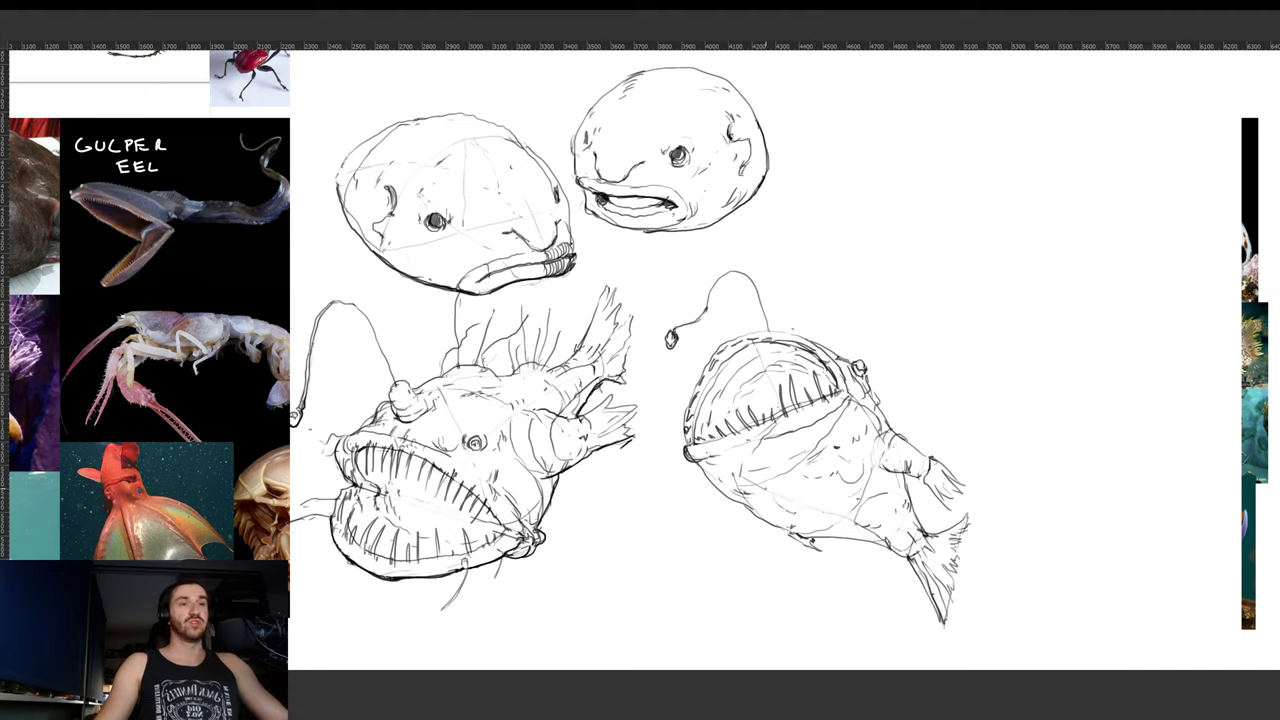
left_click_drag(811, 406, 820, 418)
left_click_drag(816, 404, 826, 418)
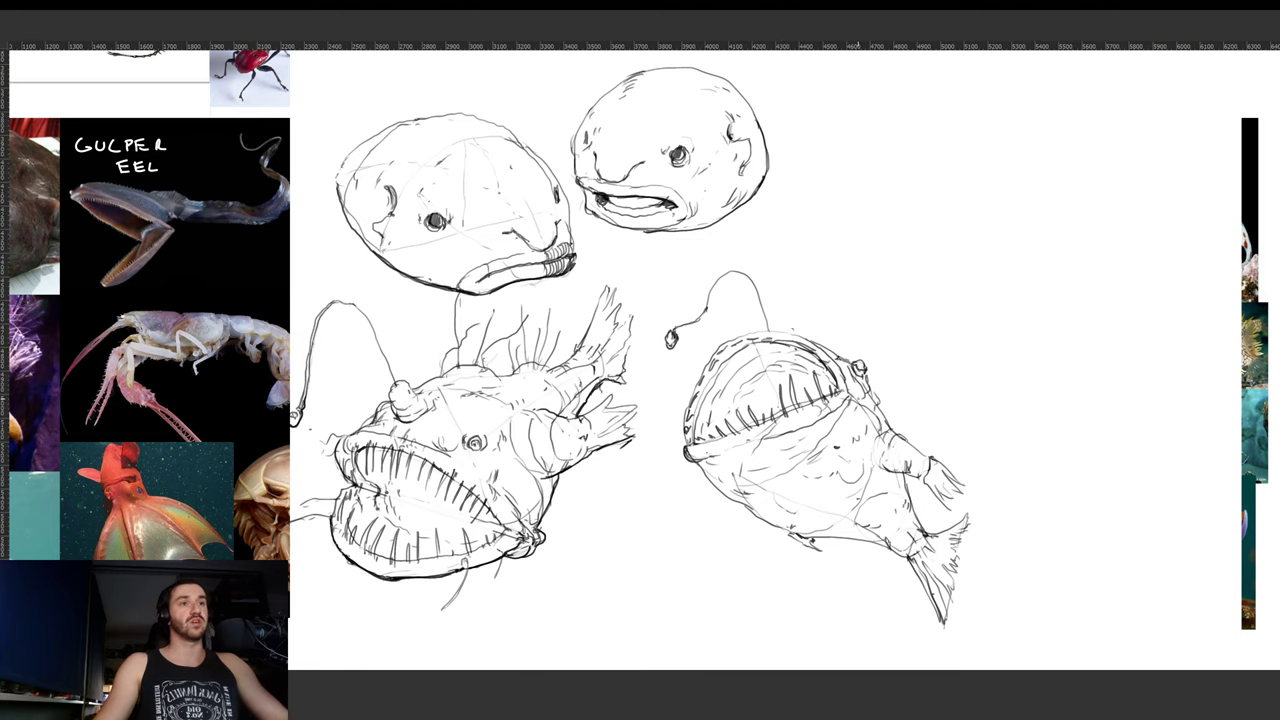
- Strengthen the outer belly contour of the second anglerfish below the jaw corner with darker strokes
key("r")
left_click_drag(955, 390, 785, 566)
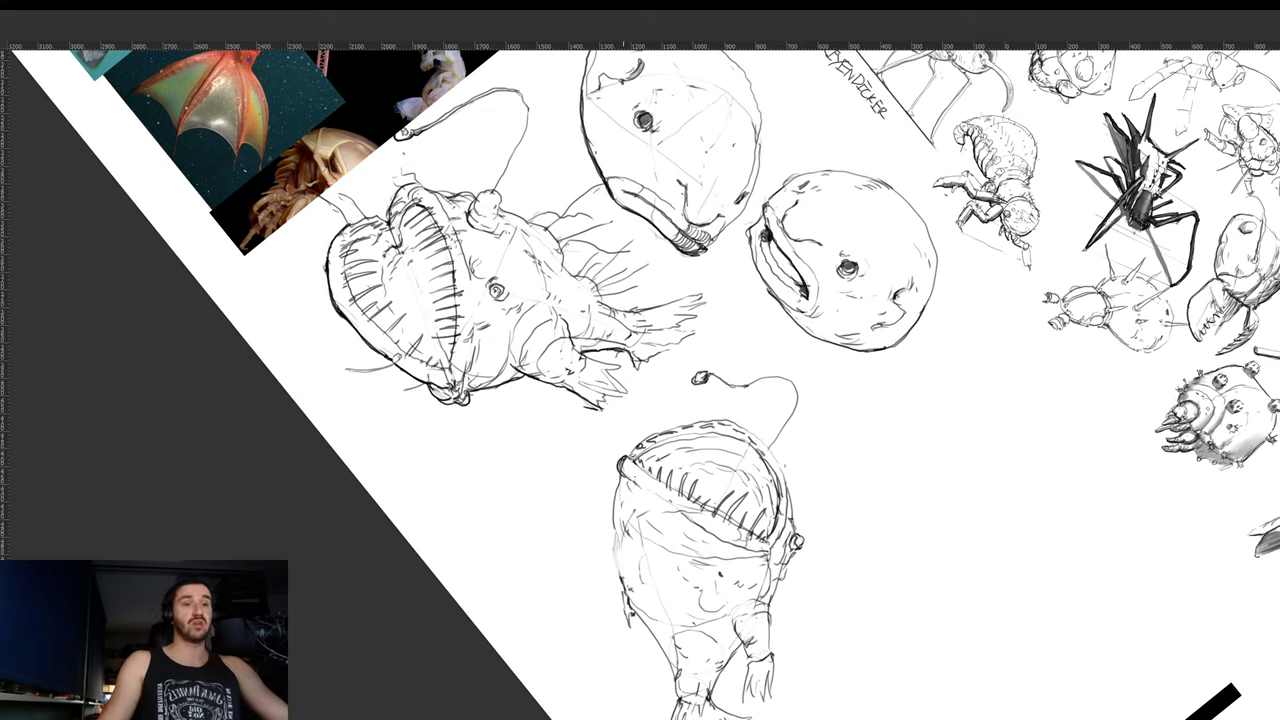
left_click_drag(615, 532, 621, 590)
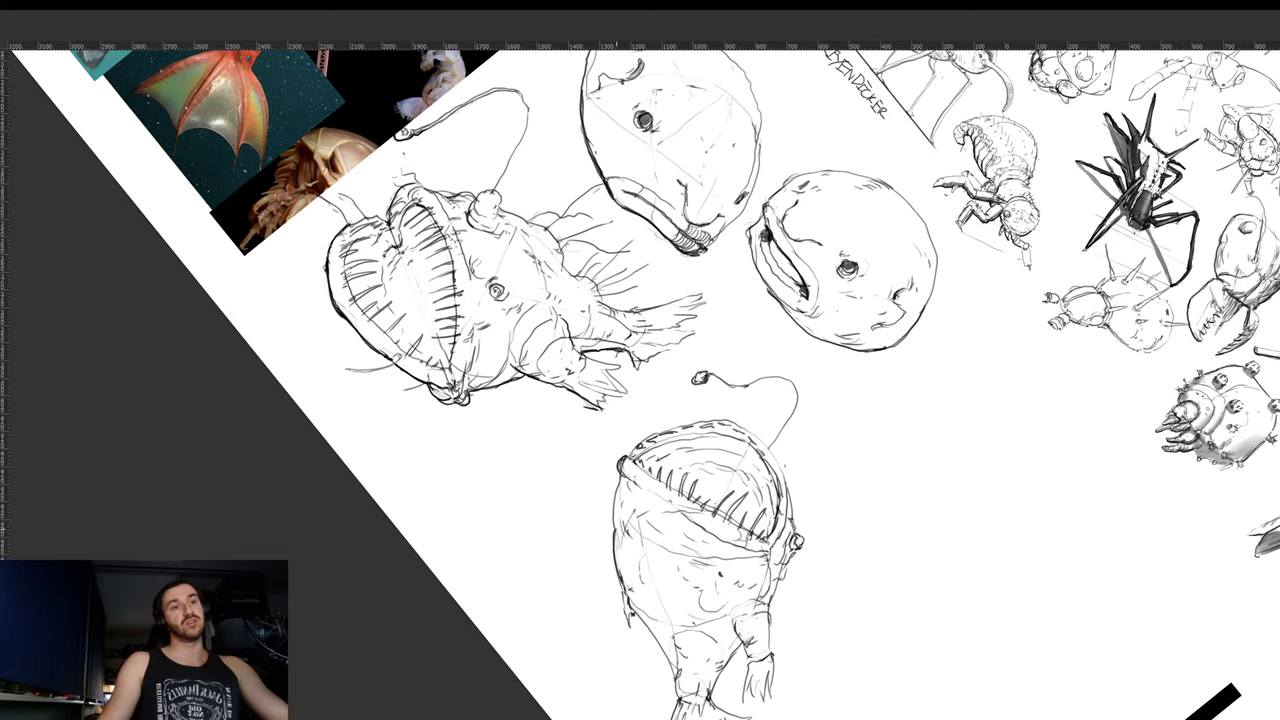
mouse_move(615, 492)
left_mouse_down()
mouse_move(615, 532)
mouse_move(620, 510)
left_mouse_up()
- Add strokes to the second anglerfish's tail fin and to the body around the pectoral fin
key("r")
left_click_drag(802, 481, 681, 260)
left_click_drag(790, 221, 730, 299)
key("r")
left_click_drag(853, 246, 873, 267)
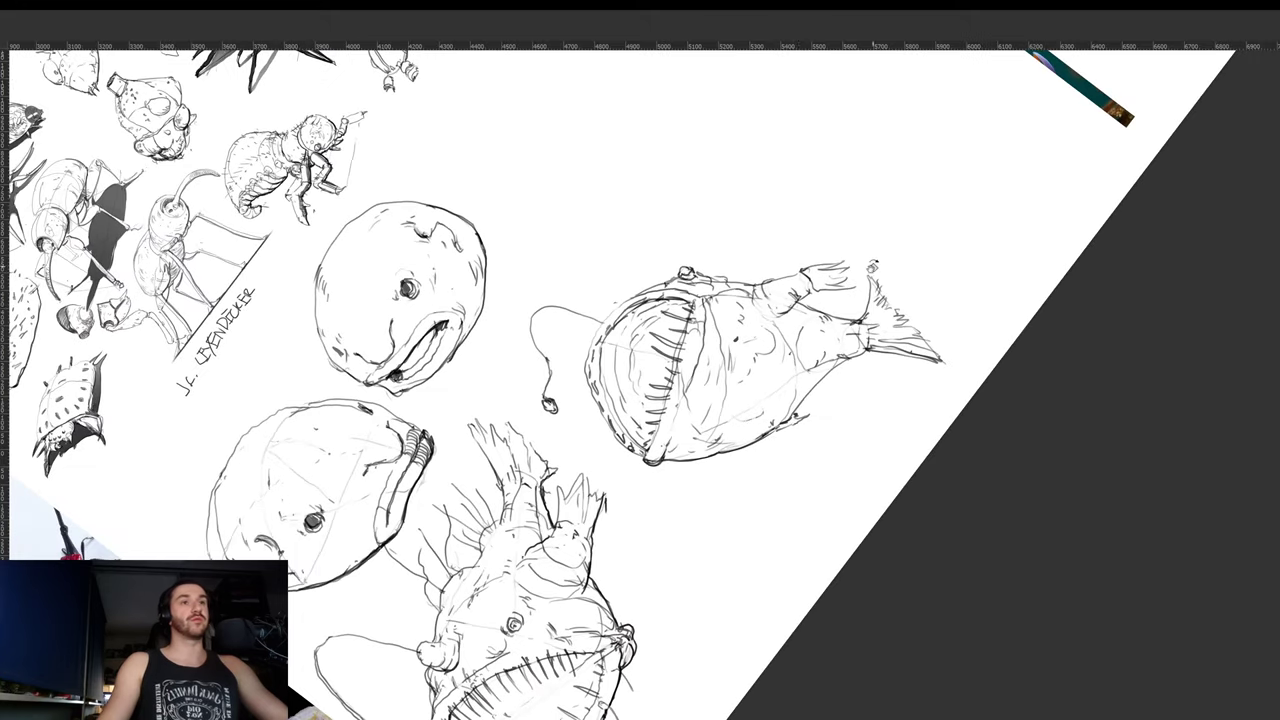
left_click_drag(798, 303, 785, 313)
left_click_drag(815, 291, 797, 303)
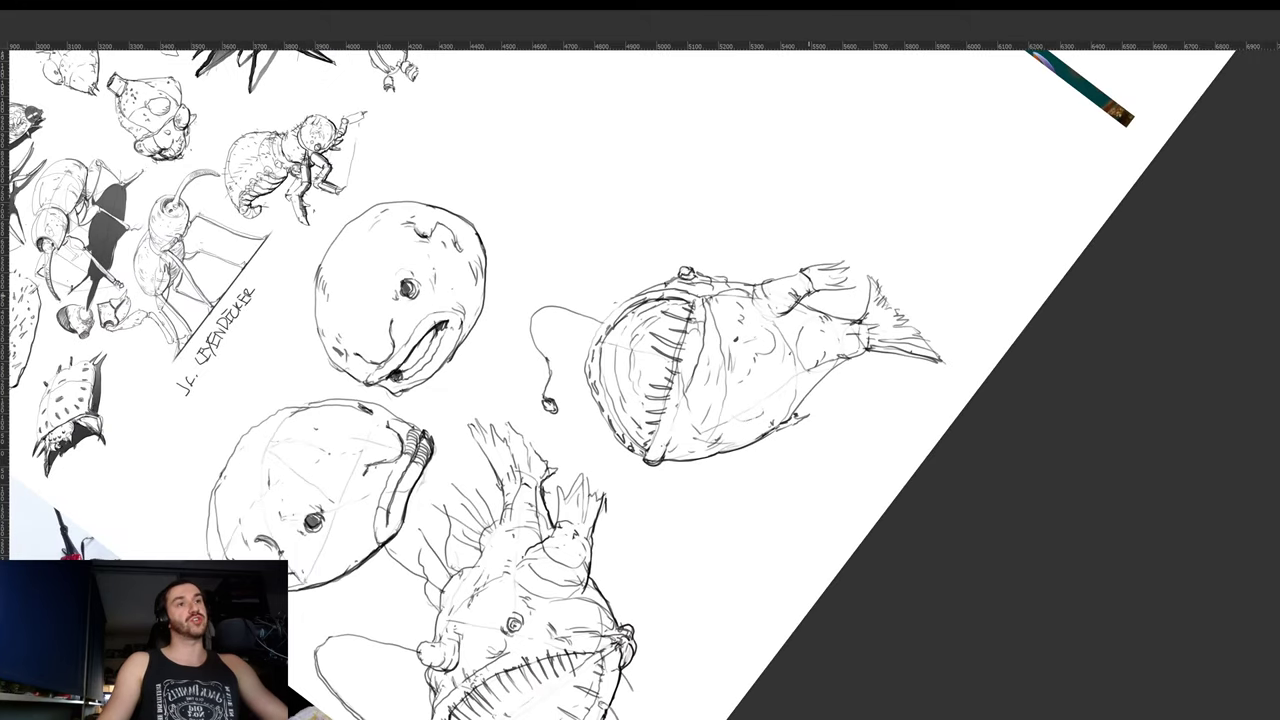
- Refine the second anglerfish's back outline between the protruding eye and the pectoral fin
key("r")
left_click_drag(899, 264, 832, 420)
left_click_drag(919, 384, 843, 495)
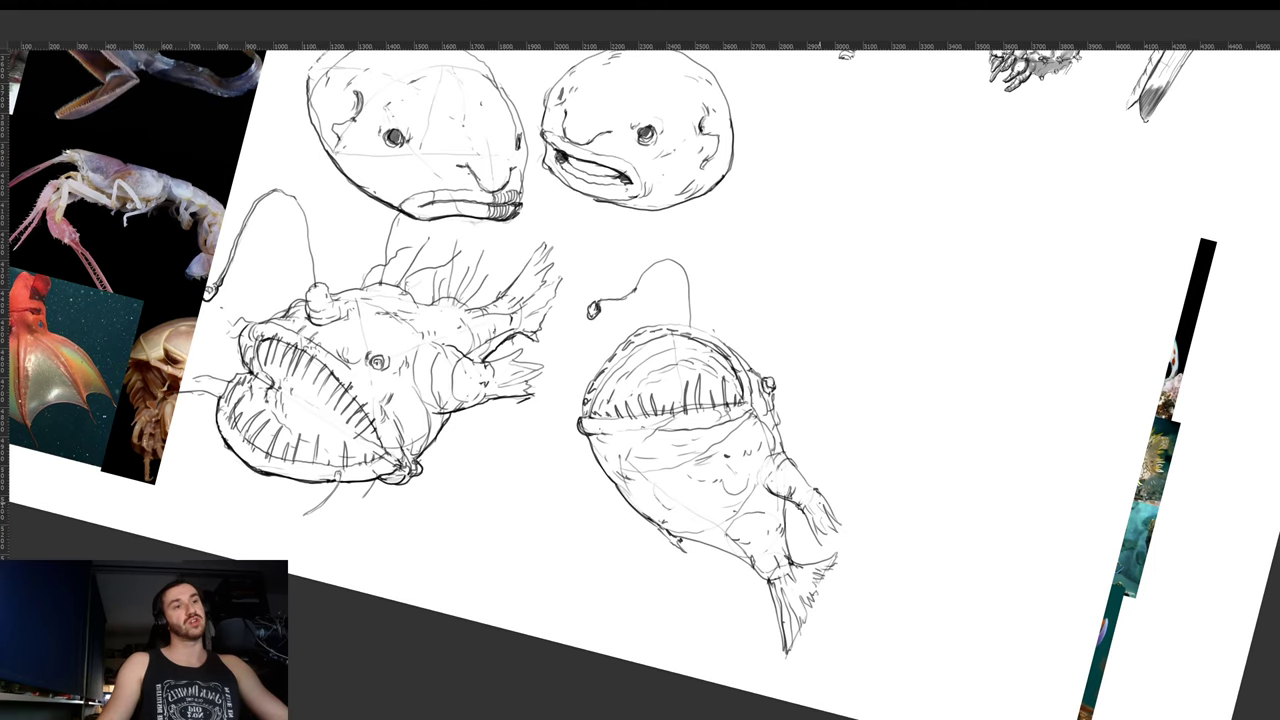
mouse_move(868, 447)
left_mouse_down()
mouse_move(781, 550)
mouse_move(747, 555)
left_mouse_up()
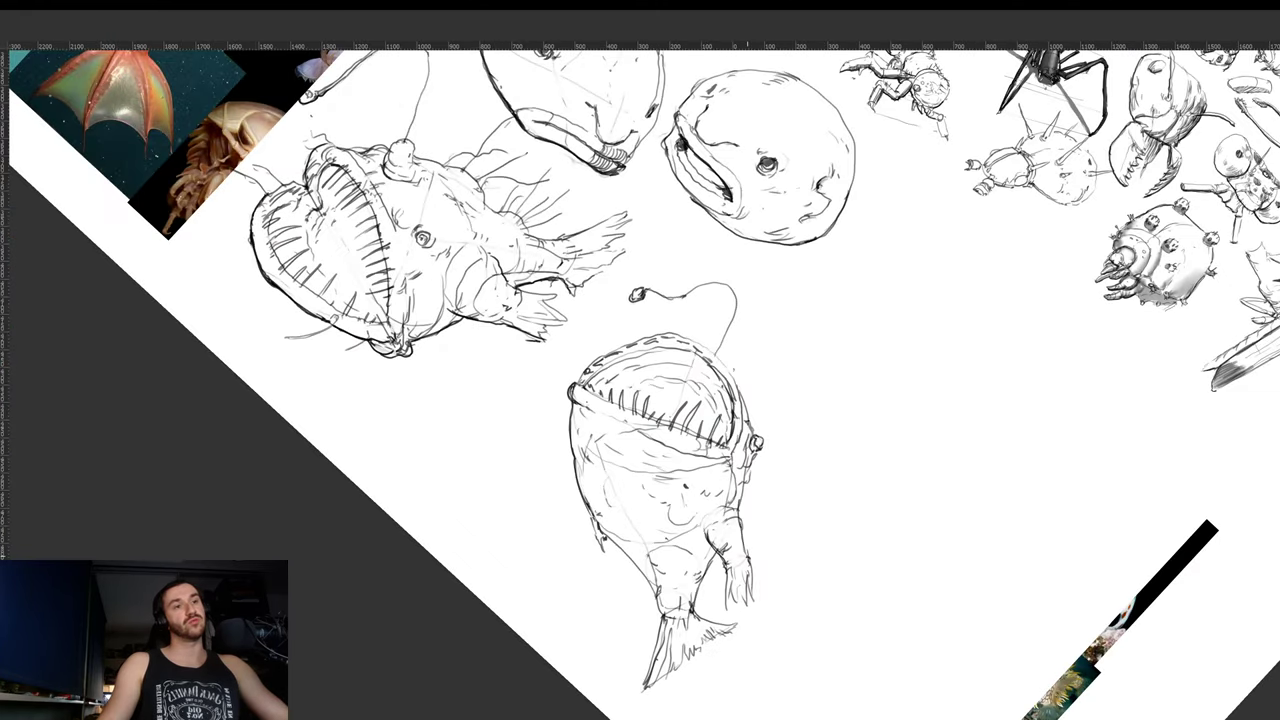
left_click_drag(785, 460, 778, 428)
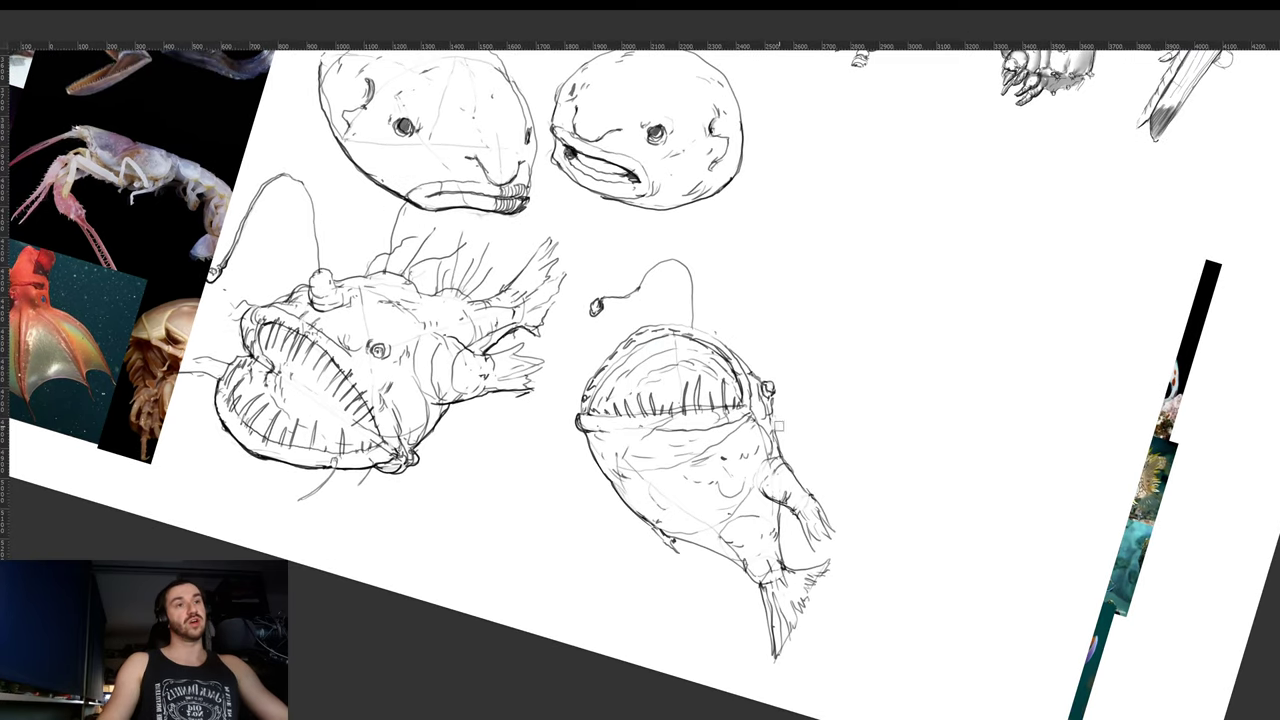
- Add wrinkles below the second anglerfish's mouth and darken the contours of its pectoral fin and tail base
left_click_drag(798, 401, 689, 344)
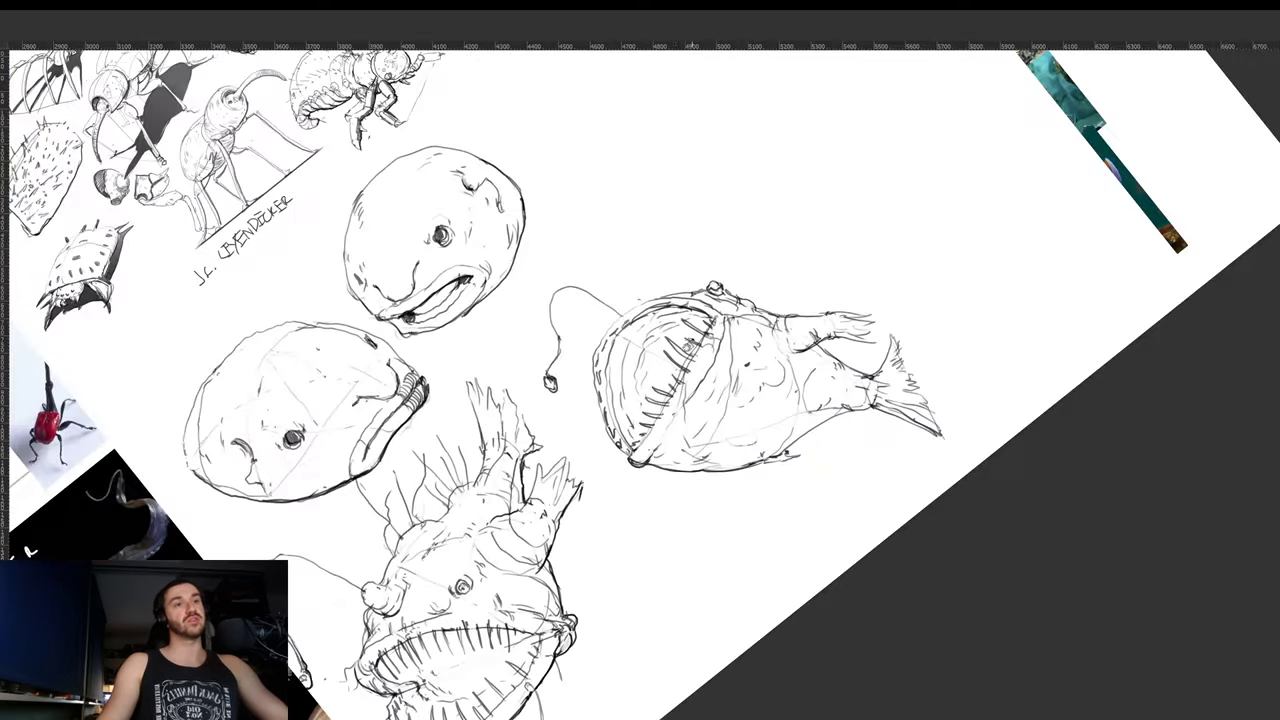
mouse_move(667, 430)
left_mouse_down()
mouse_move(717, 351)
mouse_move(755, 410)
mouse_move(744, 438)
left_mouse_up()
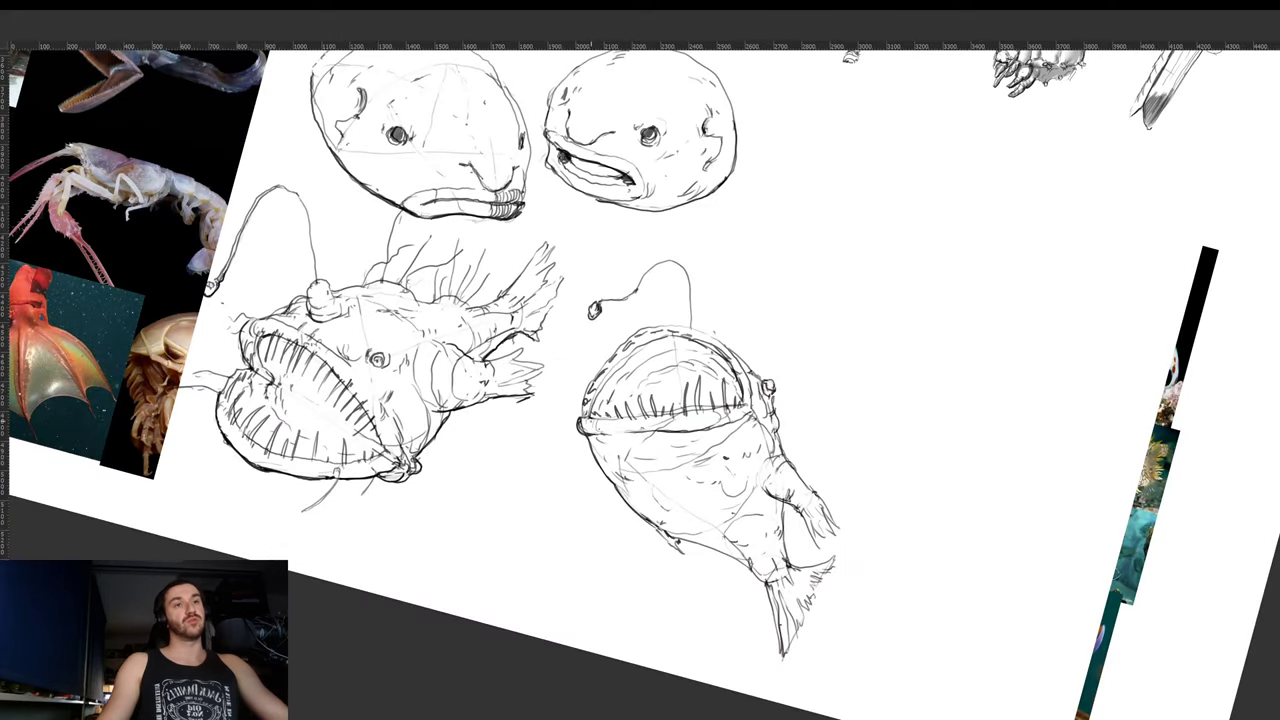
left_click_drag(897, 426, 775, 224)
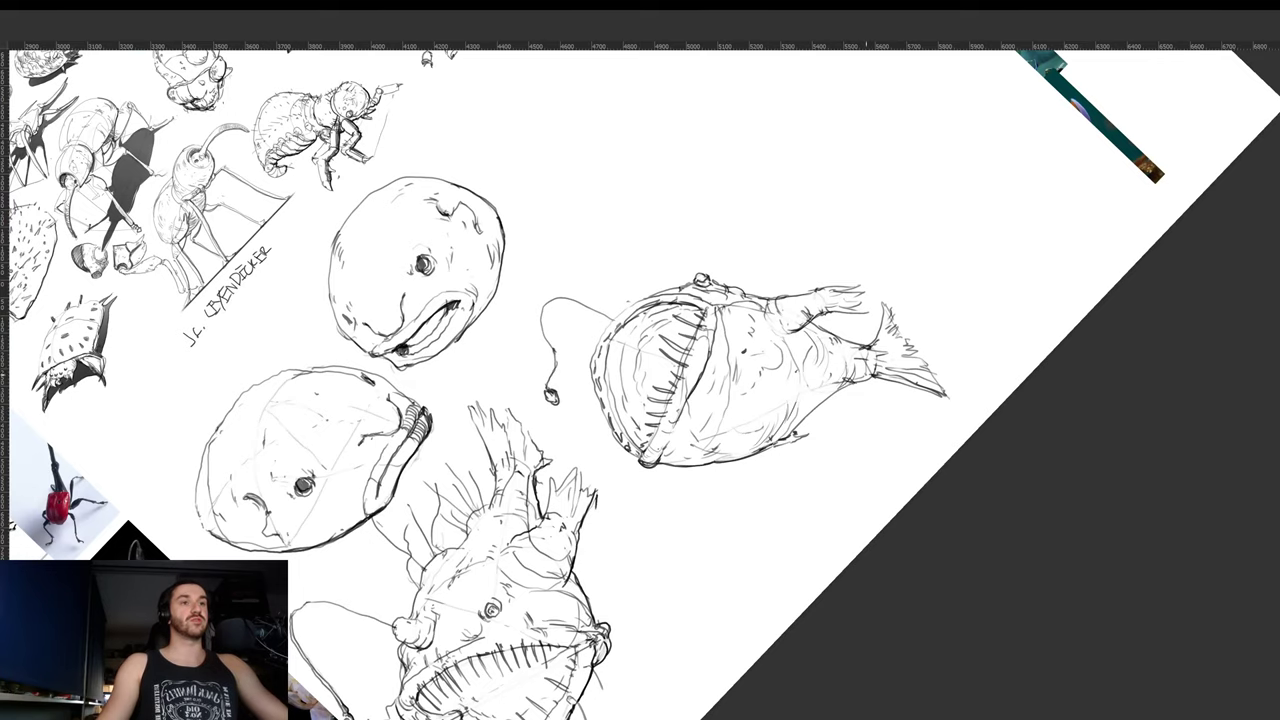
left_click_drag(866, 375, 859, 320)
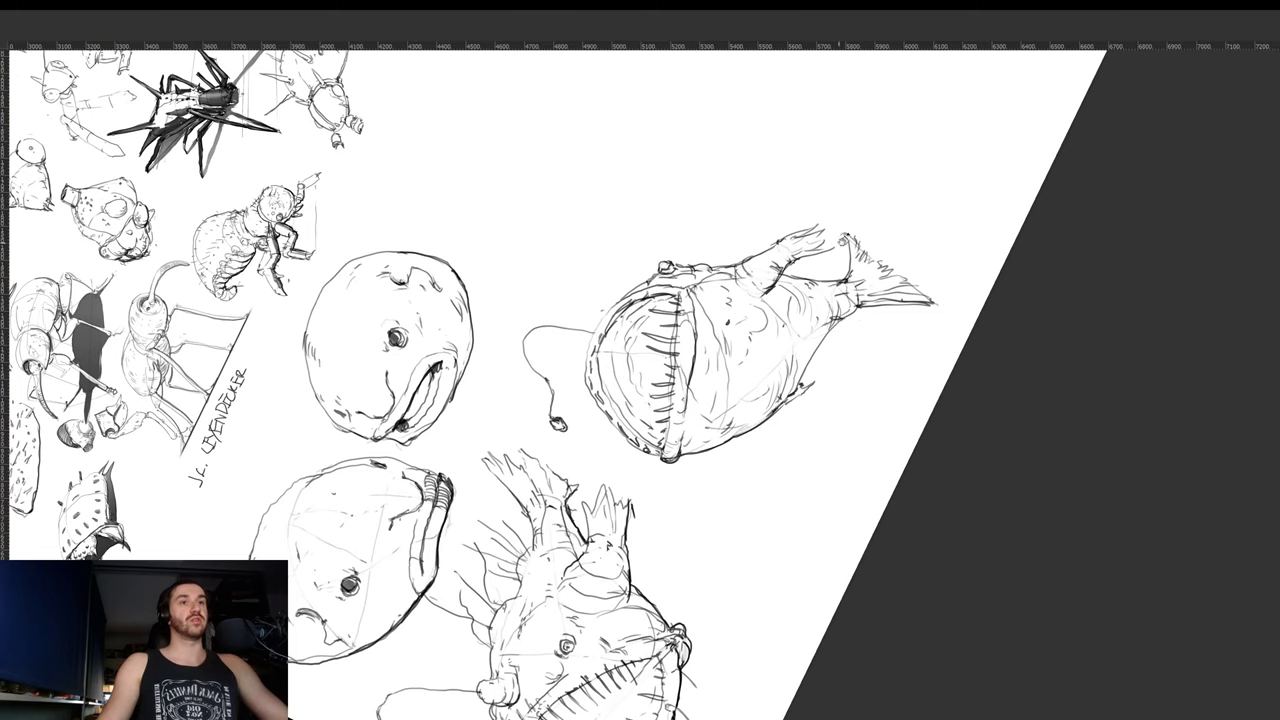
- Rotate the second anglerfish so its mouth tilts upward and place it close beside the first anglerfish
mouse_move(838, 235)
left_mouse_down()
mouse_move(838, 425)
mouse_move(804, 457)
mouse_move(699, 499)
left_mouse_up()
scroll(756, 445, "down", 5)
scroll(756, 445, "up", 1)
key("ctrl+t")
left_click_drag(820, 412, 770, 302)
left_click_drag(709, 472, 692, 483)
key("Return")
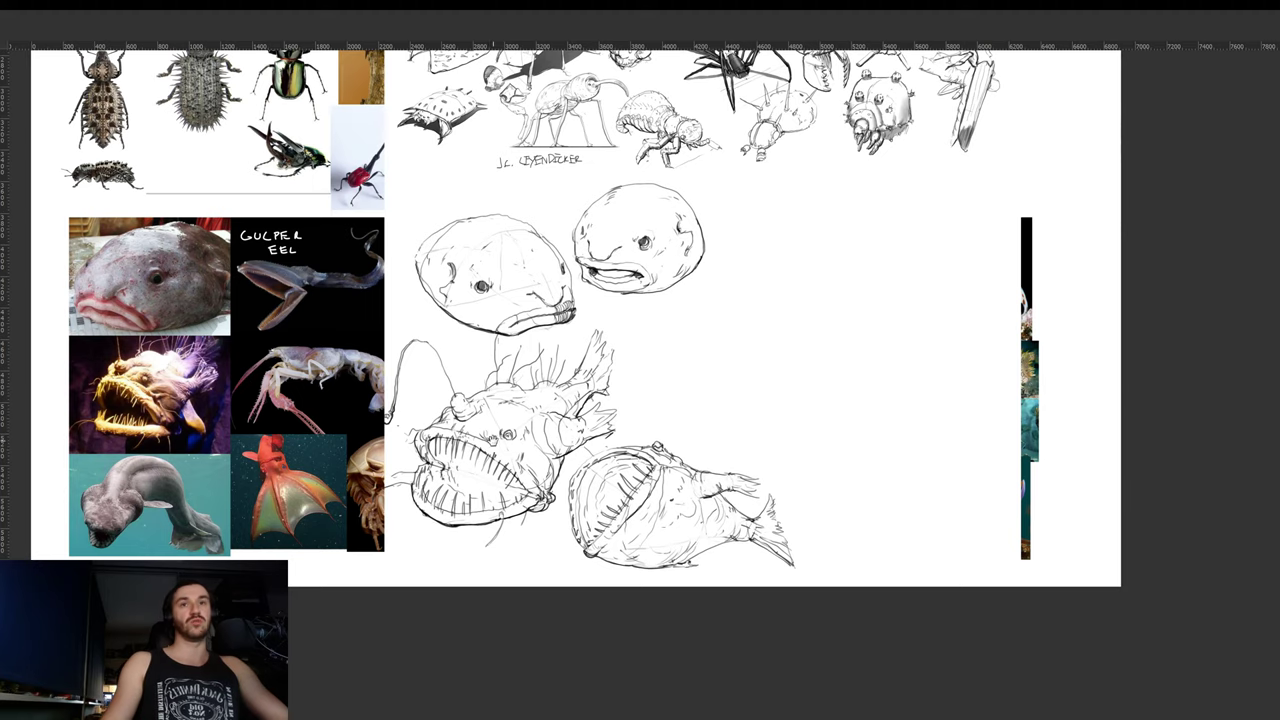
- Move both anglerfish sketches up and to the right to clear the canvas area below the blobfish
left_click_drag(493, 441, 530, 427)
scroll(176, 534, "up", 1)
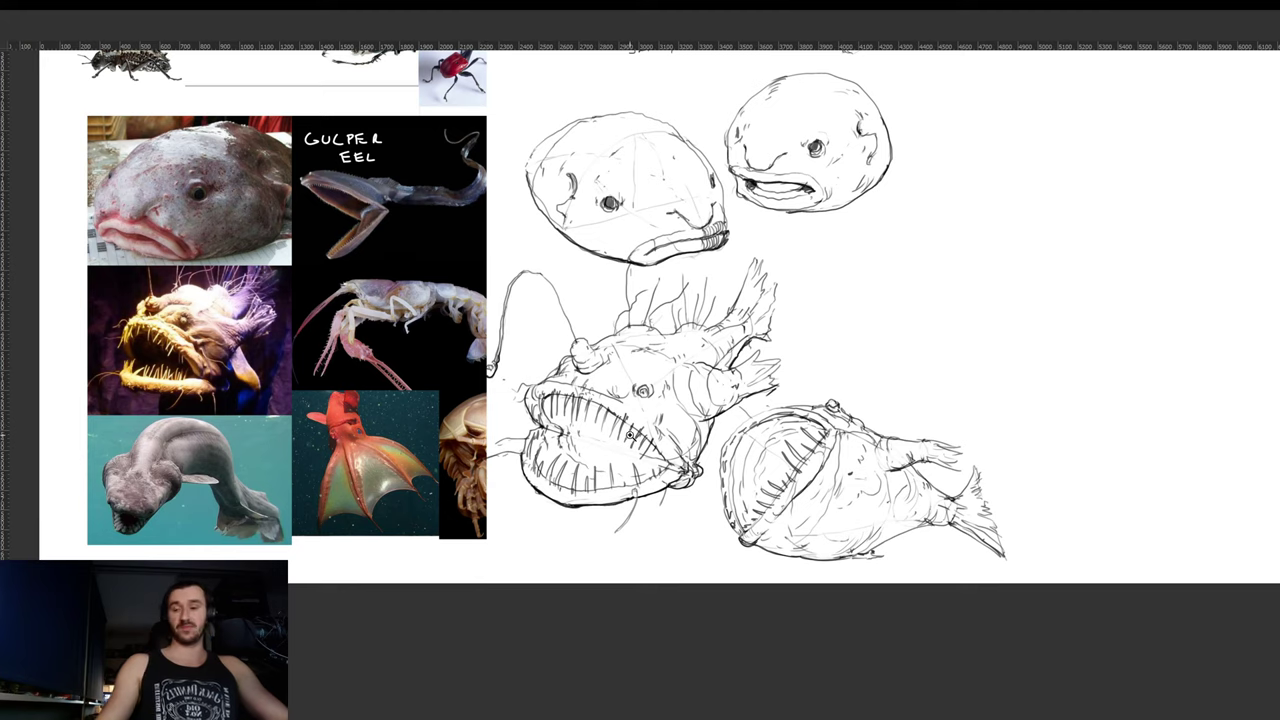
mouse_move(598, 434)
left_mouse_down()
mouse_move(678, 409)
mouse_move(830, 268)
mouse_move(844, 201)
left_mouse_up()
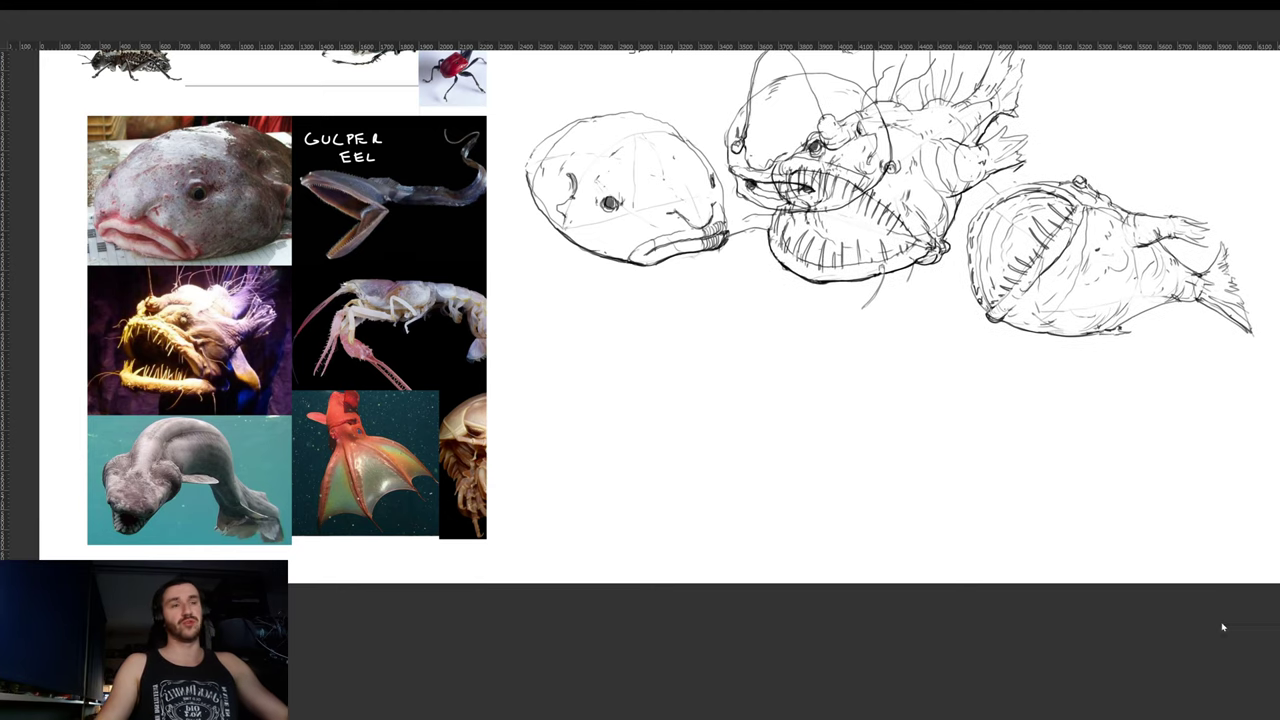
scroll(563, 451, "up", 1)
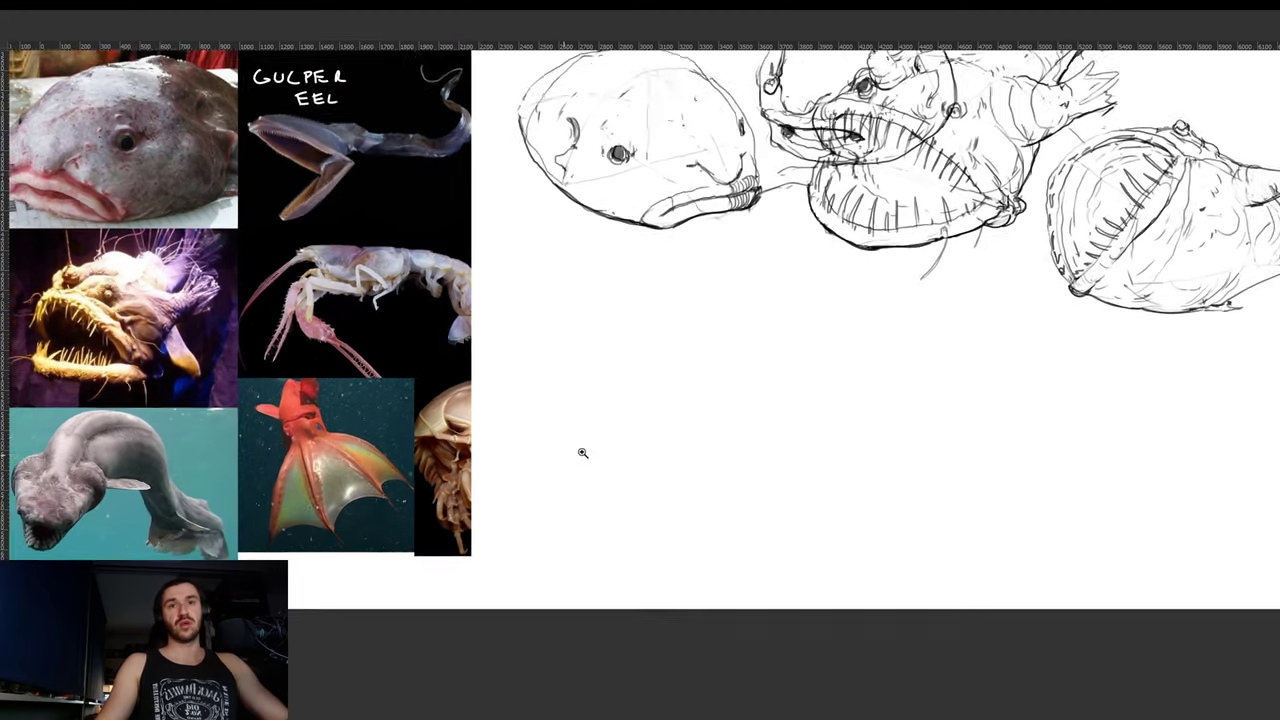
scroll(587, 451, "down", 1)
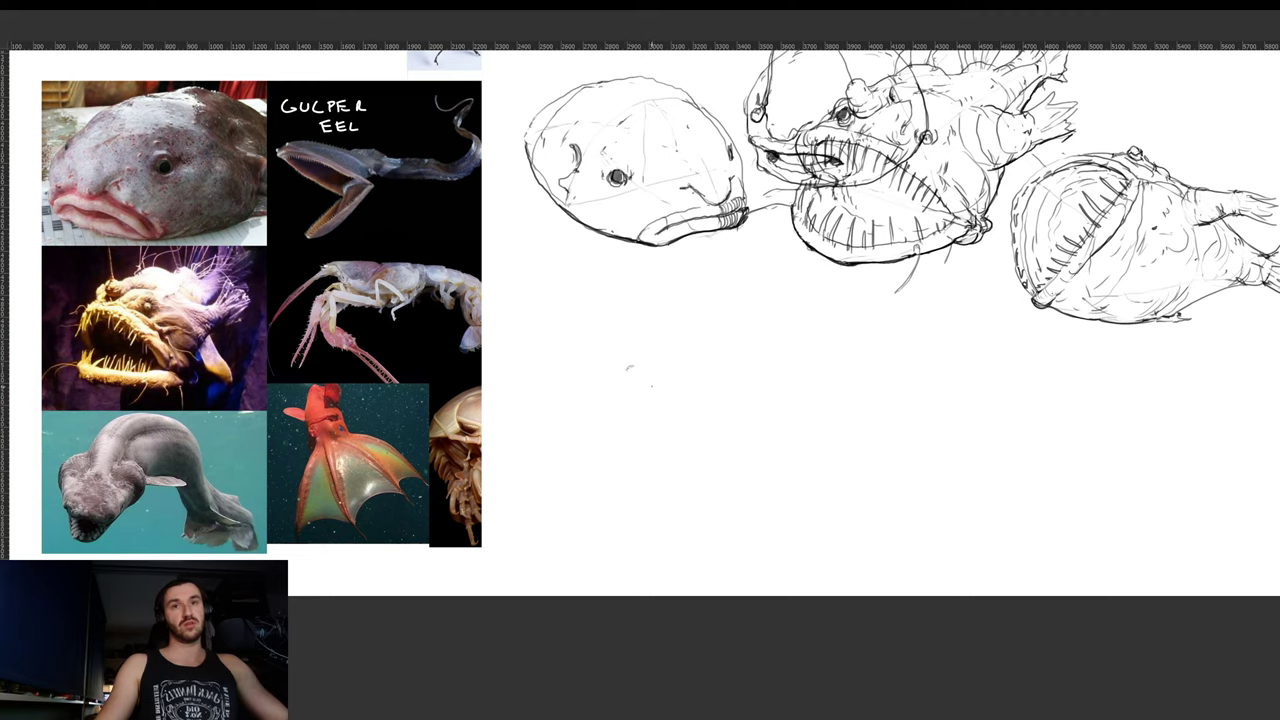
- Sketch a wide ellipse with tapering sides and a small rounded base in the cleared area as a new creature's base form
mouse_move(628, 366)
left_mouse_down()
mouse_move(686, 347)
mouse_move(760, 361)
mouse_move(784, 416)
left_mouse_up()
mouse_move(627, 368)
left_mouse_down()
mouse_move(632, 402)
mouse_move(700, 443)
mouse_move(768, 430)
mouse_move(790, 402)
left_mouse_up()
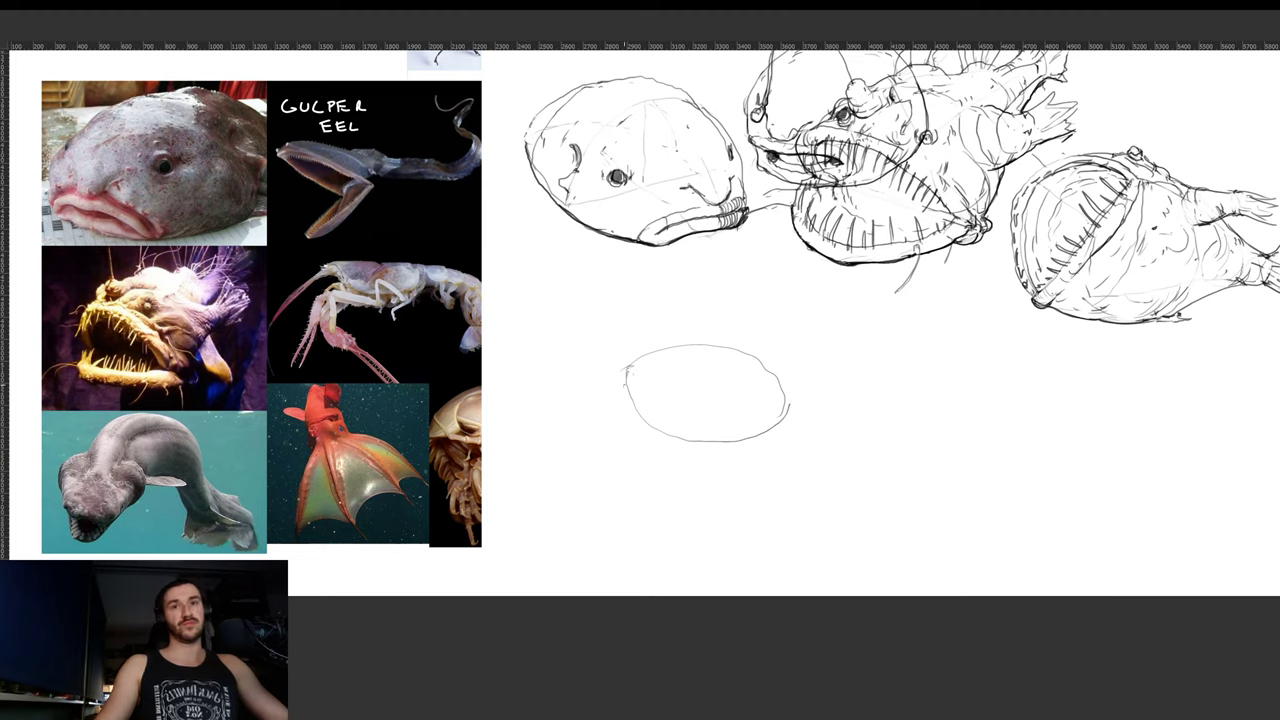
mouse_move(626, 420)
left_mouse_down()
mouse_move(634, 491)
mouse_move(651, 512)
mouse_move(715, 518)
mouse_move(783, 420)
left_mouse_up()
left_click_drag(722, 476, 734, 431)
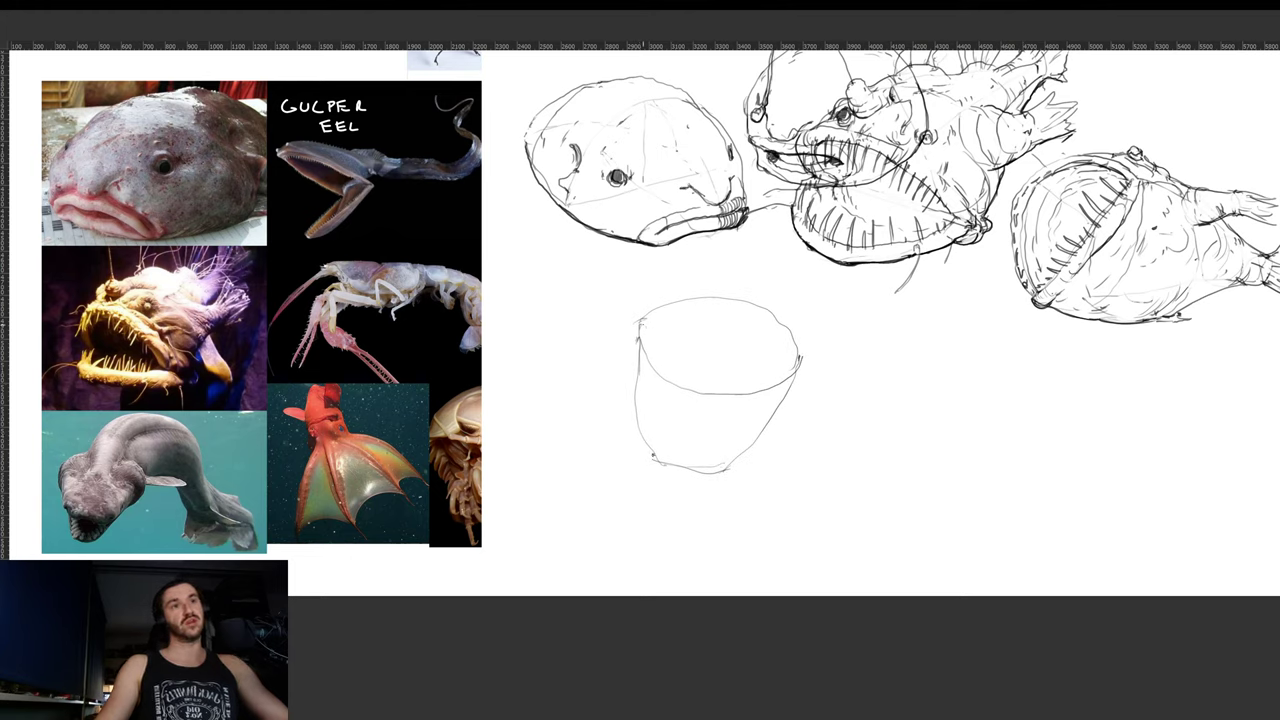
- Shift the head base form slightly down and sketch a circle overlapping its top as the start of the neck
mouse_move(642, 325)
left_mouse_down()
mouse_move(680, 285)
mouse_move(720, 290)
mouse_move(750, 333)
mouse_move(723, 402)
left_mouse_up()
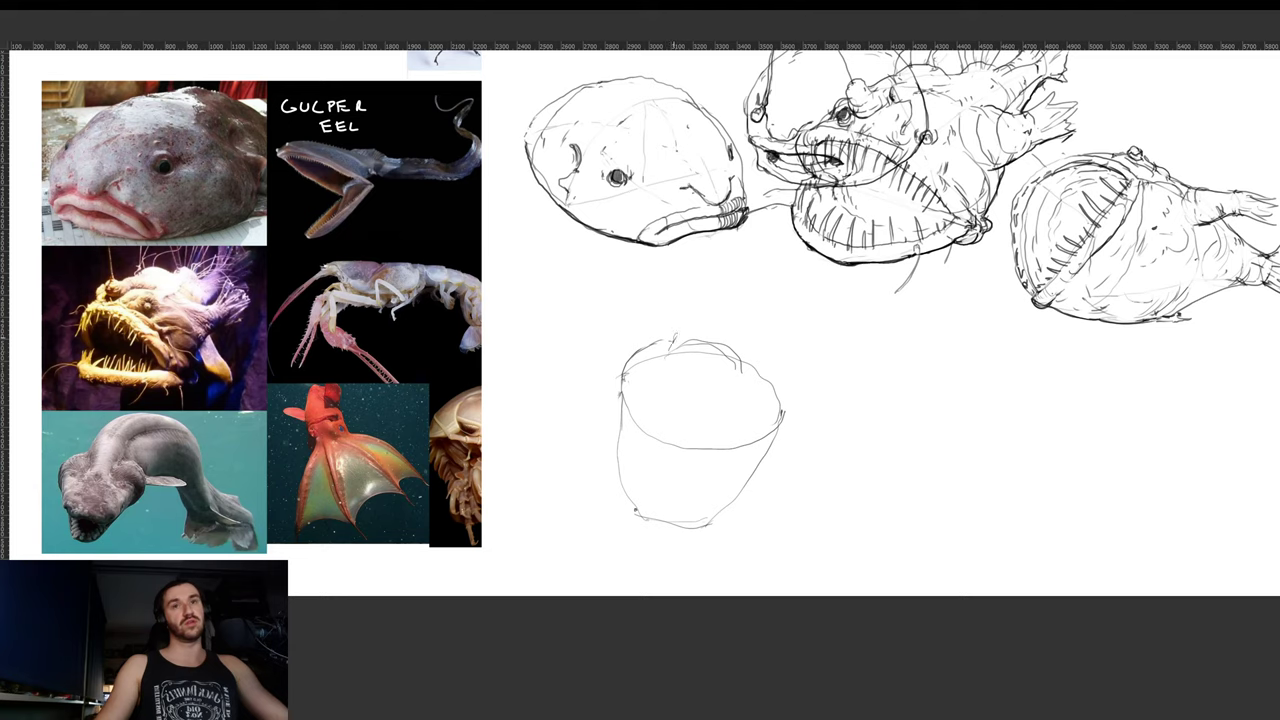
mouse_move(675, 344)
left_mouse_down()
mouse_move(670, 308)
mouse_move(698, 288)
left_mouse_up()
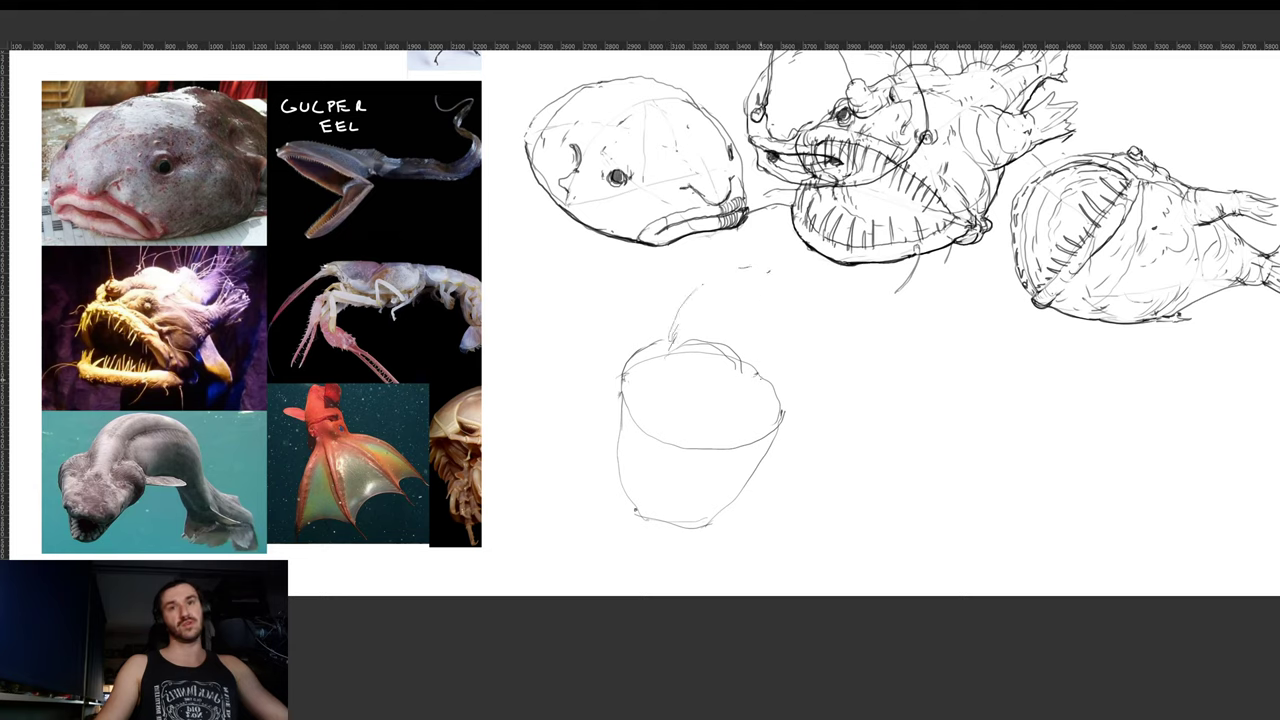
mouse_move(660, 346)
left_mouse_down()
mouse_move(737, 313)
mouse_move(779, 359)
mouse_move(779, 412)
left_mouse_up()
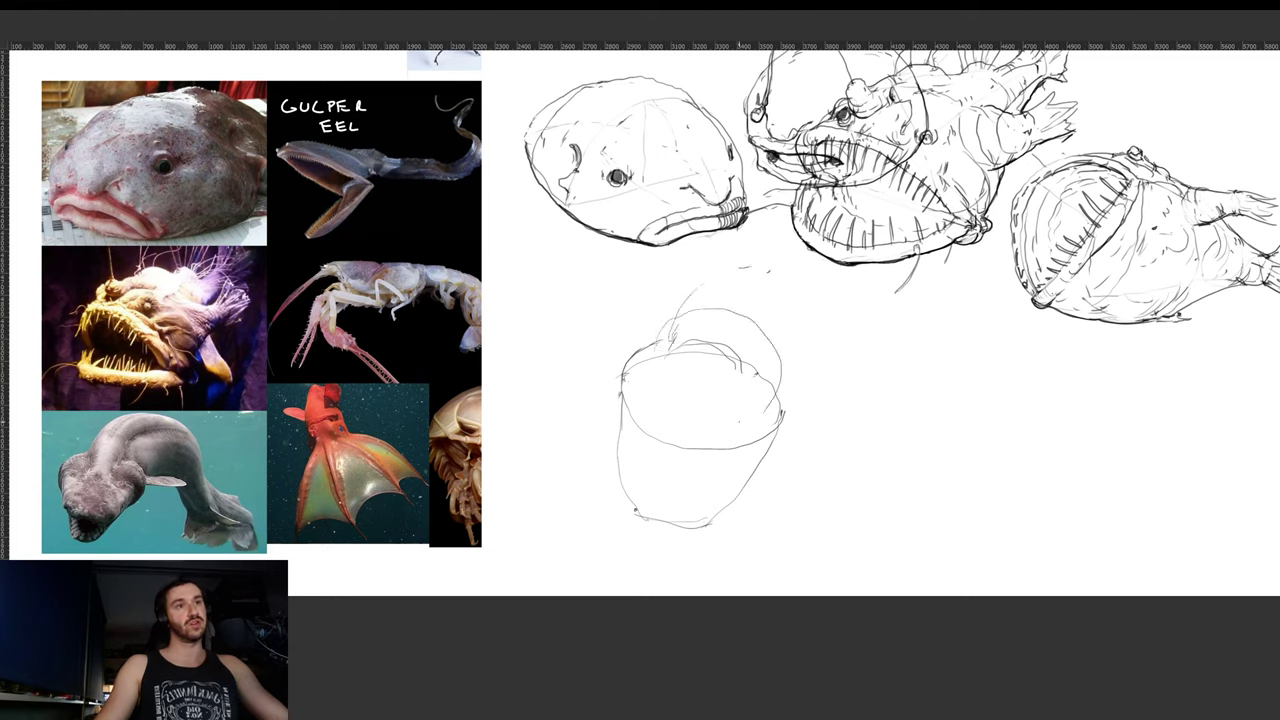
mouse_move(660, 344)
left_mouse_down()
mouse_move(669, 394)
mouse_move(744, 425)
left_mouse_up()
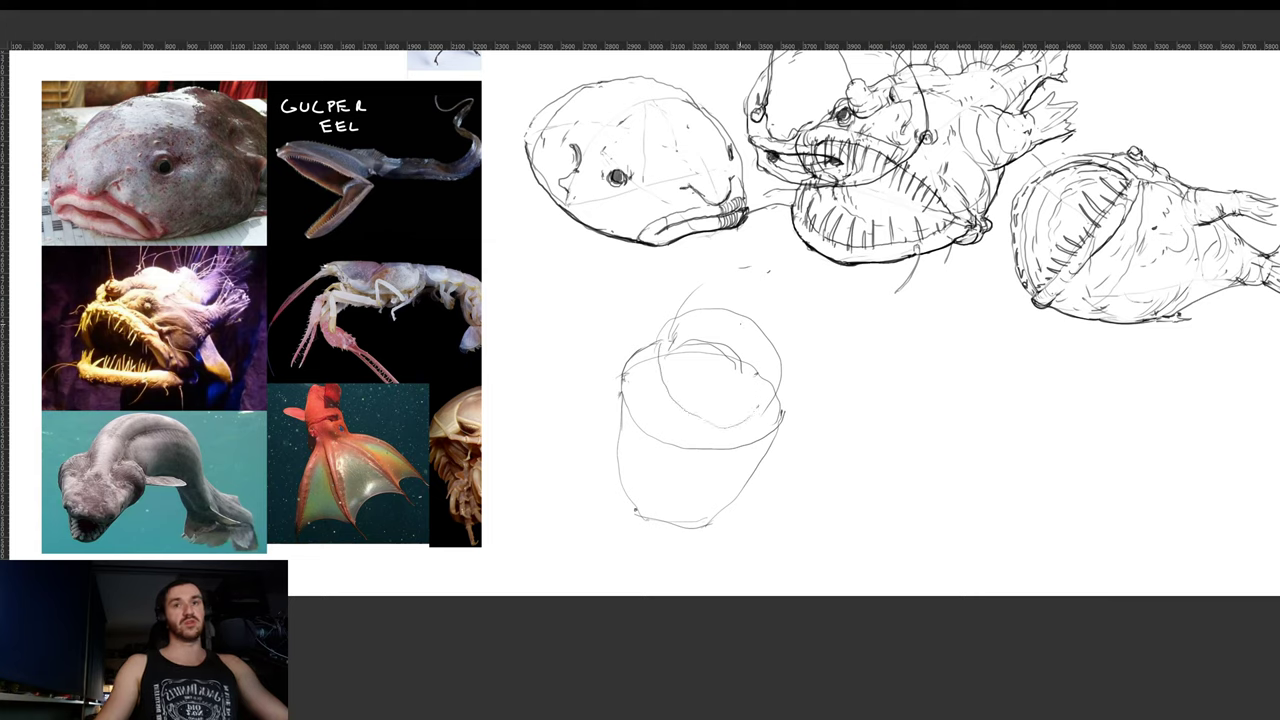
- Block in the frilled shark's arched body as a chain of overlapping circles shrinking toward the tail
left_click_drag(744, 266, 808, 274)
mouse_move(758, 363)
left_mouse_down()
mouse_move(811, 354)
mouse_move(818, 286)
mouse_move(809, 363)
mouse_move(786, 374)
mouse_move(818, 302)
mouse_move(814, 377)
mouse_move(780, 370)
mouse_move(871, 376)
mouse_move(836, 407)
mouse_move(814, 356)
left_mouse_up()
key("e")
key("b")
mouse_move(848, 396)
left_mouse_down()
mouse_move(884, 385)
mouse_move(895, 413)
mouse_move(866, 426)
mouse_move(914, 383)
mouse_move(898, 426)
left_mouse_up()
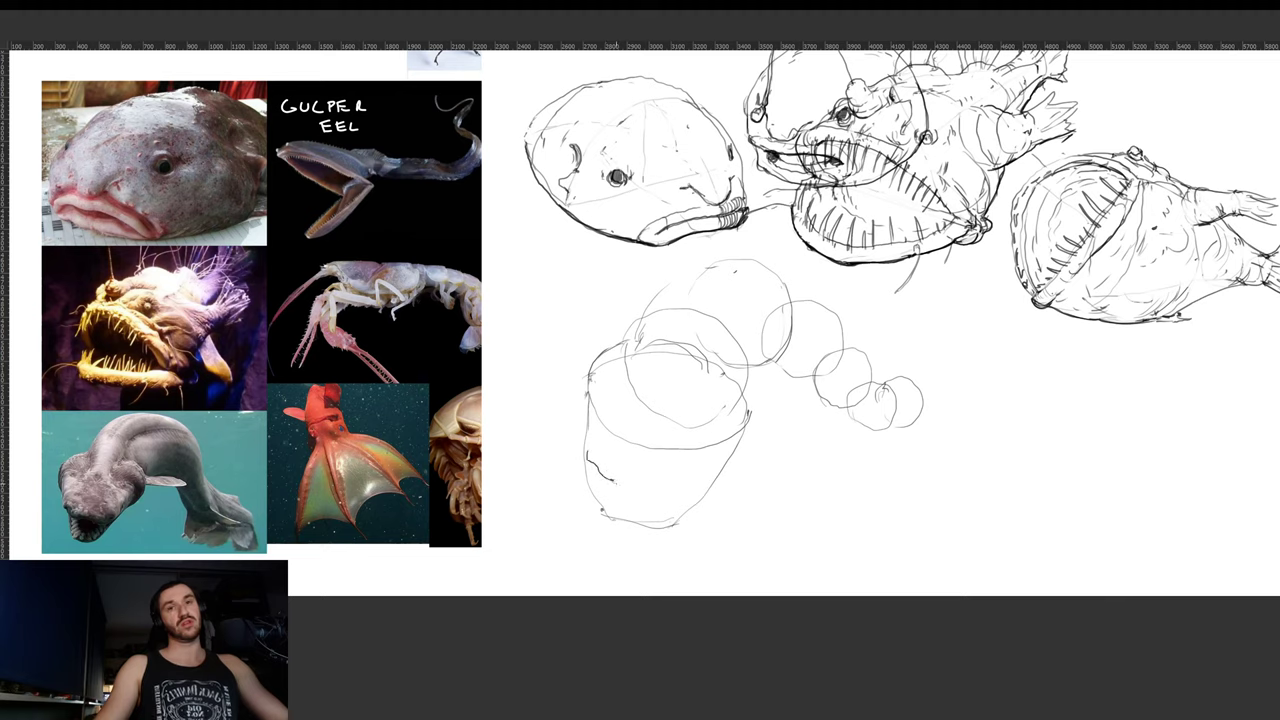
- Draw the curved upper mouth line across the shark's head and rough in the first jagged teeth at its left corner
left_click_drag(602, 484, 696, 478)
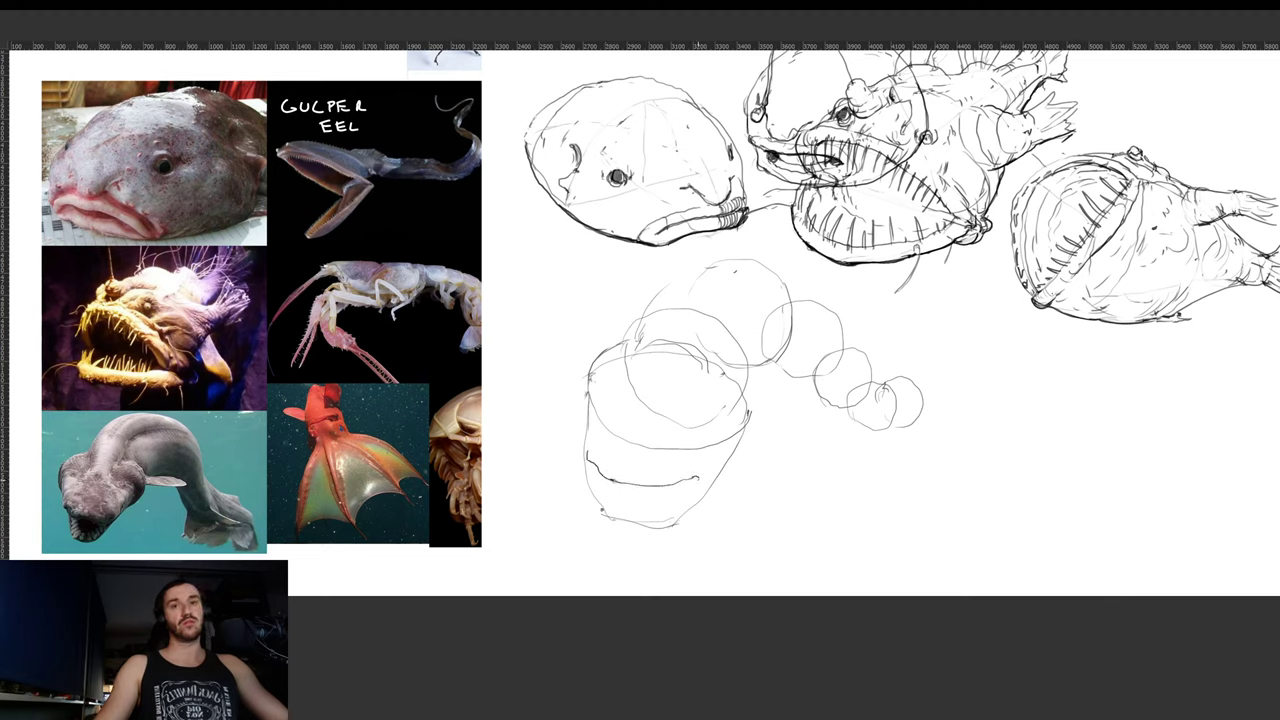
left_click_drag(606, 476, 614, 502)
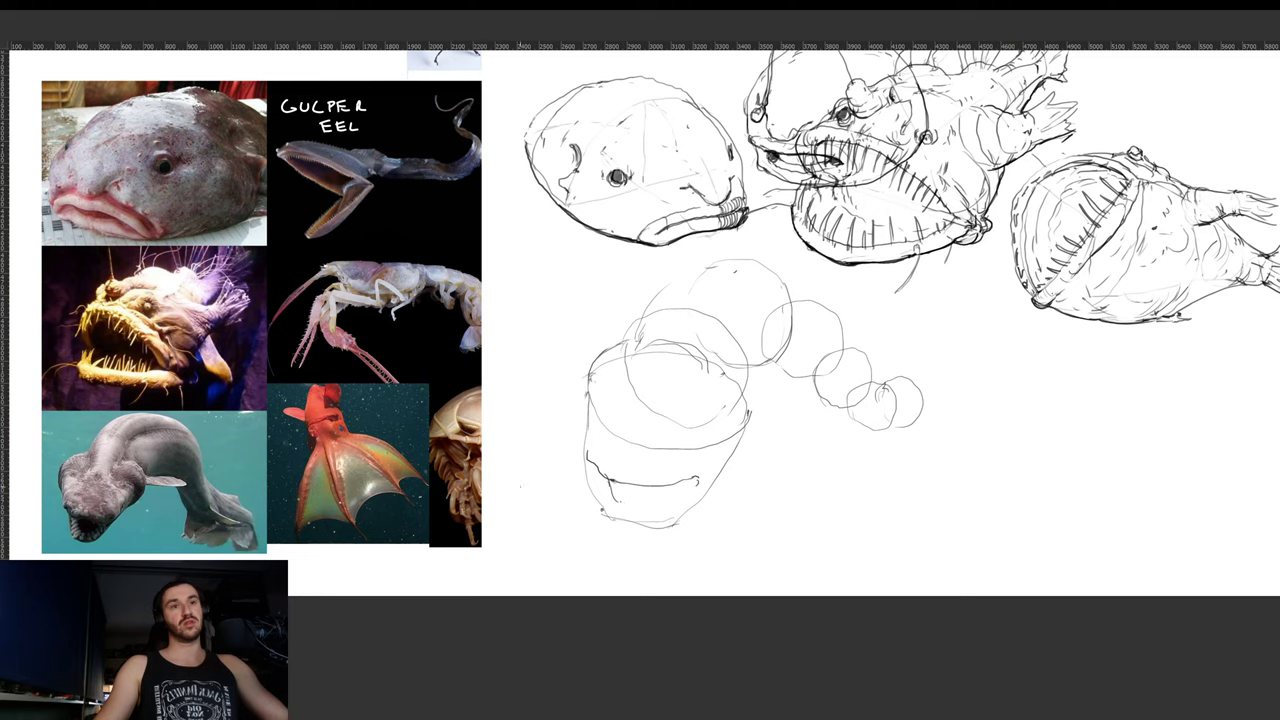
scroll(75, 532, "up", 3)
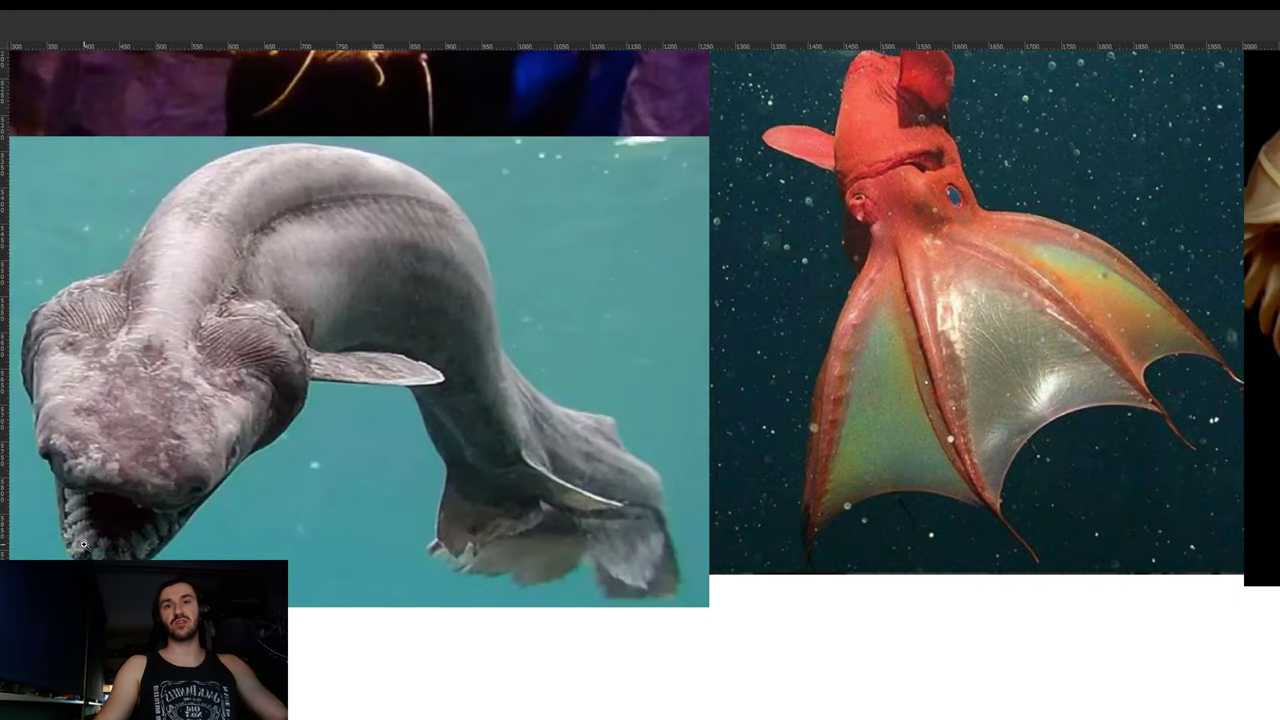
scroll(505, 487, "down", 3)
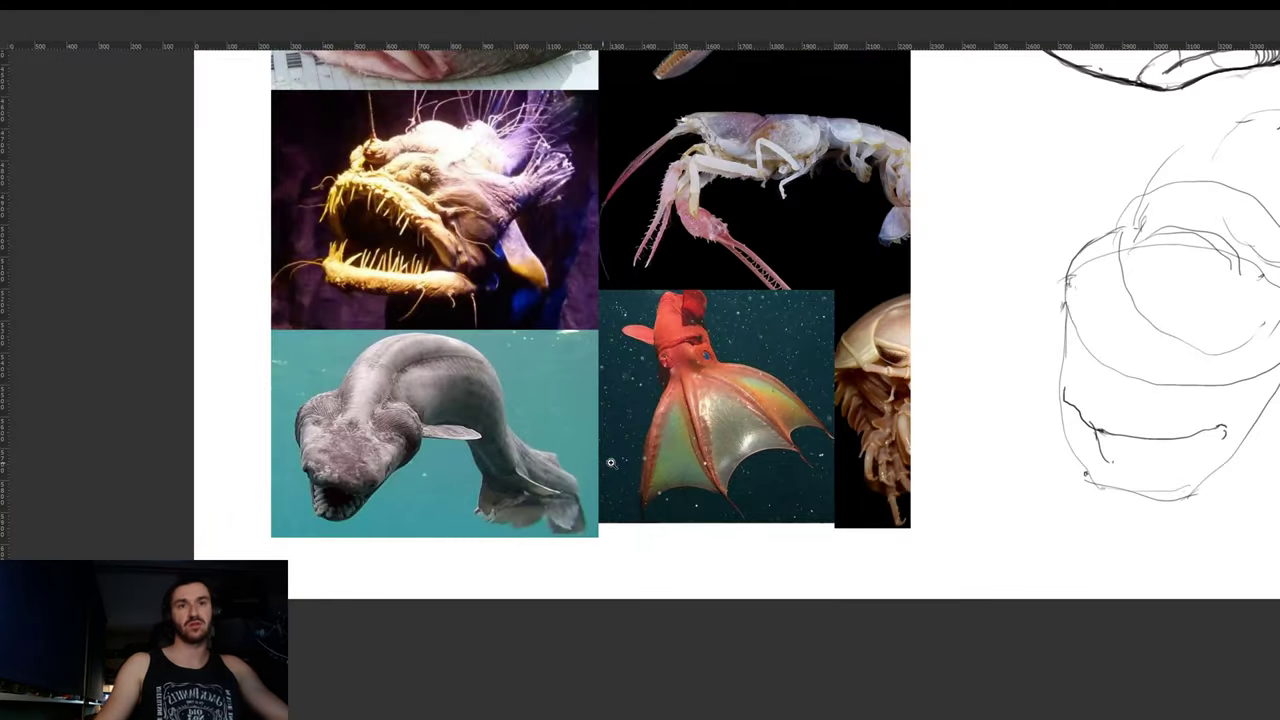
left_click_drag(775, 467, 755, 466)
left_click_drag(907, 464, 666, 446)
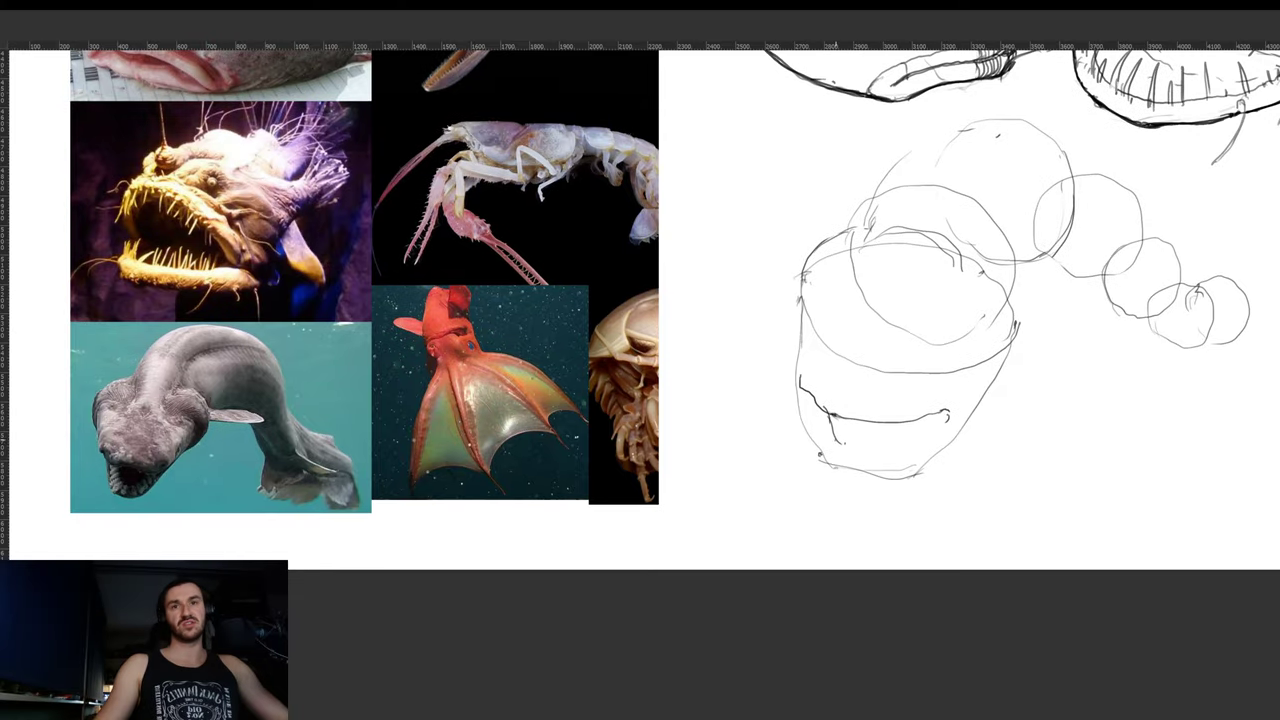
mouse_move(822, 428)
left_mouse_down()
mouse_move(845, 447)
mouse_move(827, 421)
mouse_move(838, 425)
mouse_move(853, 449)
left_mouse_up()
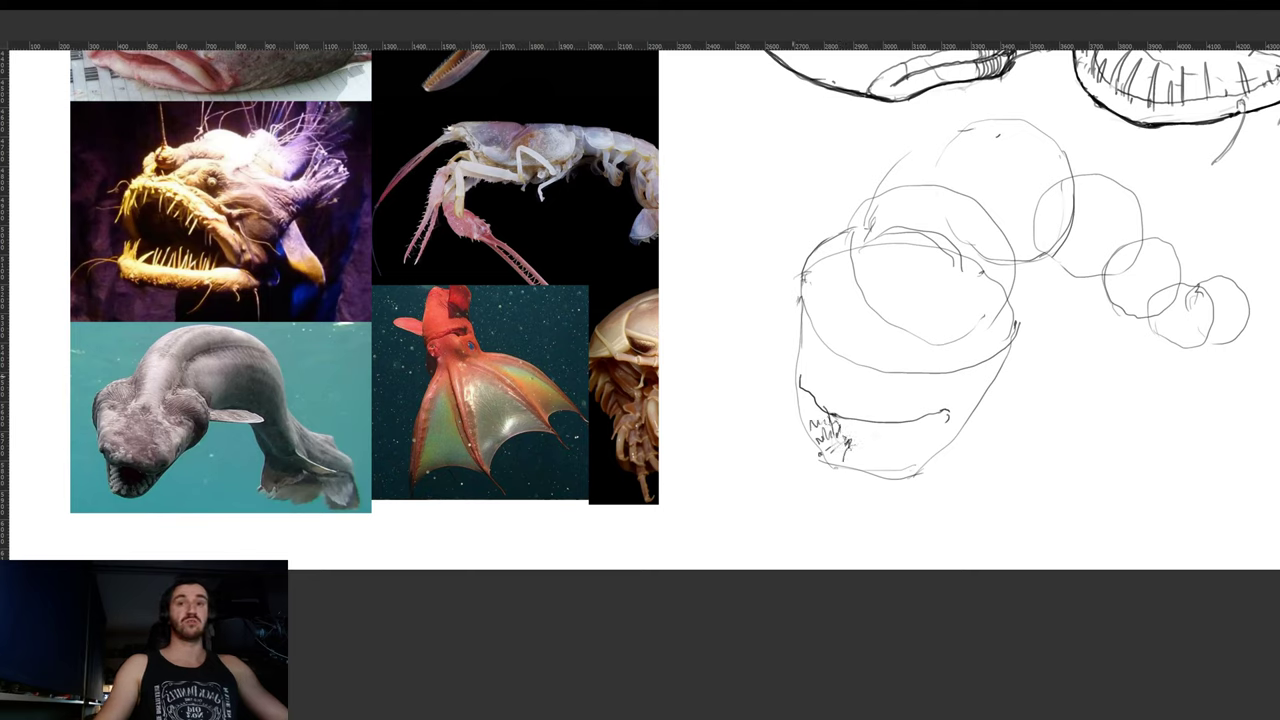
- Clean up and redraw the left contour of the shark's head down to the mouth corner
mouse_move(797, 366)
left_mouse_down()
mouse_move(799, 394)
mouse_move(800, 377)
mouse_move(812, 395)
mouse_move(810, 381)
left_mouse_up()
key("e")
key("b")
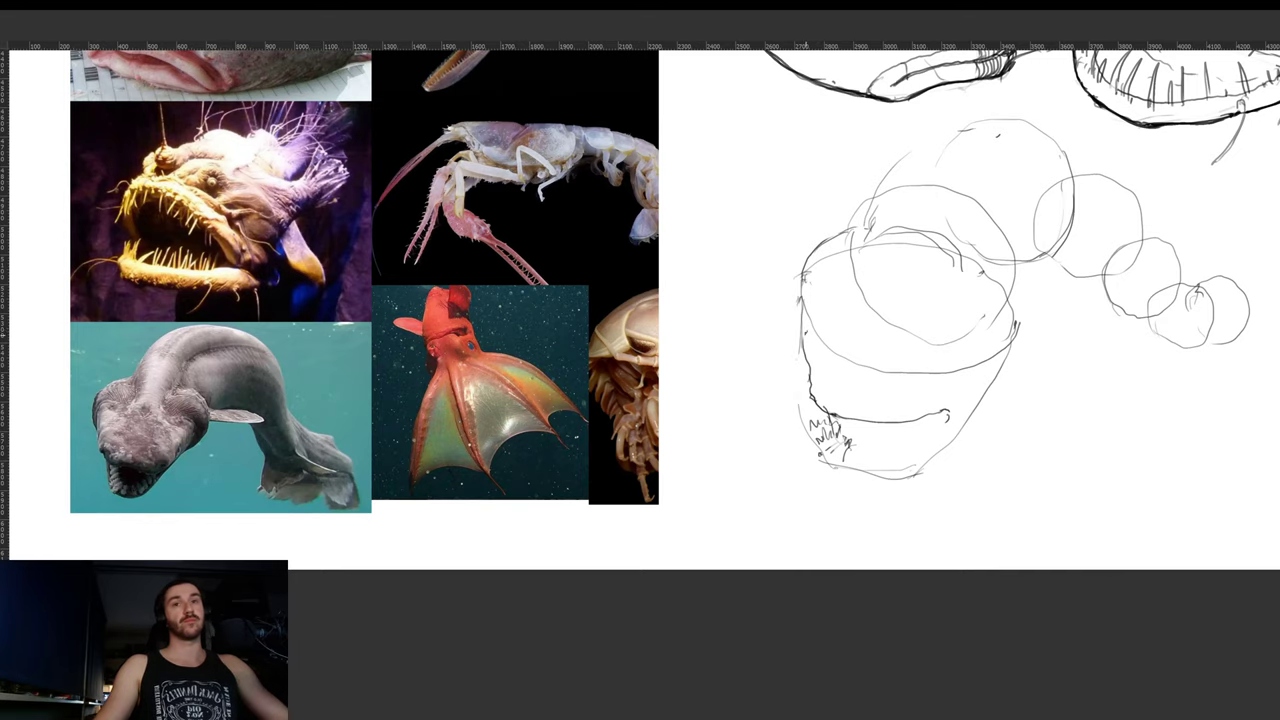
scroll(840, 296, "up", 1)
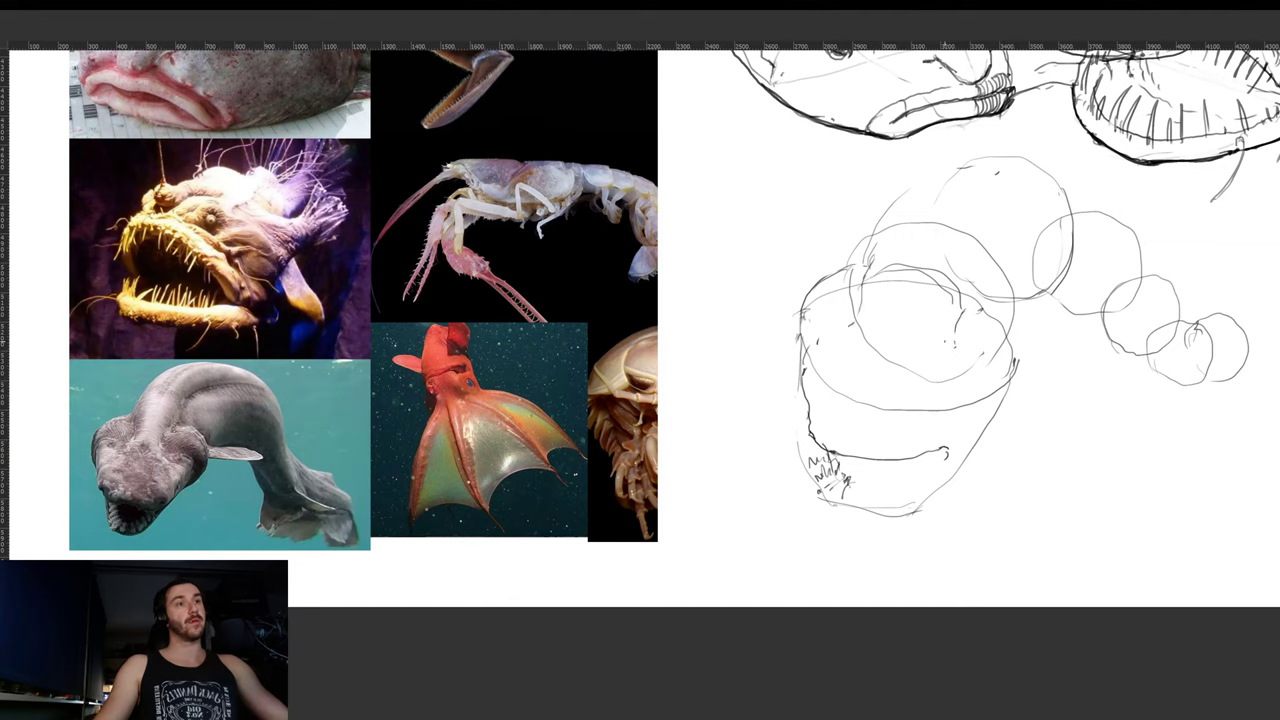
- Sketch the gill folds where the neck meets both sides of the head and strengthen the right side of the head
mouse_move(961, 293)
left_mouse_down()
mouse_move(973, 305)
mouse_move(953, 309)
mouse_move(948, 350)
left_mouse_up()
key("ctrl+z")
key("ctrl+z")
left_click_drag(953, 340, 958, 348)
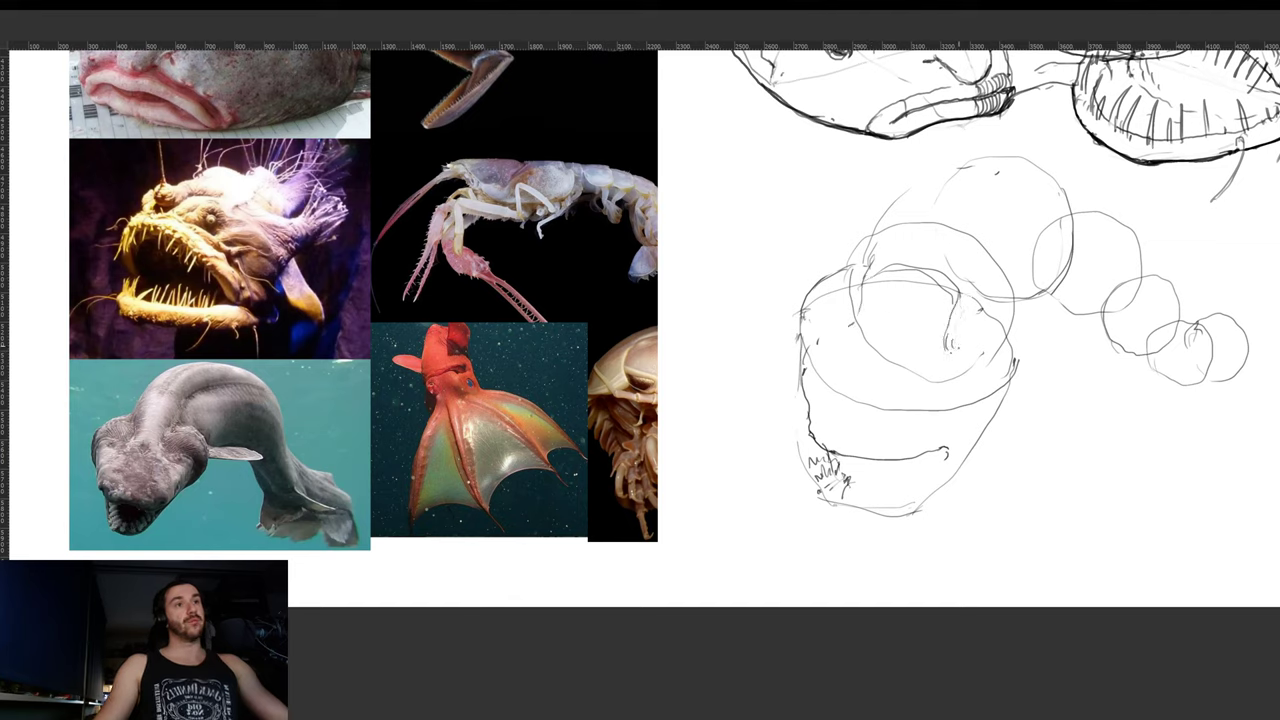
mouse_move(855, 326)
left_mouse_down()
mouse_move(839, 342)
mouse_move(848, 334)
left_mouse_up()
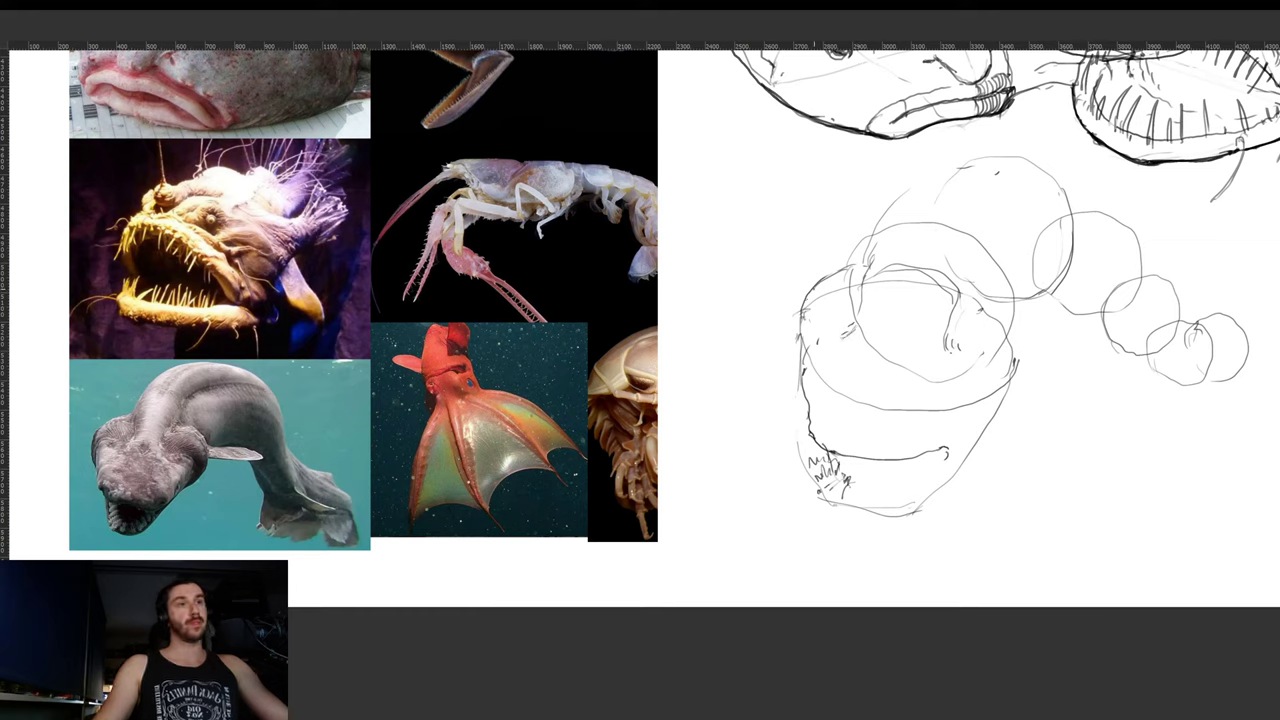
left_click_drag(826, 286, 844, 302)
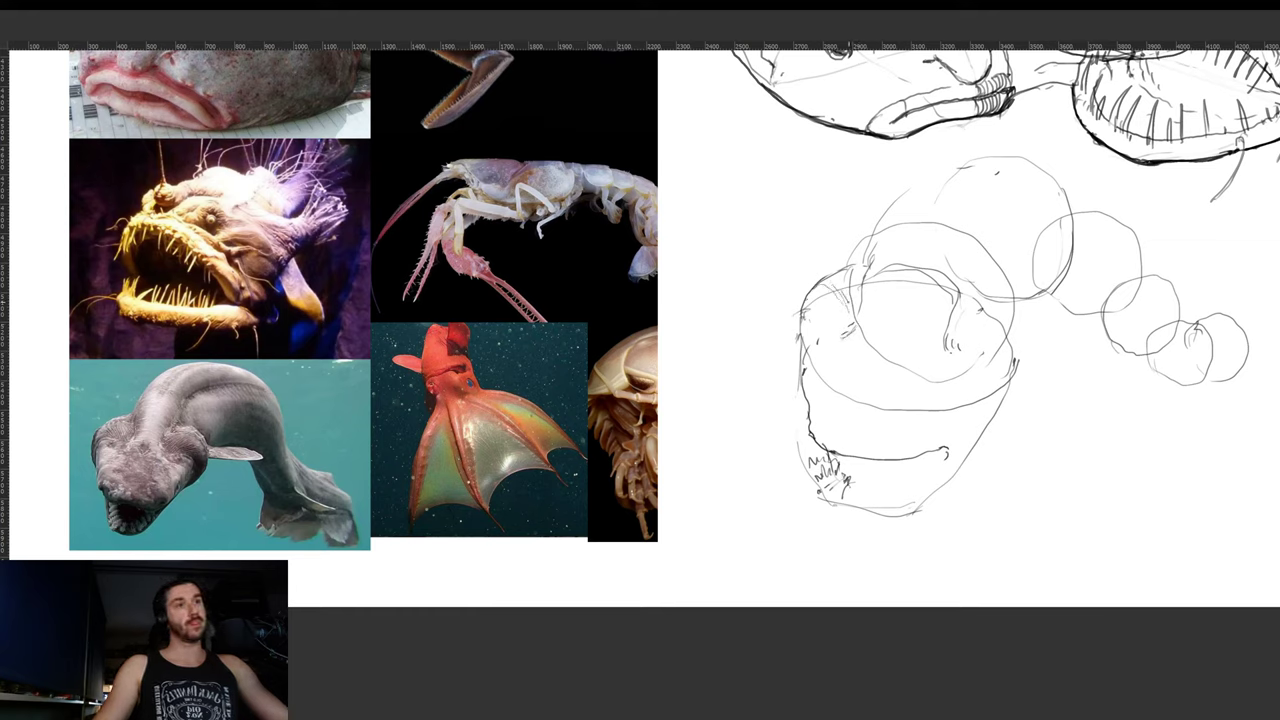
mouse_move(988, 311)
left_mouse_down()
mouse_move(964, 328)
mouse_move(995, 336)
mouse_move(1006, 366)
mouse_move(988, 418)
mouse_move(937, 416)
left_mouse_up()
- Draw the rounded lower jaw contour and fill the mouth with clusters of small pointed teeth
scroll(965, 415, "down", 2)
scroll(965, 415, "down", 1)
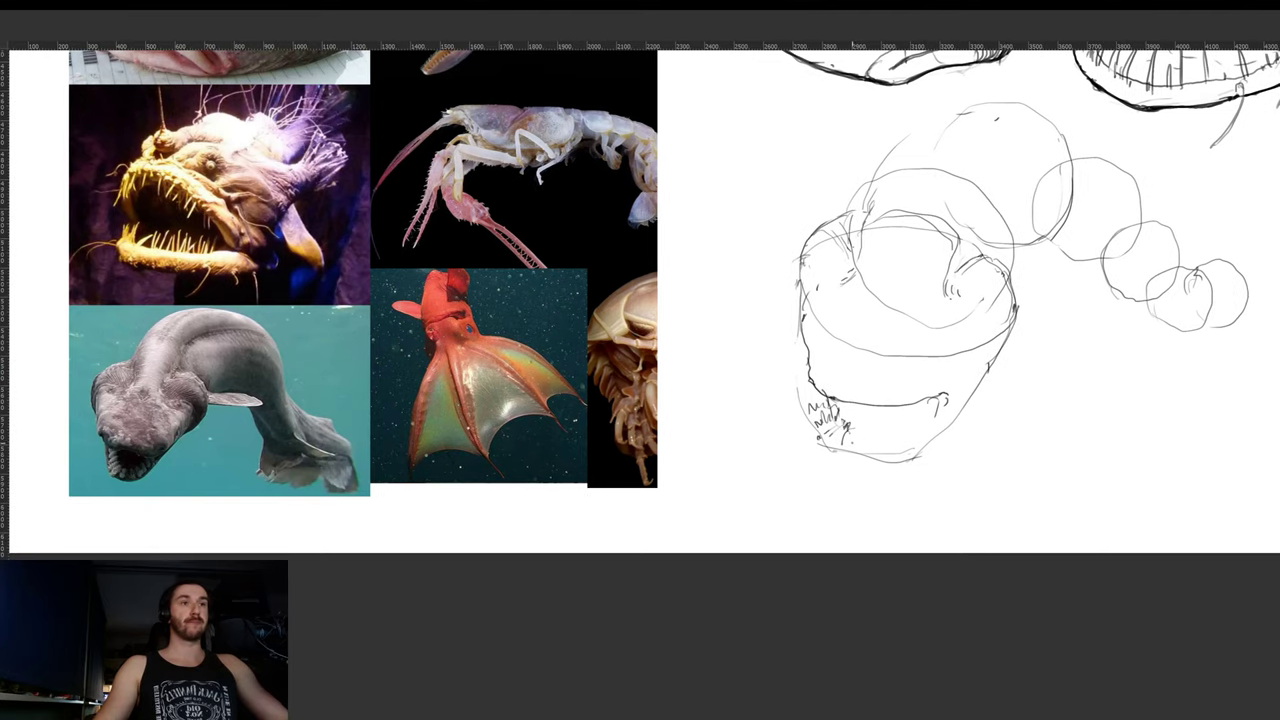
mouse_move(822, 442)
left_mouse_down()
mouse_move(884, 472)
mouse_move(948, 428)
left_mouse_up()
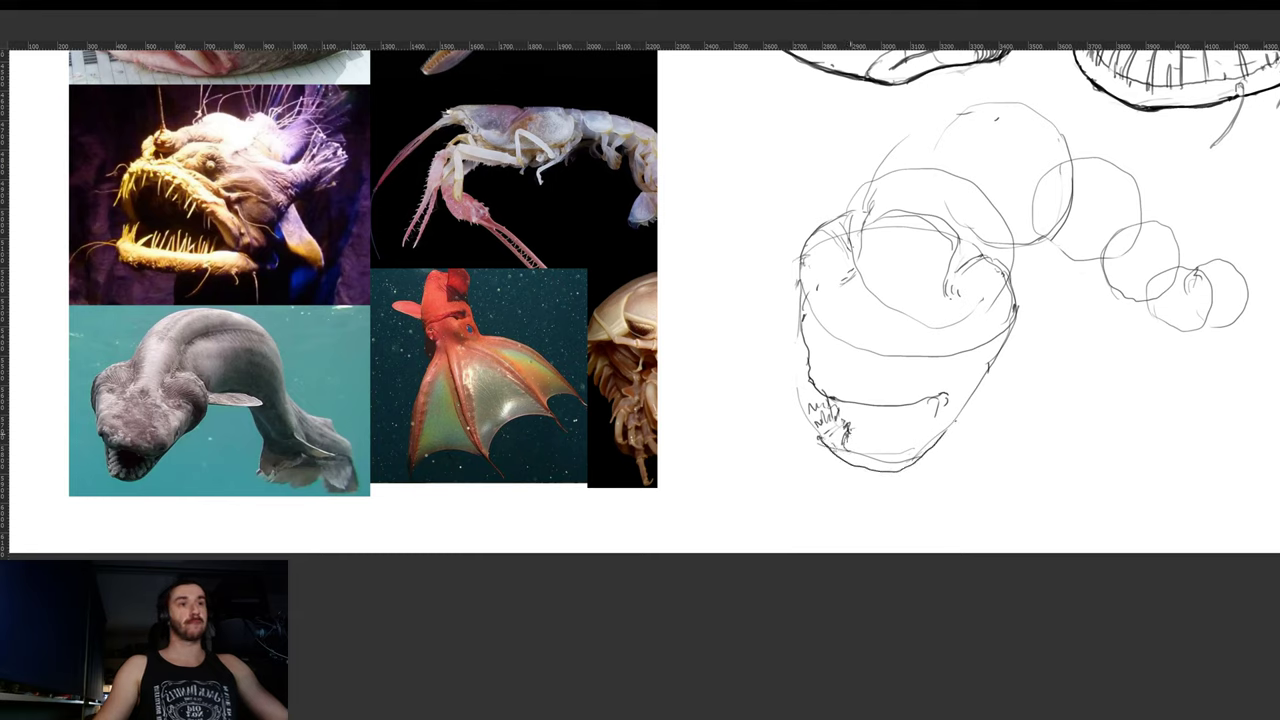
mouse_move(868, 446)
left_mouse_down()
mouse_move(874, 456)
mouse_move(869, 446)
left_mouse_up()
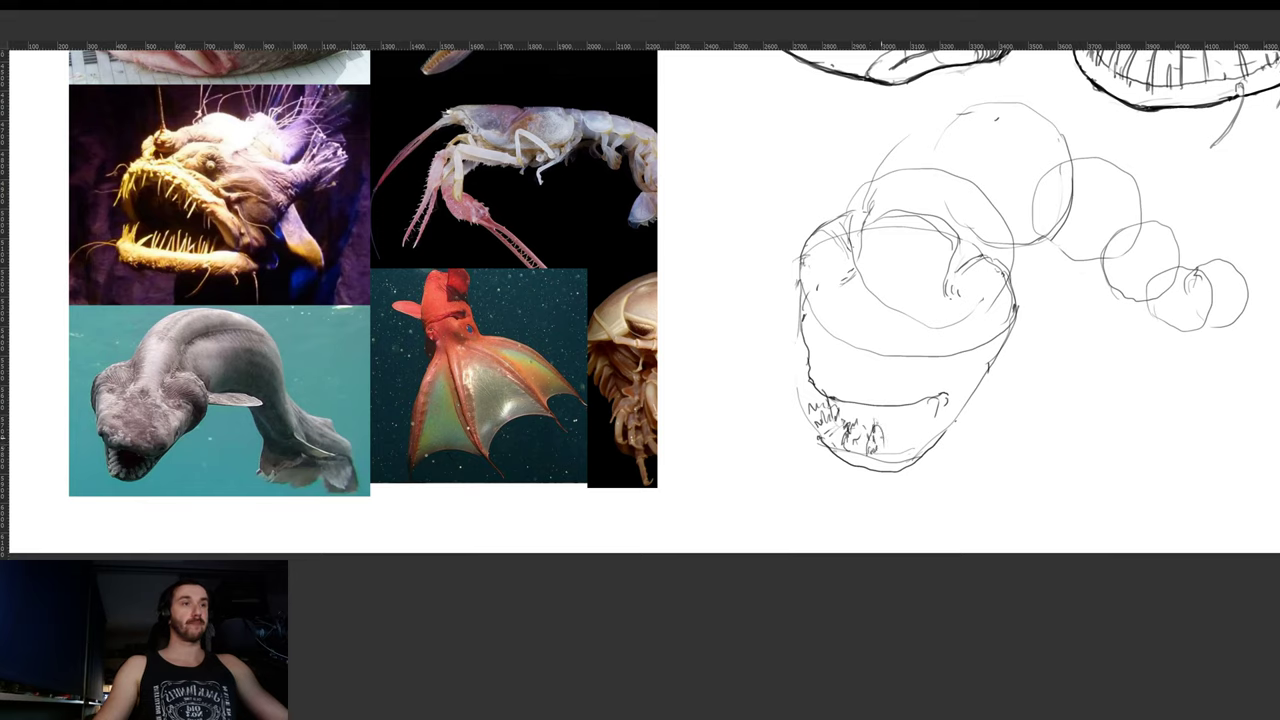
left_click_drag(898, 422, 900, 452)
mouse_move(910, 422)
left_mouse_down()
mouse_move(904, 452)
mouse_move(894, 433)
mouse_move(919, 431)
left_mouse_up()
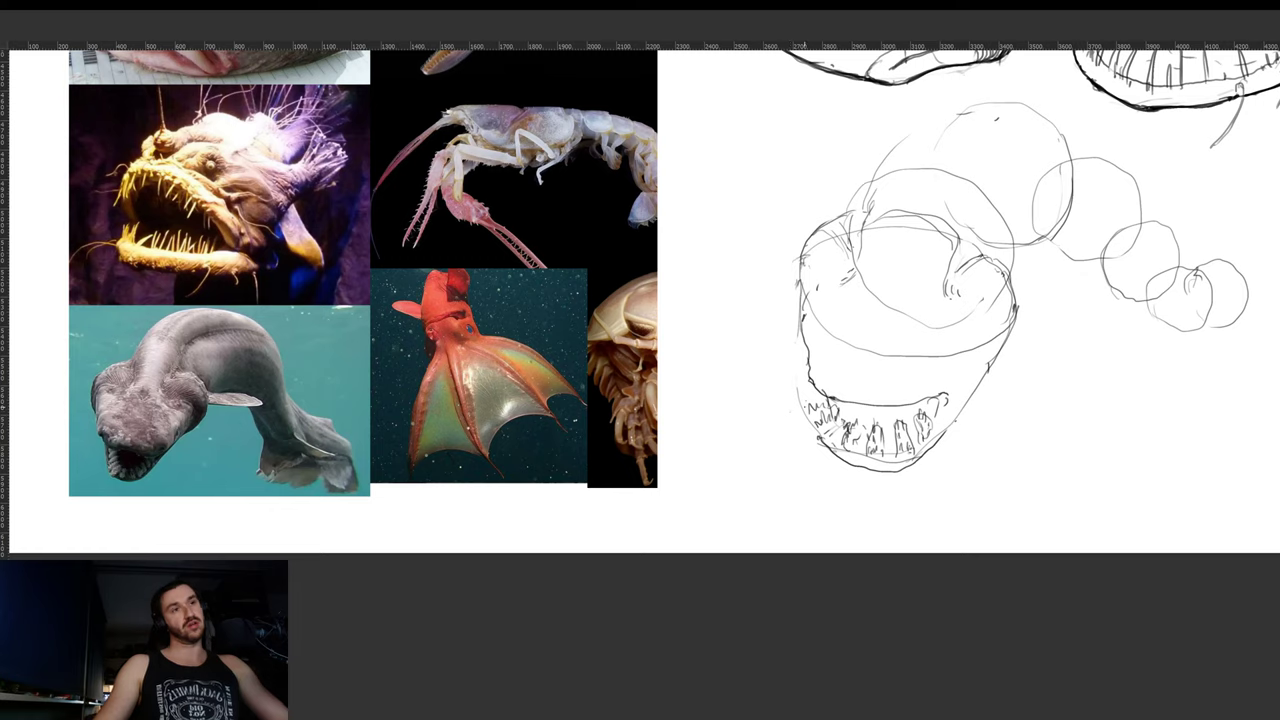
- Rework the teeth in the left corner of the shark's mouth and fill the gaps, checking the frilled shark photo
left_click_drag(803, 416, 813, 431)
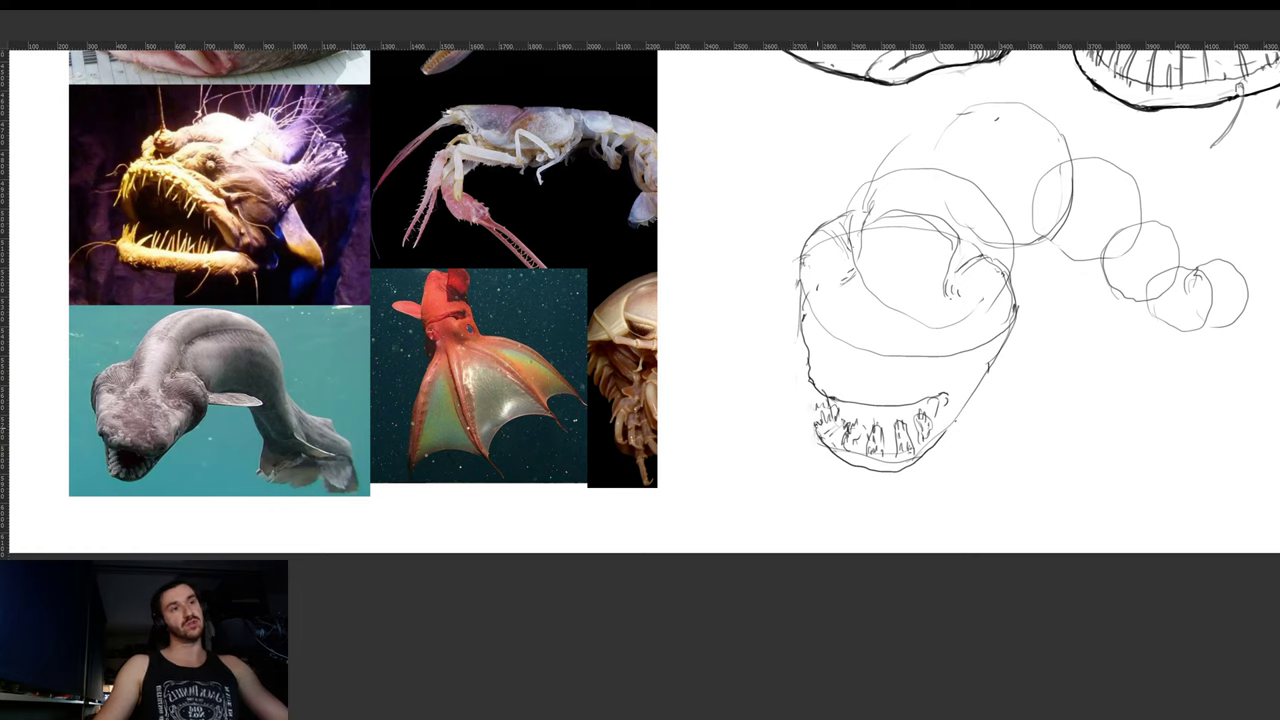
left_click_drag(814, 418, 811, 400)
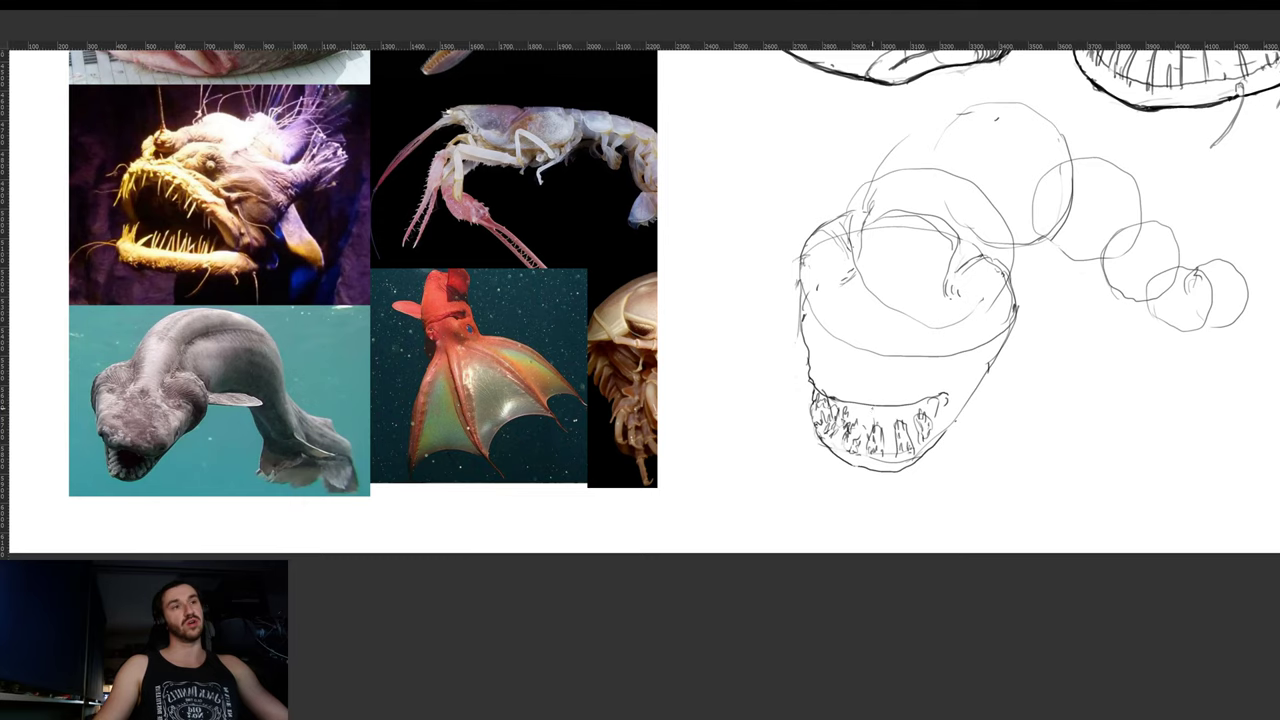
left_click_drag(867, 401, 859, 429)
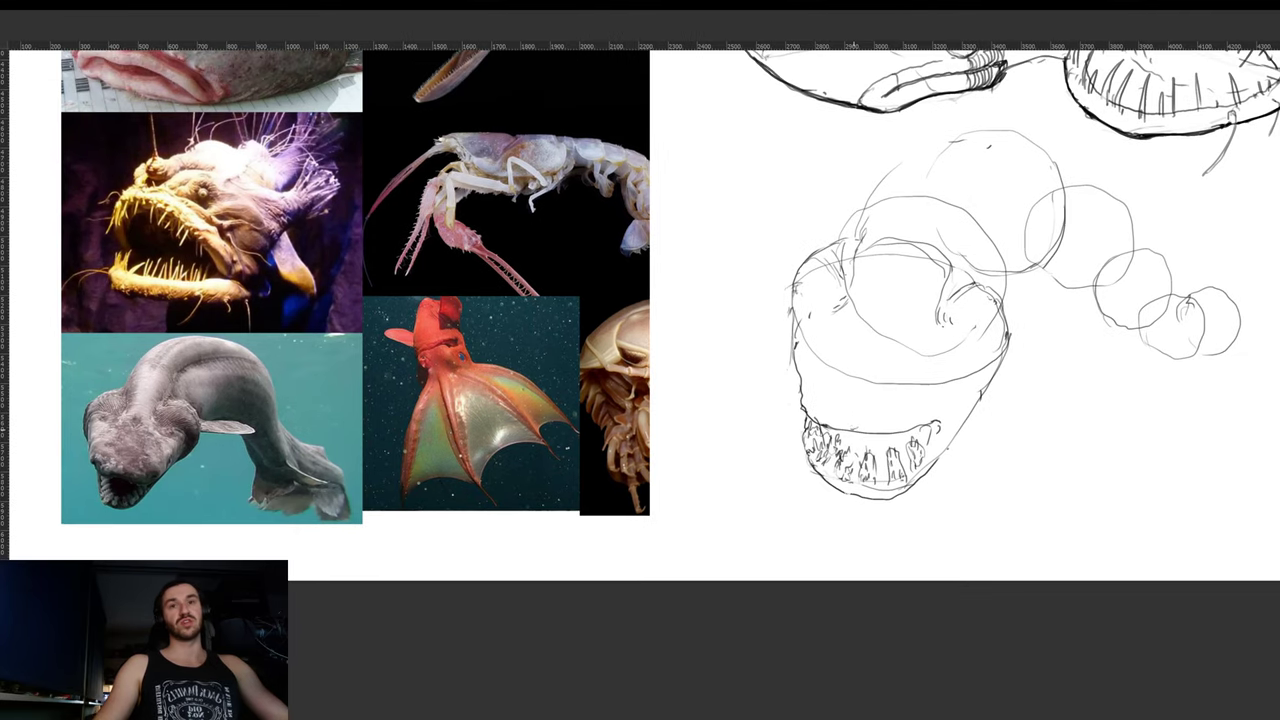
scroll(155, 482, "up", 4)
left_click_drag(155, 523, 401, 557)
scroll(269, 522, "down", 6)
scroll(785, 425, "up", 3)
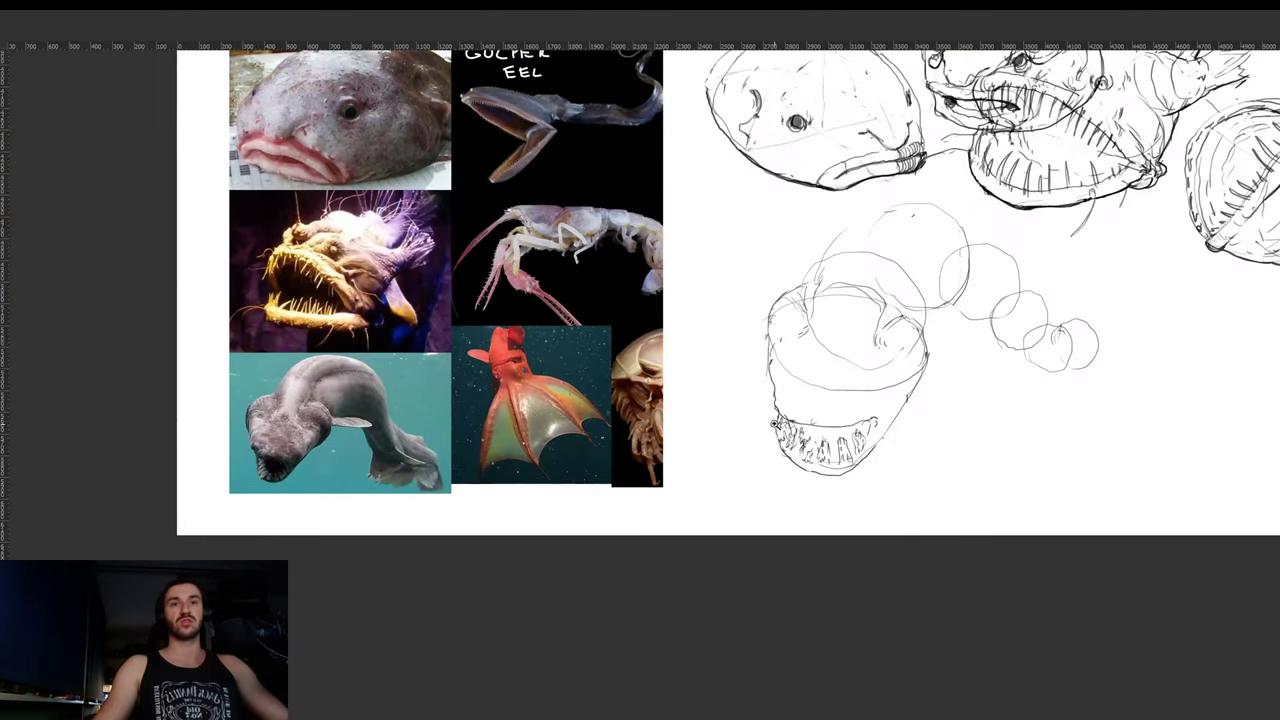
- Refine the shark's snout with nostrils at both ends, a firmer left edge and a bumpy right cheek contour
left_click_drag(776, 400, 798, 397)
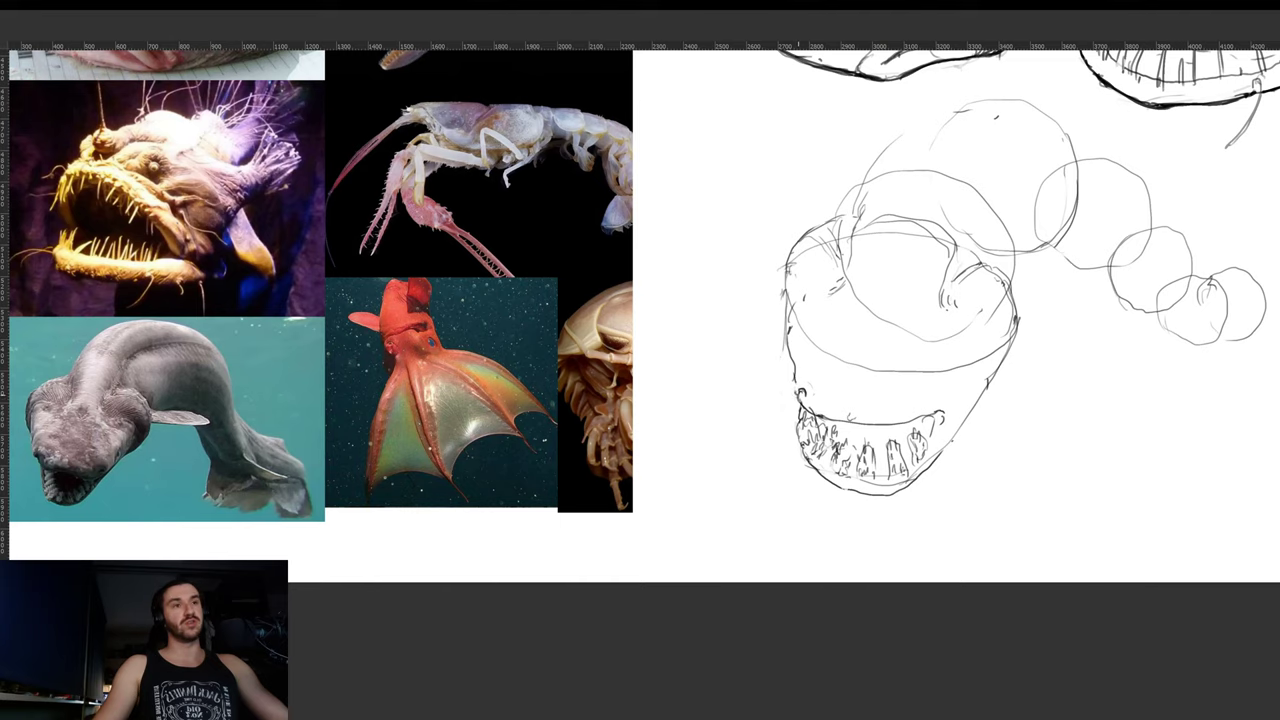
left_click_drag(795, 369, 795, 390)
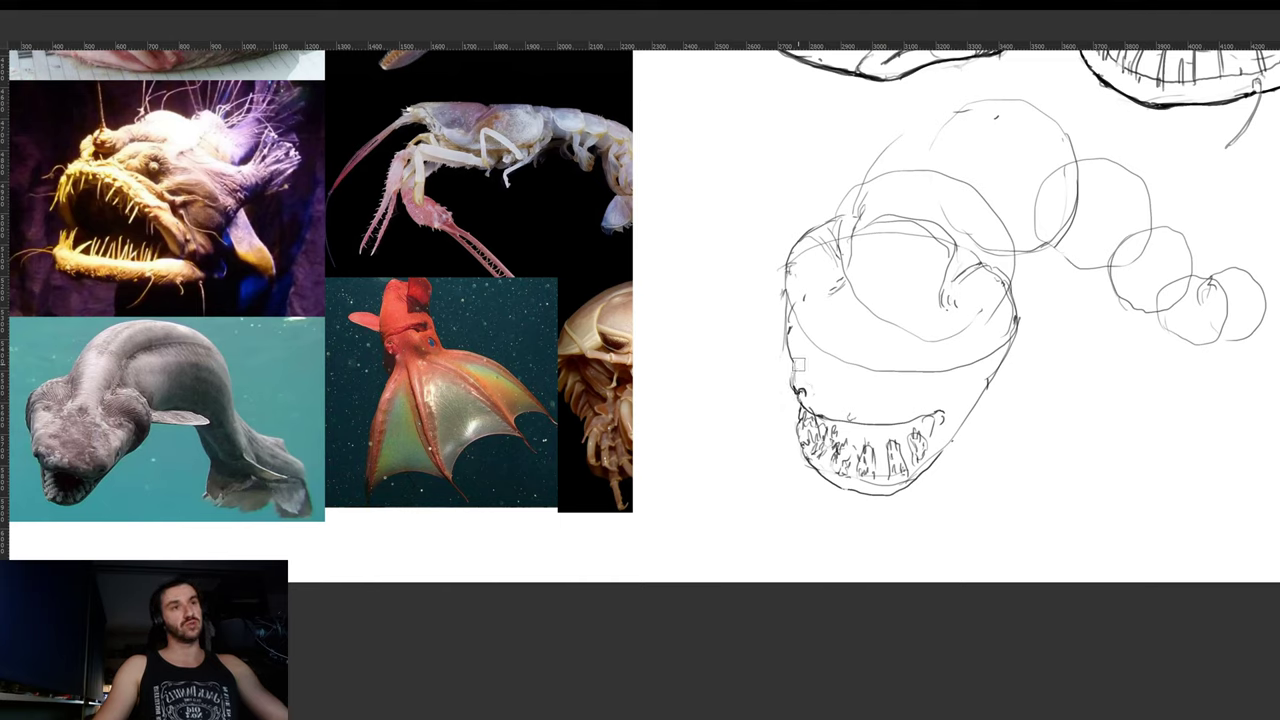
left_click_drag(787, 325, 792, 368)
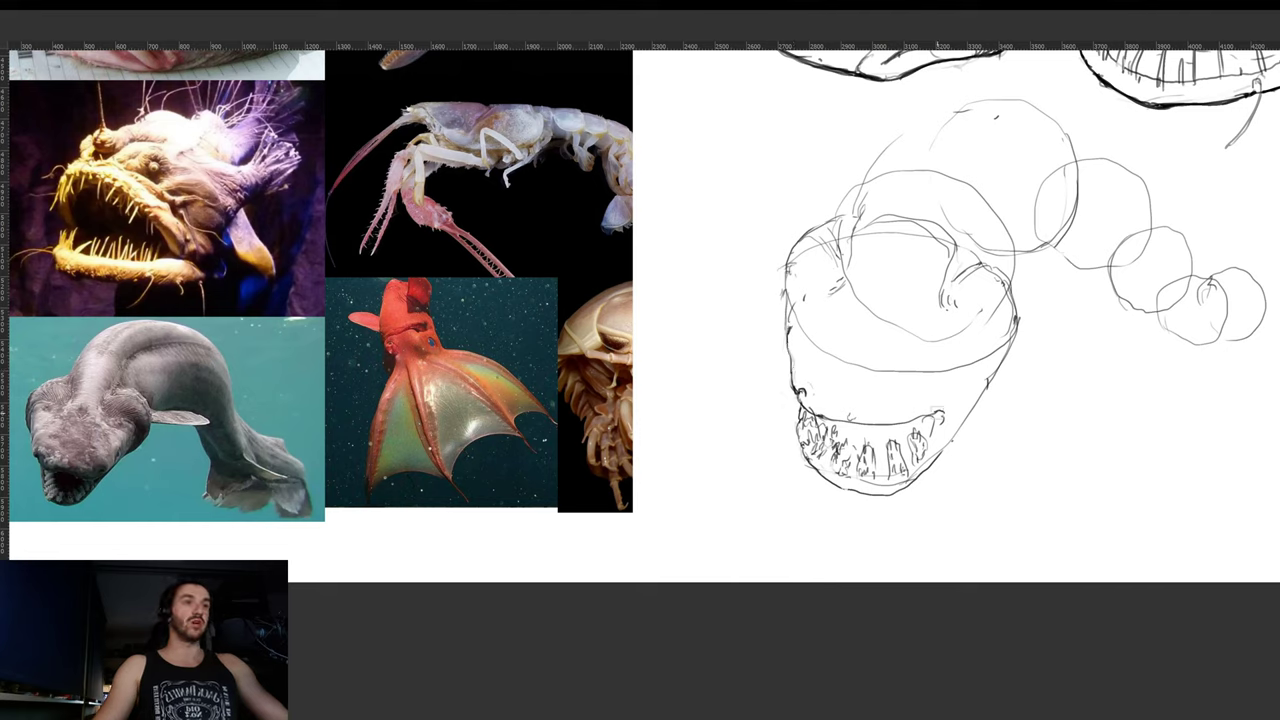
mouse_move(905, 425)
left_mouse_down()
mouse_move(957, 402)
mouse_move(928, 445)
mouse_move(940, 454)
mouse_move(993, 373)
left_mouse_up()
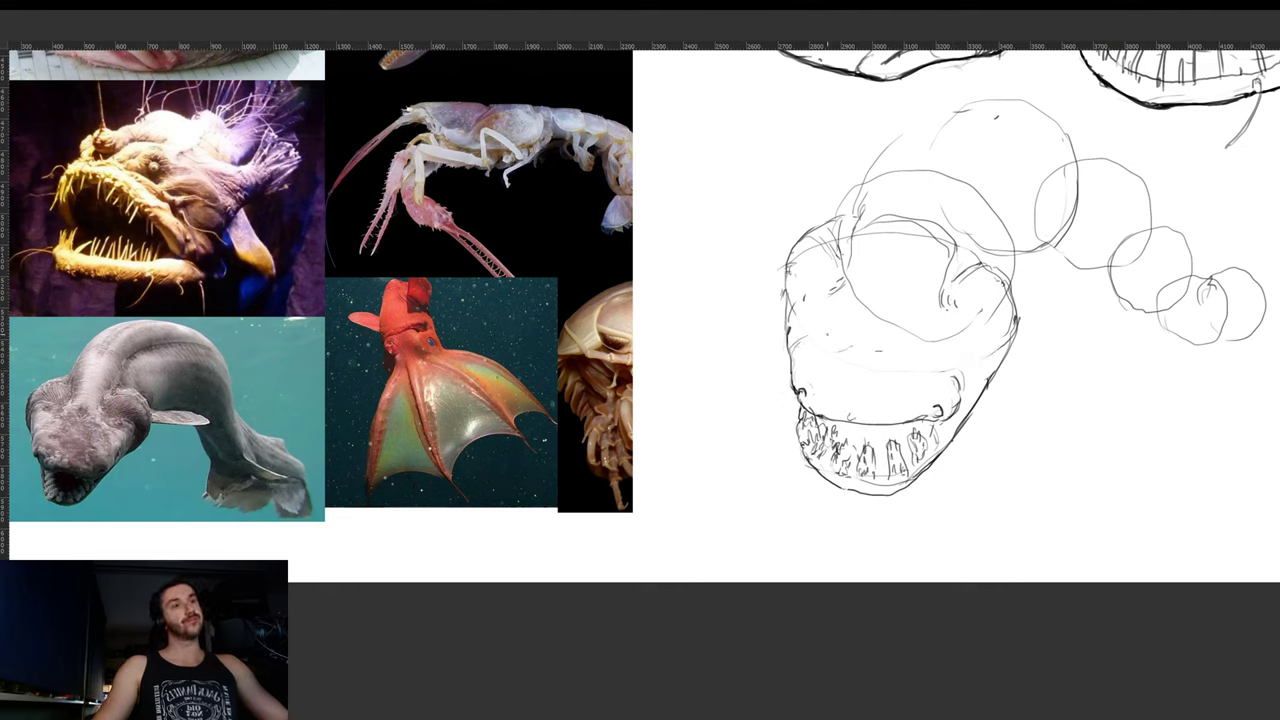
left_click_drag(944, 358, 958, 379)
mouse_move(962, 371)
left_mouse_down()
mouse_move(975, 319)
mouse_move(982, 370)
left_mouse_up()
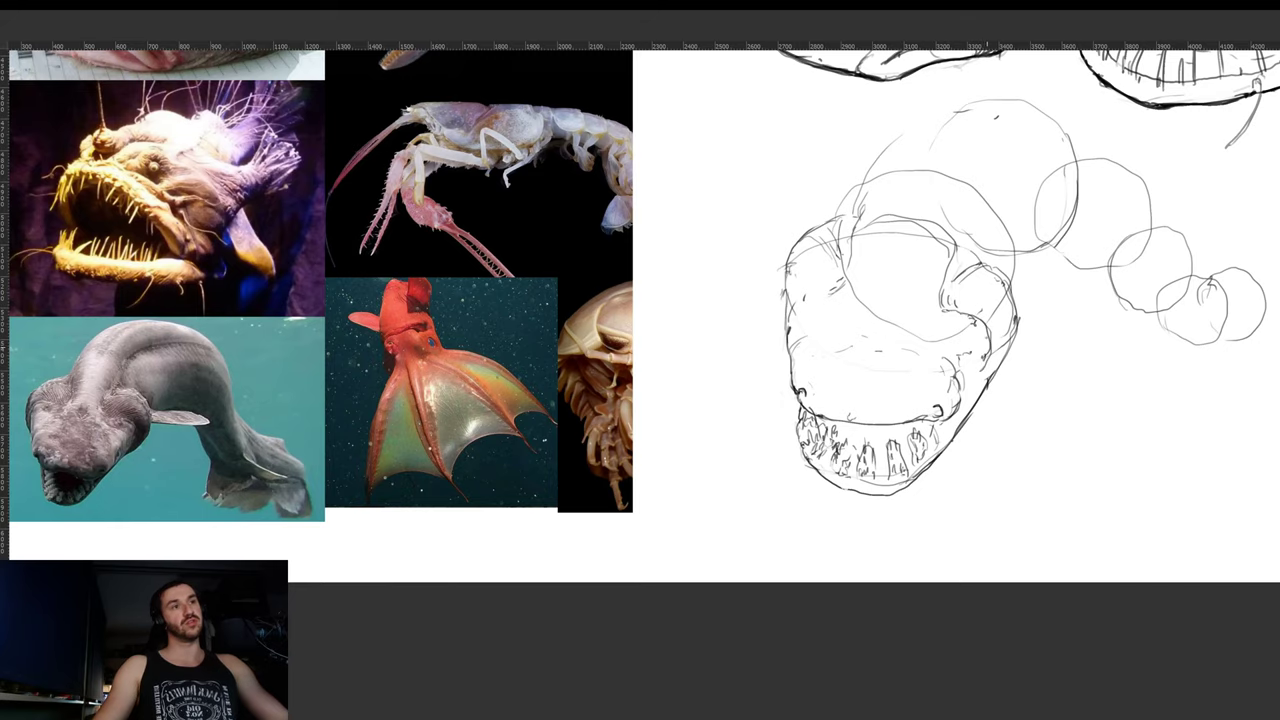
- Add frilly gill hatching on both sides of the shark's neck based on the reference photo
scroll(188, 413, "up", 5)
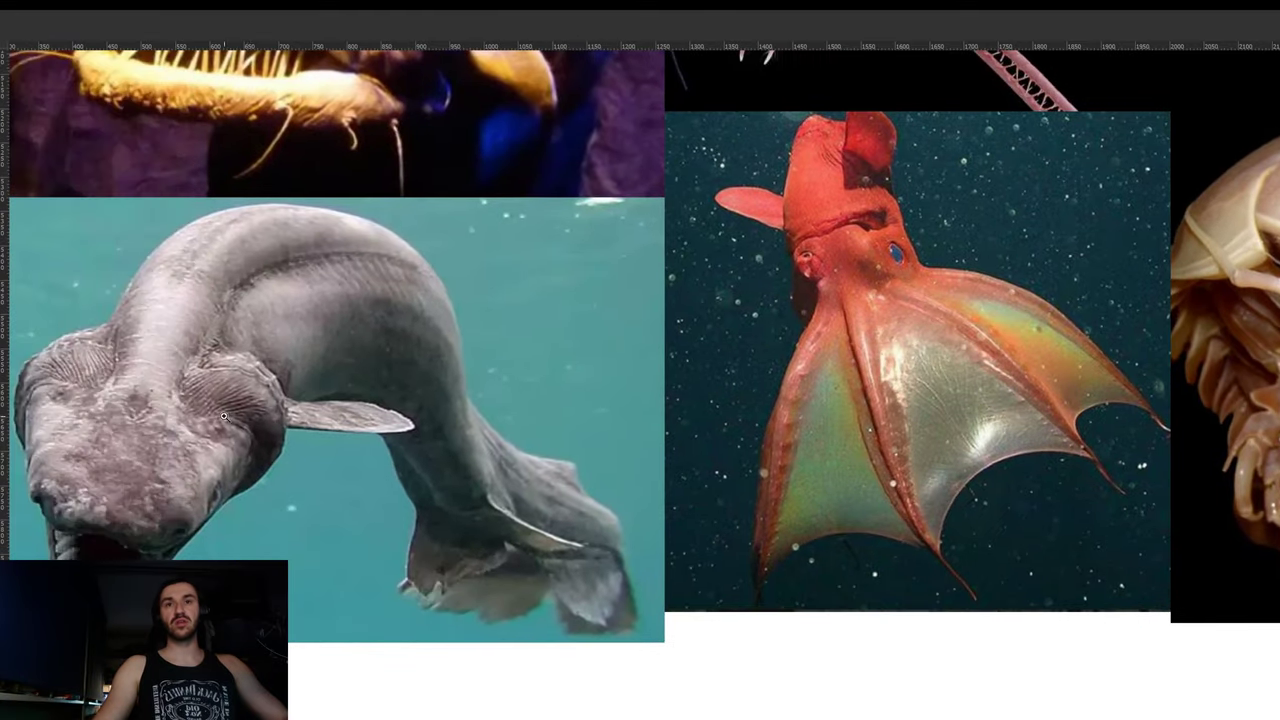
left_click_drag(250, 405, 209, 406)
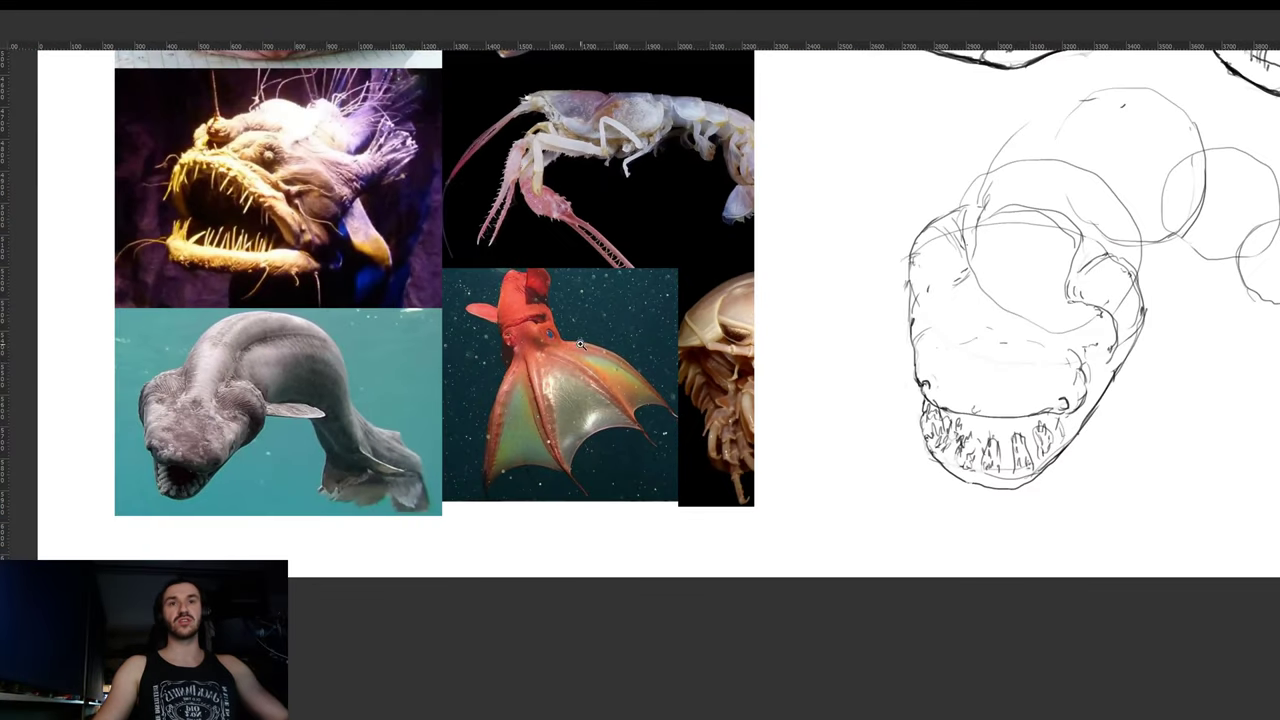
left_click_drag(893, 342, 787, 357)
mouse_move(972, 309)
left_mouse_down()
mouse_move(995, 281)
mouse_move(1012, 298)
left_mouse_up()
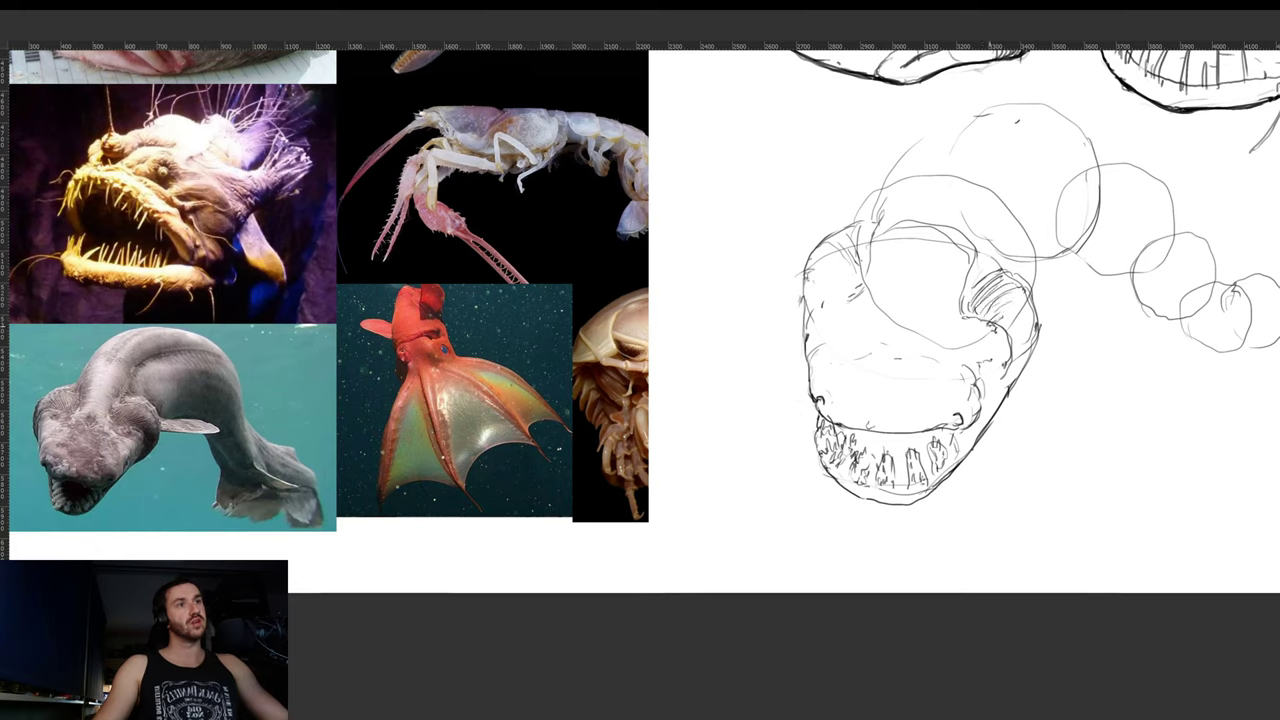
left_click_drag(955, 313, 923, 309)
left_click_drag(871, 273, 863, 313)
mouse_move(993, 275)
left_mouse_down()
mouse_move(947, 320)
mouse_move(792, 323)
mouse_move(877, 340)
mouse_move(960, 392)
mouse_move(990, 389)
left_mouse_up()
- Trace the shark's back and belly contours around the construction circles and add a narrow pectoral fin behind the head
mouse_move(735, 308)
left_mouse_down()
mouse_move(790, 245)
mouse_move(860, 248)
mouse_move(920, 297)
left_mouse_up()
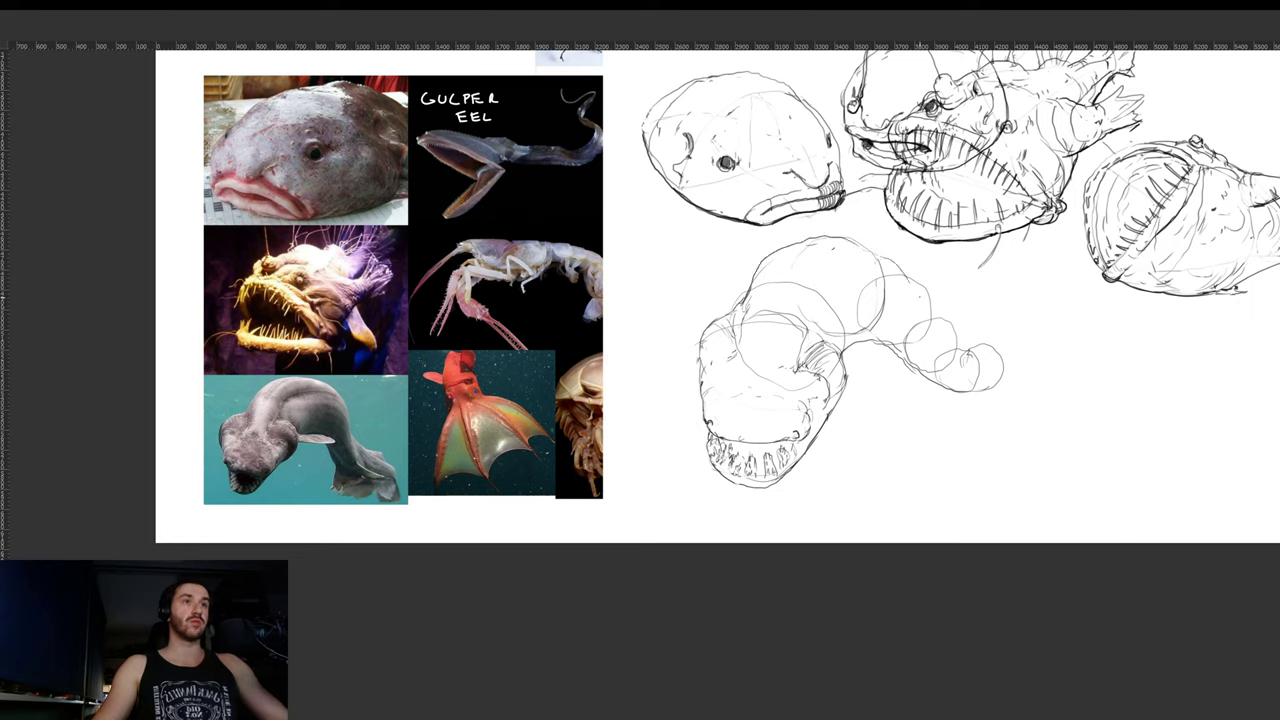
mouse_move(848, 236)
left_mouse_down()
mouse_move(917, 280)
mouse_move(955, 335)
mouse_move(996, 348)
mouse_move(967, 379)
mouse_move(906, 358)
mouse_move(978, 346)
left_mouse_up()
mouse_move(878, 320)
left_mouse_down()
mouse_move(893, 307)
mouse_move(976, 342)
left_mouse_up()
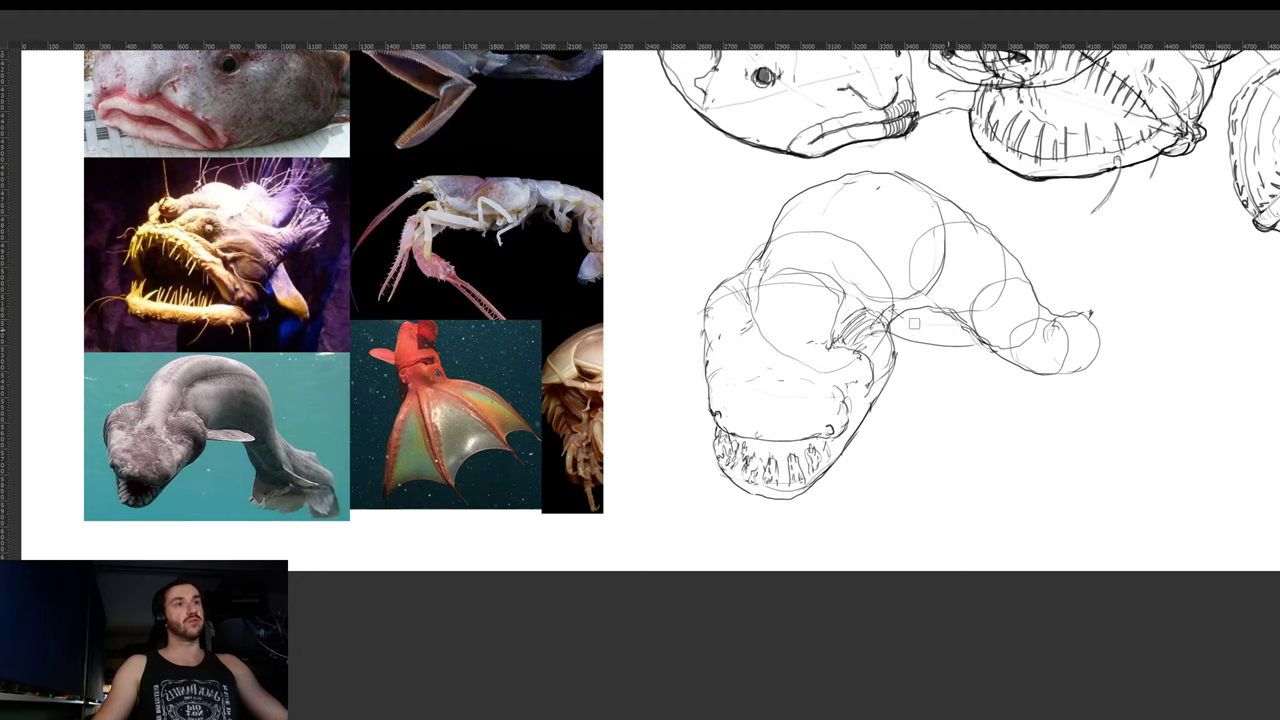
mouse_move(922, 321)
left_mouse_down()
mouse_move(980, 335)
mouse_move(932, 344)
left_mouse_up()
key("e")
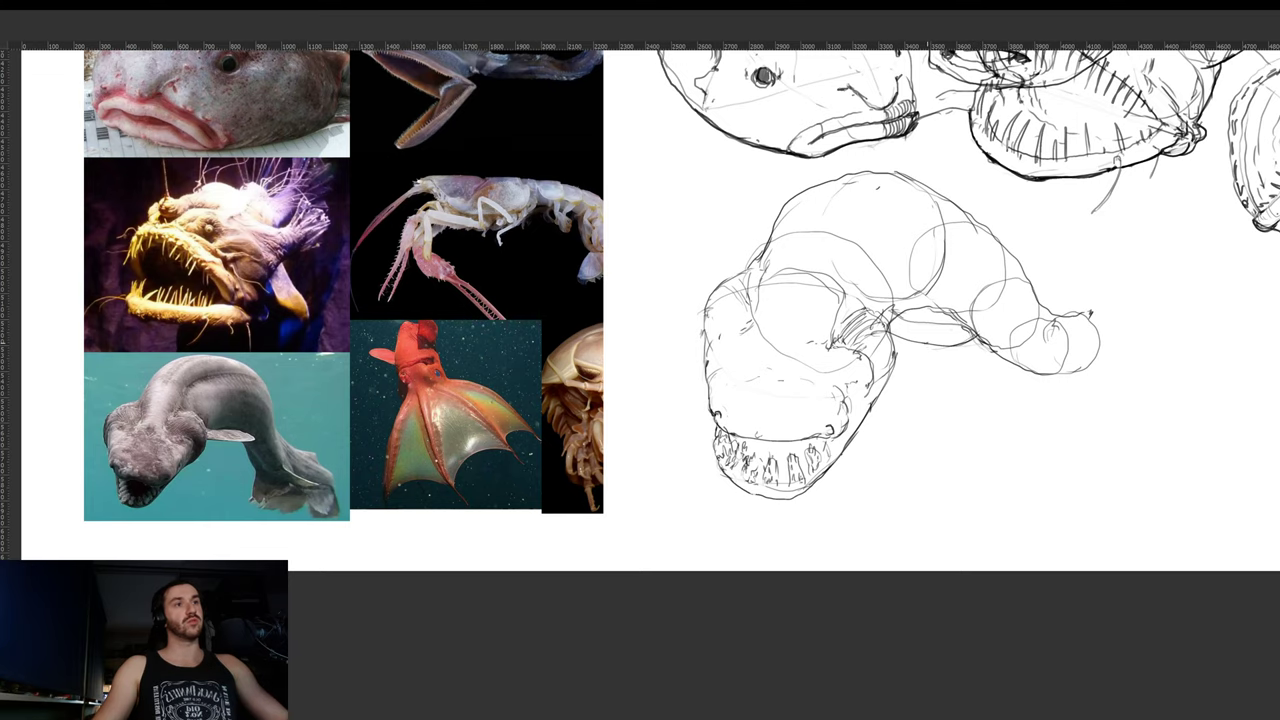
- Add curved wrinkle hatching across the shark's back and flank to describe the rounded body behind the head
left_click_drag(826, 321, 809, 368)
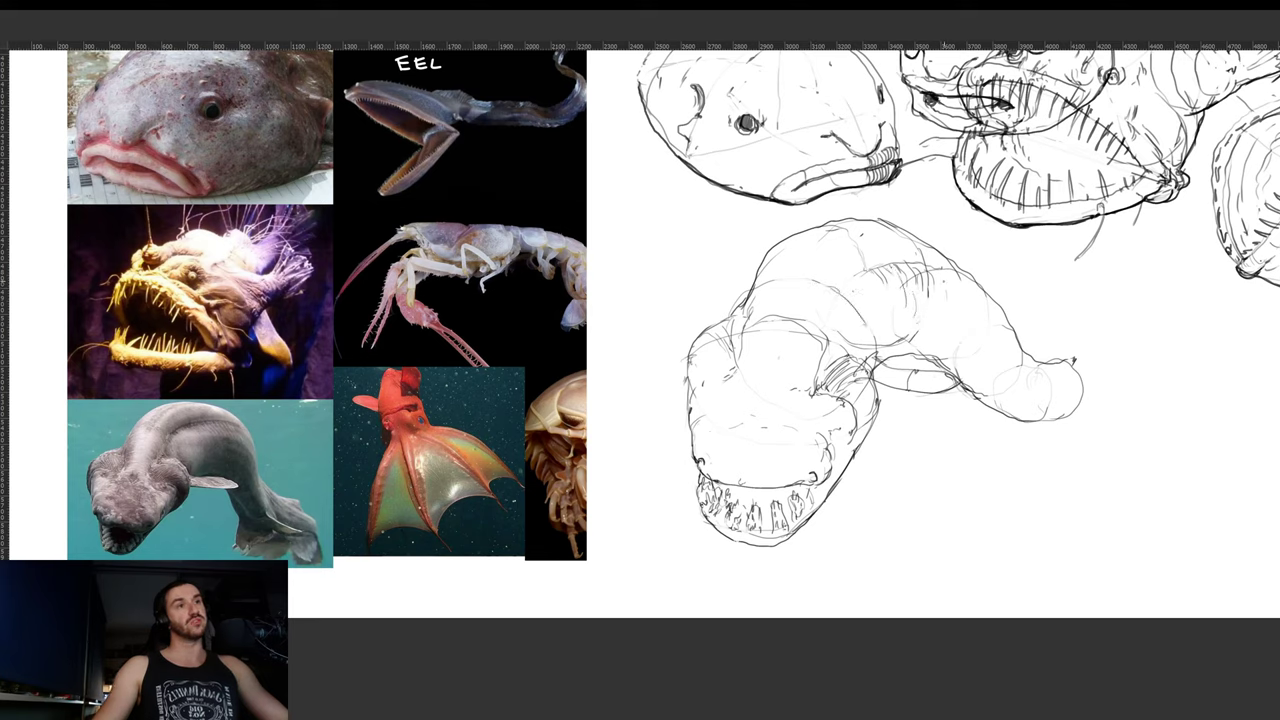
left_click_drag(943, 279, 948, 307)
left_click_drag(953, 279, 957, 299)
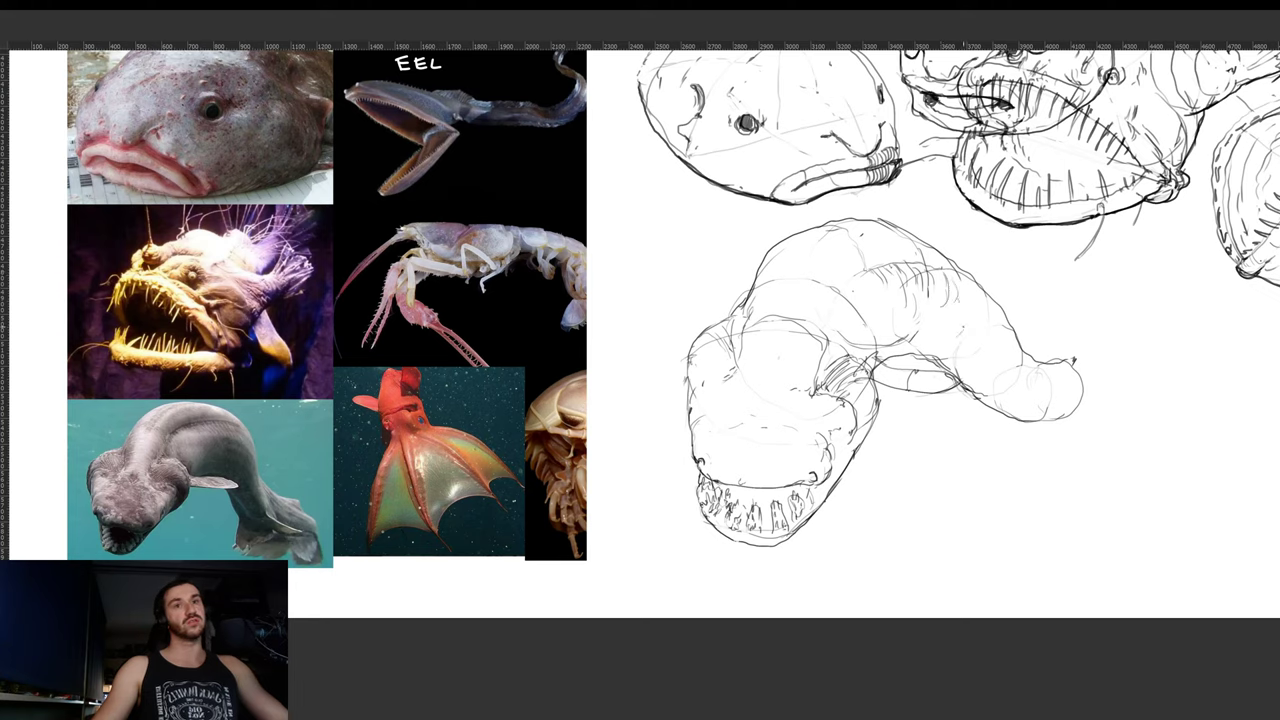
mouse_move(956, 344)
left_mouse_down()
mouse_move(937, 357)
mouse_move(919, 331)
left_mouse_up()
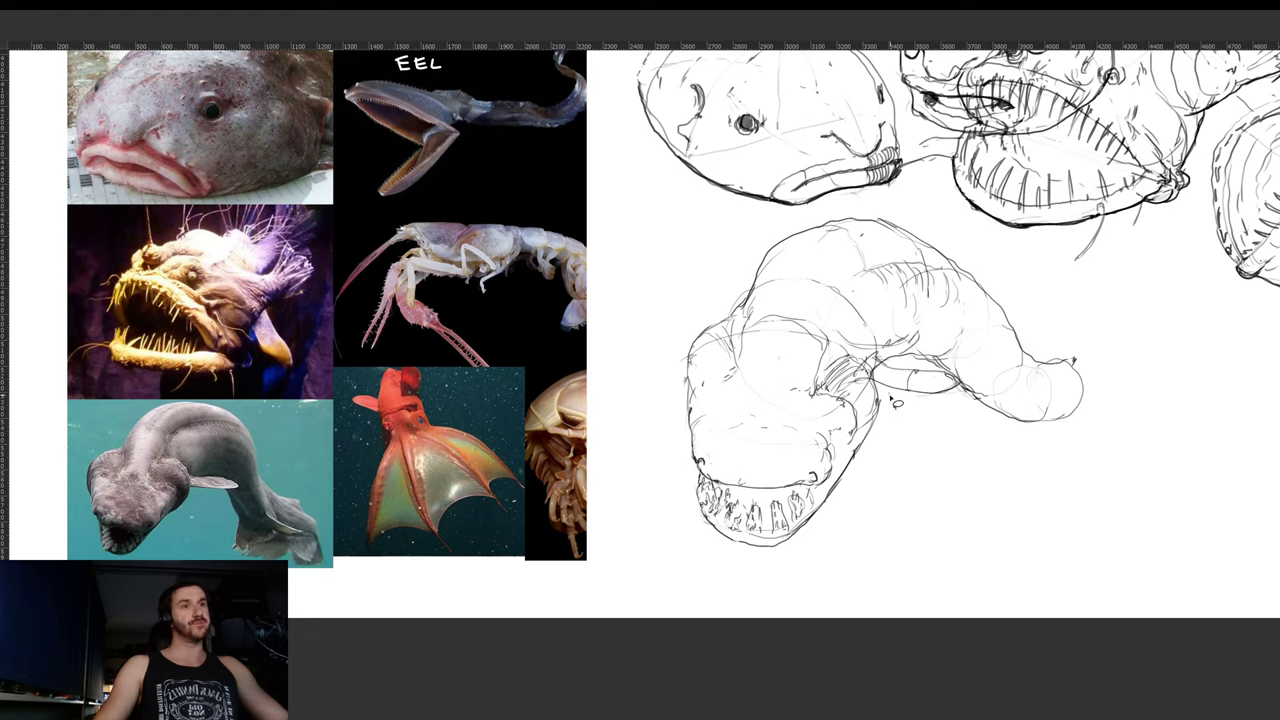
- Select and transform the pectoral fin to adjust its placement, and add short strokes where it meets the gills
mouse_move(967, 386)
left_mouse_down()
mouse_move(892, 391)
mouse_move(997, 378)
mouse_move(975, 383)
left_mouse_up()
key("ctrl+t")
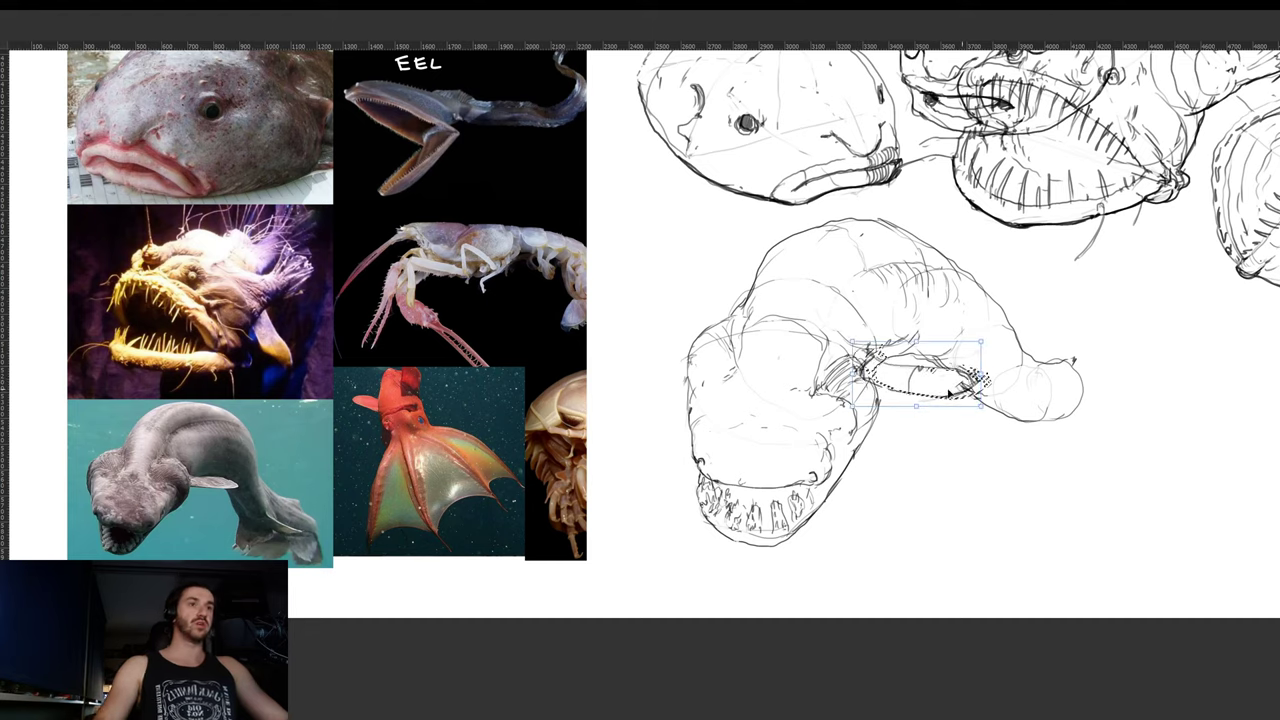
key("Return")
key("ctrl+d")
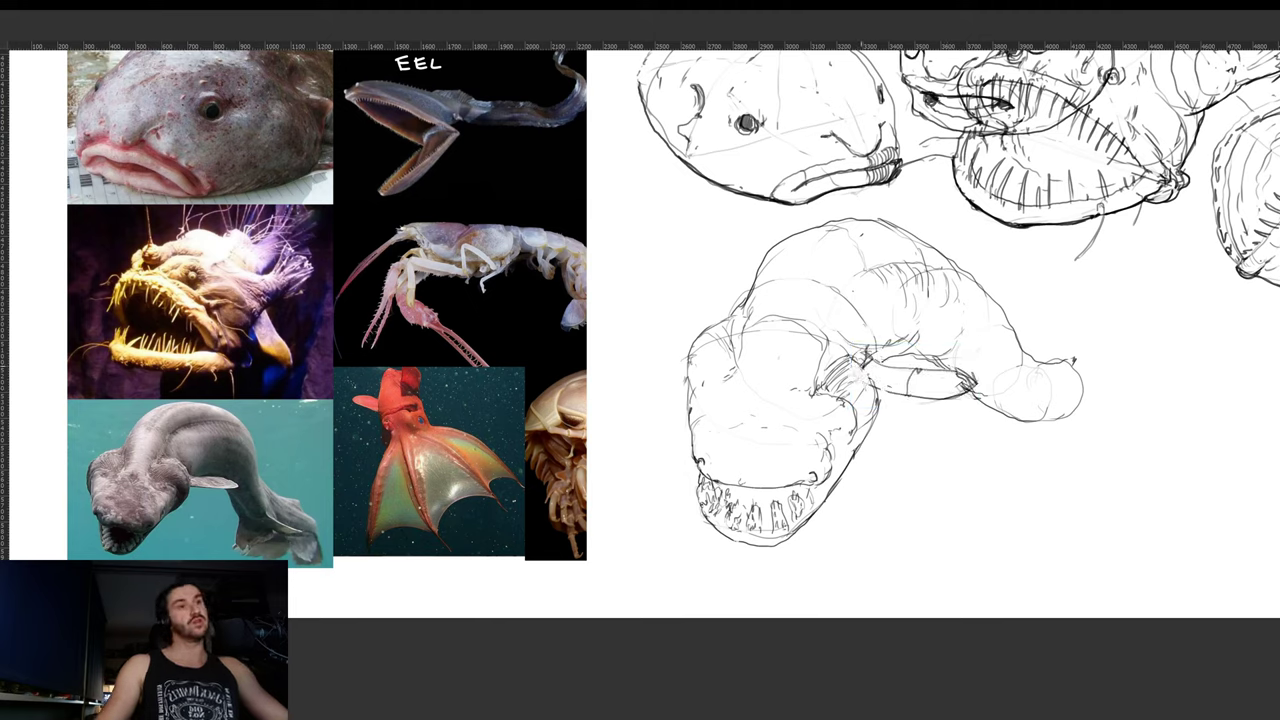
left_click_drag(851, 383, 867, 369)
left_click_drag(851, 385, 870, 374)
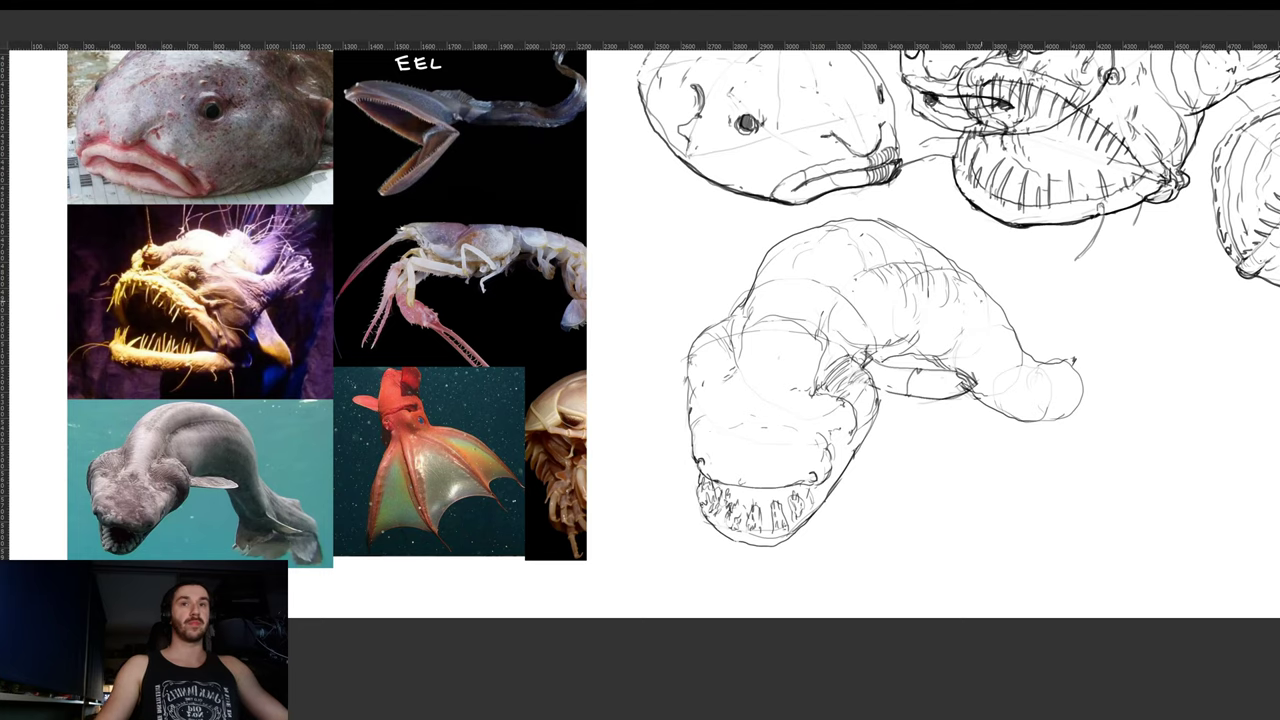
- Erase the pectoral fin's rough lower edge and redraw it as one smooth curve from the gills to the belly
mouse_move(991, 345)
left_mouse_down()
mouse_move(871, 359)
mouse_move(900, 377)
left_mouse_up()
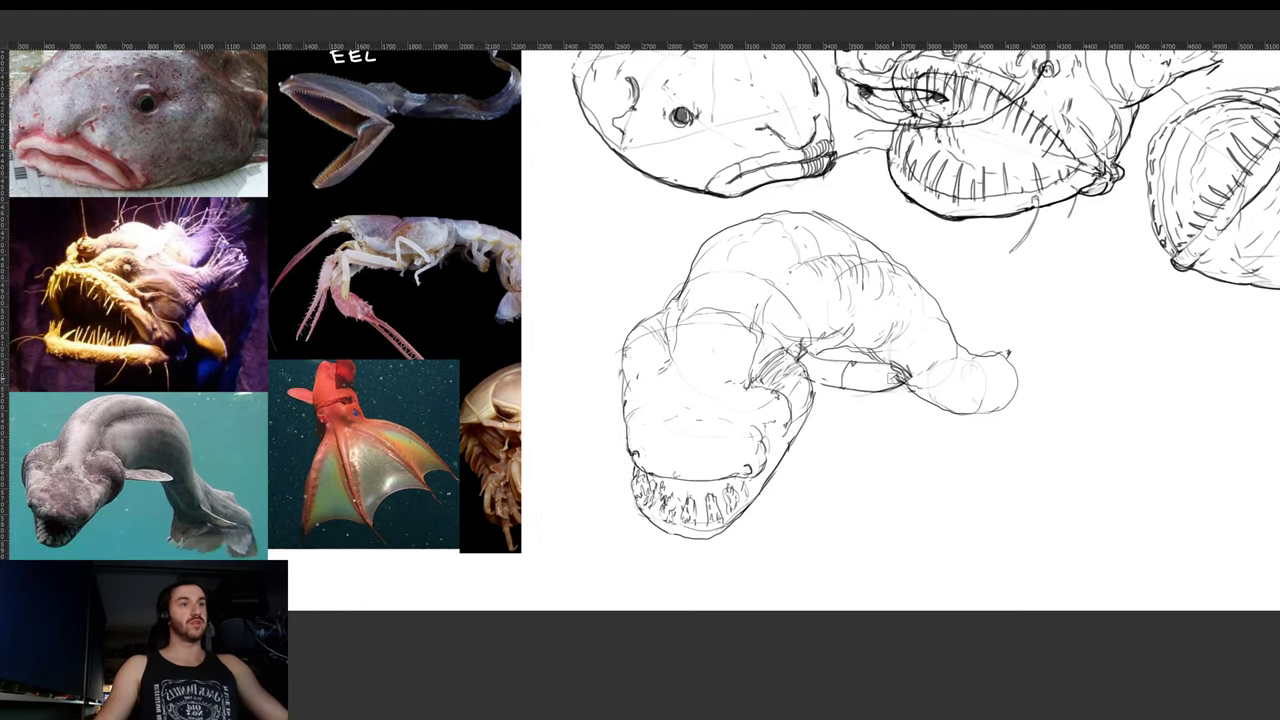
key("r")
mouse_move(991, 371)
left_mouse_down()
mouse_move(969, 272)
mouse_move(883, 264)
left_mouse_up()
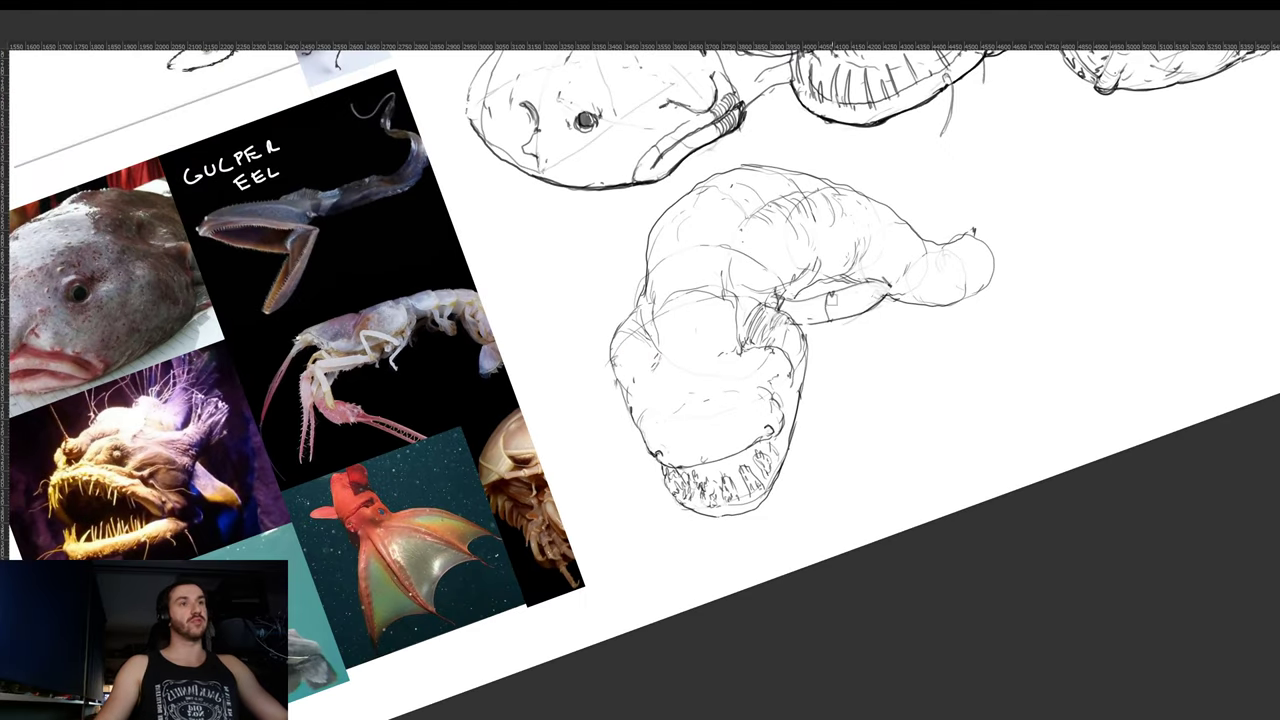
mouse_move(844, 320)
left_mouse_down()
mouse_move(816, 324)
mouse_move(825, 308)
left_mouse_up()
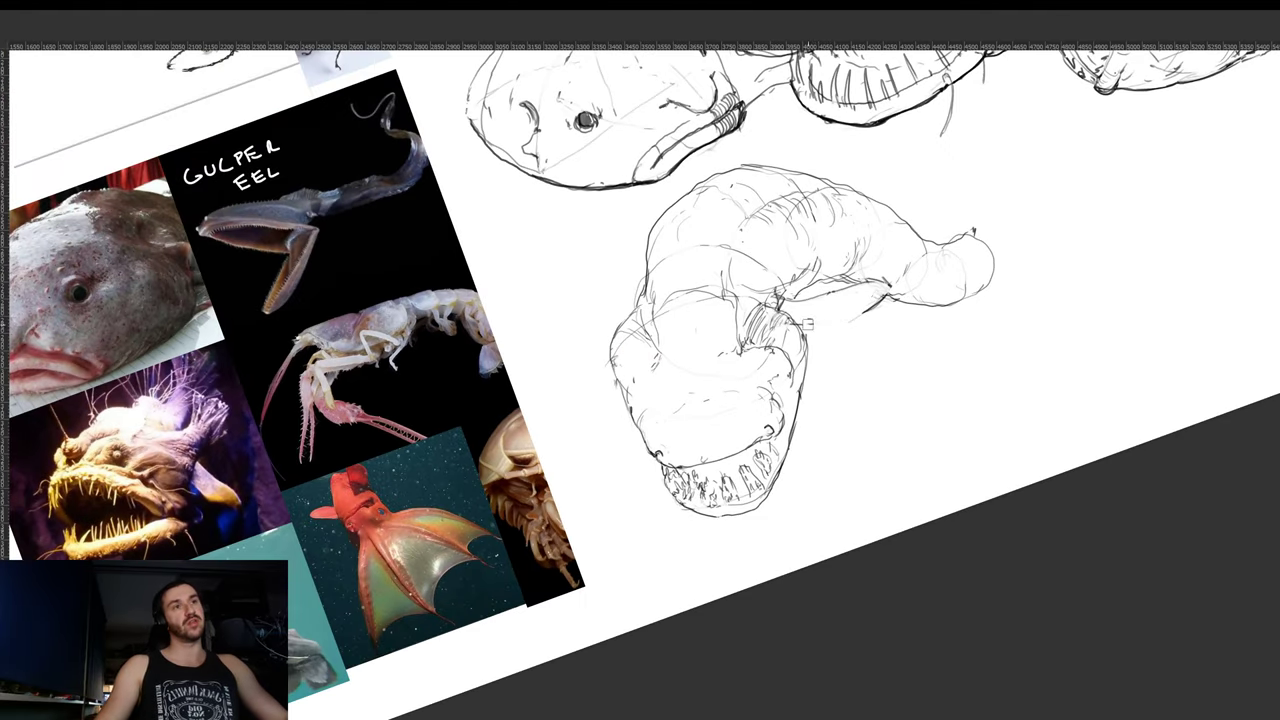
mouse_move(880, 300)
left_mouse_down()
mouse_move(798, 327)
mouse_move(892, 295)
left_mouse_up()
key("e")
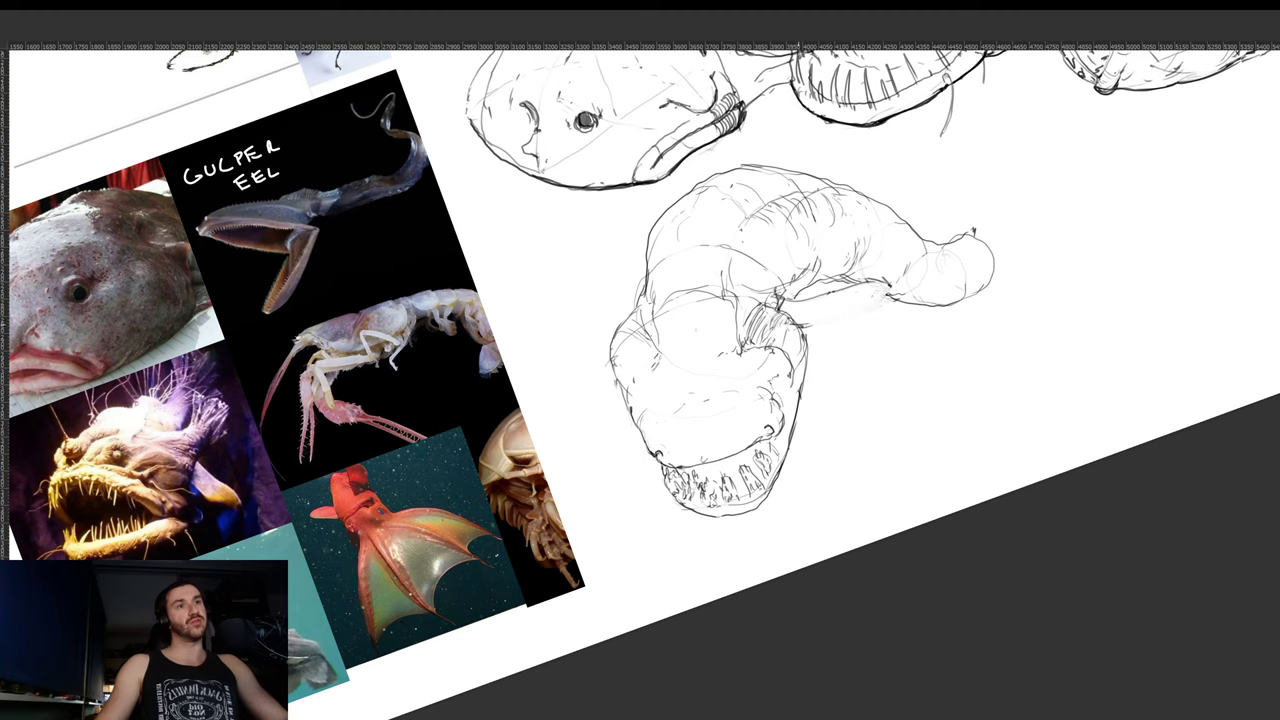
key("ctrl+z")
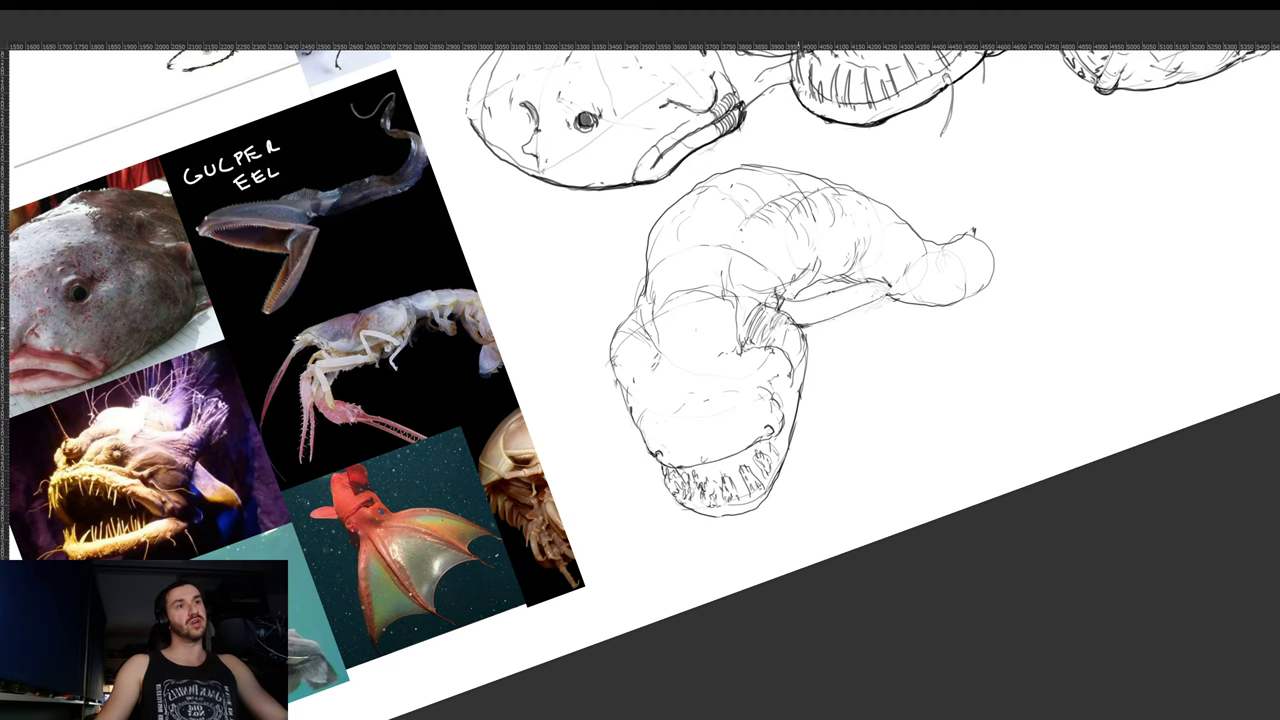
left_click_drag(800, 327, 882, 300)
key("ctrl+z")
left_click_drag(802, 327, 886, 297)
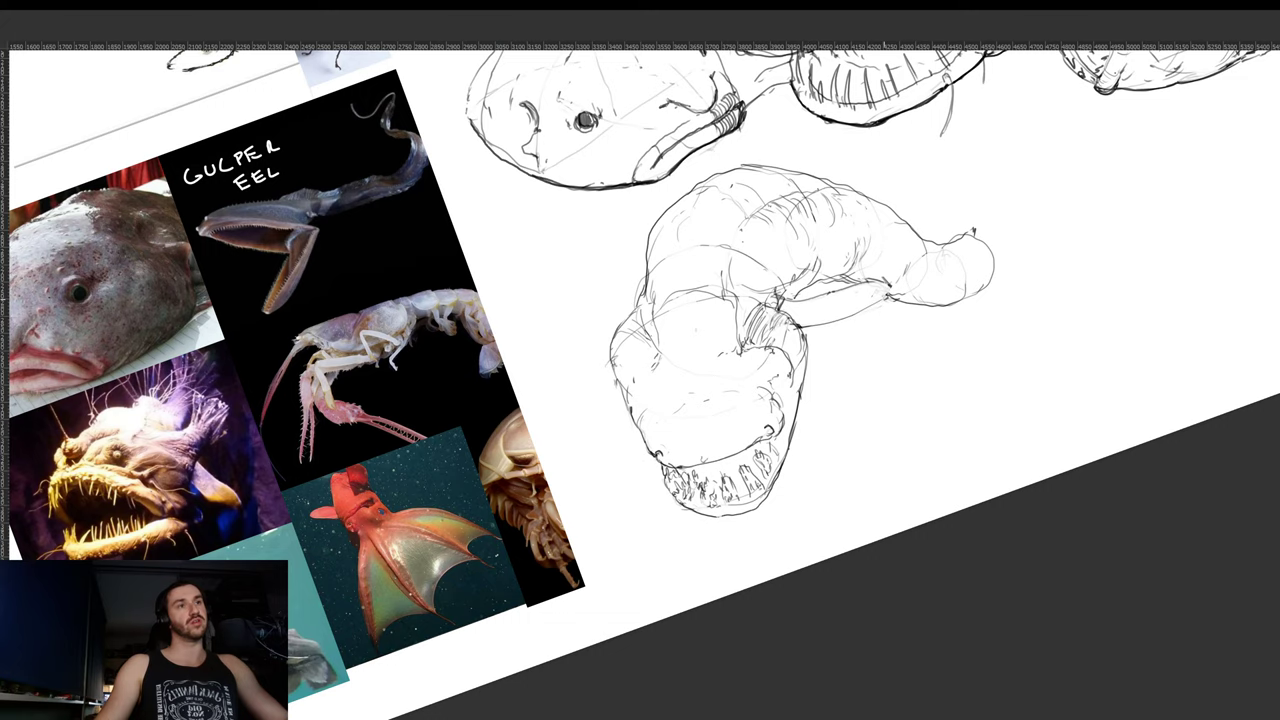
- Firm up the pectoral fin's lower contour with darker strokes and add a small detail mark inside the fin
key("r")
left_click_drag(965, 281, 823, 556)
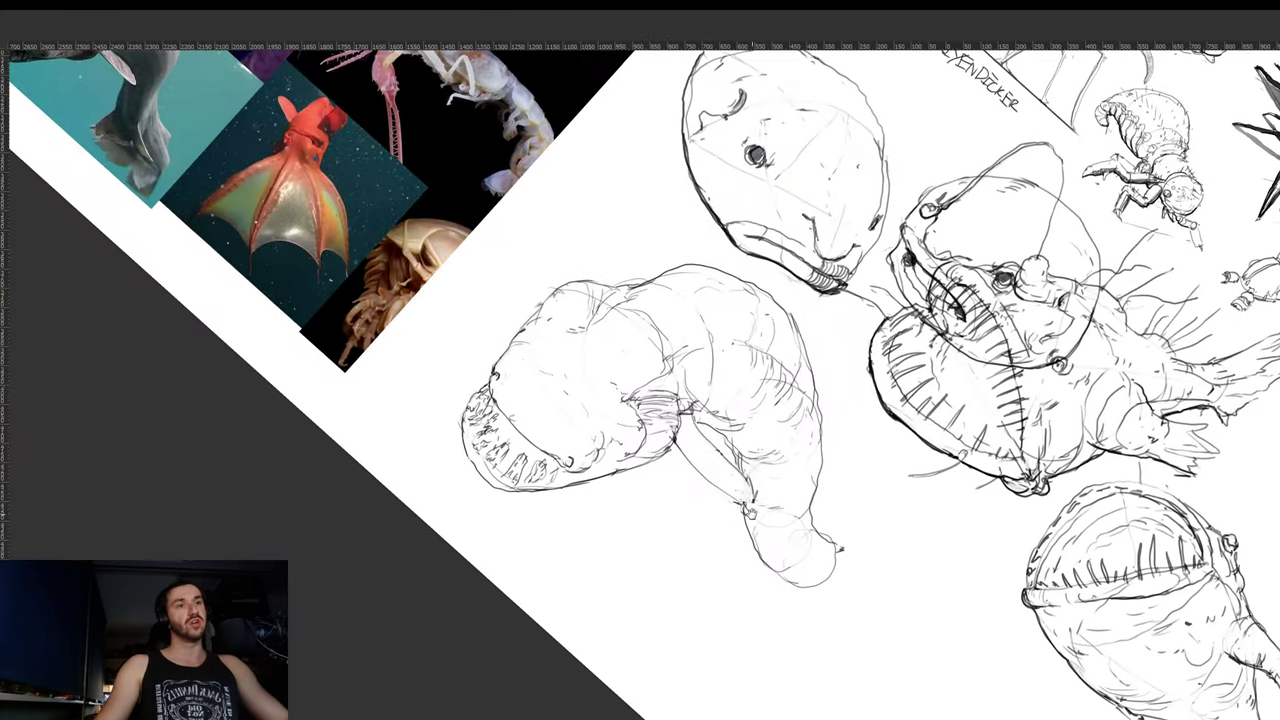
left_click_drag(900, 432, 805, 488)
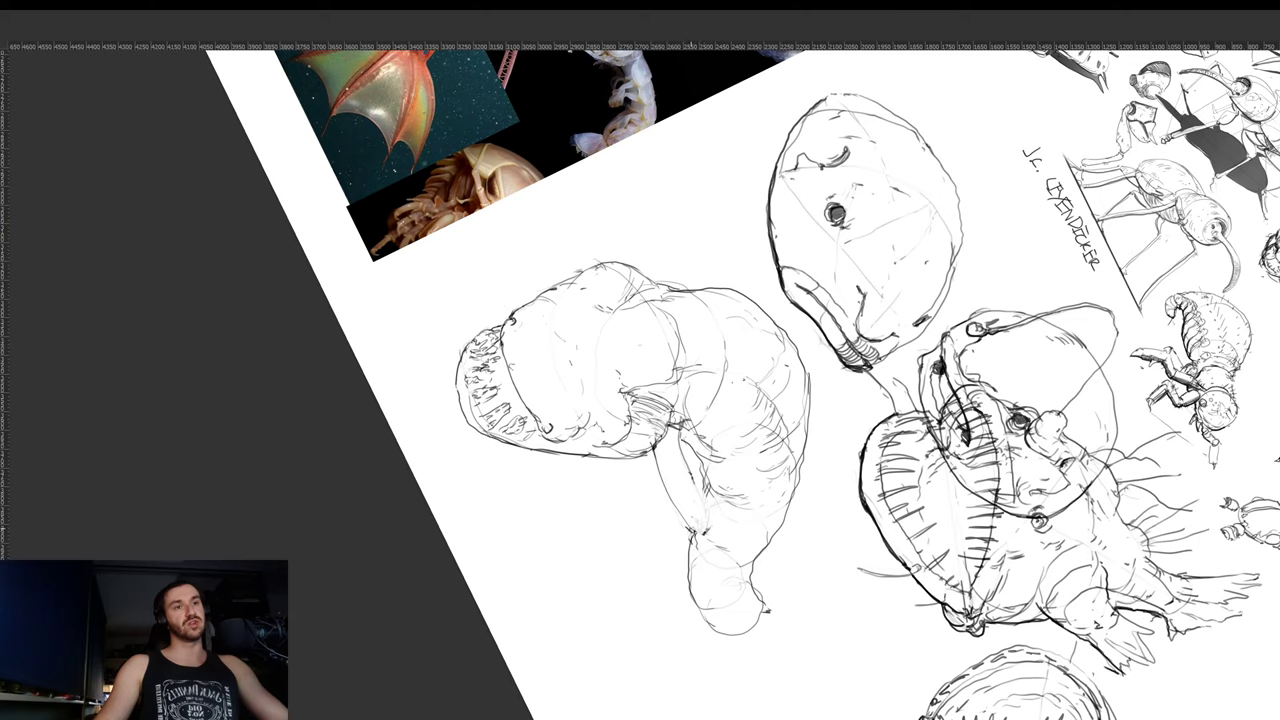
left_click_drag(706, 535, 683, 459)
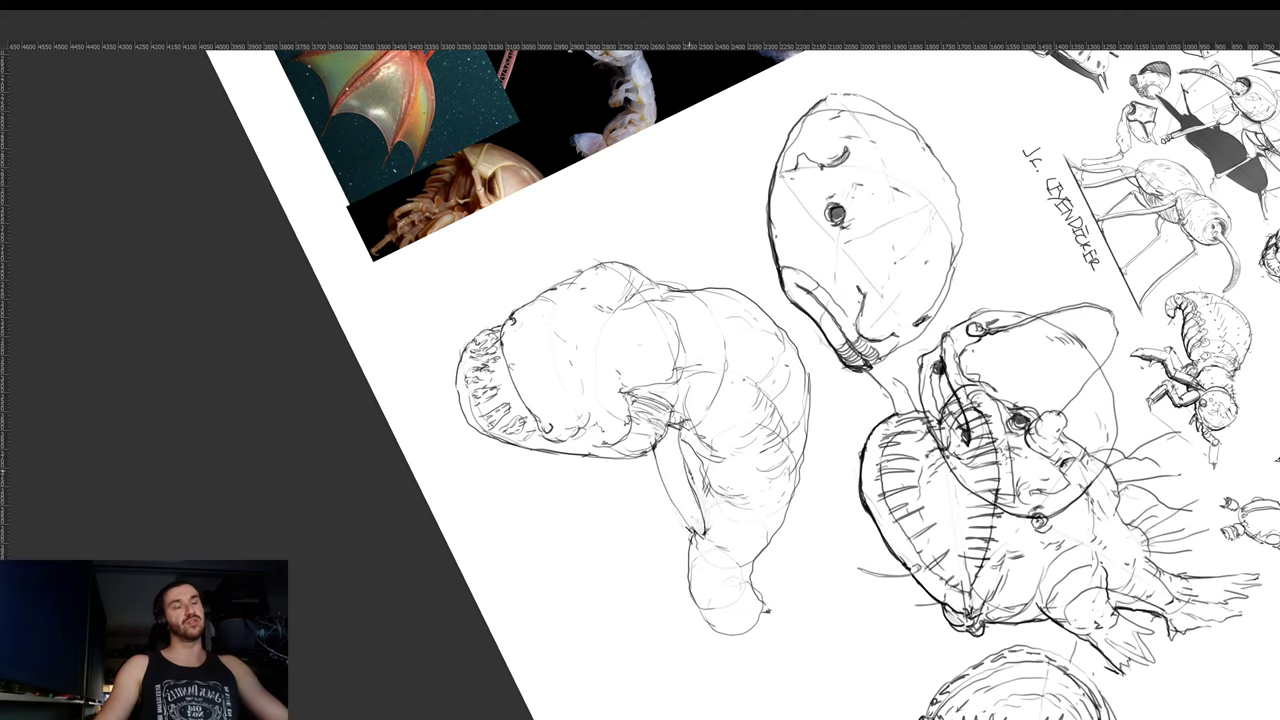
left_click_drag(704, 518, 673, 438)
key("ctrl+z")
left_click_drag(692, 497, 678, 438)
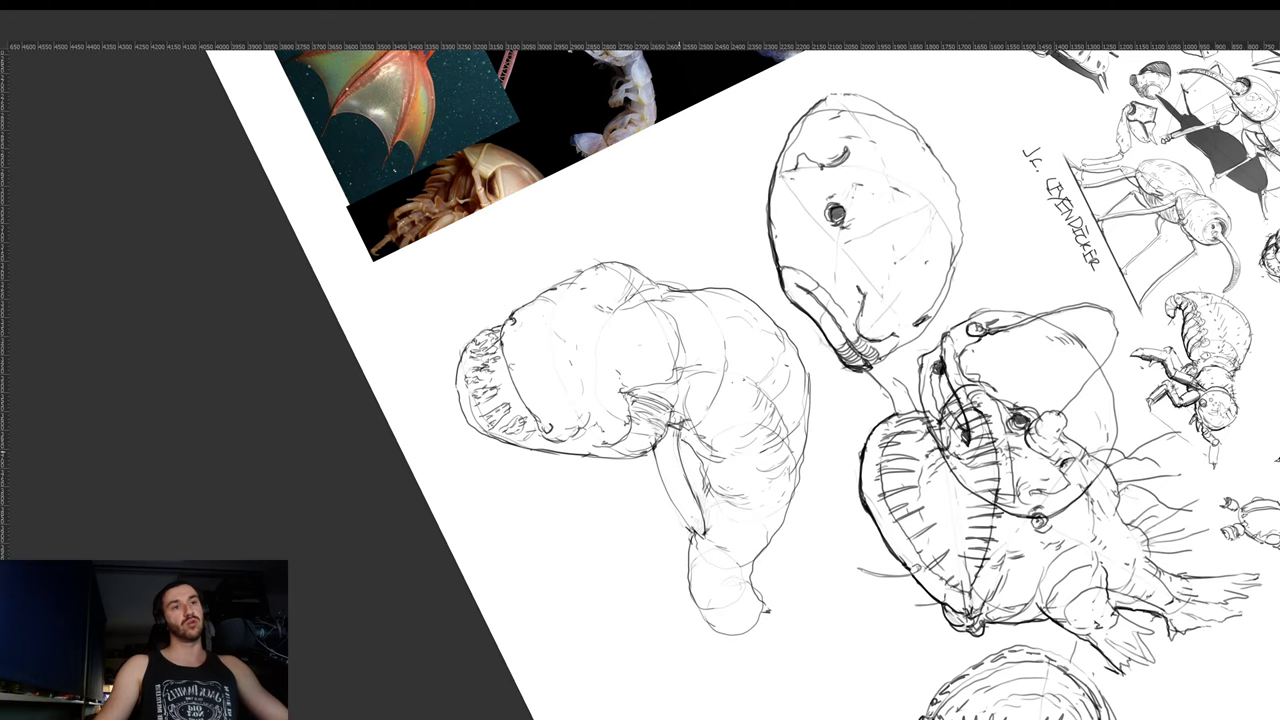
key("r")
mouse_move(824, 419)
left_mouse_down()
mouse_move(856, 370)
mouse_move(750, 219)
left_mouse_up()
left_click_drag(678, 372, 778, 378)
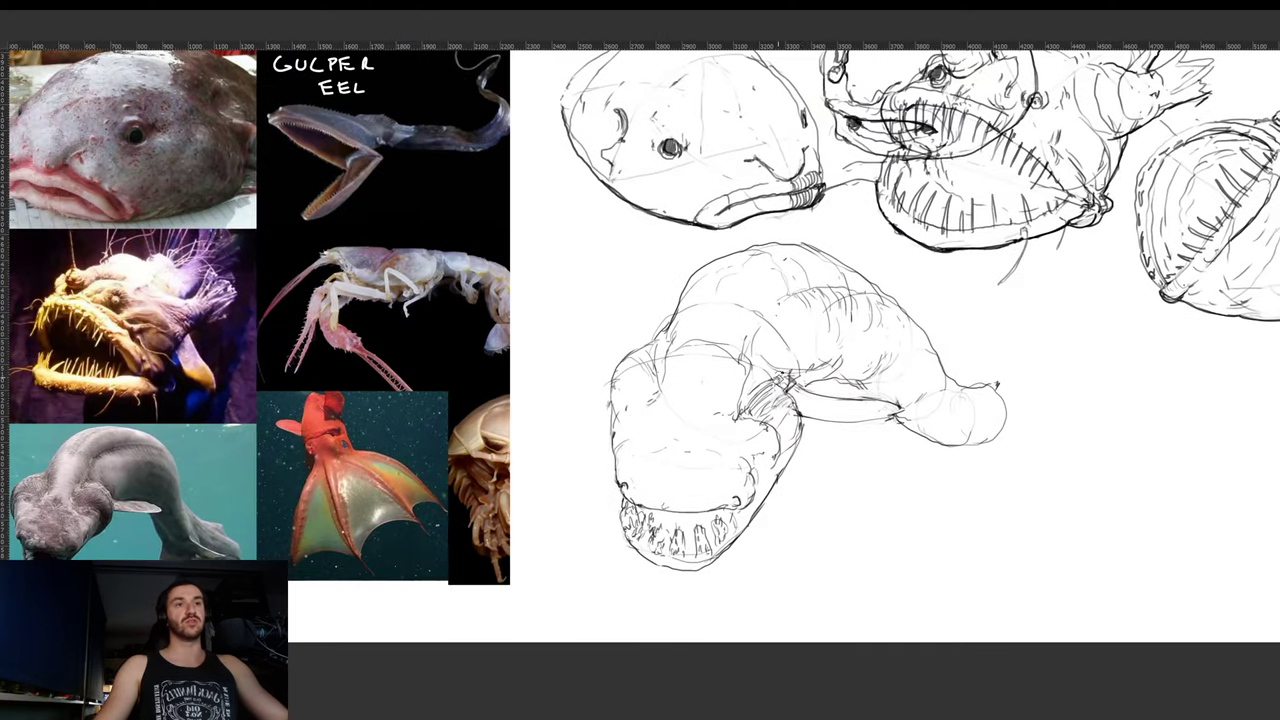
left_click_drag(826, 419, 836, 402)
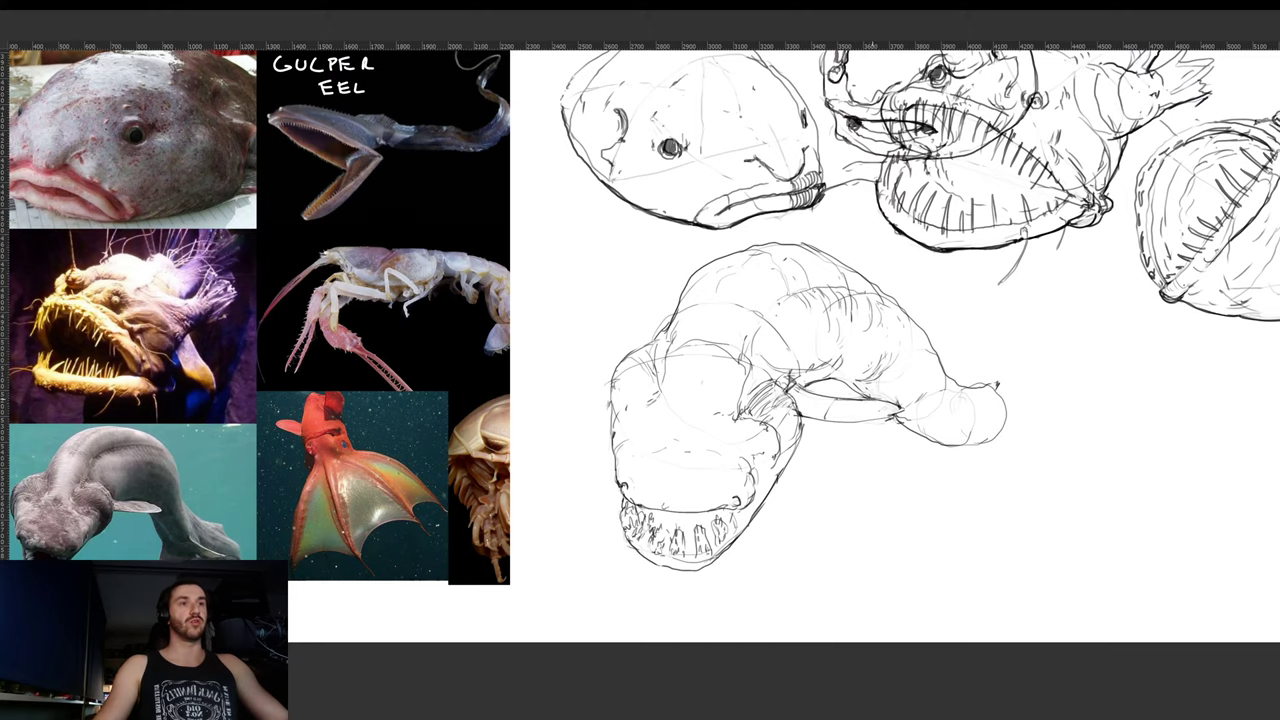
- Sketch the tail with a lobed upper fin and a ragged, frilly lower edge at the end of the shark's body
scroll(955, 418, "down", 3)
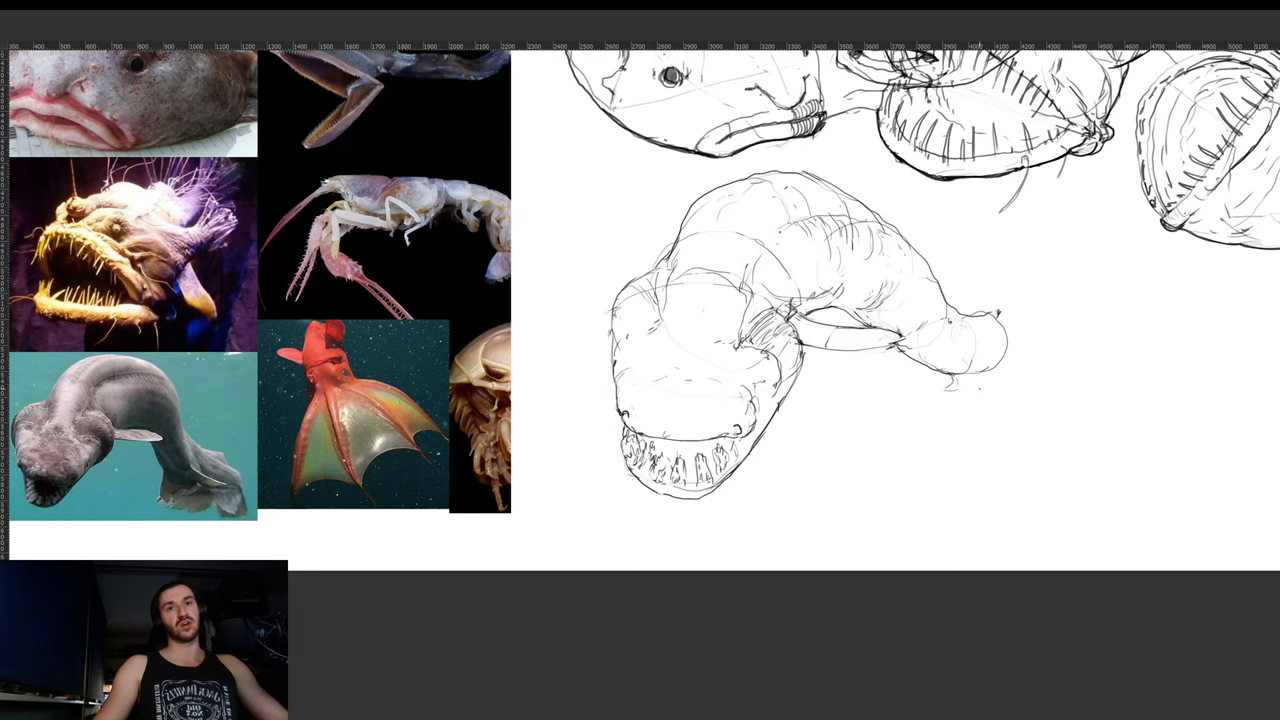
mouse_move(980, 388)
left_mouse_down()
mouse_move(927, 408)
mouse_move(1002, 398)
left_mouse_up()
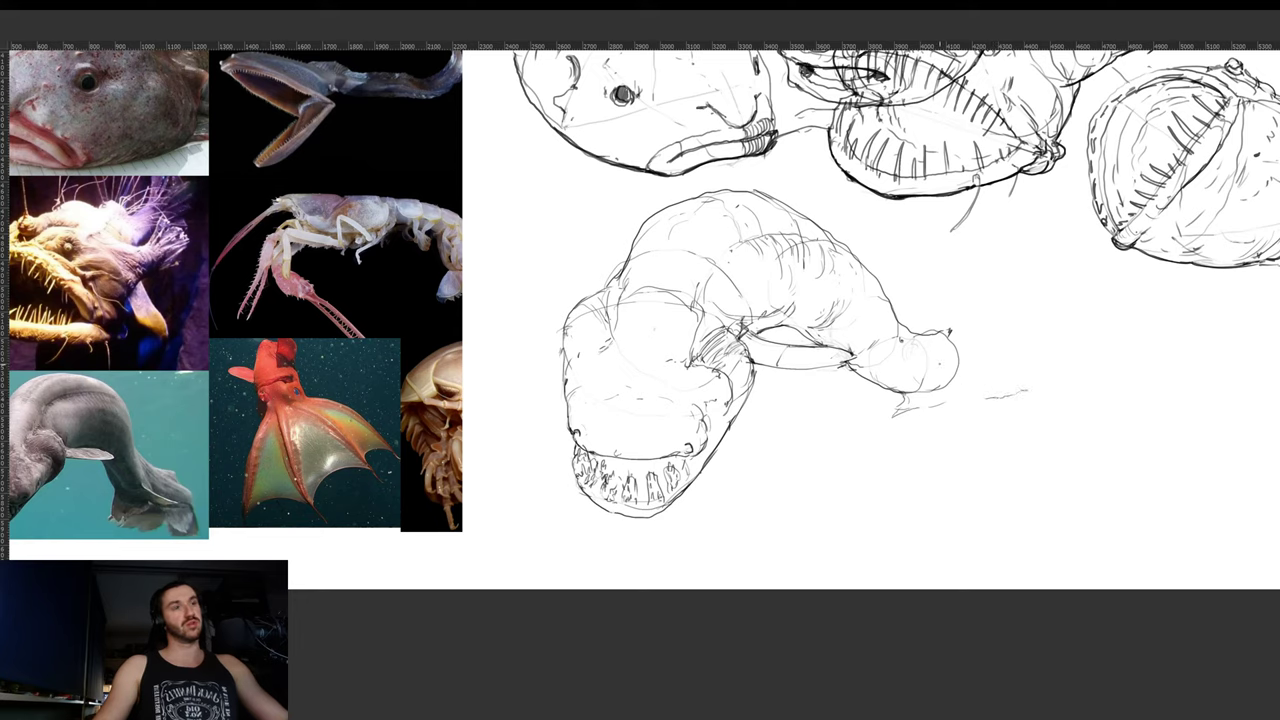
mouse_move(945, 363)
left_mouse_down()
mouse_move(998, 384)
mouse_move(984, 378)
left_mouse_up()
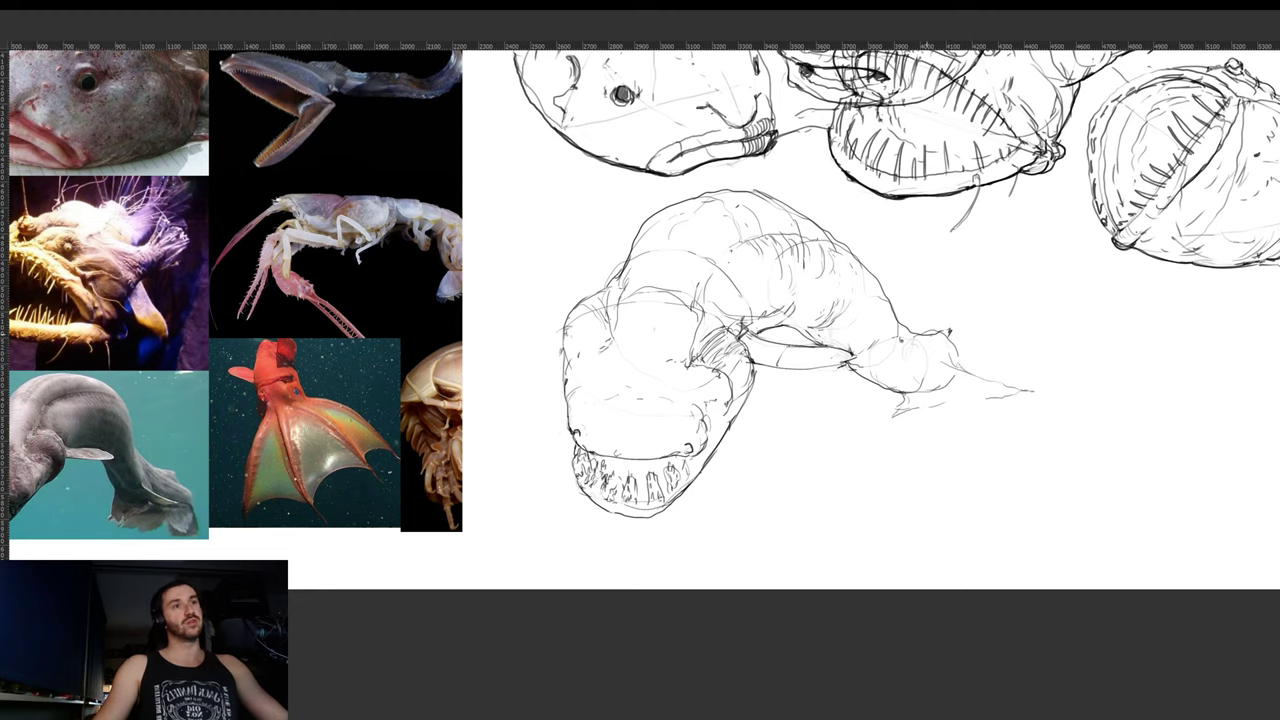
mouse_move(936, 334)
left_mouse_down()
mouse_move(1000, 327)
mouse_move(997, 348)
mouse_move(1030, 382)
left_mouse_up()
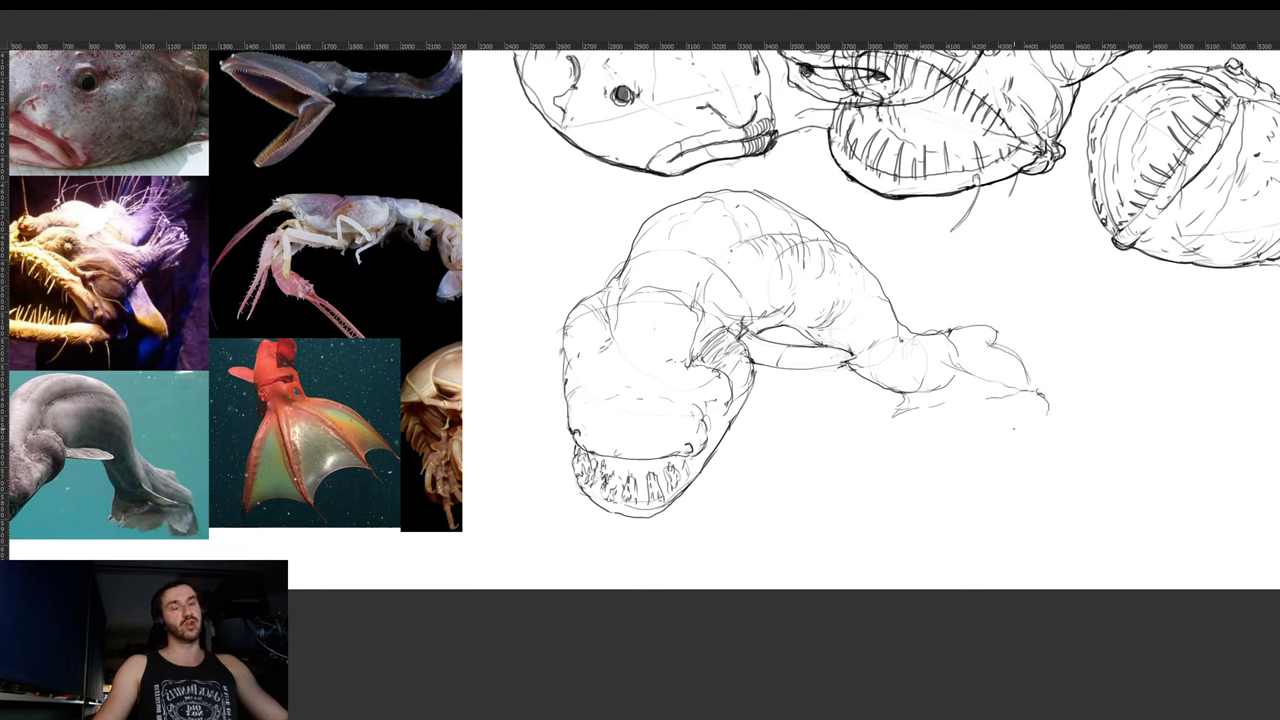
mouse_move(912, 416)
left_mouse_down()
mouse_move(885, 424)
mouse_move(956, 426)
mouse_move(946, 444)
mouse_move(1002, 438)
mouse_move(1044, 414)
mouse_move(1046, 396)
left_mouse_up()
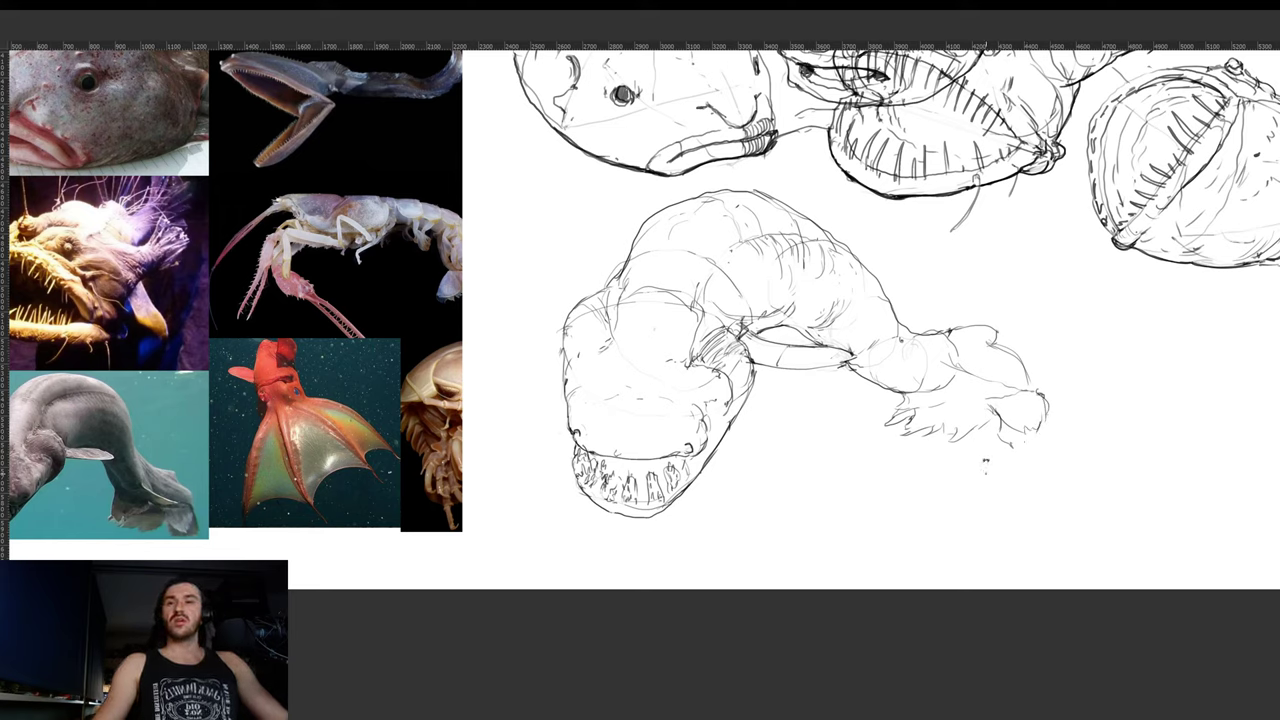
mouse_move(957, 469)
left_mouse_down()
mouse_move(981, 479)
mouse_move(988, 451)
mouse_move(977, 456)
mouse_move(1005, 447)
left_mouse_up()
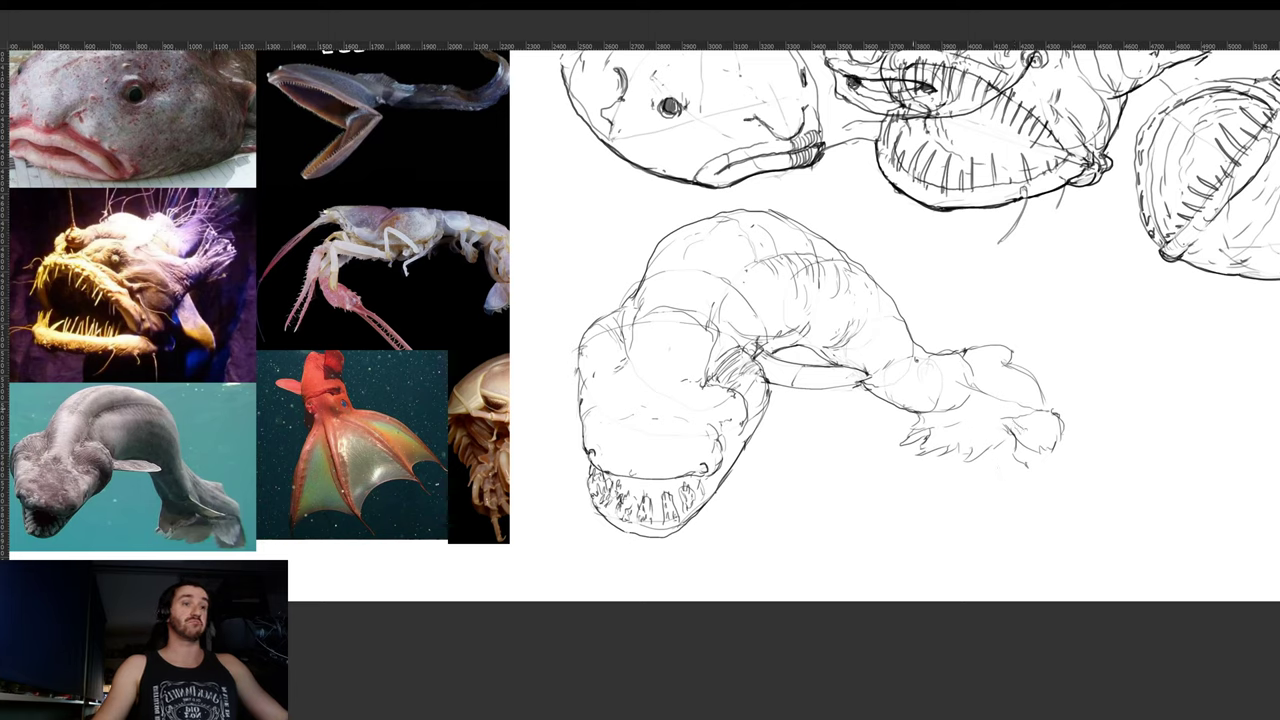
- Letter the label "FRILLED SHARK" in the space beneath the shark's pectoral fin
mouse_move(770, 442)
left_mouse_down()
mouse_move(825, 449)
mouse_move(766, 469)
mouse_move(815, 466)
left_mouse_up()
left_click_drag(830, 454, 834, 466)
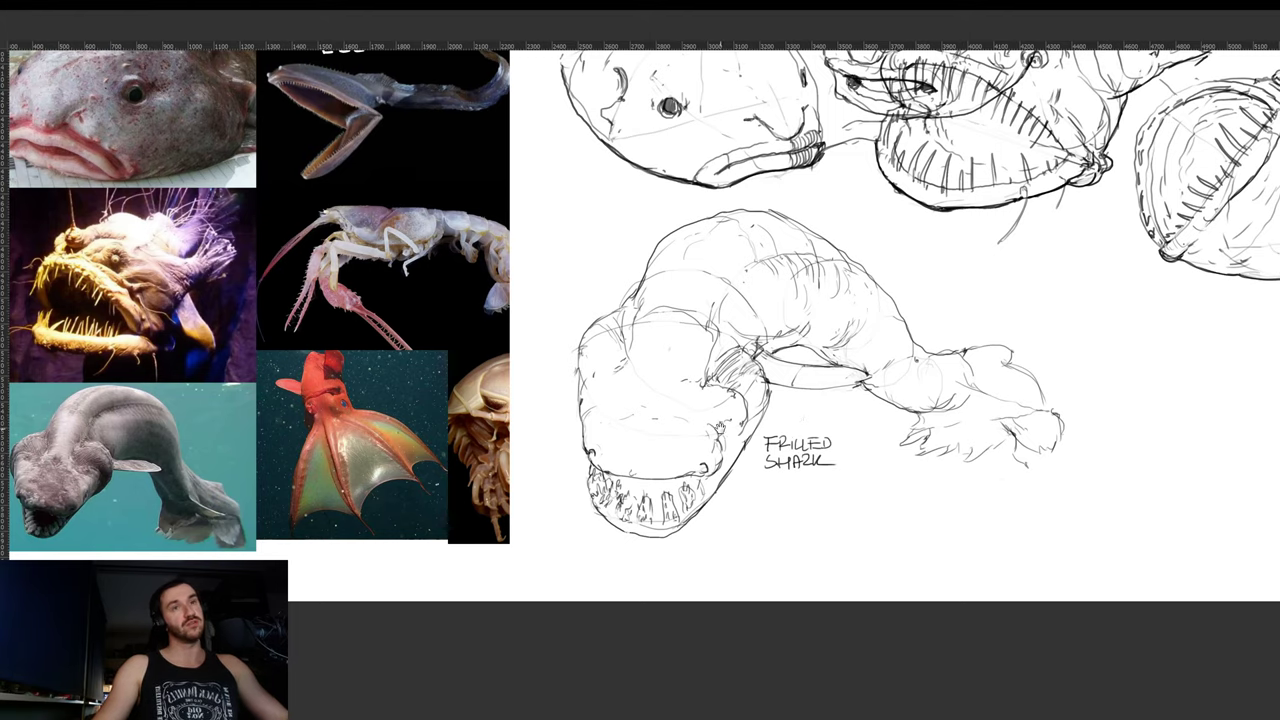
- Darken the outline of the shark's lower jaw from the left mouth corner around the chin to the right side
left_click_drag(666, 413, 769, 417)
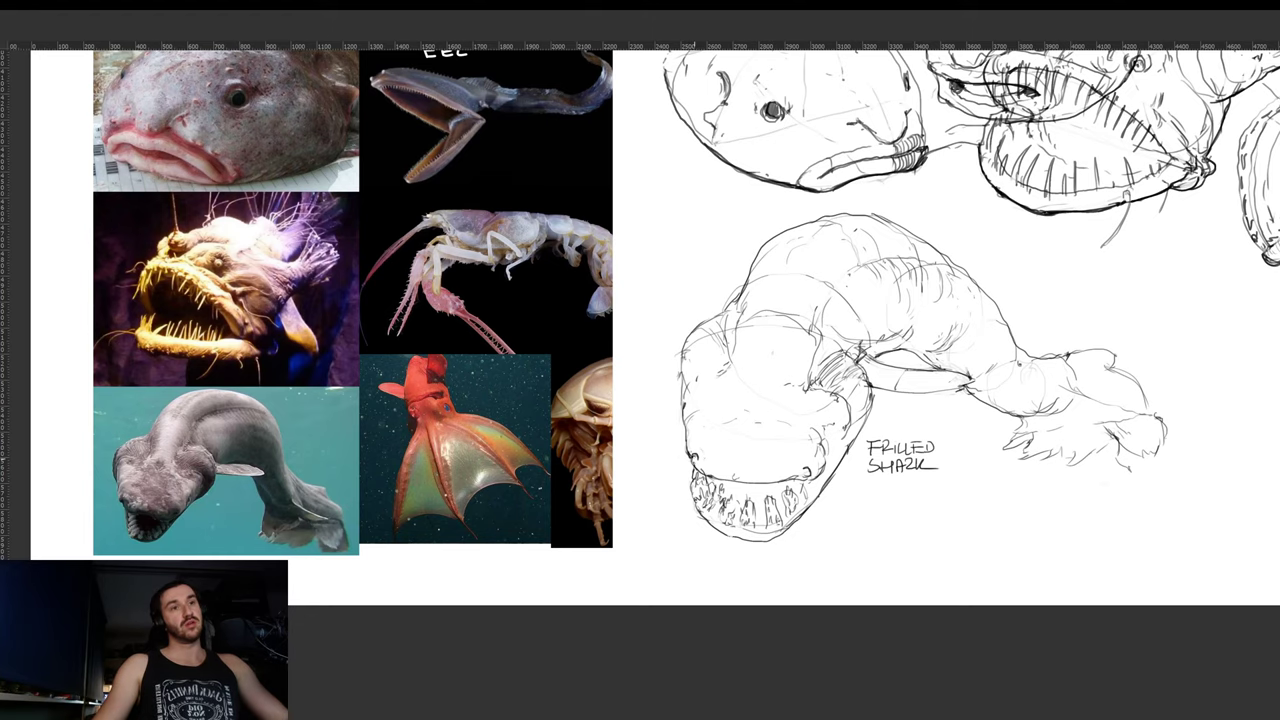
left_click_drag(694, 458, 696, 493)
left_click_drag(929, 474, 931, 312)
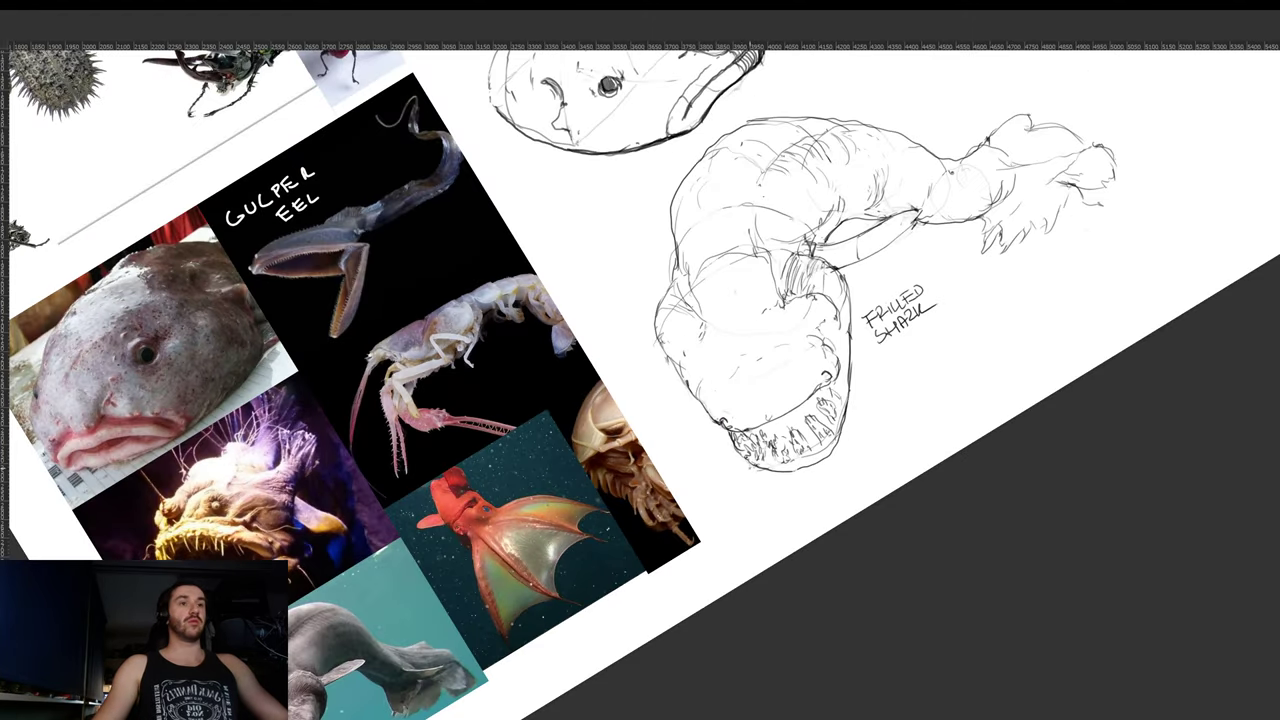
left_click_drag(740, 456, 790, 472)
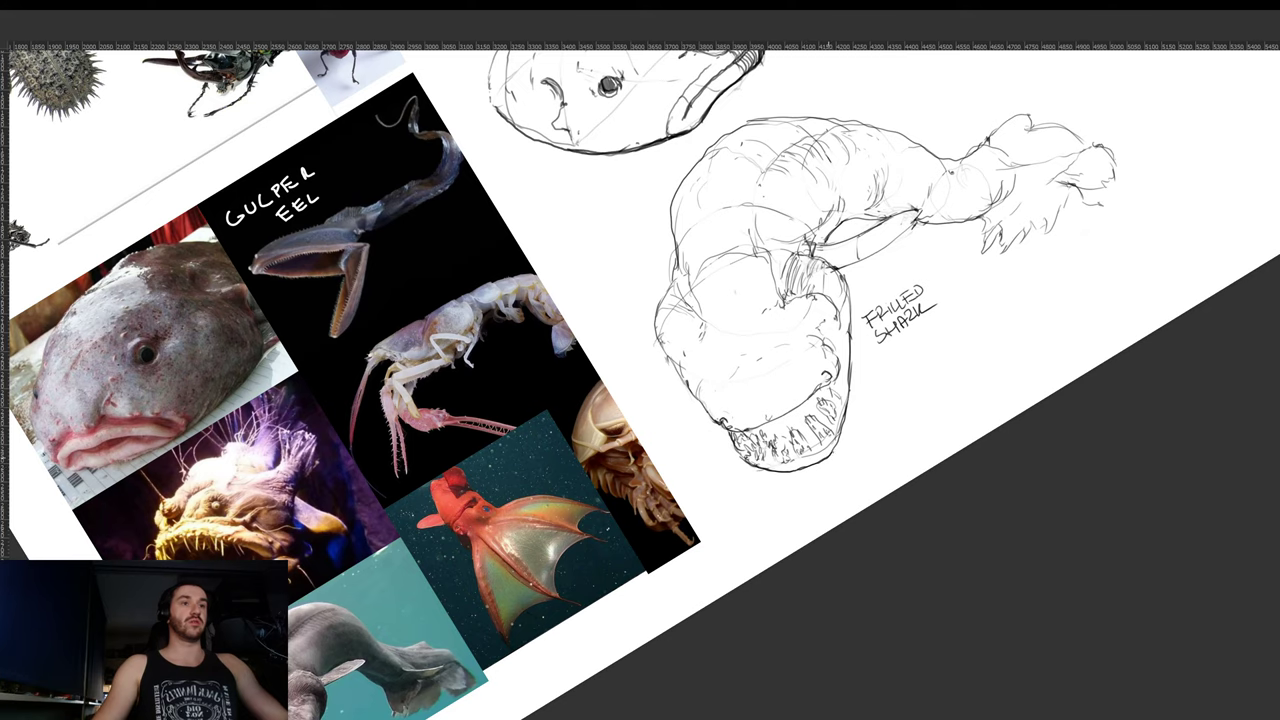
left_click_drag(905, 372, 864, 474)
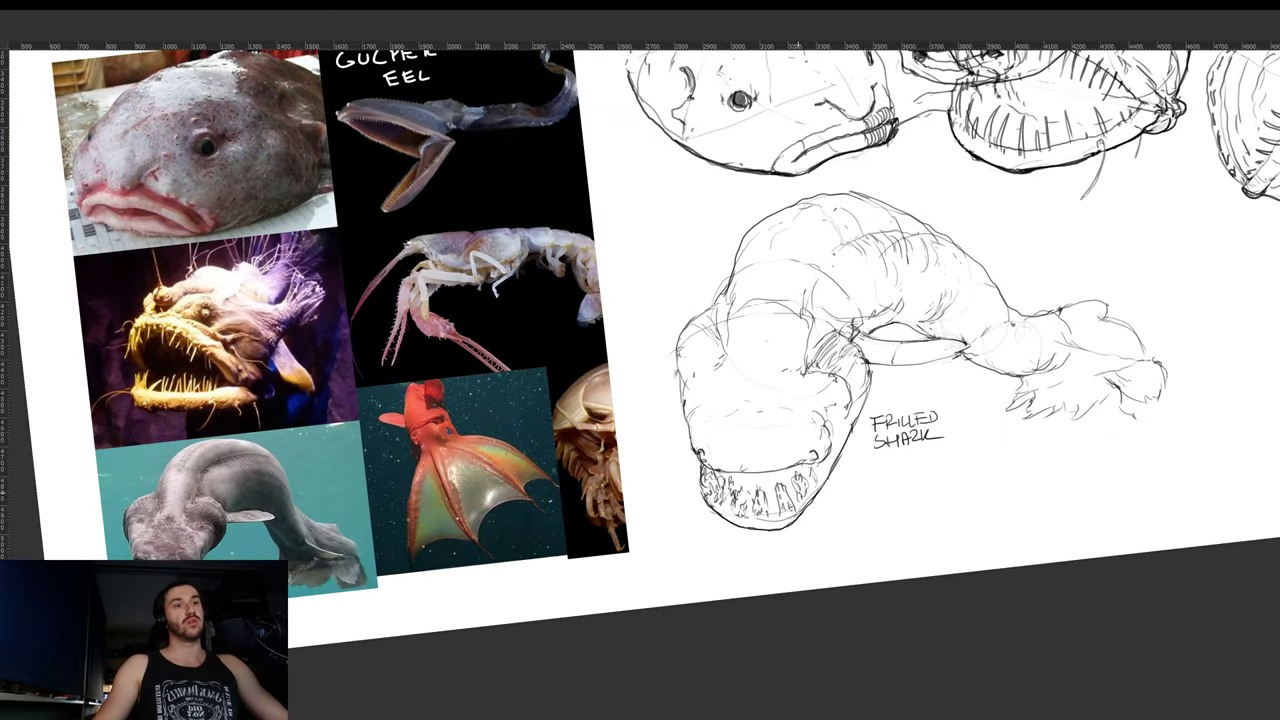
left_click_drag(801, 514, 817, 491)
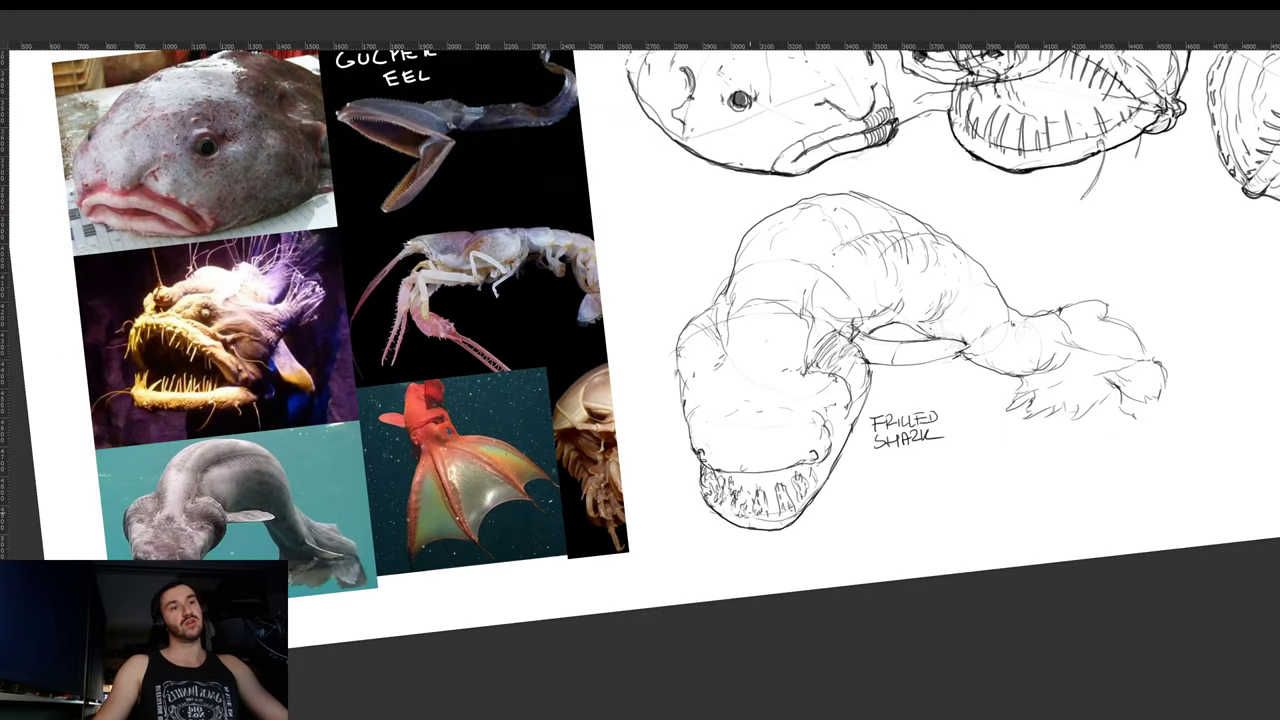
left_click_drag(750, 513, 748, 527)
- Redraw the shark's upper lip line with a heavier stroke across the mouth and strengthen the surrounding head contour
left_click_drag(955, 415, 958, 286)
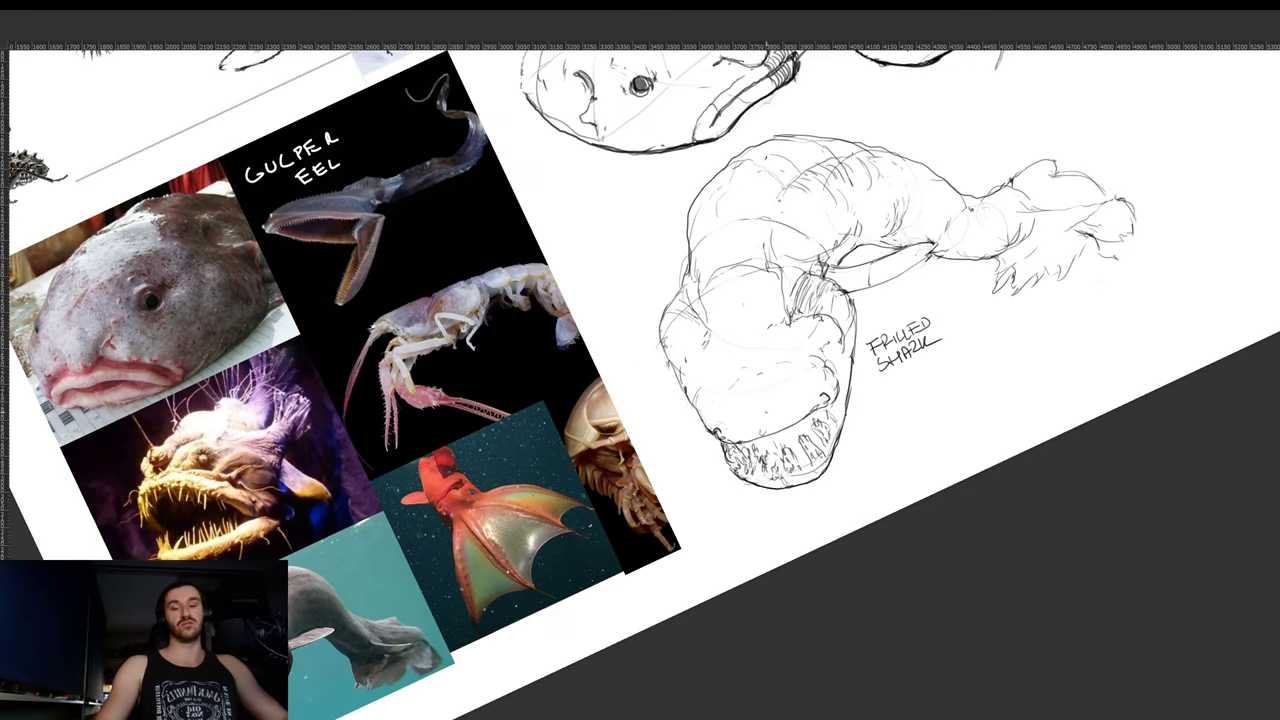
mouse_move(720, 439)
left_mouse_down()
mouse_move(752, 445)
mouse_move(821, 402)
left_mouse_up()
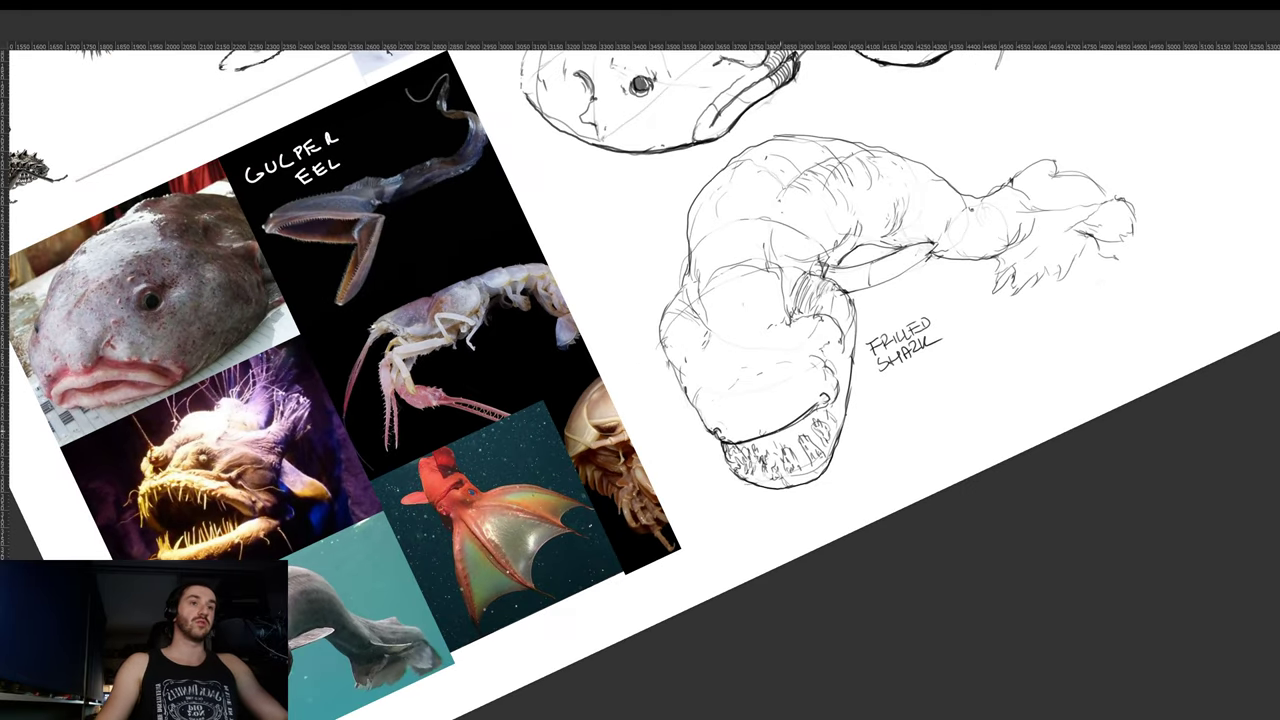
key("ctrl+z")
left_click_drag(720, 439, 822, 411)
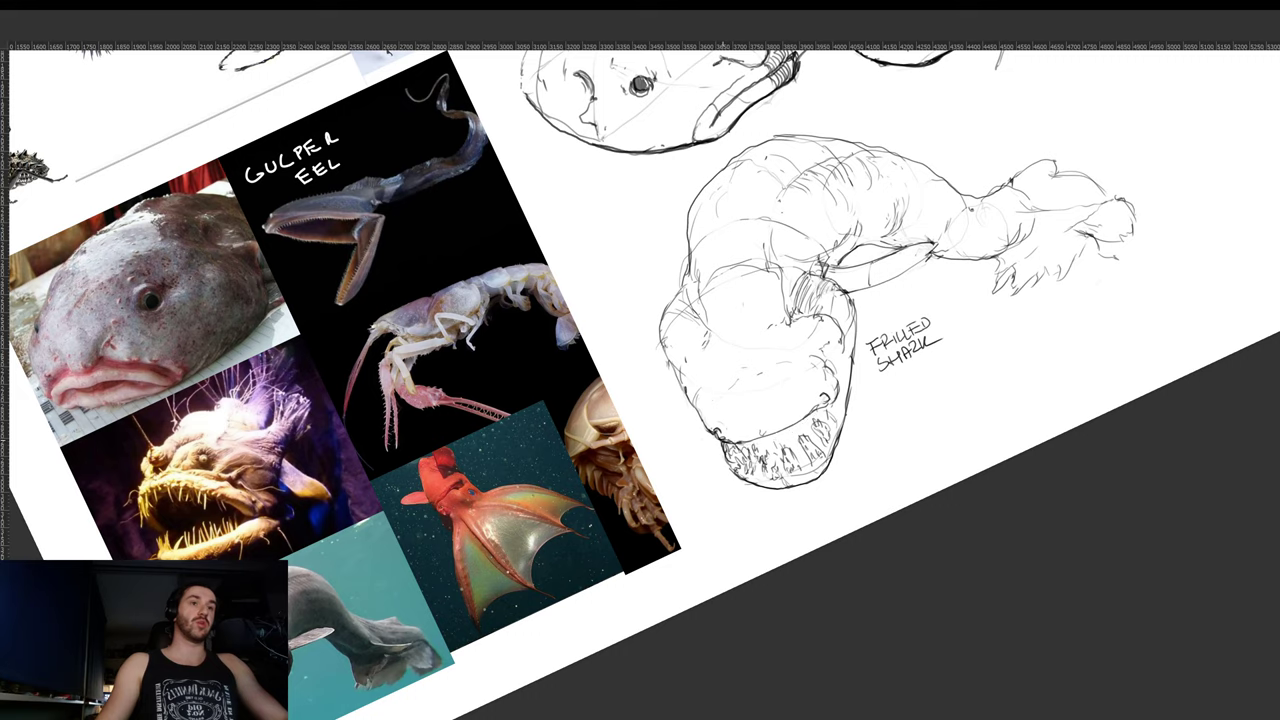
mouse_move(720, 439)
left_mouse_down()
mouse_move(768, 439)
mouse_move(821, 409)
mouse_move(926, 467)
mouse_move(870, 505)
left_mouse_up()
key("r")
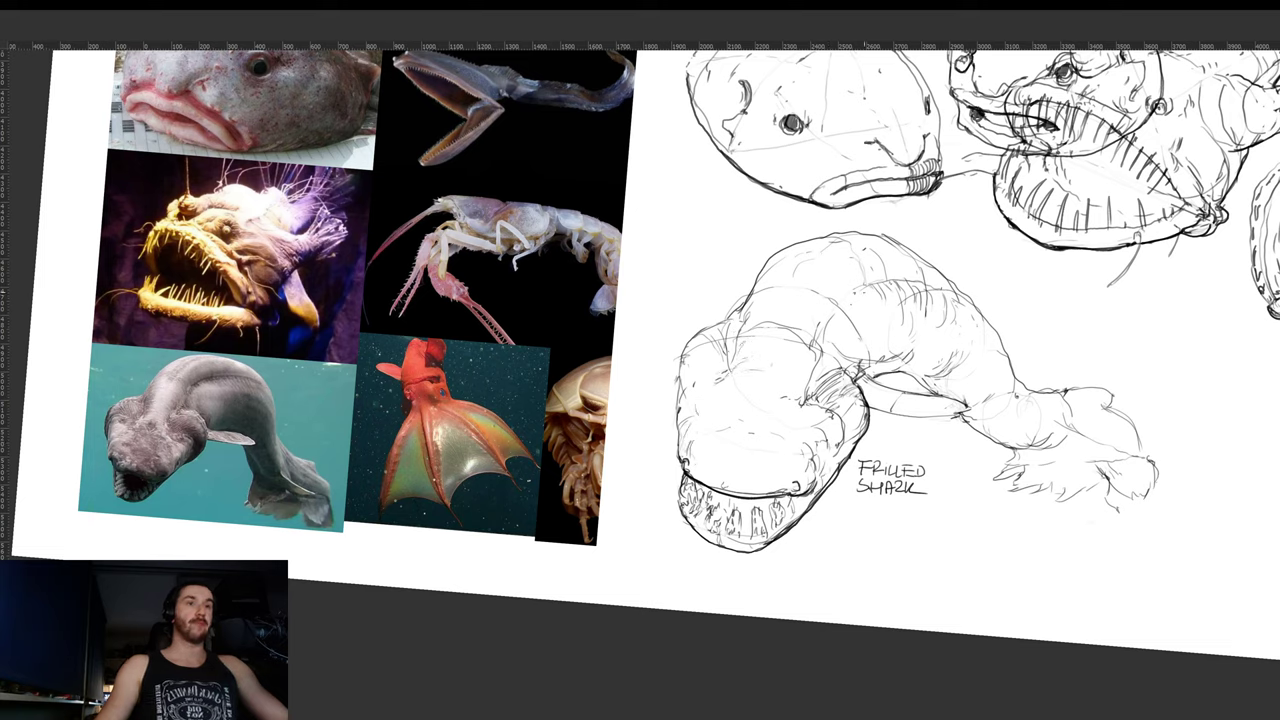
- Scale down the frilled shark sketch and move it up the canvas to the space just above the blobfish study
key("Escape")
mouse_move(990, 315)
left_mouse_down()
mouse_move(838, 388)
mouse_move(867, 375)
mouse_move(890, 391)
left_mouse_up()
key("ctrl+t")
mouse_move(990, 491)
left_mouse_down()
mouse_move(920, 416)
mouse_move(847, 383)
mouse_move(831, 180)
left_mouse_up()
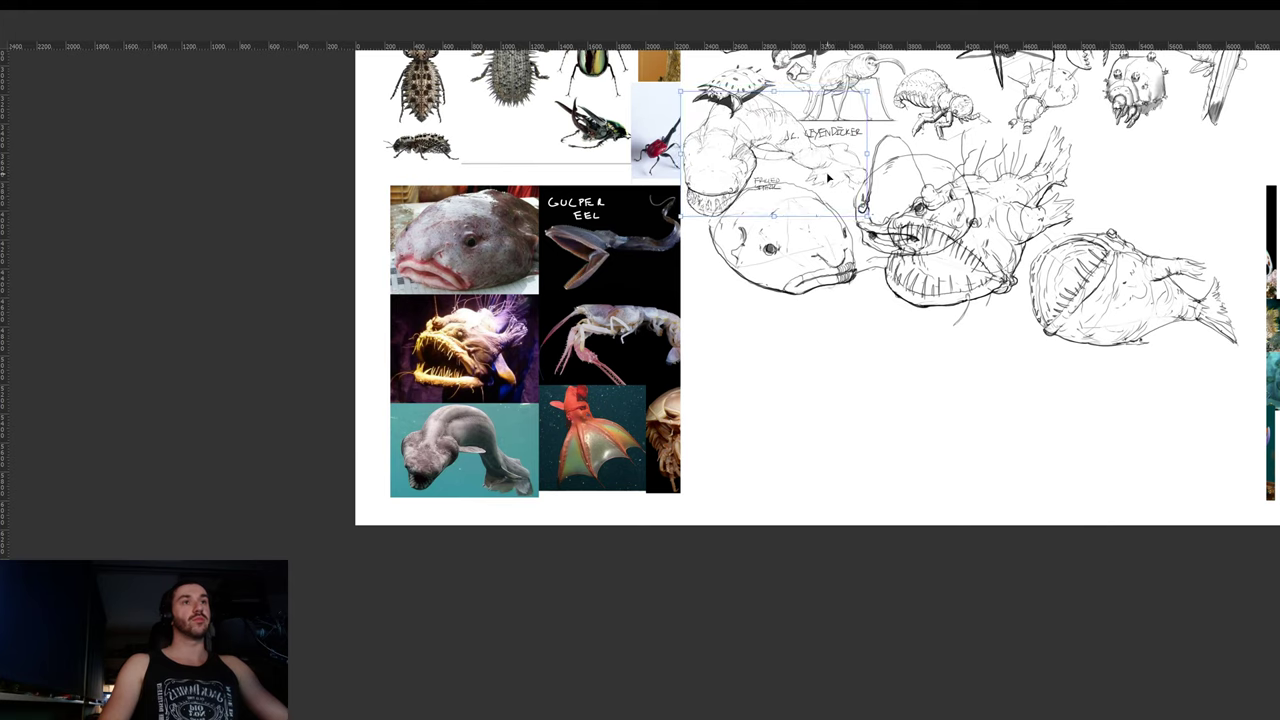
key("Return")
- Examine the gulper eel reference photo and the empty canvas area beneath the blobfish study
scroll(720, 331, "up", 2)
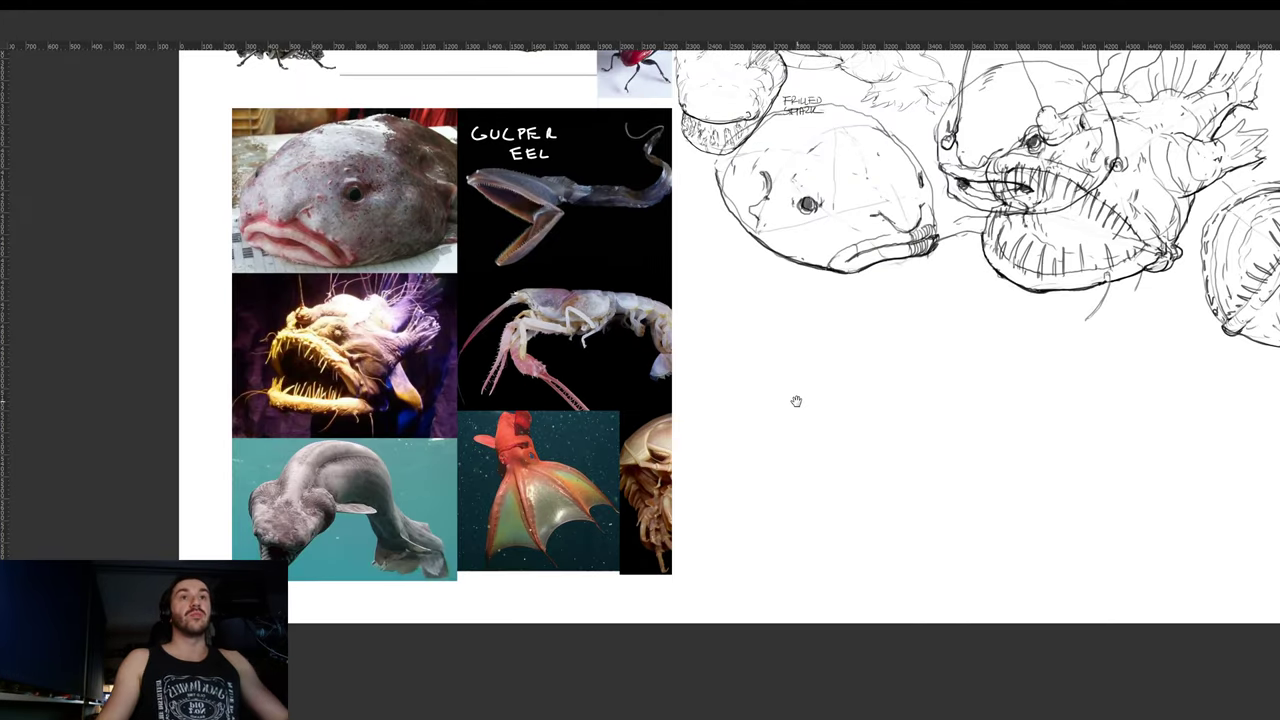
left_click_drag(848, 380, 725, 392)
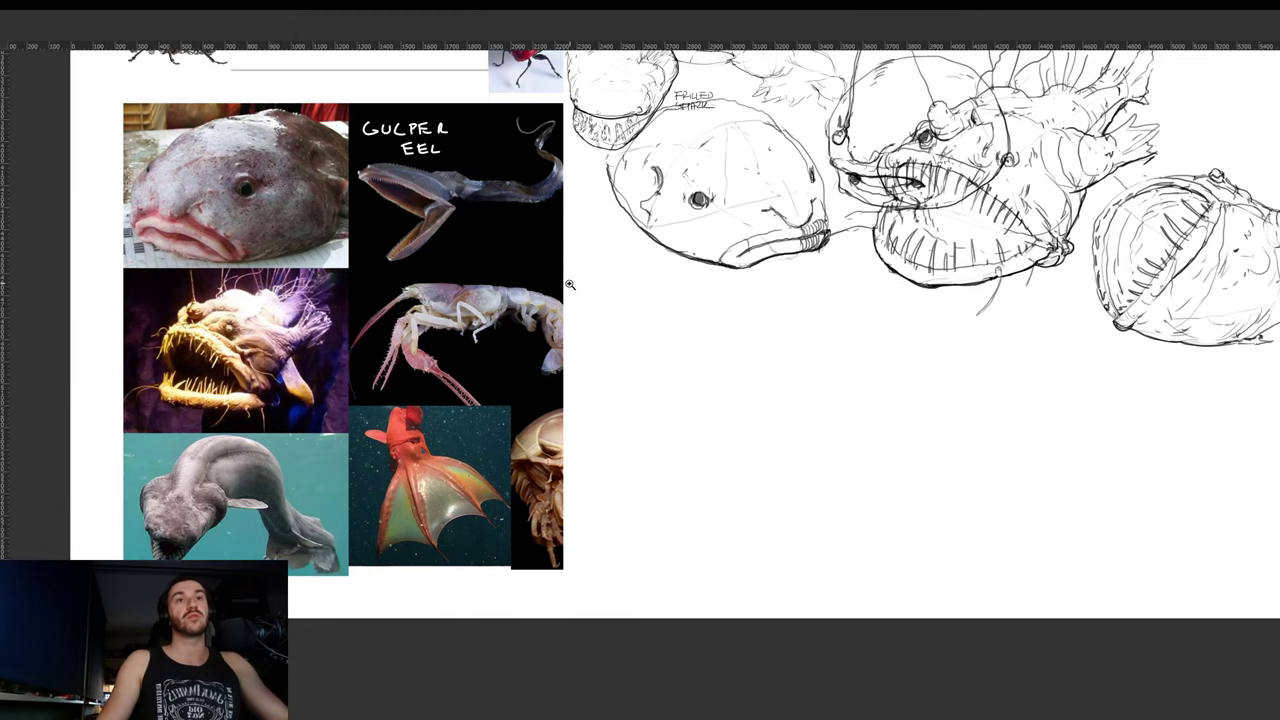
left_click_drag(568, 283, 577, 279)
left_click_drag(432, 210, 544, 346)
scroll(543, 346, "up", 2)
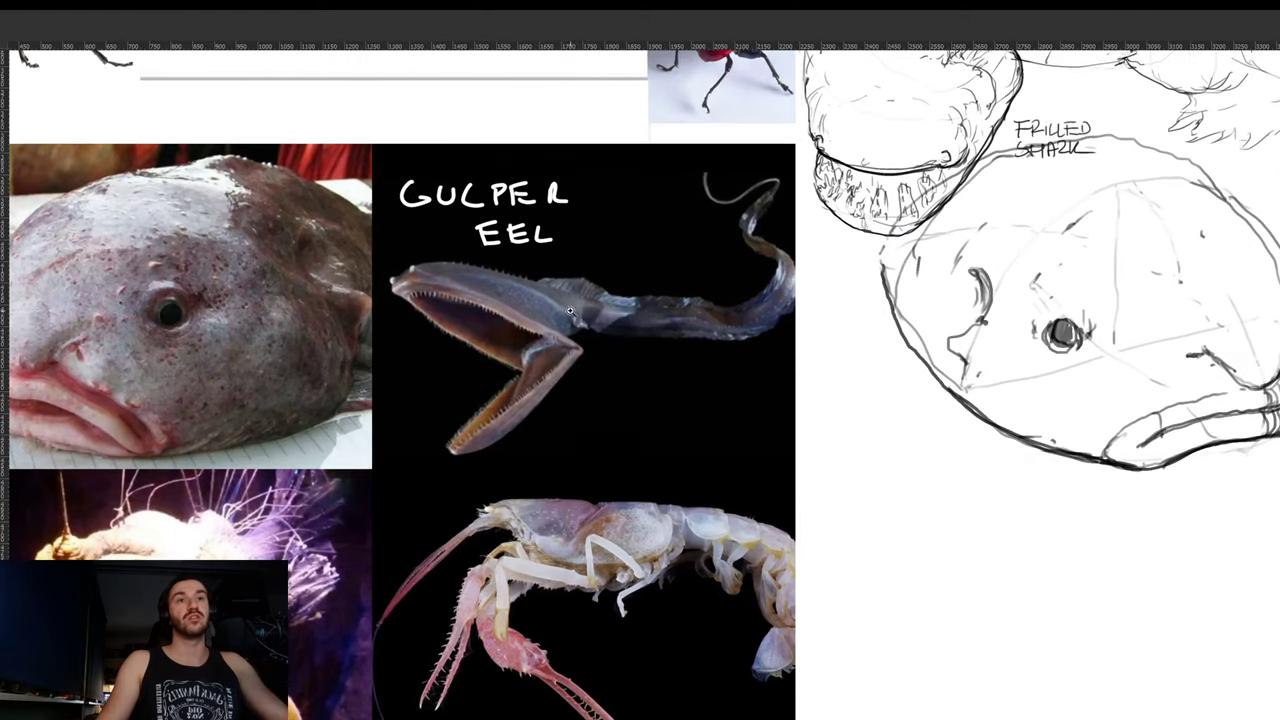
scroll(651, 394, "up", 1)
left_click_drag(651, 394, 618, 396)
left_click_drag(757, 460, 620, 394)
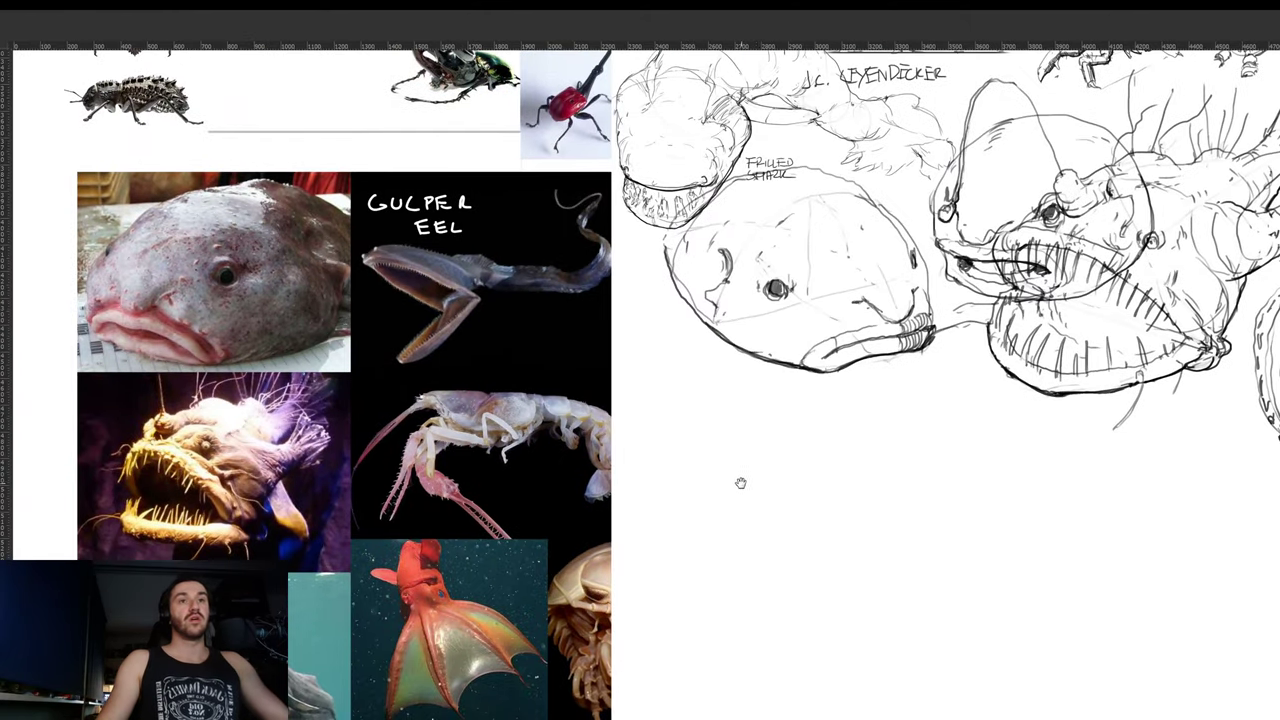
left_click_drag(786, 508, 749, 467)
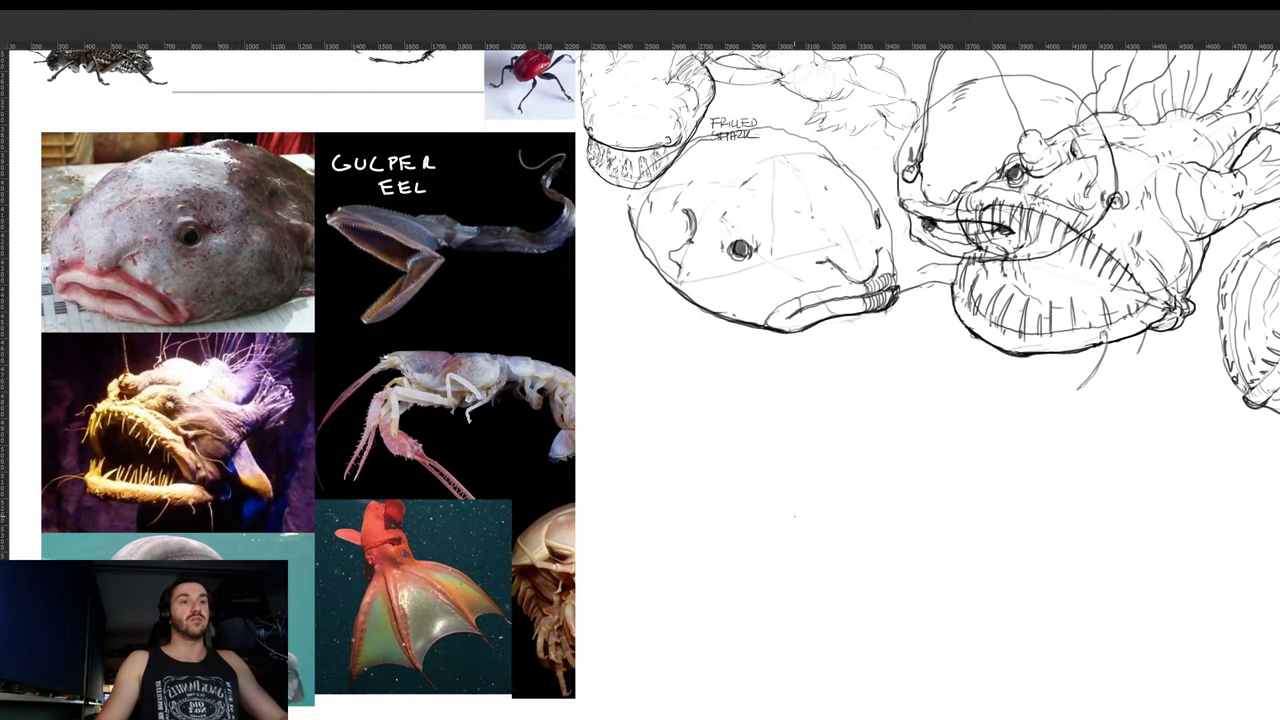
scroll(794, 516, "down", 2)
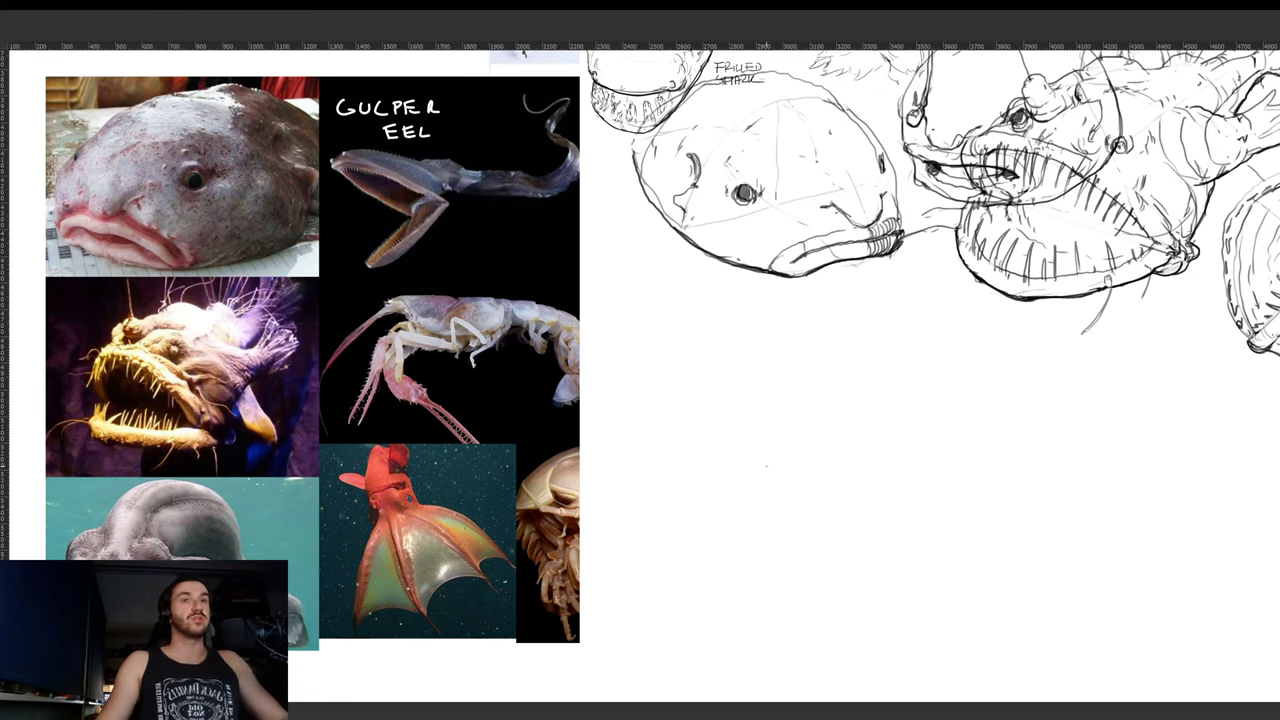
- Rough in the gulper eel's gaping jaws with a short hinge line and two diverging jaw lines, and scale the construction down slightly
left_click_drag(751, 466, 844, 460)
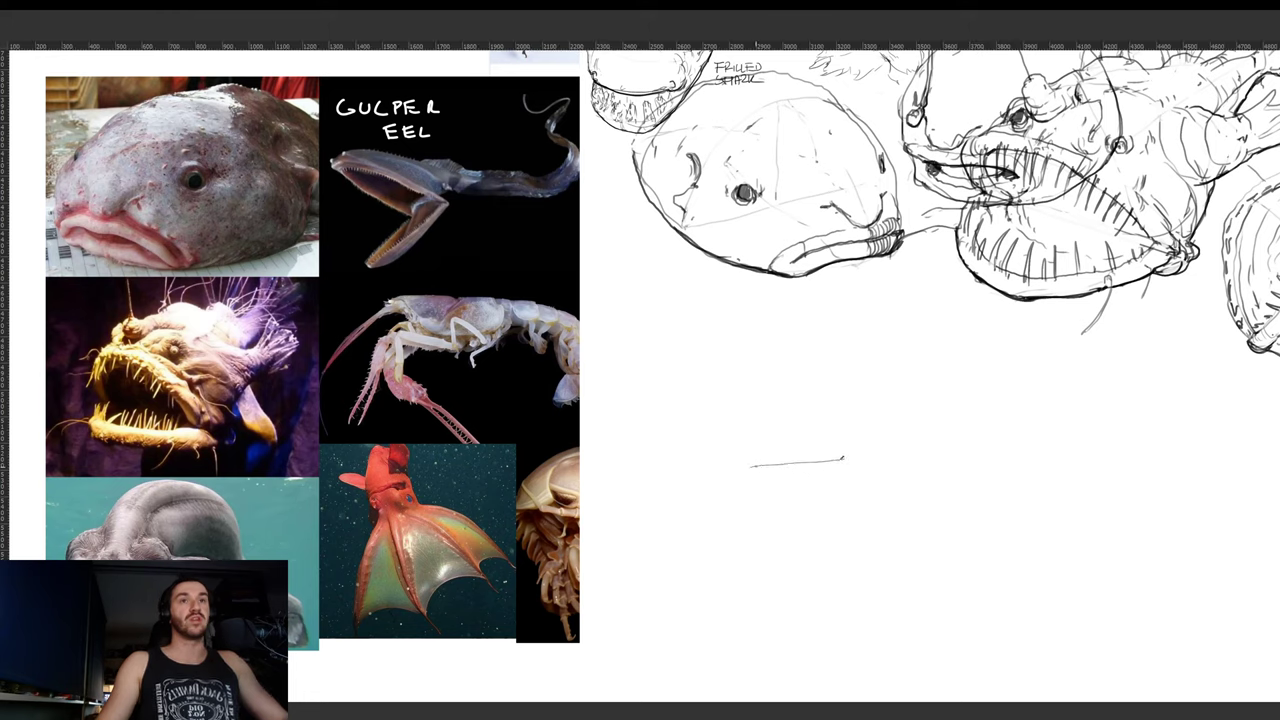
left_click_drag(780, 472, 797, 461)
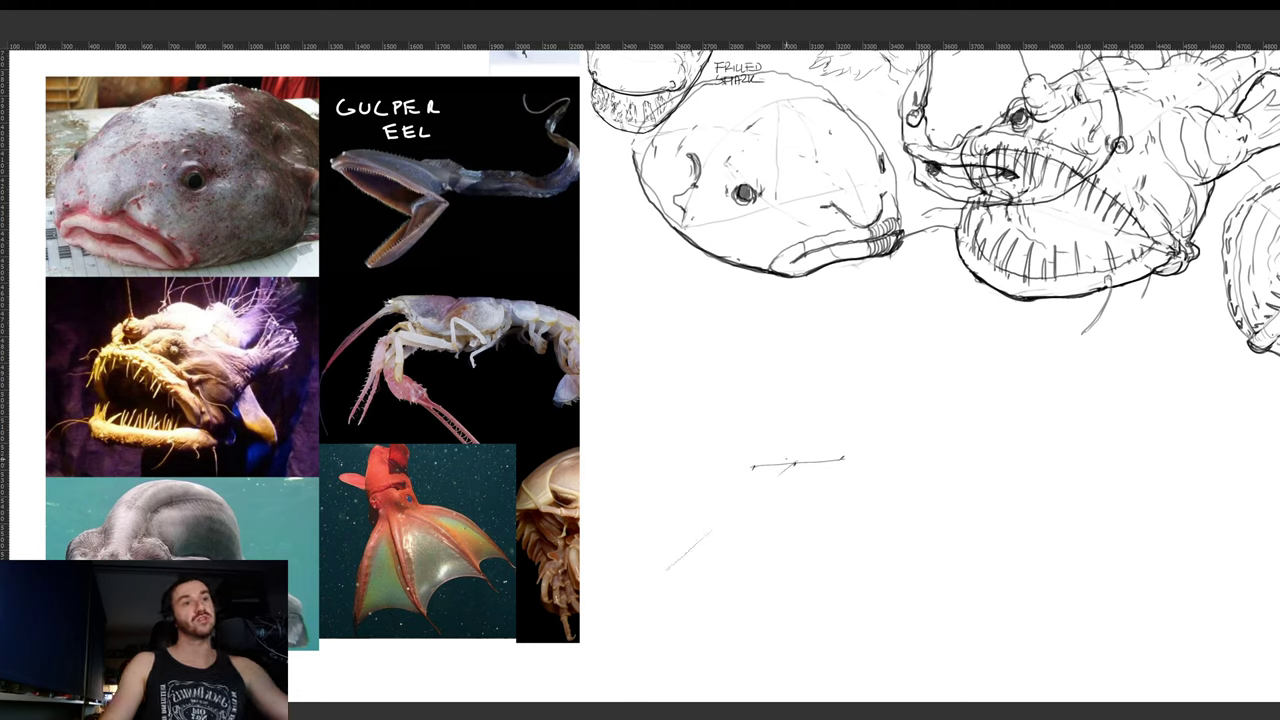
left_click_drag(627, 348, 797, 458)
key("ctrl+t")
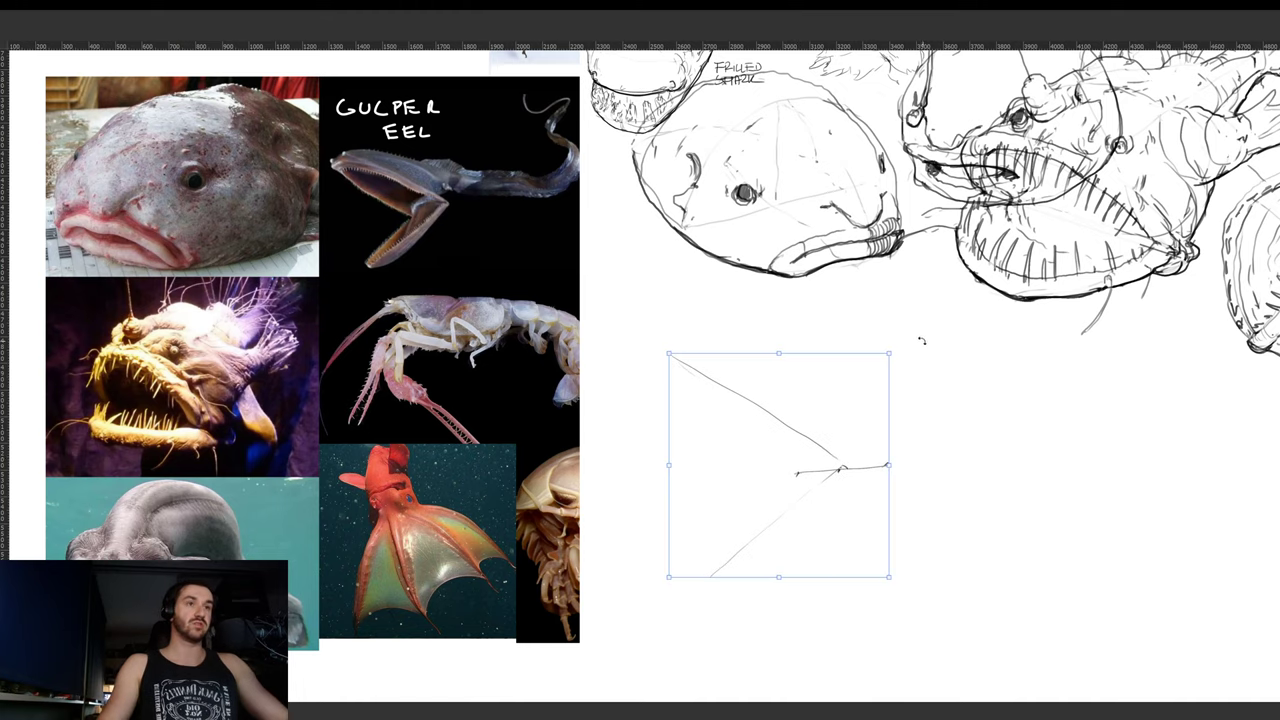
left_click_drag(889, 351, 869, 377)
key("Return")
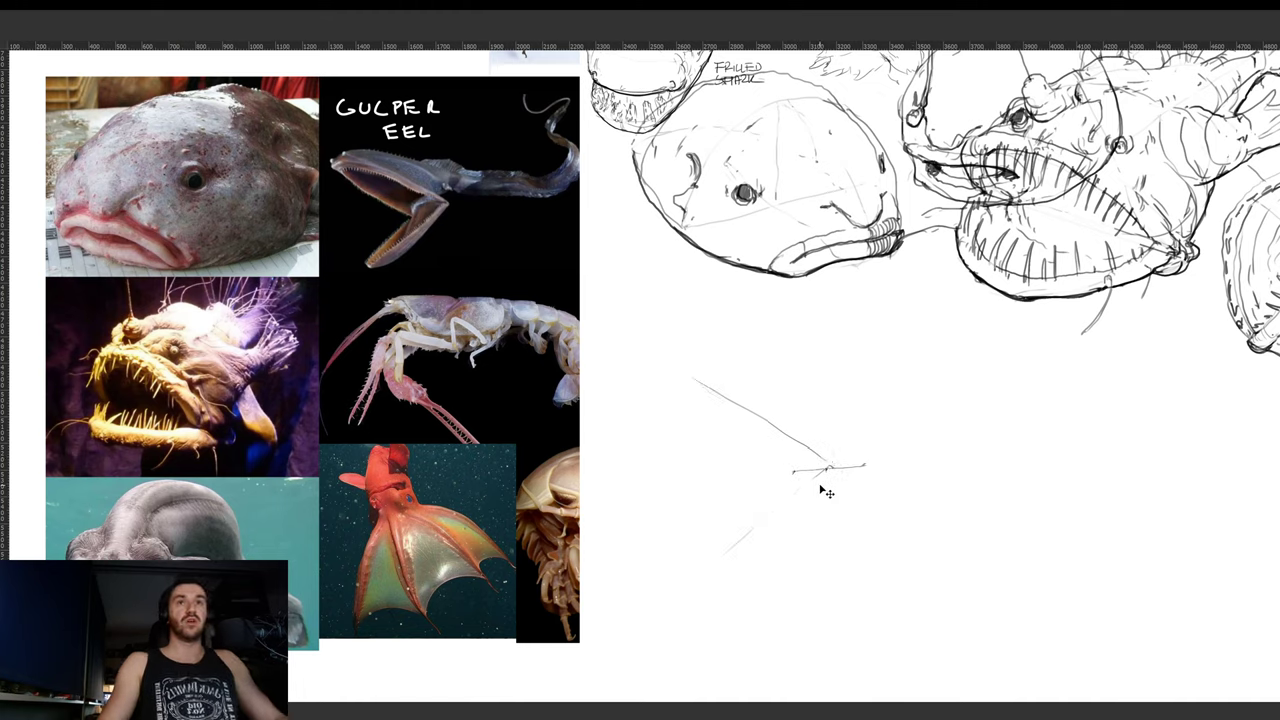
- Outline the gulper eel's long upper and lower jaws as narrow pointed shapes around the construction lines, meeting at the hinge
key("r")
left_click_drag(957, 390, 799, 587)
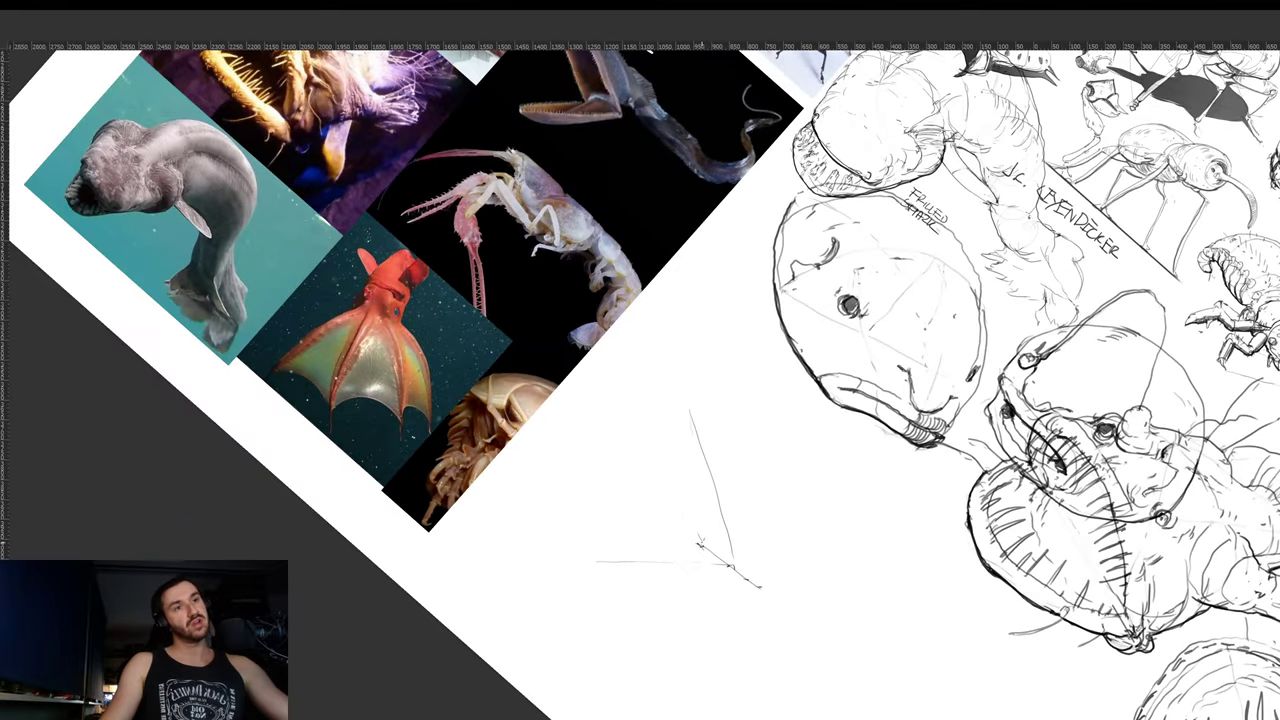
left_click_drag(703, 541, 671, 423)
key("ctrl+z")
mouse_move(699, 531)
left_mouse_down()
mouse_move(689, 412)
mouse_move(753, 530)
mouse_move(766, 582)
left_mouse_up()
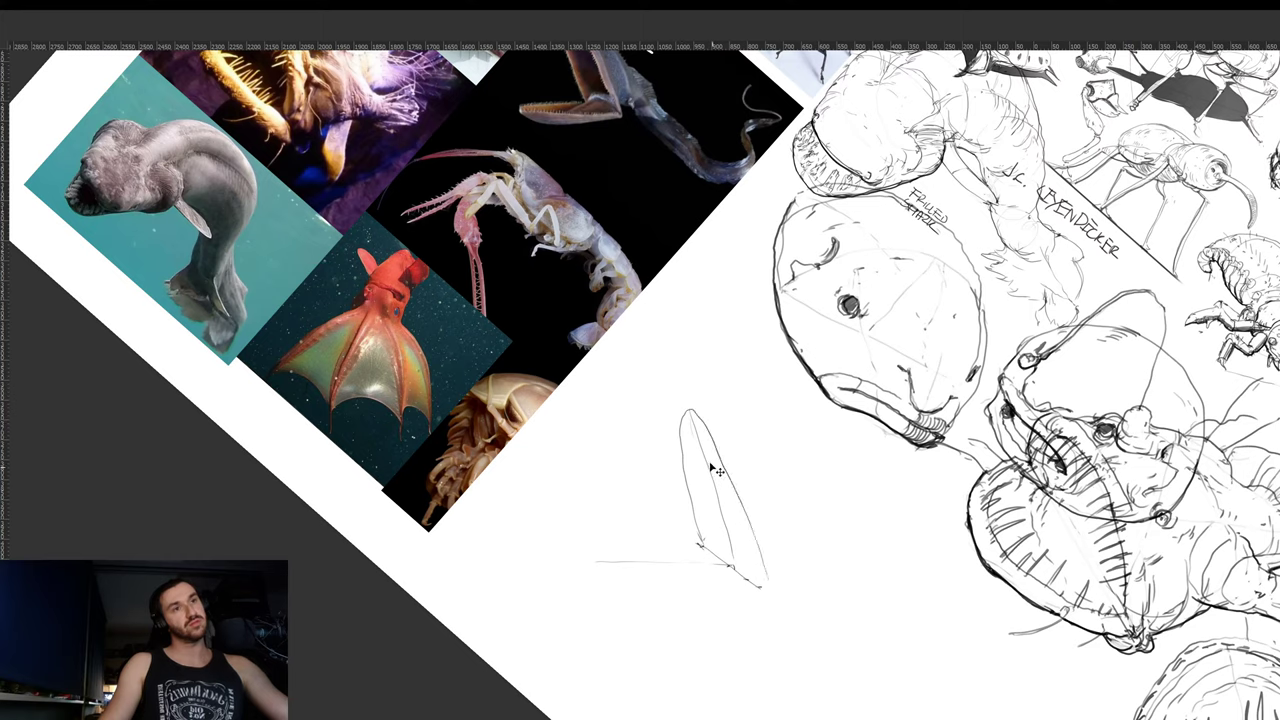
key("ctrl+z")
key("ctrl+z")
mouse_move(701, 543)
left_mouse_down()
mouse_move(683, 425)
mouse_move(693, 418)
mouse_move(762, 588)
left_mouse_up()
key("r")
mouse_move(775, 540)
left_mouse_down()
mouse_move(842, 410)
mouse_move(822, 451)
mouse_move(790, 460)
mouse_move(756, 530)
mouse_move(872, 397)
mouse_move(981, 394)
left_mouse_up()
left_click_drag(947, 477, 930, 478)
- Clean up the lower jaw with the eraser and sketch its outer underside edge from the tip towards the hinge
key("e")
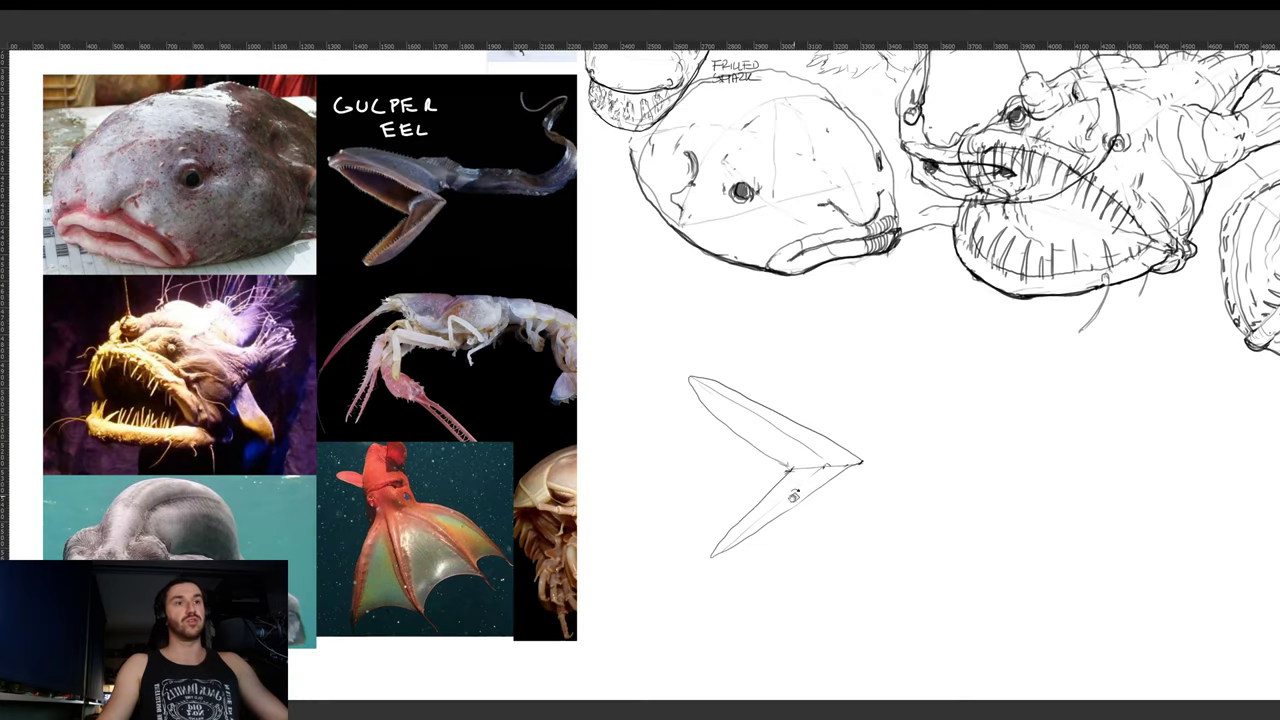
mouse_move(786, 515)
left_mouse_down()
mouse_move(723, 557)
mouse_move(794, 510)
left_mouse_up()
key("b")
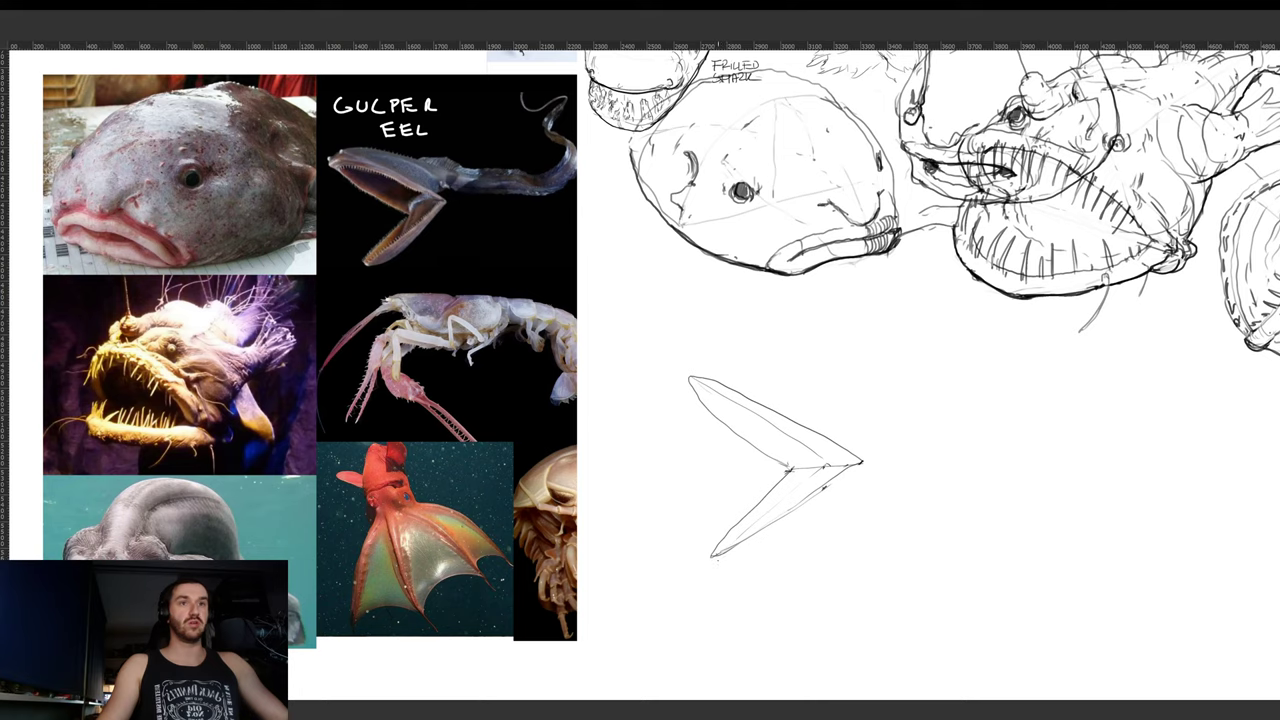
left_click_drag(720, 558, 766, 548)
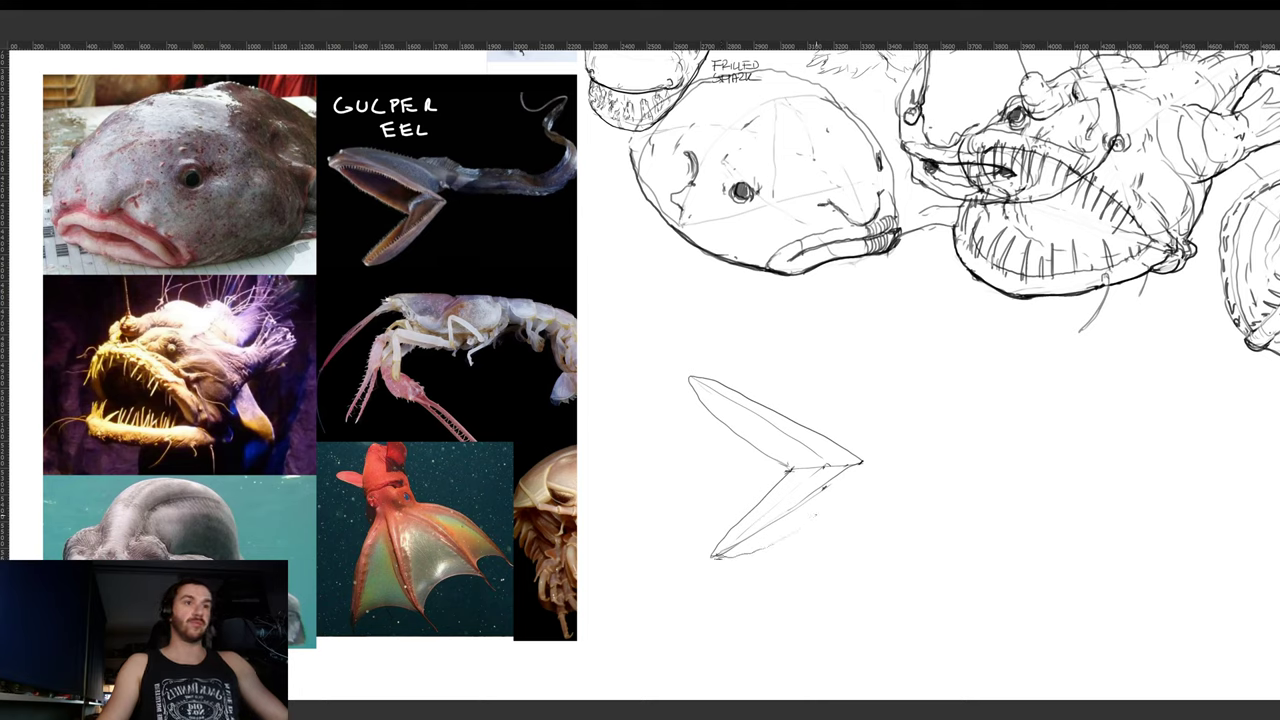
left_click_drag(858, 472, 834, 496)
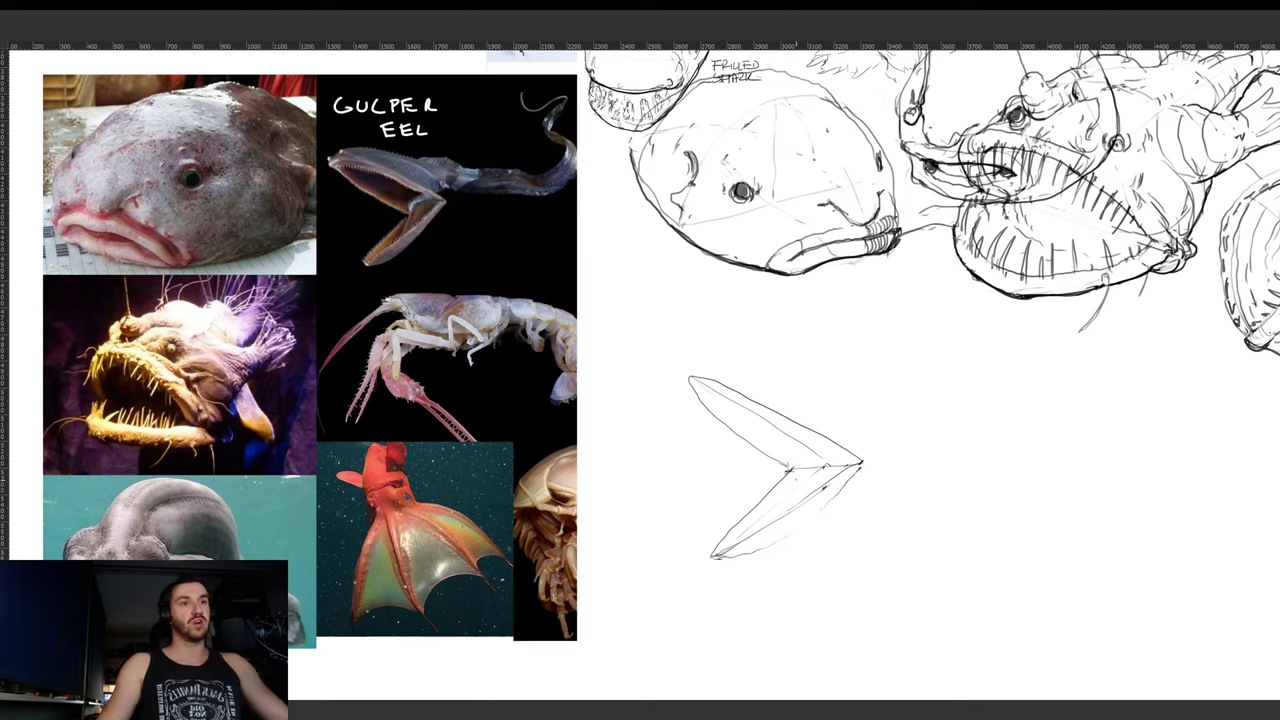
- Add the skin fold lines at the inner corner of the mouth and small contour marks at the jaw hinge
left_click_drag(801, 462, 776, 518)
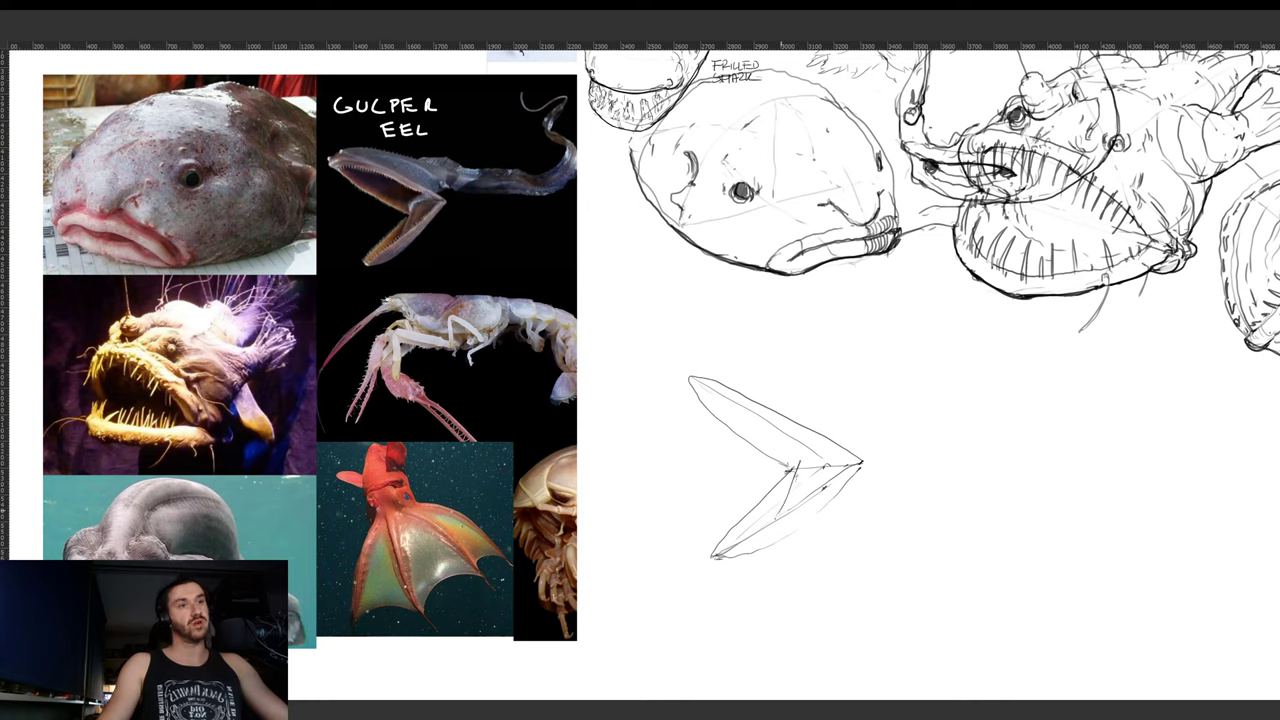
mouse_move(806, 453)
left_mouse_down()
mouse_move(796, 478)
mouse_move(864, 467)
left_mouse_up()
left_click_drag(869, 458, 865, 502)
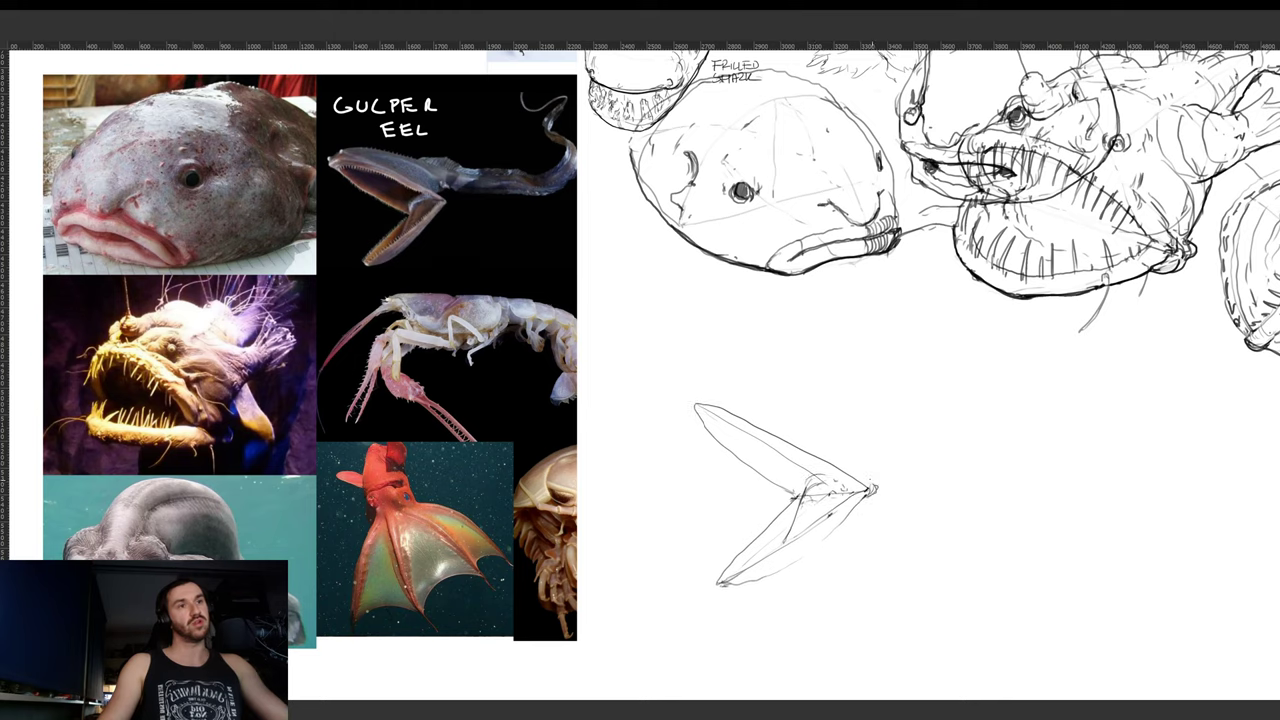
- Sketch a second outer contour along the rear of the upper jaw near the hinge
key("r")
left_click_drag(923, 408, 951, 564)
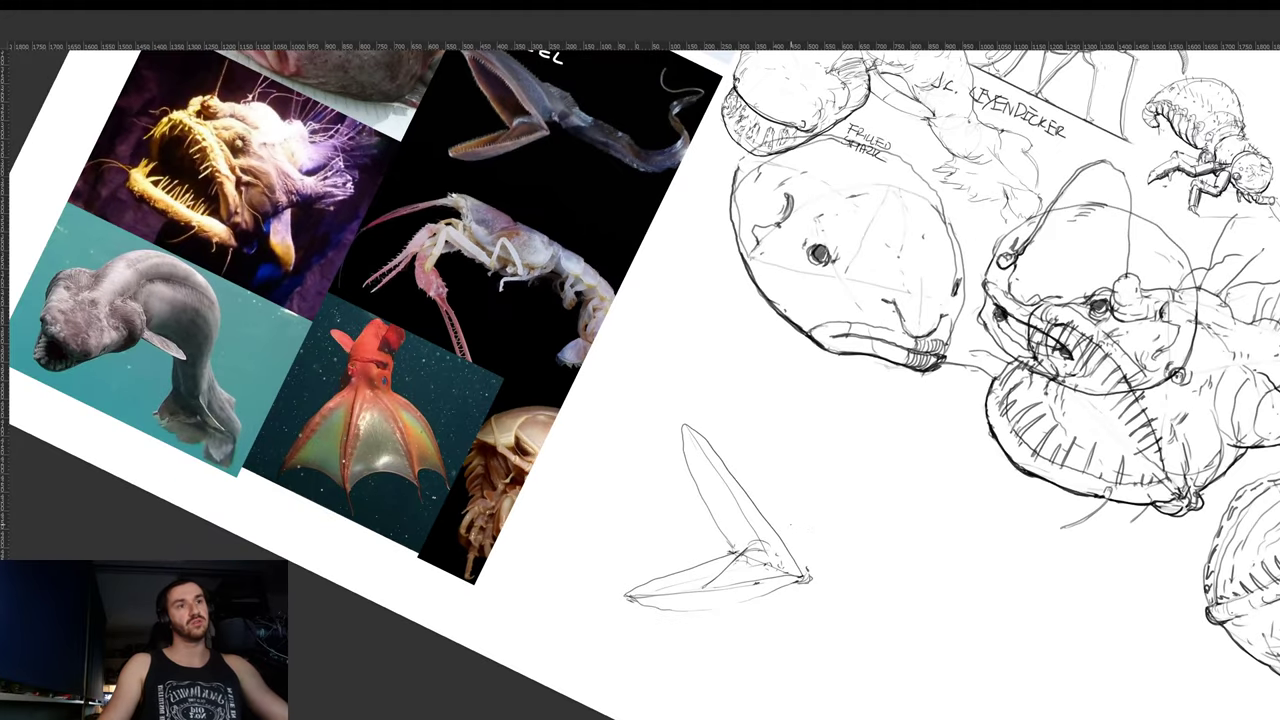
left_click_drag(768, 515, 799, 549)
left_click_drag(769, 503, 791, 537)
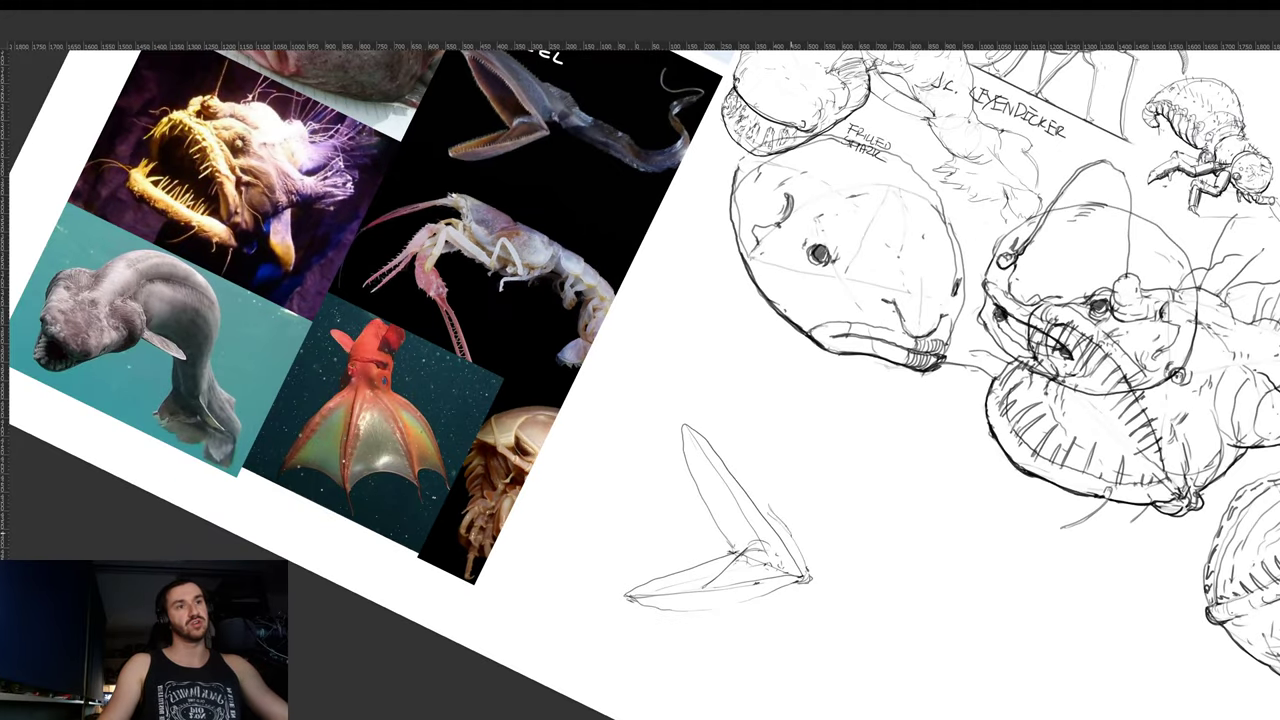
key("r")
left_click_drag(883, 456, 891, 340)
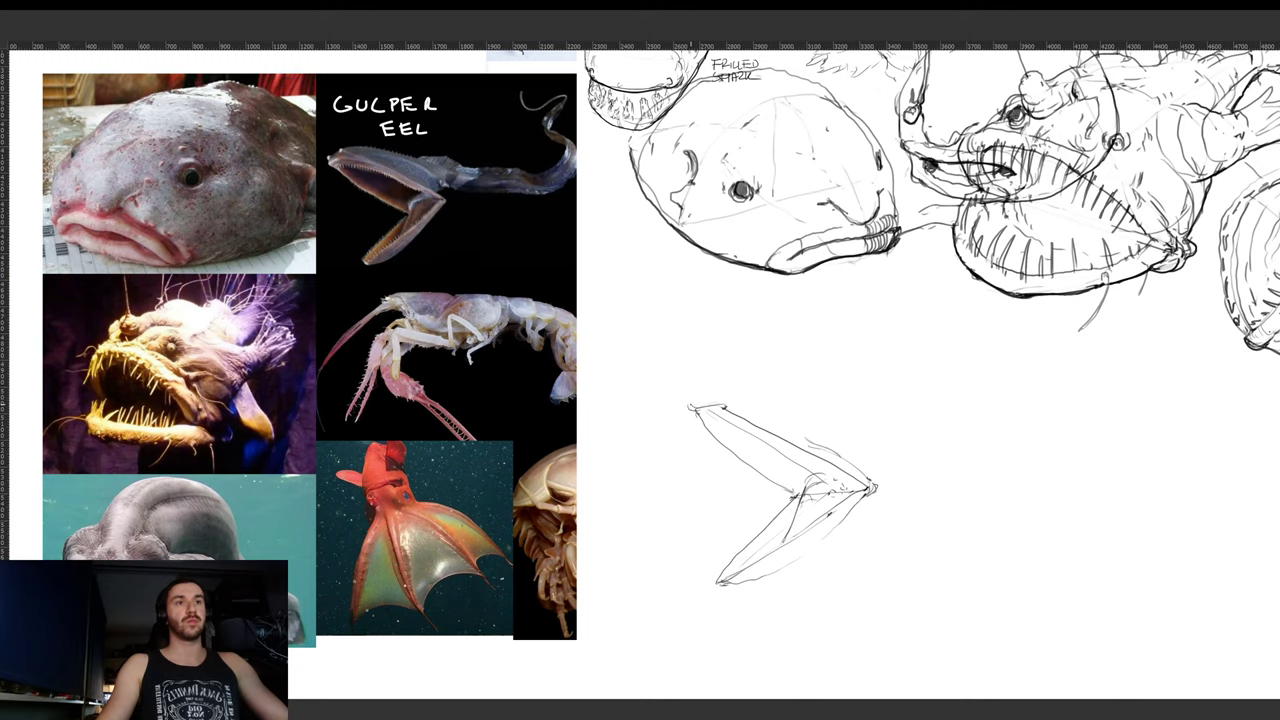
- Round off the snout tip and draw the upper jaw's rim line from the snout back towards the hinge
left_click_drag(691, 405, 711, 401)
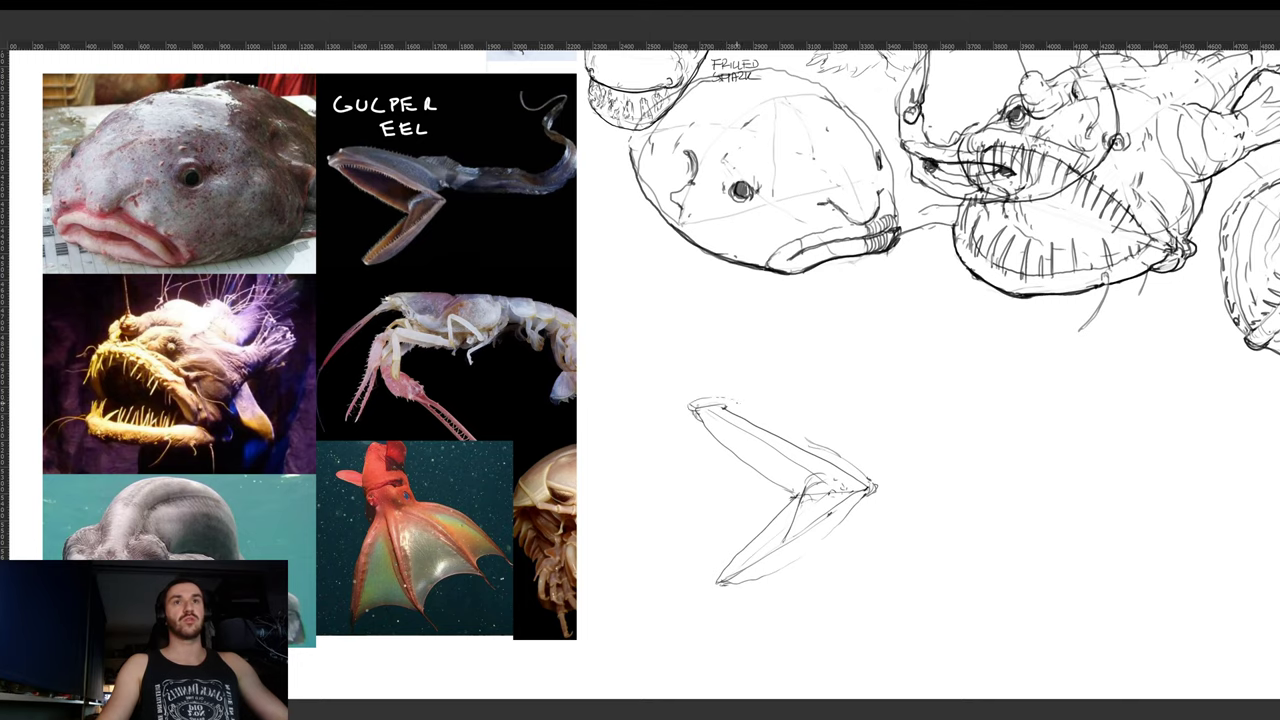
key("r")
left_click_drag(934, 390, 895, 214)
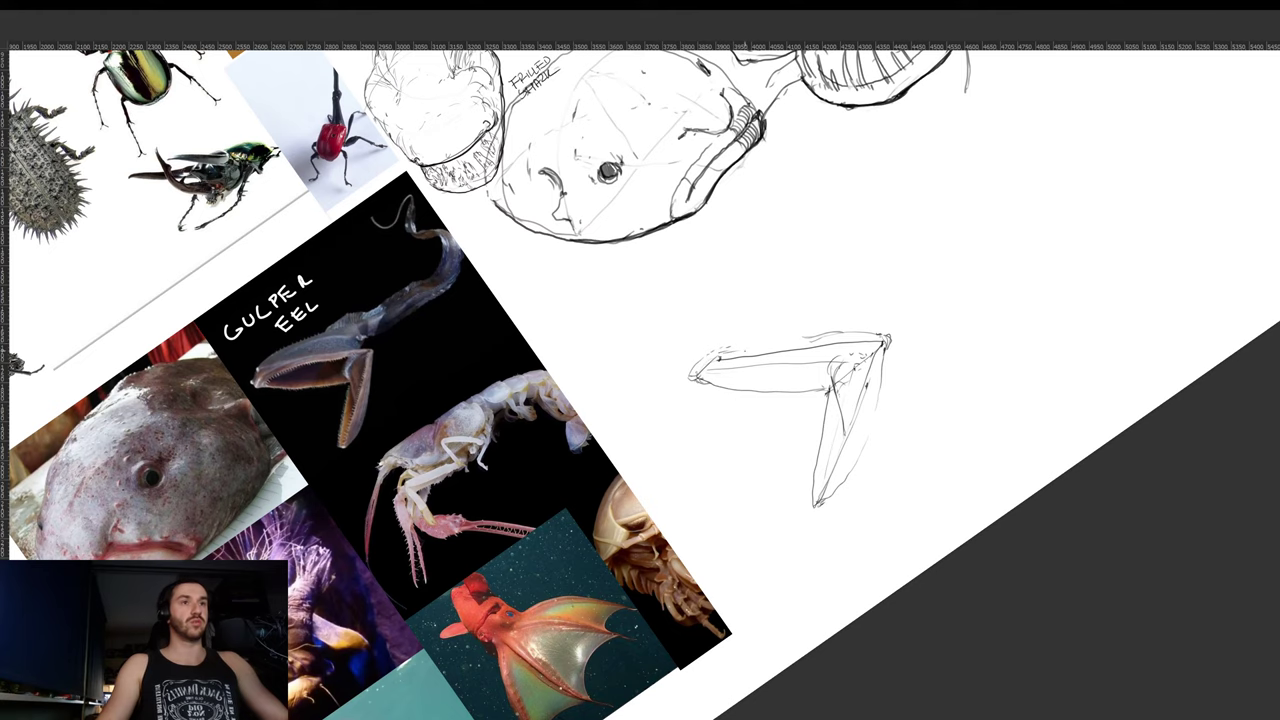
mouse_move(950, 283)
left_mouse_down()
mouse_move(942, 338)
mouse_move(1000, 257)
left_mouse_up()
key("ctrl+z")
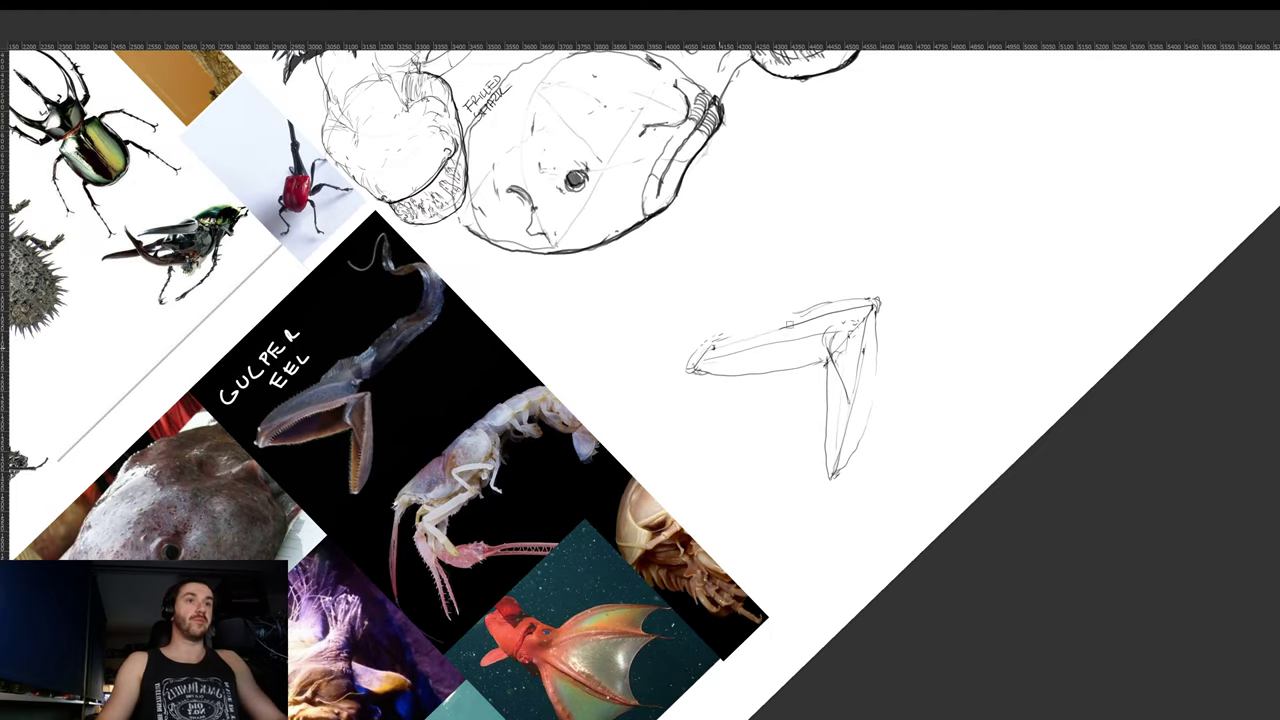
left_click_drag(712, 344, 844, 311)
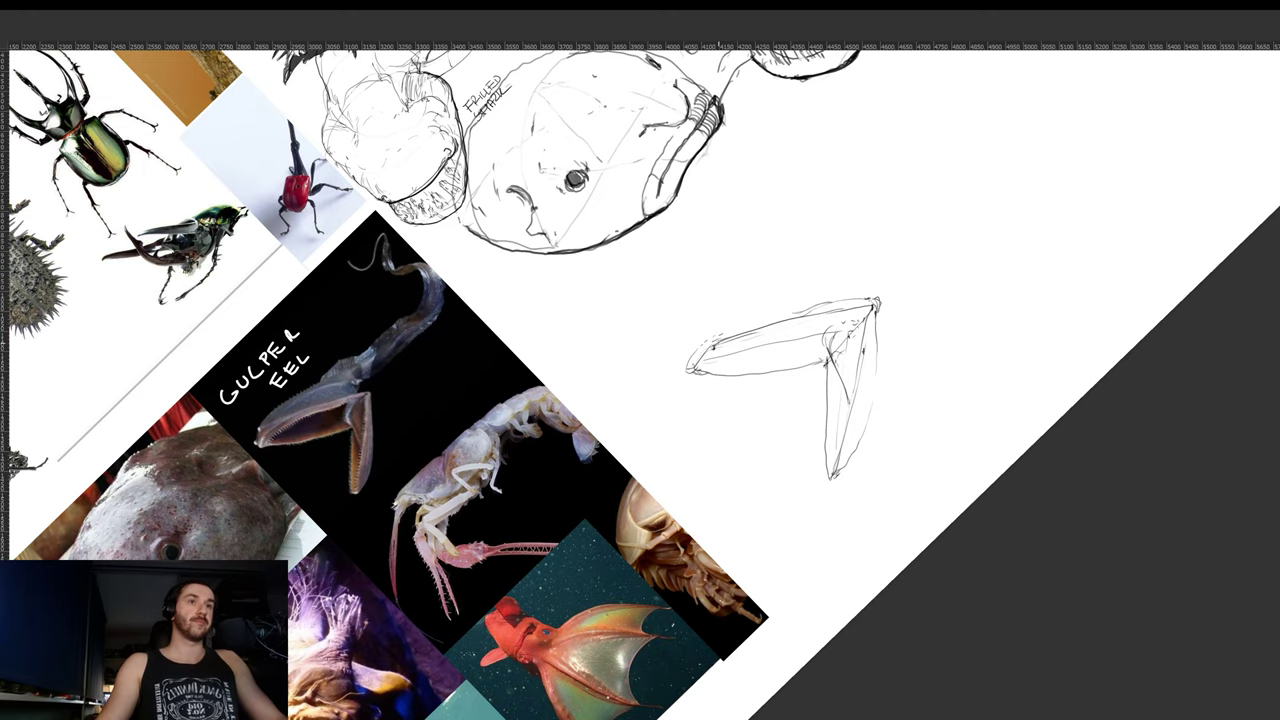
mouse_move(933, 254)
left_mouse_down()
mouse_move(988, 371)
mouse_move(971, 434)
mouse_move(843, 391)
left_mouse_up()
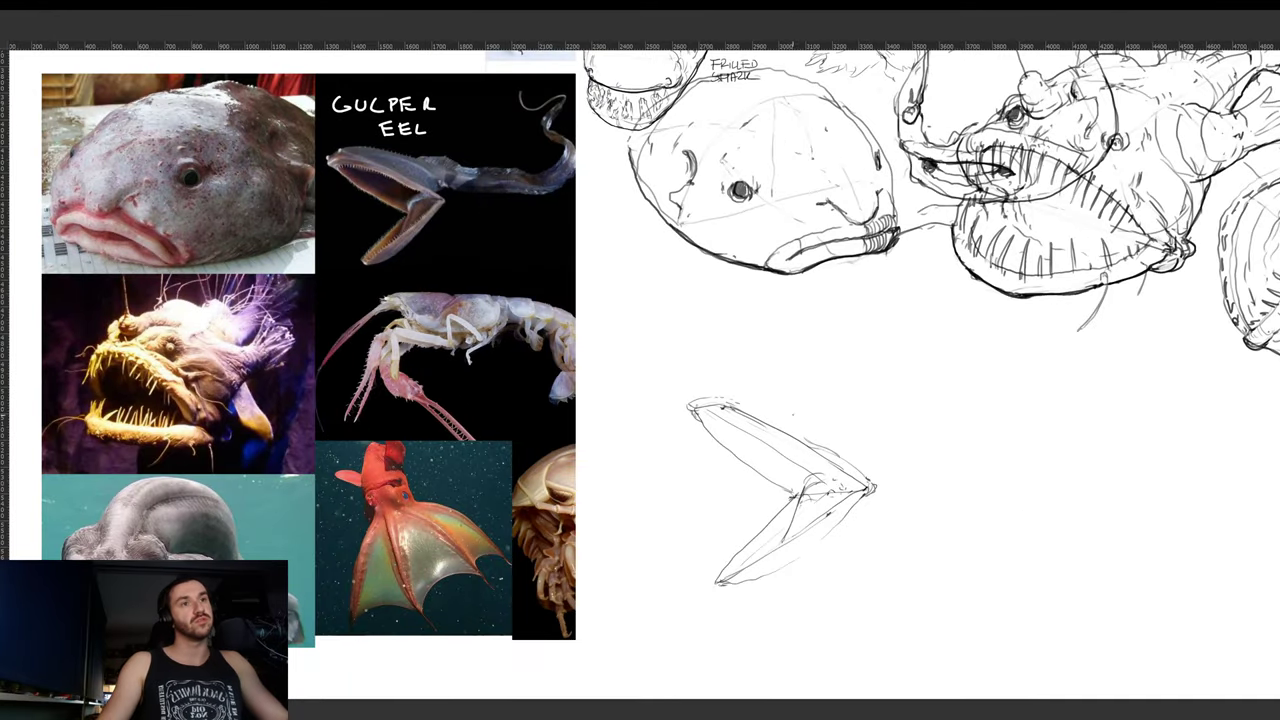
- Sketch the domed top of the eel's head from the snout tip over and down to the jaw hinge
left_click_drag(959, 458, 823, 504)
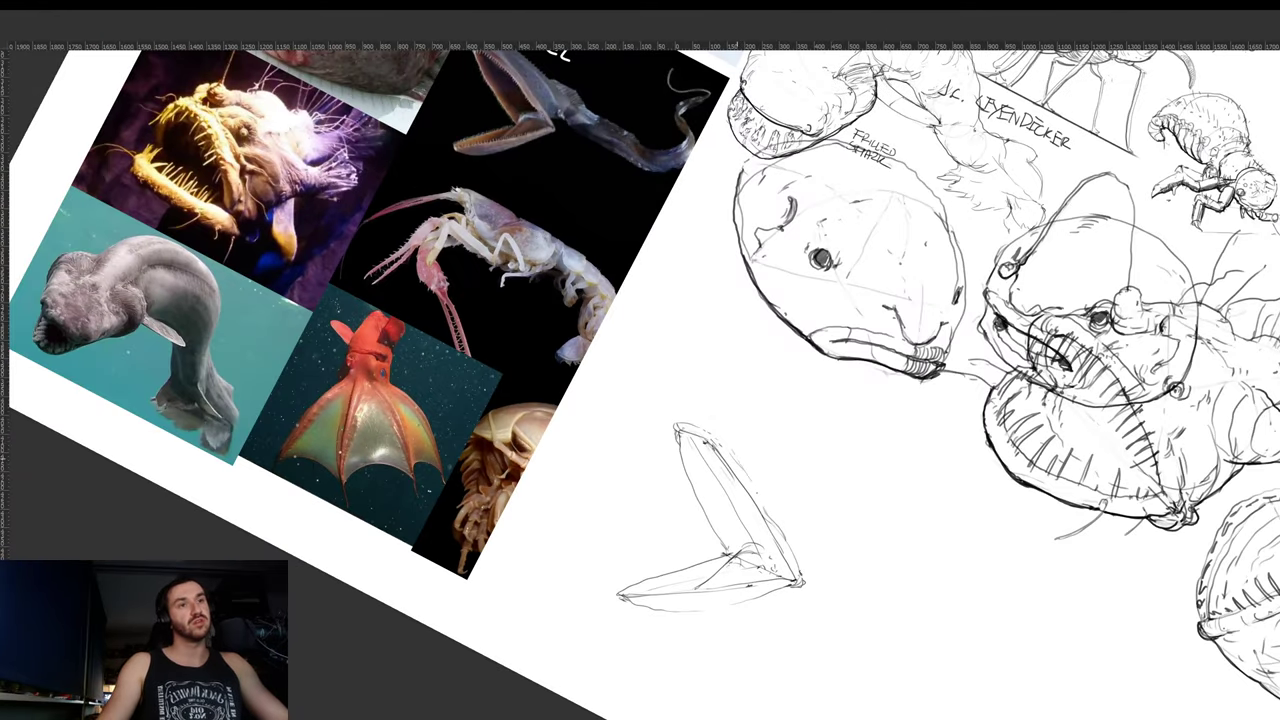
mouse_move(803, 502)
left_mouse_down()
mouse_move(850, 400)
mouse_move(869, 294)
left_mouse_up()
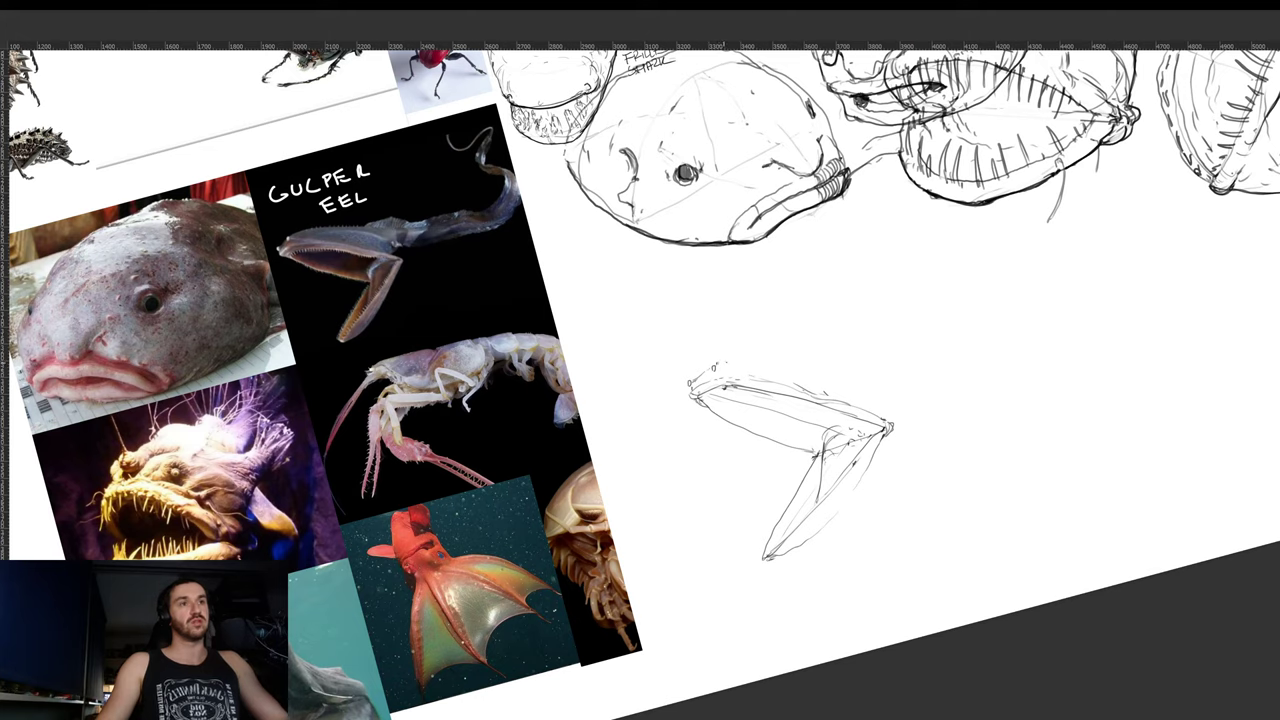
left_click_drag(718, 358, 856, 330)
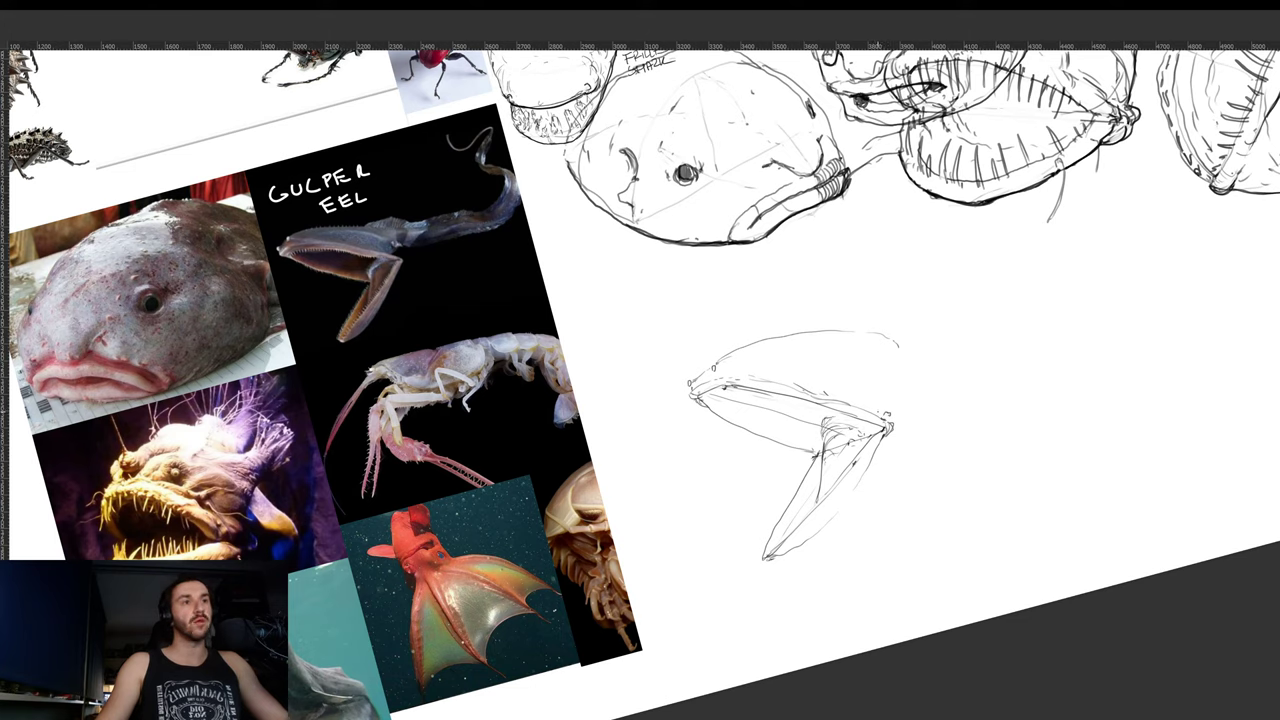
left_click_drag(896, 382, 884, 412)
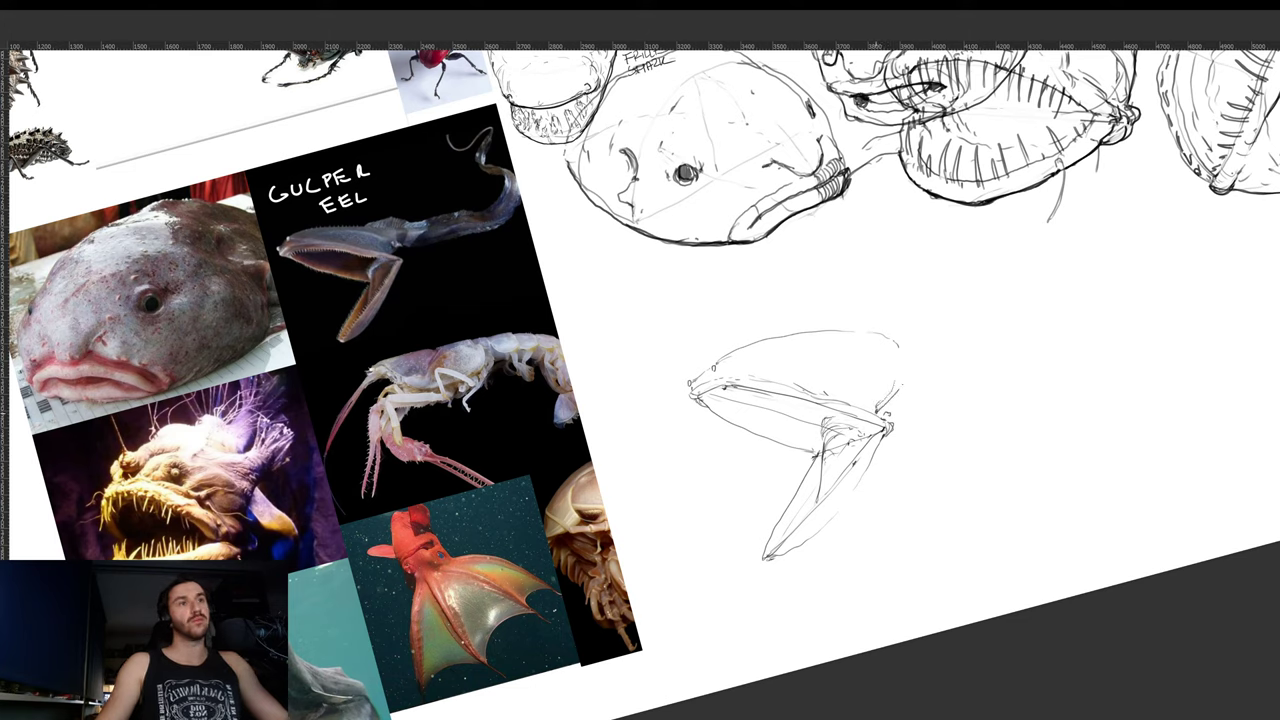
key("r")
left_click_drag(1003, 350, 992, 399)
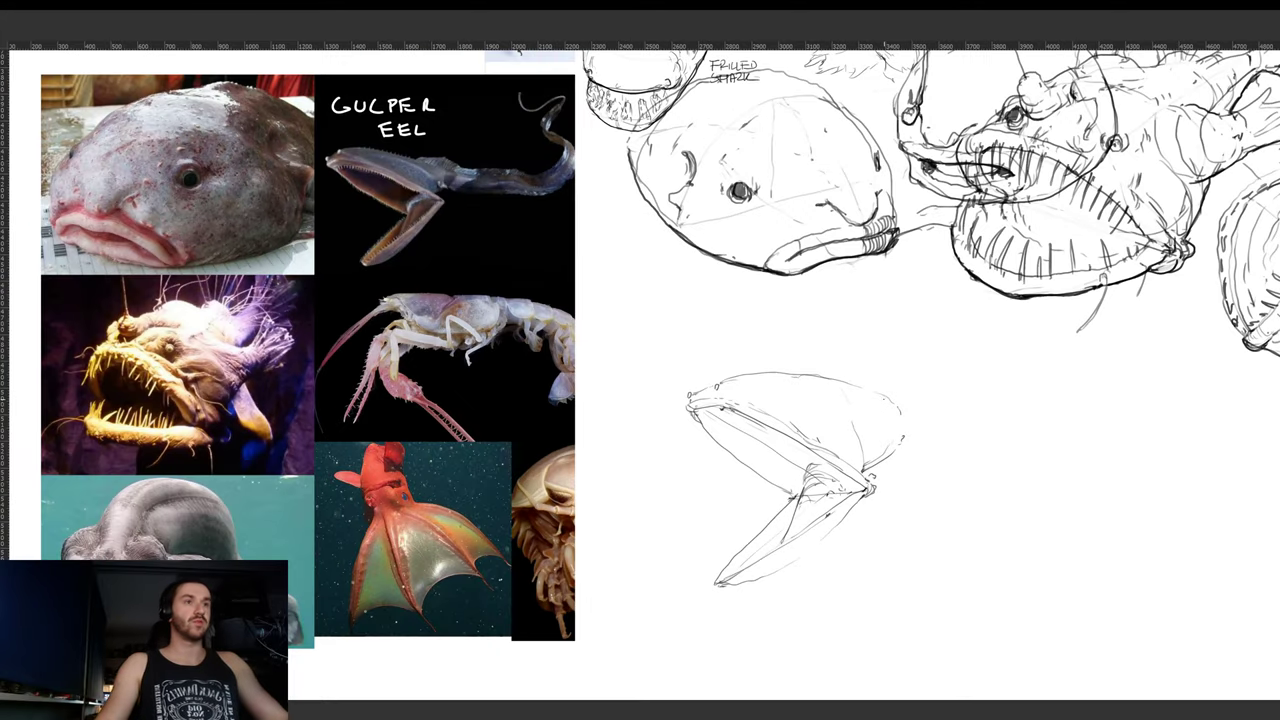
- Sketch the eel's body in an S-curve from behind the head to the tail, with upper and inner contours along the bend
mouse_move(888, 474)
left_mouse_down()
mouse_move(814, 492)
mouse_move(928, 477)
mouse_move(985, 368)
mouse_move(889, 330)
left_mouse_up()
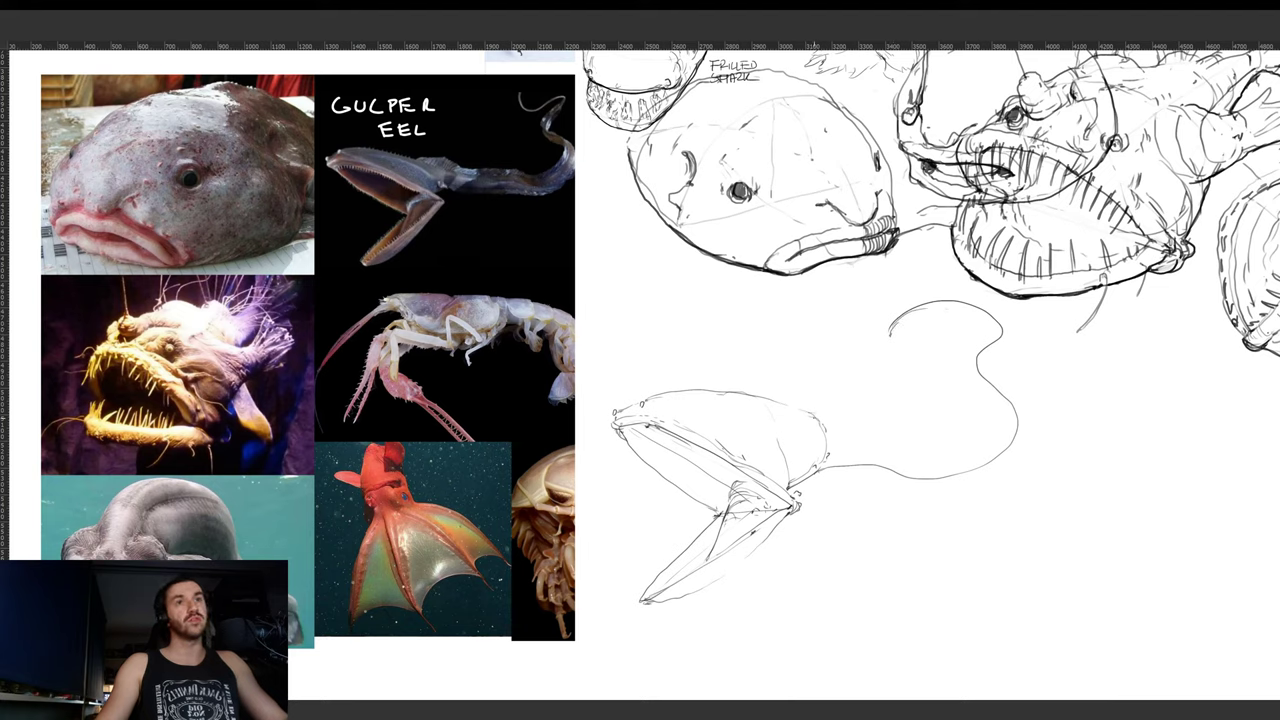
left_click_drag(818, 414, 955, 448)
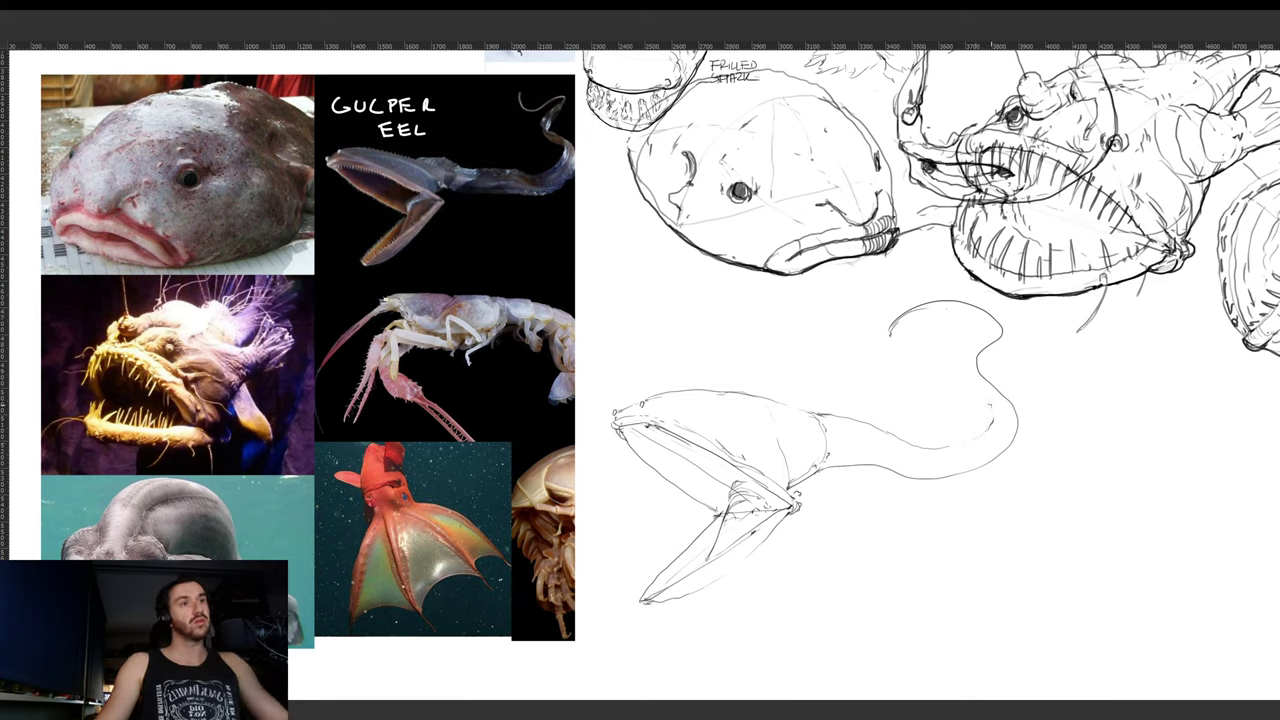
left_click_drag(973, 372, 988, 398)
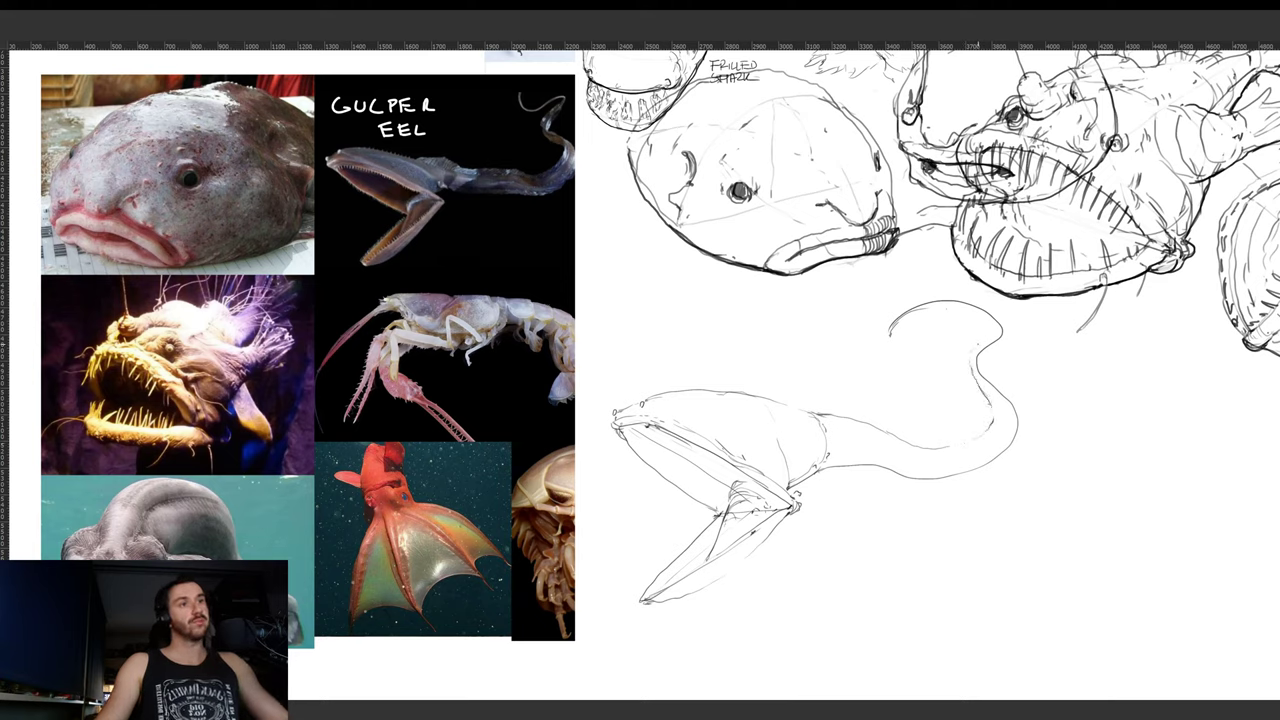
left_click_drag(984, 350, 982, 372)
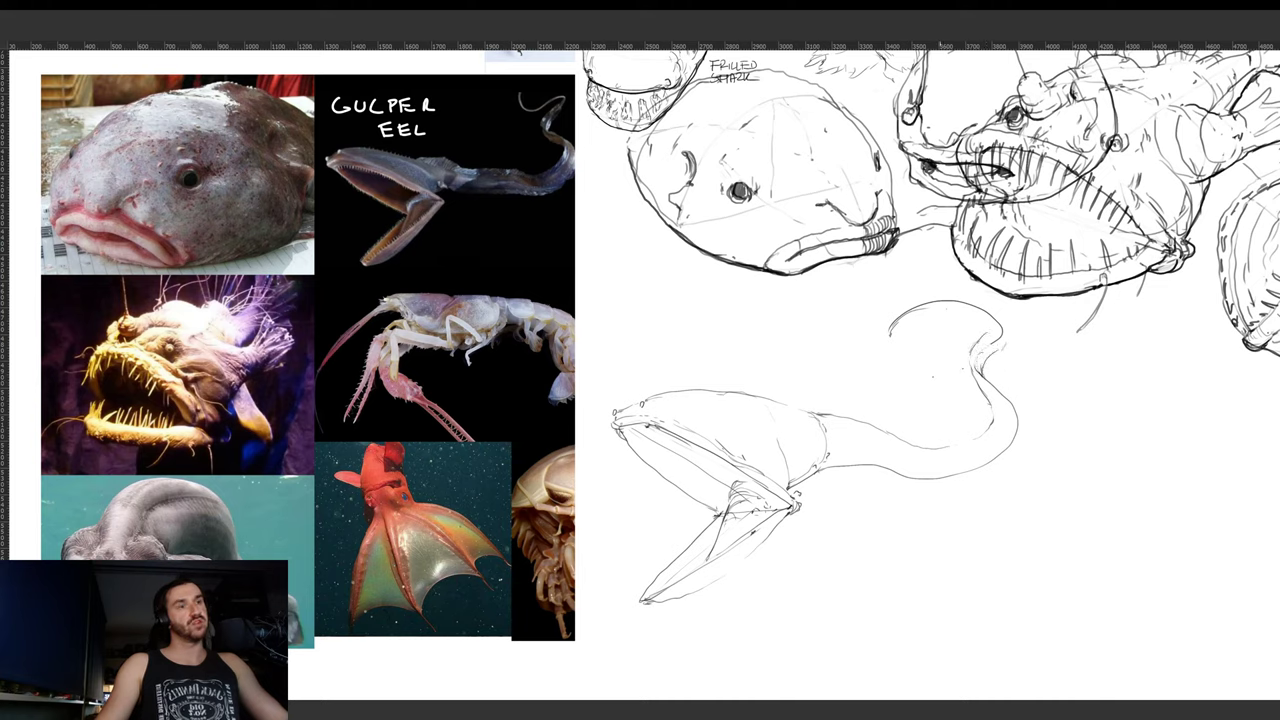
- Shift the eel sketch slightly lower, then close the tail bend and extend its thinning end into a small curled tip
left_click_drag(819, 321, 815, 367)
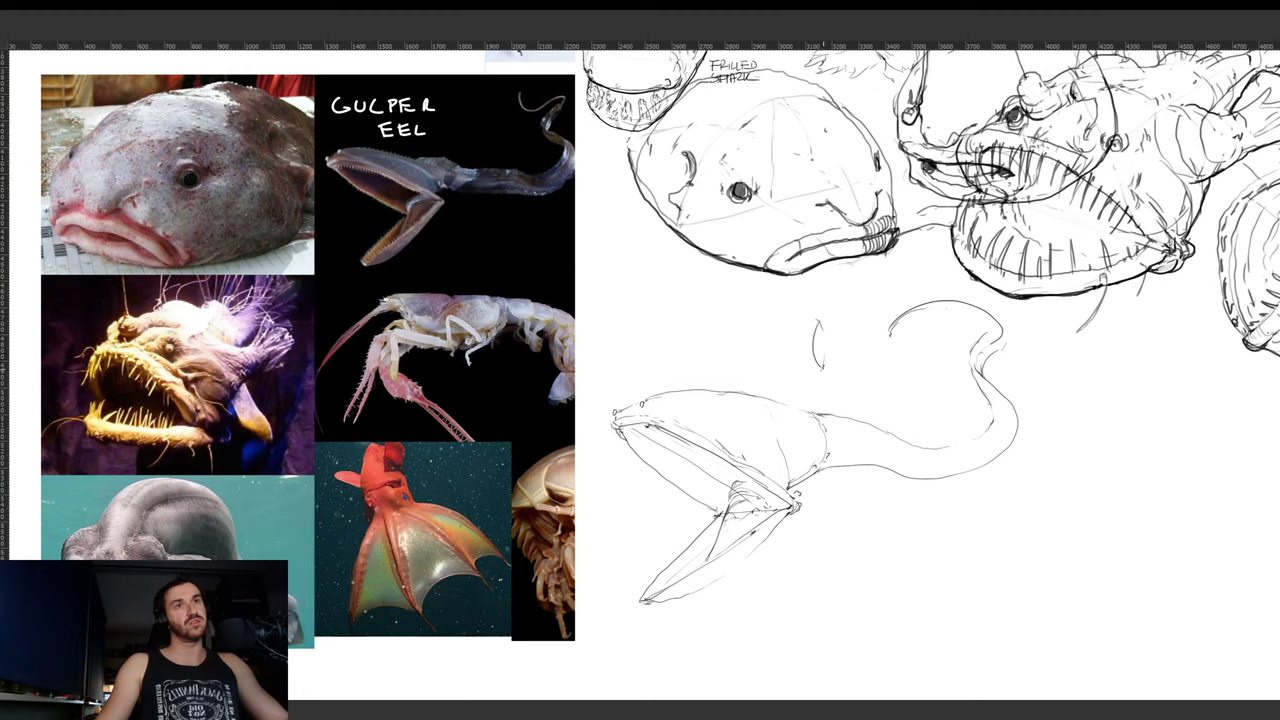
mouse_move(966, 389)
left_mouse_down()
mouse_move(957, 427)
mouse_move(965, 413)
left_mouse_up()
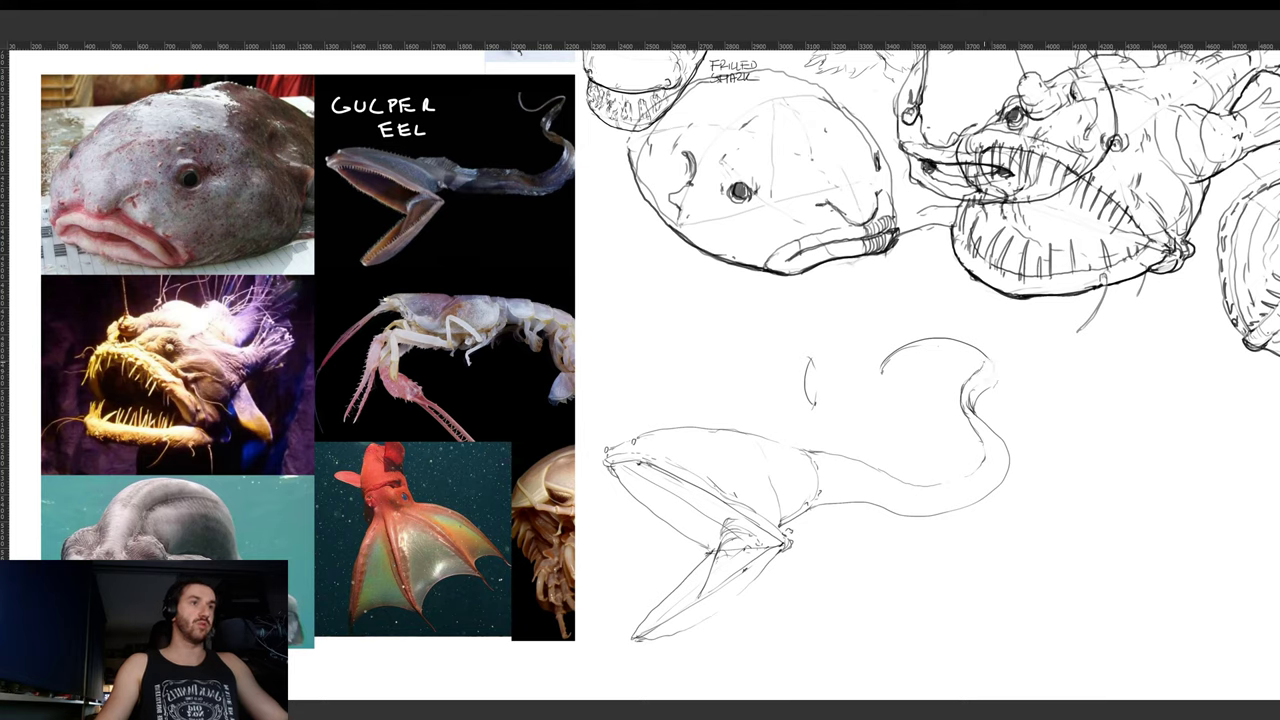
mouse_move(981, 372)
left_mouse_down()
mouse_move(976, 349)
mouse_move(981, 389)
left_mouse_up()
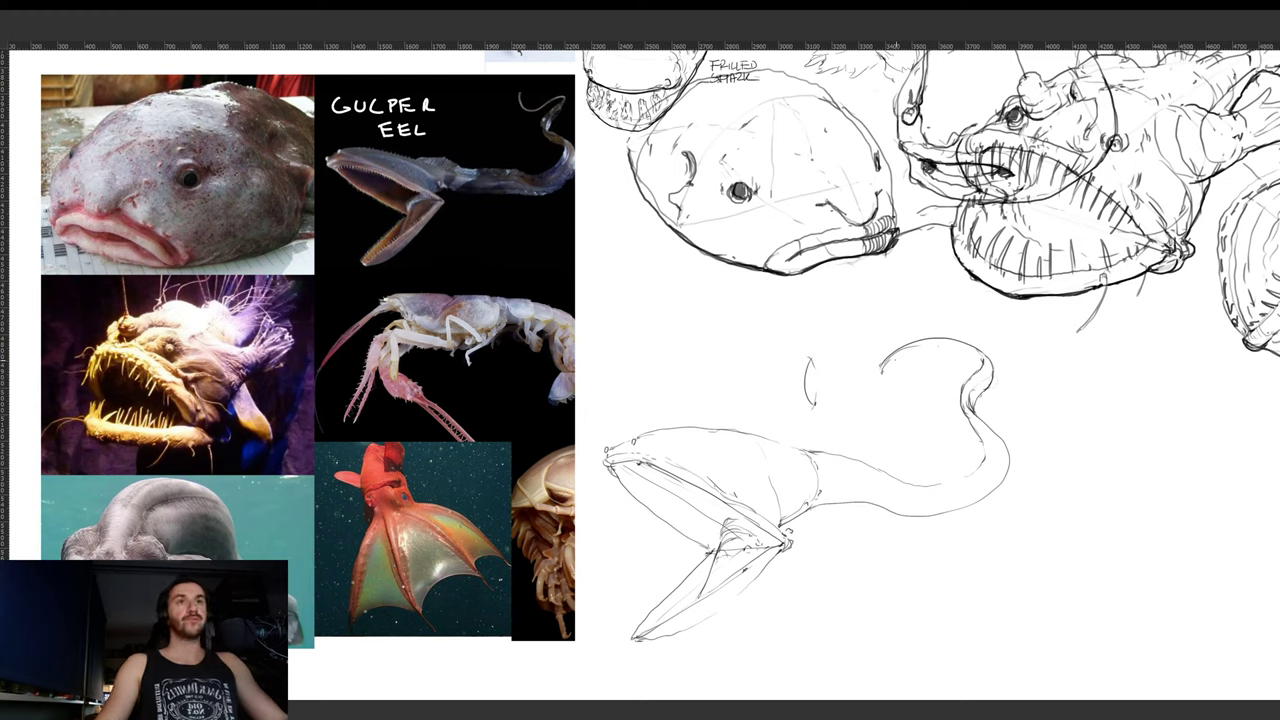
mouse_move(887, 365)
left_mouse_down()
mouse_move(908, 345)
mouse_move(984, 357)
mouse_move(972, 348)
left_mouse_up()
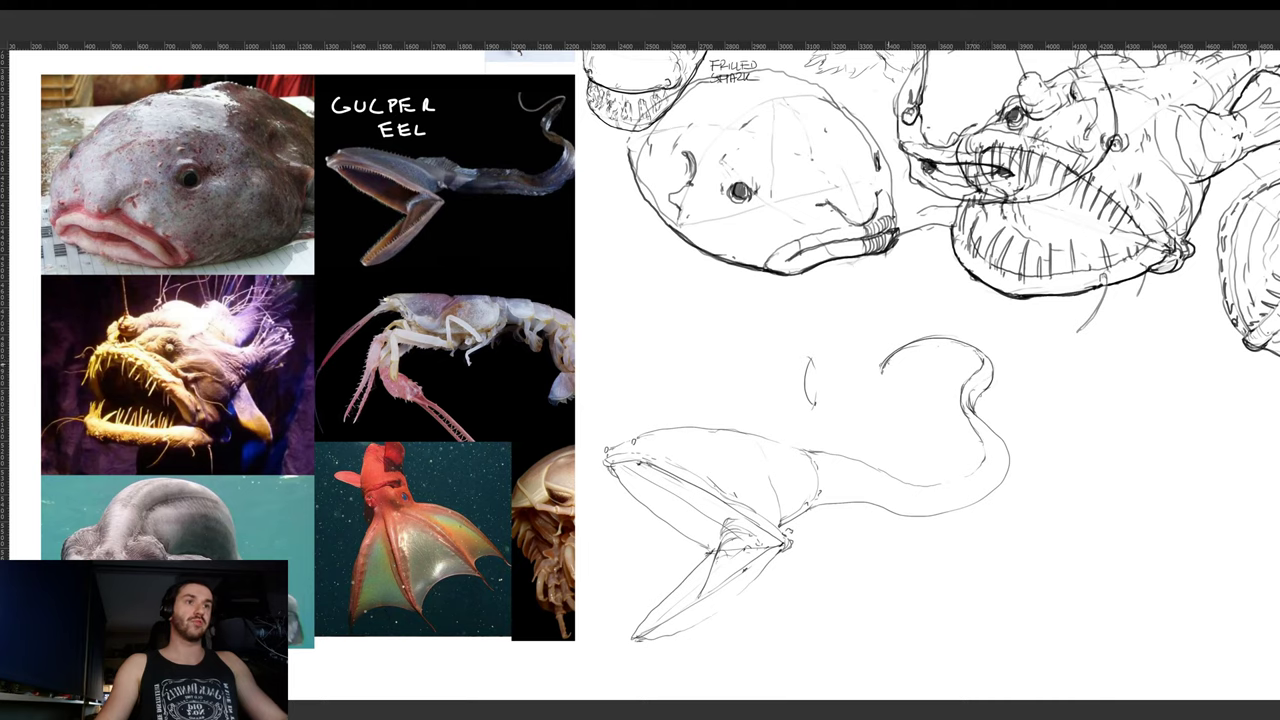
left_click_drag(880, 364, 856, 388)
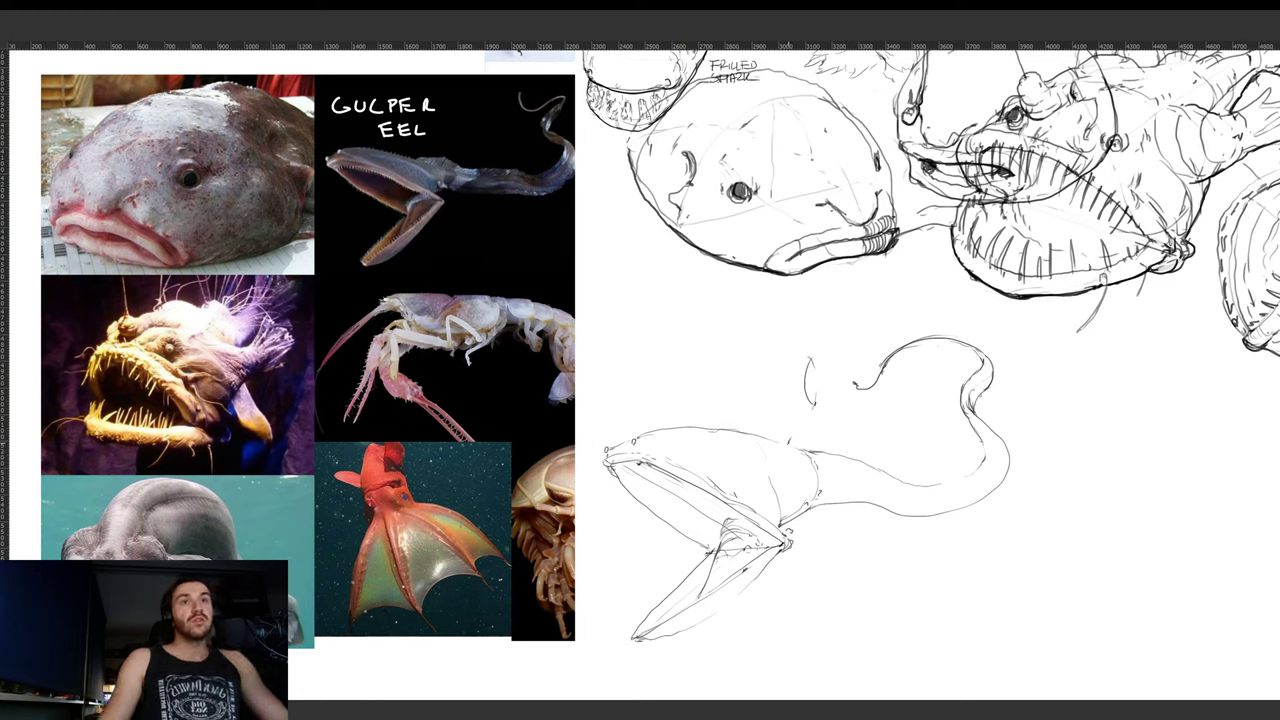
- Draw the fin strip along the eel's back, a cross-contour around the body and a second contour line under the belly
mouse_move(800, 436)
left_mouse_down()
mouse_move(790, 442)
mouse_move(964, 462)
mouse_move(976, 436)
mouse_move(950, 330)
left_mouse_up()
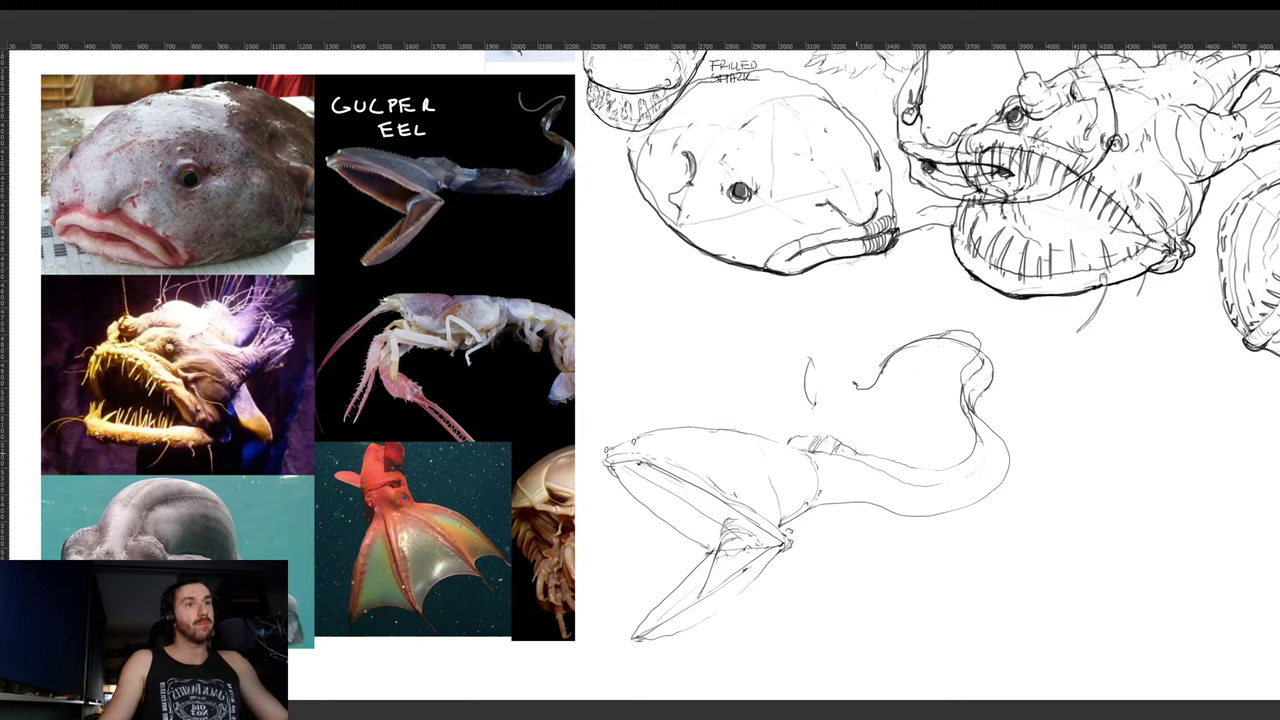
left_click_drag(896, 460, 881, 504)
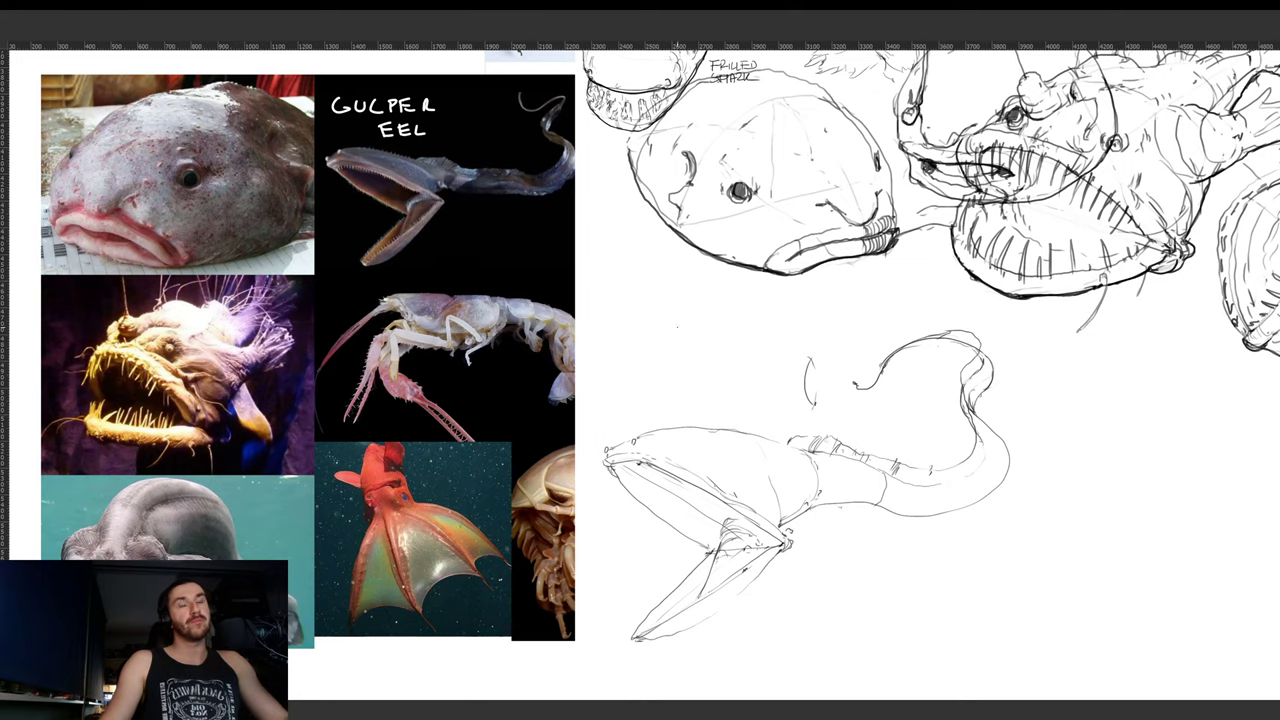
mouse_move(505, 190)
left_mouse_down()
mouse_move(551, 182)
mouse_move(527, 186)
left_mouse_up()
scroll(526, 185, "up", 1)
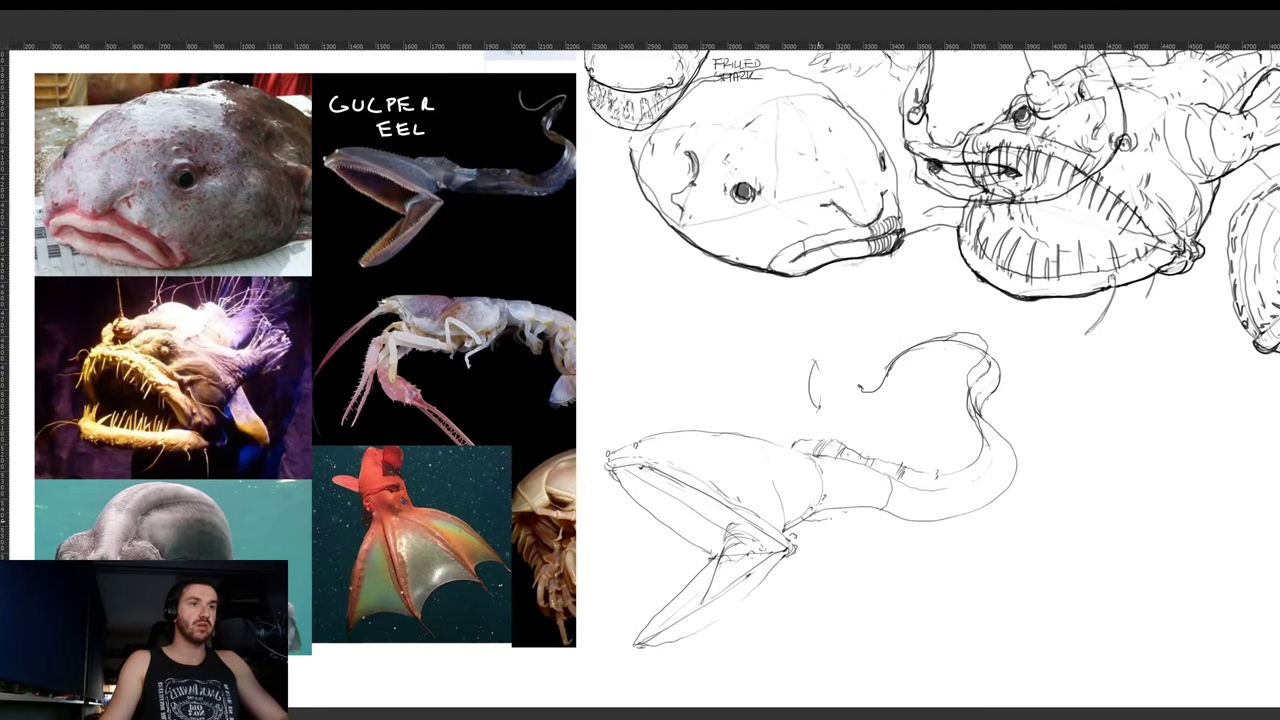
mouse_move(828, 519)
left_mouse_down()
mouse_move(922, 531)
mouse_move(1010, 490)
left_mouse_up()
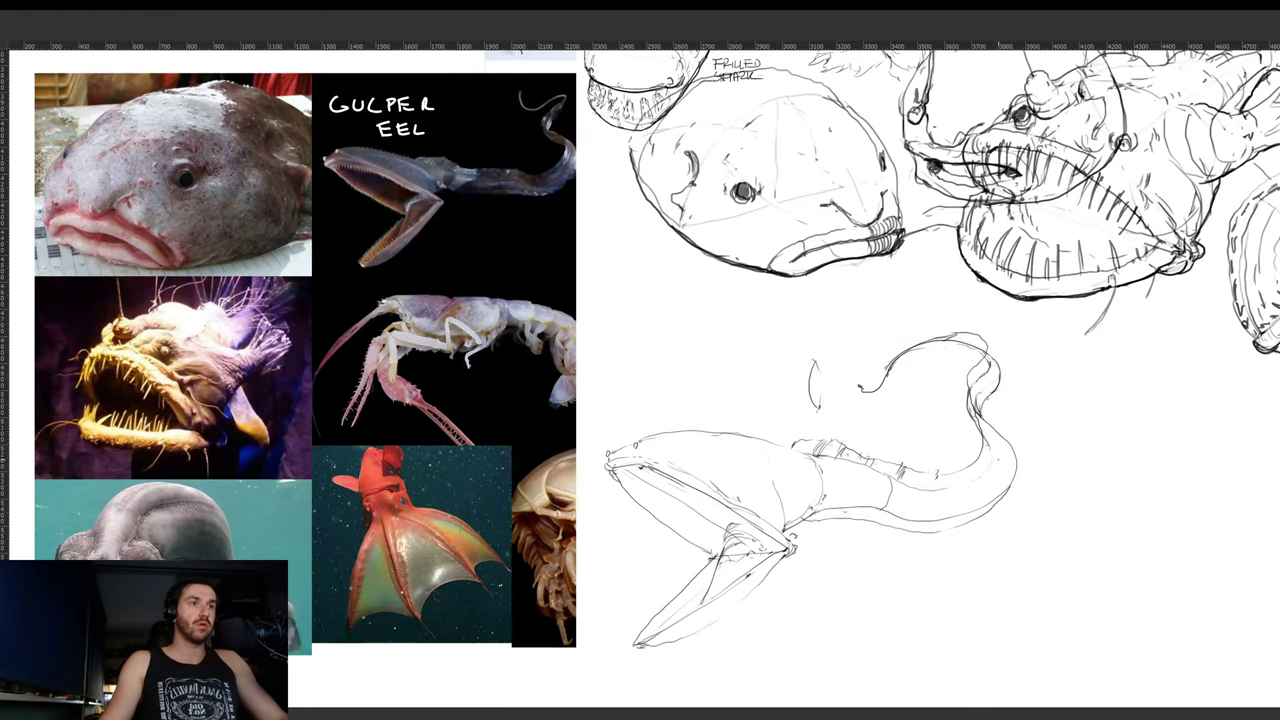
- Hatch the fin folds along the tail bend and erase the stray arc above the eel's head
mouse_move(986, 417)
left_mouse_down()
mouse_move(1004, 385)
mouse_move(987, 417)
left_mouse_up()
key("ctrl+z")
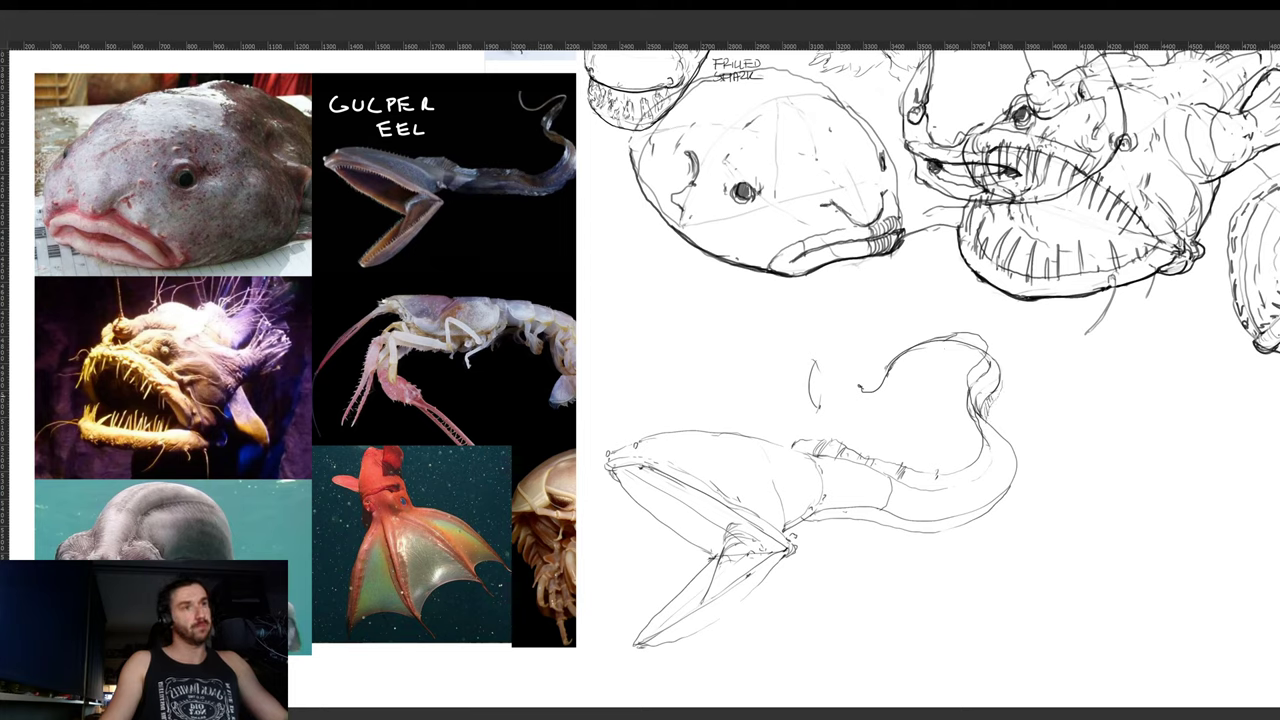
left_click_drag(983, 363, 979, 379)
left_click_drag(987, 359, 984, 371)
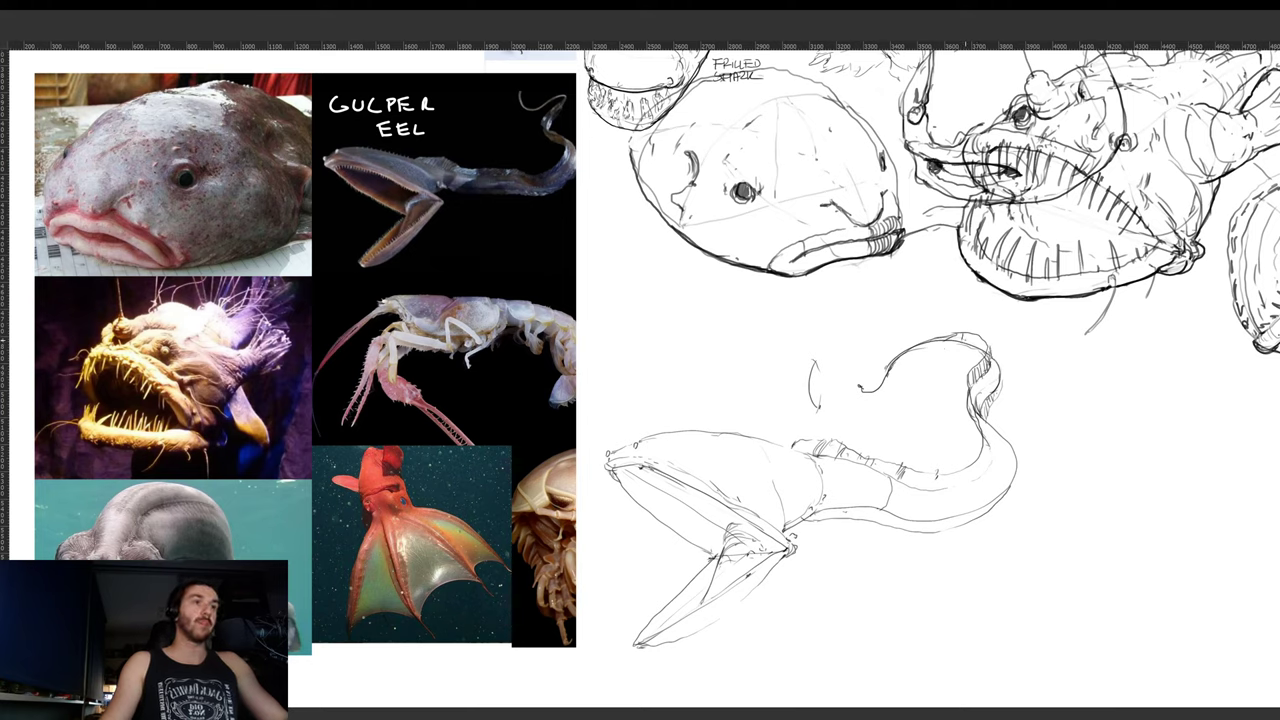
left_click_drag(819, 408, 822, 356)
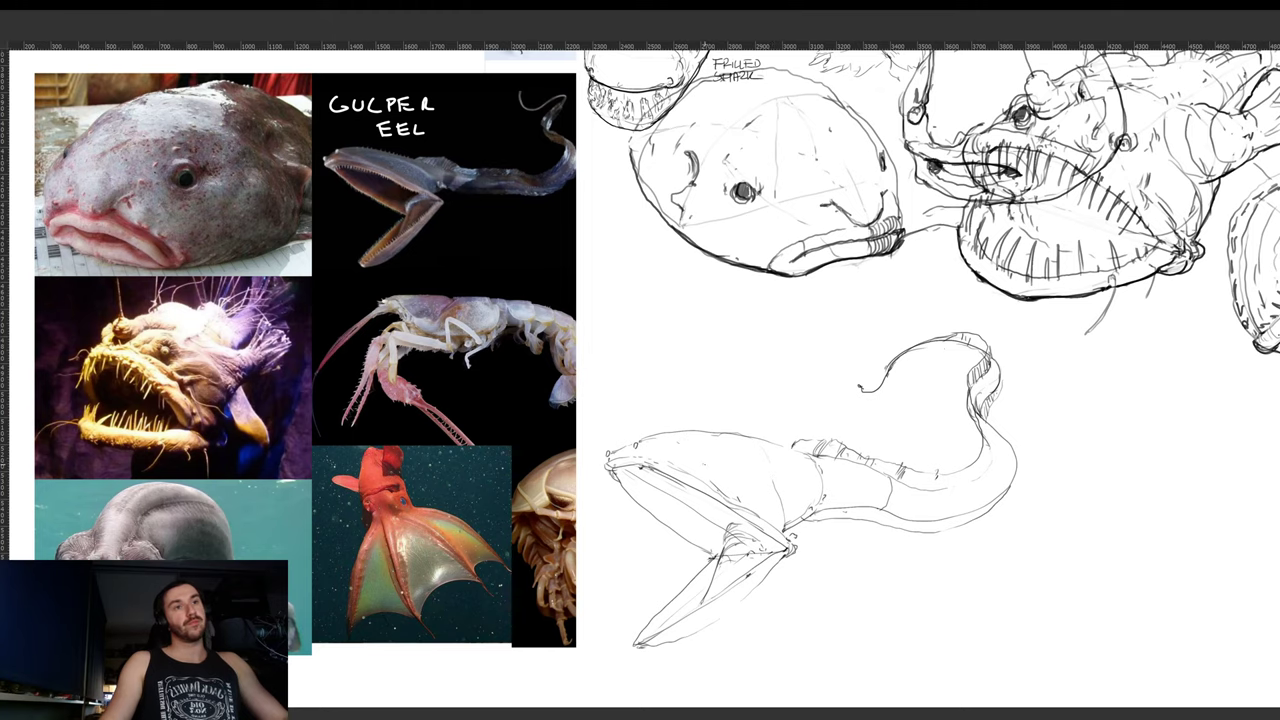
- Dot the eel's upper head with small spots and reinforce the outer edge of the lower jaw
key("r")
left_click_drag(959, 452, 848, 322)
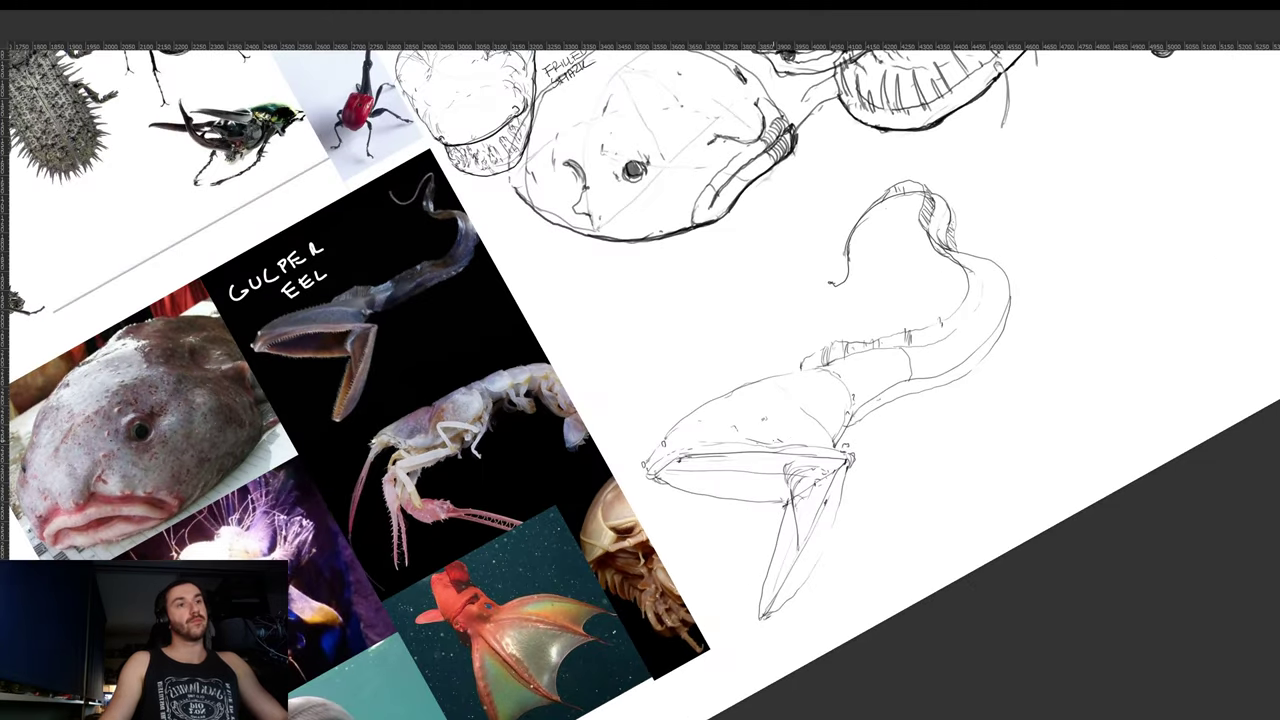
left_click_drag(947, 425, 914, 509)
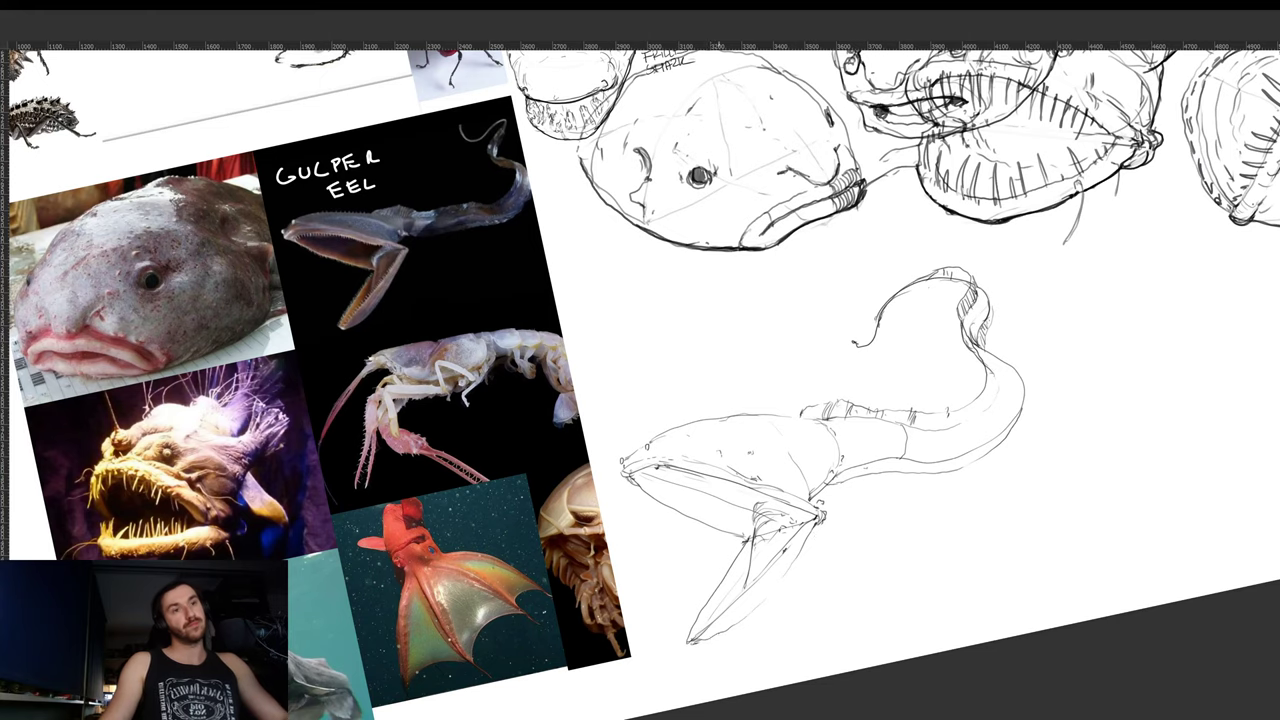
mouse_move(716, 637)
left_mouse_down()
mouse_move(775, 591)
mouse_move(808, 538)
left_mouse_up()
key("r")
left_click_drag(1005, 452, 994, 517)
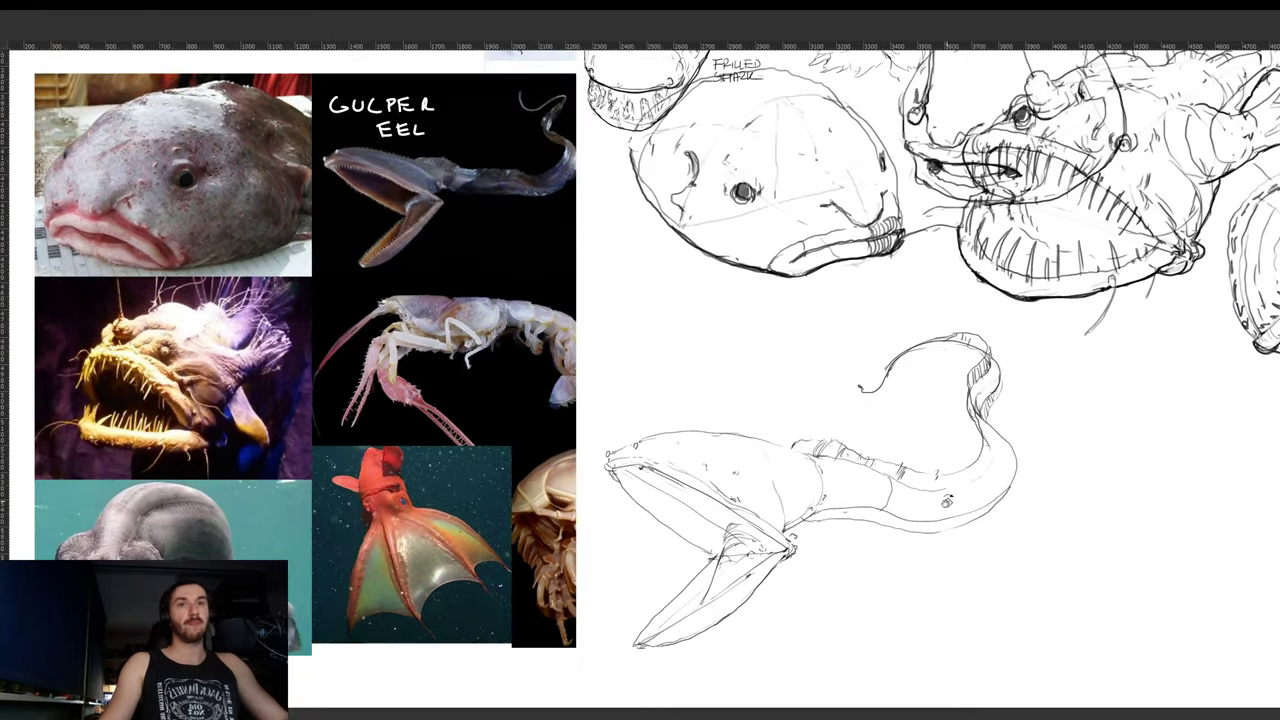
- Draw rows of small pointed teeth along both edges of the eel's upper and lower jaws
left_click_drag(920, 532, 897, 564)
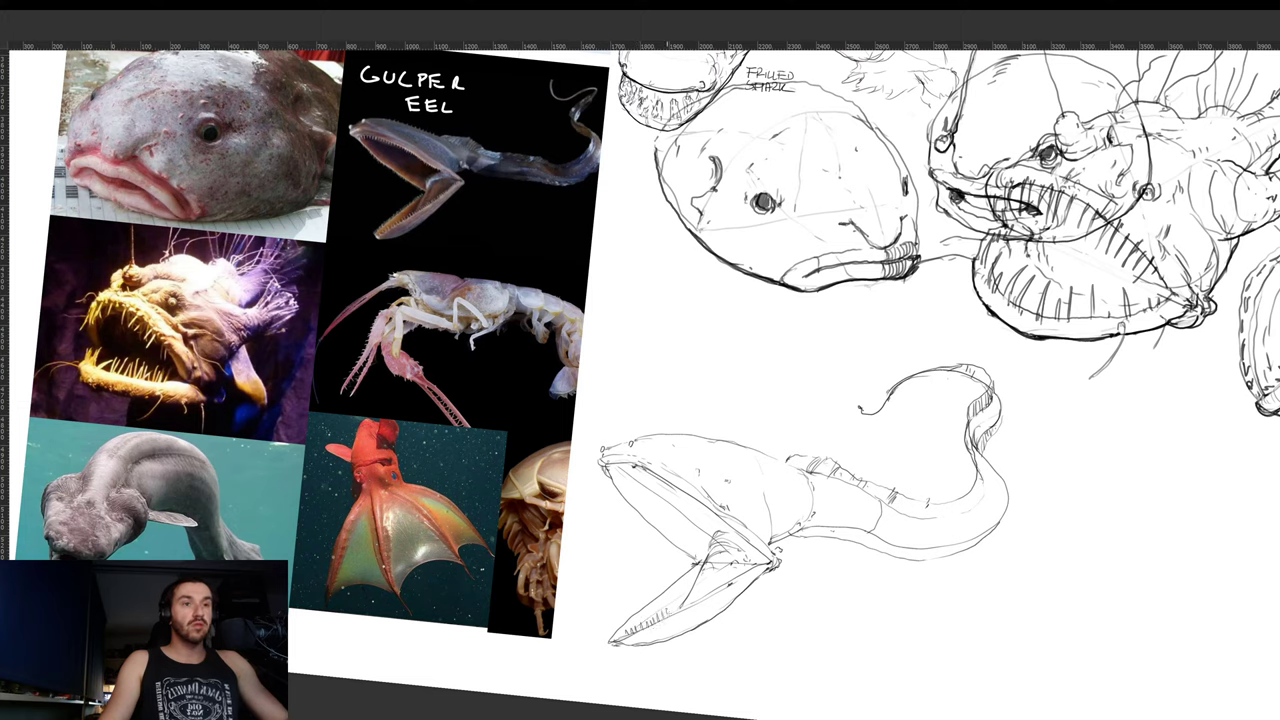
left_click_drag(686, 601, 710, 599)
left_click_drag(711, 585, 750, 575)
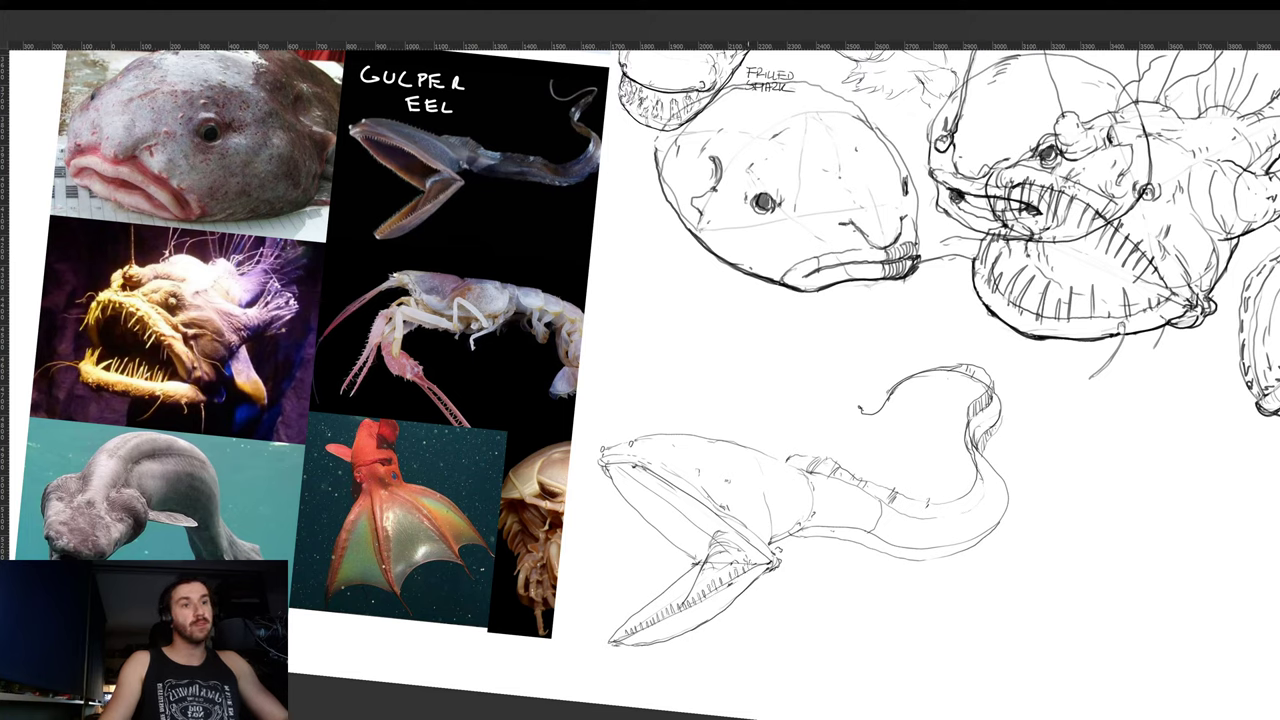
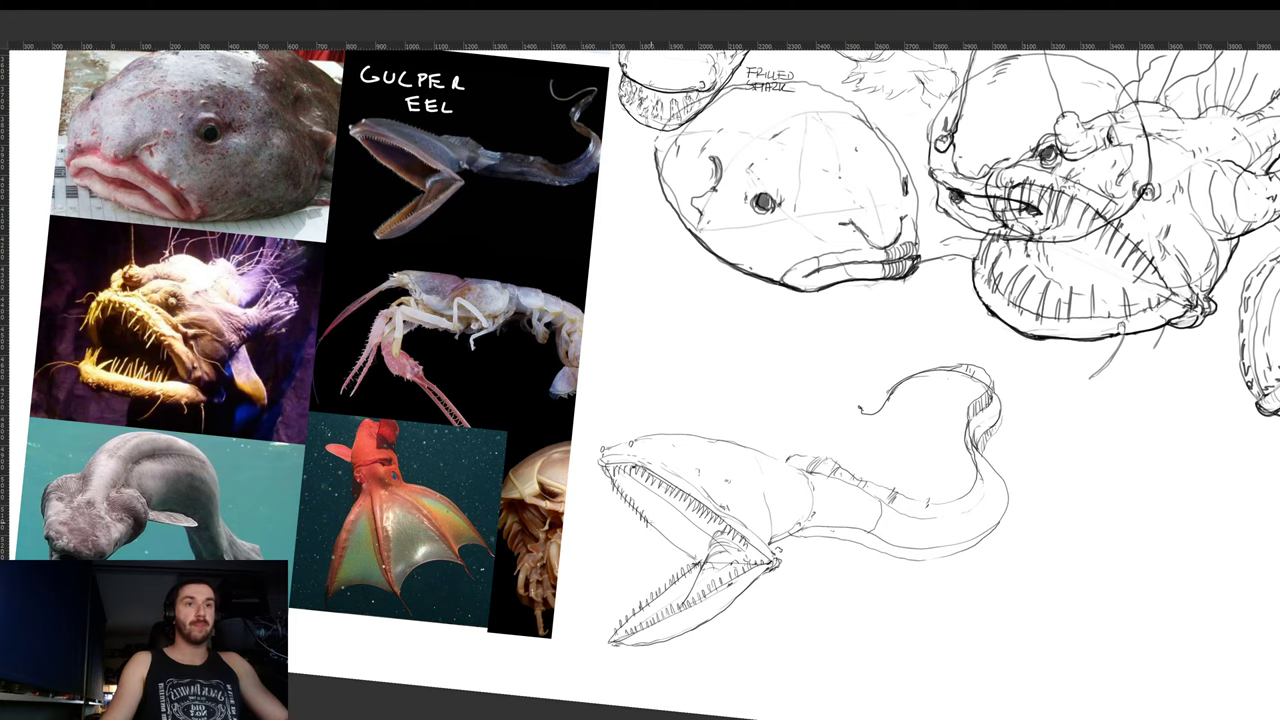
left_click_drag(655, 523, 655, 533)
left_click_drag(660, 527, 664, 541)
left_click_drag(669, 533, 673, 545)
left_click_drag(677, 538, 684, 554)
left_click_drag(689, 548, 689, 557)
- Add curved contour lines inside the eel's upper jaw and short hatching at the back of the head
key("r")
left_click_drag(821, 480, 755, 497)
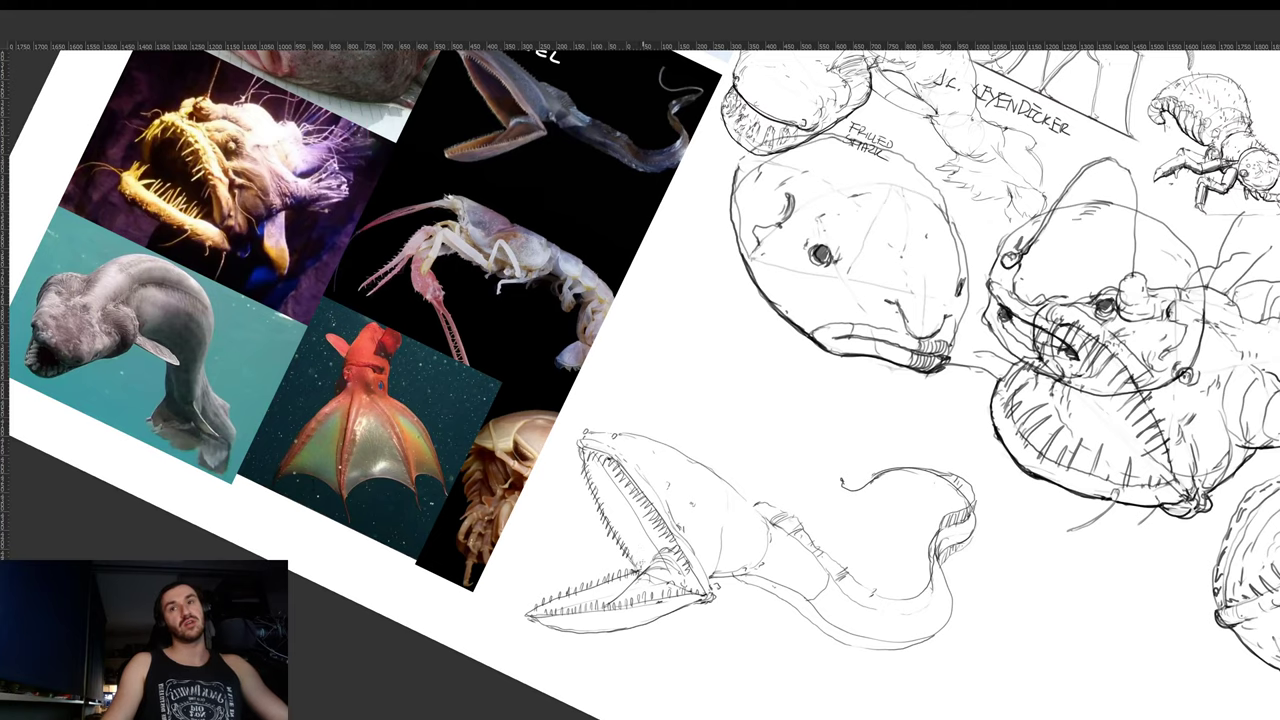
key("r")
left_click_drag(846, 466, 858, 347)
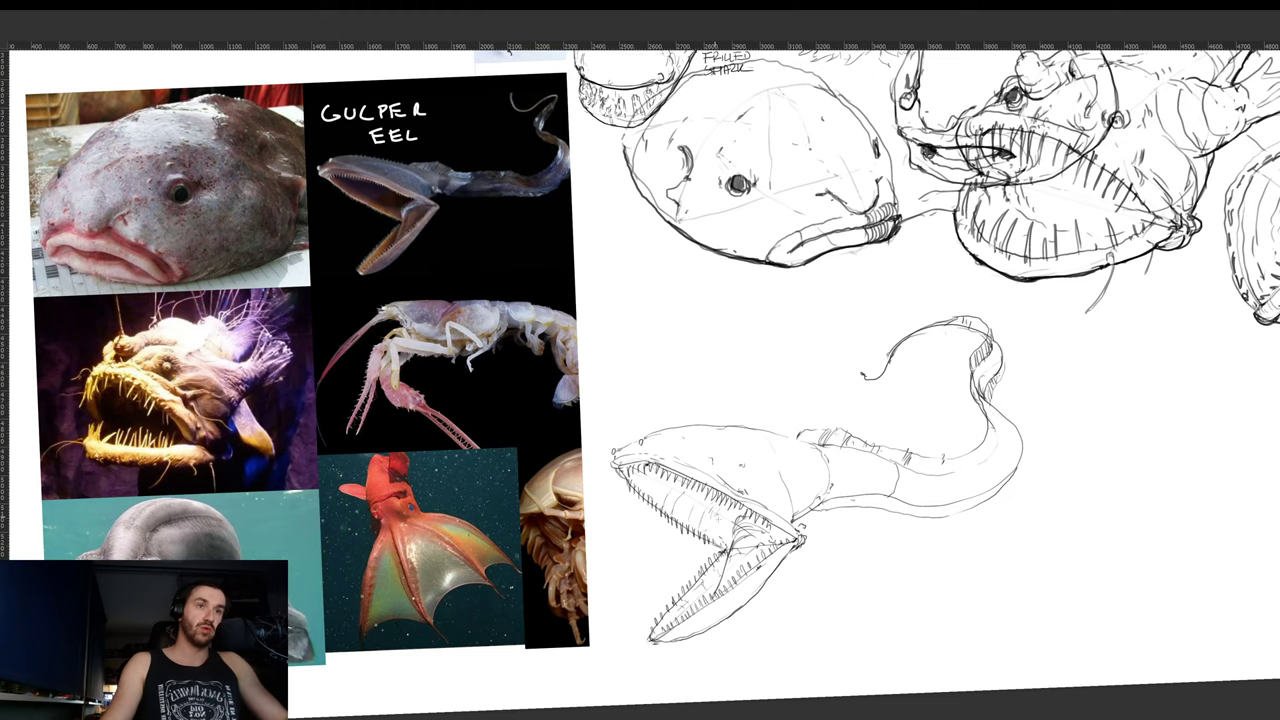
left_click_drag(891, 477, 875, 520)
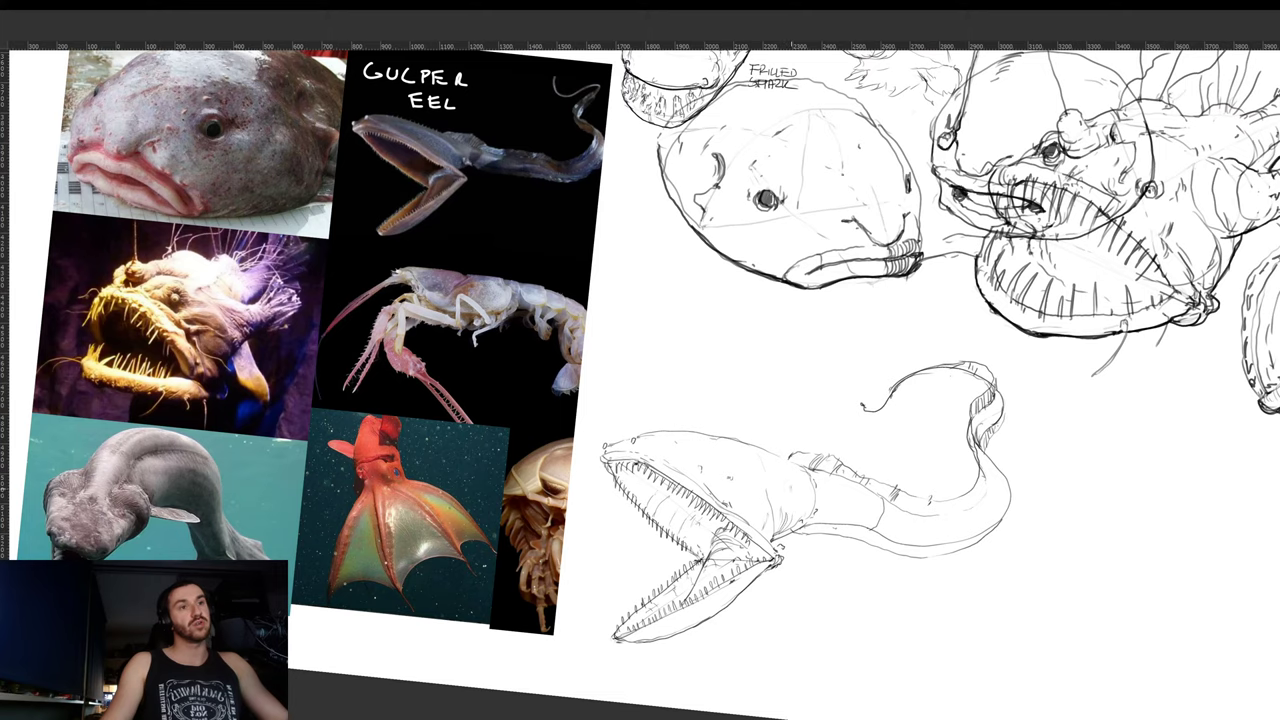
left_click_drag(789, 476, 797, 502)
- Hatch the strip along the underside of the eel's body behind the jaw hinge
left_click_drag(971, 481, 945, 402)
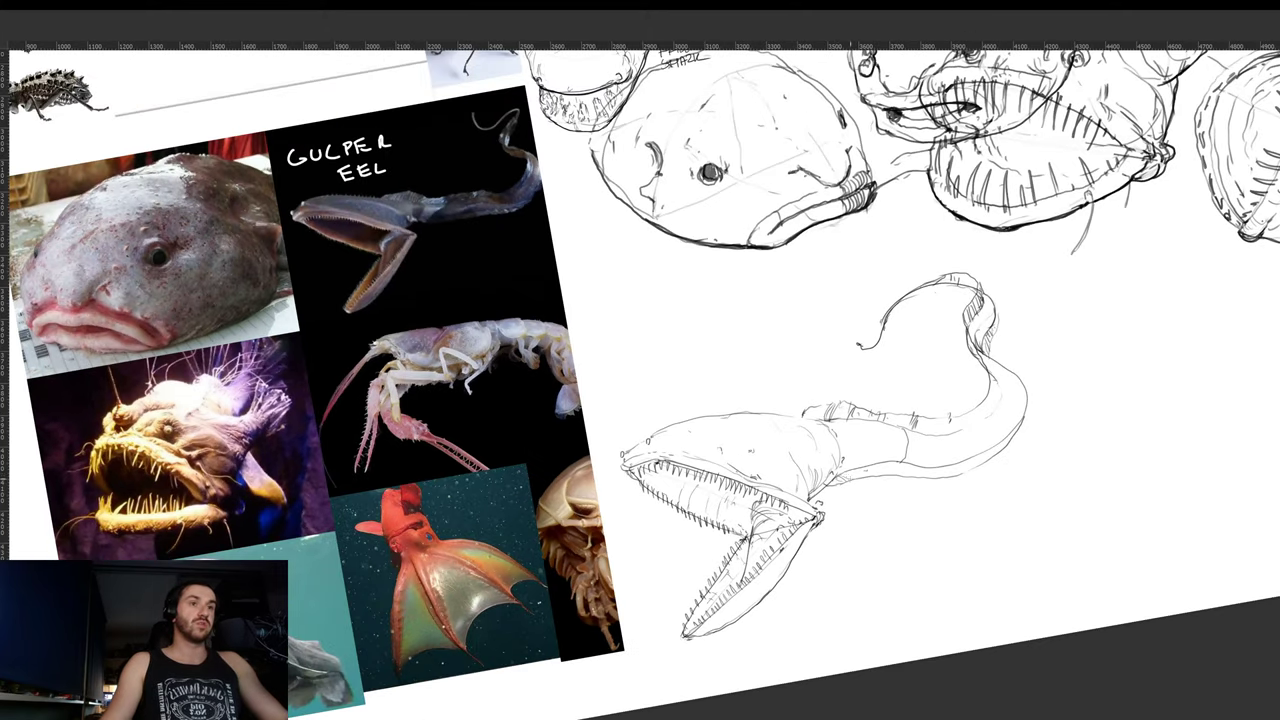
left_click_drag(1000, 473, 900, 658)
left_click_drag(930, 610, 850, 572)
left_click_drag(971, 476, 895, 577)
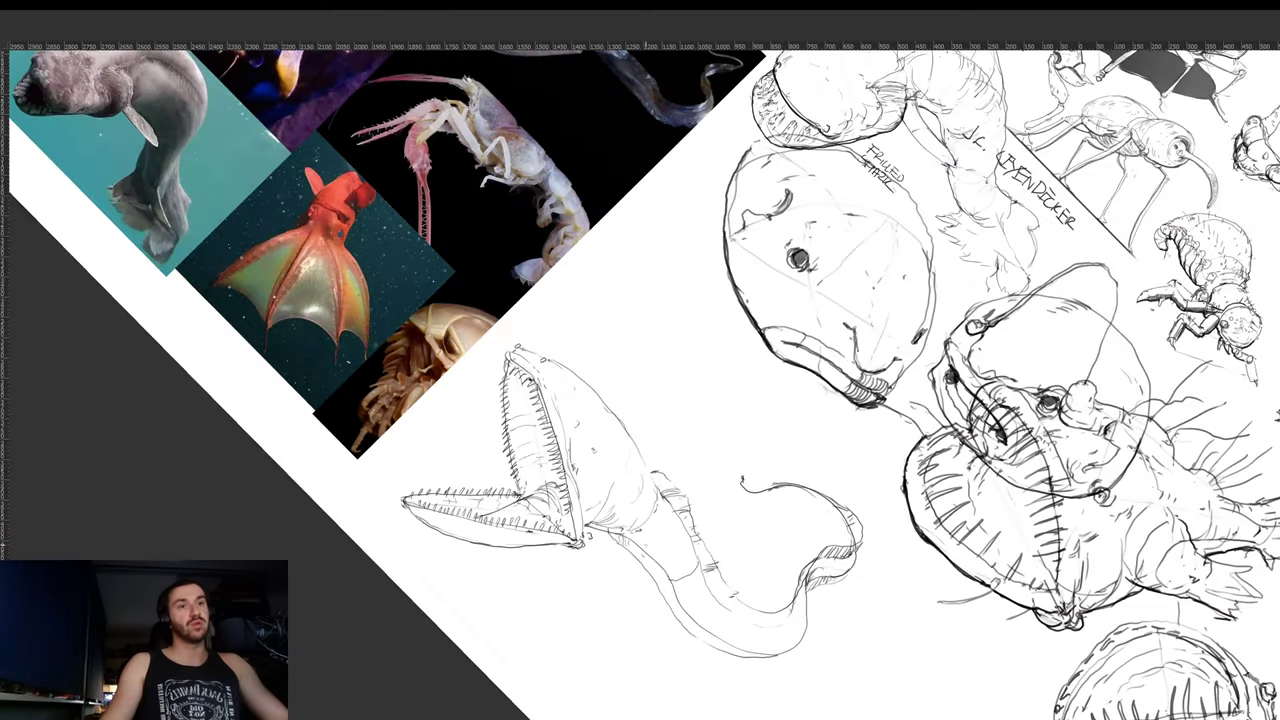
left_click_drag(634, 546, 682, 609)
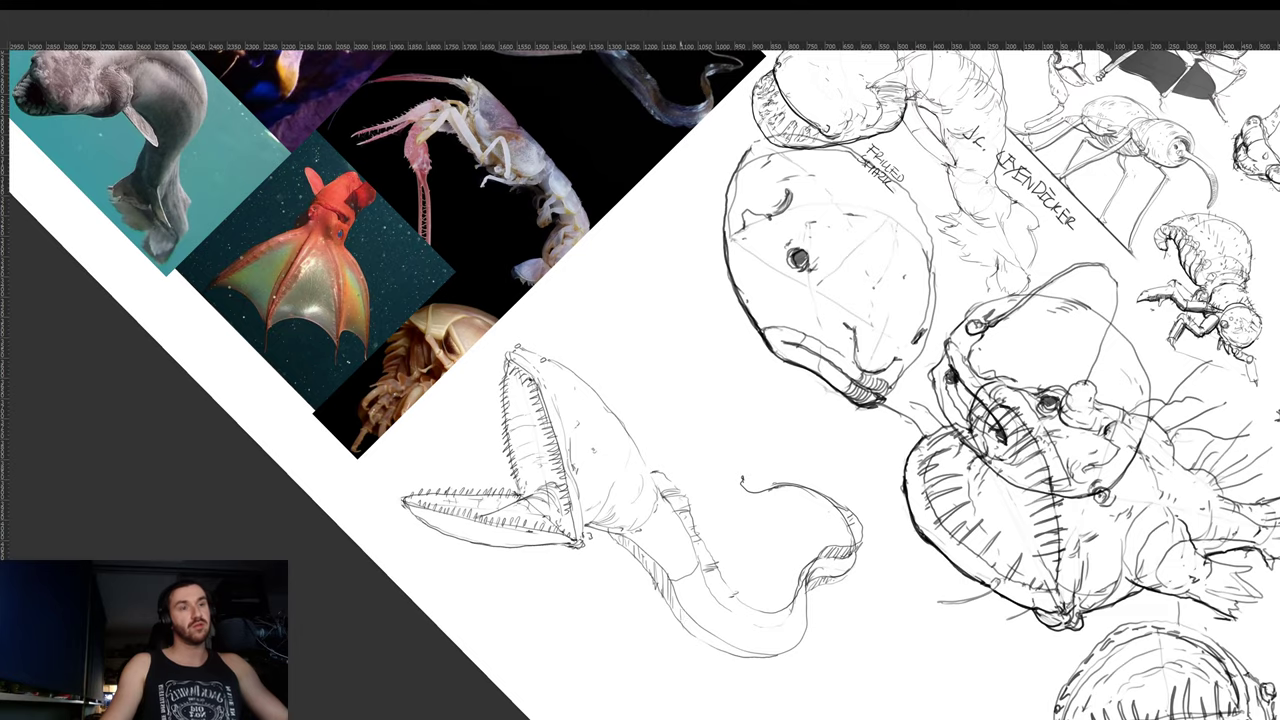
- Add spots, curved skin marks and light hatching on the eel's body around the bend, plus small marks on the head
key("r")
mouse_move(777, 592)
left_mouse_down()
mouse_move(824, 504)
mouse_move(823, 385)
left_mouse_up()
left_click_drag(845, 462, 840, 490)
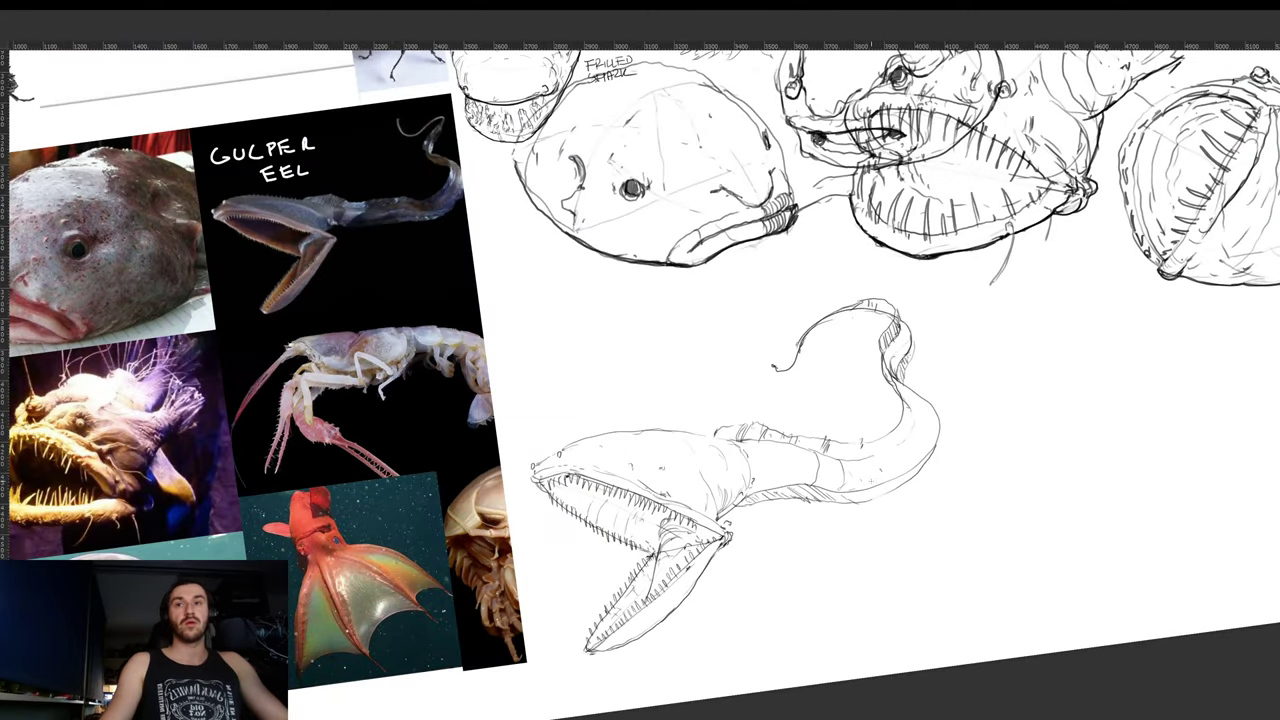
mouse_move(882, 450)
left_mouse_down()
mouse_move(890, 476)
mouse_move(910, 466)
mouse_move(861, 457)
left_mouse_up()
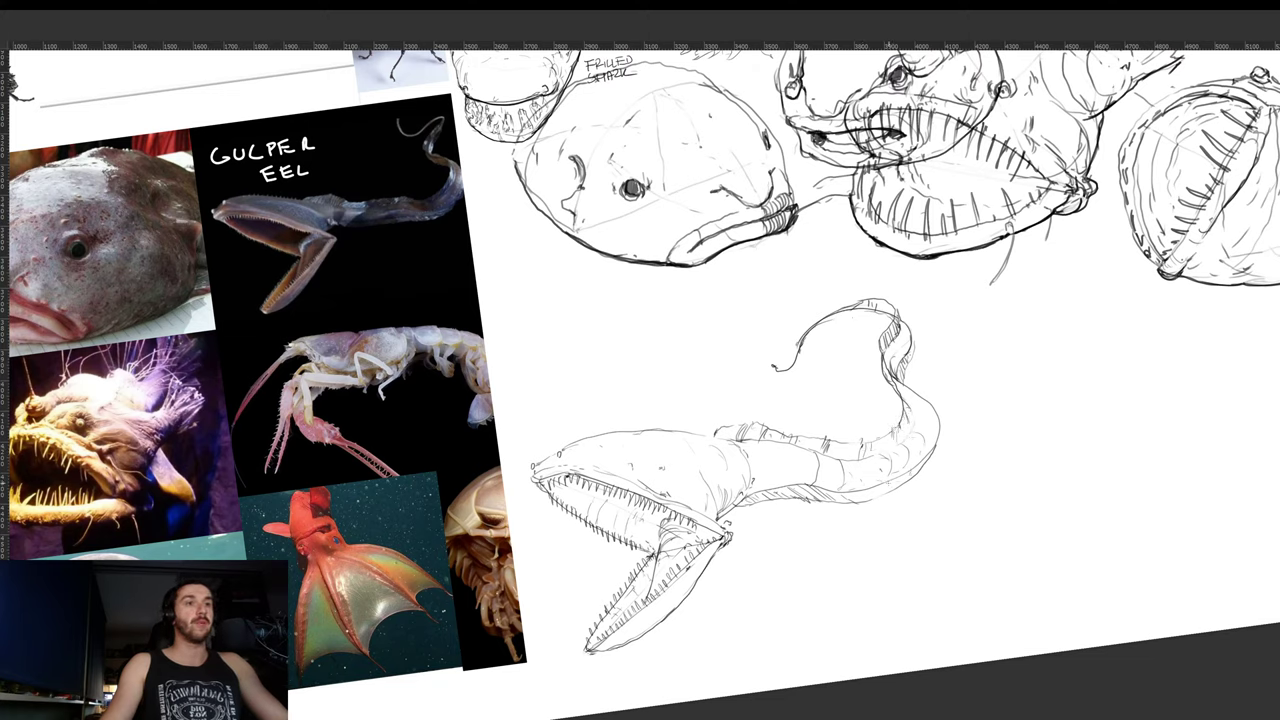
left_click_drag(887, 489, 870, 499)
key("r")
left_click_drag(1000, 450, 976, 530)
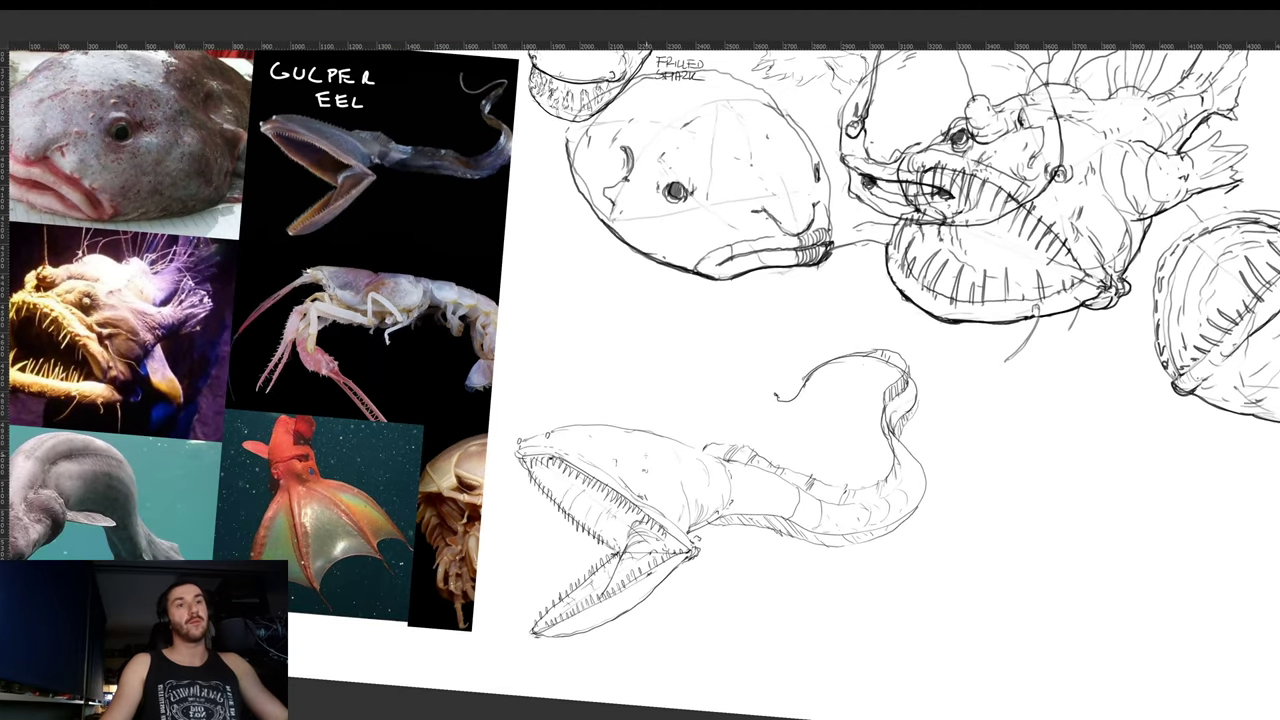
left_click_drag(643, 437, 633, 447)
left_click_drag(907, 457, 895, 471)
- Straighten the canvas view and move the gulper eel sketch up beneath the blobfish drawing, beside the reference photos
key("r")
mouse_move(652, 546)
left_mouse_down()
mouse_move(721, 525)
mouse_move(745, 560)
mouse_move(726, 595)
left_mouse_up()
key("r")
left_click_drag(968, 360, 912, 503)
key("v")
left_click_drag(793, 521, 797, 424)
left_click_drag(870, 390, 823, 405)
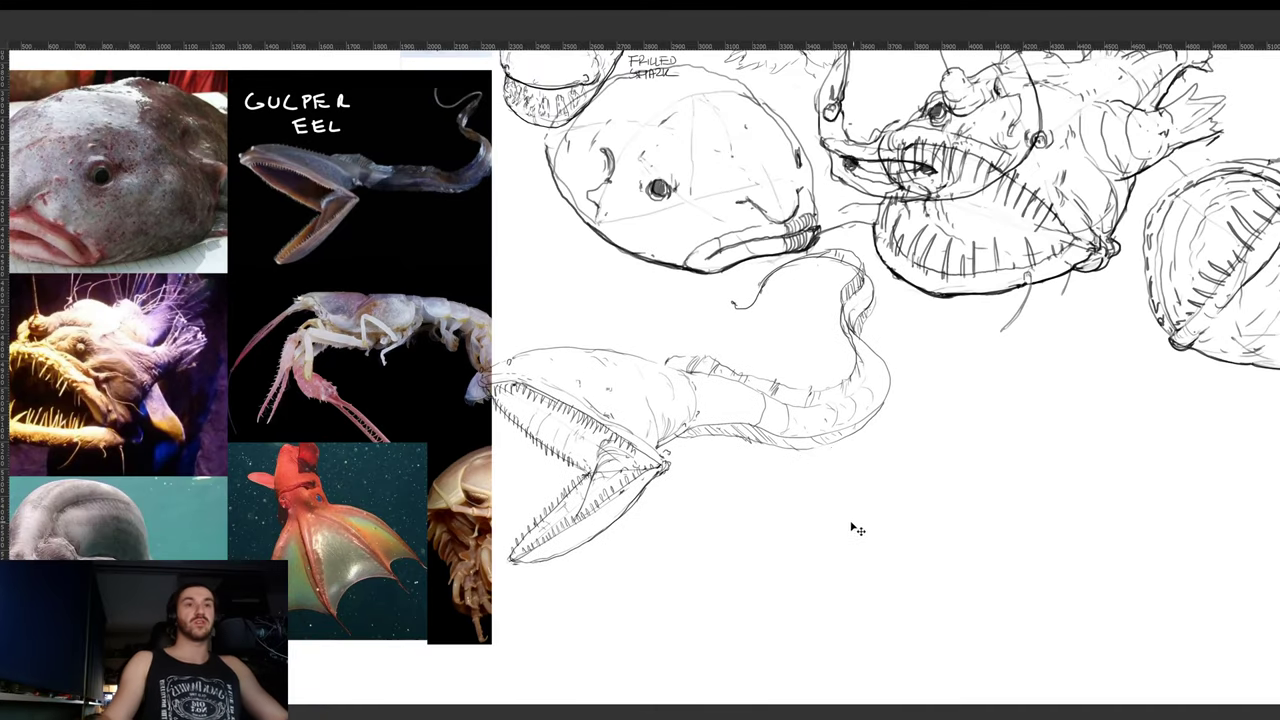
- Start a new sketch in the empty area below the eel with a slanted guide line and a long axis crossing it
mouse_move(851, 529)
left_mouse_down()
mouse_move(829, 455)
mouse_move(826, 466)
left_mouse_up()
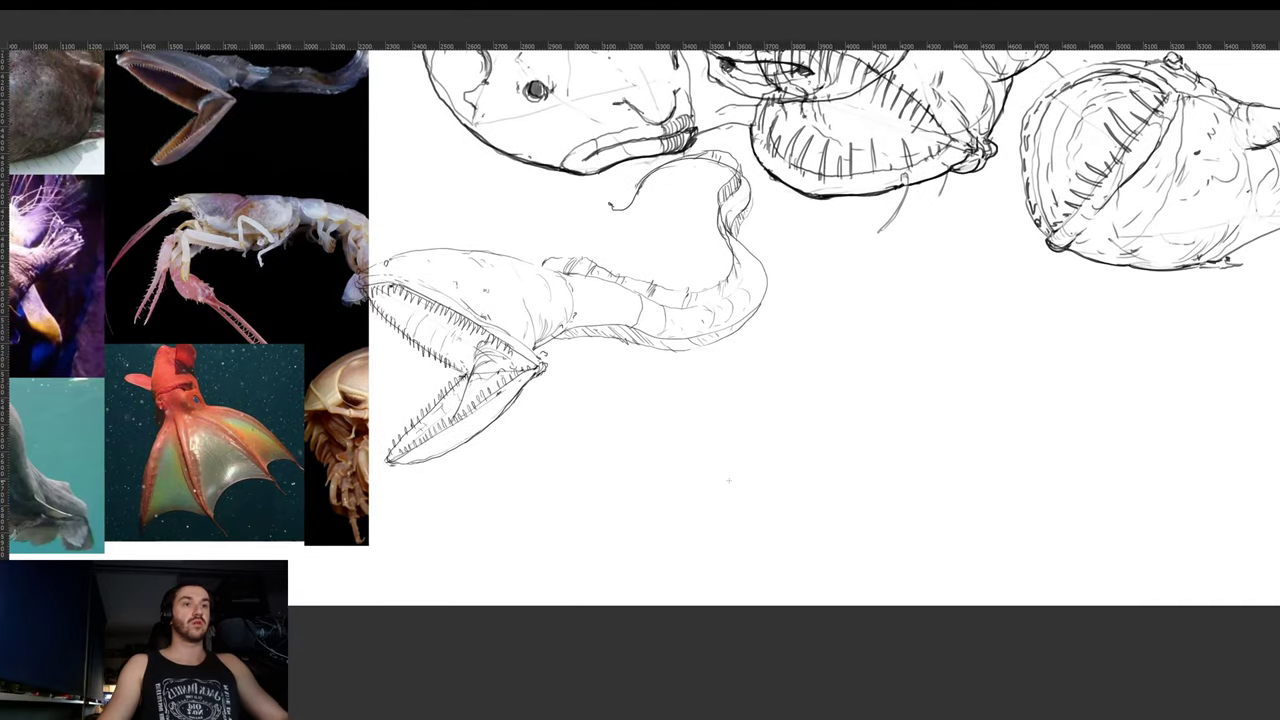
left_click_drag(716, 484, 864, 421)
mouse_move(811, 476)
left_mouse_down()
mouse_move(849, 447)
mouse_move(838, 456)
left_mouse_up()
left_click_drag(746, 458, 760, 454)
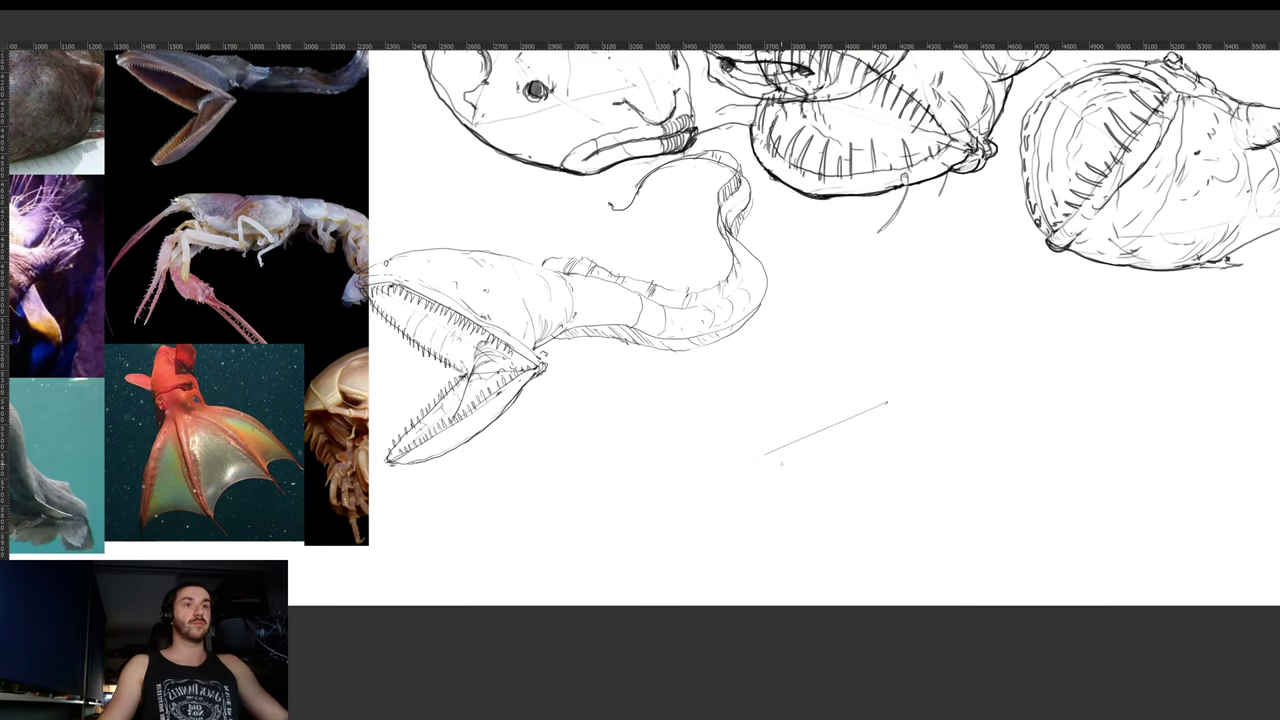
left_click_drag(828, 428, 900, 561)
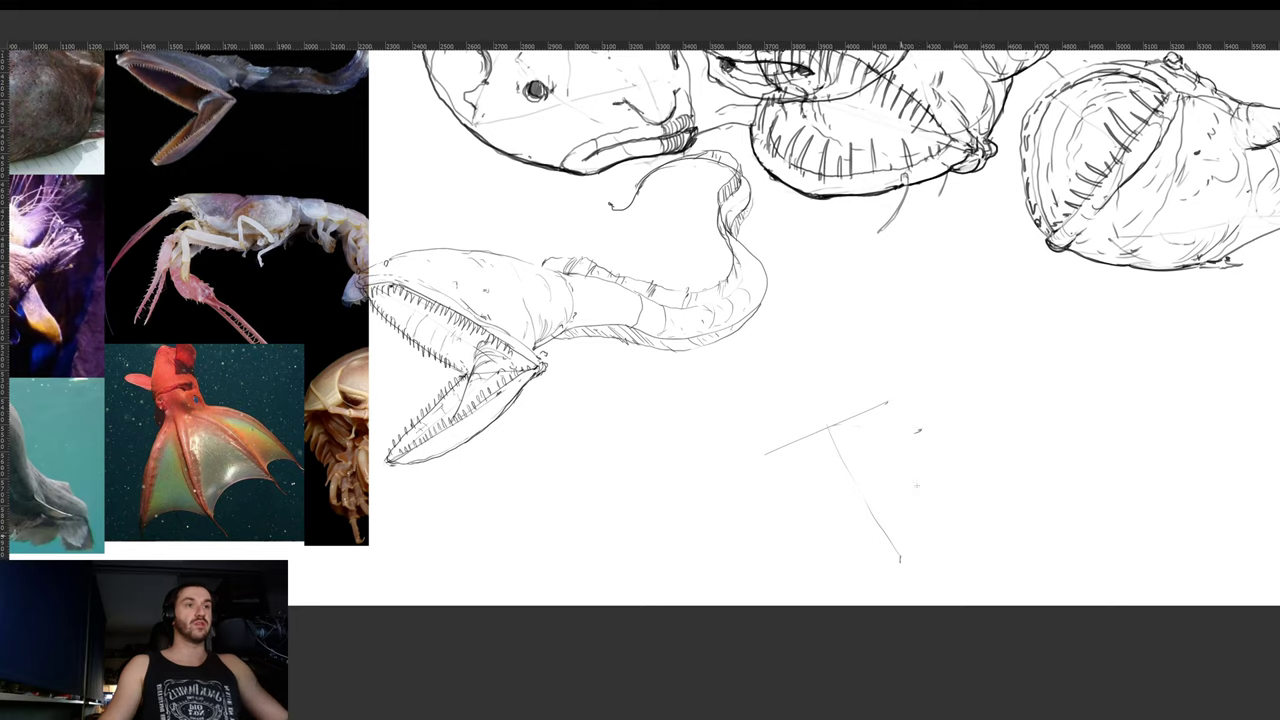
- Block in the new creature's wide-open mouth with an upper jaw edge and lower jaw sides tapering to a rounded tip
left_click_drag(935, 437, 901, 556)
left_click_drag(858, 422, 944, 433)
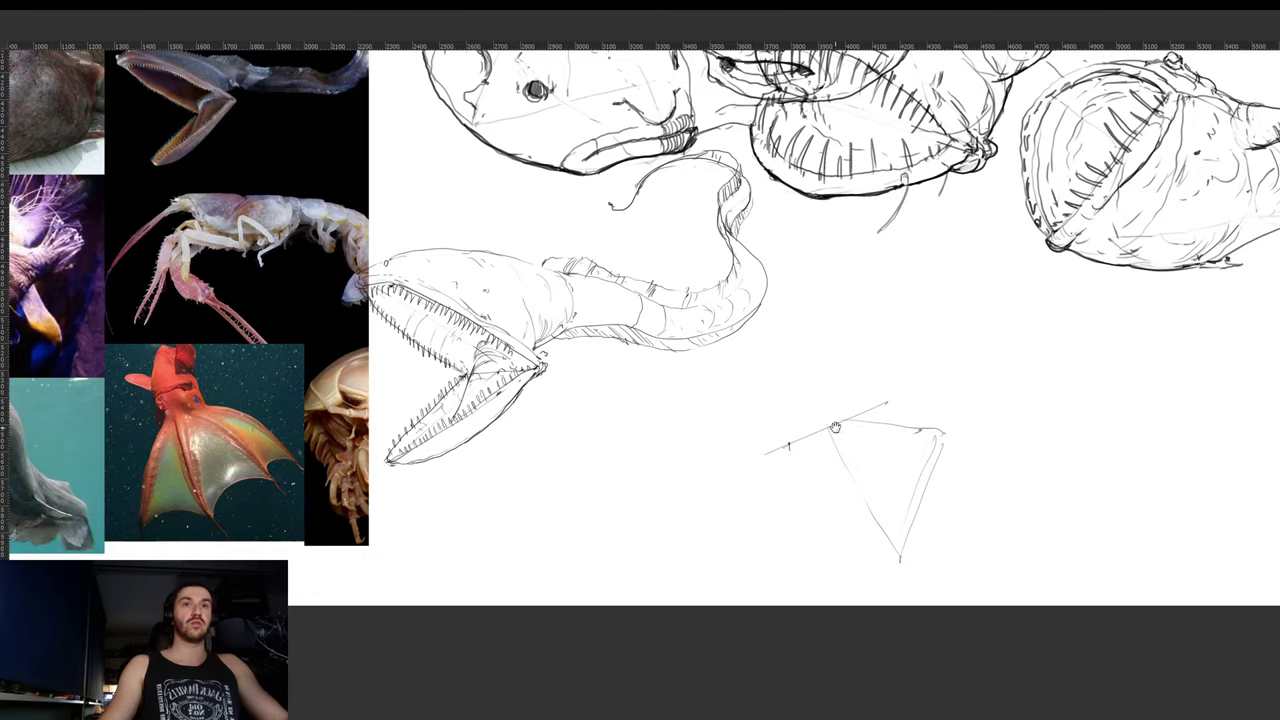
mouse_move(835, 428)
left_mouse_down()
mouse_move(922, 492)
mouse_move(827, 414)
mouse_move(798, 430)
mouse_move(864, 431)
mouse_move(936, 408)
mouse_move(876, 388)
left_mouse_up()
mouse_move(788, 434)
left_mouse_down()
mouse_move(872, 542)
mouse_move(908, 508)
mouse_move(886, 432)
left_mouse_up()
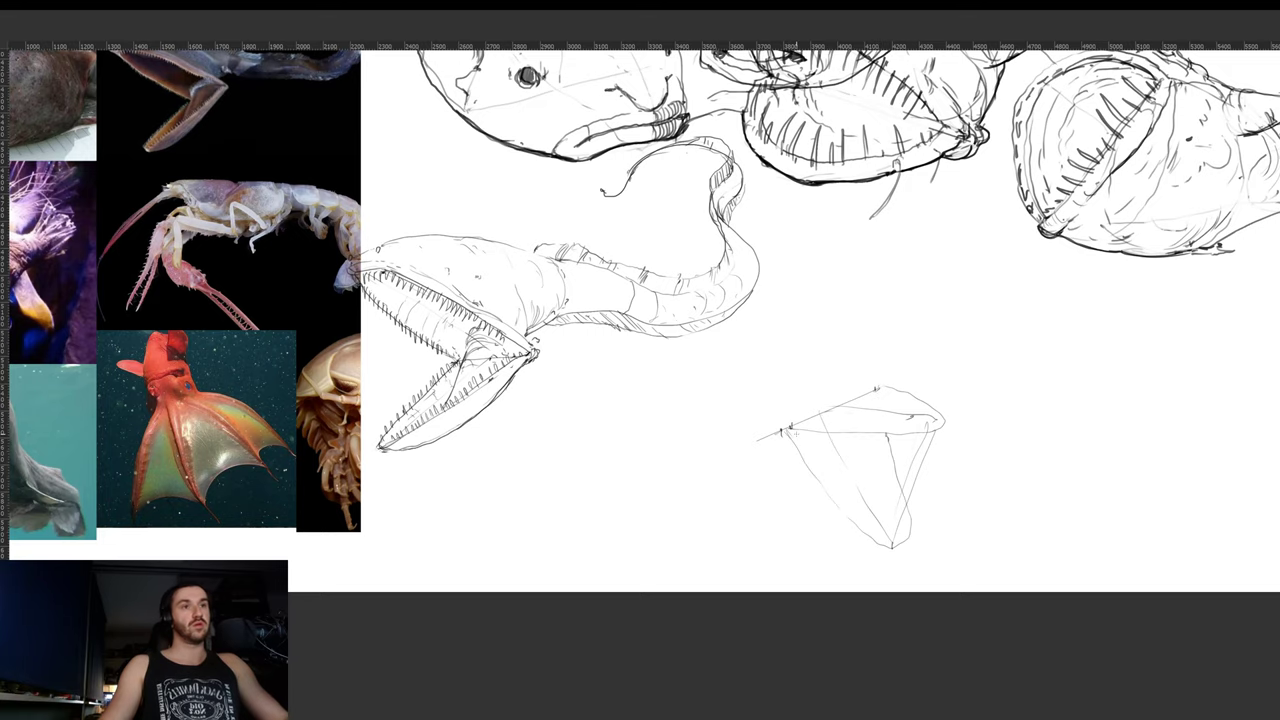
left_click_drag(795, 433, 907, 461)
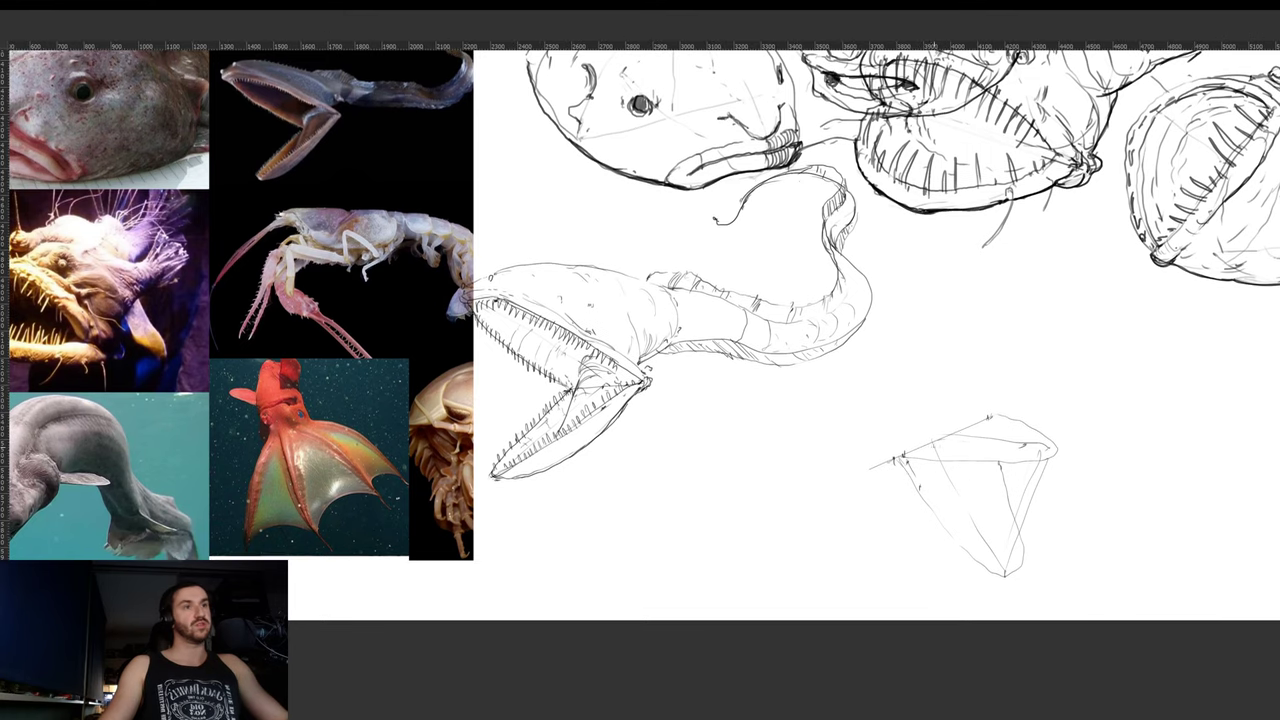
- Add contour lines inside the open mouth and round off the tip of the lower jaw
mouse_move(914, 450)
left_mouse_down()
mouse_move(970, 425)
mouse_move(976, 498)
left_mouse_up()
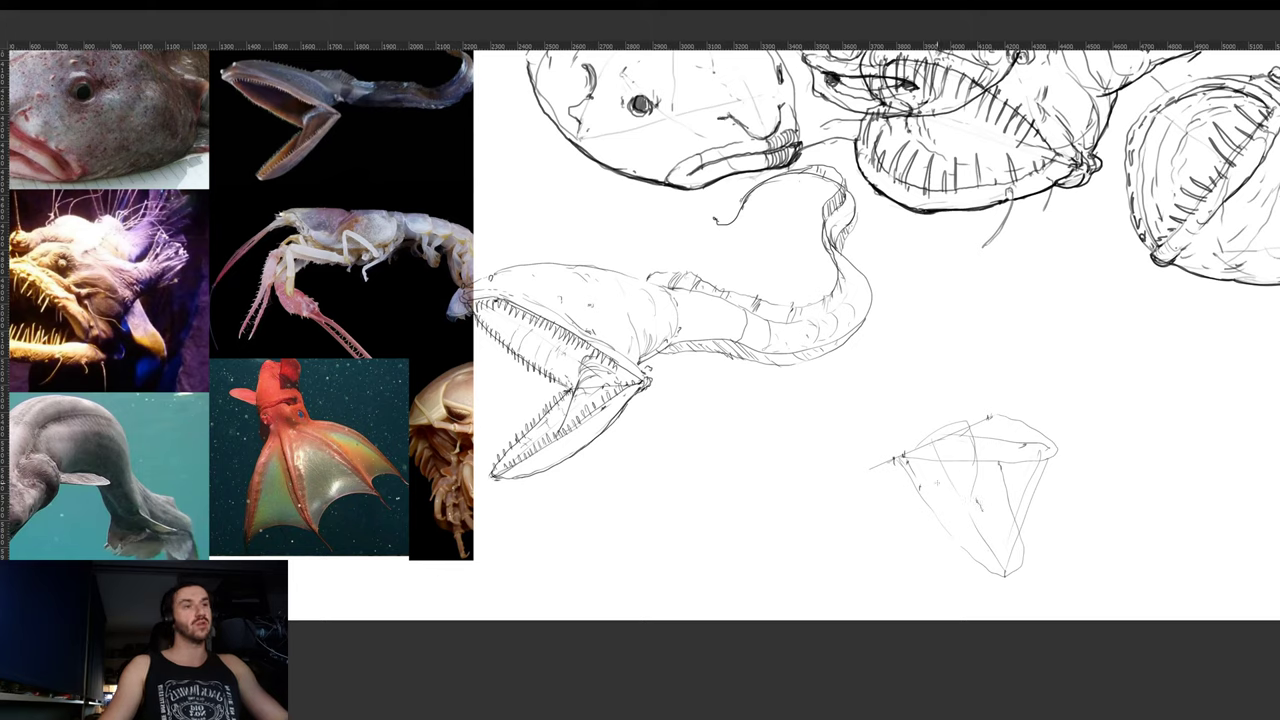
mouse_move(976, 472)
left_mouse_down()
mouse_move(989, 536)
mouse_move(958, 507)
mouse_move(1012, 494)
left_mouse_up()
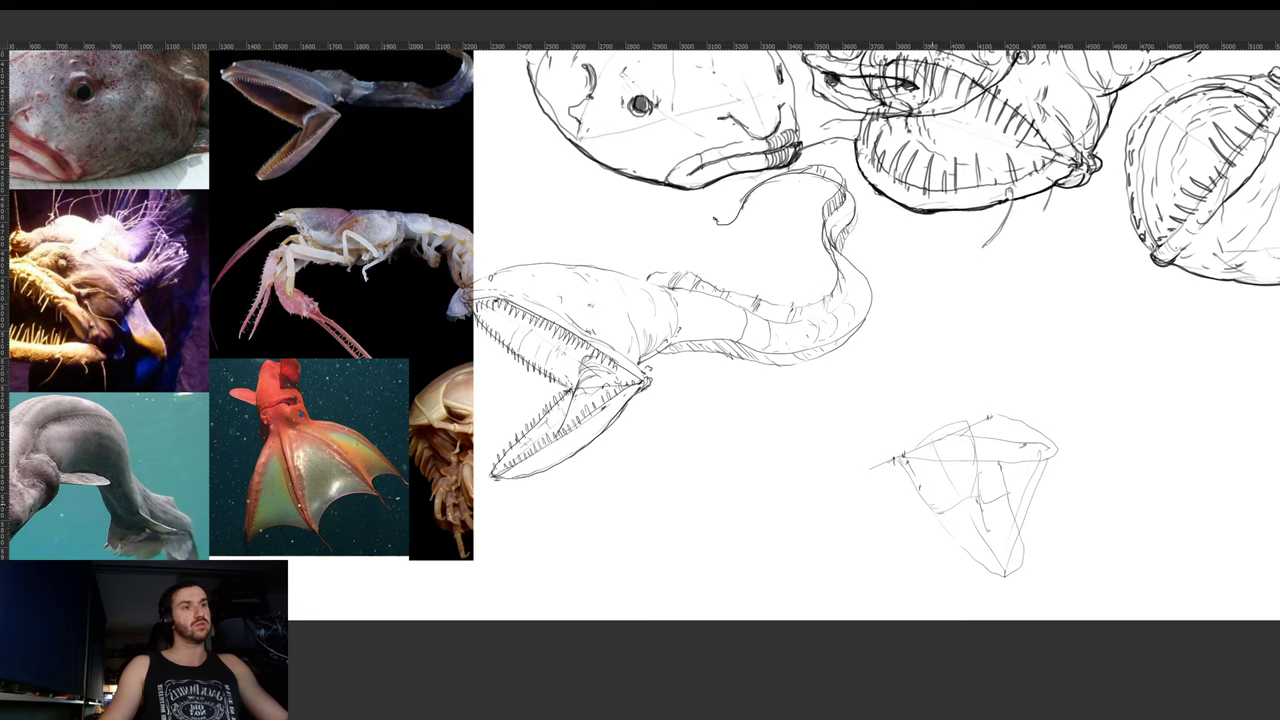
left_click_drag(921, 485, 917, 496)
mouse_move(990, 568)
left_mouse_down()
mouse_move(1013, 580)
mouse_move(1030, 565)
mouse_move(1004, 474)
left_mouse_up()
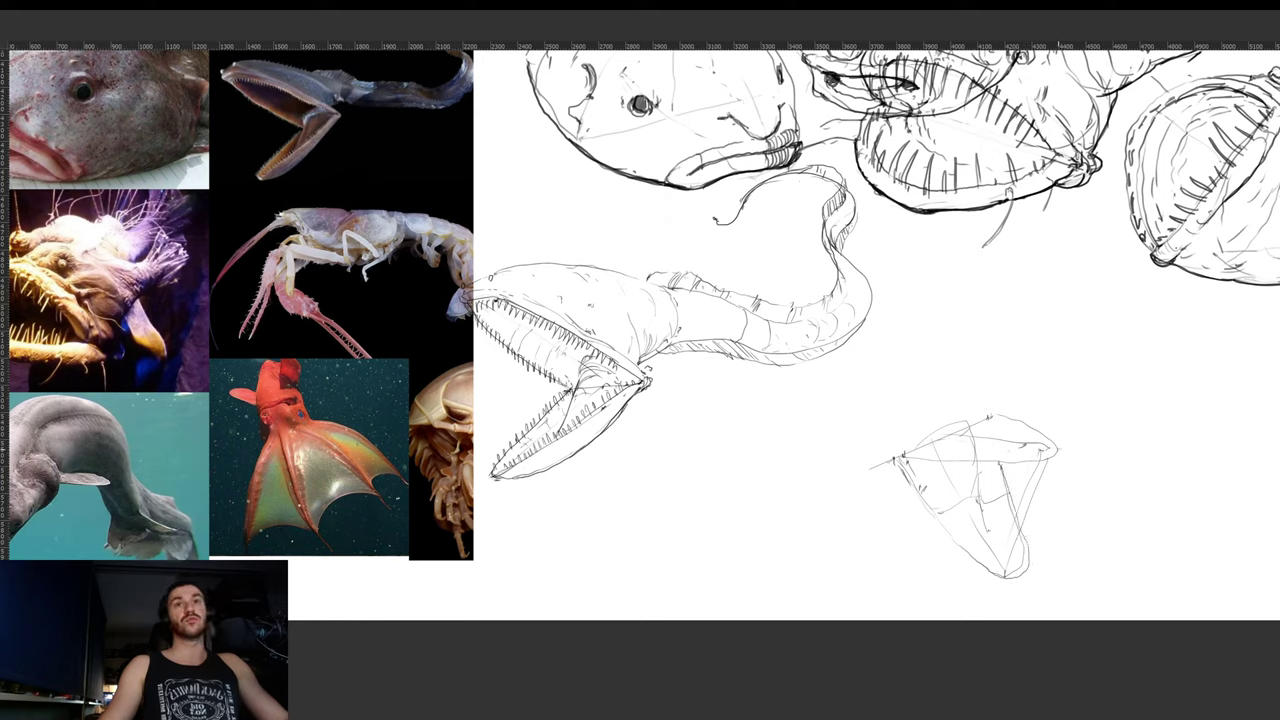
- Draw two small eyes near the snout tip and three parallel arrows marking the head's direction
mouse_move(1034, 442)
left_mouse_down()
mouse_move(1034, 466)
mouse_move(1053, 446)
mouse_move(1030, 448)
mouse_move(1055, 435)
left_mouse_up()
key("ctrl+z")
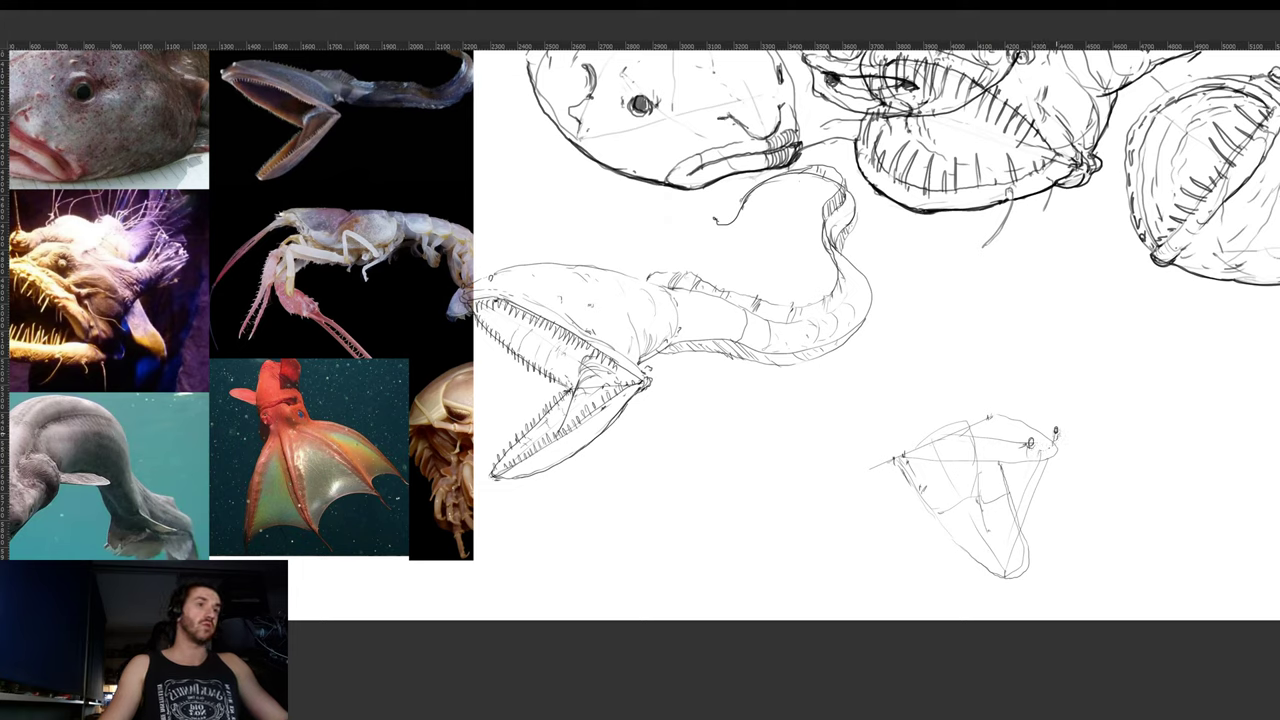
left_click_drag(1057, 427, 1056, 438)
mouse_move(953, 449)
left_mouse_down()
mouse_move(877, 435)
mouse_move(978, 372)
mouse_move(968, 375)
left_mouse_up()
mouse_move(946, 431)
left_mouse_down()
mouse_move(1036, 386)
mouse_move(1026, 391)
left_mouse_up()
mouse_move(766, 378)
left_mouse_down()
mouse_move(868, 340)
mouse_move(860, 347)
left_mouse_up()
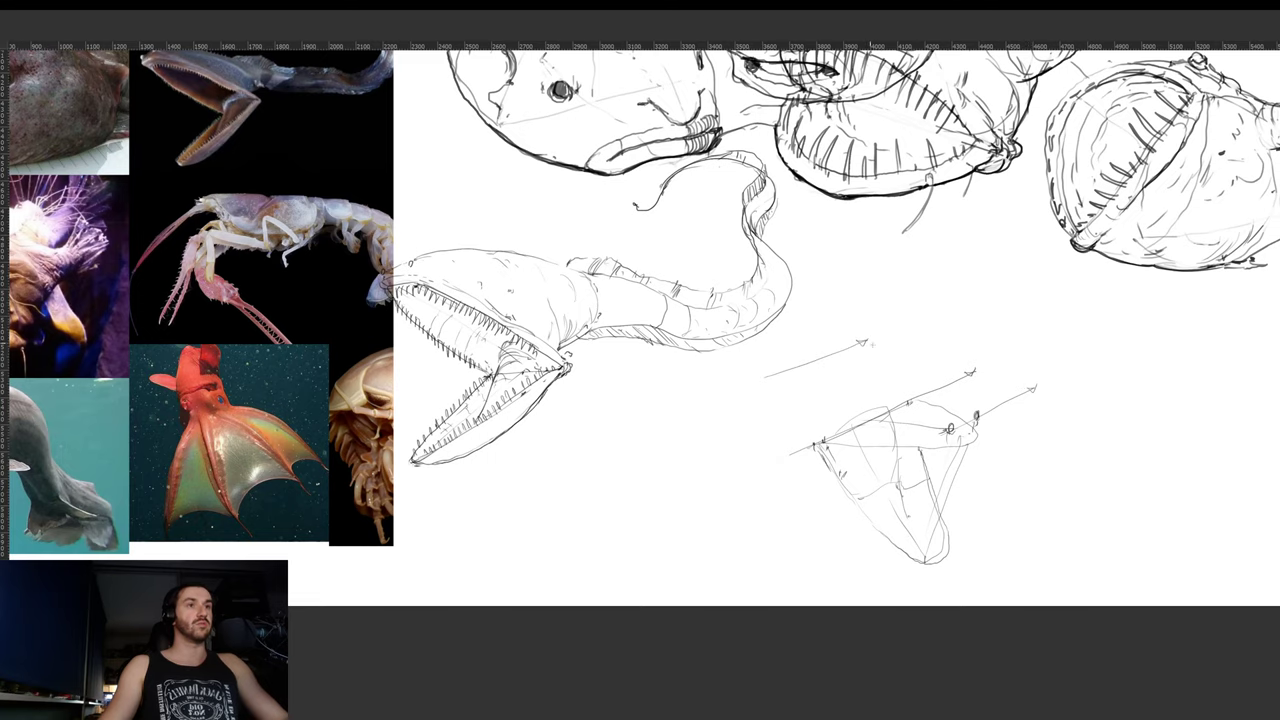
- Draw the domed top of the head from the jaw hinge over to the snout
mouse_move(912, 433)
left_mouse_down()
mouse_move(885, 439)
mouse_move(883, 459)
mouse_move(850, 442)
mouse_move(910, 412)
mouse_move(924, 436)
mouse_move(910, 437)
mouse_move(948, 431)
mouse_move(940, 467)
mouse_move(968, 314)
left_mouse_up()
key("r")
mouse_move(873, 304)
left_mouse_down()
mouse_move(964, 301)
mouse_move(984, 319)
left_mouse_up()
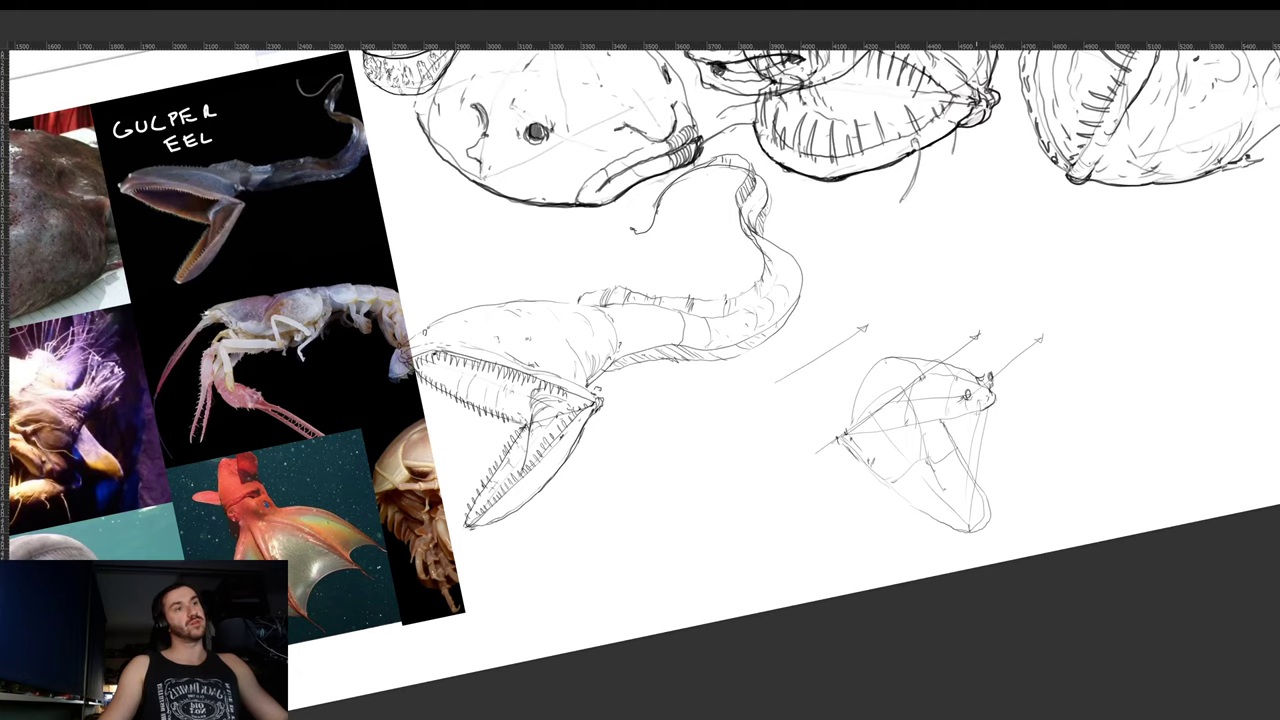
key("r")
left_click_drag(989, 378, 972, 490)
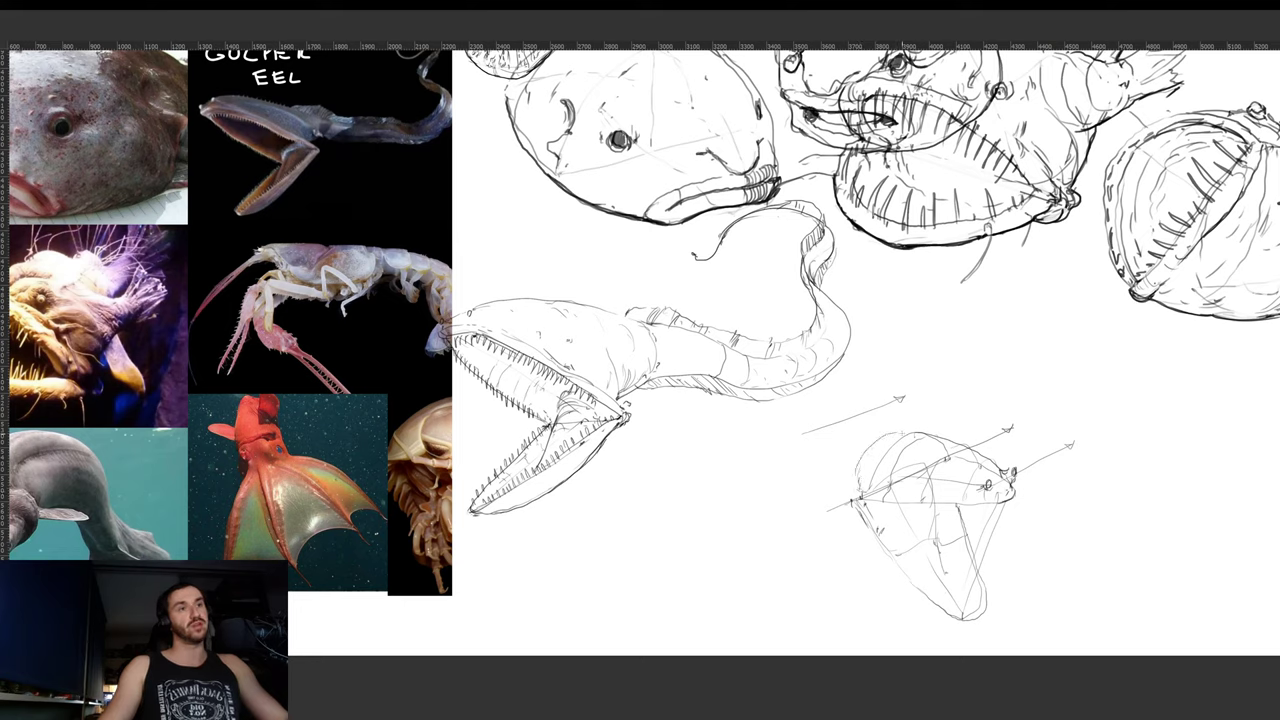
- Build up the head with curved contour bands and a rounded back at the jaw hinge, and shift the sketch toward the canvas's lower edge
mouse_move(908, 432)
left_mouse_down()
mouse_move(856, 467)
mouse_move(853, 485)
mouse_move(847, 439)
mouse_move(886, 431)
left_mouse_up()
key("ctrl+z")
key("ctrl+z")
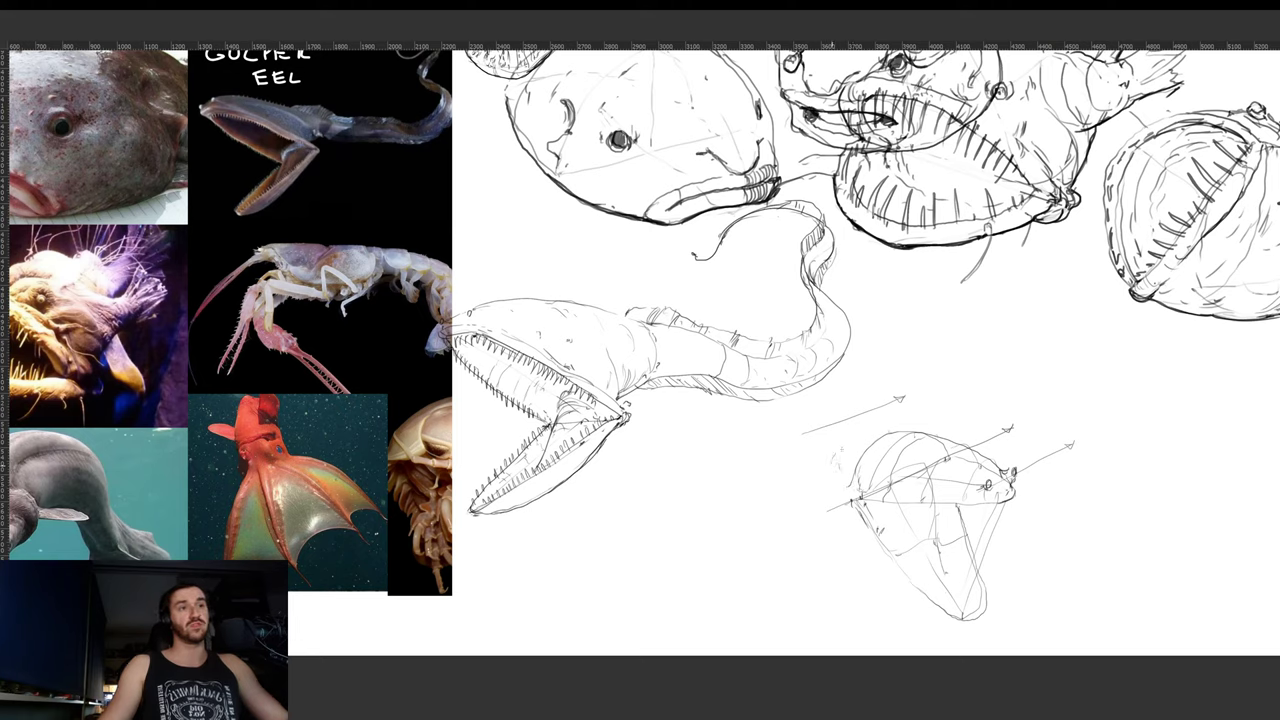
left_click_drag(834, 466, 873, 429)
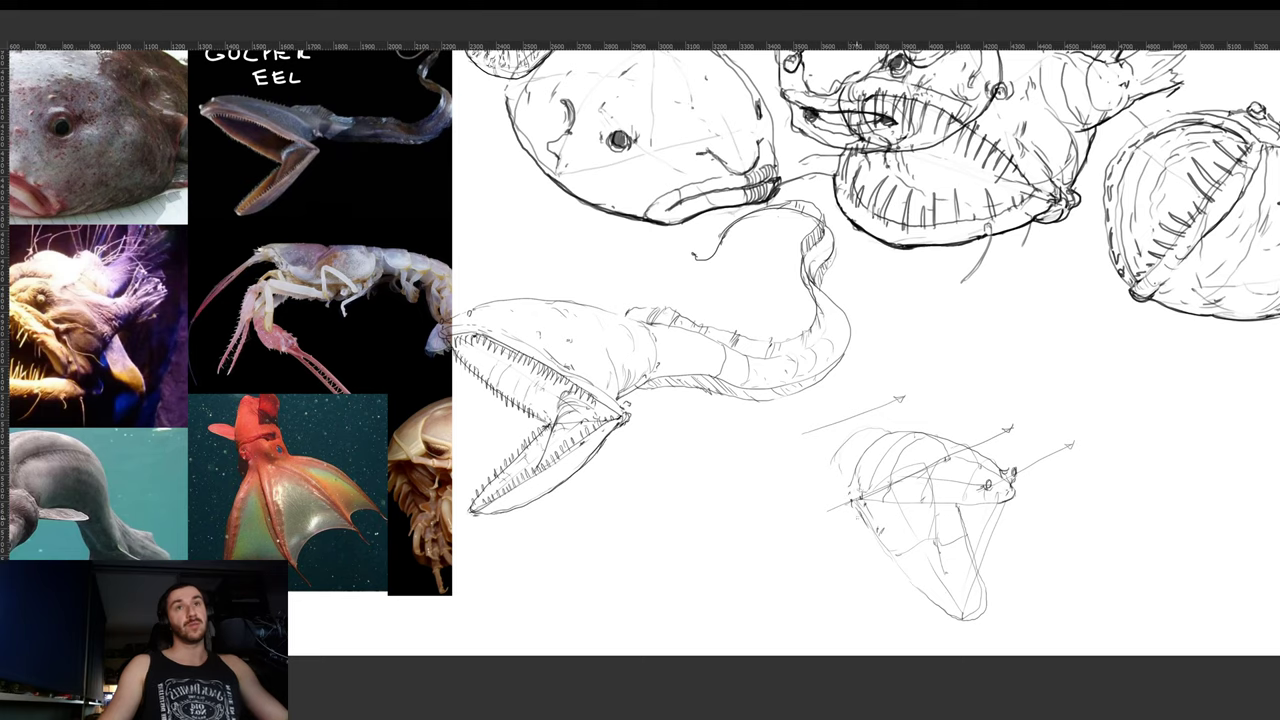
mouse_move(848, 505)
left_mouse_down()
mouse_move(870, 530)
mouse_move(845, 510)
mouse_move(856, 514)
mouse_move(830, 464)
mouse_move(862, 423)
left_mouse_up()
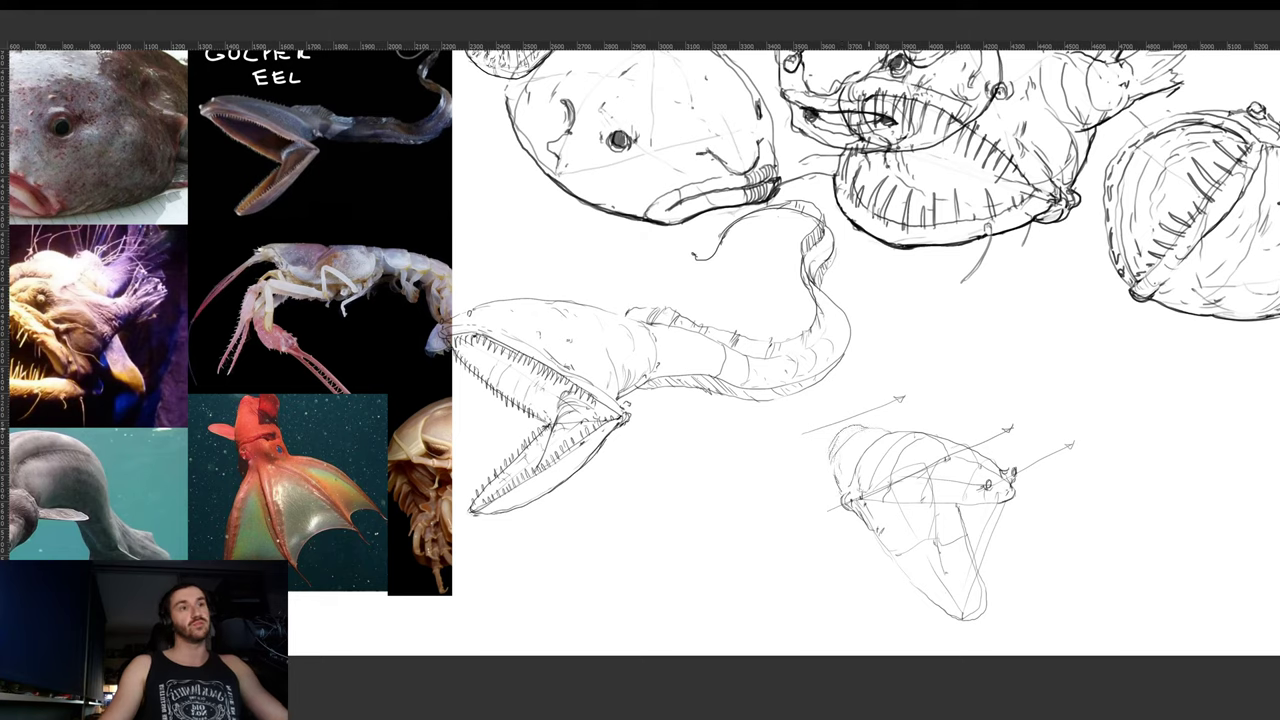
left_click_drag(895, 478, 847, 519)
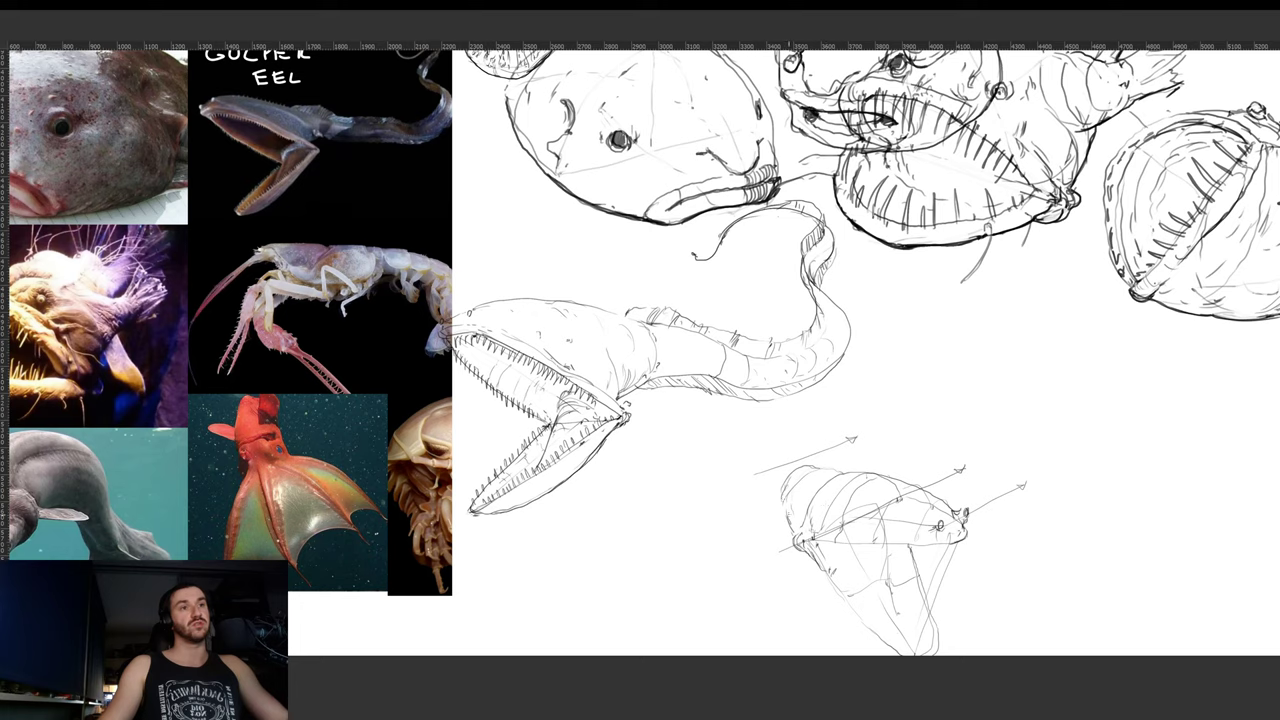
- Draw the eel's long S-curved body tapering into a looping tail behind the head, and move the sketch further from the first eel
mouse_move(768, 500)
left_mouse_down()
mouse_move(826, 406)
mouse_move(992, 402)
mouse_move(965, 332)
left_mouse_up()
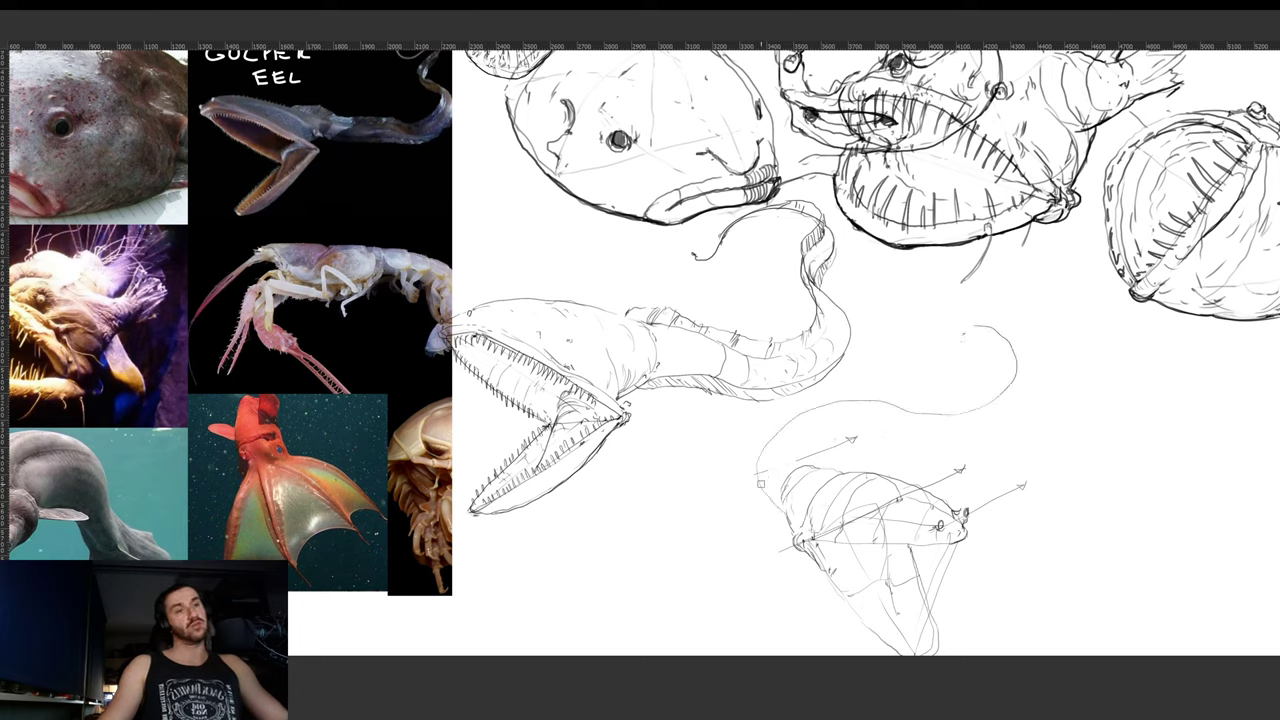
mouse_move(768, 500)
left_mouse_down()
mouse_move(762, 428)
mouse_move(838, 396)
left_mouse_up()
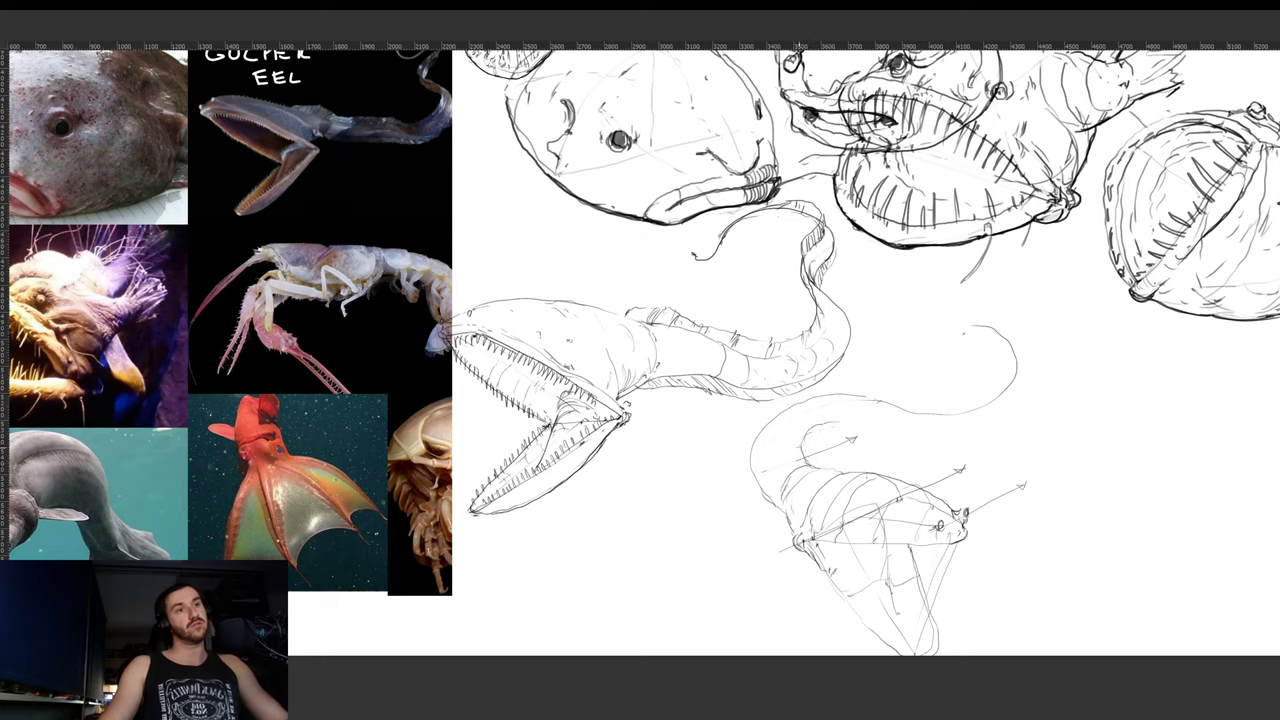
left_click_drag(825, 422, 852, 430)
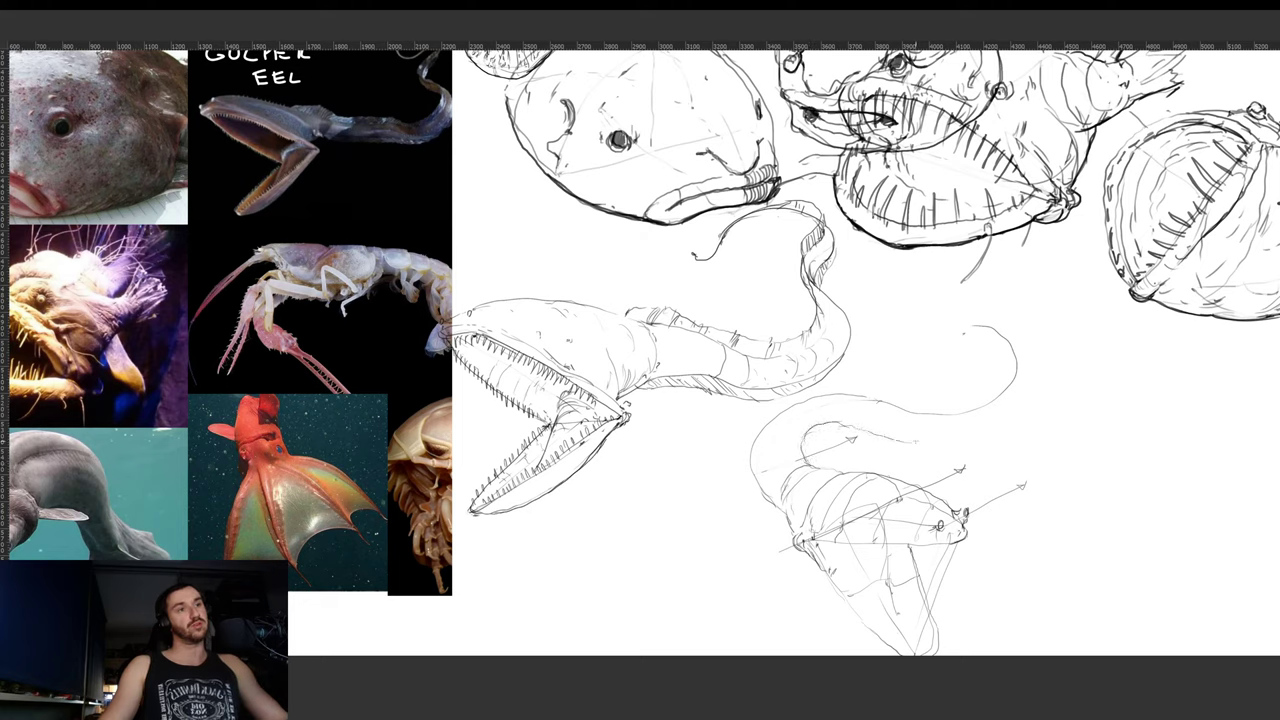
mouse_move(888, 437)
left_mouse_down()
mouse_move(1001, 424)
mouse_move(1029, 395)
mouse_move(1027, 368)
mouse_move(1000, 346)
mouse_move(1017, 354)
mouse_move(1018, 383)
left_mouse_up()
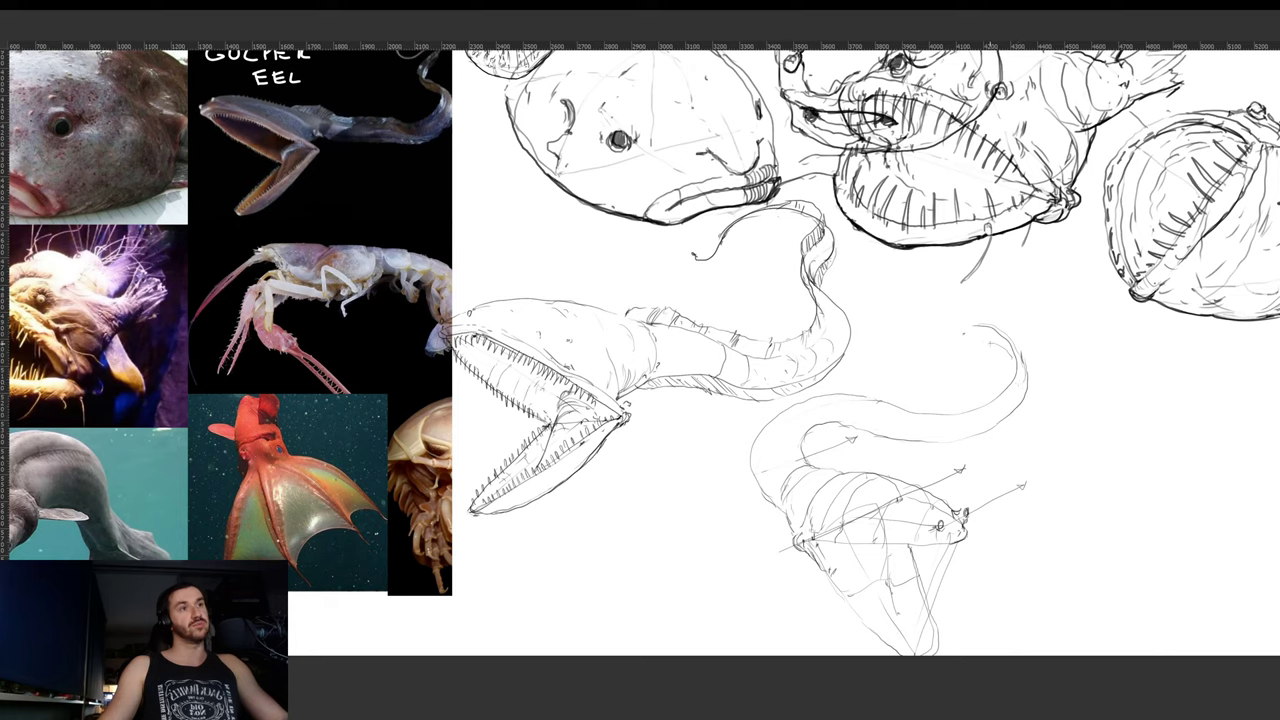
mouse_move(994, 338)
left_mouse_down()
mouse_move(926, 344)
mouse_move(854, 388)
left_mouse_up()
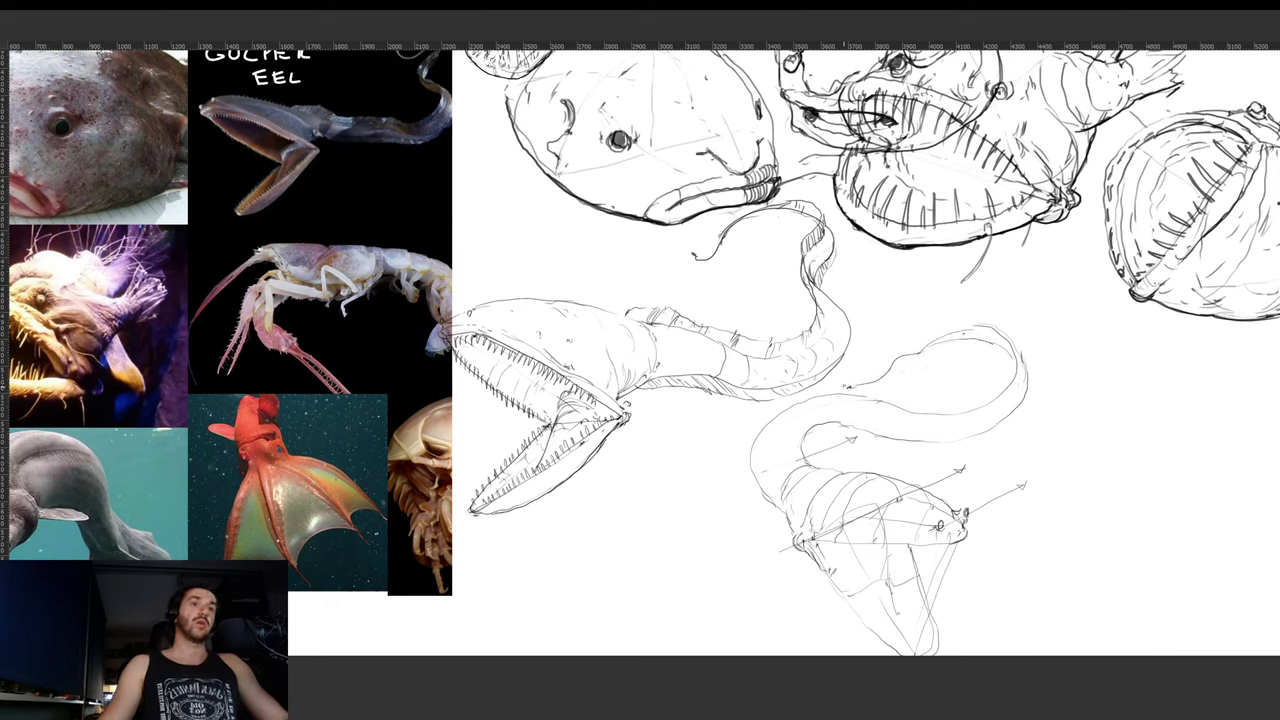
mouse_move(847, 488)
left_mouse_down()
mouse_move(889, 436)
mouse_move(911, 456)
left_mouse_up()
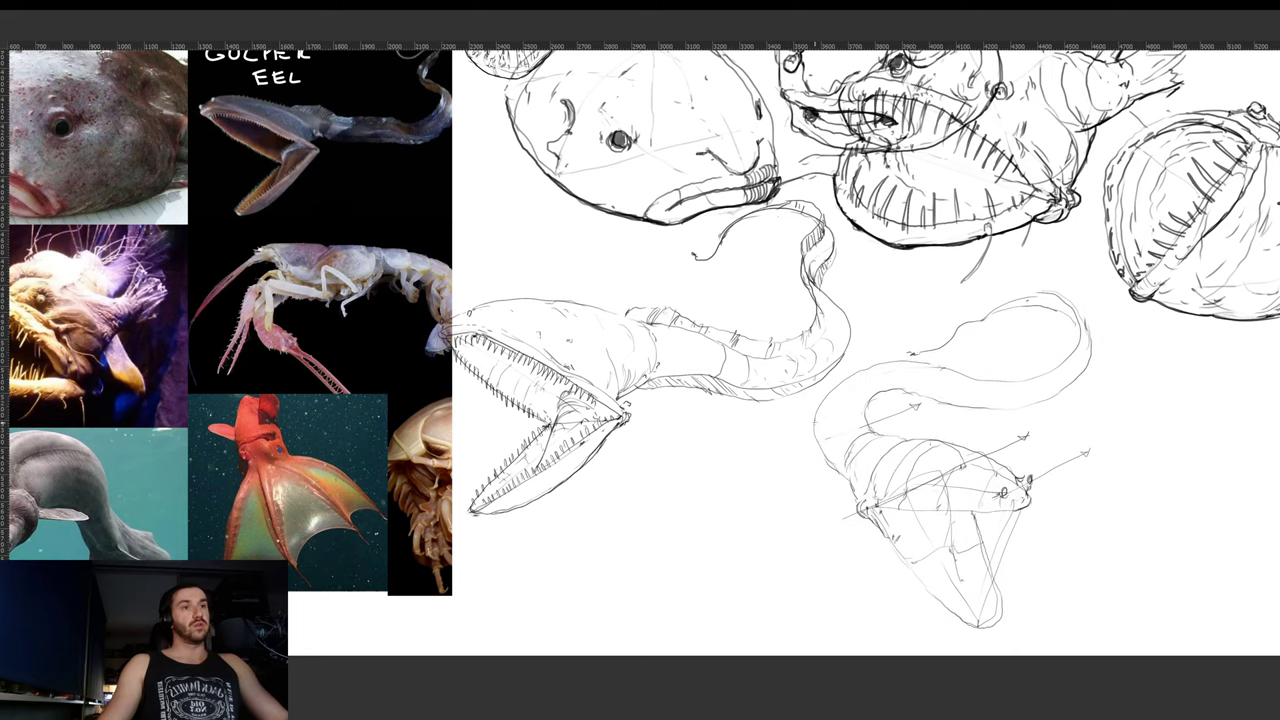
- Add cross-contour rings along the body, plus a circle and a narrow leaf-shaped cross-section in the empty space beside the head
mouse_move(818, 423)
left_mouse_down()
mouse_move(832, 396)
mouse_move(872, 423)
left_mouse_up()
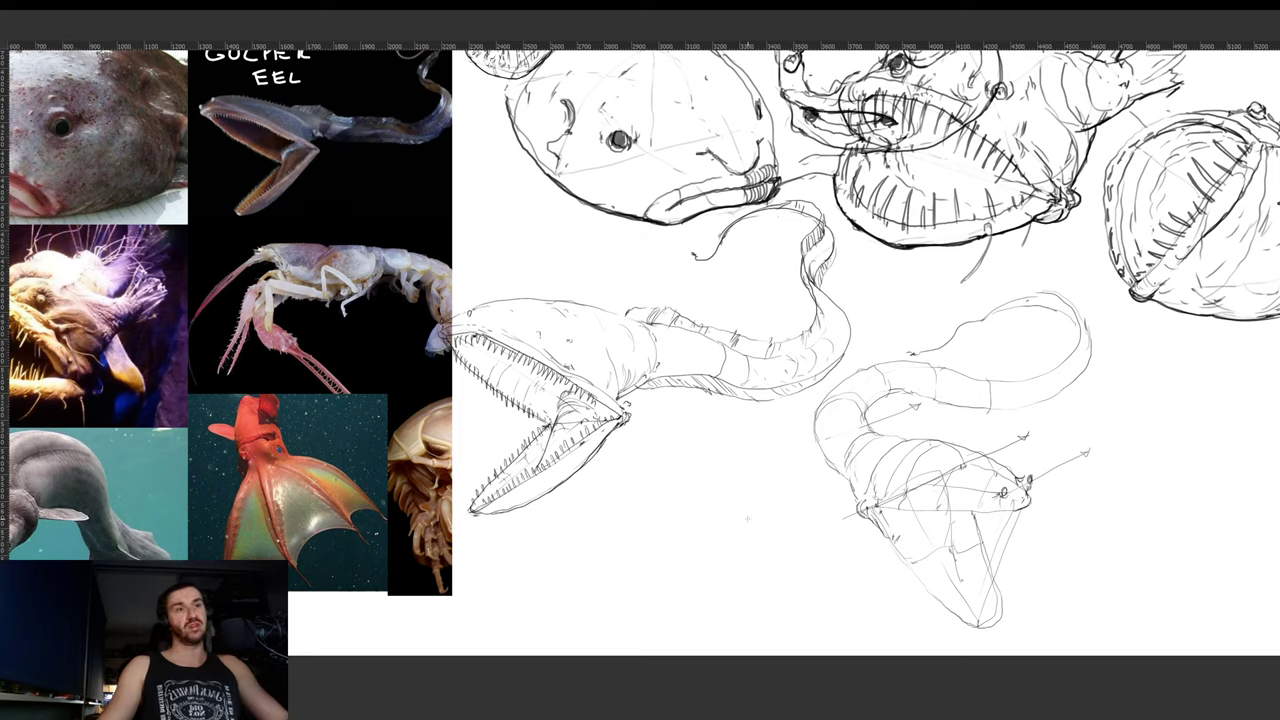
mouse_move(728, 524)
left_mouse_down()
mouse_move(744, 486)
mouse_move(777, 506)
mouse_move(733, 524)
left_mouse_up()
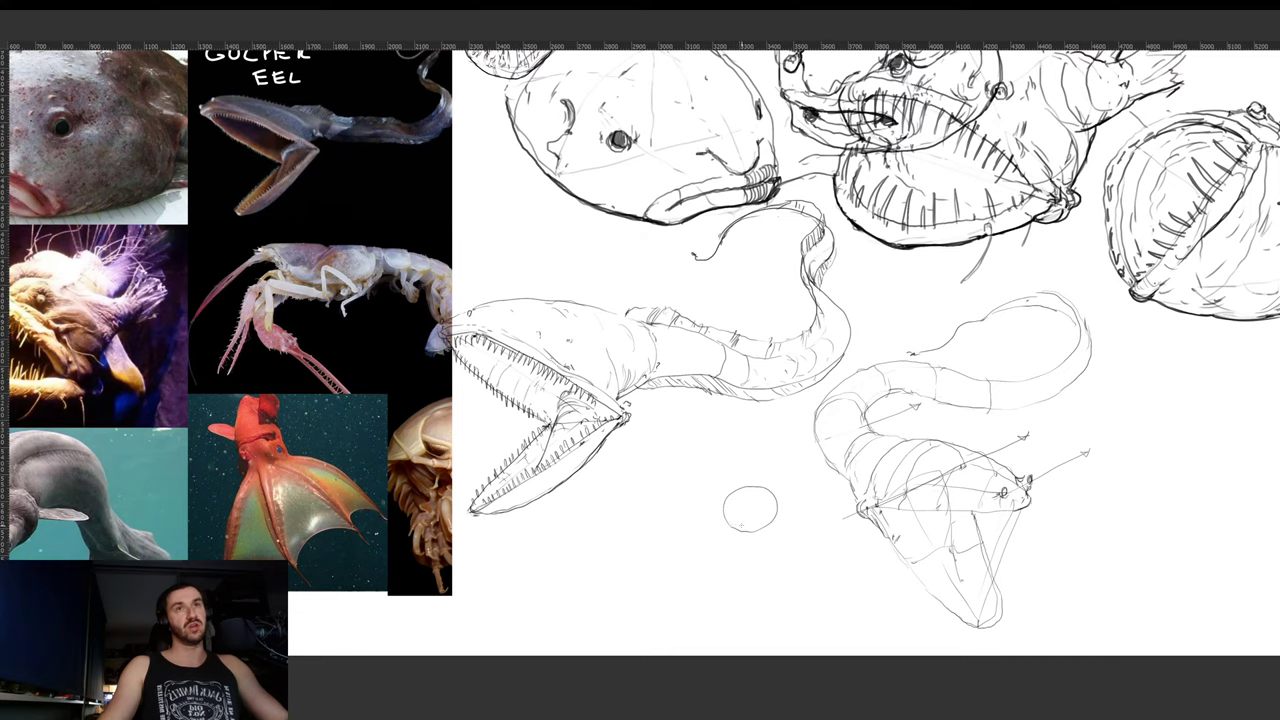
left_click_drag(746, 440, 752, 478)
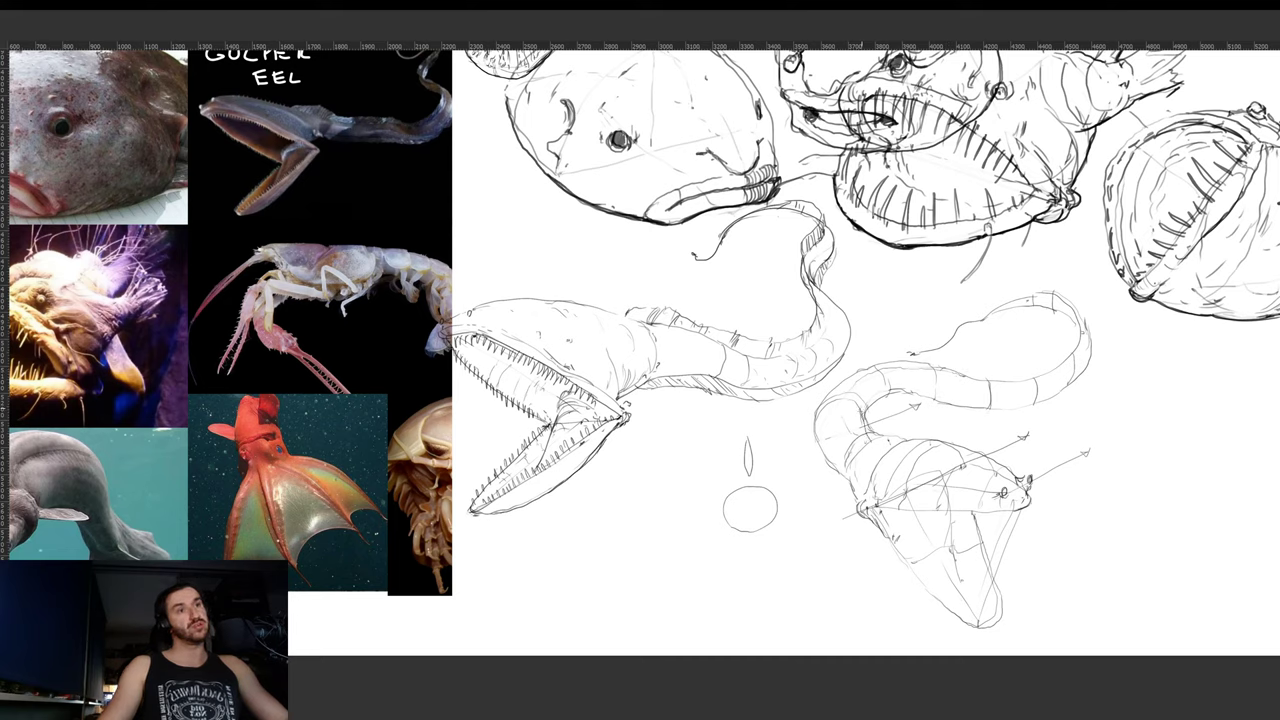
- Hatch a fin strip along the upper edge of the eel's body, from the neck bend around the tail loop
left_click_drag(861, 410, 863, 437)
left_click_drag(855, 406, 851, 431)
mouse_move(843, 417)
left_mouse_down()
mouse_move(846, 428)
mouse_move(844, 402)
left_mouse_up()
mouse_move(872, 358)
left_mouse_down()
mouse_move(850, 392)
mouse_move(892, 372)
left_mouse_up()
left_click_drag(918, 354, 906, 370)
mouse_move(930, 354)
left_mouse_down()
mouse_move(912, 370)
mouse_move(962, 376)
left_mouse_up()
mouse_move(992, 366)
left_mouse_down()
mouse_move(970, 378)
mouse_move(1012, 372)
left_mouse_up()
mouse_move(1042, 360)
left_mouse_down()
mouse_move(1024, 370)
mouse_move(1044, 360)
left_mouse_up()
left_click_drag(1082, 338, 1066, 358)
left_click_drag(1086, 330, 1081, 344)
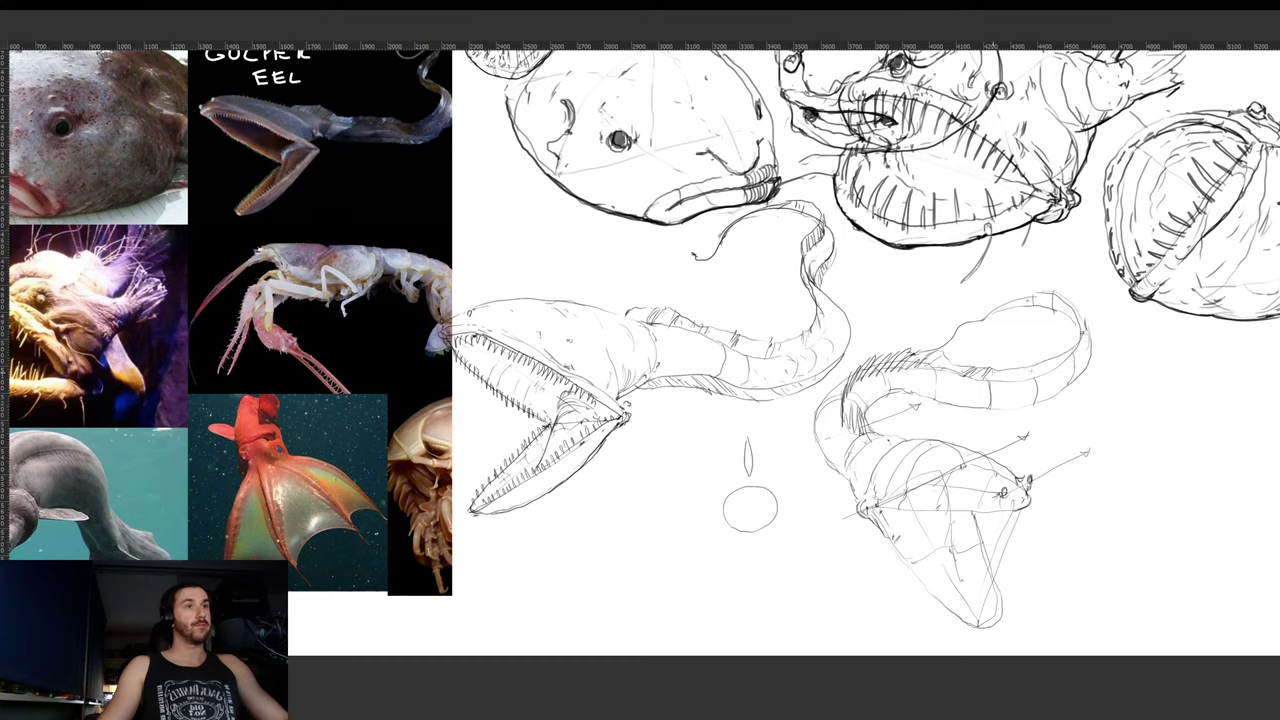
mouse_move(993, 369)
left_mouse_down()
mouse_move(987, 380)
mouse_move(1052, 372)
left_mouse_up()
left_click_drag(1073, 353, 1069, 357)
mouse_move(1083, 335)
left_mouse_down()
mouse_move(1074, 350)
mouse_move(1067, 298)
mouse_move(1050, 286)
left_mouse_up()
left_click_drag(1046, 286, 1065, 299)
- Move the new eel sketch closer to the first eel and hatch a fin strip along the underside of its body
left_click_drag(982, 420, 966, 383)
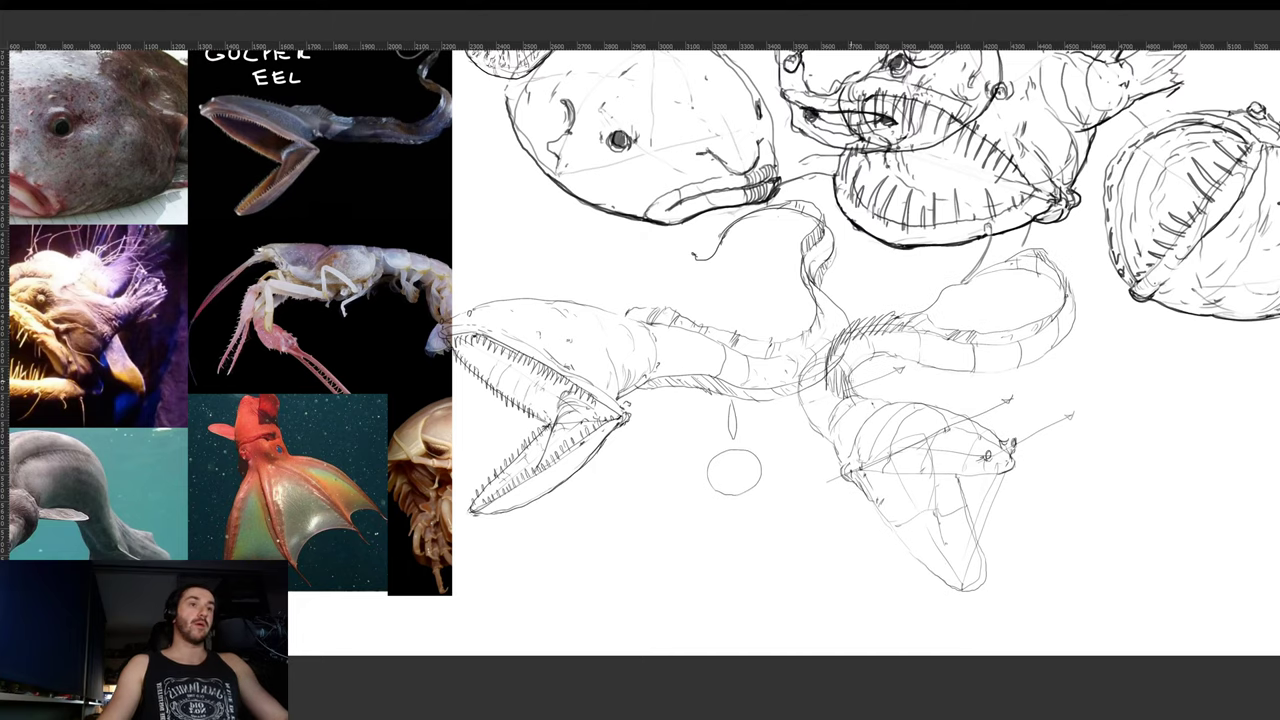
left_click_drag(852, 370, 982, 382)
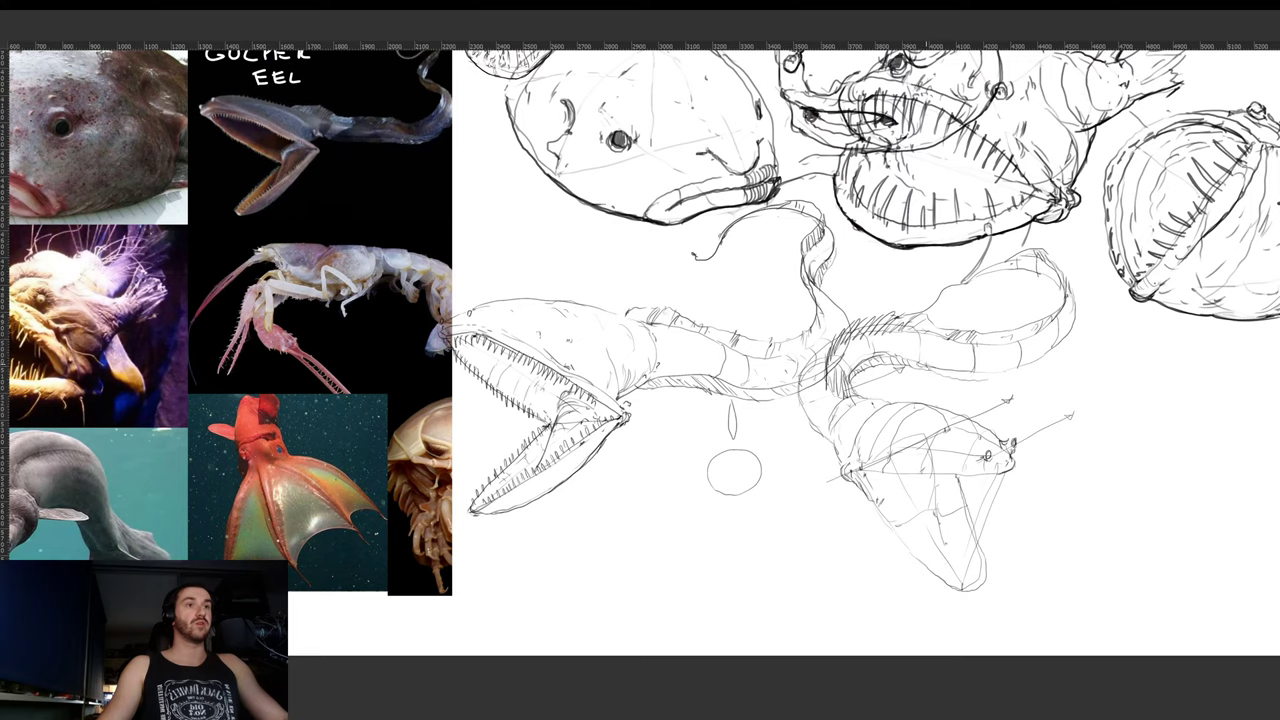
left_click_drag(927, 364, 944, 375)
left_click_drag(942, 369, 979, 381)
mouse_move(1041, 517)
left_mouse_down()
mouse_move(885, 425)
mouse_move(895, 440)
left_mouse_up()
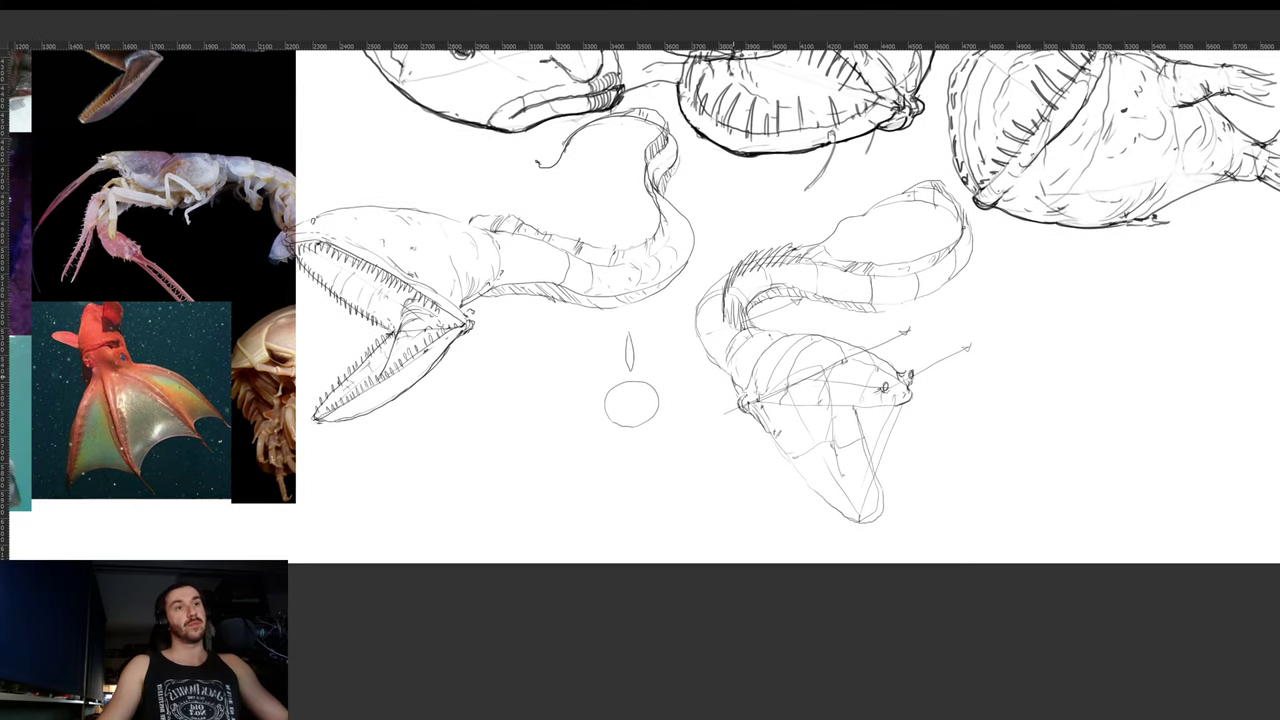
- Draw a row of small teeth along the lower jaw from the hinge to the tip, and move the sketch closer to the first eel
mouse_move(799, 366)
left_mouse_down()
mouse_move(934, 460)
mouse_move(876, 470)
left_mouse_up()
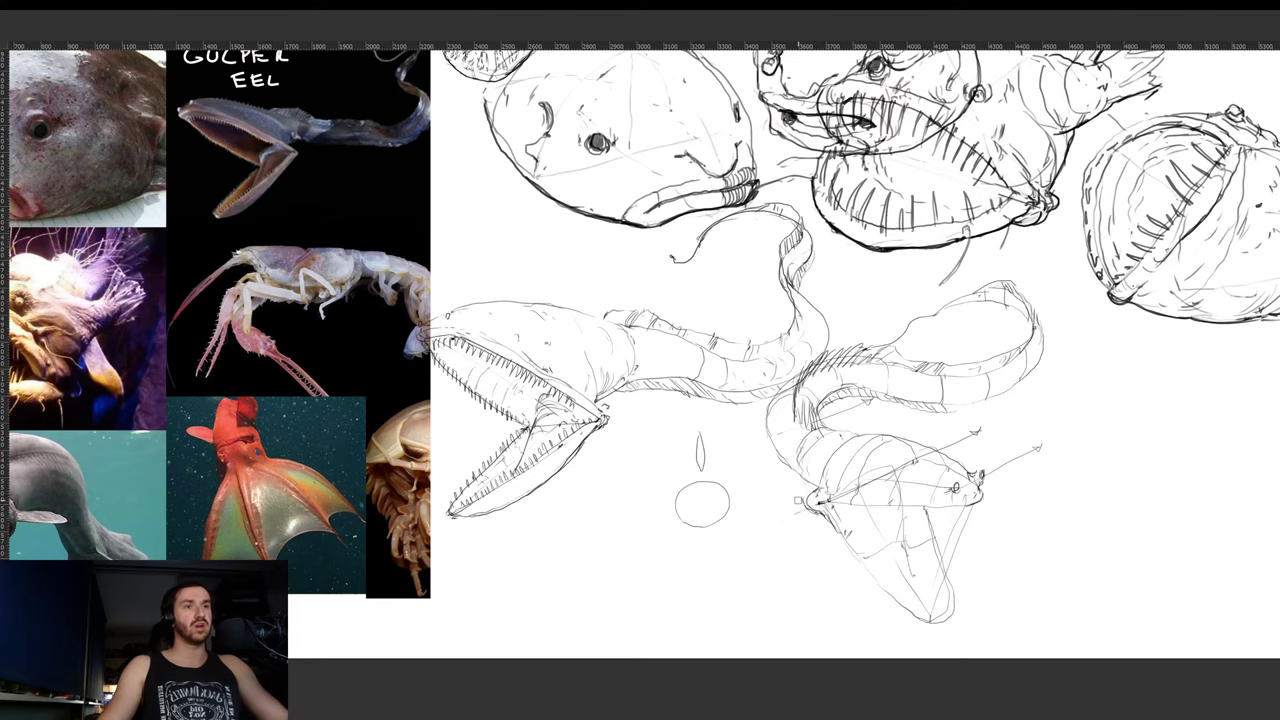
left_click_drag(836, 528, 779, 492)
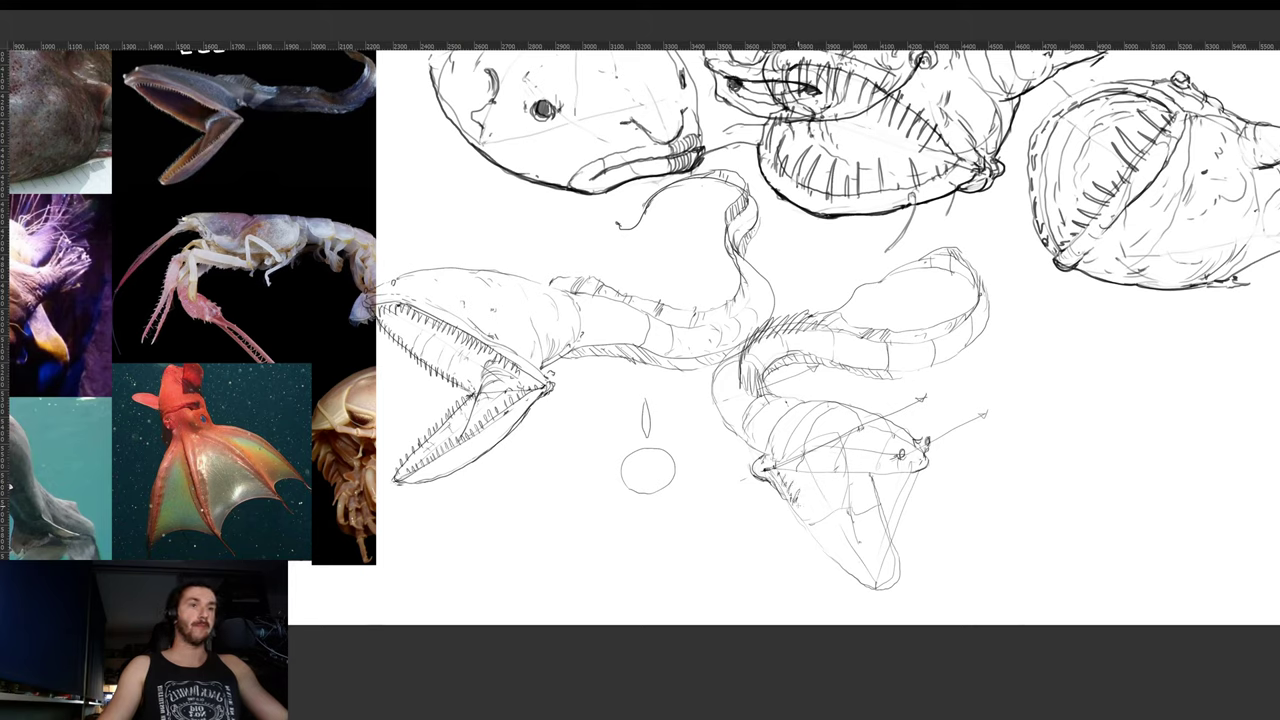
left_click_drag(804, 507, 841, 563)
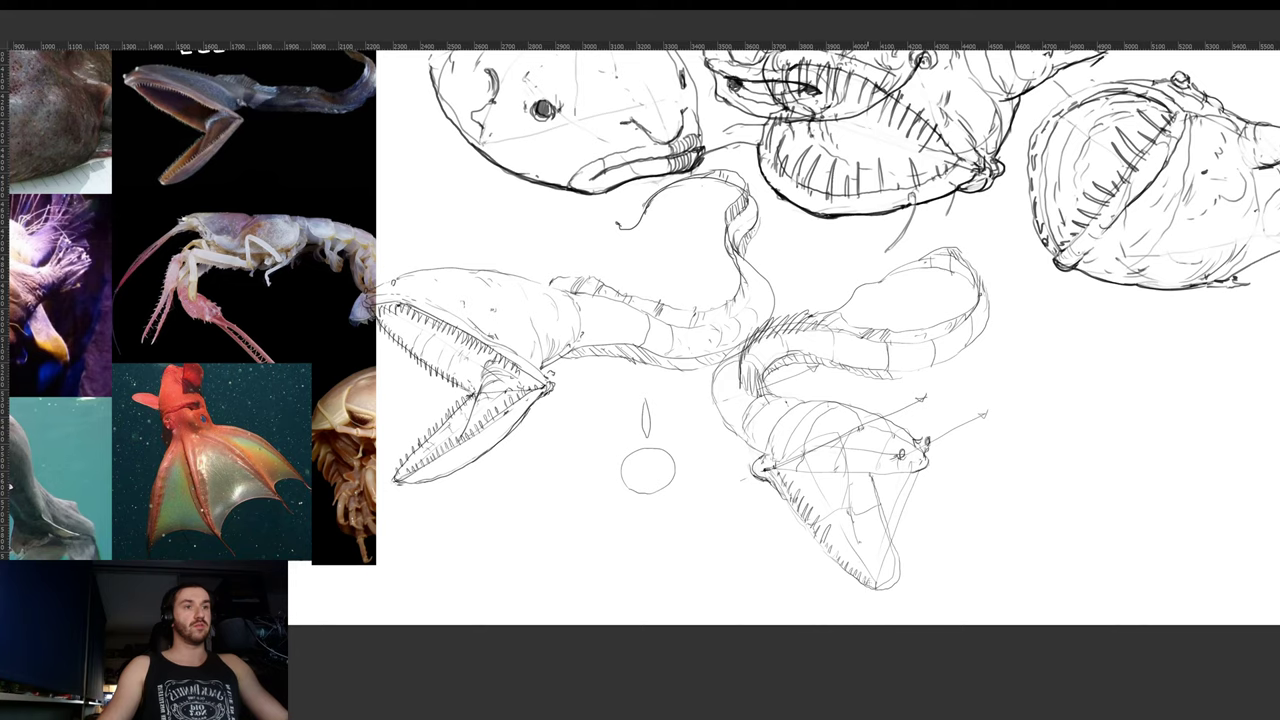
left_click_drag(877, 570, 952, 580)
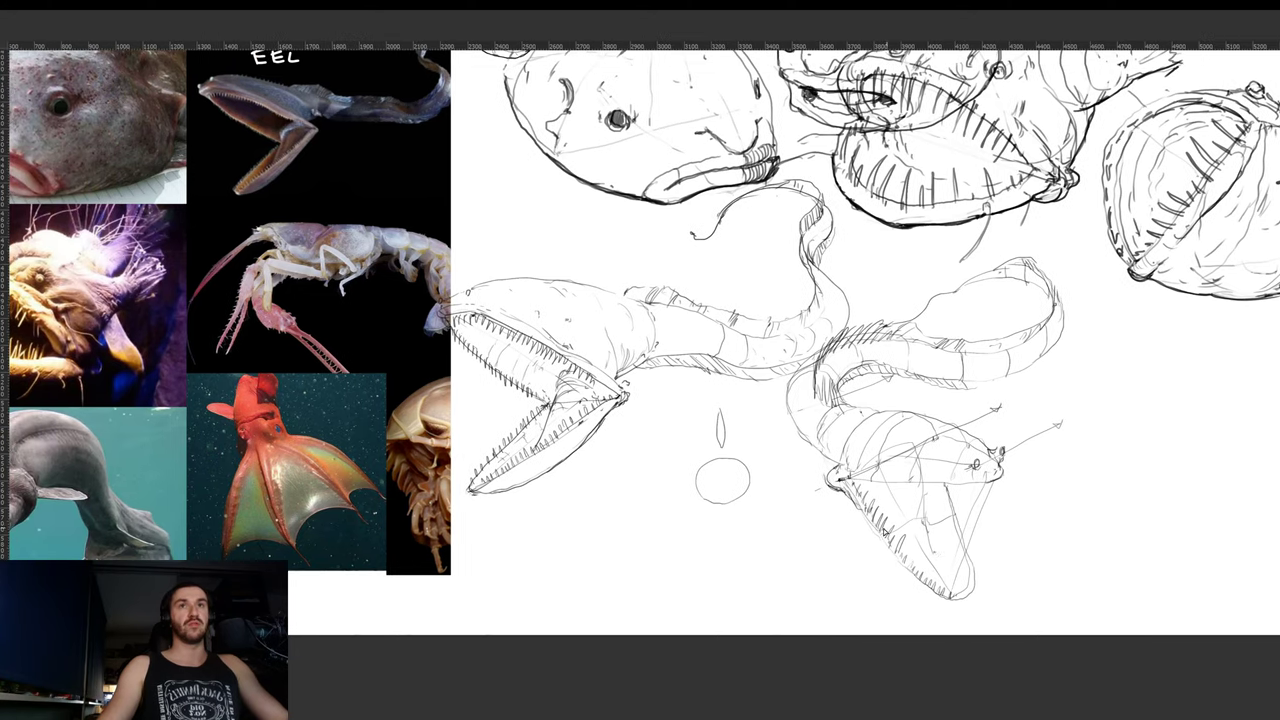
left_click_drag(884, 530, 832, 535)
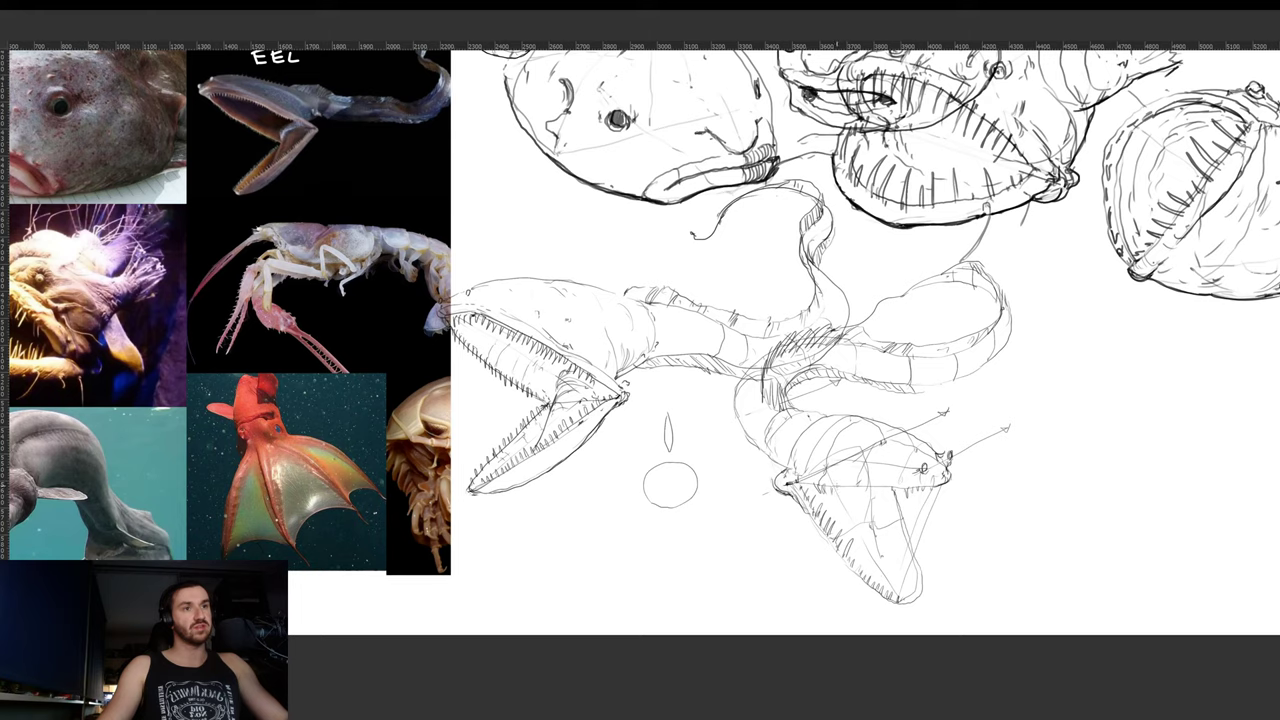
- Add small teeth along the upper jaw edge and the far side of the lower jaw
left_click_drag(845, 486, 844, 494)
left_click_drag(852, 485, 851, 490)
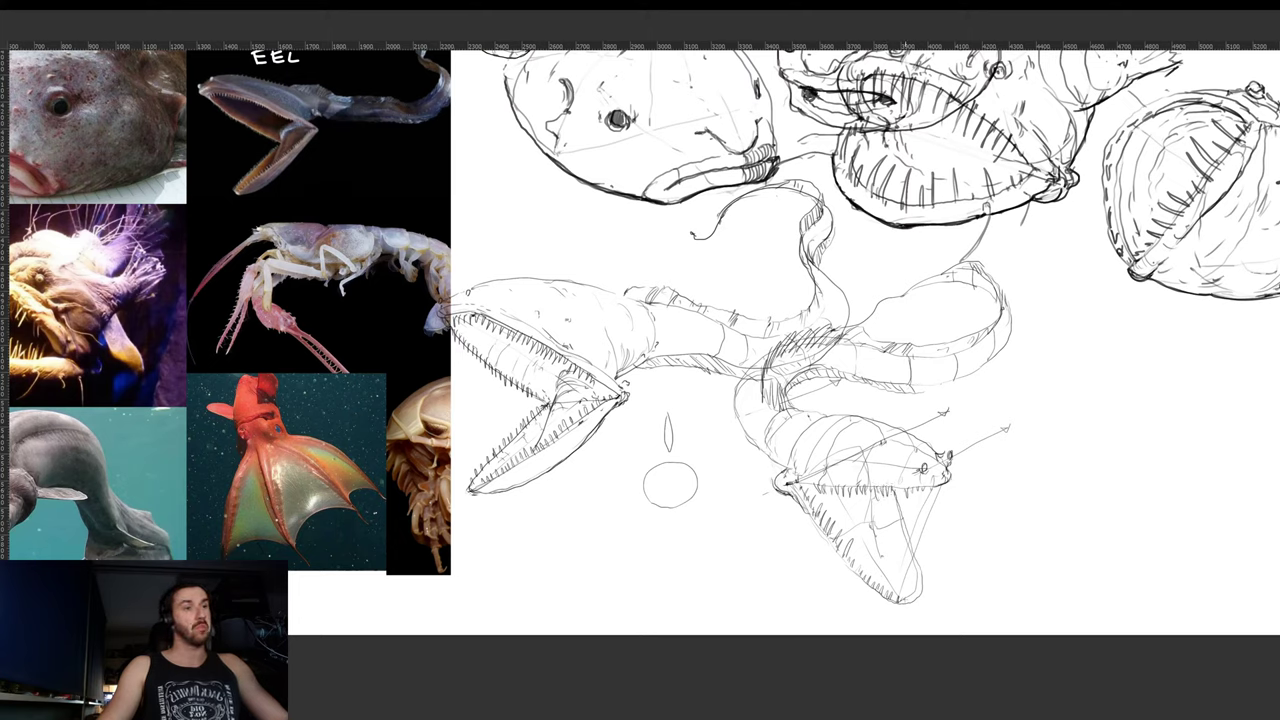
left_click_drag(924, 571, 919, 591)
mouse_move(926, 566)
left_mouse_down()
mouse_move(921, 585)
mouse_move(909, 544)
left_mouse_up()
mouse_move(911, 525)
left_mouse_down()
mouse_move(907, 540)
mouse_move(920, 328)
mouse_move(665, 502)
left_mouse_up()
key("r")
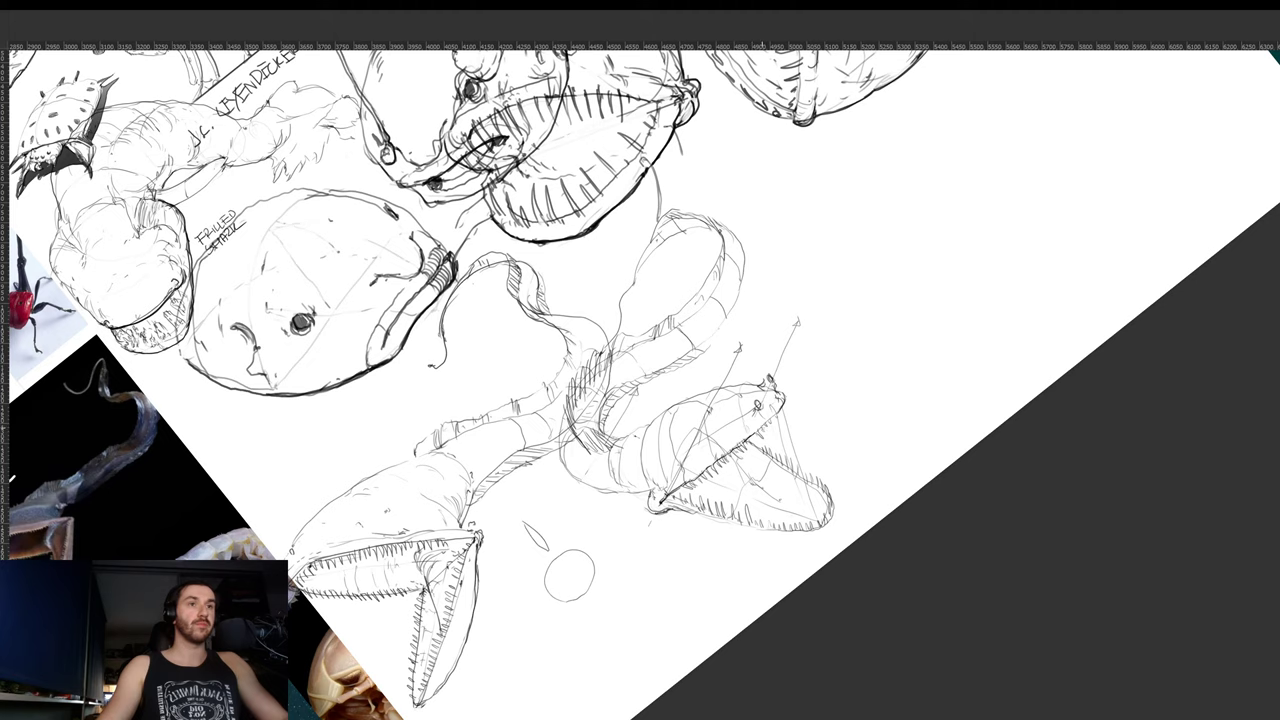
left_click_drag(770, 380, 748, 472)
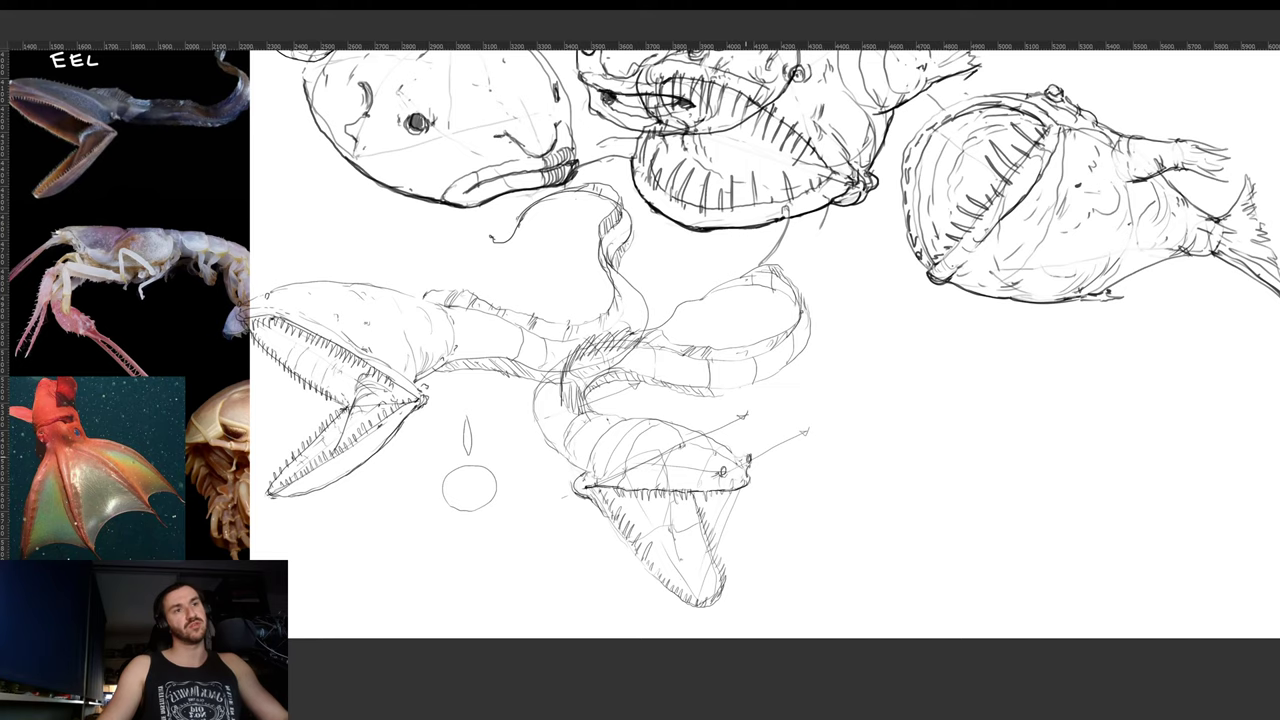
- Darken the outline of the second eel's neck from the jaw hinge up along the bend
left_click_drag(714, 482, 753, 442)
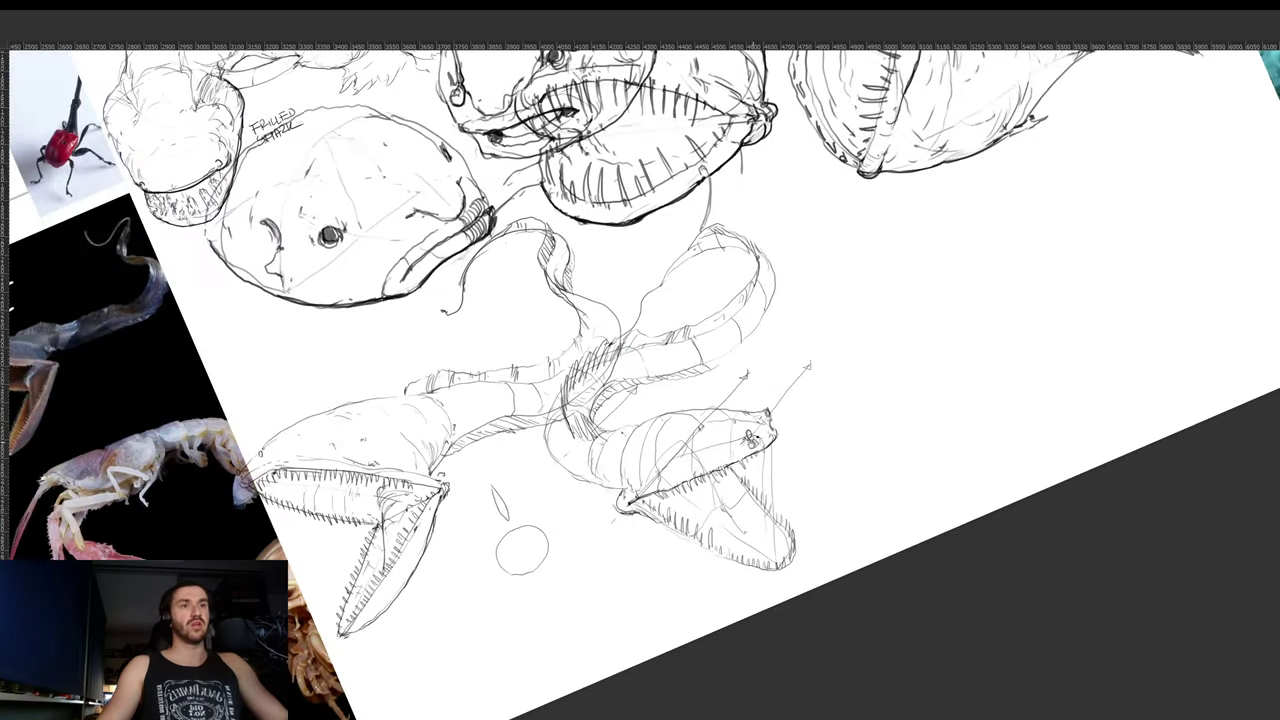
left_click_drag(680, 462, 690, 457)
left_click_drag(778, 402, 884, 468)
left_click_drag(820, 430, 935, 444)
left_click_drag(935, 442, 876, 612)
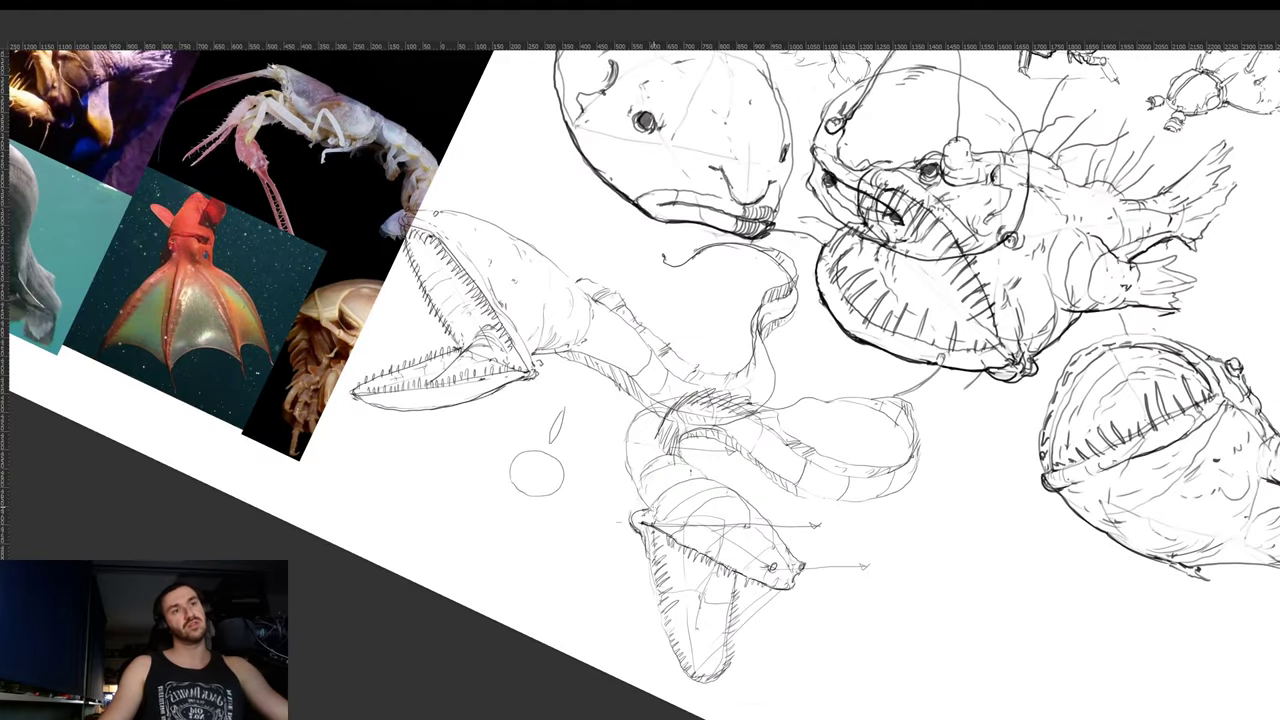
left_click_drag(644, 505, 624, 423)
left_click_drag(628, 472, 623, 456)
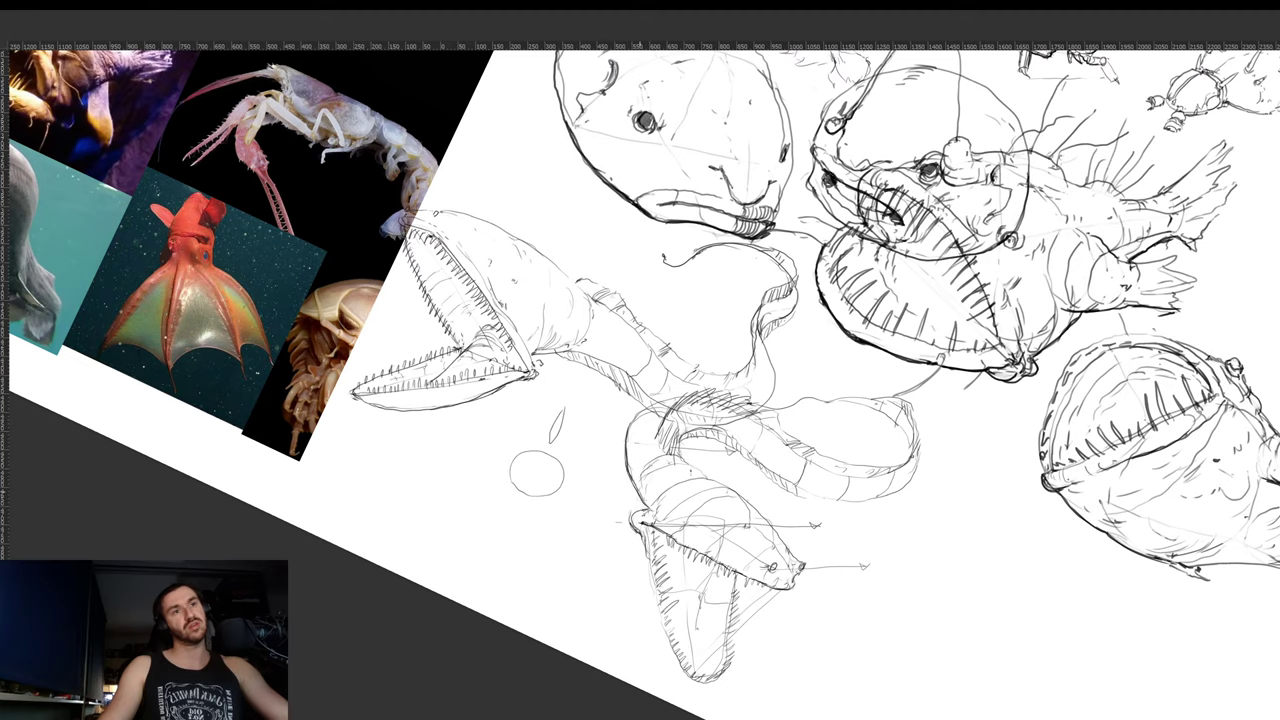
left_click_drag(826, 440, 837, 320)
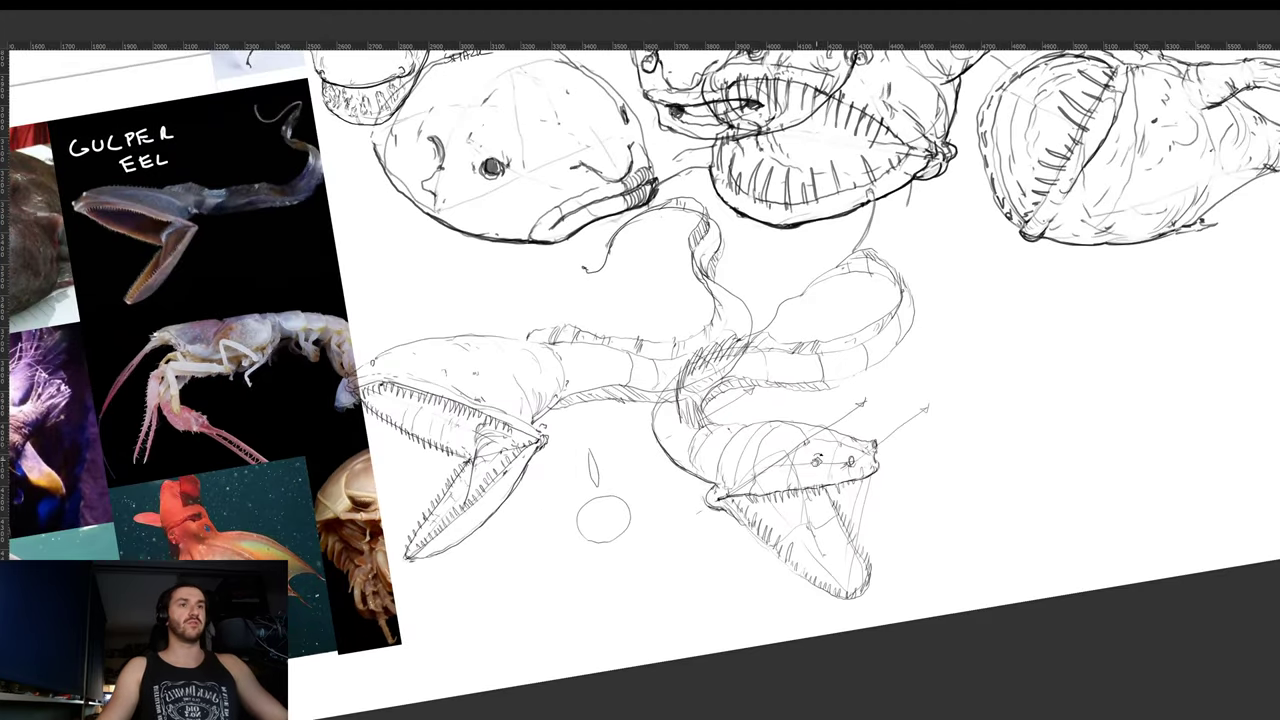
- Move the second eel sketch clear of the first eel and strengthen the outline of its lower jaw around the tip
key("Escape")
mouse_move(795, 522)
left_mouse_down()
mouse_move(778, 549)
mouse_move(881, 517)
left_mouse_up()
left_click_drag(977, 483, 774, 509)
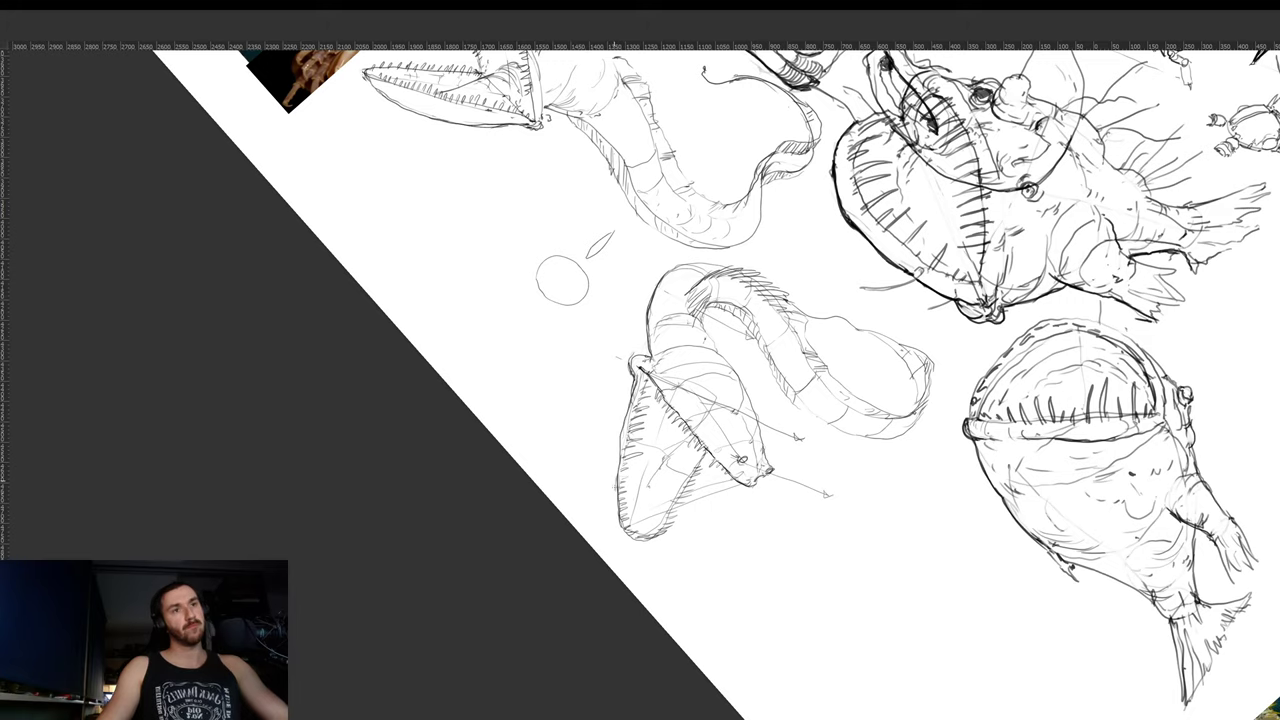
left_click_drag(617, 481, 613, 517)
left_click_drag(819, 319, 800, 284)
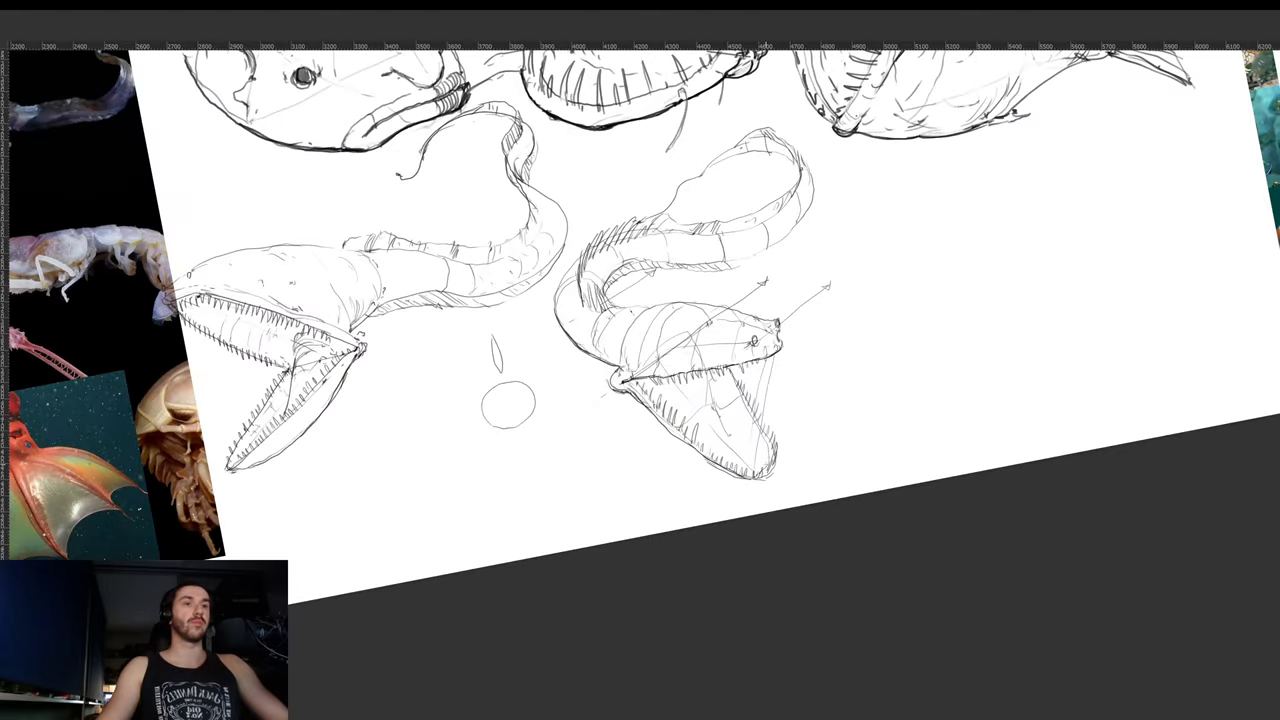
left_click_drag(763, 479, 780, 453)
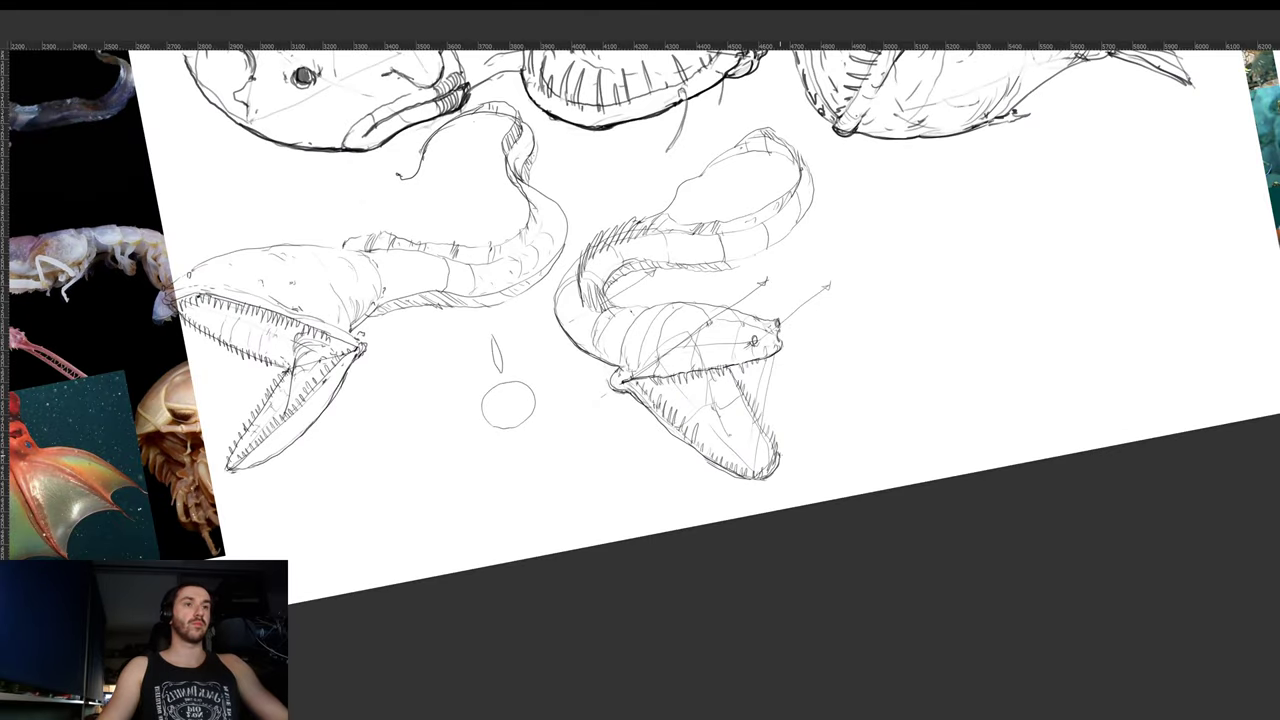
left_click_drag(899, 370, 863, 251)
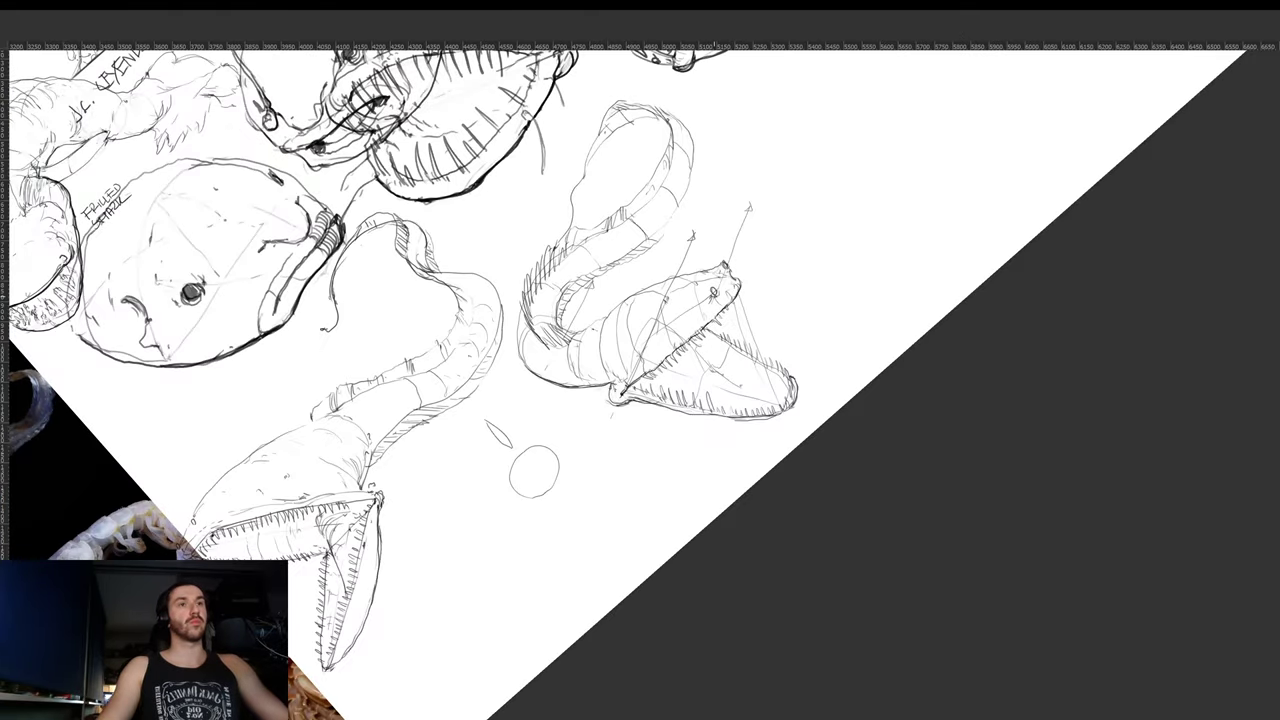
- Move both gulper eel sketches up among the other creature and insect sketches
left_click_drag(773, 278, 834, 391)
scroll(811, 383, "down", 3)
scroll(795, 400, "up", 3)
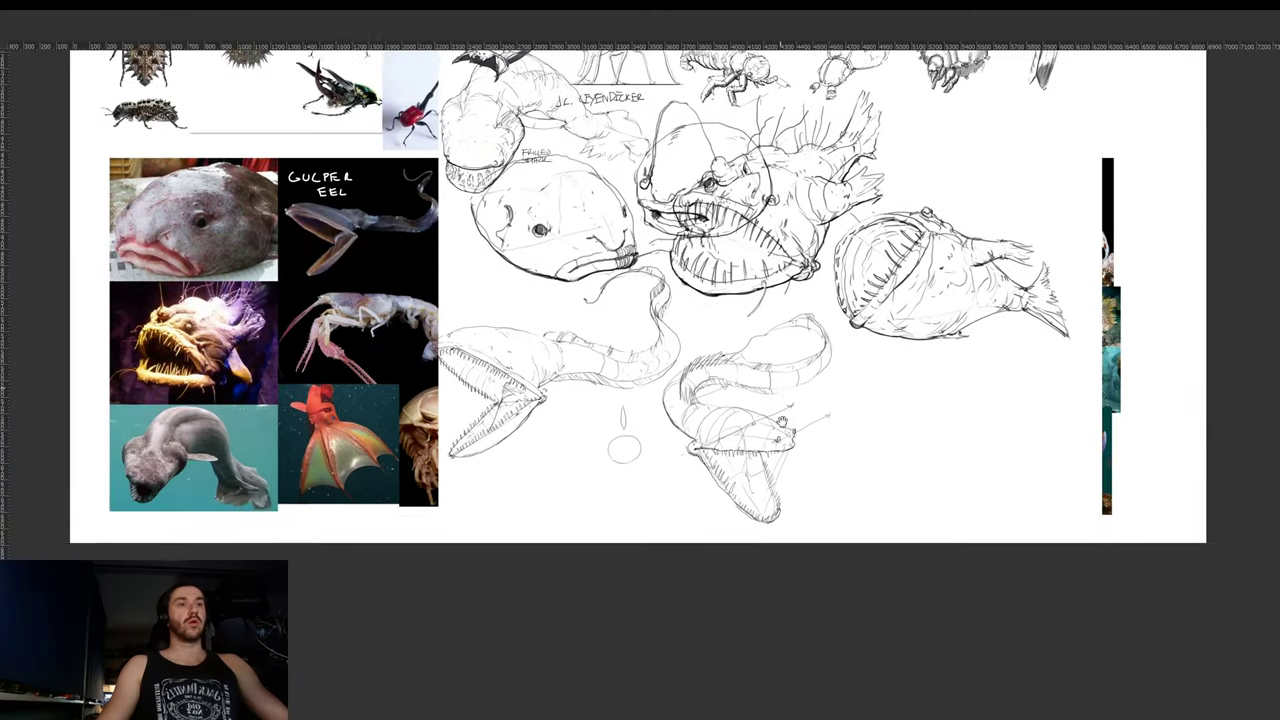
mouse_move(740, 476)
left_mouse_down()
mouse_move(650, 488)
mouse_move(808, 405)
mouse_move(997, 190)
mouse_move(967, 138)
left_mouse_up()
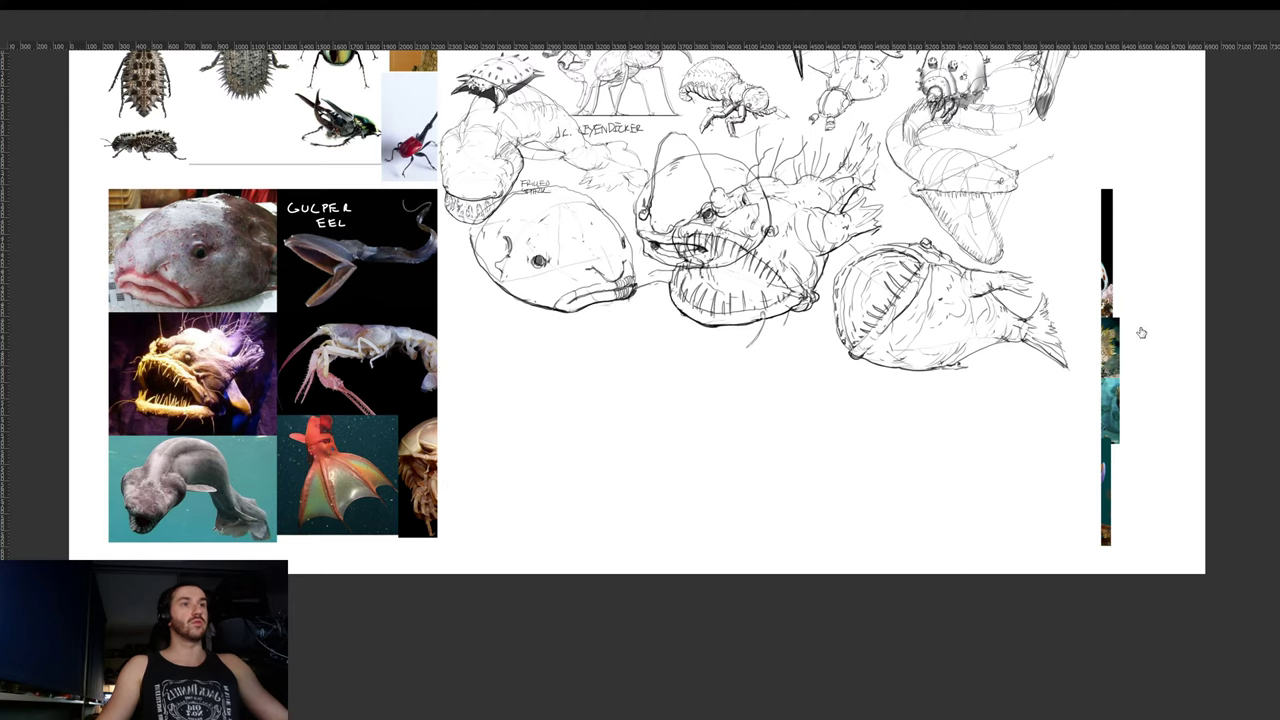
left_click_drag(734, 411, 944, 187)
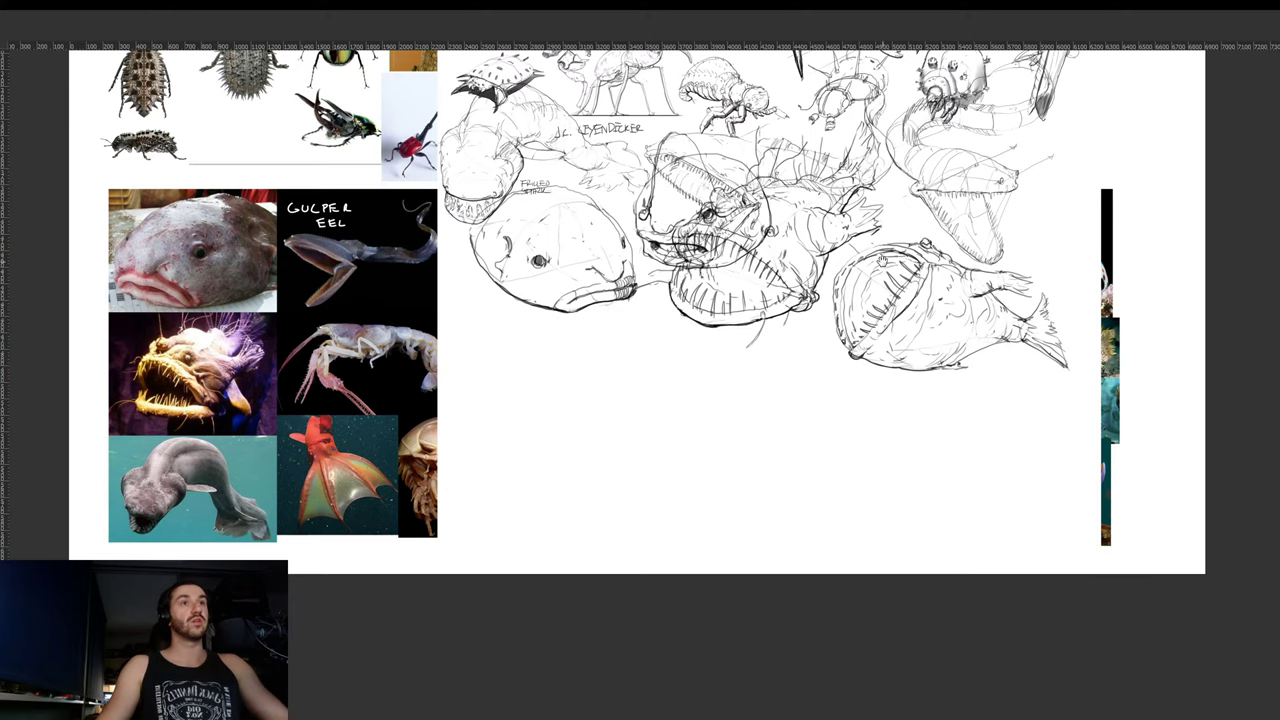
left_click_drag(1137, 113, 1066, 349)
- Move the deep-sea creature sketches together away from the reference photos to clear blank canvas beside them
left_click(1140, 371)
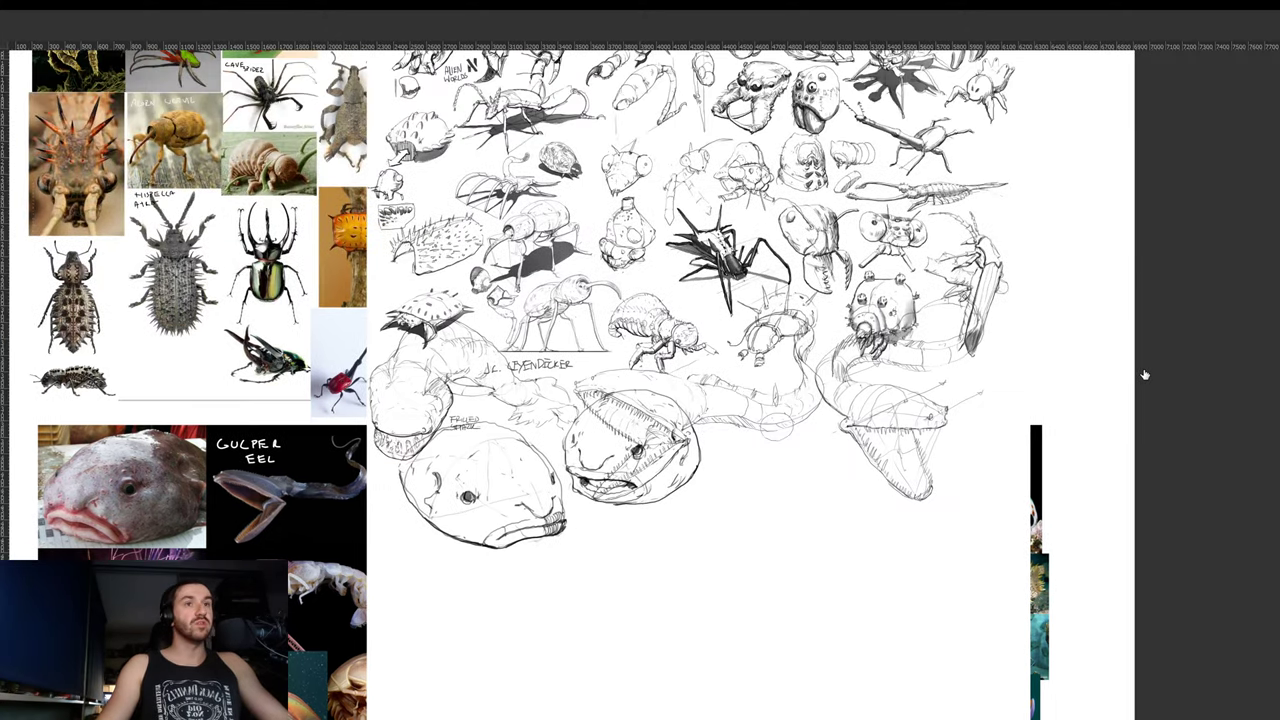
left_click(1145, 375)
mouse_move(870, 468)
left_mouse_down()
mouse_move(896, 390)
mouse_move(843, 510)
left_mouse_up()
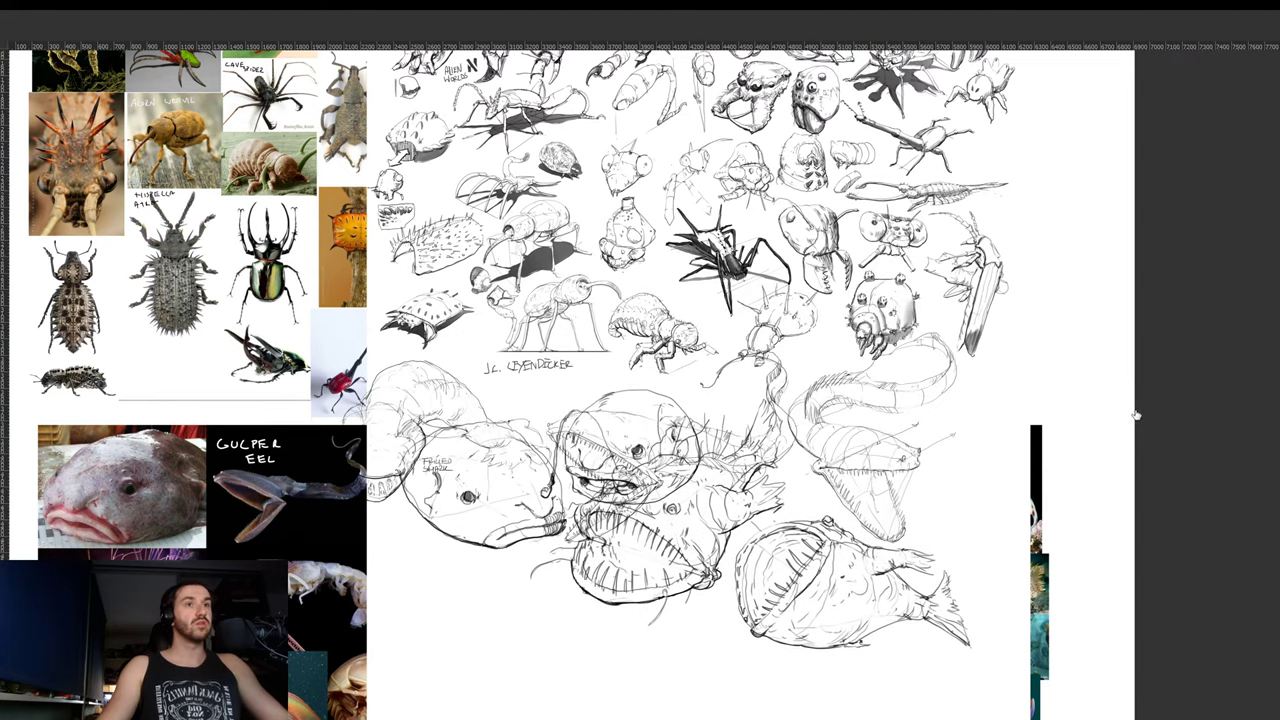
key("ctrl+z")
key("ctrl+shift+z")
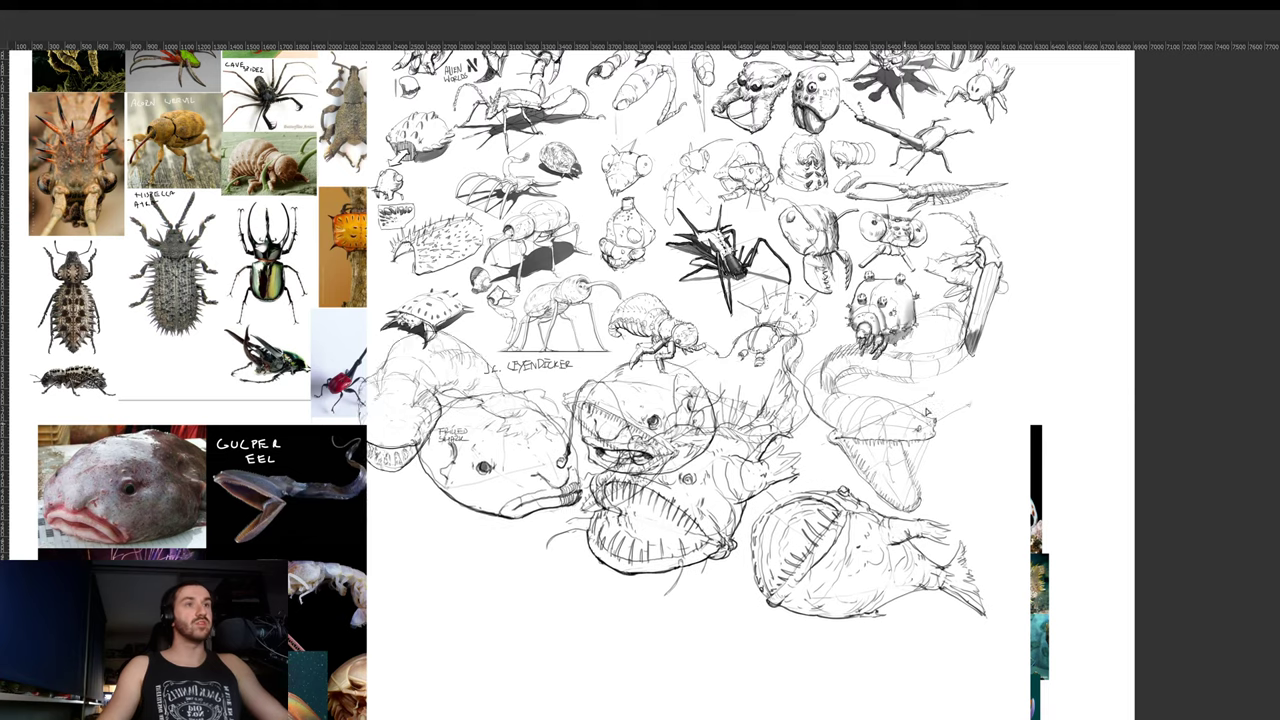
key("ctrl+shift+z")
key("ctrl+shift+z")
key("ctrl+shift+z")
key("ctrl+z")
key("ctrl+z")
key("ctrl+z")
- Draw a wide horizontal ellipse in the blank area beside the reference photos and shift it slightly into place
left_click_drag(662, 603, 814, 457)
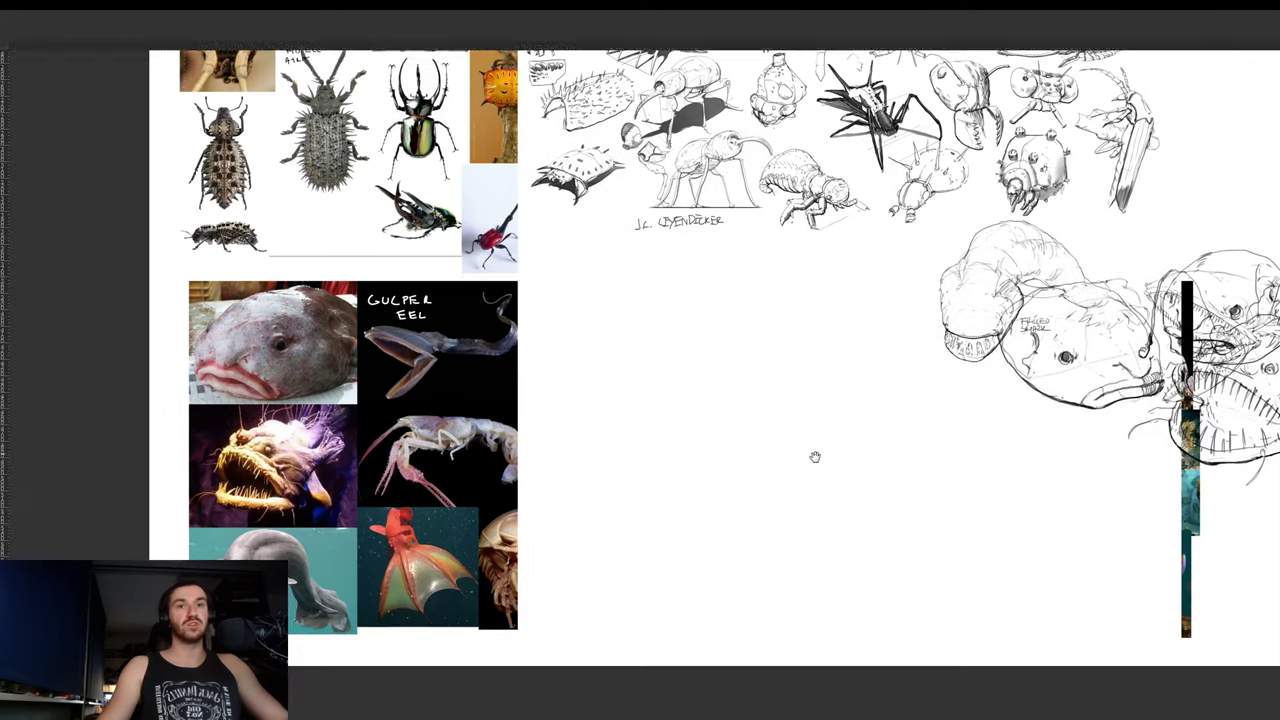
left_click_drag(622, 467, 645, 466)
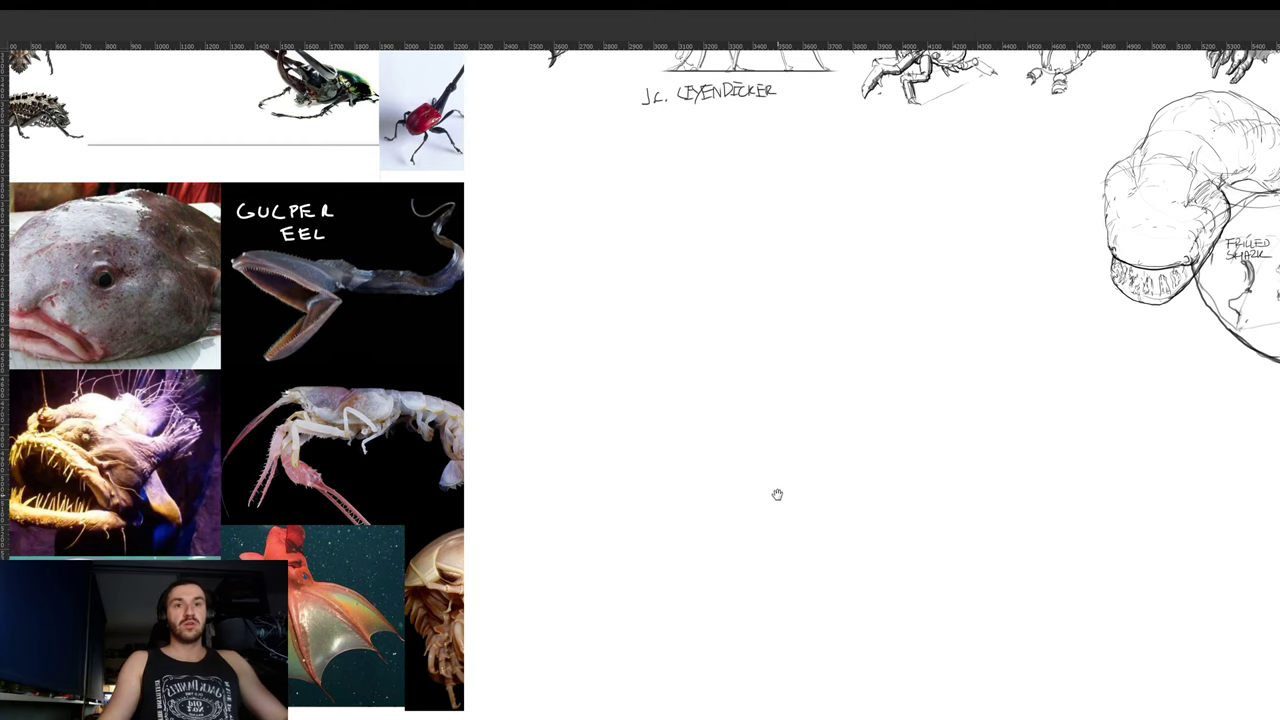
left_click_drag(746, 529, 817, 472)
left_click_drag(740, 414, 692, 452)
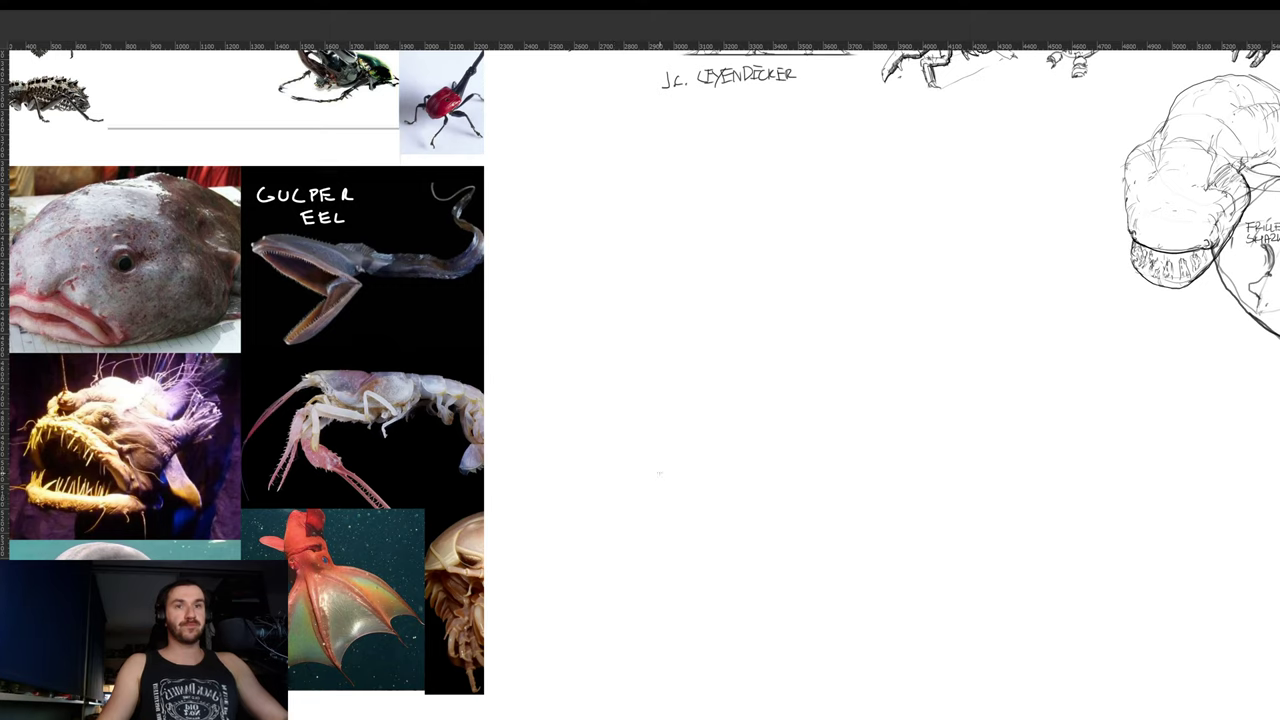
mouse_move(798, 504)
left_mouse_down()
mouse_move(552, 418)
mouse_move(790, 407)
left_mouse_up()
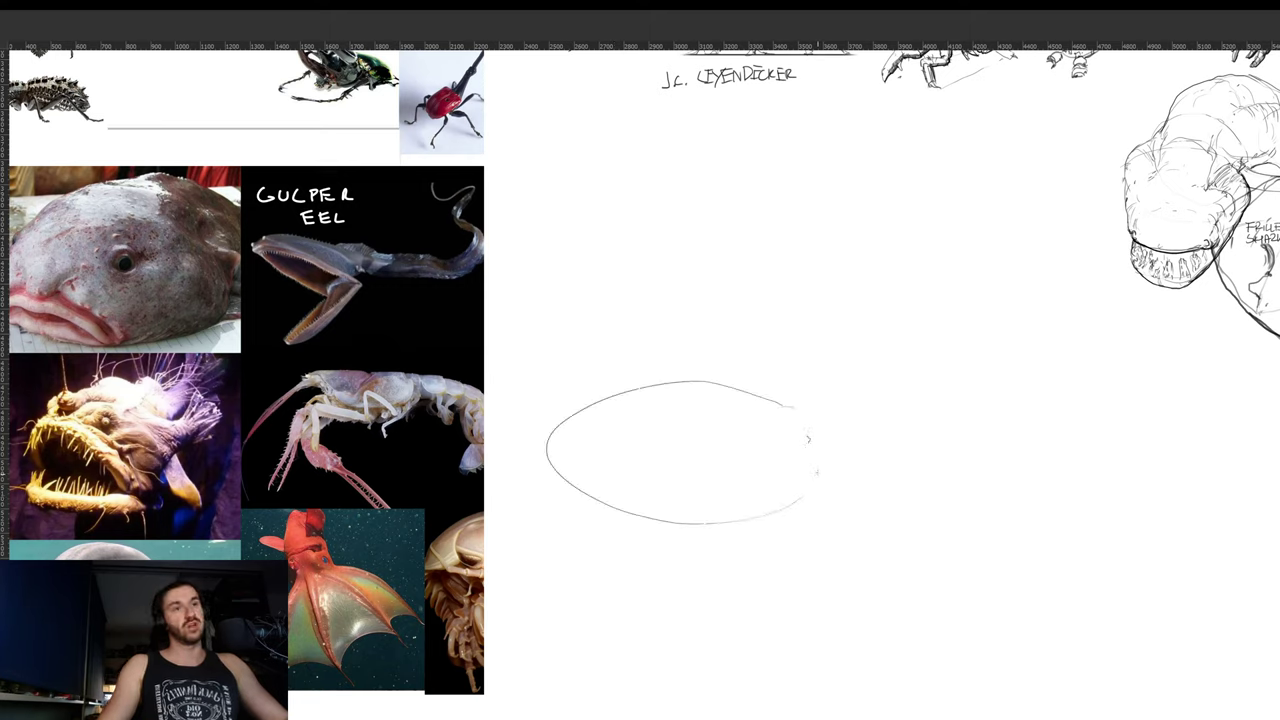
left_click_drag(780, 510, 794, 528)
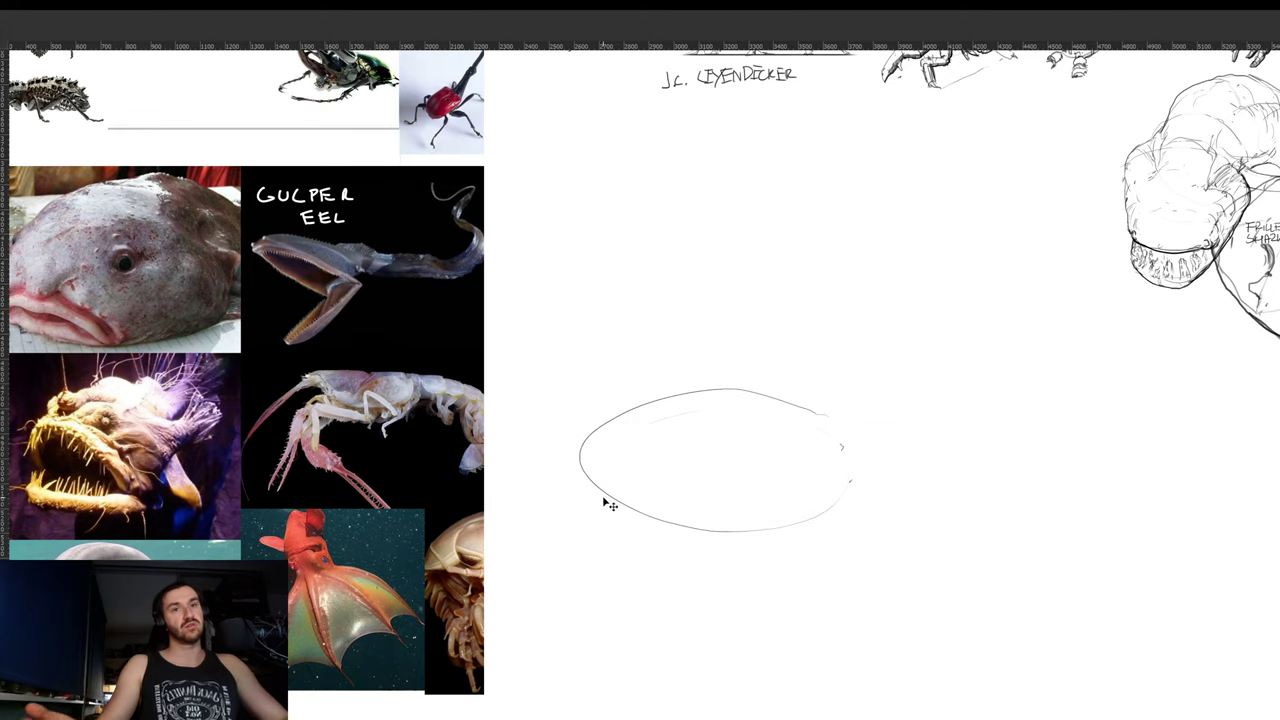
left_click_drag(700, 480, 708, 496)
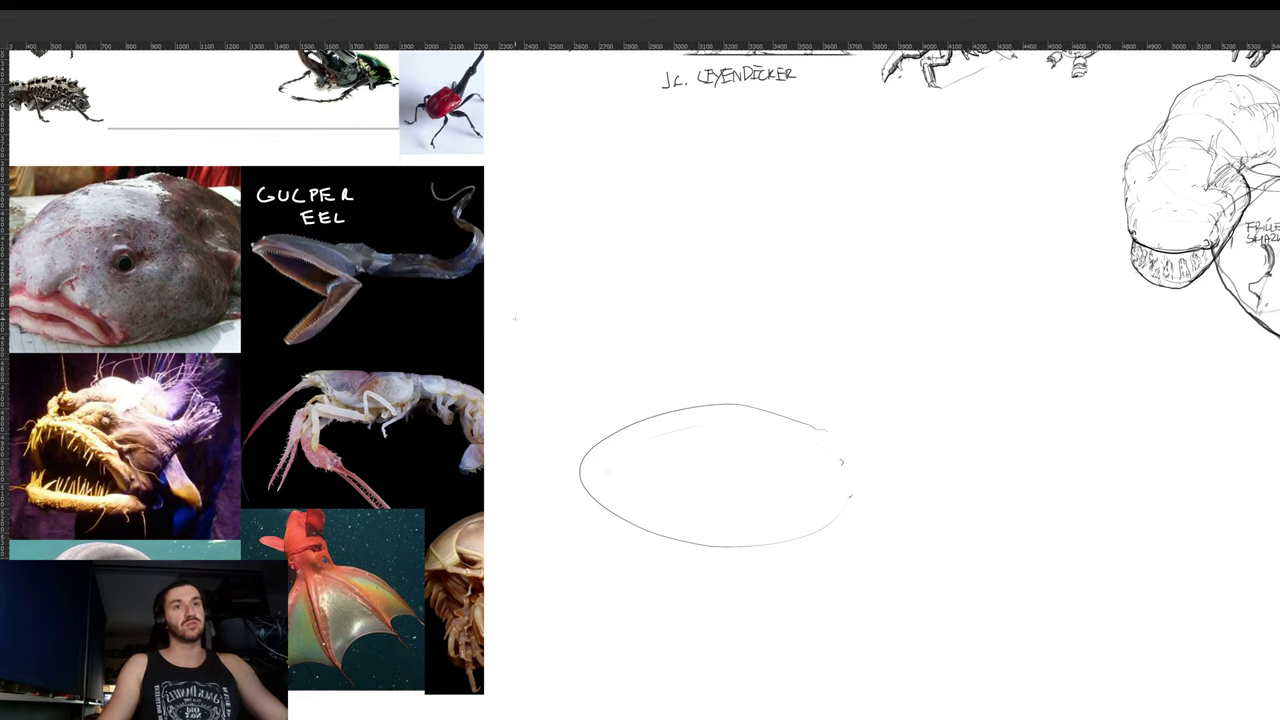
- Draw a small circle split into eight wedges above the ellipse, and draw a diagonal line through the ellipse's centre
mouse_move(530, 312)
left_mouse_down()
mouse_move(571, 323)
mouse_move(547, 360)
mouse_move(516, 335)
mouse_move(539, 302)
mouse_move(566, 304)
mouse_move(576, 336)
left_mouse_up()
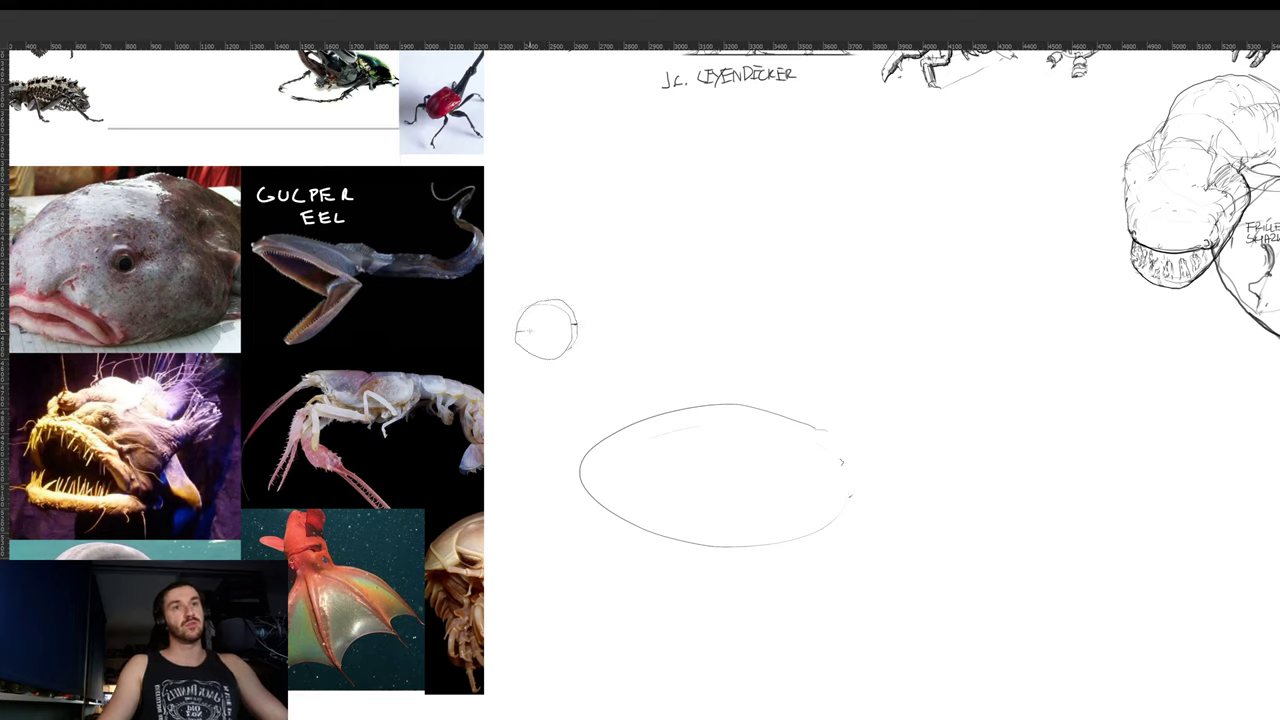
mouse_move(517, 333)
left_mouse_down()
mouse_move(584, 322)
mouse_move(550, 358)
mouse_move(557, 329)
mouse_move(575, 351)
mouse_move(567, 305)
left_mouse_up()
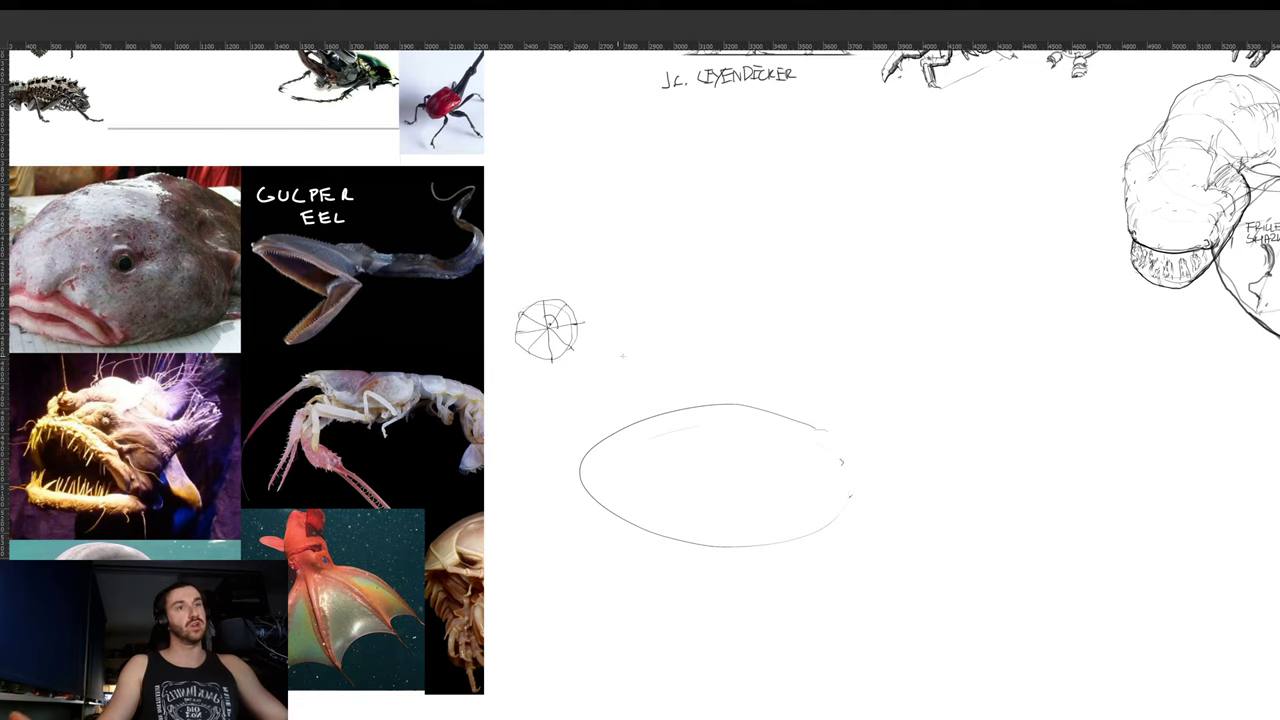
left_click_drag(655, 532, 785, 420)
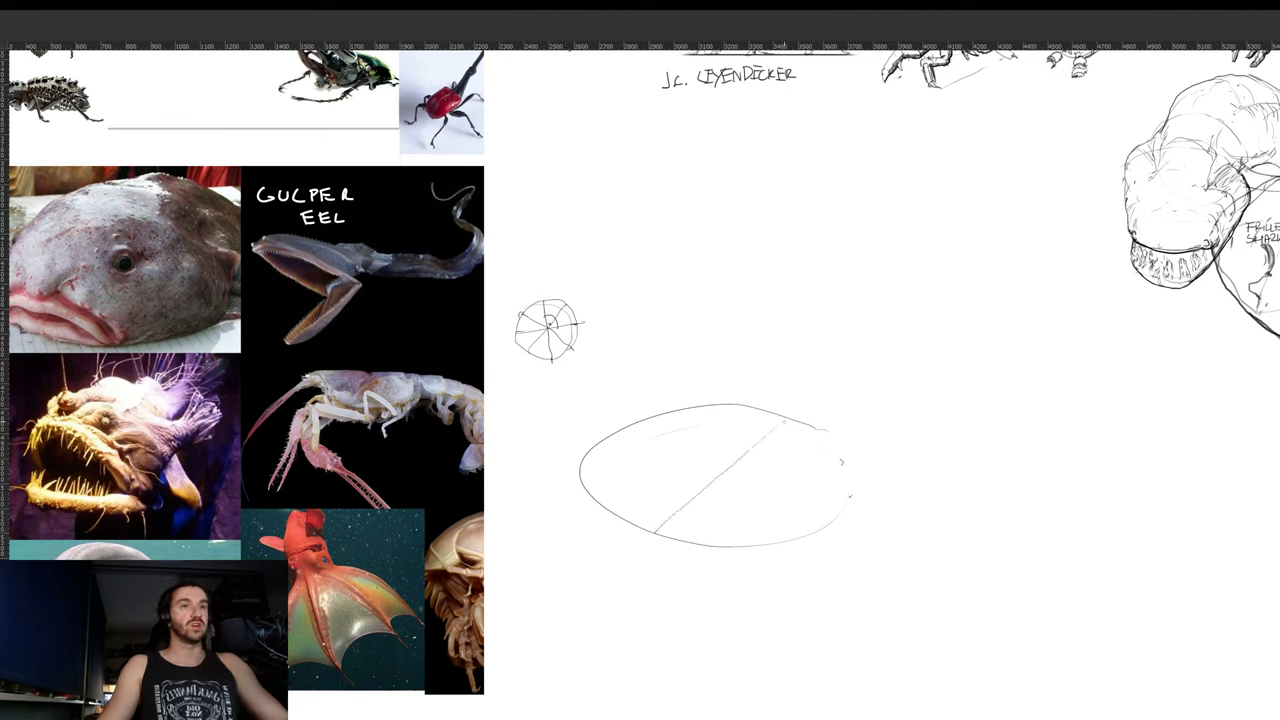
left_click_drag(722, 467, 717, 476)
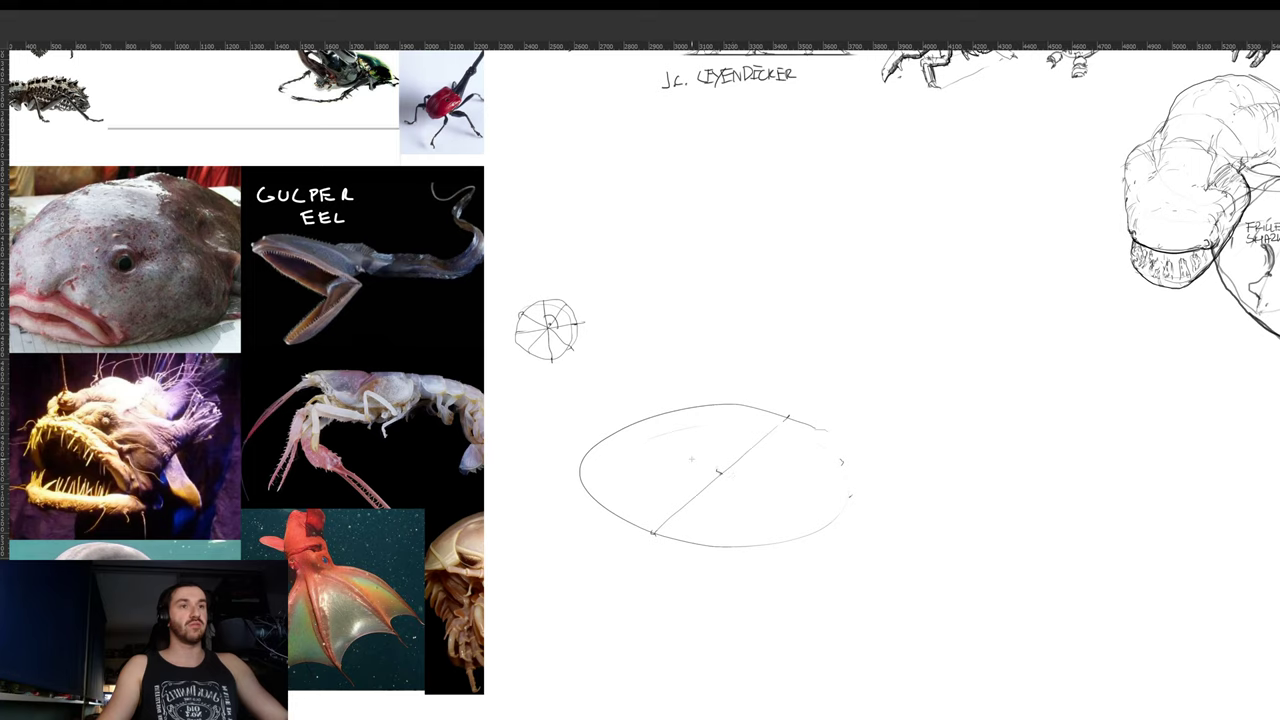
left_click_drag(628, 440, 806, 496)
left_click(663, 475)
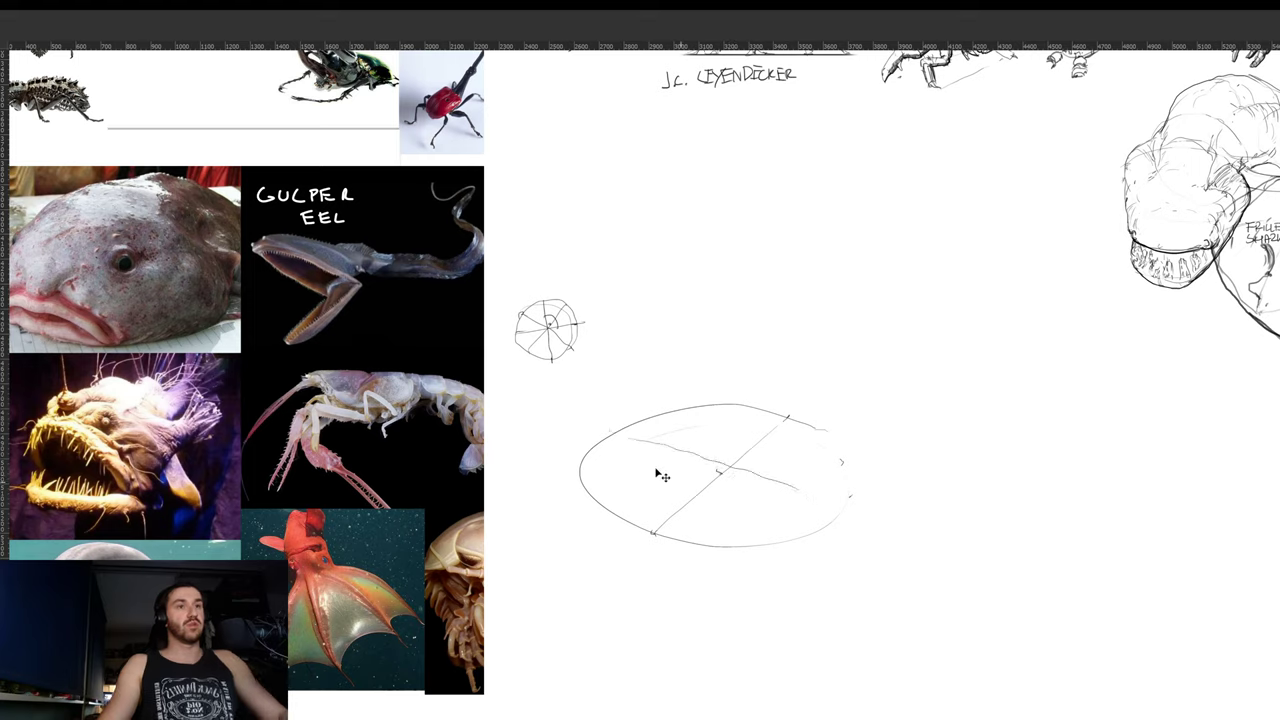
key("ctrl+z")
key("ctrl+z")
- Divide the large ellipse into eight wedges with three more lines crossing at its centre, and shift the drawing slightly down
left_click_drag(612, 436, 837, 512)
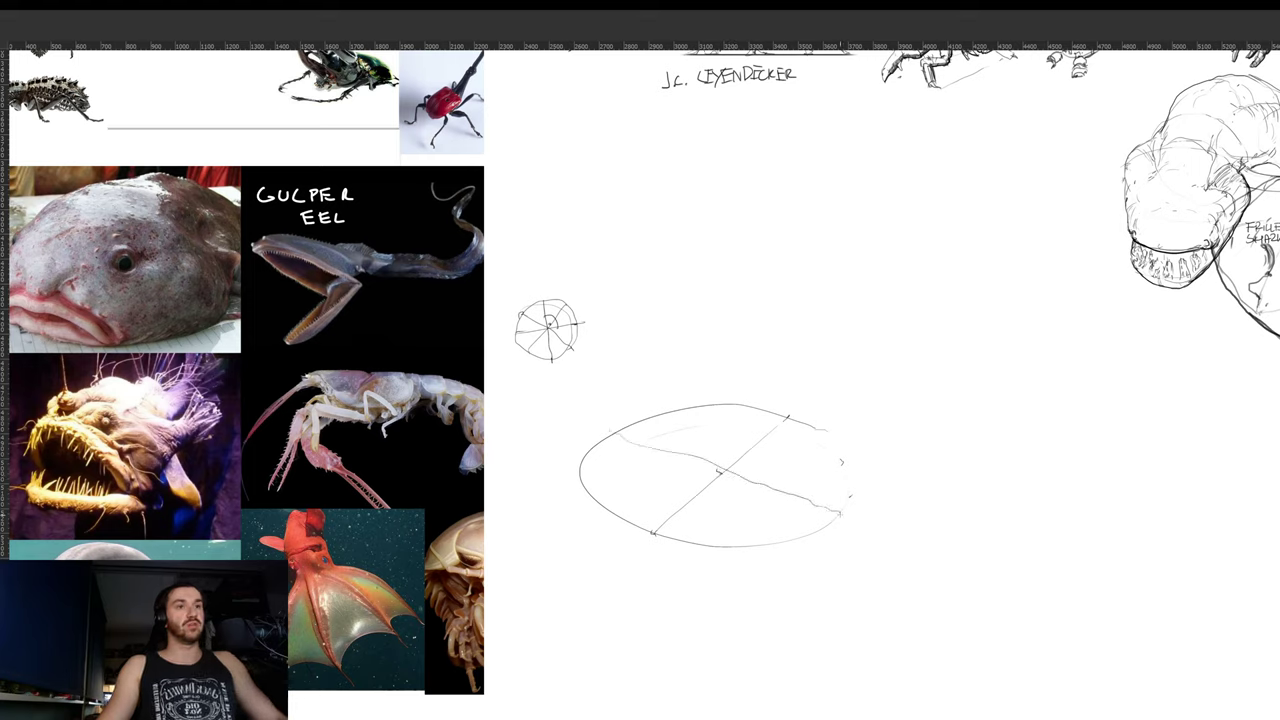
left_click_drag(722, 468, 701, 408)
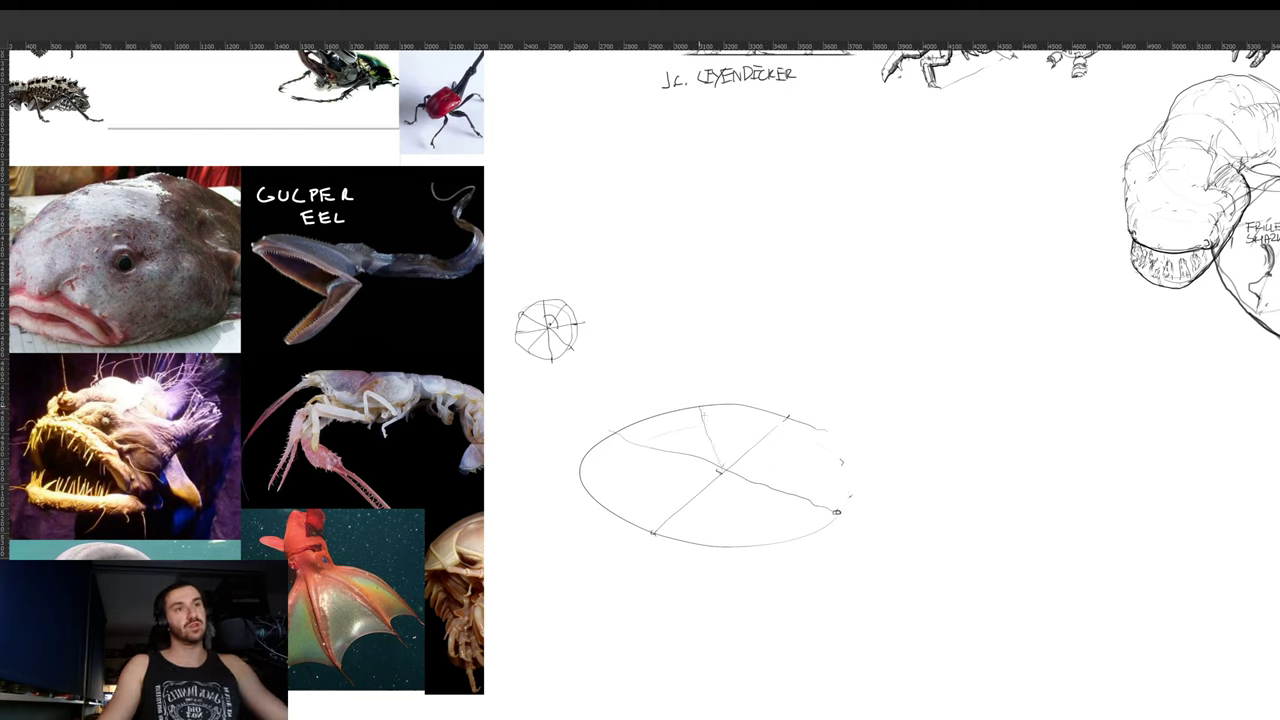
left_click_drag(722, 470, 755, 545)
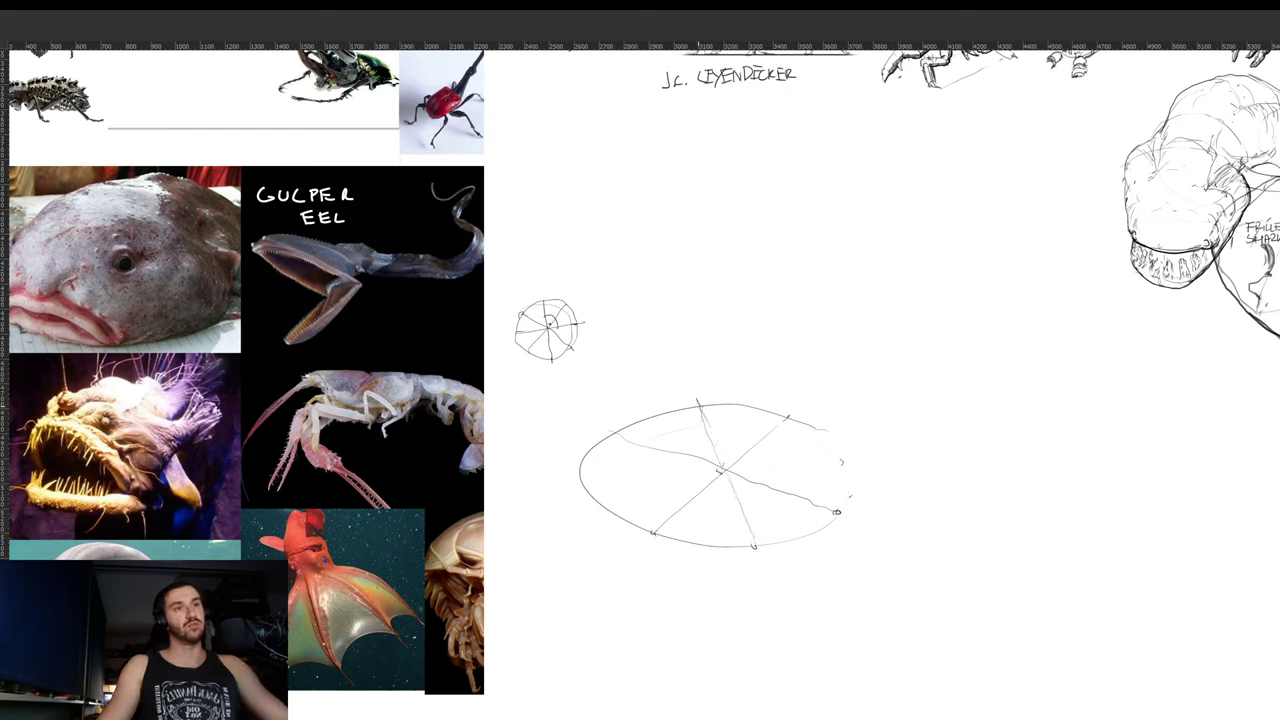
left_click_drag(578, 489, 856, 462)
left_click_drag(770, 487, 780, 515)
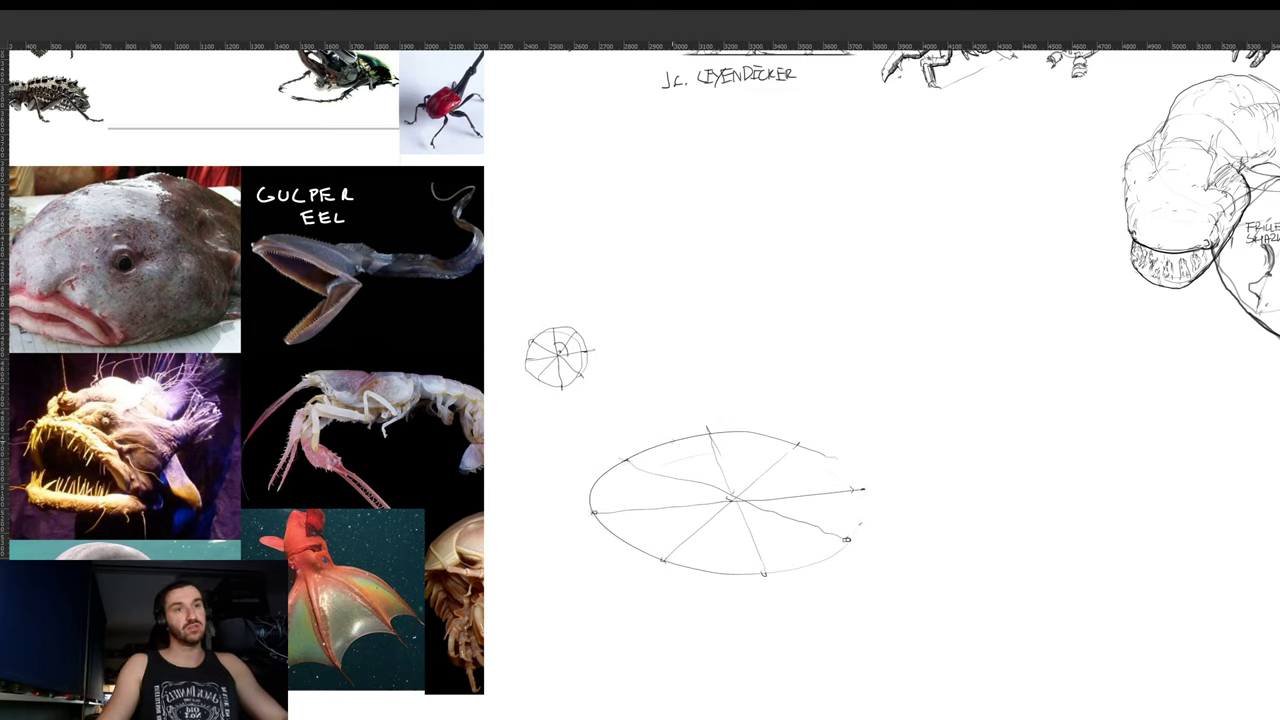
- Mark the spoke ends along the ellipse's far and right-hand rim with small circles
left_click_drag(706, 446, 712, 430)
left_click_drag(796, 446, 805, 442)
left_click_drag(866, 500, 862, 491)
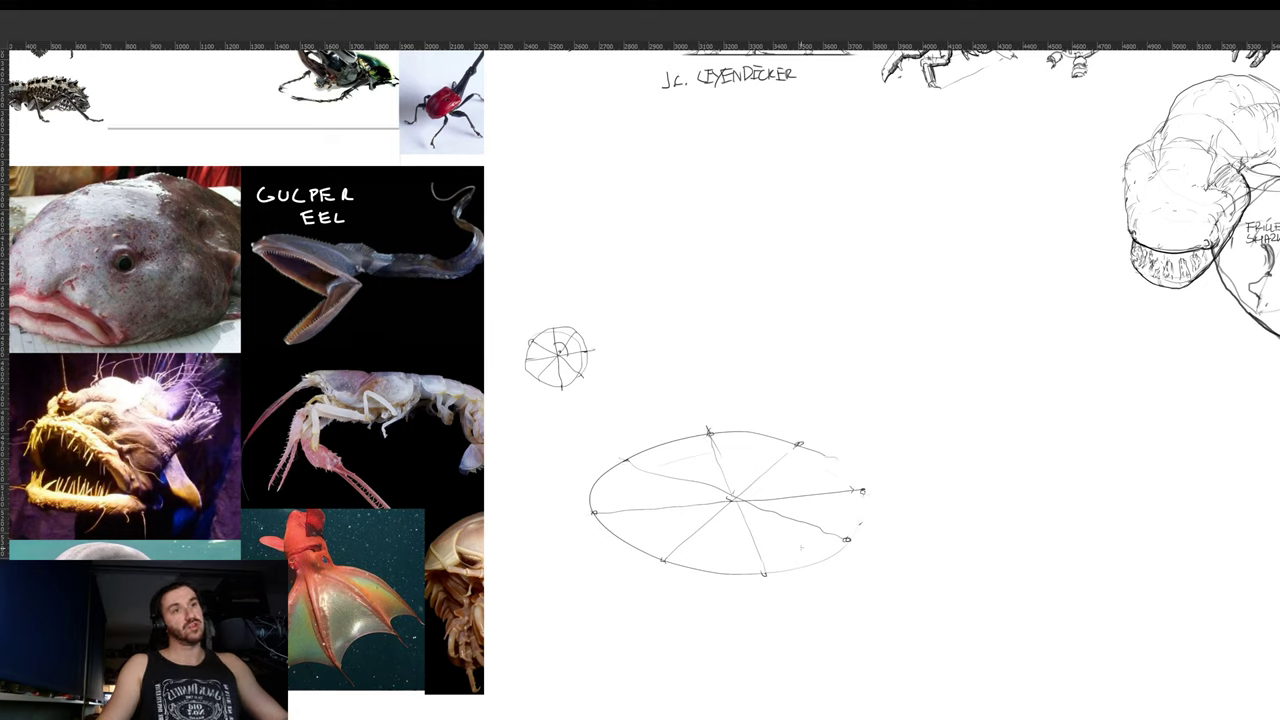
- Sketch a vertical axis up from the centre of the divided ellipse and build a short cylinder for the head above it
mouse_move(737, 502)
left_mouse_down()
mouse_move(734, 372)
mouse_move(706, 369)
mouse_move(761, 349)
mouse_move(698, 372)
mouse_move(778, 376)
left_mouse_up()
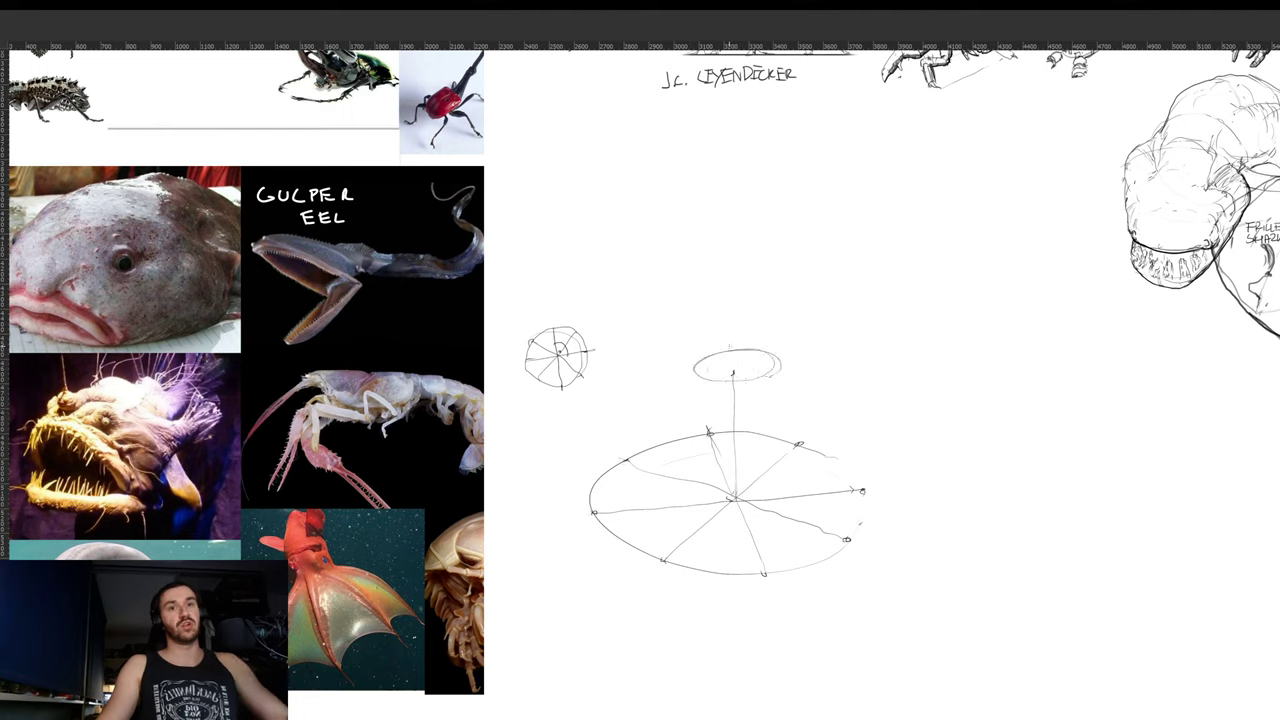
left_click_drag(695, 327, 694, 370)
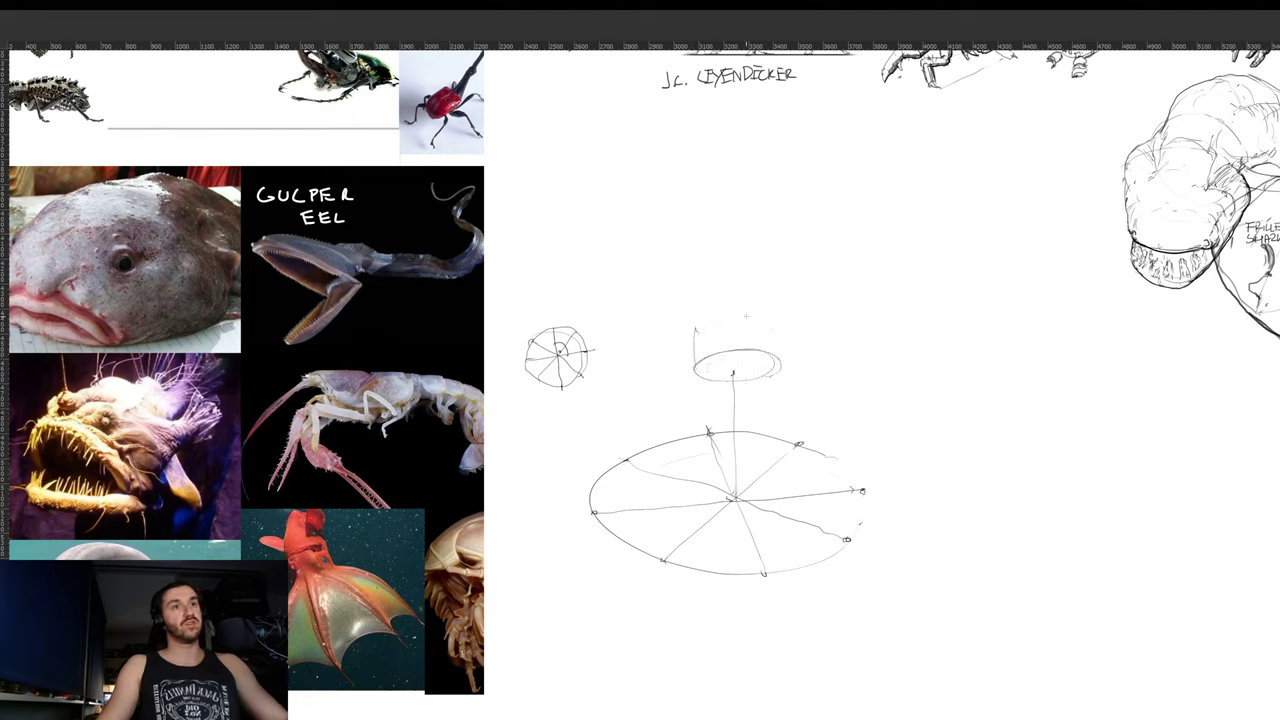
mouse_move(698, 325)
left_mouse_down()
mouse_move(759, 307)
mouse_move(722, 337)
mouse_move(704, 329)
mouse_move(735, 331)
mouse_move(781, 367)
left_mouse_up()
key("ctrl+z")
key("ctrl+z")
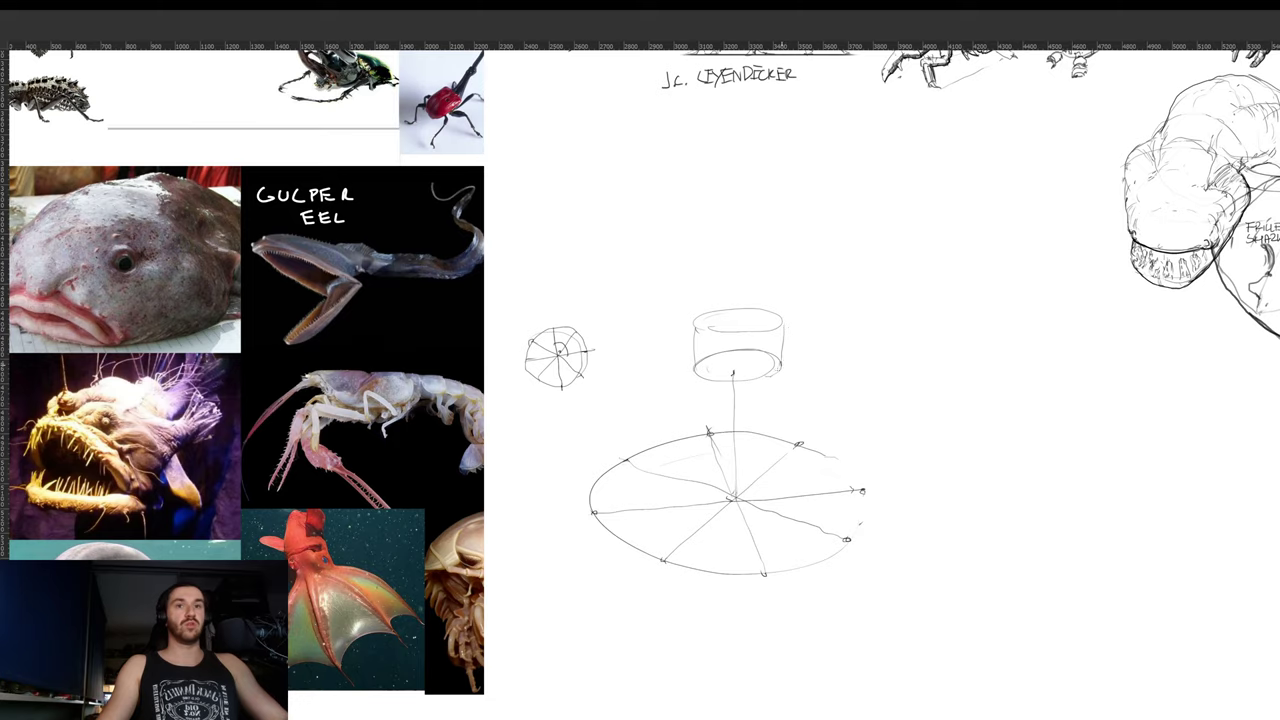
left_click_drag(768, 284, 757, 363)
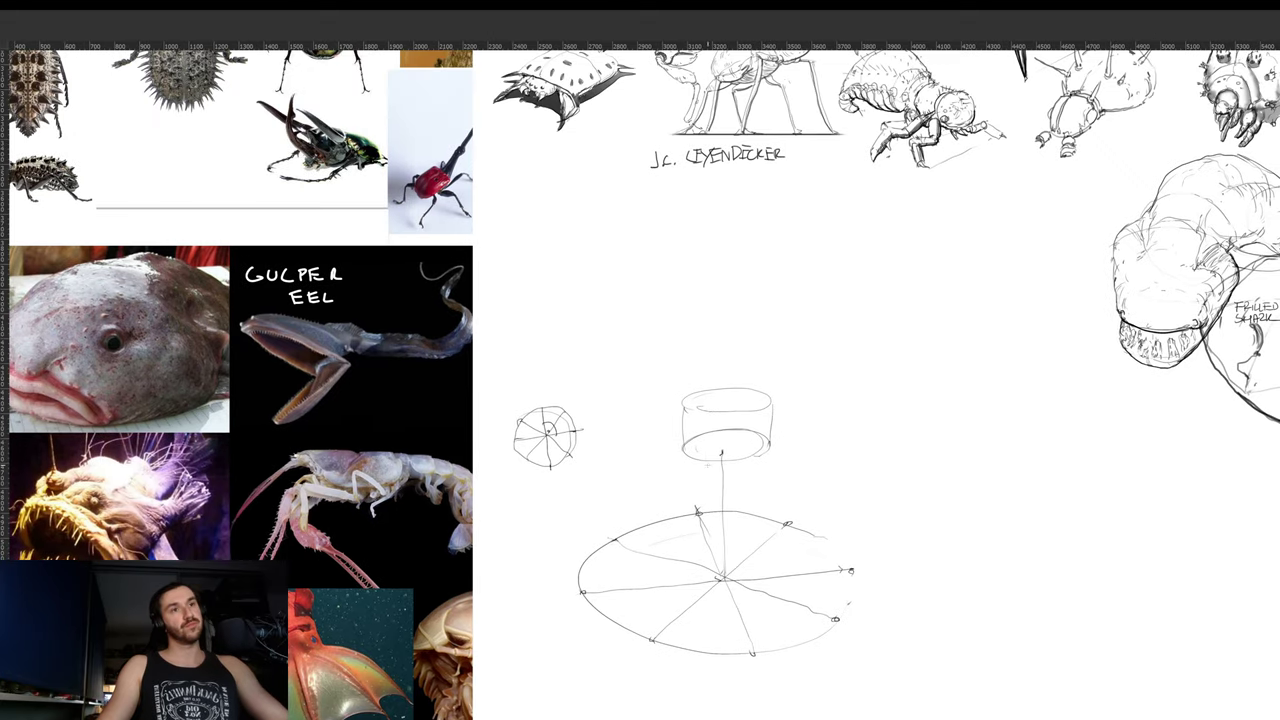
- Draw a tall, rounded, tapering mantle on top of the head cylinder
left_click_drag(702, 407, 755, 381)
mouse_move(690, 406)
left_mouse_down()
mouse_move(690, 373)
mouse_move(724, 314)
mouse_move(748, 318)
mouse_move(771, 399)
left_mouse_up()
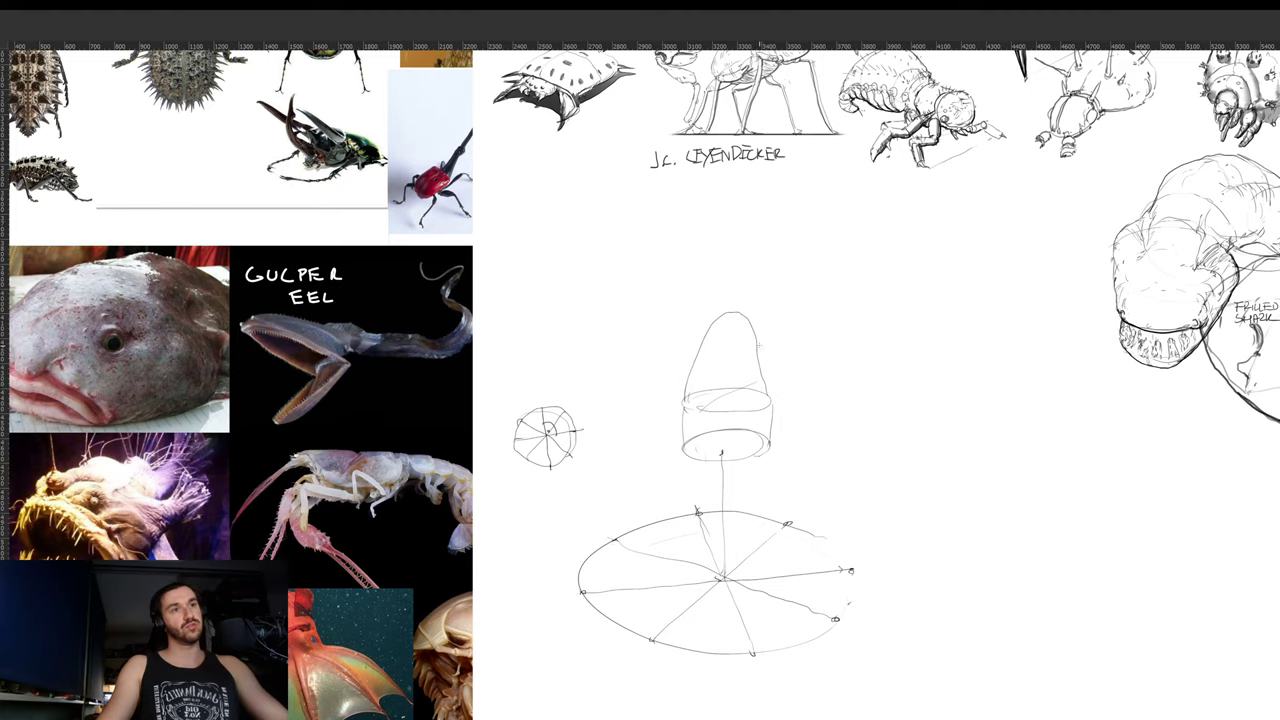
left_click_drag(753, 334, 771, 399)
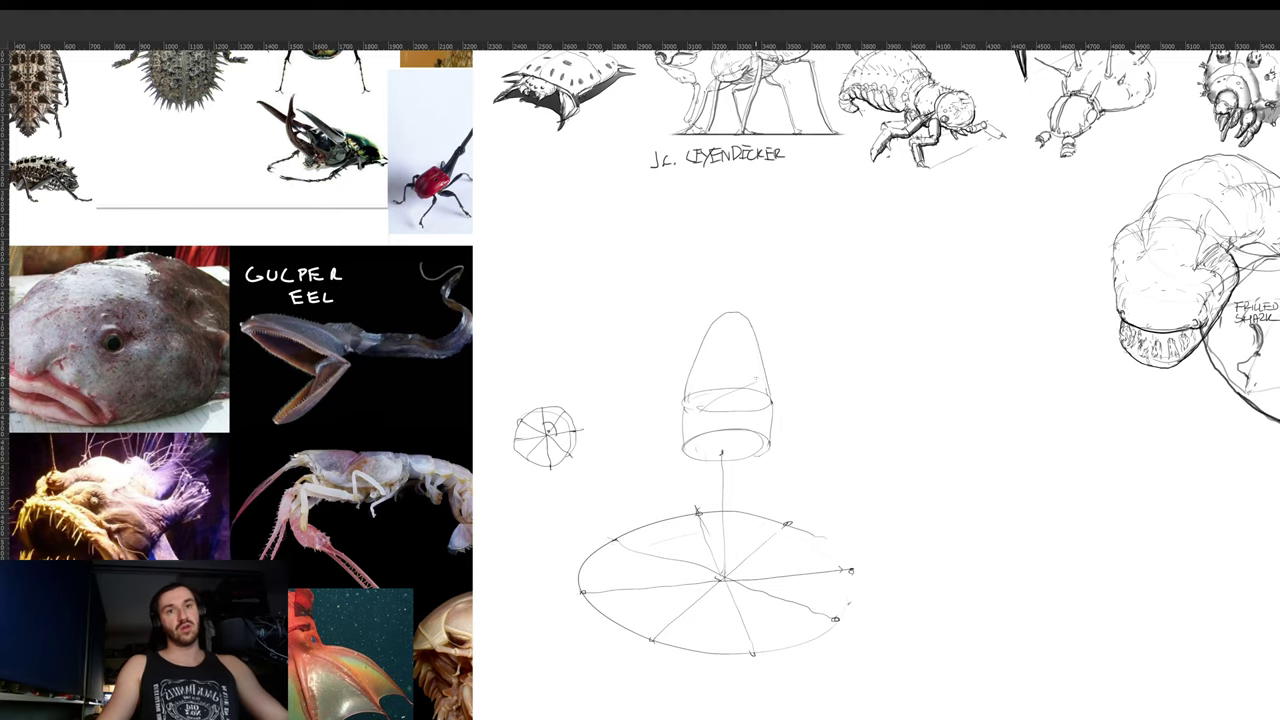
- Check the red squid reference photo and sketch two rounded, ear-like fins on either side of the mantle
left_click_drag(184, 618, 340, 598)
left_click_drag(664, 670, 557, 470)
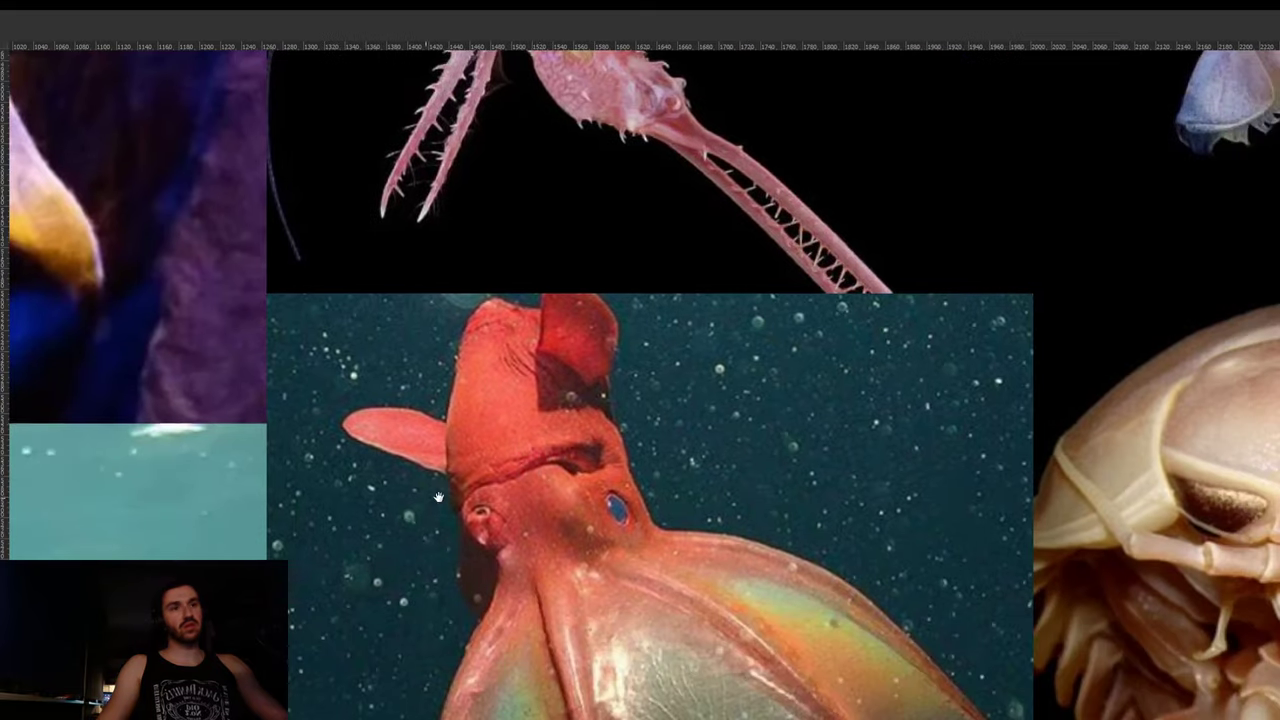
scroll(557, 470, "down", 5)
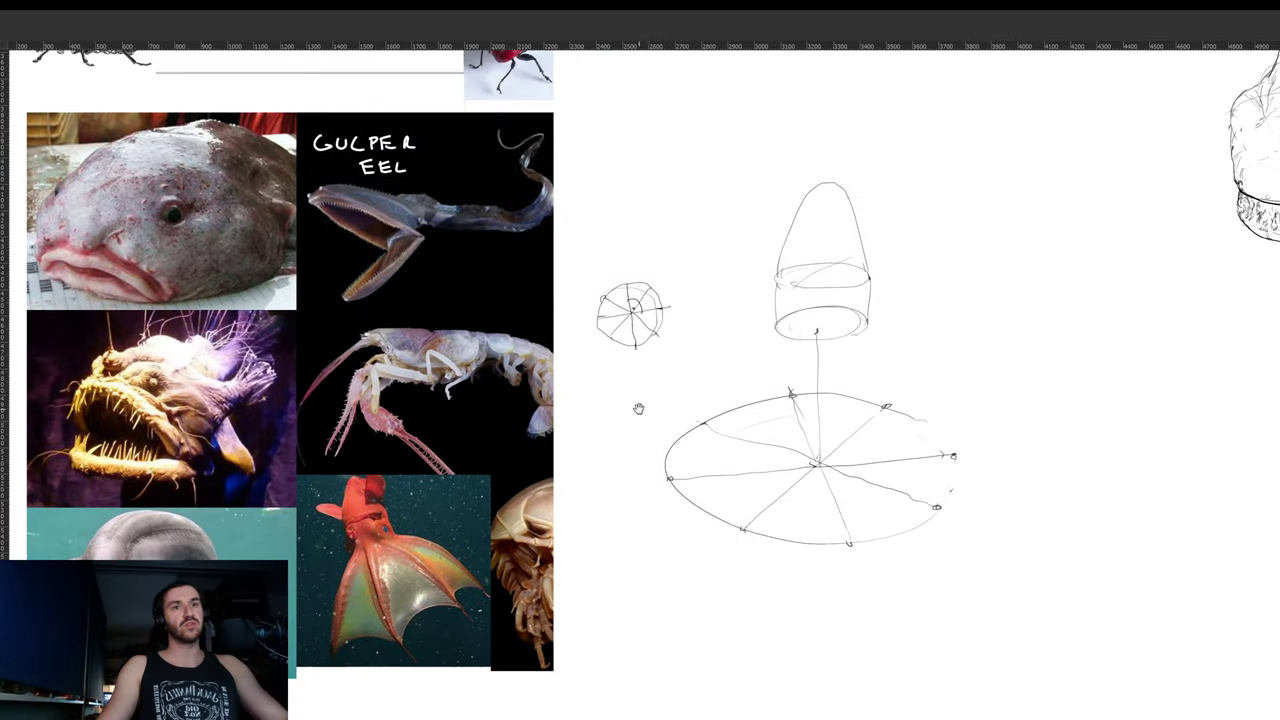
scroll(805, 272, "up", 1)
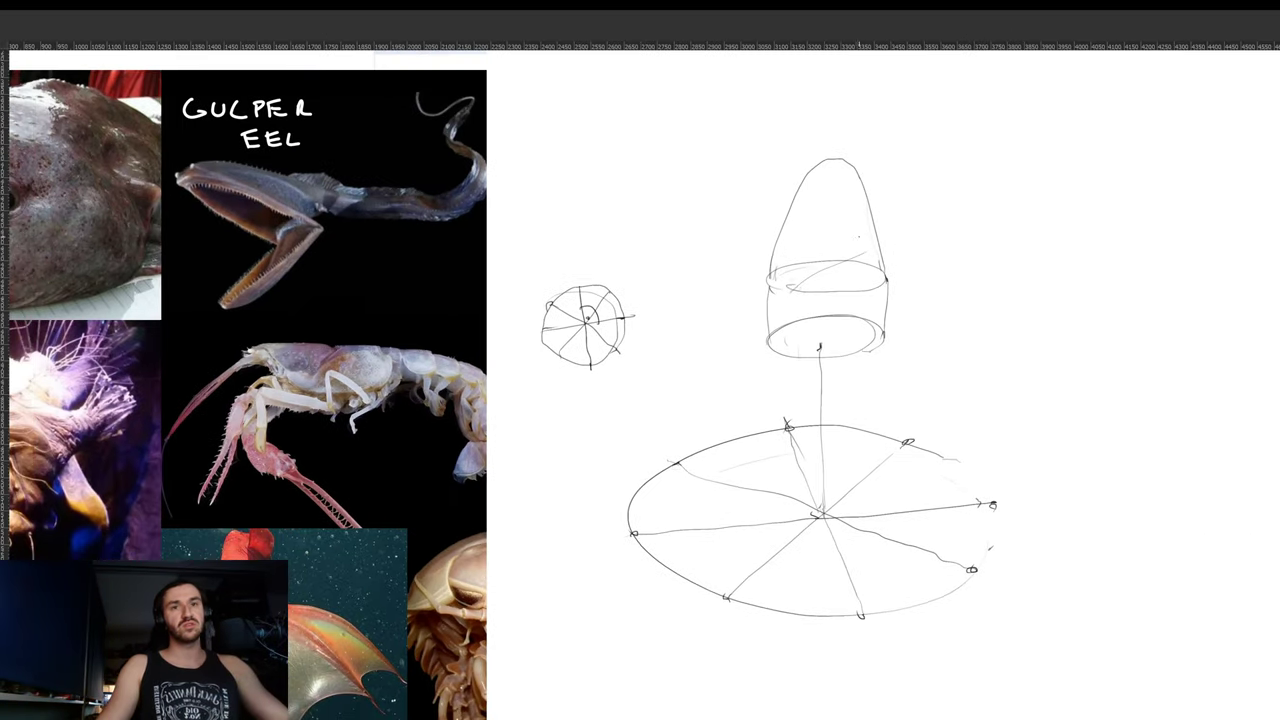
mouse_move(853, 214)
left_mouse_down()
mouse_move(866, 250)
mouse_move(857, 212)
mouse_move(901, 172)
mouse_move(921, 172)
mouse_move(928, 200)
mouse_move(872, 252)
left_mouse_up()
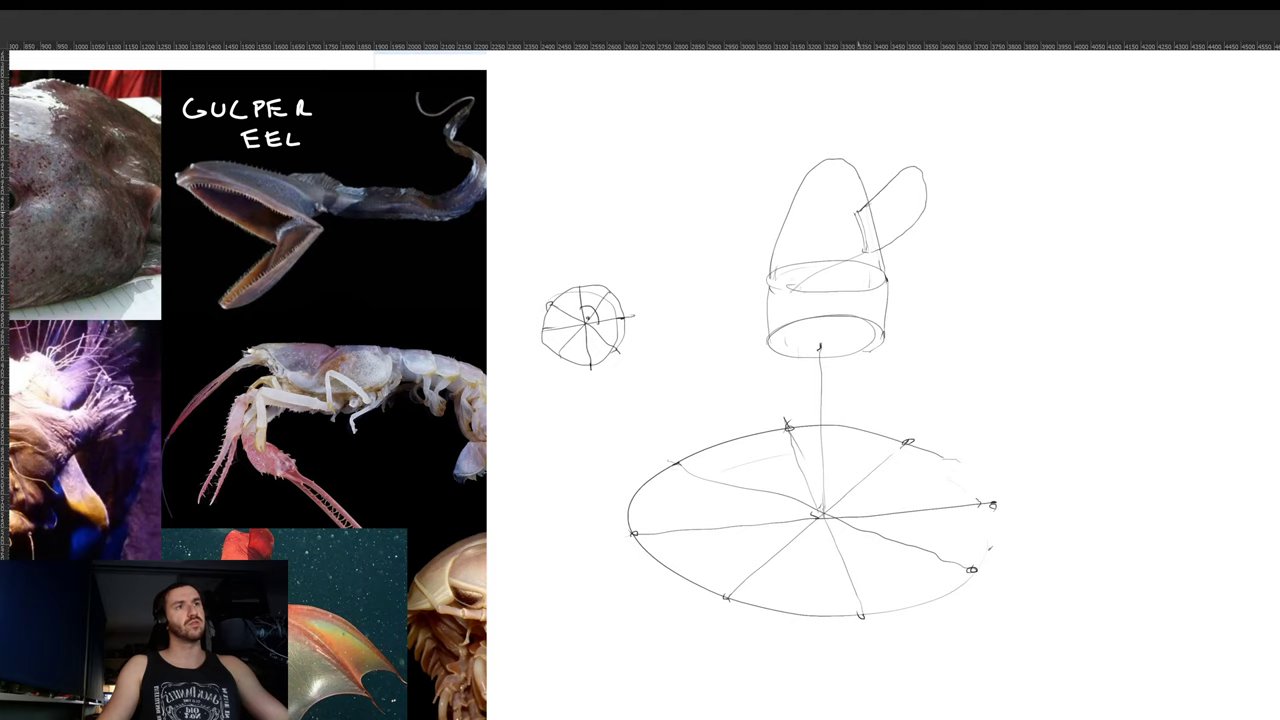
mouse_move(770, 254)
left_mouse_down()
mouse_move(765, 172)
mouse_move(795, 210)
left_mouse_up()
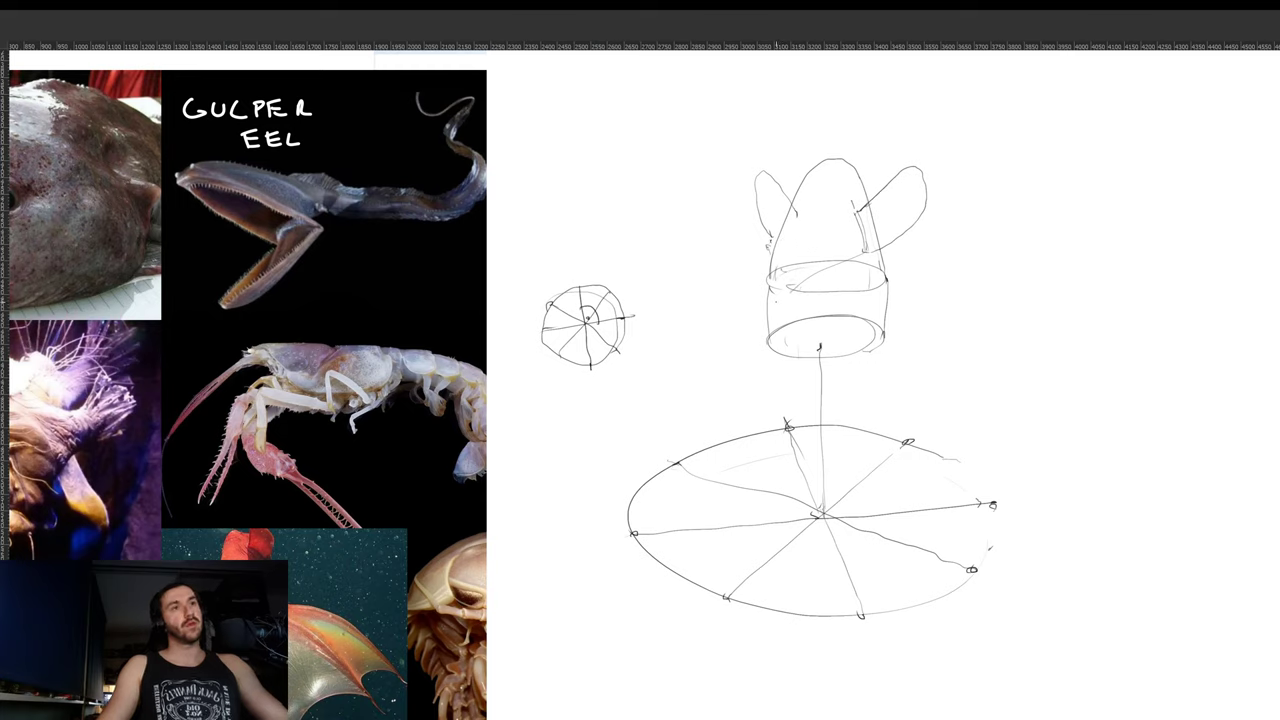
- Draw the fold line where the mantle meets the head and a dark round eye on the head's right side
left_click_drag(766, 288, 862, 289)
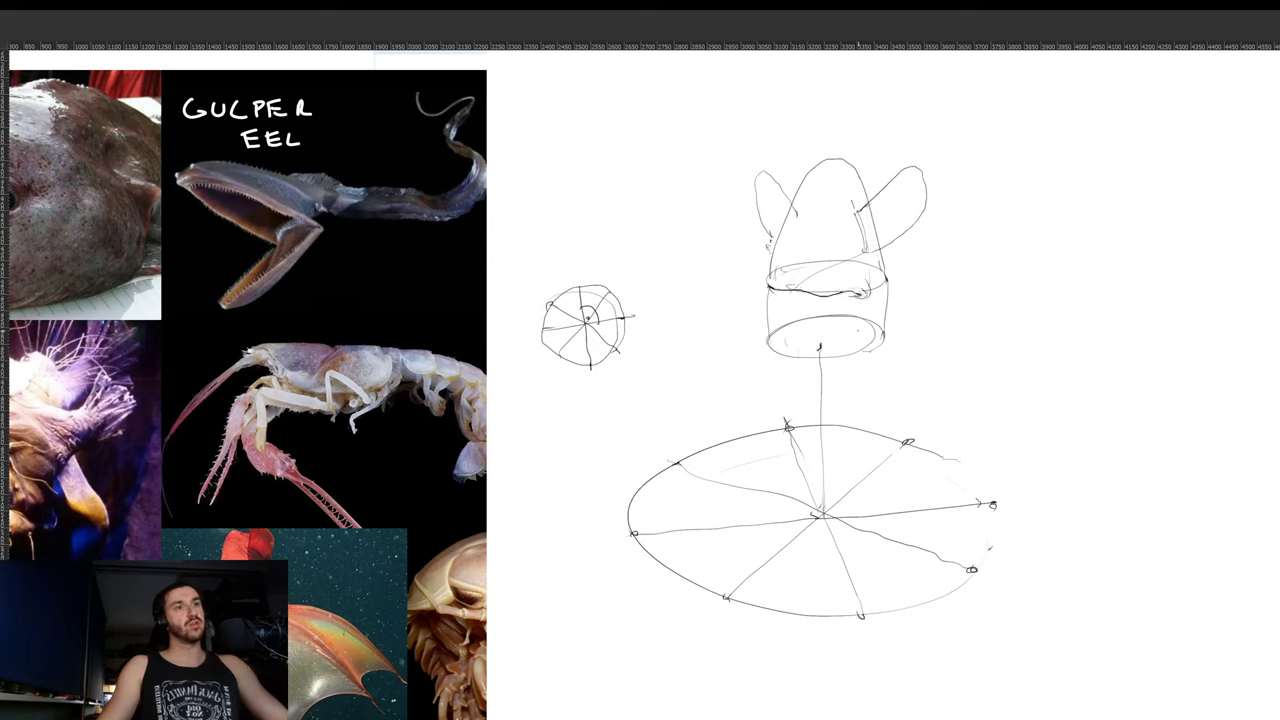
mouse_move(866, 318)
left_mouse_down()
mouse_move(864, 337)
mouse_move(866, 314)
mouse_move(875, 334)
left_mouse_up()
key("ctrl+z")
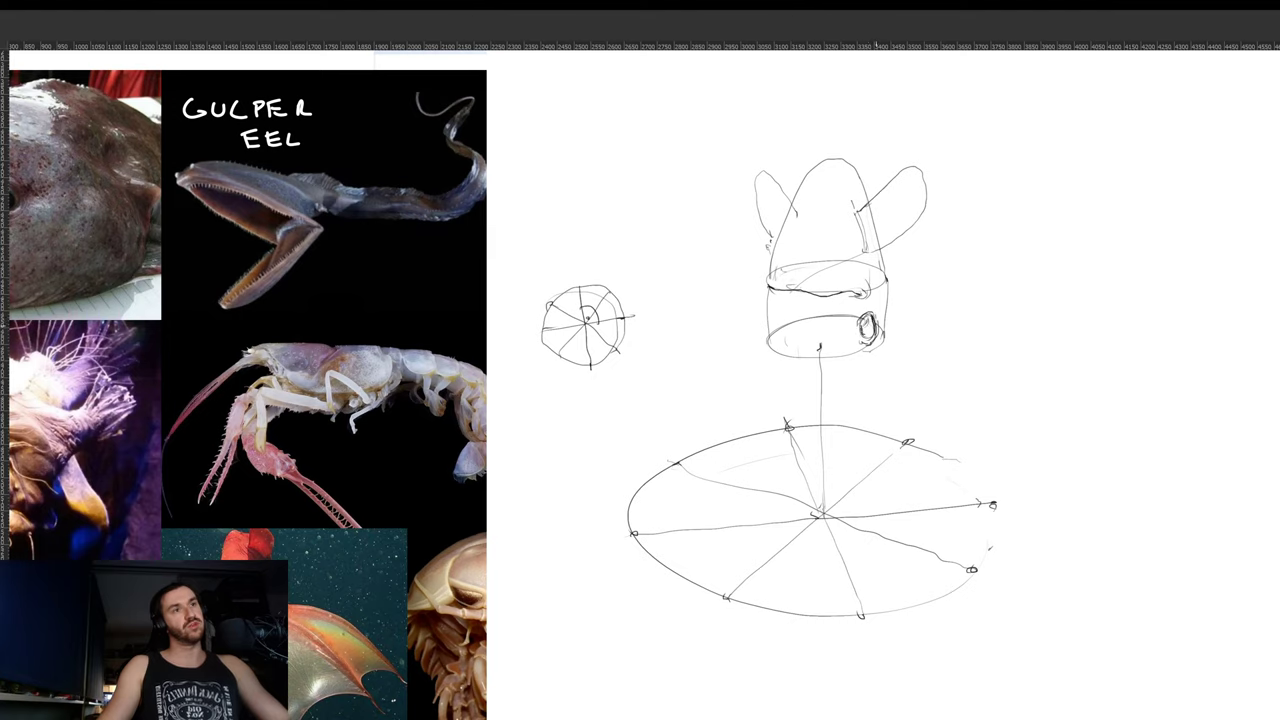
left_click_drag(874, 317, 876, 332)
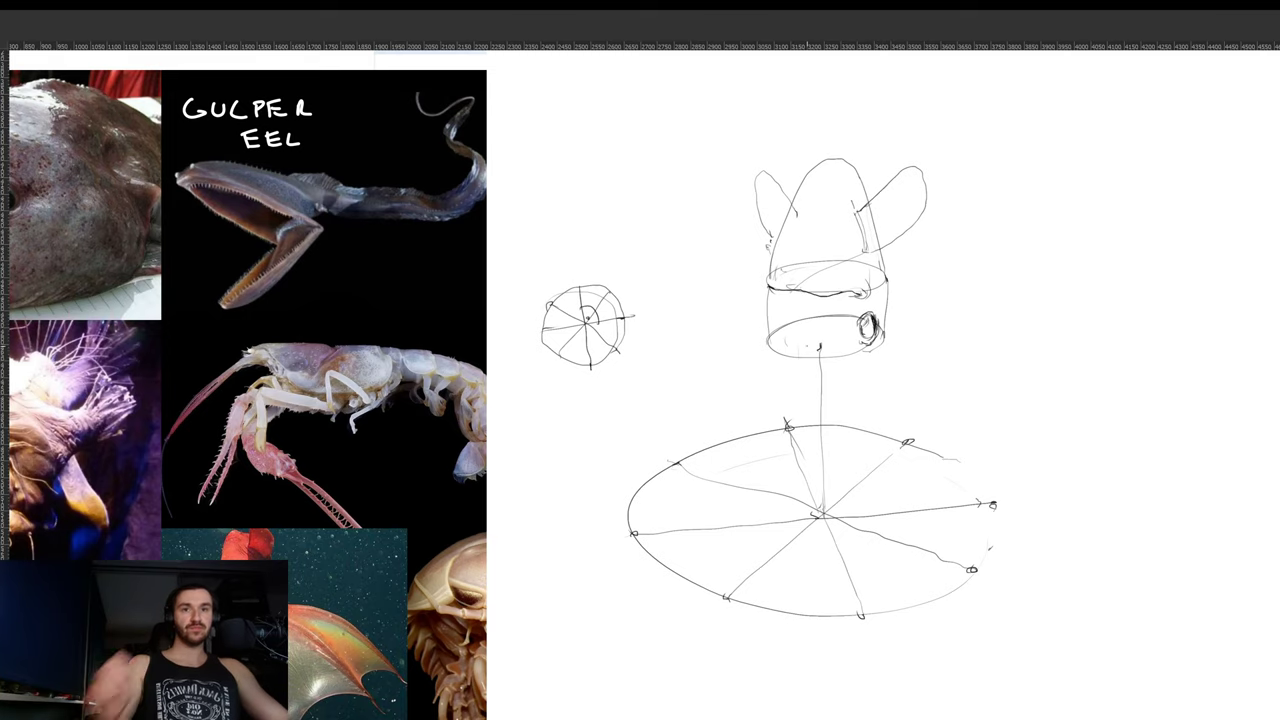
left_click_drag(804, 346, 822, 326)
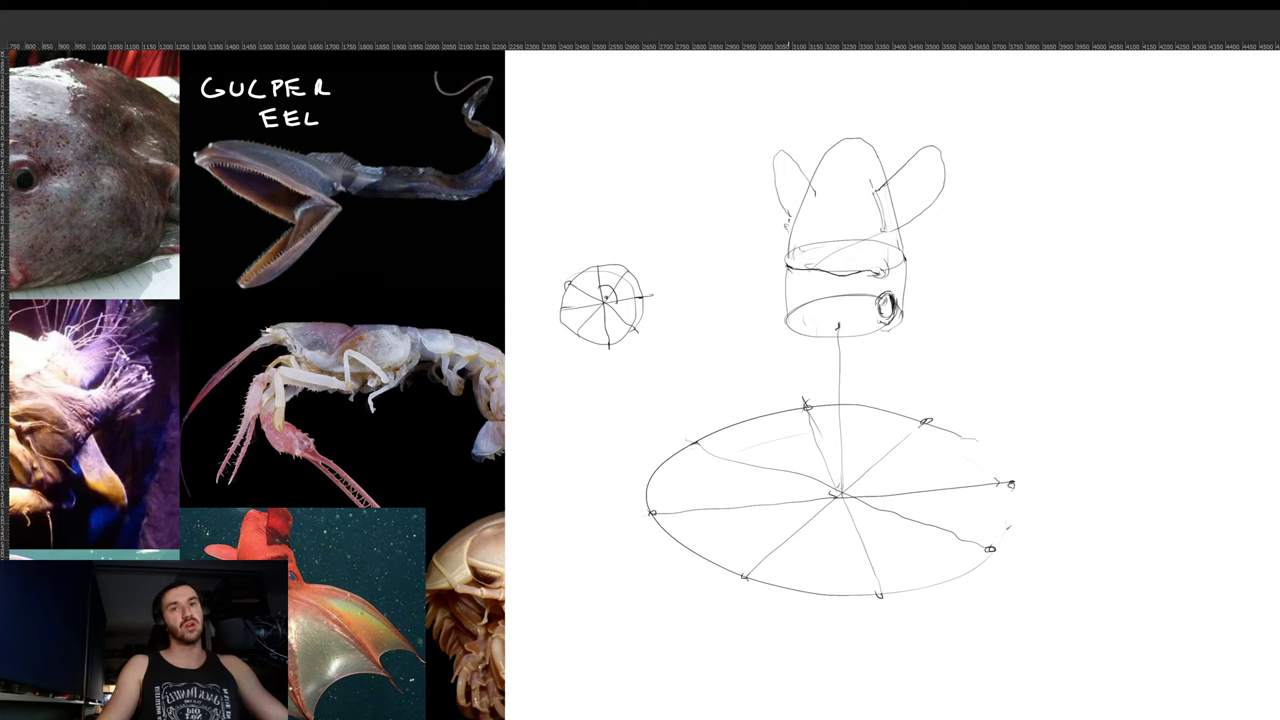
- Reinforce the head's left contour and add small contour marks around the eye and the right fin's base
left_click_drag(787, 272, 792, 297)
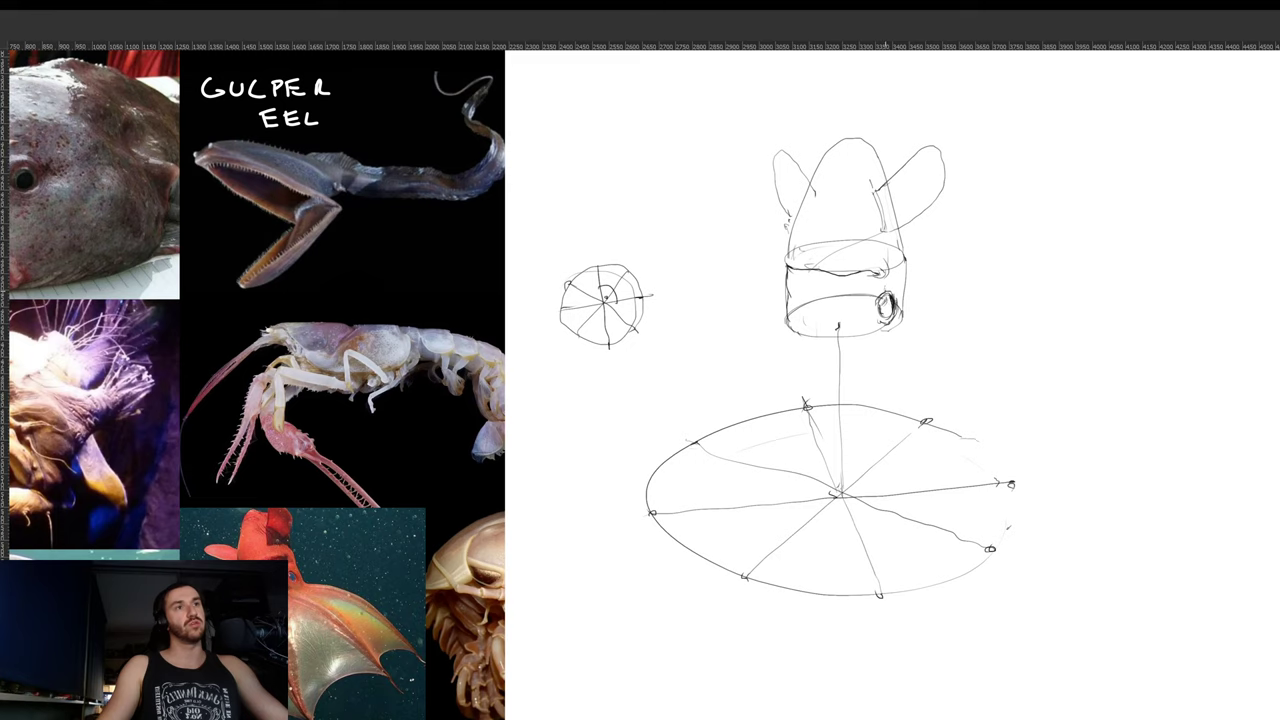
mouse_move(879, 291)
left_mouse_down()
mouse_move(891, 285)
mouse_move(849, 285)
mouse_move(850, 298)
left_mouse_up()
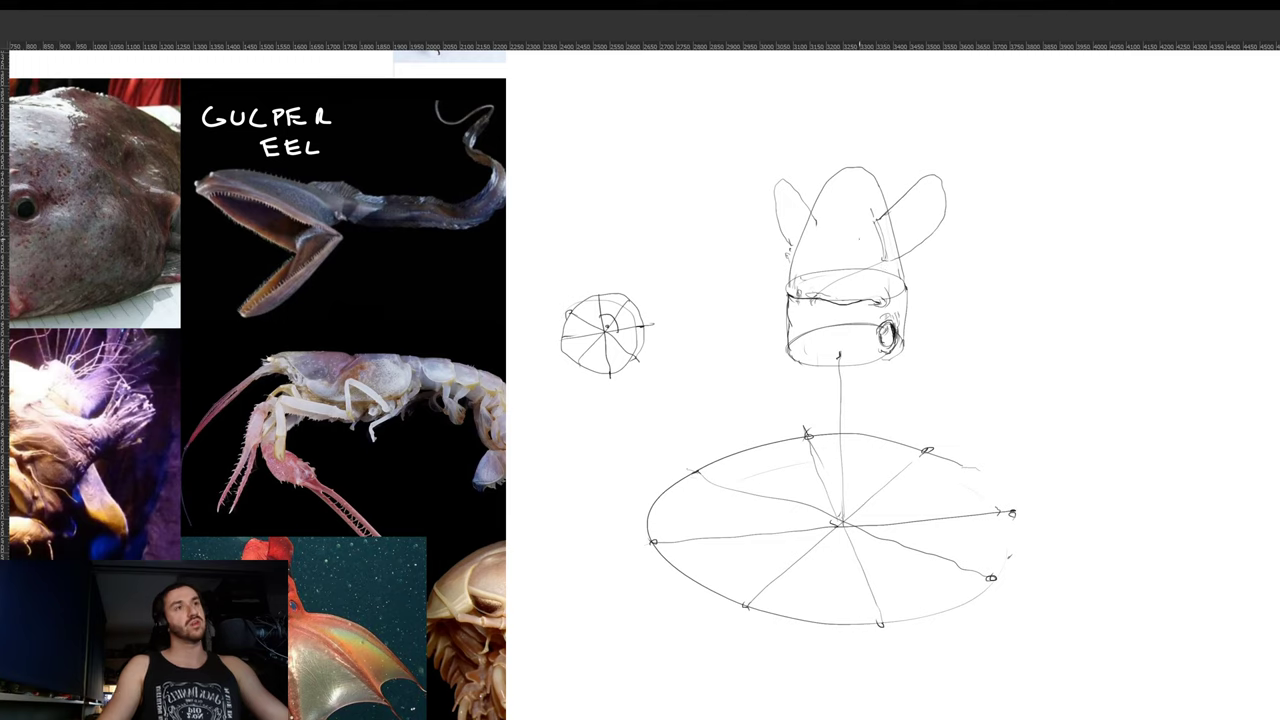
left_click_drag(878, 244, 884, 266)
left_click_drag(869, 206, 866, 226)
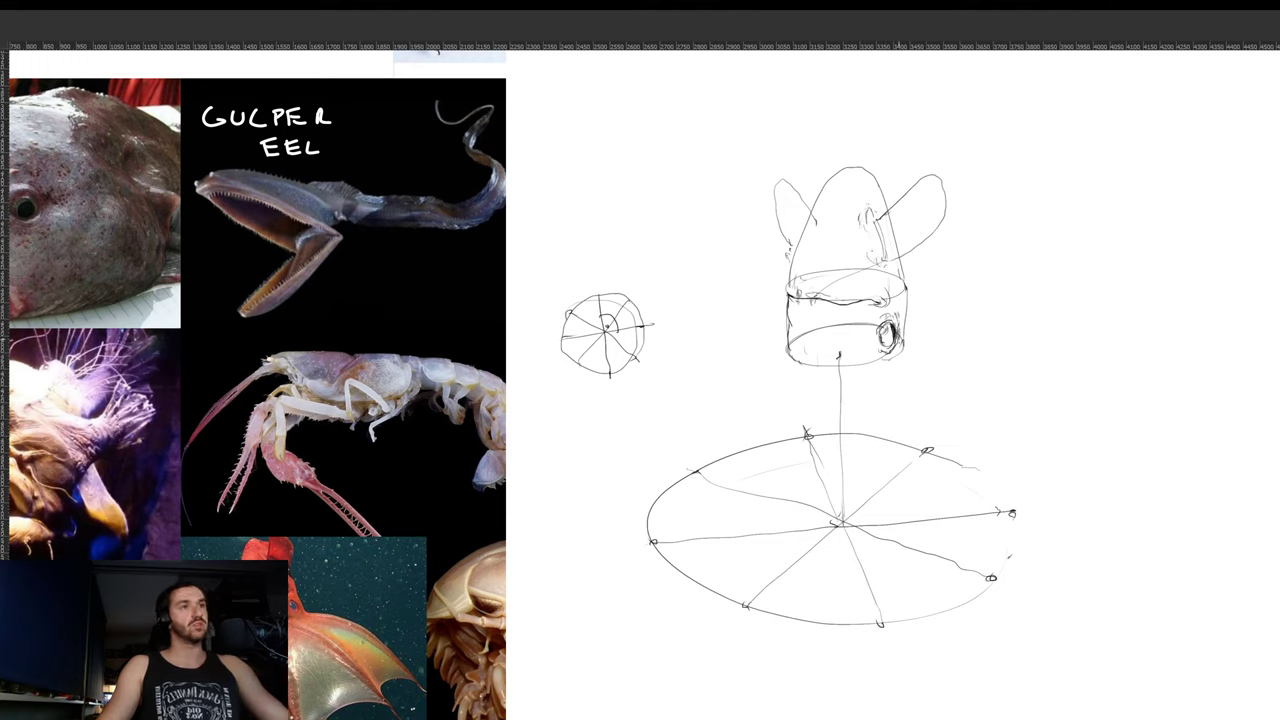
left_click_drag(838, 356, 846, 300)
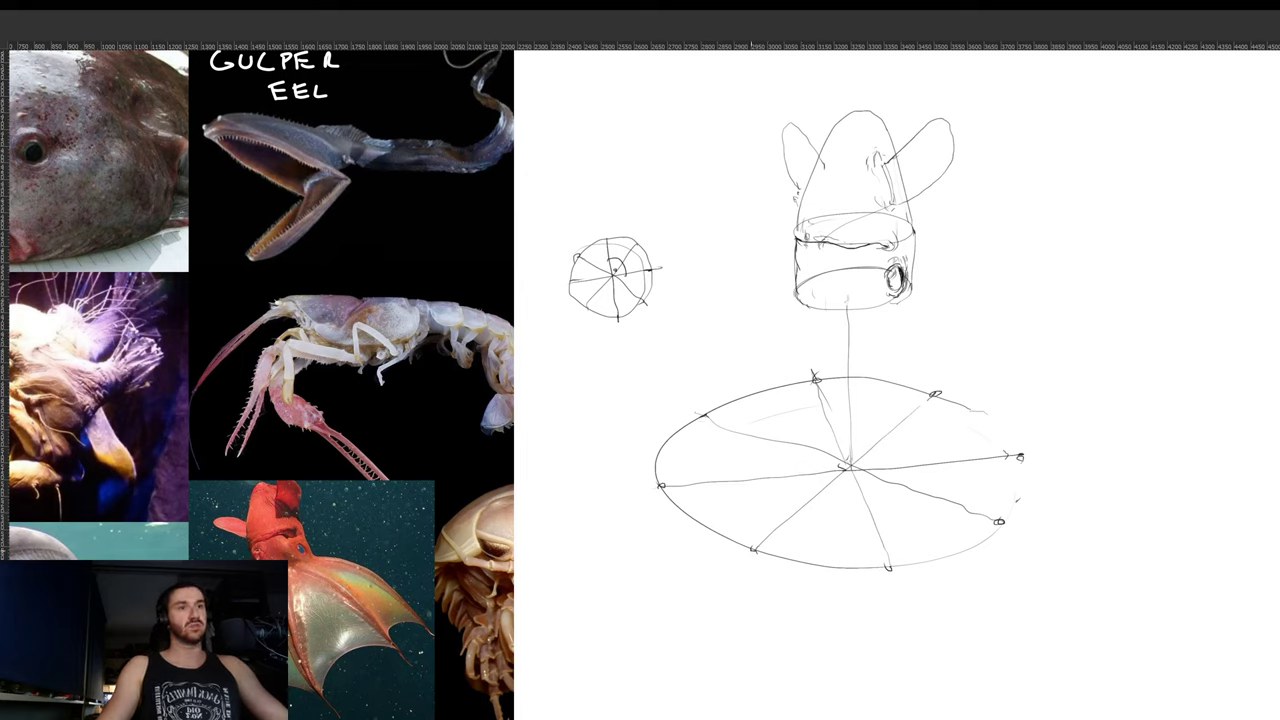
- Sketch curved arm guidelines from the base of the head down to the front and side division points on the large ellipse
left_click_drag(753, 526, 781, 358)
key("ctrl+z")
mouse_move(753, 546)
left_mouse_down()
mouse_move(768, 437)
mouse_move(810, 325)
left_mouse_up()
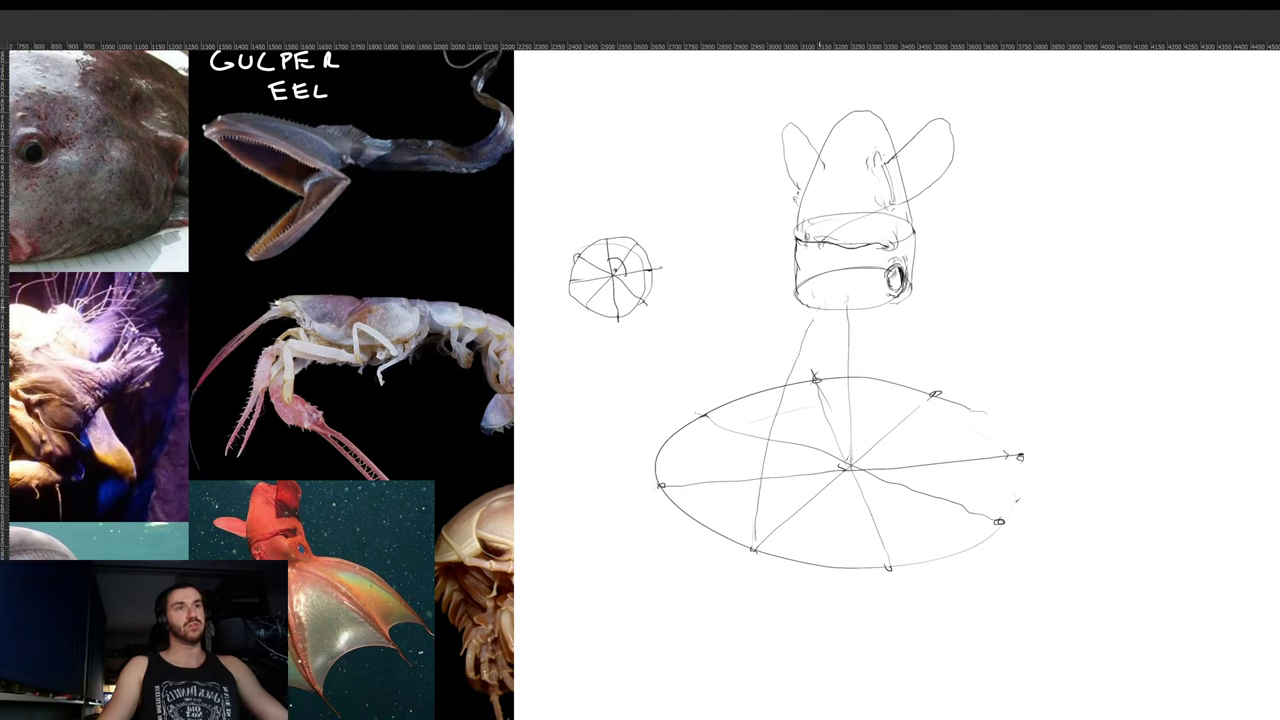
mouse_move(664, 484)
left_mouse_down()
mouse_move(695, 401)
mouse_move(763, 315)
mouse_move(795, 300)
left_mouse_up()
left_click_drag(866, 346, 893, 568)
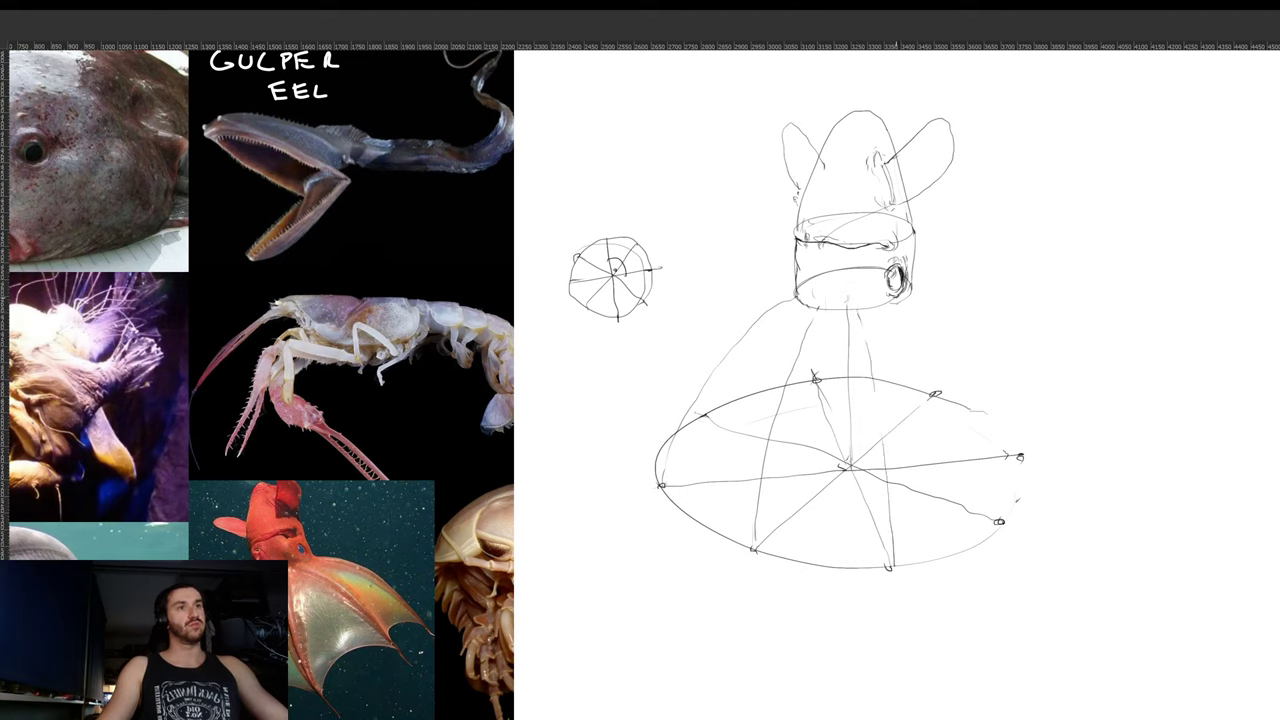
mouse_move(897, 300)
left_mouse_down()
mouse_move(975, 414)
mouse_move(996, 515)
left_mouse_up()
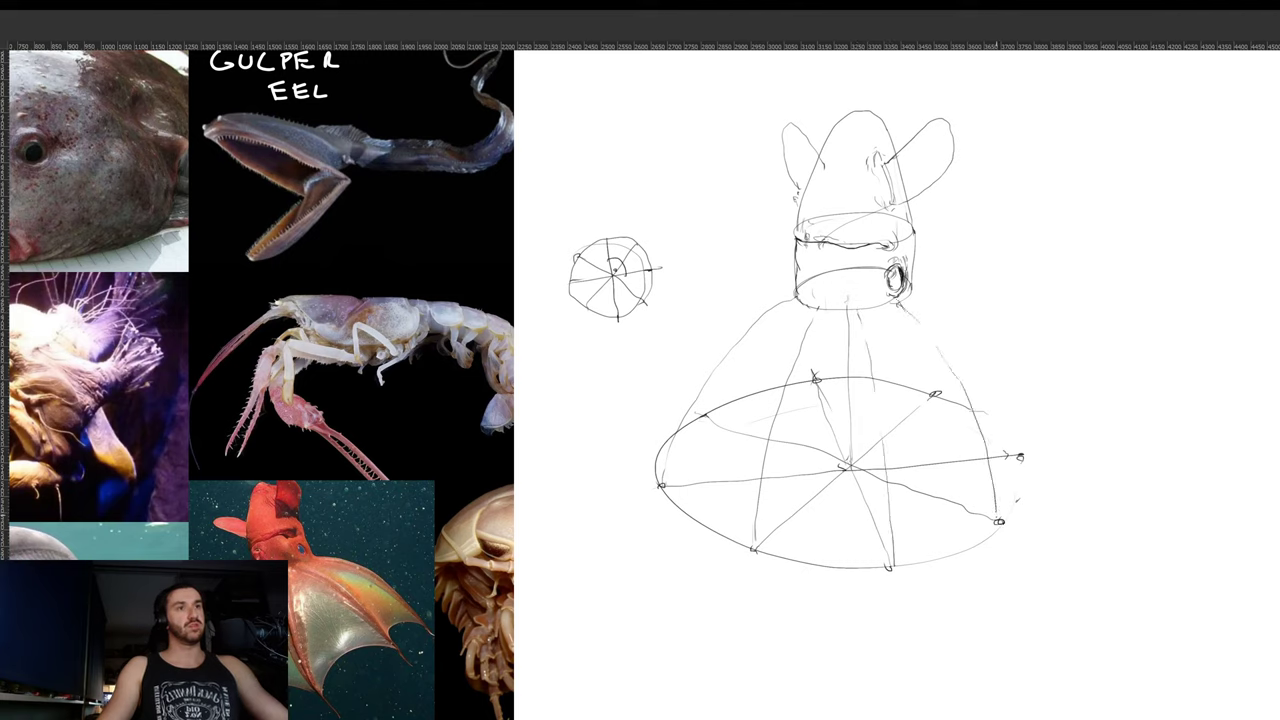
mouse_move(908, 286)
left_mouse_down()
mouse_move(1002, 388)
mouse_move(1020, 460)
left_mouse_up()
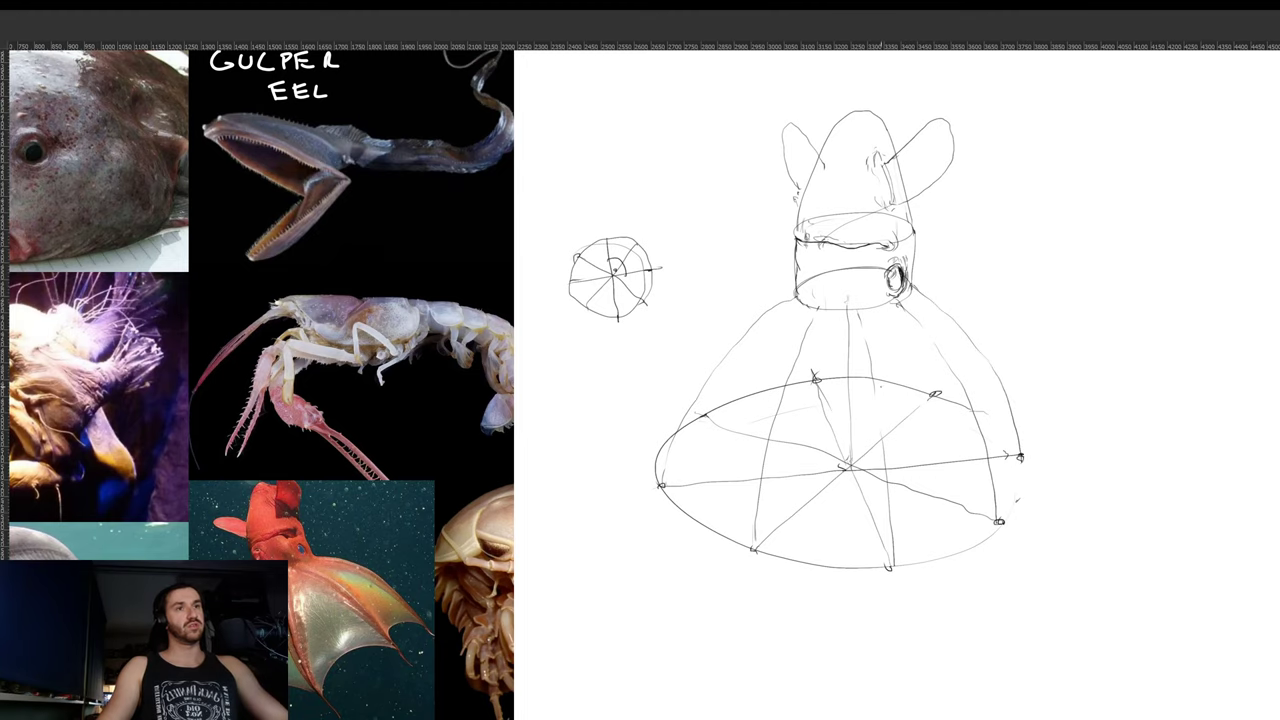
left_click_drag(855, 430, 798, 439)
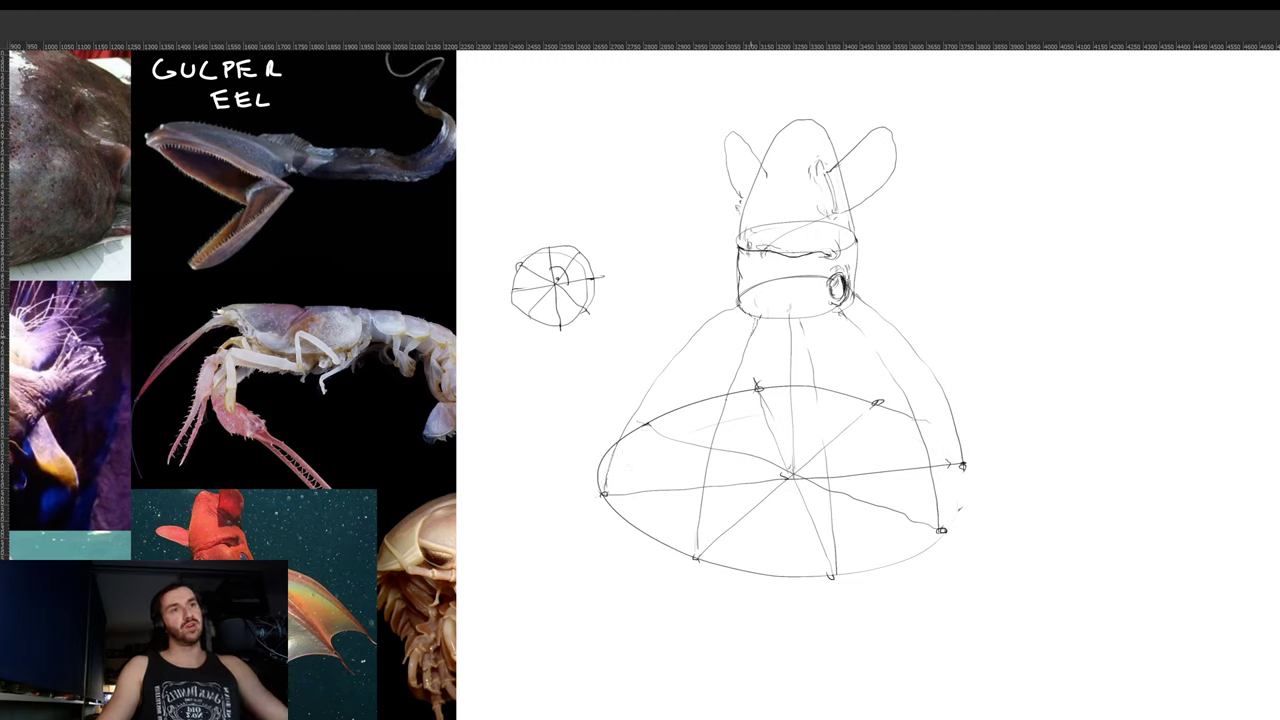
- Draw a zigzag ring of arm bases around the bottom of the head, with a small rounded end at its right edge
mouse_move(726, 321)
left_mouse_down()
mouse_move(739, 337)
mouse_move(840, 331)
left_mouse_up()
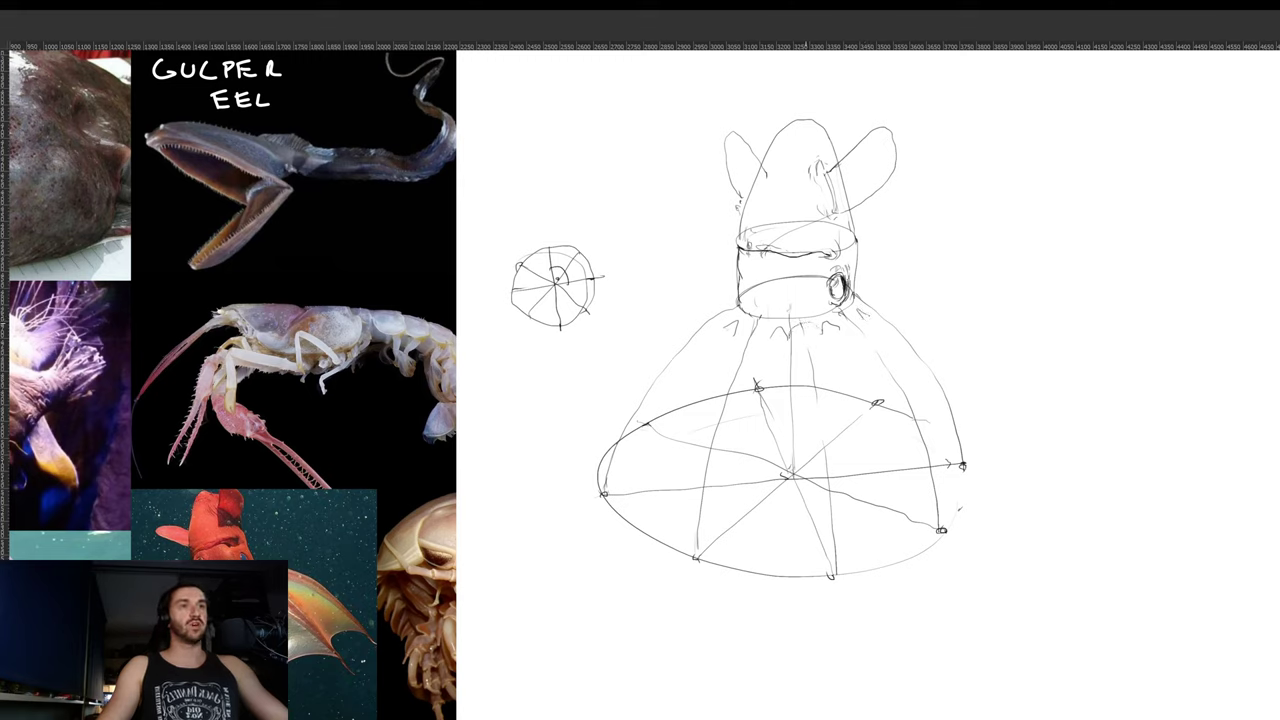
left_click_drag(738, 322, 770, 336)
left_click_drag(721, 320, 714, 325)
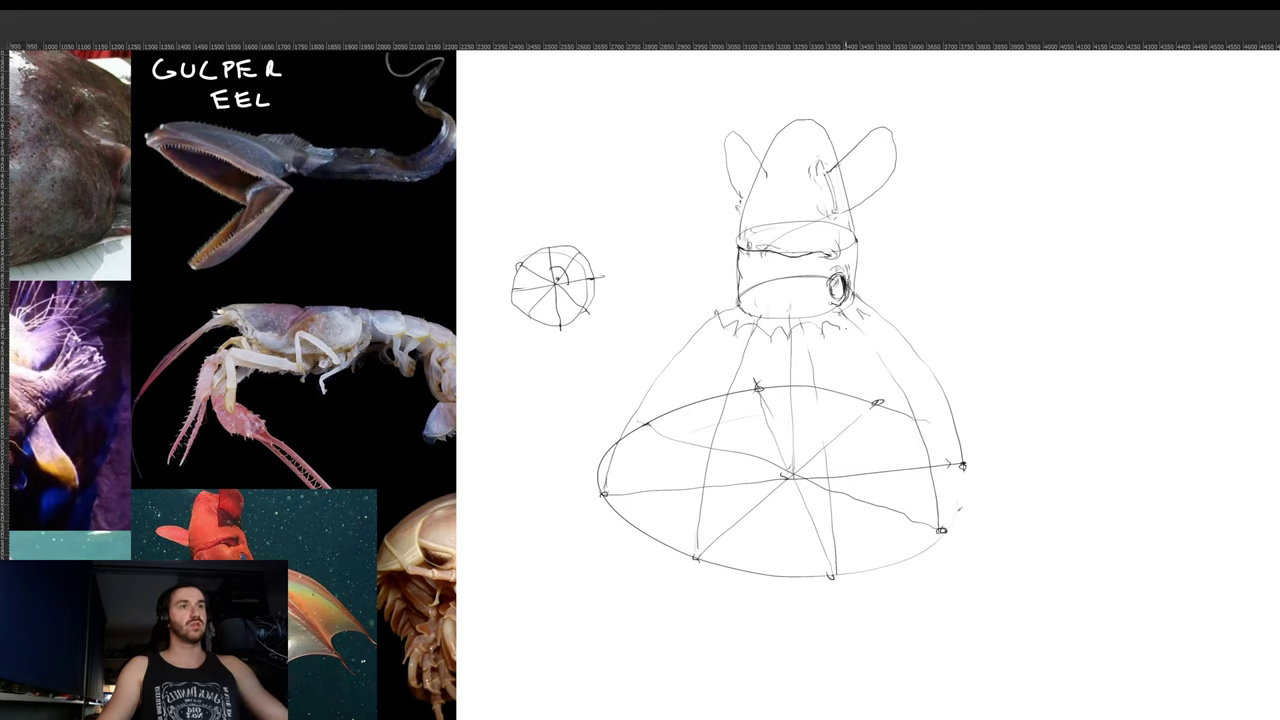
left_click_drag(872, 316, 878, 300)
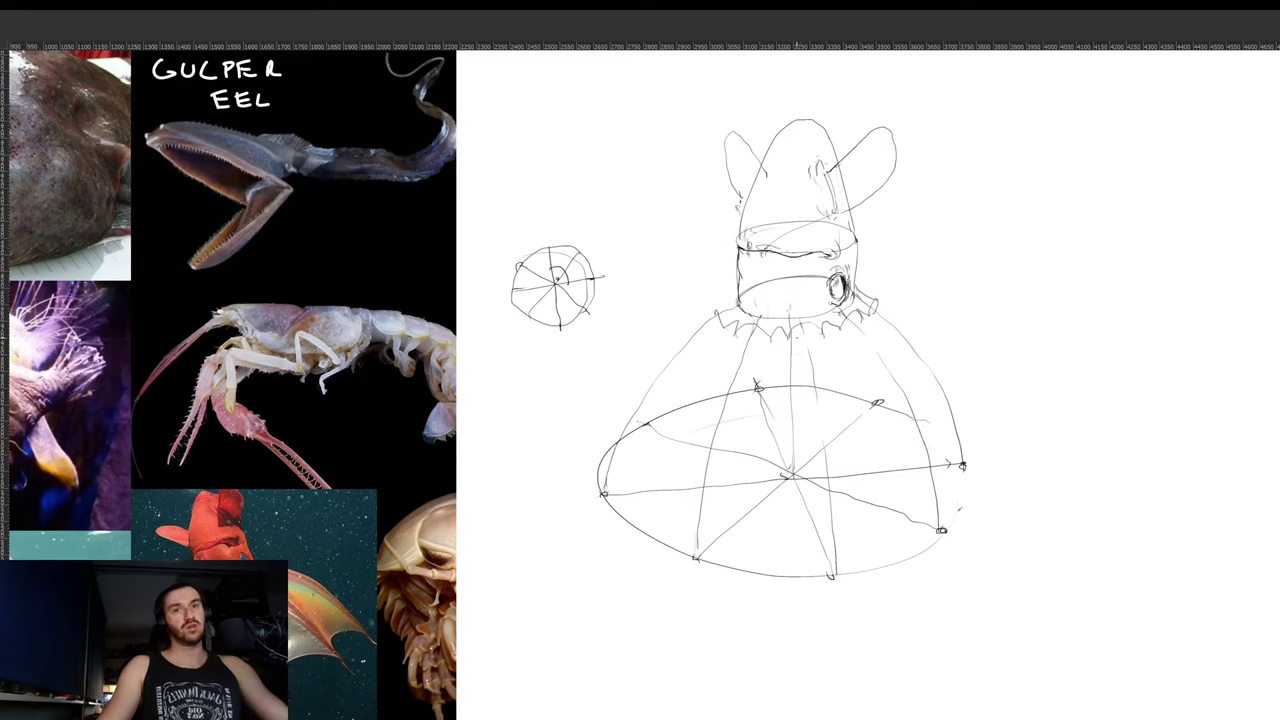
- Outline the tapering front arm down to its point on the ellipse and add curved cross-contours along its length
left_click_drag(790, 340, 832, 565)
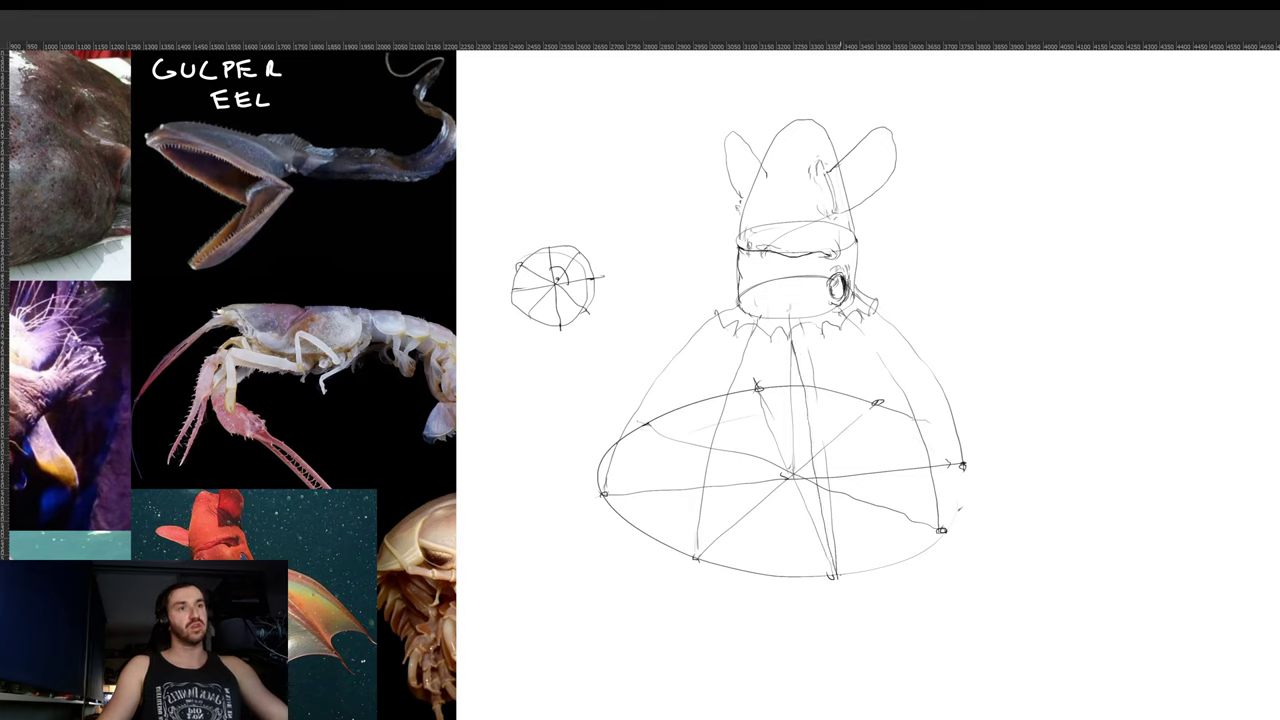
left_click_drag(824, 354, 840, 575)
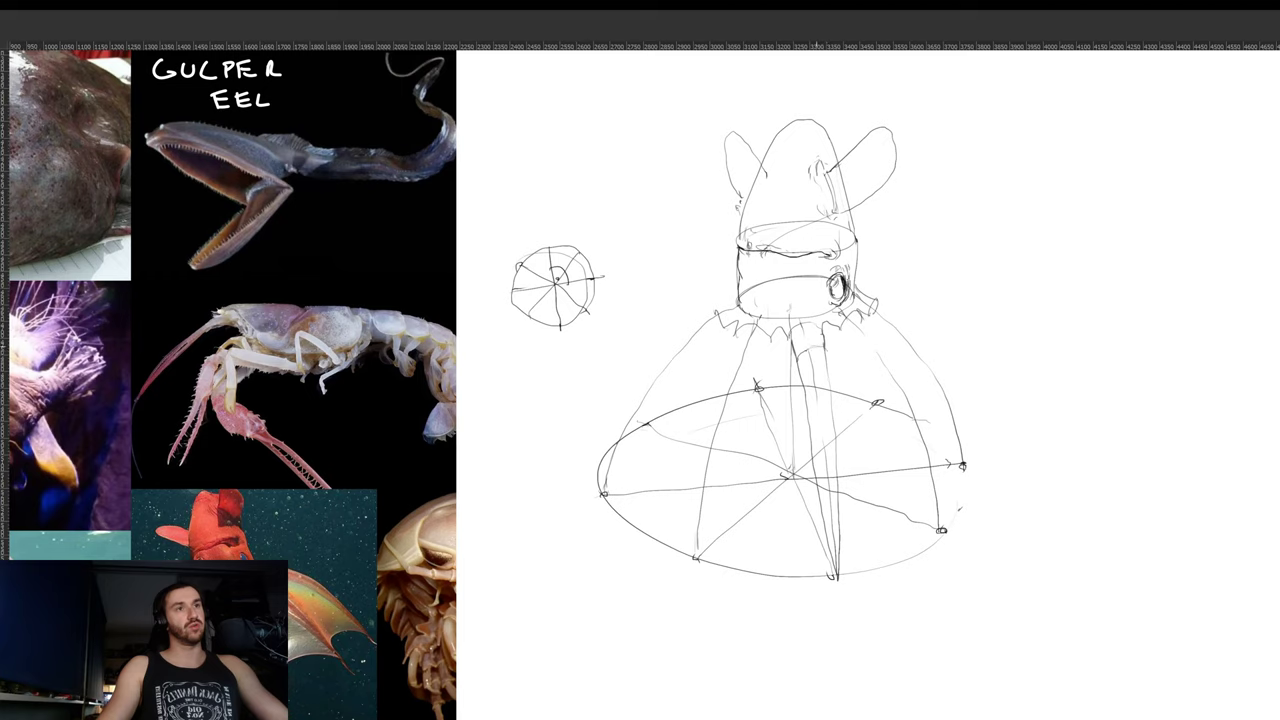
mouse_move(798, 358)
left_mouse_down()
mouse_move(828, 362)
mouse_move(826, 346)
mouse_move(826, 359)
left_mouse_up()
key("ctrl+z")
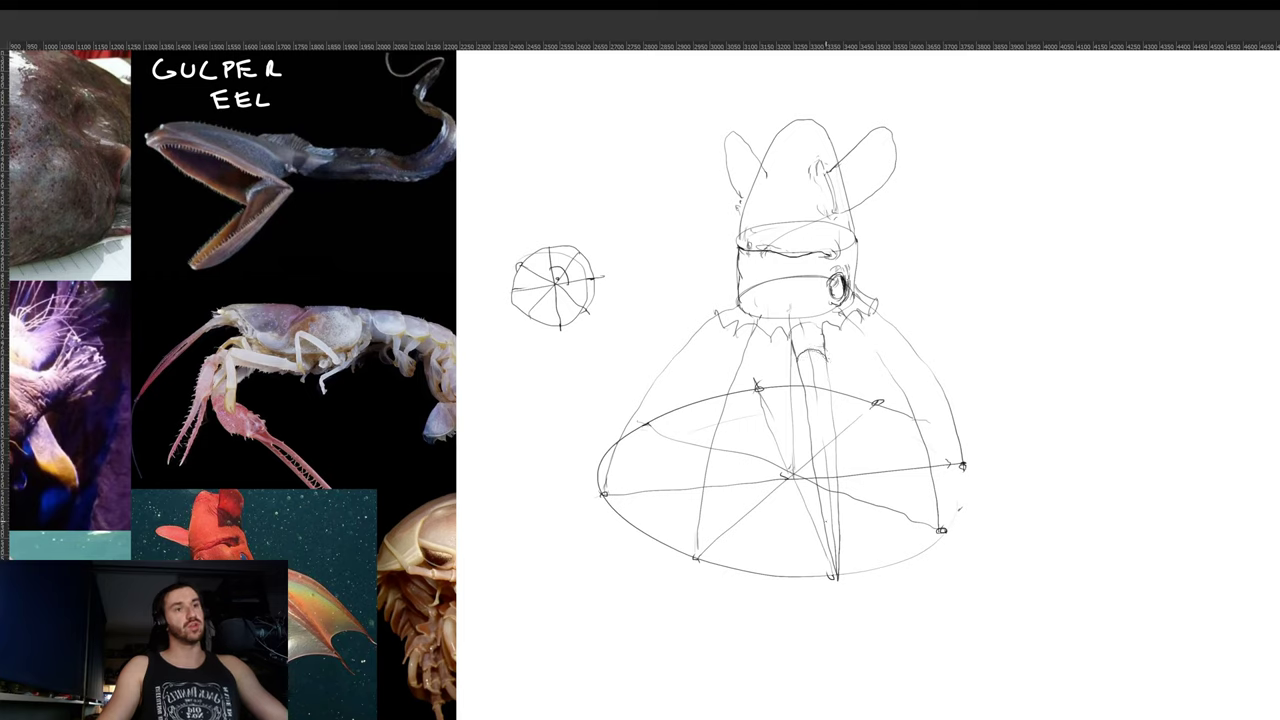
left_click_drag(845, 520, 833, 530)
key("ctrl+z")
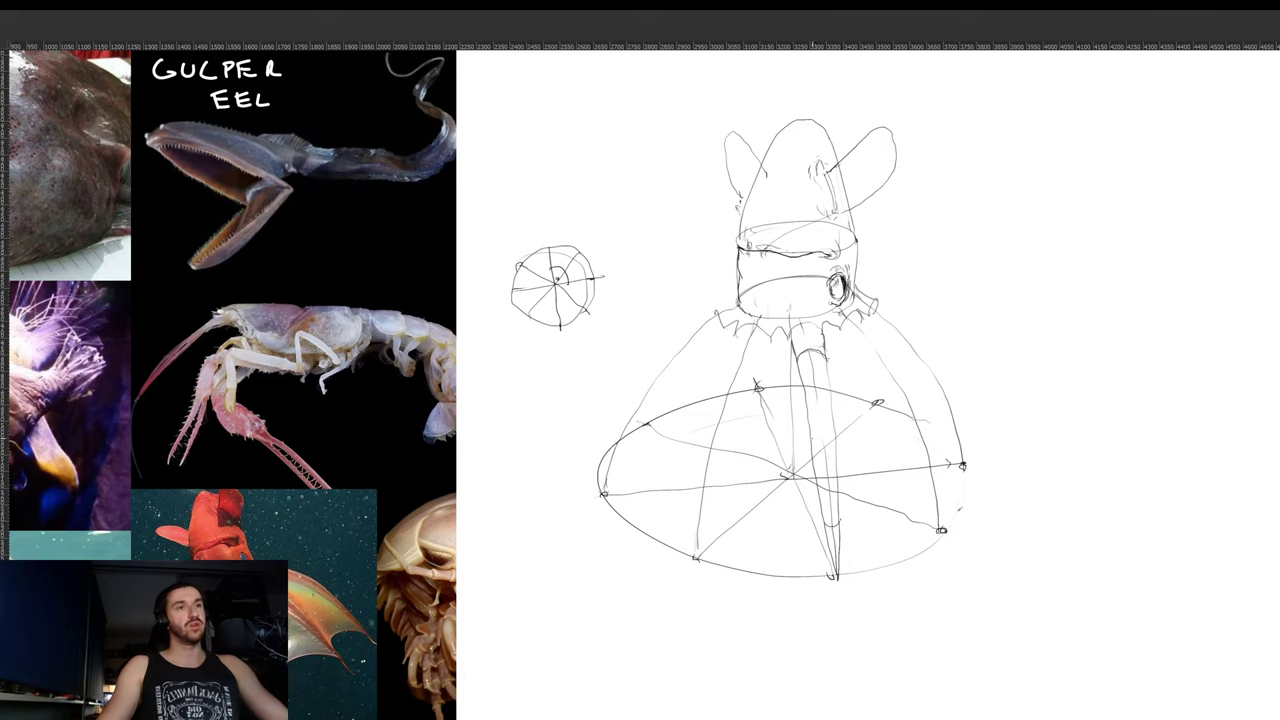
left_click_drag(809, 437, 832, 431)
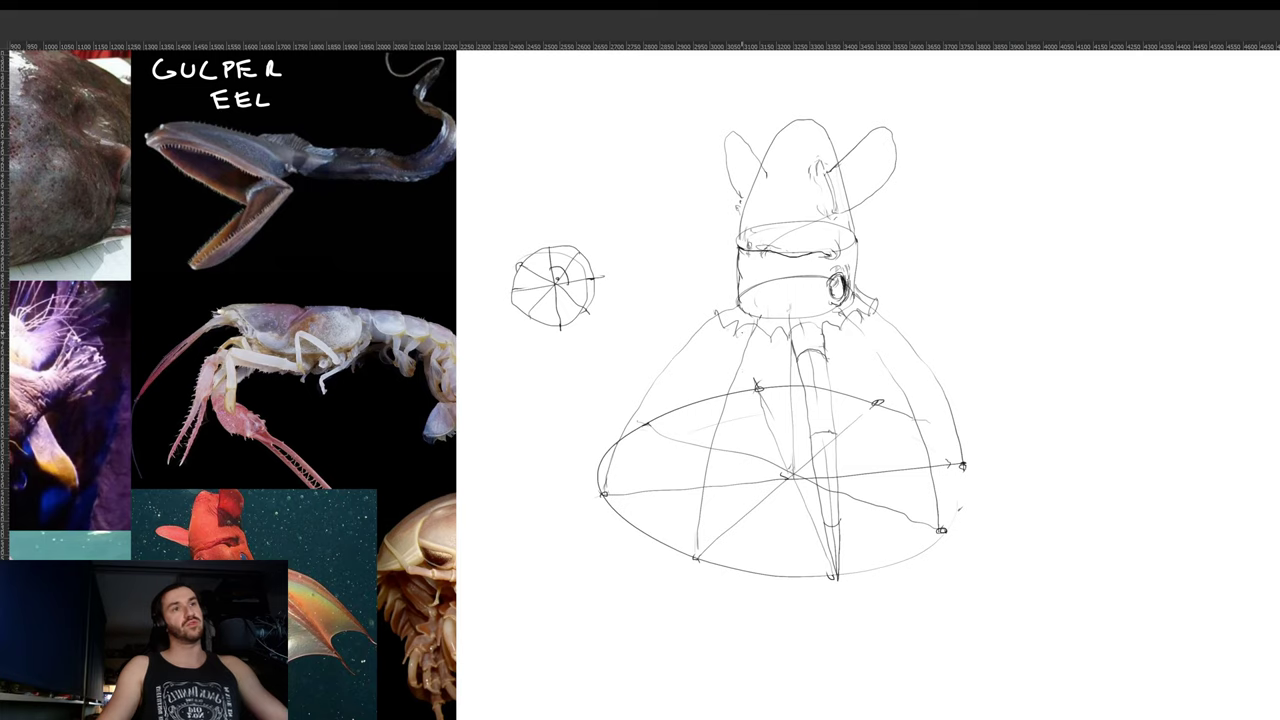
- Outline the tapering front-left arm from the base of the head down to its point on the ellipse
mouse_move(730, 340)
left_mouse_down()
mouse_move(705, 405)
mouse_move(687, 560)
left_mouse_up()
key("ctrl+z")
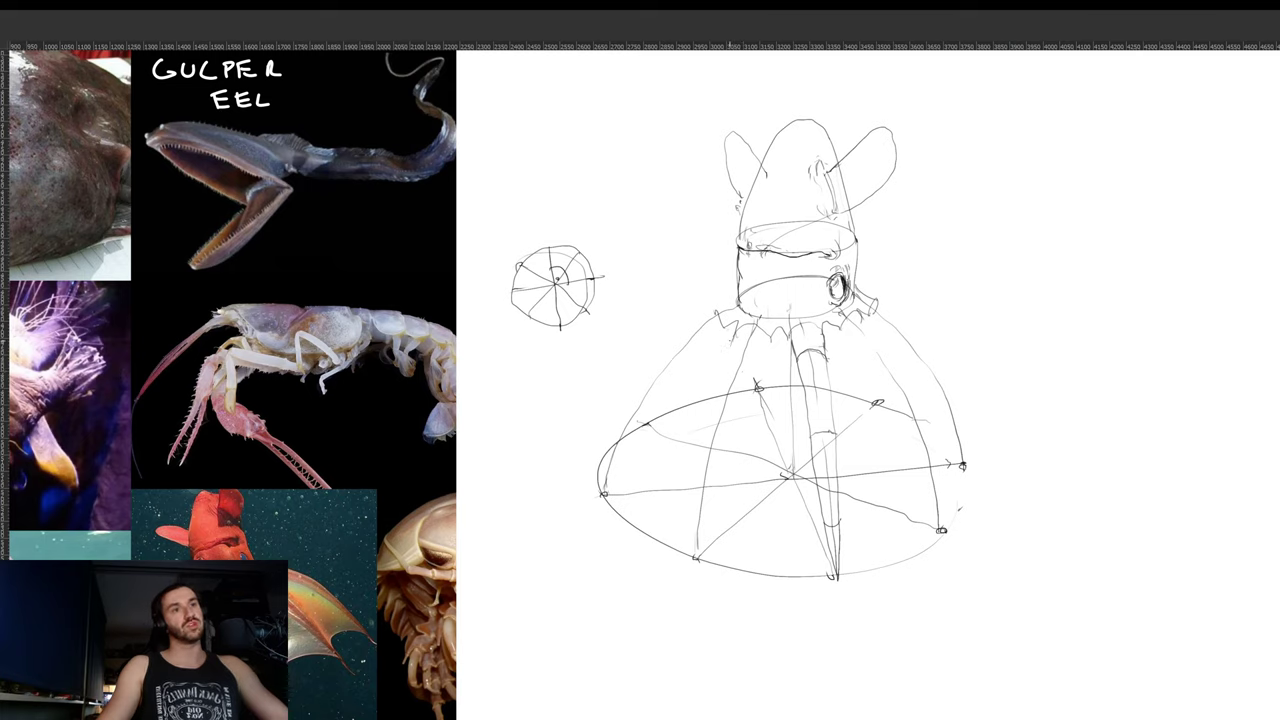
left_click_drag(733, 340, 701, 528)
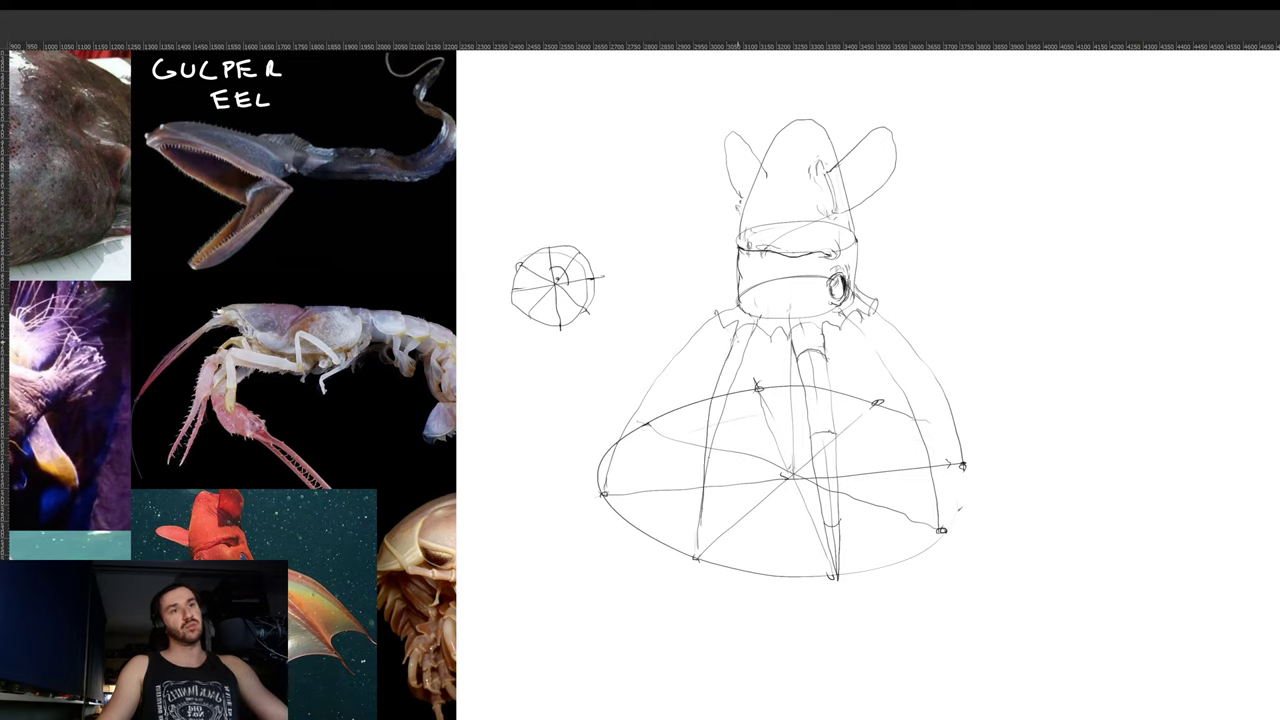
key("ctrl+z")
mouse_move(733, 336)
left_mouse_down()
mouse_move(701, 526)
mouse_move(760, 340)
left_mouse_up()
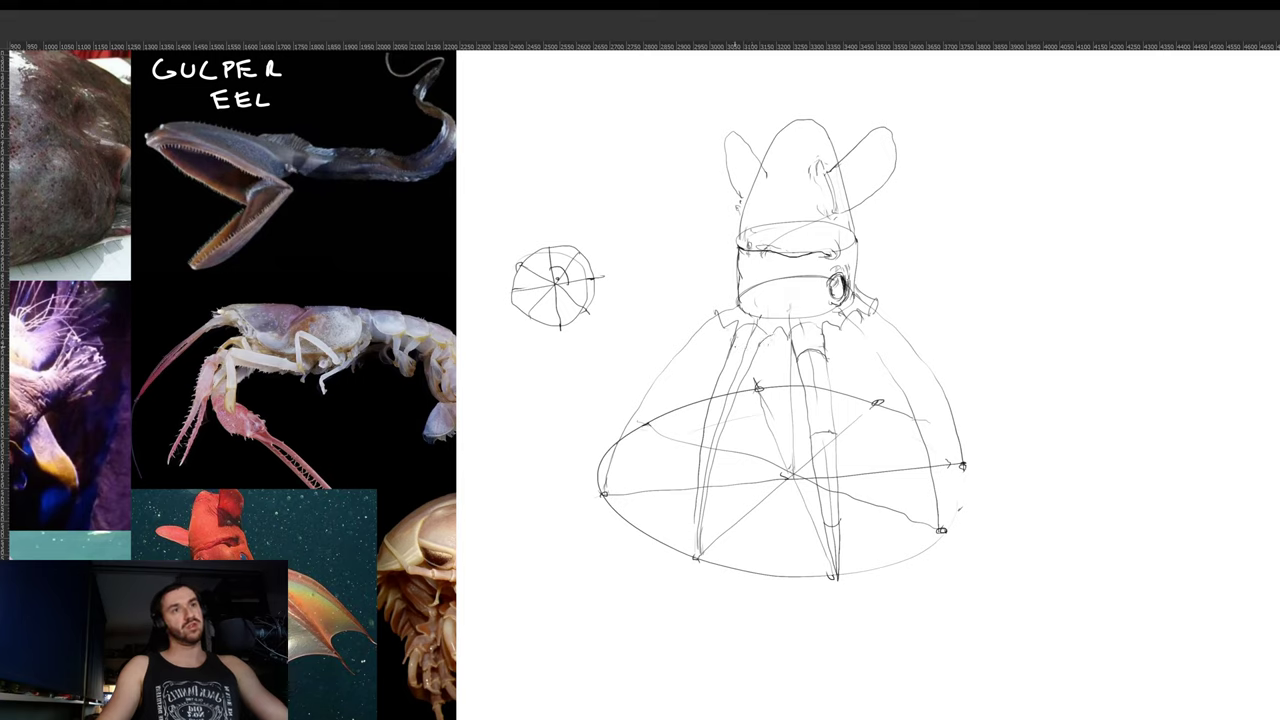
- Add cross-contours to the front-left arm and outline the tapering leftmost arm from the head's base down to its ellipse point
left_click_drag(756, 338, 733, 350)
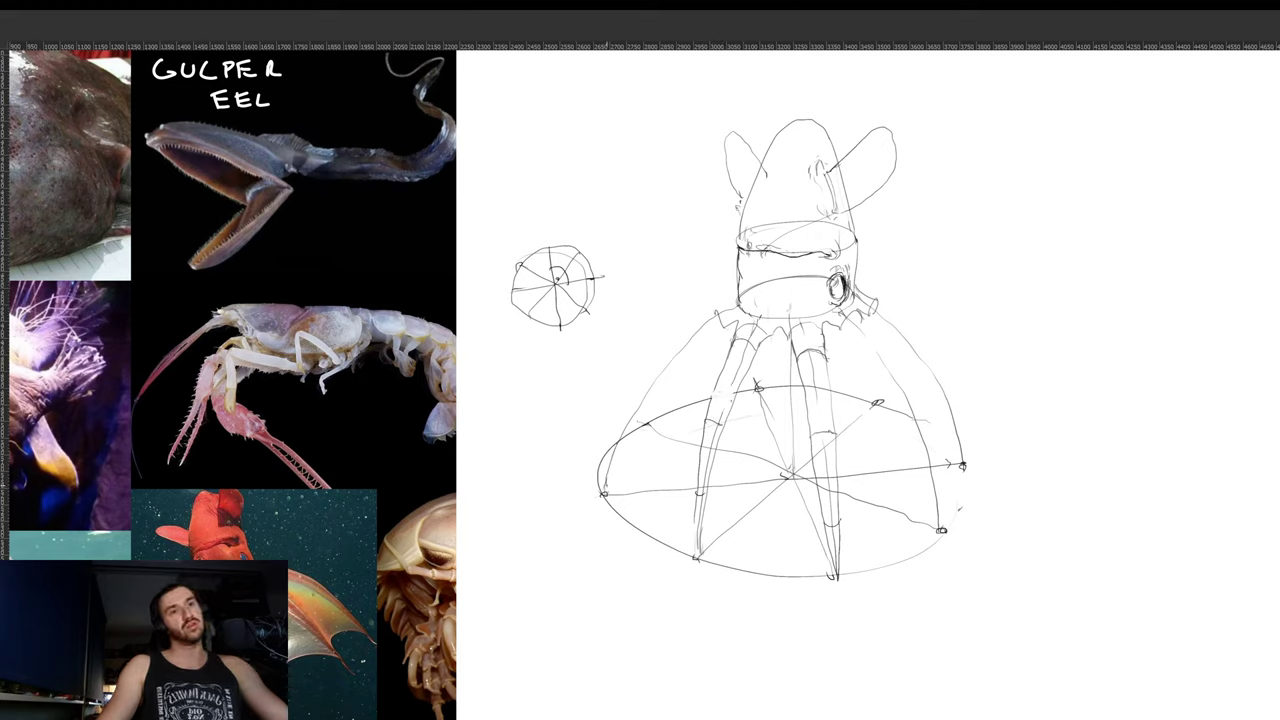
left_click_drag(603, 487, 613, 447)
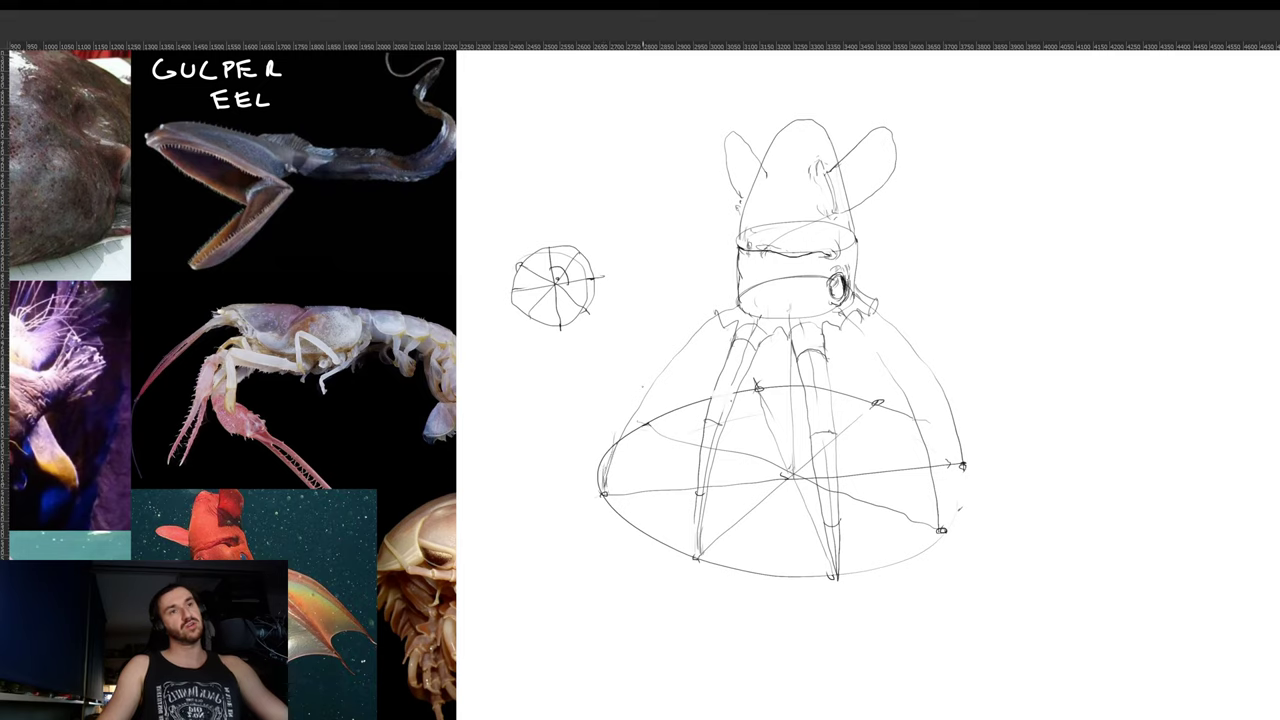
left_click_drag(646, 382, 712, 310)
key("ctrl+z")
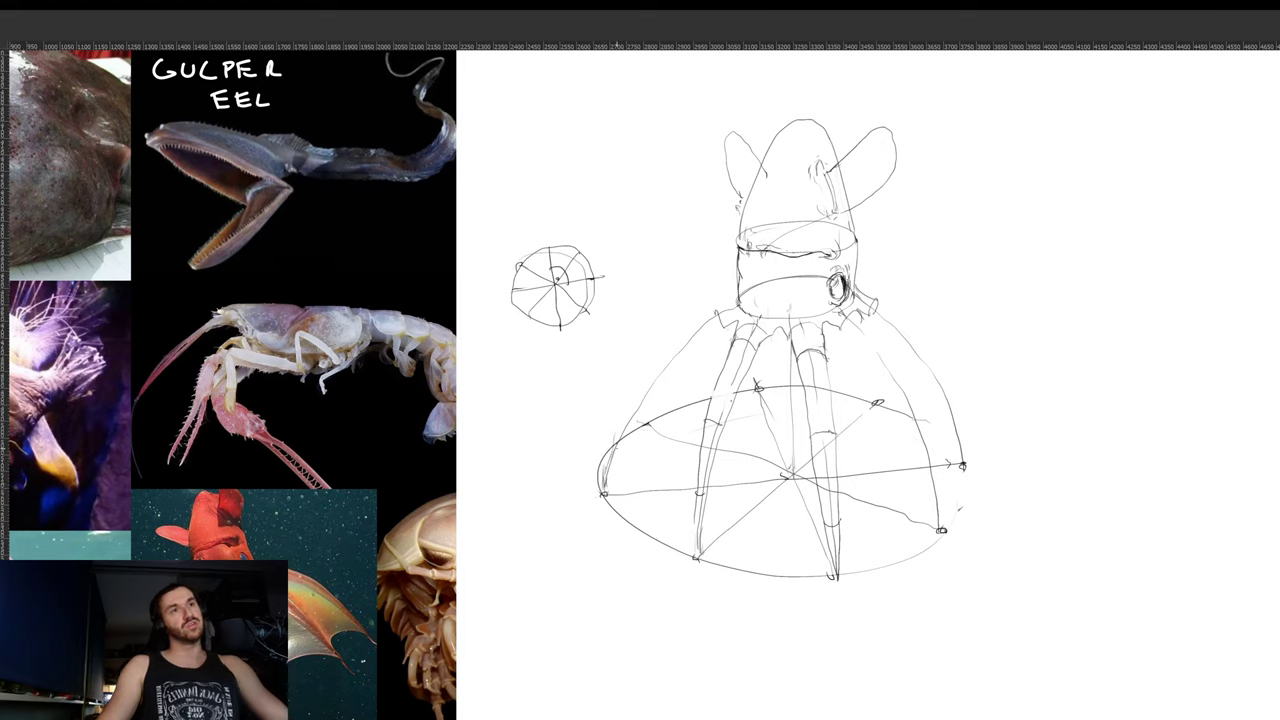
mouse_move(604, 480)
left_mouse_down()
mouse_move(640, 388)
mouse_move(718, 300)
left_mouse_up()
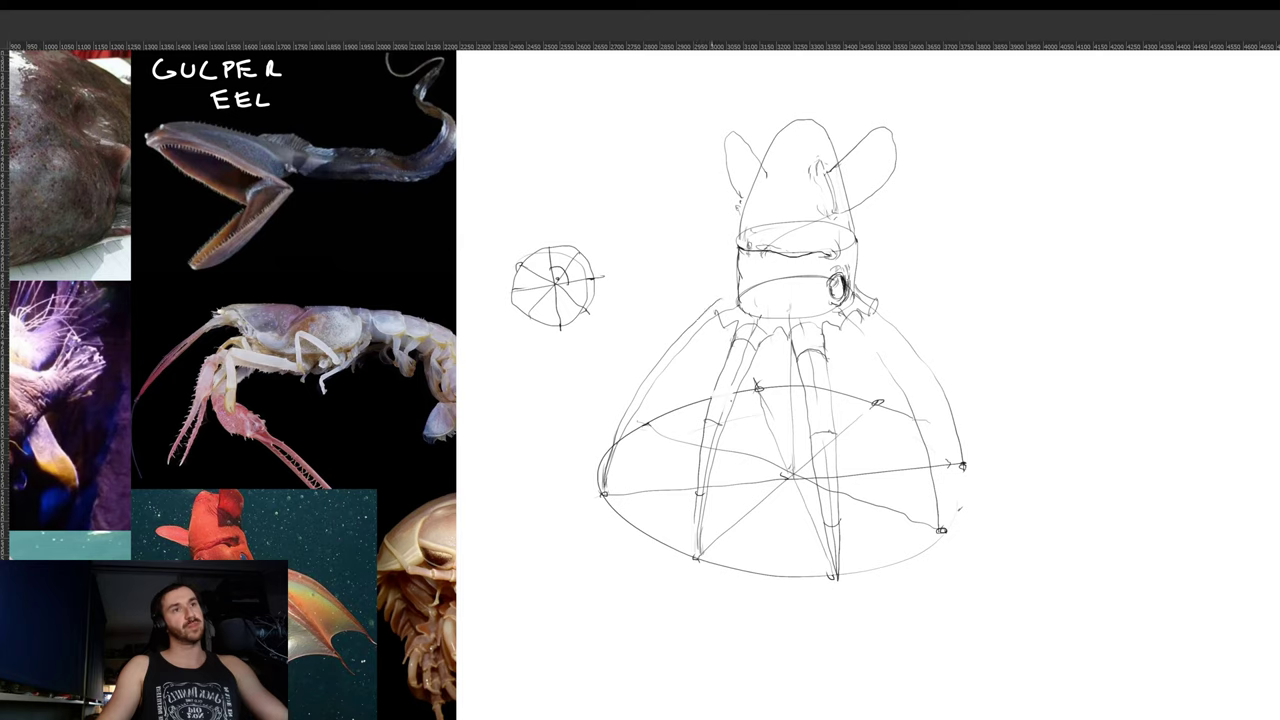
key("ctrl+z")
mouse_move(606, 482)
left_mouse_down()
mouse_move(646, 390)
mouse_move(736, 294)
mouse_move(620, 454)
mouse_move(606, 496)
left_mouse_up()
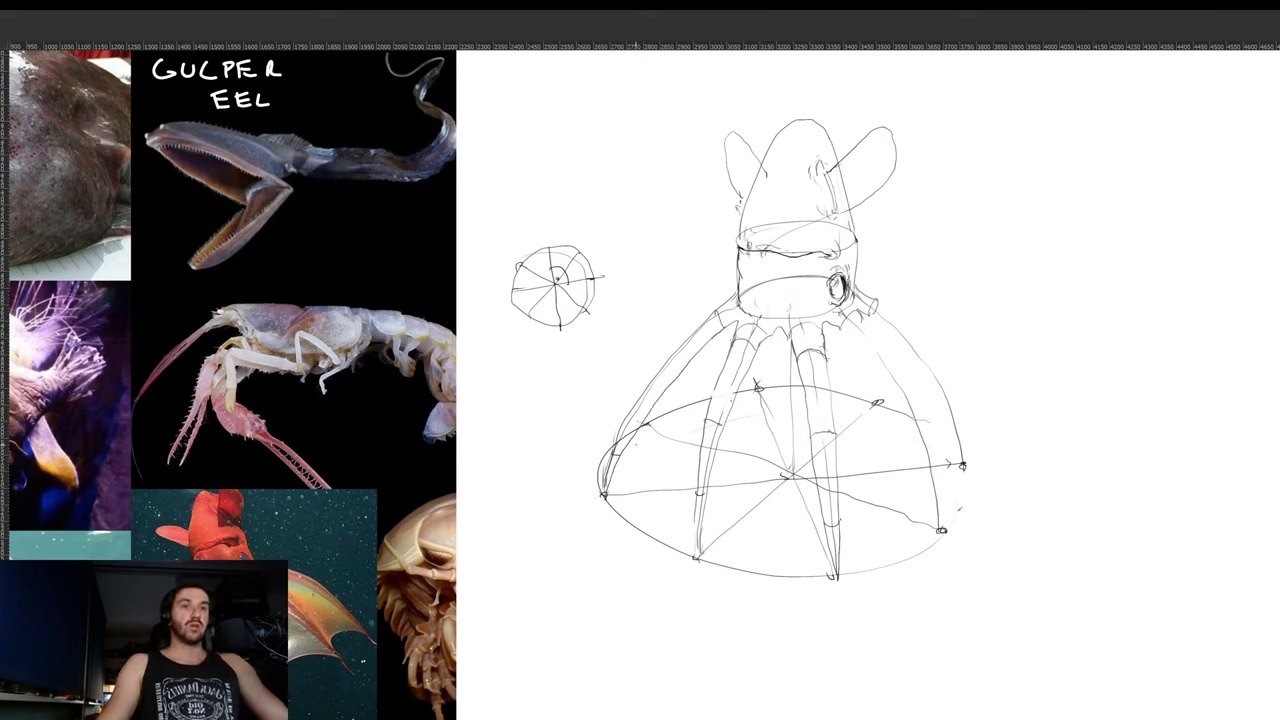
- Erase the stray guideline inside the leftmost arm and add curved cross-contours along its length
key("e")
mouse_move(619, 429)
left_mouse_down()
mouse_move(658, 378)
mouse_move(615, 450)
mouse_move(654, 378)
left_mouse_up()
key("b")
key("e")
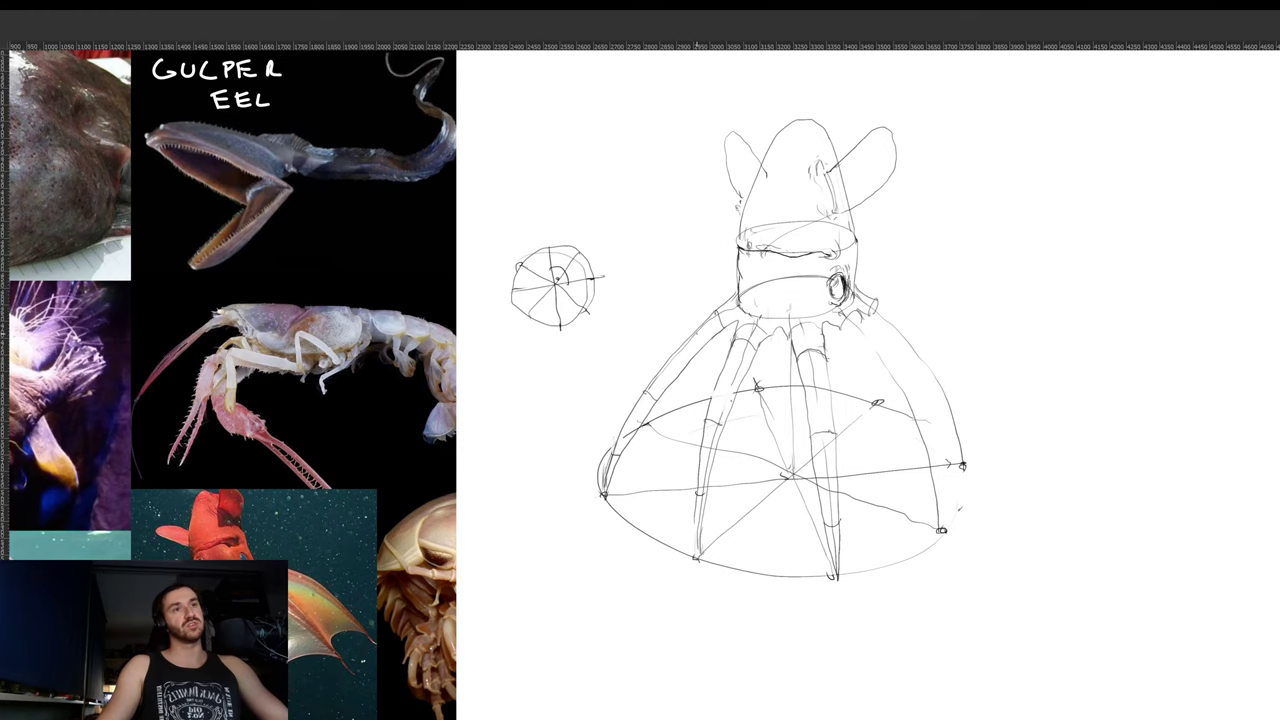
- Outline the tapering front-right arm from the head's base to its ellipse point and add curved cross-contours
mouse_move(963, 320)
left_mouse_down()
mouse_move(986, 391)
mouse_move(919, 395)
mouse_move(886, 423)
left_mouse_up()
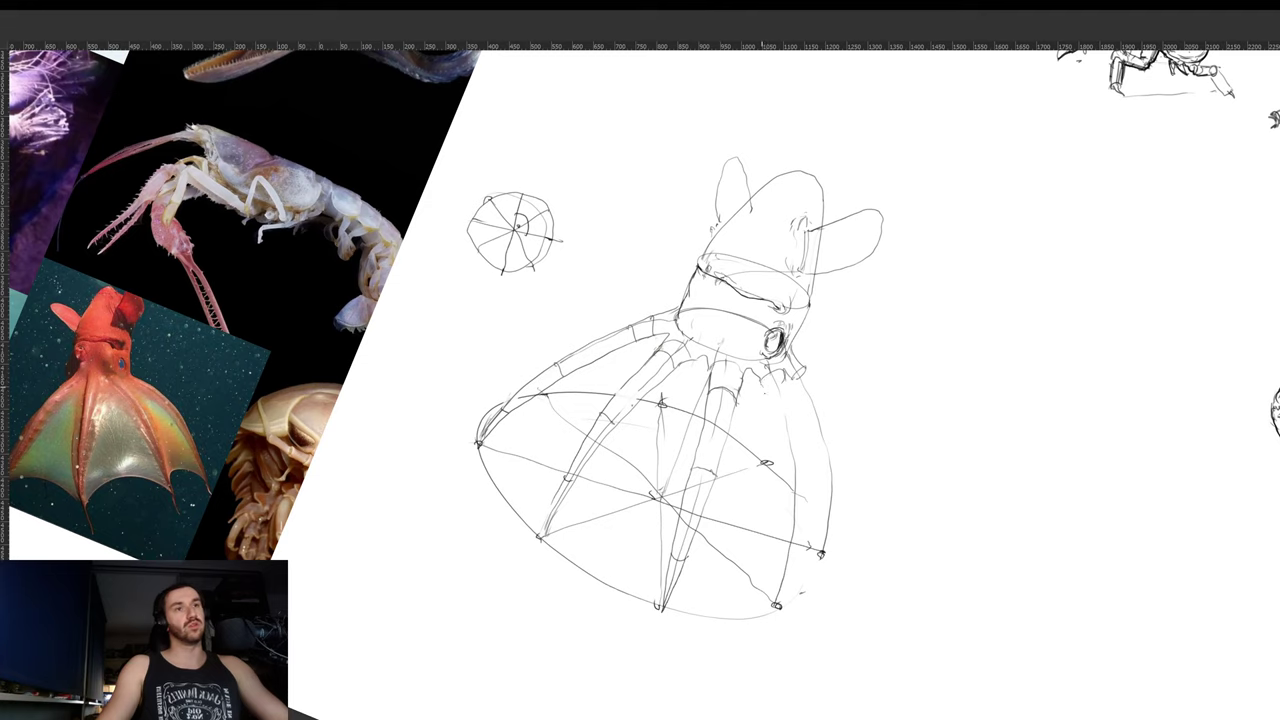
mouse_move(770, 392)
left_mouse_down()
mouse_move(790, 516)
mouse_move(776, 596)
left_mouse_up()
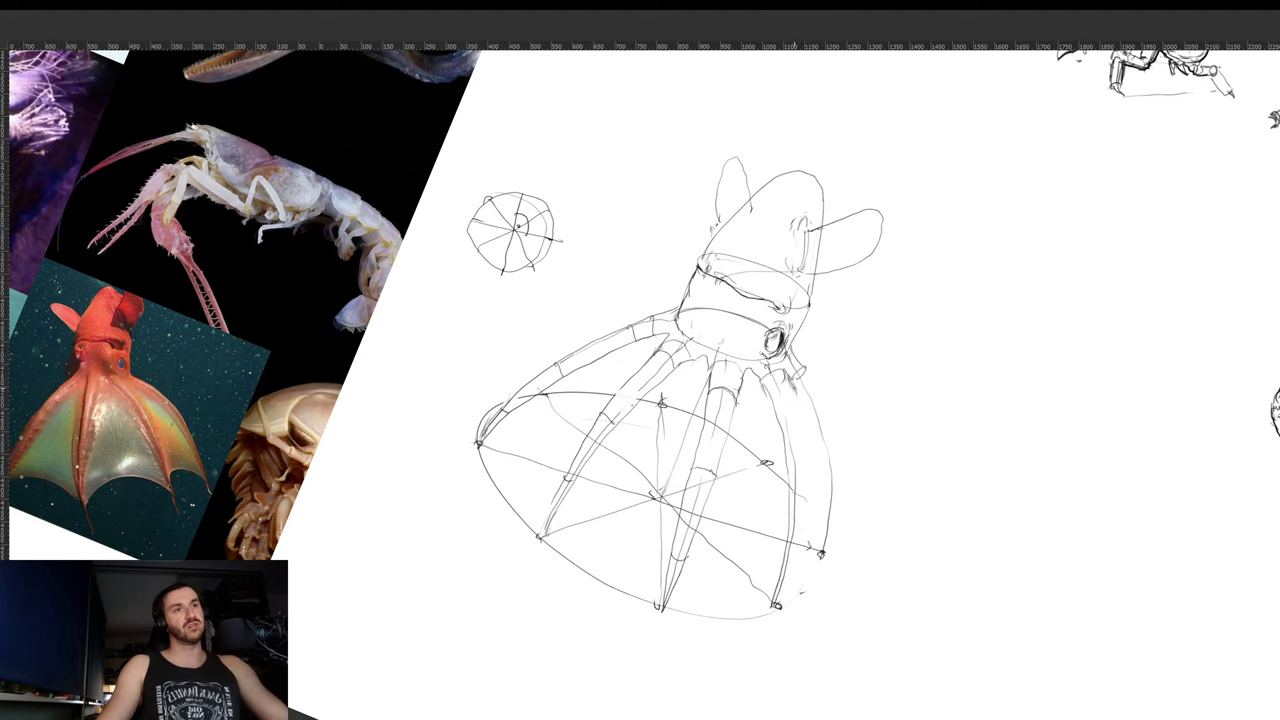
mouse_move(798, 396)
left_mouse_down()
mouse_move(810, 508)
mouse_move(796, 586)
mouse_move(776, 612)
left_mouse_up()
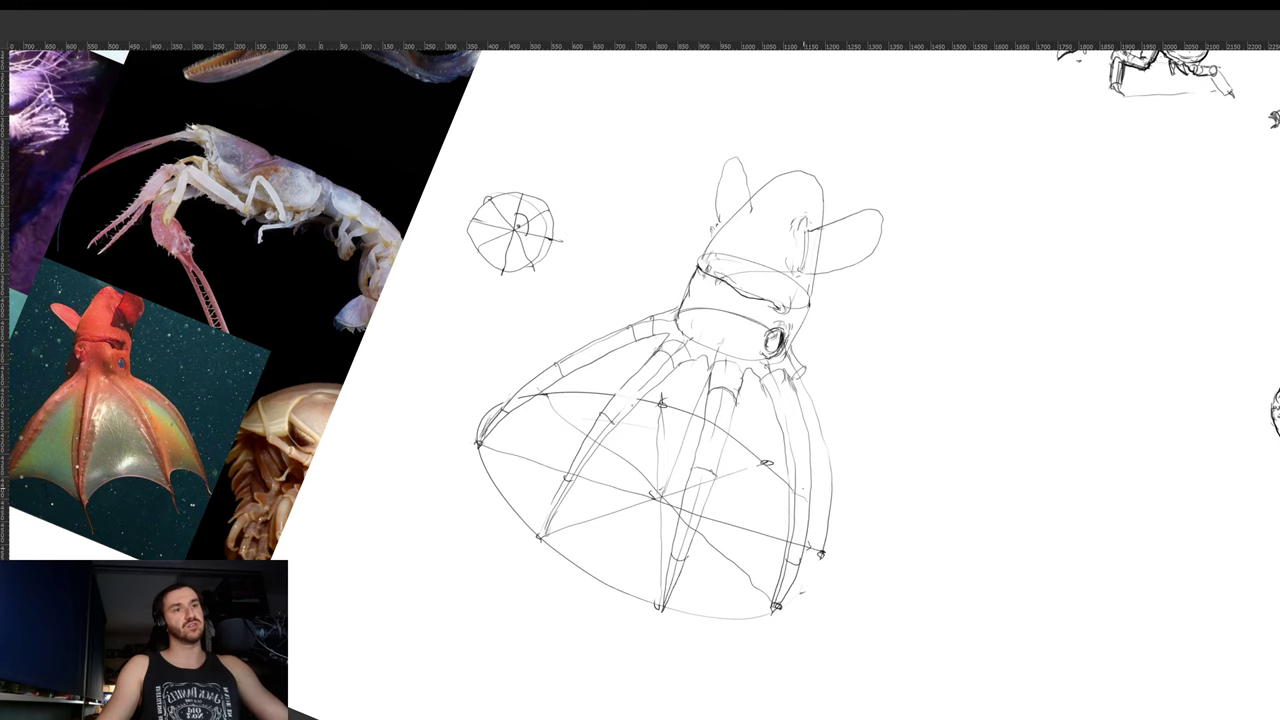
key("r")
left_click_drag(906, 392, 852, 365)
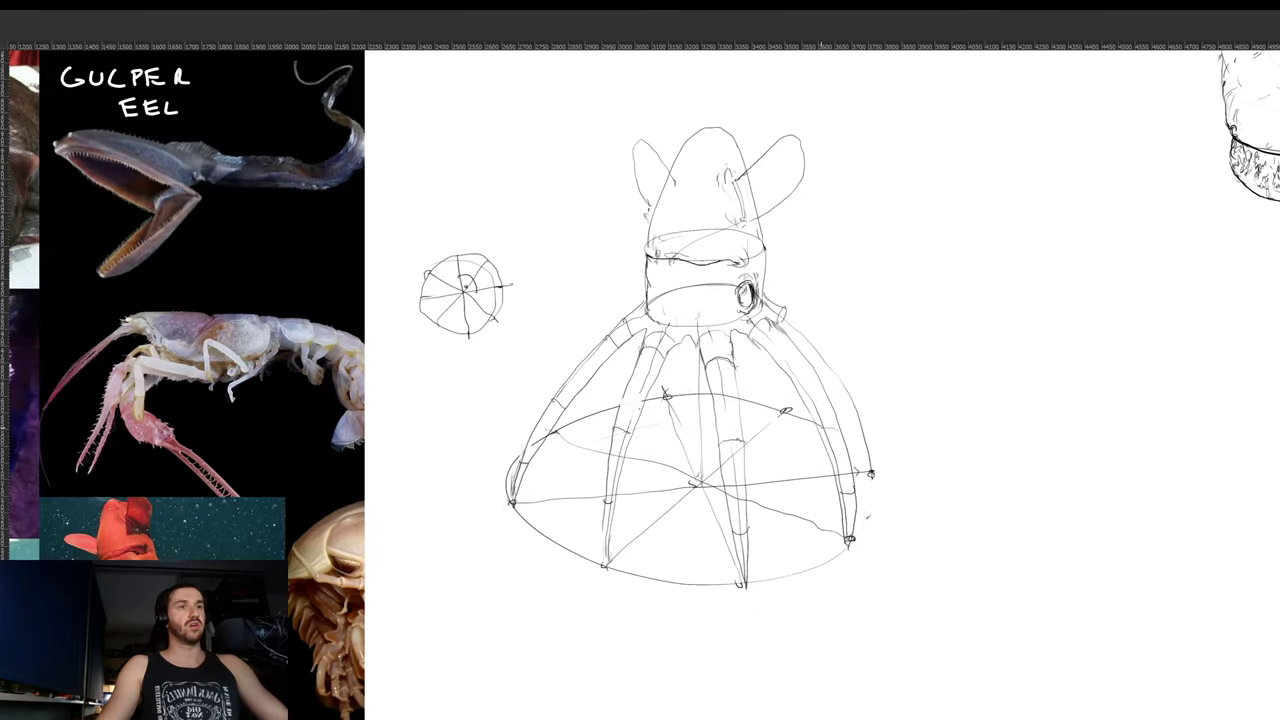
left_click_drag(821, 427, 841, 419)
- Outline the far-right arm behind the front-right one down to its ellipse point and add cross-contours
key("r")
left_click_drag(869, 298, 876, 372)
mouse_move(806, 354)
left_mouse_down()
mouse_move(840, 418)
mouse_move(838, 536)
left_mouse_up()
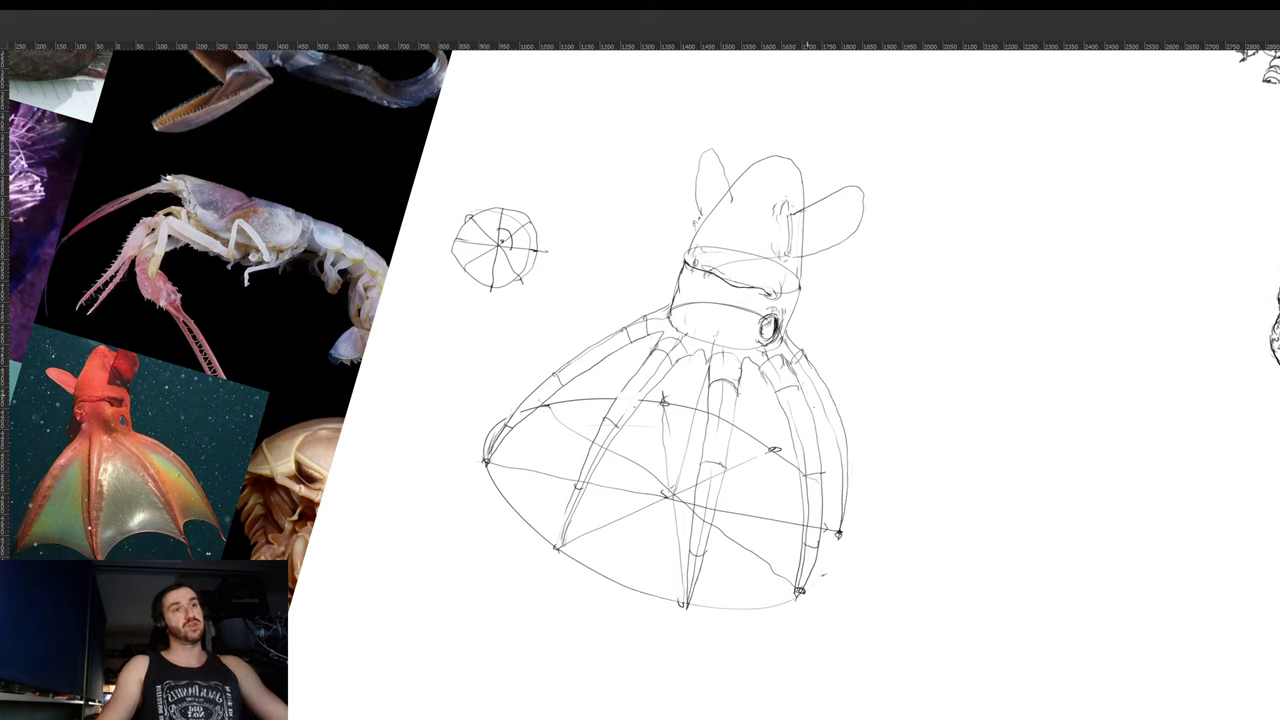
mouse_move(808, 397)
left_mouse_down()
mouse_move(831, 446)
mouse_move(840, 534)
left_mouse_up()
key("r")
left_click_drag(899, 354, 876, 284)
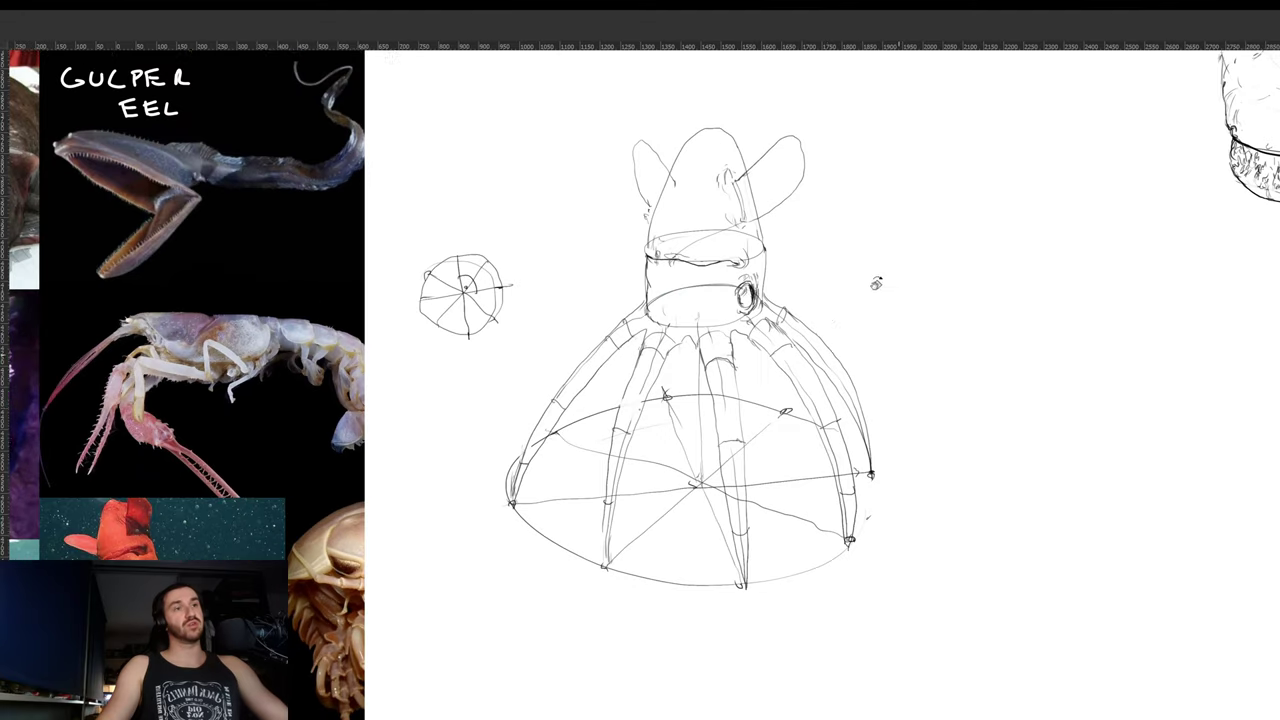
left_click_drag(792, 324, 853, 401)
- Fade the large ellipse and its division lines with an enlarged eraser, leaving the arms readable
left_click_drag(772, 471, 803, 419)
key("]")
key("]")
key("]")
key("]")
key("]")
key("]")
key("]")
key("]")
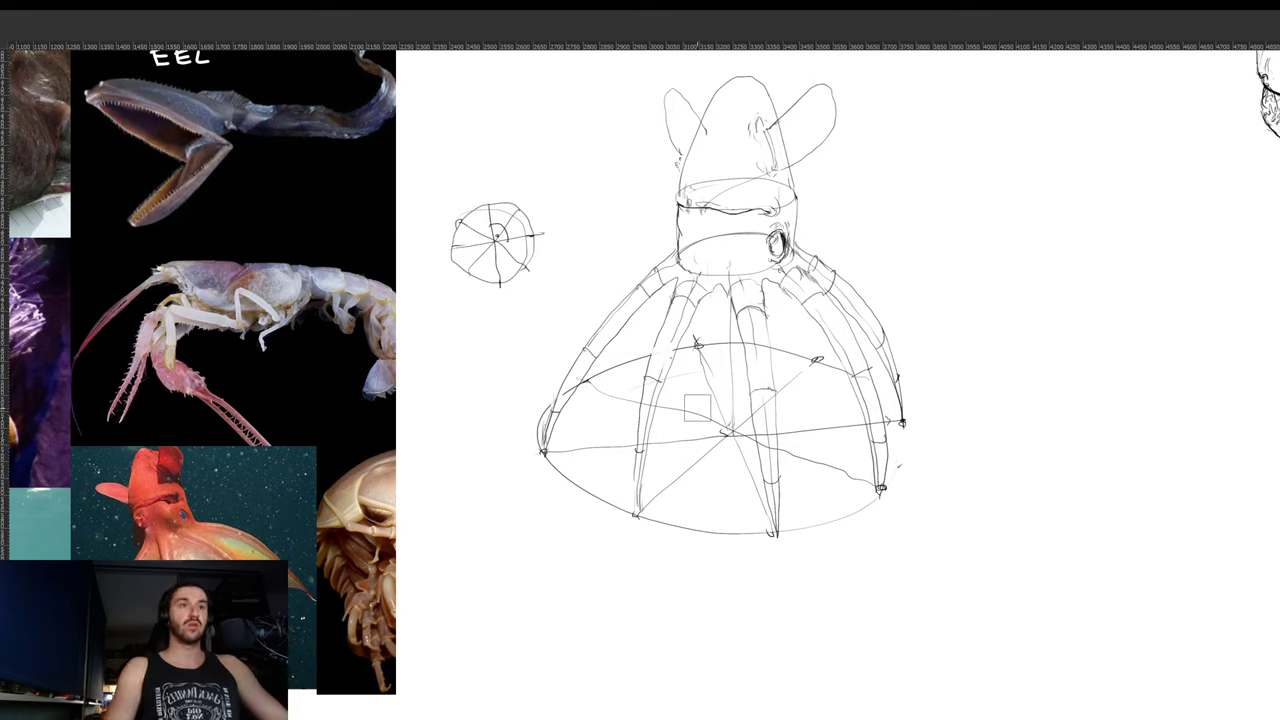
left_click_drag(702, 346, 686, 530)
left_click_drag(700, 402, 705, 530)
mouse_move(718, 366)
left_mouse_down()
mouse_move(738, 557)
mouse_move(777, 496)
left_mouse_up()
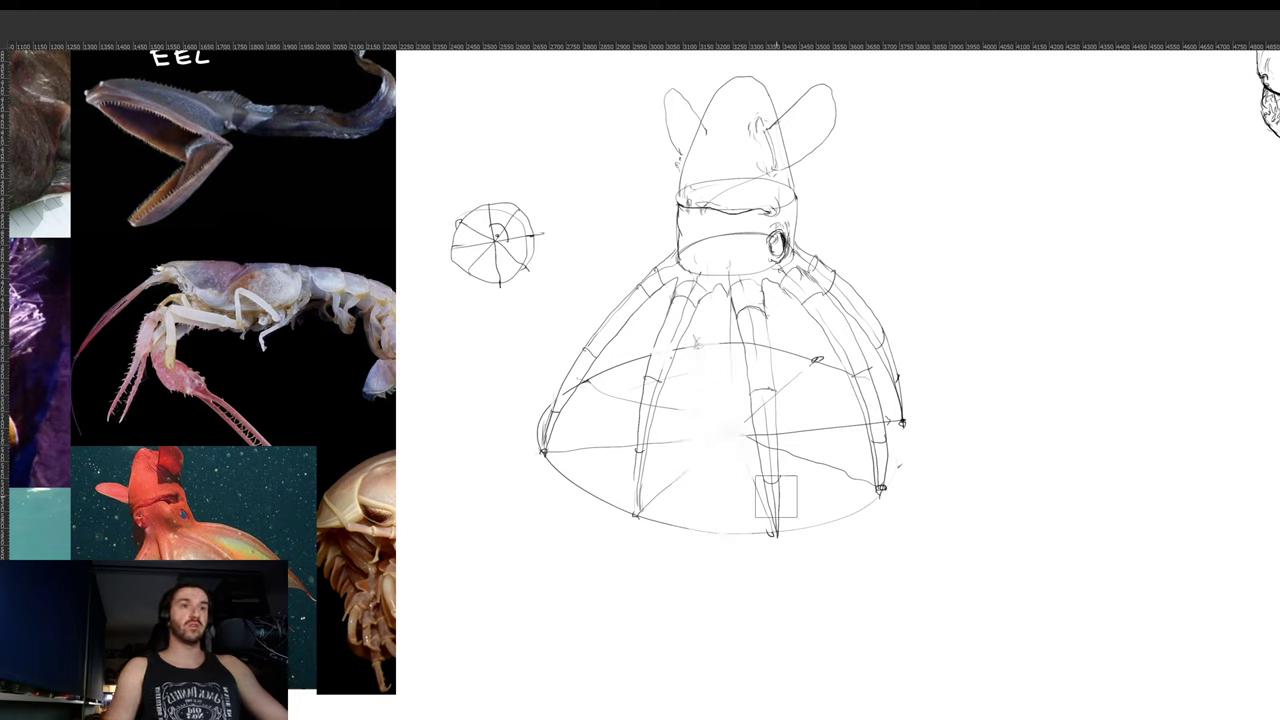
mouse_move(790, 380)
left_mouse_down()
mouse_move(821, 486)
mouse_move(806, 362)
mouse_move(815, 520)
left_mouse_up()
mouse_move(807, 358)
left_mouse_down()
mouse_move(849, 524)
mouse_move(852, 484)
mouse_move(628, 364)
mouse_move(584, 508)
mouse_move(620, 394)
mouse_move(604, 400)
mouse_move(554, 498)
mouse_move(596, 416)
mouse_move(550, 487)
mouse_move(600, 549)
mouse_move(652, 579)
mouse_move(664, 523)
left_mouse_up()
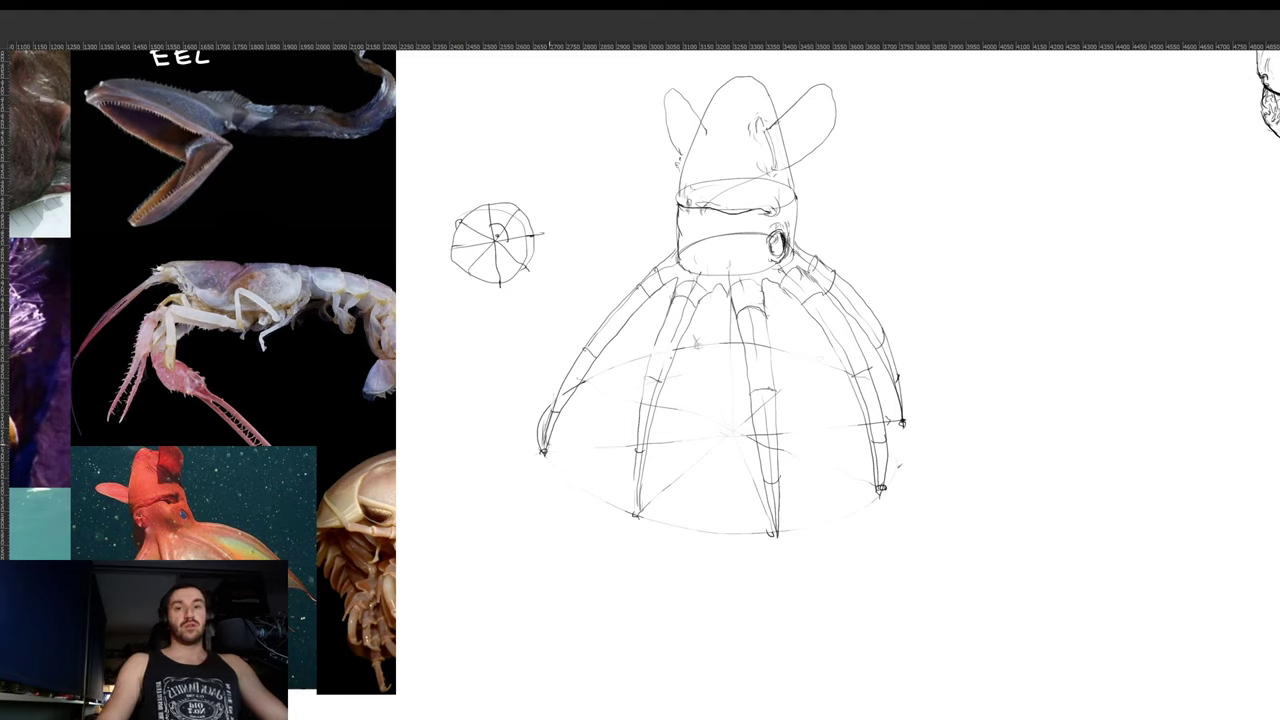
- Draw scalloped webbing curves linking the tips of neighbouring arms, including the narrow one at the far-right arm
mouse_move(548, 446)
left_mouse_down()
mouse_move(566, 428)
mouse_move(610, 452)
mouse_move(628, 498)
mouse_move(684, 470)
mouse_move(748, 488)
mouse_move(774, 530)
mouse_move(812, 457)
mouse_move(868, 468)
mouse_move(878, 494)
mouse_move(879, 390)
left_mouse_up()
key("ctrl+z")
mouse_move(885, 484)
left_mouse_down()
mouse_move(895, 402)
mouse_move(905, 429)
left_mouse_up()
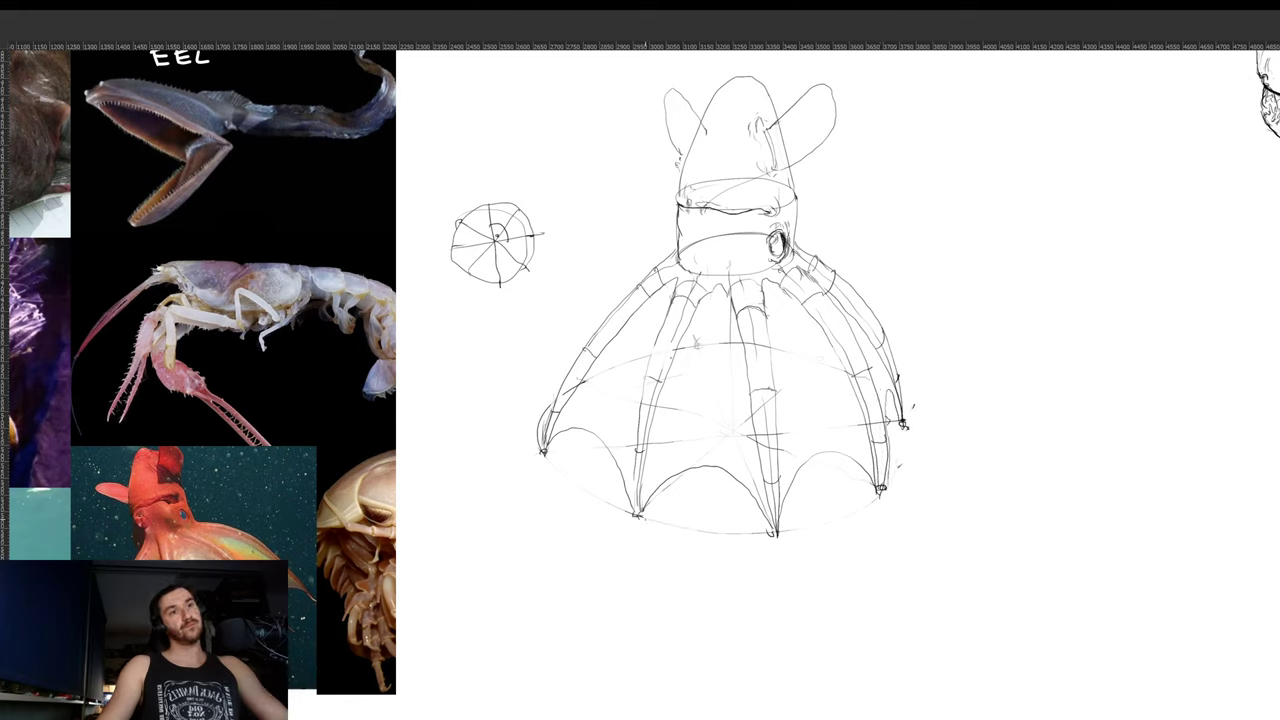
- Draw thin wavy filaments trailing down from the tips of the arms
mouse_move(640, 512)
left_mouse_down()
mouse_move(642, 576)
mouse_move(638, 512)
left_mouse_up()
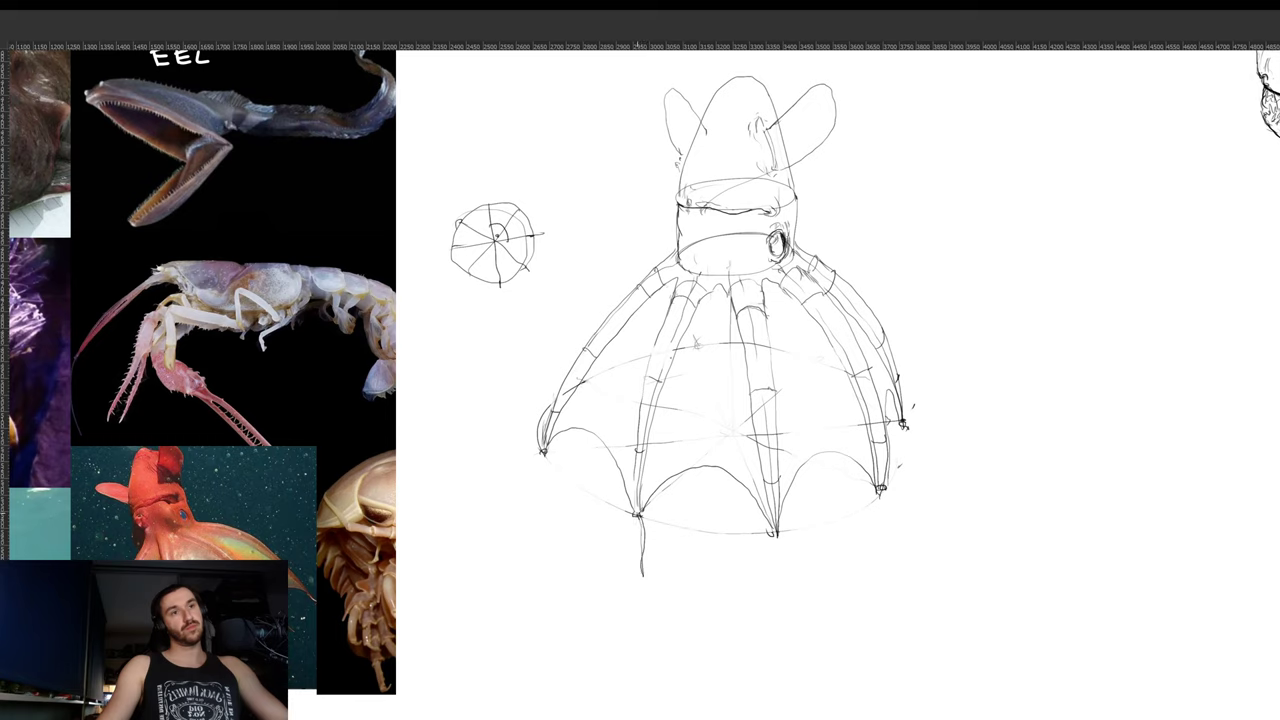
mouse_move(781, 536)
left_mouse_down()
mouse_move(770, 590)
mouse_move(775, 532)
left_mouse_up()
left_click_drag(878, 494, 886, 554)
mouse_move(882, 510)
left_mouse_down()
mouse_move(884, 550)
mouse_move(886, 517)
mouse_move(856, 512)
mouse_move(890, 556)
mouse_move(882, 544)
left_mouse_up()
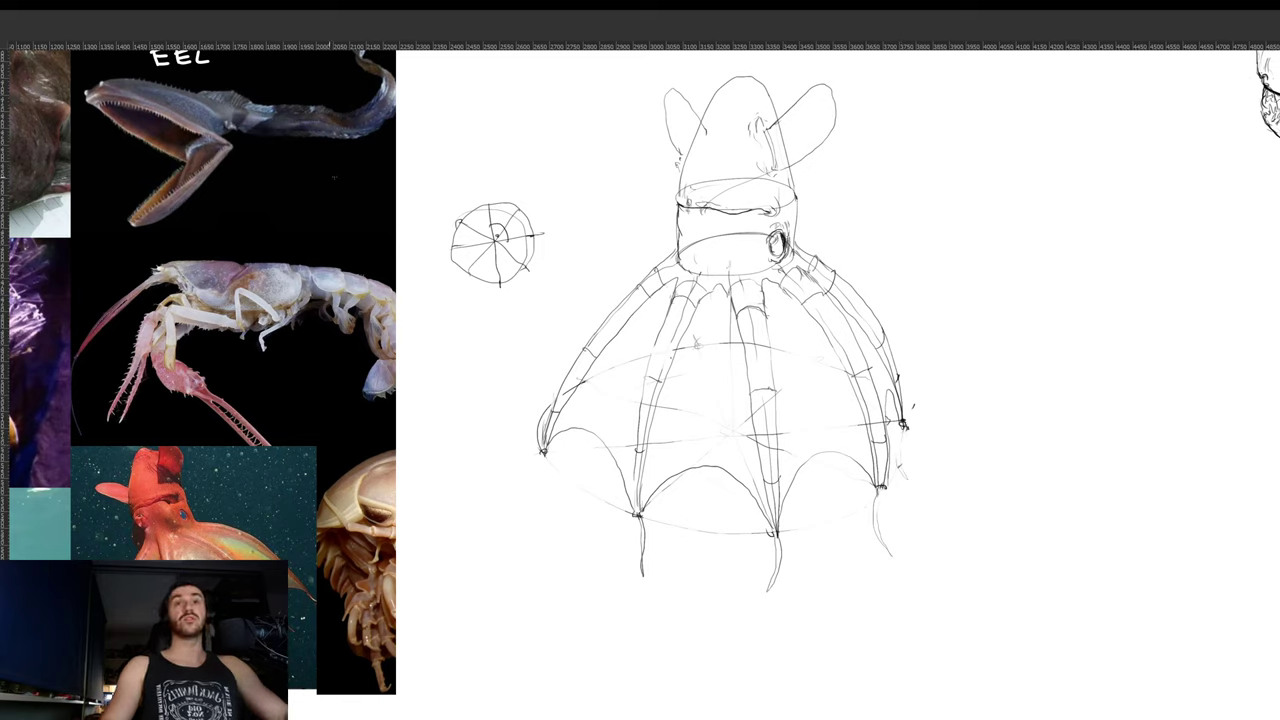
mouse_move(544, 458)
left_mouse_down()
mouse_move(535, 504)
mouse_move(546, 474)
left_mouse_up()
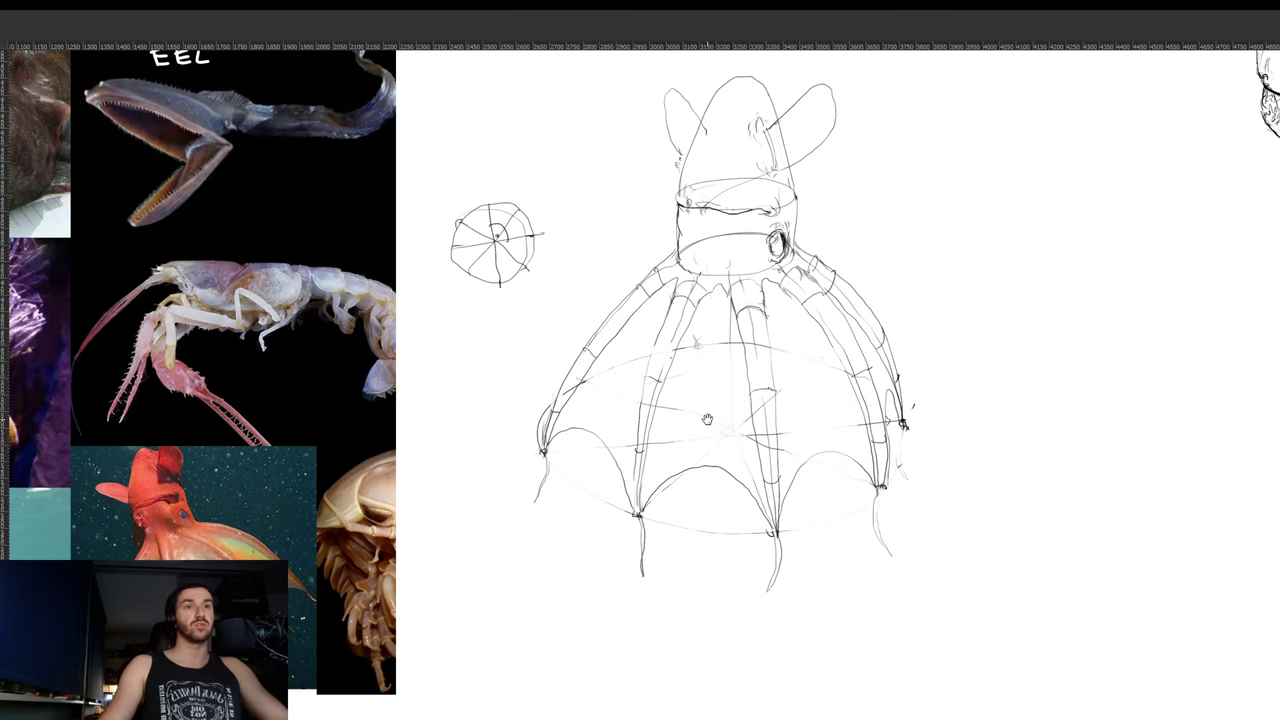
- Darken the two front webbing scallops between the front-left, front and front-right arm tips
left_click_drag(707, 419, 657, 440)
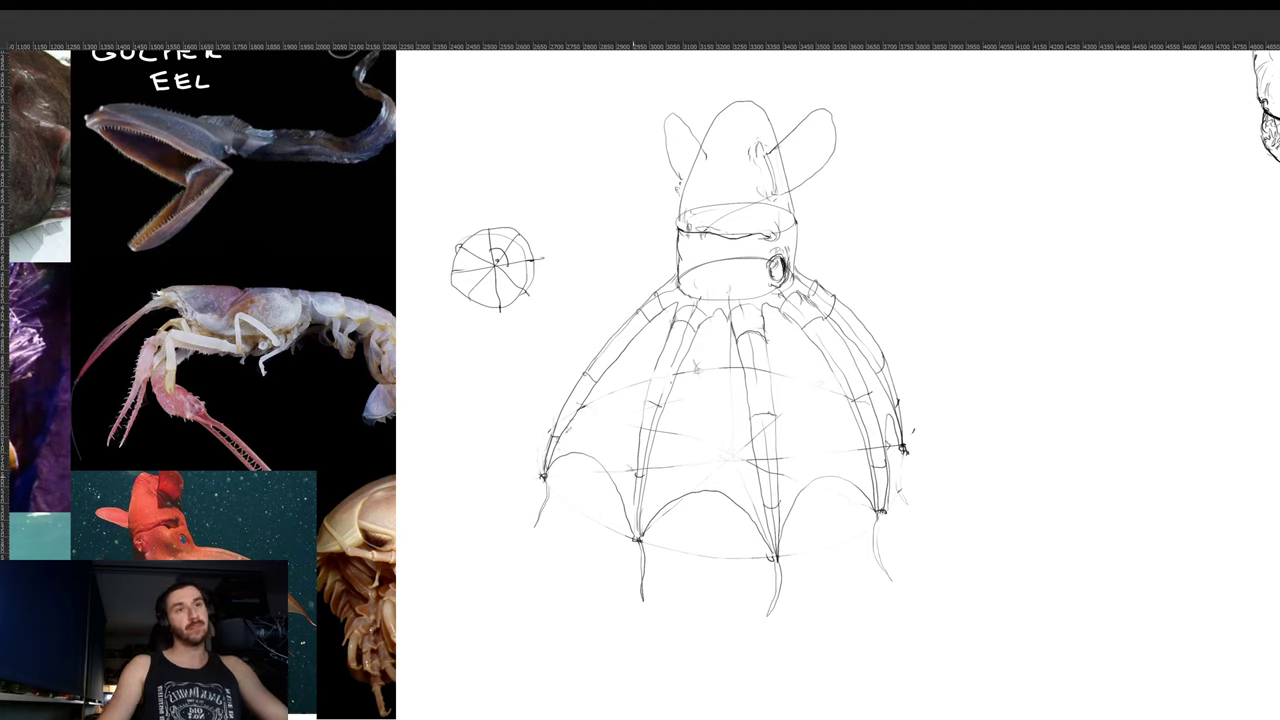
left_click_drag(682, 326, 699, 370)
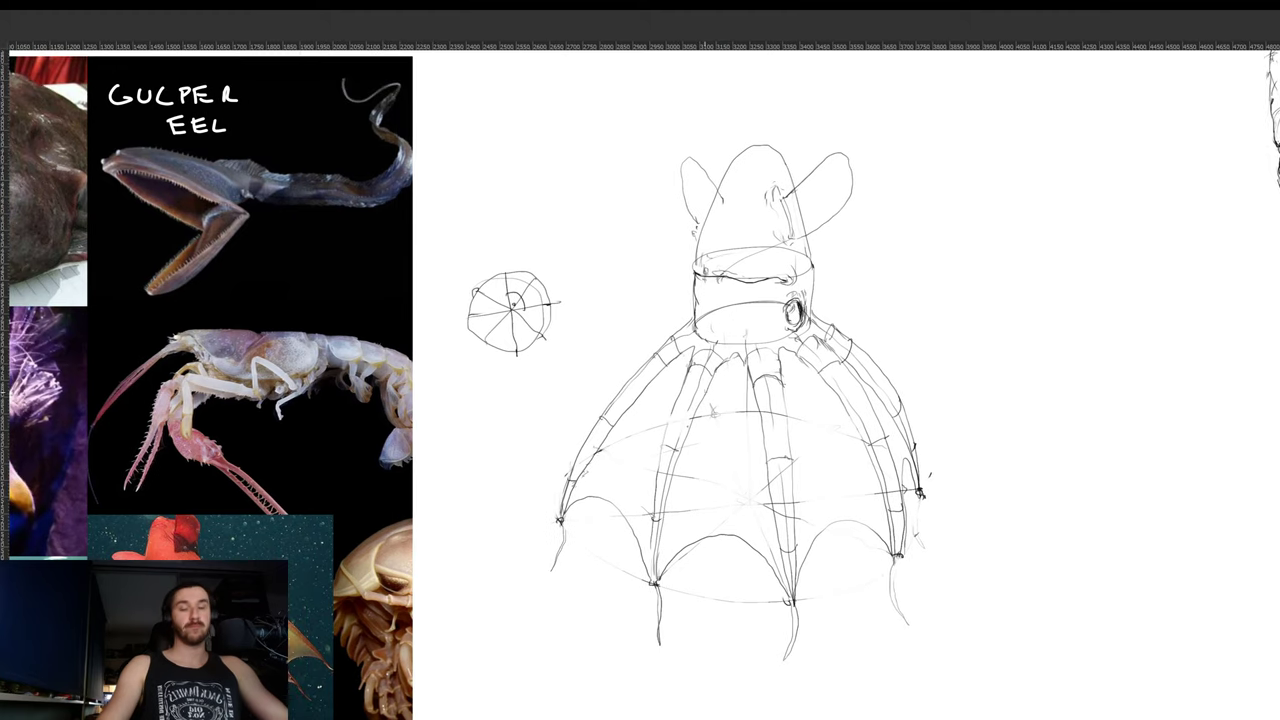
key("r")
left_click_drag(849, 508, 880, 402)
mouse_move(763, 534)
left_mouse_down()
mouse_move(796, 462)
mouse_move(888, 476)
left_mouse_up()
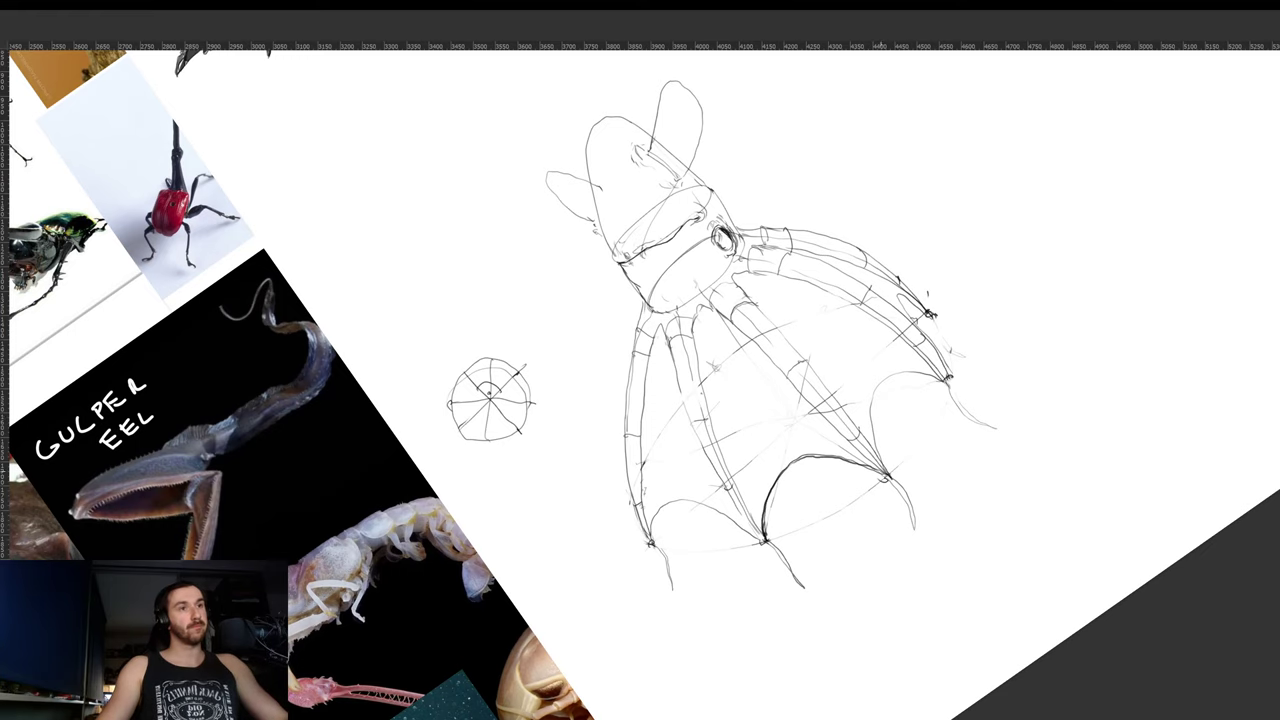
key("r")
left_click_drag(1013, 378, 966, 534)
mouse_move(838, 557)
left_mouse_down()
mouse_move(855, 477)
mouse_move(872, 469)
left_mouse_up()
key("ctrl+z")
mouse_move(838, 544)
left_mouse_down()
mouse_move(854, 484)
mouse_move(874, 471)
mouse_move(927, 493)
left_mouse_up()
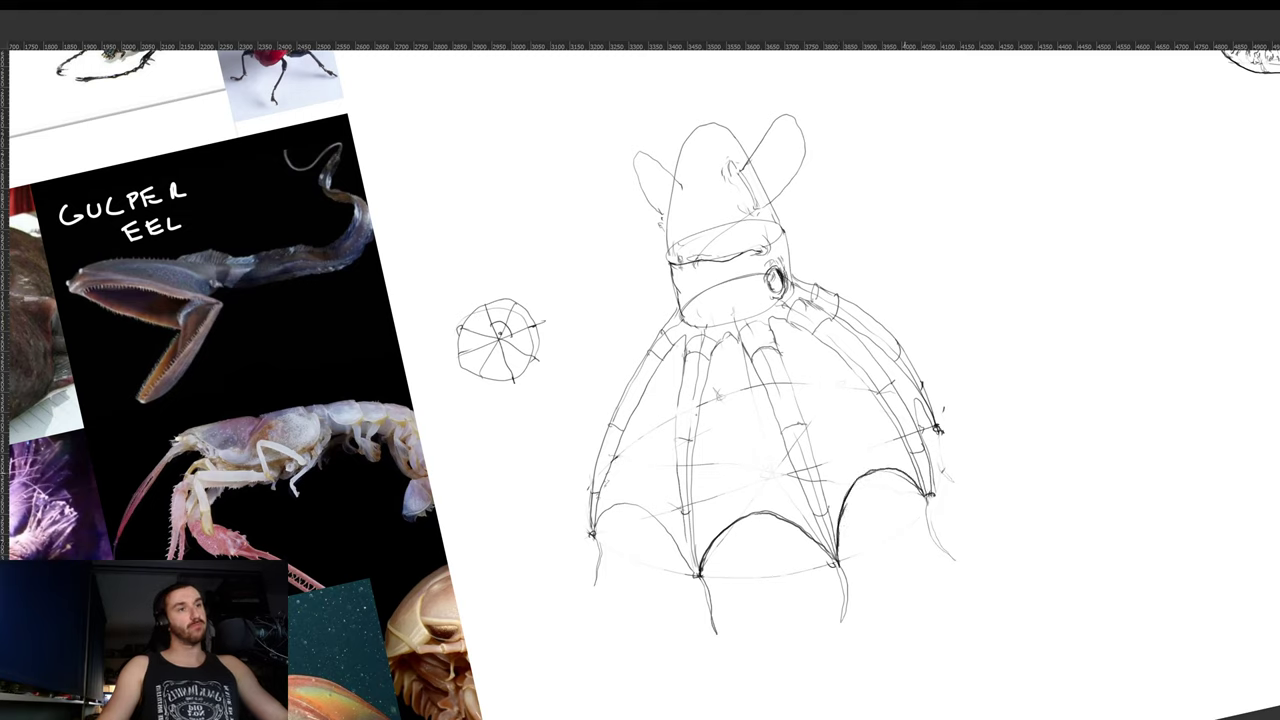
- Darken the outer webbing scallops at the far-right arm and between the leftmost and front-left arms
key("r")
left_click_drag(985, 415, 997, 466)
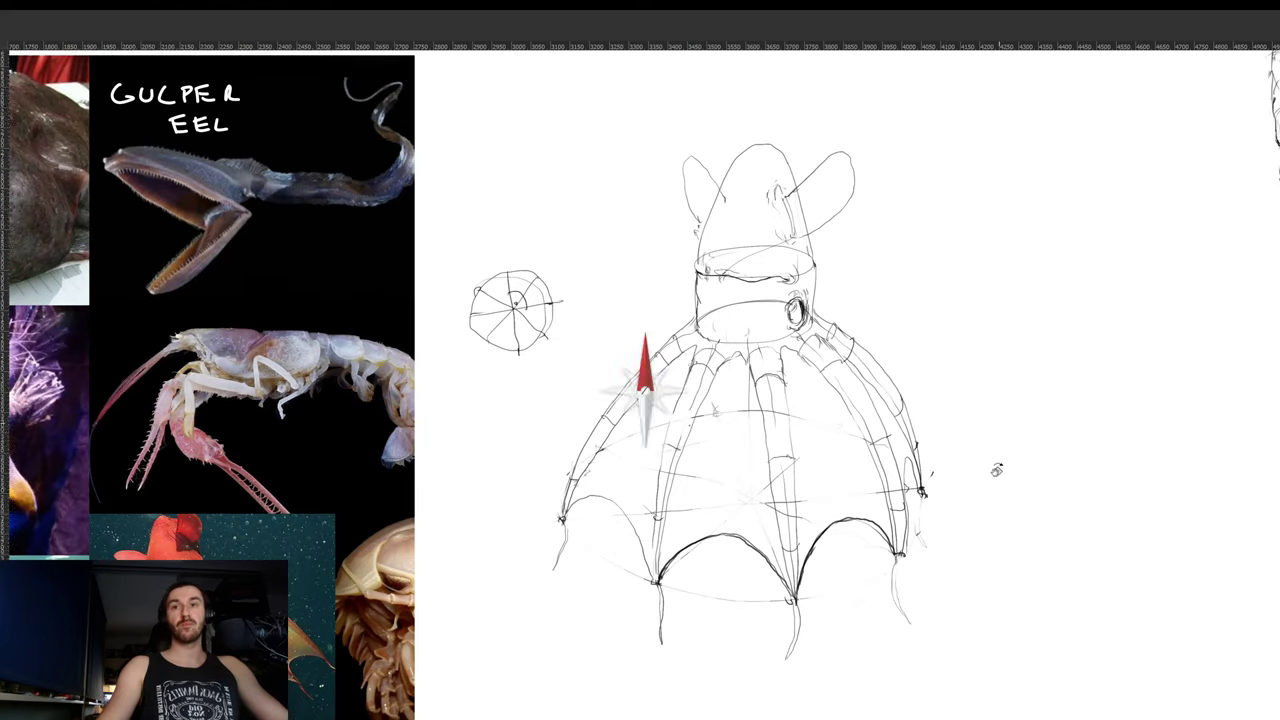
mouse_move(907, 490)
left_mouse_down()
mouse_move(903, 463)
mouse_move(922, 491)
left_mouse_up()
mouse_move(563, 519)
left_mouse_down()
mouse_move(577, 499)
mouse_move(622, 510)
left_mouse_up()
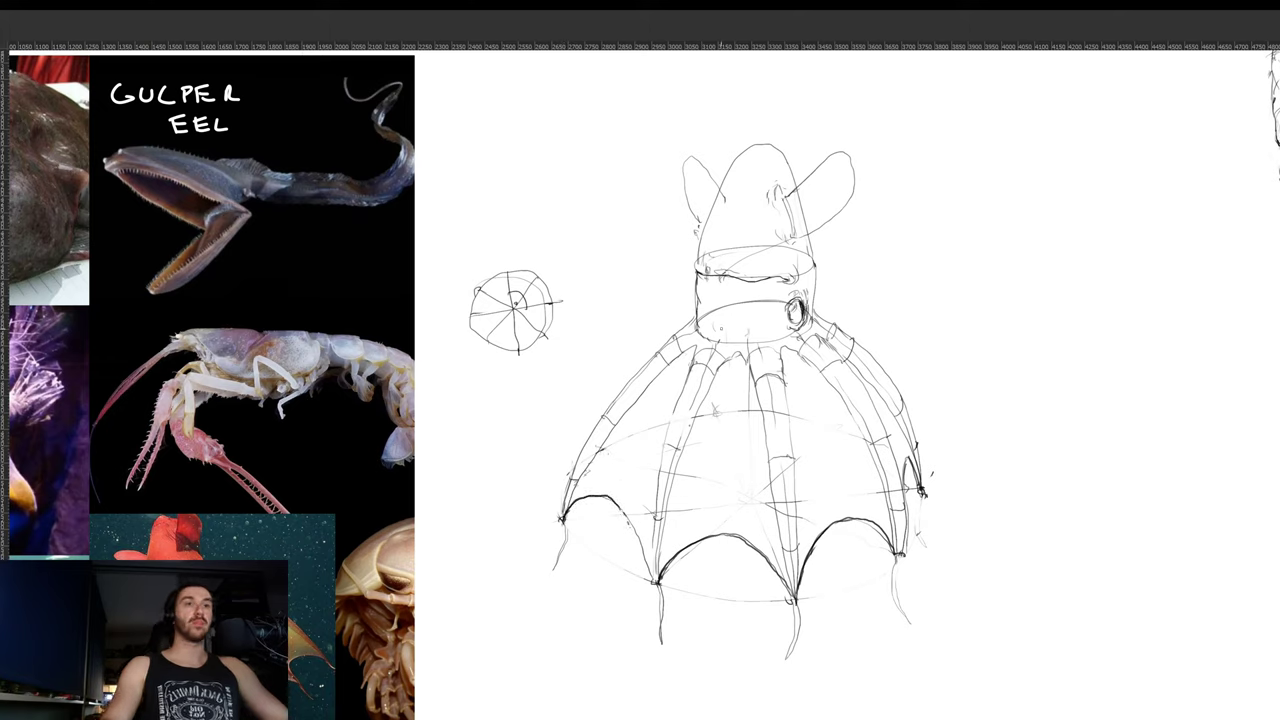
- Darken the webbing edges between the arm bases and strengthen the contours of the head and side fins
left_click_drag(724, 362, 710, 390)
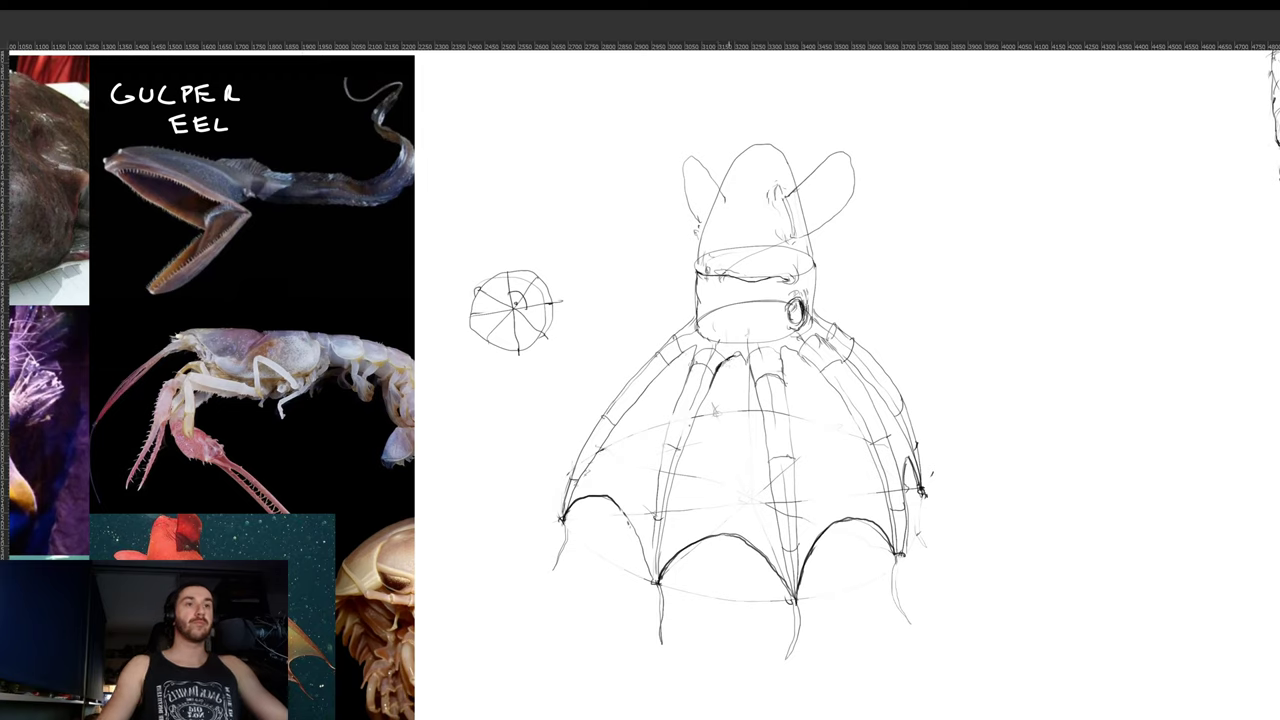
left_click_drag(711, 380, 699, 411)
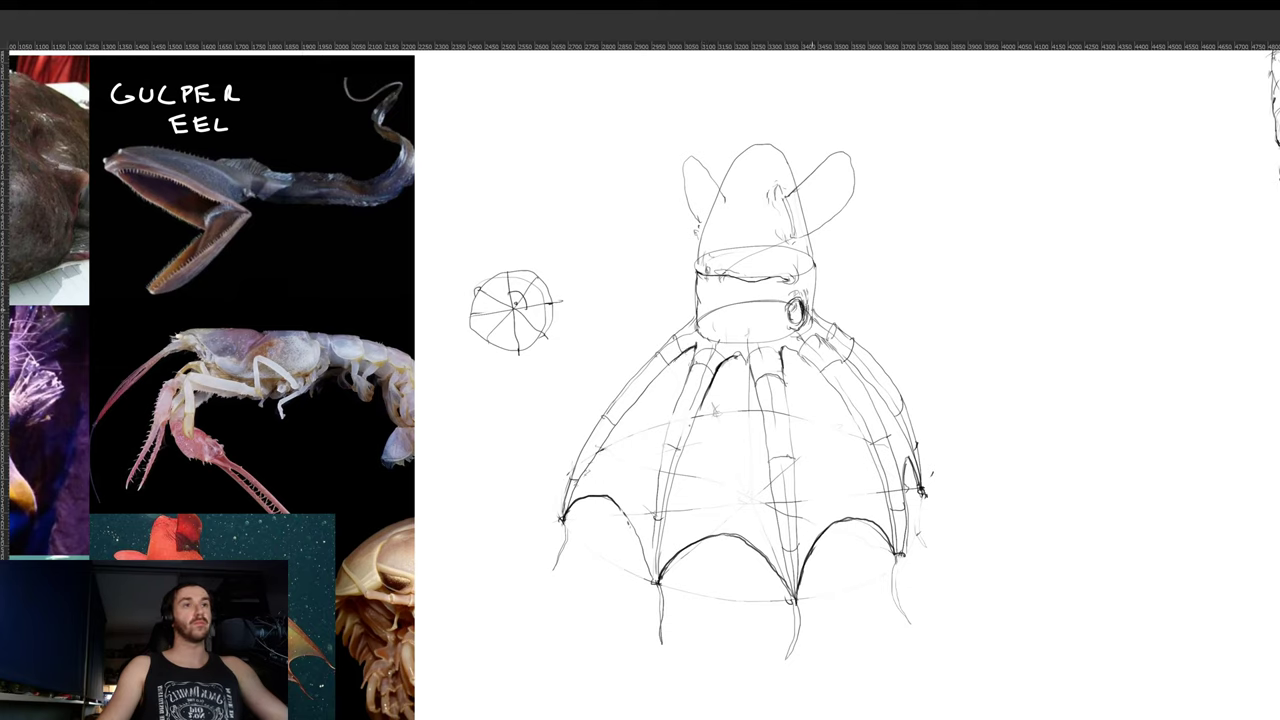
left_click_drag(817, 266, 820, 320)
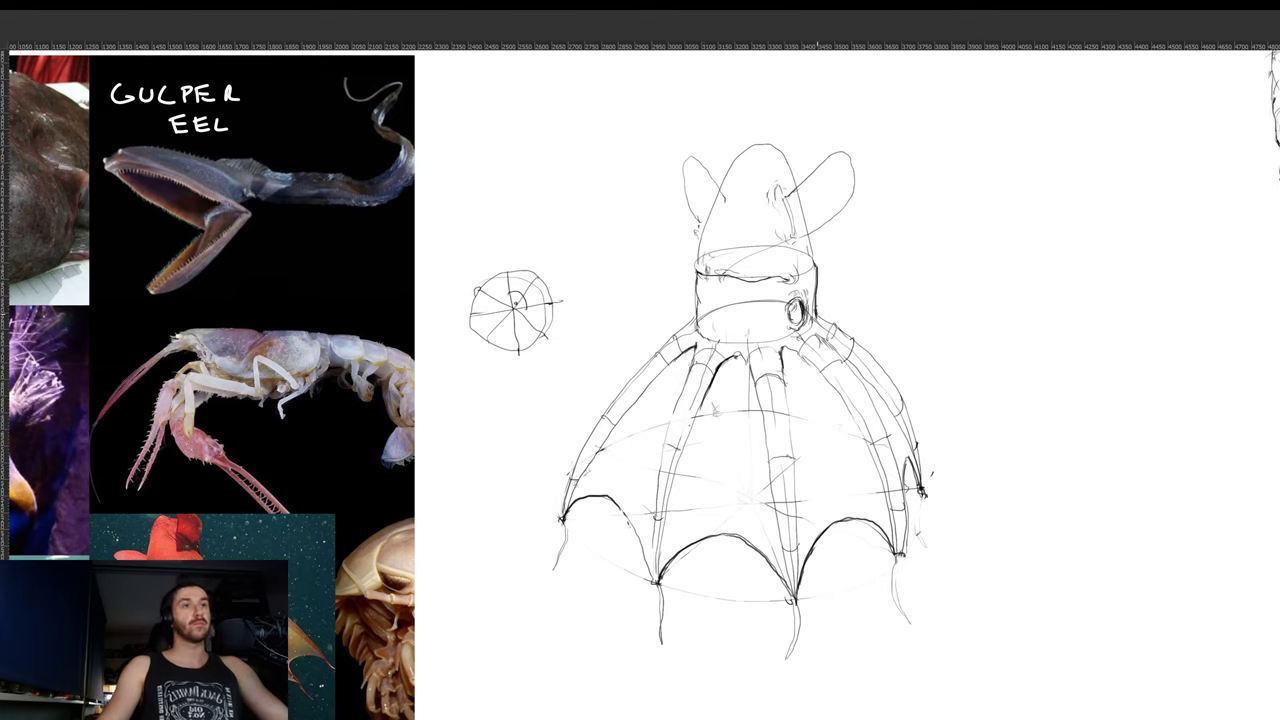
mouse_move(806, 236)
left_mouse_down()
mouse_move(816, 274)
mouse_move(862, 240)
mouse_move(843, 267)
left_mouse_up()
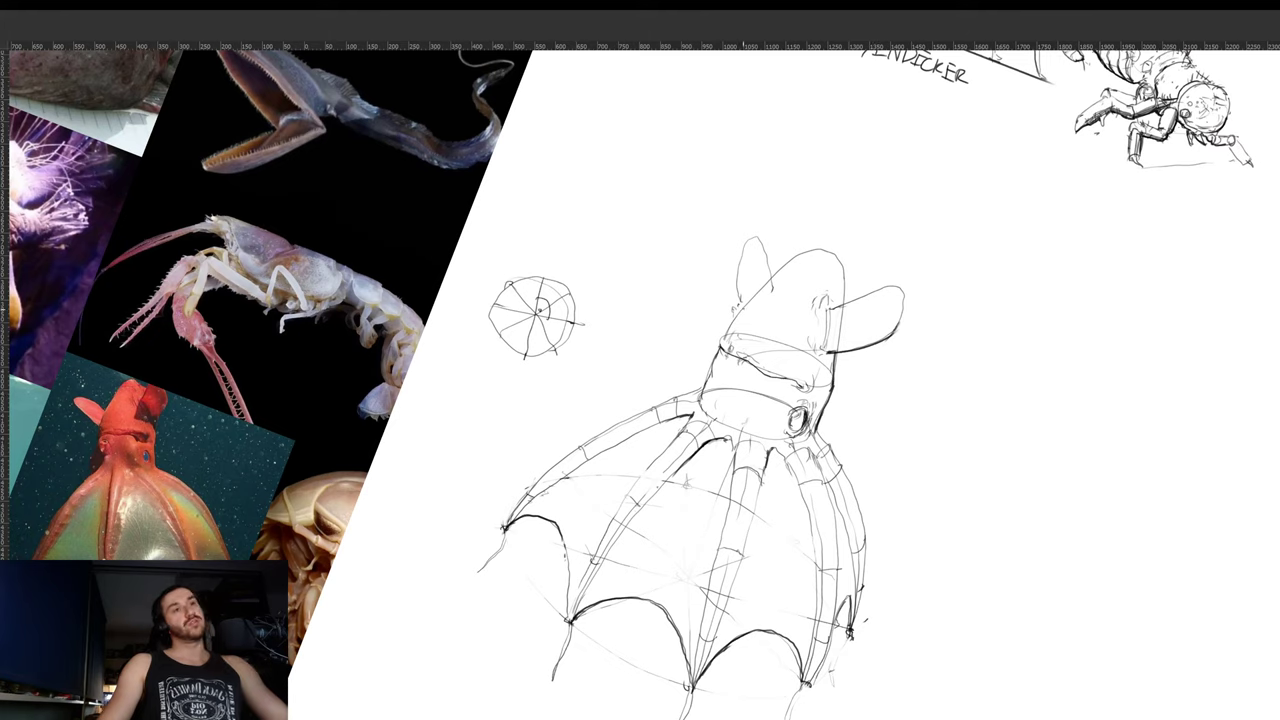
mouse_move(728, 338)
left_mouse_down()
mouse_move(746, 300)
mouse_move(800, 258)
left_mouse_up()
left_click_drag(744, 308, 738, 290)
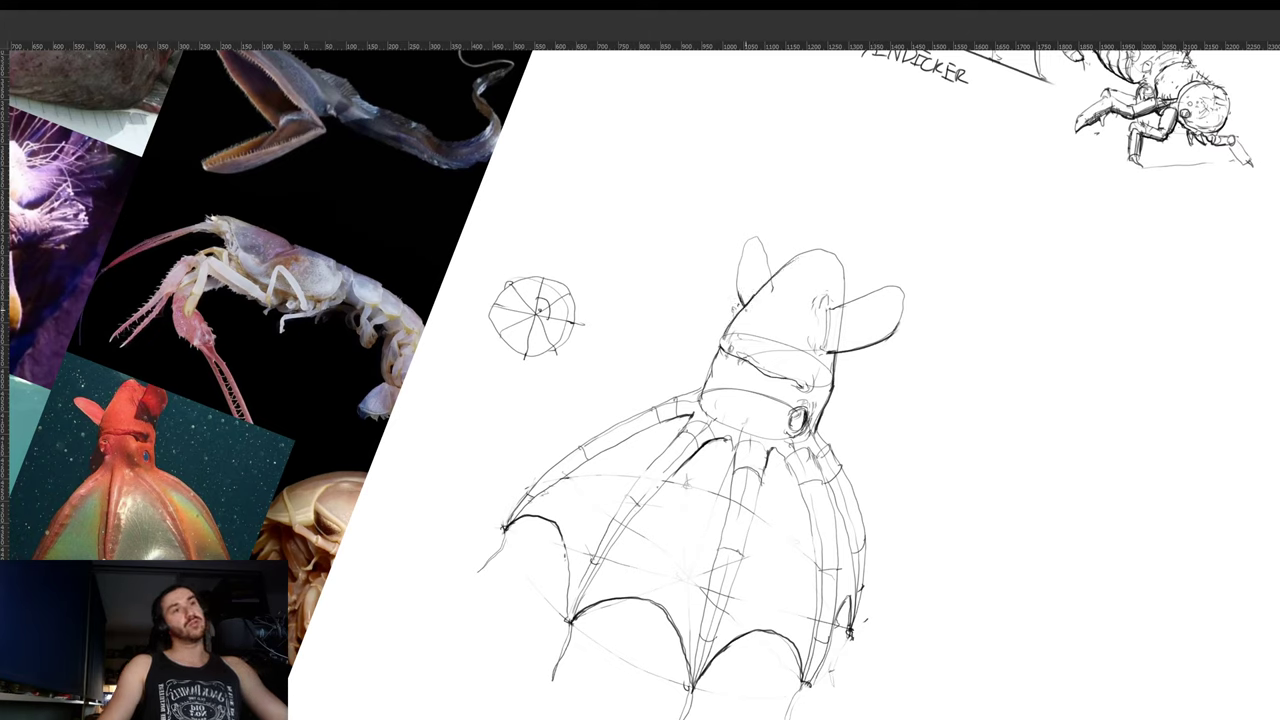
- Darken the right edge of the front arm from the head's base down to its tip
key("r")
left_click_drag(867, 388, 853, 336)
key("space")
mouse_move(808, 462)
left_mouse_down()
mouse_move(826, 329)
mouse_move(803, 278)
left_mouse_up()
key("r")
left_click_drag(675, 411, 678, 392)
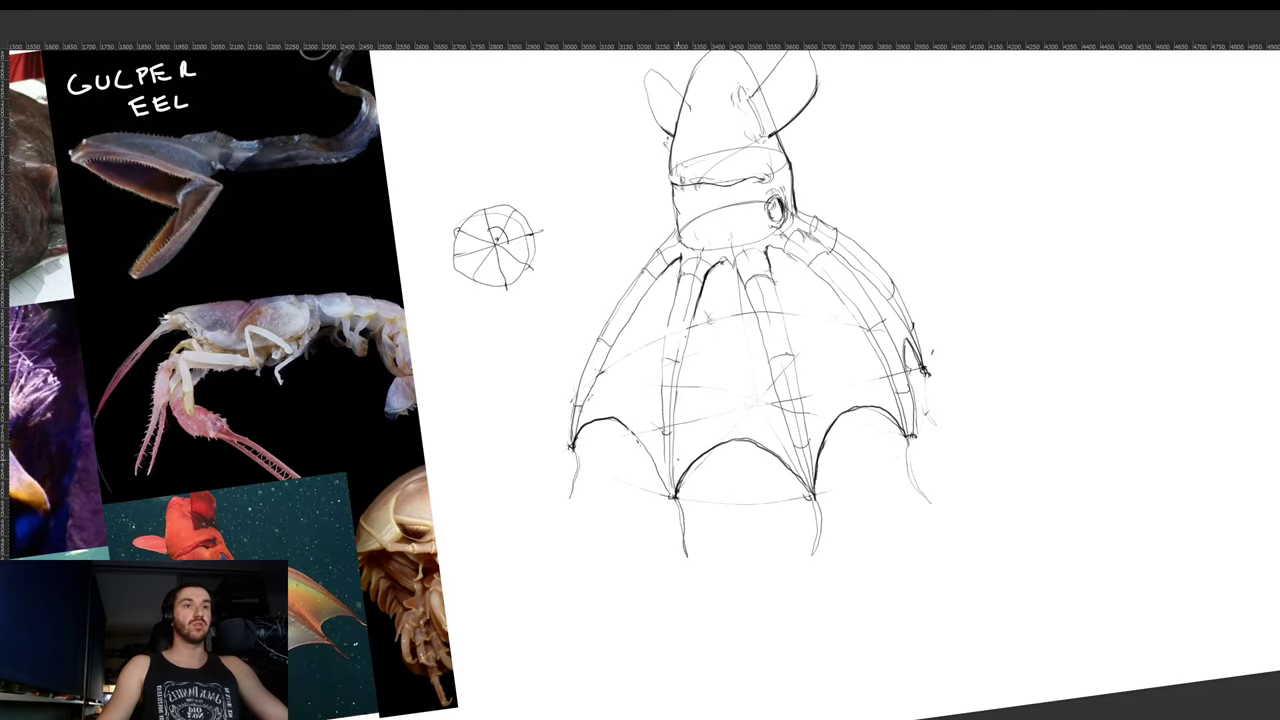
key("6")
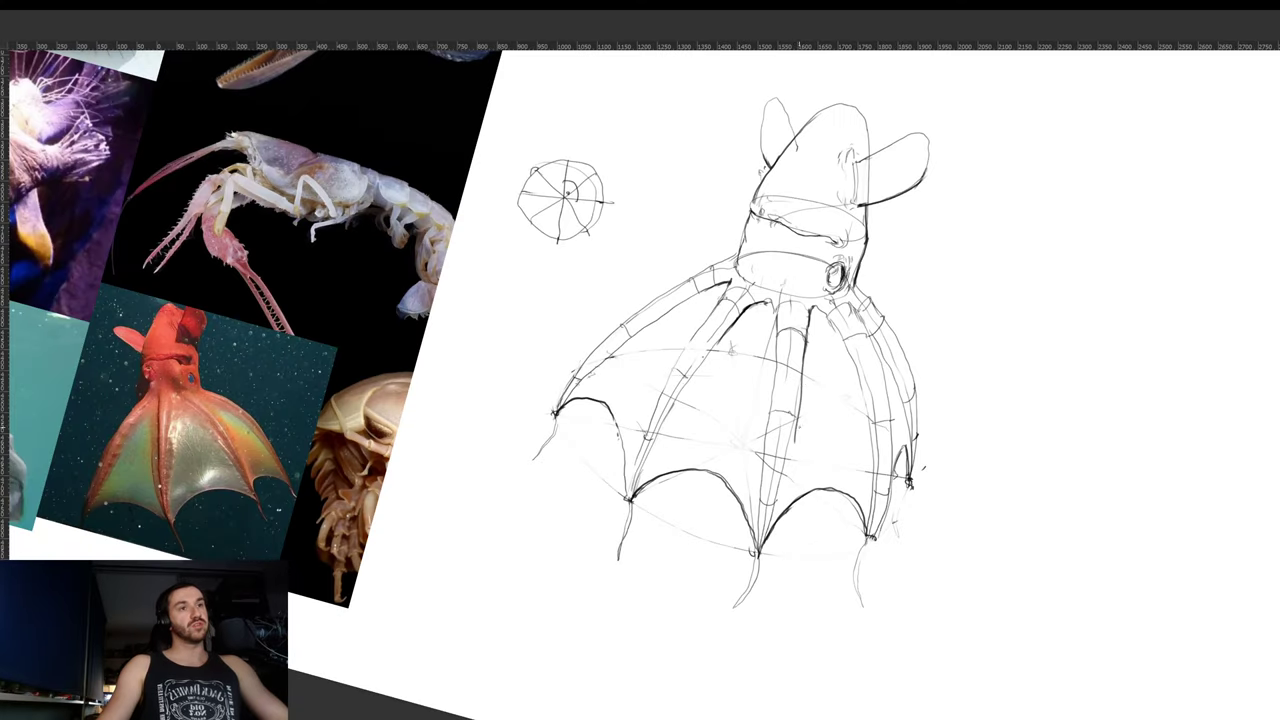
left_click_drag(802, 340, 794, 436)
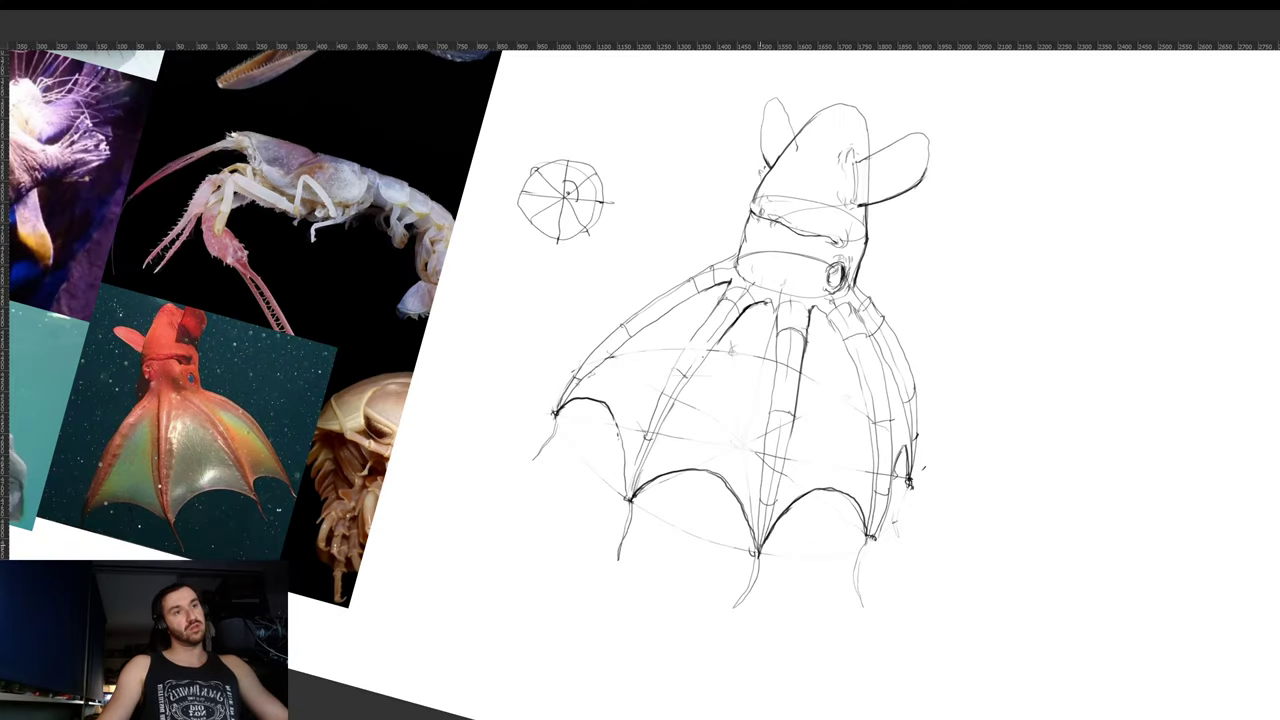
left_click_drag(760, 546, 789, 441)
- Darken the right edge of the front-right arm from its base down to its tip
key("r")
left_click_drag(939, 344, 932, 428)
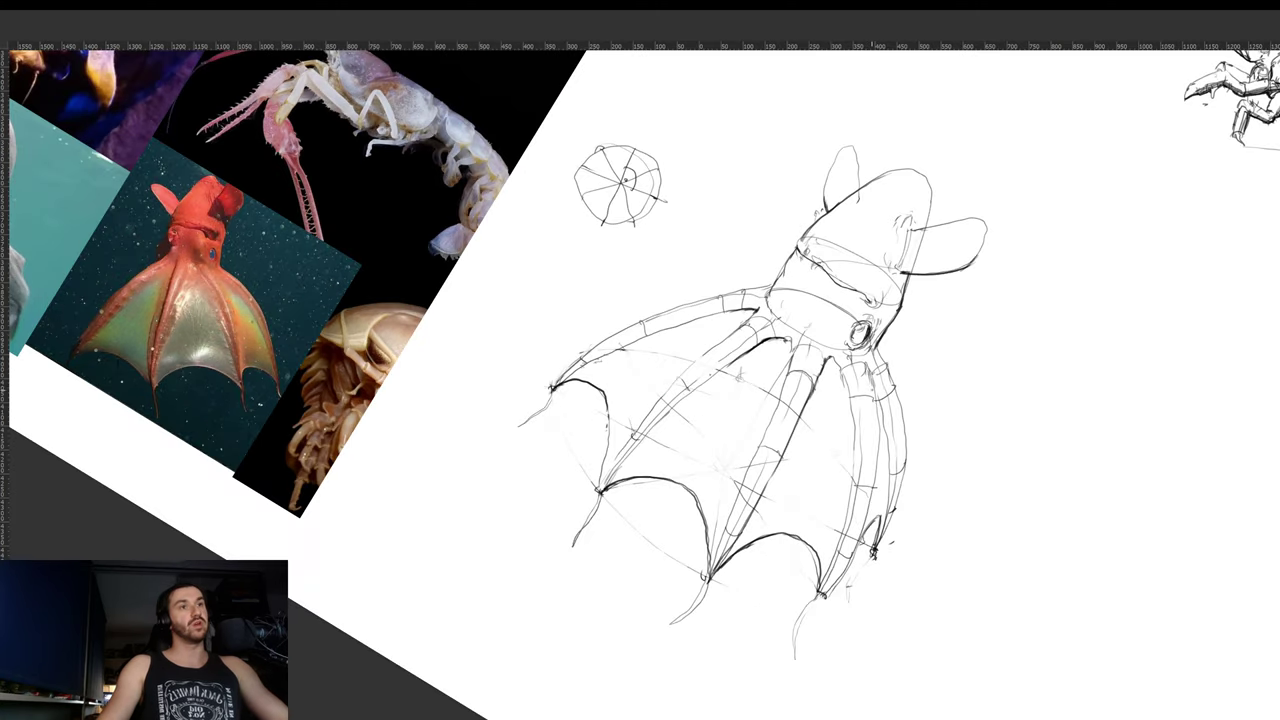
left_click_drag(870, 366, 860, 518)
key("r")
mouse_move(954, 369)
left_mouse_down()
mouse_move(940, 277)
mouse_move(677, 100)
left_mouse_up()
key("space")
left_click_drag(920, 152, 884, 311)
key("5")
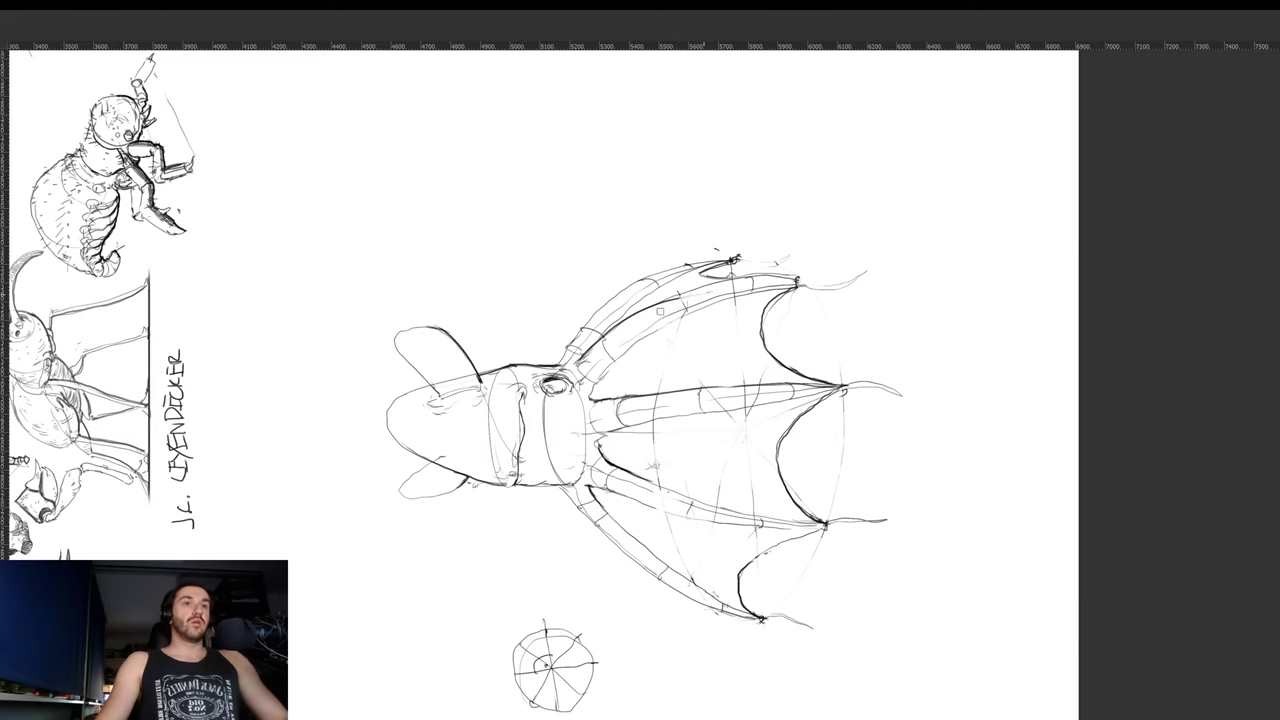
mouse_move(659, 305)
left_mouse_down()
mouse_move(757, 278)
mouse_move(910, 440)
left_mouse_up()
key("r")
key("5")
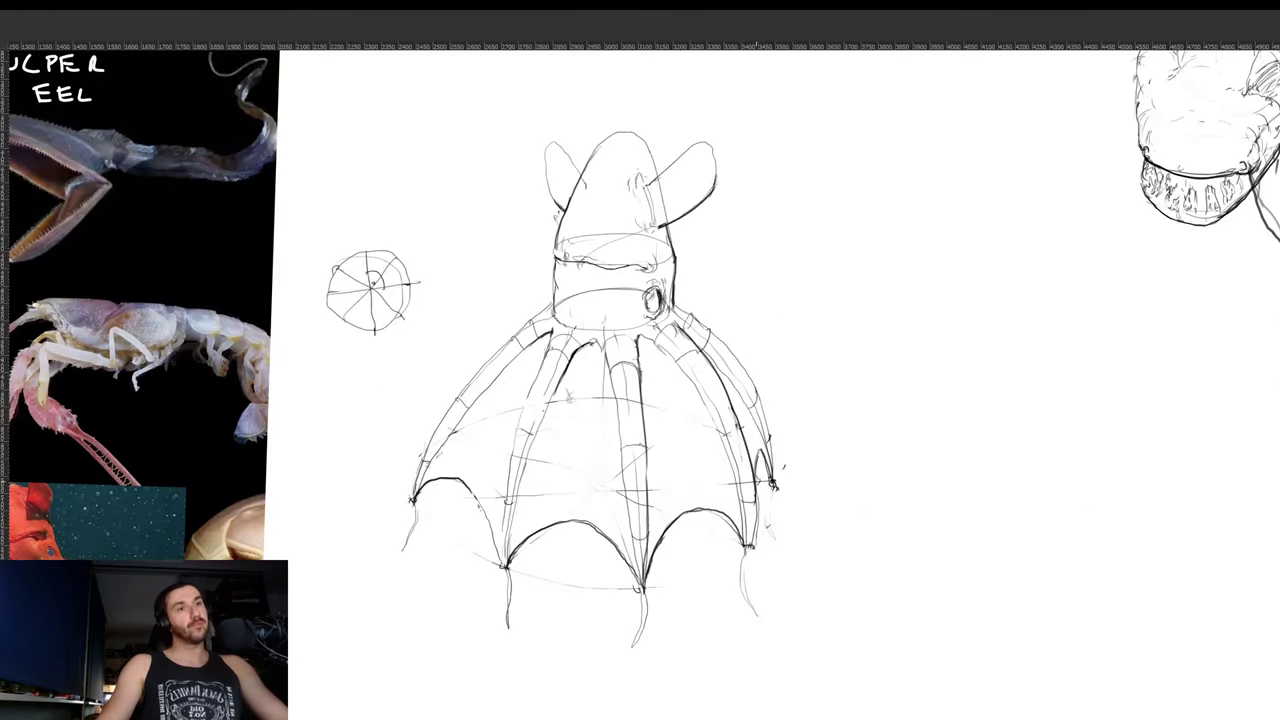
- Darken the outer edge of the far-right arm from the head's base down to its tip
key("r")
mouse_move(757, 497)
left_mouse_down()
mouse_move(755, 544)
mouse_move(715, 532)
left_mouse_up()
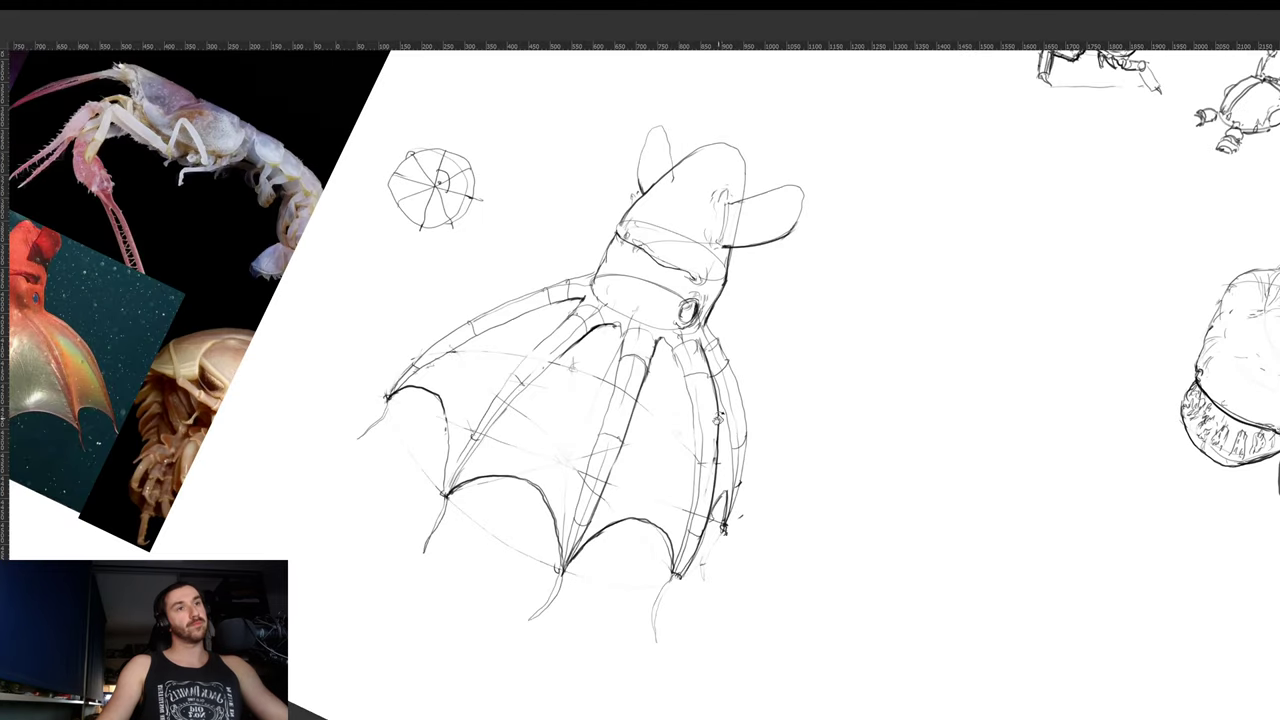
left_click_drag(715, 382, 737, 476)
key("ctrl+z")
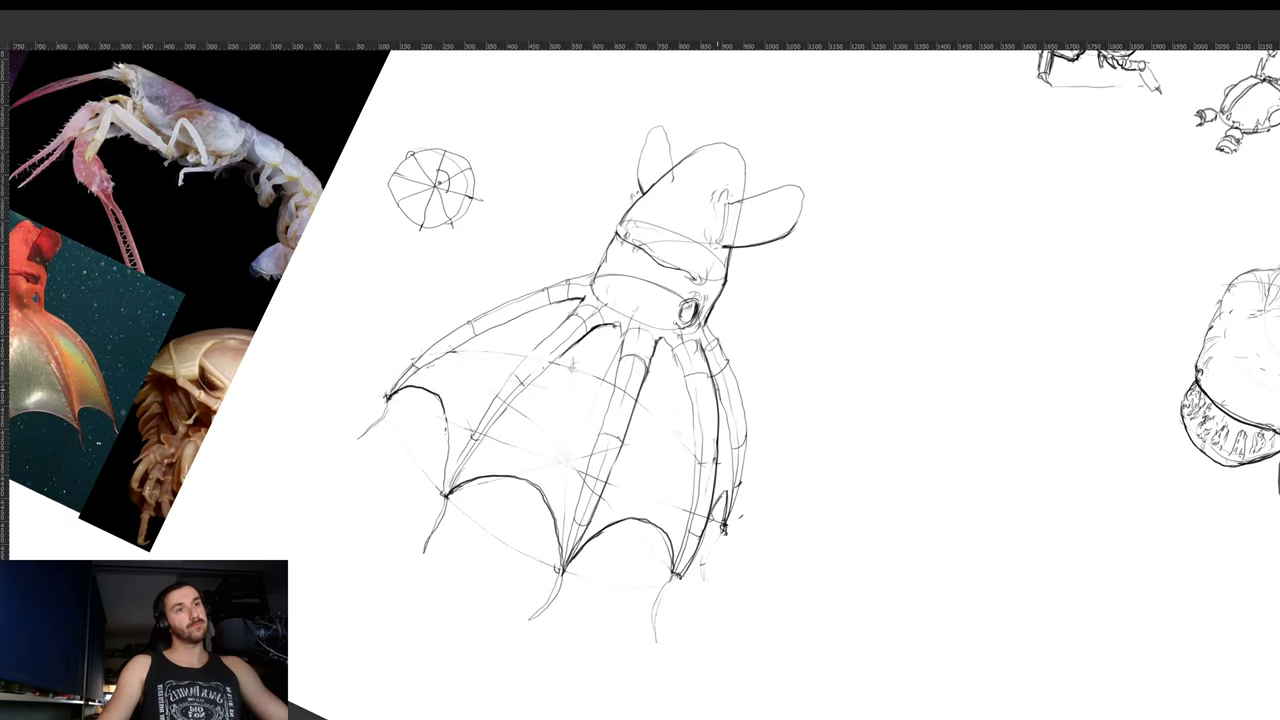
left_click_drag(717, 388, 732, 478)
mouse_move(705, 322)
left_mouse_down()
mouse_move(745, 408)
mouse_move(726, 526)
left_mouse_up()
key("r")
left_click_drag(885, 401, 872, 301)
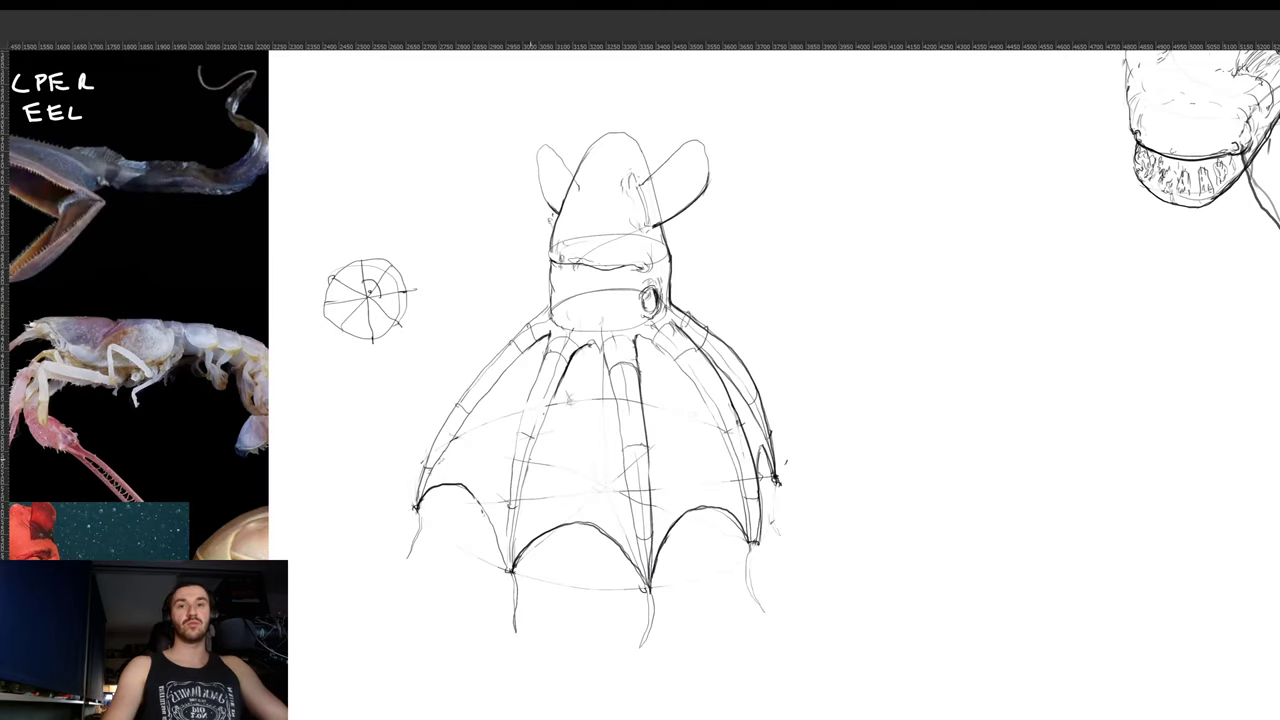
- Add light lengthwise fold lines to the webbing alongside the left, front and right arms
left_click_drag(587, 455, 665, 455)
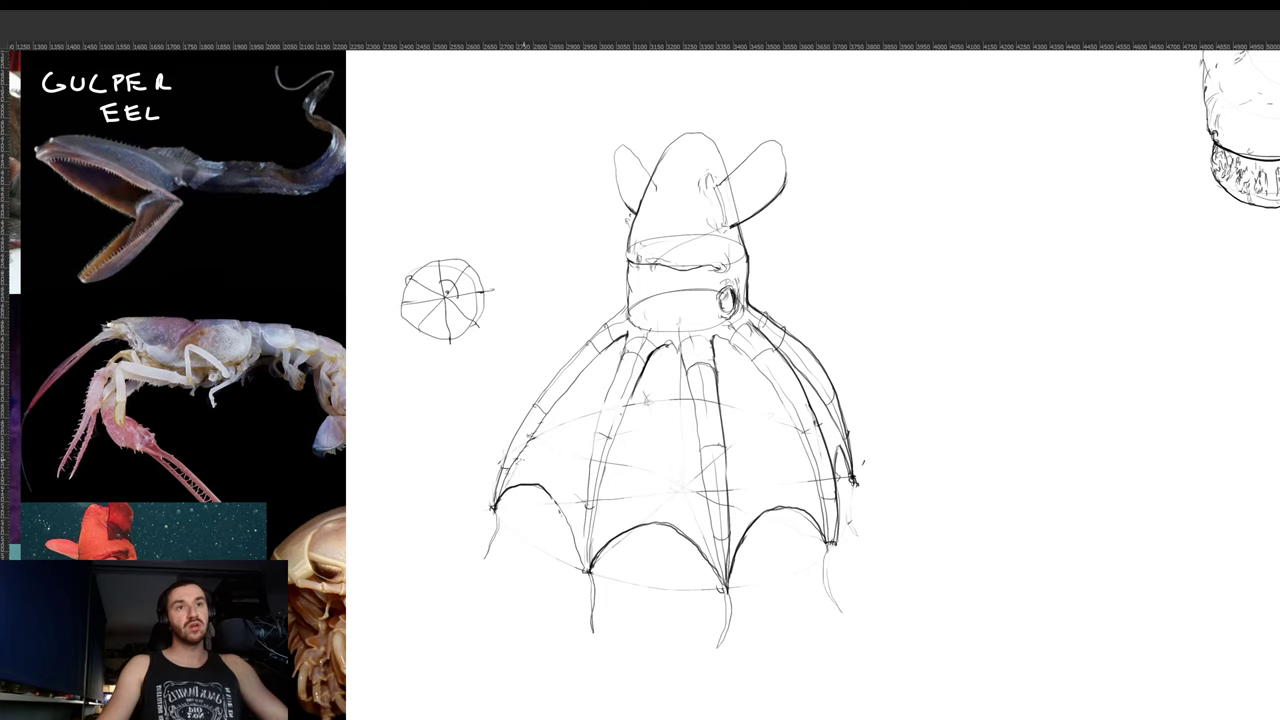
mouse_move(515, 477)
left_mouse_down()
mouse_move(555, 424)
mouse_move(583, 442)
mouse_move(605, 523)
left_mouse_up()
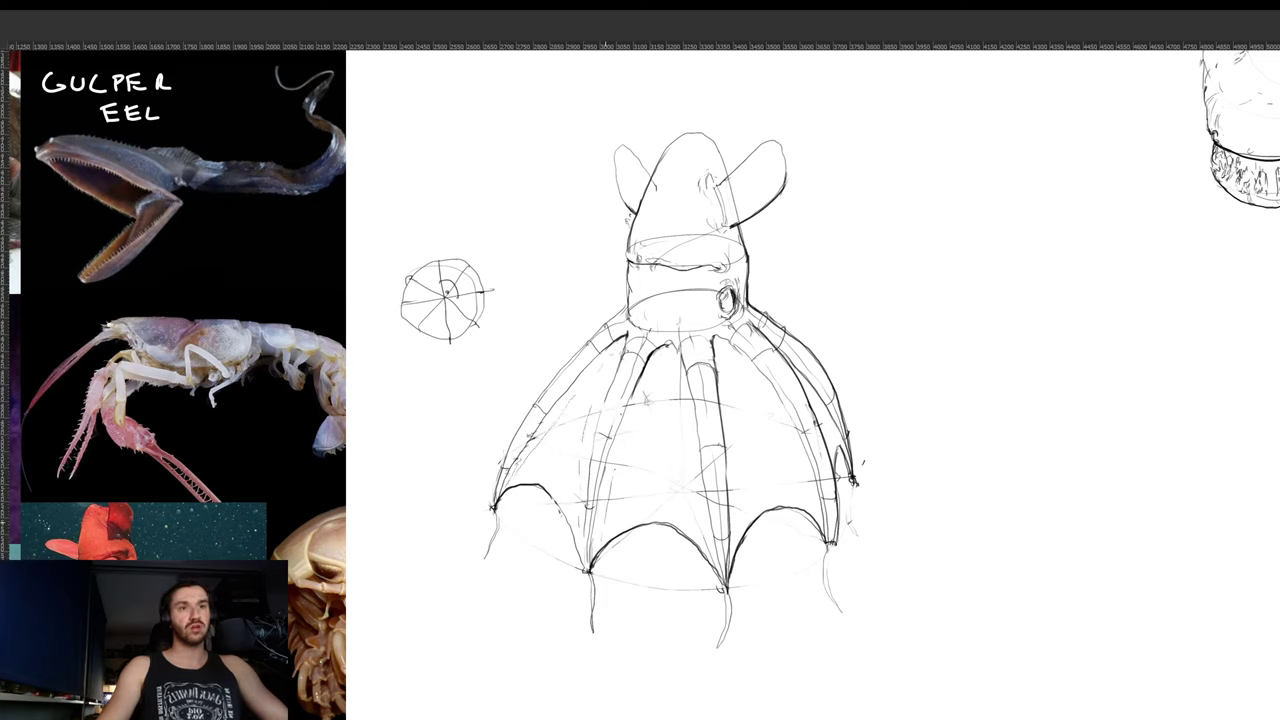
left_click_drag(679, 378, 682, 404)
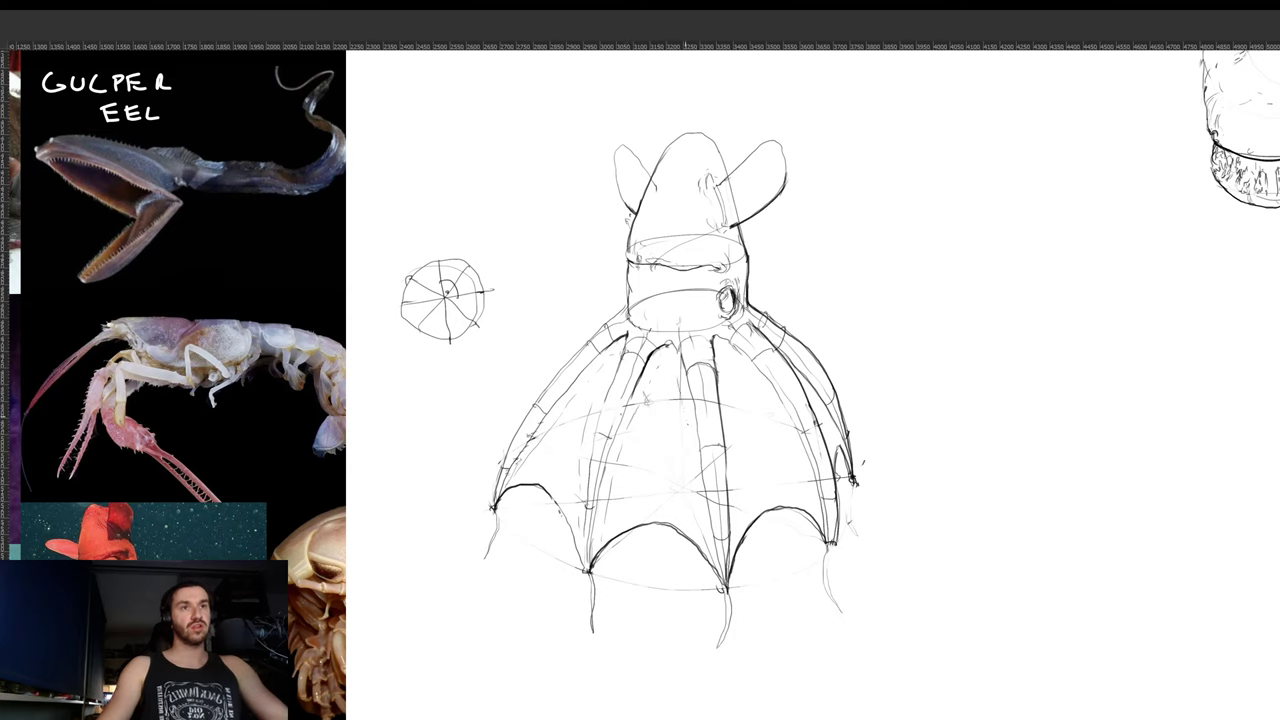
left_click_drag(695, 448, 699, 487)
left_click_drag(725, 373, 733, 475)
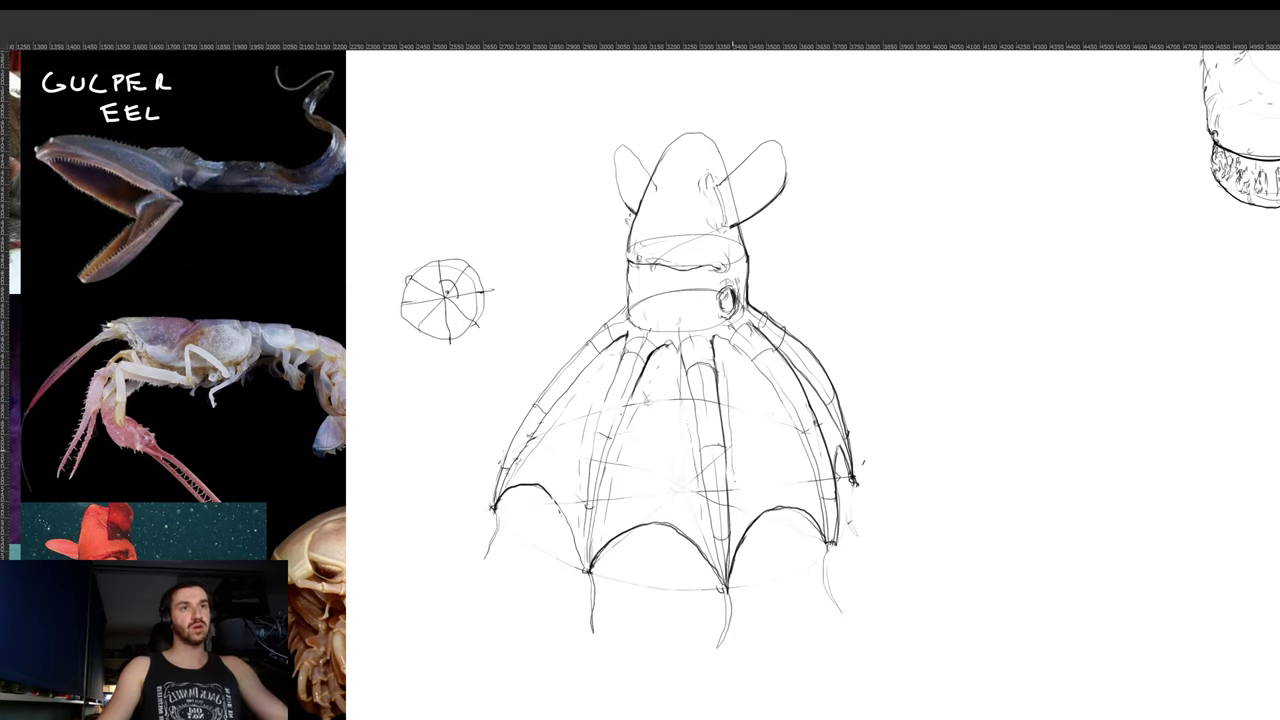
mouse_move(748, 376)
left_mouse_down()
mouse_move(770, 414)
mouse_move(820, 418)
left_mouse_up()
- Add short cross-contour marks to the webbing between the front-left, front and front-right arms
key("r")
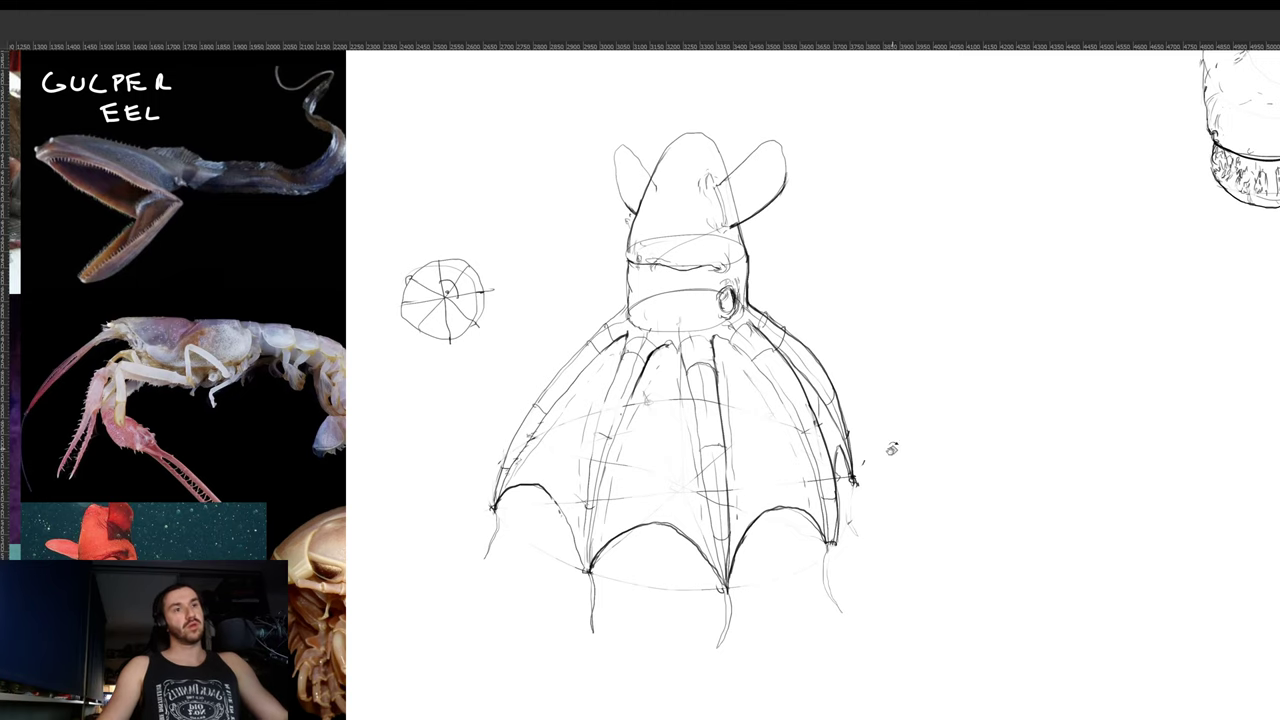
left_click_drag(892, 448, 898, 366)
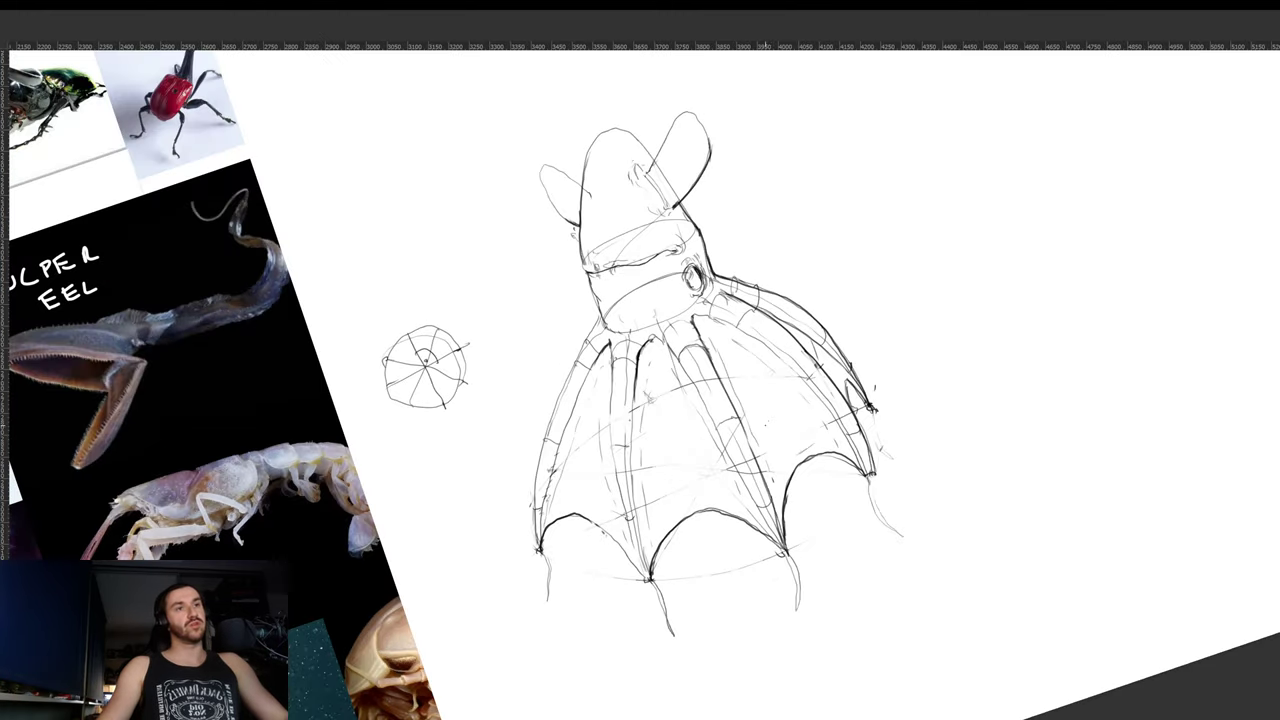
left_click_drag(801, 384, 795, 391)
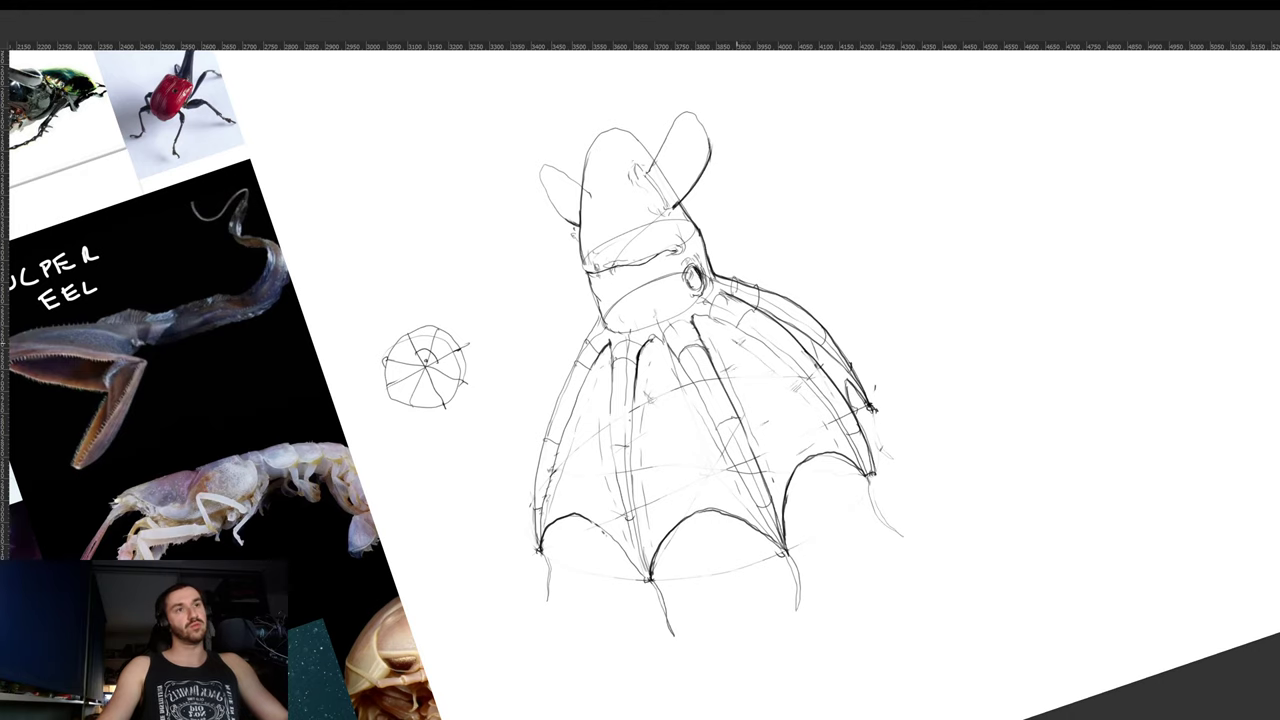
key("r")
left_click_drag(812, 316, 846, 476)
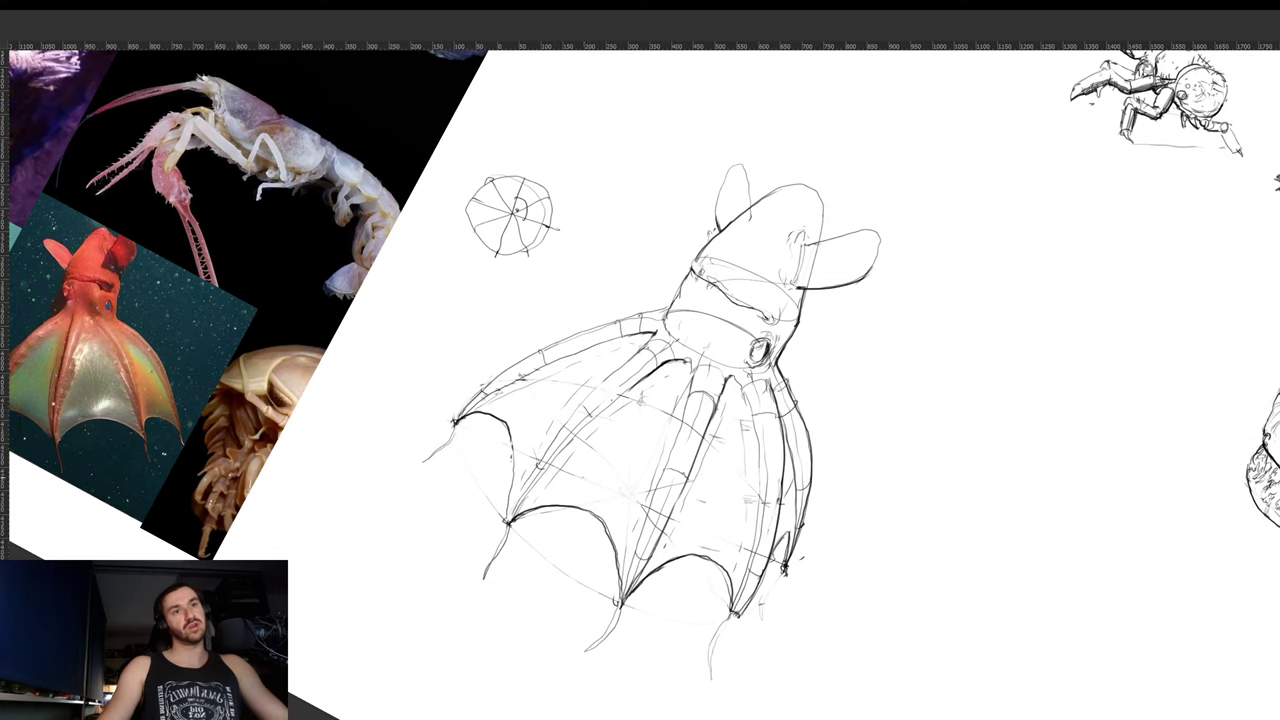
key("r")
left_click_drag(827, 404, 745, 180)
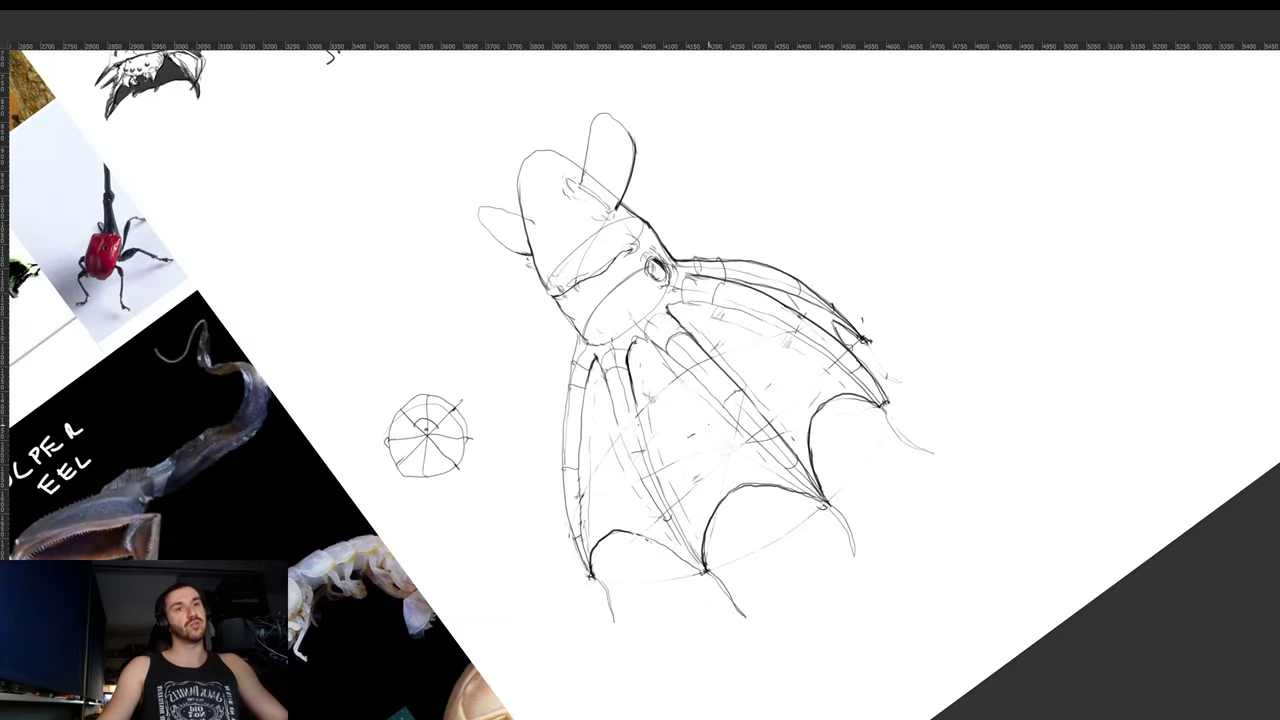
- Sketch a flat ellipse with short hatch strokes along its edge in the blank area beside the creature's right arms
left_click_drag(815, 208, 875, 286)
mouse_move(940, 232)
left_mouse_down()
mouse_move(918, 222)
mouse_move(950, 224)
mouse_move(900, 270)
mouse_move(933, 266)
mouse_move(950, 237)
left_mouse_up()
left_click_drag(963, 217, 953, 239)
mouse_move(867, 269)
left_mouse_down()
mouse_move(834, 275)
mouse_move(848, 279)
left_mouse_up()
left_click_drag(868, 280, 844, 288)
left_click_drag(876, 290, 848, 291)
key("r")
left_click_drag(974, 260, 981, 341)
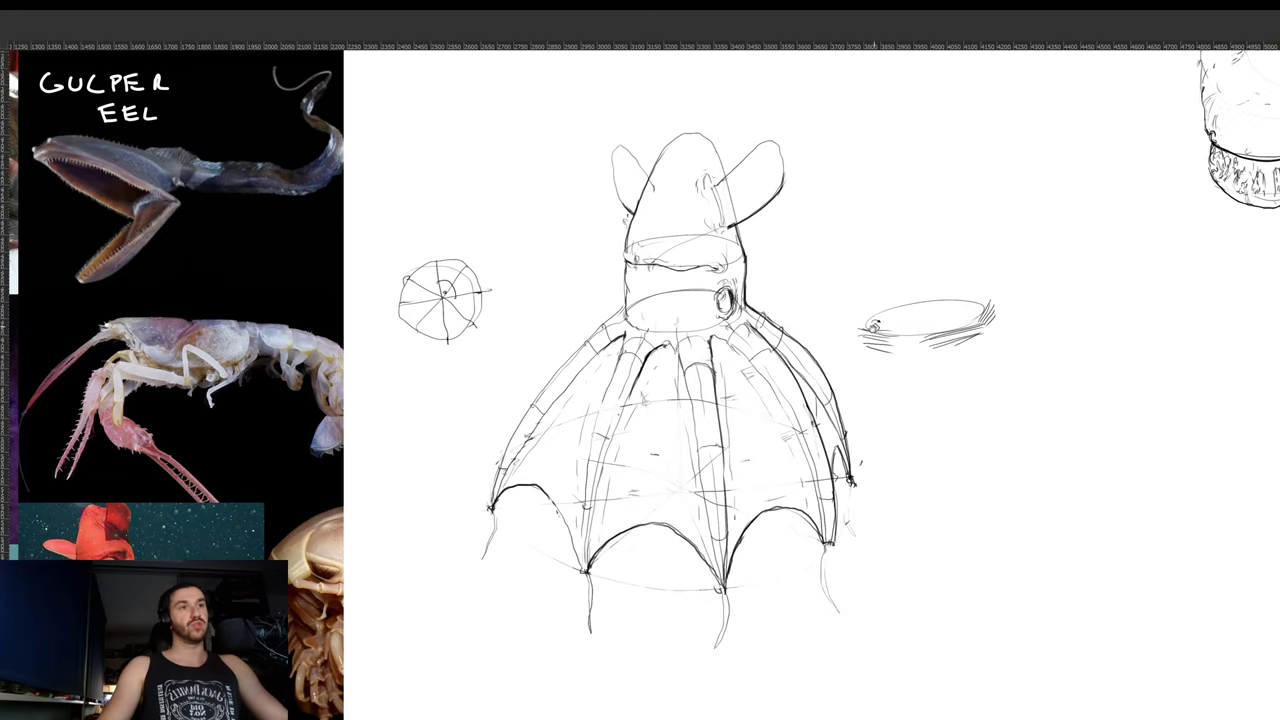
- Sketch a small circle with straight tangent strokes around its right side, above the hatched ellipse
mouse_move(884, 215)
left_mouse_down()
mouse_move(880, 269)
mouse_move(892, 218)
left_mouse_up()
mouse_move(857, 281)
left_mouse_down()
mouse_move(922, 256)
mouse_move(901, 278)
left_mouse_up()
left_click_drag(908, 228, 902, 276)
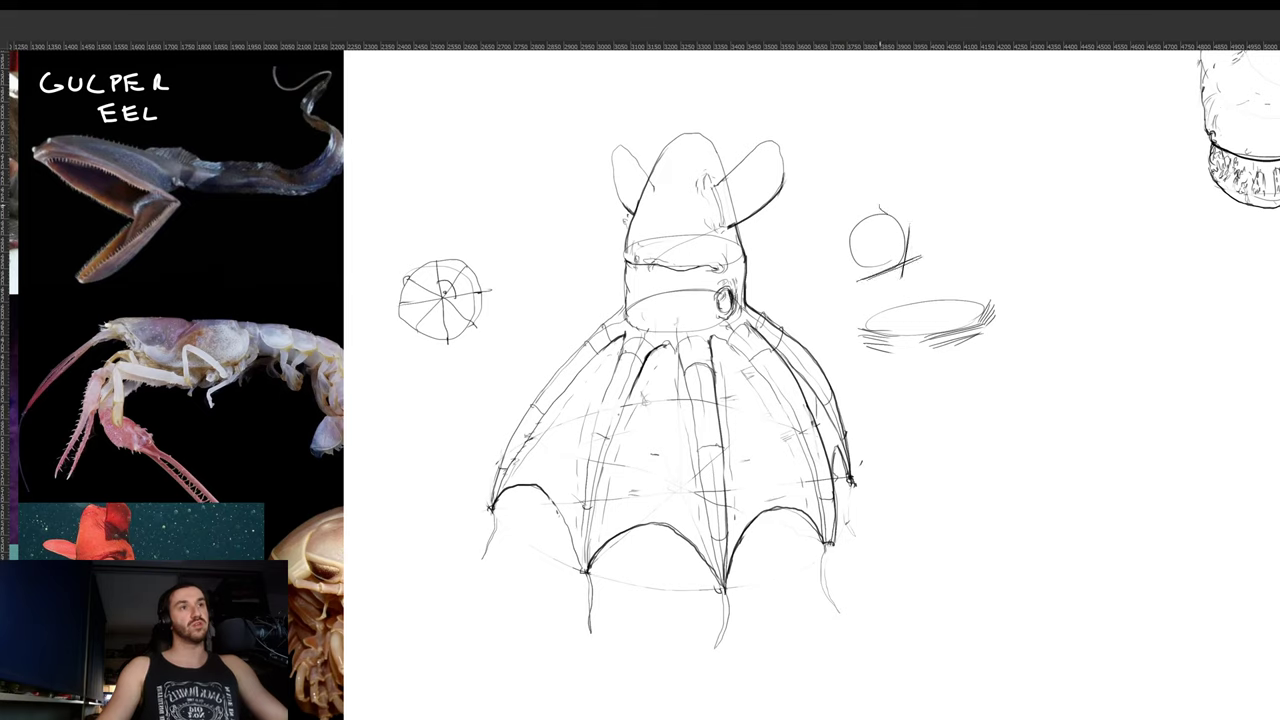
left_click_drag(888, 212, 916, 240)
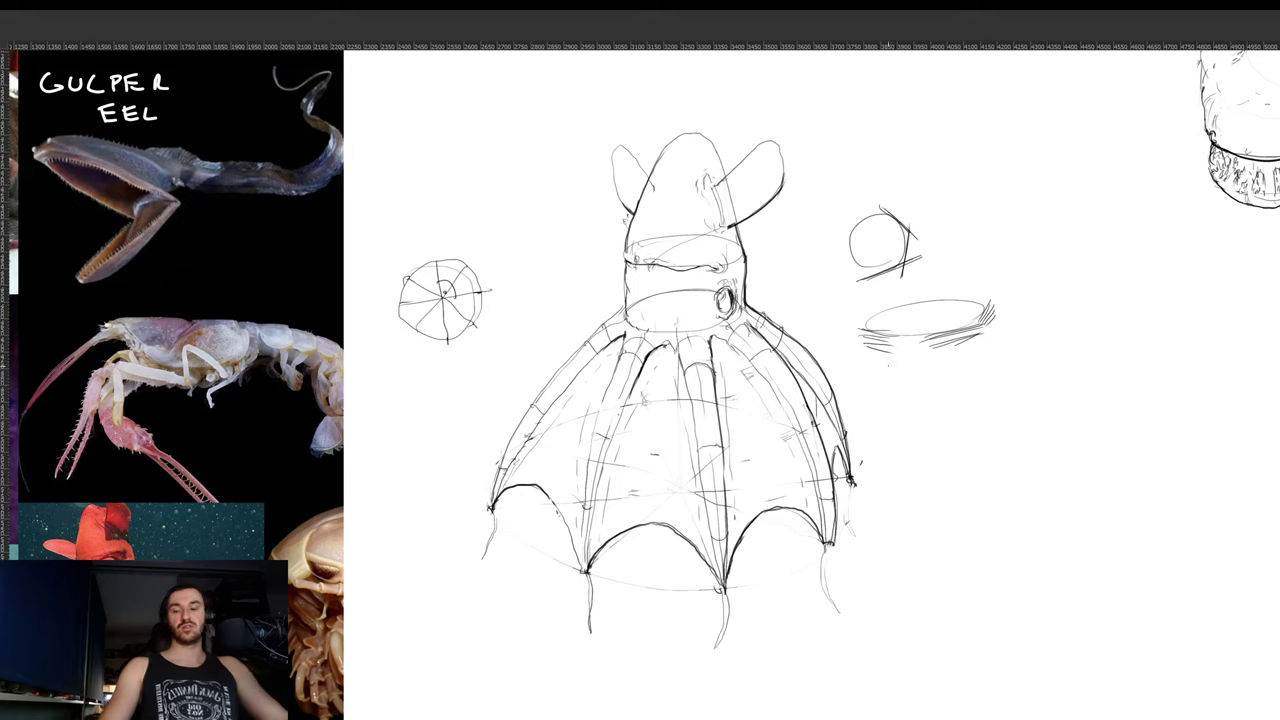
- Lasso the circle and ellipse demonstration sketches beside the creature, delete them and clear the selection
key("l")
mouse_move(876, 366)
left_mouse_down()
mouse_move(836, 308)
mouse_move(1024, 226)
mouse_move(958, 331)
mouse_move(953, 291)
mouse_move(877, 180)
left_mouse_up()
key("Delete")
key("ctrl+d")
- Add more light cross-contour marks across the webbing between the leftmost, front-left and front arms
key("r")
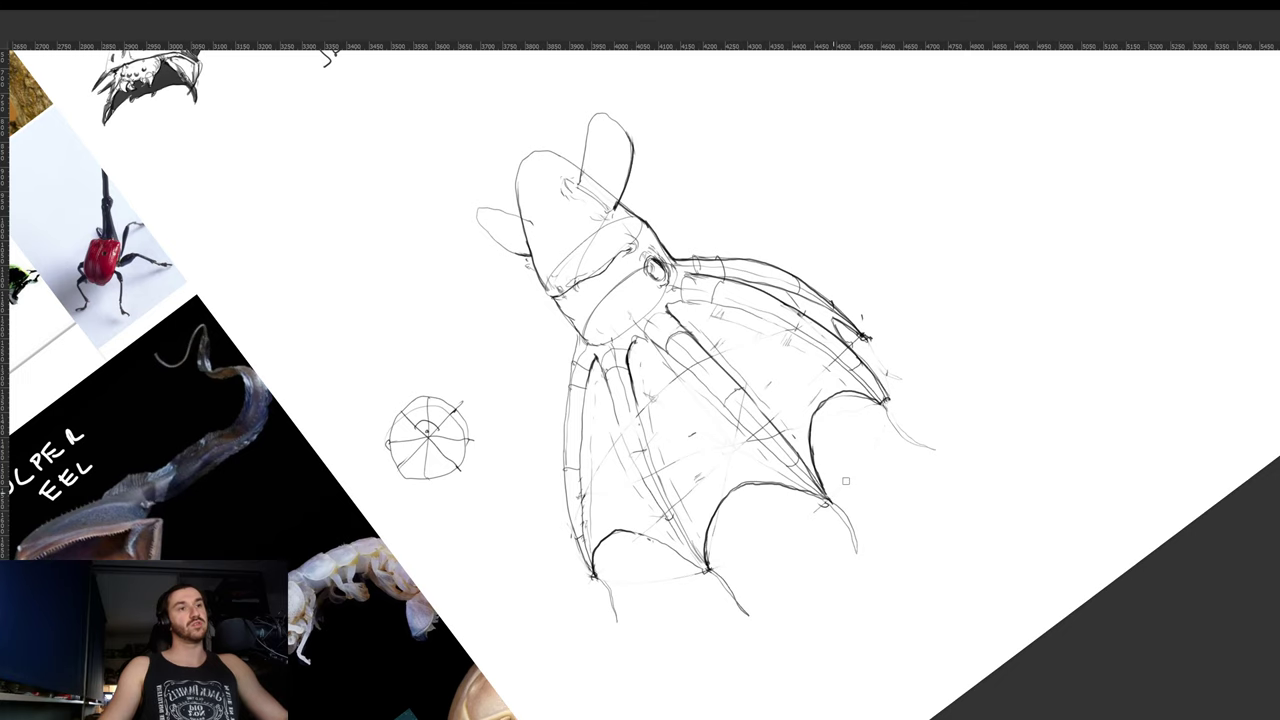
key("r")
left_click_drag(959, 418, 820, 562)
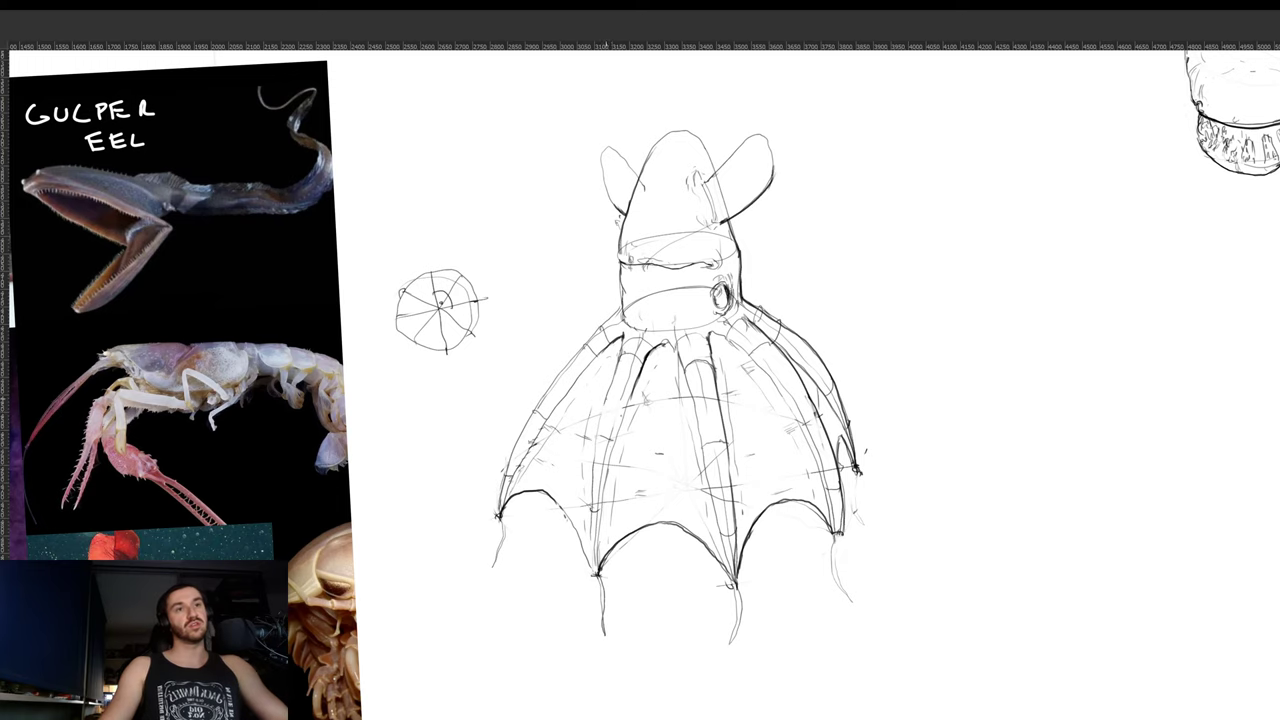
left_click_drag(667, 366, 705, 344)
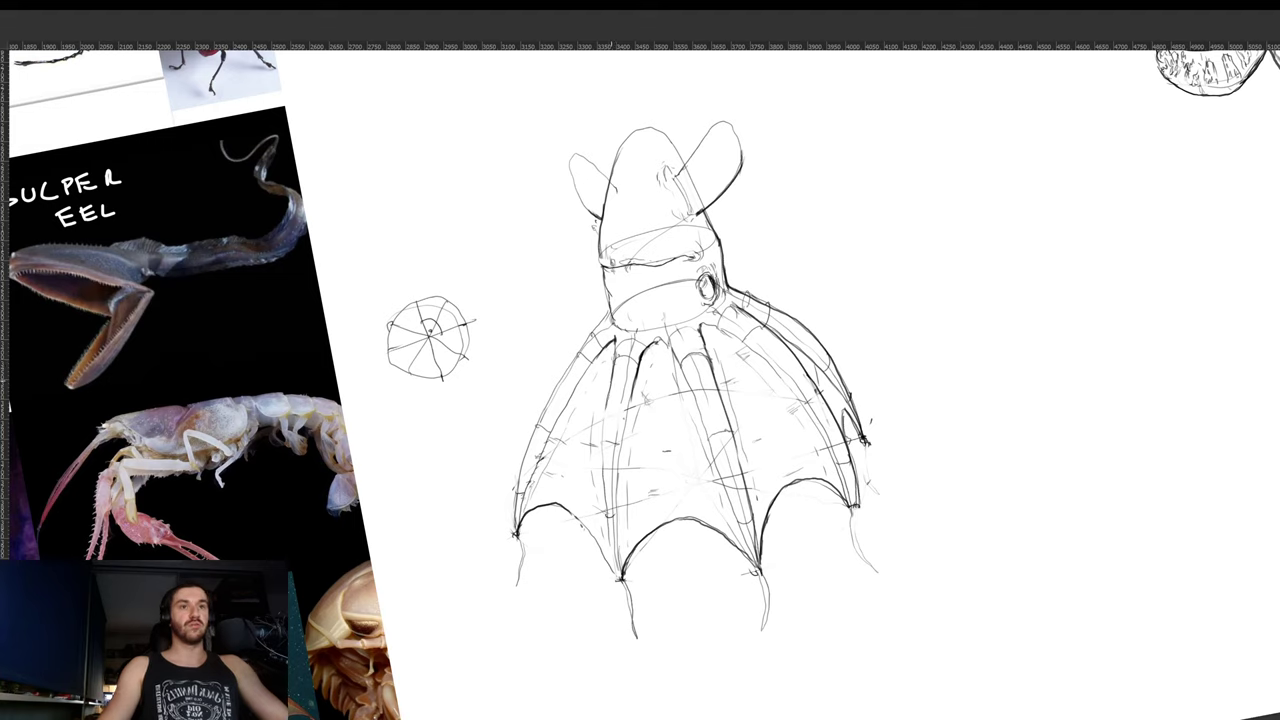
- Darken the left edge of the front-left arm and the outer edge of the leftmost arm up to the head
left_click_drag(609, 386, 605, 512)
key("ctrl+z")
left_click_drag(608, 386, 615, 554)
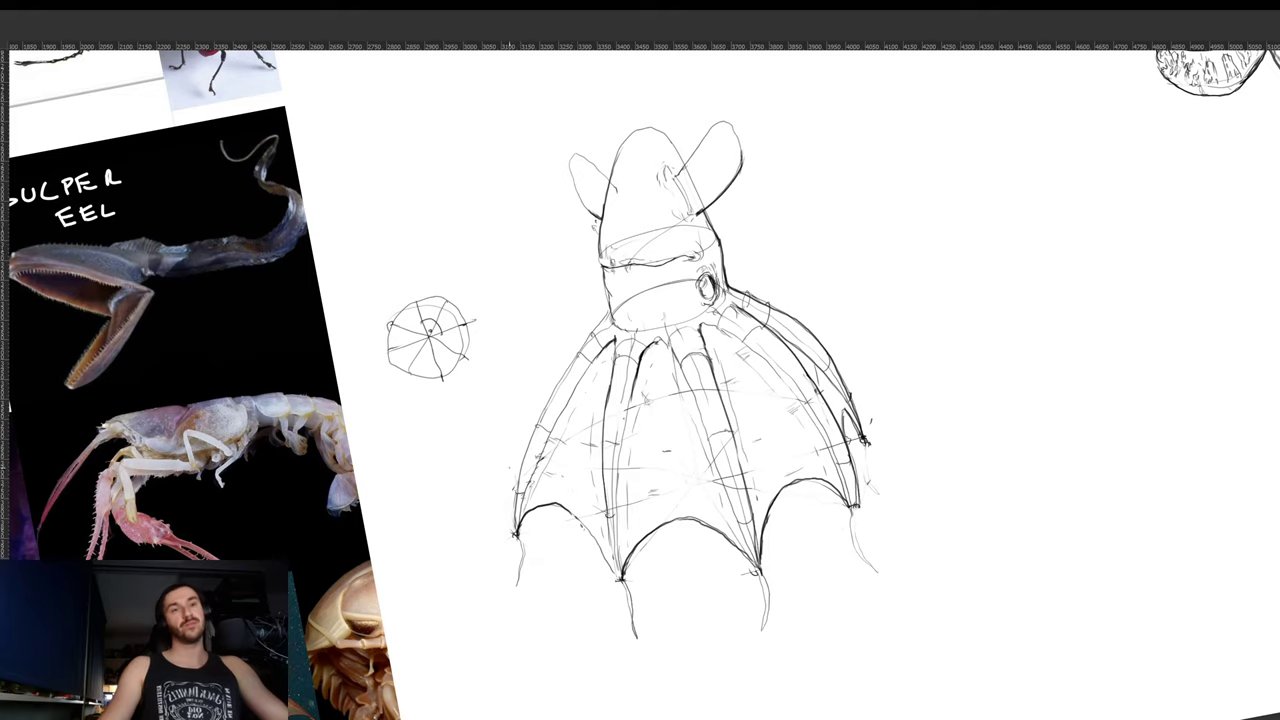
left_click_drag(516, 526, 538, 416)
key("ctrl+z")
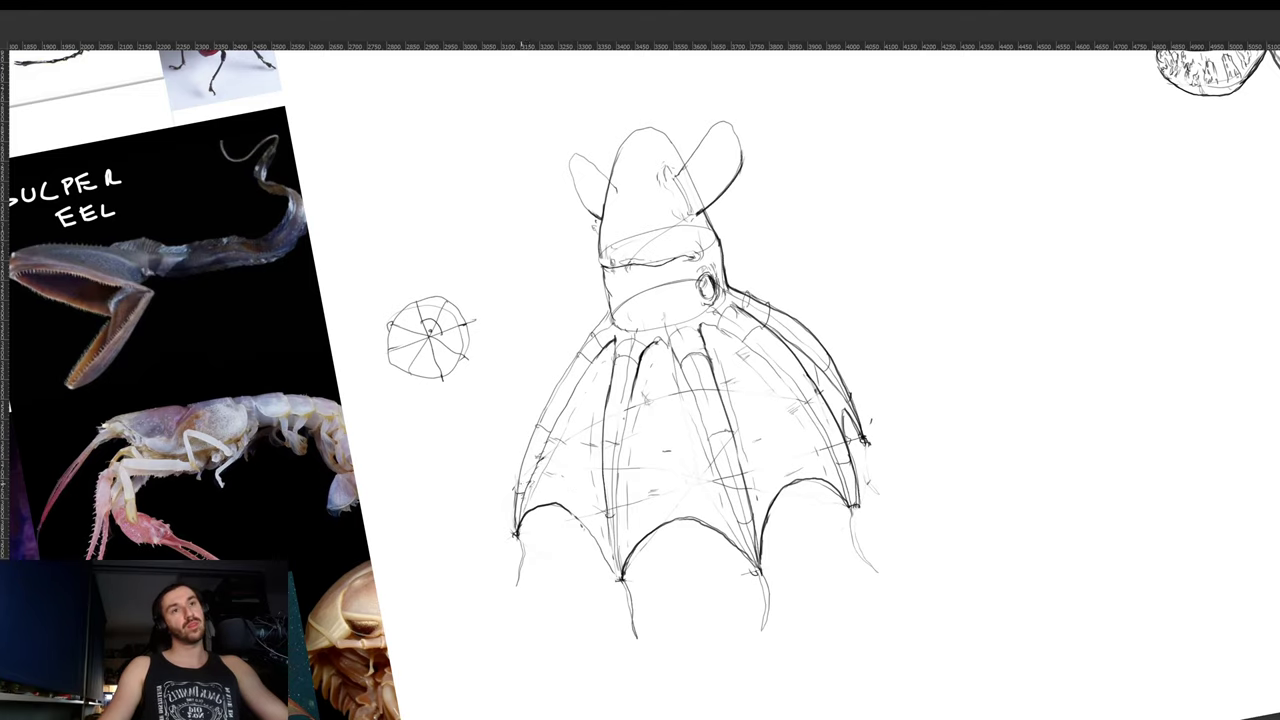
mouse_move(519, 478)
left_mouse_down()
mouse_move(573, 355)
mouse_move(605, 320)
left_mouse_up()
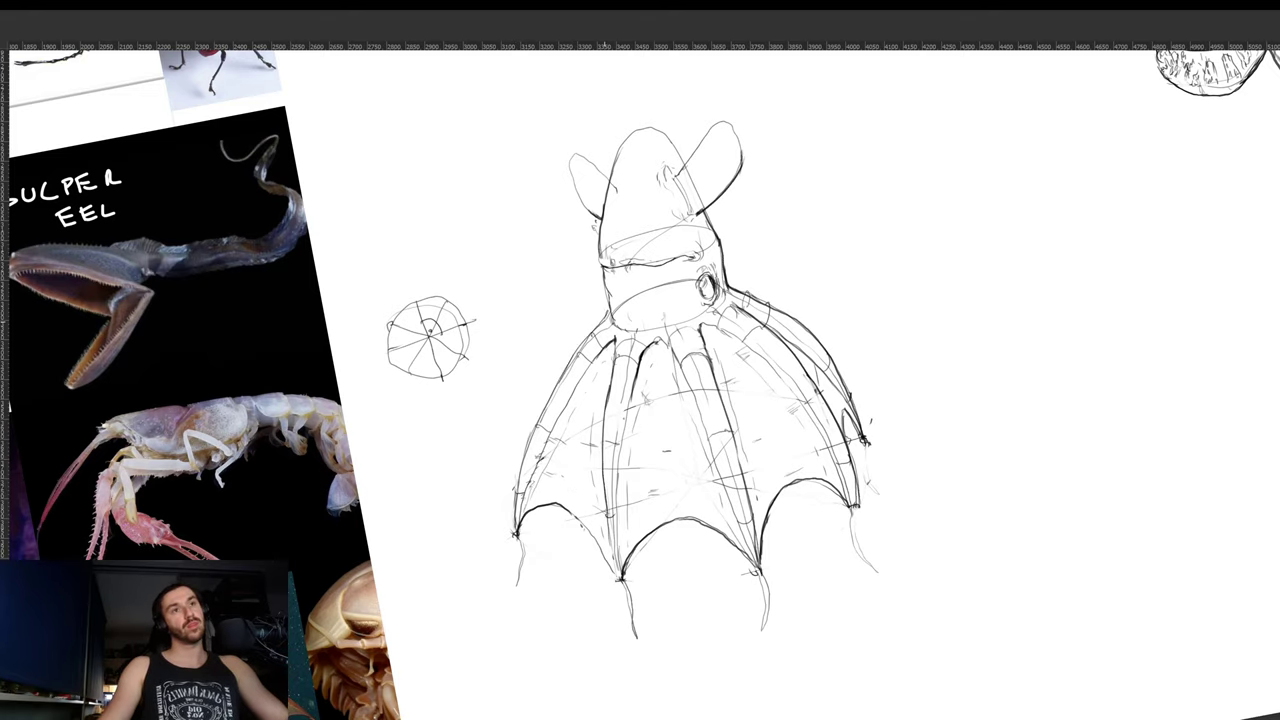
- Add short hatch strokes along the head's lower rim, between the arm bases, under the head fold and beside the right fin
mouse_move(860, 223)
left_mouse_down()
mouse_move(897, 263)
mouse_move(895, 286)
left_mouse_up()
left_click_drag(652, 270, 709, 308)
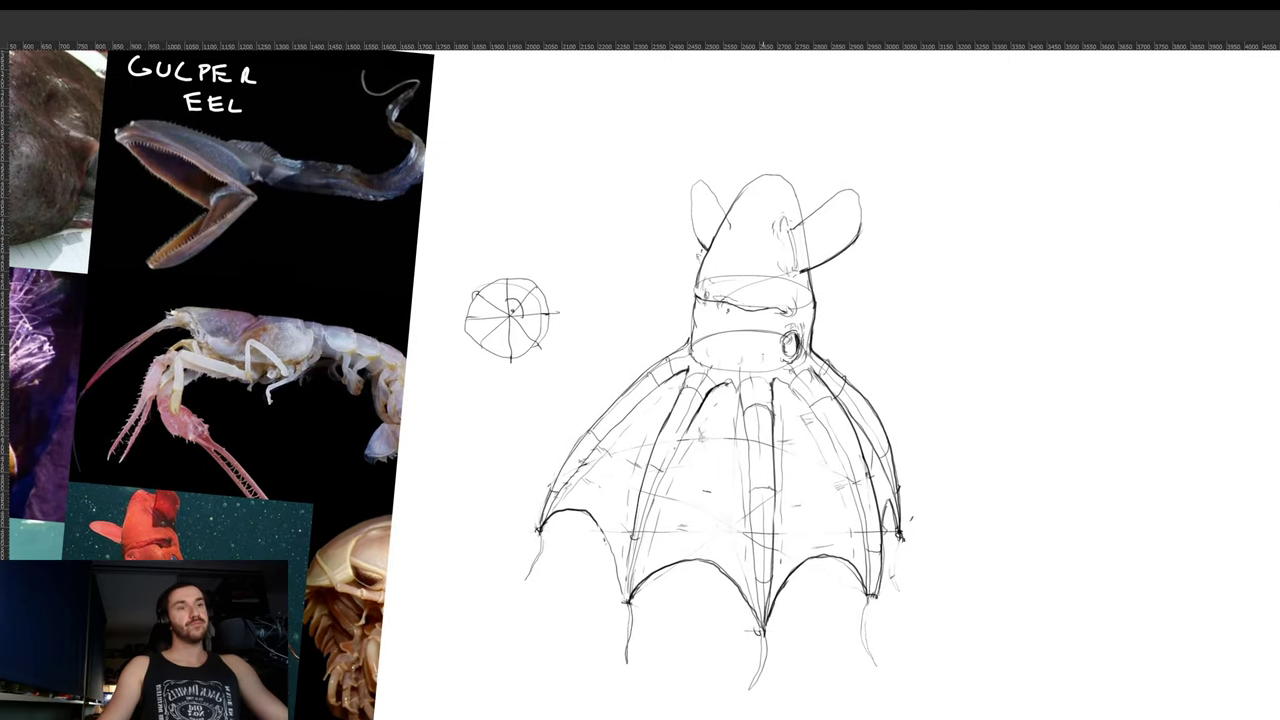
left_click_drag(764, 352, 767, 366)
left_click_drag(766, 352, 774, 362)
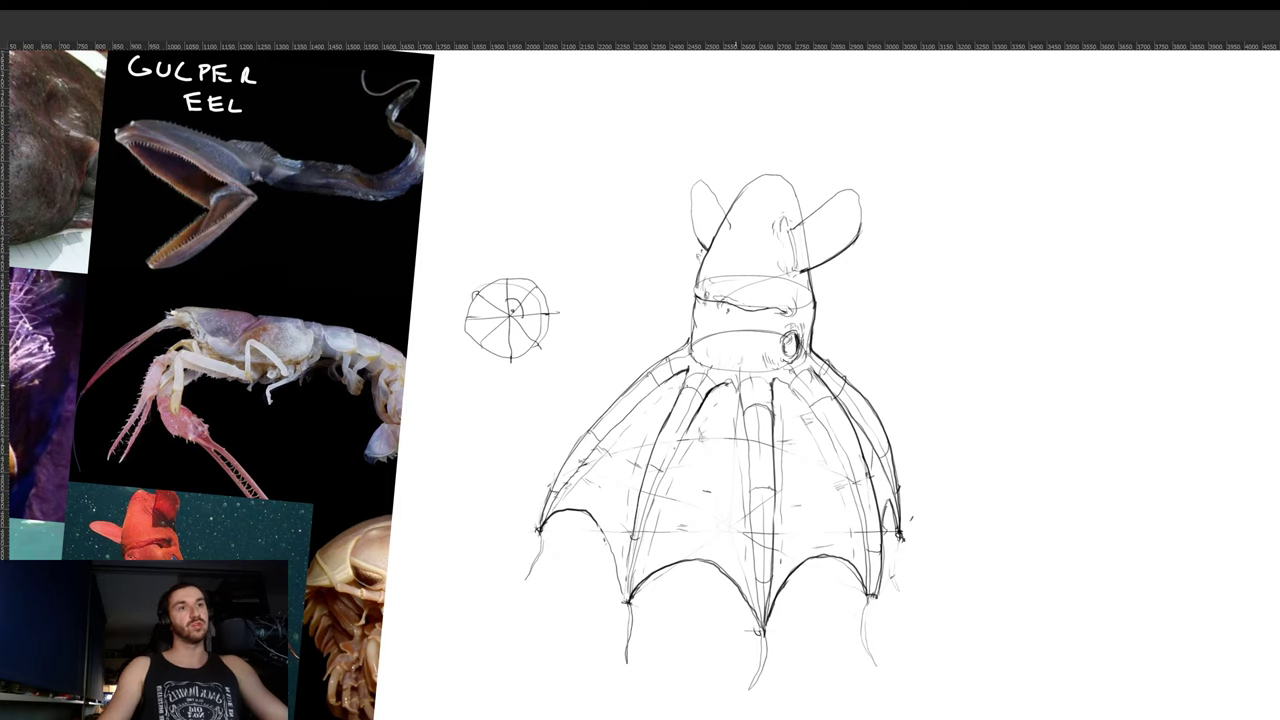
left_click_drag(742, 386, 736, 410)
left_click_drag(706, 301, 720, 302)
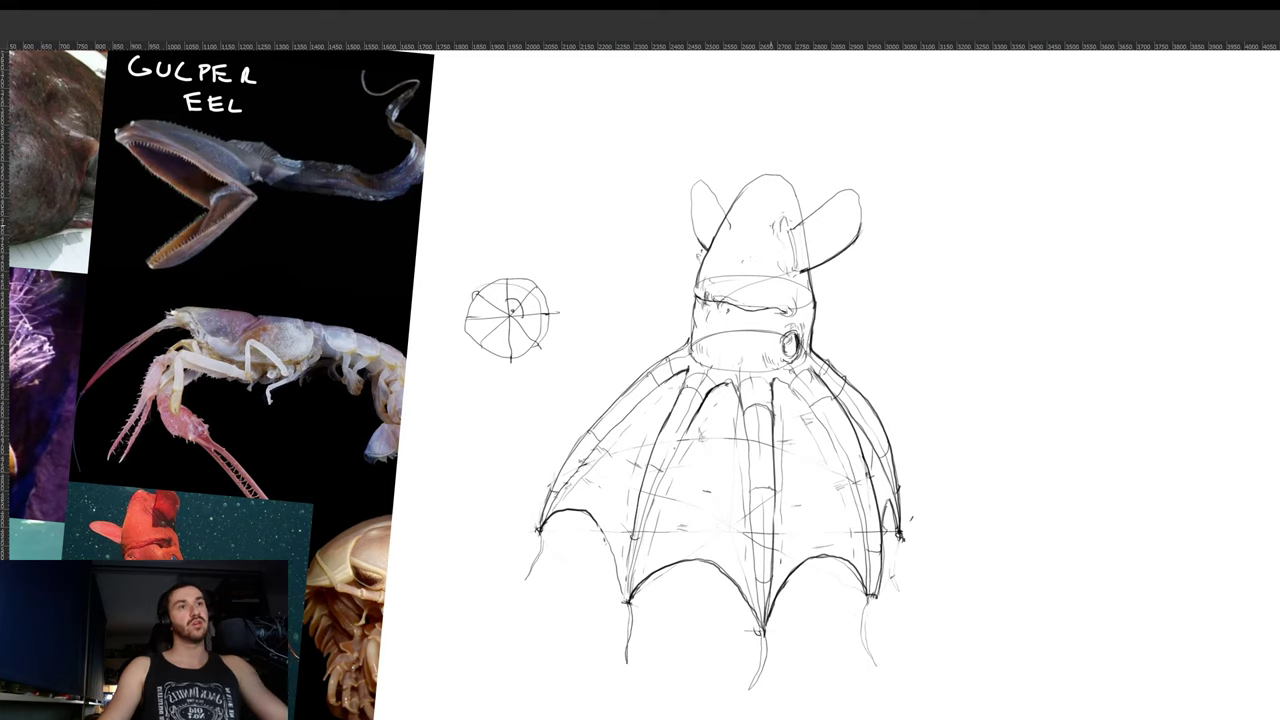
left_click_drag(766, 237, 771, 251)
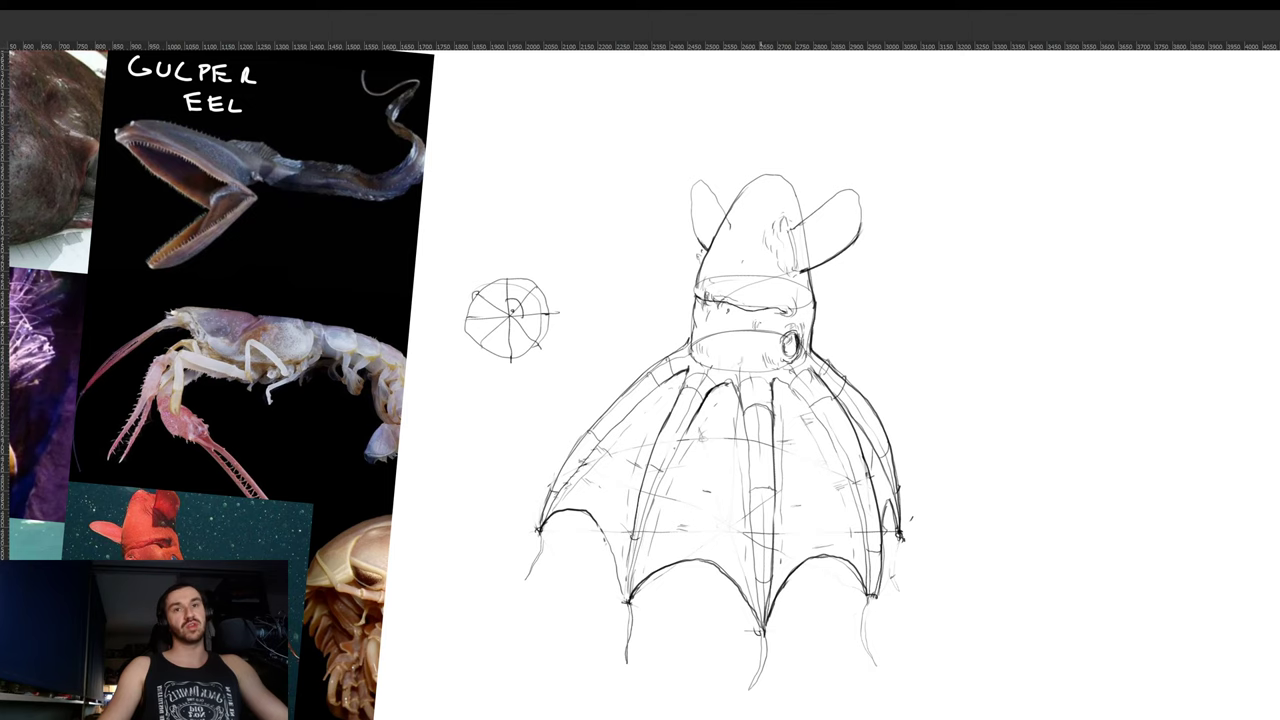
- Fill the eye with dark shading and add small strokes at the head's lower rim above the arm bases
key("r")
mouse_move(855, 303)
left_mouse_down()
mouse_move(906, 271)
mouse_move(881, 262)
left_mouse_up()
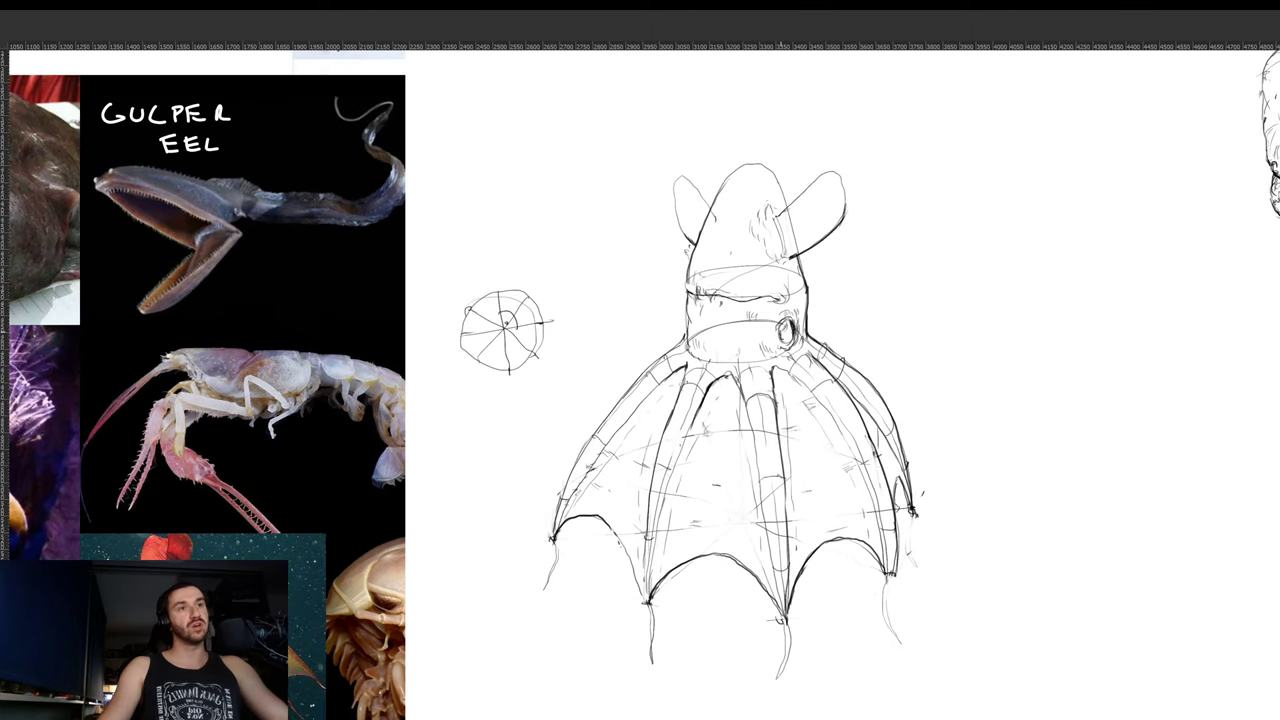
left_click_drag(786, 330, 791, 330)
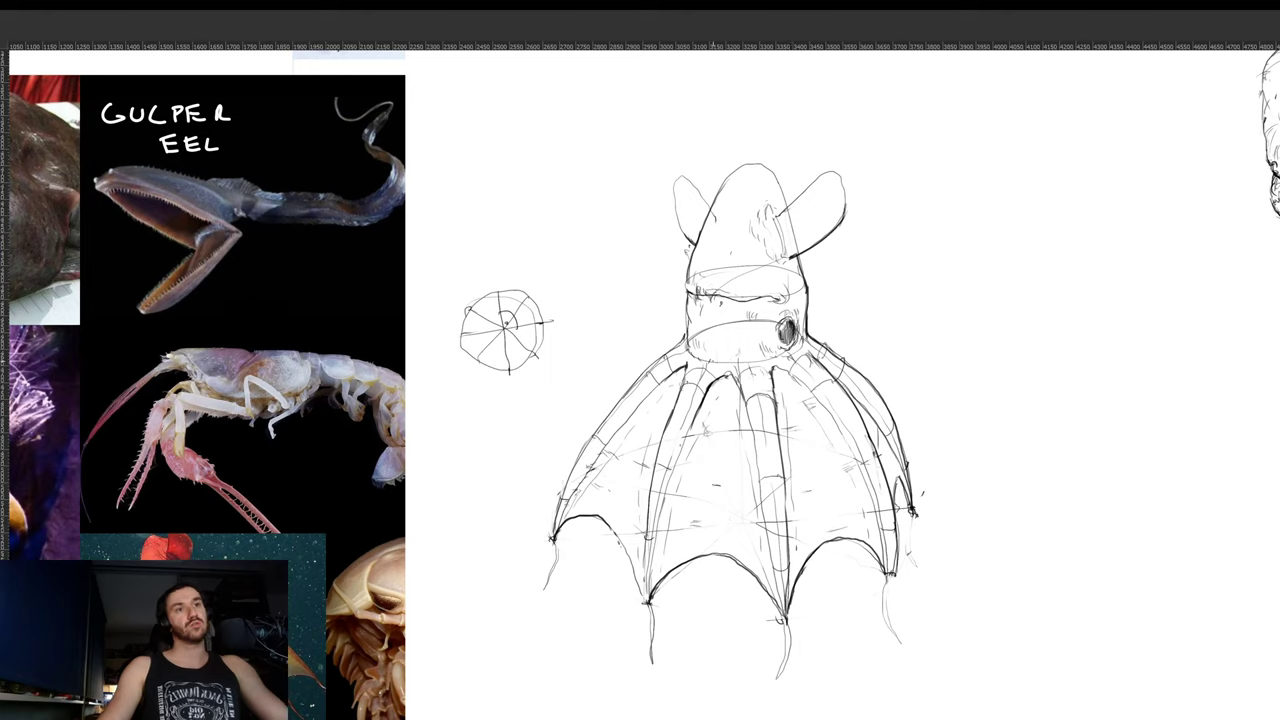
left_click_drag(717, 358, 728, 367)
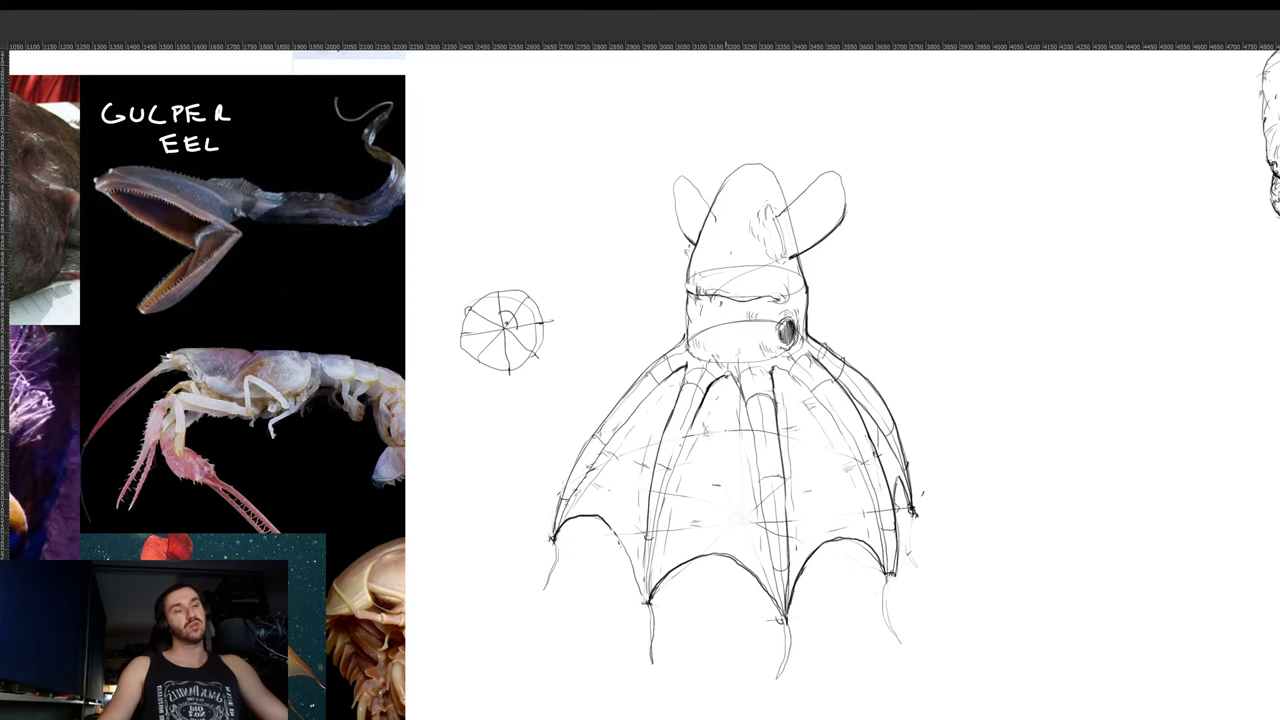
- Darken both long edges of the squid's front arm from its base towards the tip
left_click_drag(830, 492, 942, 457)
key("plus")
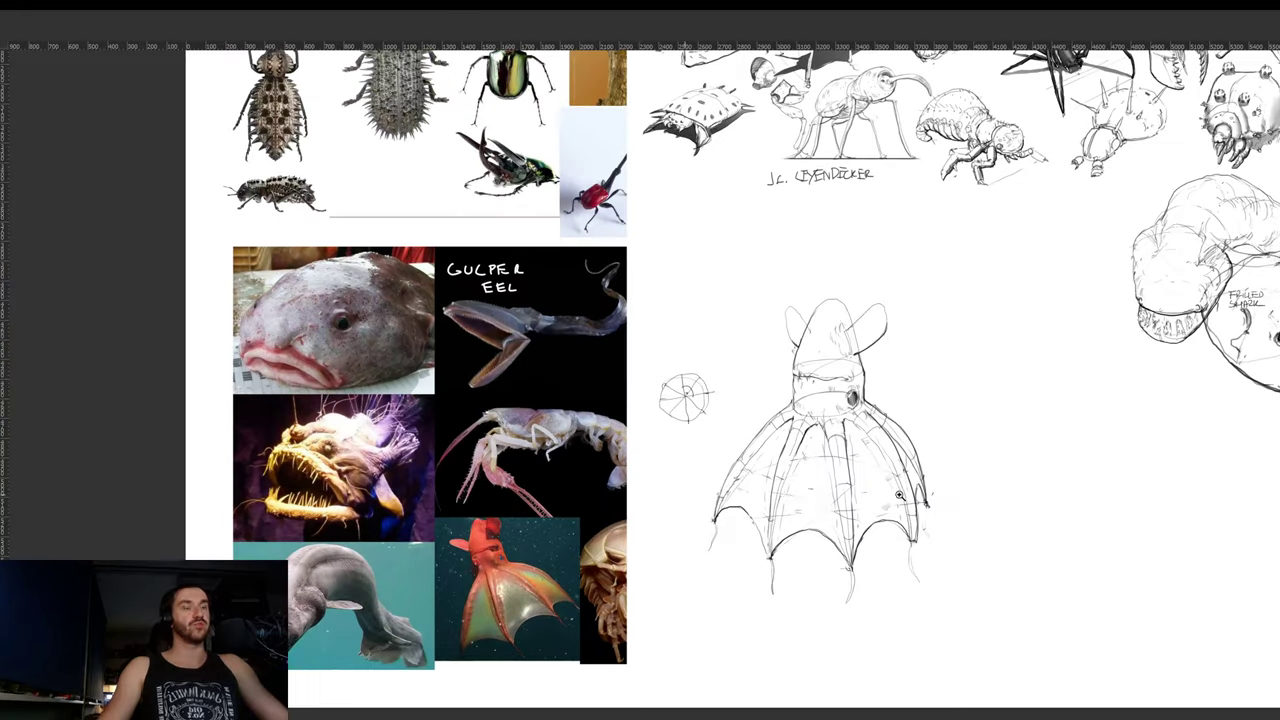
key("plus")
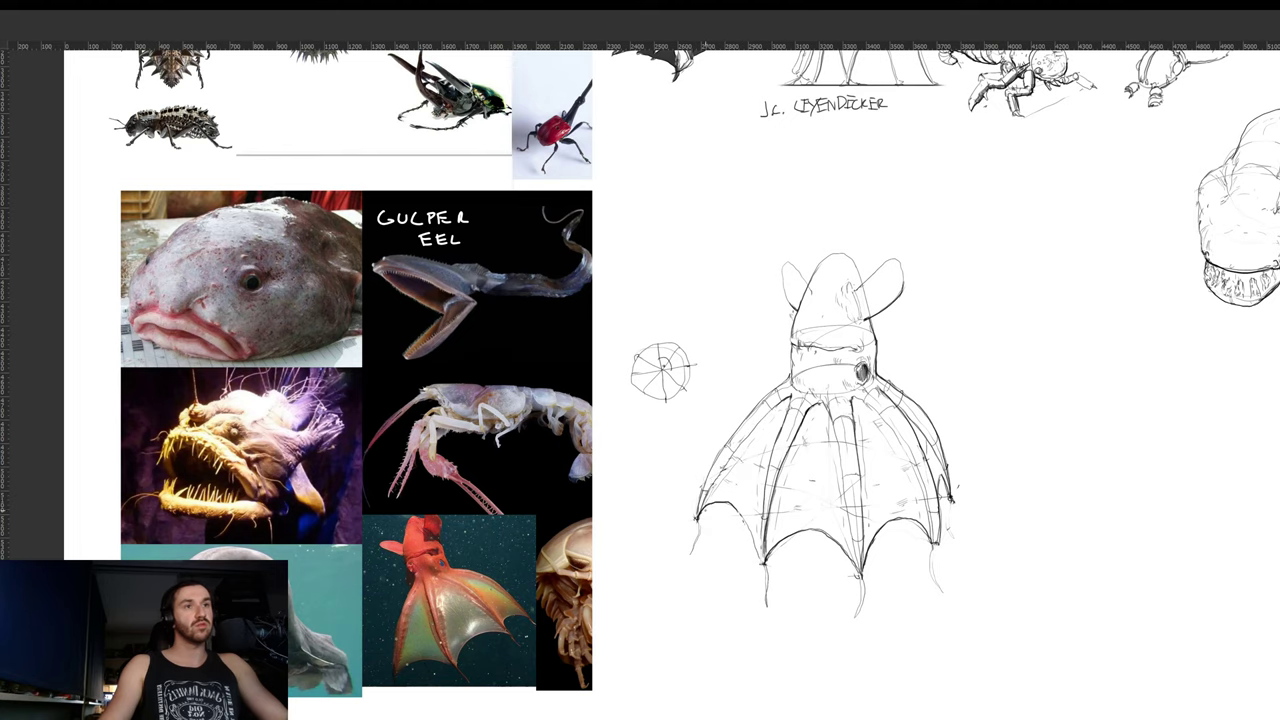
key("r")
left_click_drag(997, 399, 990, 432)
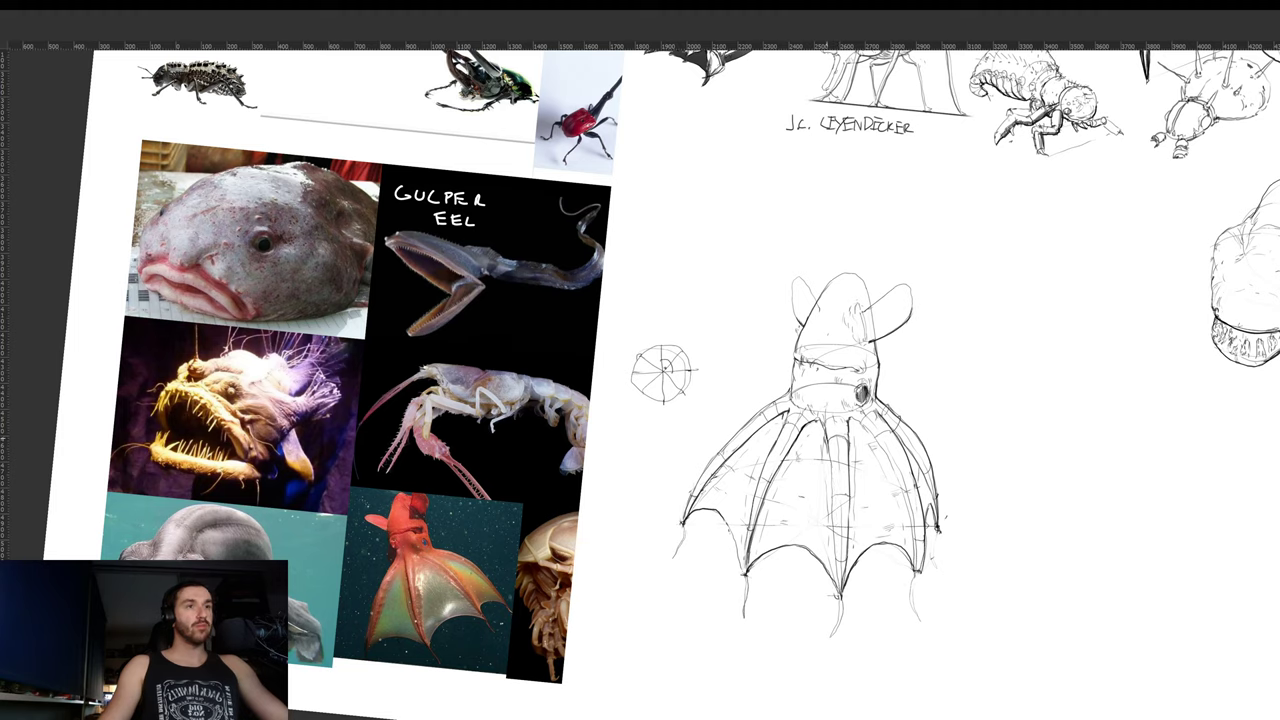
left_click_drag(826, 436, 838, 570)
key("ctrl+z")
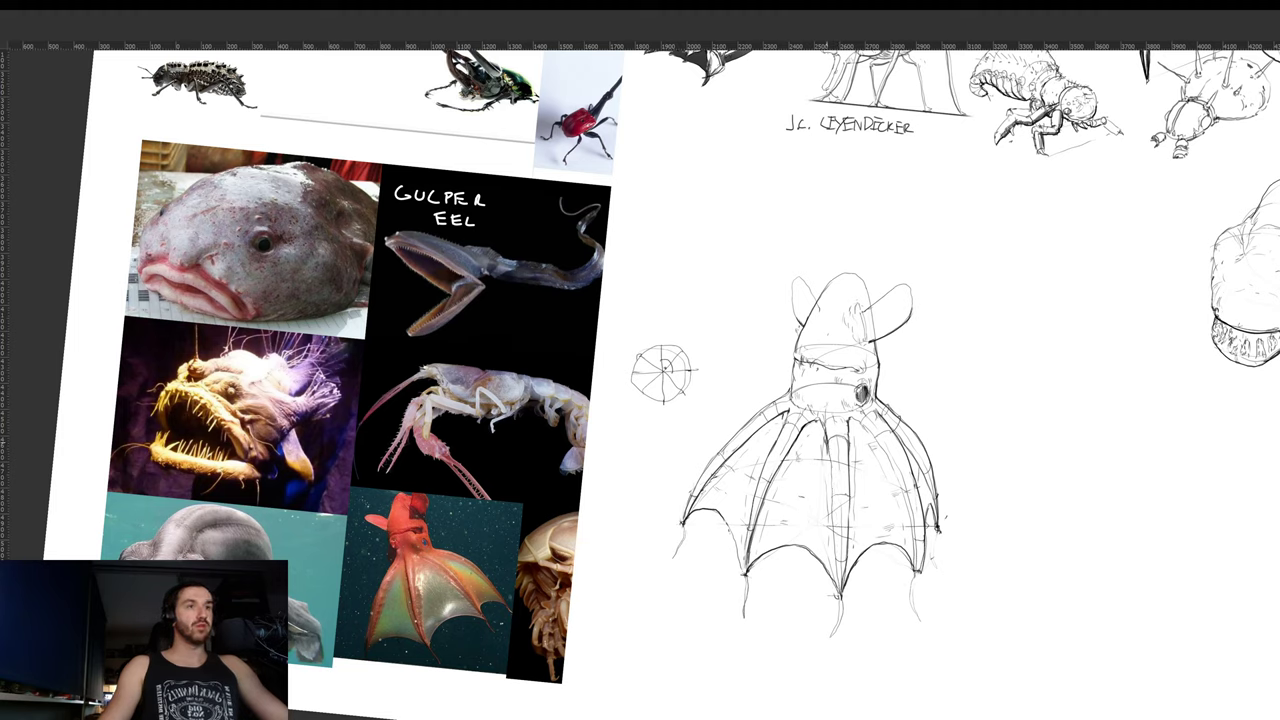
left_click_drag(826, 440, 838, 574)
left_click_drag(851, 440, 847, 552)
key("r")
mouse_move(1013, 424)
left_mouse_down()
mouse_move(980, 275)
mouse_move(661, 191)
mouse_move(638, 364)
left_mouse_up()
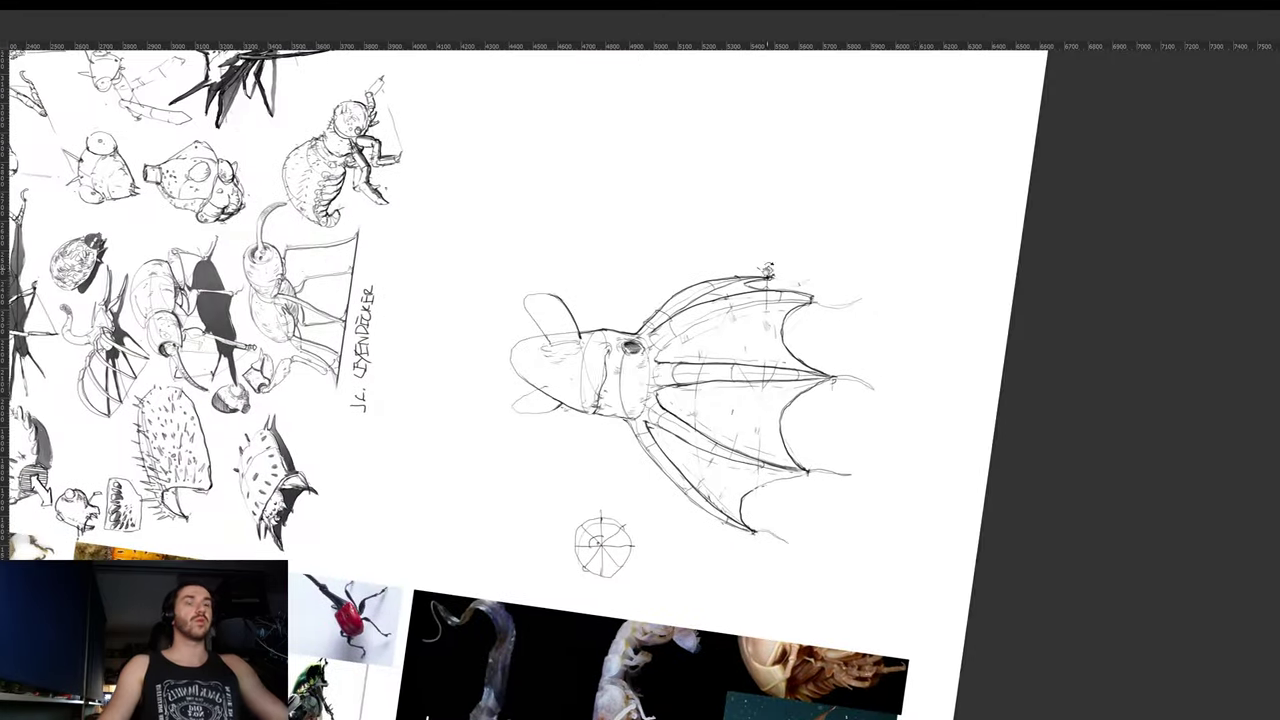
- Add short hatch strokes down the squid's upper head between the two fins
key("r")
mouse_move(694, 331)
left_mouse_down()
mouse_move(680, 323)
mouse_move(656, 339)
mouse_move(741, 277)
mouse_move(788, 264)
mouse_move(871, 466)
mouse_move(772, 580)
left_mouse_up()
key("r")
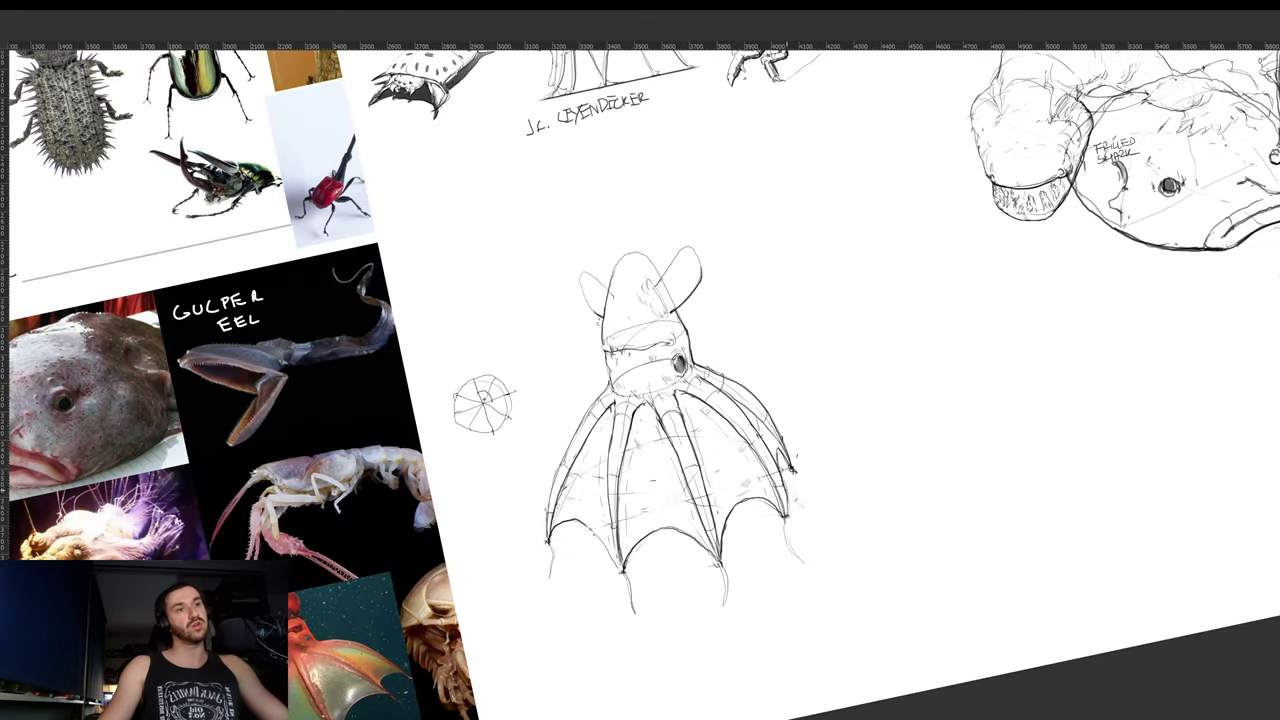
left_click_drag(787, 517, 785, 488)
key("r")
key("Escape")
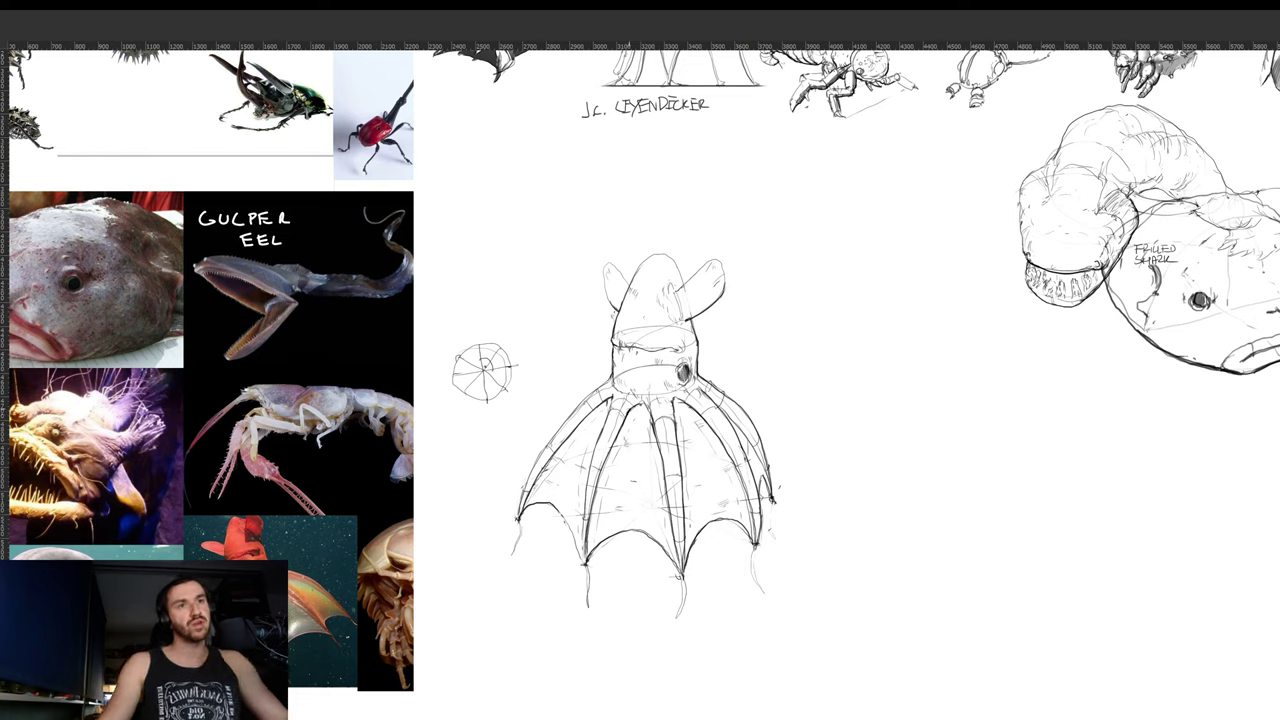
mouse_move(645, 285)
left_mouse_down()
mouse_move(620, 322)
mouse_move(683, 339)
left_mouse_up()
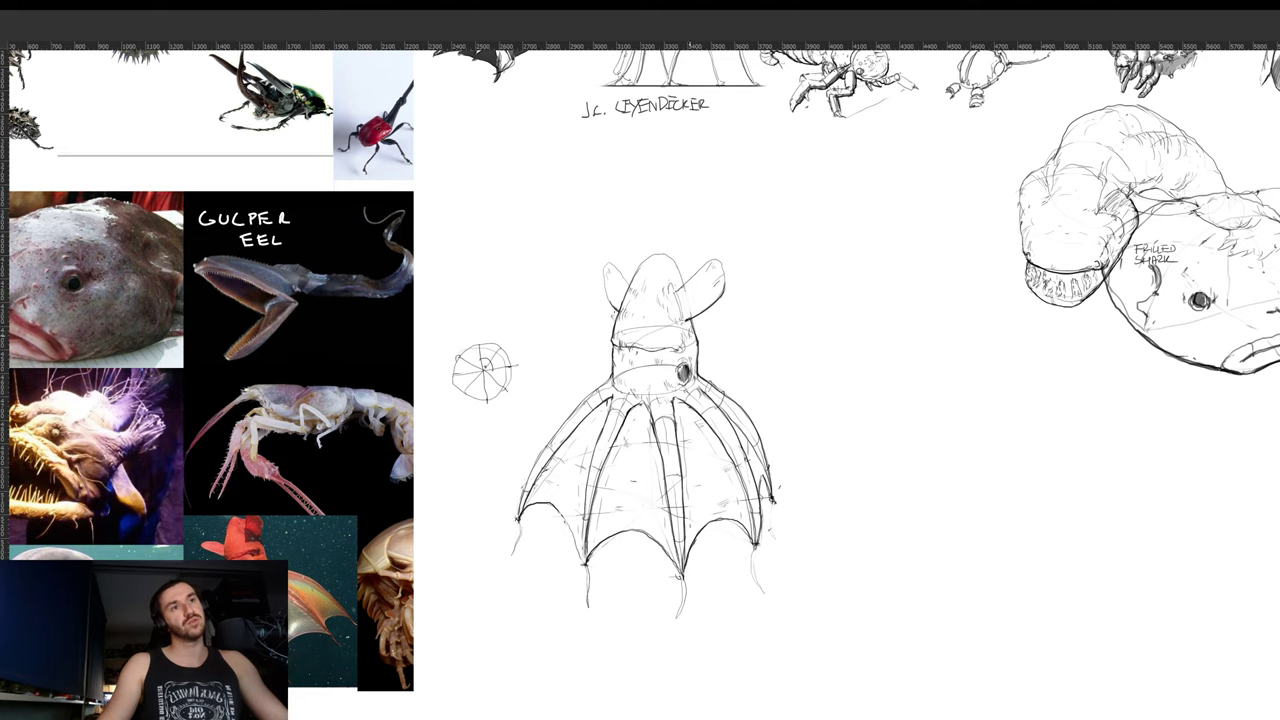
- Add short texture marks inside the squid's fins
key("r")
left_click_drag(774, 276, 788, 312)
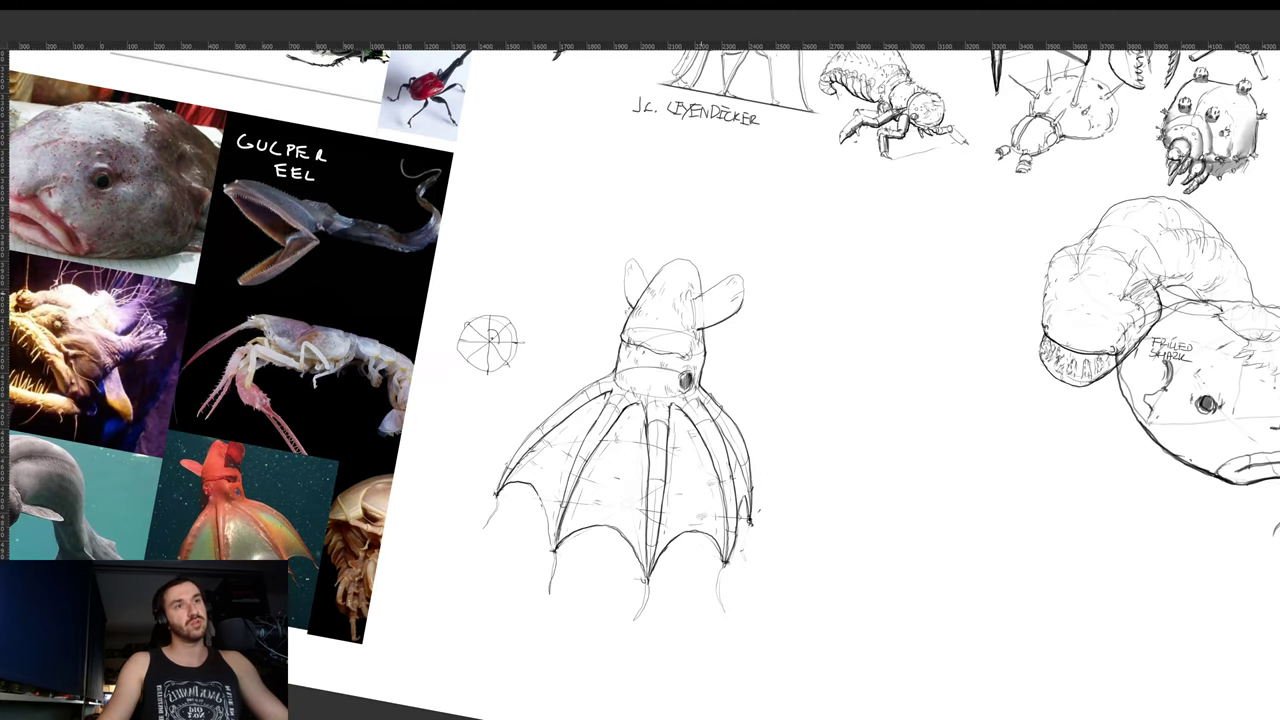
key("r")
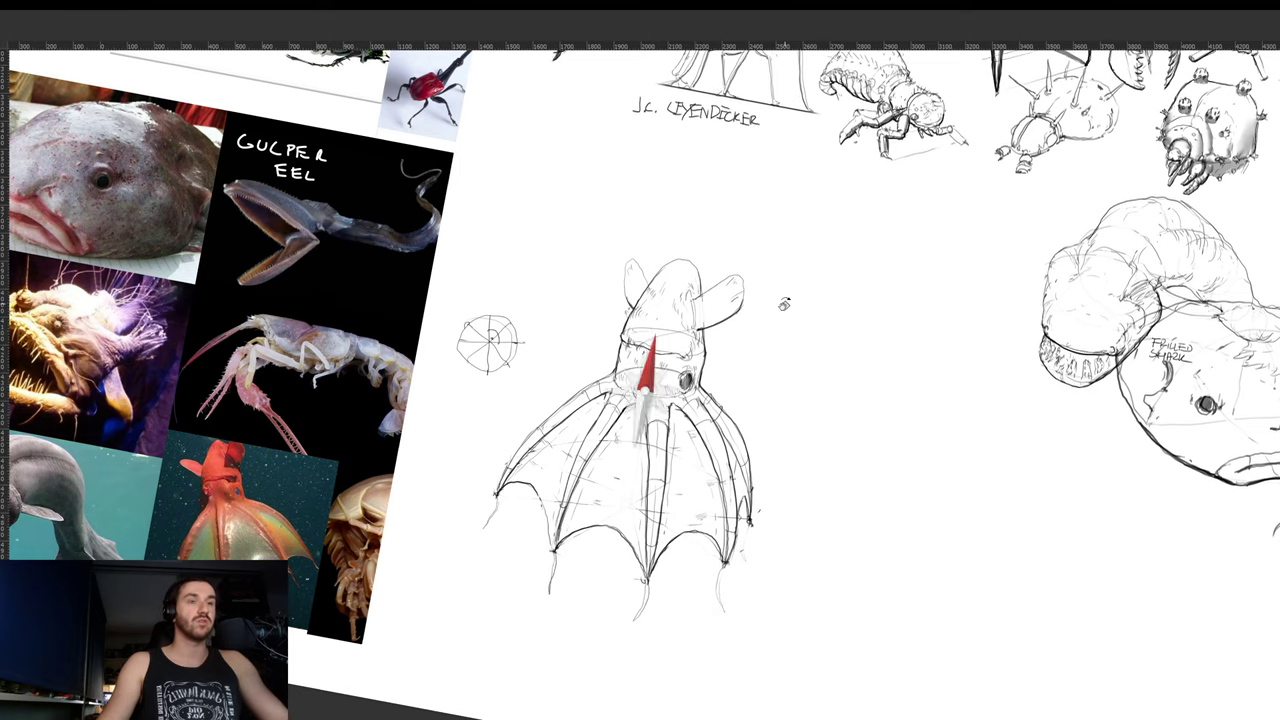
left_click_drag(786, 303, 739, 260)
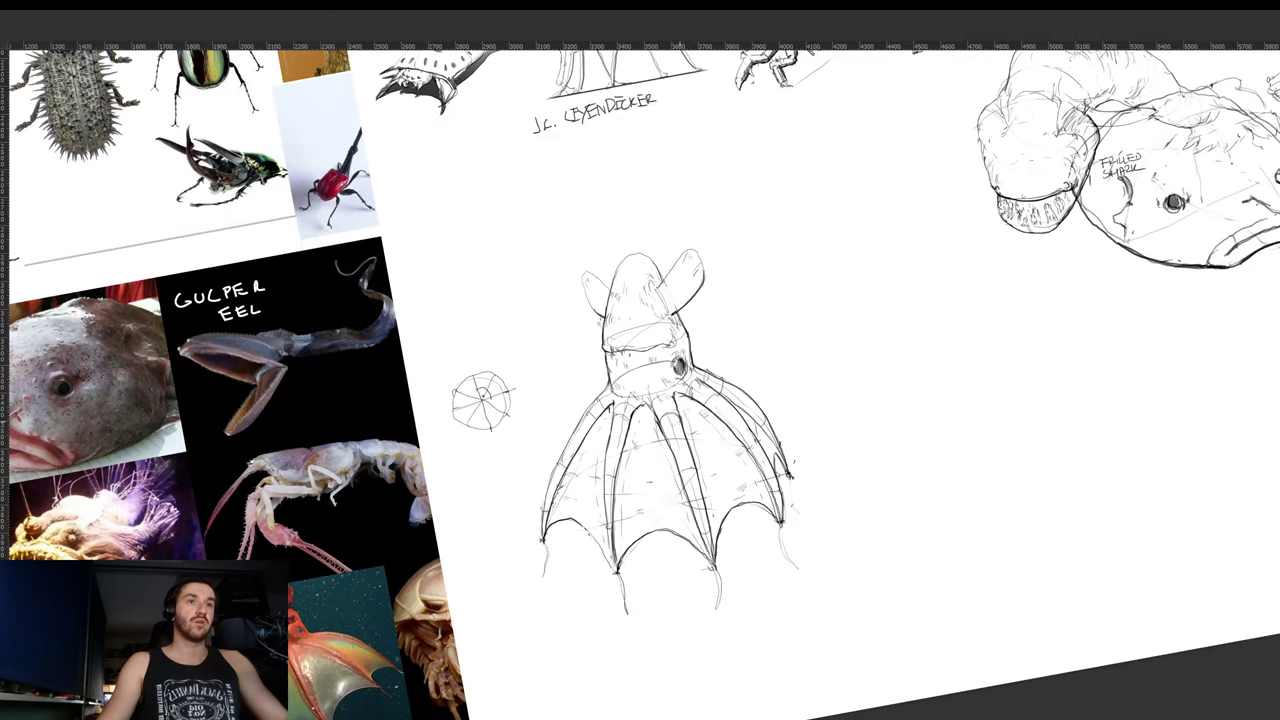
left_click_drag(789, 374, 811, 428)
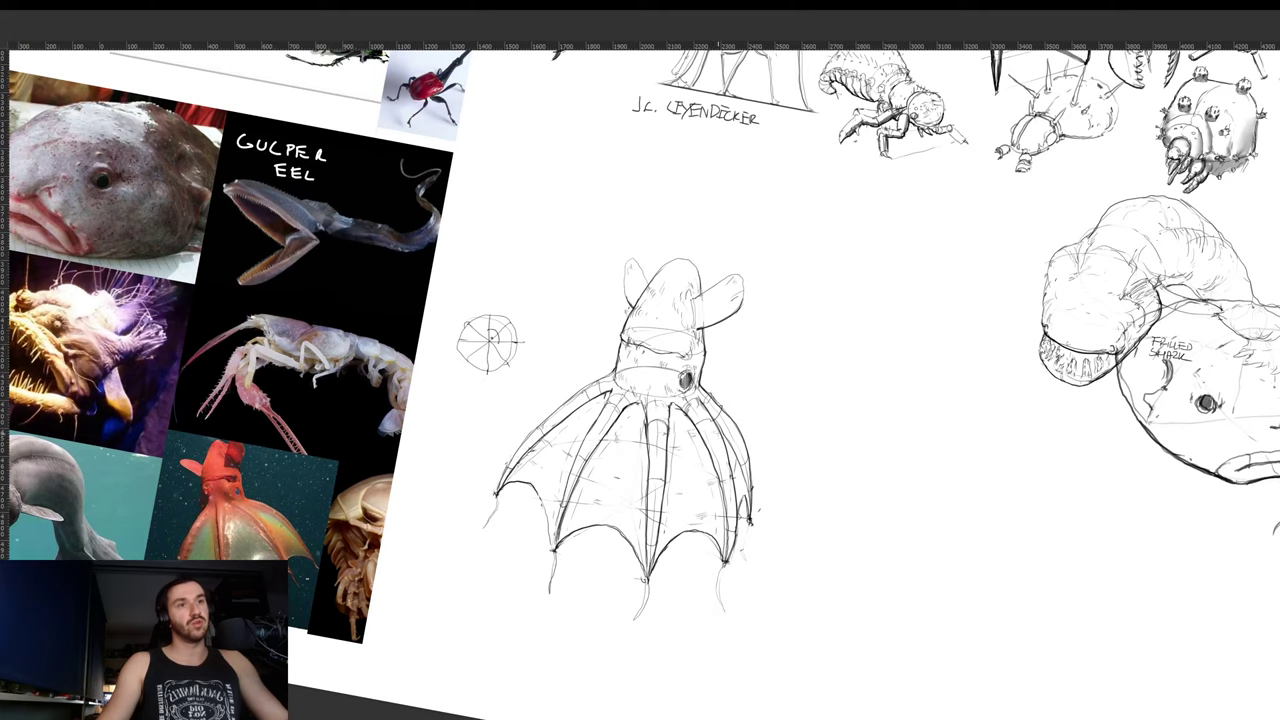
key("r")
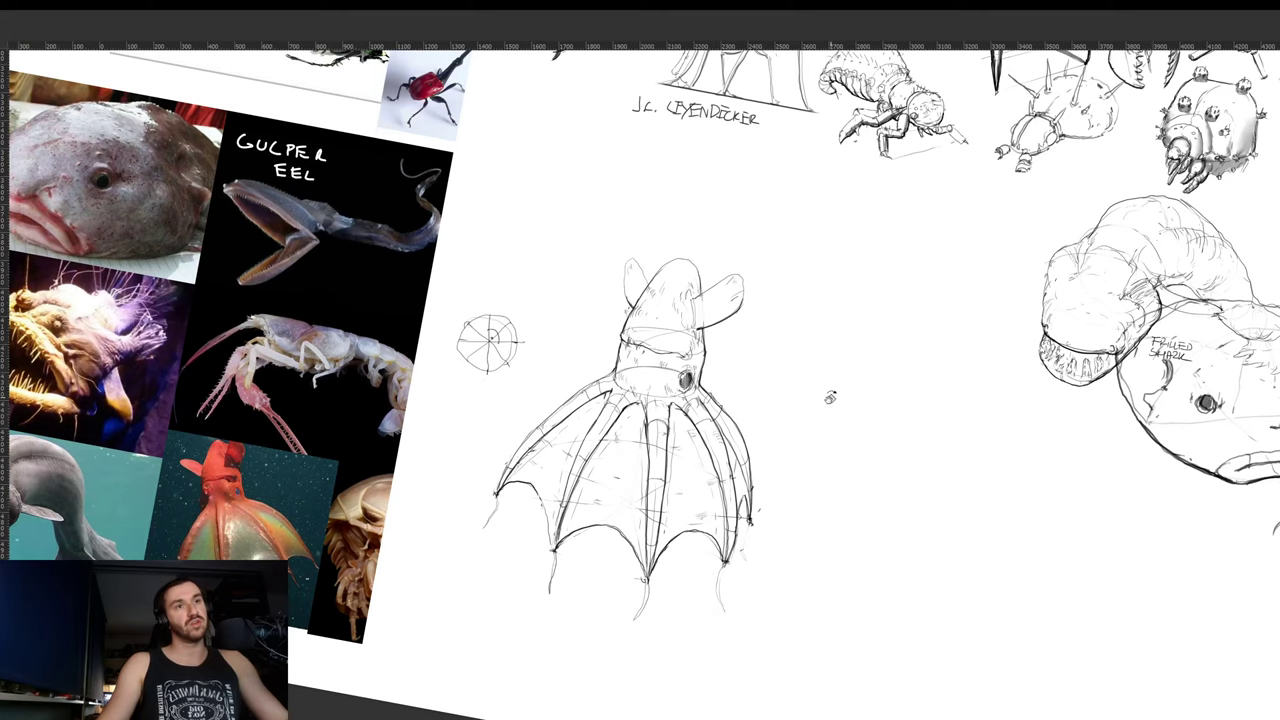
left_click_drag(829, 397, 810, 303)
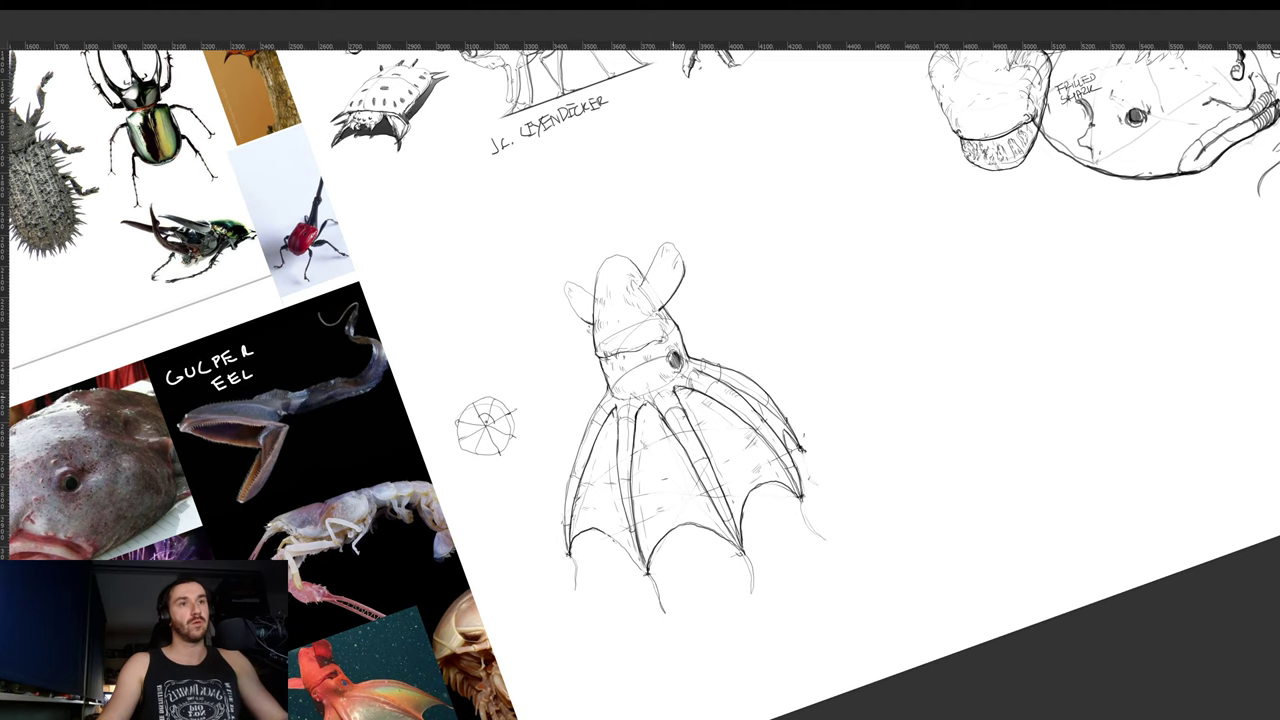
- Hatch curved shadow lines across the webbing just below the head, between the arm bases
key("r")
left_click_drag(813, 344, 550, 560)
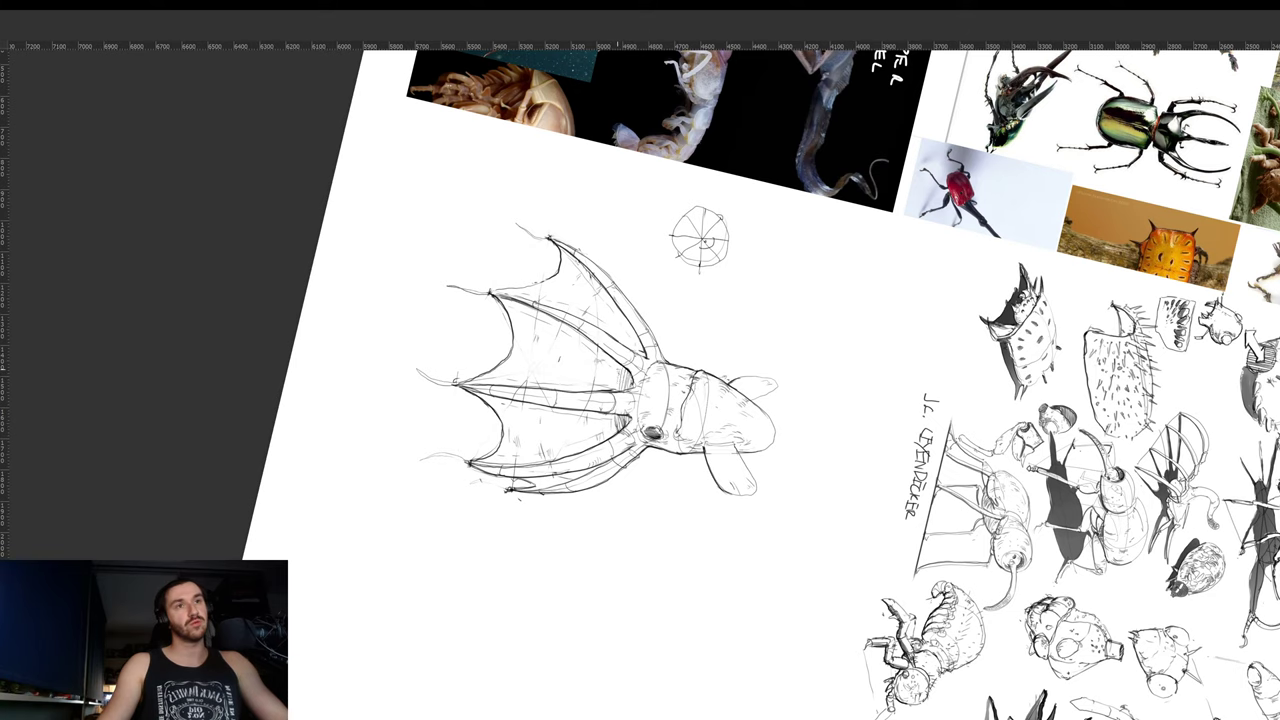
key("4")
key("4")
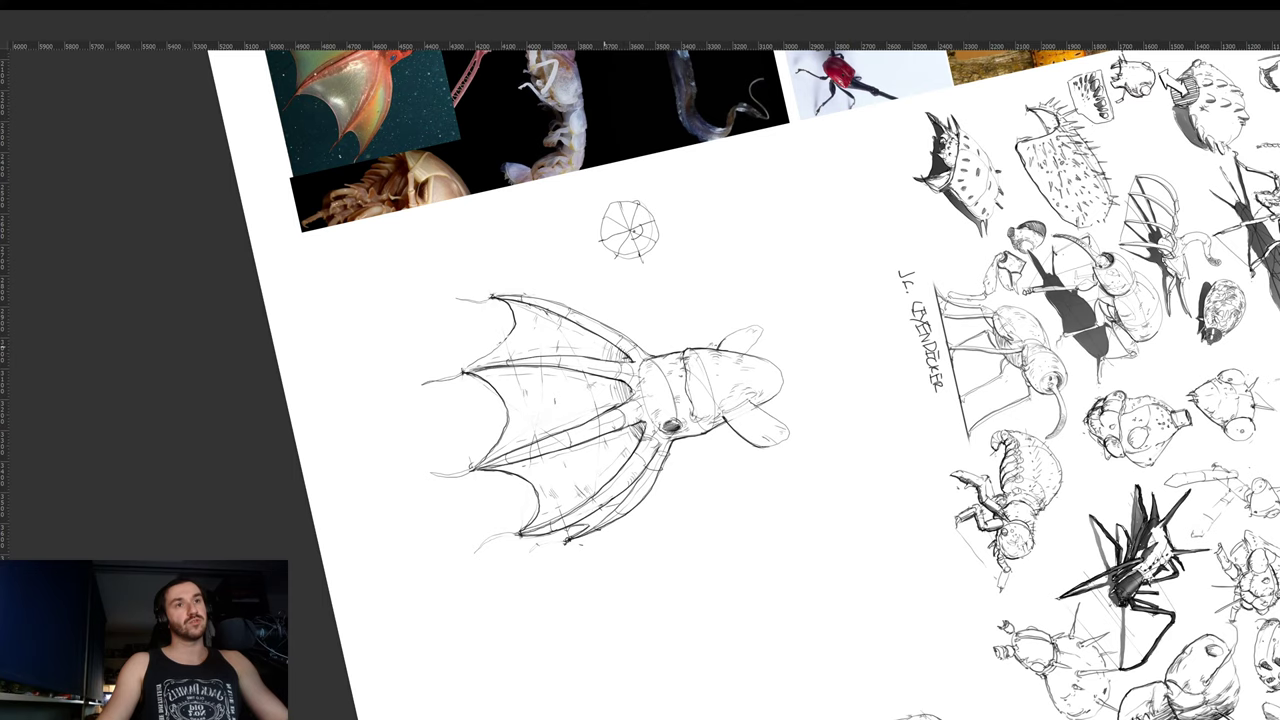
key("5")
key("4")
key("4")
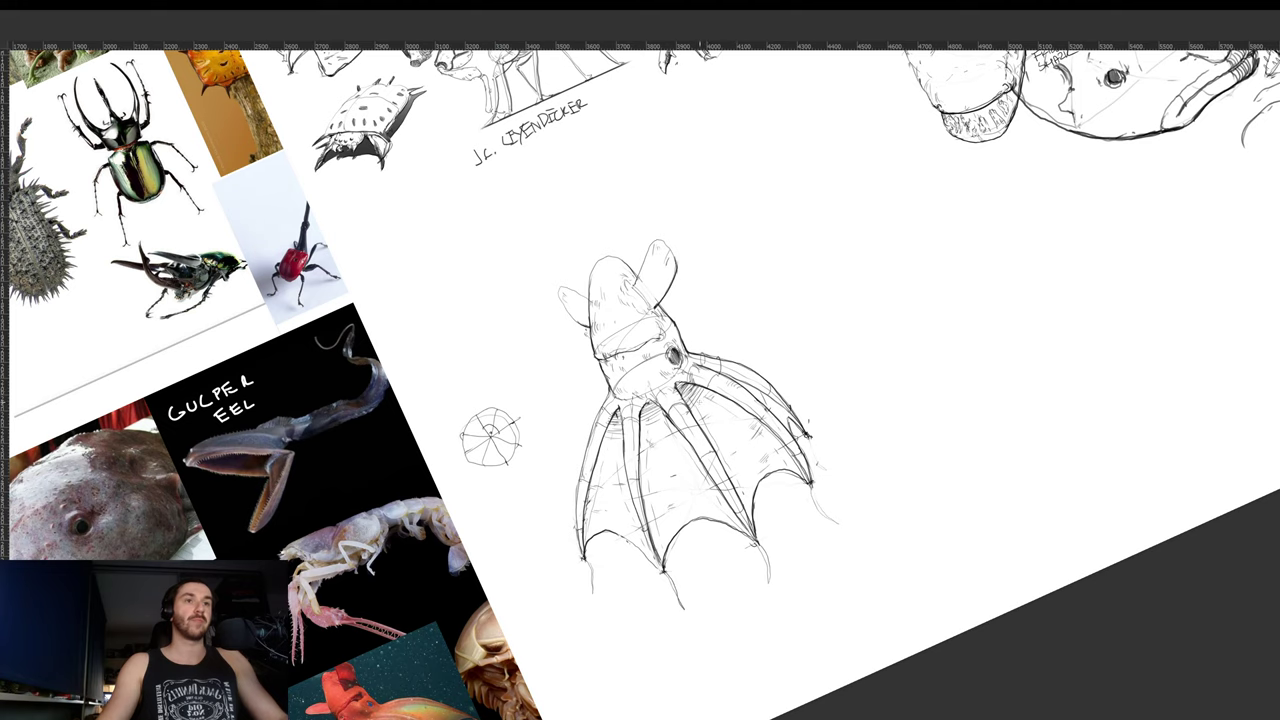
key("5")
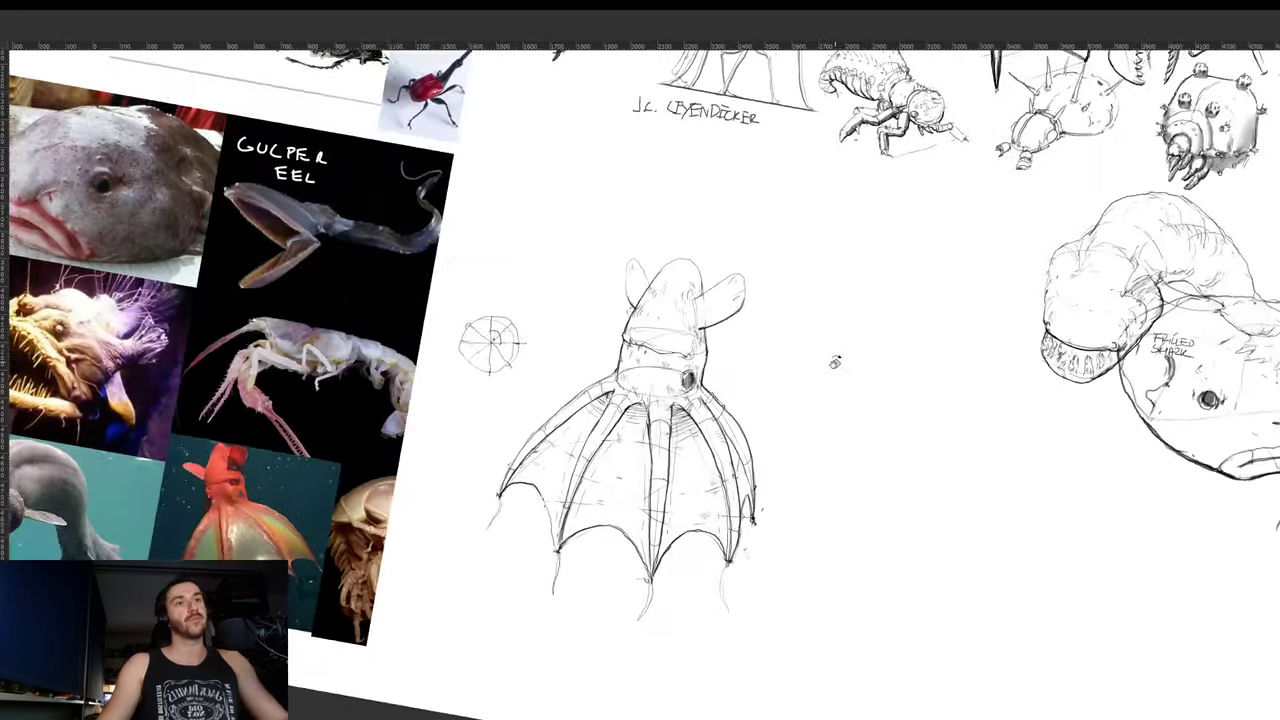
- Shade the right side of the squid's head with hatch strokes from below the fin down past the eye
left_click_drag(685, 348, 691, 365)
left_click_drag(693, 342, 694, 365)
mouse_move(695, 345)
left_mouse_down()
mouse_move(697, 361)
mouse_move(687, 345)
left_mouse_up()
left_click_drag(687, 325, 690, 343)
left_click_drag(689, 321, 698, 382)
left_click_drag(692, 354, 694, 396)
left_click_drag(692, 376, 700, 390)
left_click_drag(698, 376, 700, 394)
left_click_drag(747, 358, 676, 308)
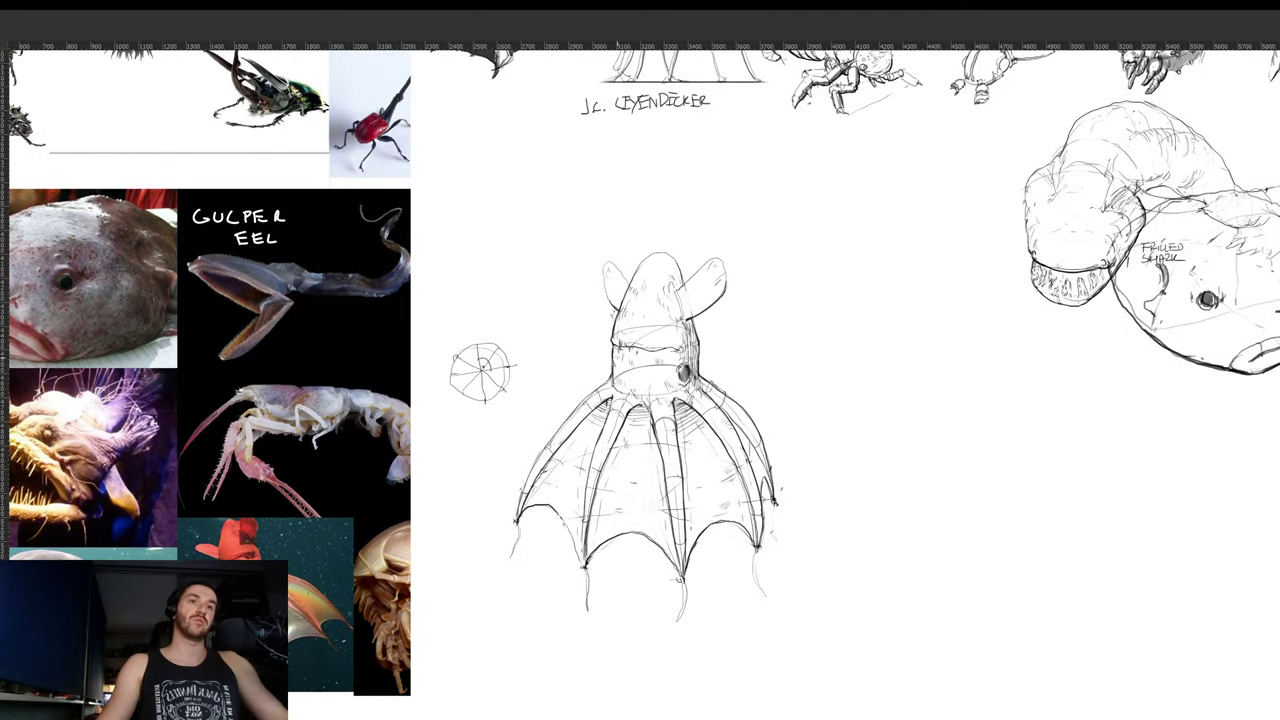
left_click_drag(613, 347, 618, 343)
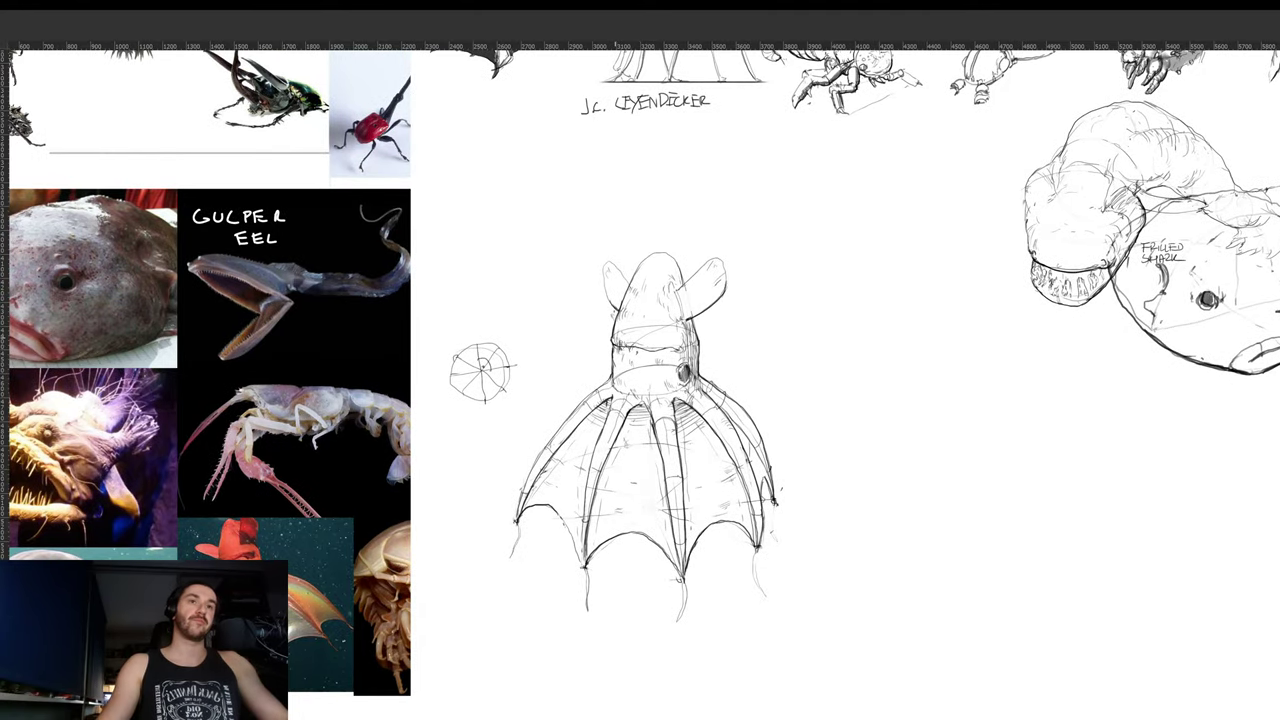
- Move the finished squid sketch to the right, over the frilled shark sketch, to clear space beside the references
mouse_move(658, 512)
left_mouse_down()
mouse_move(757, 394)
mouse_move(960, 295)
left_mouse_up()
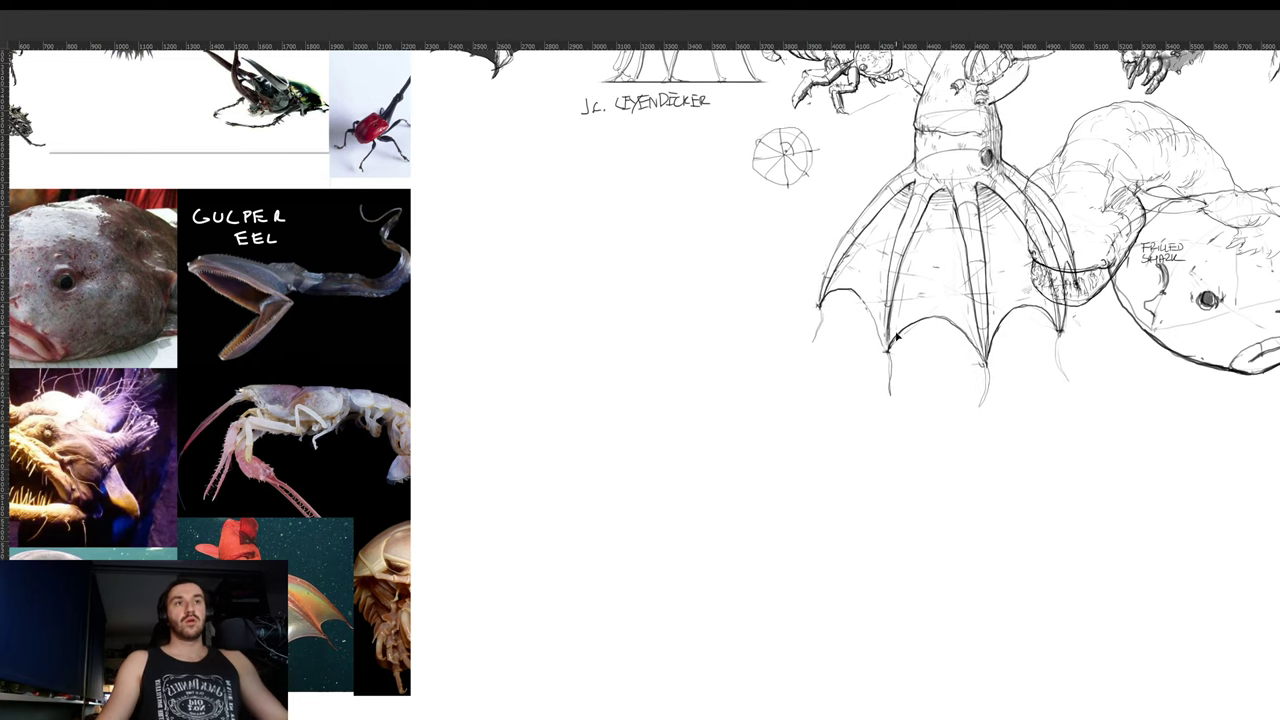
mouse_move(897, 337)
left_mouse_down()
mouse_move(812, 532)
mouse_move(770, 556)
left_mouse_up()
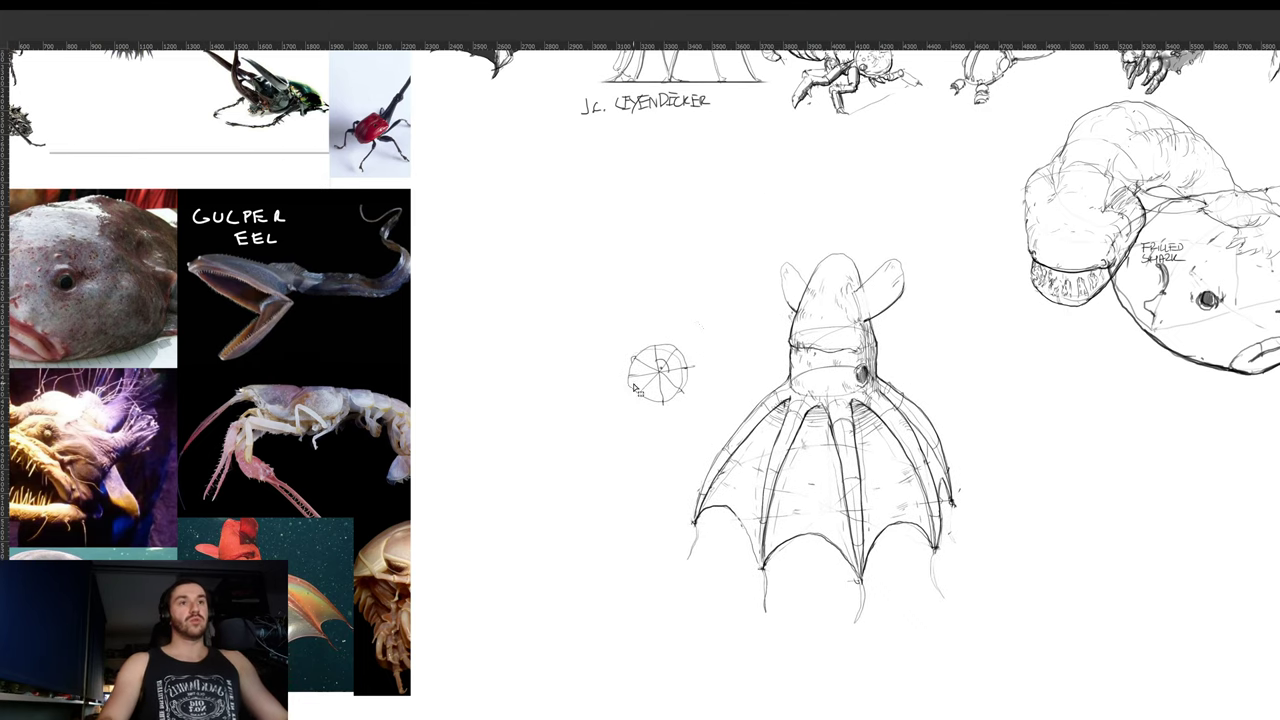
mouse_move(814, 493)
left_mouse_down()
mouse_move(942, 290)
mouse_move(1031, 437)
mouse_move(1048, 409)
left_mouse_up()
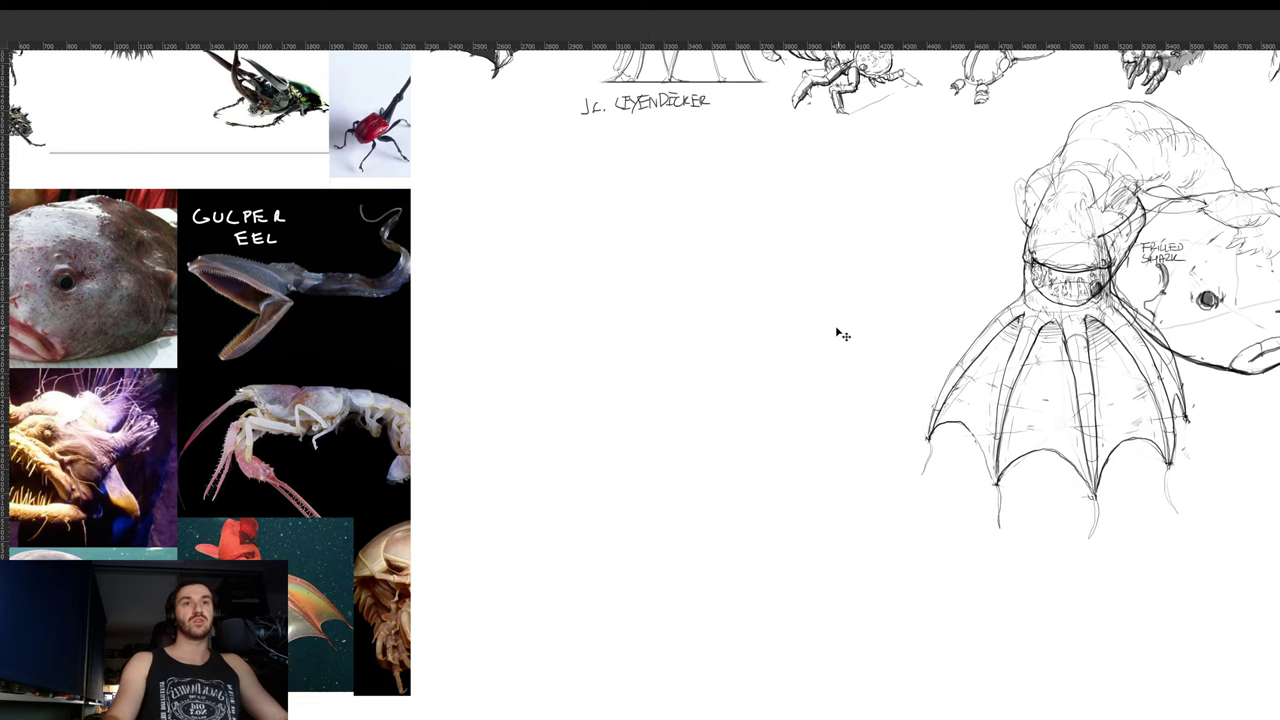
- Shift the white cover beside the deep-sea references to the right so the gulper eel and shrimp photos are fully uncovered
mouse_move(387, 449)
left_mouse_down()
mouse_move(478, 432)
mouse_move(397, 430)
left_mouse_up()
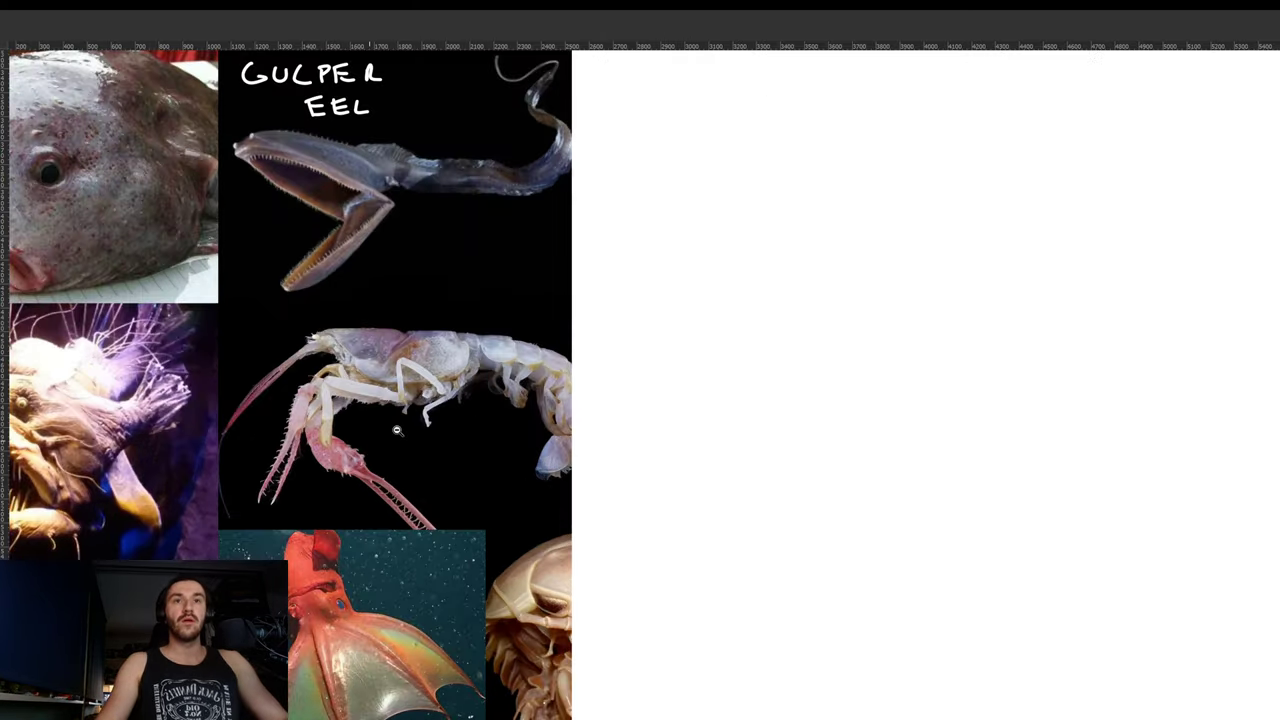
scroll(397, 430, "down", 5)
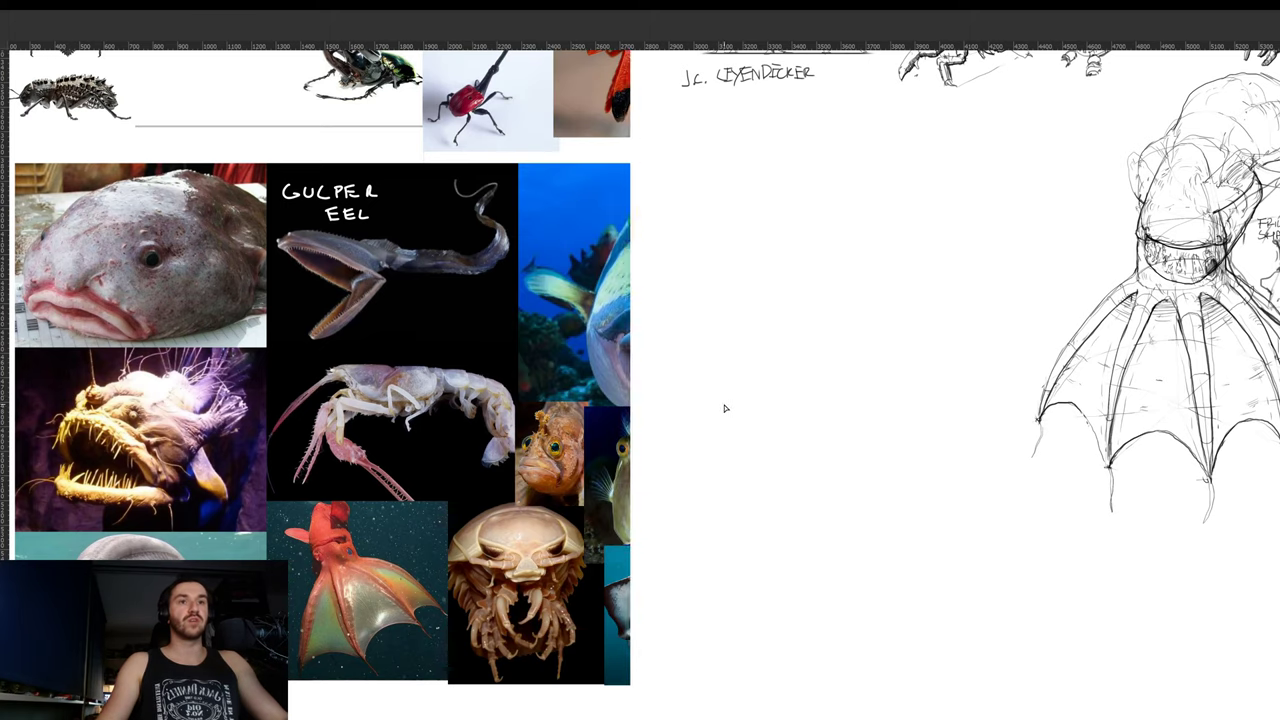
left_click_drag(725, 407, 641, 437)
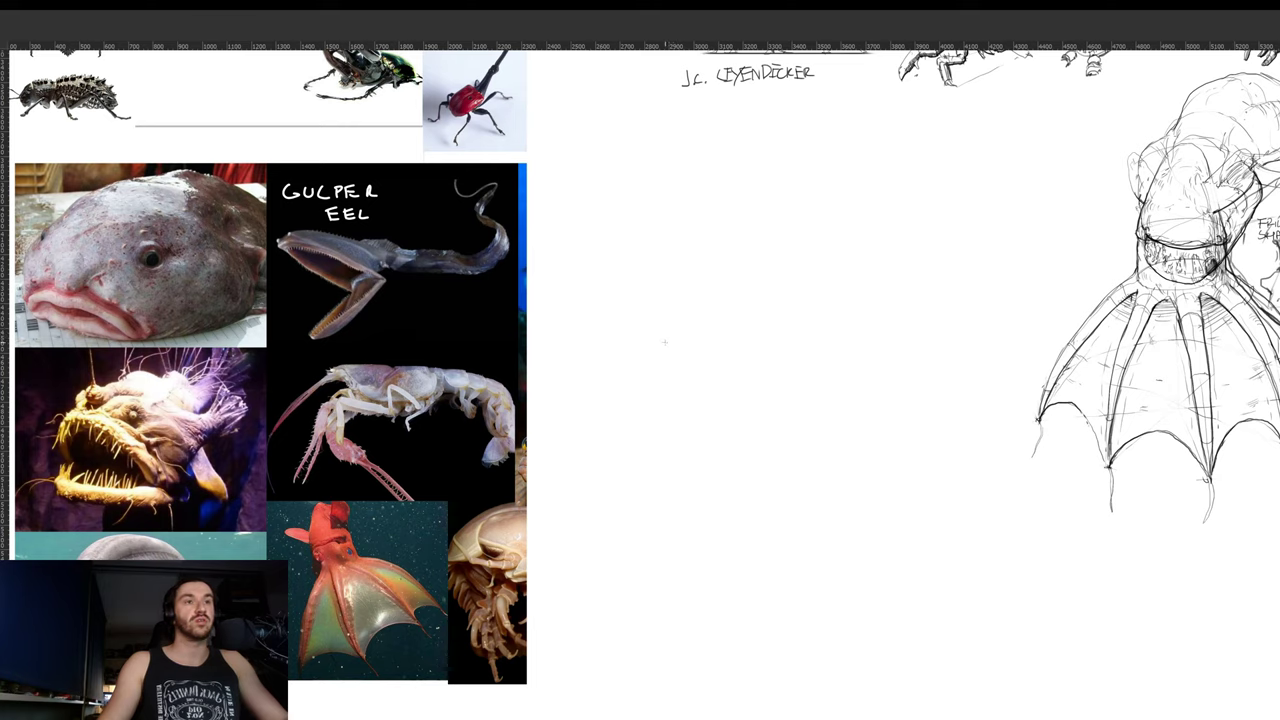
- Start a new creature sketch with a tilted baseline, a diagonal axis line and a rounded half-dome at each end
left_click_drag(662, 342, 711, 323)
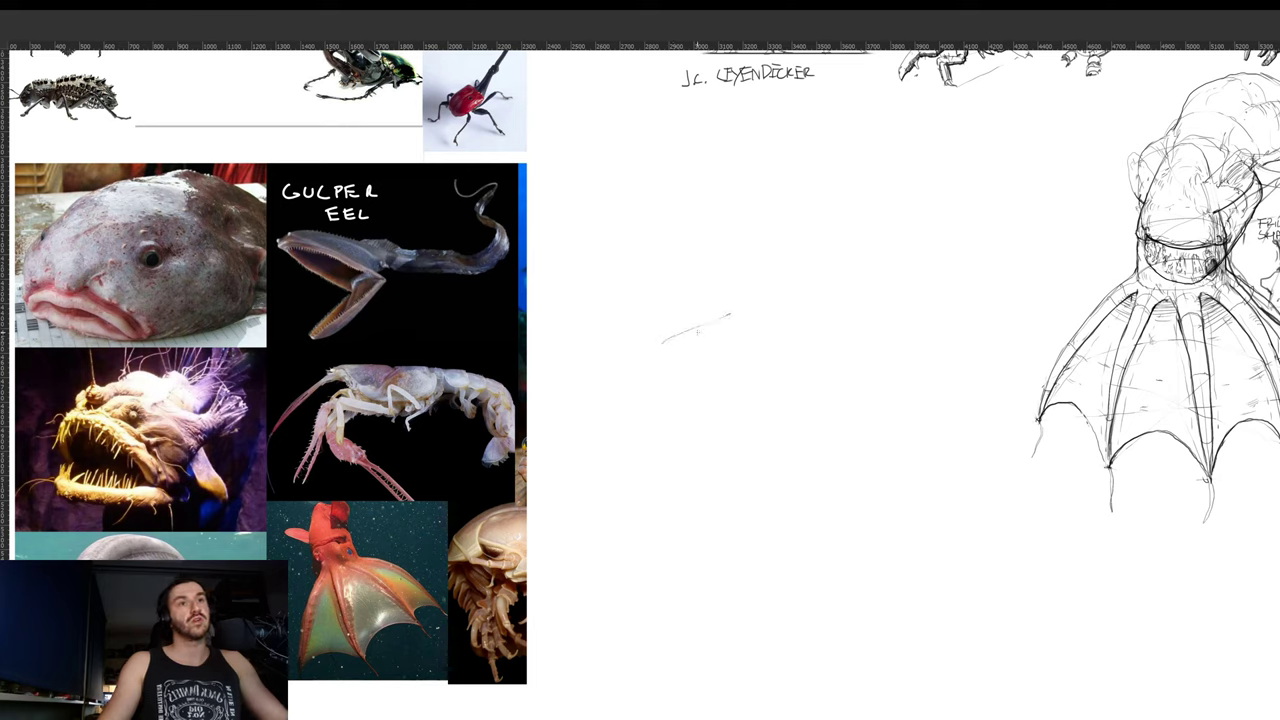
left_click_drag(712, 348, 790, 408)
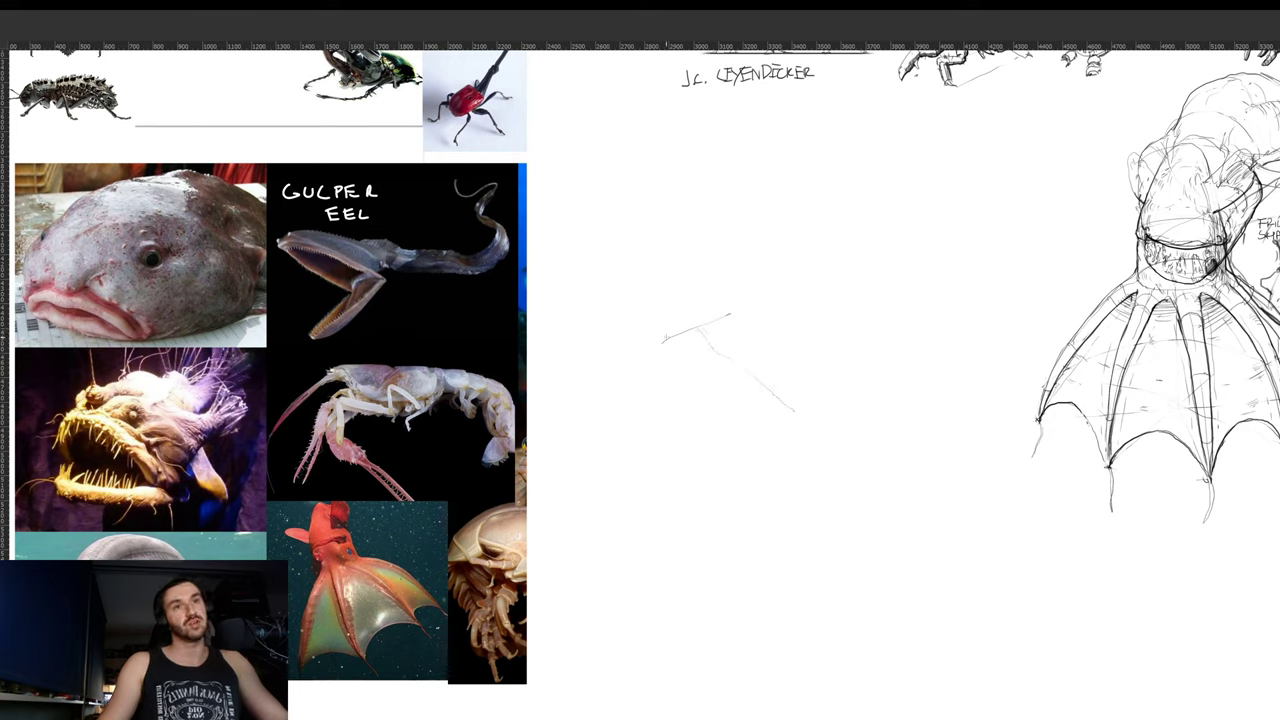
mouse_move(664, 340)
left_mouse_down()
mouse_move(697, 293)
mouse_move(717, 296)
left_mouse_up()
key("ctrl+z")
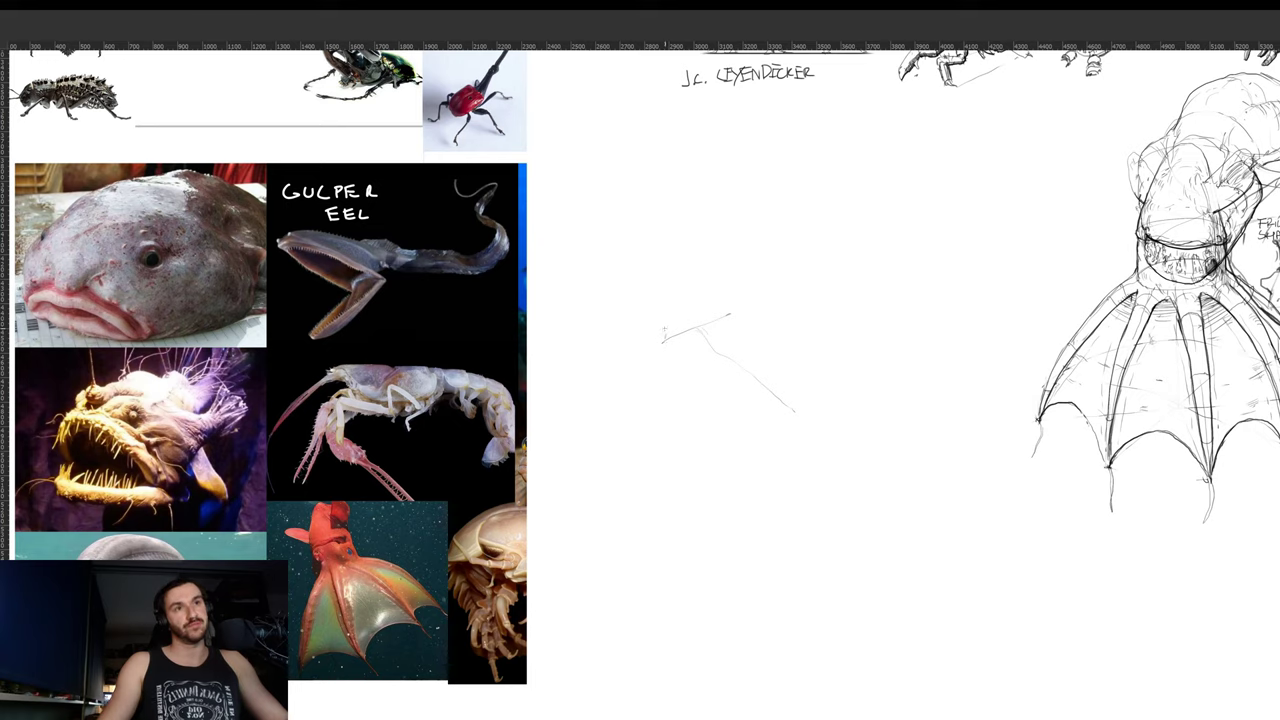
mouse_move(664, 339)
left_mouse_down()
mouse_move(694, 286)
mouse_move(734, 312)
mouse_move(714, 278)
mouse_move(724, 281)
left_mouse_up()
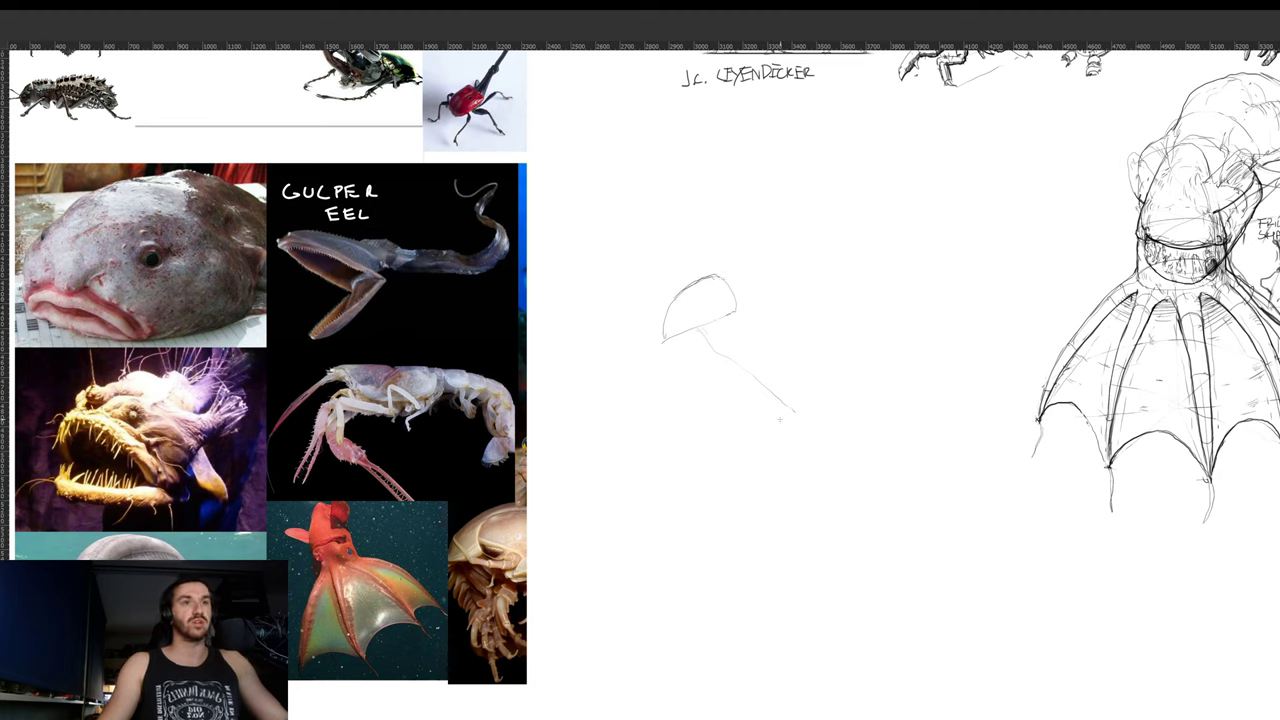
mouse_move(828, 389)
left_mouse_down()
mouse_move(780, 410)
mouse_move(784, 364)
mouse_move(830, 392)
mouse_move(800, 358)
left_mouse_up()
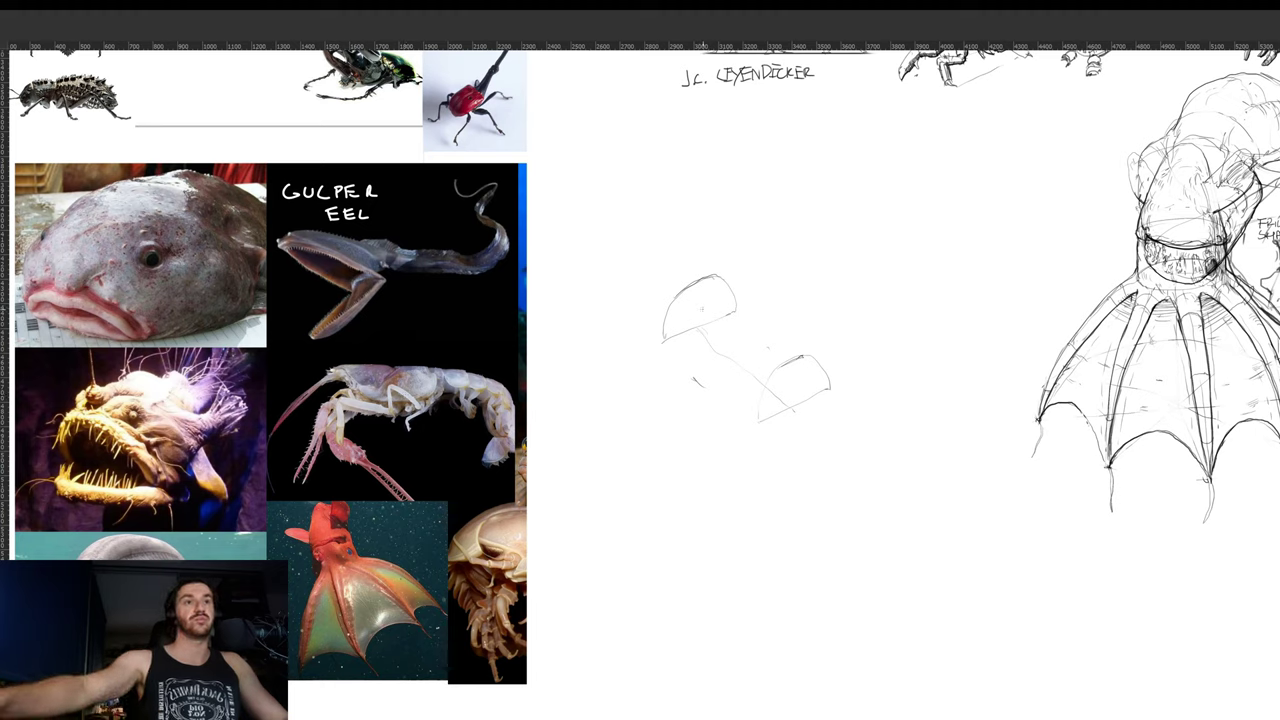
- Join the two half-domes with curved upper and lower contours to form a tilted, rounded body
left_click_drag(766, 340, 778, 350)
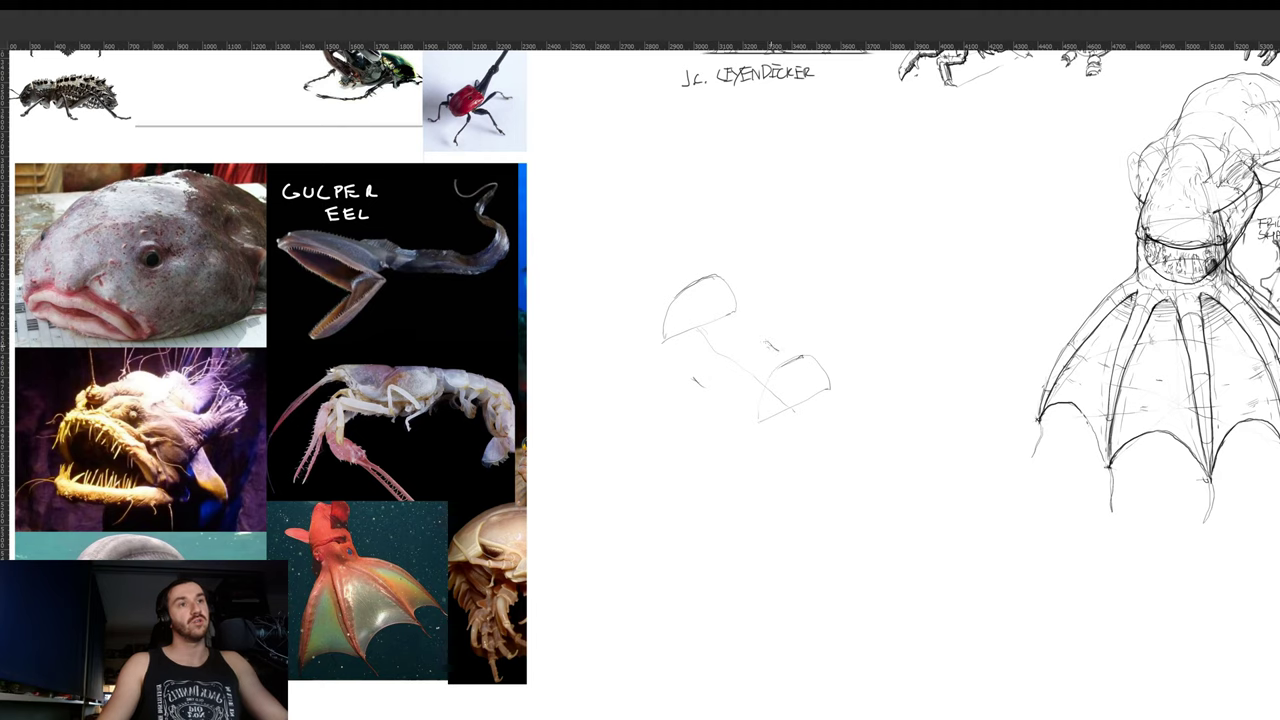
mouse_move(694, 380)
left_mouse_down()
mouse_move(677, 302)
mouse_move(688, 284)
left_mouse_up()
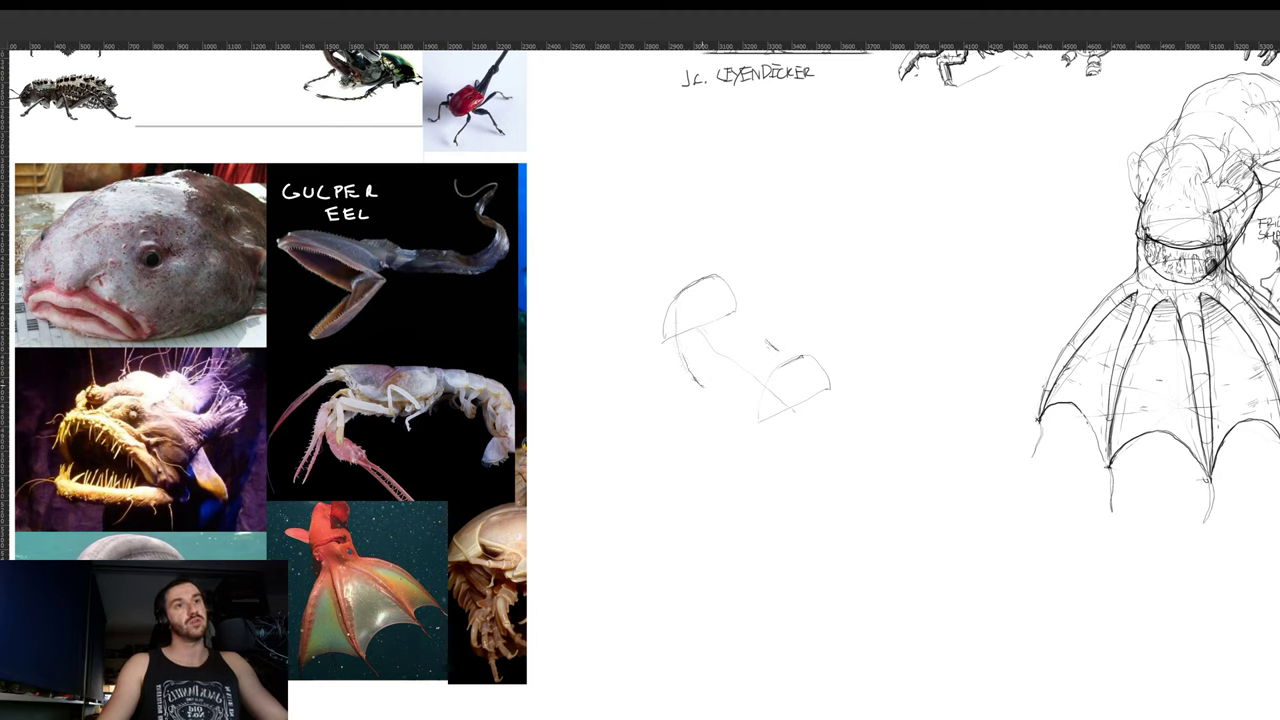
mouse_move(702, 386)
left_mouse_down()
mouse_move(758, 402)
mouse_move(790, 362)
mouse_move(820, 354)
mouse_move(830, 376)
left_mouse_up()
left_click_drag(712, 275, 734, 281)
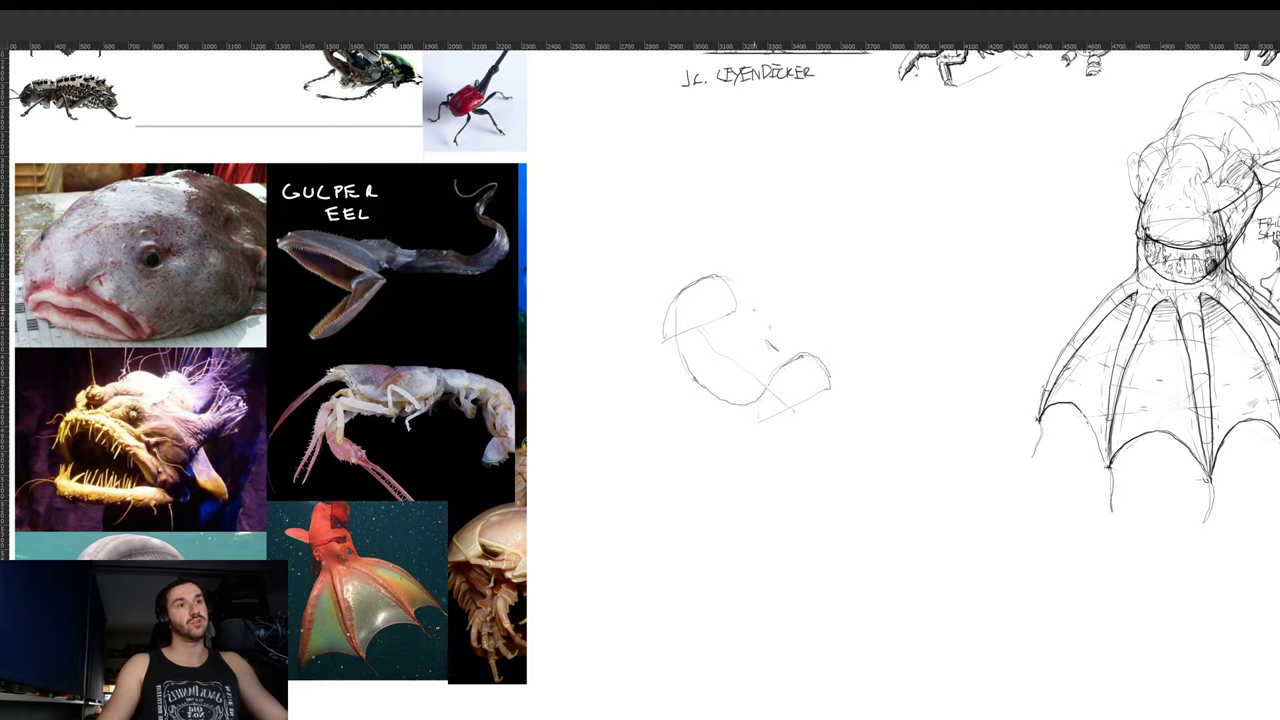
left_click_drag(772, 345, 807, 372)
key("r")
left_click_drag(816, 252, 873, 422)
left_click_drag(785, 378, 795, 496)
key("r")
left_click_drag(879, 405, 870, 242)
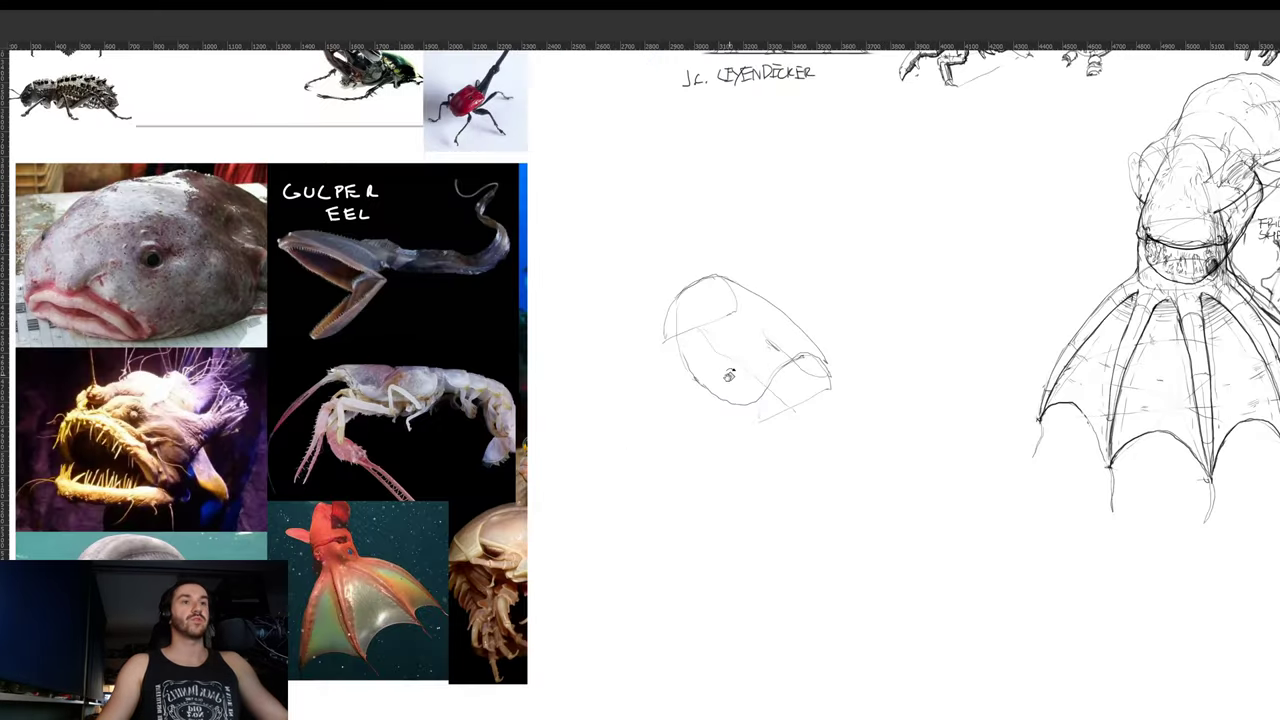
- Wrap a curved cross-contour around the middle of the tilted body and reinforce its outer outline
mouse_move(708, 358)
left_mouse_down()
mouse_move(736, 307)
mouse_move(750, 302)
mouse_move(788, 340)
left_mouse_up()
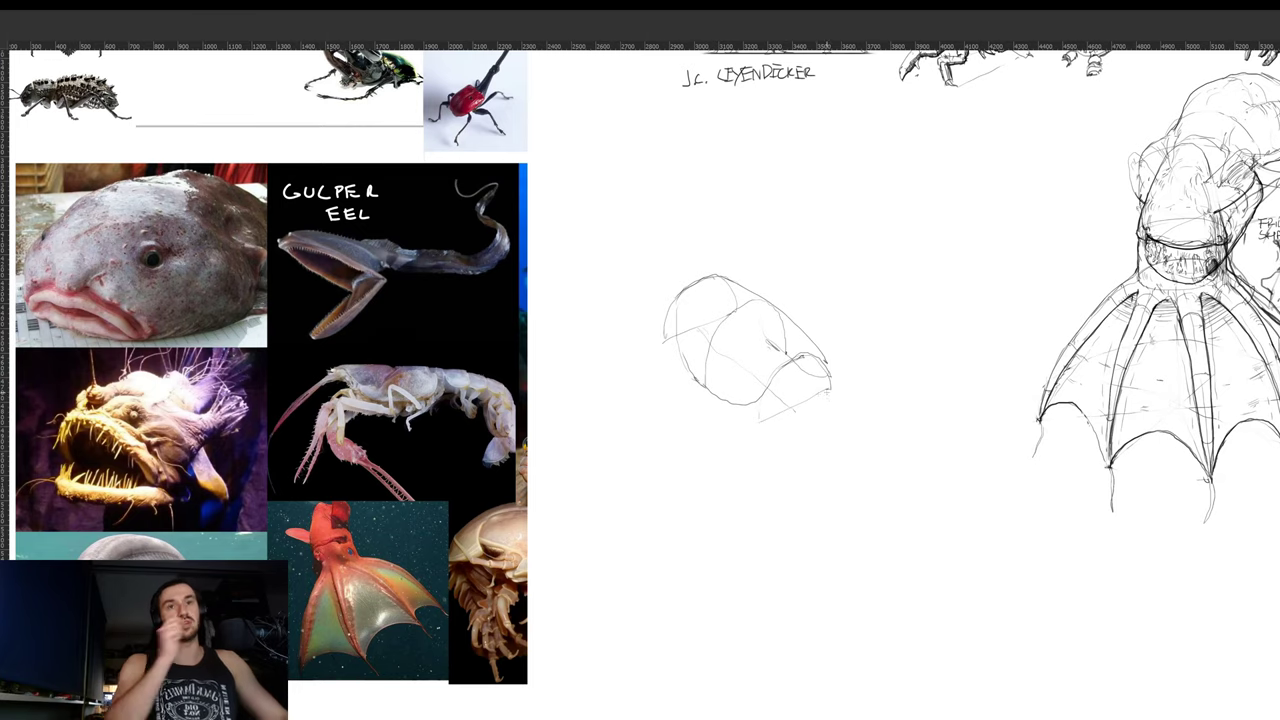
left_click_drag(343, 373, 383, 369)
scroll(383, 369, "down", 4)
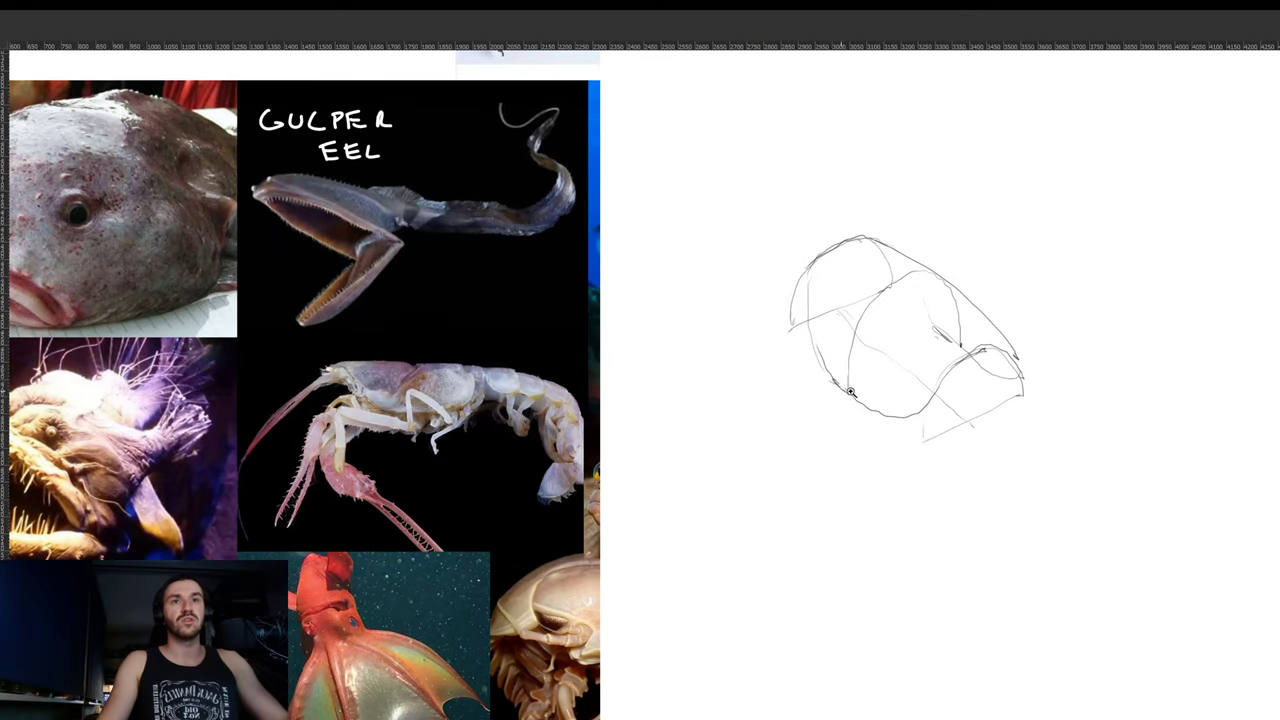
- Draw a small face with two round eyes at the narrow lower end of the body
left_click_drag(838, 423, 746, 357)
left_click_drag(876, 305, 876, 322)
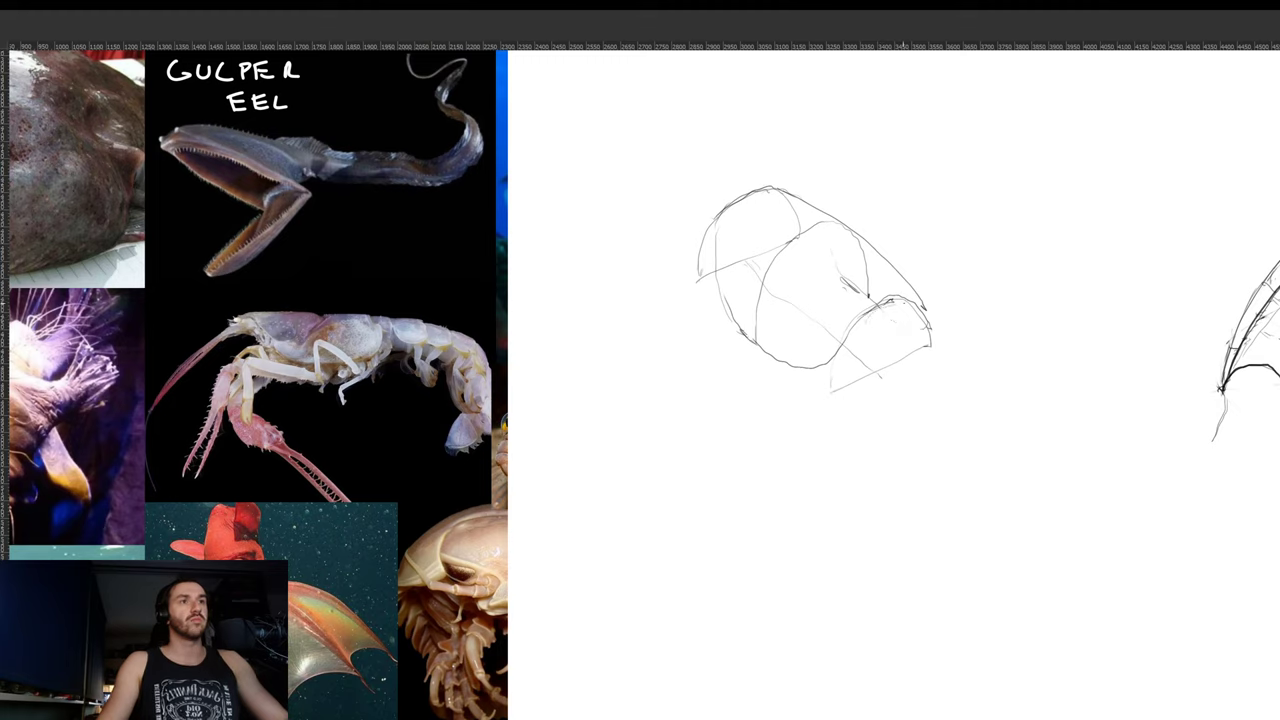
mouse_move(860, 322)
left_mouse_down()
mouse_move(878, 332)
mouse_move(910, 308)
mouse_move(879, 339)
mouse_move(903, 338)
mouse_move(873, 330)
mouse_move(906, 312)
left_mouse_up()
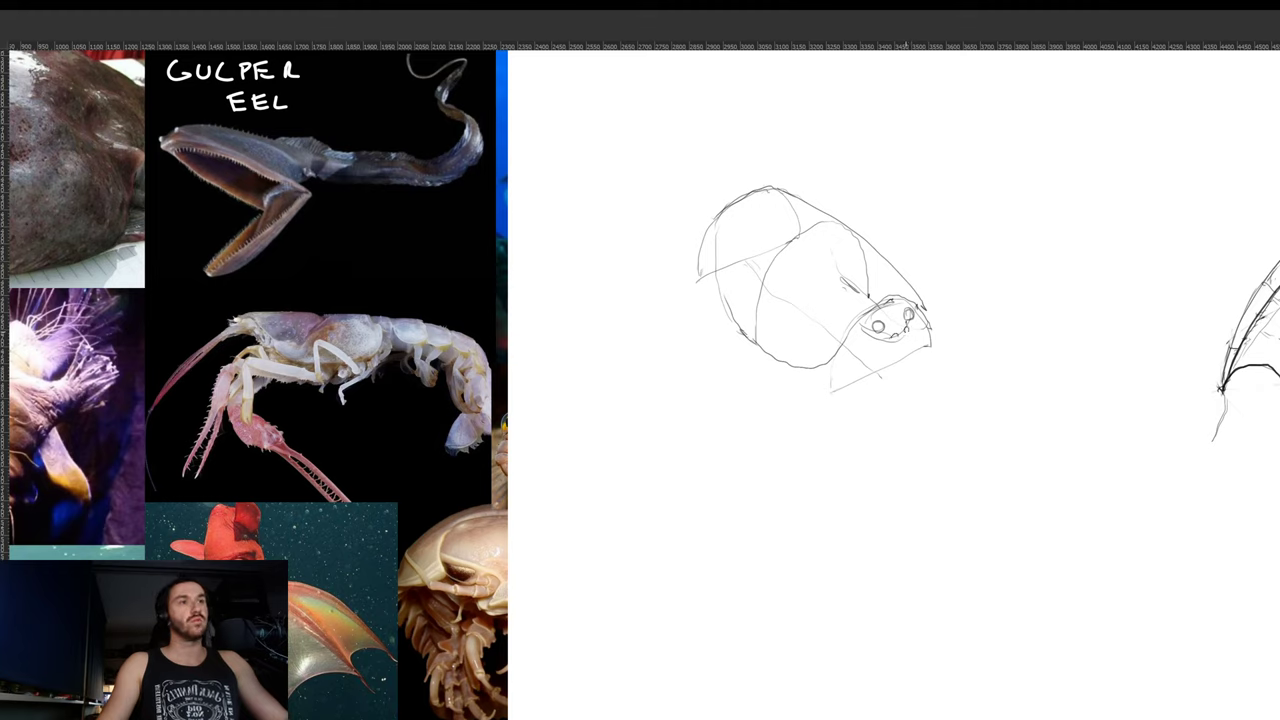
- Sketch two long, narrow feelers running diagonally down from the face and converging on a marked end point
mouse_move(932, 368)
left_mouse_down()
mouse_move(806, 360)
mouse_move(770, 382)
left_mouse_up()
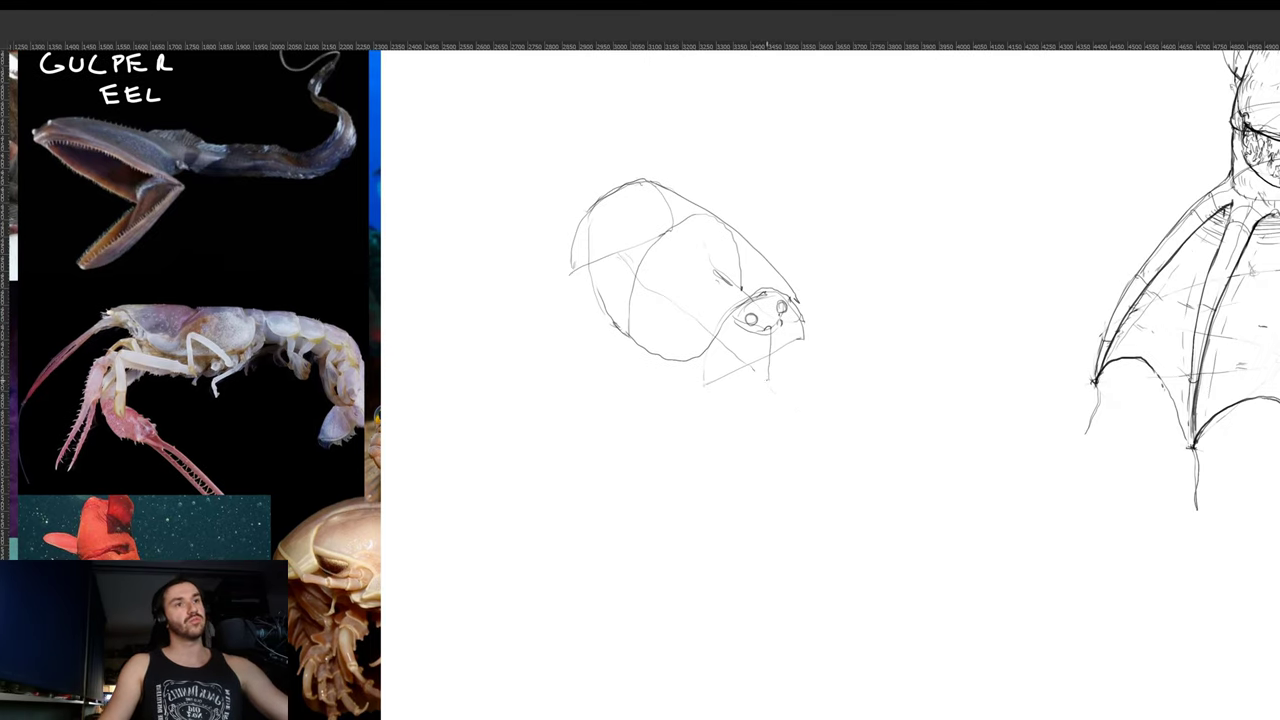
left_click_drag(773, 392, 849, 530)
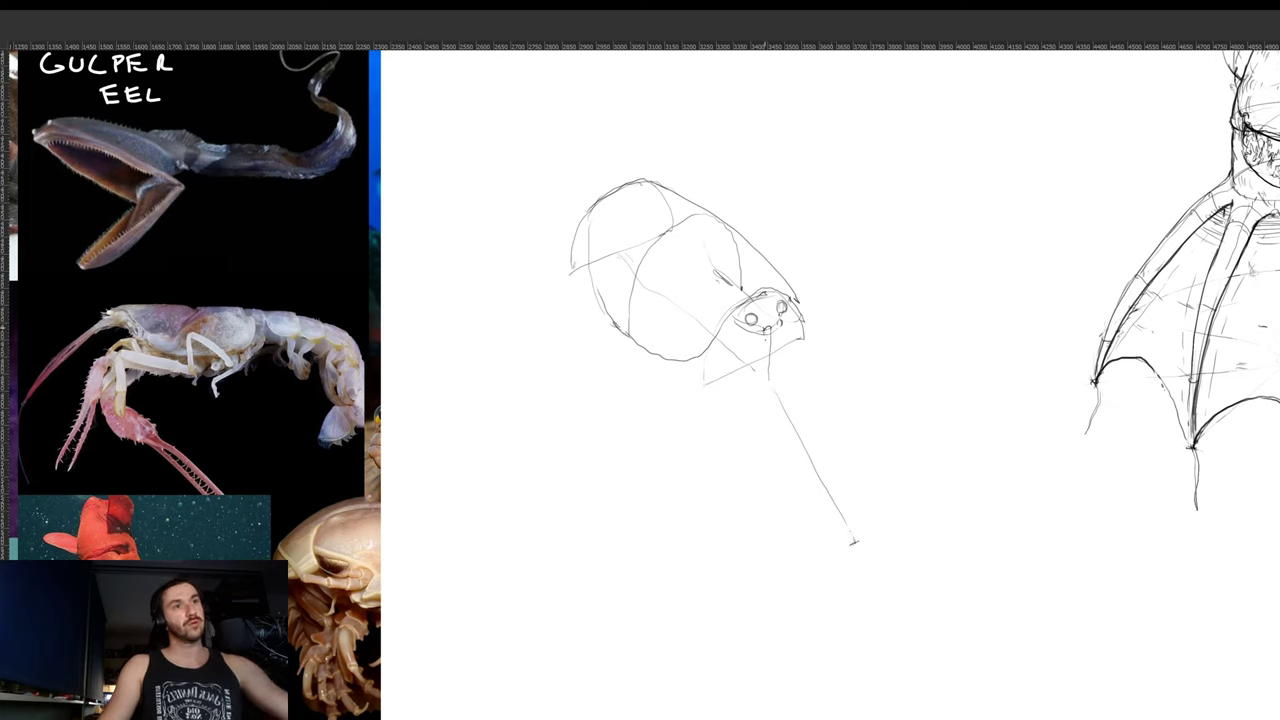
left_click_drag(766, 332, 853, 545)
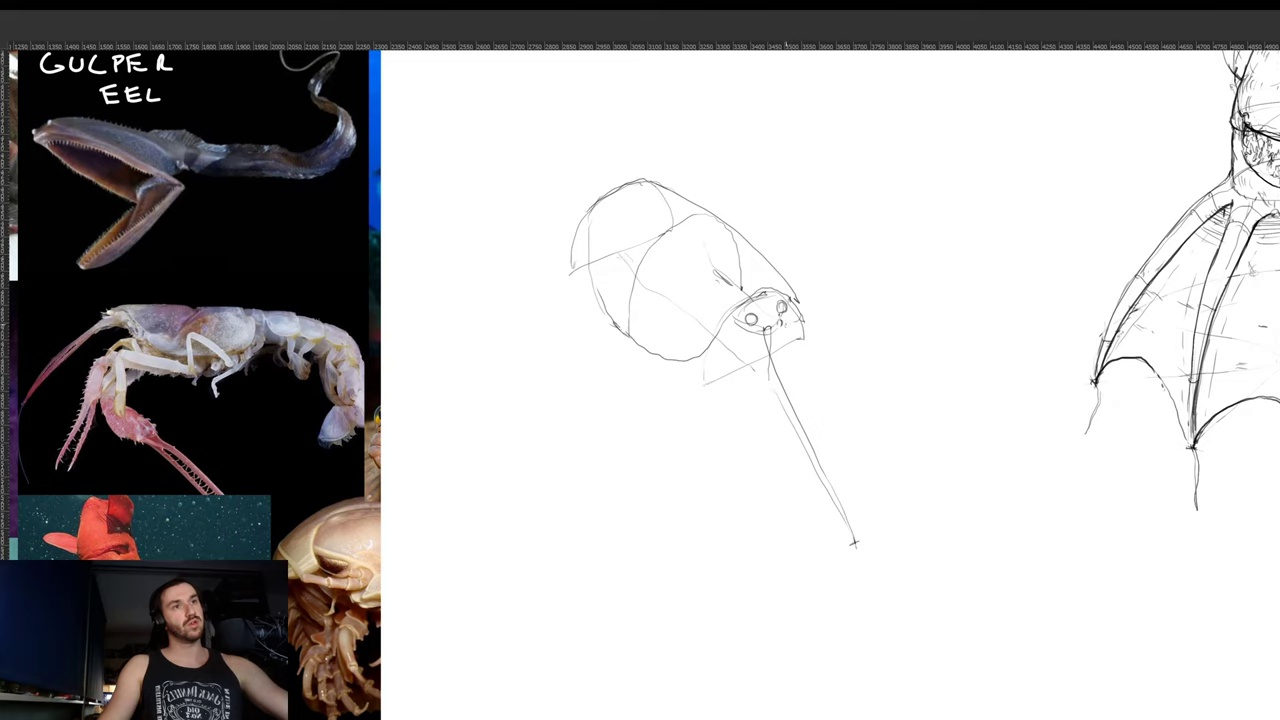
left_click_drag(786, 335, 853, 545)
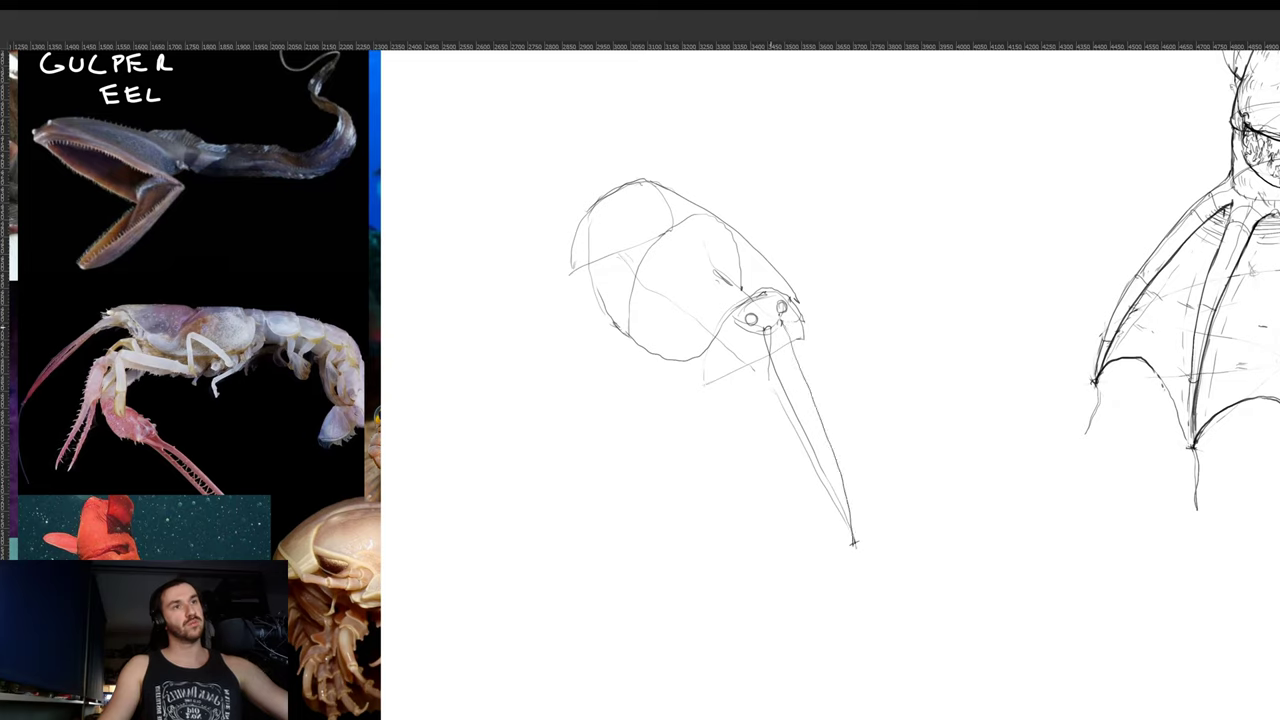
left_click_drag(768, 332, 853, 543)
- Erase the feelers' converging tips and redraw the inner feeler with a bent, inward-curving pointed end
key("e")
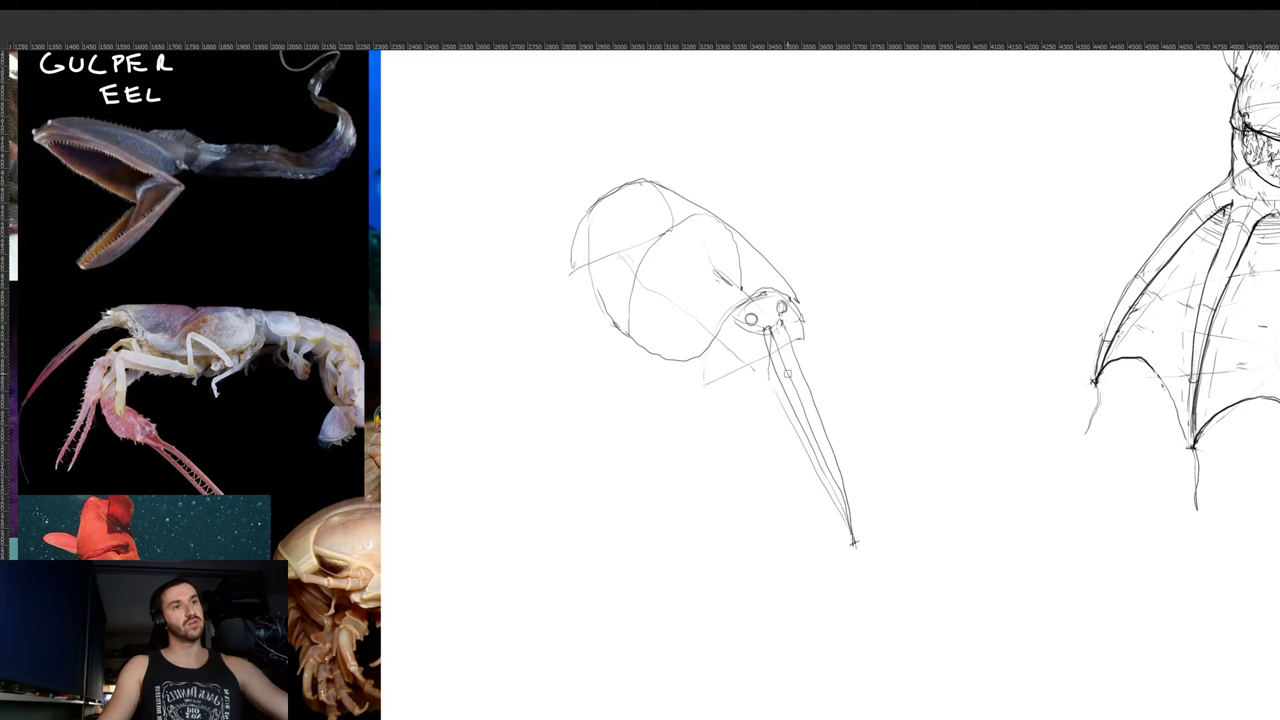
mouse_move(787, 373)
left_mouse_down()
mouse_move(857, 551)
mouse_move(845, 501)
mouse_move(828, 494)
mouse_move(842, 531)
left_mouse_up()
left_click_drag(818, 472, 845, 550)
left_click_drag(818, 468, 838, 542)
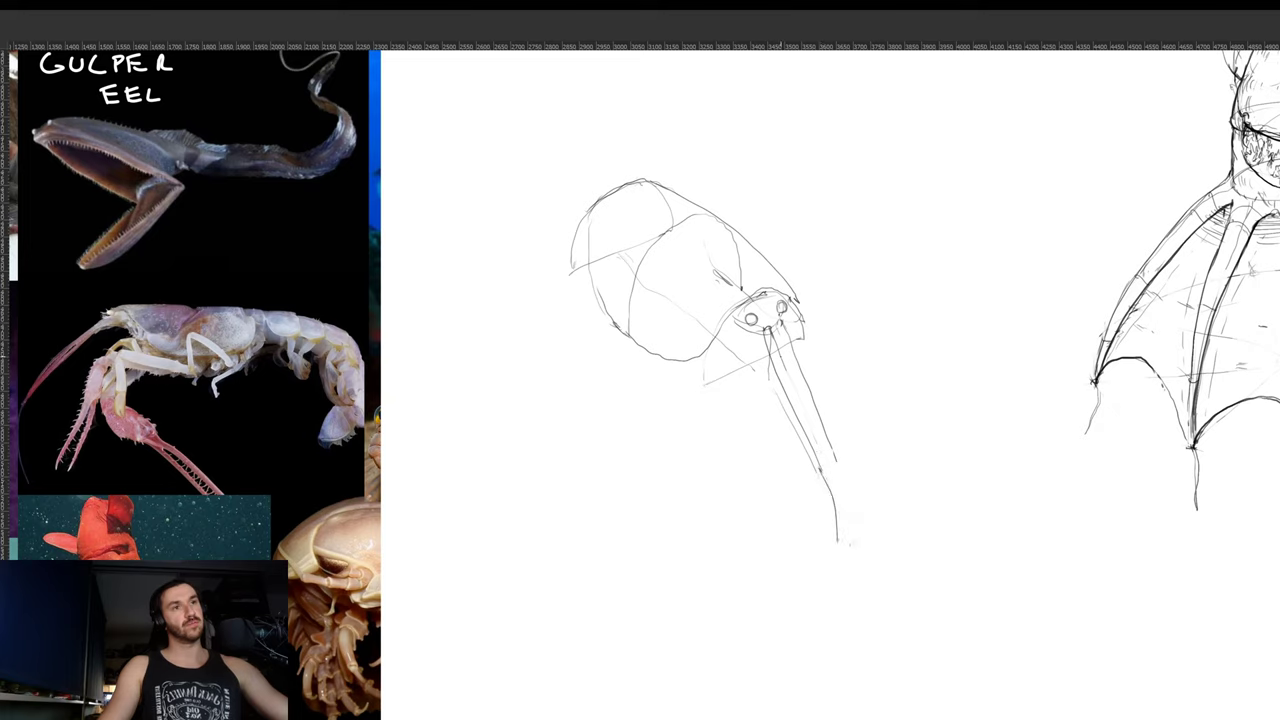
mouse_move(786, 372)
left_mouse_down()
mouse_move(842, 518)
mouse_move(833, 556)
left_mouse_up()
mouse_move(829, 488)
left_mouse_down()
mouse_move(823, 470)
mouse_move(836, 513)
left_mouse_up()
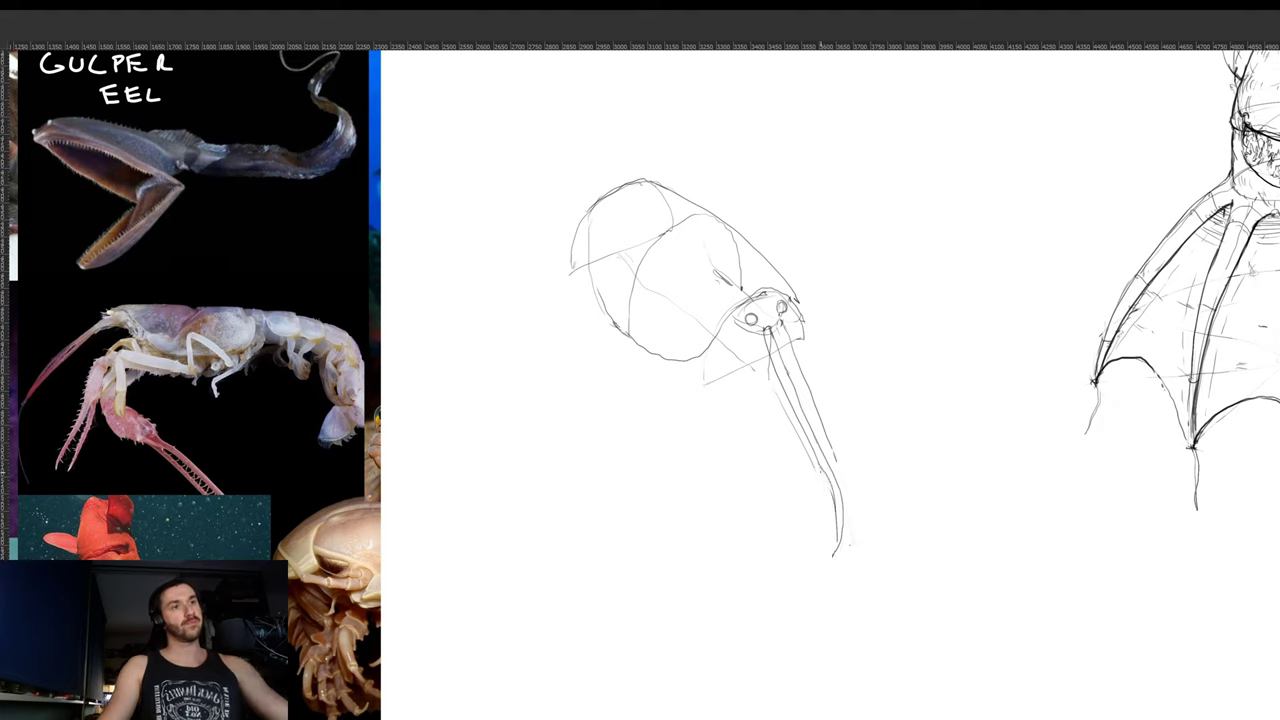
key("ctrl+z")
left_click_drag(820, 467, 835, 504)
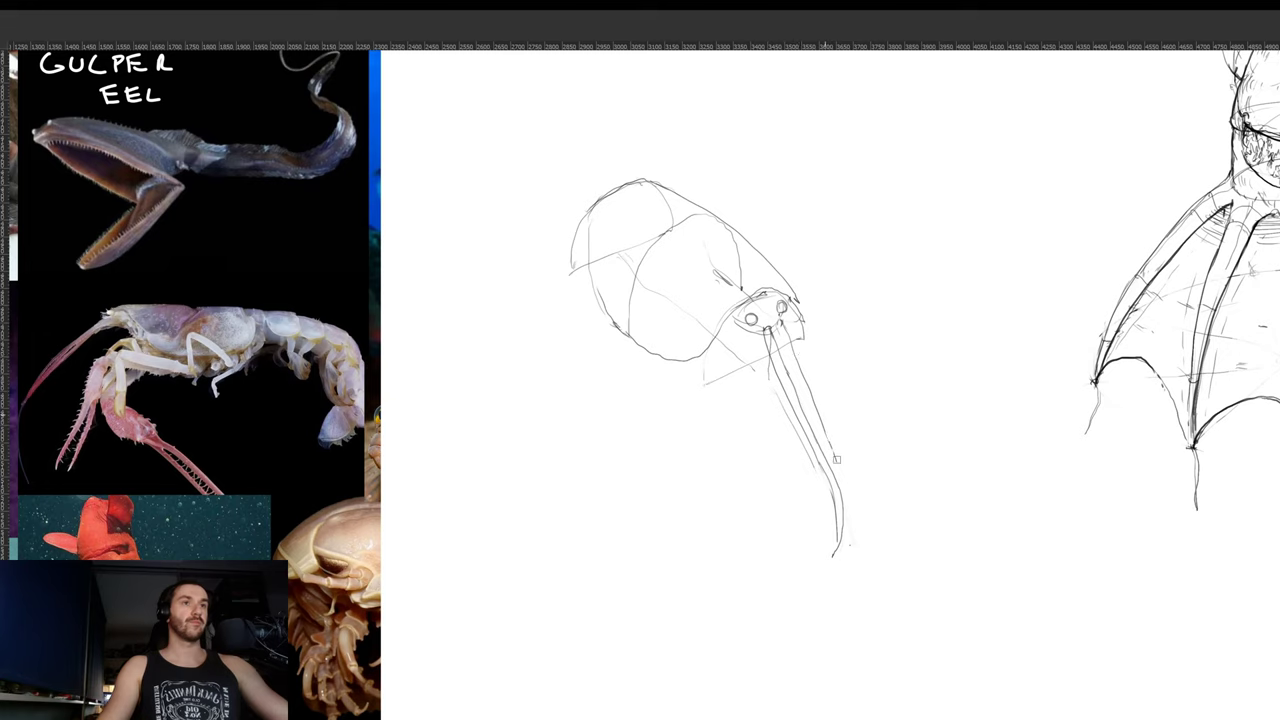
- Redraw the outer feeler as a parallel double line with a matching curved end and clean up its edge
left_click_drag(822, 422, 858, 520)
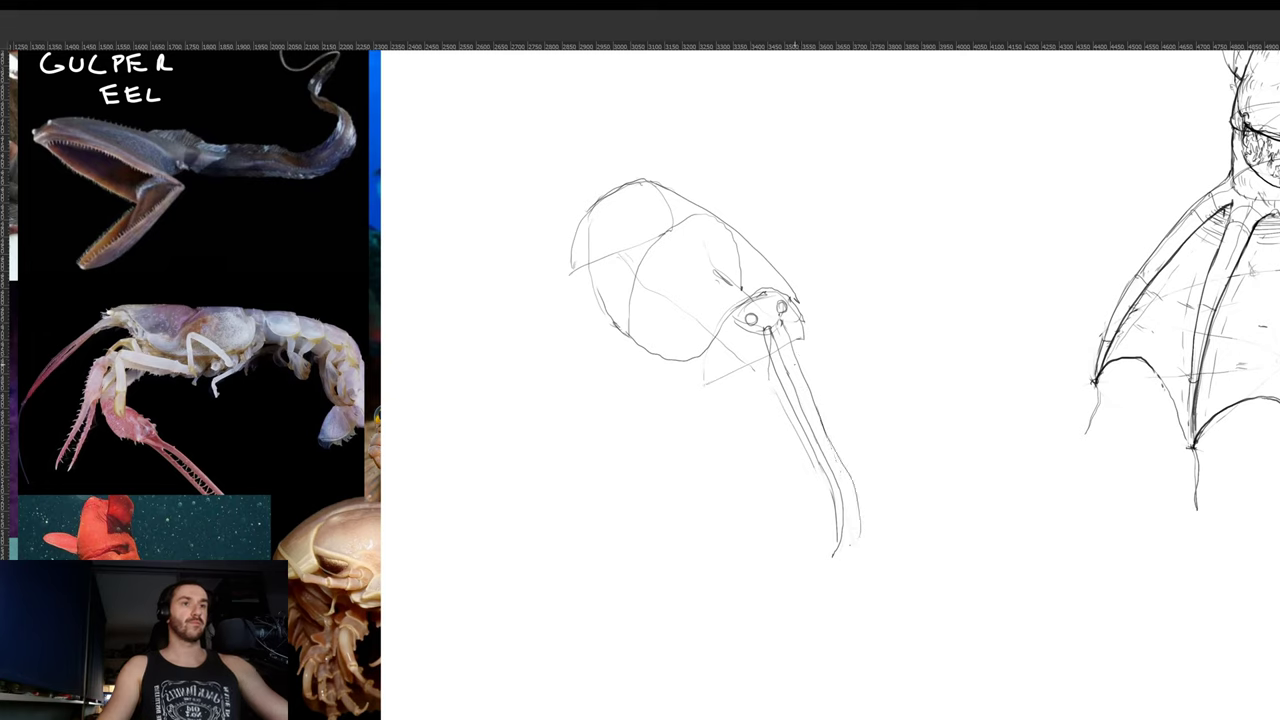
left_click_drag(778, 332, 834, 460)
key("ctrl+z")
key("ctrl+z")
left_click_drag(811, 413, 858, 541)
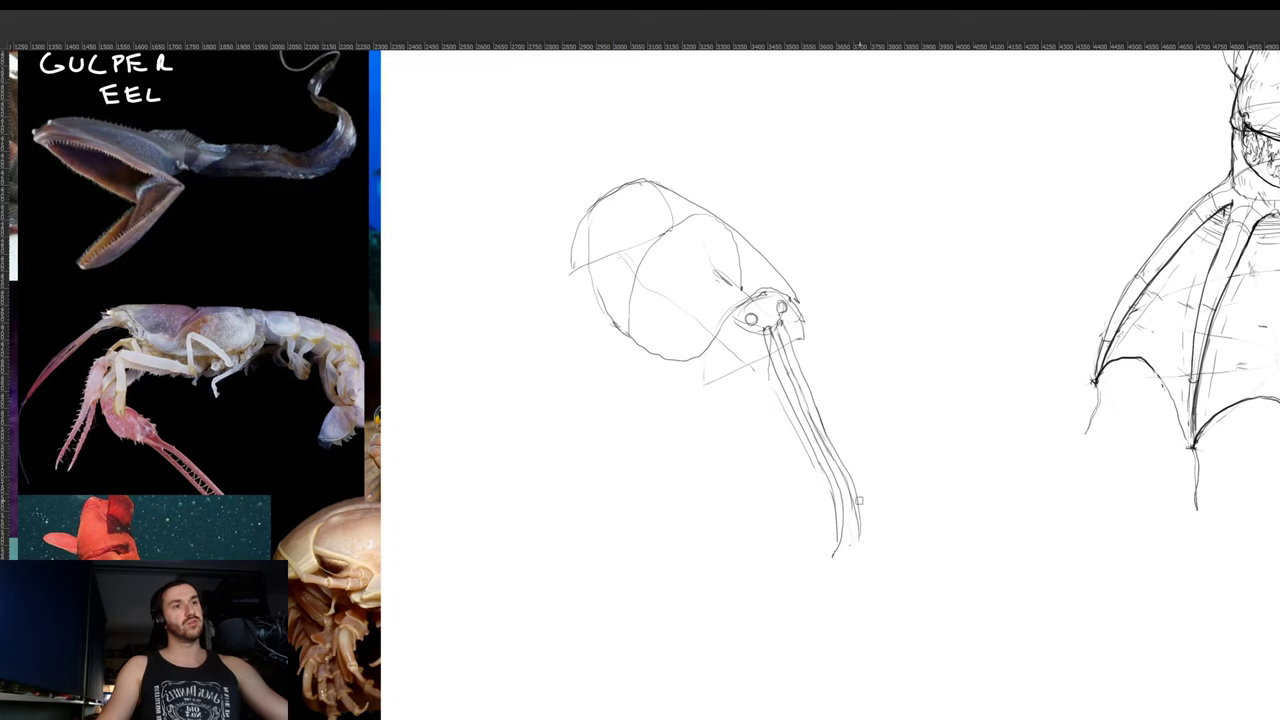
key("ctrl+z")
left_click_drag(843, 476, 859, 545)
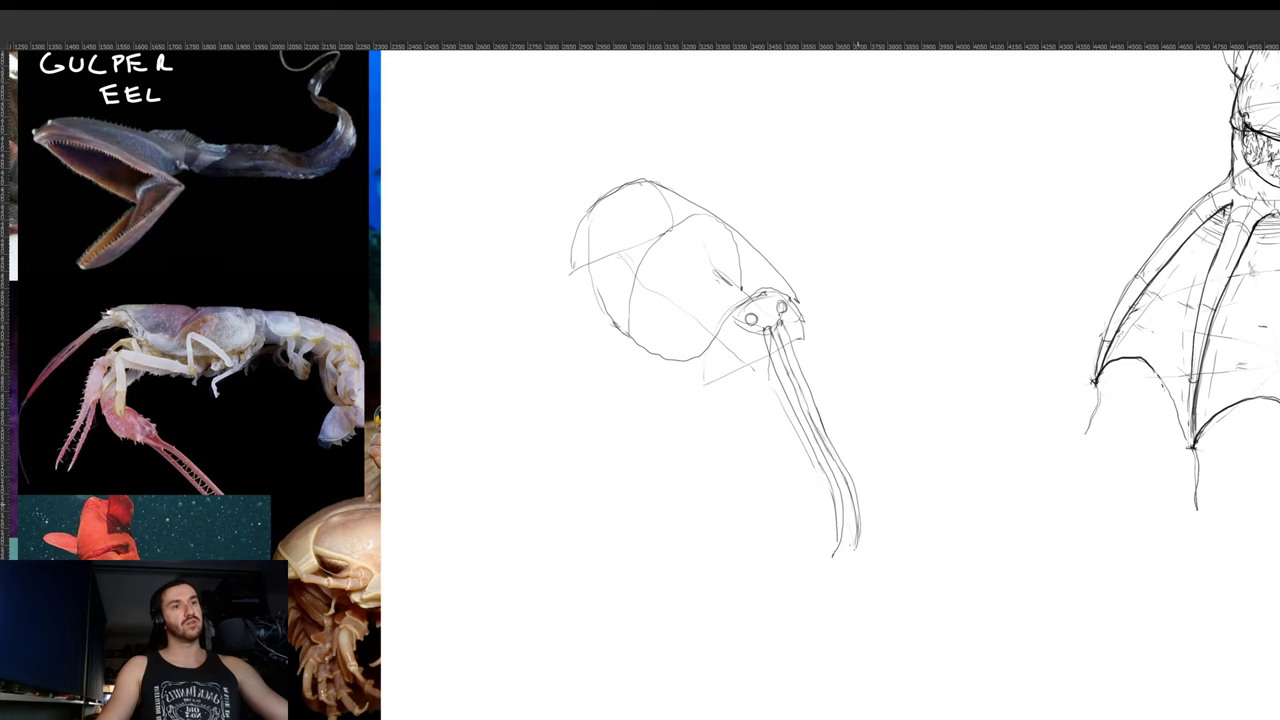
left_click_drag(965, 389, 913, 505)
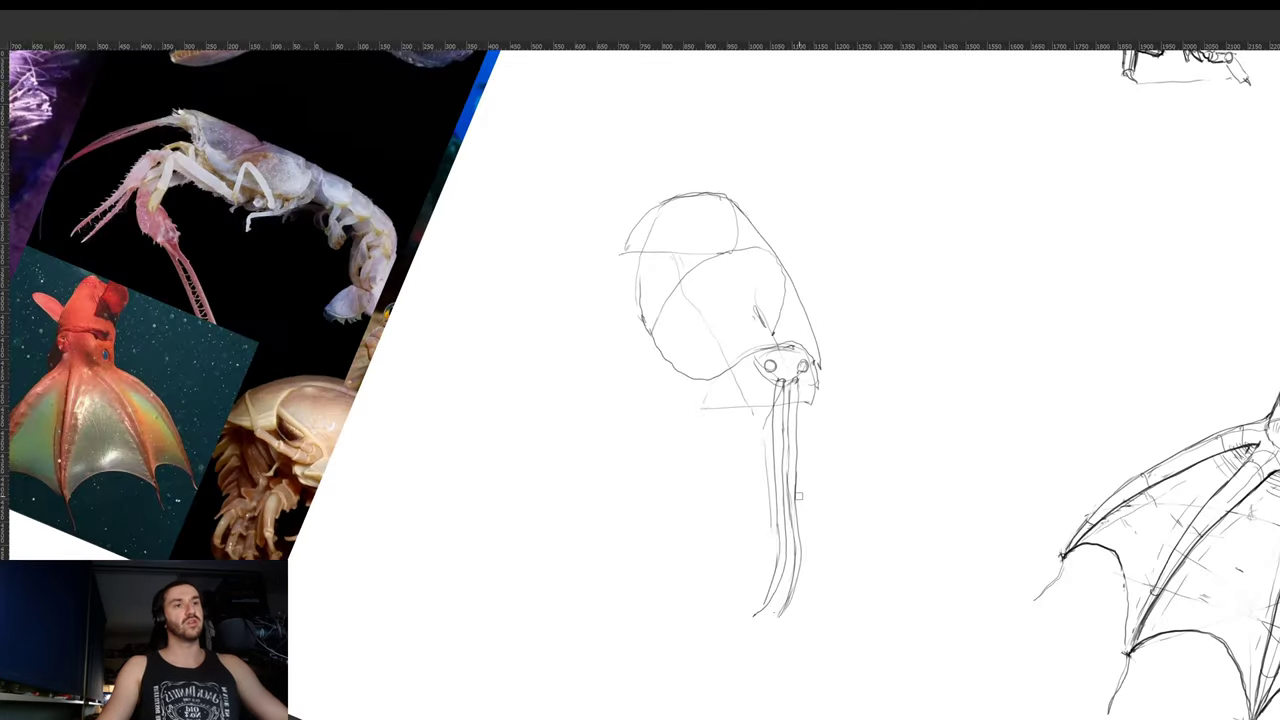
left_click_drag(797, 460, 797, 504)
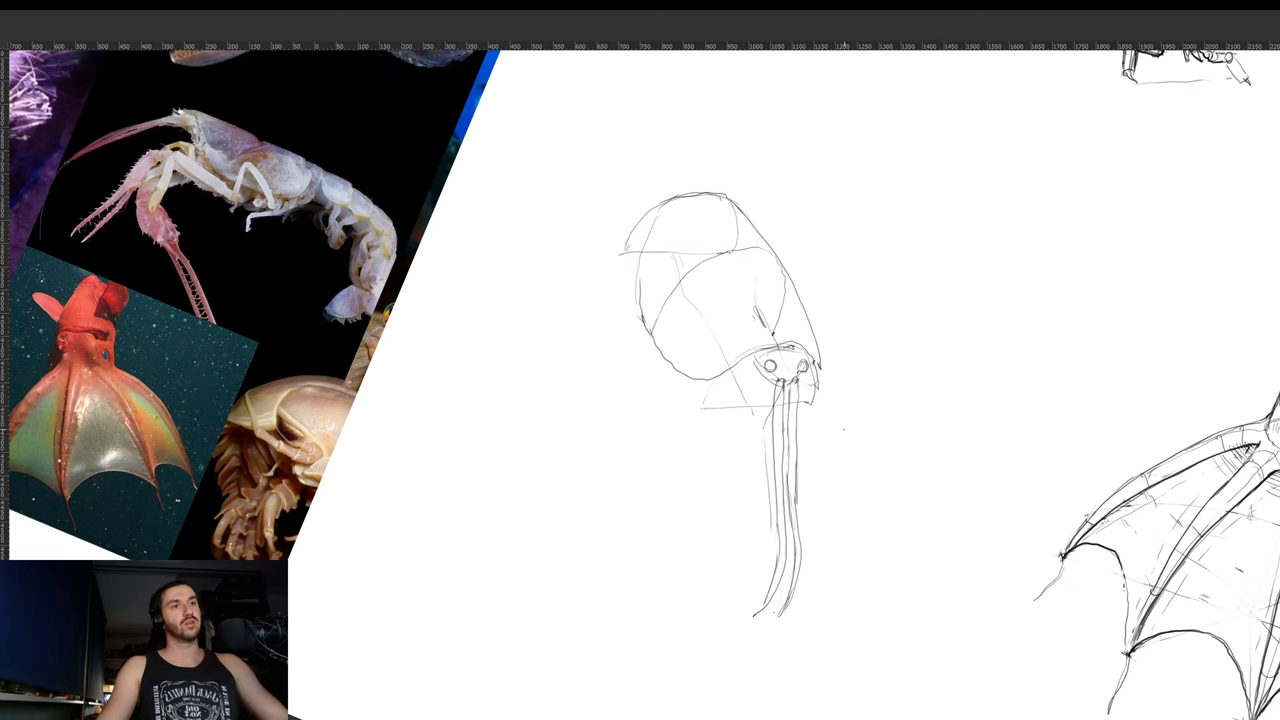
left_click_drag(941, 389, 920, 240)
mouse_move(835, 340)
left_mouse_down()
mouse_move(897, 305)
mouse_move(848, 352)
left_mouse_up()
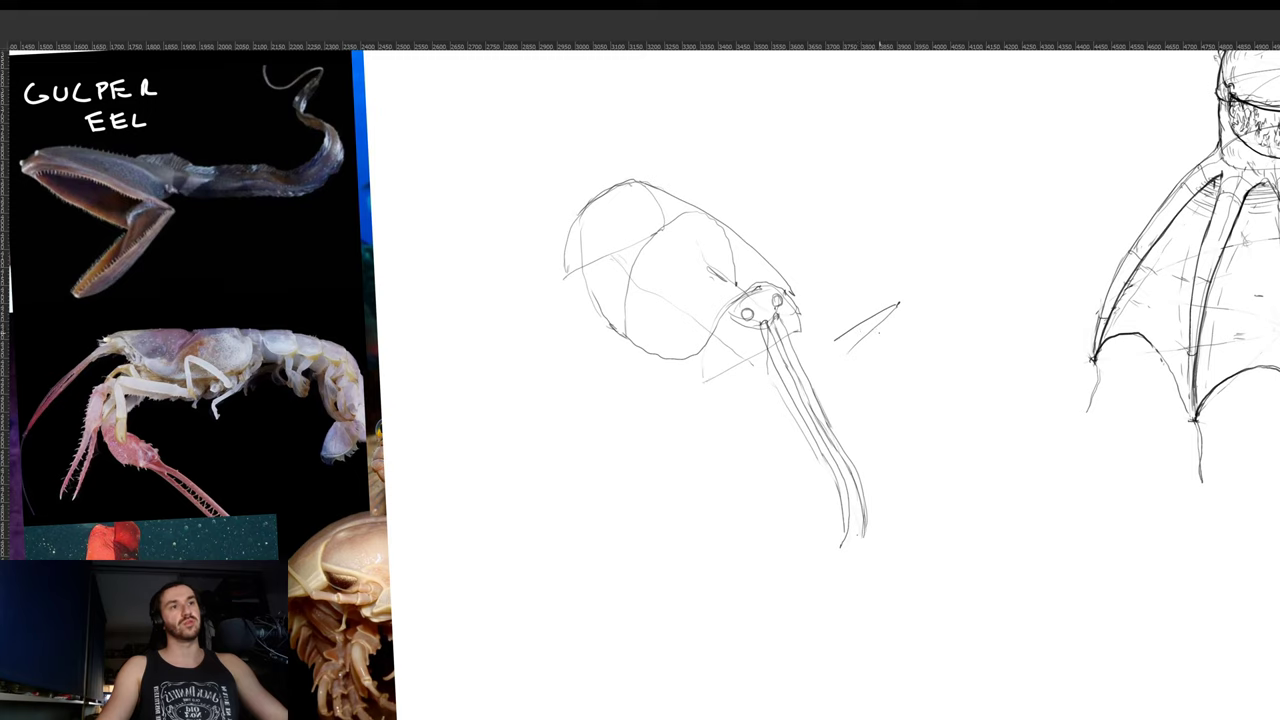
mouse_move(889, 384)
left_mouse_down()
mouse_move(967, 323)
mouse_move(956, 354)
mouse_move(899, 395)
mouse_move(869, 386)
mouse_move(971, 280)
mouse_move(895, 447)
left_mouse_up()
key("l")
key("Delete")
key("ctrl+d")
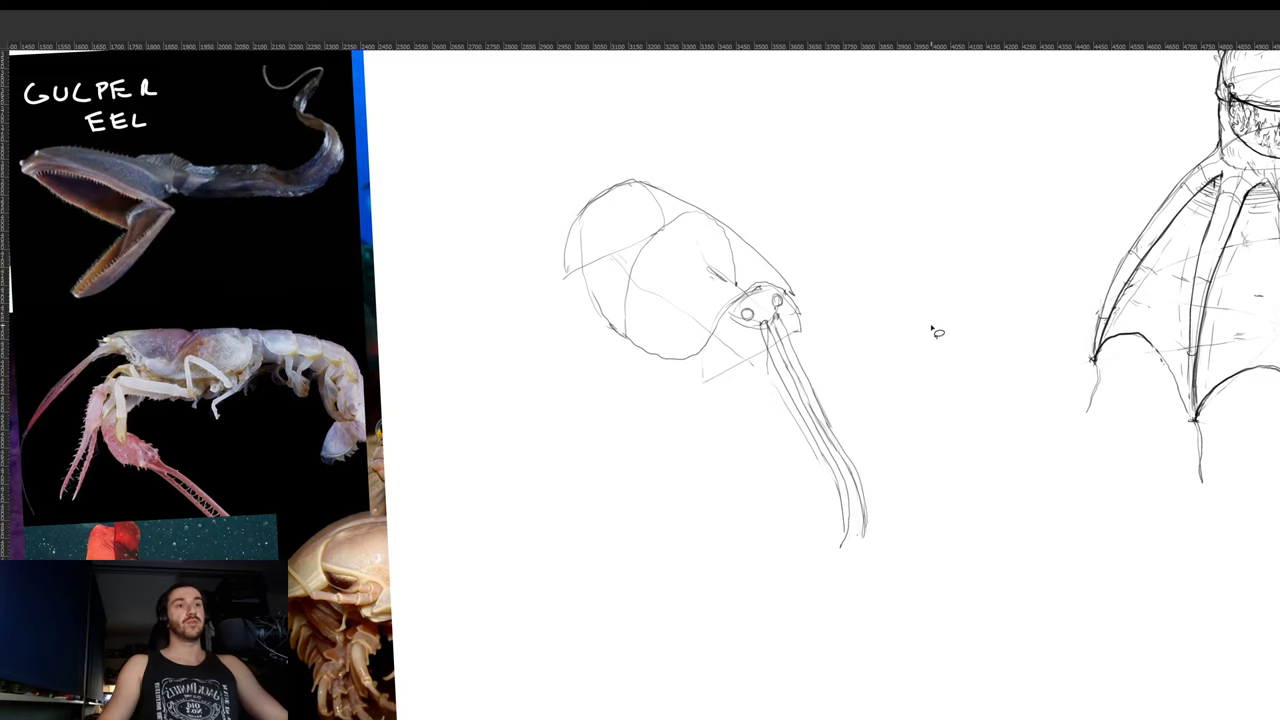
- Add a centre line down the face and small mouthparts beneath the eyes
key("r")
left_click_drag(953, 274, 975, 316)
left_click_drag(788, 383, 838, 407)
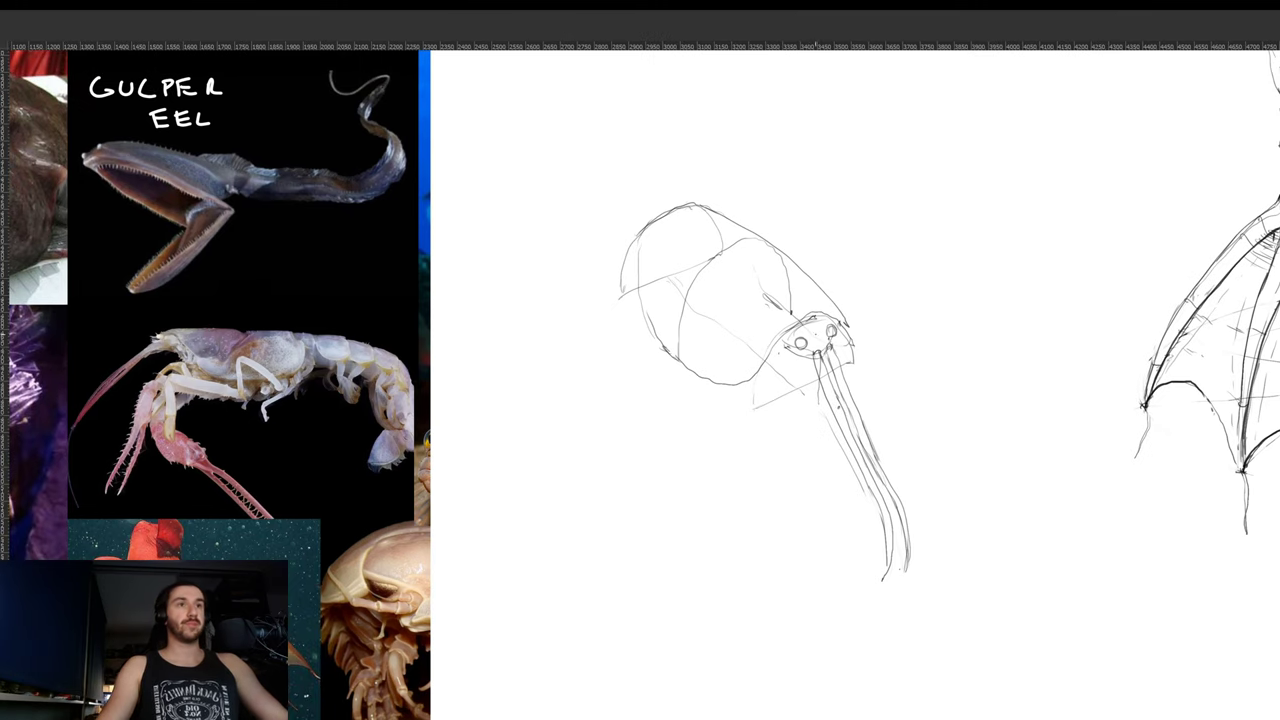
left_click_drag(822, 324, 818, 350)
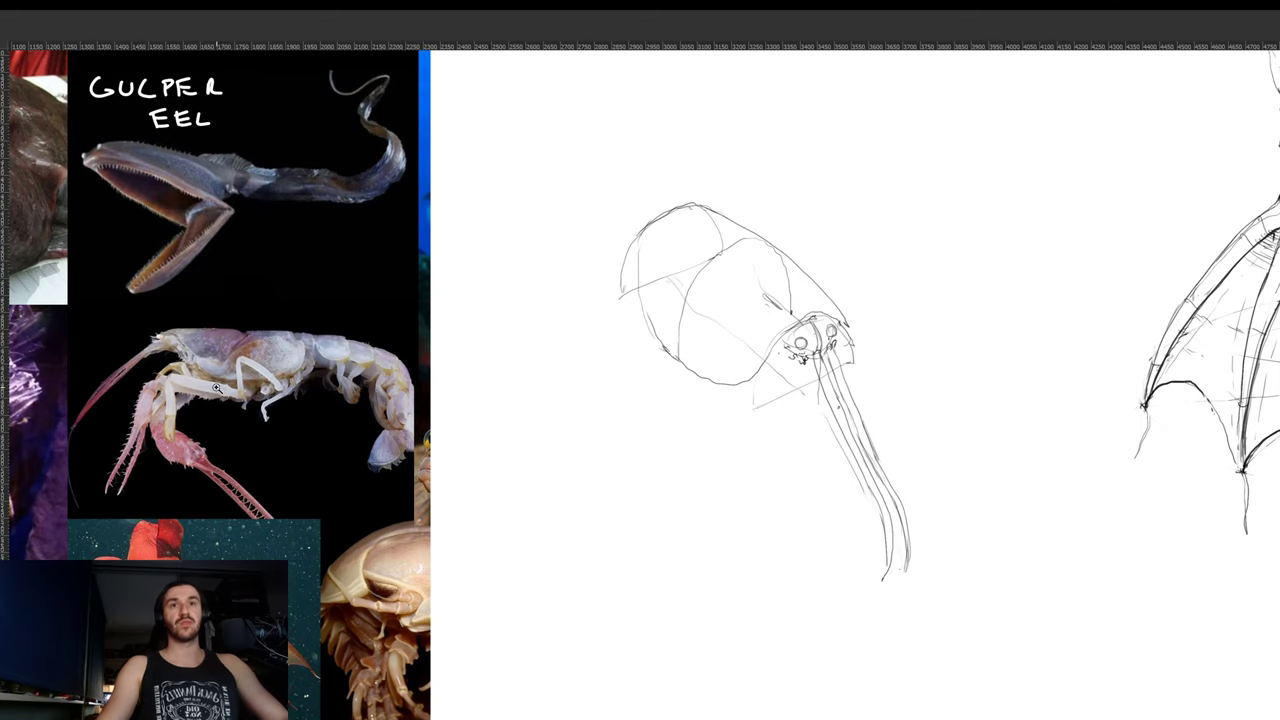
- Study the shrimp reference's limbs and draw a tubular upper arm segment on each side of the face
left_click_drag(217, 388, 231, 412)
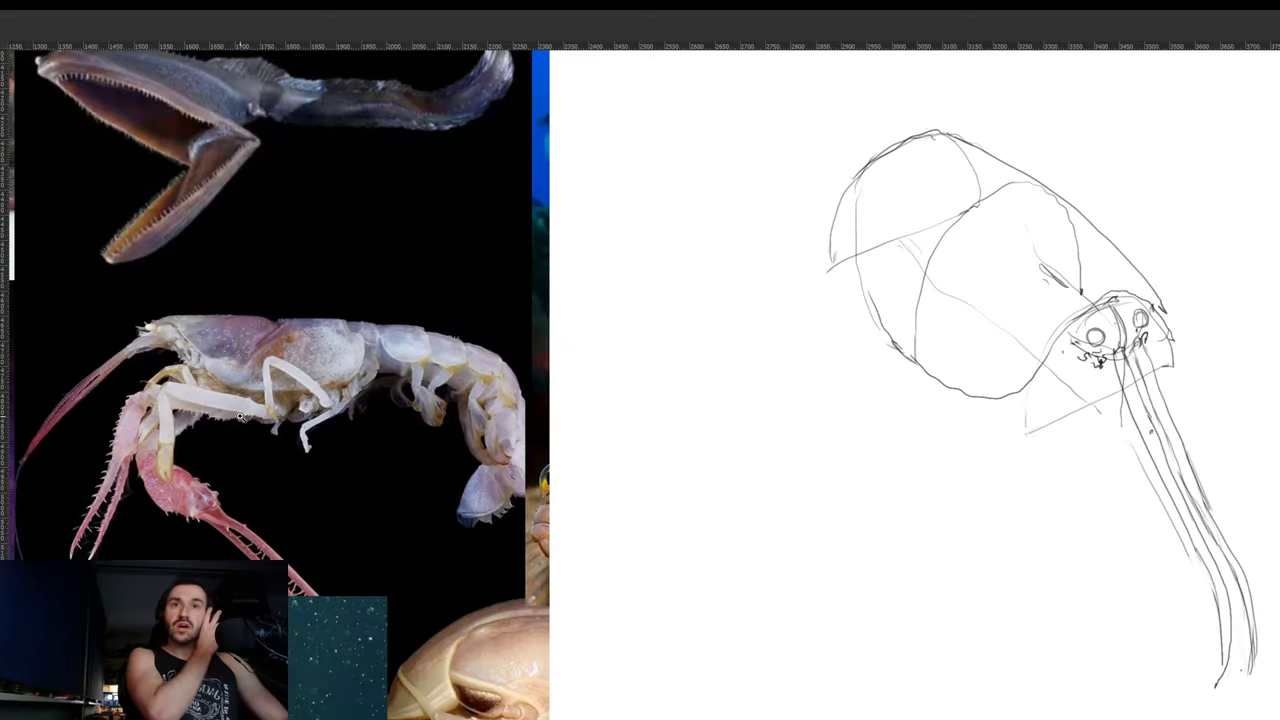
scroll(240, 417, "up", 1)
scroll(240, 420, "down", 3)
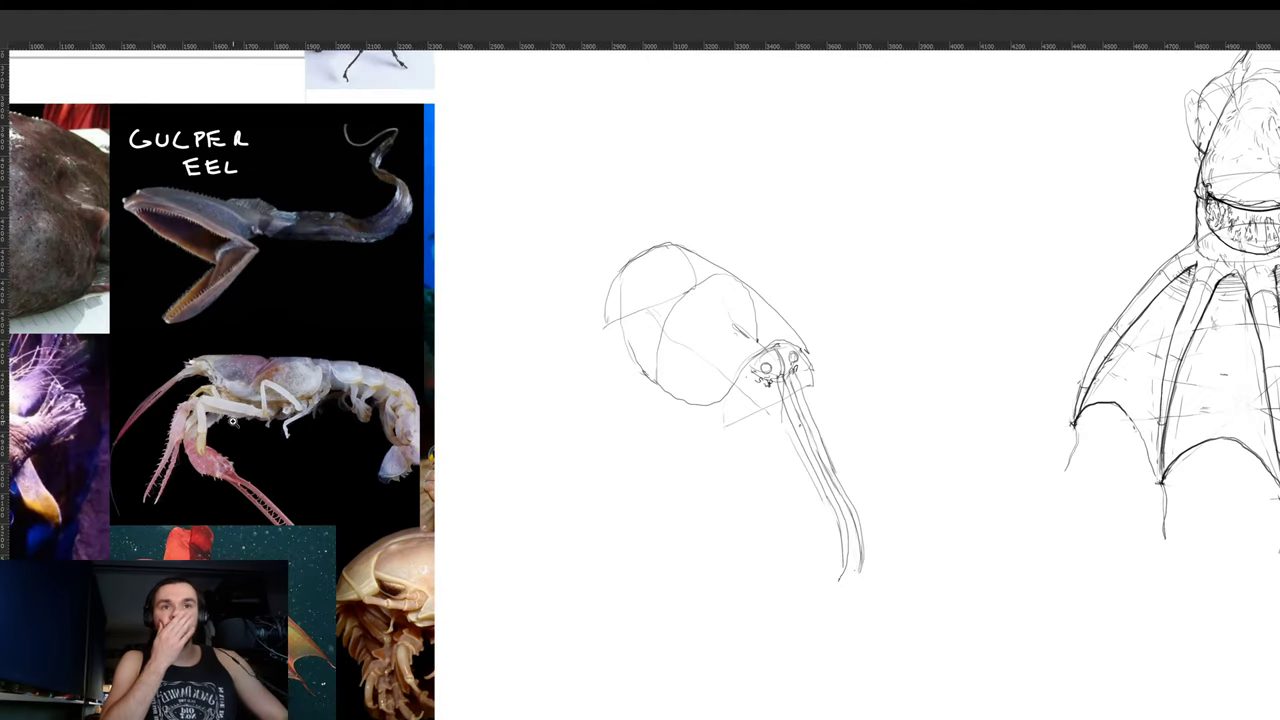
left_click_drag(738, 453, 708, 409)
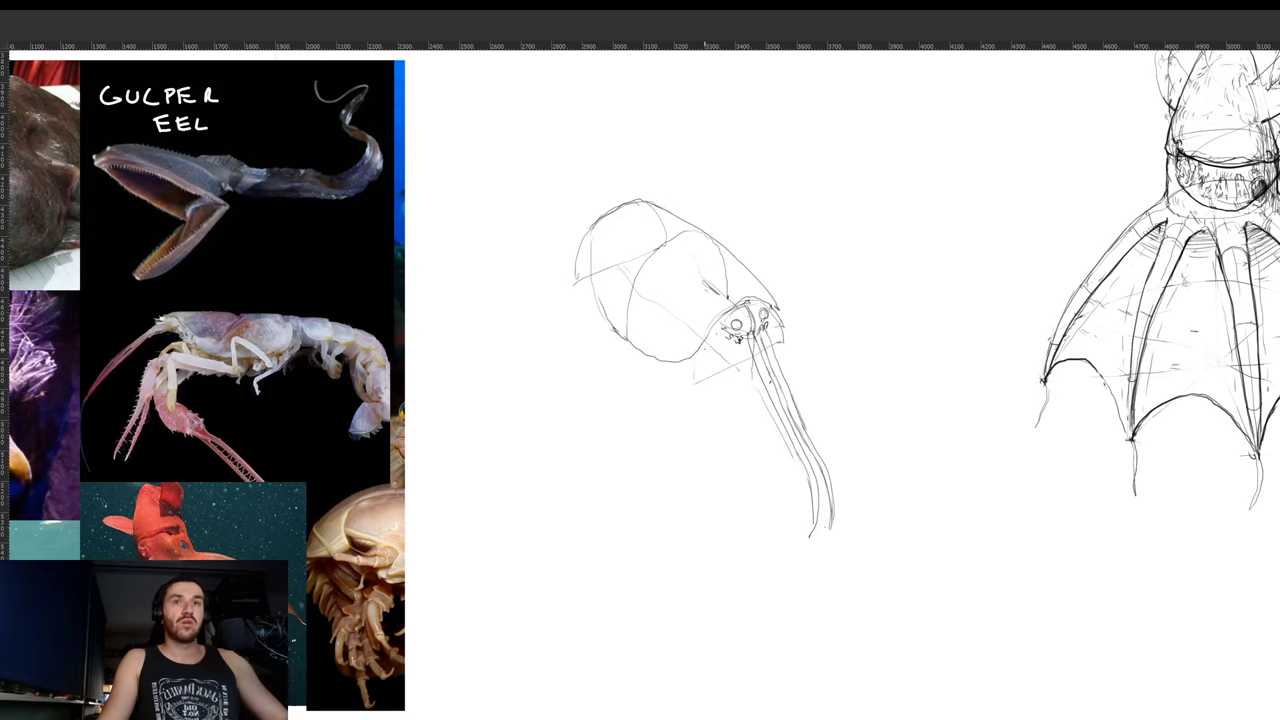
mouse_move(704, 351)
left_mouse_down()
mouse_move(715, 361)
mouse_move(762, 343)
left_mouse_up()
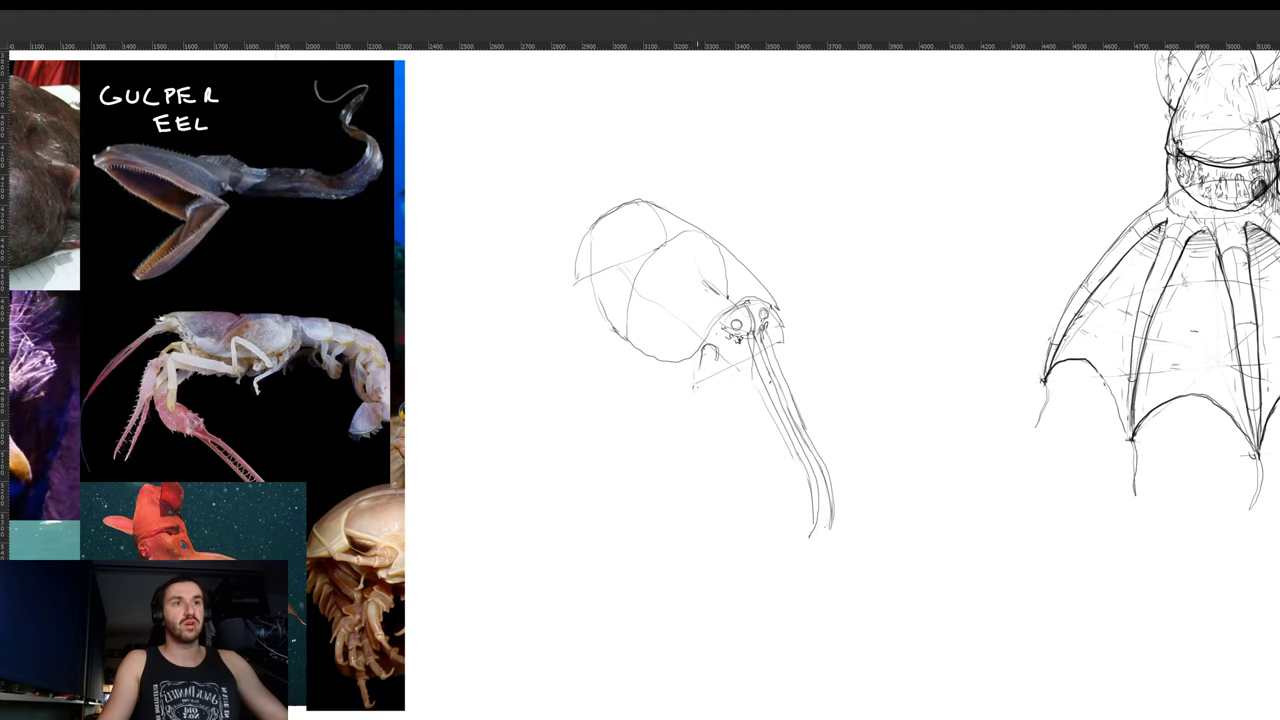
mouse_move(702, 366)
left_mouse_down()
mouse_move(695, 394)
mouse_move(715, 363)
left_mouse_up()
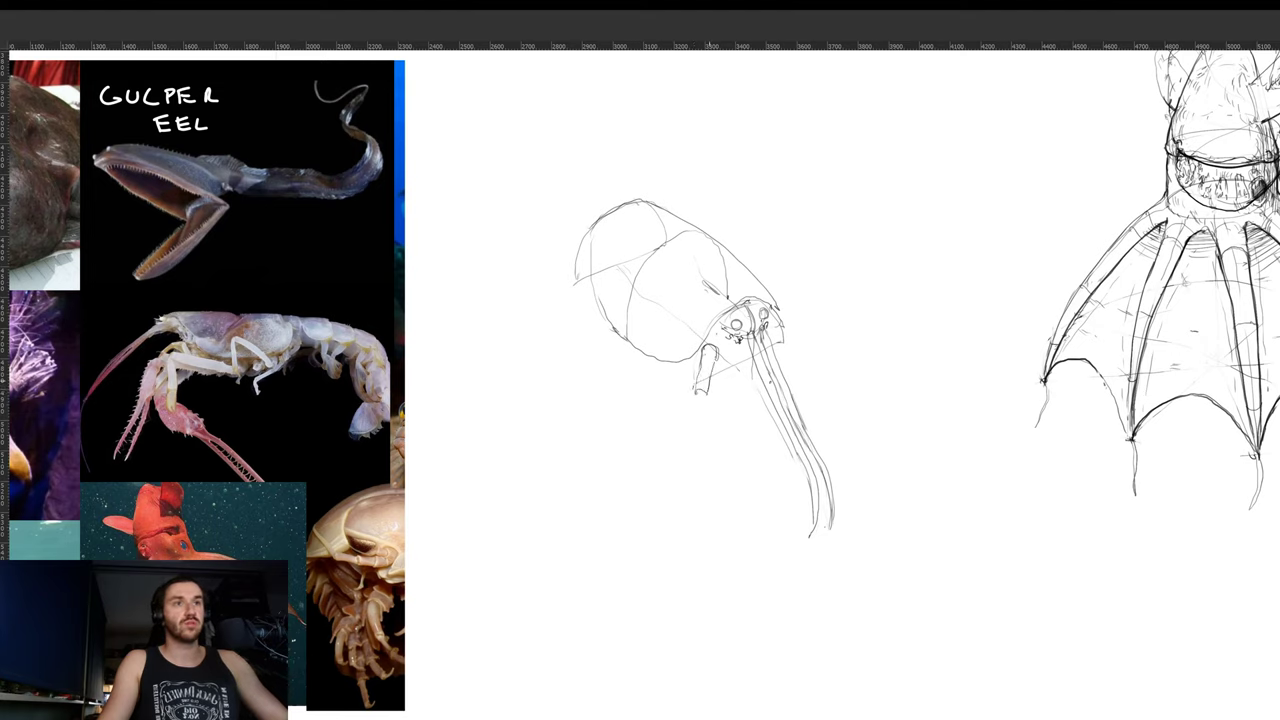
left_click_drag(785, 340, 812, 361)
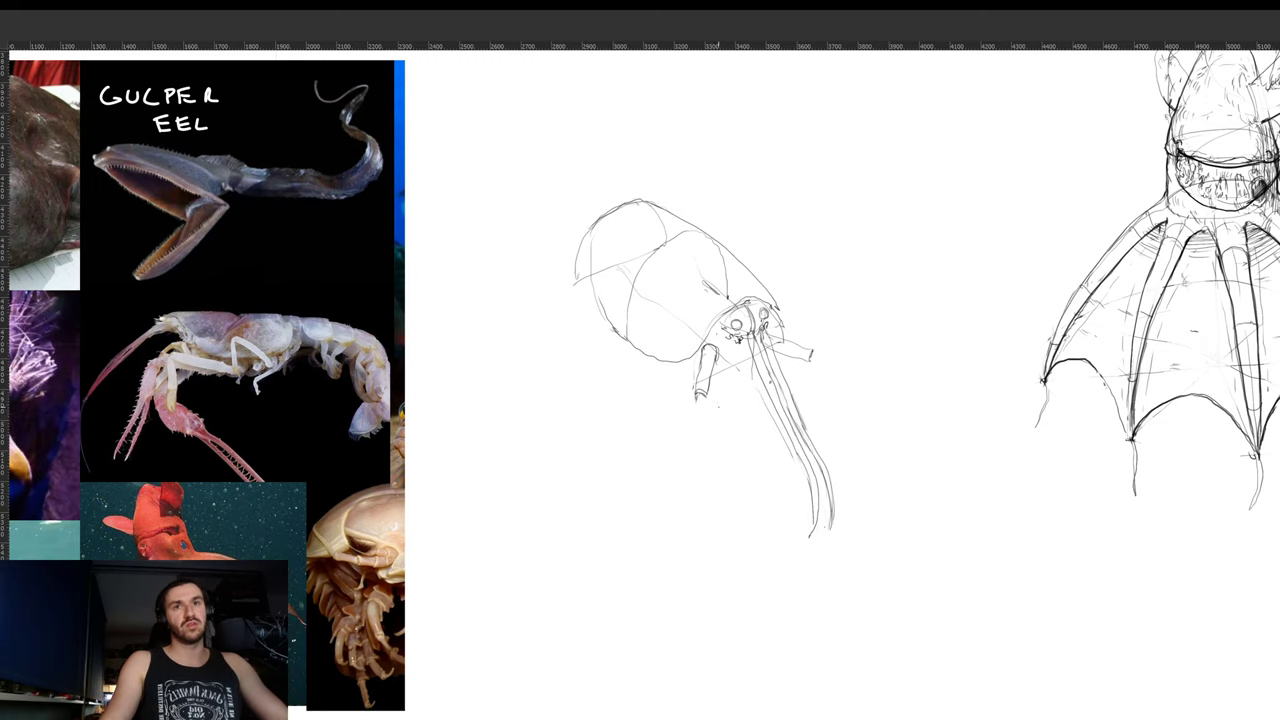
- Add a short wrist joint segment to the end of each arm
left_click_drag(712, 407, 694, 377)
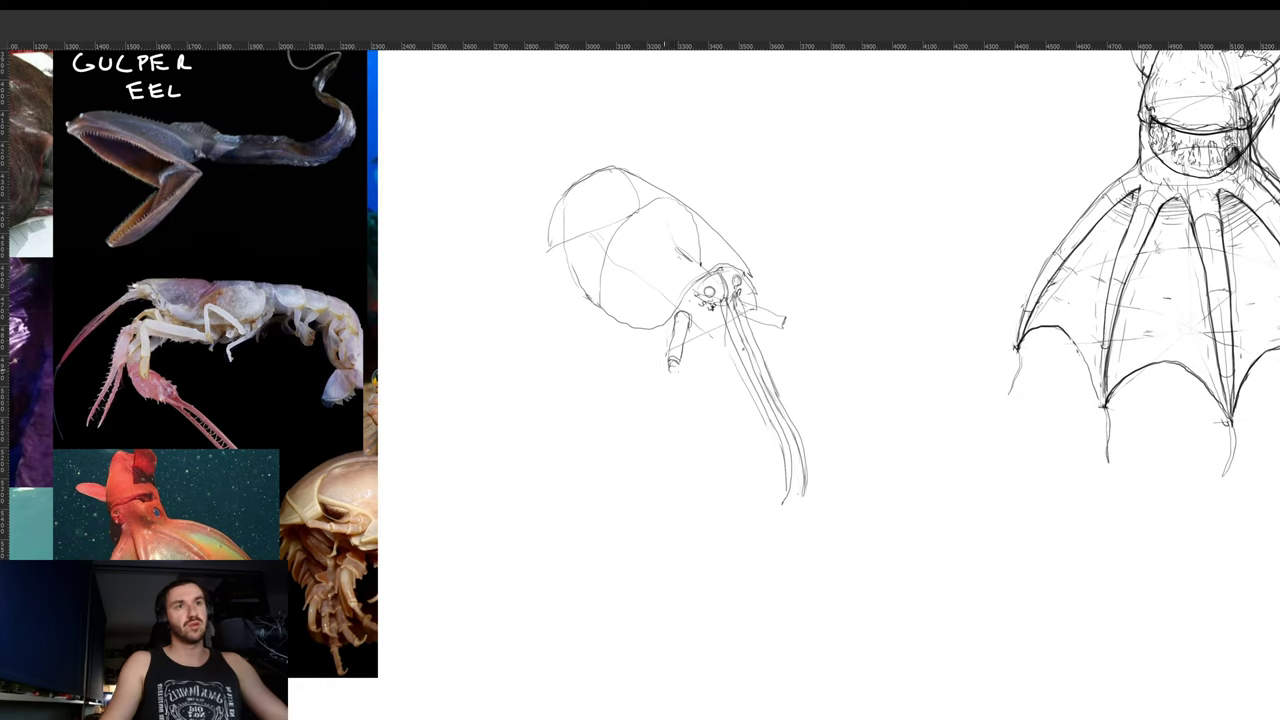
mouse_move(670, 364)
left_mouse_down()
mouse_move(658, 380)
mouse_move(676, 380)
left_mouse_up()
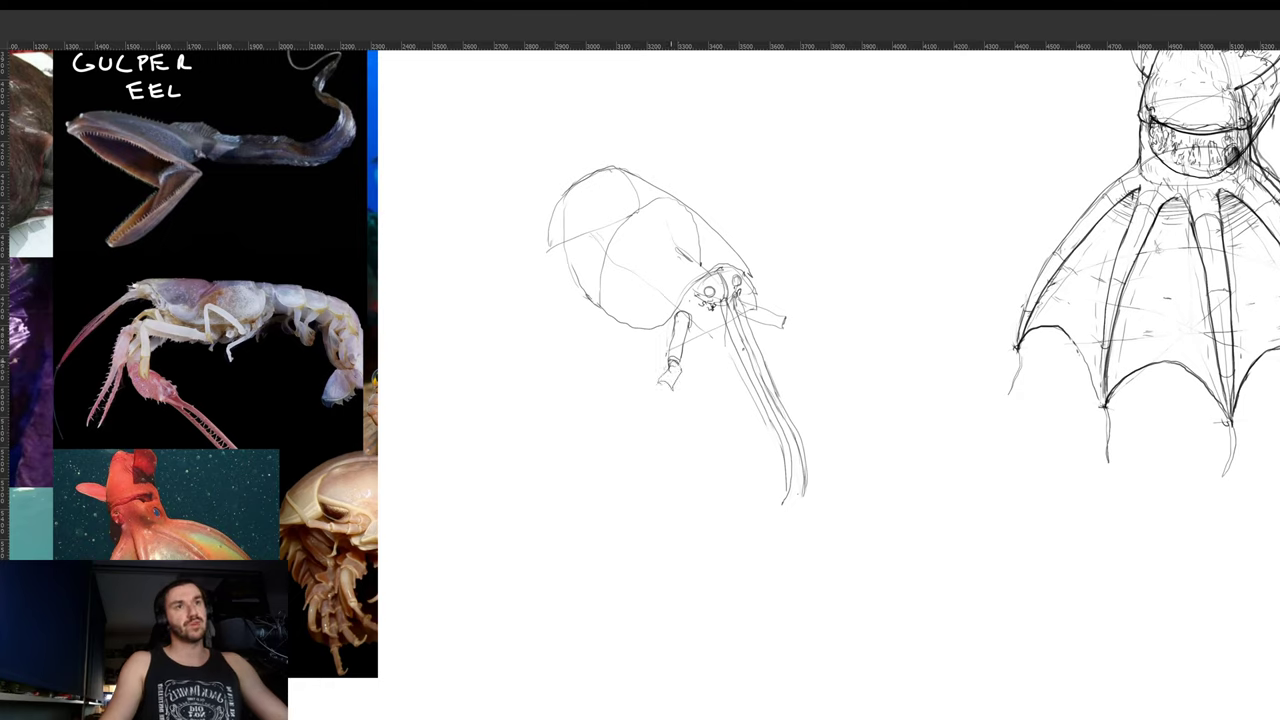
left_click_drag(780, 327, 800, 331)
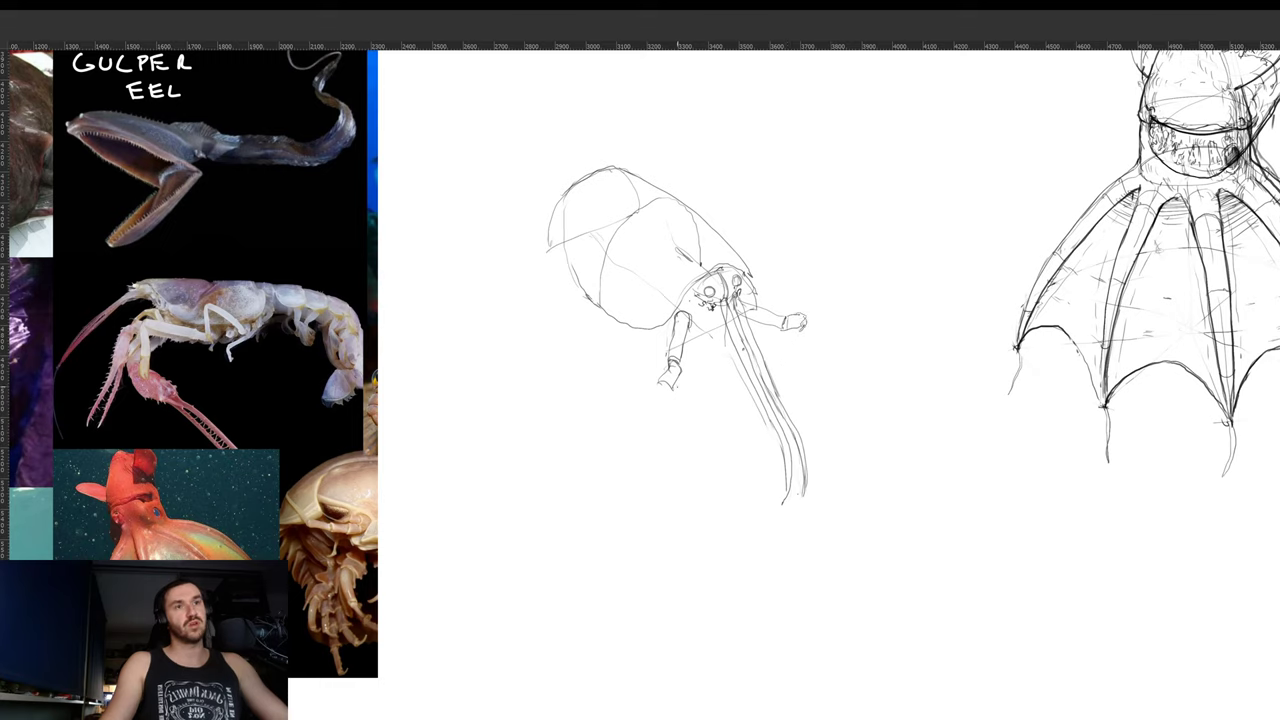
- Draw a rounded oval claw palm at the end of each arm and add cross-contours to both
mouse_move(662, 384)
left_mouse_down()
mouse_move(703, 410)
mouse_move(682, 432)
left_mouse_up()
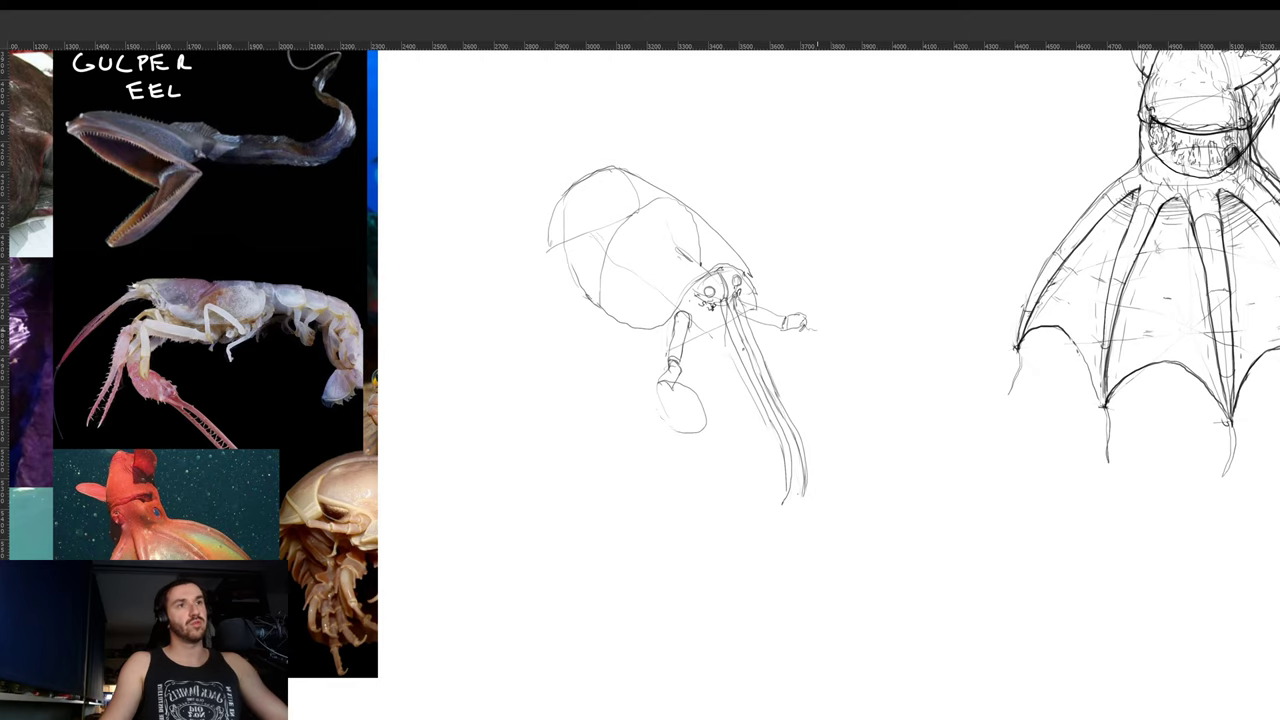
mouse_move(802, 316)
left_mouse_down()
mouse_move(850, 314)
mouse_move(844, 346)
mouse_move(806, 332)
left_mouse_up()
key("r")
left_click_drag(905, 320, 906, 376)
mouse_move(677, 398)
left_mouse_down()
mouse_move(663, 418)
mouse_move(698, 407)
left_mouse_up()
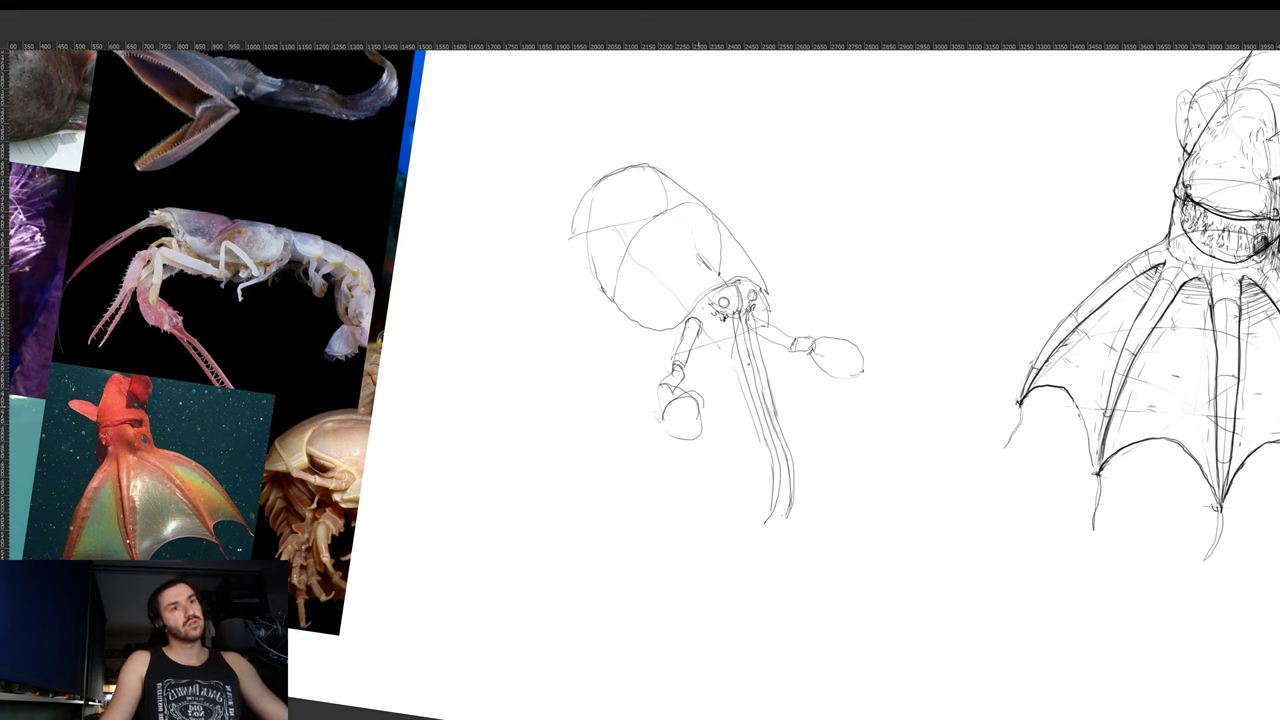
left_click_drag(833, 340, 848, 356)
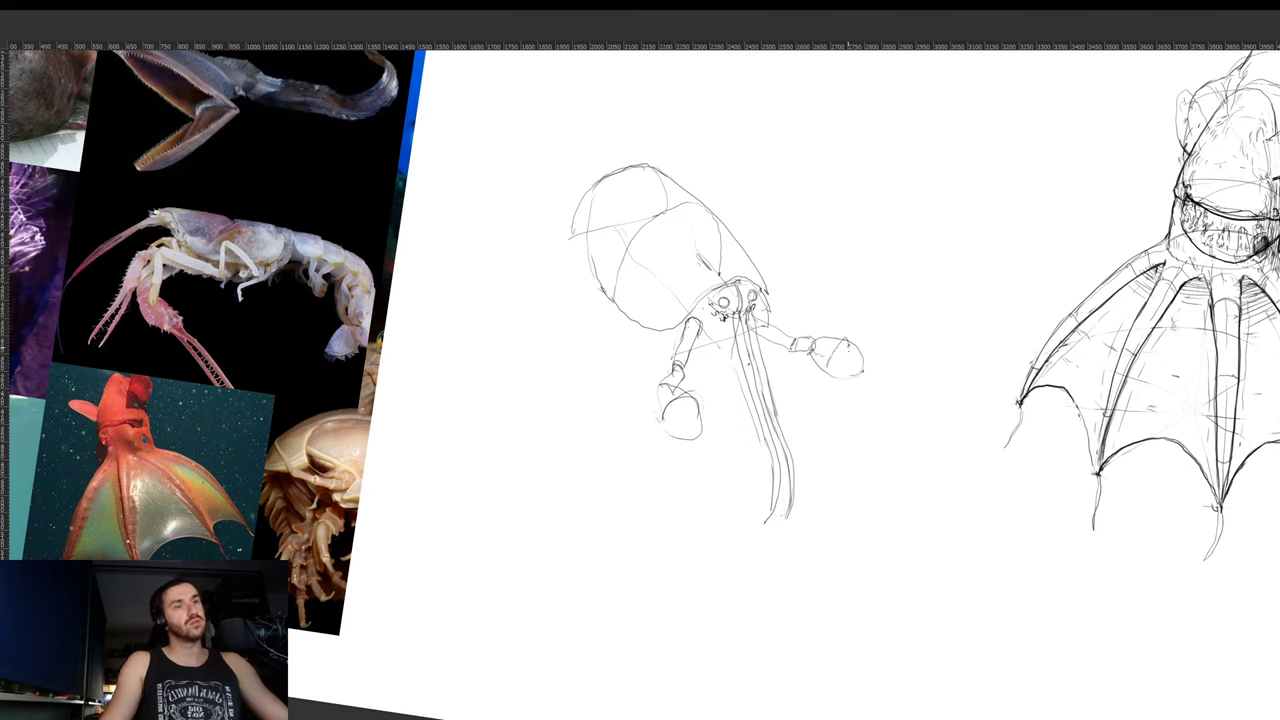
- Draw two long, tapering pincer fingers with spiny edges on the downward-pointing claw and refine its palm contour
left_click_drag(690, 400, 736, 526)
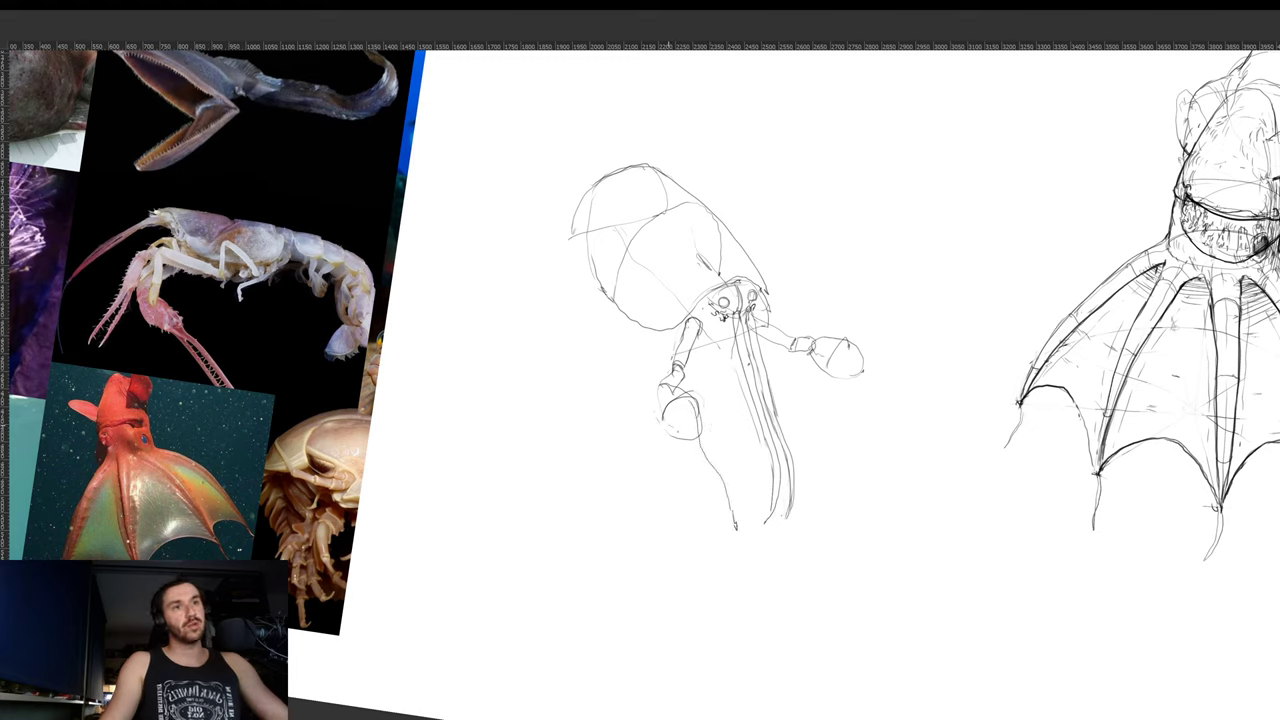
left_click_drag(712, 478, 735, 532)
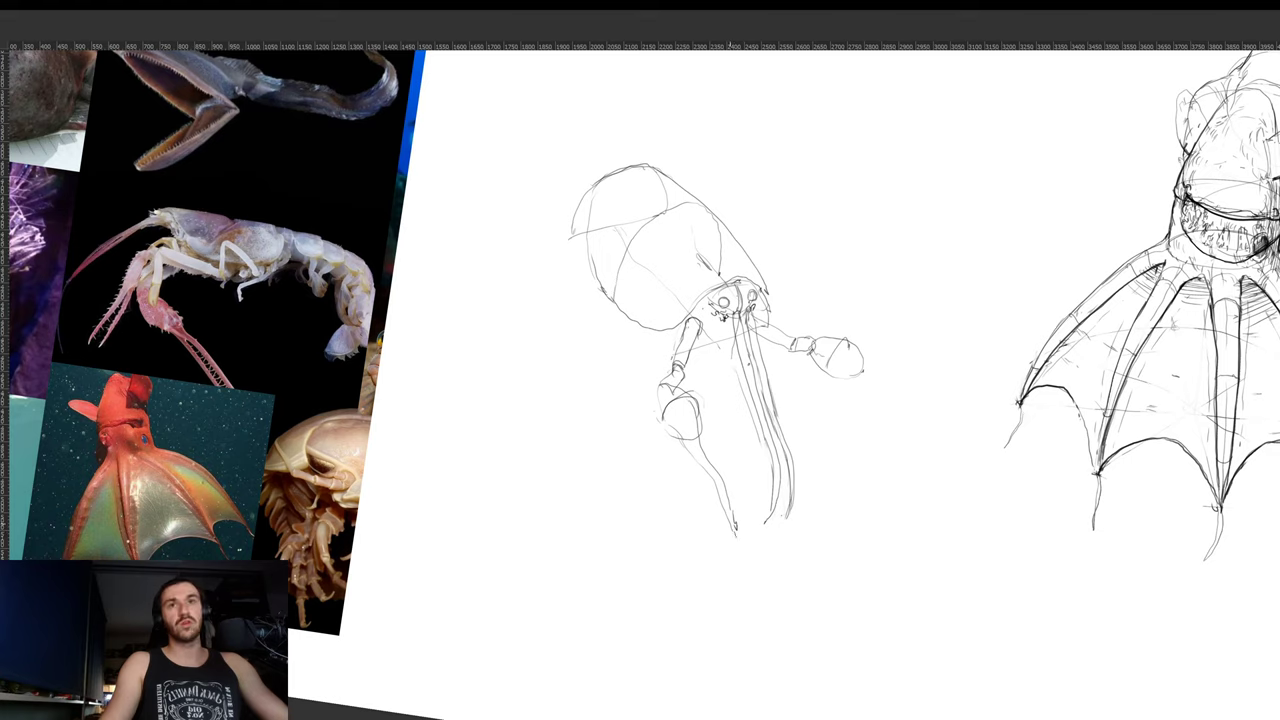
key("ctrl+z")
left_click_drag(706, 477, 733, 520)
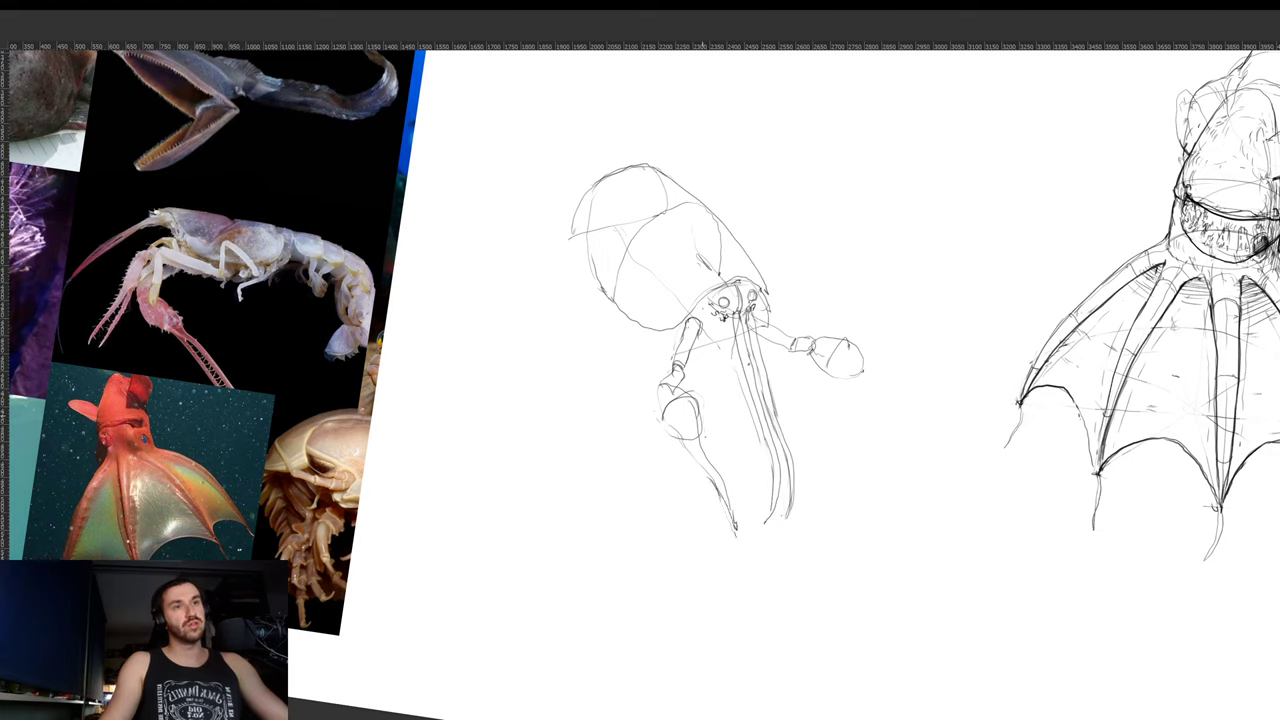
left_click_drag(702, 422, 732, 508)
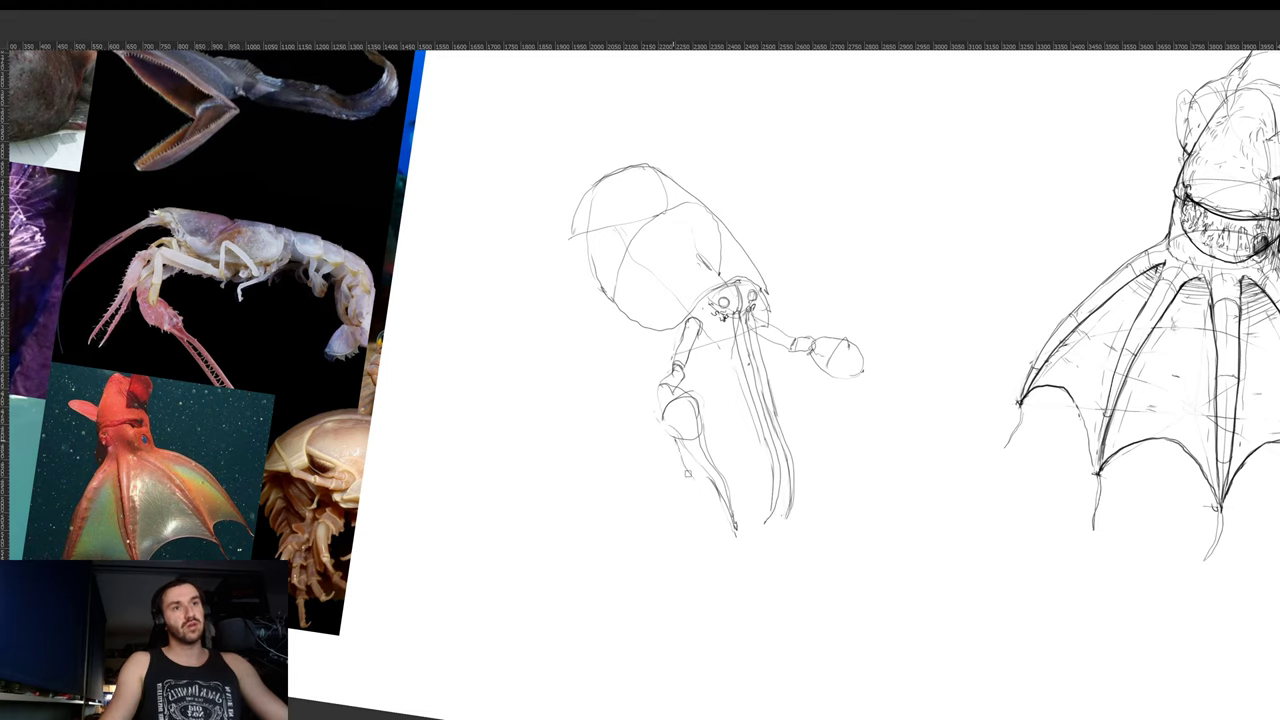
left_click_drag(676, 442, 708, 522)
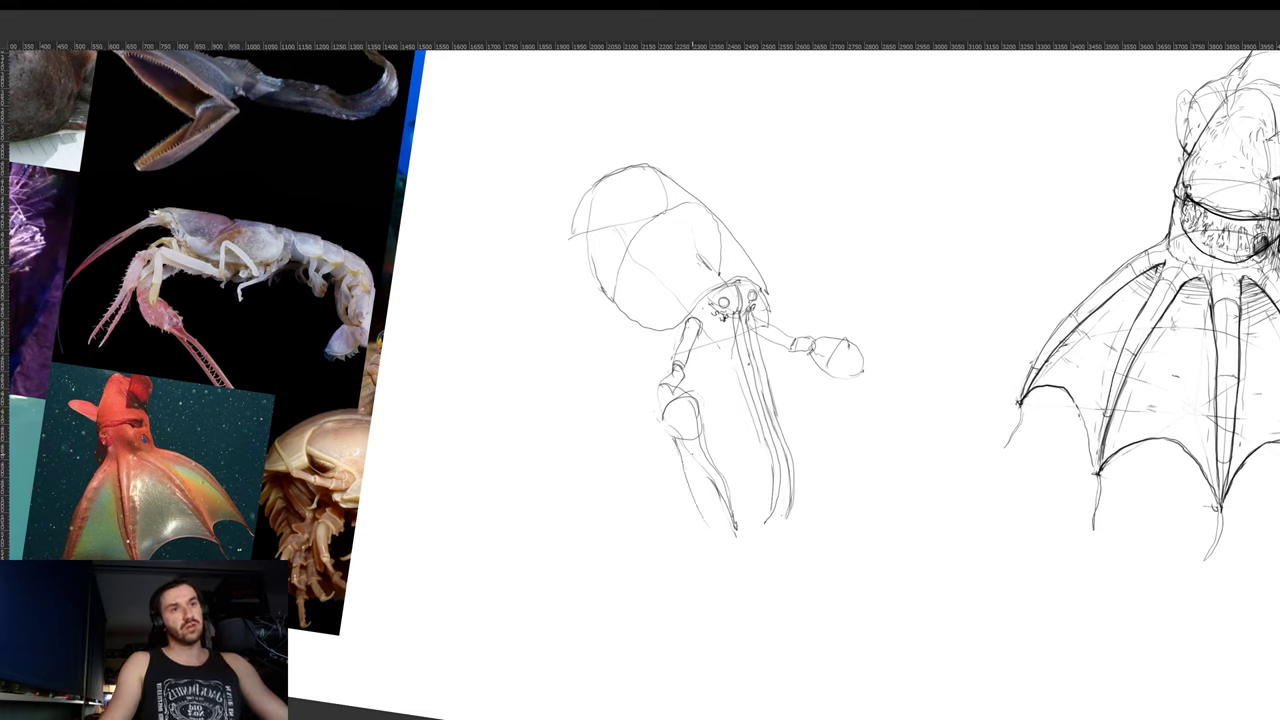
left_click_drag(692, 454, 718, 540)
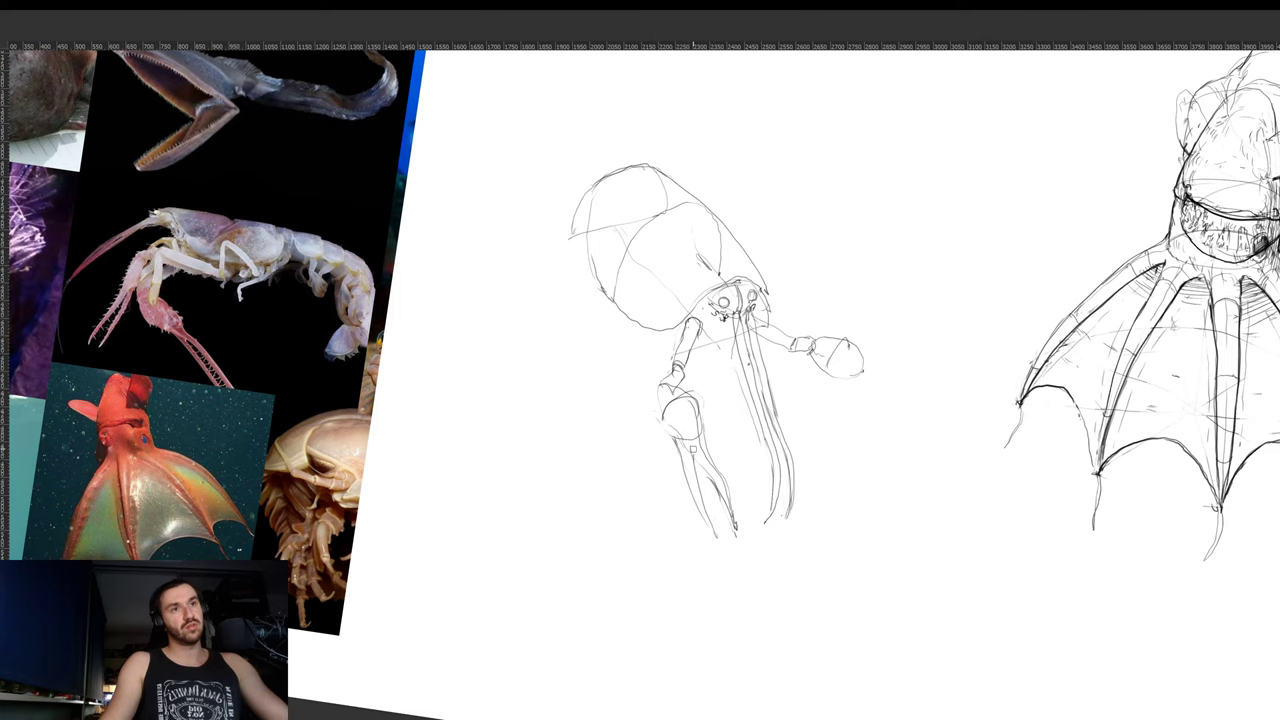
key("5")
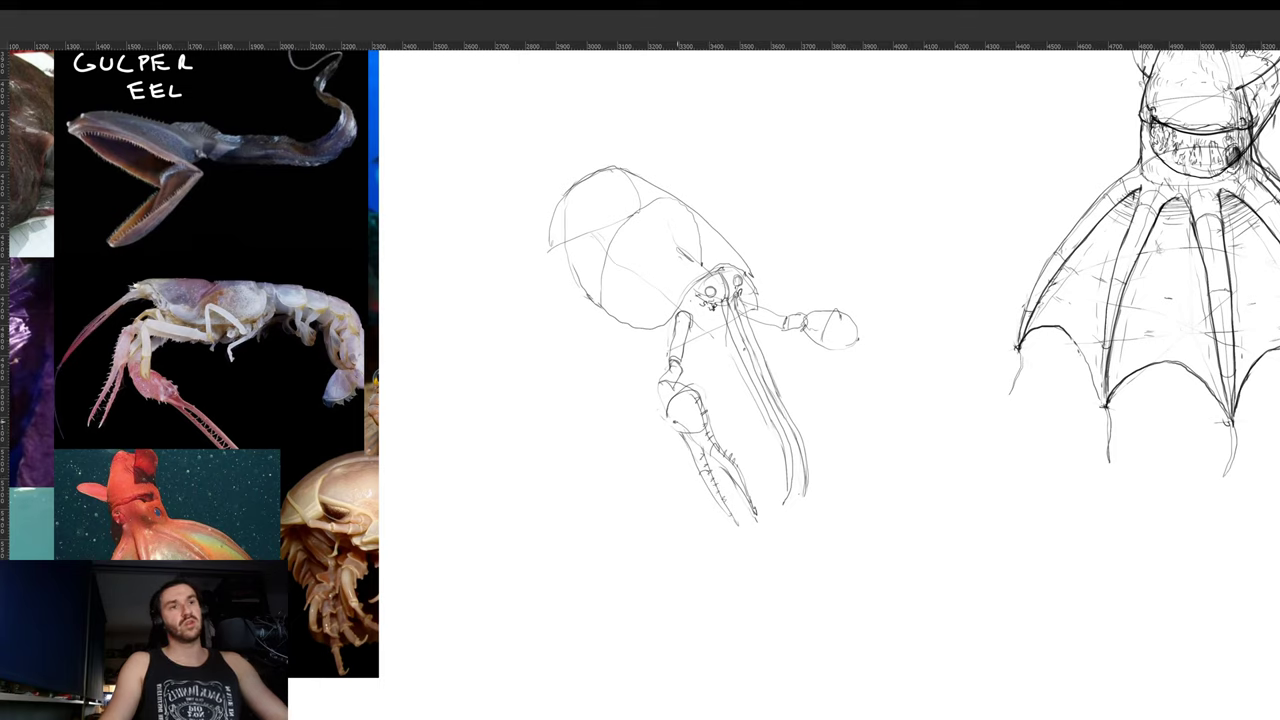
mouse_move(665, 407)
left_mouse_down()
mouse_move(679, 431)
mouse_move(662, 403)
left_mouse_up()
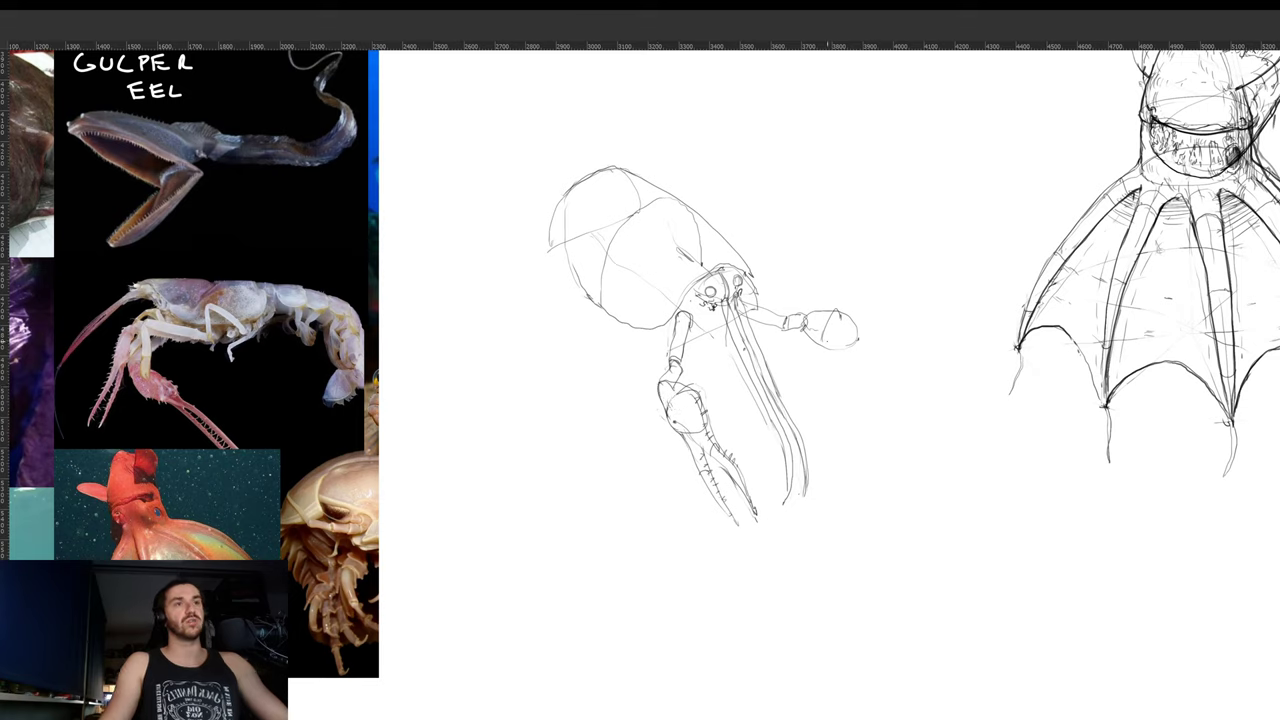
- Draw an upper and a lower tapering pincer finger extending from the outstretched claw's palm
key("r")
mouse_move(947, 328)
left_mouse_down()
mouse_move(943, 400)
mouse_move(912, 471)
mouse_move(949, 354)
mouse_move(829, 277)
left_mouse_up()
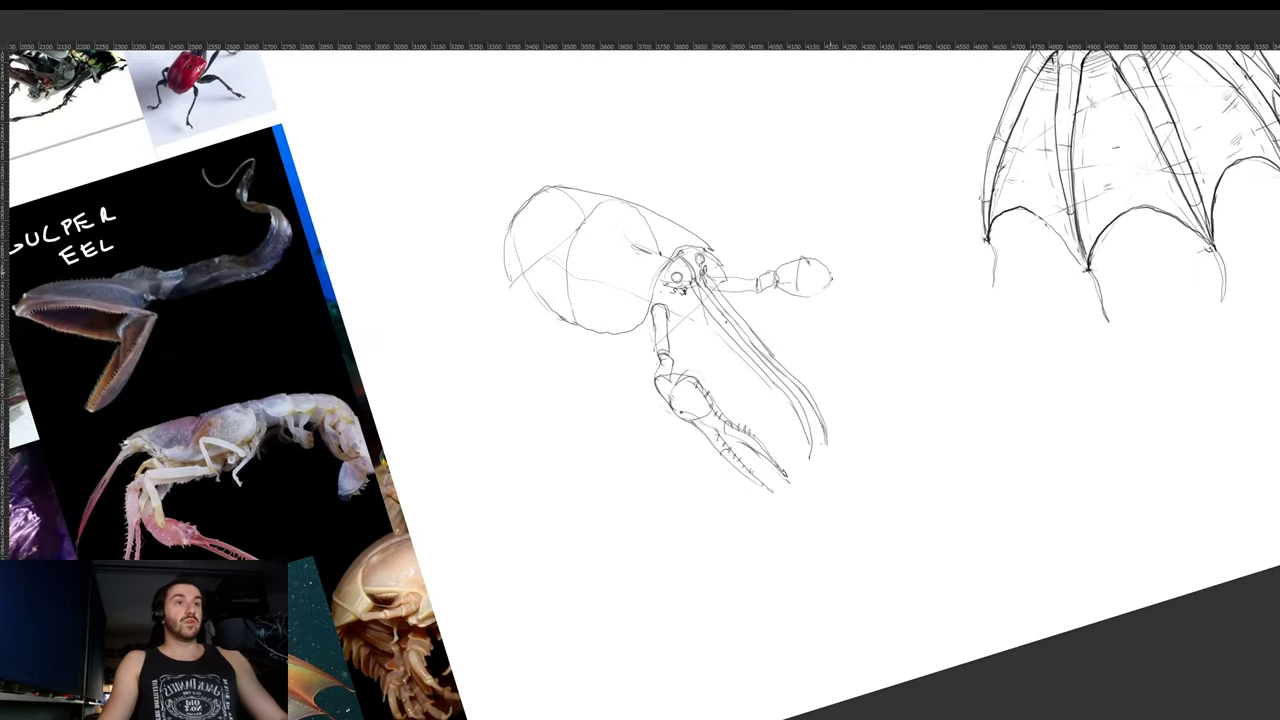
left_click_drag(822, 266, 920, 267)
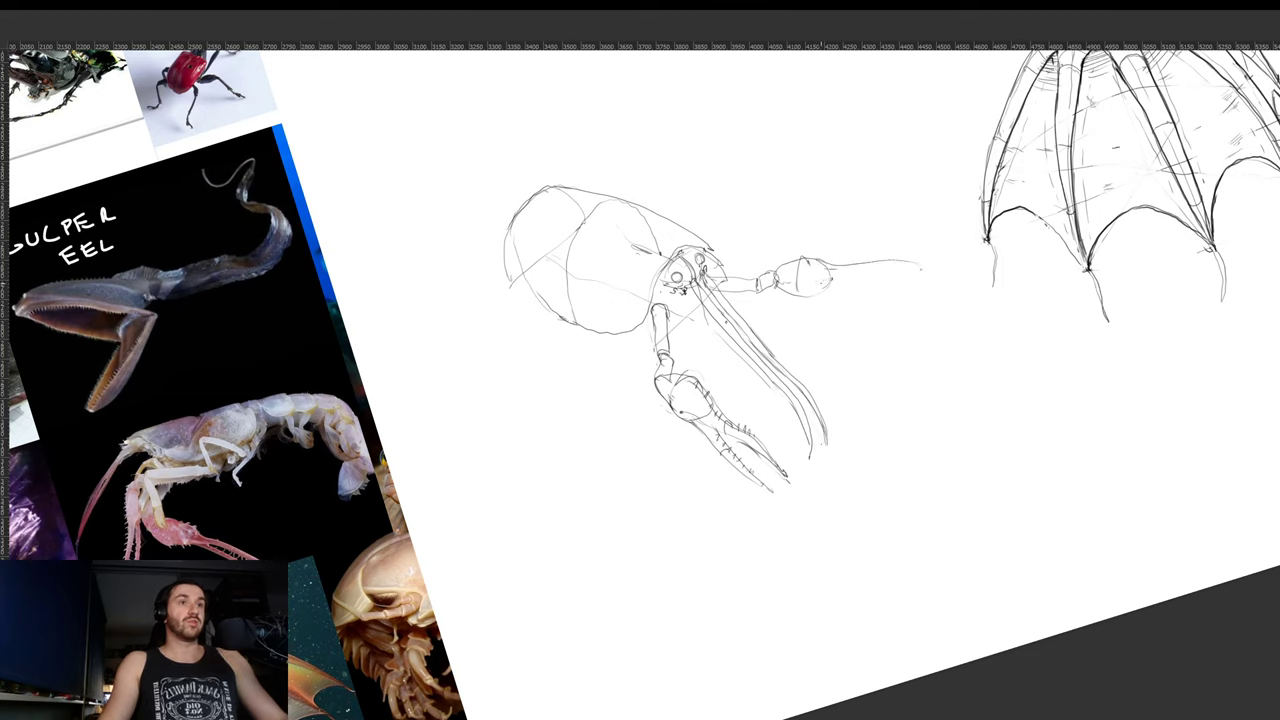
left_click_drag(832, 281, 929, 267)
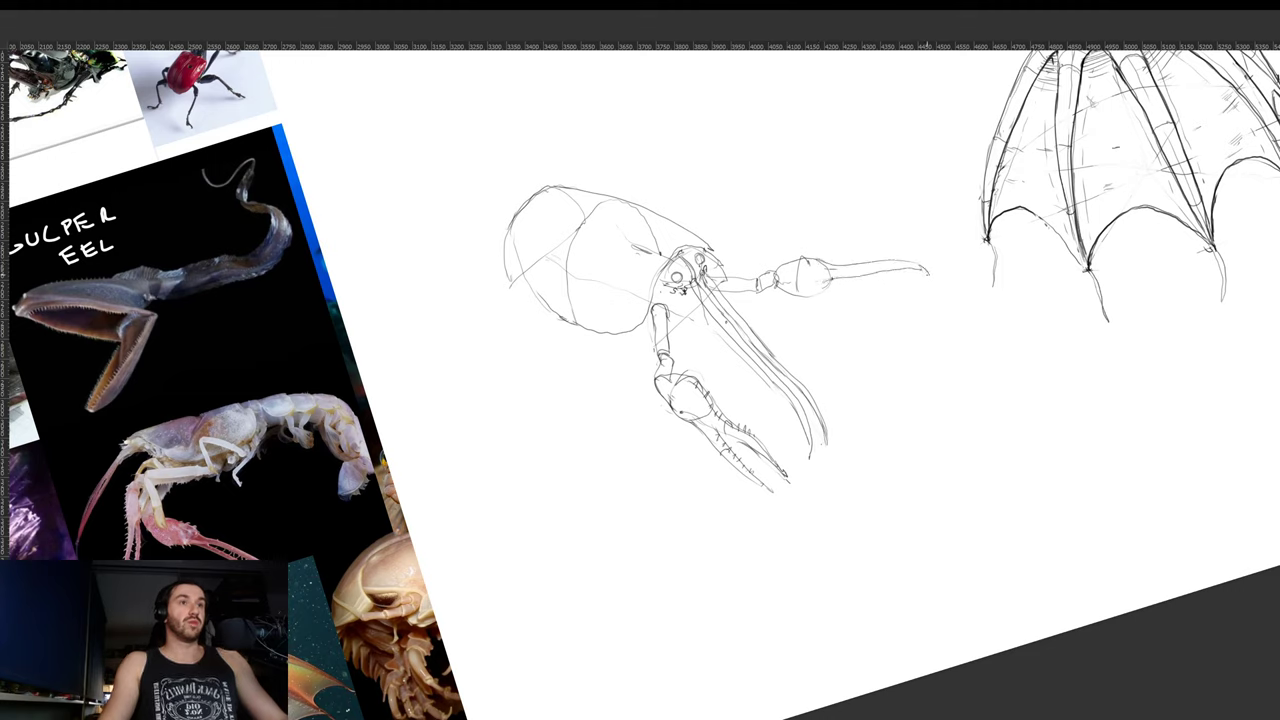
left_click_drag(835, 294, 928, 285)
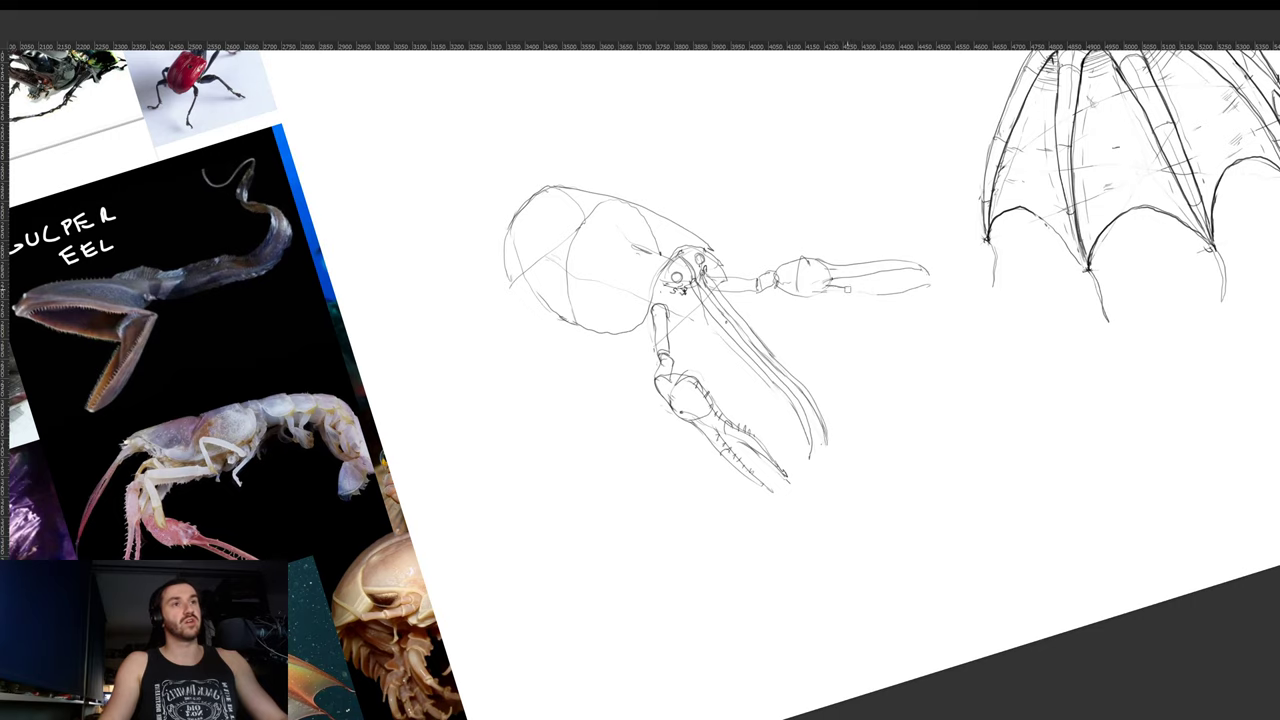
left_click_drag(847, 293, 904, 292)
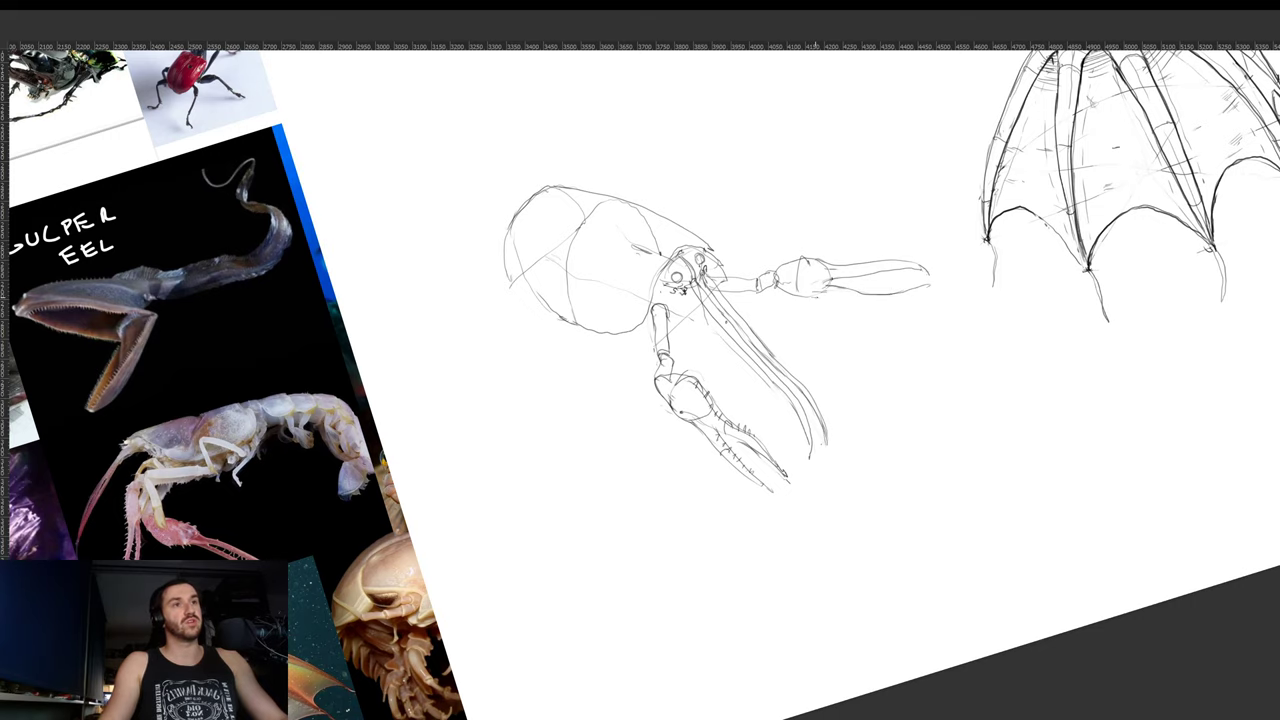
- Add small teeth between the outstretched claw's fingers and a row of spines along its upper edge
mouse_move(816, 297)
left_mouse_down()
mouse_move(882, 304)
mouse_move(929, 290)
mouse_move(911, 391)
left_mouse_up()
key("r")
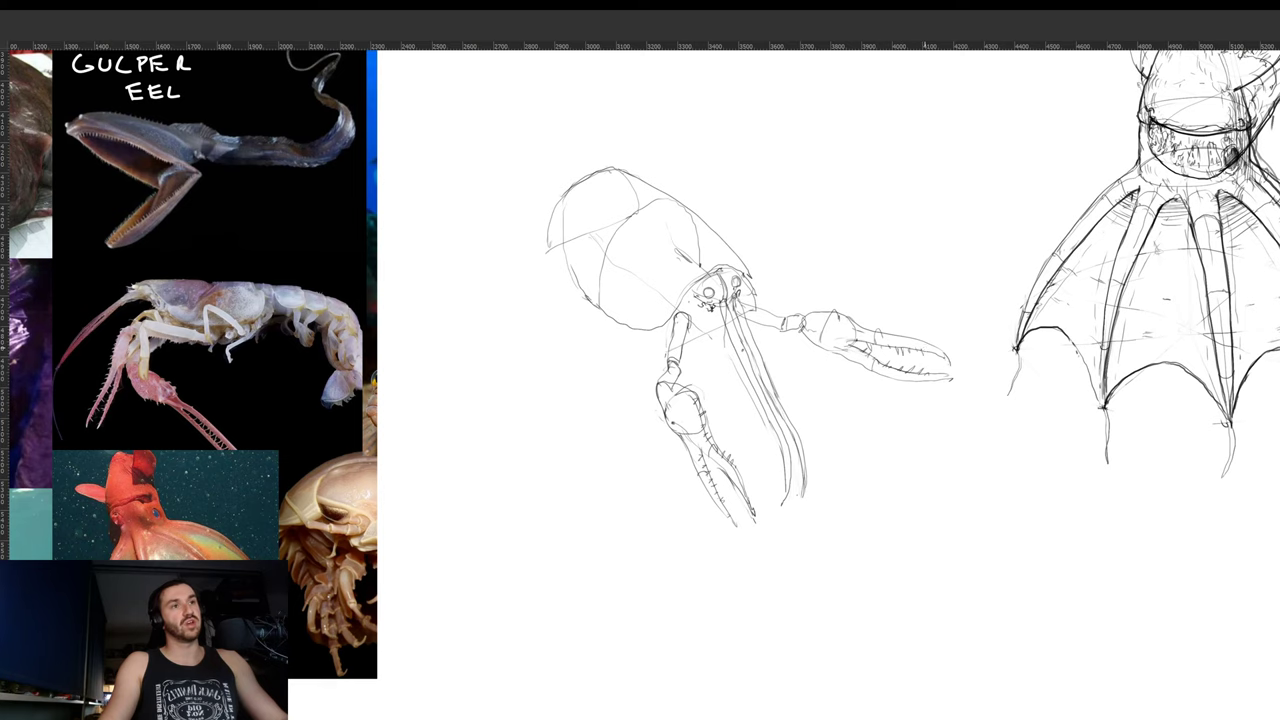
key("r")
left_click_drag(929, 350, 945, 428)
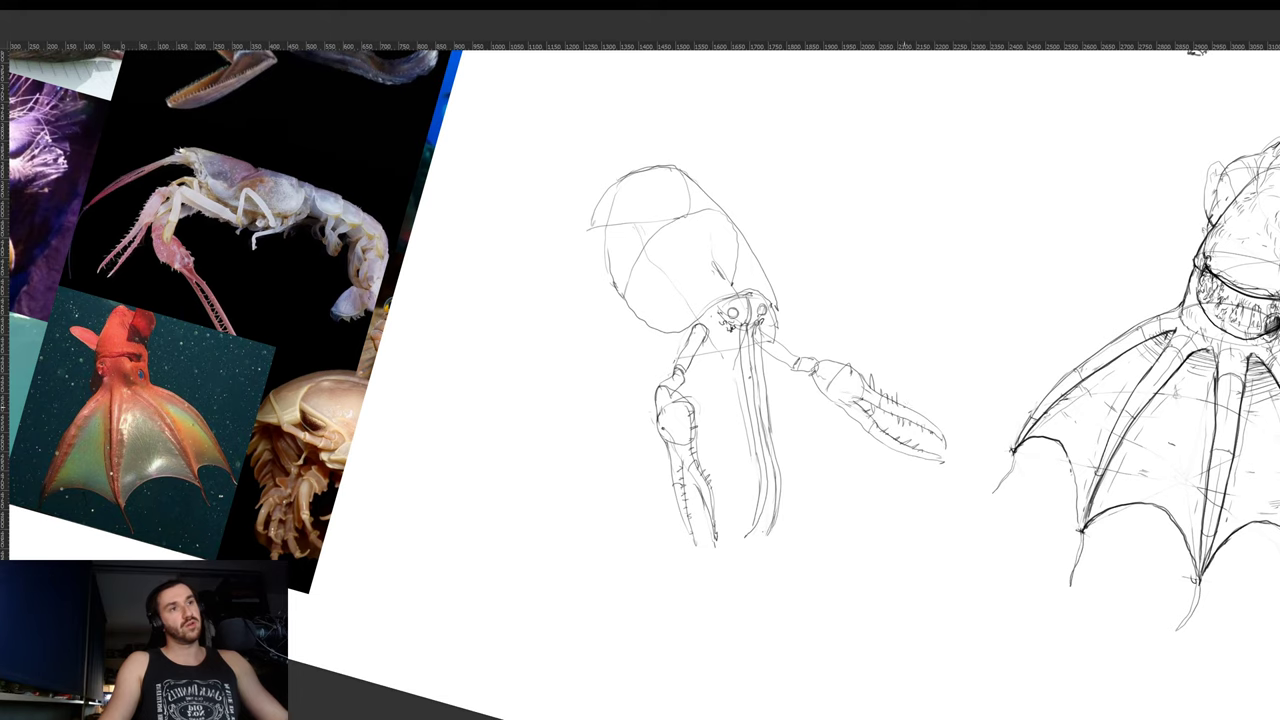
key("r")
left_click_drag(940, 410, 935, 327)
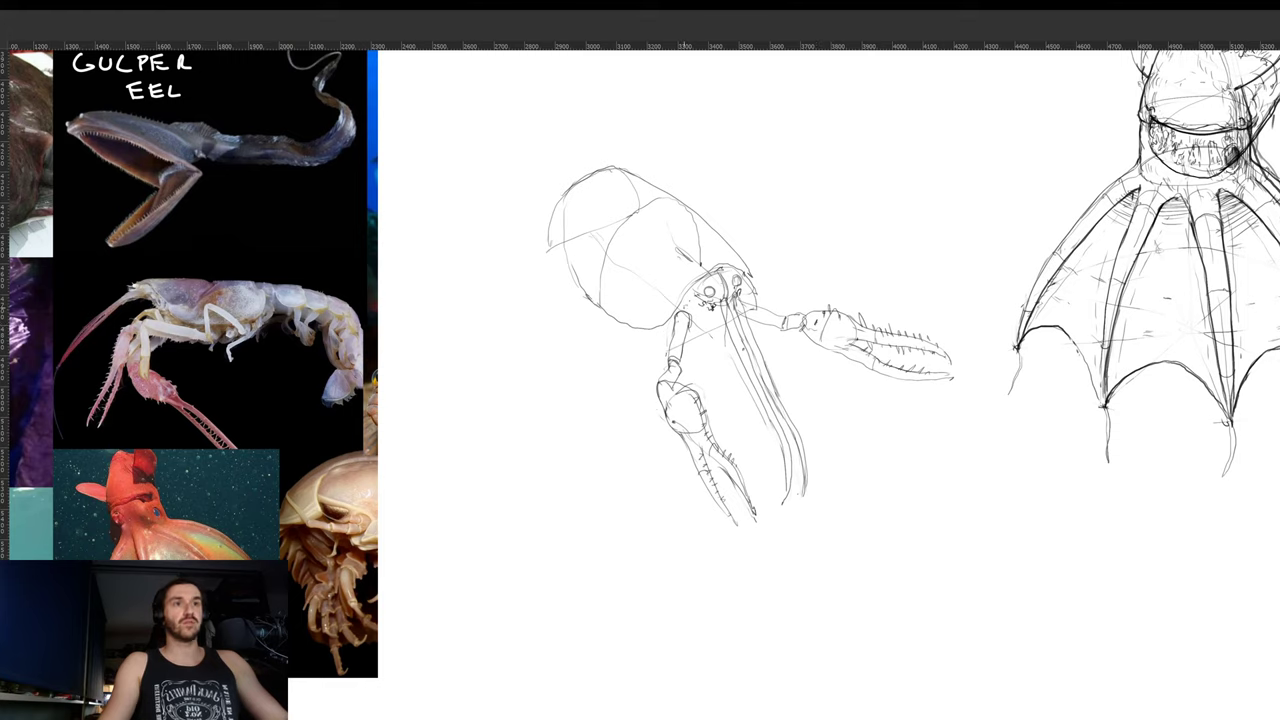
- Define the joints where the arms meet the head and draw a segmented walking leg with a pointed foot behind the near arm
mouse_move(690, 305)
left_mouse_down()
mouse_move(692, 325)
mouse_move(704, 320)
left_mouse_up()
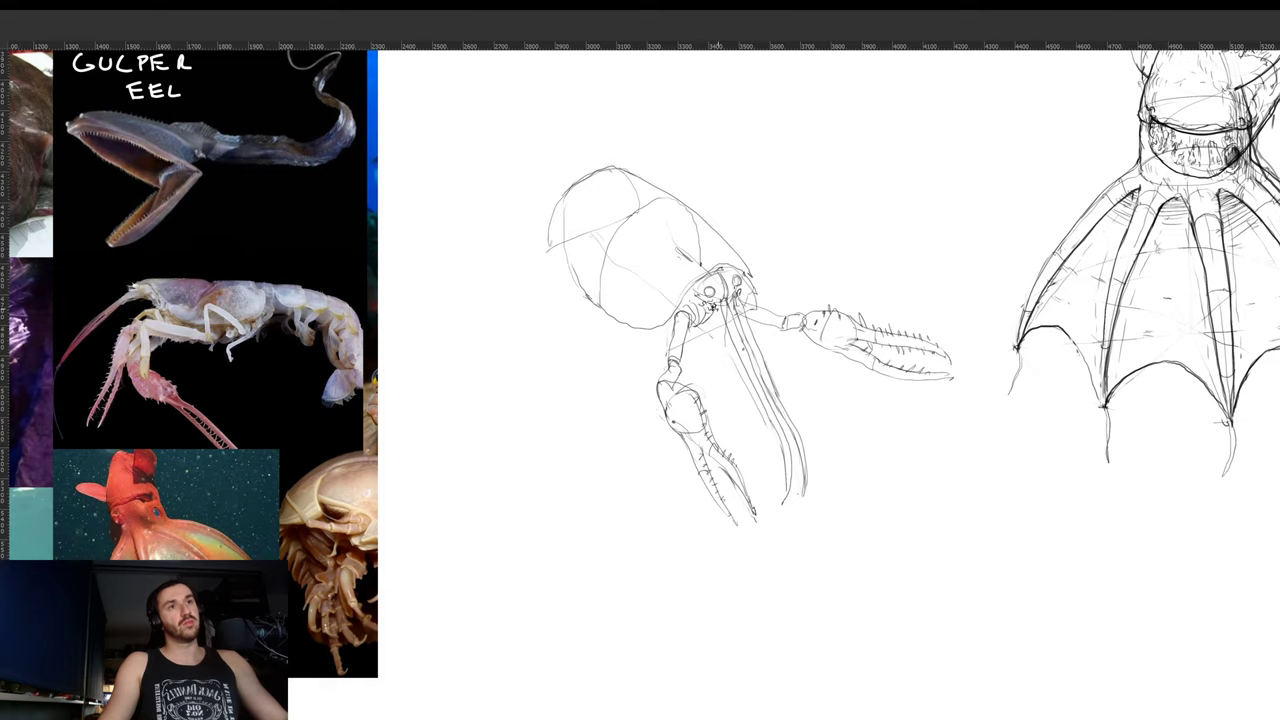
left_click_drag(641, 258, 723, 361)
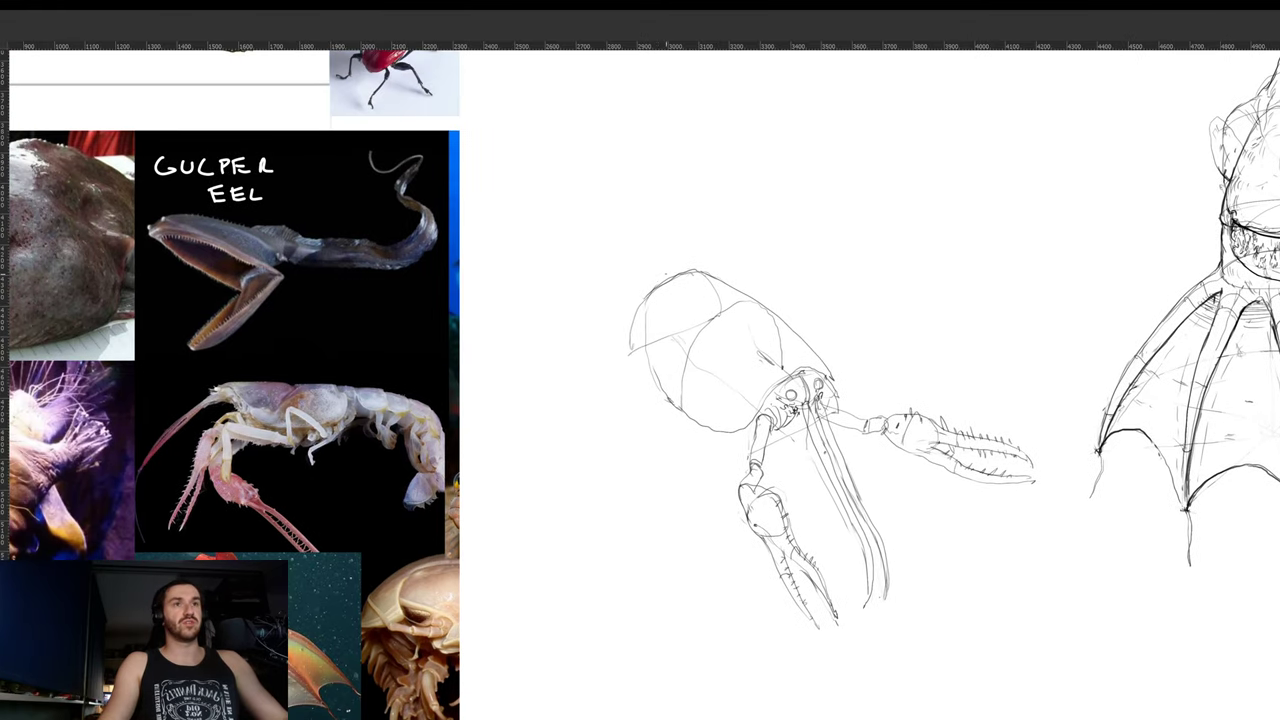
left_click_drag(800, 400, 790, 338)
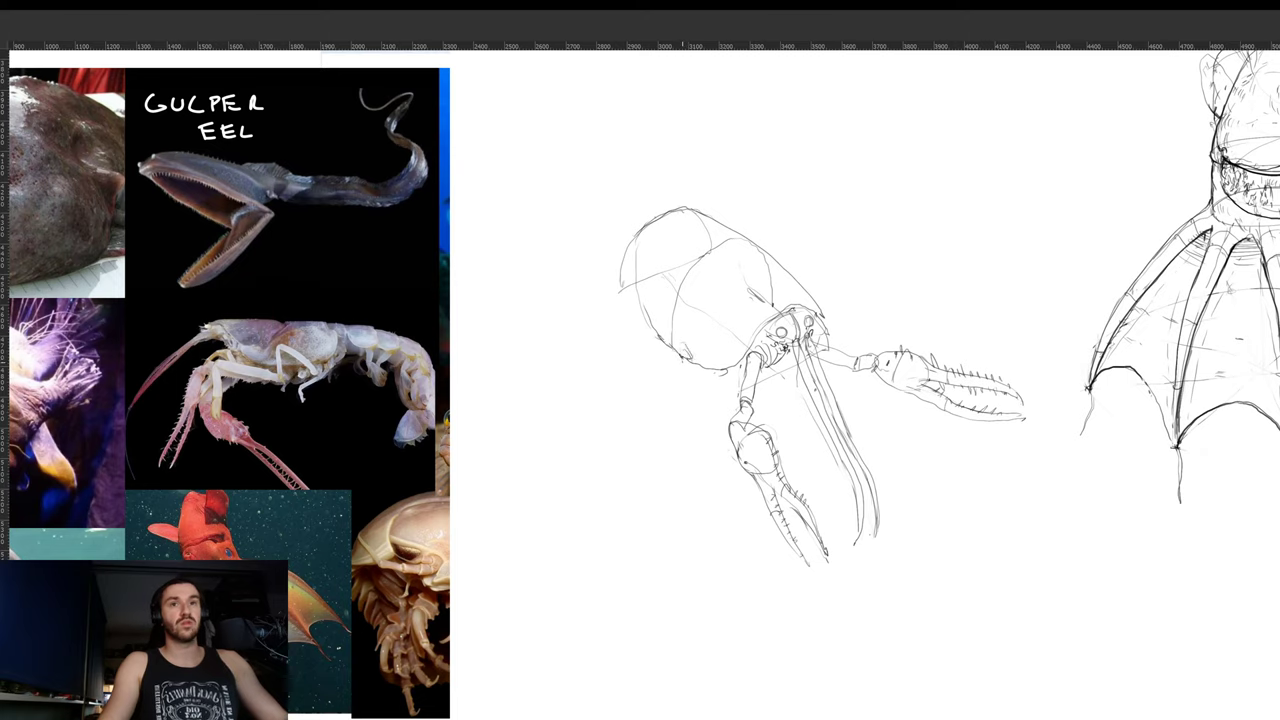
mouse_move(677, 358)
left_mouse_down()
mouse_move(708, 462)
mouse_move(720, 452)
mouse_move(694, 373)
mouse_move(706, 399)
left_mouse_up()
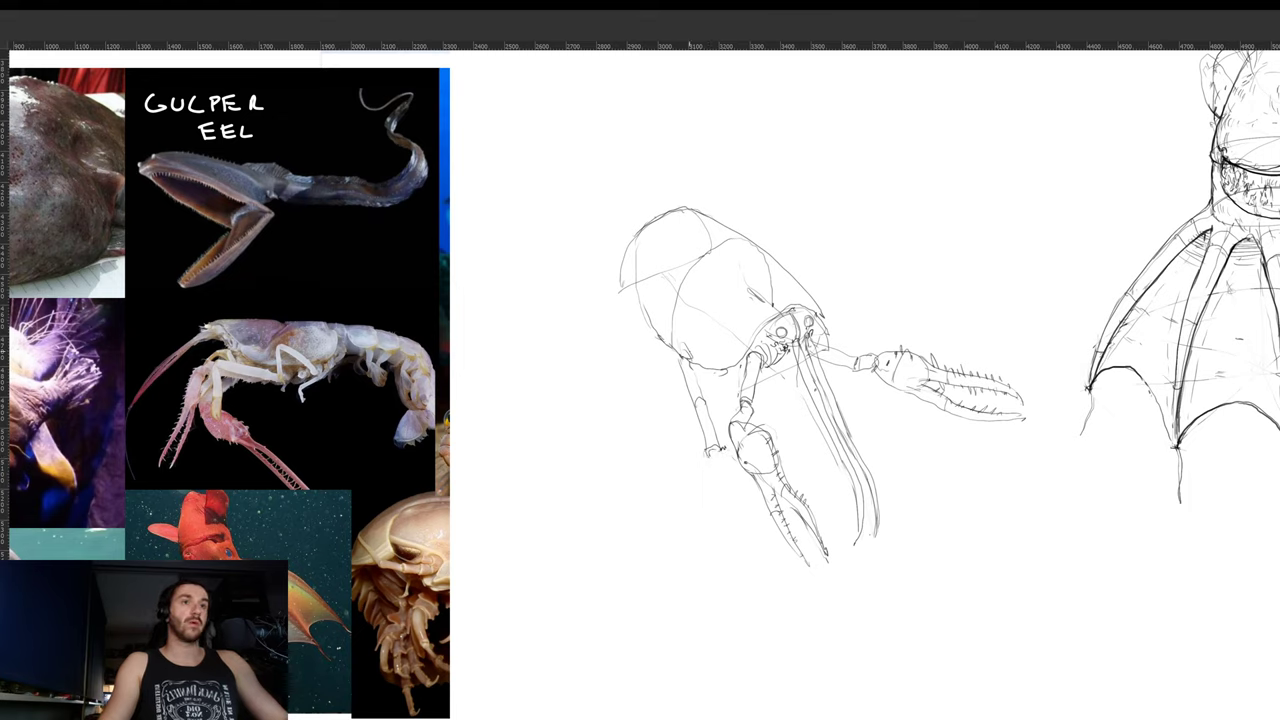
left_click_drag(776, 316, 852, 342)
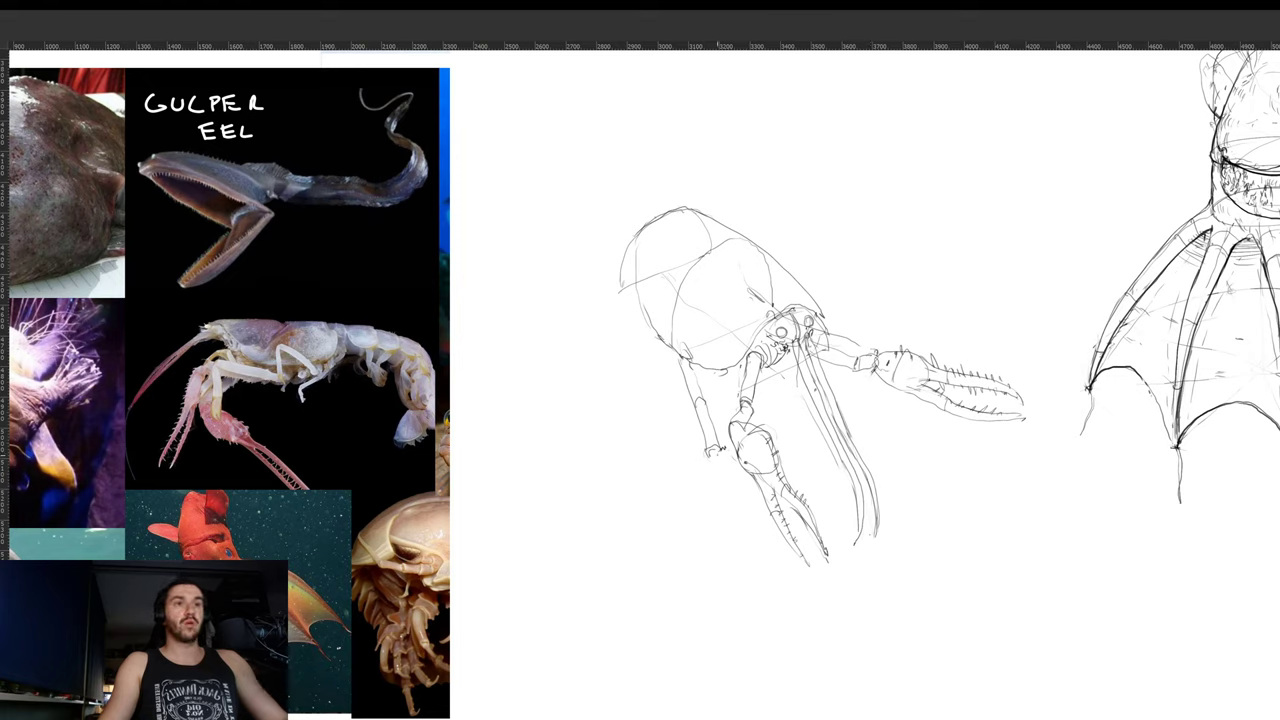
mouse_move(716, 450)
left_mouse_down()
mouse_move(716, 508)
mouse_move(725, 452)
left_mouse_up()
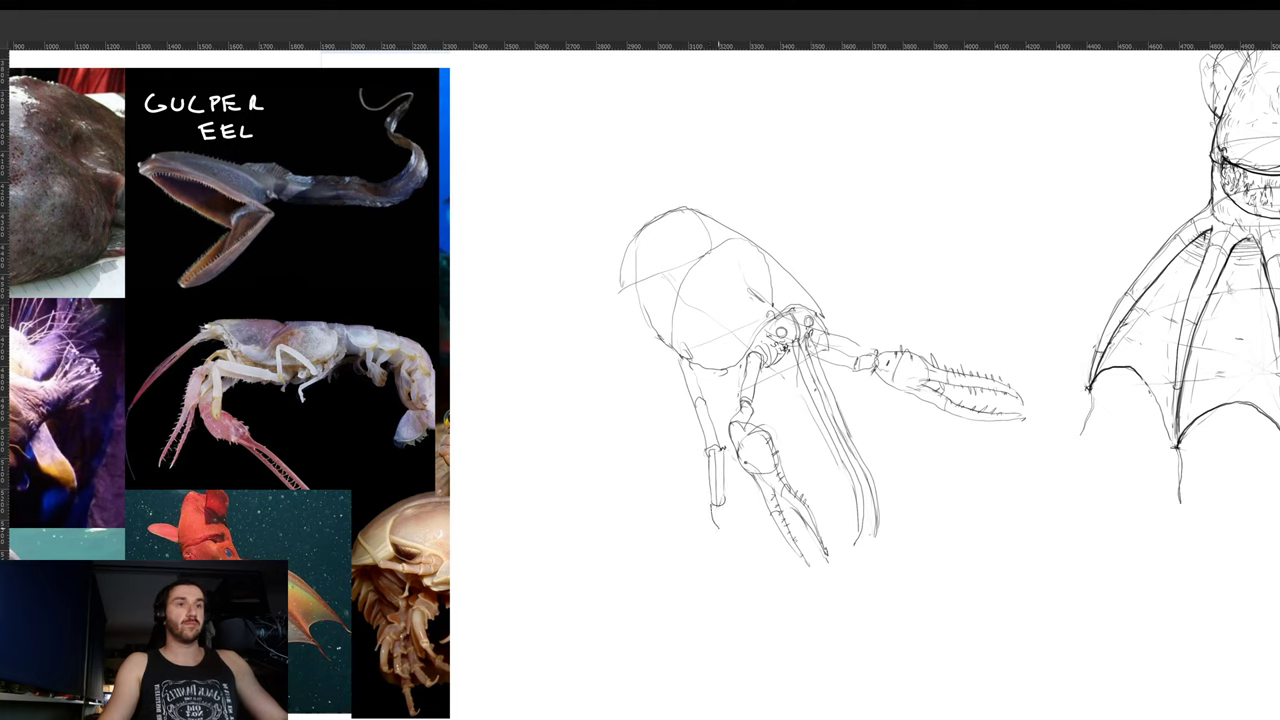
left_click_drag(726, 502, 724, 524)
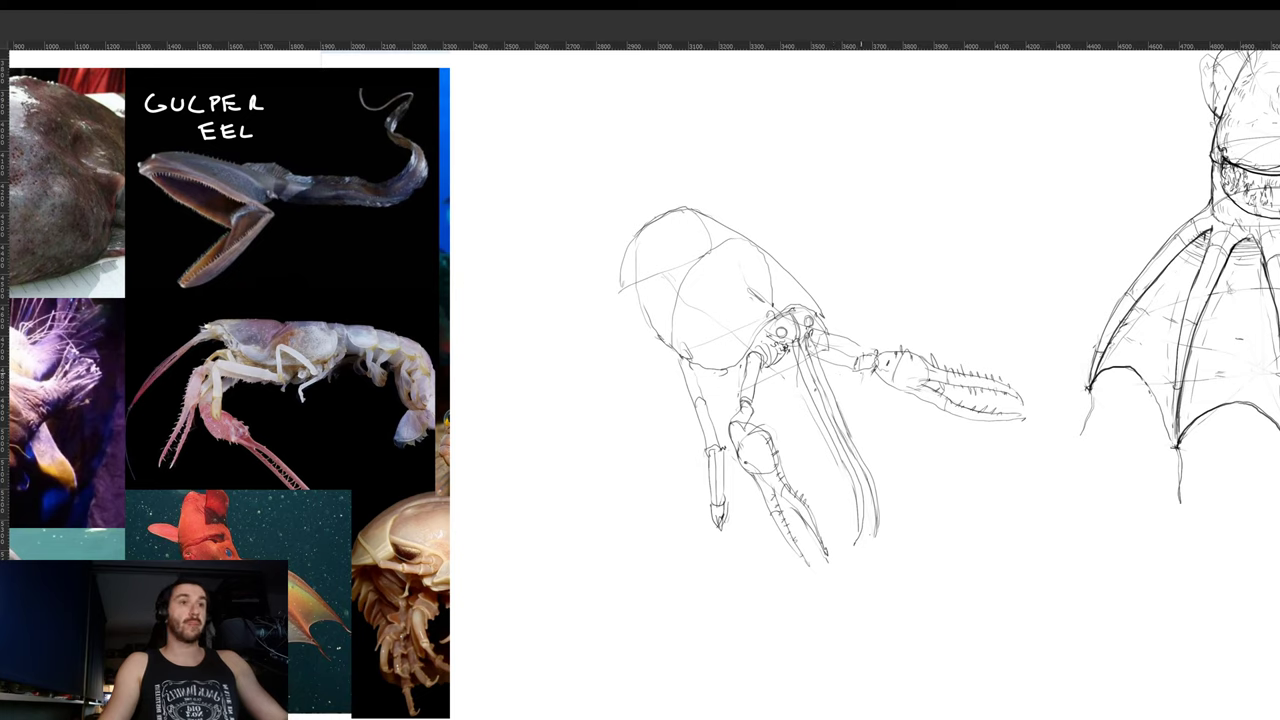
- Add a short leg beneath the outstretched arm and two small pointed legs toward the rear of the body
left_click_drag(861, 375, 845, 417)
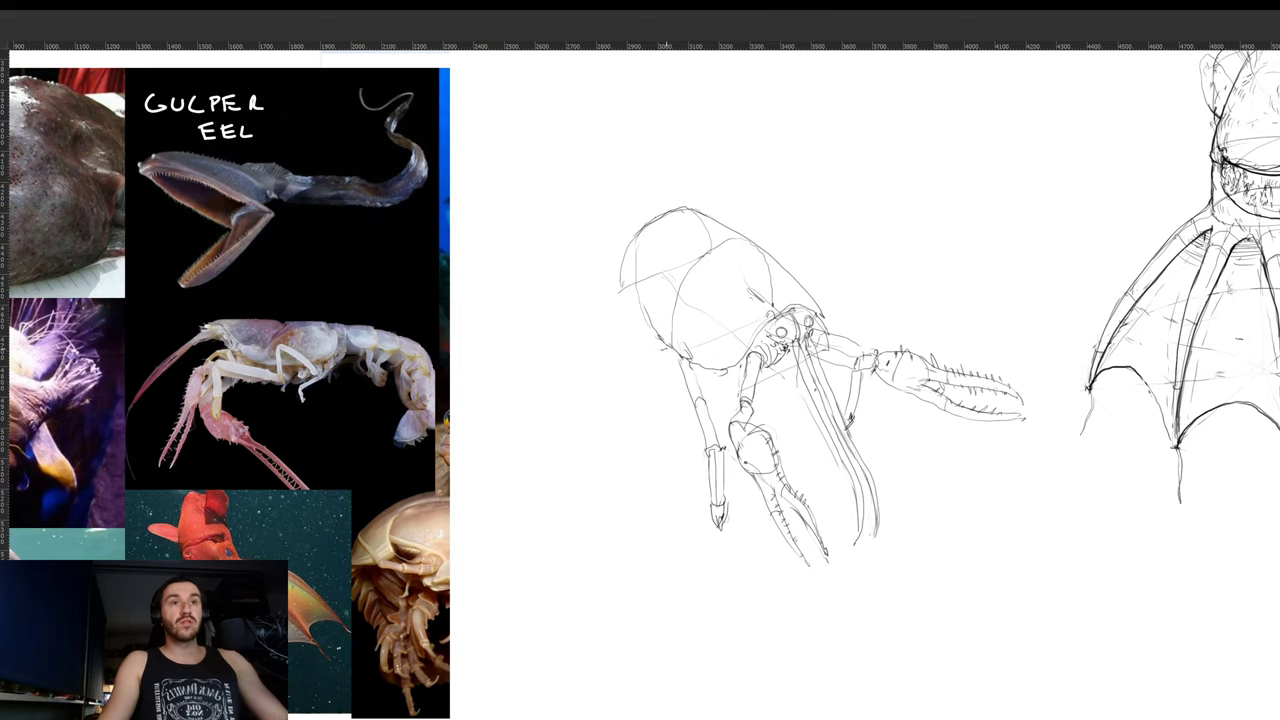
mouse_move(666, 349)
left_mouse_down()
mouse_move(652, 311)
mouse_move(656, 381)
mouse_move(657, 341)
mouse_move(657, 354)
left_mouse_up()
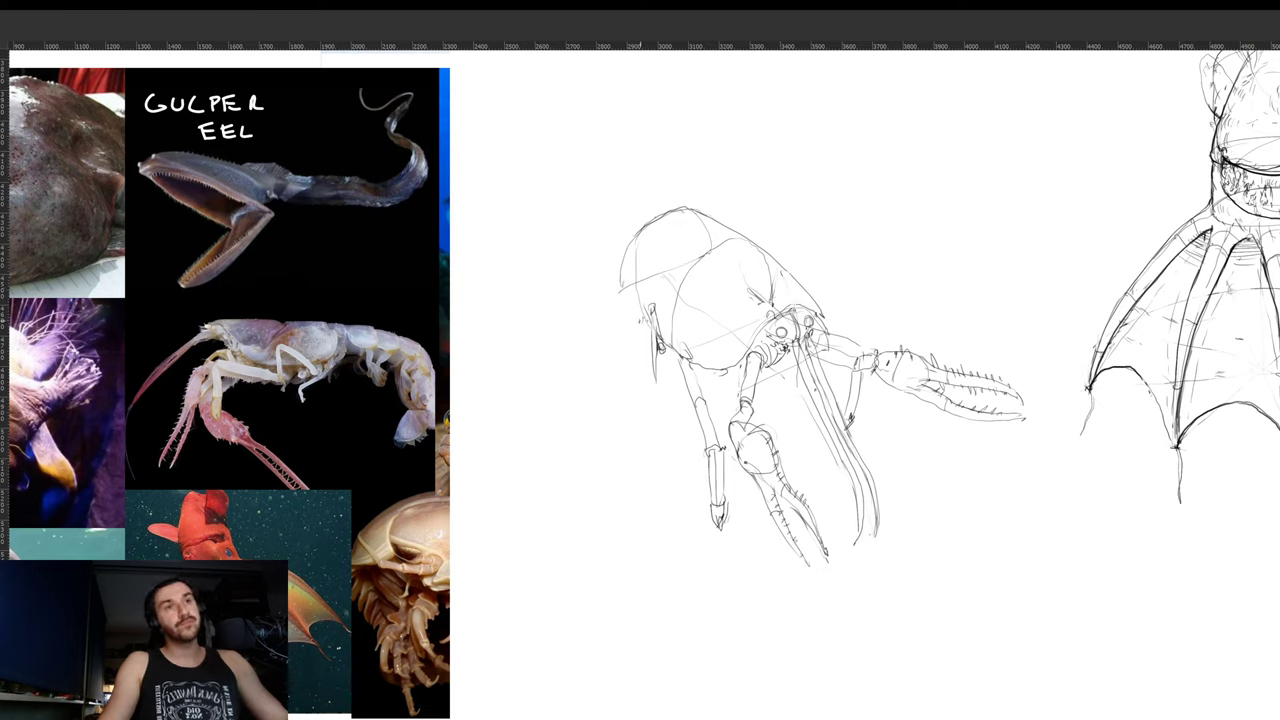
left_click_drag(638, 318, 630, 352)
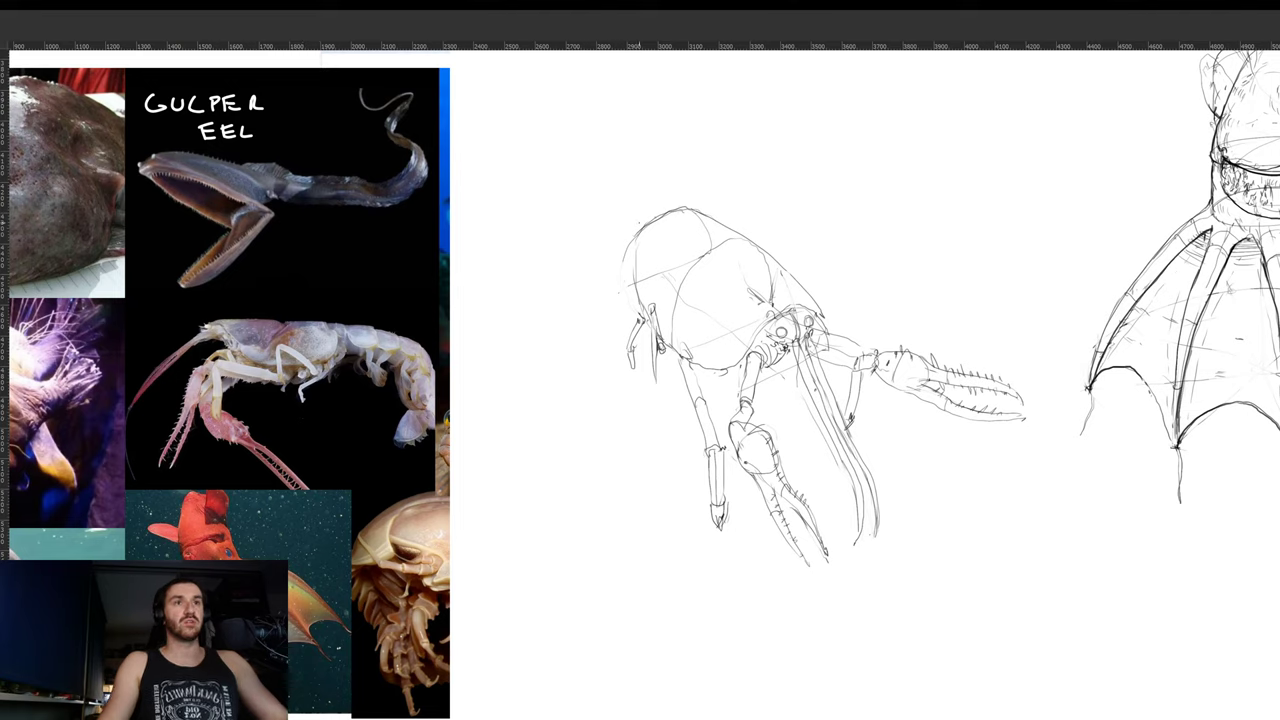
- Block in the tail as a light outline that extends from the back of the body and curves downward
left_click_drag(641, 223, 675, 207)
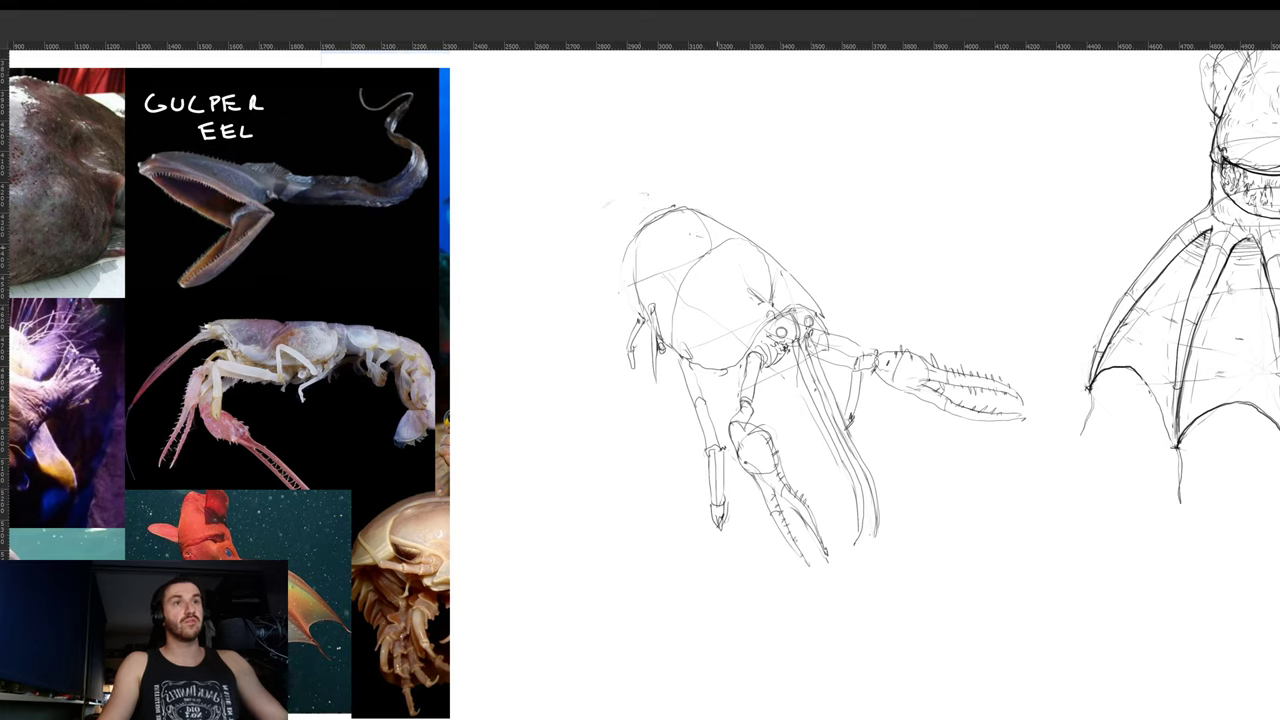
left_click_drag(652, 224, 694, 211)
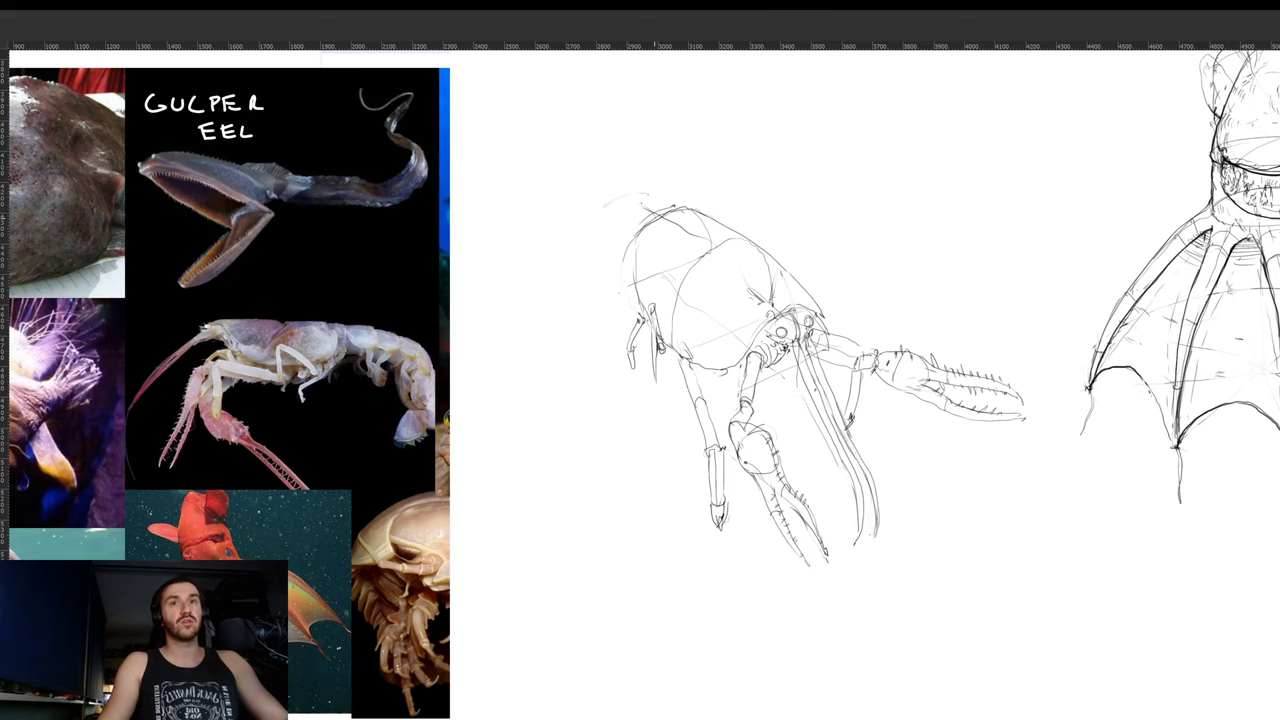
mouse_move(624, 193)
left_mouse_down()
mouse_move(644, 205)
mouse_move(582, 184)
mouse_move(562, 226)
mouse_move(563, 295)
left_mouse_up()
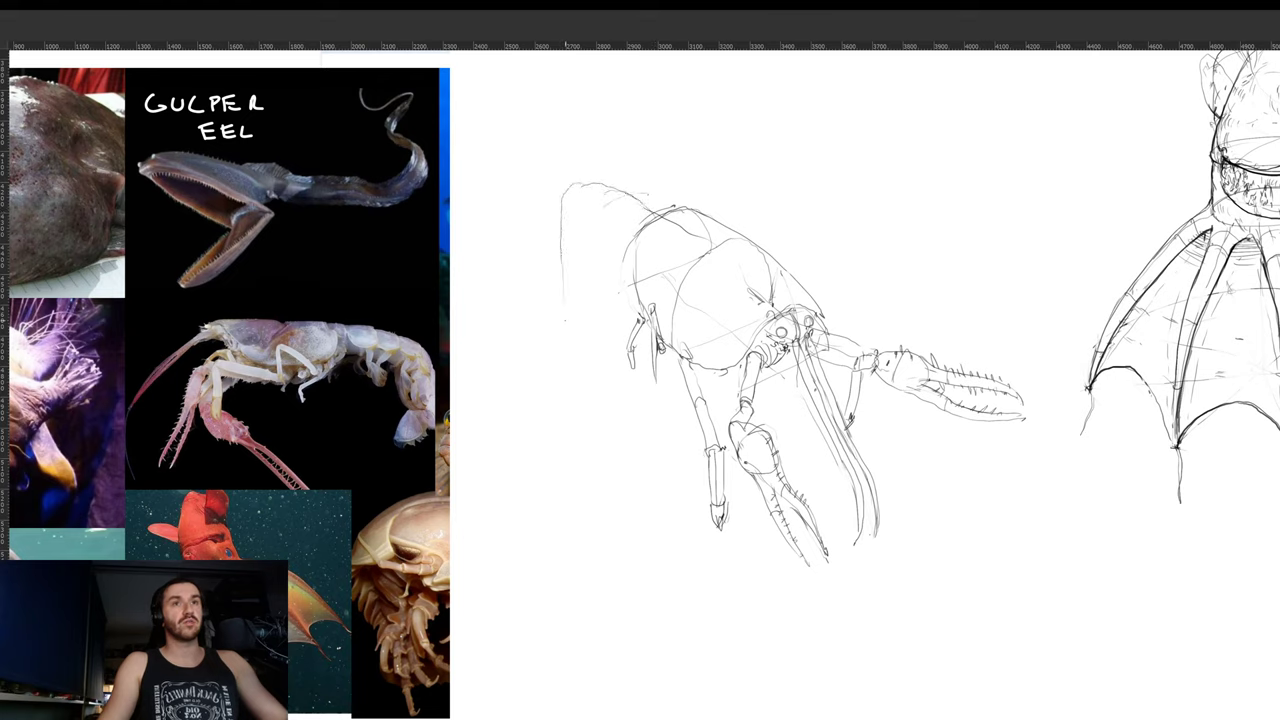
- Sketch a small side study of the bent tail above the creature, with cross-contours marking its segments
left_click_drag(669, 230, 646, 352)
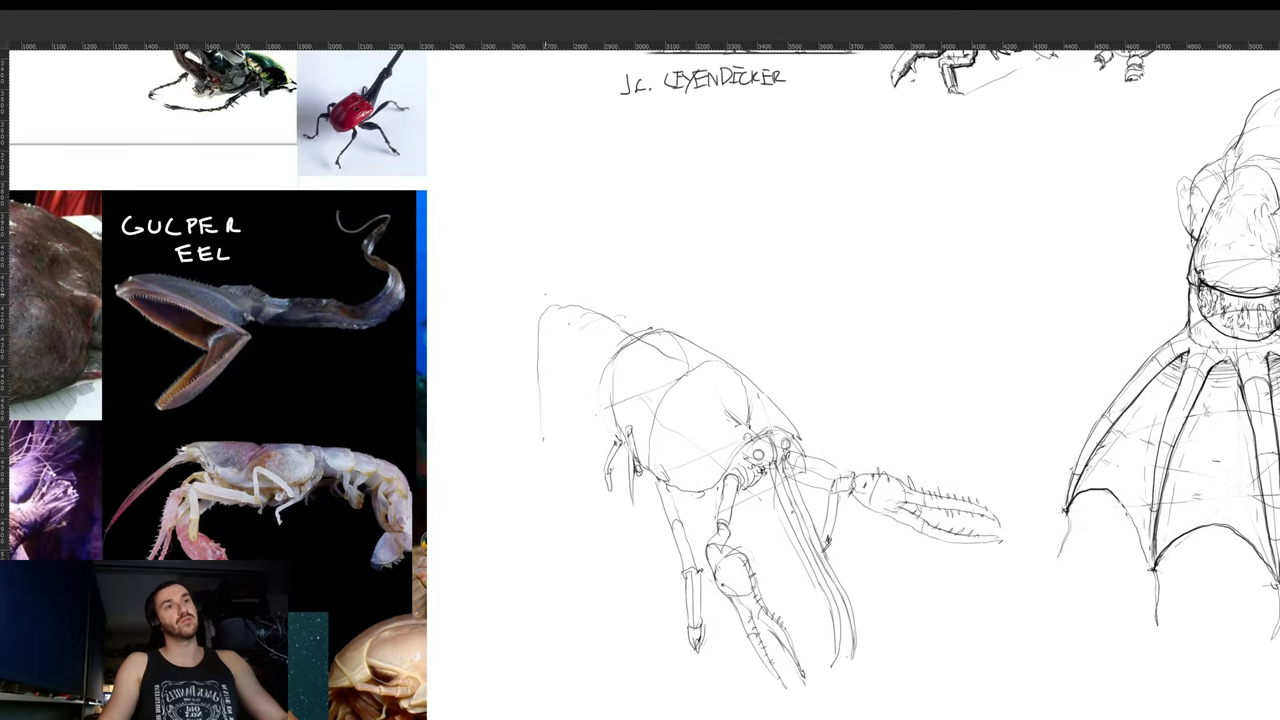
mouse_move(680, 215)
left_mouse_down()
mouse_move(776, 209)
mouse_move(782, 258)
left_mouse_up()
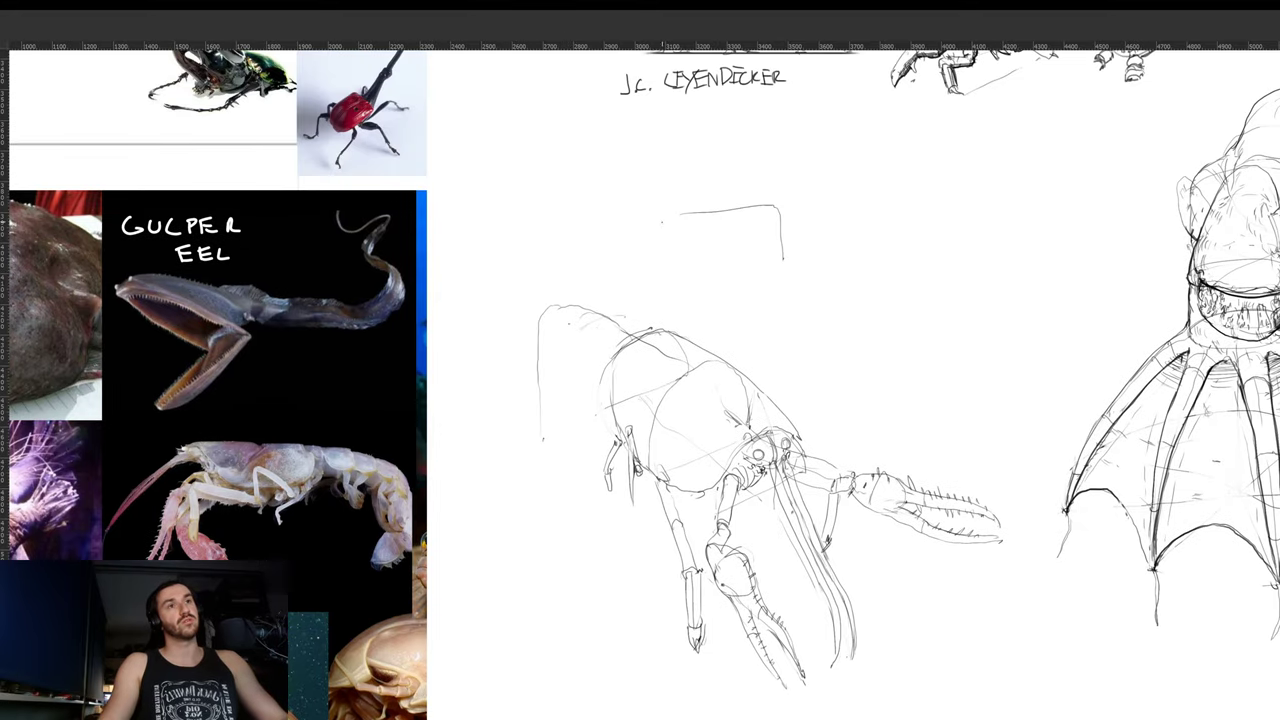
mouse_move(672, 232)
left_mouse_down()
mouse_move(702, 231)
mouse_move(714, 211)
mouse_move(766, 205)
mouse_move(746, 221)
mouse_move(769, 203)
mouse_move(768, 258)
left_mouse_up()
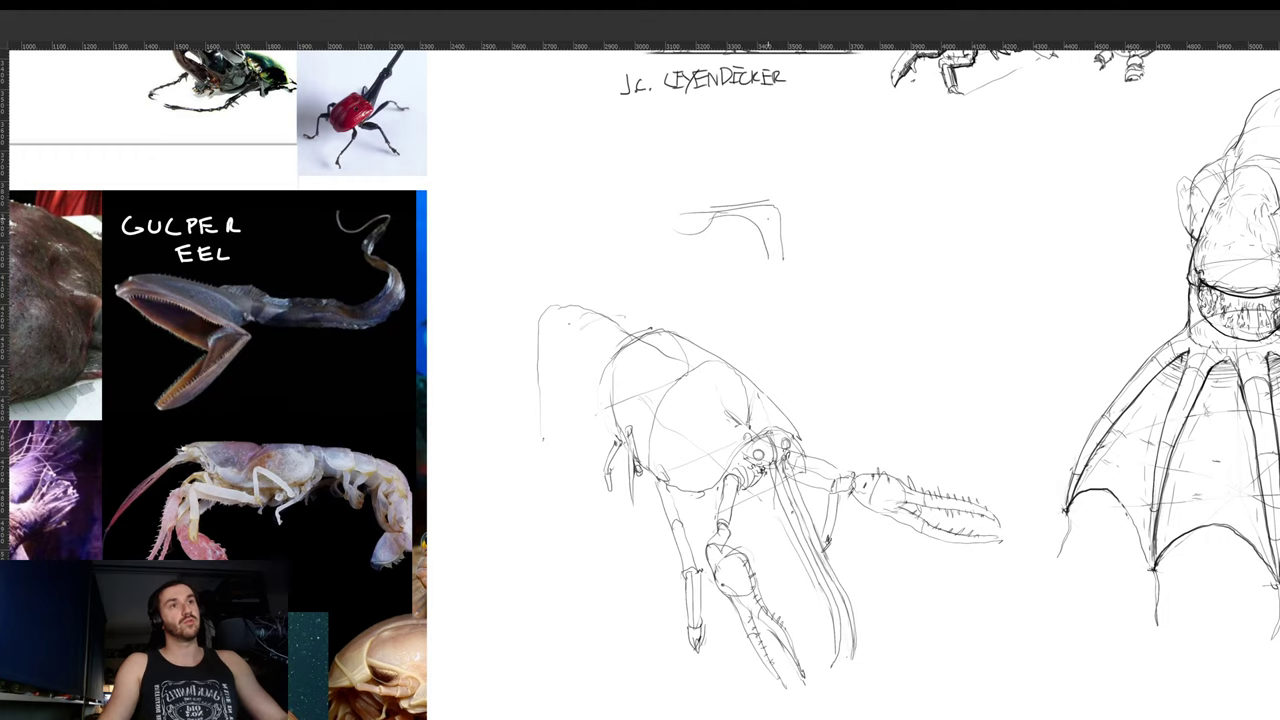
left_click_drag(768, 200, 783, 263)
left_click_drag(738, 203, 762, 249)
left_click_drag(788, 254, 772, 263)
left_click_drag(750, 340, 776, 265)
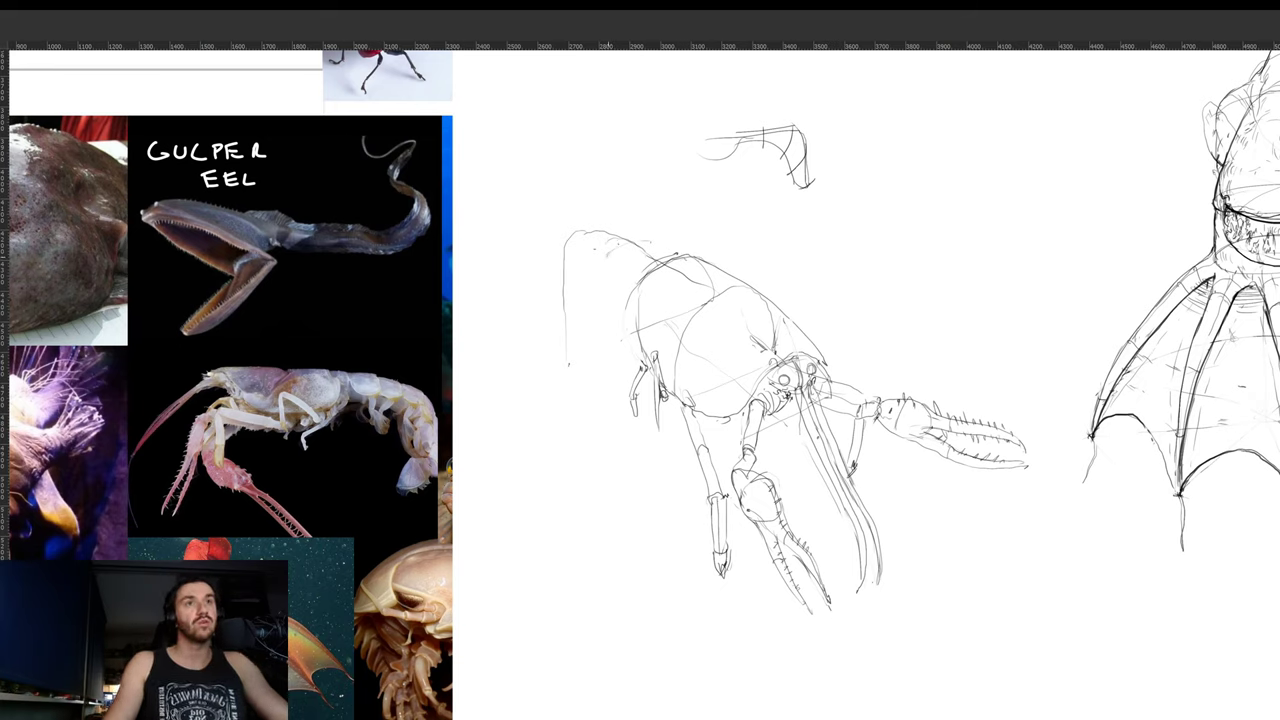
- Divide the curled tail into overlapping rounded segments and finish its end with a flared, ribbed tail fan
left_click_drag(608, 252, 640, 289)
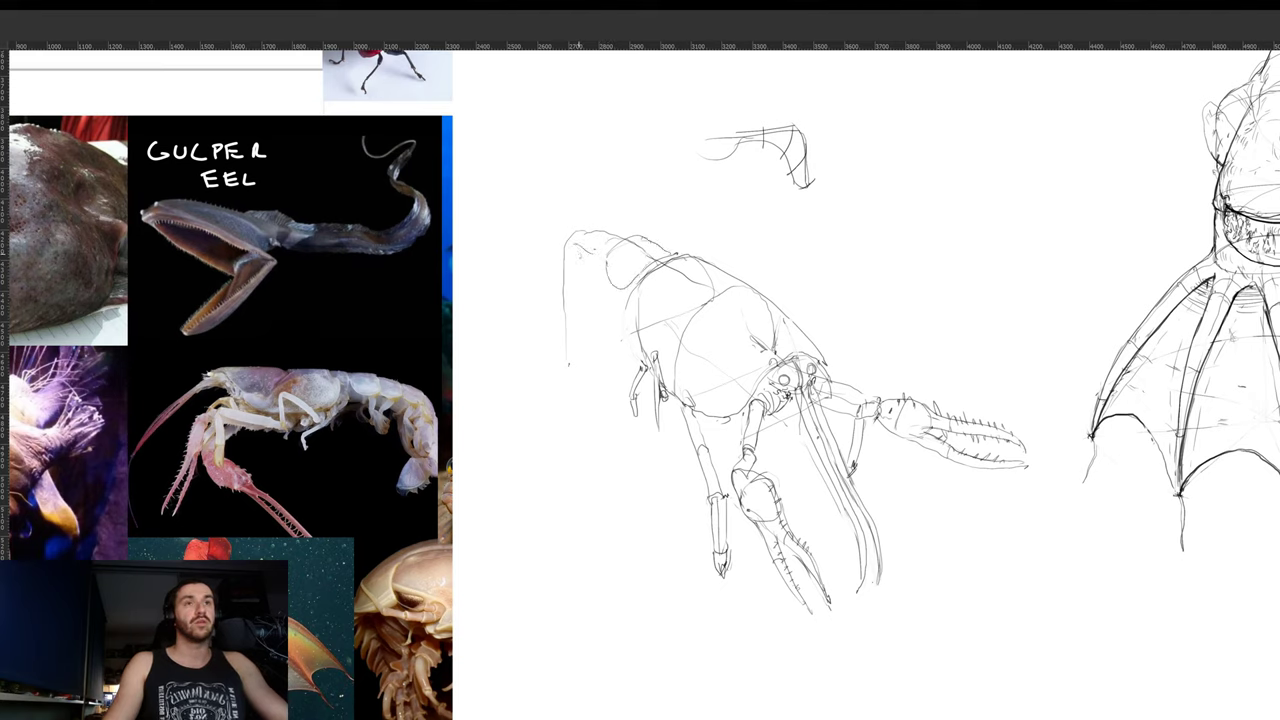
mouse_move(579, 254)
left_mouse_down()
mouse_move(606, 258)
mouse_move(606, 234)
mouse_move(569, 276)
mouse_move(575, 234)
mouse_move(557, 297)
mouse_move(580, 288)
mouse_move(570, 275)
mouse_move(583, 312)
left_mouse_up()
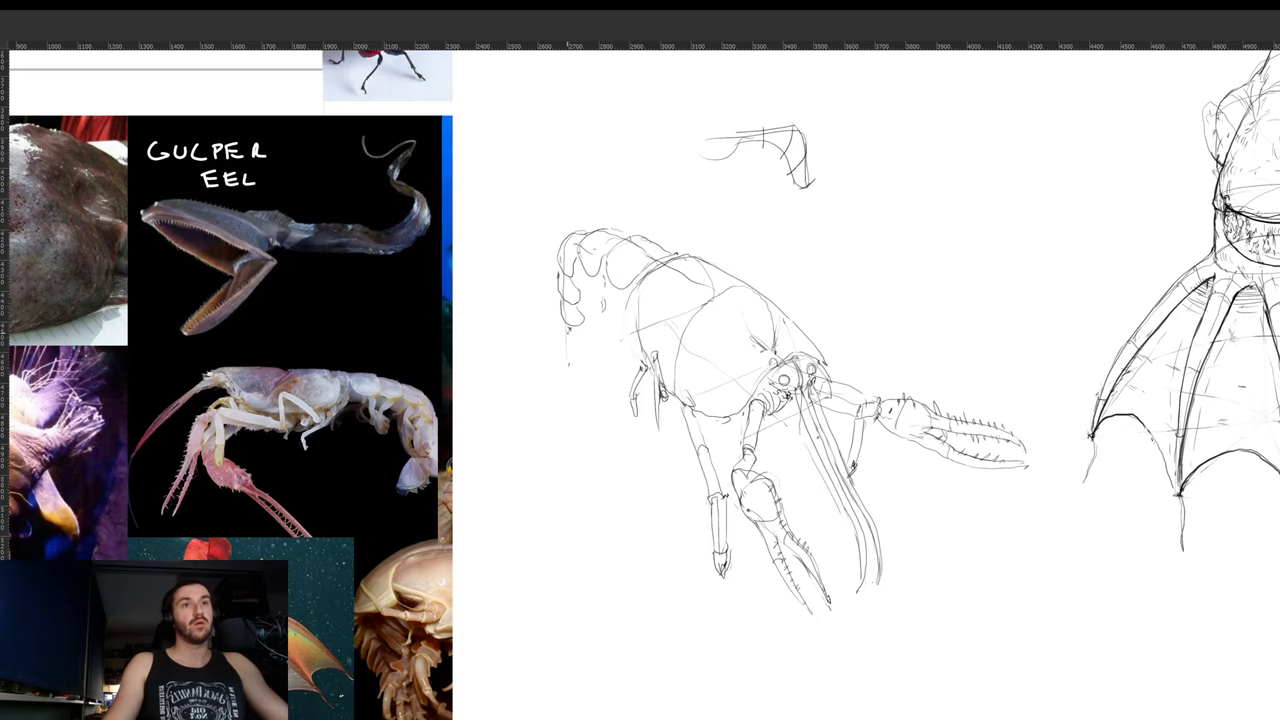
left_click(477, 461)
left_click(477, 461, "alt")
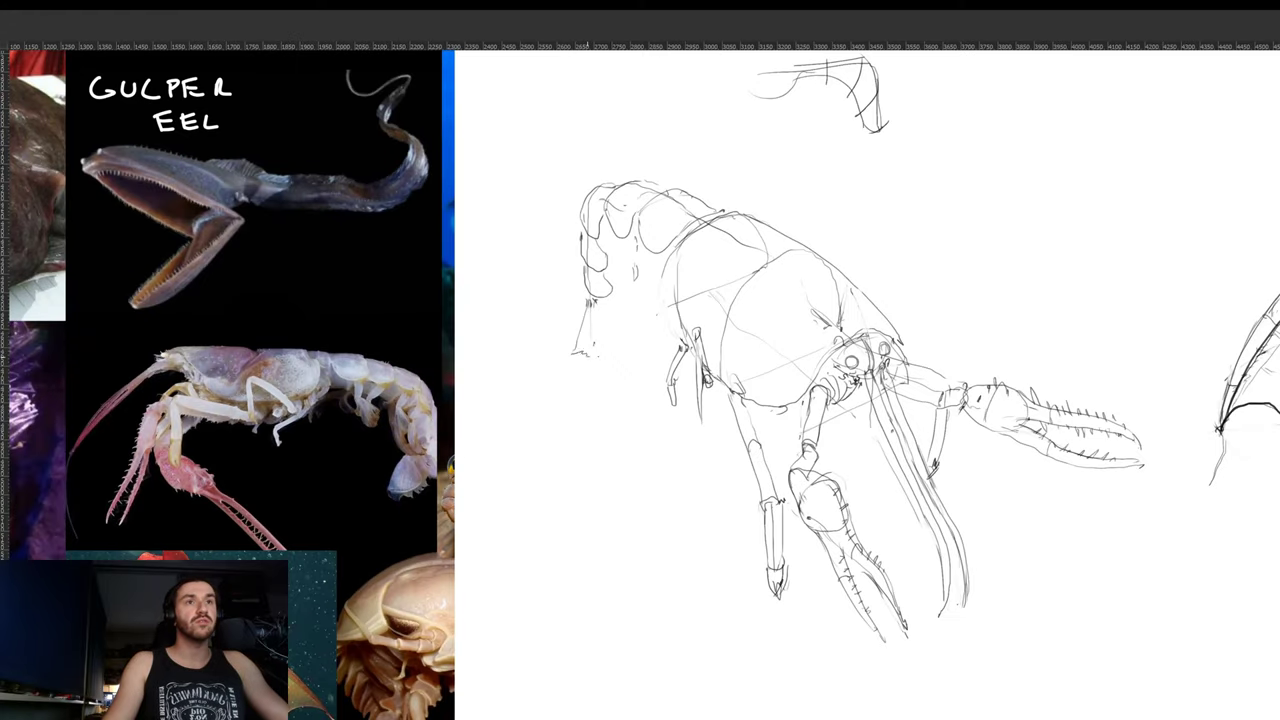
left_click_drag(590, 352, 640, 325)
left_click_drag(582, 354, 605, 334)
mouse_move(614, 348)
left_mouse_down()
mouse_move(606, 334)
mouse_move(635, 329)
mouse_move(657, 355)
left_mouse_up()
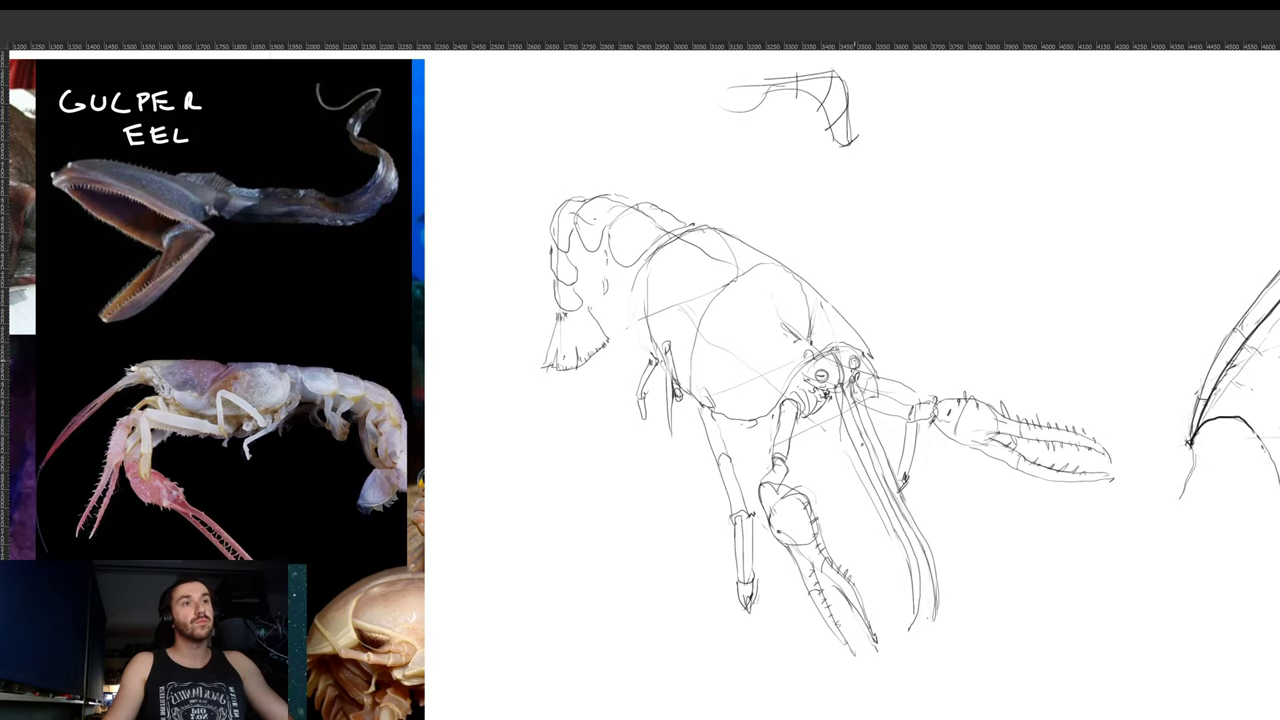
- Draw small jointed swimmerets hanging from the inner side of the curled tail above the tail fan
left_click_drag(629, 303, 659, 343)
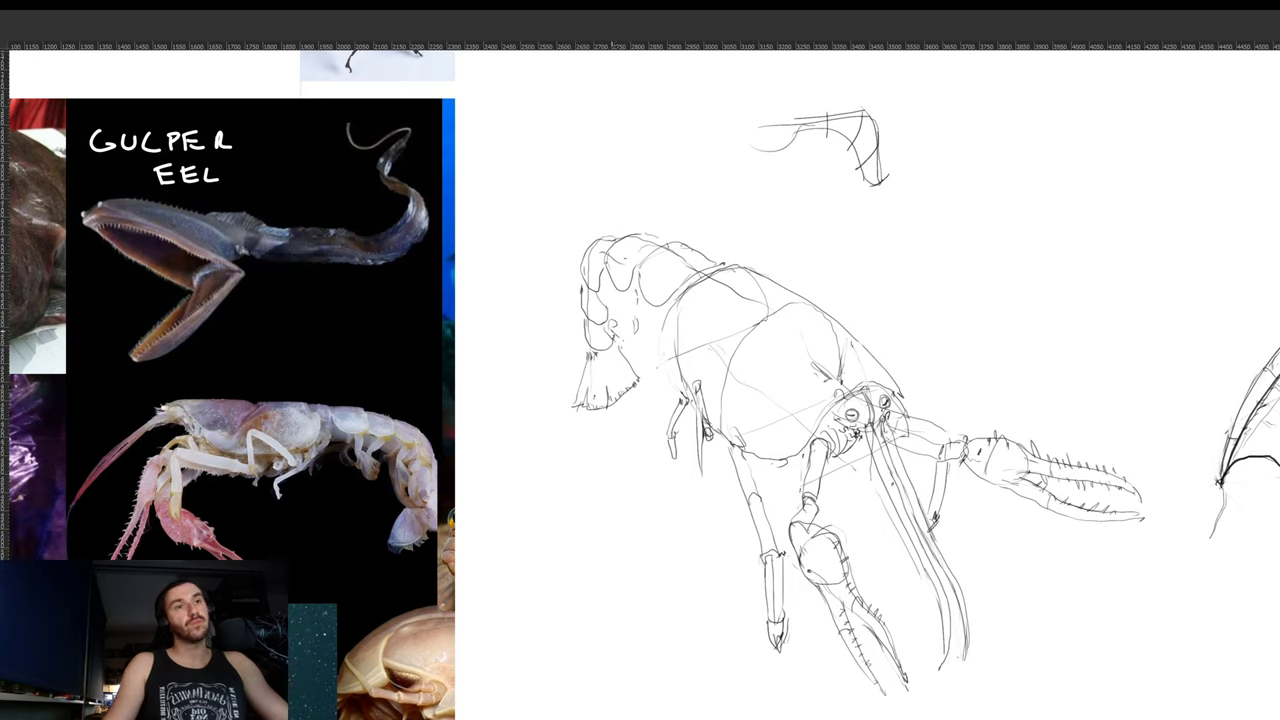
mouse_move(617, 323)
left_mouse_down()
mouse_move(645, 368)
mouse_move(633, 351)
left_mouse_up()
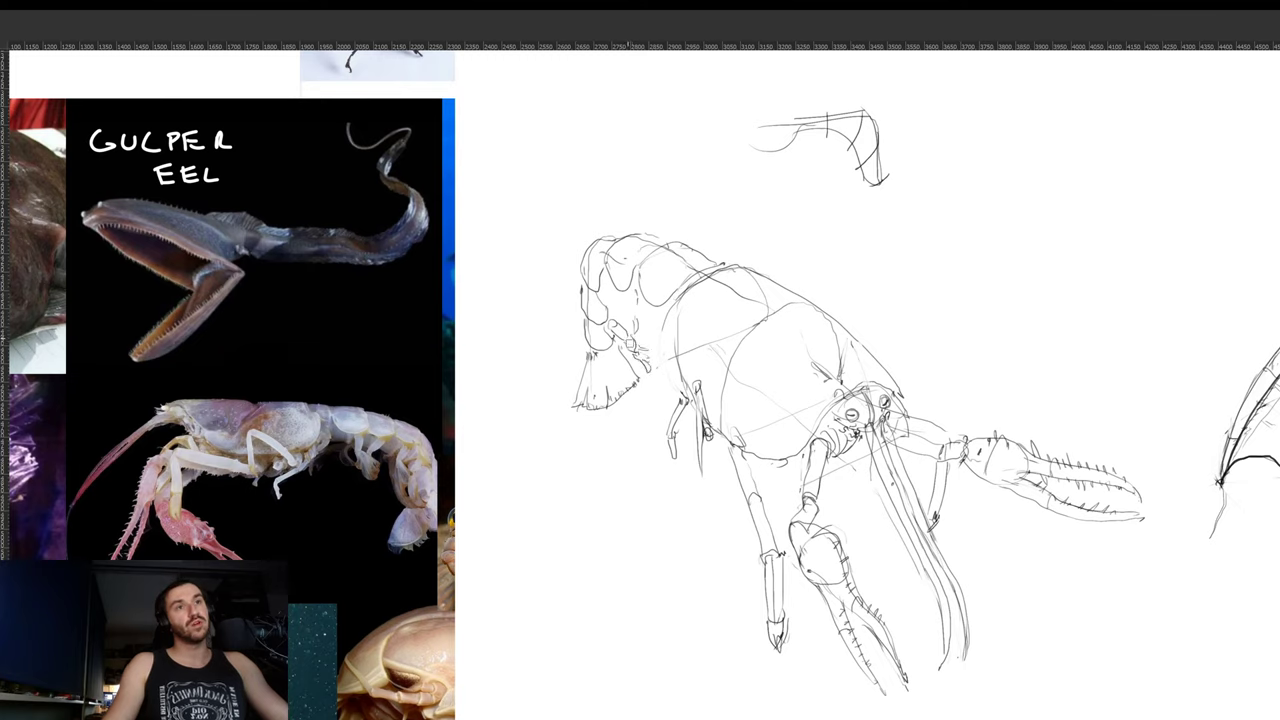
key("ctrl+z")
key("ctrl+z")
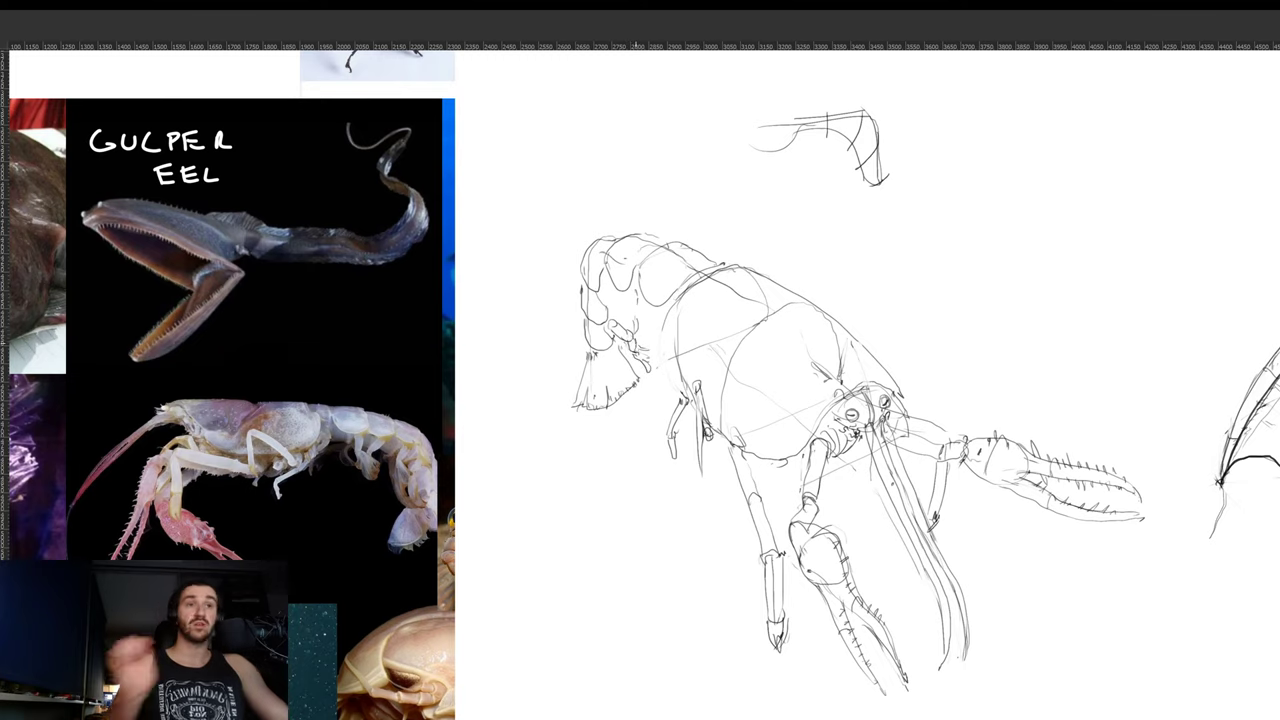
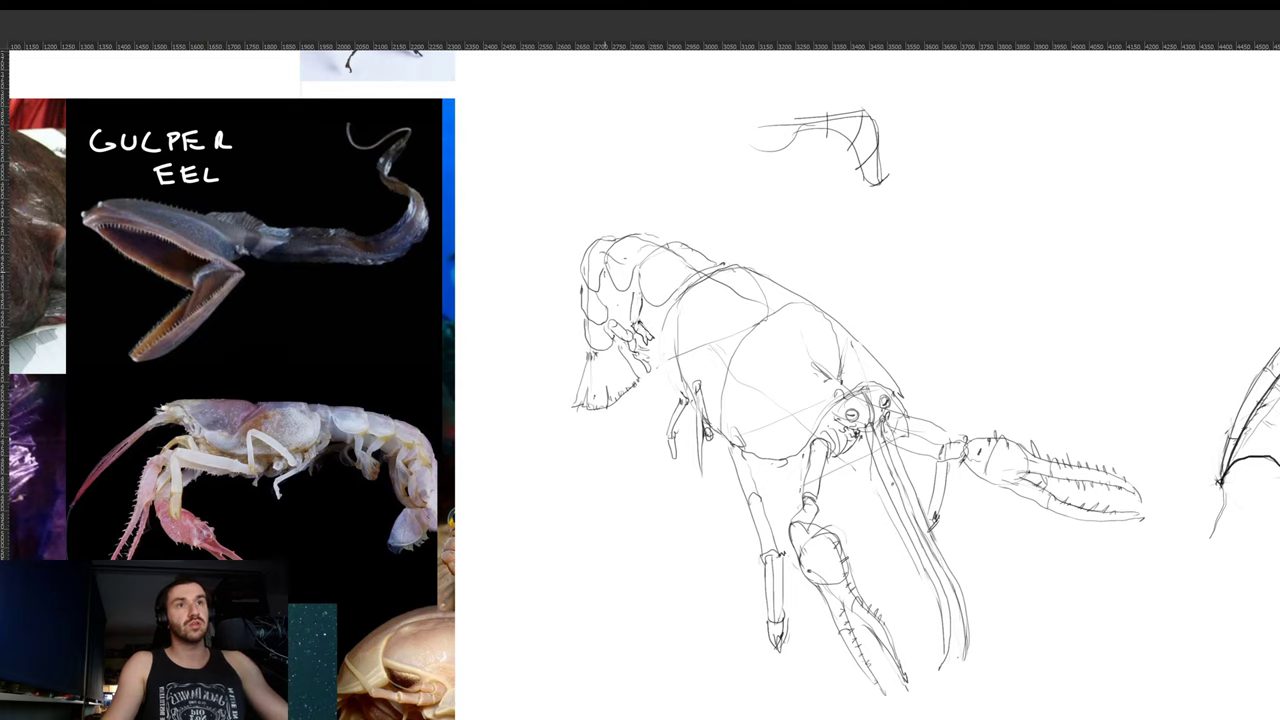
left_click_drag(604, 272, 611, 299)
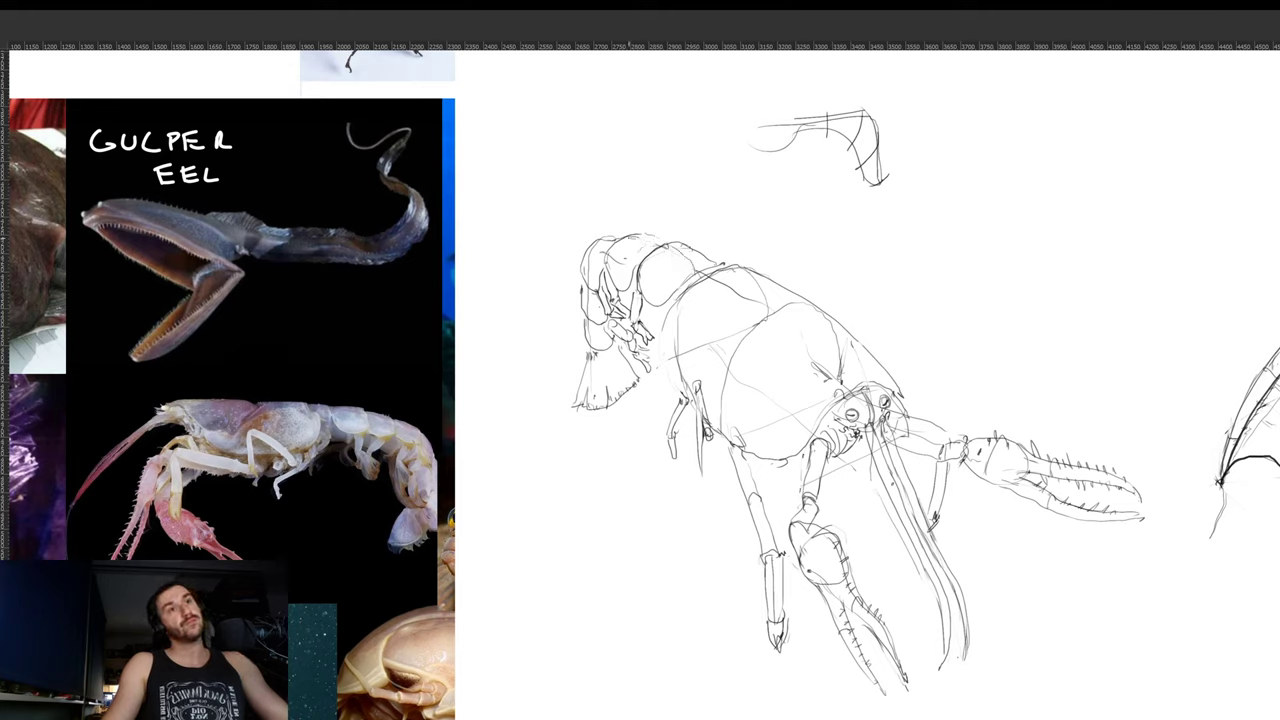
- Reinforce the edges of the tail segments with darker curved lines
mouse_move(624, 235)
left_mouse_down()
mouse_move(668, 240)
mouse_move(612, 278)
mouse_move(634, 292)
mouse_move(624, 300)
mouse_move(635, 273)
left_mouse_up()
key("ctrl+z")
mouse_move(638, 284)
left_mouse_down()
mouse_move(624, 297)
mouse_move(614, 287)
mouse_move(638, 275)
left_mouse_up()
key("ctrl+z")
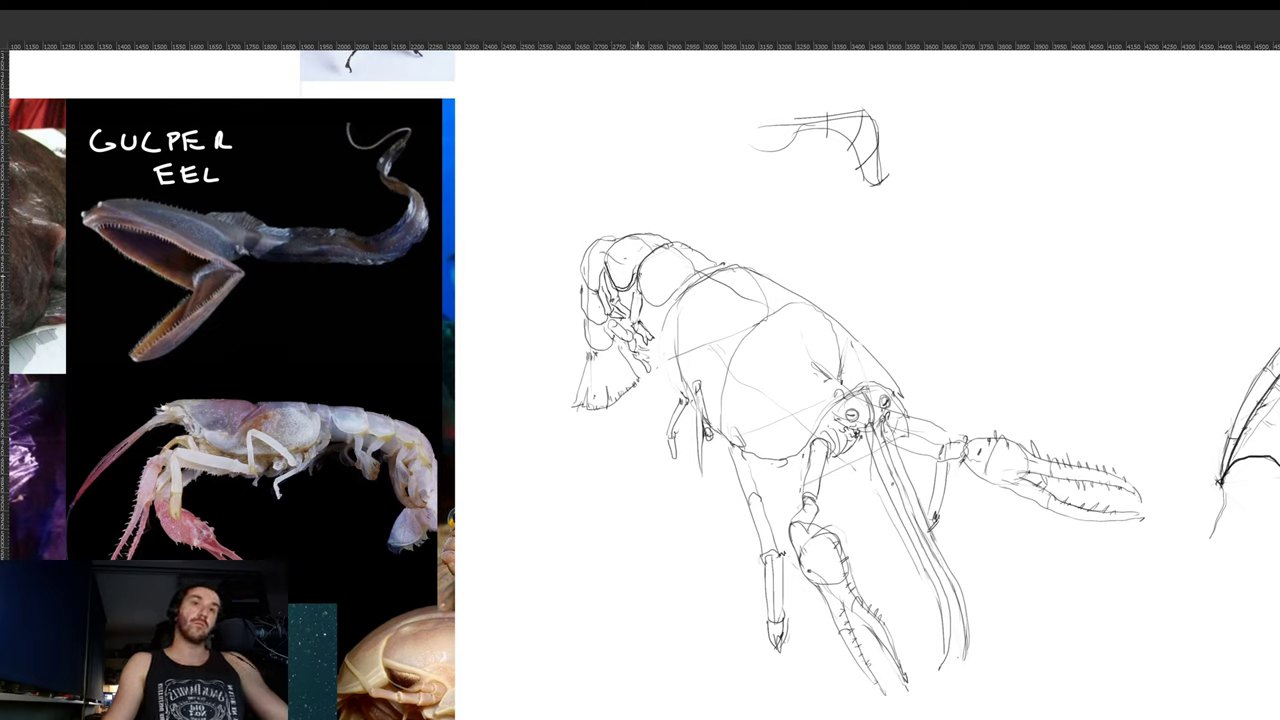
- Flip the crustacean sketch horizontally together with its small tail study
key("r")
left_click_drag(877, 226, 808, 377)
left_click_drag(906, 340, 855, 281)
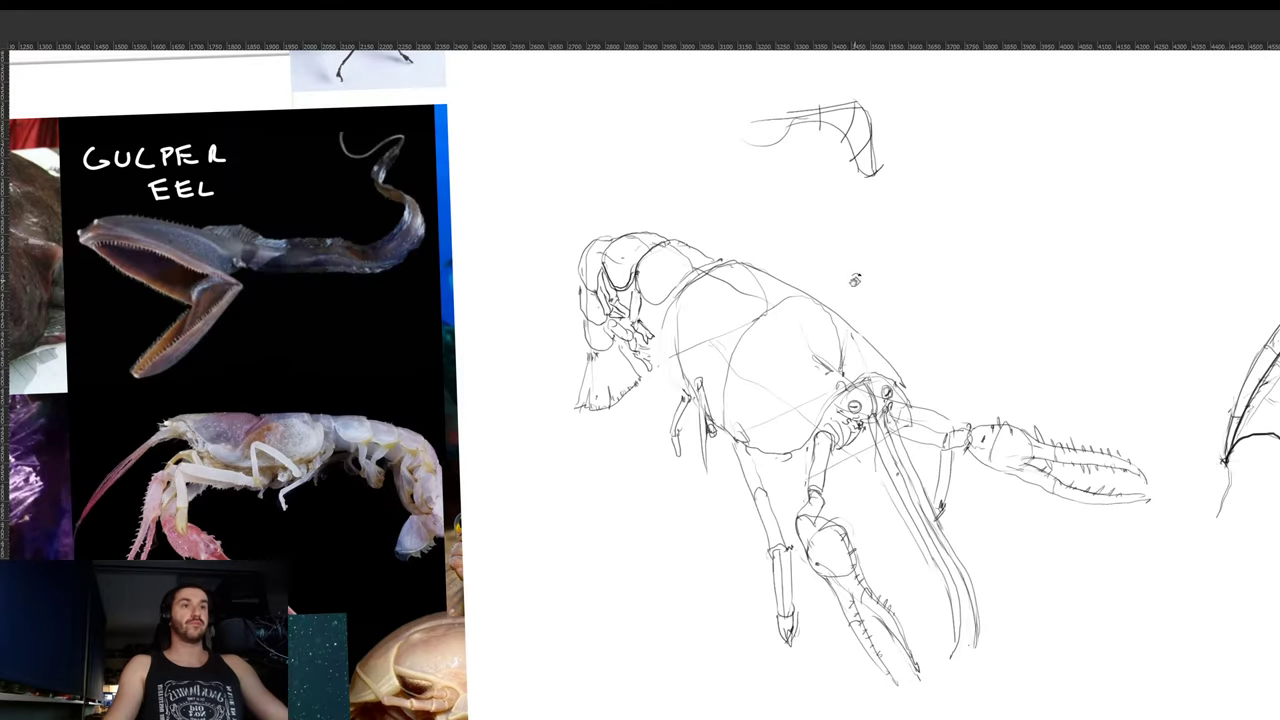
scroll(855, 280, "down", 3)
key("ctrl+t")
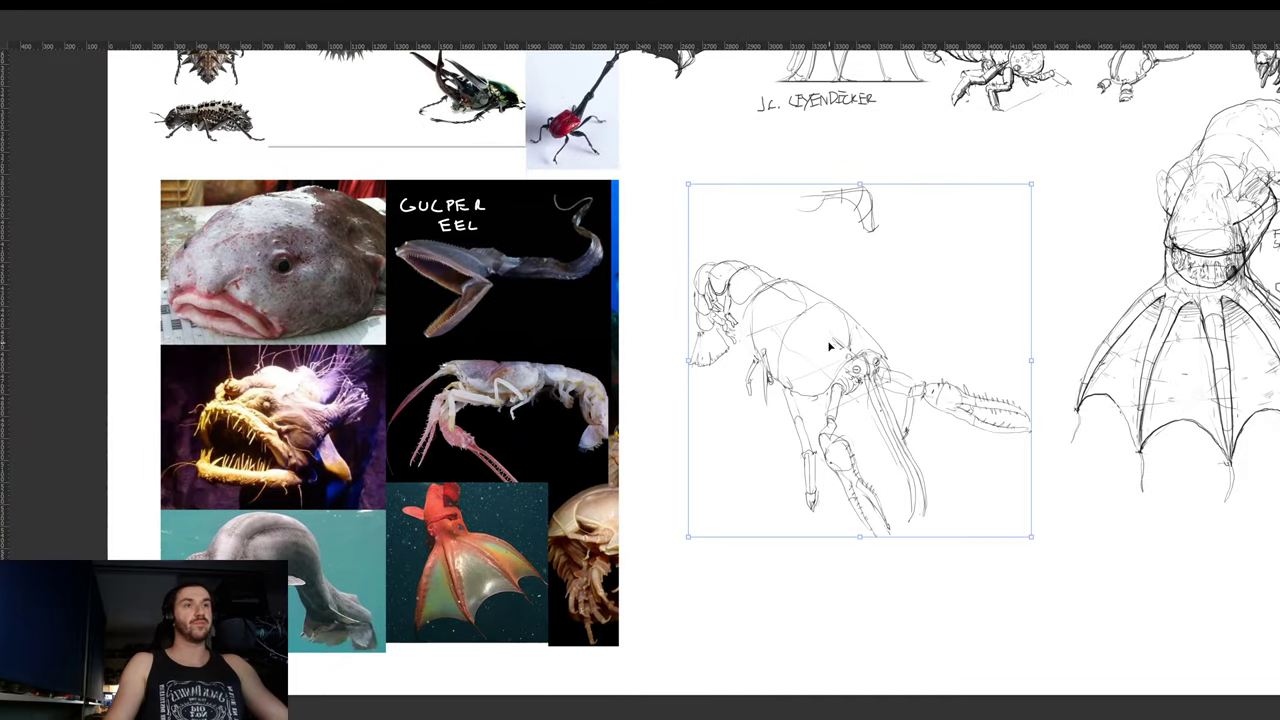
right_click(820, 393)
left_click(871, 514)
key("Return")
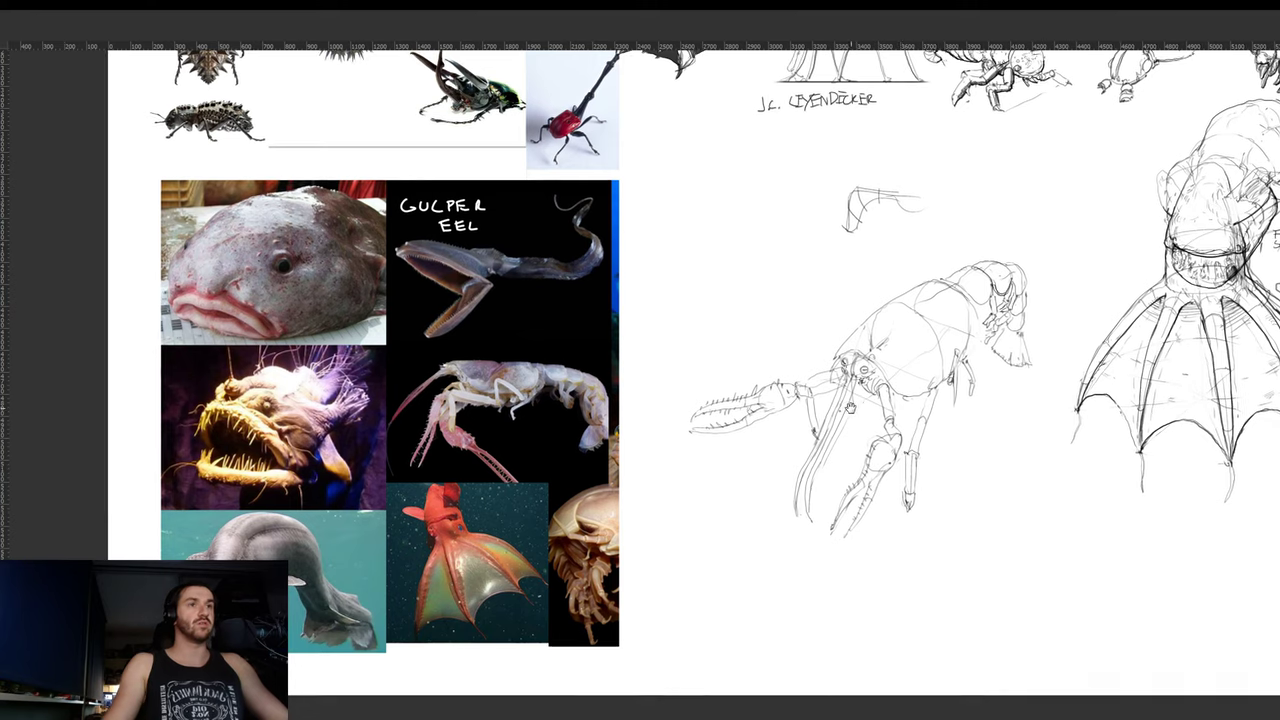
- Firm up the upper contour of the carapace and add short surface marks across the shell
scroll(851, 408, "up", 3)
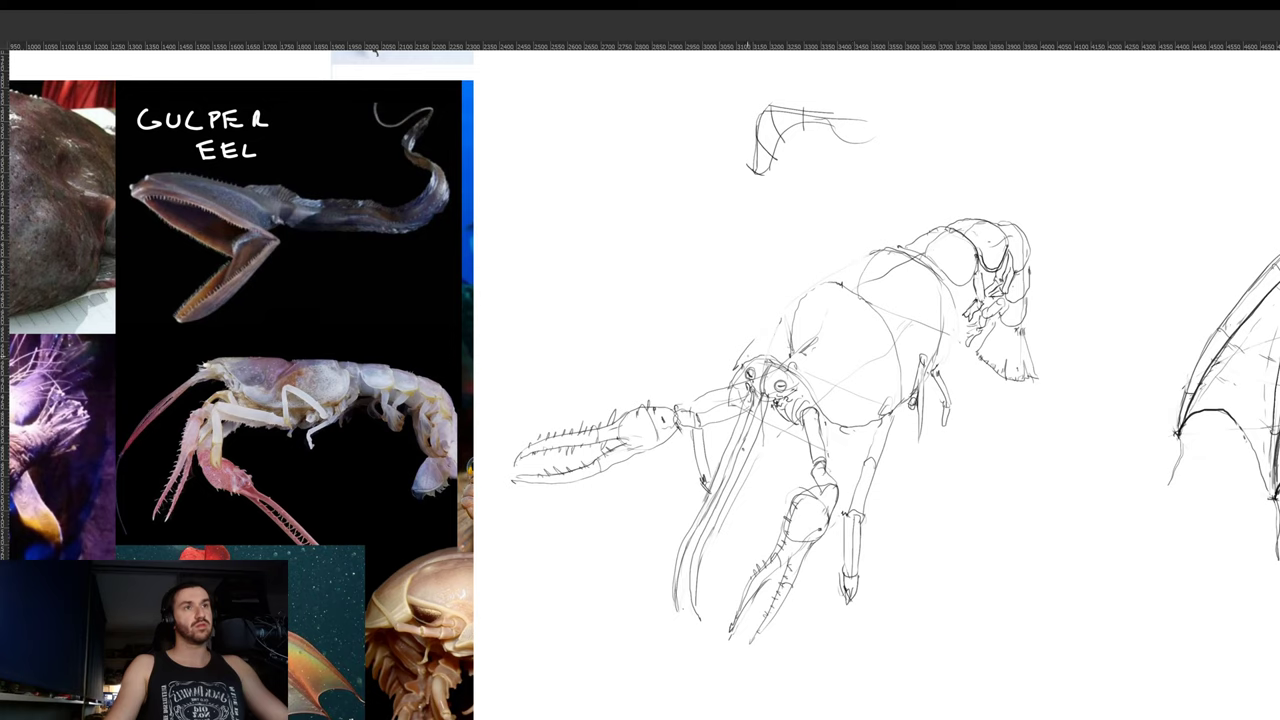
left_click_drag(742, 358, 880, 250)
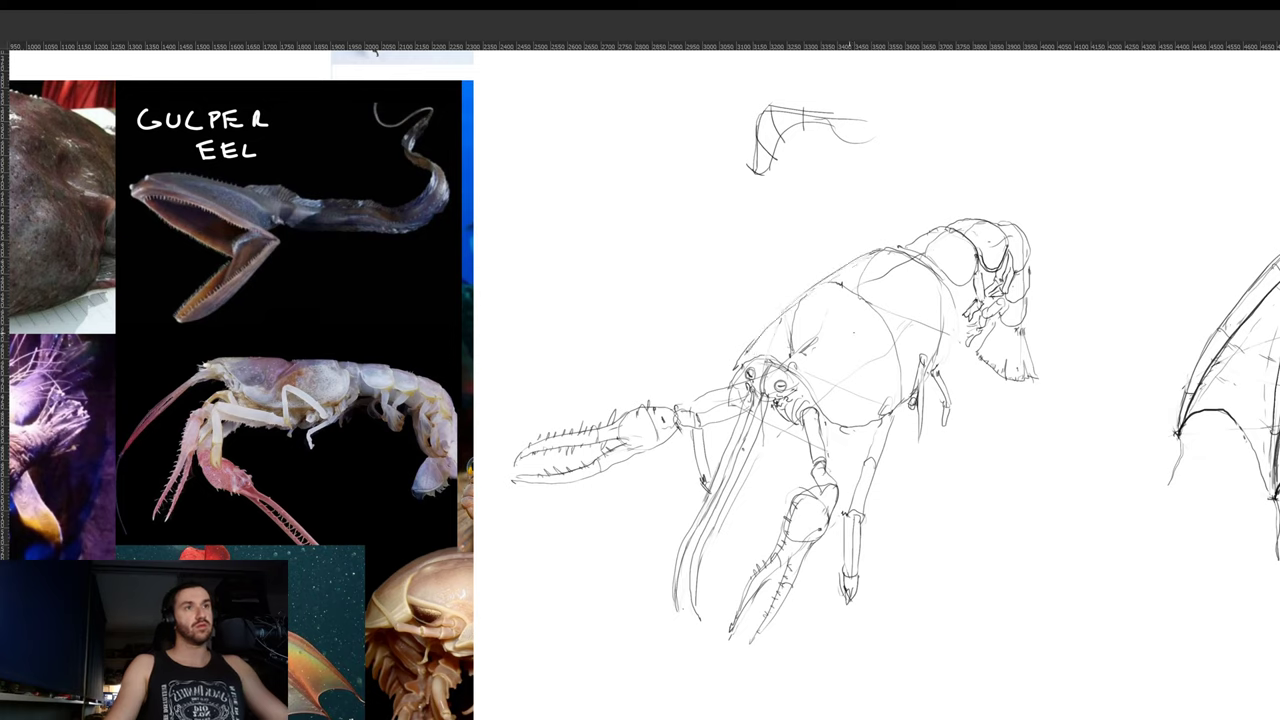
left_click_drag(812, 291, 838, 283)
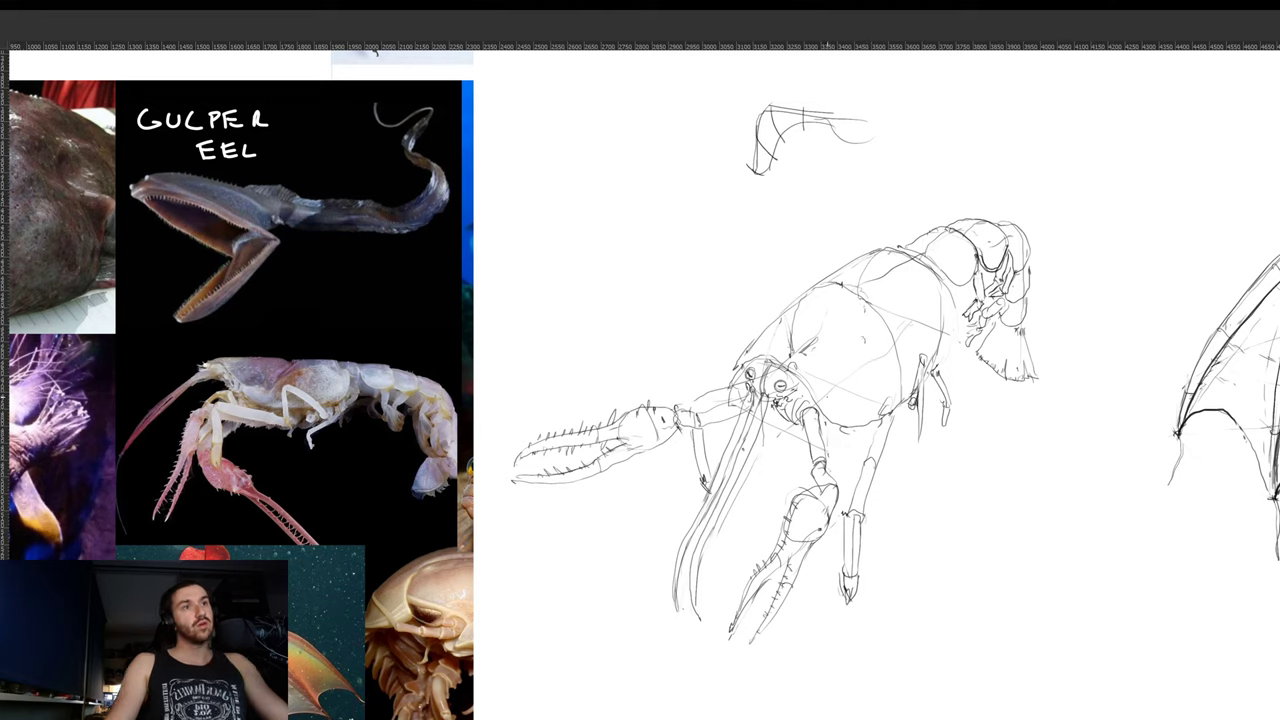
left_click_drag(814, 391, 854, 395)
mouse_move(881, 345)
left_mouse_down()
mouse_move(920, 306)
mouse_move(934, 349)
left_mouse_up()
left_click_drag(855, 302, 899, 309)
- Darken the outer contours of the near claw's two pincers and carry the heavier line up to the arm joint
left_click_drag(897, 371, 838, 260)
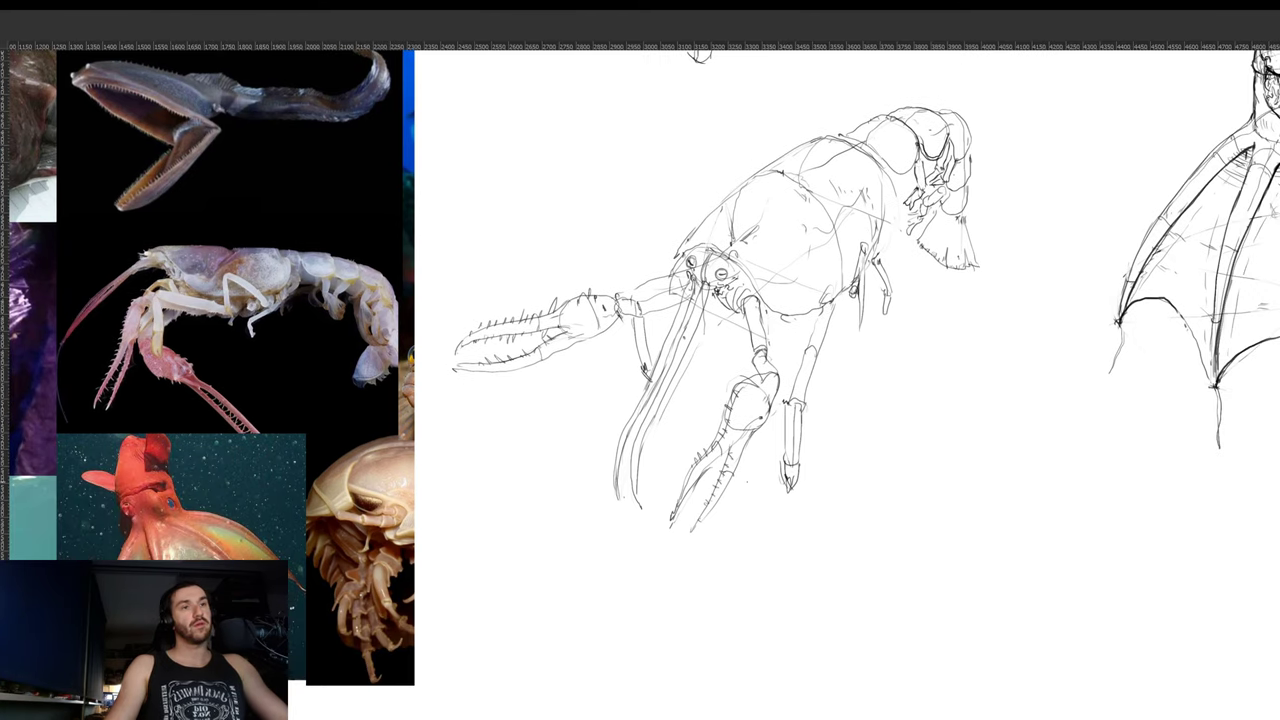
mouse_move(682, 502)
left_mouse_down()
mouse_move(676, 518)
mouse_move(750, 424)
left_mouse_up()
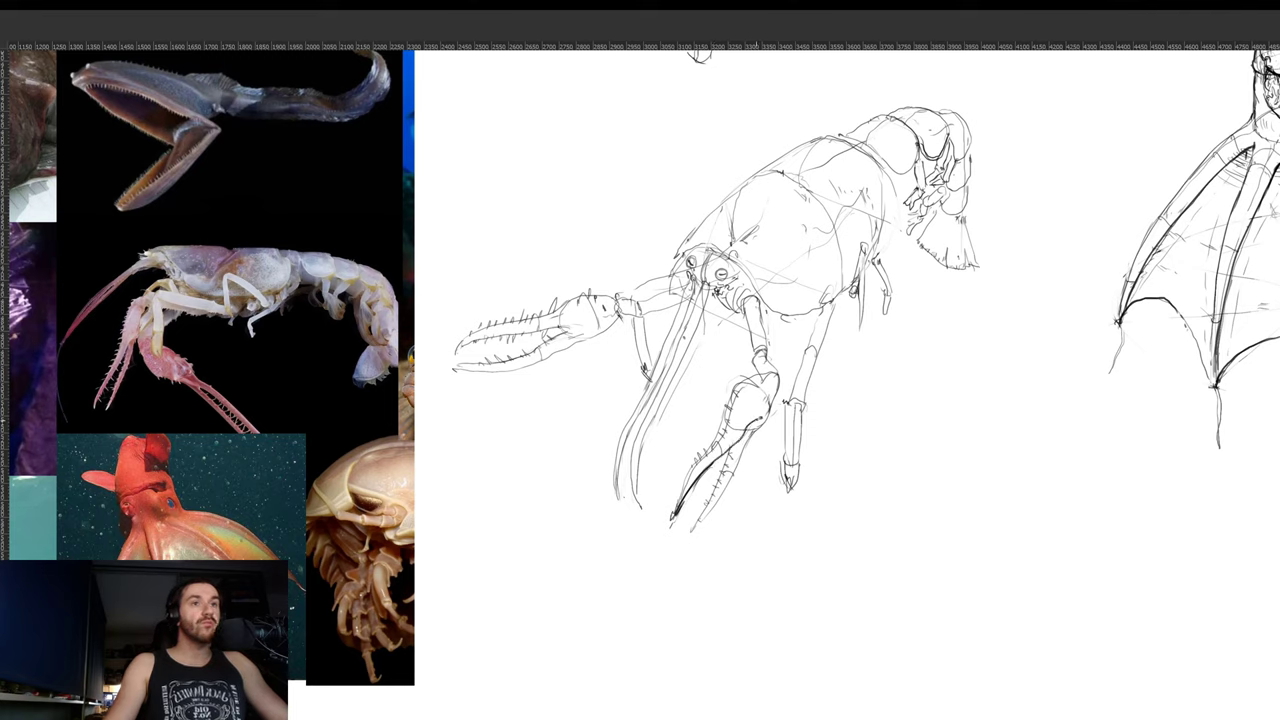
left_click_drag(698, 530, 774, 400)
left_click_drag(773, 400, 771, 348)
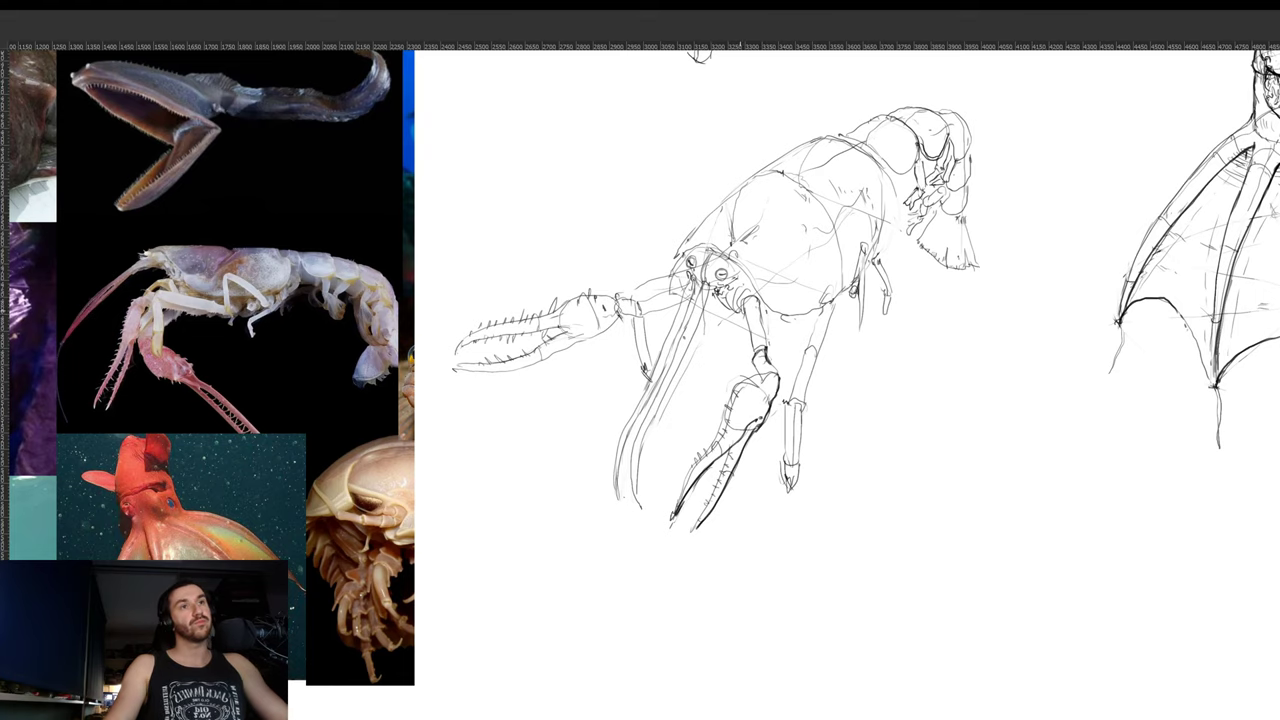
- Draw a bold front rim of the carapace arching over the eyes toward the near arm
key("r")
left_click_drag(911, 250, 853, 392)
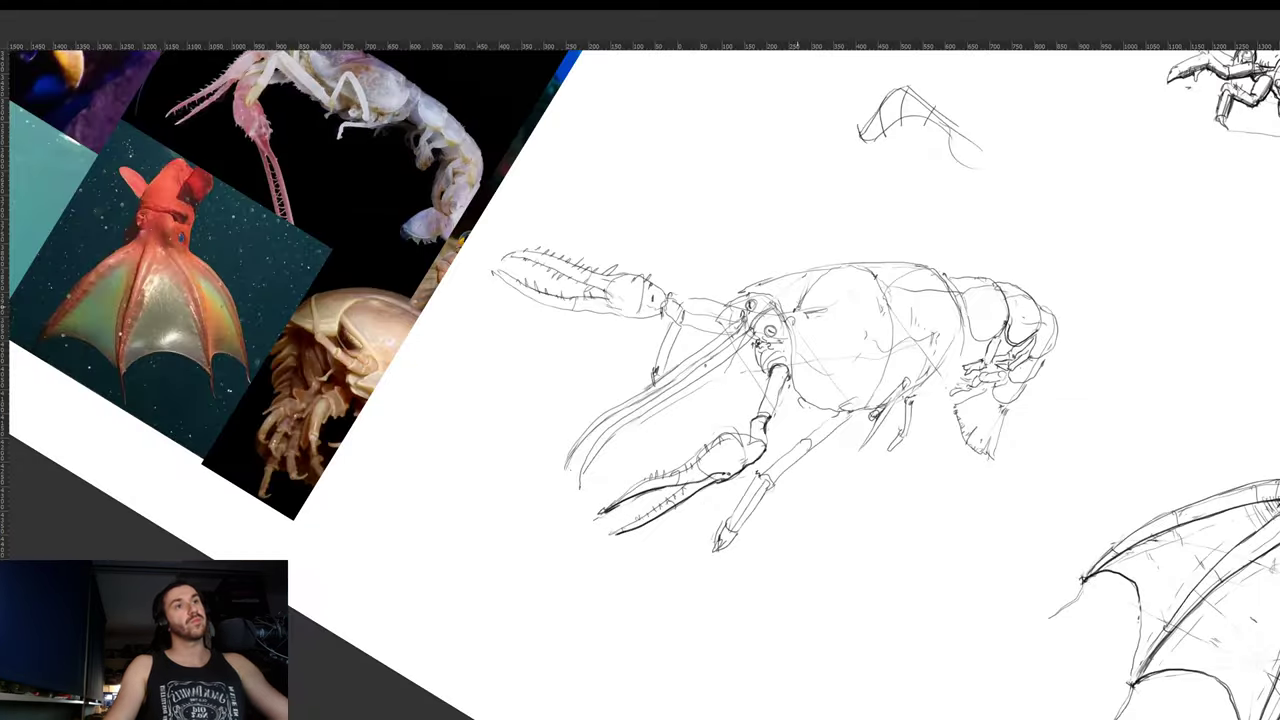
left_click_drag(779, 311, 792, 371)
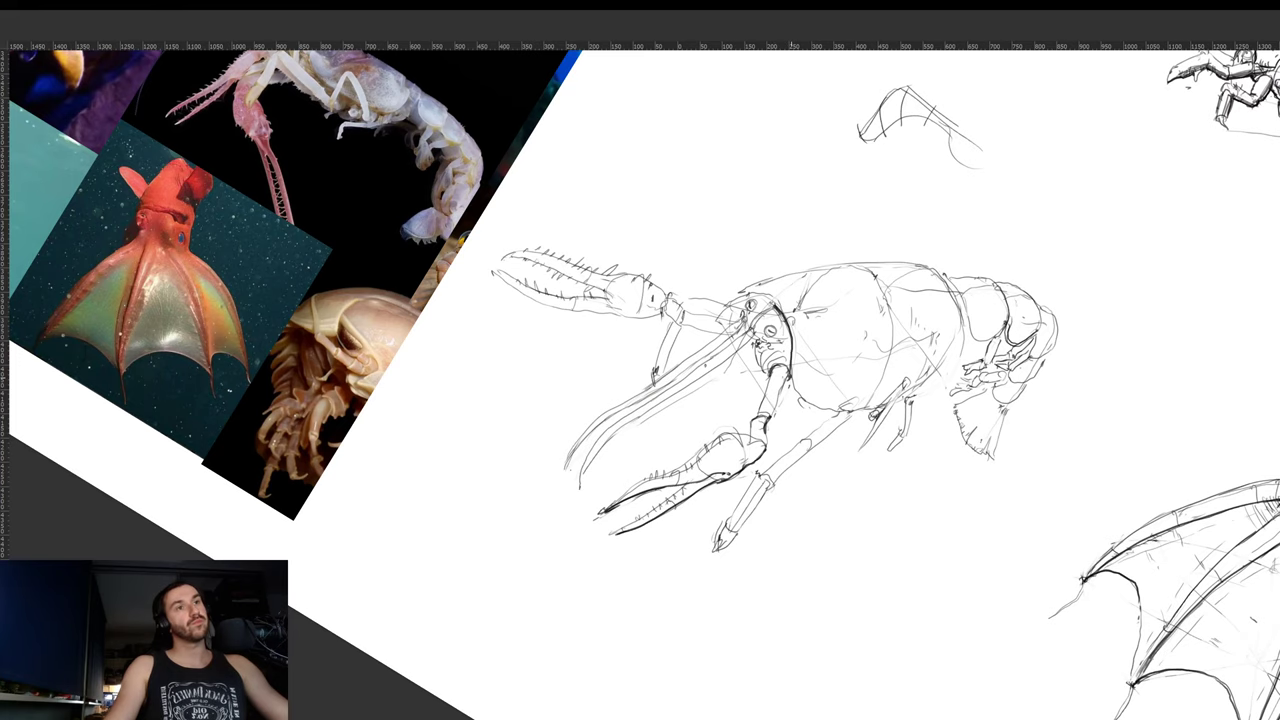
key("r")
left_click_drag(899, 342, 707, 154)
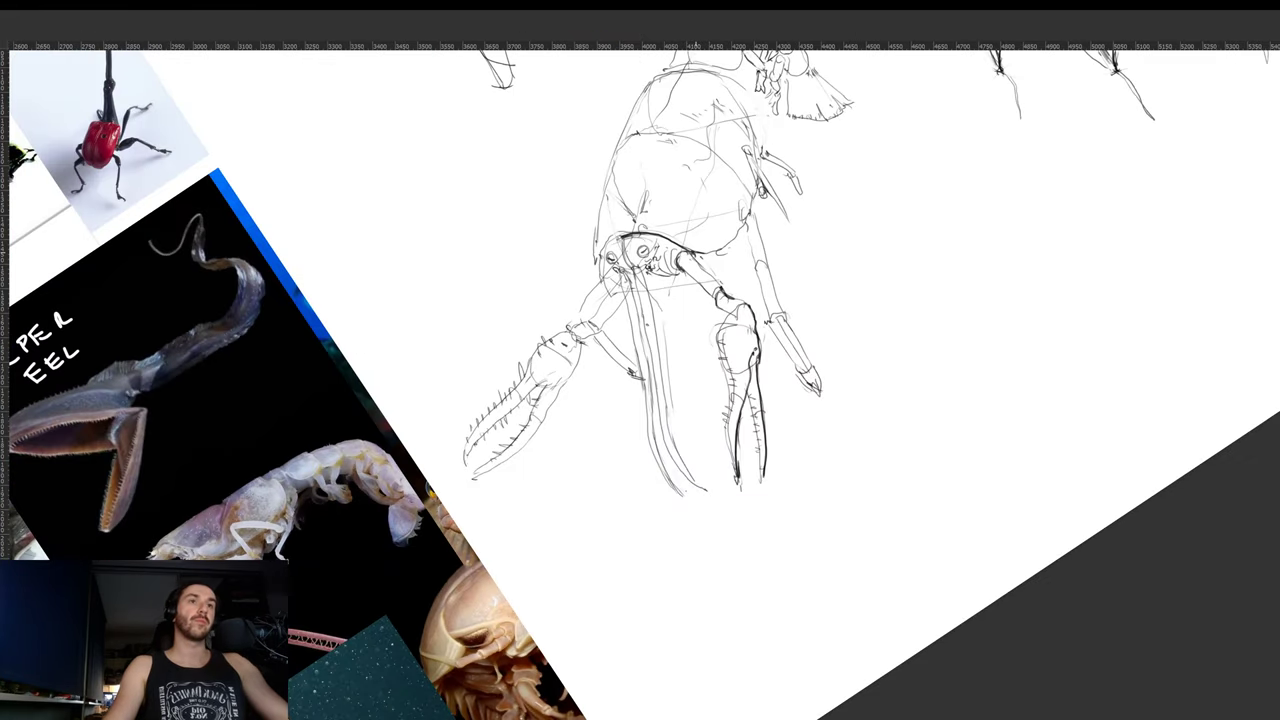
left_click_drag(696, 252, 748, 224)
- Strengthen the carapace's lower edge from behind the near arm back to the small rear legs
key("r")
mouse_move(864, 168)
left_mouse_down()
mouse_move(904, 256)
mouse_move(844, 295)
left_mouse_up()
key("space")
mouse_move(775, 320)
left_mouse_down()
mouse_move(800, 281)
mouse_move(818, 332)
left_mouse_up()
key("ctrl+z")
mouse_move(805, 269)
left_mouse_down()
mouse_move(813, 325)
mouse_move(803, 222)
mouse_move(828, 214)
mouse_move(812, 265)
mouse_move(819, 256)
left_mouse_up()
key("ctrl+z")
- Darken the outstretched claw and its arm, add jagged teeth between the pincers, and mark the walking leg's joint at the body
key("space")
left_click_drag(852, 214, 811, 145)
left_click_drag(556, 540, 610, 428)
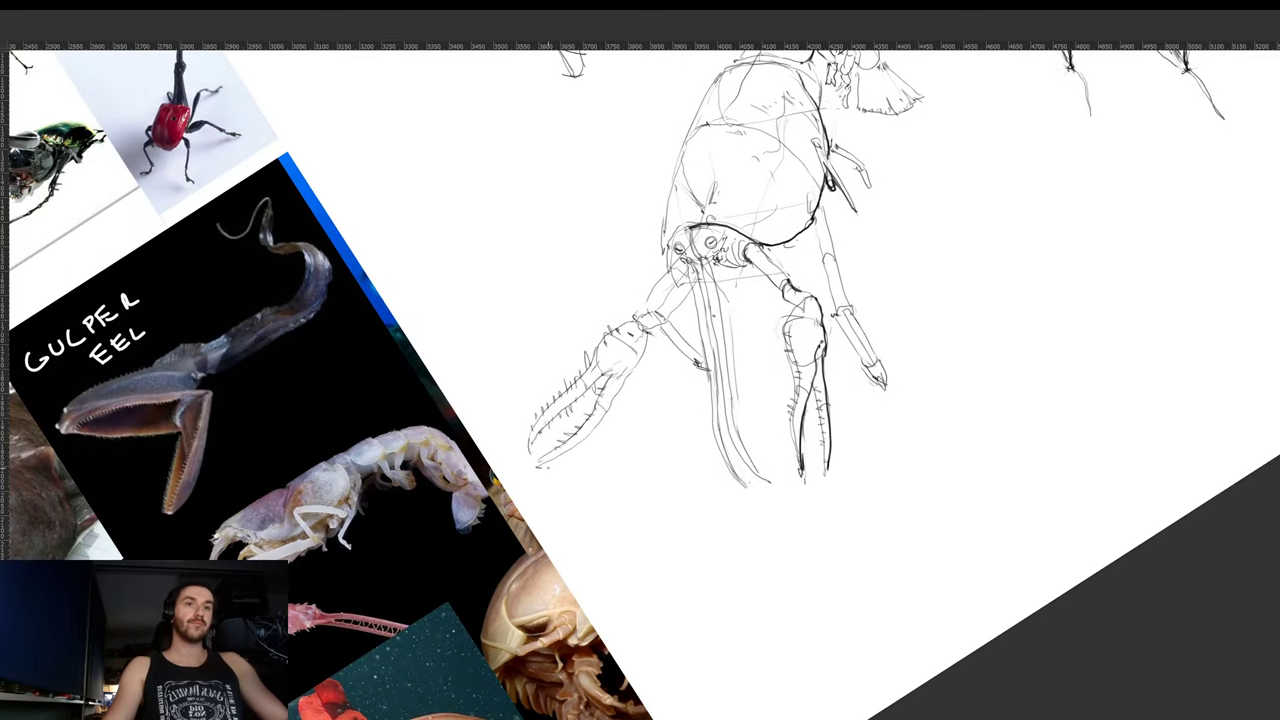
mouse_move(537, 466)
left_mouse_down()
mouse_move(590, 434)
mouse_move(648, 336)
left_mouse_up()
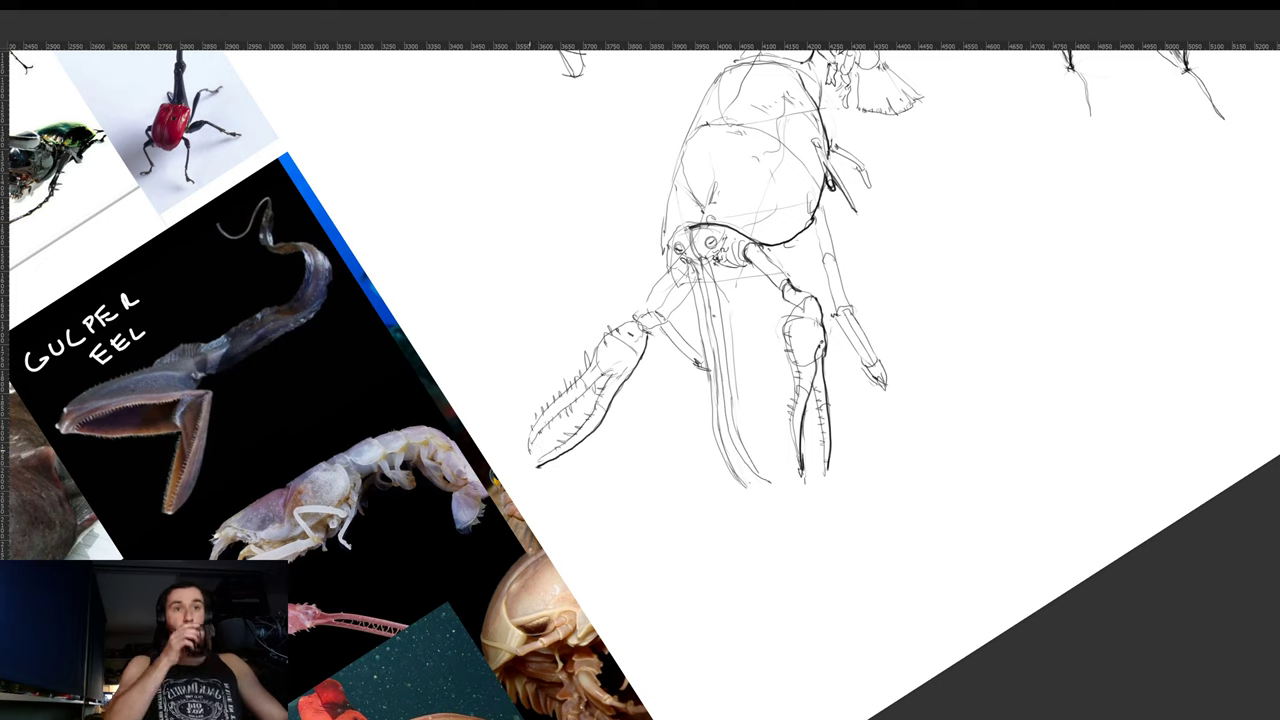
mouse_move(536, 437)
left_mouse_down()
mouse_move(531, 448)
mouse_move(551, 424)
left_mouse_up()
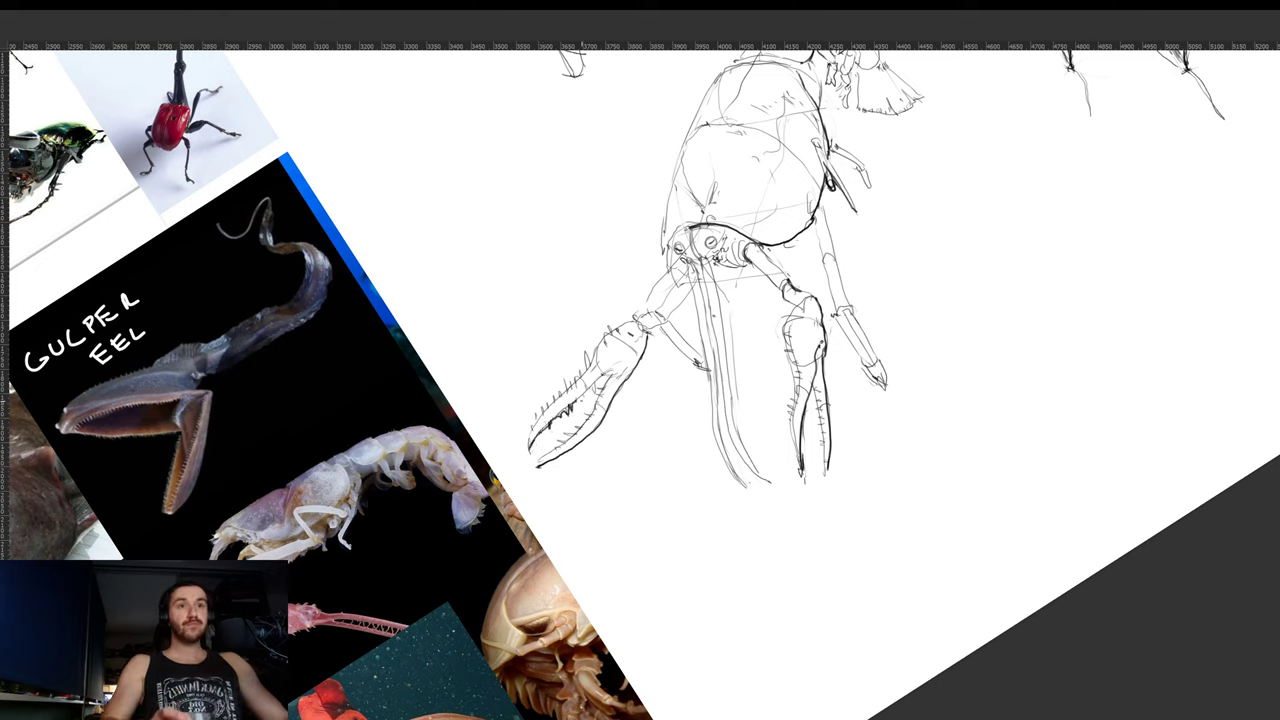
left_click_drag(578, 402, 690, 290)
left_click_drag(811, 213, 823, 199)
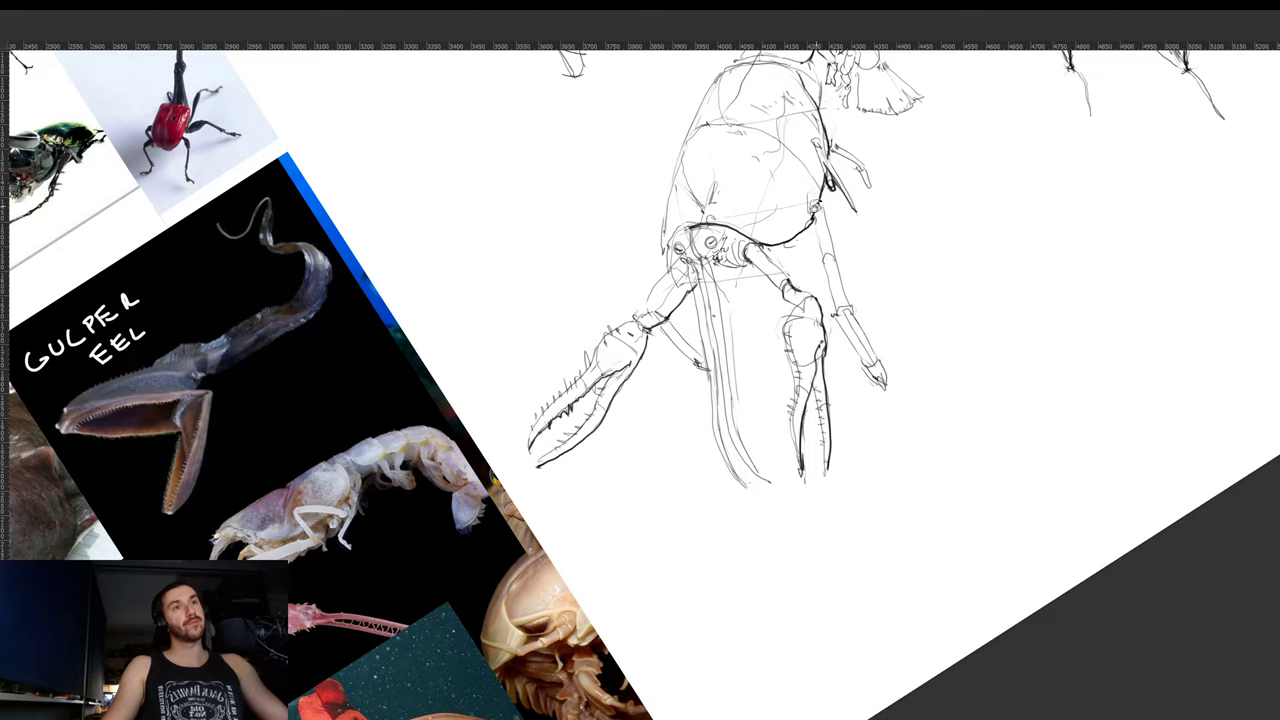
- Erase the rough antennae lines hanging from the head
key("r")
left_click_drag(704, 250, 753, 287)
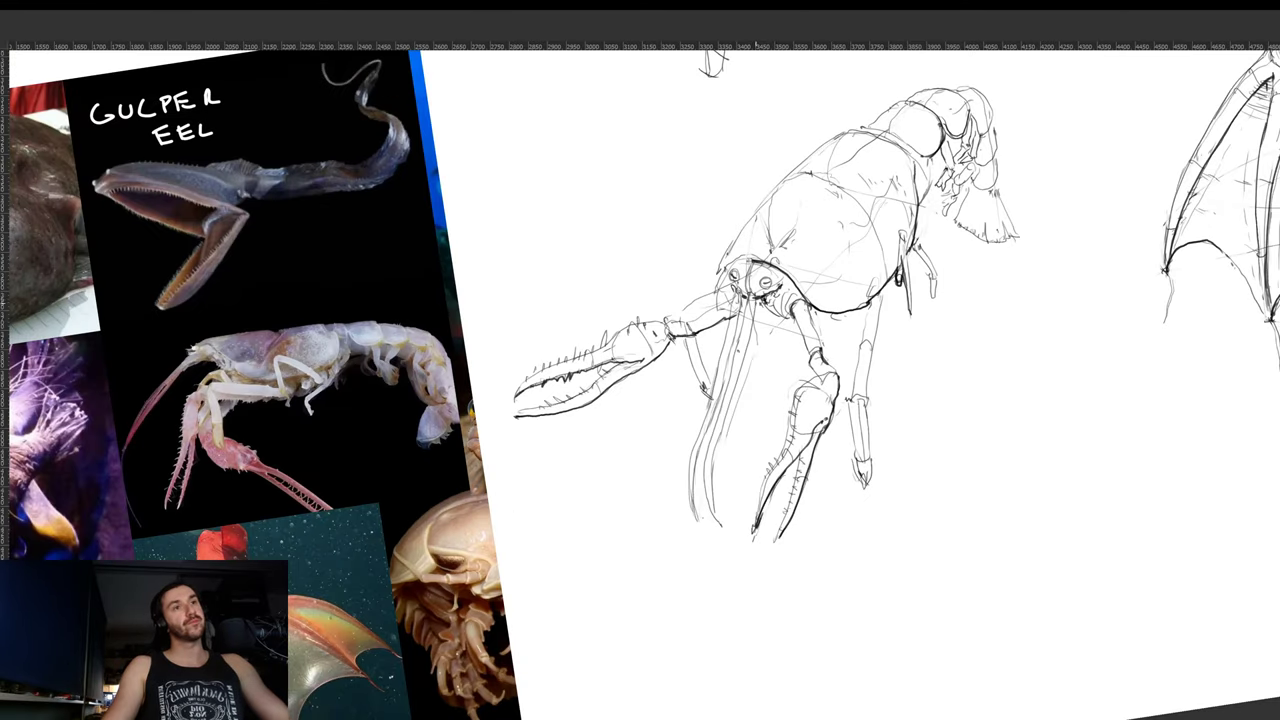
mouse_move(756, 304)
left_mouse_down()
mouse_move(707, 465)
mouse_move(709, 521)
left_mouse_up()
key("ctrl+z")
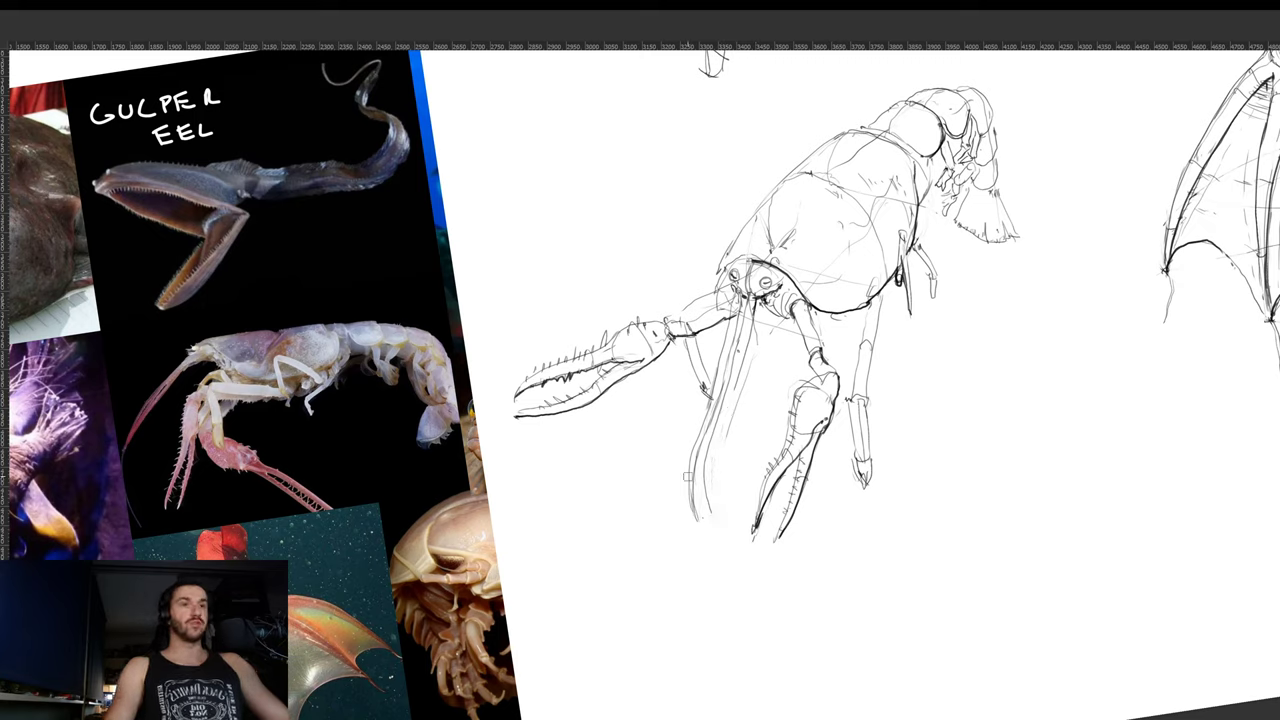
left_click_drag(703, 527, 716, 438)
mouse_move(720, 397)
left_mouse_down()
mouse_move(748, 338)
mouse_move(736, 350)
left_mouse_up()
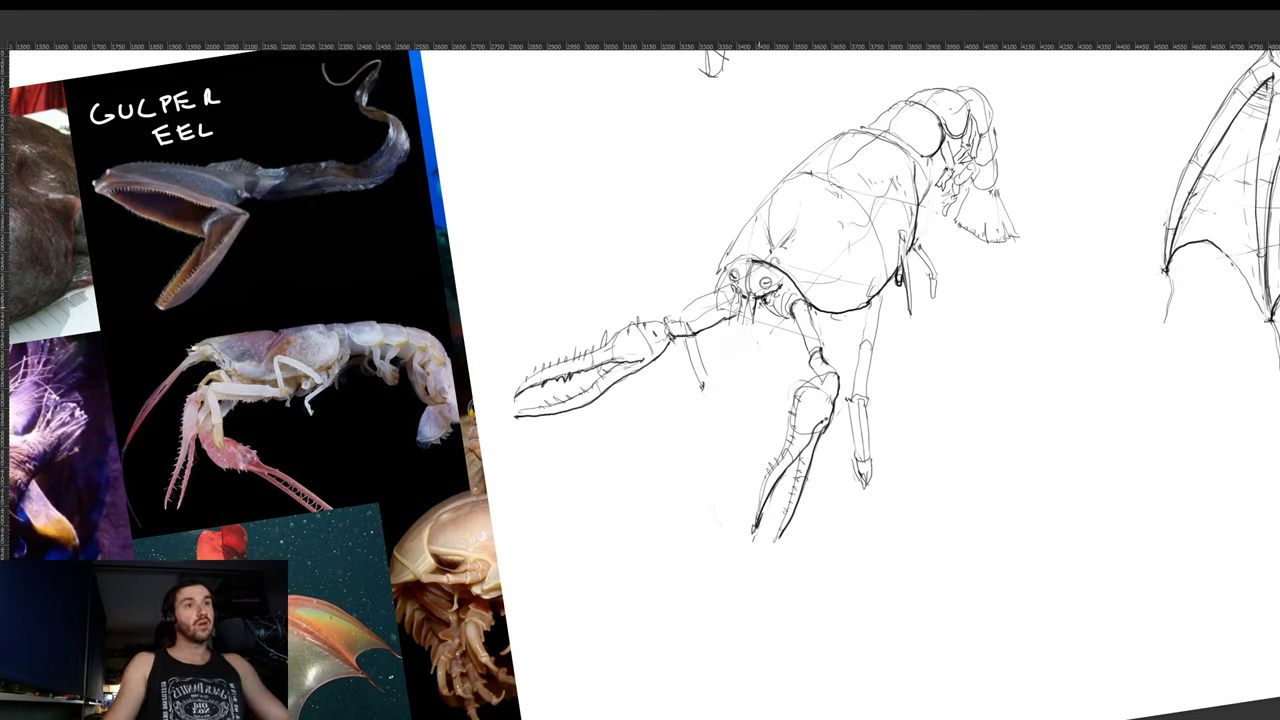
- Redraw the antennae as two long, clean curves sweeping down from the head between the claws
left_click_drag(752, 305, 710, 522)
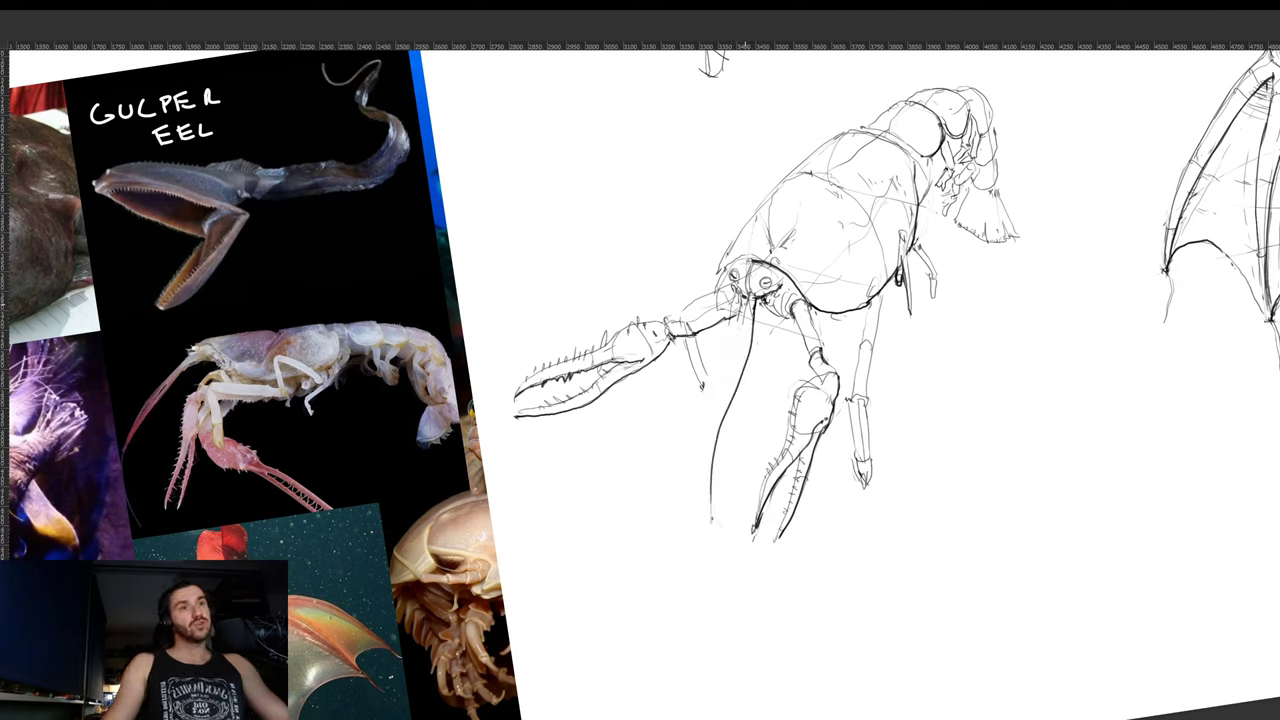
left_click_drag(740, 300, 692, 510)
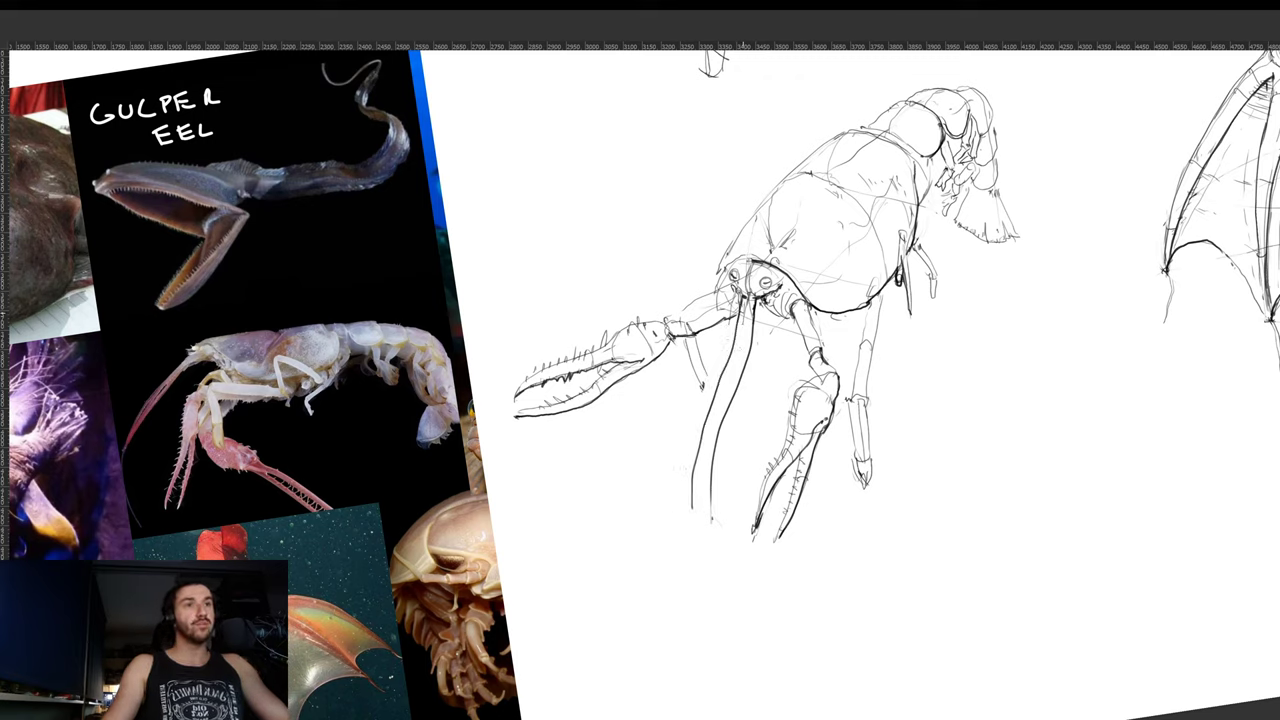
left_click_drag(744, 306, 733, 371)
key("ctrl+z")
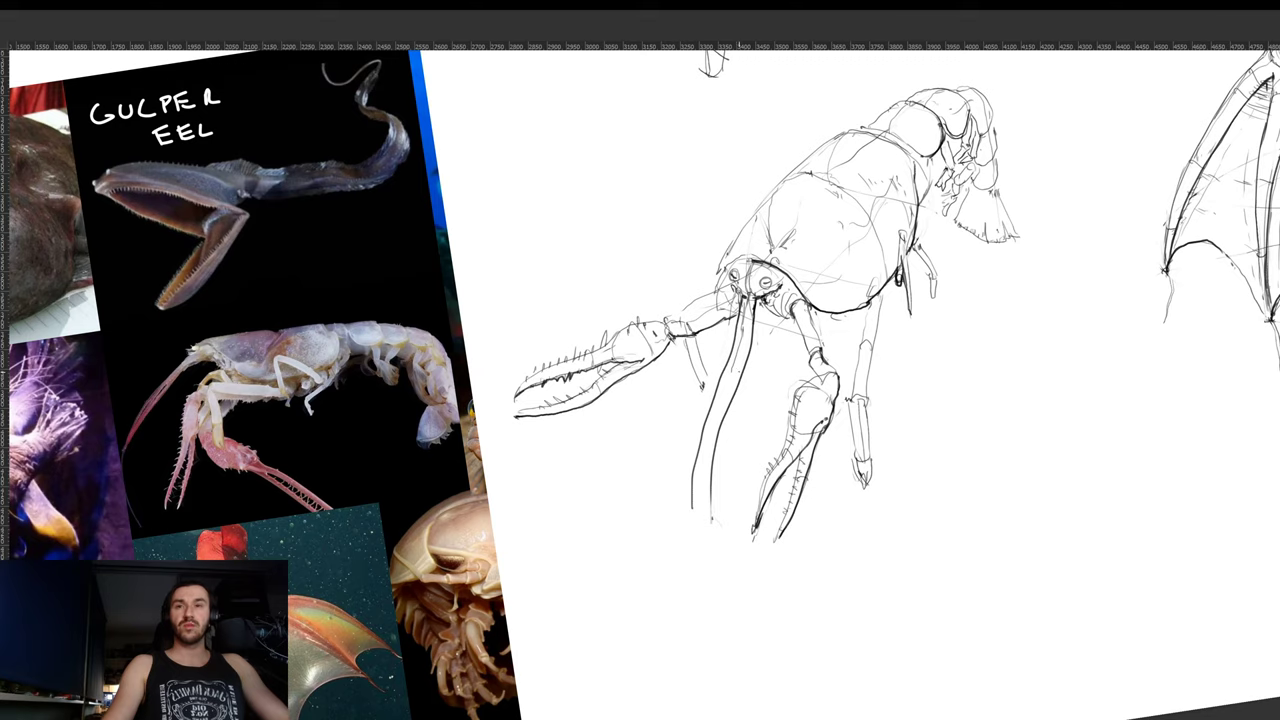
key("ctrl+z")
- Add second contour lines along the antennae to give them thickness toward their bases
key("r")
mouse_move(956, 303)
left_mouse_down()
mouse_move(688, 710)
mouse_move(379, 577)
left_mouse_up()
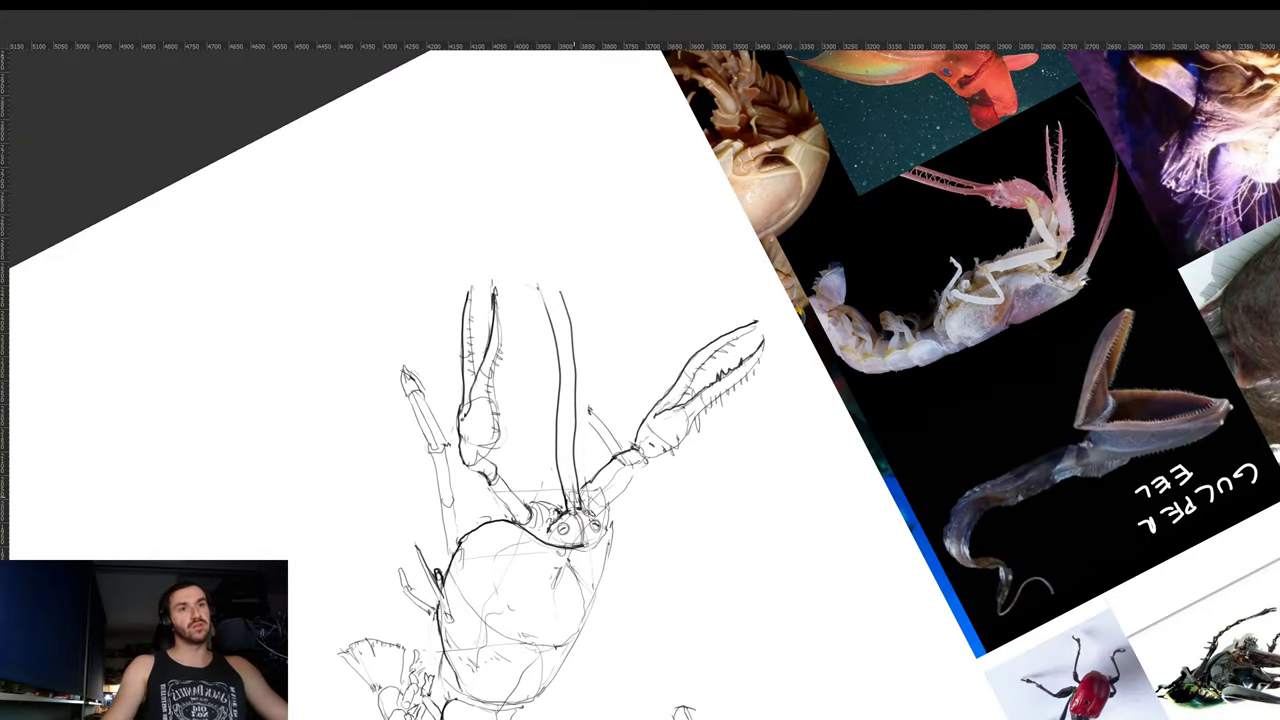
mouse_move(574, 489)
left_mouse_down()
mouse_move(566, 344)
mouse_move(538, 286)
left_mouse_up()
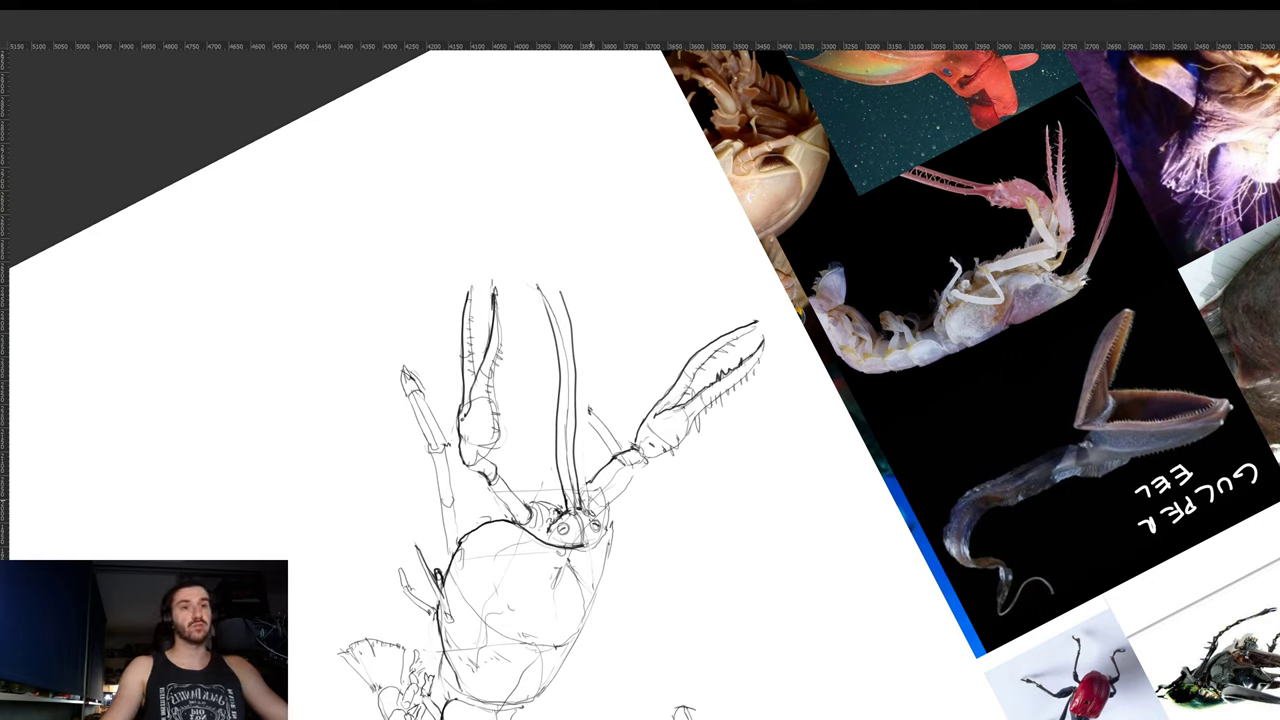
left_click_drag(588, 504, 582, 442)
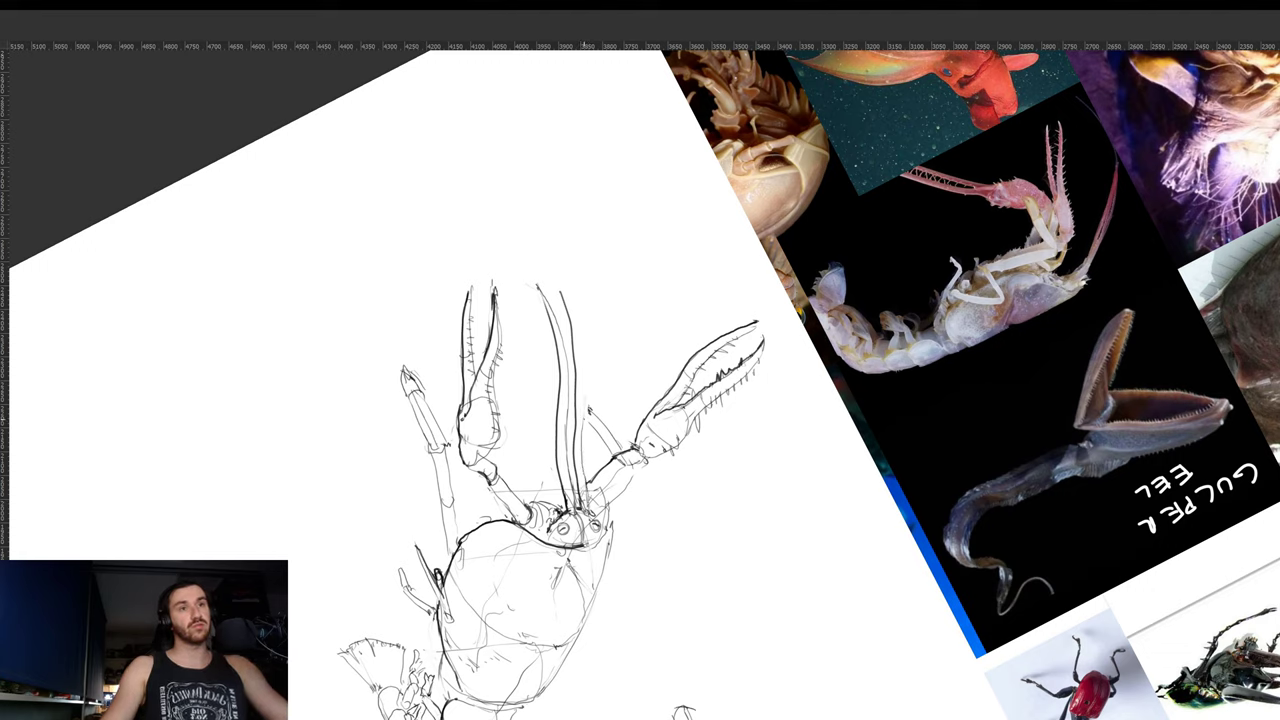
- Strengthen the contours of the front walking leg from its upper segment down to the pointed foot
left_click_drag(586, 414, 567, 300)
key("r")
left_click_drag(750, 261, 521, 442)
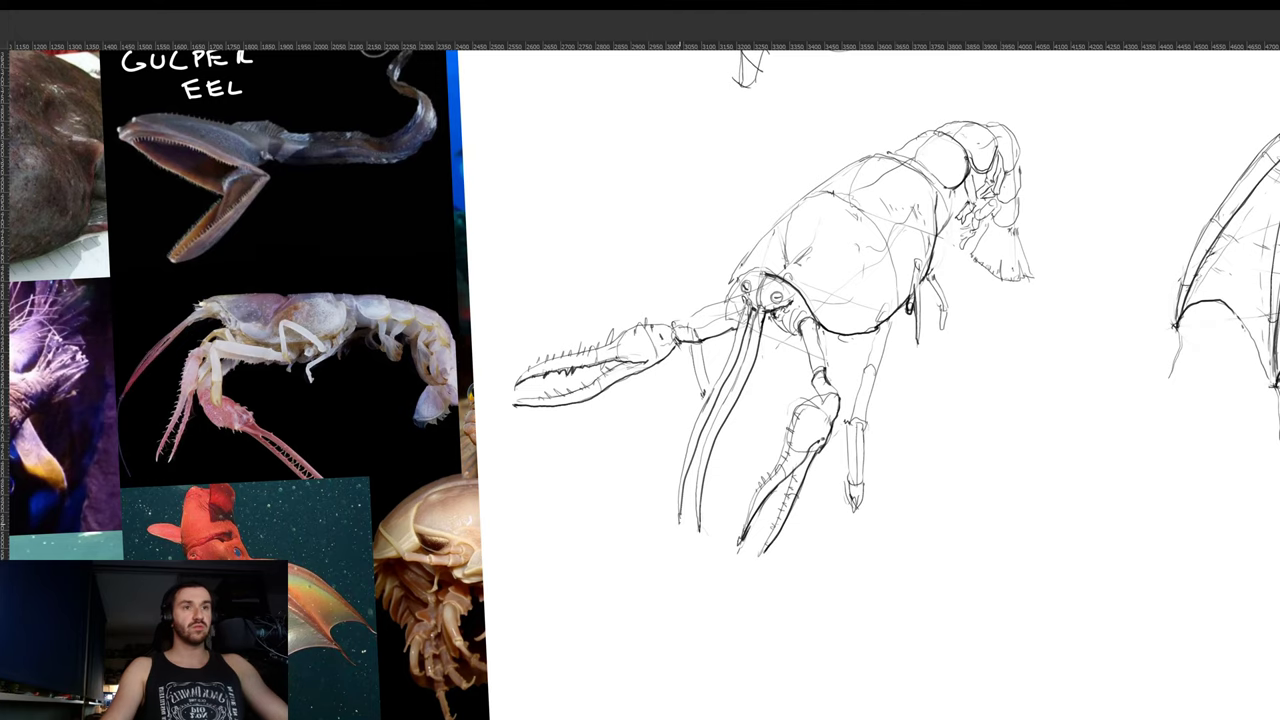
left_click_drag(780, 420, 712, 468)
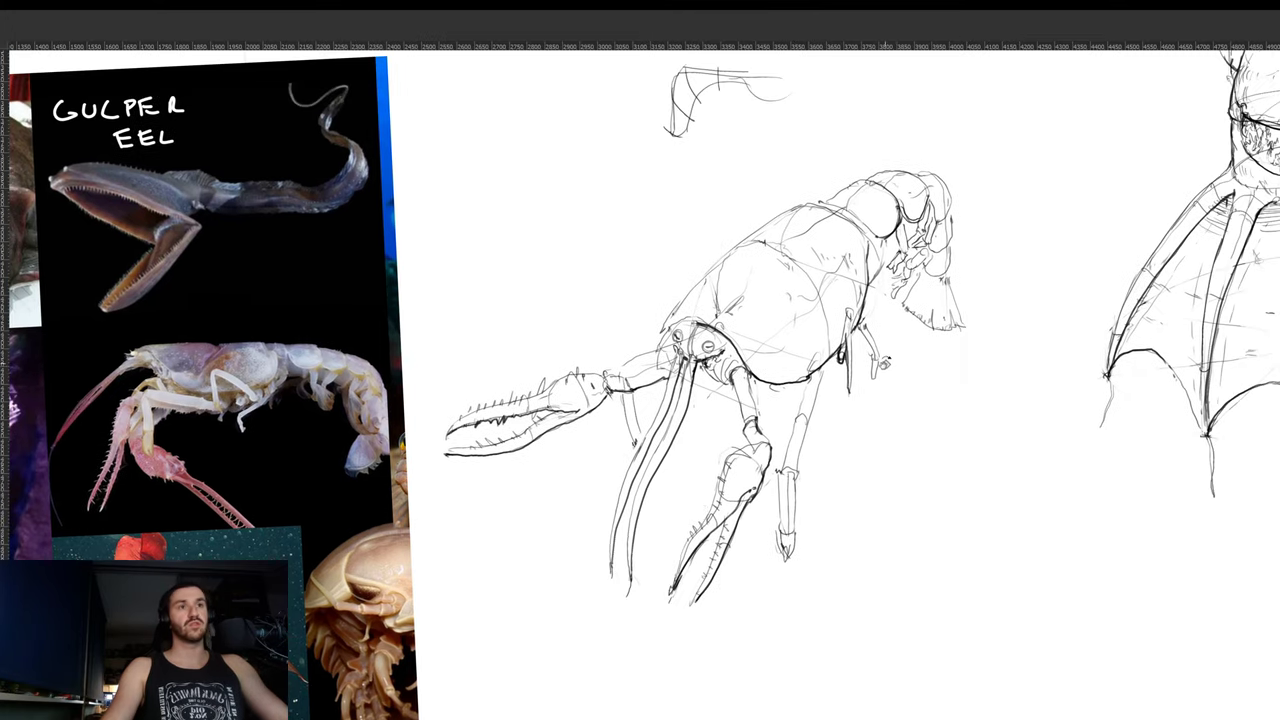
key("Escape")
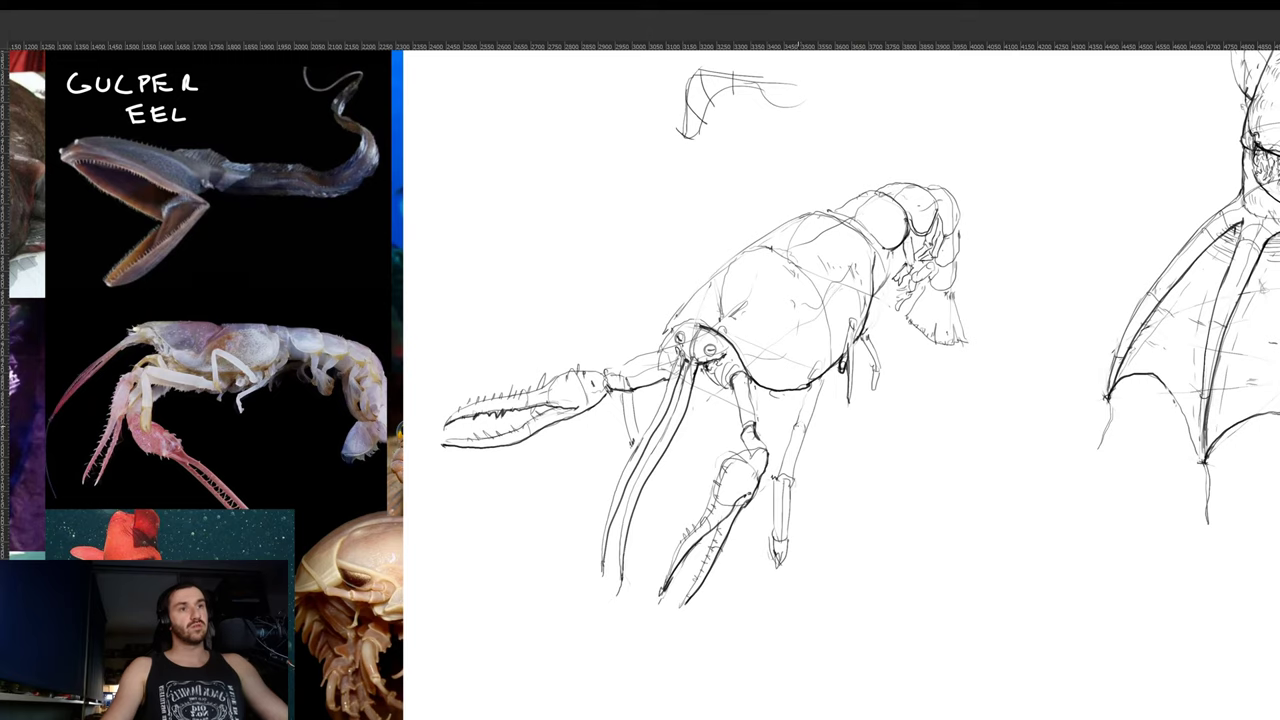
left_click_drag(798, 422, 807, 387)
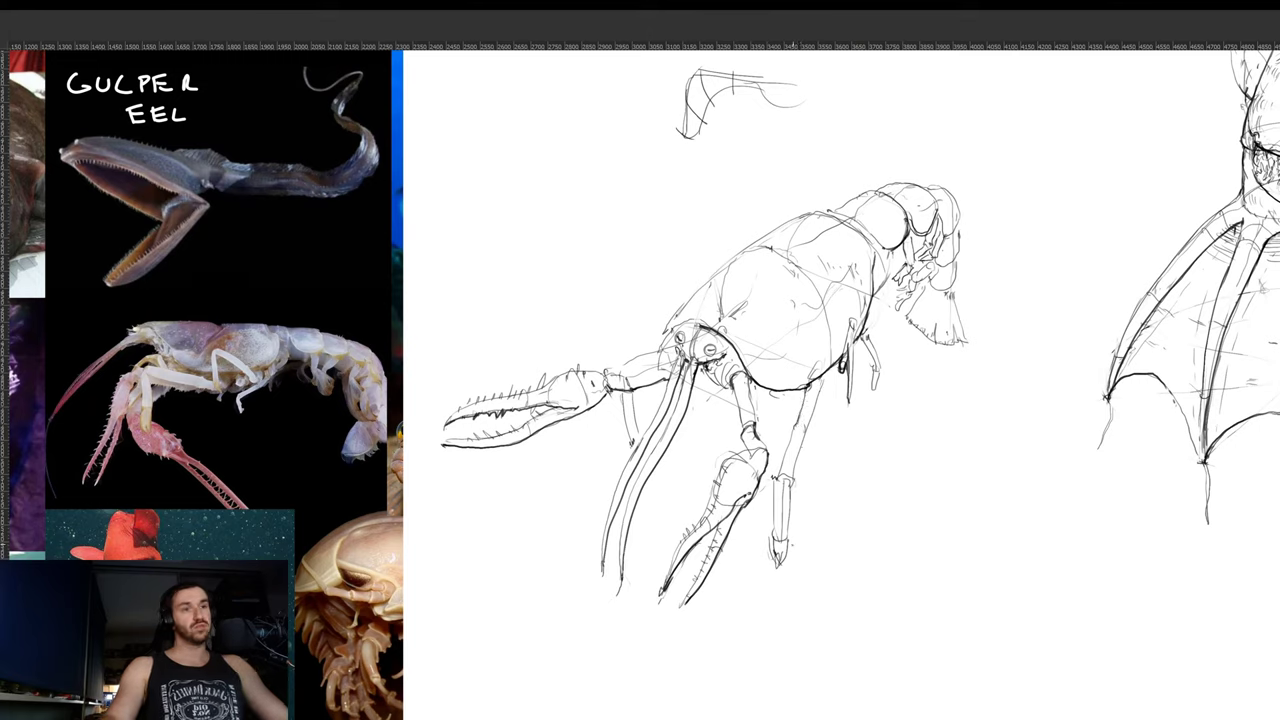
mouse_move(780, 540)
left_mouse_down()
mouse_move(786, 566)
mouse_move(787, 538)
left_mouse_up()
key("ctrl+z")
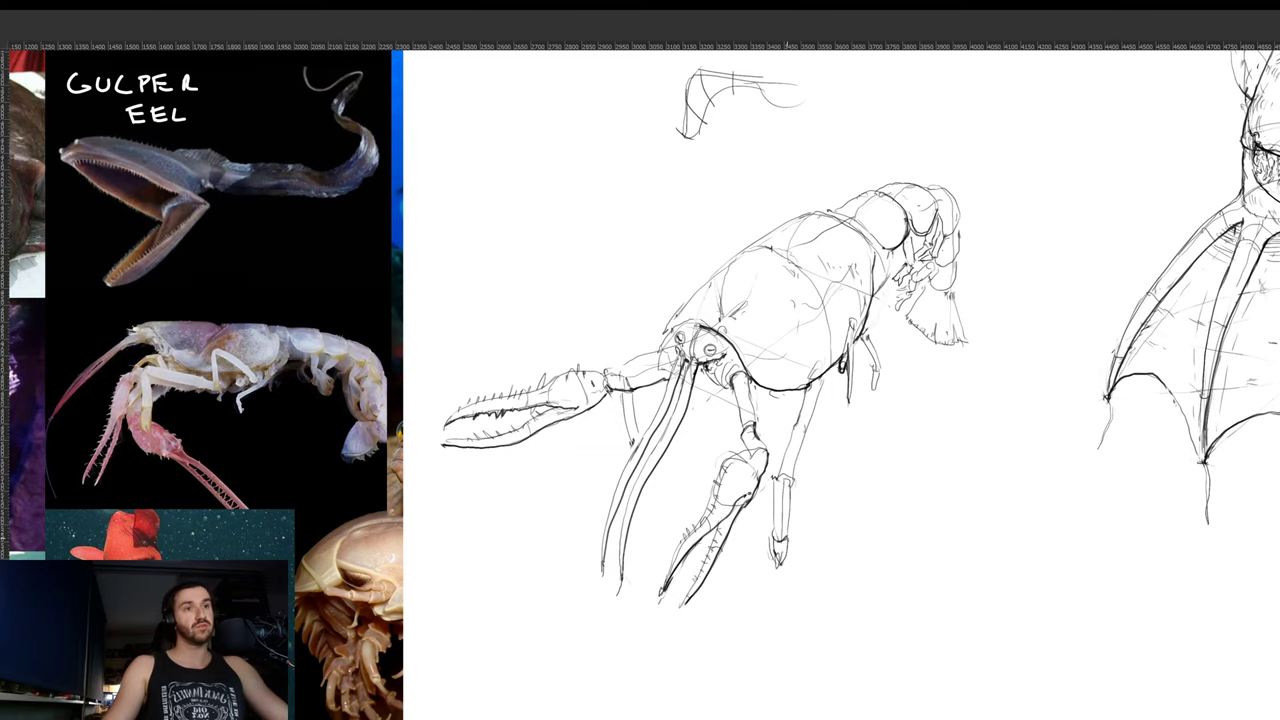
left_click_drag(790, 483, 789, 535)
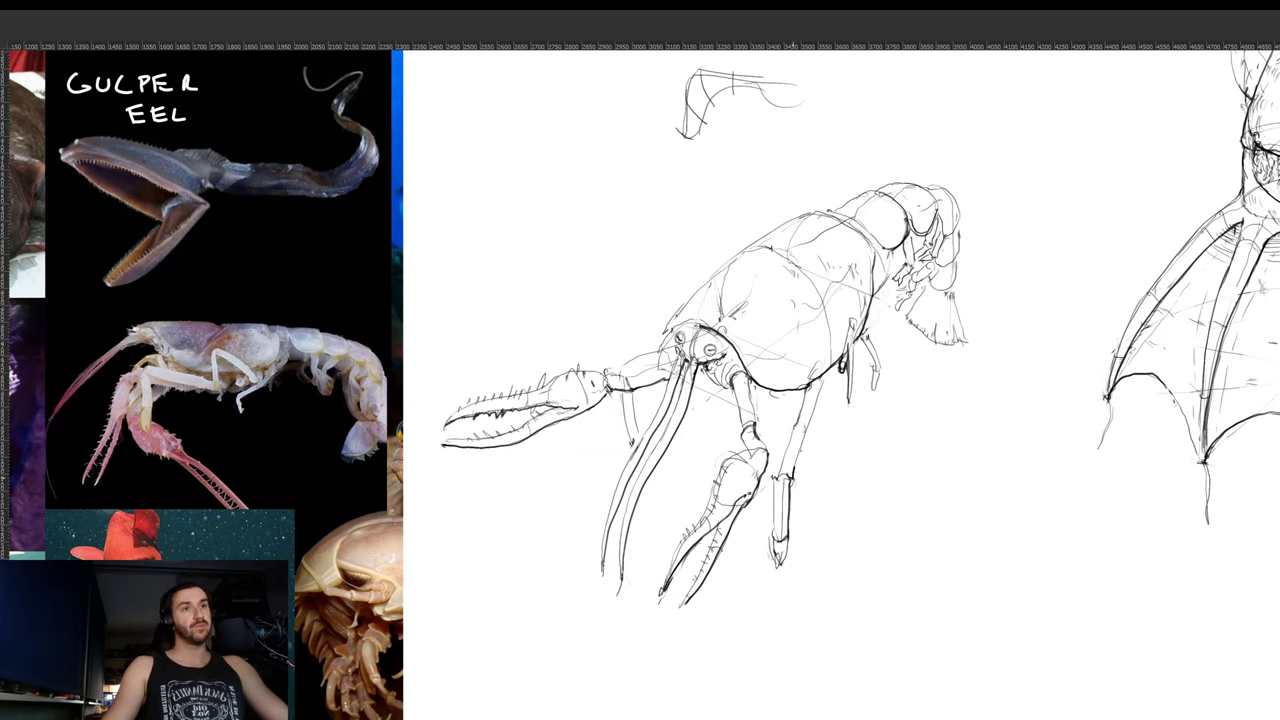
mouse_move(864, 362)
left_mouse_down()
mouse_move(788, 414)
mouse_move(776, 450)
left_mouse_up()
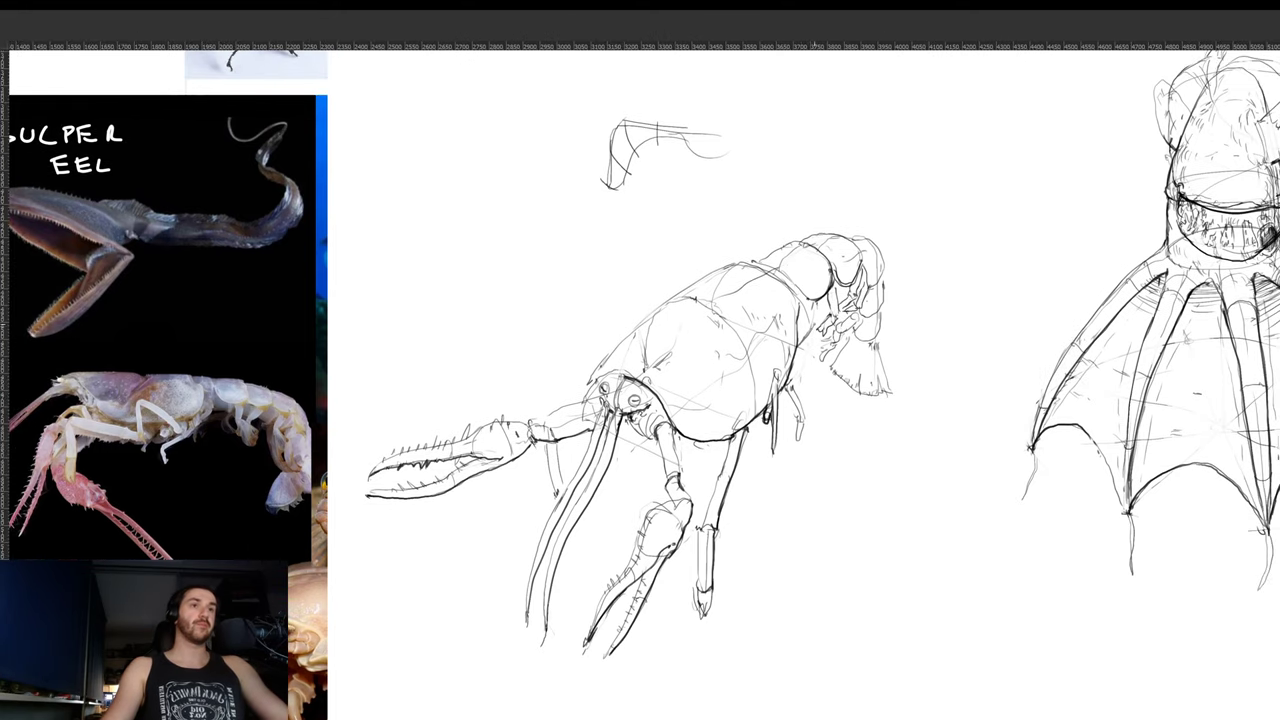
- Darken the segments and small appendages beneath the crustacean's tail and define the fan at its end
mouse_move(799, 345)
left_mouse_down()
mouse_move(818, 303)
mouse_move(838, 317)
mouse_move(876, 302)
left_mouse_up()
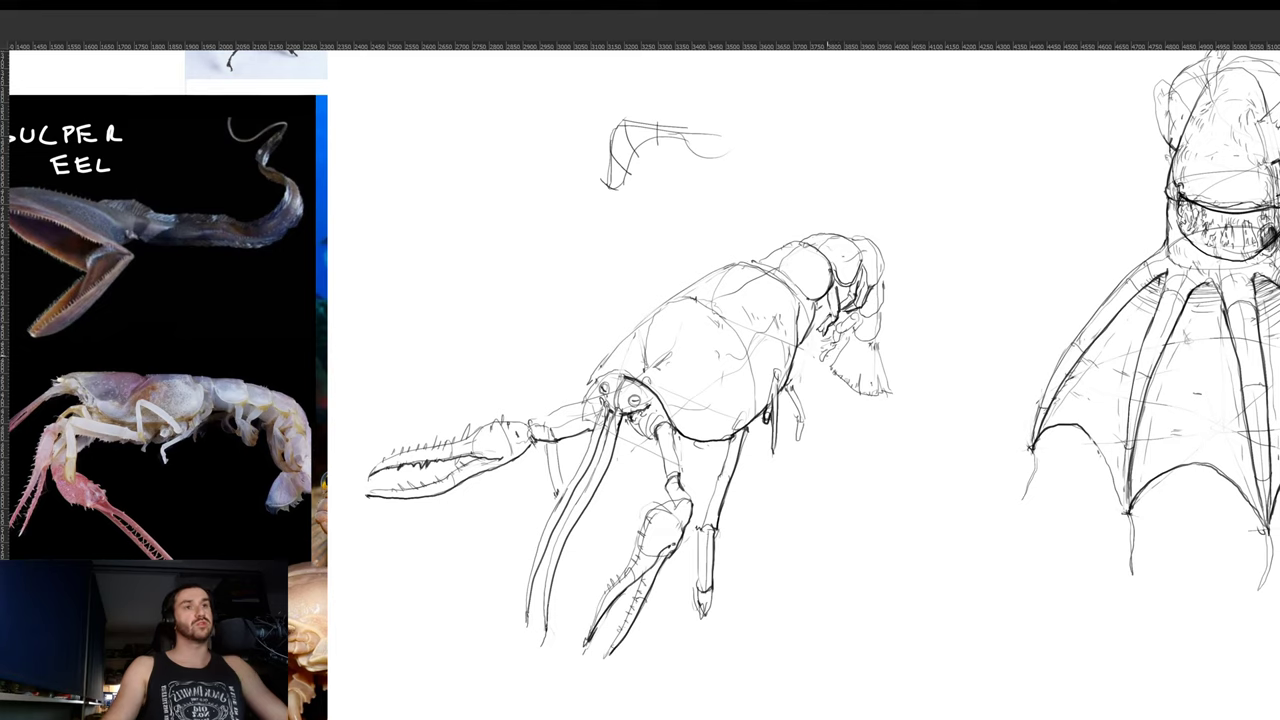
mouse_move(830, 351)
left_mouse_down()
mouse_move(822, 361)
mouse_move(858, 332)
left_mouse_up()
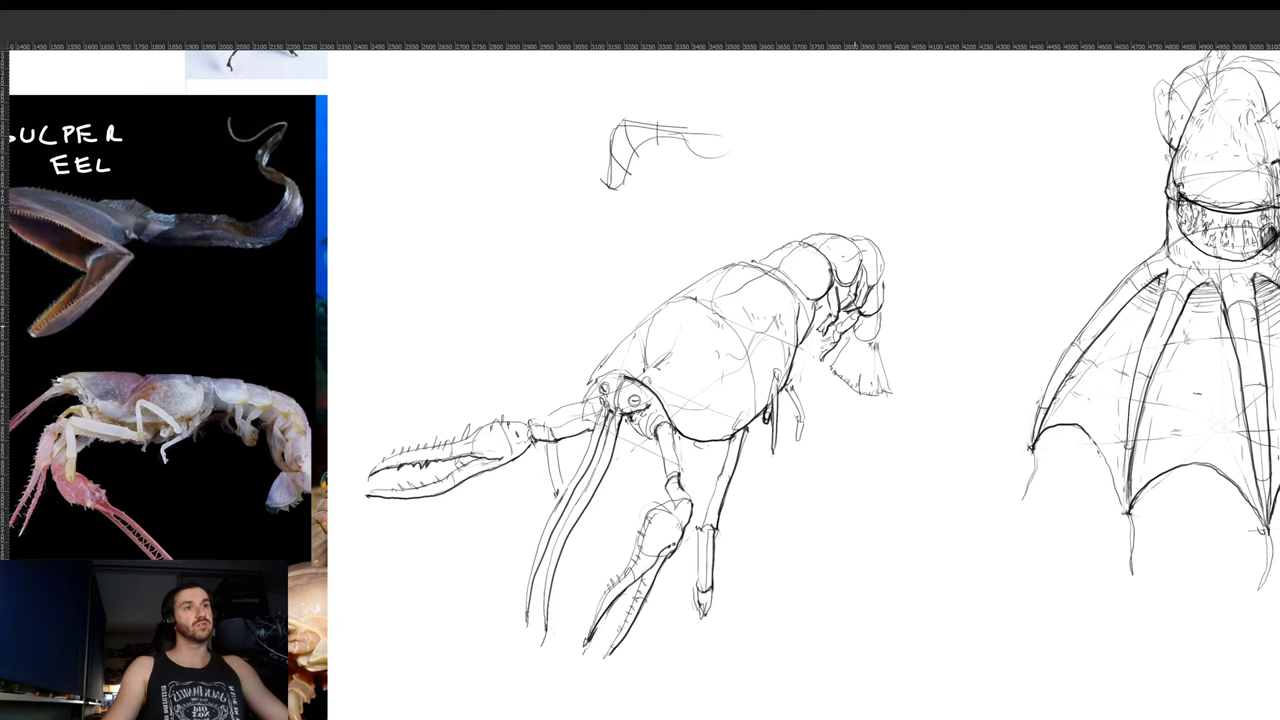
left_click_drag(856, 333, 878, 341)
left_click_drag(897, 277, 866, 324)
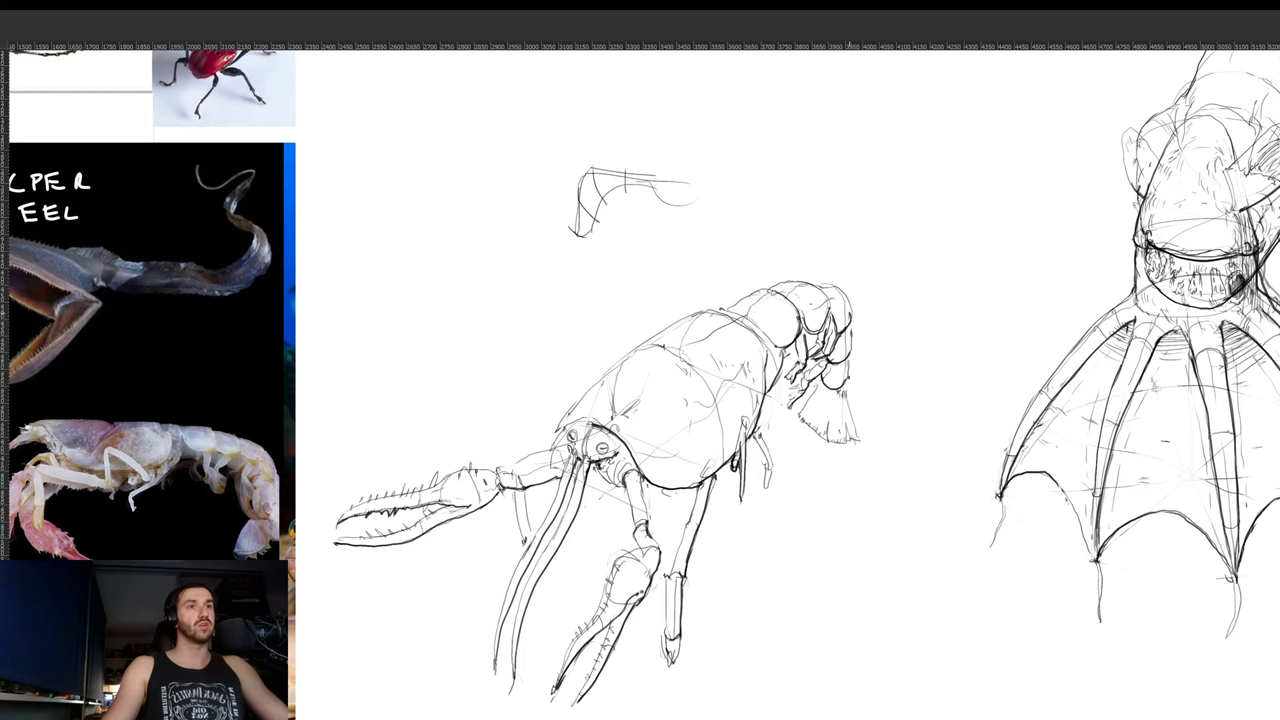
mouse_move(1036, 367)
left_mouse_down()
mouse_move(945, 290)
mouse_move(732, 422)
mouse_move(727, 403)
mouse_move(751, 450)
mouse_move(765, 413)
left_mouse_up()
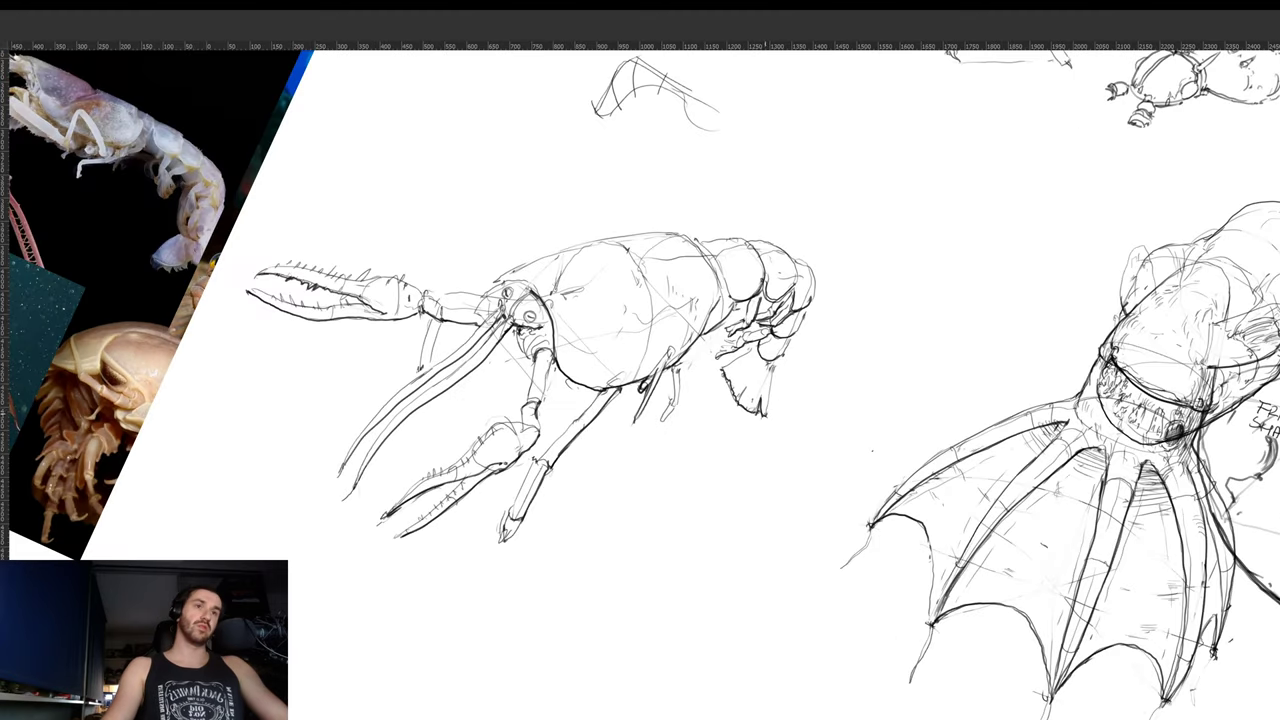
left_click_drag(872, 451, 877, 349)
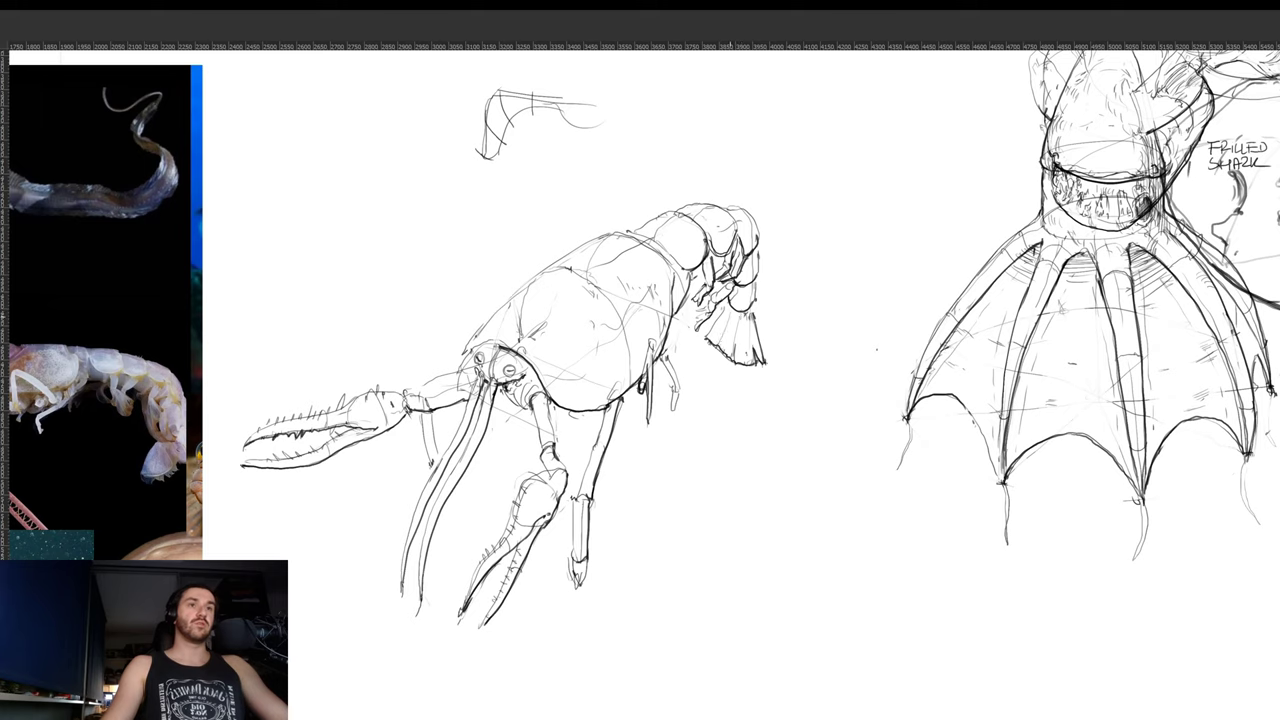
- Select the front walking leg with a freehand selection and move it inward behind the near claw
left_click_drag(692, 365, 757, 417)
left_click_drag(690, 496, 830, 416)
mouse_move(832, 508)
left_mouse_down()
mouse_move(793, 602)
mouse_move(772, 510)
left_mouse_up()
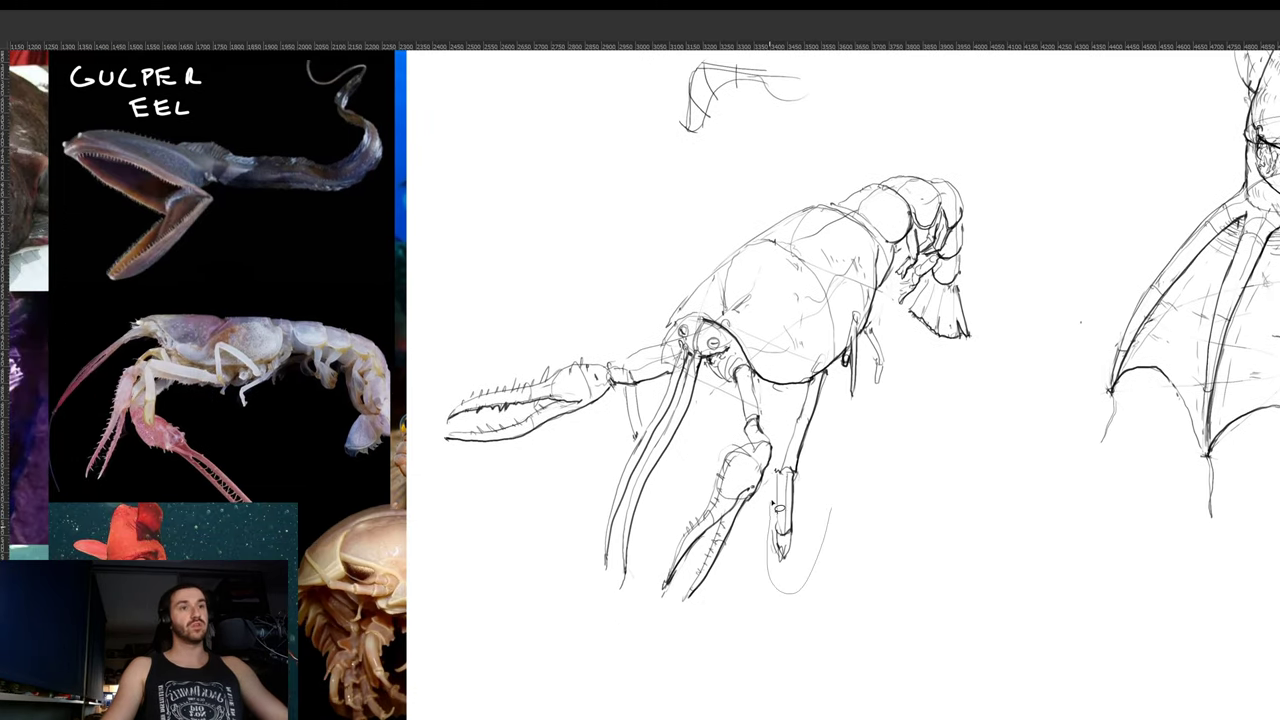
mouse_move(792, 397)
left_mouse_down()
mouse_move(846, 374)
mouse_move(838, 465)
left_mouse_up()
left_click_drag(817, 425, 792, 428)
key("ctrl+d")
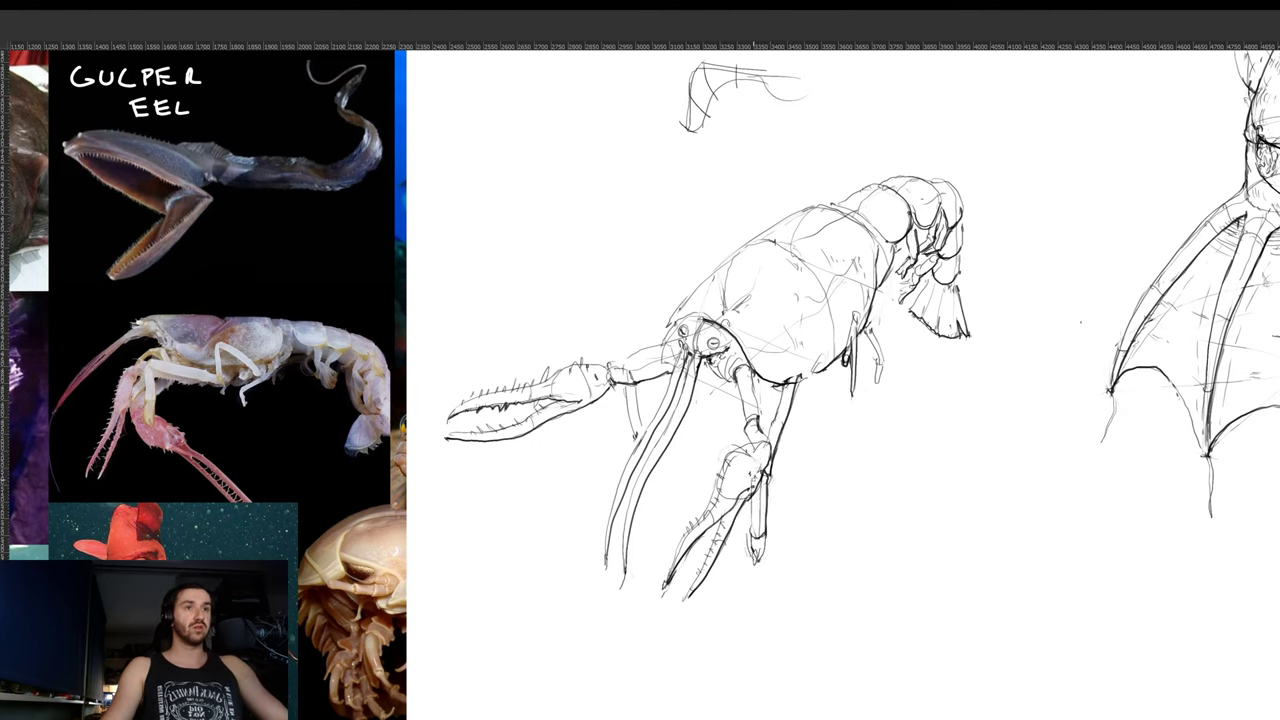
- Touch up the repositioned leg and neighbouring limb joints, and darken the shell rim around the head
left_click_drag(784, 385, 773, 416)
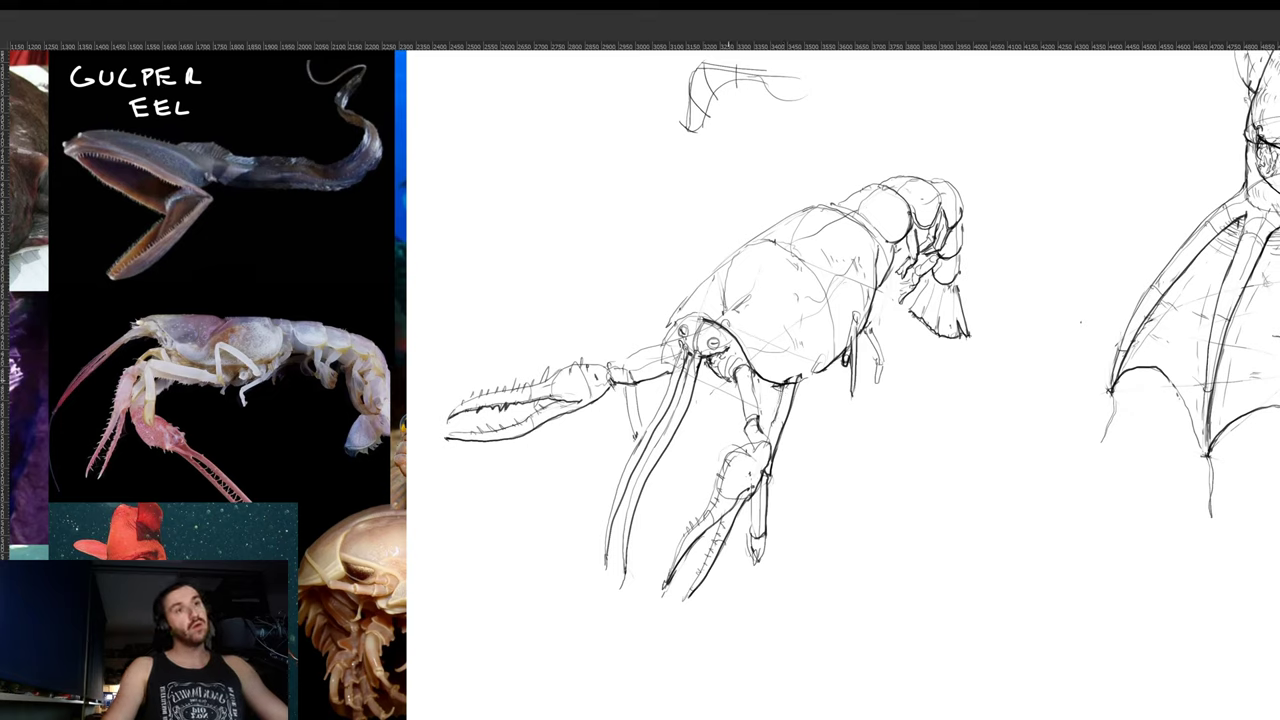
left_click_drag(735, 380, 757, 407)
left_click_drag(858, 348, 868, 360)
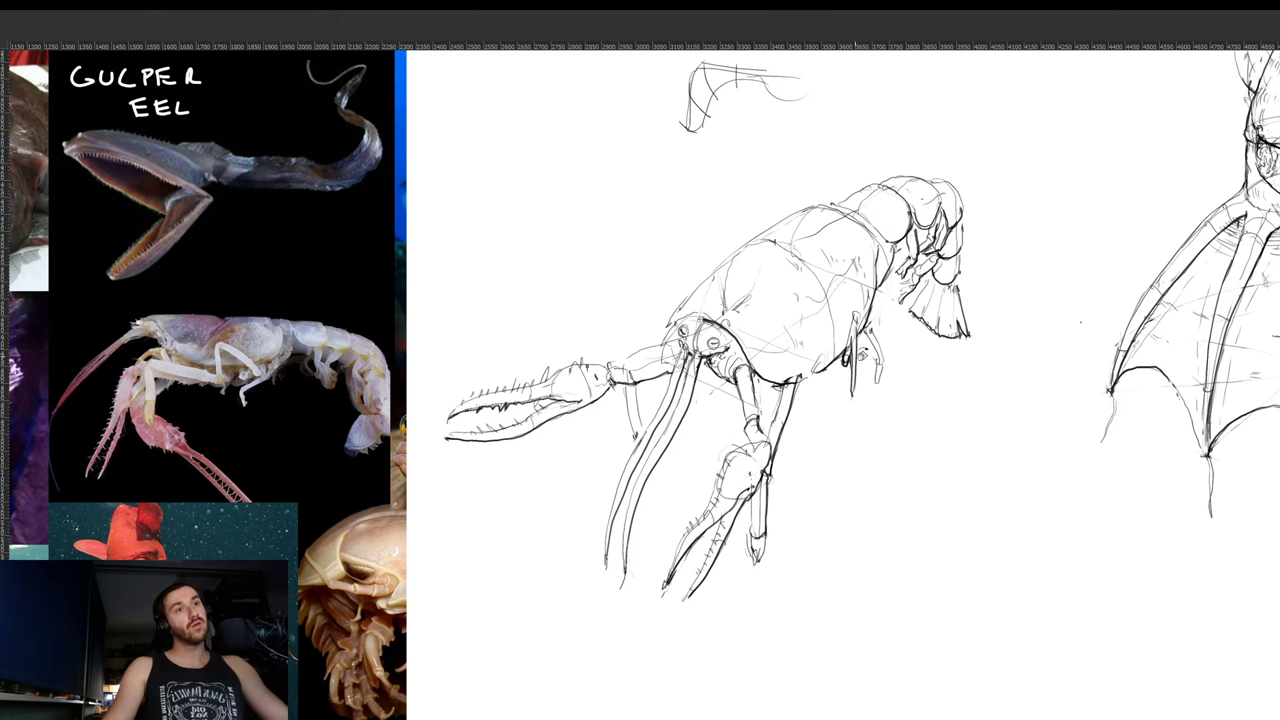
left_click_drag(720, 358, 674, 348)
left_click_drag(879, 304, 703, 304)
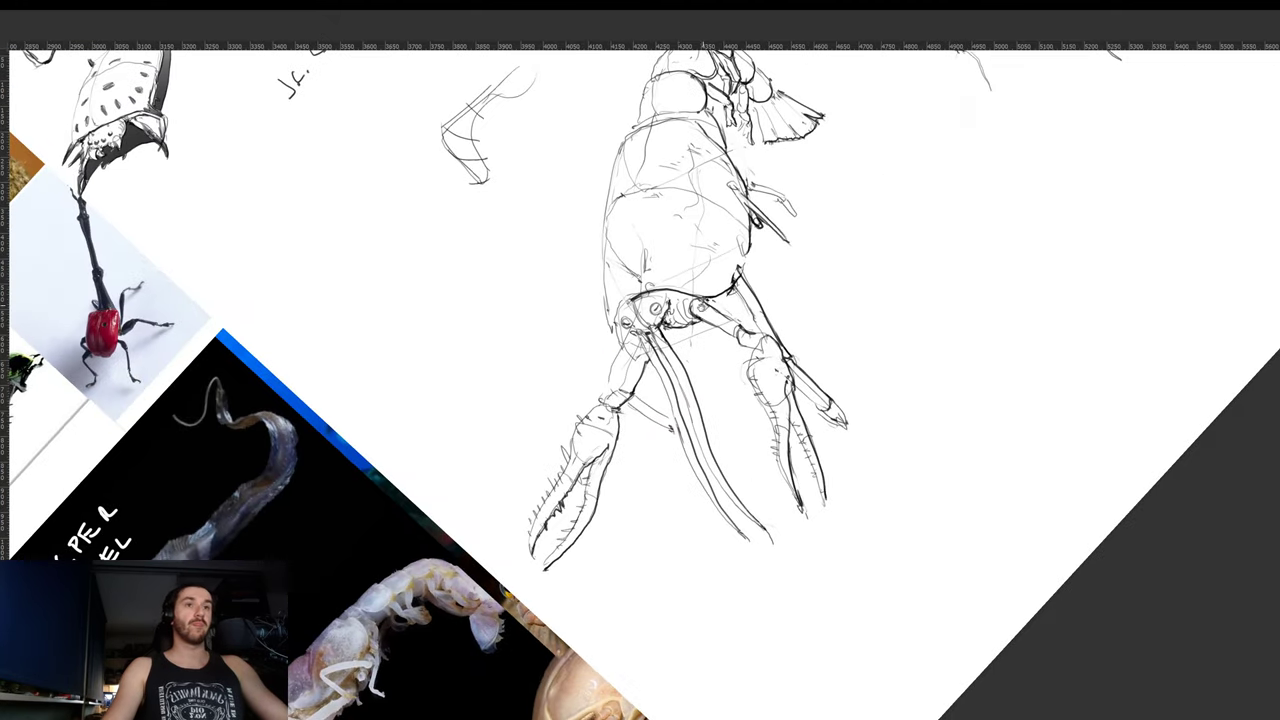
left_click_drag(623, 366, 797, 340)
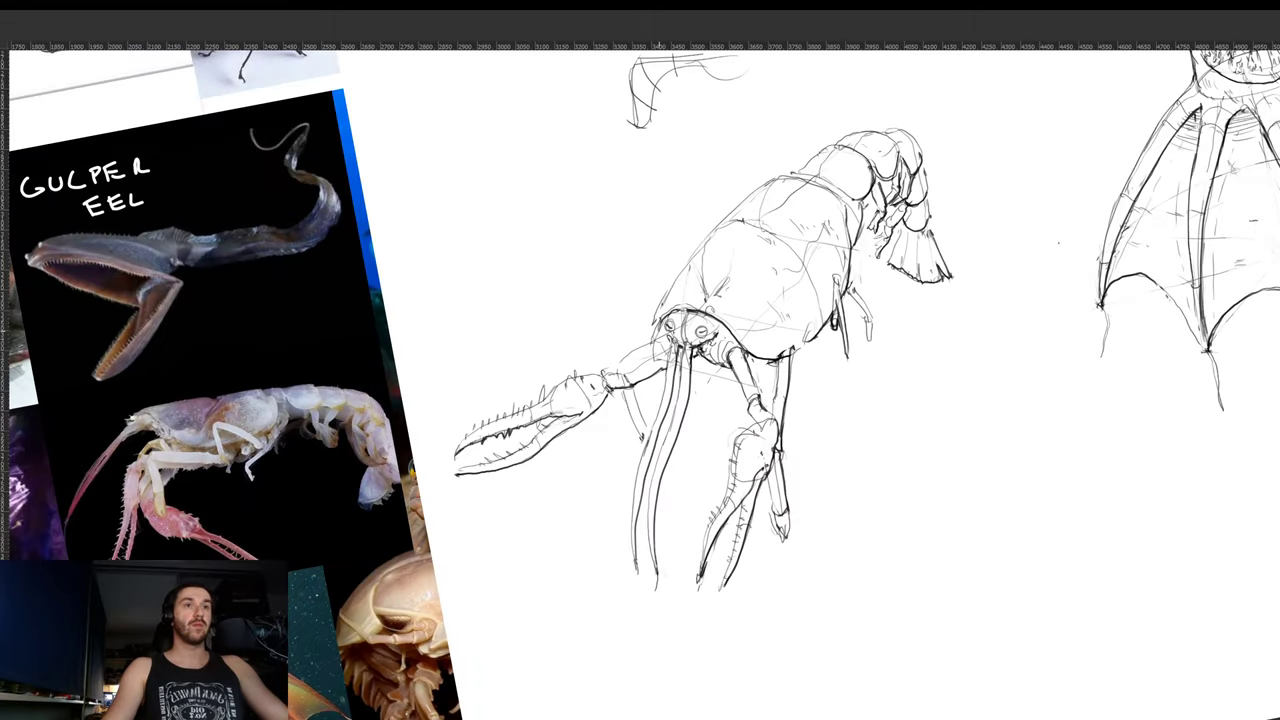
left_click_drag(688, 332, 761, 350)
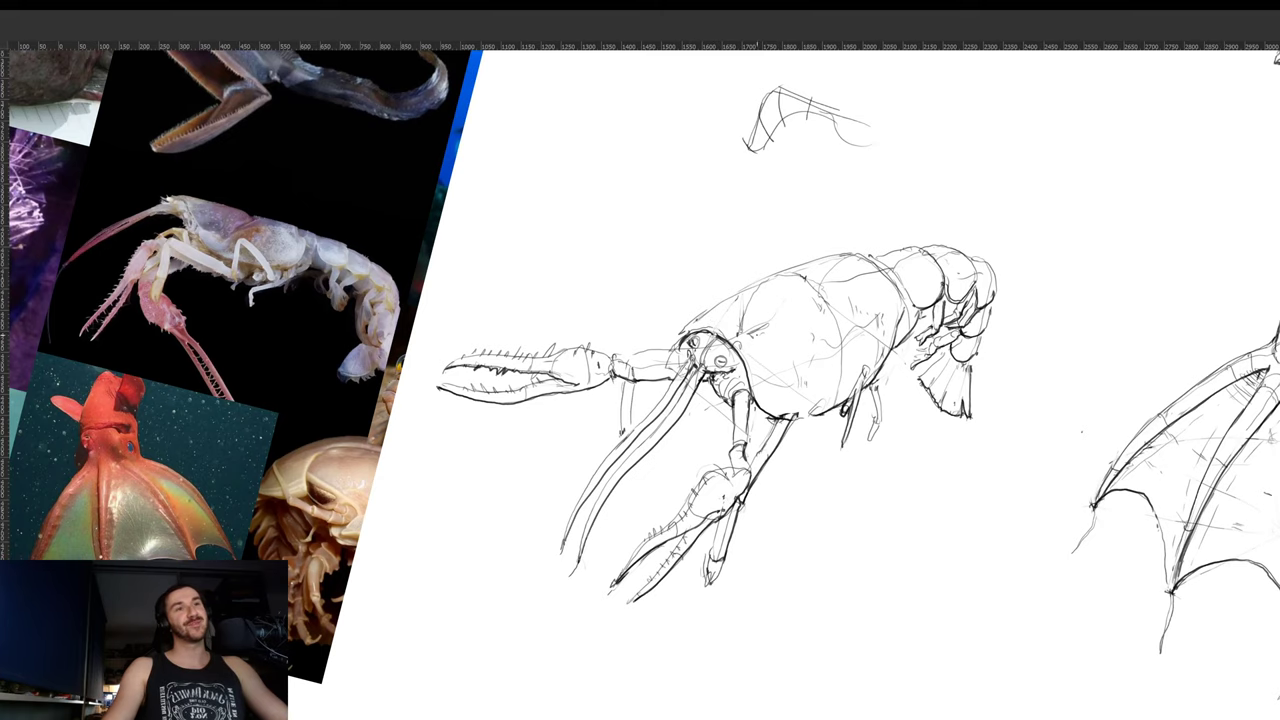
- Reinforce the shell's contours along its front rim and lower edge, removing the stray mark on its back
left_click_drag(884, 273, 794, 240)
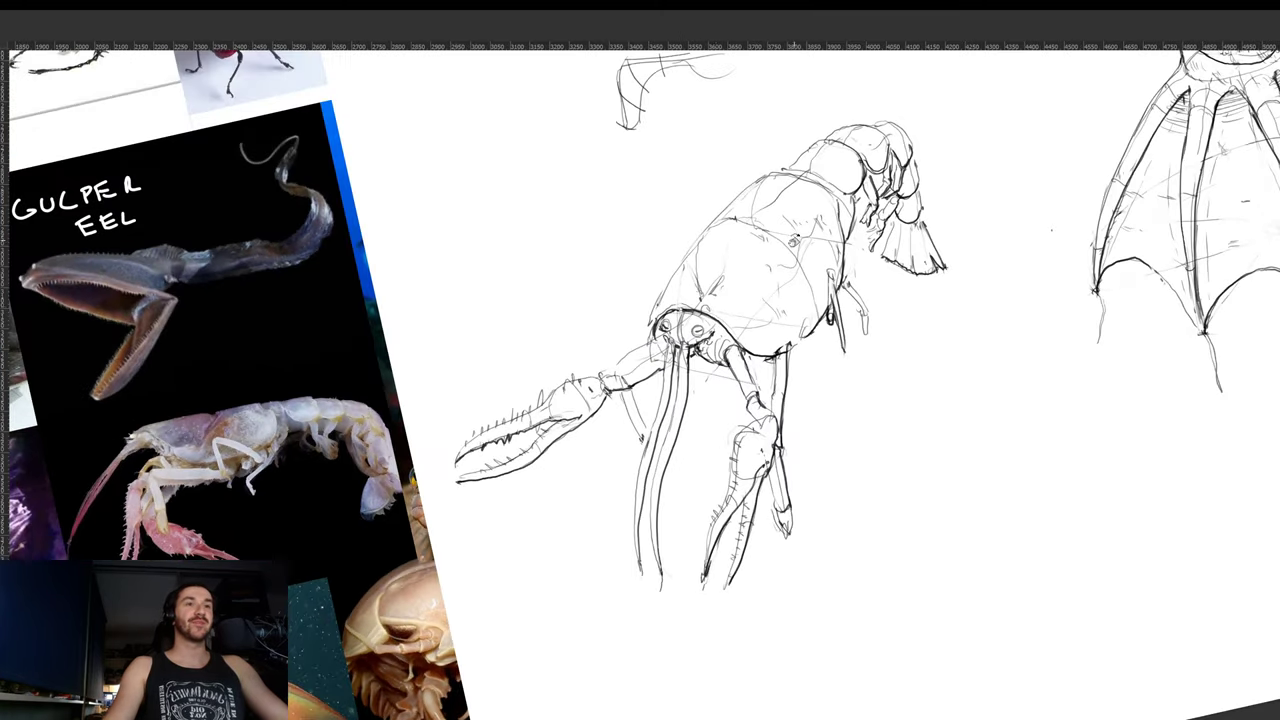
key("ctrl+z")
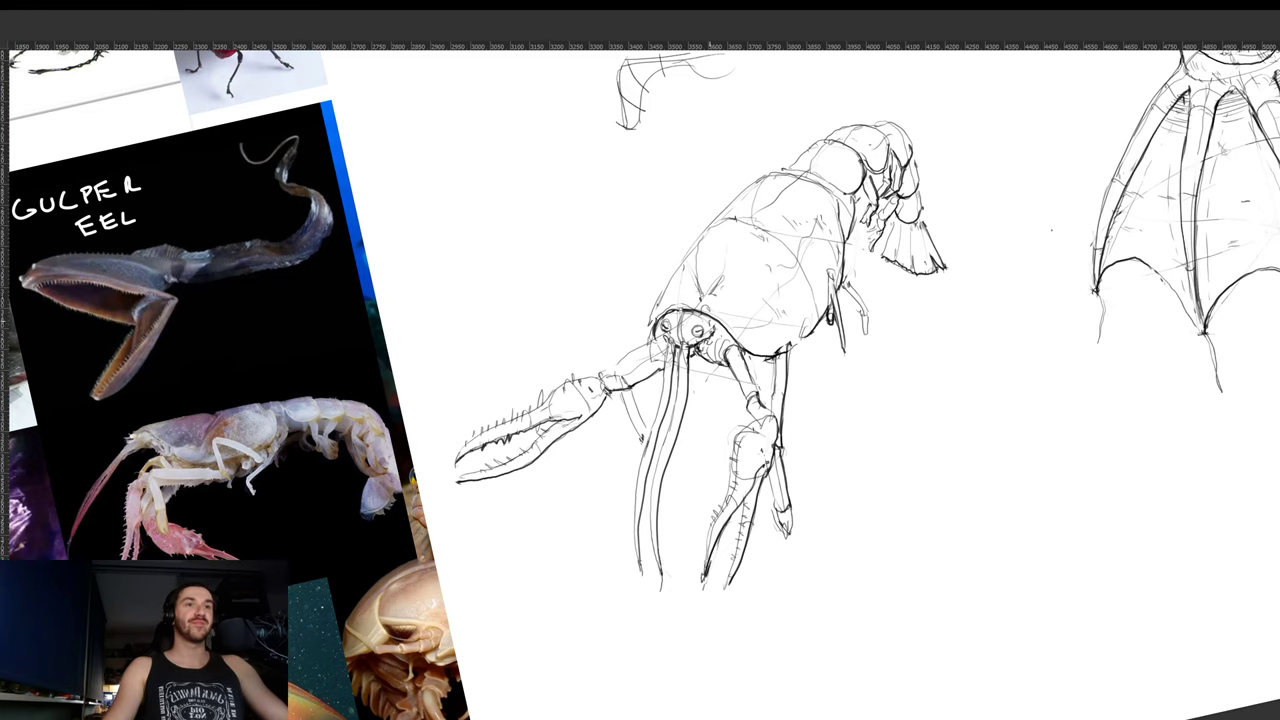
left_click_drag(897, 295, 778, 388)
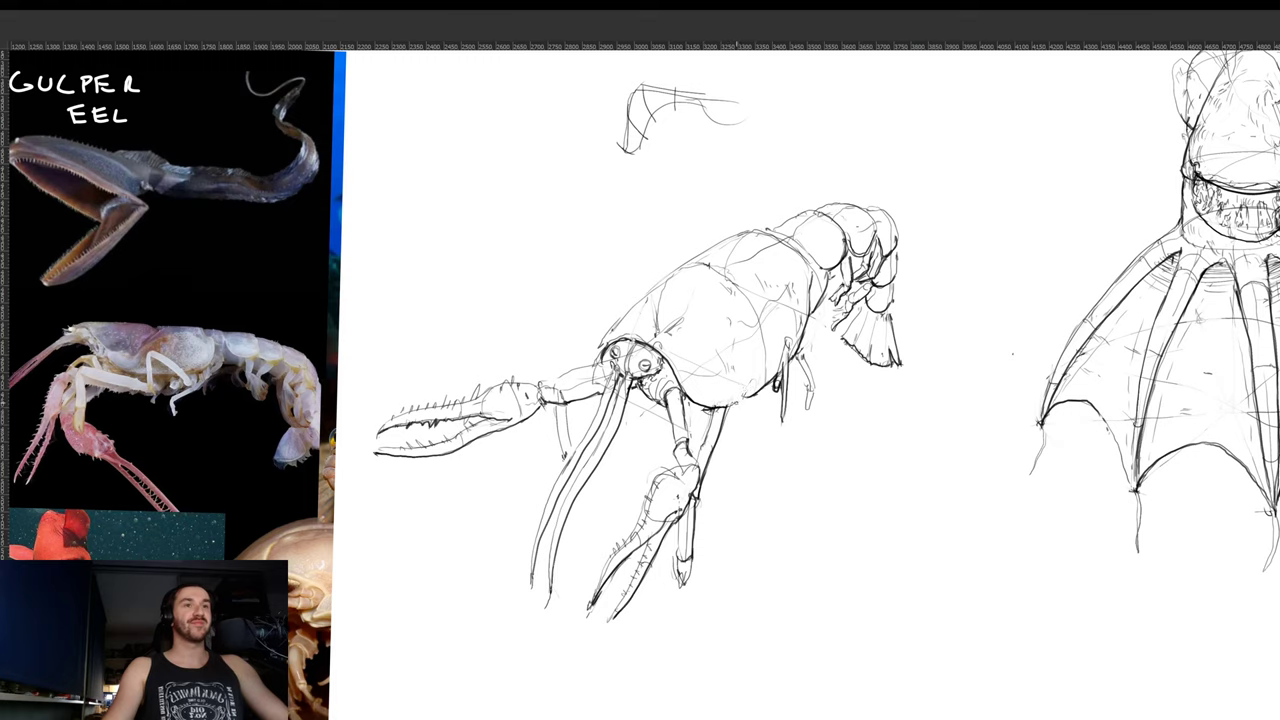
left_click_drag(726, 407, 761, 396)
left_click_drag(711, 300, 635, 286)
left_click_drag(773, 218, 823, 374)
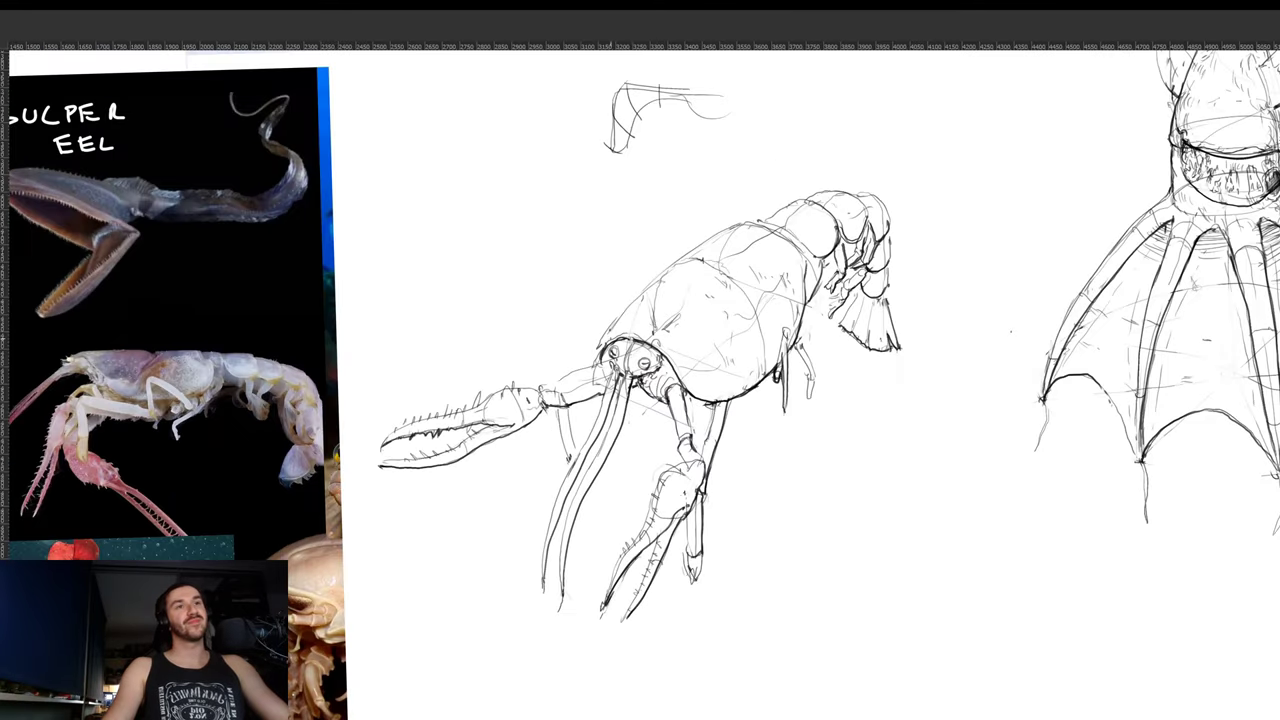
mouse_move(602, 353)
left_mouse_down()
mouse_move(609, 329)
mouse_move(729, 229)
mouse_move(846, 353)
mouse_move(862, 410)
mouse_move(896, 406)
mouse_move(929, 254)
mouse_move(849, 243)
mouse_move(798, 315)
left_mouse_up()
- Select the whole crustacean sketch and move it aside over the webbed frilled shark creature to free up canvas space
scroll(908, 384, "down", 2)
mouse_move(685, 353)
left_mouse_down()
mouse_move(711, 353)
mouse_move(696, 387)
left_mouse_up()
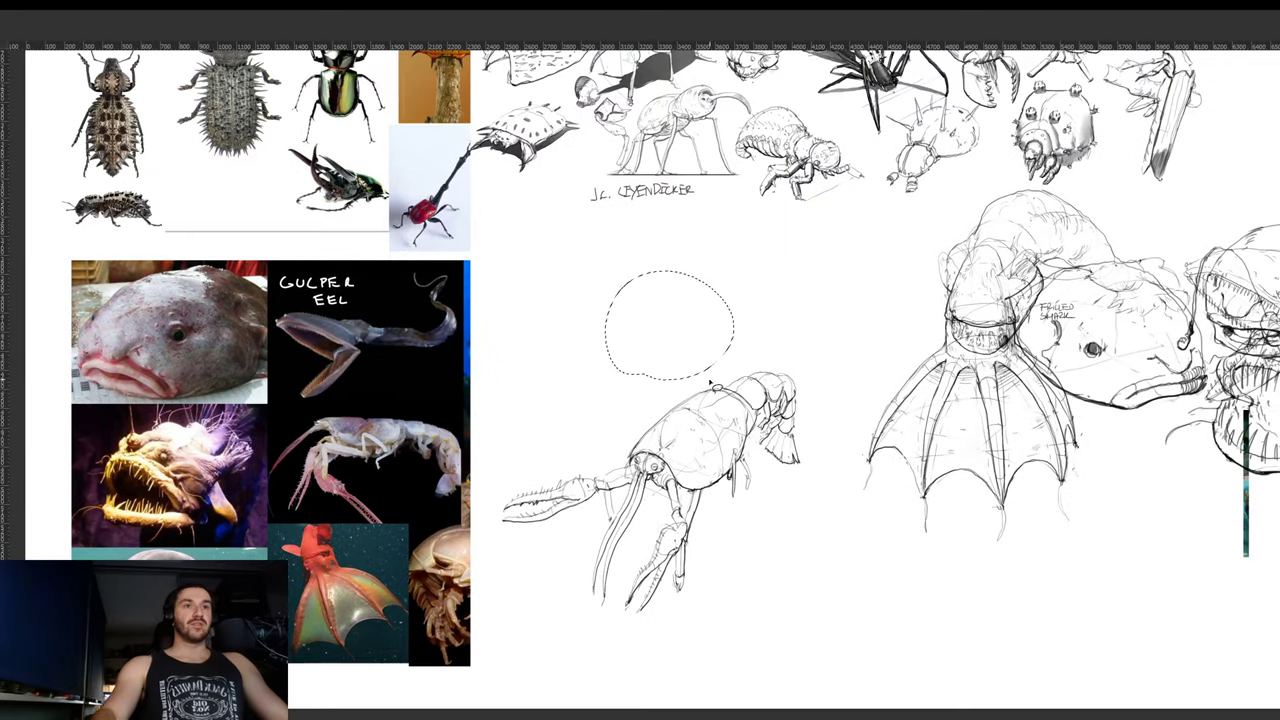
left_click_drag(683, 493, 830, 313)
mouse_move(738, 357)
left_mouse_down()
mouse_move(880, 306)
mouse_move(892, 278)
left_mouse_up()
left_click_drag(592, 410, 755, 407)
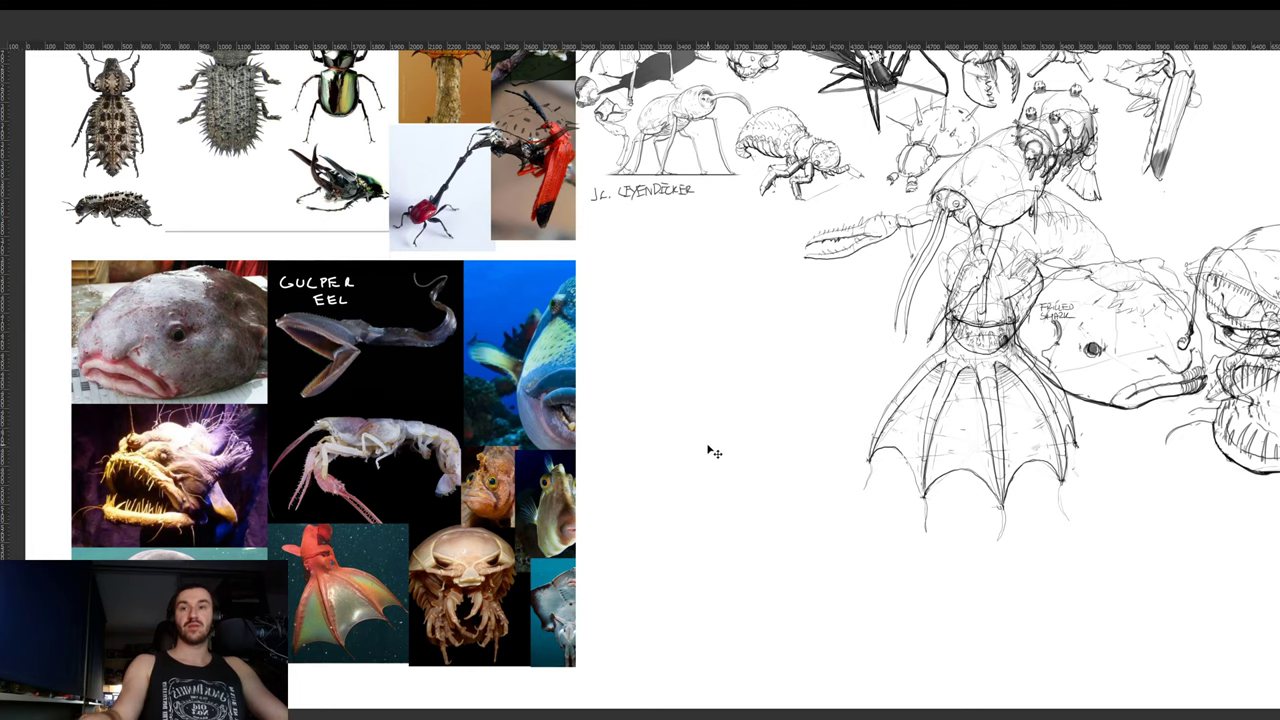
- Start a new creature in the empty space with a slanted hinge line, a tall arched upper form and a flatter lower form
left_click_drag(579, 503, 612, 495)
left_click_drag(680, 467, 623, 480)
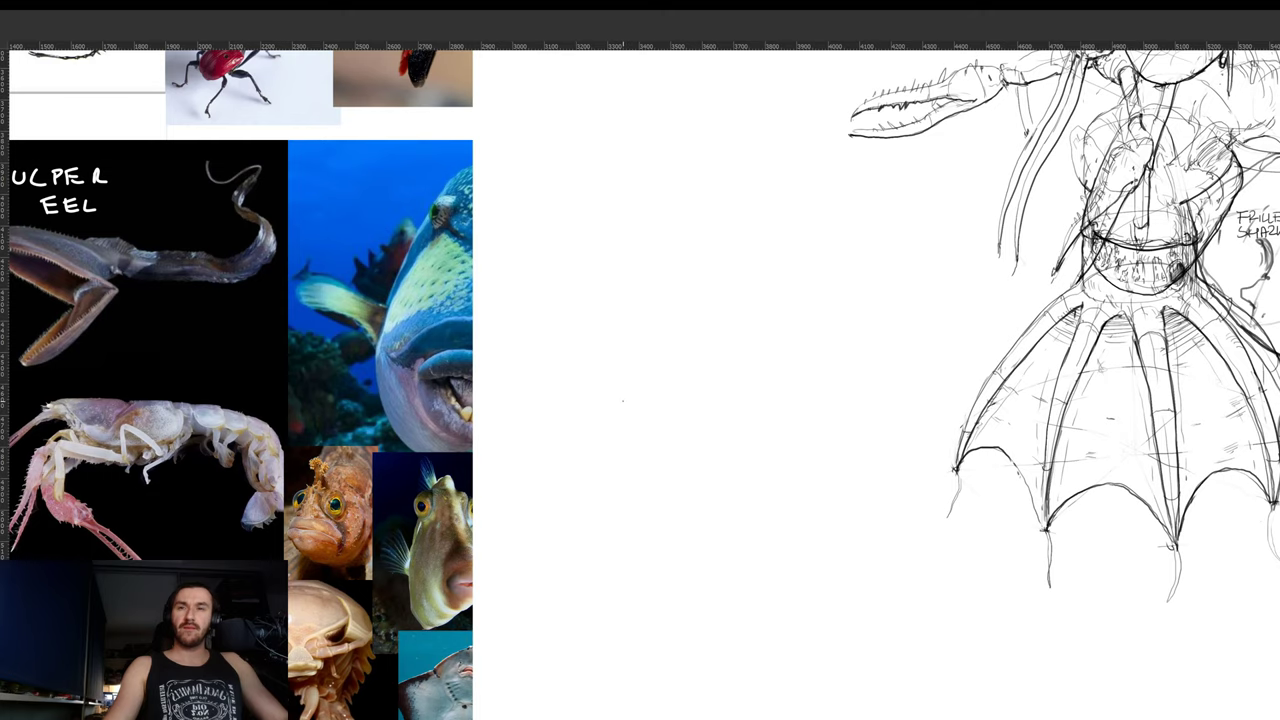
left_click_drag(620, 403, 677, 400)
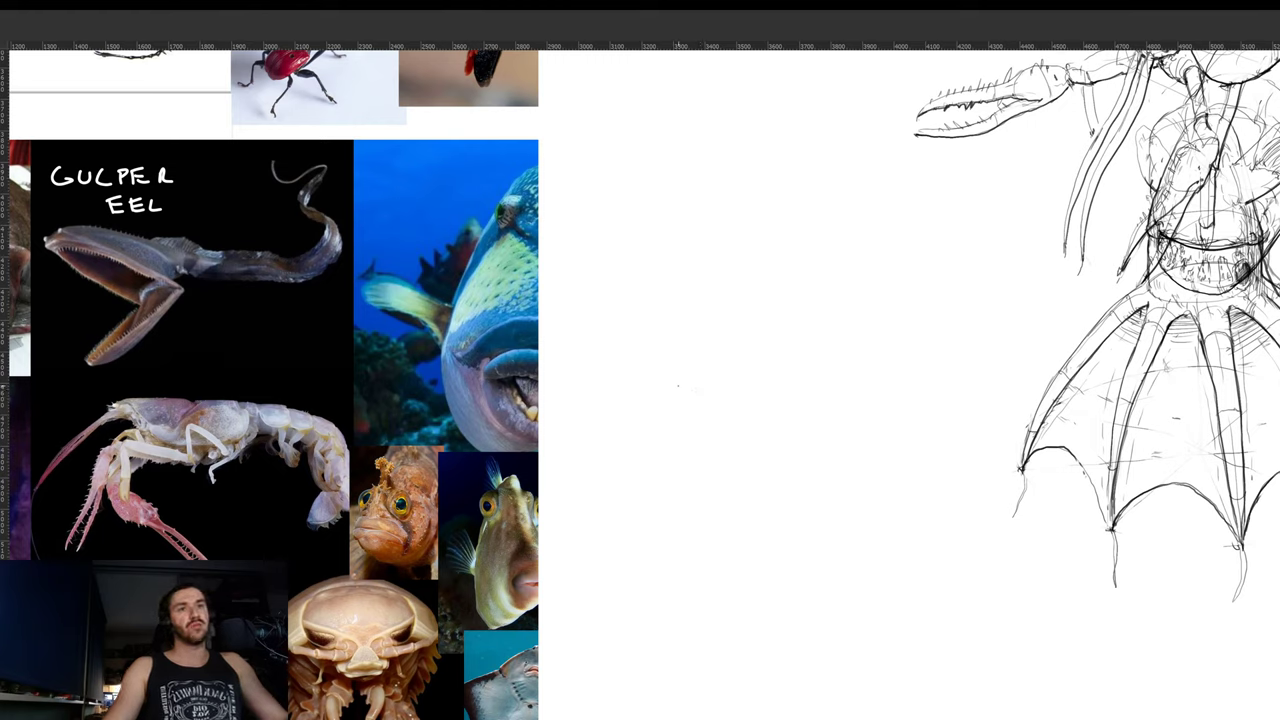
left_click_drag(660, 393, 750, 357)
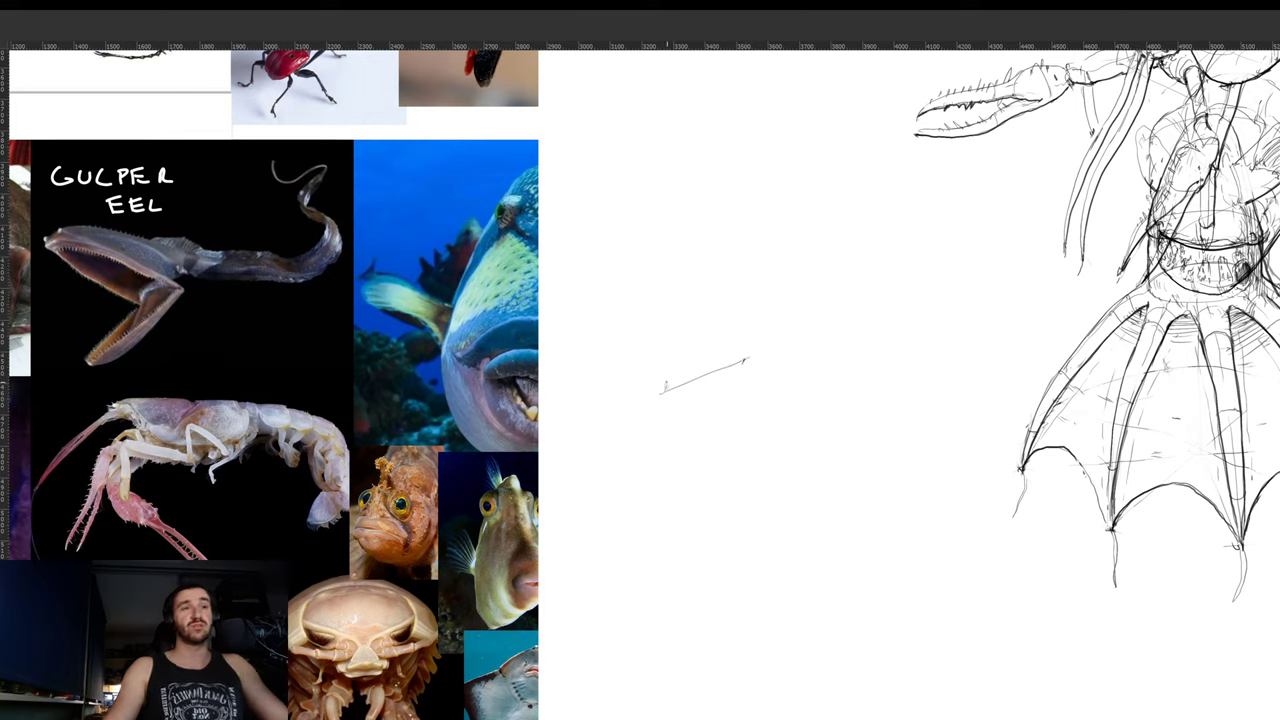
mouse_move(666, 382)
left_mouse_down()
mouse_move(724, 324)
mouse_move(737, 354)
left_mouse_up()
key("ctrl+z")
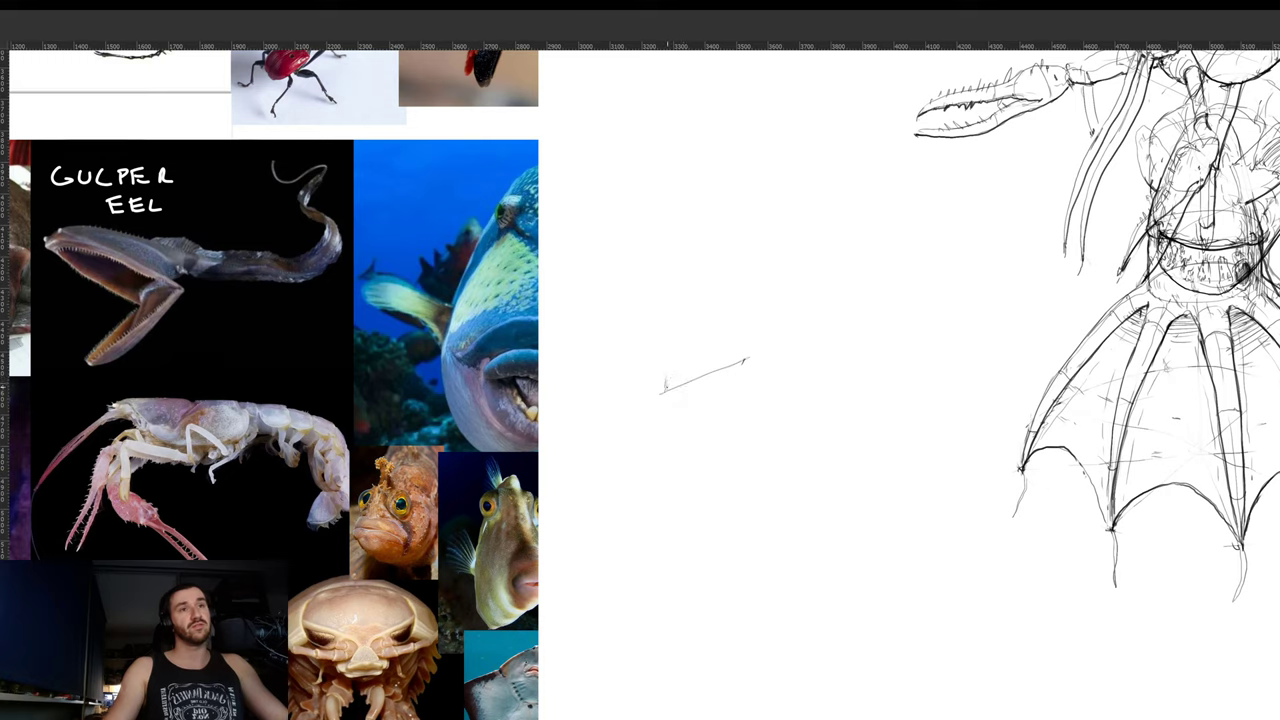
mouse_move(665, 388)
left_mouse_down()
mouse_move(710, 302)
mouse_move(745, 362)
left_mouse_up()
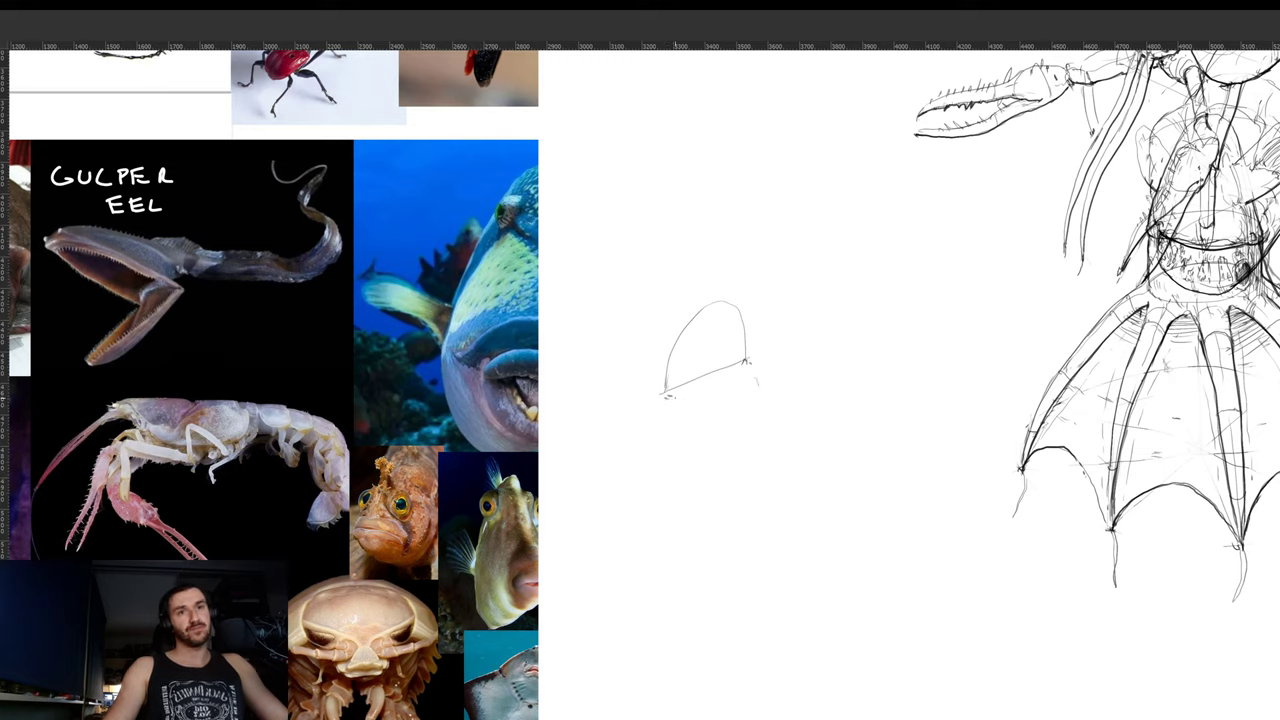
mouse_move(665, 396)
left_mouse_down()
mouse_move(730, 404)
mouse_move(784, 386)
mouse_move(746, 358)
left_mouse_up()
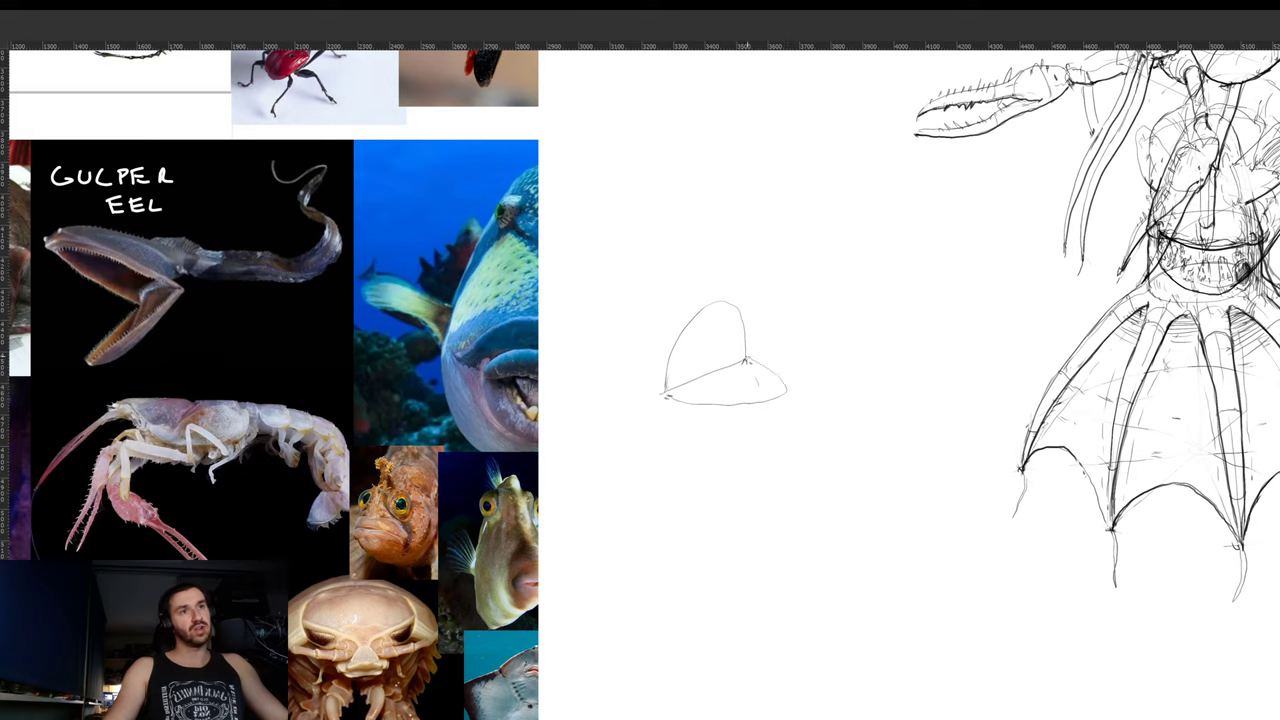
- Build curved, overlapping bands with small rounded ends along the front and underside of the new creature's lower form
mouse_move(670, 397)
left_mouse_down()
mouse_move(731, 404)
mouse_move(785, 379)
left_mouse_up()
key("ctrl+z")
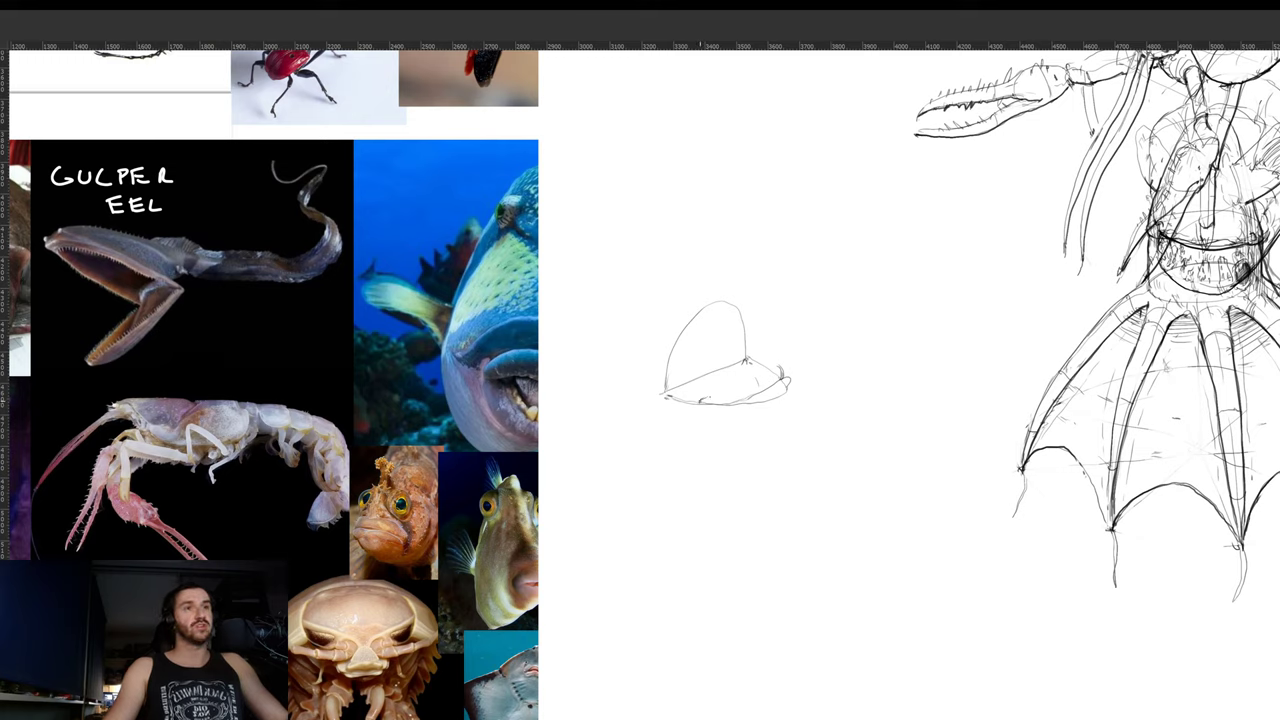
mouse_move(700, 403)
left_mouse_down()
mouse_move(788, 358)
mouse_move(796, 378)
mouse_move(776, 396)
left_mouse_up()
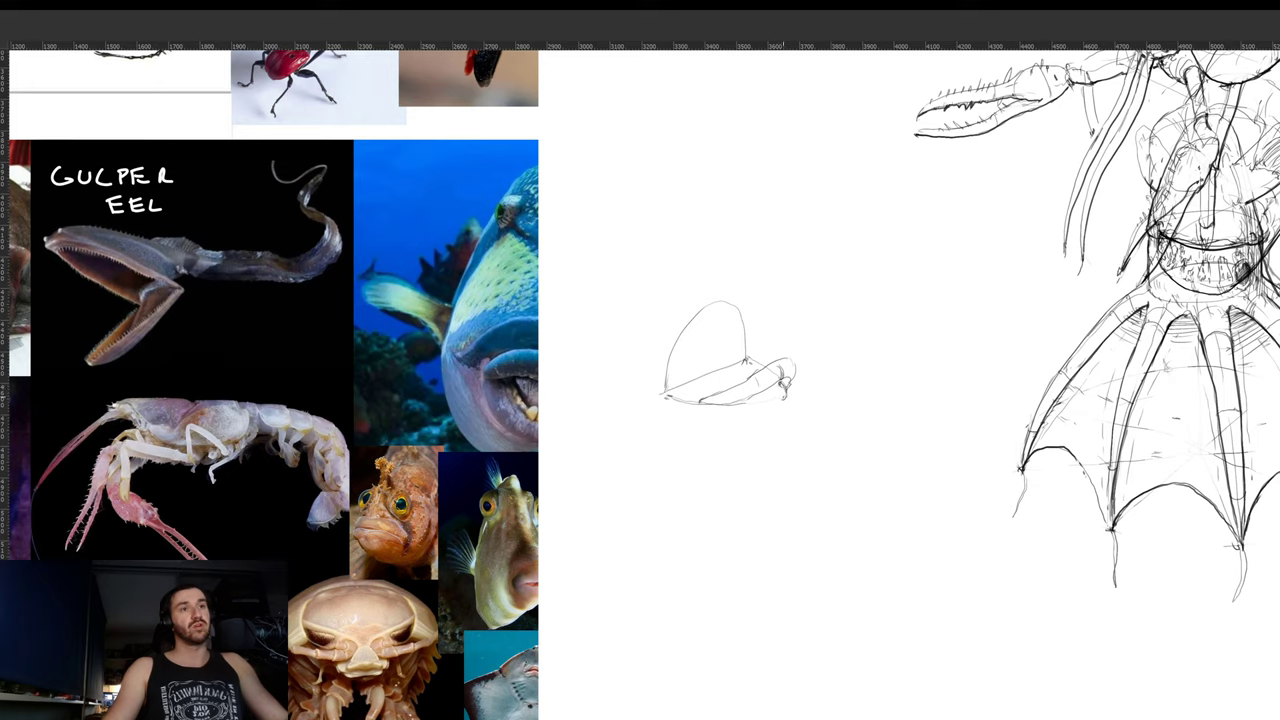
left_click_drag(793, 379, 797, 392)
left_click_drag(710, 410, 774, 404)
key("ctrl+z")
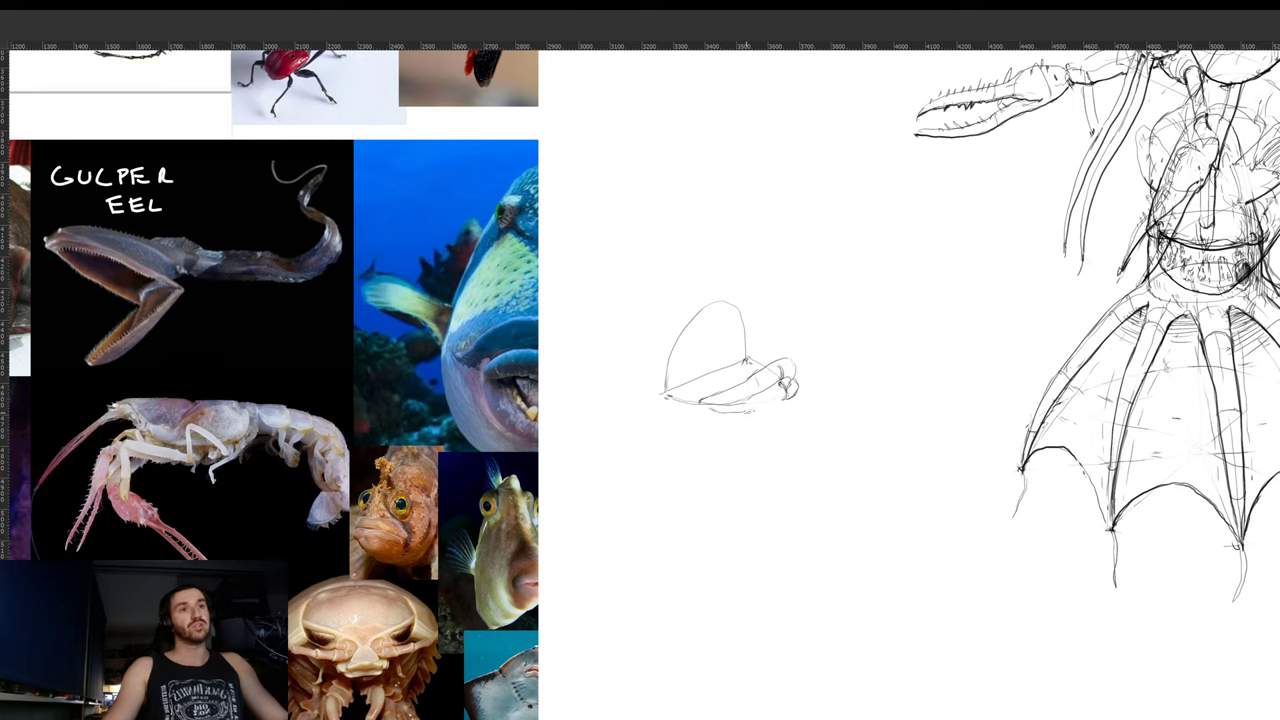
left_click_drag(750, 411, 780, 402)
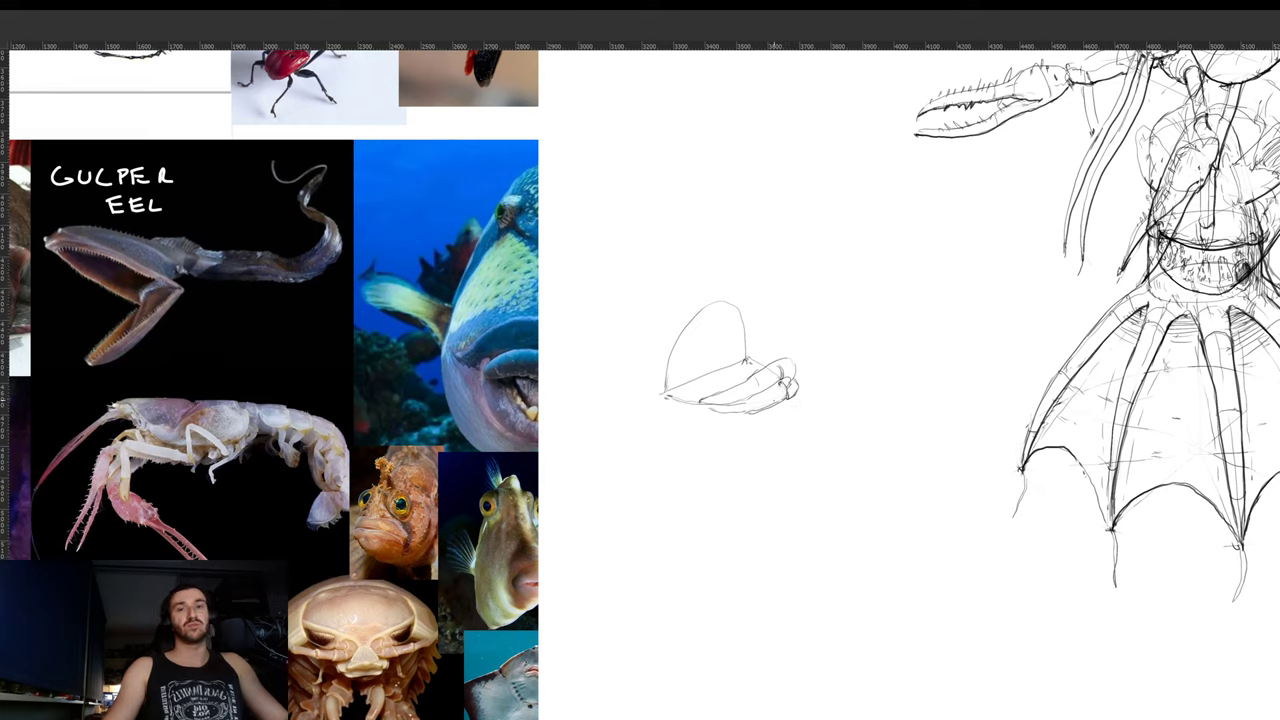
- Draw a rounded chin beneath the creature's lips, correcting its curve and cleaning up the overlapping bands at the mouth corner
left_click_drag(788, 408, 765, 438)
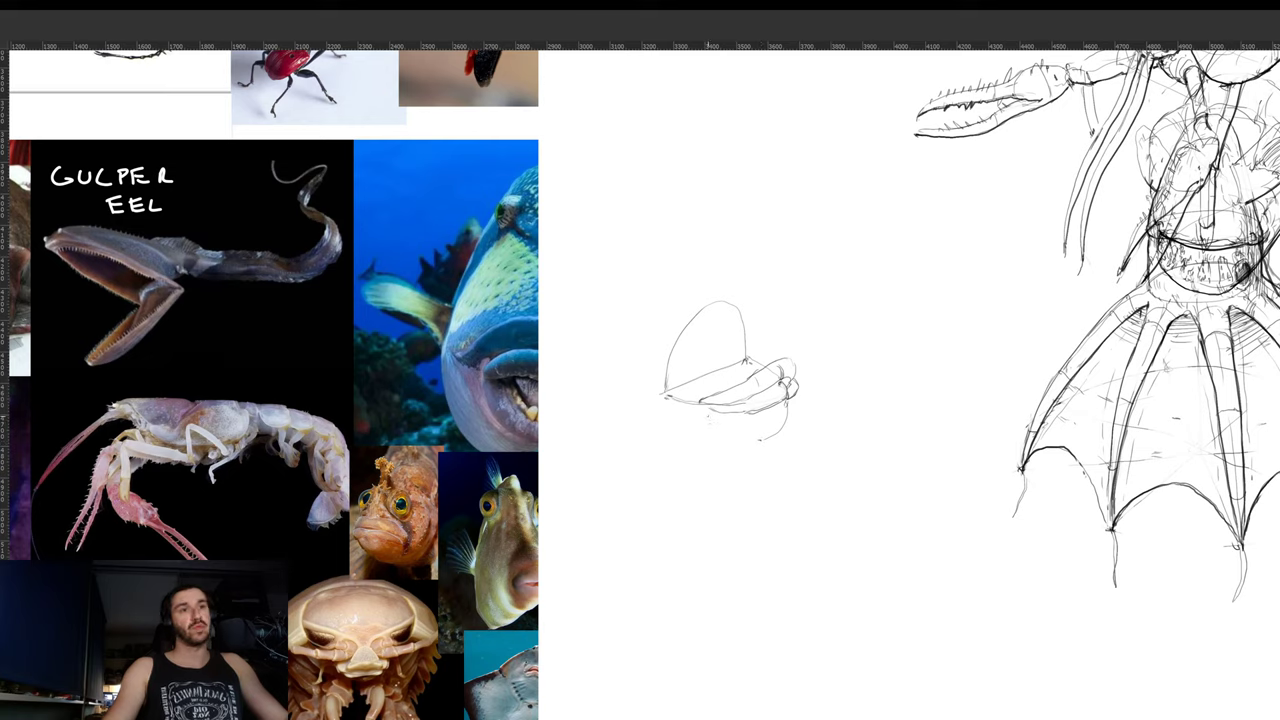
left_click_drag(674, 414, 758, 441)
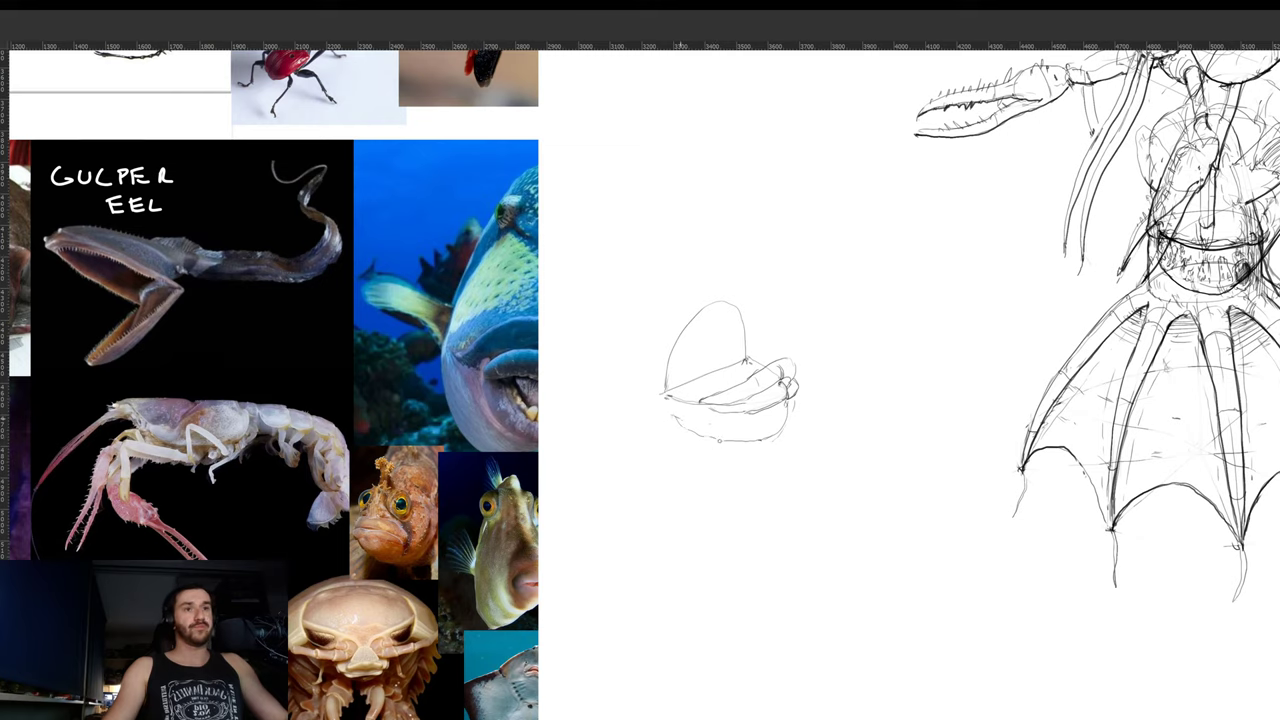
mouse_move(672, 419)
left_mouse_down()
mouse_move(737, 437)
mouse_move(685, 437)
mouse_move(698, 431)
mouse_move(677, 419)
mouse_move(744, 444)
left_mouse_up()
key("ctrl+z")
key("e")
key("b")
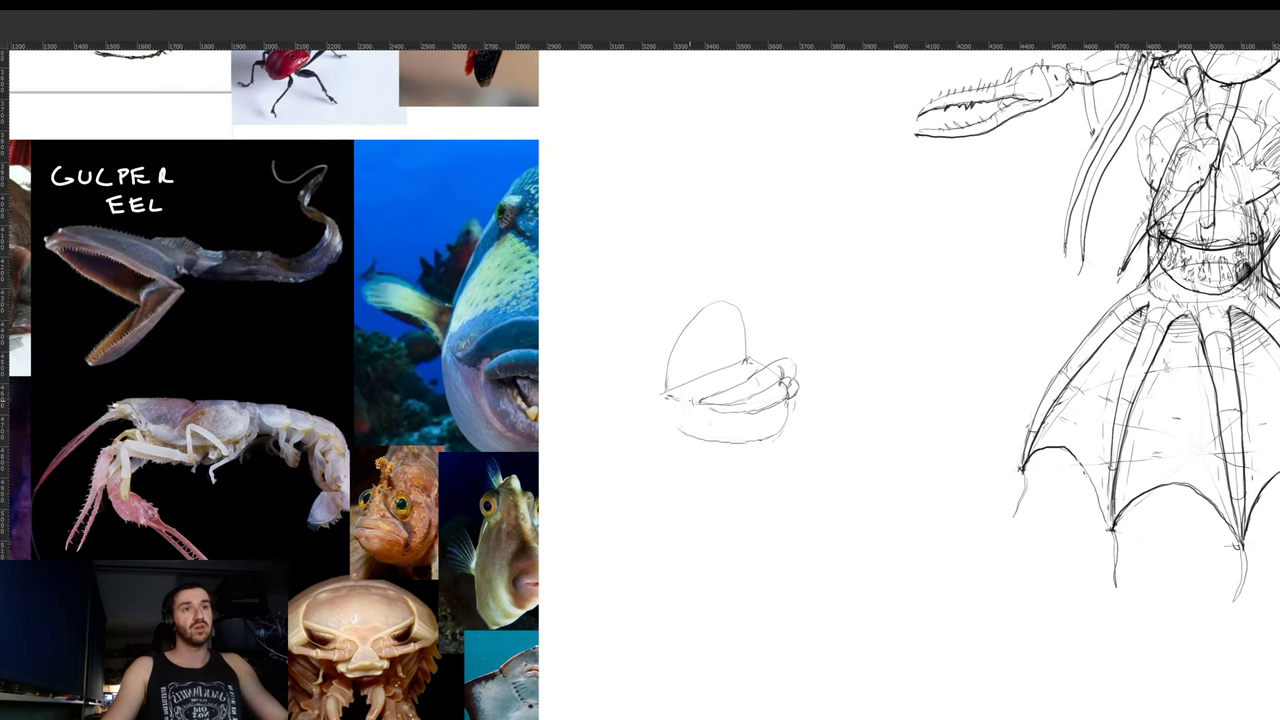
left_click_drag(710, 419, 722, 465)
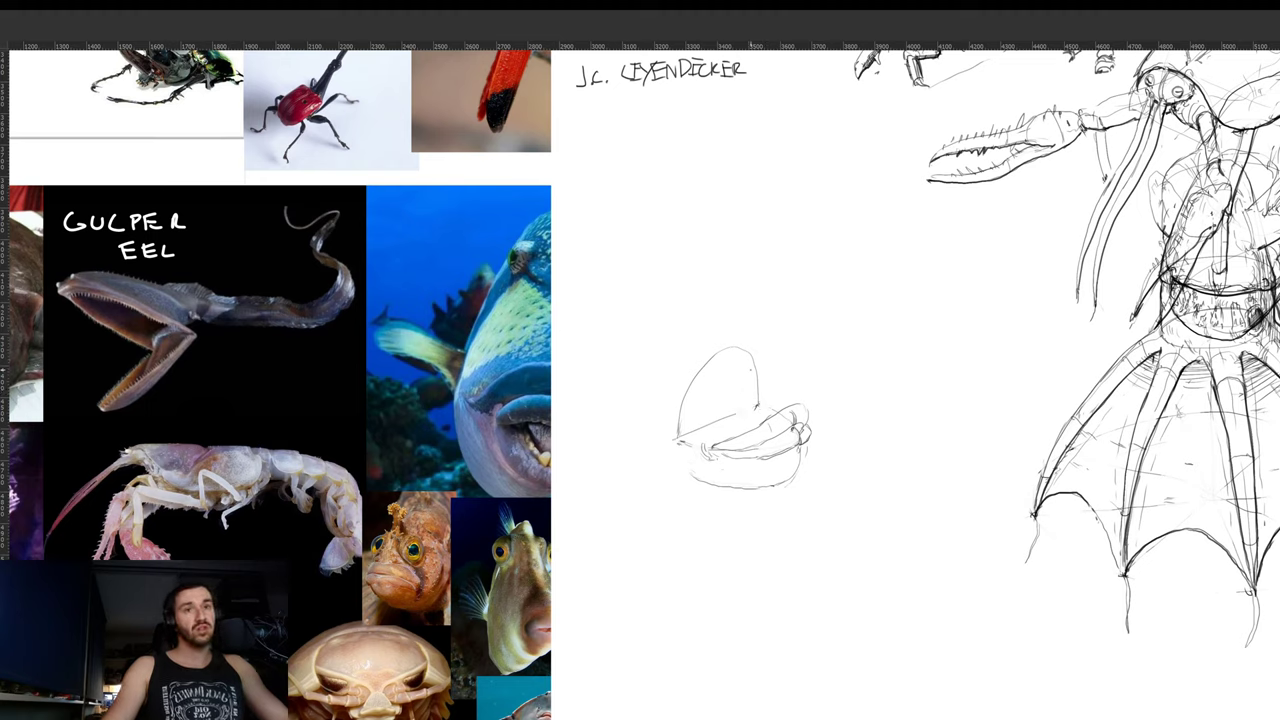
- Replace the tall dome with a narrower arch and draw two round fish eyes above the mouth, darkening the near pupil
mouse_move(734, 350)
left_mouse_down()
mouse_move(685, 413)
mouse_move(755, 387)
mouse_move(757, 398)
mouse_move(726, 418)
mouse_move(697, 385)
mouse_move(724, 360)
mouse_move(750, 406)
left_mouse_up()
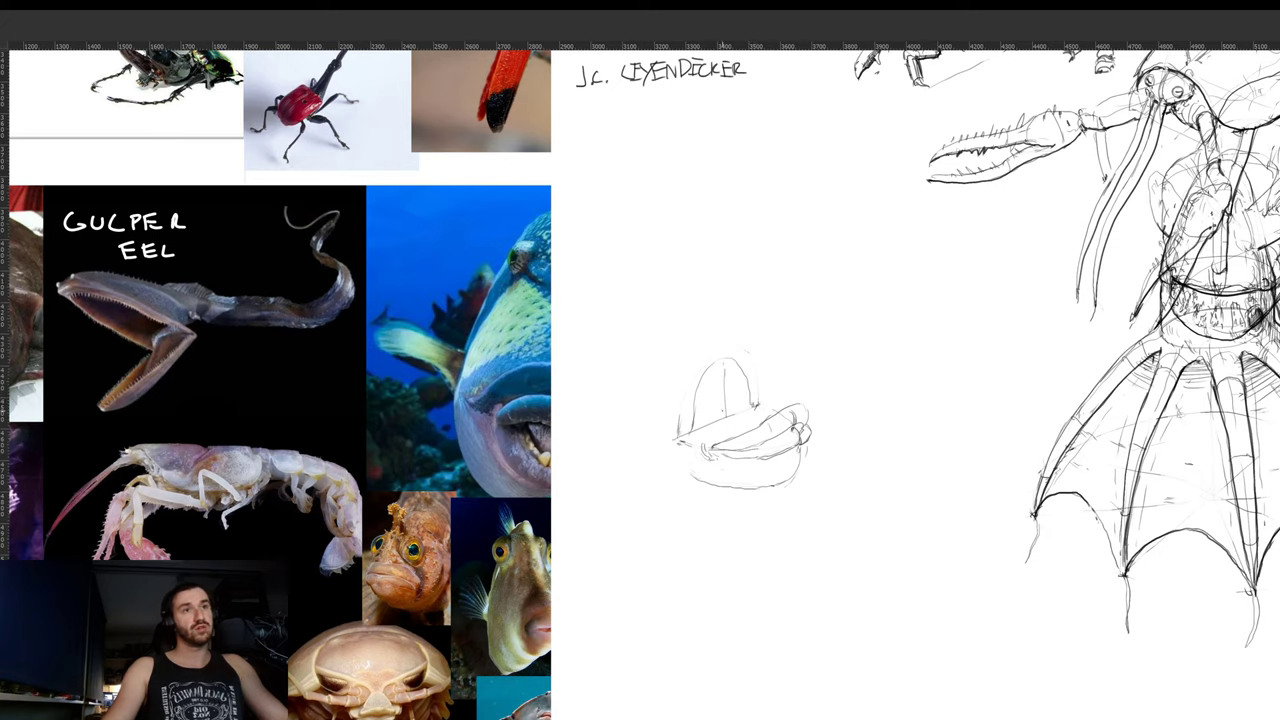
left_click_drag(715, 398, 721, 402)
mouse_move(718, 394)
left_mouse_down()
mouse_move(738, 402)
mouse_move(733, 412)
mouse_move(721, 394)
mouse_move(770, 384)
mouse_move(783, 367)
mouse_move(787, 381)
mouse_move(771, 386)
left_mouse_up()
key("ctrl+z")
key("ctrl+z")
key("ctrl+z")
key("ctrl+z")
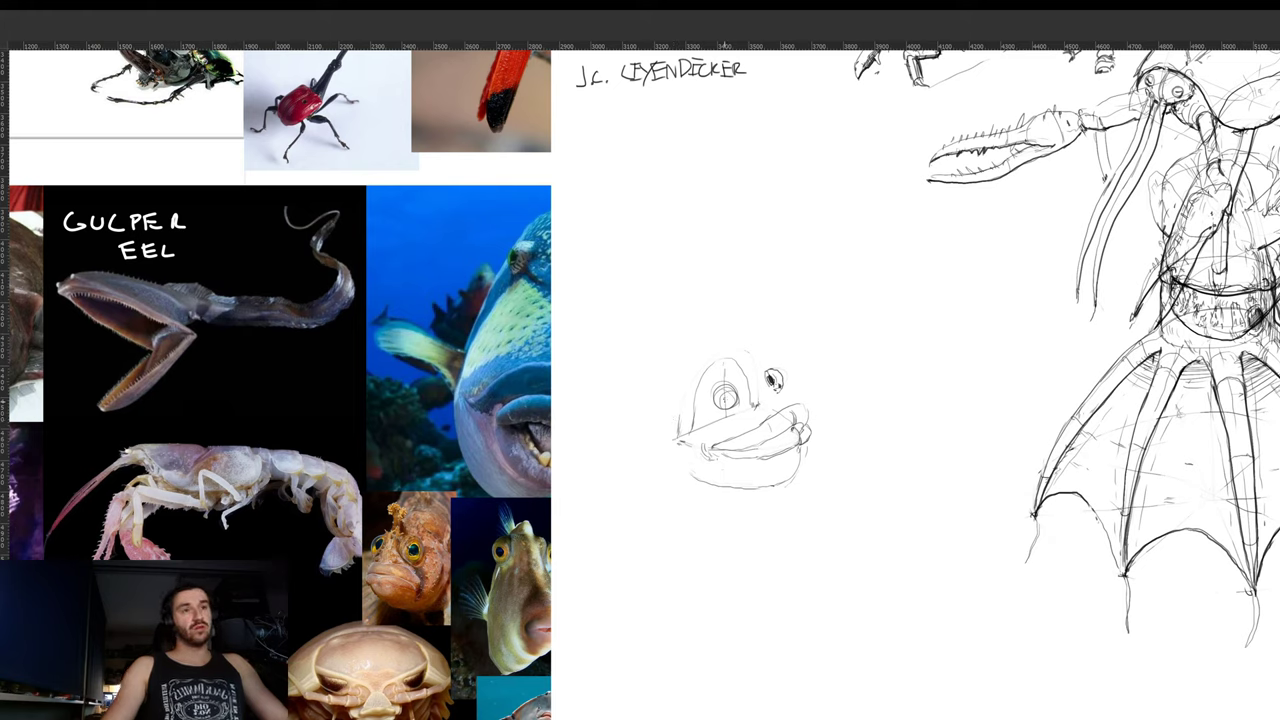
left_click_drag(725, 401, 725, 396)
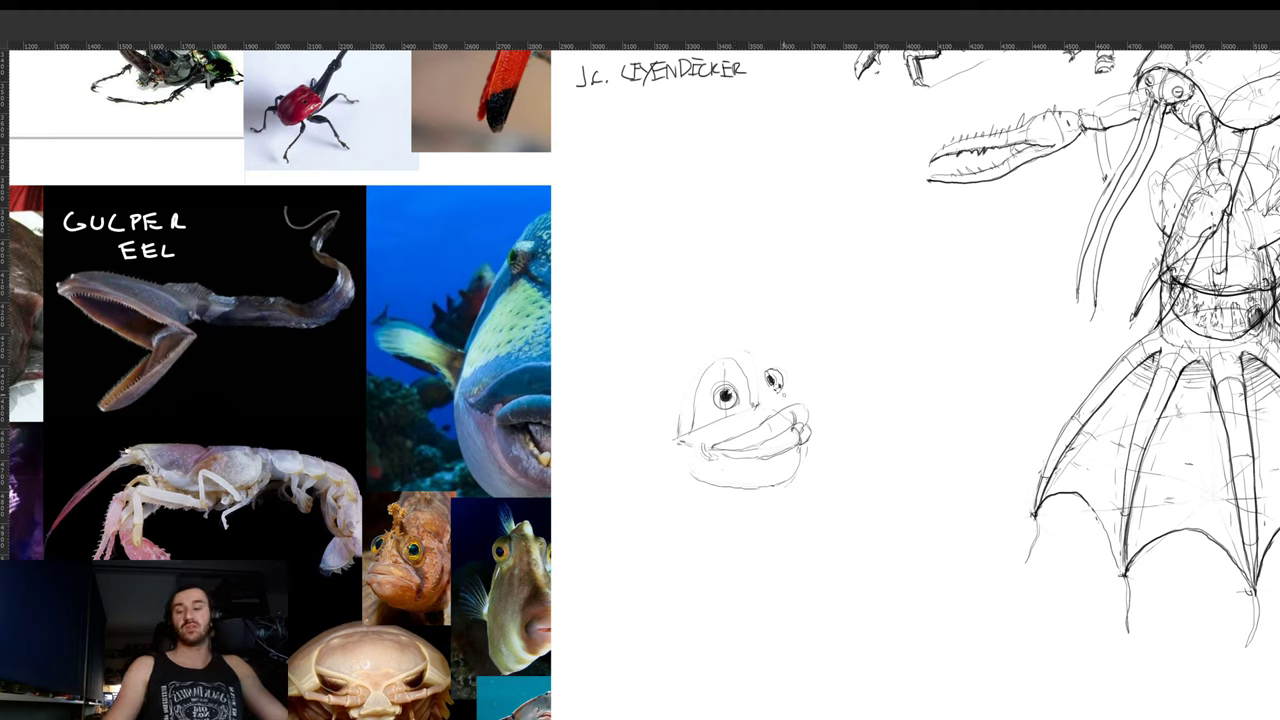
key("ctrl+t")
right_click(769, 409)
left_click(808, 561)
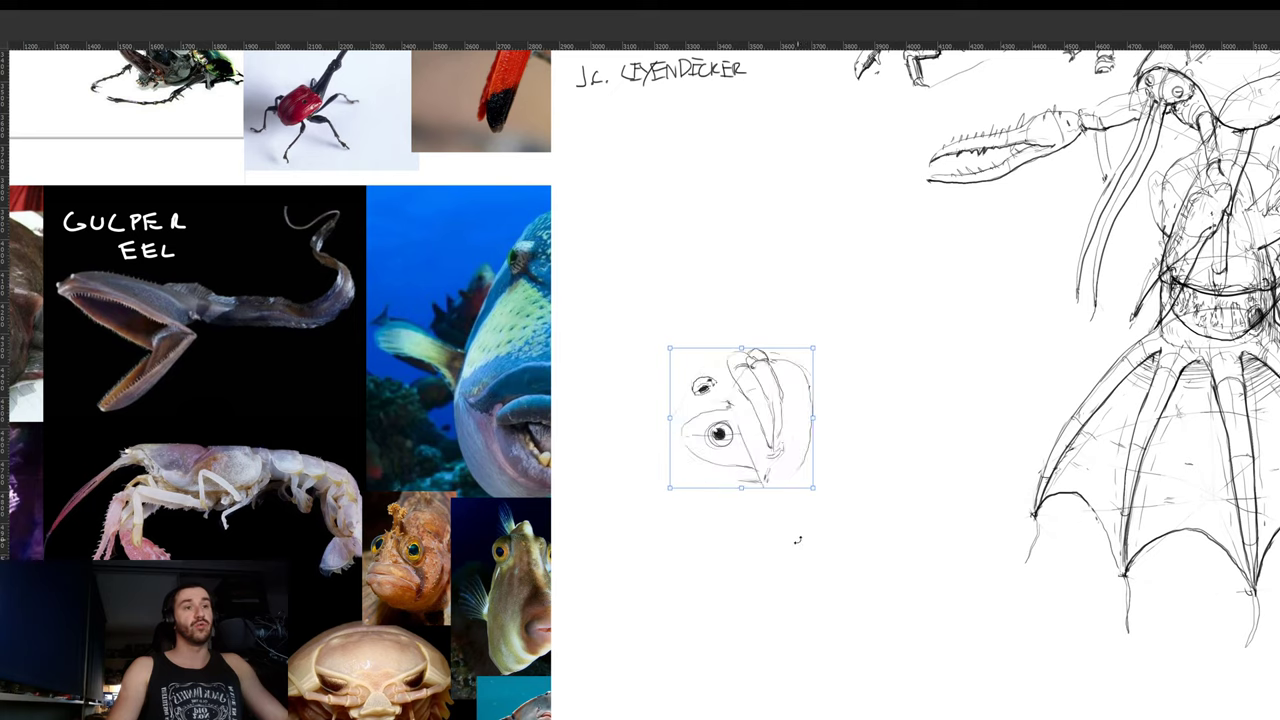
key("Escape")
- Flip the fish head sketch horizontally and shift it slightly up in the empty space
key("ctrl+t")
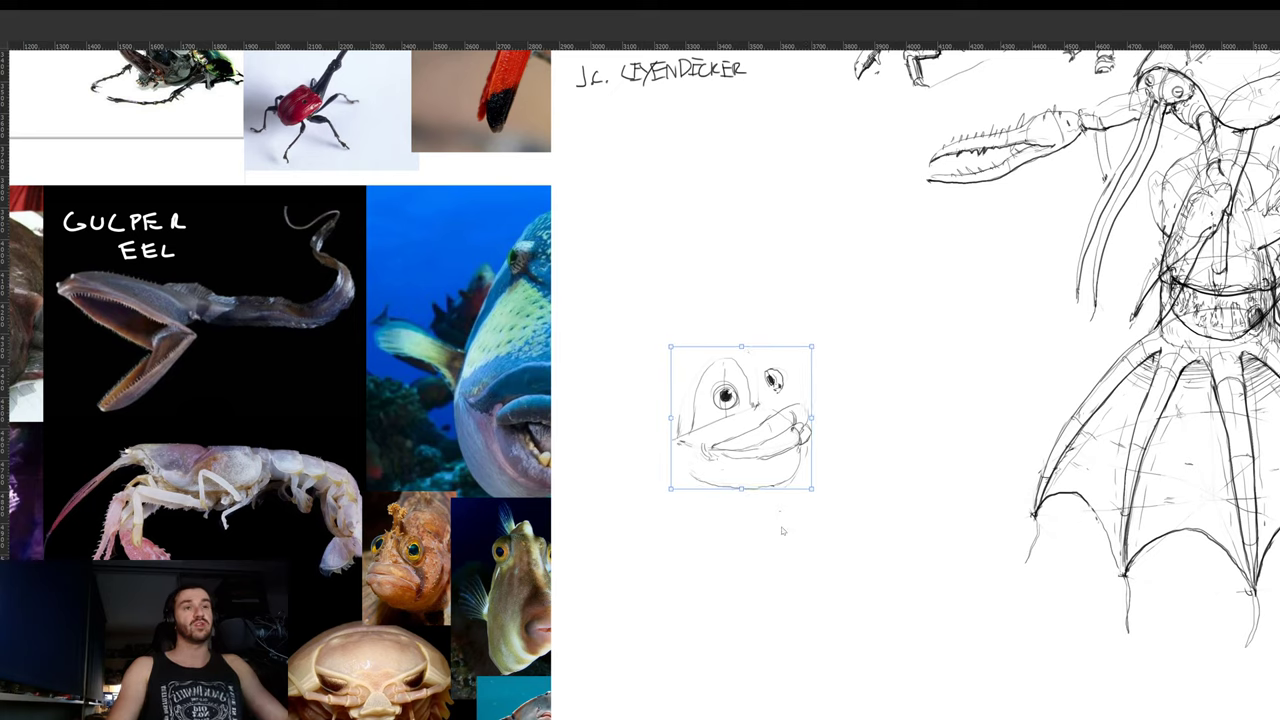
left_click(793, 585)
left_click_drag(770, 465, 763, 445)
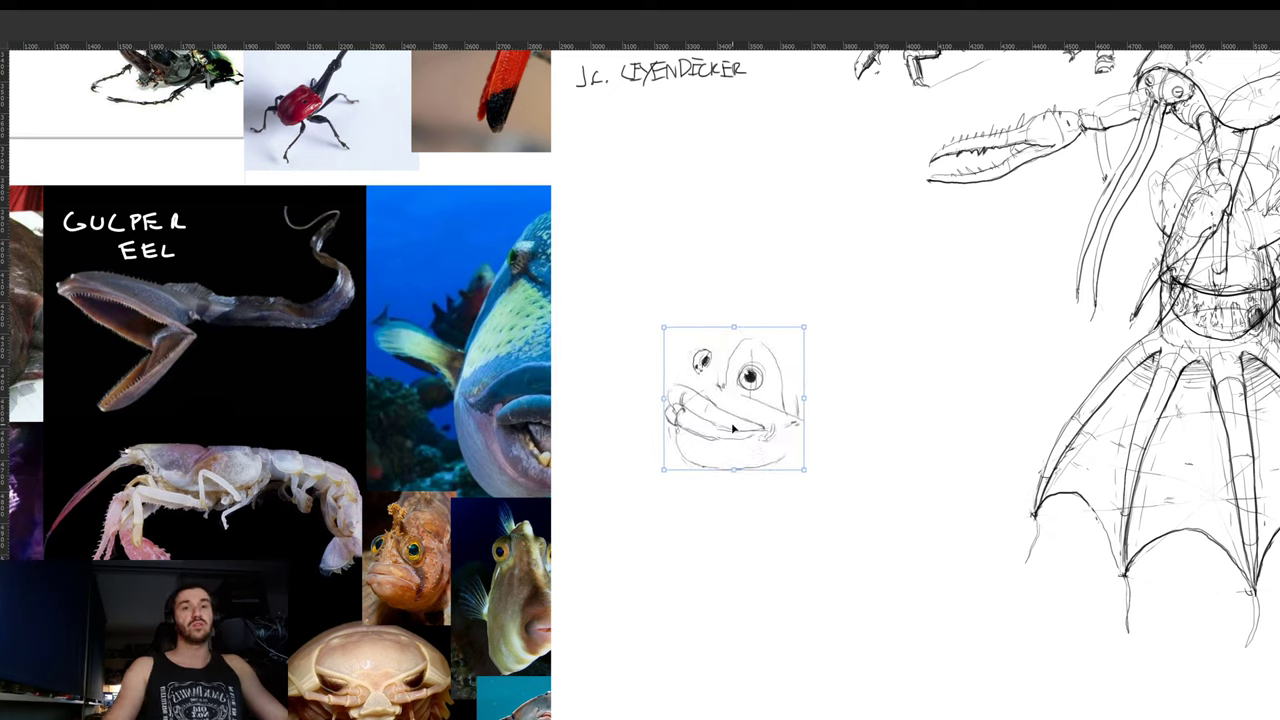
key("Return")
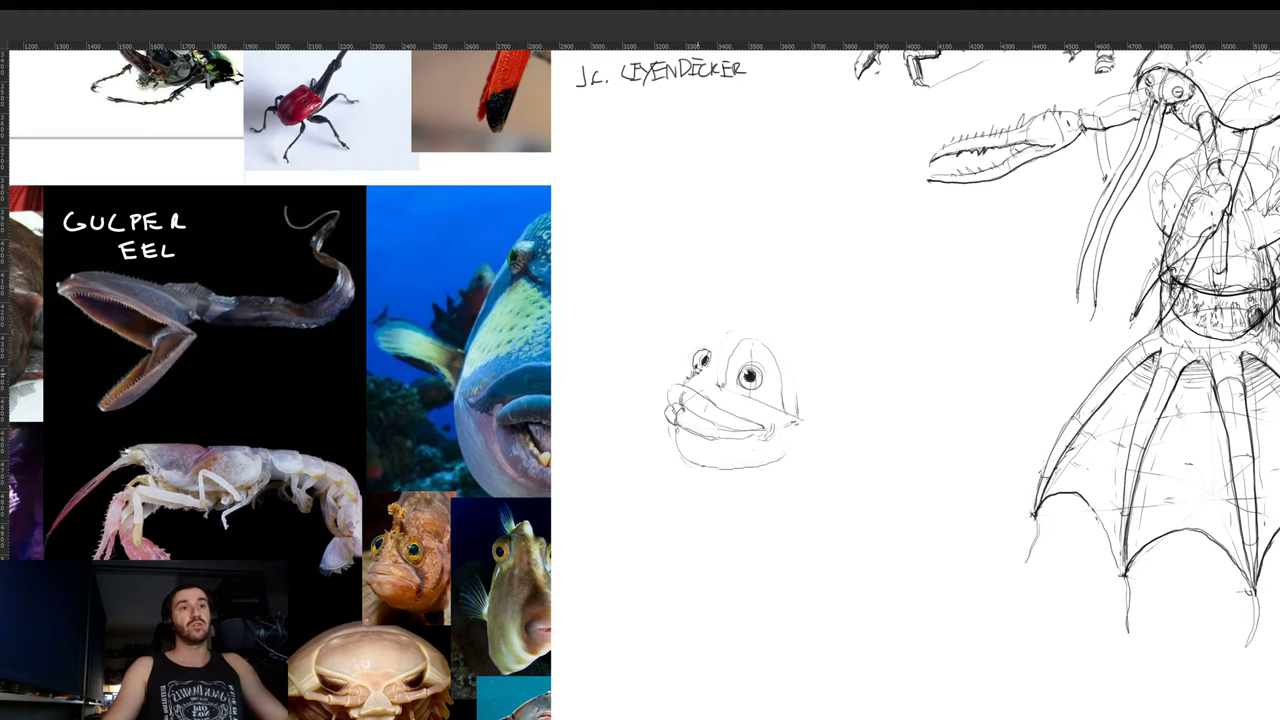
- Add small bumps along the snout and forehead, and replace the chin line with a deeper, rounder lower jaw
left_click_drag(691, 373, 685, 382)
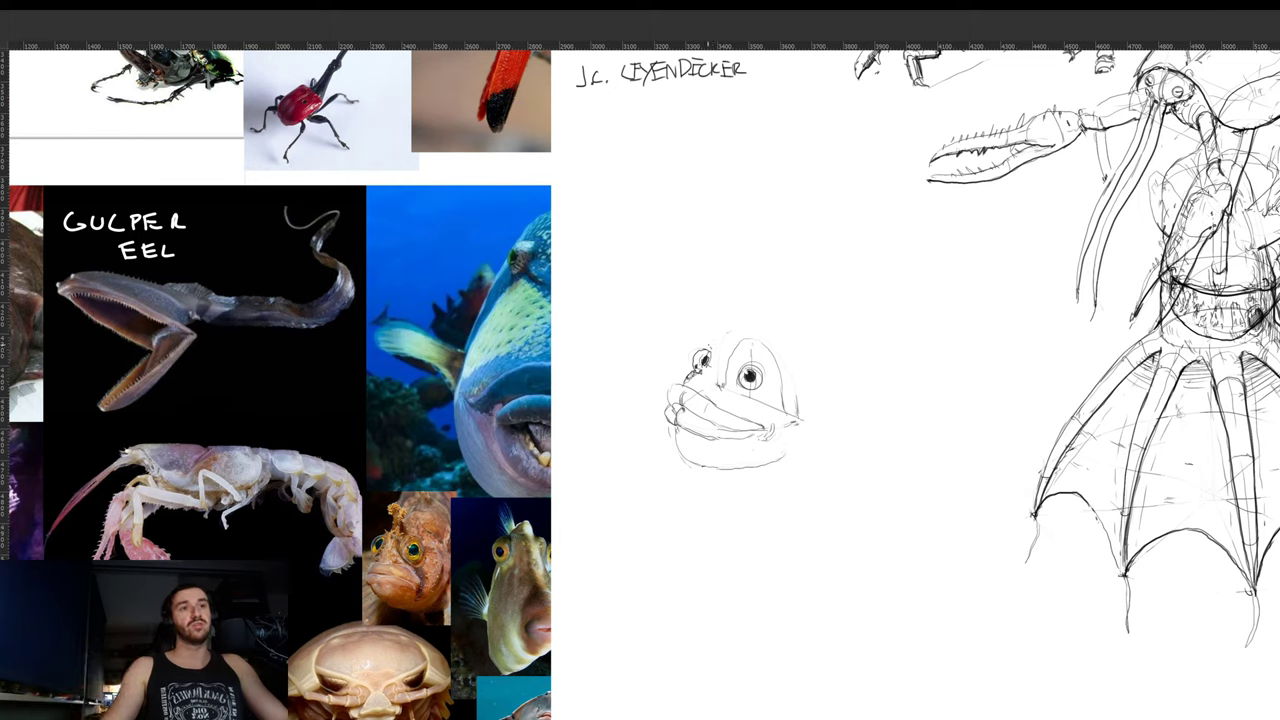
left_click_drag(711, 347, 733, 337)
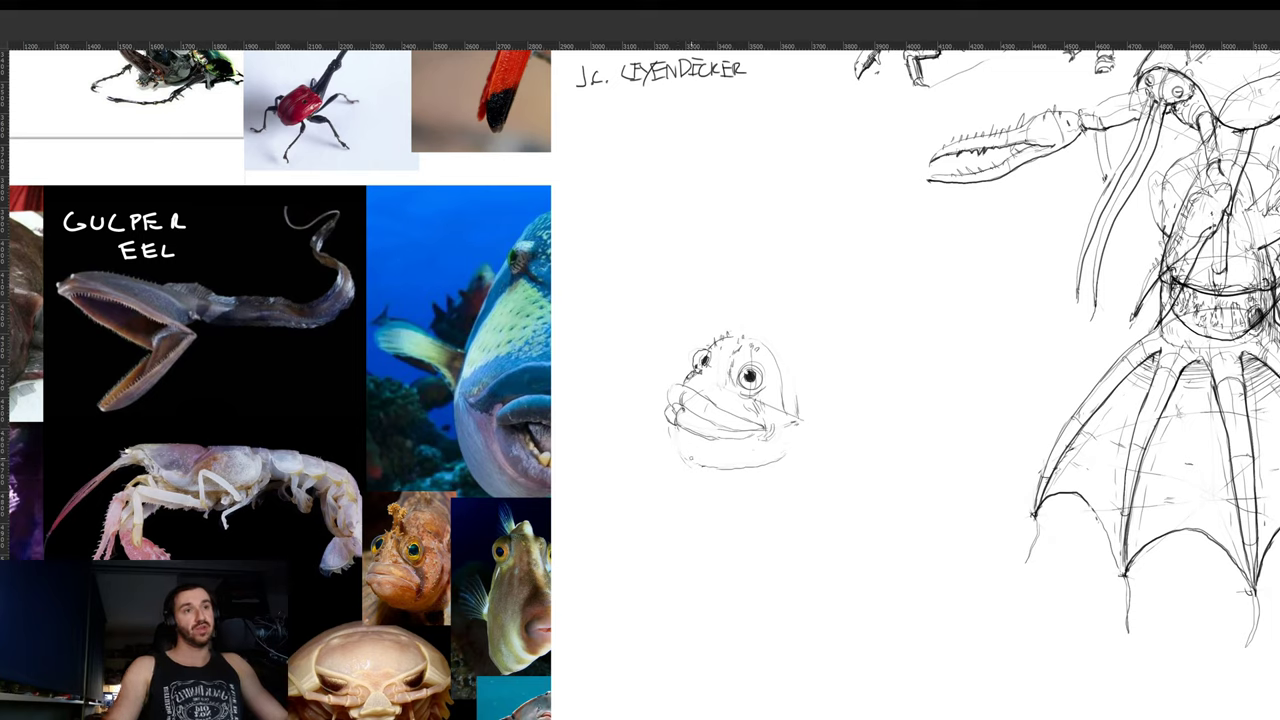
key("e")
mouse_move(684, 458)
left_mouse_down()
mouse_move(699, 463)
mouse_move(691, 449)
mouse_move(690, 470)
mouse_move(722, 488)
mouse_move(784, 472)
left_mouse_up()
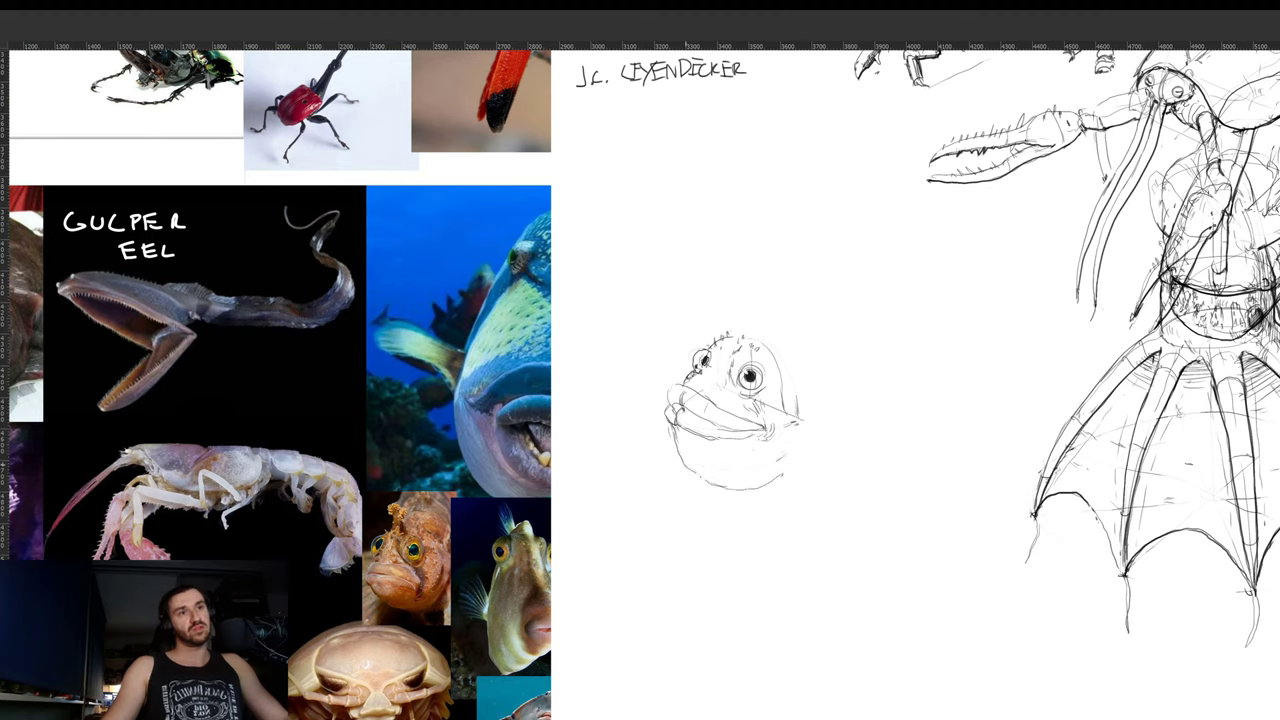
left_click_drag(692, 469, 722, 488)
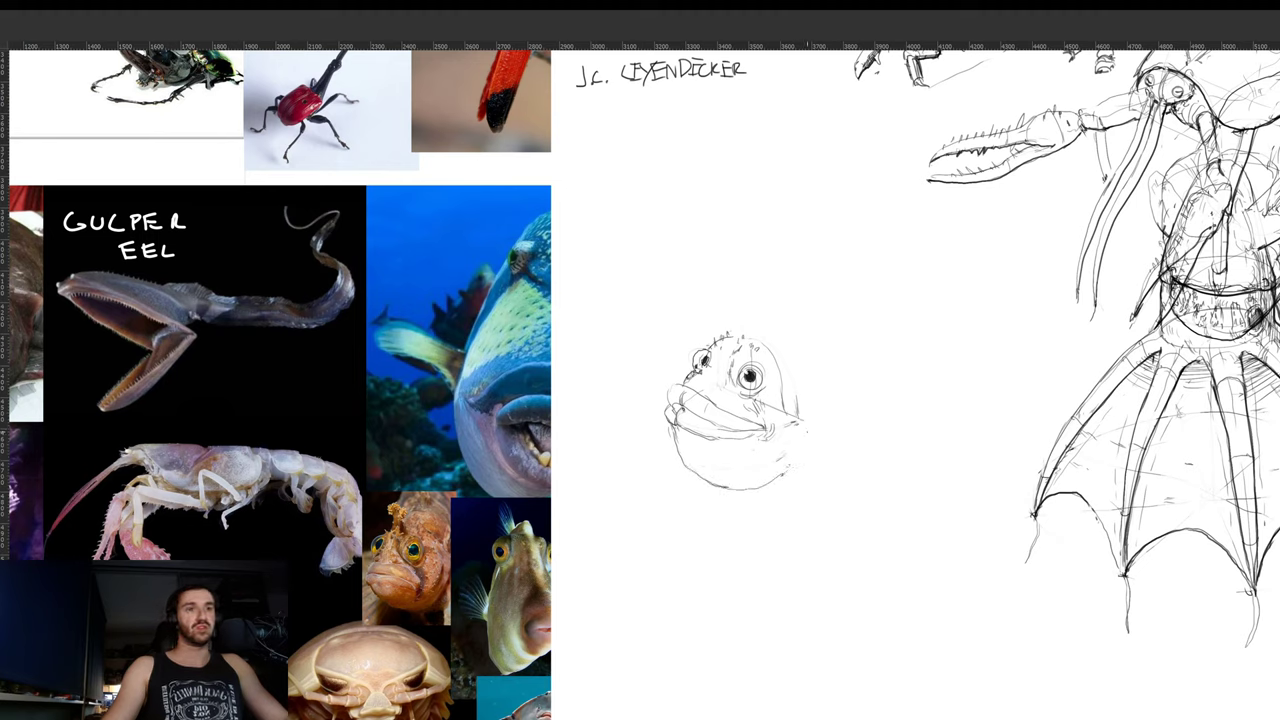
- Sketch a ragged gill edge behind the cheek, joining it to the lower jaw with short, rough strokes
mouse_move(807, 416)
left_mouse_down()
mouse_move(796, 452)
mouse_move(805, 442)
left_mouse_up()
left_click_drag(822, 395, 815, 410)
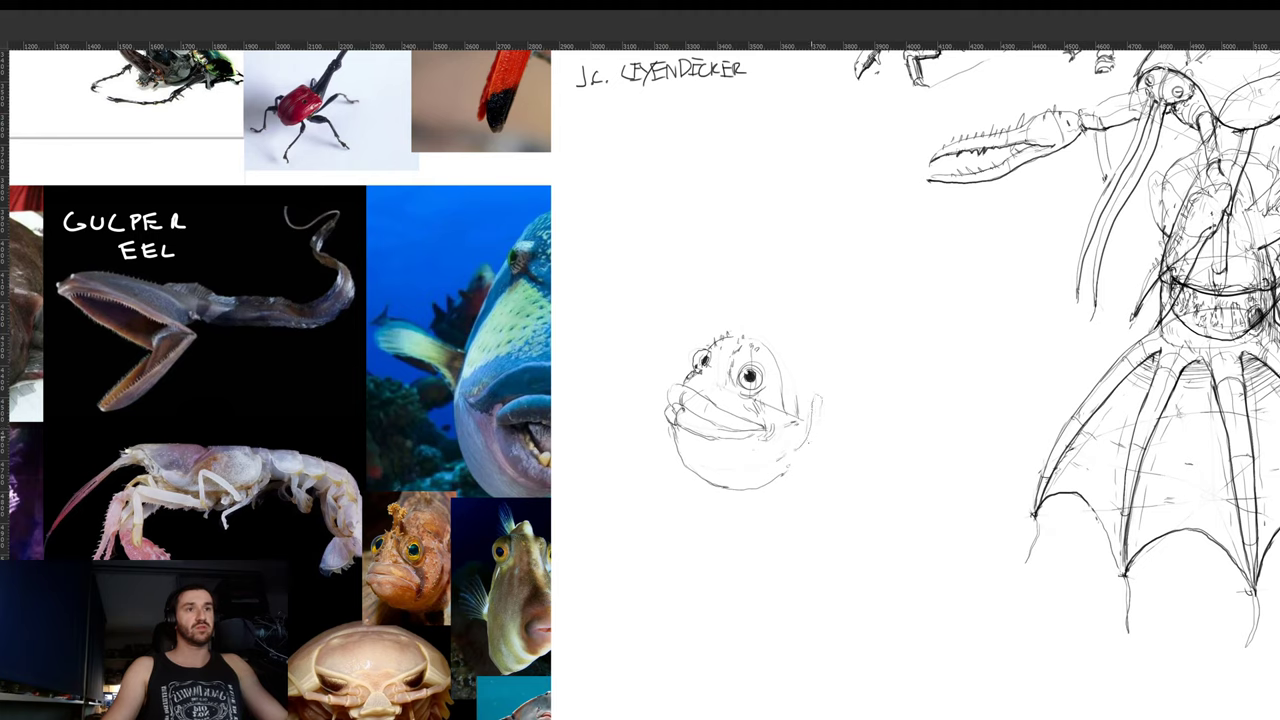
mouse_move(788, 460)
left_mouse_down()
mouse_move(815, 433)
mouse_move(819, 395)
mouse_move(812, 428)
left_mouse_up()
left_click_drag(820, 408, 810, 426)
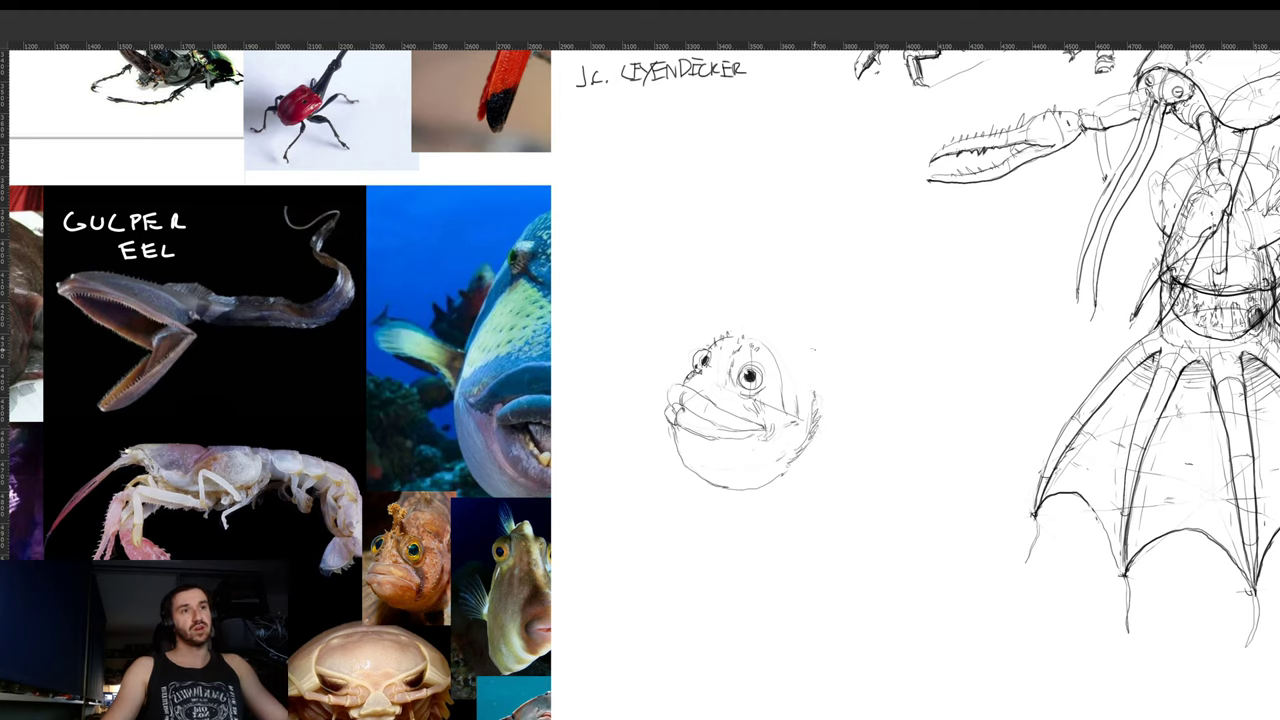
- Draw a branching growth on the forehead and loose contours for the back, nudging the fish head slightly aside
left_click_drag(814, 350, 825, 372)
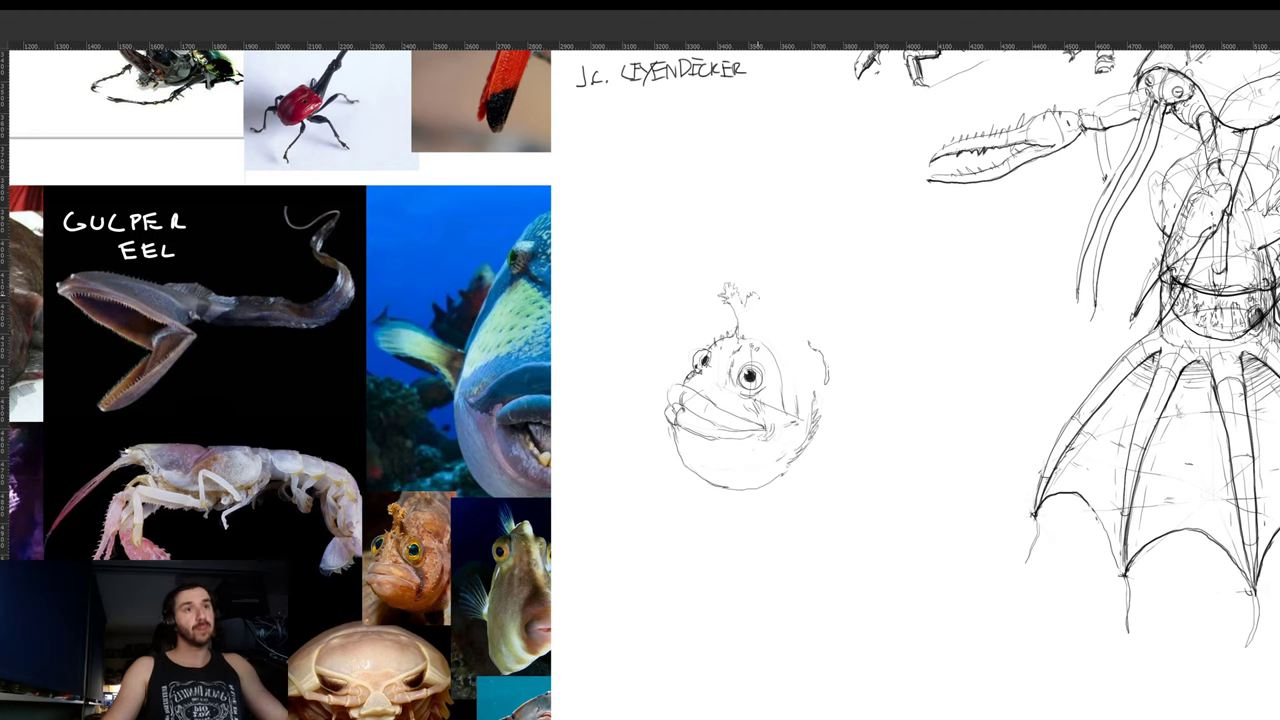
mouse_move(753, 311)
left_mouse_down()
mouse_move(749, 341)
mouse_move(775, 307)
mouse_move(842, 392)
mouse_move(830, 416)
left_mouse_up()
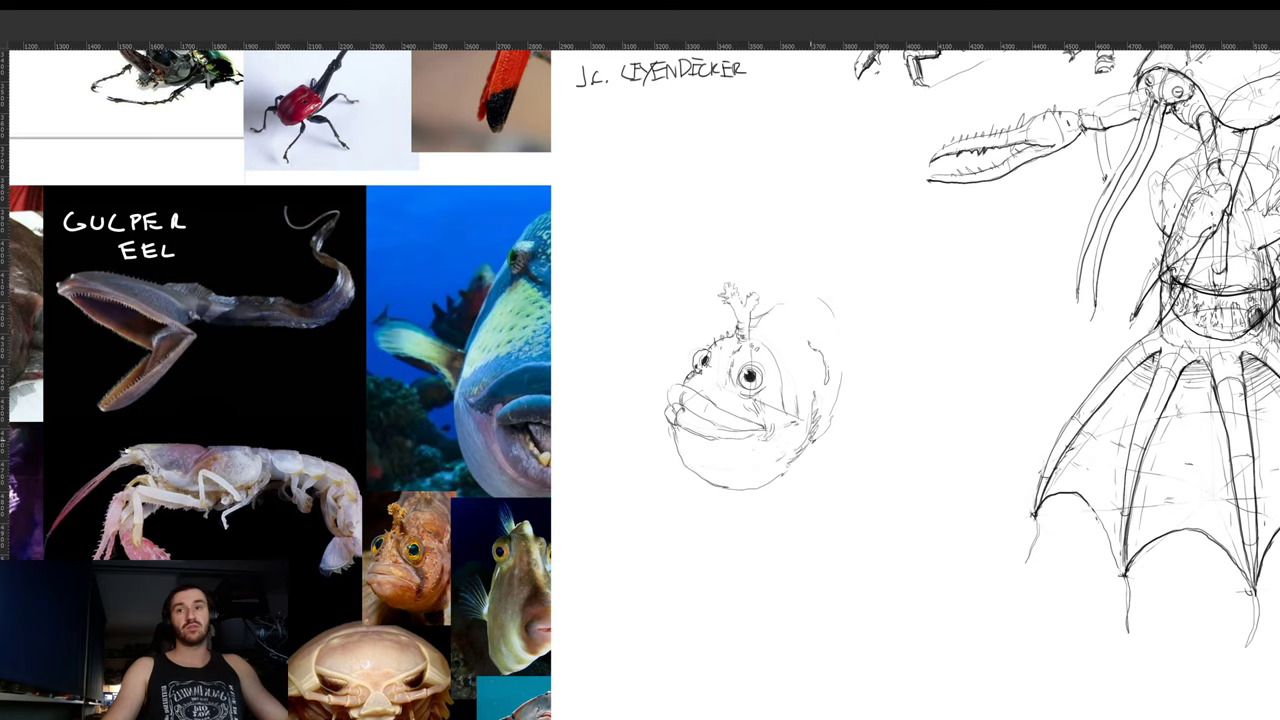
left_click_drag(781, 459, 764, 470)
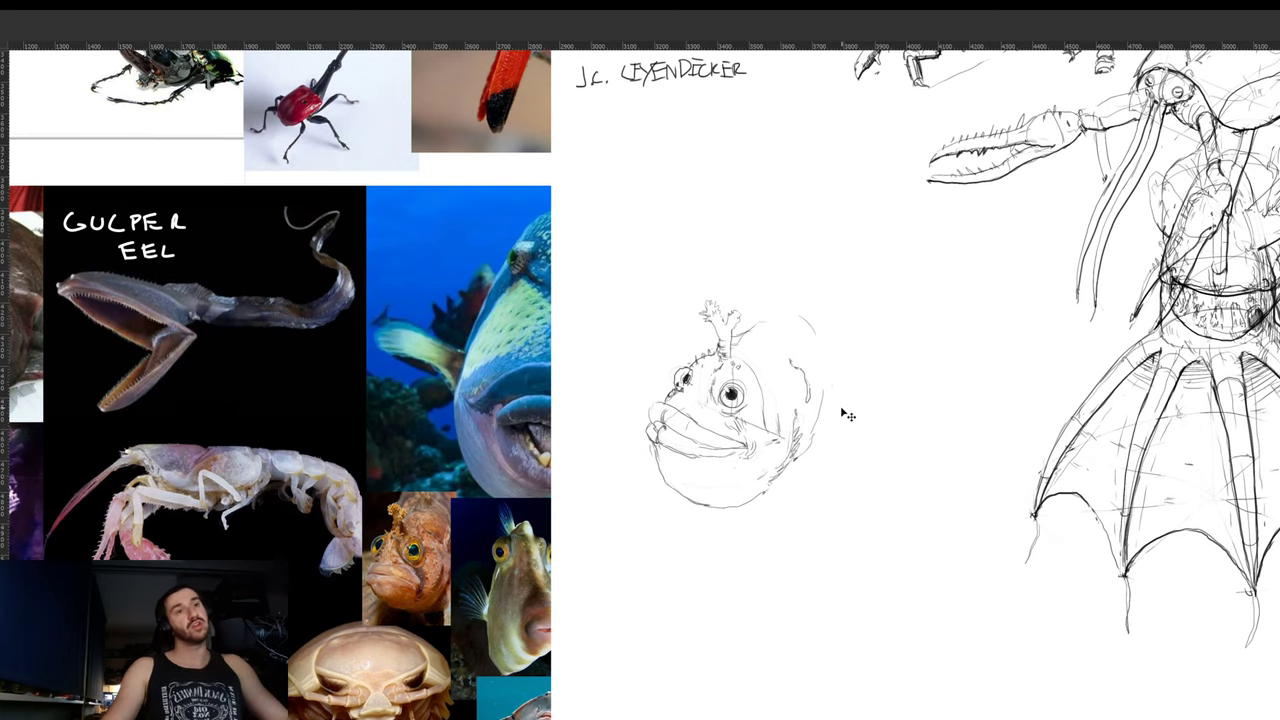
mouse_move(834, 421)
left_mouse_down()
mouse_move(825, 346)
mouse_move(806, 350)
left_mouse_up()
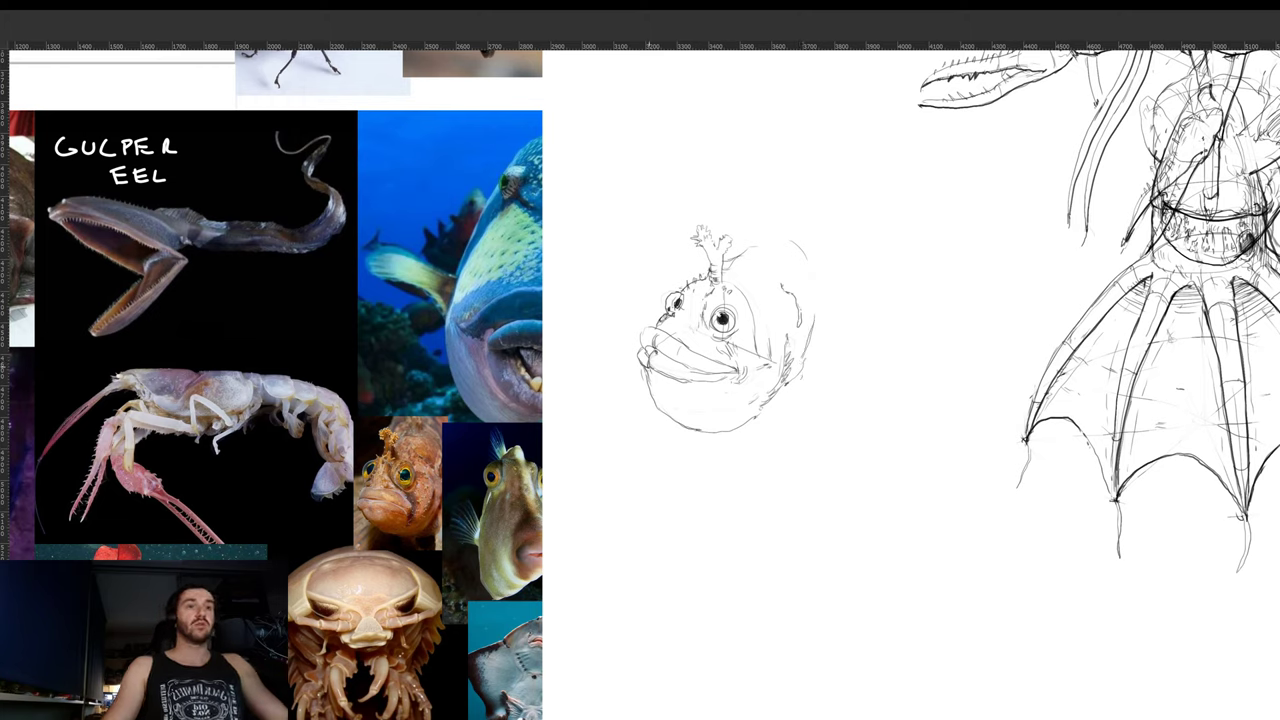
- Darken the mouth line and thicken the contours of the upper and lower lips, including their rounded front ends
left_click_drag(648, 366, 726, 386)
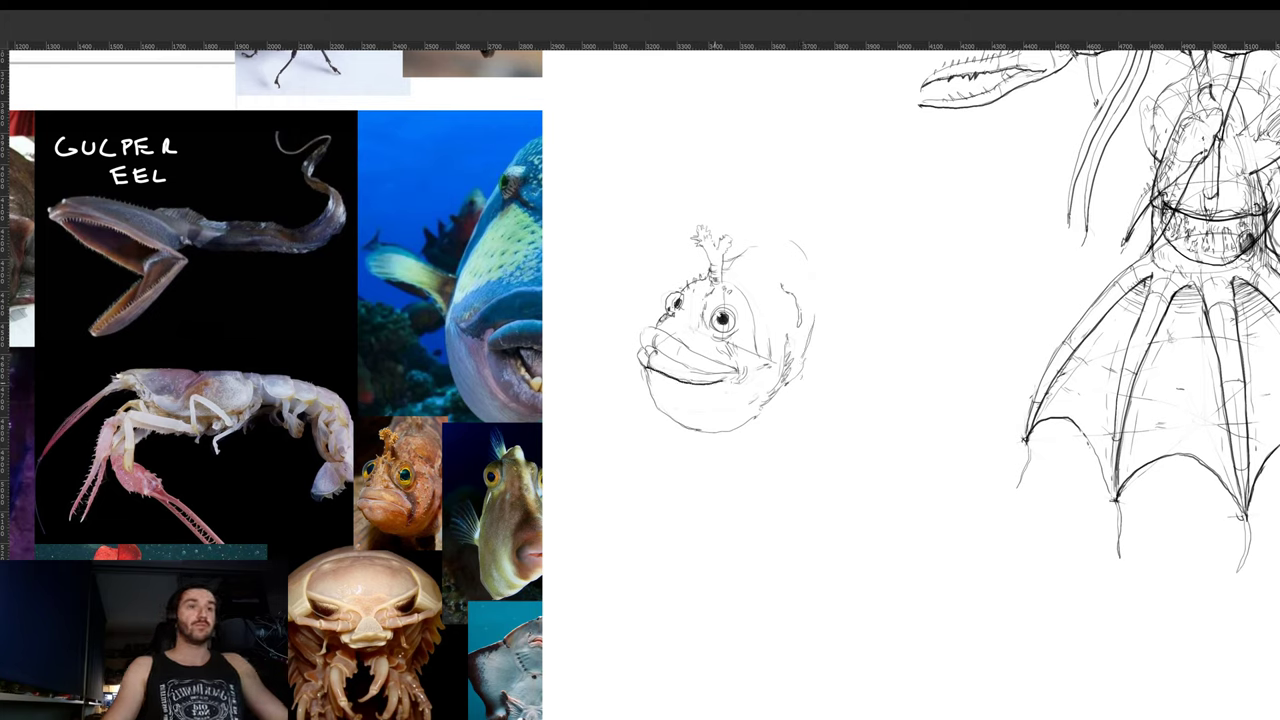
left_click_drag(645, 367, 639, 356)
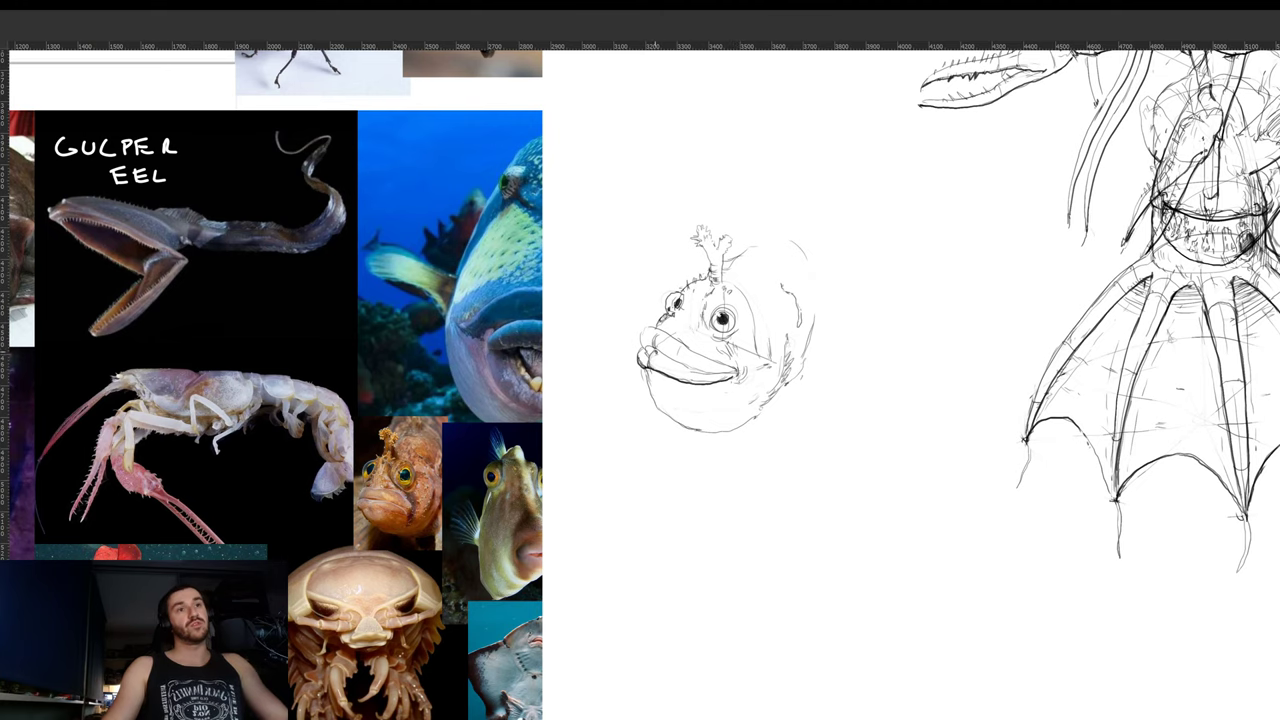
key("r")
mouse_move(897, 288)
left_mouse_down()
mouse_move(886, 200)
mouse_move(676, 184)
left_mouse_up()
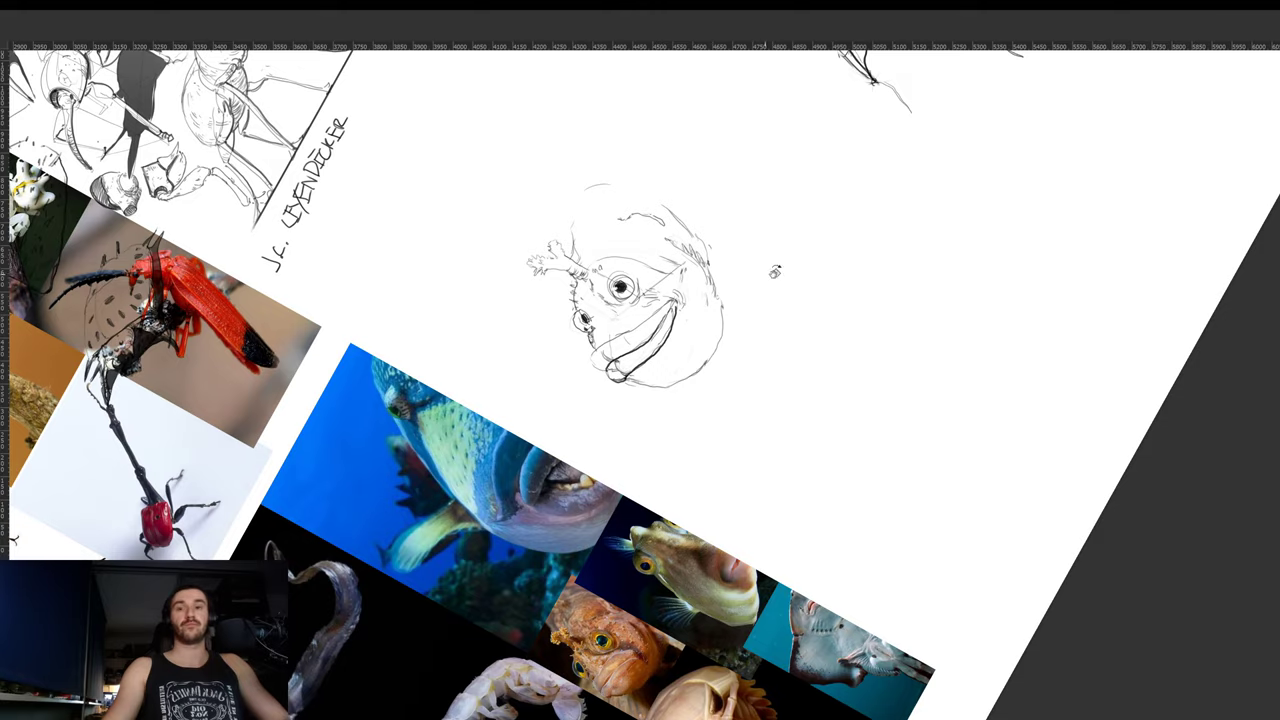
left_click_drag(775, 271, 808, 430)
left_click_drag(638, 347, 640, 332)
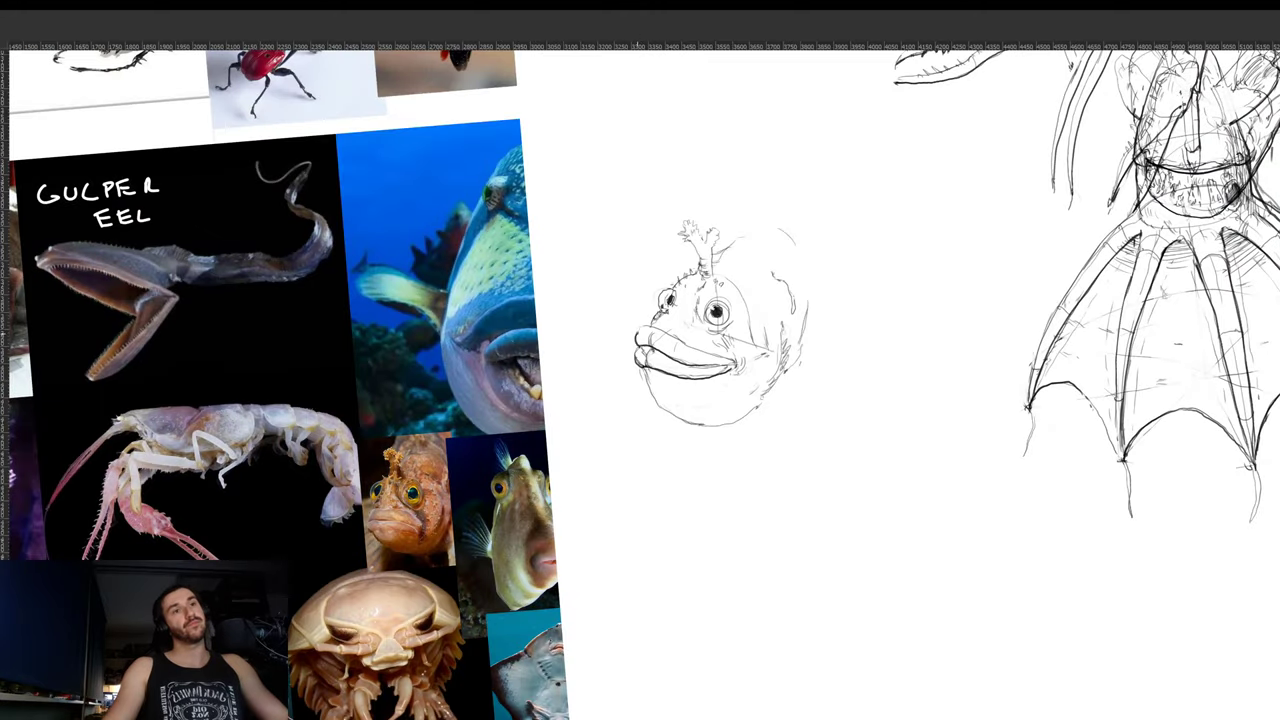
- Reinforce the rounded lower jaw with a darker contour running from the chin to the gill edge
mouse_move(879, 360)
left_mouse_down()
mouse_move(903, 306)
mouse_move(873, 260)
mouse_move(874, 226)
mouse_move(875, 260)
mouse_move(886, 237)
mouse_move(878, 248)
left_mouse_up()
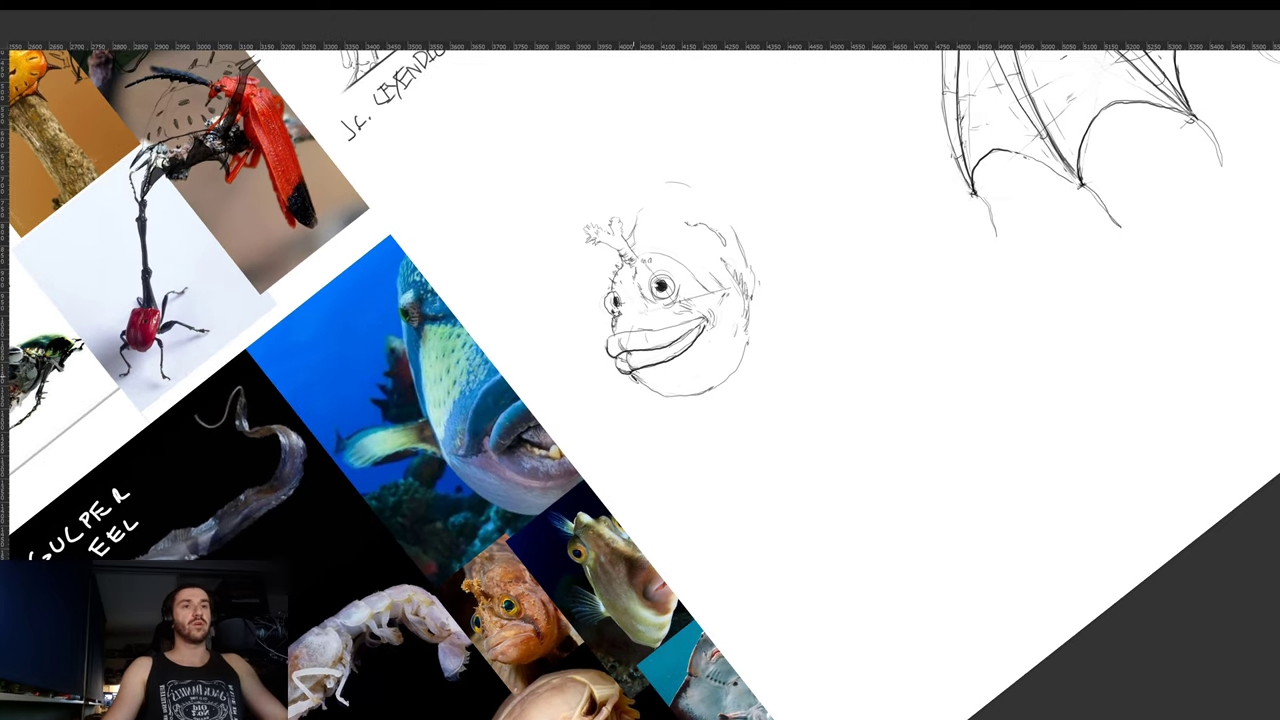
mouse_move(710, 390)
left_mouse_down()
mouse_move(736, 374)
mouse_move(752, 322)
left_mouse_up()
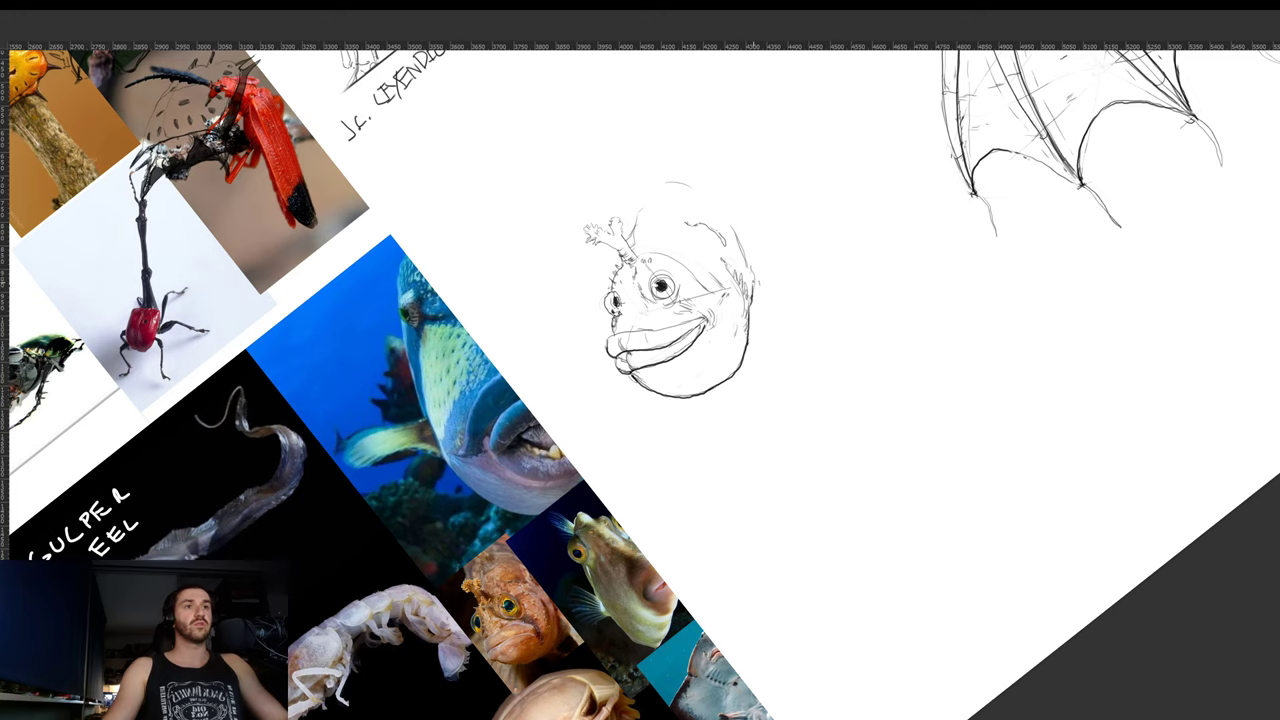
key("r")
left_click_drag(877, 241, 916, 418)
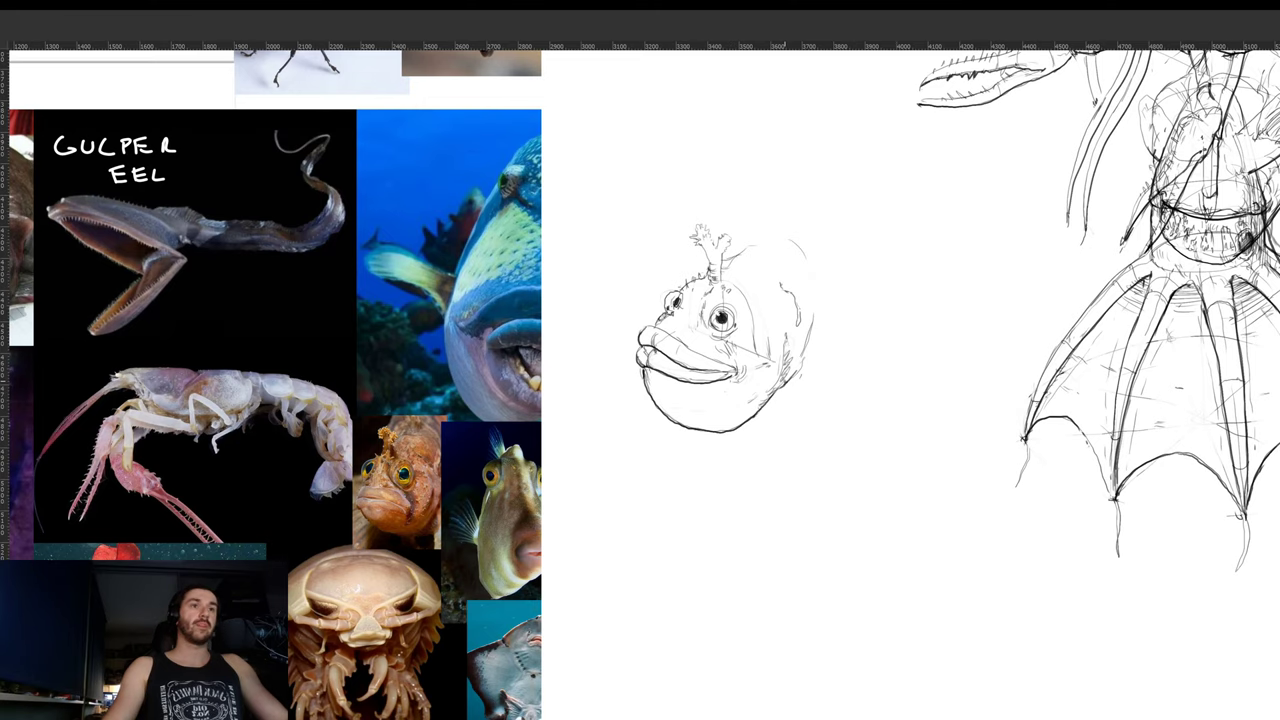
- Refine the near eye with a cleaner rim and a larger dark pupil
scroll(706, 335, "up", 2)
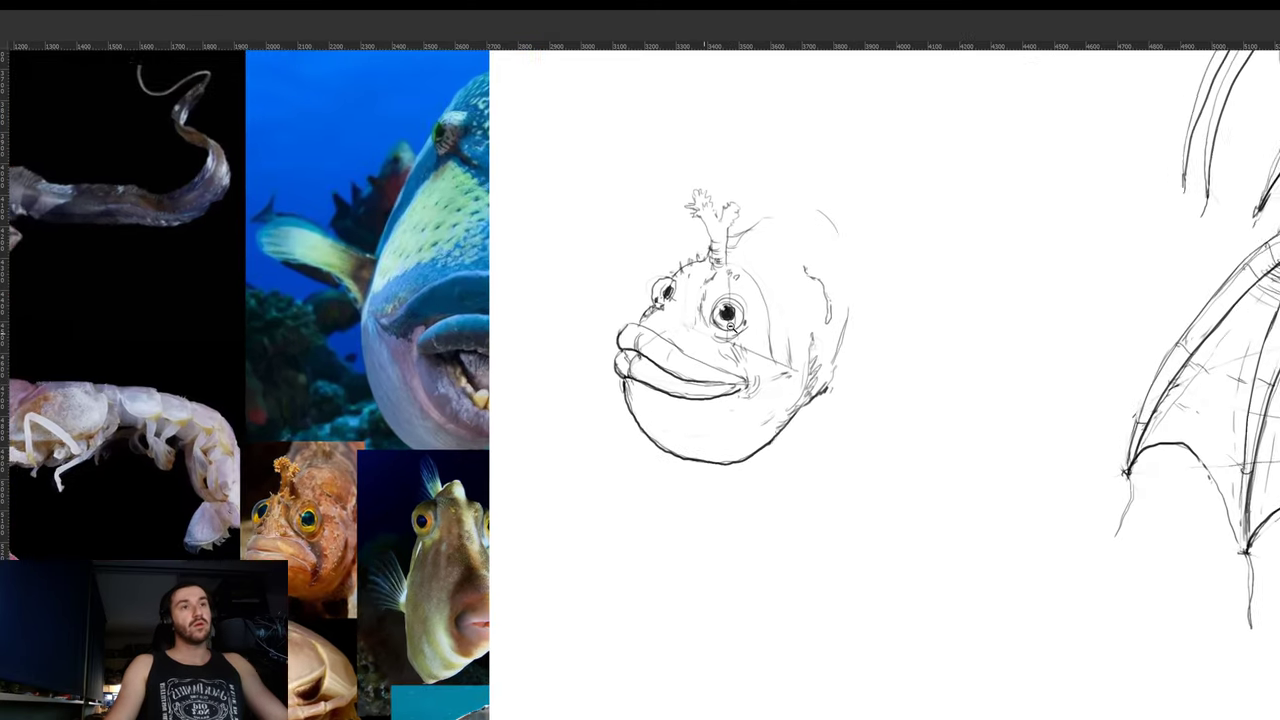
mouse_move(731, 329)
left_mouse_down()
mouse_move(746, 322)
mouse_move(746, 294)
mouse_move(747, 318)
mouse_move(743, 308)
left_mouse_up()
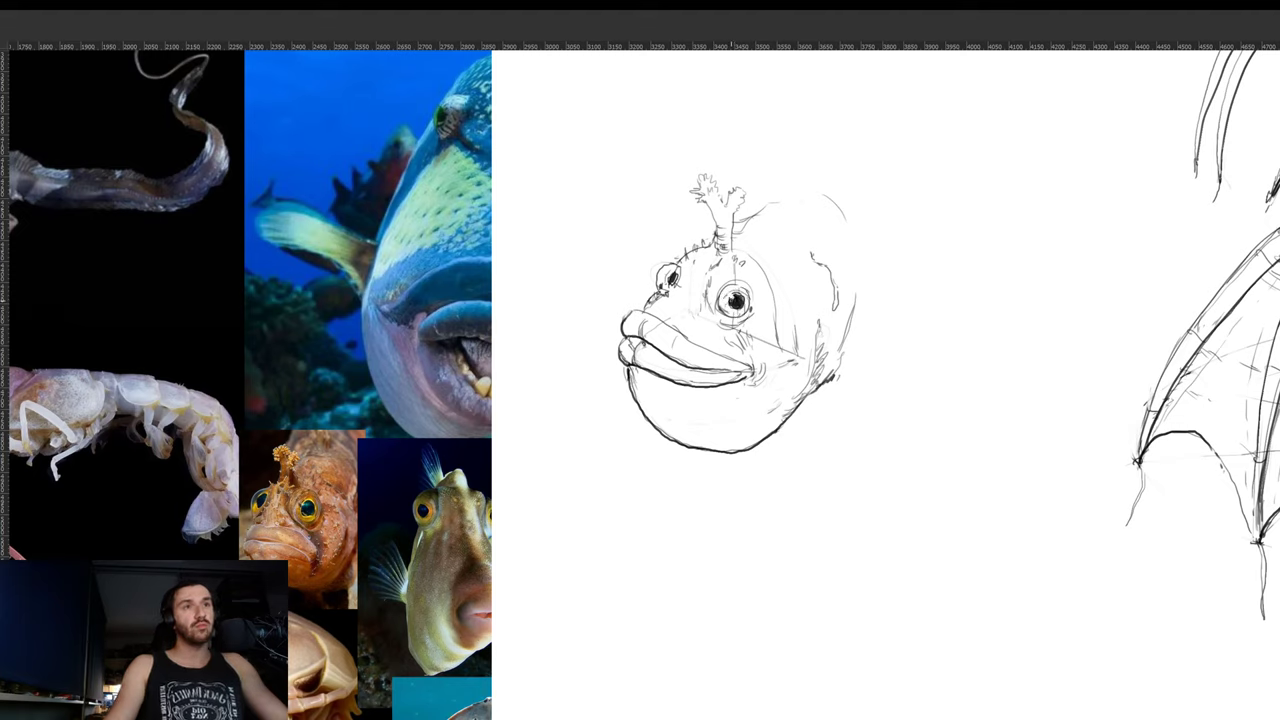
left_click_drag(731, 300, 741, 296)
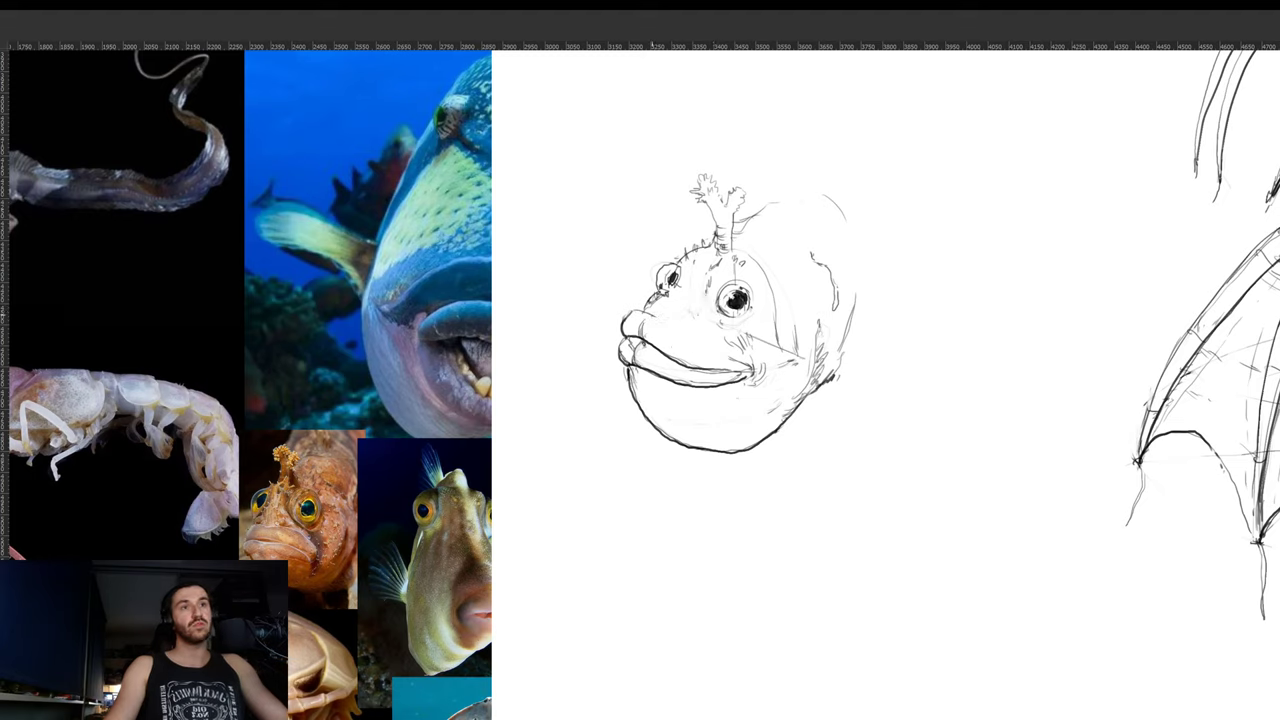
- Erase the heavy mouth line and redraw it as a thinner parting curve between the fish's thick lips
mouse_move(652, 318)
left_mouse_down()
mouse_move(696, 320)
mouse_move(738, 344)
left_mouse_up()
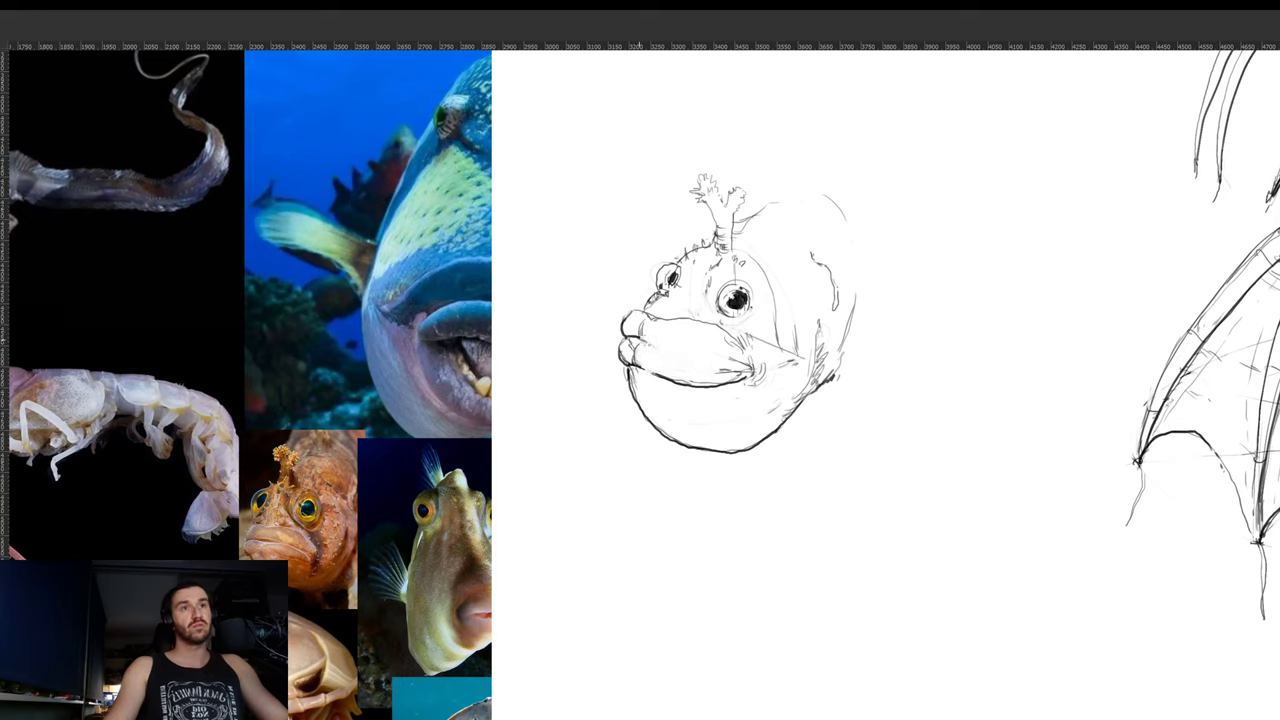
left_click_drag(639, 338, 738, 361)
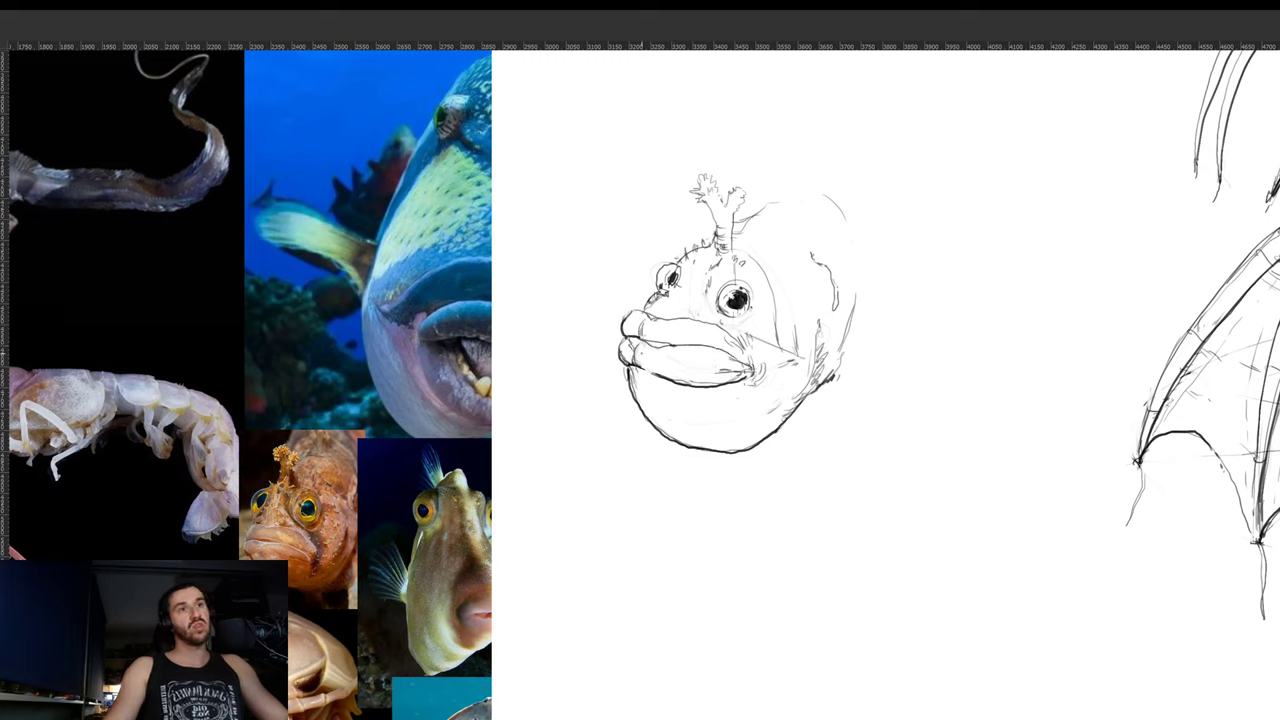
mouse_move(649, 354)
left_mouse_down()
mouse_move(654, 367)
mouse_move(650, 333)
left_mouse_up()
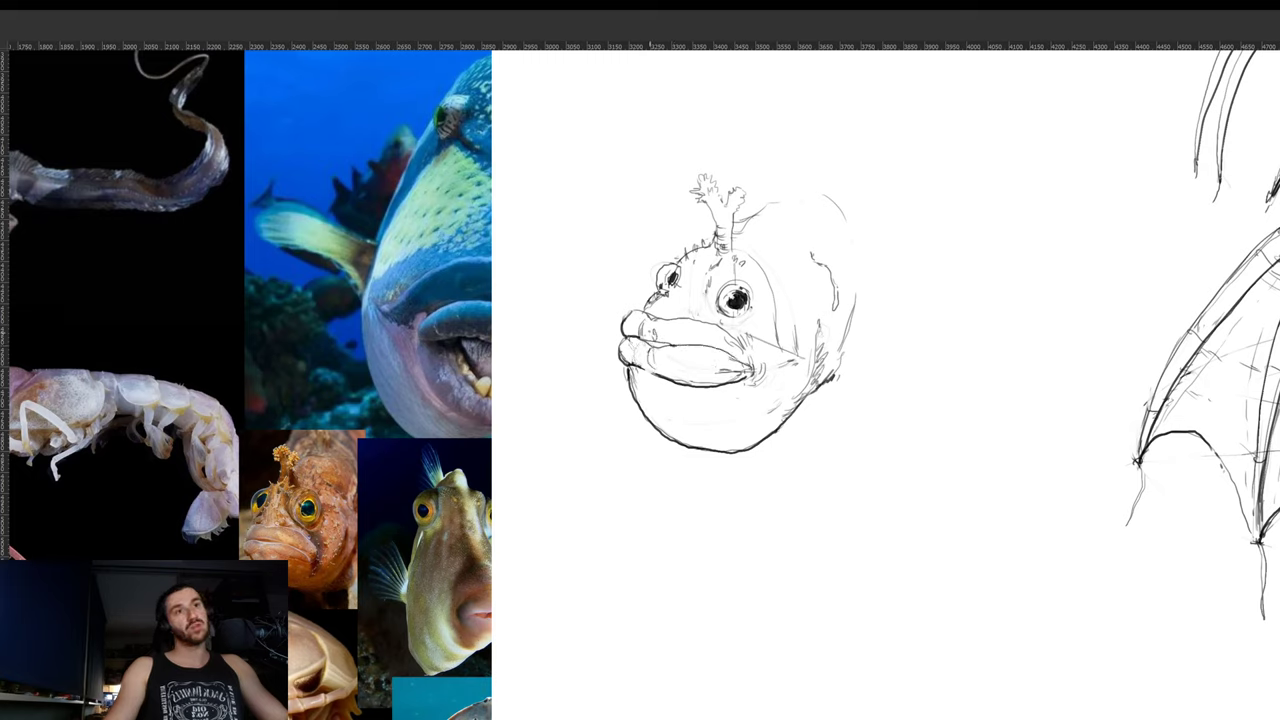
- Redraw the rounded front ends of both lips and darken the front part of the mouth line between them
key("r")
left_click_drag(939, 264, 822, 120)
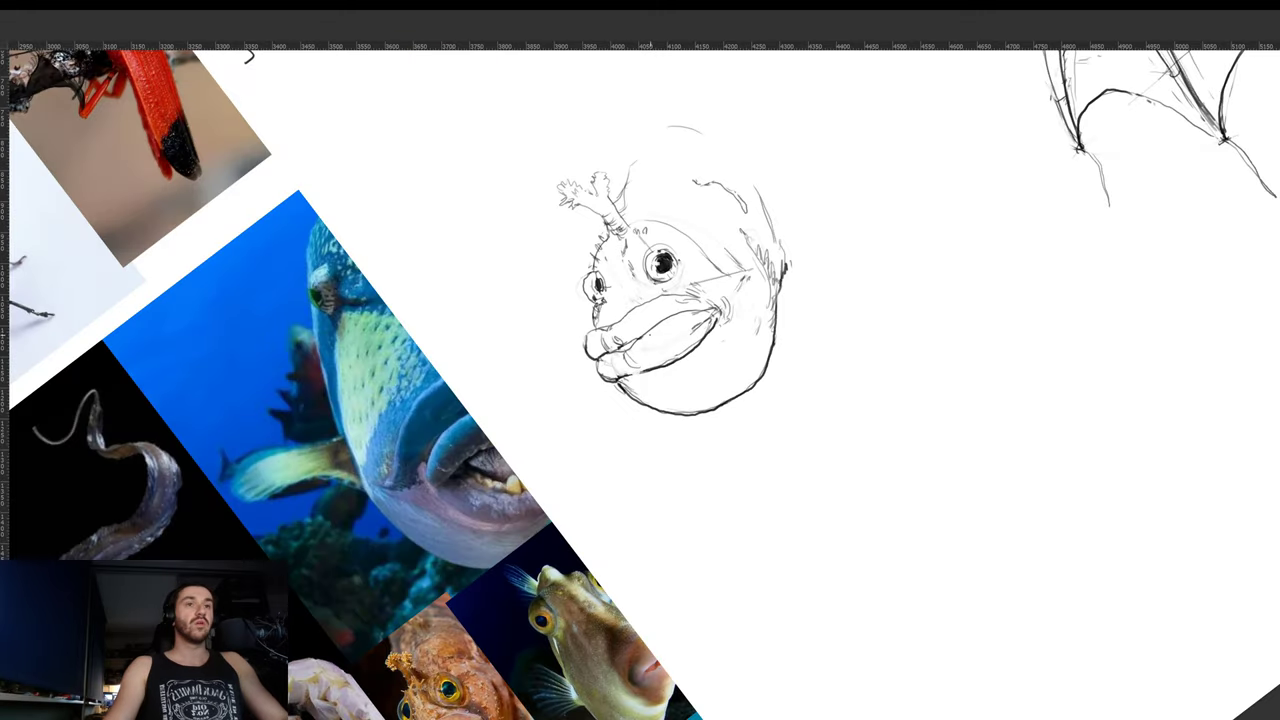
mouse_move(615, 350)
left_mouse_down()
mouse_move(646, 336)
mouse_move(599, 367)
left_mouse_up()
mouse_move(606, 355)
left_mouse_down()
mouse_move(601, 367)
mouse_move(669, 366)
mouse_move(694, 345)
mouse_move(682, 318)
mouse_move(652, 330)
left_mouse_up()
key("r")
left_click_drag(642, 339, 682, 314)
key("r")
mouse_move(879, 270)
left_mouse_down()
mouse_move(800, 408)
mouse_move(883, 246)
left_mouse_up()
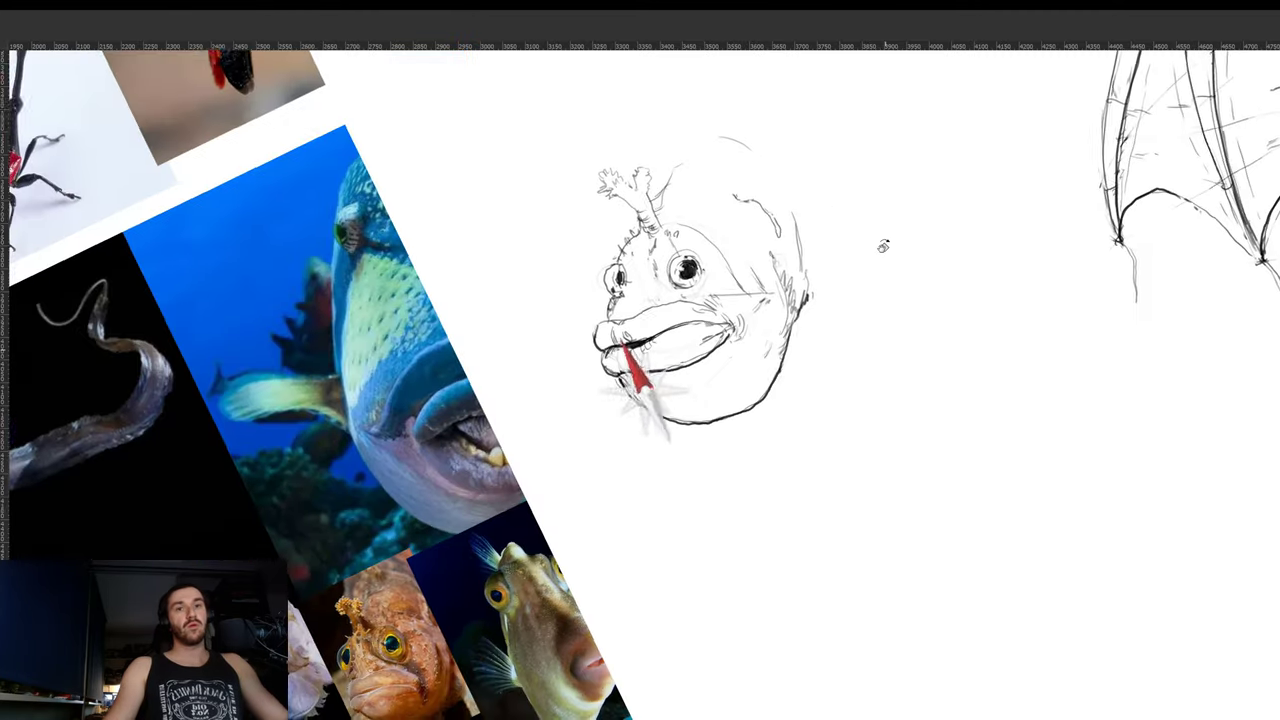
- Replace the heavy lower-lip edge with a lighter broken line and add short wrinkle strokes on the chin below it
key("e")
left_click_drag(672, 379, 660, 376)
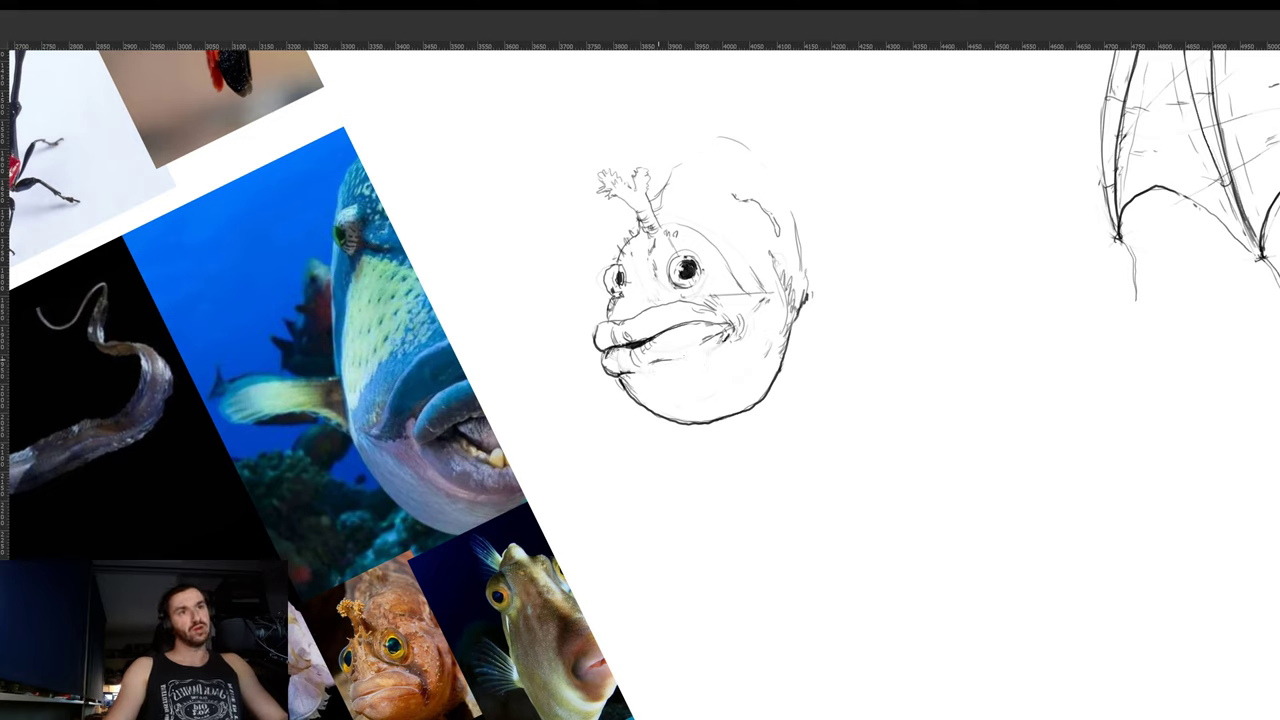
mouse_move(658, 361)
left_mouse_down()
mouse_move(724, 335)
mouse_move(658, 362)
left_mouse_up()
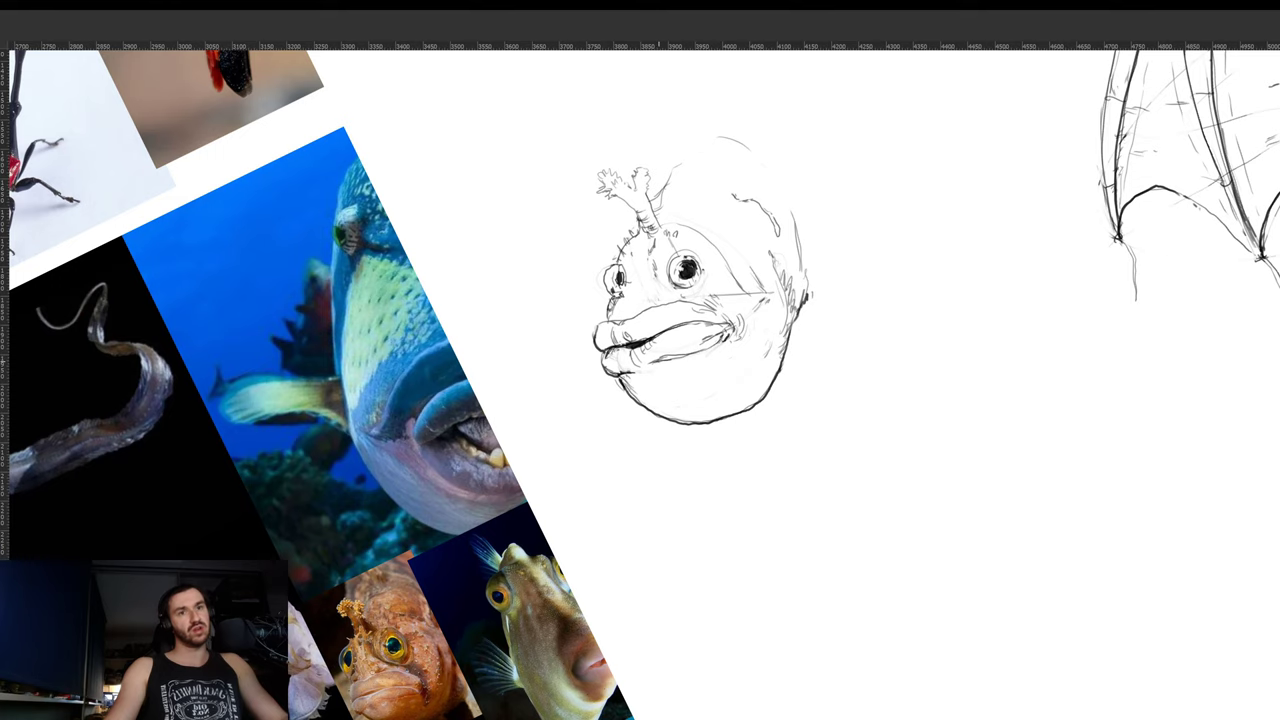
key("r")
left_click_drag(865, 299, 873, 330)
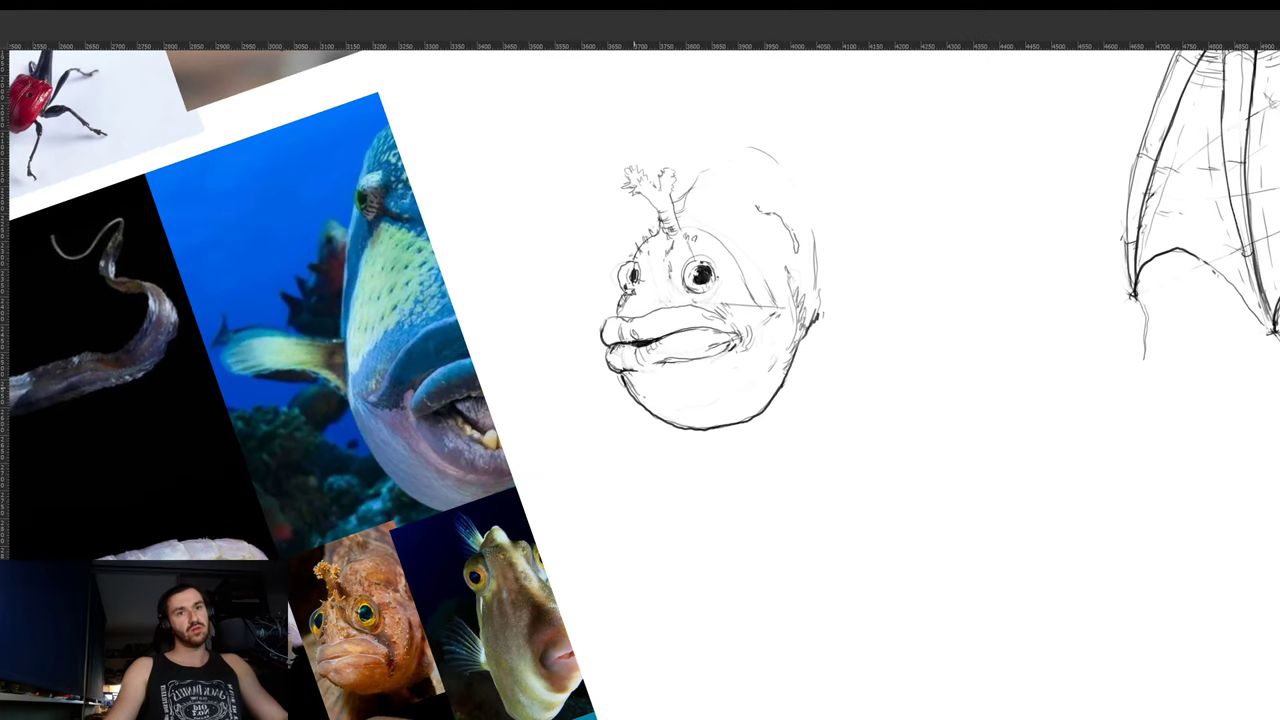
mouse_move(626, 390)
left_mouse_down()
mouse_move(658, 401)
mouse_move(696, 371)
mouse_move(658, 386)
left_mouse_up()
key("r")
left_click_drag(871, 310, 848, 410)
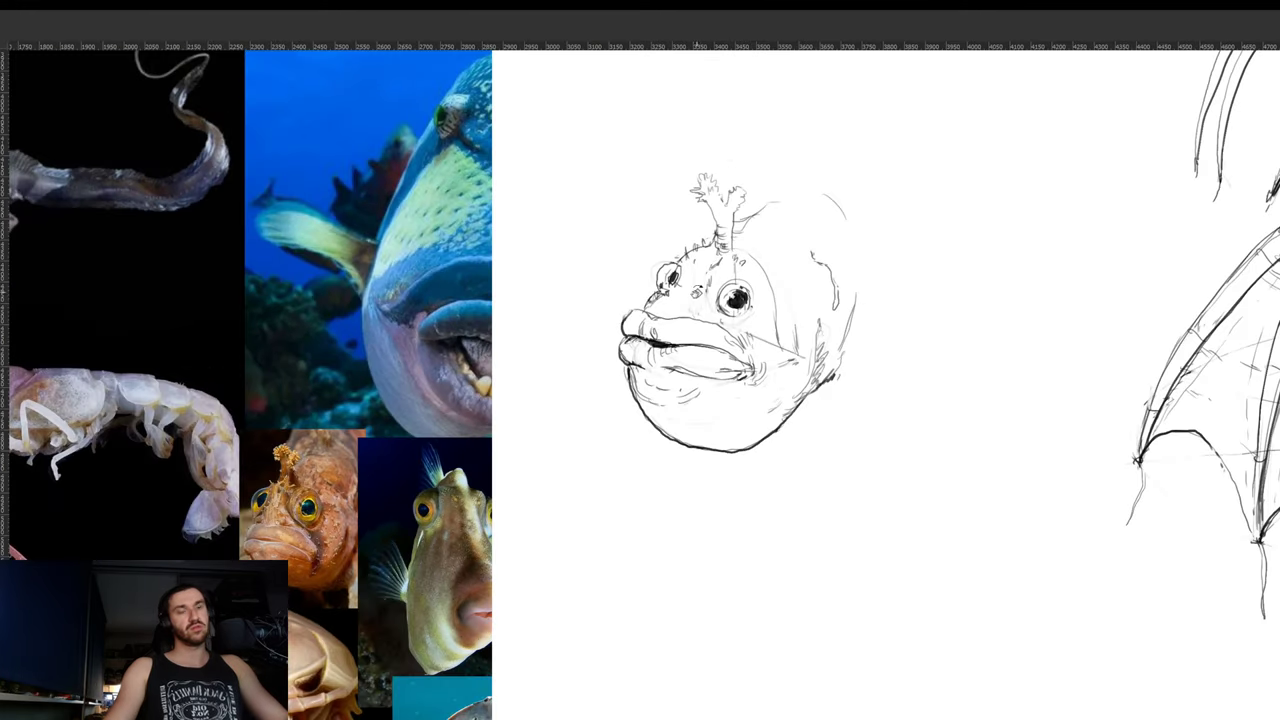
- Shift the far eye slightly outward and redraw the snout contour beneath it
mouse_move(694, 297)
left_mouse_down()
mouse_move(690, 268)
mouse_move(690, 292)
left_mouse_up()
mouse_move(674, 280)
left_mouse_down()
mouse_move(650, 300)
mouse_move(673, 292)
left_mouse_up()
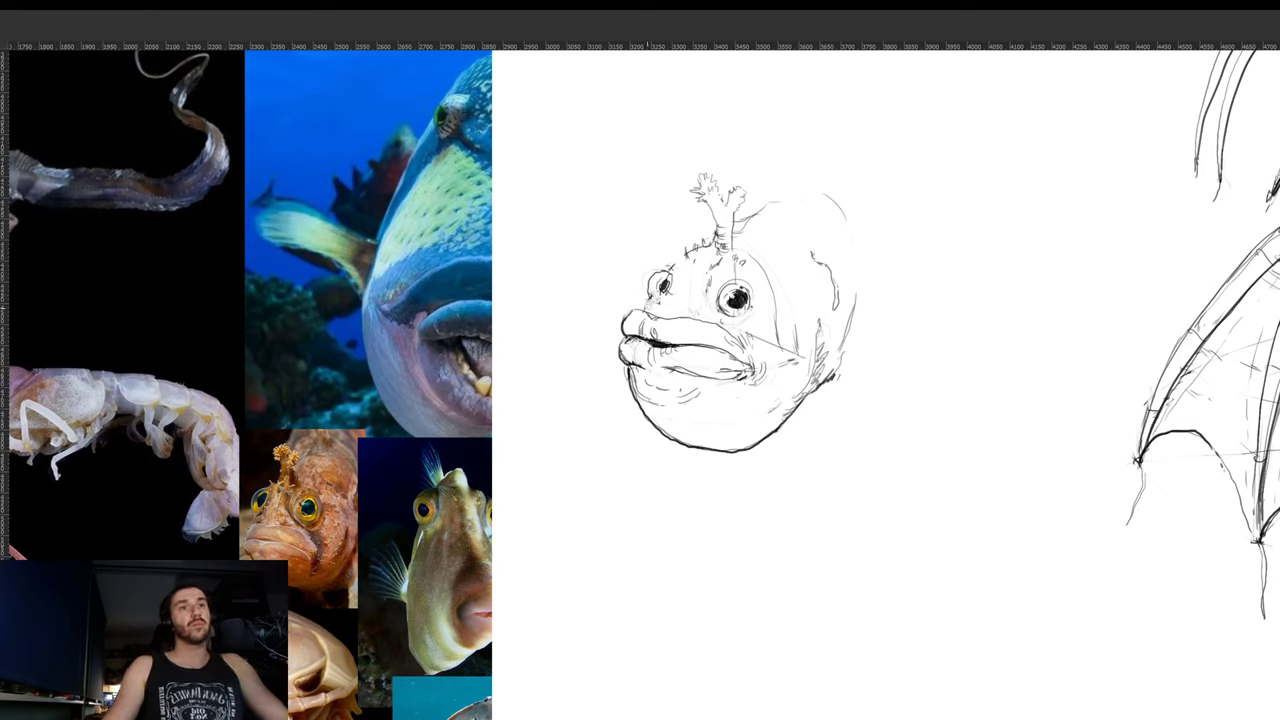
left_click_drag(648, 308, 653, 307)
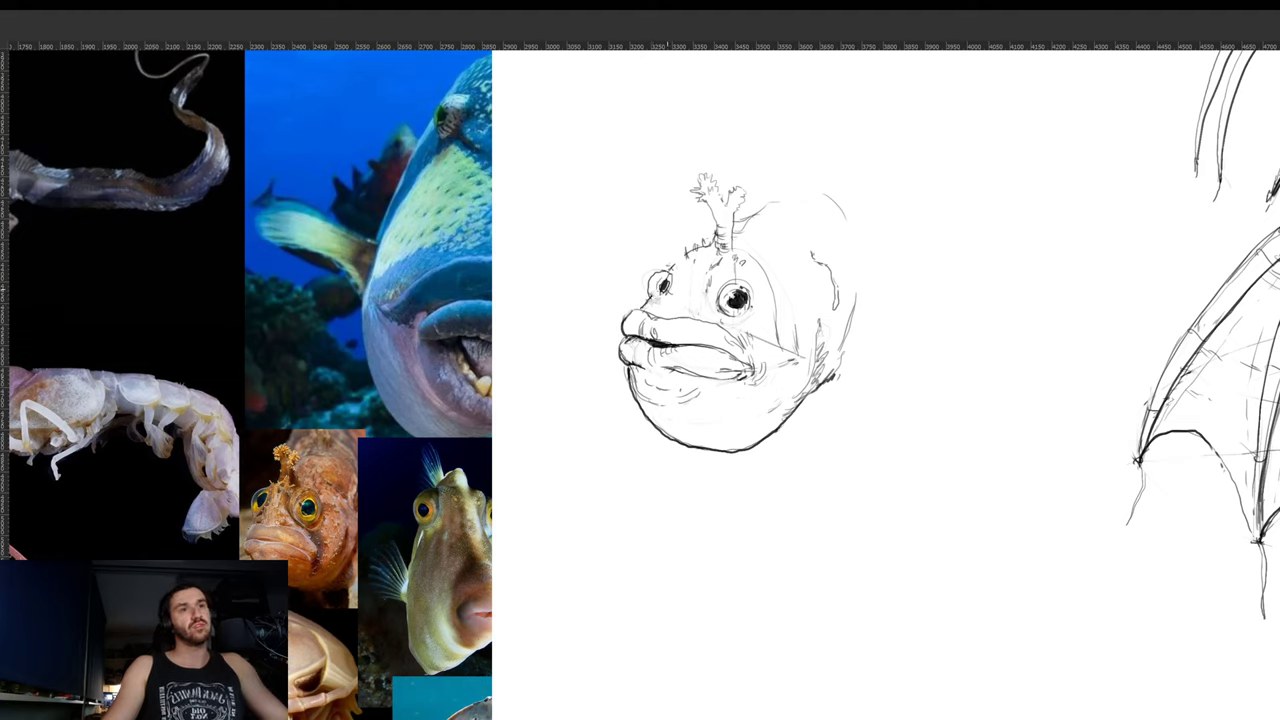
- Texture the forehead, eye surrounds, cheek and jaw with short bumps and hatching strokes that follow the head's form
left_click_drag(670, 287, 663, 296)
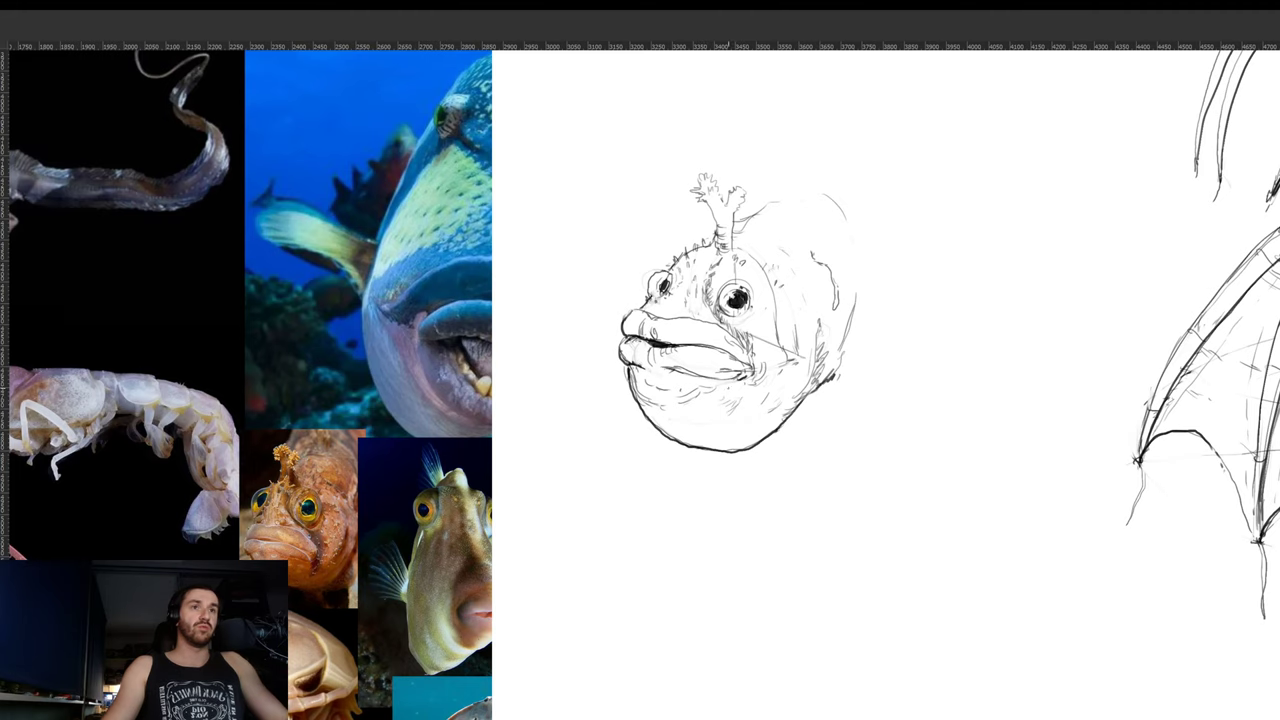
key("r")
left_click_drag(863, 368, 774, 197)
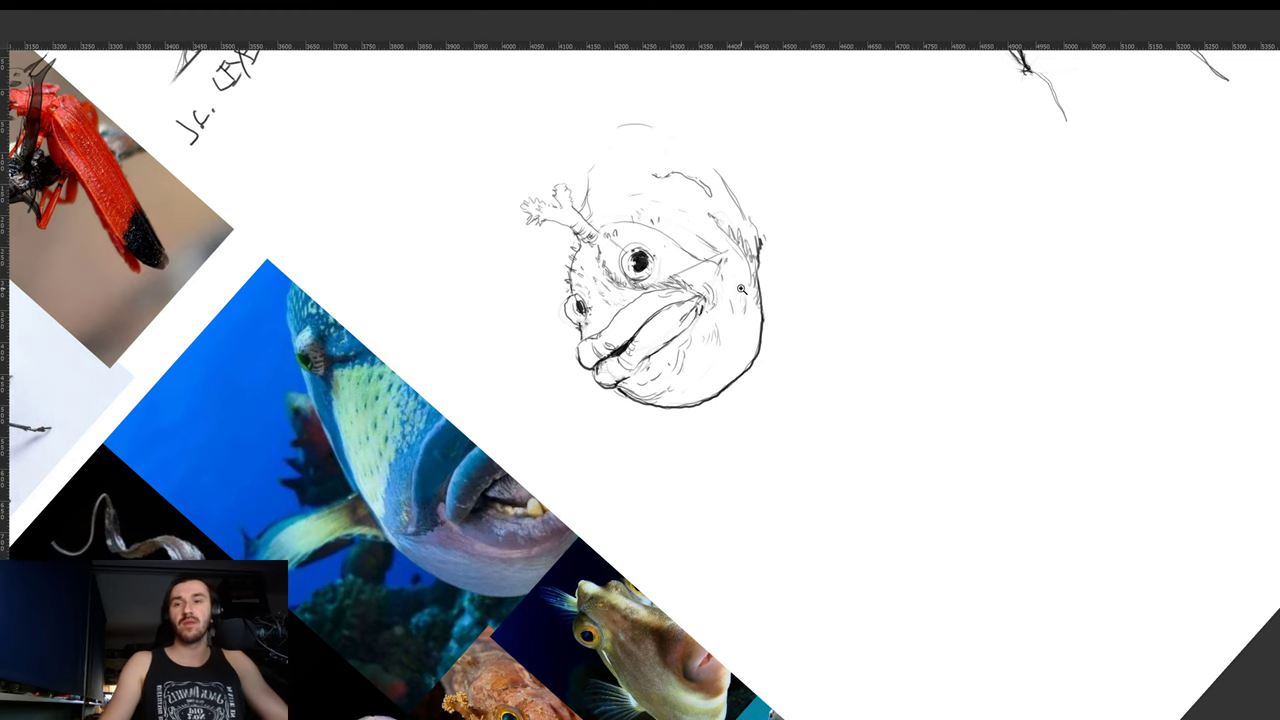
scroll(741, 289, "down", 1)
key("r")
left_click_drag(745, 289, 844, 373)
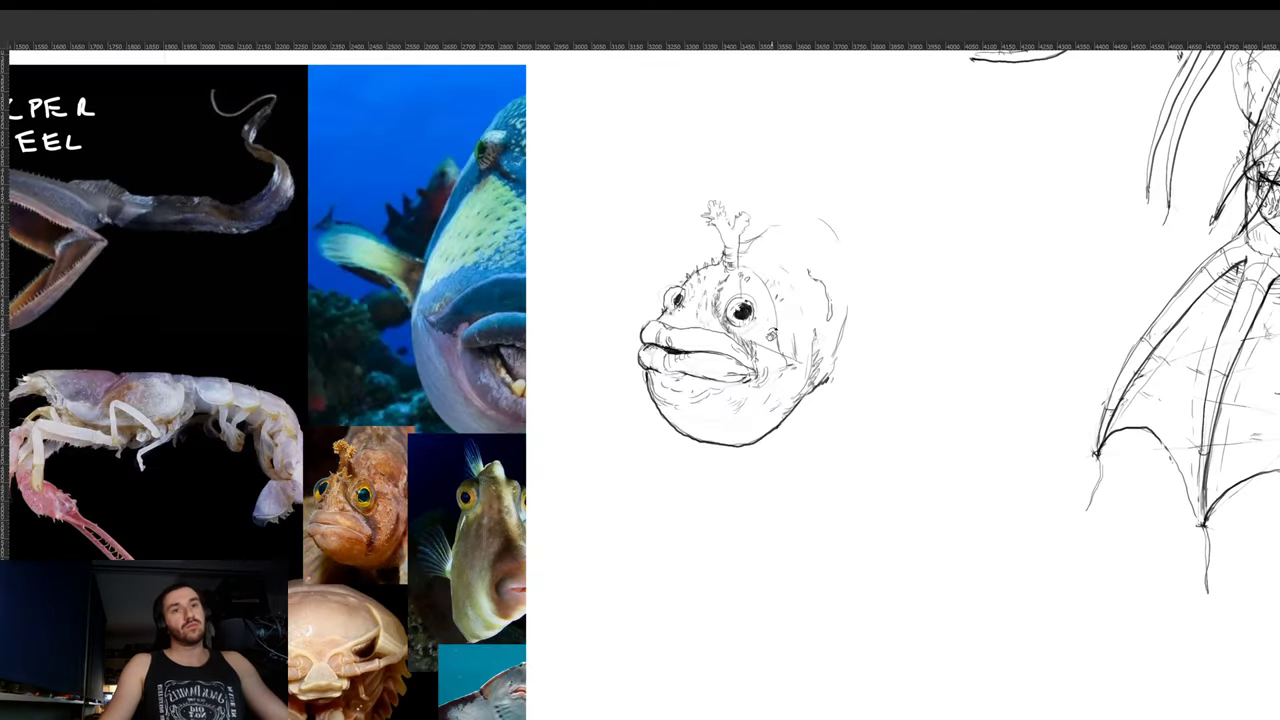
left_click_drag(774, 332, 754, 265)
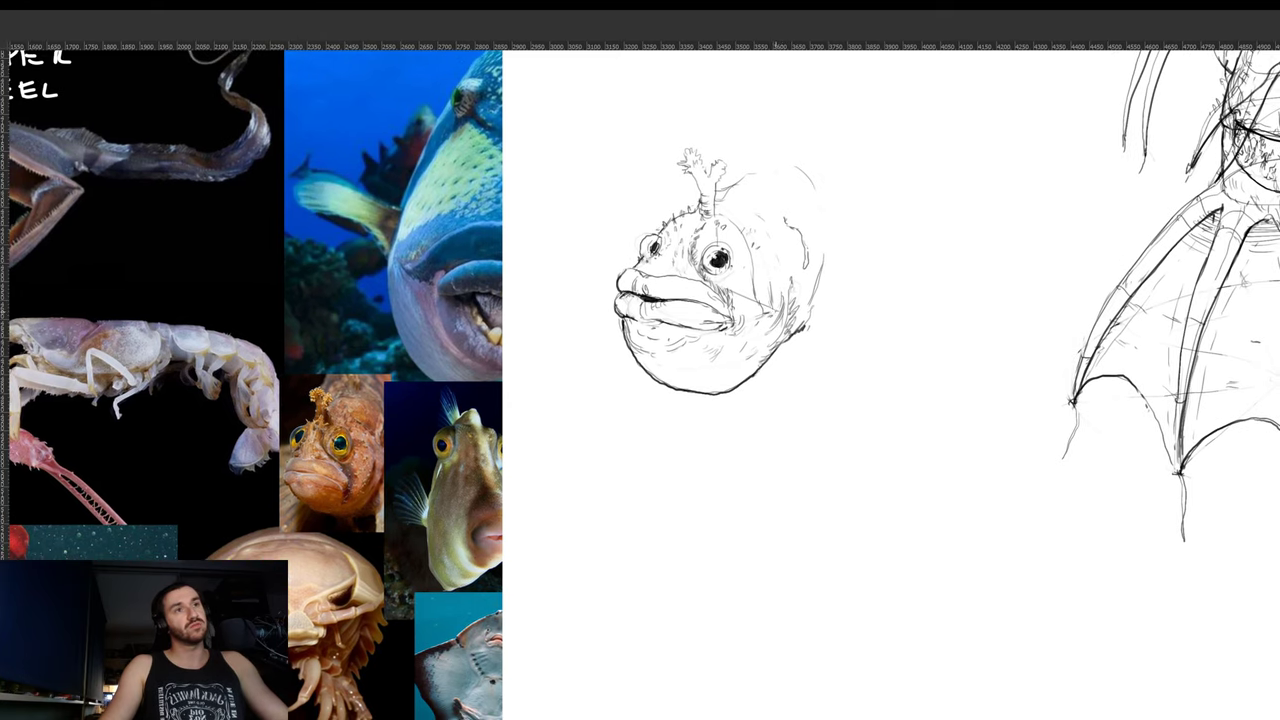
left_click_drag(787, 275, 777, 319)
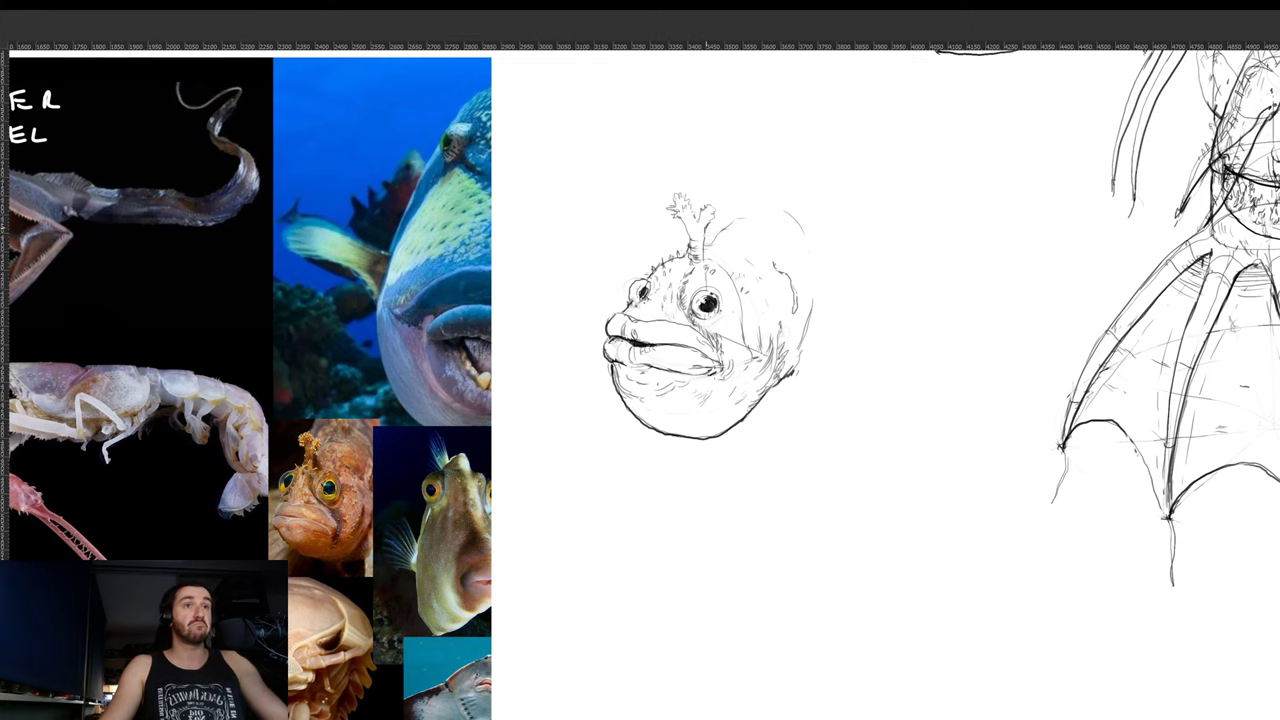
- Sketch the back contour behind the forehead growth and reinforce the head's rear edge down to the gill
mouse_move(706, 233)
left_mouse_down()
mouse_move(703, 261)
mouse_move(728, 230)
left_mouse_up()
left_click_drag(807, 299, 799, 267)
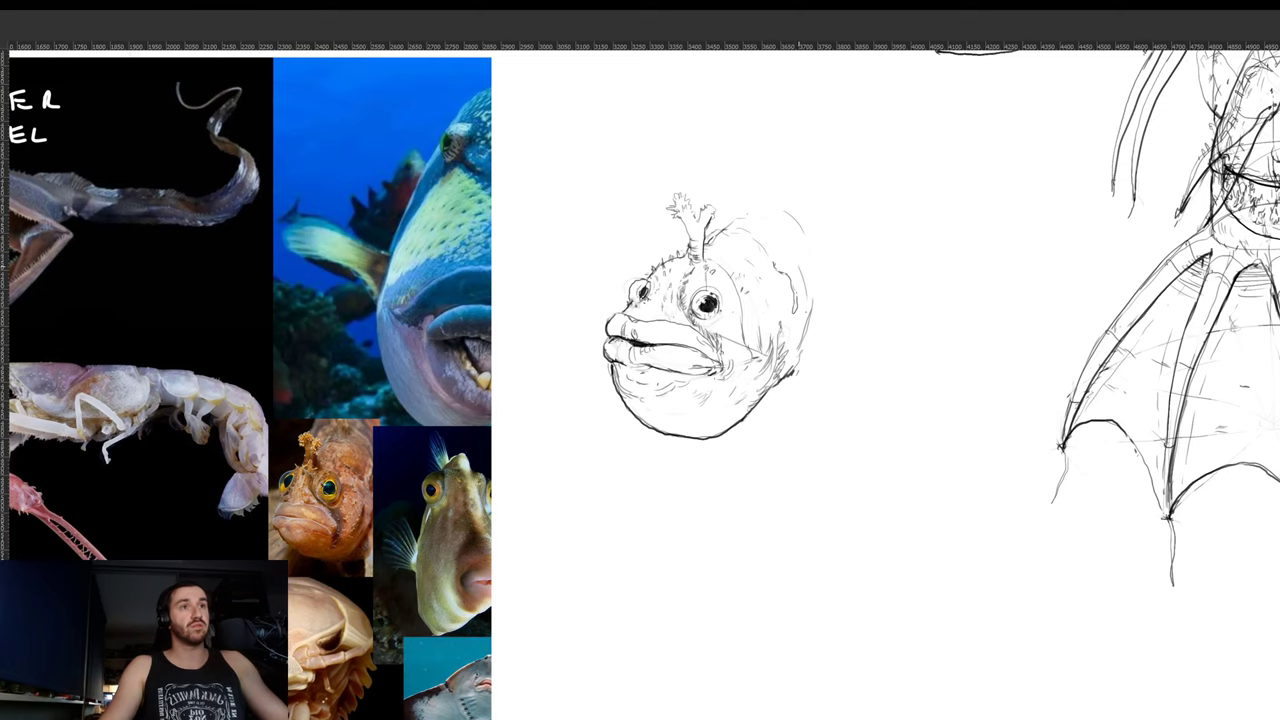
left_click_drag(801, 329, 795, 355)
left_click_drag(799, 327, 791, 347)
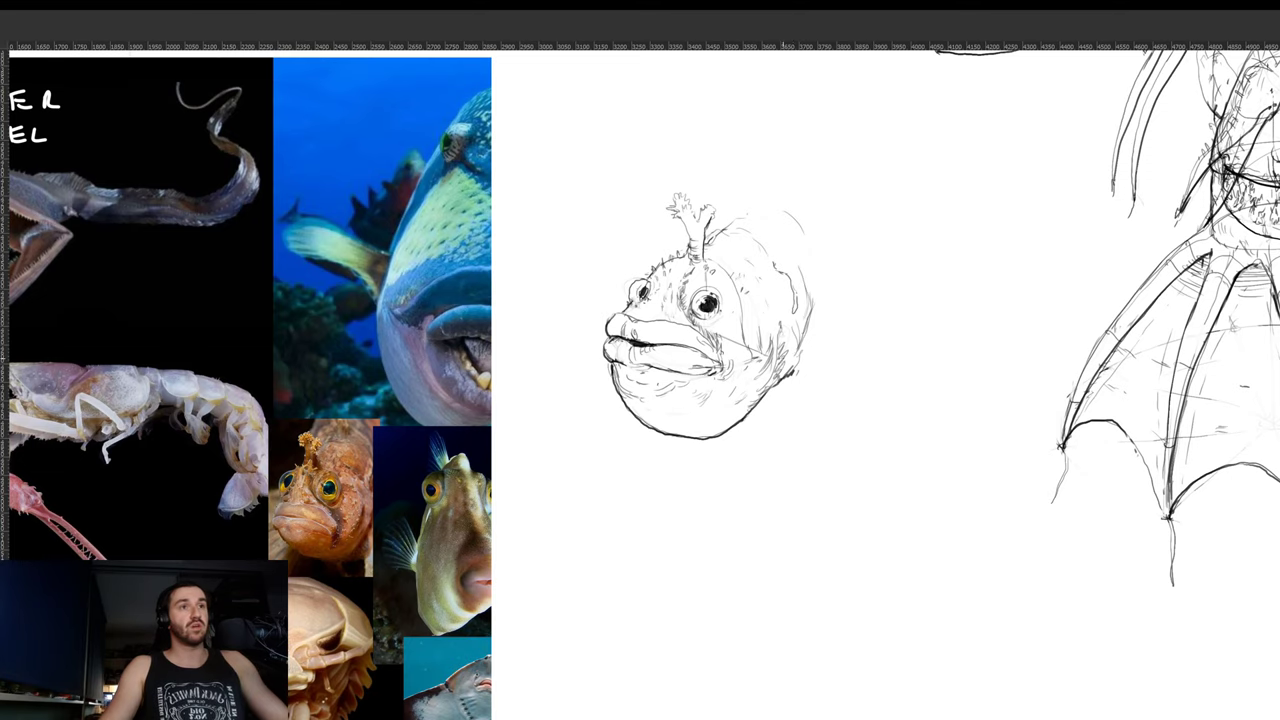
- Draw curved body lines flaring down from both sides of the jaw and add short strokes beside the head
left_click_drag(777, 396, 833, 280)
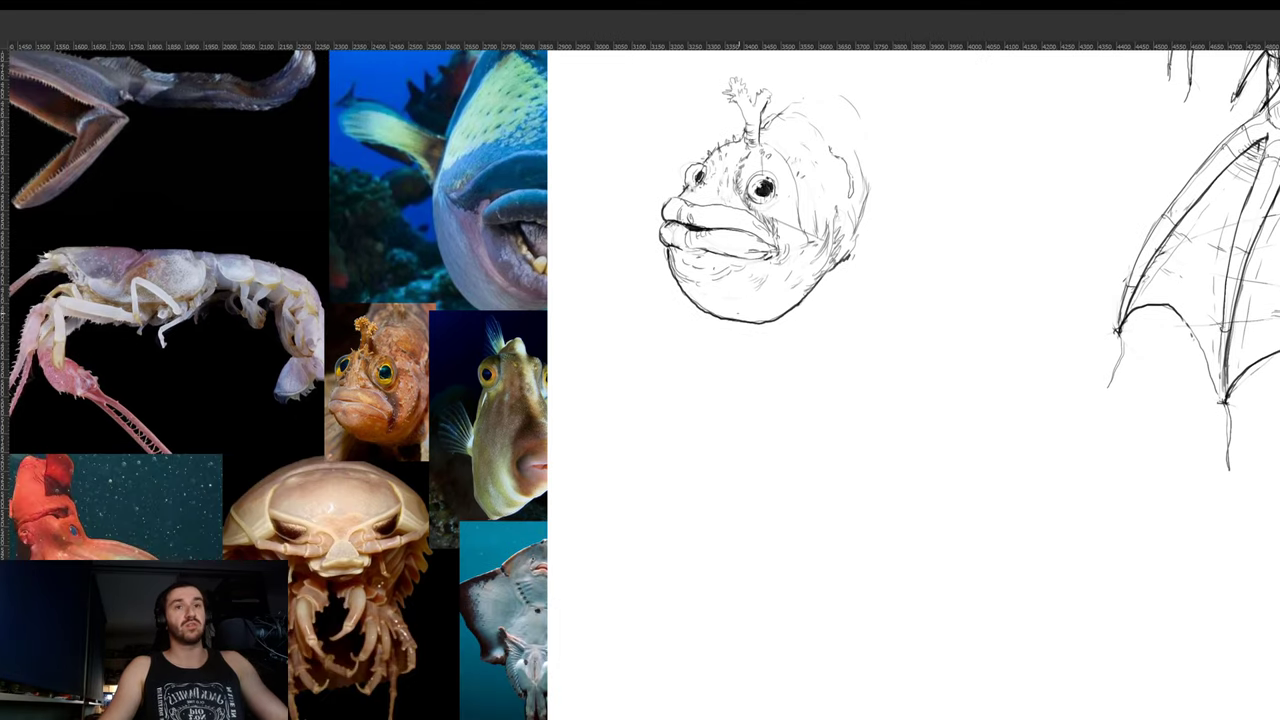
mouse_move(695, 311)
left_mouse_down()
mouse_move(679, 345)
mouse_move(685, 325)
left_mouse_up()
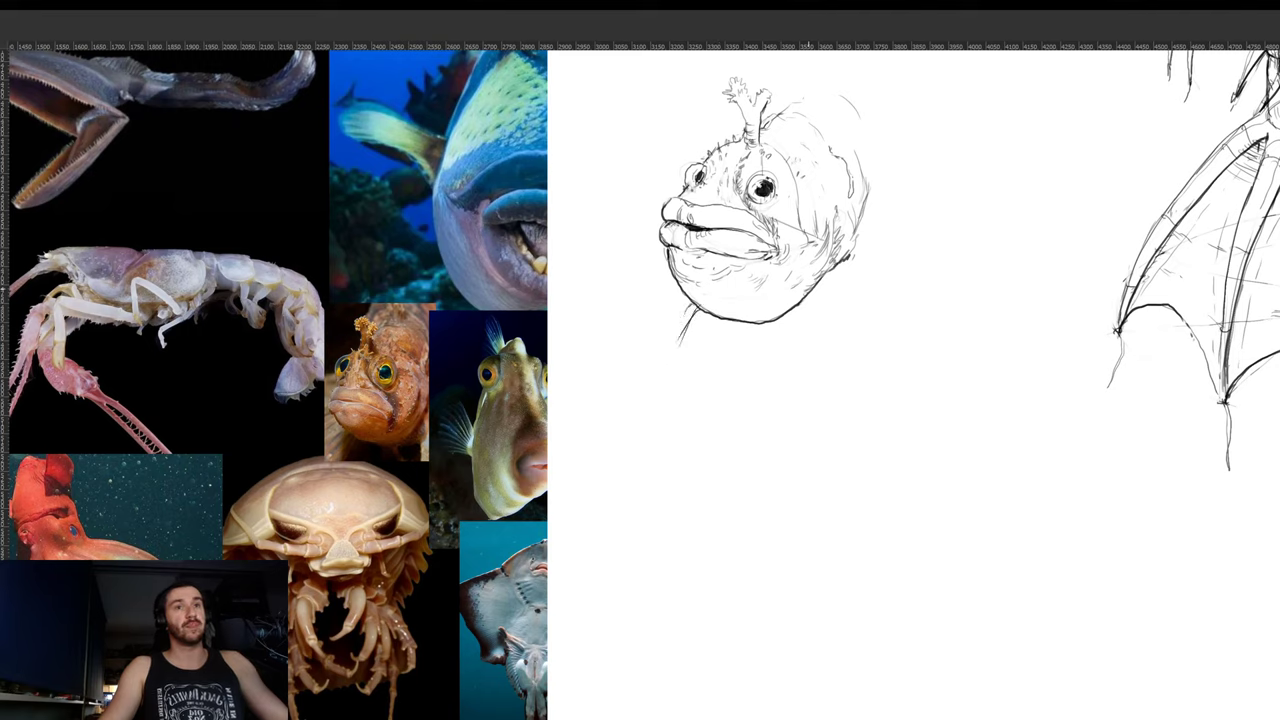
mouse_move(800, 305)
left_mouse_down()
mouse_move(815, 290)
mouse_move(827, 357)
left_mouse_up()
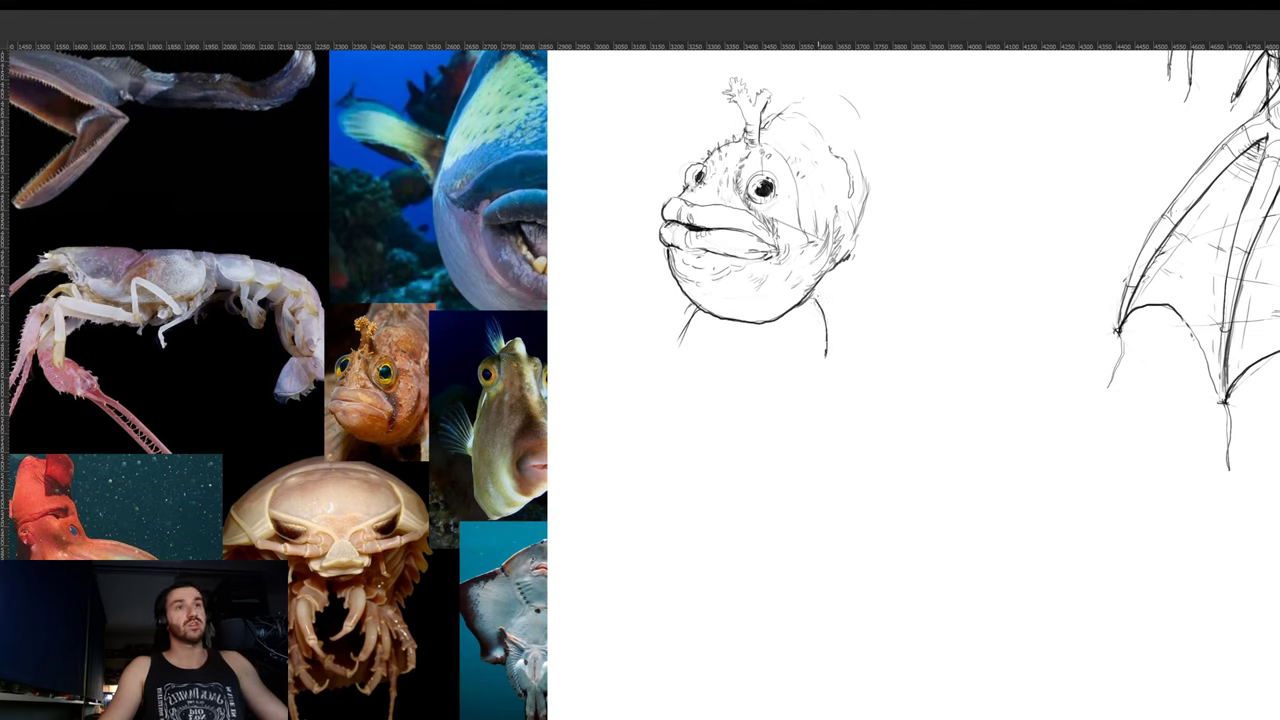
left_click_drag(813, 297, 863, 416)
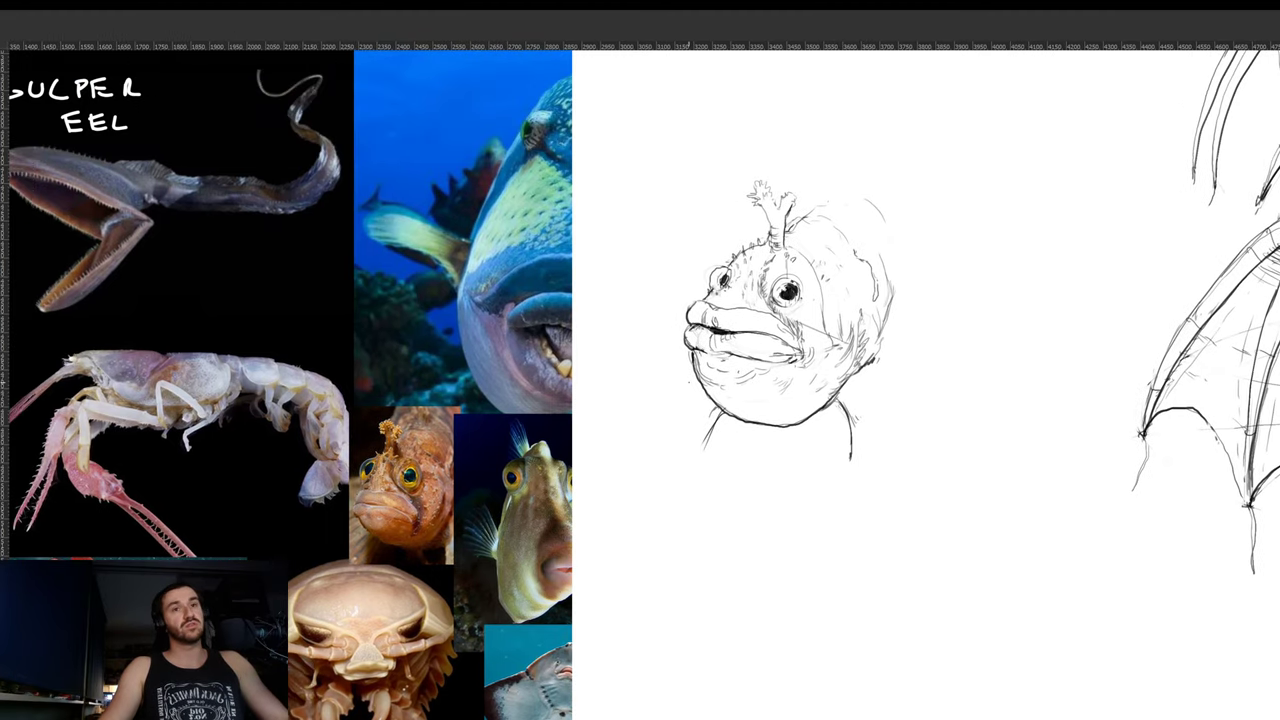
left_click_drag(690, 383, 675, 391)
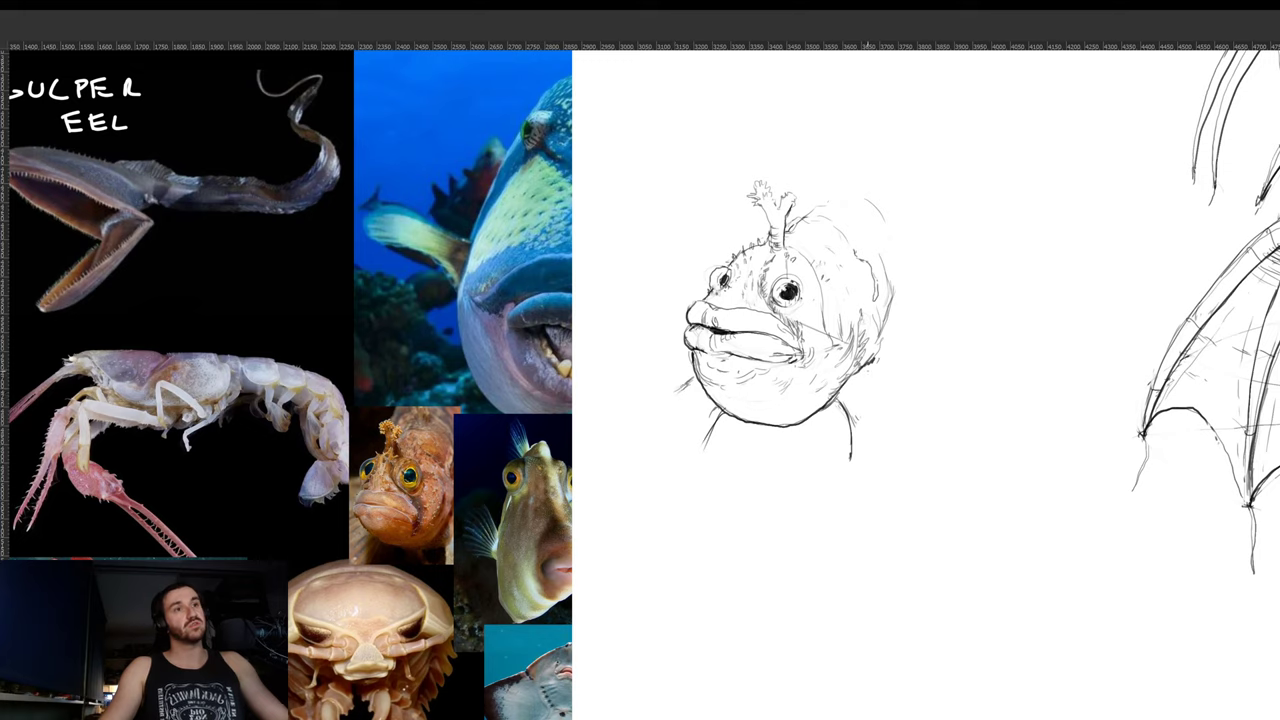
left_click_drag(868, 382, 878, 387)
- Move the finished fish head close to the winged creature sketch, just below the claw, to free blank canvas
mouse_move(866, 377)
left_mouse_down()
mouse_move(881, 382)
mouse_move(946, 330)
mouse_move(871, 325)
mouse_move(779, 383)
mouse_move(790, 399)
mouse_move(745, 260)
left_mouse_up()
left_click_drag(746, 423, 711, 371)
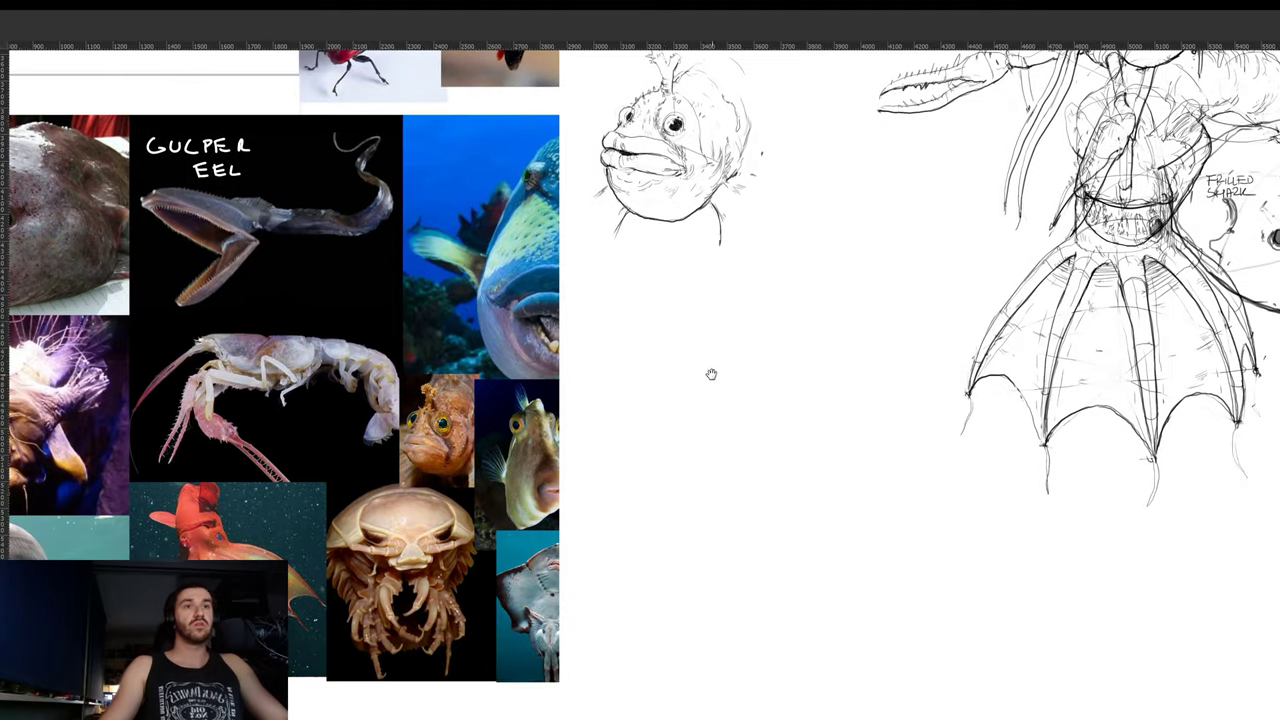
left_click_drag(678, 124, 916, 176)
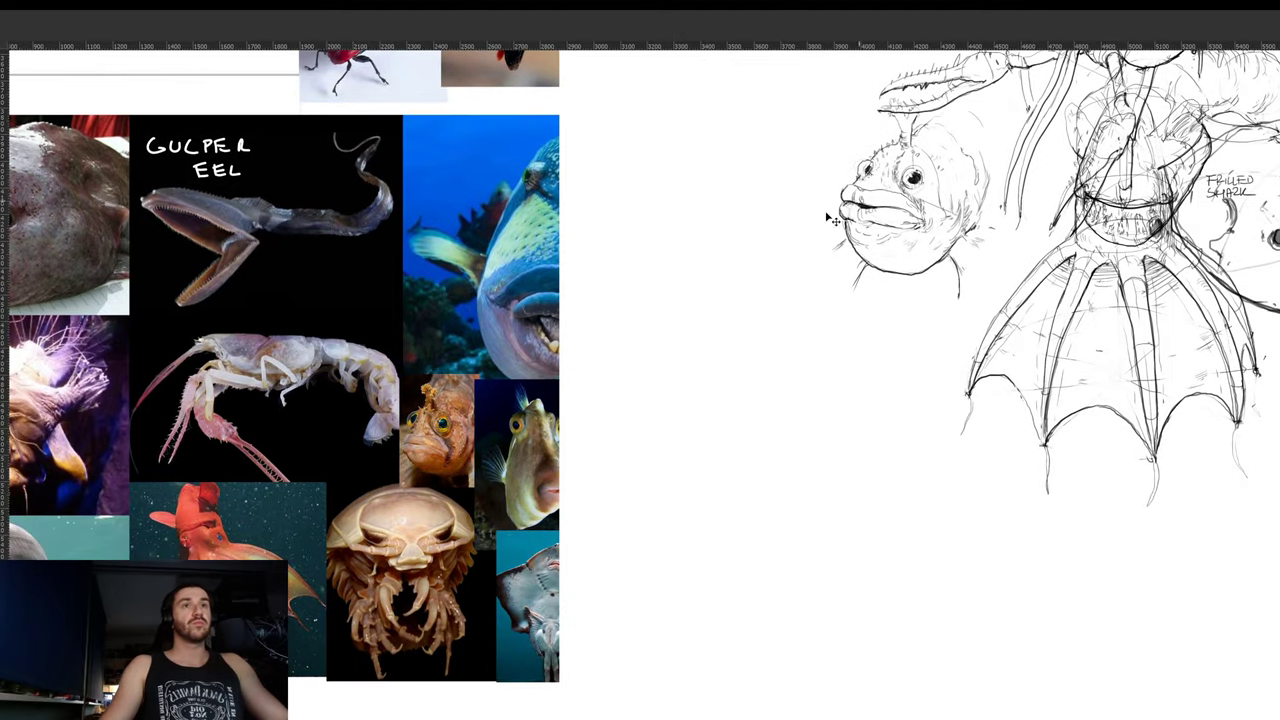
mouse_move(648, 286)
left_mouse_down()
mouse_move(750, 288)
mouse_move(728, 307)
mouse_move(754, 305)
left_mouse_up()
mouse_move(747, 332)
left_mouse_down()
mouse_move(643, 340)
mouse_move(640, 367)
mouse_move(710, 372)
left_mouse_up()
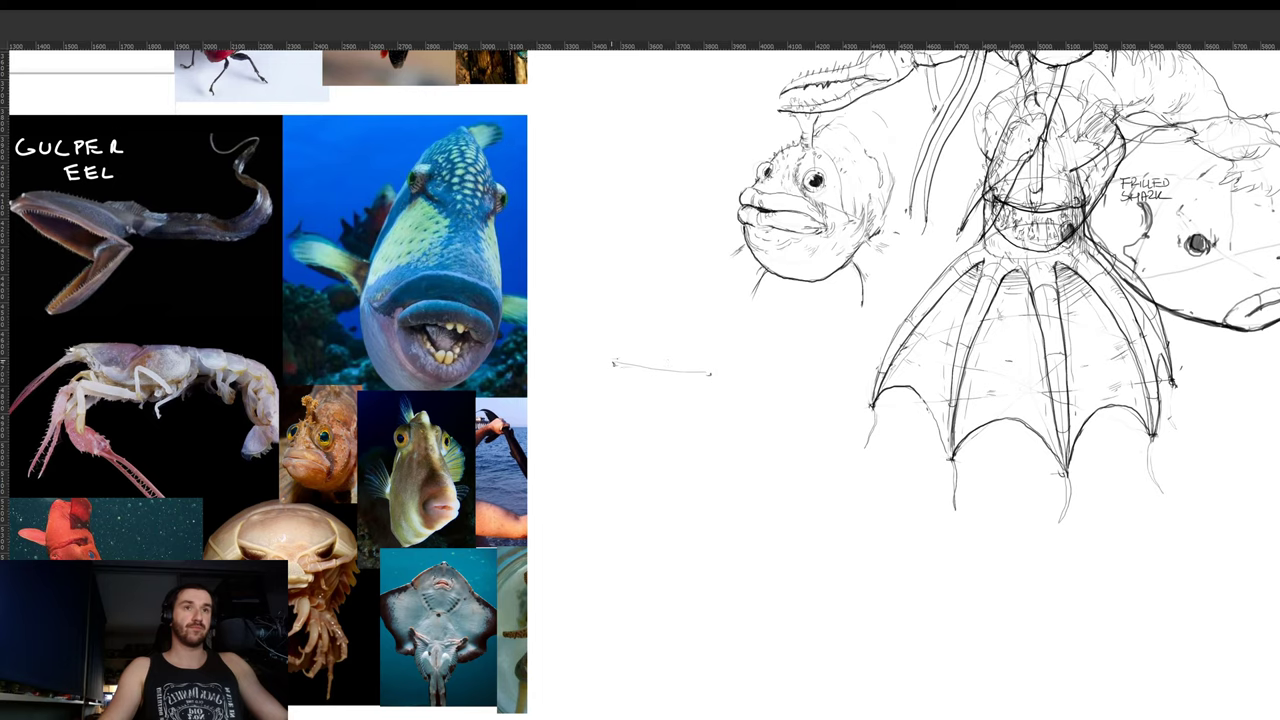
mouse_move(615, 347)
left_mouse_down()
mouse_move(701, 335)
mouse_move(716, 375)
left_mouse_up()
mouse_move(614, 366)
left_mouse_down()
mouse_move(719, 371)
mouse_move(615, 358)
left_mouse_up()
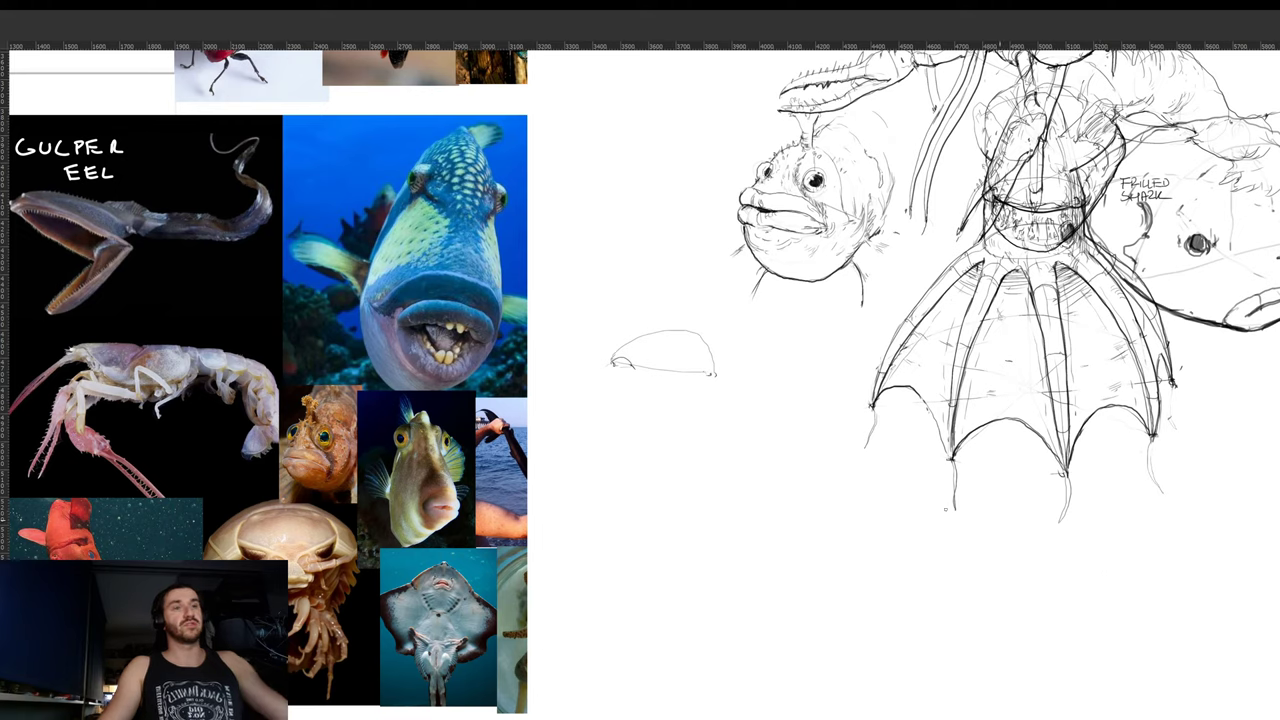
key("ctrl+z")
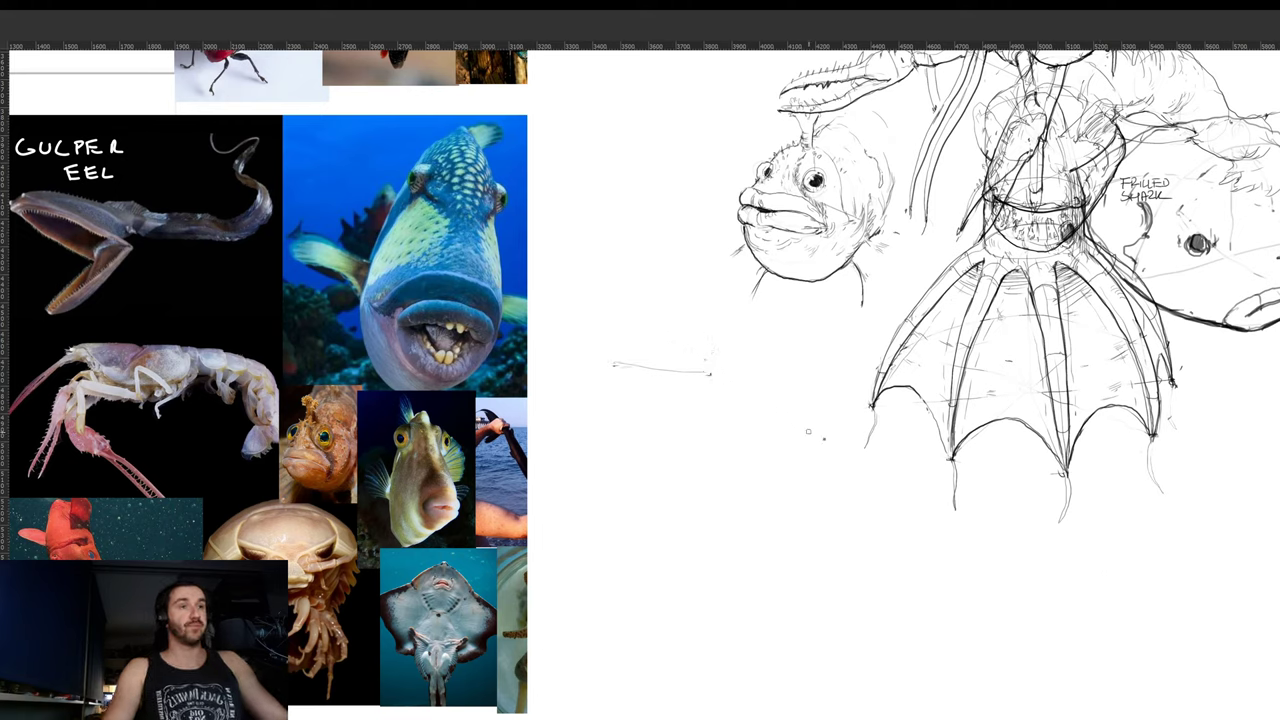
key("ctrl+z")
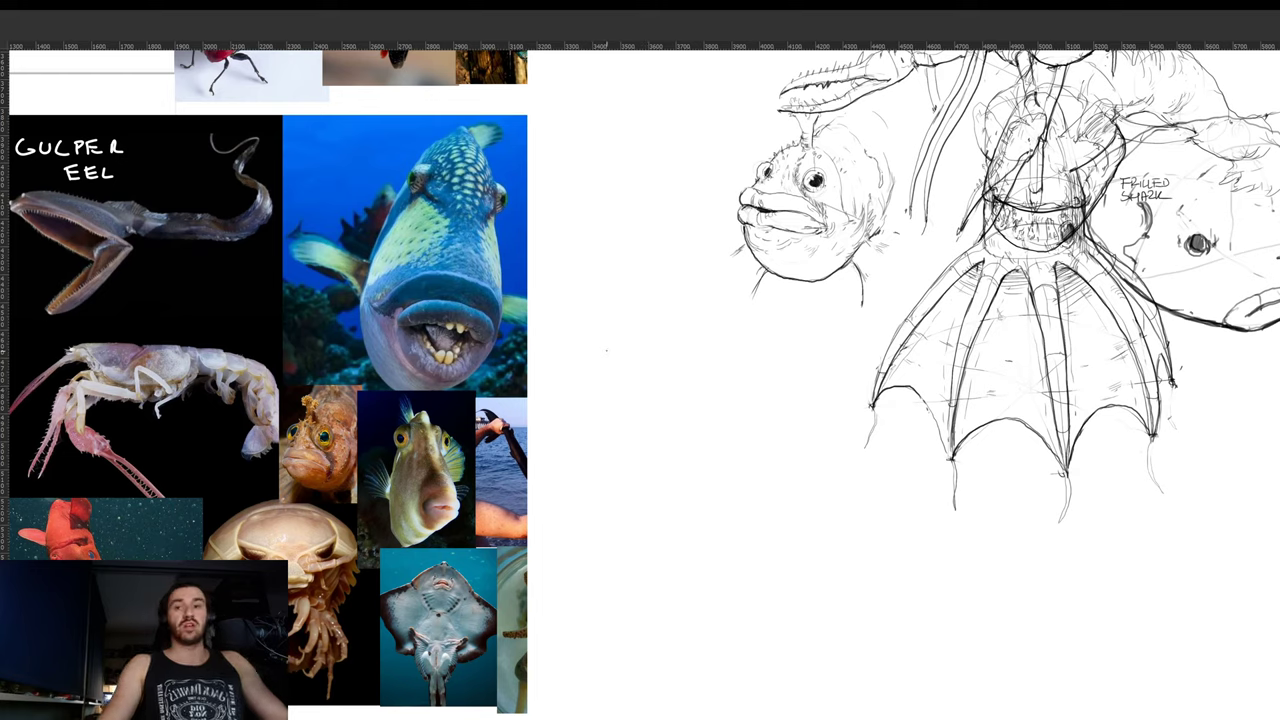
- Sketch two curved mouth corners and the arched upper lip of an open fish mouth on the blank canvas
left_click_drag(604, 348, 622, 354)
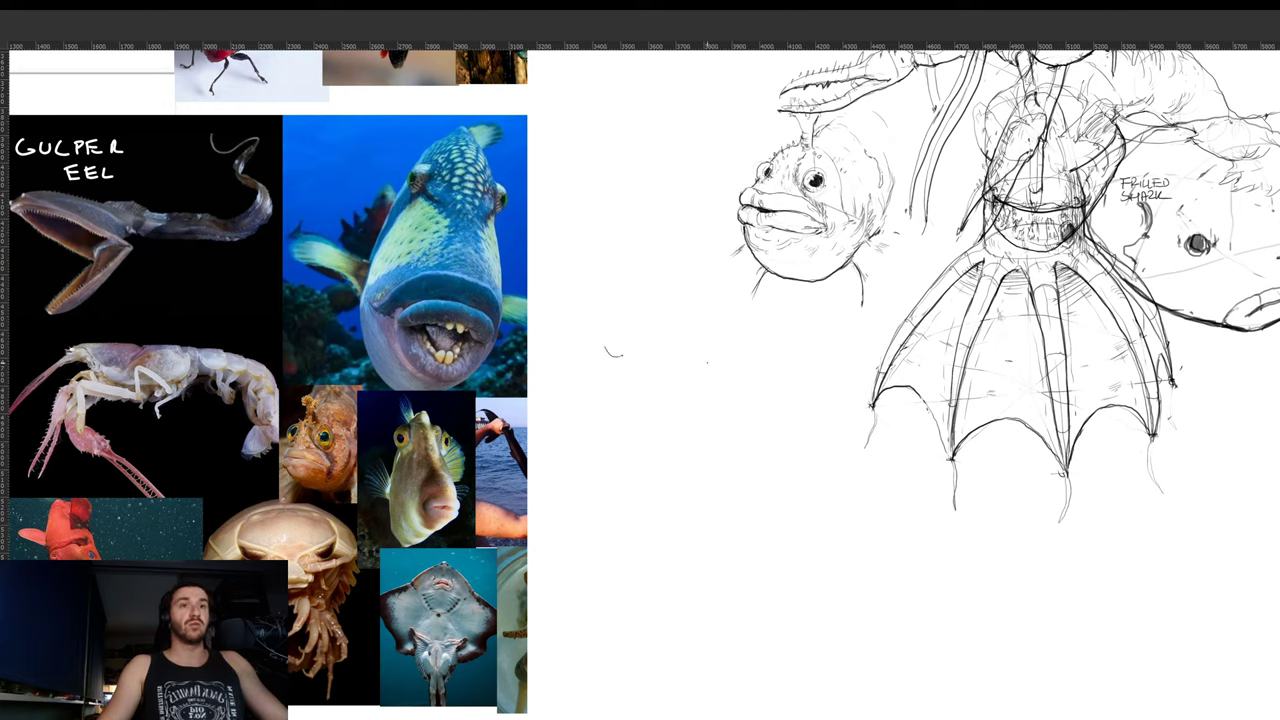
left_click_drag(705, 359, 731, 365)
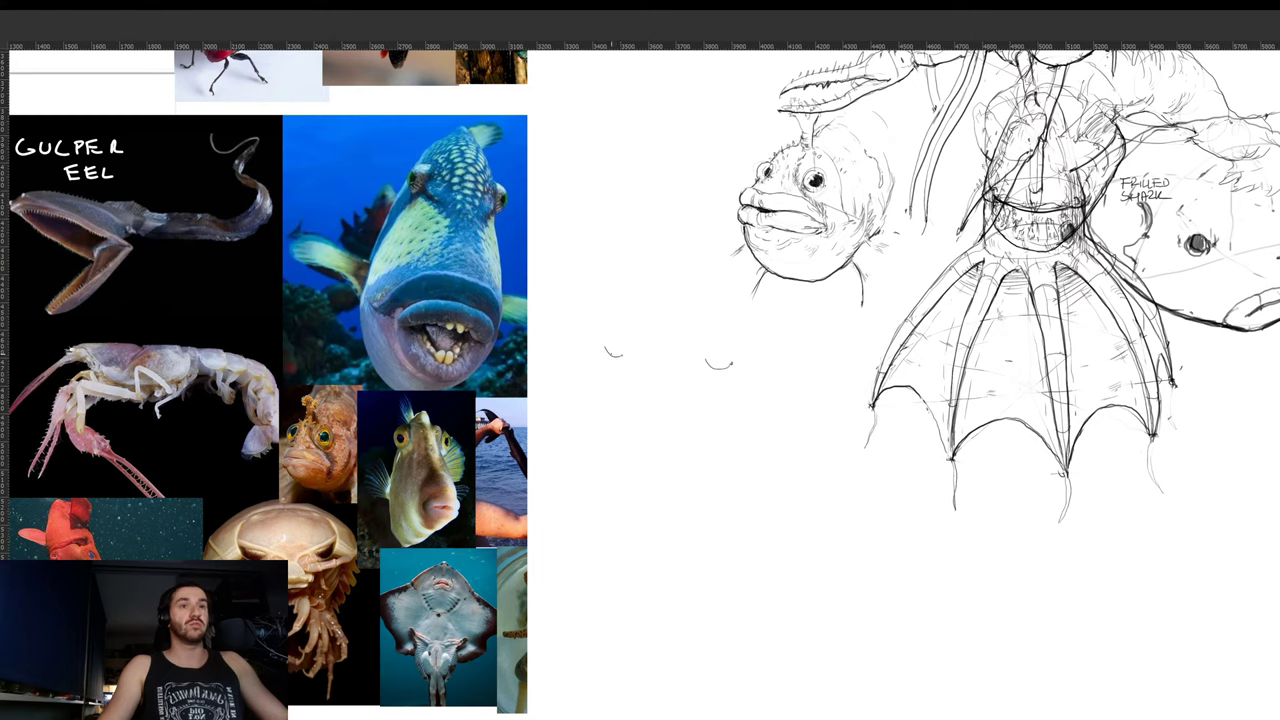
mouse_move(607, 347)
left_mouse_down()
mouse_move(632, 353)
mouse_move(634, 324)
mouse_move(684, 316)
mouse_move(734, 362)
mouse_move(686, 405)
left_mouse_up()
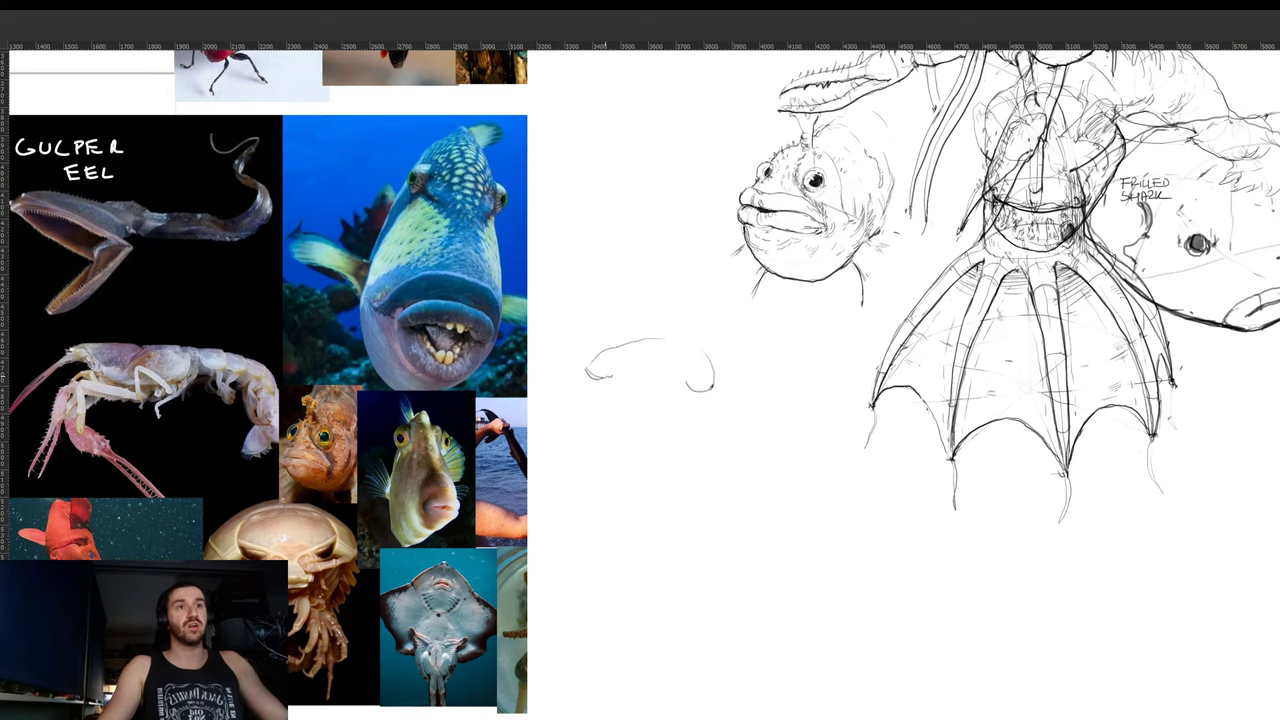
- Draw the rounded lower lip and inner opening of the mouth, with uneven teeth along its upper and lower edges
mouse_move(608, 372)
left_mouse_down()
mouse_move(662, 364)
mouse_move(698, 378)
mouse_move(686, 388)
mouse_move(649, 367)
mouse_move(624, 438)
mouse_move(670, 443)
mouse_move(709, 405)
left_mouse_up()
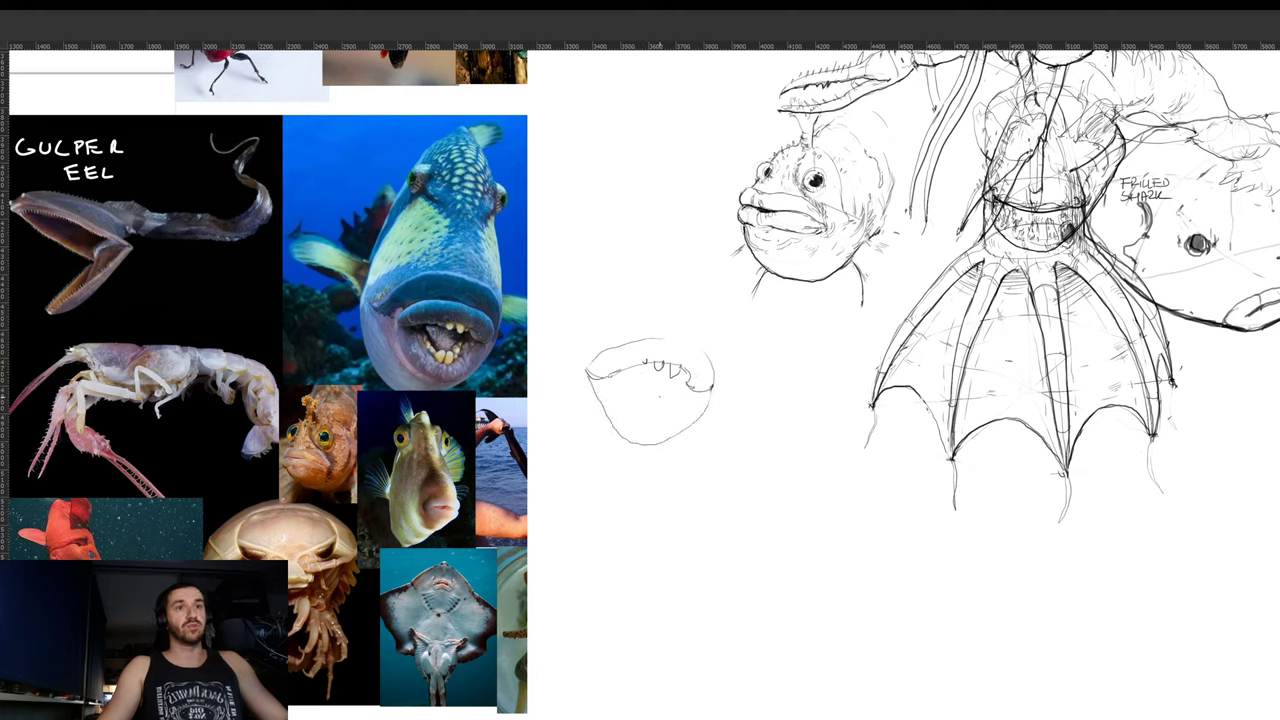
mouse_move(614, 424)
left_mouse_down()
mouse_move(602, 401)
mouse_move(612, 430)
left_mouse_up()
left_click_drag(596, 385, 601, 398)
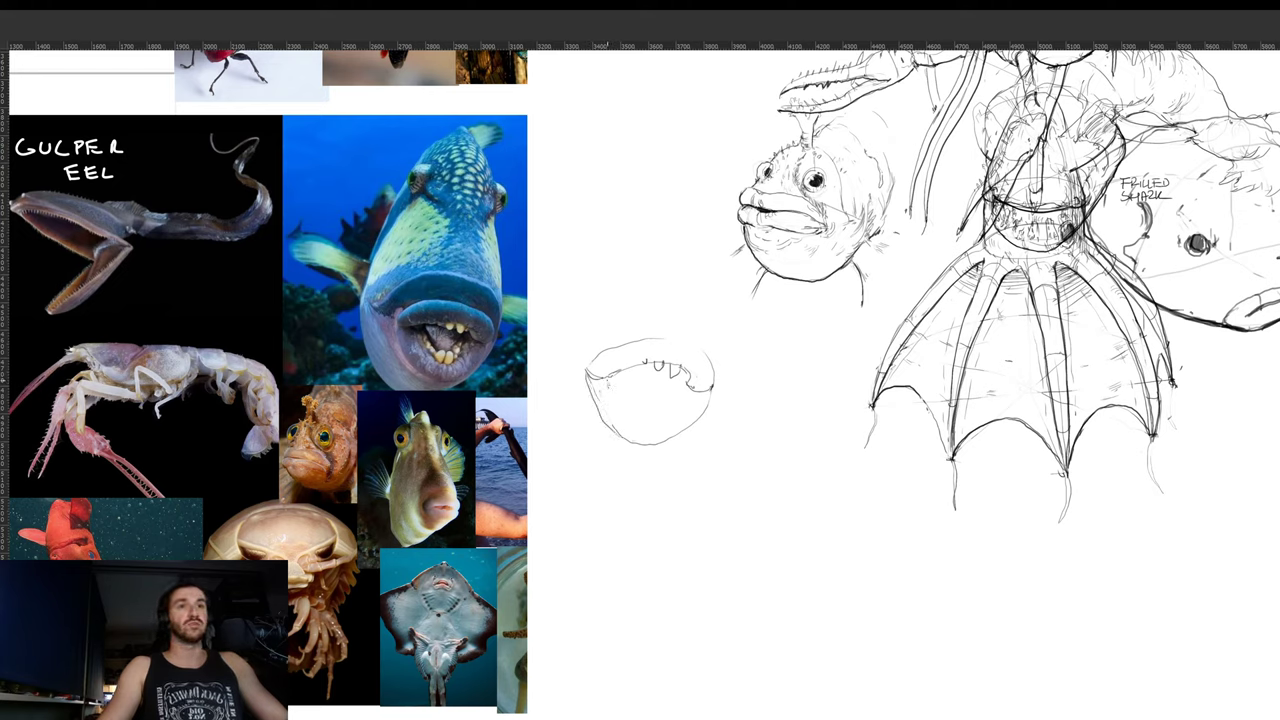
mouse_move(612, 380)
left_mouse_down()
mouse_move(645, 420)
mouse_move(663, 417)
left_mouse_up()
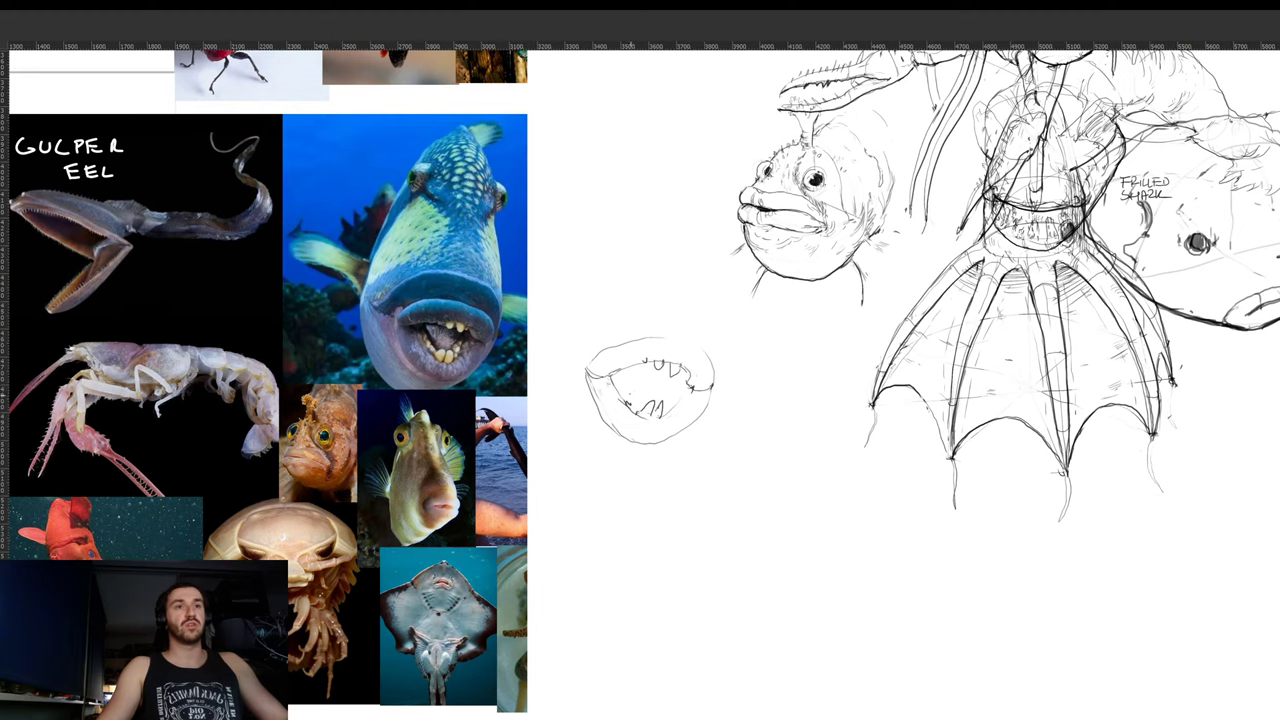
- Add inner gum lines and more teeth to the open mouth, darken the lower lip's edge, and shift the mouth slightly down
left_click_drag(623, 390, 629, 402)
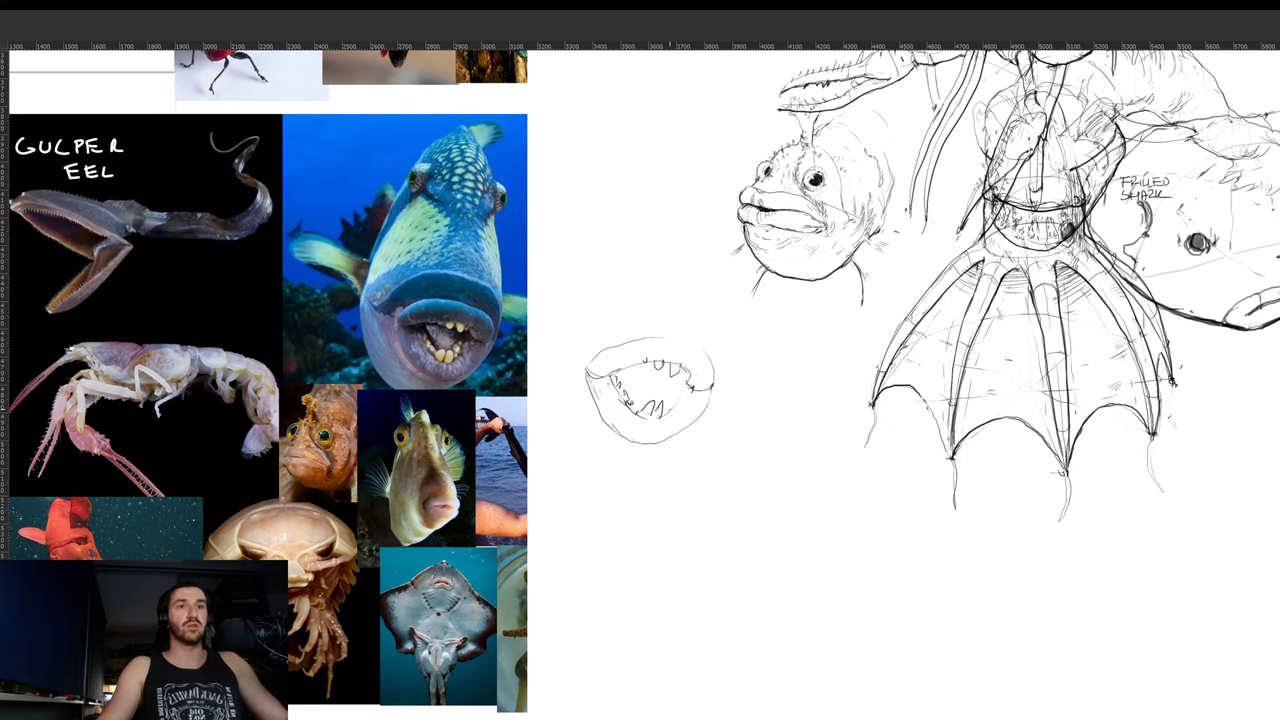
mouse_move(630, 373)
left_mouse_down()
mouse_move(635, 400)
mouse_move(683, 400)
left_mouse_up()
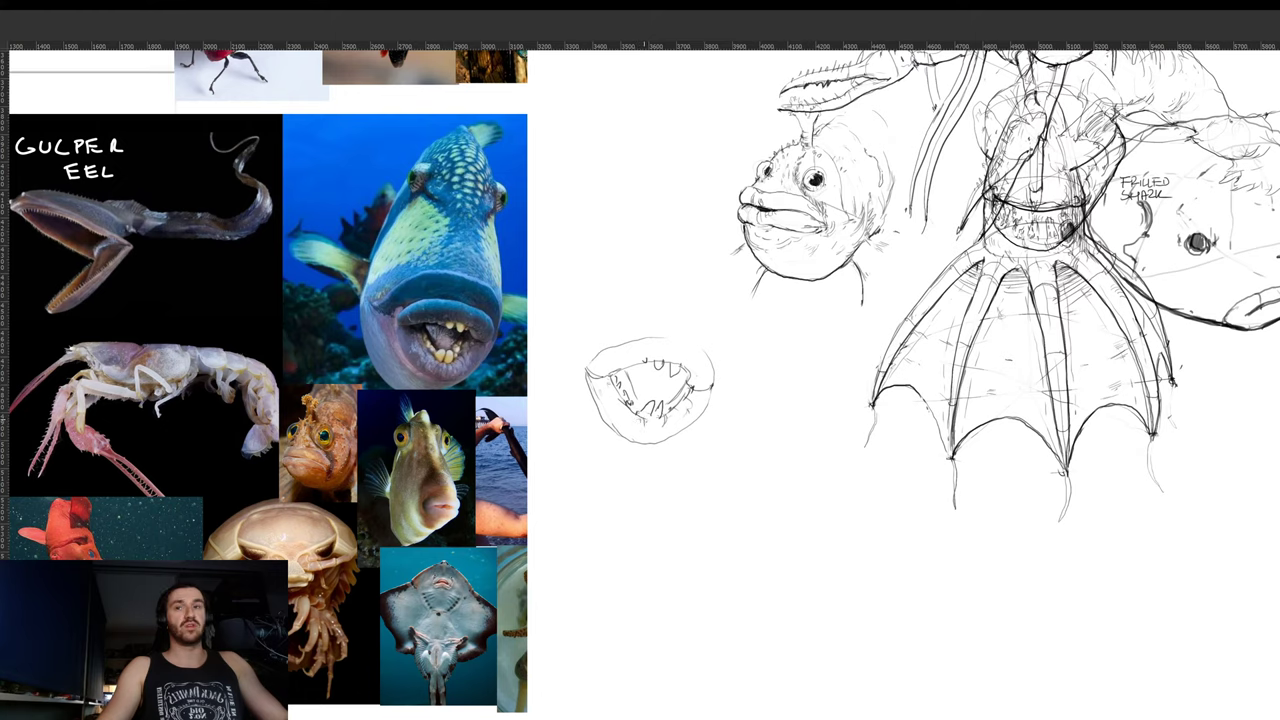
left_click_drag(625, 413, 619, 405)
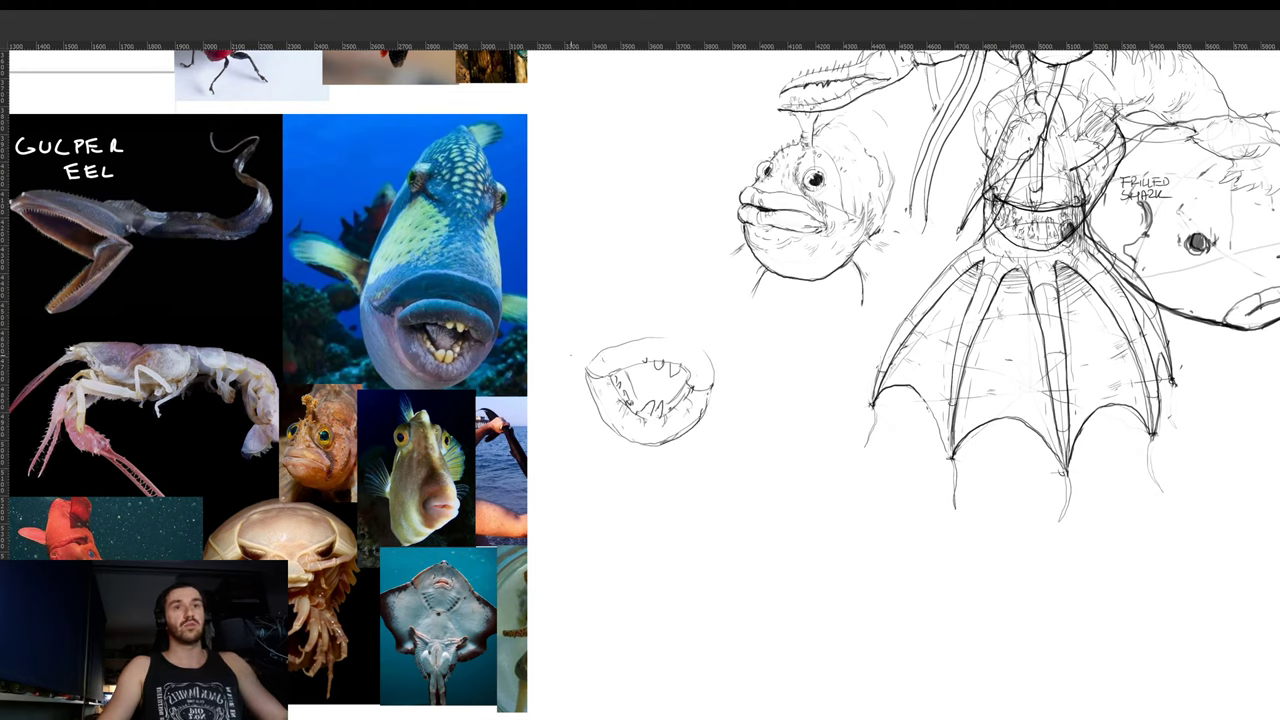
left_click_drag(567, 354, 576, 382)
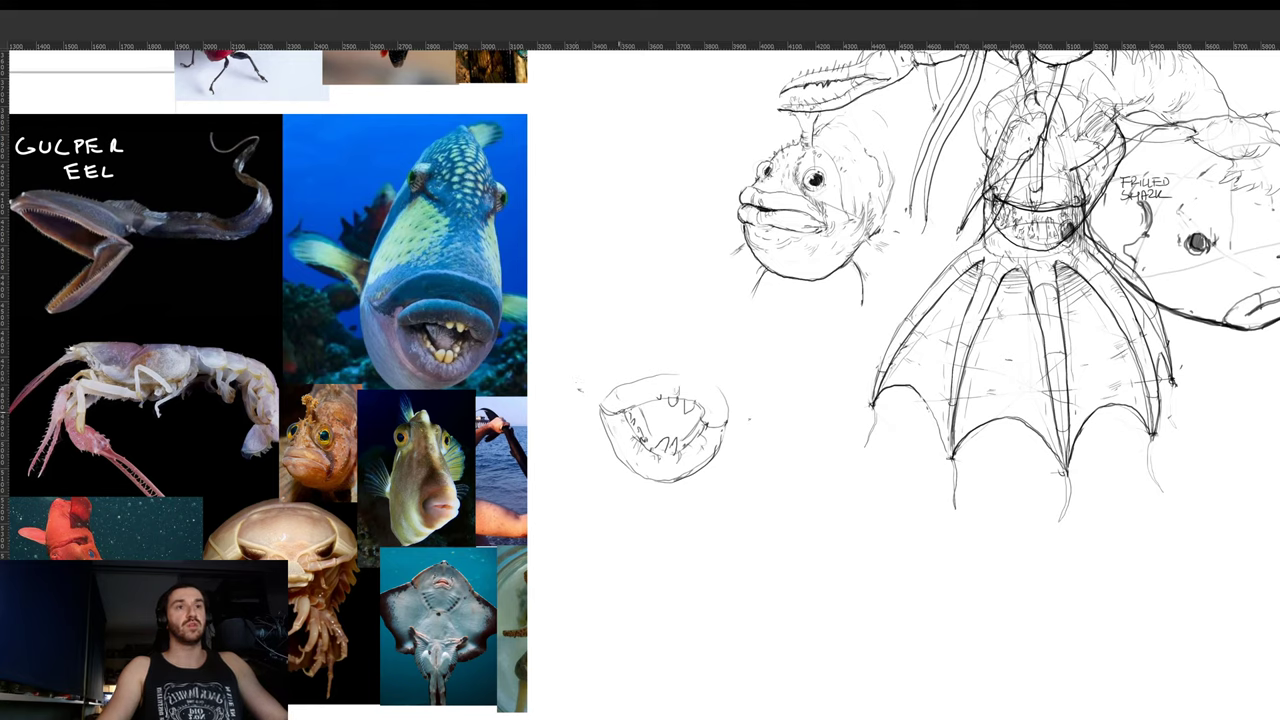
left_click_drag(622, 412, 656, 401)
left_click_drag(700, 406, 703, 426)
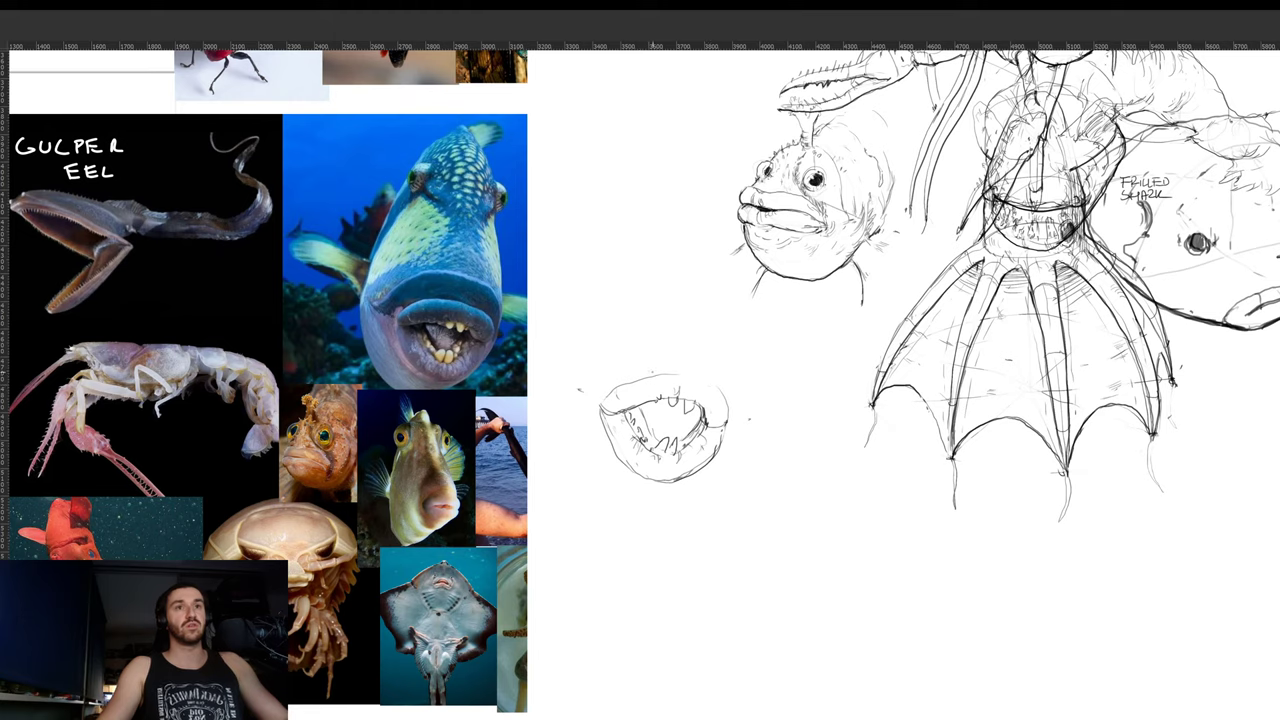
- Move the mouth lower, draw its thick upper lip, and sketch the tall head above with a vertical centre line and curved sides
mouse_move(581, 384)
left_mouse_down()
mouse_move(656, 356)
mouse_move(728, 352)
mouse_move(744, 382)
mouse_move(728, 430)
mouse_move(669, 433)
mouse_move(662, 527)
left_mouse_up()
left_click_drag(691, 421, 690, 274)
left_click_drag(652, 453, 660, 412)
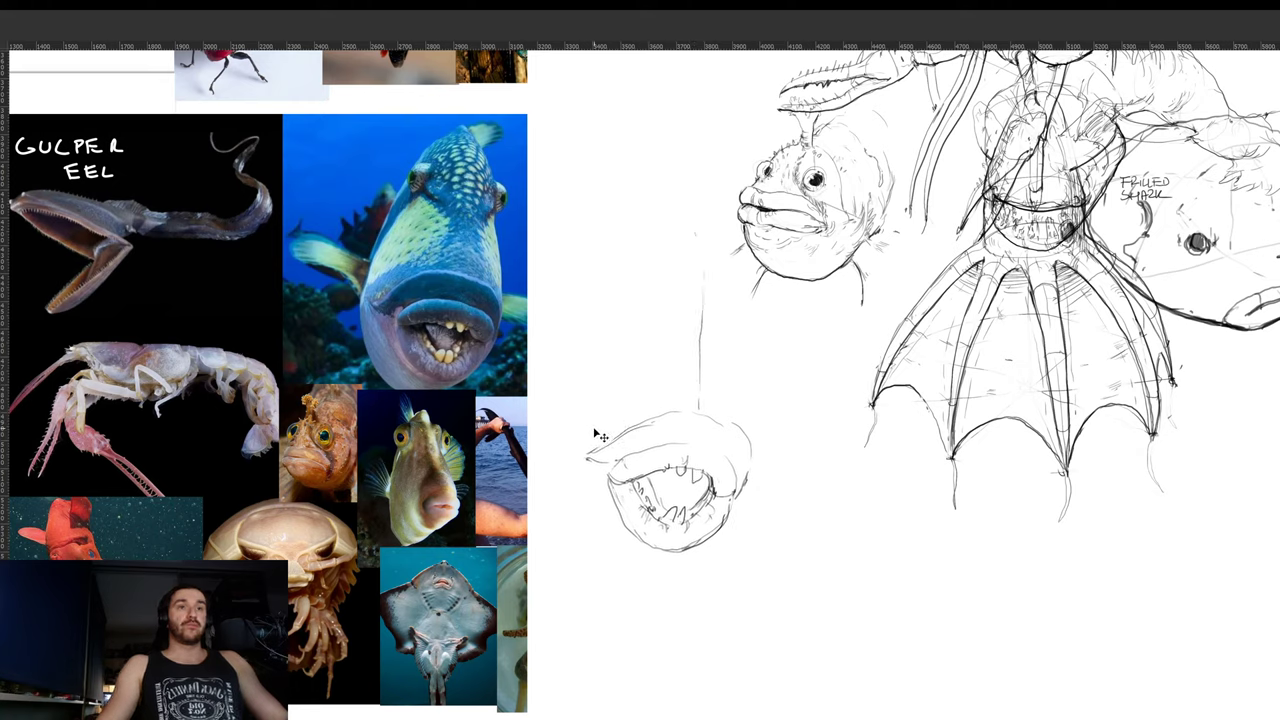
mouse_move(568, 442)
left_mouse_down()
mouse_move(612, 324)
mouse_move(700, 256)
left_mouse_up()
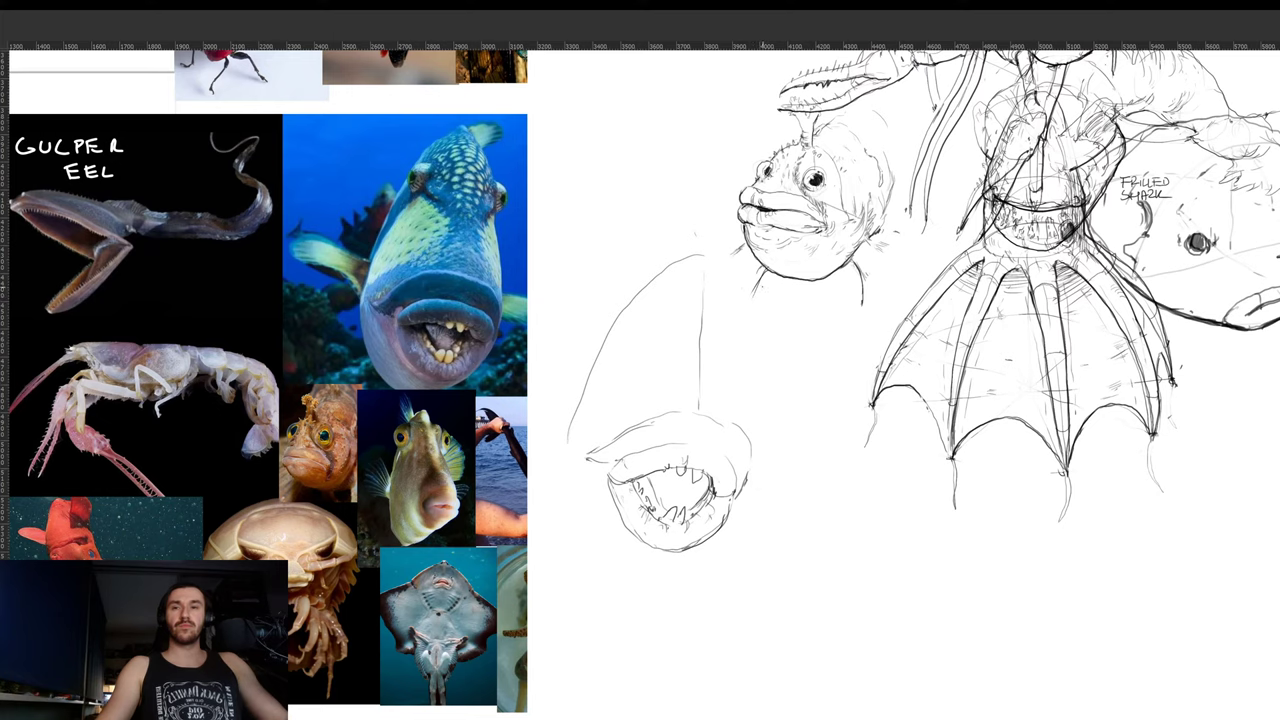
left_click_drag(742, 380, 724, 402)
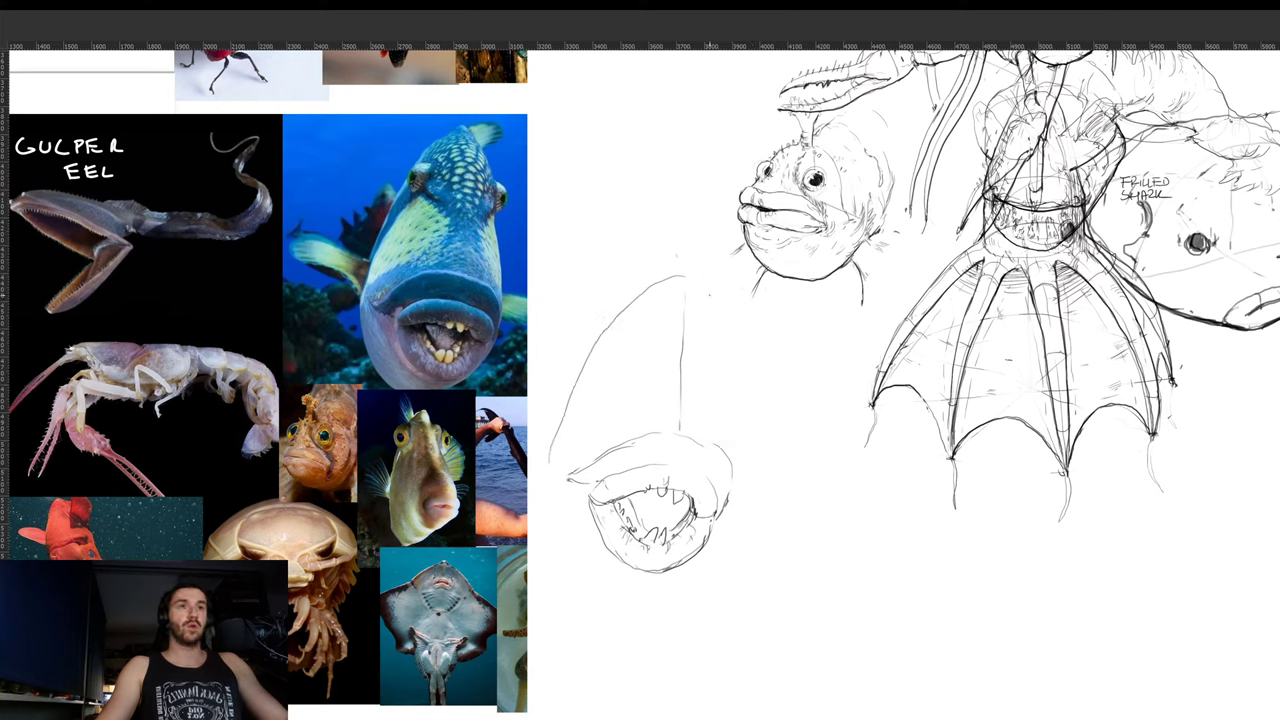
left_click_drag(711, 298, 740, 456)
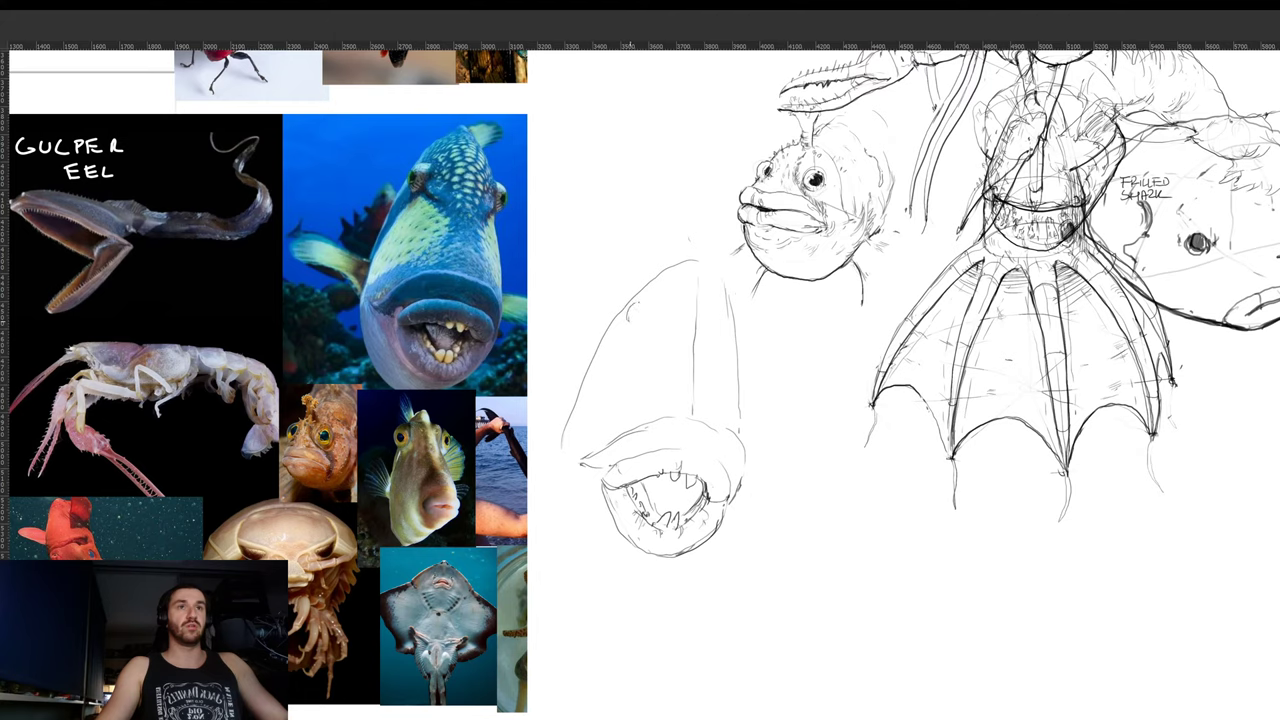
- Draw the triggerfish's two eyes high on the head, a second ridge line down the forehead, and short creases on the upper lip
mouse_move(651, 300)
left_mouse_down()
mouse_move(638, 300)
mouse_move(641, 334)
left_mouse_up()
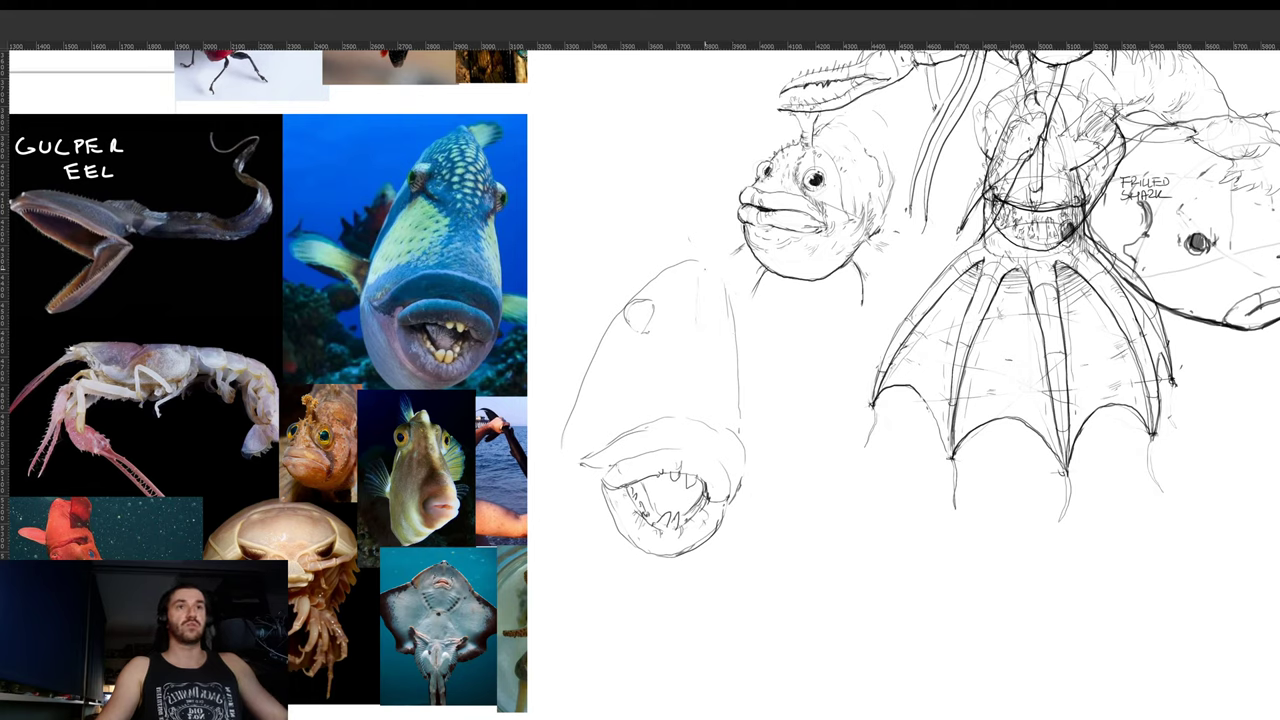
left_click_drag(704, 272, 702, 409)
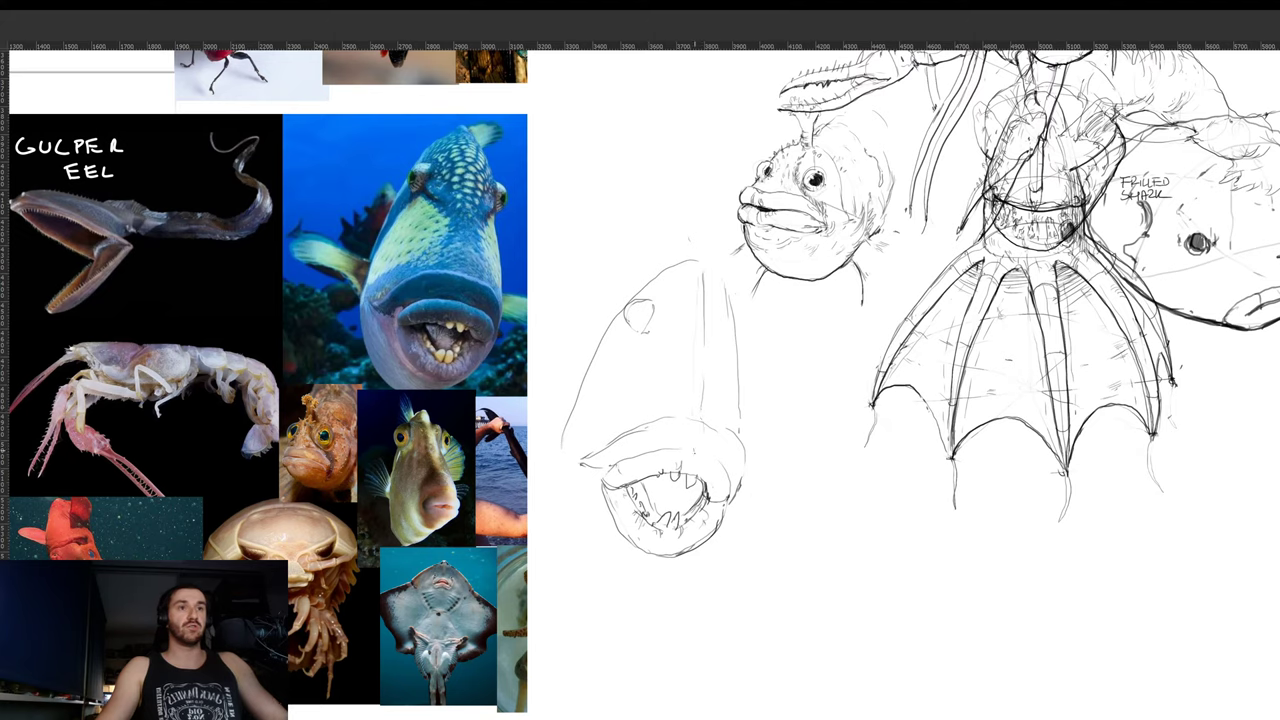
left_click_drag(698, 457, 691, 475)
left_click_drag(702, 429, 698, 451)
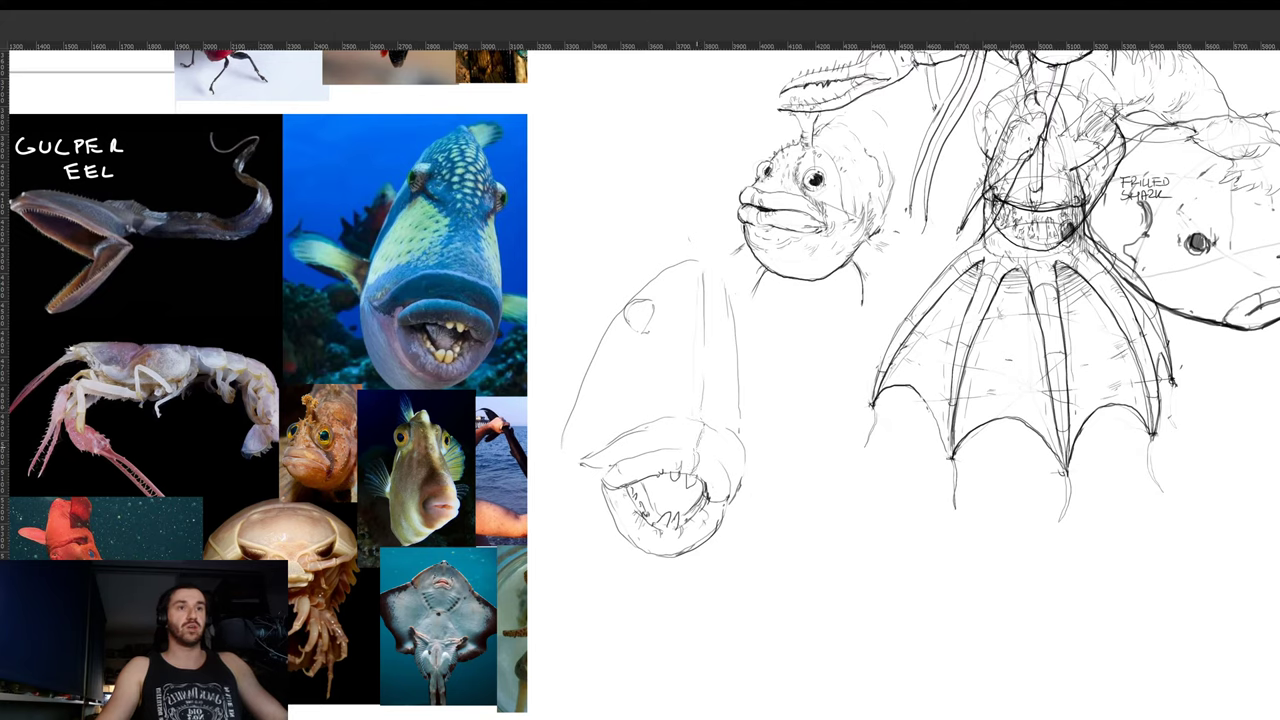
mouse_move(729, 320)
left_mouse_down()
mouse_move(731, 341)
mouse_move(748, 334)
left_mouse_up()
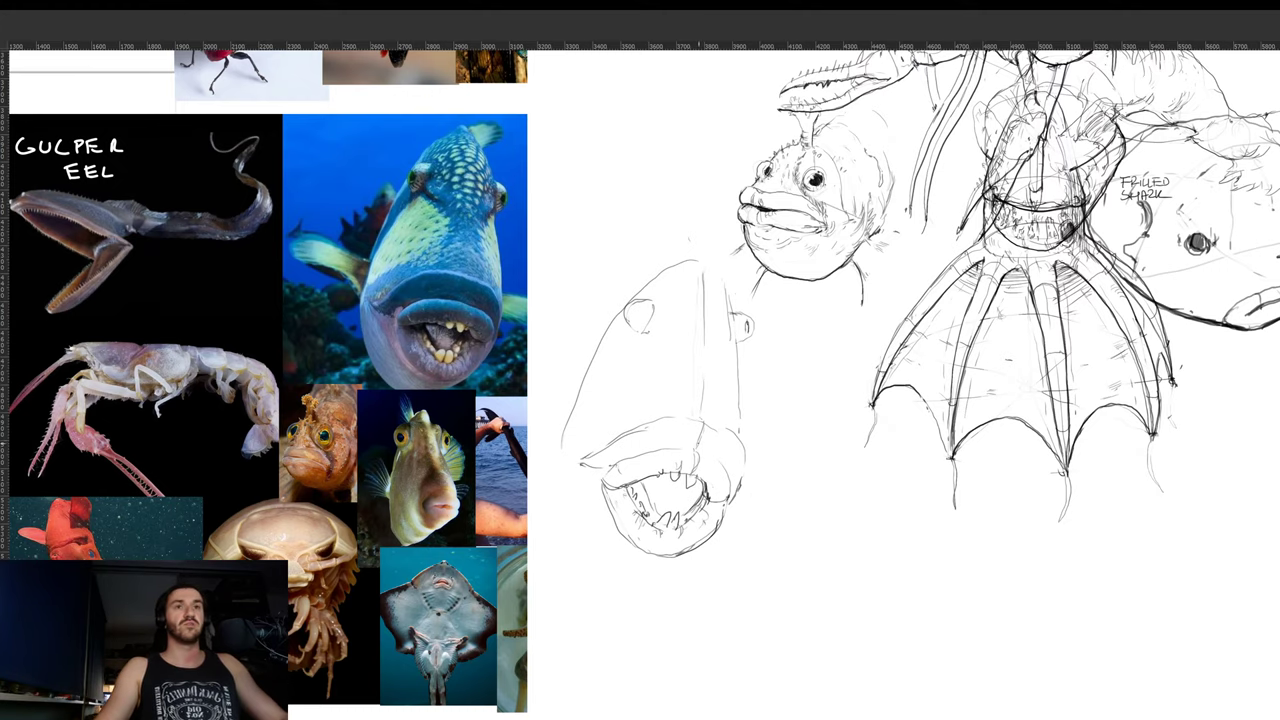
- Move the triggerfish sketch downward, then select its far eye and set it slightly lower on the head's edge
mouse_move(711, 447)
left_mouse_down()
mouse_move(714, 435)
mouse_move(724, 490)
left_mouse_up()
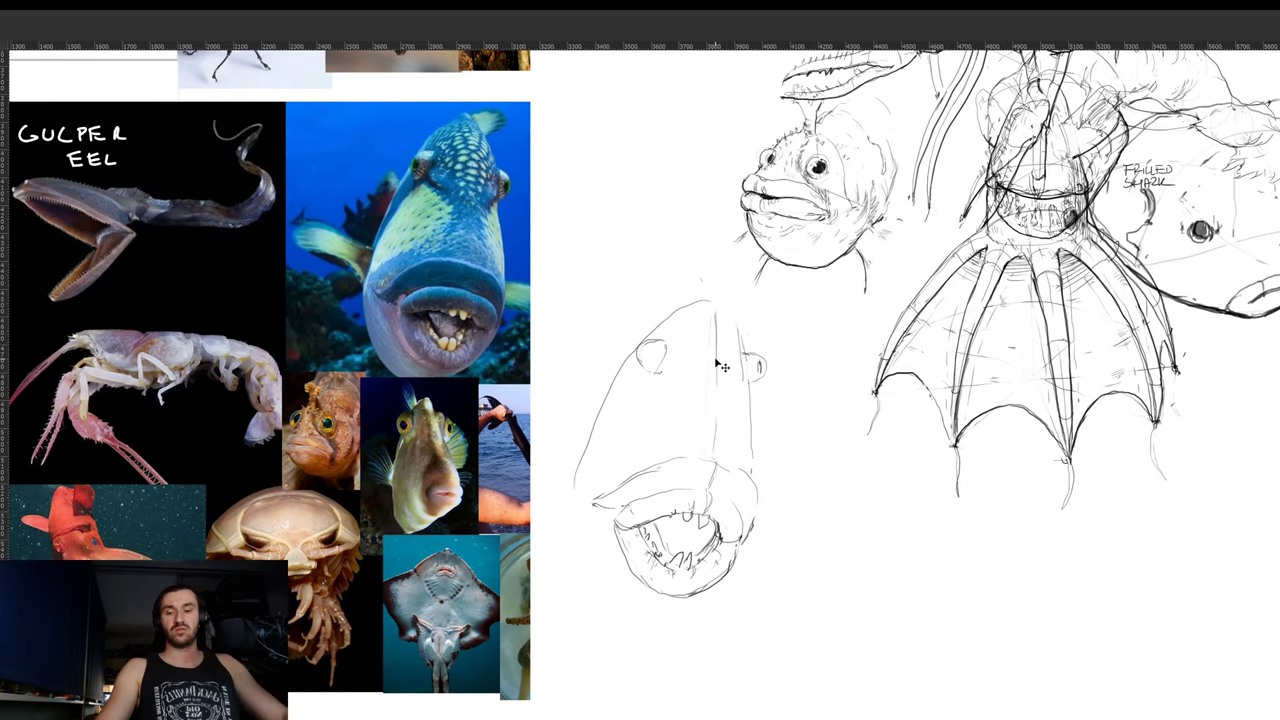
mouse_move(770, 383)
left_mouse_down()
mouse_move(752, 343)
mouse_move(765, 379)
left_mouse_up()
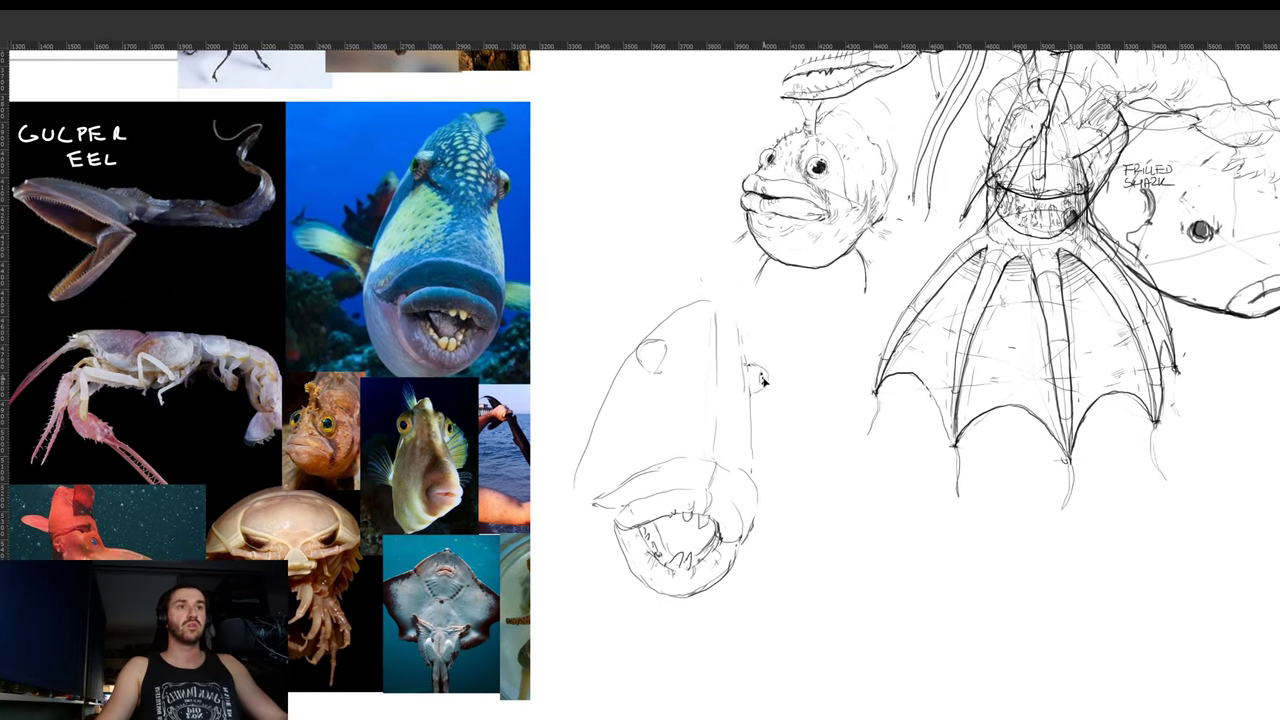
key("ctrl+d")
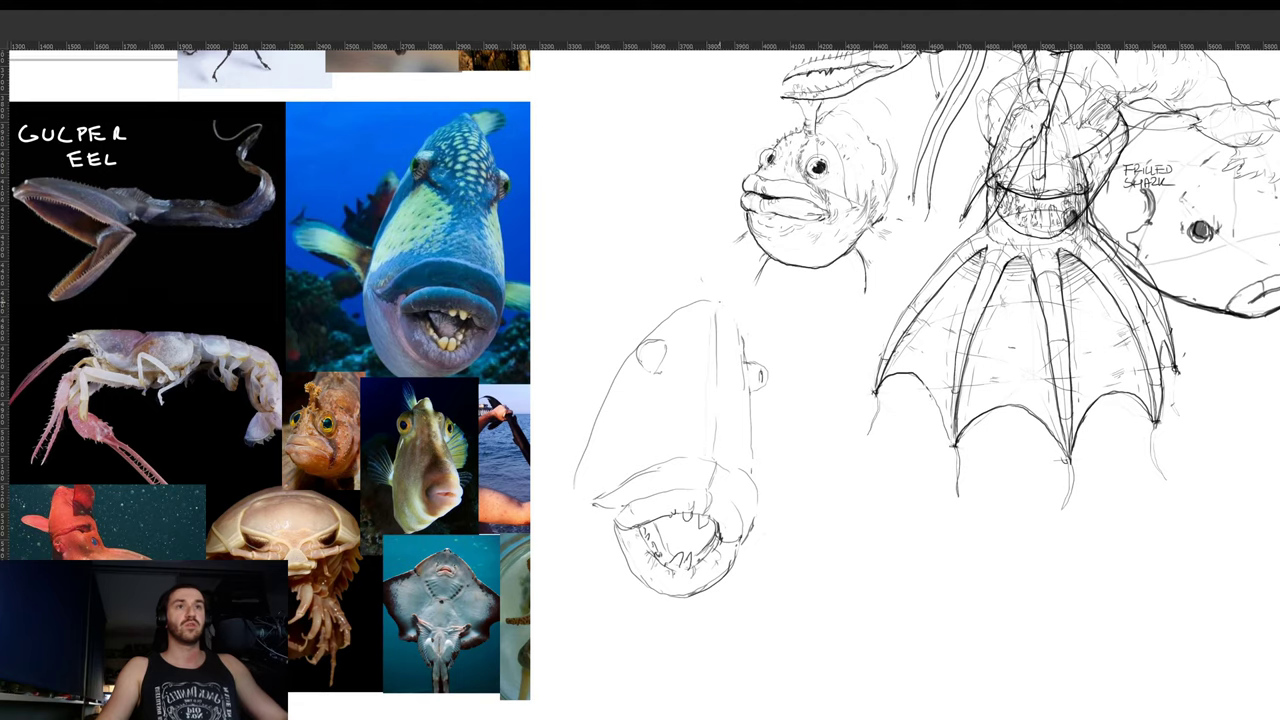
- Close the forehead contour at the top of the head and draw the cheek and rounded chin outline around the open mouth
mouse_move(735, 319)
left_mouse_down()
mouse_move(718, 301)
mouse_move(714, 362)
left_mouse_up()
key("e")
mouse_move(719, 447)
left_mouse_down()
mouse_move(727, 390)
mouse_move(691, 401)
mouse_move(700, 387)
left_mouse_up()
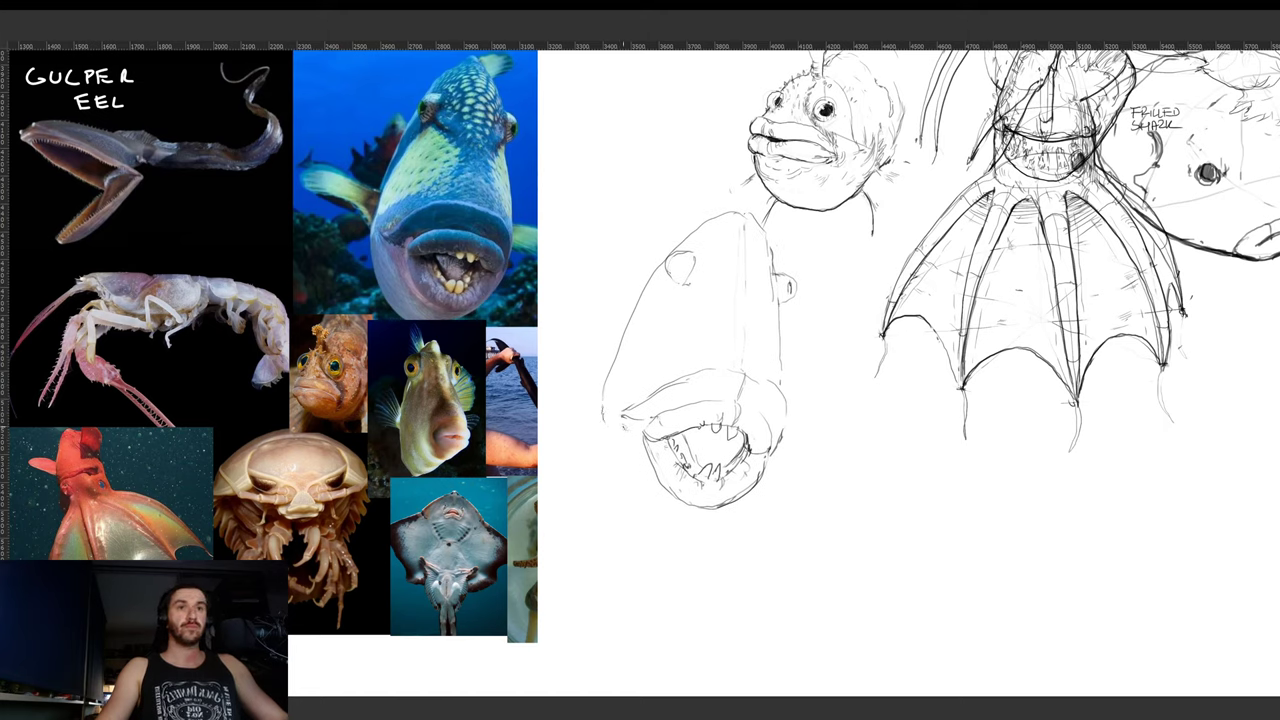
left_click_drag(620, 422, 634, 458)
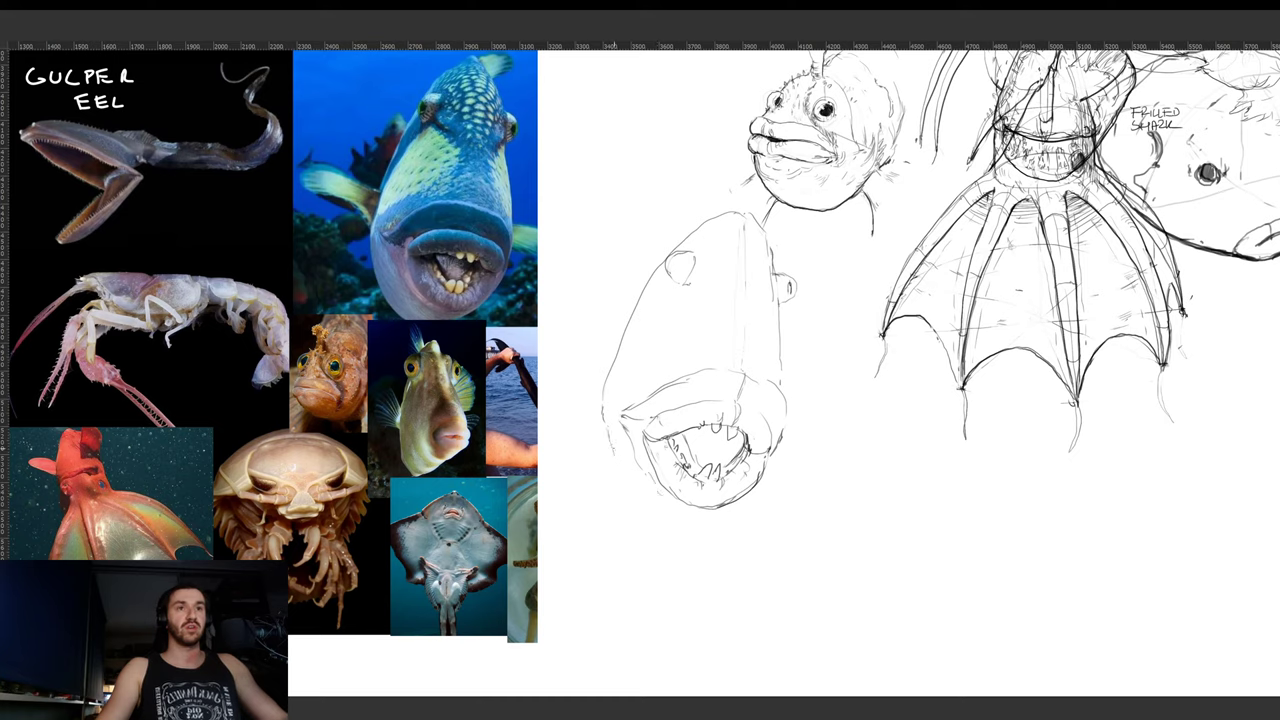
mouse_move(611, 448)
left_mouse_down()
mouse_move(630, 500)
mouse_move(694, 526)
mouse_move(714, 516)
left_mouse_up()
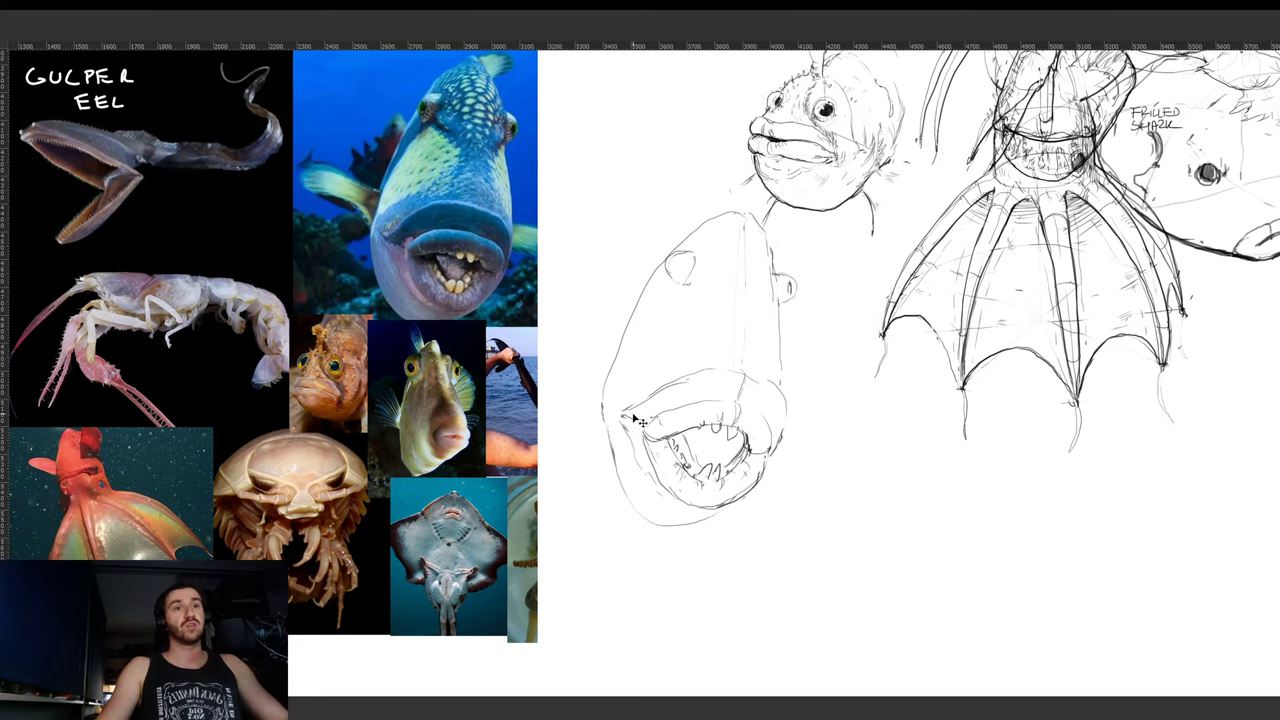
- Move the triggerfish lower on the blank canvas, then add a hatched side fin and small marks above its upper lip
left_click_drag(633, 417, 665, 481)
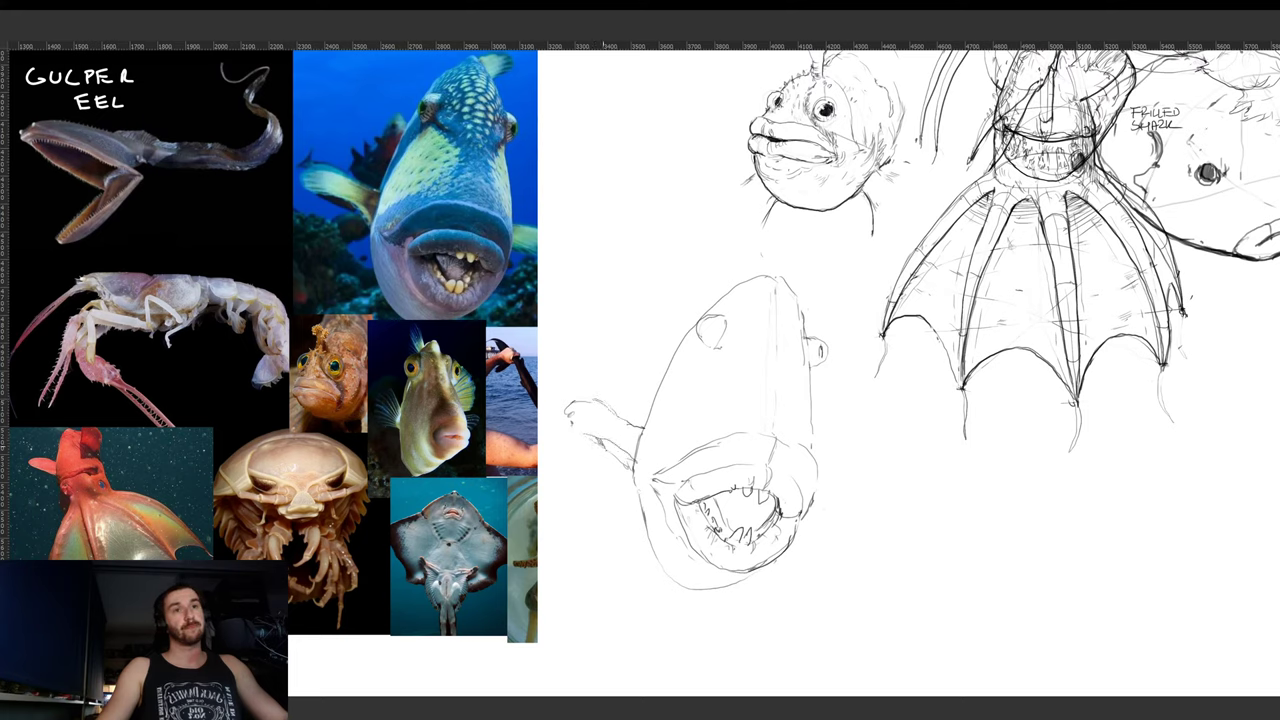
left_click_drag(616, 444, 624, 464)
left_click_drag(620, 448, 641, 469)
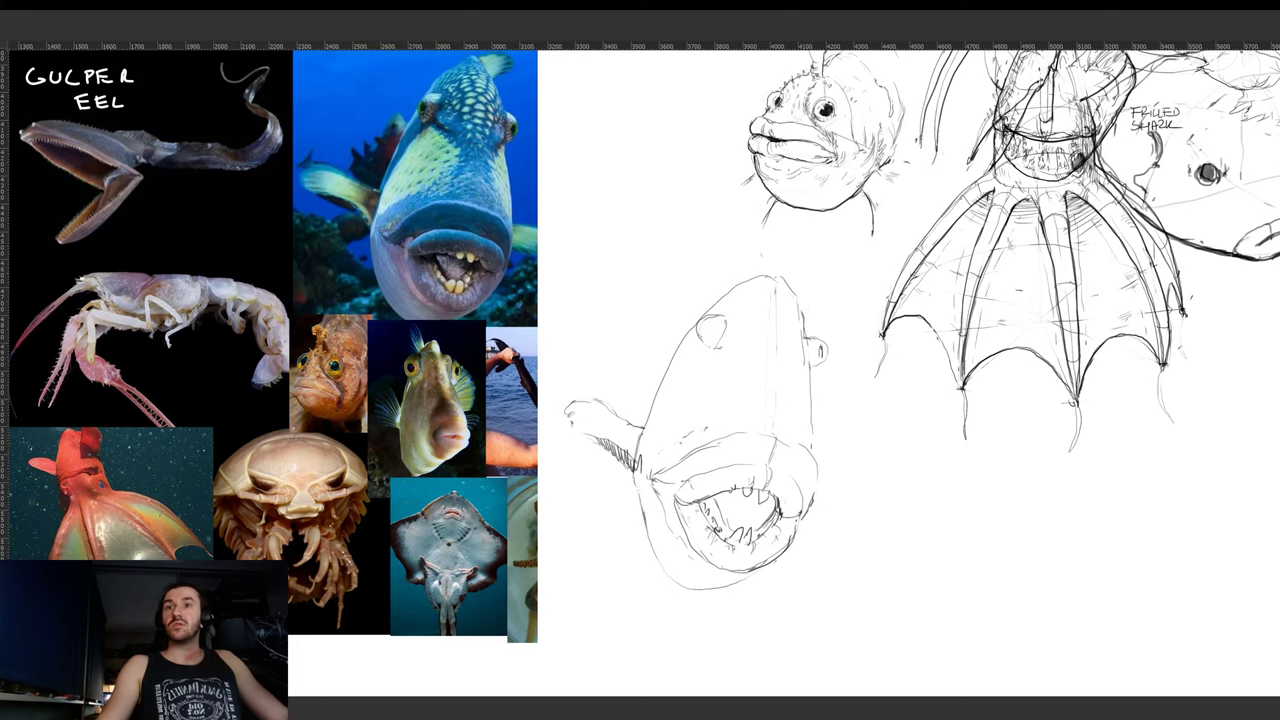
left_click_drag(766, 472, 690, 475)
- Place the painting of two hooded, tentacle-faced figures on the canvas over the winged creature sketch
left_click_drag(818, 413, 688, 467)
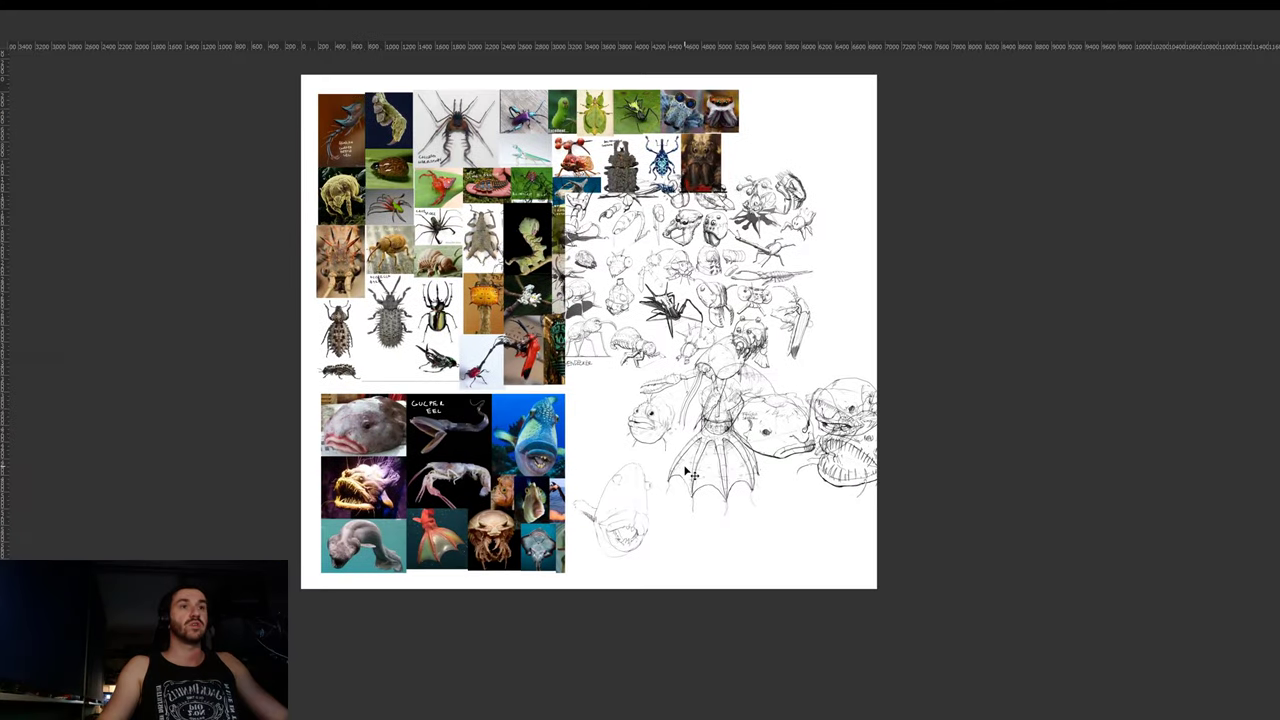
left_click_drag(630, 381, 725, 505)
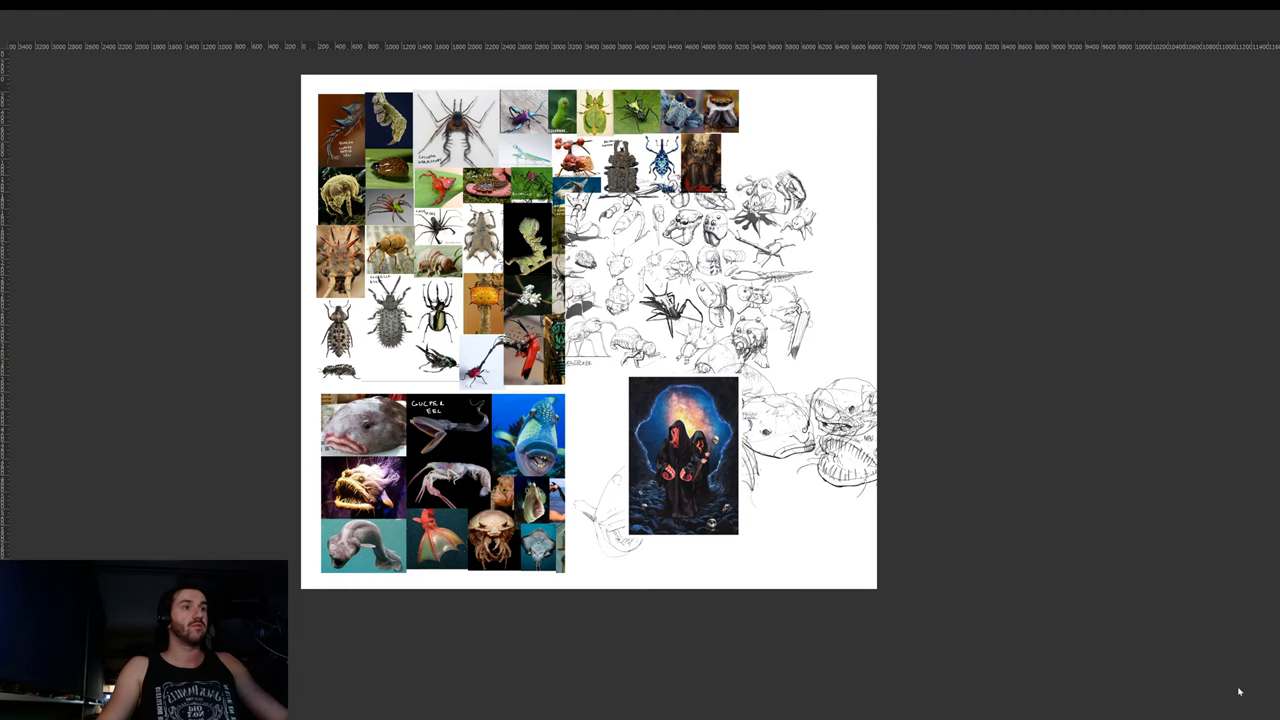
left_click_drag(709, 465, 754, 477)
left_click_drag(684, 523, 674, 495)
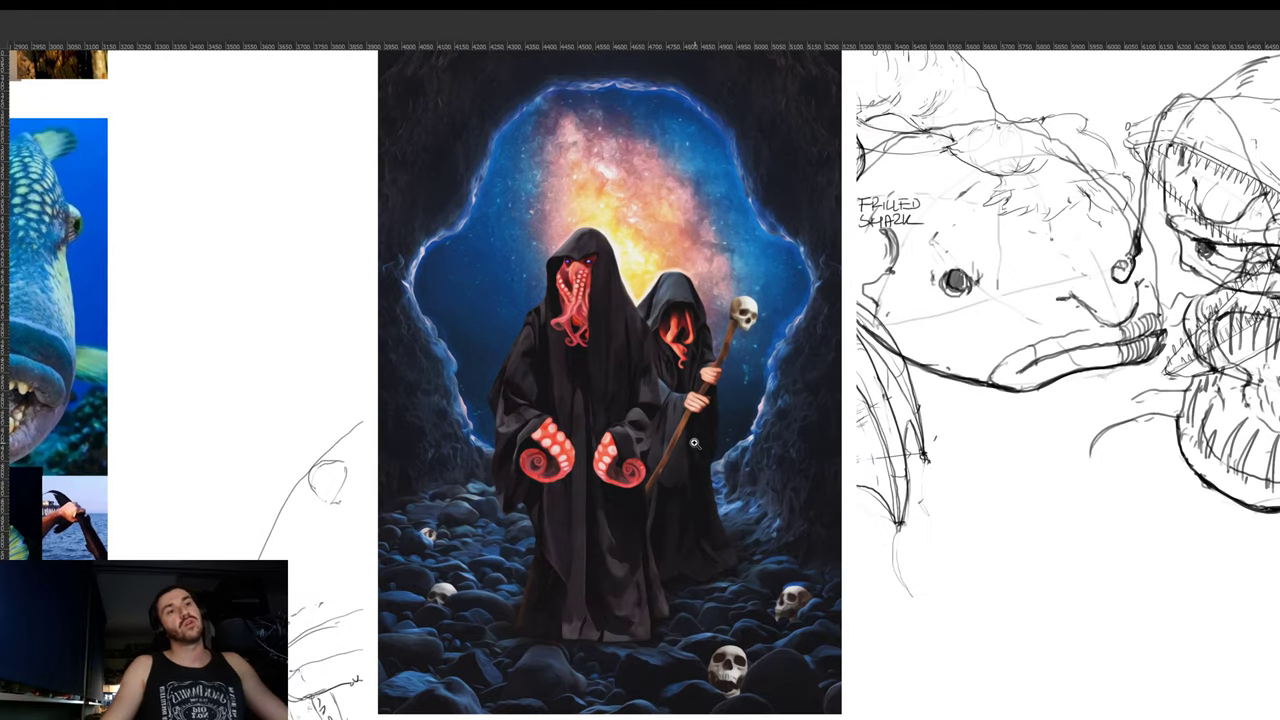
- Examine the painting's tentacled faces, curled tentacle arms, skull staff, rocky ground with skulls, and glowing galaxy background
mouse_move(698, 443)
left_mouse_down()
mouse_move(684, 427)
mouse_move(686, 443)
left_mouse_up()
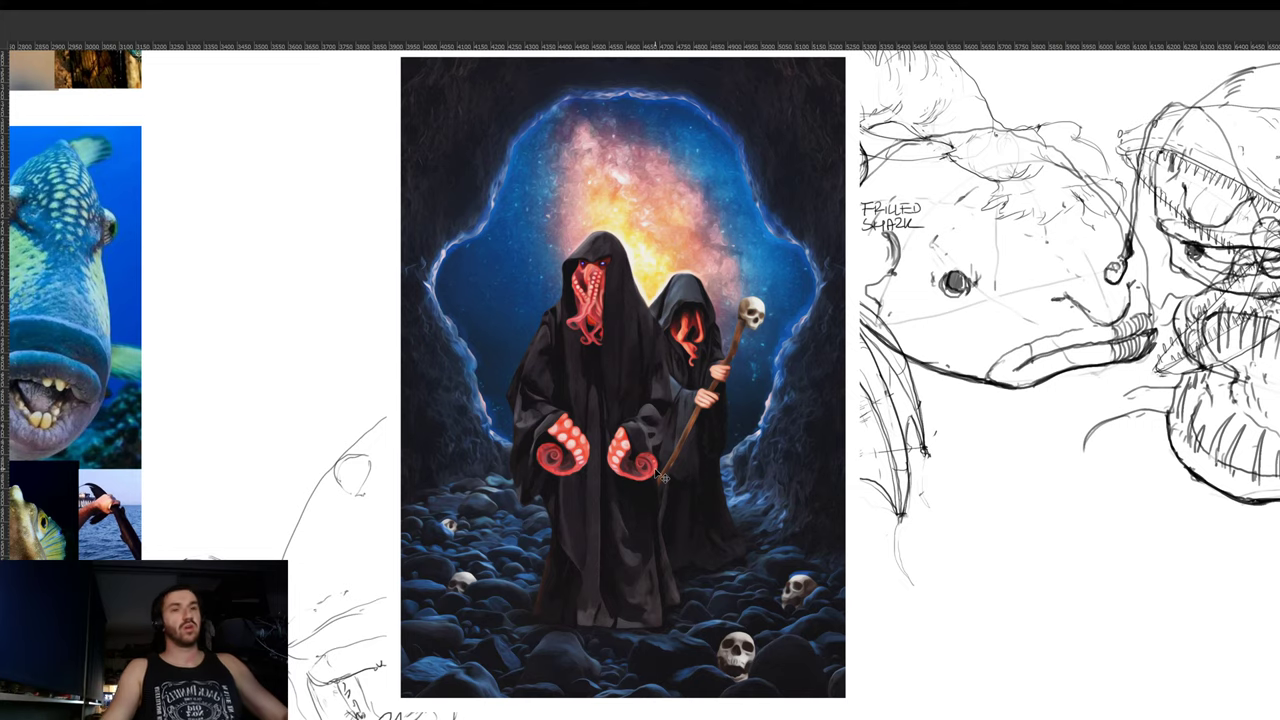
left_click_drag(459, 674, 487, 659)
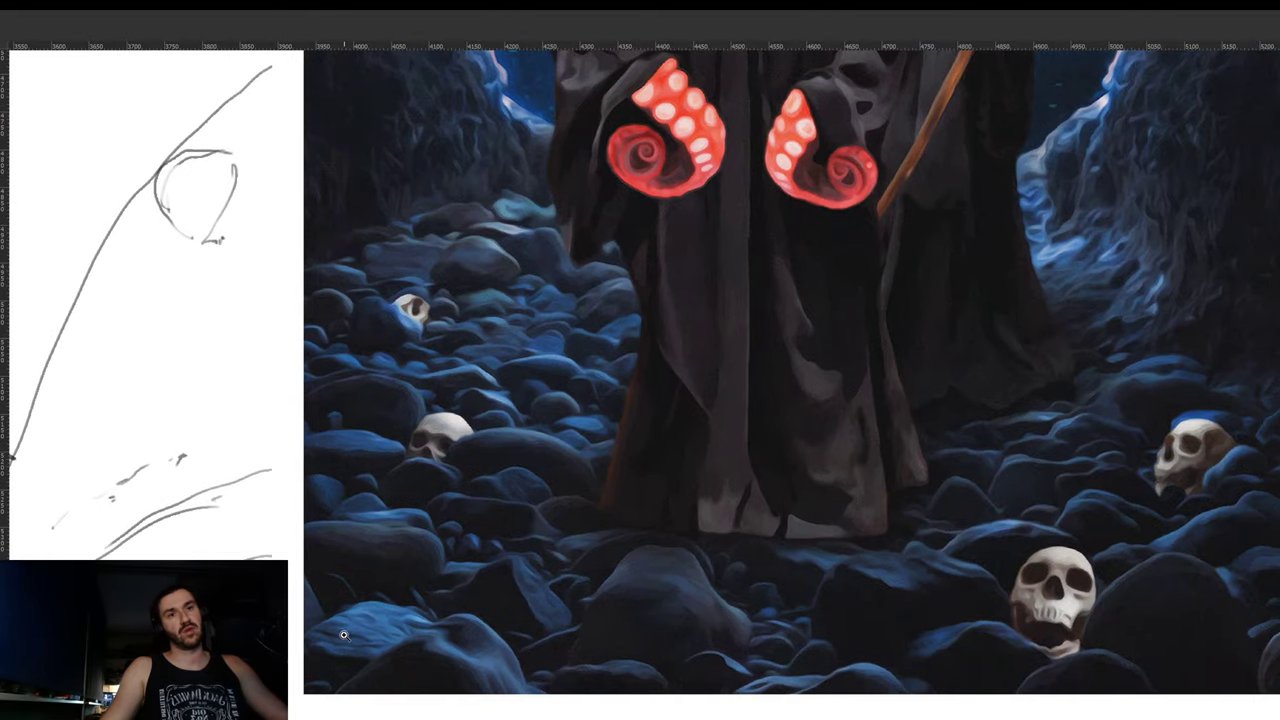
scroll(494, 592, "down", 5)
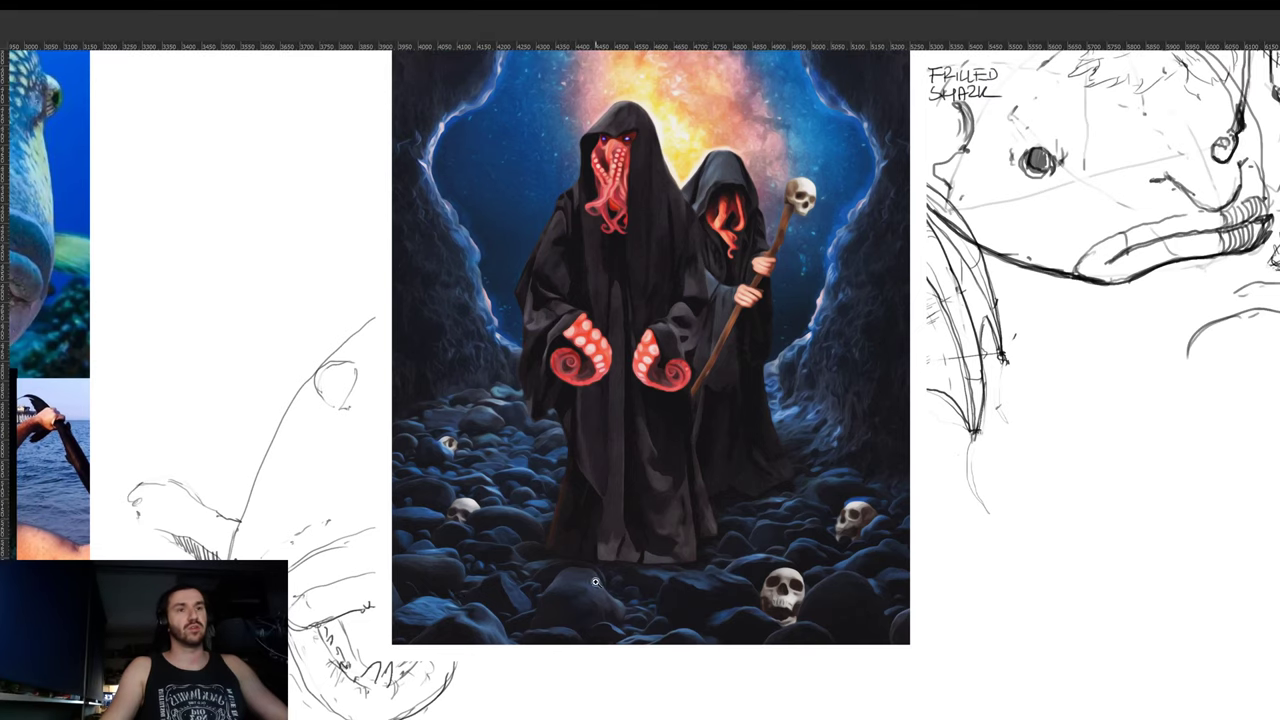
scroll(912, 303, "up", 3)
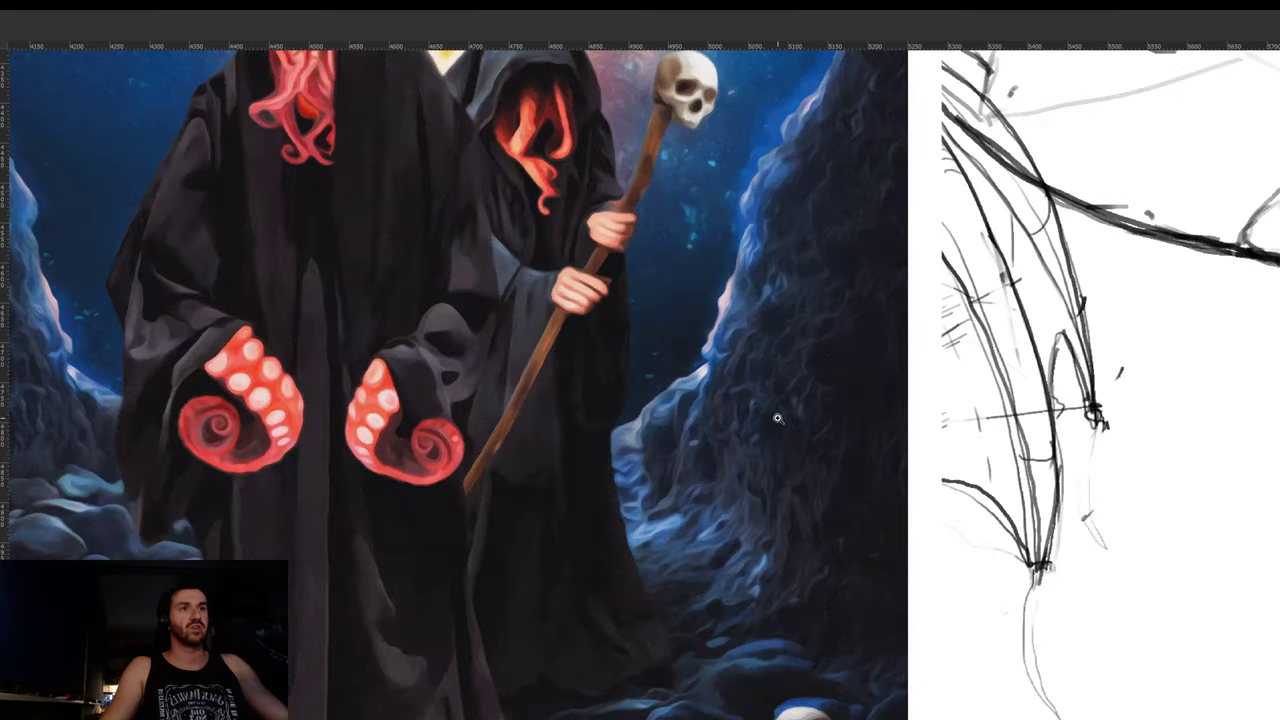
left_click_drag(811, 200, 791, 431)
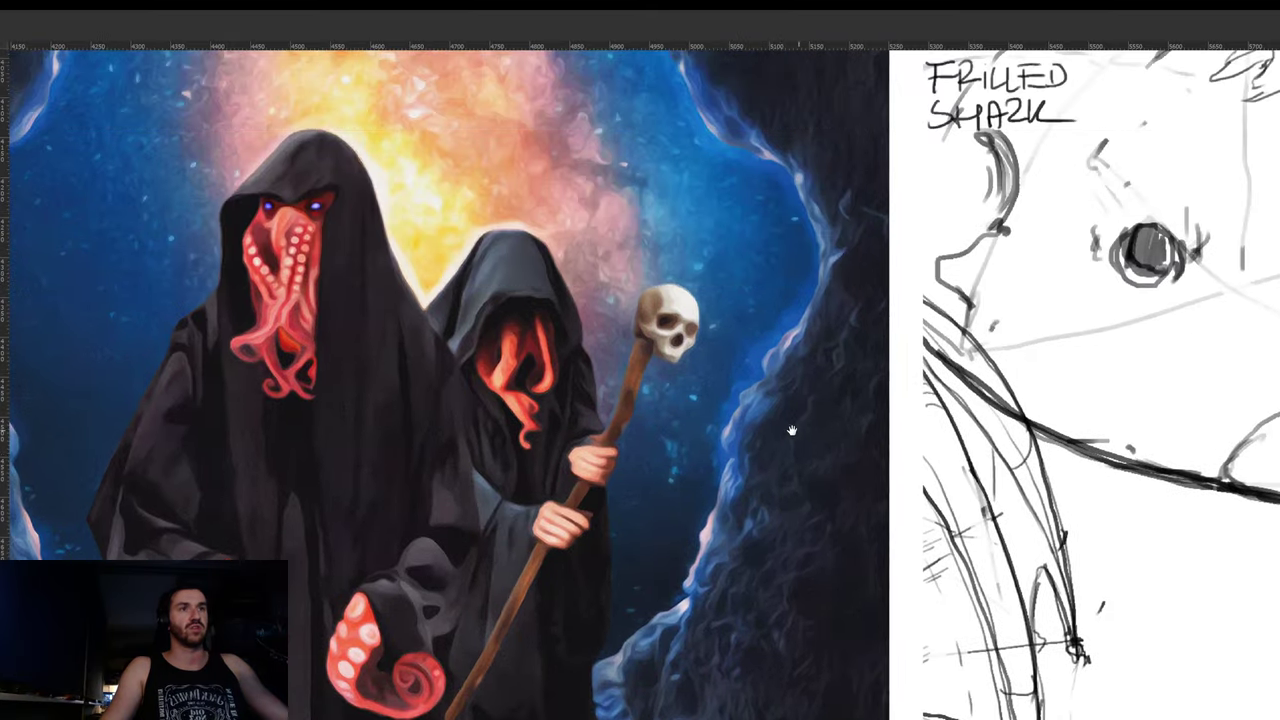
left_click_drag(580, 204, 618, 330)
scroll(620, 332, "down", 4)
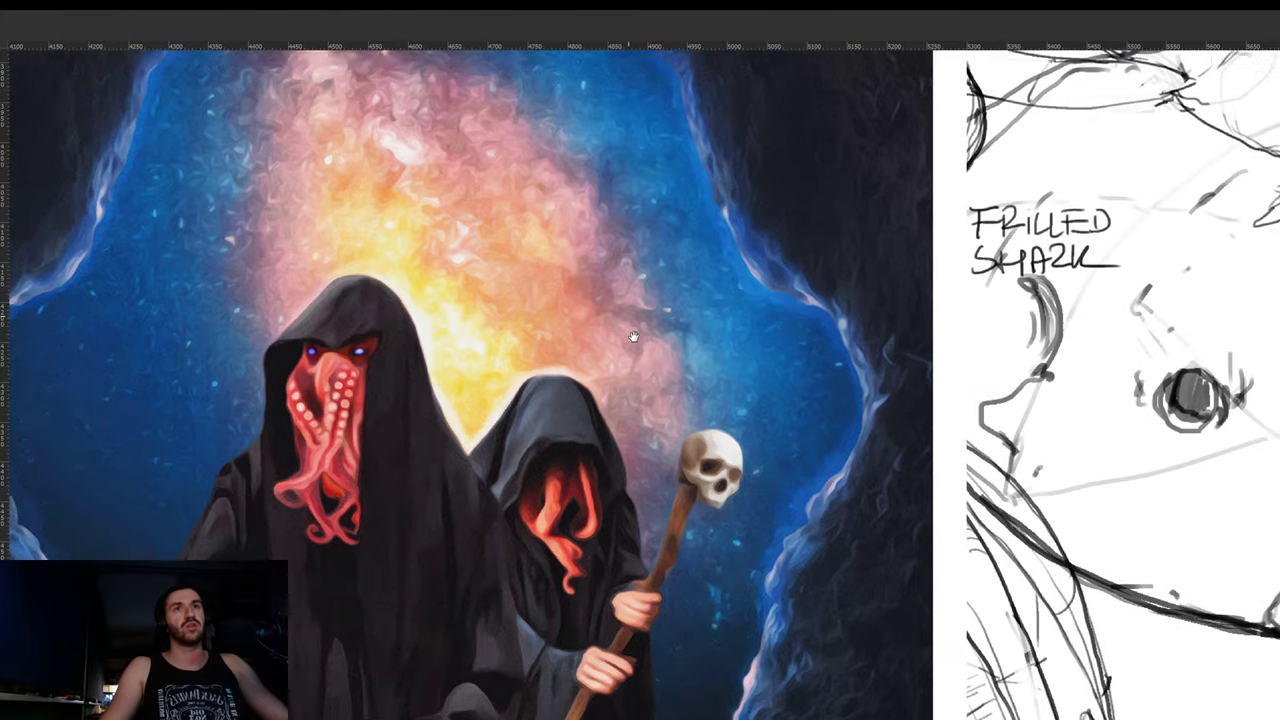
scroll(644, 393, "up", 1)
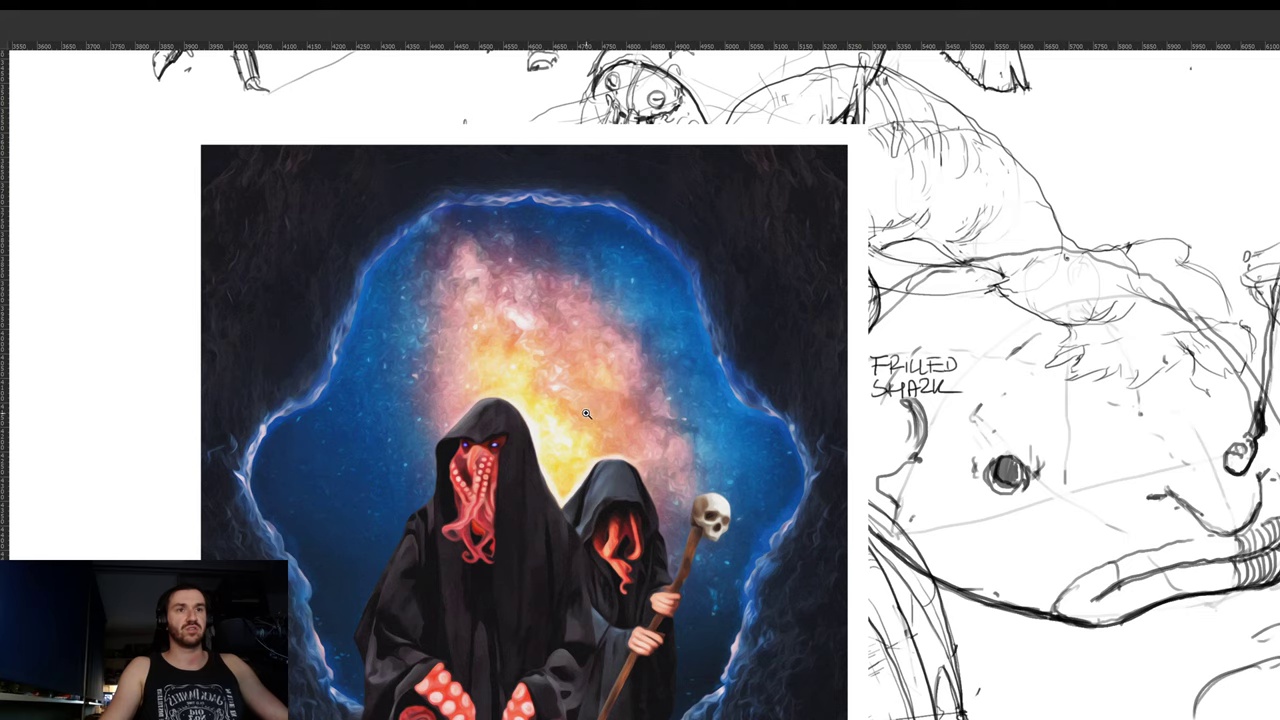
left_click_drag(583, 415, 606, 385)
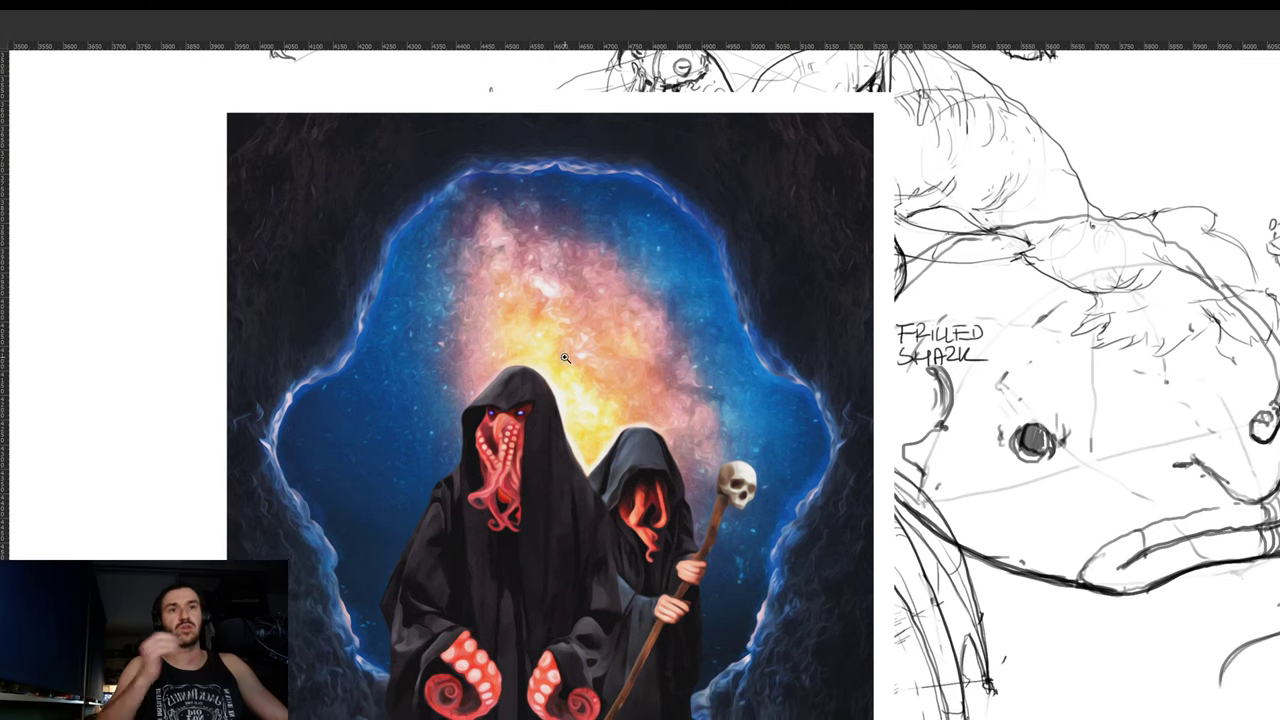
scroll(520, 302, "up", 1)
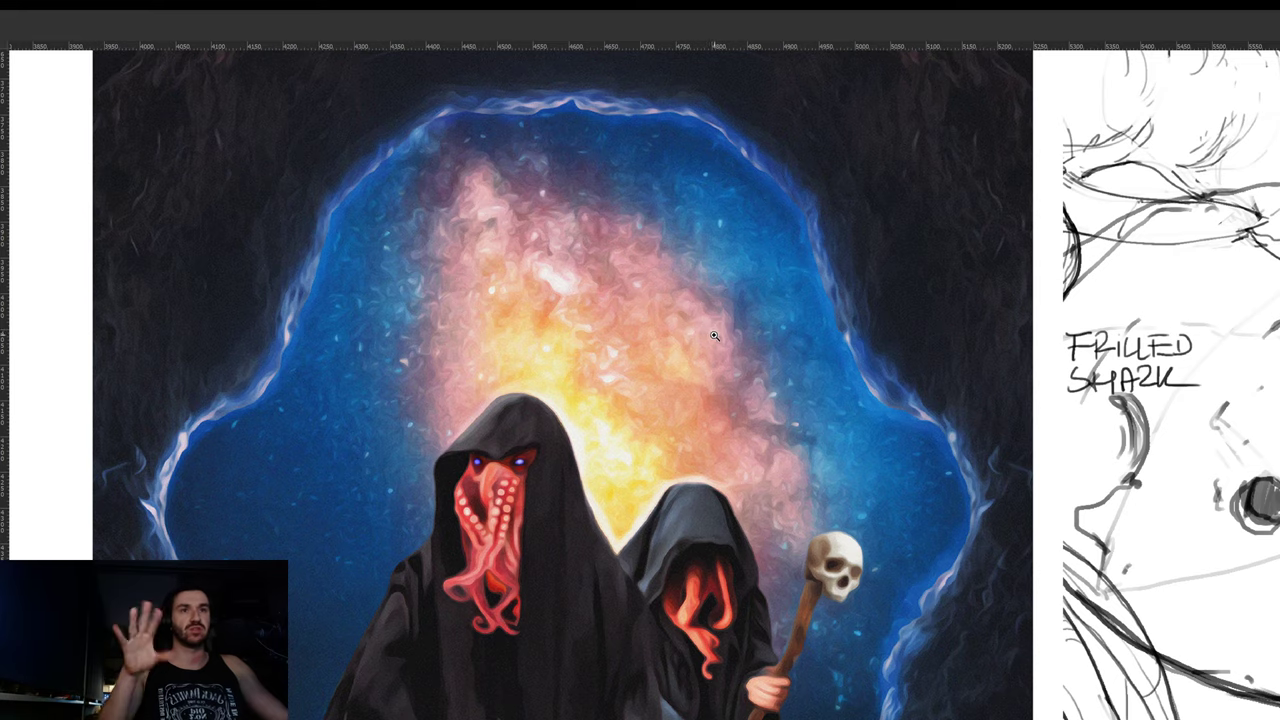
left_click(690, 370, "alt")
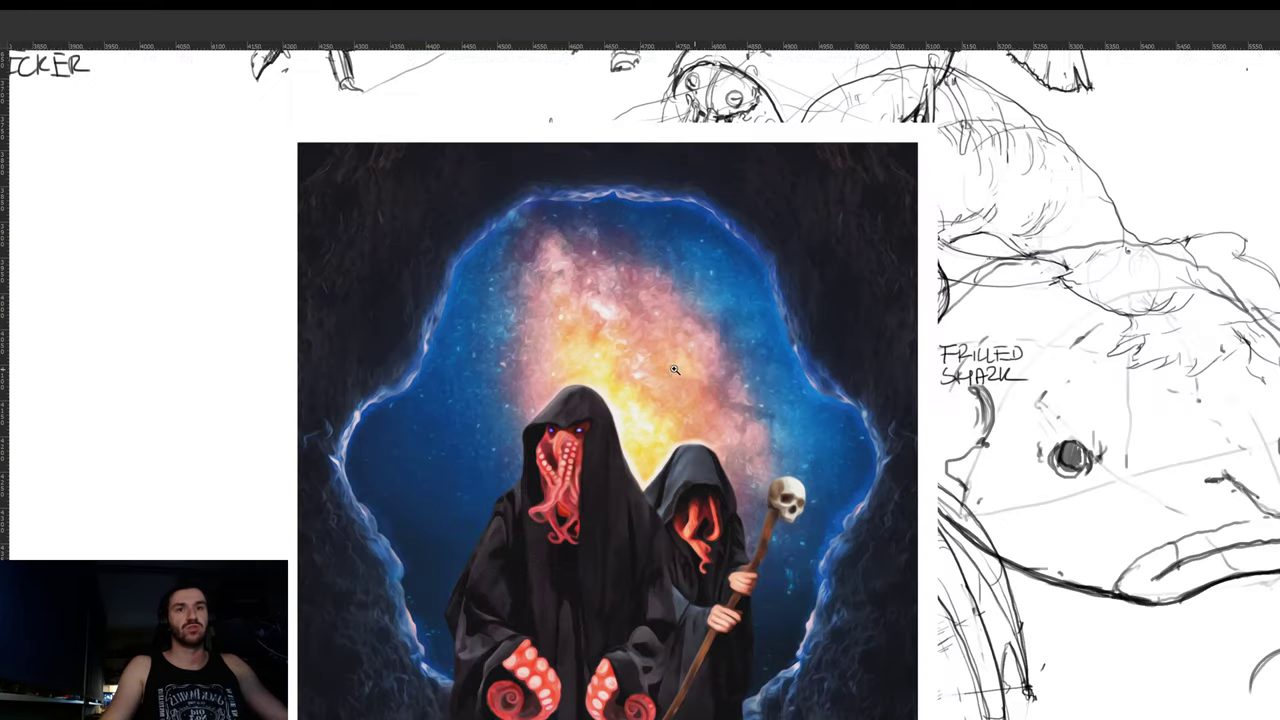
left_click(437, 535)
left_click_drag(521, 472, 500, 477)
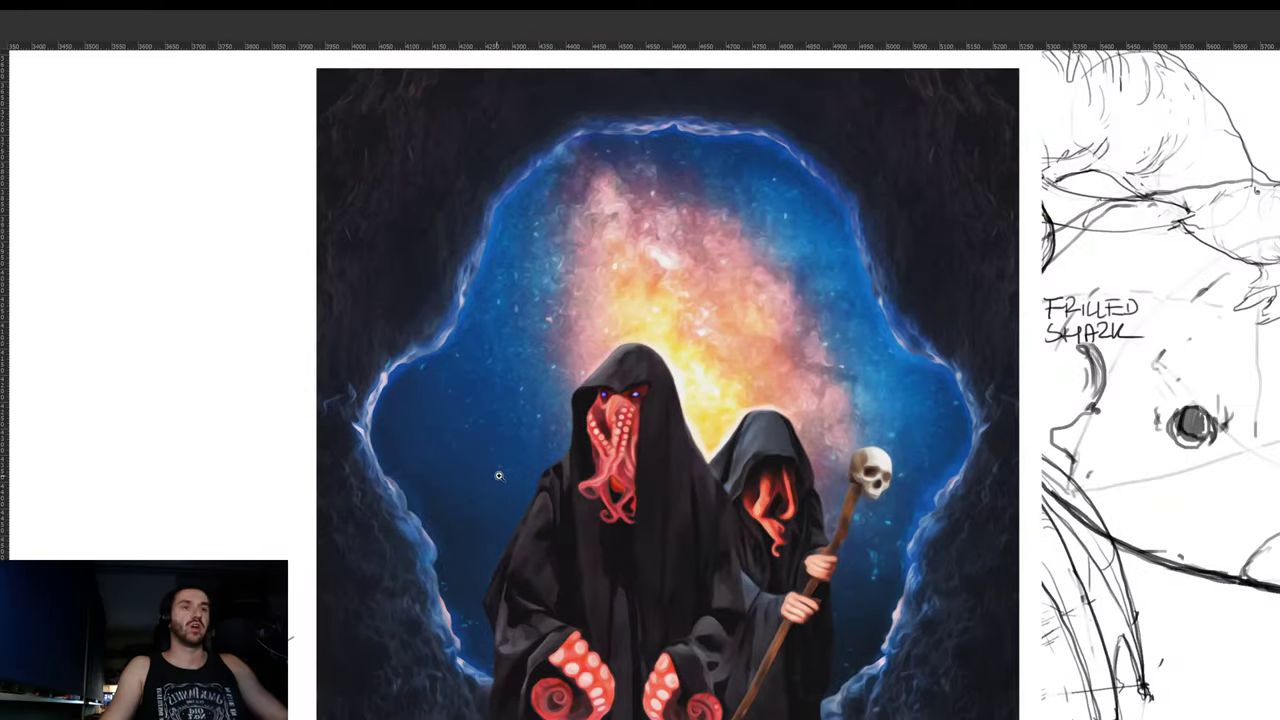
- Shade the inside of the front figure's hood and its curled tentacle hands with dark colours sampled from the artwork
mouse_move(684, 556)
left_mouse_down()
mouse_move(649, 449)
mouse_move(663, 447)
left_mouse_up()
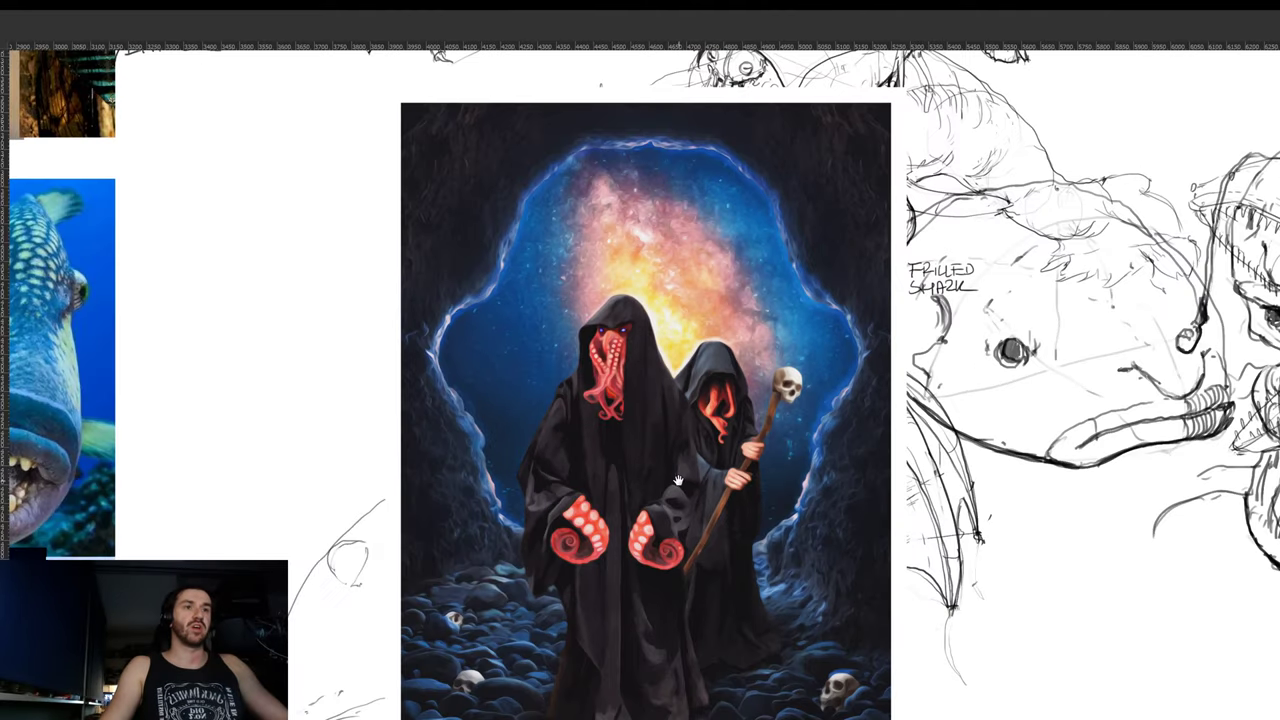
left_click_drag(694, 533, 667, 450)
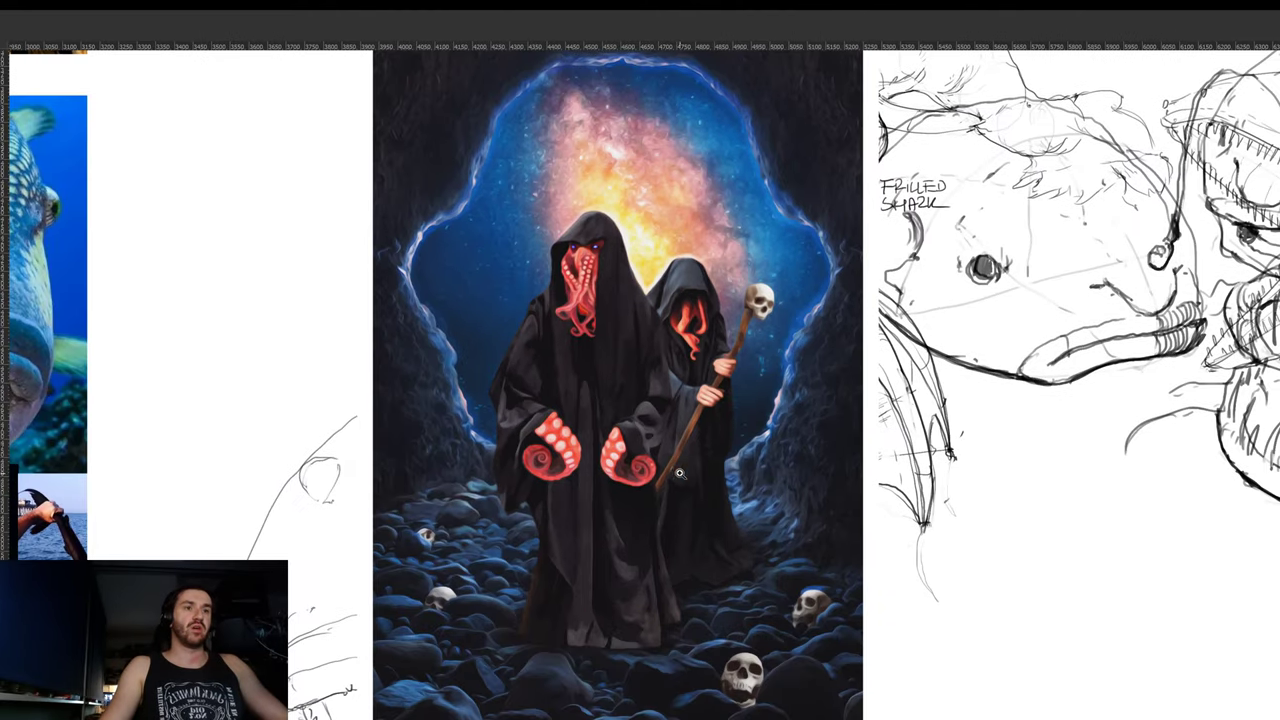
left_click(835, 642)
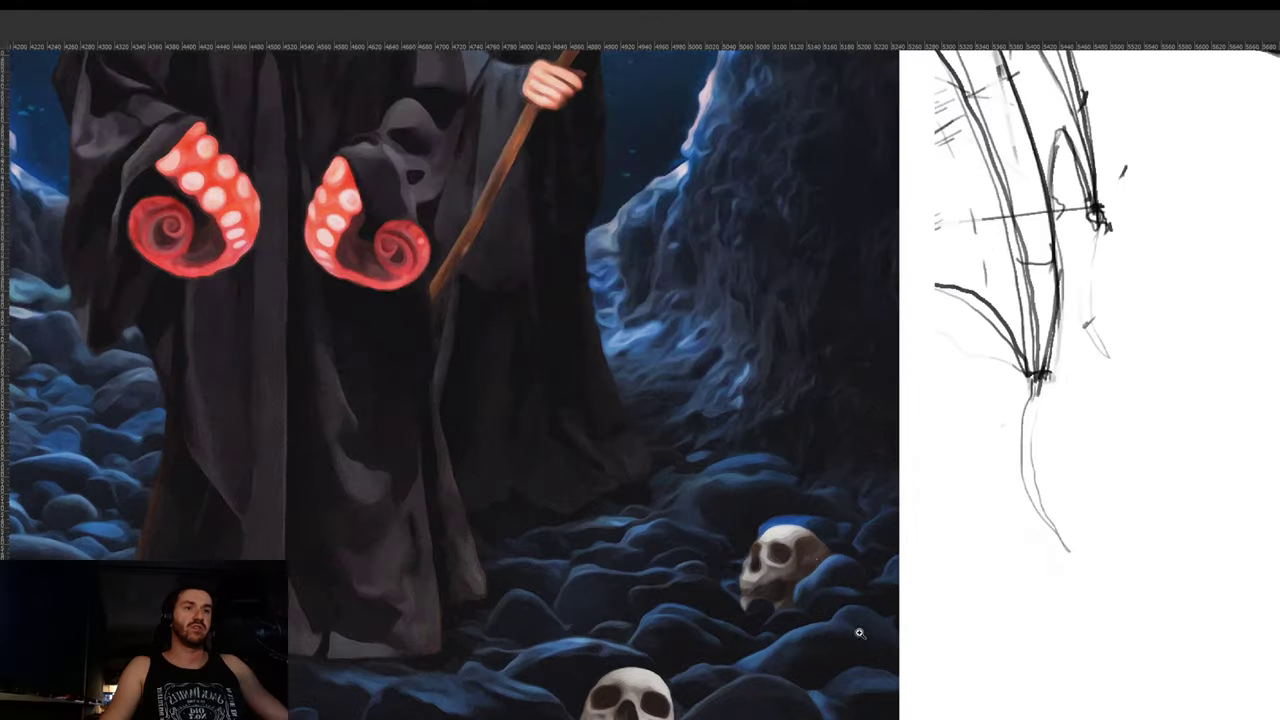
left_click(795, 580)
left_click_drag(797, 589, 735, 592)
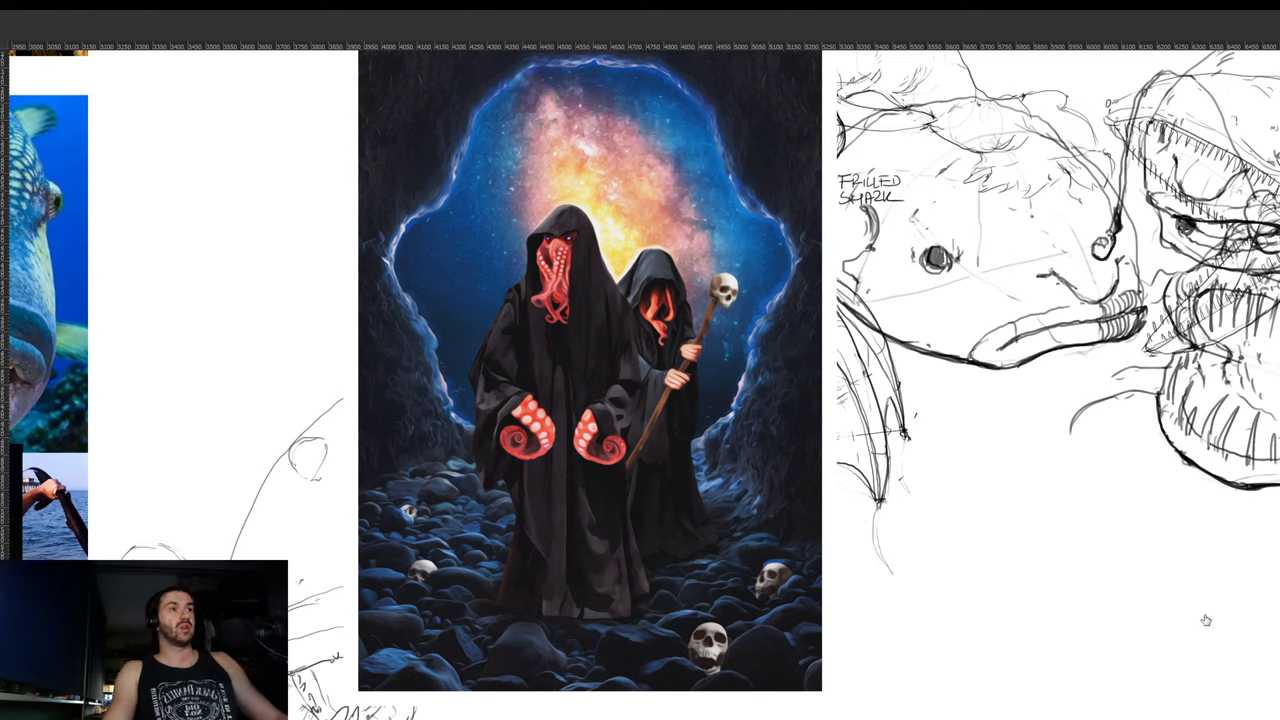
left_click(534, 242, "alt")
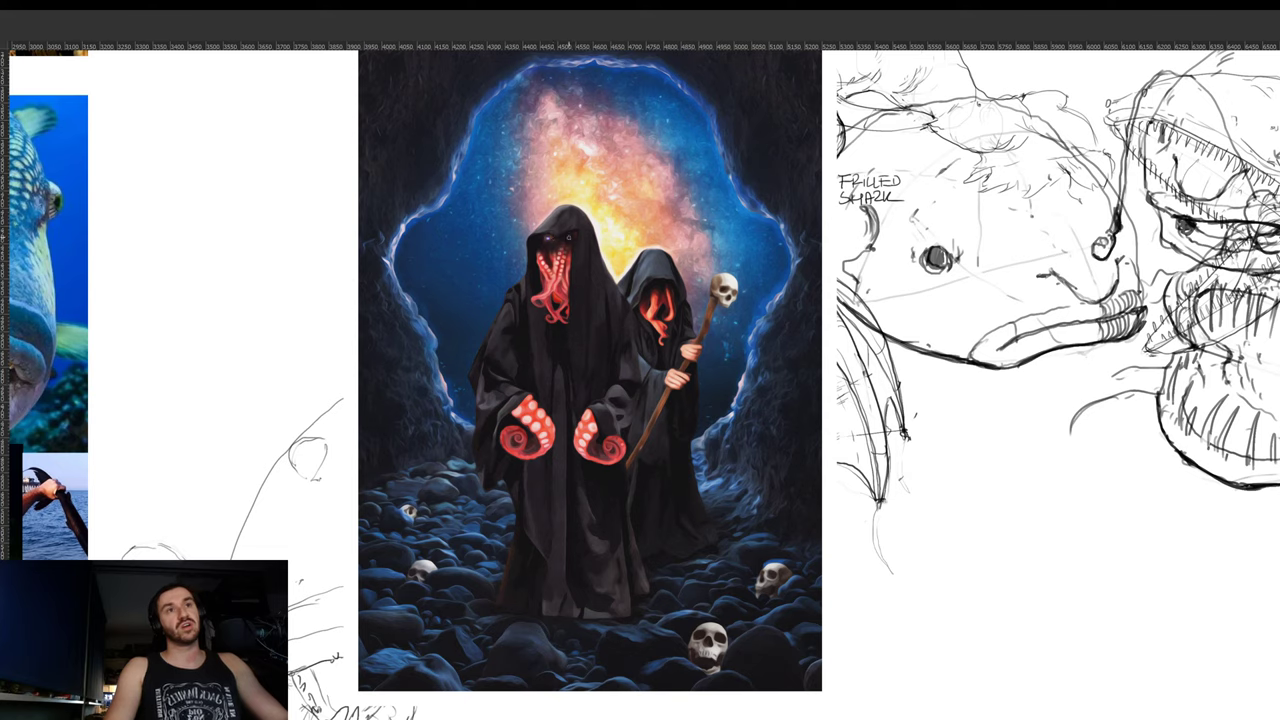
left_click(548, 236, "alt")
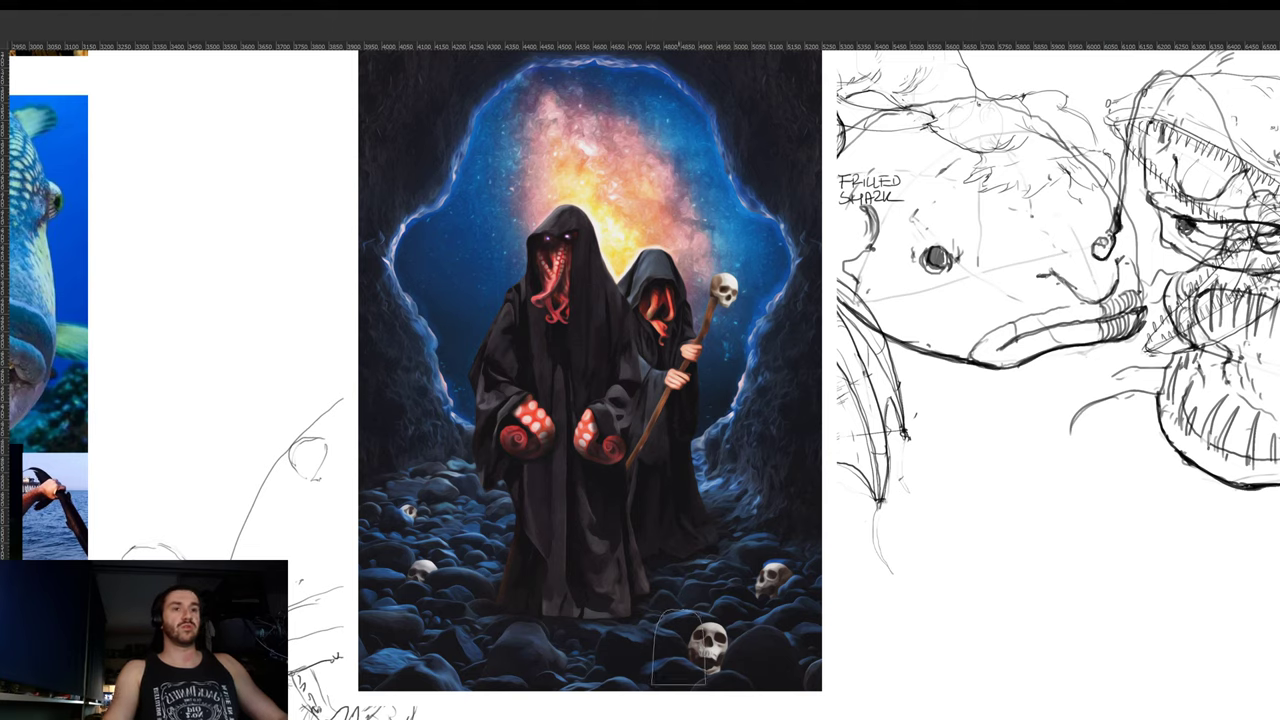
- Darken the cave wall and rocks along the painting's lower left edge with broad, soft dark strokes
mouse_move(352, 398)
left_mouse_down()
mouse_move(358, 618)
mouse_move(374, 584)
left_mouse_up()
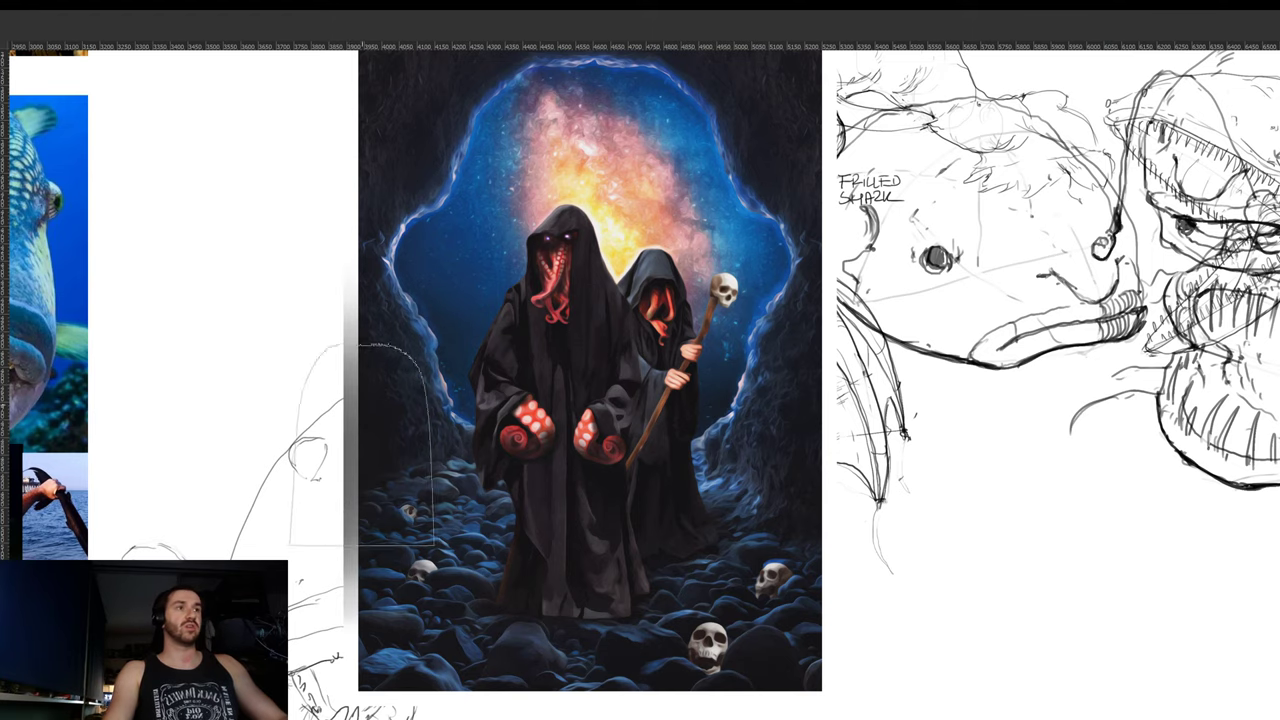
left_click_drag(345, 394, 380, 596)
mouse_move(343, 362)
left_mouse_down()
mouse_move(368, 640)
mouse_move(362, 524)
mouse_move(360, 600)
left_mouse_up()
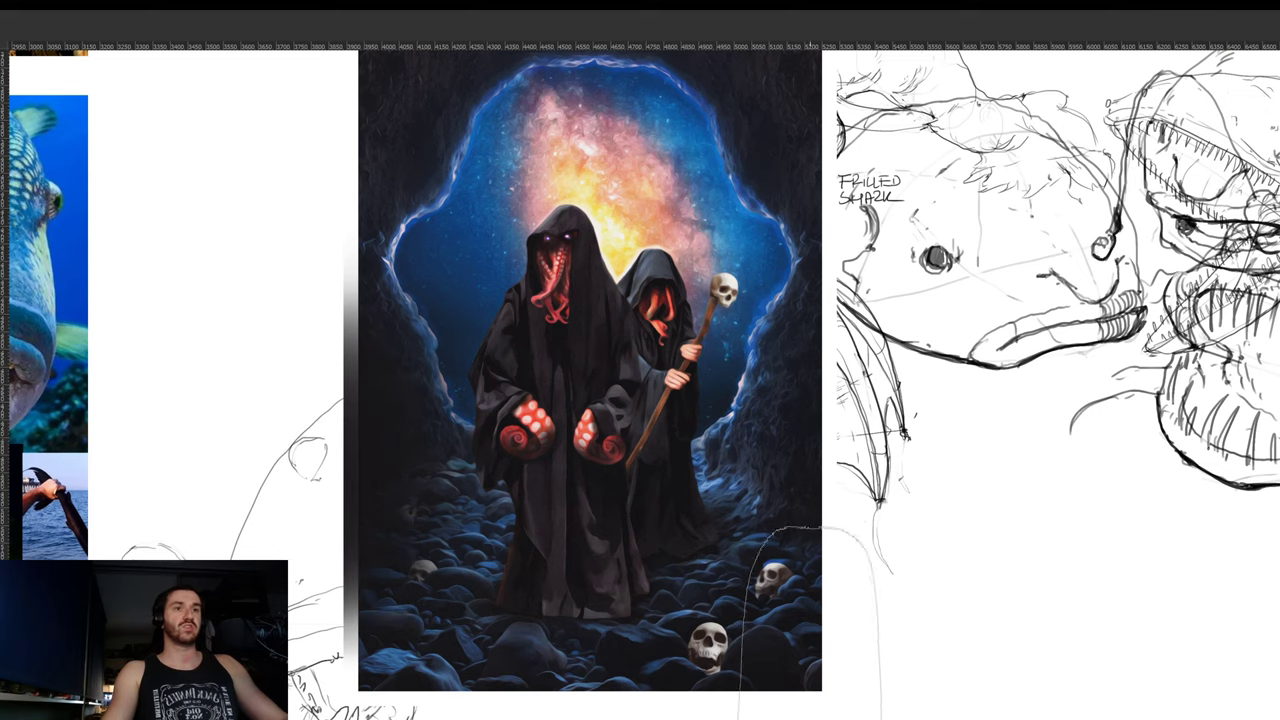
- Darken the cave wall, rocks and skull along the painting's lower right edge with broad dark strokes
left_click_drag(780, 645, 824, 494)
left_click_drag(808, 625, 824, 450)
left_click_drag(822, 648, 836, 357)
left_click_drag(824, 605, 829, 328)
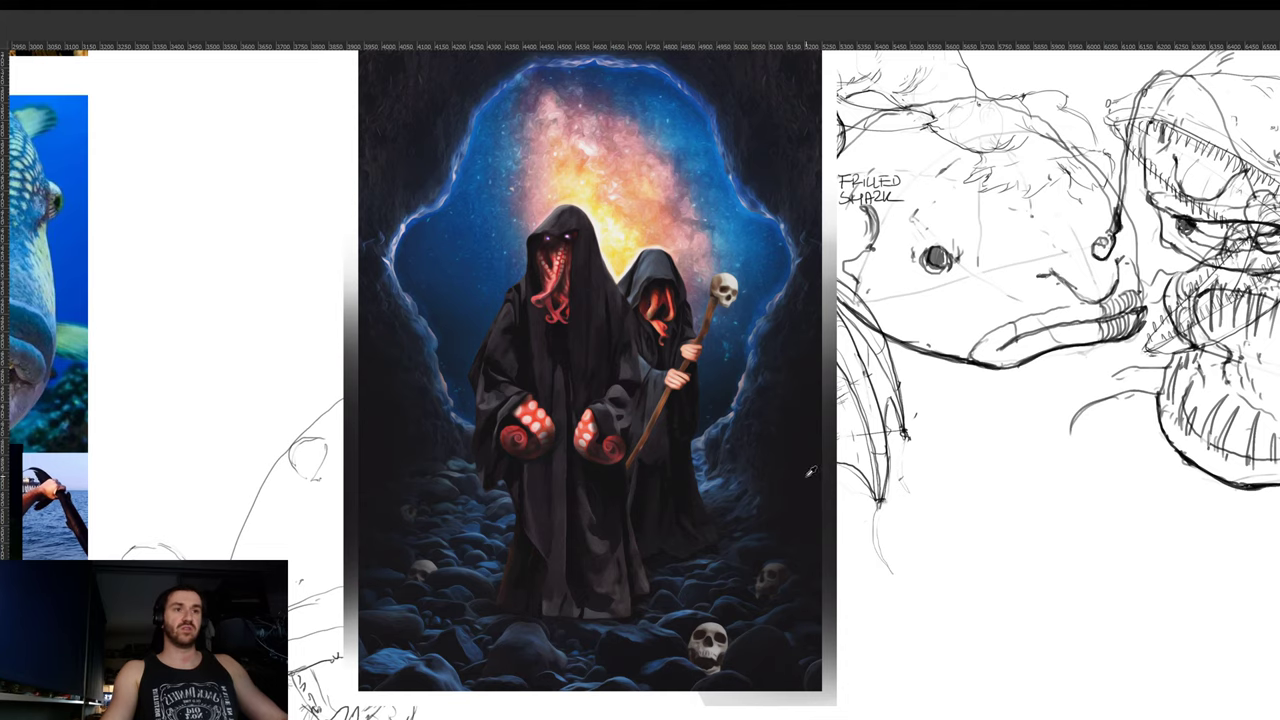
left_click_drag(833, 668, 826, 464)
left_click_drag(828, 702, 827, 542)
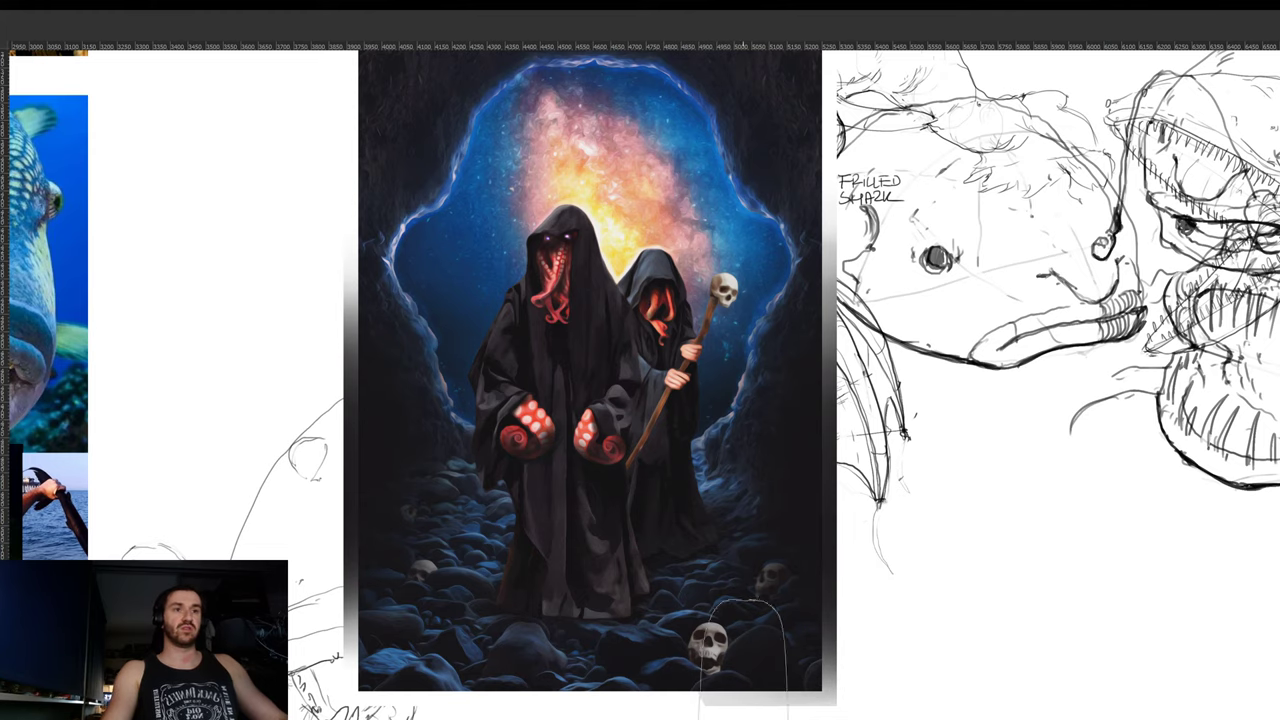
- Darken the rocky ground along the painting's bottom edge and around the figures' feet using a sampled dark colour
mouse_move(745, 648)
left_mouse_down()
mouse_move(470, 650)
mouse_move(380, 560)
mouse_move(385, 640)
mouse_move(410, 662)
left_mouse_up()
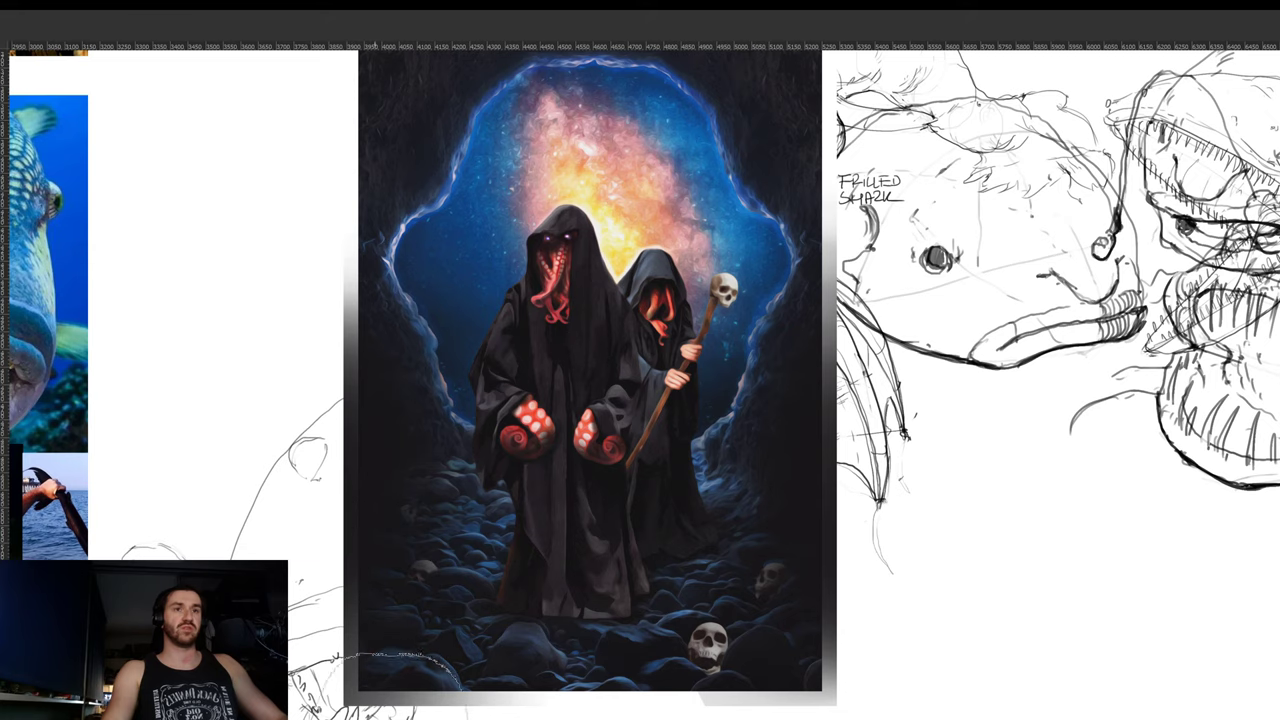
mouse_move(719, 712)
left_mouse_down()
mouse_move(790, 675)
mouse_move(652, 708)
mouse_move(790, 680)
mouse_move(700, 665)
mouse_move(400, 680)
mouse_move(690, 695)
mouse_move(640, 700)
mouse_move(511, 640)
mouse_move(545, 655)
left_mouse_up()
left_click(757, 655, "alt")
left_click_drag(410, 292, 475, 430)
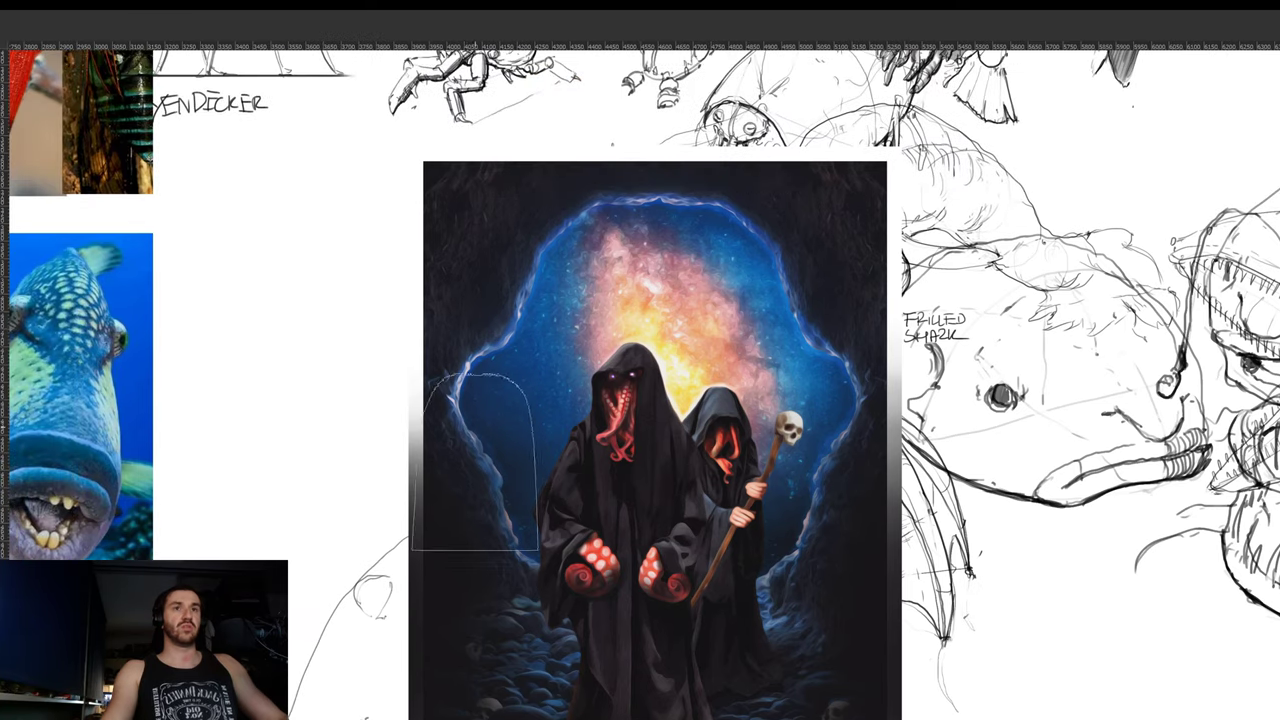
left_click_drag(808, 407, 780, 337)
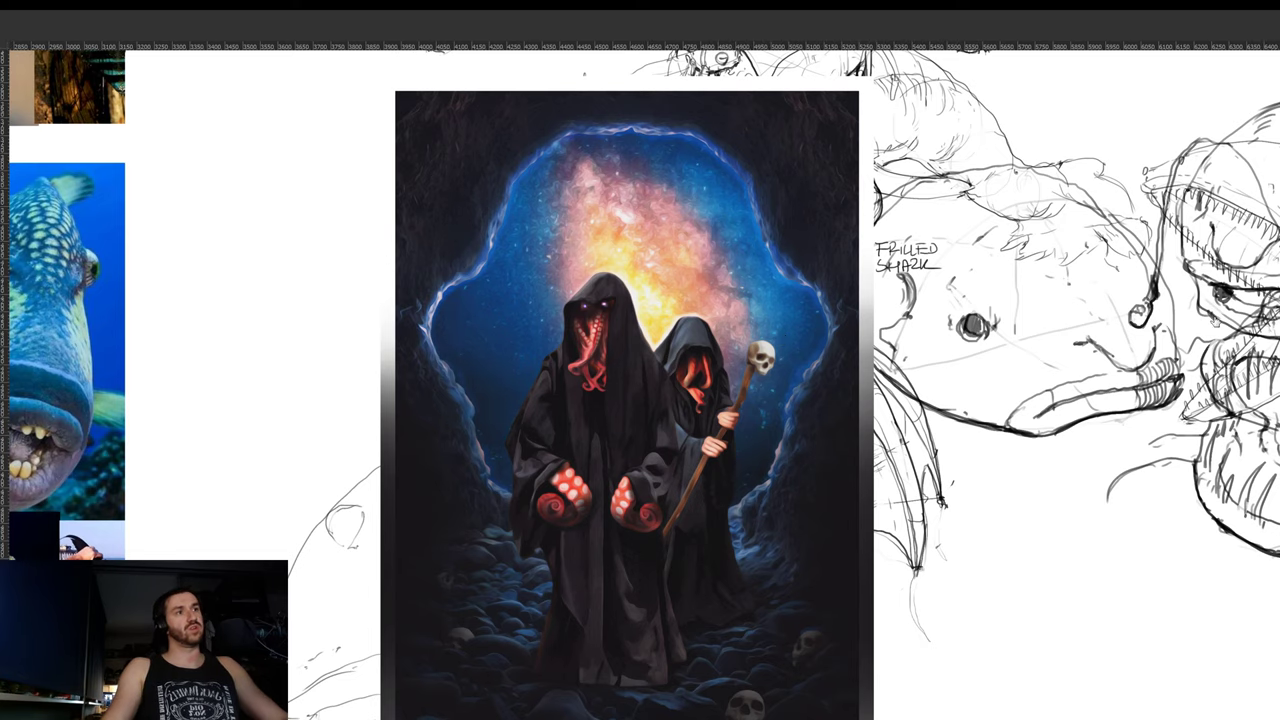
left_click_drag(739, 551, 669, 499)
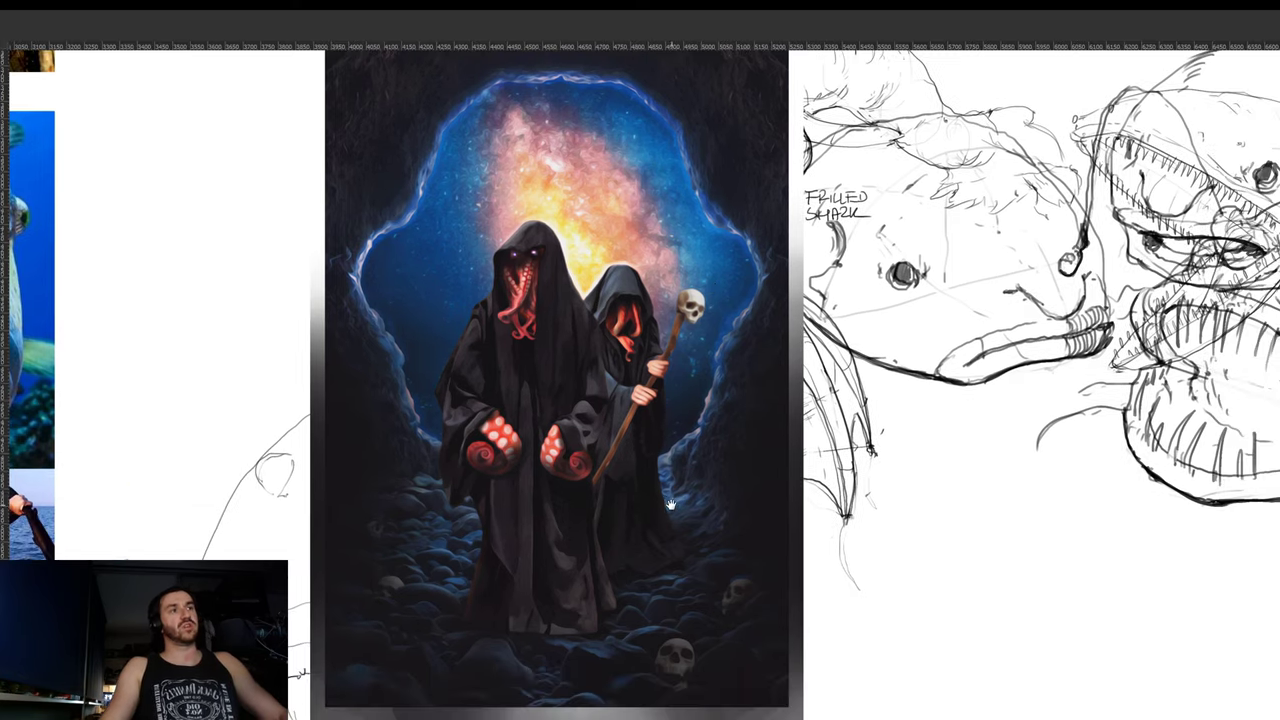
mouse_move(760, 535)
left_mouse_down()
mouse_move(810, 590)
mouse_move(1134, 620)
mouse_move(1170, 681)
mouse_move(610, 556)
mouse_move(596, 614)
left_mouse_up()
mouse_move(491, 592)
left_mouse_down()
mouse_move(492, 604)
mouse_move(490, 592)
left_mouse_up()
- Use a smaller brush to darken the lower robes of both figures so they fade into the ground
key("bracketleft")
key("bracketleft")
key("bracketleft")
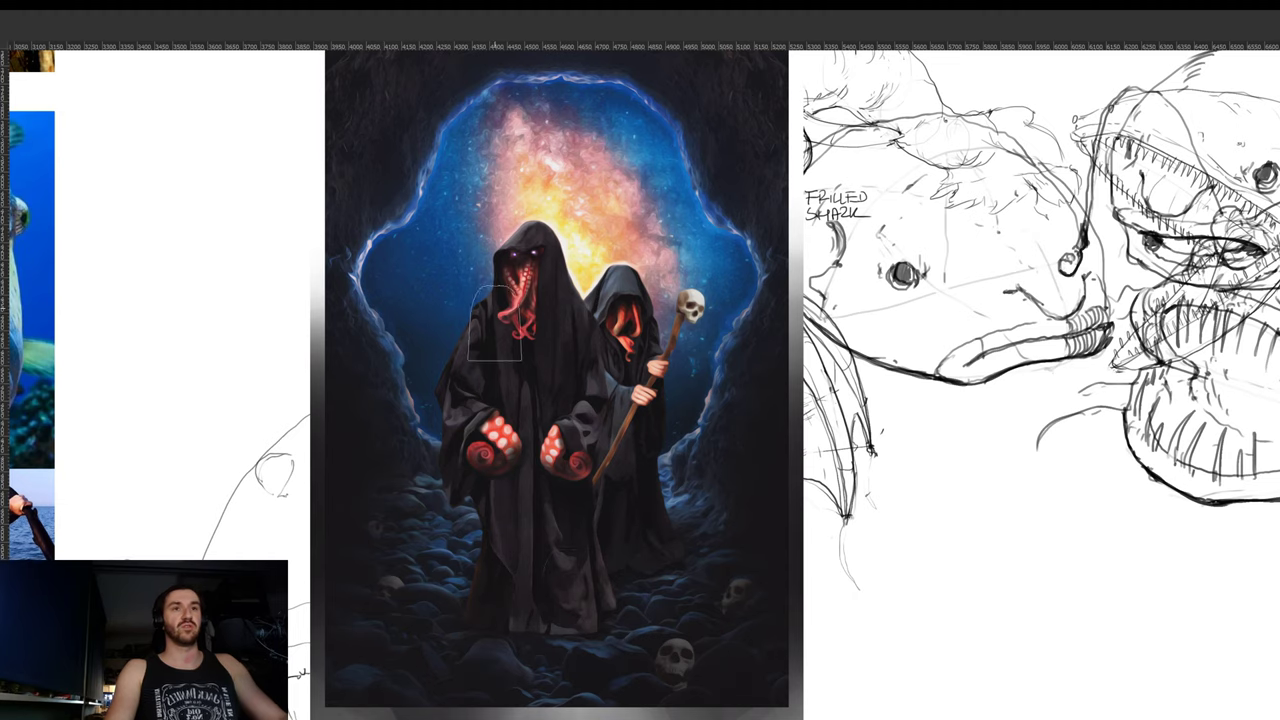
mouse_move(512, 629)
left_mouse_down()
mouse_move(484, 581)
mouse_move(589, 592)
mouse_move(494, 594)
mouse_move(612, 563)
mouse_move(492, 531)
mouse_move(566, 509)
mouse_move(590, 486)
mouse_move(485, 503)
mouse_move(594, 559)
left_mouse_up()
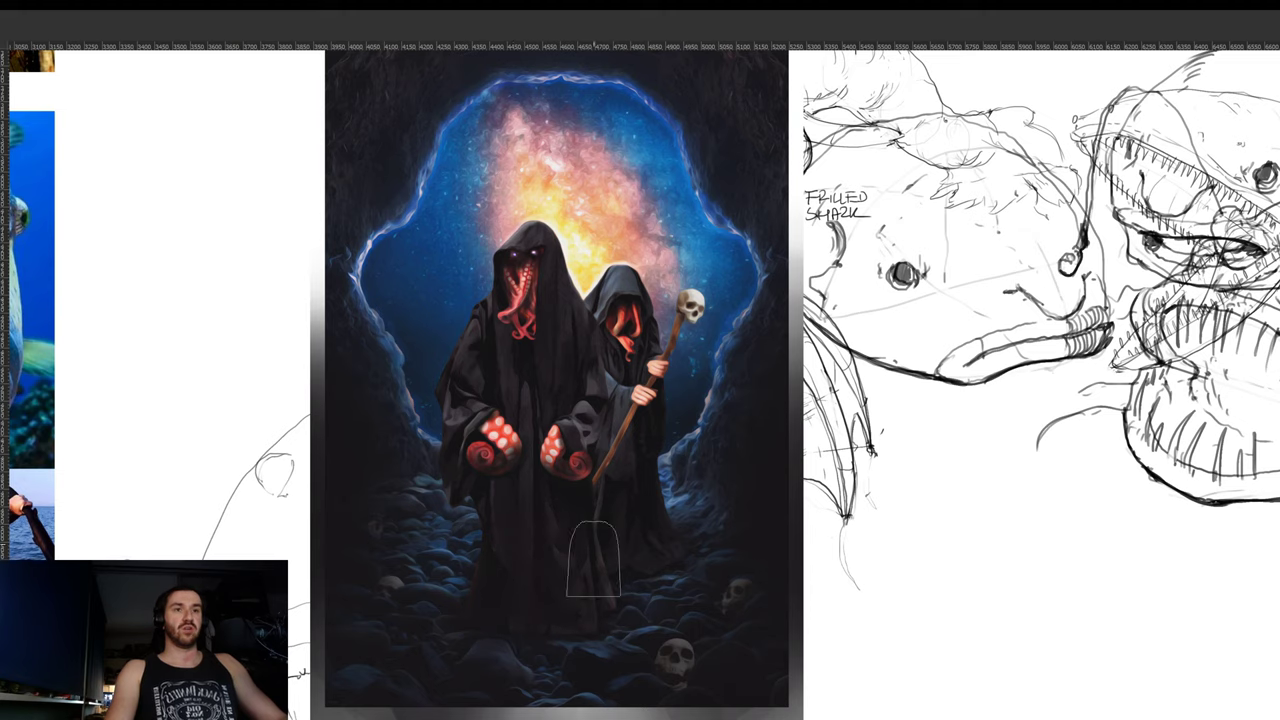
key("bracketright")
mouse_move(512, 604)
left_mouse_down()
mouse_move(642, 536)
mouse_move(566, 587)
mouse_move(615, 545)
left_mouse_up()
key("bracketleft")
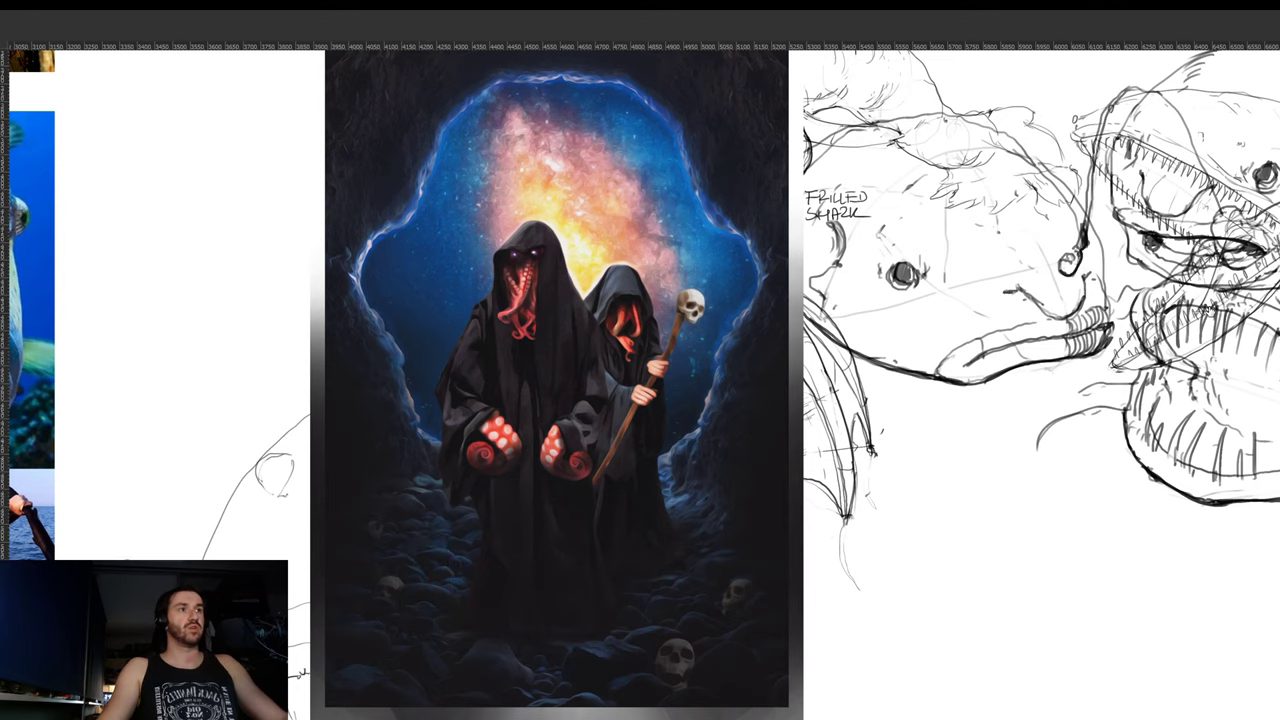
left_click_drag(607, 393, 634, 437)
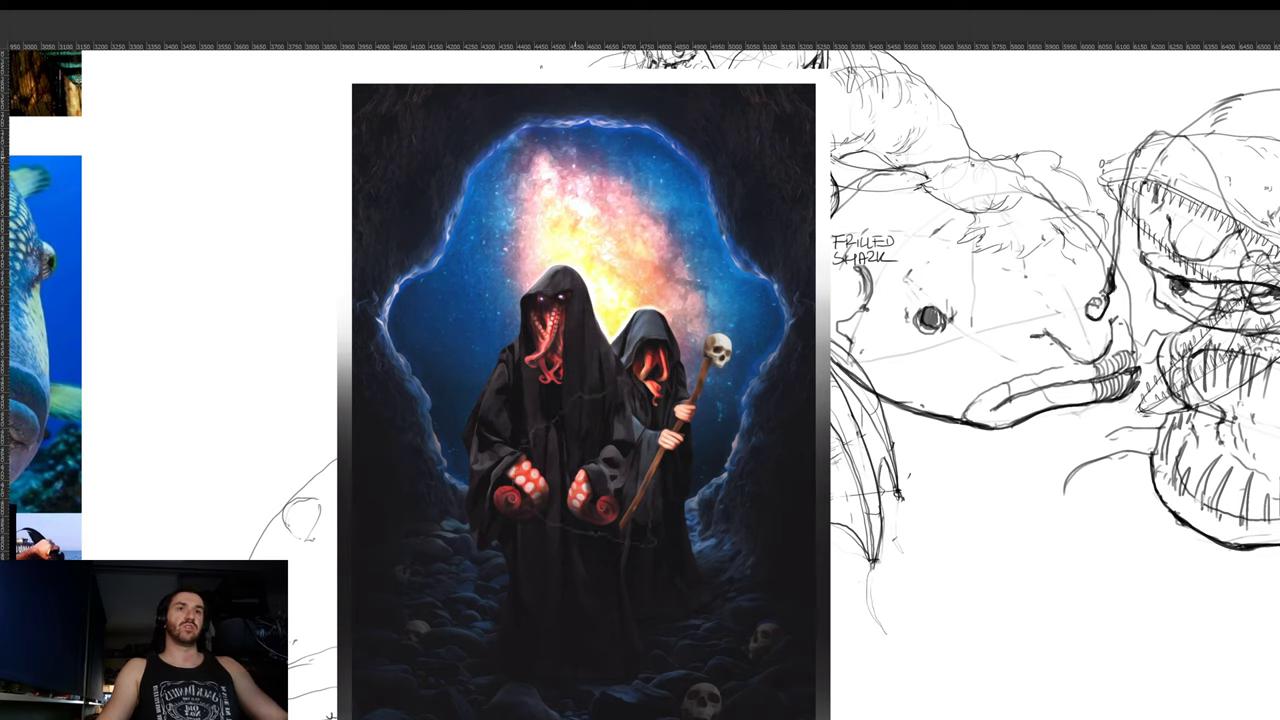
scroll(600, 208, "down", 1)
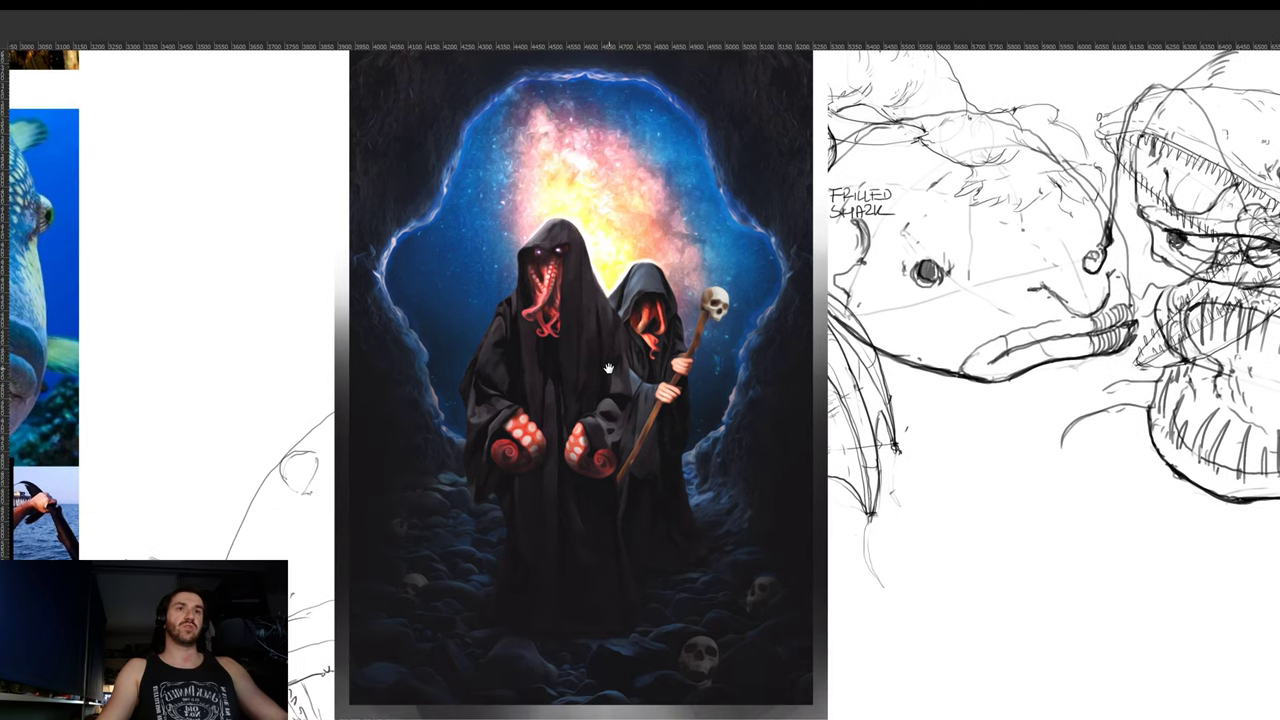
left_click(600, 208)
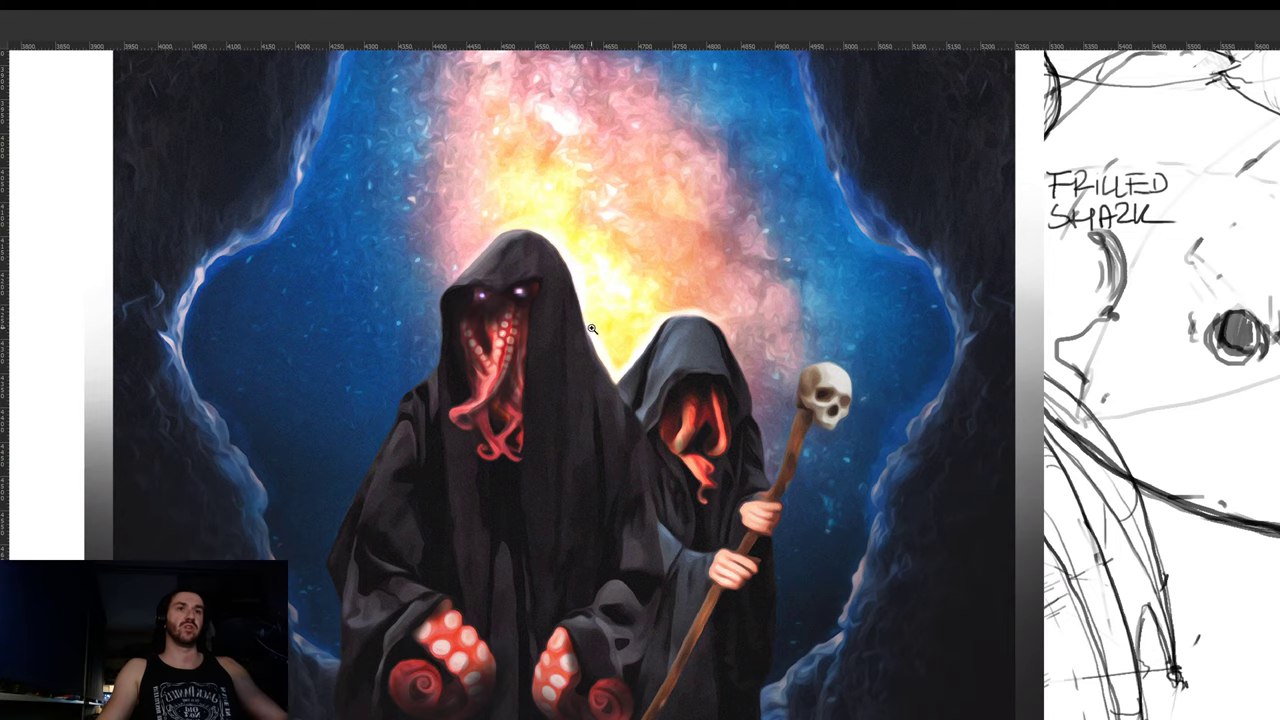
left_click_drag(631, 313, 592, 313)
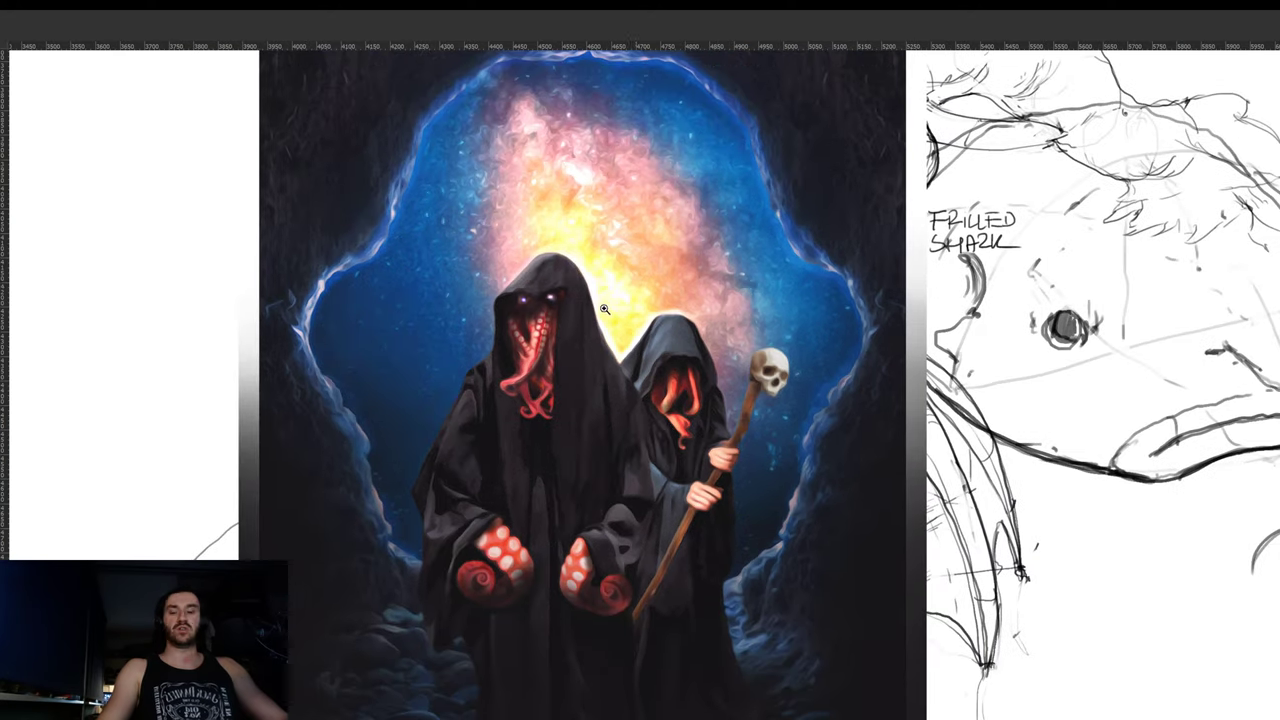
left_click(612, 243)
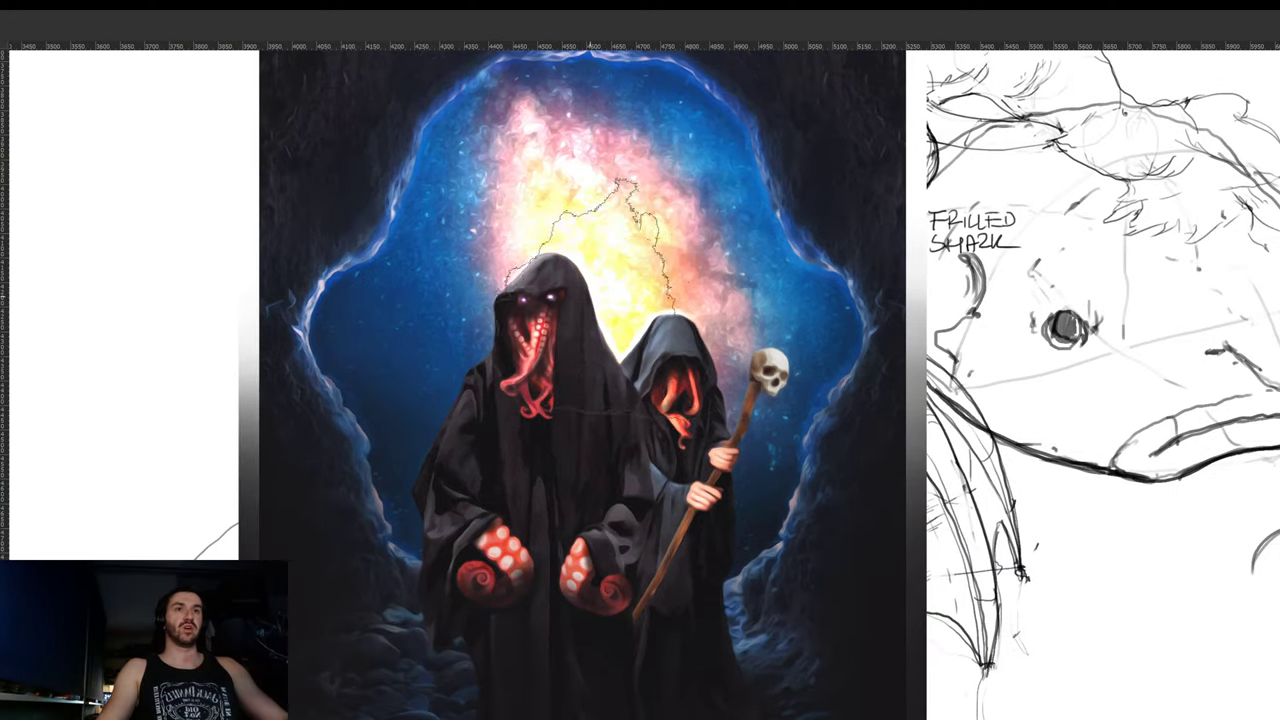
key("ctrl+alt+z")
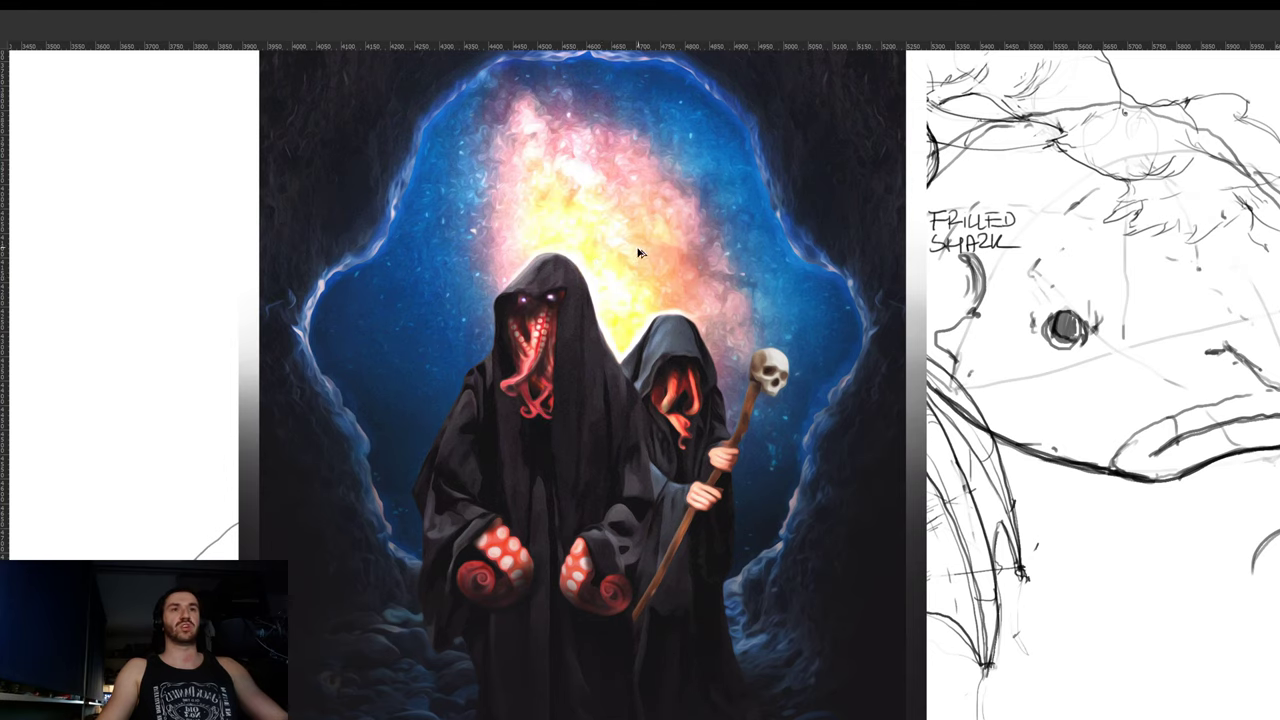
key("ctrl+alt+z")
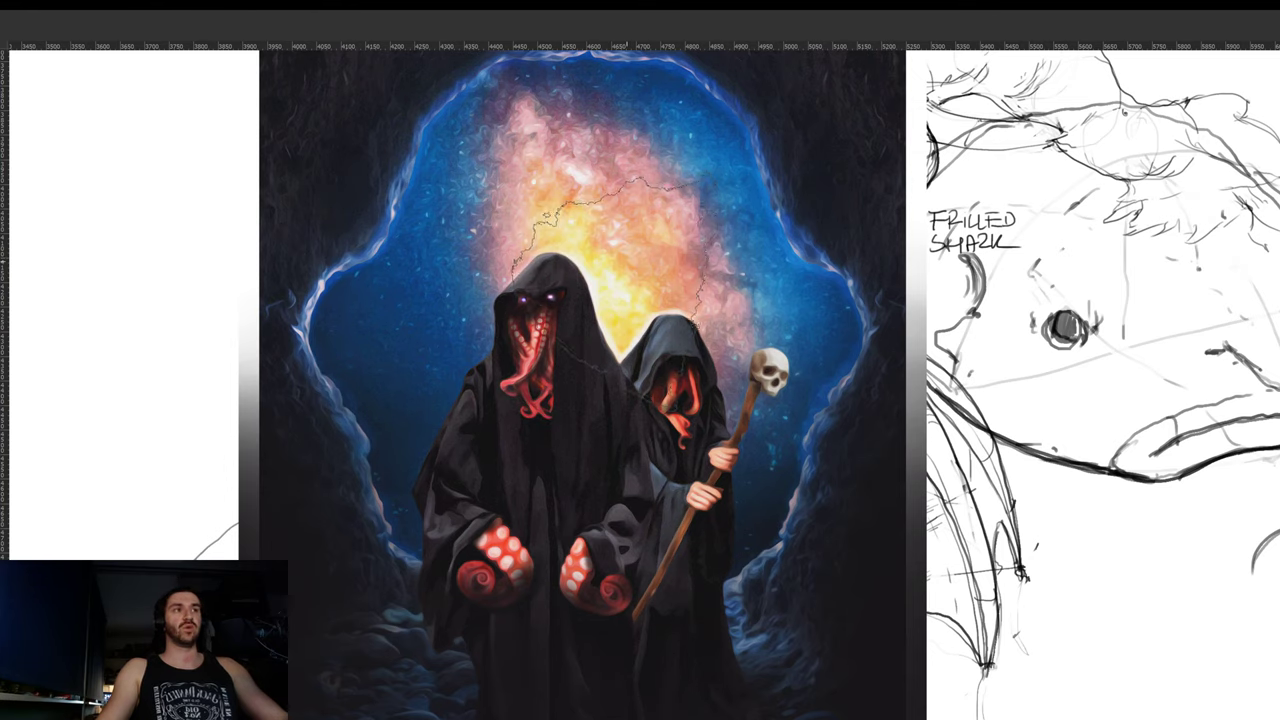
- Brighten the galaxy behind and between the two hoods with a textured warm glow
left_click(609, 253)
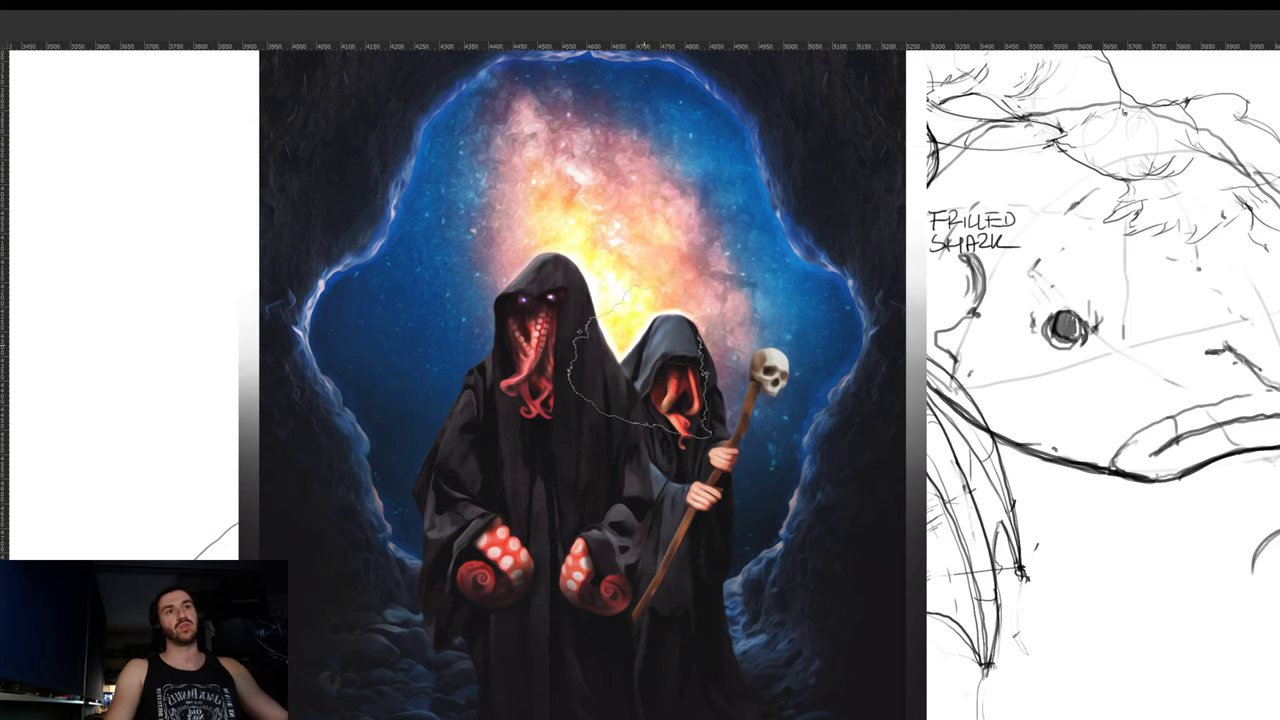
left_click(680, 283)
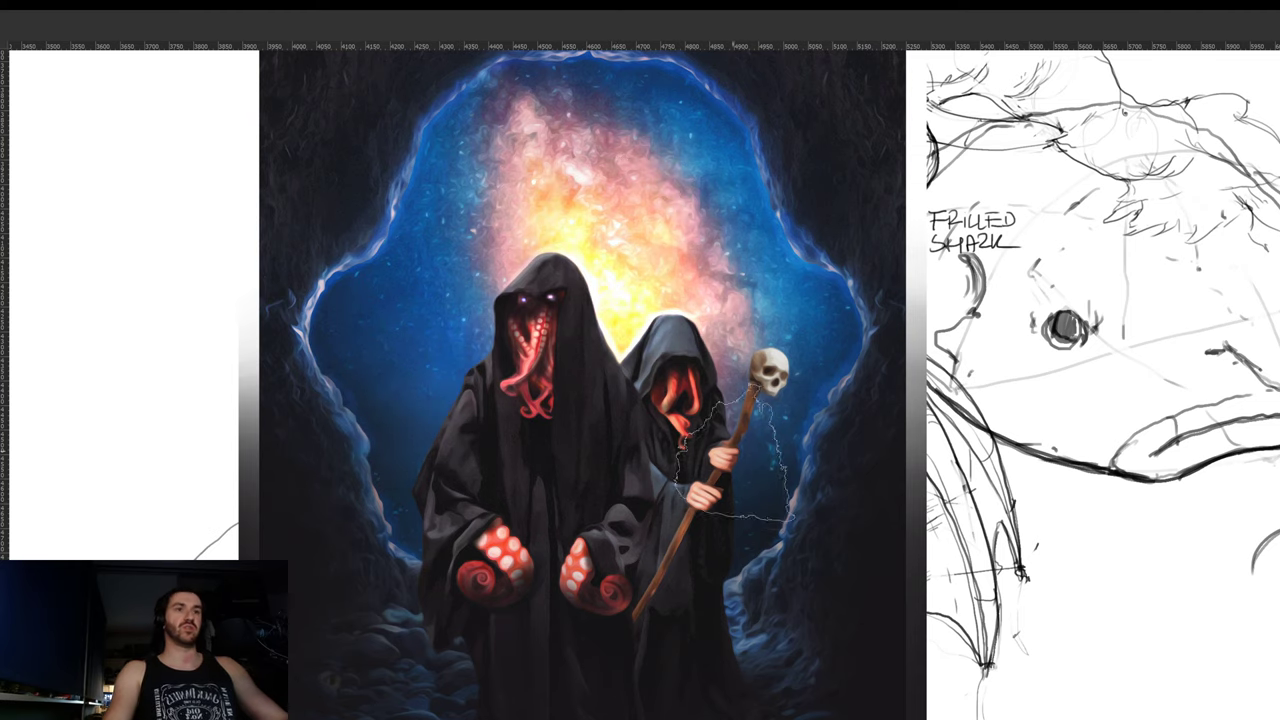
- Shade the lower shaft of the rear figure's staff up to the hands with a much smaller dark brush
left_click_drag(747, 594, 684, 449)
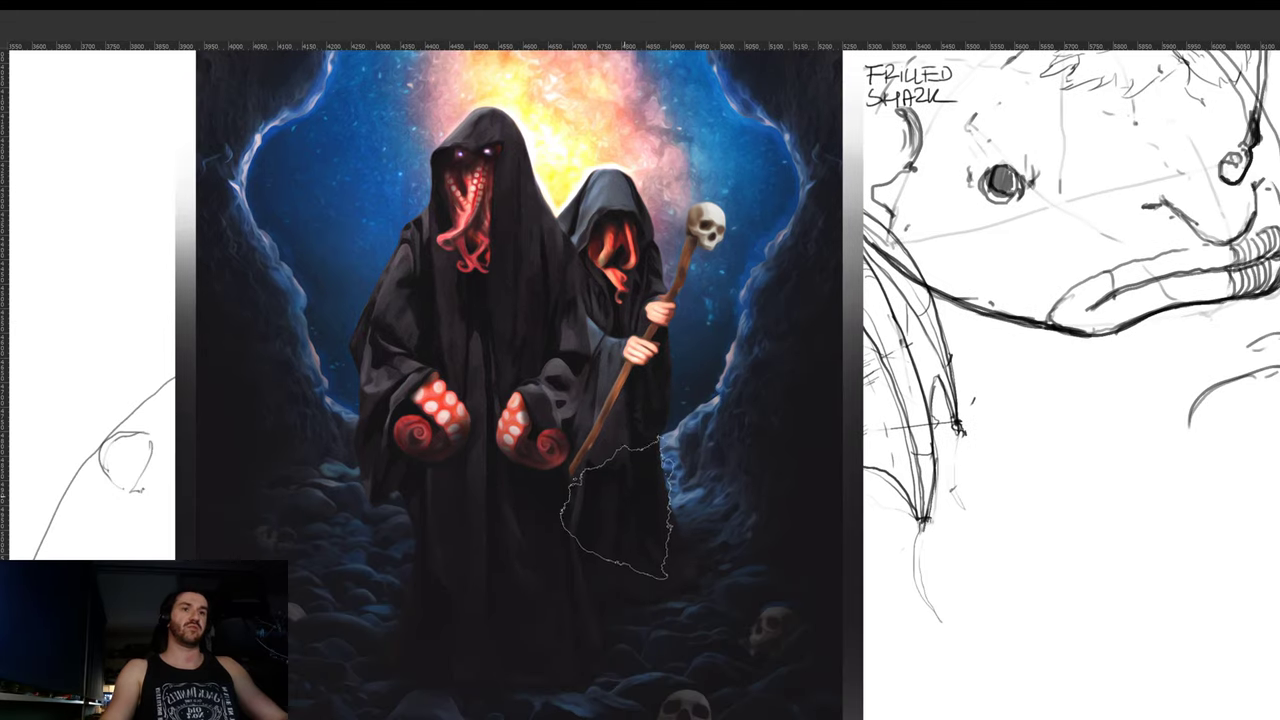
key("bracketleft")
key("bracketleft")
key("bracketleft")
key("bracketleft")
key("bracketleft")
key("bracketleft")
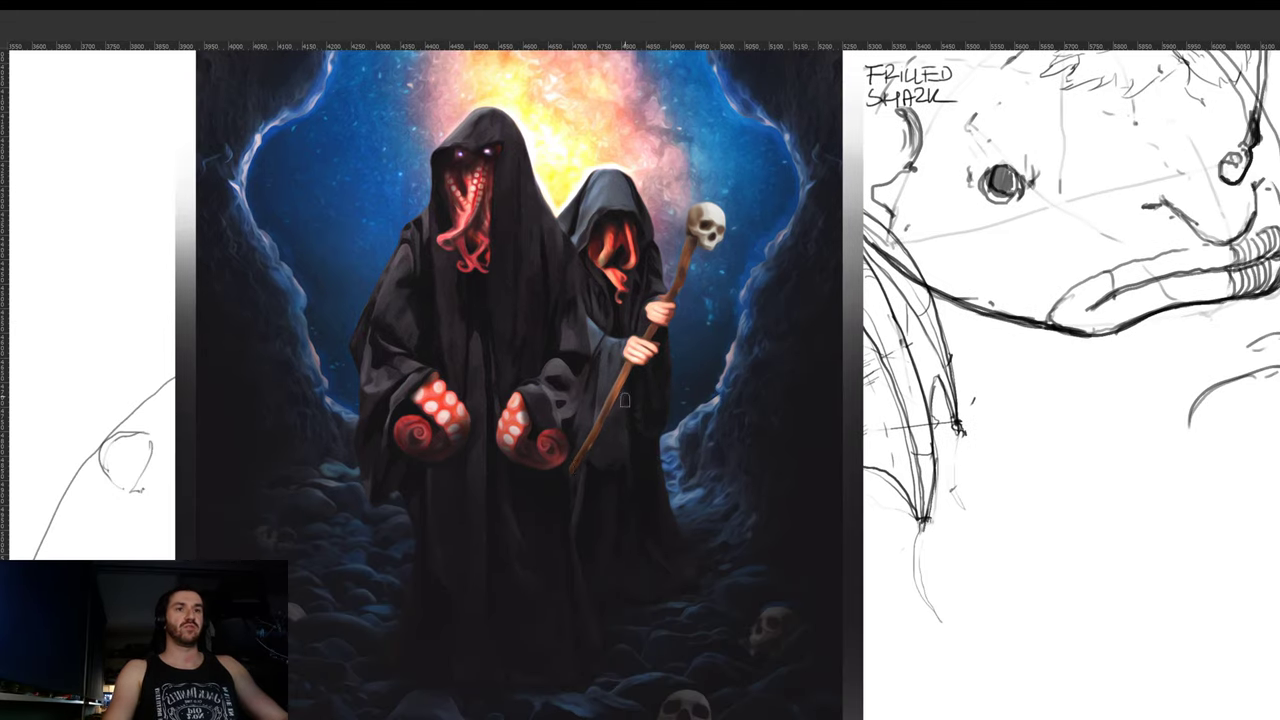
left_click_drag(576, 475, 641, 350)
left_click_drag(615, 398, 648, 340)
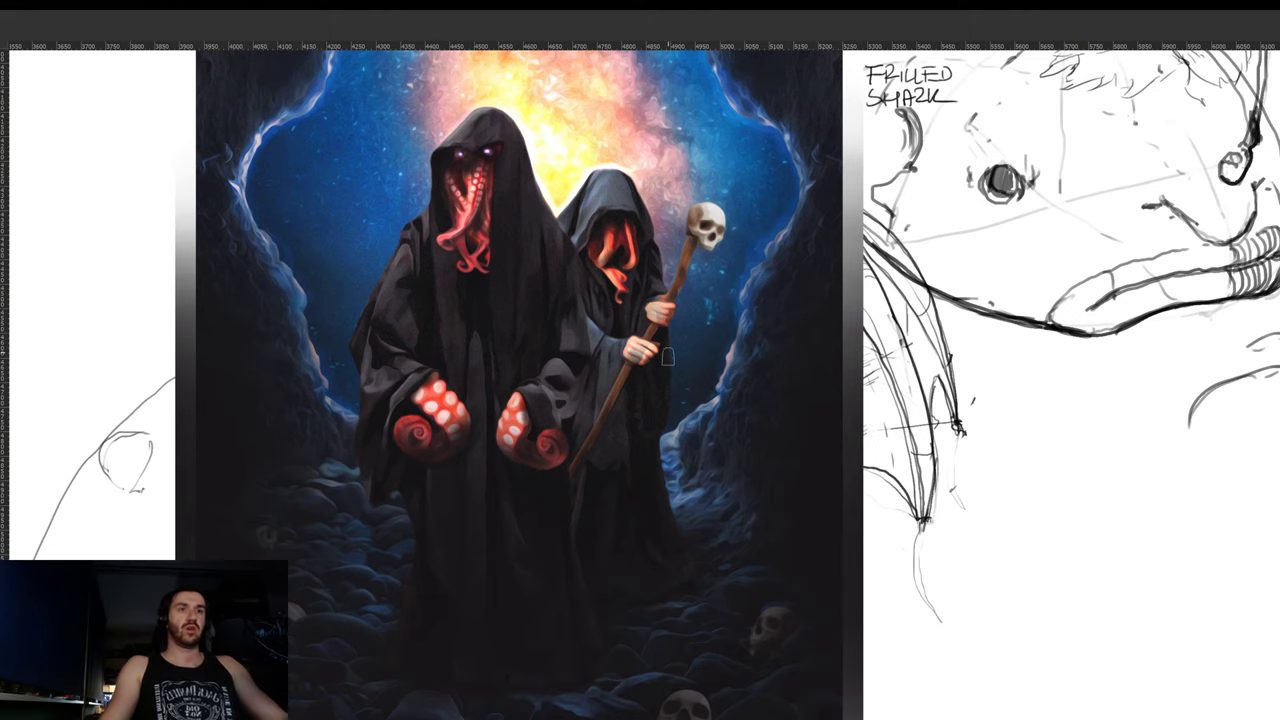
- Compare the whole painting in grayscale and in full colour to examine its light and dark values
scroll(667, 356, "down", 5)
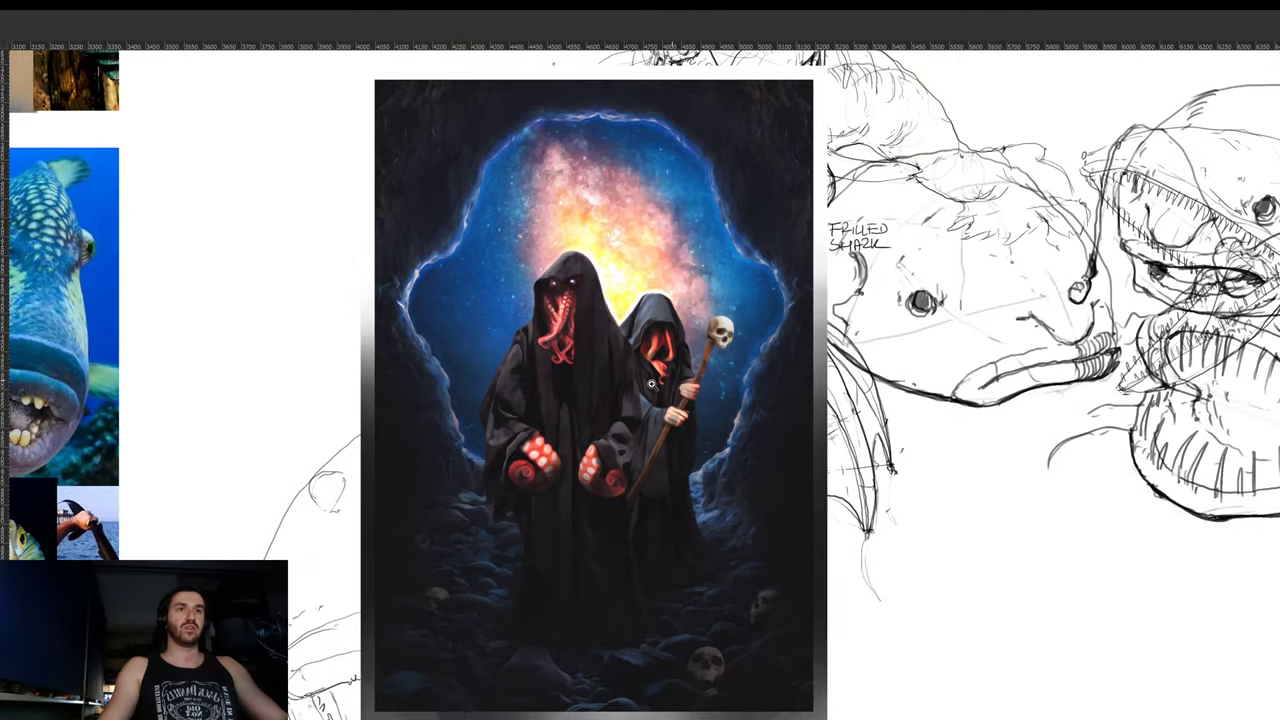
key("ctrl+y")
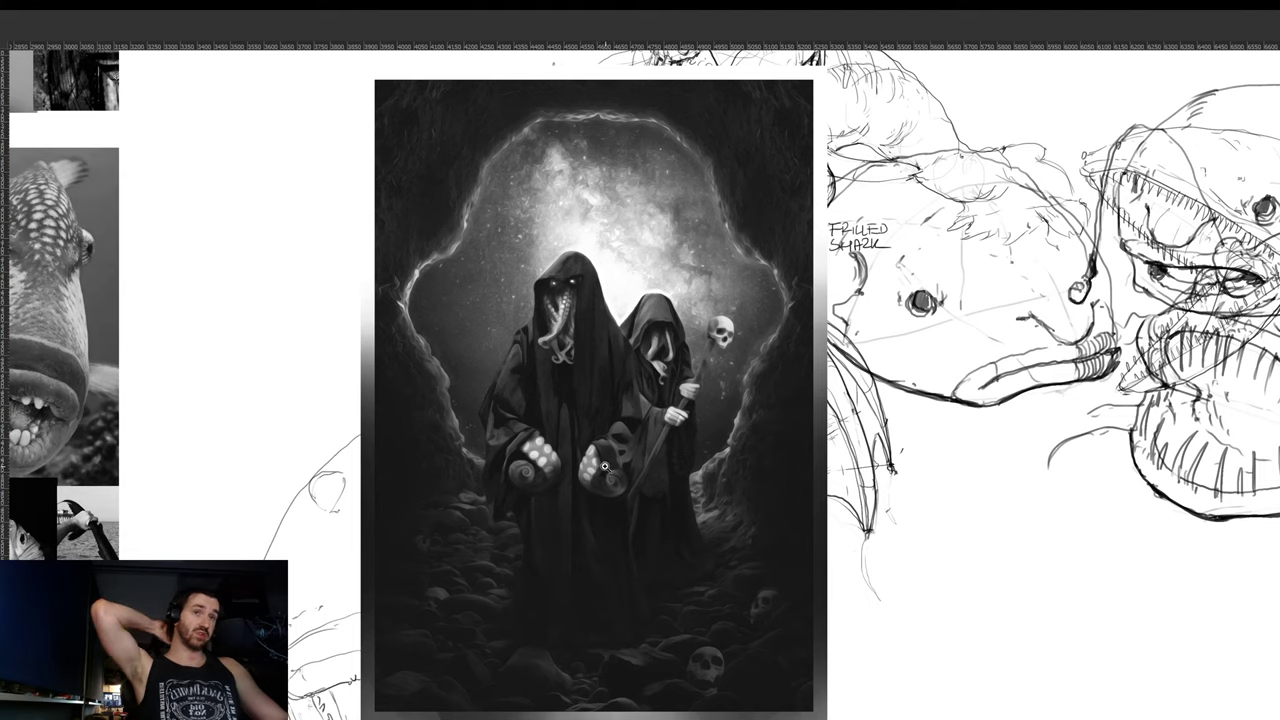
key("ctrl+y")
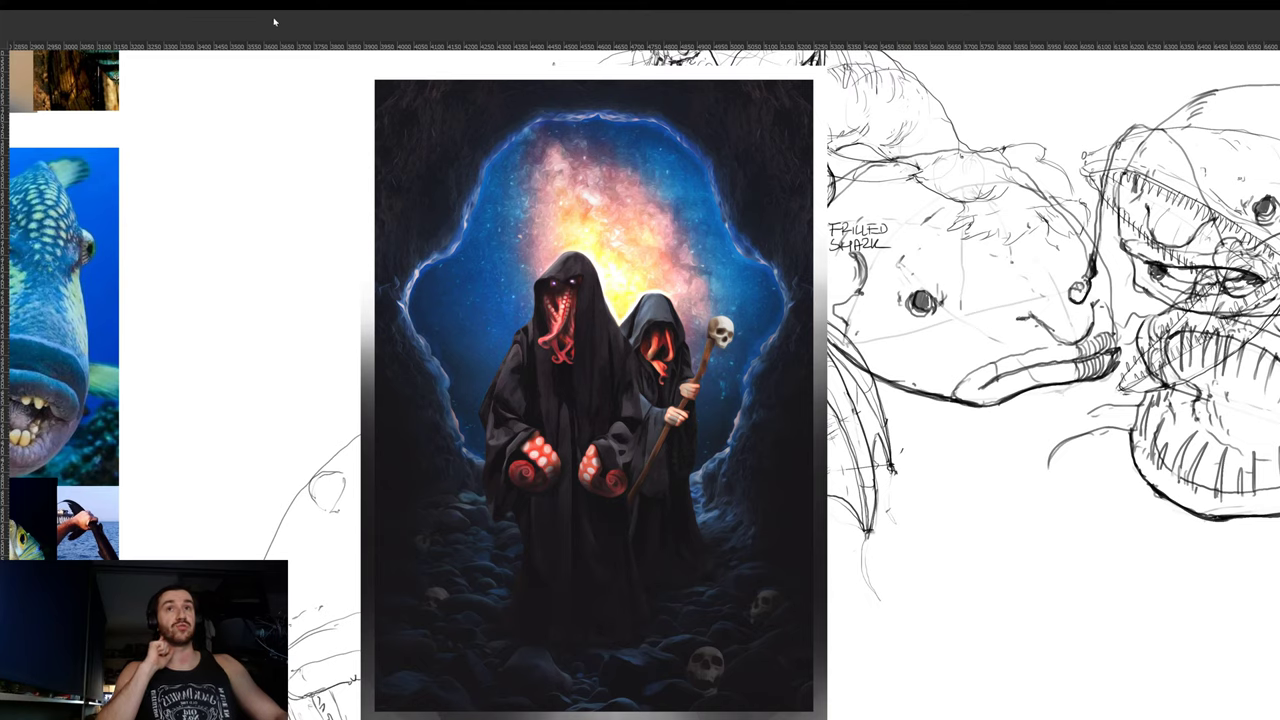
key("ctrl+y")
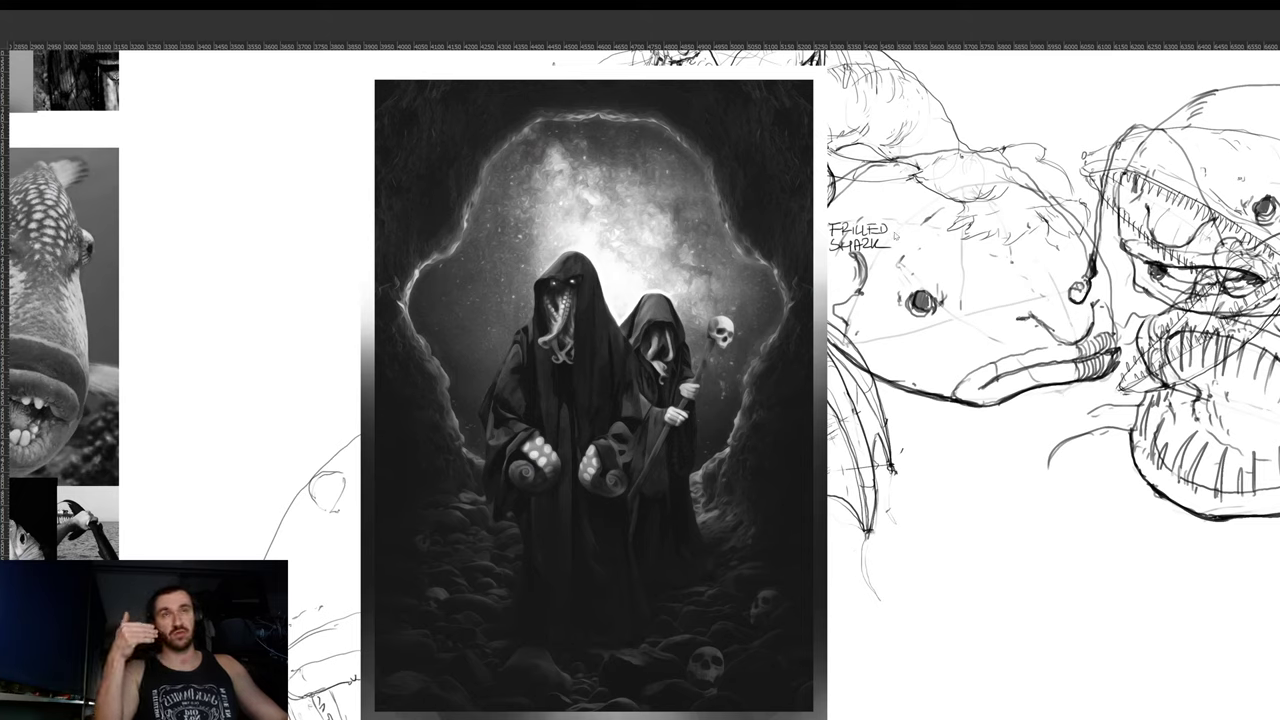
key("ctrl+y")
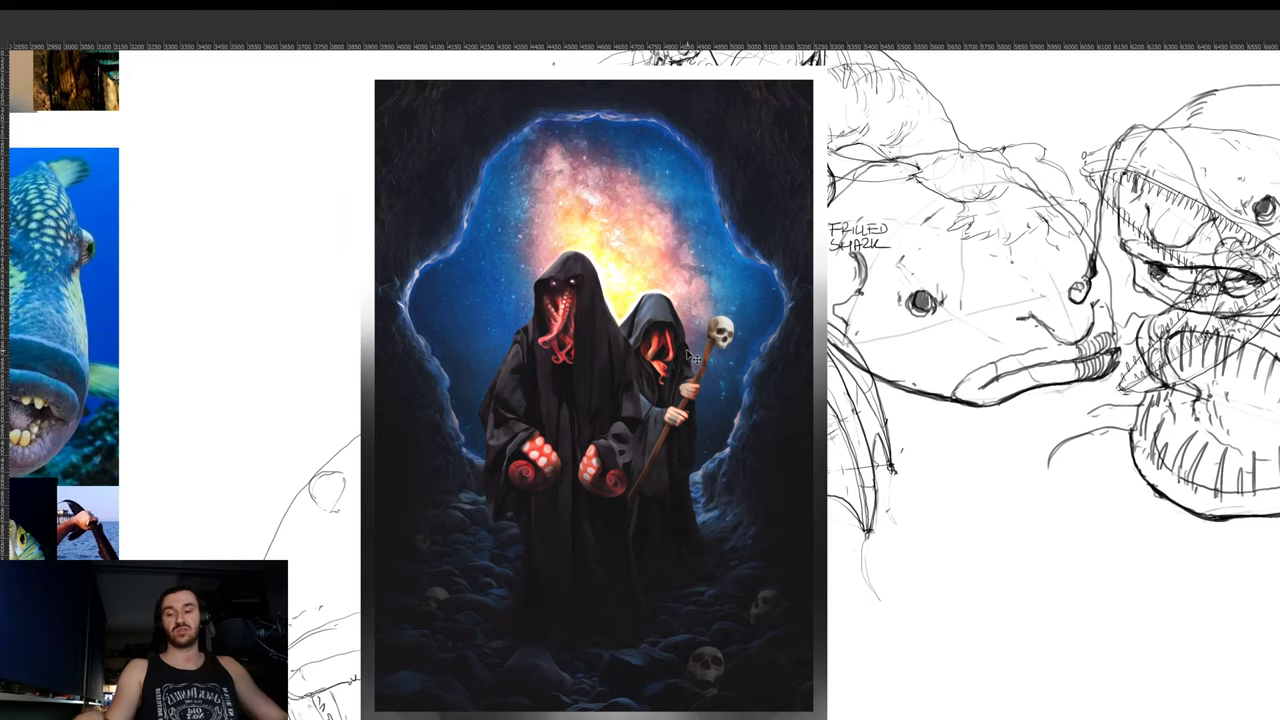
key("ctrl+y")
key("ctrl+y")
key("ctrl+y")
key("ctrl+y")
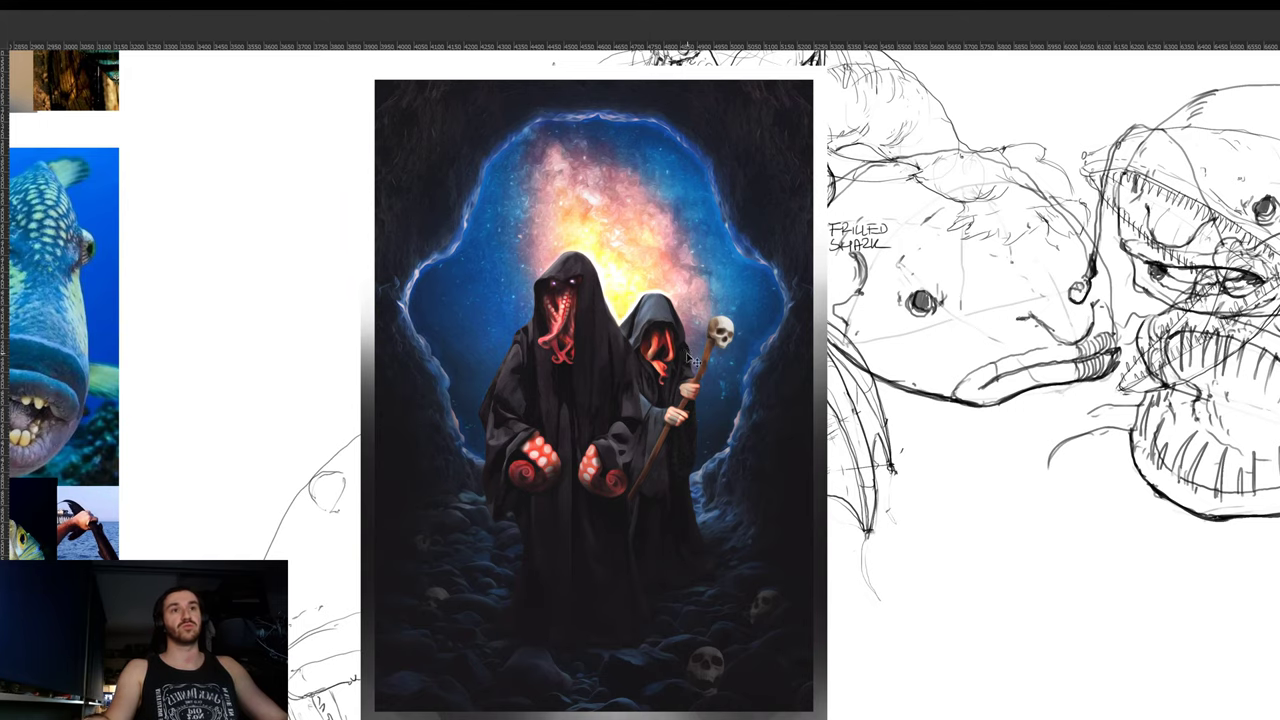
- Switch the painting to a grayscale preview to examine how its edges and lower area read in value
key("ctrl+y")
left_click_drag(658, 390, 651, 357)
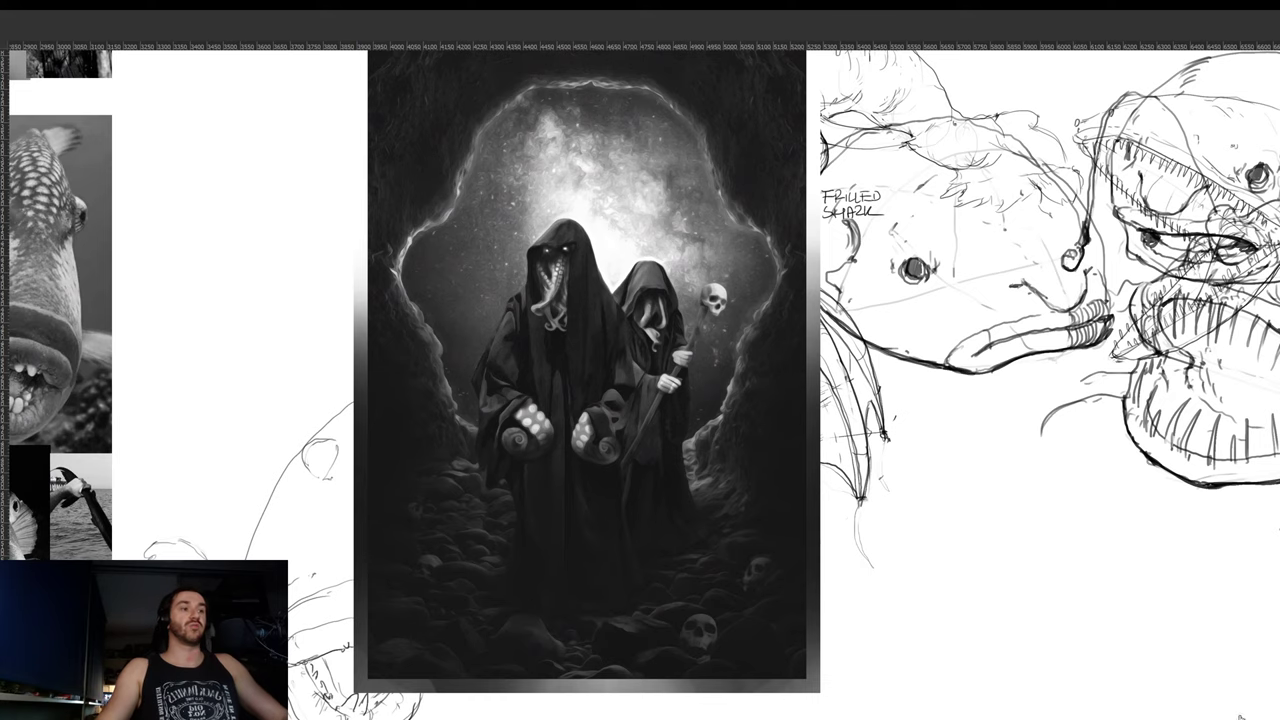
scroll(690, 425, "down", 1)
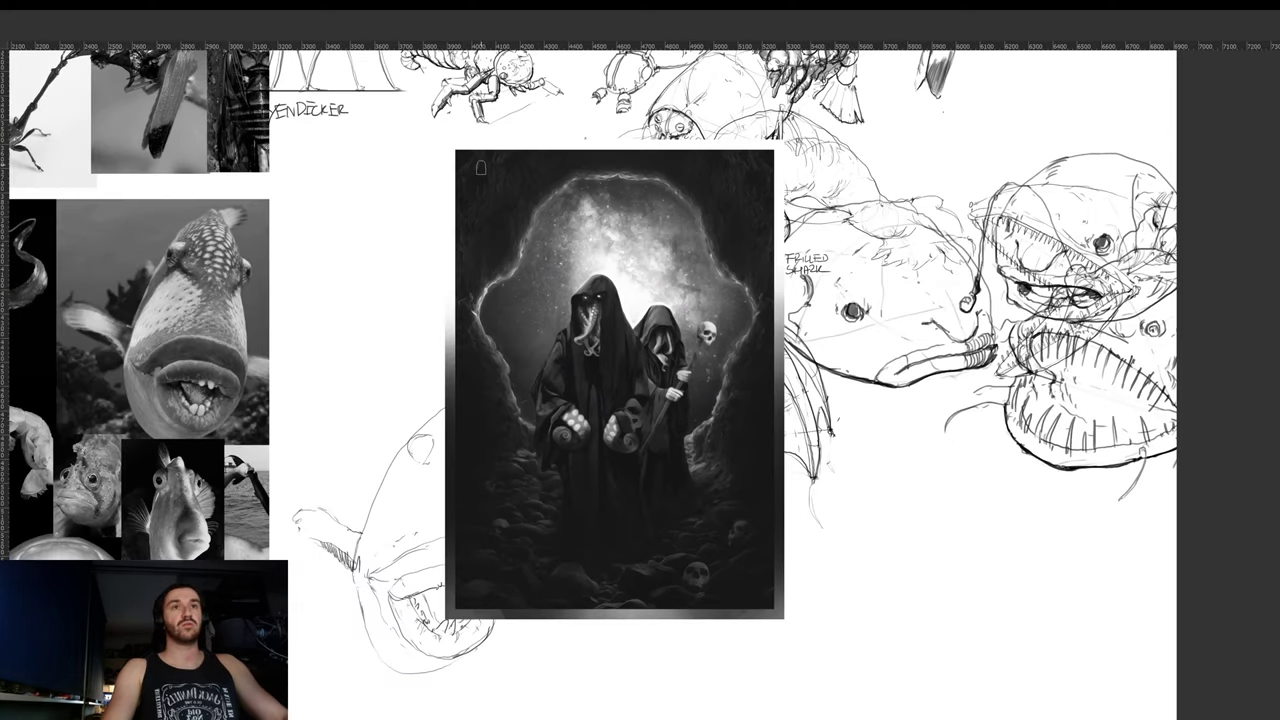
- Try to darken the painting's outer edges and lower corners further with a much larger soft brush
key("bracketright")
key("bracketright")
key("bracketright")
key("bracketright")
key("bracketright")
key("bracketright")
key("bracketright")
key("bracketright")
key("bracketright")
key("bracketright")
key("bracketright")
key("bracketright")
mouse_move(466, 153)
left_mouse_down()
mouse_move(399, 423)
mouse_move(420, 576)
mouse_move(516, 690)
mouse_move(666, 690)
mouse_move(798, 569)
mouse_move(829, 367)
mouse_move(797, 180)
mouse_move(612, 135)
mouse_move(424, 205)
left_mouse_up()
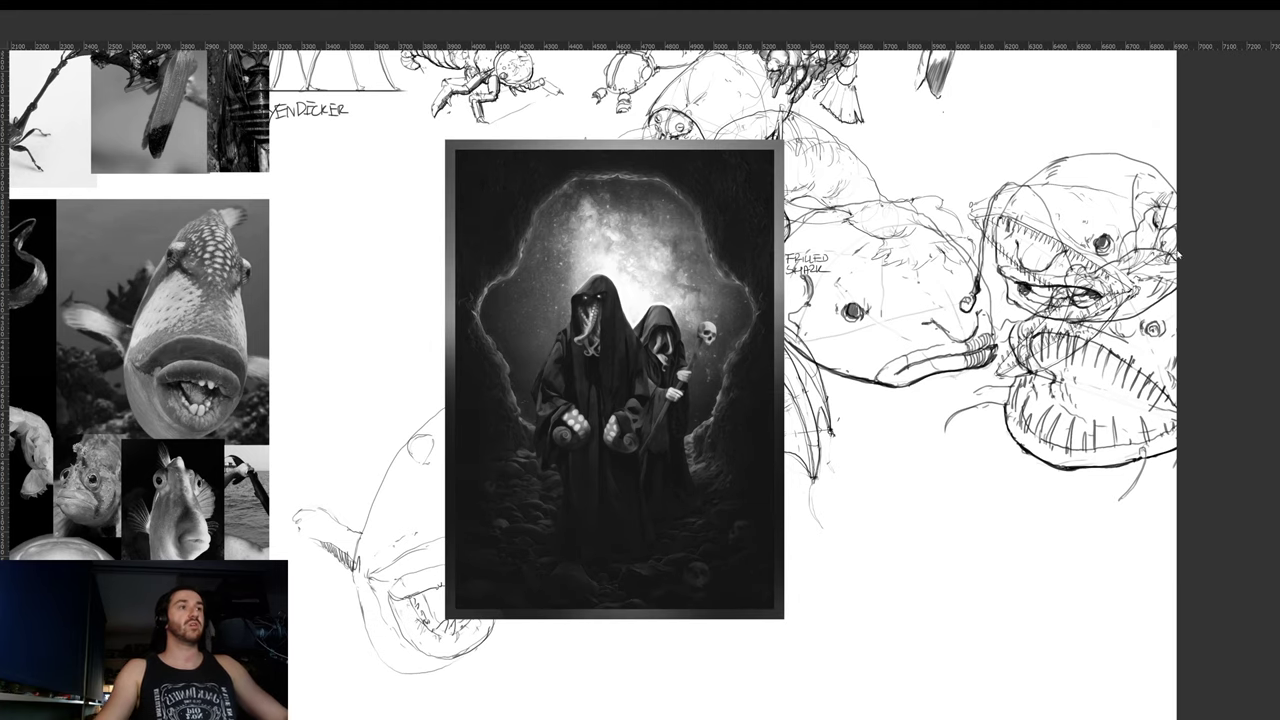
key("ctrl+z")
key("ctrl+z")
key("ctrl+z")
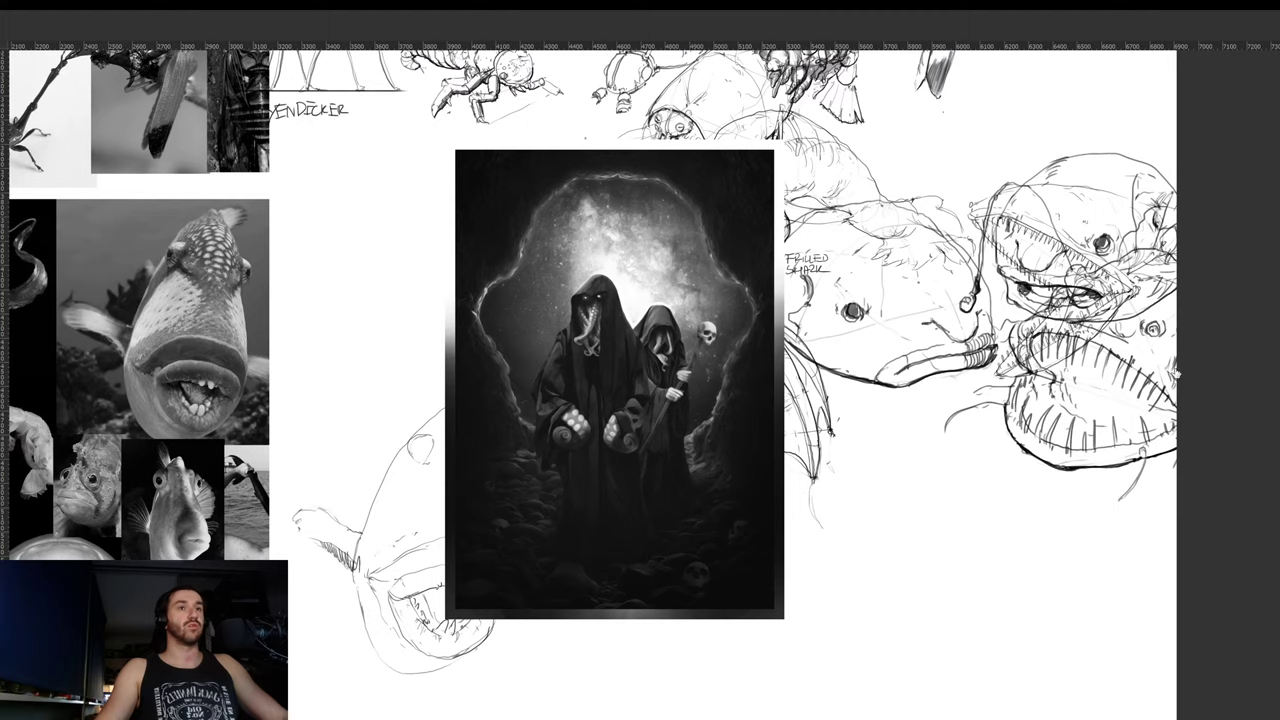
key("ctrl+z")
key("ctrl+z")
key("ctrl+z")
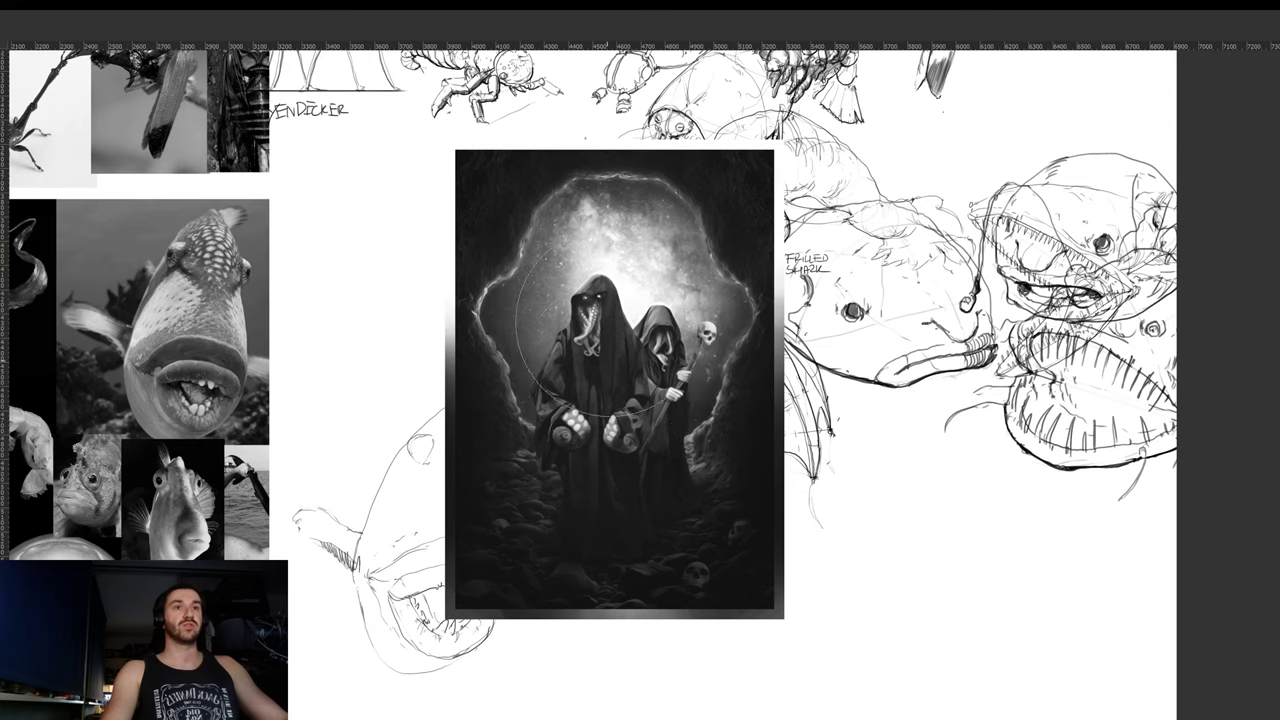
- Return the painting to full colour and paste a copy of the original version beside the edited one
scroll(600, 350, "up", 2)
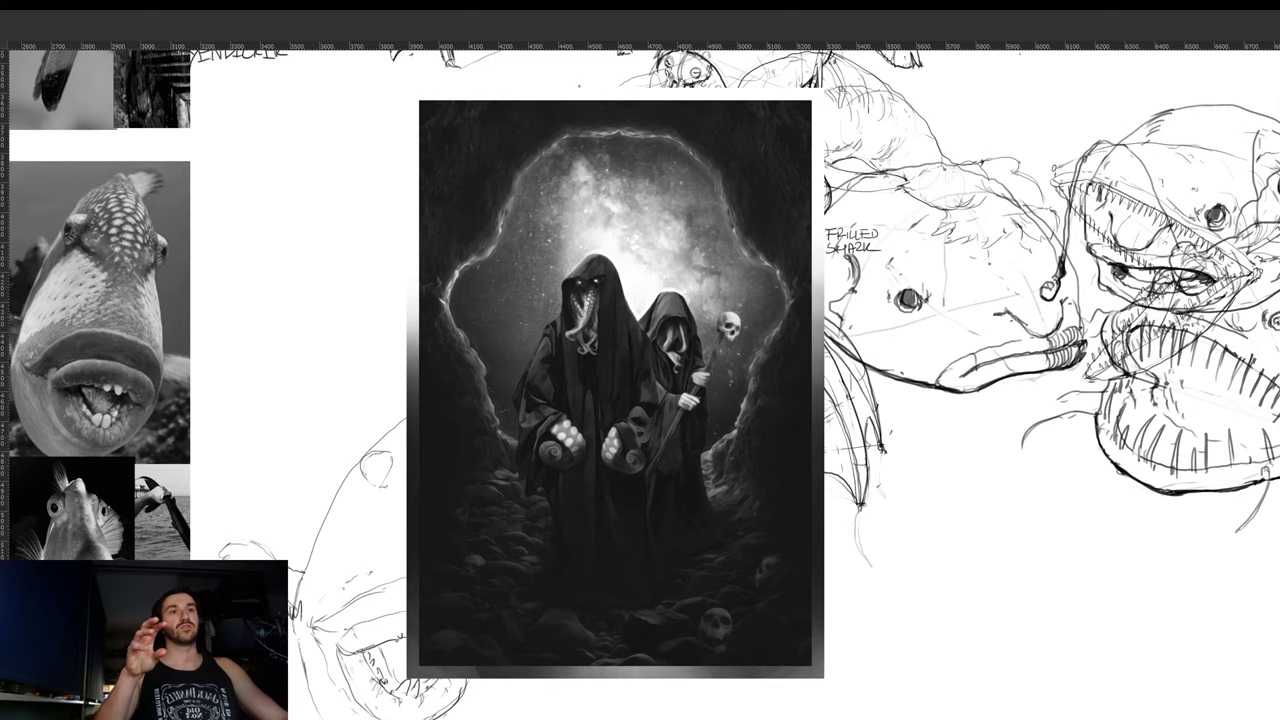
key("ctrl+y")
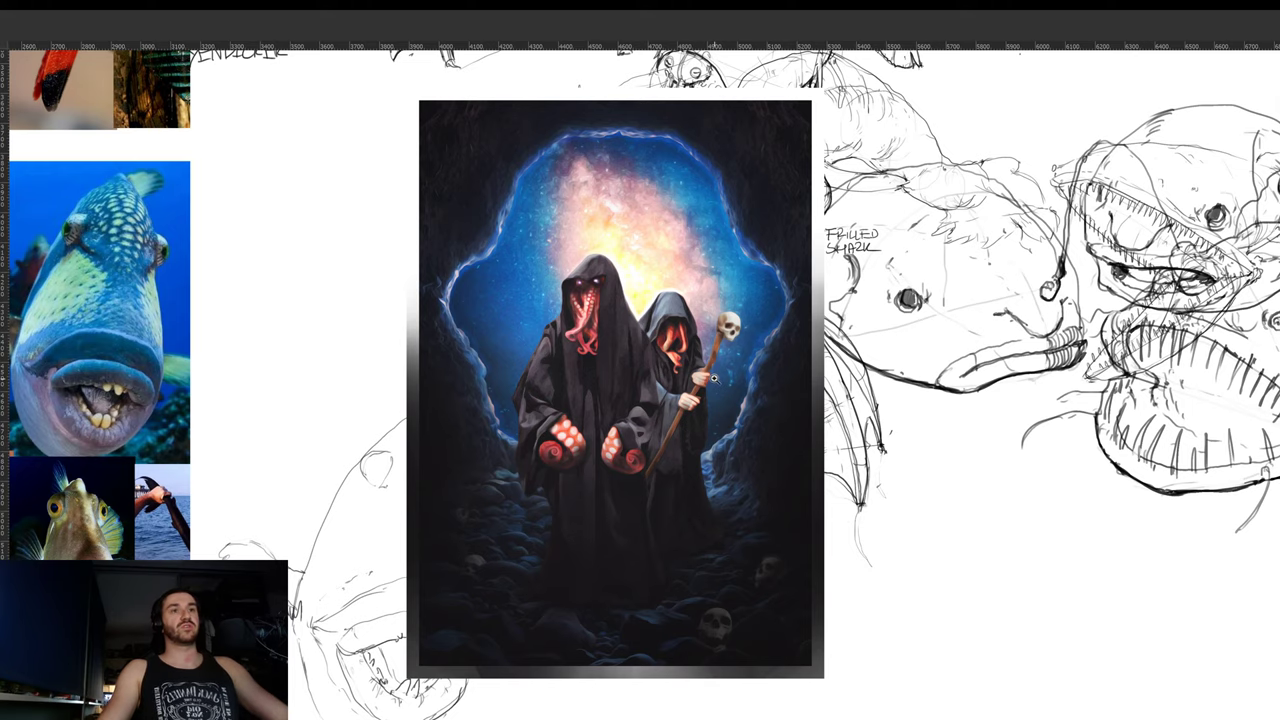
scroll(714, 378, "down", 3)
left_click_drag(675, 400, 727, 400)
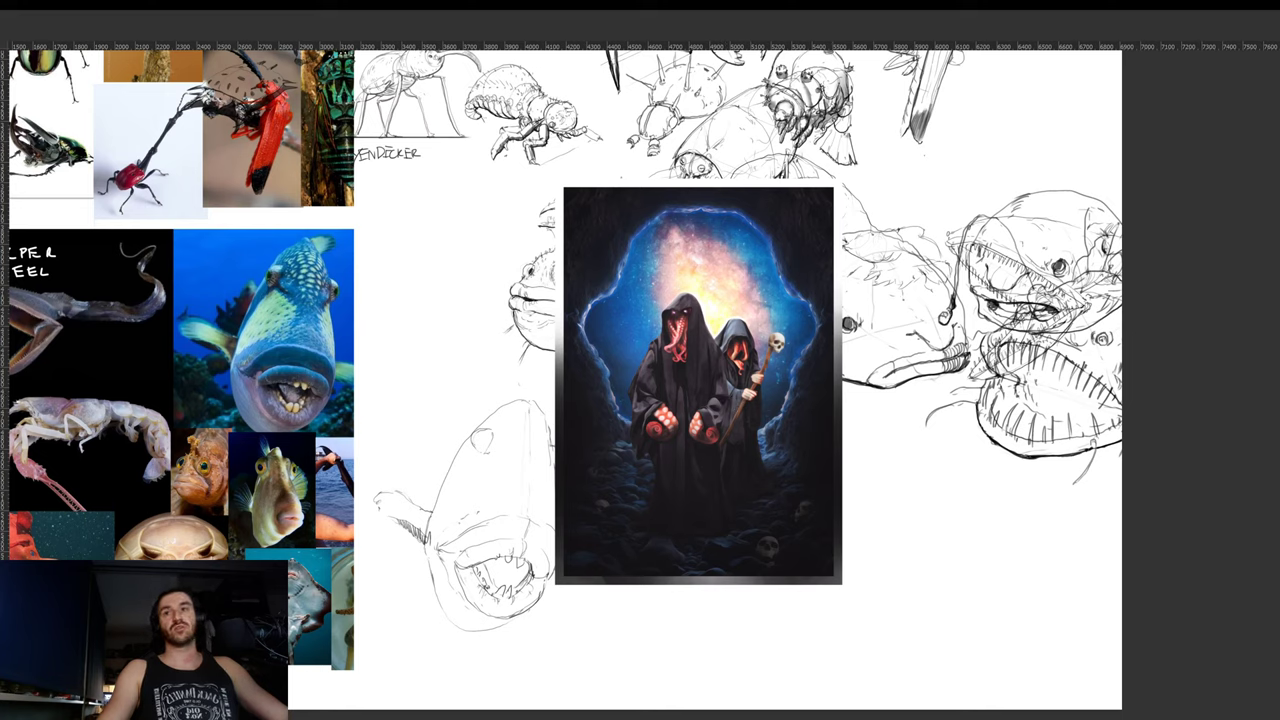
key("ctrl+v")
left_click_drag(665, 394, 513, 404)
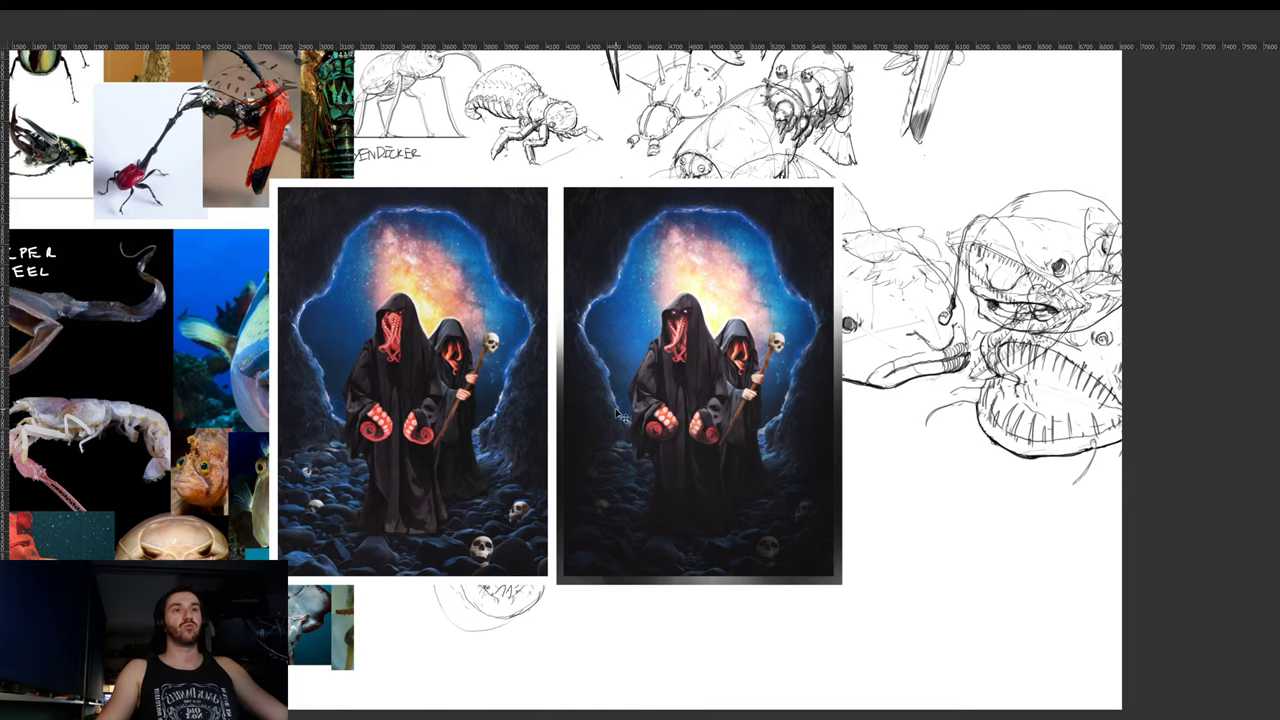
left_click_drag(617, 411, 671, 410)
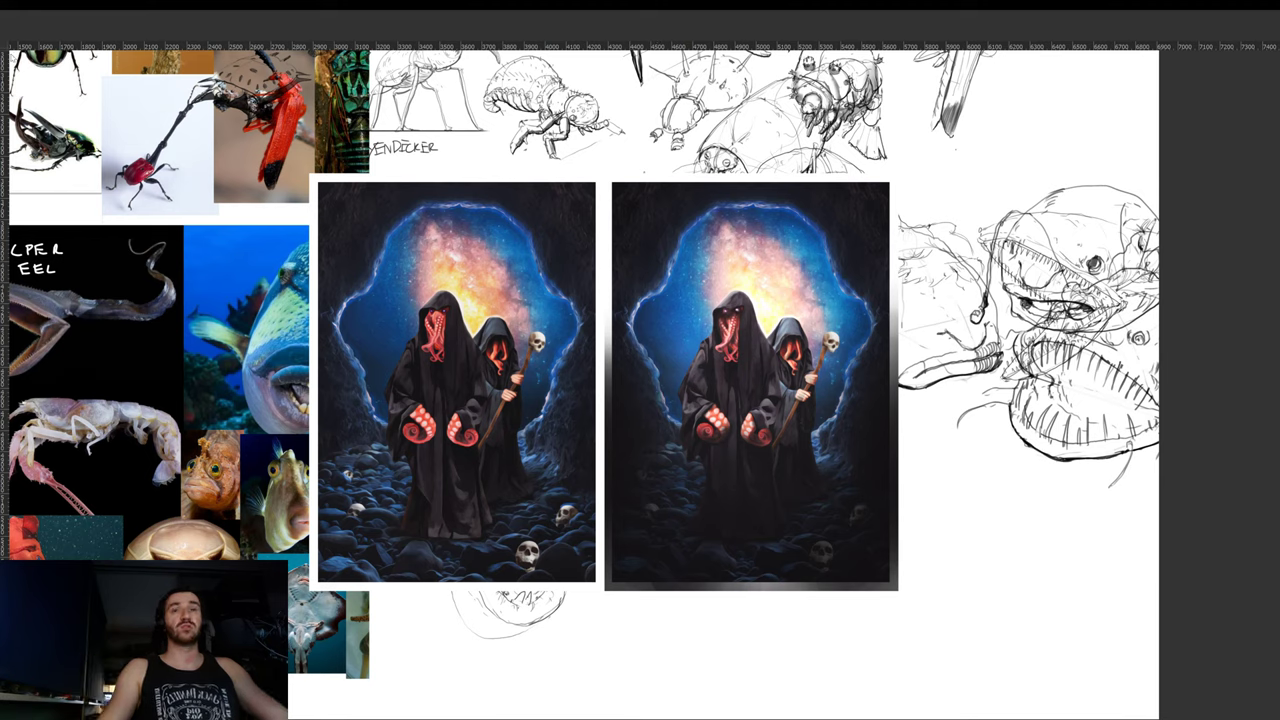
- Try to select the edited painting with a rectangular marquee and delete it from the canvas
left_click_drag(600, 171, 928, 605)
key("Delete")
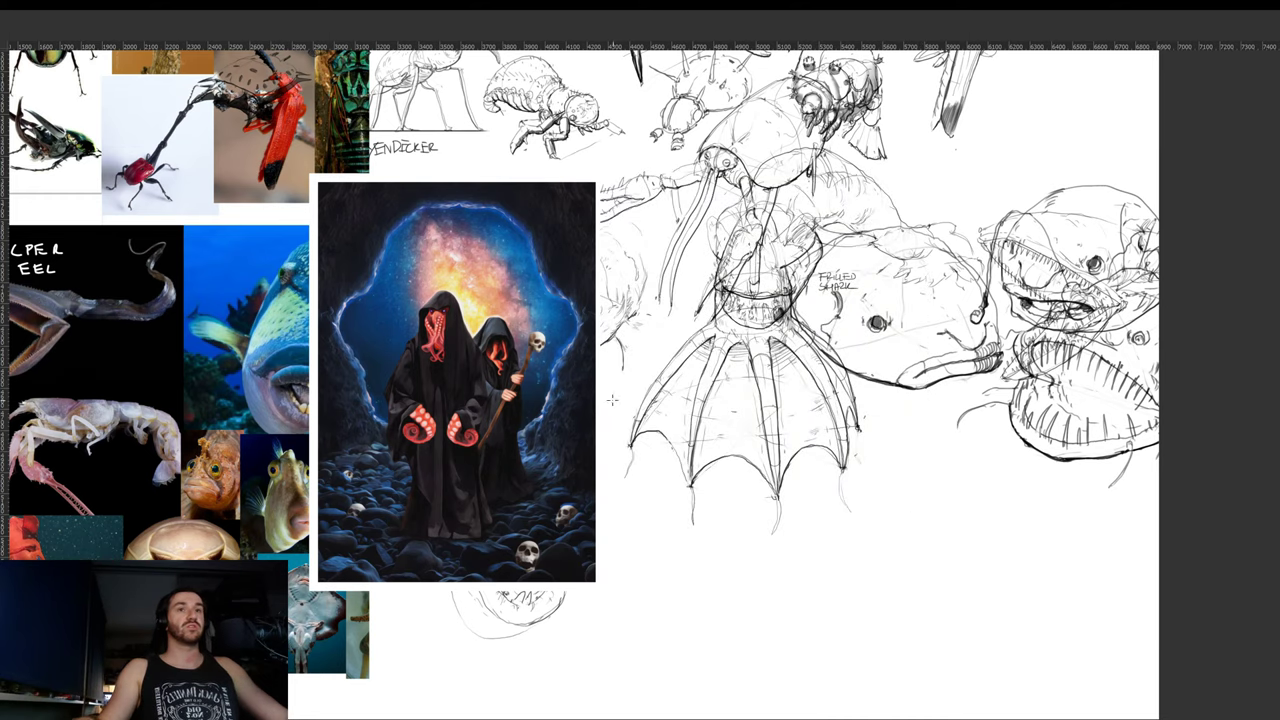
key("ctrl+z")
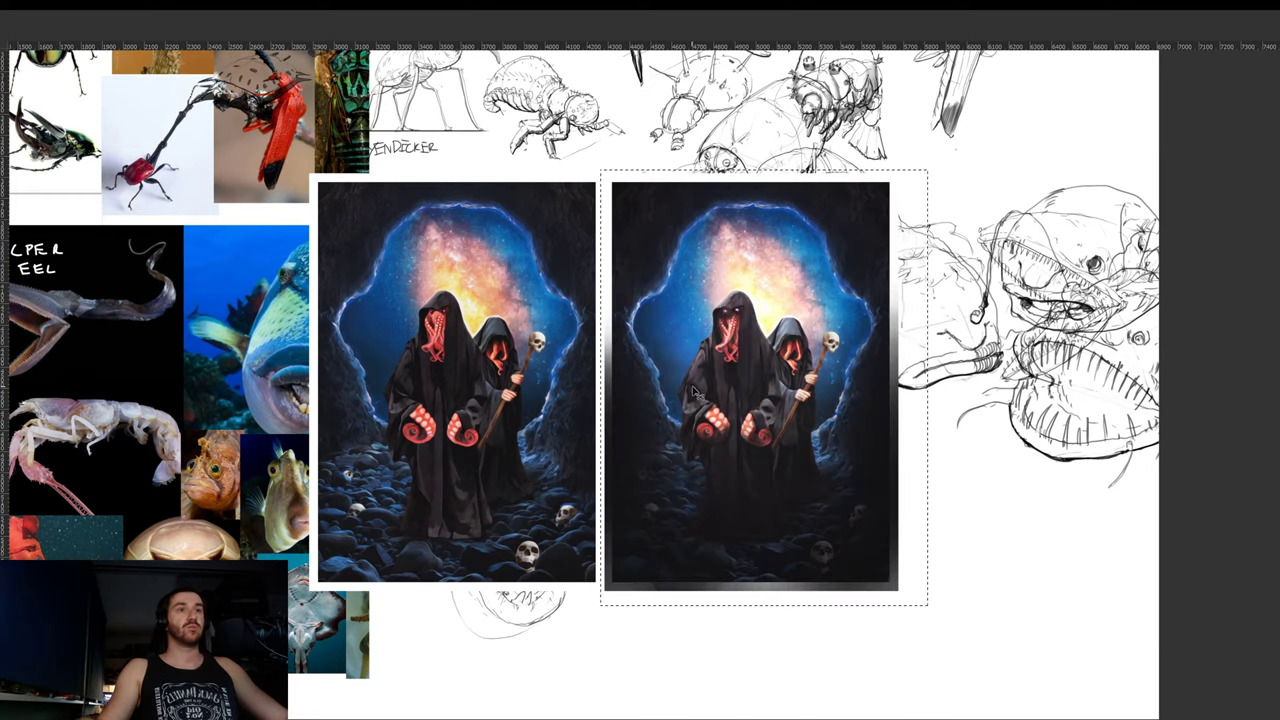
key("ctrl+d")
key("Delete")
key("ctrl+z")
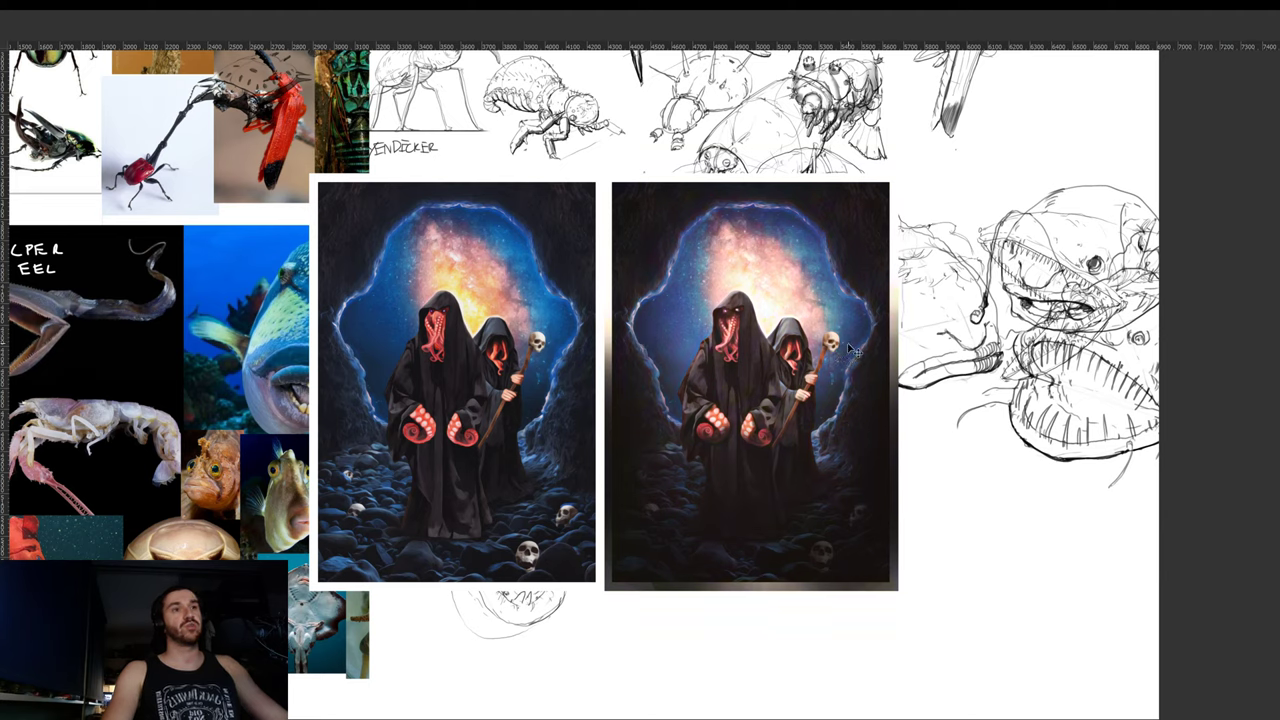
- Undo the warm colour shift on the edited painting and move that painting closer to the original copy
key("ctrl+z")
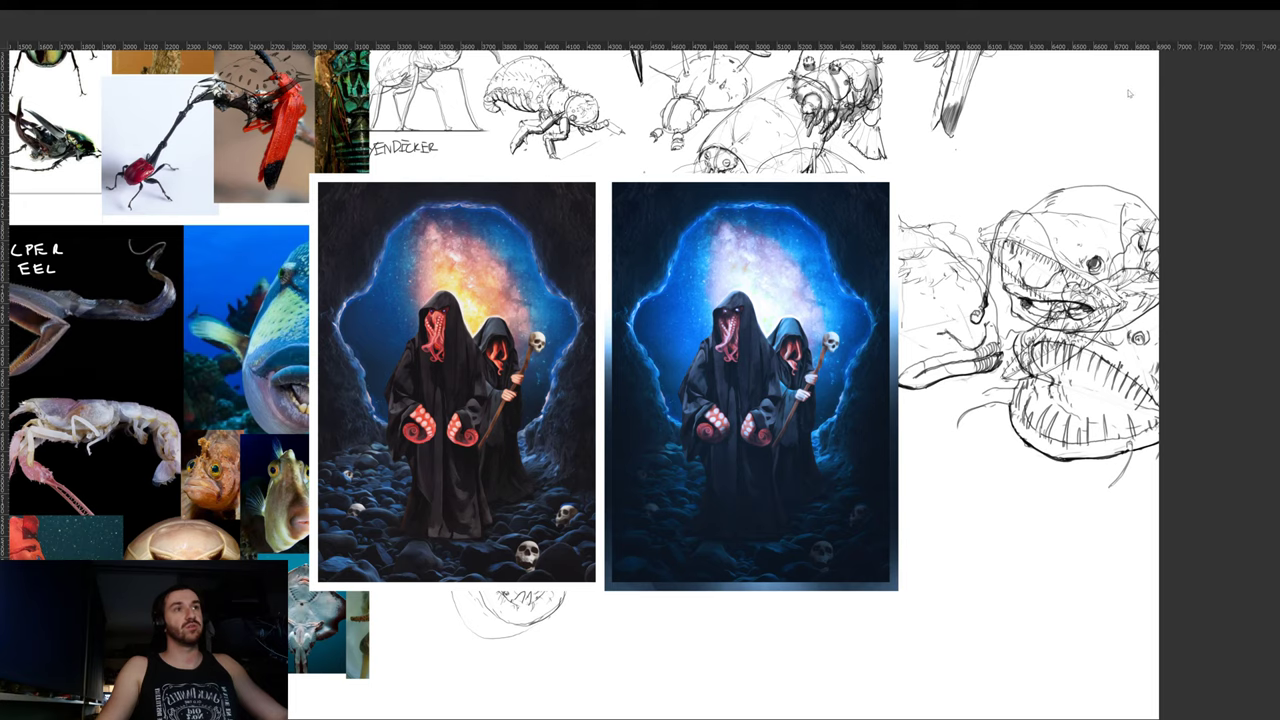
scroll(722, 434, "up", 1)
scroll(762, 416, "up", 1)
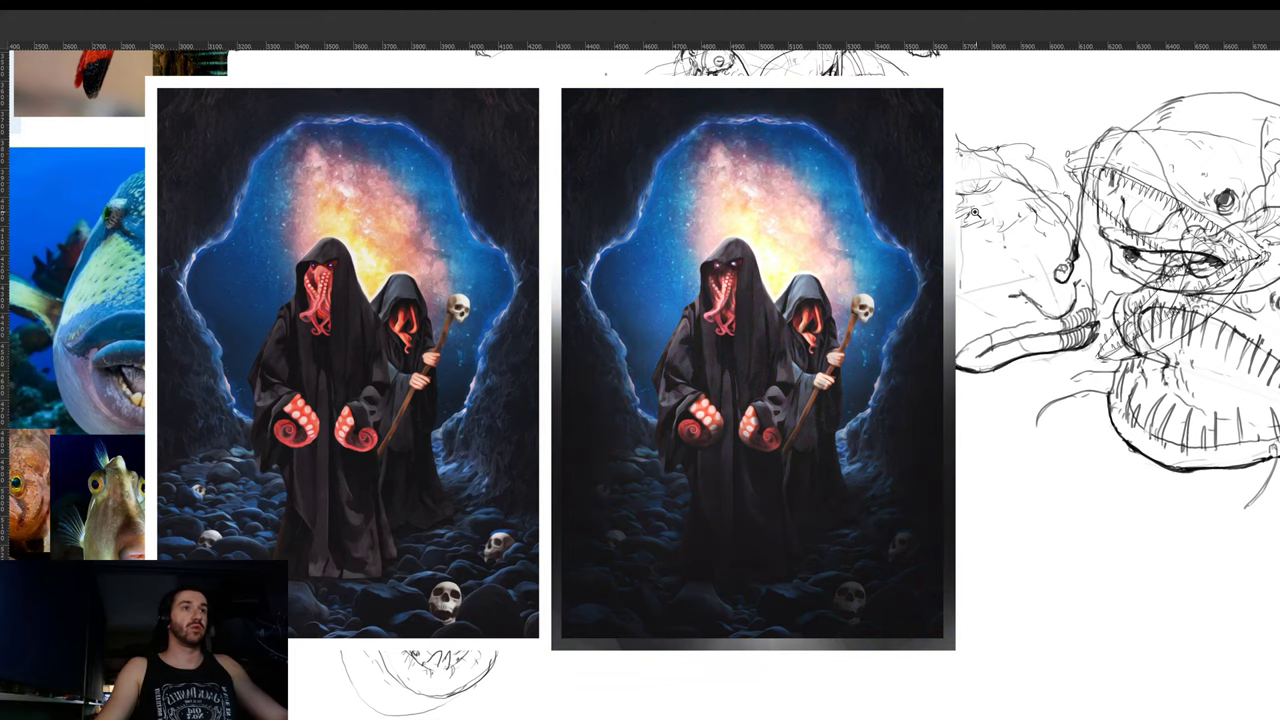
mouse_move(788, 254)
left_mouse_down()
mouse_move(826, 266)
mouse_move(798, 282)
left_mouse_up()
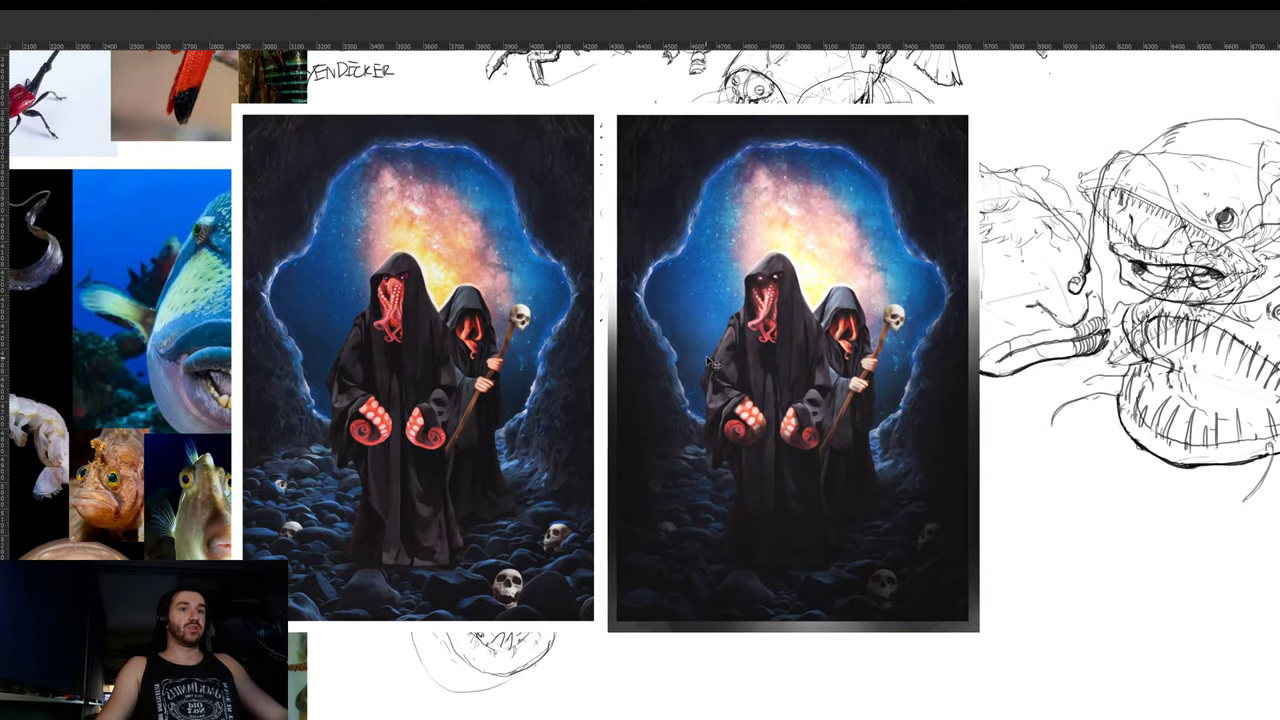
left_click_drag(707, 360, 705, 354)
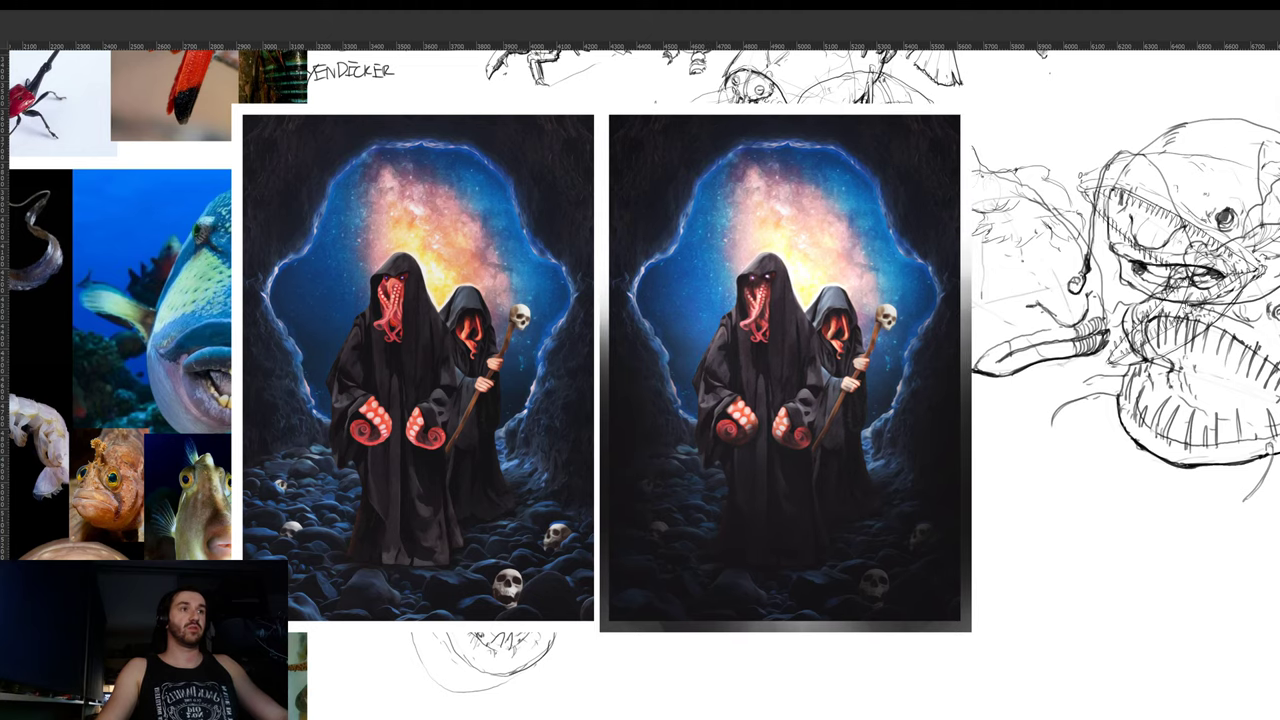
- Move both paintings clear of the reference photos and compare the edited version with the original
scroll(712, 350, "down", 2)
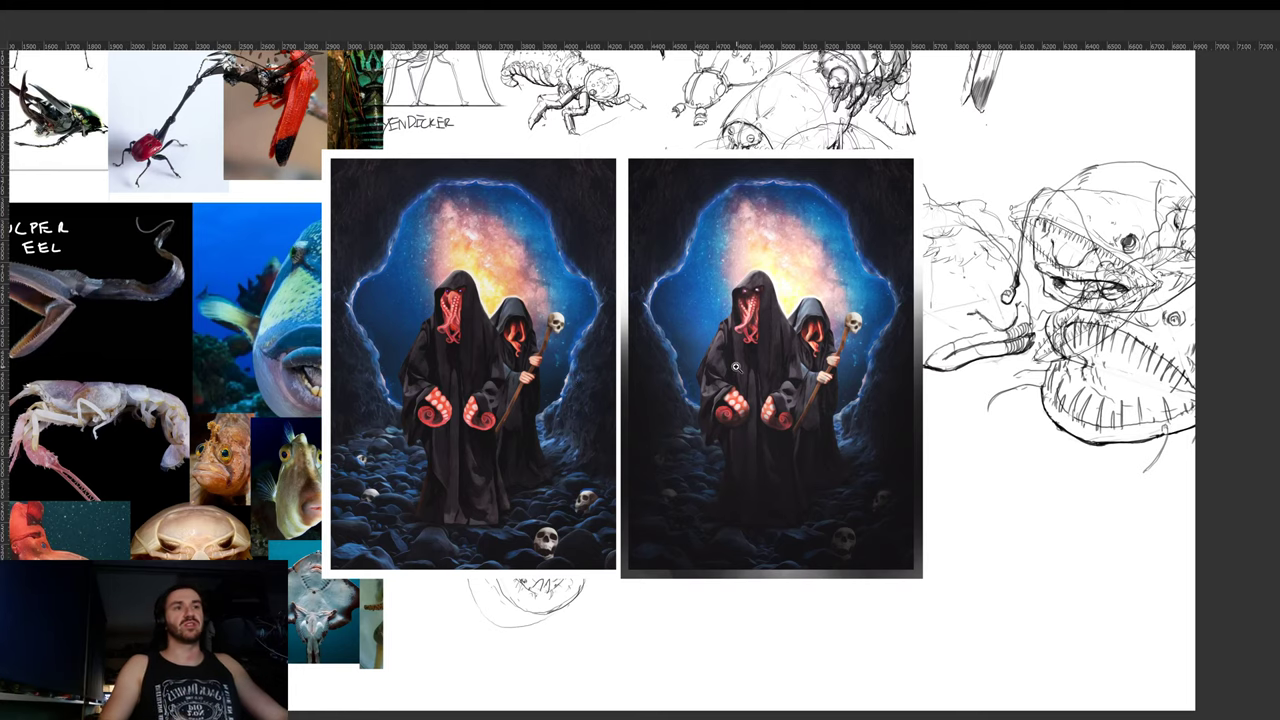
scroll(733, 372, "up", 1)
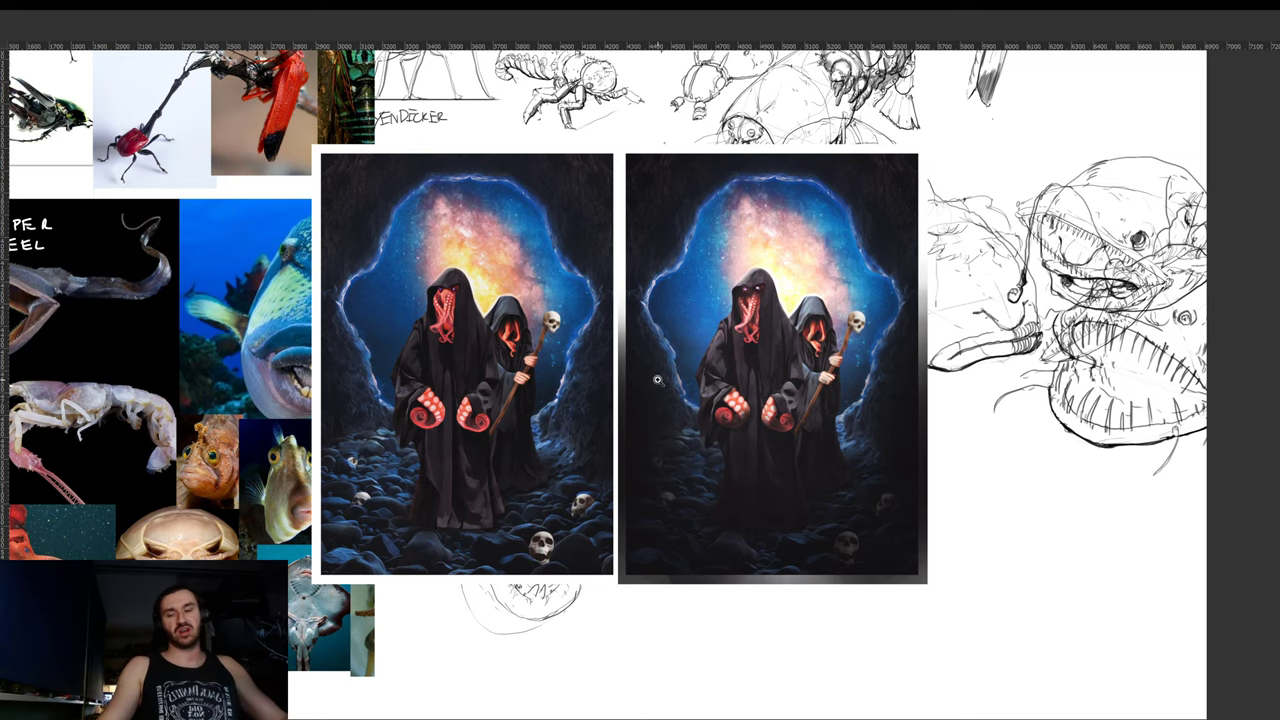
left_click_drag(757, 364, 820, 356)
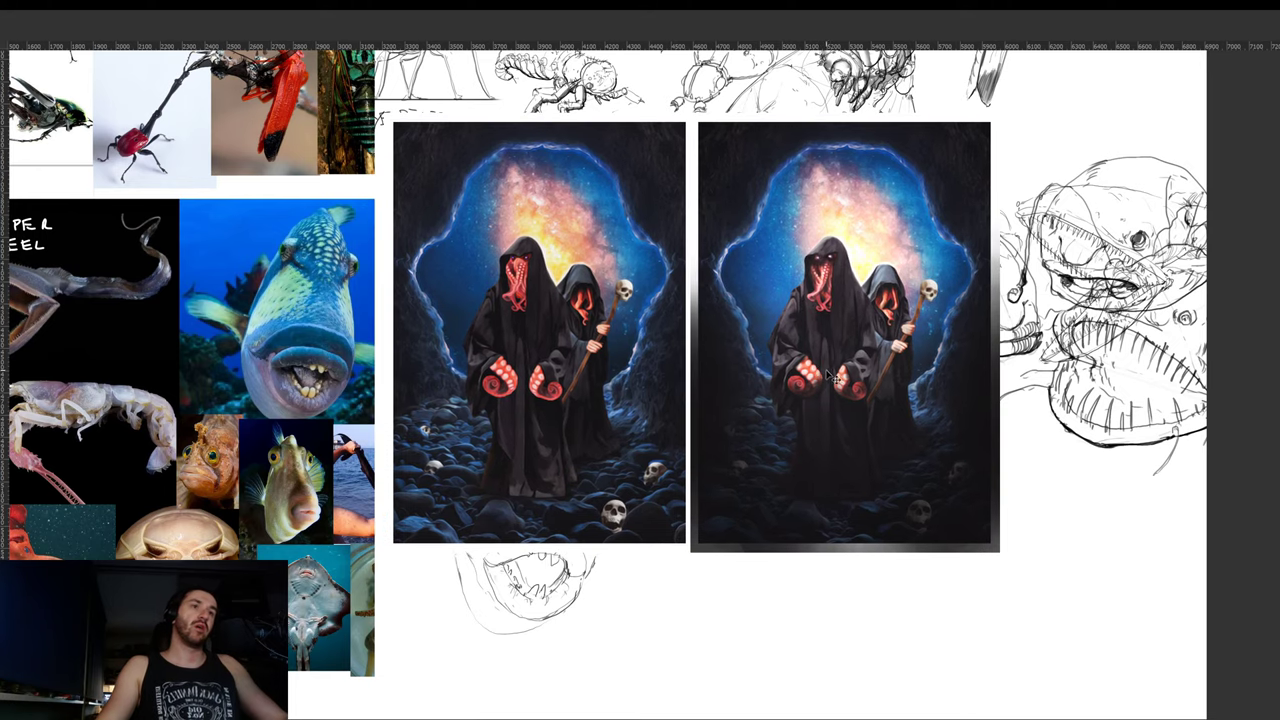
scroll(908, 352, "up", 3)
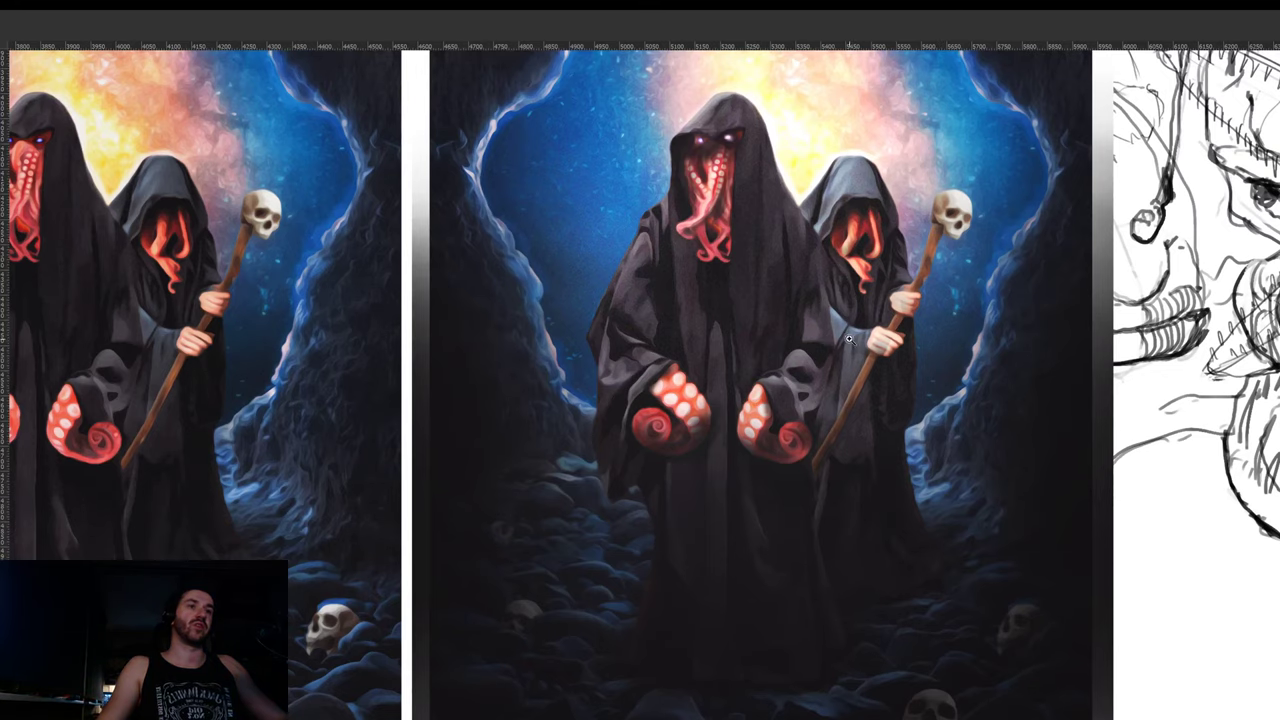
scroll(872, 350, "down", 3)
left_click_drag(846, 356, 842, 356)
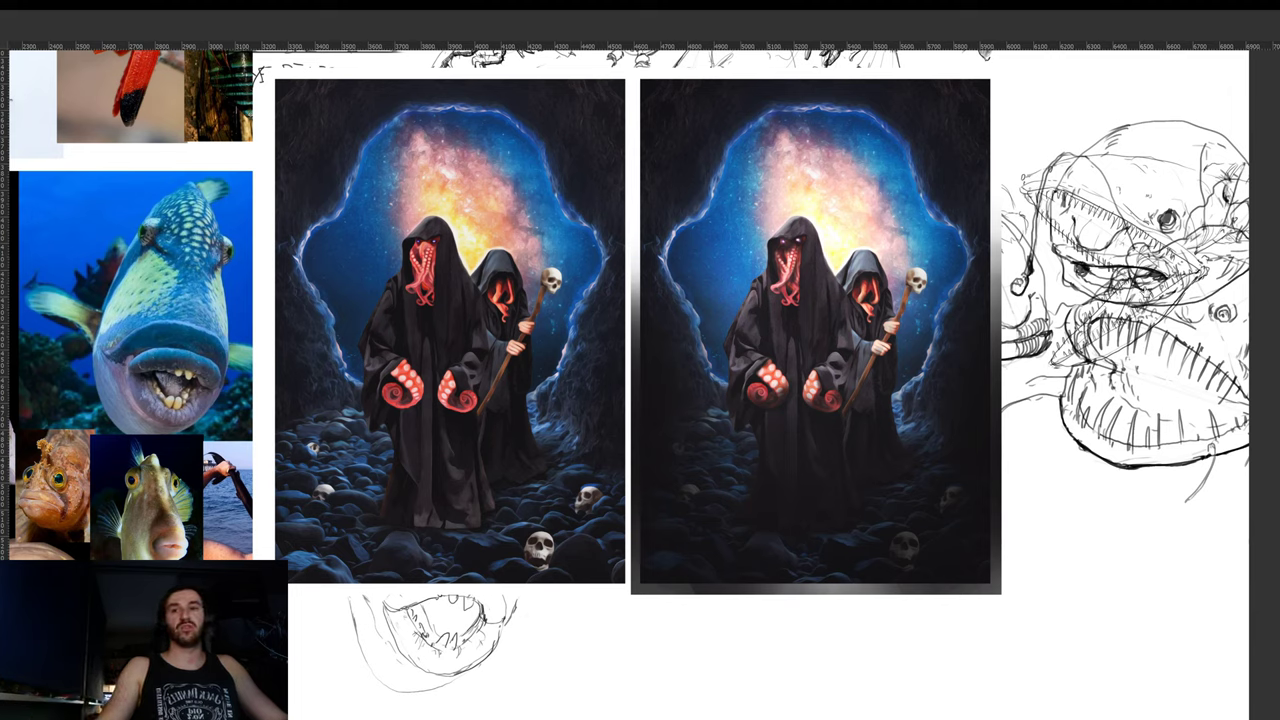
left_click_drag(858, 364, 886, 385)
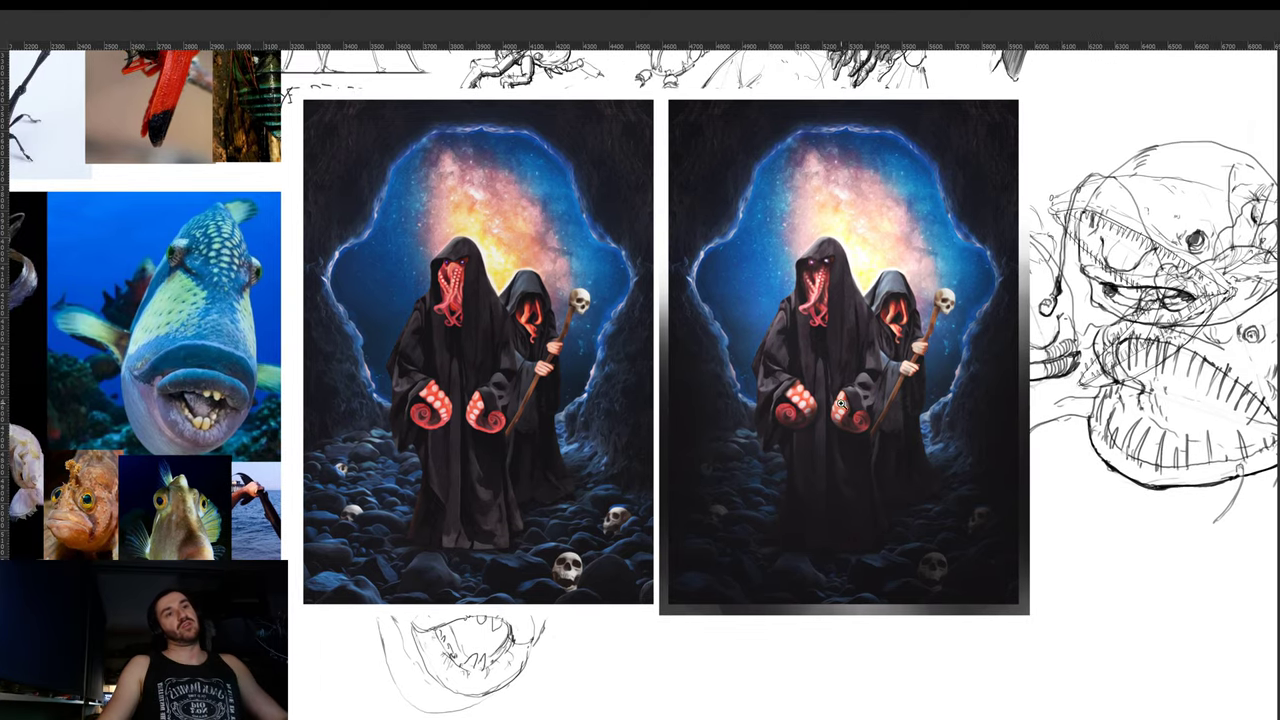
scroll(836, 388, "down", 3)
scroll(836, 390, "up", 1)
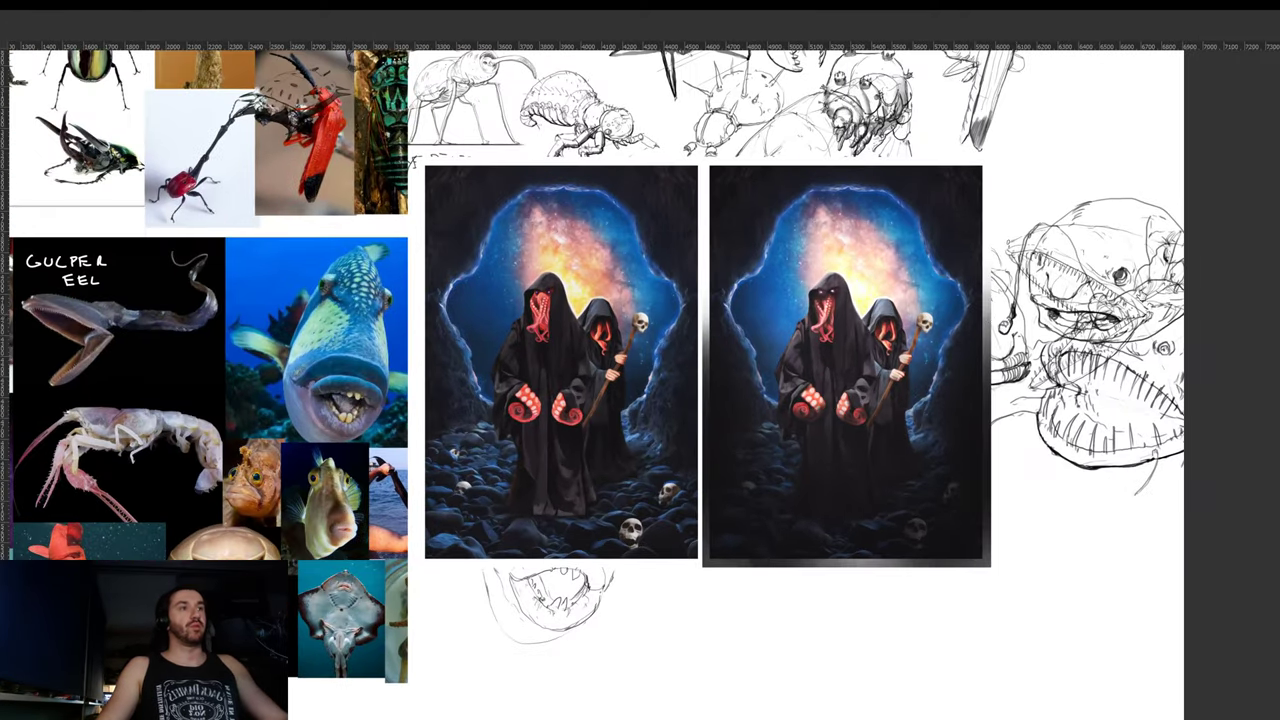
- Clear both paintings from the sketch sheet and return to the unfinished triggerfish sketch
key("ctrl+z")
left_click_drag(624, 526, 747, 381)
left_click_drag(629, 411, 658, 411)
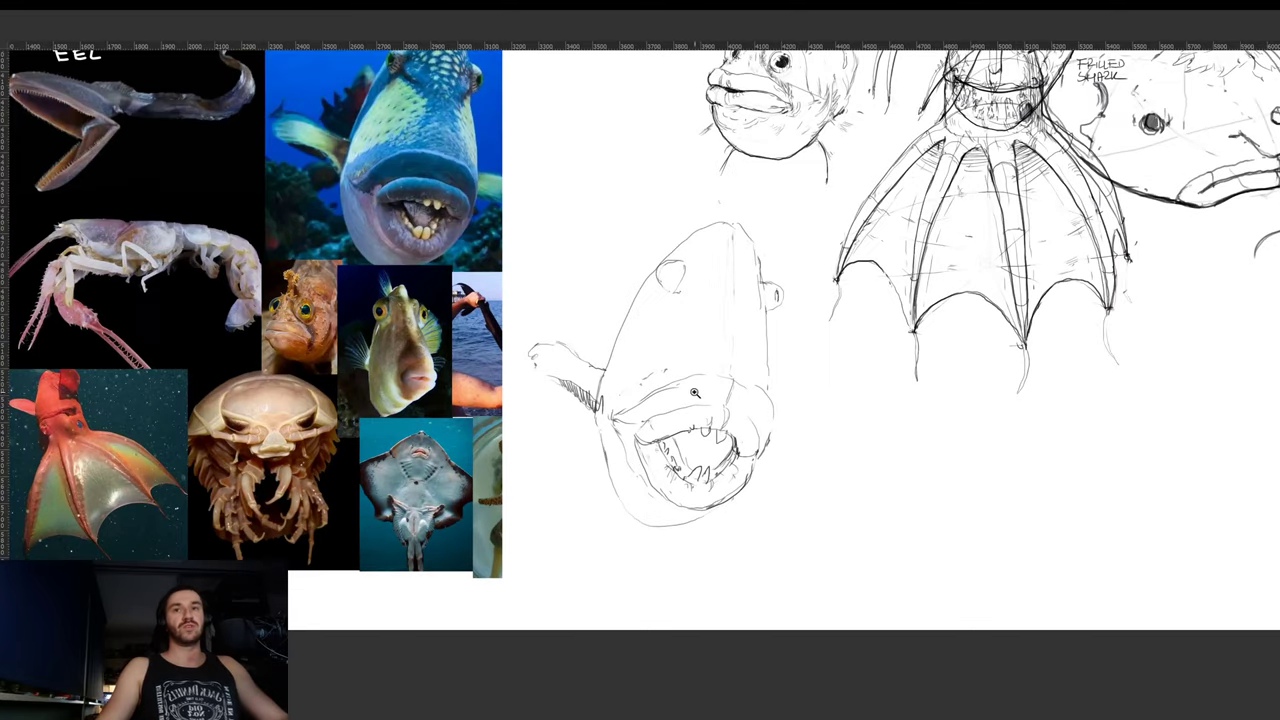
- Reduce the brush to a very small size and add dark hatching strokes at the base of the triggerfish sketch's side fin
key("b")
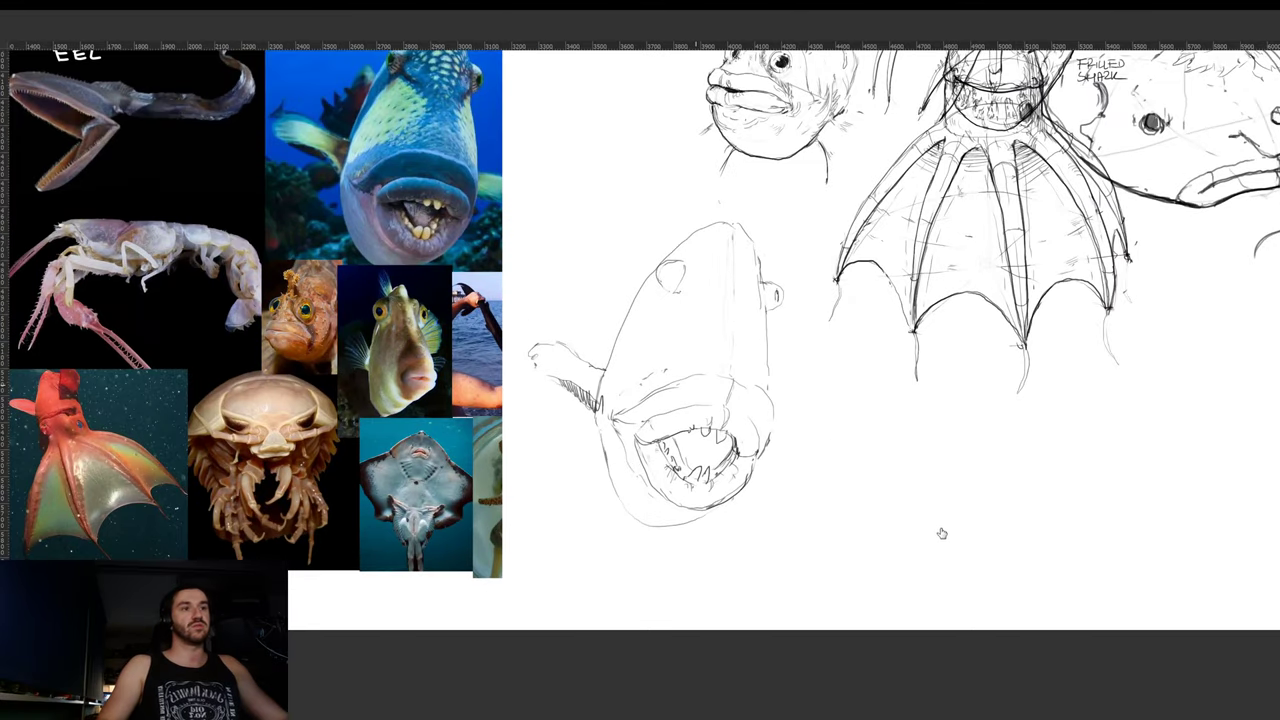
key("e")
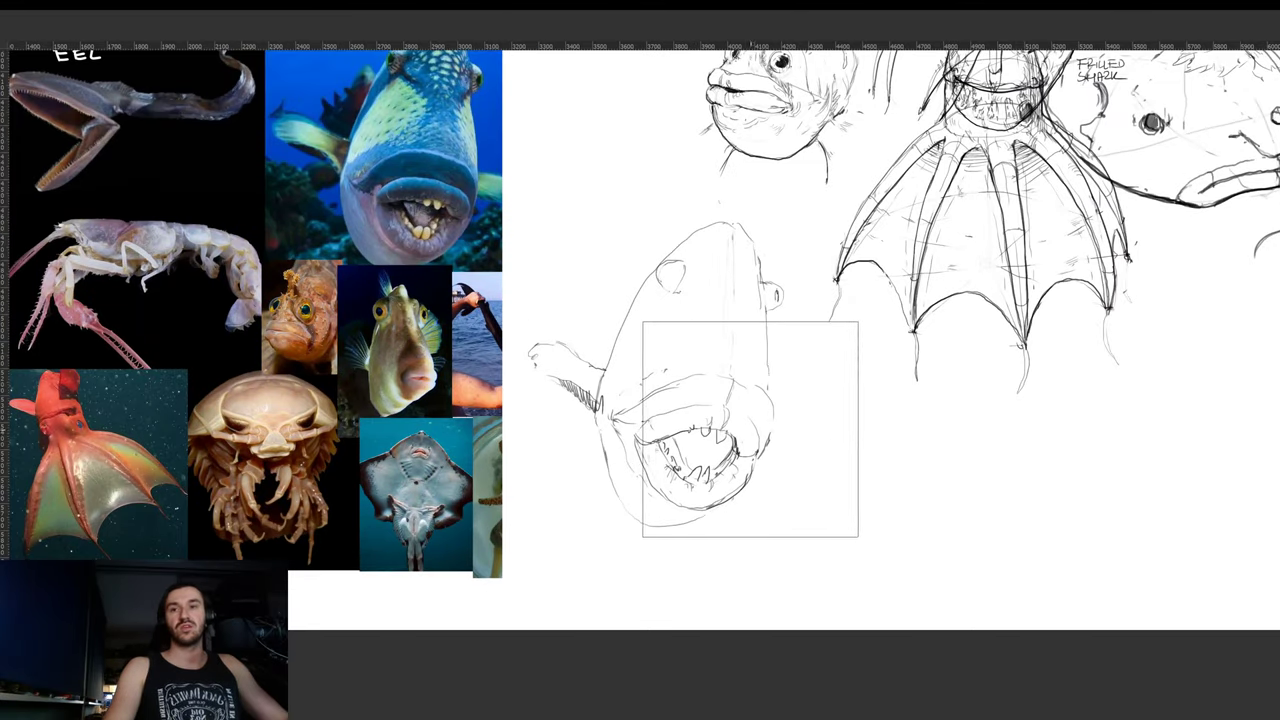
key("bracketleft")
key("bracketleft")
key("bracketleft")
key("bracketleft")
key("bracketleft")
key("bracketleft")
key("bracketleft")
key("bracketleft")
key("bracketleft")
key("bracketleft")
key("bracketleft")
key("bracketleft")
key("bracketleft")
key("bracketleft")
key("bracketleft")
key("bracketleft")
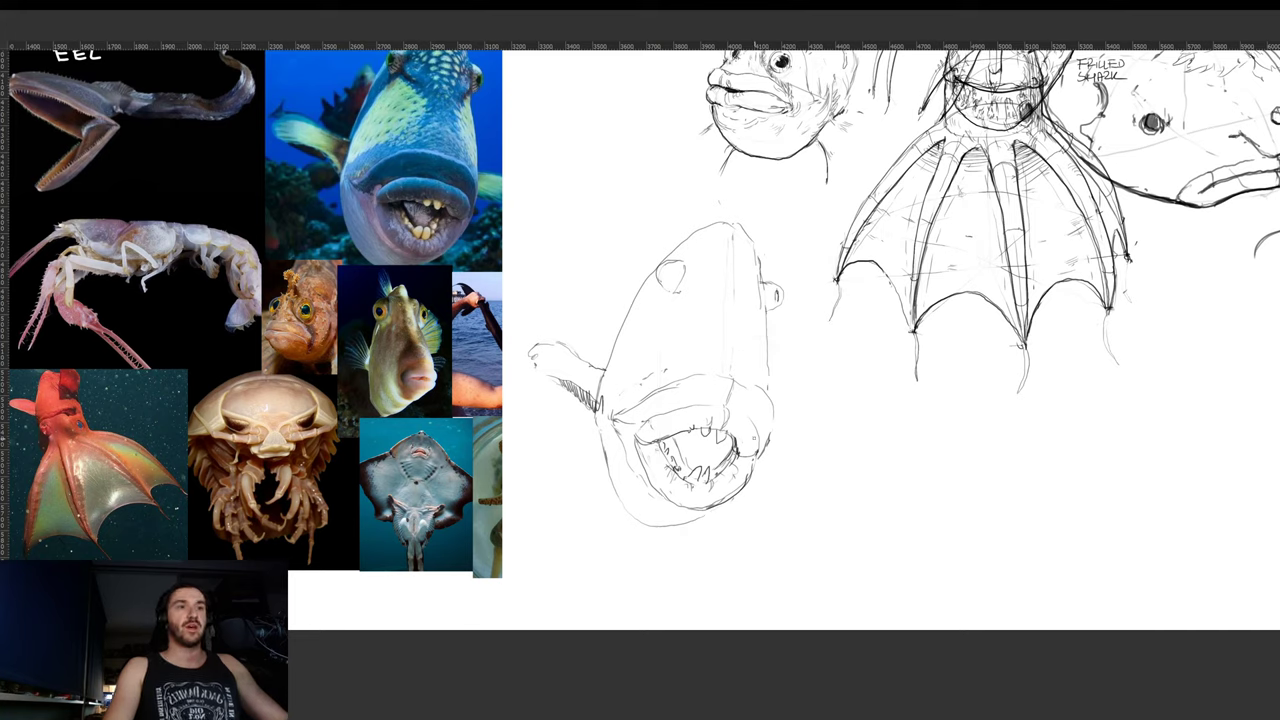
left_click_drag(696, 391, 752, 437)
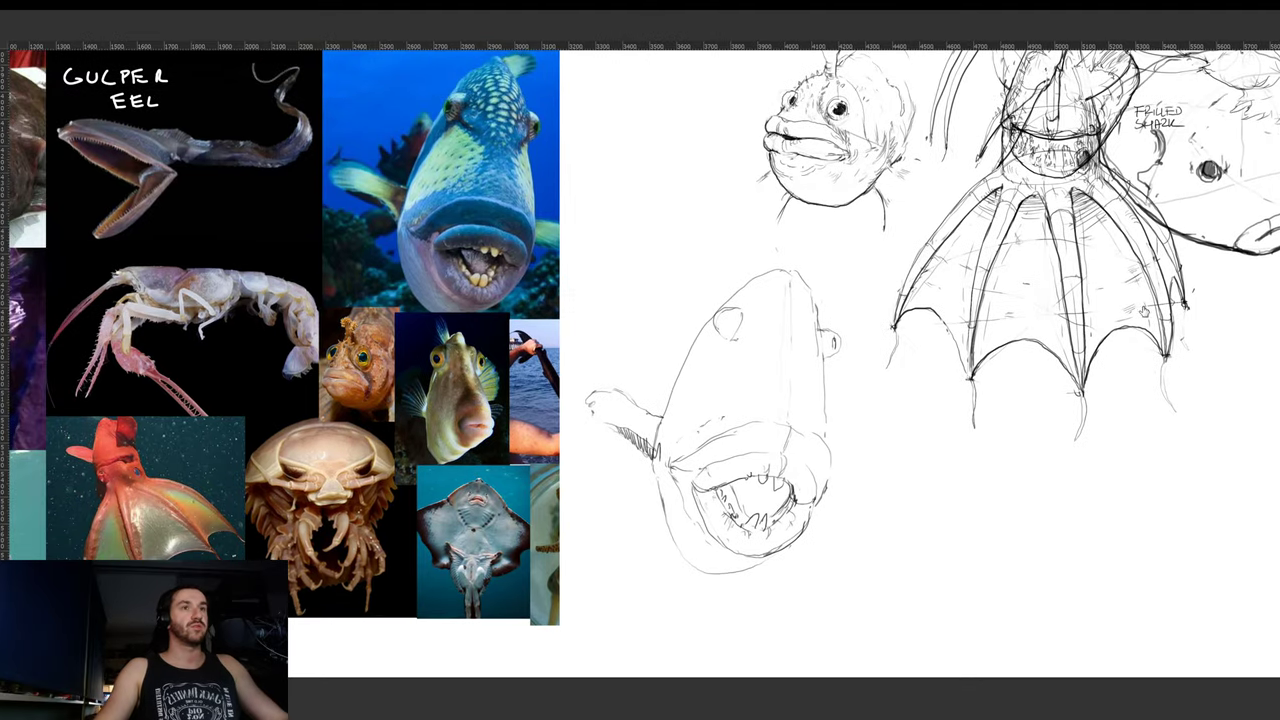
left_click_drag(652, 436, 710, 440)
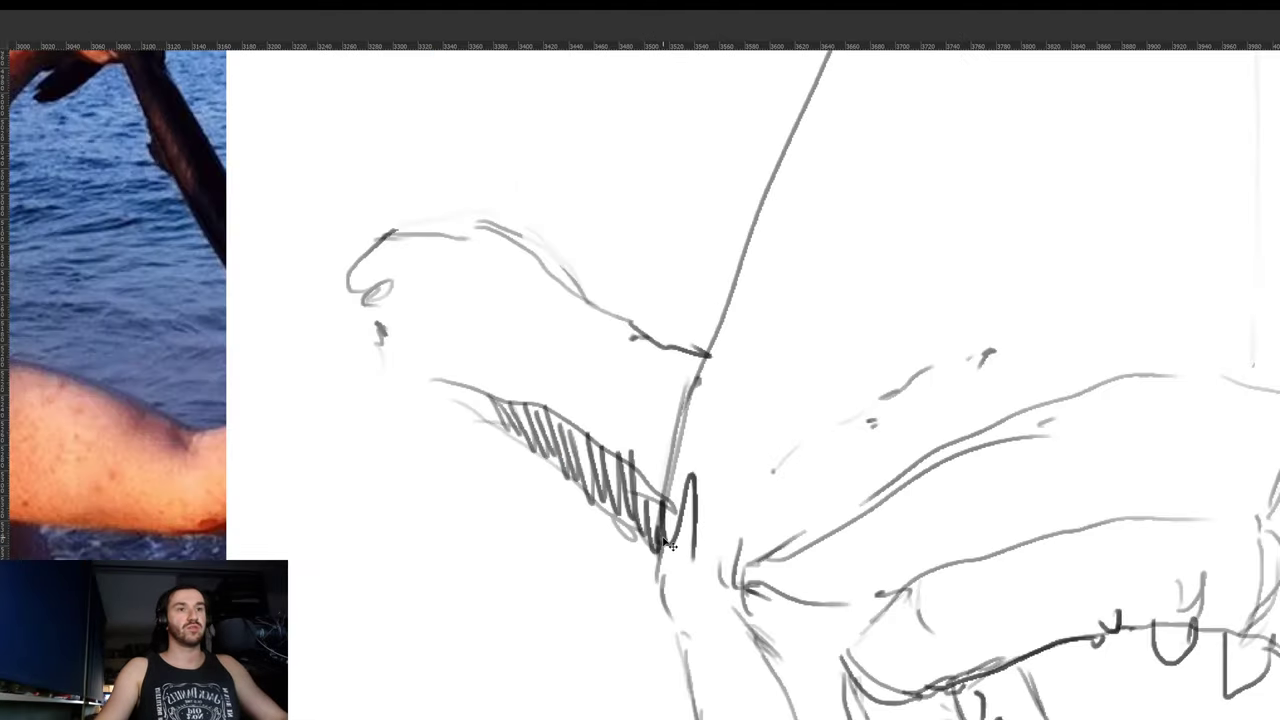
left_click_drag(722, 510, 670, 515)
scroll(670, 515, "down", 3)
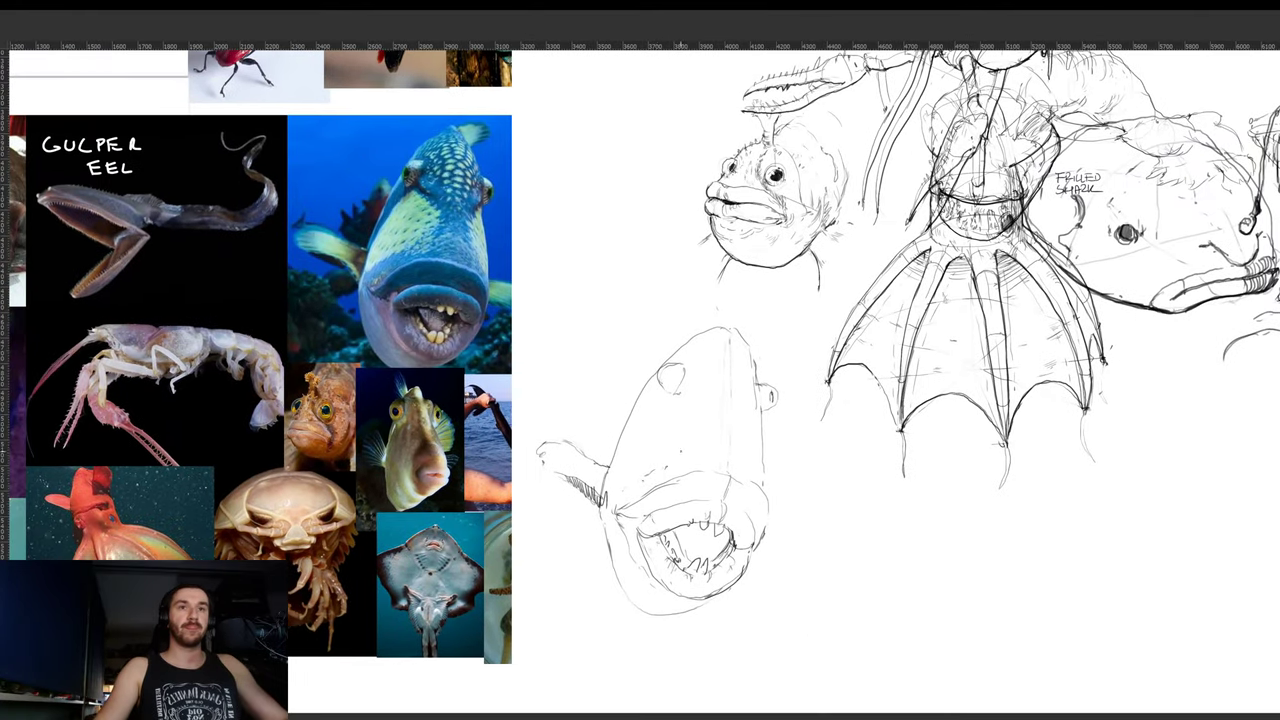
- Add scale spots across the triggerfish's head and cheek, and rough in its small top fin and far-side fin line
scroll(648, 441, "up", 1)
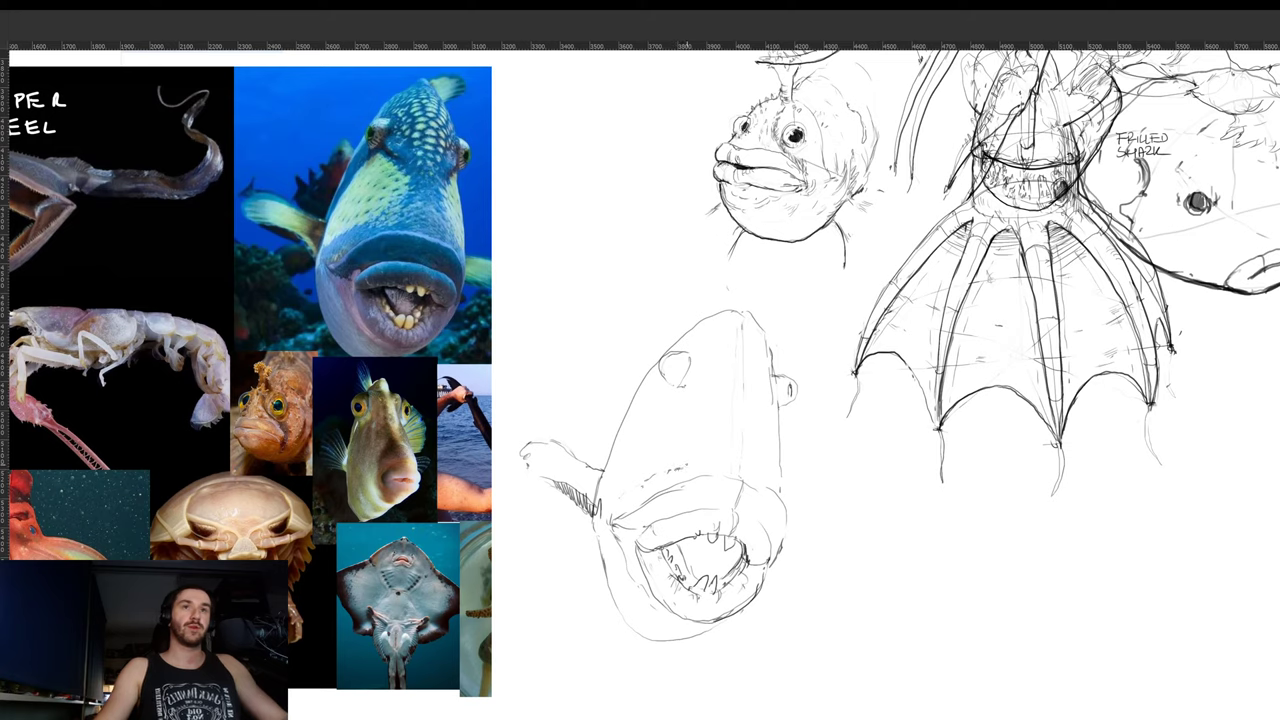
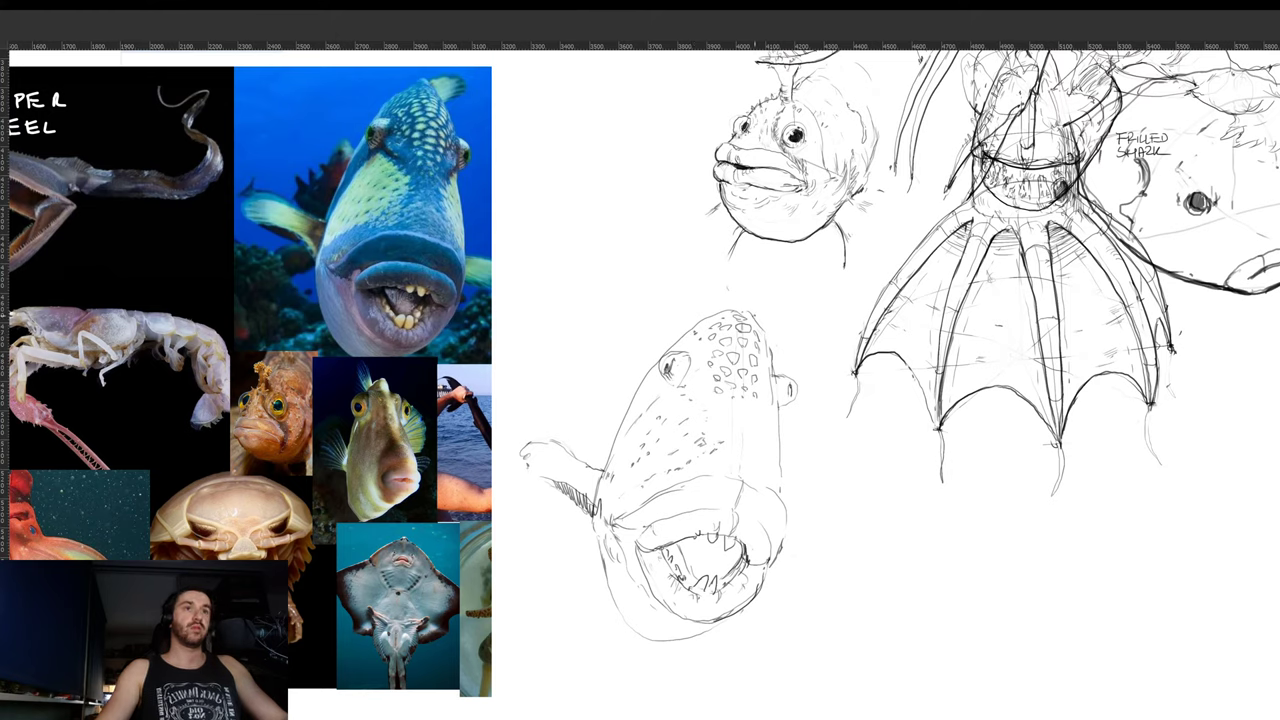
mouse_move(753, 311)
left_mouse_down()
mouse_move(780, 318)
mouse_move(775, 345)
left_mouse_up()
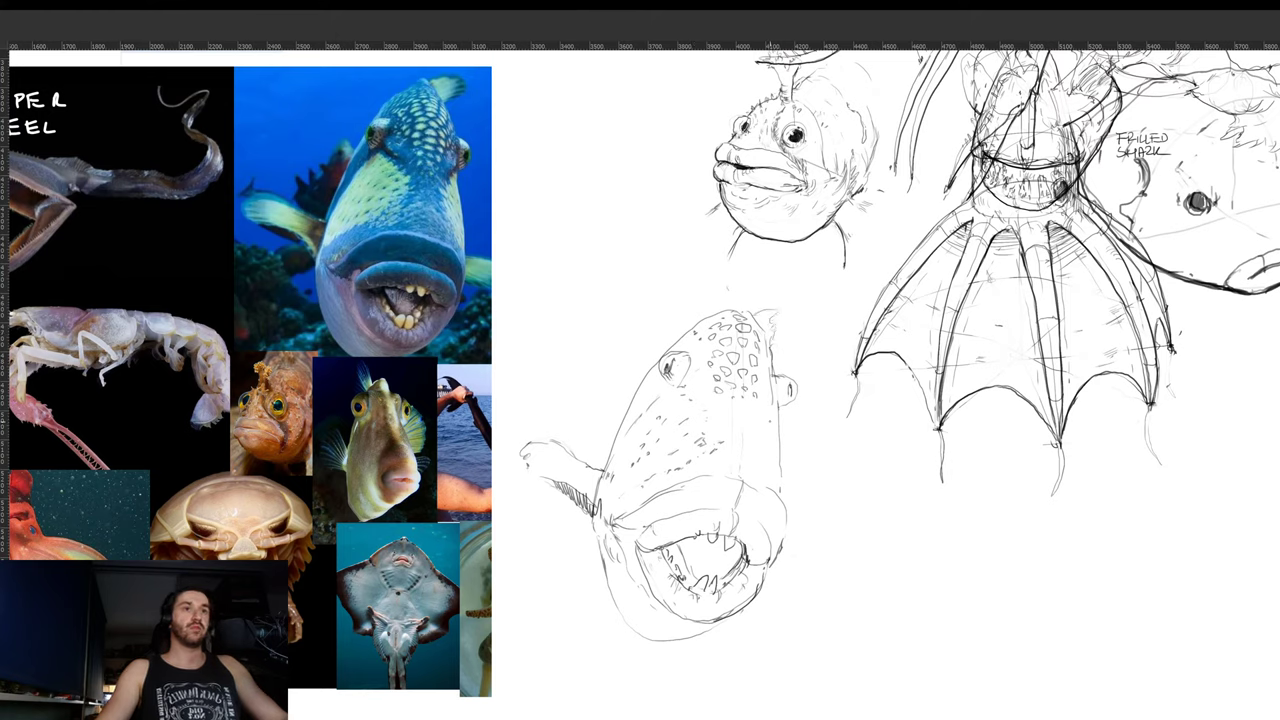
left_click_drag(788, 534, 840, 533)
mouse_move(540, 468)
left_mouse_down()
mouse_move(524, 452)
mouse_move(560, 446)
left_mouse_up()
mouse_move(783, 543)
left_mouse_down()
mouse_move(760, 571)
mouse_move(713, 535)
mouse_move(709, 486)
left_mouse_up()
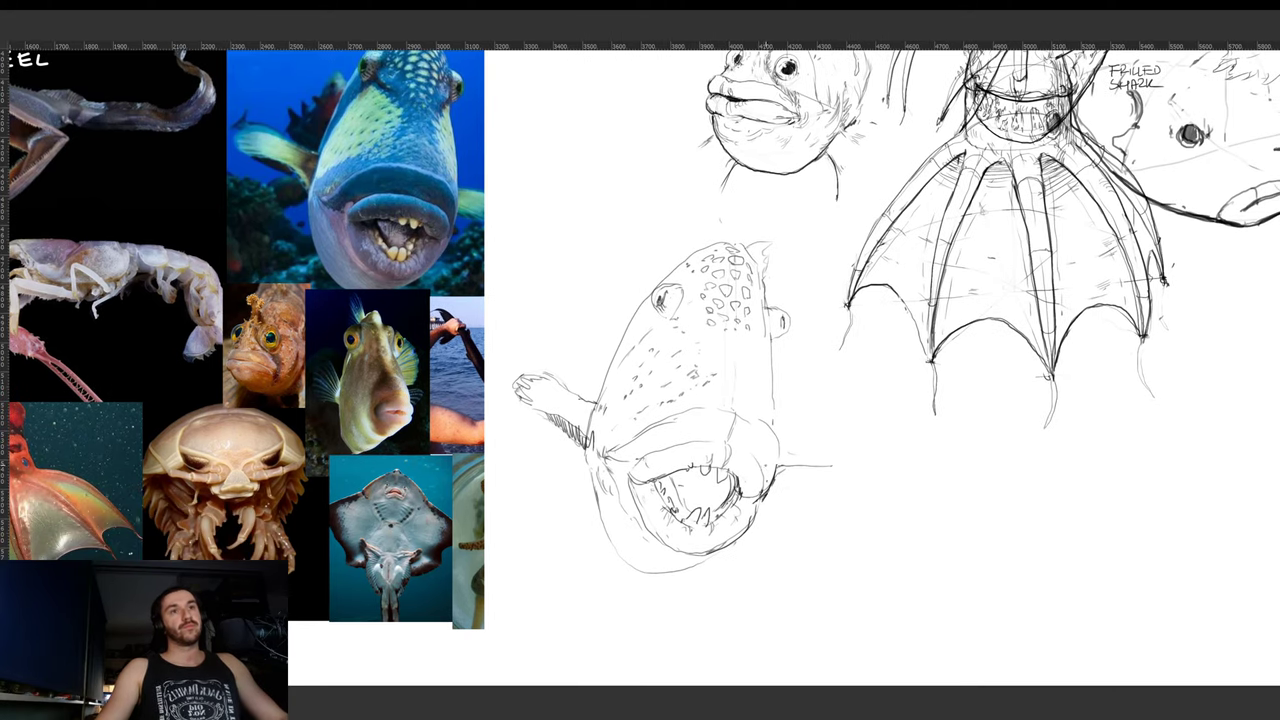
- Go over the outline of the triggerfish's open mouth and lower lip with darker strokes, undoing any unwanted stroke
left_click_drag(757, 457, 748, 479)
key("r")
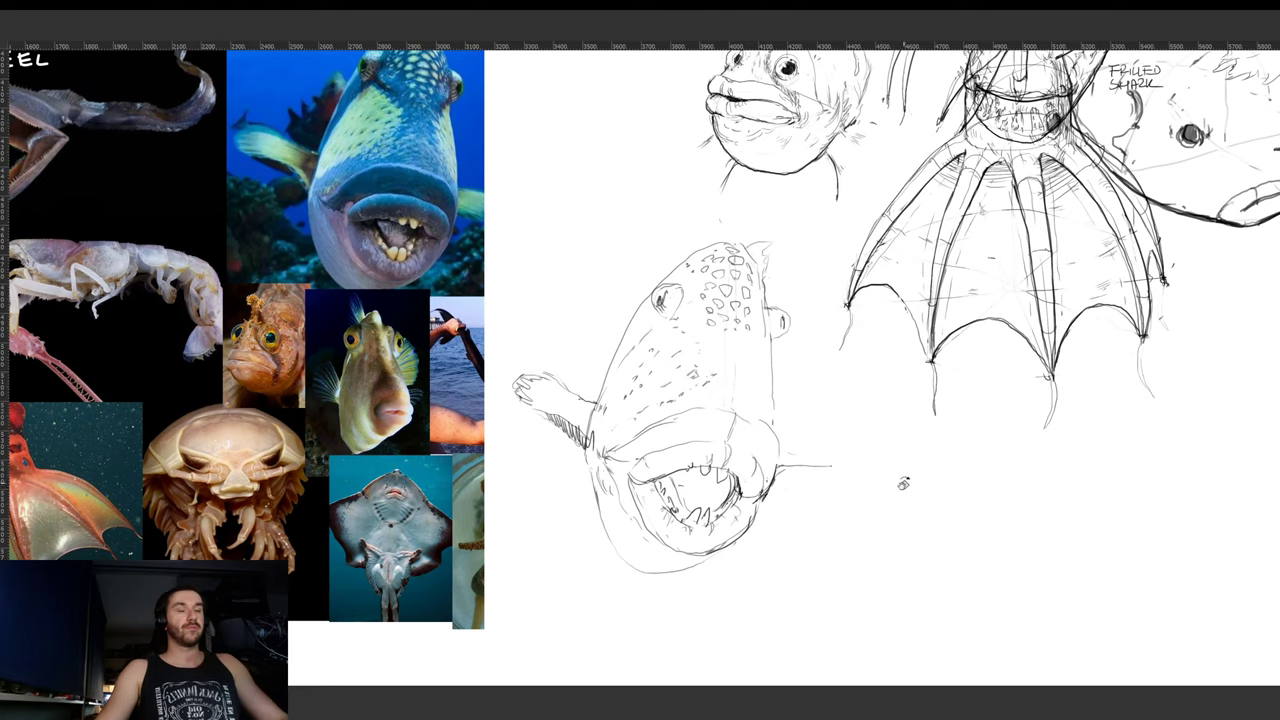
mouse_move(904, 484)
left_mouse_down()
mouse_move(603, 530)
mouse_move(532, 507)
mouse_move(556, 433)
left_mouse_up()
key("r")
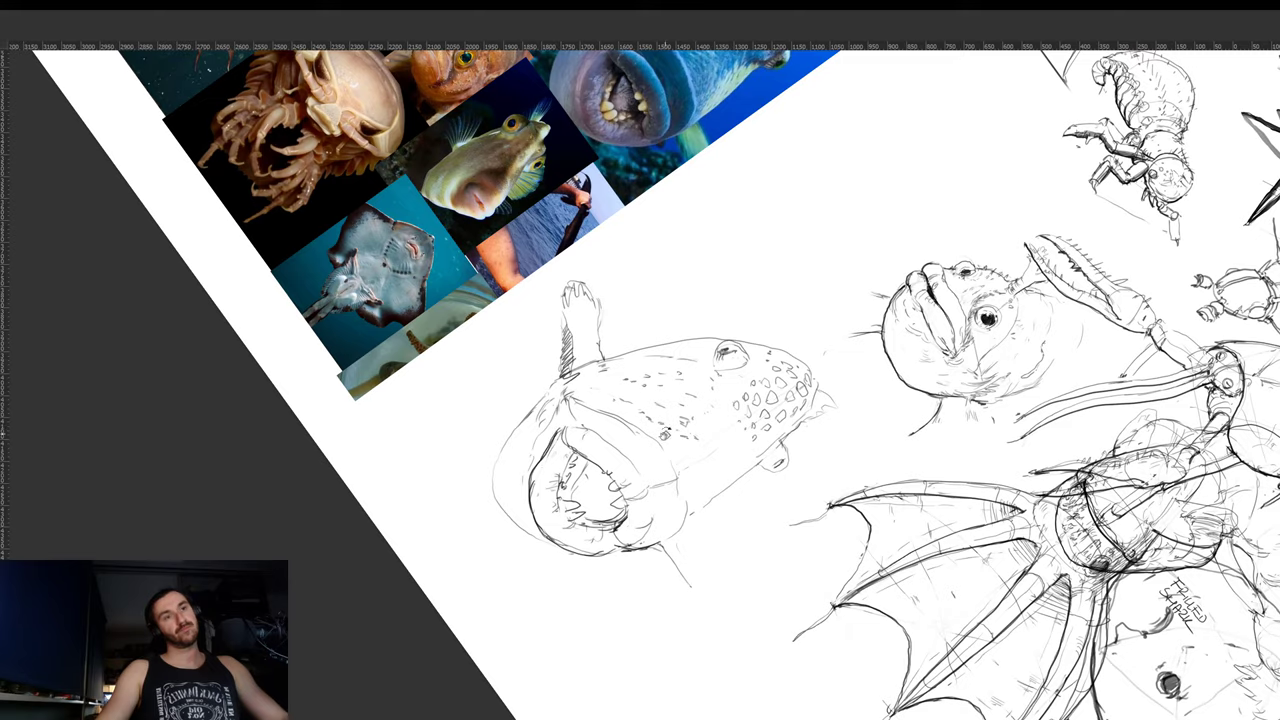
mouse_move(658, 440)
left_mouse_down()
mouse_move(795, 428)
mouse_move(823, 378)
mouse_move(810, 469)
left_mouse_up()
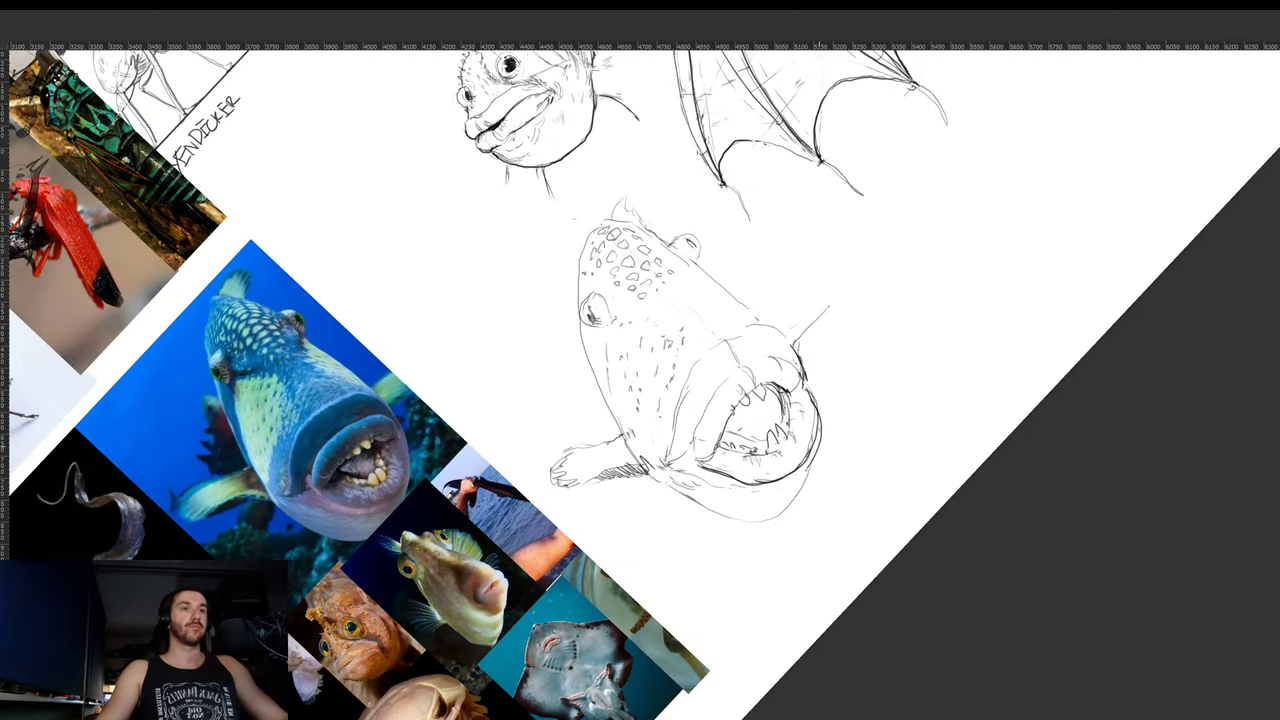
key("ctrl+z")
left_click_drag(925, 395, 711, 563)
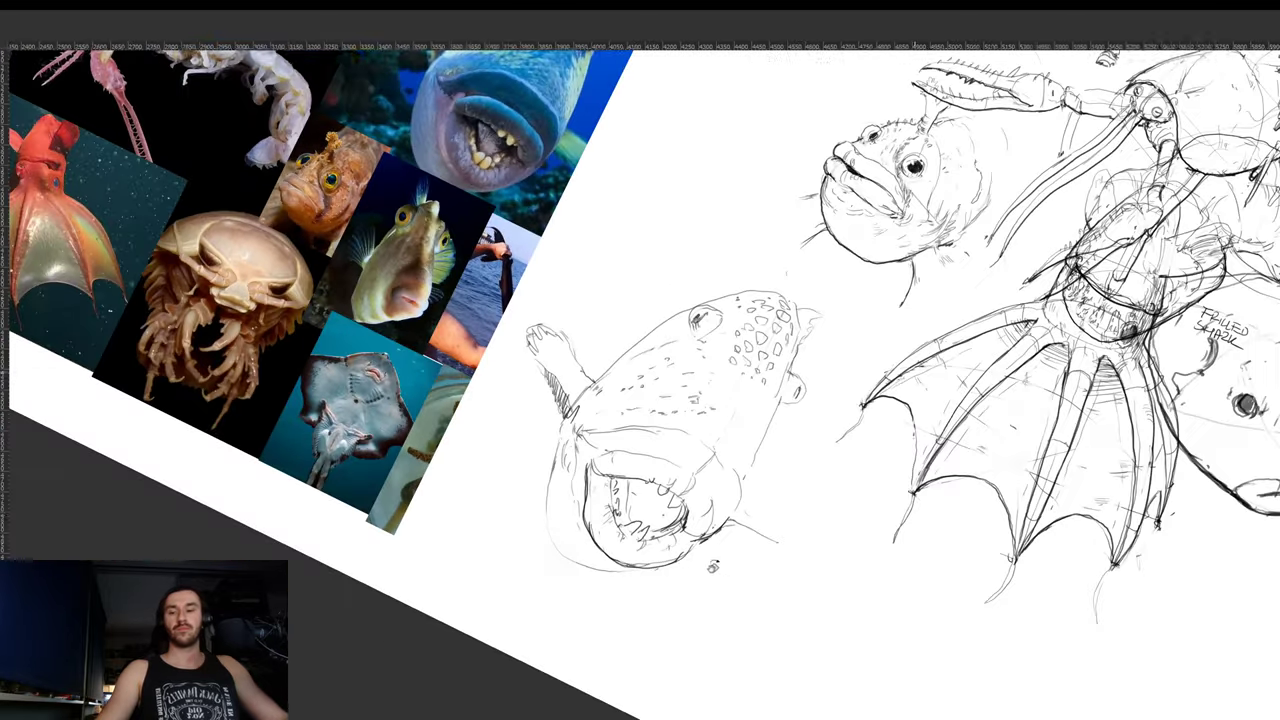
left_click_drag(903, 374, 846, 585)
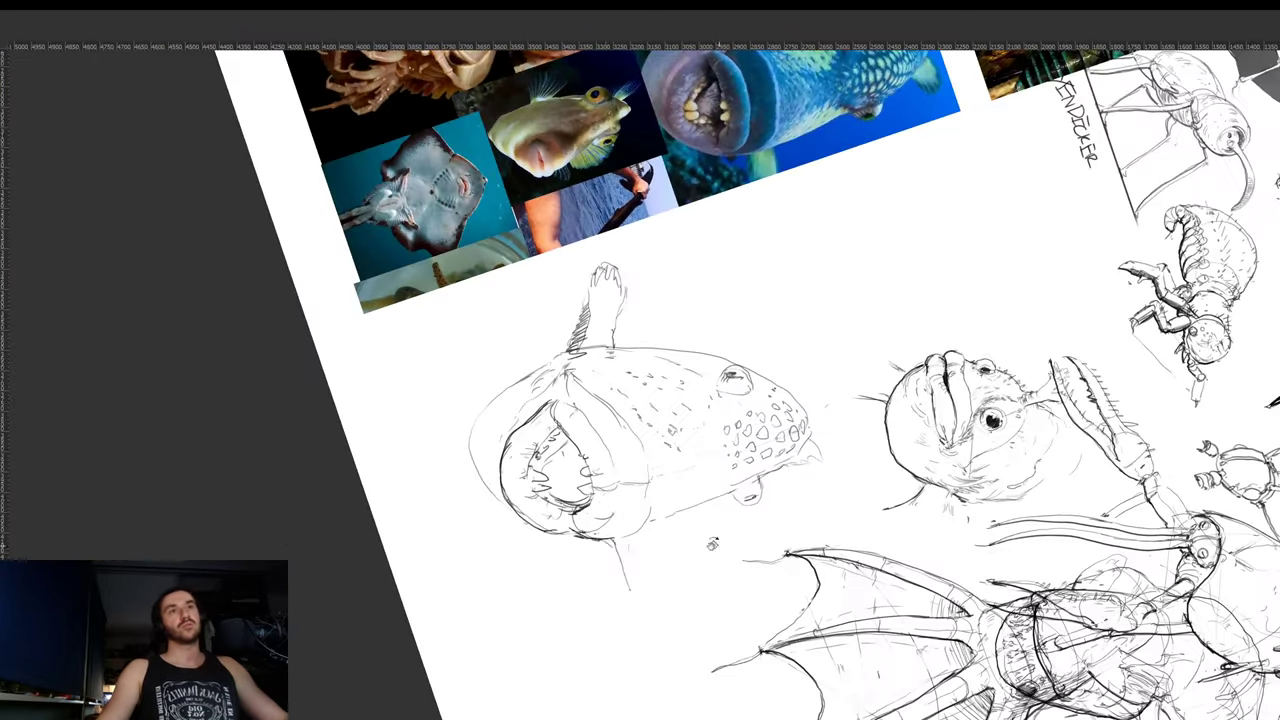
- Redraw the triggerfish's chin and lower jaw outline with a darker contour, retrying strokes that miss the curve
left_click_drag(468, 446, 516, 512)
key("ctrl+z")
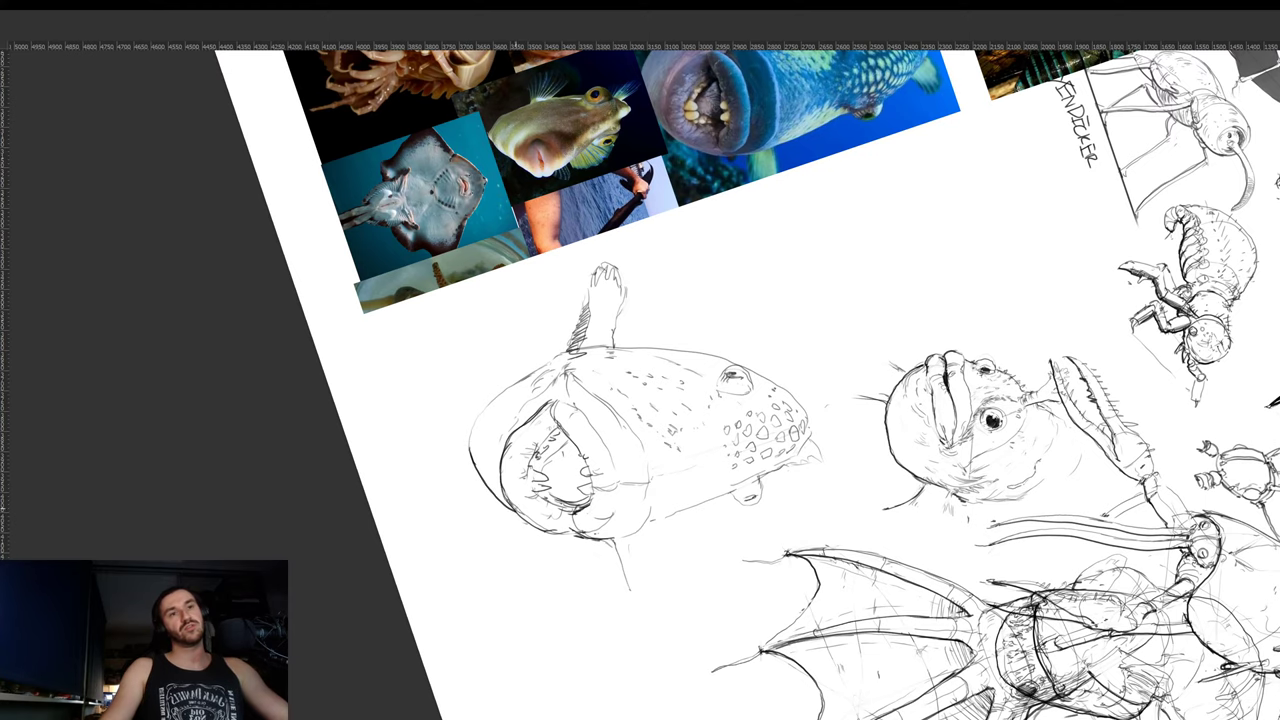
left_click_drag(790, 340, 685, 274)
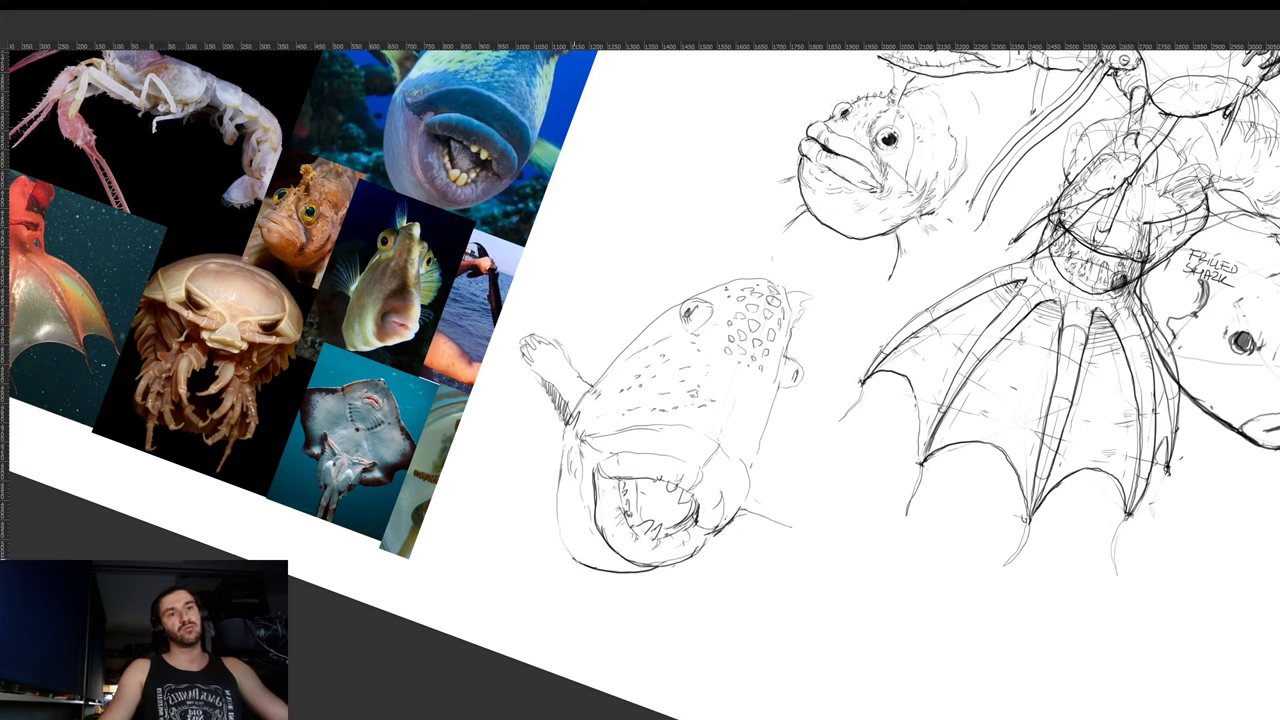
mouse_move(583, 562)
left_mouse_down()
mouse_move(558, 522)
mouse_move(565, 426)
left_mouse_up()
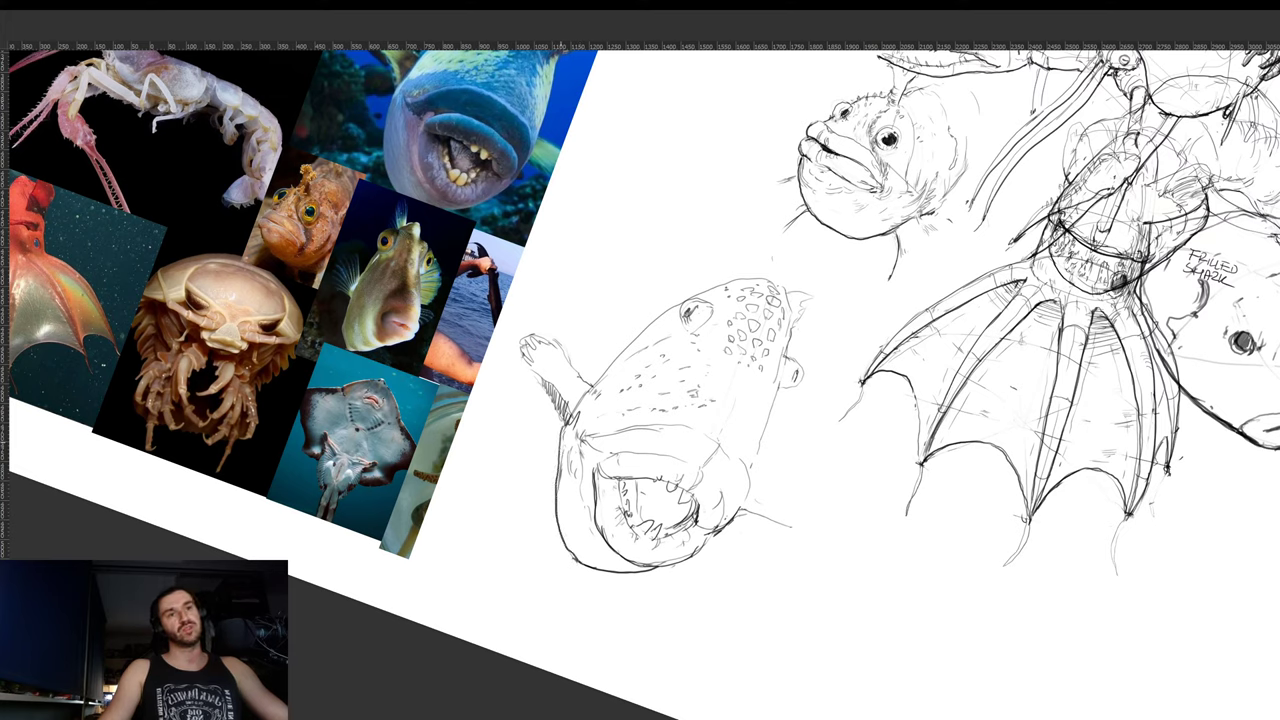
key("ctrl+z")
mouse_move(579, 565)
left_mouse_down()
mouse_move(558, 488)
mouse_move(570, 418)
left_mouse_up()
key("r")
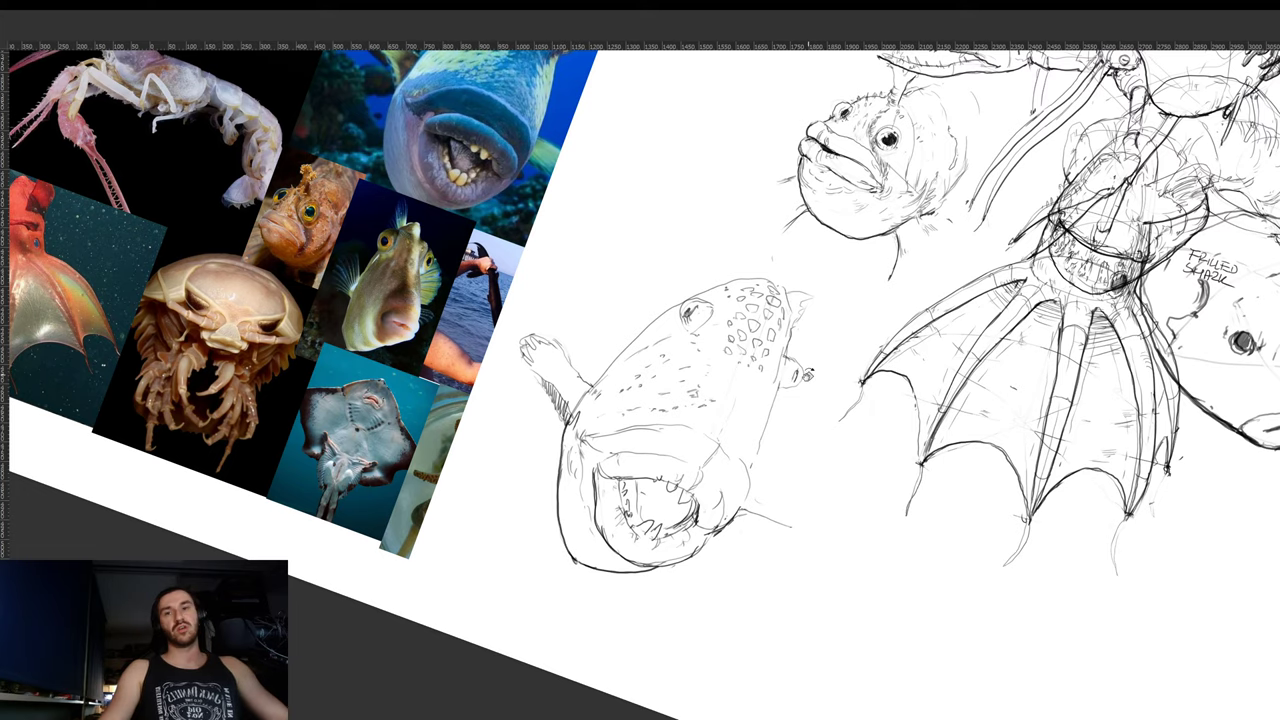
left_click_drag(808, 374, 806, 262)
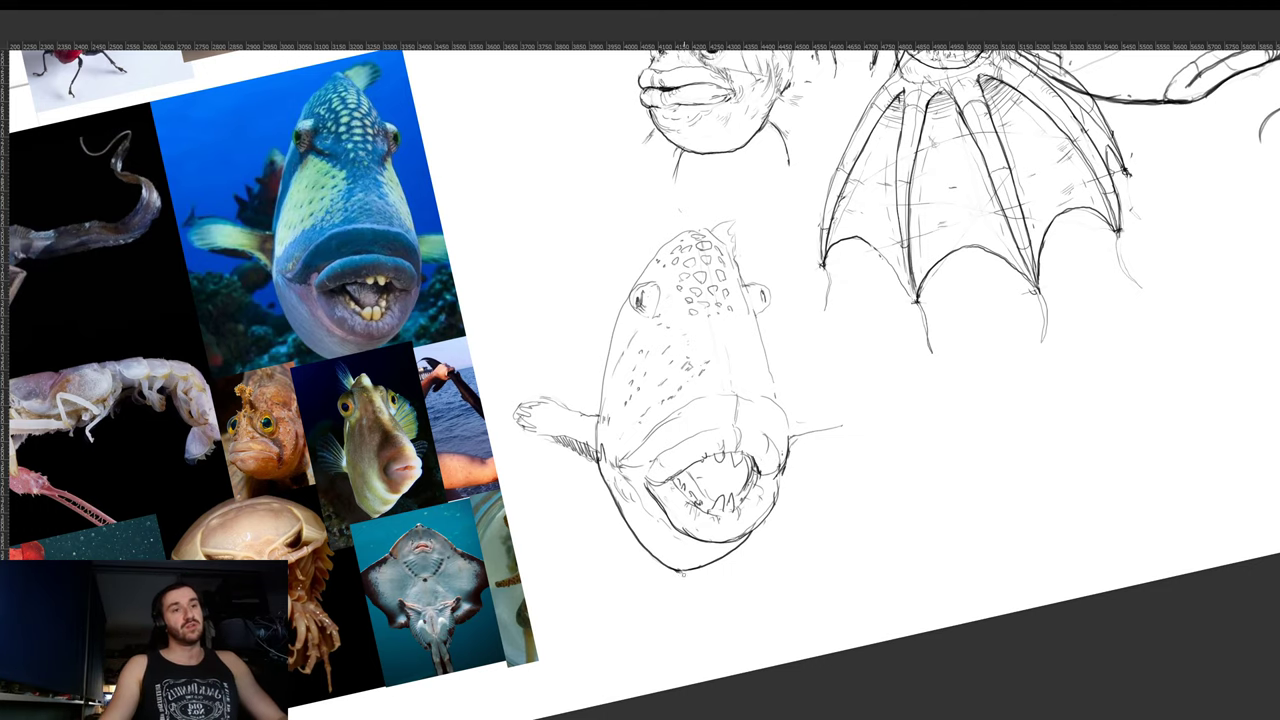
key("r")
mouse_move(917, 464)
left_mouse_down()
mouse_move(809, 418)
mouse_move(807, 316)
left_mouse_up()
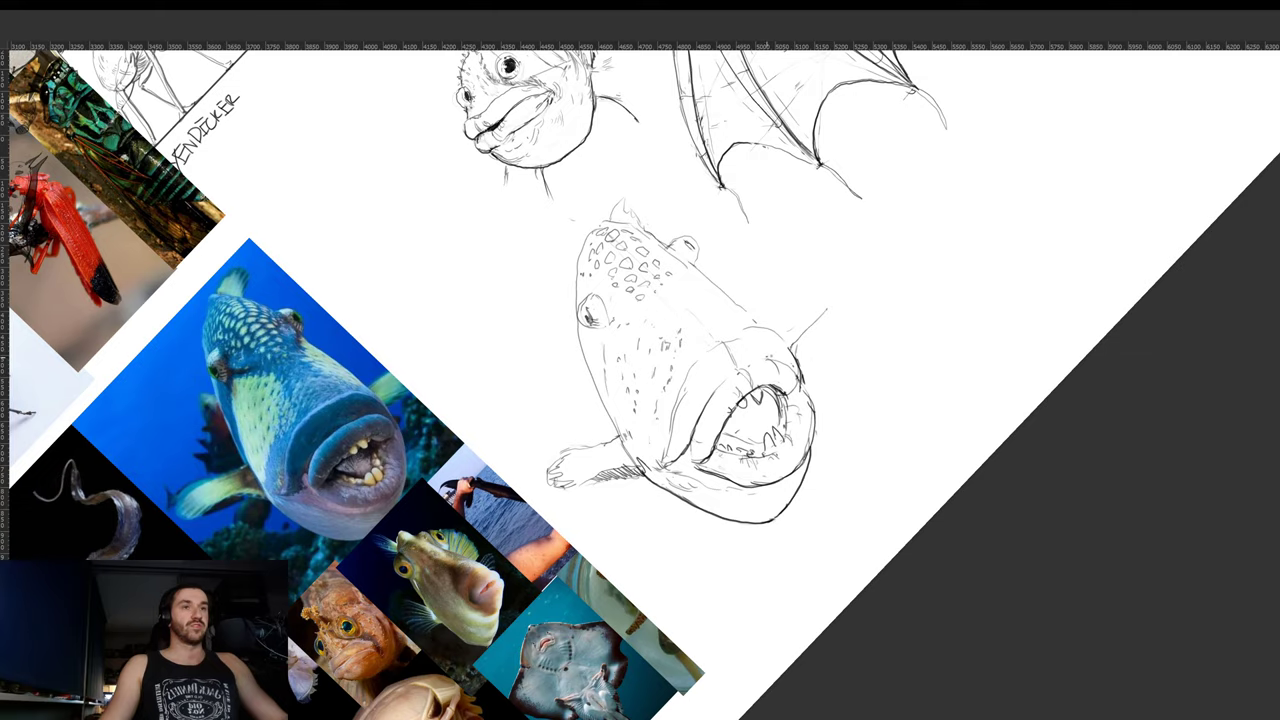
- Darken the upper lip and far mouth edge of the triggerfish, and strengthen the line of its far-side fin
left_click_drag(907, 350, 784, 463)
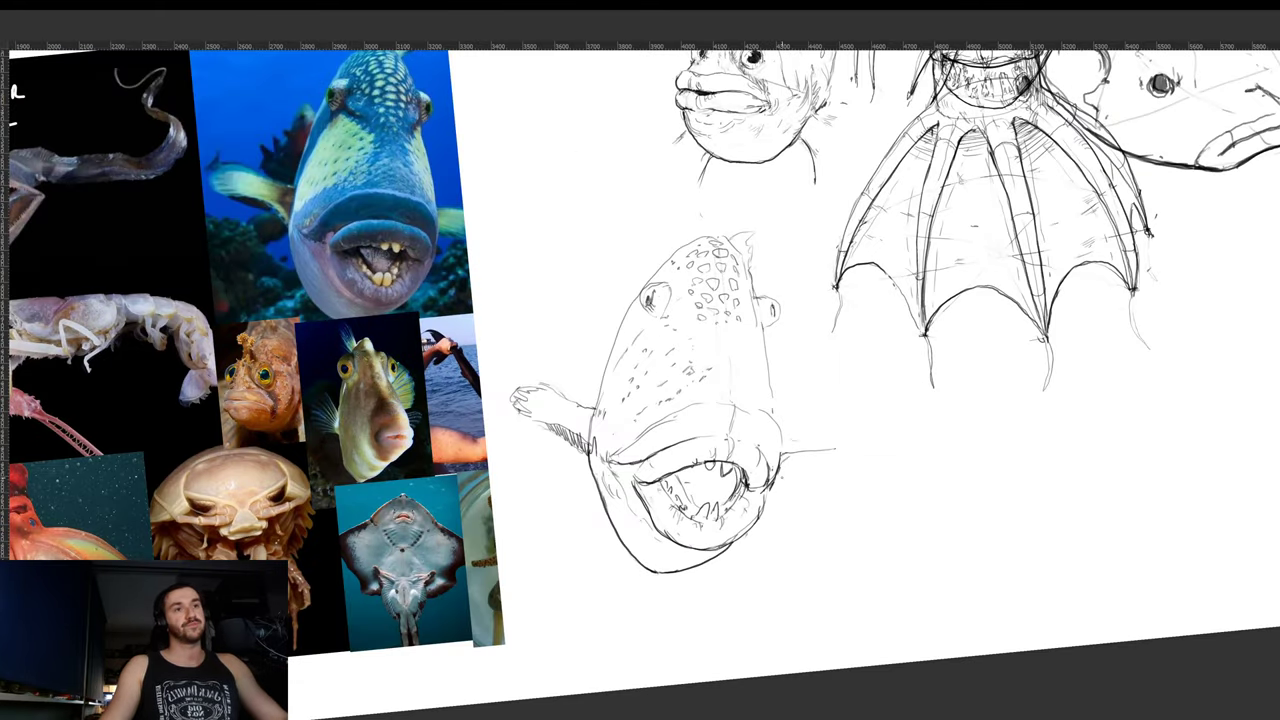
left_click_drag(782, 478, 807, 434)
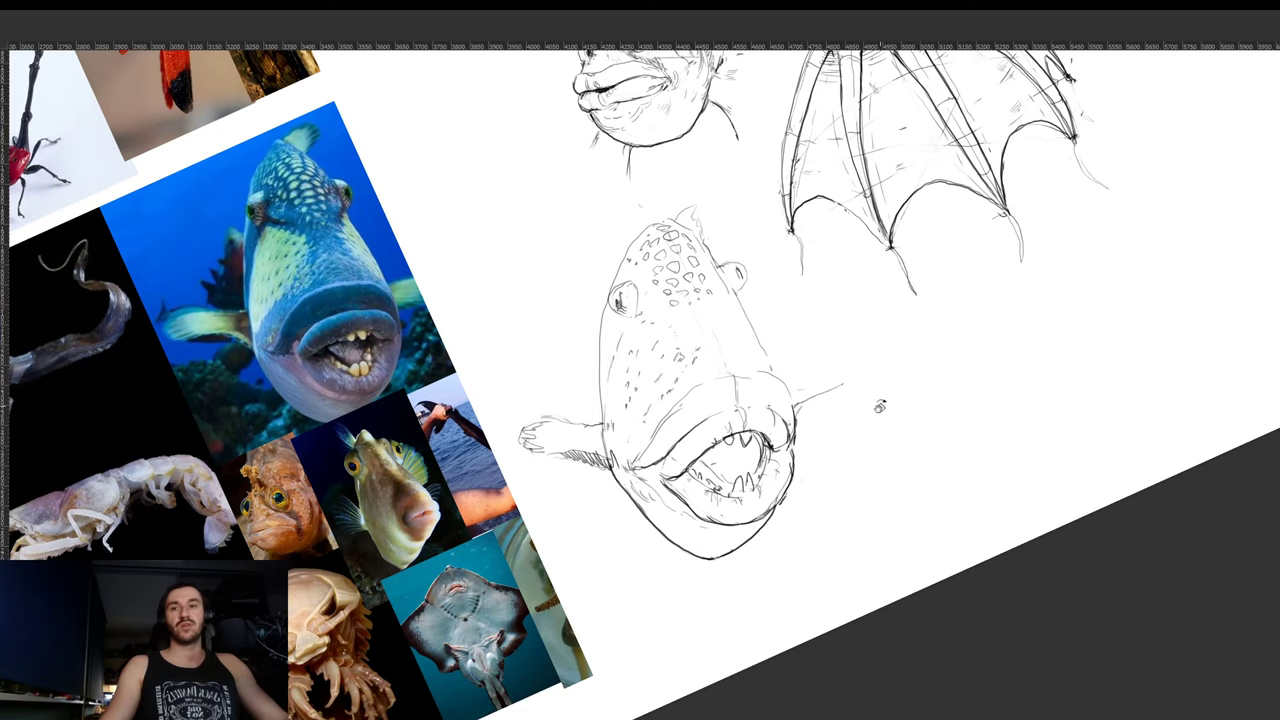
mouse_move(880, 406)
left_mouse_down()
mouse_move(897, 440)
mouse_move(904, 364)
mouse_move(855, 322)
left_mouse_up()
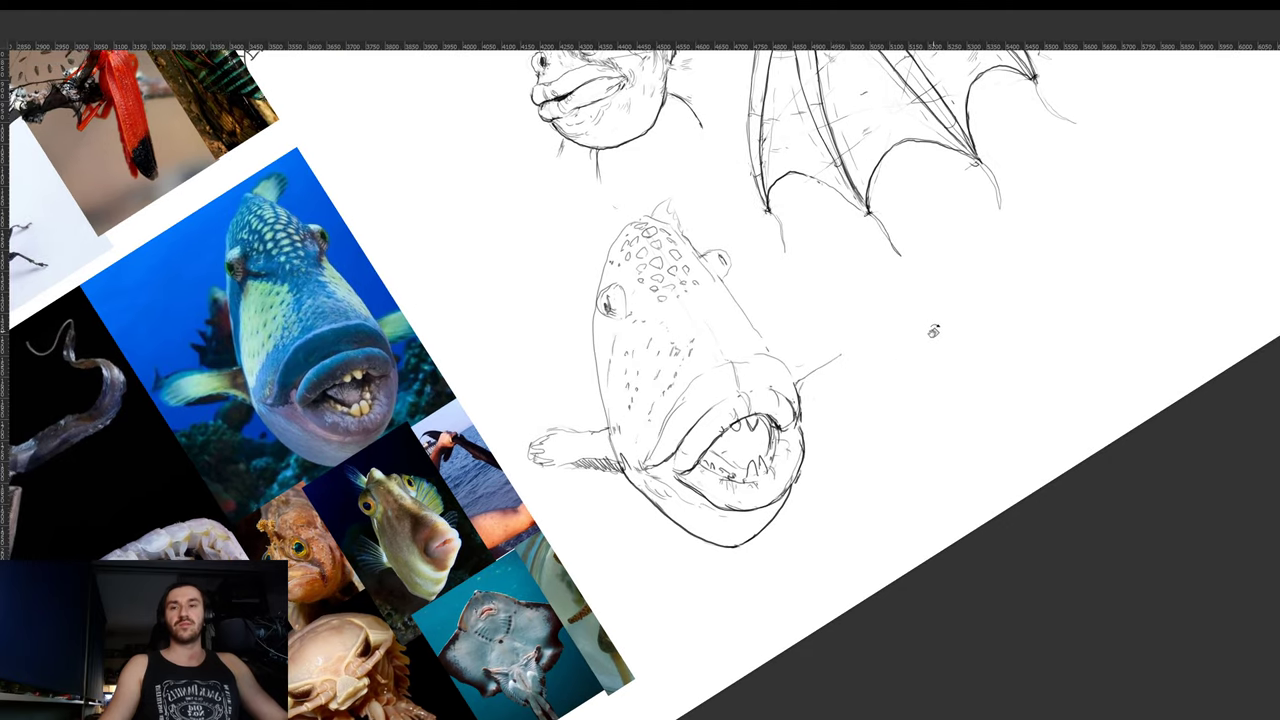
mouse_move(931, 329)
left_mouse_down()
mouse_move(943, 349)
mouse_move(927, 350)
left_mouse_up()
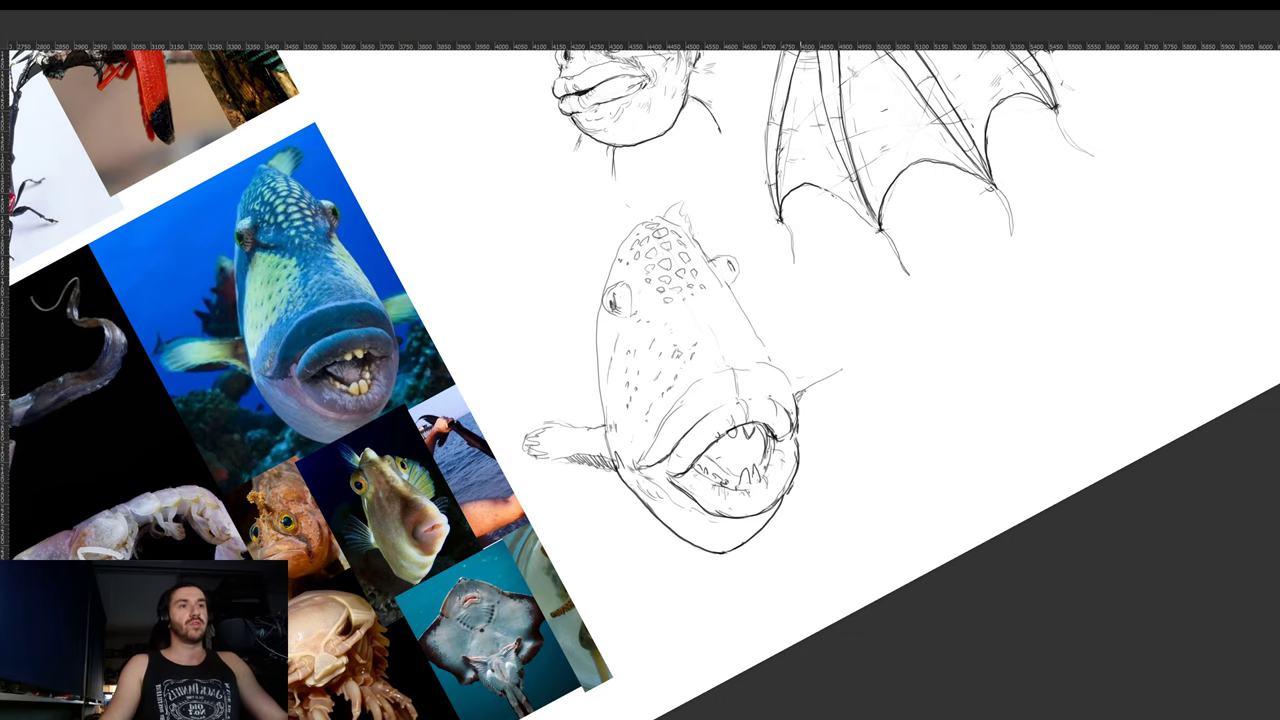
mouse_move(800, 393)
left_mouse_down()
mouse_move(843, 369)
mouse_move(791, 540)
mouse_move(682, 512)
left_mouse_up()
key("r")
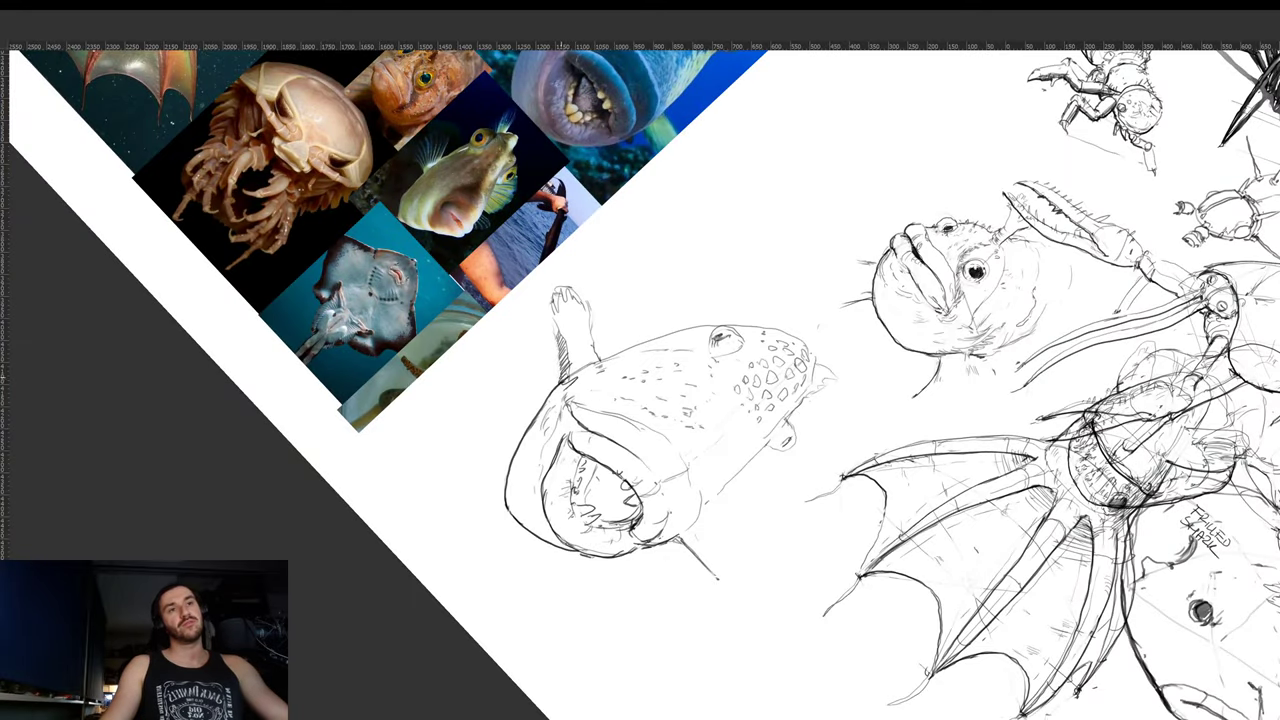
- Strengthen the edge of the triggerfish's near-side fin and the contour down the far side of its body
left_click_drag(562, 382, 549, 294)
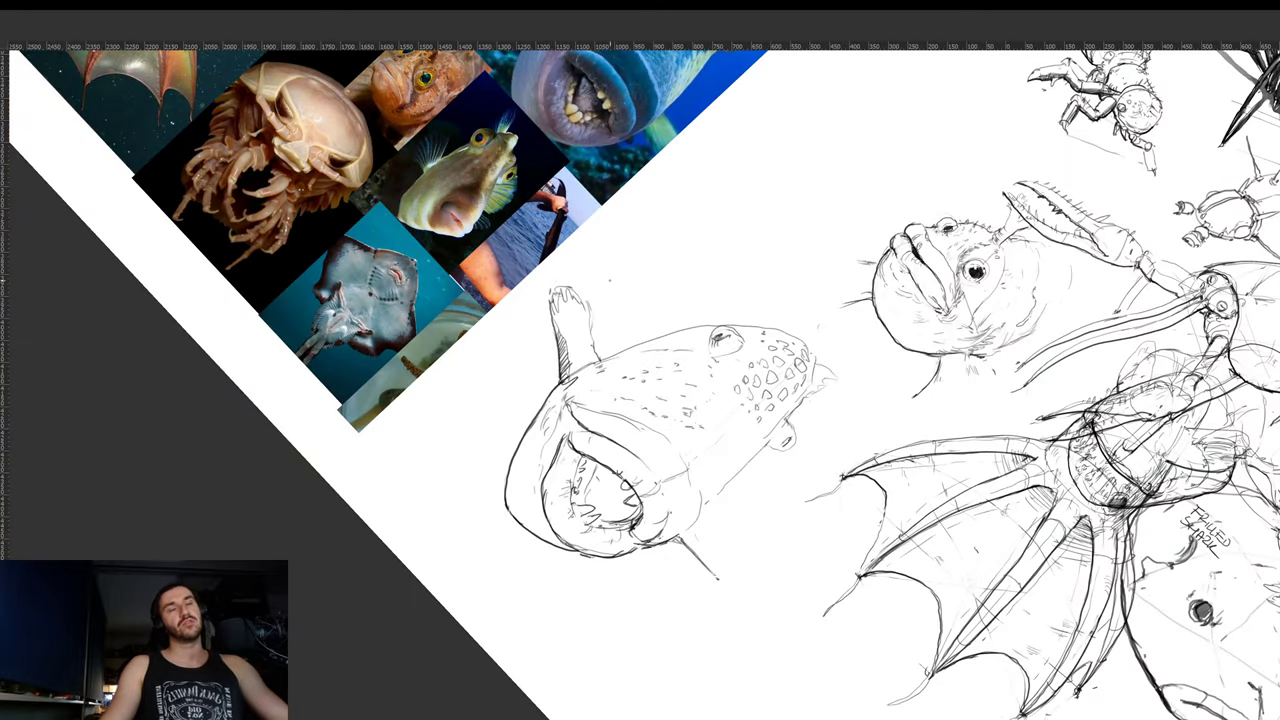
mouse_move(883, 294)
left_mouse_down()
mouse_move(697, 216)
mouse_move(897, 346)
mouse_move(843, 241)
left_mouse_up()
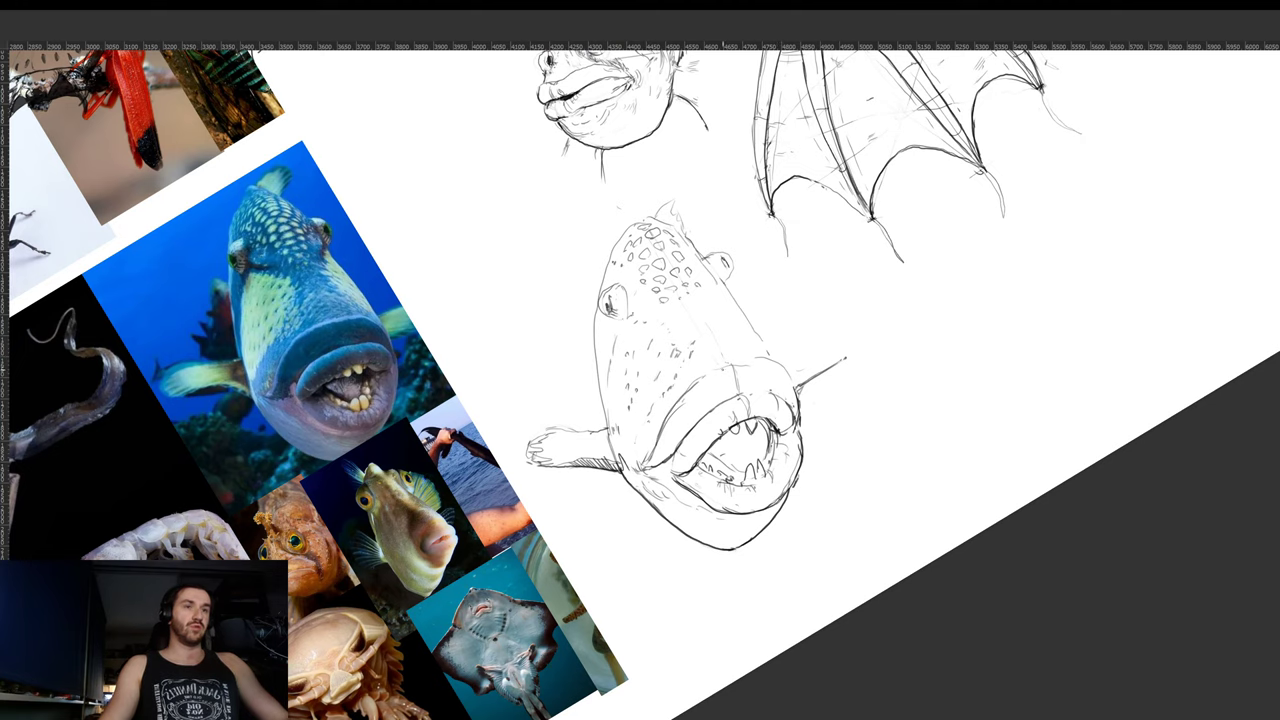
left_click_drag(832, 341, 877, 437)
left_click_drag(846, 386, 852, 450)
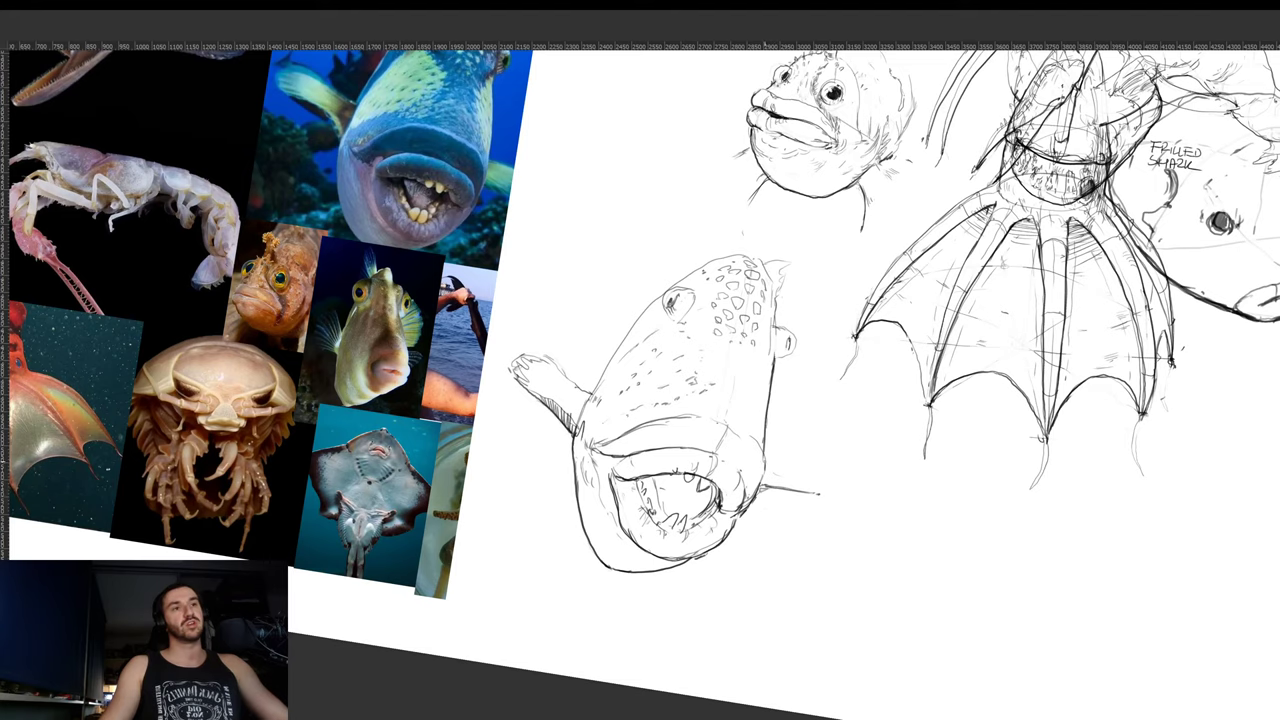
left_click_drag(771, 372, 764, 458)
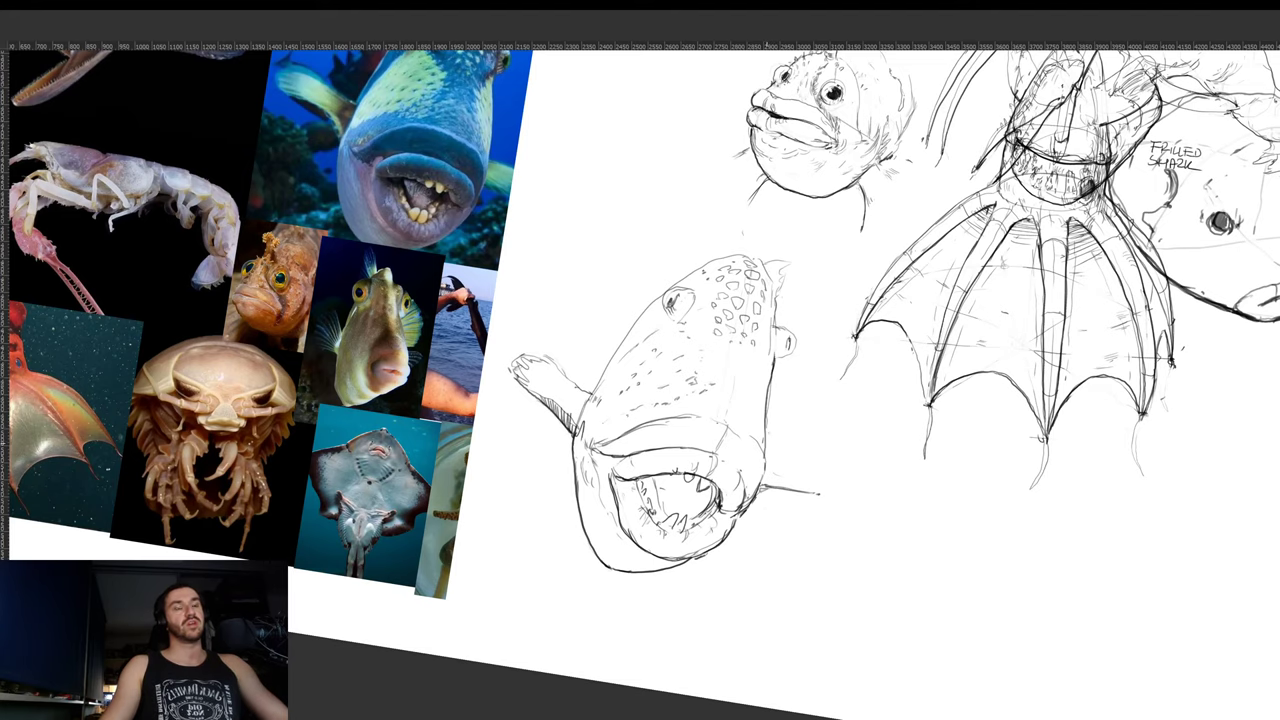
left_click_drag(932, 364, 853, 254)
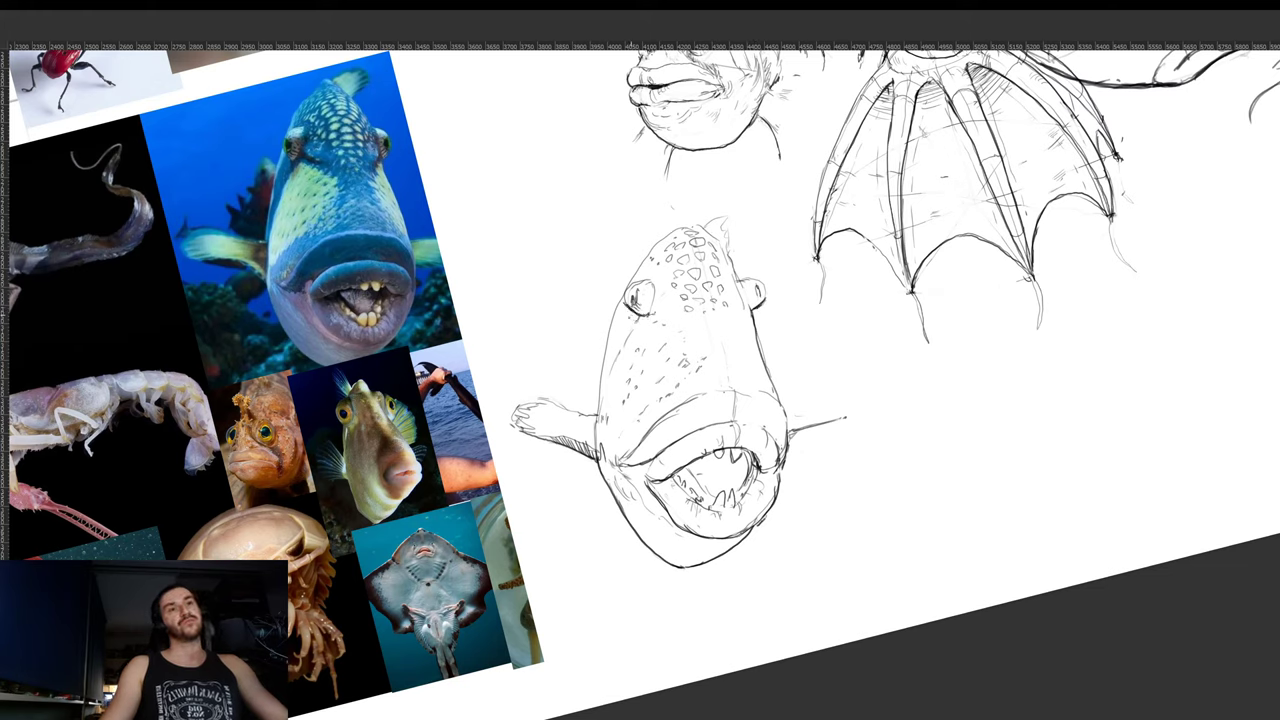
- Darken the edges of the triggerfish's eye sockets and add a second edge line to the thin far-side fin
key("r")
left_click_drag(825, 327, 817, 269)
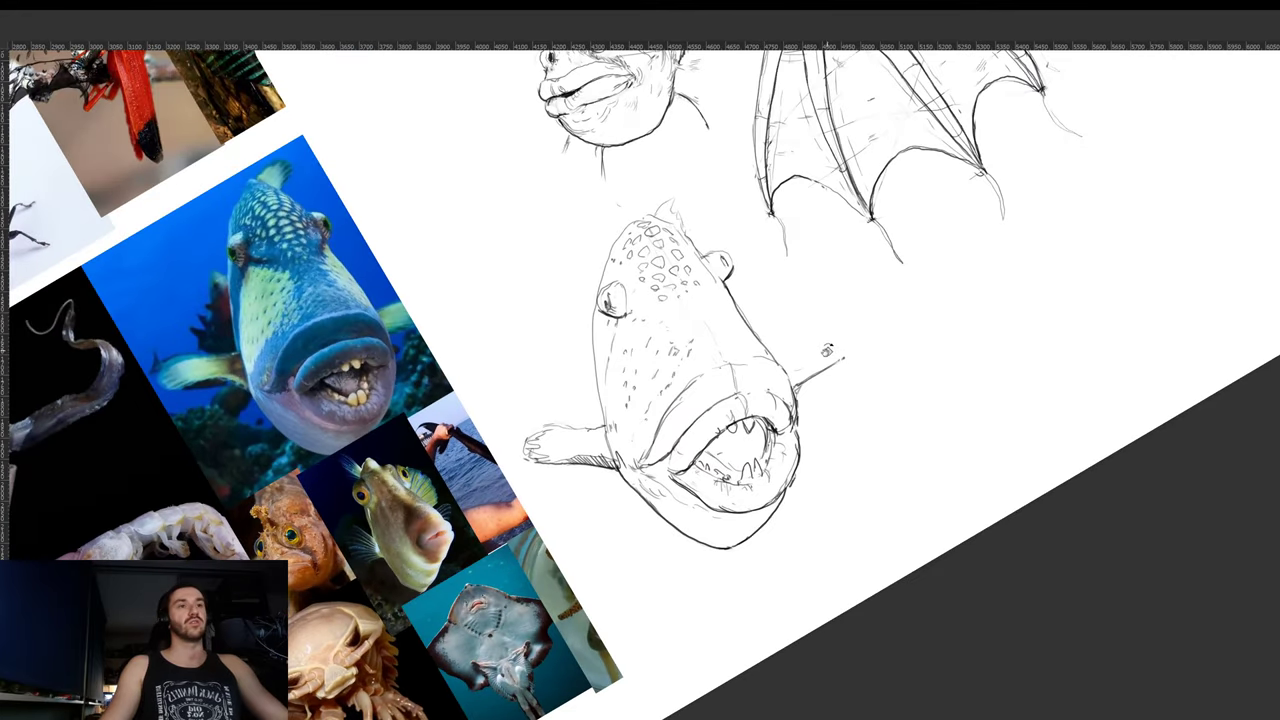
mouse_move(804, 372)
left_mouse_down()
mouse_move(838, 355)
mouse_move(813, 367)
left_mouse_up()
key("r")
- Darken the crease at the corner of the triggerfish's mouth and lengthen the tapered tip of its far-side fin
mouse_move(873, 331)
left_mouse_down()
mouse_move(949, 297)
mouse_move(750, 296)
left_mouse_up()
left_click_drag(701, 429, 687, 453)
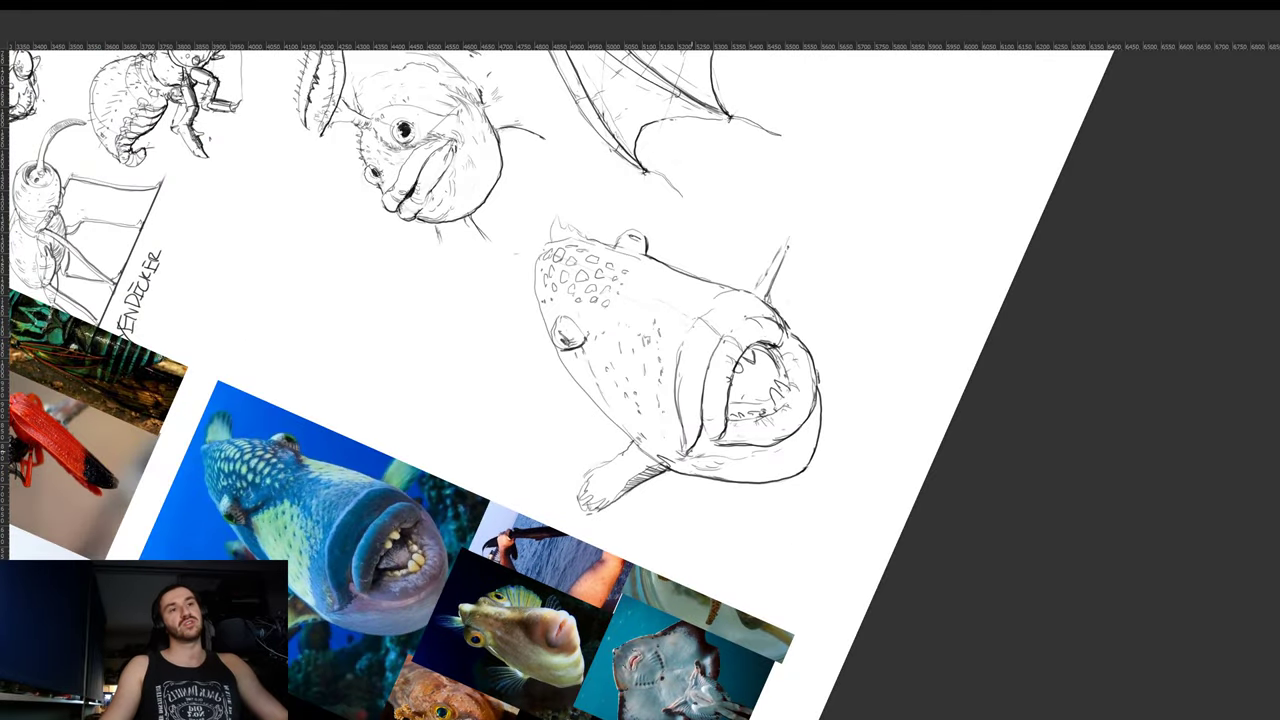
key("r")
mouse_move(764, 398)
left_mouse_down()
mouse_move(700, 525)
mouse_move(628, 558)
left_mouse_up()
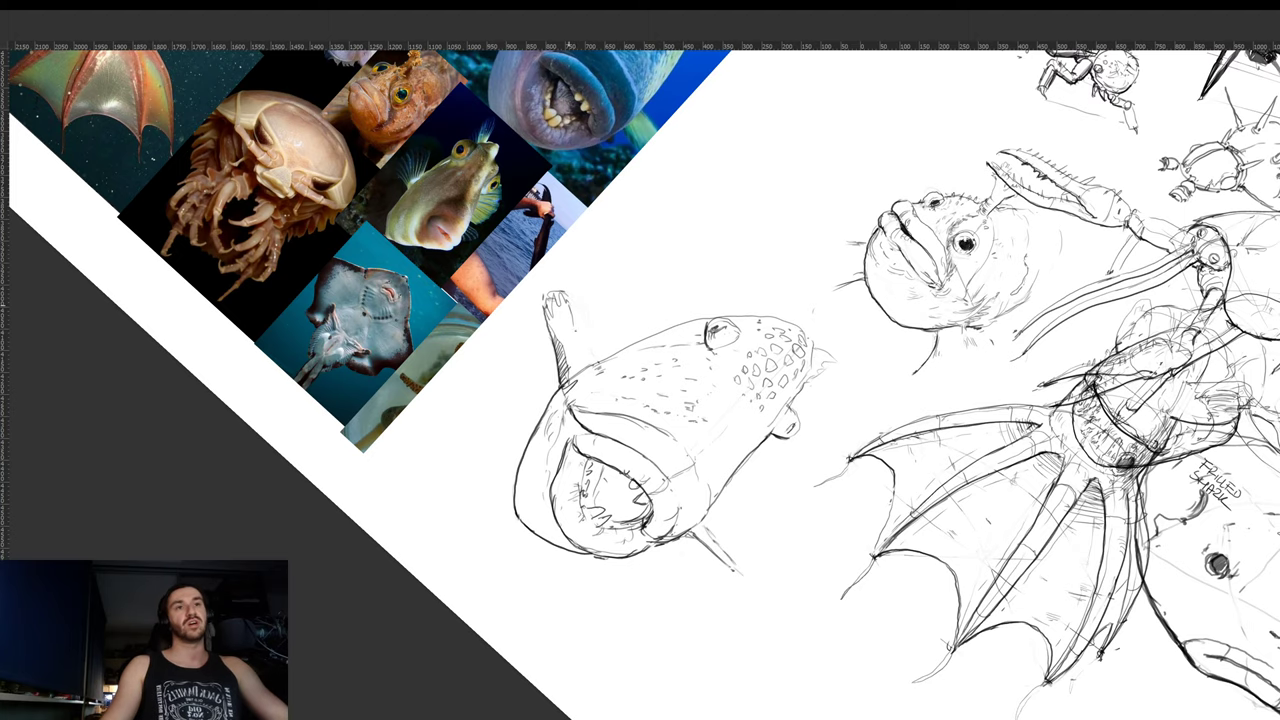
key("r")
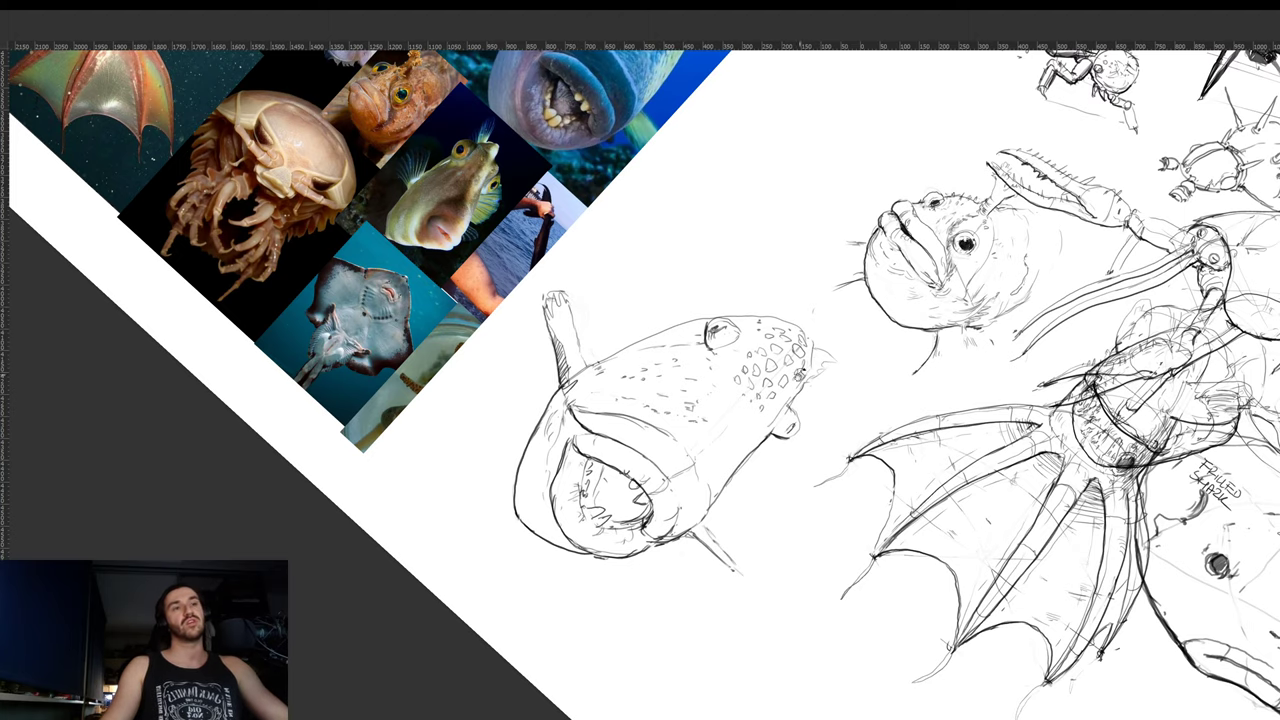
left_click_drag(799, 375, 711, 191)
mouse_move(871, 388)
left_mouse_down()
mouse_move(849, 341)
mouse_move(866, 338)
mouse_move(856, 342)
left_mouse_up()
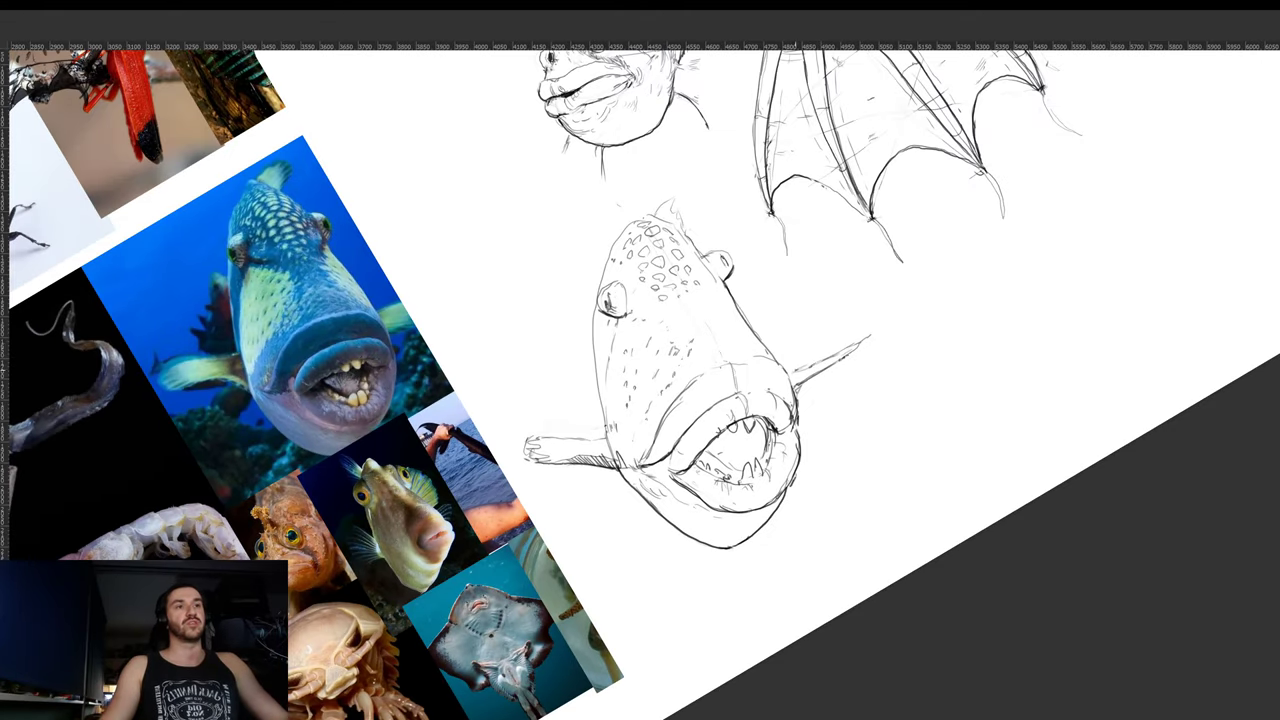
- Add finer spots along the triggerfish's cheek and brow, and shade the pupils inside both eyes
mouse_move(794, 368)
left_mouse_down()
mouse_move(860, 334)
mouse_move(931, 428)
mouse_move(831, 414)
left_mouse_up()
mouse_move(766, 390)
left_mouse_down()
mouse_move(712, 450)
mouse_move(764, 459)
mouse_move(779, 489)
left_mouse_up()
scroll(712, 450, "up", 3)
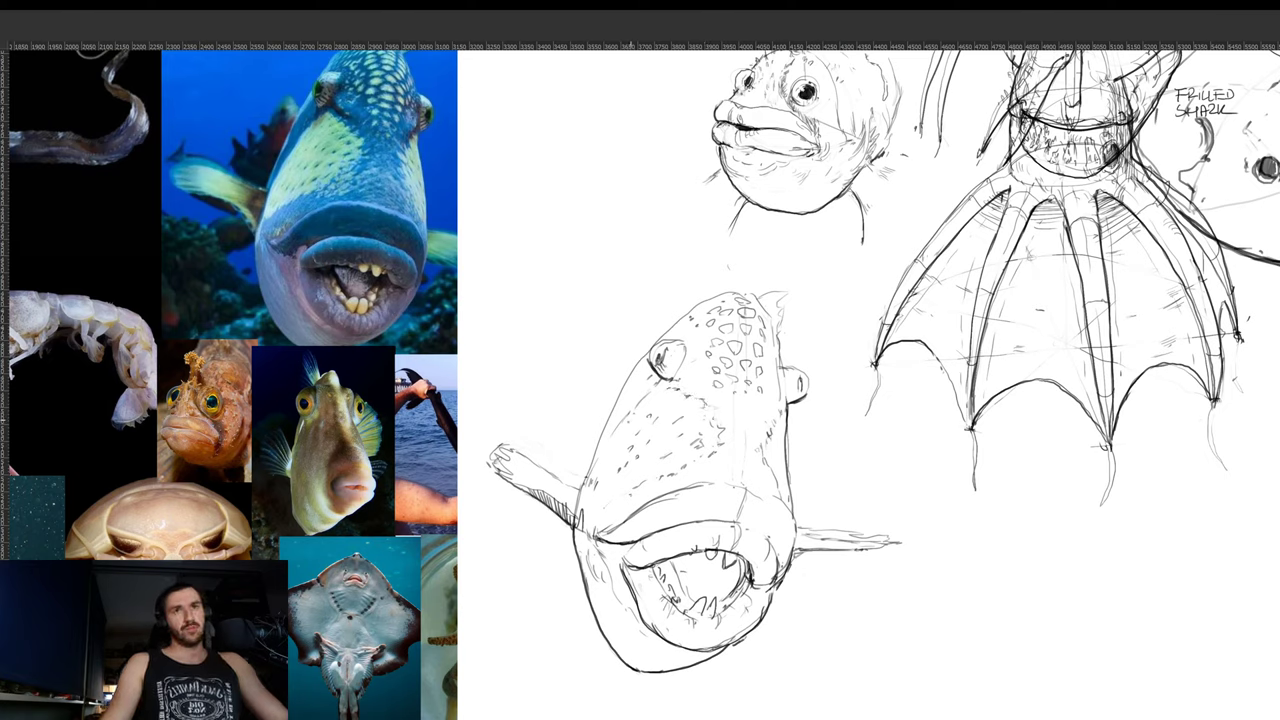
left_click_drag(614, 432, 594, 476)
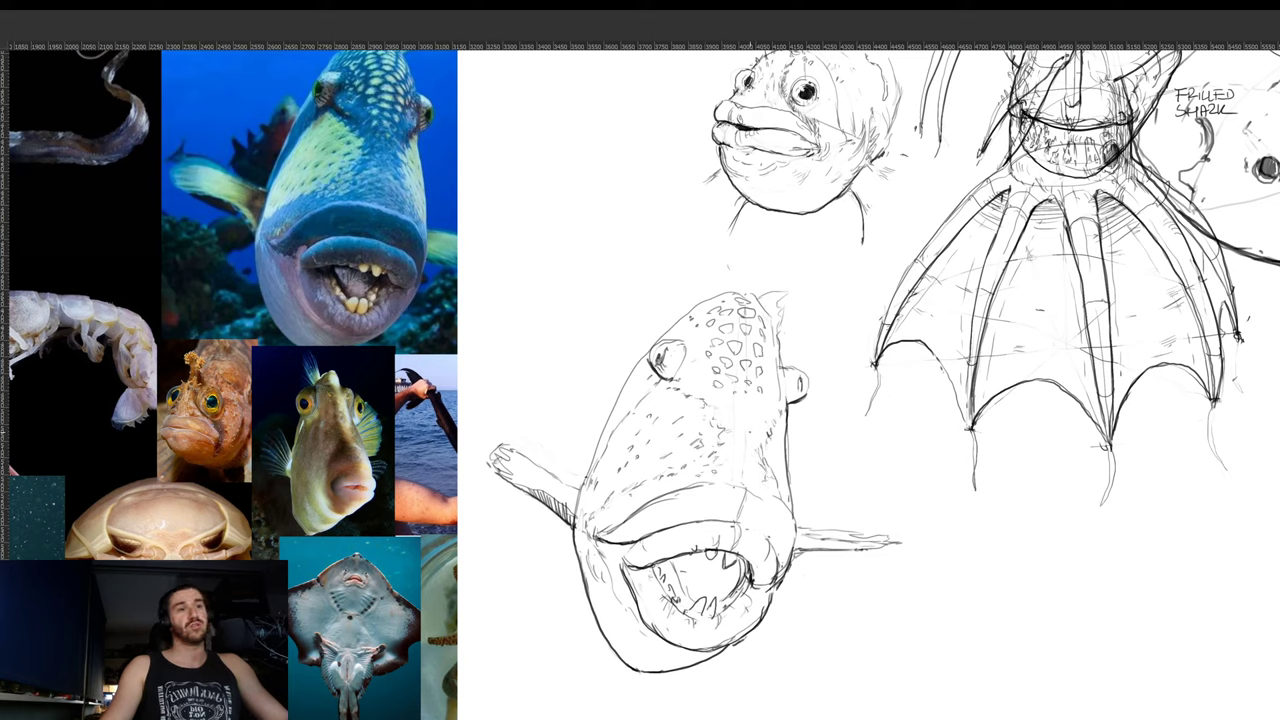
left_click_drag(772, 417, 767, 427)
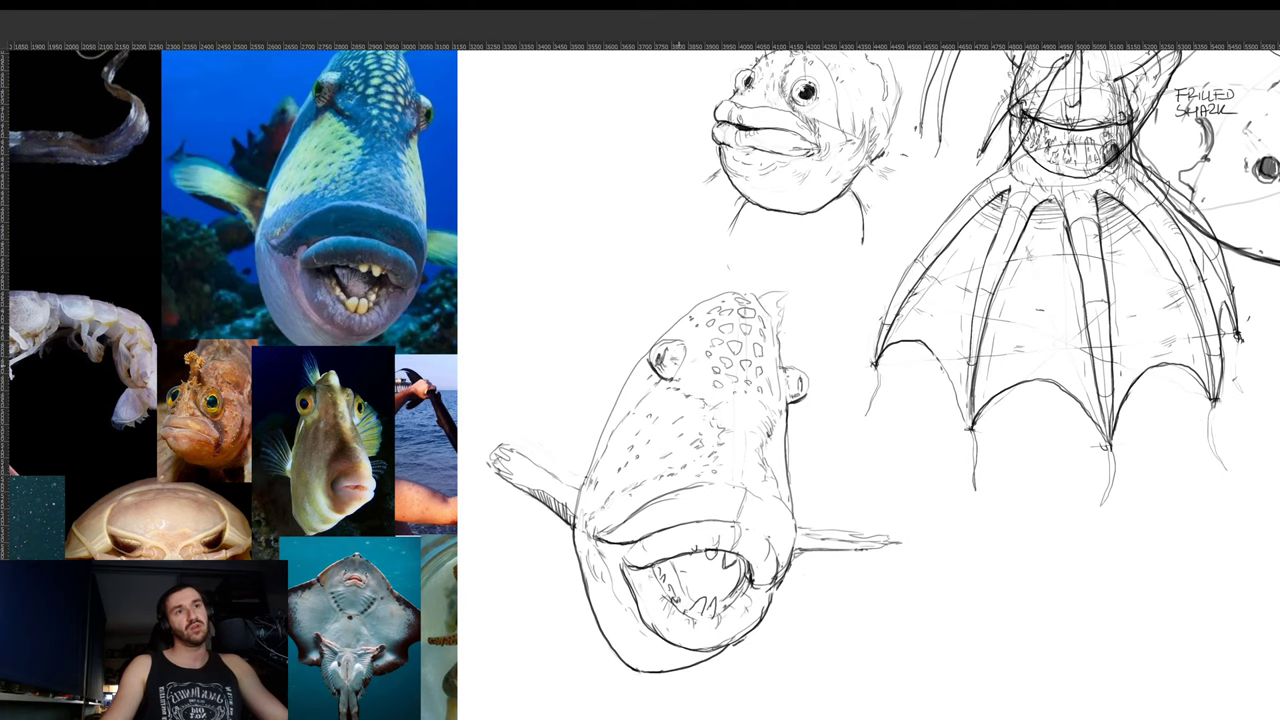
key("r")
left_click_drag(886, 339, 885, 314)
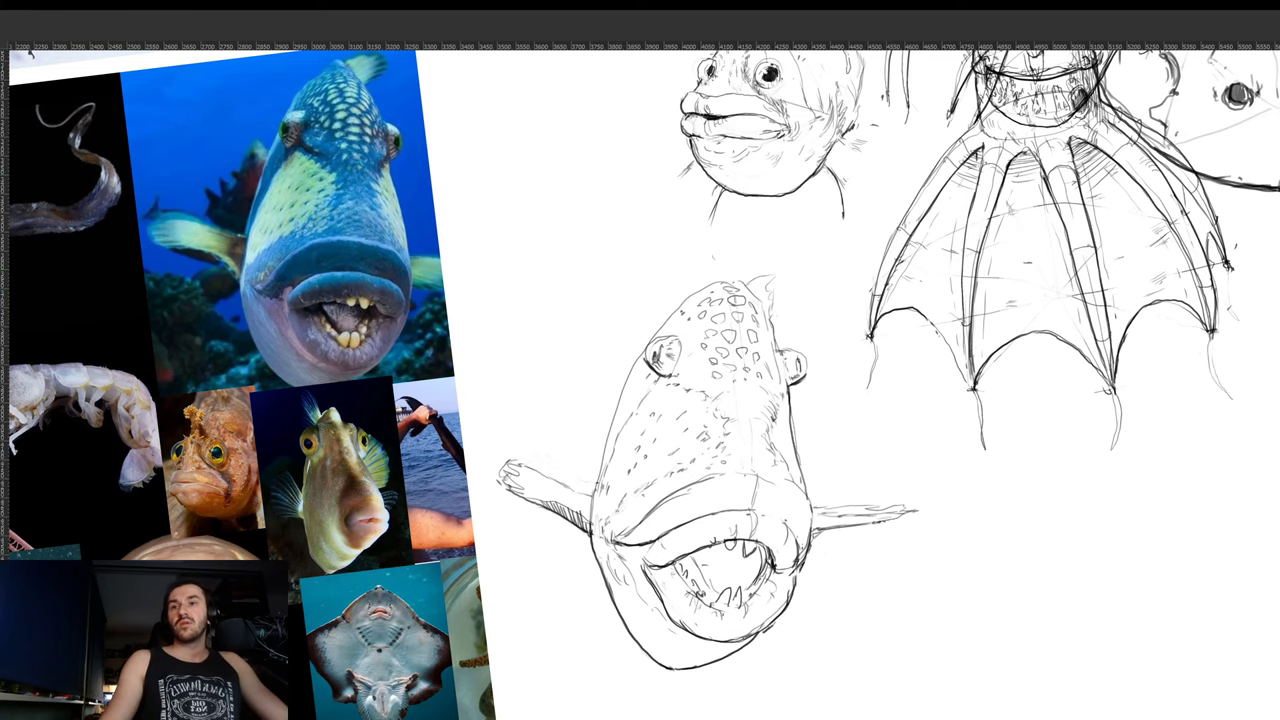
- Paste the illustration of the caped hero in front of the red multi-eyed head onto the sheet, beside the reference photos
key("ctrl+v")
left_click_drag(701, 348, 605, 343)
key("Escape")
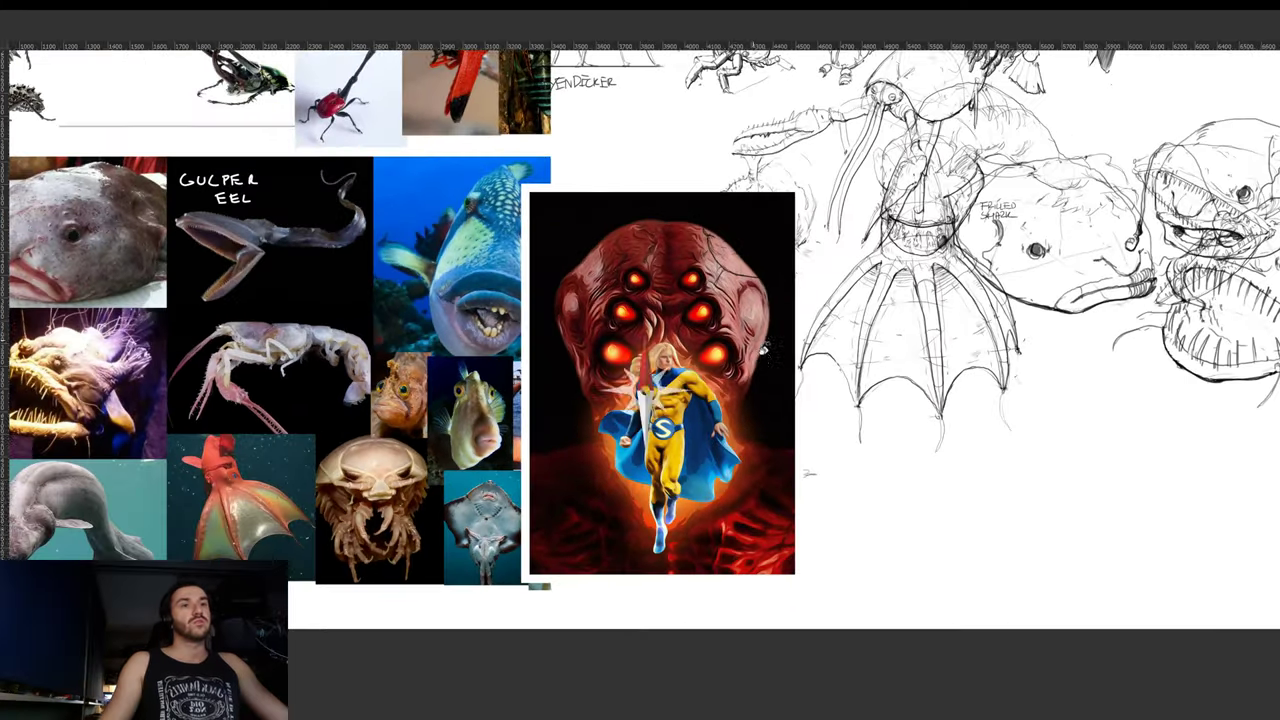
- Examine the caped hero illustration up close, covering the red multi-eyed head, the hero's figure and the whole composition beside the sketches
left_click_drag(702, 411, 721, 418)
scroll(720, 420, "up", 1)
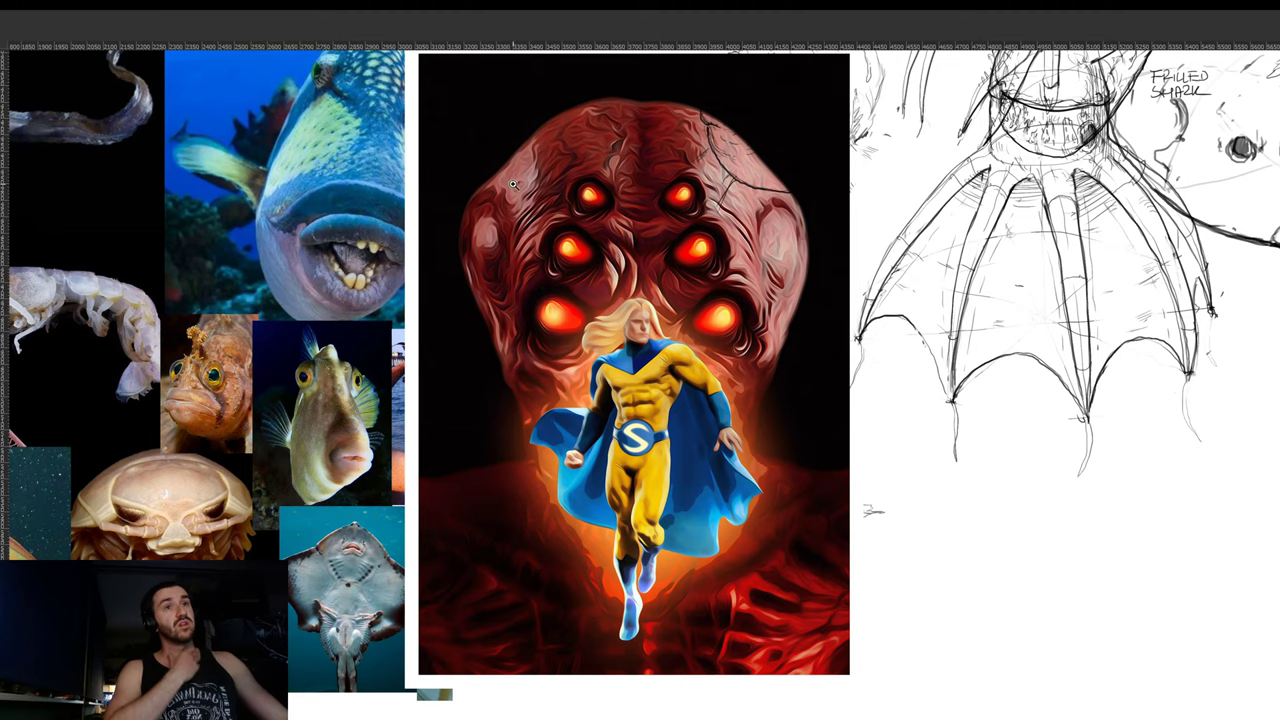
scroll(515, 183, "up", 1)
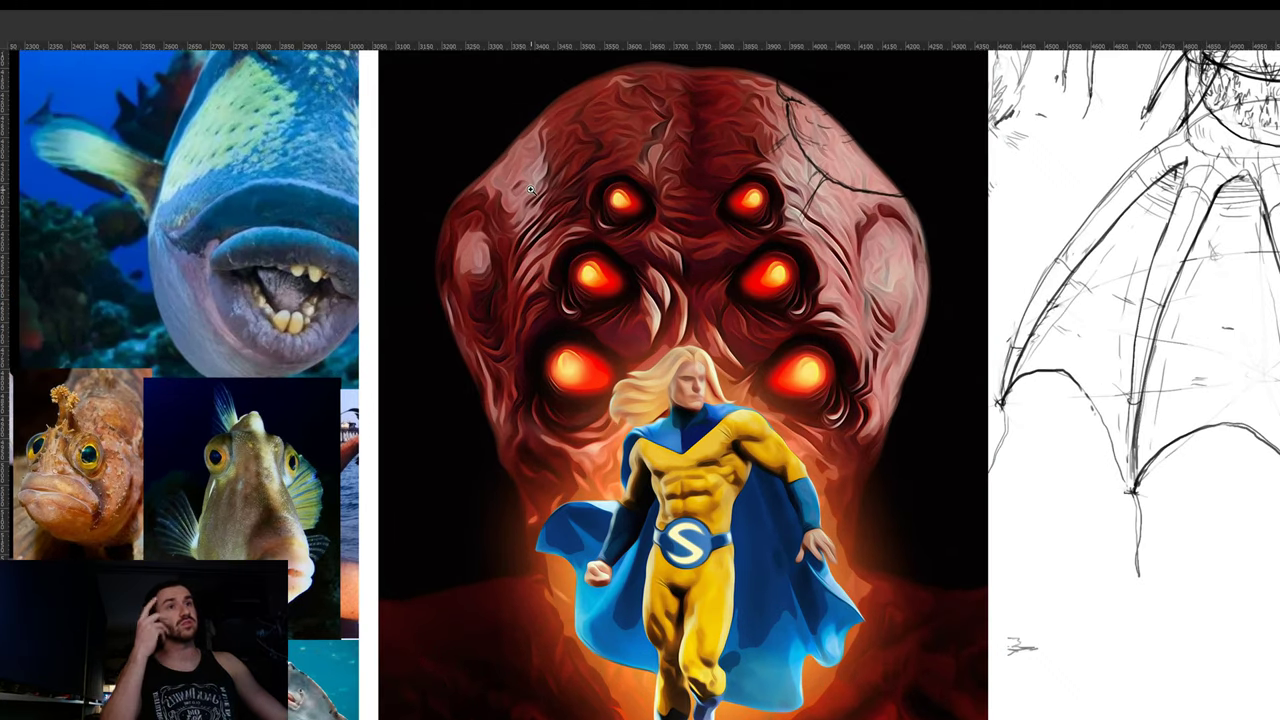
scroll(530, 190, "up", 1)
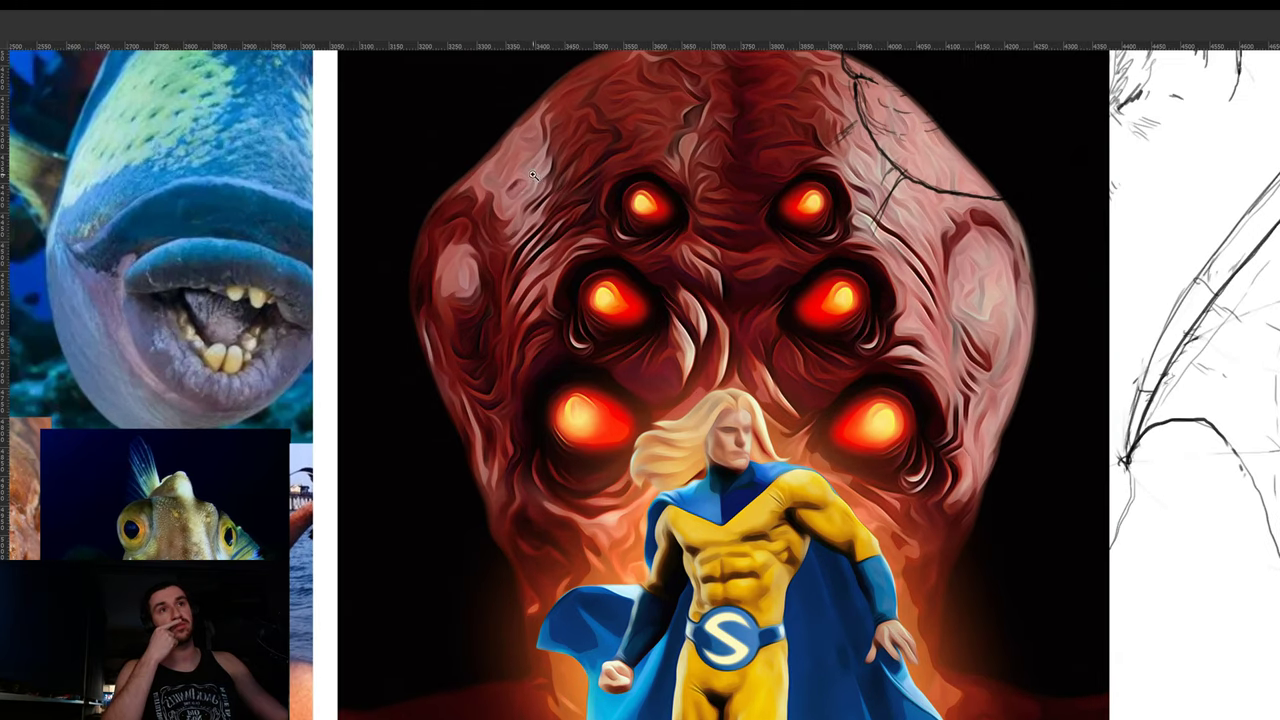
scroll(645, 170, "down", 2)
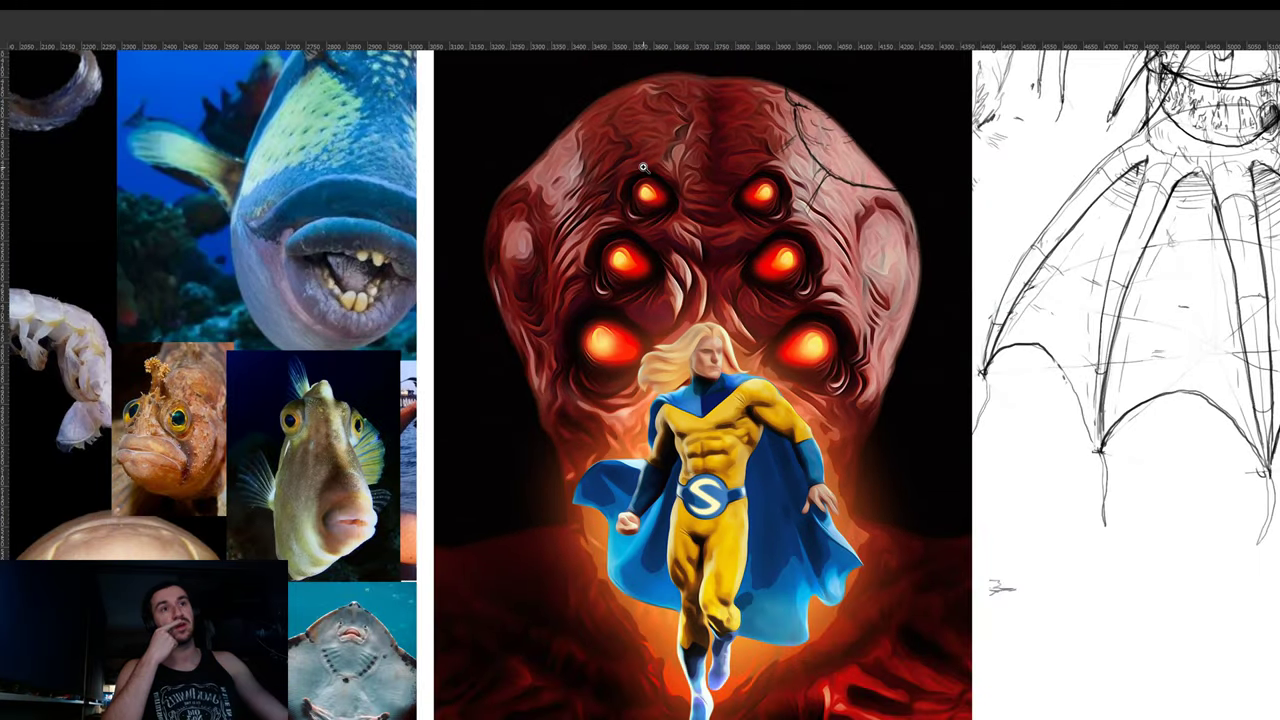
scroll(660, 171, "up", 1)
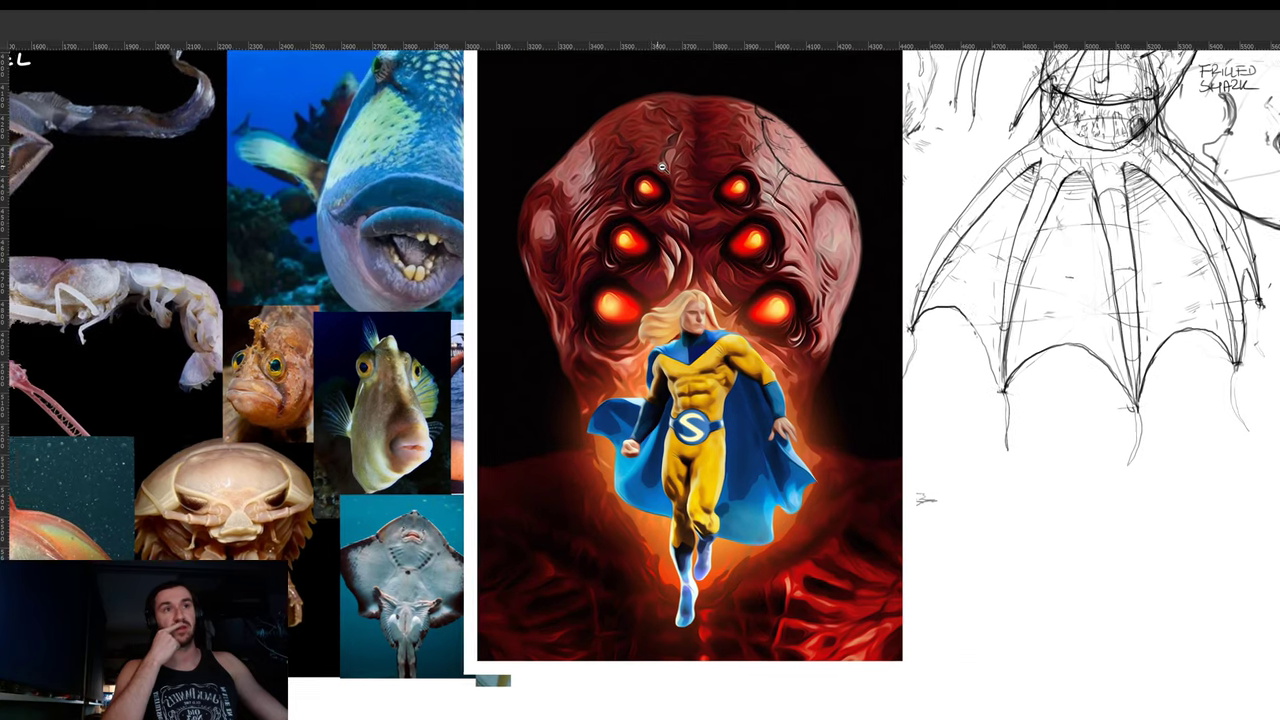
scroll(739, 413, "up", 1)
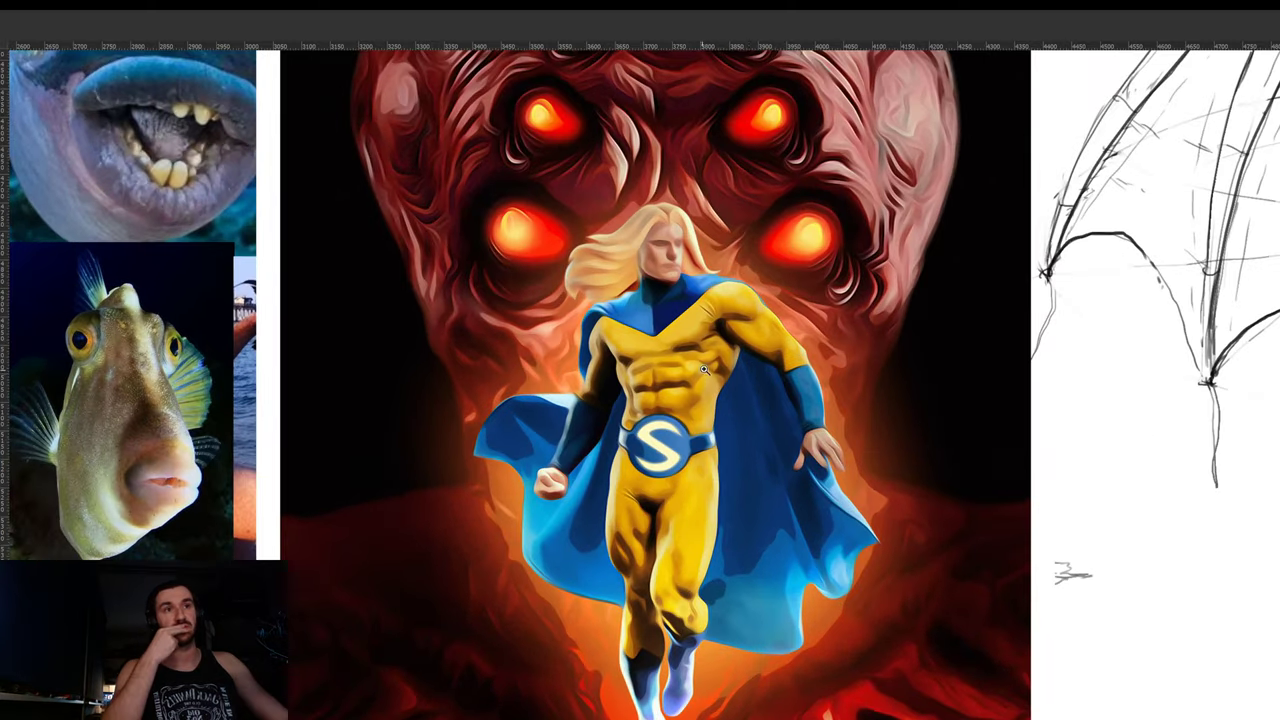
scroll(700, 431, "up", 1)
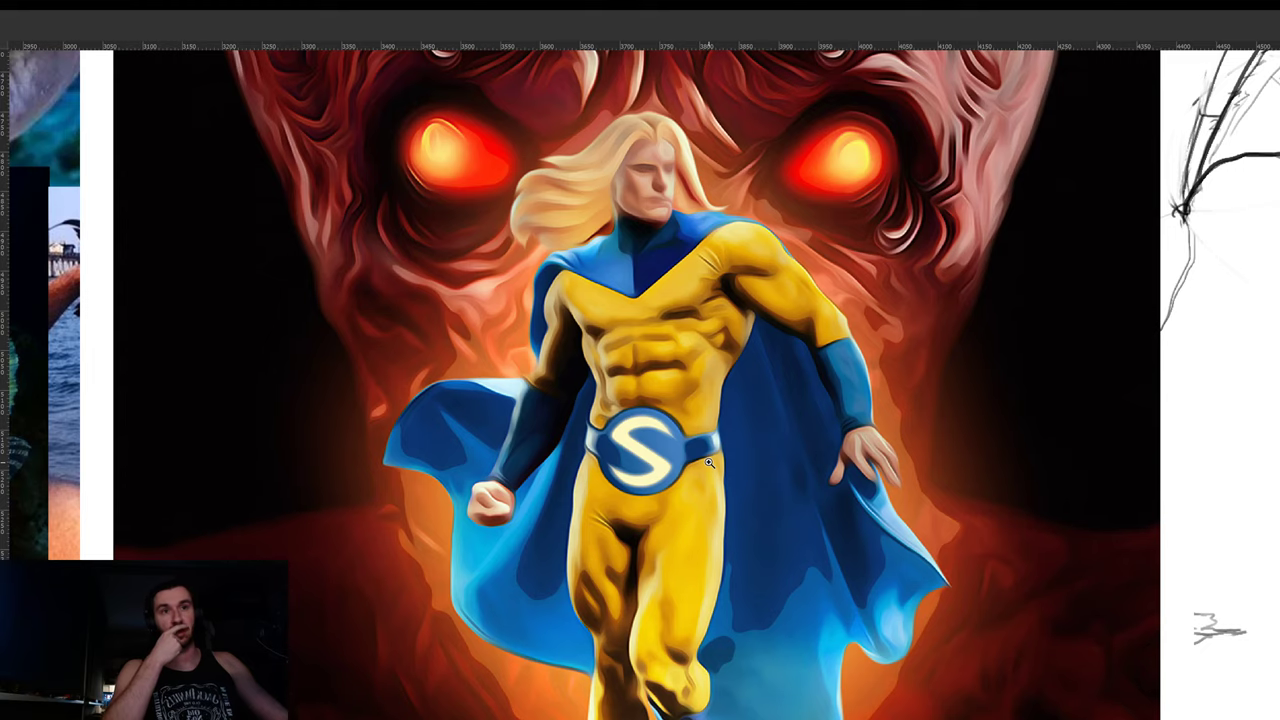
scroll(485, 505, "up", 1)
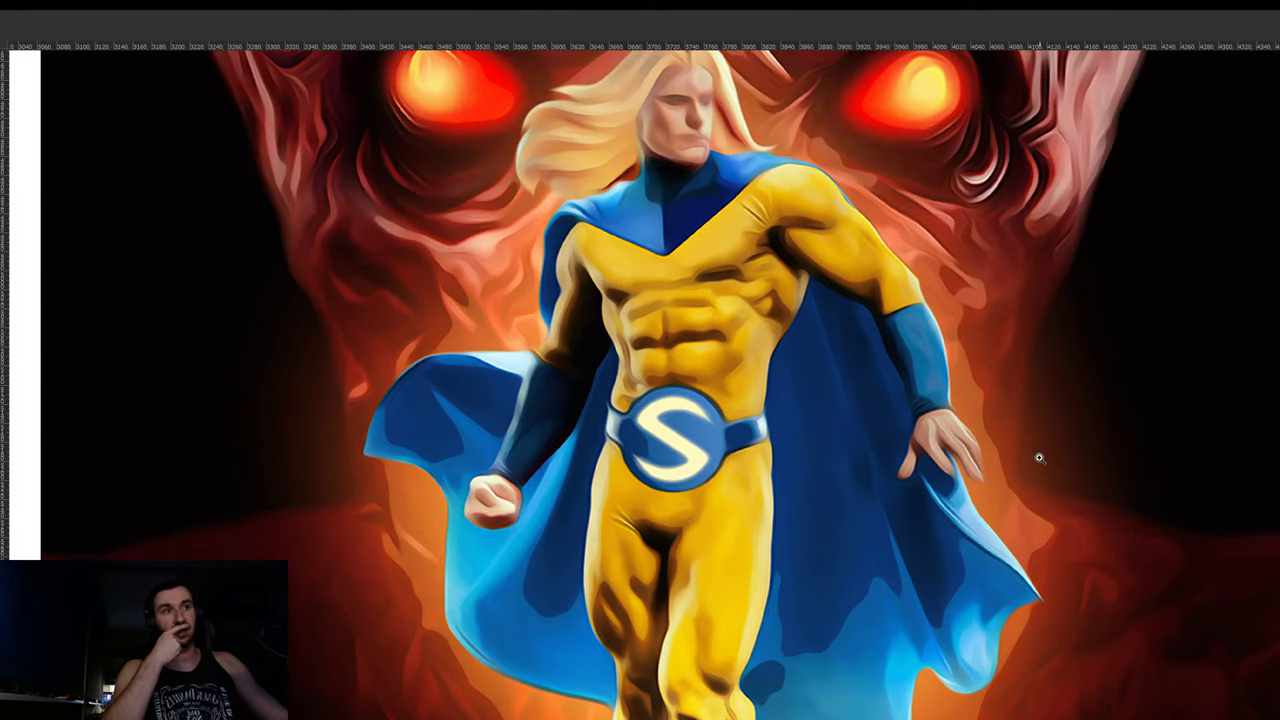
scroll(898, 489, "down", 3)
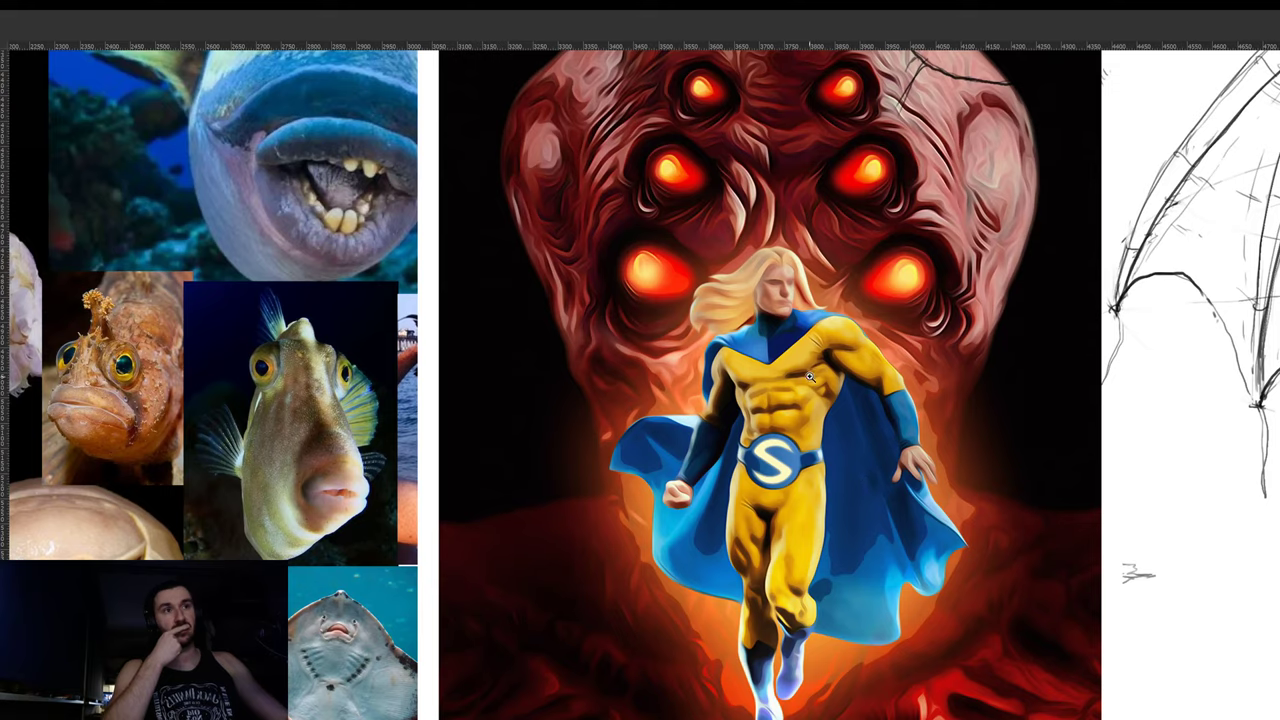
scroll(825, 483, "down", 5)
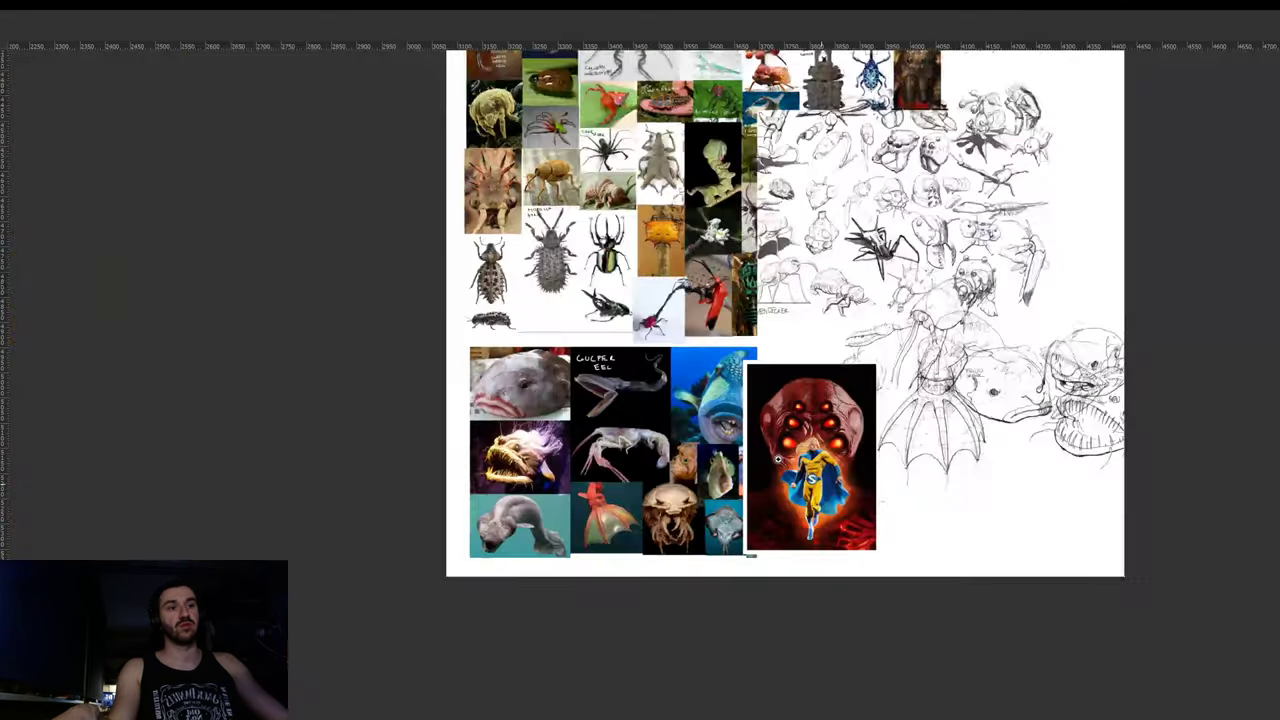
left_click_drag(778, 459, 908, 487)
left_click_drag(912, 488, 672, 444)
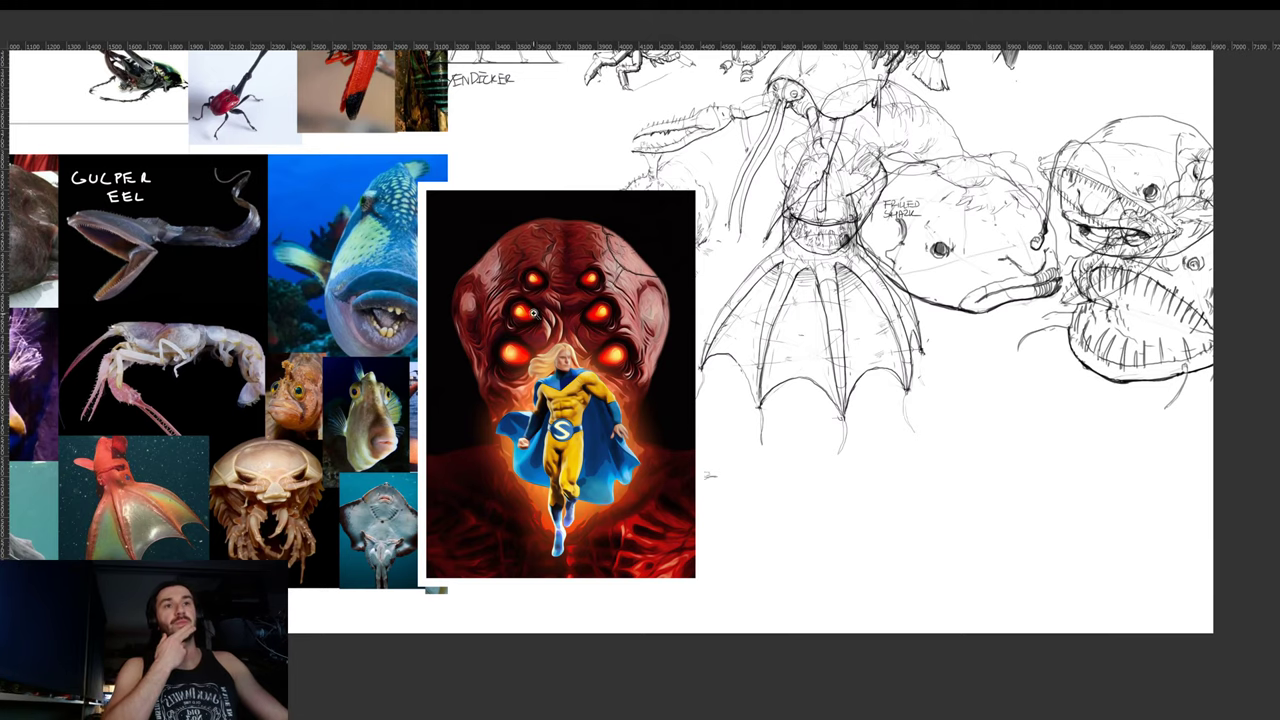
scroll(534, 313, "up", 2)
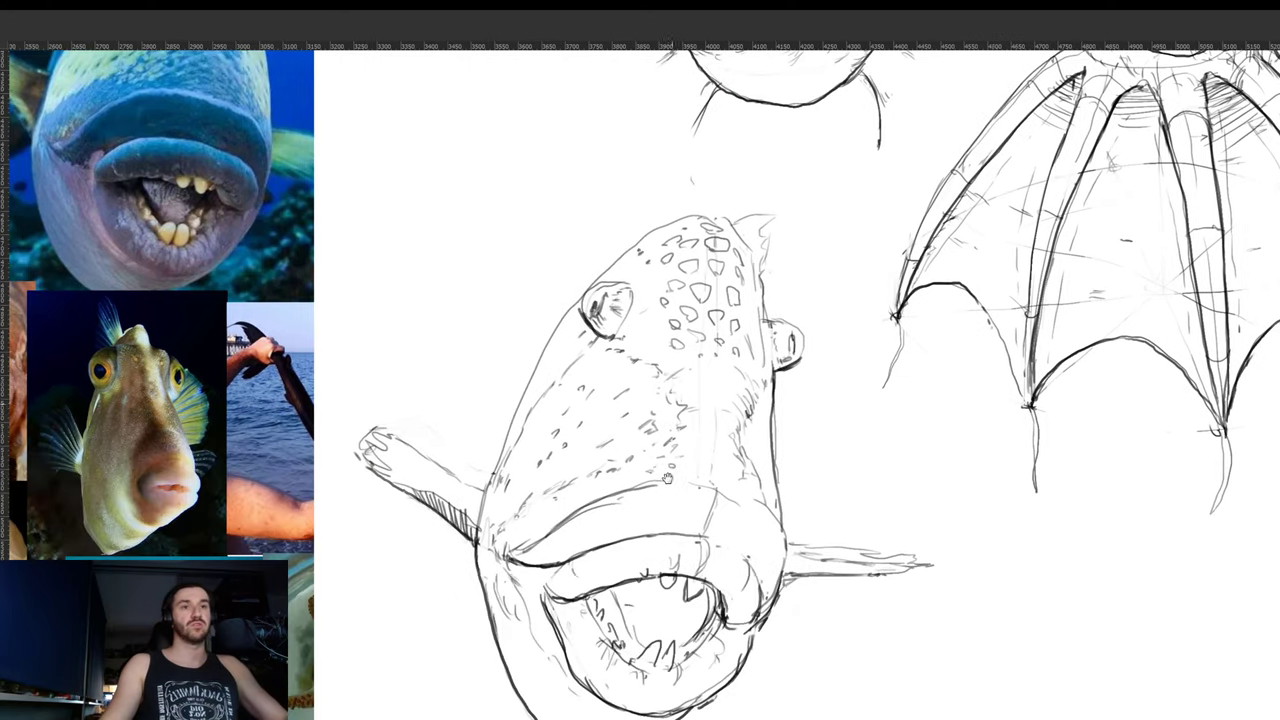
- Scale the triggerfish sketch down and place it just below the webbed squid drawing, beneath the large blobfish
mouse_move(694, 484)
left_mouse_down()
mouse_move(657, 488)
mouse_move(711, 435)
mouse_move(782, 492)
mouse_move(1035, 470)
mouse_move(1013, 503)
left_mouse_up()
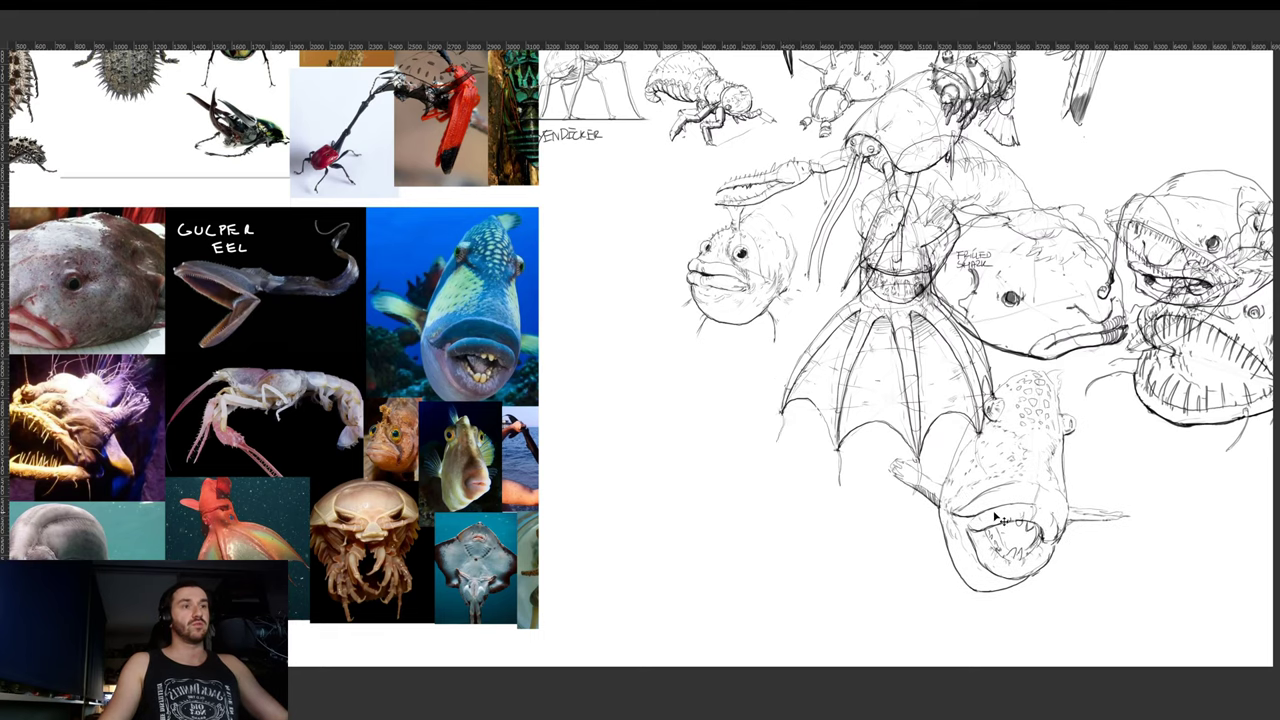
key("ctrl+t")
left_click_drag(1008, 591, 1010, 522)
left_click_drag(1016, 473, 1036, 485)
key("Return")
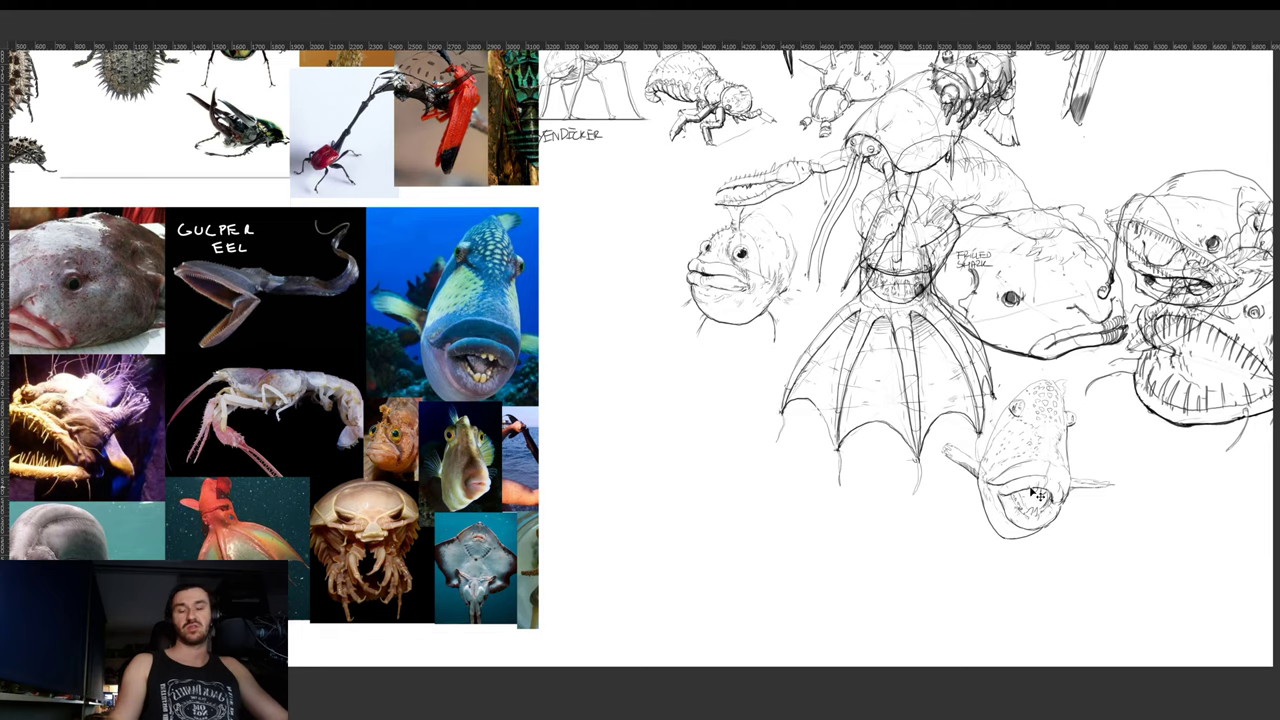
- Sketch a tall, narrow pointed oval in the blank area beside the reference photos as the body of the yellow-eyed filefish
left_click(611, 478)
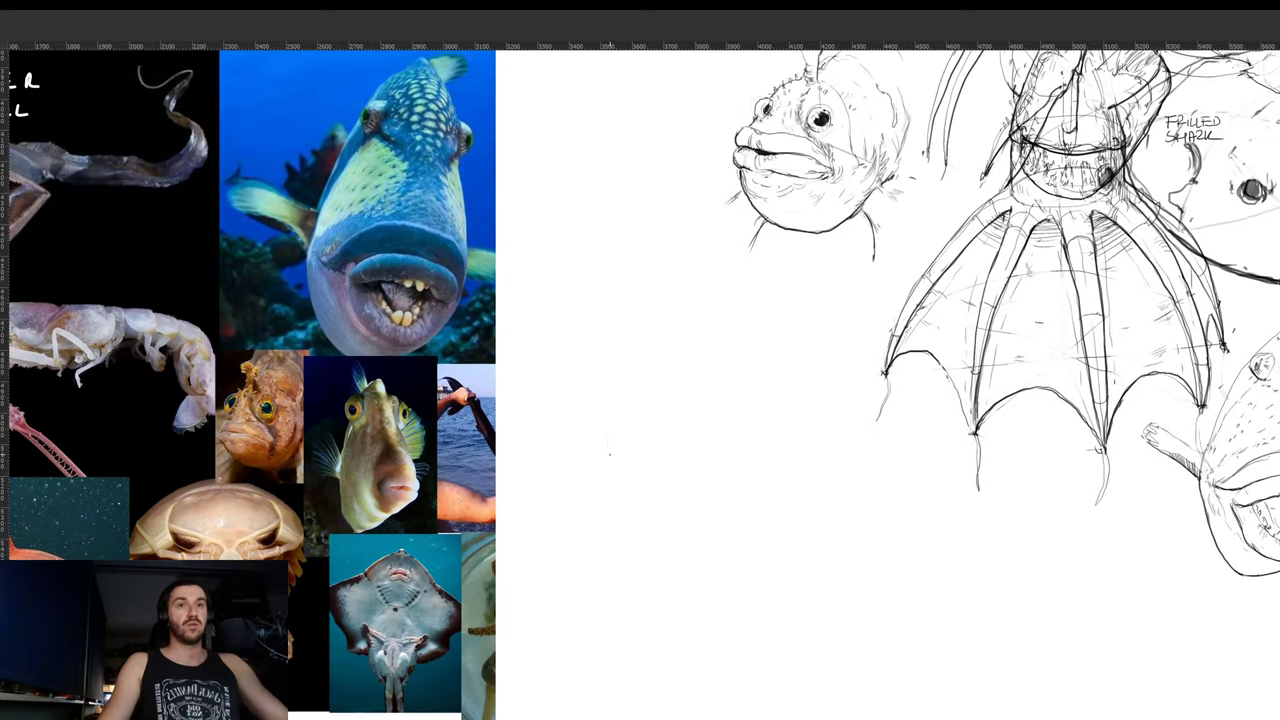
mouse_move(607, 465)
left_mouse_down()
mouse_move(609, 392)
mouse_move(655, 281)
mouse_move(678, 347)
mouse_move(686, 459)
mouse_move(660, 550)
left_mouse_up()
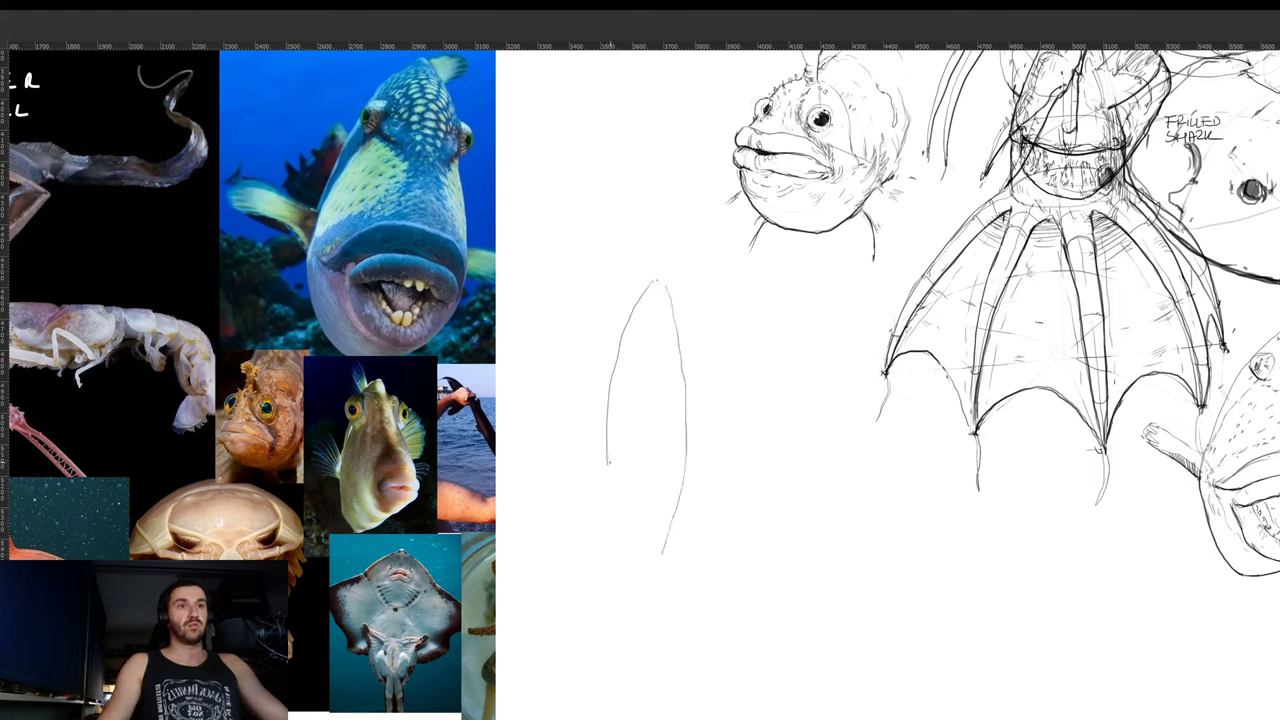
left_click_drag(608, 464, 643, 567)
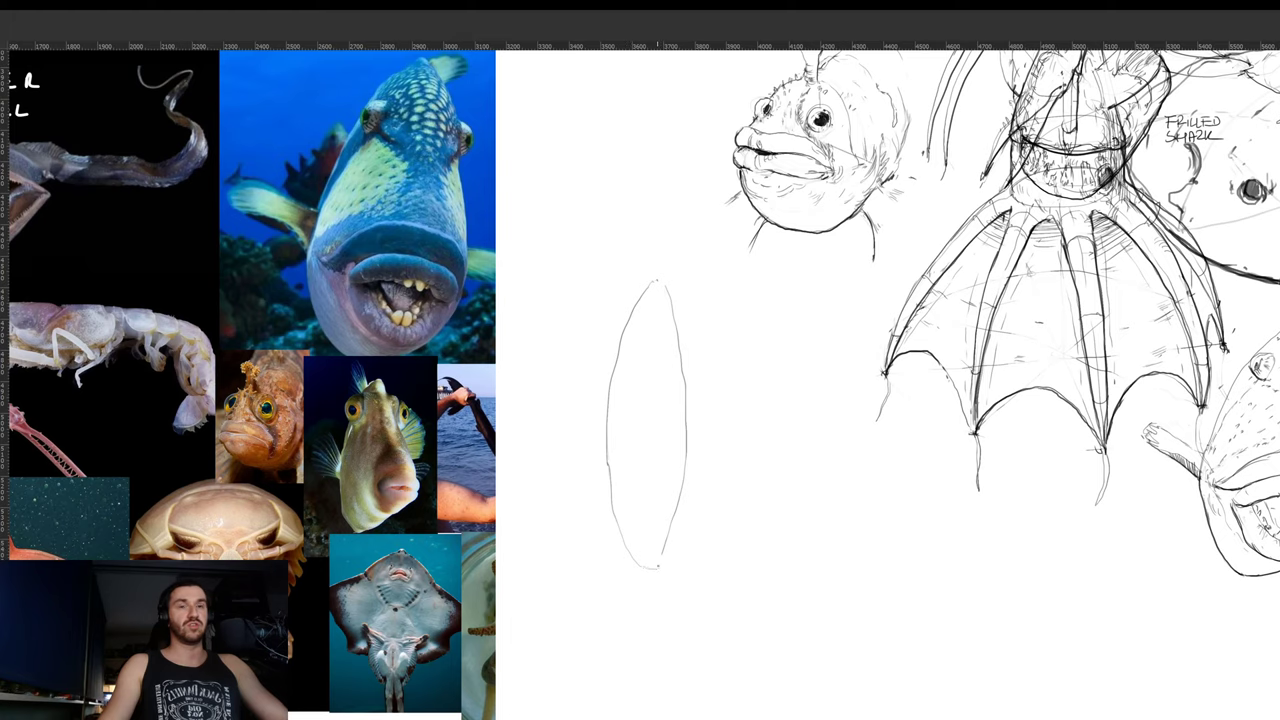
- Block in the filefish's protruding snout with overlapping ovals and draw its upper and lower lips
mouse_move(661, 474)
left_mouse_down()
mouse_move(678, 391)
mouse_move(697, 384)
mouse_move(720, 442)
mouse_move(717, 492)
mouse_move(664, 479)
mouse_move(700, 516)
mouse_move(715, 492)
mouse_move(692, 426)
mouse_move(716, 418)
mouse_move(735, 453)
mouse_move(736, 488)
left_mouse_up()
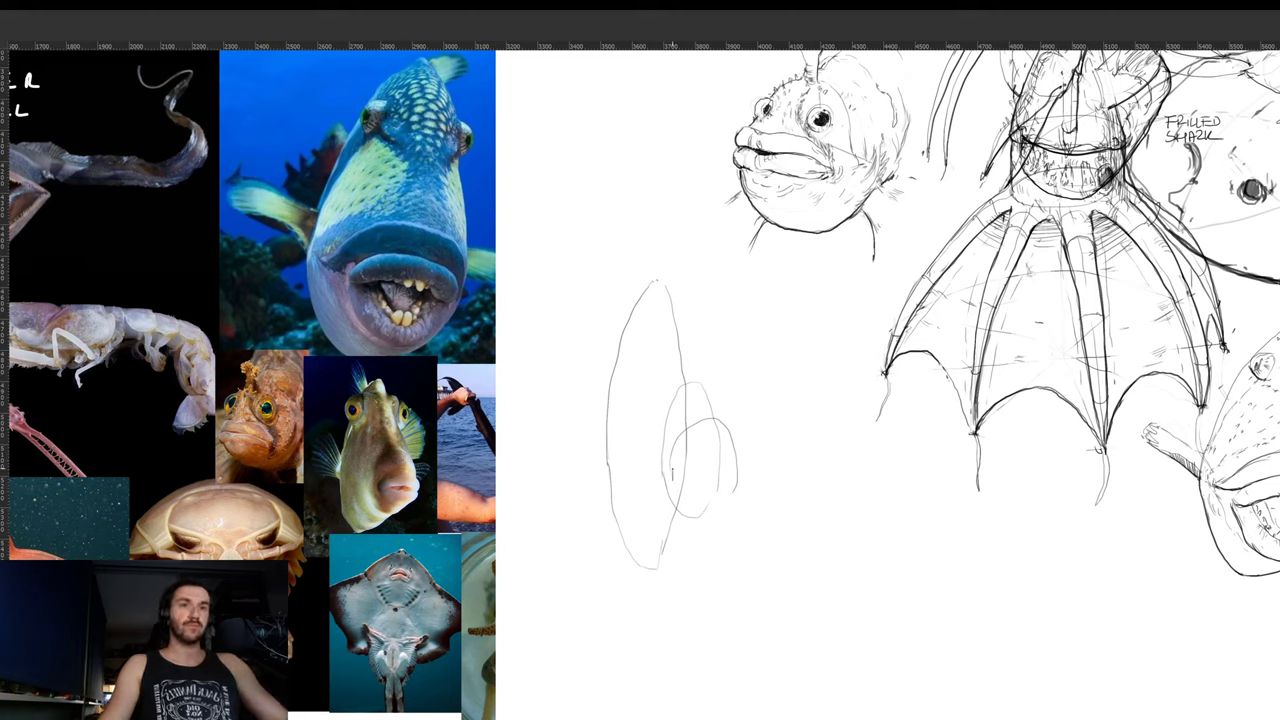
left_click_drag(680, 496, 718, 520)
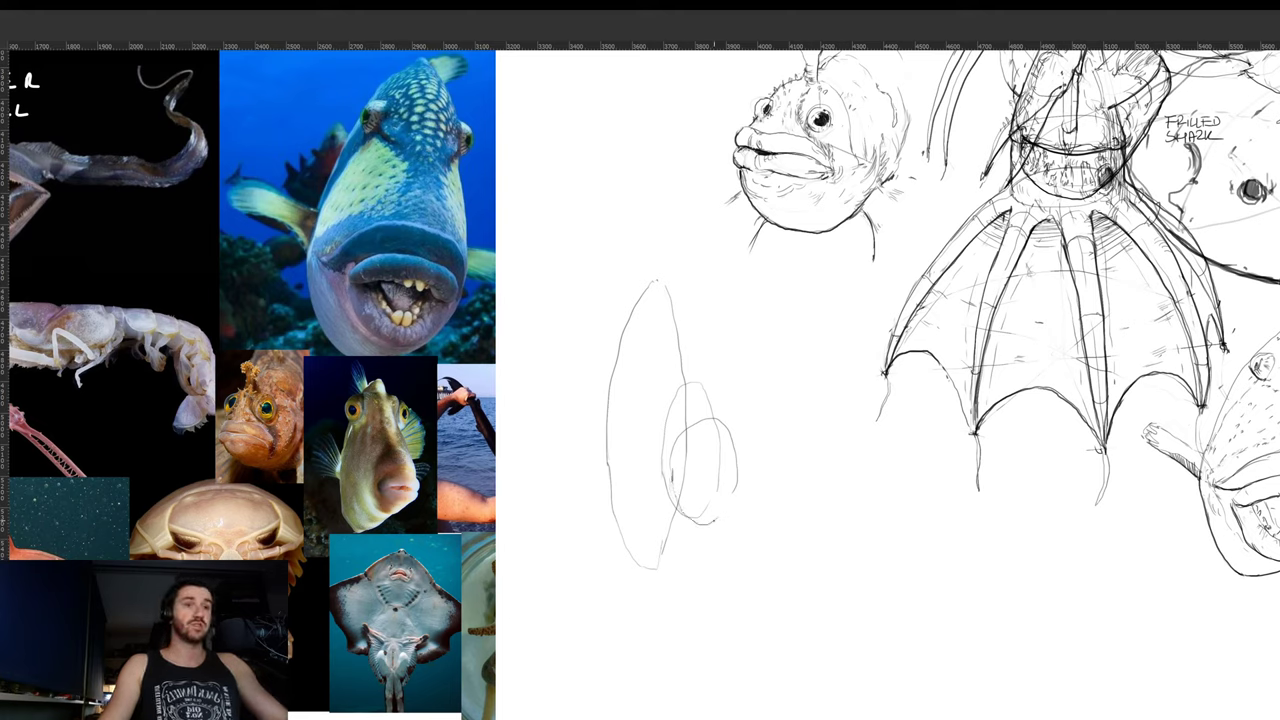
mouse_move(682, 475)
left_mouse_down()
mouse_move(688, 487)
mouse_move(748, 470)
left_mouse_up()
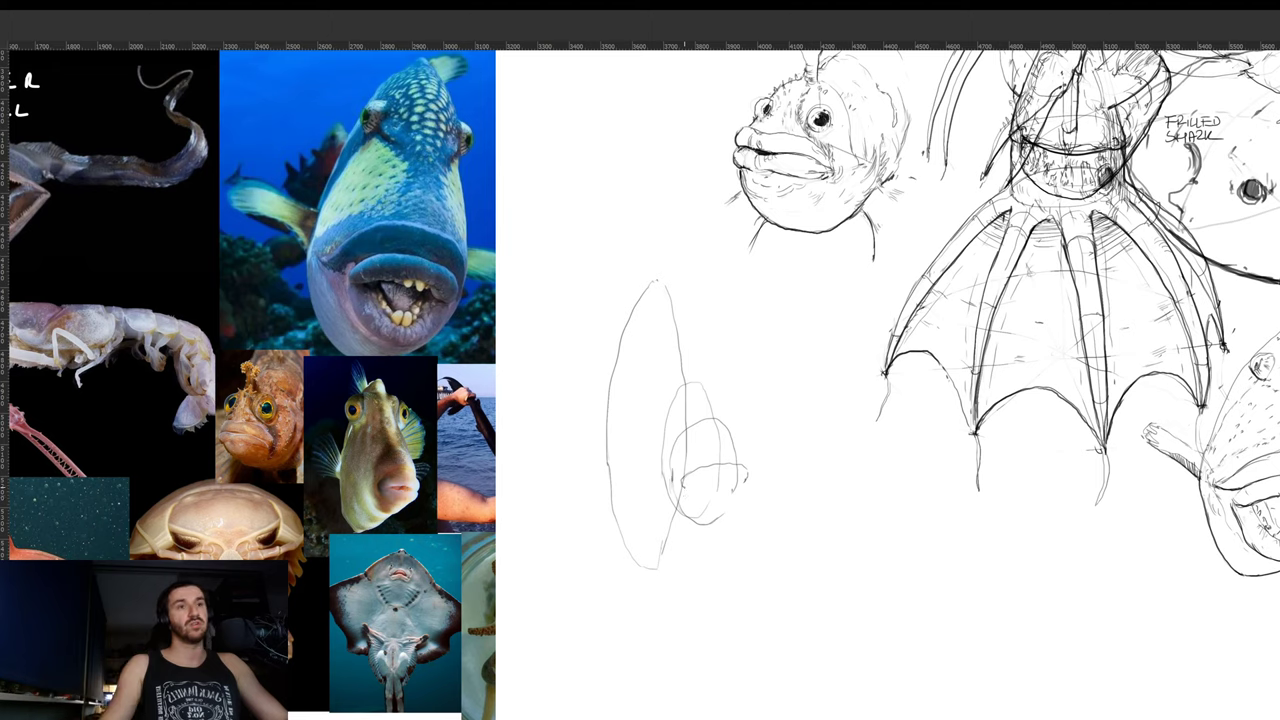
left_click_drag(685, 491, 707, 505)
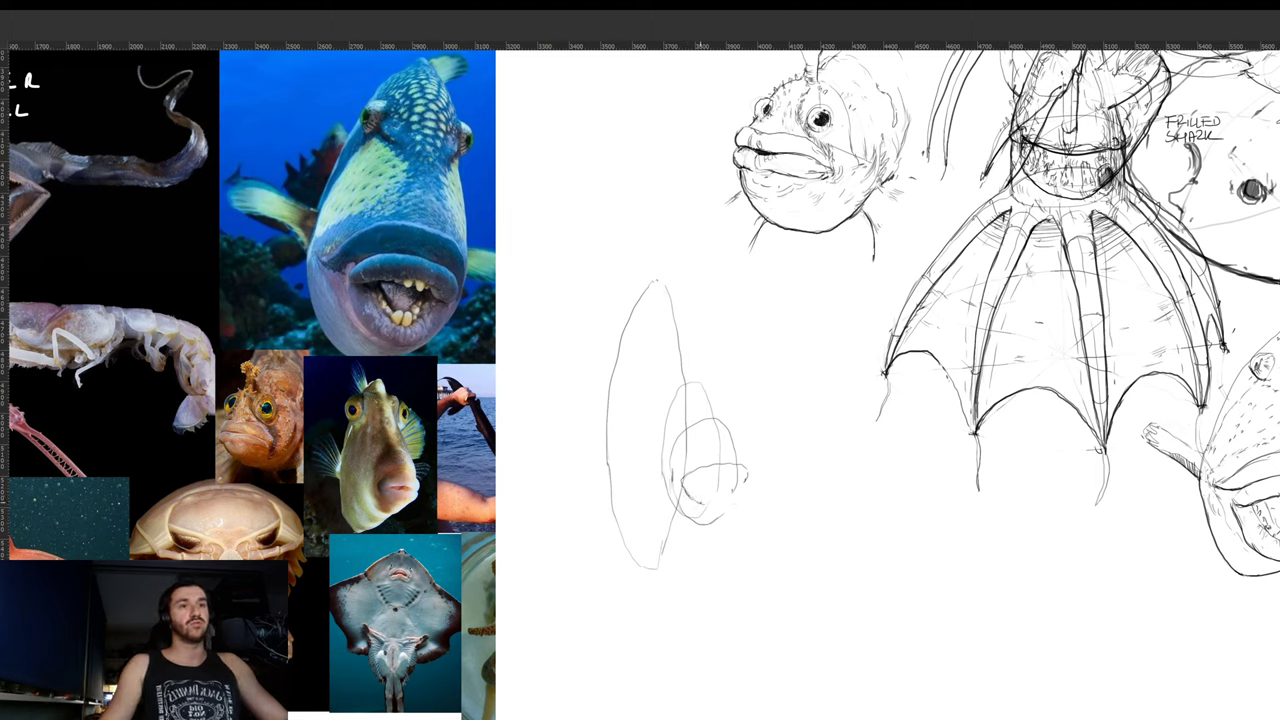
mouse_move(701, 504)
left_mouse_down()
mouse_move(733, 510)
mouse_move(724, 483)
mouse_move(745, 483)
mouse_move(736, 490)
left_mouse_up()
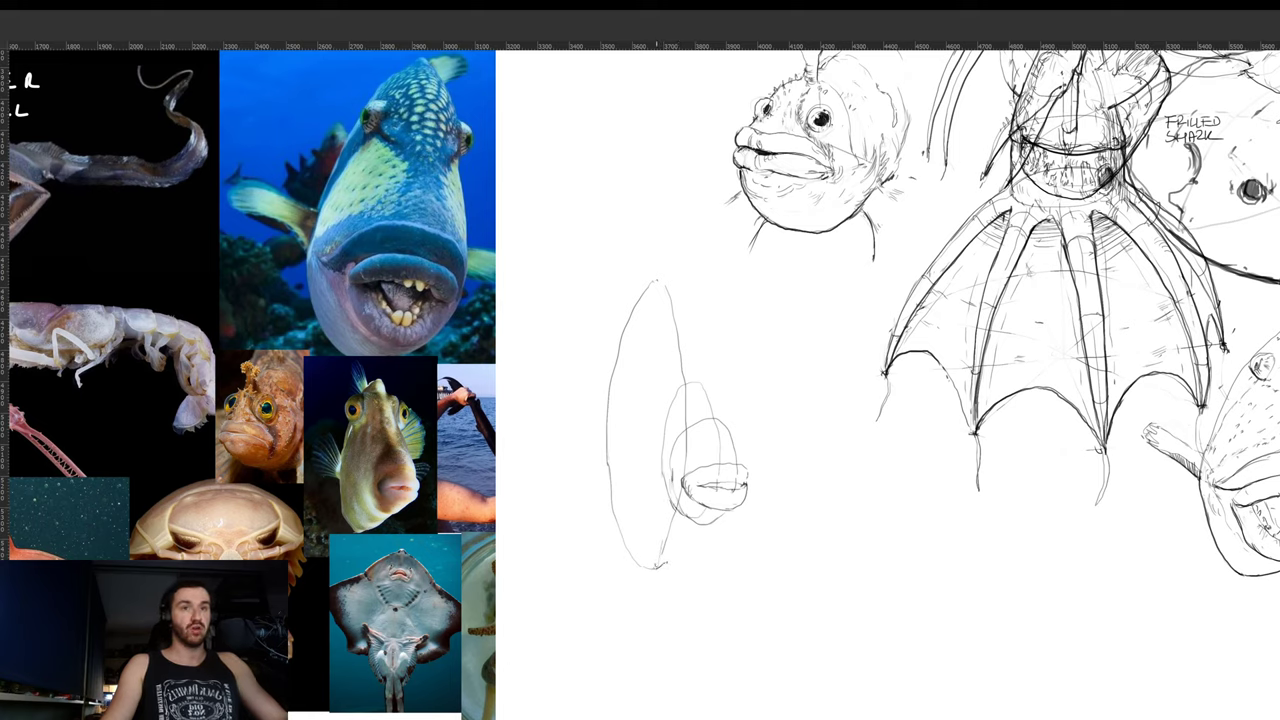
- Connect the filefish's belly tip to its lips with a curved chin line, and firm up the forehead edge above the snout
left_click_drag(657, 567, 727, 513)
key("ctrl+z")
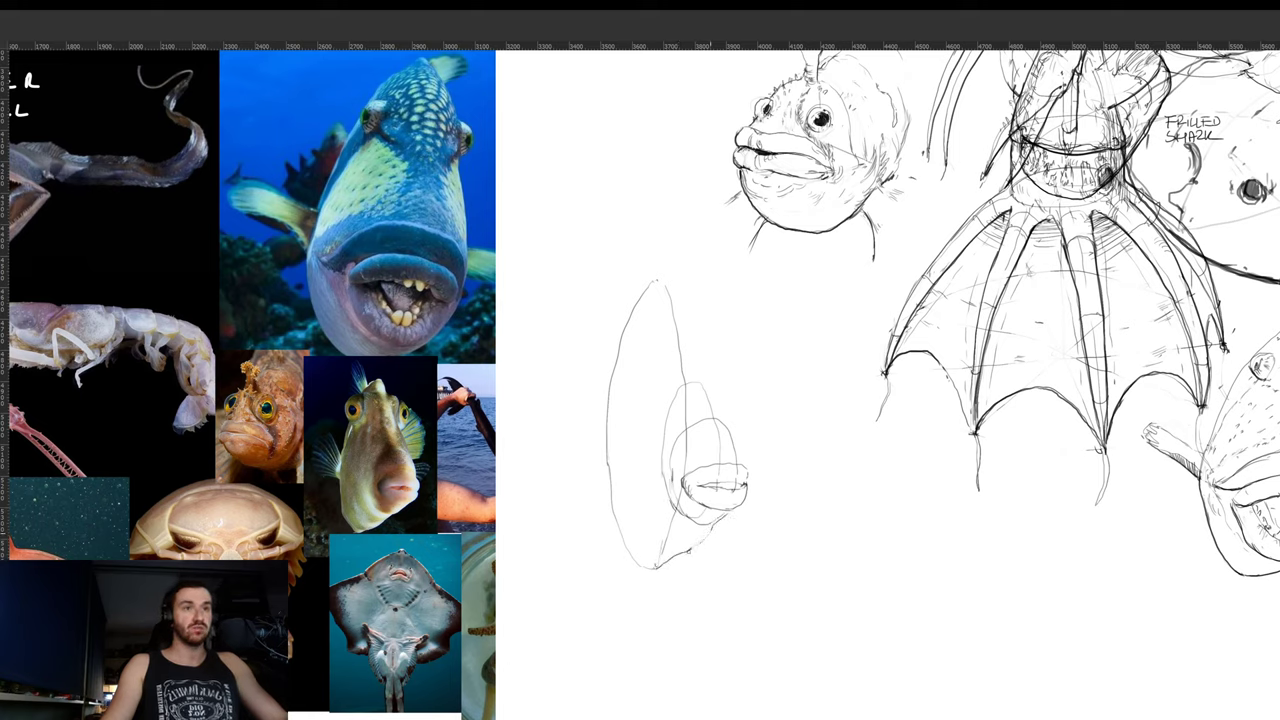
key("ctrl+z")
left_click_drag(655, 568, 736, 510)
key("ctrl+z")
key("ctrl+z")
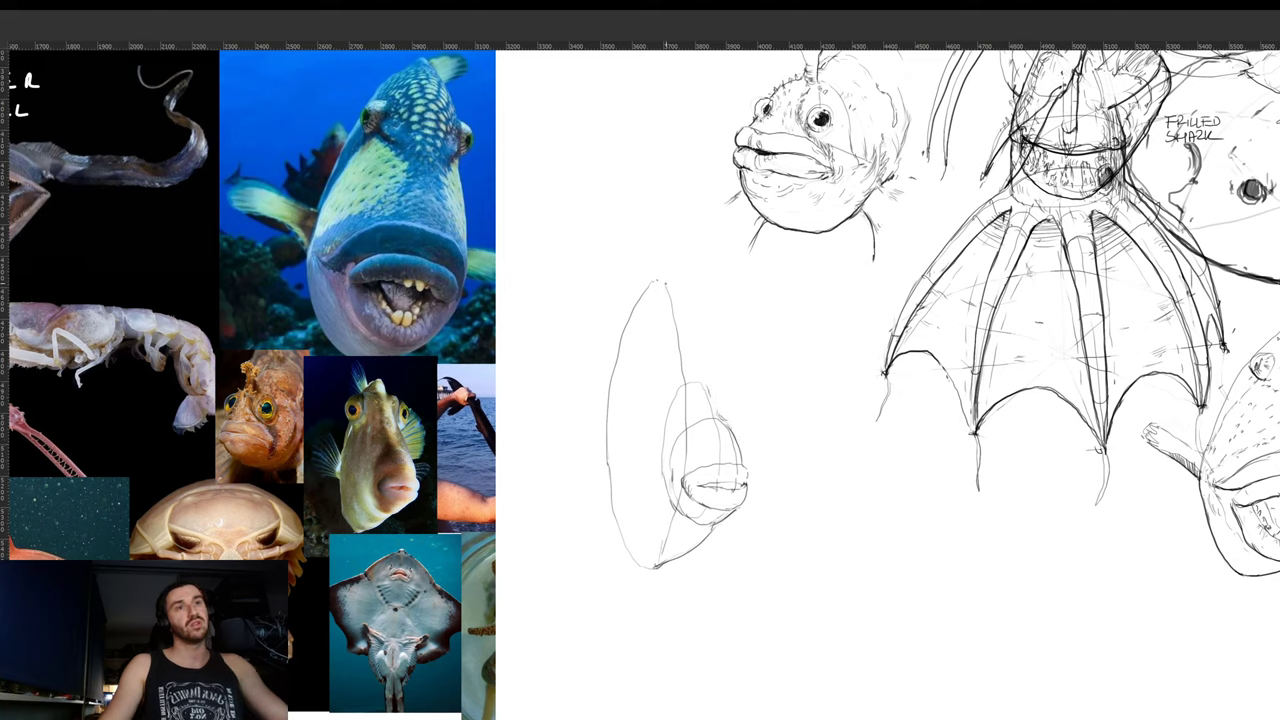
left_click_drag(664, 283, 699, 368)
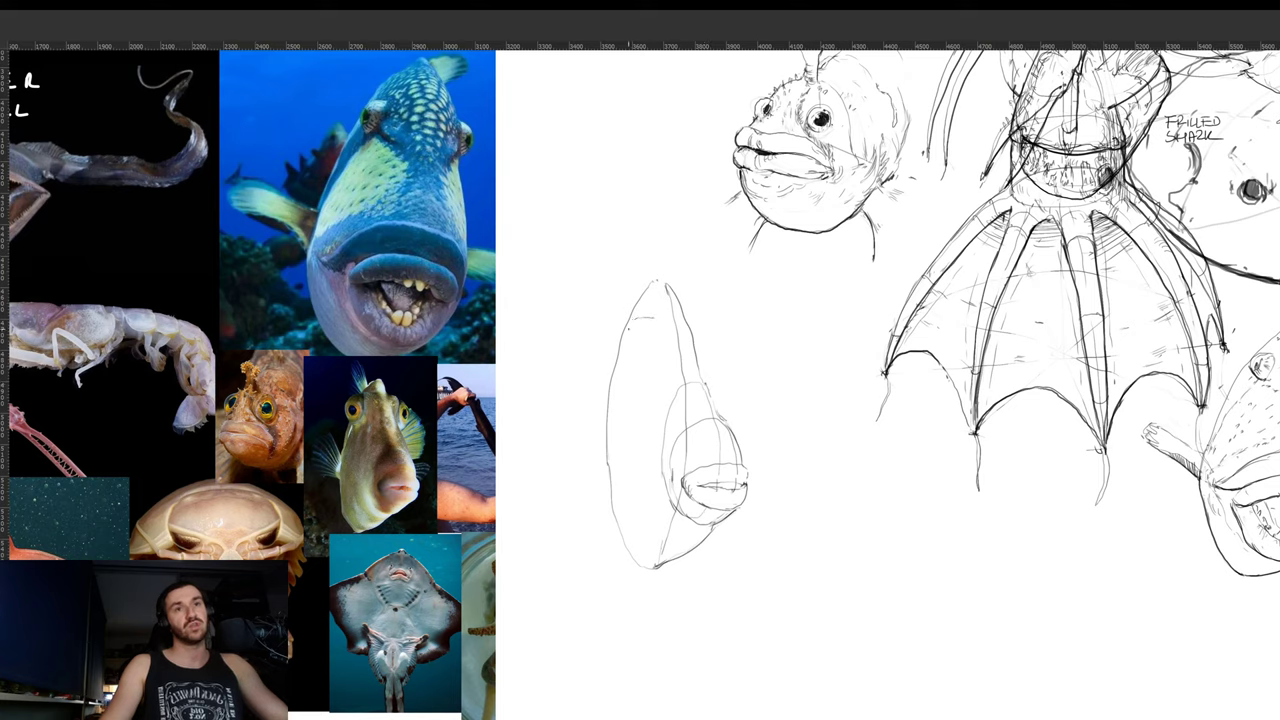
- Draw both of the filefish's bulging eyes with dark pupils, and add the creases around their sockets
mouse_move(616, 343)
left_mouse_down()
mouse_move(639, 333)
mouse_move(622, 338)
mouse_move(630, 352)
left_mouse_up()
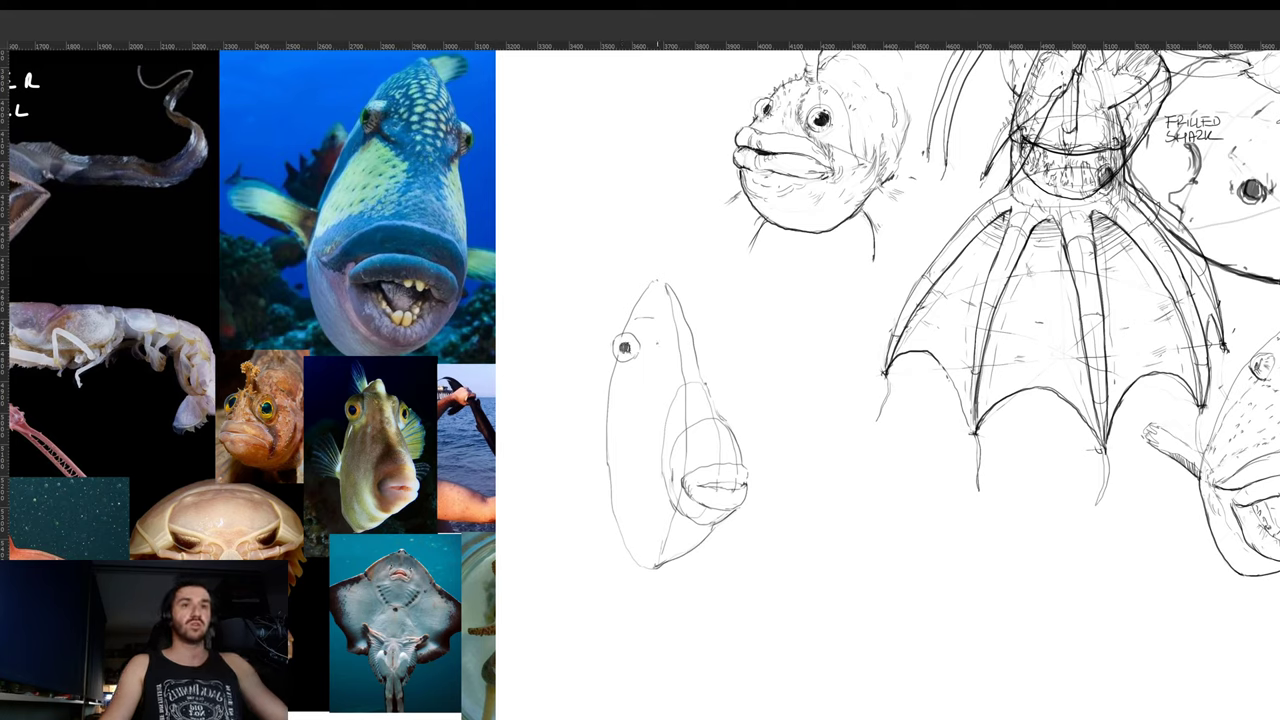
mouse_move(645, 340)
left_mouse_down()
mouse_move(640, 355)
mouse_move(641, 320)
left_mouse_up()
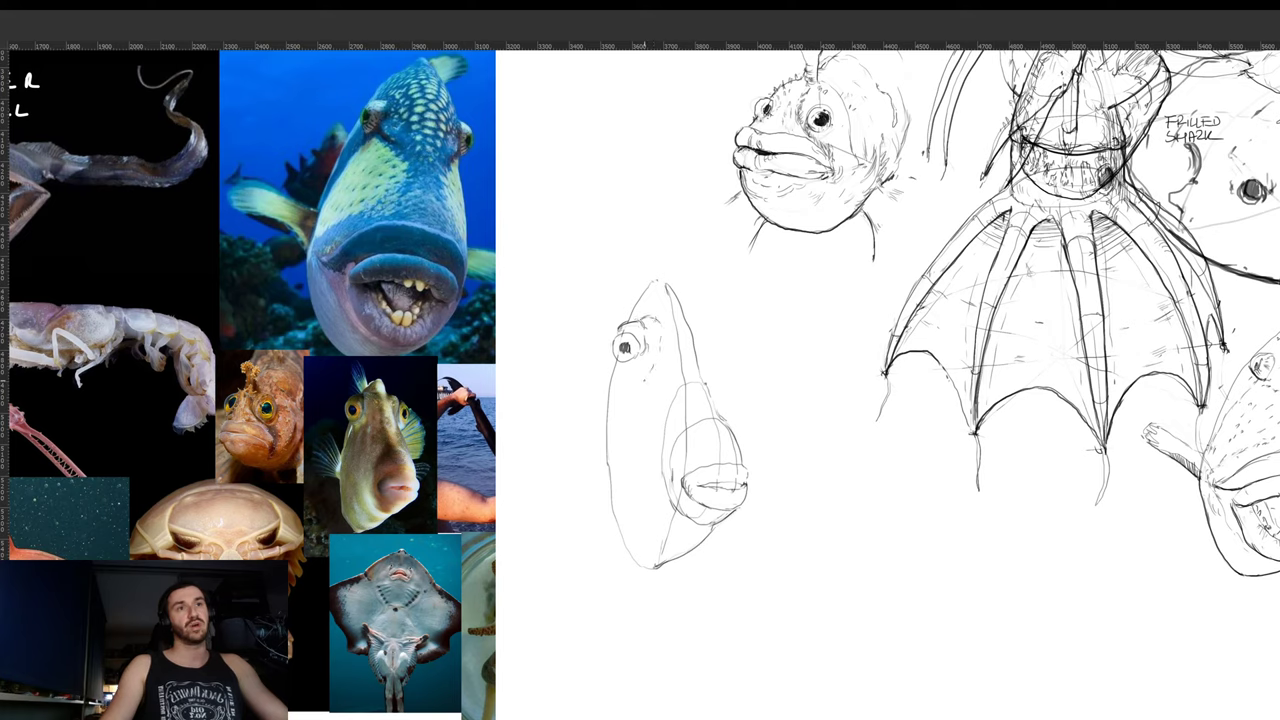
left_click_drag(627, 367, 640, 372)
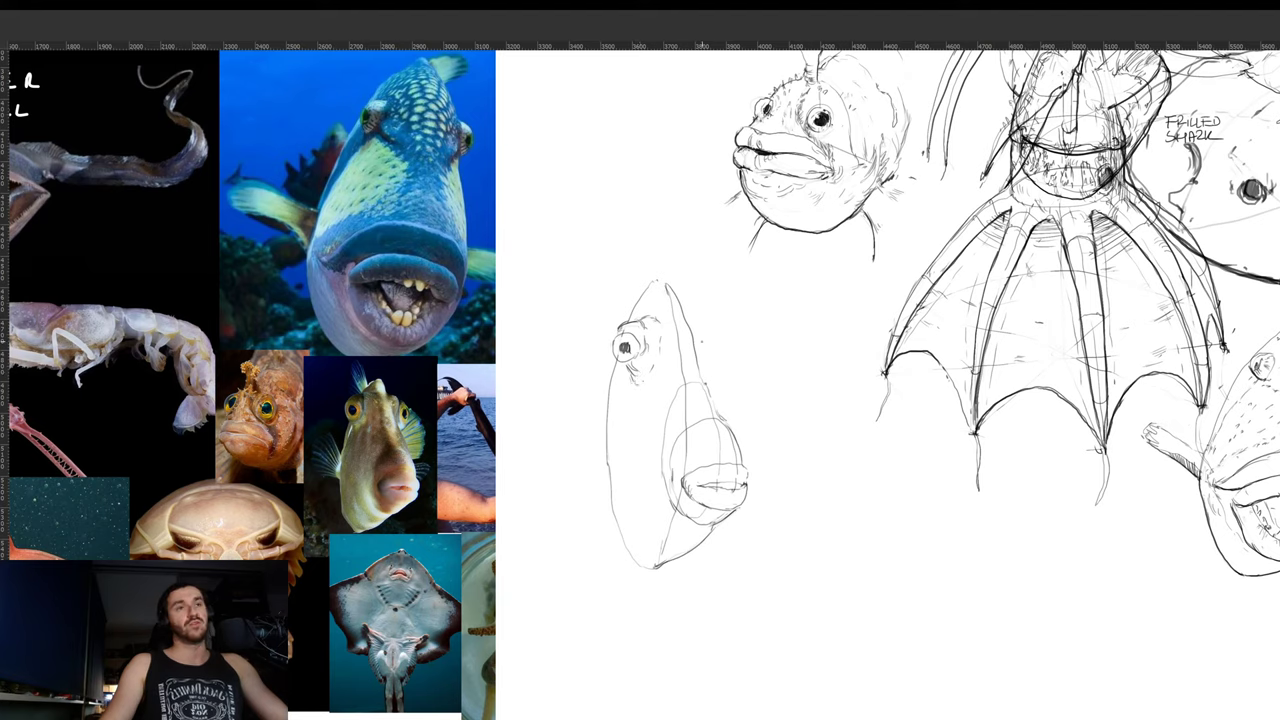
mouse_move(689, 324)
left_mouse_down()
mouse_move(702, 323)
mouse_move(706, 355)
left_mouse_up()
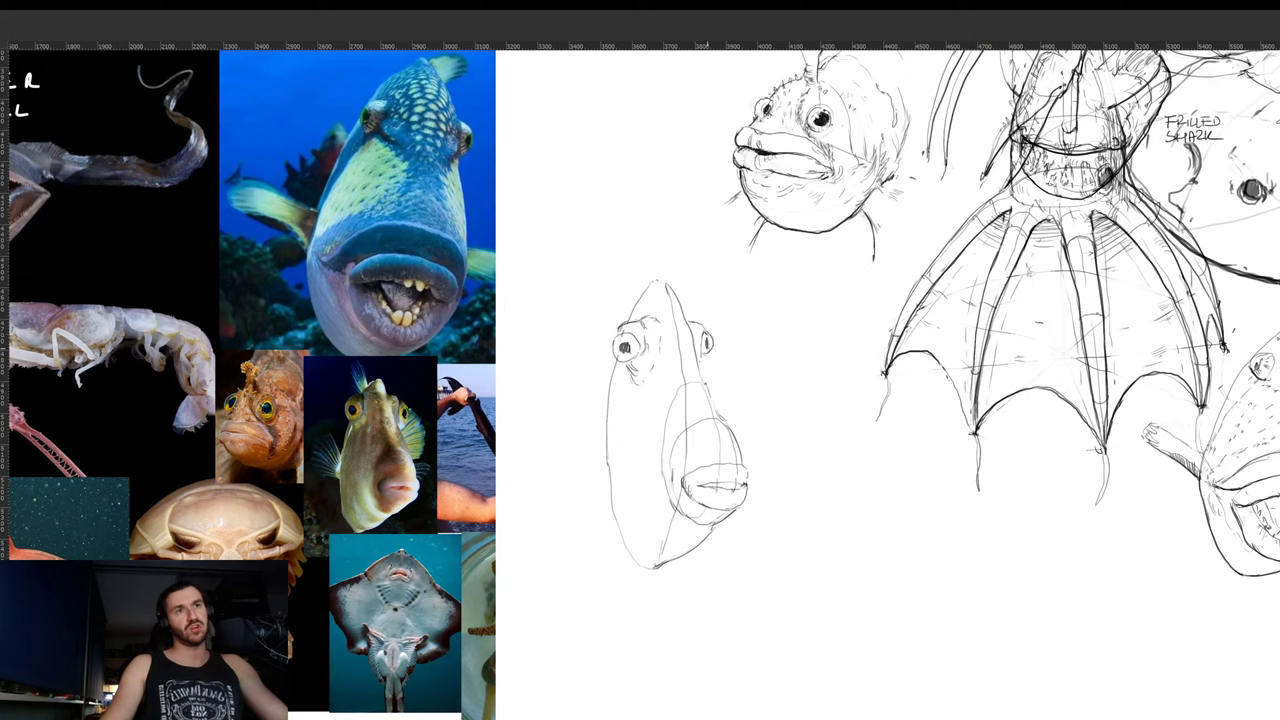
left_click_drag(704, 364, 707, 387)
- Add a light stroke to the filefish's lower body and sketch thin spreading fin rays on both sides
left_click_drag(638, 512, 654, 525)
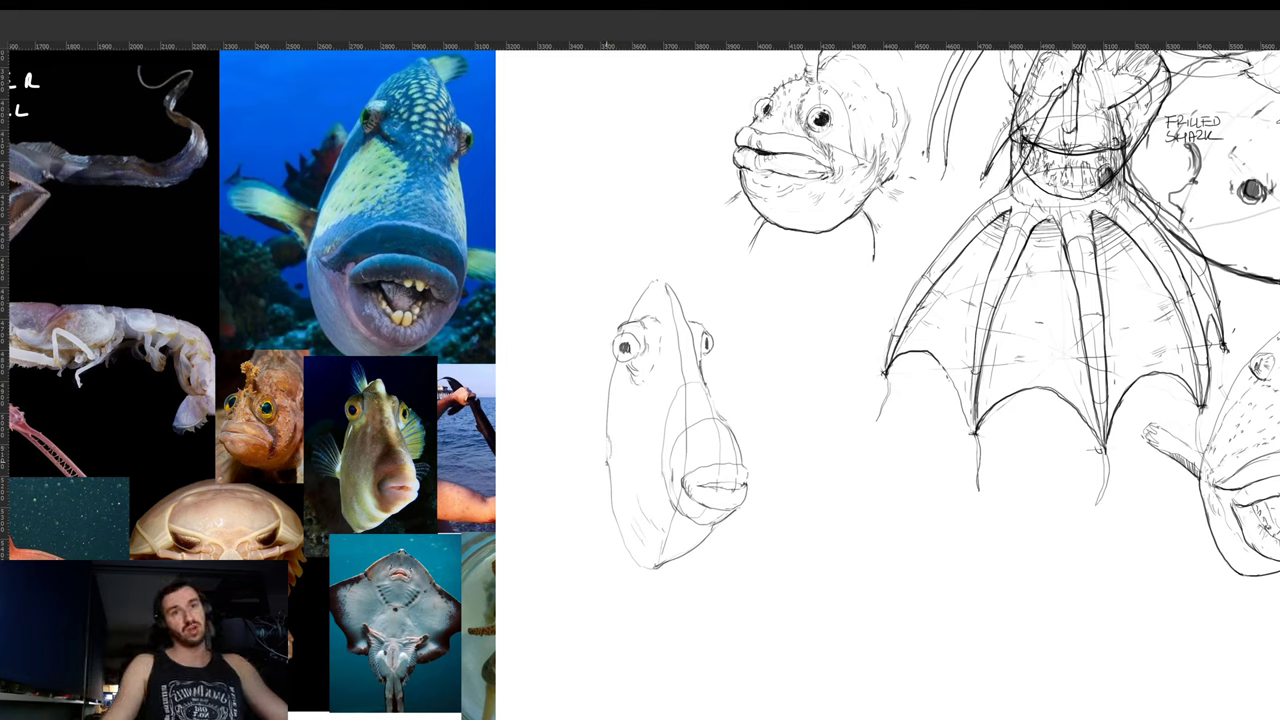
left_click_drag(568, 457, 604, 460)
left_click_drag(545, 425, 606, 458)
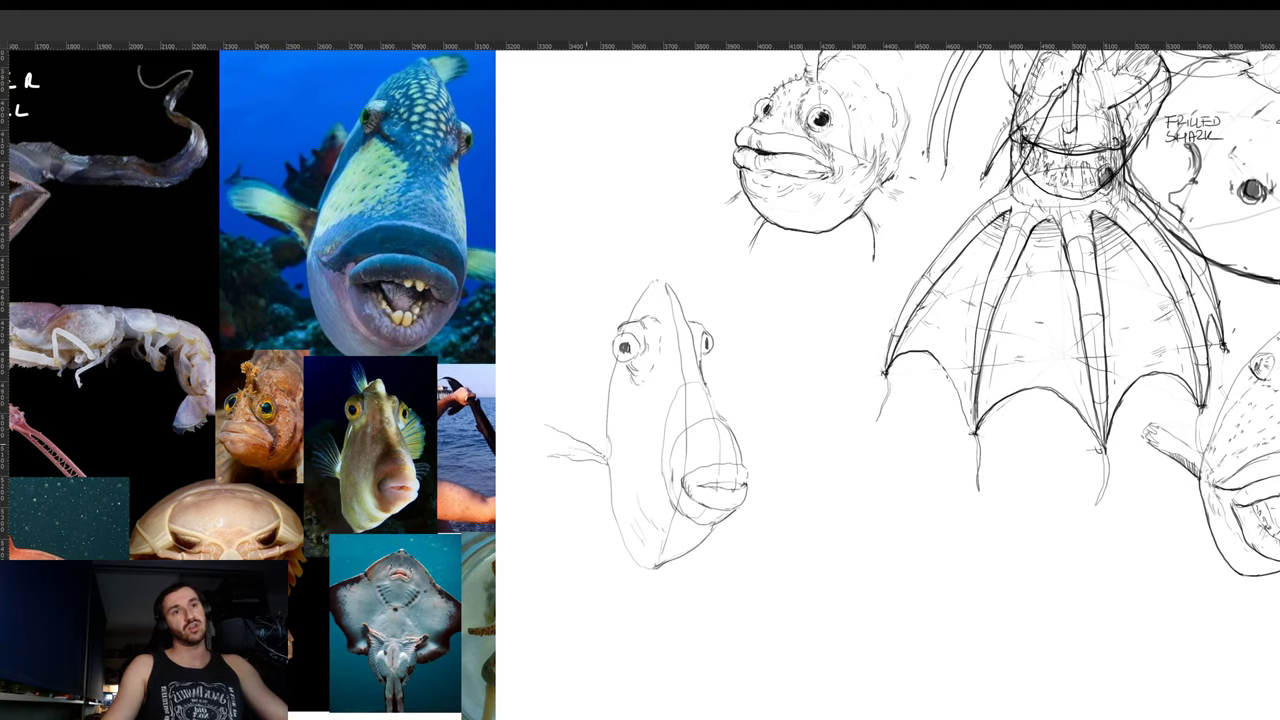
left_click_drag(548, 418, 606, 456)
left_click_drag(554, 396, 610, 450)
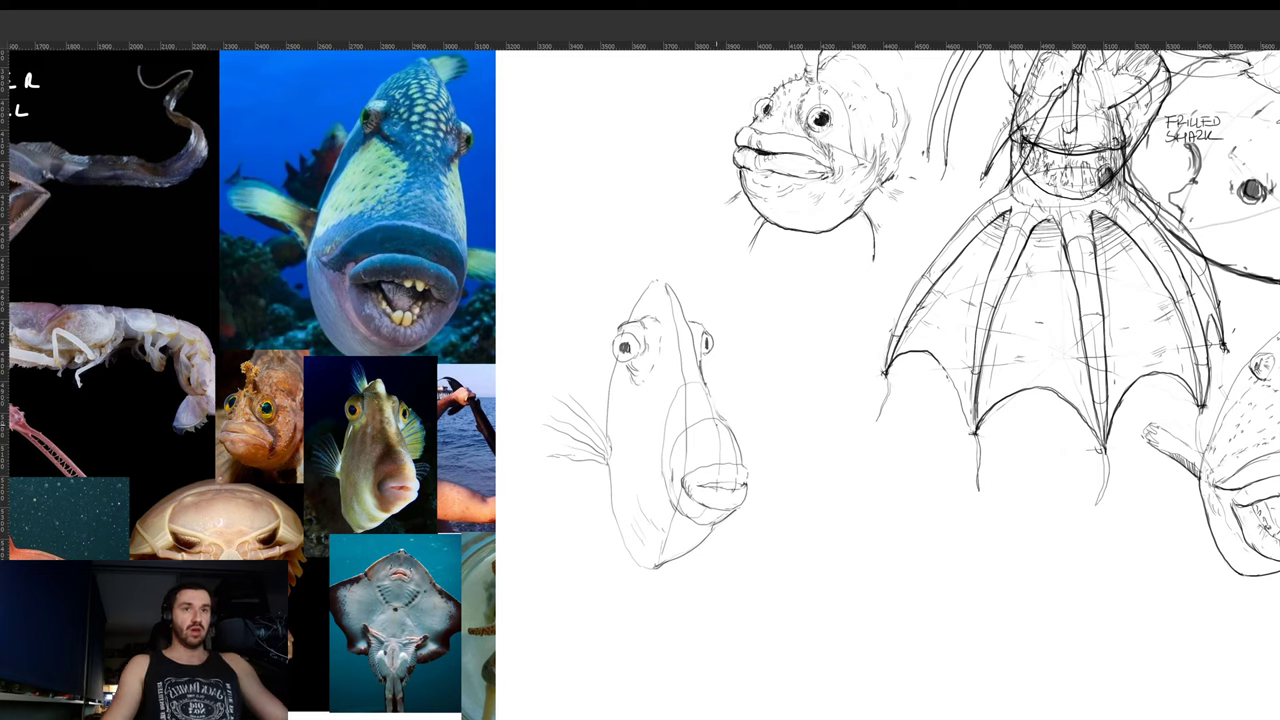
left_click_drag(730, 426, 750, 422)
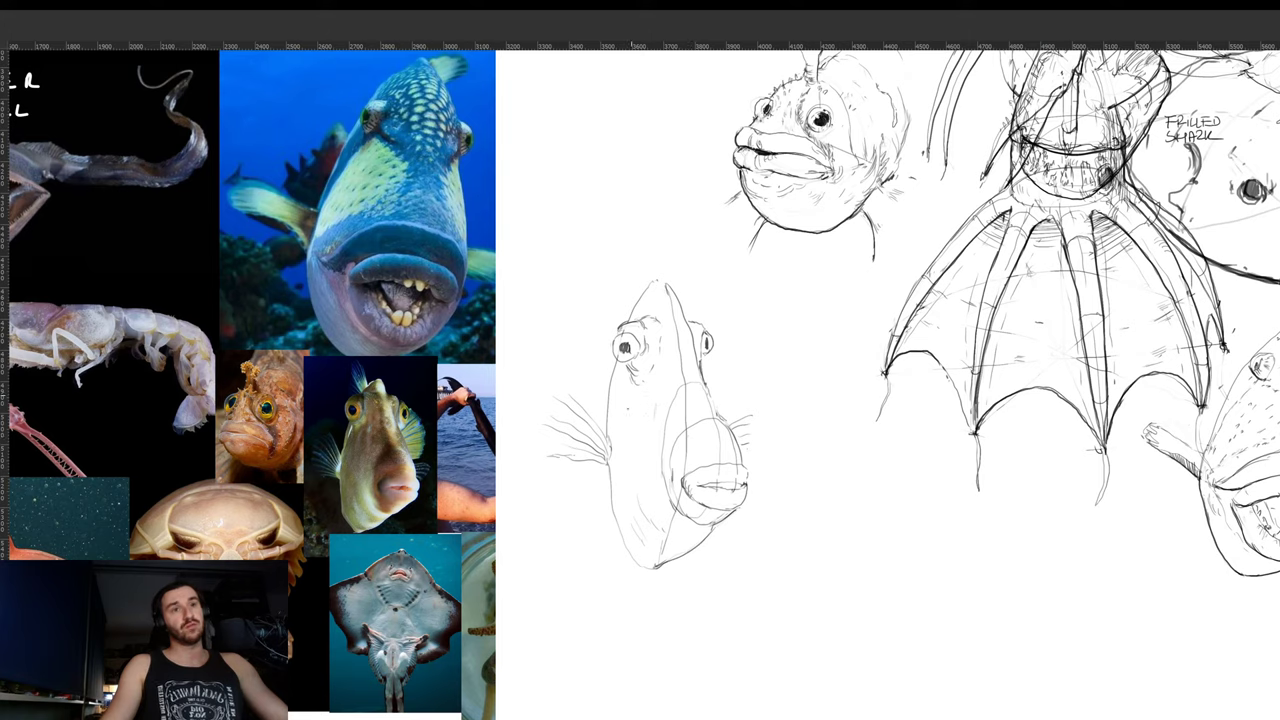
- Add fine contour strokes down the filefish's flank, brow and outer body edge below the near eye
left_click_drag(620, 426, 619, 497)
left_click_drag(618, 471, 623, 497)
mouse_move(625, 475)
left_mouse_down()
mouse_move(644, 512)
mouse_move(624, 511)
left_mouse_up()
left_click_drag(622, 494, 636, 518)
mouse_move(653, 384)
left_mouse_down()
mouse_move(647, 398)
mouse_move(659, 373)
mouse_move(657, 401)
left_mouse_up()
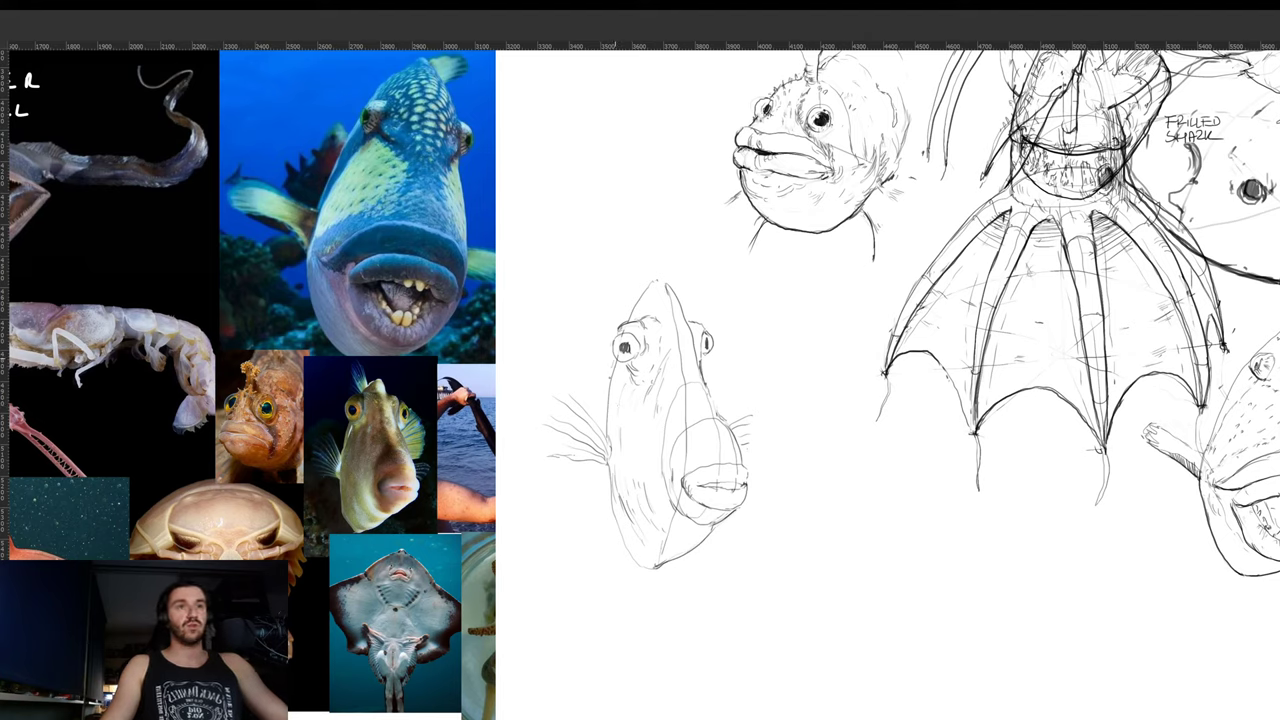
left_click_drag(611, 369, 607, 405)
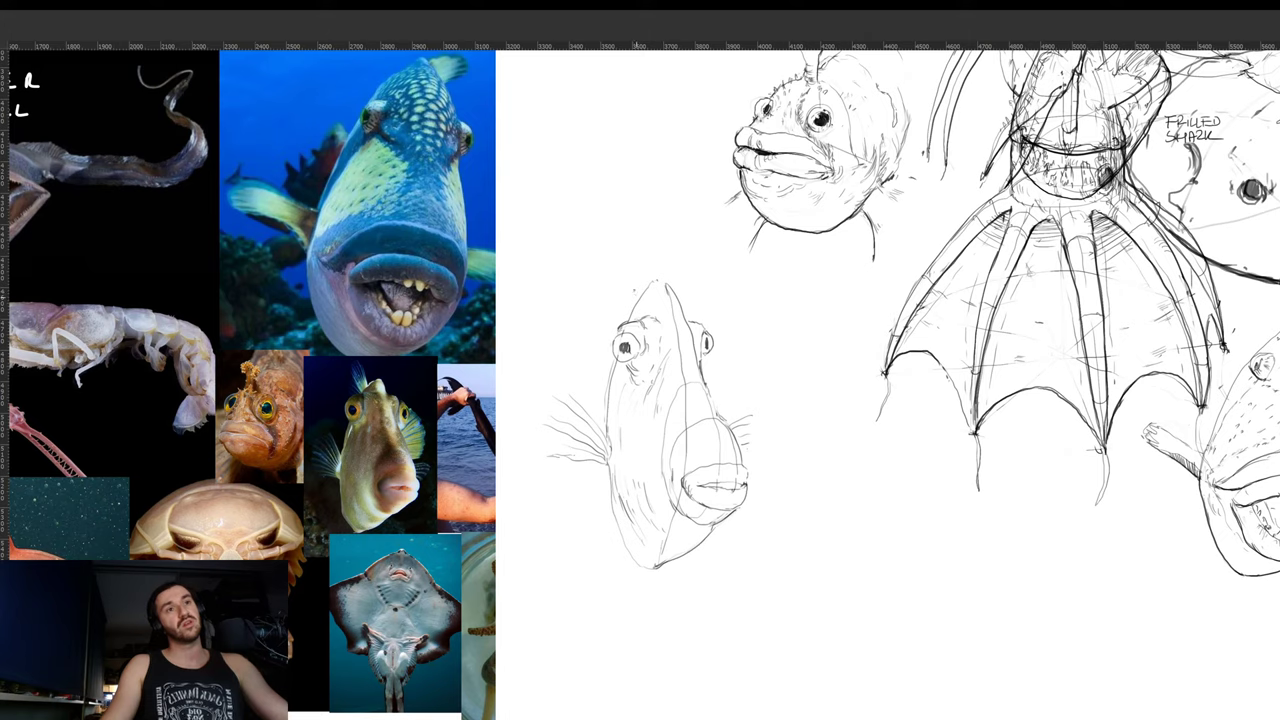
- Draw thin dorsal spines above the filefish's head and a fanned, rayed fin along its back behind the far eye
mouse_move(630, 284)
left_mouse_down()
mouse_move(615, 248)
mouse_move(623, 229)
left_mouse_up()
left_click_drag(646, 291, 631, 224)
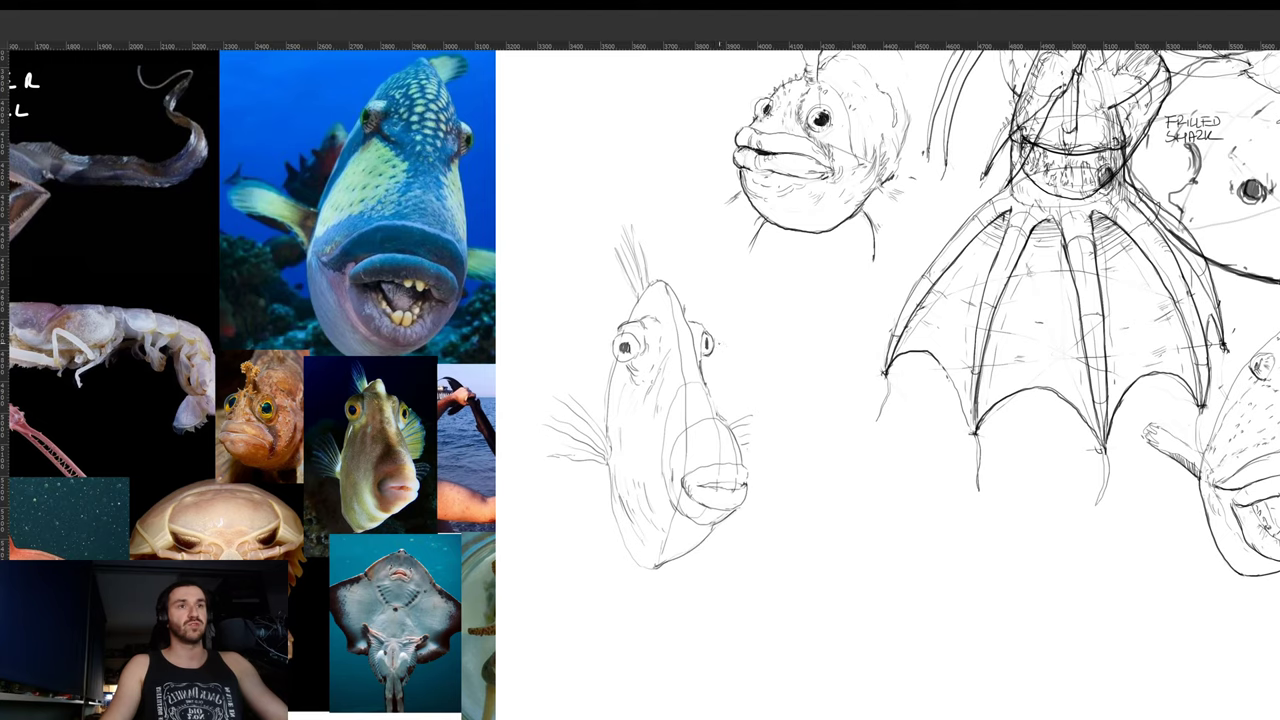
mouse_move(727, 348)
left_mouse_down()
mouse_move(748, 416)
mouse_move(849, 256)
mouse_move(760, 294)
left_mouse_up()
key("r")
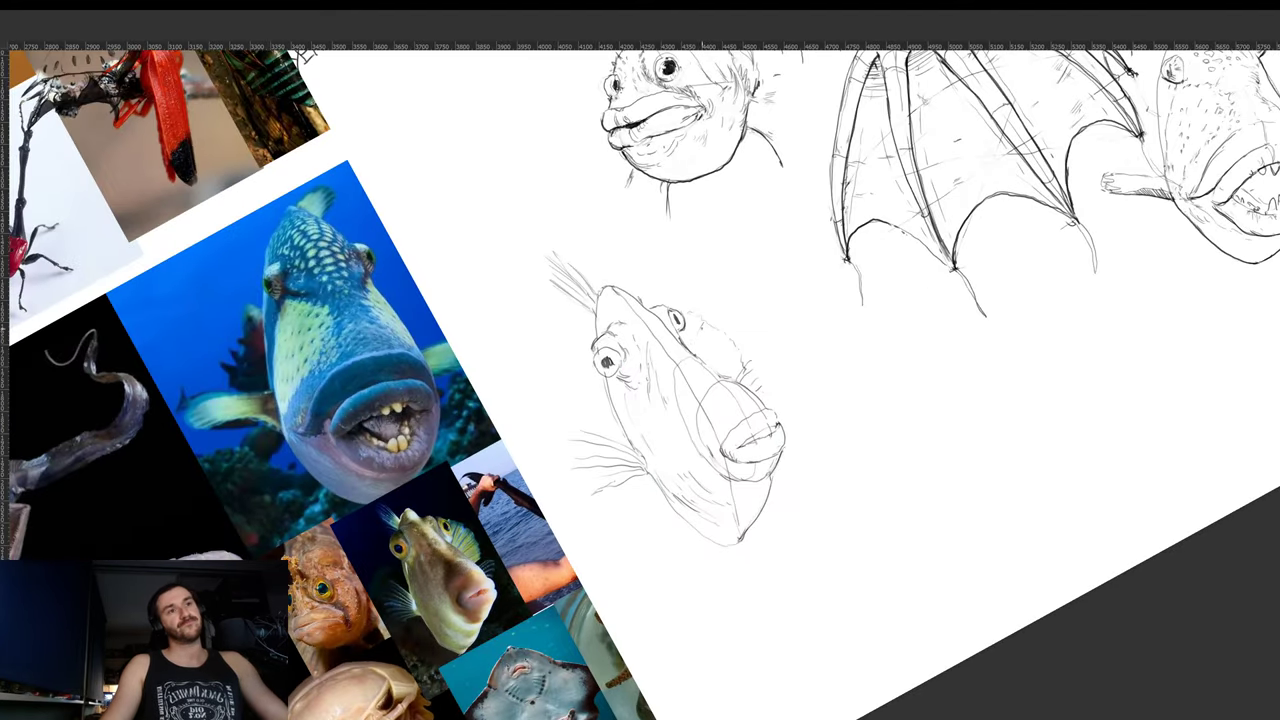
mouse_move(727, 336)
left_mouse_down()
mouse_move(709, 351)
mouse_move(725, 373)
left_mouse_up()
key("r")
left_click_drag(831, 332, 822, 422)
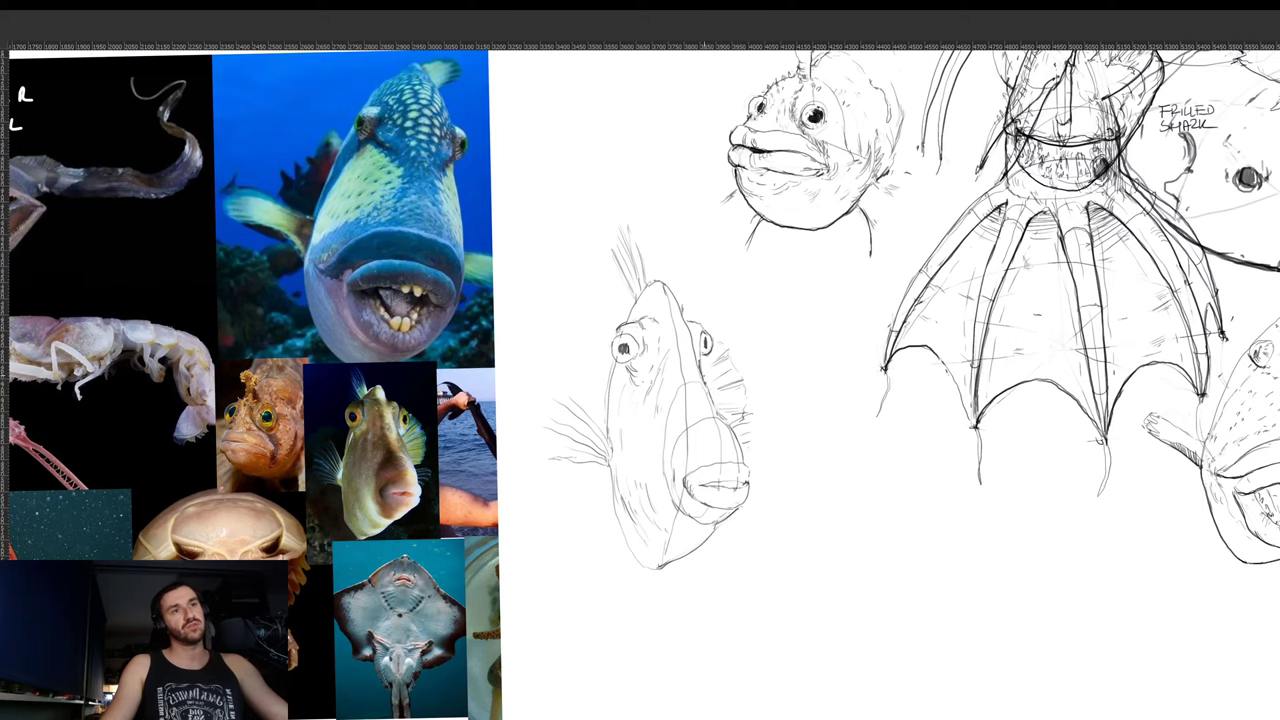
left_click_drag(860, 459, 907, 399)
left_click_drag(915, 492, 960, 386)
- Refine the filefish's chin line and the contours around its lips and lower body
mouse_move(785, 358)
left_mouse_down()
mouse_move(780, 318)
mouse_move(796, 309)
mouse_move(812, 338)
left_mouse_up()
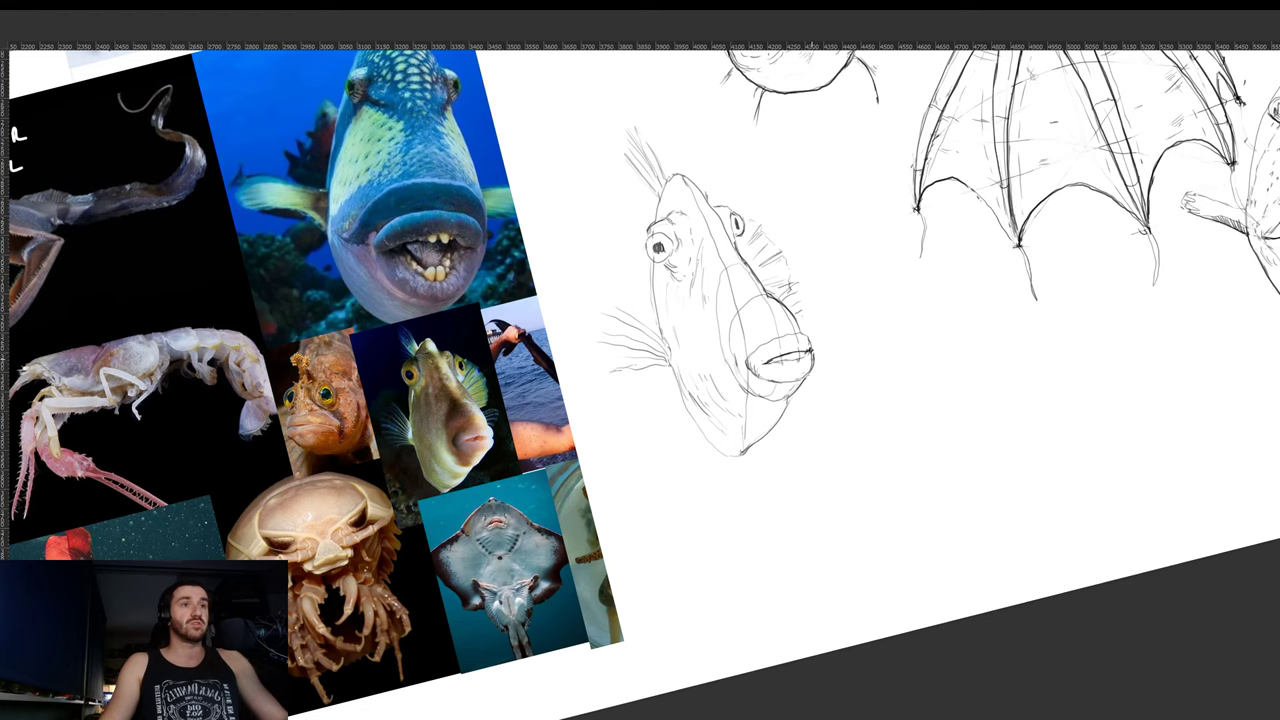
left_click_drag(887, 365, 796, 476)
left_click_drag(729, 433, 751, 465)
left_click_drag(763, 408, 756, 419)
left_click_drag(943, 339, 877, 306)
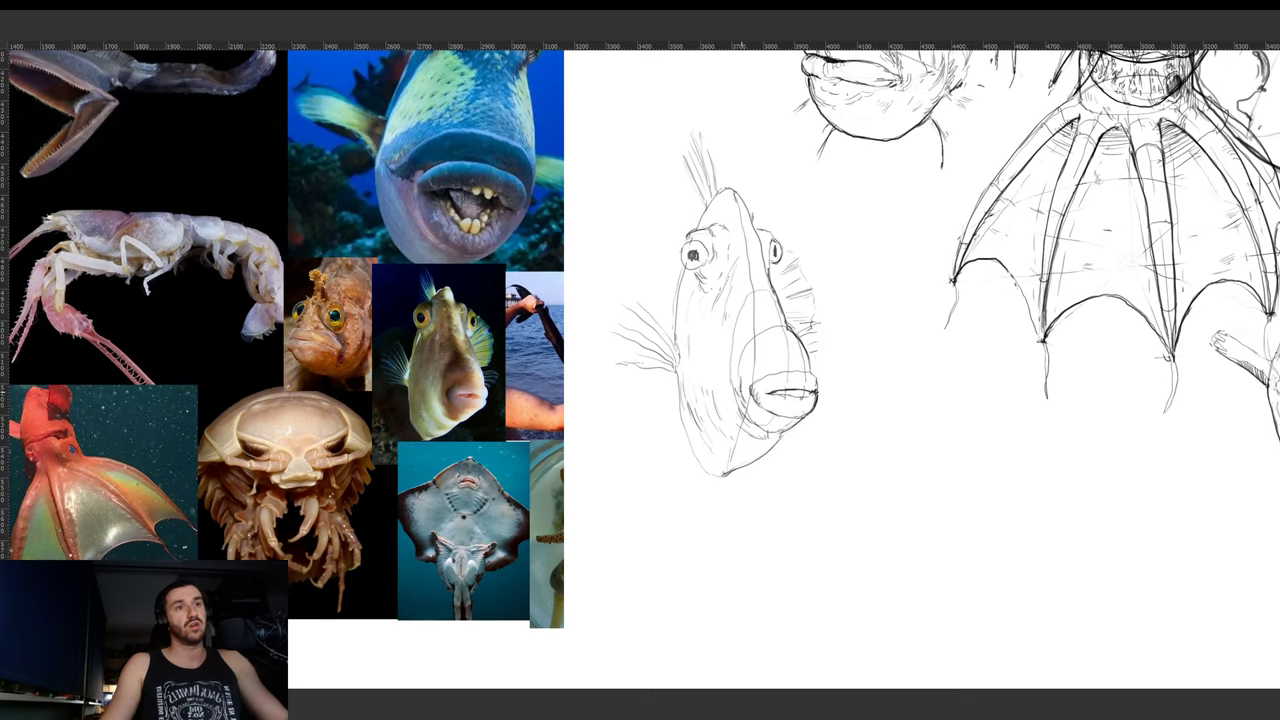
mouse_move(741, 363)
left_mouse_down()
mouse_move(747, 383)
mouse_move(681, 341)
mouse_move(690, 289)
mouse_move(681, 396)
left_mouse_up()
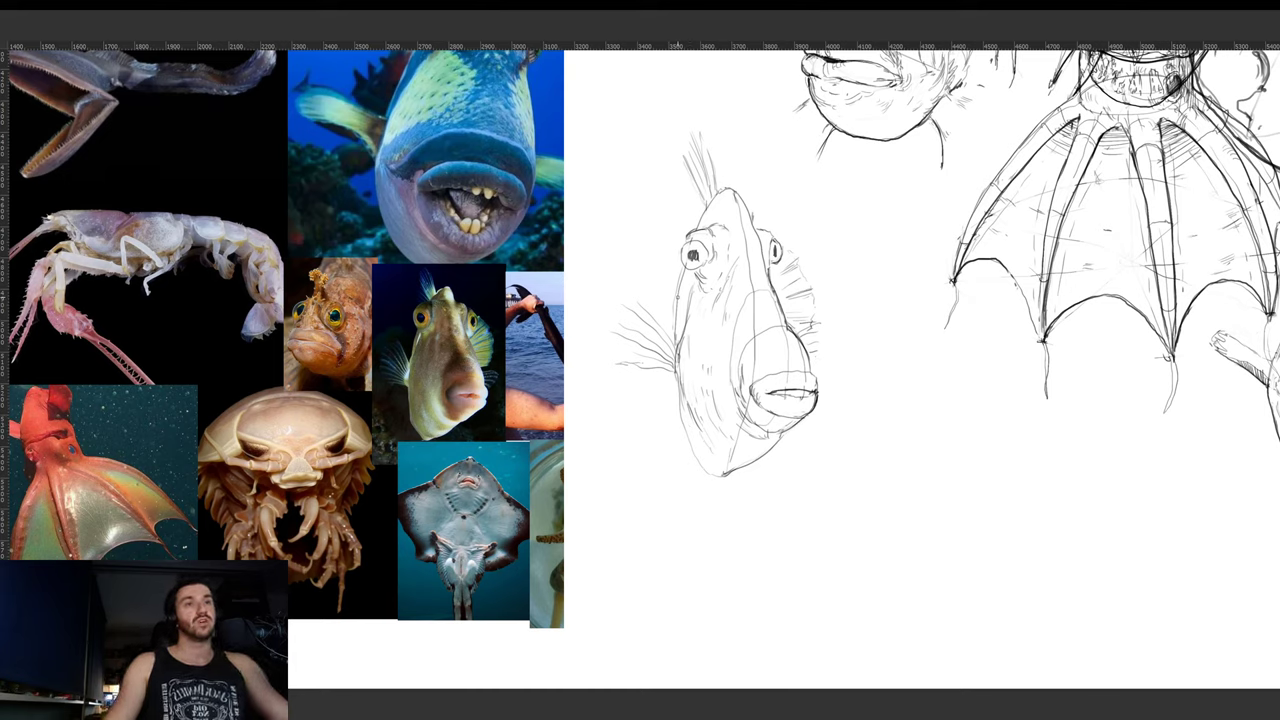
- Add fine contour strokes along the filefish's flank edge, snout and forehead
left_click_drag(677, 300, 676, 352)
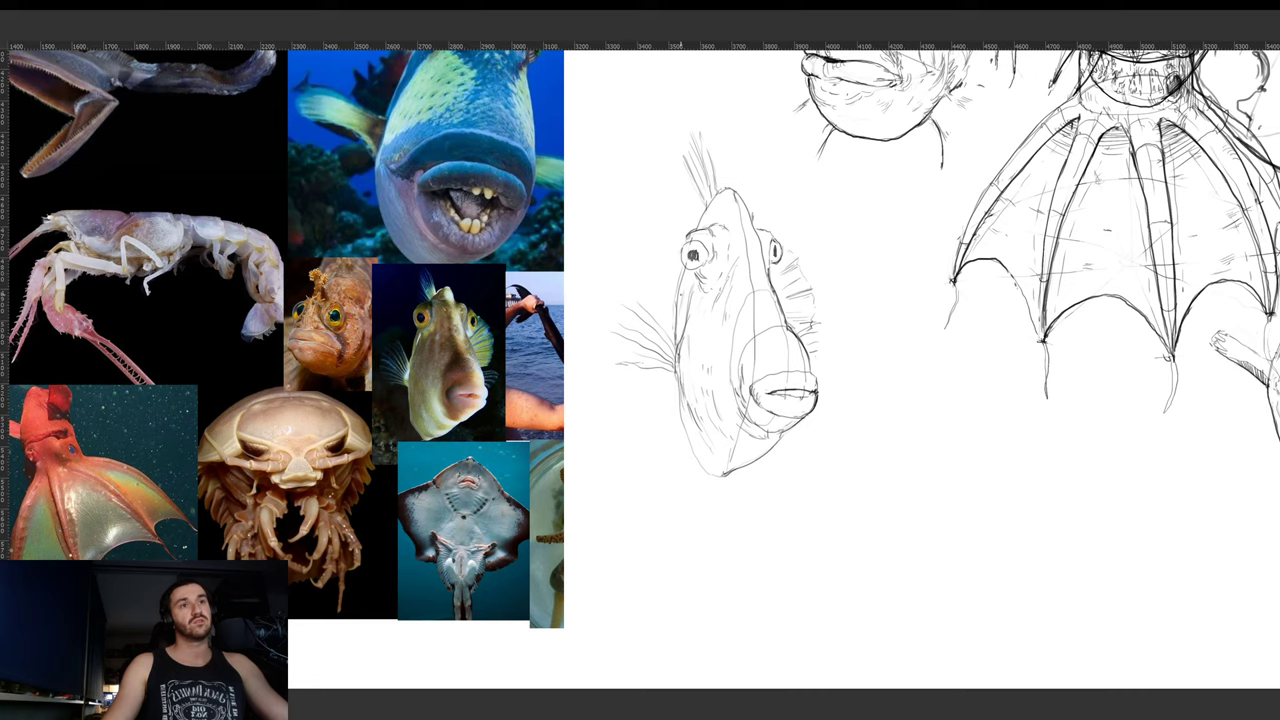
left_click_drag(690, 288, 696, 337)
mouse_move(700, 322)
left_mouse_down()
mouse_move(700, 343)
mouse_move(757, 361)
left_mouse_up()
mouse_move(748, 272)
left_mouse_down()
mouse_move(754, 331)
mouse_move(754, 301)
left_mouse_up()
left_click_drag(741, 217, 748, 250)
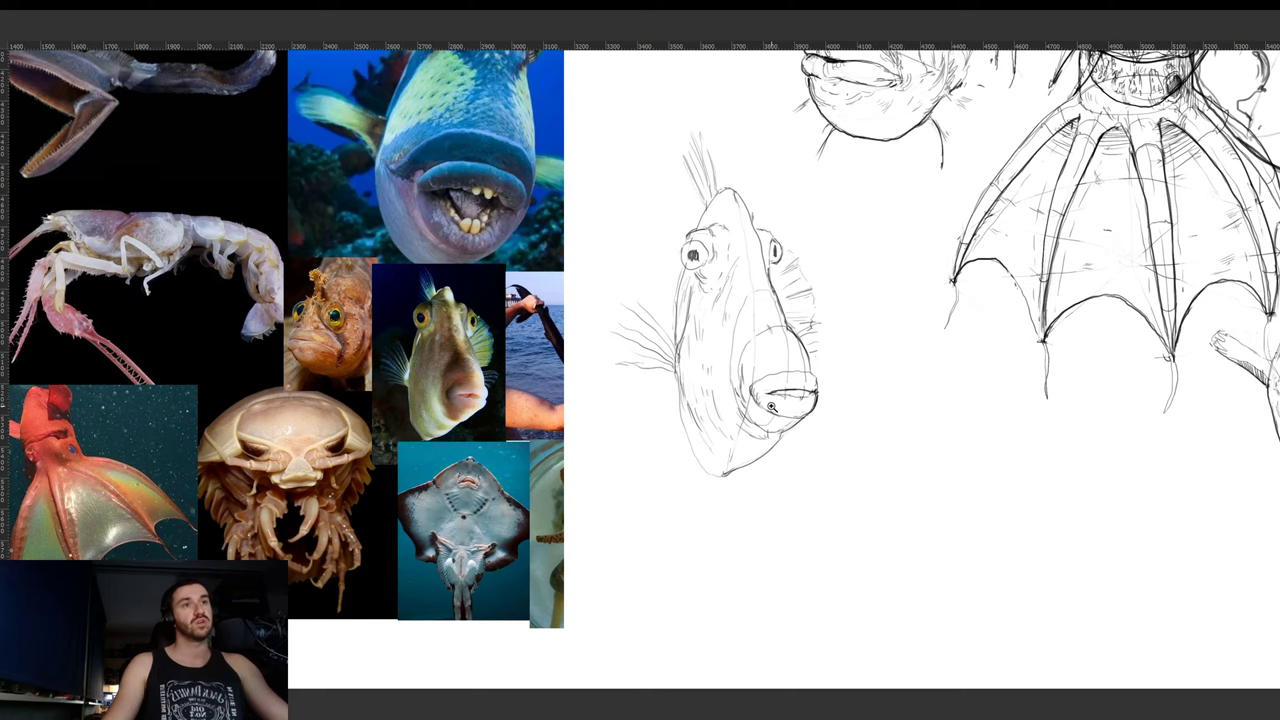
- Darken the filefish's lower body outline from the flank around the belly tip to the lips, and deepen the near pupil
scroll(772, 408, "down", 2)
left_click_drag(772, 408, 726, 460)
scroll(698, 486, "up", 3)
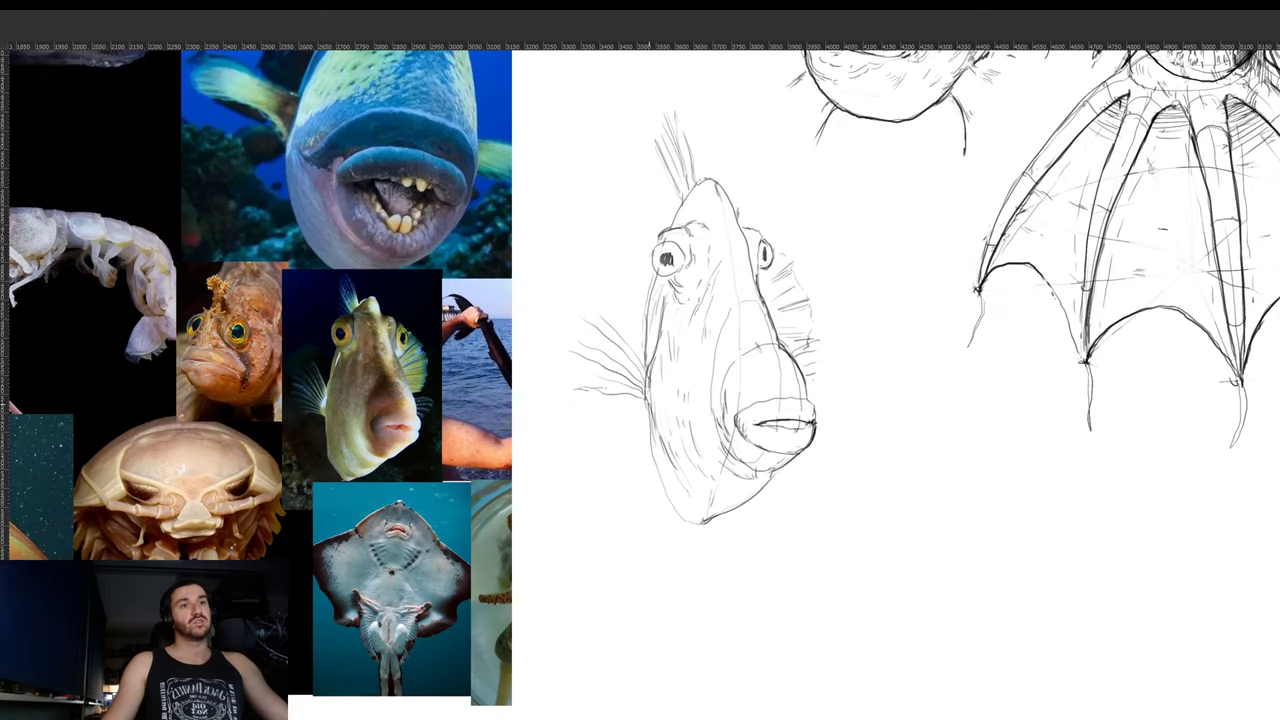
mouse_move(644, 398)
left_mouse_down()
mouse_move(670, 500)
mouse_move(684, 518)
mouse_move(709, 516)
left_mouse_up()
key("r")
left_click_drag(877, 405, 870, 325)
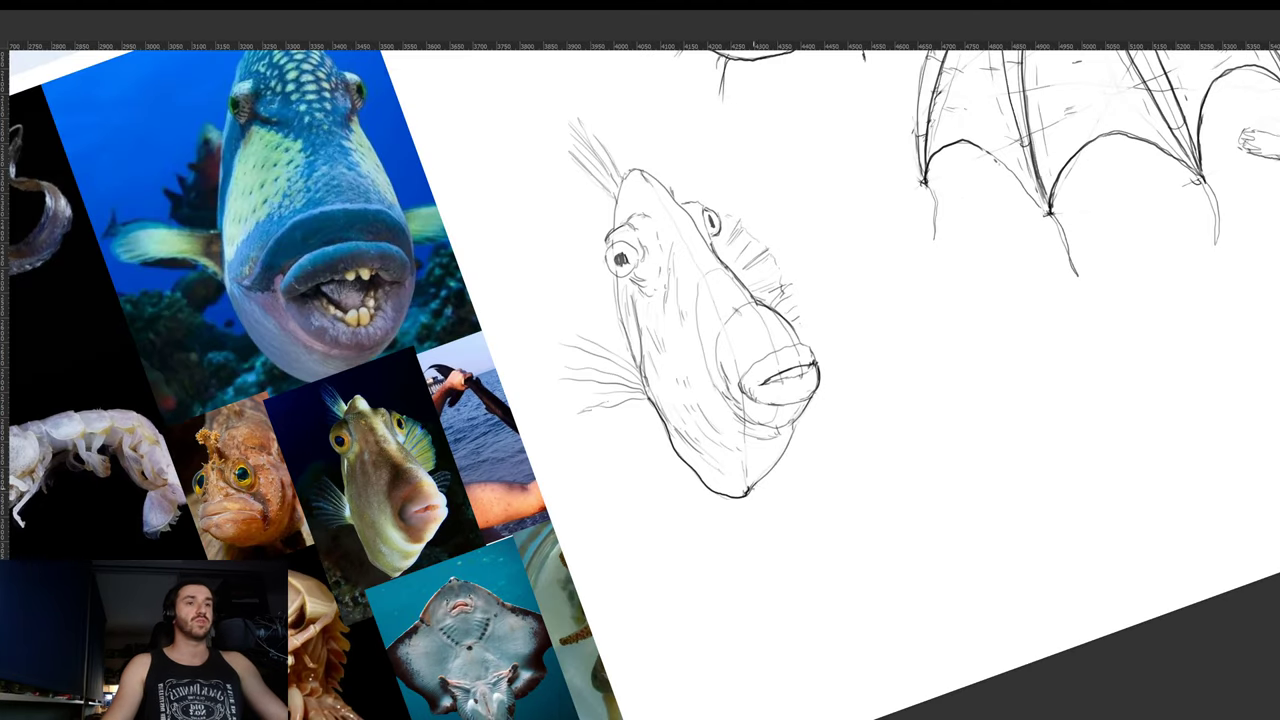
mouse_move(746, 494)
left_mouse_down()
mouse_move(809, 401)
mouse_move(782, 424)
mouse_move(804, 396)
mouse_move(788, 404)
mouse_move(750, 385)
left_mouse_up()
mouse_move(770, 345)
left_mouse_down()
mouse_move(917, 349)
mouse_move(891, 378)
left_mouse_up()
mouse_move(740, 378)
left_mouse_down()
mouse_move(794, 340)
mouse_move(793, 318)
left_mouse_up()
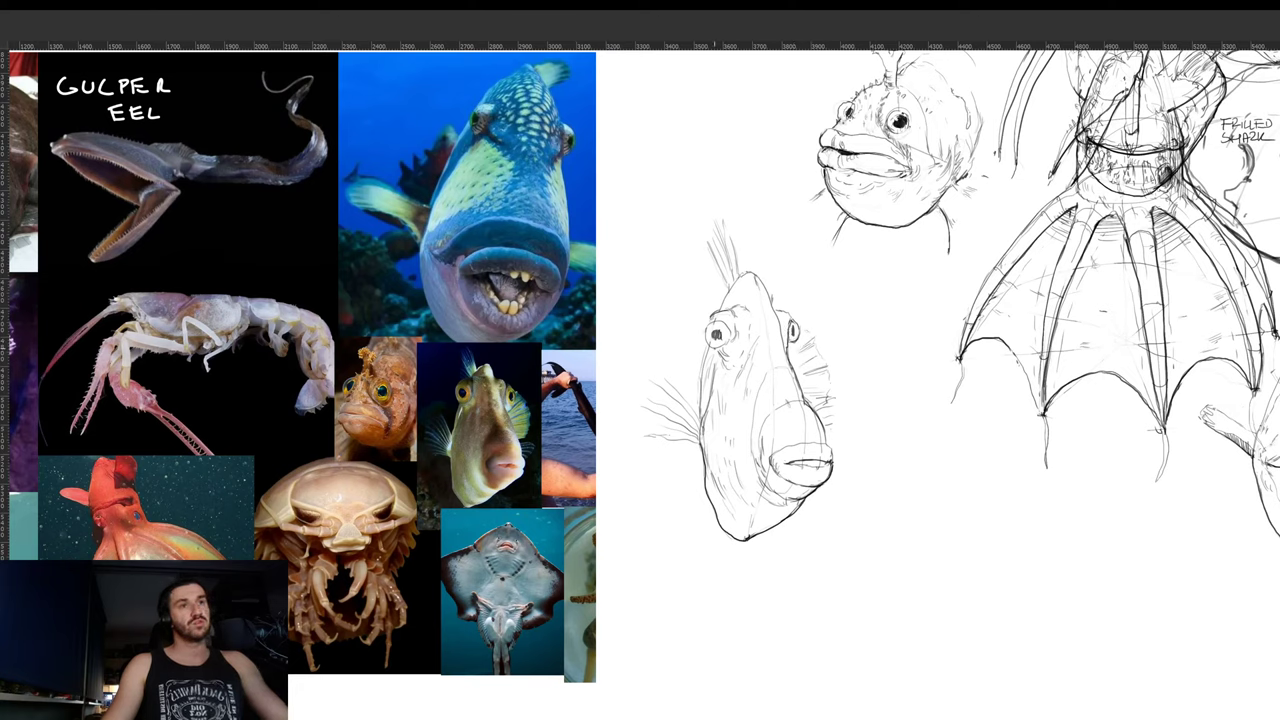
left_click_drag(710, 346, 728, 345)
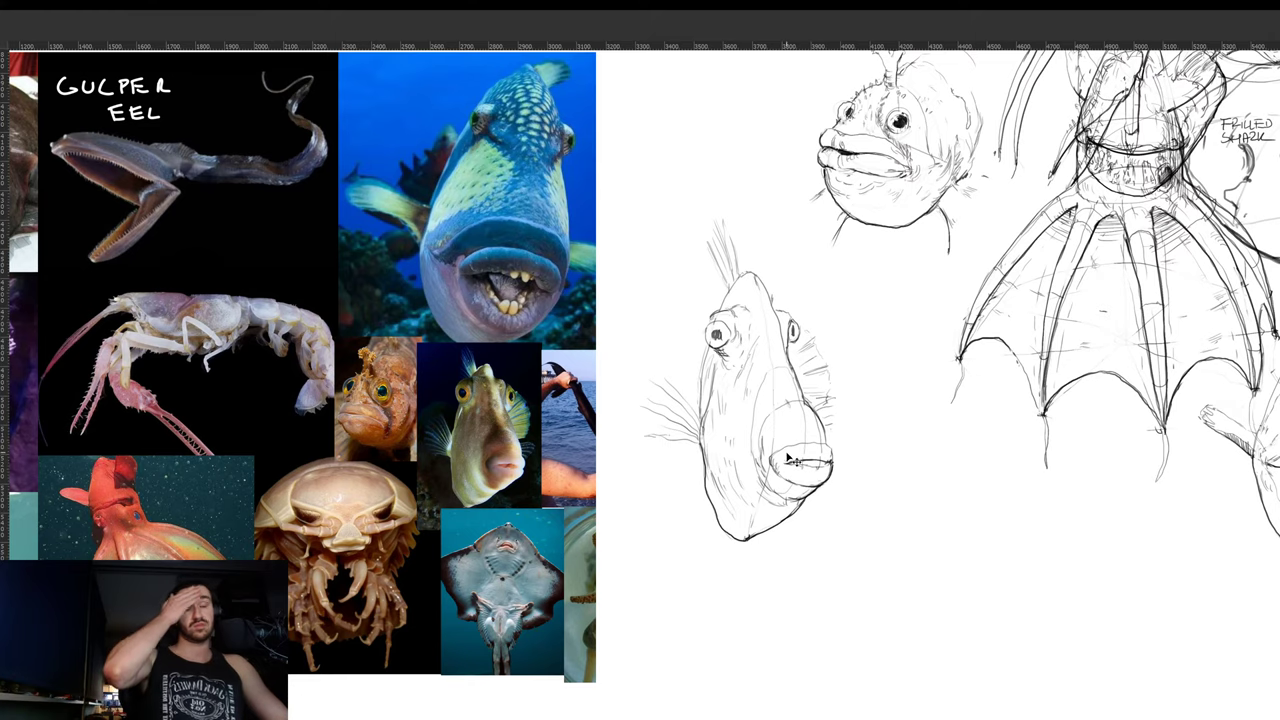
- Move the filefish sketch between the big-lipped round fish and the webbed squid, and extend the white area slightly over the reference photos' edge
left_click_drag(786, 460, 762, 298)
mouse_move(778, 356)
left_mouse_down()
mouse_move(776, 314)
mouse_move(732, 310)
left_mouse_up()
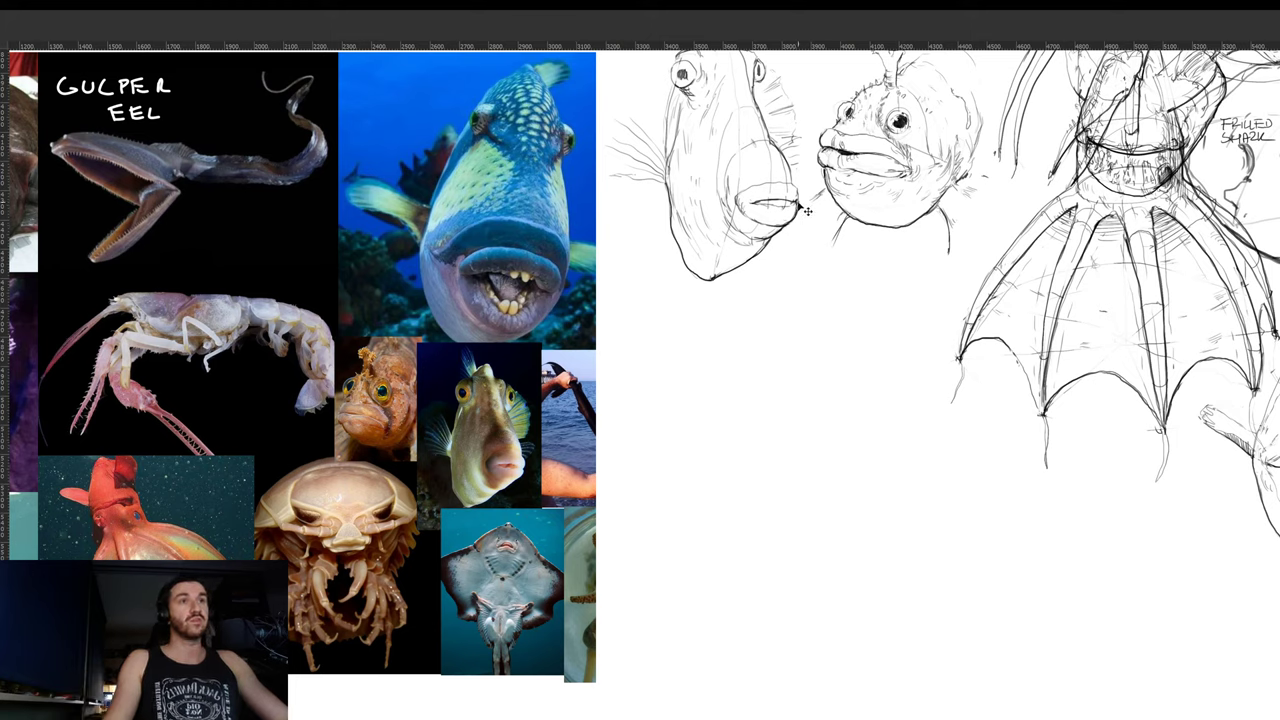
left_click_drag(807, 211, 1052, 186)
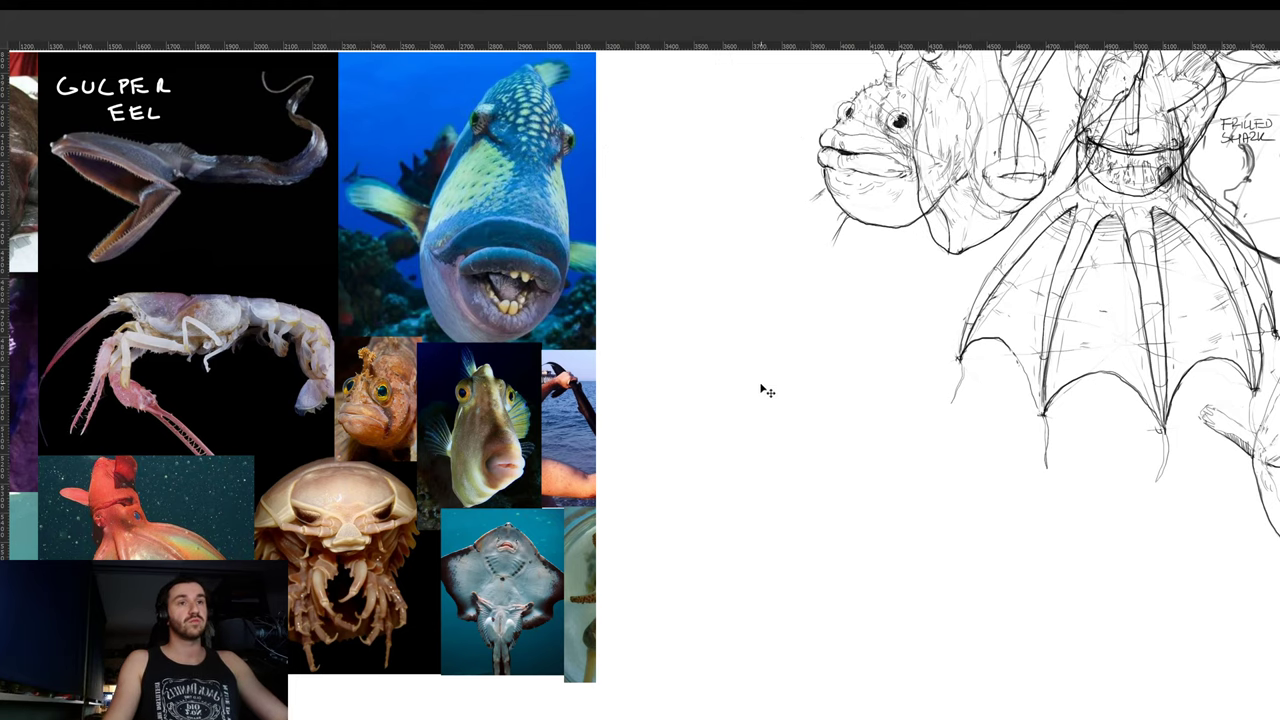
left_click_drag(759, 387, 721, 380)
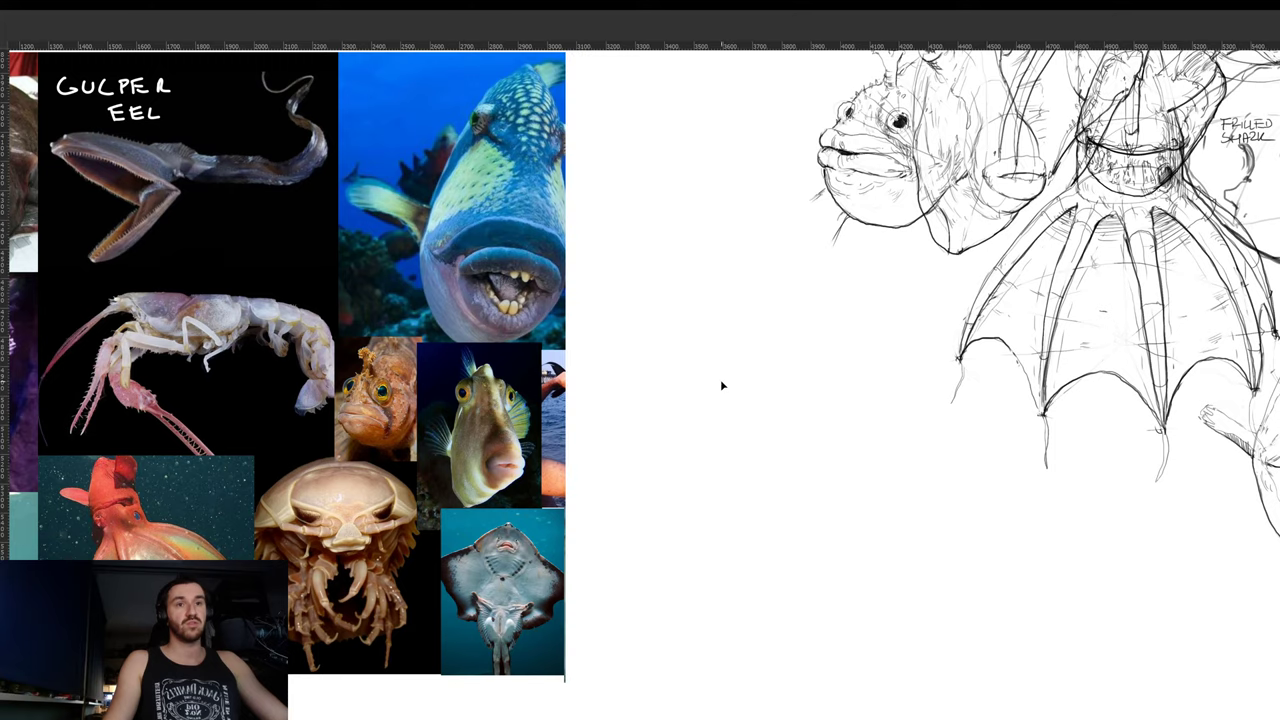
- Start the giant isopod study on the blank area with one slanted eye, its adjoining antenna base and the central face plate
left_click_drag(448, 546, 484, 513)
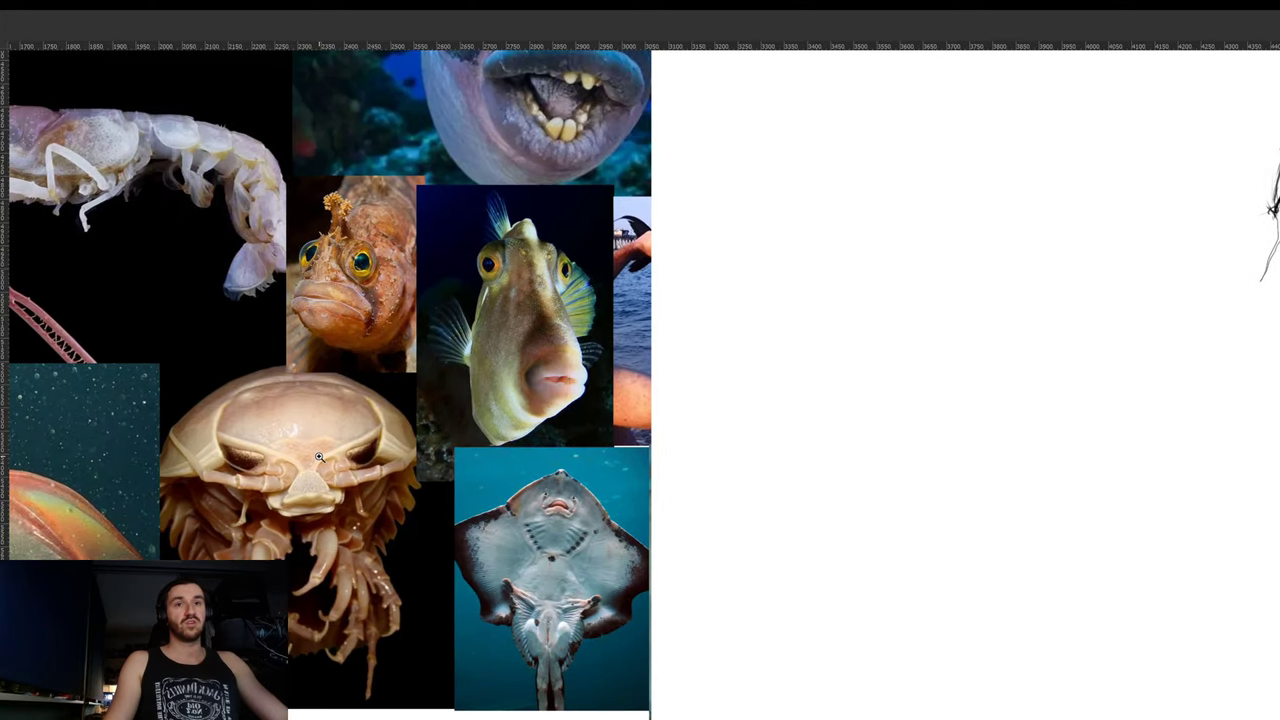
scroll(318, 457, "down", 3)
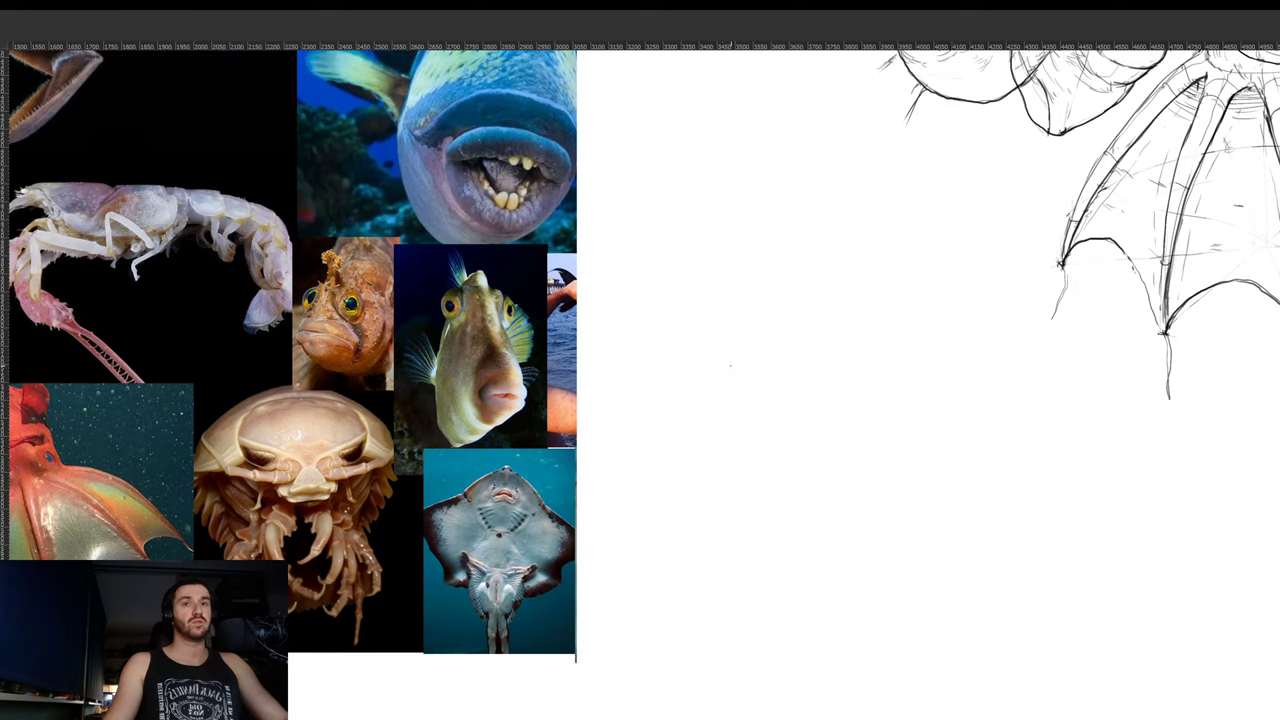
left_click_drag(691, 380, 757, 368)
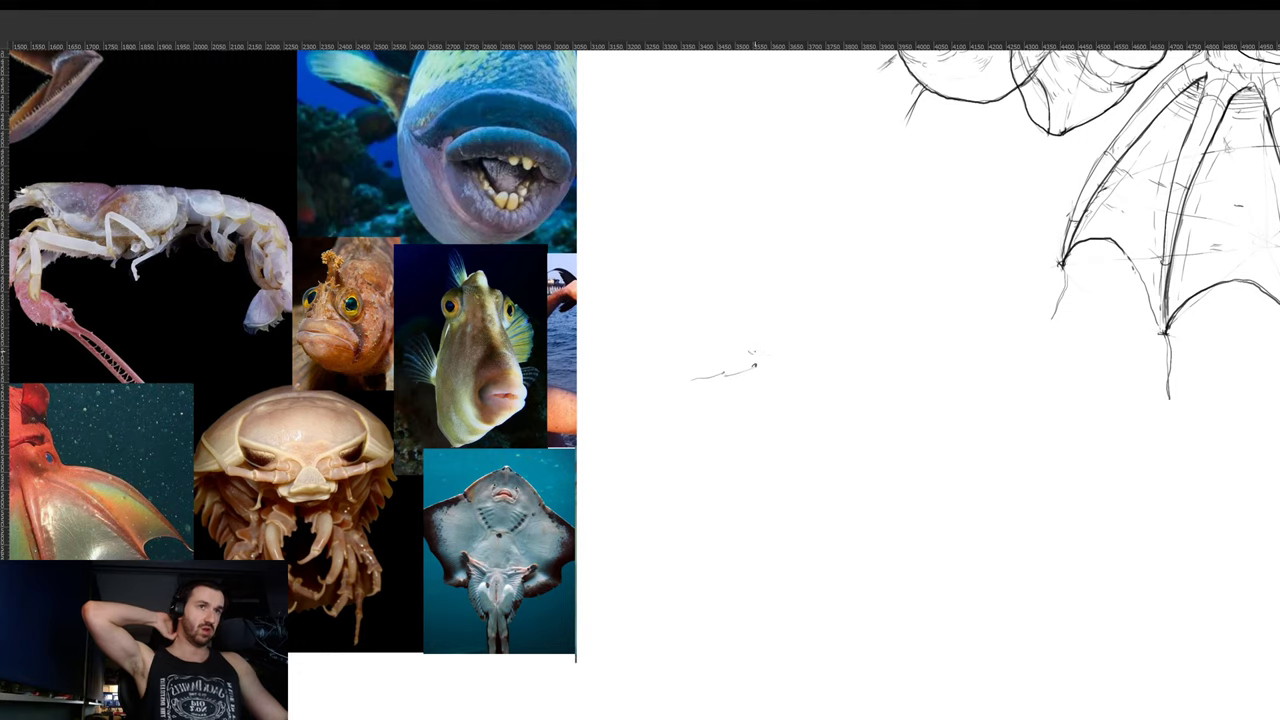
mouse_move(750, 352)
left_mouse_down()
mouse_move(798, 365)
mouse_move(800, 382)
mouse_move(768, 384)
mouse_move(805, 386)
left_mouse_up()
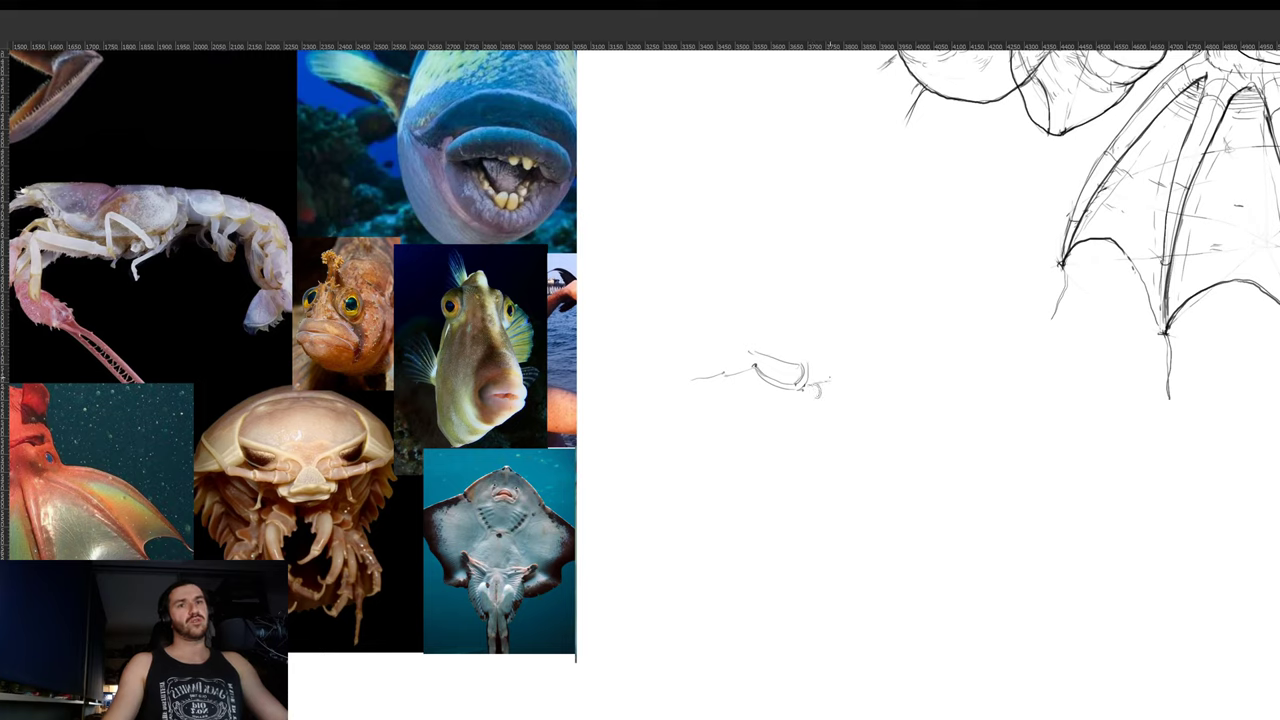
left_click_drag(832, 379, 840, 399)
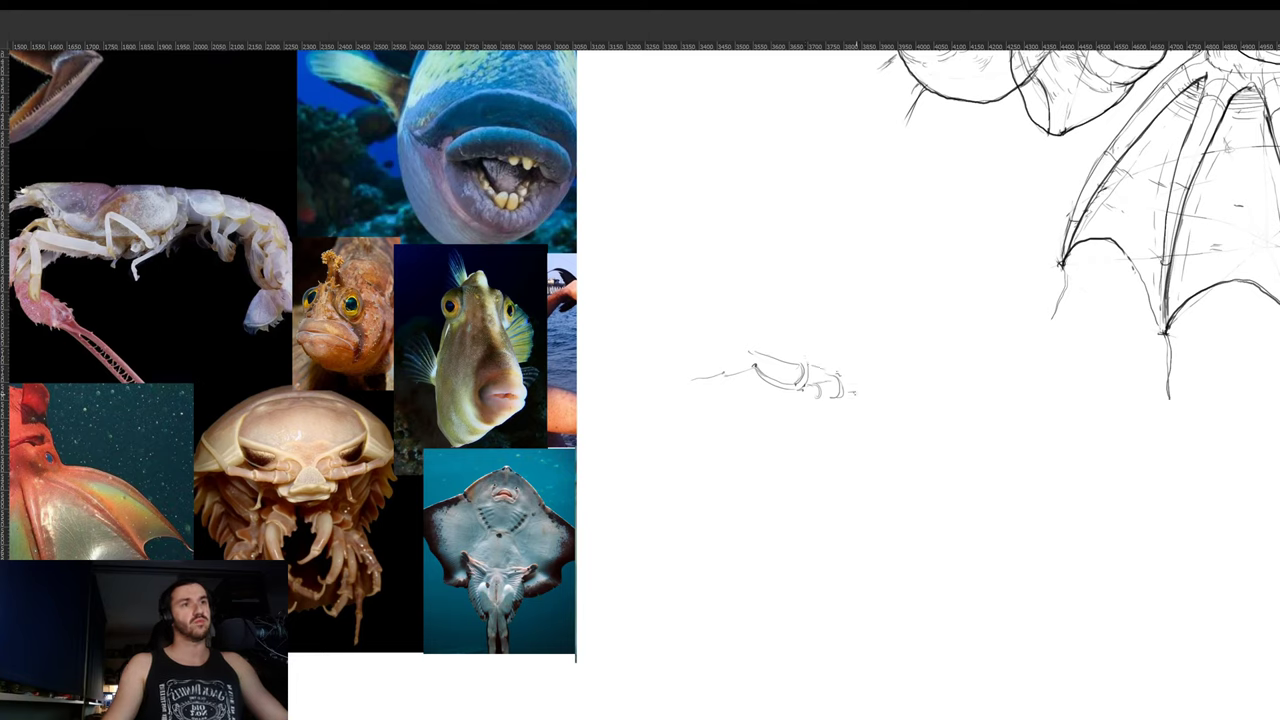
mouse_move(838, 390)
left_mouse_down()
mouse_move(868, 419)
mouse_move(827, 424)
mouse_move(881, 422)
mouse_move(846, 385)
mouse_move(874, 419)
left_mouse_up()
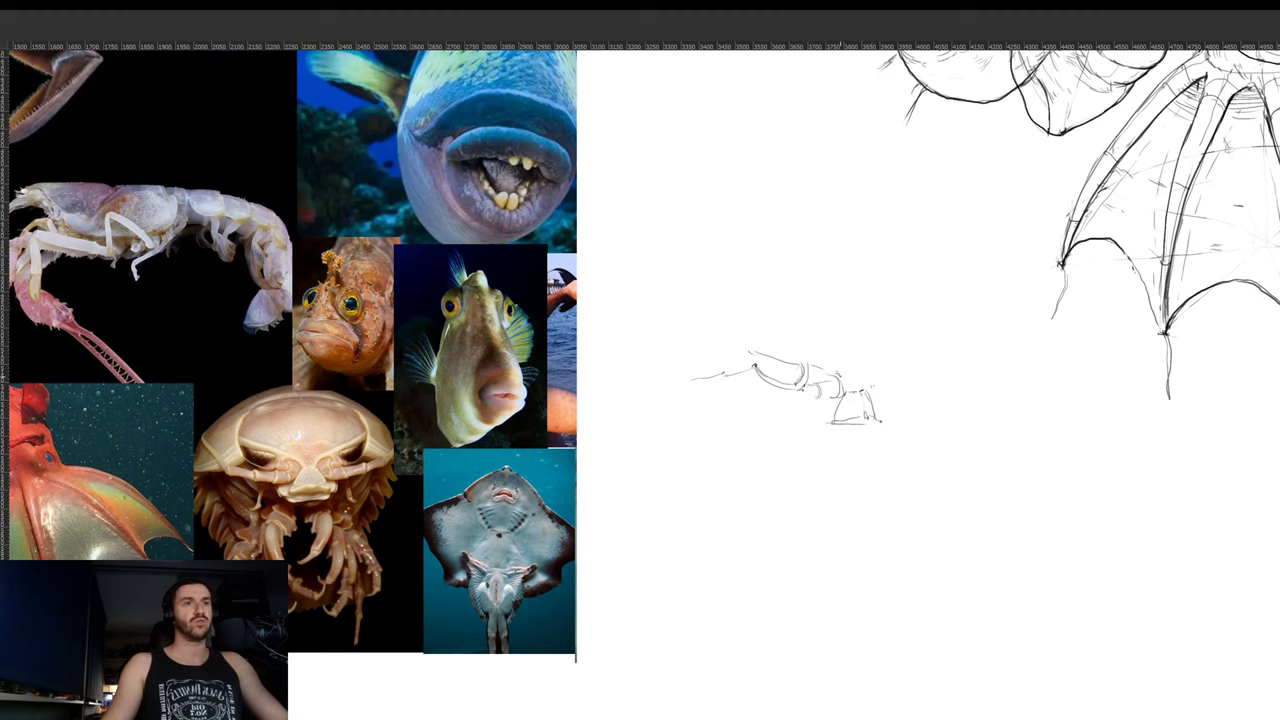
- Add the isopod's opposite brow line, the mouth plate below the face, and the segmented antennae on both sides
mouse_move(827, 373)
left_mouse_down()
mouse_move(866, 384)
mouse_move(922, 350)
left_mouse_up()
left_click_drag(871, 386, 889, 389)
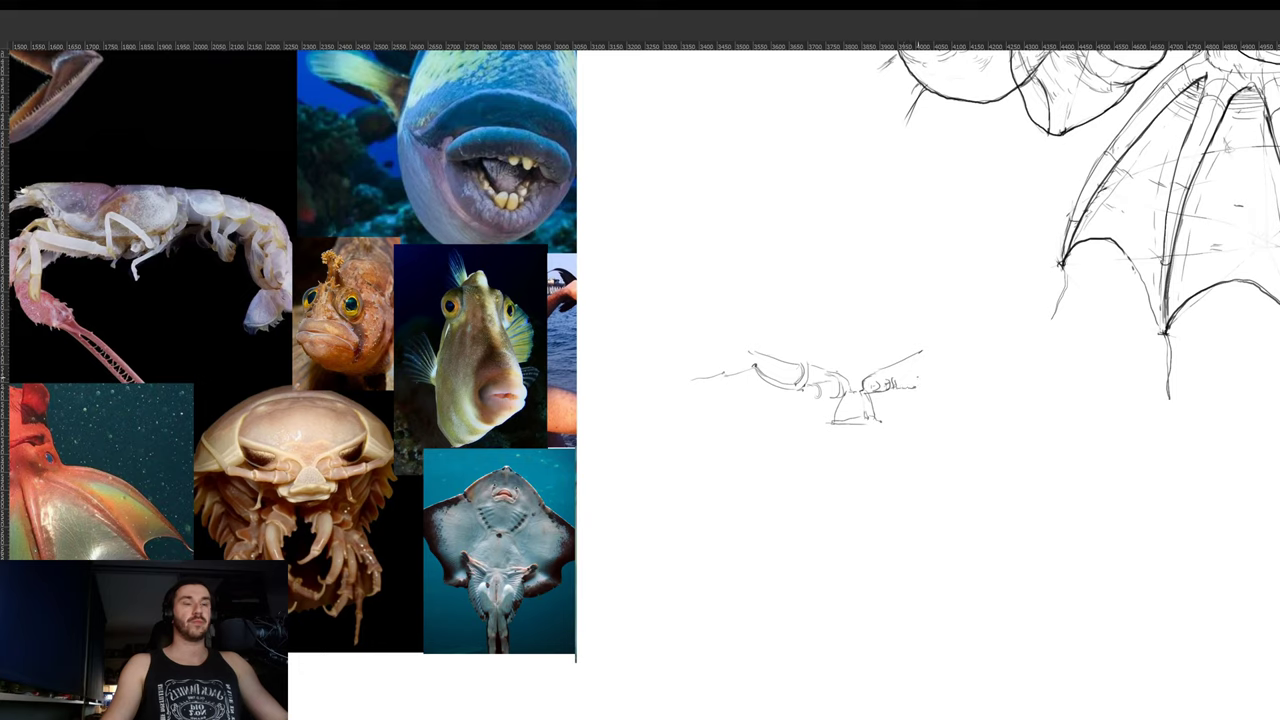
mouse_move(831, 421)
left_mouse_down()
mouse_move(892, 417)
mouse_move(863, 441)
mouse_move(812, 432)
left_mouse_up()
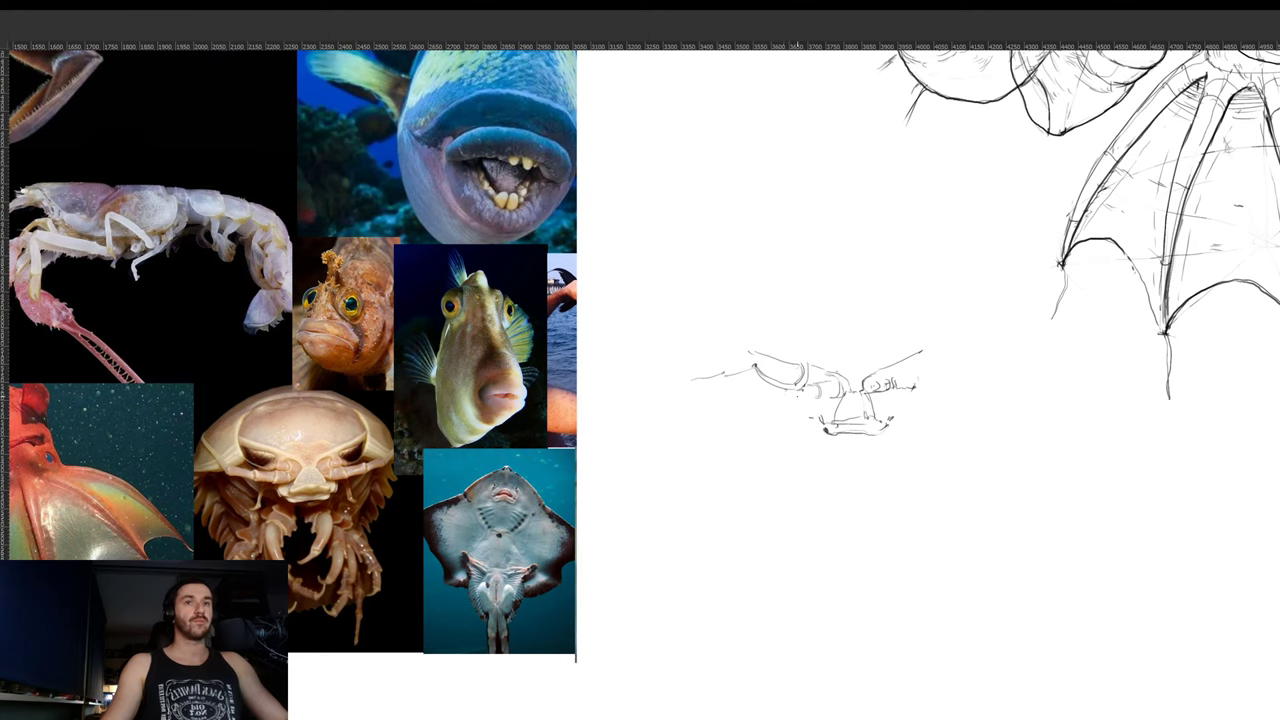
left_click_drag(818, 393, 721, 389)
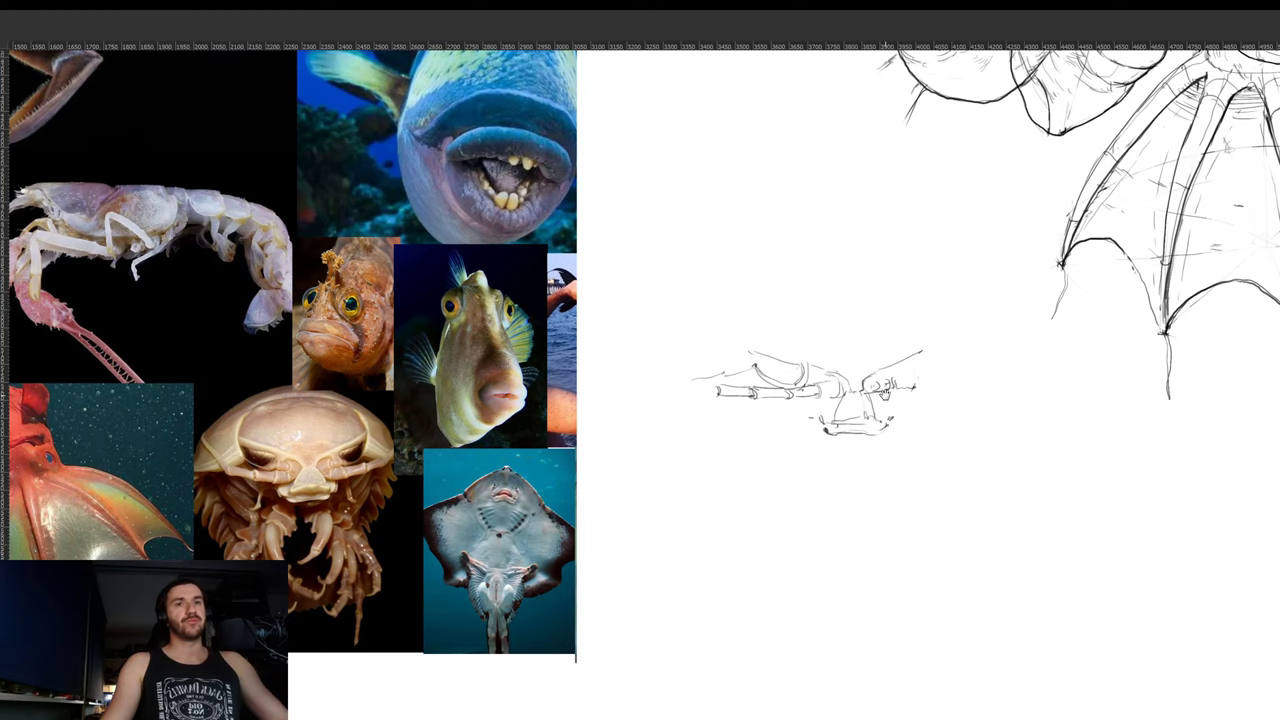
left_click_drag(896, 381, 935, 383)
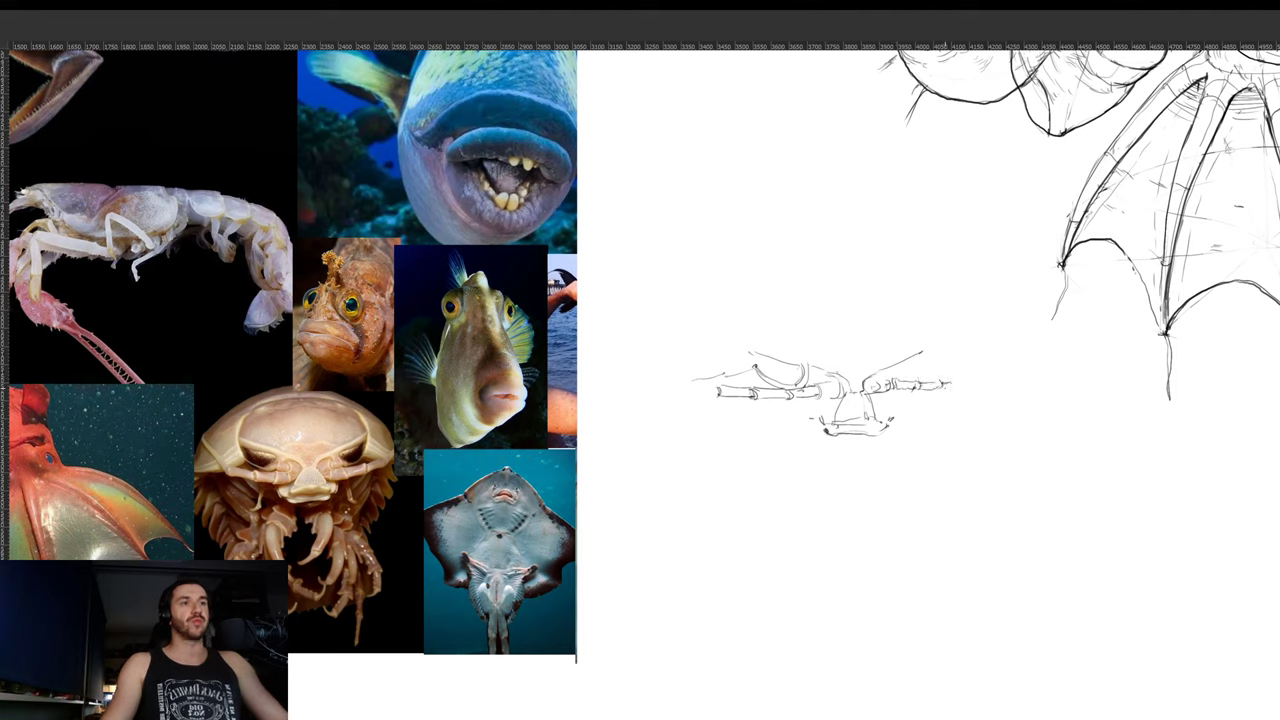
left_click_drag(858, 354, 846, 391)
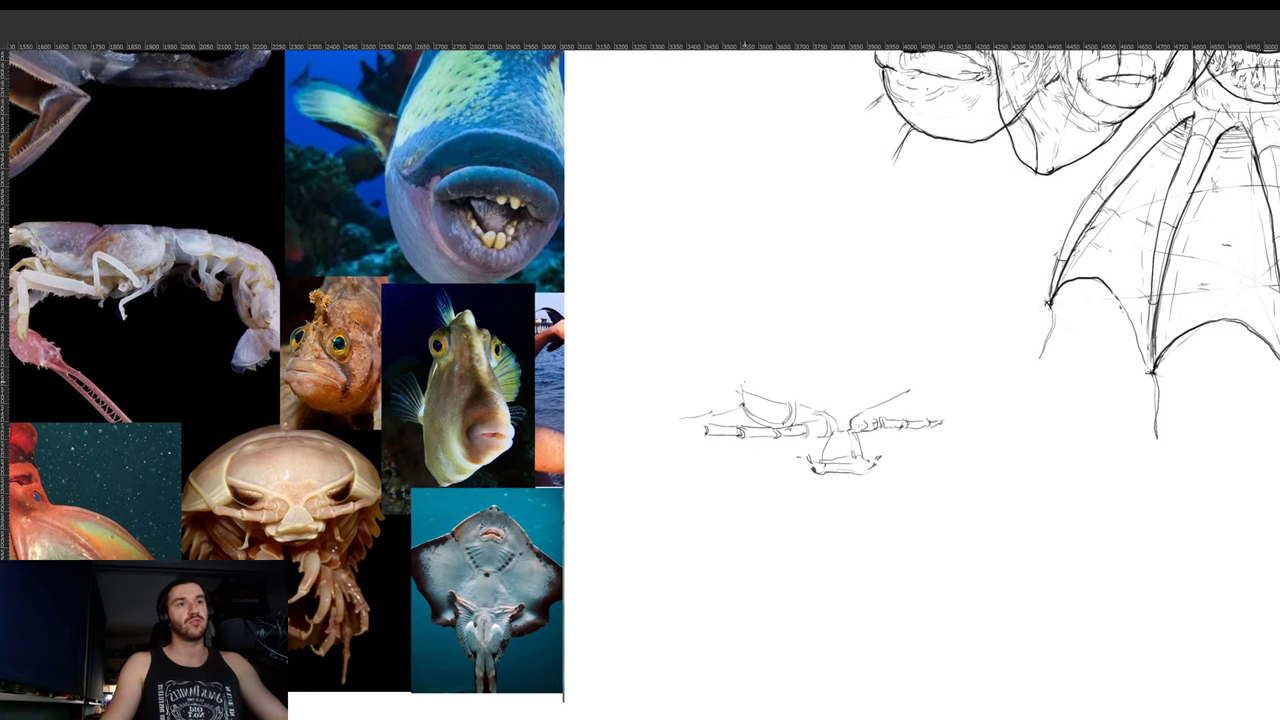
mouse_move(740, 378)
left_mouse_down()
mouse_move(745, 356)
mouse_move(780, 338)
mouse_move(828, 334)
left_mouse_up()
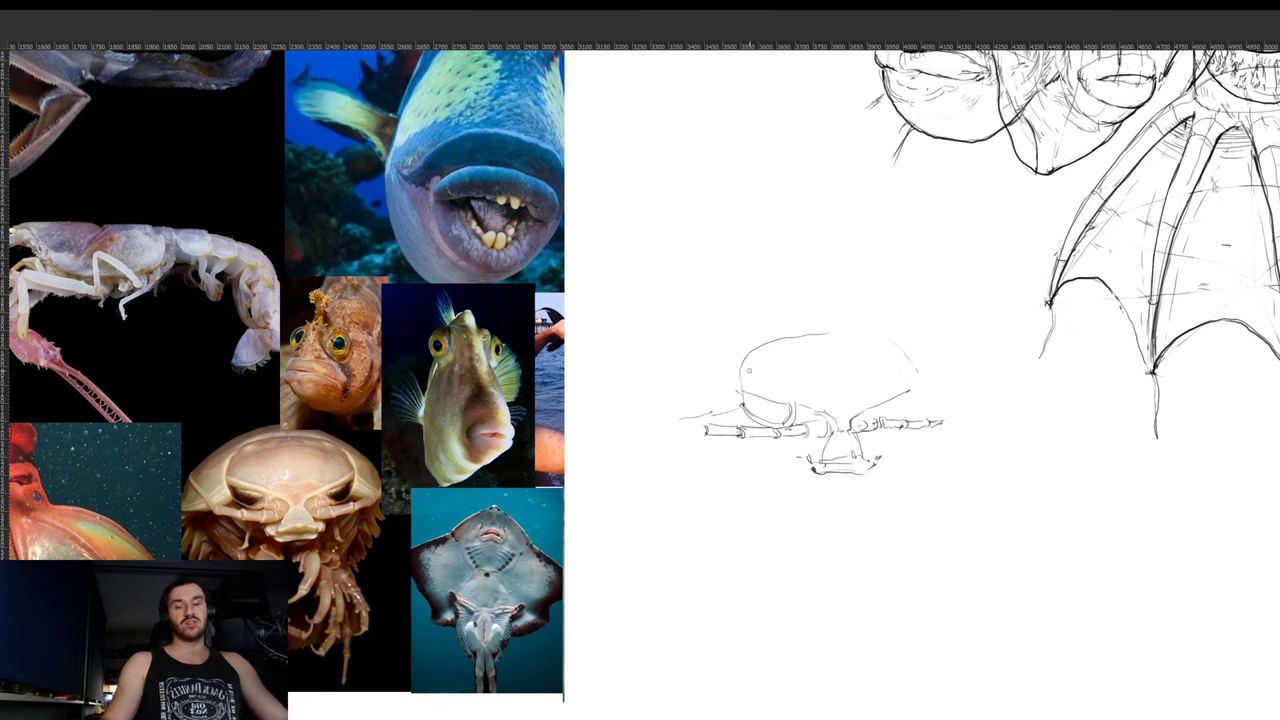
key("e")
mouse_move(748, 380)
left_mouse_down()
mouse_move(771, 337)
mouse_move(874, 330)
mouse_move(872, 372)
left_mouse_up()
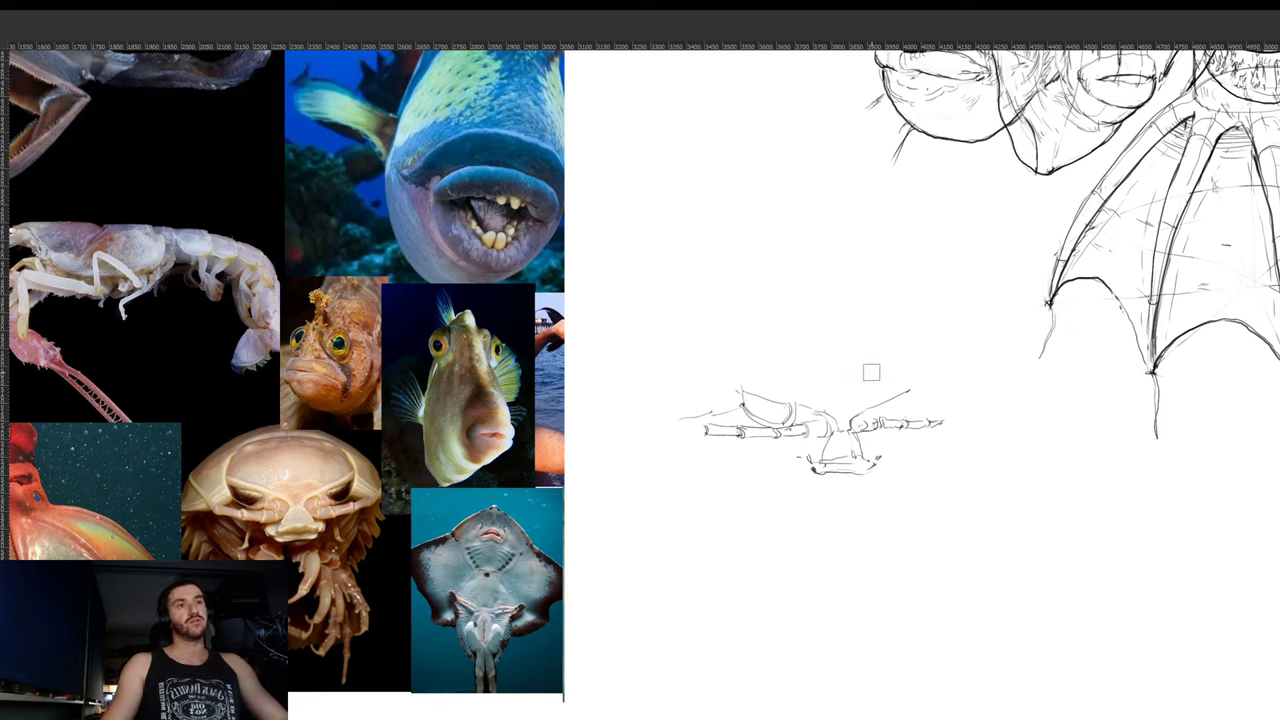
- Draw the isopod's domed head plate and second eye, and sketch the larger shell arc around them
mouse_move(742, 378)
left_mouse_down()
mouse_move(752, 352)
mouse_move(806, 334)
mouse_move(876, 344)
left_mouse_up()
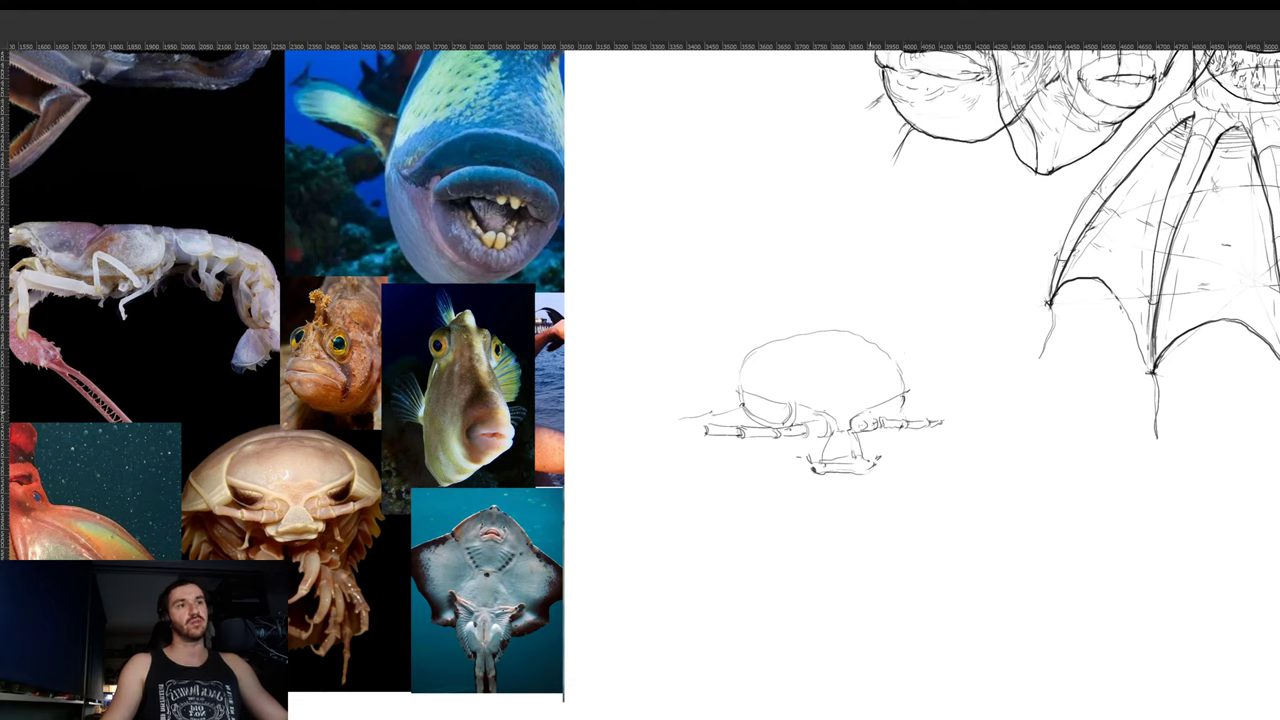
left_click_drag(904, 395, 896, 415)
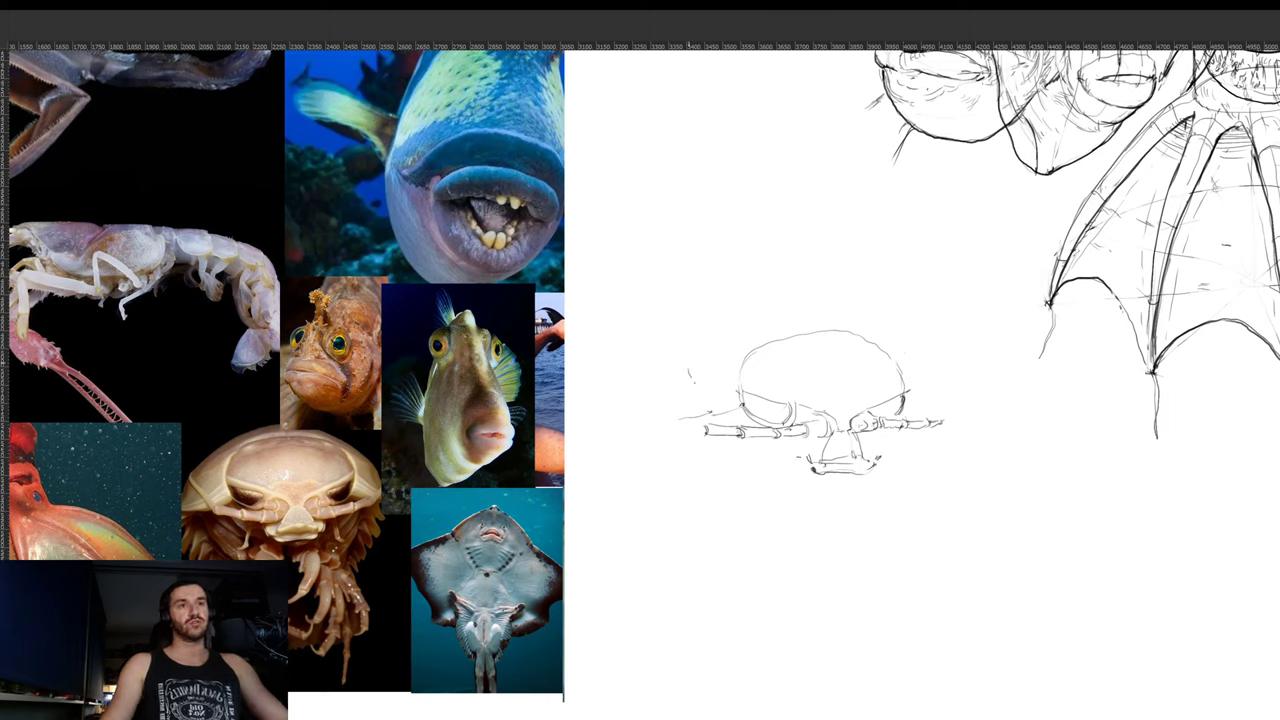
left_click_drag(690, 378, 713, 413)
mouse_move(690, 362)
left_mouse_down()
mouse_move(708, 340)
mouse_move(776, 317)
mouse_move(856, 317)
left_mouse_up()
key("ctrl+z")
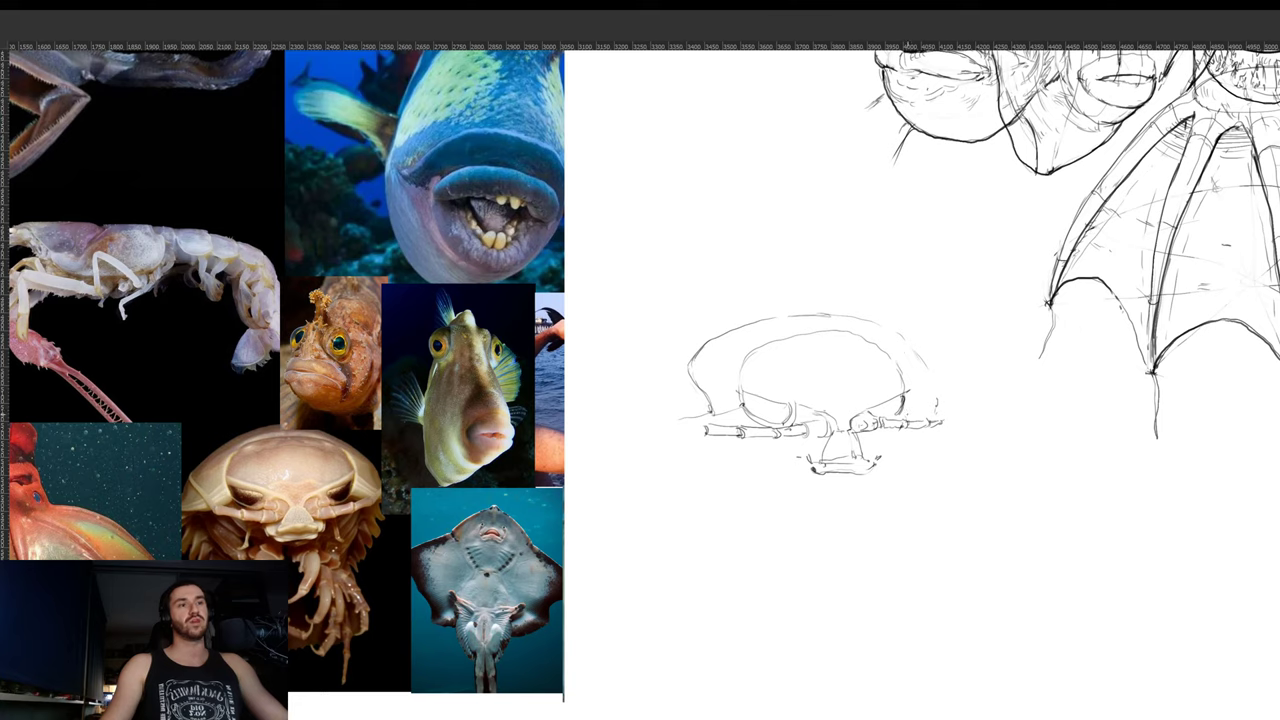
- Move the isopod sketch up the page and complete the outer shell with rounded side lobes at both ends
left_click_drag(905, 412, 929, 416)
left_click_drag(848, 461, 842, 427)
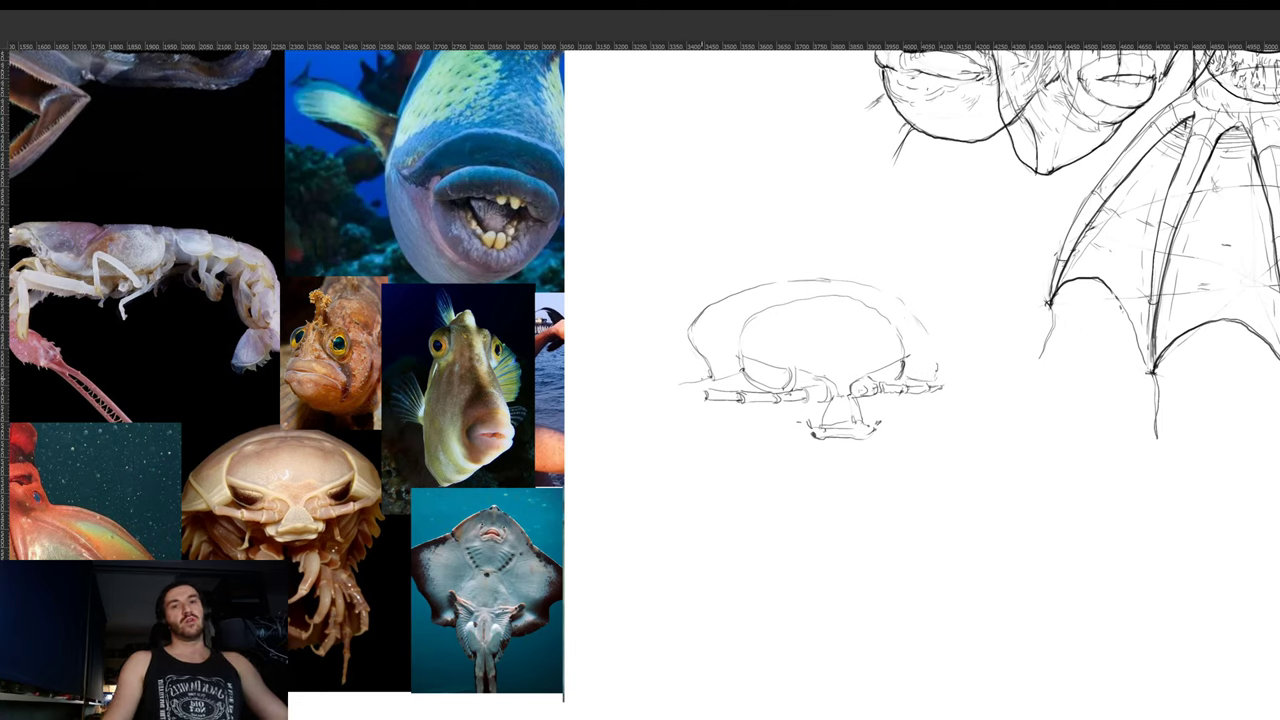
left_click_drag(688, 337, 671, 383)
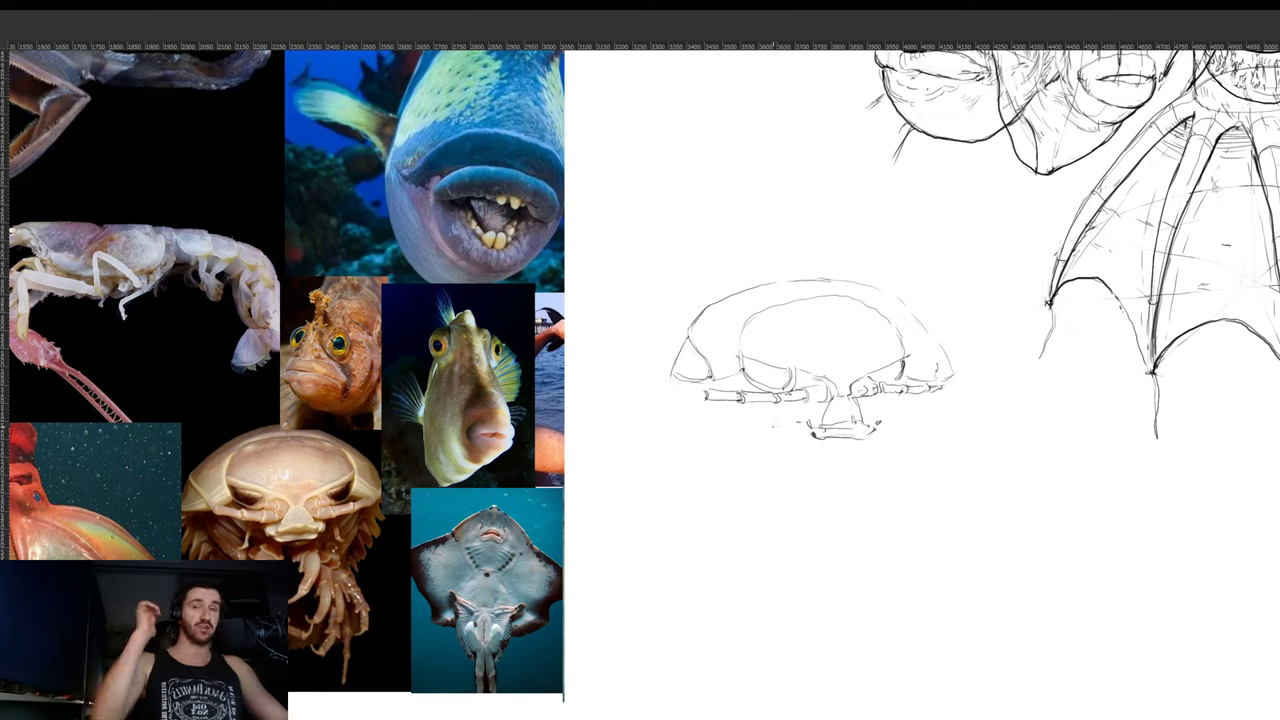
- Shift the isopod sketch slightly up the page and draw its left front leg below the mouth plate, with stacked segments and a curved claw
left_click_drag(808, 458, 790, 436)
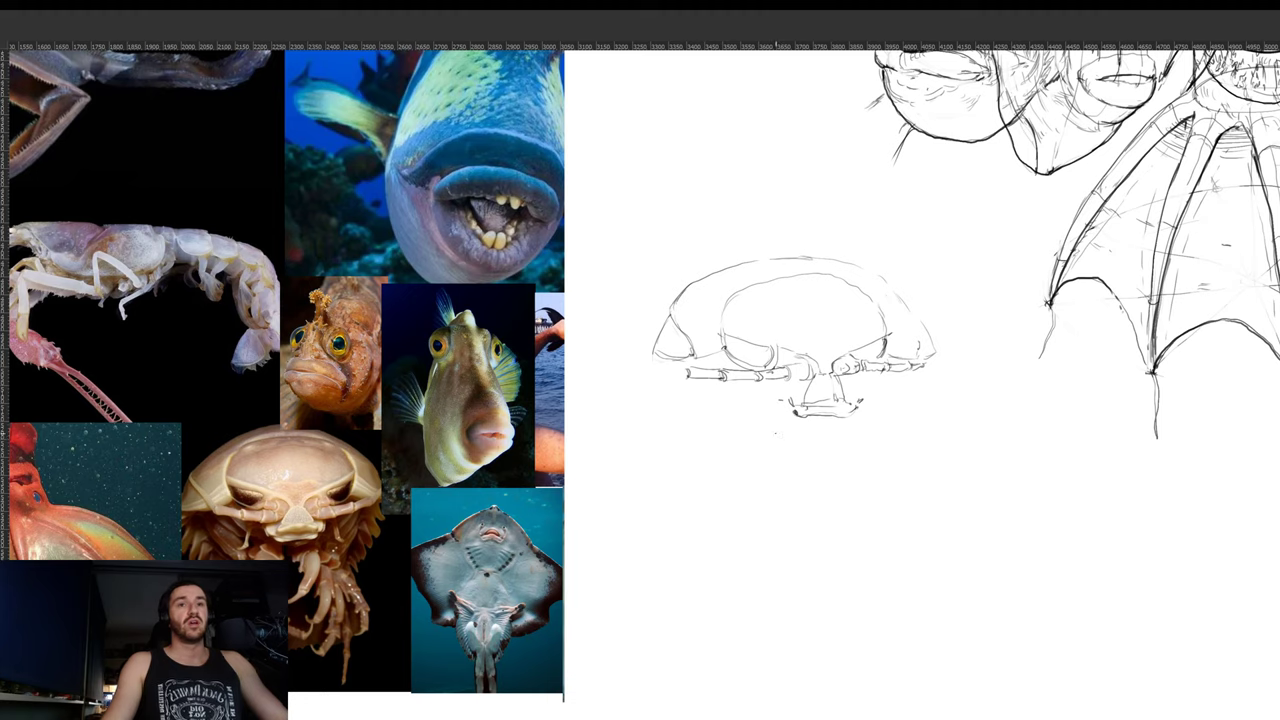
mouse_move(779, 433)
left_mouse_down()
mouse_move(802, 447)
mouse_move(768, 427)
left_mouse_up()
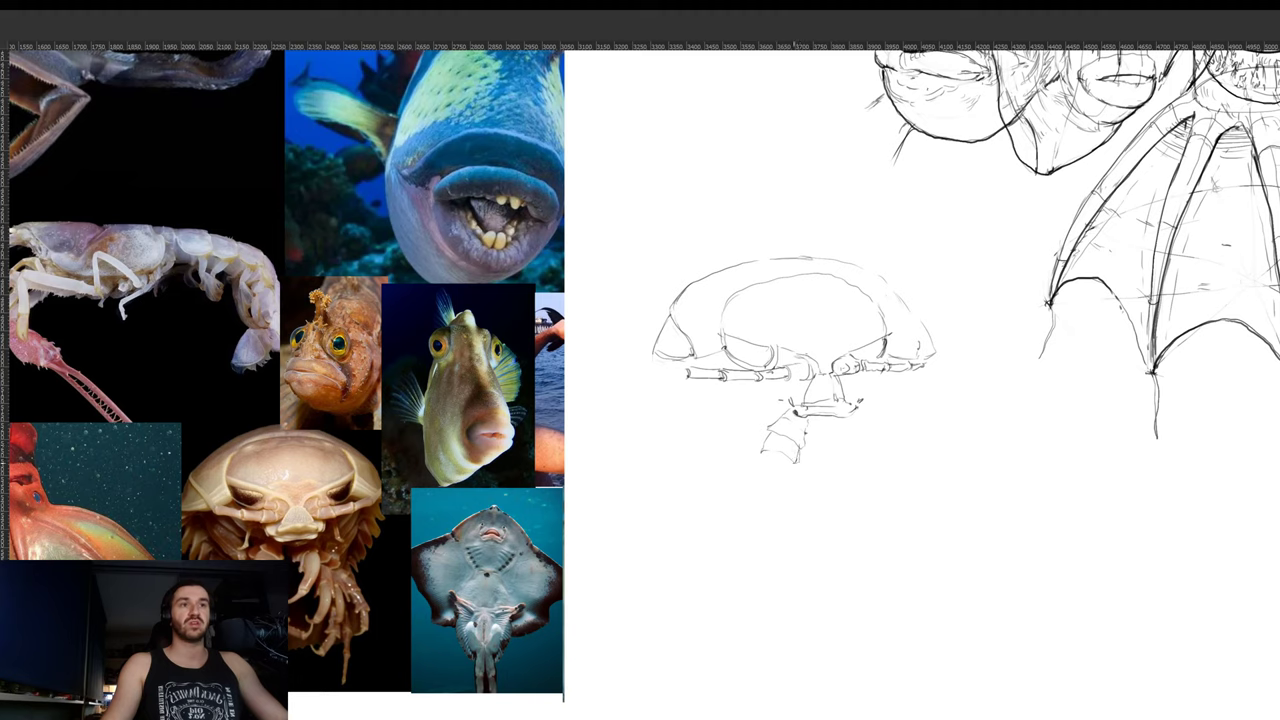
left_click_drag(761, 453, 788, 461)
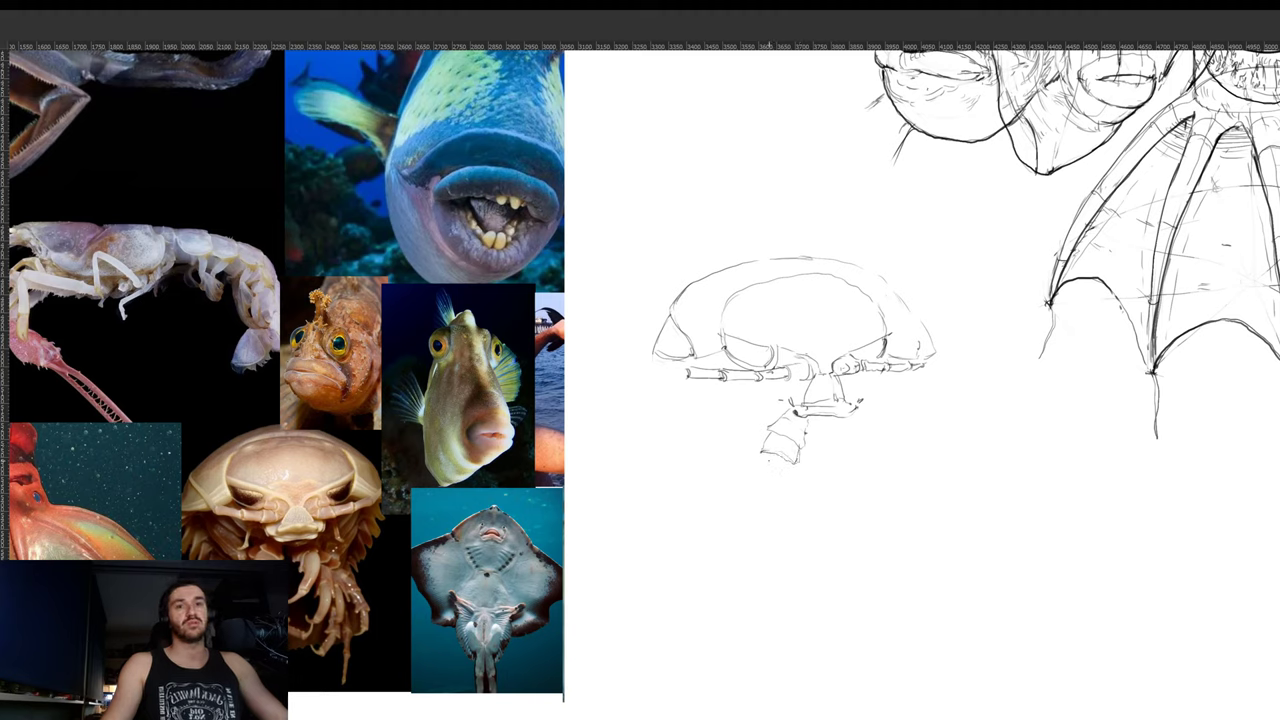
left_click_drag(765, 460, 789, 499)
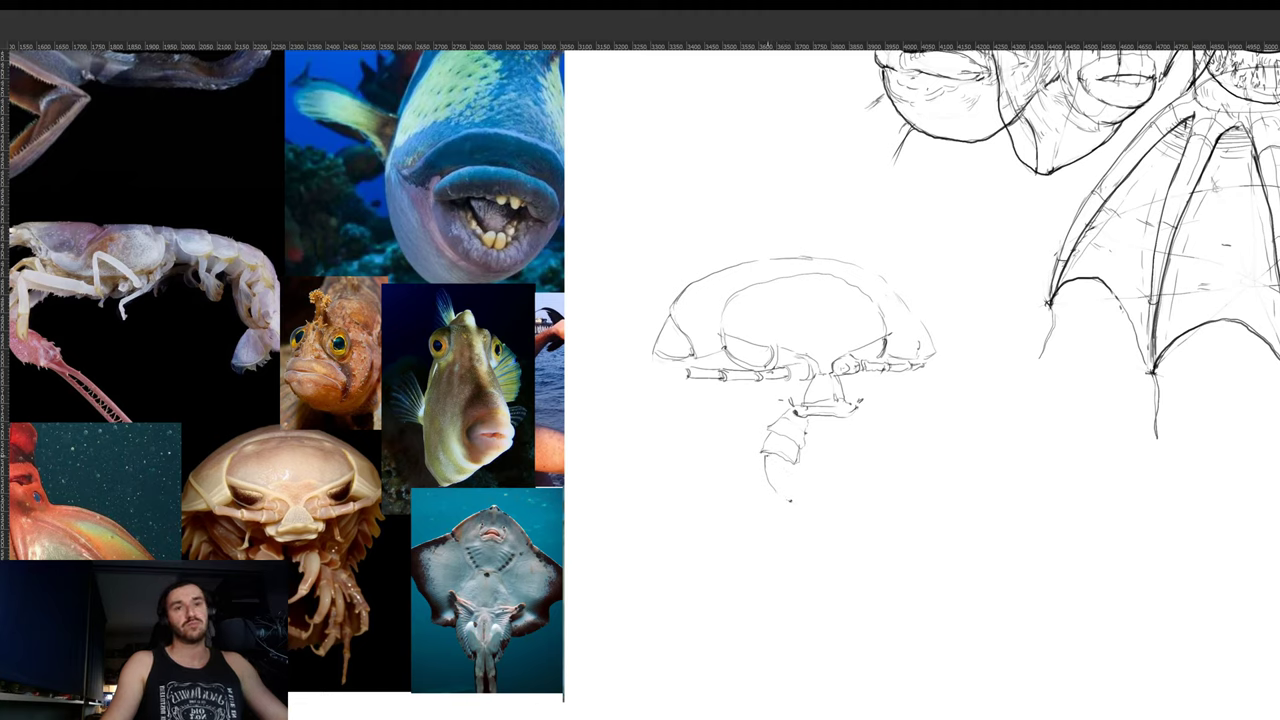
left_click_drag(789, 472, 798, 504)
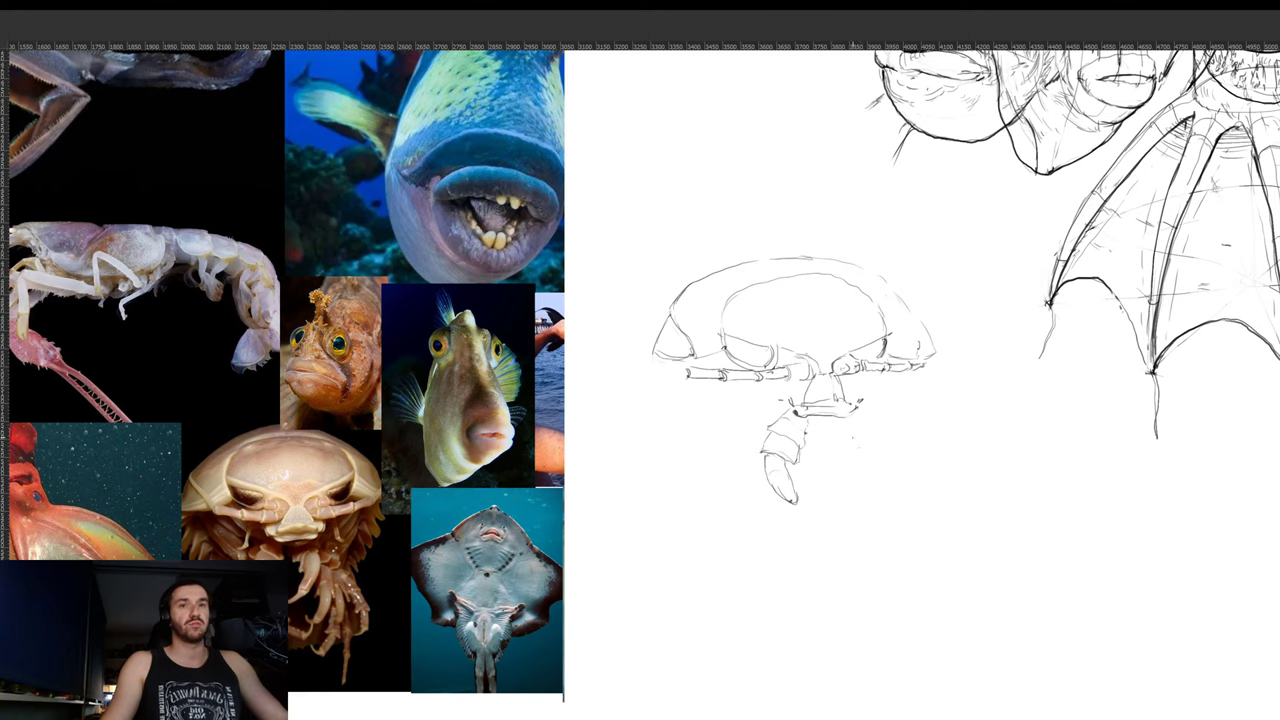
- Draw the isopod's right front leg with its curved claw, and add a second segmented leg directly outside it
mouse_move(856, 430)
left_mouse_down()
mouse_move(874, 424)
mouse_move(849, 482)
mouse_move(872, 443)
mouse_move(872, 421)
mouse_move(849, 421)
left_mouse_up()
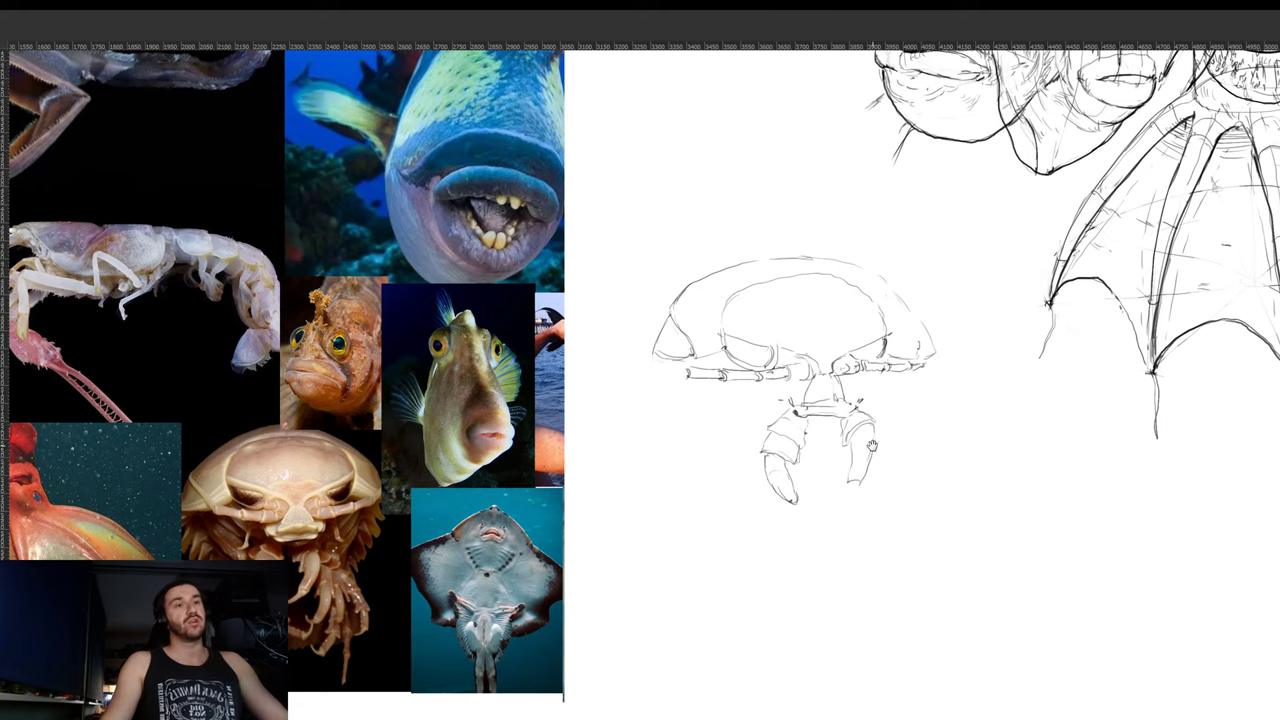
mouse_move(872, 446)
left_mouse_down()
mouse_move(862, 420)
mouse_move(816, 484)
left_mouse_up()
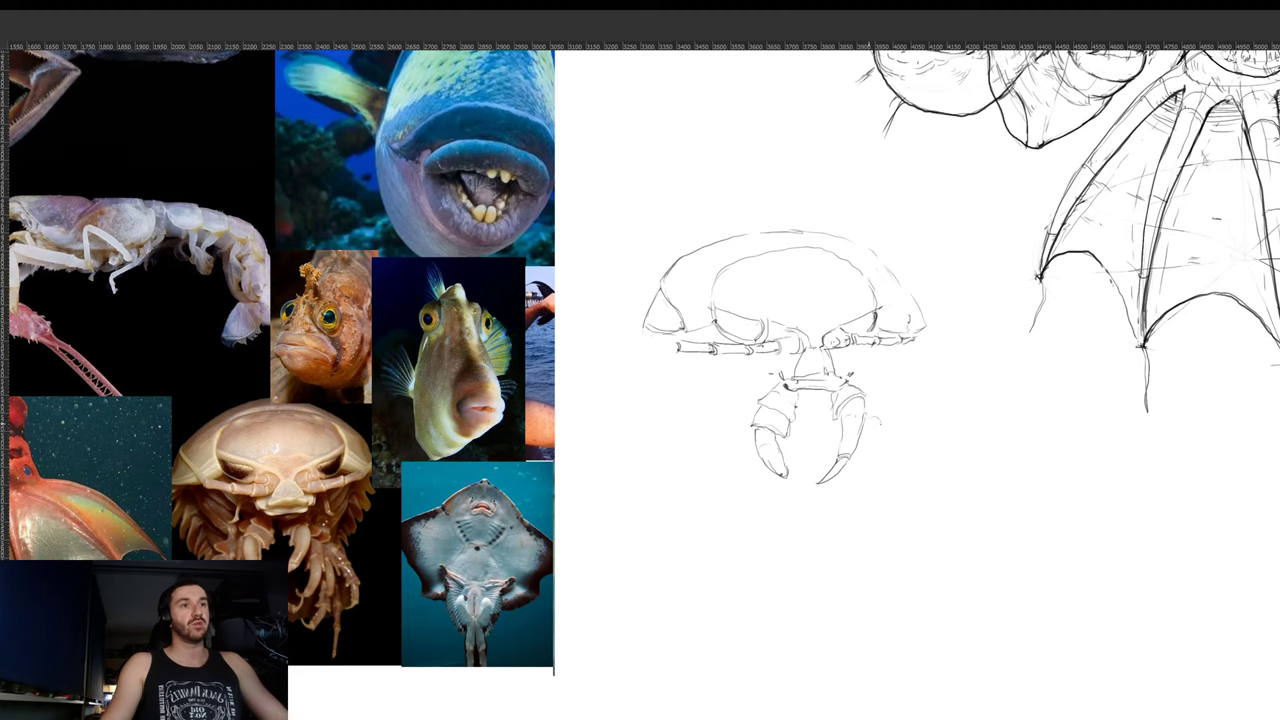
mouse_move(868, 425)
left_mouse_down()
mouse_move(885, 417)
mouse_move(865, 464)
mouse_move(876, 478)
left_mouse_up()
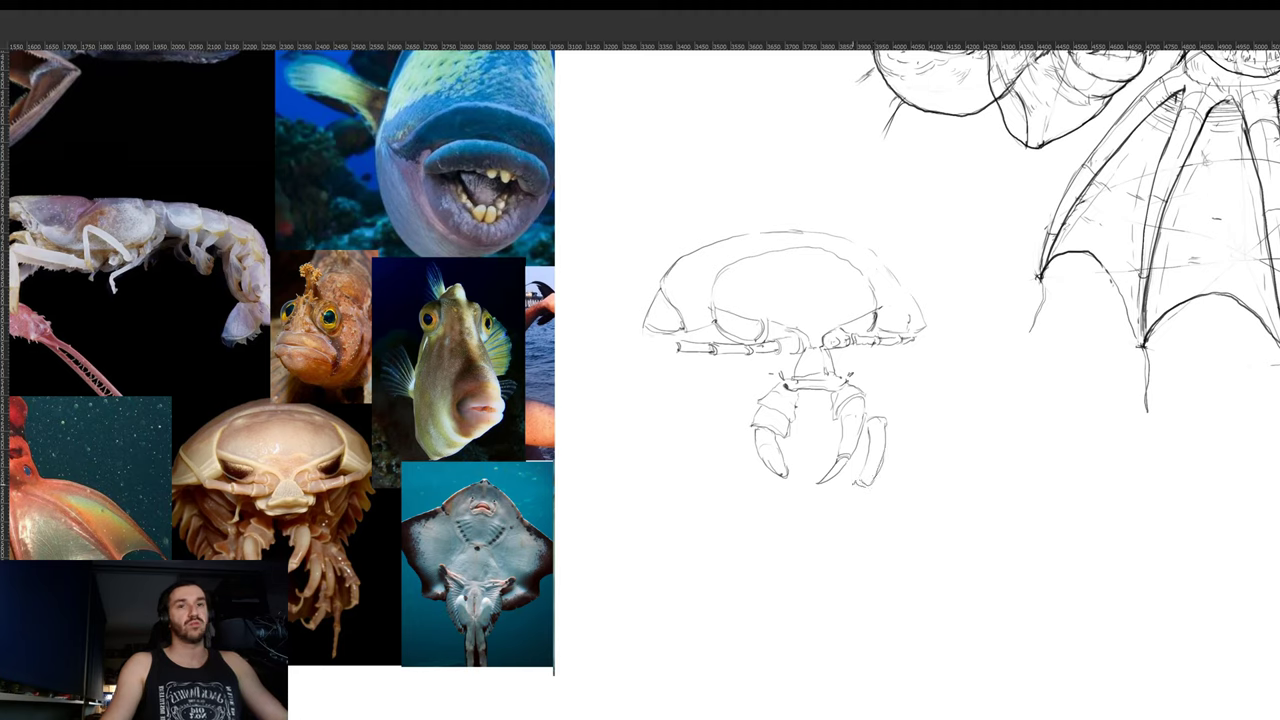
left_click_drag(862, 483, 845, 490)
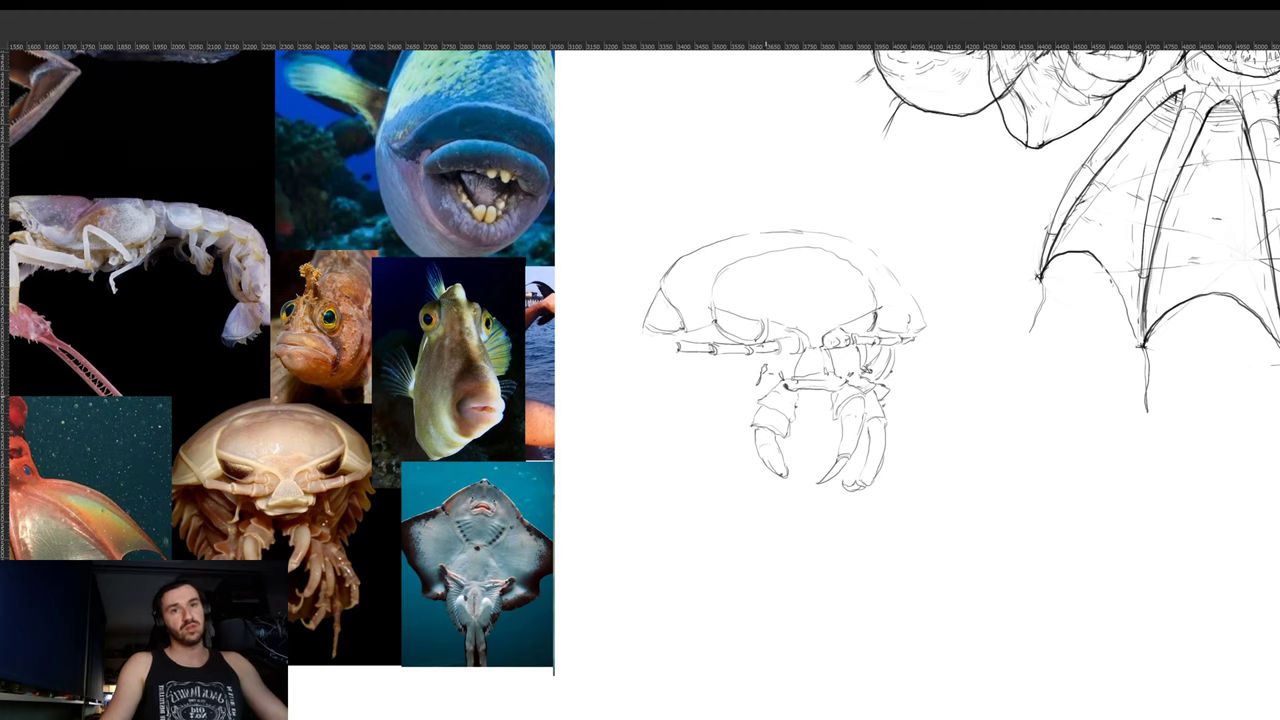
- Add the spiky joint beside the isopod's left front leg and the curved limb segments under the left antenna
left_click_drag(766, 396, 759, 385)
left_click_drag(781, 379, 733, 429)
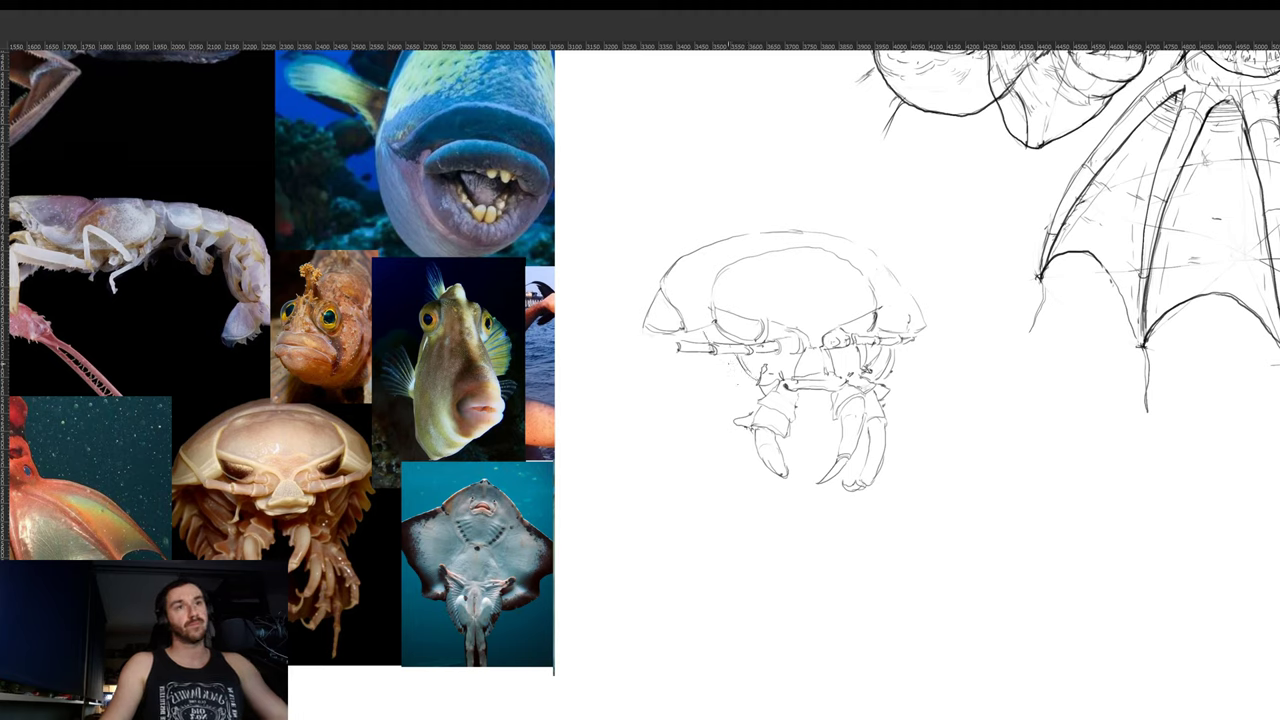
mouse_move(750, 358)
left_mouse_down()
mouse_move(724, 394)
mouse_move(802, 404)
left_mouse_up()
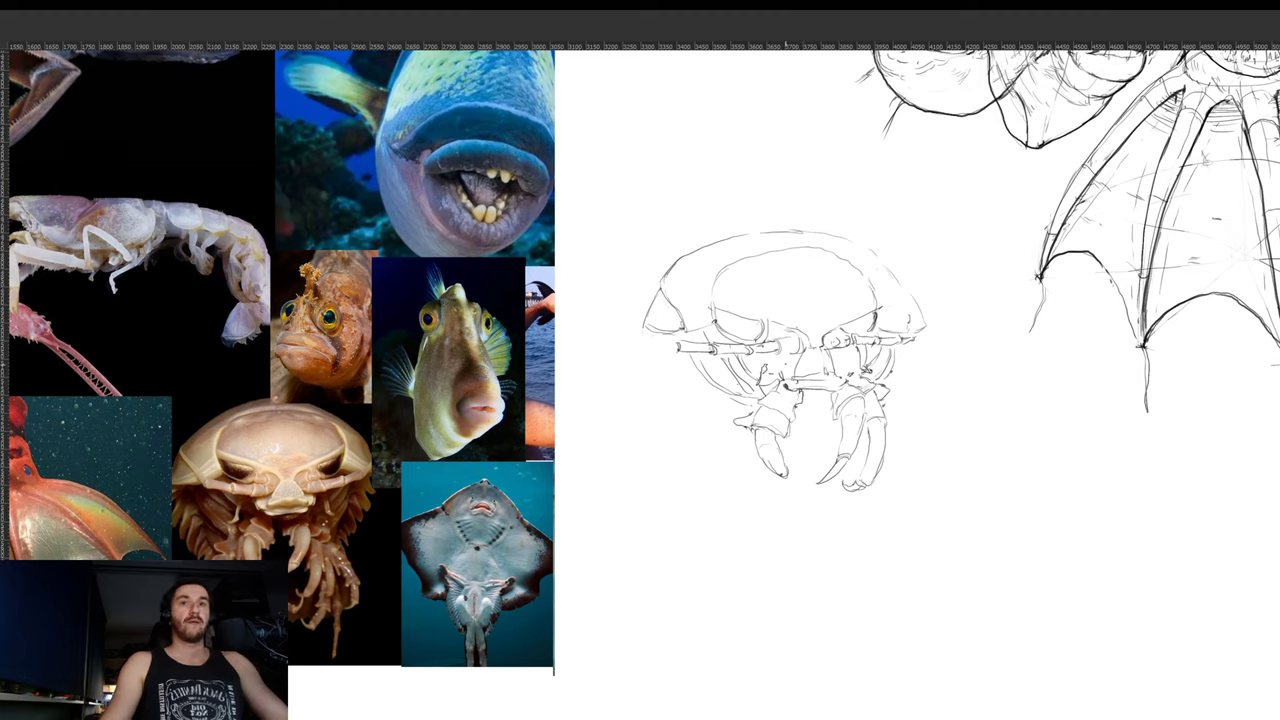
- Select the isopod's left eye and transform it inward, closer to the centre of the face
key("l")
mouse_move(757, 342)
left_mouse_down()
mouse_move(708, 332)
mouse_move(770, 328)
left_mouse_up()
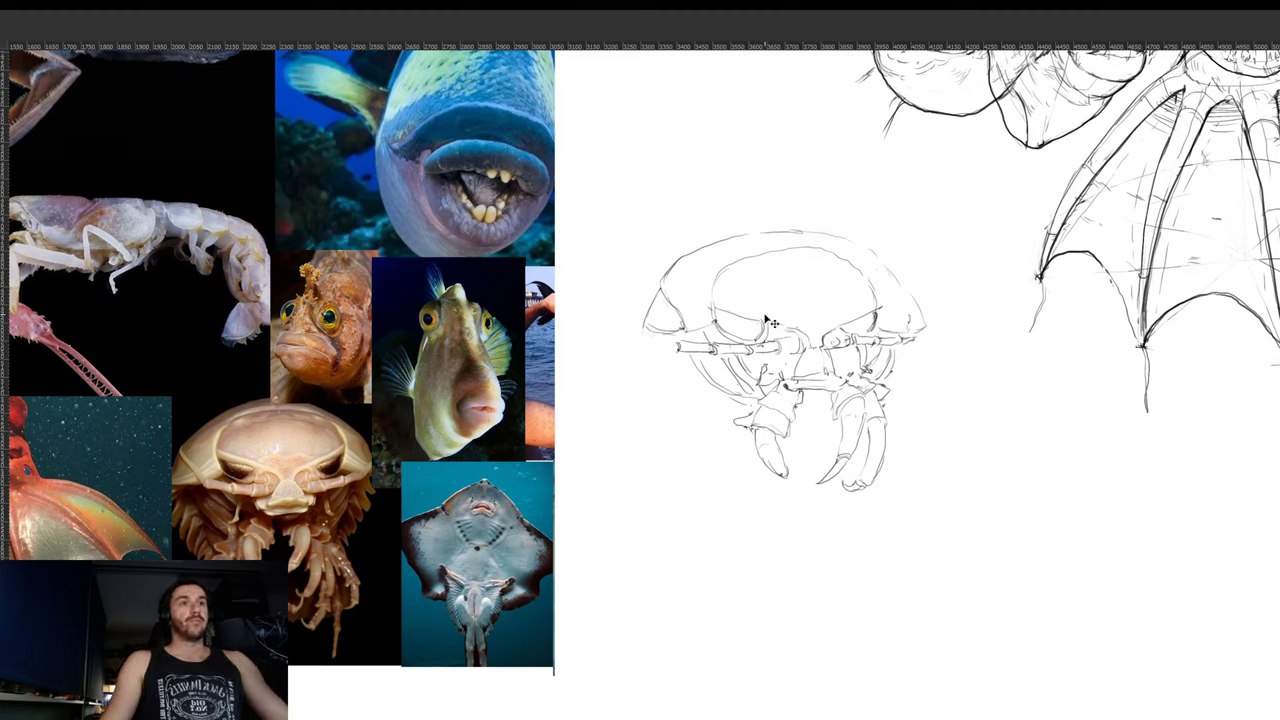
key("ctrl+t")
mouse_move(699, 311)
left_mouse_down()
mouse_move(760, 322)
mouse_move(757, 297)
left_mouse_up()
key("Return")
key("ctrl+t")
key("Return")
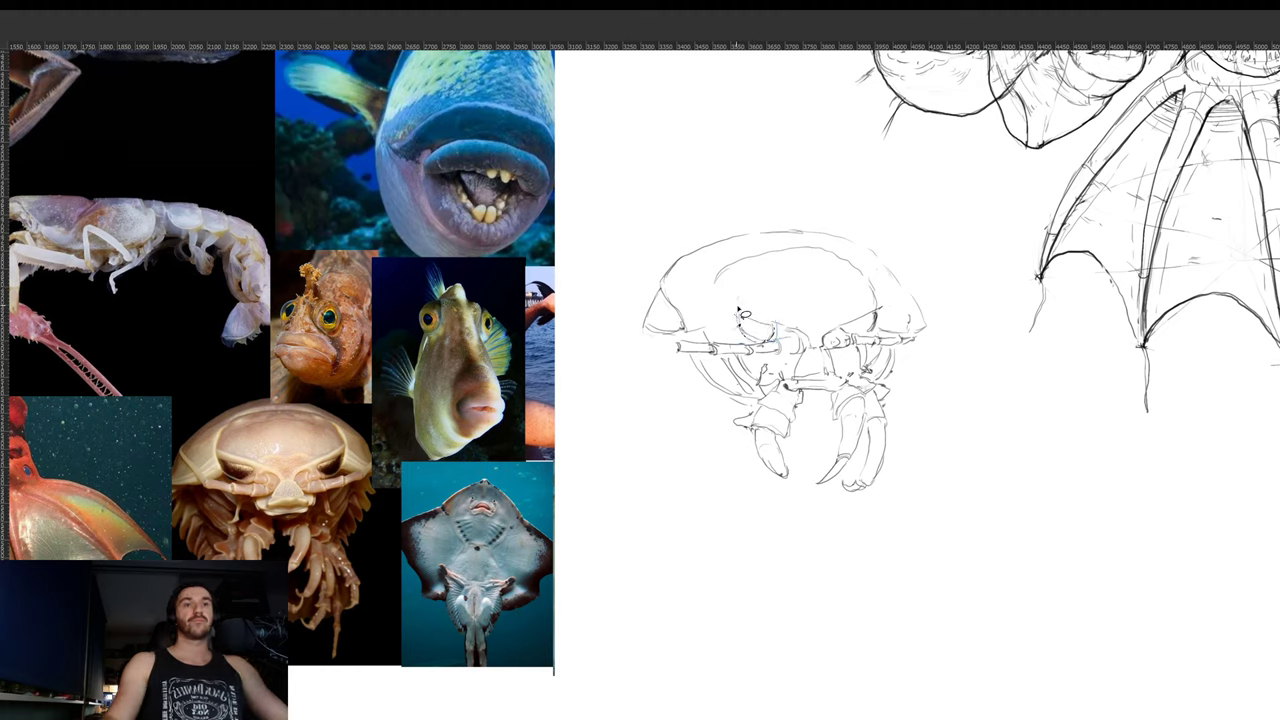
- Erase the old outline around the left eye and side lobe, and redraw the left edge of the domed head plate
key("e")
mouse_move(678, 330)
left_mouse_down()
mouse_move(671, 303)
mouse_move(672, 326)
mouse_move(700, 334)
mouse_move(730, 282)
mouse_move(778, 250)
left_mouse_up()
key("b")
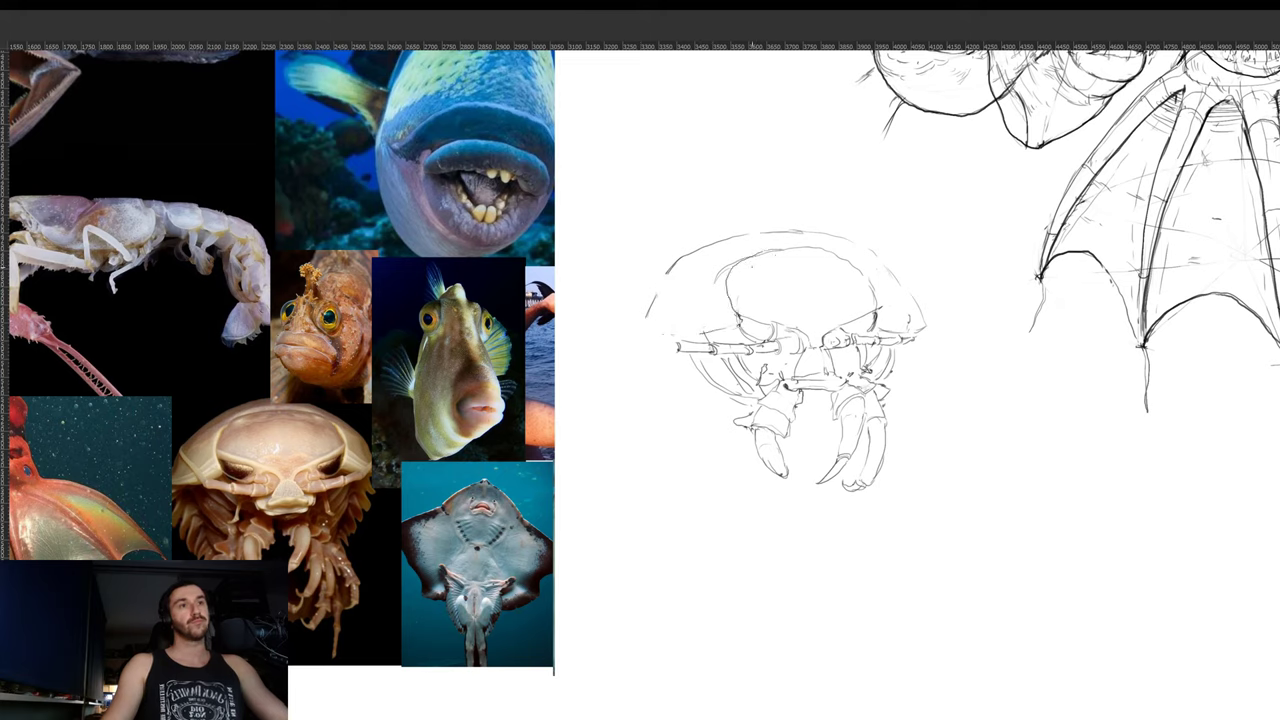
left_click_drag(712, 292, 740, 252)
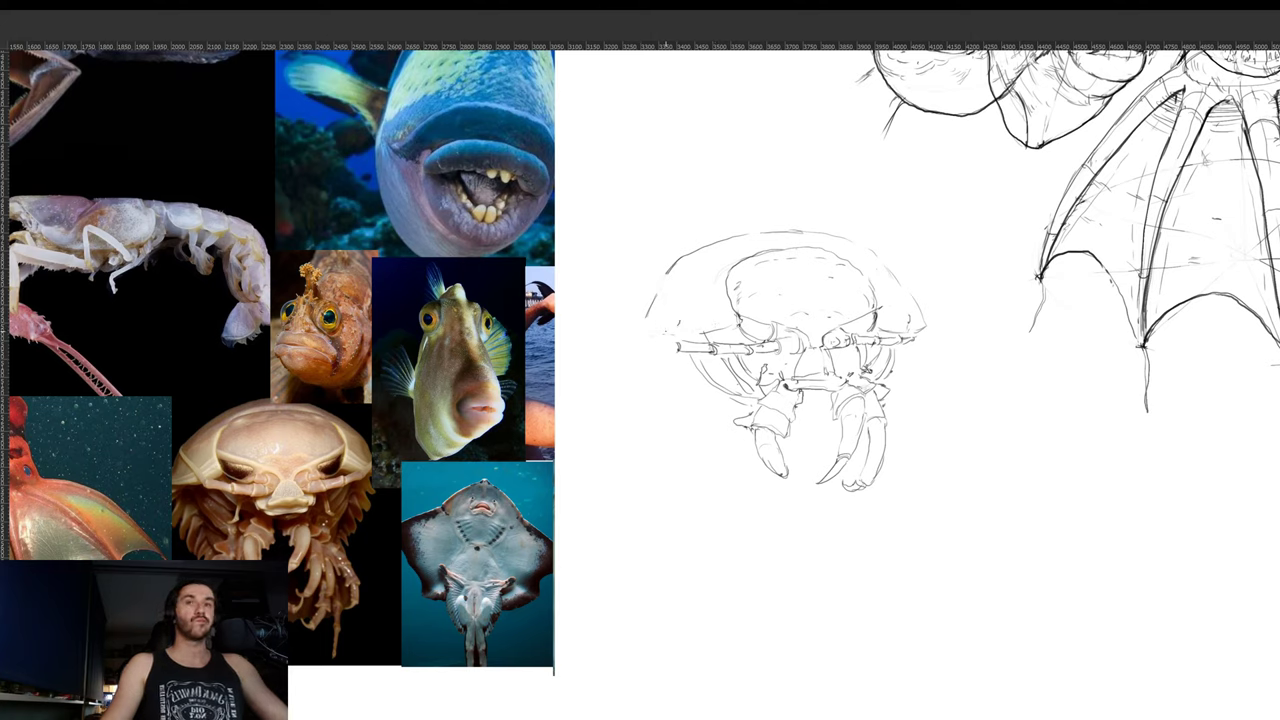
- Redraw the left edge of the isopod's outer shell with a new rounded side lobe
mouse_move(660, 312)
left_mouse_down()
mouse_move(654, 323)
mouse_move(655, 300)
left_mouse_up()
key("b")
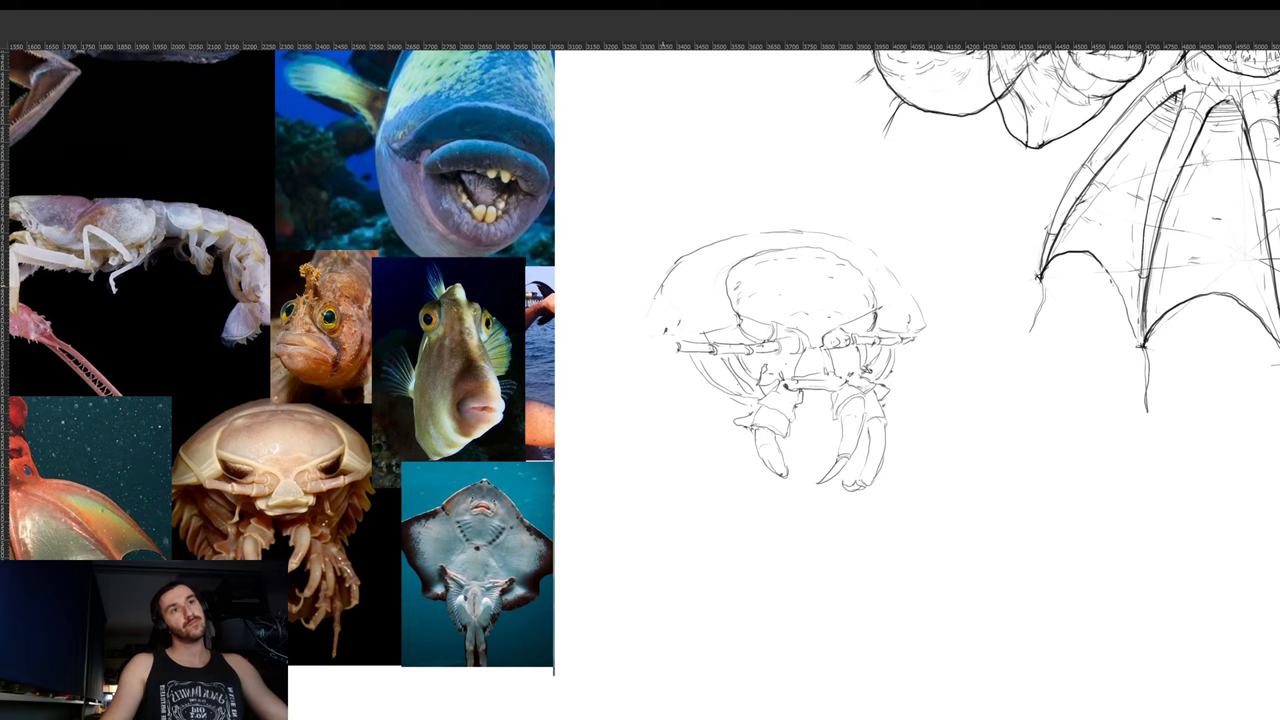
mouse_move(699, 330)
left_mouse_down()
mouse_move(690, 310)
mouse_move(651, 334)
mouse_move(694, 333)
mouse_move(701, 312)
left_mouse_up()
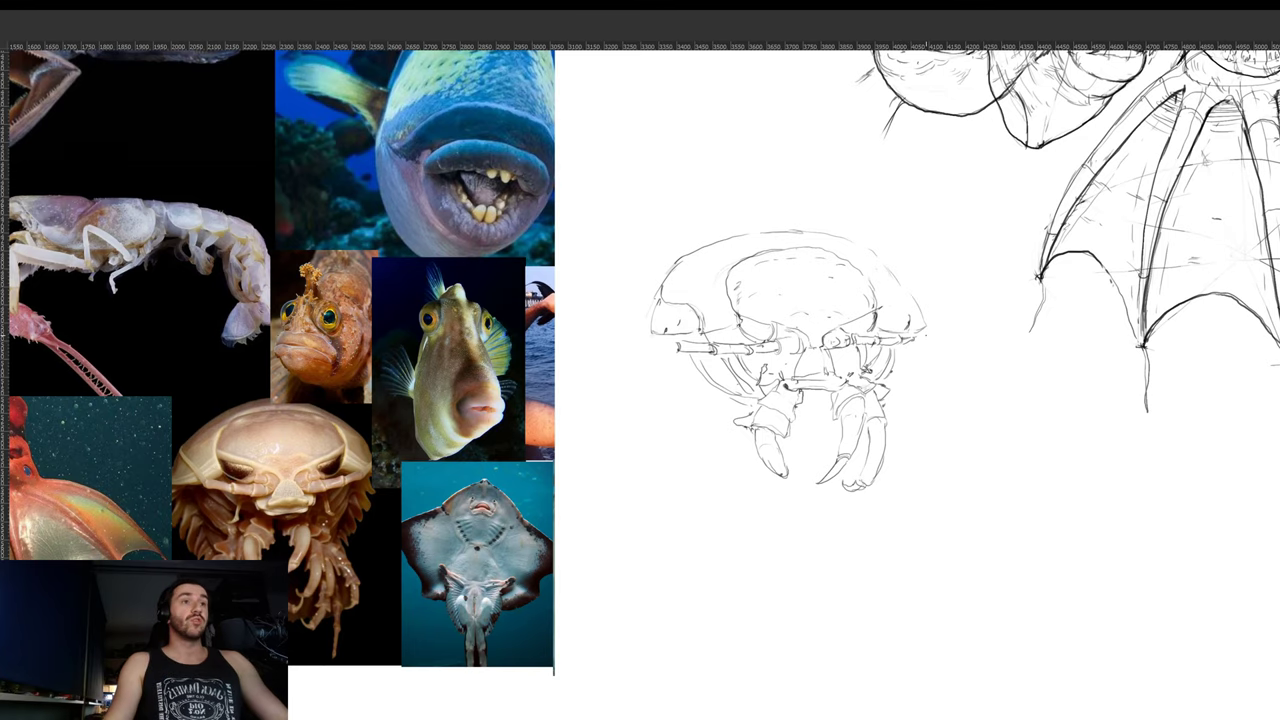
- Draw a thin segmented leg with a forked end outside the isopod's left front claw
left_click_drag(767, 402, 778, 370)
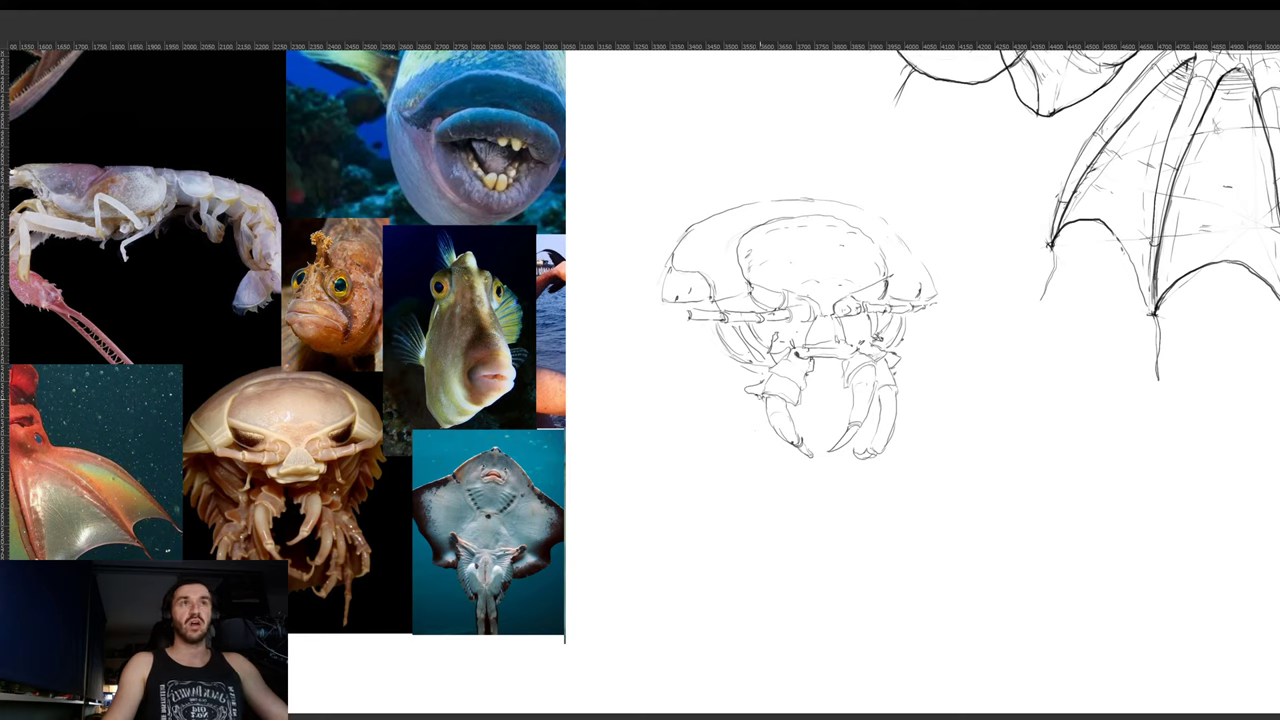
left_click_drag(759, 398, 747, 418)
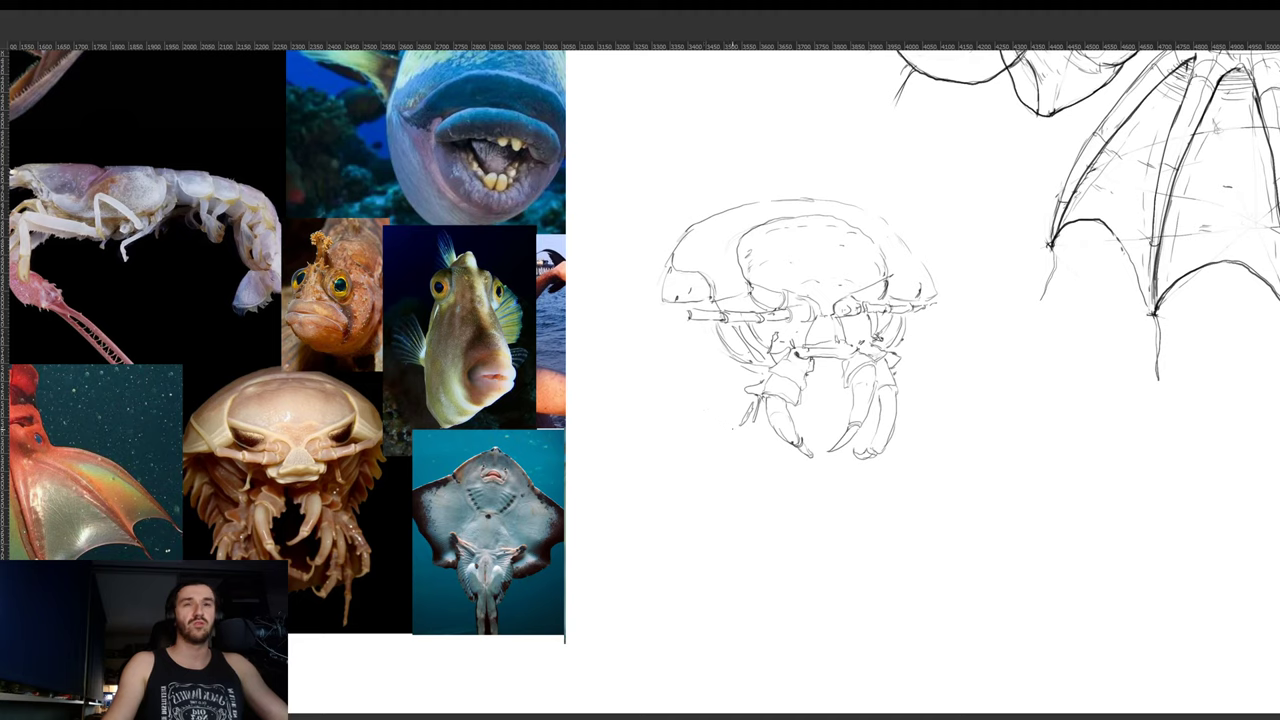
left_click_drag(733, 436, 724, 456)
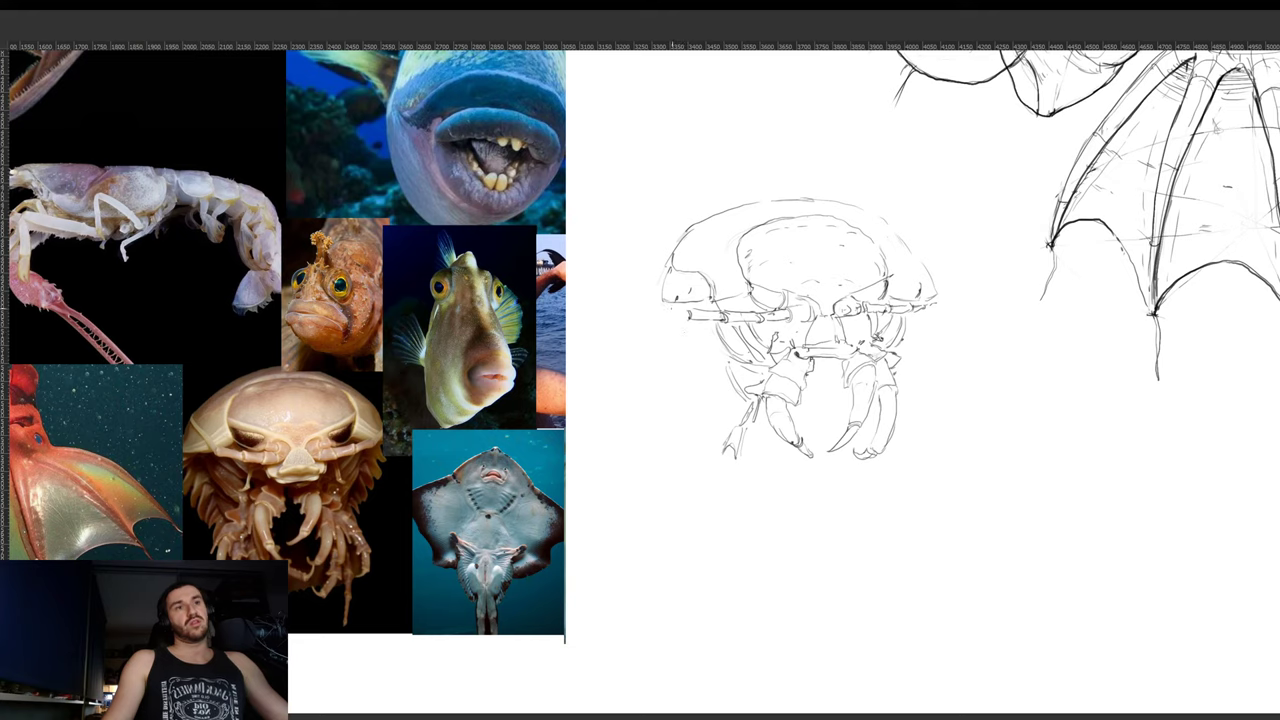
- Sketch the fringe of overlapping pointed side plates hanging below the shell on both sides of the isopod
mouse_move(670, 306)
left_mouse_down()
mouse_move(668, 366)
mouse_move(726, 428)
mouse_move(718, 393)
left_mouse_up()
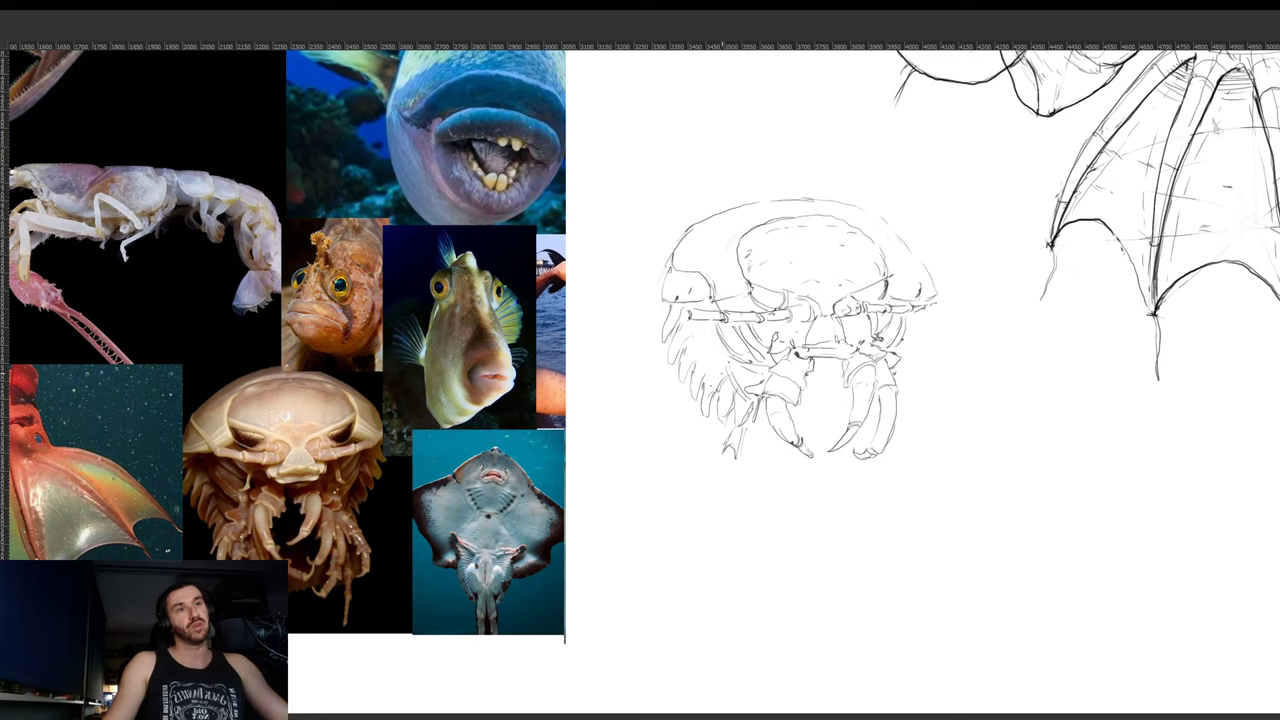
mouse_move(699, 330)
left_mouse_down()
mouse_move(711, 358)
mouse_move(702, 342)
left_mouse_up()
left_click_drag(702, 335, 706, 346)
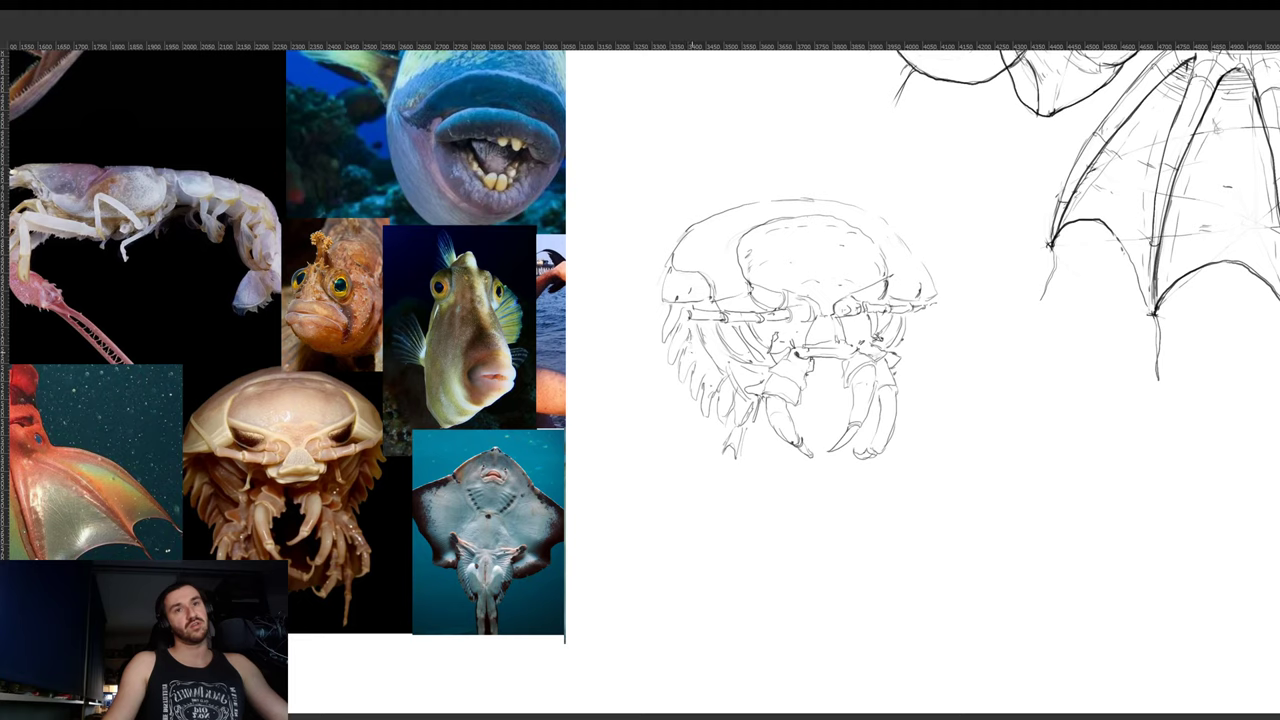
left_click_drag(700, 369, 708, 377)
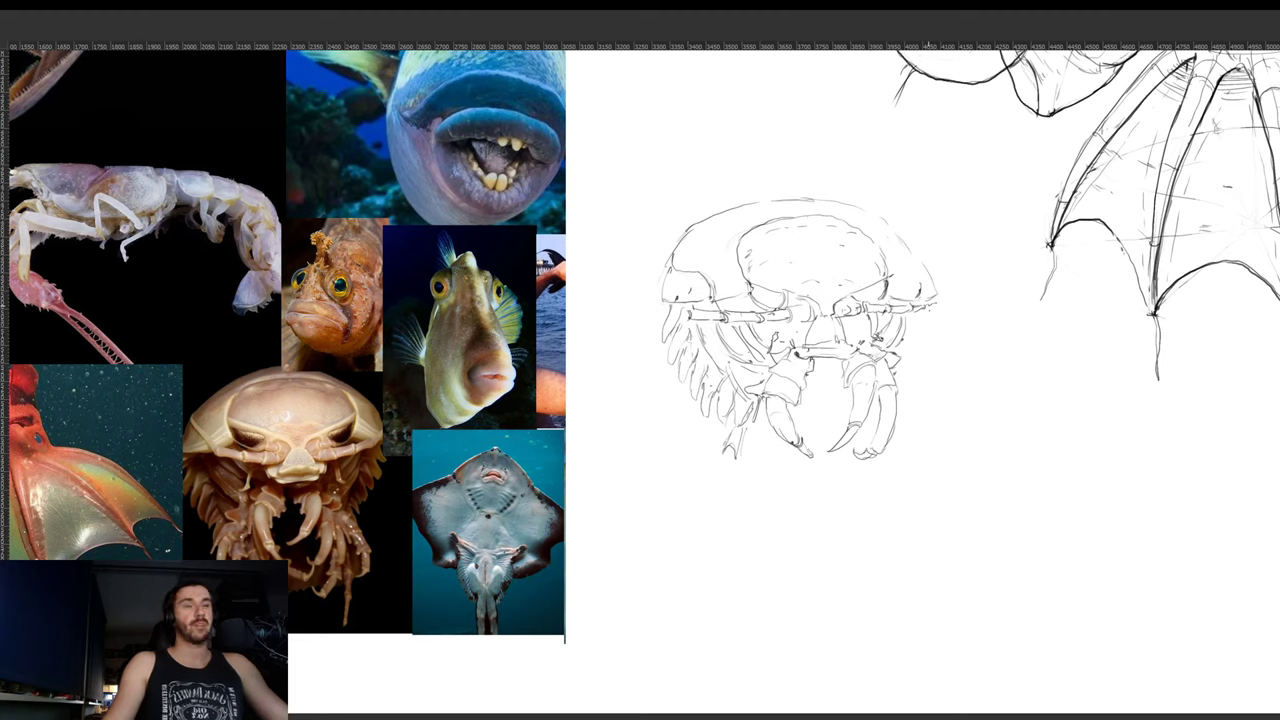
mouse_move(932, 305)
left_mouse_down()
mouse_move(934, 337)
mouse_move(911, 353)
mouse_move(904, 391)
mouse_move(907, 369)
left_mouse_up()
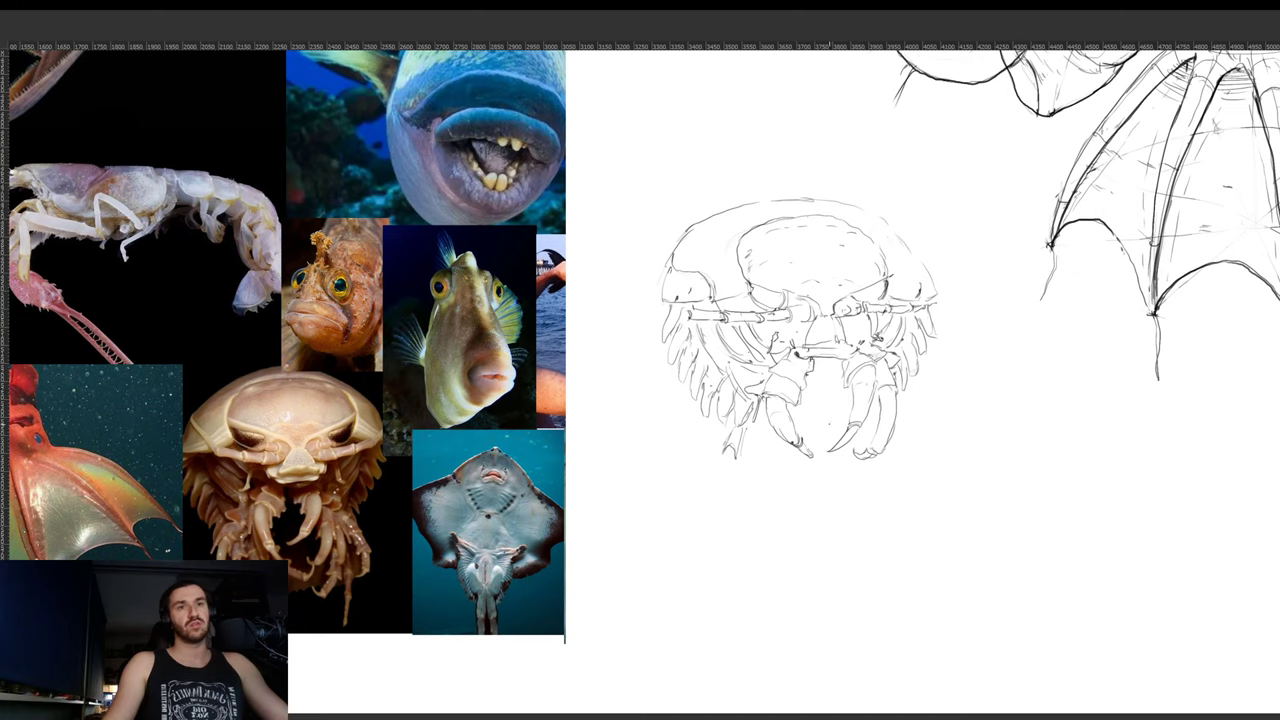
- Draw a longer segmented leg beneath the isopod's left front claw, ending in an inward-curving hook
mouse_move(753, 426)
left_mouse_down()
mouse_move(735, 370)
mouse_move(753, 381)
left_mouse_up()
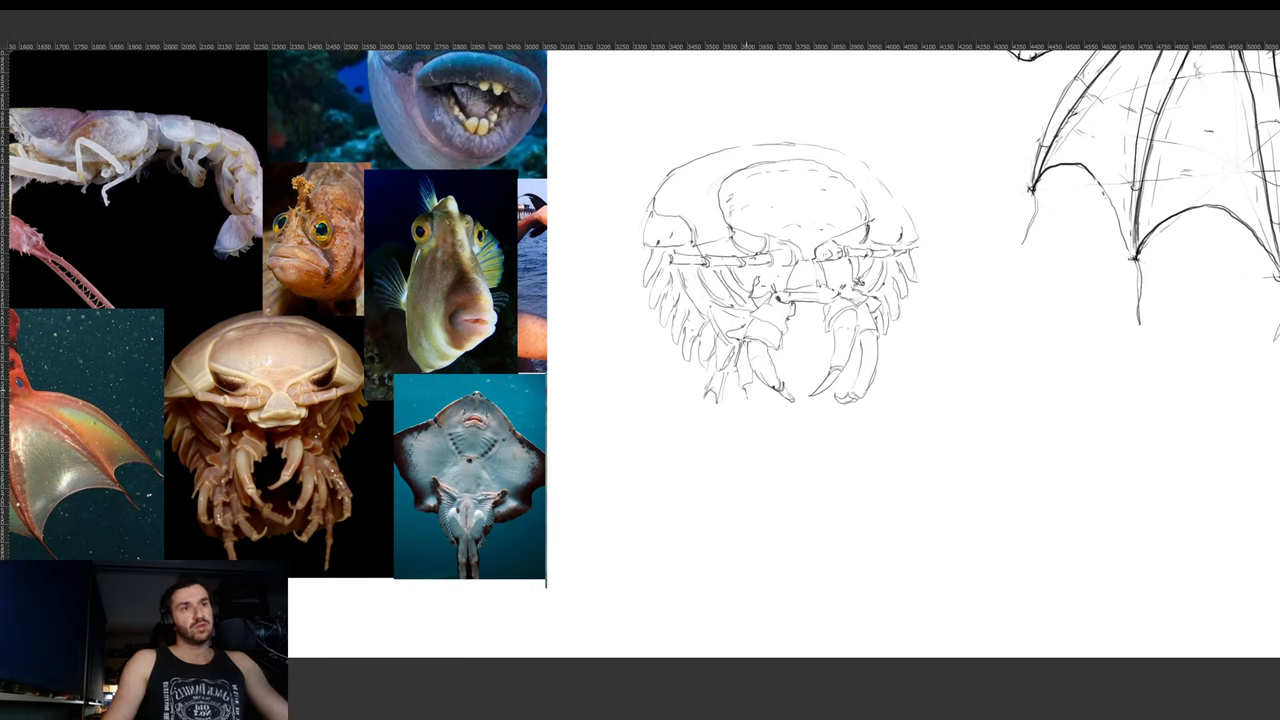
mouse_move(747, 400)
left_mouse_down()
mouse_move(751, 418)
mouse_move(763, 407)
left_mouse_up()
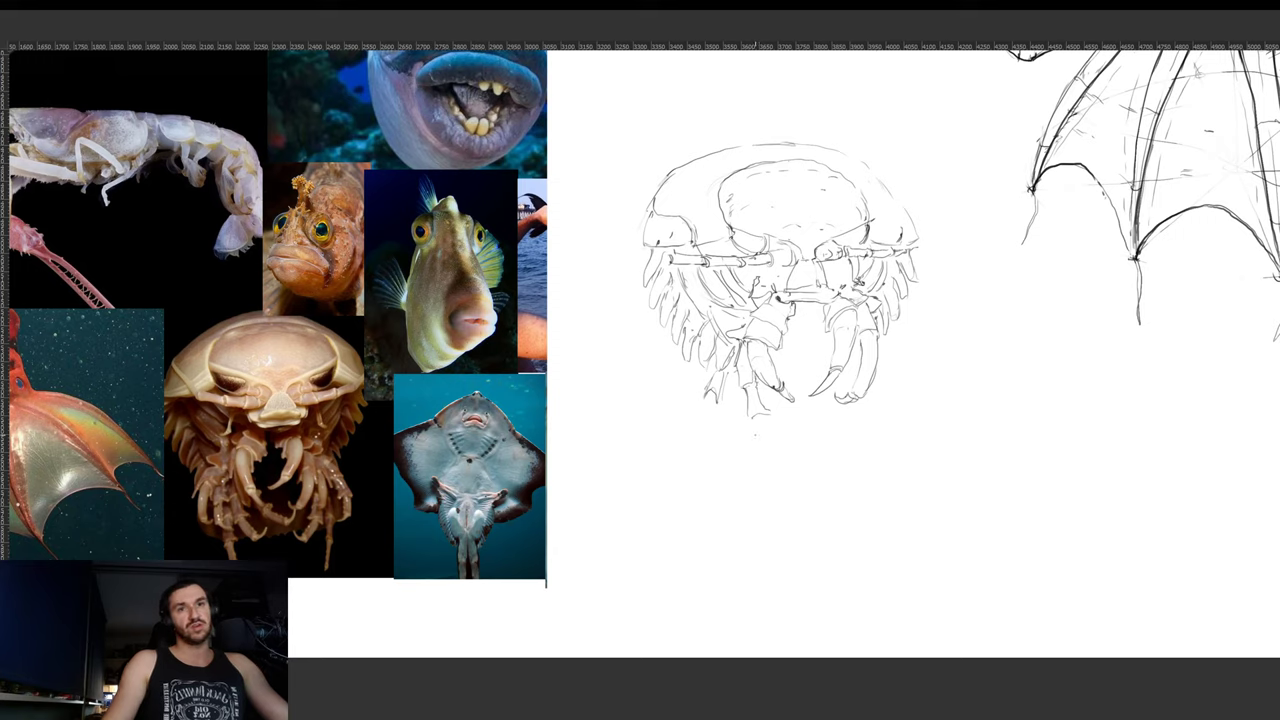
left_click_drag(761, 424, 772, 444)
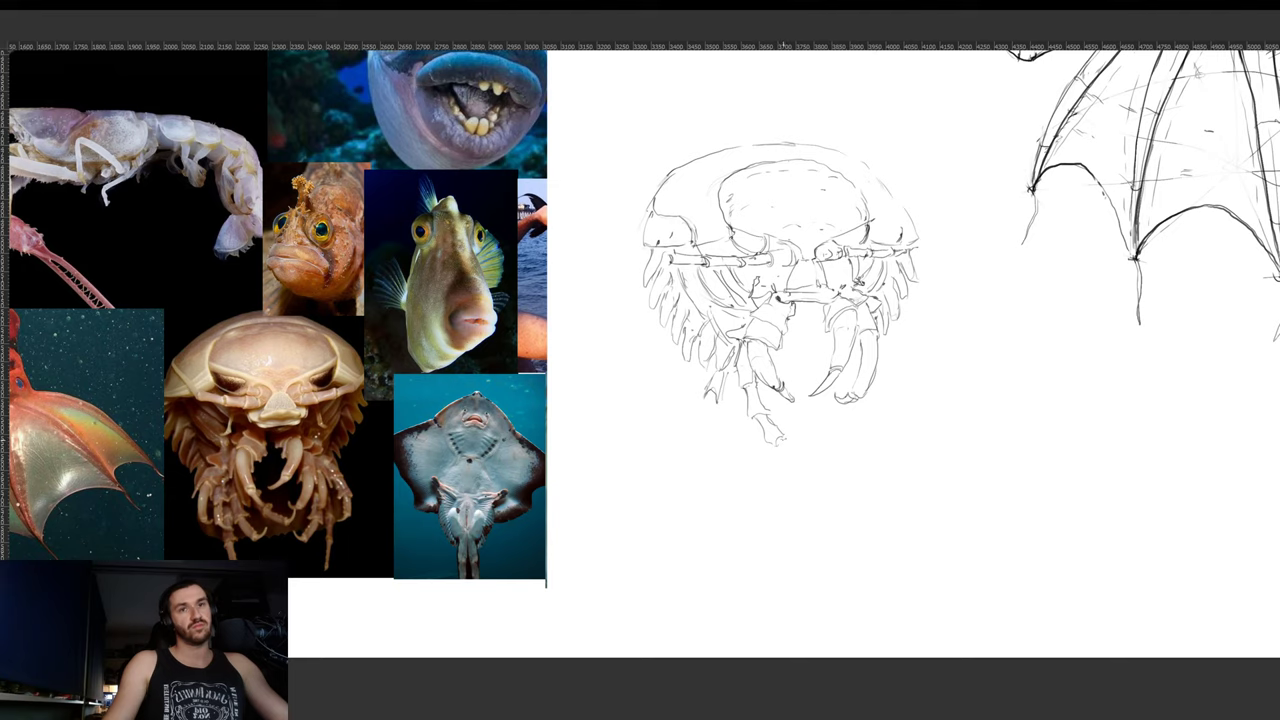
left_click_drag(797, 425, 785, 444)
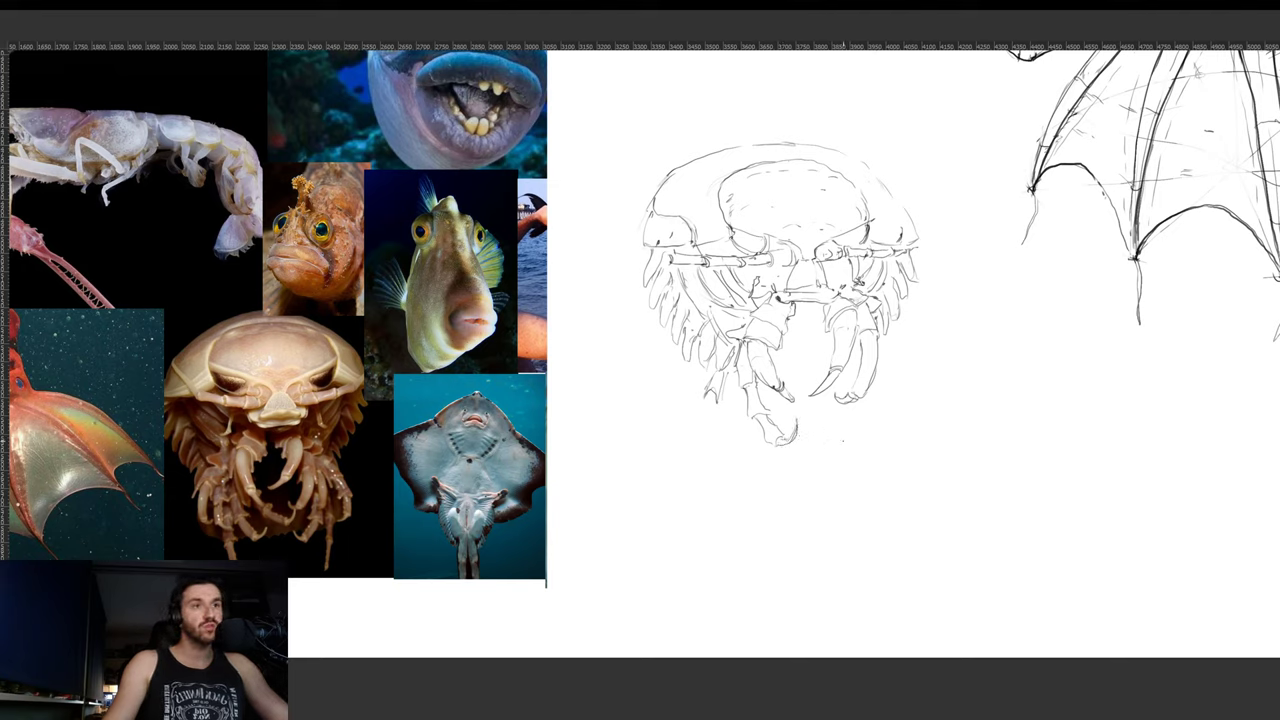
- Draw the matching hooked leg beneath the right claws, cleaning up its stray lines, and add another hooked leg outside it
mouse_move(838, 430)
left_mouse_down()
mouse_move(843, 442)
mouse_move(874, 410)
left_mouse_up()
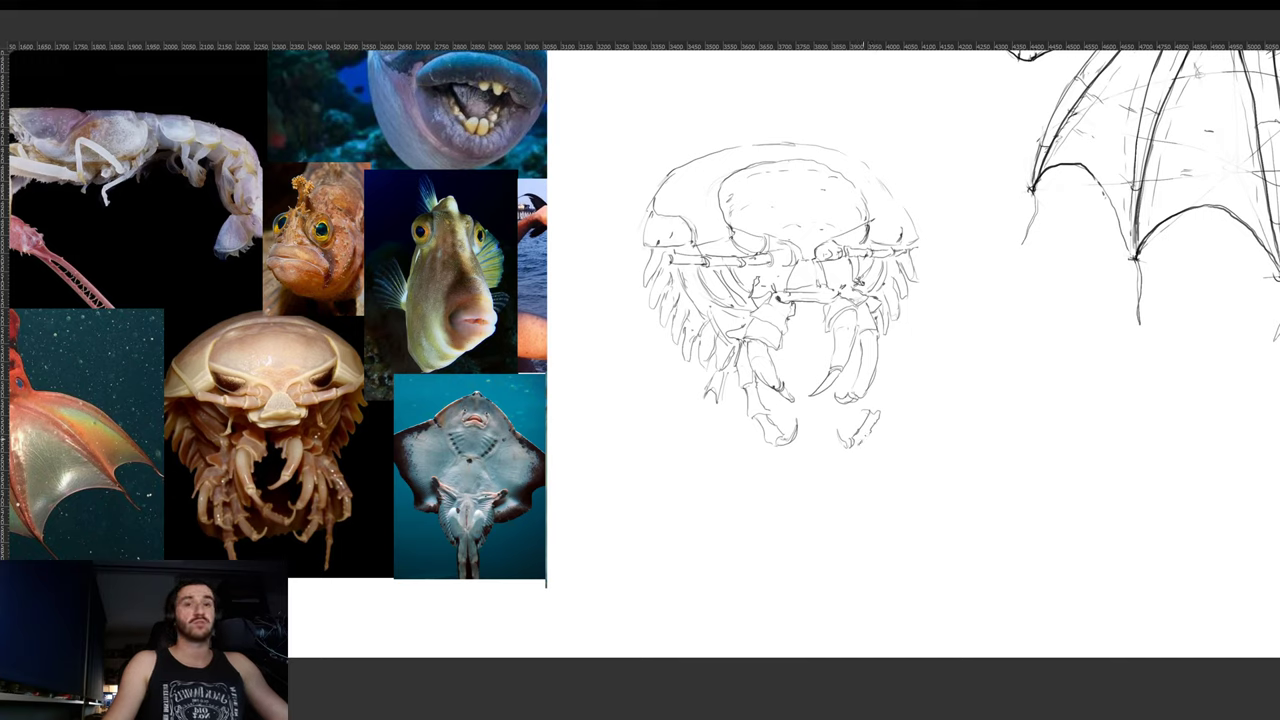
mouse_move(861, 443)
left_mouse_down()
mouse_move(886, 414)
mouse_move(869, 413)
mouse_move(856, 444)
mouse_move(866, 434)
left_mouse_up()
key("e")
key("e")
left_click_drag(864, 432, 856, 450)
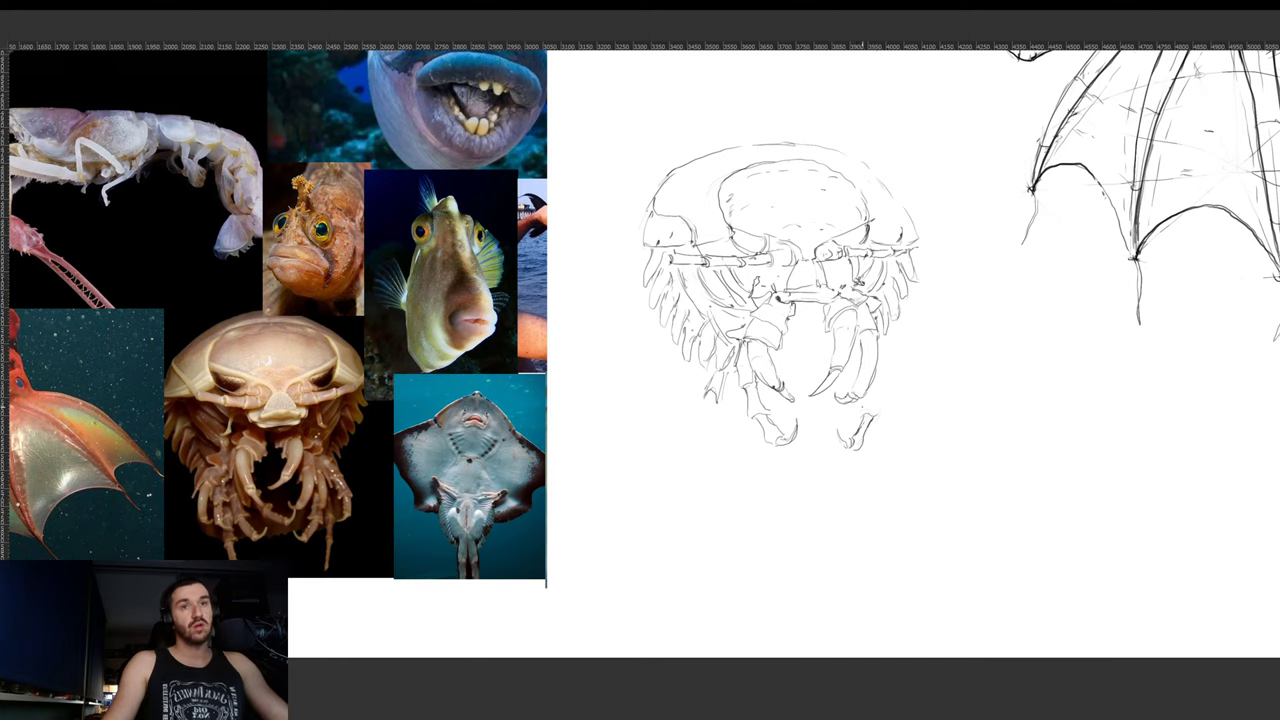
left_click_drag(864, 393, 857, 413)
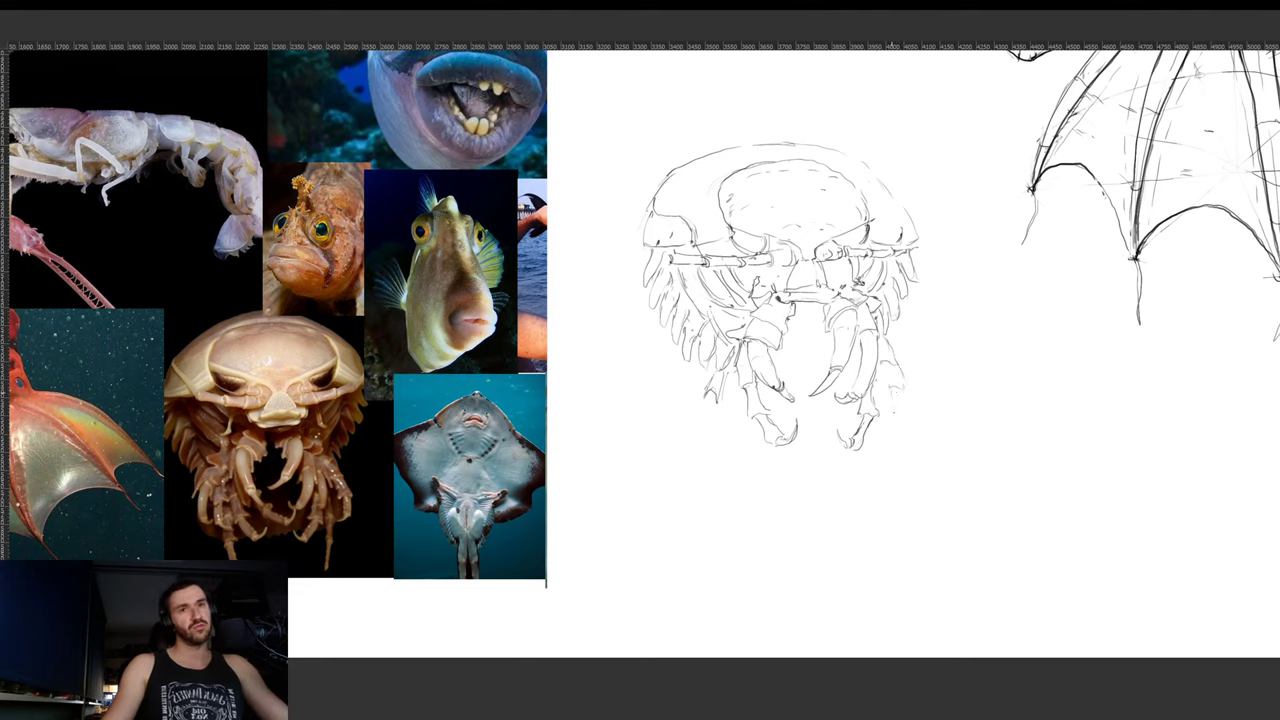
left_click_drag(893, 412, 893, 392)
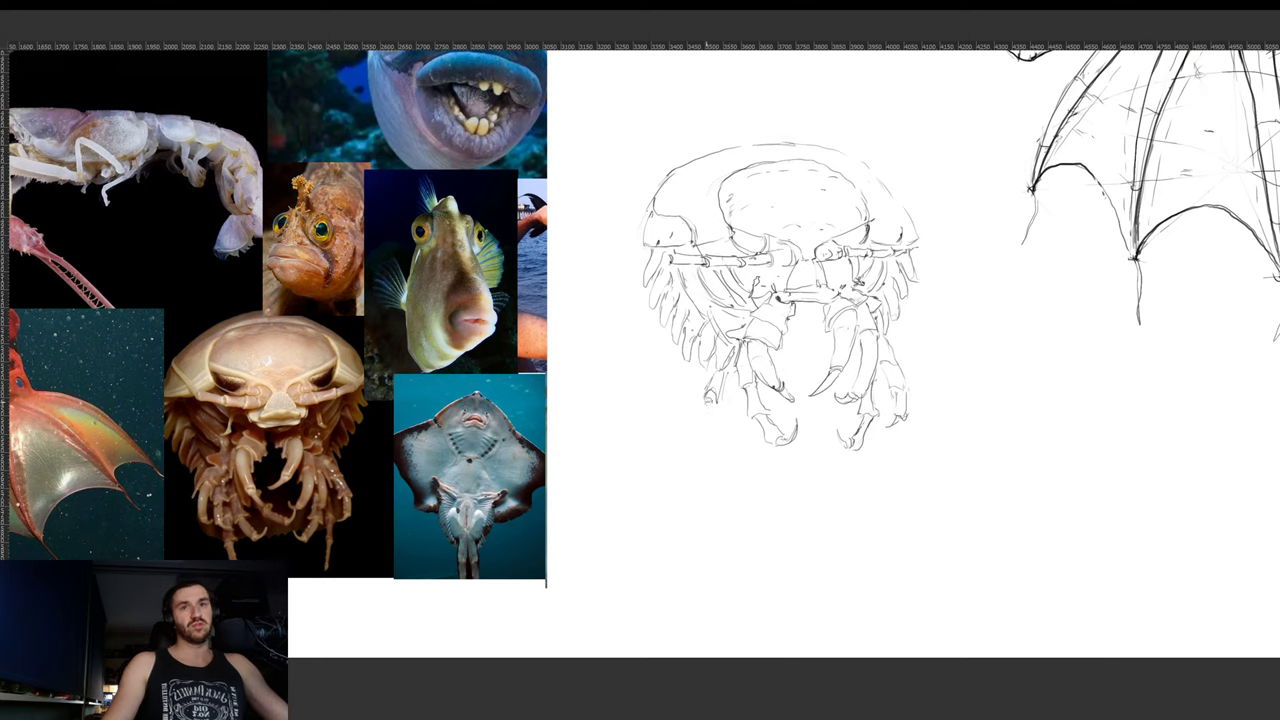
- Extend the thin left leg into a hooked tip and add one more hooked leg at the isopod's outer left
mouse_move(707, 406)
left_mouse_down()
mouse_move(709, 430)
mouse_move(721, 421)
left_mouse_up()
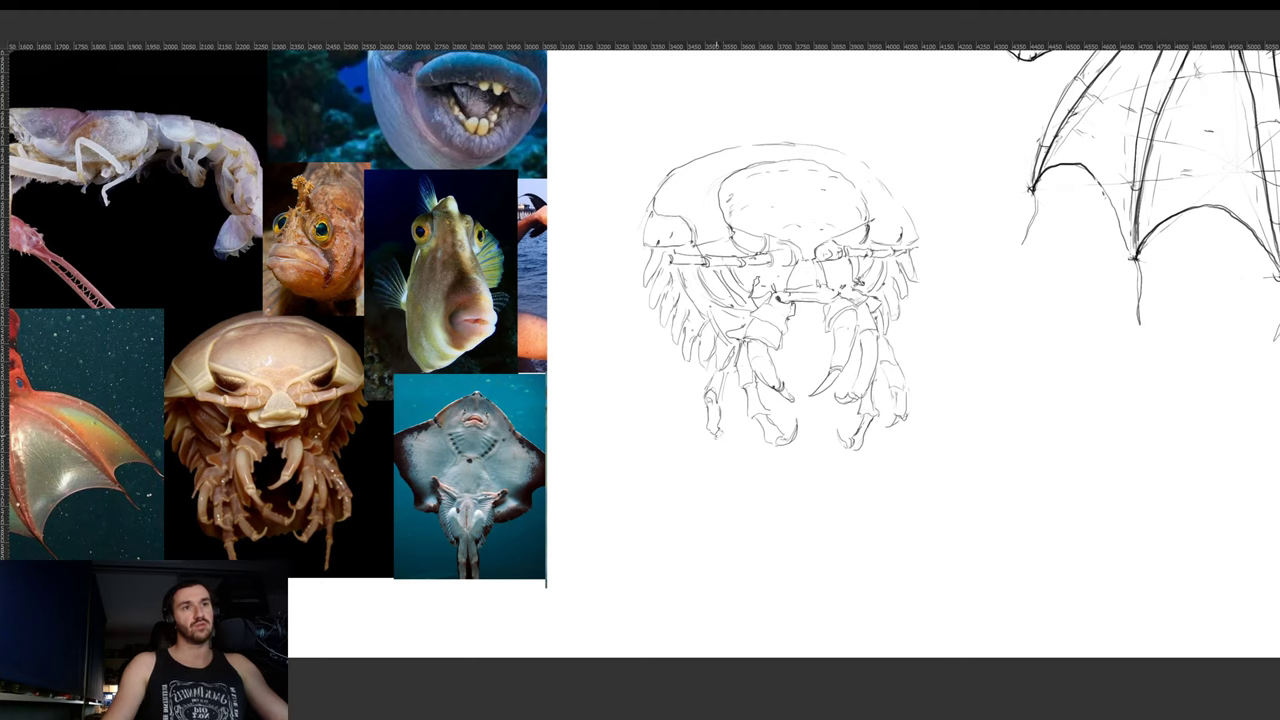
left_click_drag(717, 431, 737, 441)
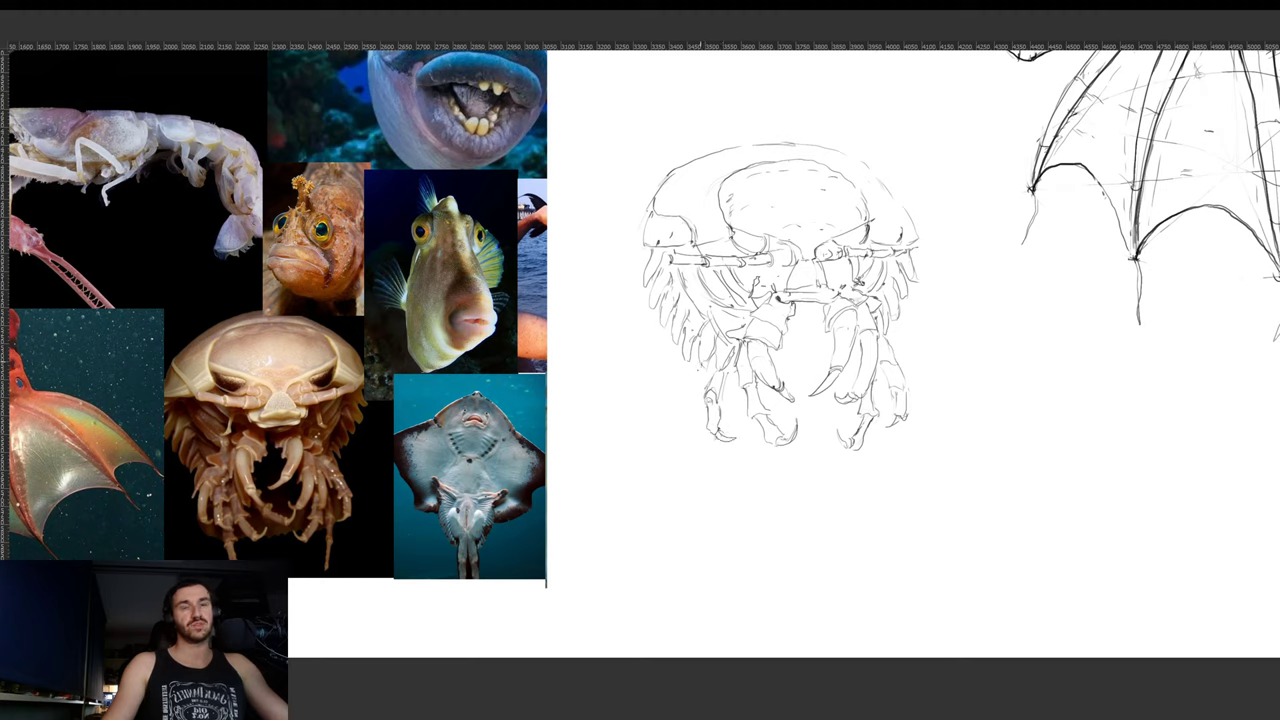
left_click_drag(700, 362, 696, 395)
mouse_move(706, 375)
left_mouse_down()
mouse_move(685, 421)
mouse_move(696, 431)
left_mouse_up()
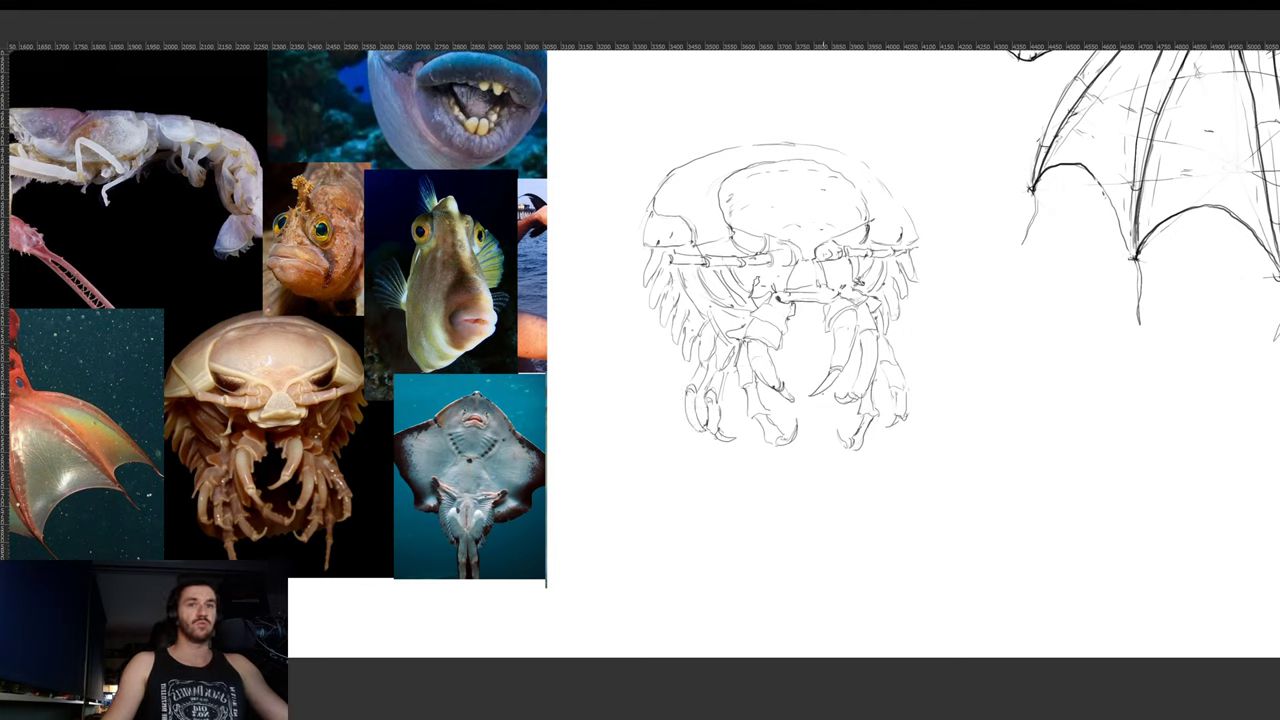
- Draw a long thin segmented leg extending below the isopod's left cluster of legs, ending in a small tip
mouse_move(729, 373)
left_mouse_down()
mouse_move(728, 411)
mouse_move(743, 418)
left_mouse_up()
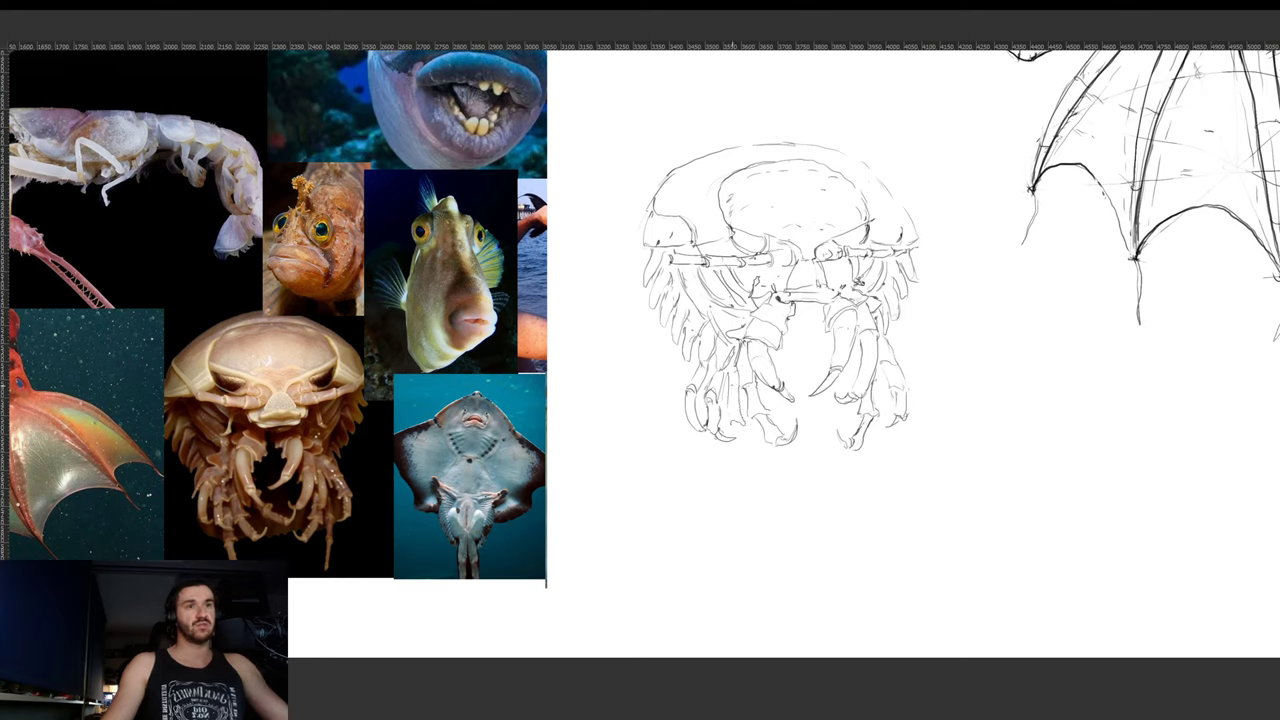
left_click_drag(730, 367, 750, 498)
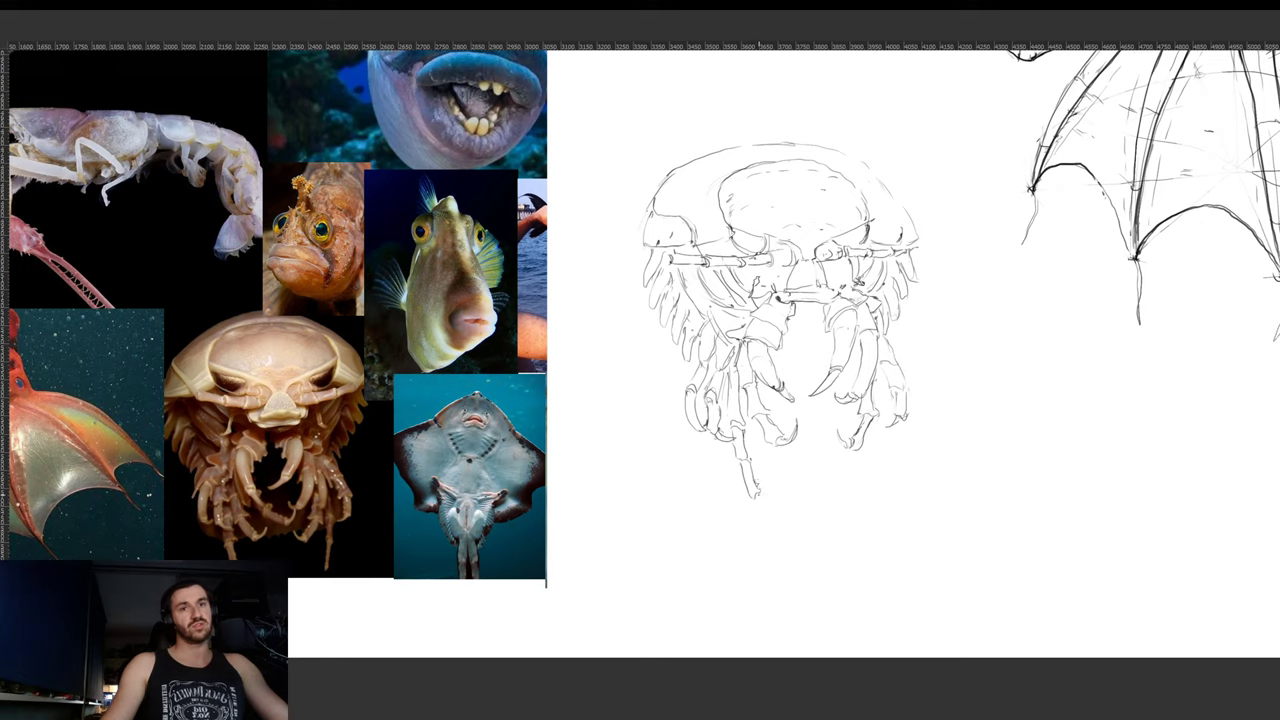
left_click_drag(759, 489, 764, 499)
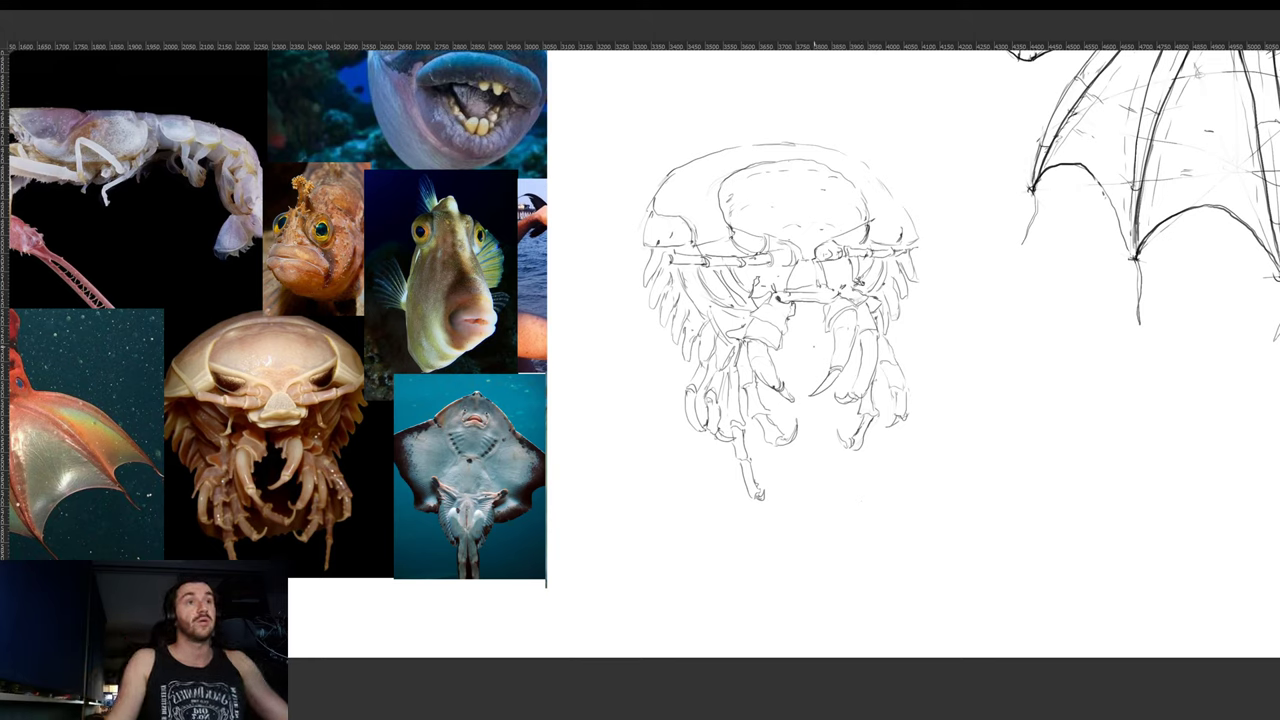
- Warp the isopod sketch to pull its left side inward, and shift the whole drawing towards the reference photos
key("ctrl+t")
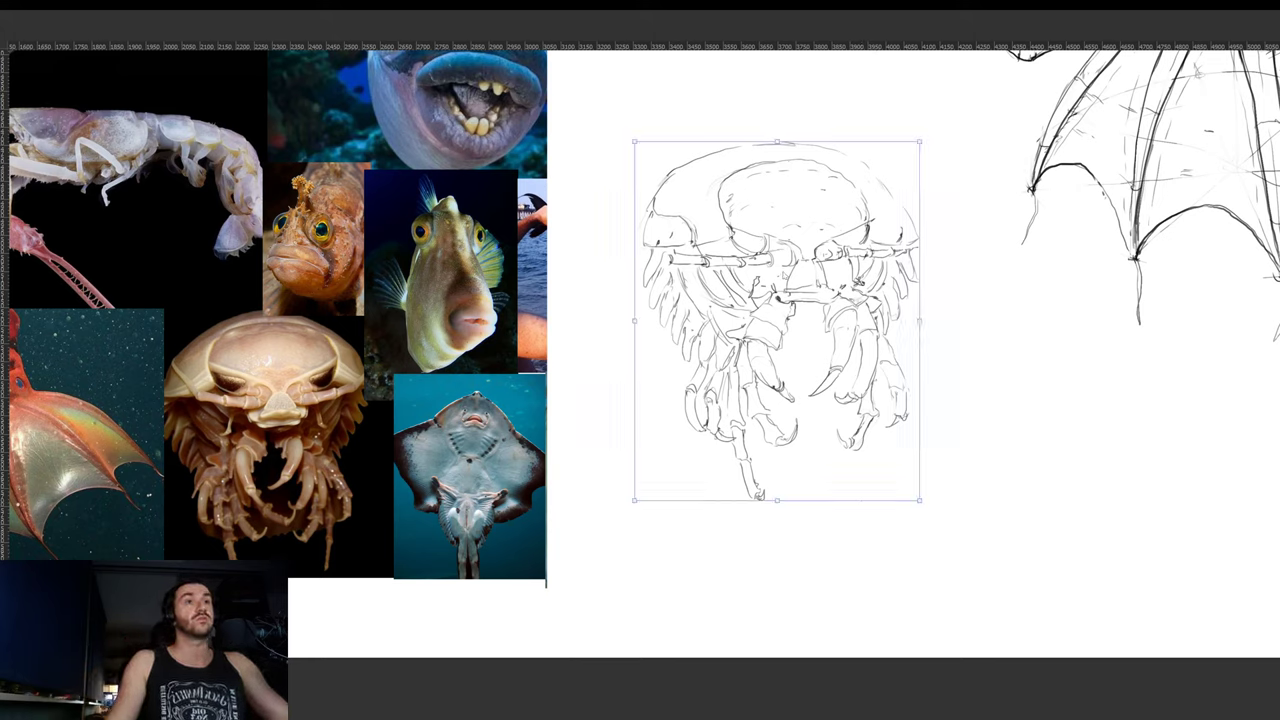
key("w")
left_click_drag(652, 168, 690, 182)
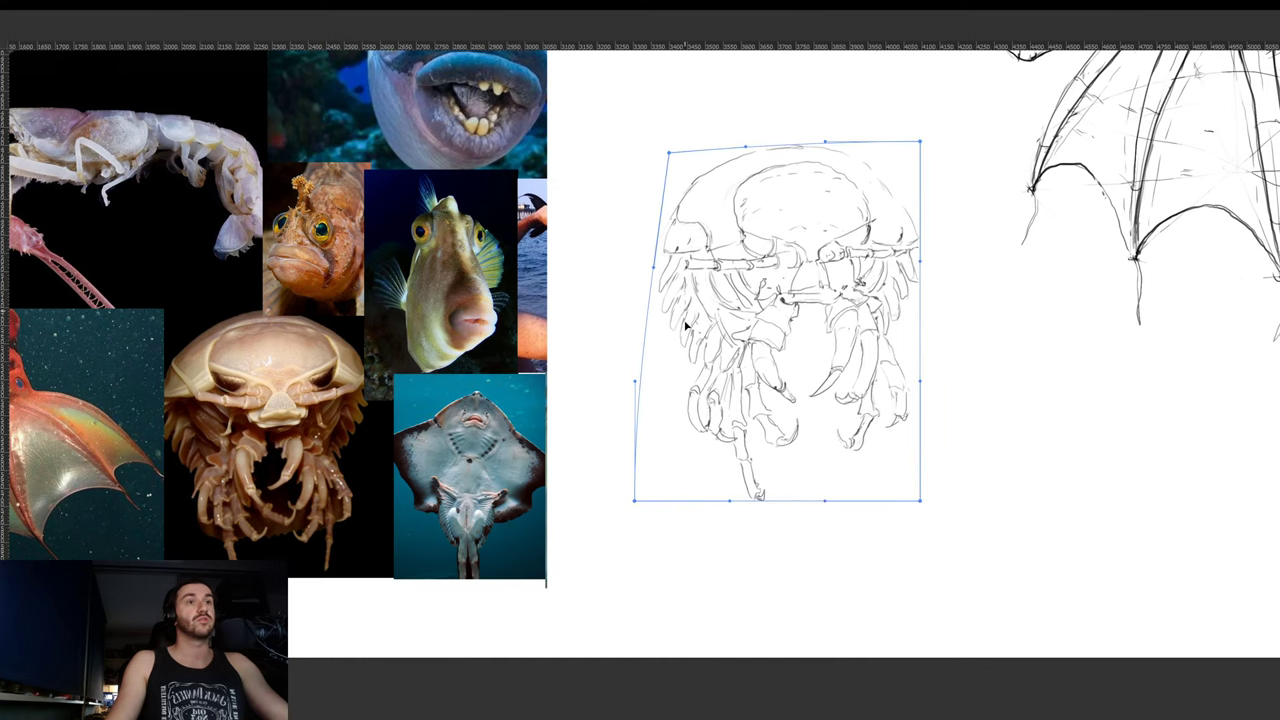
left_click_drag(686, 468, 687, 458)
left_click_drag(680, 193, 677, 190)
key("Return")
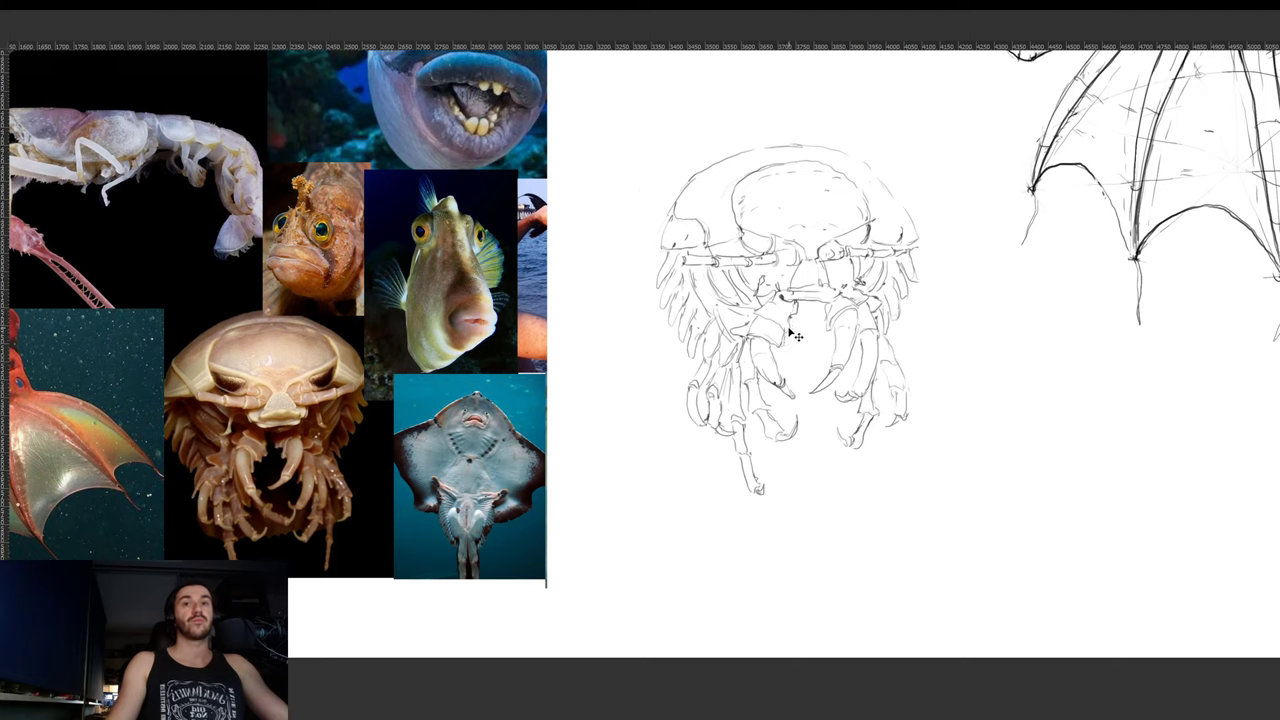
left_click_drag(793, 333, 748, 333)
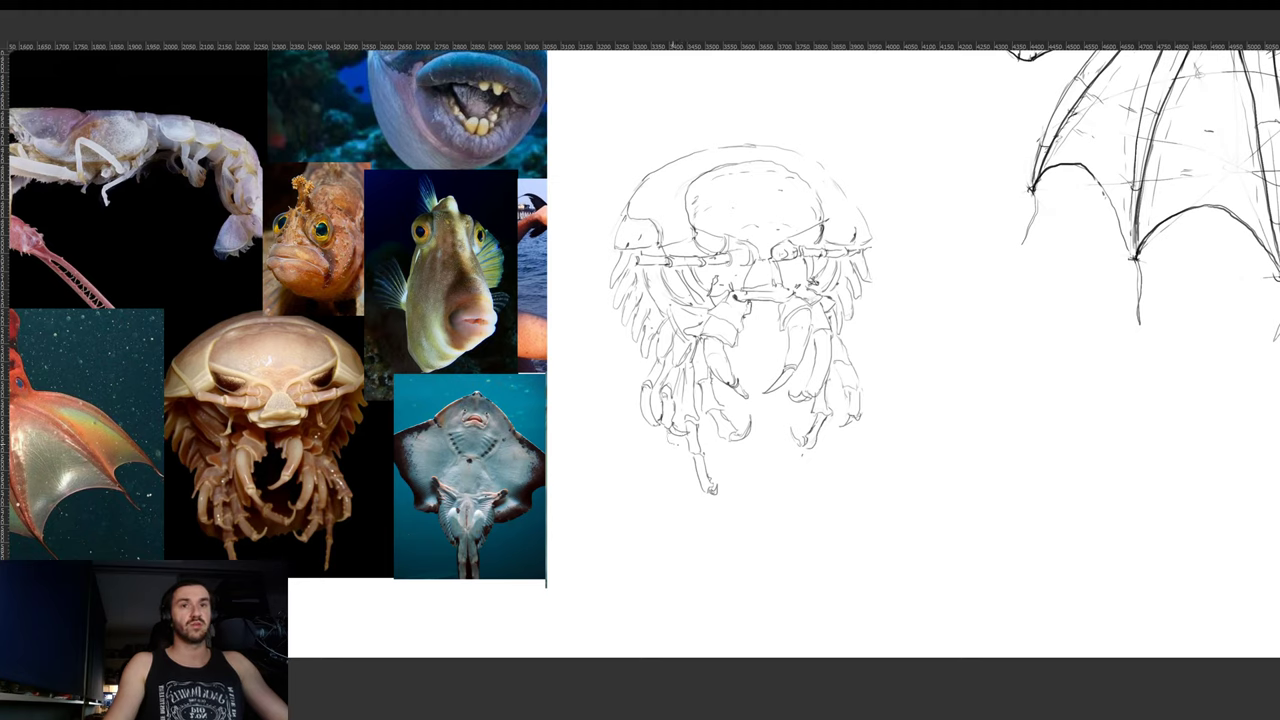
- Sketch a ragged lower contour between the legs and strengthen the outlines of the two front claws
mouse_move(672, 443)
left_mouse_down()
mouse_move(764, 454)
mouse_move(862, 426)
left_mouse_up()
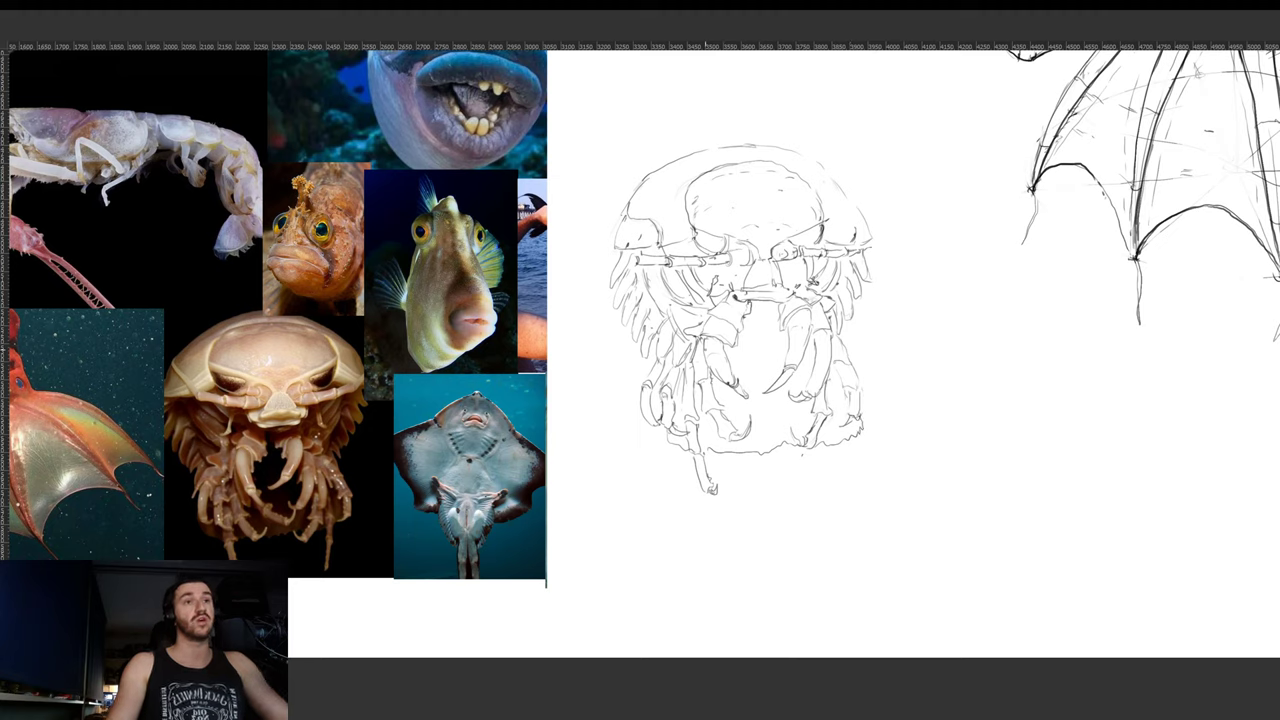
mouse_move(690, 334)
left_mouse_down()
mouse_move(728, 348)
mouse_move(808, 310)
mouse_move(820, 333)
mouse_move(836, 329)
left_mouse_up()
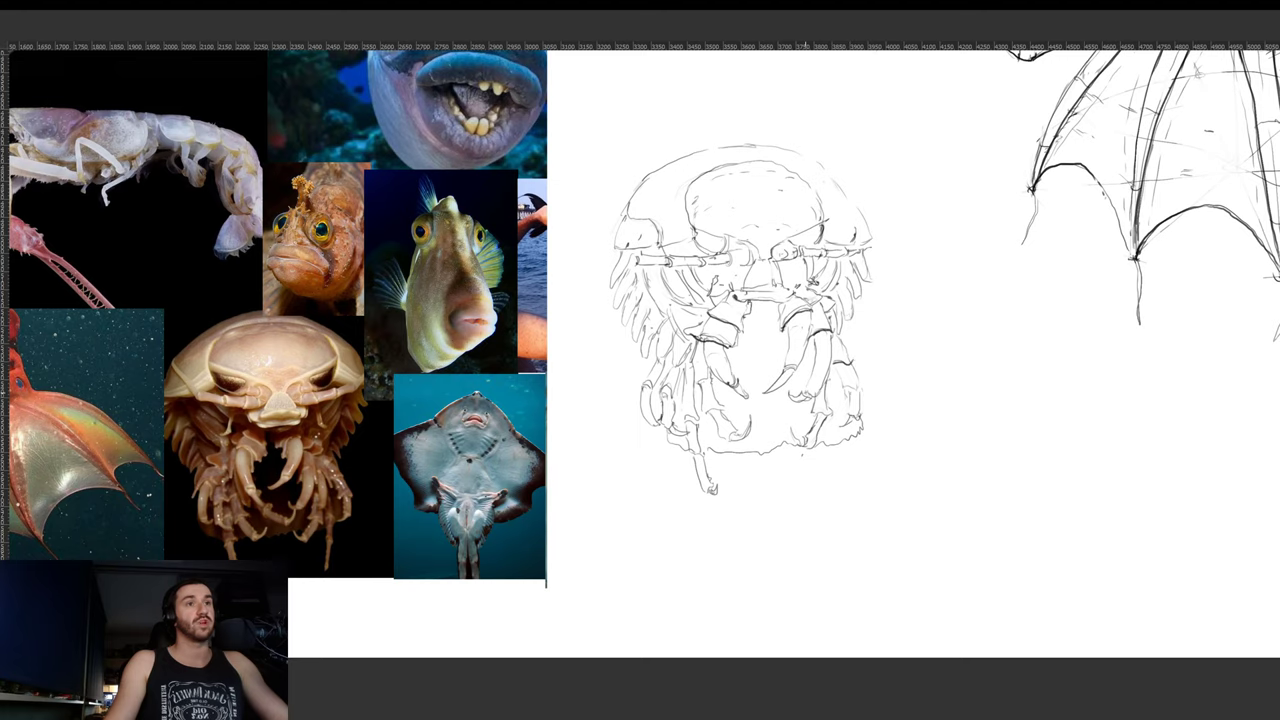
mouse_move(796, 372)
left_mouse_down()
mouse_move(765, 393)
mouse_move(801, 354)
mouse_move(812, 314)
left_mouse_up()
- Redraw the lower edge of the isopod's mouth plate with a darker line
left_click_drag(903, 278, 795, 170)
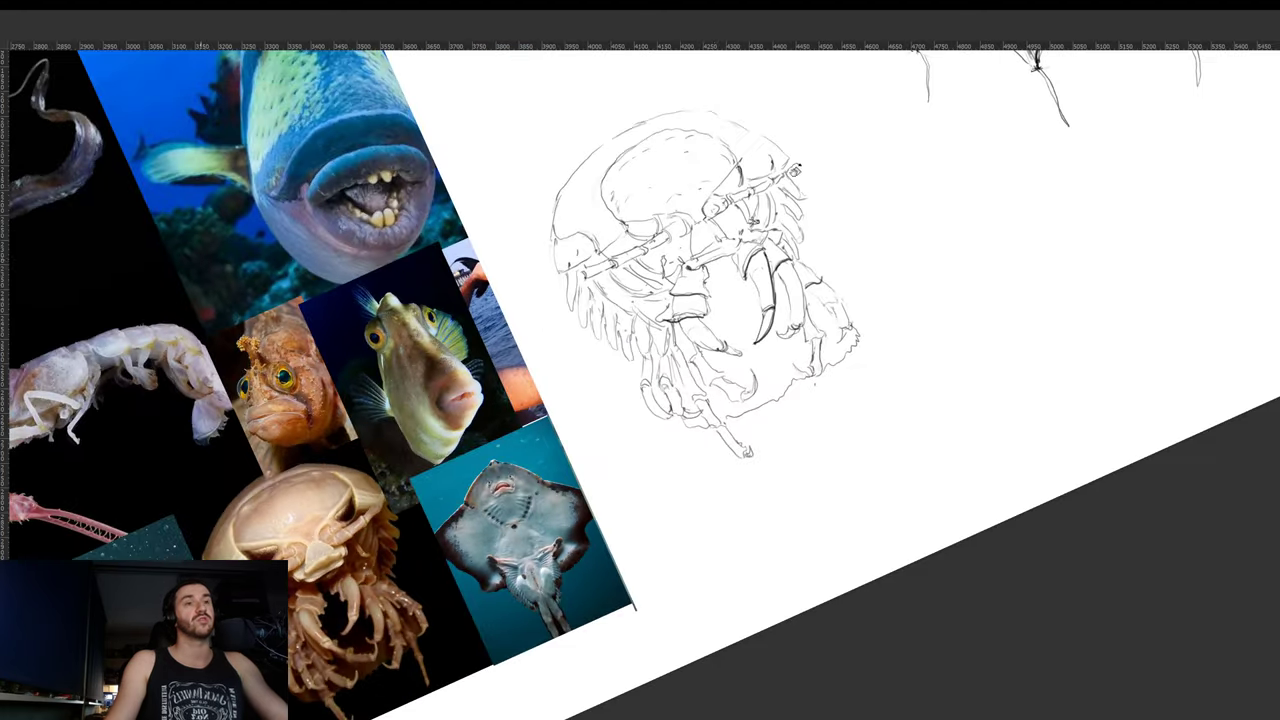
left_click_drag(688, 273, 734, 257)
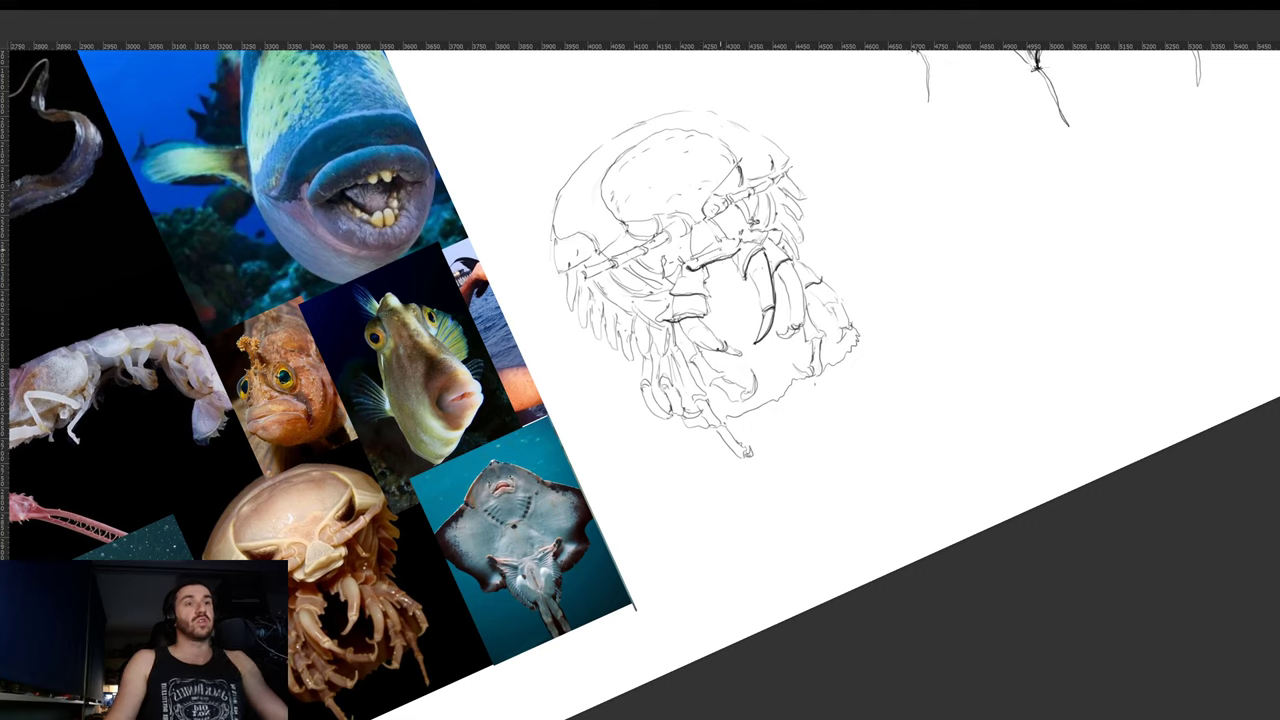
key("ctrl+z")
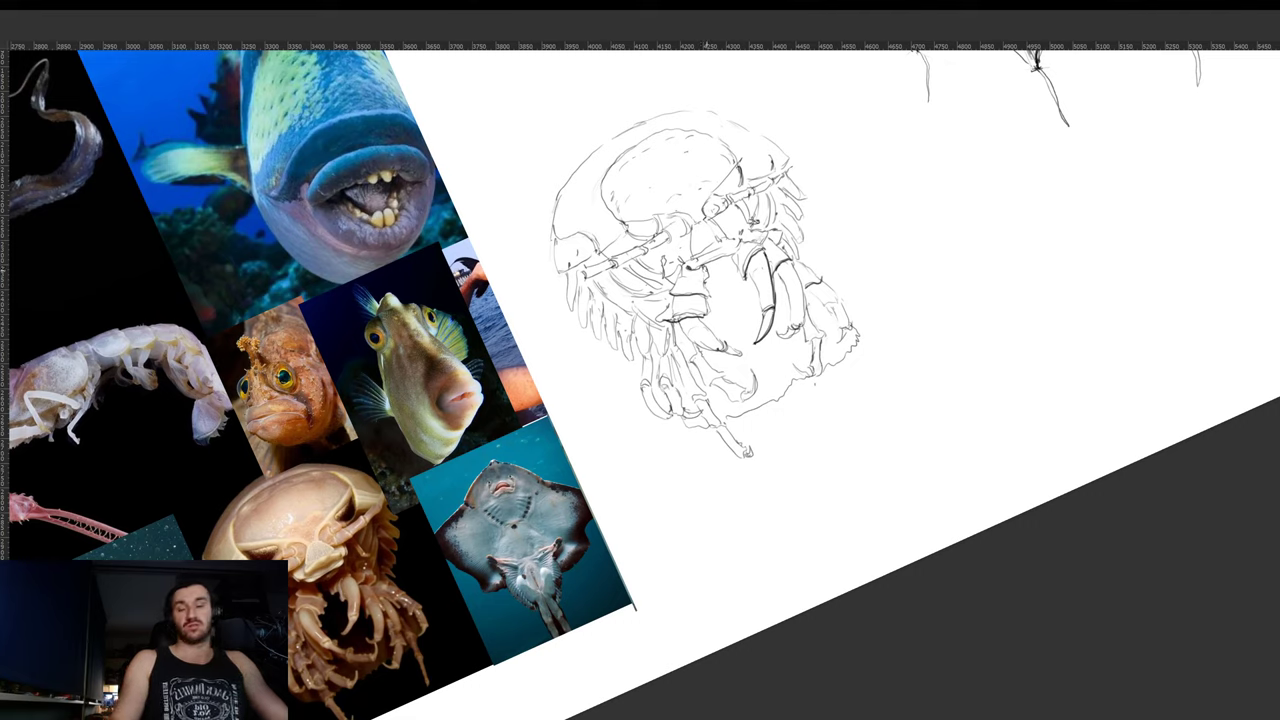
mouse_move(690, 270)
left_mouse_down()
mouse_move(742, 246)
mouse_move(711, 247)
left_mouse_up()
key("r")
left_click_drag(815, 265, 905, 363)
- Rework the hooked leg beneath the left front claw with darker lines, undoing the unwanted strokes
left_click_drag(707, 349, 717, 383)
key("ctrl+z")
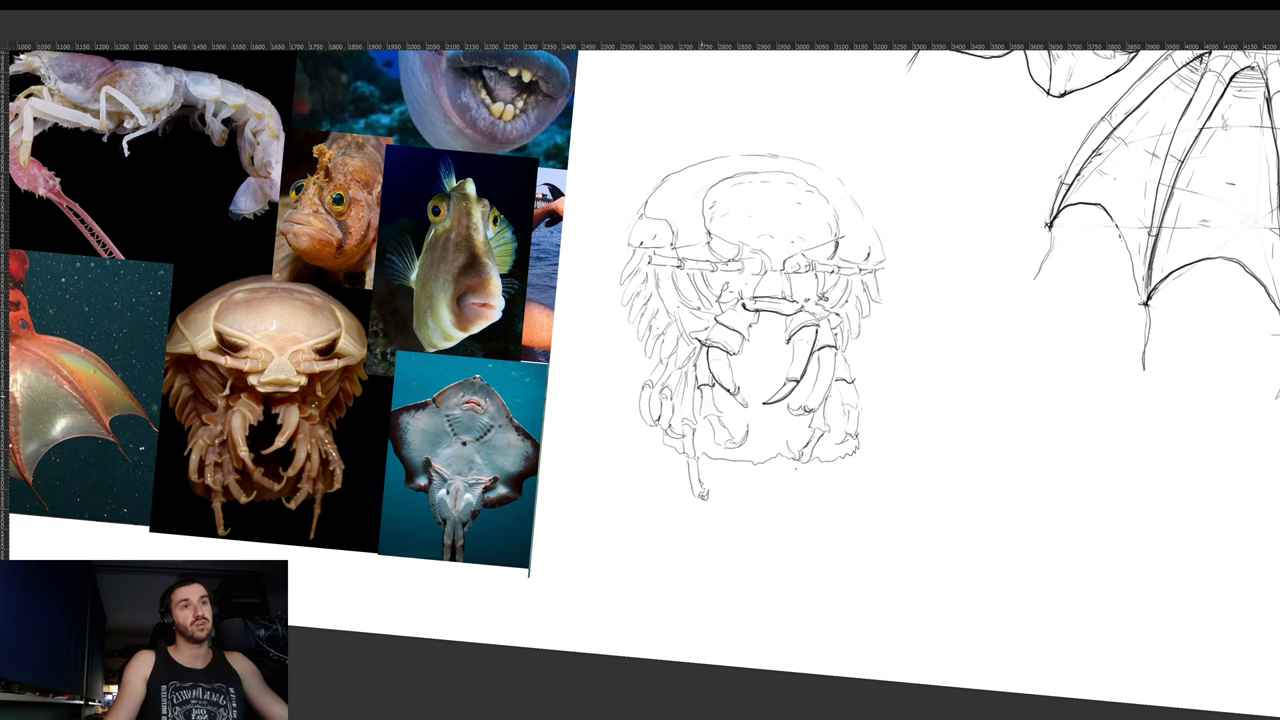
mouse_move(701, 396)
left_mouse_down()
mouse_move(727, 449)
mouse_move(692, 449)
mouse_move(658, 423)
mouse_move(699, 419)
left_mouse_up()
key("ctrl+z")
key("ctrl+z")
key("ctrl+z")
key("ctrl+z")
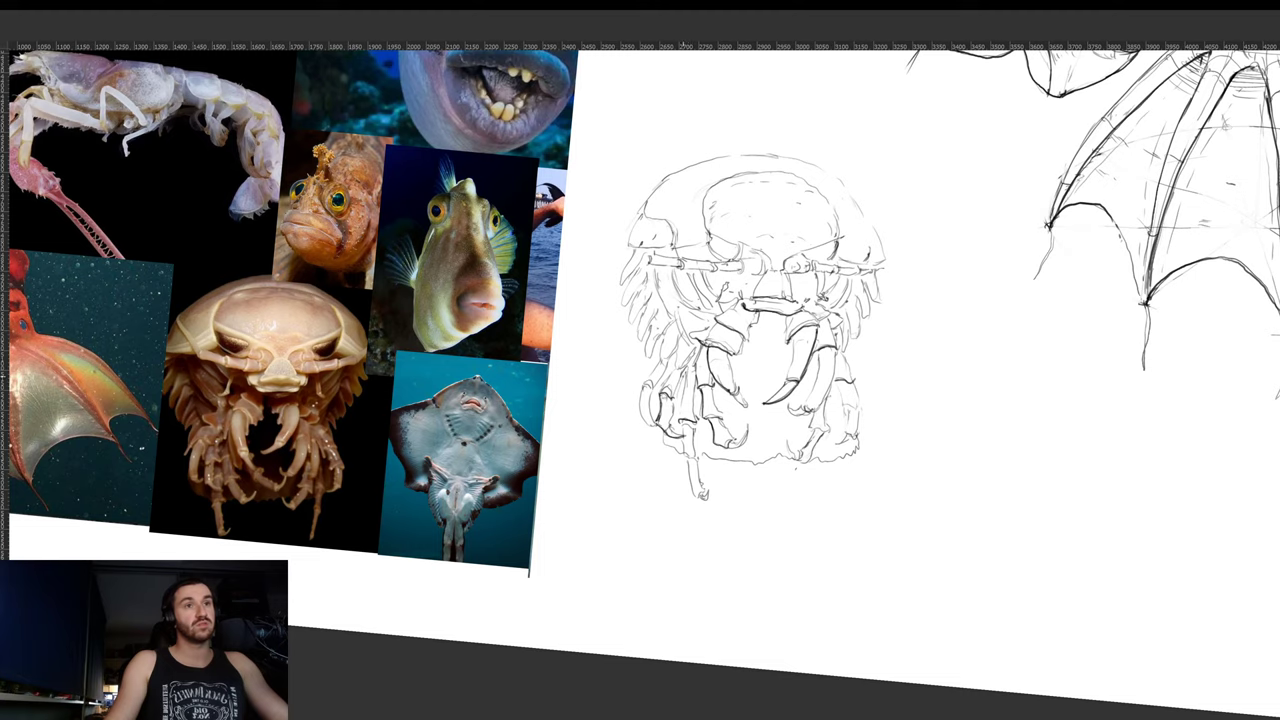
- Darken the outline of the outermost left hooked leg
mouse_move(683, 376)
left_mouse_down()
mouse_move(669, 403)
mouse_move(655, 391)
left_mouse_up()
mouse_move(654, 391)
left_mouse_down()
mouse_move(671, 367)
mouse_move(657, 426)
left_mouse_up()
key("r")
left_click_drag(687, 351, 672, 338)
- Redraw the segmented antennae across the isopod's face with darker, straighter lines on both sides
mouse_move(762, 264)
left_mouse_down()
mouse_move(877, 320)
mouse_move(605, 219)
left_mouse_up()
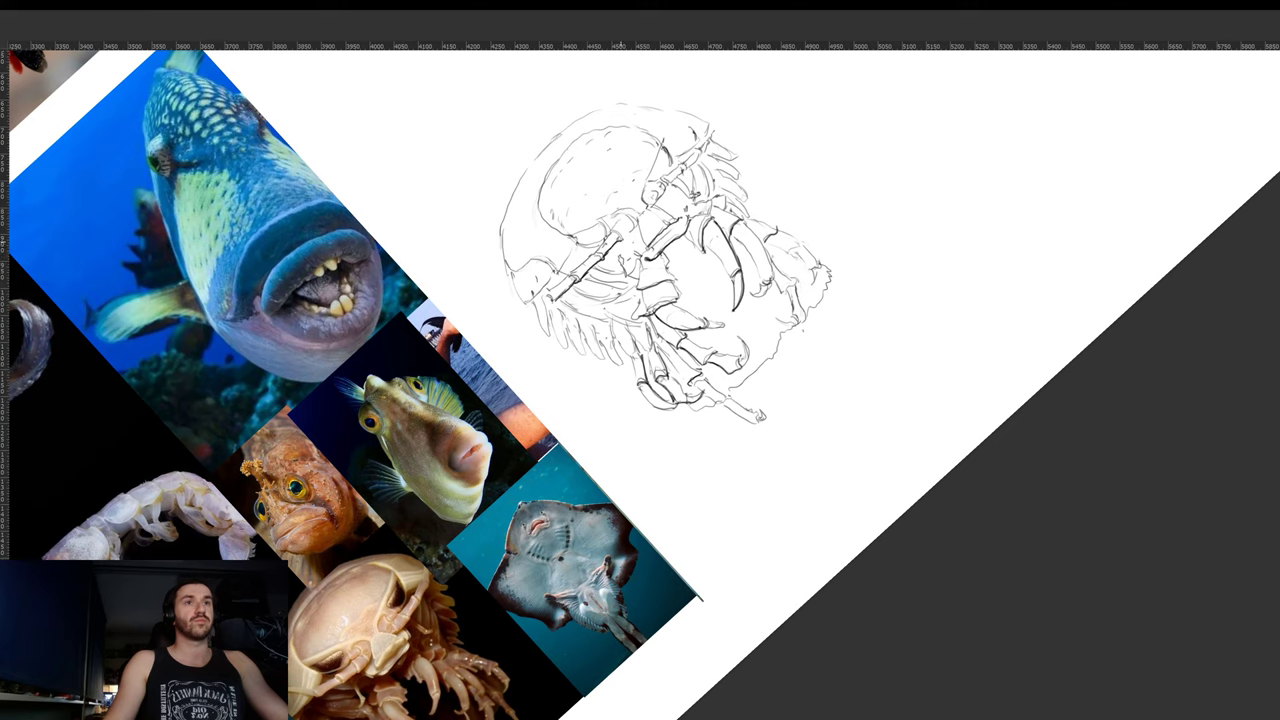
mouse_move(805, 242)
left_mouse_down()
mouse_move(908, 268)
mouse_move(920, 303)
left_mouse_up()
left_click_drag(756, 218, 730, 181)
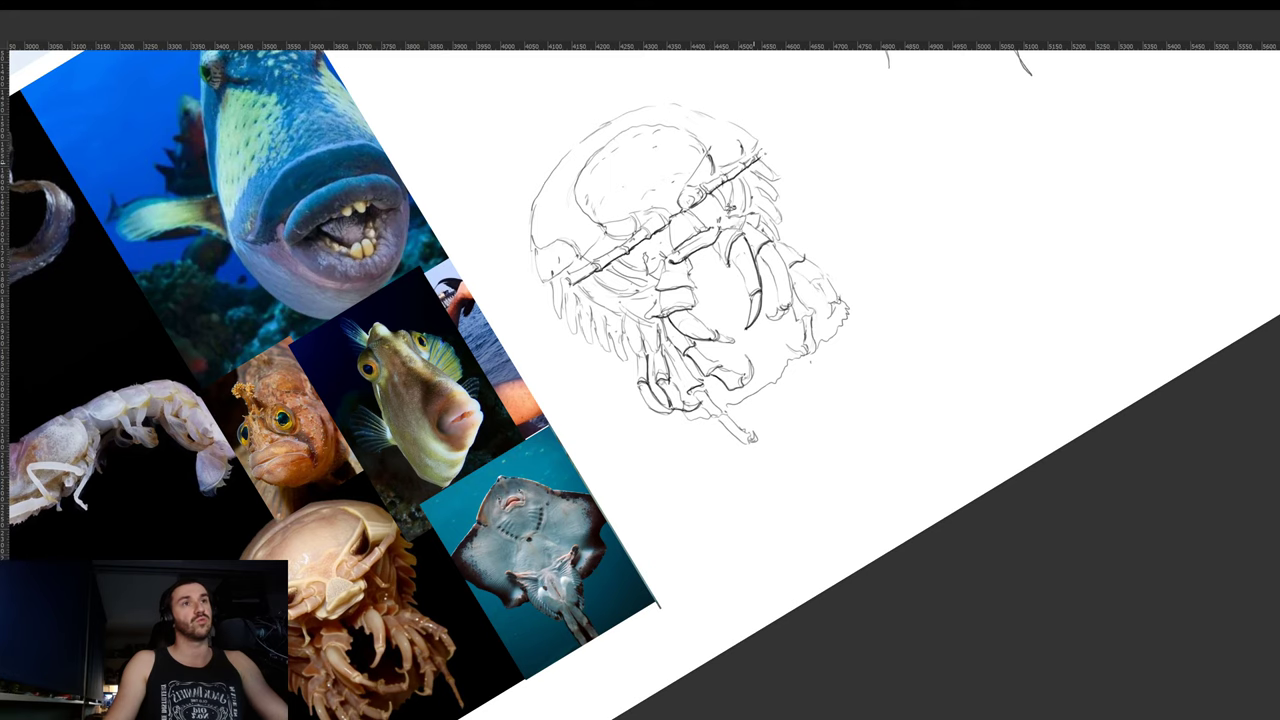
left_click_drag(849, 132, 894, 345)
left_click_drag(899, 284, 880, 201)
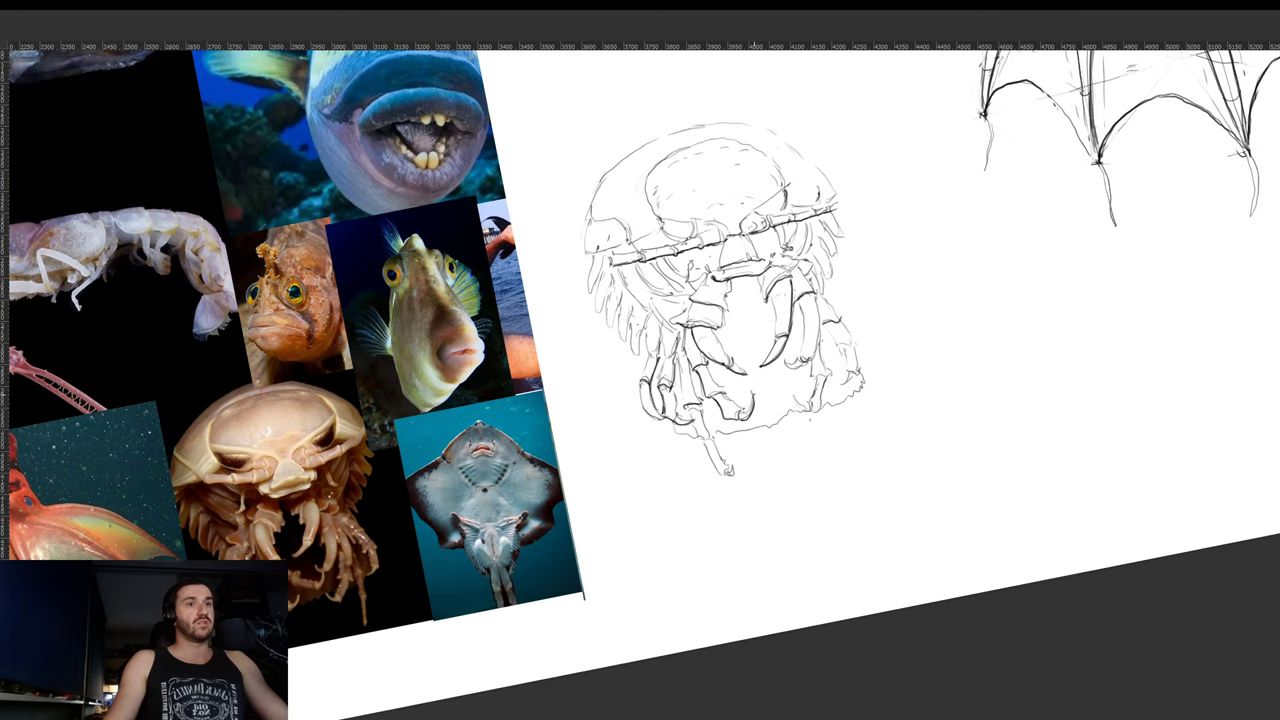
- Darken the outer right claw and the right side plates beside its upper joint
left_click_drag(812, 360, 820, 301)
left_click_drag(903, 248, 926, 303)
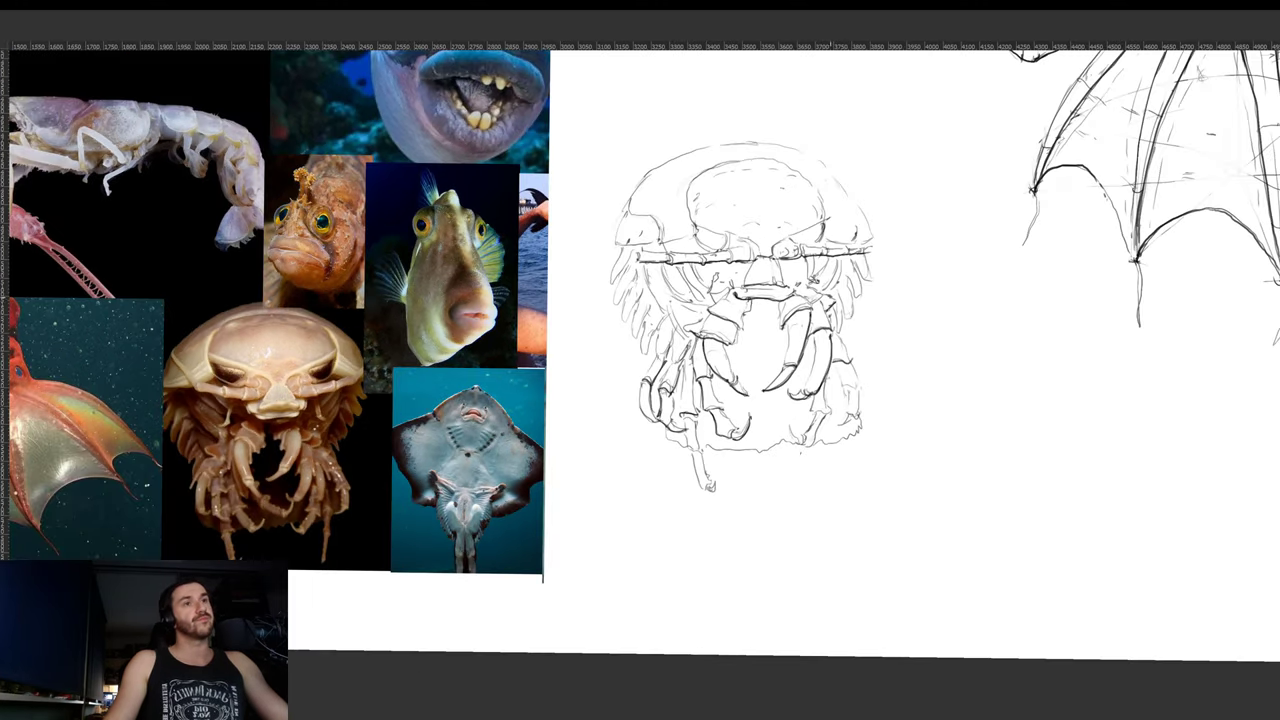
left_click_drag(846, 319, 855, 279)
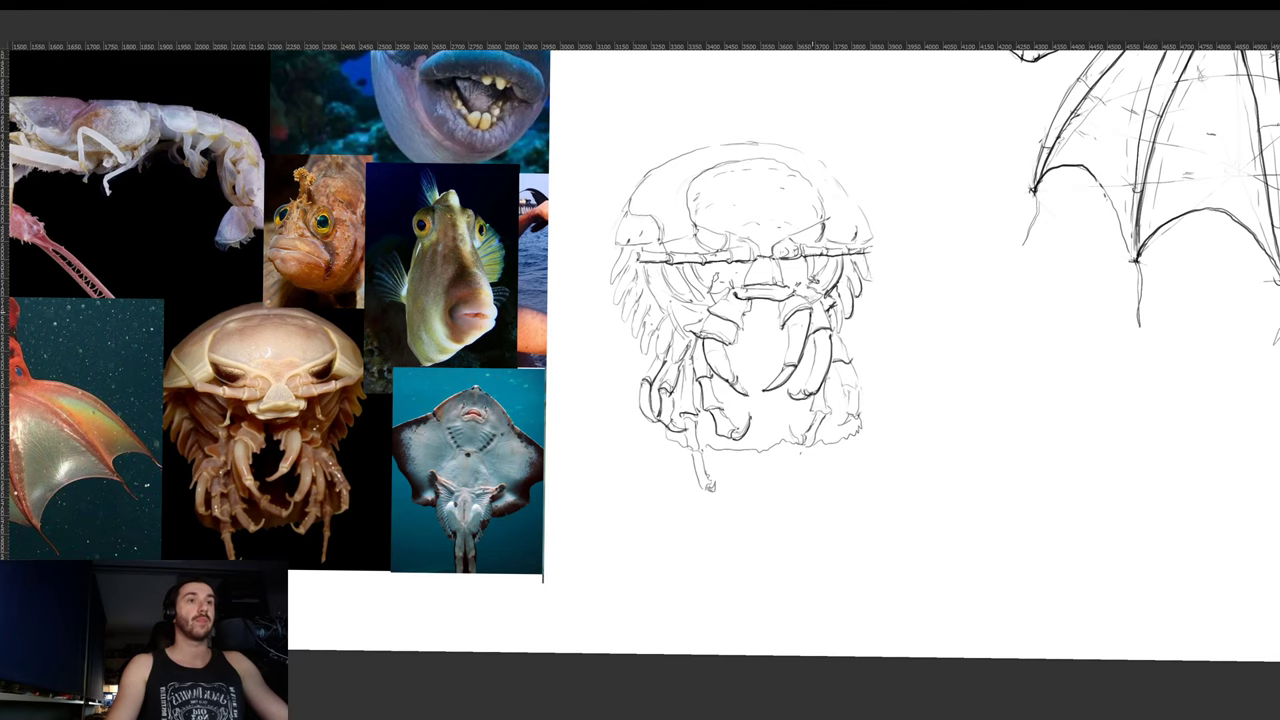
left_click_drag(814, 310, 810, 335)
- Fill the gap above the left front claw with solid black and strengthen the lines around the mouth plate
key("r")
left_click_drag(878, 291, 835, 206)
mouse_move(681, 279)
left_mouse_down()
mouse_move(709, 281)
mouse_move(689, 284)
left_mouse_up()
key("r")
left_click_drag(909, 200, 888, 176)
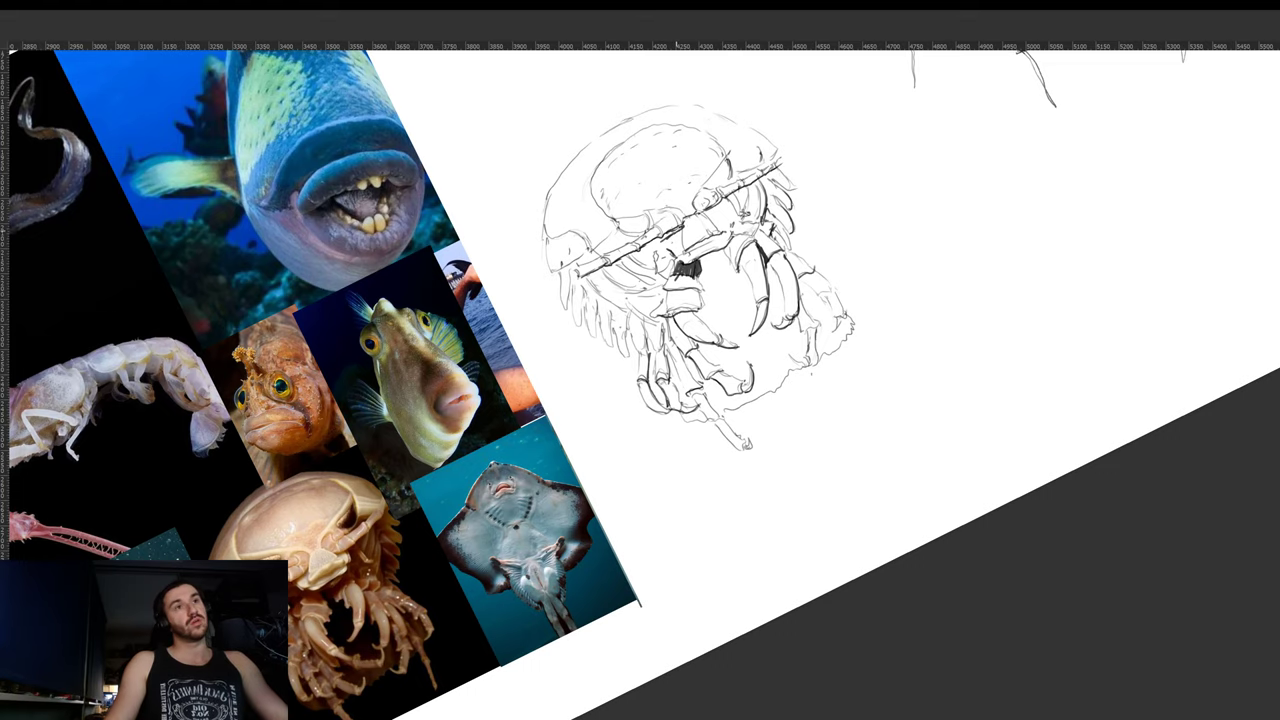
key("r")
left_click_drag(895, 205, 952, 372)
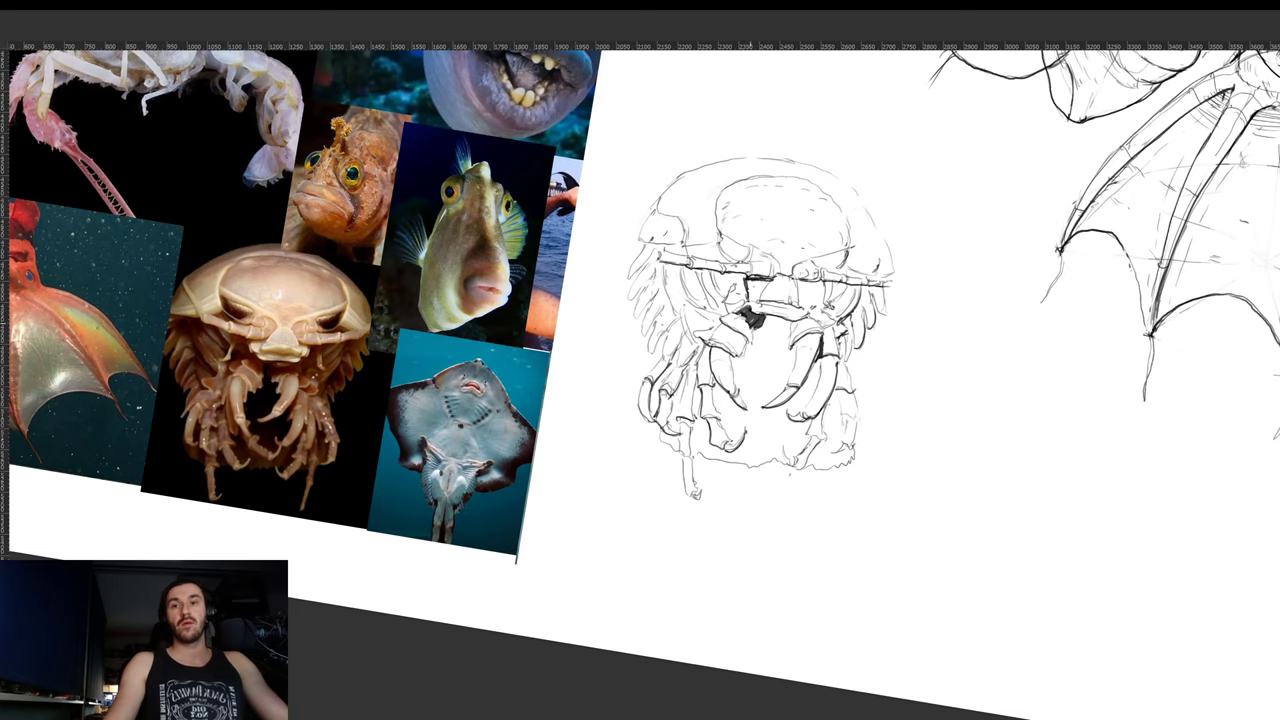
left_click_drag(958, 244, 1016, 272)
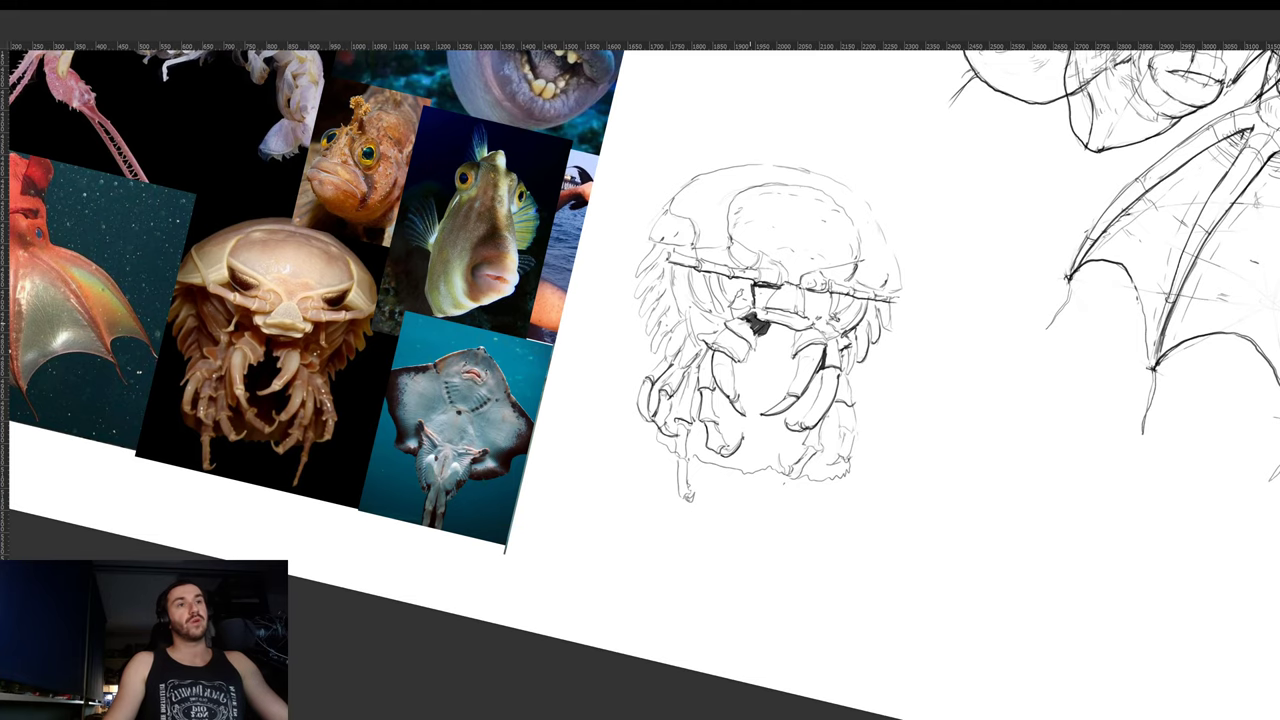
- Add dark shadow accents beneath the mouth plate and around the upper joints of the right claws
left_click_drag(933, 296, 851, 218)
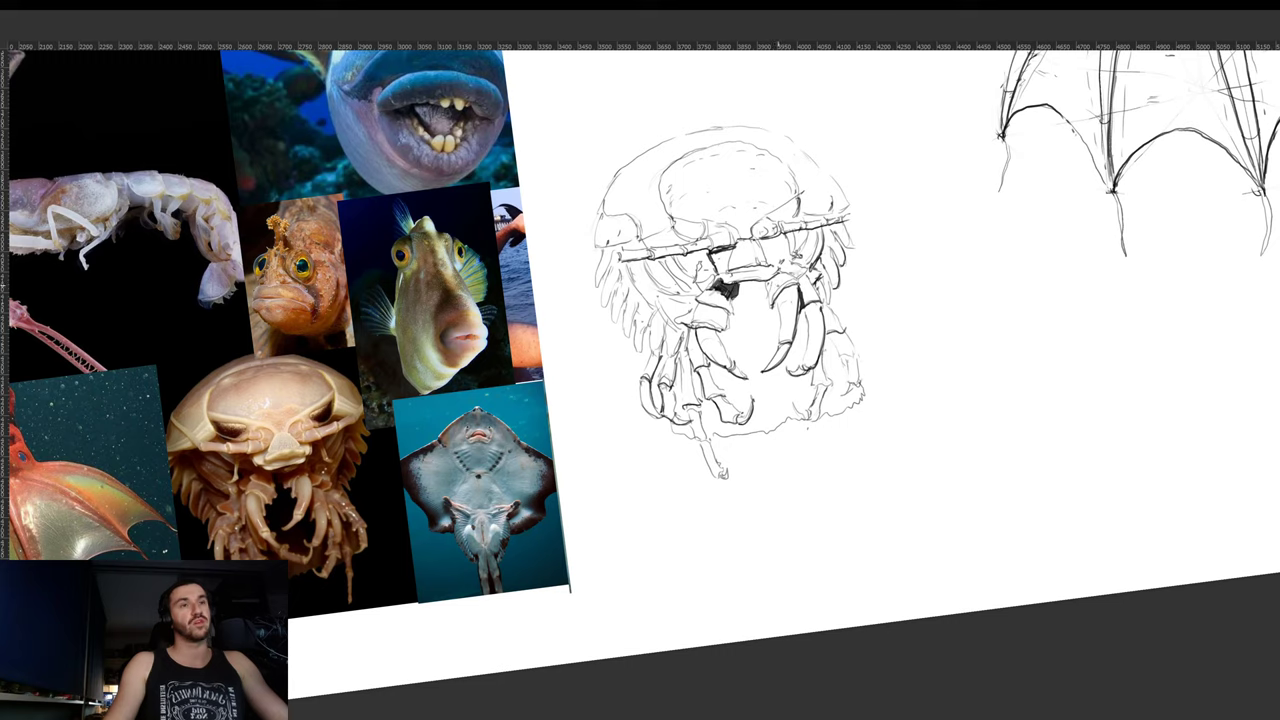
mouse_move(770, 288)
left_mouse_down()
mouse_move(715, 250)
mouse_move(698, 271)
mouse_move(718, 242)
left_mouse_up()
left_click_drag(885, 187, 934, 278)
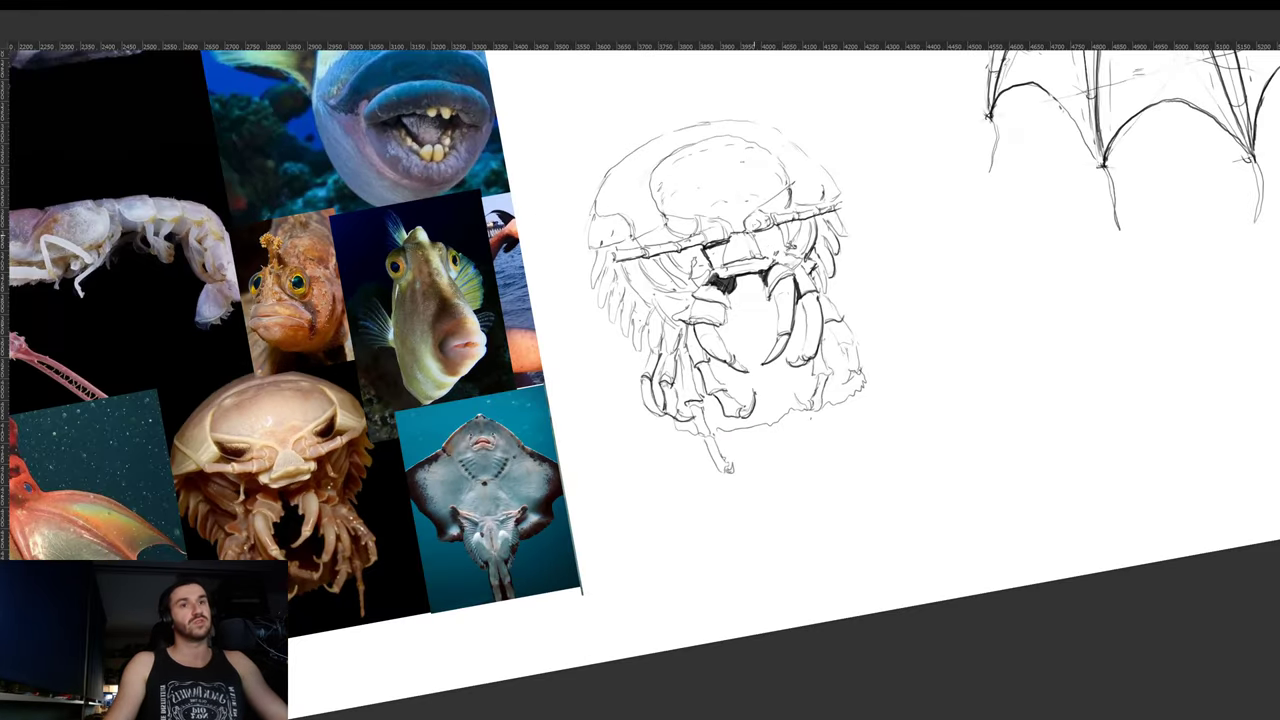
- Shade the isopod's two eye sockets with dark curved strokes along the lower edge of the forehead plate
left_click_drag(856, 197, 752, 164)
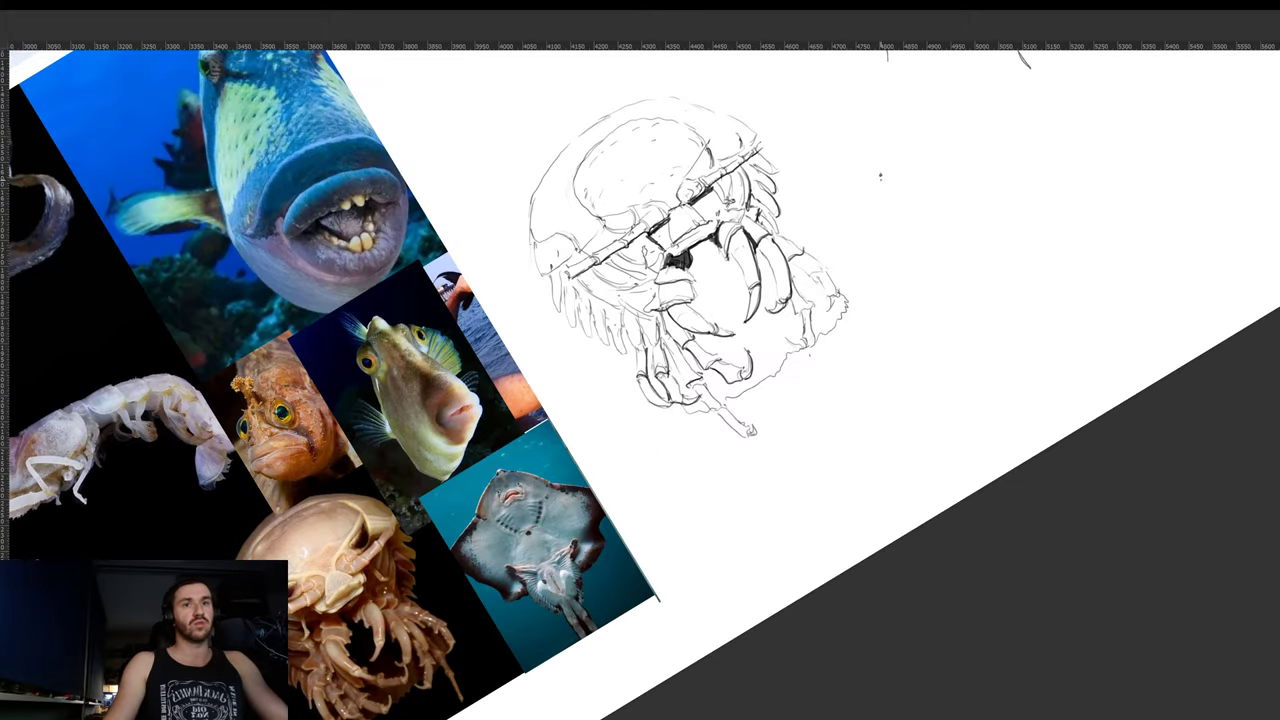
left_click_drag(919, 167, 889, 322)
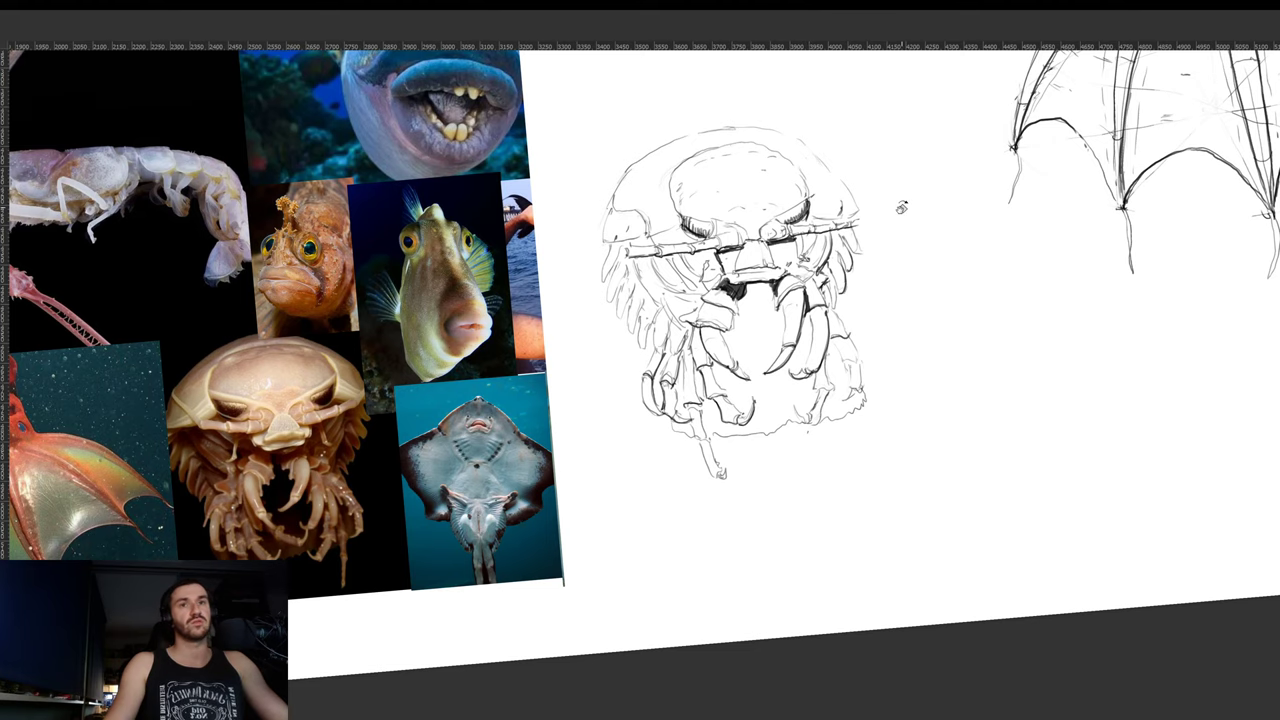
left_click_drag(903, 207, 885, 184)
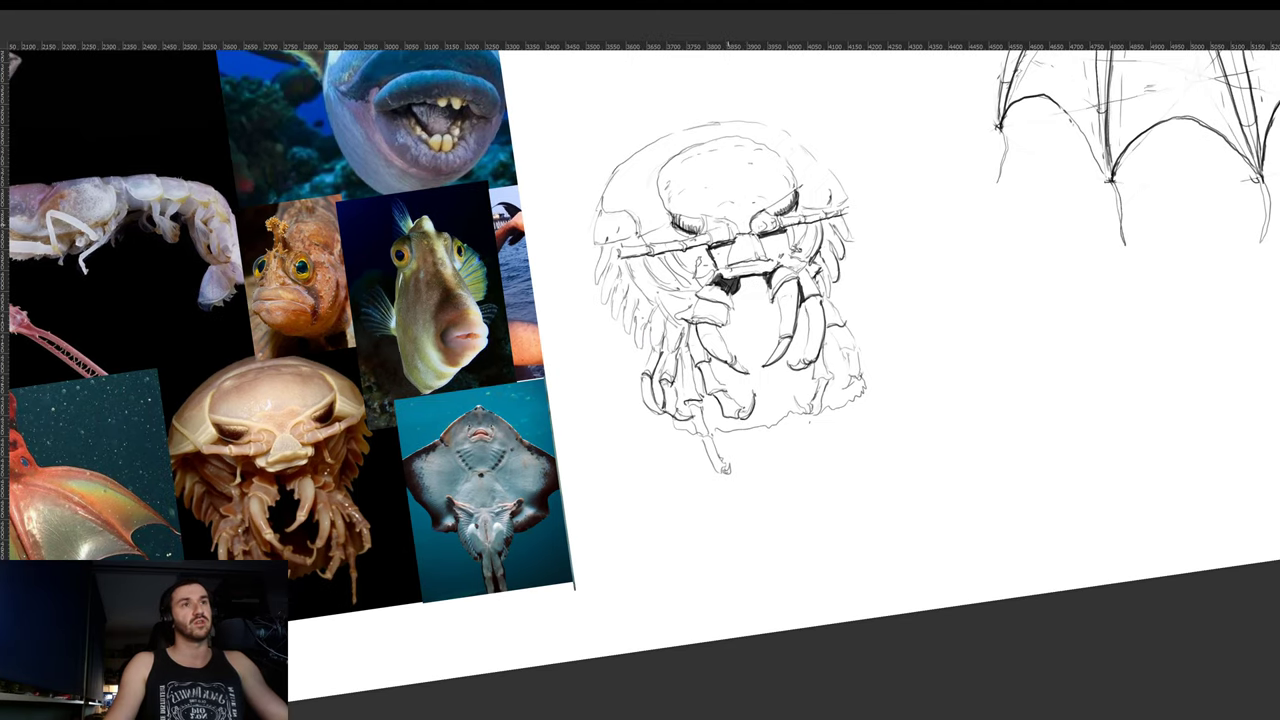
left_click_drag(920, 176, 842, 95)
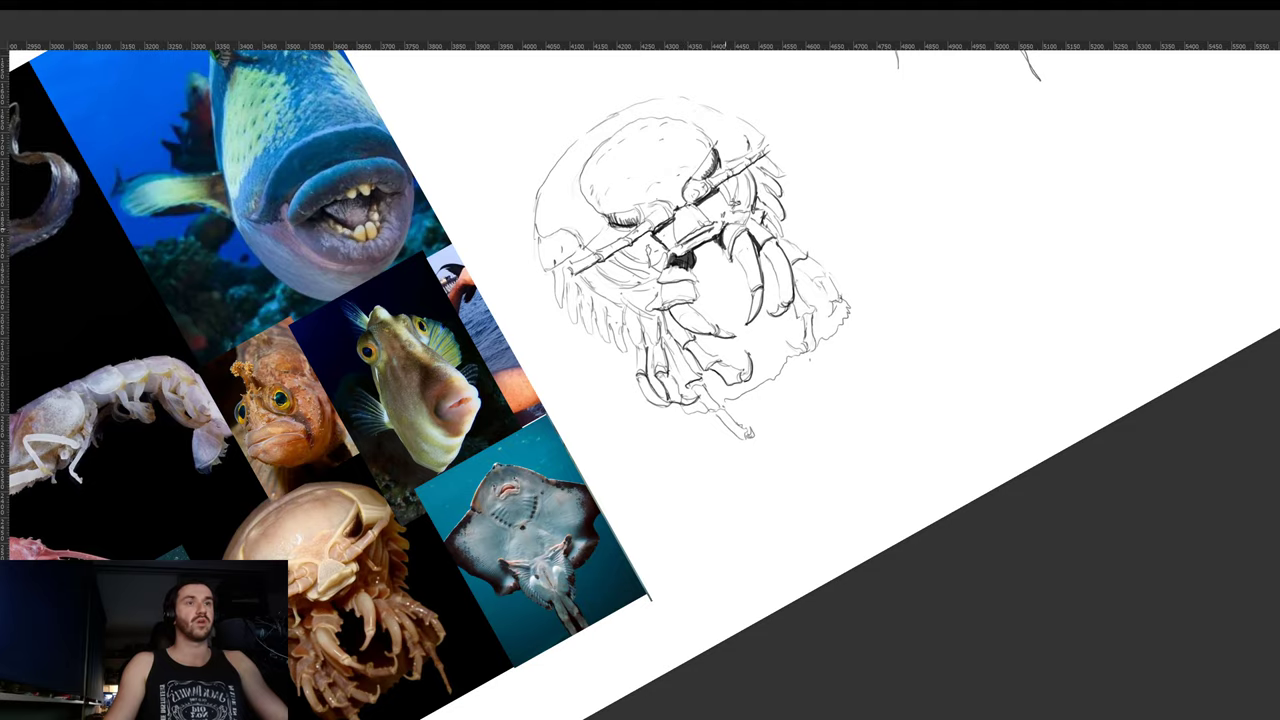
- Fill the hollows on both sides of the mouth plate with black shadow
left_click_drag(742, 236, 827, 292)
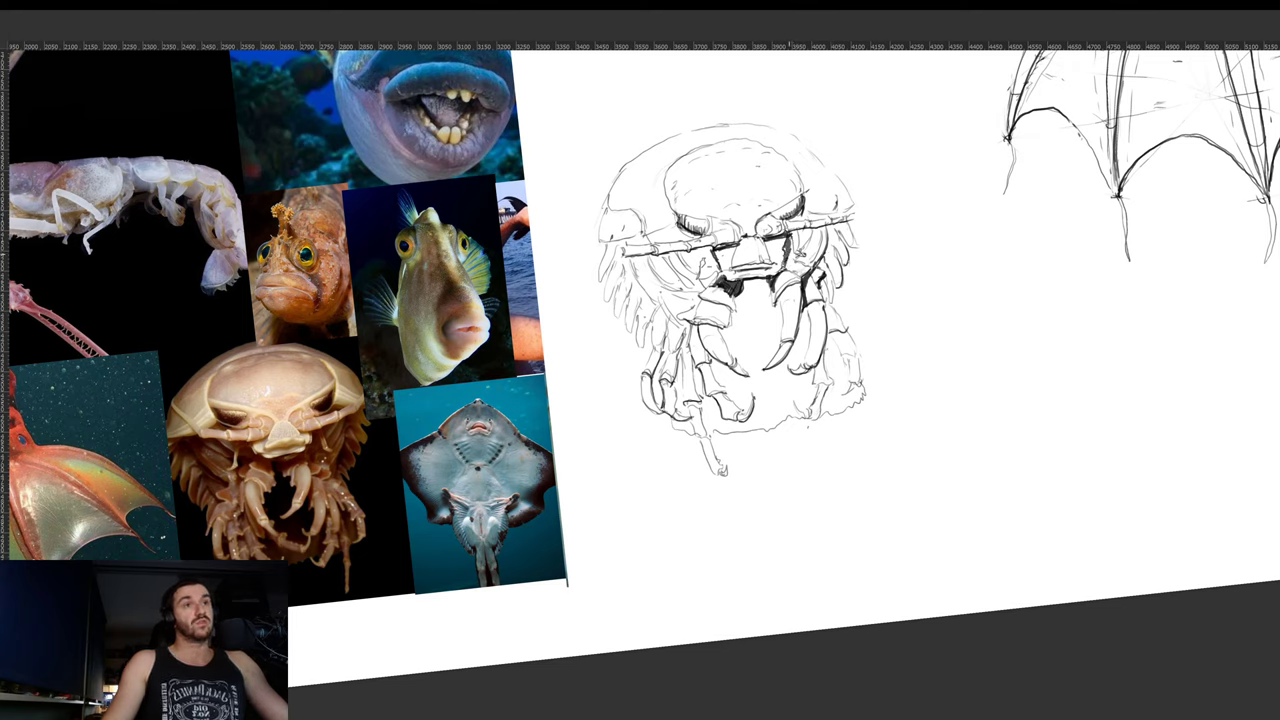
mouse_move(790, 258)
left_mouse_down()
mouse_move(796, 272)
mouse_move(794, 260)
left_mouse_up()
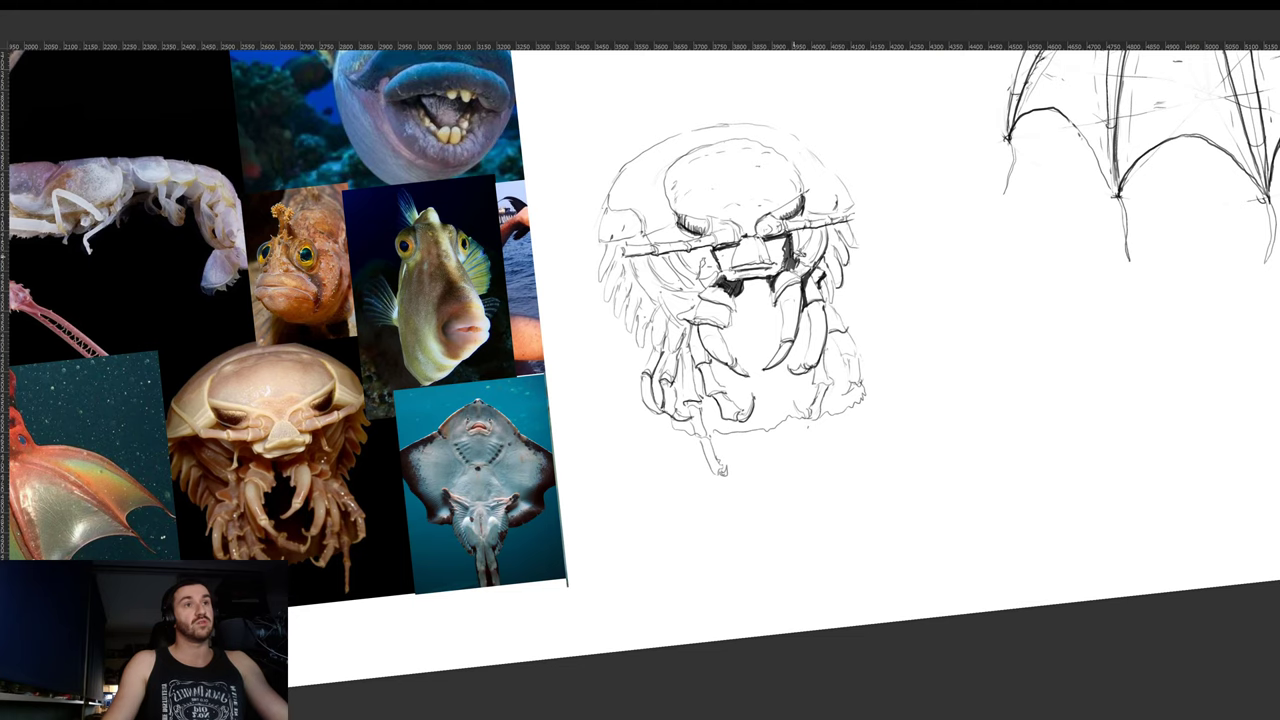
mouse_move(716, 268)
left_mouse_down()
mouse_move(774, 290)
mouse_move(762, 316)
mouse_move(766, 302)
mouse_move(749, 304)
left_mouse_up()
mouse_move(848, 322)
left_mouse_down()
mouse_move(812, 245)
mouse_move(815, 259)
left_mouse_up()
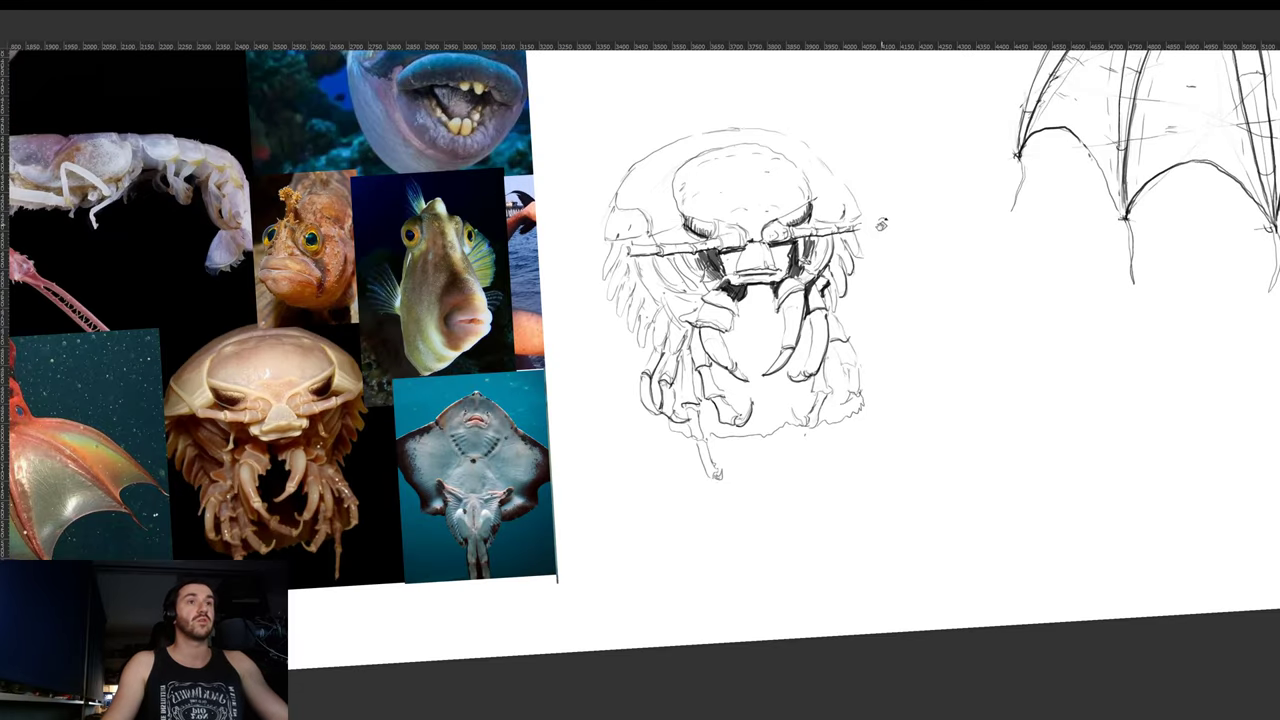
- Hatch dense dark strokes beneath the right antenna to extend the shadow between the mouth and side plates
mouse_move(881, 224)
left_mouse_down()
mouse_move(809, 210)
mouse_move(772, 226)
left_mouse_up()
left_click_drag(779, 216, 776, 243)
mouse_move(780, 237)
left_mouse_down()
mouse_move(776, 249)
mouse_move(832, 250)
left_mouse_up()
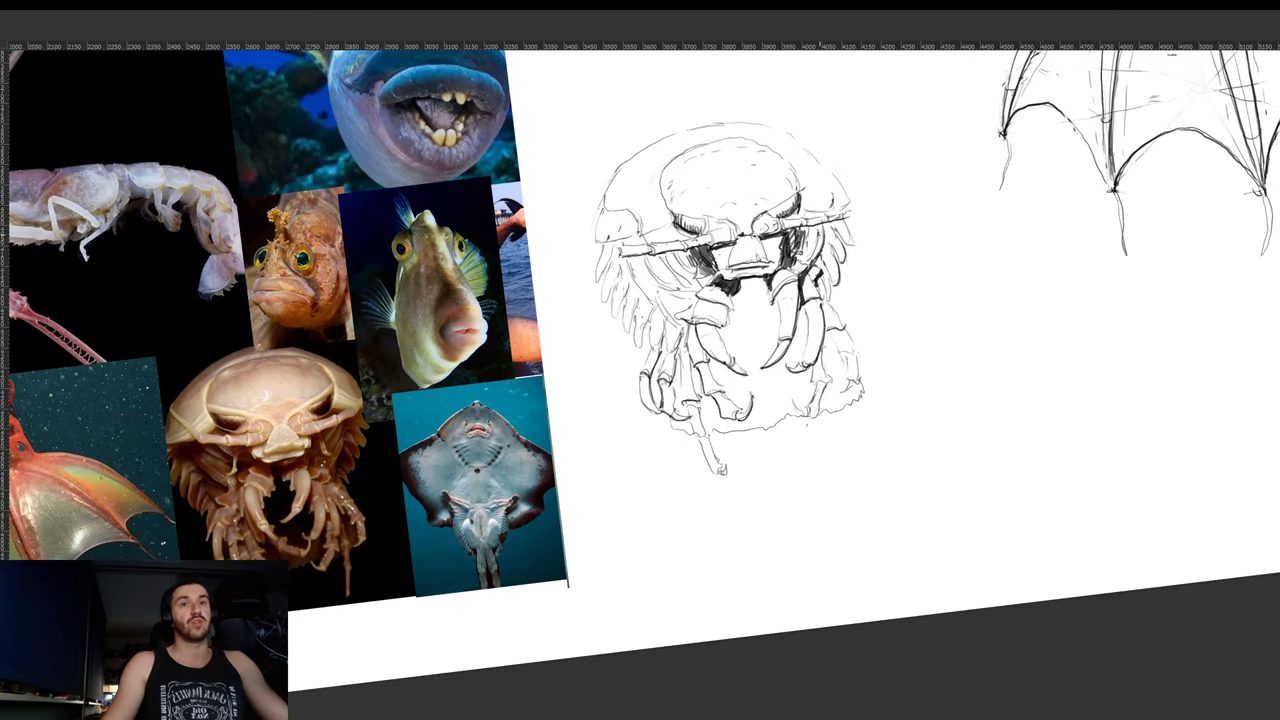
left_click_drag(806, 225, 797, 267)
left_click_drag(809, 223, 799, 266)
left_click_drag(809, 225, 800, 269)
left_click_drag(811, 225, 805, 265)
mouse_move(814, 227)
left_mouse_down()
mouse_move(804, 271)
mouse_move(818, 256)
left_mouse_up()
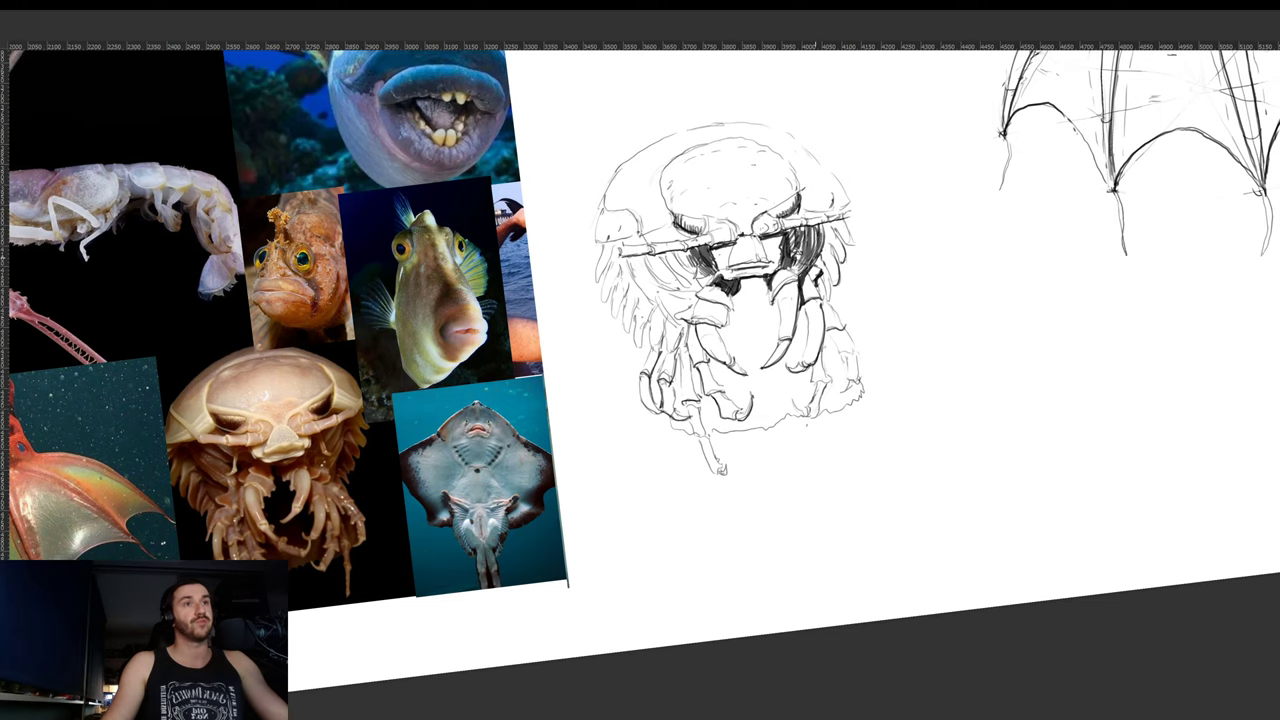
- Hatch matching dark curved strokes beneath the left antenna, between the mouth and the left side plates
key("r")
left_click_drag(815, 212, 826, 339)
left_click_drag(983, 277, 977, 260)
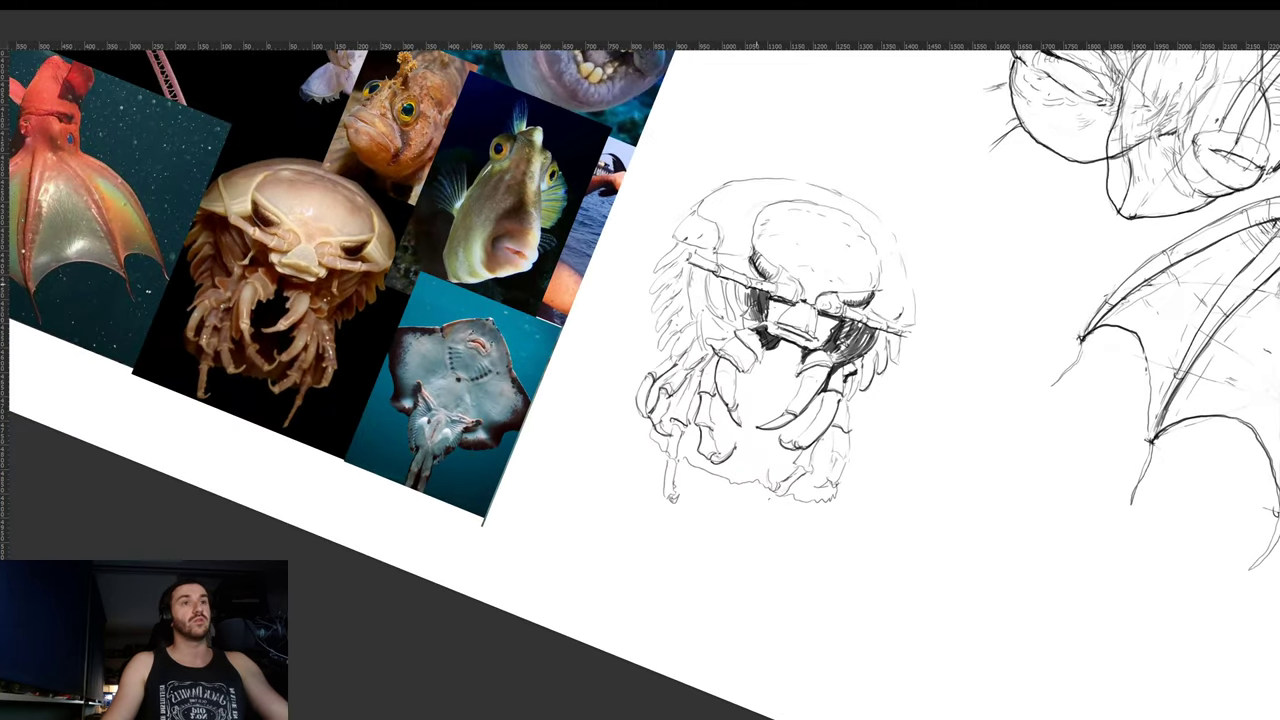
mouse_move(748, 288)
left_mouse_down()
mouse_move(742, 326)
mouse_move(716, 334)
mouse_move(712, 323)
left_mouse_up()
left_click_drag(712, 278, 708, 323)
key("r")
left_click_drag(912, 308, 835, 180)
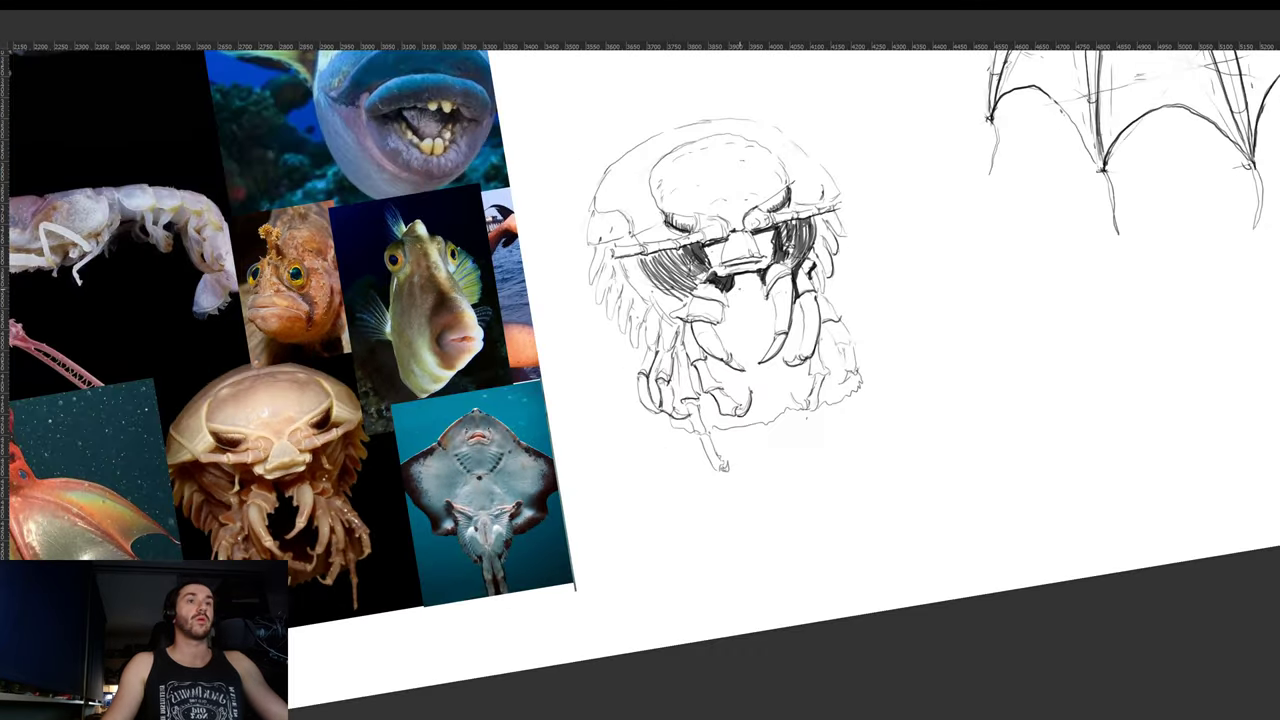
- Define the segments of the isopod's right-hand legs with darker lines and extend a thin pointed leg tip below the body
left_click_drag(721, 309, 717, 331)
key("r")
mouse_move(843, 272)
left_mouse_down()
mouse_move(860, 310)
mouse_move(926, 271)
left_mouse_up()
key("r")
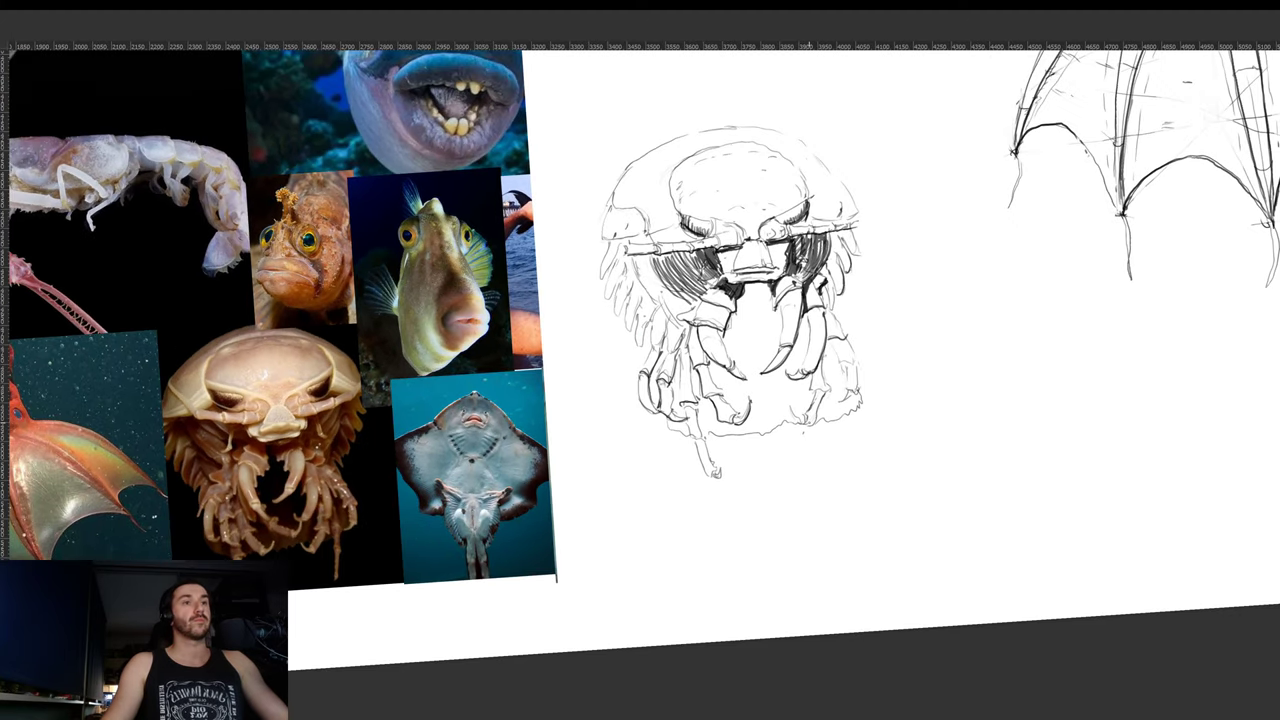
left_click_drag(810, 423, 832, 390)
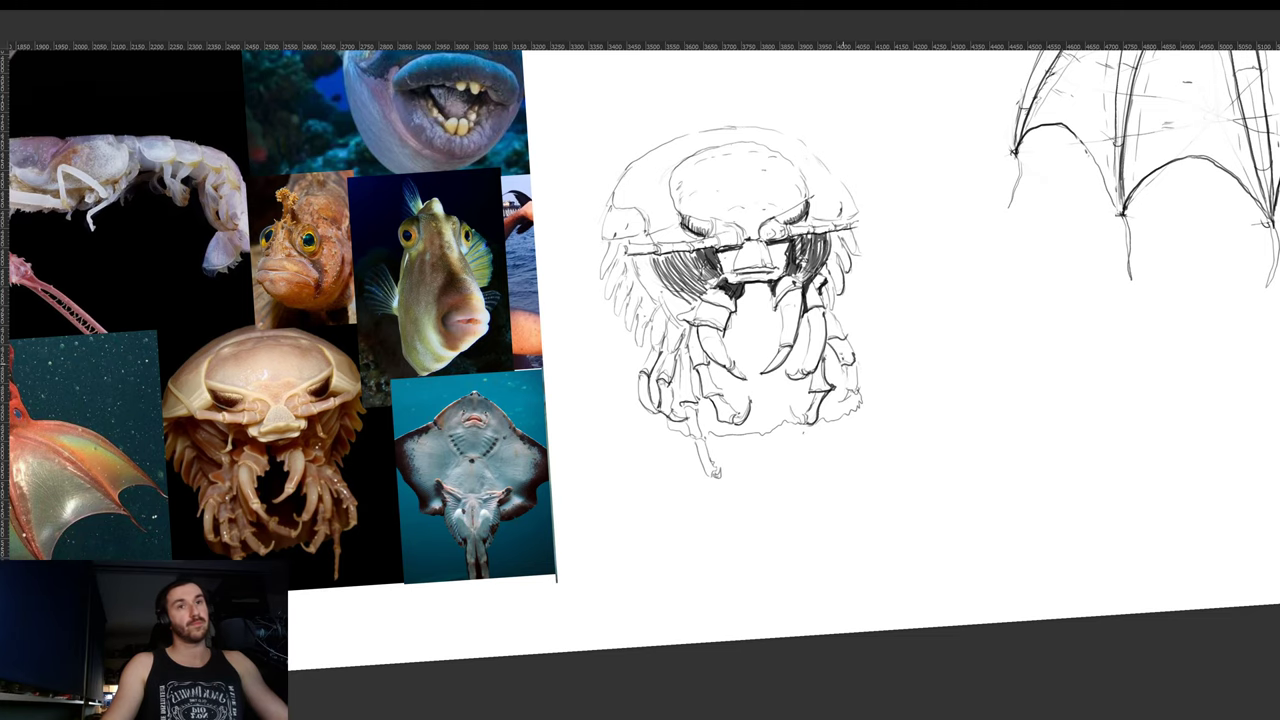
key("r")
left_click_drag(909, 284, 922, 335)
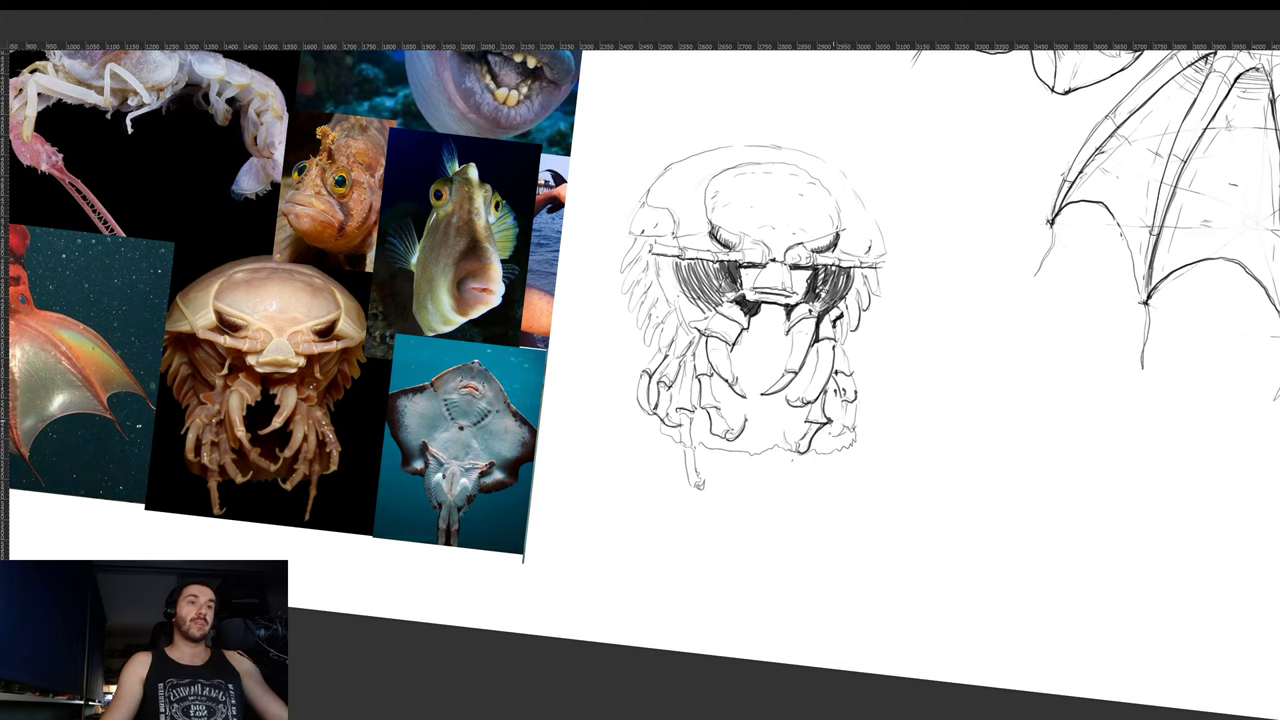
mouse_move(838, 422)
left_mouse_down()
mouse_move(812, 494)
mouse_move(828, 420)
left_mouse_up()
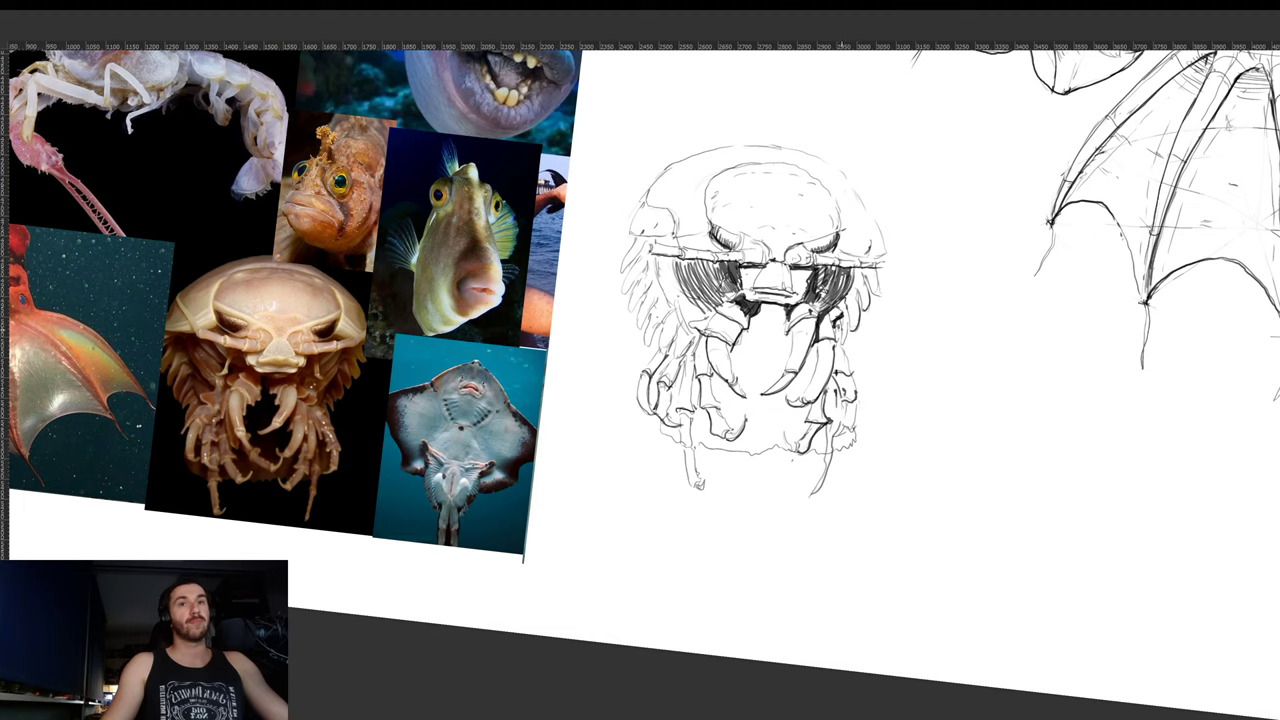
- Hatch dark strokes over the isopod's right side plates, from below the shell rim down to the legs
mouse_move(836, 324)
left_mouse_down()
mouse_move(841, 340)
mouse_move(862, 272)
left_mouse_up()
mouse_move(855, 288)
left_mouse_down()
mouse_move(861, 266)
mouse_move(867, 282)
left_mouse_up()
mouse_move(859, 308)
left_mouse_down()
mouse_move(866, 268)
mouse_move(863, 295)
left_mouse_up()
left_click_drag(875, 269, 869, 297)
left_click_drag(879, 269, 873, 295)
- Strengthen the jagged outline of the overlapping side plates on the isopod's left flank
left_click_drag(932, 254, 890, 171)
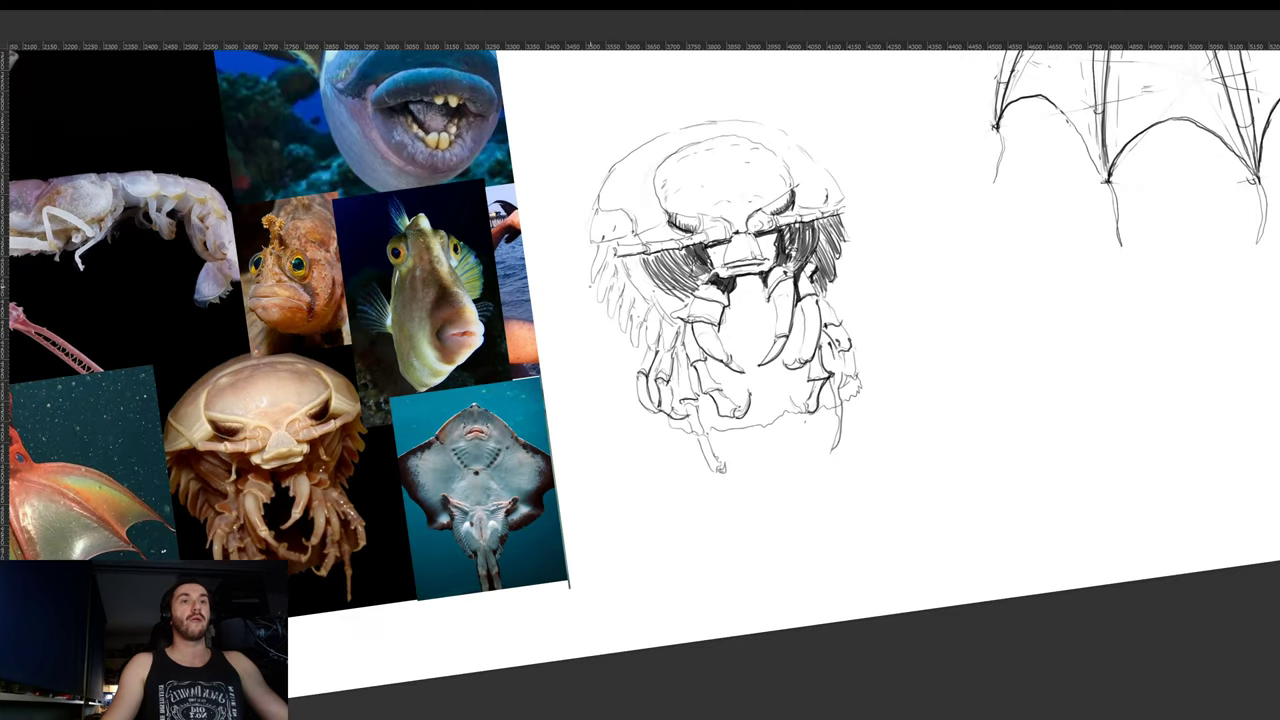
mouse_move(591, 286)
left_mouse_down()
mouse_move(606, 268)
mouse_move(597, 298)
mouse_move(606, 292)
mouse_move(609, 314)
mouse_move(618, 304)
mouse_move(636, 334)
mouse_move(667, 313)
left_mouse_up()
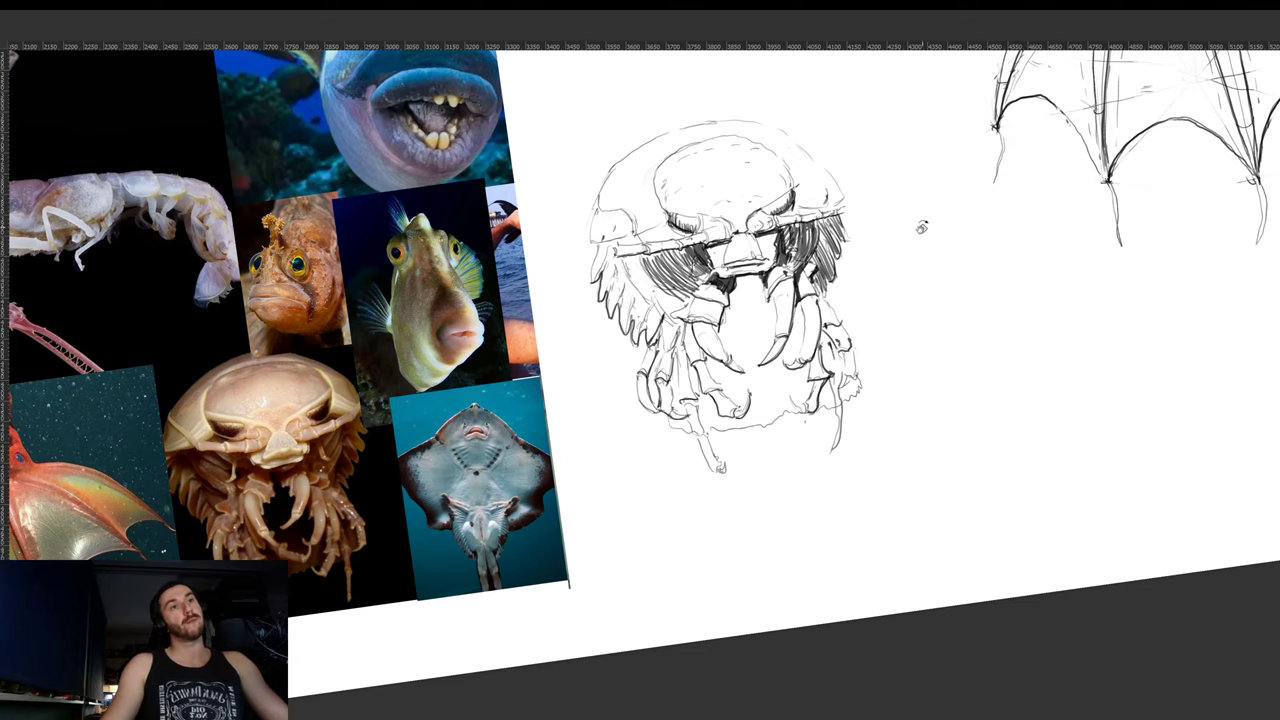
key("6")
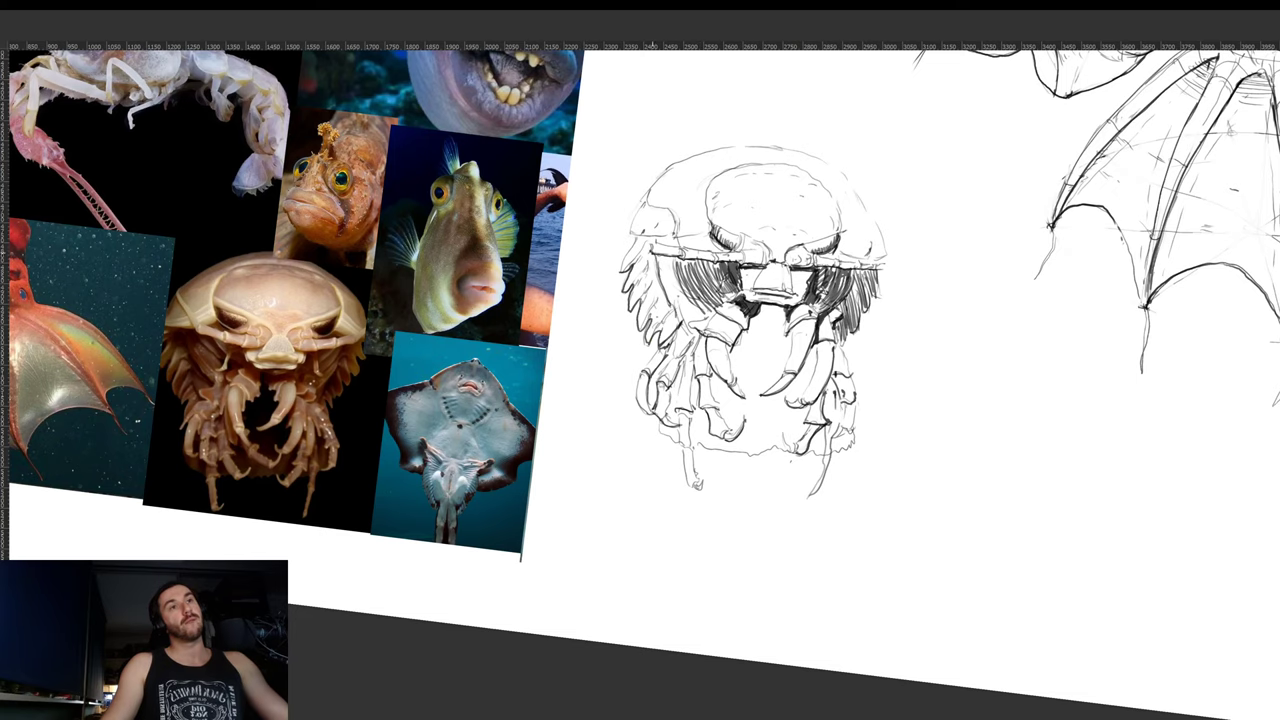
- Shade the narrow gaps between the isopod's shell rim and its antennae with dark strokes on both sides
left_click_drag(936, 447, 933, 210)
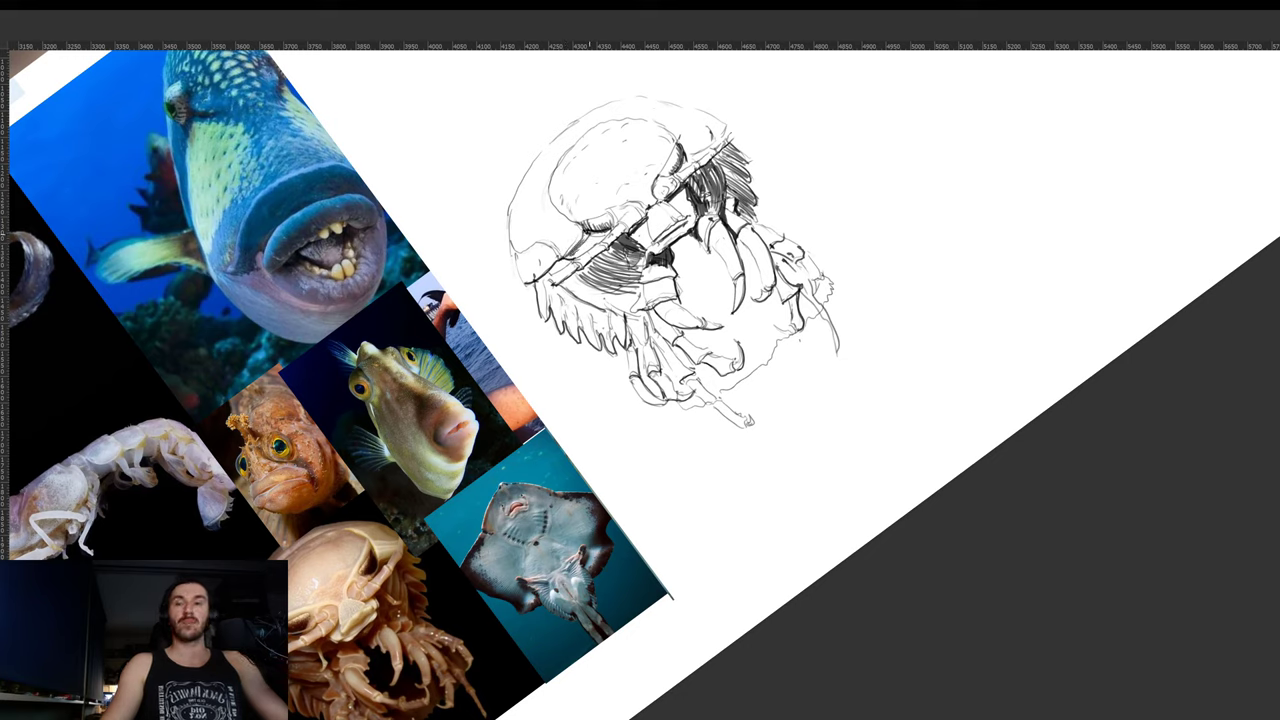
left_click_drag(960, 180, 831, 366)
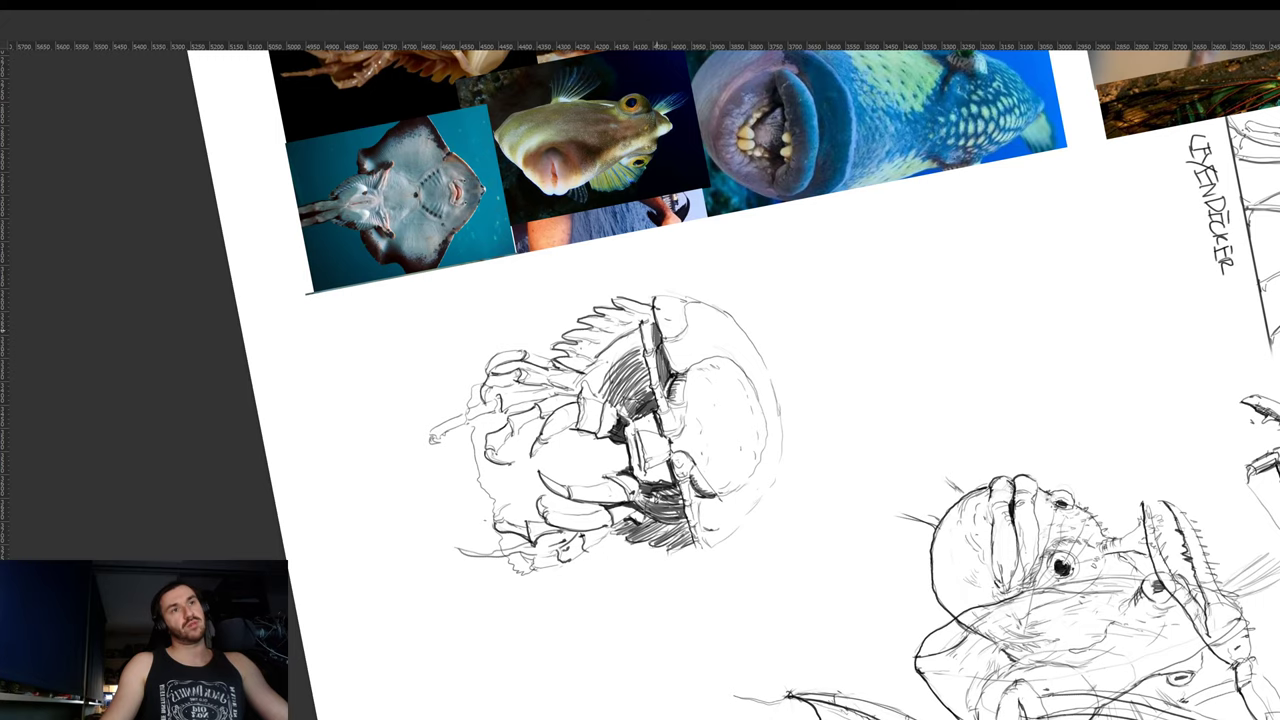
key("r")
left_click_drag(711, 350, 562, 308)
left_click_drag(849, 220, 754, 249)
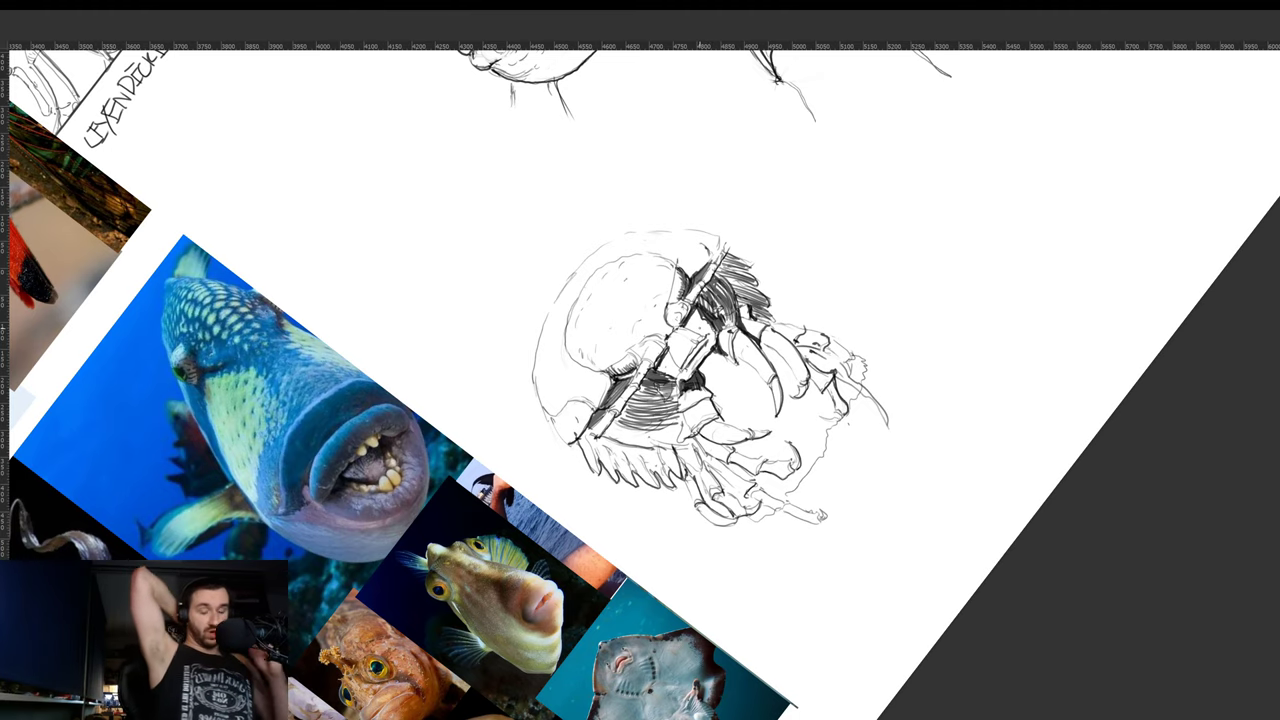
key("r")
left_click_drag(770, 338, 781, 366)
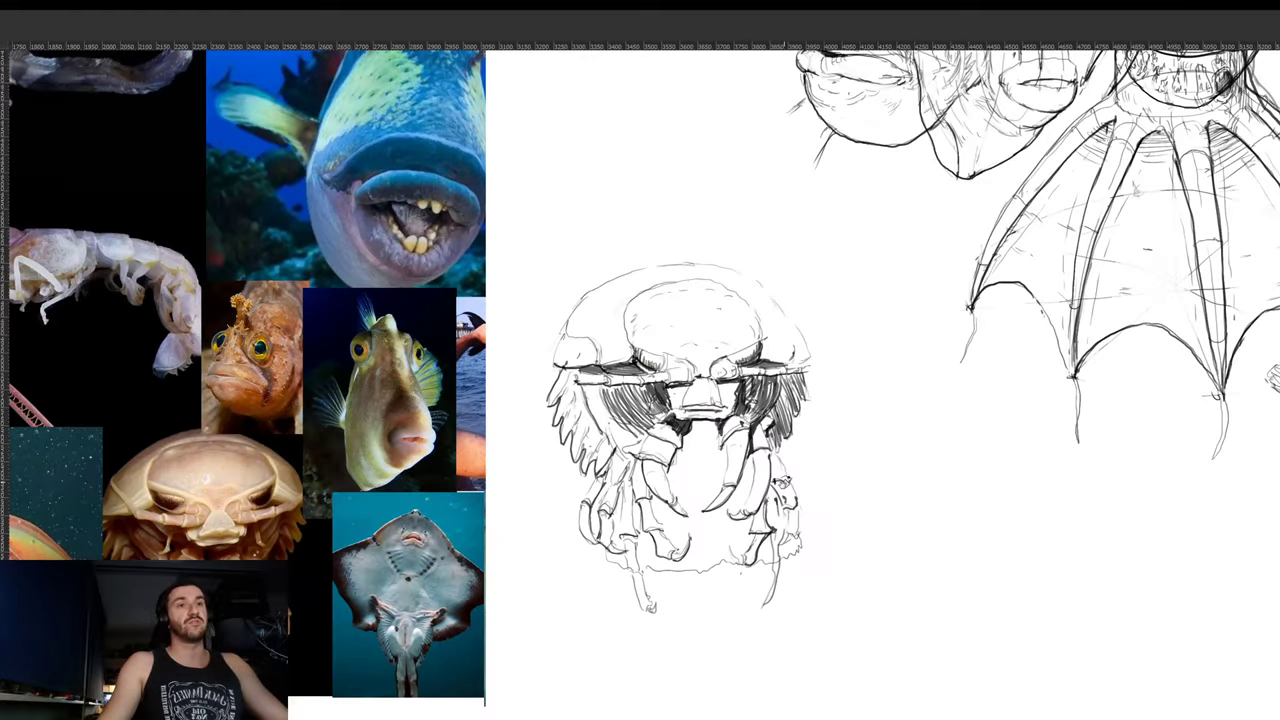
- Move the isopod study up beside the fish heads, and slide the reference photos left to bring in the open-mouthed gulper eel
key("z")
left_click_drag(787, 480, 778, 475)
scroll(785, 465, "down", 2)
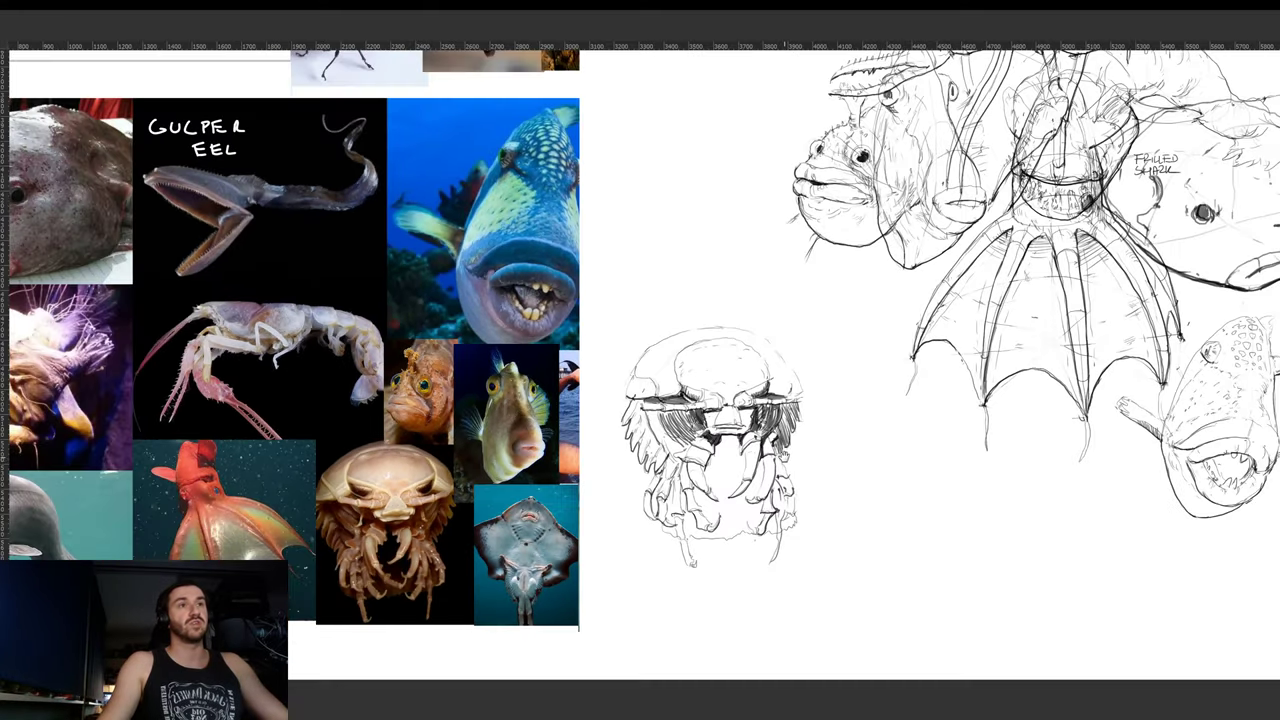
left_click_drag(750, 485, 738, 466)
key("ctrl+t")
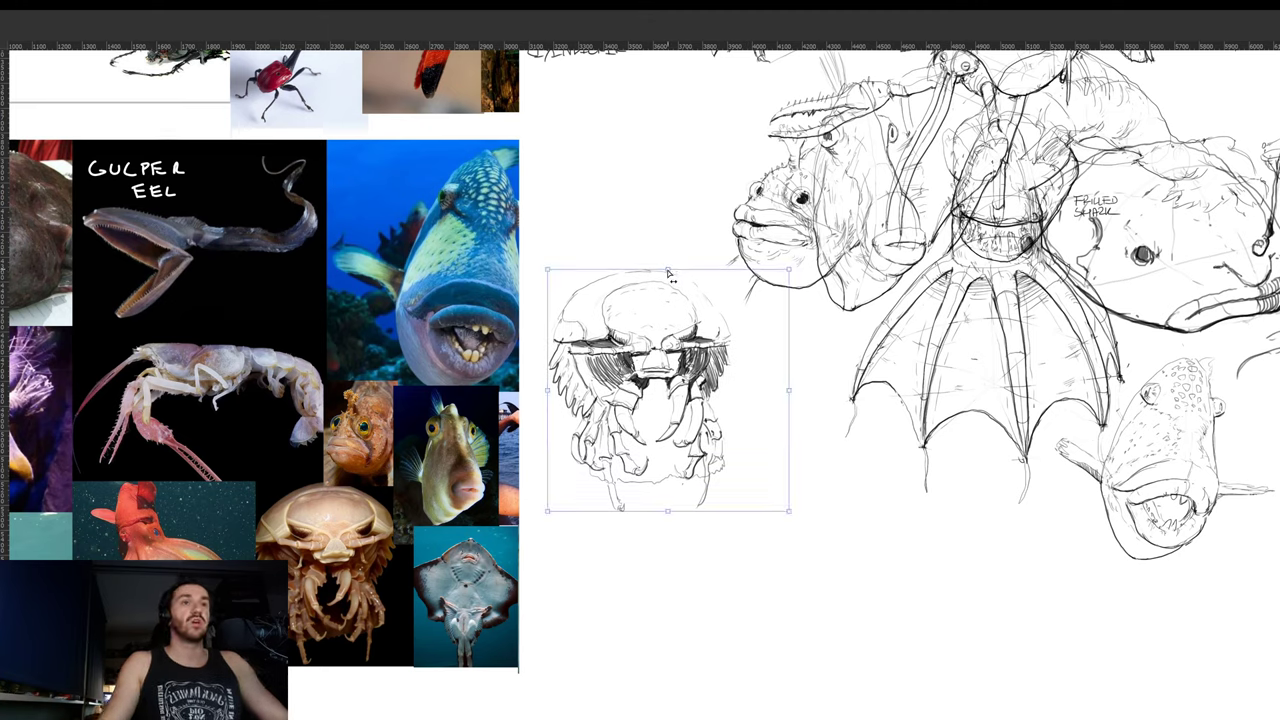
left_click_drag(676, 268, 686, 288)
key("Return")
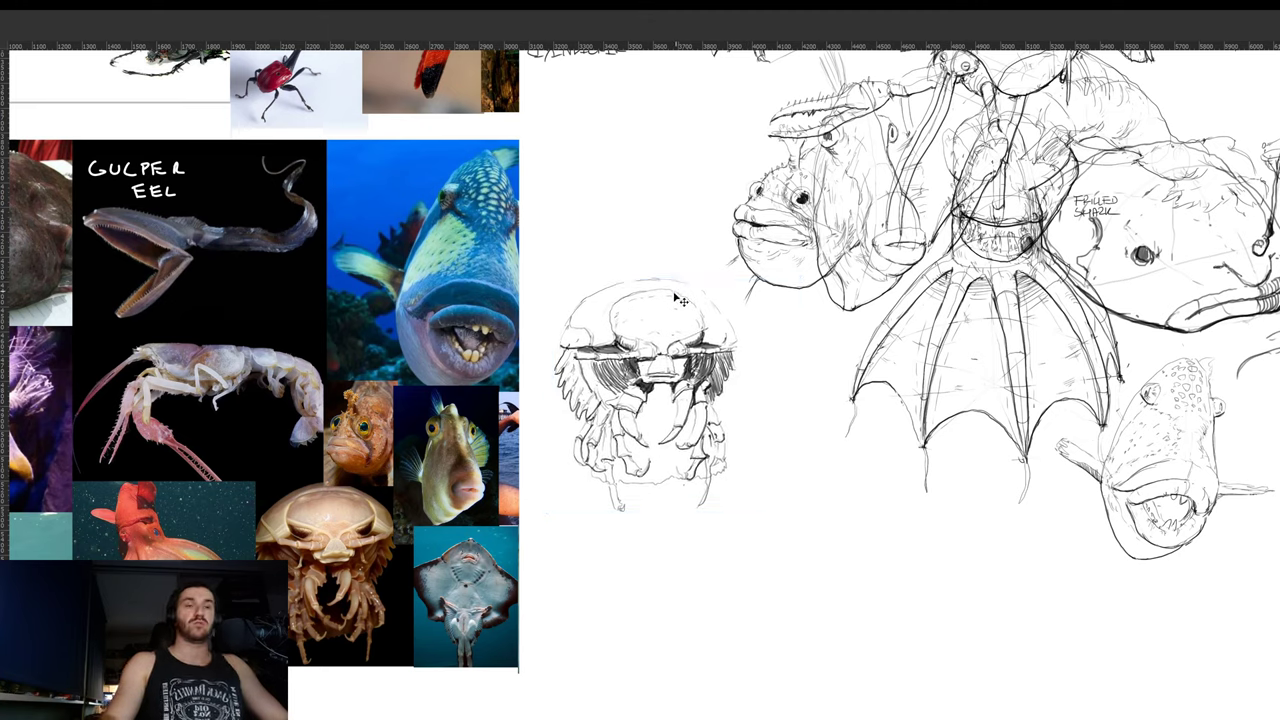
left_click_drag(701, 515, 694, 334)
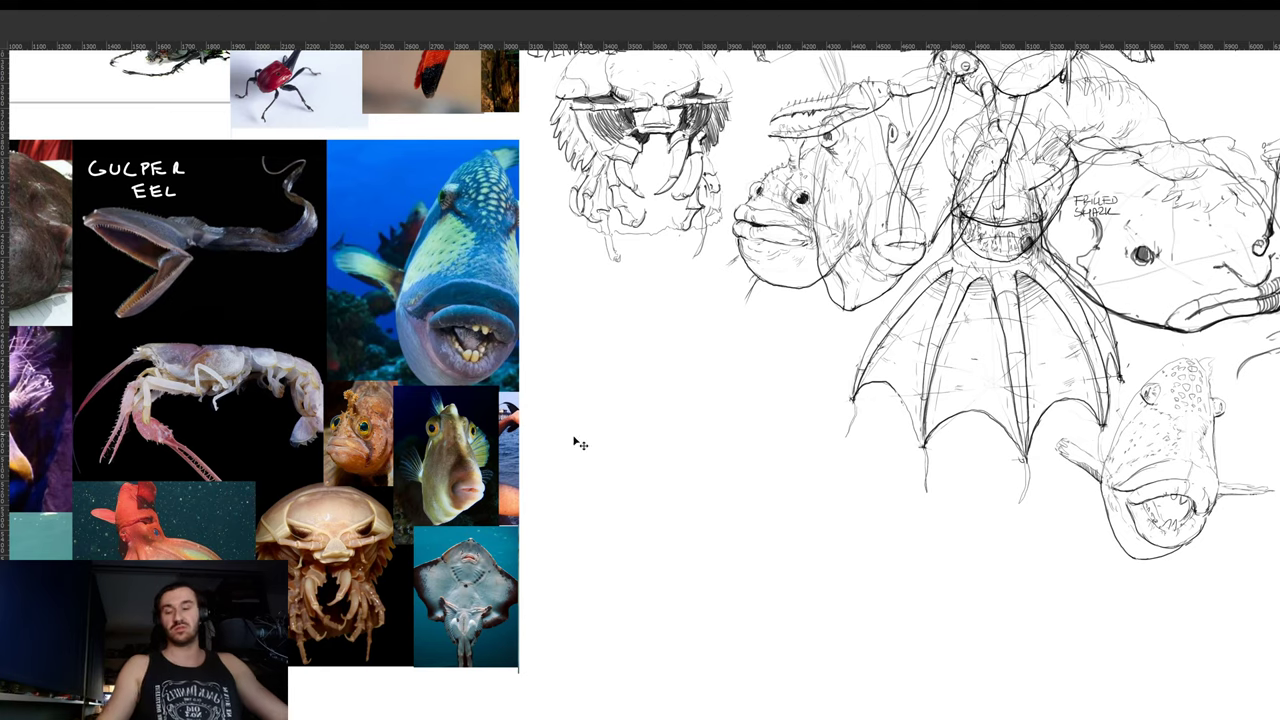
left_click_drag(456, 452, 231, 431)
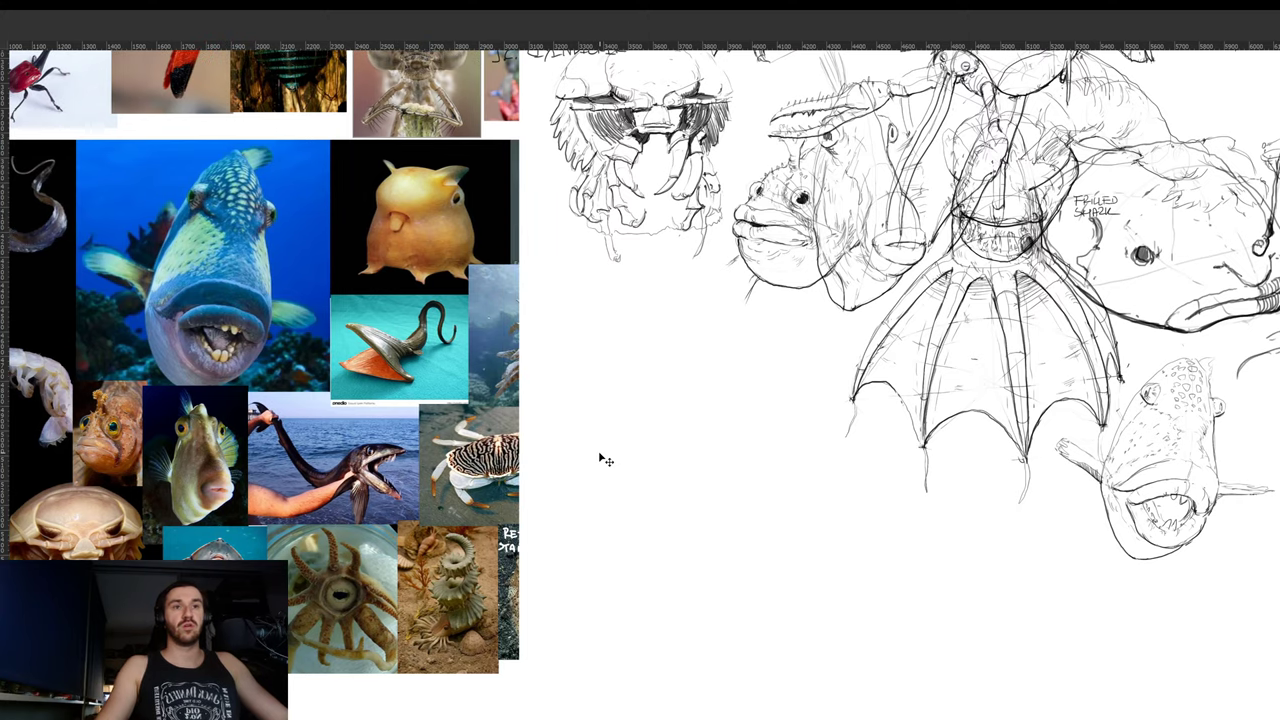
scroll(608, 450, "up", 4)
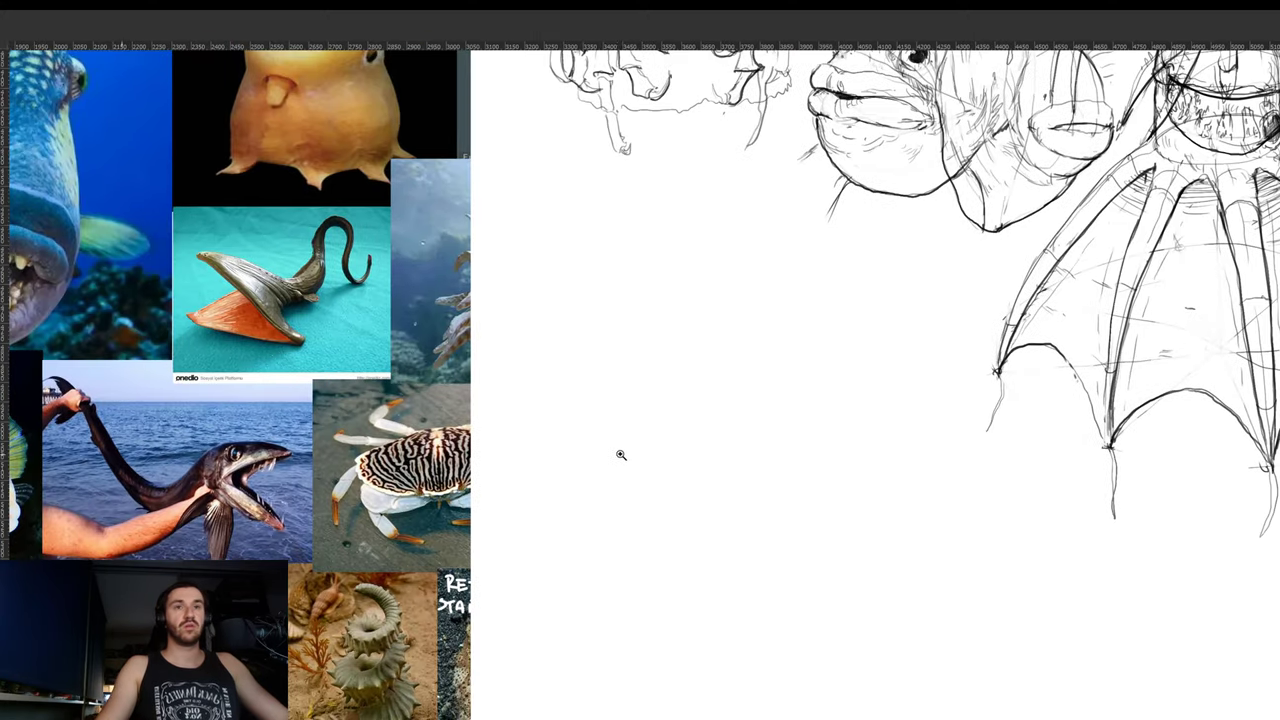
scroll(608, 452, "up", 2)
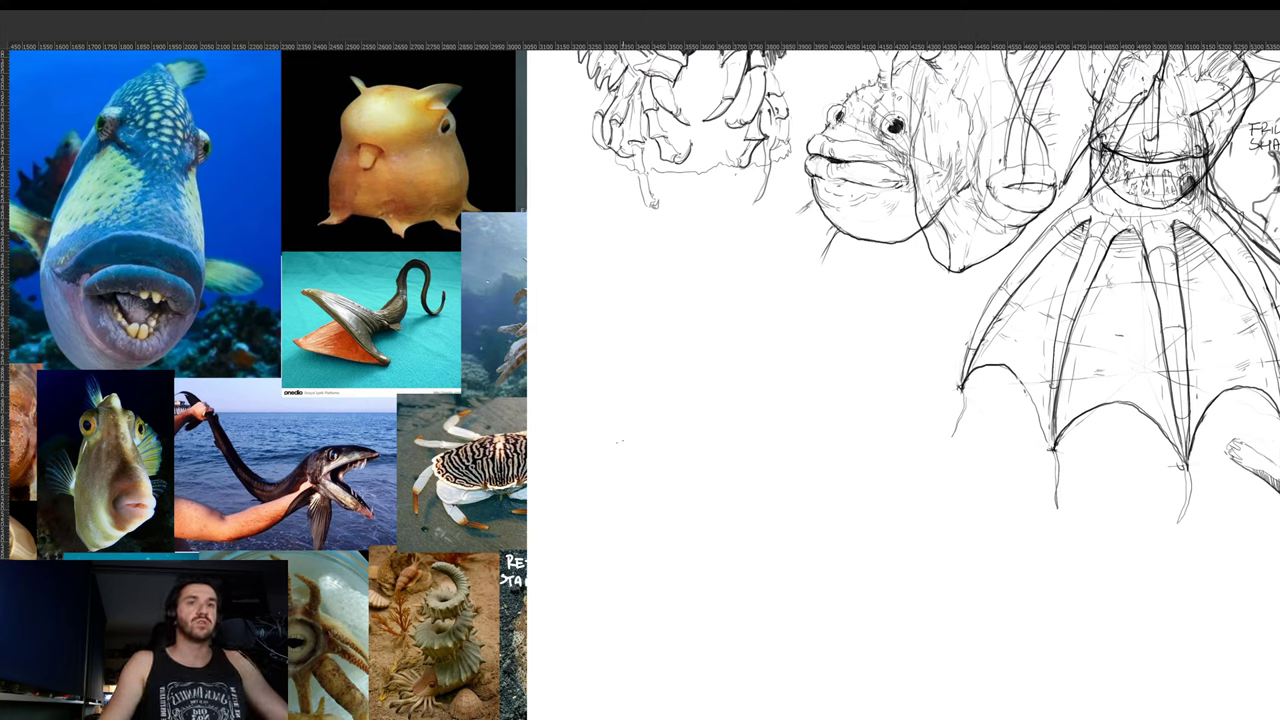
- Block in the gulper eel's lower jaw as a triangle below a slanted hinge line, with a centre line running to its tip
left_click_drag(616, 443, 787, 387)
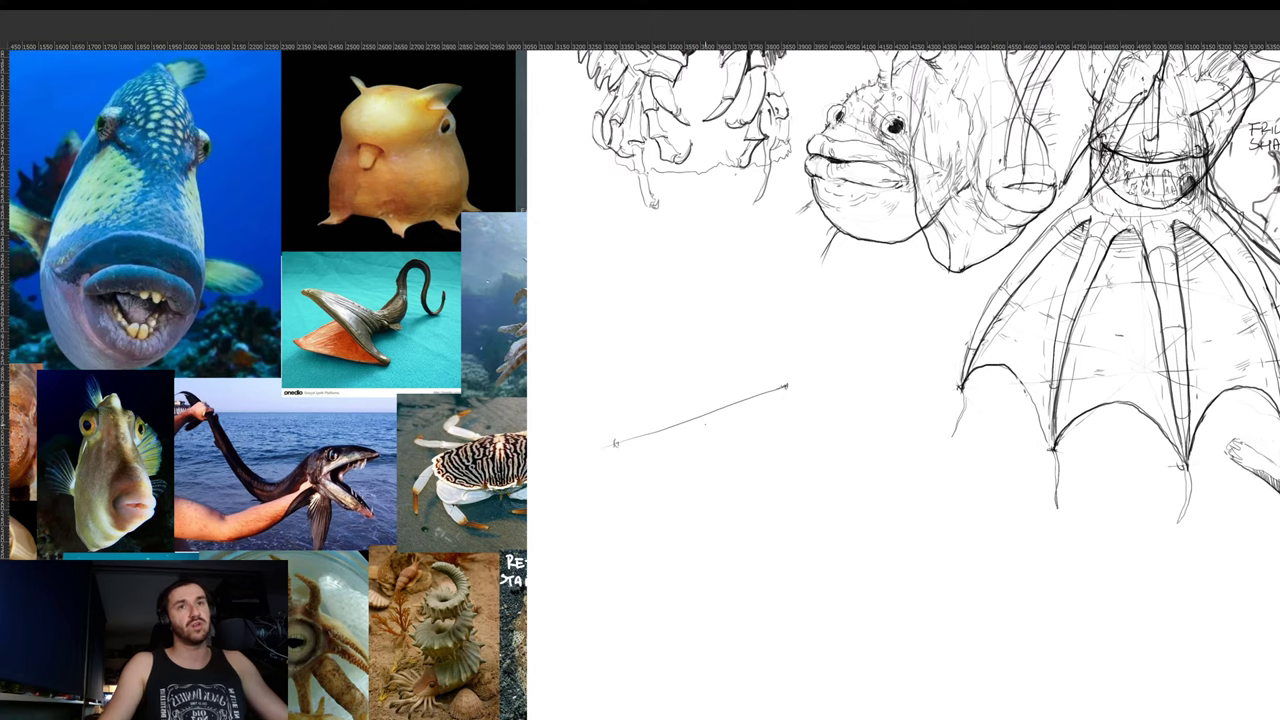
left_click_drag(708, 420, 797, 533)
left_click_drag(708, 418, 798, 534)
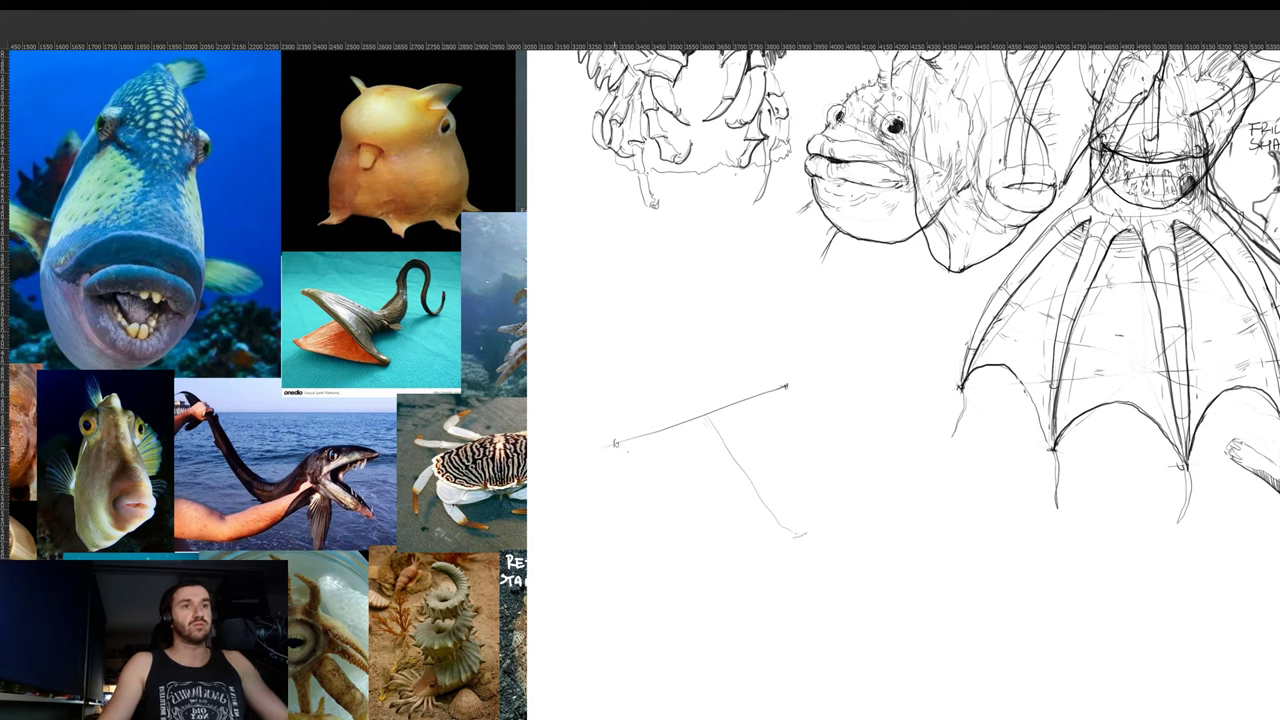
mouse_move(617, 446)
left_mouse_down()
mouse_move(668, 494)
mouse_move(746, 540)
left_mouse_up()
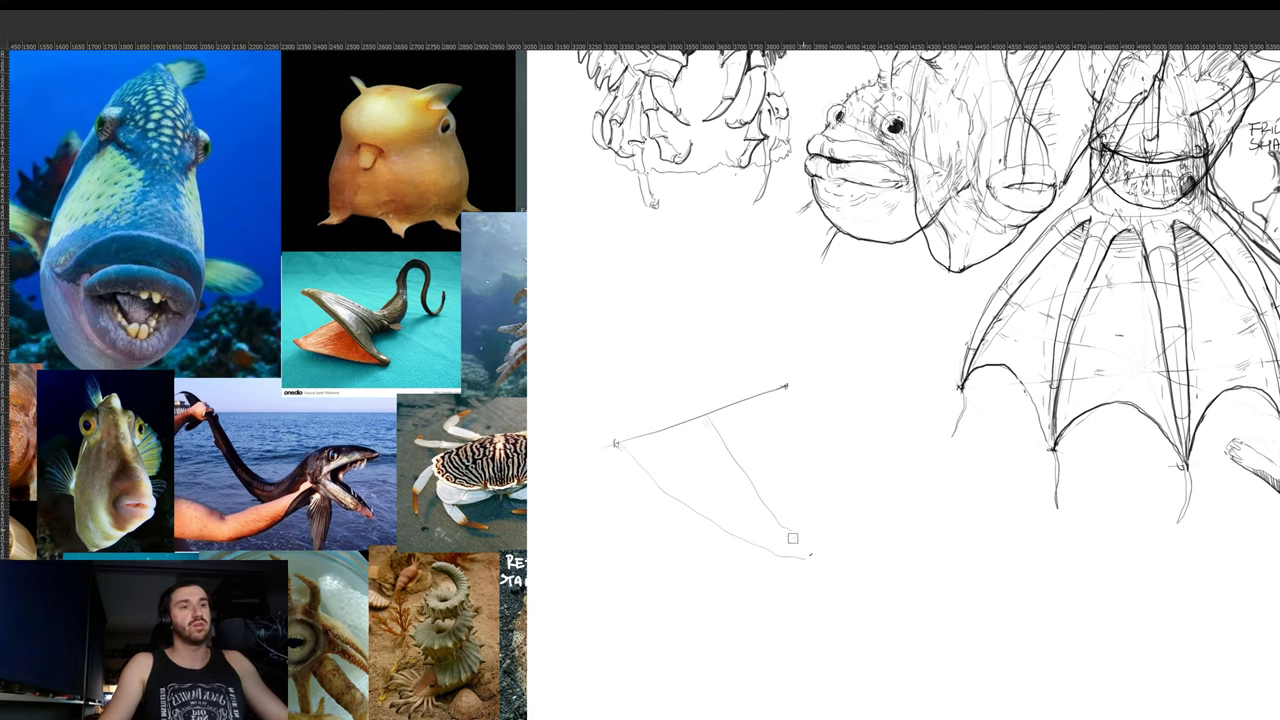
mouse_move(806, 549)
left_mouse_down()
mouse_move(820, 555)
mouse_move(816, 429)
left_mouse_up()
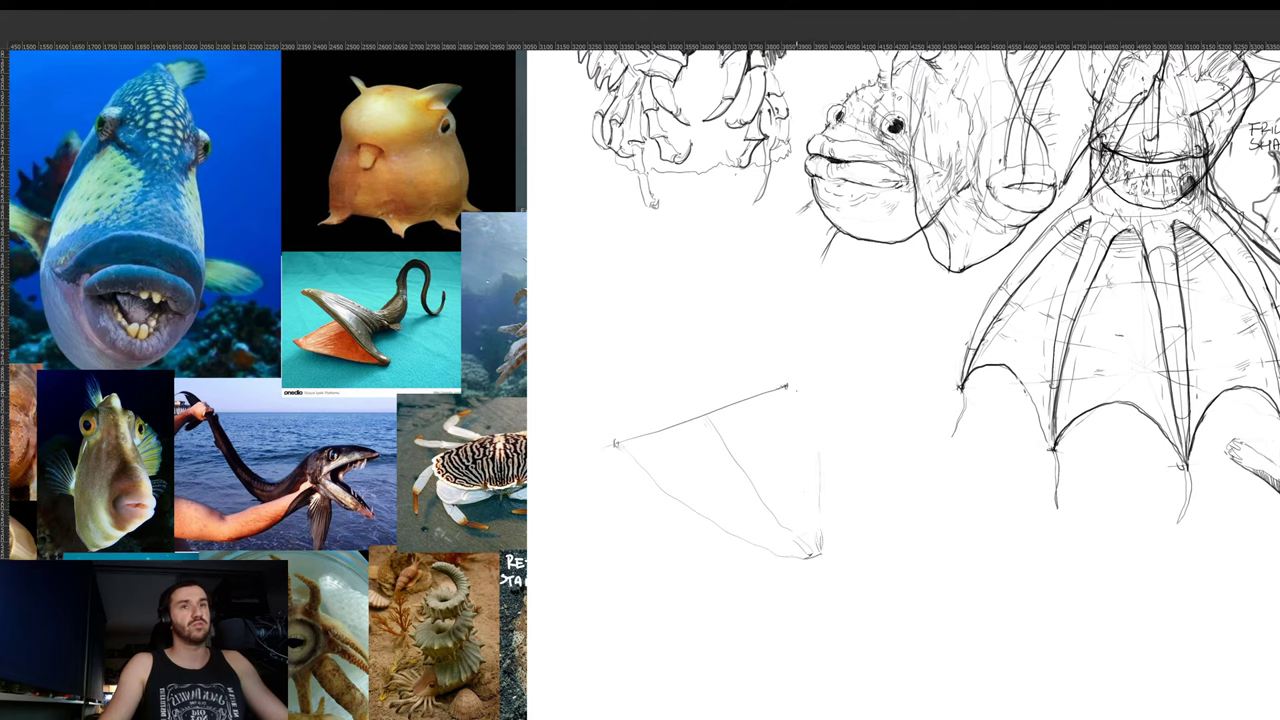
mouse_move(786, 388)
left_mouse_down()
mouse_move(818, 550)
mouse_move(793, 545)
left_mouse_up()
- Squash and skew the lower jaw sketch to about half its height with a free transform
key("v")
key("ctrl+t")
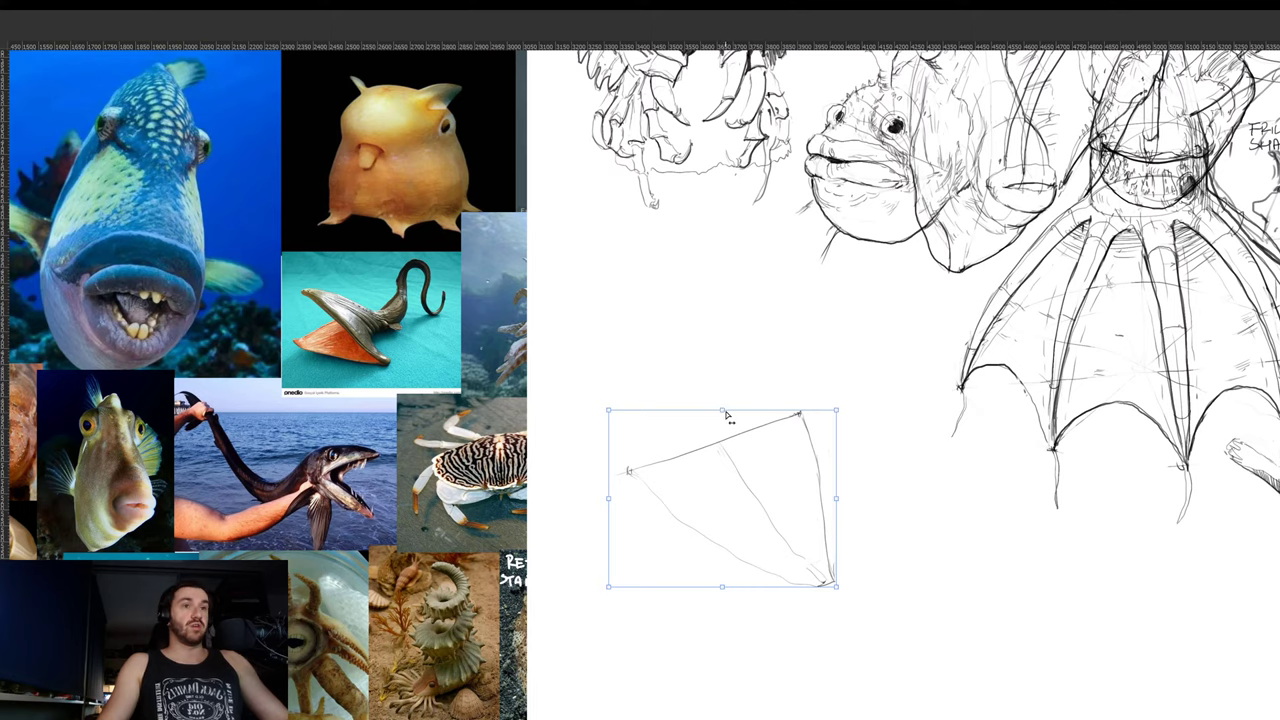
left_click_drag(726, 410, 684, 497)
left_click_drag(768, 506, 768, 430)
key("Return")
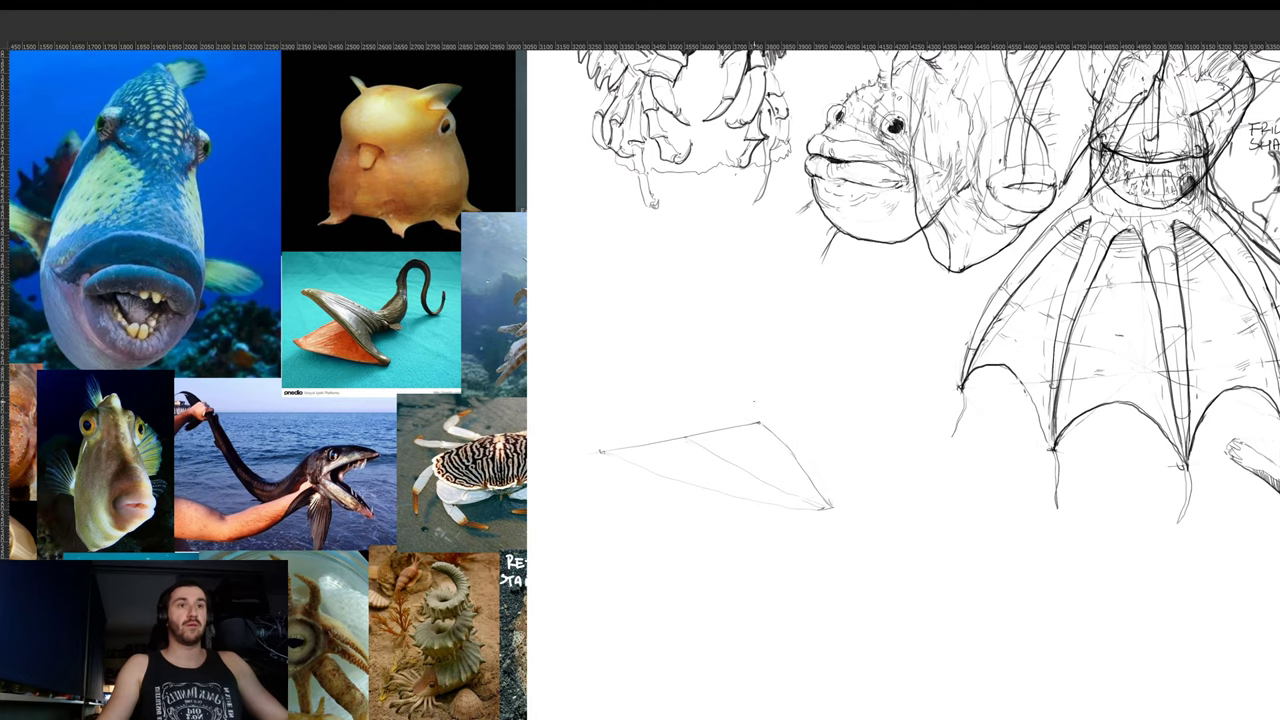
- Sketch the eel's upper jaw rising from the hinge line to a point, with a curved centre line and inner mouth folds
left_click_drag(690, 432, 790, 338)
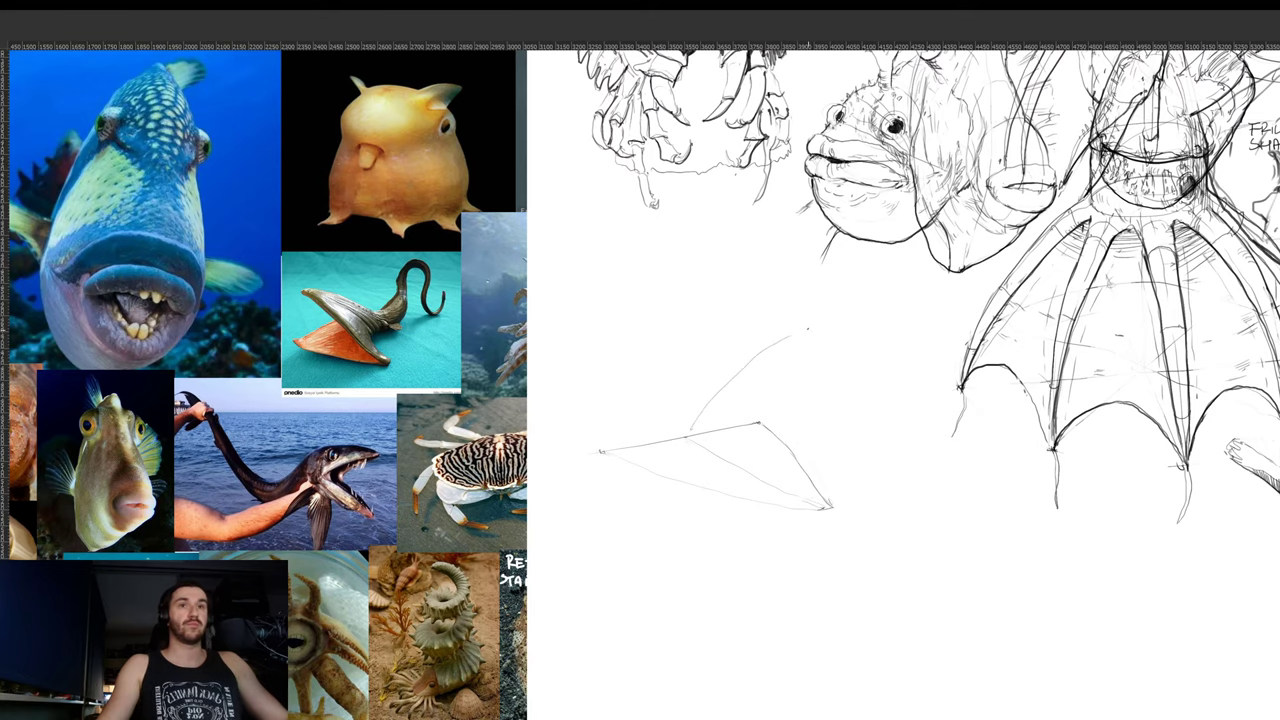
left_click_drag(555, 418, 487, 418)
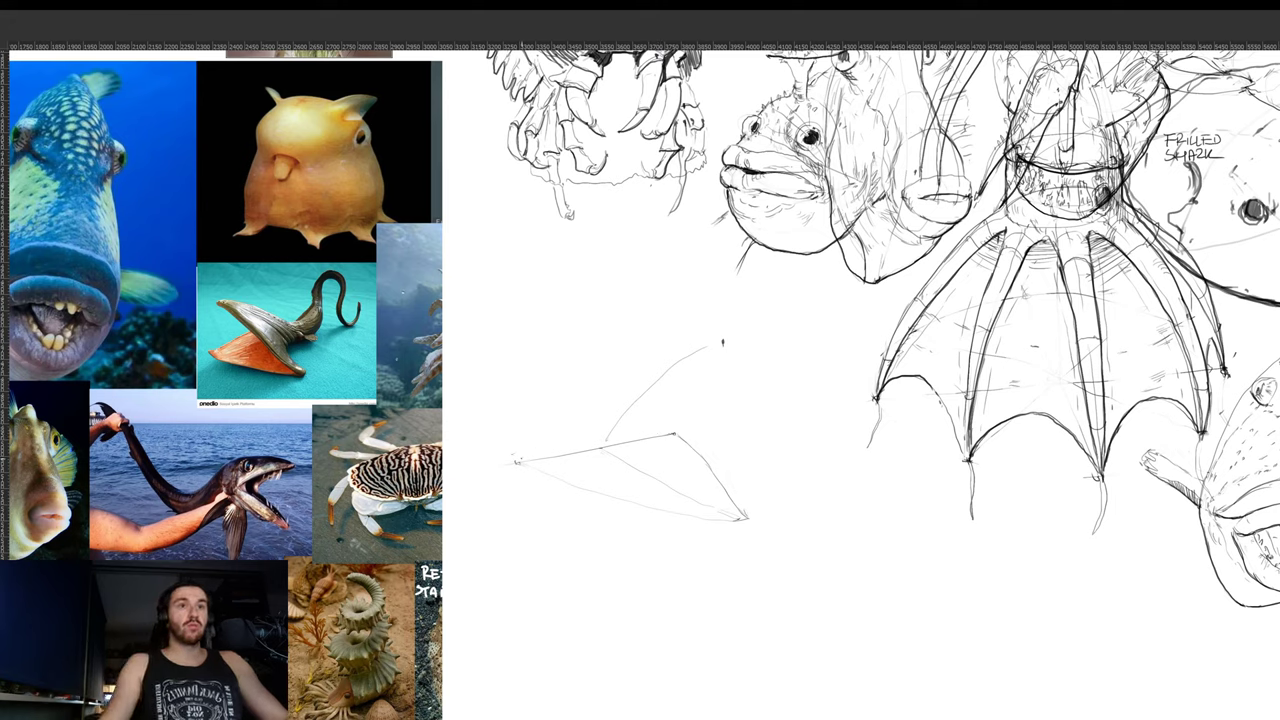
mouse_move(515, 460)
left_mouse_down()
mouse_move(615, 387)
mouse_move(722, 342)
left_mouse_up()
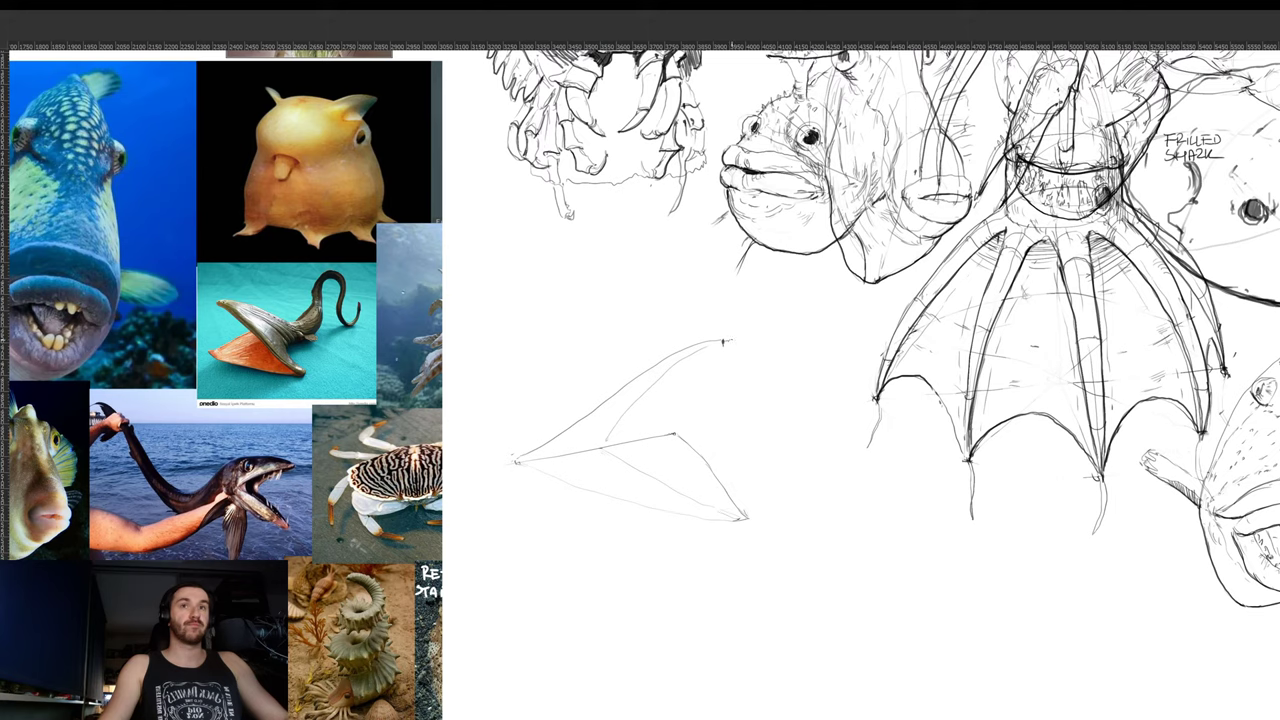
left_click_drag(722, 344, 661, 431)
key("ctrl+z")
left_click_drag(722, 344, 664, 434)
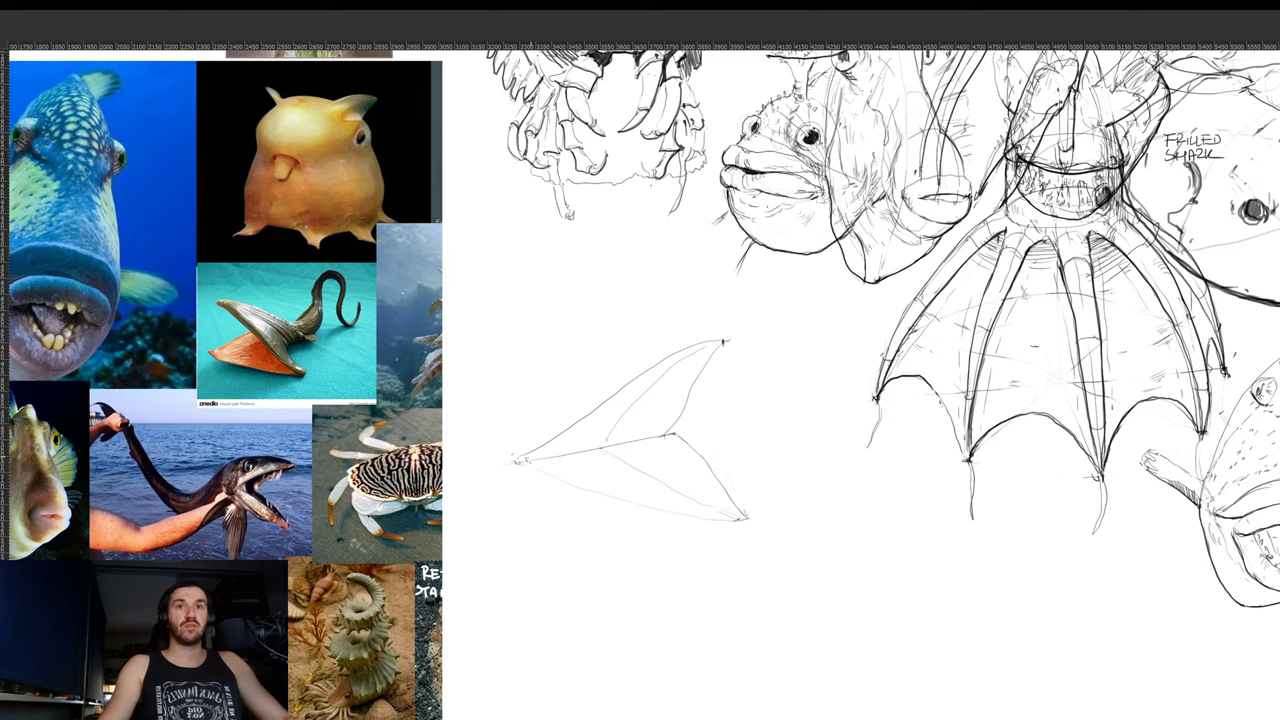
mouse_move(668, 432)
left_mouse_down()
mouse_move(598, 431)
mouse_move(586, 443)
left_mouse_up()
mouse_move(629, 399)
left_mouse_down()
mouse_move(617, 423)
mouse_move(670, 396)
left_mouse_up()
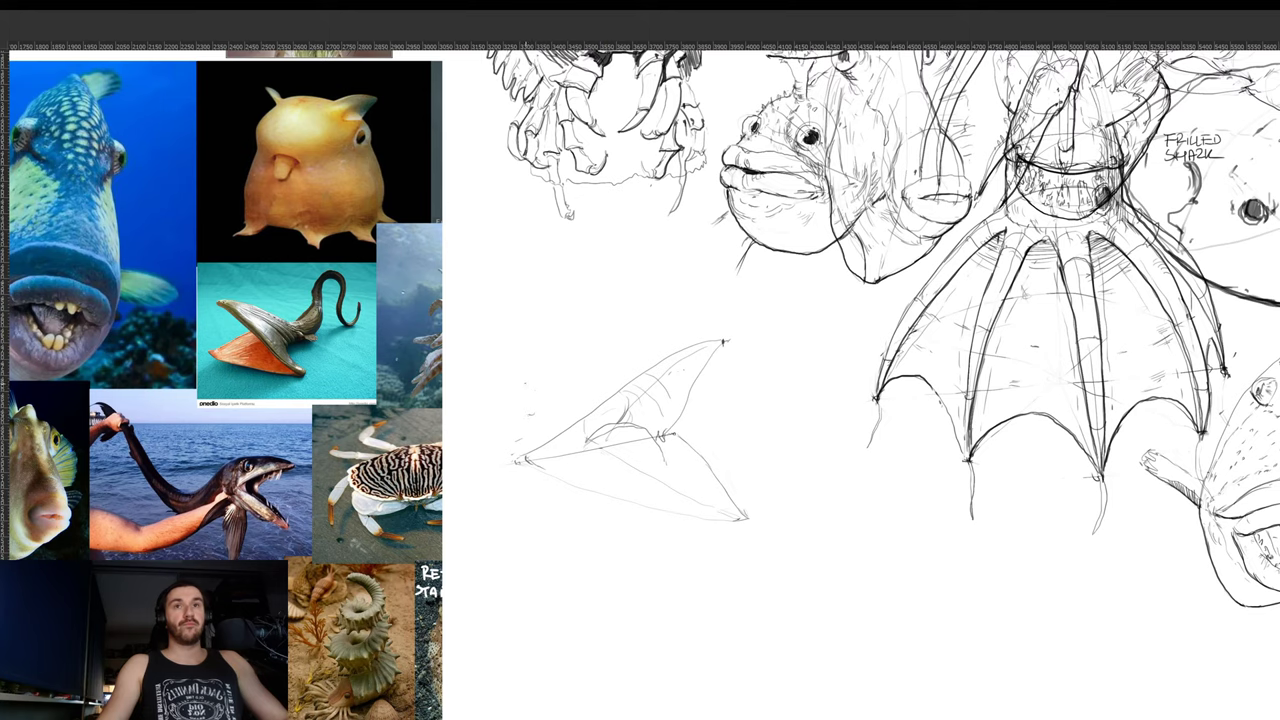
- Draw the long curved top of the eel's head, sweeping from the back of the head to the upper jaw's tip
mouse_move(509, 392)
left_mouse_down()
mouse_move(544, 378)
mouse_move(552, 355)
mouse_move(700, 337)
left_mouse_up()
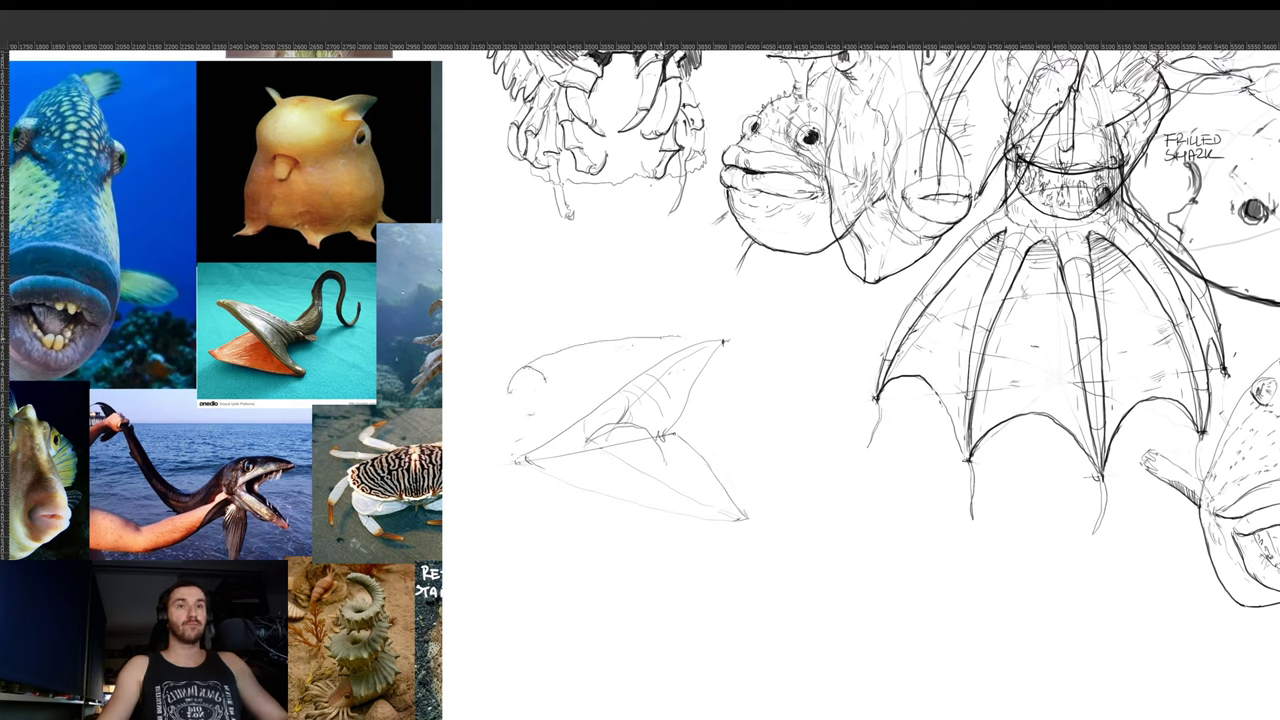
key("ctrl+z")
mouse_move(515, 365)
left_mouse_down()
mouse_move(664, 337)
mouse_move(722, 341)
left_mouse_up()
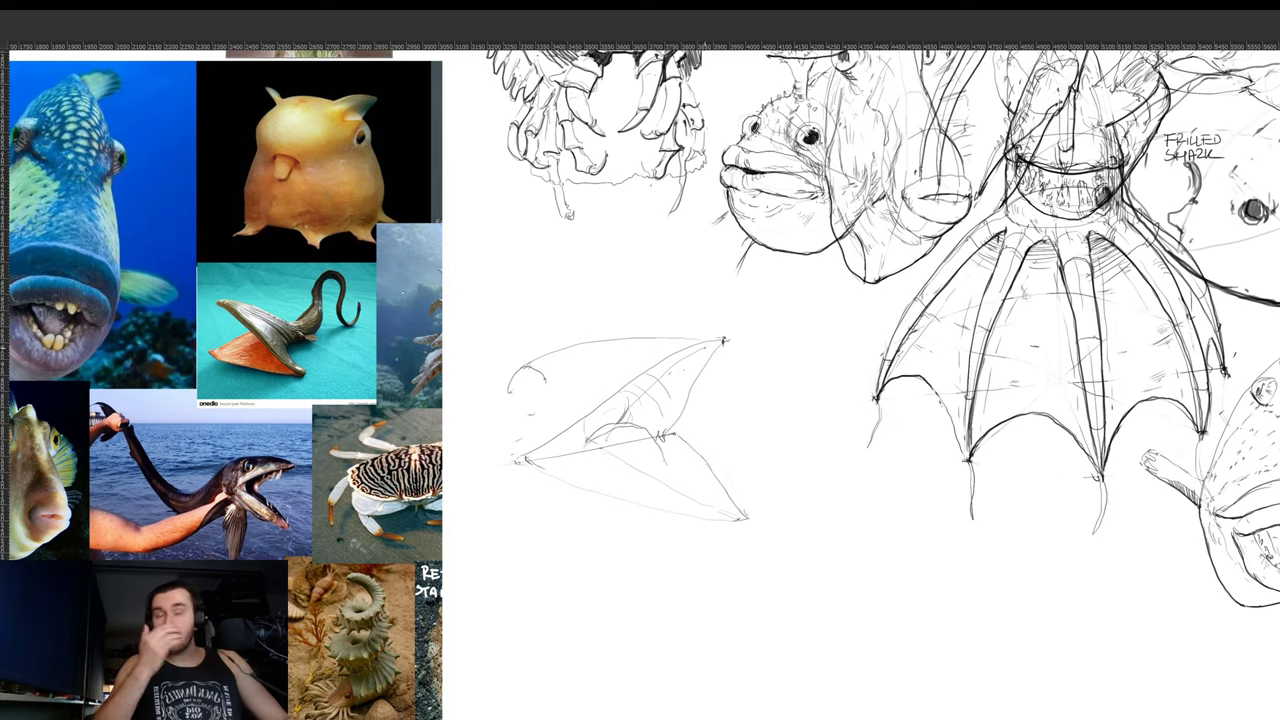
left_click_drag(880, 336, 776, 291)
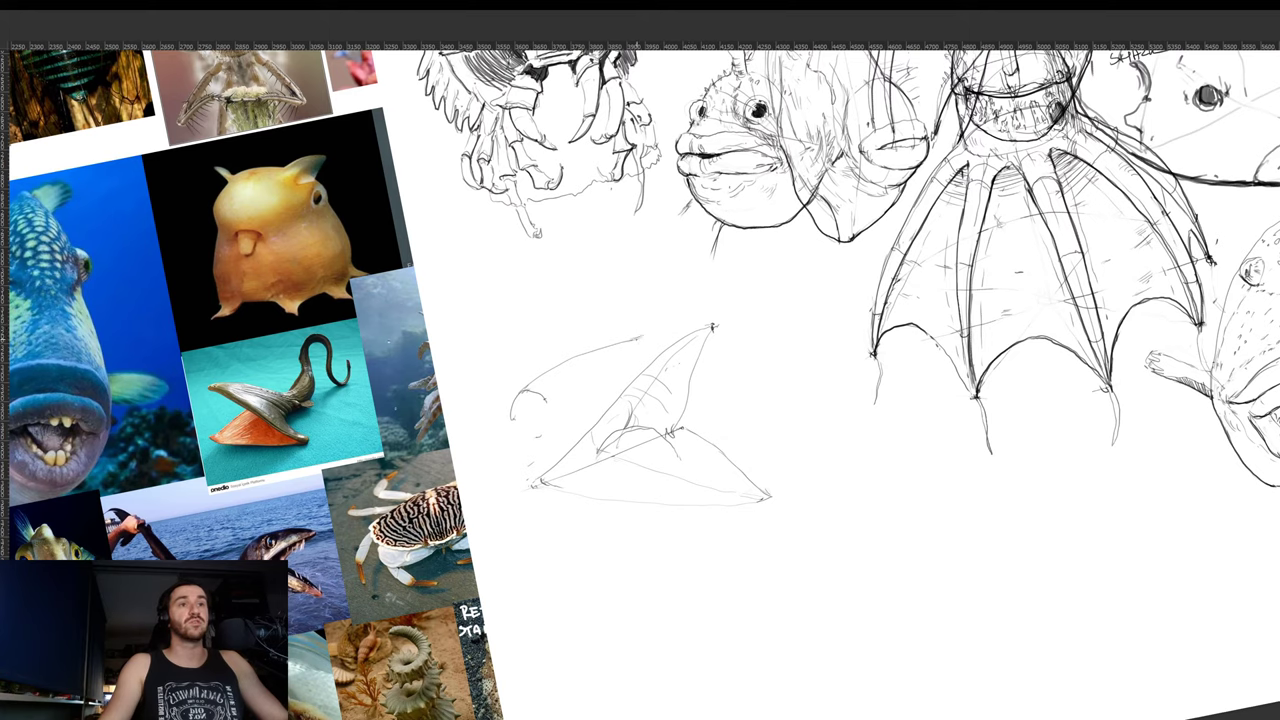
left_click_drag(638, 336, 692, 325)
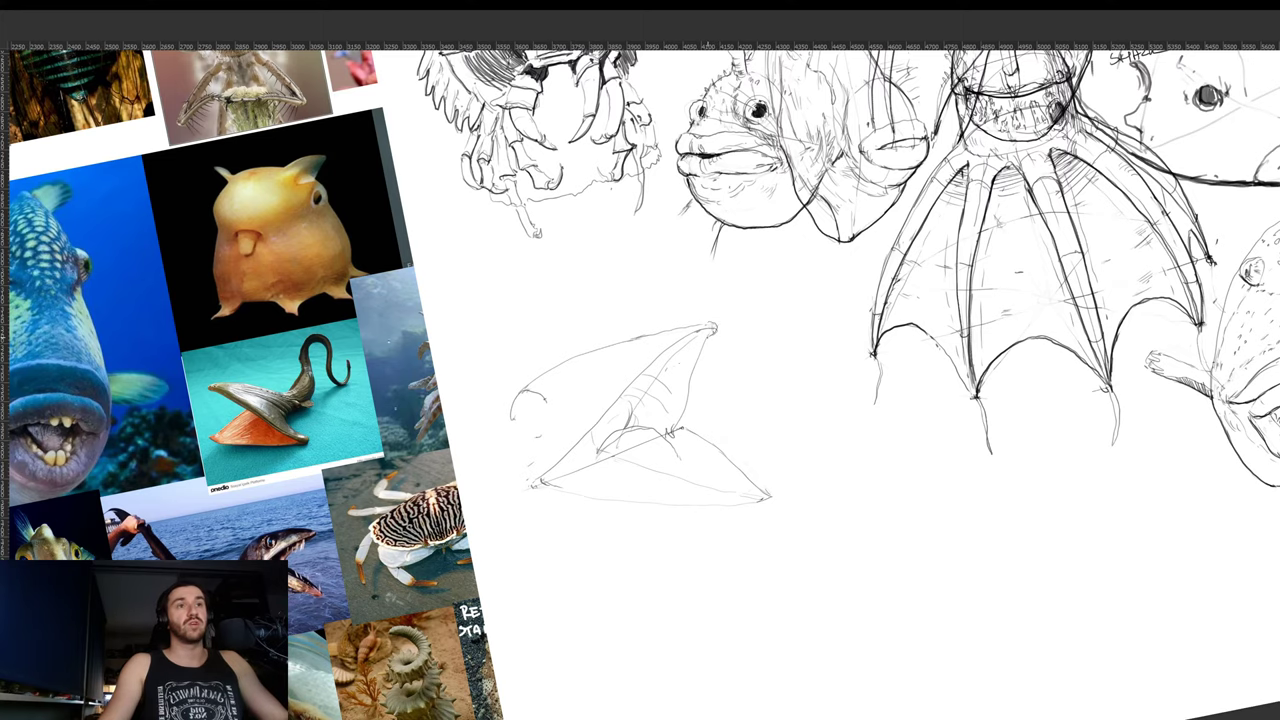
- Outline the curved rear side of the eel's head down to the jaw corner and add light contour strokes inside it
key("r")
left_click_drag(850, 300, 788, 358)
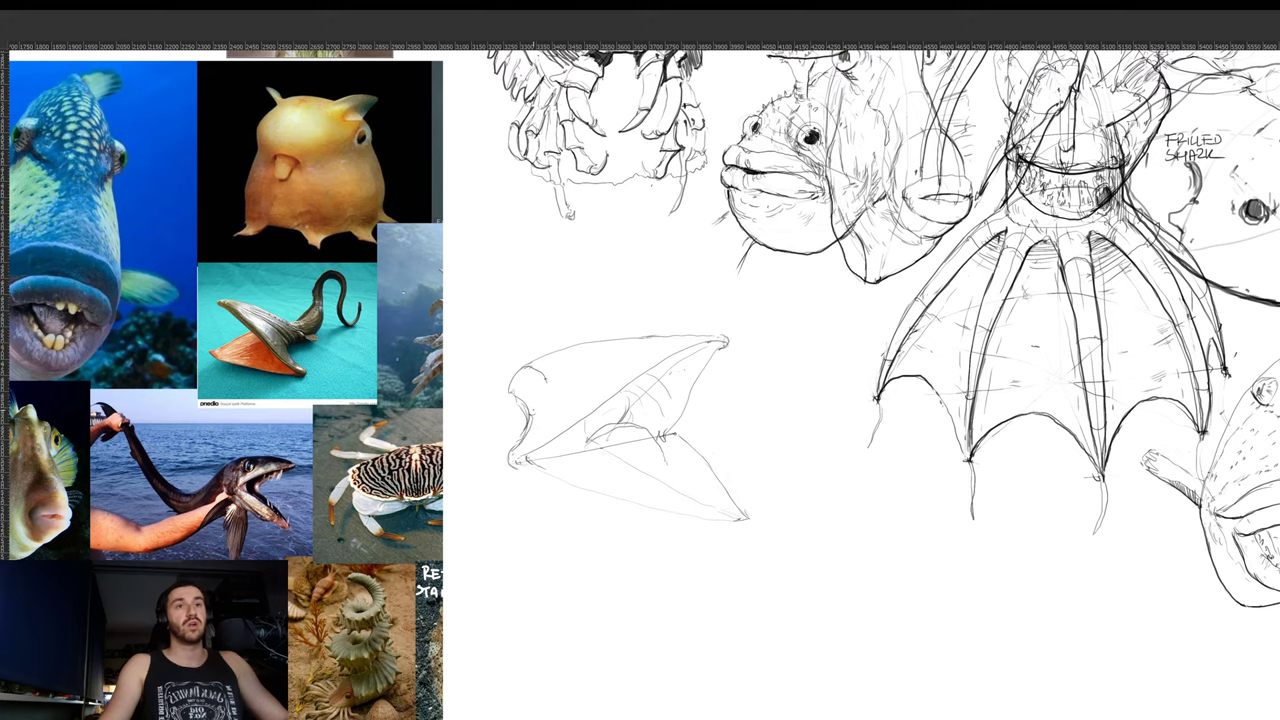
left_click_drag(538, 402, 547, 422)
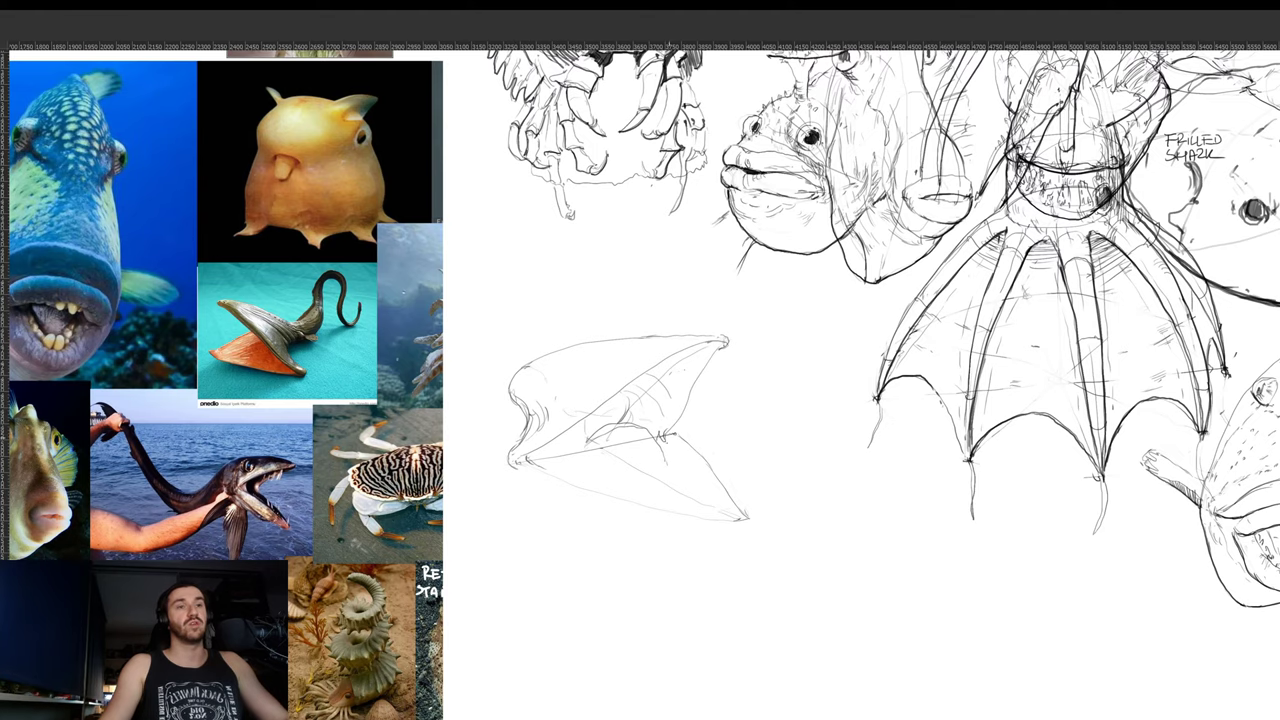
- Draw the outer edge of the eel's lower jaw from hinge to tip and firm up the upper jaw's front edge
key("r")
left_click_drag(808, 432, 748, 249)
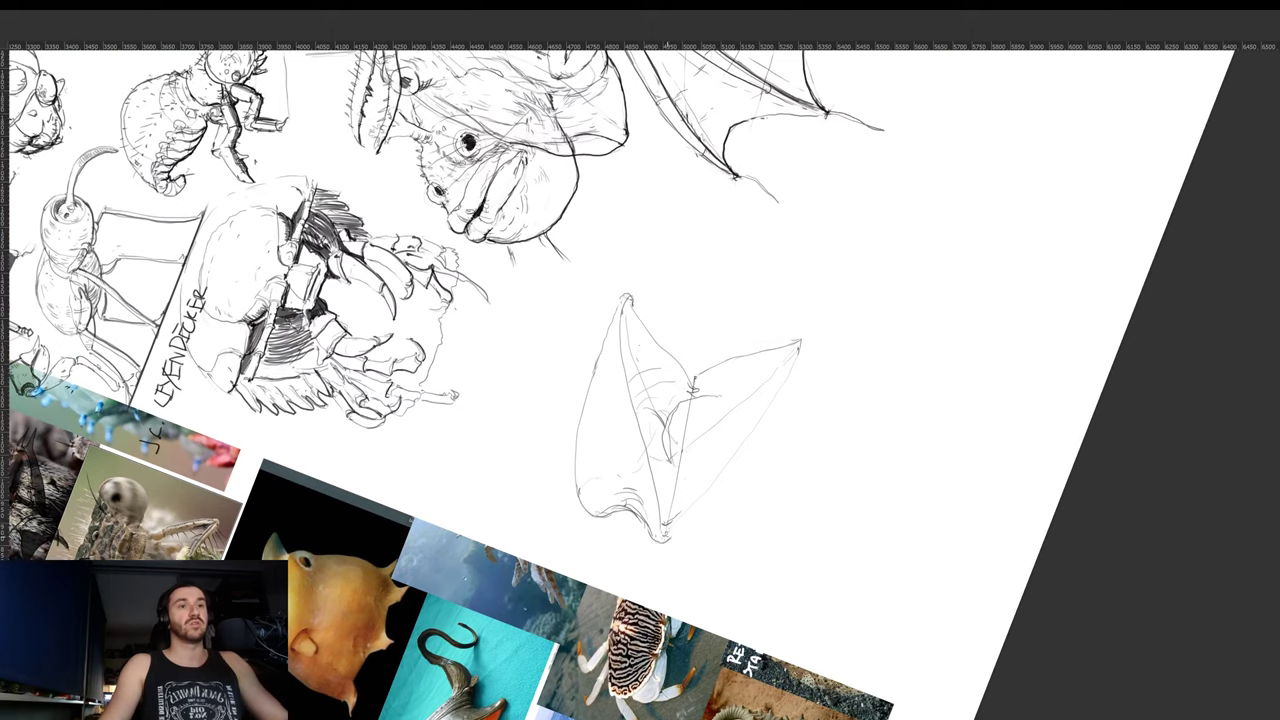
mouse_move(676, 532)
left_mouse_down()
mouse_move(773, 418)
mouse_move(806, 339)
mouse_move(893, 381)
mouse_move(778, 551)
mouse_move(700, 588)
left_mouse_up()
key("r")
left_click_drag(691, 540, 662, 447)
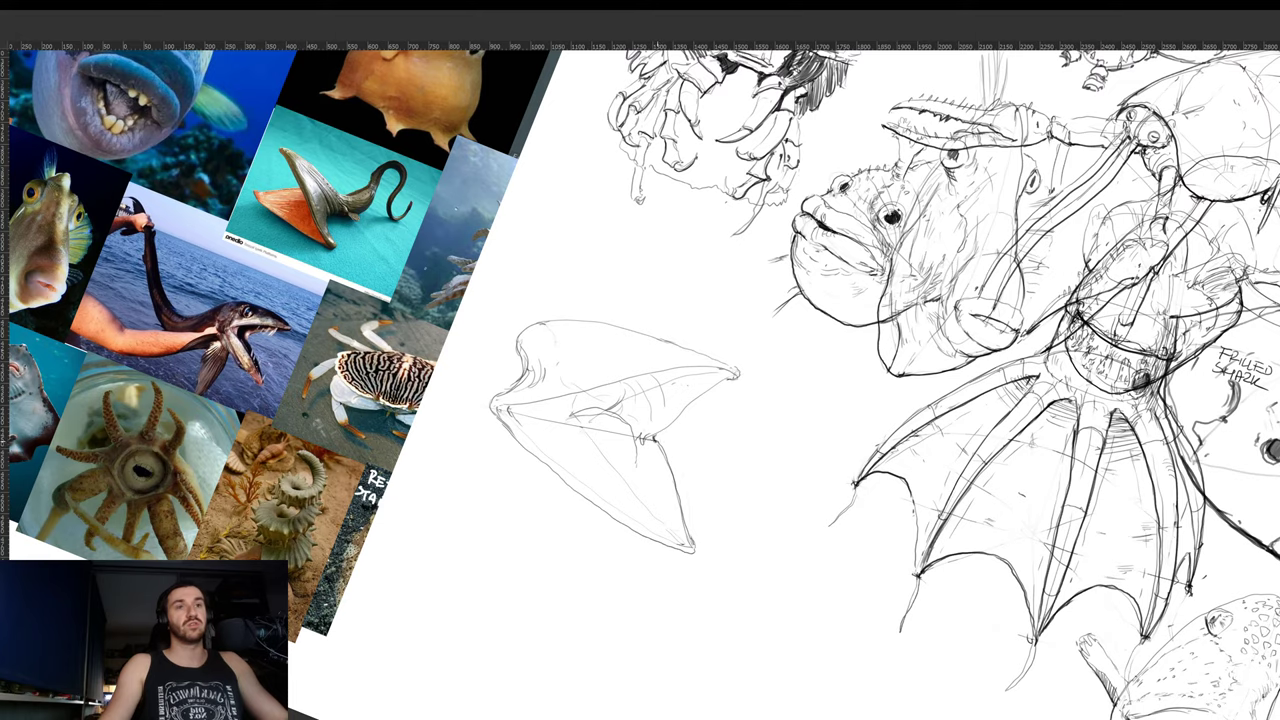
left_click_drag(772, 398, 791, 343)
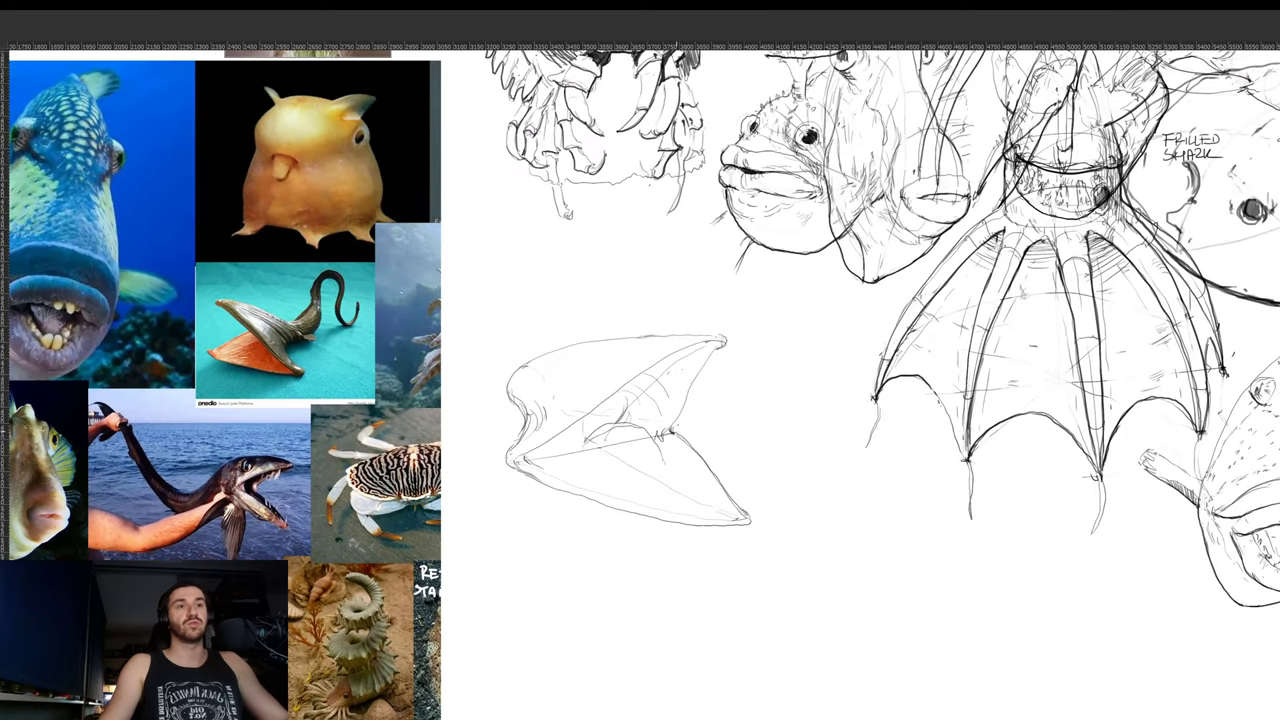
left_click_drag(673, 426, 717, 351)
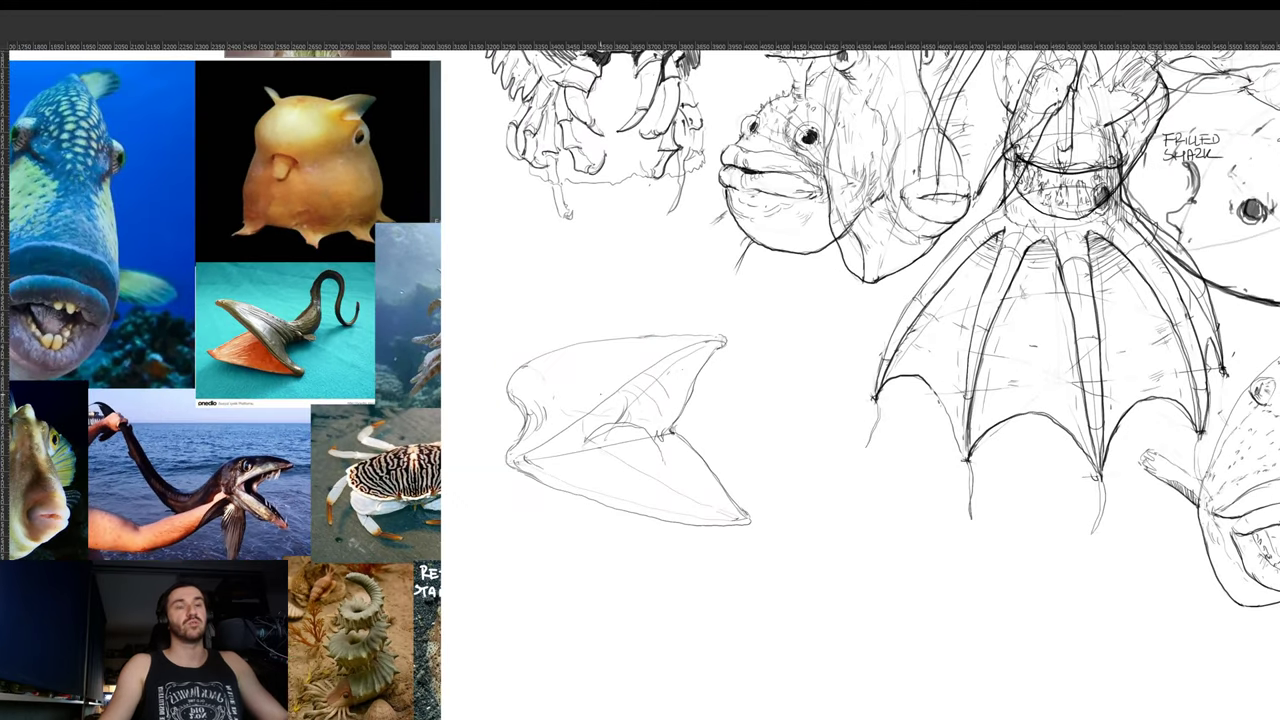
- Shift the eel sketch for more room and draw a rounded, bulging neck section behind the head
left_click_drag(601, 440, 633, 488)
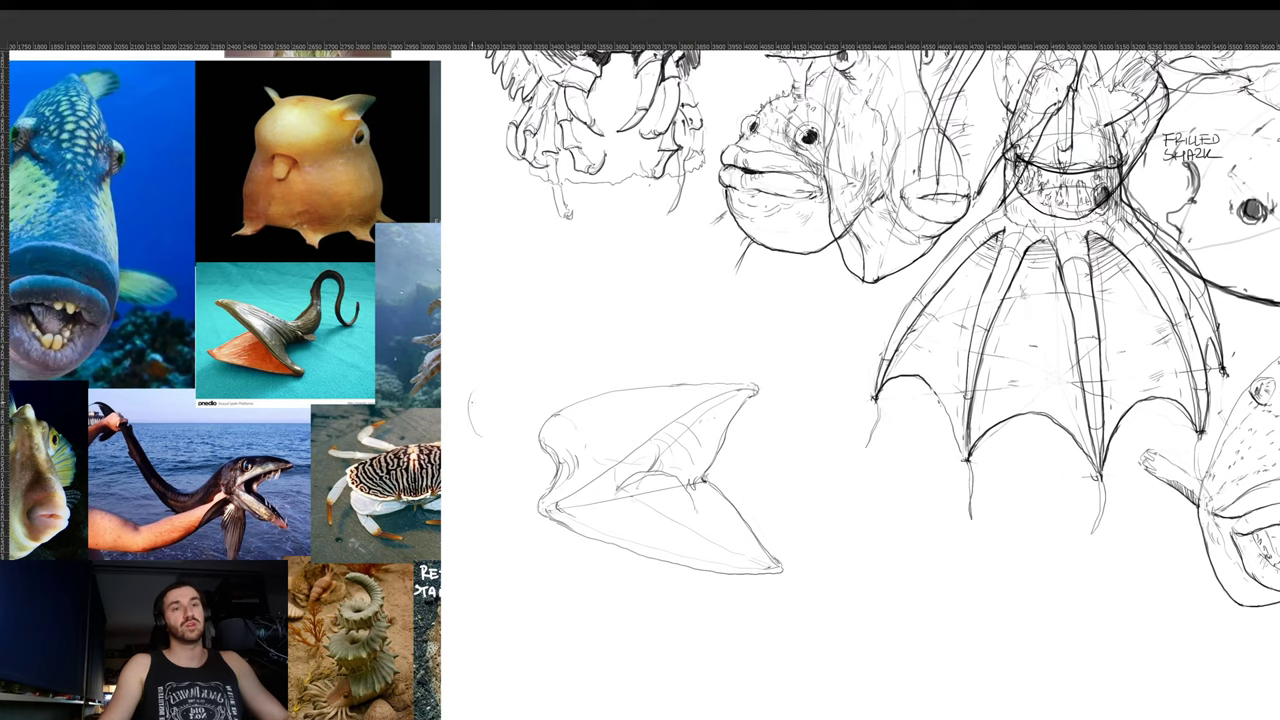
key("ctrl+z")
left_click_drag(475, 391, 475, 432)
mouse_move(514, 382)
left_mouse_down()
mouse_move(478, 388)
mouse_move(565, 406)
left_mouse_up()
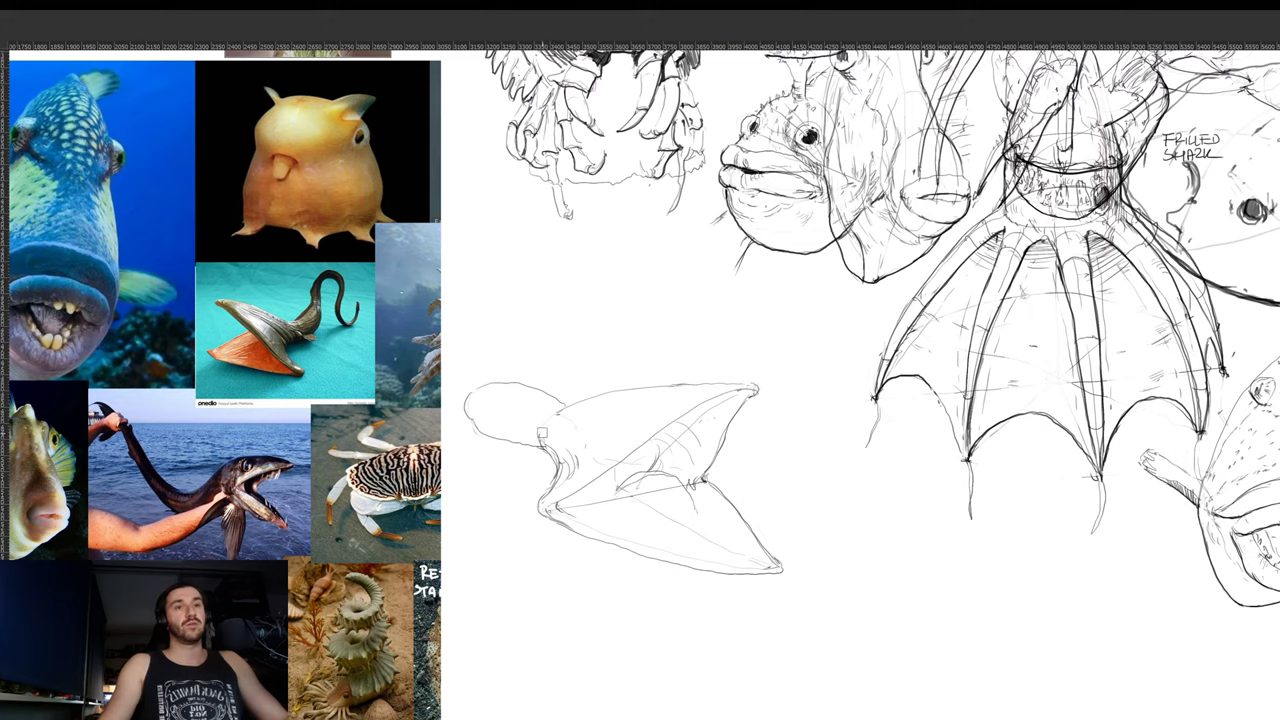
- Reposition the sketch and draw the long tail arching up from the neck and curling to a small pointed tip
left_click_drag(543, 430, 612, 489)
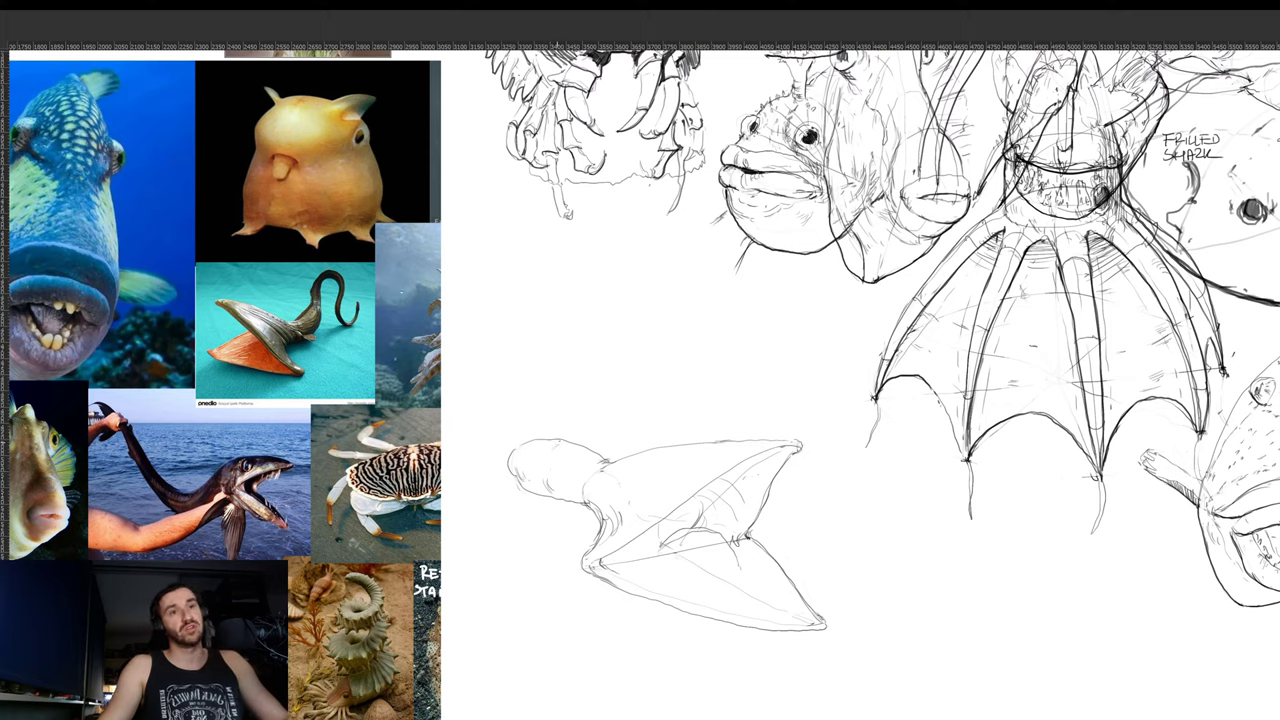
mouse_move(553, 479)
left_mouse_down()
mouse_move(567, 501)
mouse_move(526, 500)
left_mouse_up()
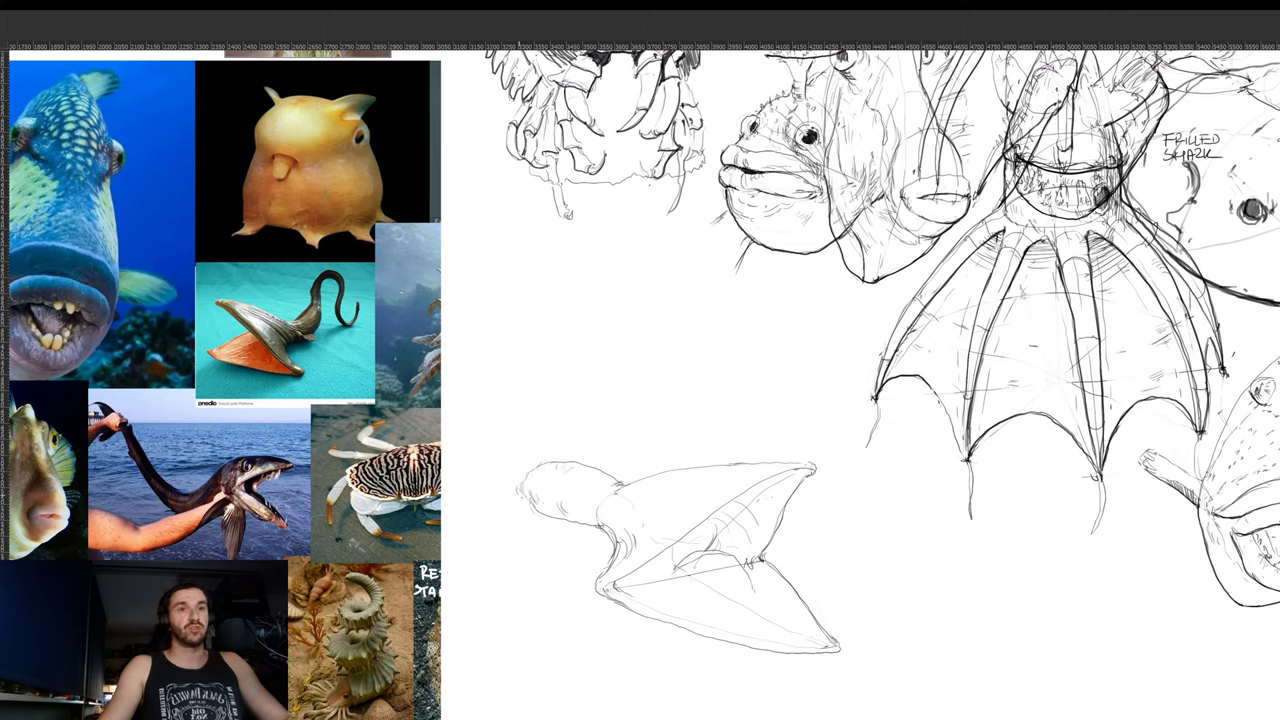
mouse_move(533, 467)
left_mouse_down()
mouse_move(505, 396)
mouse_move(540, 341)
mouse_move(589, 333)
mouse_move(644, 385)
mouse_move(666, 435)
mouse_move(695, 427)
left_mouse_up()
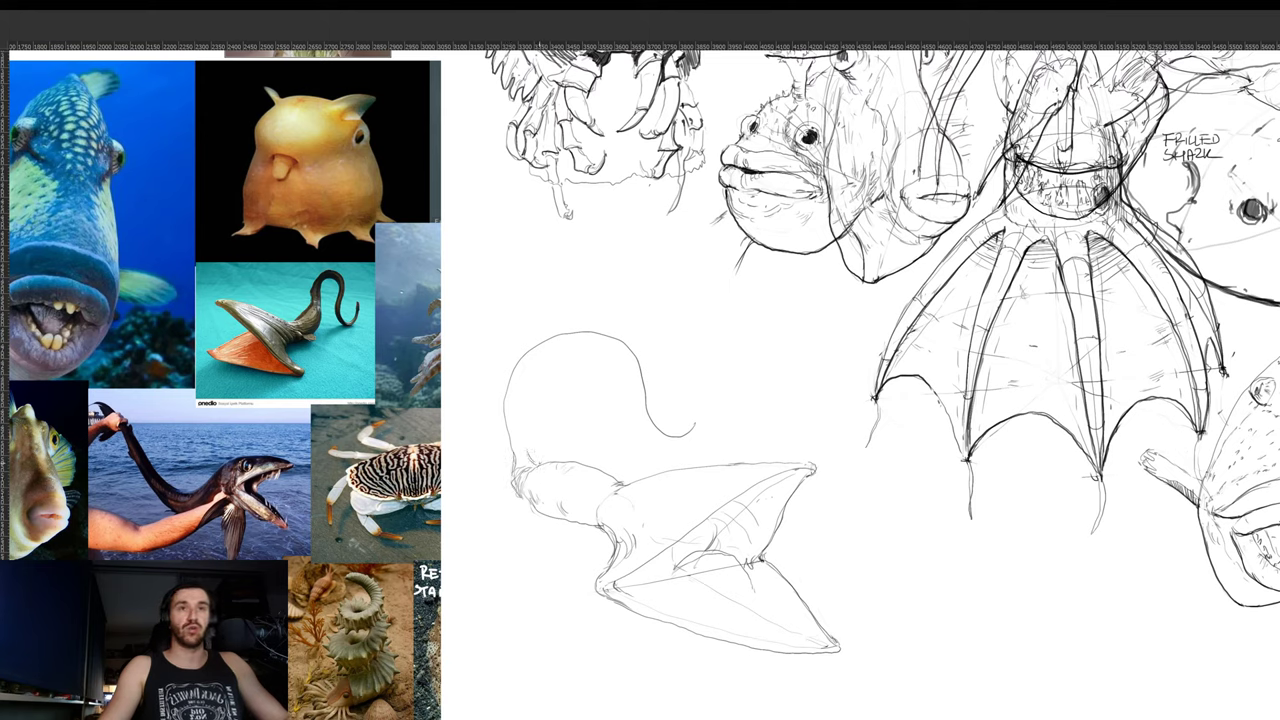
mouse_move(548, 462)
left_mouse_down()
mouse_move(527, 433)
mouse_move(528, 370)
mouse_move(572, 342)
mouse_move(617, 368)
mouse_move(640, 424)
mouse_move(694, 432)
left_mouse_up()
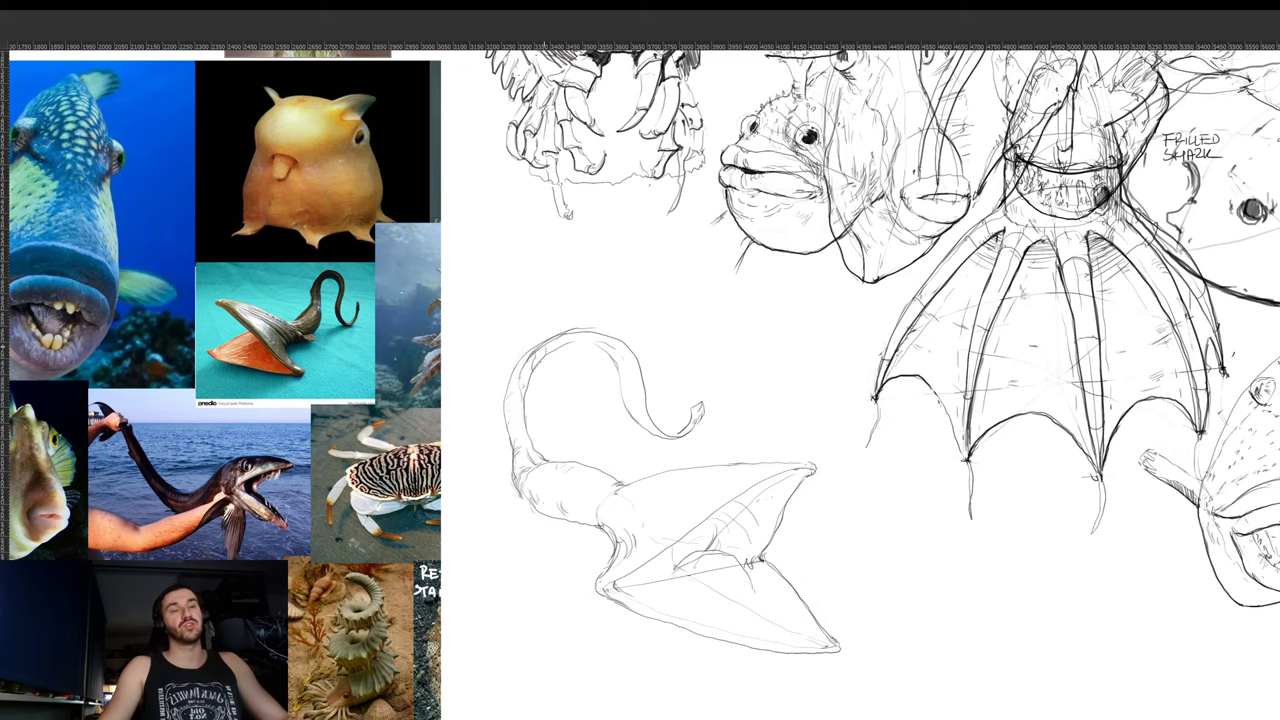
- Study the gulper eel reference photo up close and add a tiny eye near the upper jaw's tip
scroll(642, 466, "down", 2)
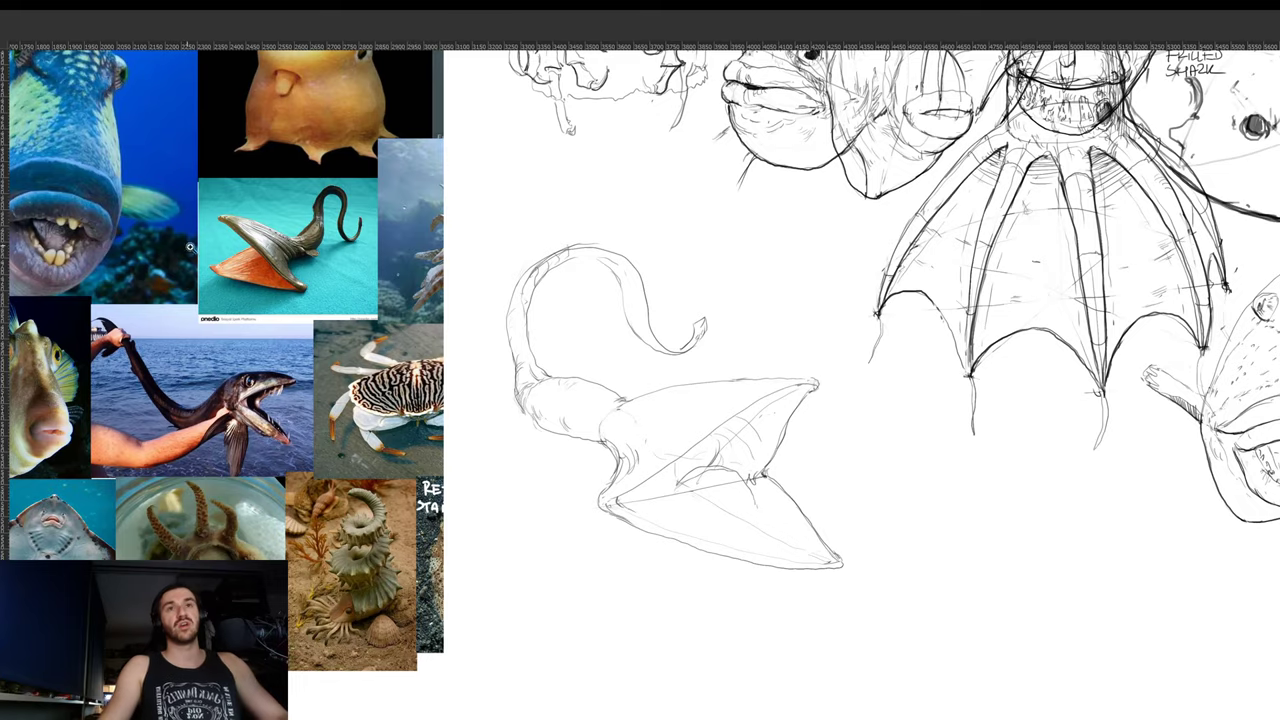
scroll(236, 236, "up", 5)
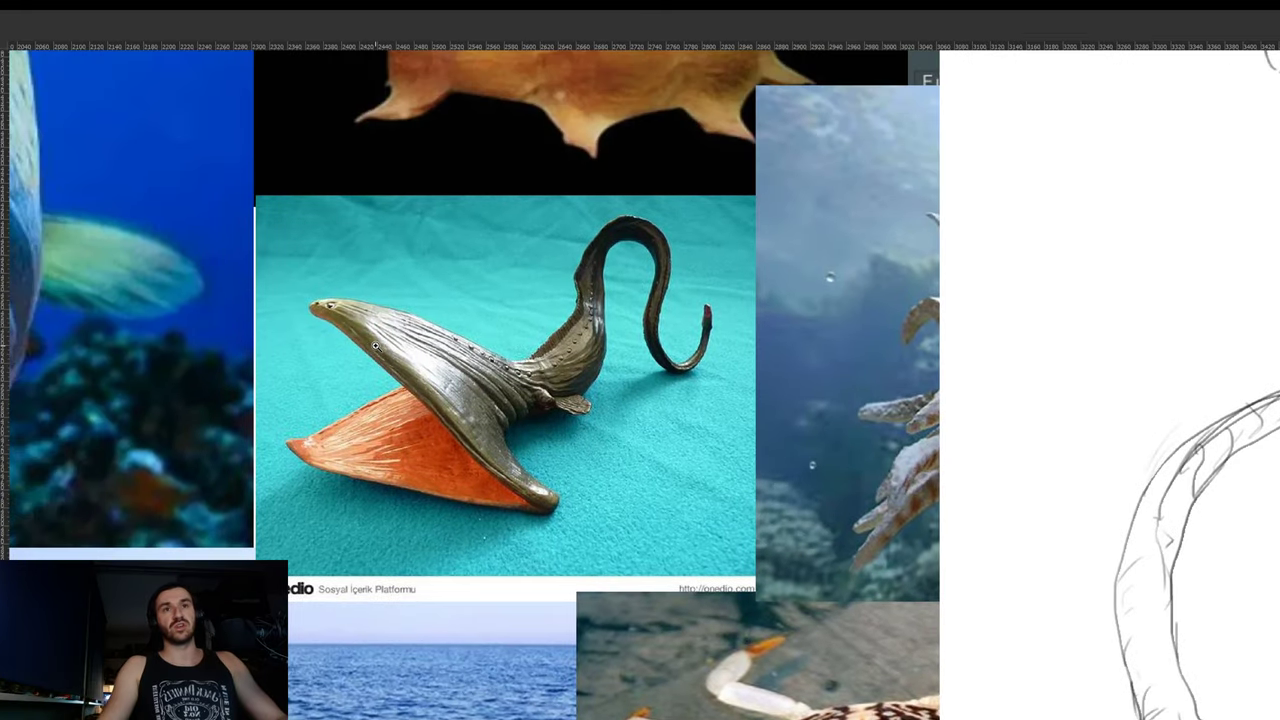
scroll(370, 348, "down", 4)
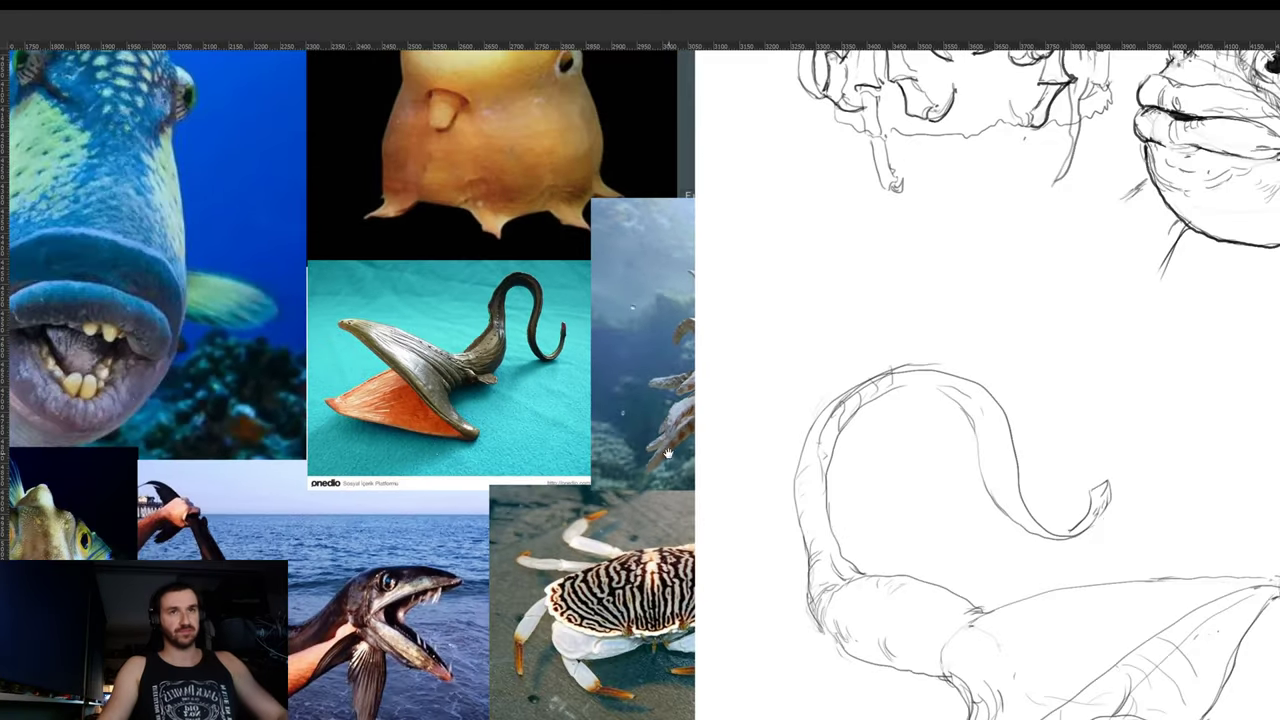
left_click_drag(900, 563, 603, 460)
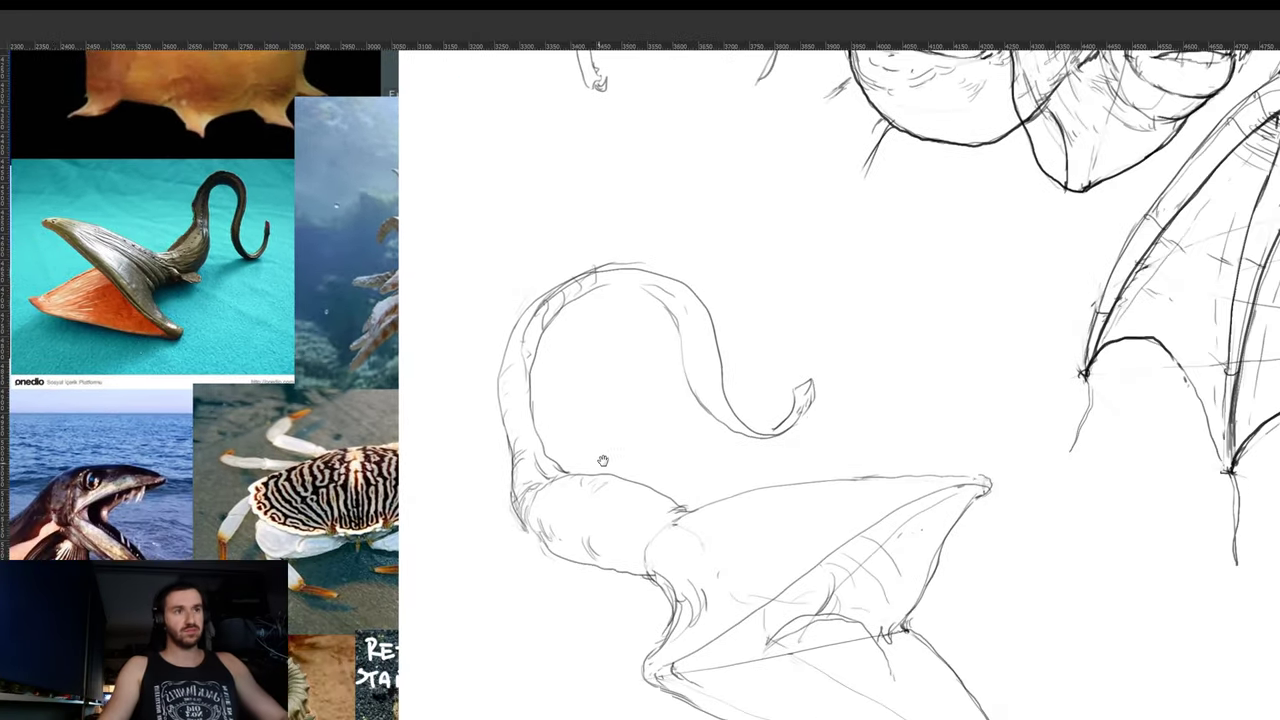
mouse_move(737, 488)
left_mouse_down()
mouse_move(722, 440)
mouse_move(805, 460)
left_mouse_up()
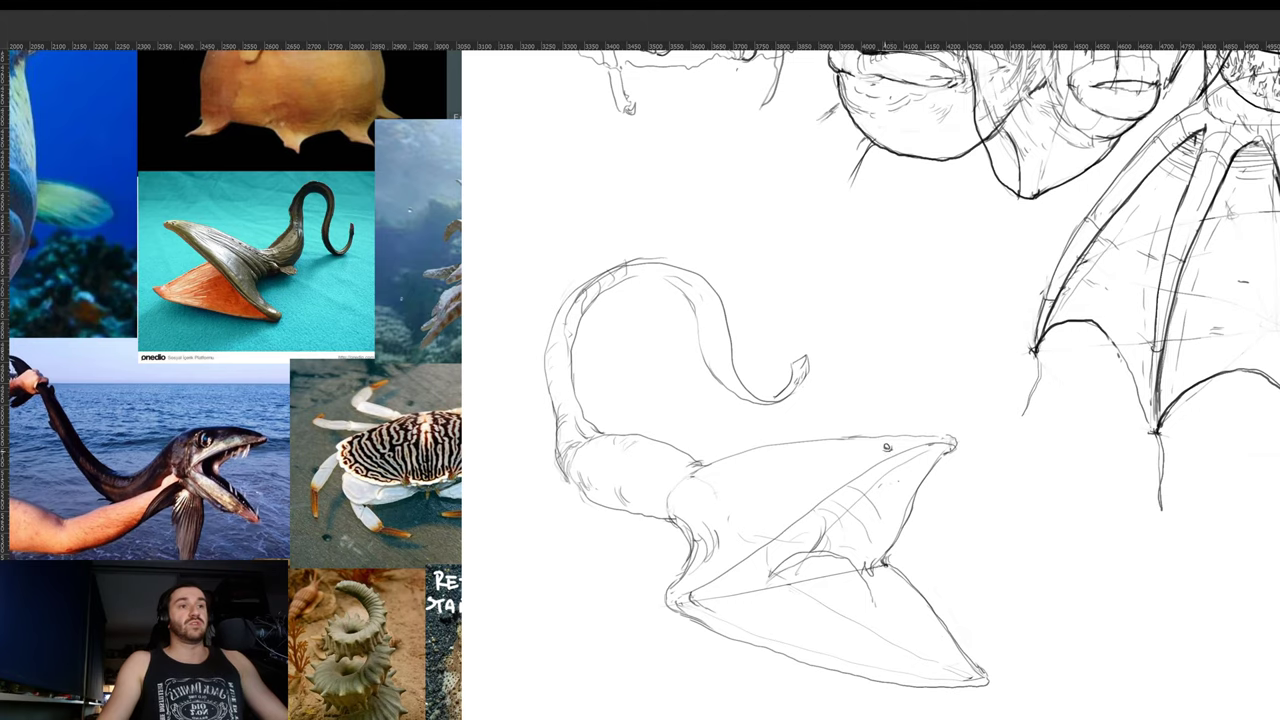
key("r")
left_click_drag(969, 404, 943, 248)
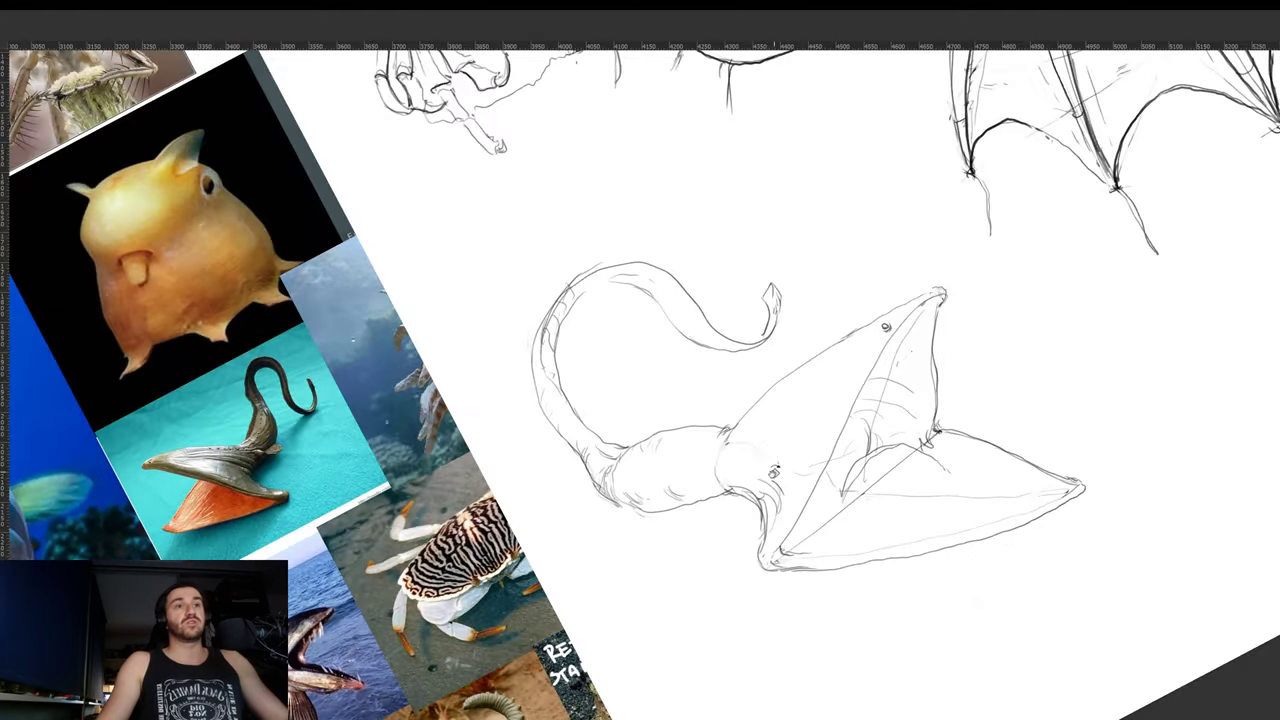
key("Escape")
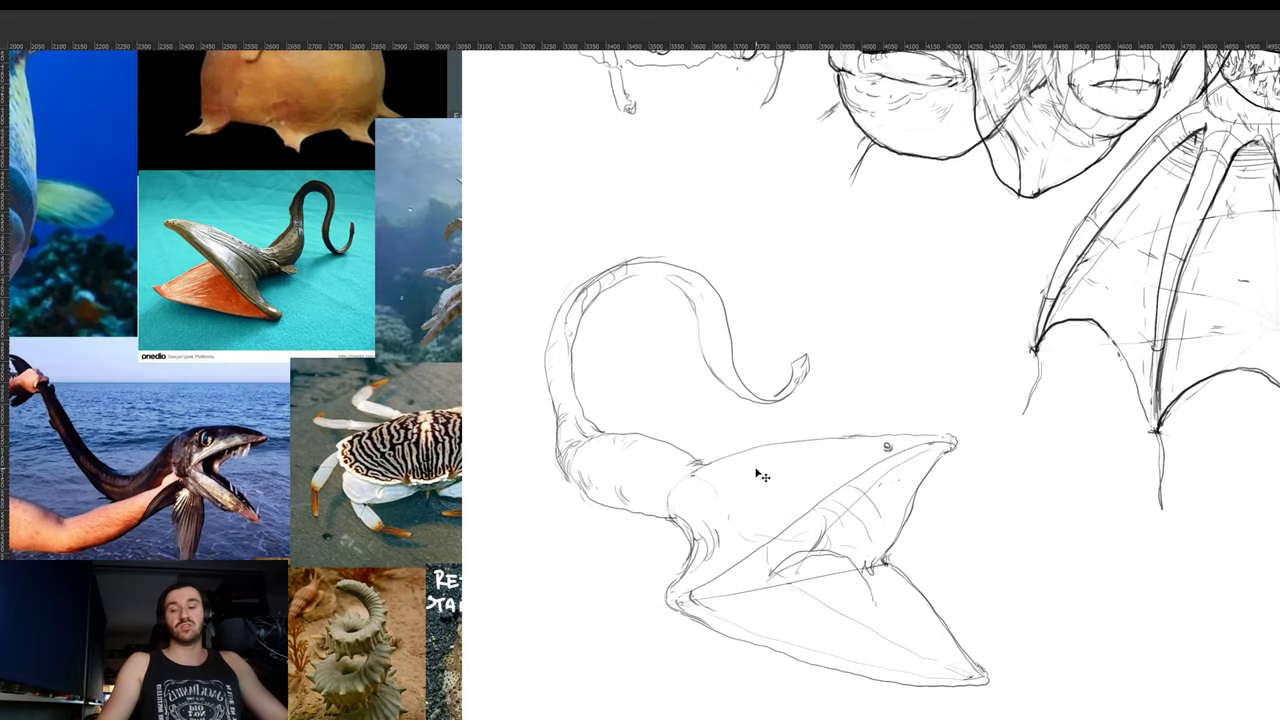
- Flip the whole eel sketch horizontally with a free transform so it faces the same way as the reference
key("ctrl+t")
left_click(756, 626)
key("Return")
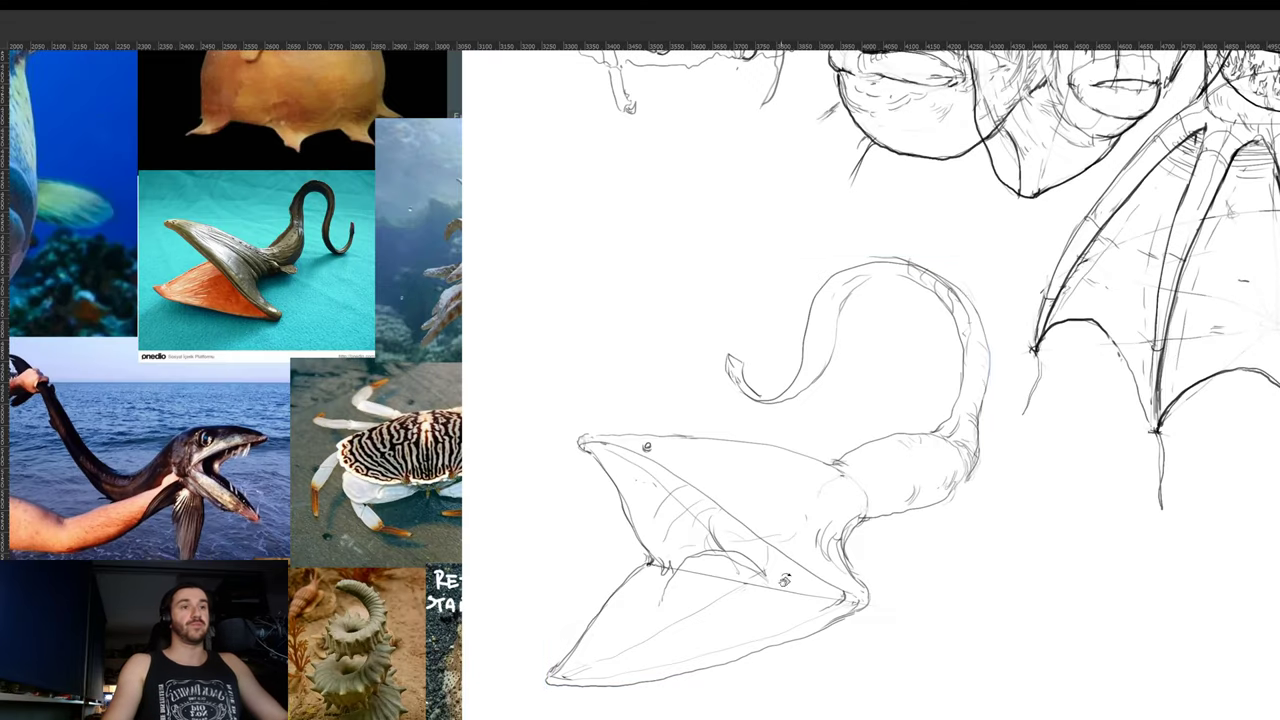
- Rework the top contour of the eel's head so it sweeps from the snout smoothly into the neck
mouse_move(902, 485)
left_mouse_down()
mouse_move(867, 431)
mouse_move(881, 327)
left_mouse_up()
key("r")
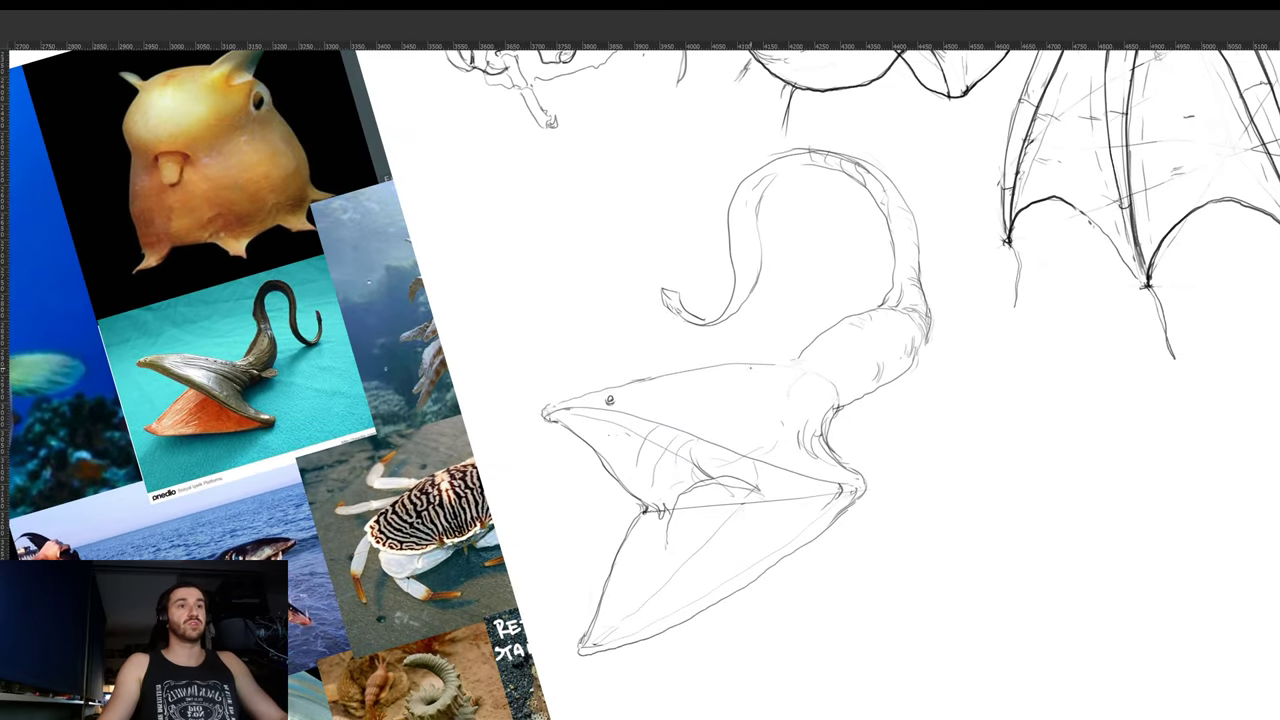
mouse_move(762, 364)
left_mouse_down()
mouse_move(806, 350)
mouse_move(805, 398)
left_mouse_up()
key("r")
left_click_drag(953, 406, 925, 328)
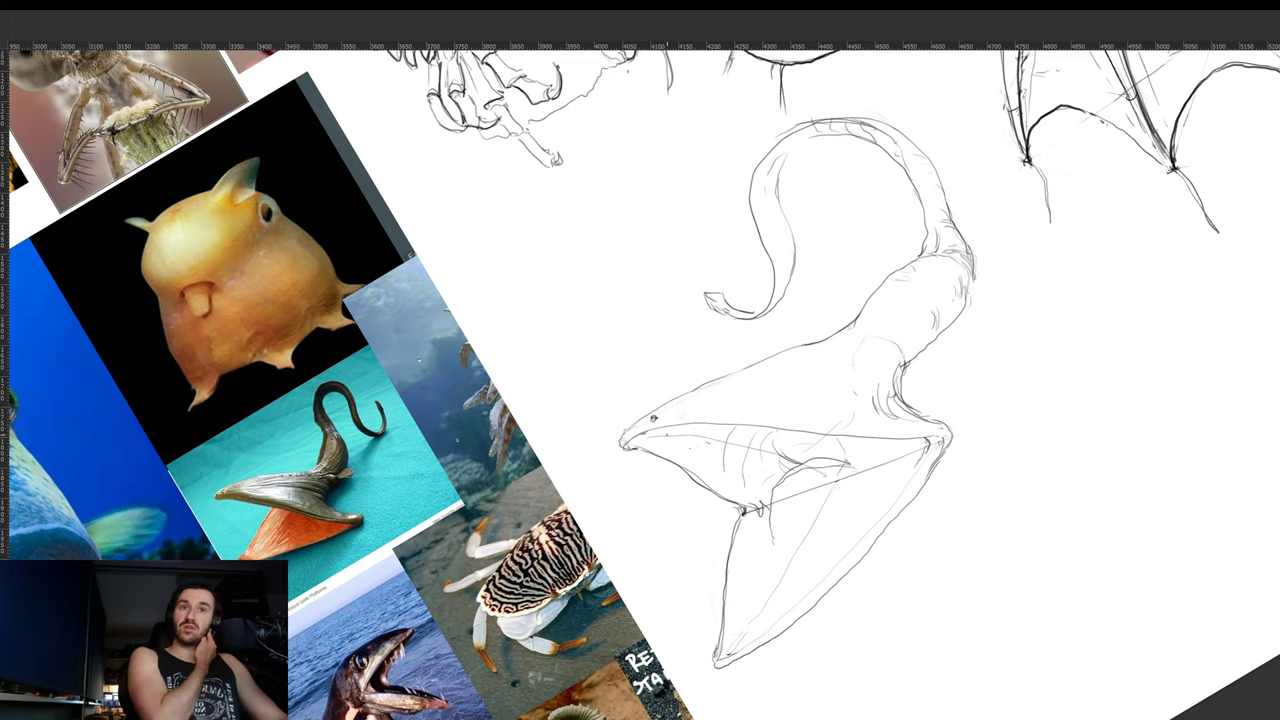
- Darken the upper jaw's mouth edge and add long ridge lines and wrinkles across the head towards the neck
key("r")
left_click_drag(797, 418, 793, 362)
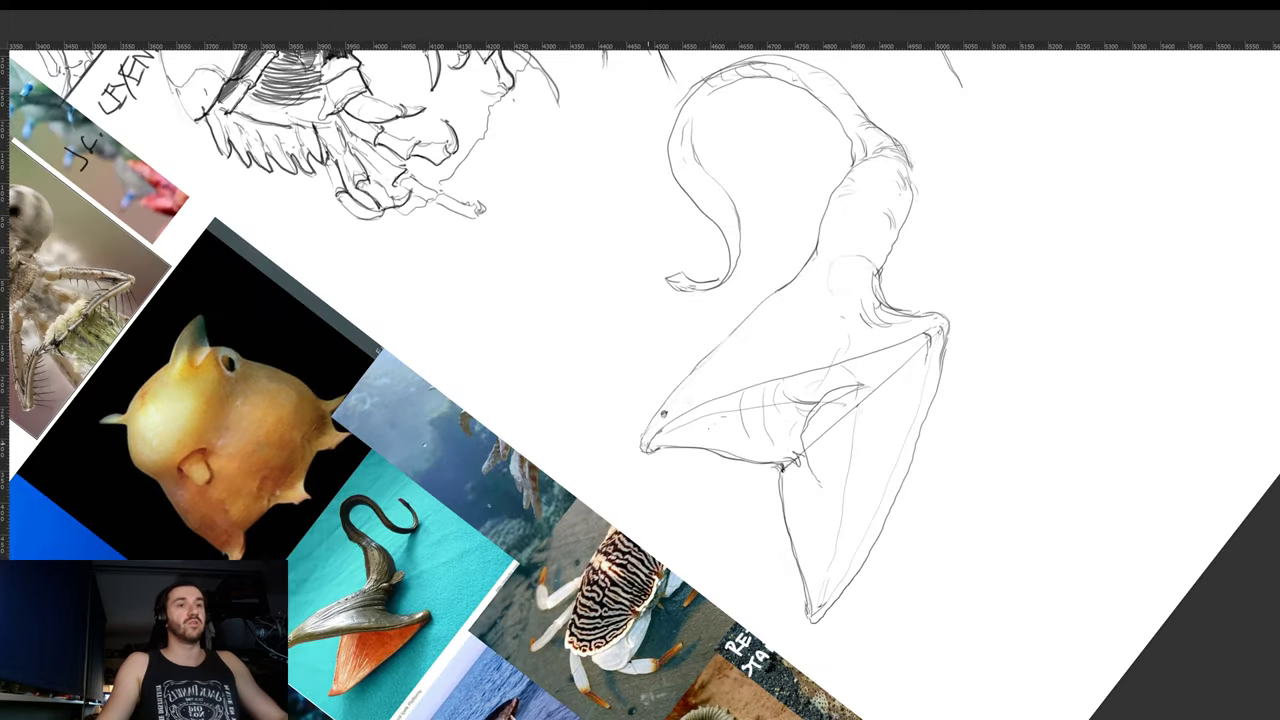
mouse_move(648, 446)
left_mouse_down()
mouse_move(754, 385)
mouse_move(920, 335)
left_mouse_up()
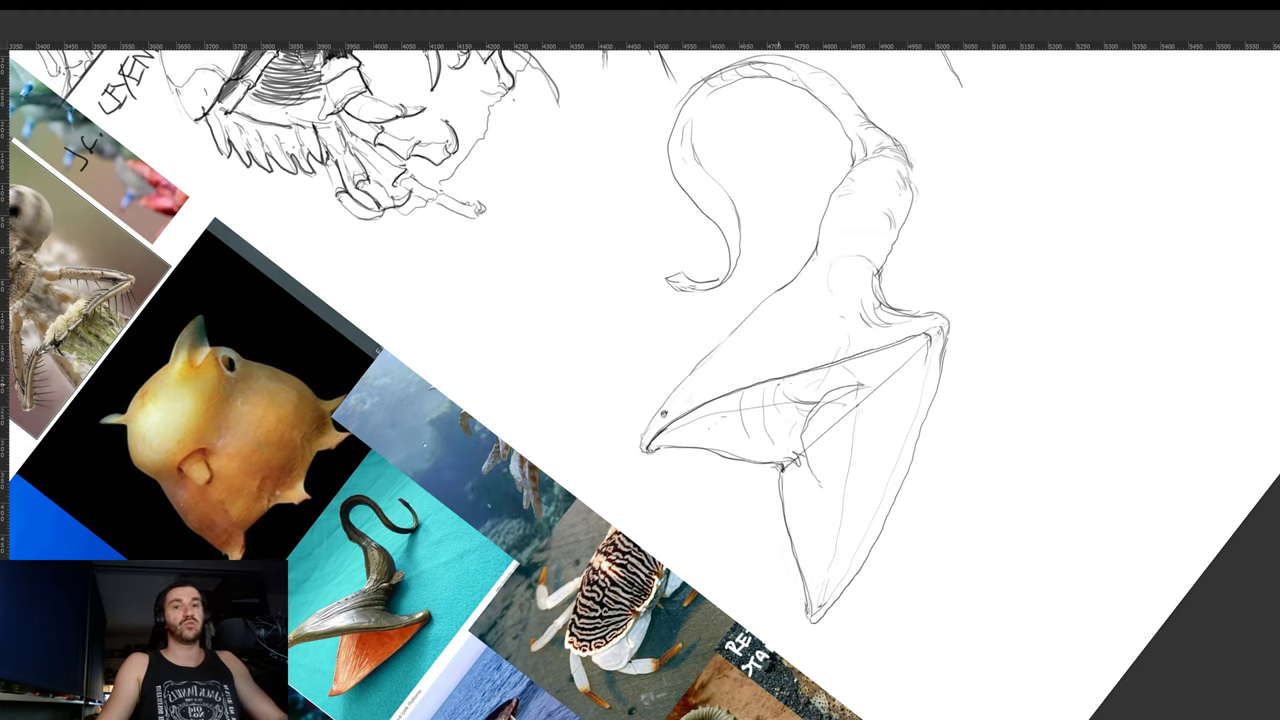
left_click_drag(676, 411, 816, 357)
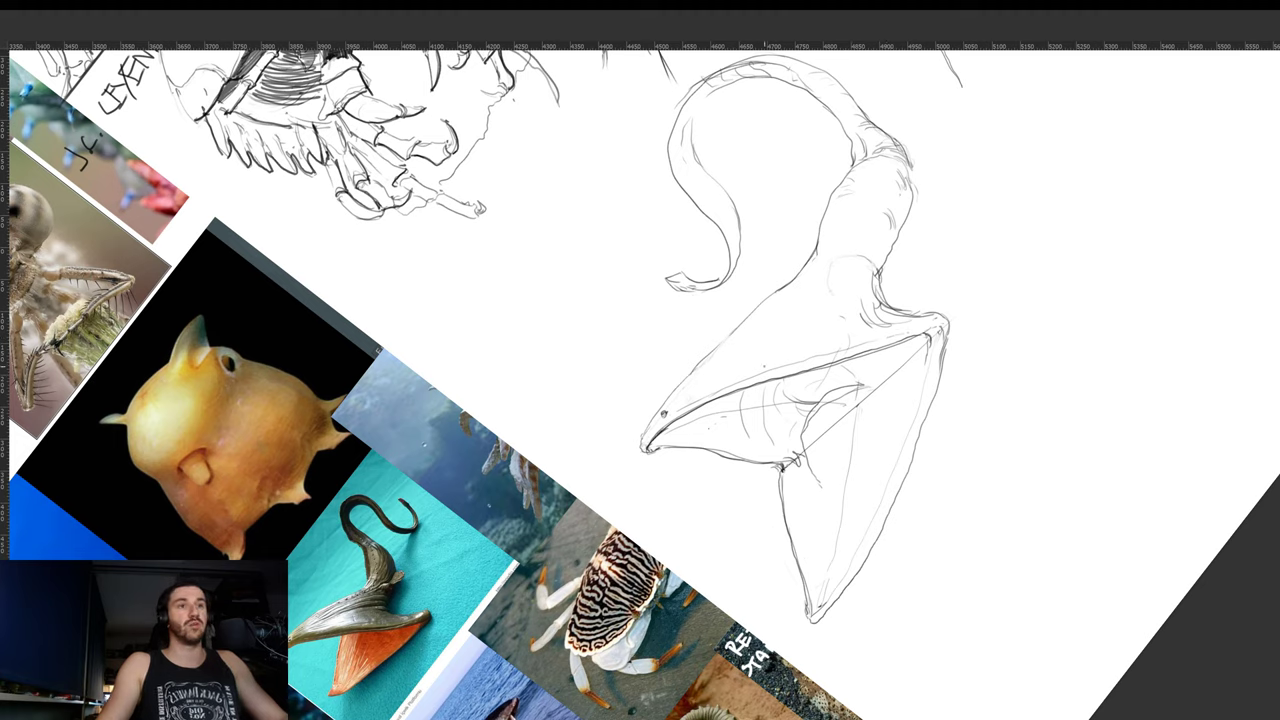
left_click_drag(685, 392, 855, 296)
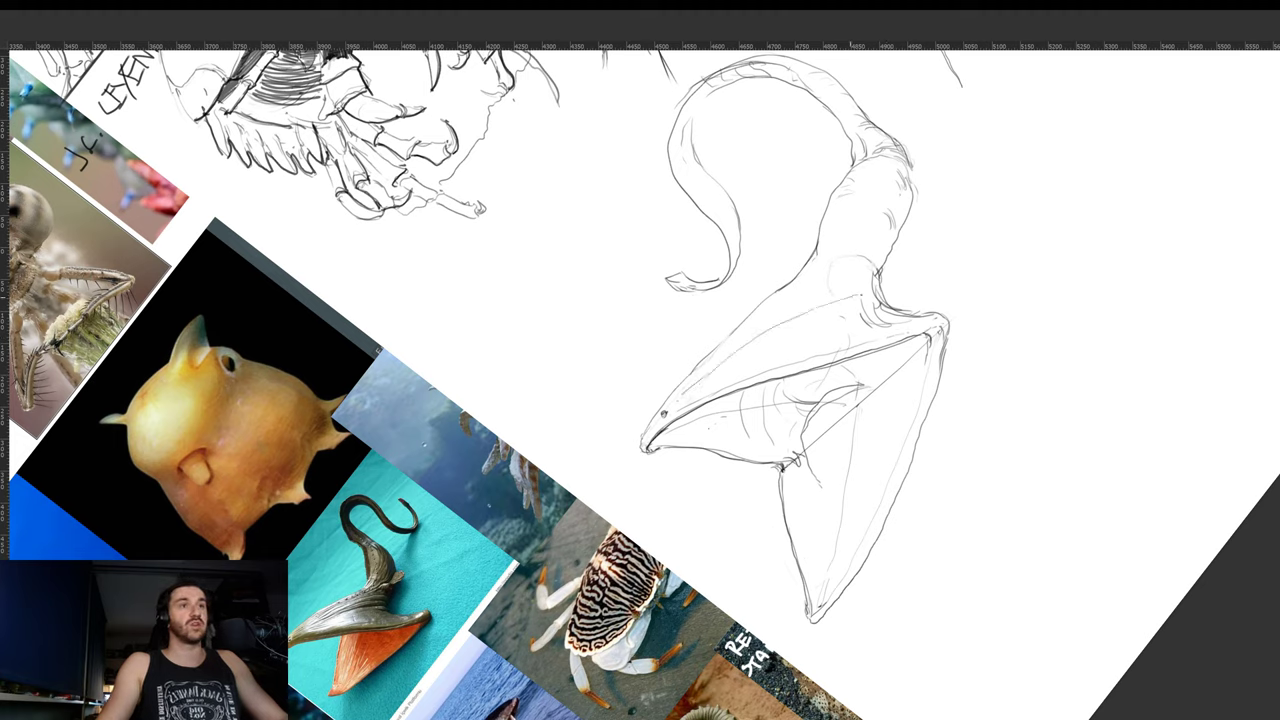
left_click_drag(756, 346, 886, 296)
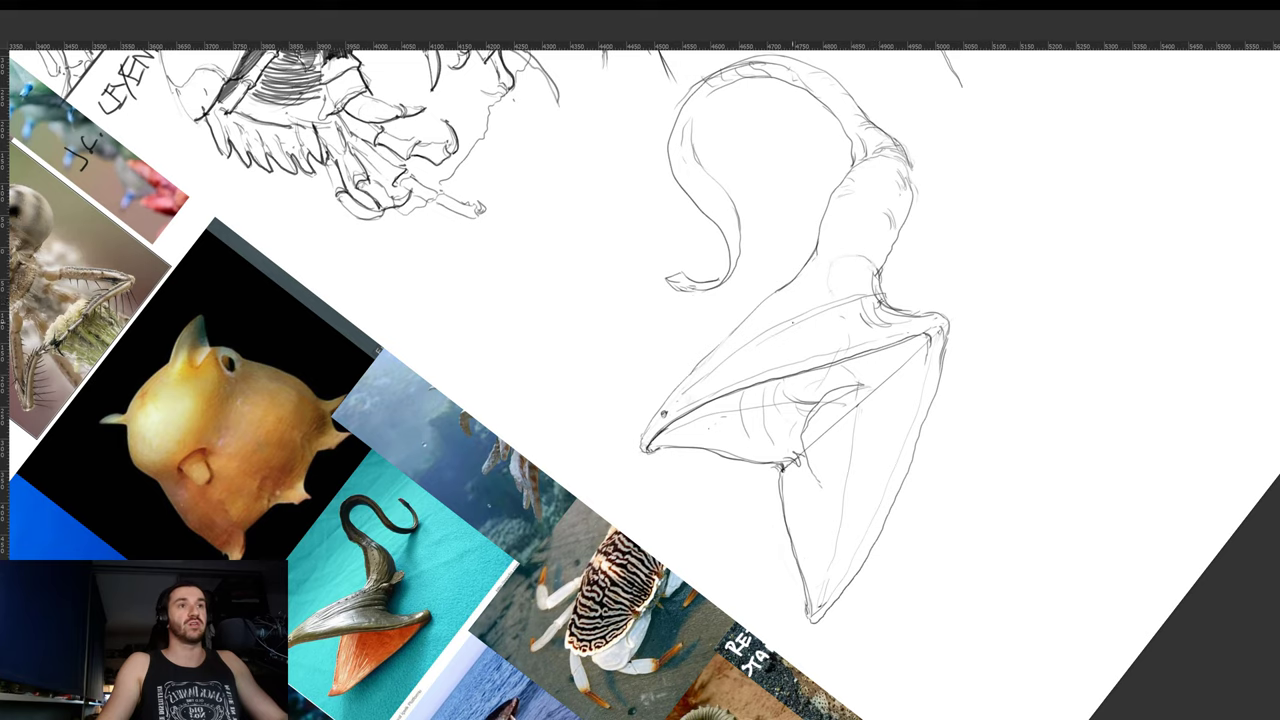
mouse_move(792, 319)
left_mouse_down()
mouse_move(867, 293)
mouse_move(825, 279)
mouse_move(851, 250)
left_mouse_up()
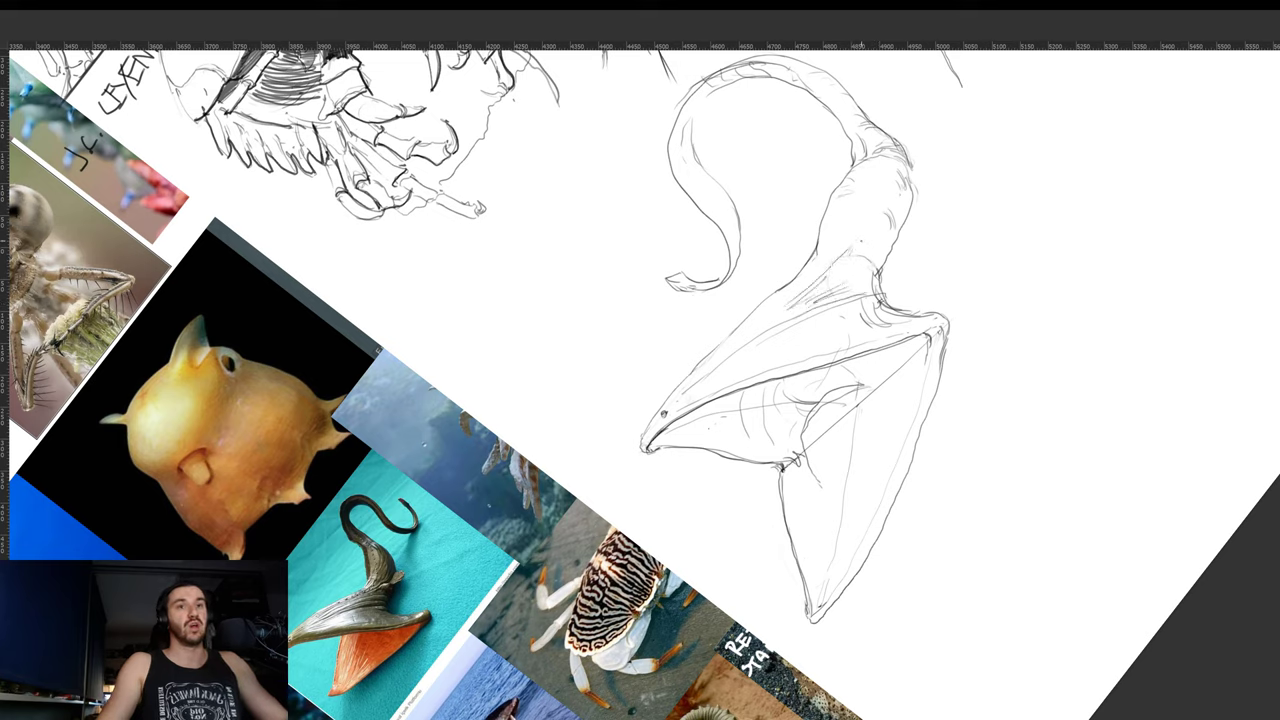
- Draw a small pectoral fin on the underside of the neck bulge and add short contour strokes across the body
left_click_drag(982, 252, 943, 321)
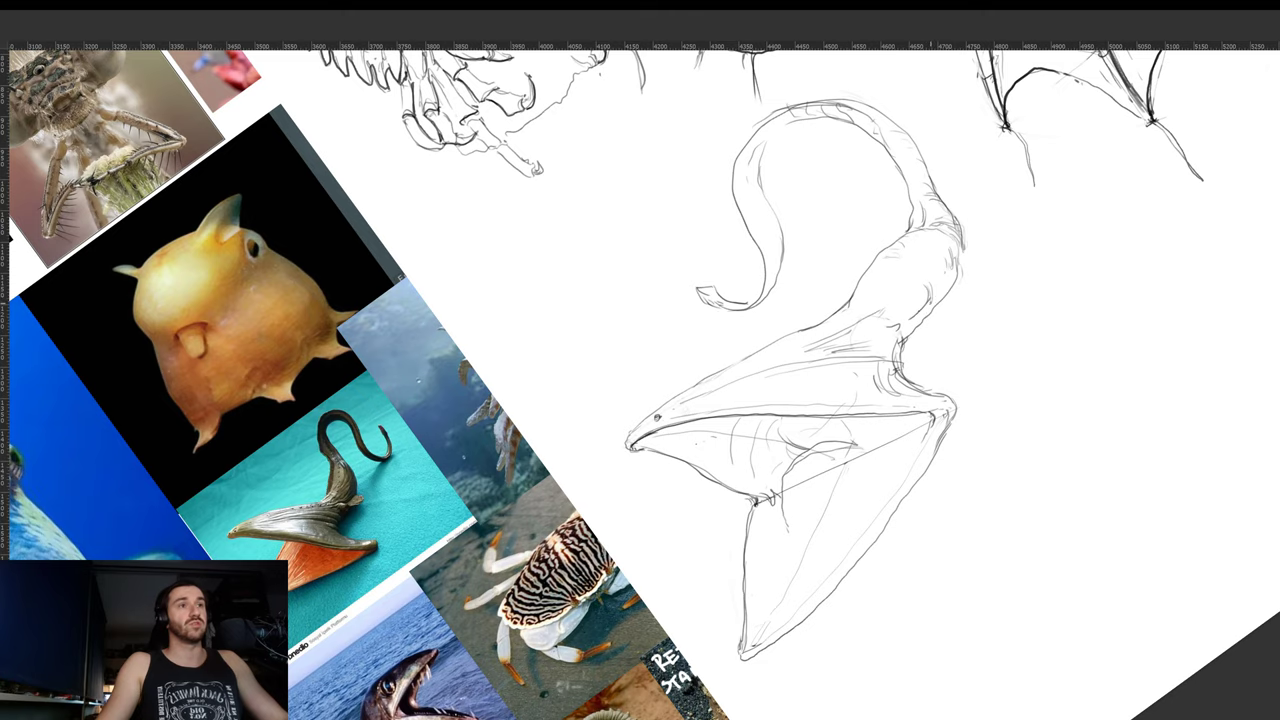
left_click_drag(930, 301, 930, 318)
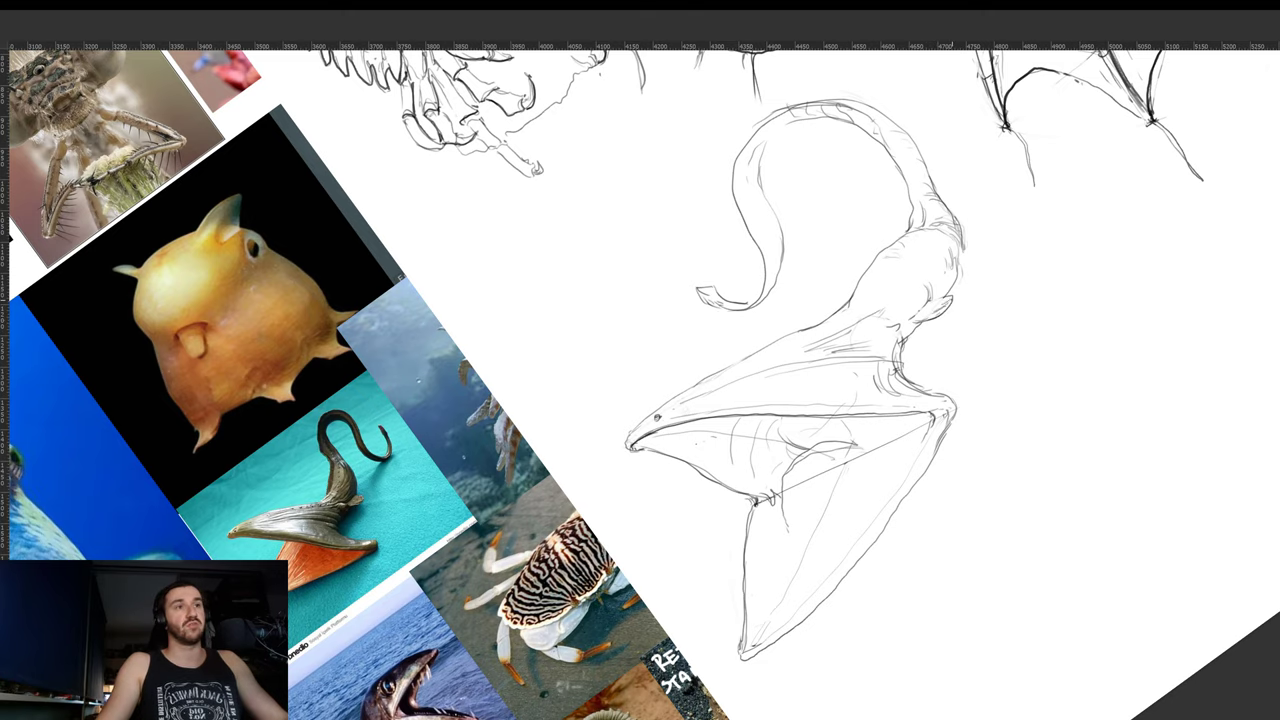
key("r")
left_click_drag(990, 277, 993, 304)
mouse_move(905, 293)
left_mouse_down()
mouse_move(908, 350)
mouse_move(971, 357)
mouse_move(923, 369)
mouse_move(919, 388)
left_mouse_up()
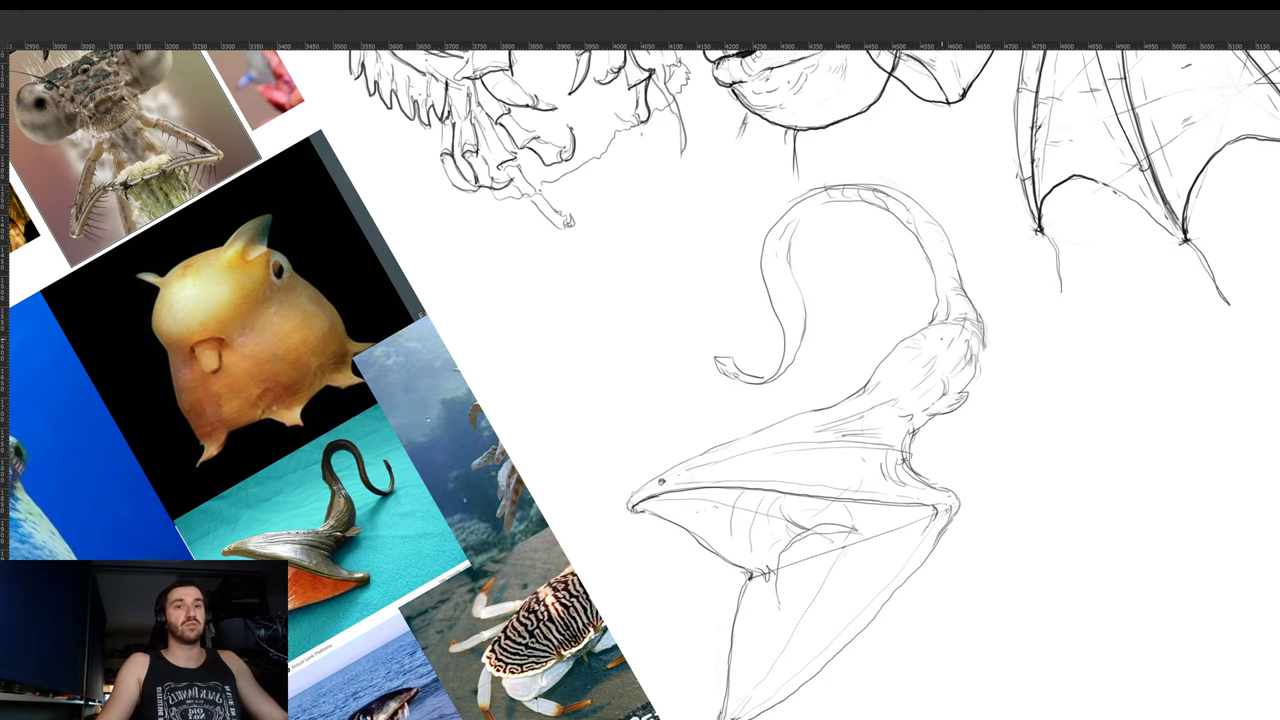
left_click_drag(942, 352, 955, 316)
left_click_drag(957, 331, 969, 298)
mouse_move(965, 345)
left_mouse_down()
mouse_move(969, 313)
mouse_move(967, 345)
left_mouse_up()
- Erase and redraw the upper jaw's front edge as a darker line from the snout tip to the mouth fold
key("r")
mouse_move(1001, 357)
left_mouse_down()
mouse_move(1005, 426)
mouse_move(985, 460)
mouse_move(835, 145)
mouse_move(772, 115)
left_mouse_up()
key("r")
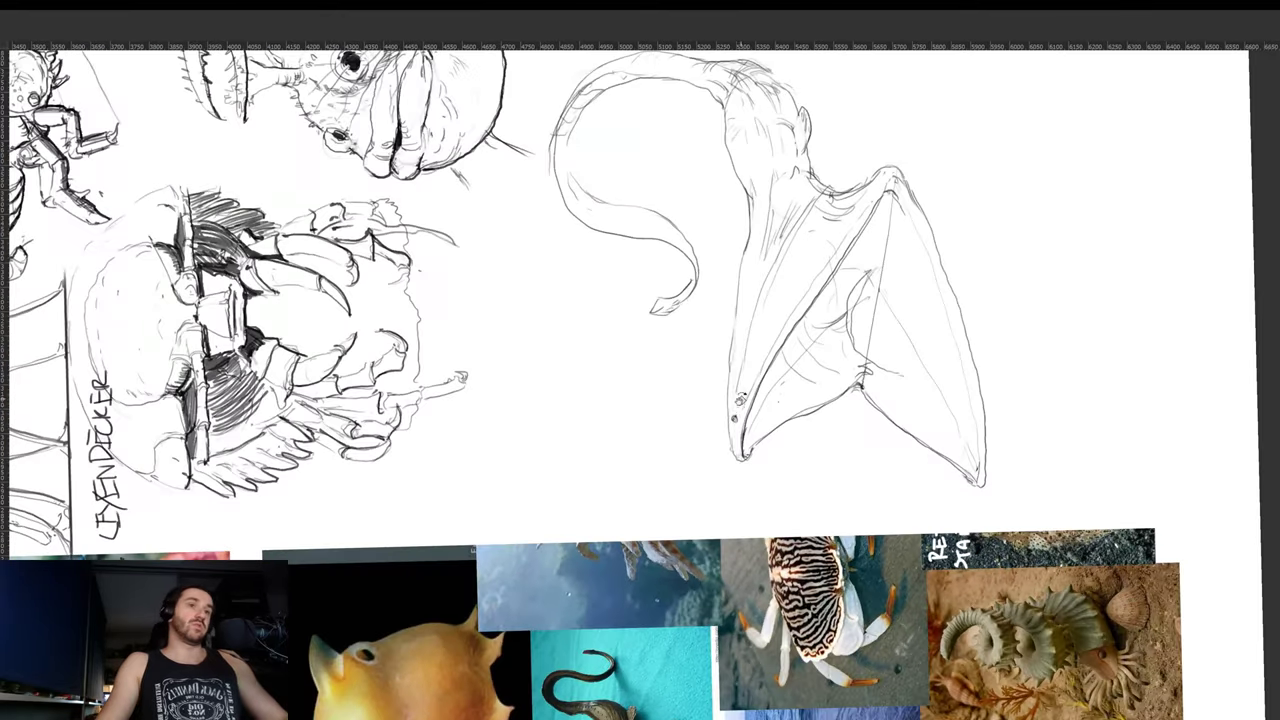
left_click_drag(752, 455, 858, 380)
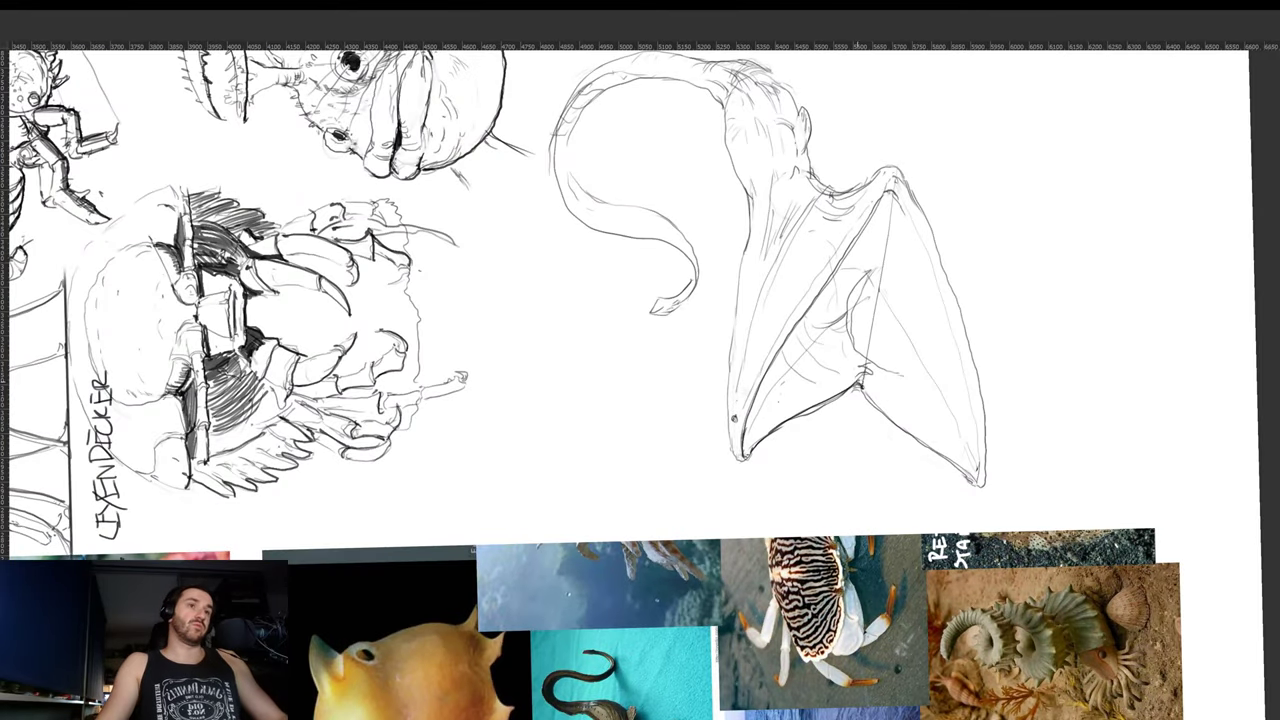
key("e")
left_click_drag(799, 421, 836, 403)
key("b")
left_click_drag(761, 440, 856, 383)
- Go over the lower jaw's bottom edge with a darker line from its tip to the jaw corner
key("r")
left_click_drag(1020, 360, 750, 630)
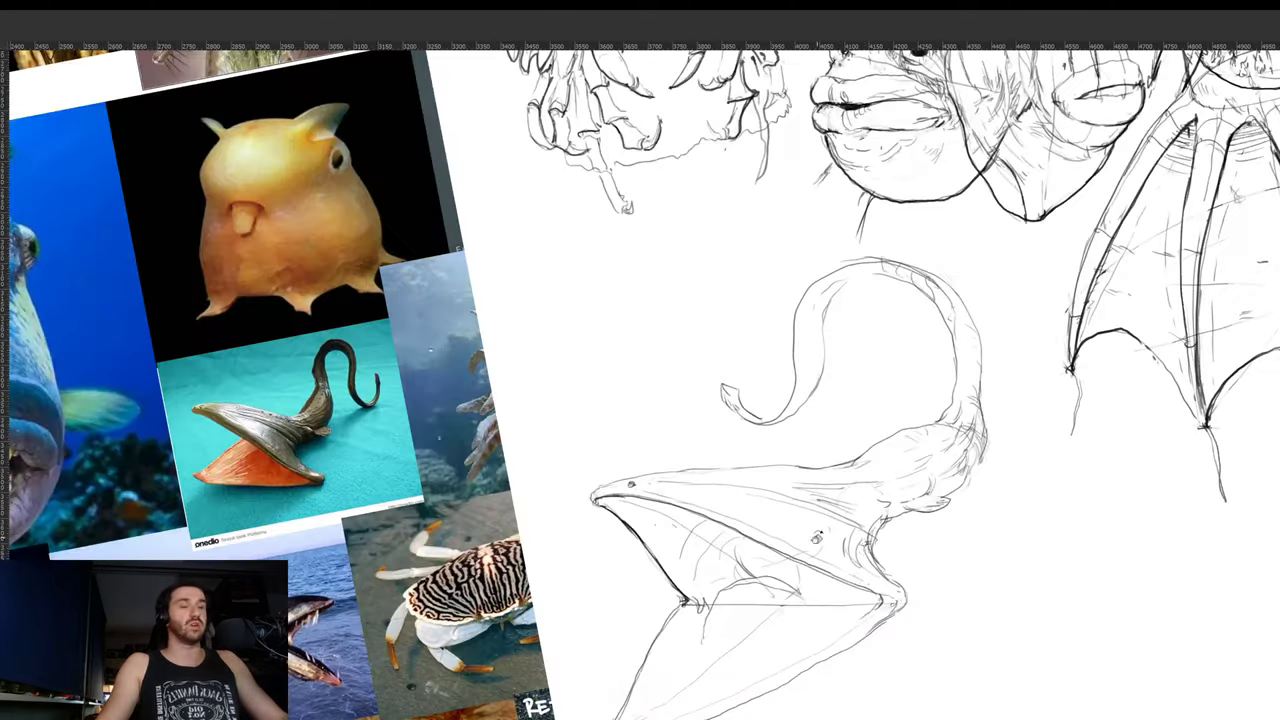
left_click_drag(817, 537, 760, 585)
left_click_drag(855, 634, 892, 353)
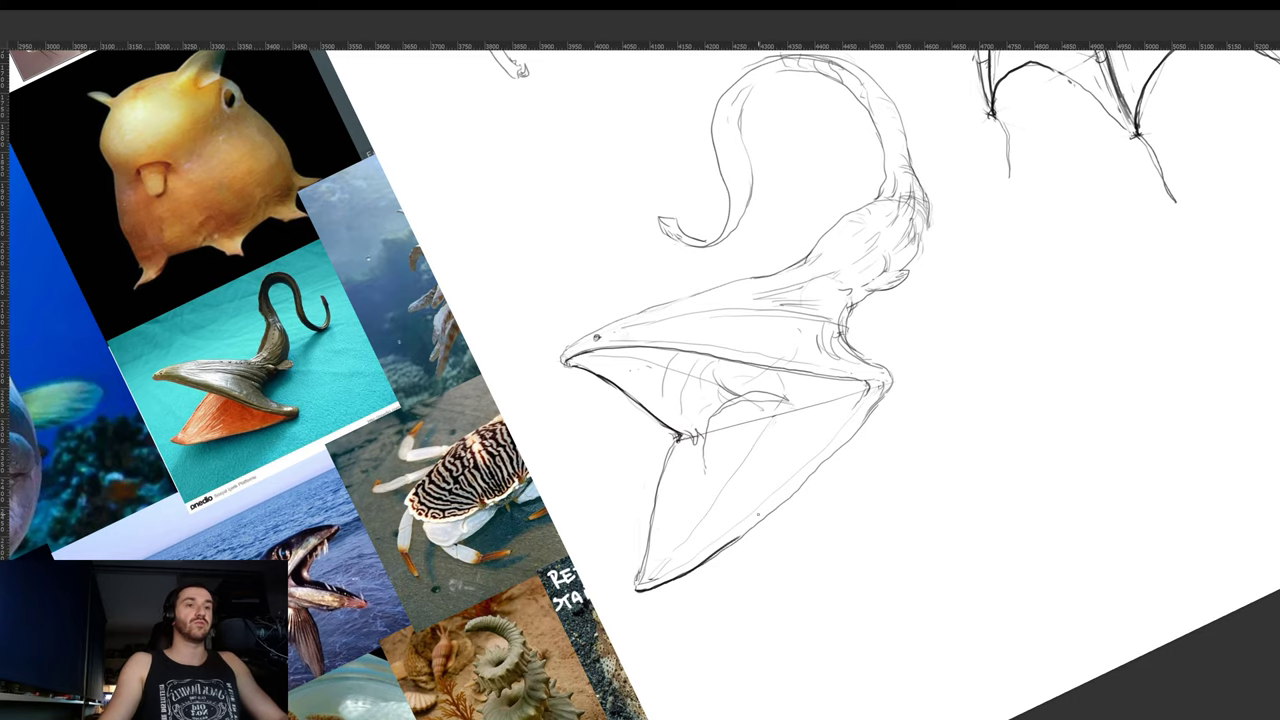
left_click_drag(994, 423, 448, 400)
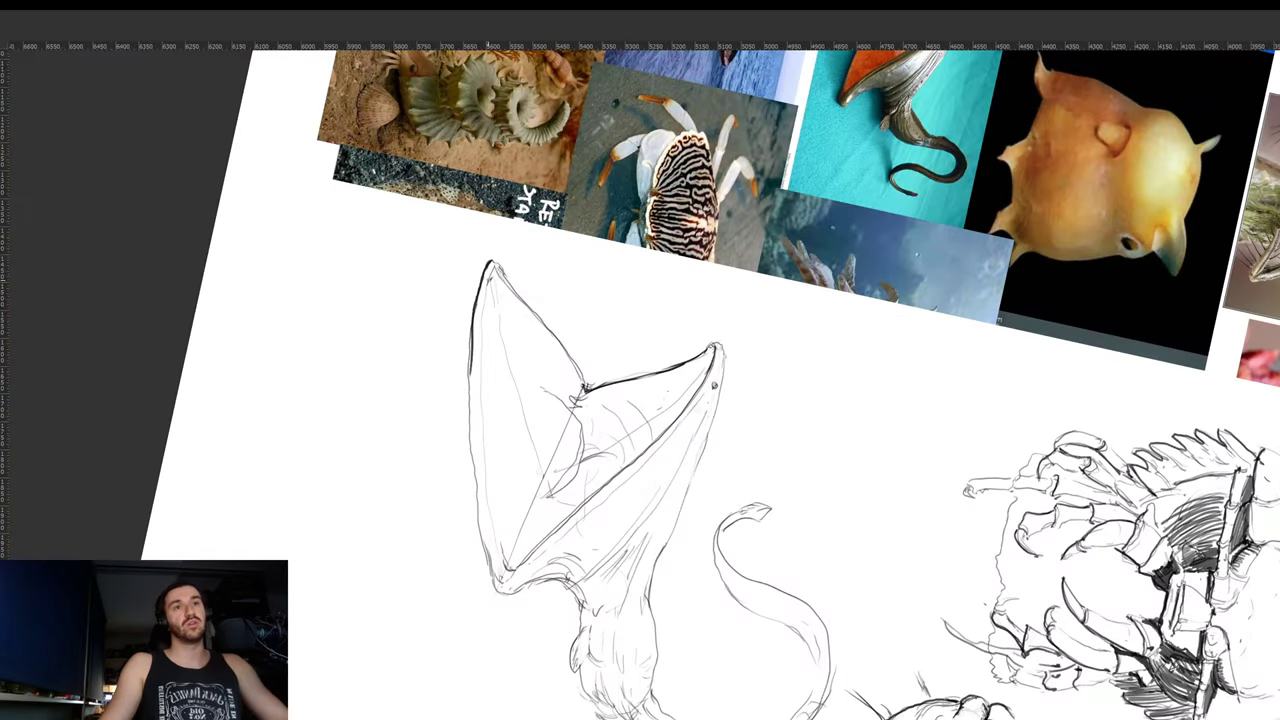
mouse_move(490, 263)
left_mouse_down()
mouse_move(468, 380)
mouse_move(493, 581)
left_mouse_up()
key("r")
mouse_move(699, 549)
left_mouse_down()
mouse_move(846, 382)
mouse_move(765, 237)
left_mouse_up()
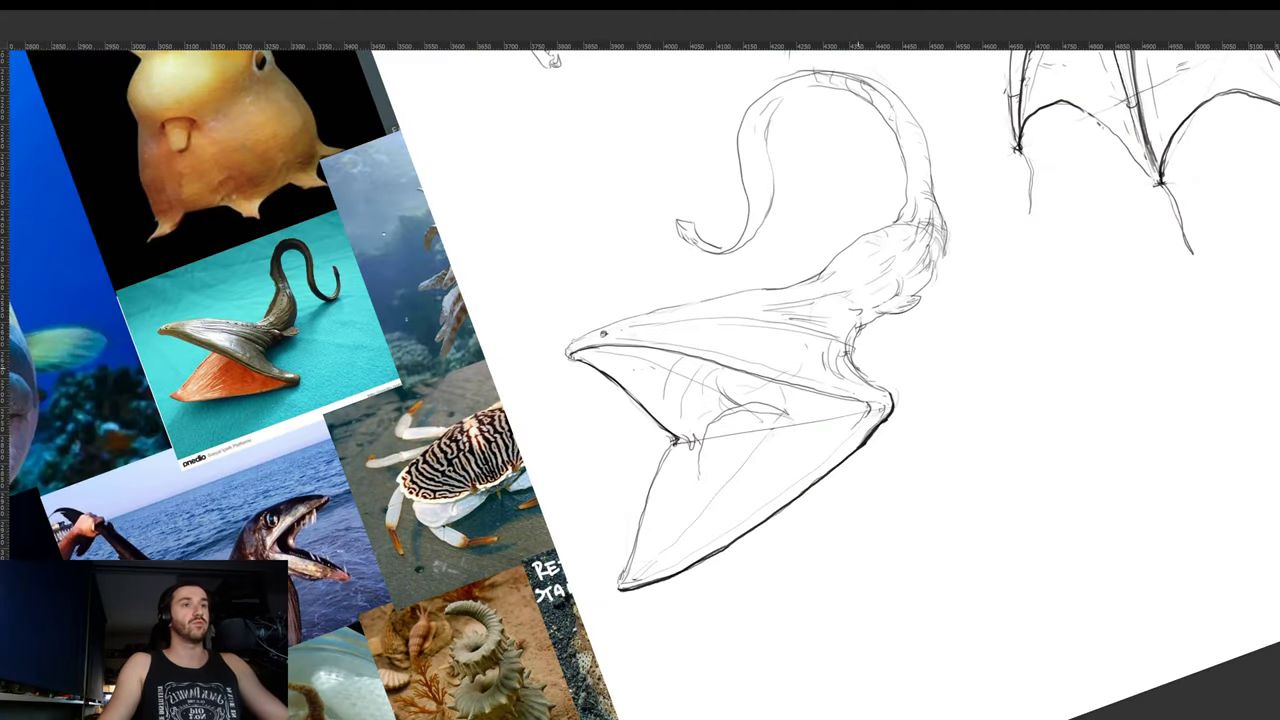
- Darken the eel's underside outline along the neck bulge, pectoral fin and throat down to the jaw corner
mouse_move(874, 320)
left_mouse_down()
mouse_move(854, 362)
mouse_move(869, 324)
mouse_move(922, 298)
mouse_move(945, 237)
left_mouse_up()
key("ctrl+z")
left_click_drag(922, 288, 946, 233)
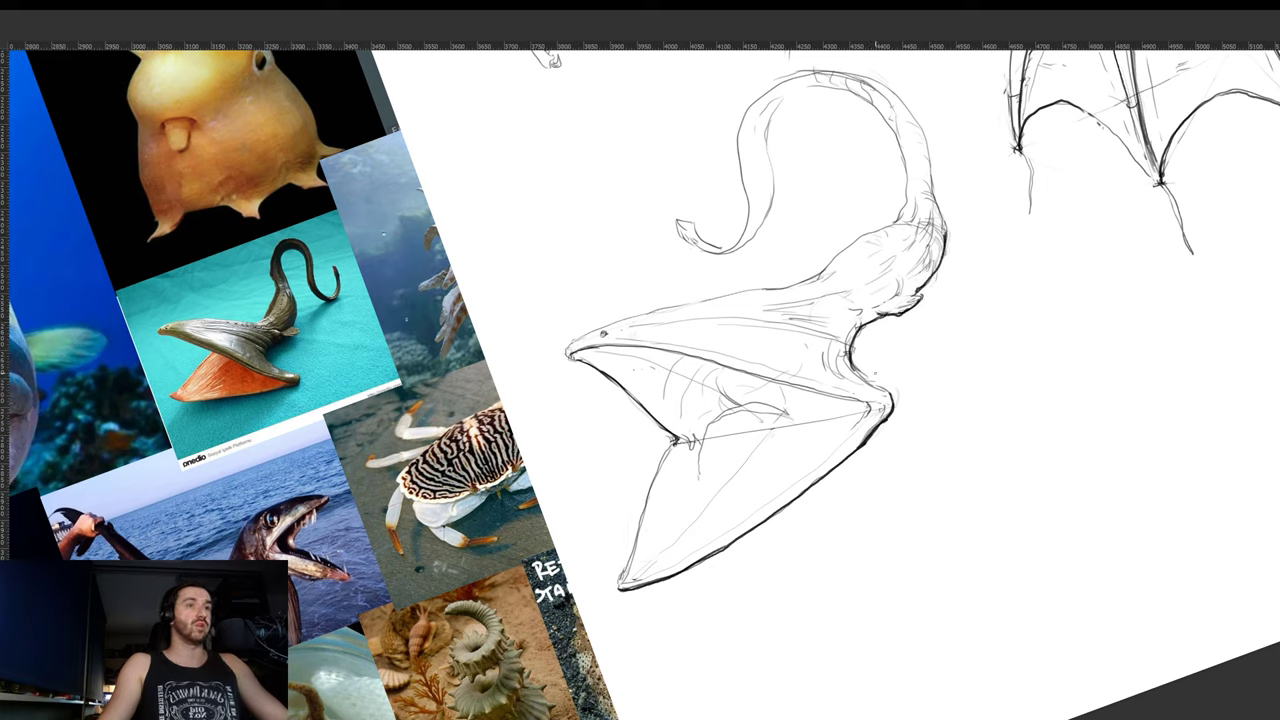
left_click_drag(880, 383, 883, 429)
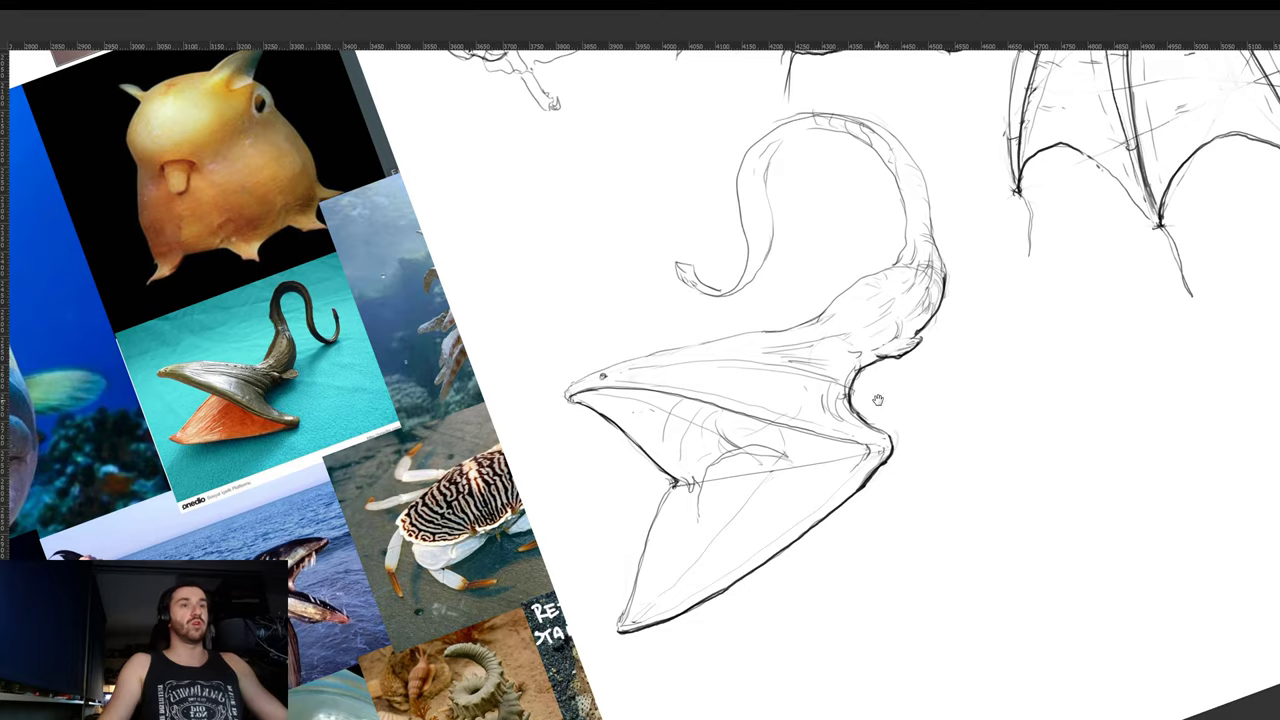
- Darken the inner edge of the eel's curled tail and the outer edge of its back
left_click_drag(878, 398, 880, 519)
left_click_drag(970, 380, 950, 288)
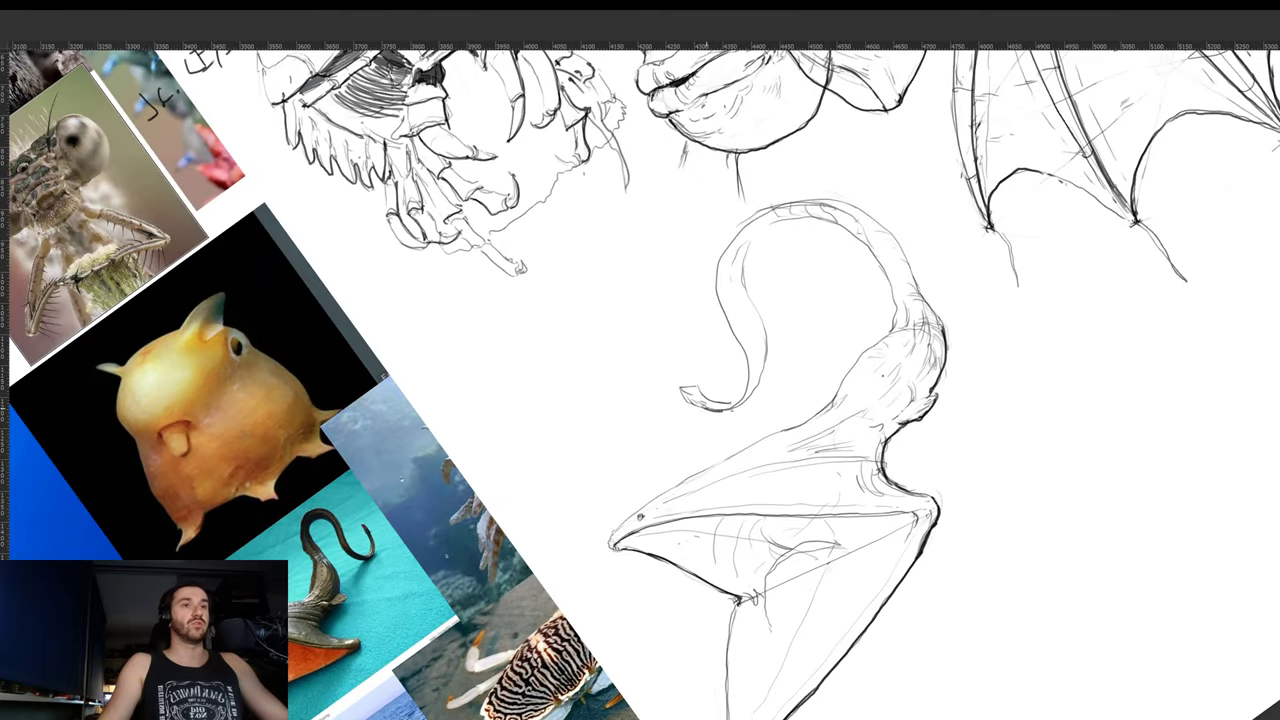
mouse_move(762, 392)
left_mouse_down()
mouse_move(768, 338)
mouse_move(742, 262)
mouse_move(782, 219)
left_mouse_up()
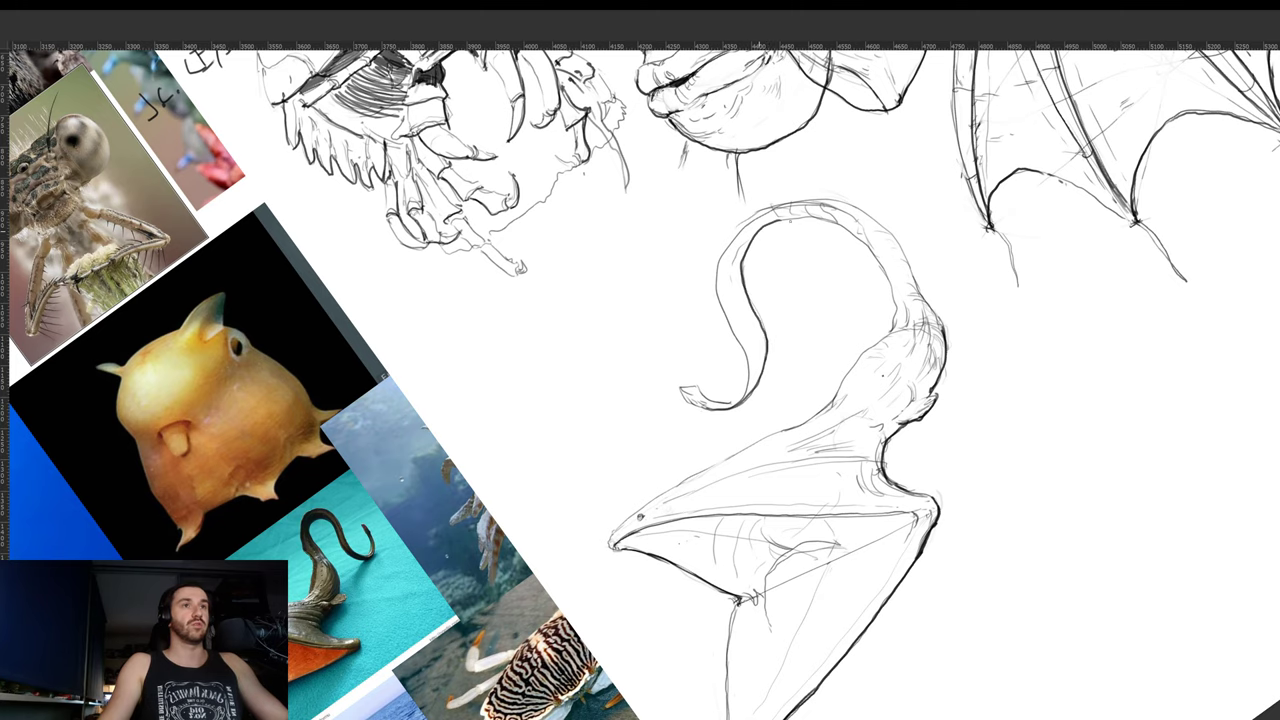
mouse_move(888, 205)
left_mouse_down()
mouse_move(966, 266)
mouse_move(931, 430)
left_mouse_up()
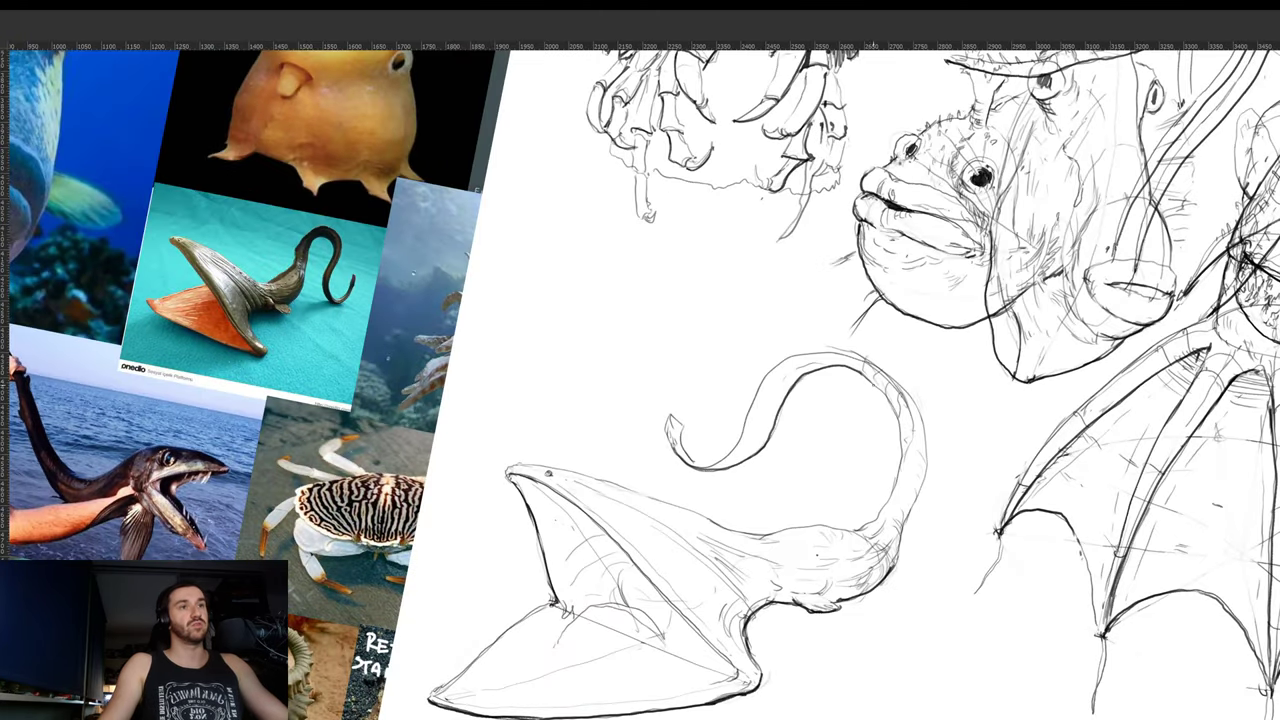
left_click_drag(947, 496, 905, 496)
left_click_drag(1007, 480, 974, 391)
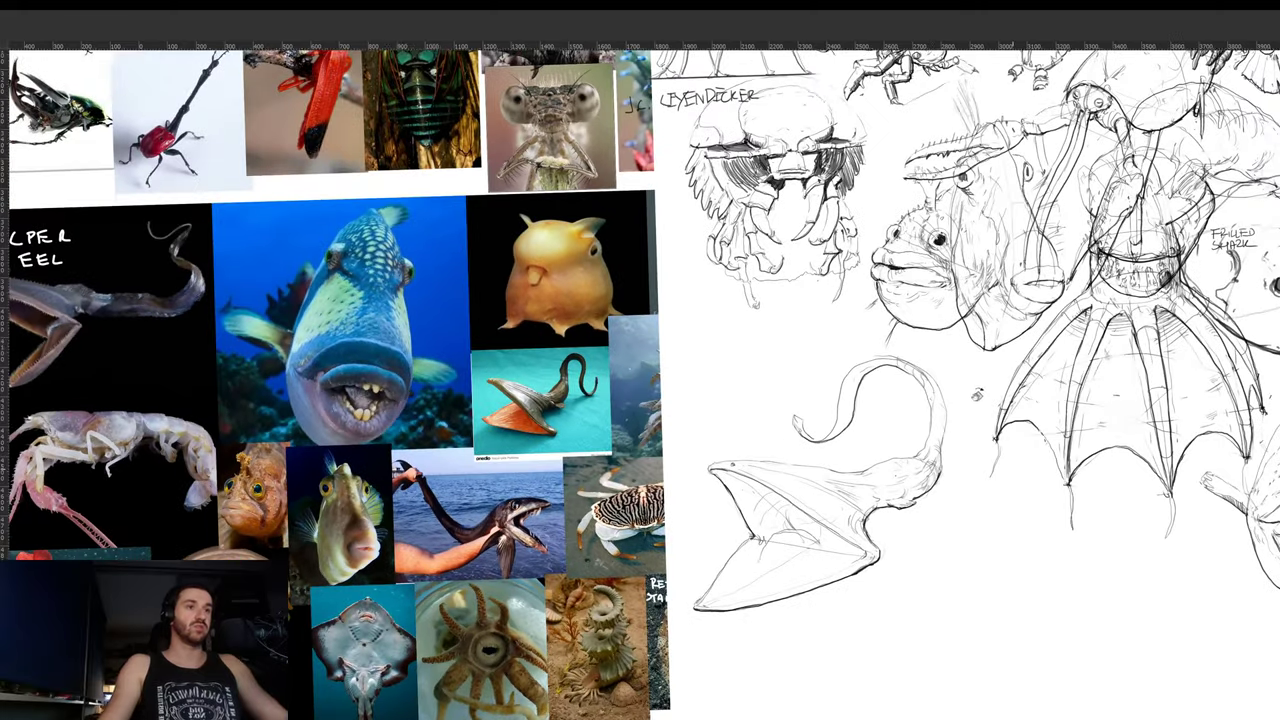
mouse_move(935, 455)
left_mouse_down()
mouse_move(958, 455)
mouse_move(942, 457)
mouse_move(946, 391)
left_mouse_up()
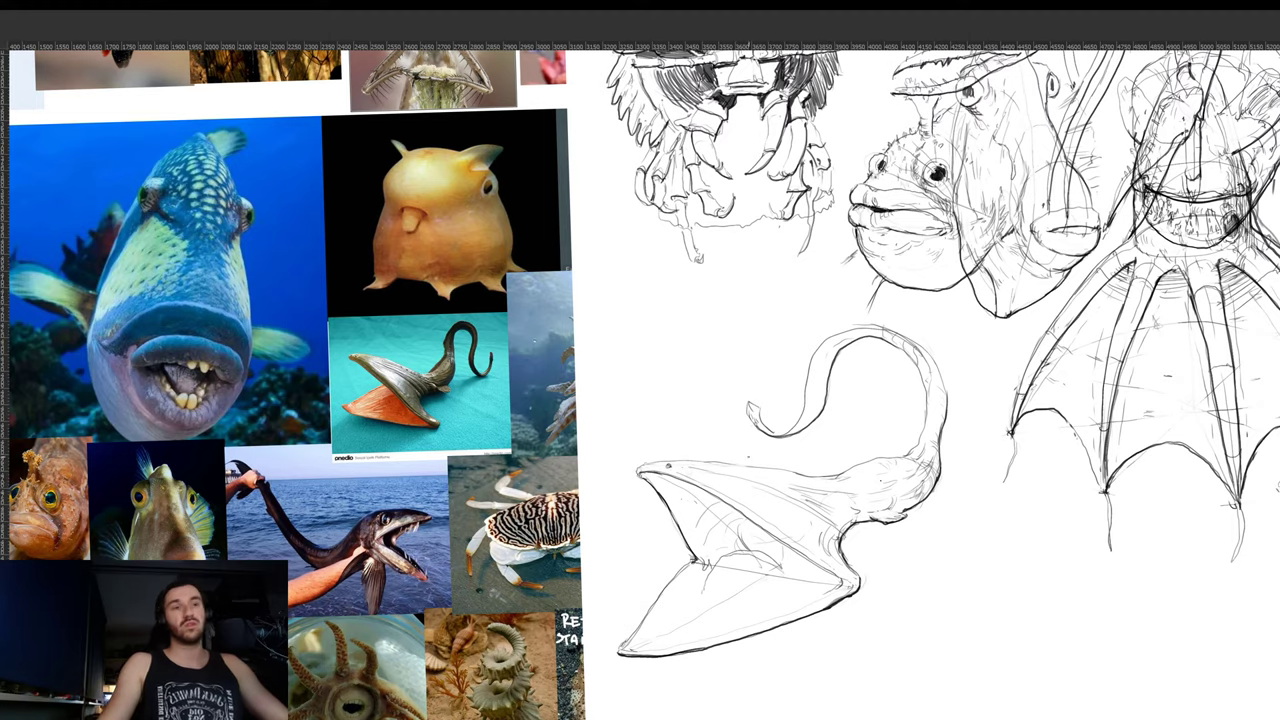
- Distort the selected lower jaw of the eel so its tip is shorter, apply the transform and deselect
left_click_drag(774, 497, 756, 456)
key("r")
left_click_drag(920, 389, 918, 398)
left_click_drag(687, 567, 670, 460)
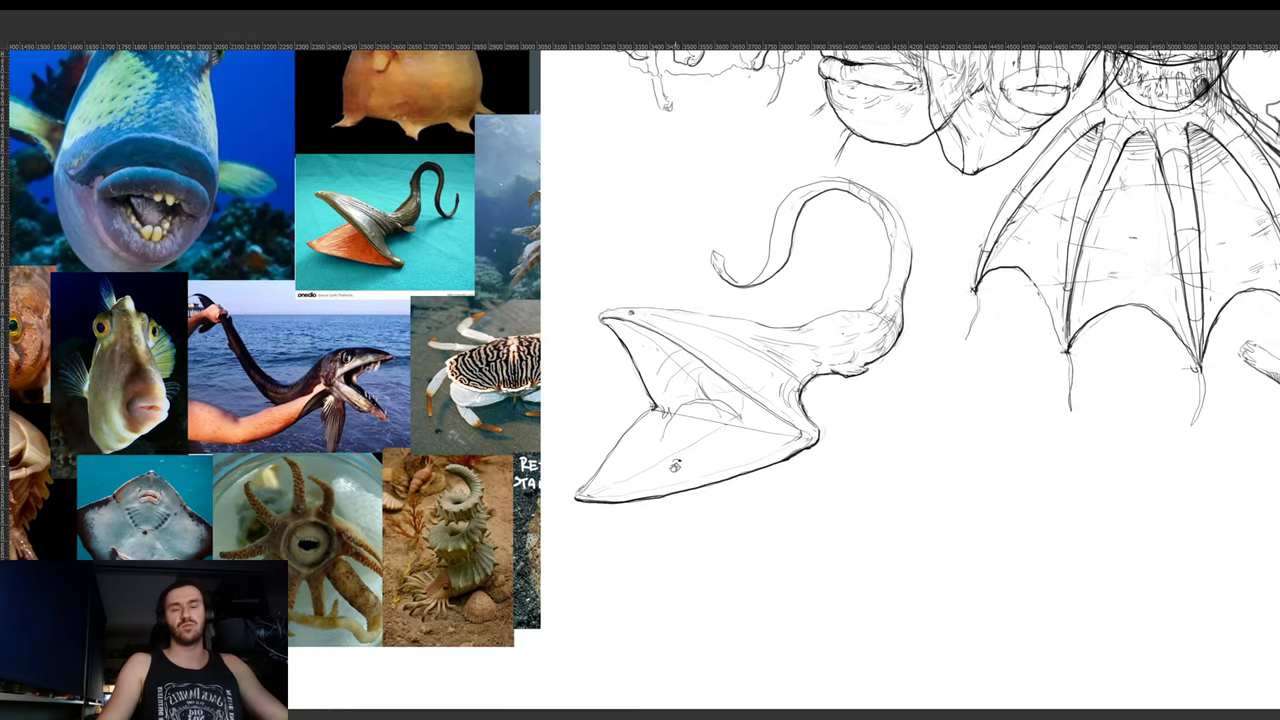
mouse_move(588, 526)
left_mouse_down()
mouse_move(636, 406)
mouse_move(715, 440)
mouse_move(837, 455)
mouse_move(625, 530)
mouse_move(571, 524)
mouse_move(581, 517)
left_mouse_up()
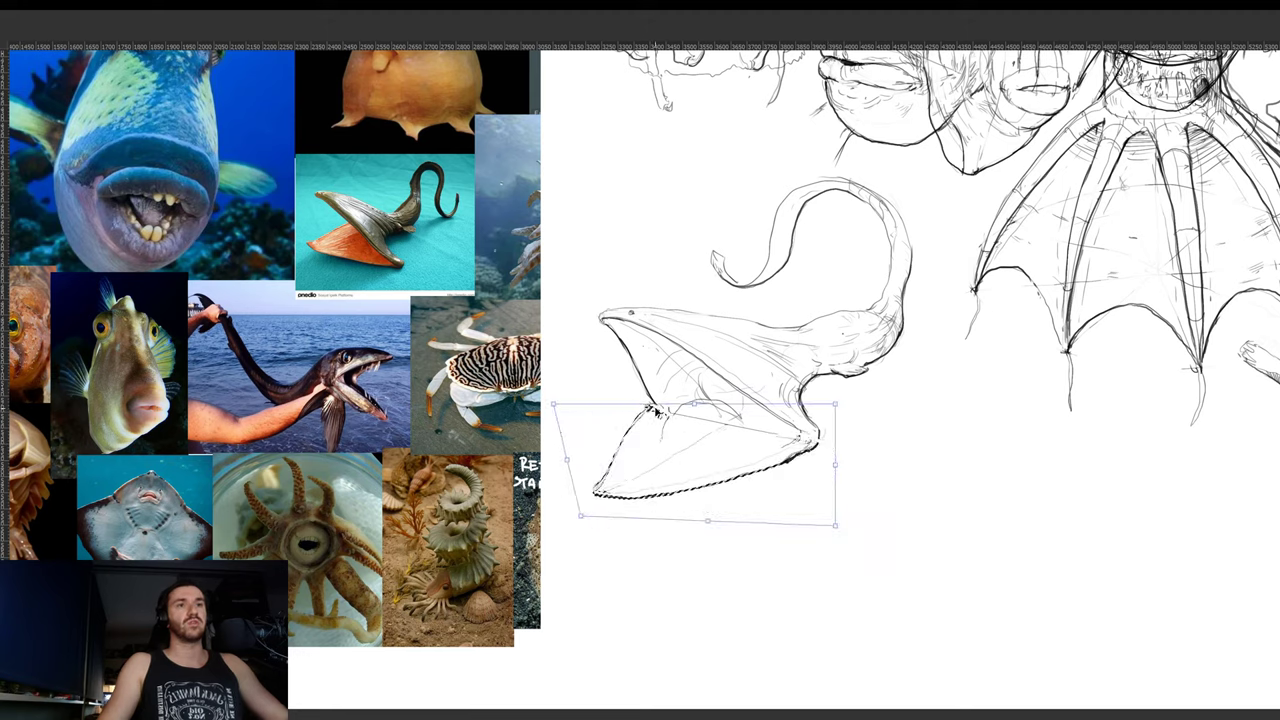
left_click_drag(694, 411, 702, 409)
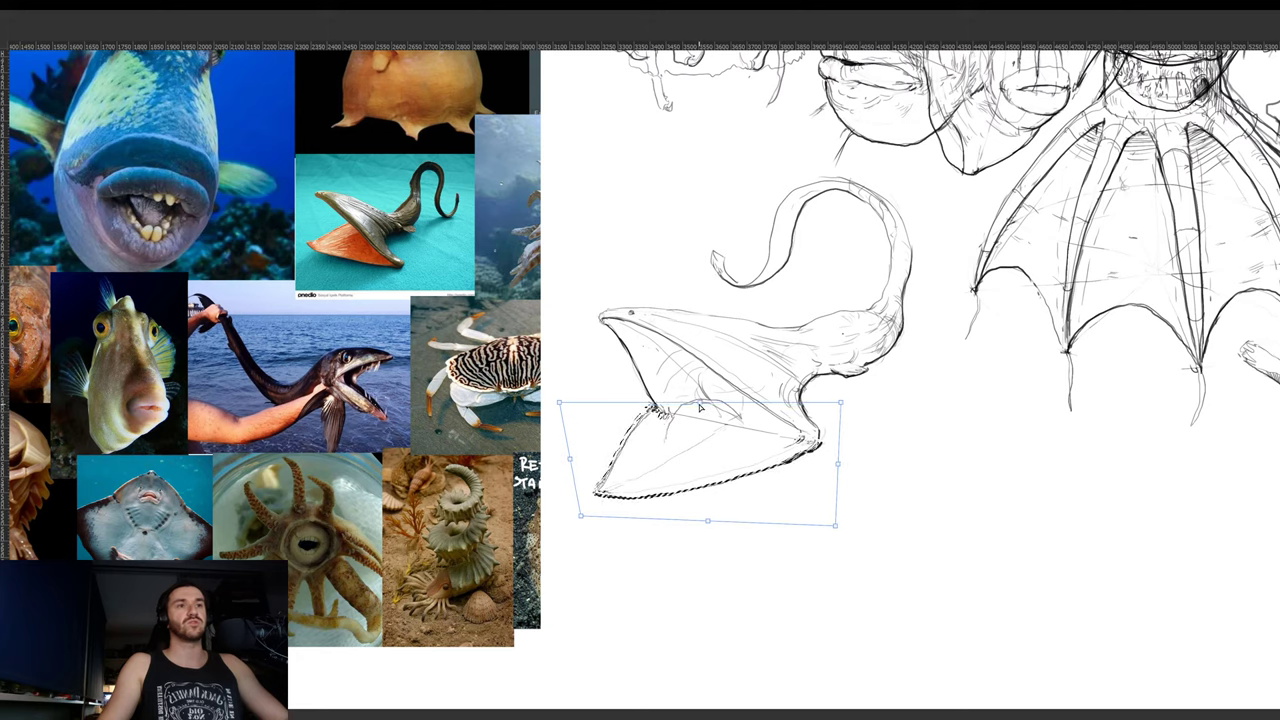
key("Return")
key("ctrl+d")
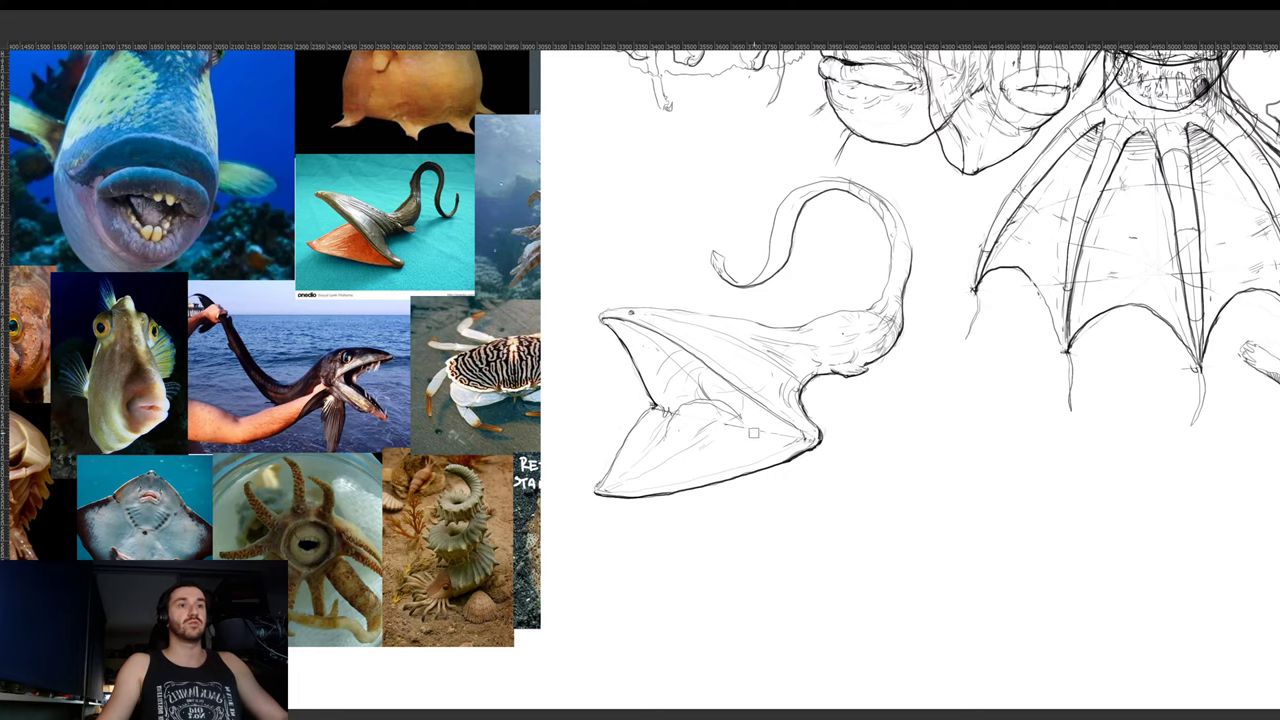
- Add fold lines and light contour strokes inside the eel's open mouth and along the lower jaw
left_click_drag(752, 414, 768, 424)
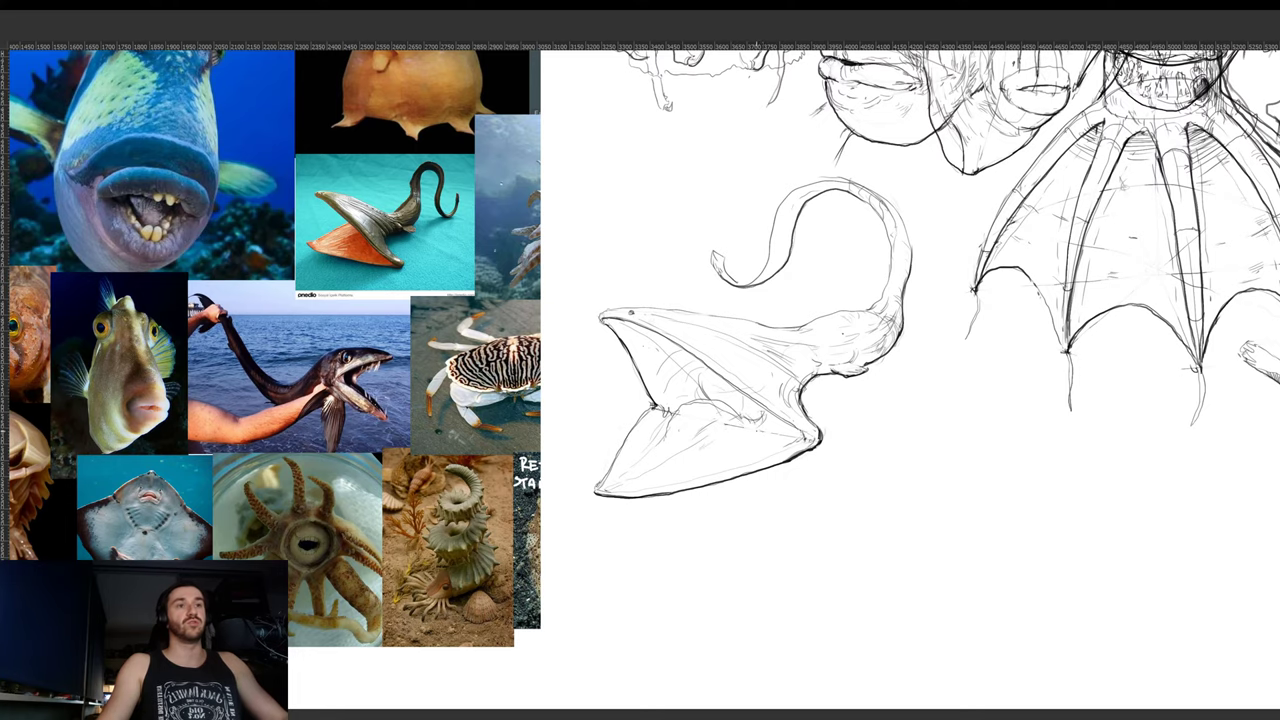
key("r")
left_click_drag(926, 444, 822, 349)
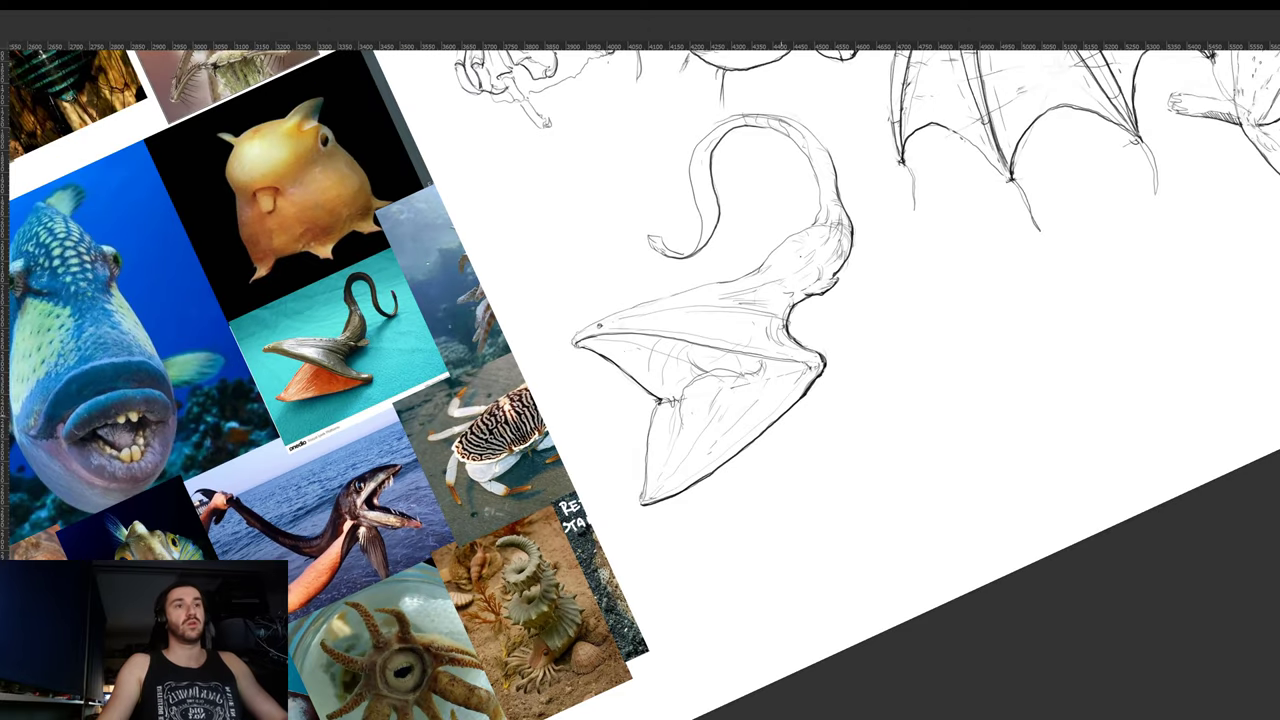
left_click_drag(797, 394, 699, 468)
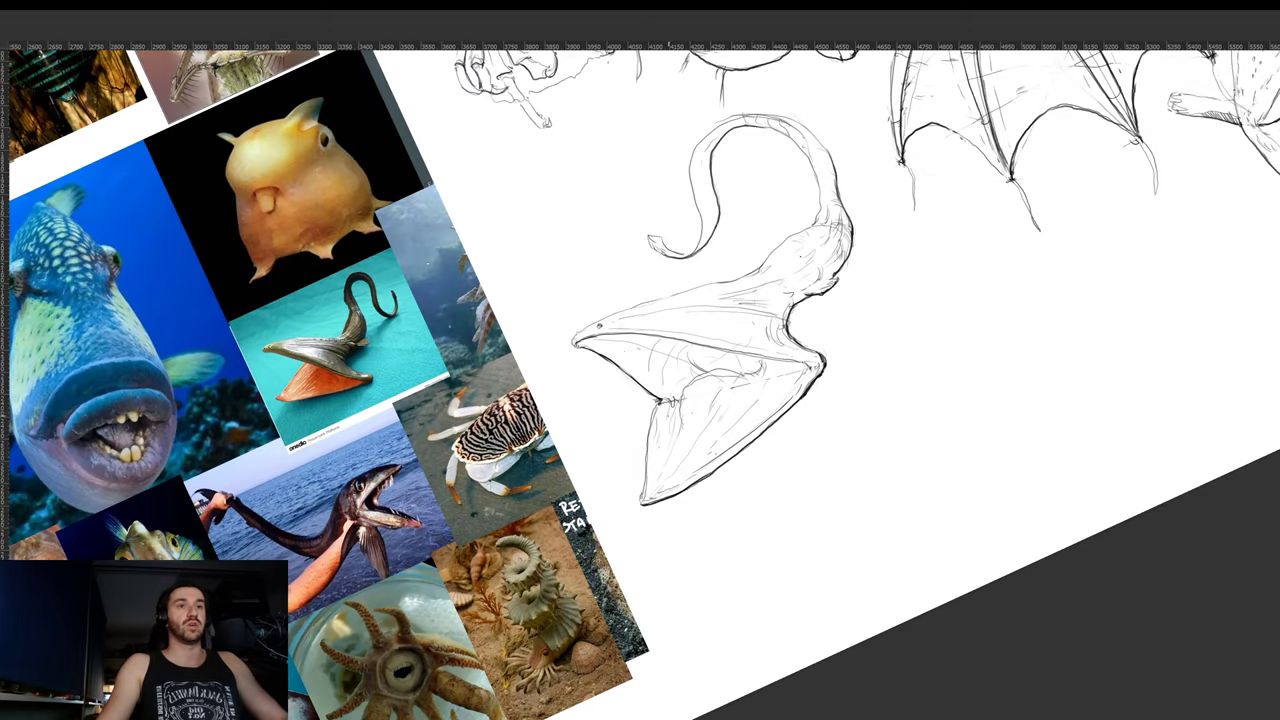
key("r")
left_click_drag(864, 337, 732, 421)
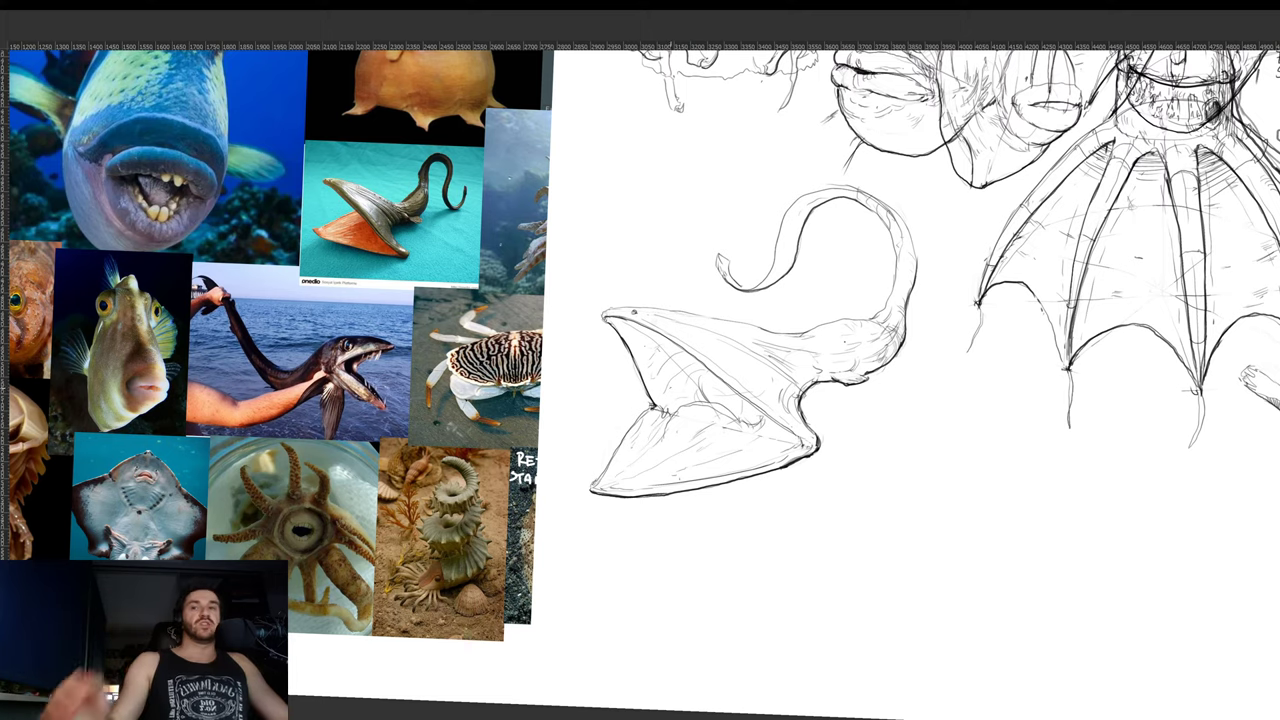
mouse_move(918, 434)
left_mouse_down()
mouse_move(957, 414)
mouse_move(948, 314)
left_mouse_up()
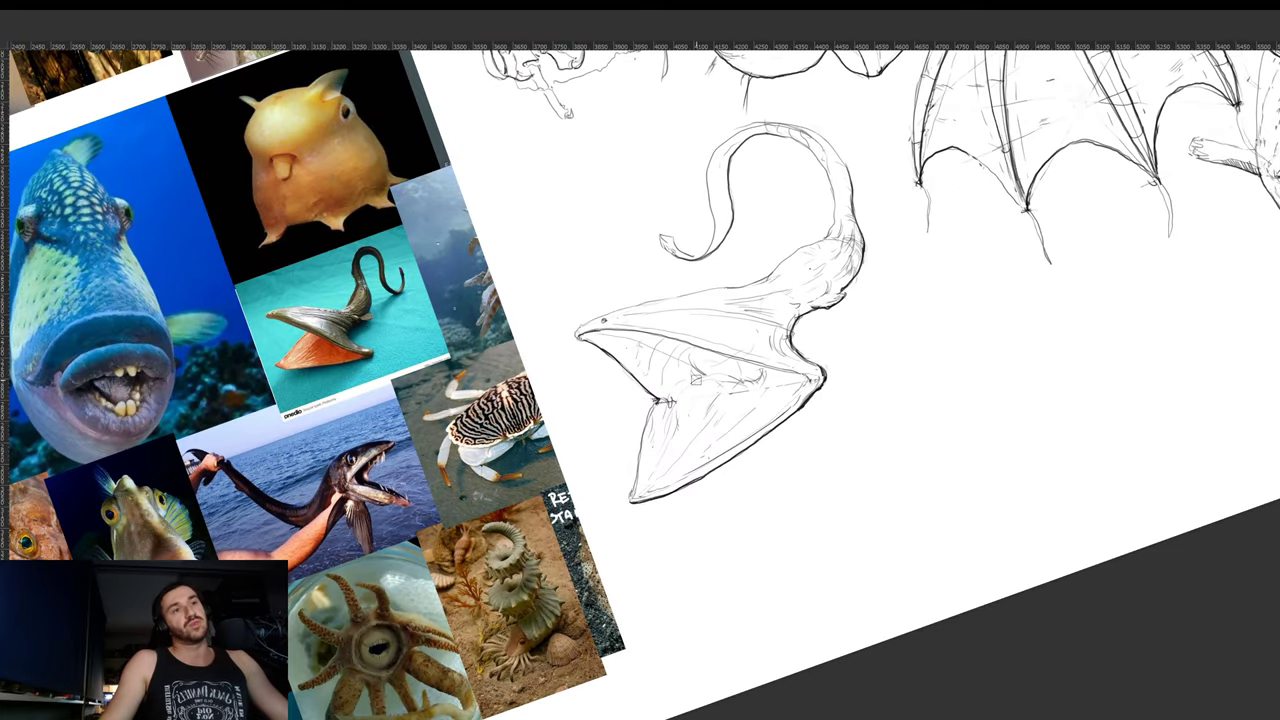
left_click_drag(672, 437, 691, 388)
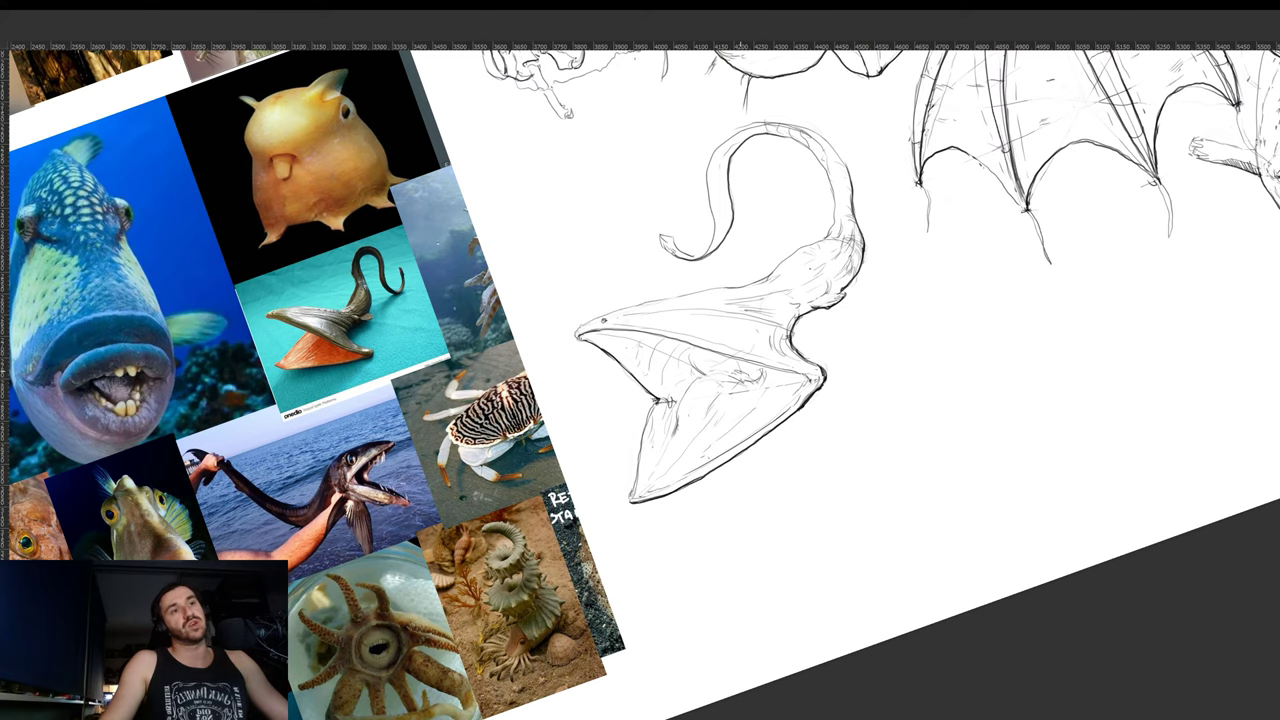
- Move the eel drawing across the sheet to overlap the creature with webbed tentacles
mouse_move(857, 304)
left_mouse_down()
mouse_move(907, 363)
mouse_move(866, 393)
left_mouse_up()
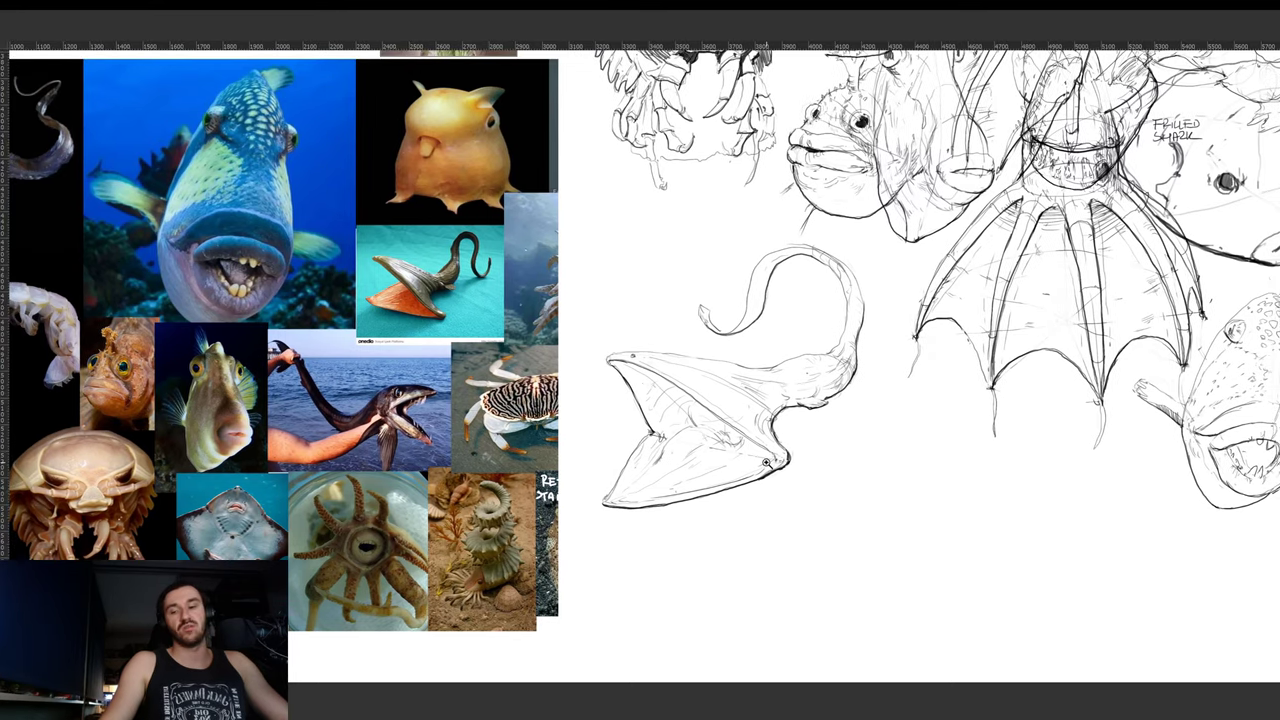
left_click_drag(771, 454, 813, 367)
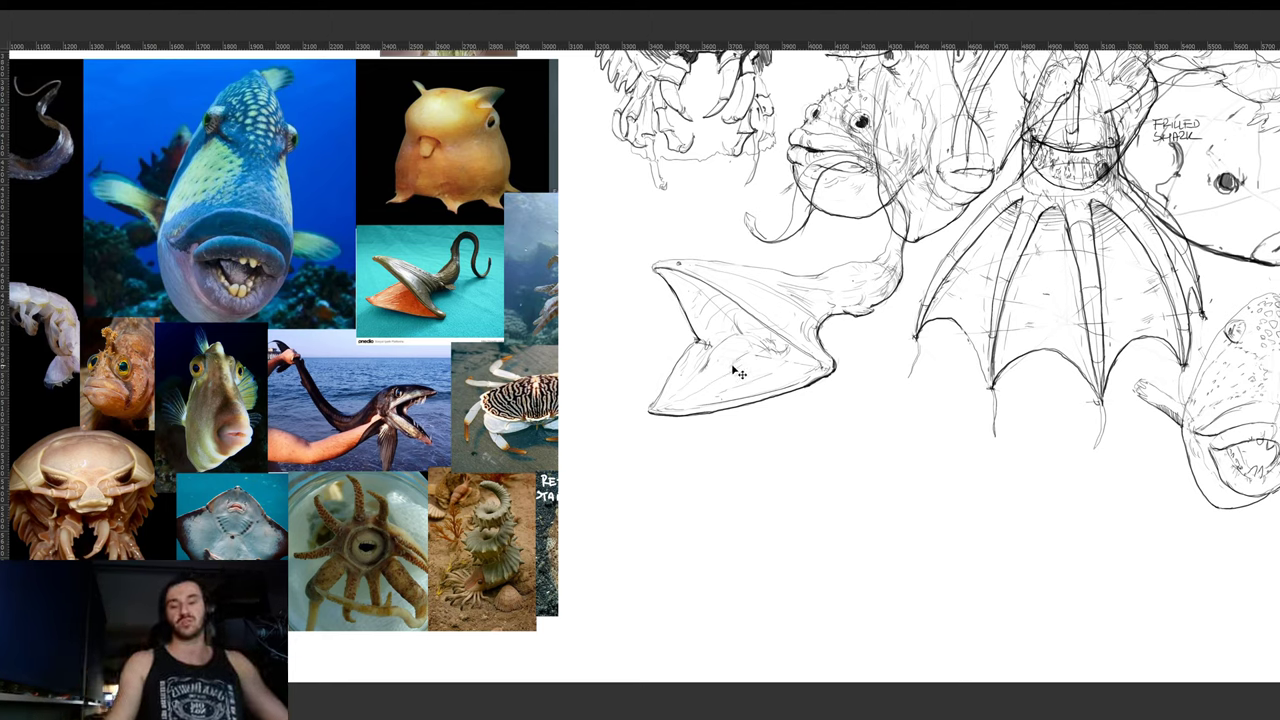
mouse_move(762, 390)
left_mouse_down()
mouse_move(857, 355)
mouse_move(935, 400)
mouse_move(985, 395)
mouse_move(972, 390)
left_mouse_up()
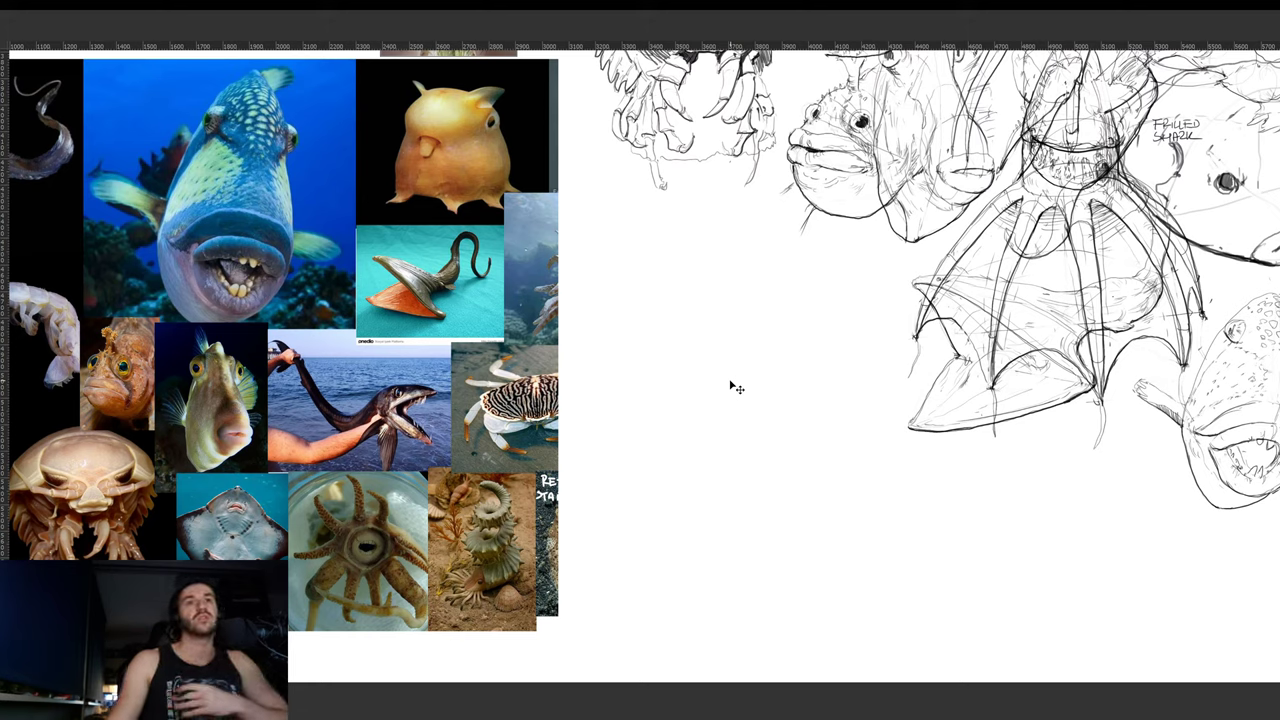
- Sketch the yellow octopus's domed head and one round eye in the empty area below the crustacean study
left_click_drag(666, 449, 675, 509)
mouse_move(638, 352)
left_mouse_down()
mouse_move(657, 351)
mouse_move(652, 384)
mouse_move(668, 332)
mouse_move(730, 338)
mouse_move(748, 366)
left_mouse_up()
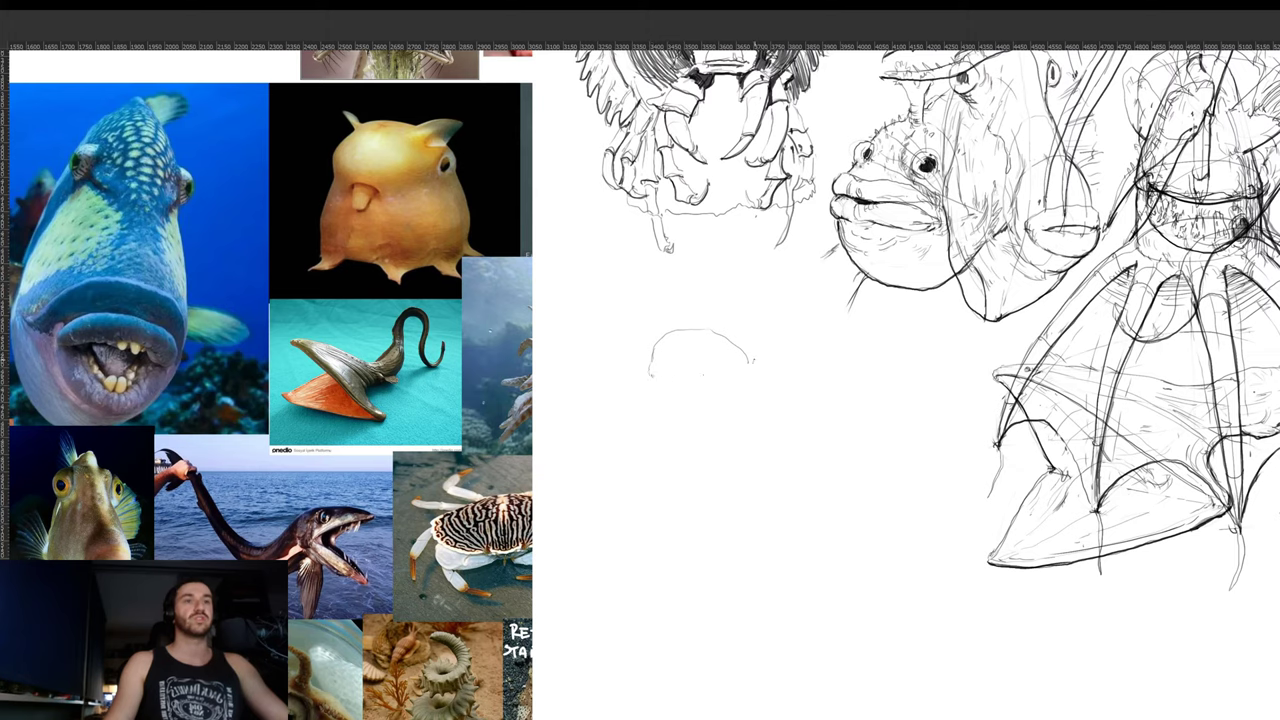
mouse_move(754, 363)
left_mouse_down()
mouse_move(746, 379)
mouse_move(677, 374)
left_mouse_up()
key("ctrl+z")
key("ctrl+z")
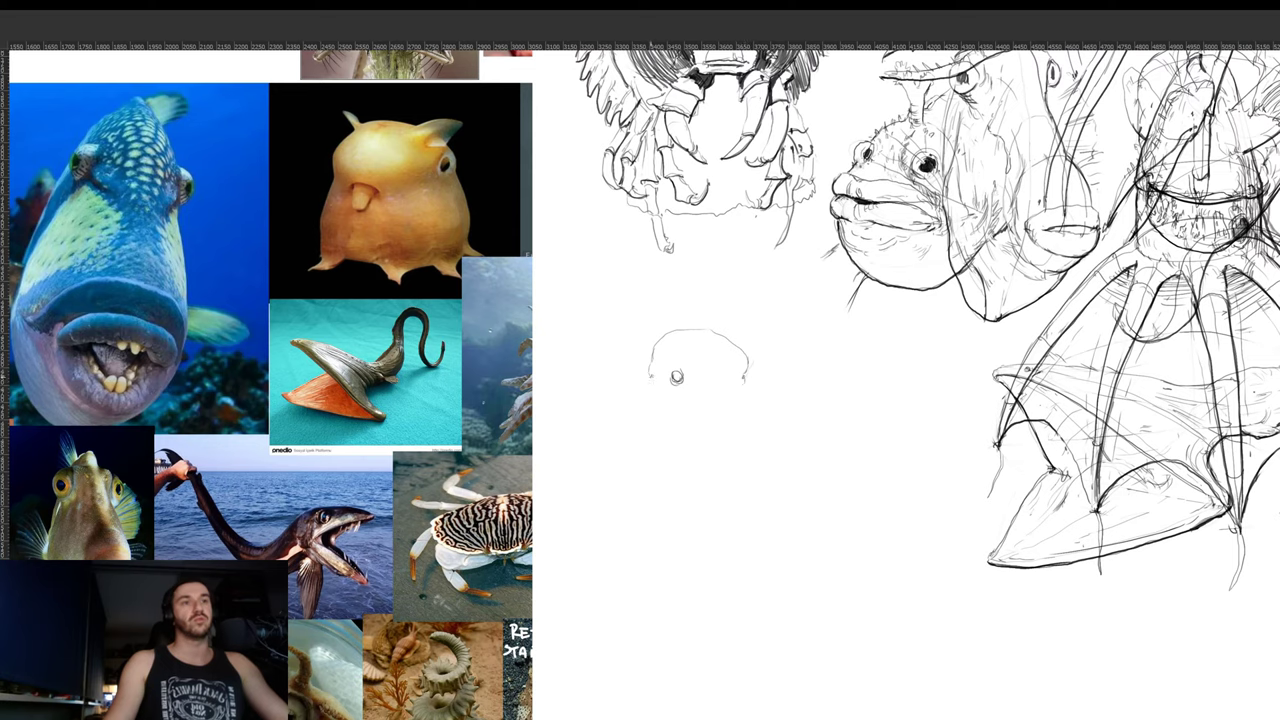
- Draw the octopus's flared sides, pointed skirt edge, front flap and two ear fins, cleaning up the head outline
mouse_move(649, 382)
left_mouse_down()
mouse_move(634, 442)
mouse_move(748, 435)
left_mouse_up()
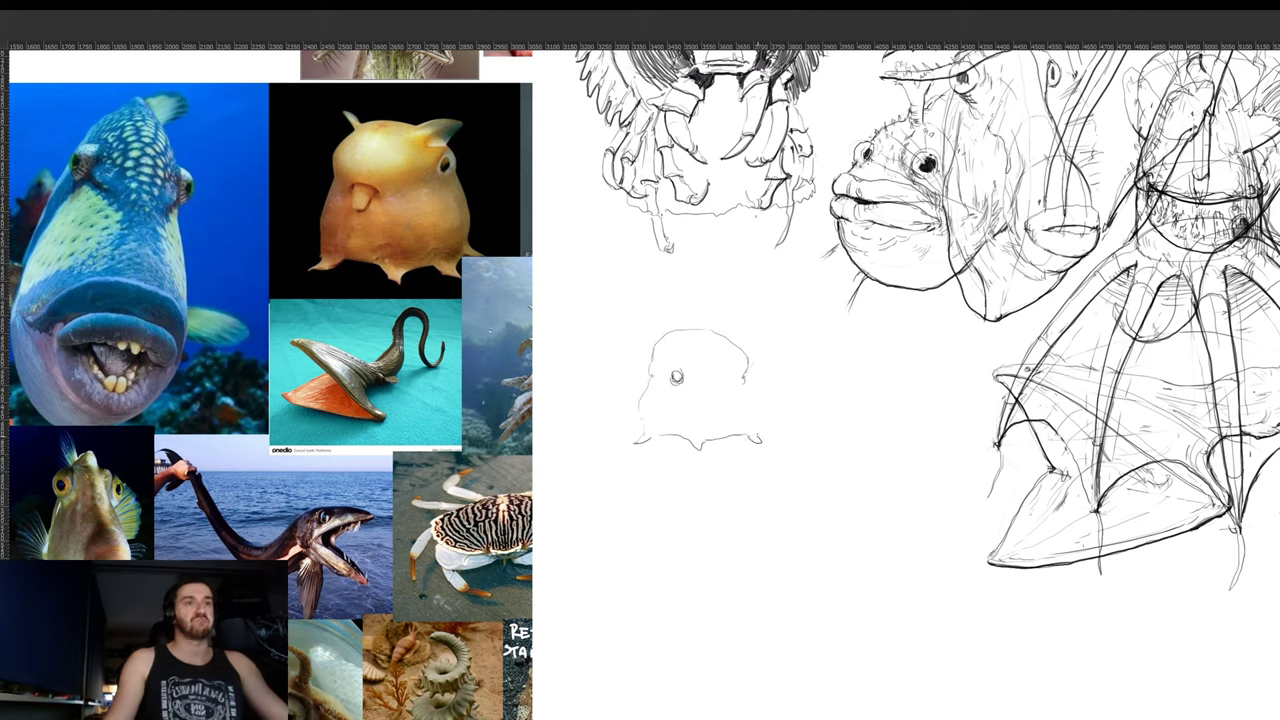
left_click_drag(757, 424, 743, 378)
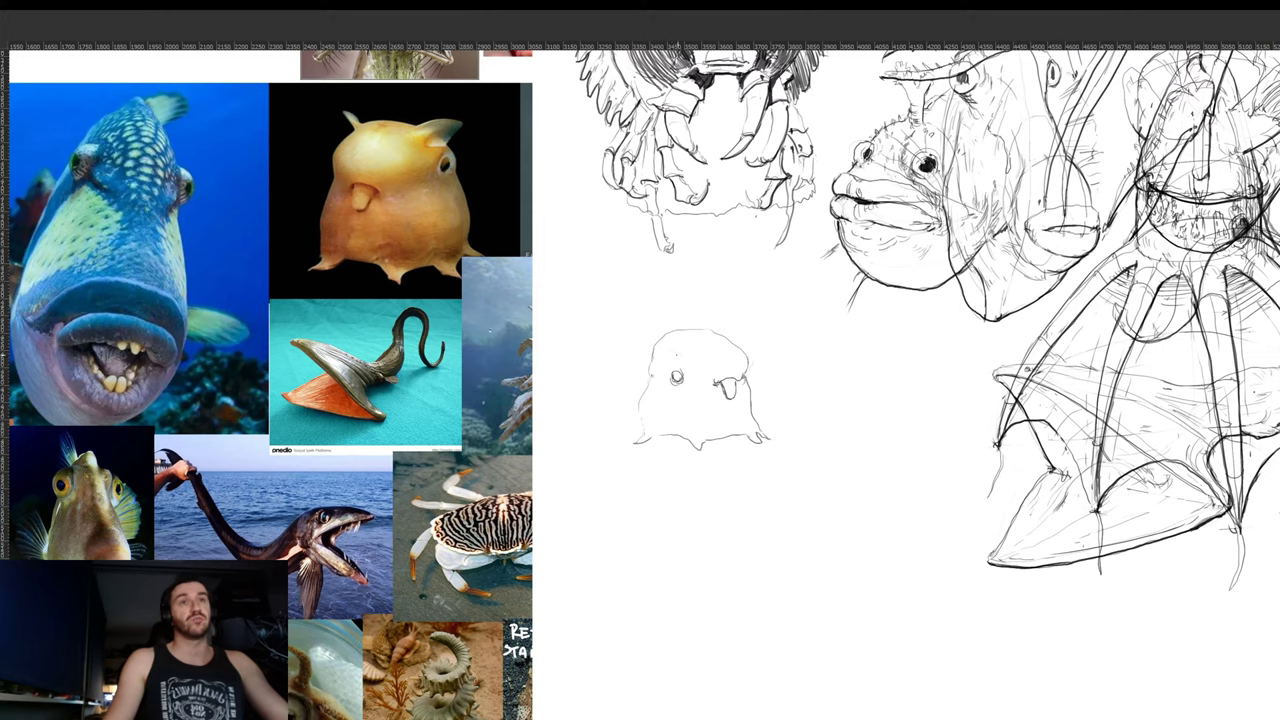
mouse_move(660, 332)
left_mouse_down()
mouse_move(682, 348)
mouse_move(666, 340)
left_mouse_up()
key("e")
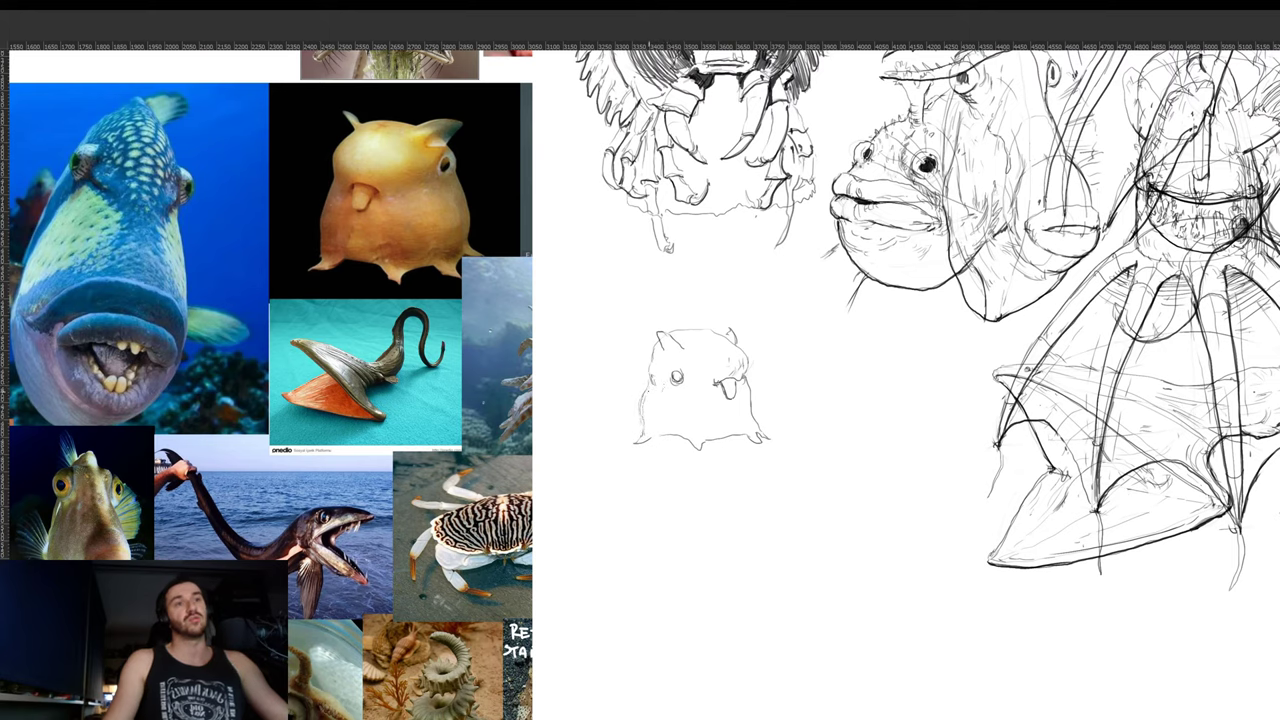
left_click_drag(650, 378, 654, 359)
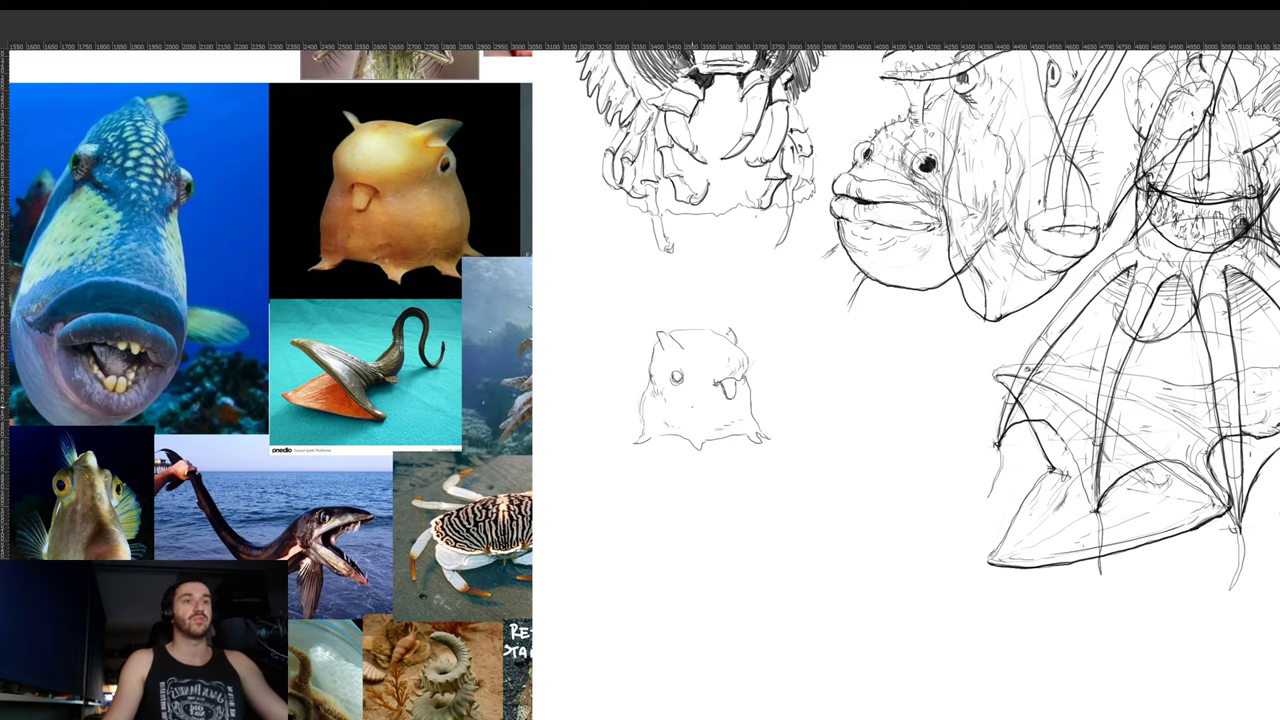
- Fill in the octopus's dark pupil and refine its facial details
left_click_drag(674, 379, 689, 373)
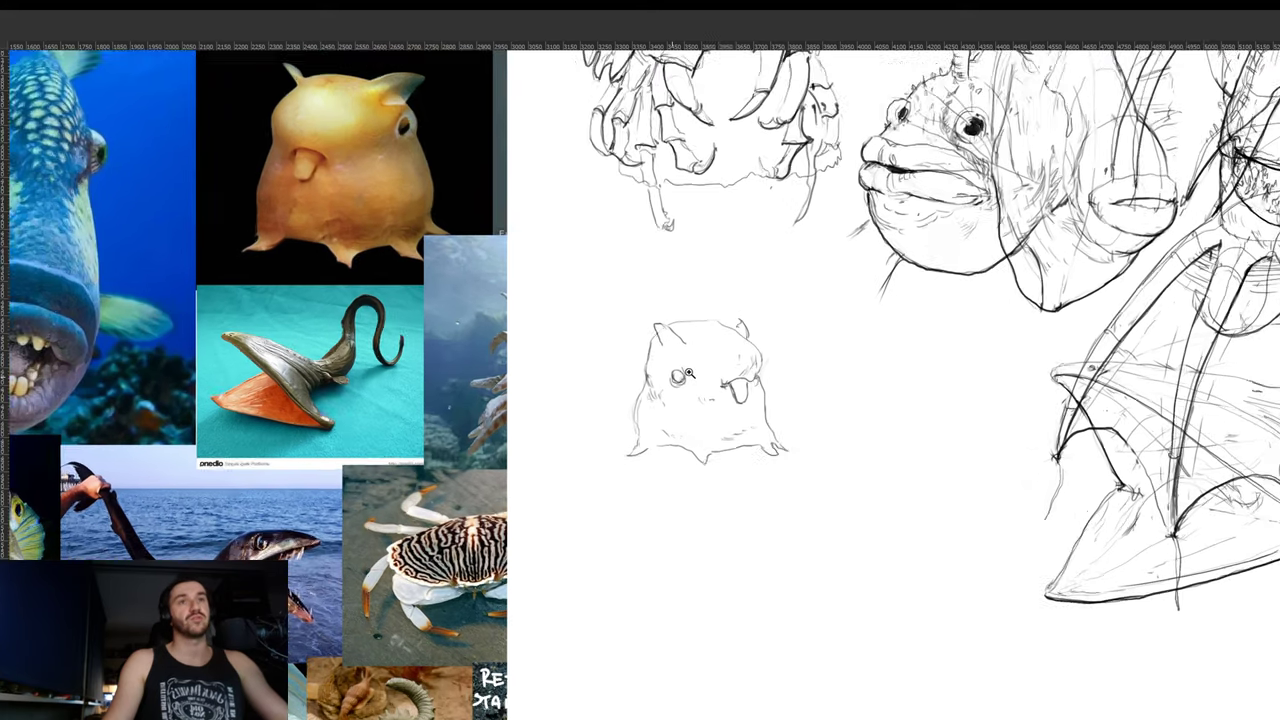
left_click(688, 373)
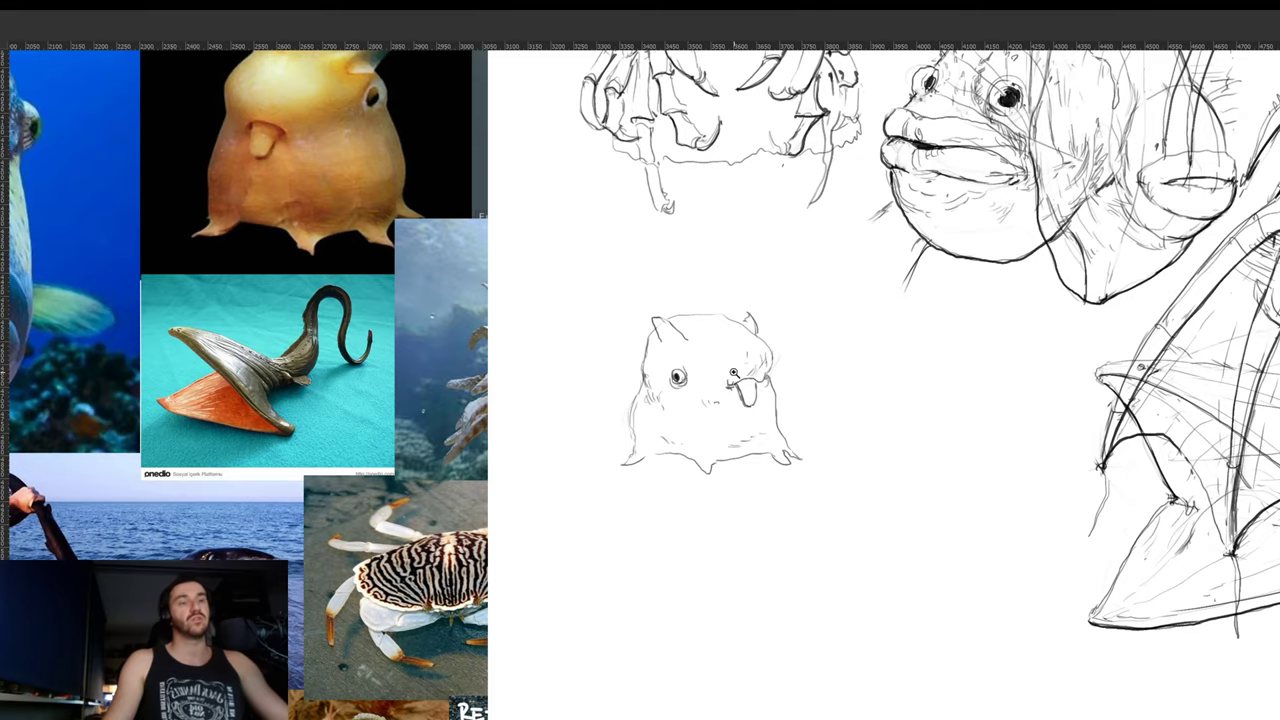
mouse_move(735, 375)
left_mouse_down()
mouse_move(610, 375)
mouse_move(695, 376)
left_mouse_up()
- Go over the octopus's bottom skirt edge with a darker line between its pointed arm tips
left_click_drag(848, 380, 782, 258)
scroll(660, 382, "up", 2)
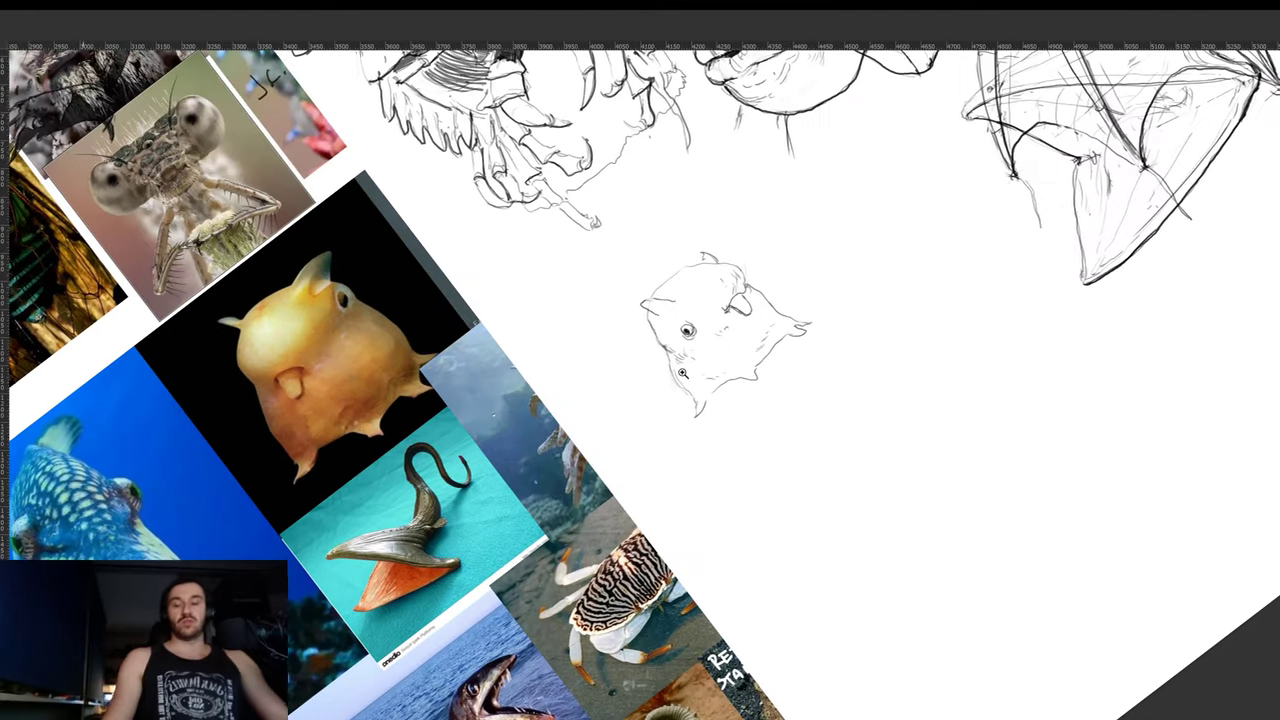
mouse_move(698, 414)
left_mouse_down()
mouse_move(764, 376)
mouse_move(788, 343)
left_mouse_up()
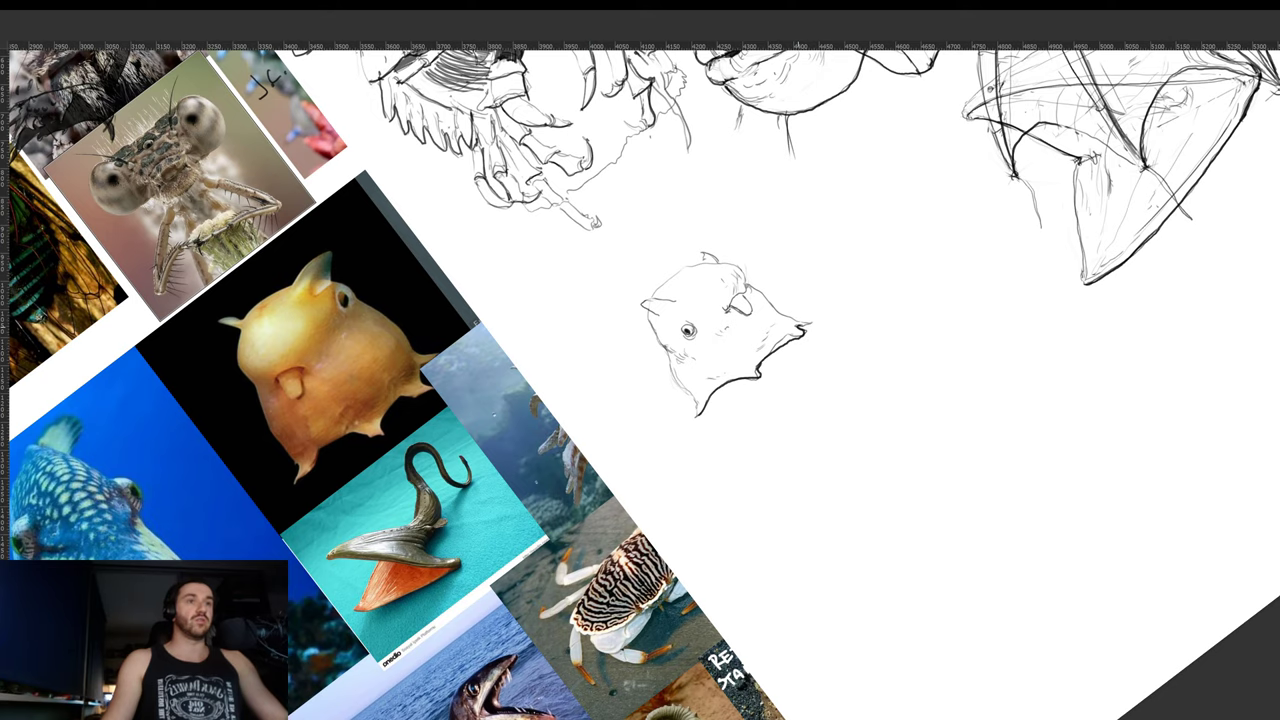
- Move the octopus sketch up and left to sit just below the crustacean study
scroll(828, 326, "down", 5)
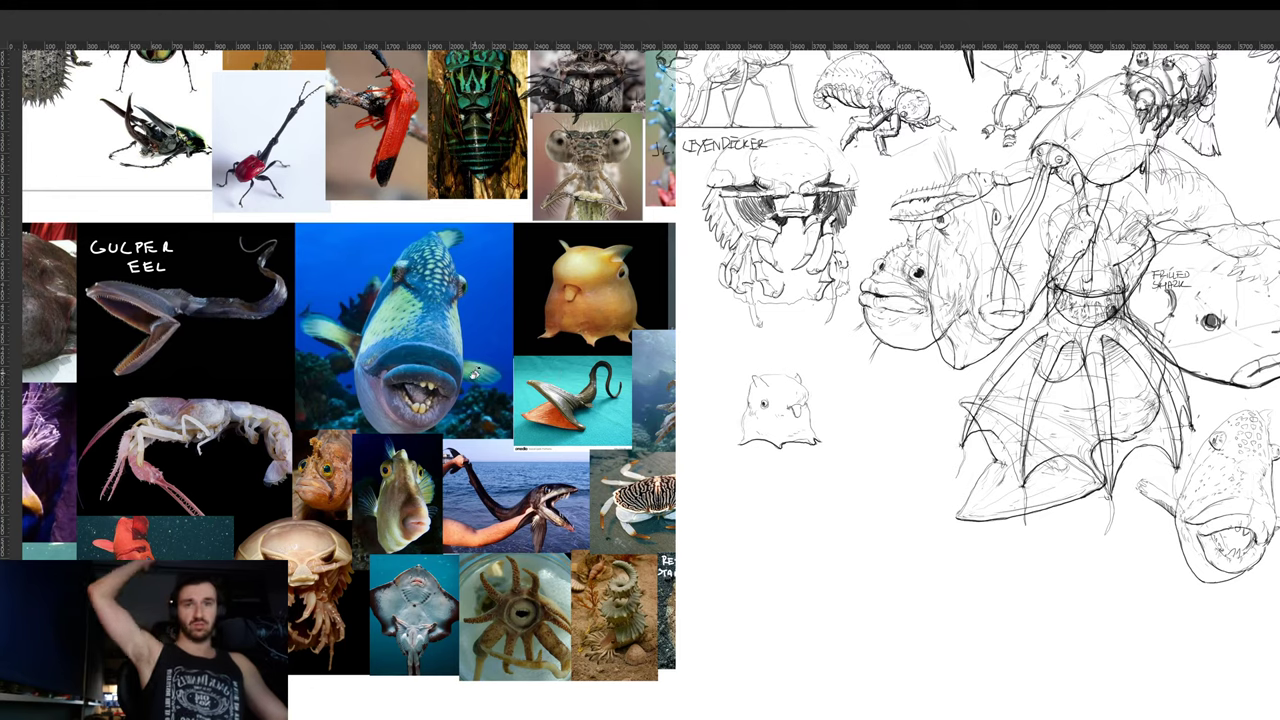
mouse_move(852, 477)
left_mouse_down()
mouse_move(834, 430)
mouse_move(812, 433)
left_mouse_up()
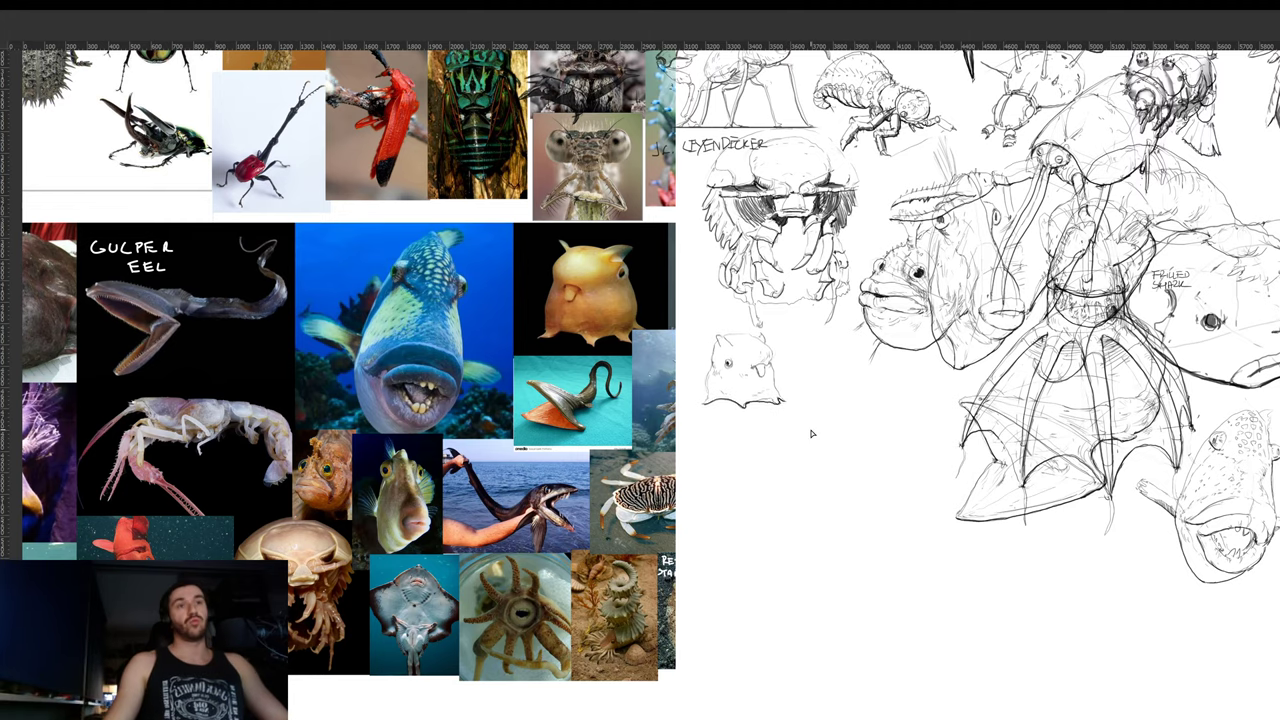
scroll(624, 524, "up", 2)
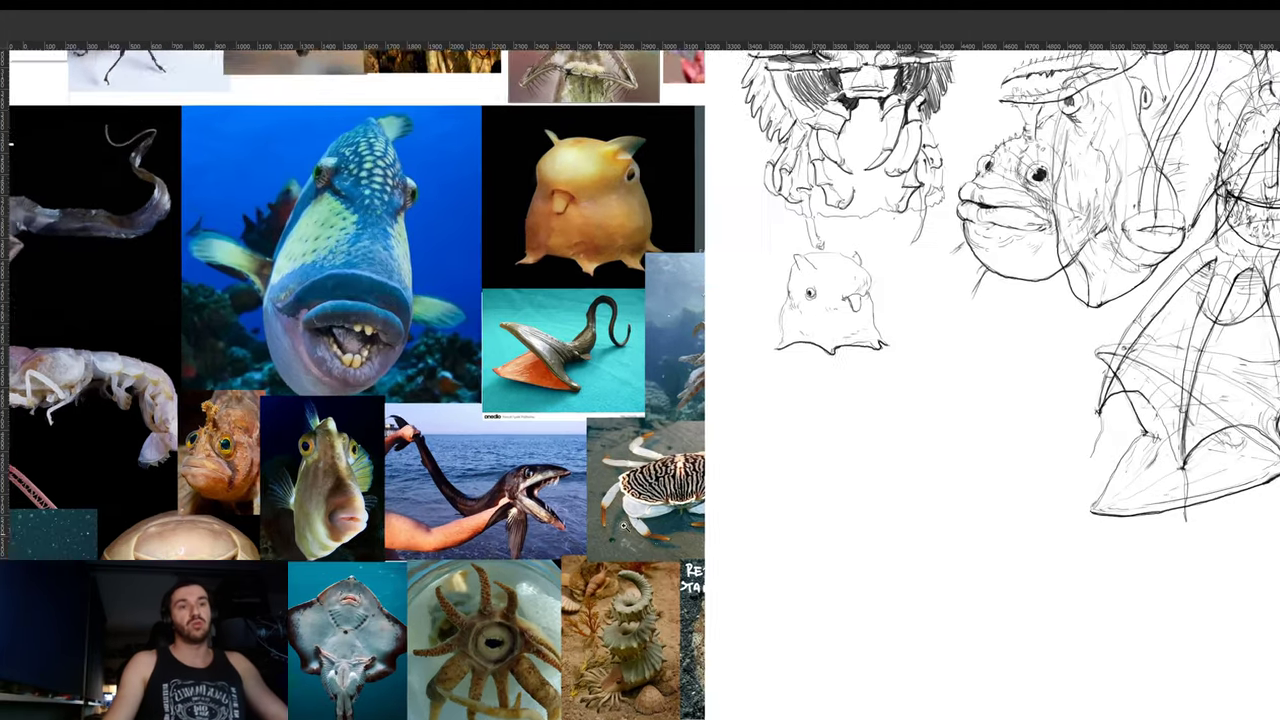
- Shift the reference photo collage to the left to reveal the nautilus, crab, sunfish and stargazer photos
left_click_drag(680, 590, 619, 514)
left_click_drag(777, 485, 721, 454)
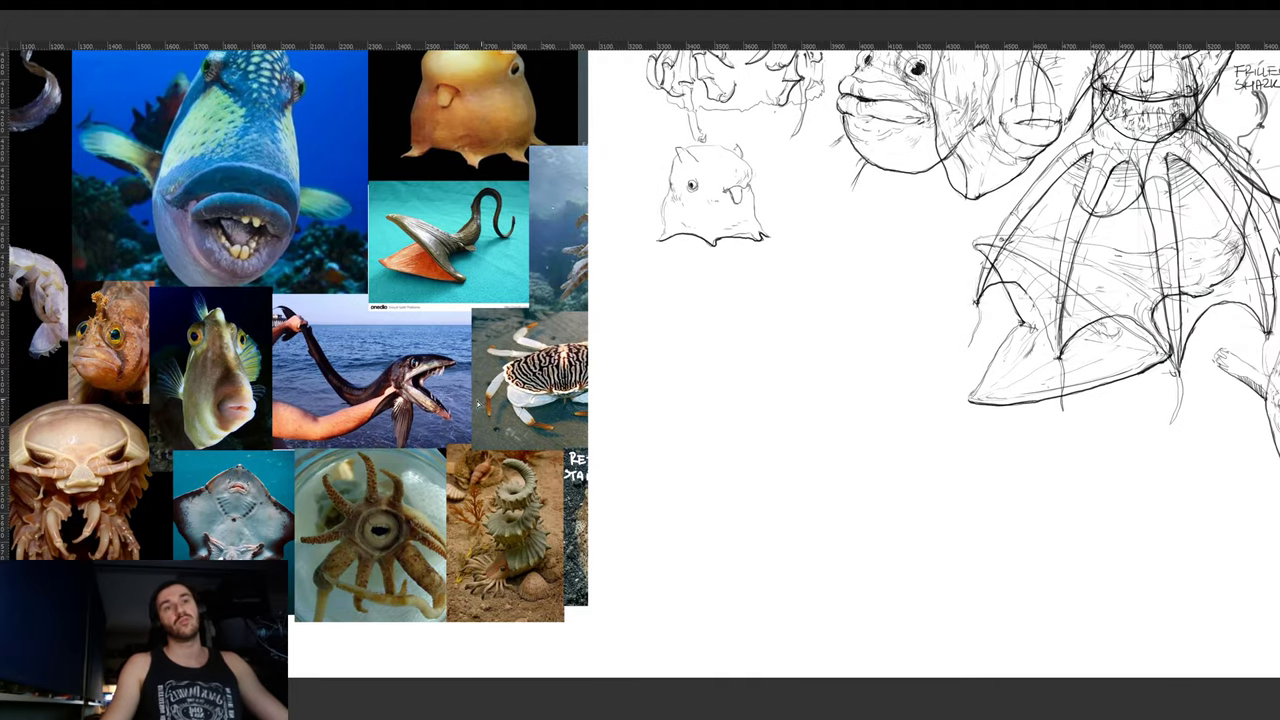
left_click_drag(468, 409, 312, 402)
left_click_drag(421, 361, 371, 358)
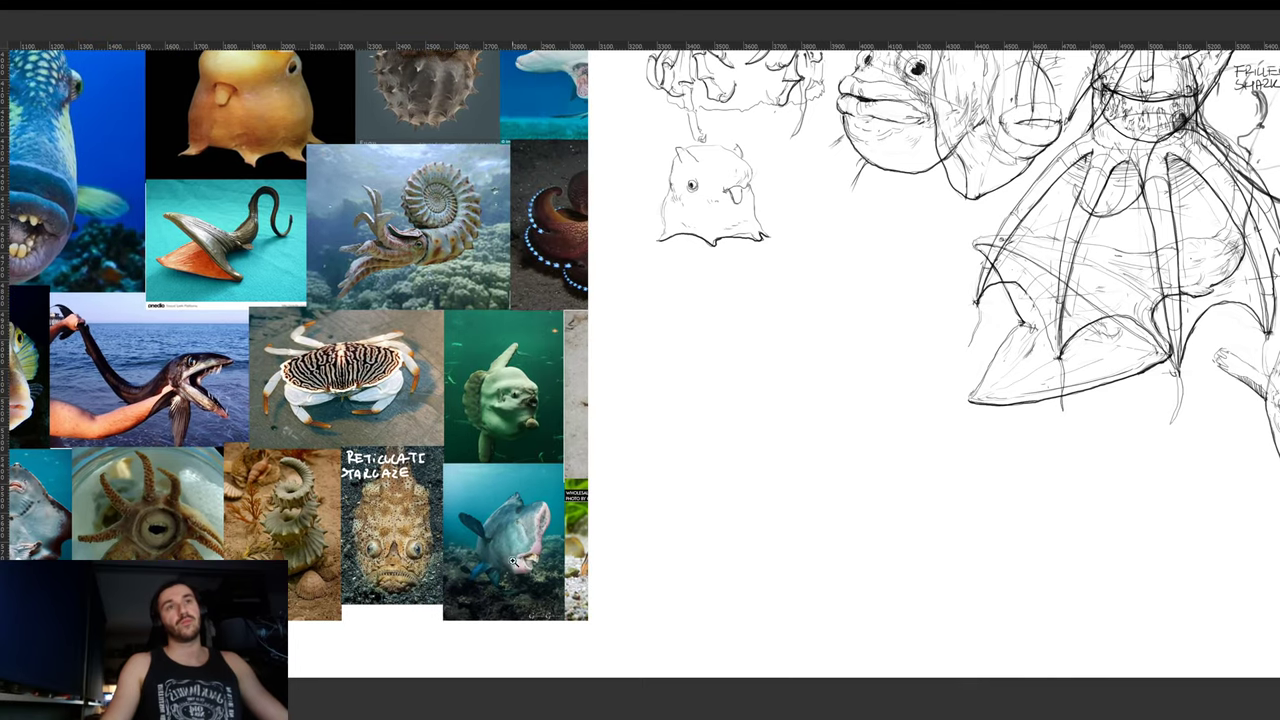
- Sketch the rounded back outline of the blue bump-headed fish in the blank area beside the photos, with a small curved dorsal shape
scroll(545, 565, "up", 3)
scroll(545, 565, "down", 3)
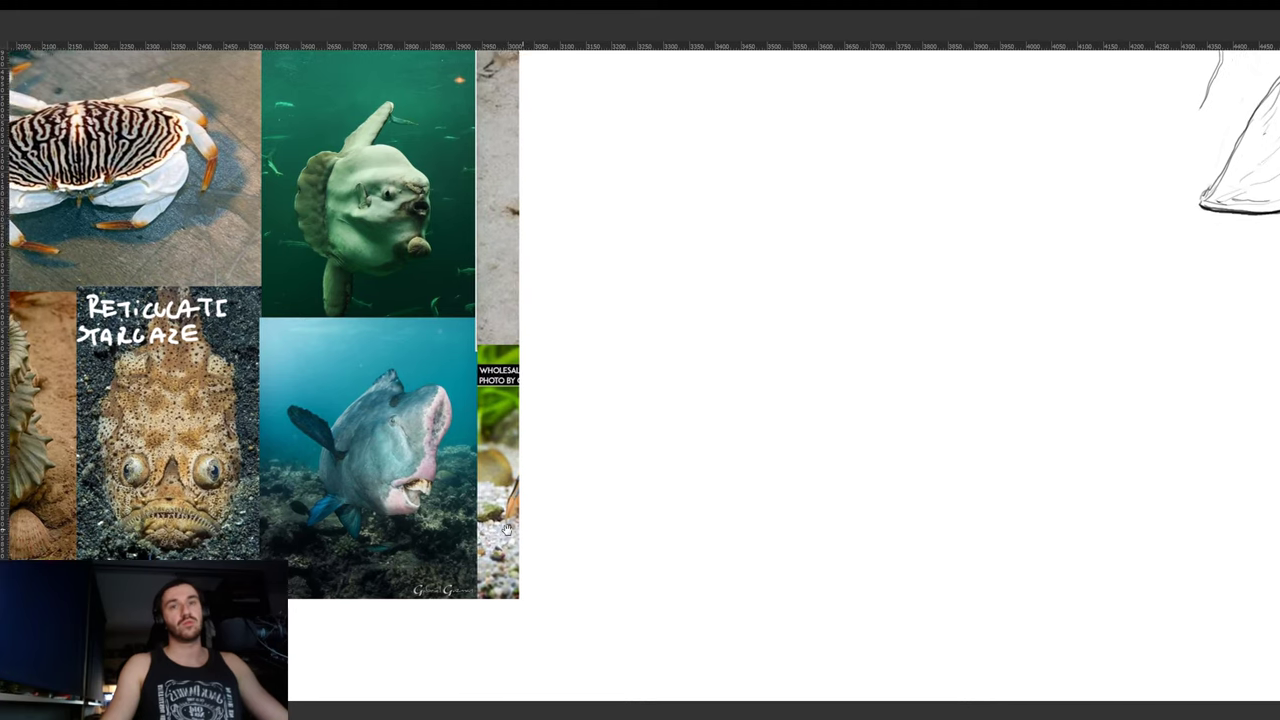
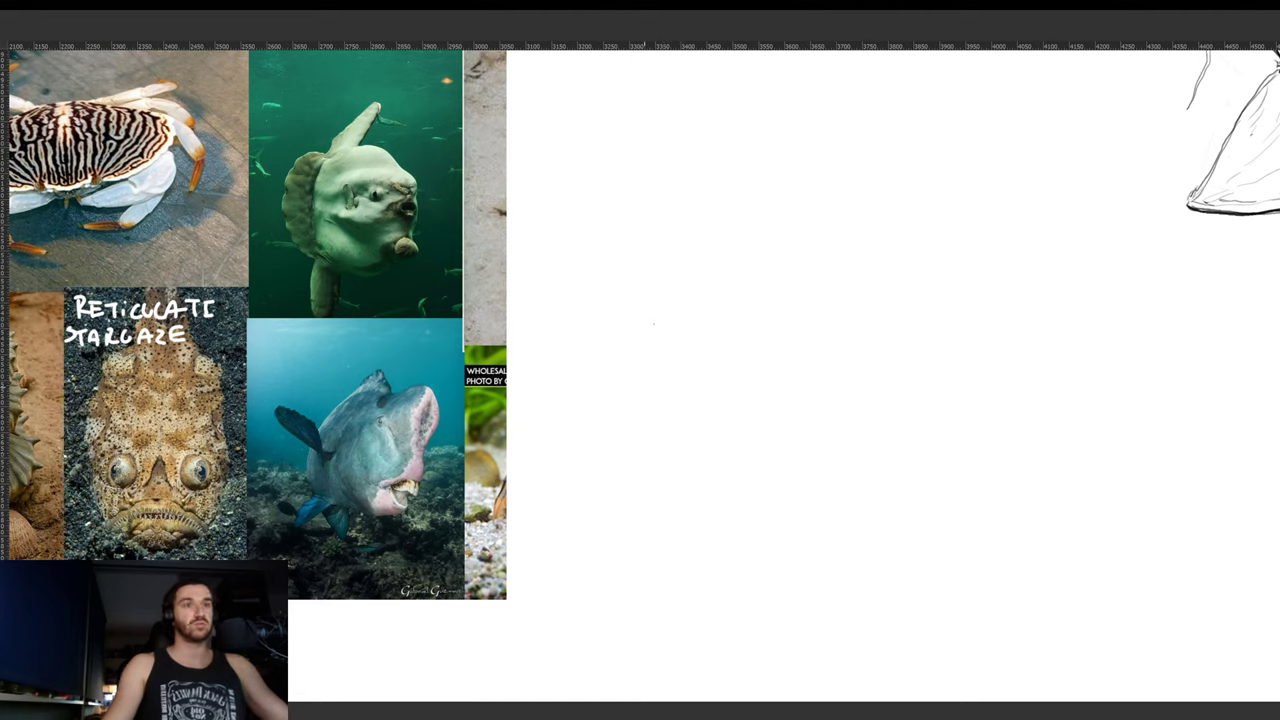
mouse_move(653, 323)
left_mouse_down()
mouse_move(648, 455)
mouse_move(646, 386)
mouse_move(695, 260)
left_mouse_up()
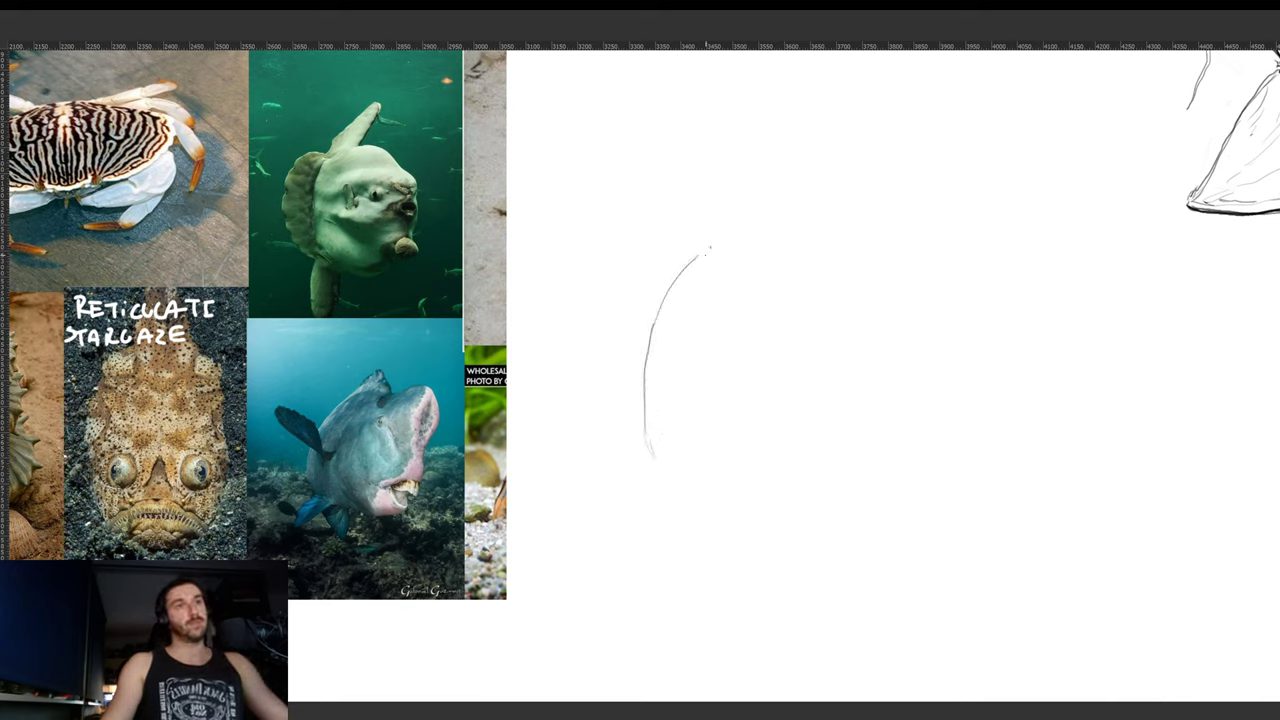
mouse_move(678, 274)
left_mouse_down()
mouse_move(766, 246)
mouse_move(637, 387)
mouse_move(644, 419)
mouse_move(640, 379)
mouse_move(638, 428)
left_mouse_up()
key("e")
left_click_drag(667, 294, 755, 241)
key("e")
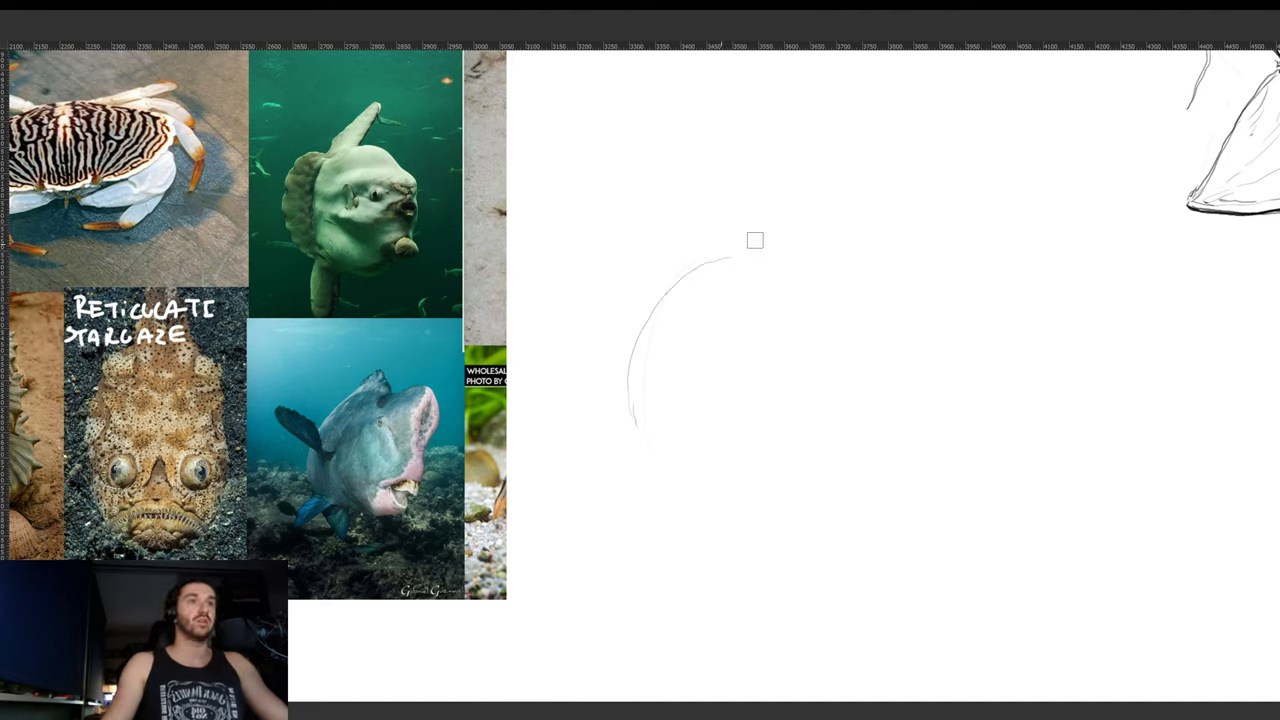
key("b")
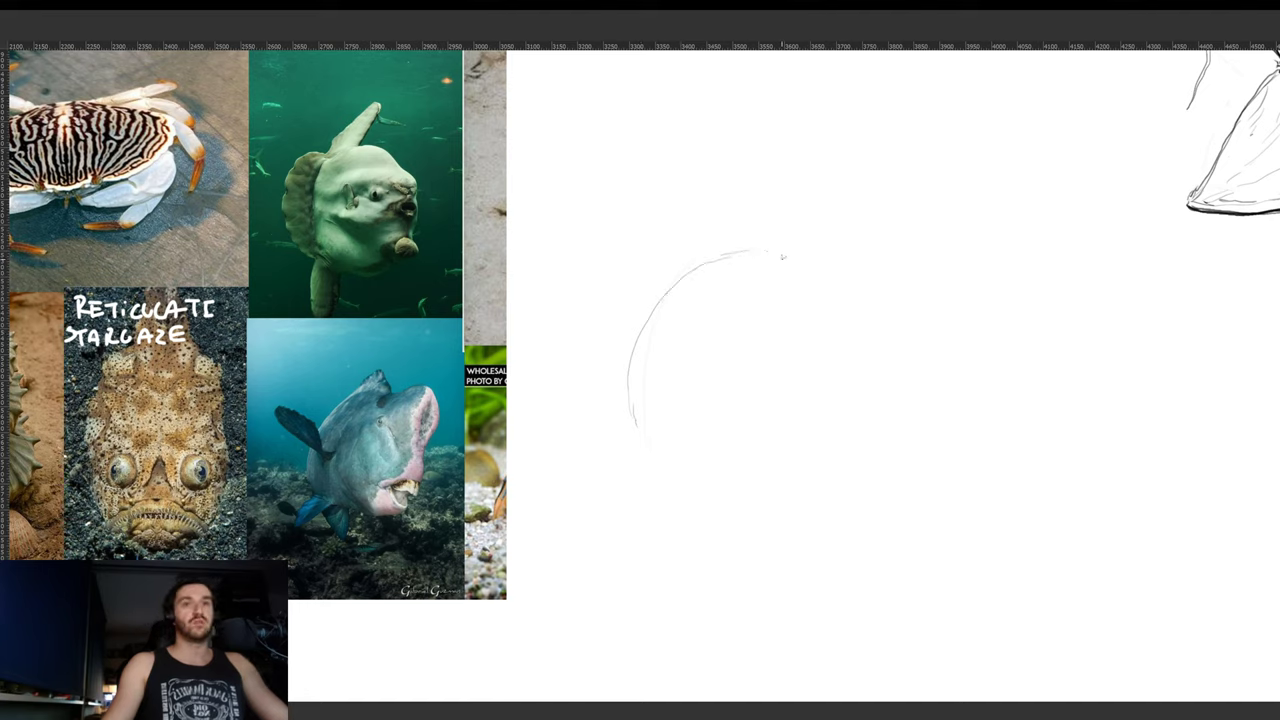
mouse_move(783, 258)
left_mouse_down()
mouse_move(758, 297)
mouse_move(808, 270)
left_mouse_up()
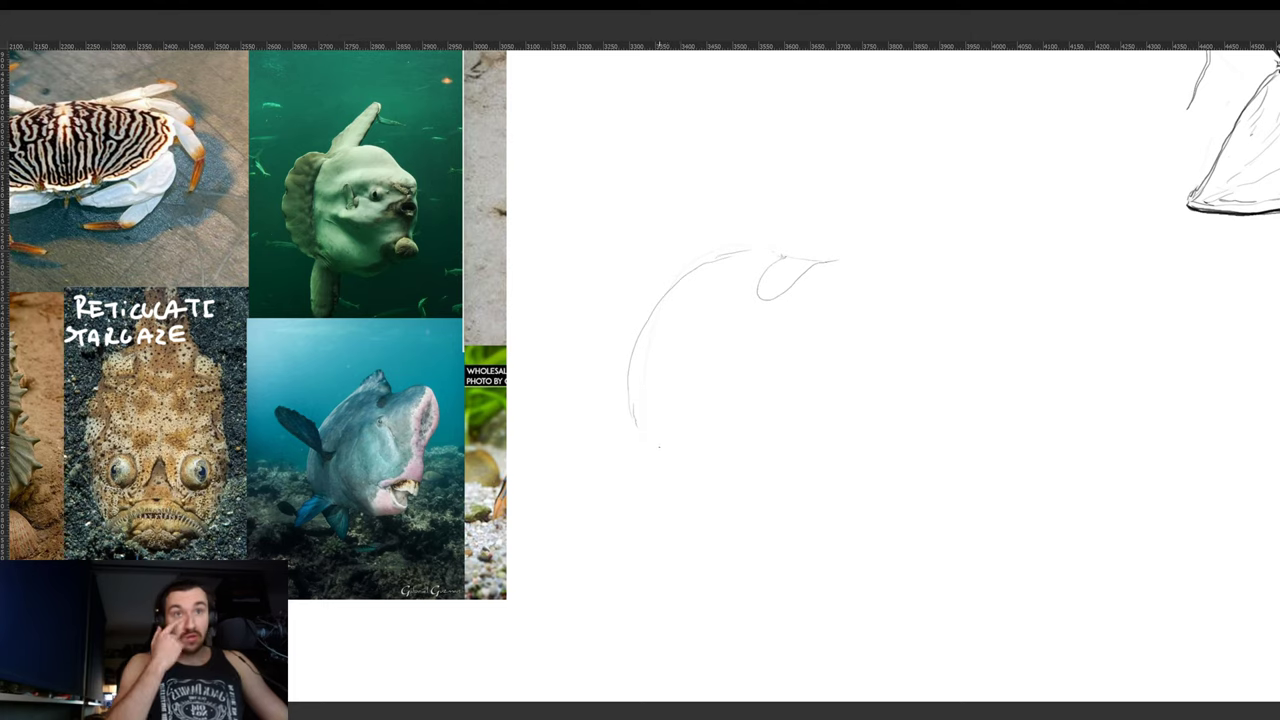
- Extend the fish's outline down around its rear and along the belly to the chin, erasing and correcting stray line ends
left_click_drag(633, 418, 659, 468)
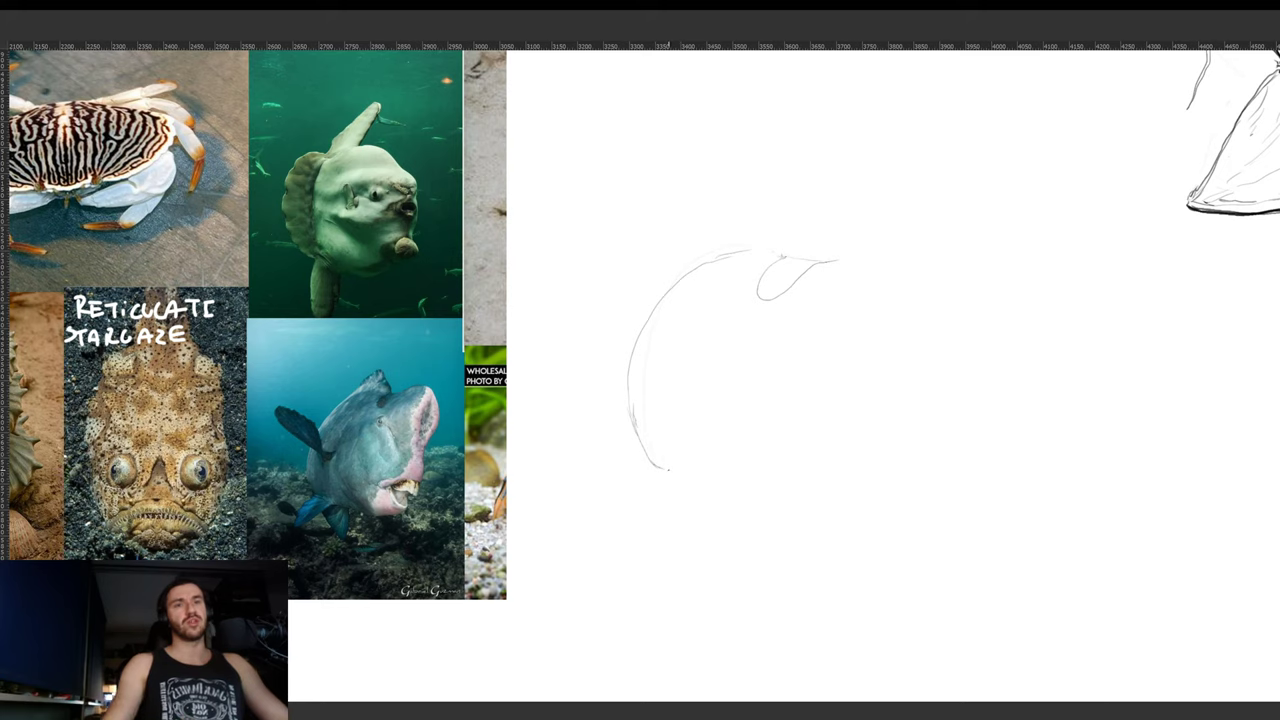
left_click_drag(664, 467, 770, 481)
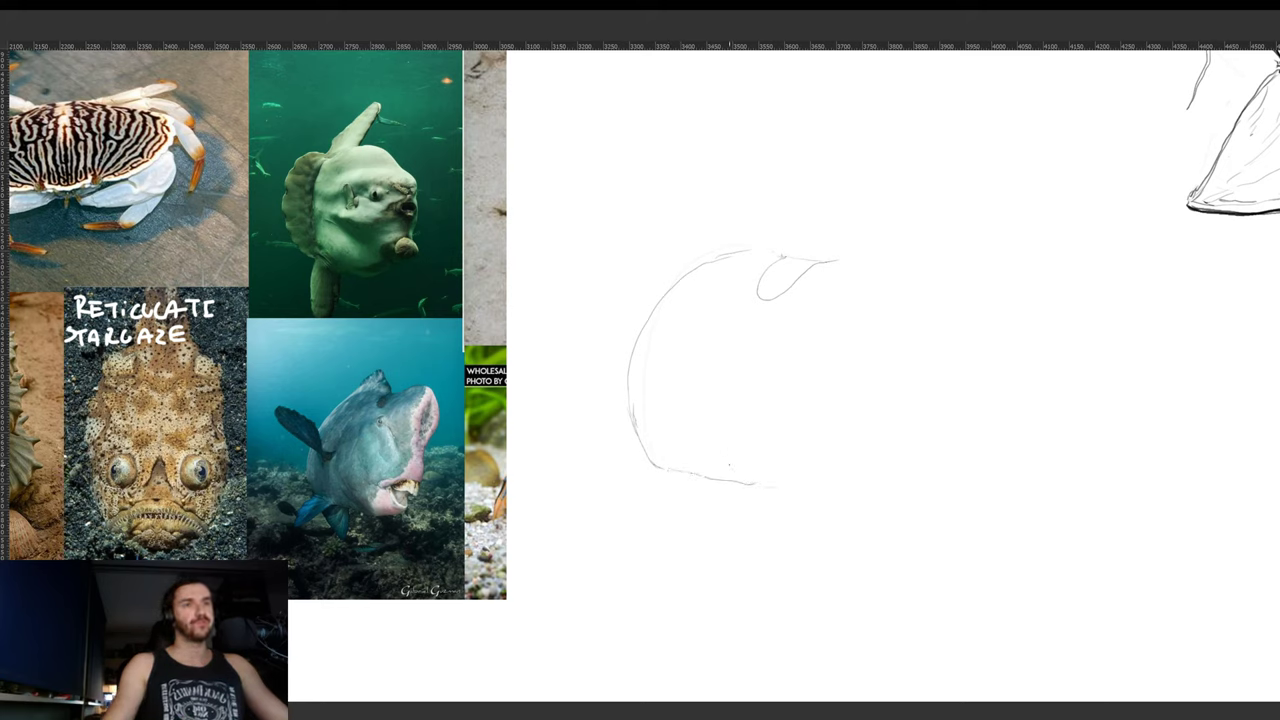
key("e")
mouse_move(771, 483)
left_mouse_down()
mouse_move(706, 484)
mouse_move(736, 497)
left_mouse_up()
key("b")
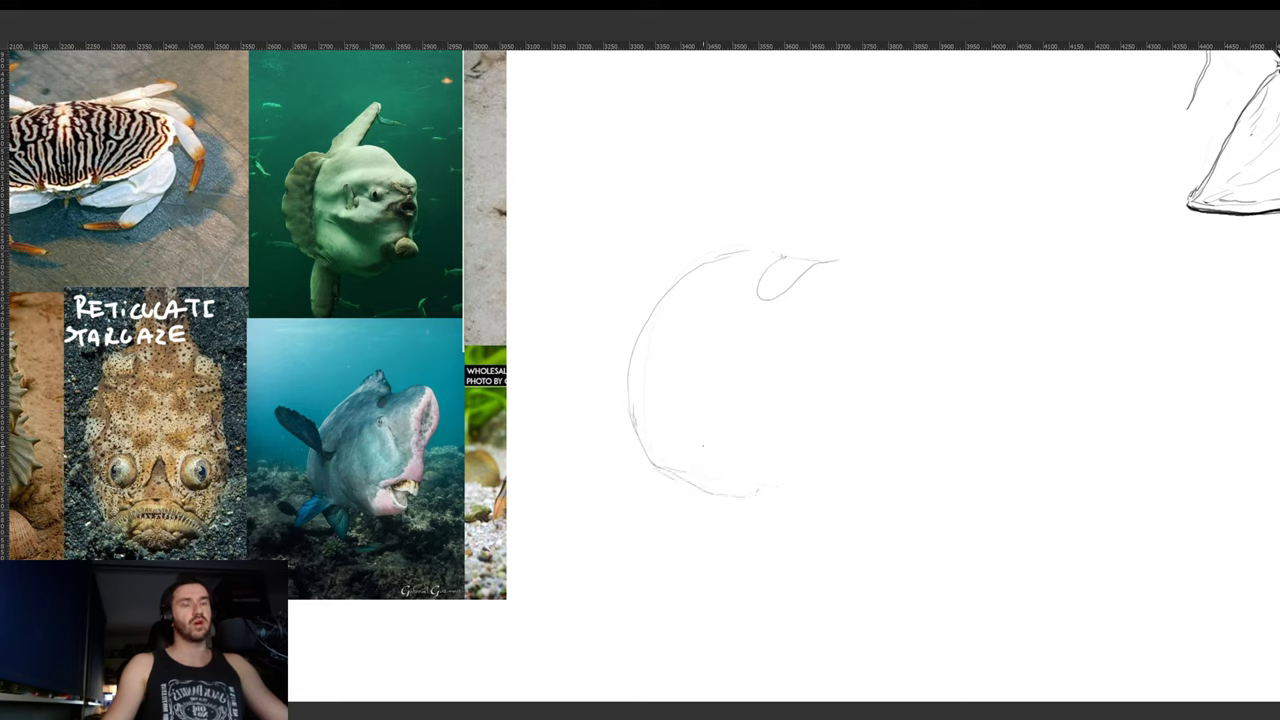
mouse_move(704, 448)
left_mouse_down()
mouse_move(779, 484)
mouse_move(745, 491)
mouse_move(755, 507)
mouse_move(734, 486)
mouse_move(766, 509)
mouse_move(804, 509)
mouse_move(789, 513)
mouse_move(848, 481)
left_mouse_up()
key("e")
key("b")
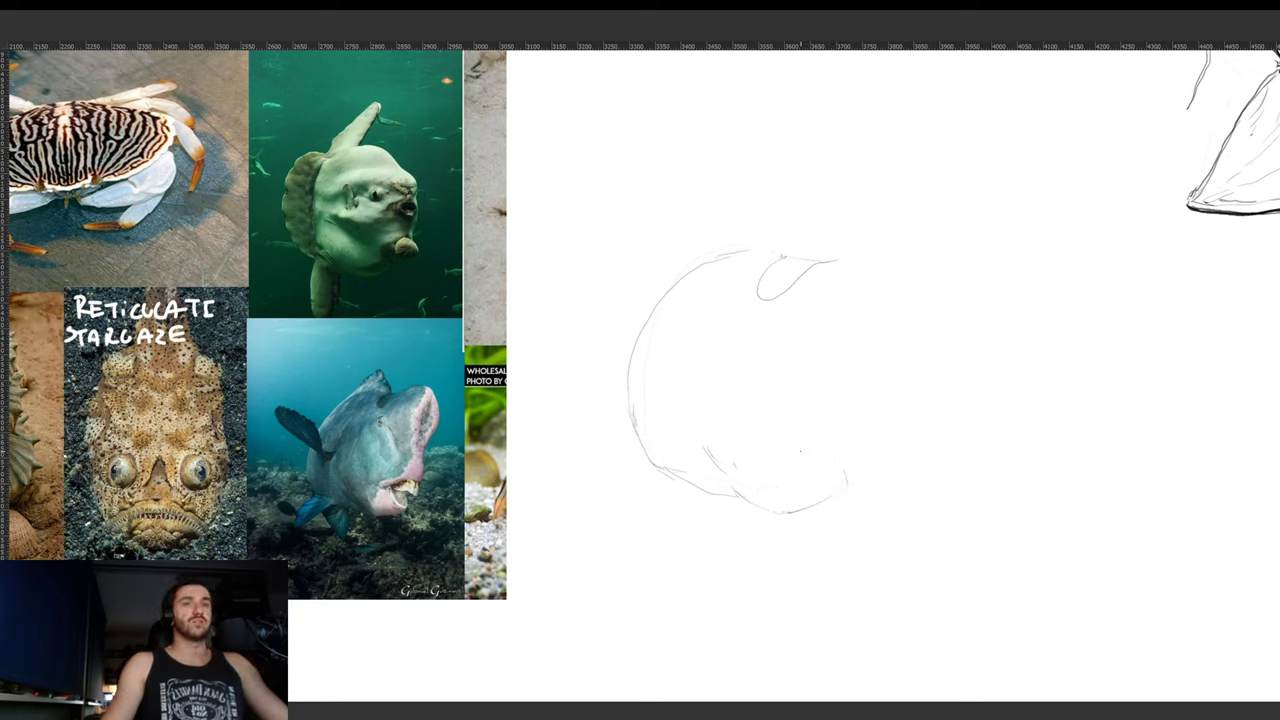
- Draw the fish's open mouth with its drooping lower jaw, upper lip and snout tip
left_click_drag(846, 490, 843, 452)
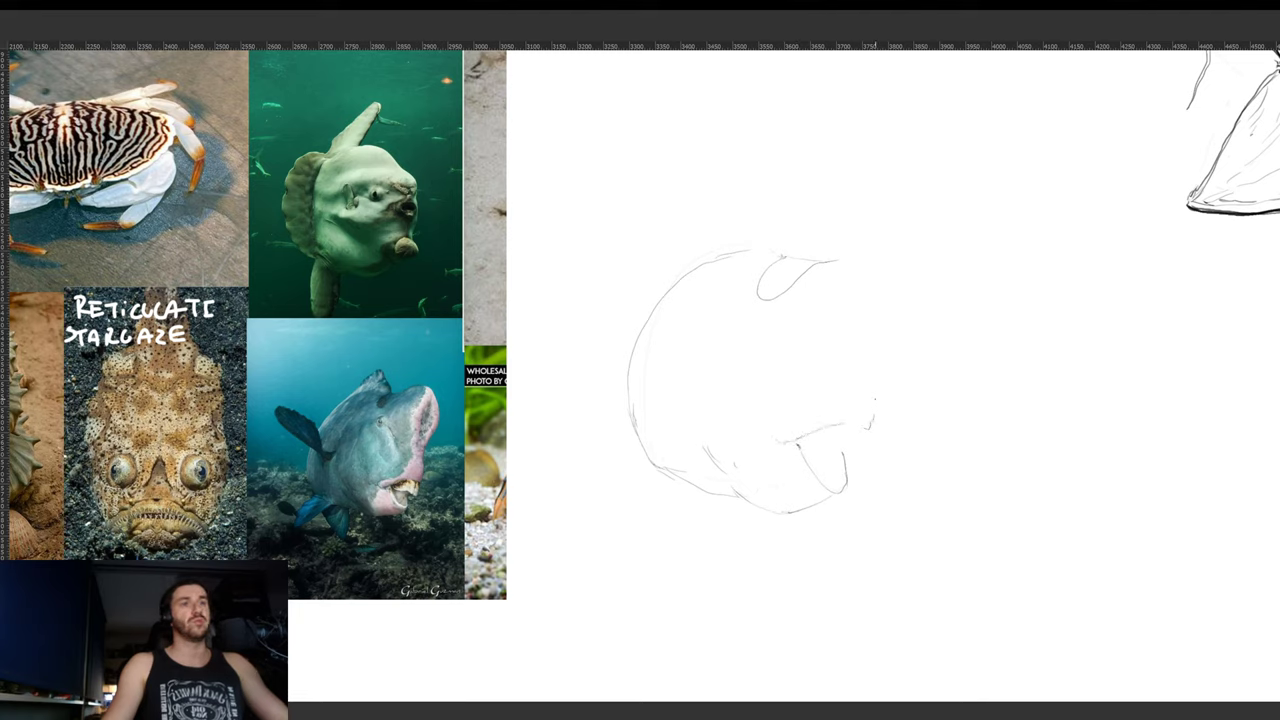
mouse_move(870, 383)
left_mouse_down()
mouse_move(875, 425)
mouse_move(874, 412)
left_mouse_up()
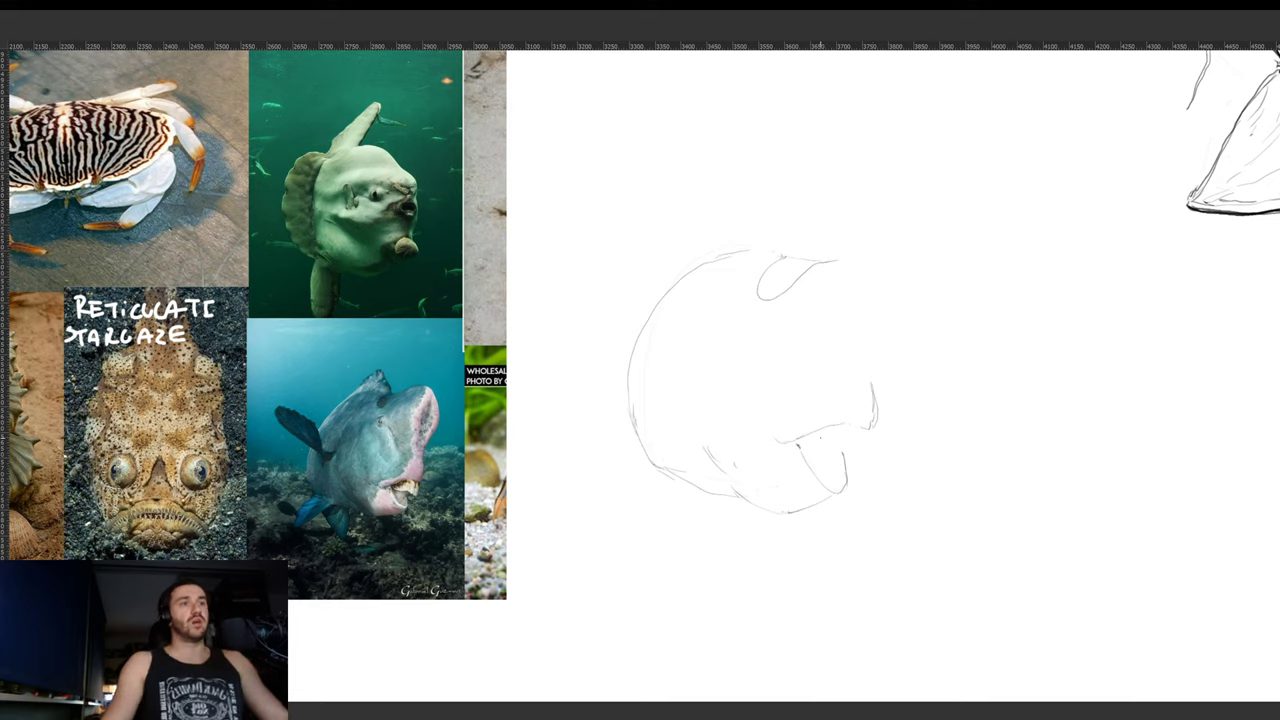
mouse_move(806, 441)
left_mouse_down()
mouse_move(865, 452)
mouse_move(812, 468)
mouse_move(848, 449)
mouse_move(817, 501)
left_mouse_up()
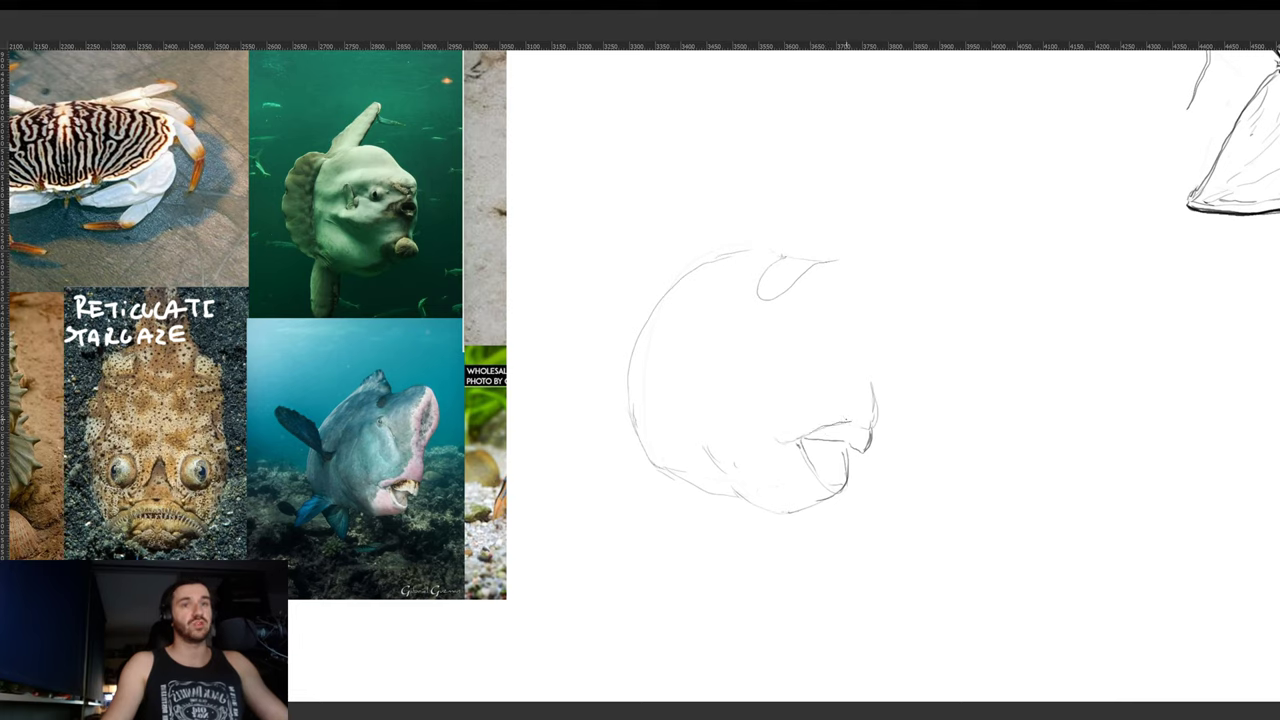
left_click_drag(790, 434, 814, 421)
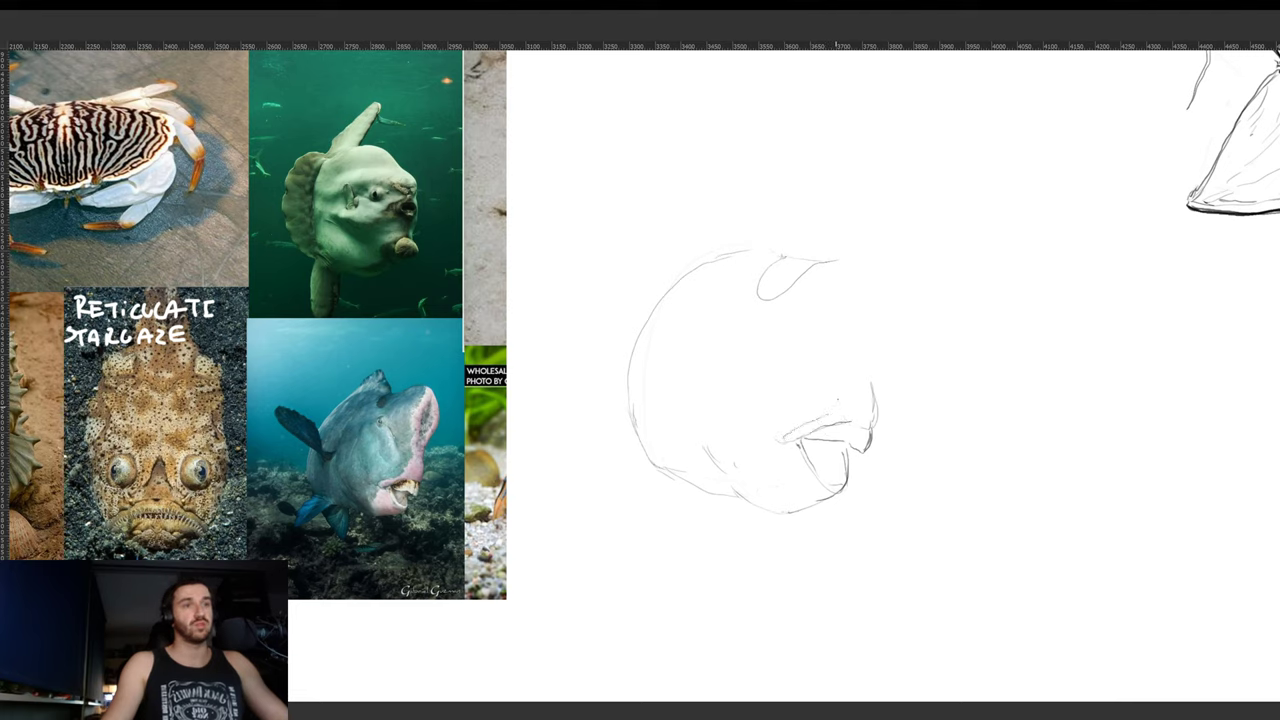
- Outline the fish's bulging forehead down to the snout, including the inner contour of the bump
left_click_drag(859, 337, 851, 366)
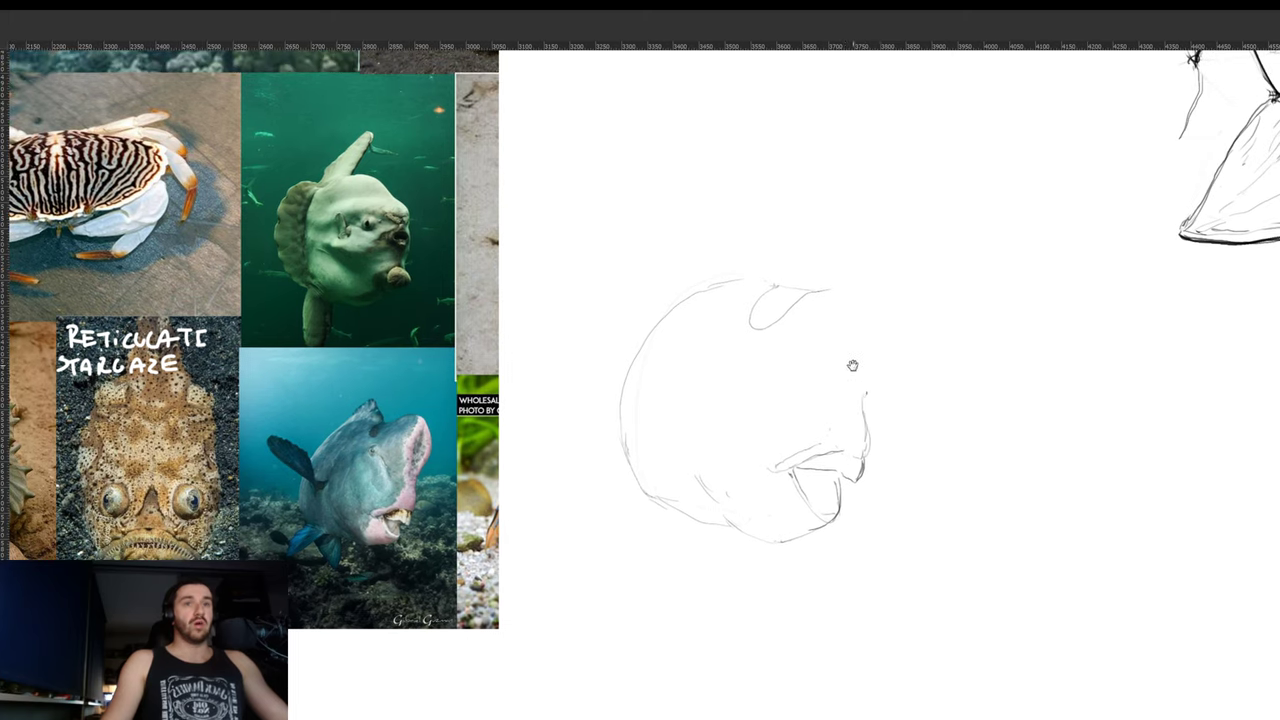
left_click_drag(862, 312, 852, 334)
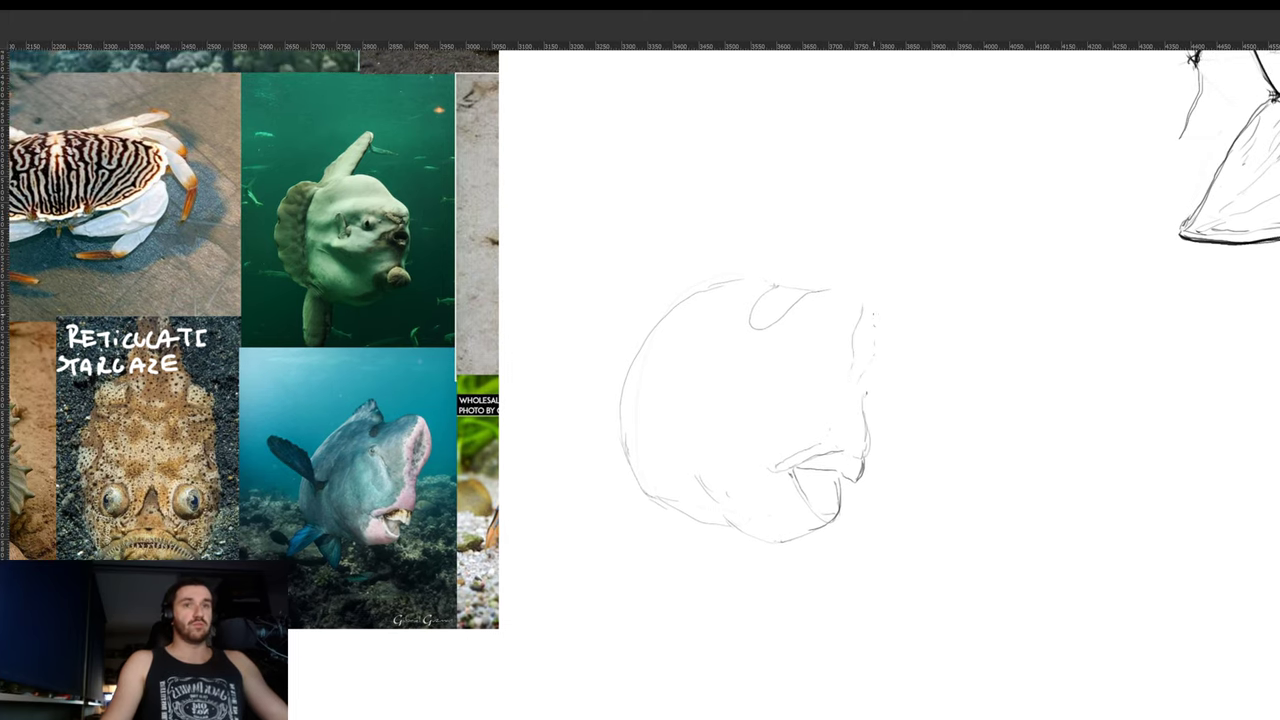
mouse_move(868, 304)
left_mouse_down()
mouse_move(814, 289)
mouse_move(876, 280)
mouse_move(889, 293)
mouse_move(862, 402)
left_mouse_up()
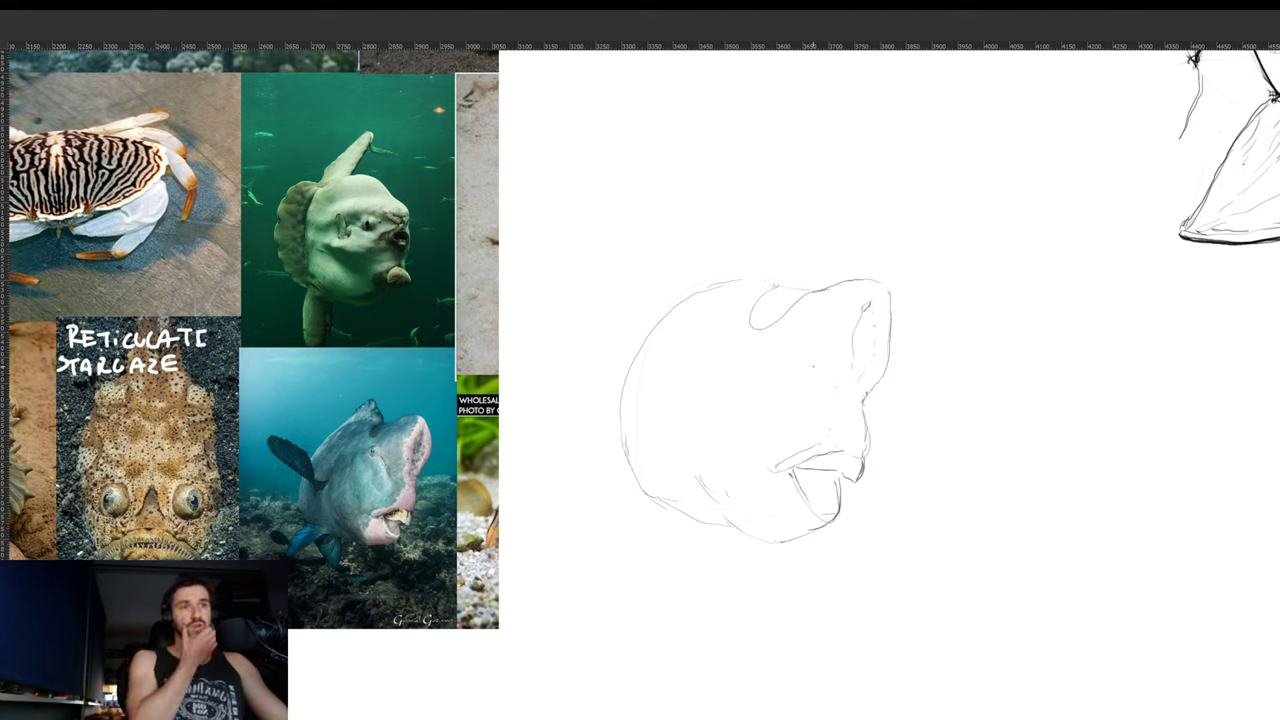
- Add the fish's small eye and the wrinkled cheek contour running from the forehead to the mouth corner
mouse_move(817, 363)
left_mouse_down()
mouse_move(843, 414)
mouse_move(804, 361)
left_mouse_up()
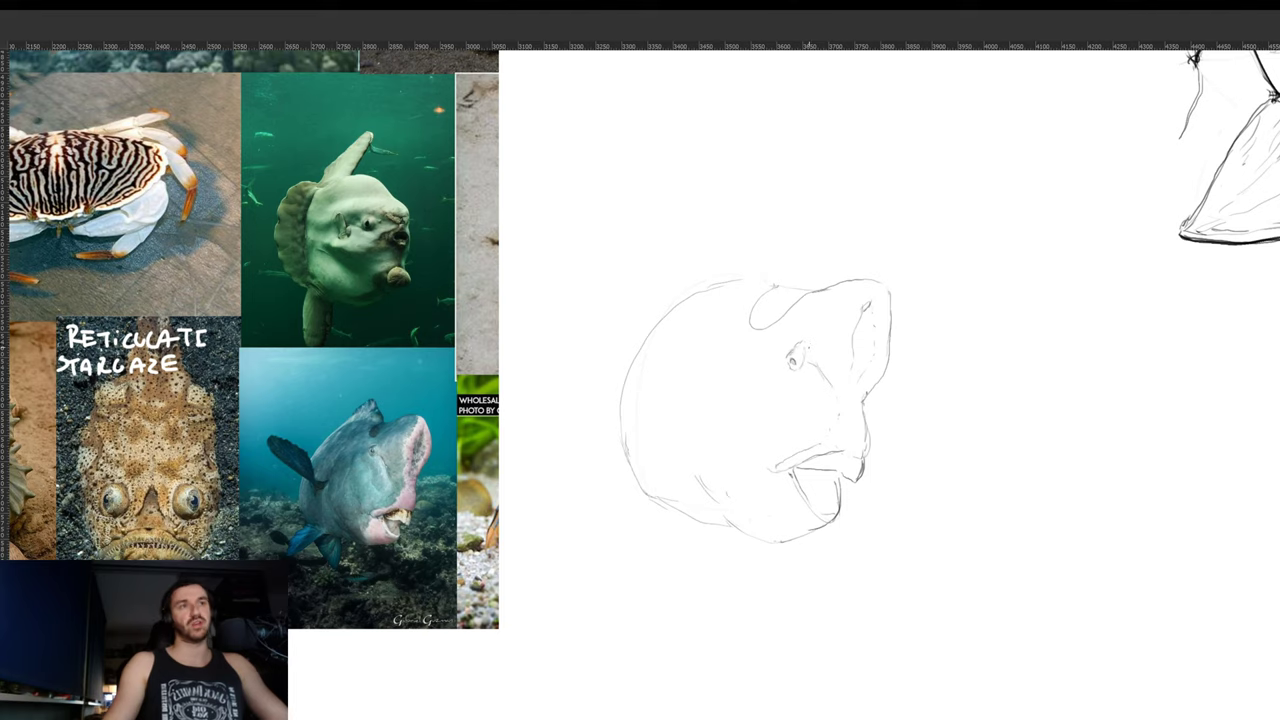
mouse_move(822, 324)
left_mouse_down()
mouse_move(813, 346)
mouse_move(743, 394)
left_mouse_up()
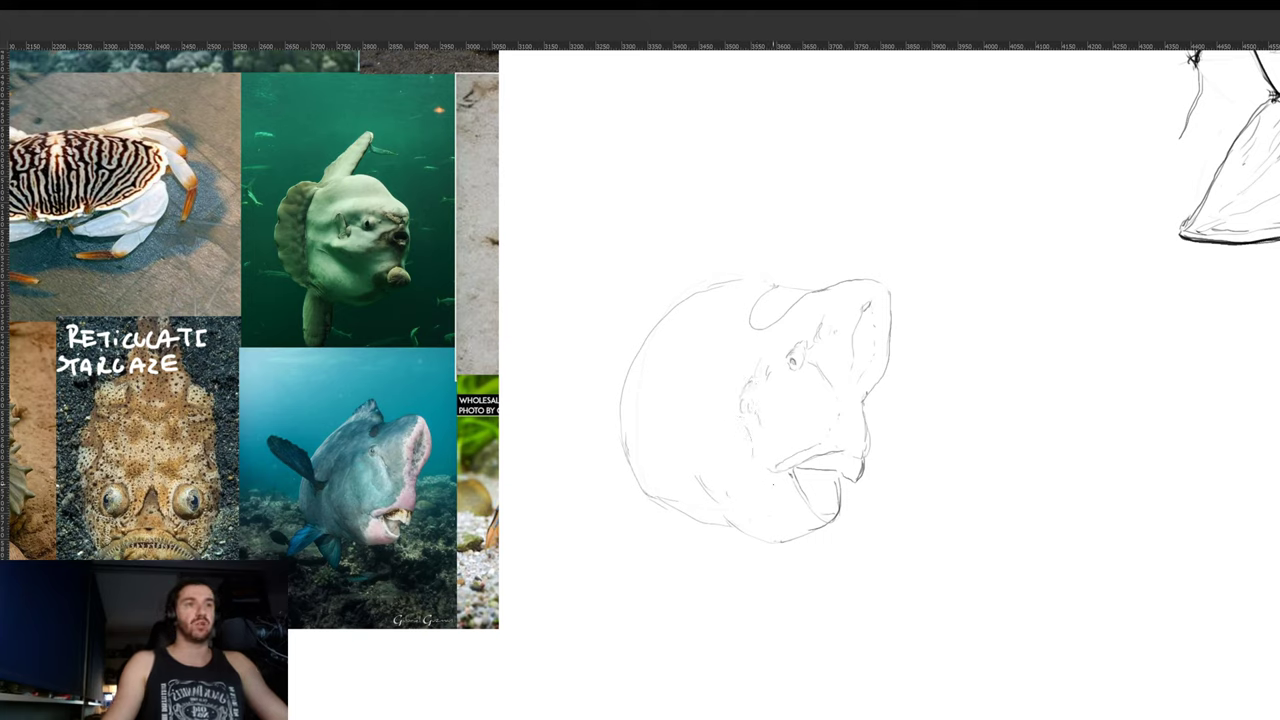
left_click_drag(747, 424, 760, 457)
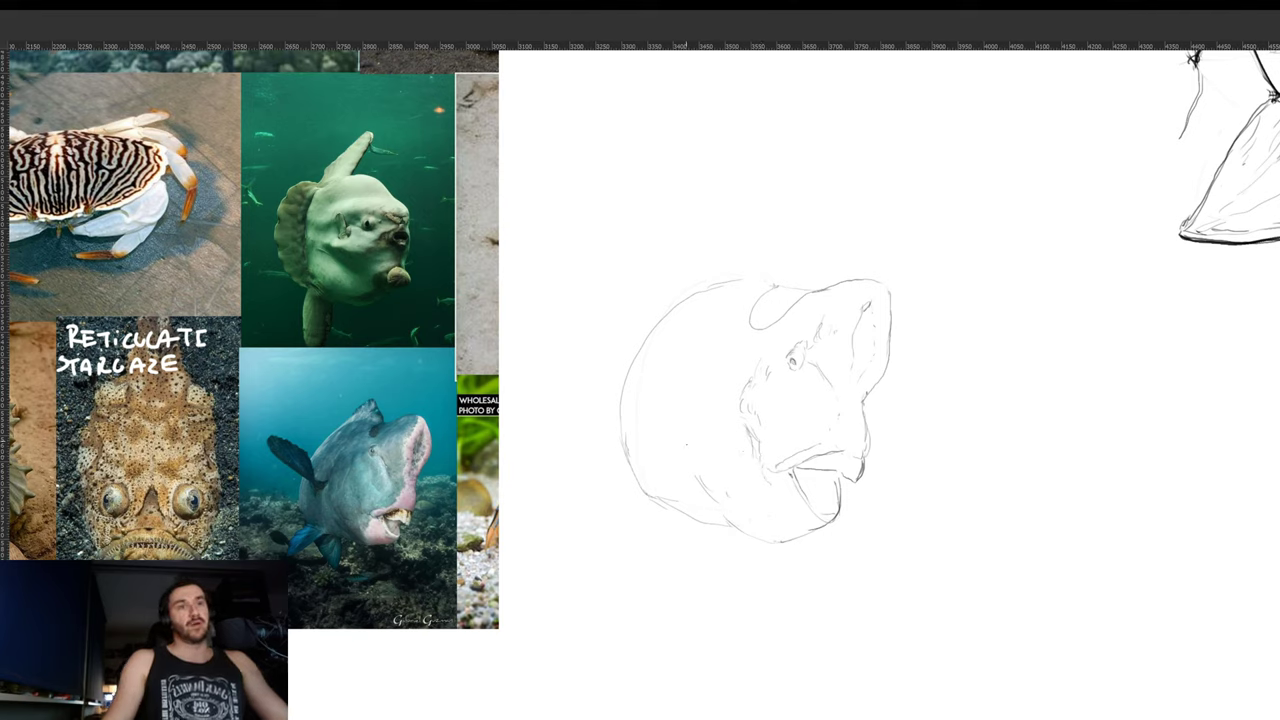
- Sketch the curved gill cover edge across the middle of the fish's body with short broken strokes
left_click_drag(692, 408, 689, 428)
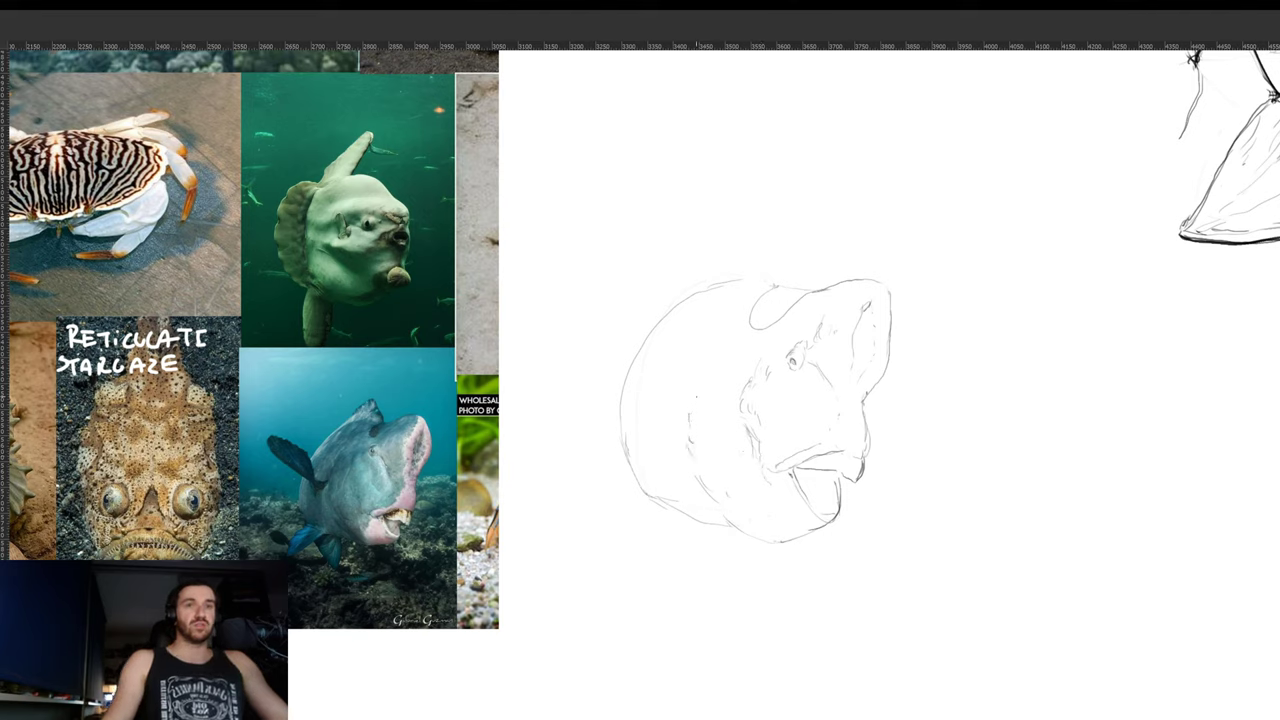
left_click_drag(698, 385, 691, 446)
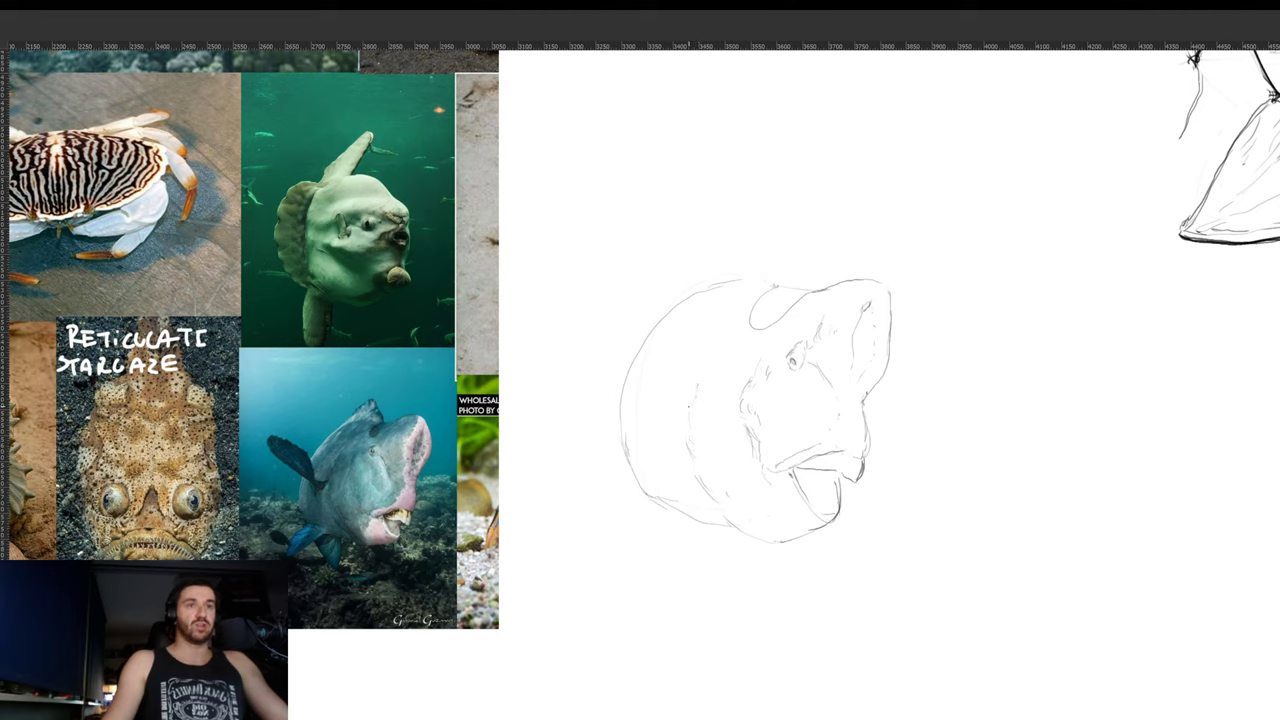
mouse_move(698, 387)
left_mouse_down()
mouse_move(703, 372)
mouse_move(694, 400)
left_mouse_up()
left_click_drag(711, 354, 701, 380)
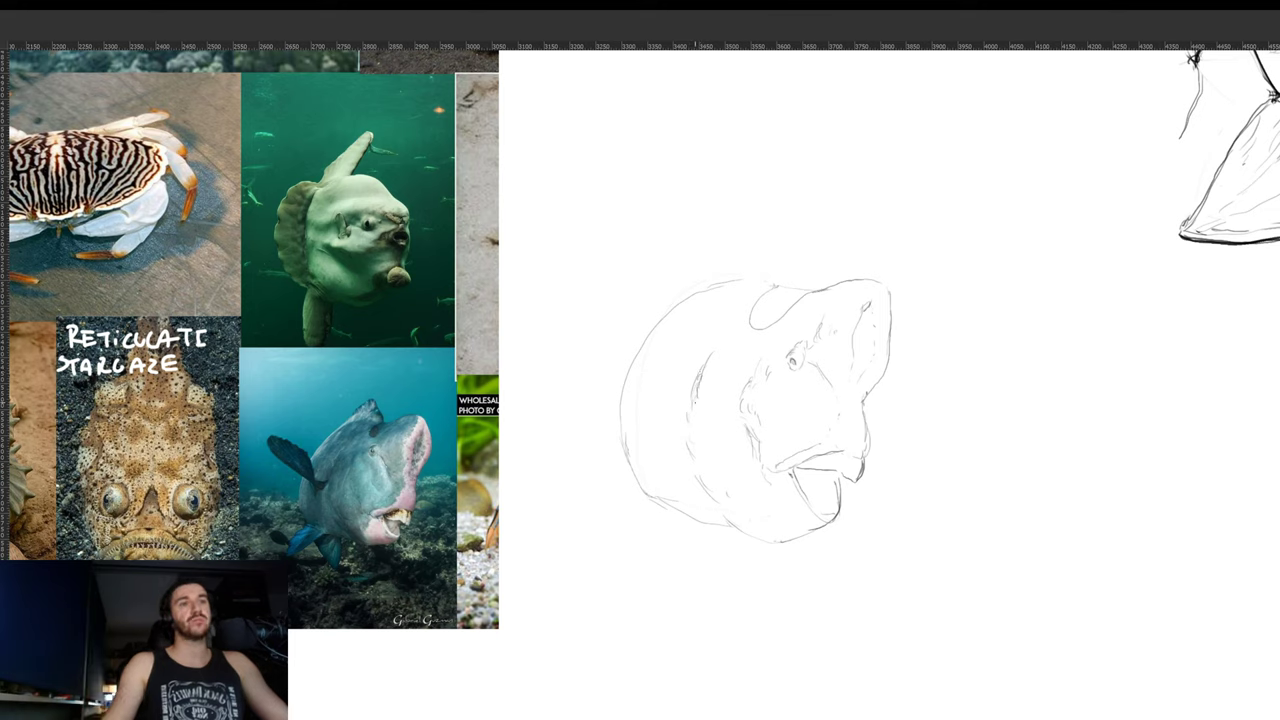
- Draw the raised pectoral fin behind the fish's gill edge and the small narrow fins beneath its belly
mouse_move(694, 402)
left_mouse_down()
mouse_move(653, 362)
mouse_move(577, 342)
mouse_move(628, 404)
mouse_move(652, 409)
left_mouse_up()
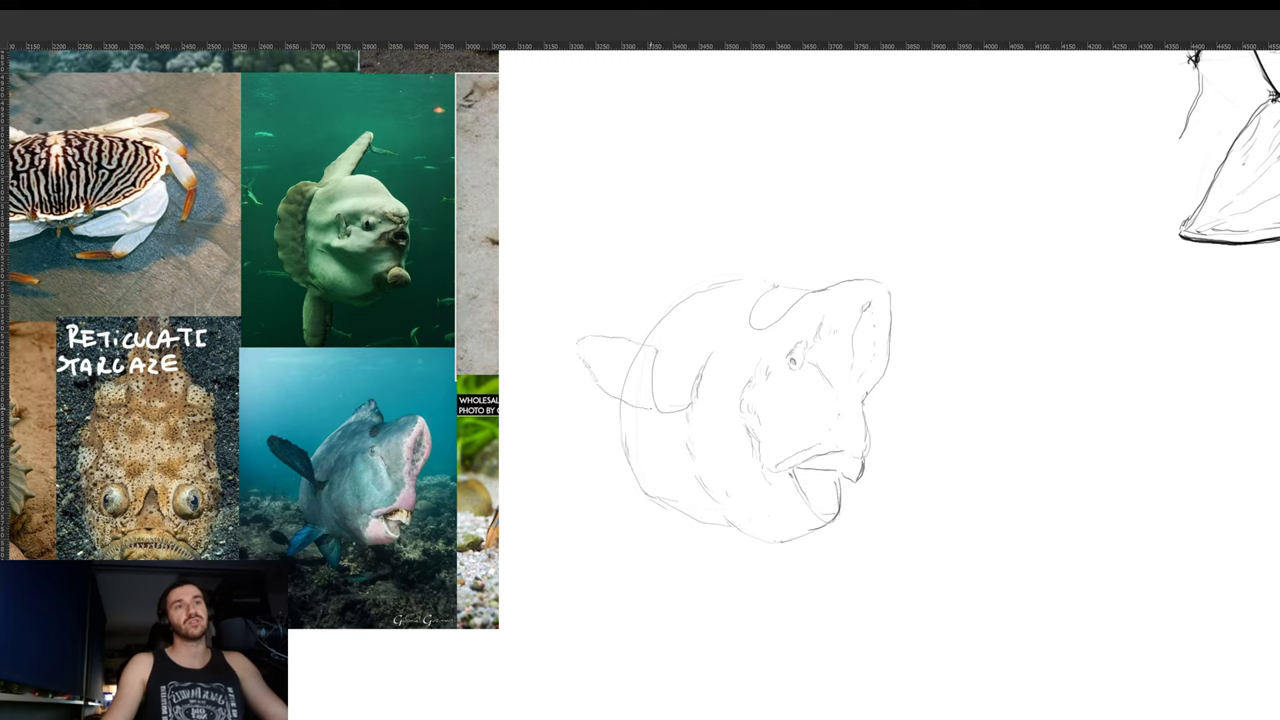
mouse_move(637, 354)
left_mouse_down()
mouse_move(630, 388)
mouse_move(645, 350)
left_mouse_up()
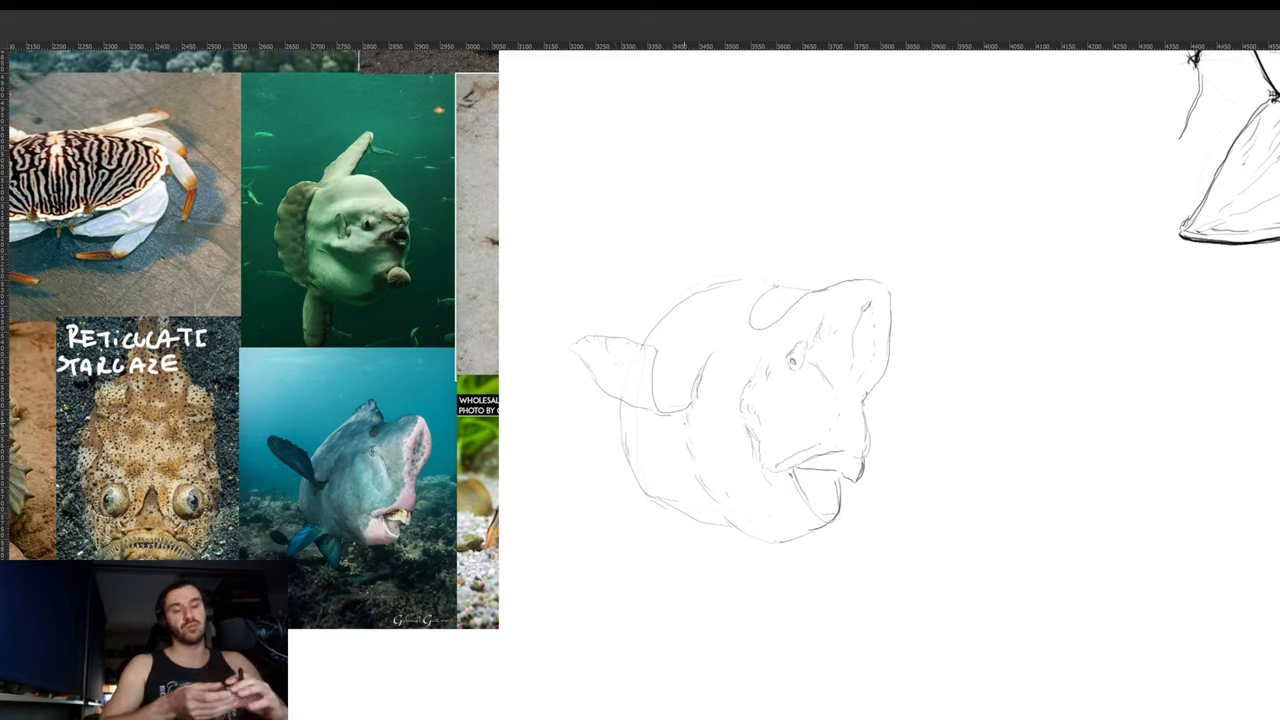
mouse_move(621, 527)
left_mouse_down()
mouse_move(621, 467)
mouse_move(697, 452)
mouse_move(640, 509)
left_mouse_up()
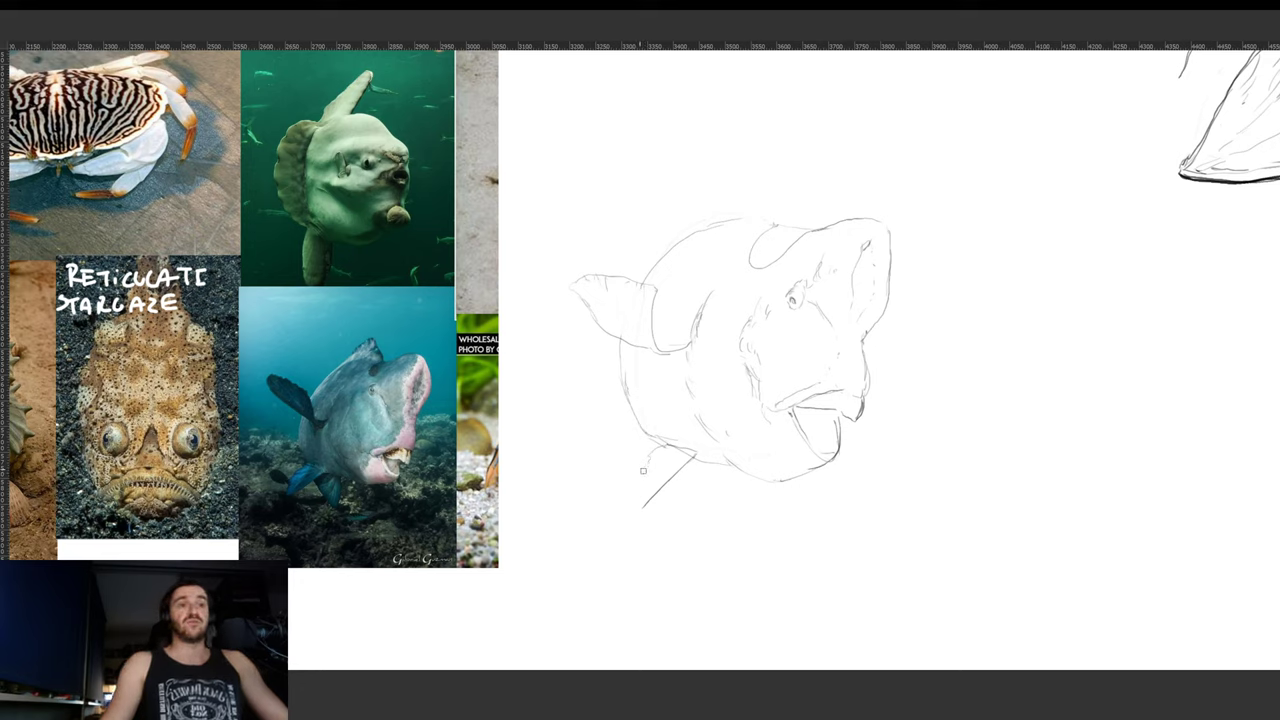
left_click_drag(643, 469, 648, 461)
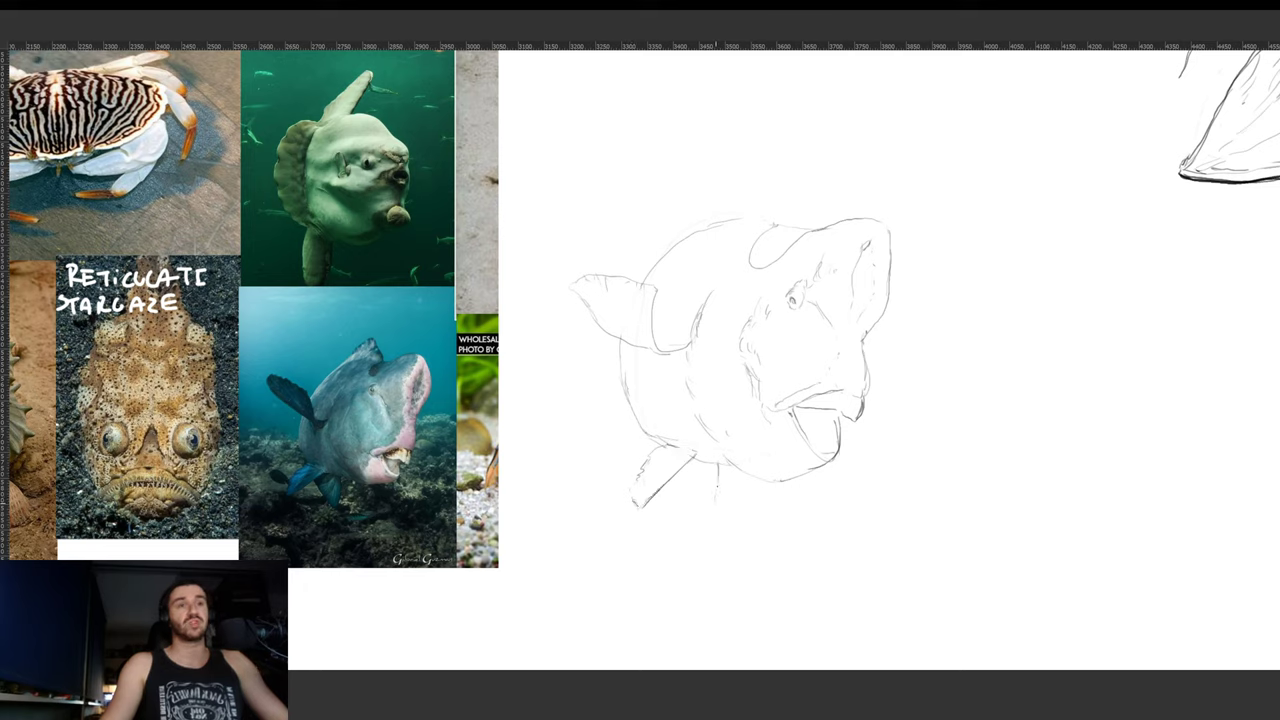
- Draw the second small fin beneath the bumphead fish's belly and add fin rays to both lower fins
left_click_drag(718, 464, 717, 494)
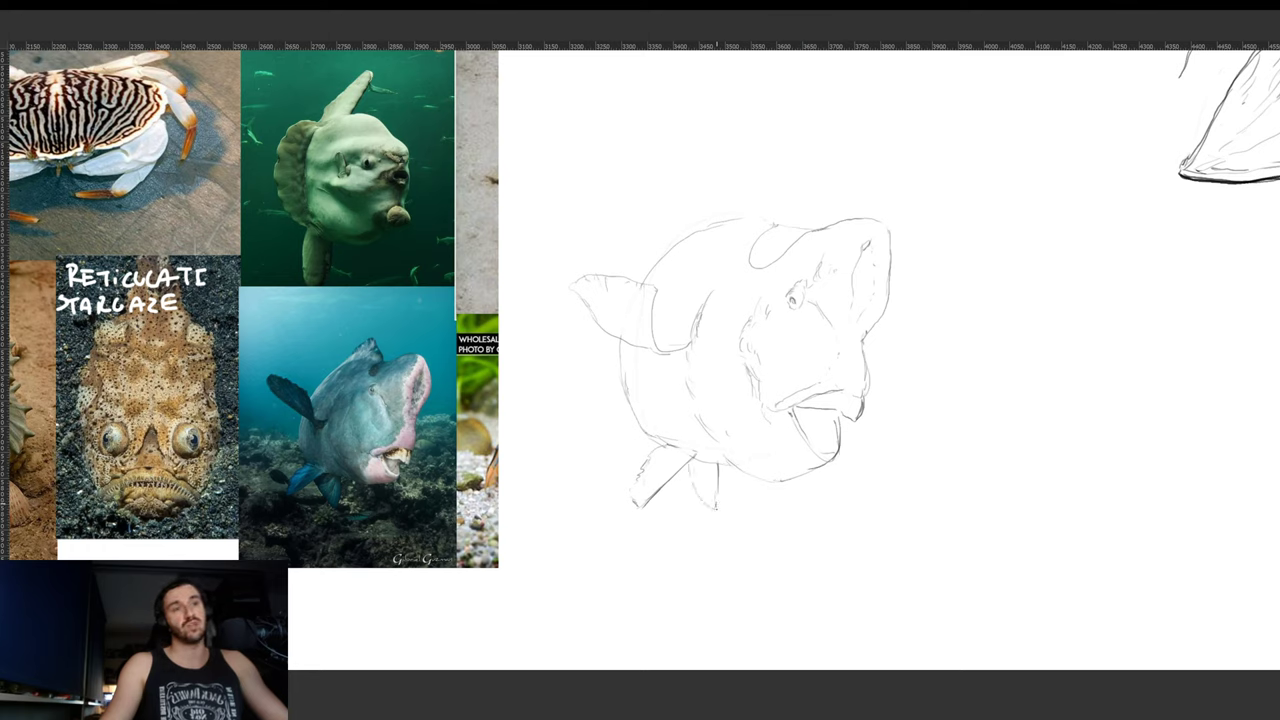
left_click_drag(717, 469, 716, 506)
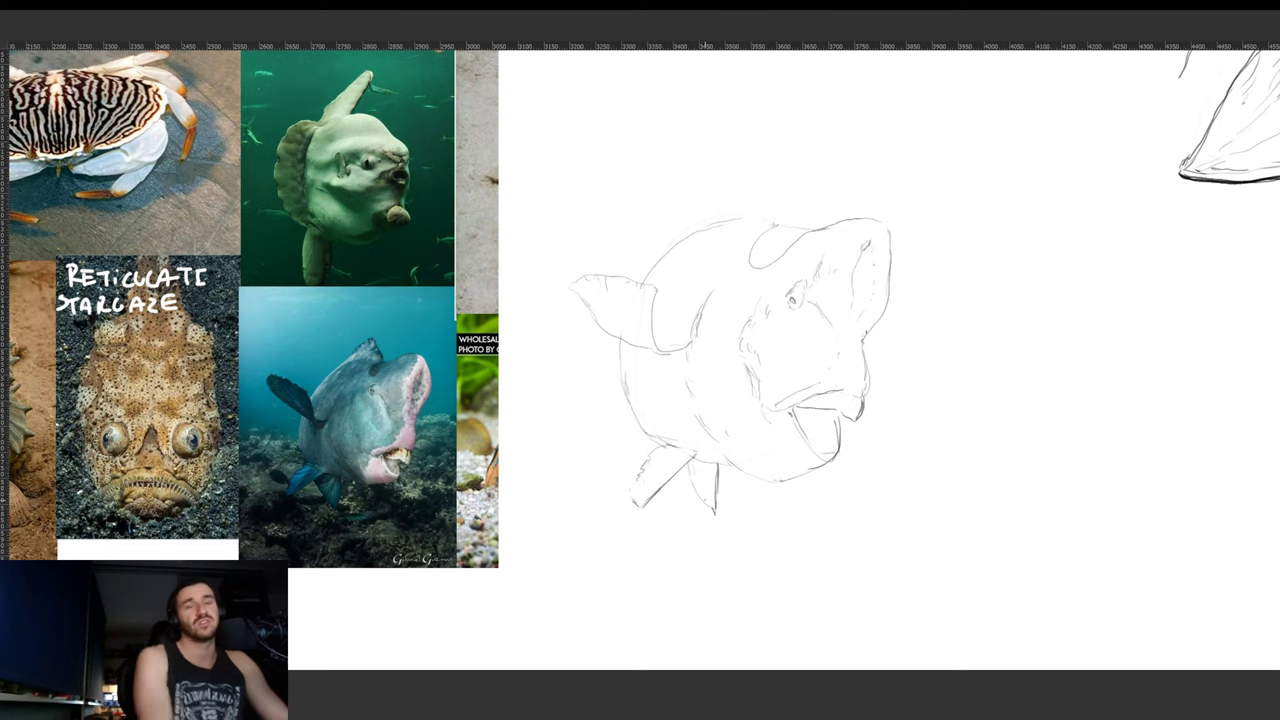
left_click_drag(921, 430, 945, 340)
mouse_move(685, 446)
left_mouse_down()
mouse_move(704, 439)
mouse_move(672, 490)
left_mouse_up()
left_click_drag(919, 426, 905, 479)
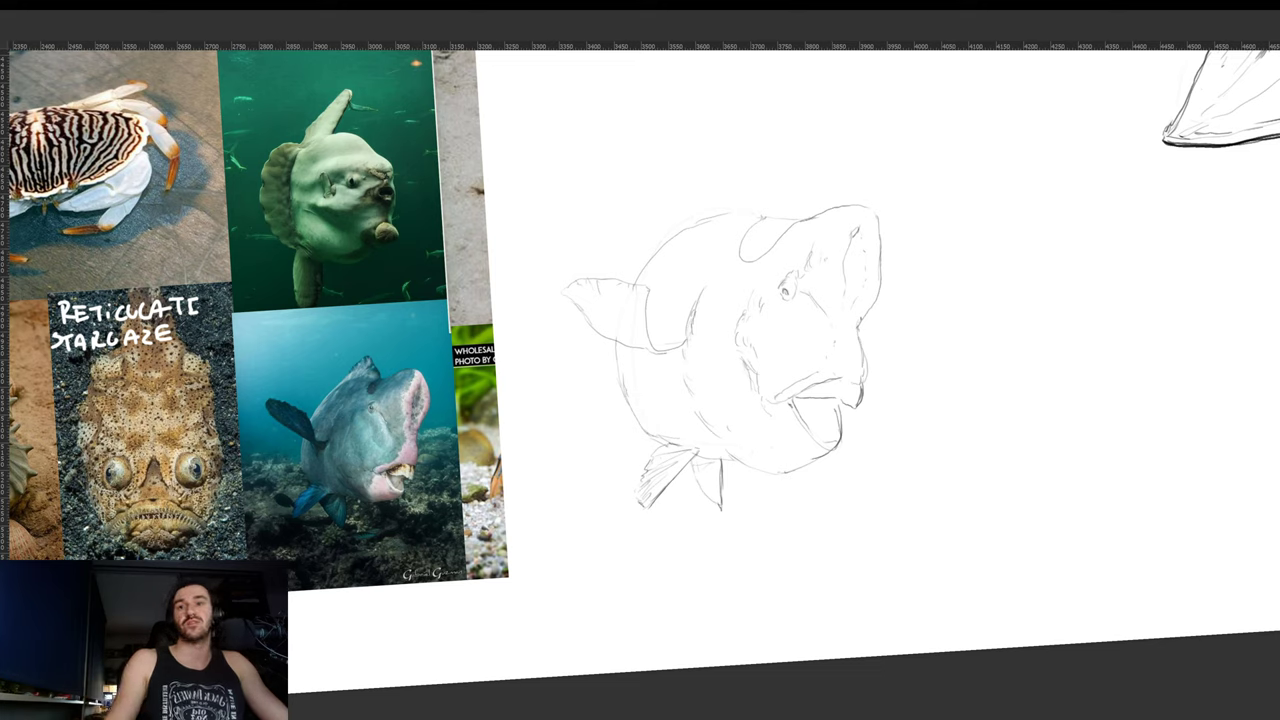
key("r")
left_click_drag(913, 382, 926, 384)
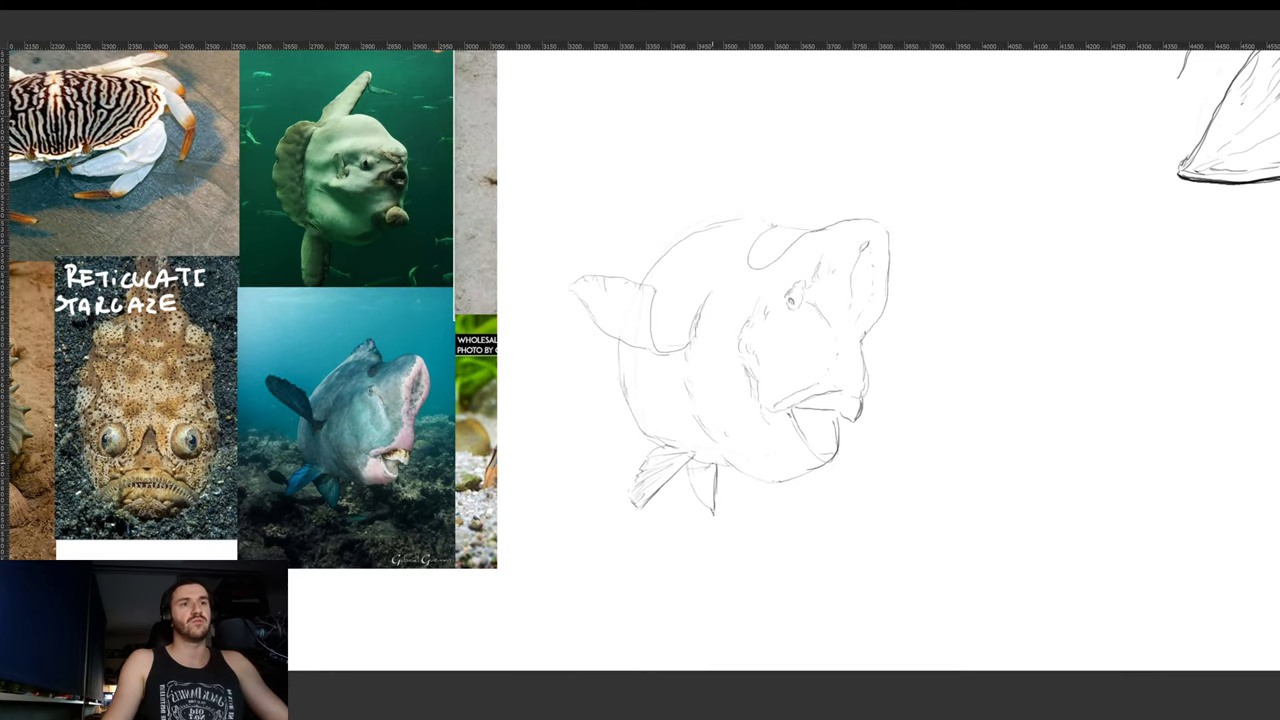
left_click_drag(703, 464, 711, 487)
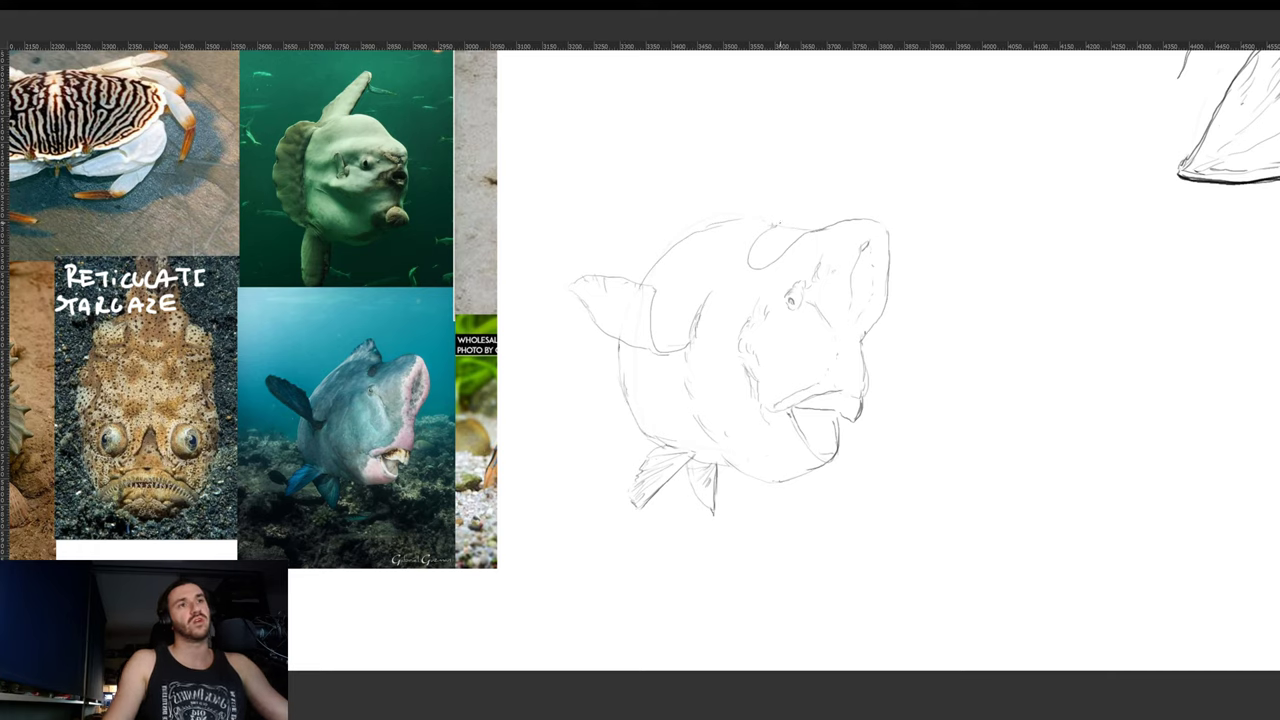
- Draw the rounded dorsal fin on the fish's back and add short contour strokes down the flank behind the head
mouse_move(777, 220)
left_mouse_down()
mouse_move(756, 182)
mouse_move(732, 188)
mouse_move(703, 225)
left_mouse_up()
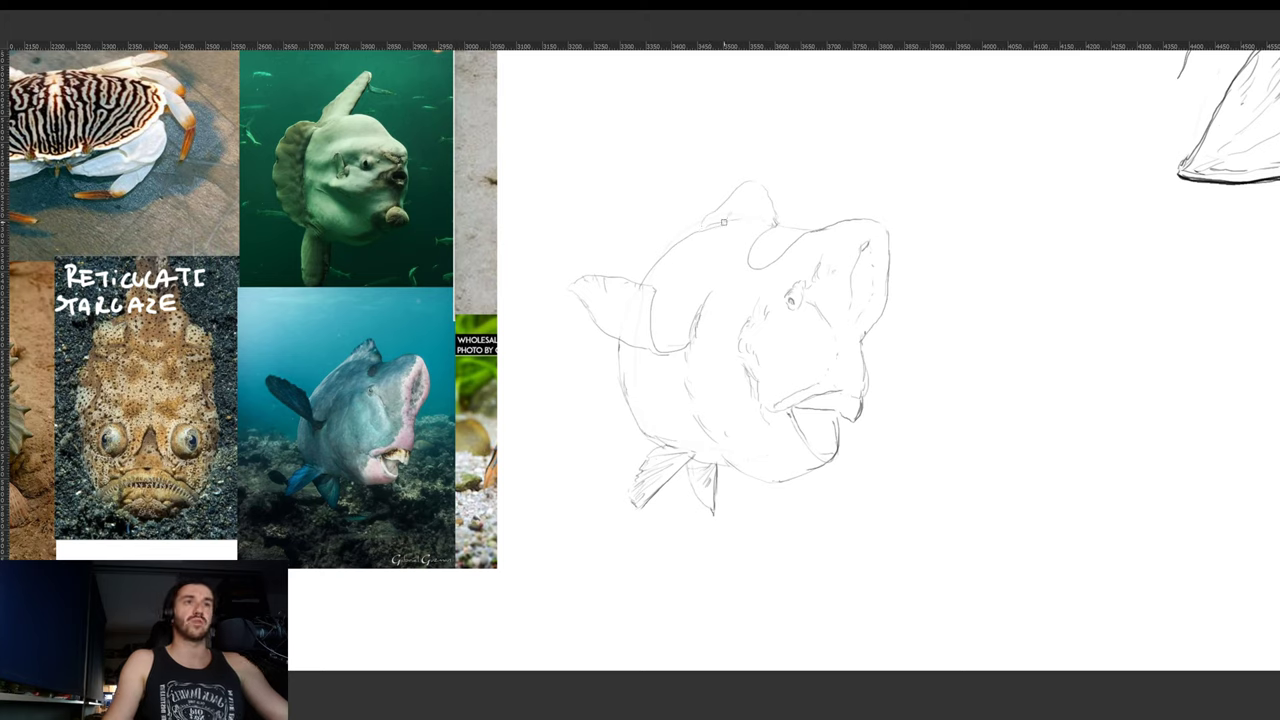
mouse_move(733, 221)
left_mouse_down()
mouse_move(751, 207)
mouse_move(756, 229)
mouse_move(686, 276)
mouse_move(662, 354)
left_mouse_up()
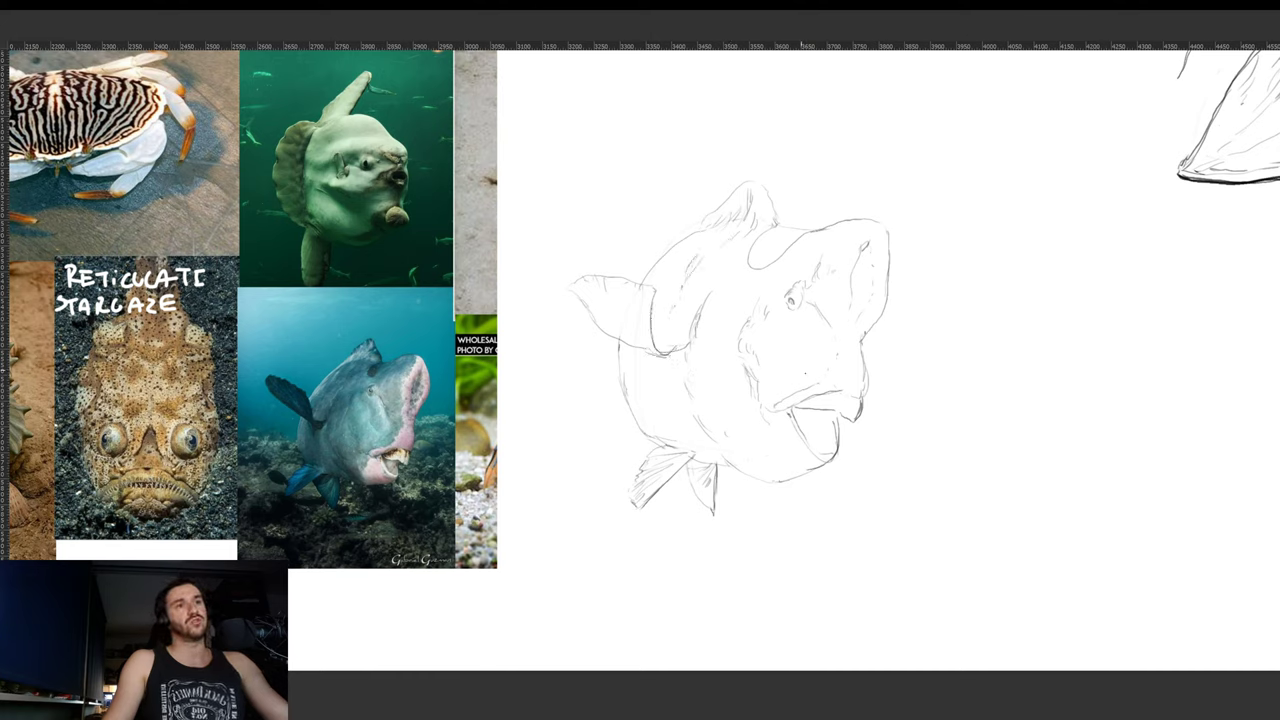
- Draw the row of upper teeth inside the fish's open mouth, following the bumphead reference photo
key("r")
left_click_drag(931, 381, 928, 350)
key("z")
left_click_drag(422, 489, 449, 484)
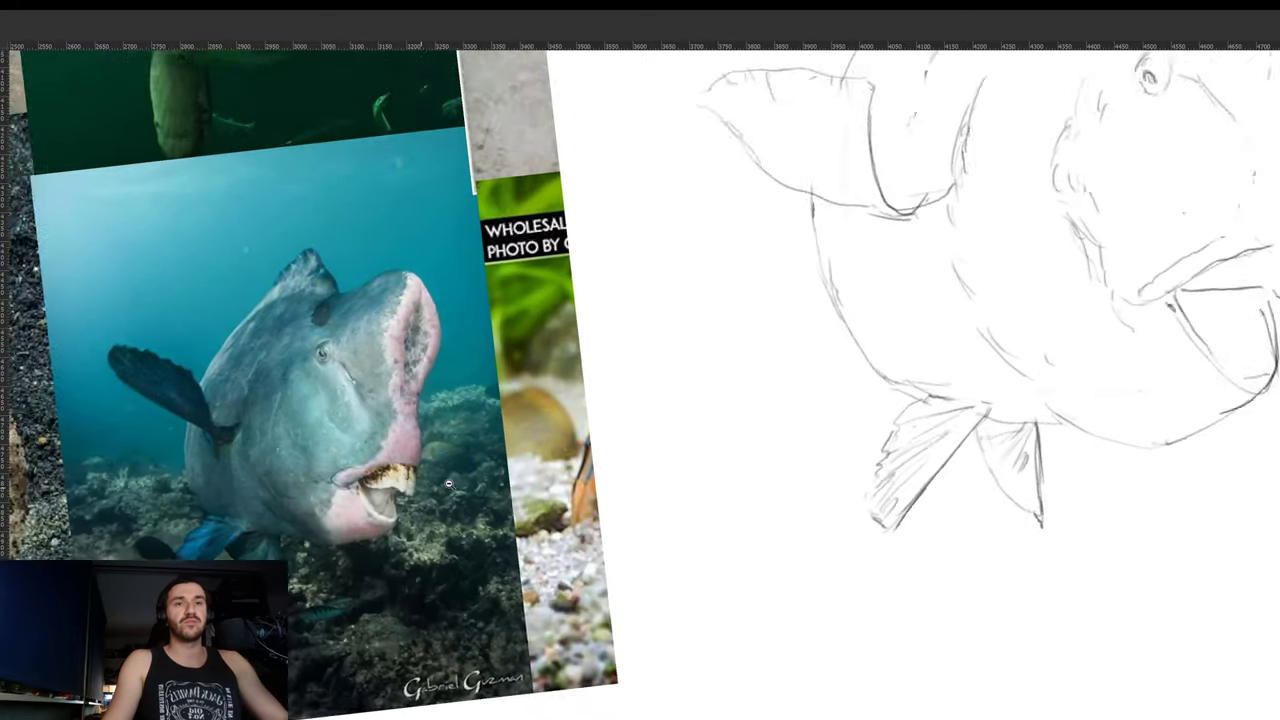
scroll(449, 484, "down", 3)
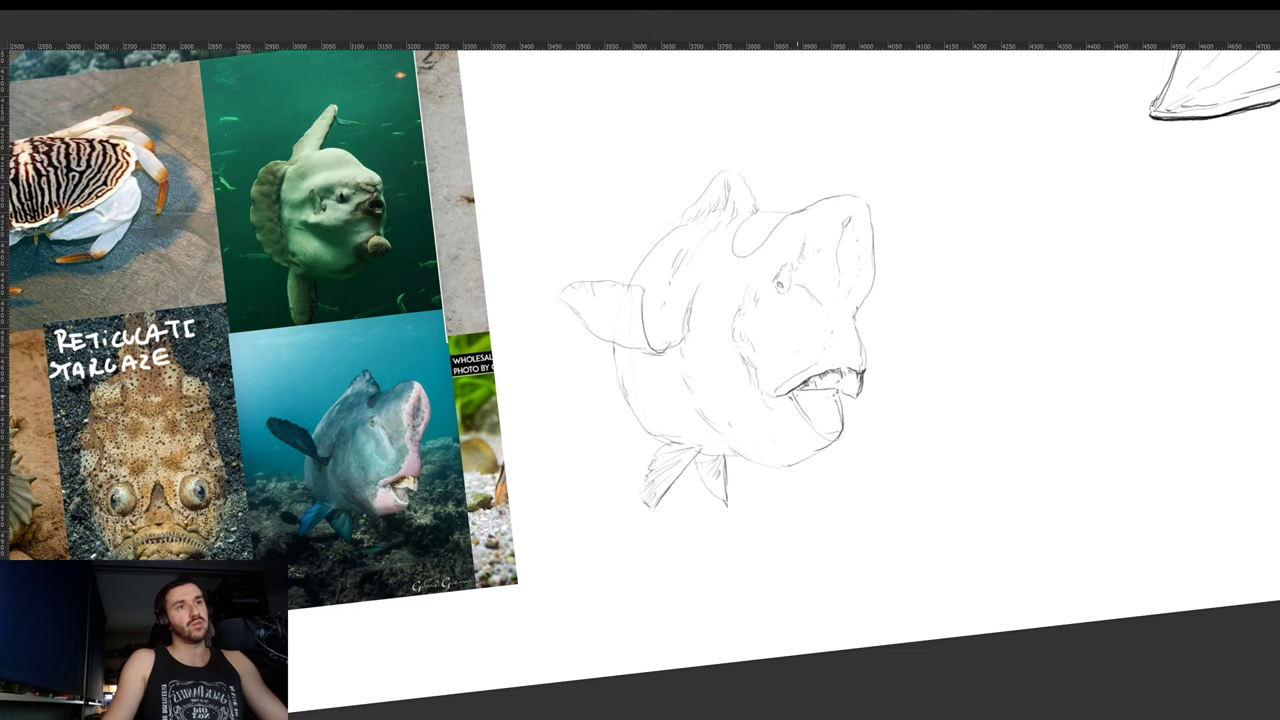
- Thicken the outlines of the fish's lower fin, belly, lower jaw, upper lip and bulging forehead
left_click_drag(874, 430, 878, 361)
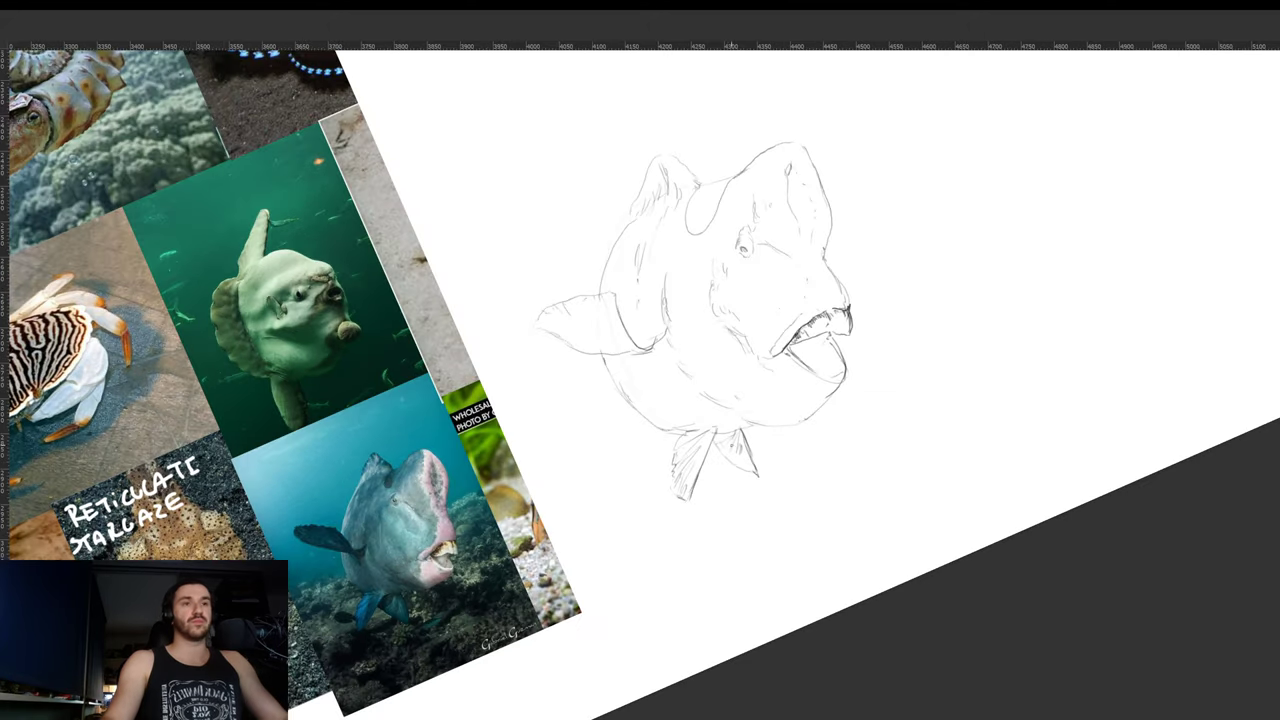
left_click_drag(691, 497, 716, 435)
left_click_drag(839, 391, 815, 290)
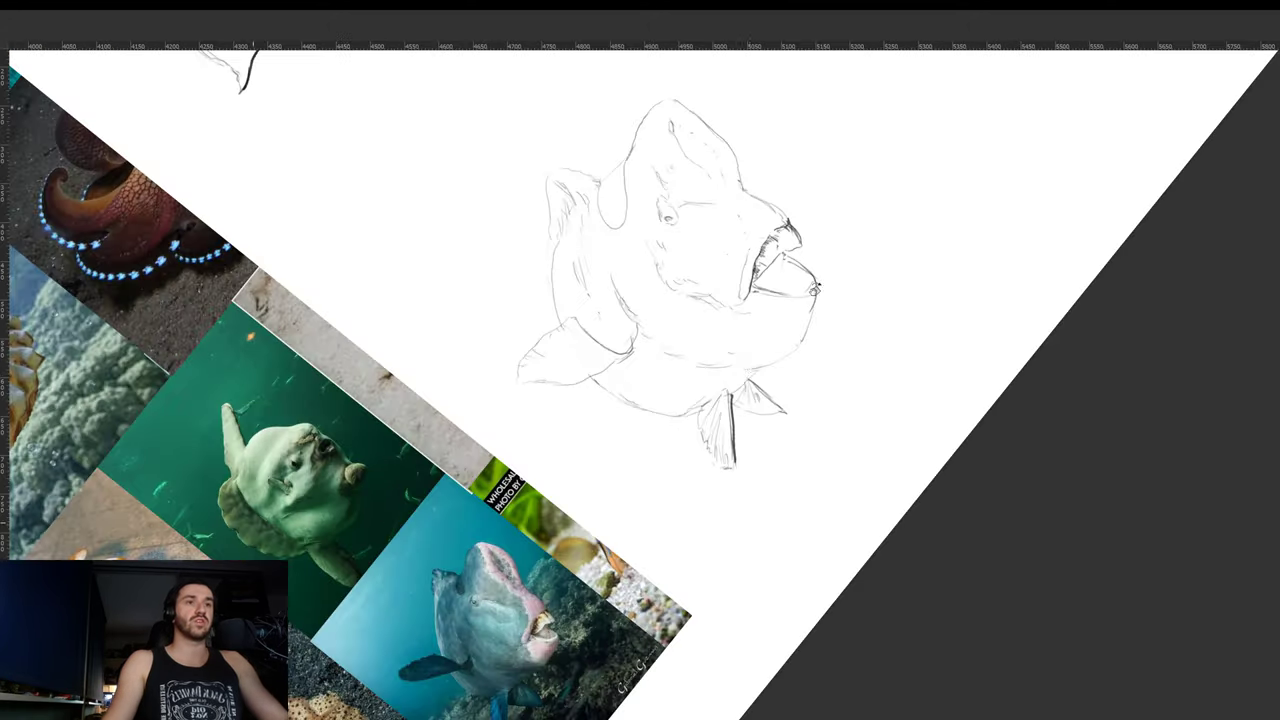
mouse_move(731, 394)
left_mouse_down()
mouse_move(788, 354)
mouse_move(820, 288)
left_mouse_up()
left_click_drag(900, 277, 880, 330)
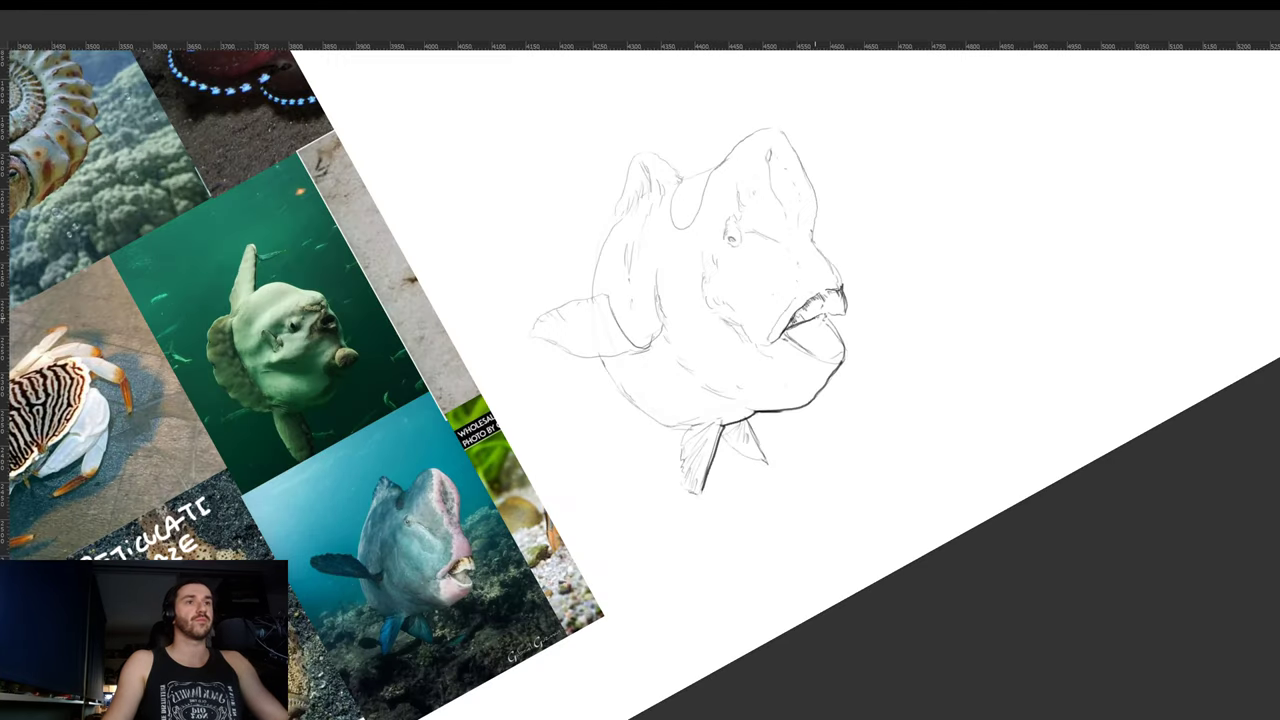
left_click_drag(806, 300, 844, 288)
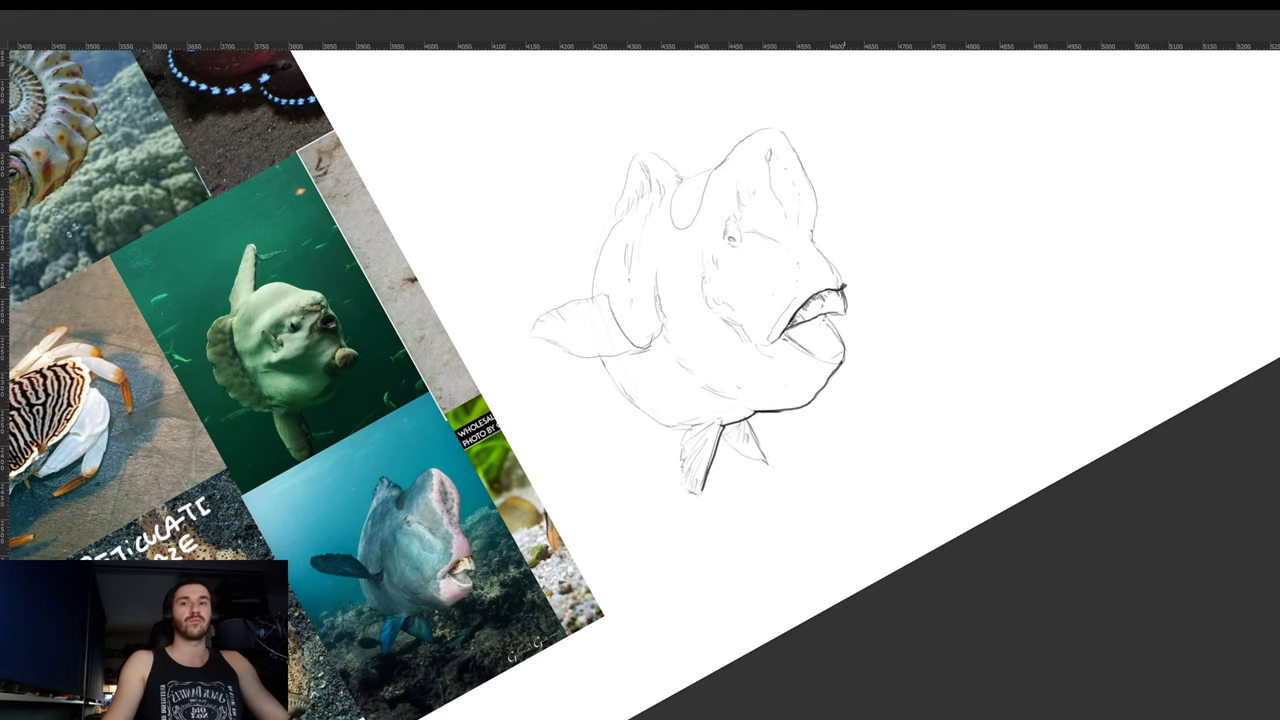
left_click_drag(946, 259, 904, 388)
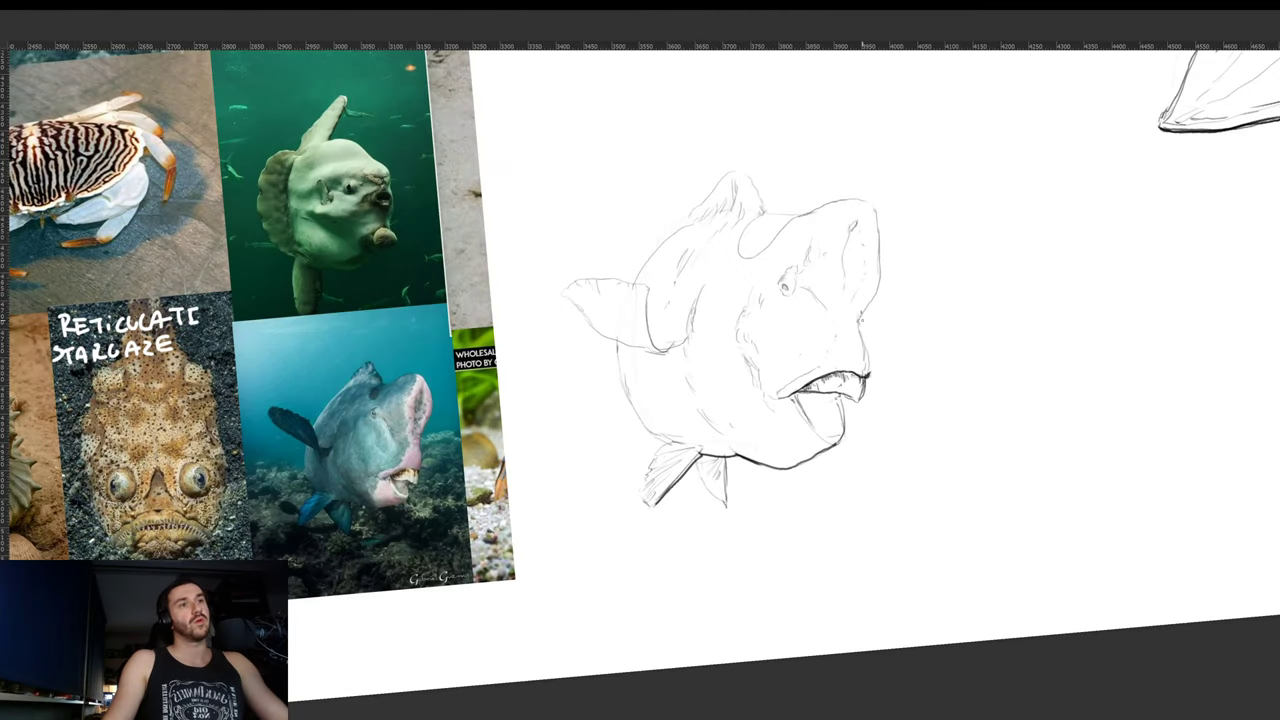
mouse_move(861, 321)
left_mouse_down()
mouse_move(868, 360)
mouse_move(874, 208)
mouse_move(886, 309)
mouse_move(935, 312)
left_mouse_up()
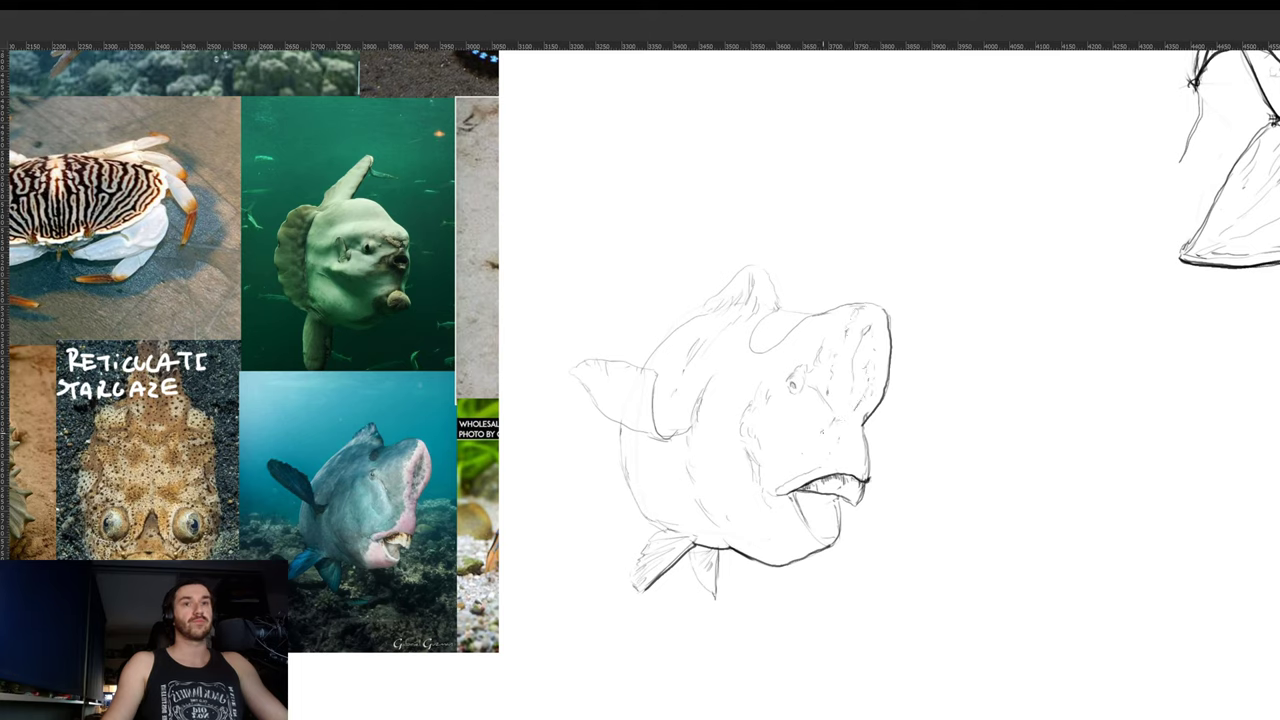
- Add the wavy lip border around the mouth, darken the rear belly outline and add short texture strokes across the body
mouse_move(822, 458)
left_mouse_down()
mouse_move(776, 480)
mouse_move(776, 548)
left_mouse_up()
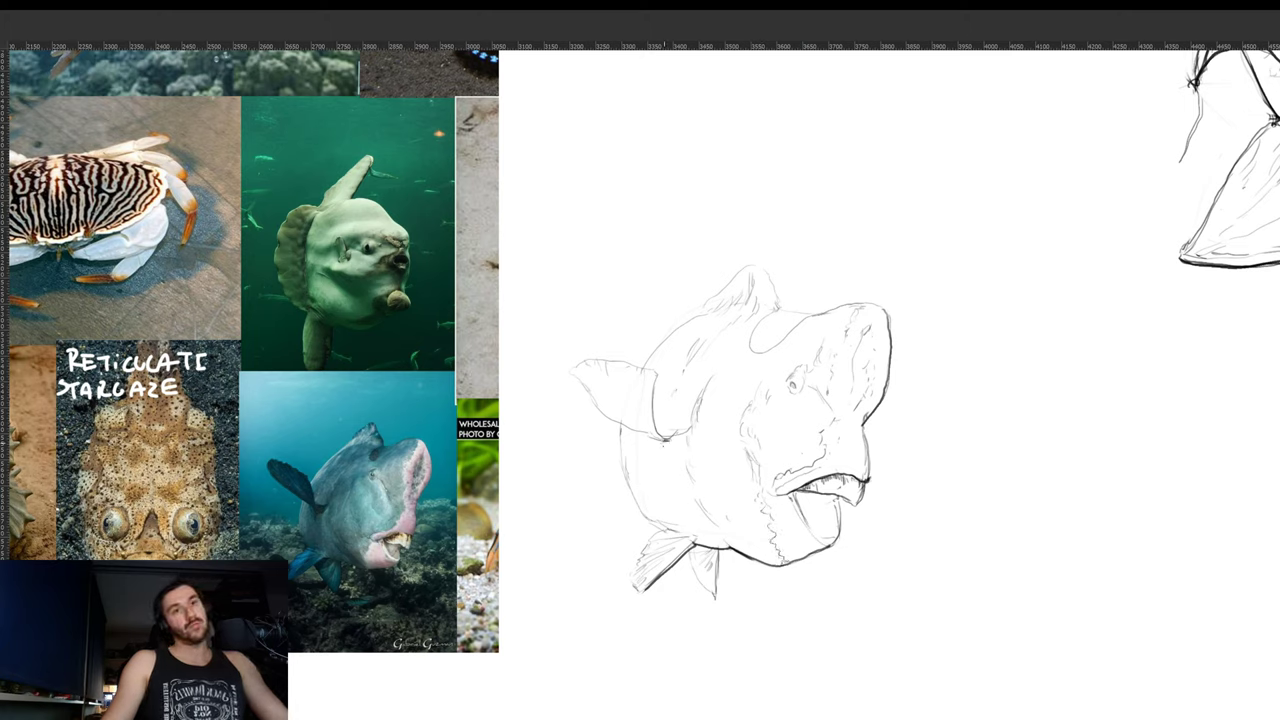
mouse_move(620, 430)
left_mouse_down()
mouse_move(624, 480)
mouse_move(666, 538)
left_mouse_up()
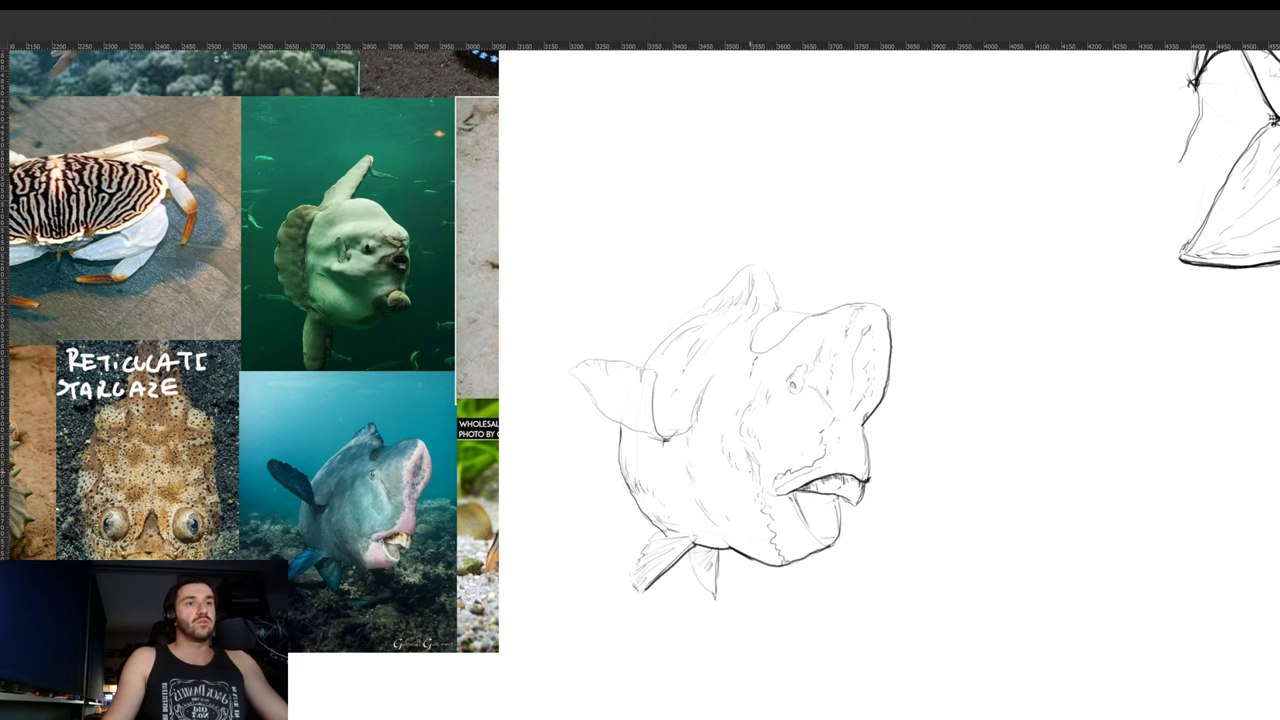
mouse_move(750, 470)
left_mouse_down()
mouse_move(725, 471)
mouse_move(693, 511)
left_mouse_up()
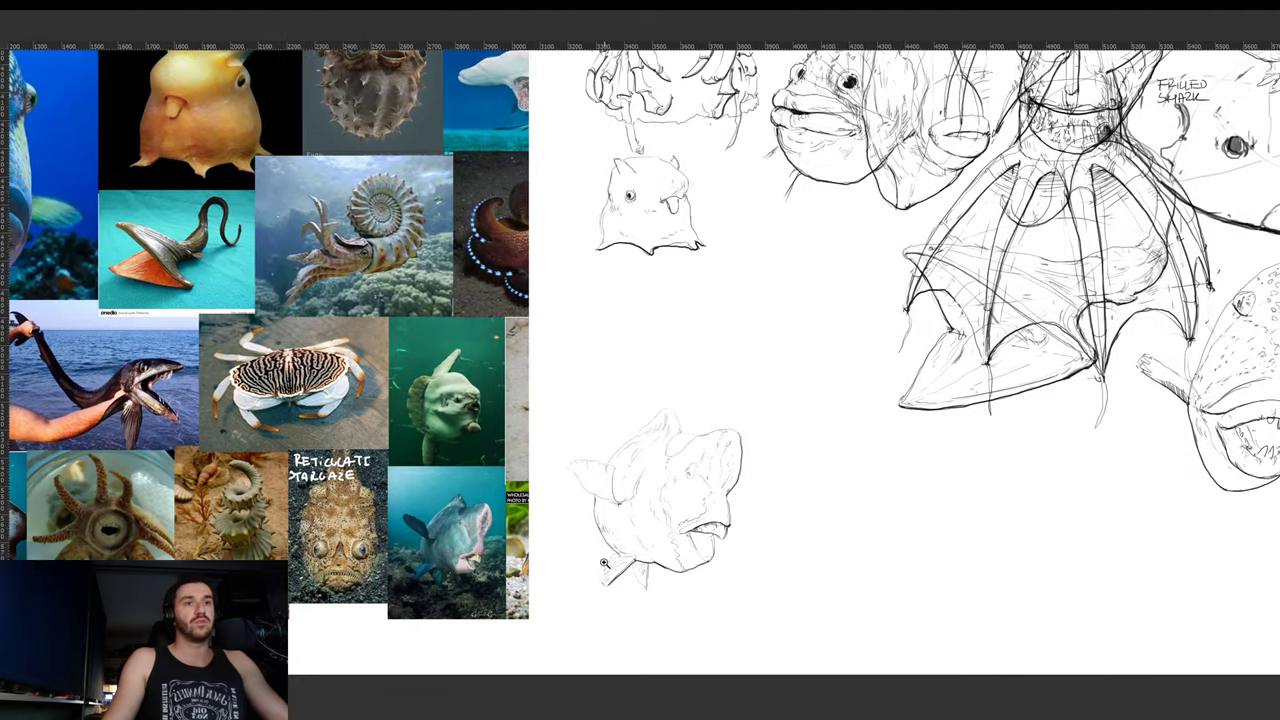
- Darken the outline of the fish's raised side fin from its tip down to its base
mouse_move(622, 554)
left_mouse_down()
mouse_move(662, 554)
mouse_move(579, 553)
left_mouse_up()
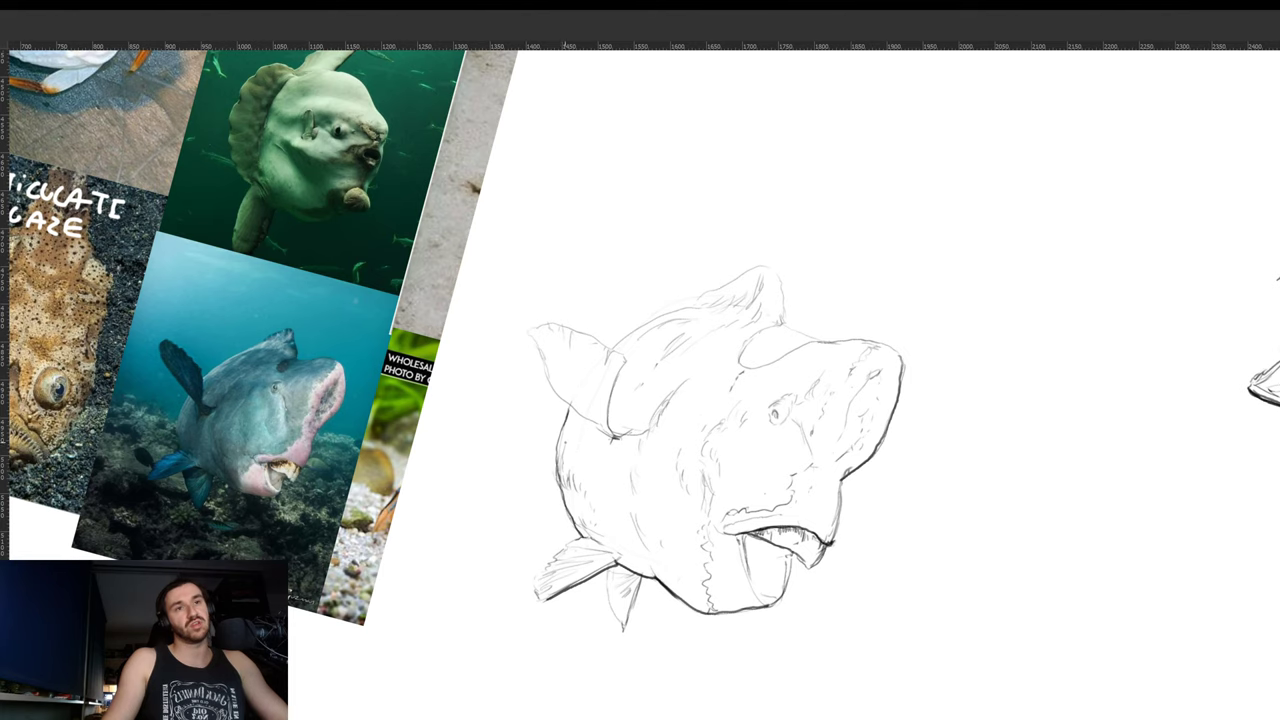
scroll(594, 457, "down", 2)
key("Escape")
left_click_drag(618, 440, 672, 438)
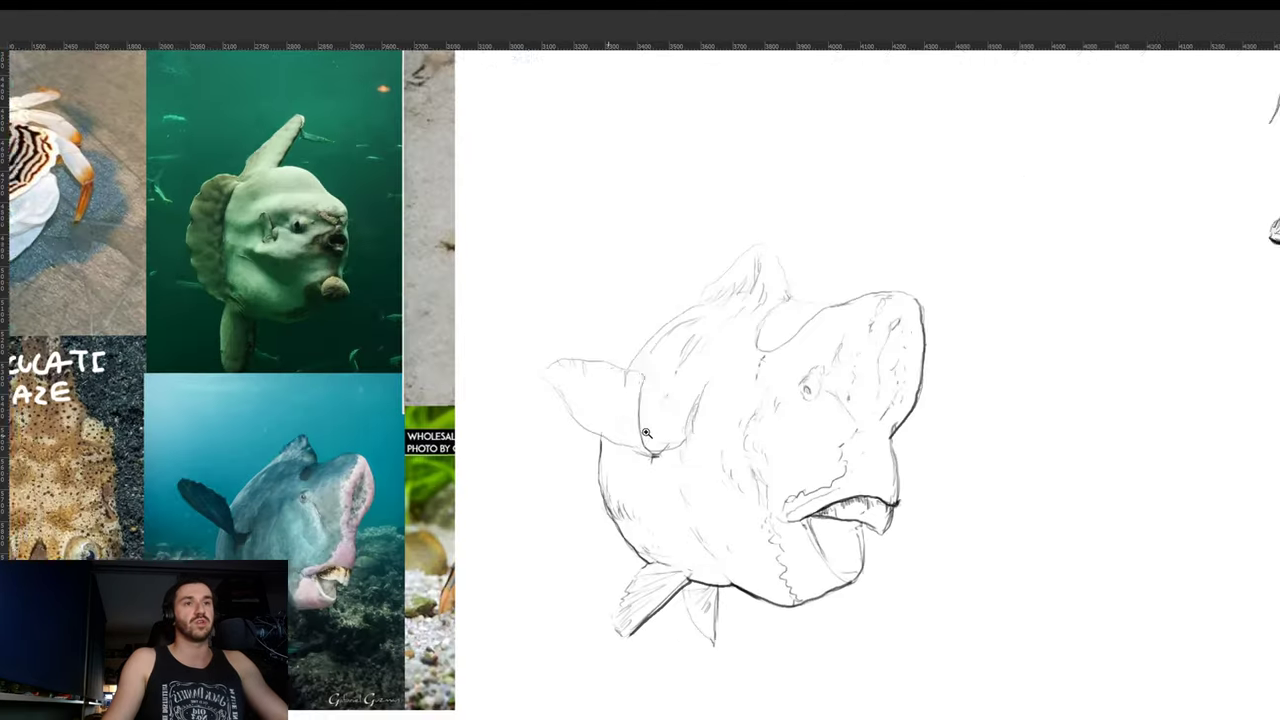
left_click_drag(818, 350, 870, 485)
left_click_drag(655, 378, 571, 424)
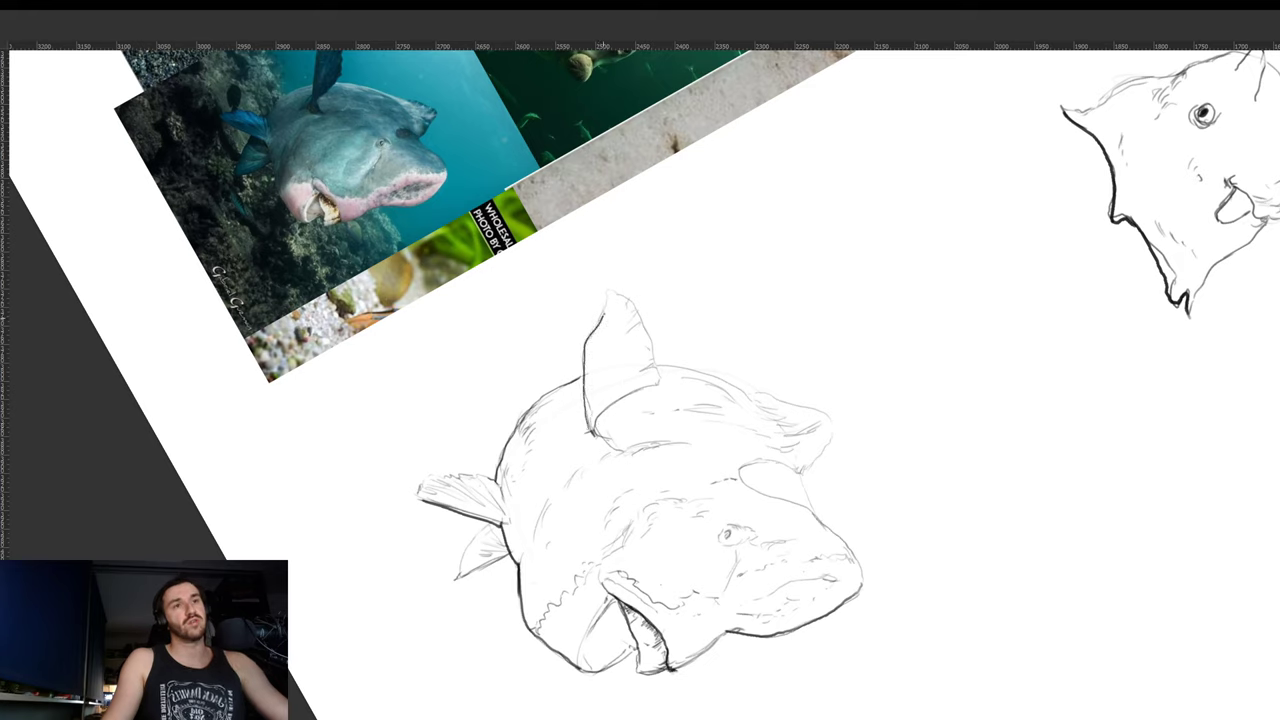
left_click_drag(603, 318, 606, 293)
left_click_drag(588, 426, 600, 436)
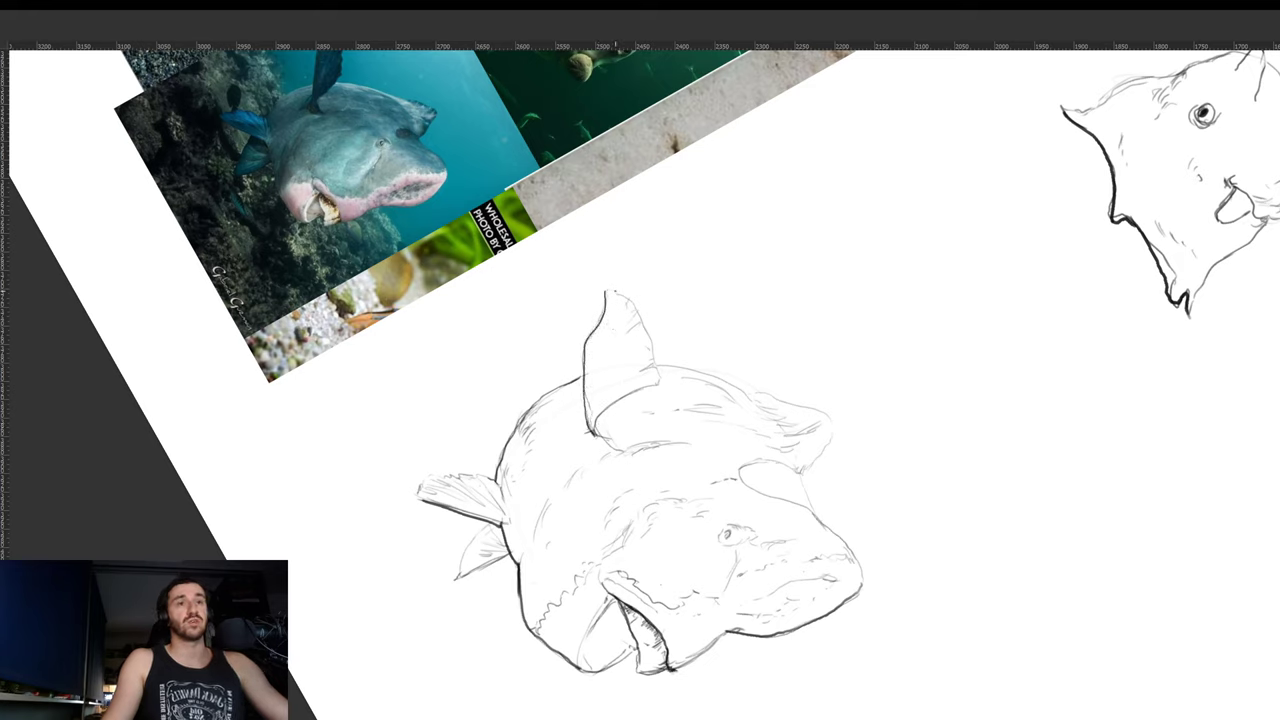
- Move the bumphead fish sketch up so it sits just beneath the small eared octopus sketch
left_click_drag(686, 276, 590, 290)
left_click_drag(858, 427, 803, 234)
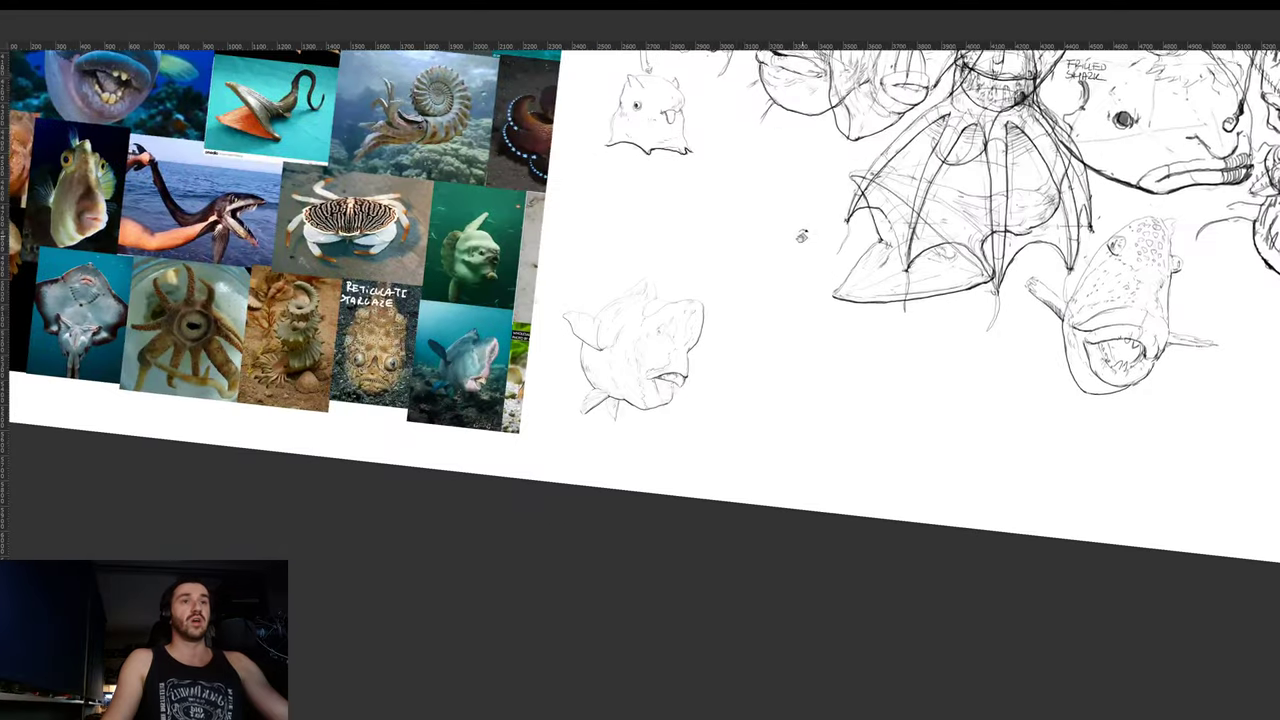
left_click_drag(607, 332, 690, 336)
mouse_move(612, 392)
left_mouse_down()
mouse_move(576, 364)
mouse_move(586, 296)
mouse_move(569, 337)
left_mouse_up()
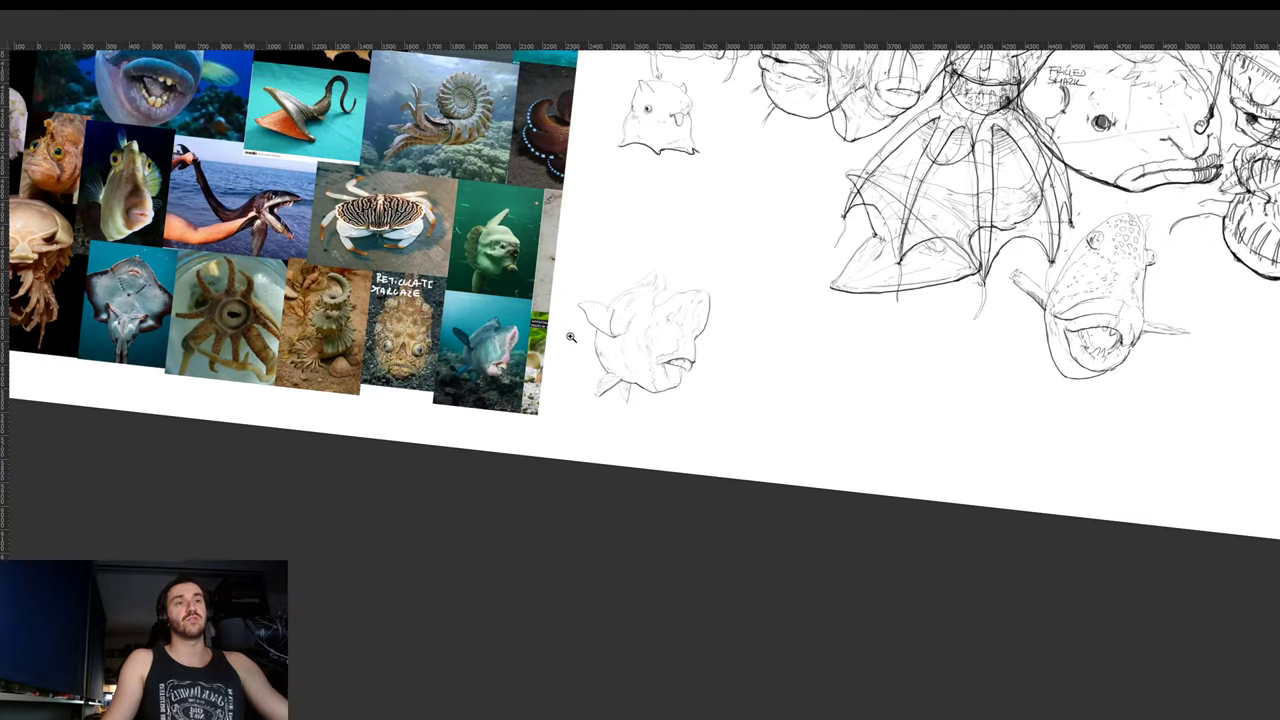
key("Escape")
left_click_drag(702, 344, 768, 202)
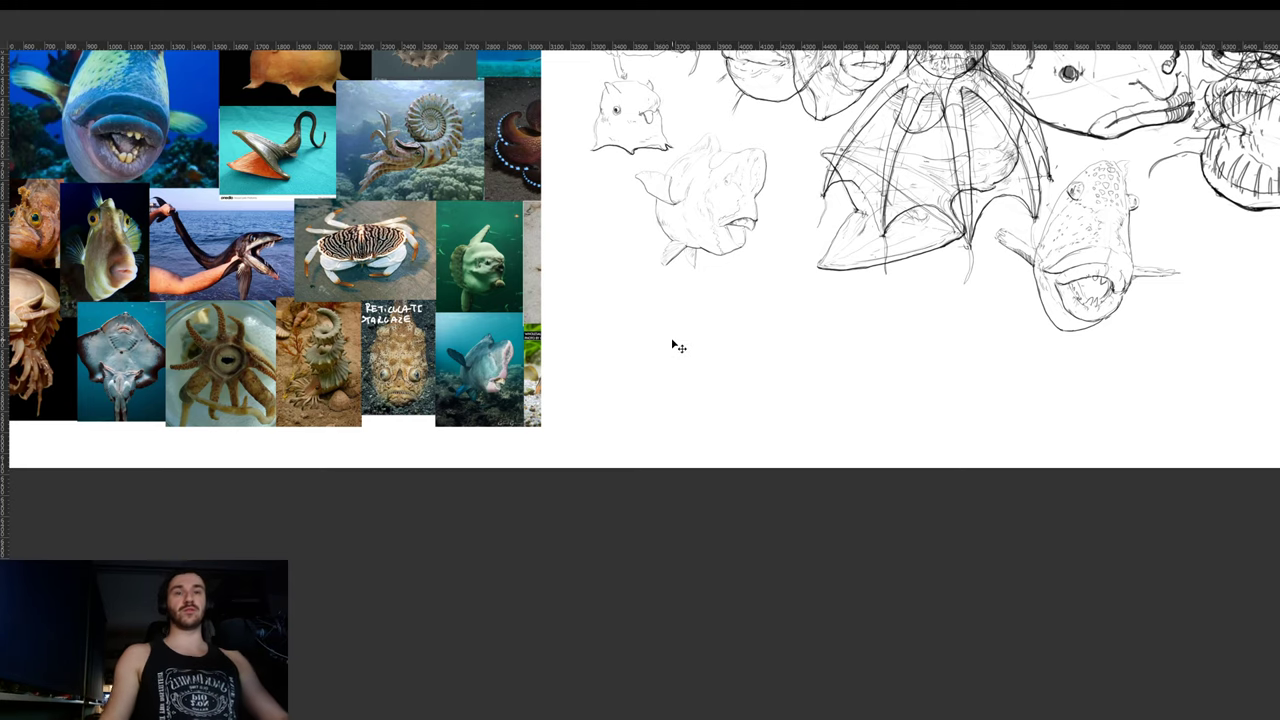
- Sketch a large light circle for the pufferfish's body in the empty area below the bumphead fish
scroll(678, 300, "up", 3)
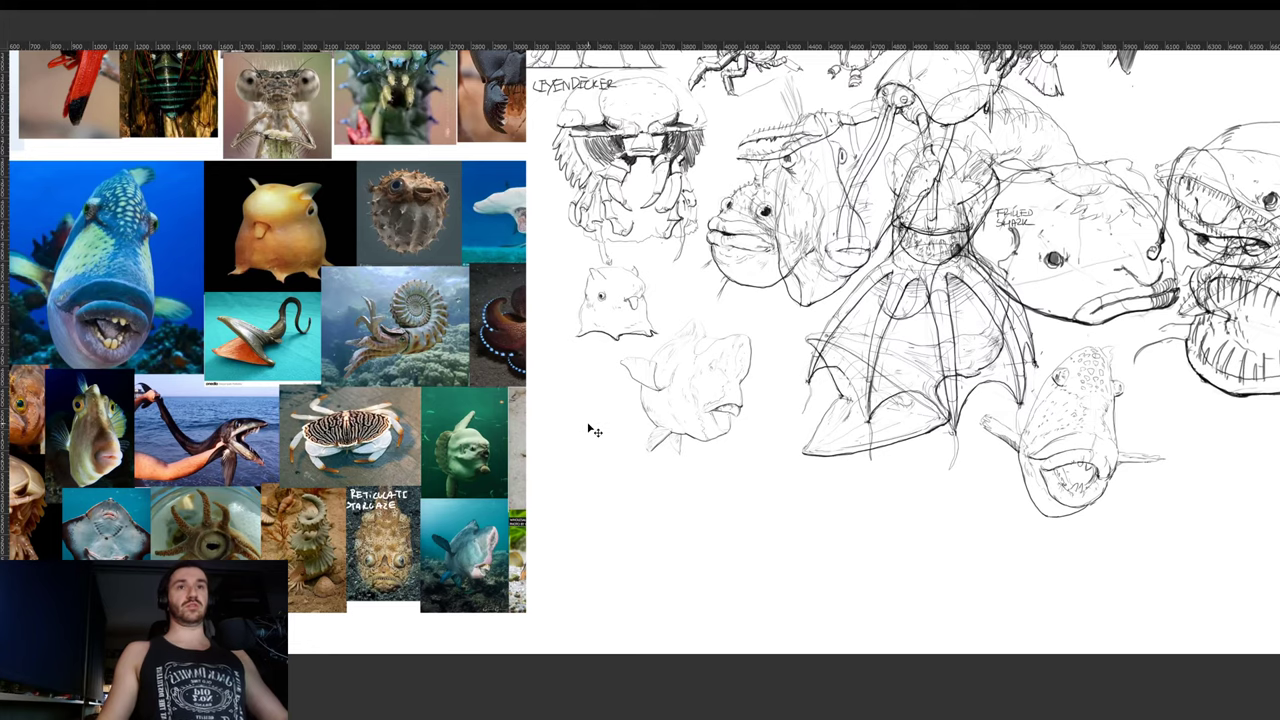
scroll(428, 300, "up", 1)
left_click_drag(429, 368, 485, 522)
scroll(562, 536, "up", 2)
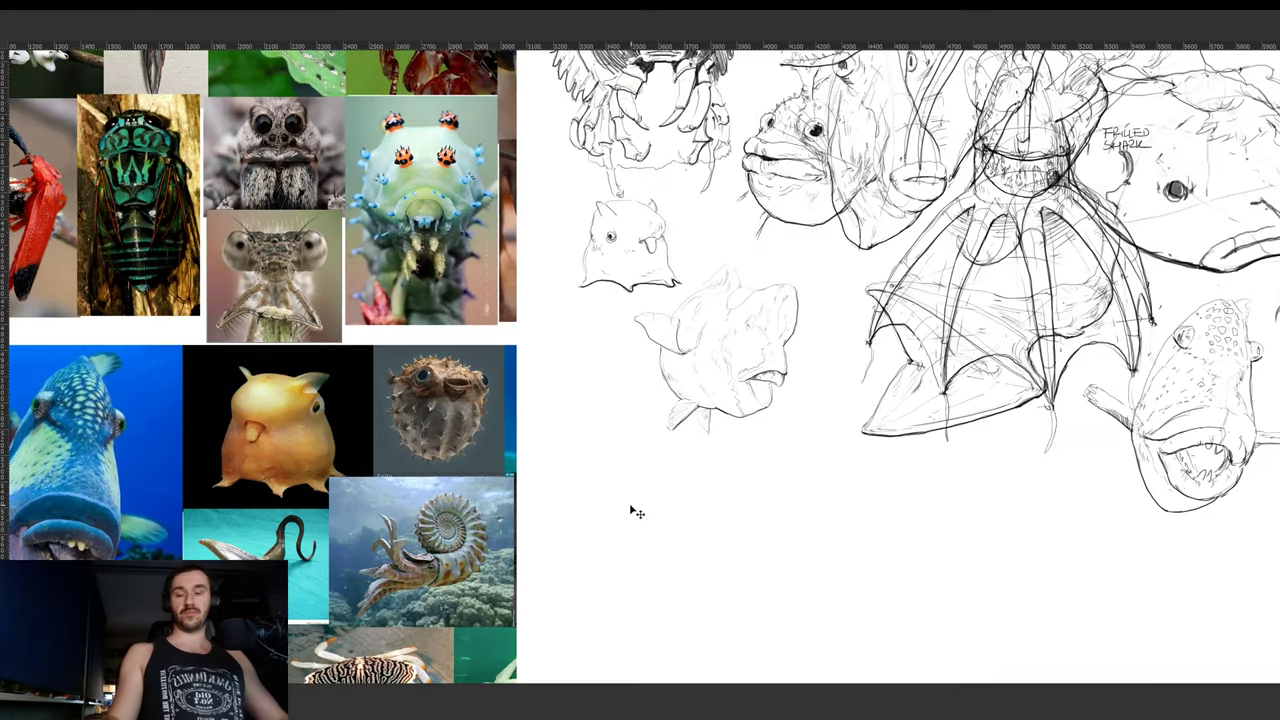
scroll(588, 515, "up", 3)
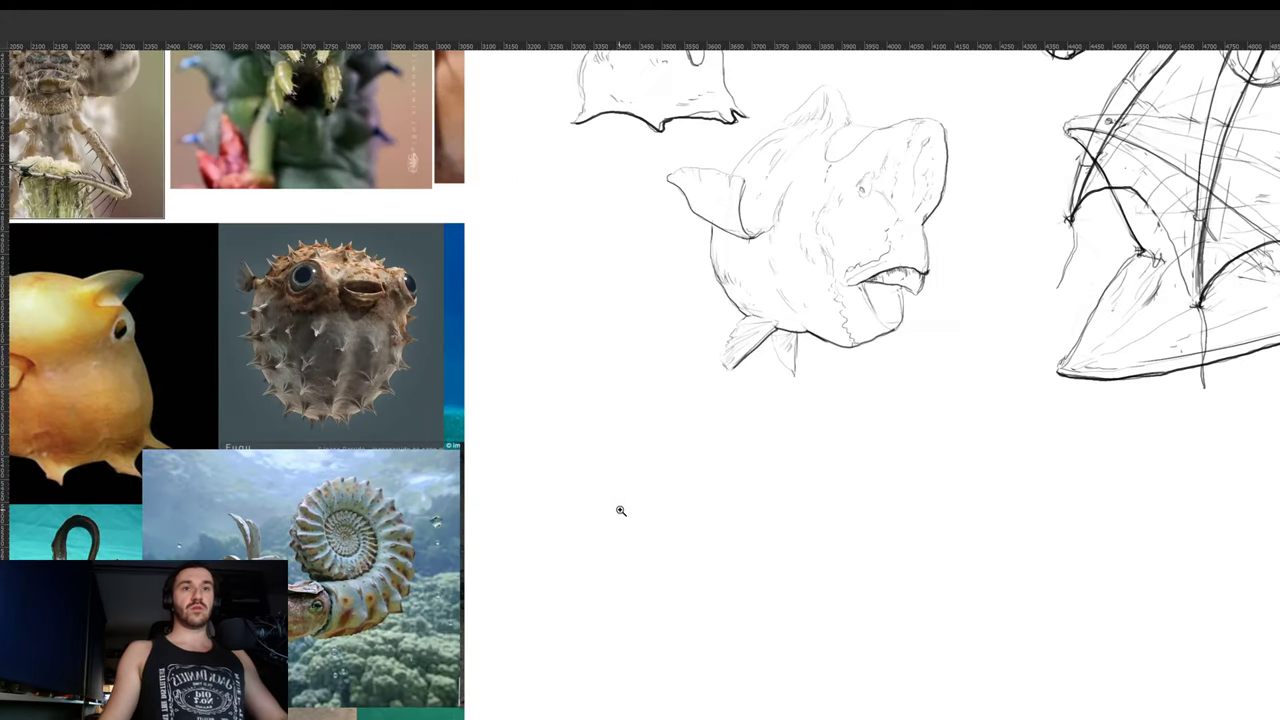
left_click_drag(678, 503, 691, 441)
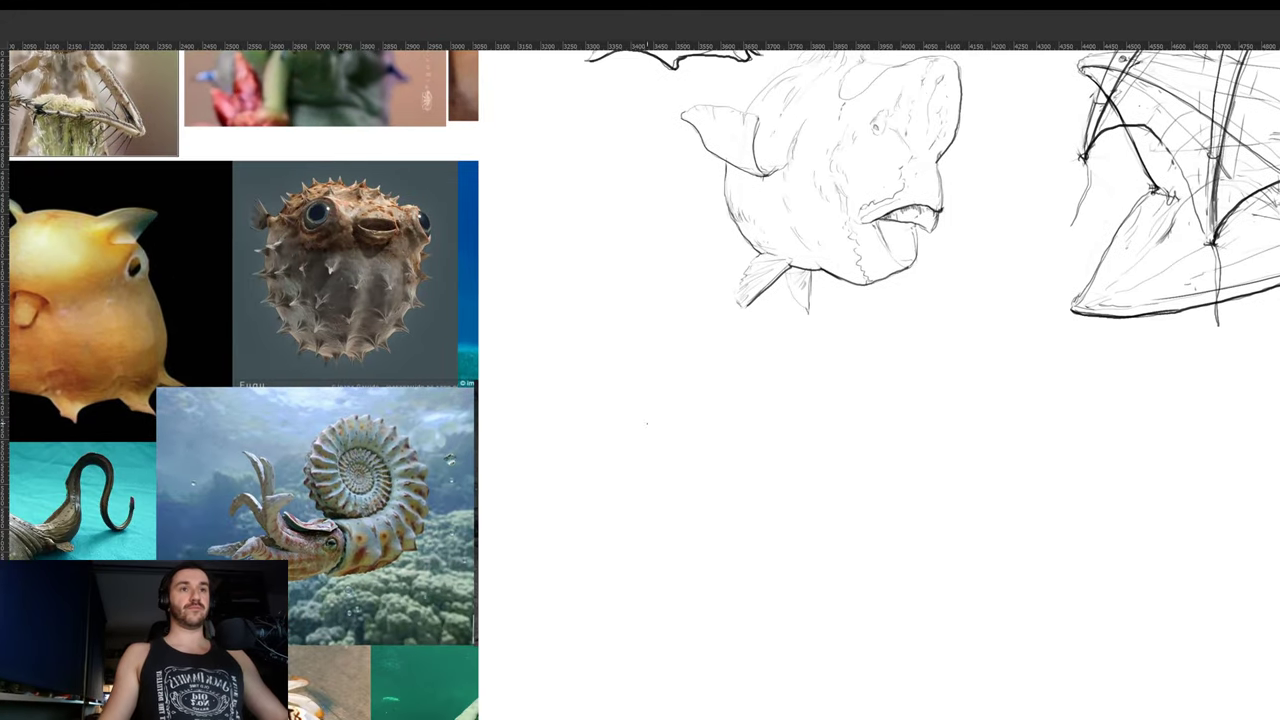
mouse_move(676, 366)
left_mouse_down()
mouse_move(718, 546)
mouse_move(579, 458)
left_mouse_up()
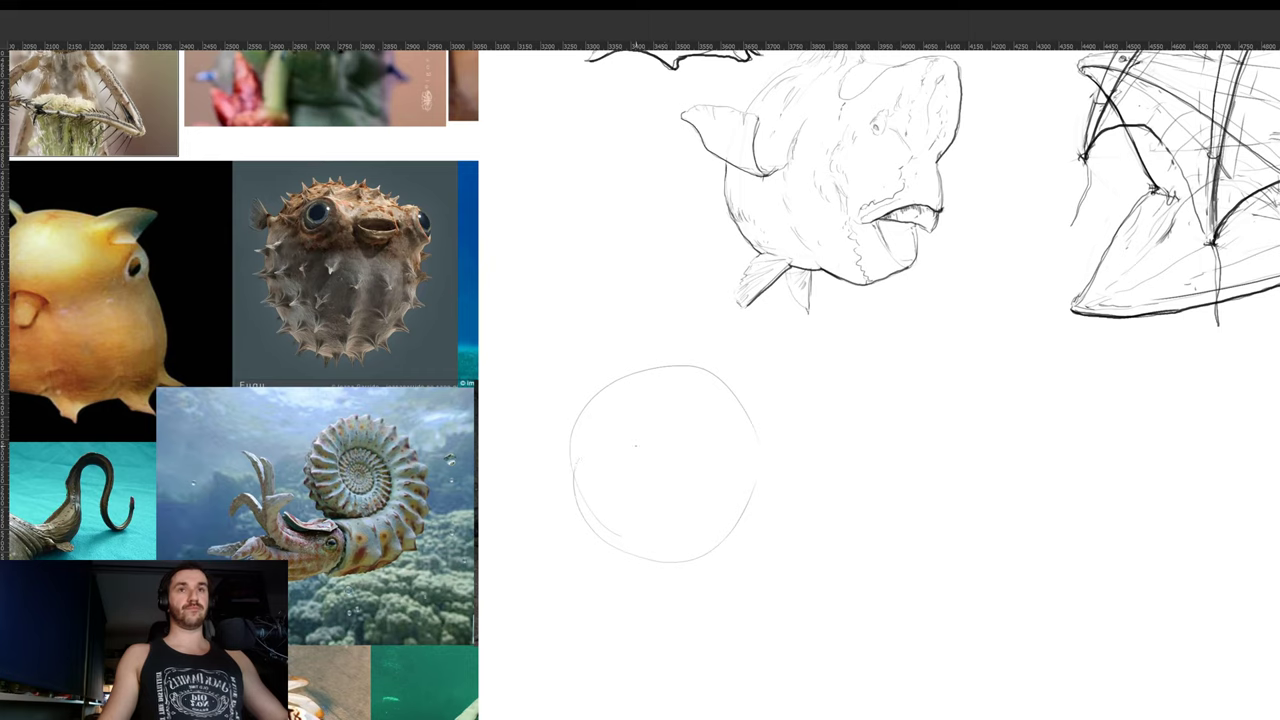
- Draw the pufferfish's two round eyes with dark pupils, one inside the circle and one protruding from its far edge
mouse_move(646, 425)
left_mouse_down()
mouse_move(636, 397)
mouse_move(640, 428)
mouse_move(630, 417)
left_mouse_up()
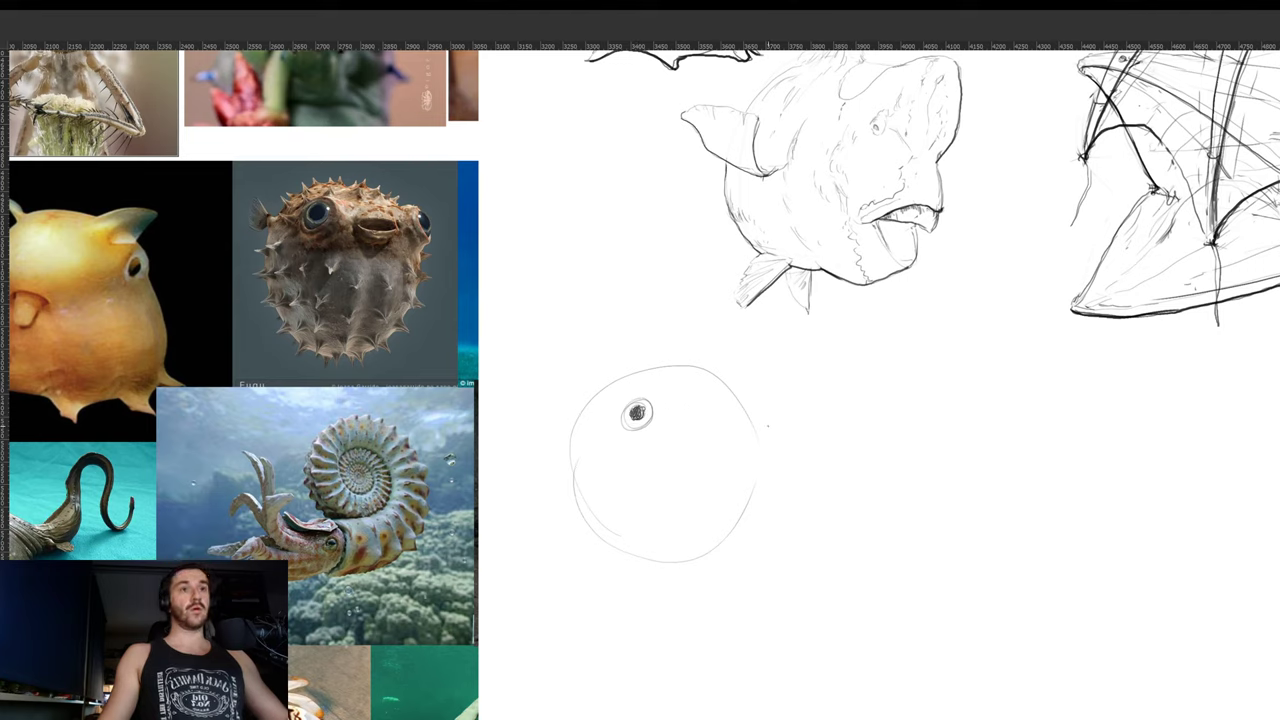
mouse_move(750, 420)
left_mouse_down()
mouse_move(747, 400)
mouse_move(759, 425)
mouse_move(757, 412)
left_mouse_up()
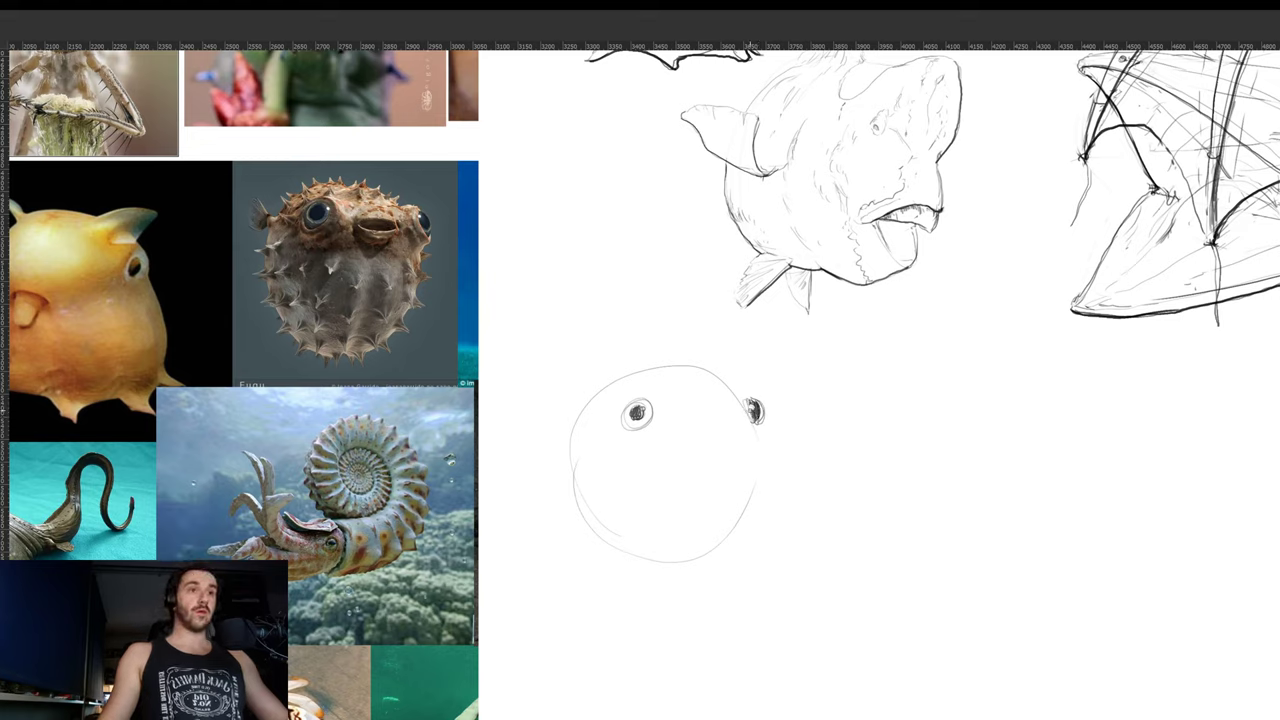
left_click(636, 410)
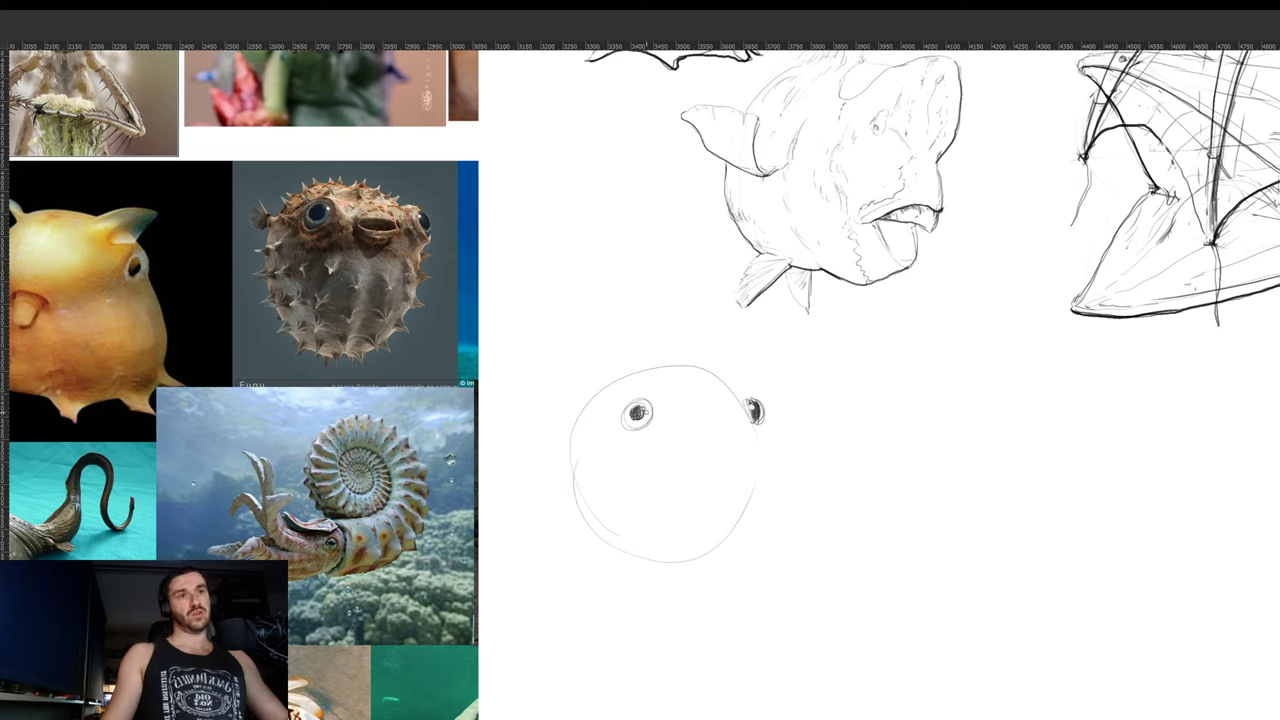
left_click(647, 411)
left_click(648, 417)
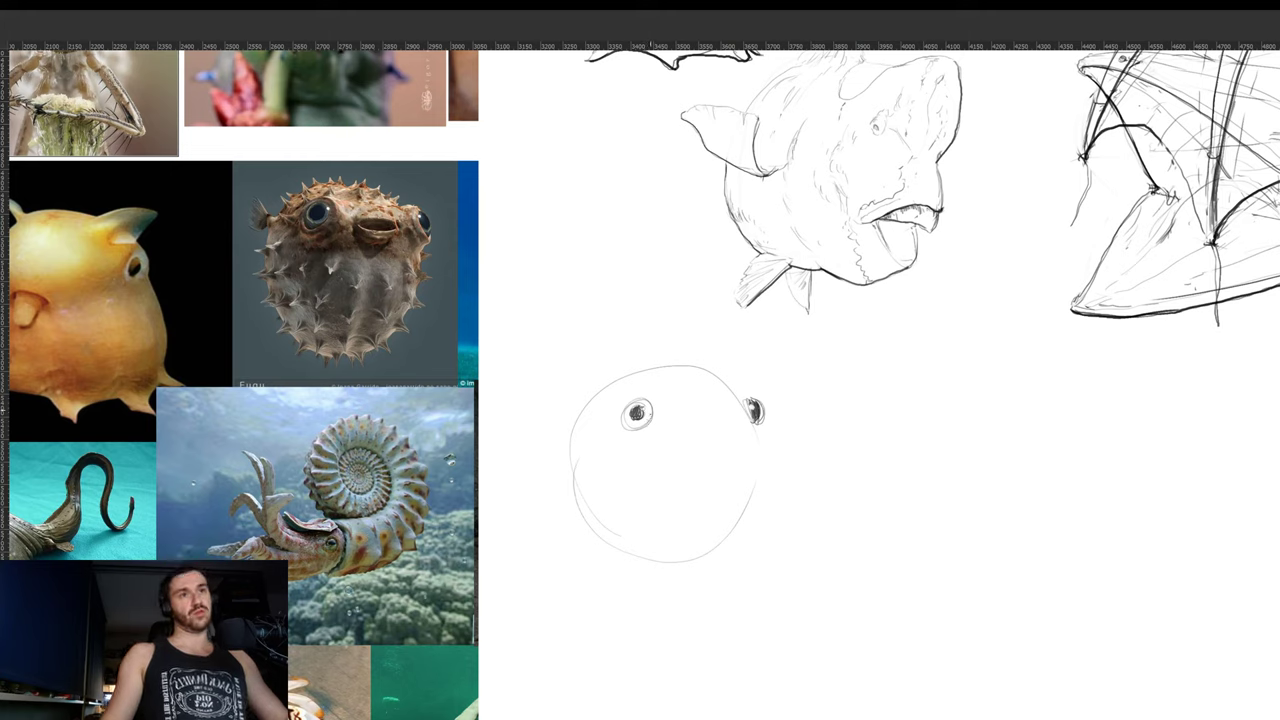
left_click_drag(628, 420, 648, 419)
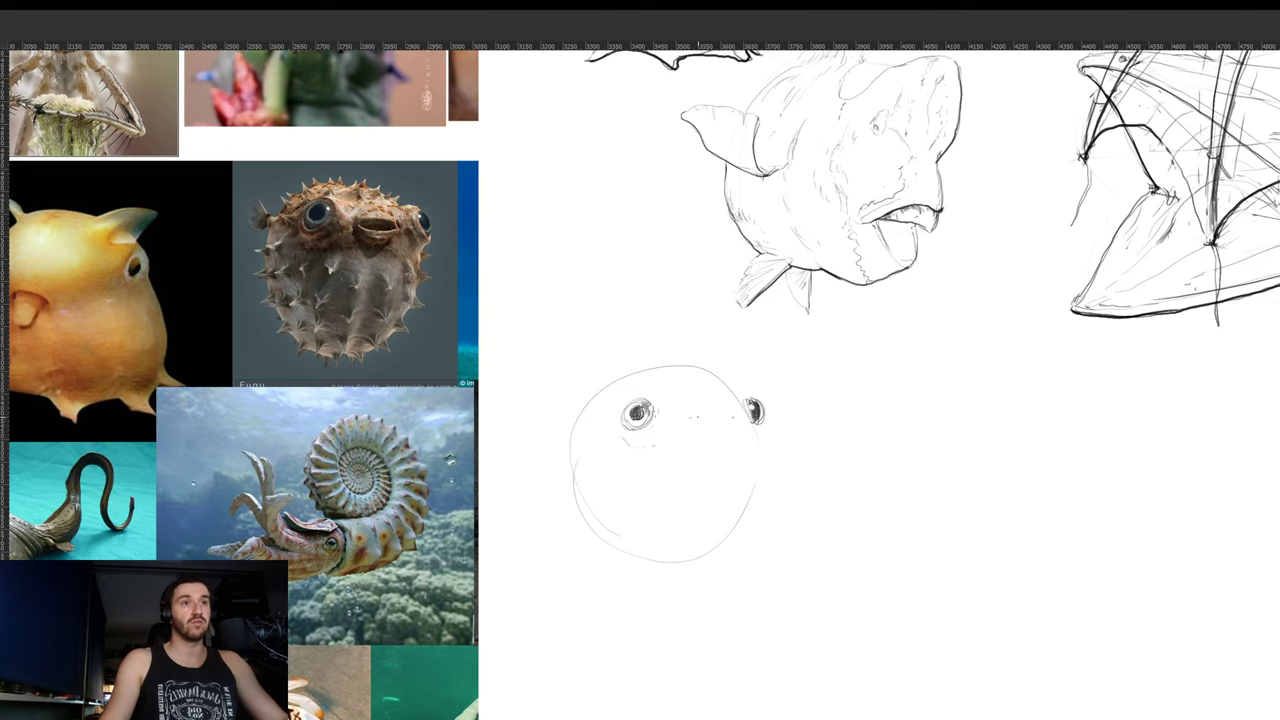
- Draw the pufferfish's mouth between its eyes and short pointed spikes over its forehead and along the top of the body
left_click_drag(692, 414, 740, 410)
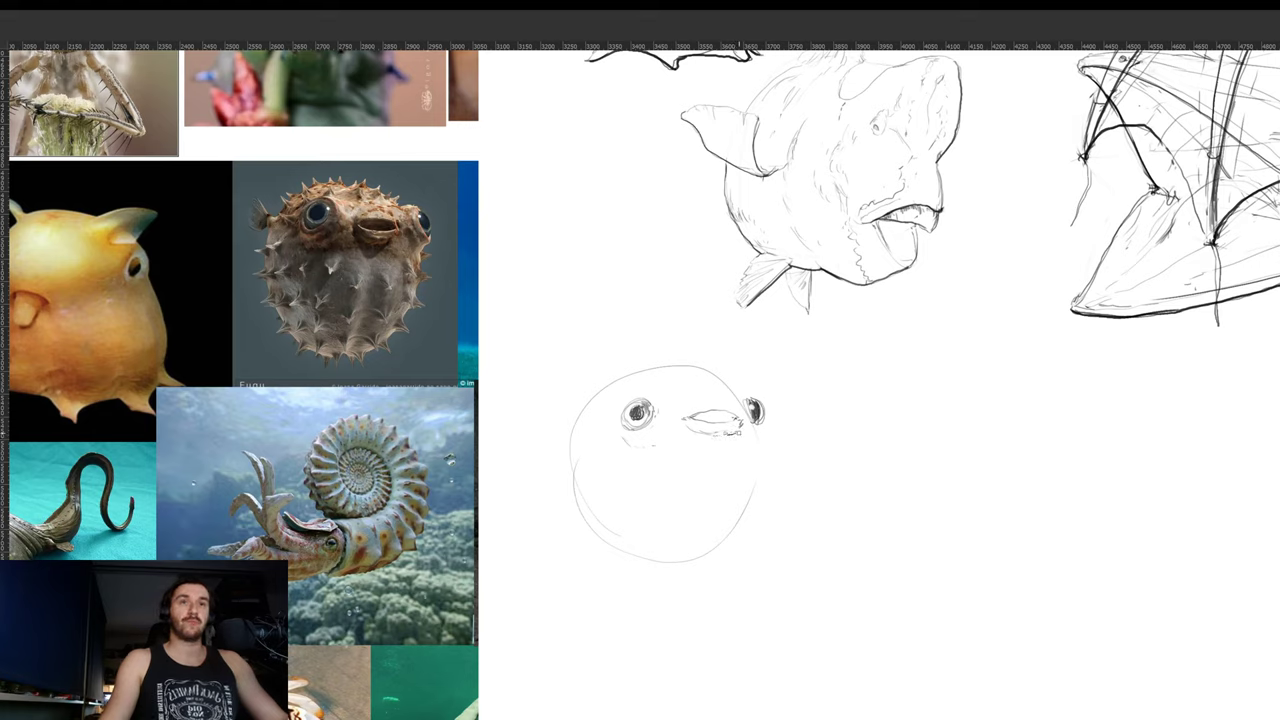
key("ctrl+z")
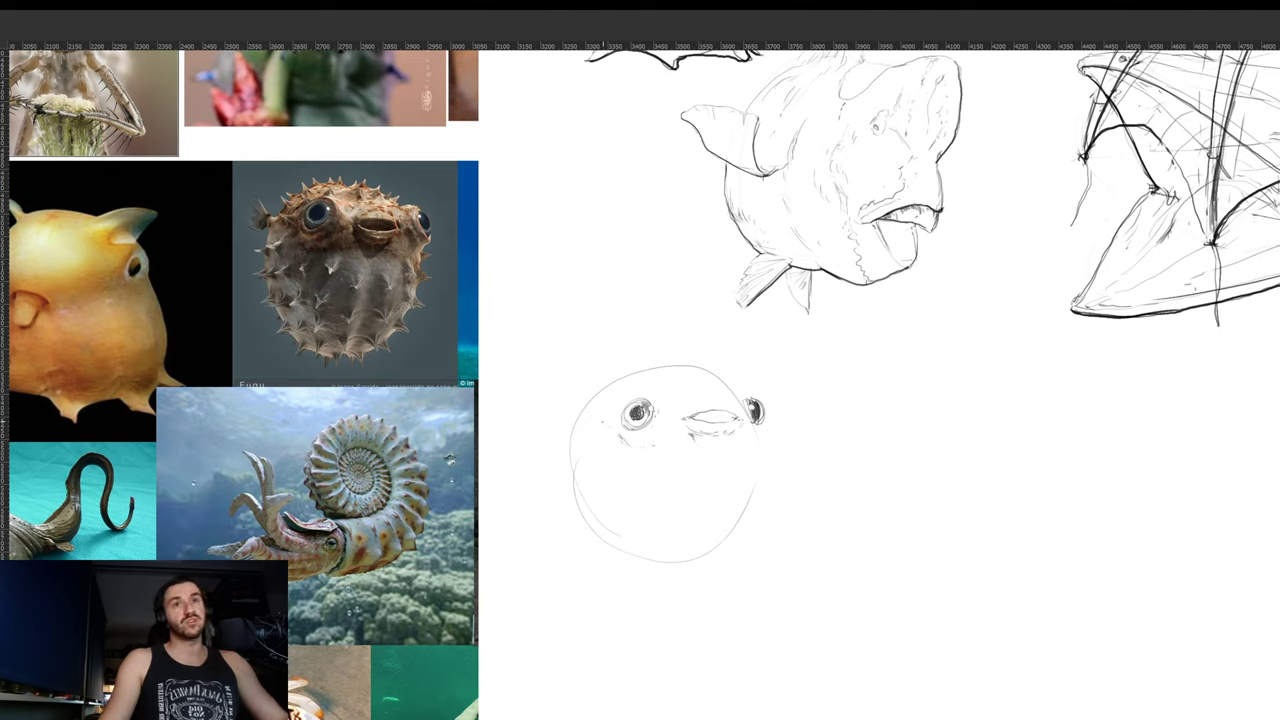
left_click_drag(612, 417, 599, 412)
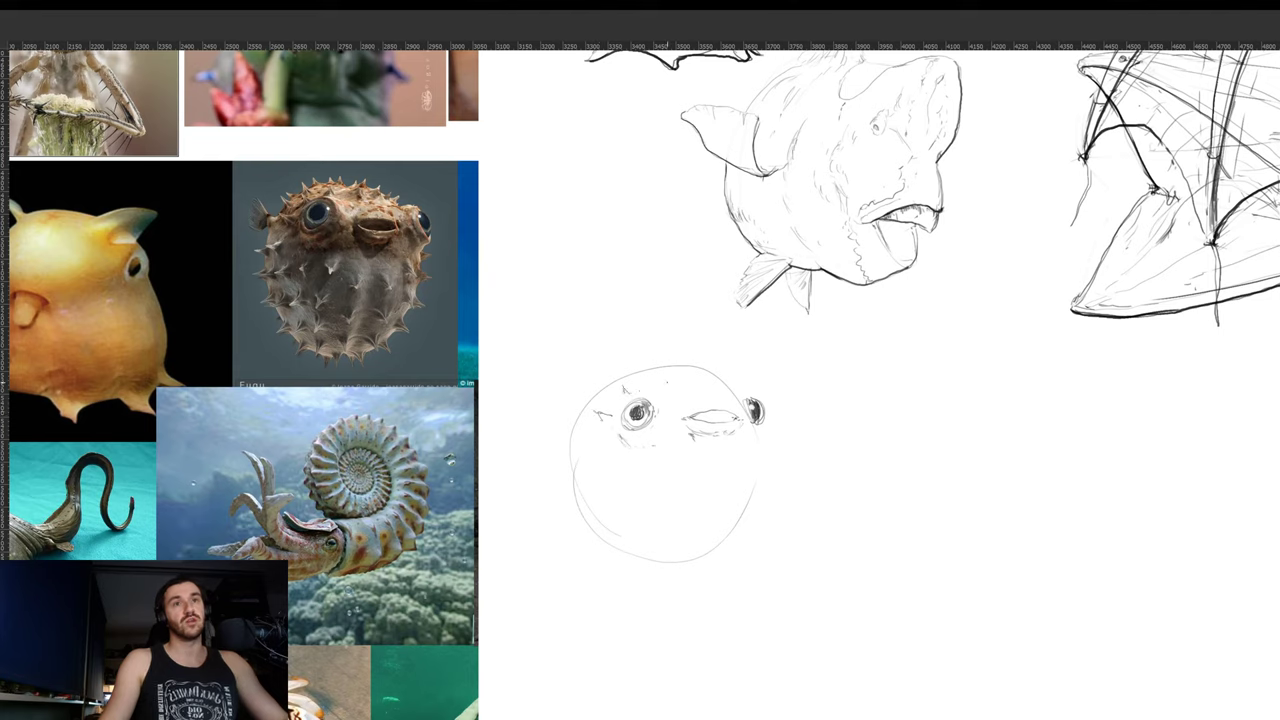
left_click_drag(681, 380, 683, 396)
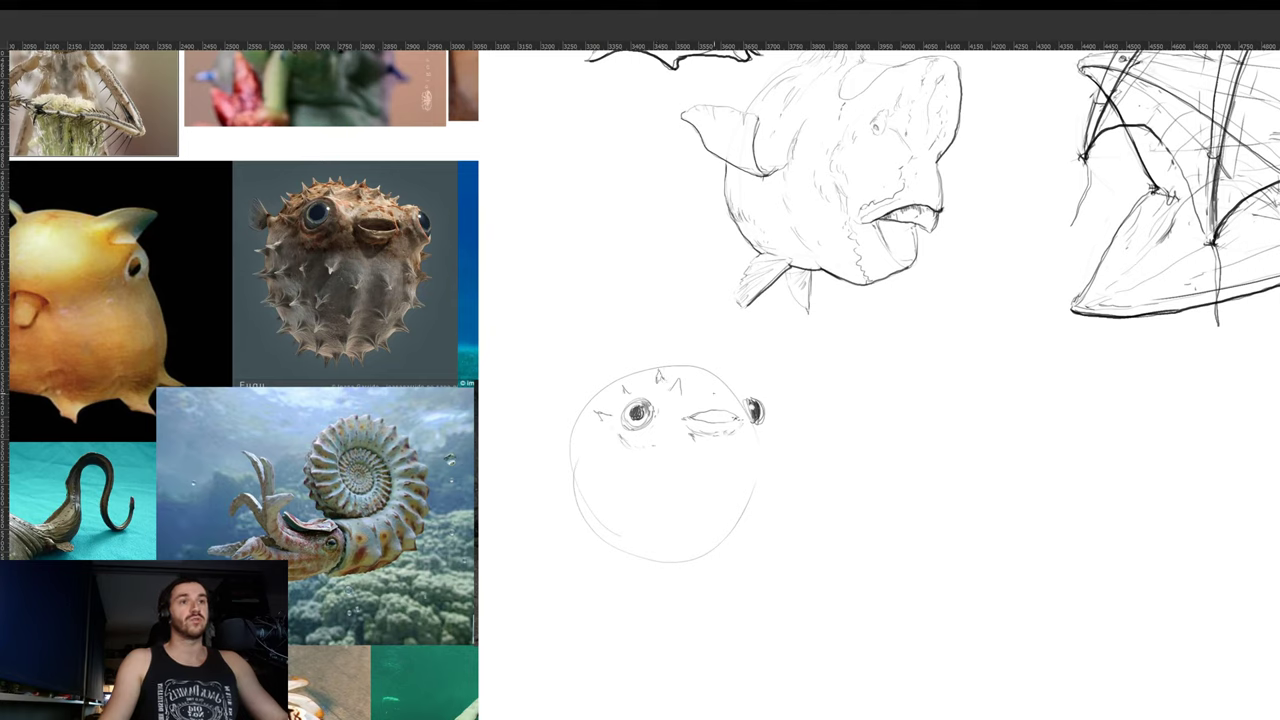
mouse_move(705, 372)
left_mouse_down()
mouse_move(710, 387)
mouse_move(682, 372)
mouse_move(702, 373)
left_mouse_up()
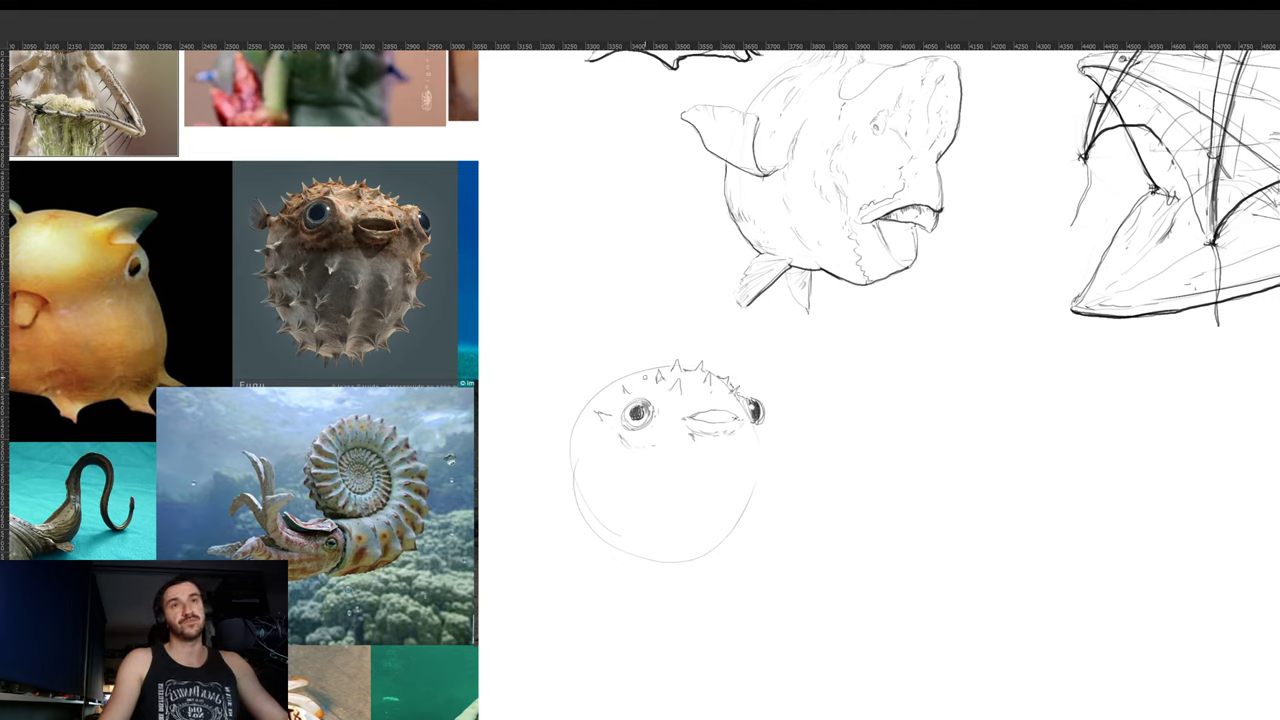
mouse_move(634, 374)
left_mouse_down()
mouse_move(638, 363)
mouse_move(609, 377)
left_mouse_up()
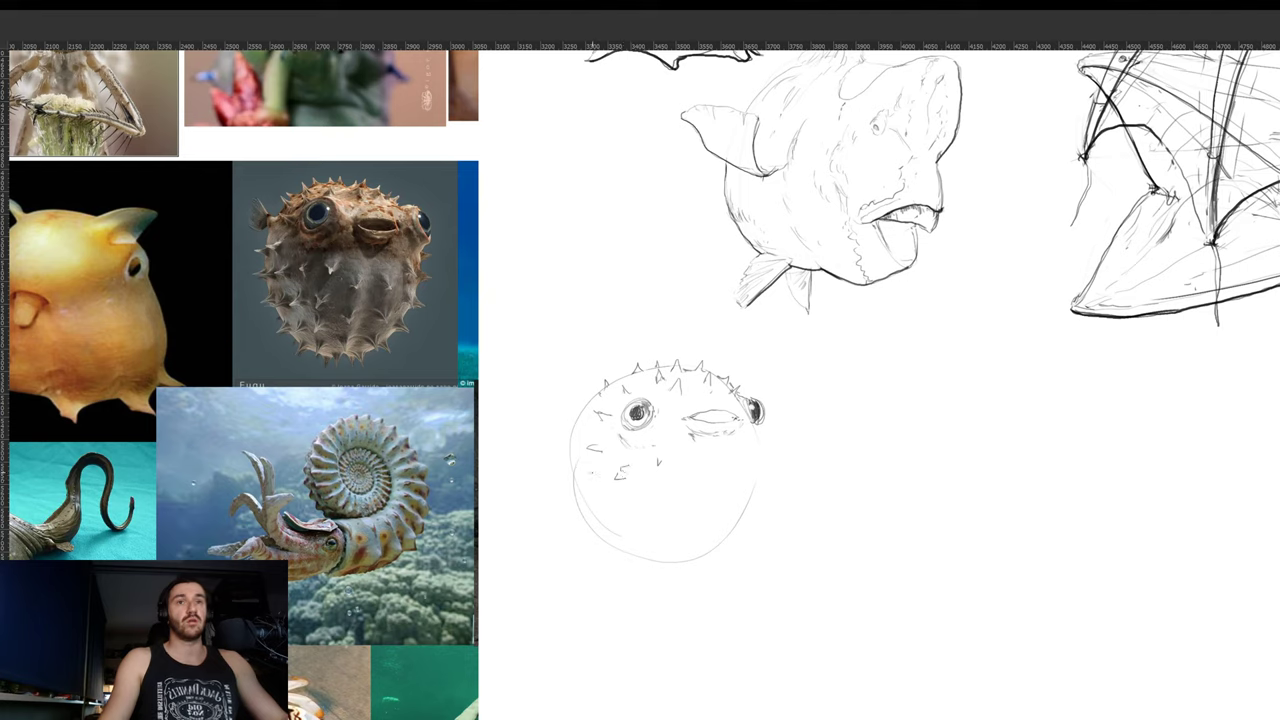
- Add spikes along both sides of the pufferfish's body and in curved rows across its belly
left_click_drag(576, 451, 572, 459)
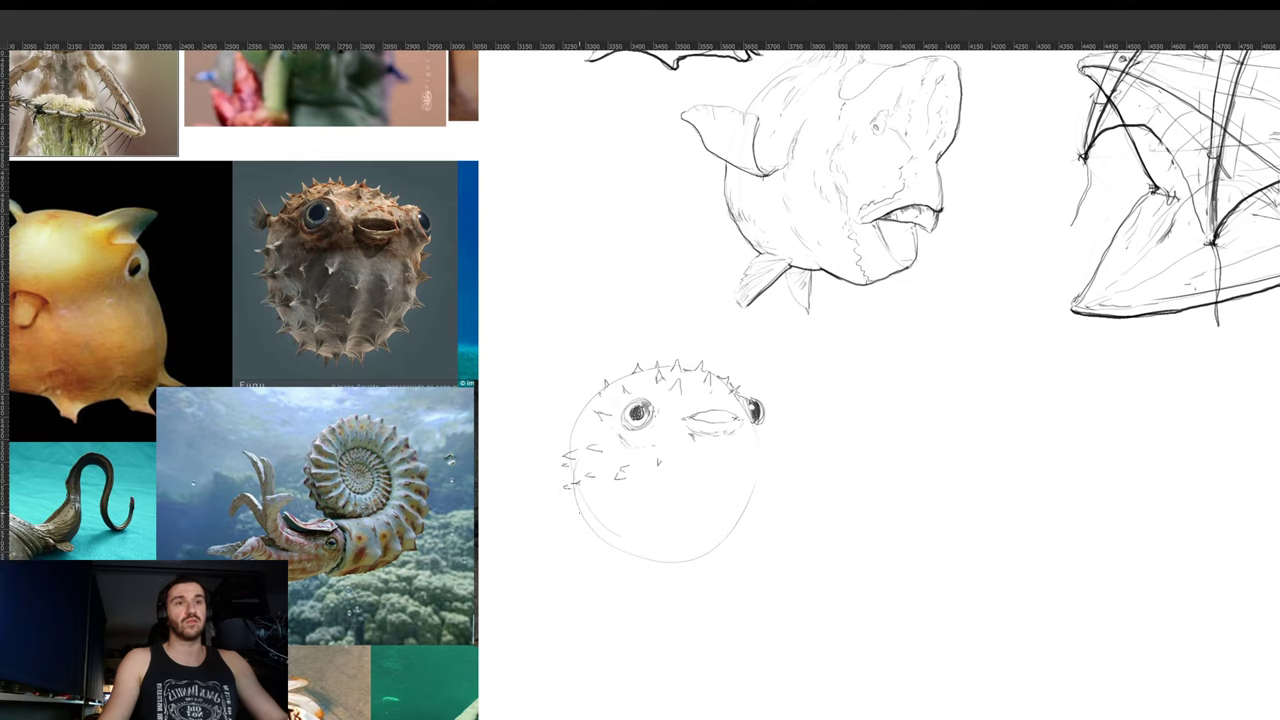
mouse_move(587, 509)
left_mouse_down()
mouse_move(576, 515)
mouse_move(641, 507)
left_mouse_up()
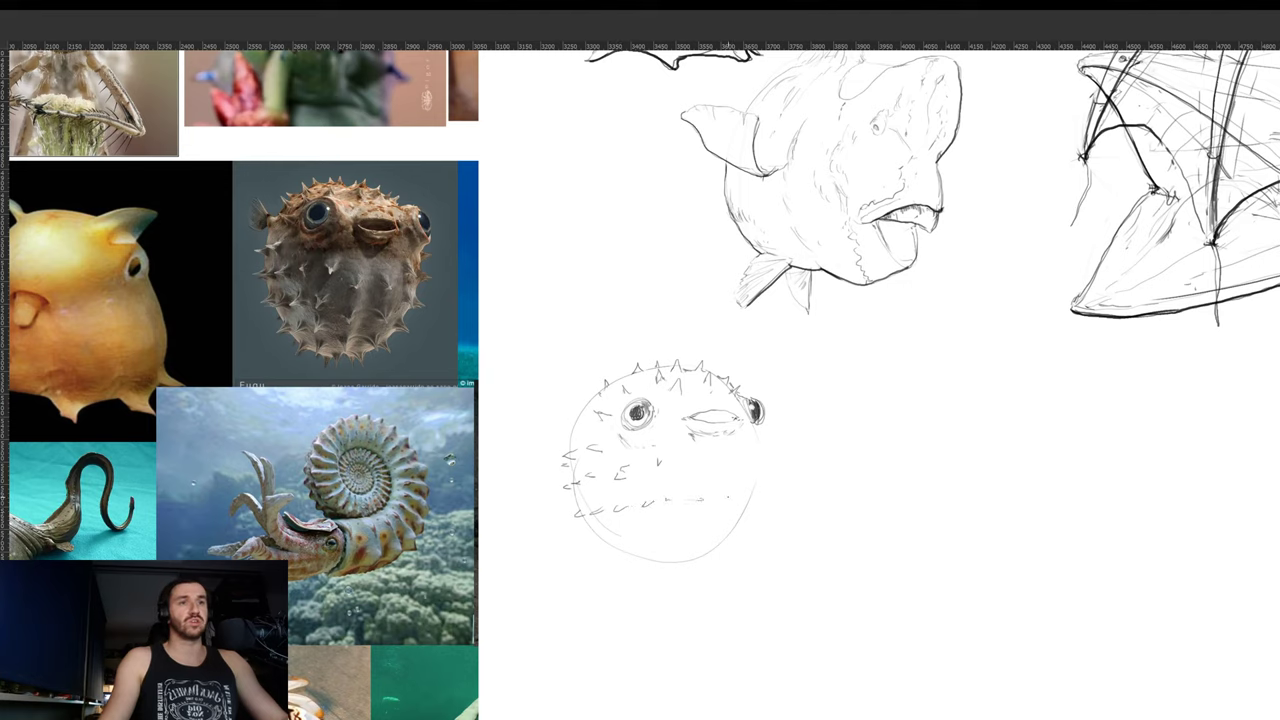
left_click_drag(744, 495, 727, 499)
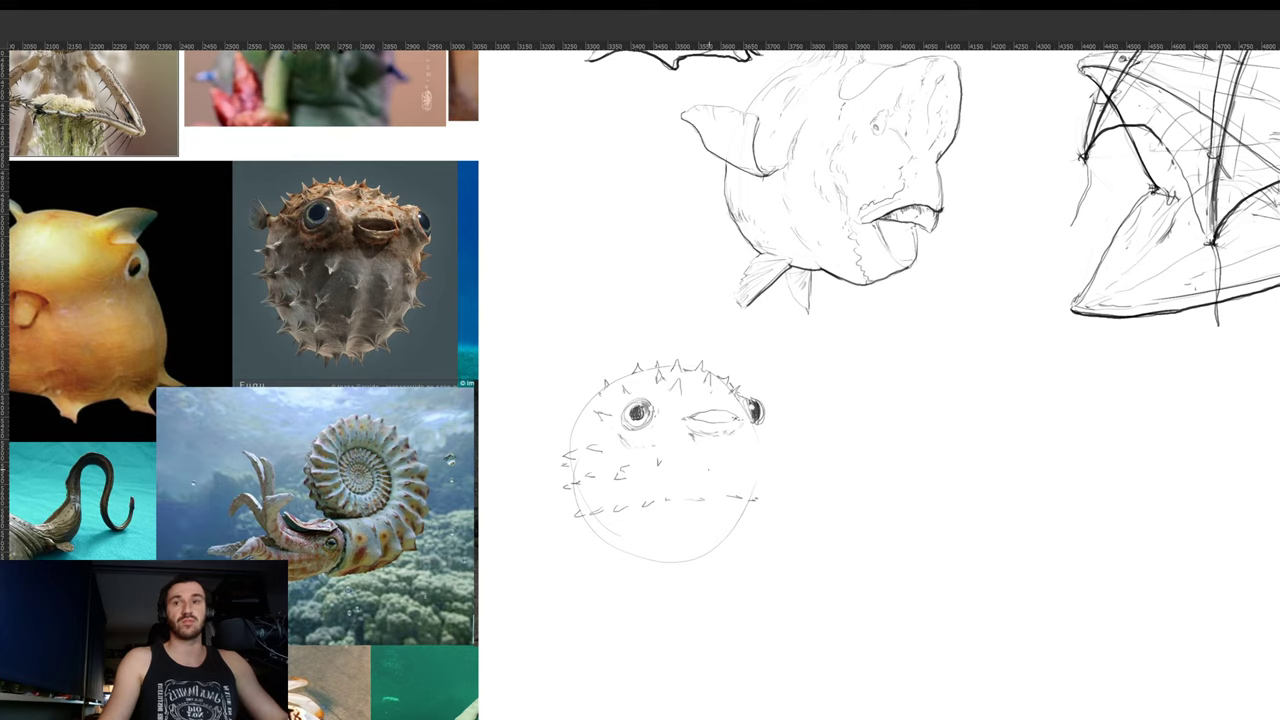
left_click_drag(670, 464, 679, 468)
key("ctrl+z")
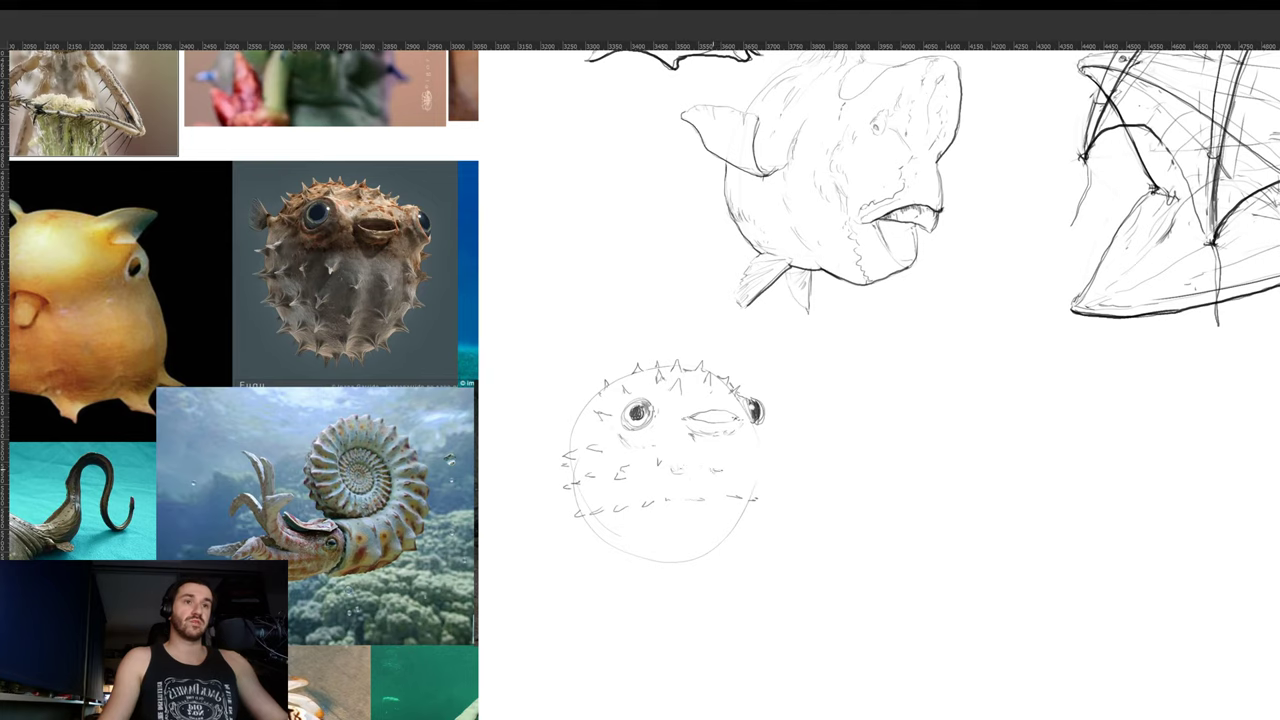
mouse_move(763, 467)
left_mouse_down()
mouse_move(775, 473)
mouse_move(760, 451)
left_mouse_up()
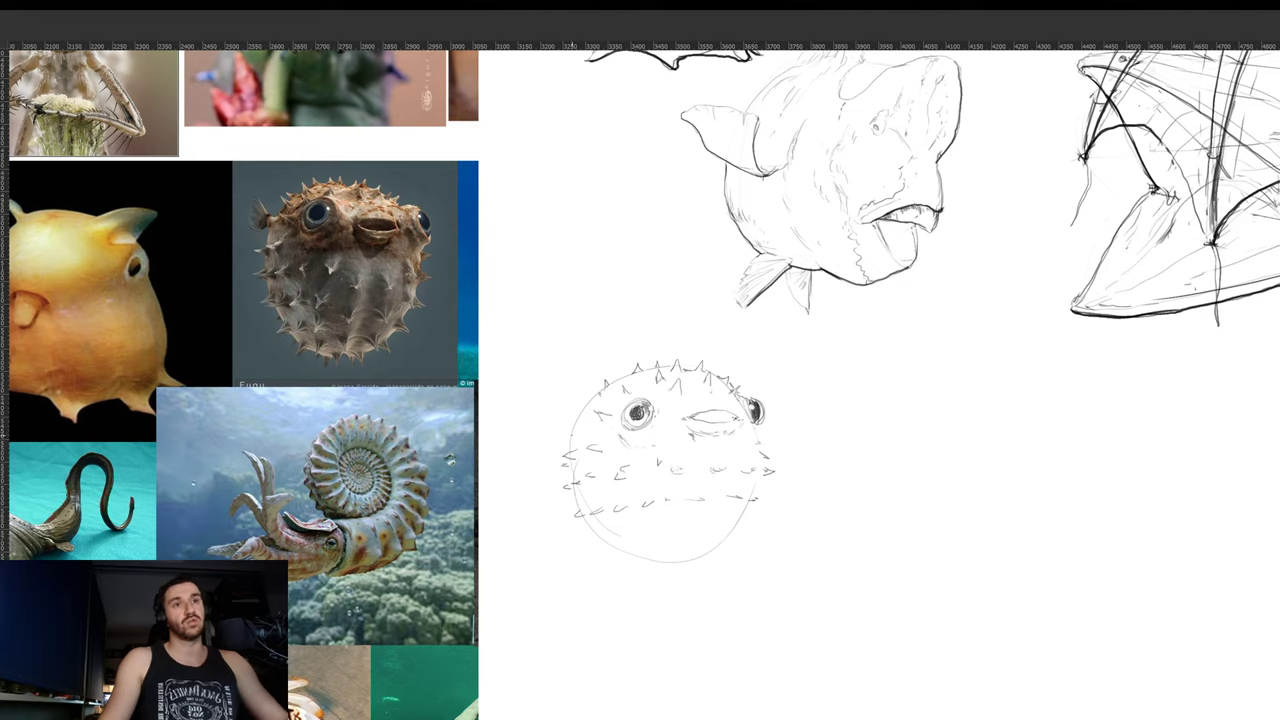
- Strengthen the pufferfish's upper contour on the near-eye side and draw spikes around its underside and lower belly
left_click_drag(569, 446, 600, 398)
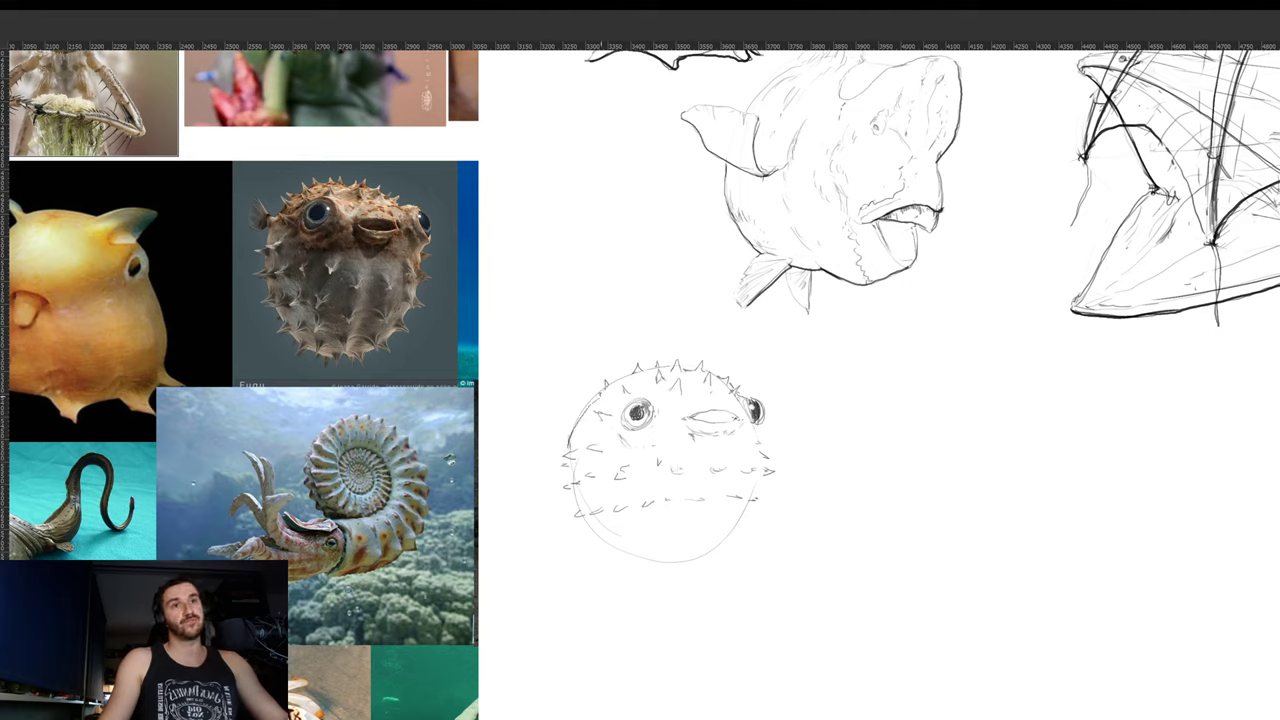
mouse_move(598, 530)
left_mouse_down()
mouse_move(653, 569)
mouse_move(691, 569)
mouse_move(655, 573)
left_mouse_up()
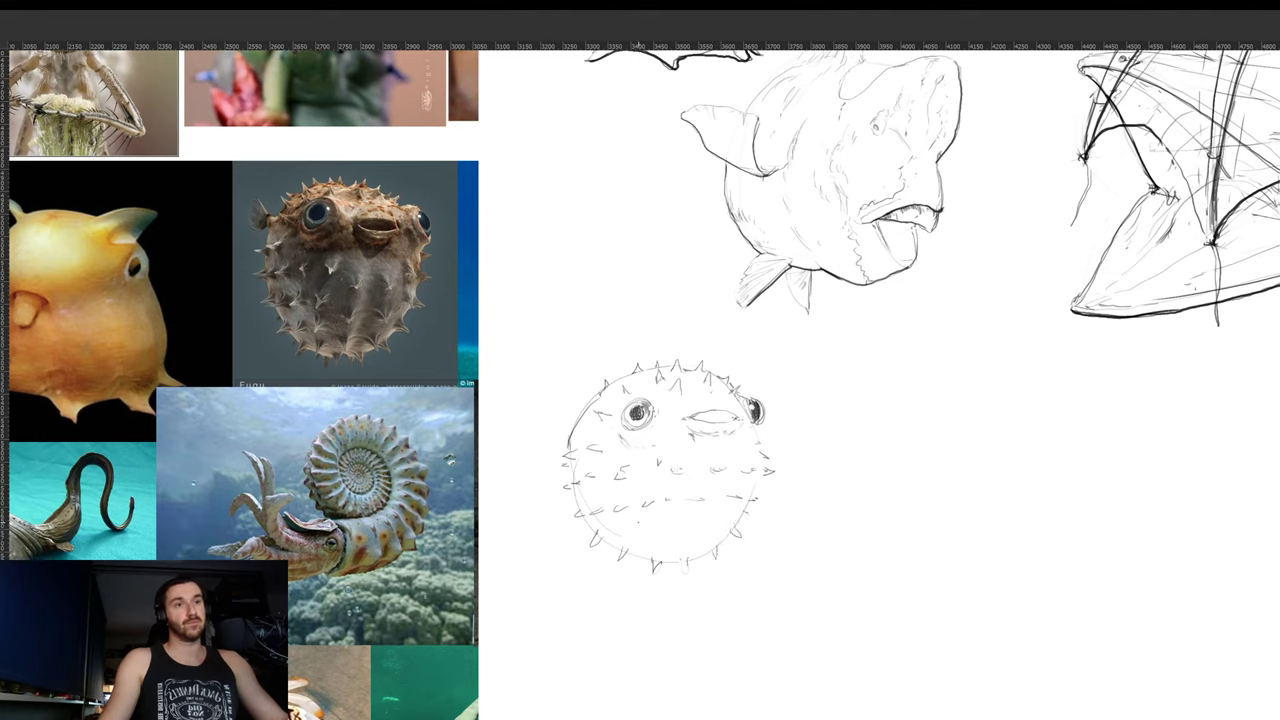
mouse_move(641, 521)
left_mouse_down()
mouse_move(649, 535)
mouse_move(696, 539)
mouse_move(639, 571)
left_mouse_up()
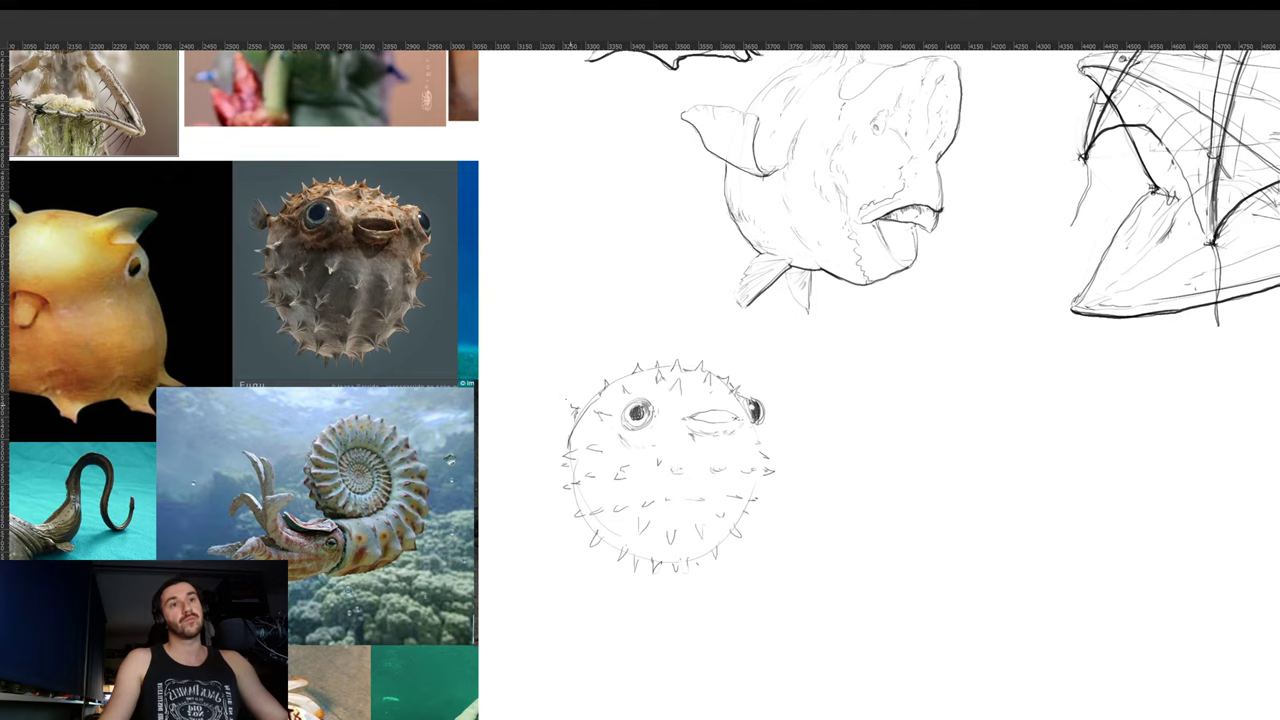
- Draw the small tail fin behind the head and shade the skin around the near eye and under the mouth
mouse_move(570, 405)
left_mouse_down()
mouse_move(556, 386)
mouse_move(558, 431)
mouse_move(557, 387)
left_mouse_up()
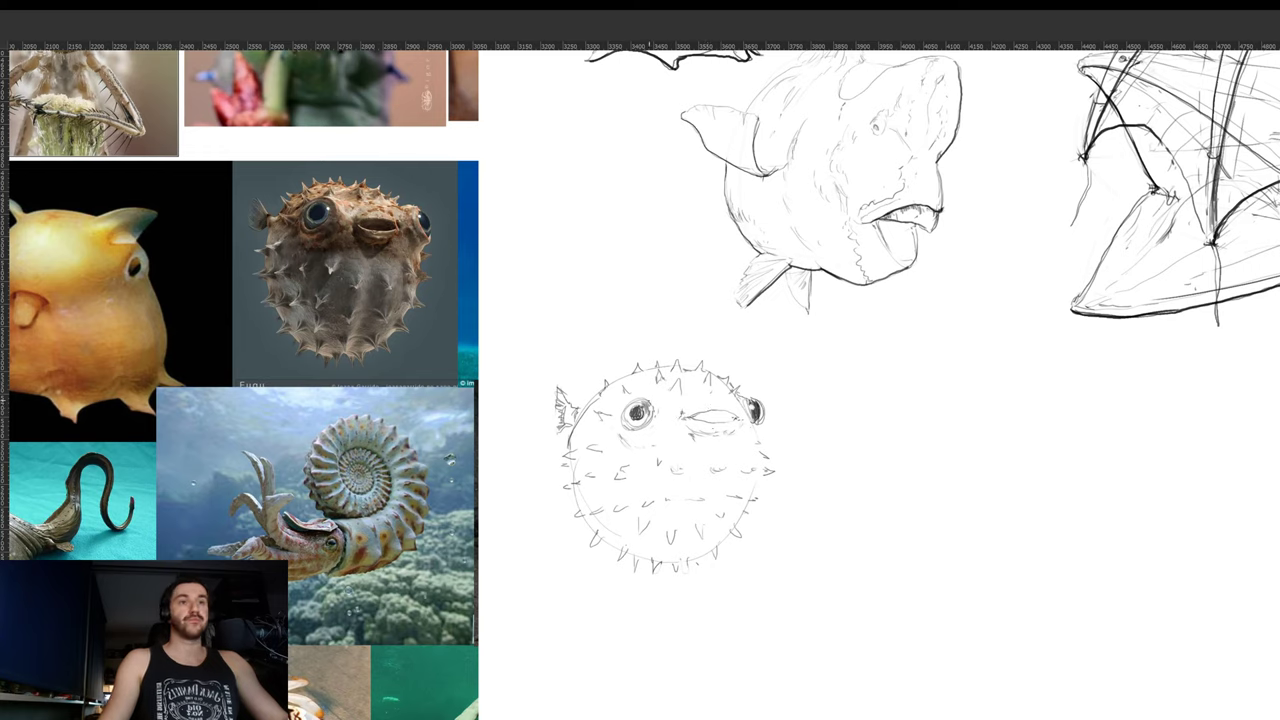
mouse_move(643, 394)
left_mouse_down()
mouse_move(664, 403)
mouse_move(633, 447)
mouse_move(617, 437)
left_mouse_up()
mouse_move(611, 426)
left_mouse_down()
mouse_move(621, 441)
mouse_move(591, 410)
mouse_move(598, 394)
left_mouse_up()
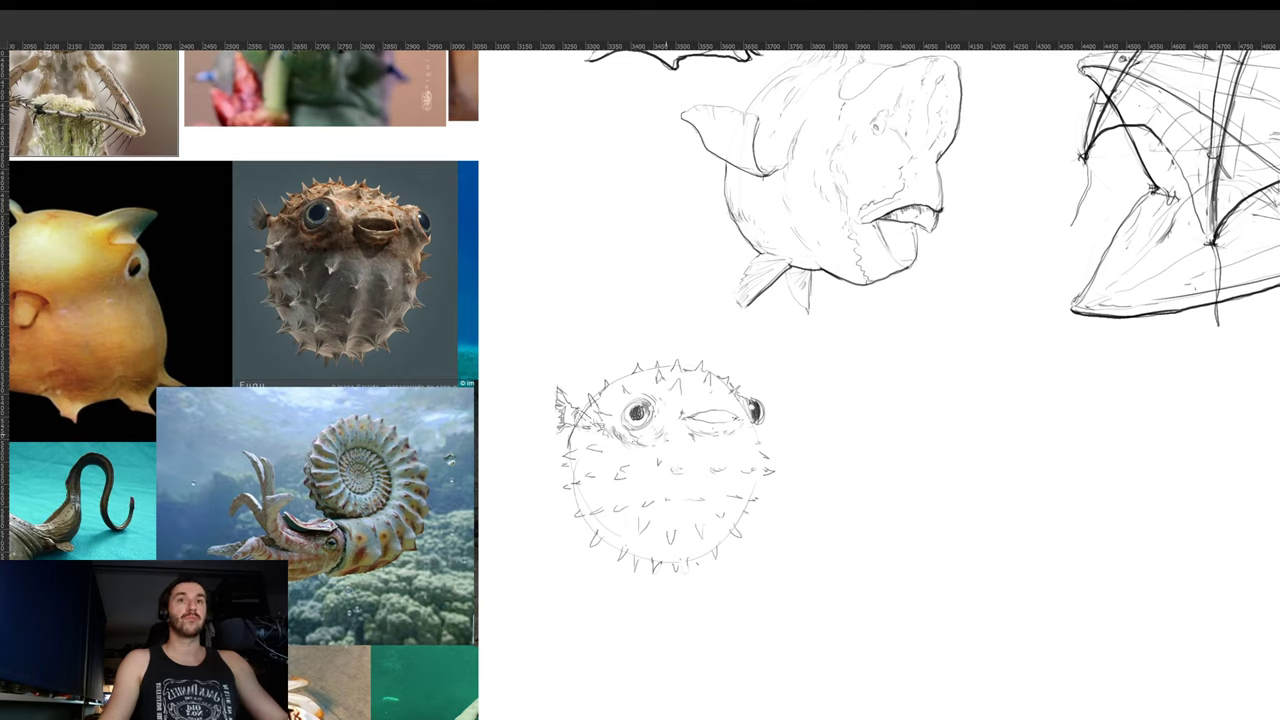
left_click_drag(664, 442, 697, 445)
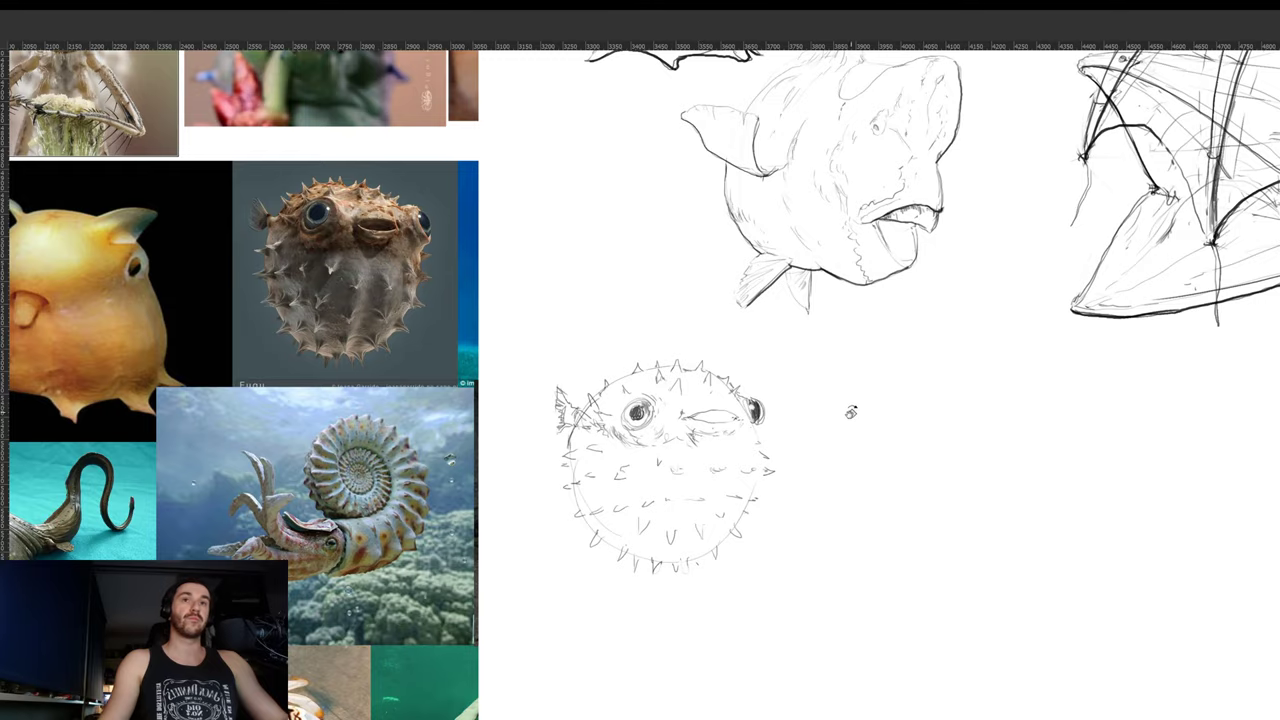
- Fill the pufferfish's mouth opening with dark shading, using a rotated canvas view
mouse_move(851, 413)
left_mouse_down()
mouse_move(705, 327)
mouse_move(698, 335)
mouse_move(710, 324)
mouse_move(694, 342)
left_mouse_up()
left_click_drag(702, 354, 710, 332)
key("r")
mouse_move(815, 292)
left_mouse_down()
mouse_move(851, 309)
mouse_move(854, 340)
mouse_move(828, 400)
left_mouse_up()
left_click_drag(808, 340, 777, 312)
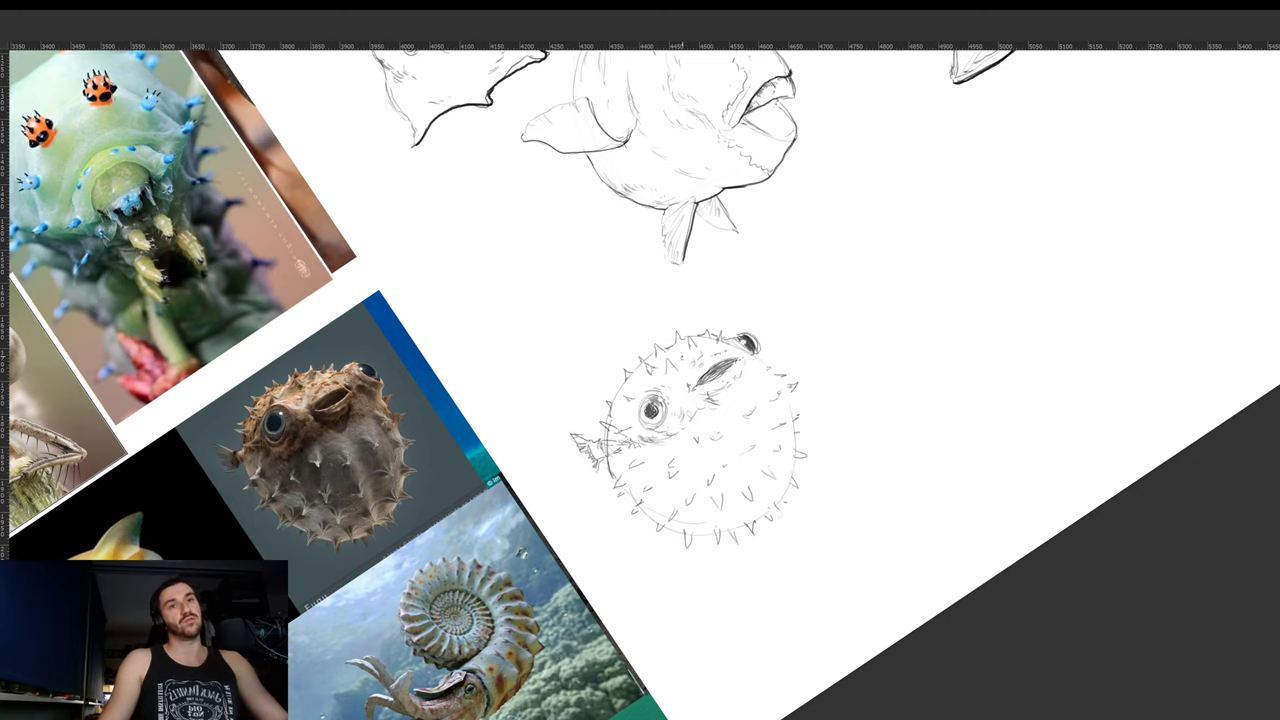
left_click_drag(849, 298, 889, 430)
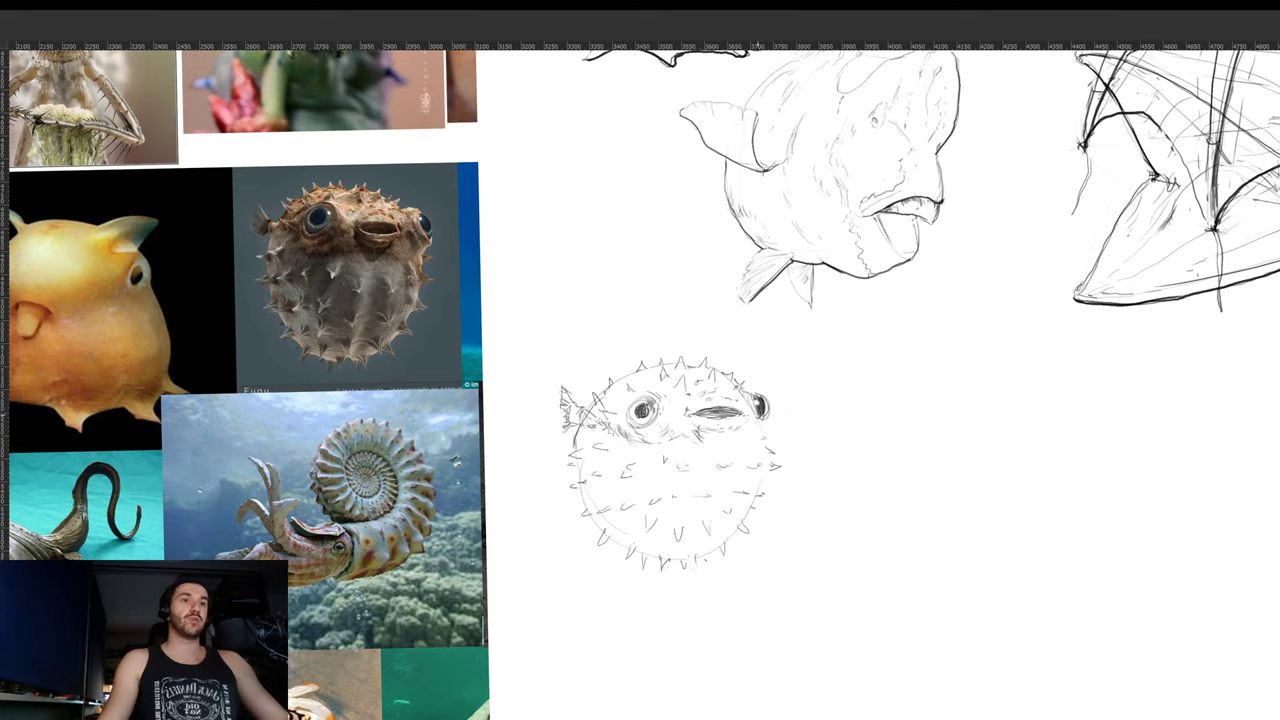
- Refine the outline of the pufferfish's far eye and draw the bumpy cheek contour just beneath it
mouse_move(777, 430)
left_mouse_down()
mouse_move(758, 437)
mouse_move(782, 423)
mouse_move(764, 402)
mouse_move(774, 421)
mouse_move(762, 417)
left_mouse_up()
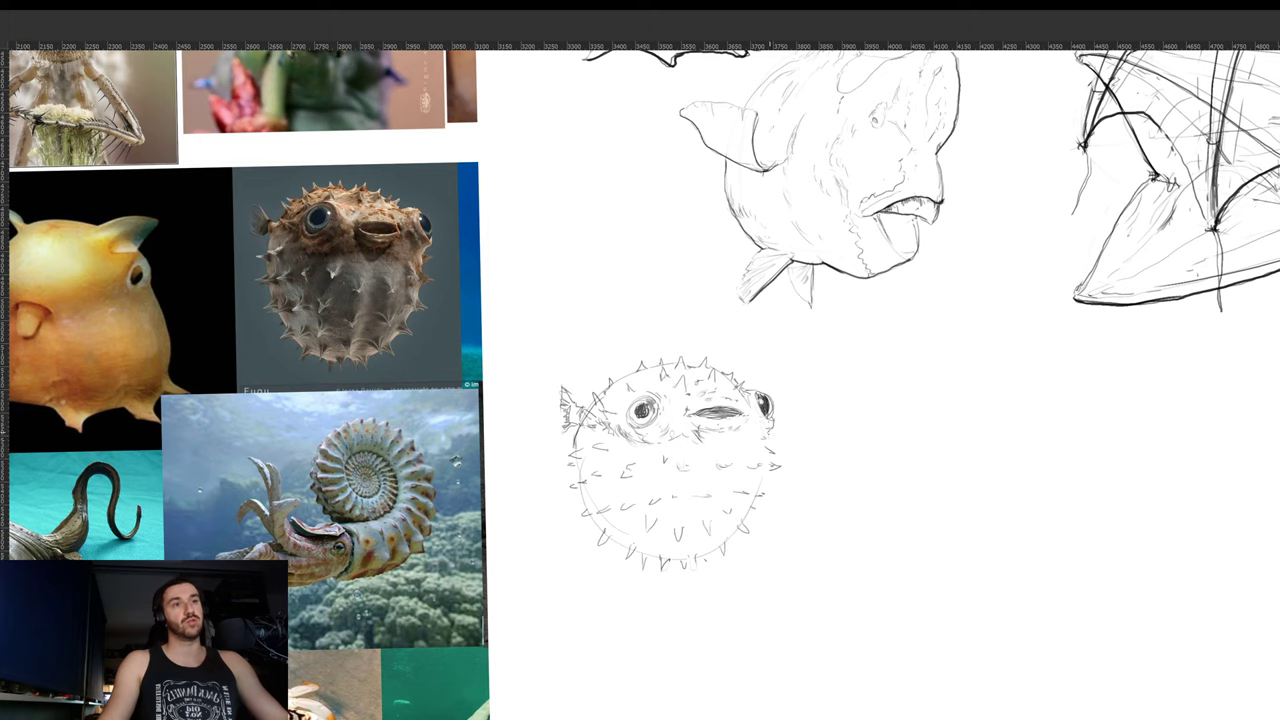
key("r")
left_click_drag(840, 397, 837, 347)
left_click_drag(774, 401, 777, 418)
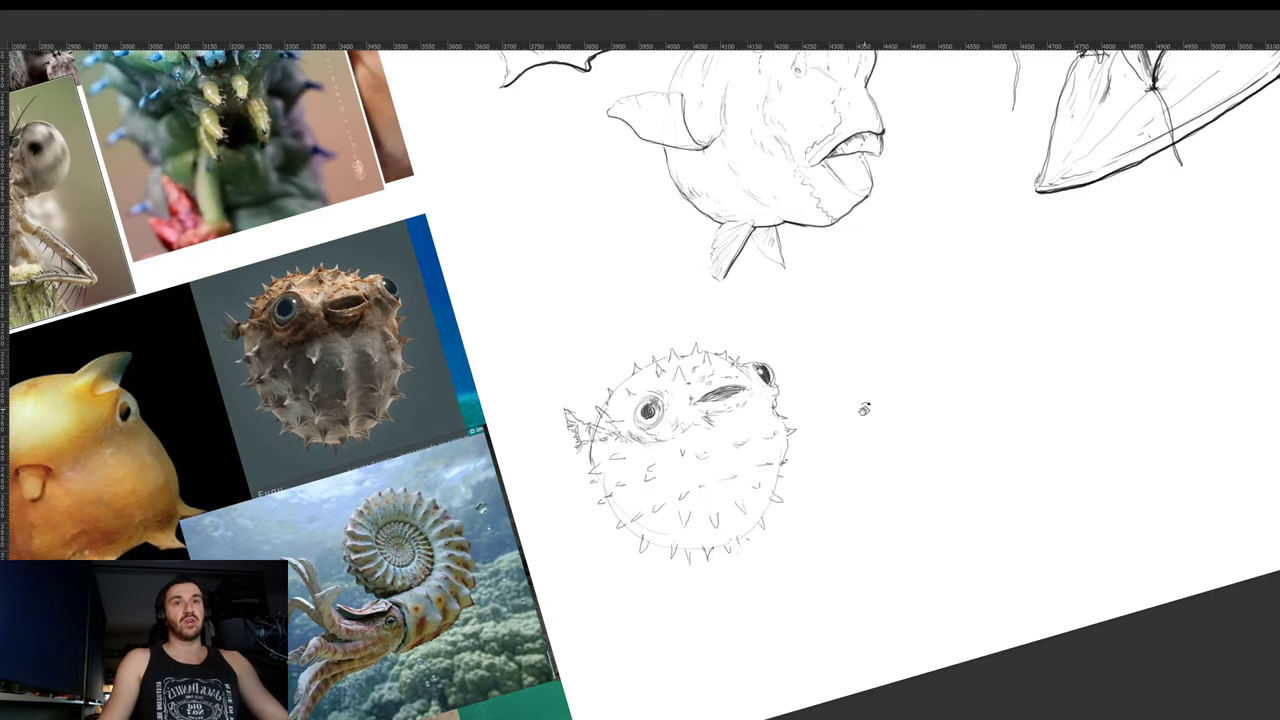
left_click_drag(863, 406, 823, 360)
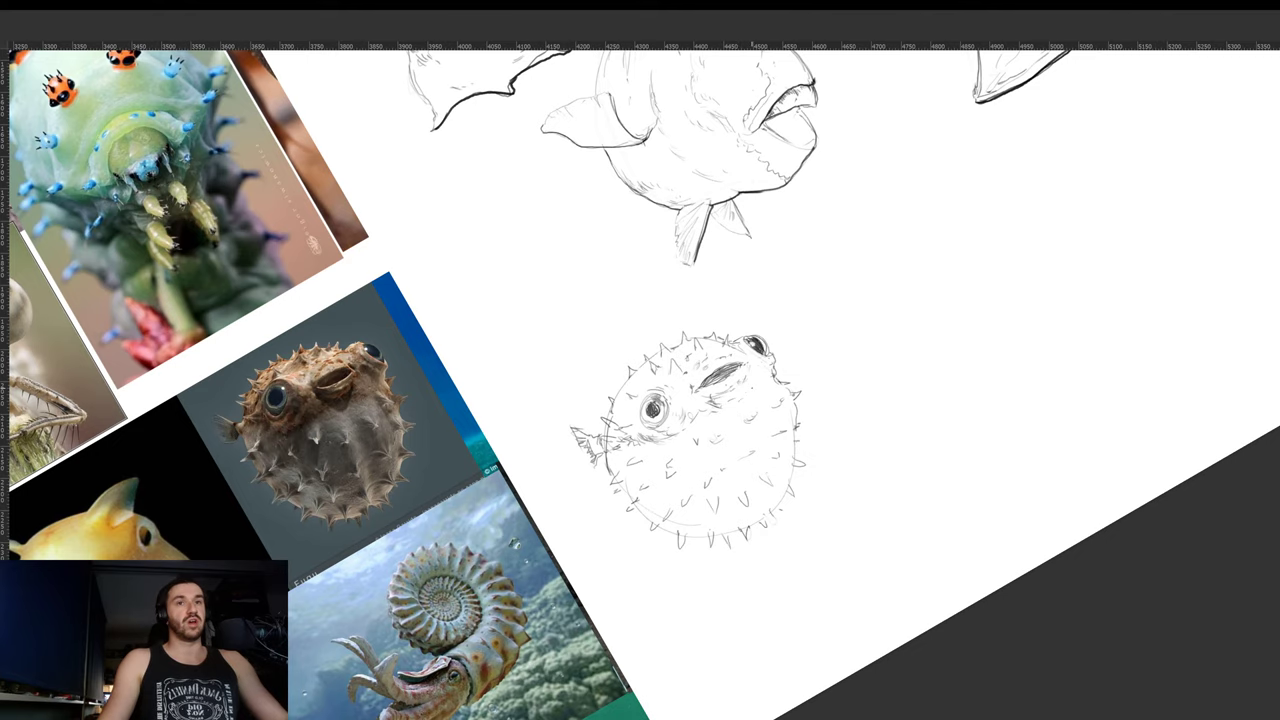
left_click_drag(829, 349, 820, 417)
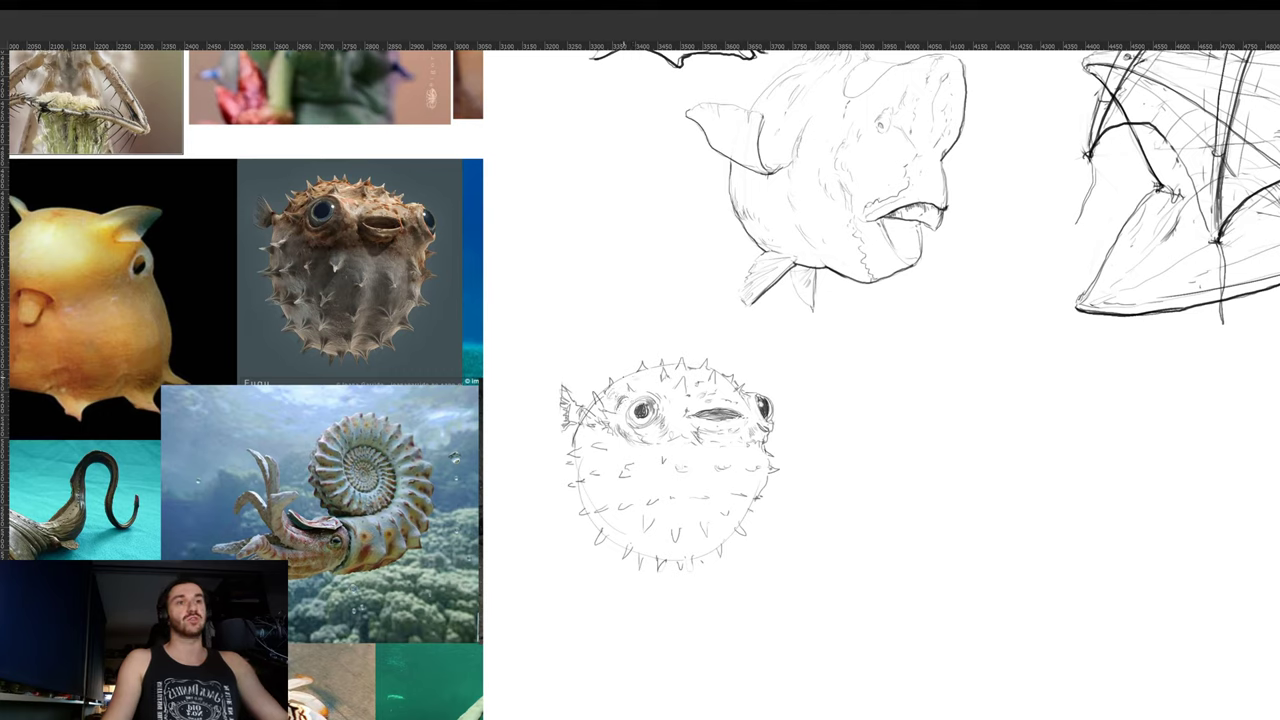
- Add fine strokes around the pufferfish's near eye and deepen the dark shading of the mouth
key("r")
left_click_drag(858, 353, 765, 275)
key("ctrl+z")
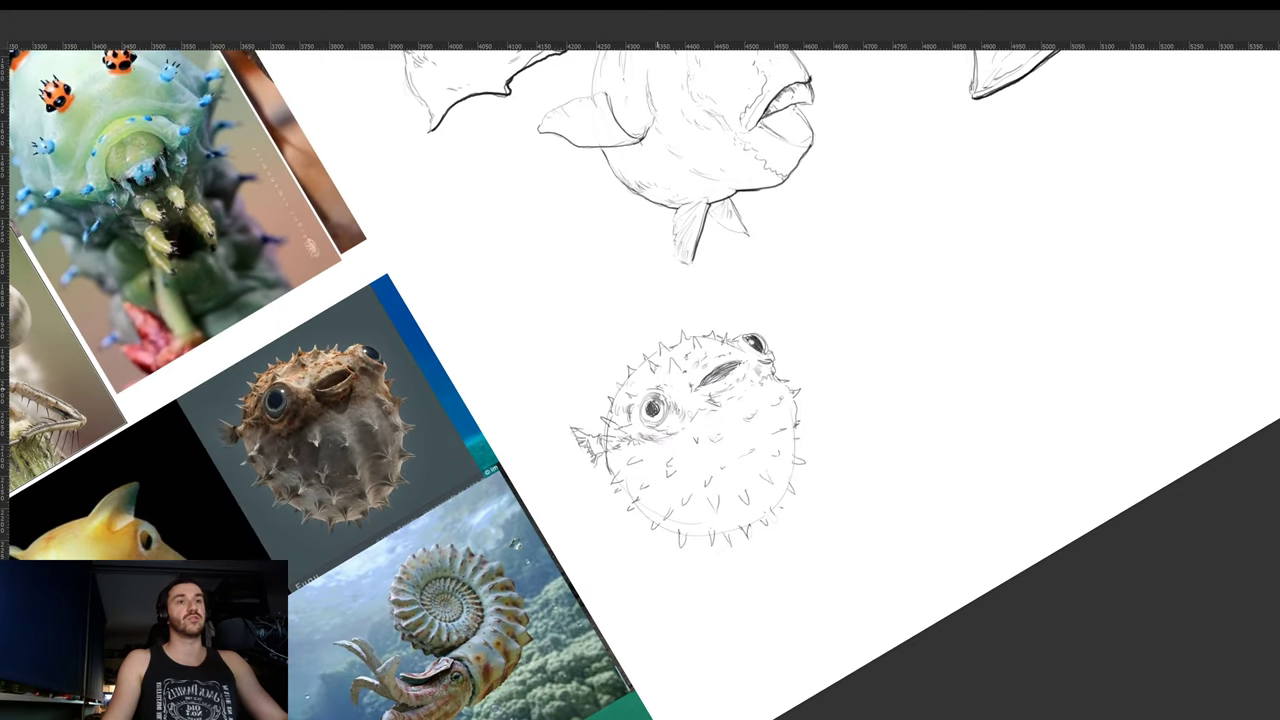
left_click_drag(661, 386, 645, 397)
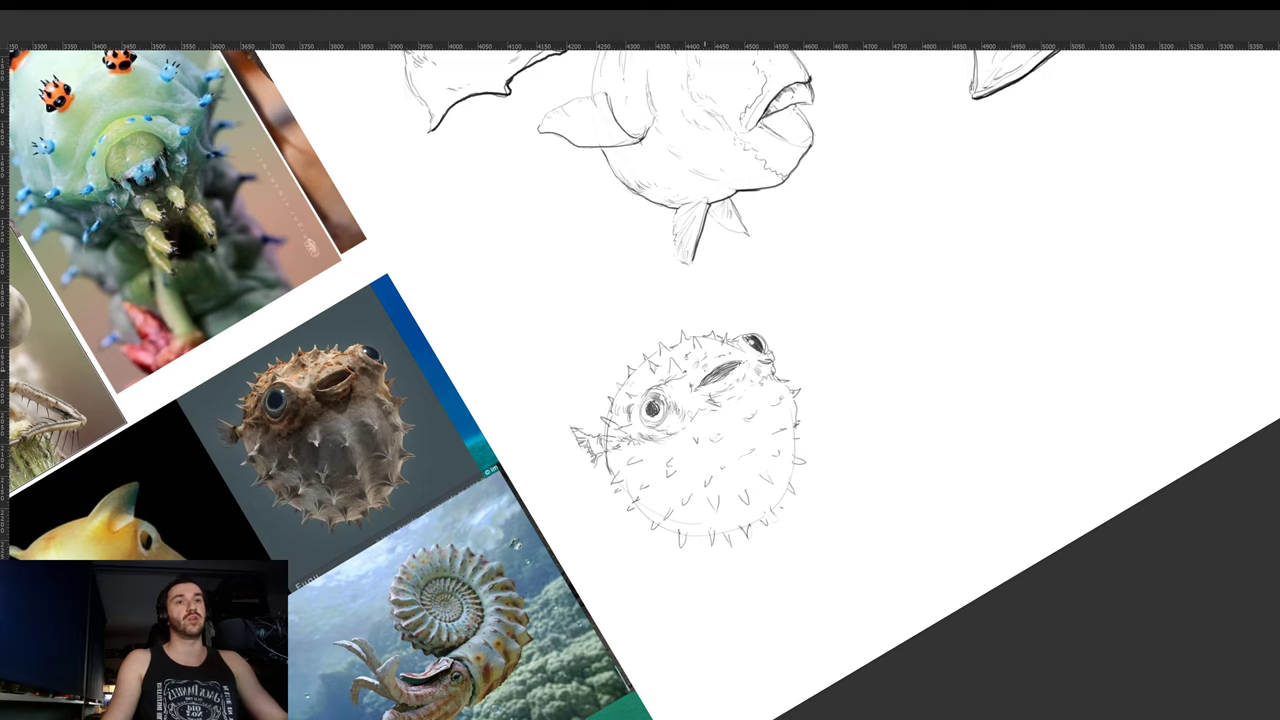
key("r")
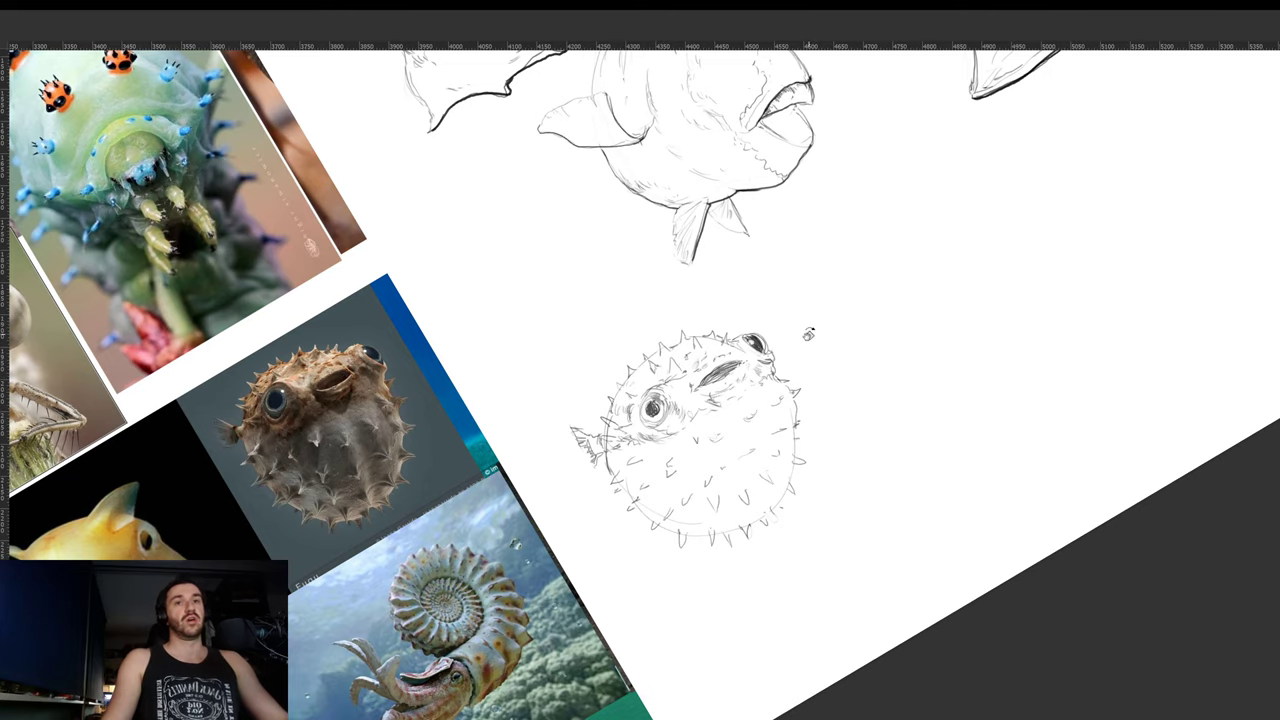
left_click_drag(820, 316, 765, 322)
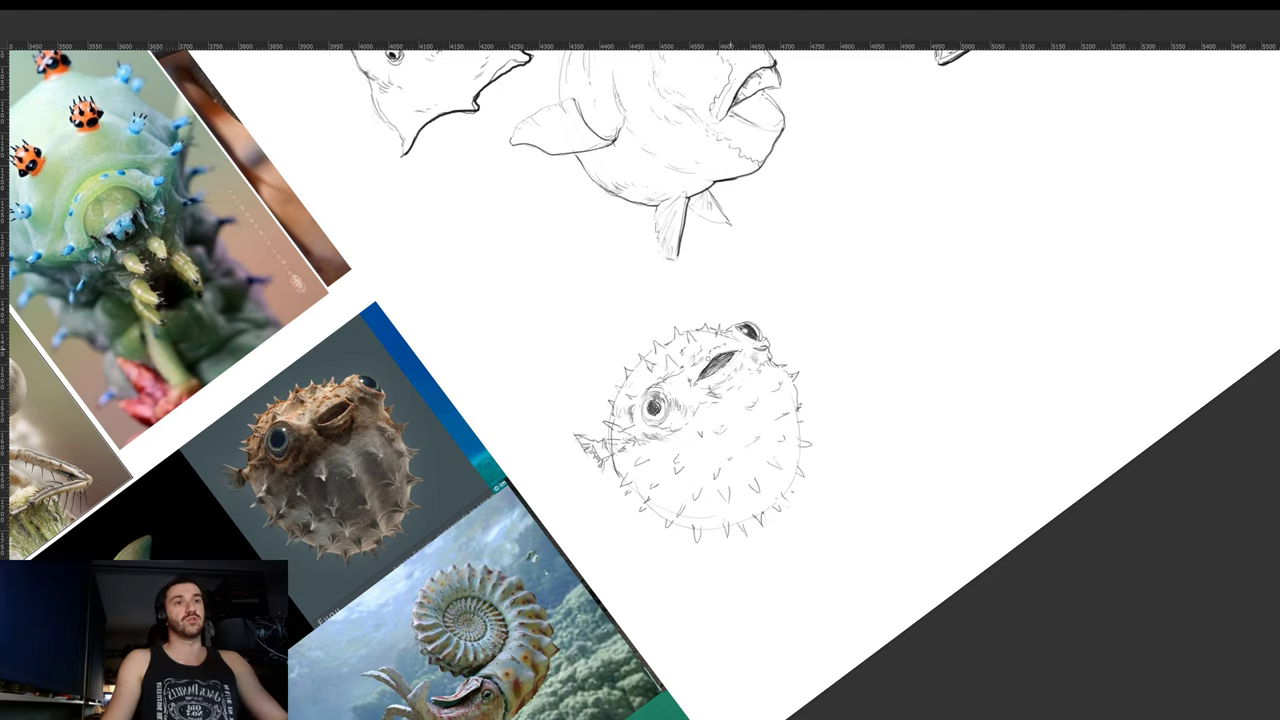
key("r")
left_click_drag(803, 304, 807, 402)
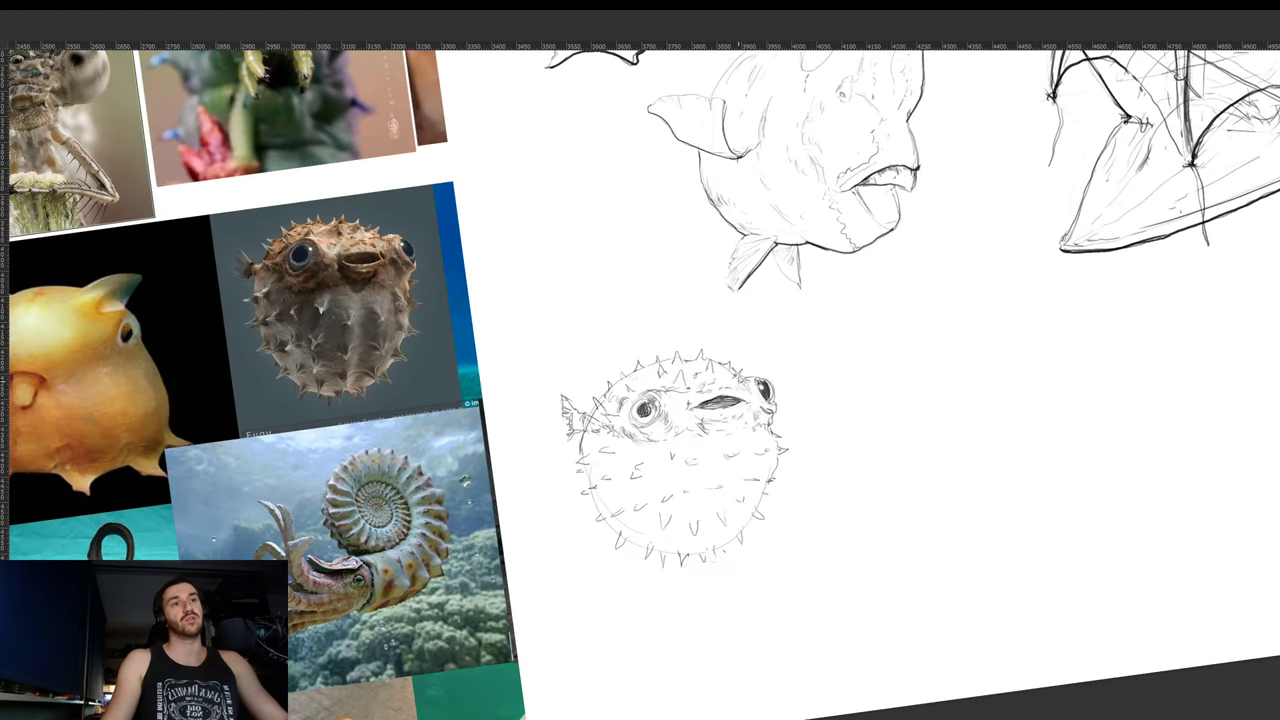
key("r")
left_click_drag(851, 340, 840, 455)
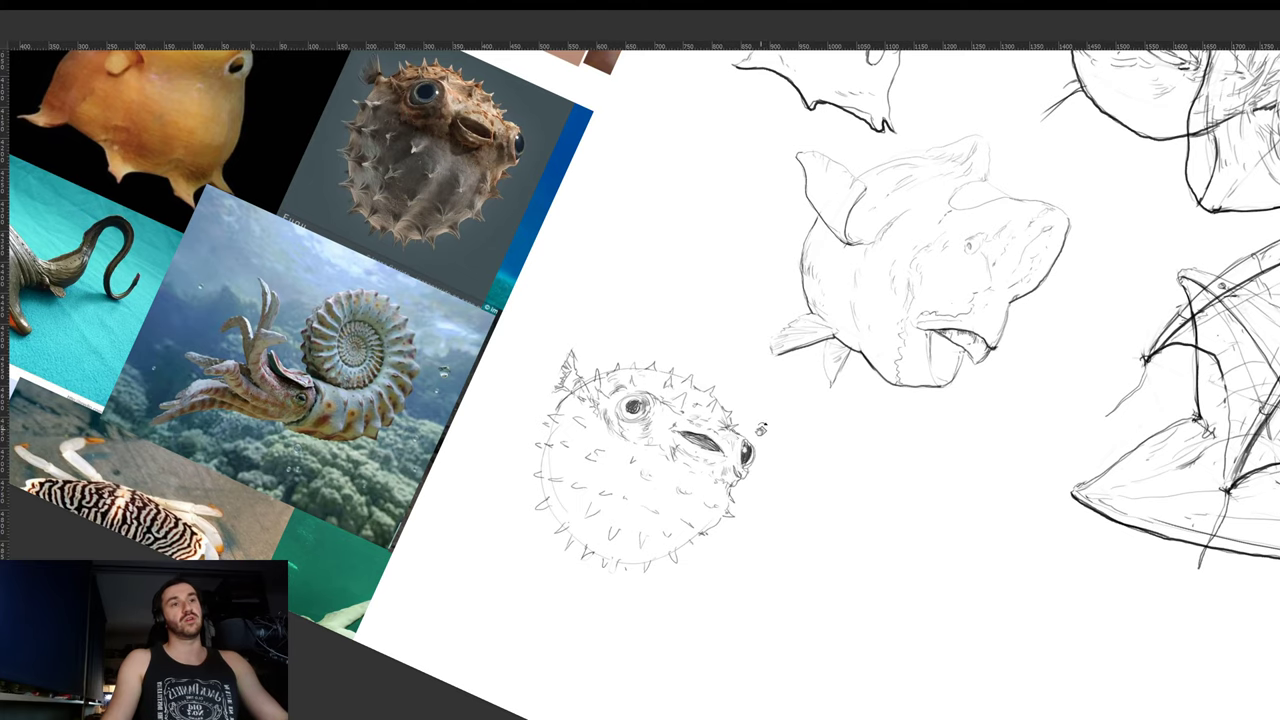
mouse_move(761, 430)
left_mouse_down()
mouse_move(800, 309)
mouse_move(829, 300)
left_mouse_up()
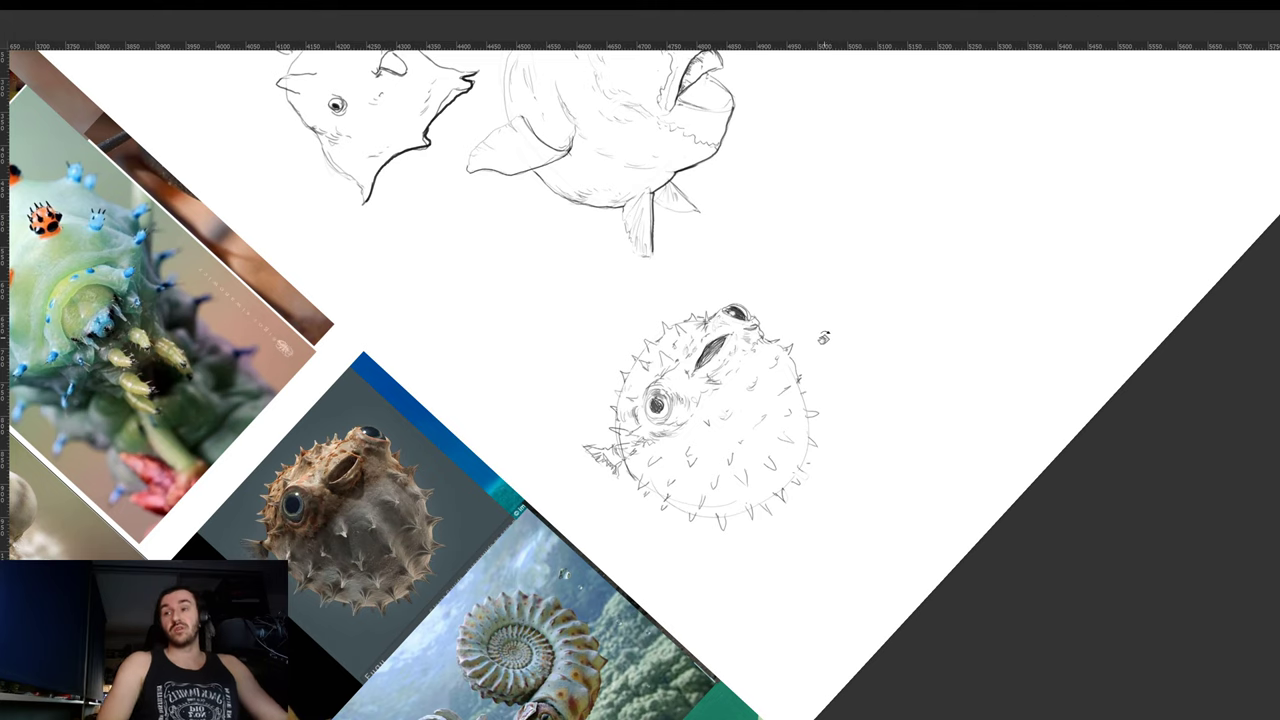
- Darken the pufferfish's body outline just below the tail fin and redraw the spikes along that flank
key("r")
left_click_drag(806, 328, 834, 466)
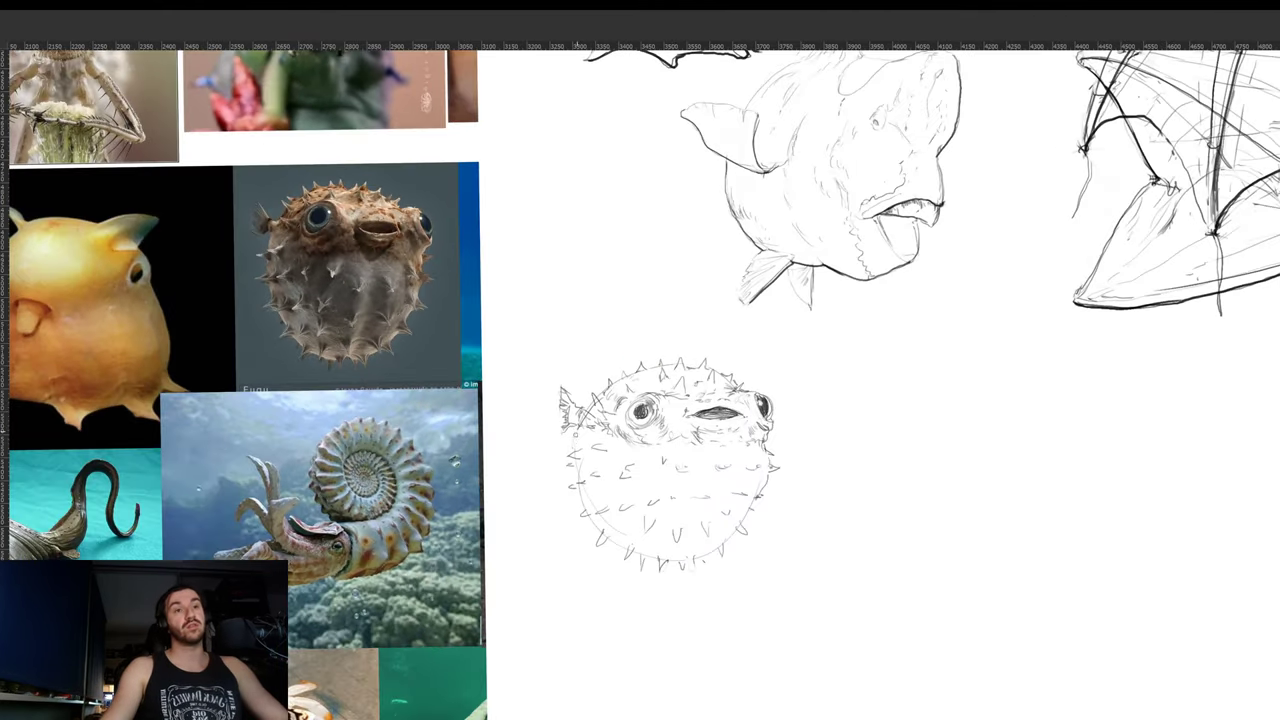
mouse_move(581, 427)
left_mouse_down()
mouse_move(569, 457)
mouse_move(579, 424)
left_mouse_up()
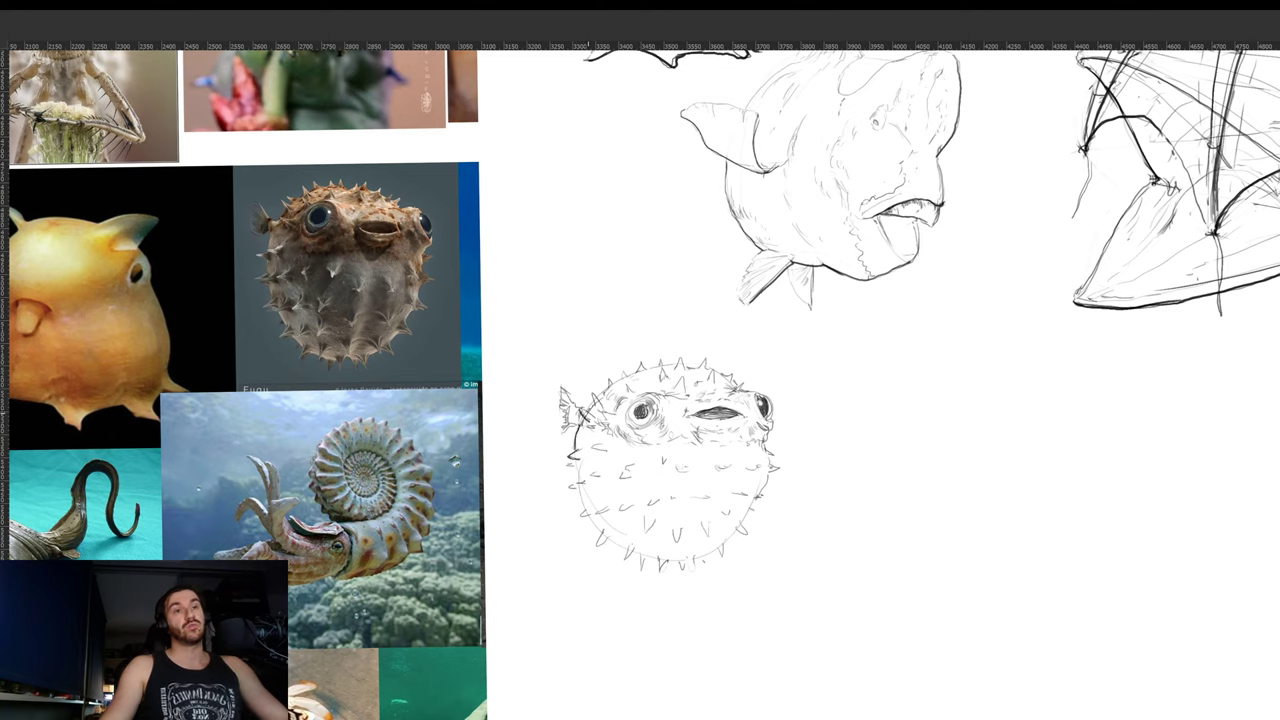
left_click_drag(610, 409, 601, 423)
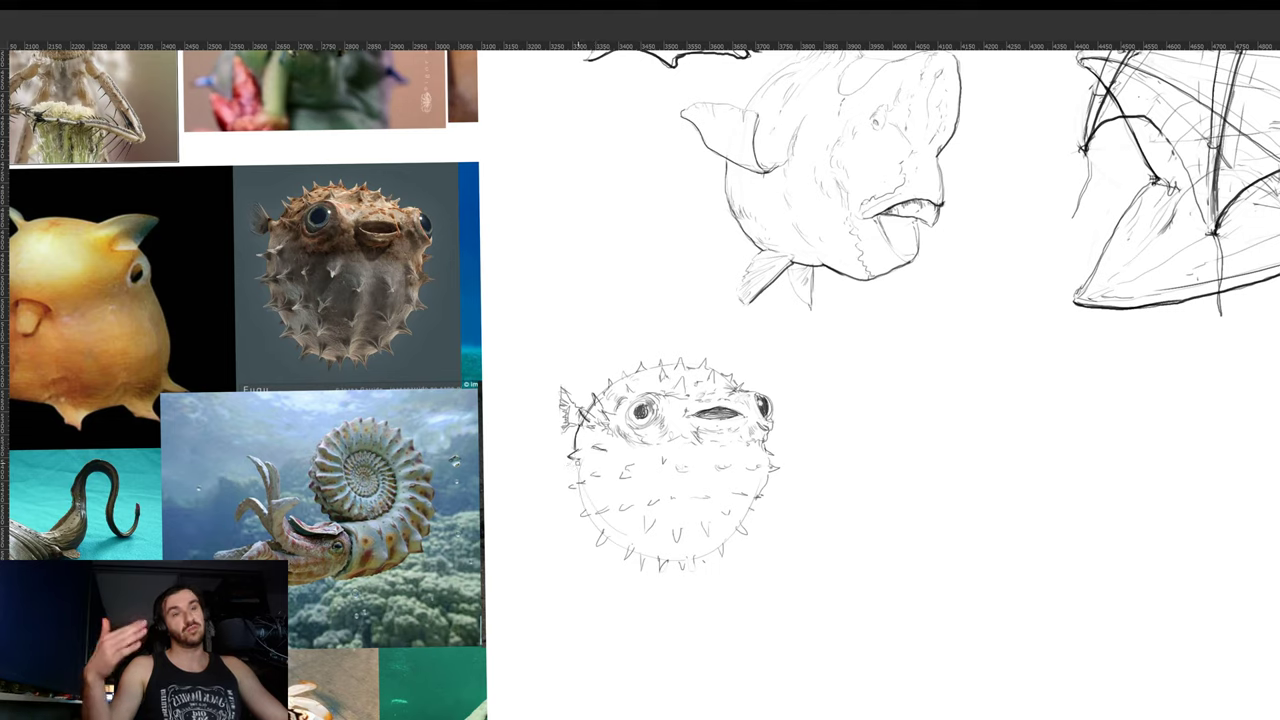
left_click_drag(574, 459, 575, 475)
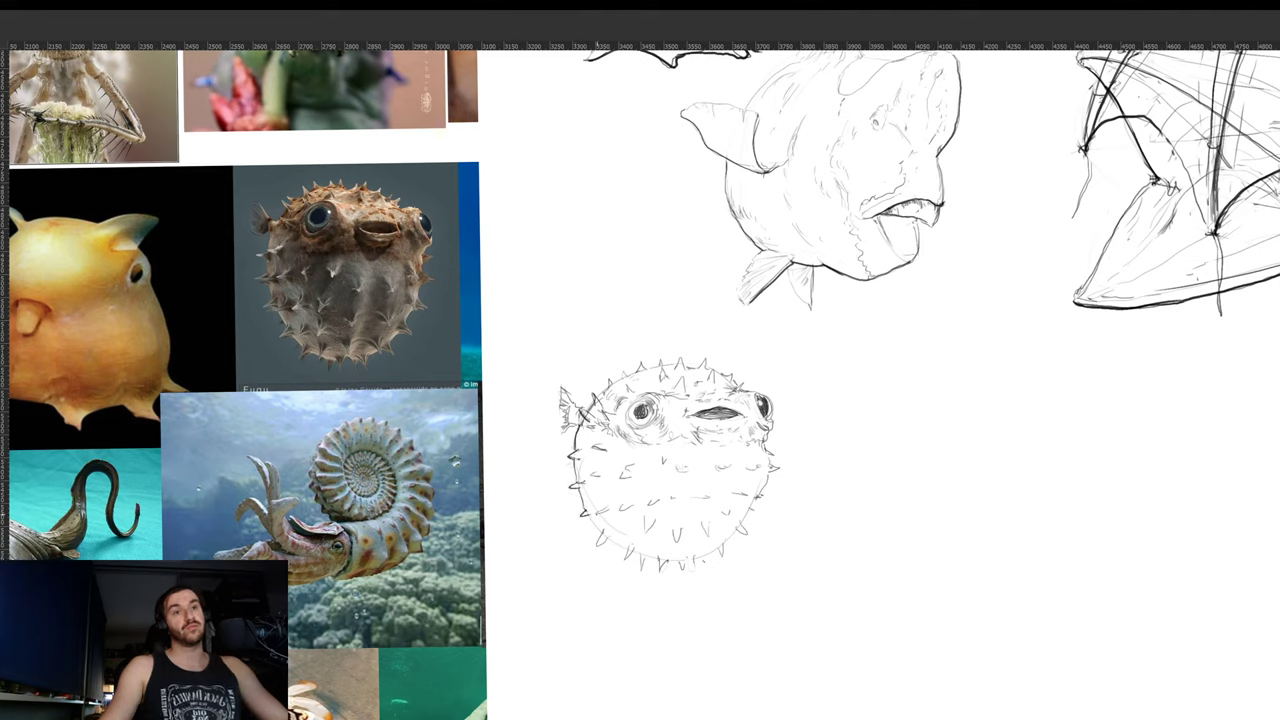
- Continue the darker outline along the pufferfish's lower belly, adding short pointed spikes as in the reference photo
key("r")
left_click_drag(832, 518, 774, 255)
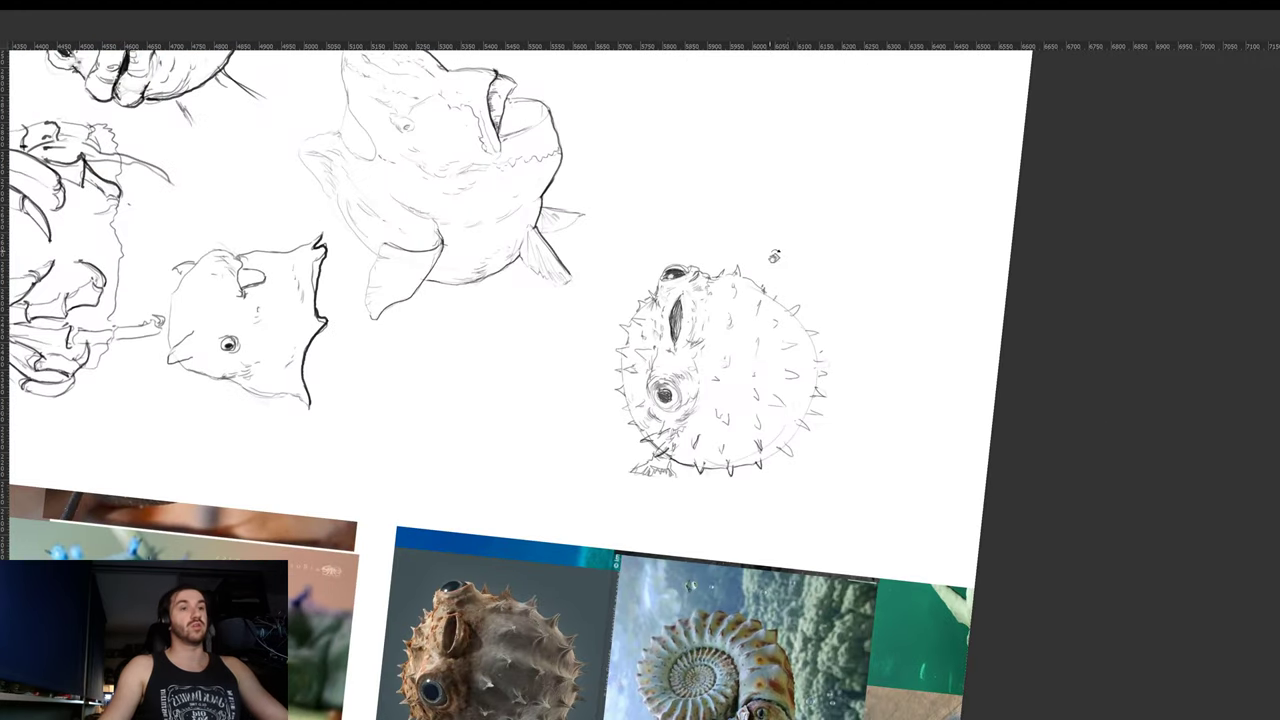
left_click_drag(762, 462, 777, 451)
key("r")
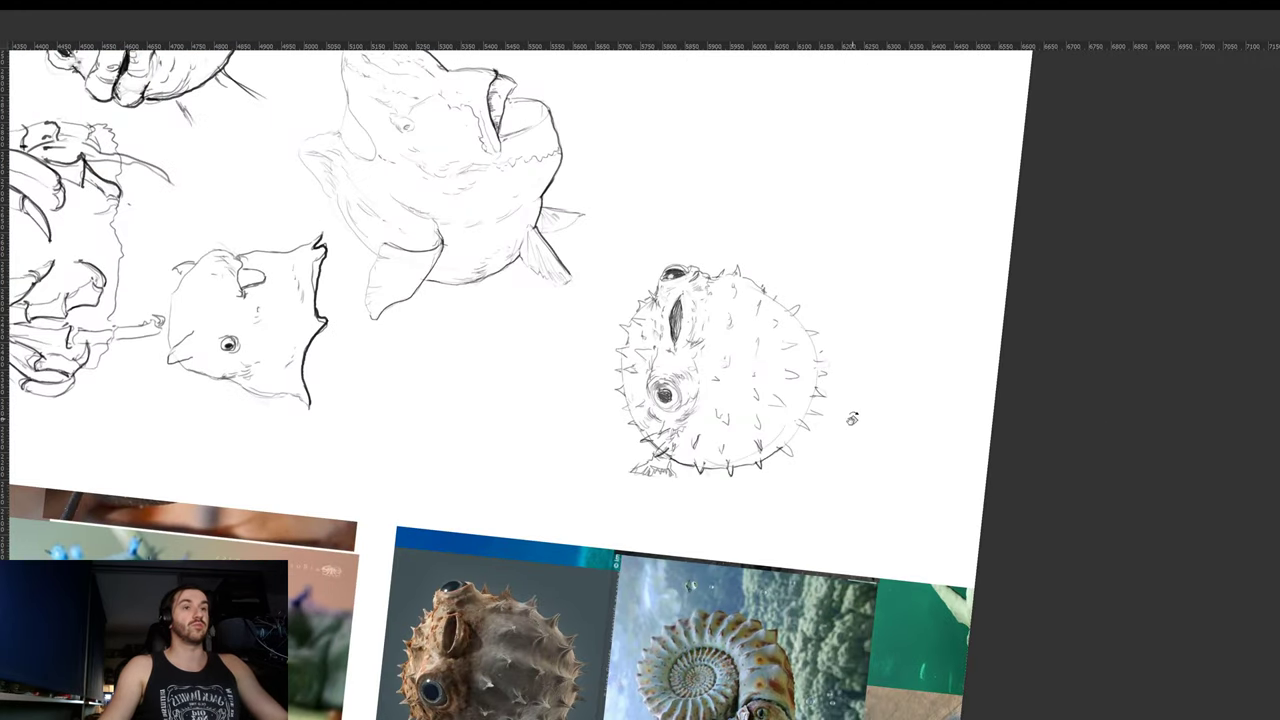
mouse_move(853, 418)
left_mouse_down()
mouse_move(844, 519)
mouse_move(731, 509)
left_mouse_up()
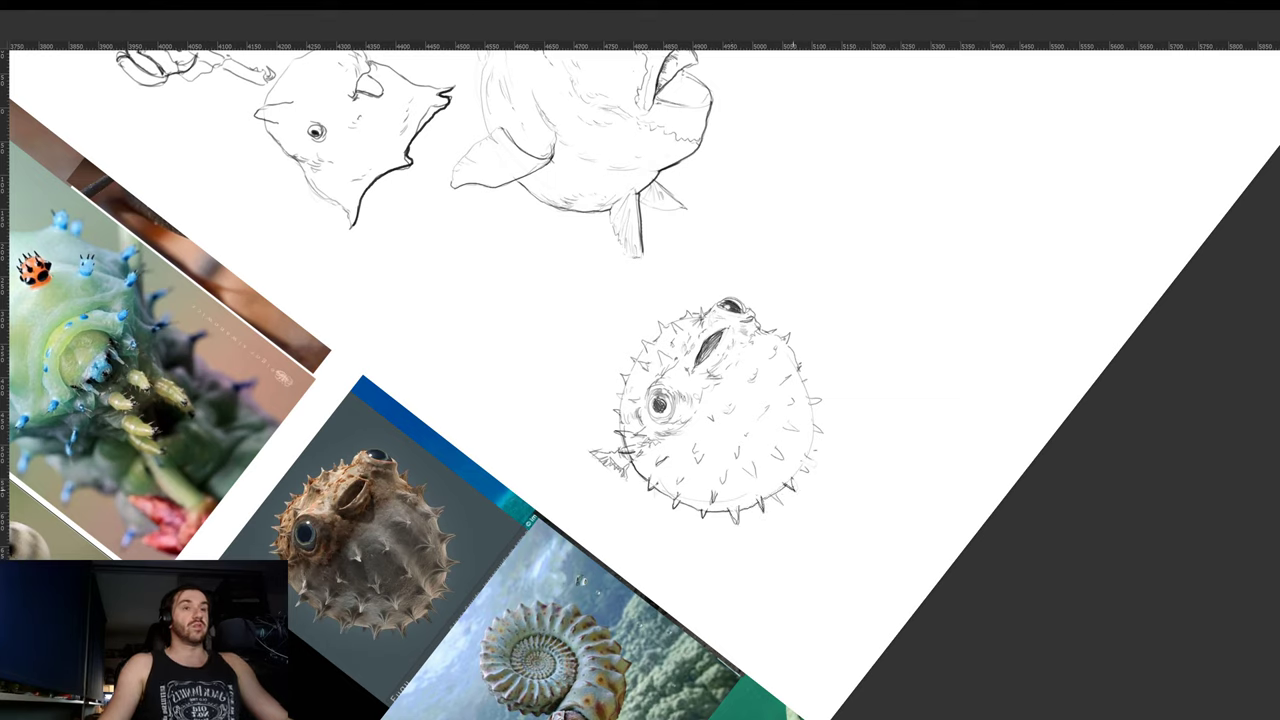
- Outline the far side of the pufferfish's belly with a darker contour and sharp spikes up towards the far cheek
left_click_drag(869, 439, 800, 556)
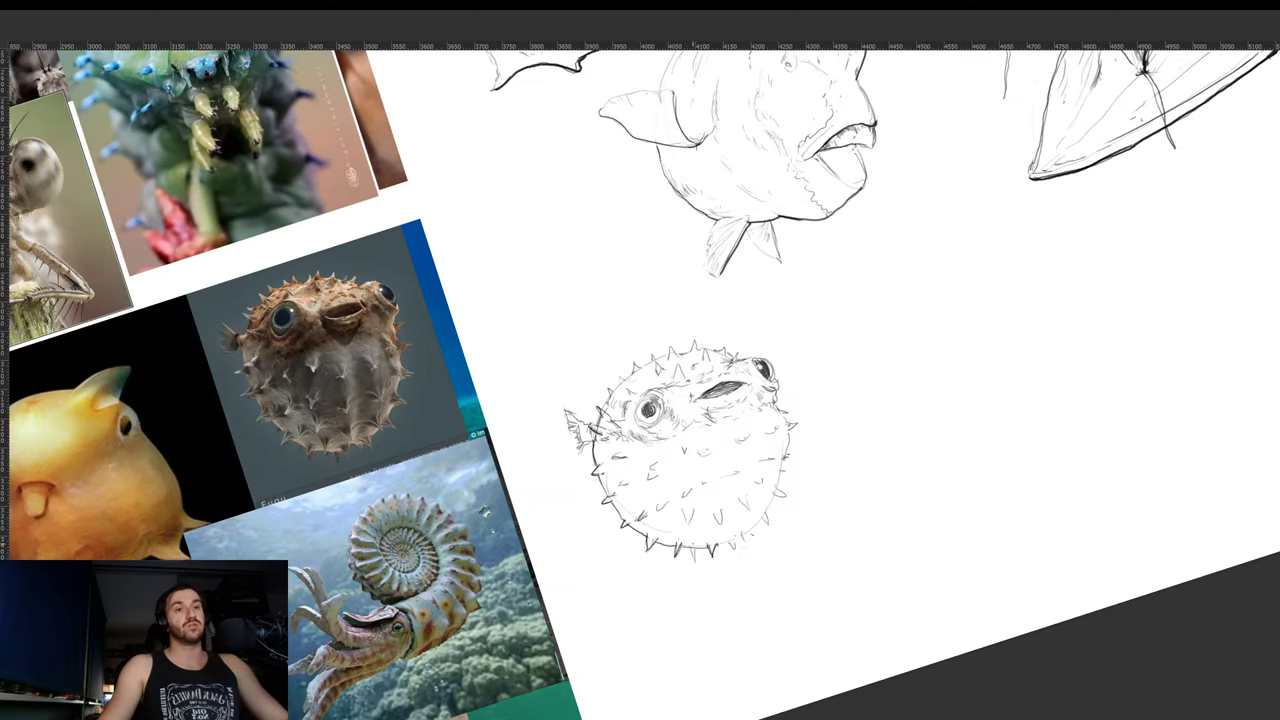
key("4")
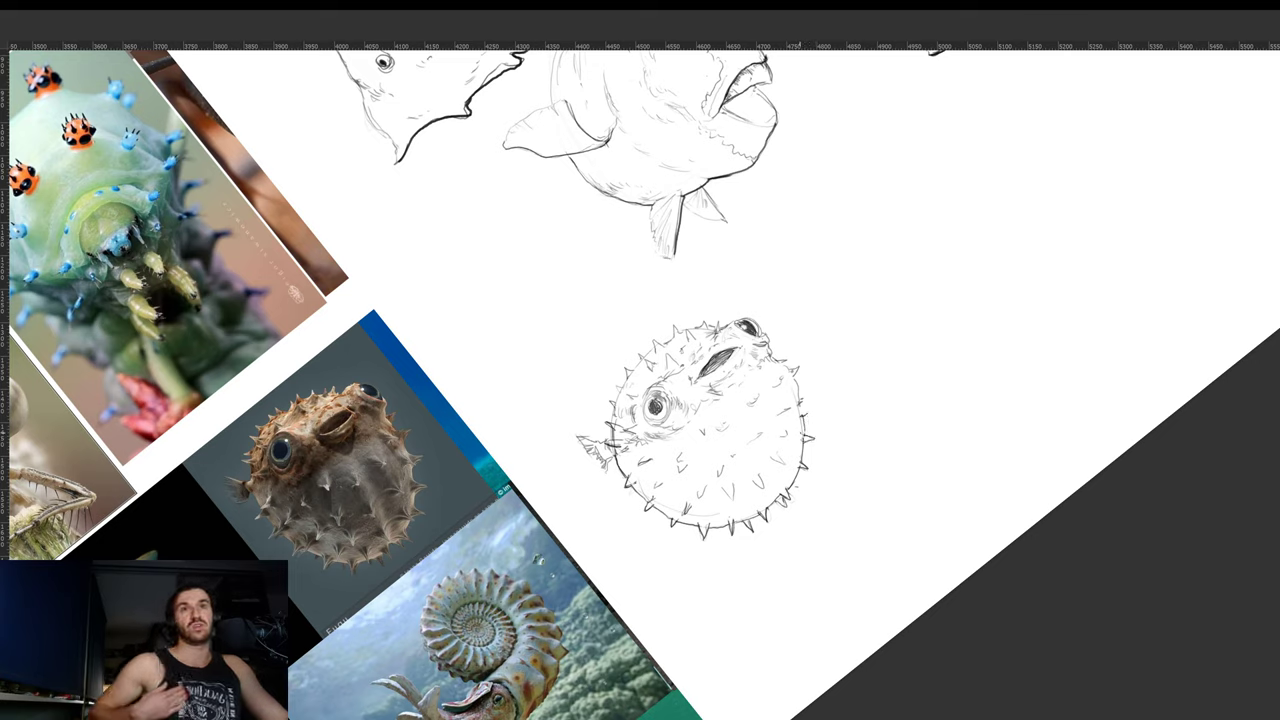
key("r")
left_click_drag(820, 372, 883, 466)
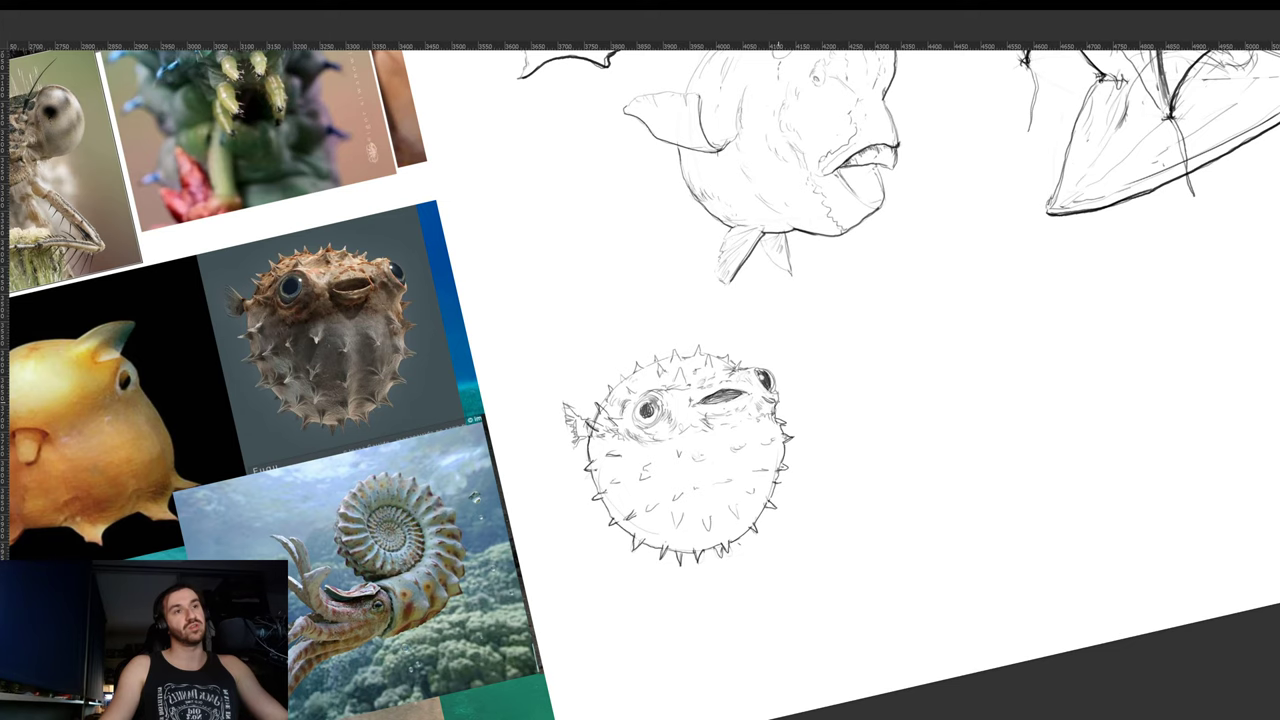
key("r")
left_click_drag(823, 364, 801, 424)
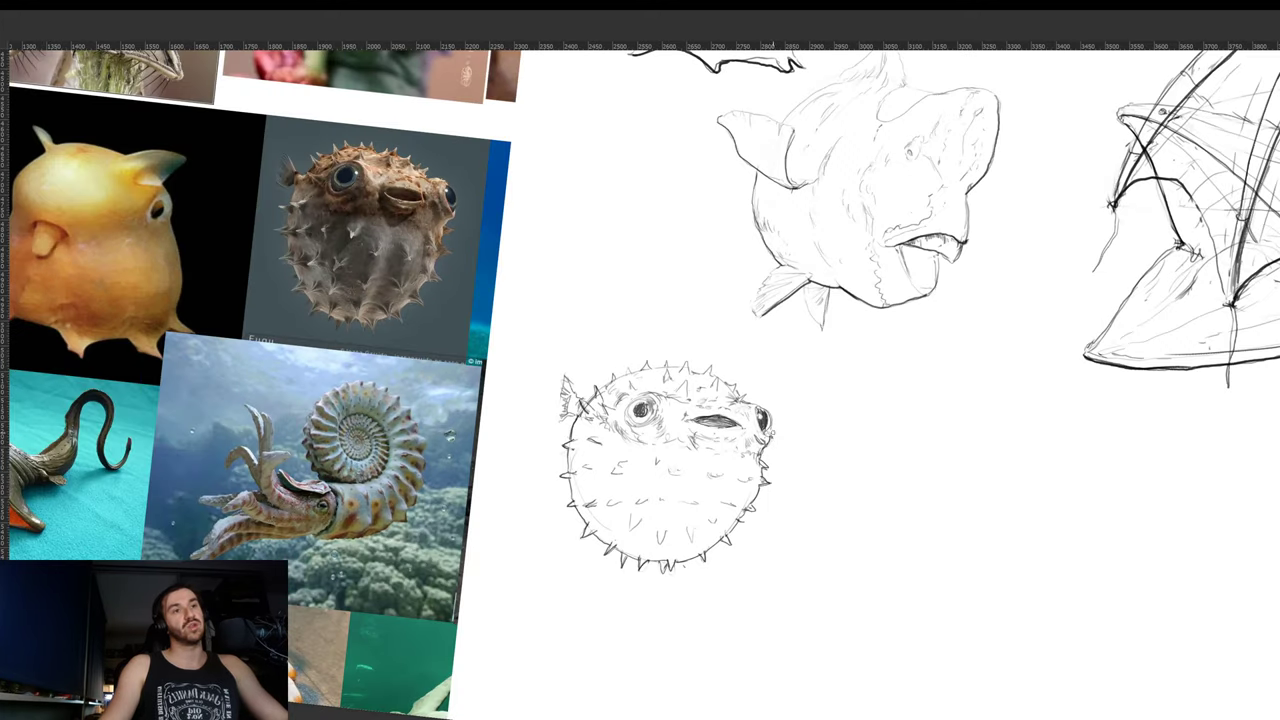
- Strengthen the ring around the pufferfish's near eye and touch up the far-side contour
key("r")
left_click_drag(802, 415, 802, 363)
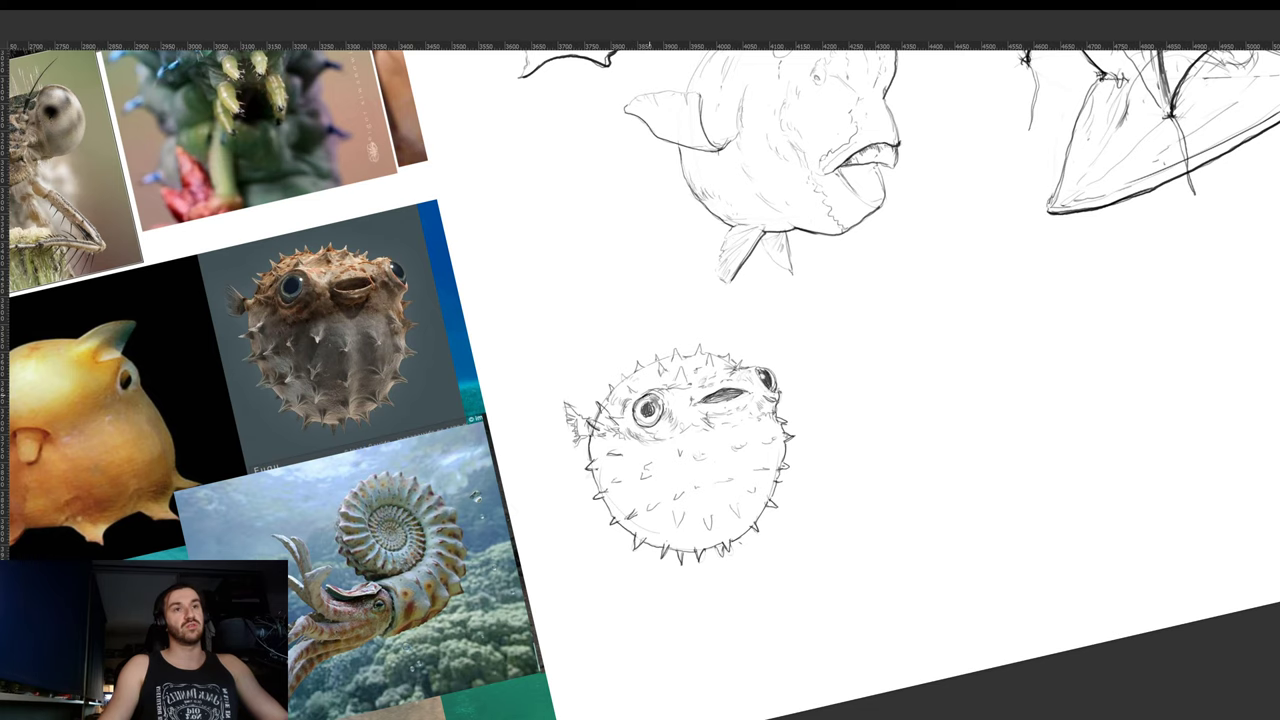
left_click_drag(871, 369, 761, 384)
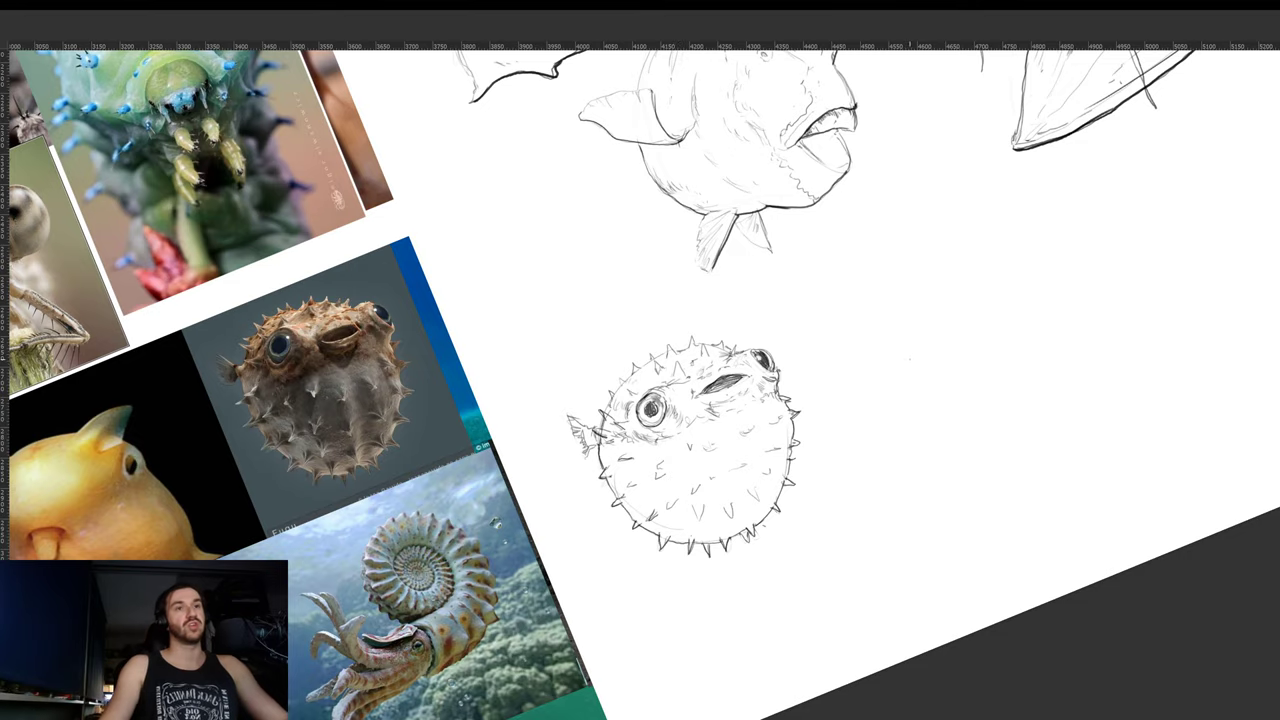
mouse_move(935, 360)
left_mouse_down()
mouse_move(937, 446)
mouse_move(908, 440)
left_mouse_up()
left_click_drag(915, 435, 829, 449)
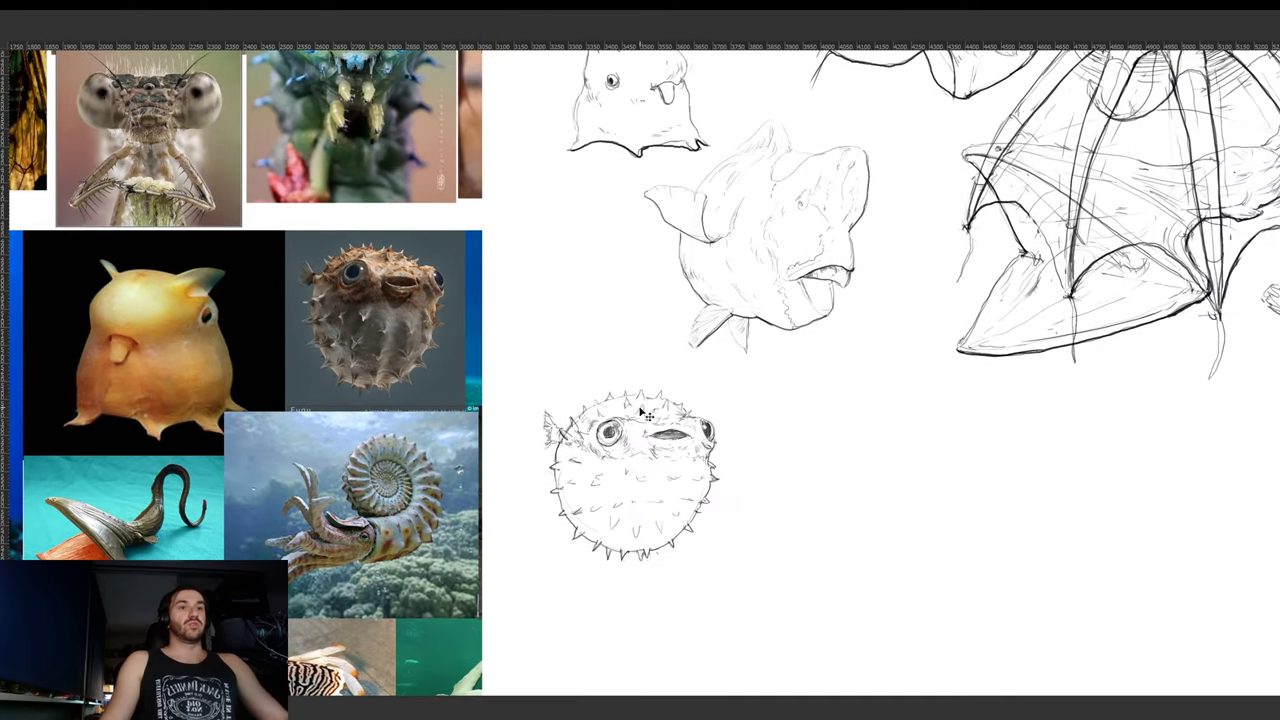
- Adjust the pufferfish sketch with Free Transform and move it to the lower right of the bumphead fish, against the wing drawing's tip
key("ctrl+t")
left_click_drag(633, 389, 622, 398)
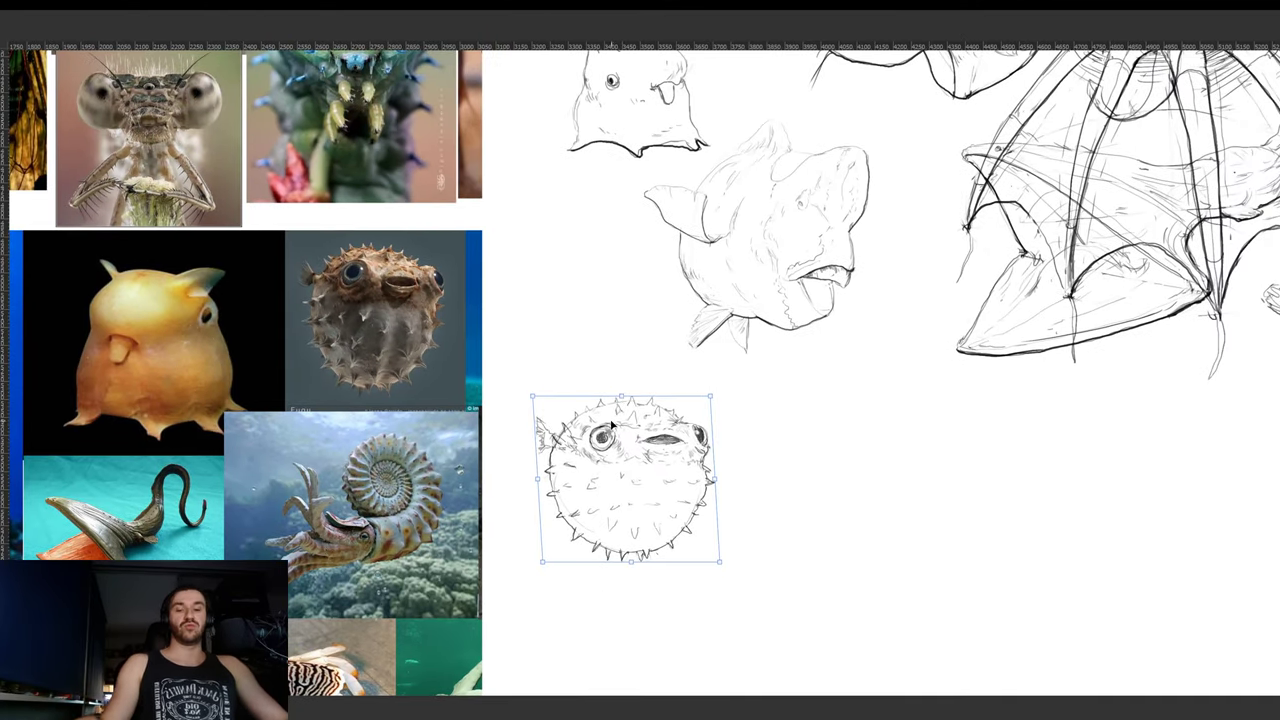
key("Return")
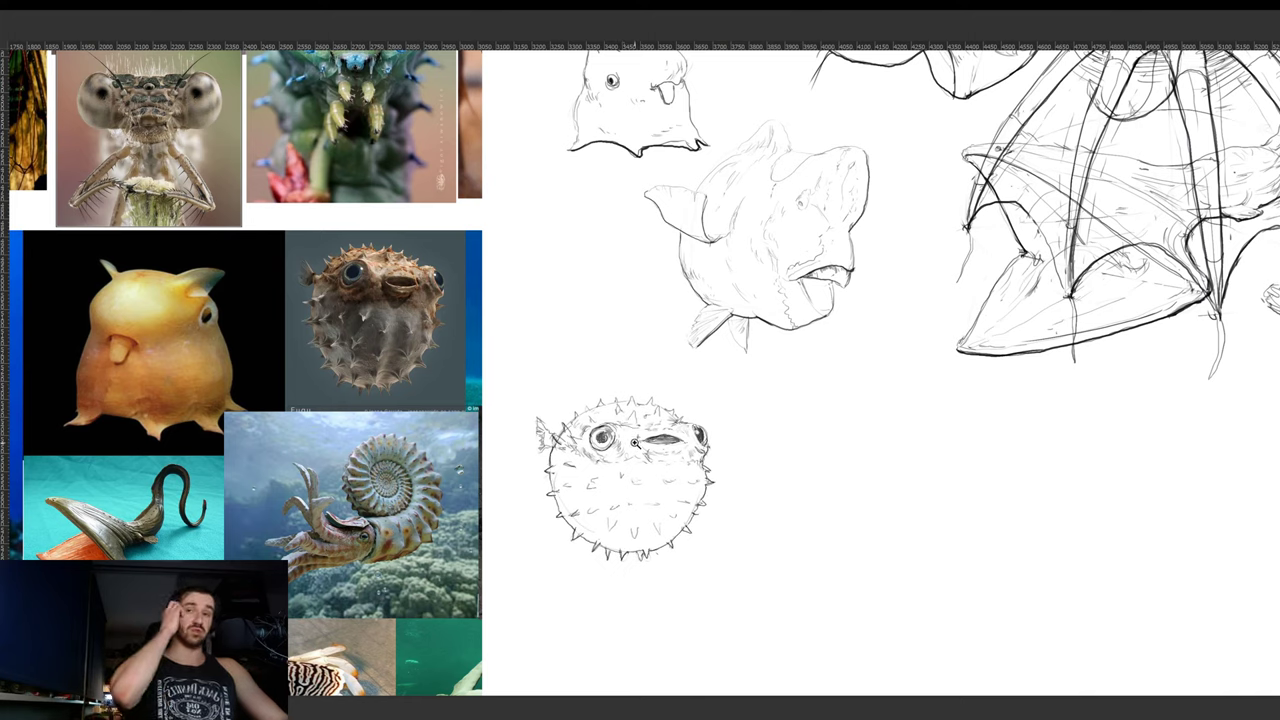
mouse_move(681, 571)
left_mouse_down()
mouse_move(742, 536)
mouse_move(896, 536)
mouse_move(976, 507)
left_mouse_up()
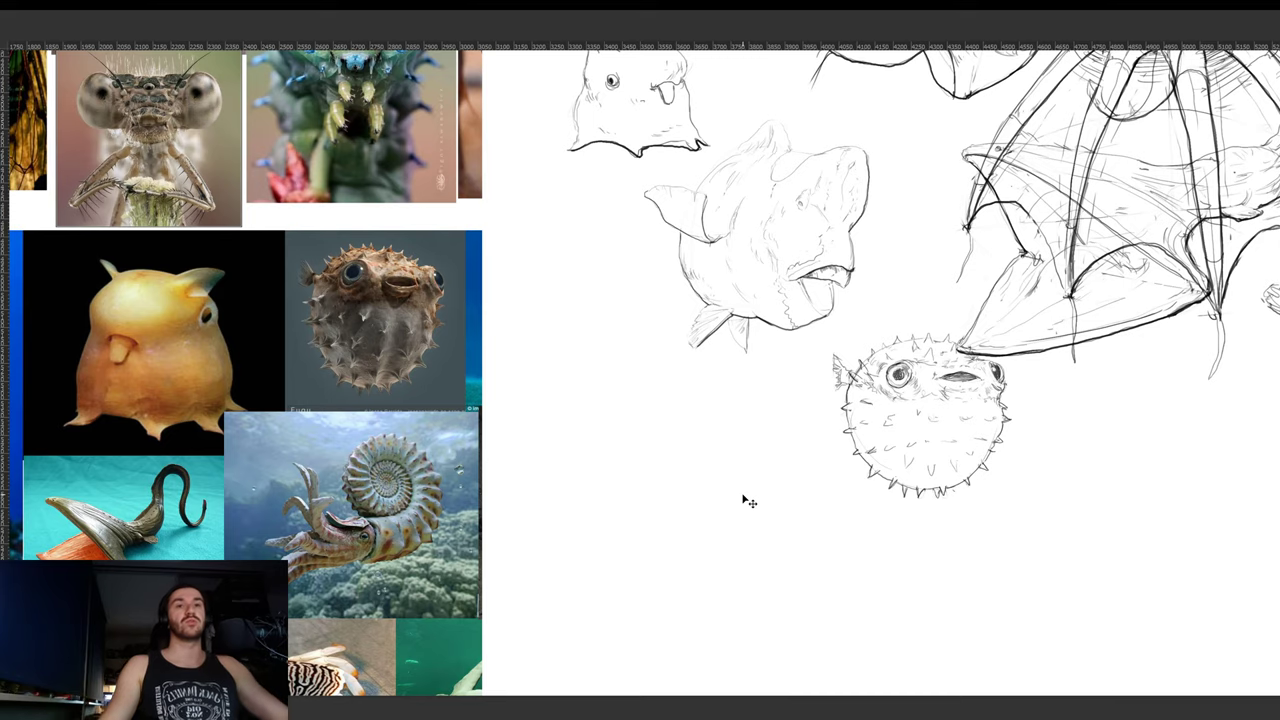
- Shift the reference photo sheet up and to the left so the hammerhead shark and octopus photos are exposed
left_click_drag(718, 494, 846, 520)
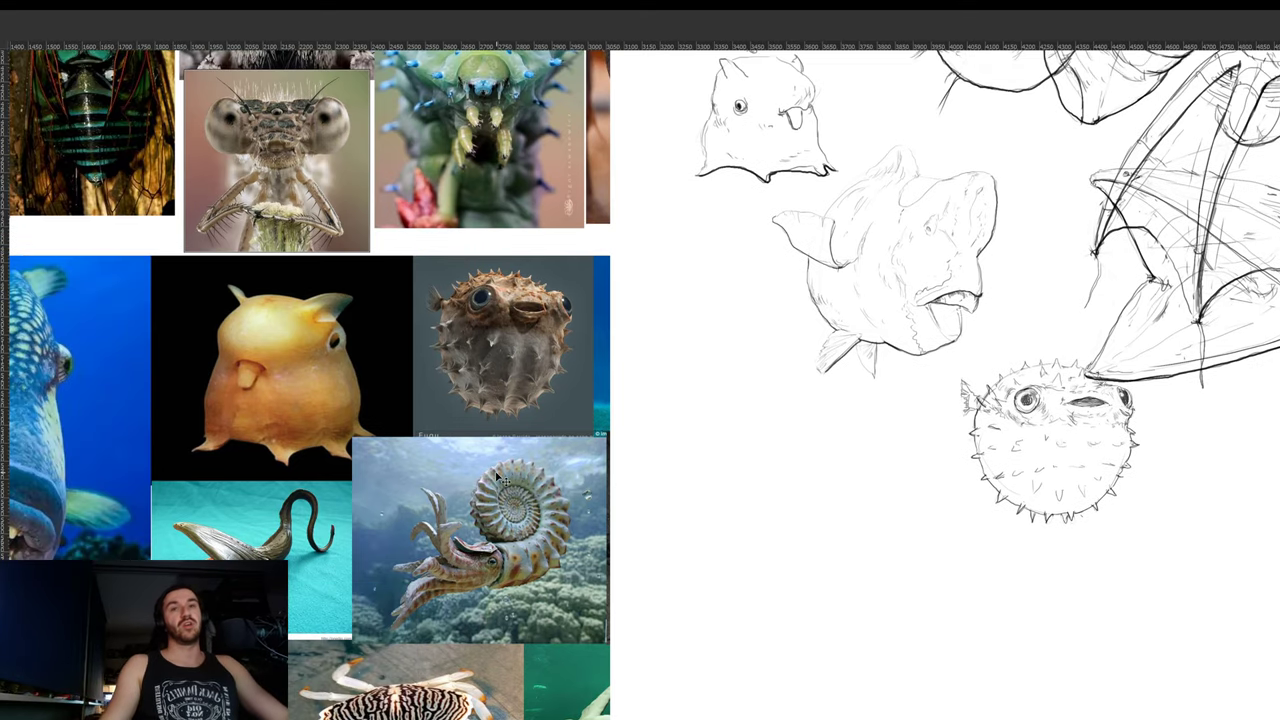
mouse_move(503, 478)
left_mouse_down()
mouse_move(333, 362)
mouse_move(306, 304)
mouse_move(242, 289)
left_mouse_up()
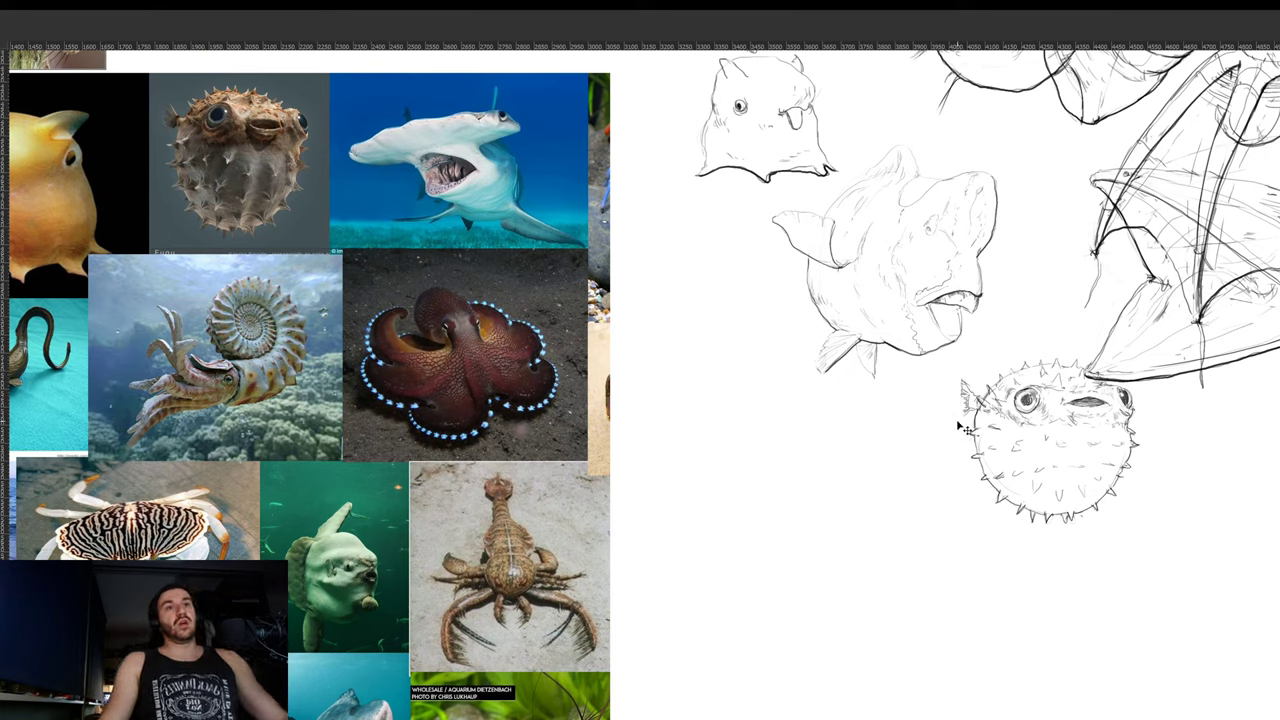
- Start the hammerhead shark below the bumphead fish with a light slanted head line and a dark eye at its upper end
mouse_move(1028, 373)
left_mouse_down()
mouse_move(1009, 274)
mouse_move(817, 351)
mouse_move(816, 332)
left_mouse_up()
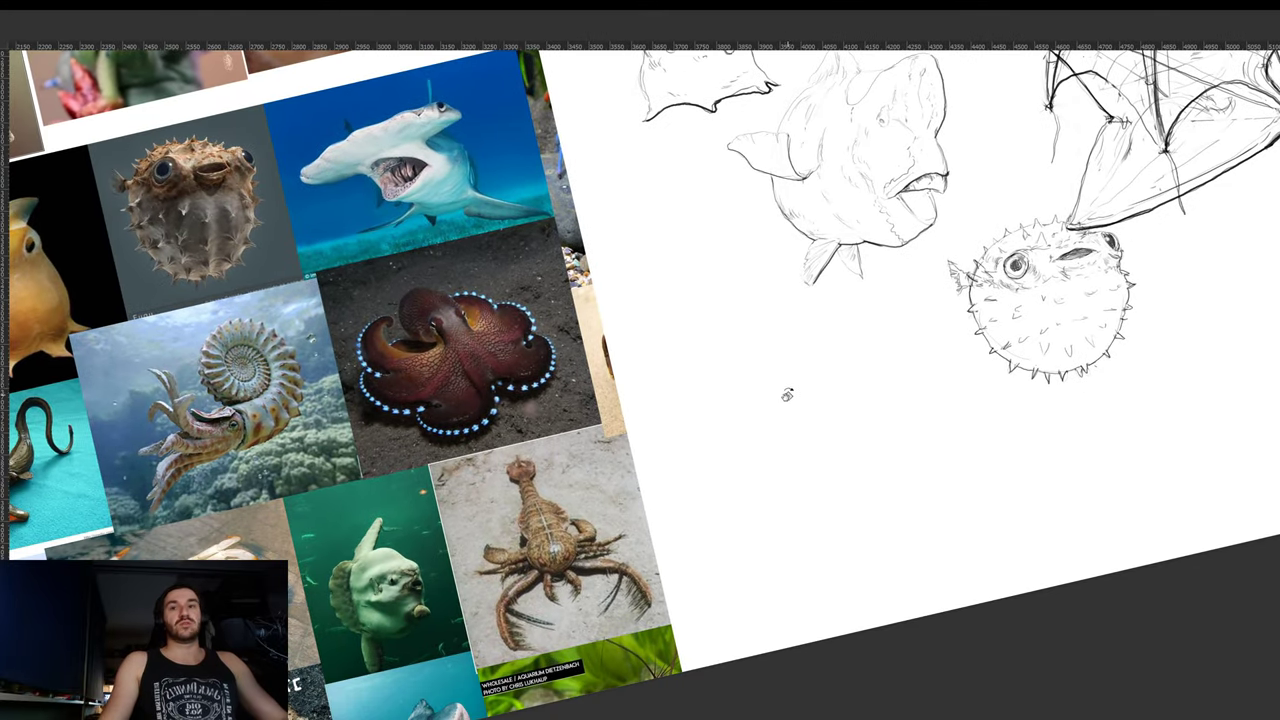
left_click_drag(787, 396, 791, 400)
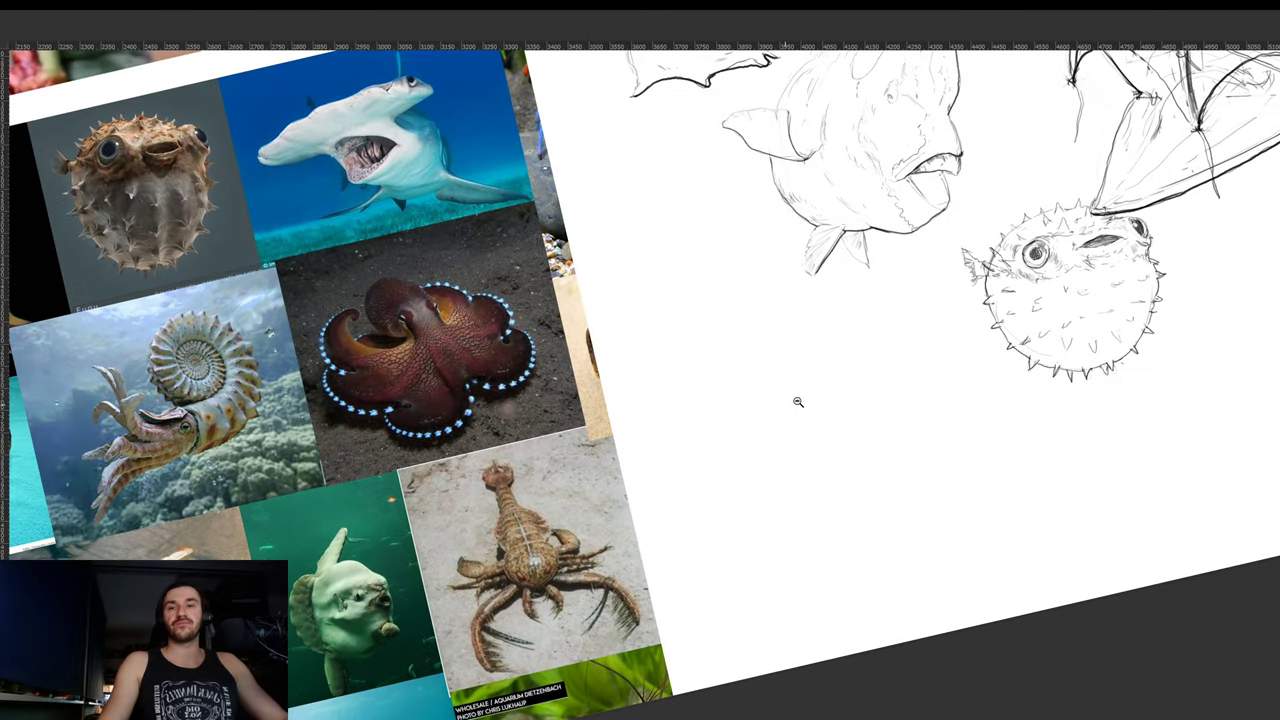
key("r")
left_click_drag(866, 314, 912, 322)
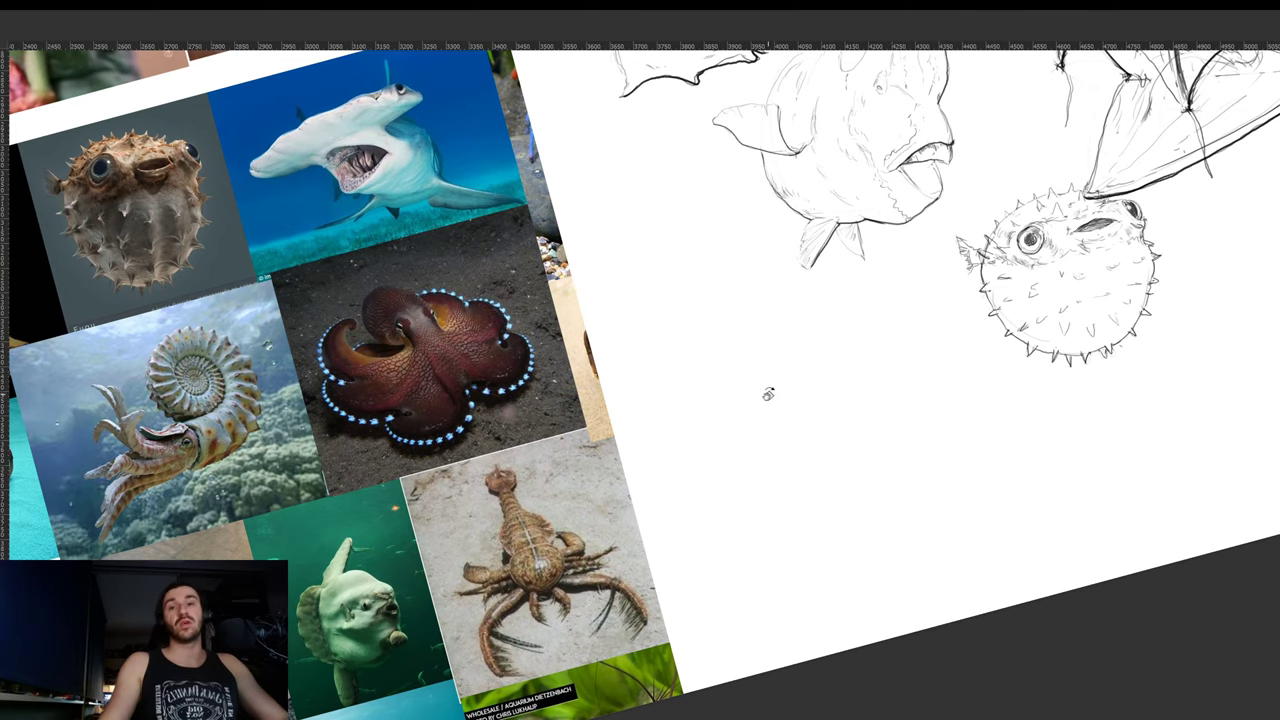
left_click_drag(767, 393, 790, 438)
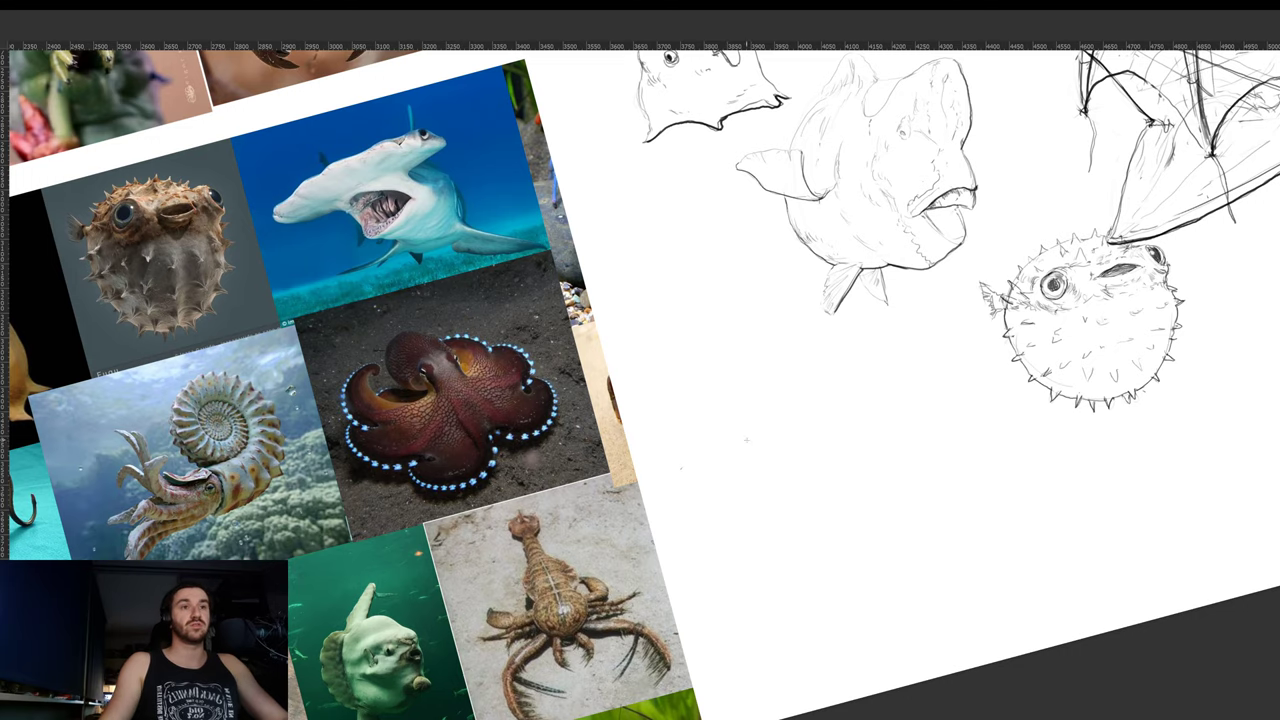
left_click_drag(810, 393, 857, 364)
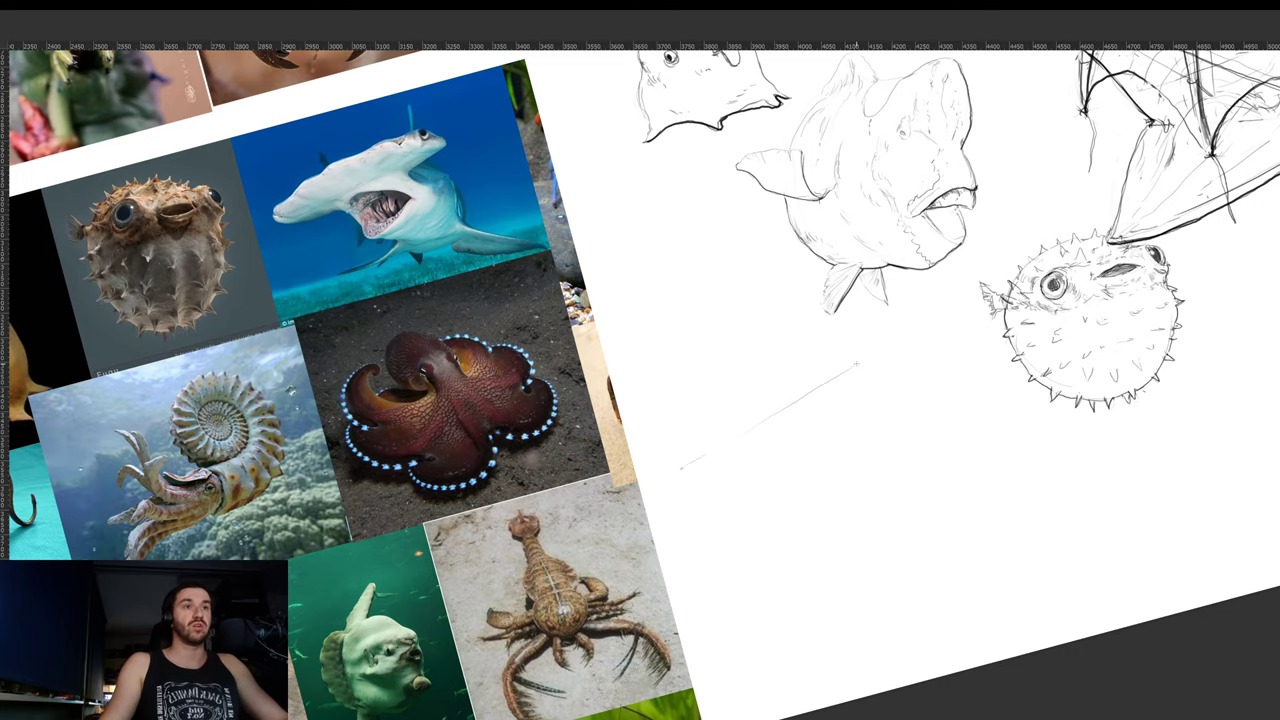
key("r")
left_click_drag(957, 348, 982, 407)
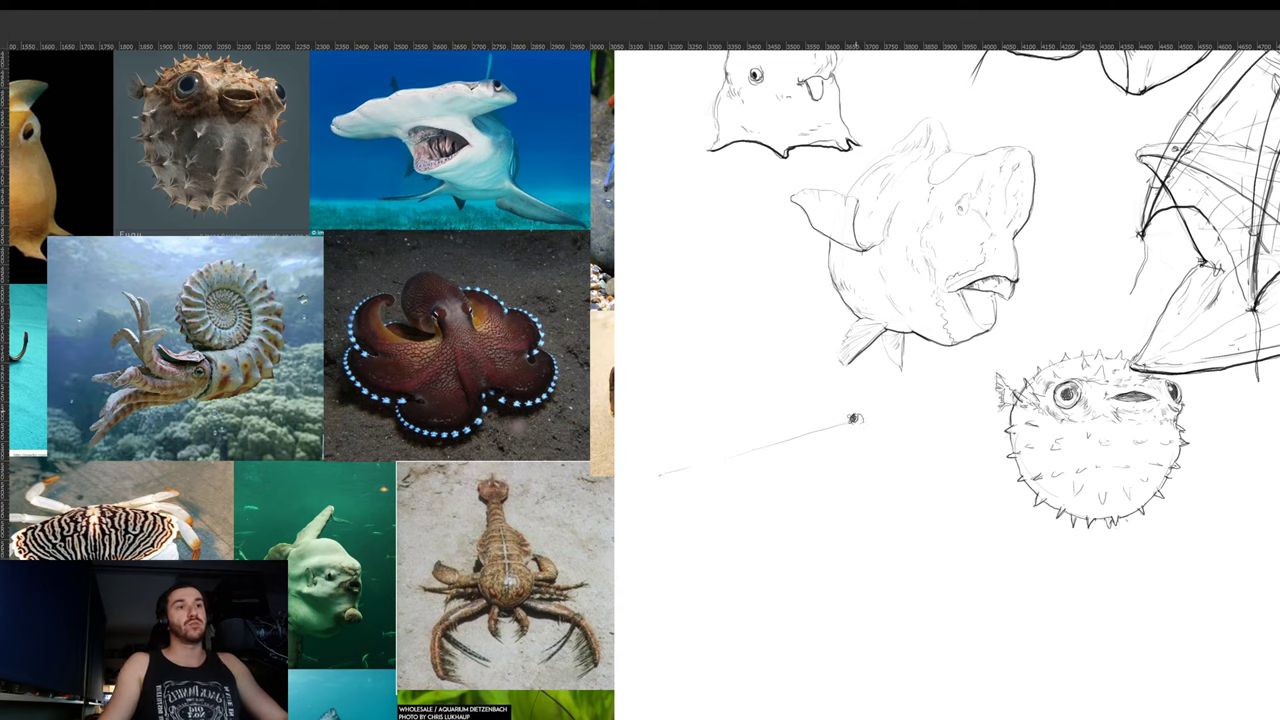
- Sketch the hammerhead's head contour with the rounded tip around the eye, the underside edges and the wavy upper edge
left_click_drag(856, 418, 889, 435)
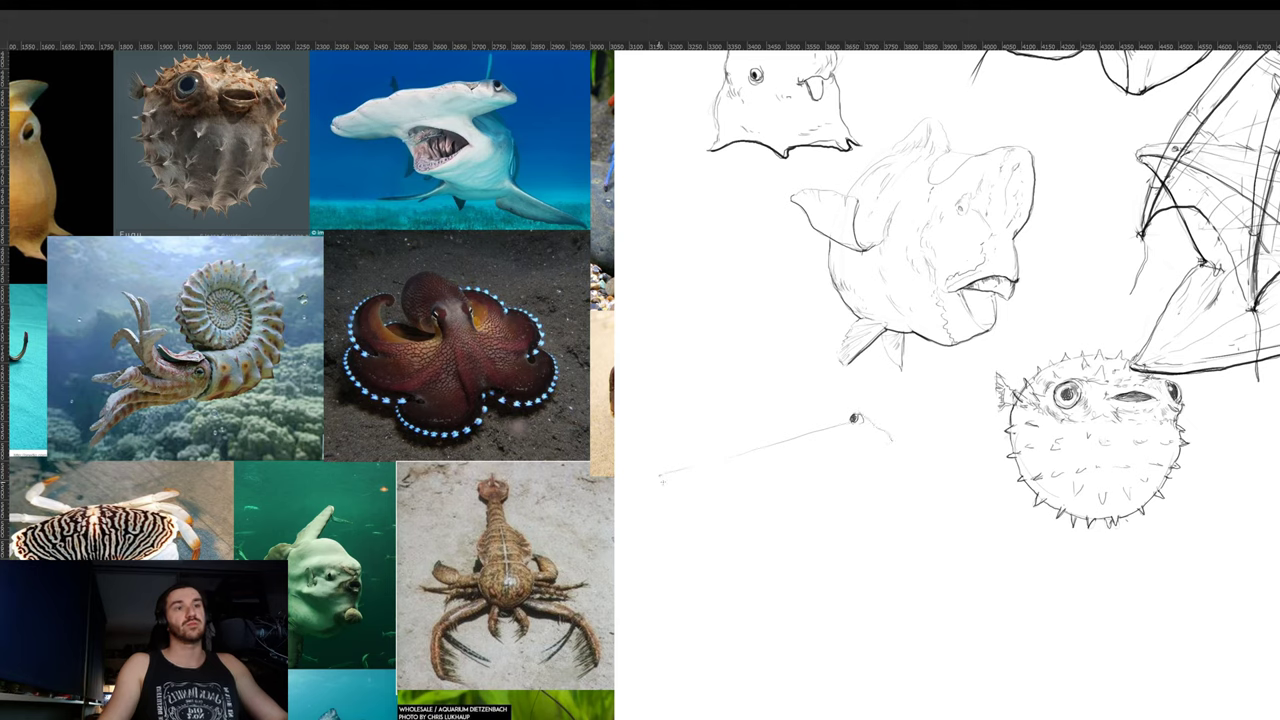
left_click_drag(660, 478, 716, 493)
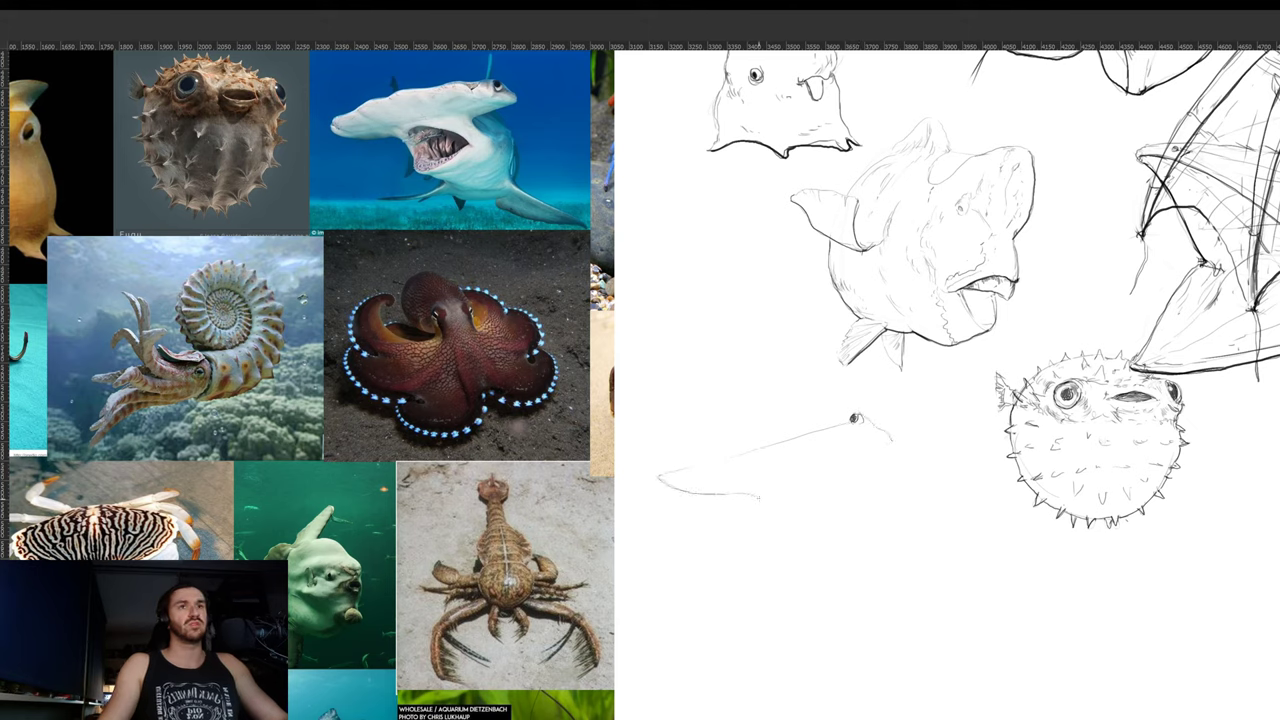
left_click_drag(892, 440, 837, 474)
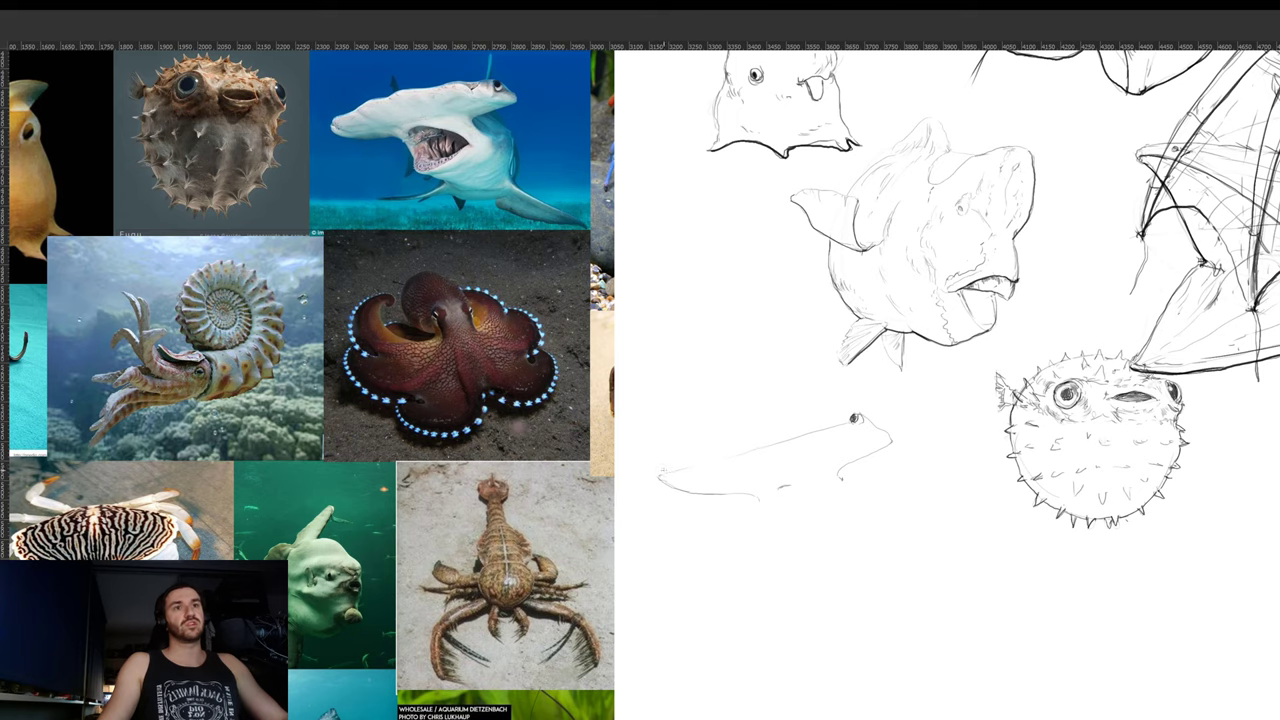
mouse_move(660, 477)
left_mouse_down()
mouse_move(768, 424)
mouse_move(844, 408)
mouse_move(891, 440)
left_mouse_up()
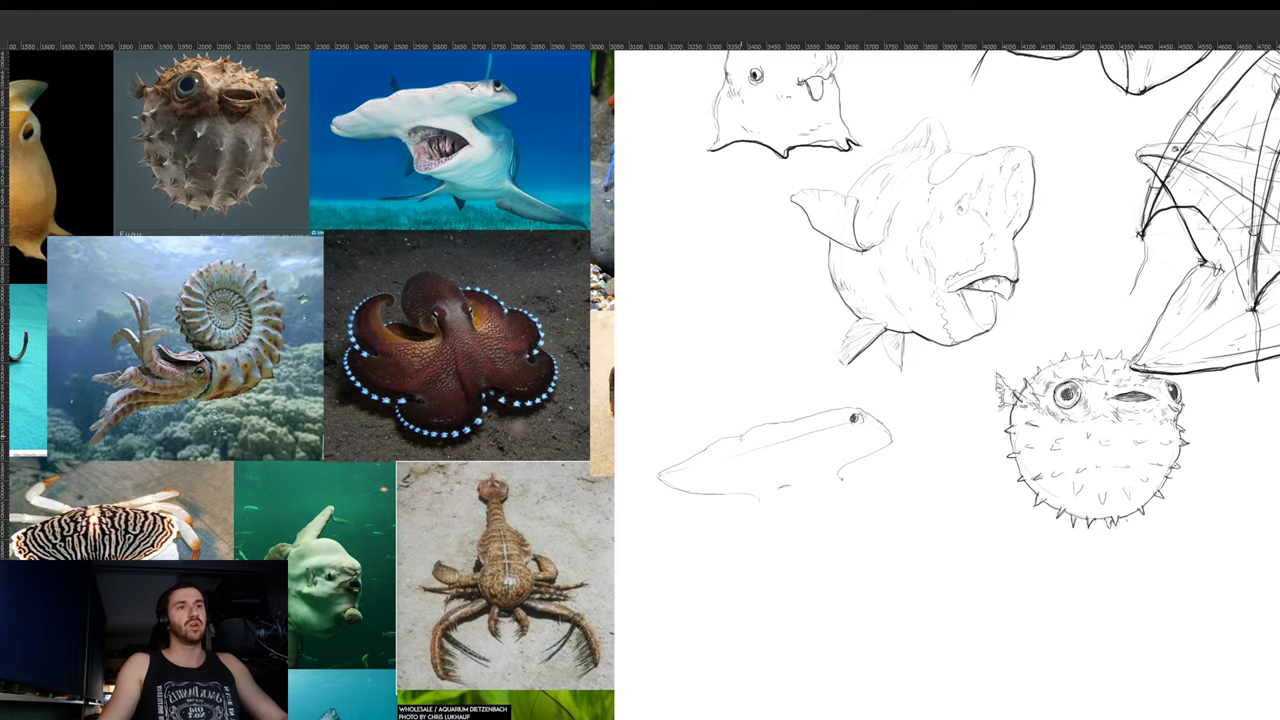
- Draw the line across the middle of the hammerhead's head and the curved upper edge of its open mouth
mouse_move(752, 450)
left_mouse_down()
mouse_move(785, 487)
mouse_move(794, 473)
mouse_move(750, 492)
left_mouse_up()
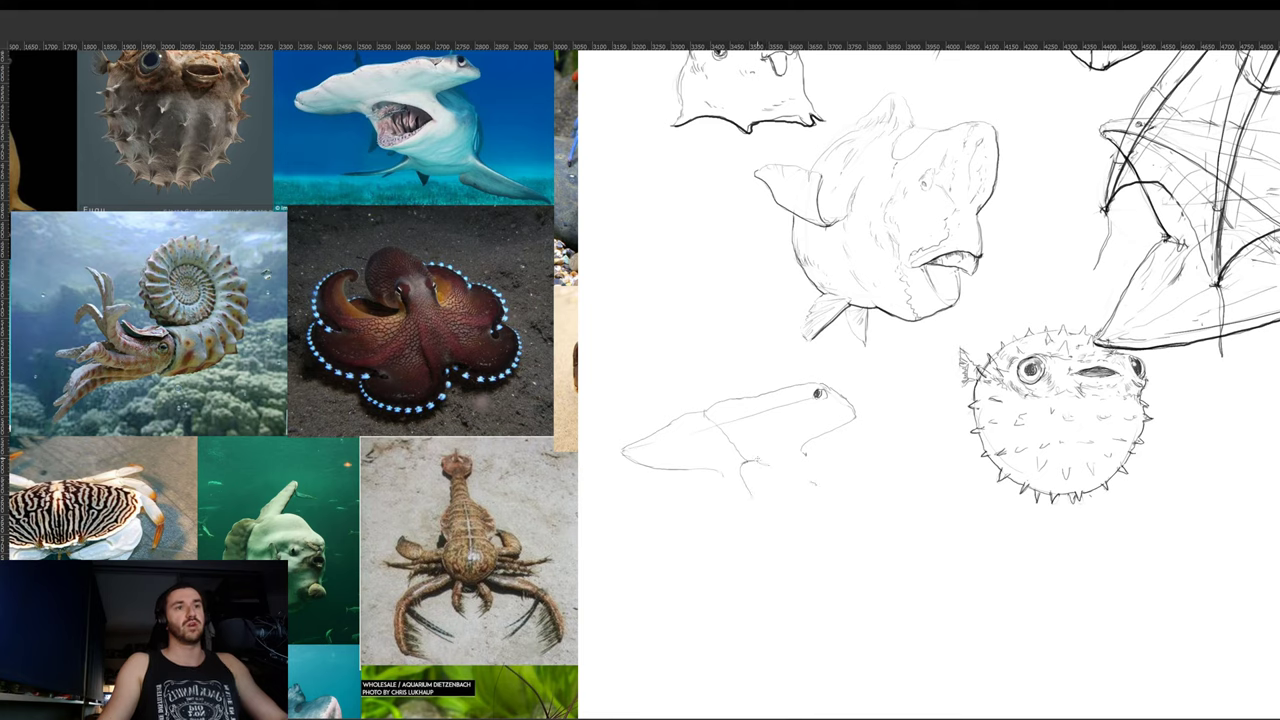
mouse_move(756, 460)
left_mouse_down()
mouse_move(813, 477)
mouse_move(745, 474)
mouse_move(749, 494)
left_mouse_up()
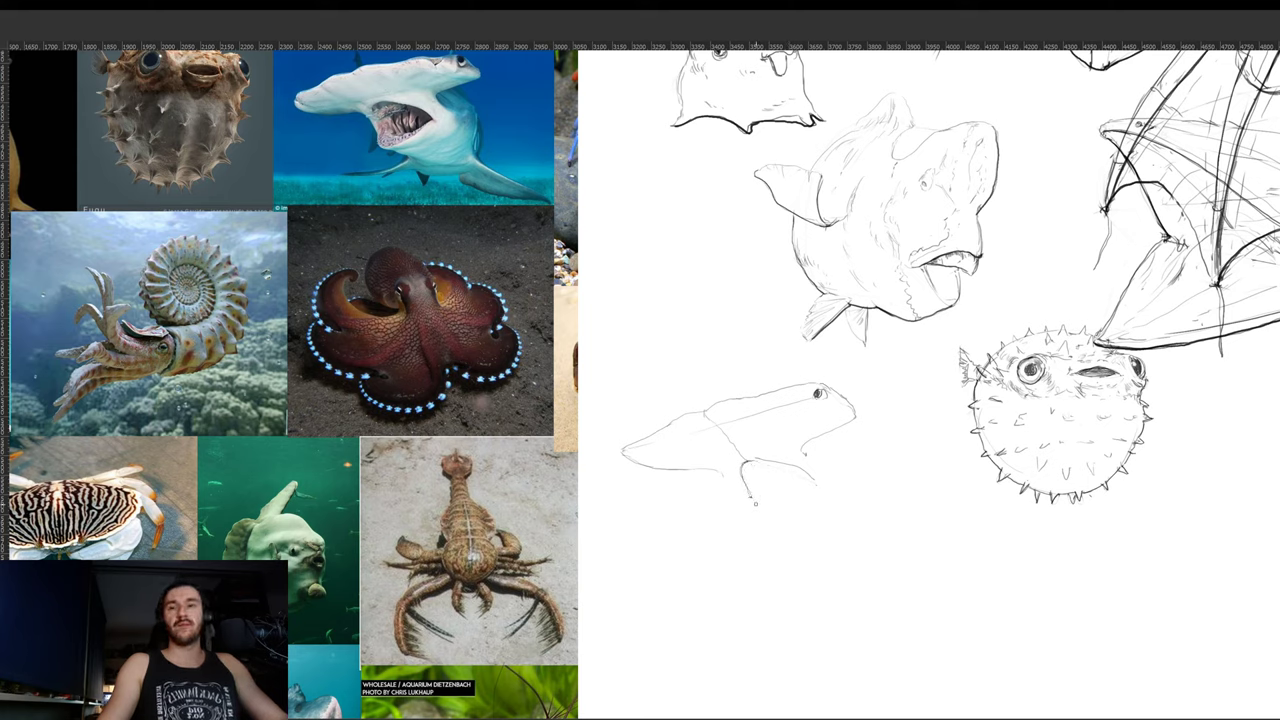
left_click_drag(749, 503, 804, 539)
- Close the hammerhead's open mouth by outlining its sides and the lower jaw beneath the head
key("r")
left_click_drag(1003, 476, 980, 302)
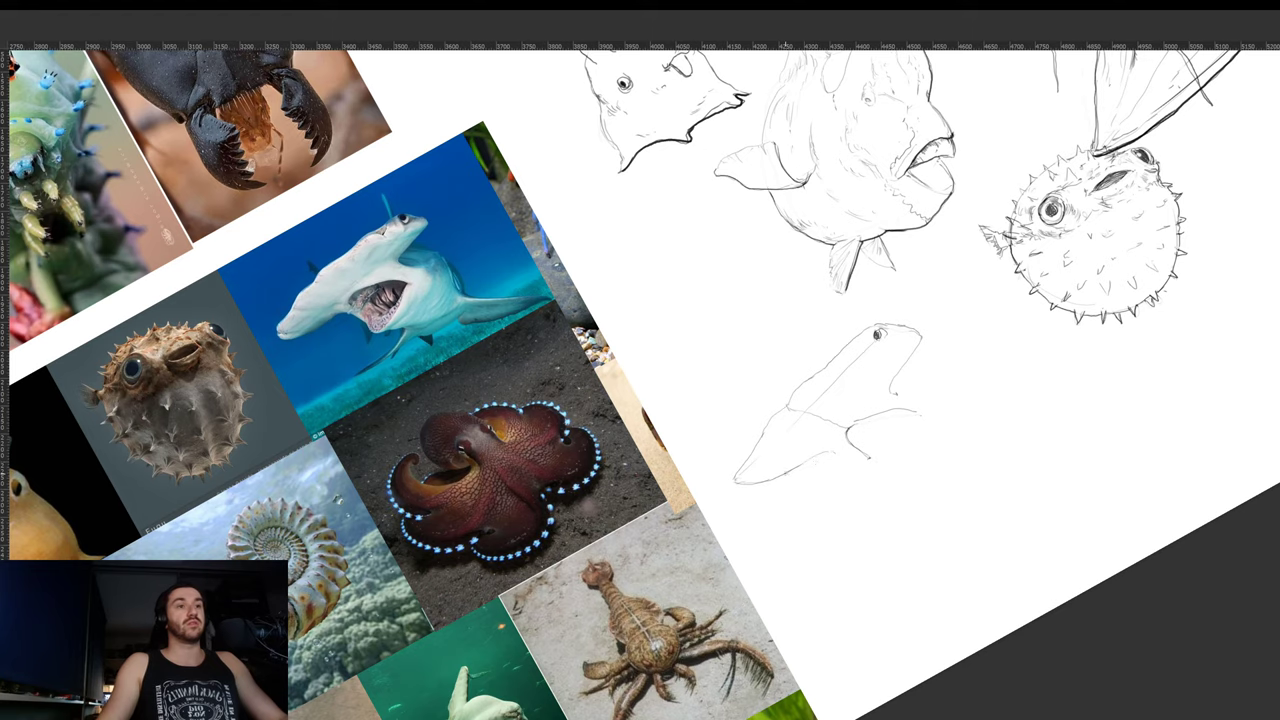
left_click_drag(785, 472, 846, 450)
key("r")
left_click_drag(949, 398, 857, 519)
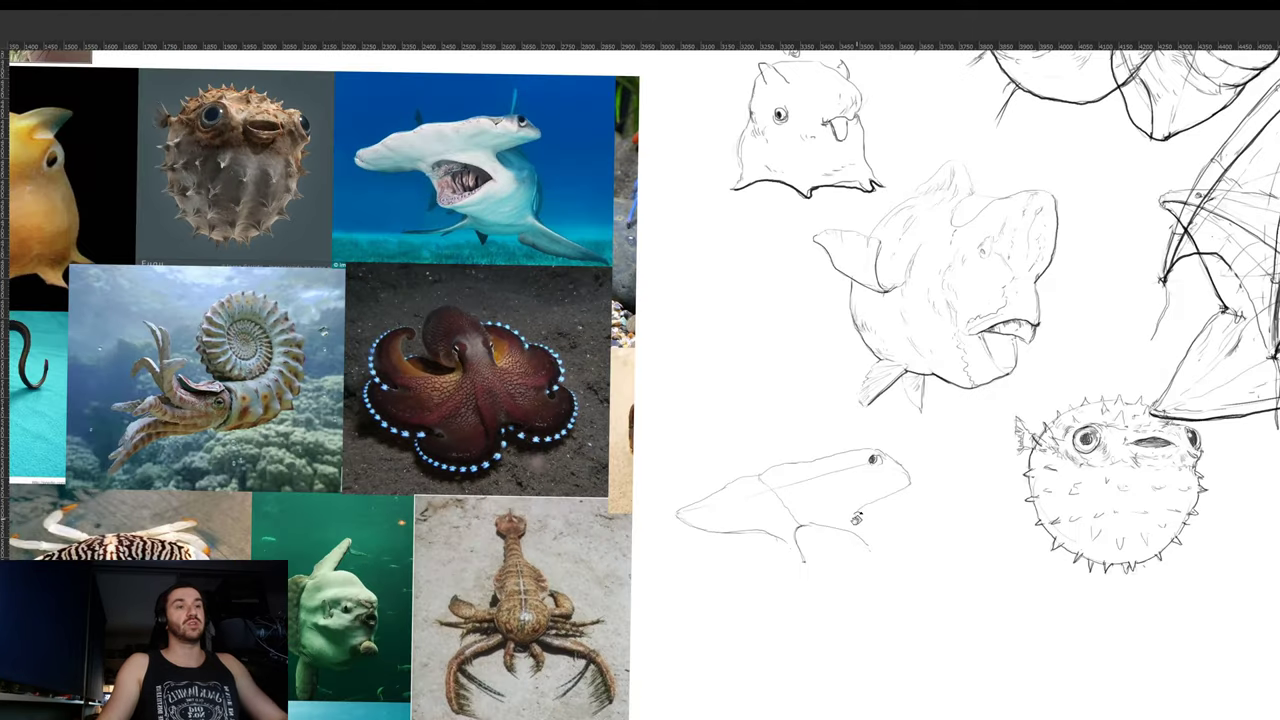
left_click_drag(933, 488, 974, 497)
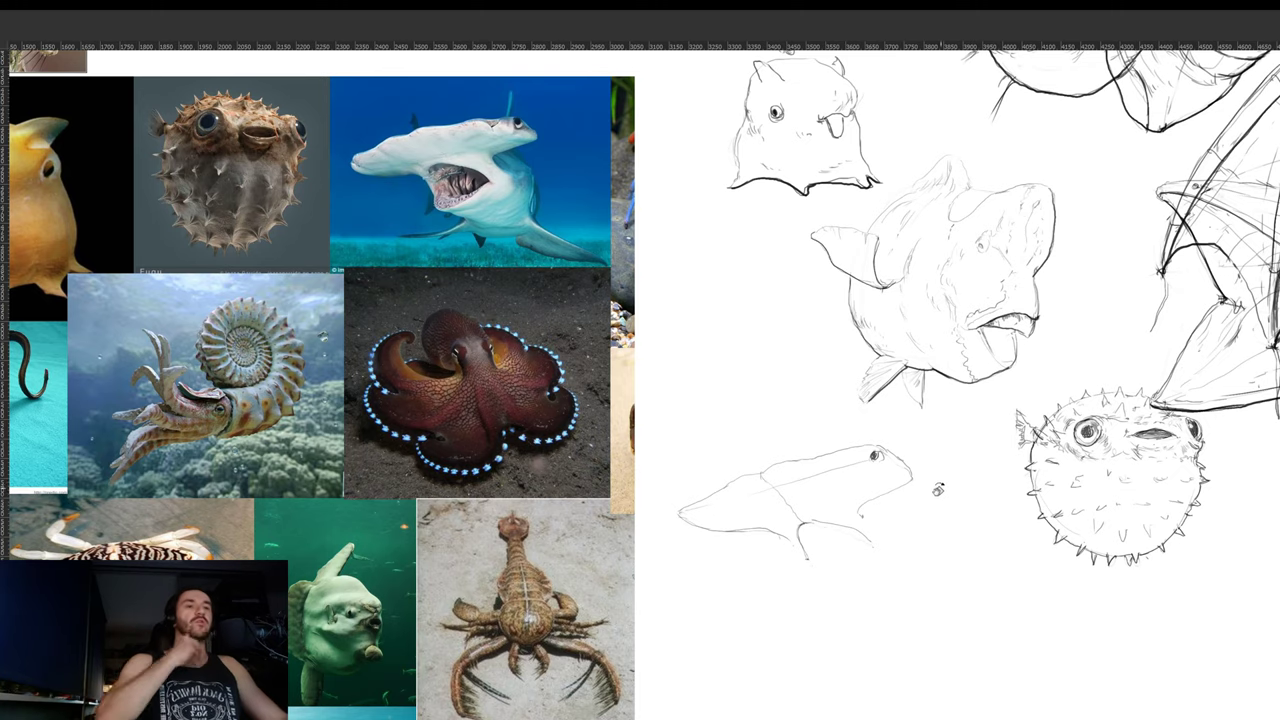
mouse_move(842, 513)
left_mouse_down()
mouse_move(830, 486)
mouse_move(788, 521)
mouse_move(812, 524)
mouse_move(862, 488)
mouse_move(848, 494)
left_mouse_up()
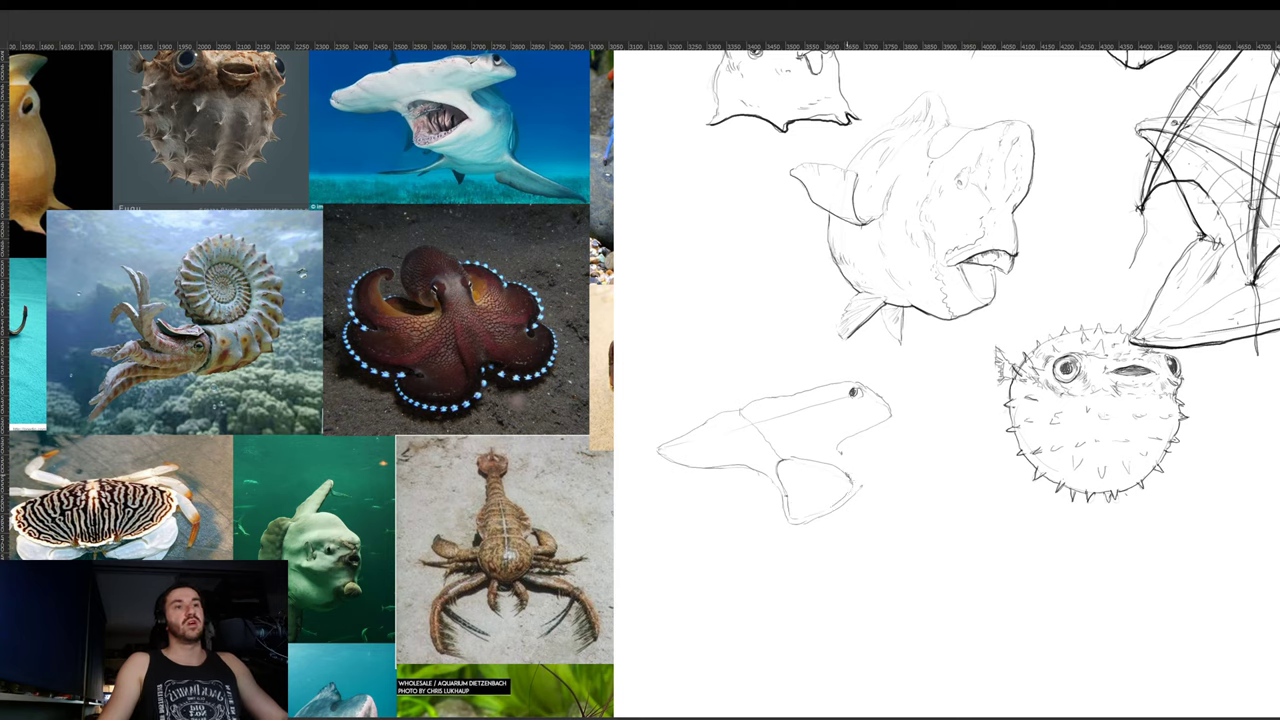
- Sketch the creases under the hammerhead's jaw, the curve of its back behind the head and the near edge of the left pectoral fin
left_click_drag(850, 489, 856, 482)
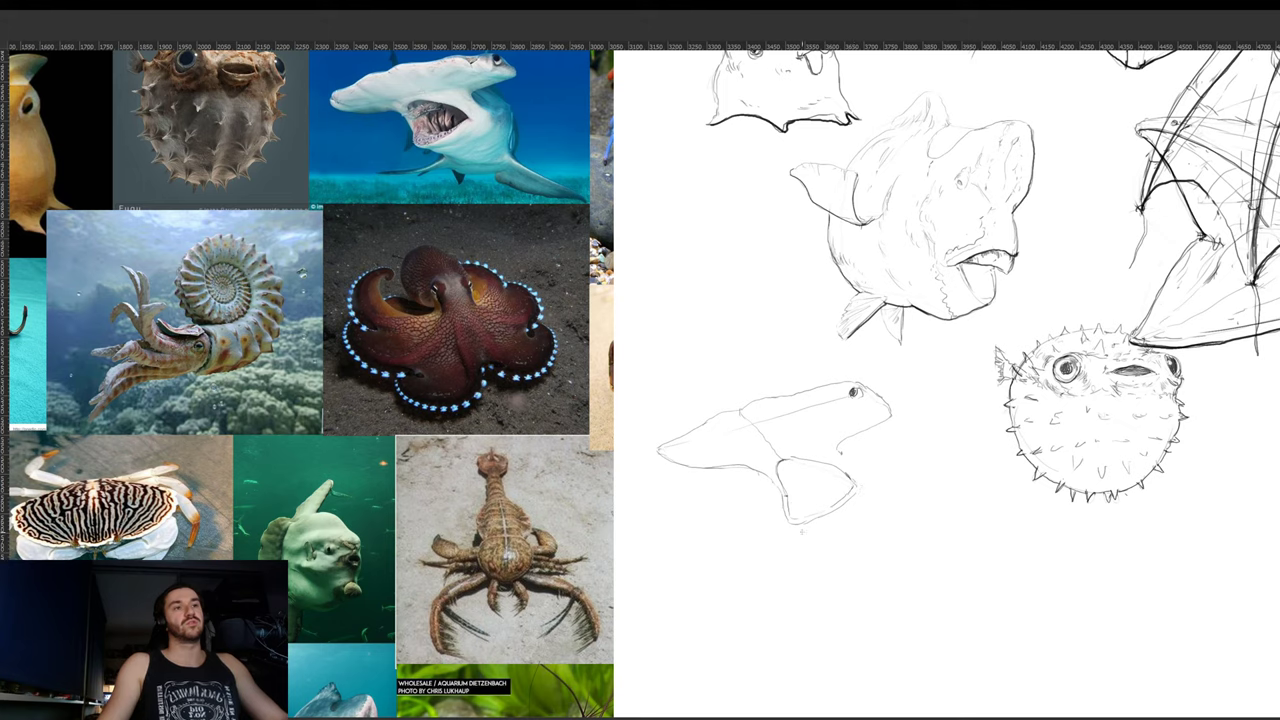
mouse_move(792, 524)
left_mouse_down()
mouse_move(835, 523)
mouse_move(801, 529)
mouse_move(842, 532)
mouse_move(823, 536)
mouse_move(836, 544)
mouse_move(818, 536)
mouse_move(856, 552)
left_mouse_up()
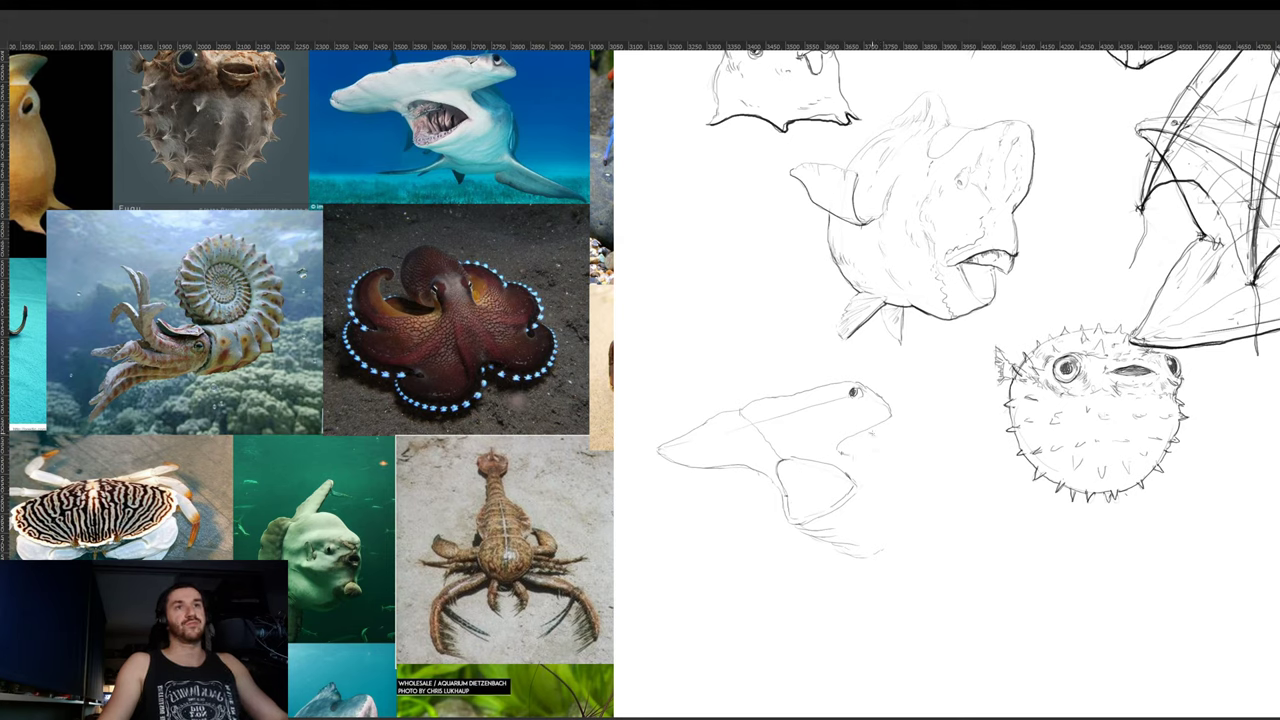
left_click_drag(876, 438, 904, 452)
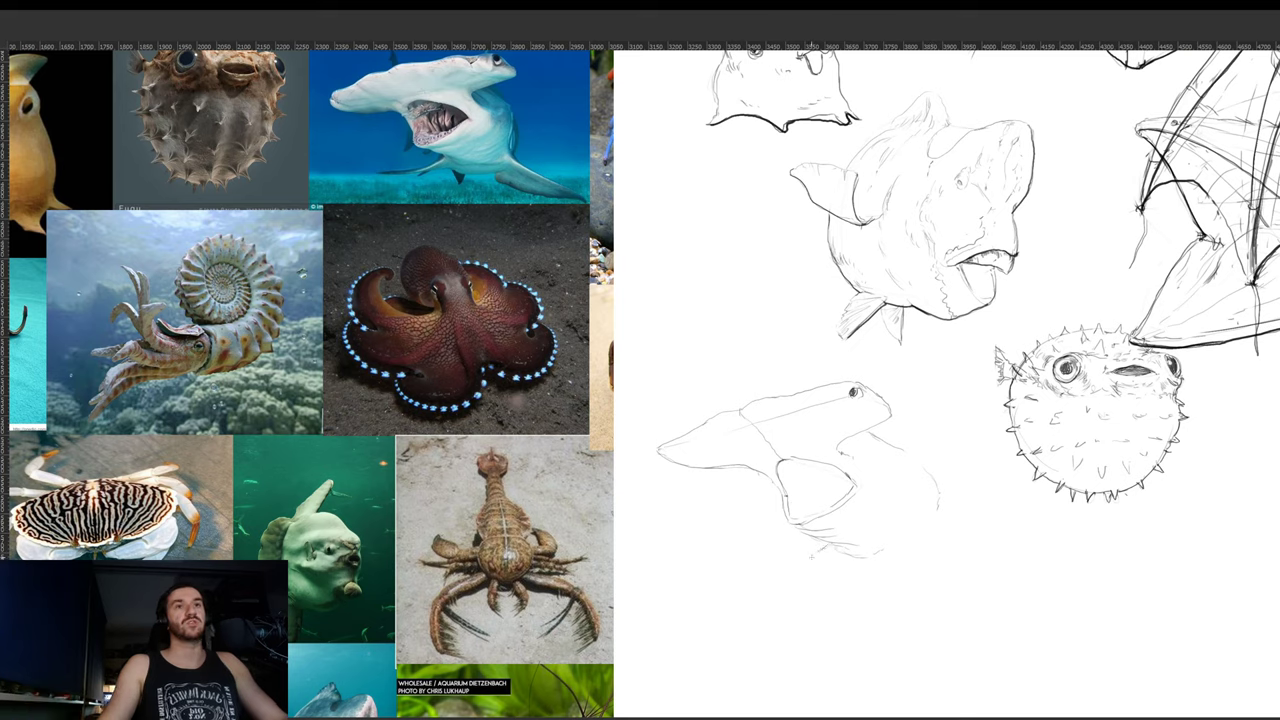
mouse_move(800, 562)
left_mouse_down()
mouse_move(726, 580)
mouse_move(742, 581)
left_mouse_up()
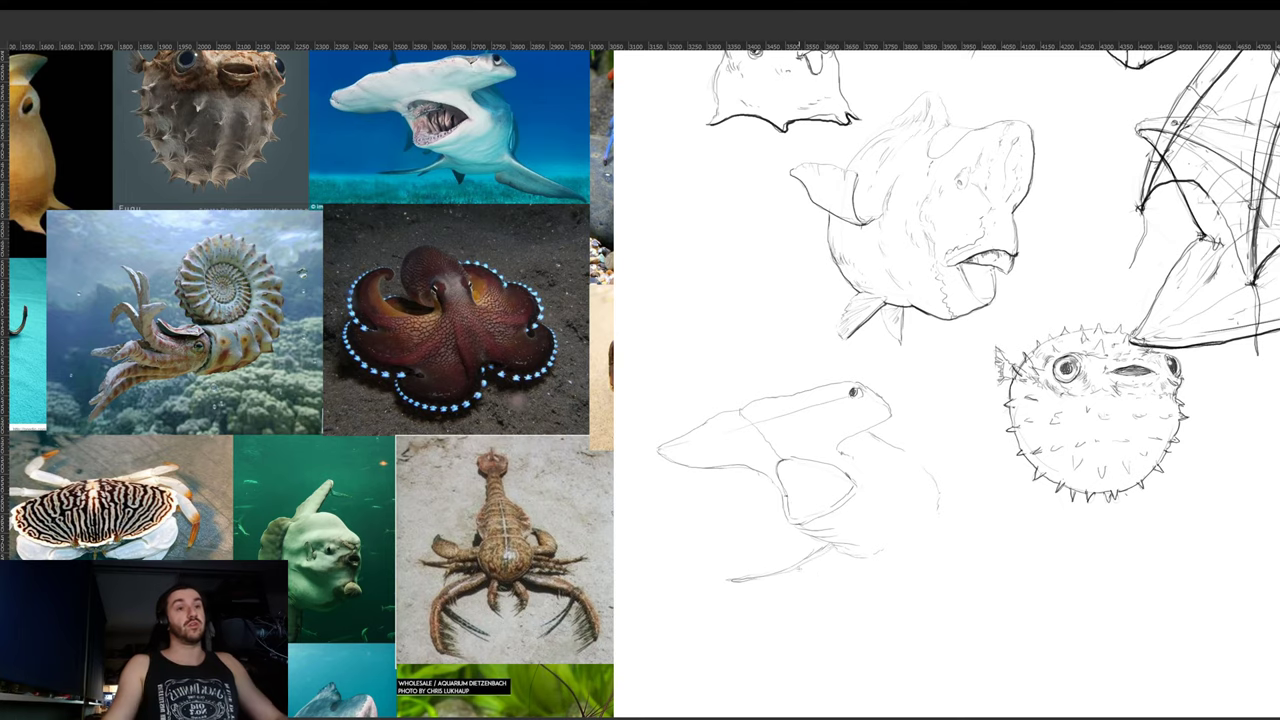
- Draw the lower edge of the hammerhead's left pectoral fin and carry it on into the curved belly line
key("r")
left_click_drag(994, 503, 1004, 466)
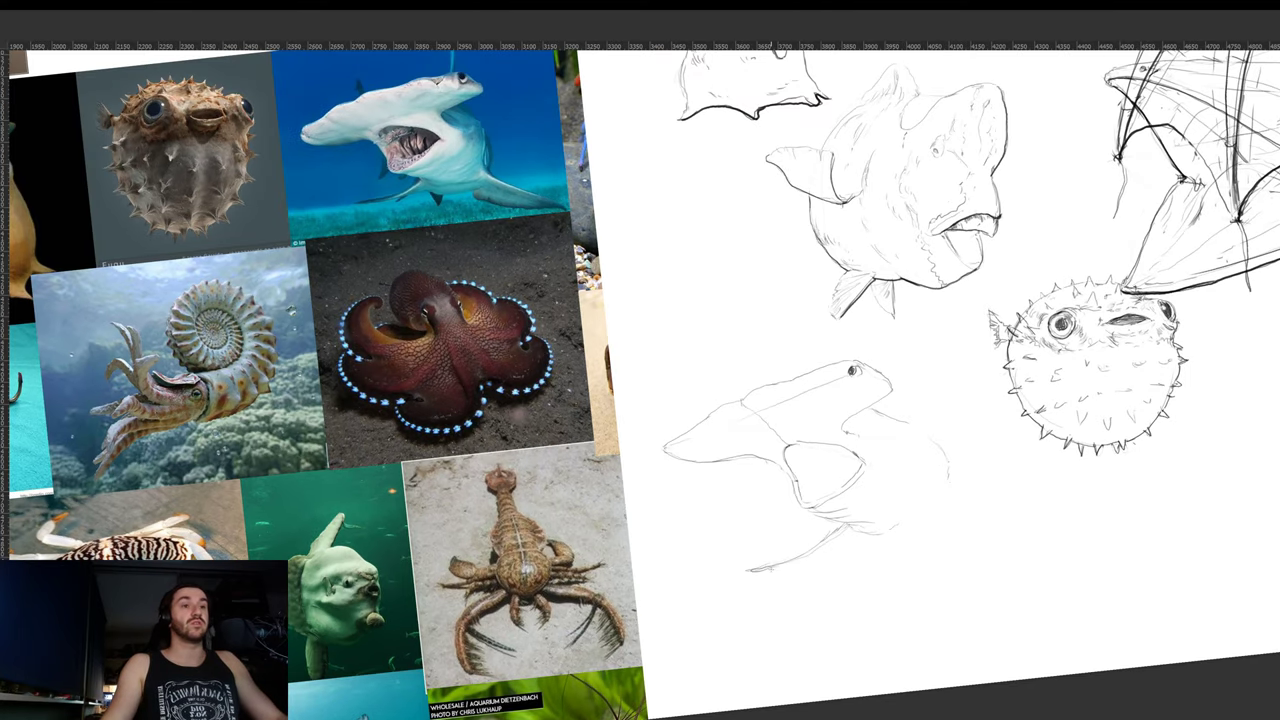
left_click_drag(776, 566, 820, 557)
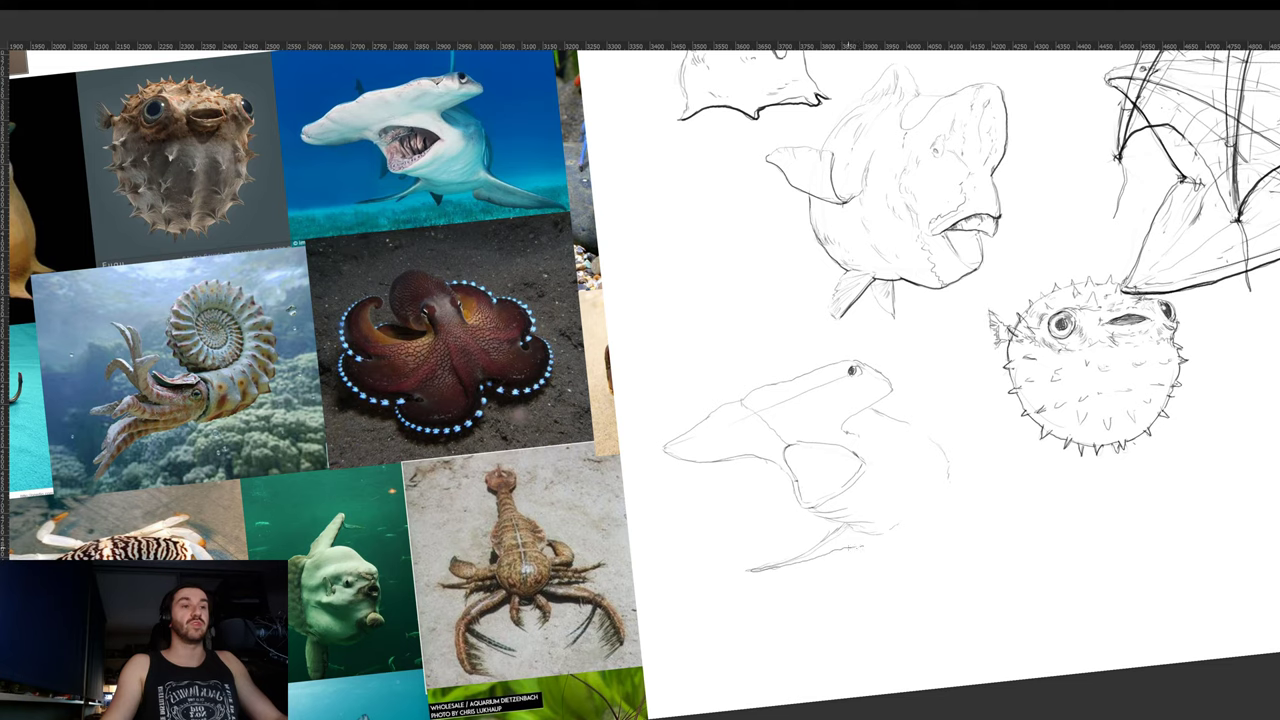
mouse_move(862, 548)
left_mouse_down()
mouse_move(934, 538)
mouse_move(966, 516)
left_mouse_up()
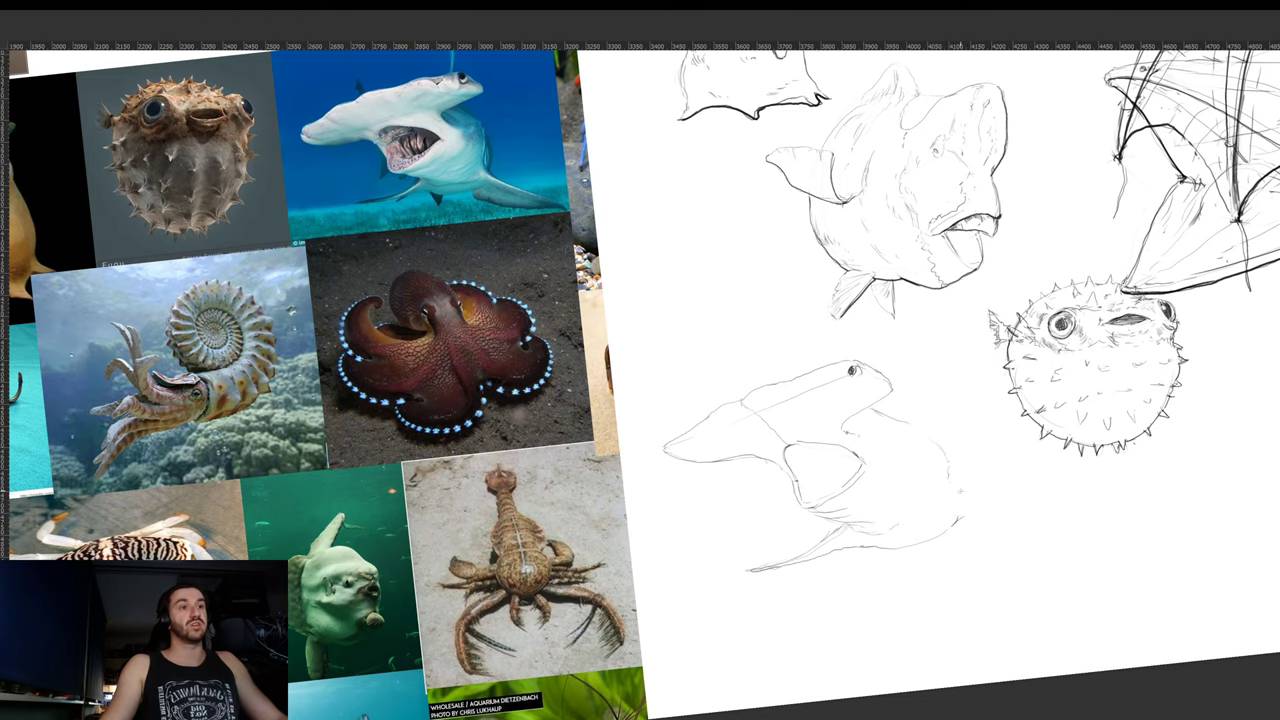
- Sketch the hammerhead's long pointed right pectoral fin and the curved gill lines on the body above it
left_click_drag(960, 492, 1100, 518)
left_click_drag(1039, 548, 945, 534)
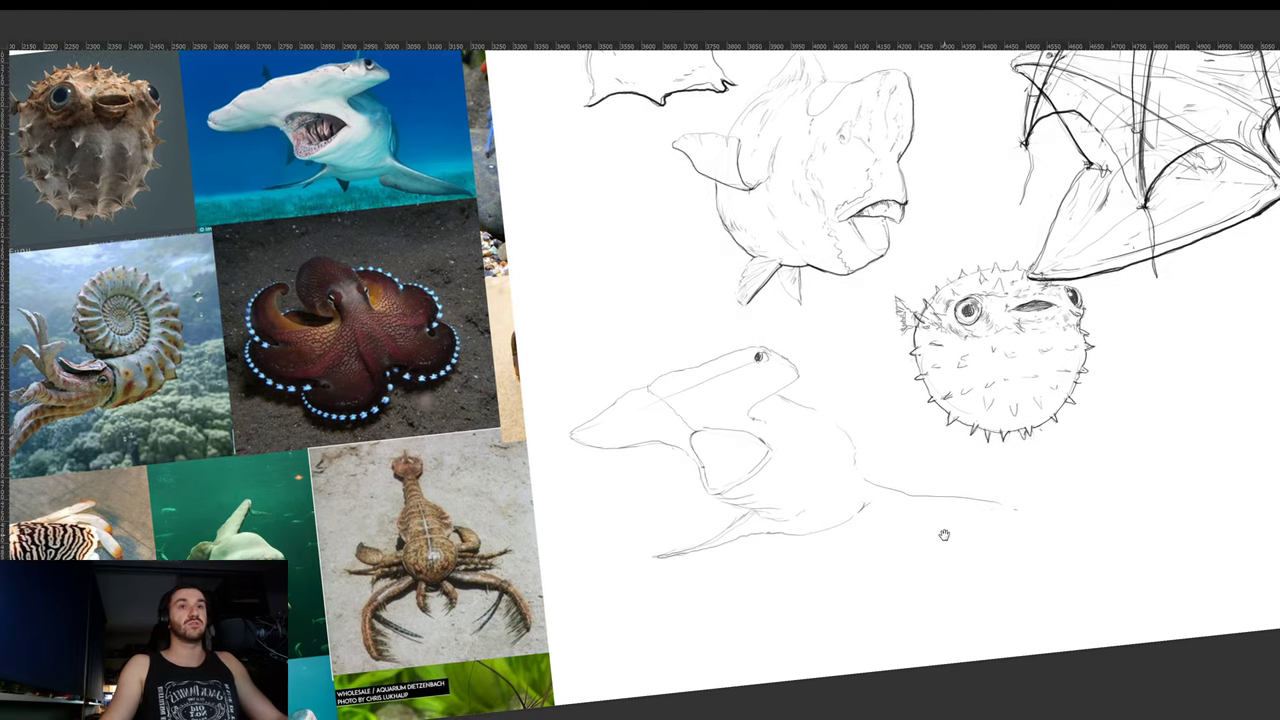
mouse_move(870, 514)
left_mouse_down()
mouse_move(910, 524)
mouse_move(1034, 507)
mouse_move(990, 500)
left_mouse_up()
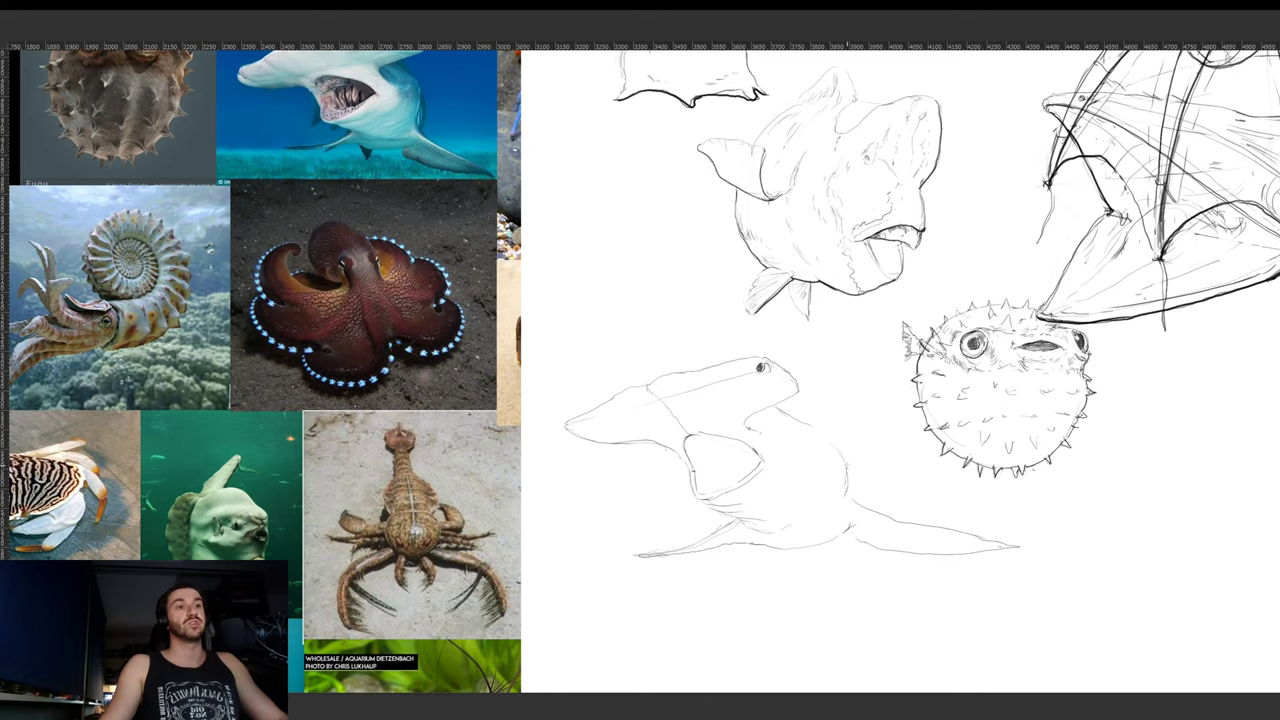
mouse_move(846, 454)
left_mouse_down()
mouse_move(858, 502)
mouse_move(862, 490)
left_mouse_up()
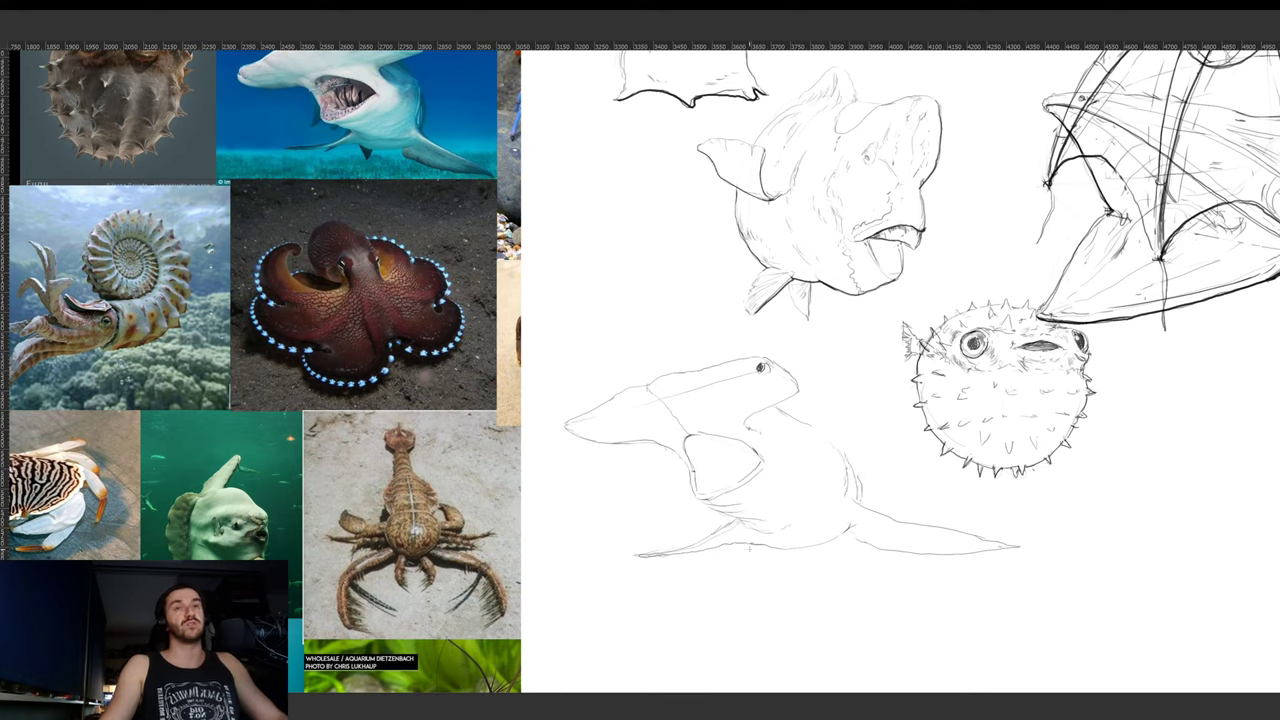
- Add the small triangular fin beneath the hammerhead's belly and the tall thin dorsal fin rising behind the eye
mouse_move(749, 548)
left_mouse_down()
mouse_move(757, 572)
mouse_move(771, 548)
mouse_move(757, 576)
left_mouse_up()
mouse_move(758, 576)
left_mouse_down()
mouse_move(771, 552)
mouse_move(755, 561)
left_mouse_up()
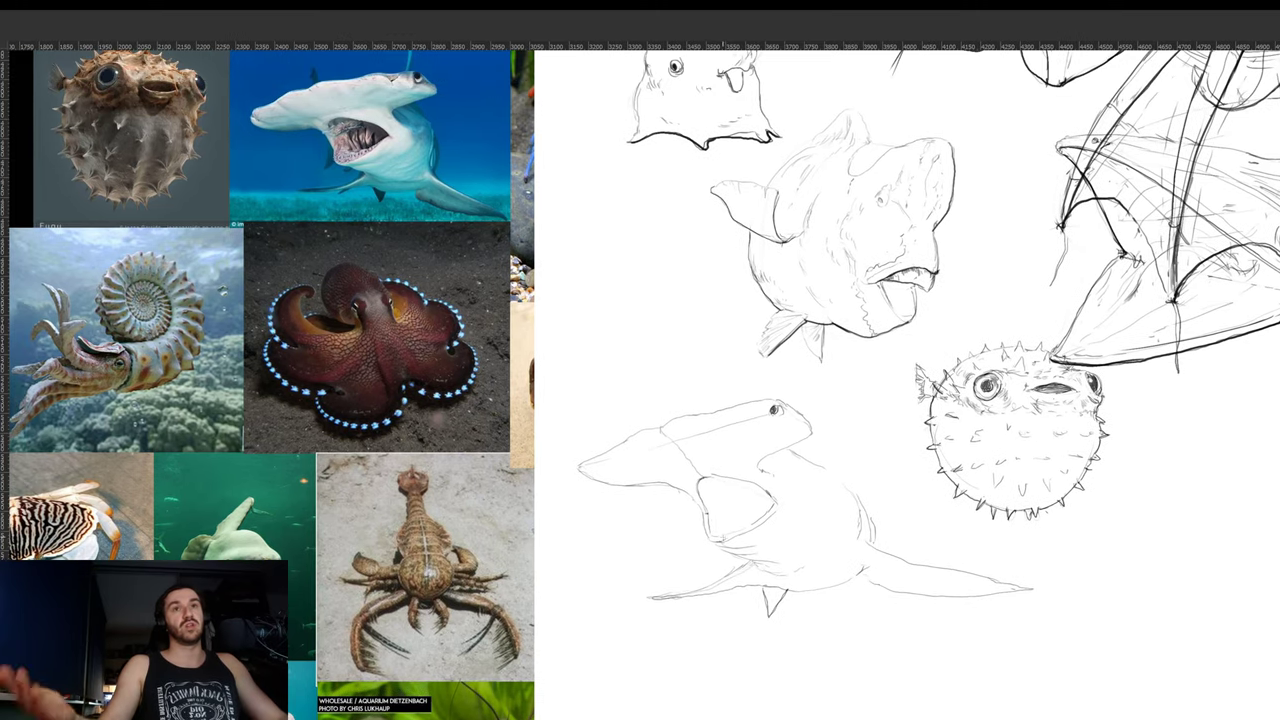
left_click_drag(800, 491, 797, 572)
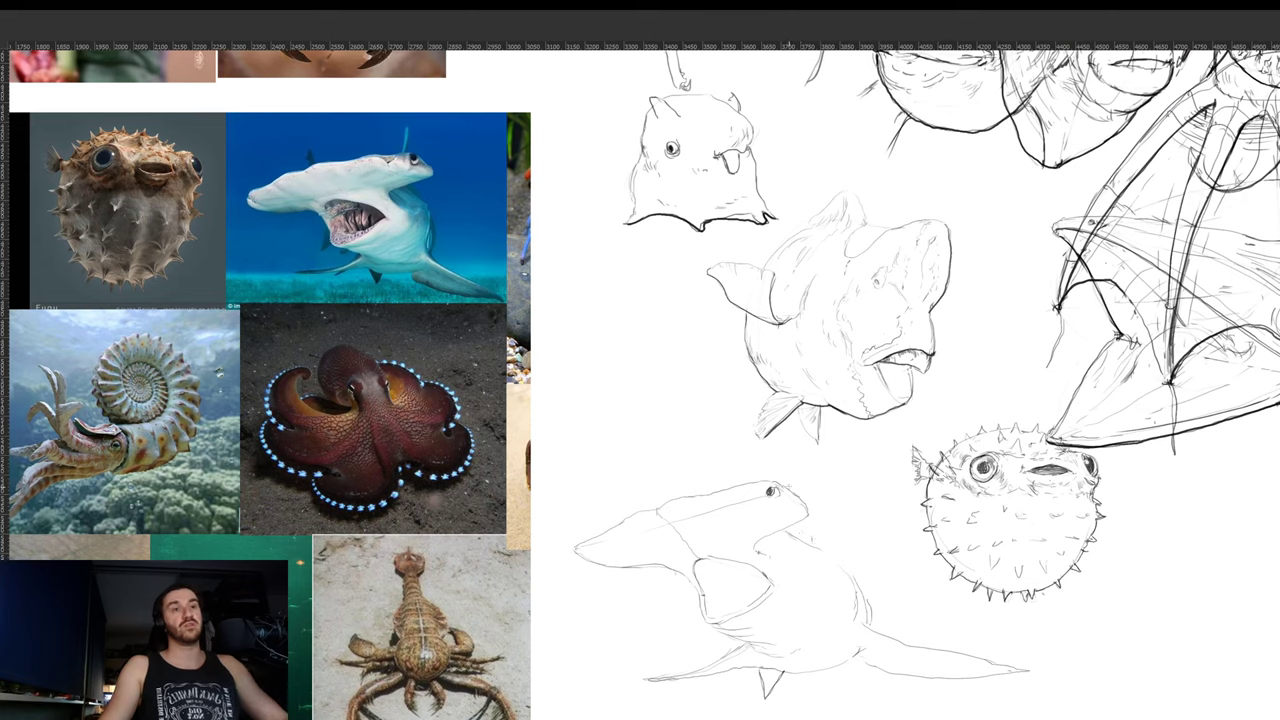
mouse_move(791, 486)
left_mouse_down()
mouse_move(796, 449)
mouse_move(801, 541)
left_mouse_up()
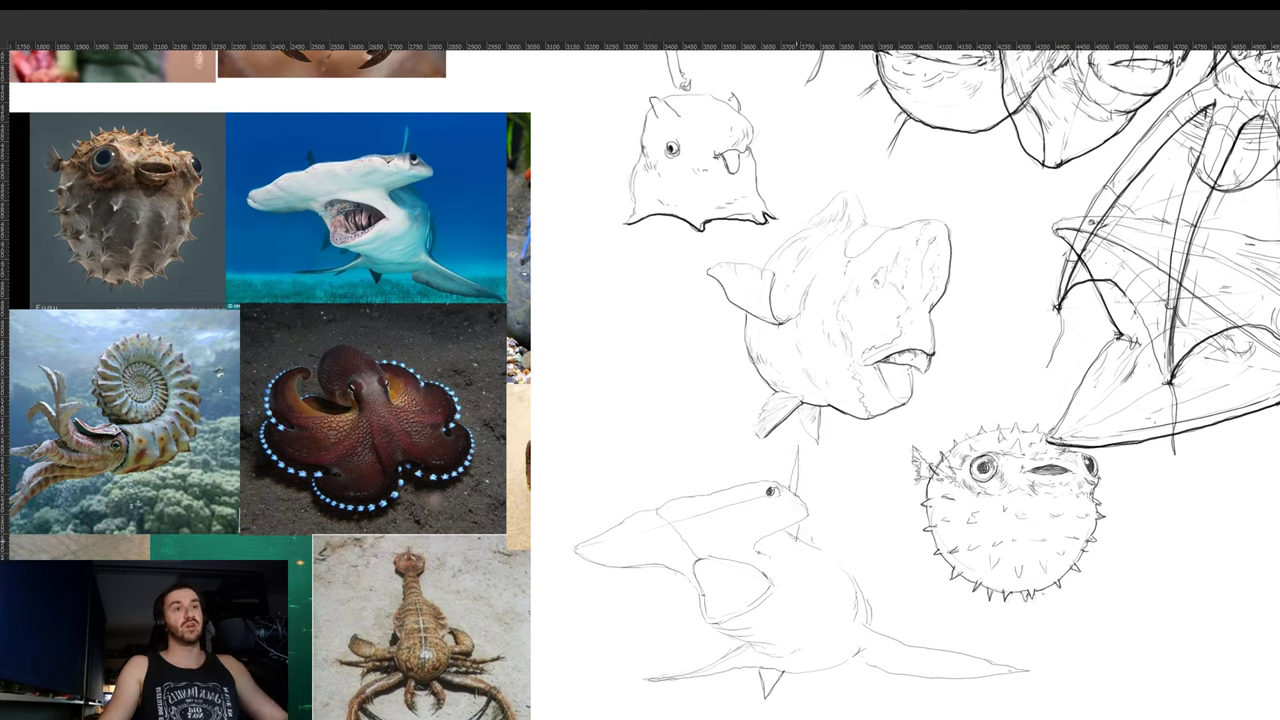
- Darken the hammerhead's head outline around the eye-side end and along the underside of the opposite tip
left_click_drag(948, 471, 954, 434)
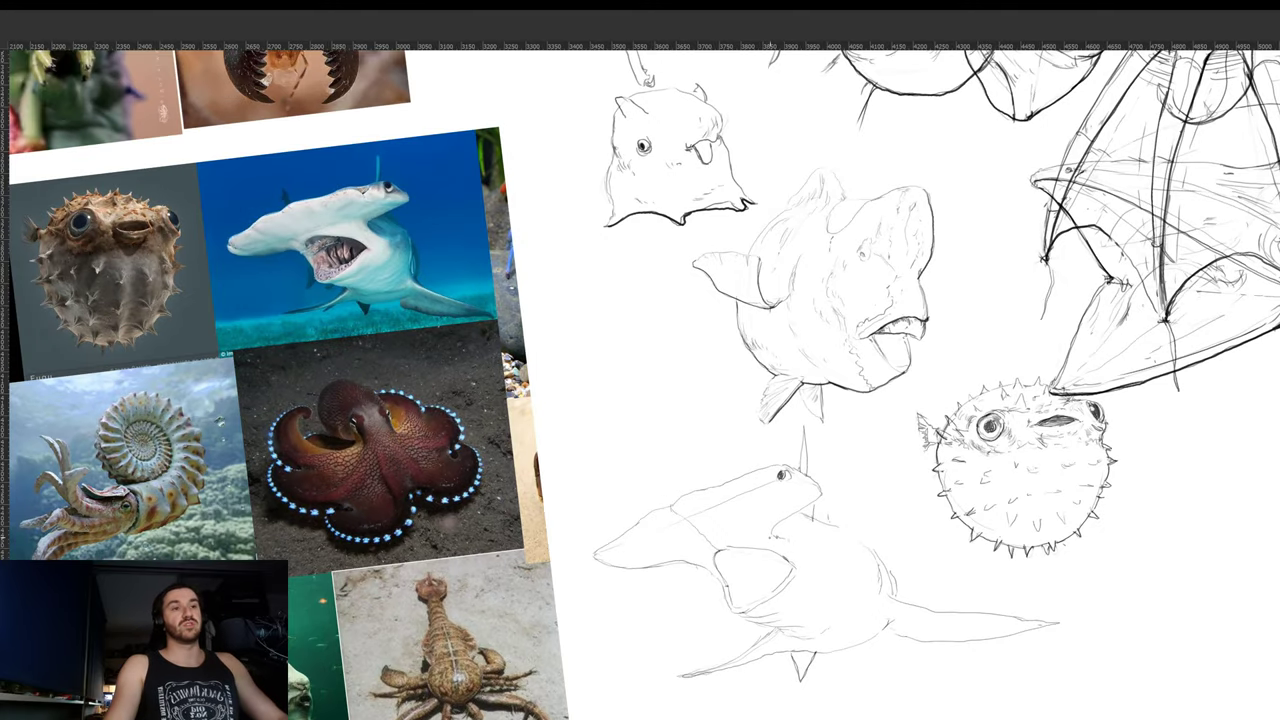
mouse_move(774, 526)
left_mouse_down()
mouse_move(818, 498)
mouse_move(839, 452)
left_mouse_up()
left_click_drag(913, 438, 885, 257)
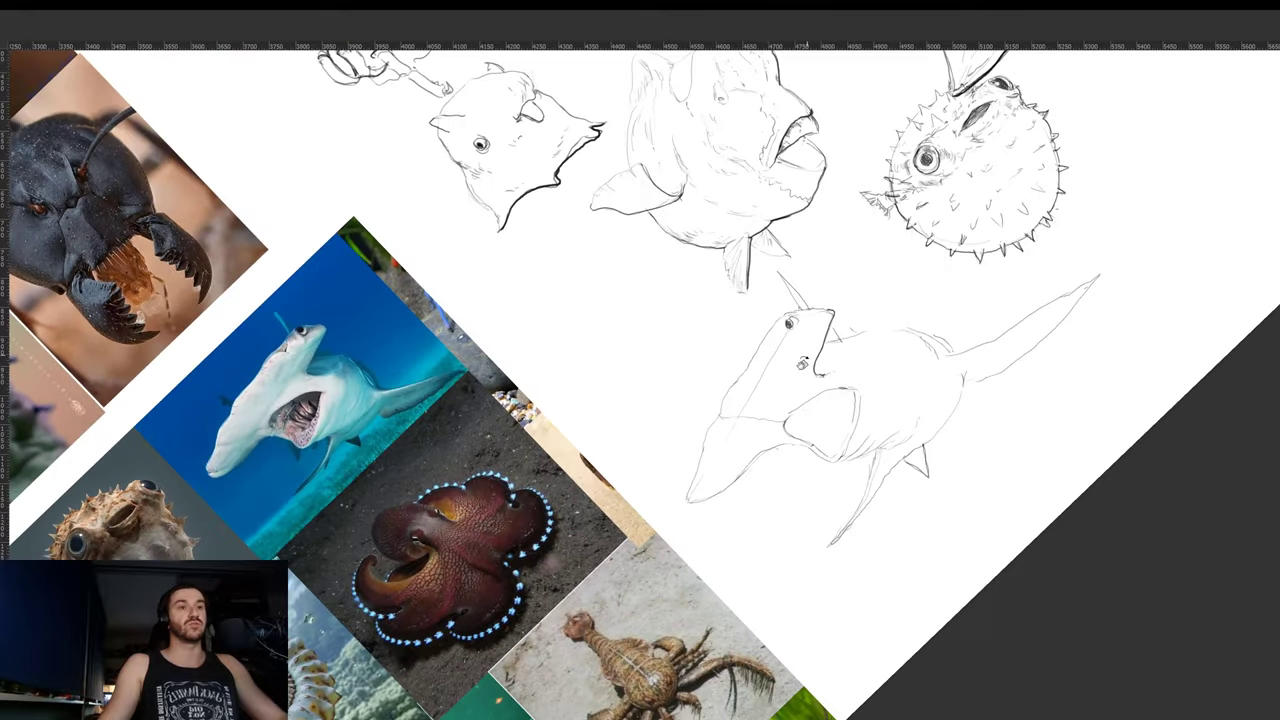
left_click_drag(692, 500, 776, 446)
left_click_drag(929, 421, 838, 520)
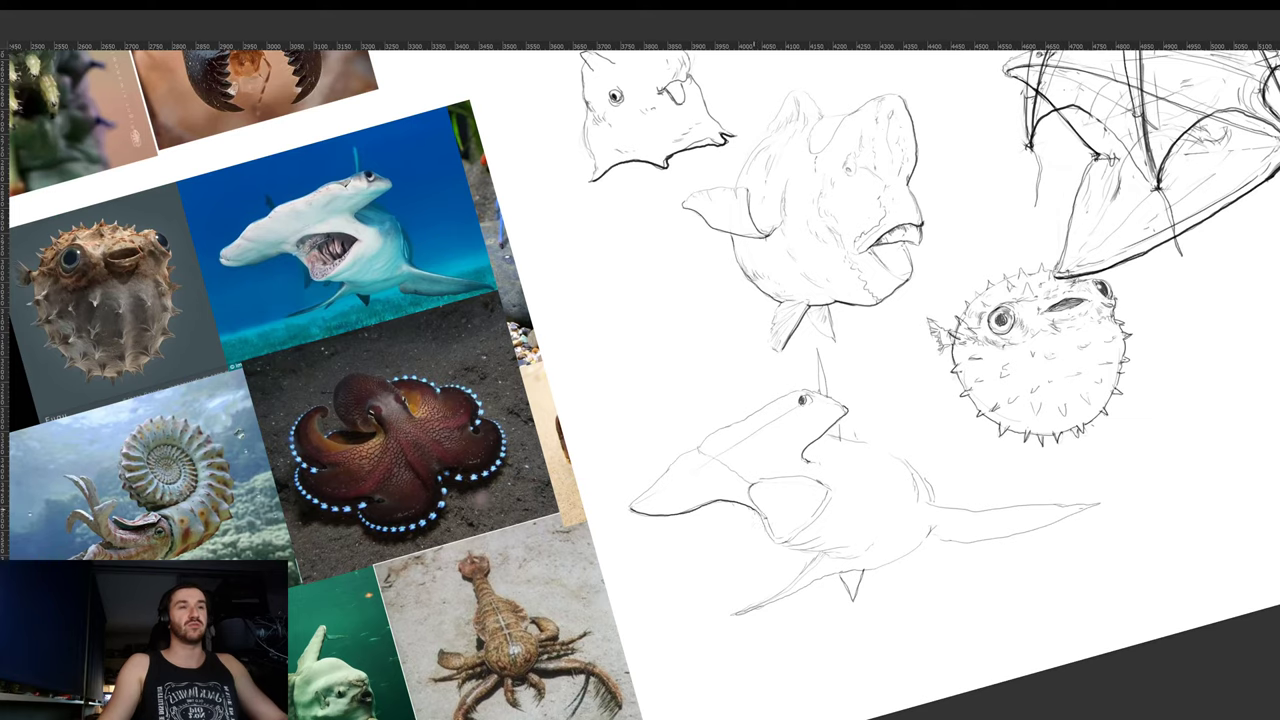
- Darken the side of the hammerhead's open mouth, the lower jaw and the throat line leading to the left fin
left_click_drag(790, 542, 827, 503)
mouse_move(877, 468)
left_mouse_down()
mouse_move(914, 557)
mouse_move(872, 594)
left_mouse_up()
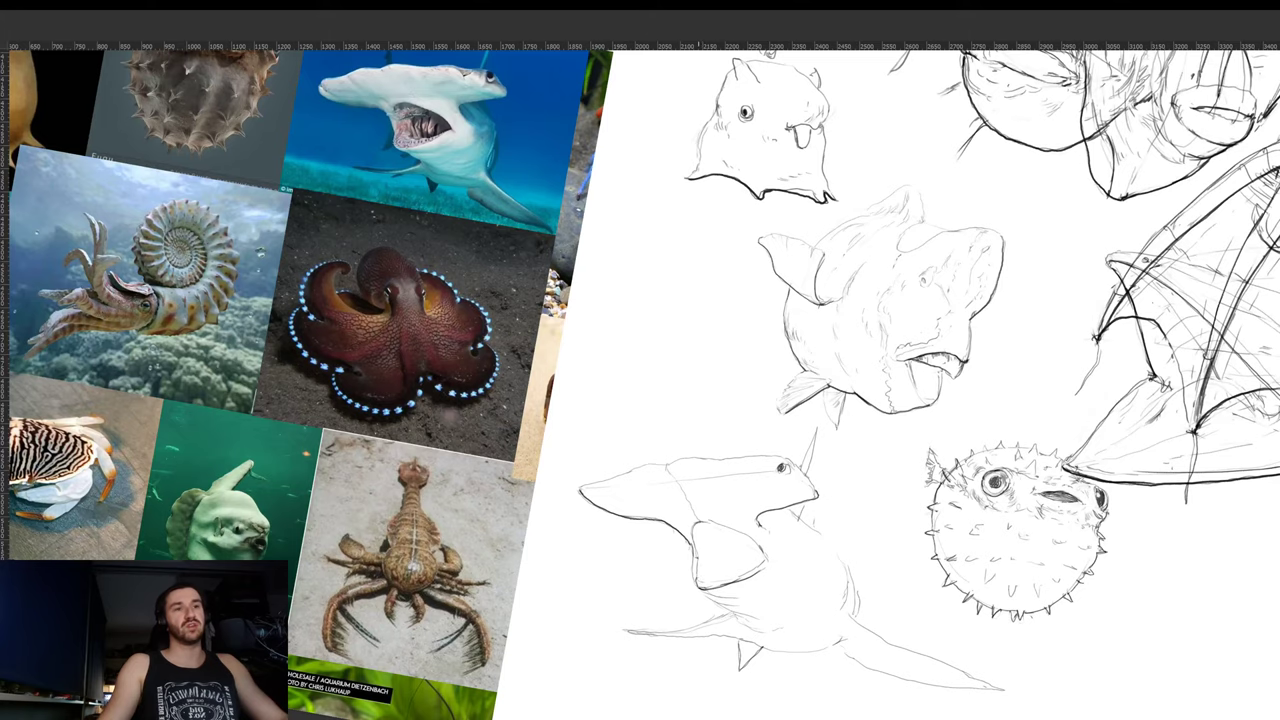
left_click_drag(694, 556, 696, 582)
left_click_drag(879, 492, 899, 412)
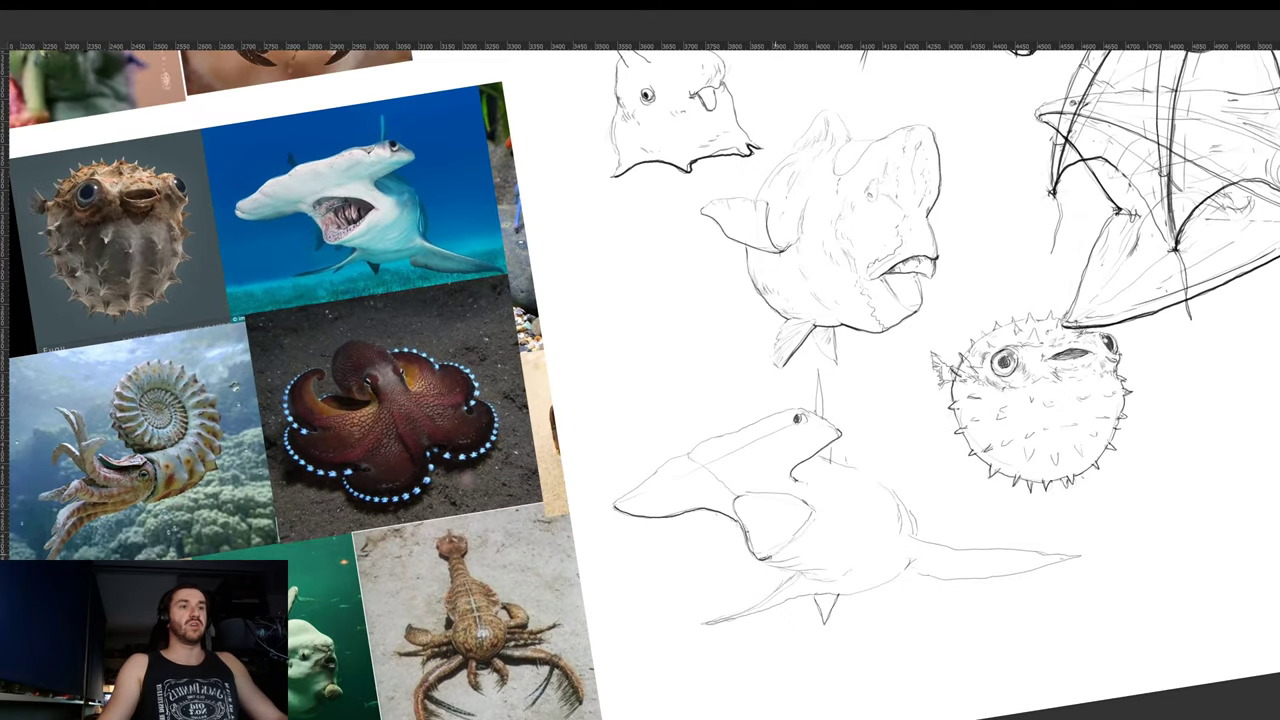
left_click_drag(763, 560, 797, 565)
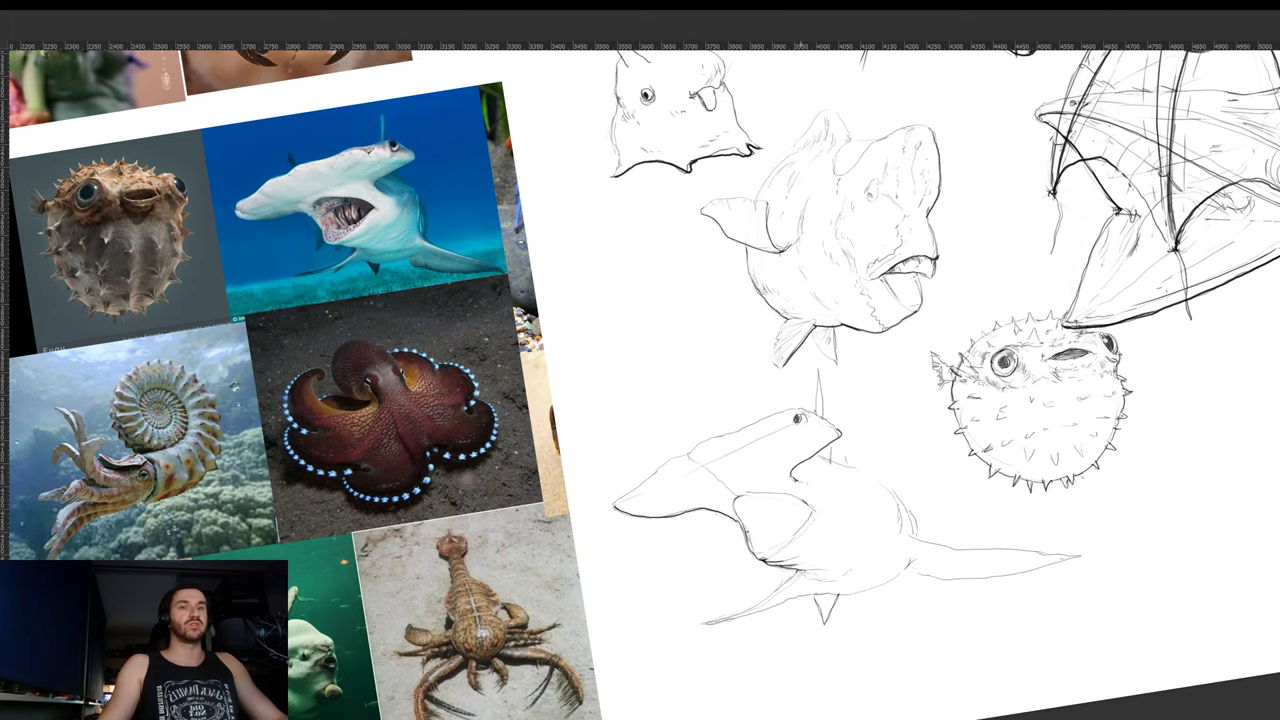
left_click_drag(860, 510, 934, 443)
left_click_drag(931, 562, 500, 519)
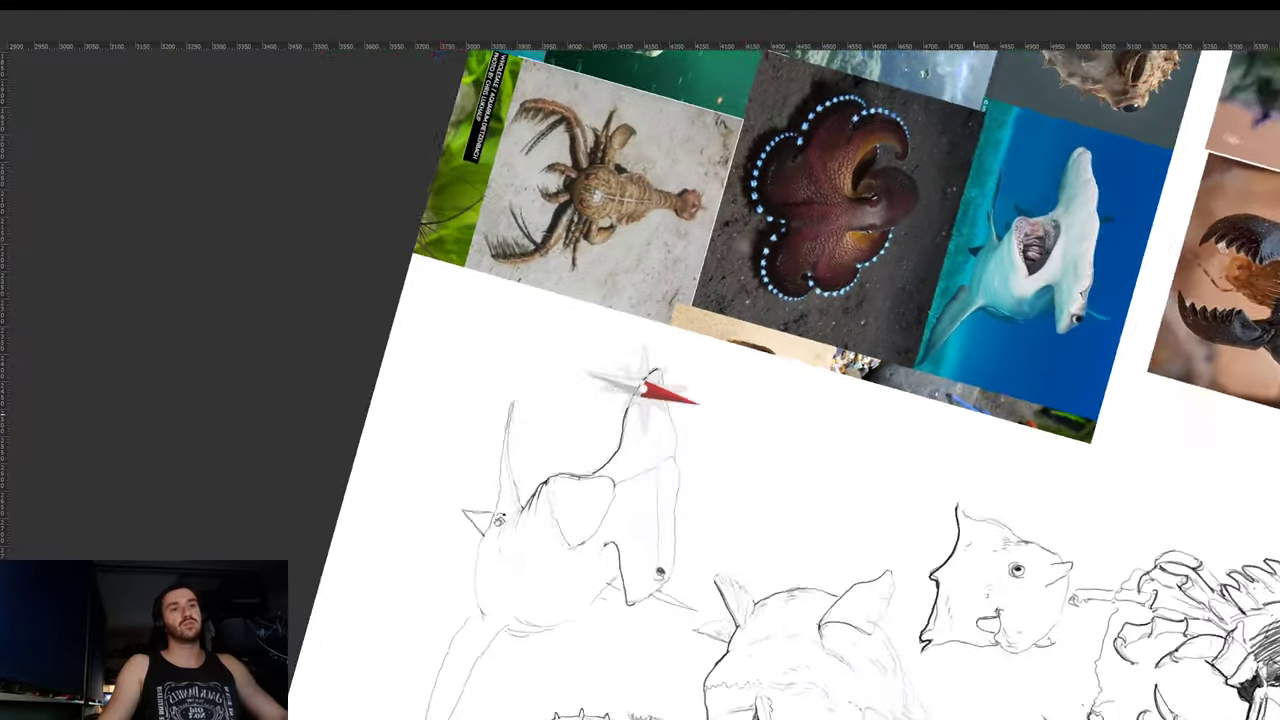
left_click_drag(648, 380, 656, 372)
left_click_drag(476, 512, 510, 384)
key("ctrl+z")
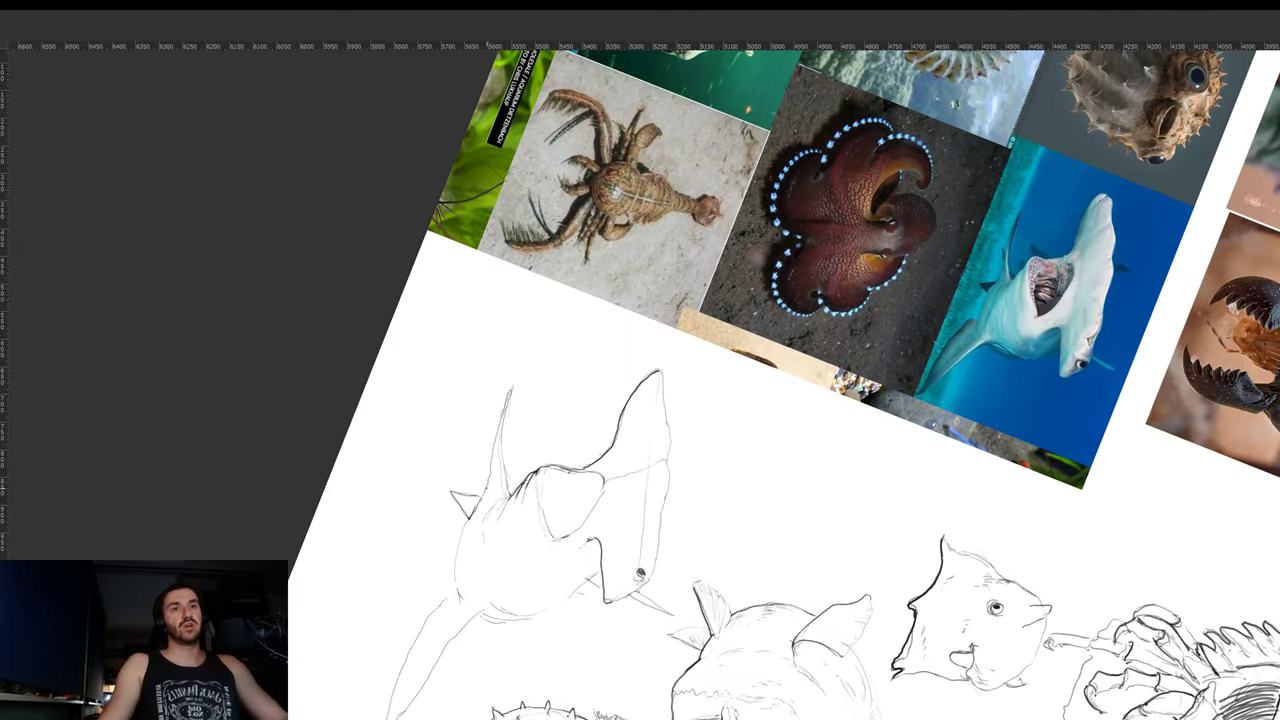
left_click_drag(475, 512, 512, 398)
key("ctrl+z")
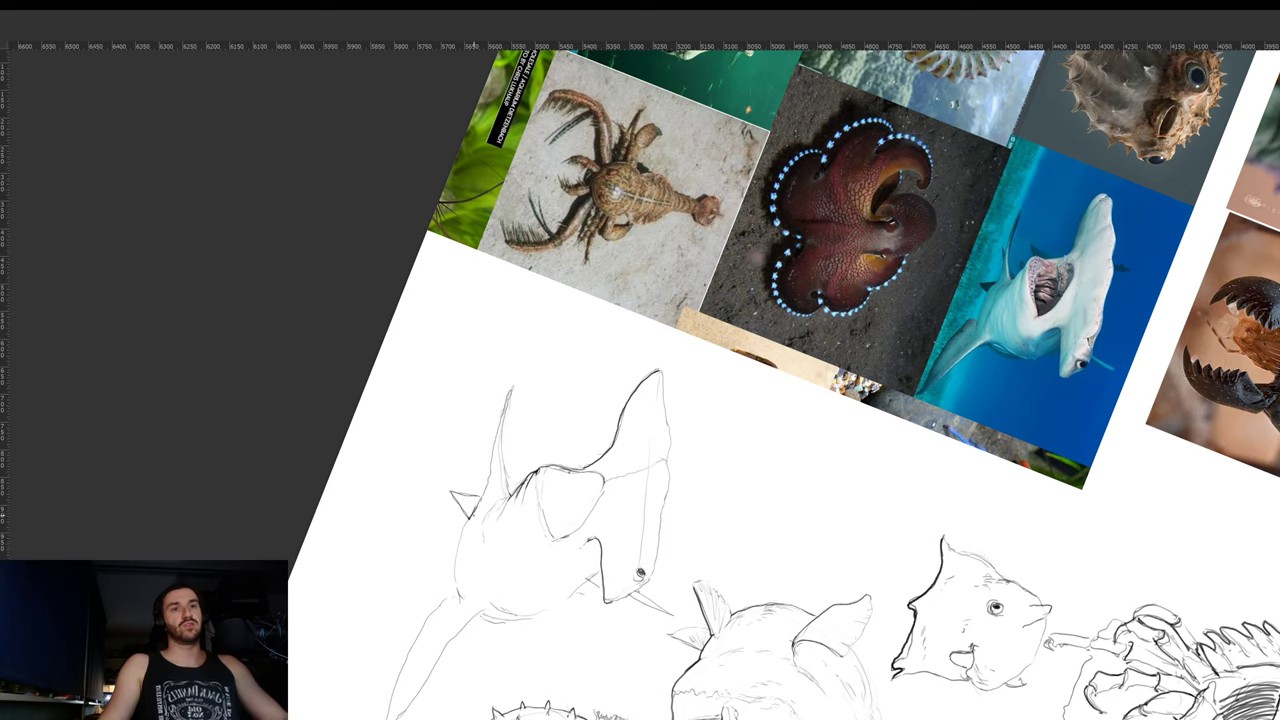
mouse_move(473, 517)
left_mouse_down()
mouse_move(511, 389)
mouse_move(461, 594)
left_mouse_up()
key("ctrl+z")
left_click_drag(504, 447, 500, 455)
key("ctrl+z")
key("ctrl+z")
- Darken the underside of the hammerhead's left pectoral fin and its belly line with a continuous stroke
left_click_drag(507, 395, 456, 590)
key("r")
left_click_drag(645, 457, 913, 250)
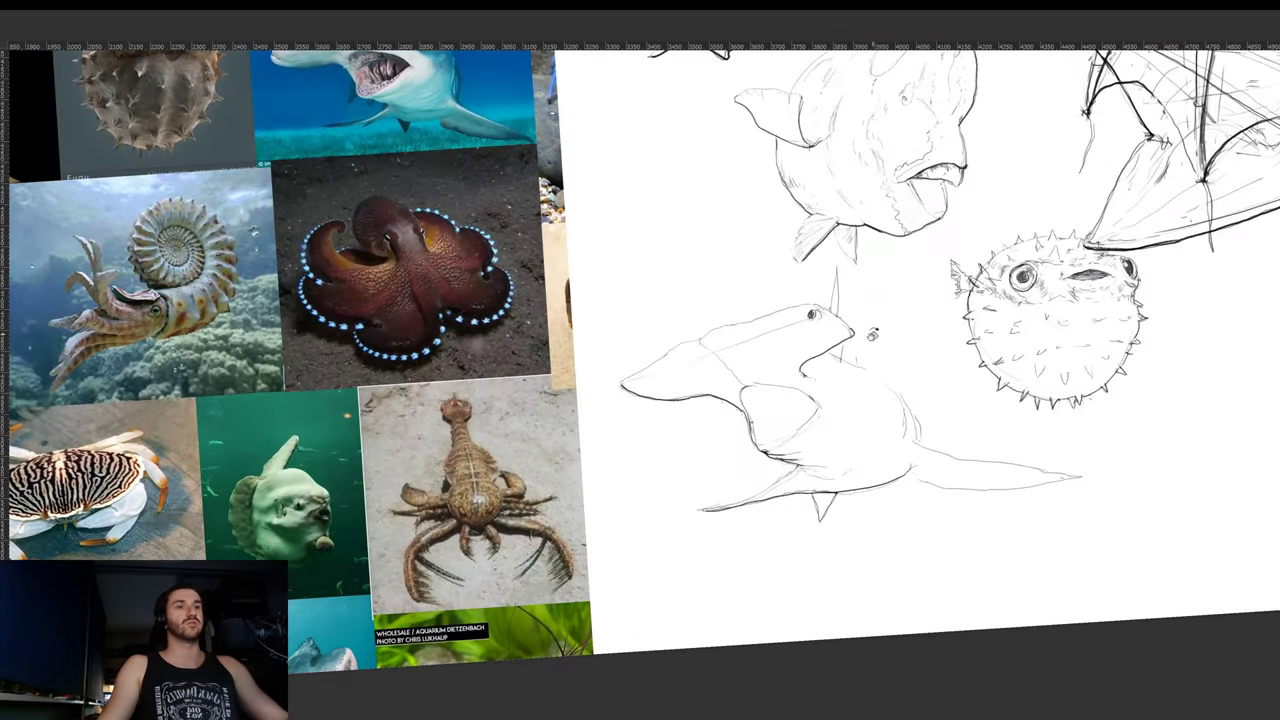
- Draw the small teeth along the upper and lower edges of the hammerhead's mouth and darken the mouth's right corner
left_click_drag(818, 367, 843, 446)
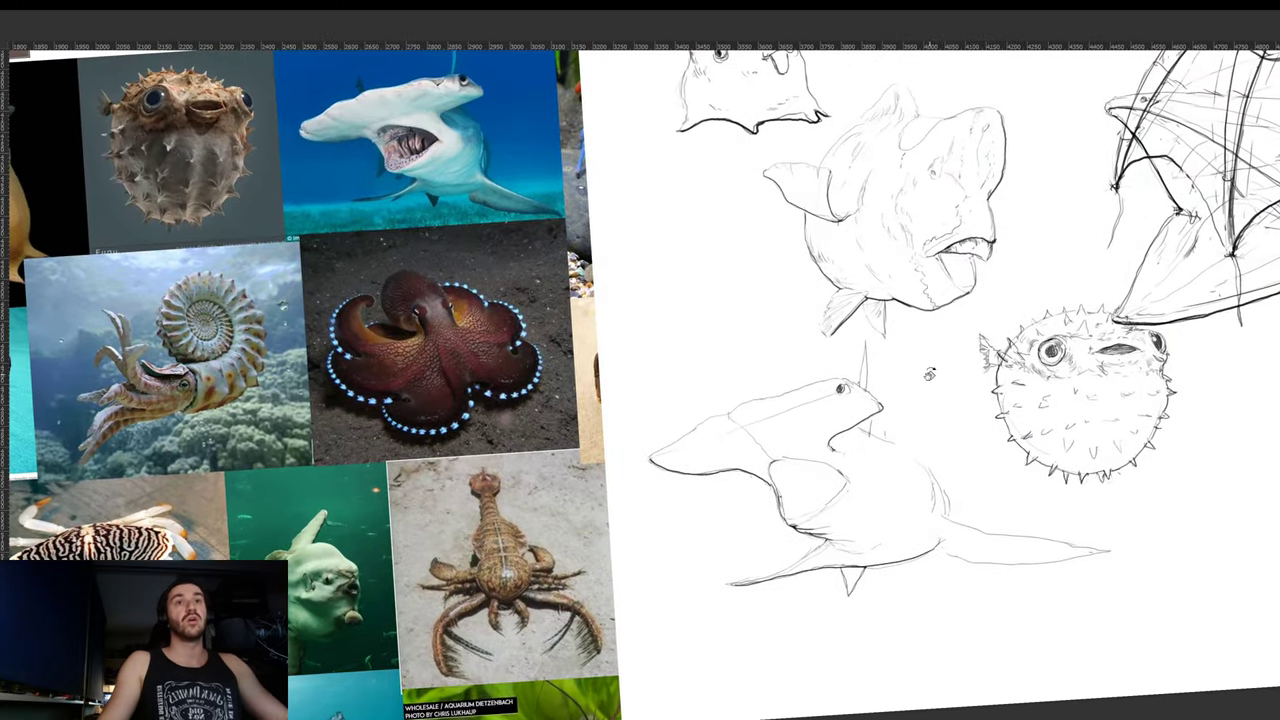
key("Escape")
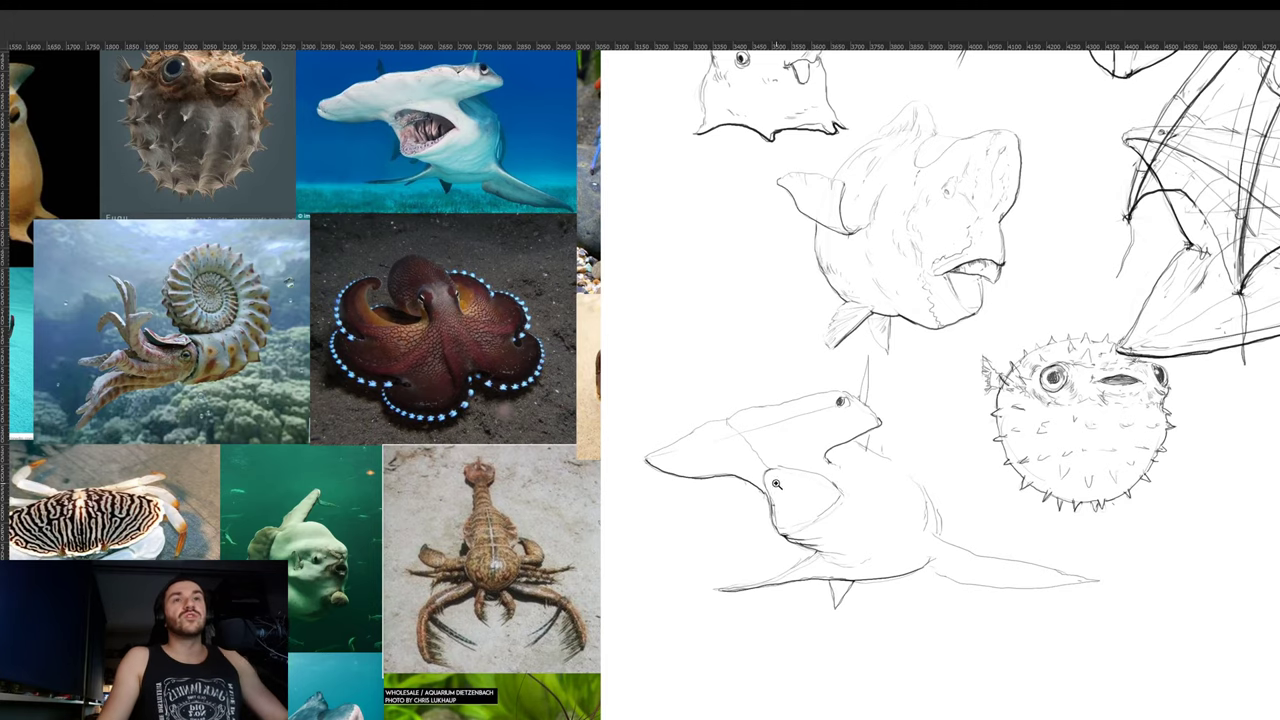
left_click_drag(778, 484, 786, 483)
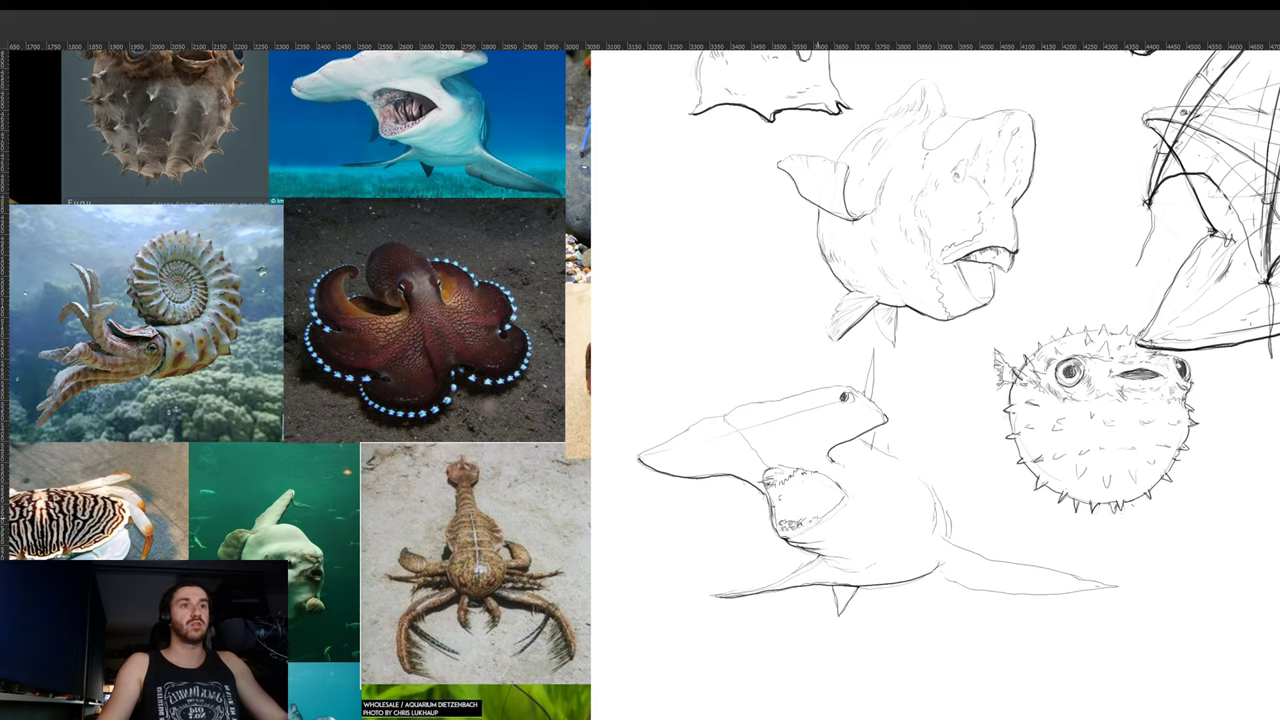
left_click_drag(833, 511, 845, 495)
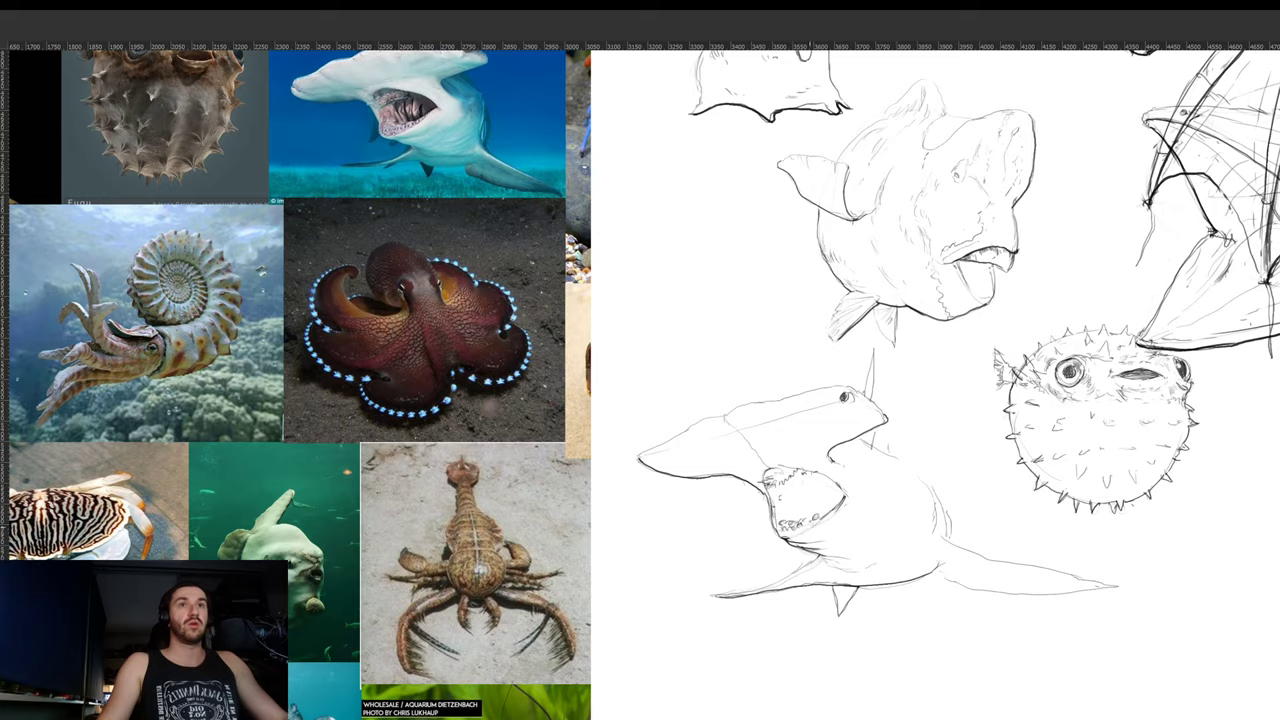
- Darken the upper edge of the hammerhead's mouth and sketch the curved folds inside it
key("r")
left_click_drag(943, 464, 765, 604)
left_click_drag(873, 480, 460, 251)
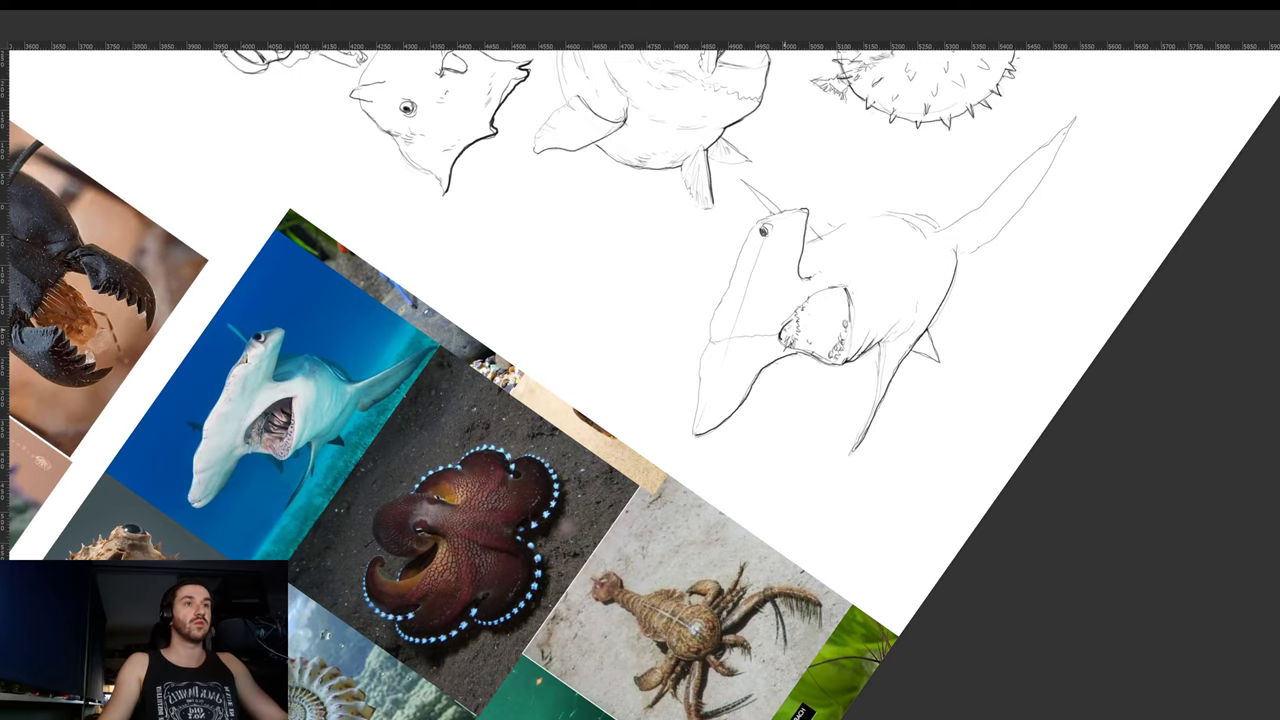
left_click_drag(784, 330, 822, 290)
left_click_drag(911, 262, 932, 470)
left_click_drag(949, 377, 956, 442)
mouse_move(778, 498)
left_mouse_down()
mouse_move(791, 516)
mouse_move(796, 501)
mouse_move(818, 502)
left_mouse_up()
left_click_drag(821, 480, 826, 507)
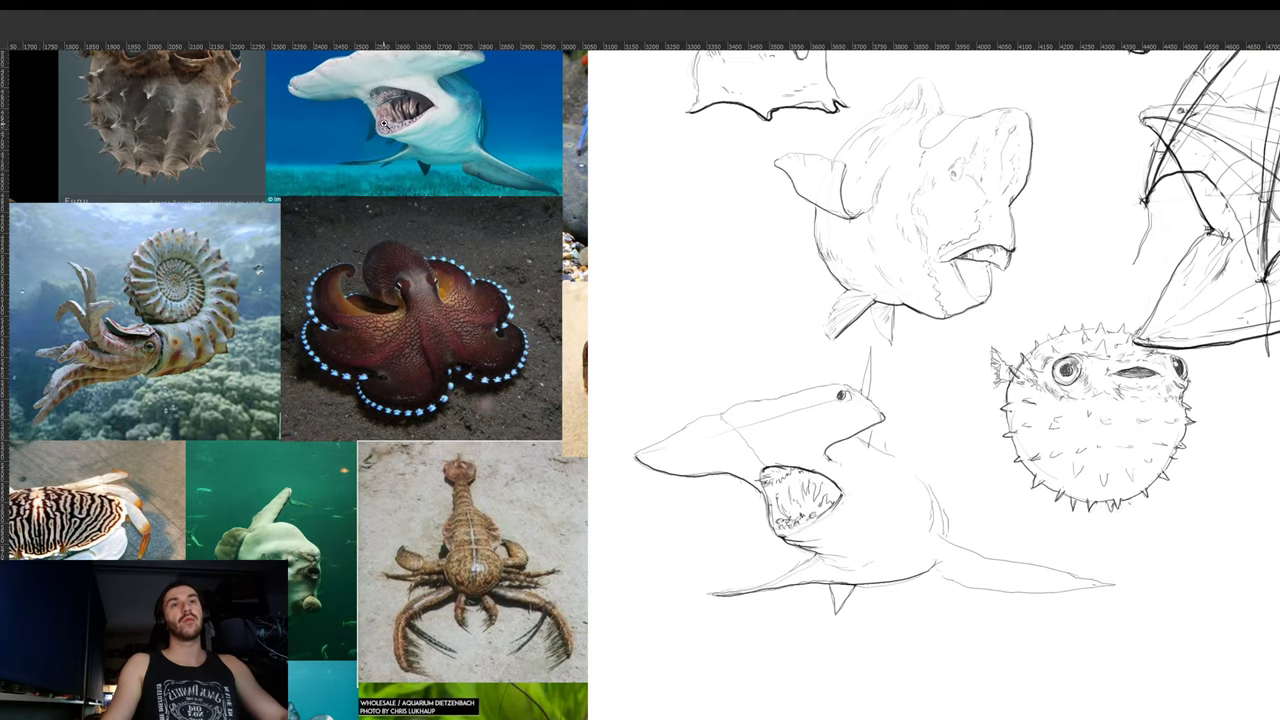
- Examine the teeth and inner folds of the hammerhead's open mouth in the reference photo and compare them with the sketch
left_click_drag(386, 124, 440, 256)
left_click_drag(596, 418, 556, 418)
left_click_drag(786, 554, 360, 303)
left_click_drag(691, 566, 700, 513)
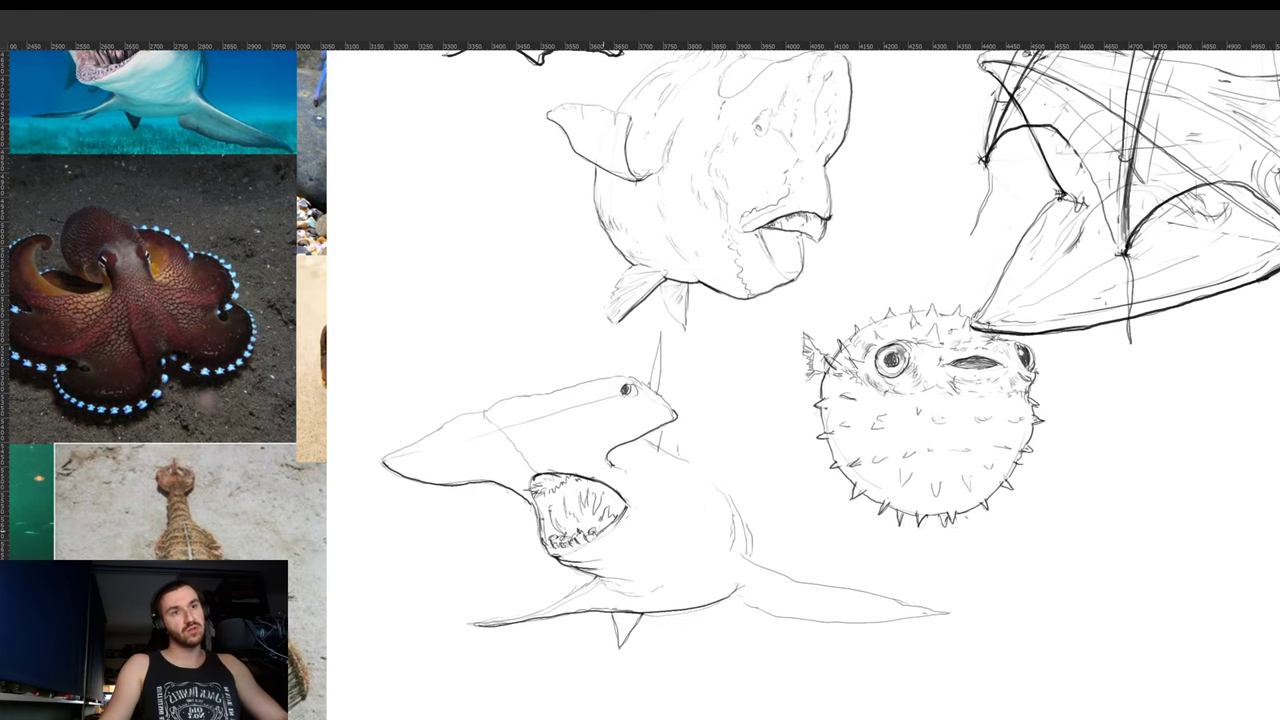
mouse_move(580, 500)
left_mouse_down()
mouse_move(627, 504)
mouse_move(733, 560)
left_mouse_up()
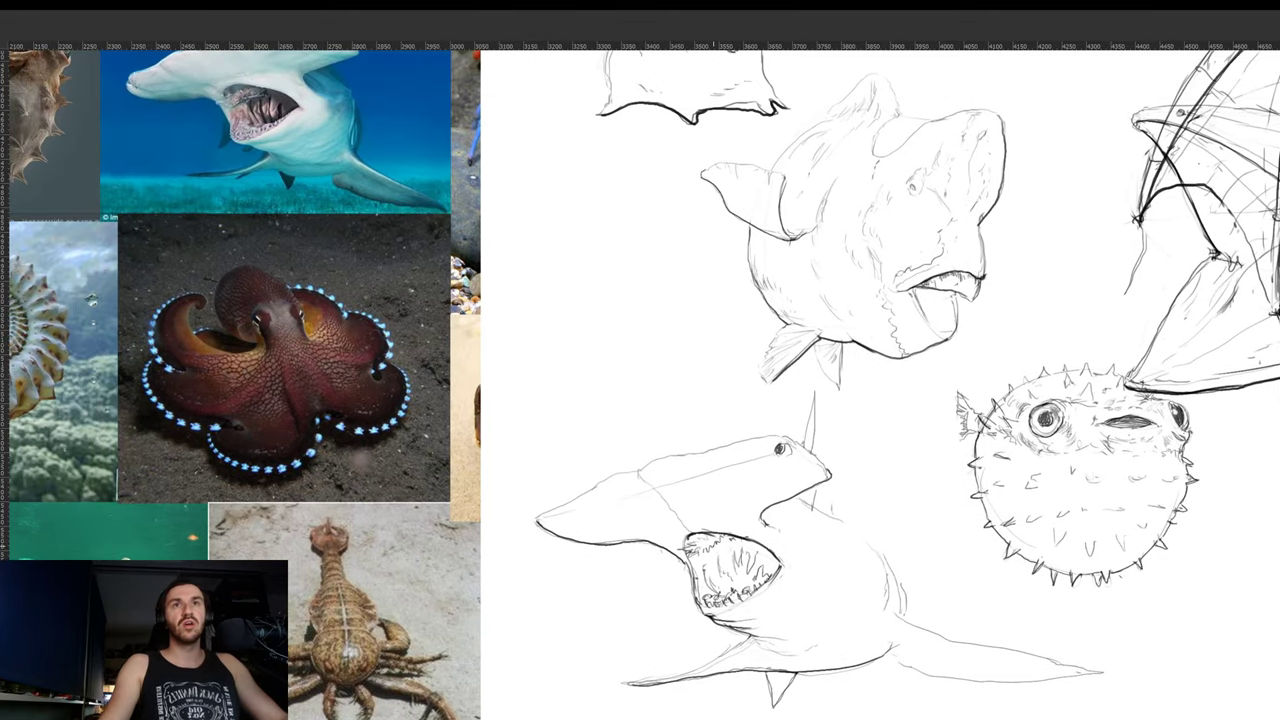
left_click_drag(448, 407, 648, 557)
left_click_drag(458, 244, 489, 233)
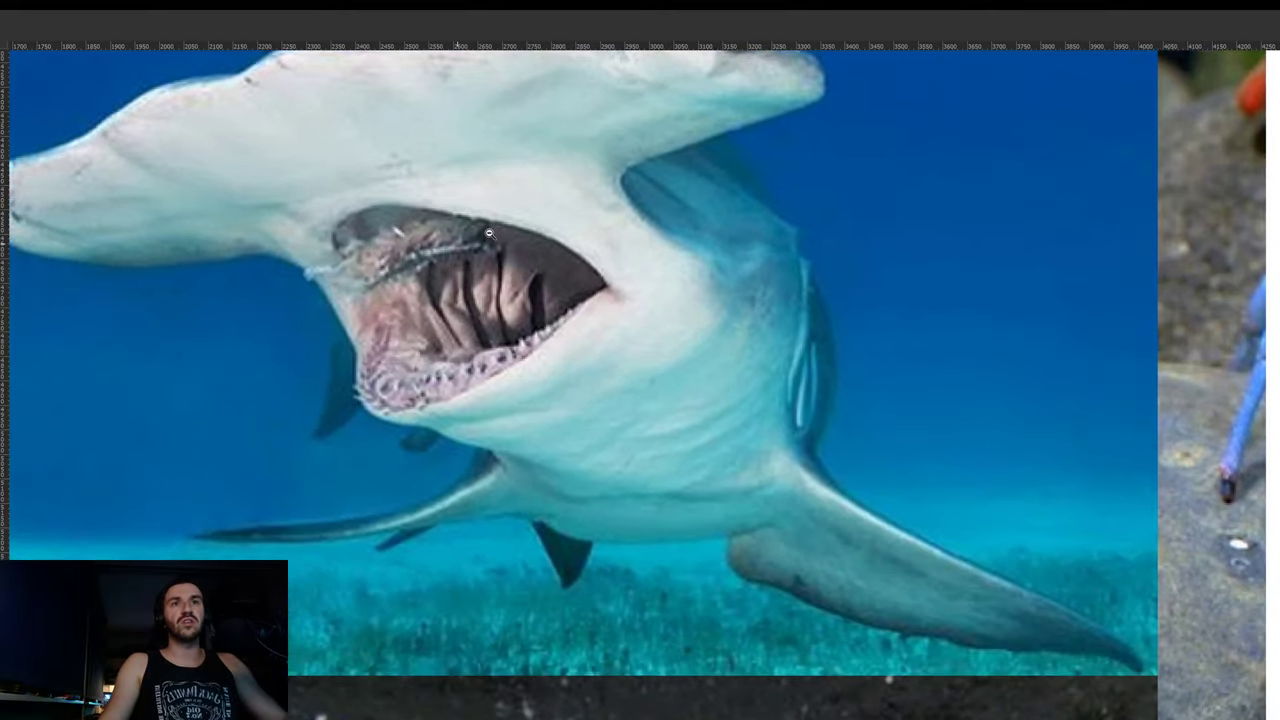
scroll(489, 232, "down", 2)
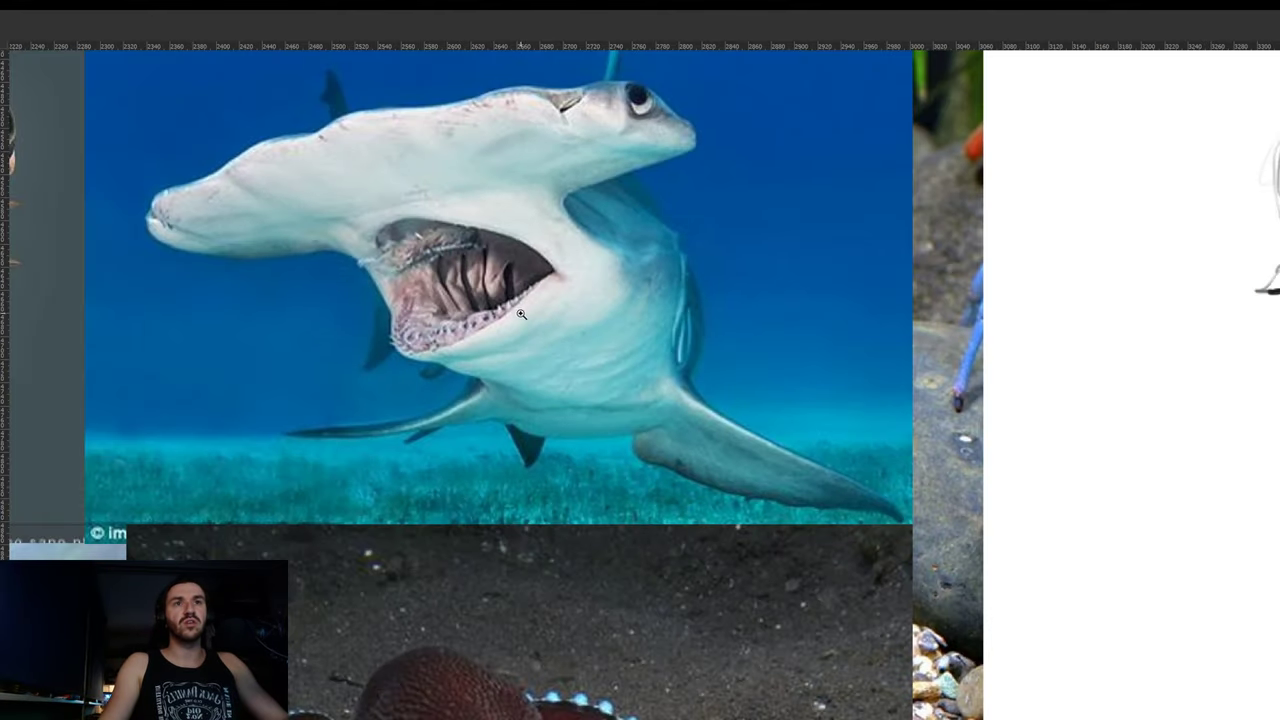
scroll(540, 325, "down", 3)
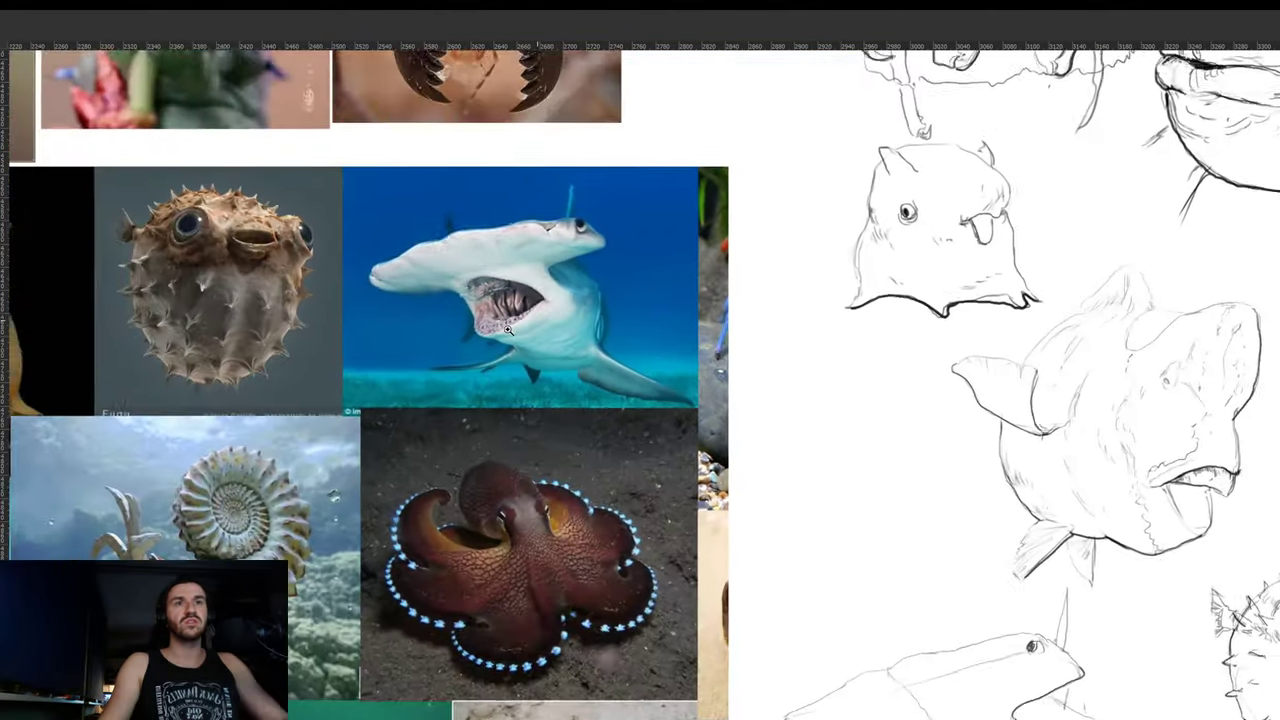
scroll(508, 330, "down", 2)
scroll(750, 510, "down", 2)
scroll(750, 510, "right", 2)
scroll(774, 514, "up", 1)
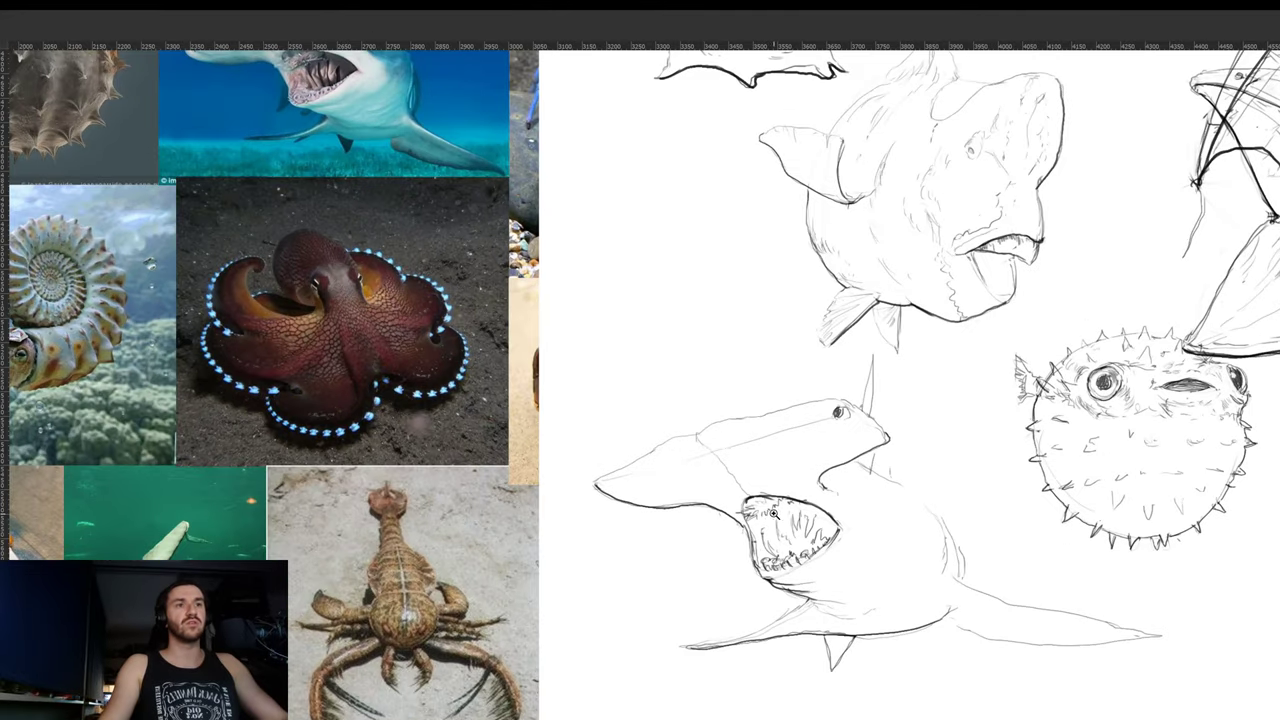
- Add short marks inside the hammerhead's mouth and short curved shading strokes along its throat and belly
left_click_drag(767, 511, 786, 504)
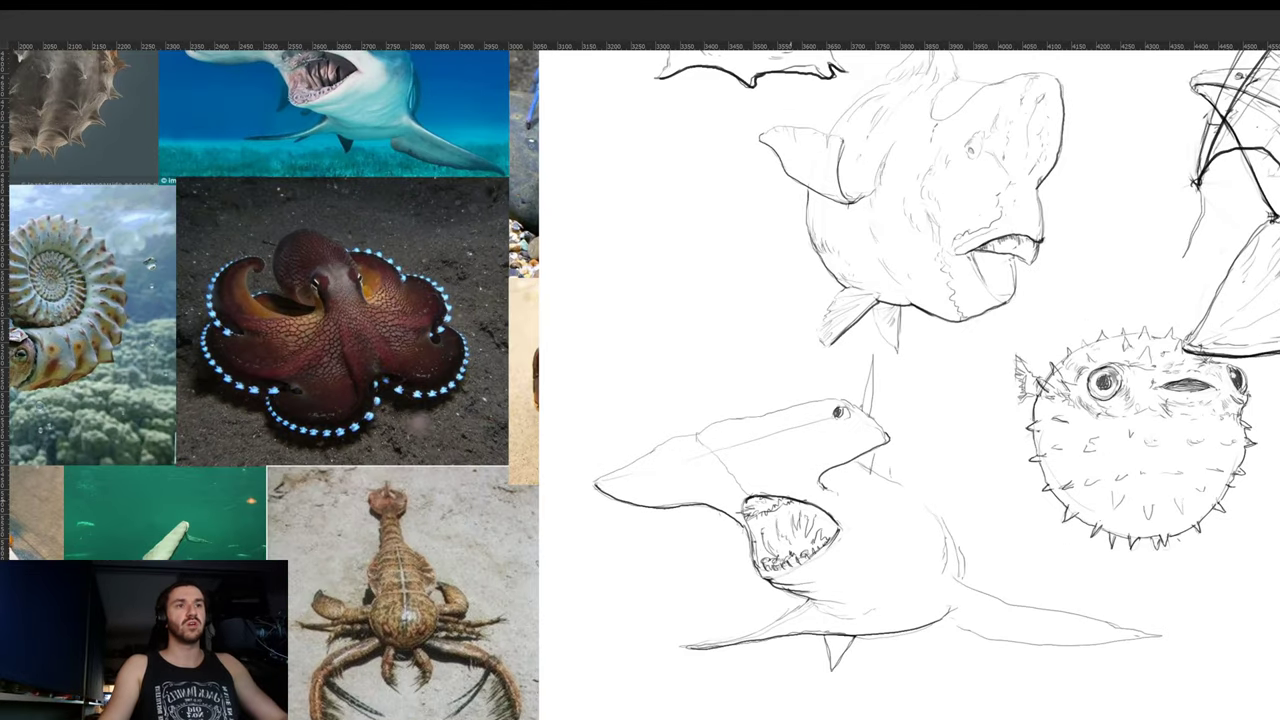
left_click_drag(849, 578, 844, 540)
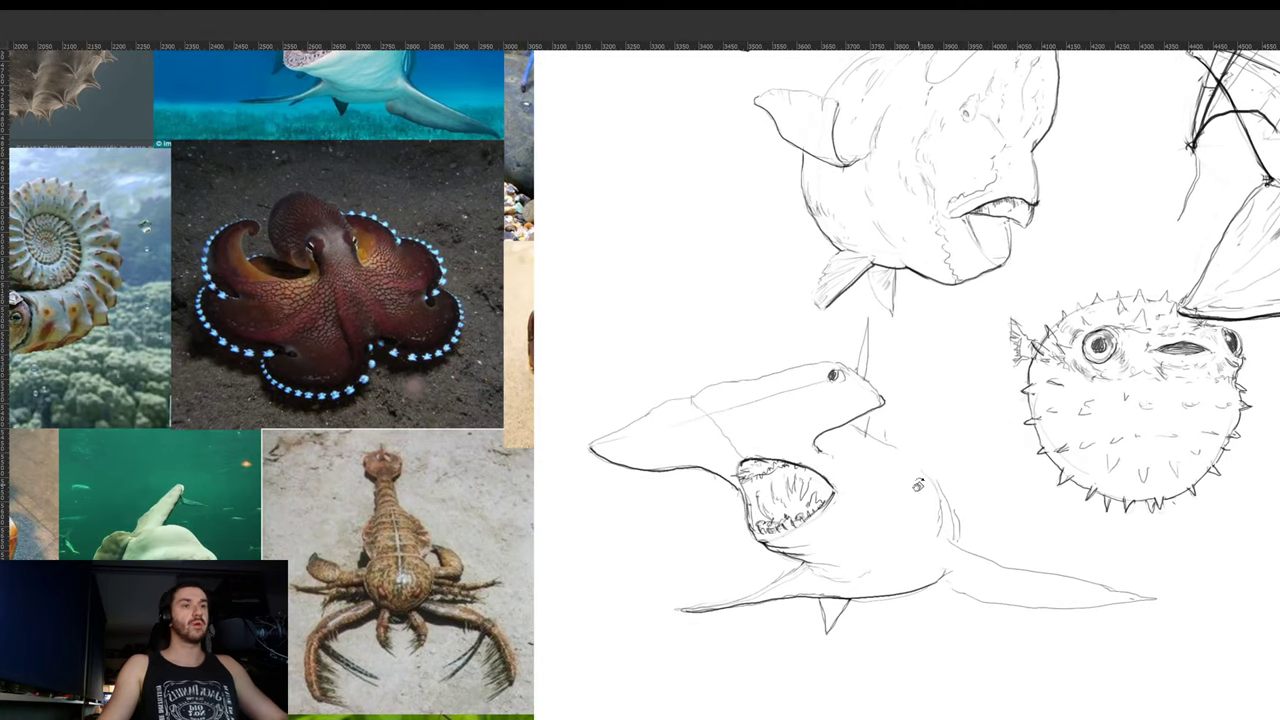
left_click_drag(919, 484, 948, 403)
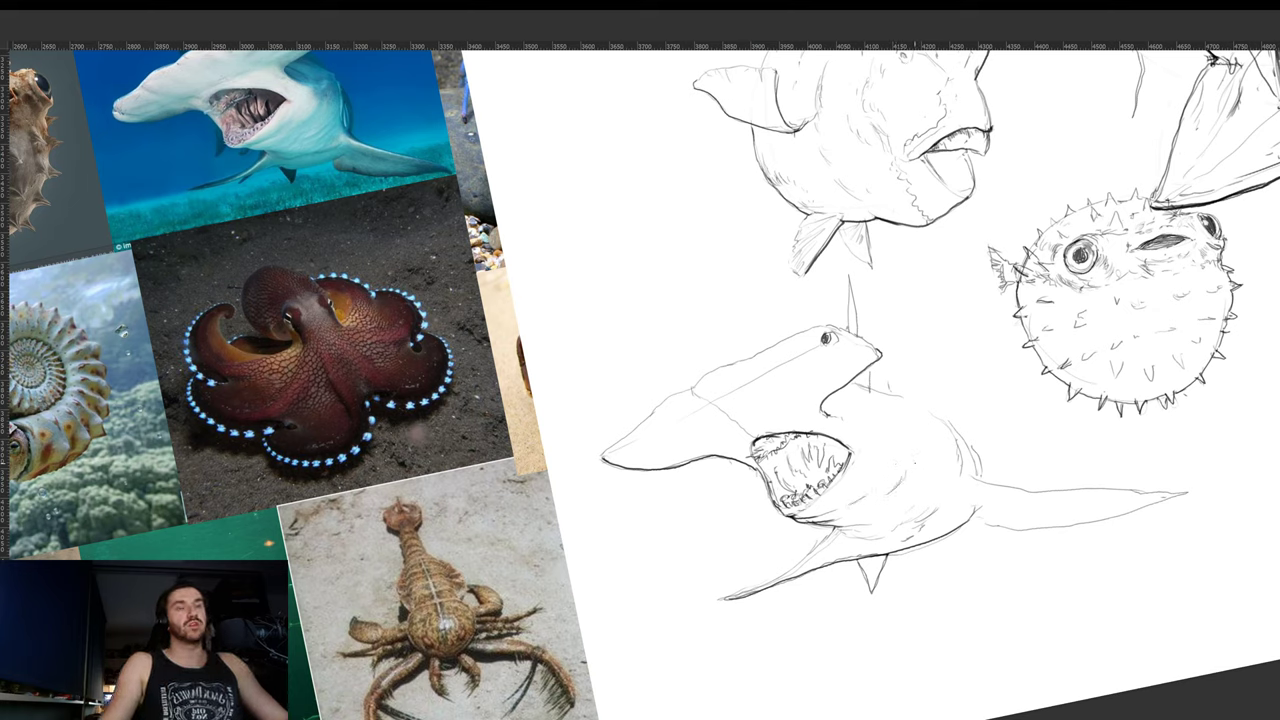
left_click_drag(969, 448, 913, 484)
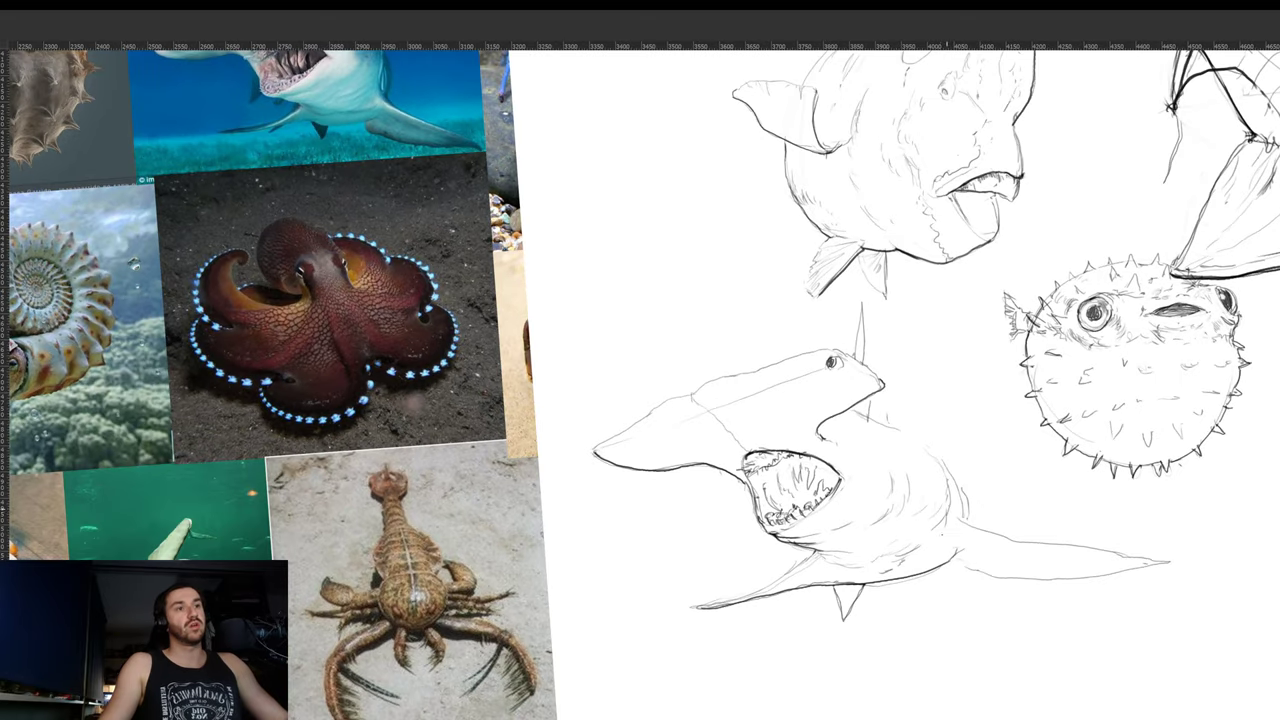
left_click_drag(1000, 490, 930, 533)
mouse_move(990, 501)
left_mouse_down()
mouse_move(1007, 494)
mouse_move(968, 523)
left_mouse_up()
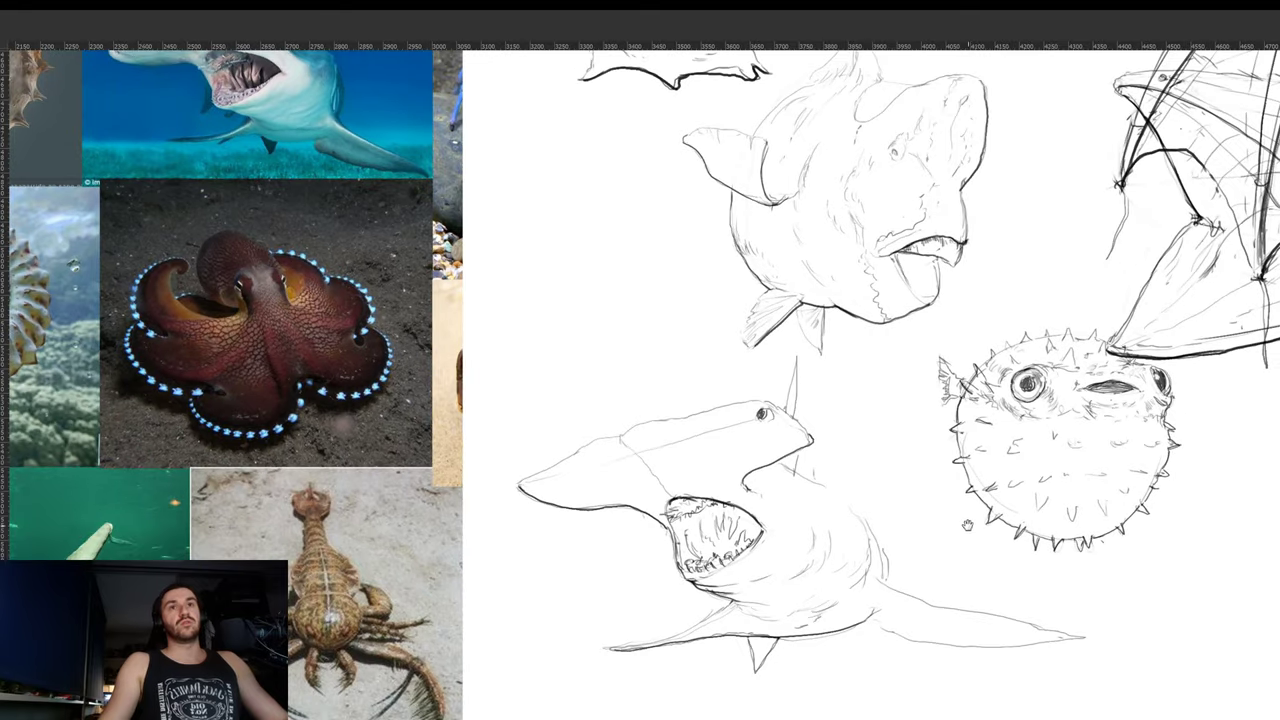
- Darken the lower edge of the hammerhead's right pectoral fin from its base to the tip
mouse_move(985, 580)
left_mouse_down()
mouse_move(968, 500)
mouse_move(1000, 442)
left_mouse_up()
left_click_drag(873, 498, 894, 482)
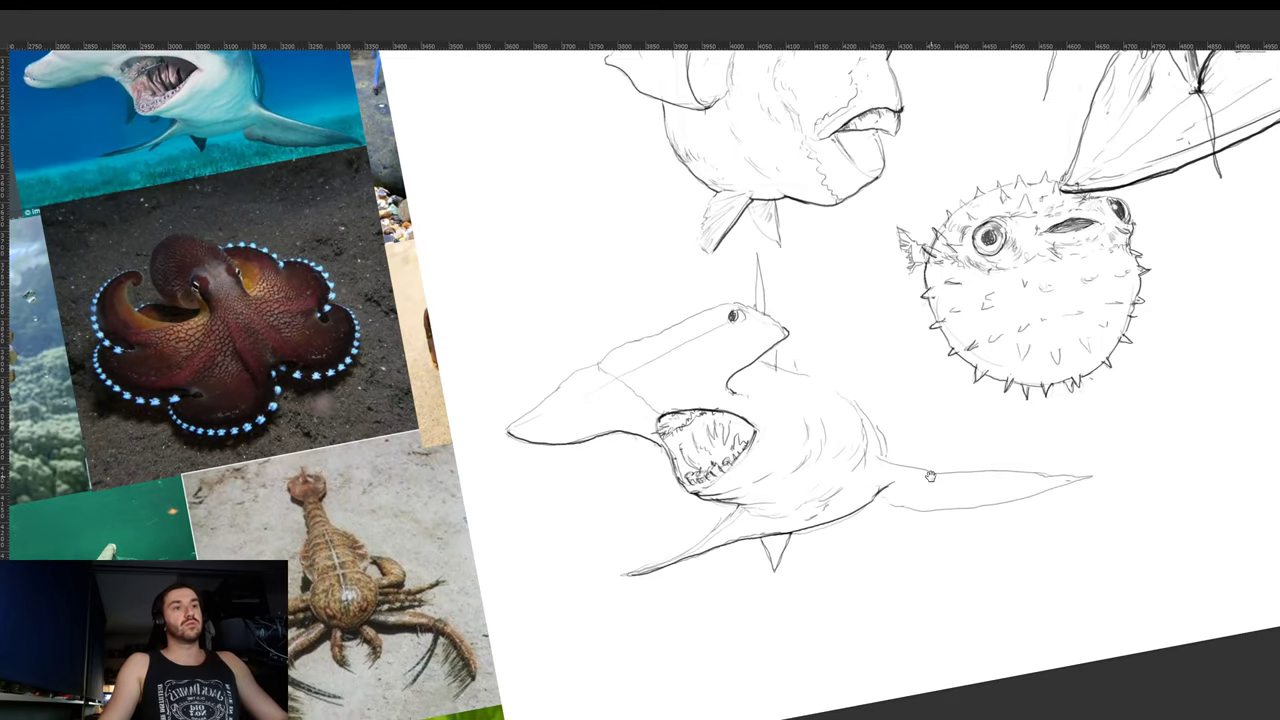
mouse_move(1083, 457)
left_mouse_down()
mouse_move(974, 480)
mouse_move(983, 445)
left_mouse_up()
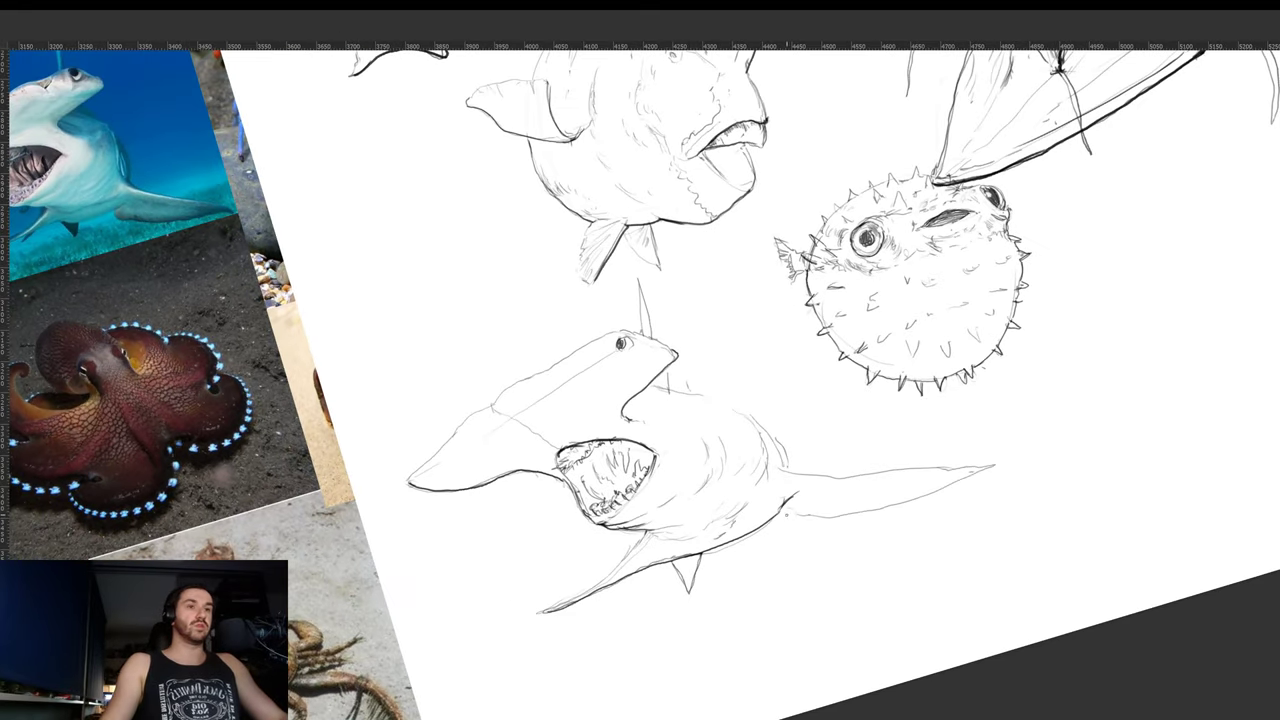
mouse_move(790, 521)
left_mouse_down()
mouse_move(906, 502)
mouse_move(1005, 440)
mouse_move(925, 556)
left_mouse_up()
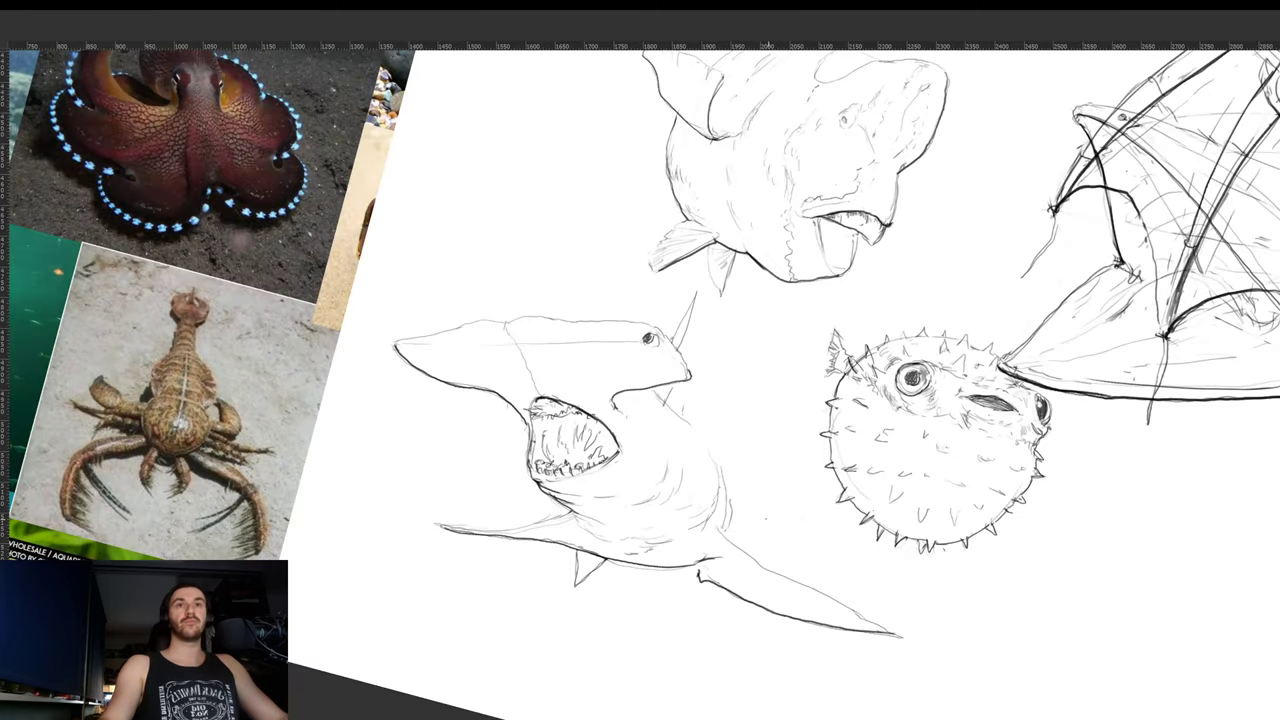
- Draw a contour line across the hammerhead's right pectoral fin near its tip and touch up the fin's base
left_click_drag(717, 430, 844, 577)
scroll(953, 496, "down", 3)
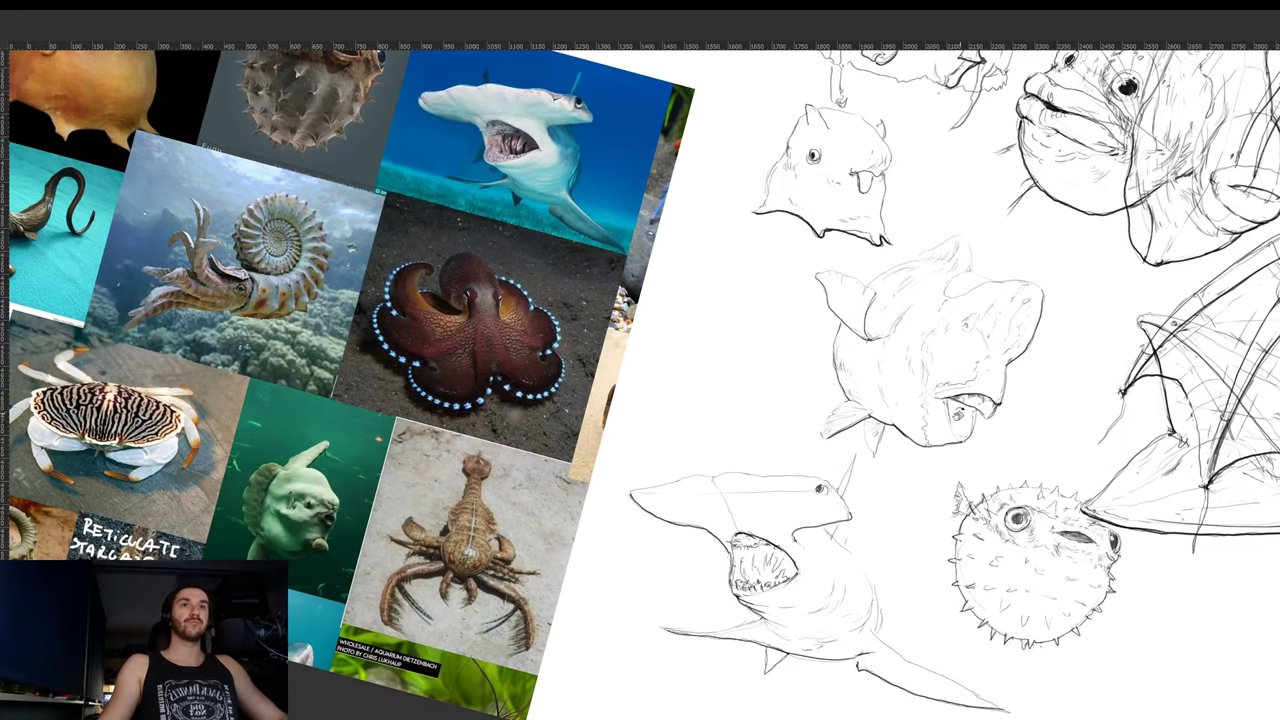
left_click_drag(933, 453, 969, 362)
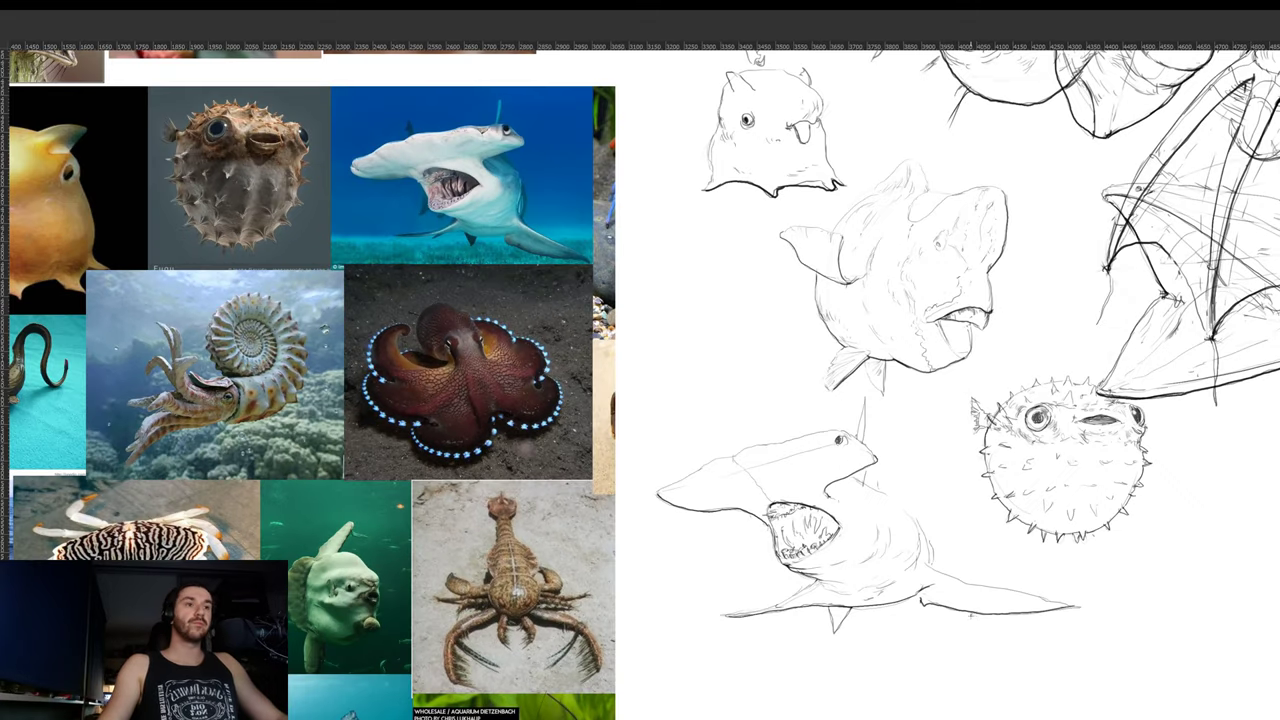
left_click_drag(975, 612, 1006, 589)
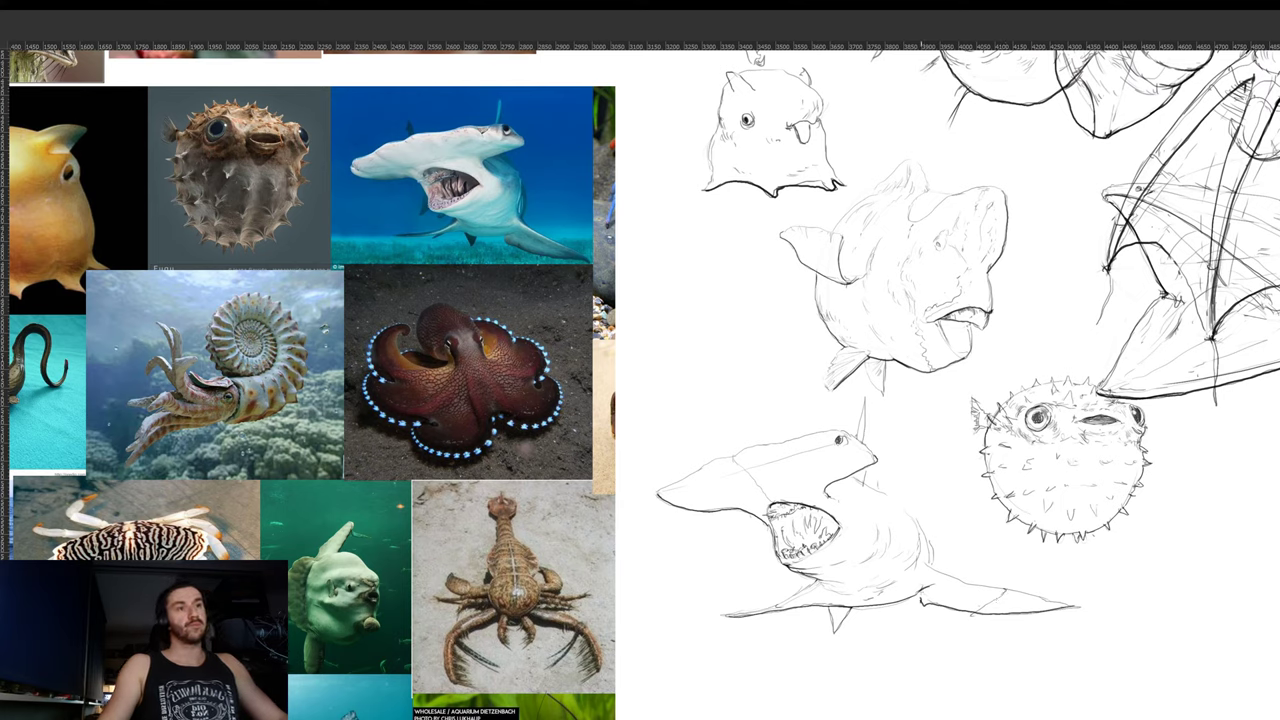
left_click_drag(920, 594, 931, 565)
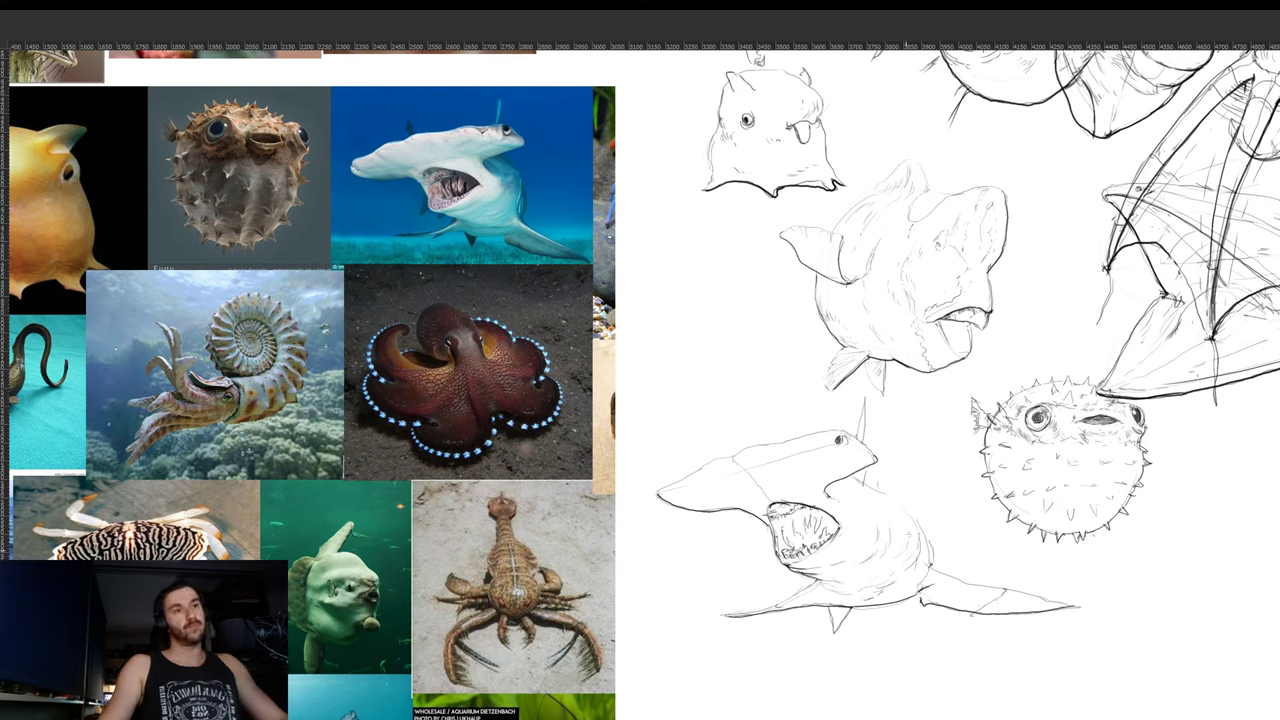
- Draw cross-contour lines over the left tip and eye side of the hammerhead's head and mark the fold behind it
left_click_drag(689, 475, 705, 504)
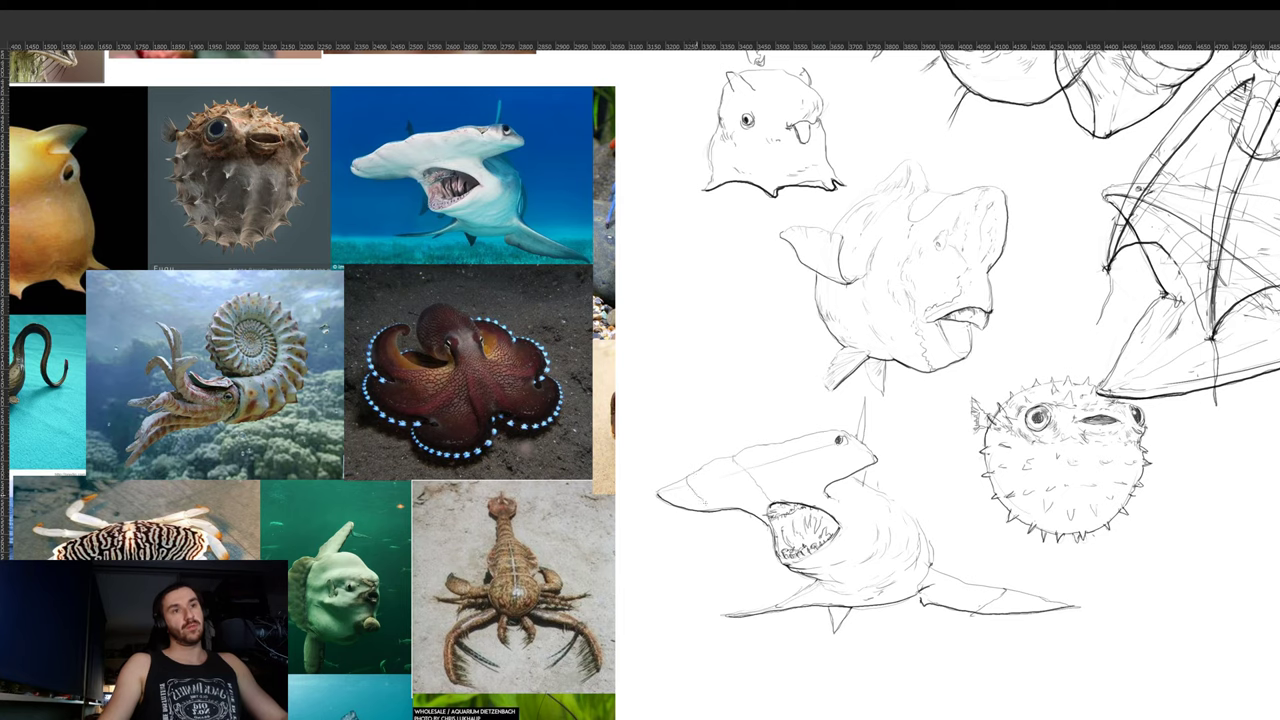
left_click_drag(803, 437, 826, 484)
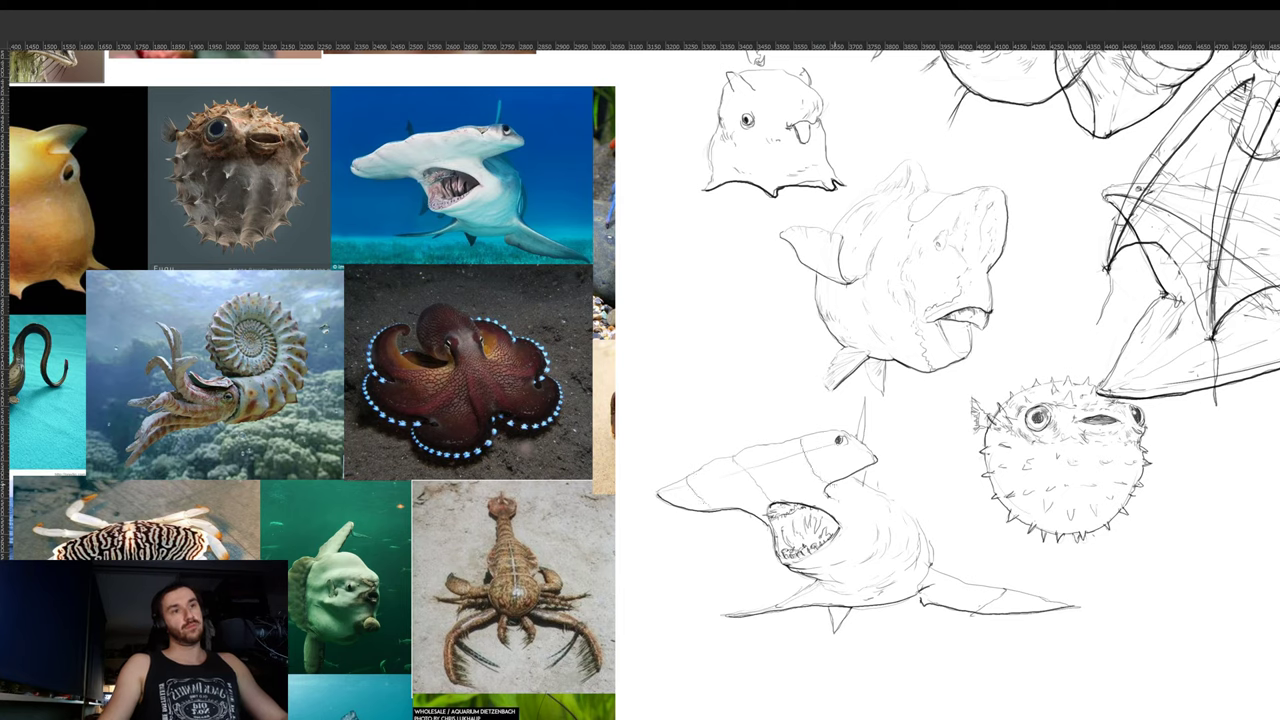
key("ctrl+z")
left_click_drag(803, 437, 864, 502)
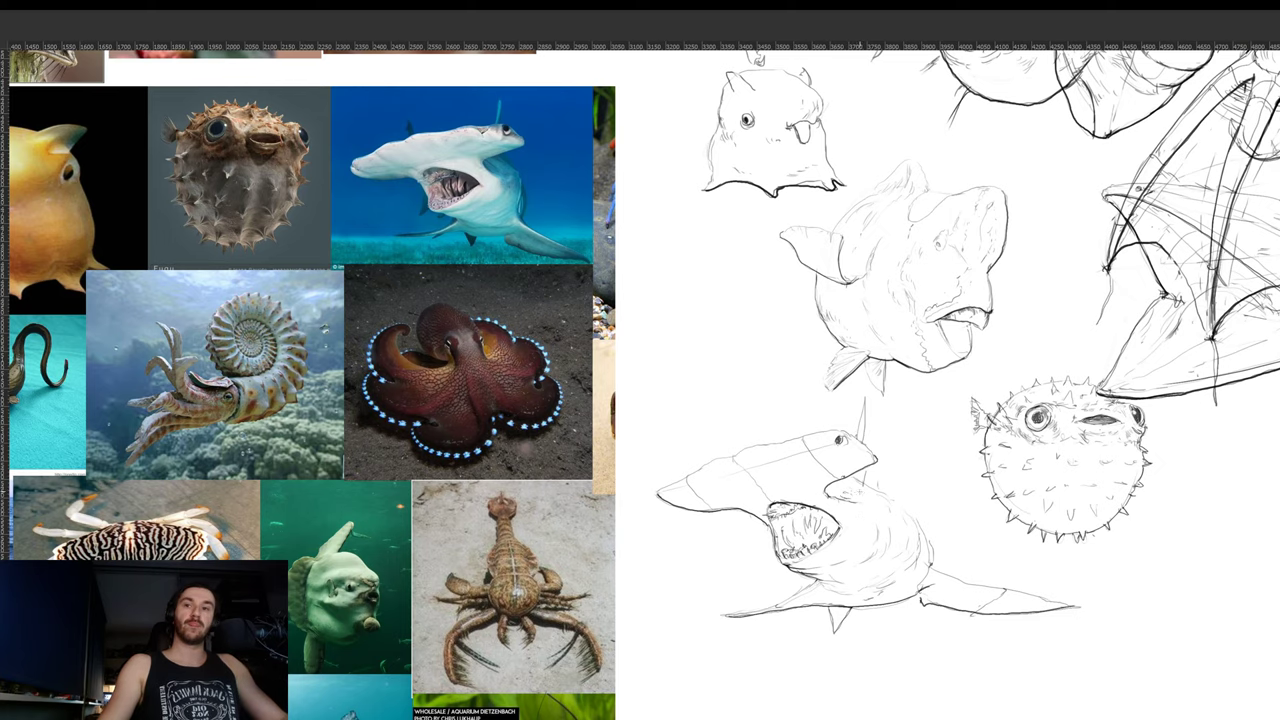
left_click_drag(860, 517, 882, 493)
- Hatch the hammerhead's back and flank with short curved strokes that follow the body's form
key("r")
left_click_drag(989, 419, 908, 536)
scroll(858, 588, "up", 2)
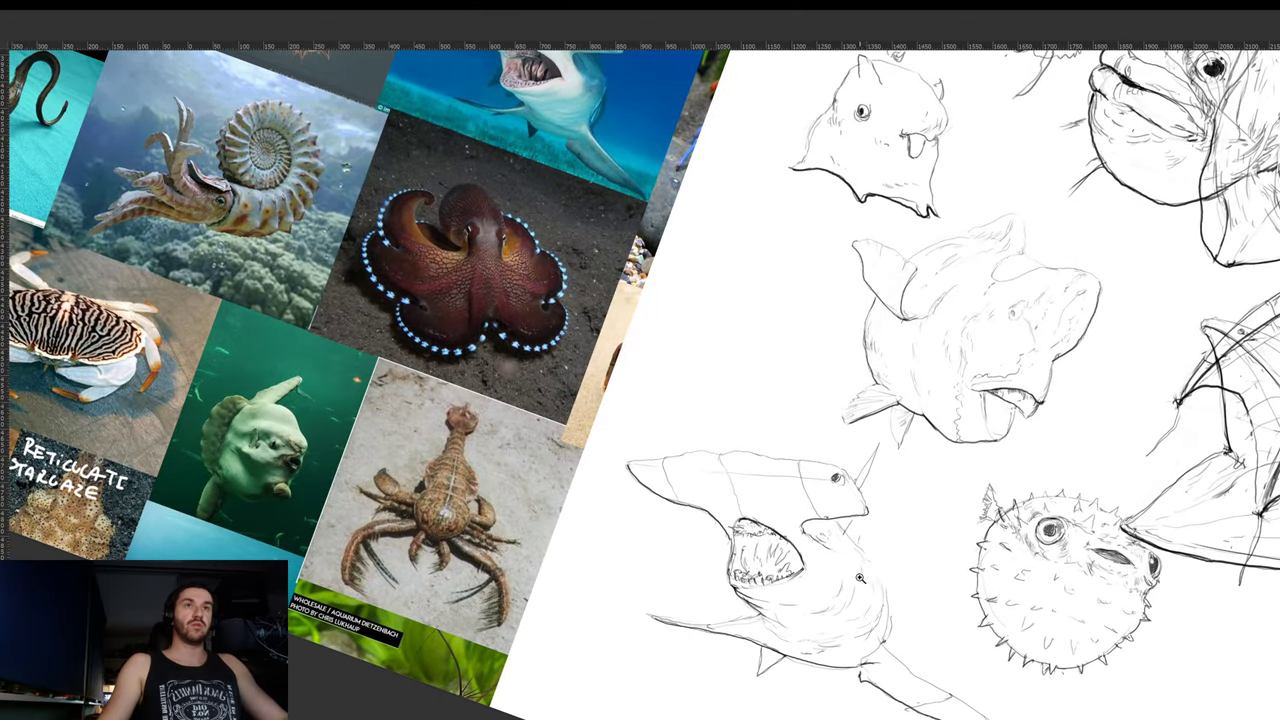
key("r")
left_click_drag(935, 525, 867, 410)
mouse_move(636, 410)
left_mouse_down()
mouse_move(651, 371)
mouse_move(780, 592)
left_mouse_up()
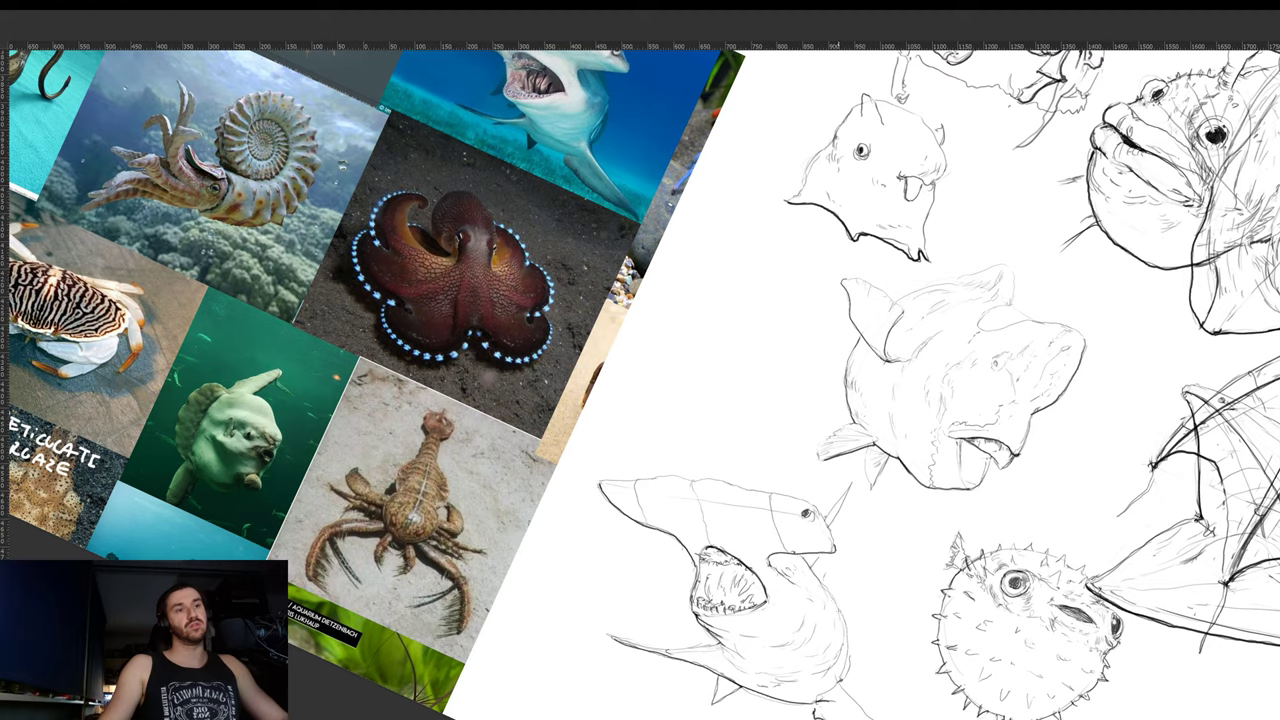
left_click_drag(939, 592, 832, 180)
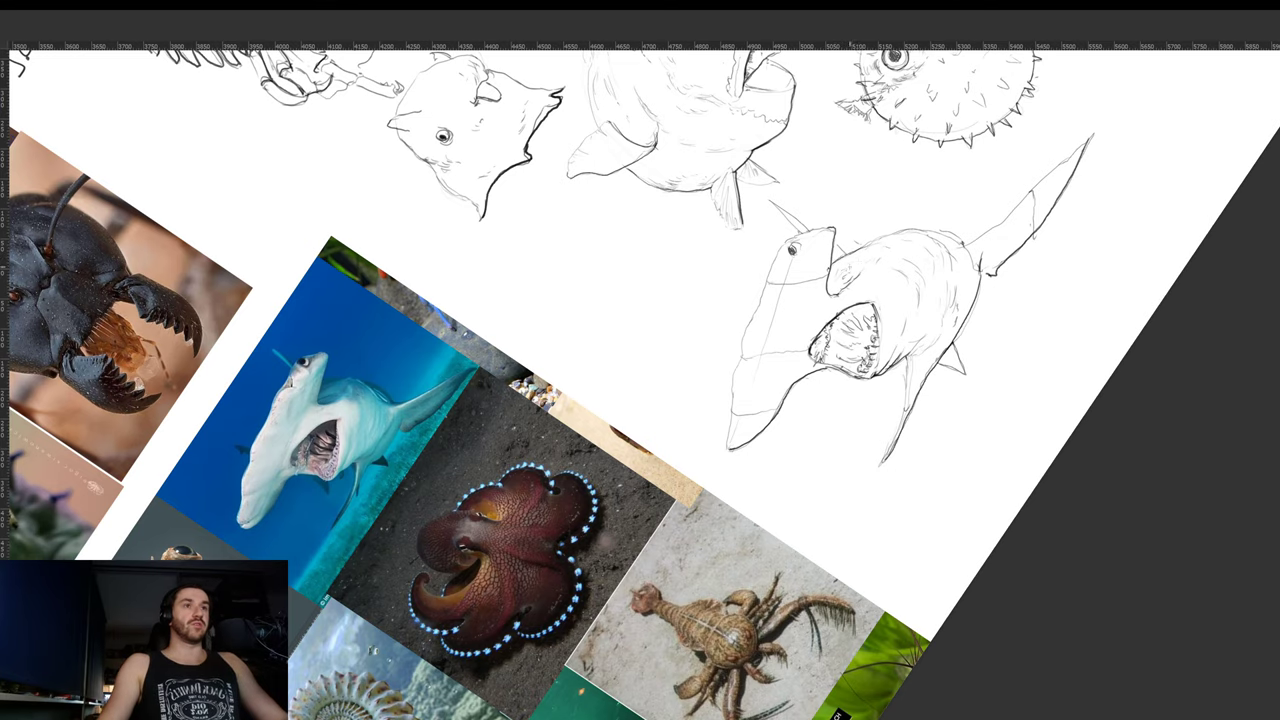
left_click_drag(887, 254, 887, 491)
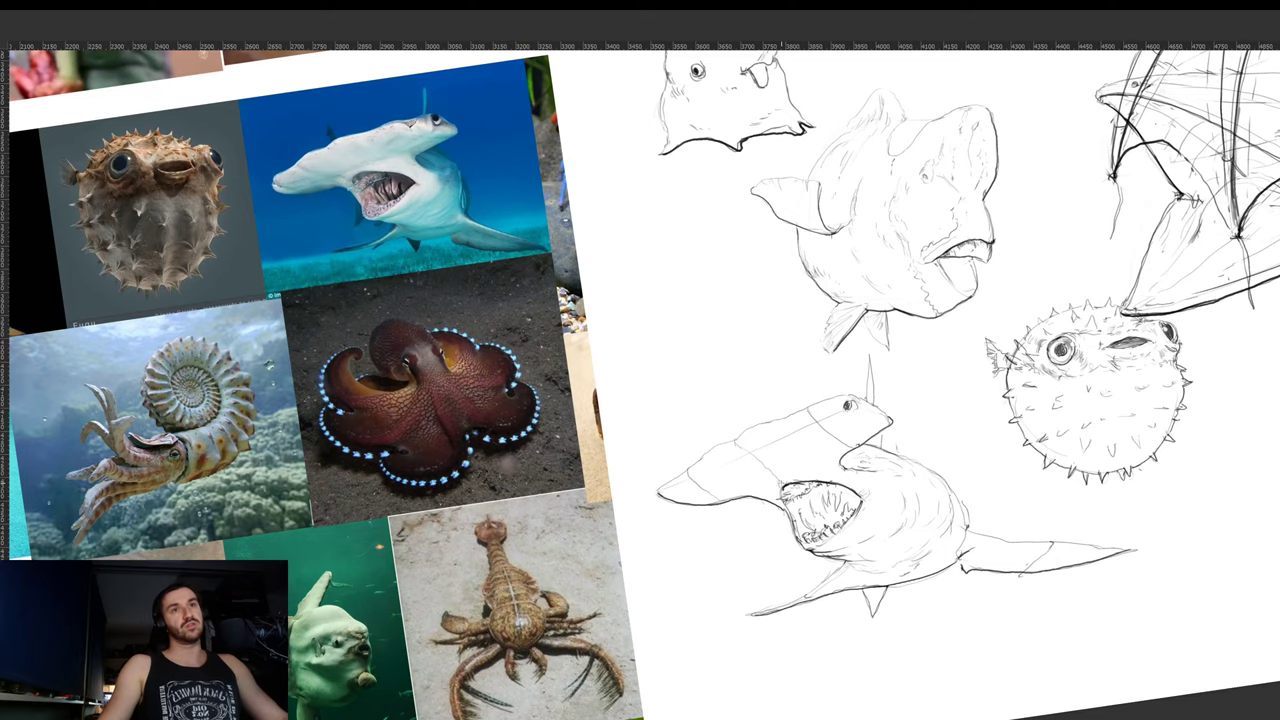
- Add light short strokes across the underside of the hammerhead's head between its contour lines
left_click_drag(908, 430, 938, 294)
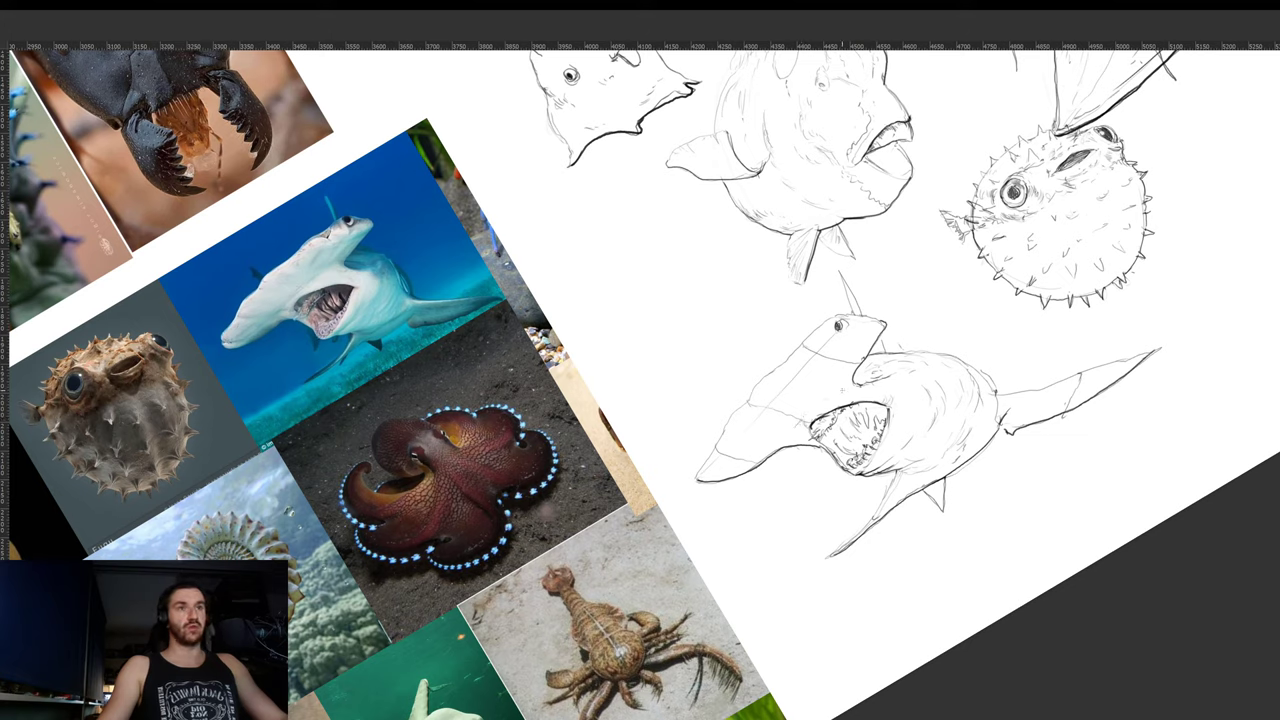
left_click_drag(834, 379, 821, 397)
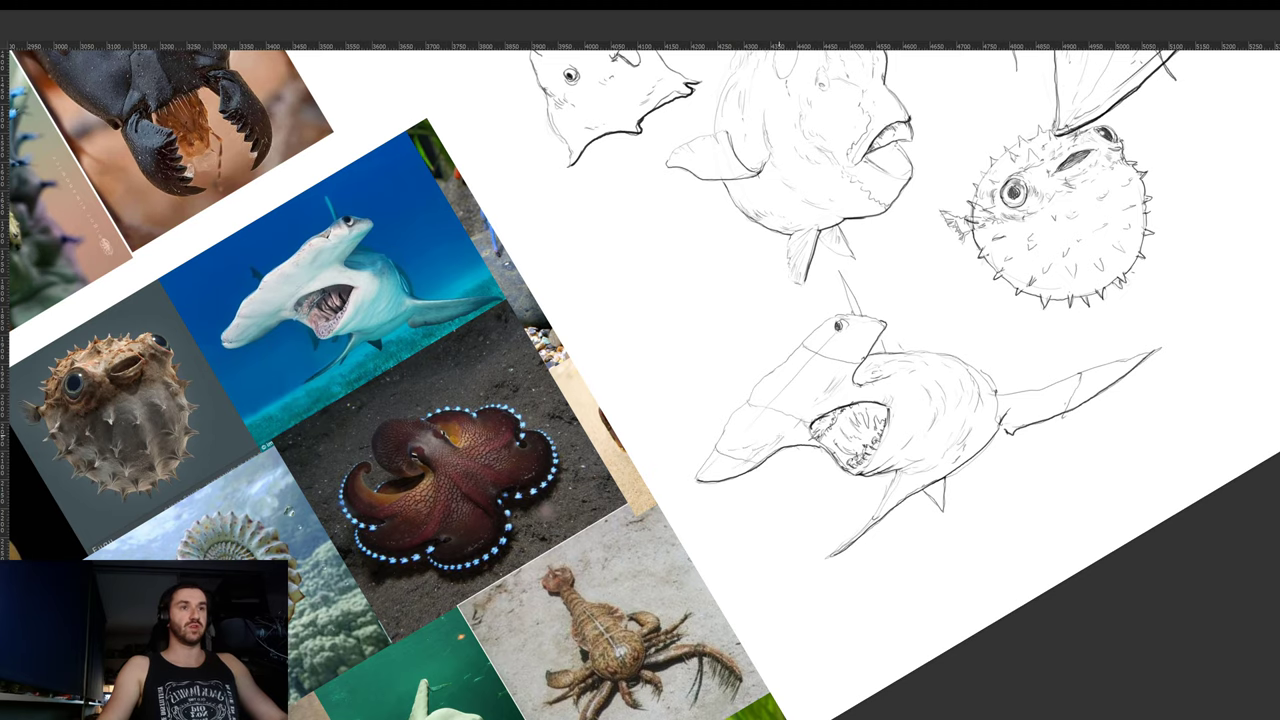
left_click_drag(905, 360, 860, 457)
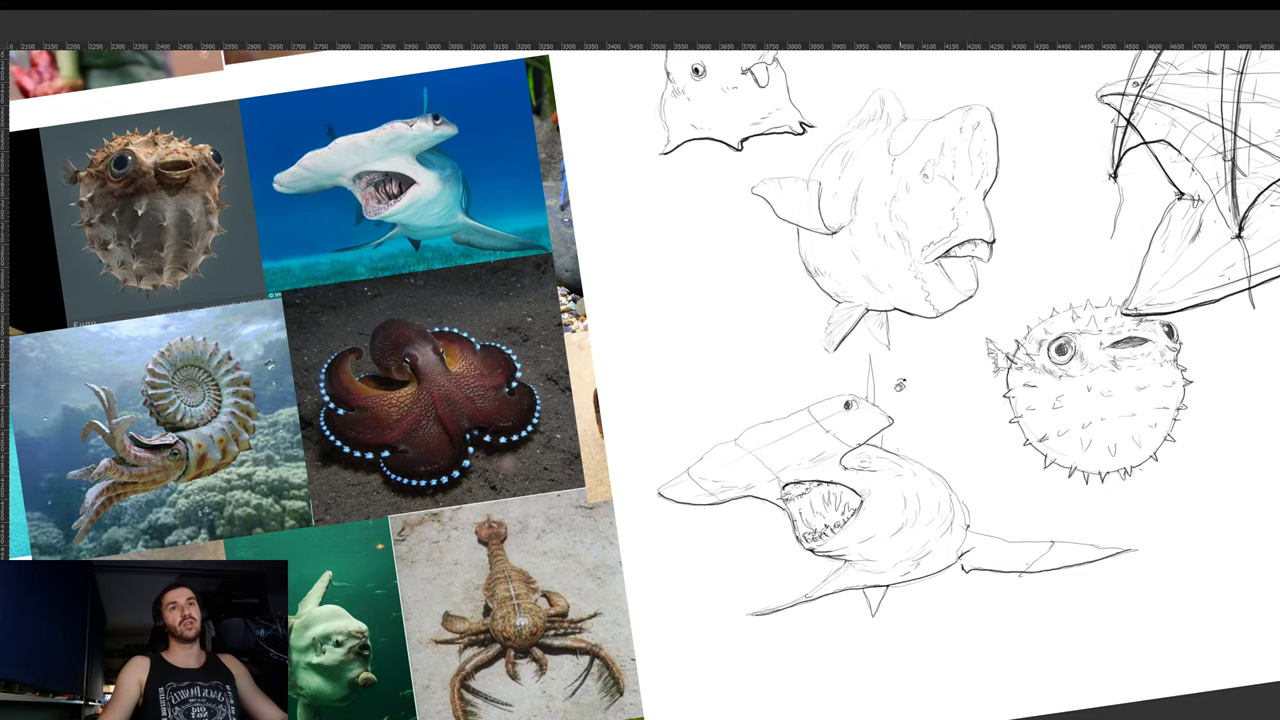
key("6")
left_click_drag(916, 297, 917, 289)
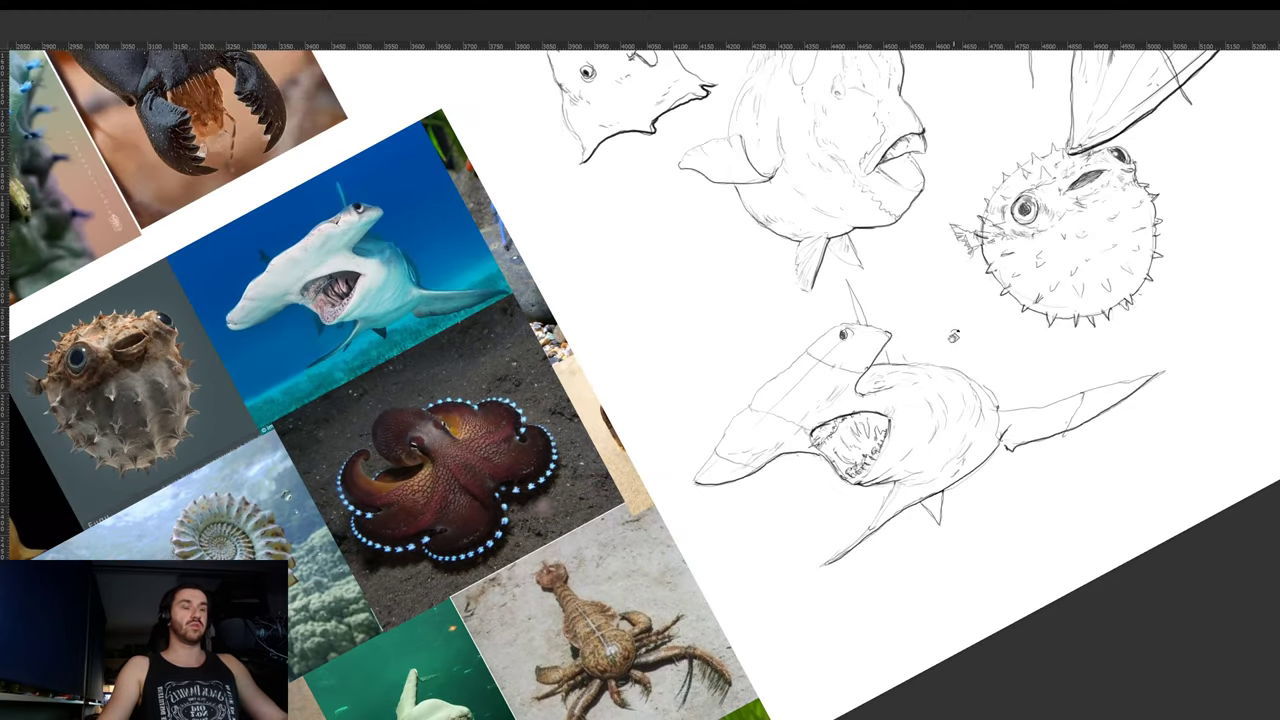
left_click_drag(960, 338, 881, 385)
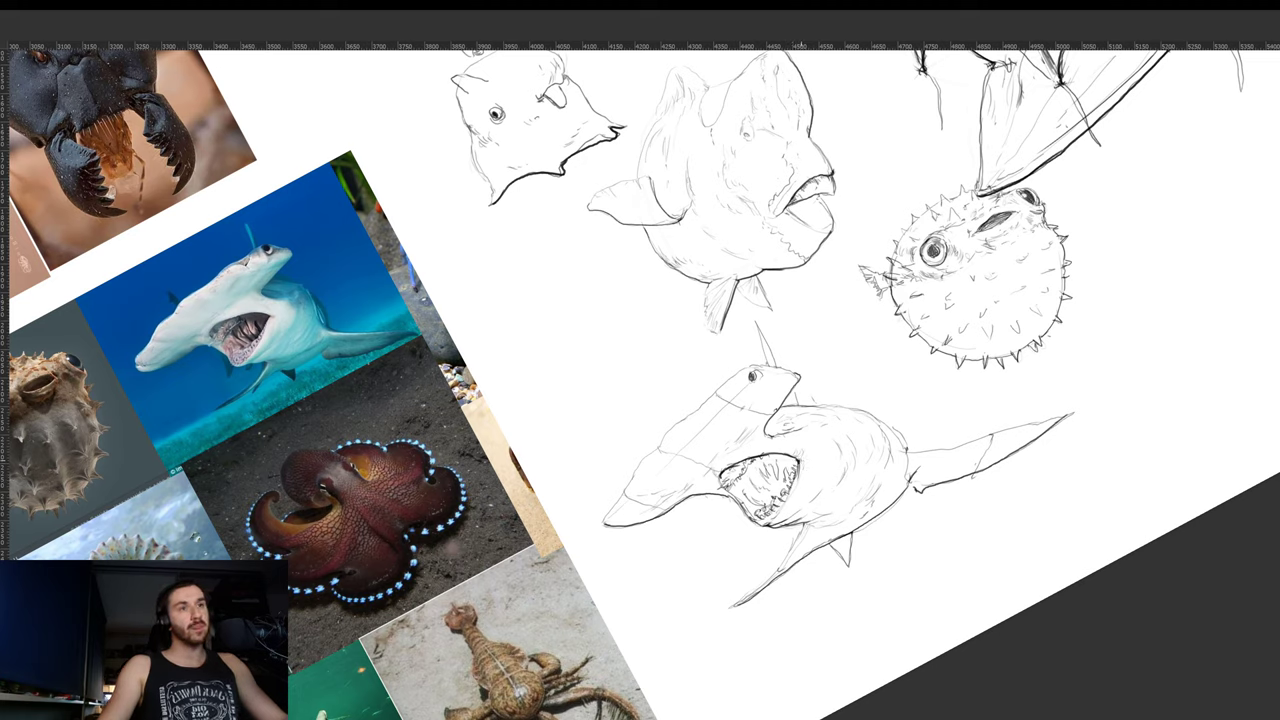
- Strengthen the outline of the hammerhead's back down to the base of its right pectoral fin
left_click_drag(911, 392, 833, 551)
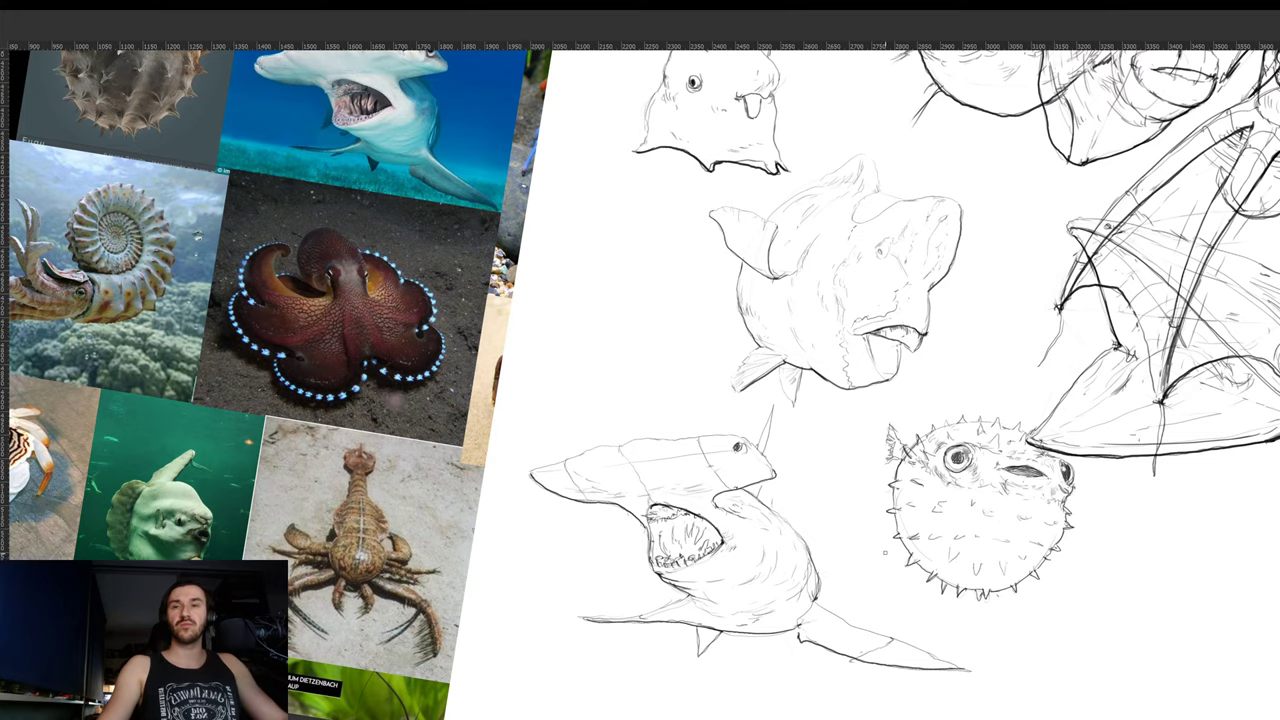
key("r")
left_click_drag(947, 496, 789, 226)
key("space")
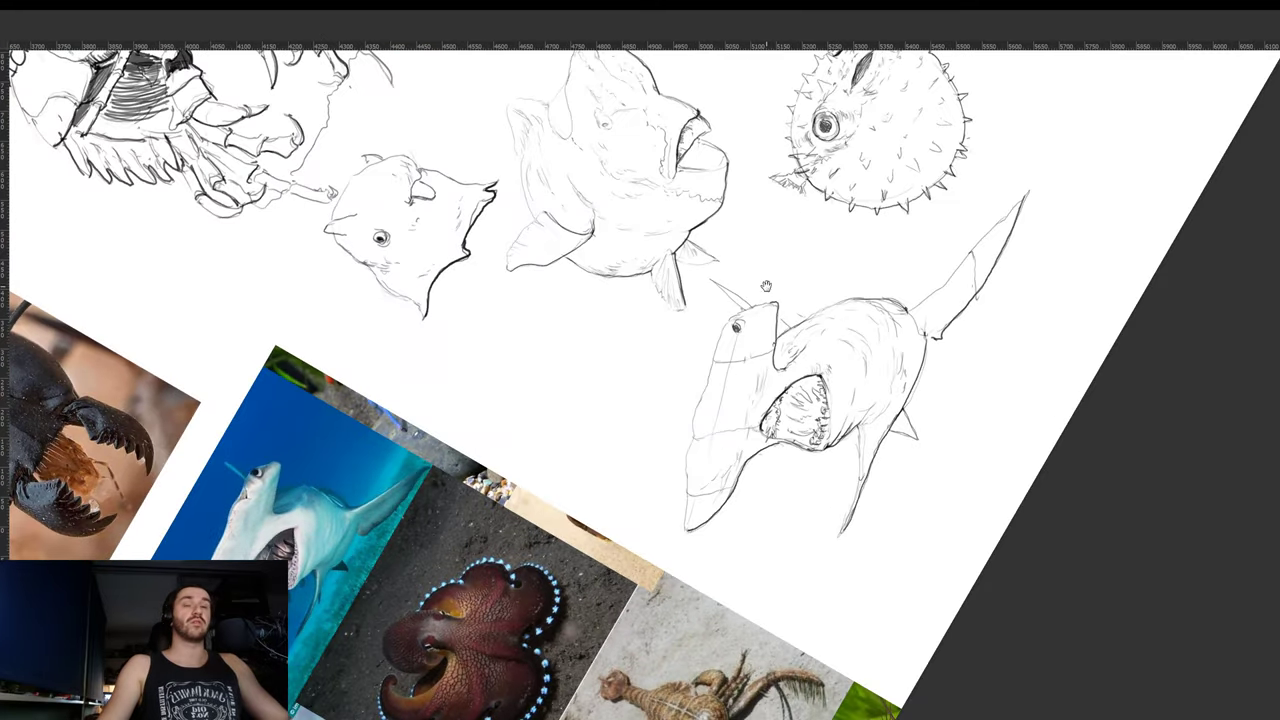
left_click_drag(767, 287, 774, 302)
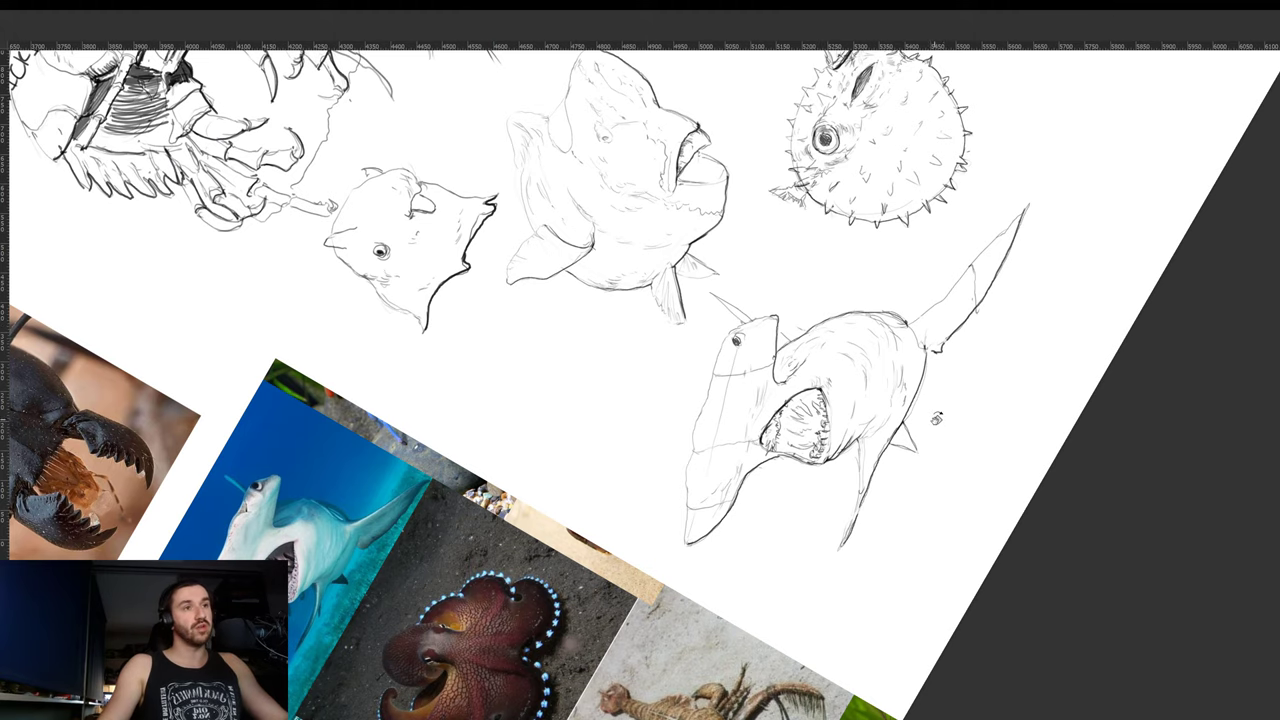
left_click_drag(937, 417, 626, 596)
left_click_drag(826, 477, 869, 336)
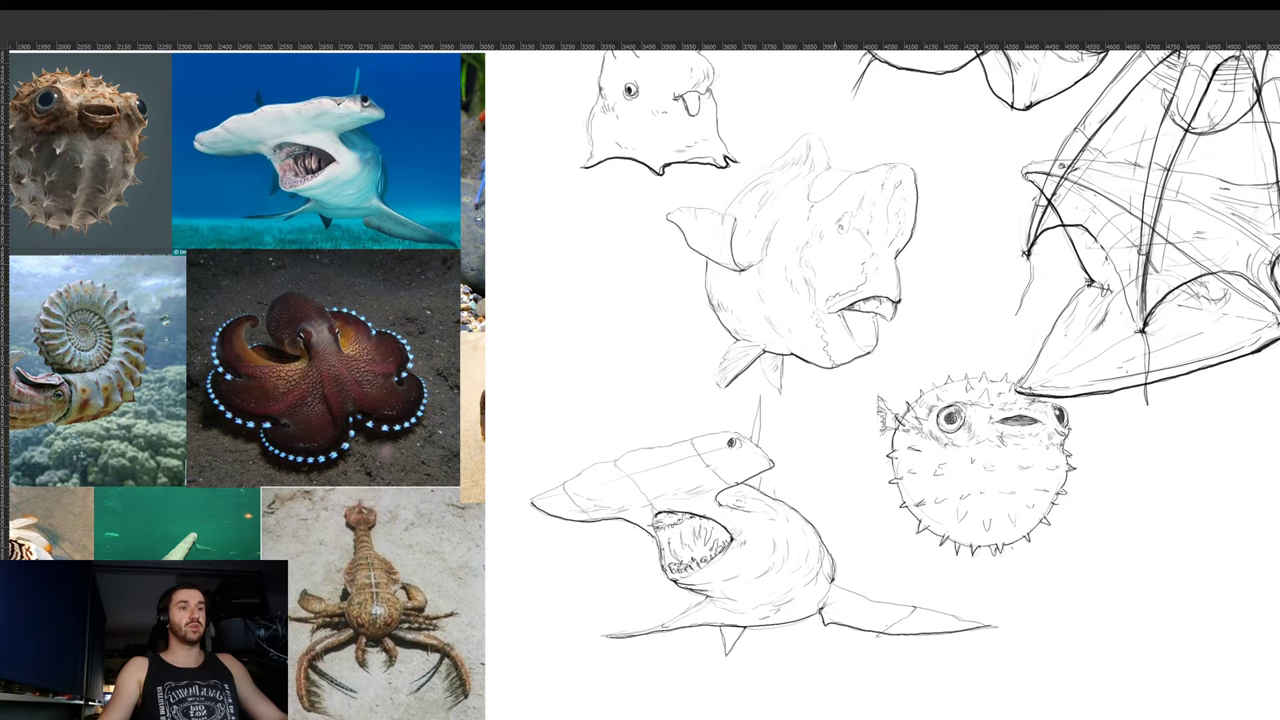
- Add small finishing strokes to the hammerhead's flank and to the fold behind its mouth
left_click_drag(897, 544, 874, 566)
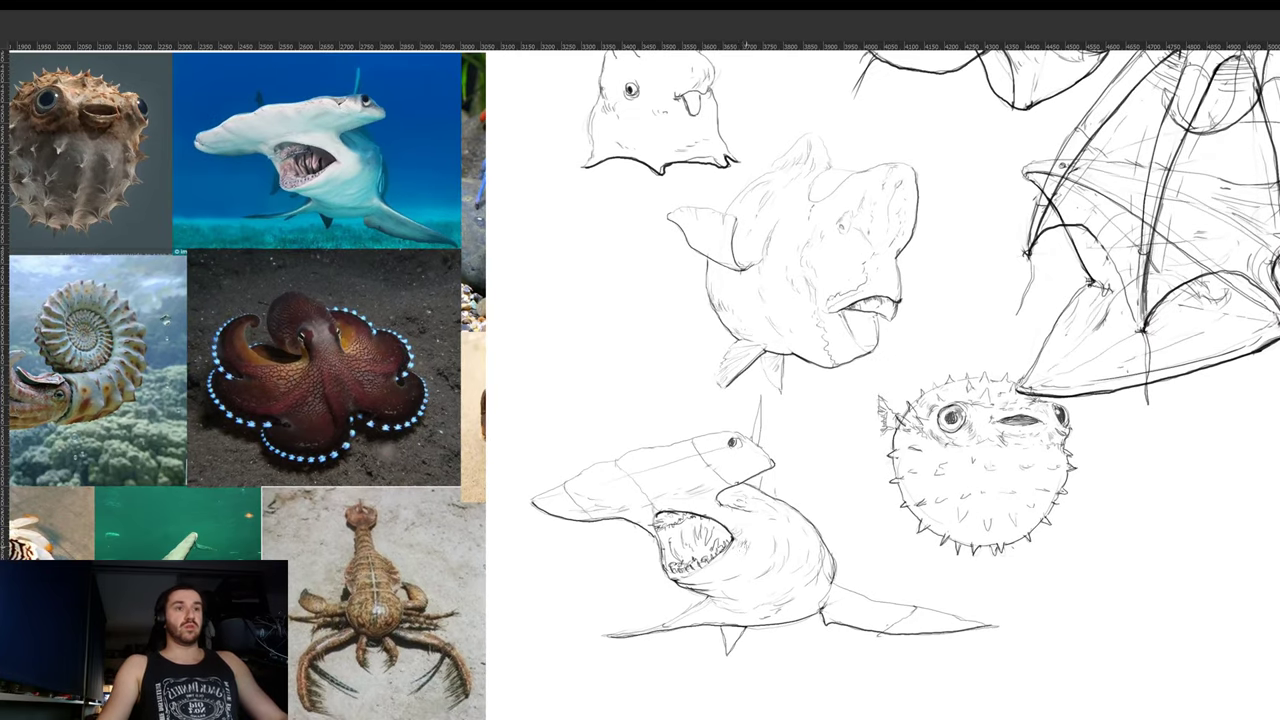
left_click_drag(761, 544, 751, 563)
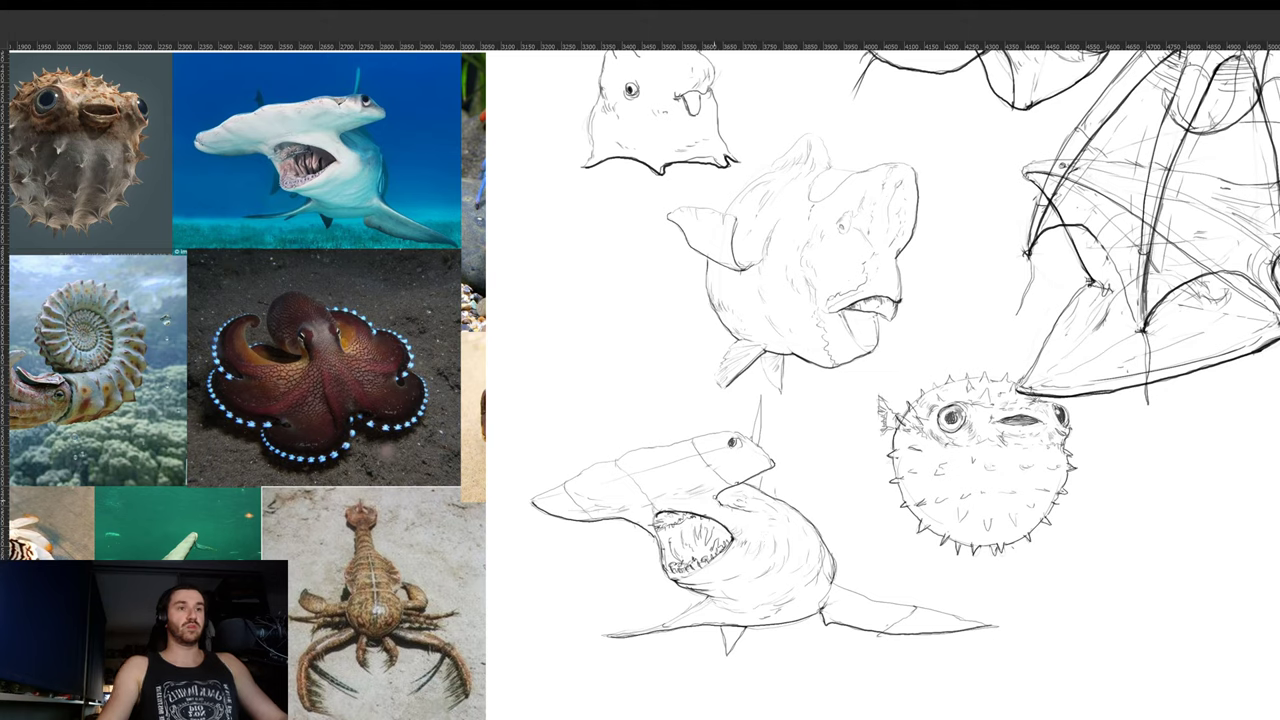
left_click_drag(735, 496, 726, 492)
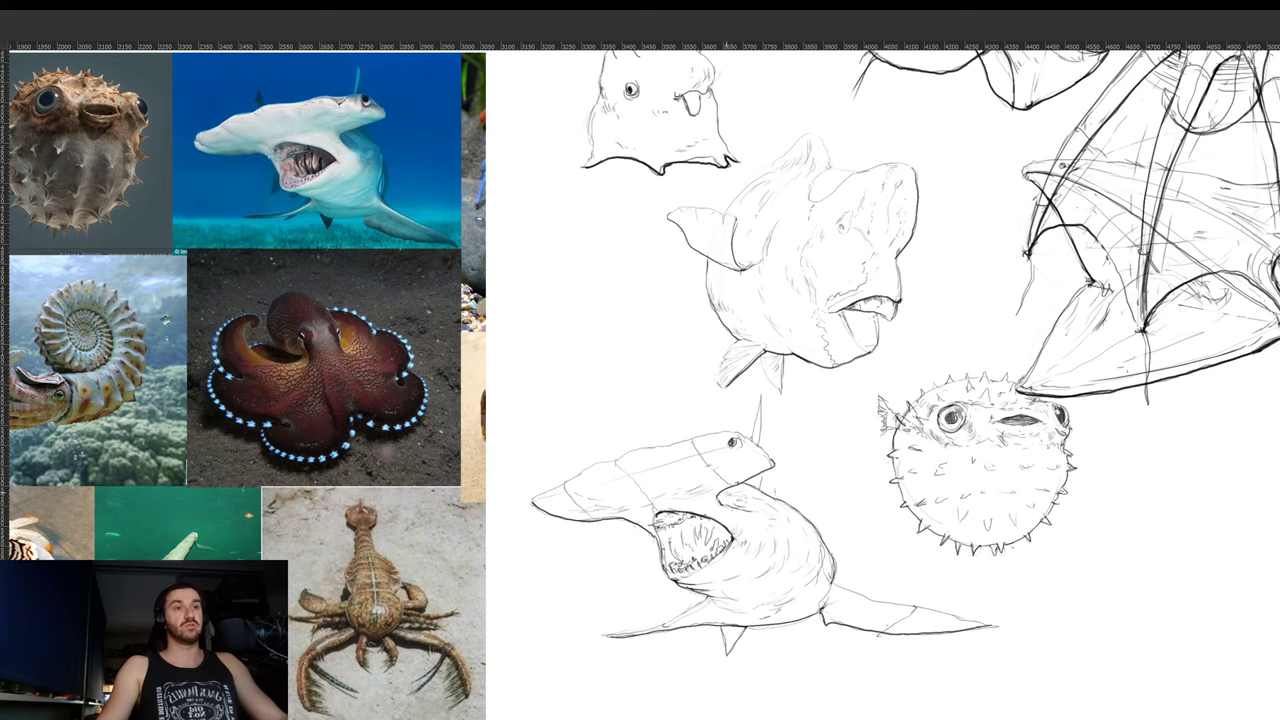
scroll(839, 532, "down", 4)
scroll(832, 532, "up", 3)
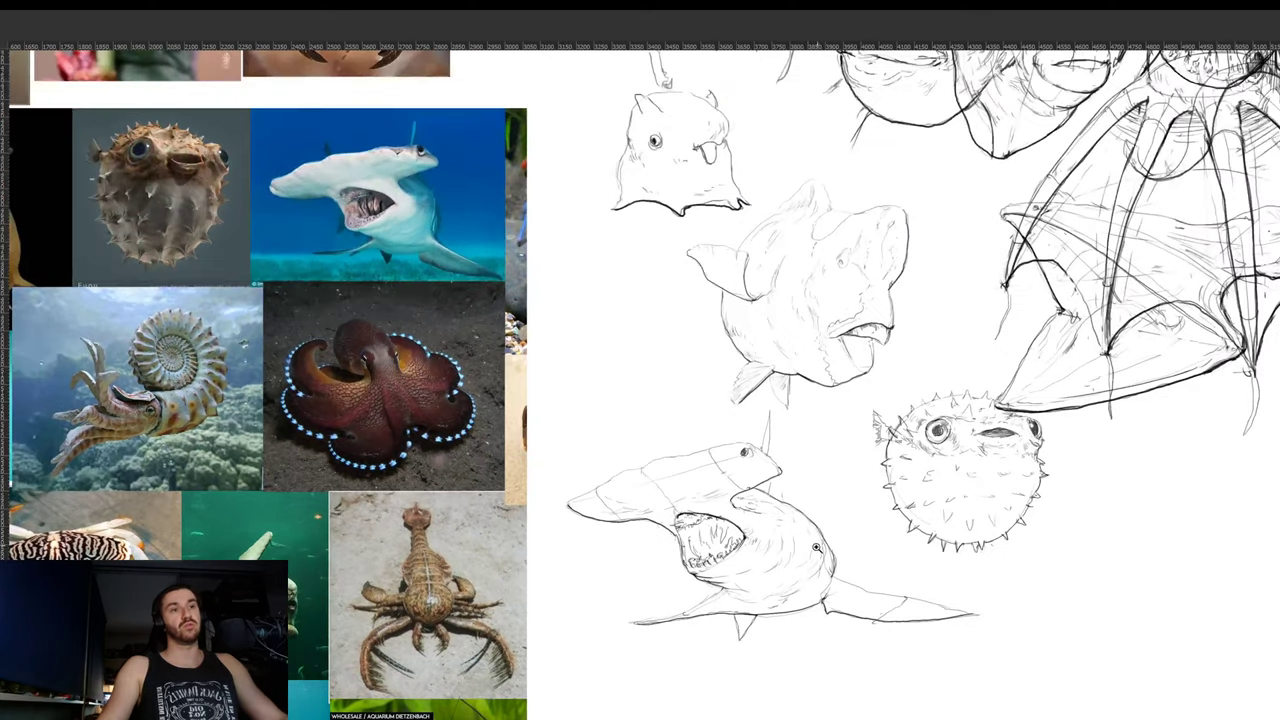
- Move the hammerhead sketch up and to the right, over the open-mouthed fish and the top of the pufferfish
mouse_move(814, 582)
left_mouse_down()
mouse_move(787, 541)
mouse_move(829, 577)
left_mouse_up()
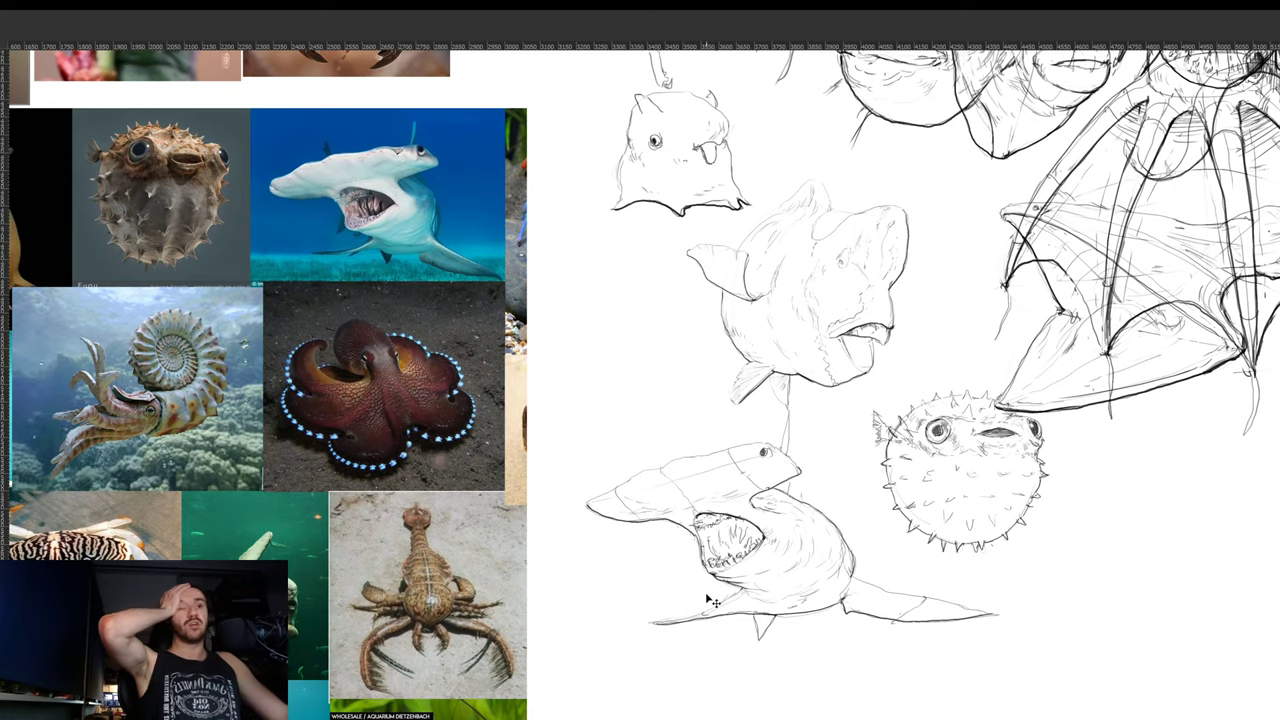
mouse_move(712, 600)
left_mouse_down()
mouse_move(802, 511)
mouse_move(876, 396)
left_mouse_up()
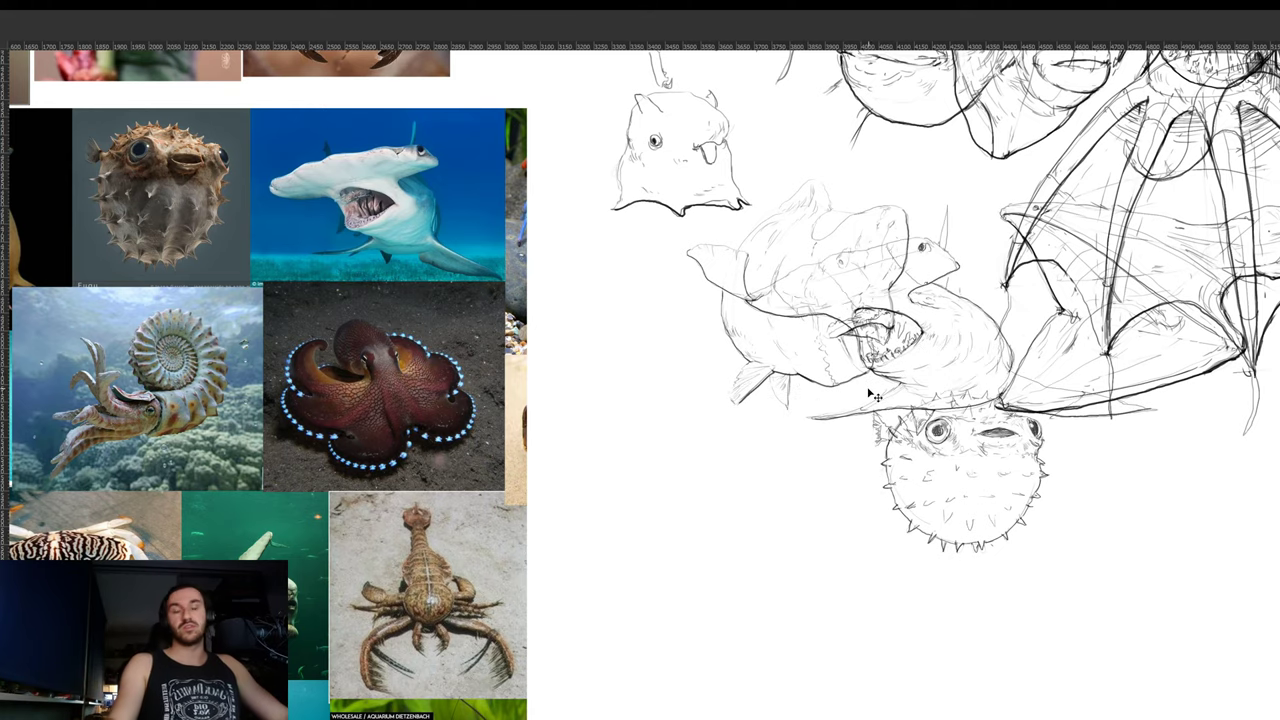
mouse_move(671, 531)
left_mouse_down()
mouse_move(709, 491)
mouse_move(714, 500)
left_mouse_up()
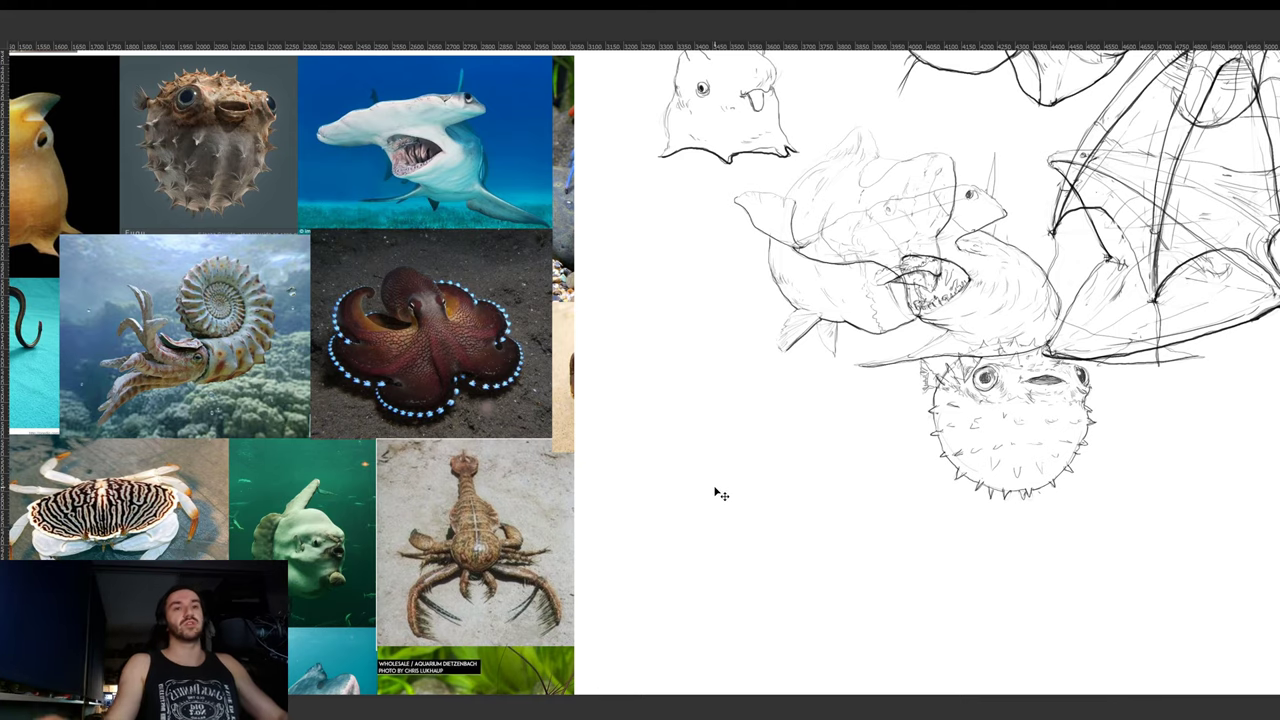
- Sketch a large rounded outline for the sunfish's body in the empty area below the other fish, then tilt it slightly clockwise and shift it left
scroll(695, 540, "down", 2)
left_click_drag(668, 500, 691, 520)
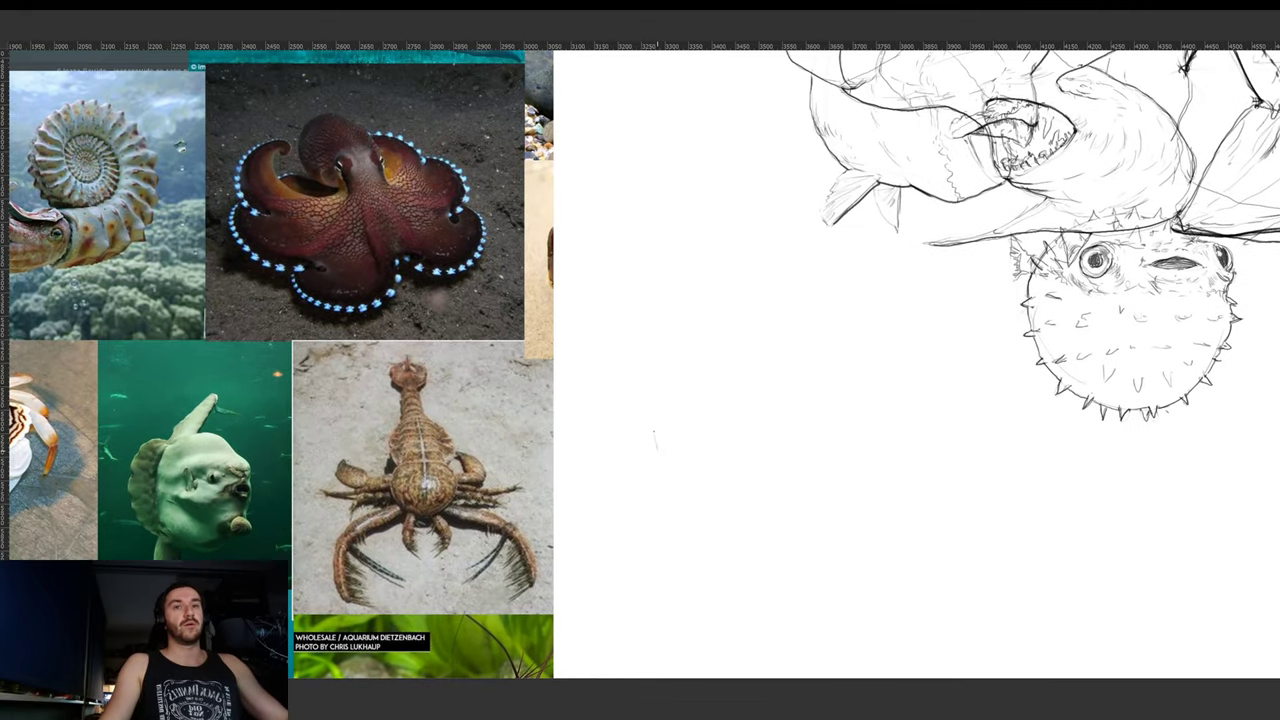
mouse_move(655, 445)
left_mouse_down()
mouse_move(651, 358)
mouse_move(671, 322)
mouse_move(714, 303)
mouse_move(789, 307)
mouse_move(827, 347)
mouse_move(845, 445)
mouse_move(800, 508)
left_mouse_up()
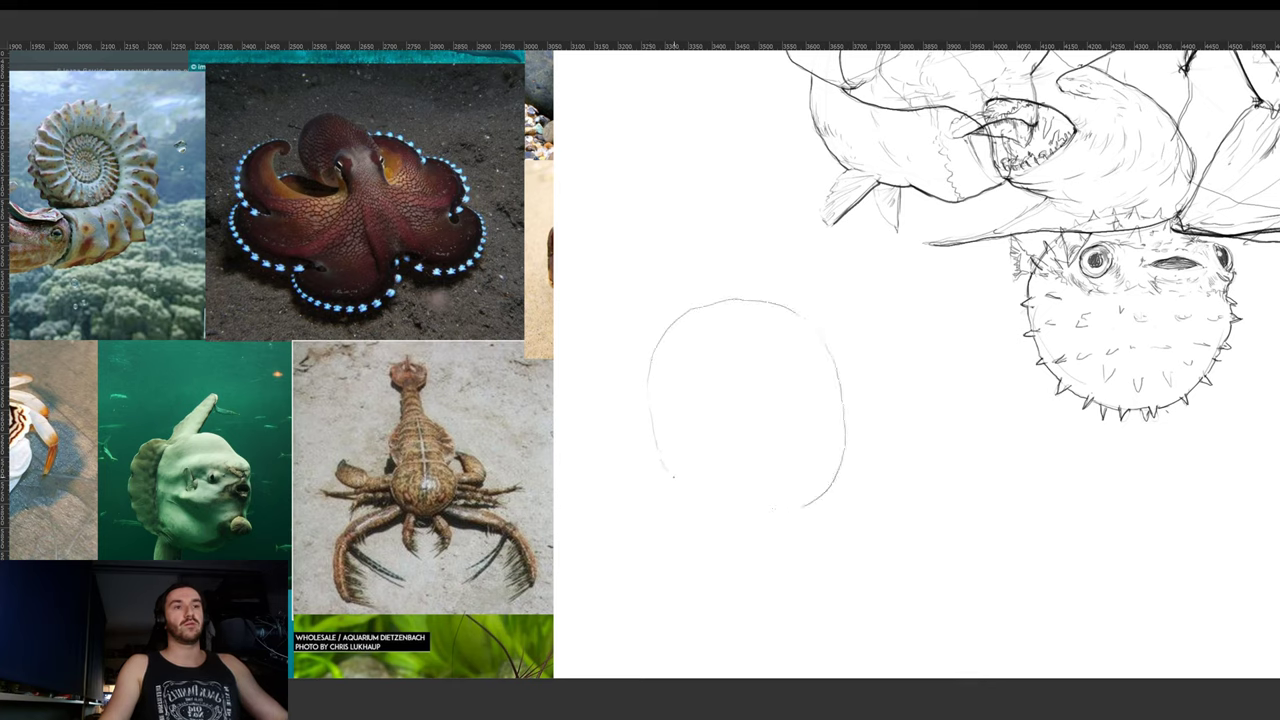
mouse_move(674, 480)
left_mouse_down()
mouse_move(716, 512)
mouse_move(786, 520)
mouse_move(812, 500)
mouse_move(750, 481)
left_mouse_up()
key("ctrl+t")
left_click_drag(851, 268, 864, 281)
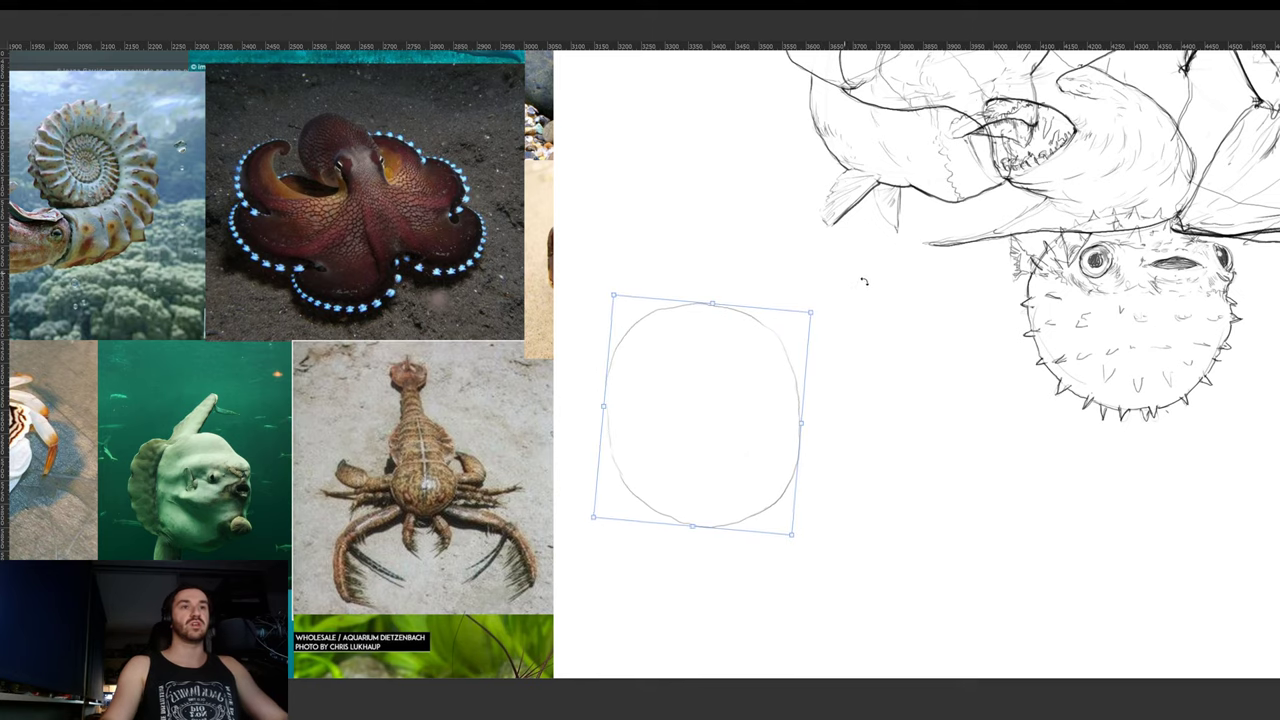
key("Return")
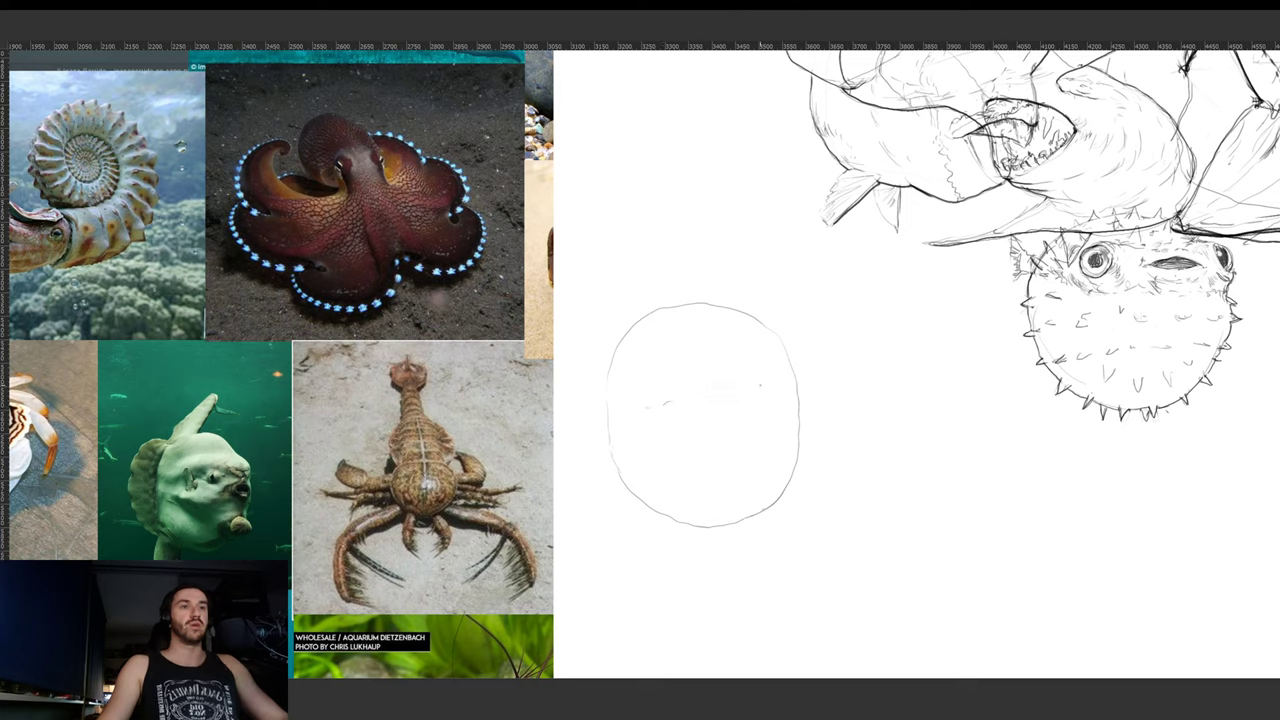
- Draw the sunfish's bumpy front profile with its oval mouth and the fold running back from the mouth corner
left_click_drag(790, 362, 806, 388)
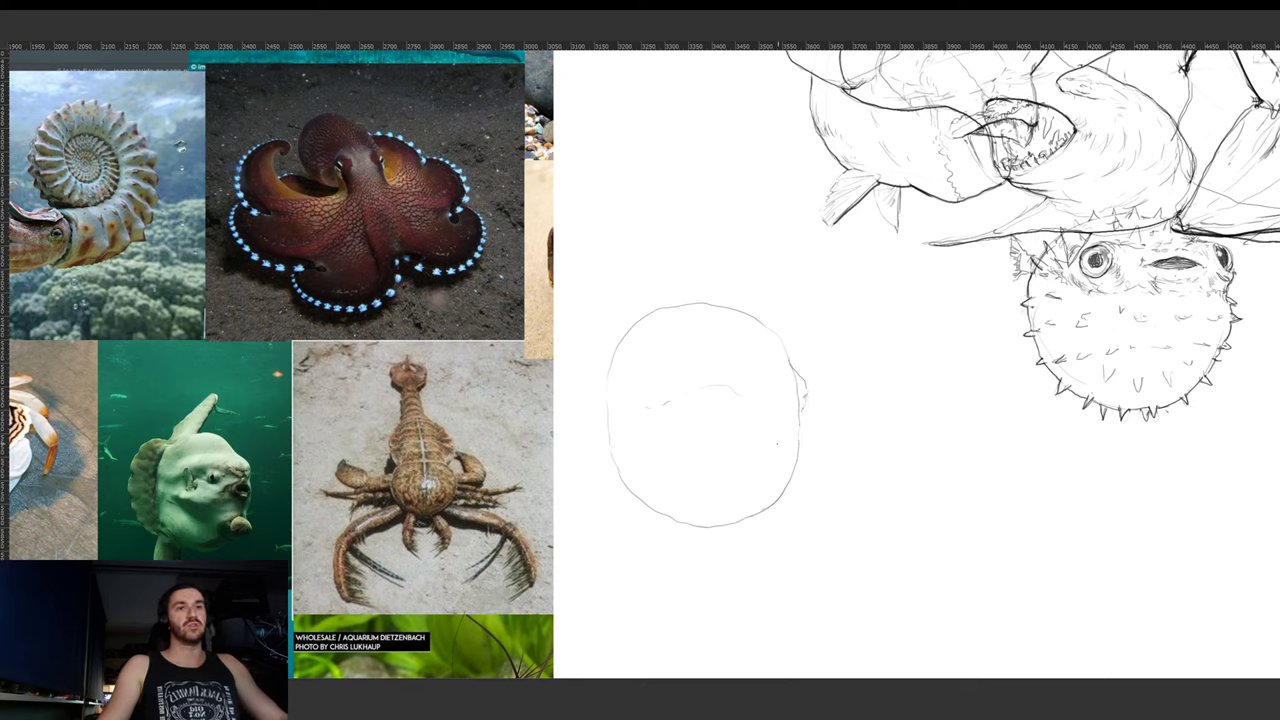
left_click_drag(777, 421, 776, 432)
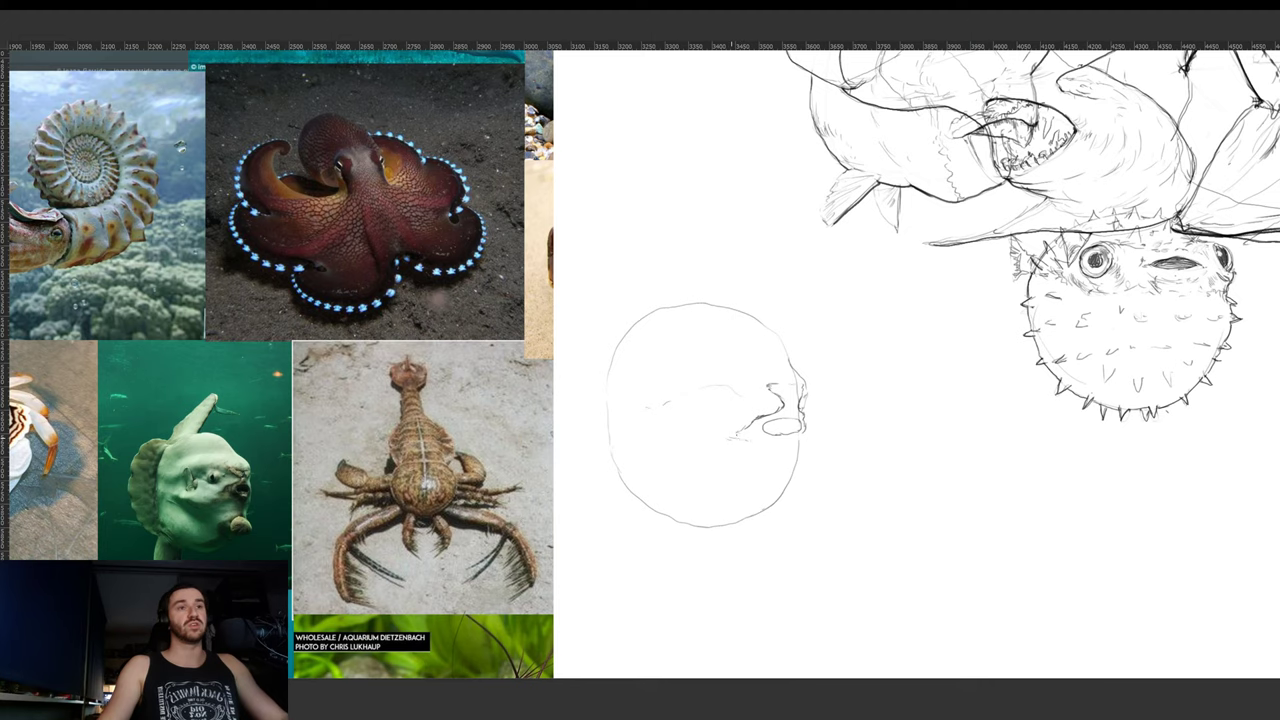
left_click_drag(871, 400, 850, 295)
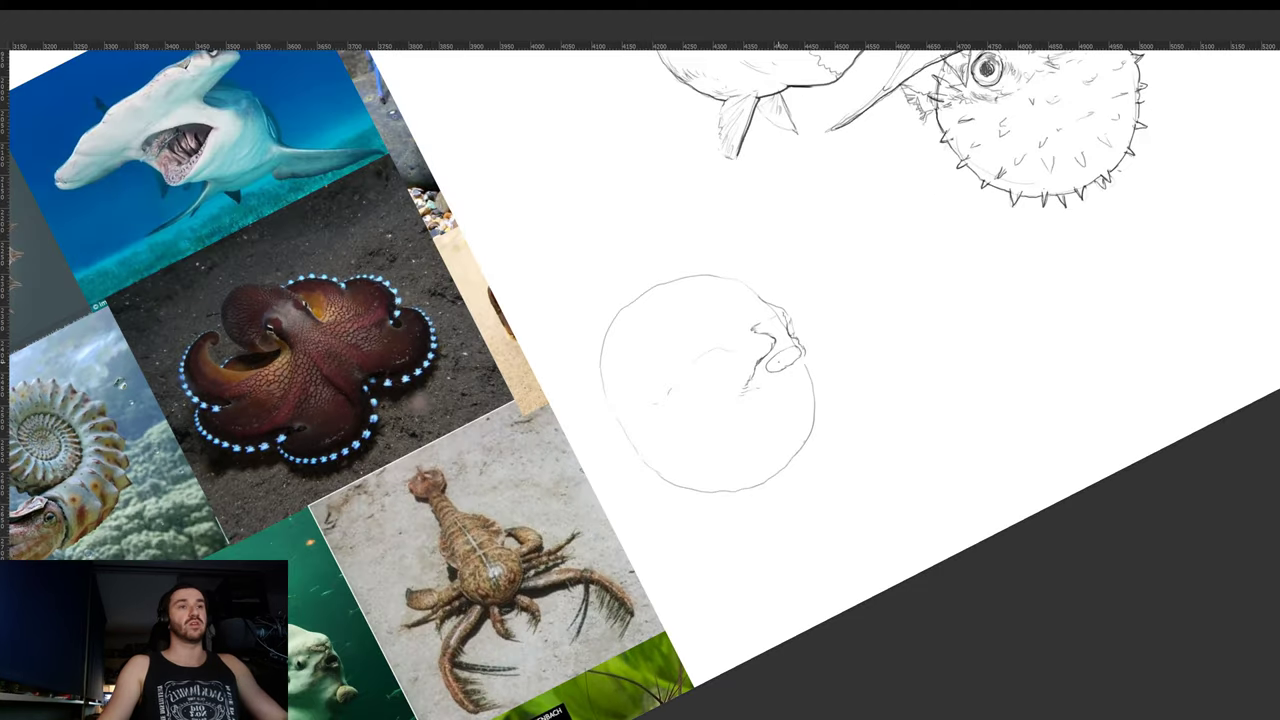
left_click_drag(767, 367, 792, 347)
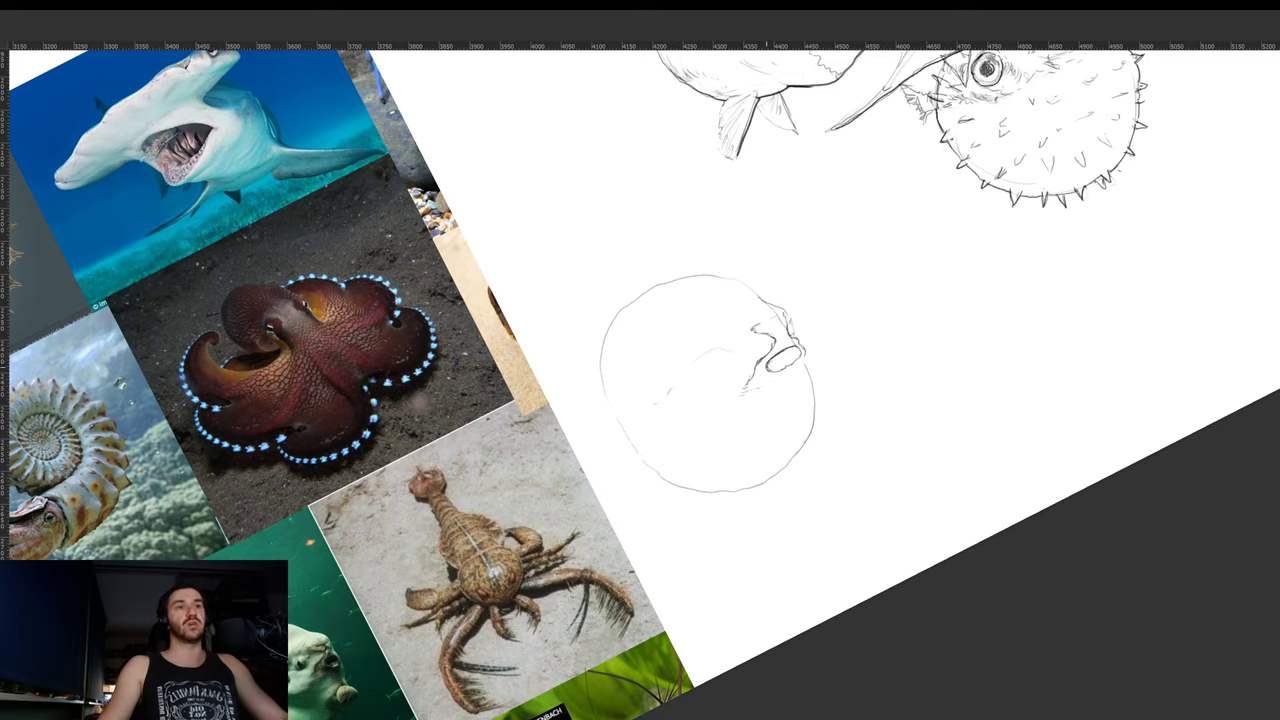
left_click_drag(851, 334, 906, 377)
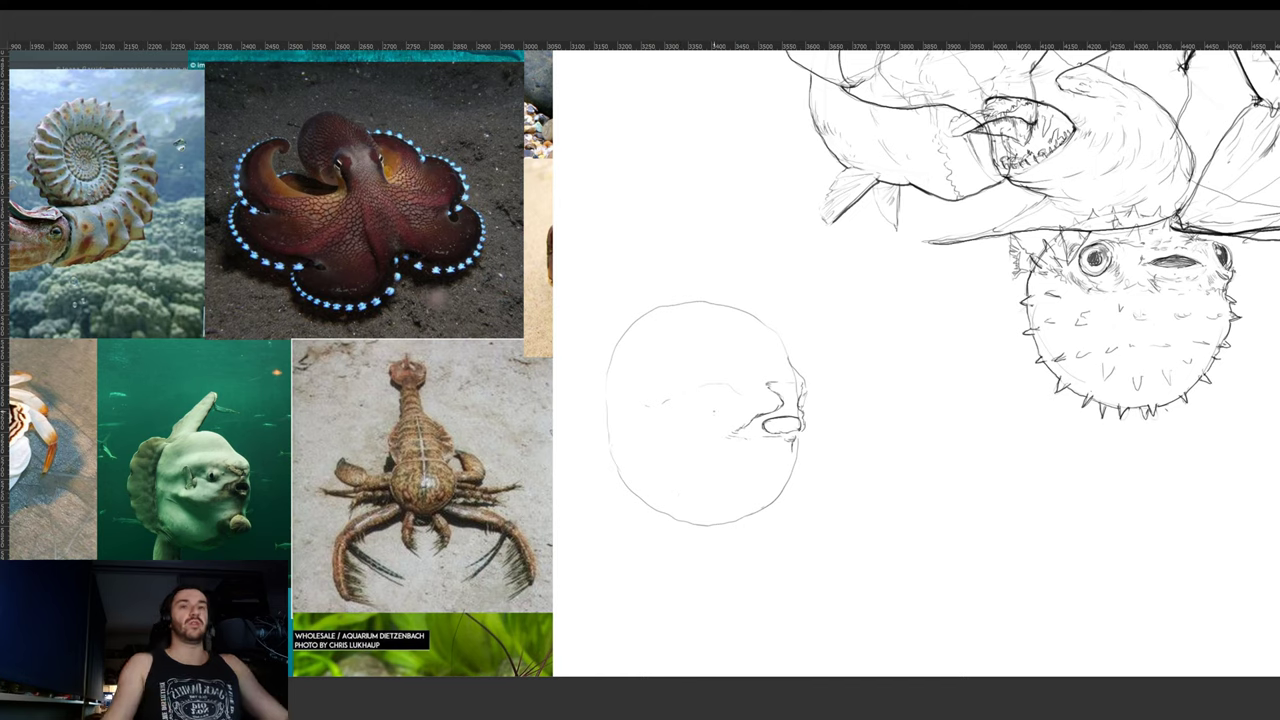
- Sketch the sunfish's chin with a round bump at its tip and redraw the lower body contour behind it
mouse_move(793, 456)
left_mouse_down()
mouse_move(789, 478)
mouse_move(782, 449)
left_mouse_up()
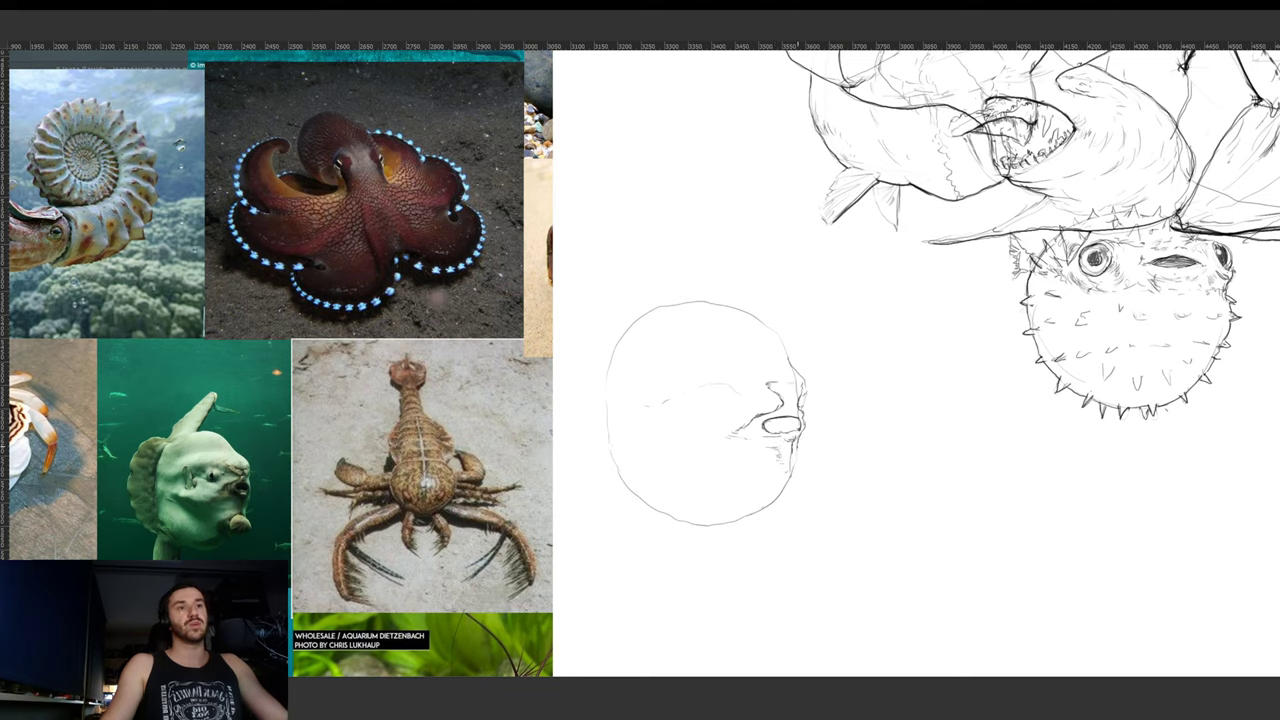
left_click_drag(797, 446, 793, 470)
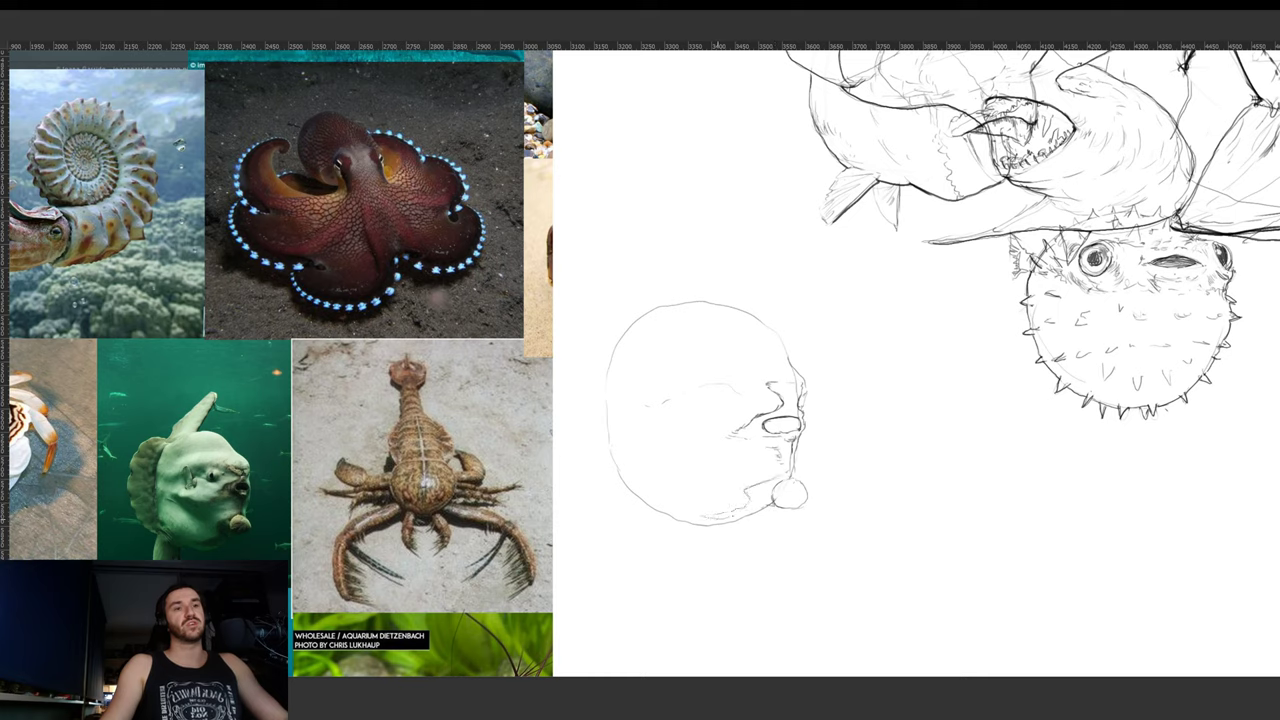
mouse_move(729, 518)
left_mouse_down()
mouse_move(770, 508)
mouse_move(722, 521)
left_mouse_up()
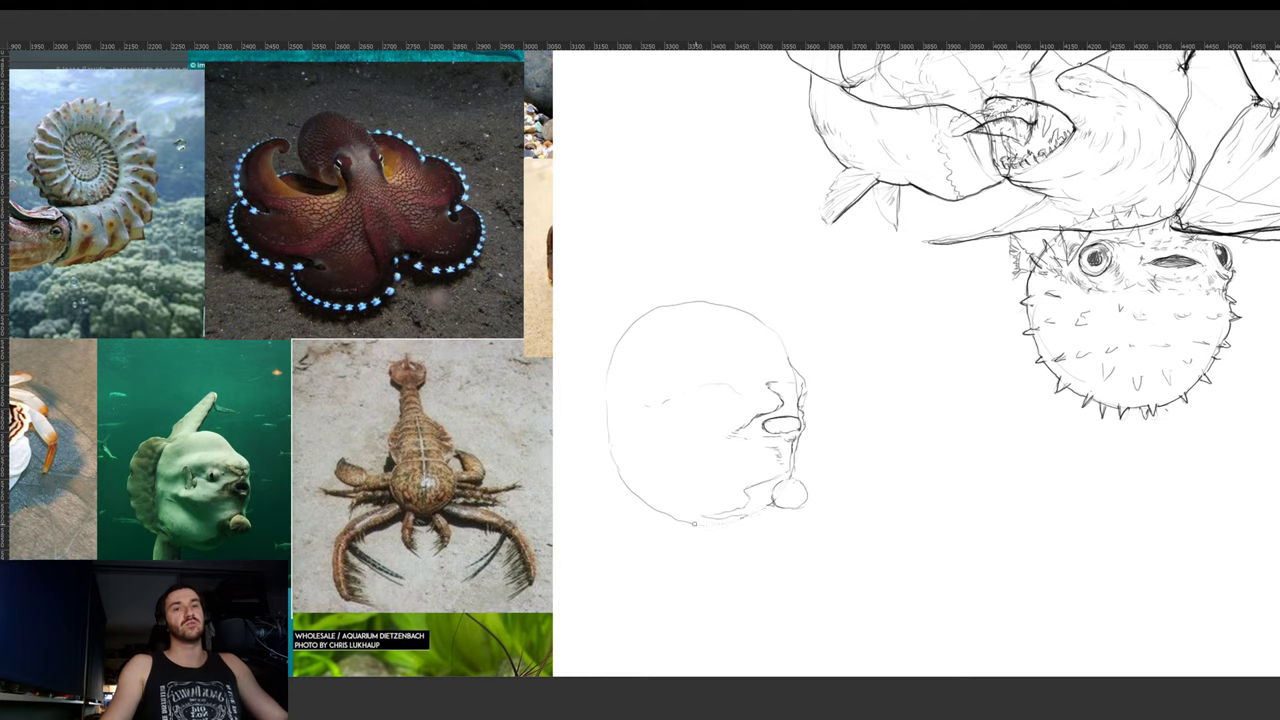
left_click_drag(712, 535, 776, 513)
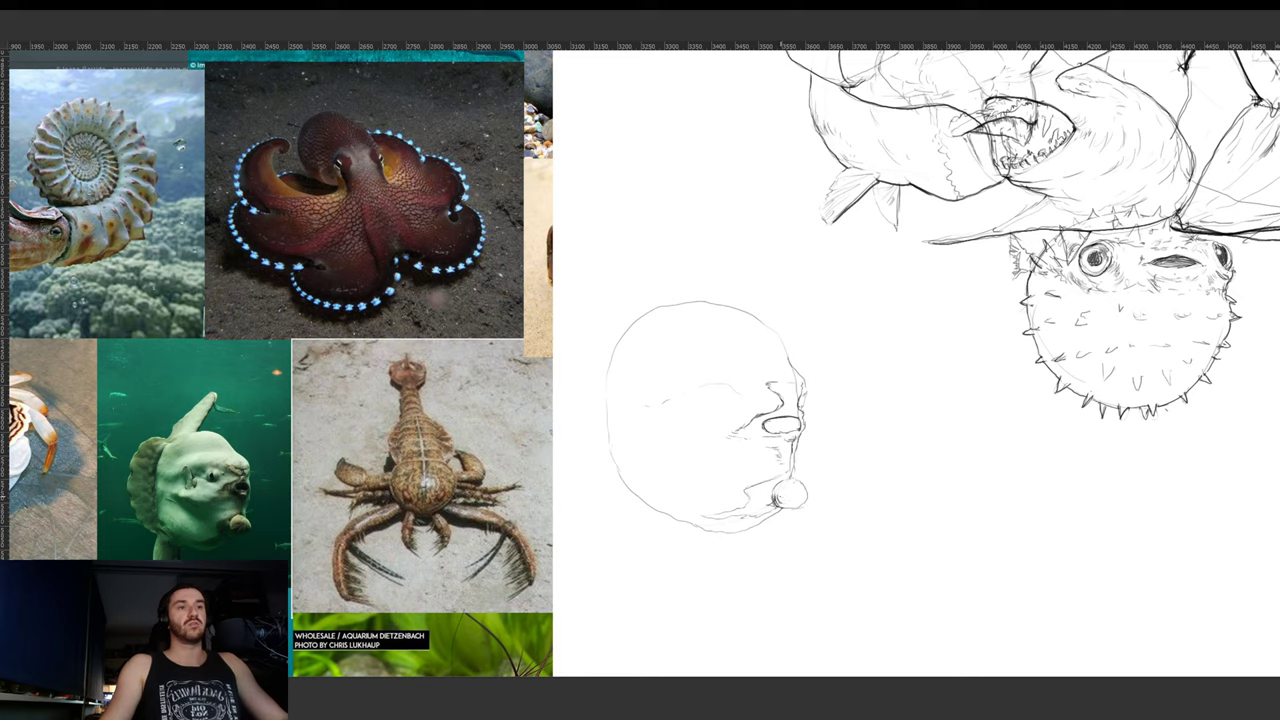
- Shade the sunfish's round chin bump and hatch the underside of its jaw
mouse_move(794, 492)
left_mouse_down()
mouse_move(802, 507)
mouse_move(786, 508)
mouse_move(806, 509)
left_mouse_up()
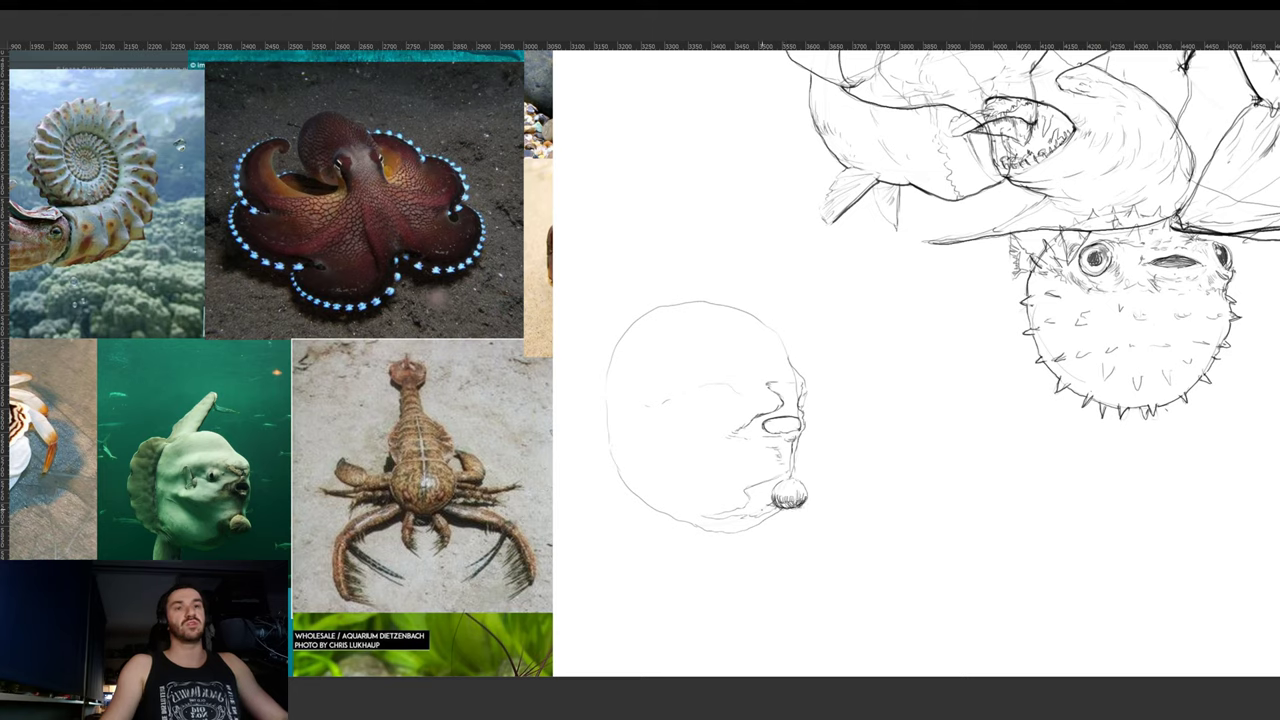
left_click_drag(708, 516, 733, 516)
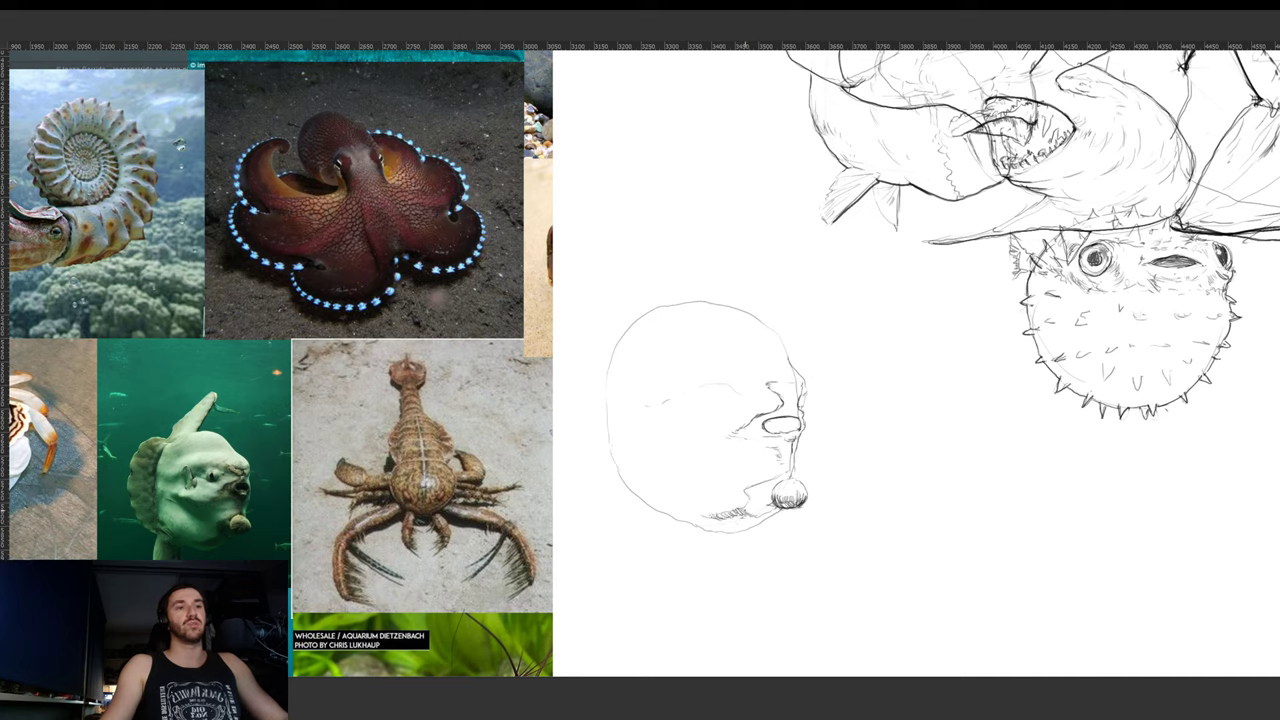
mouse_move(752, 507)
left_mouse_down()
mouse_move(769, 509)
mouse_move(756, 499)
left_mouse_up()
left_click_drag(748, 511, 758, 489)
left_click_drag(750, 505, 764, 492)
left_click_drag(756, 502, 772, 490)
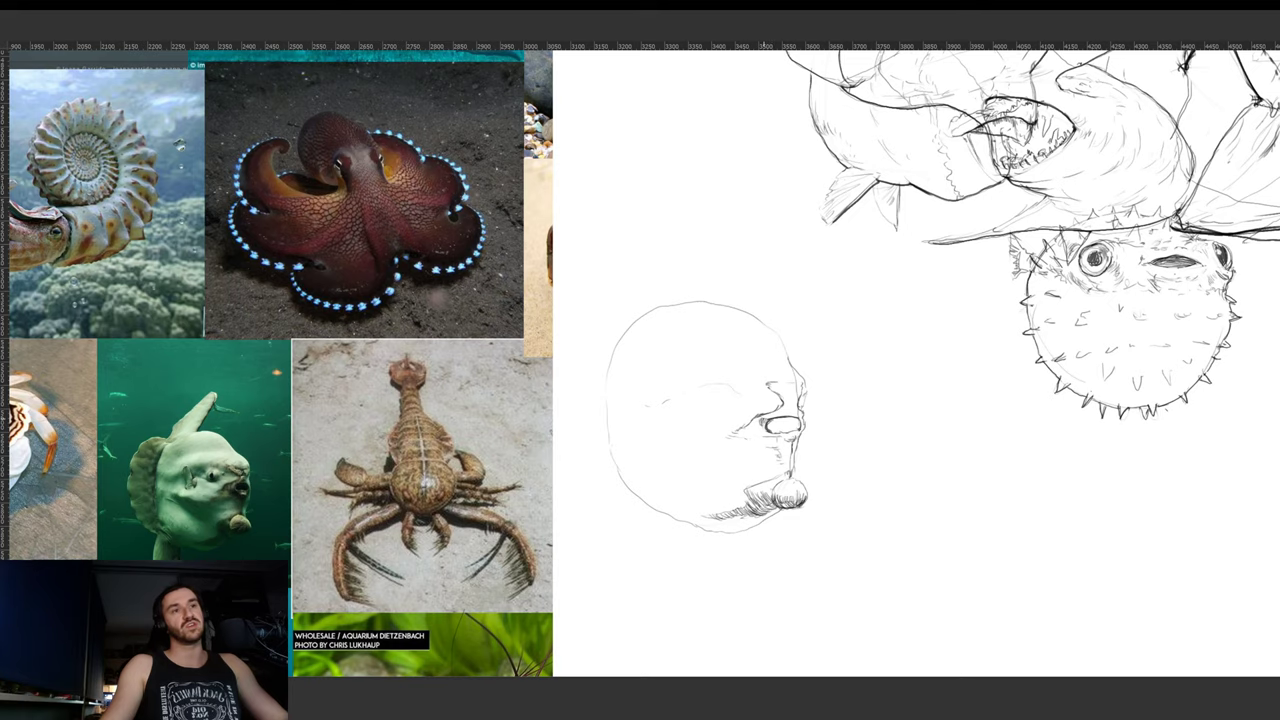
- Darken the corner and edges of the sunfish's mouth and add dense shading directly beneath it
mouse_move(764, 418)
left_mouse_down()
mouse_move(772, 434)
mouse_move(849, 334)
mouse_move(800, 358)
left_mouse_up()
key("6")
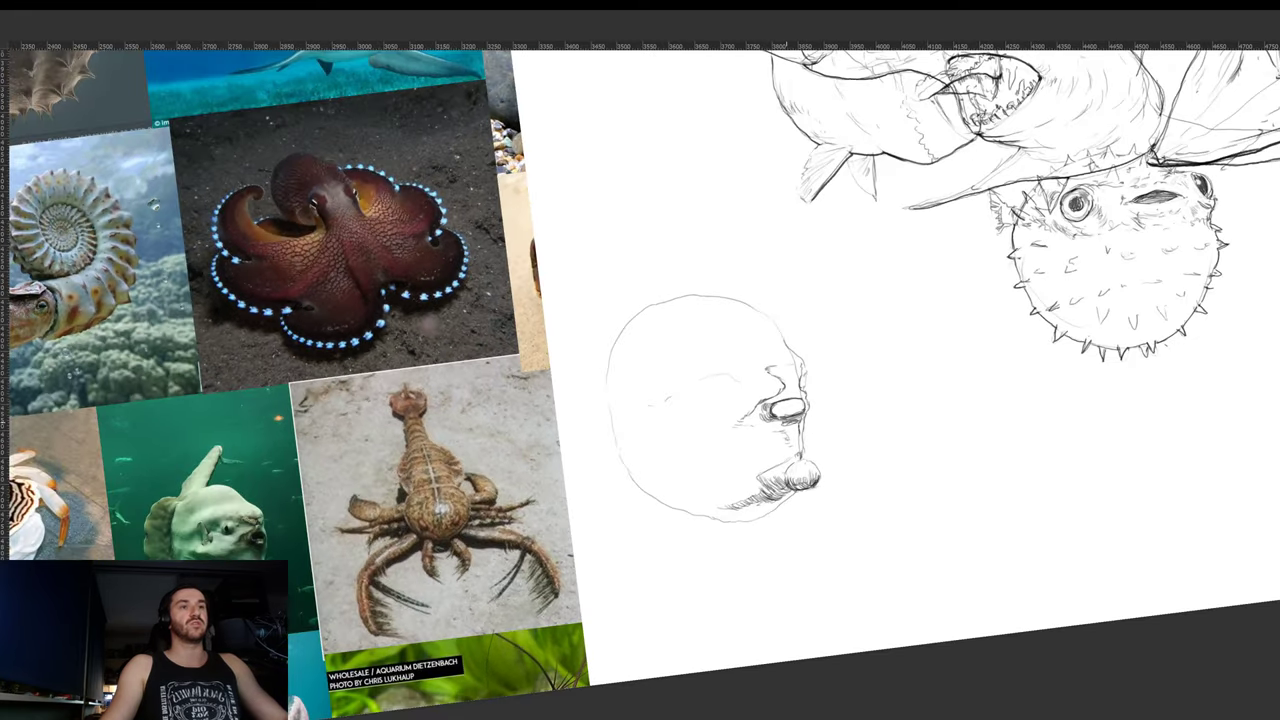
left_click_drag(786, 428, 798, 427)
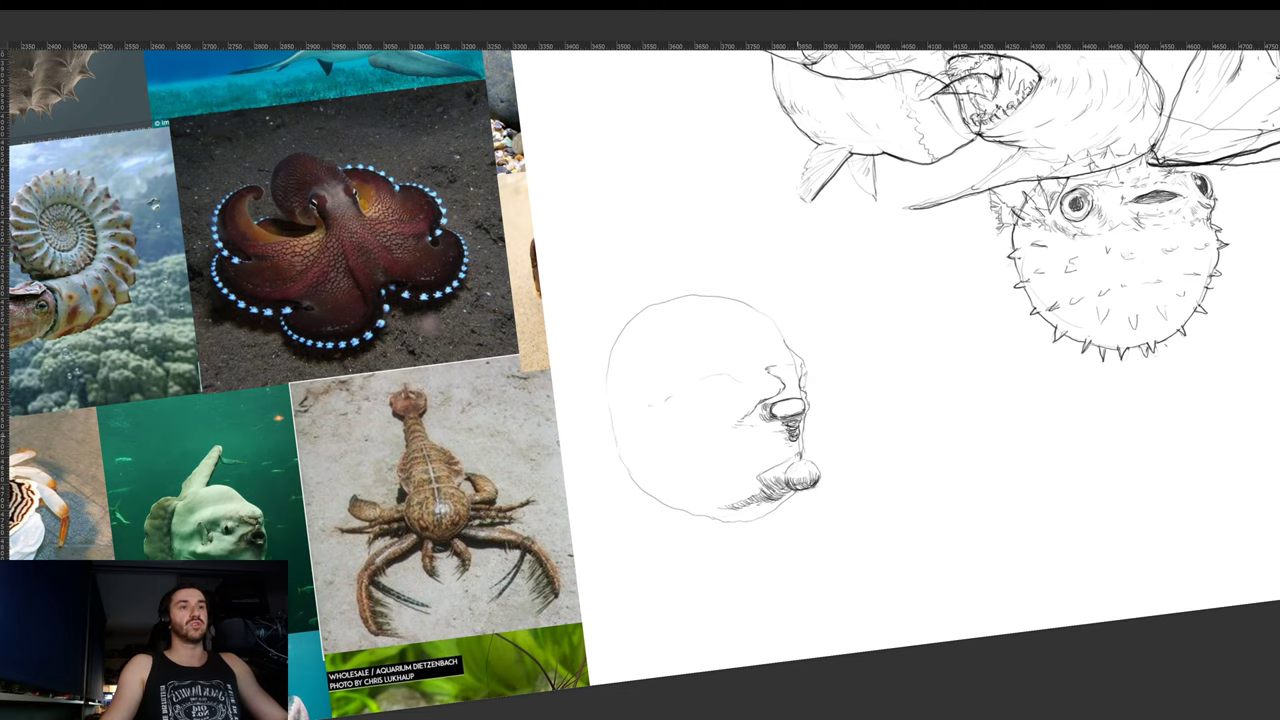
key("r")
left_click_drag(886, 396, 893, 425)
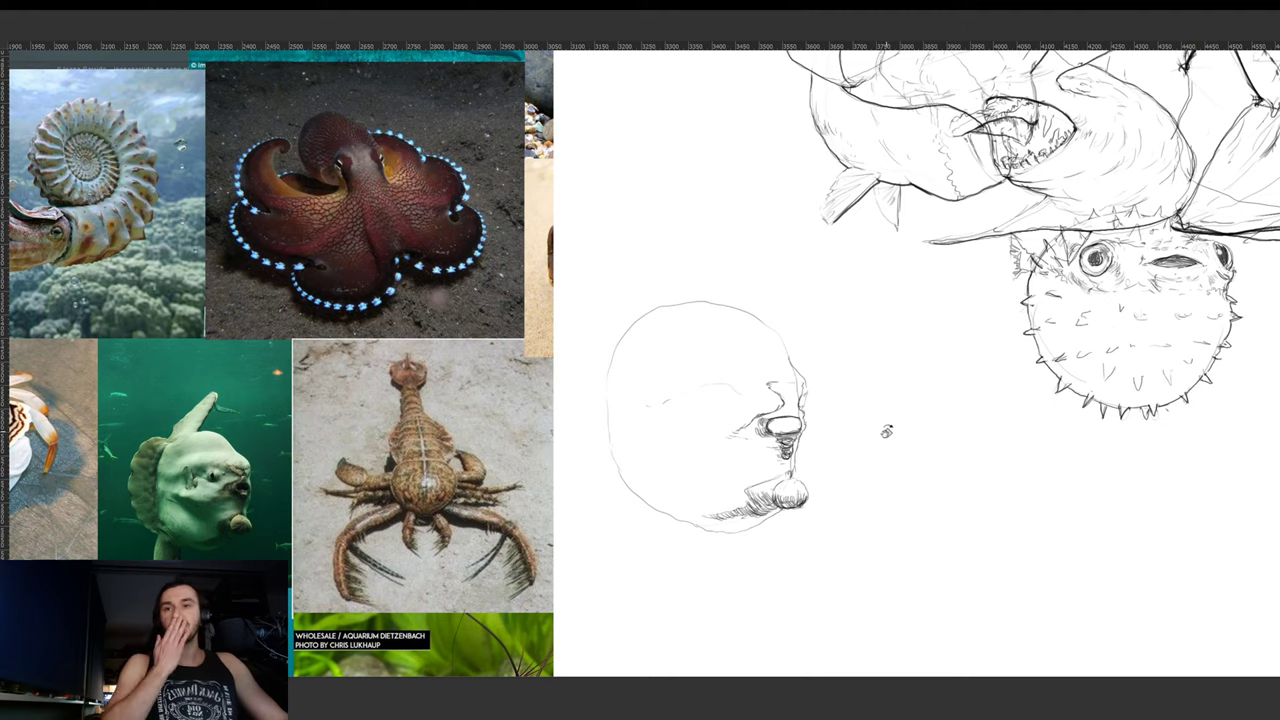
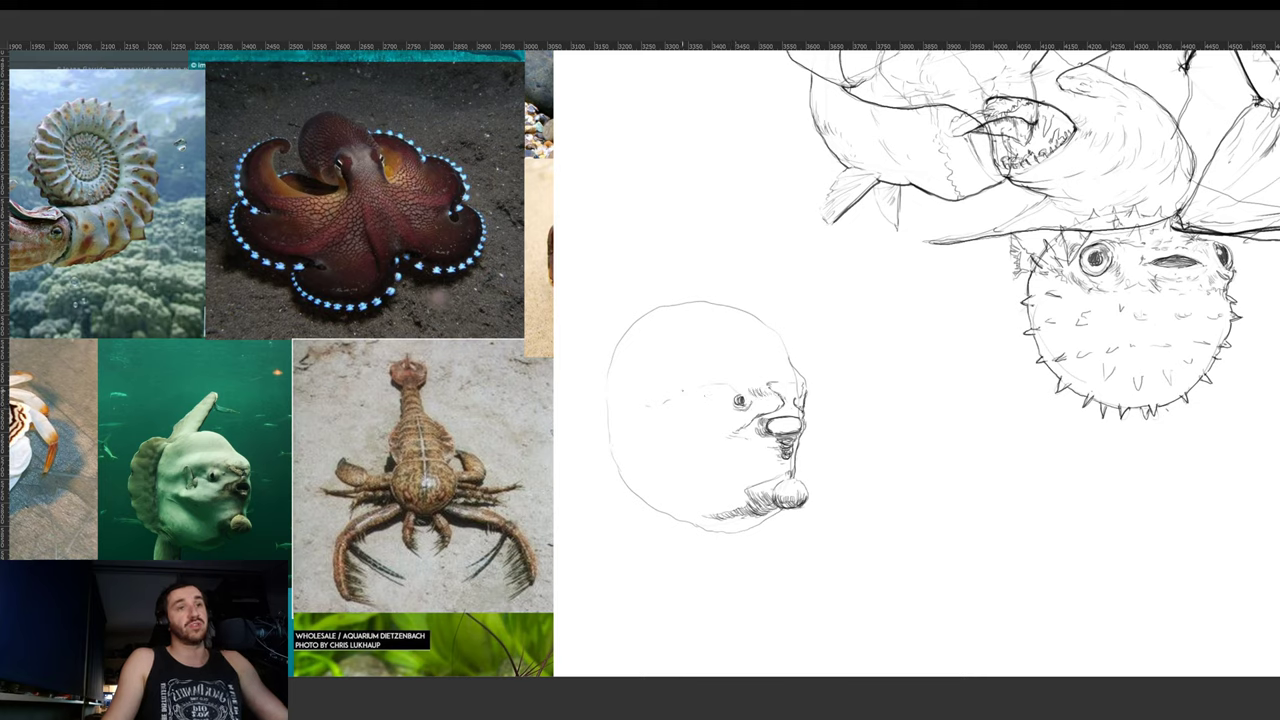
- Hatch the sunfish's brow, snout and flank folds, and draw the small pectoral fin behind its eye
left_click_drag(706, 383, 713, 395)
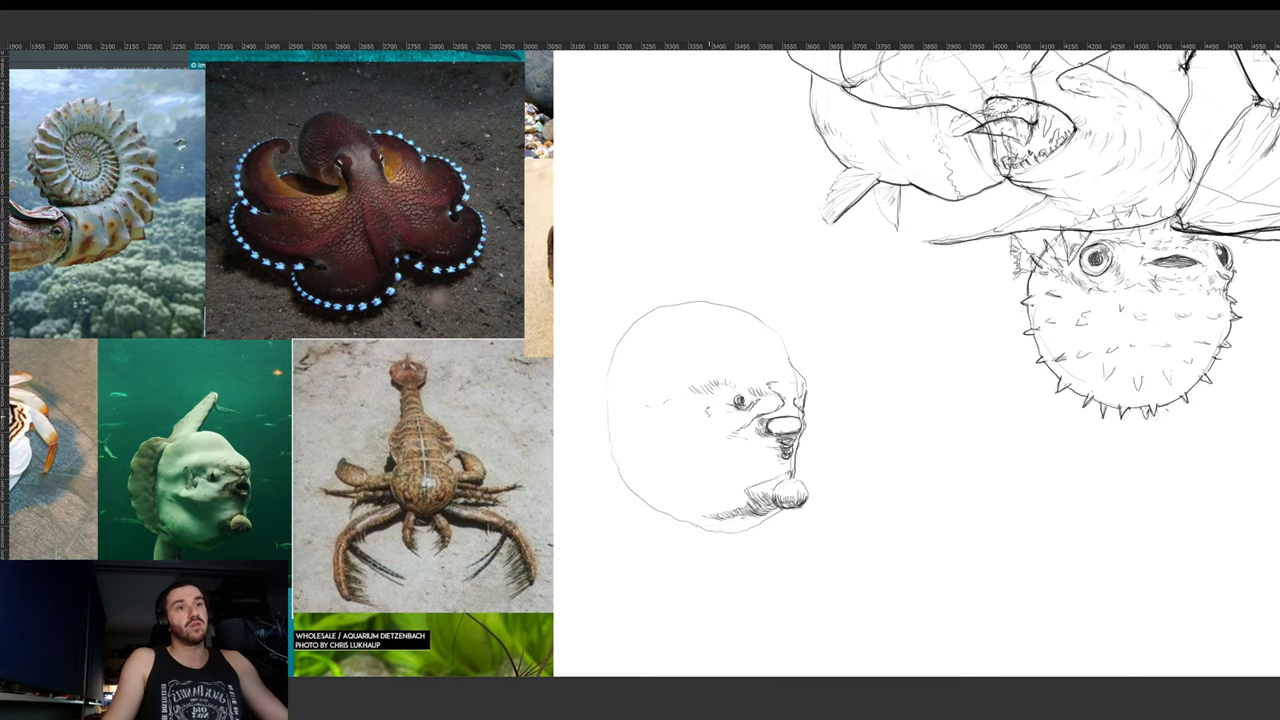
left_click_drag(704, 388, 707, 399)
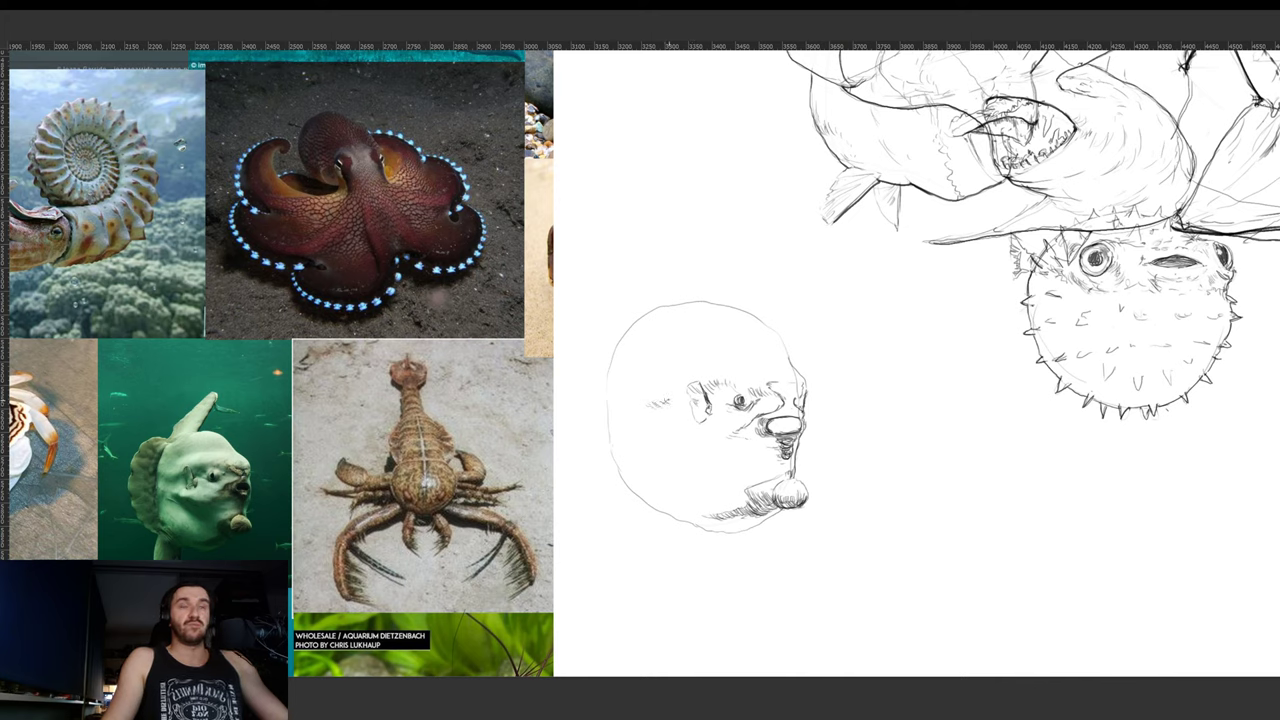
left_click_drag(672, 403, 682, 397)
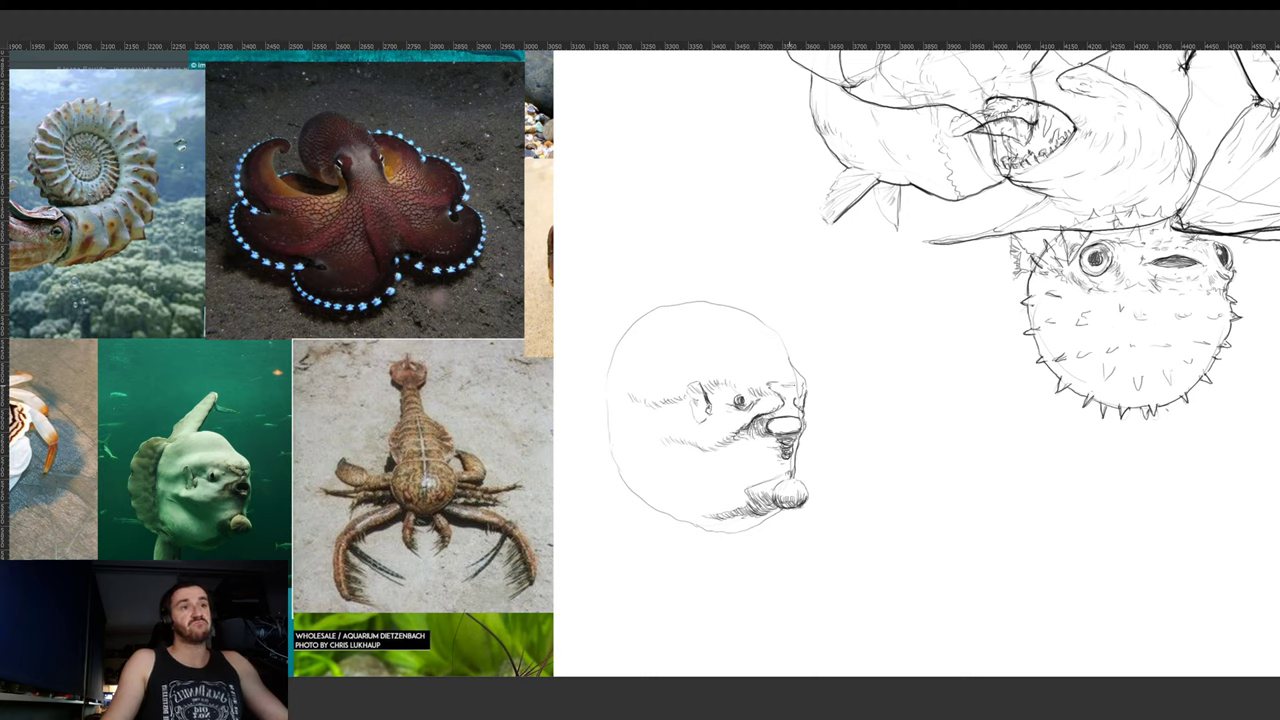
mouse_move(790, 385)
left_mouse_down()
mouse_move(771, 384)
mouse_move(782, 382)
left_mouse_up()
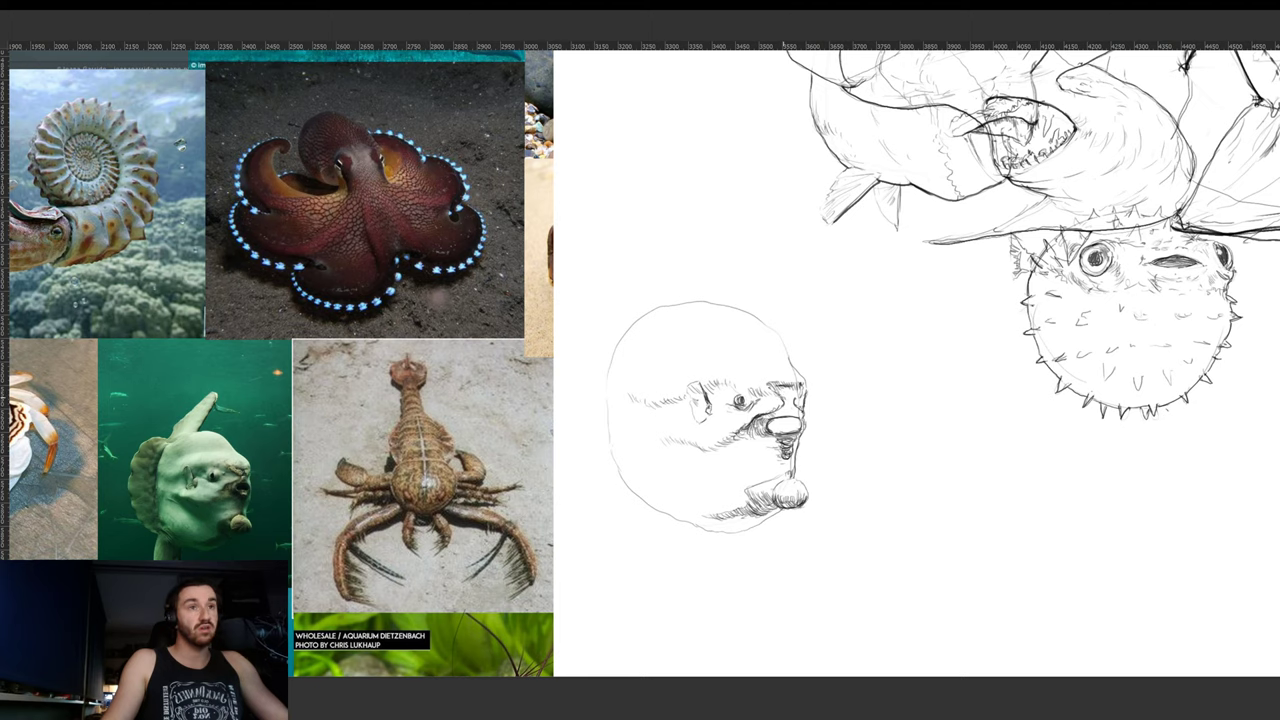
left_click_drag(780, 393, 788, 399)
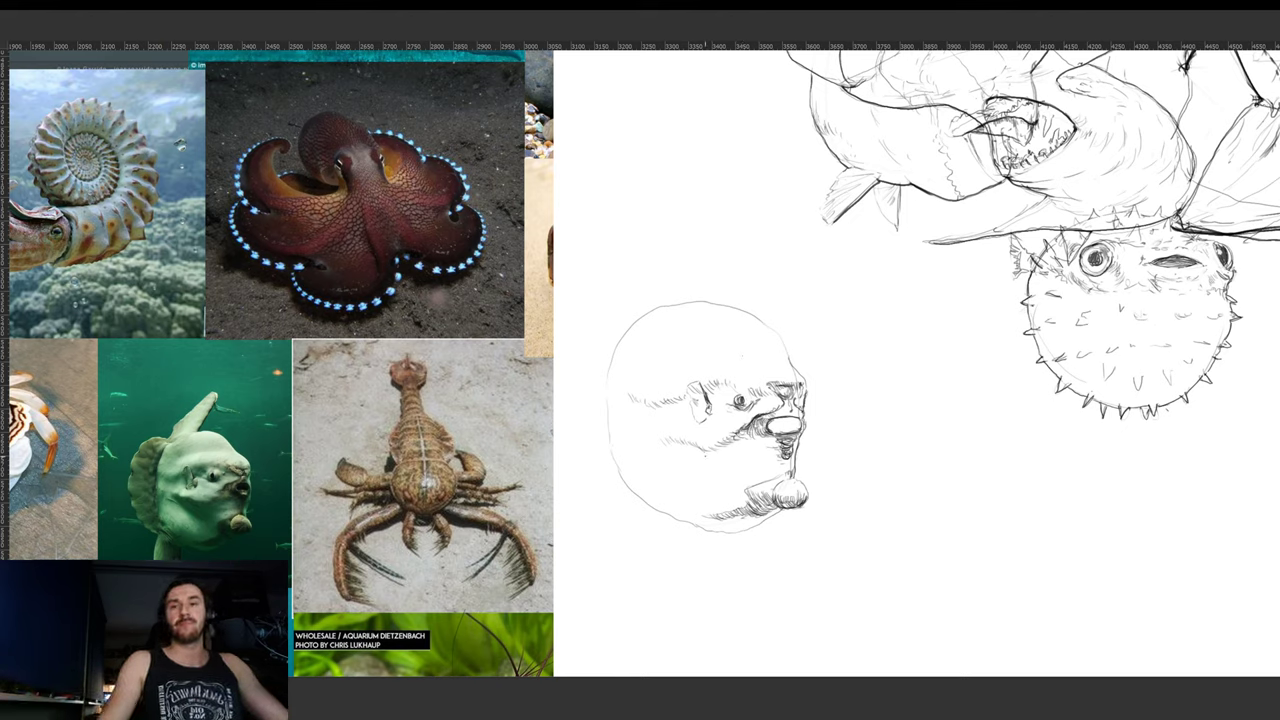
- Replace the back edge of the sunfish's body with a wide scalloped tail fin and add short strokes along its base
left_click_drag(690, 454, 768, 423)
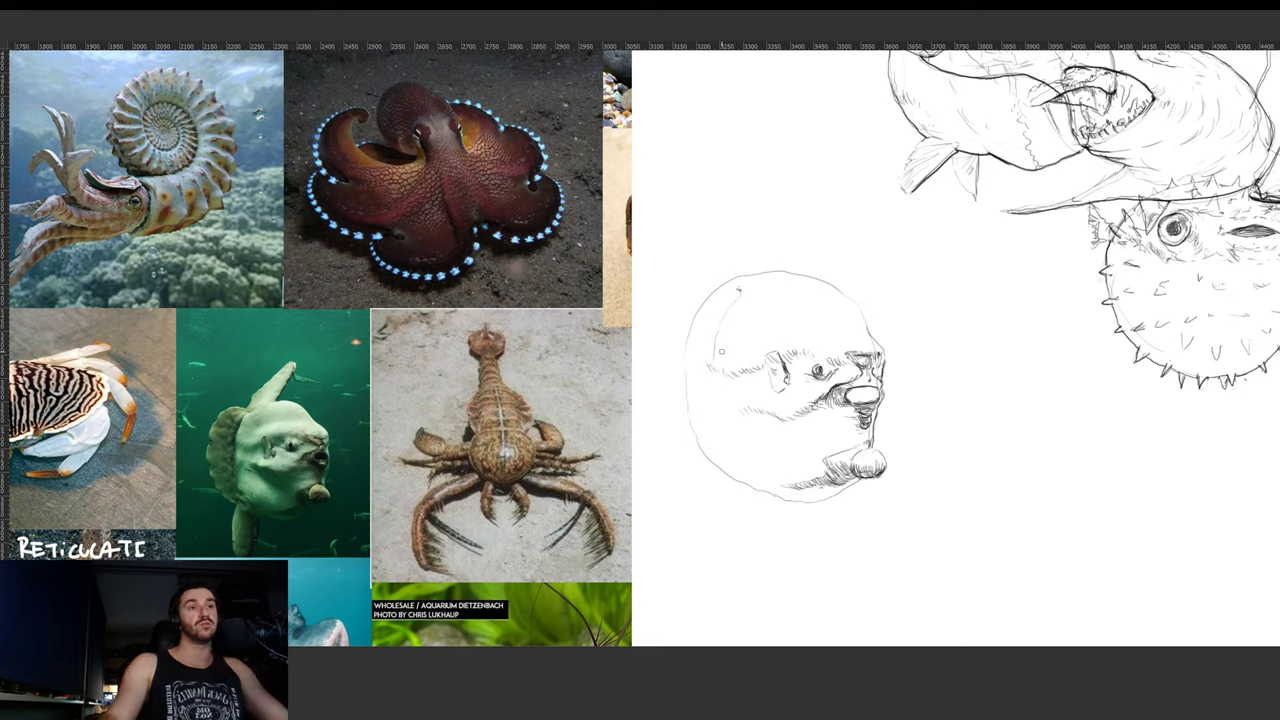
key("e")
left_click_drag(704, 306, 686, 361)
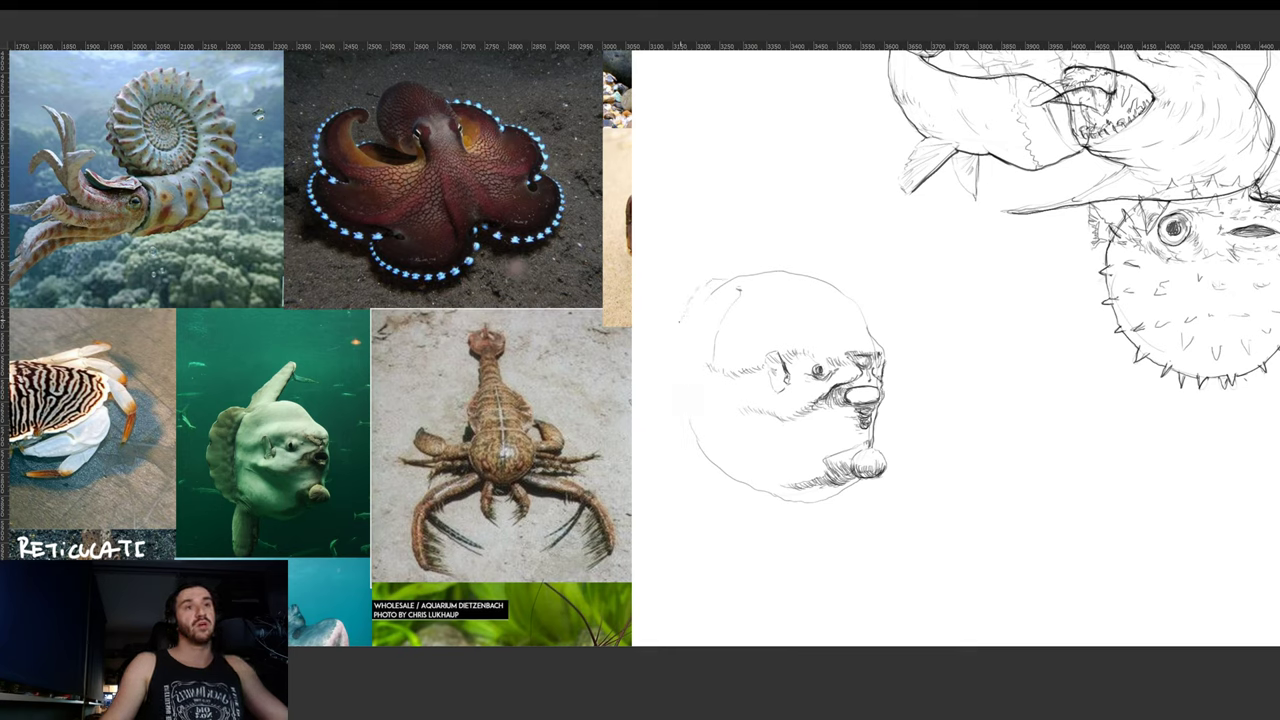
mouse_move(668, 356)
left_mouse_down()
mouse_move(669, 425)
mouse_move(702, 474)
left_mouse_up()
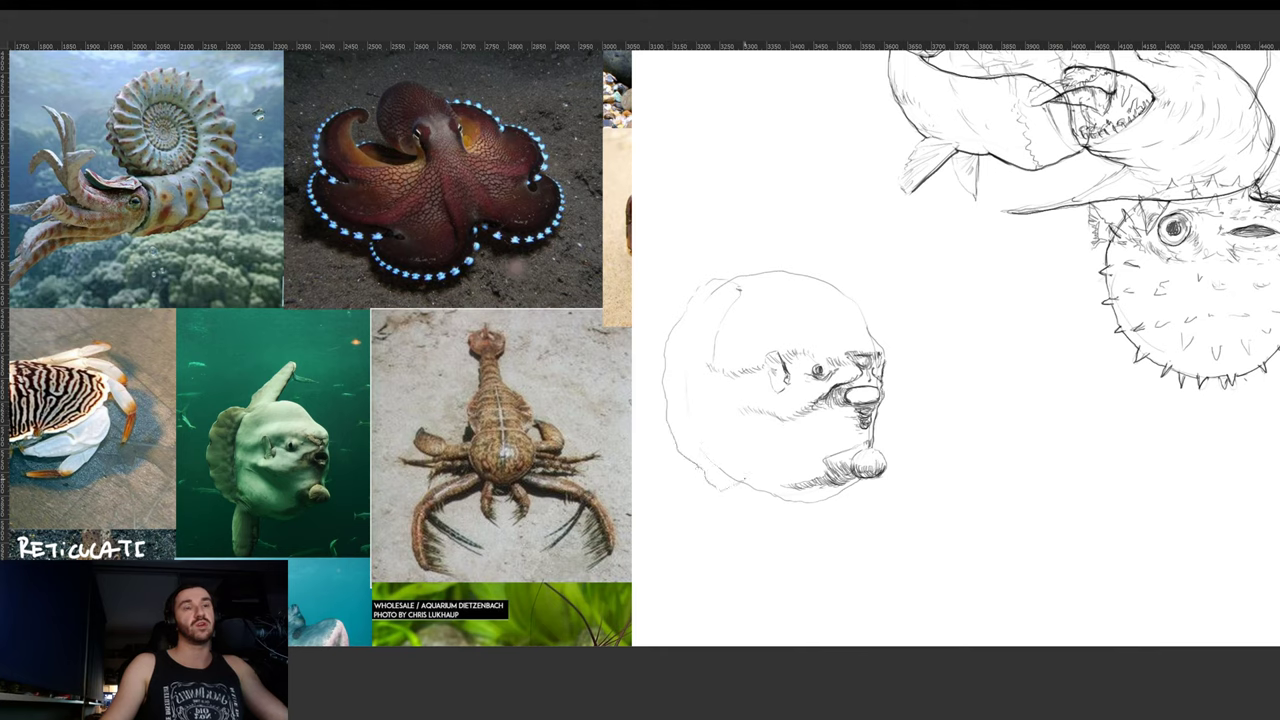
left_click_drag(722, 420, 712, 358)
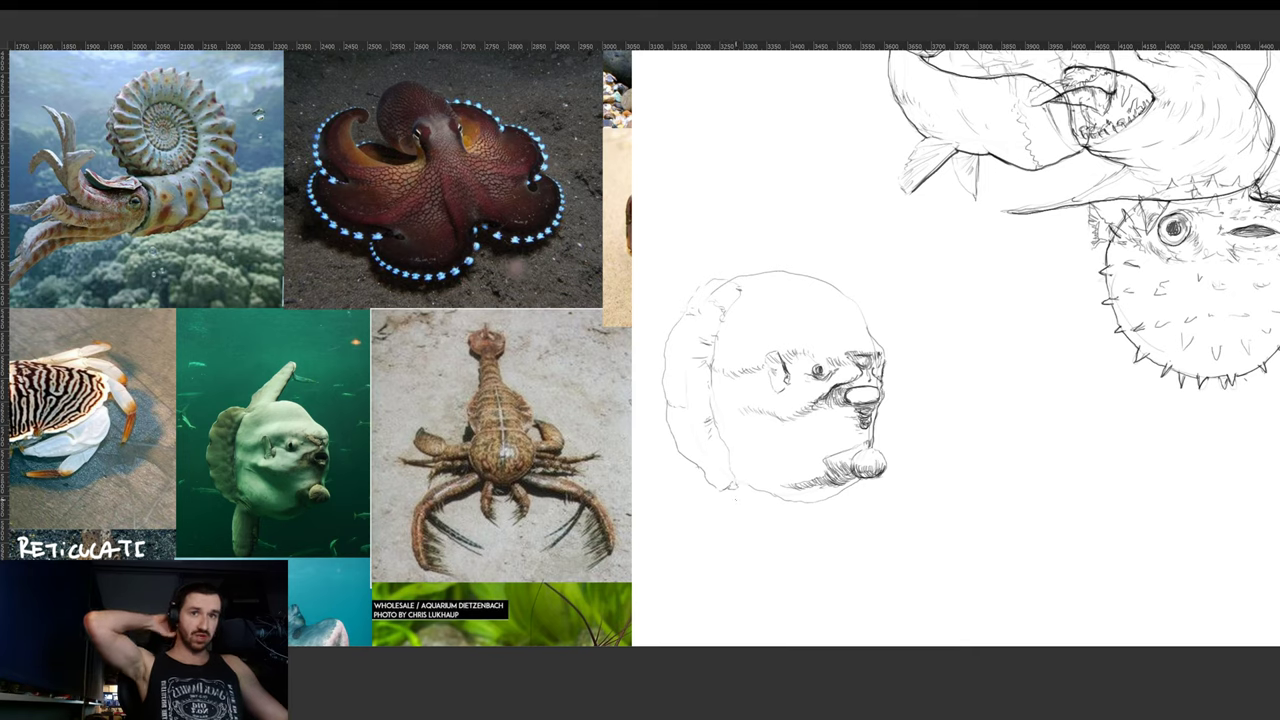
- Draw the long lower fin with hatching along its rear edge, and reposition the sunfish sketch to leave space above it
mouse_move(725, 489)
left_mouse_down()
mouse_move(743, 483)
mouse_move(763, 424)
mouse_move(724, 522)
left_mouse_up()
left_click_drag(713, 430, 714, 486)
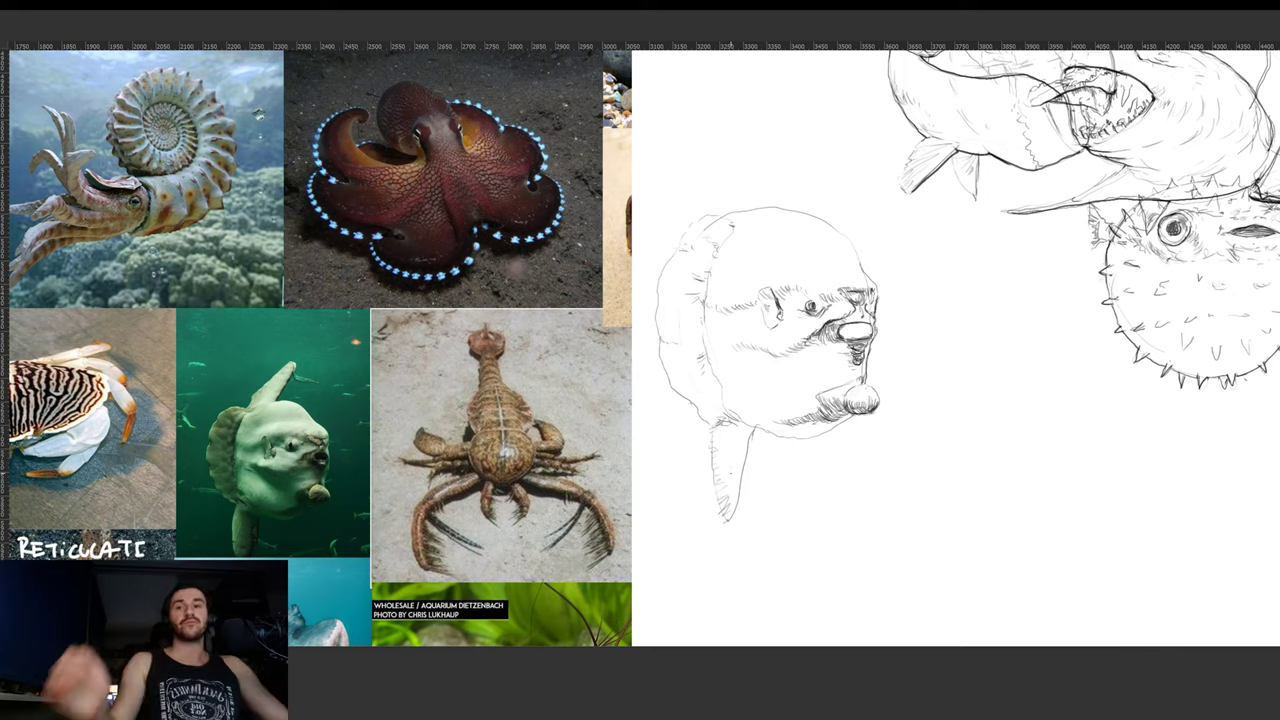
left_click_drag(837, 404, 845, 435)
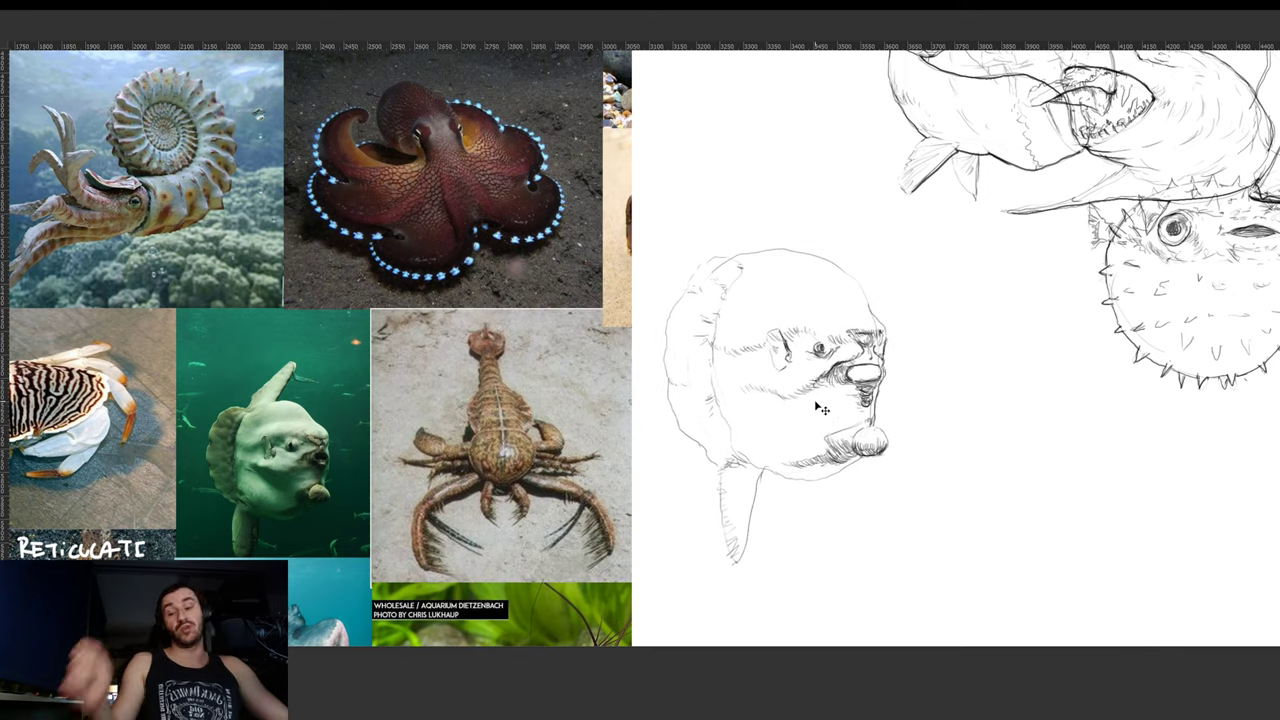
- Draw the tall dorsal fin slanting up from the sunfish's back and add light hatching near its tip
scroll(806, 378, "up", 3)
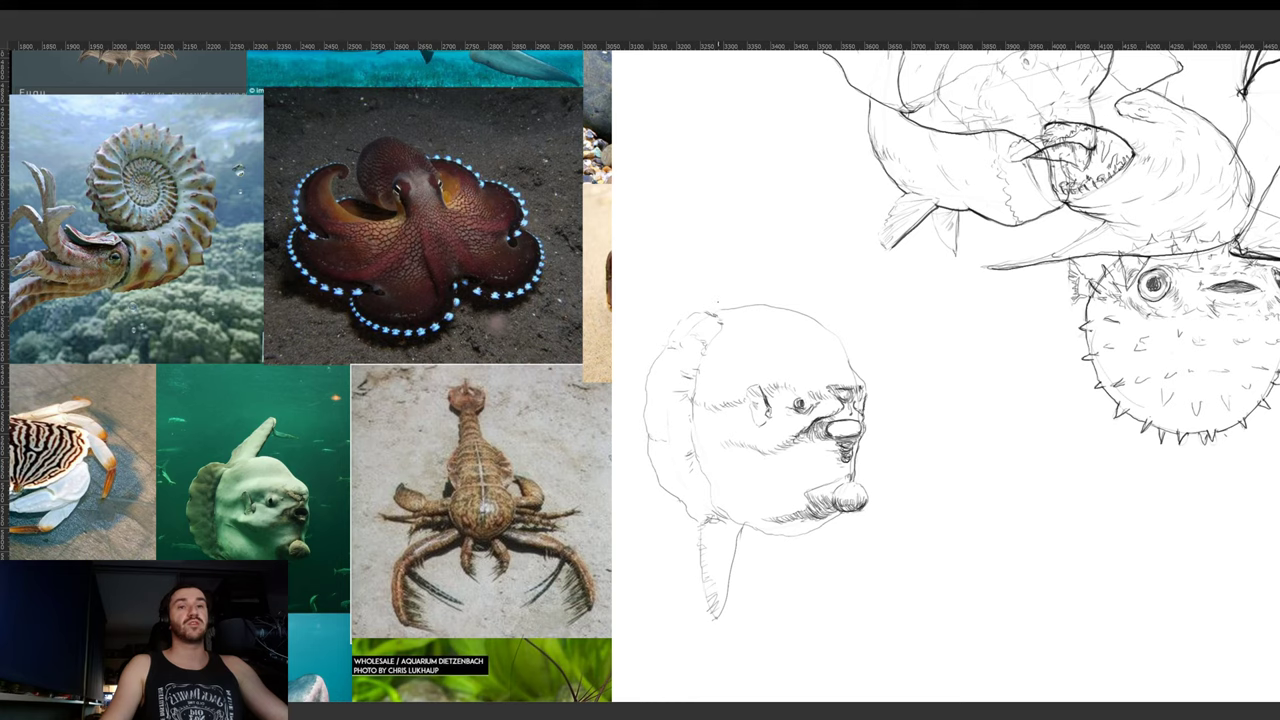
left_click_drag(754, 300, 800, 228)
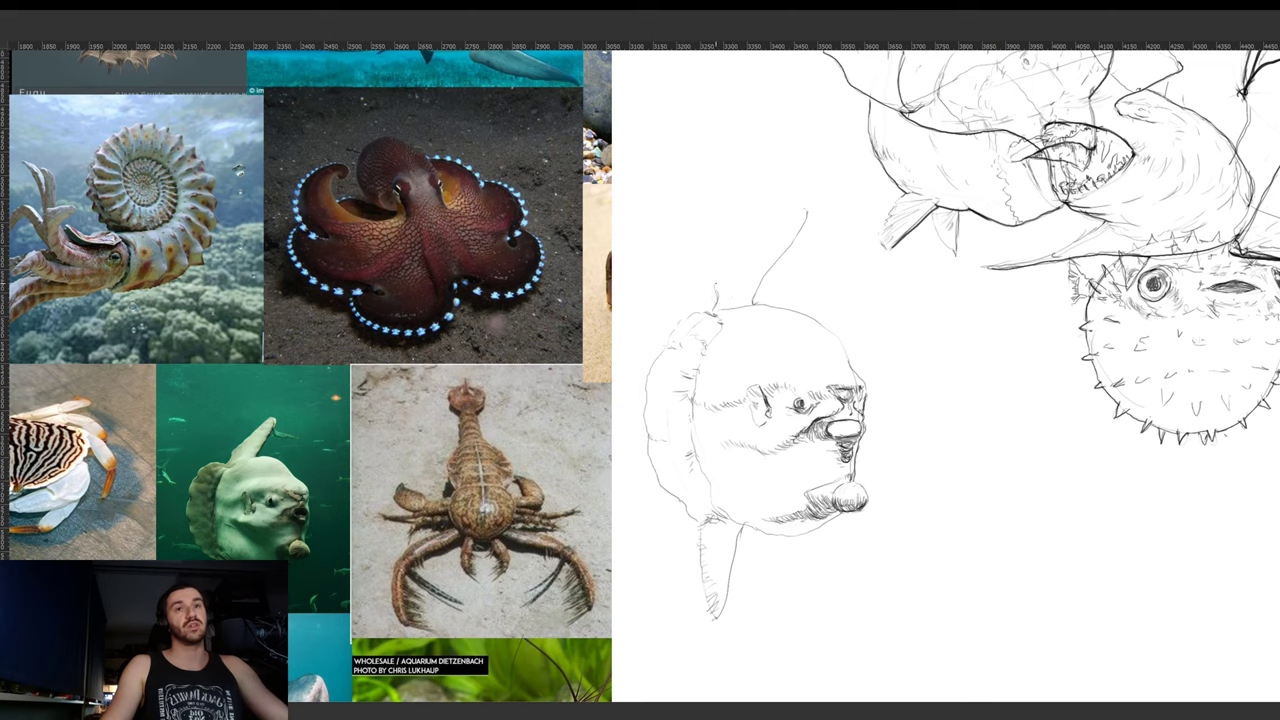
left_click_drag(760, 240, 800, 208)
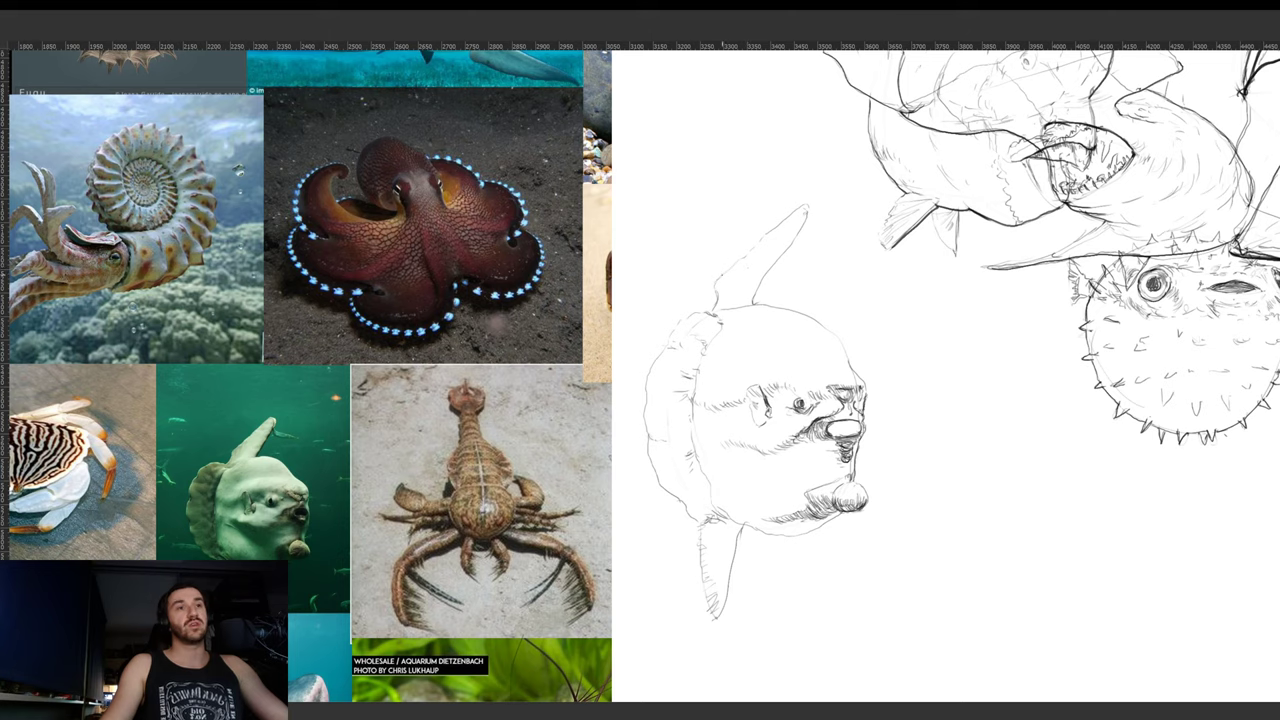
left_click_drag(777, 228, 800, 225)
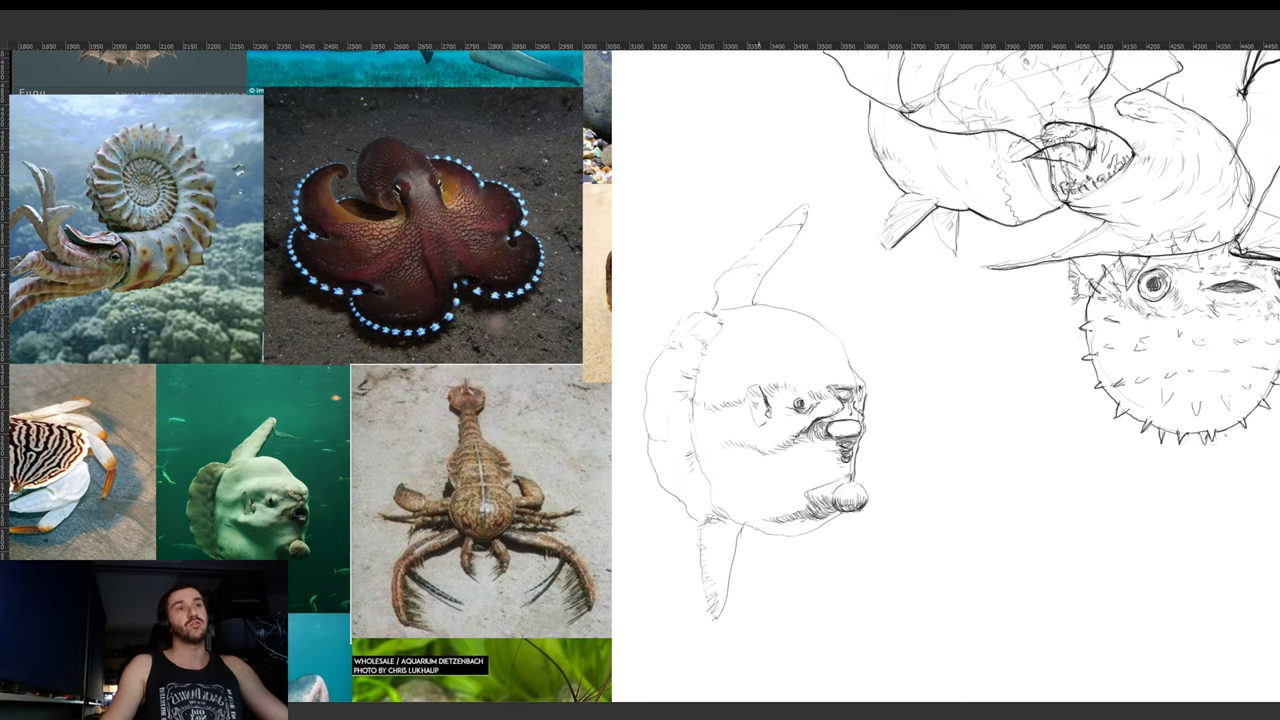
- Add light contour strokes to the sunfish's dorsal fin, a crease across its forehead and short hatching on its flank
left_click_drag(764, 264, 795, 233)
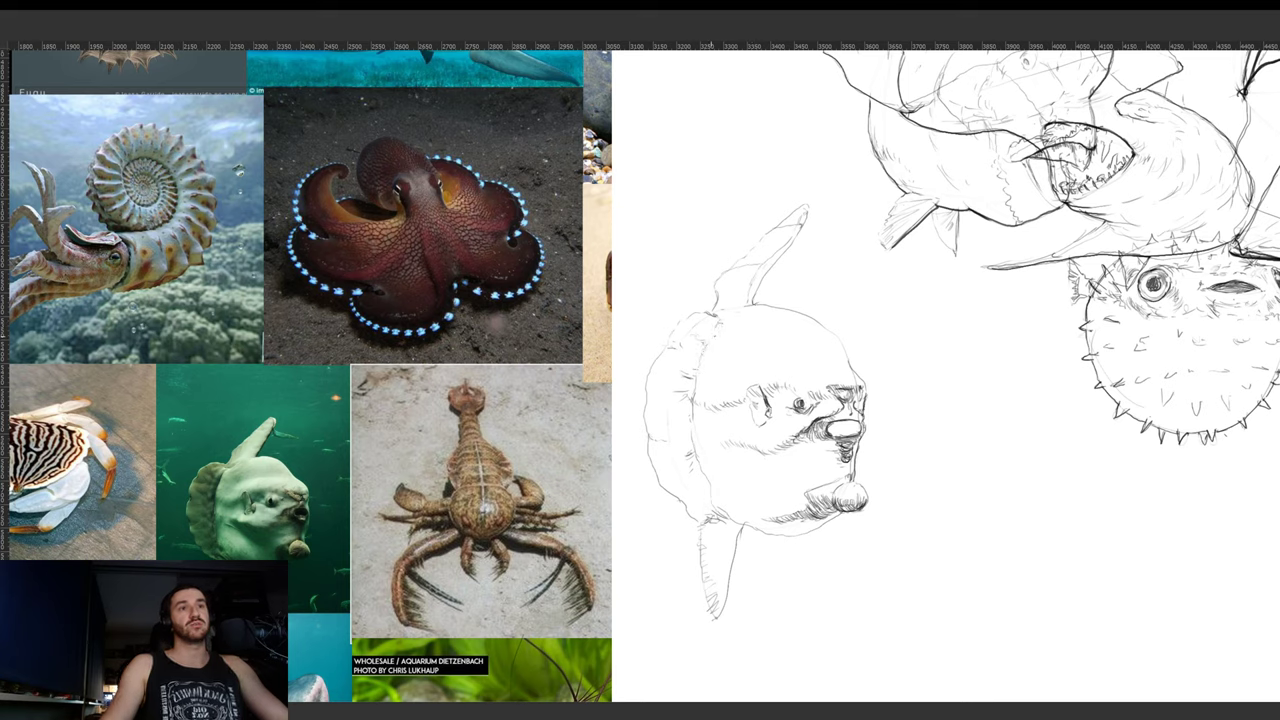
mouse_move(788, 349)
left_mouse_down()
mouse_move(806, 353)
mouse_move(728, 358)
left_mouse_up()
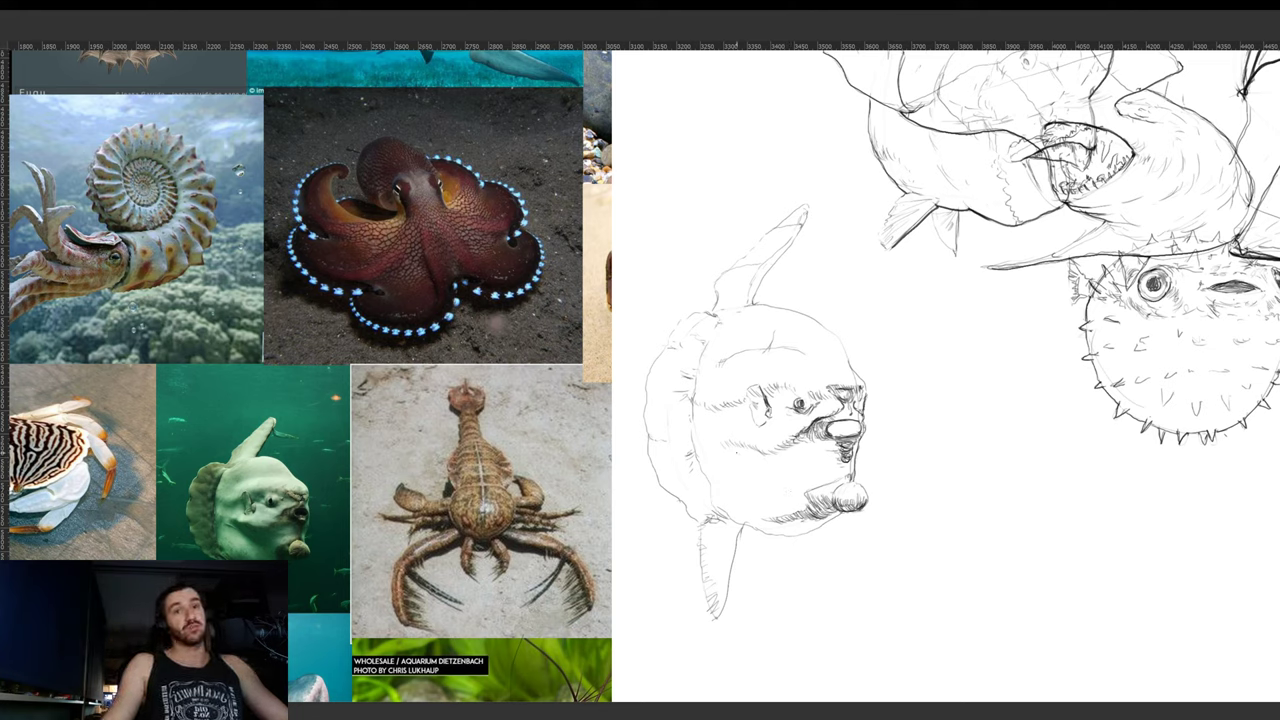
left_click_drag(740, 446, 747, 457)
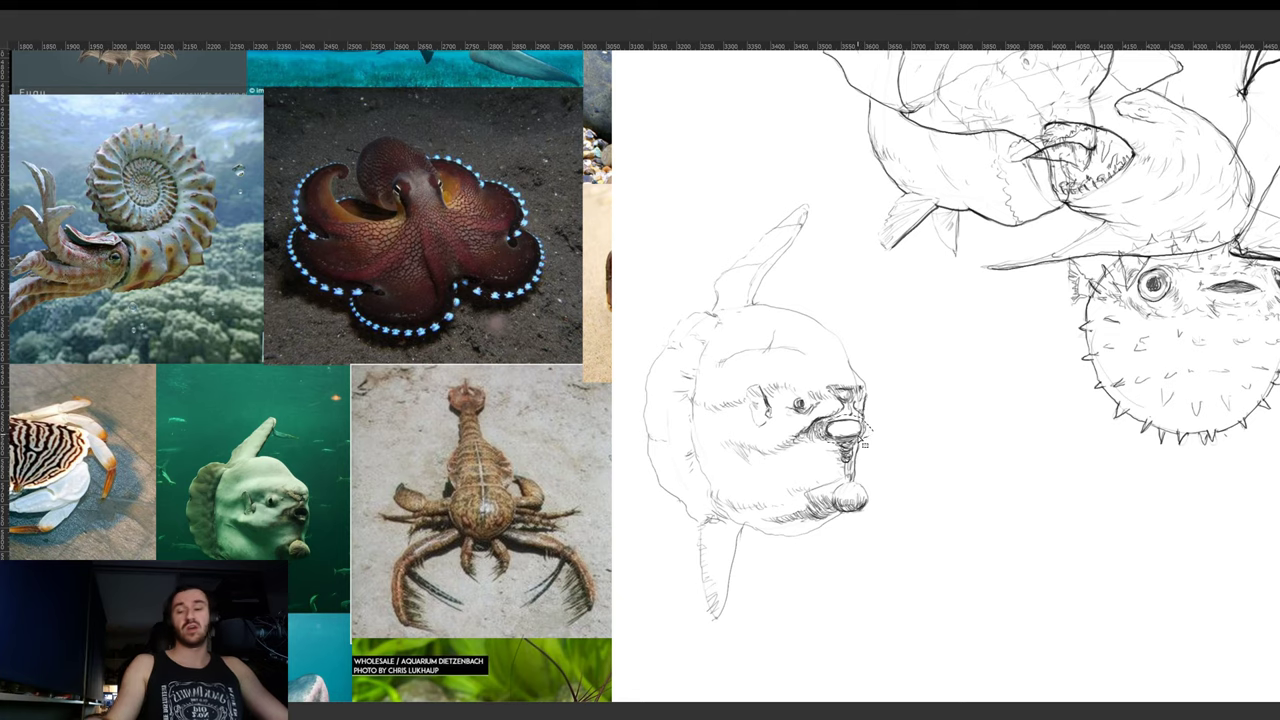
- Transform the sunfish's selected mouth opening to sit slightly nearer the front of the face and fill it solid black
key("ctrl+t")
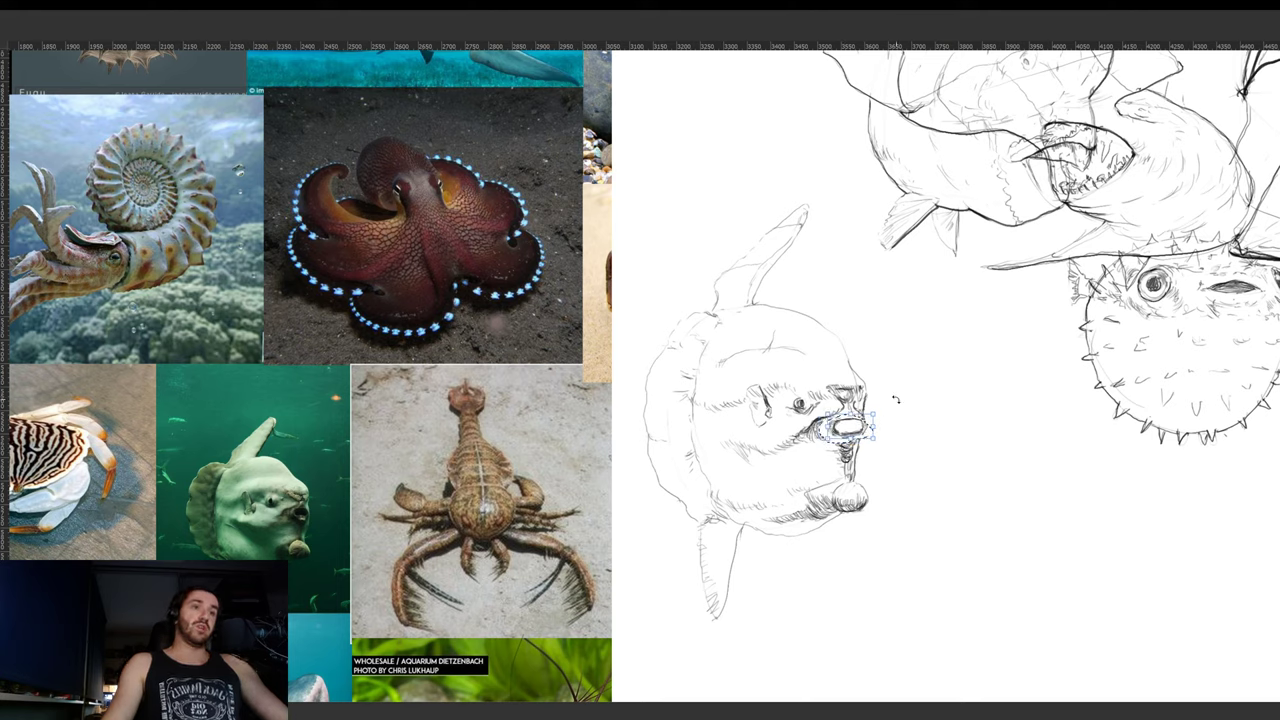
key("Return")
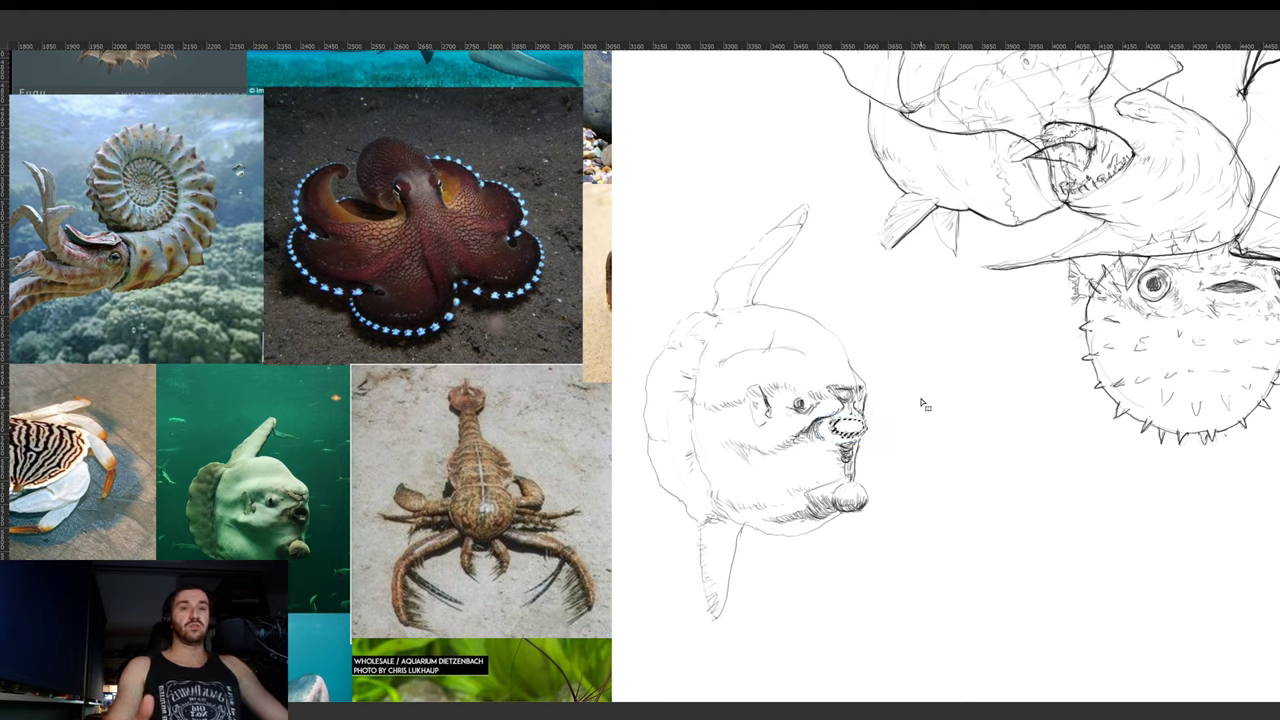
key("ctrl+d")
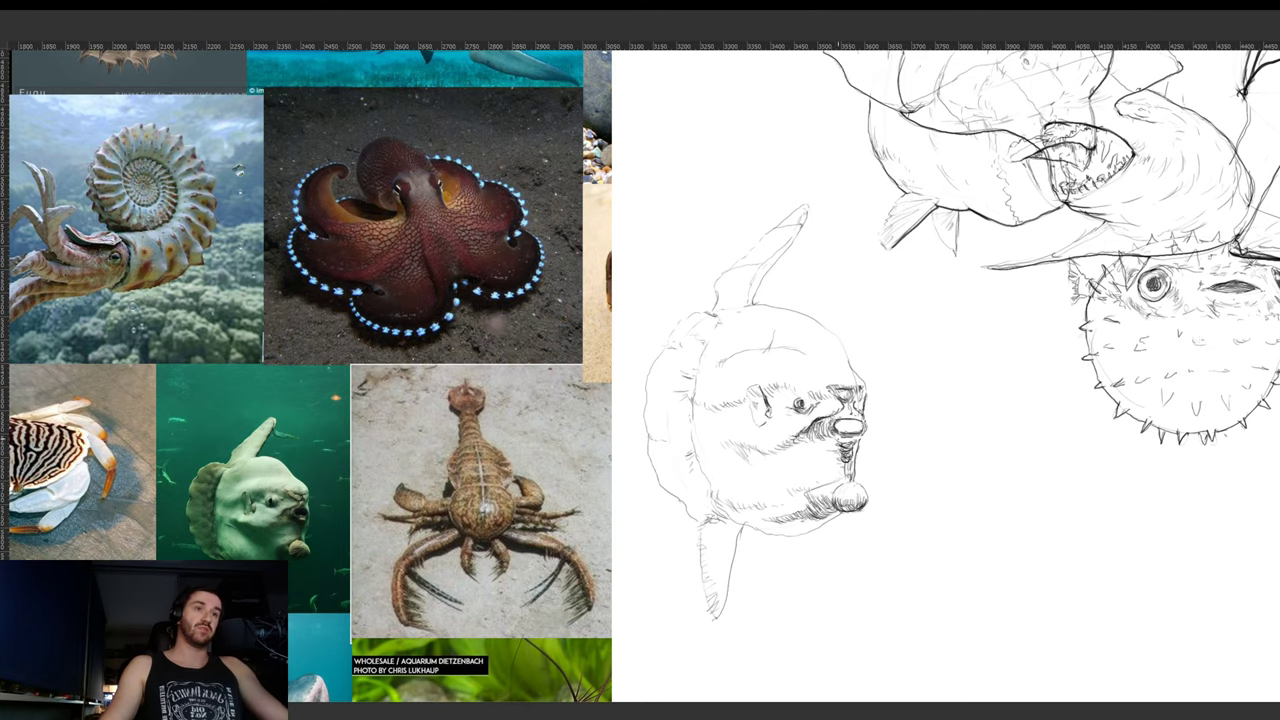
key("r")
mouse_move(975, 402)
left_mouse_down()
mouse_move(994, 369)
mouse_move(963, 297)
mouse_move(935, 323)
left_mouse_up()
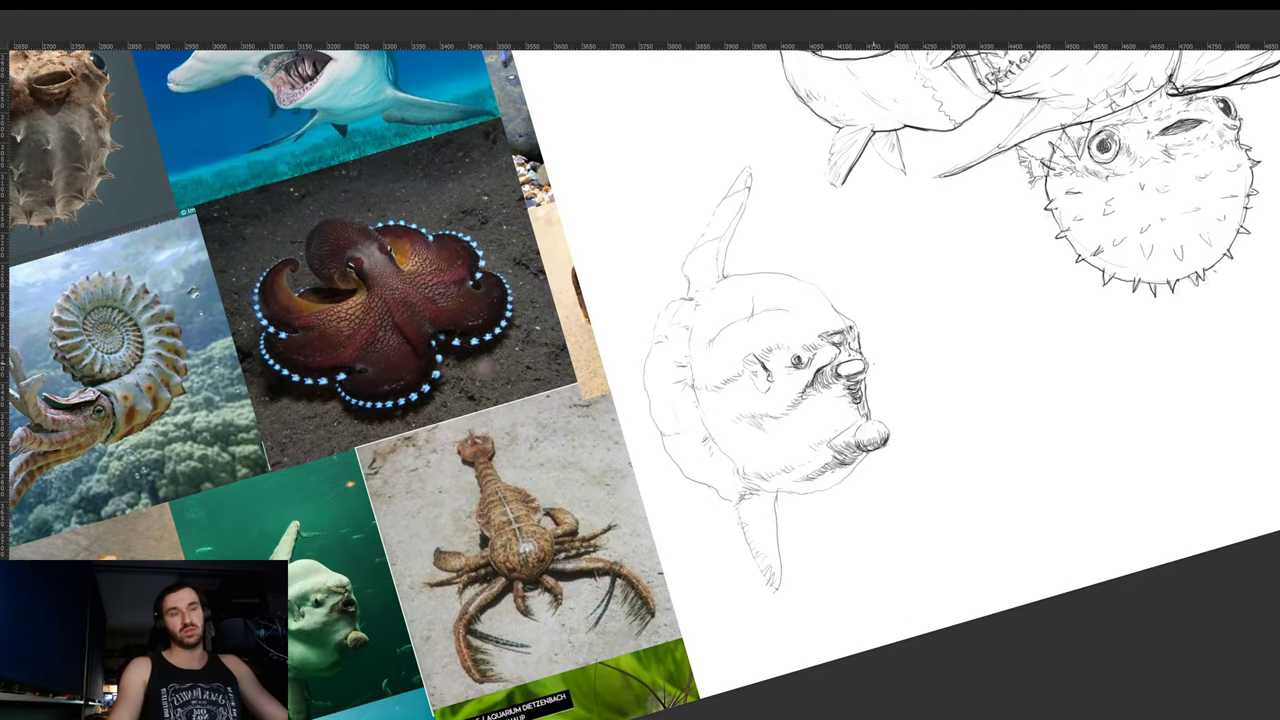
mouse_move(836, 375)
left_mouse_down()
mouse_move(862, 358)
mouse_move(847, 365)
left_mouse_up()
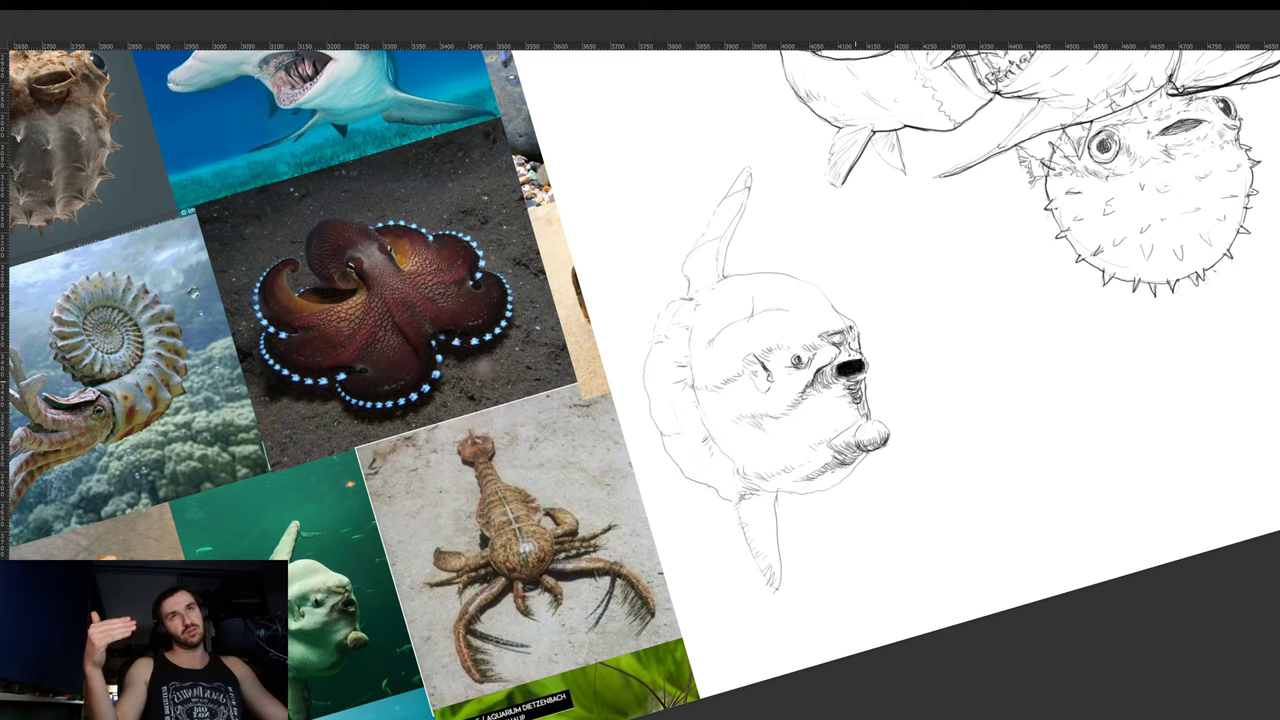
- Reinforce the front edge of the sunfish's lower fin, its belly line and its chin with a heavier dark outline
left_click_drag(908, 351, 898, 385)
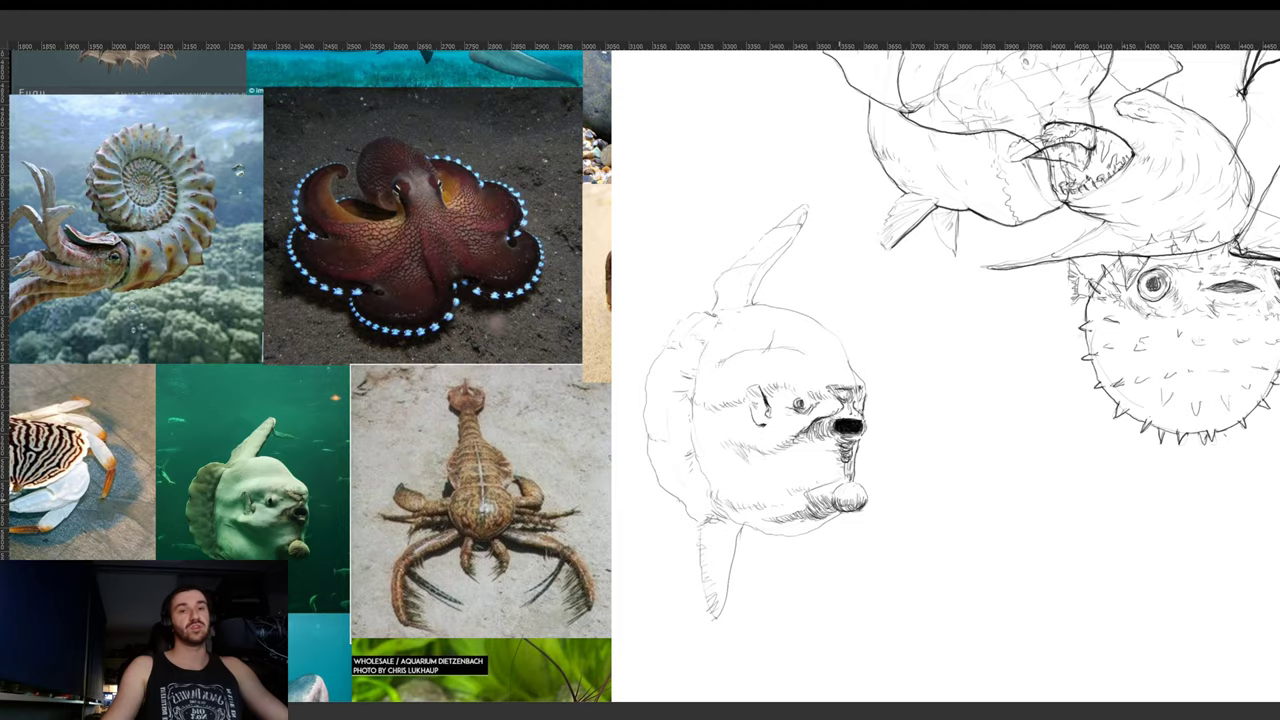
left_click_drag(871, 494, 888, 446)
left_click_drag(936, 408, 937, 386)
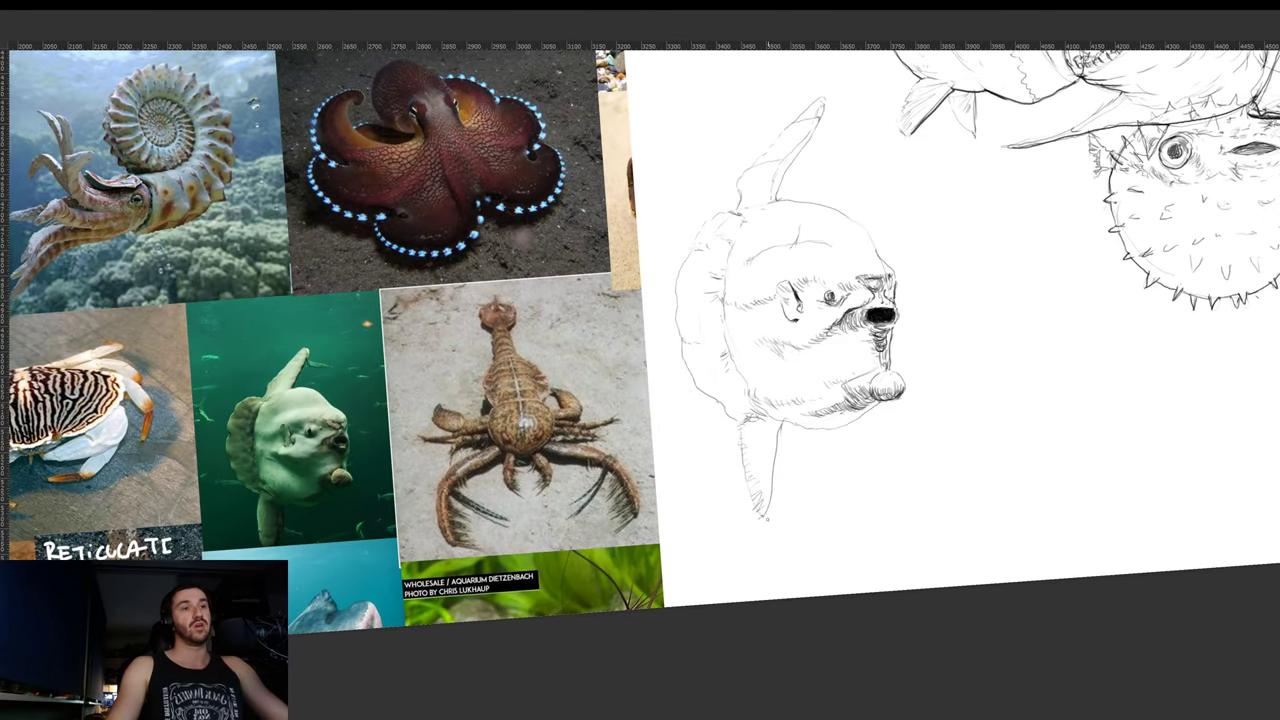
left_click_drag(766, 516, 782, 422)
left_click_drag(935, 400, 923, 305)
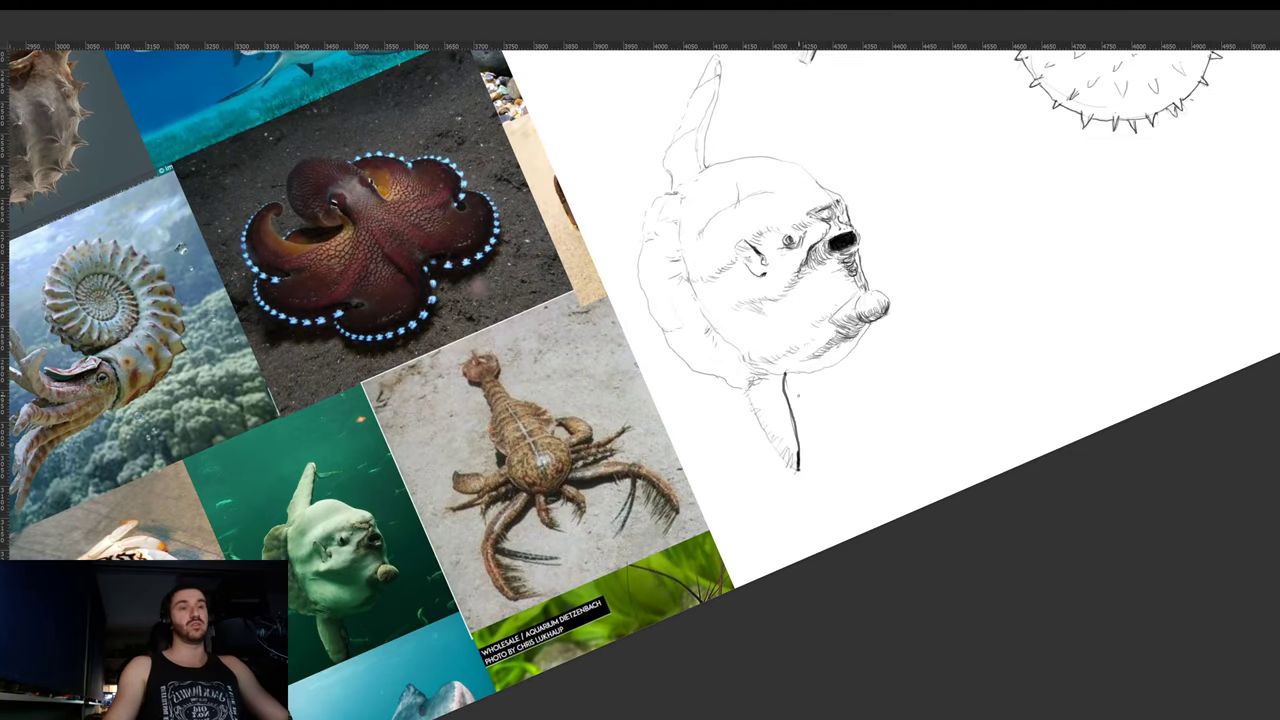
mouse_move(770, 376)
left_mouse_down()
mouse_move(834, 365)
mouse_move(873, 322)
left_mouse_up()
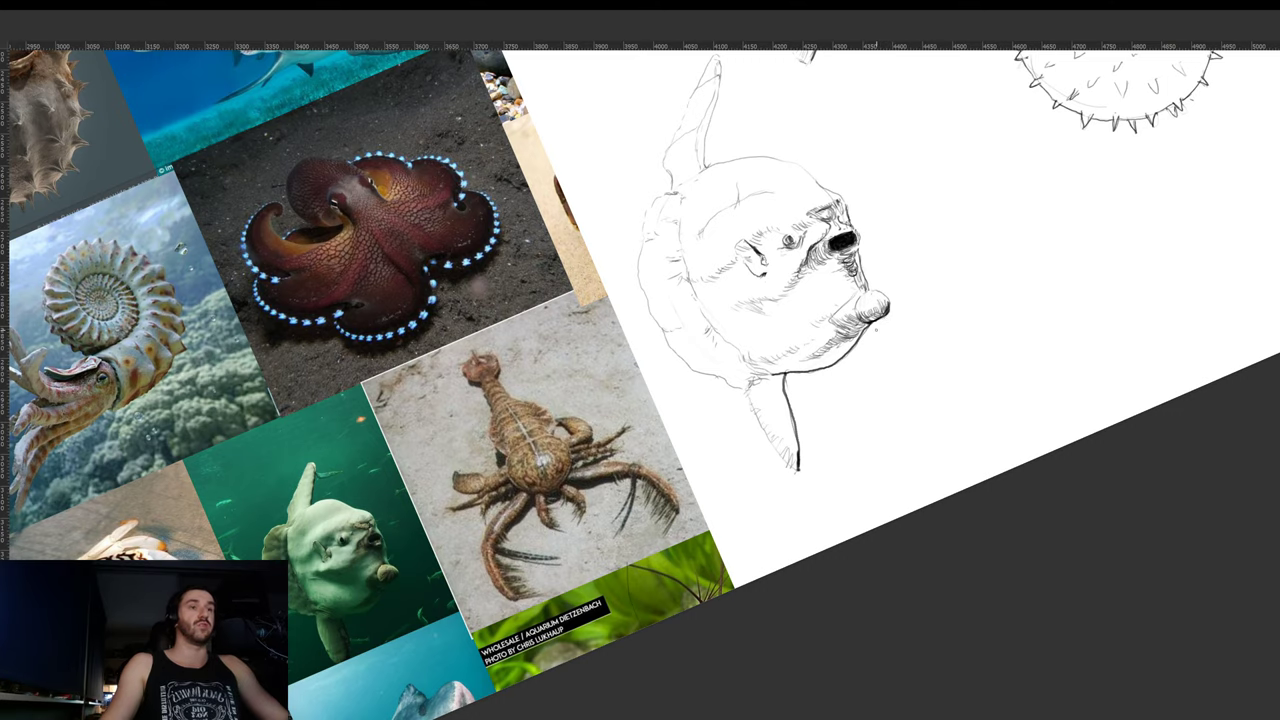
left_click_drag(890, 303, 906, 371)
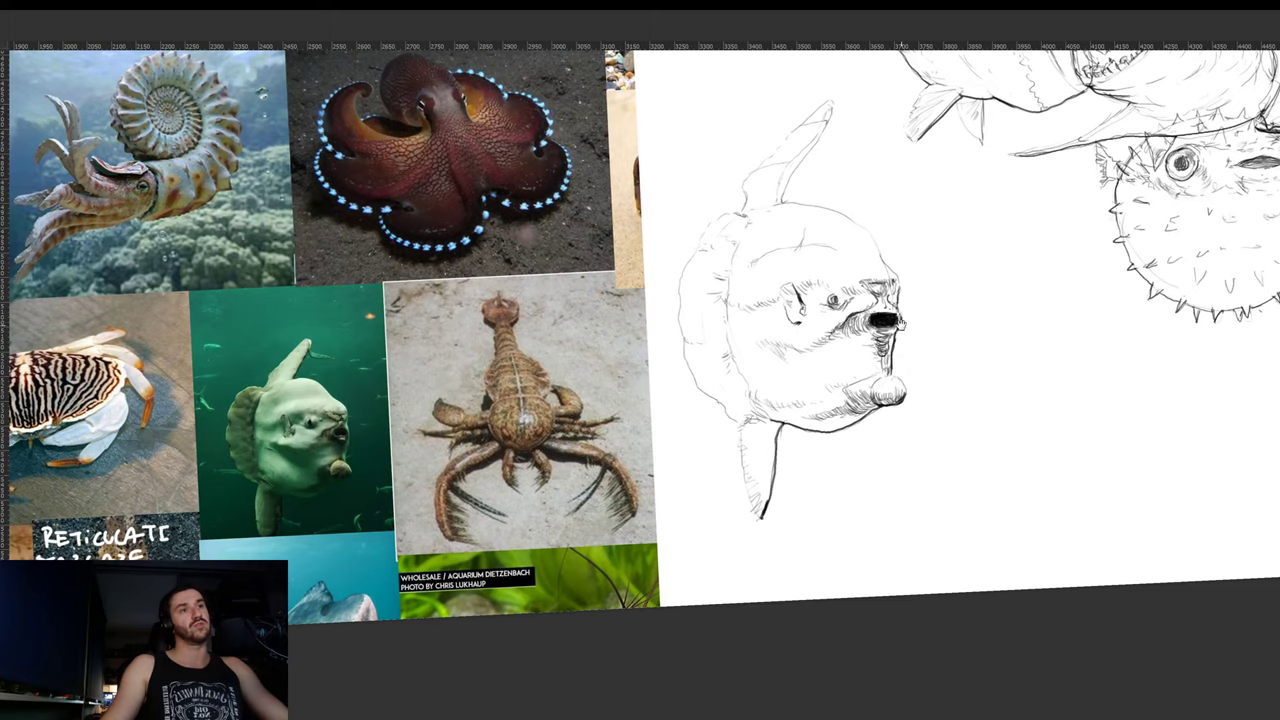
- Trace a heavier line along the sunfish's face profile and over the curve of its forehead
scroll(898, 326, "up", 2)
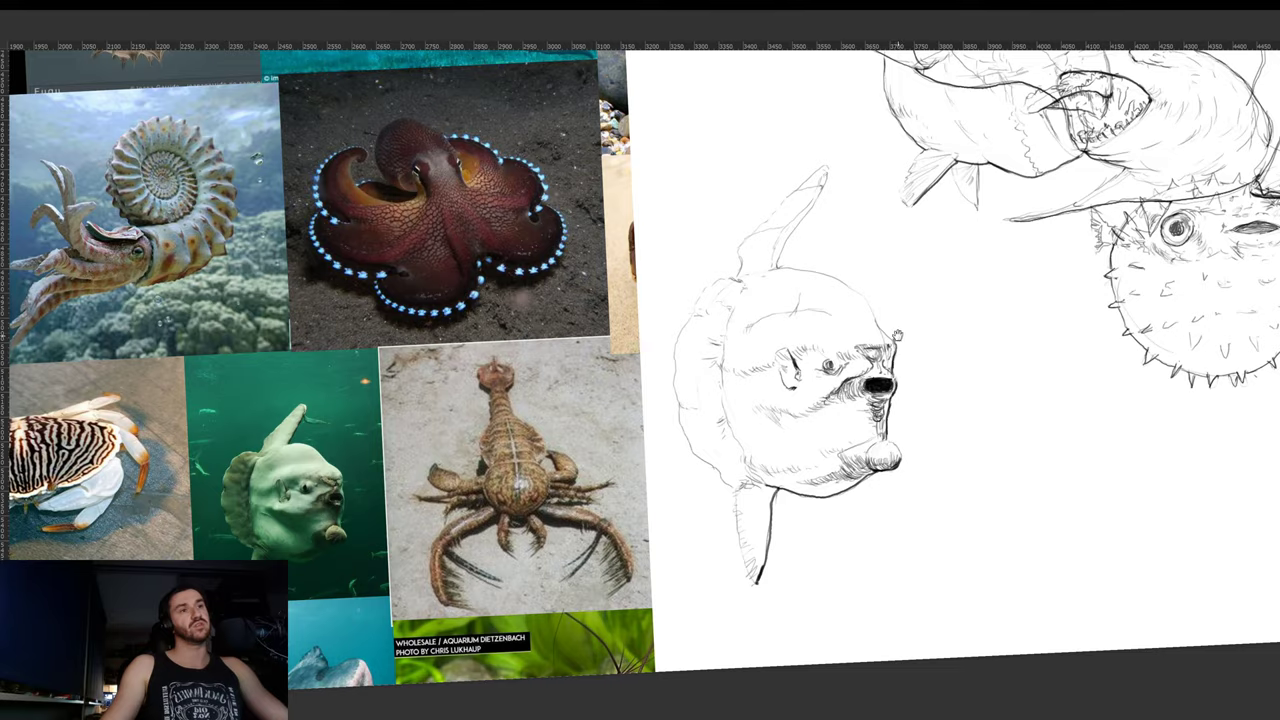
scroll(898, 336, "up", 3)
left_click_drag(932, 358, 927, 426)
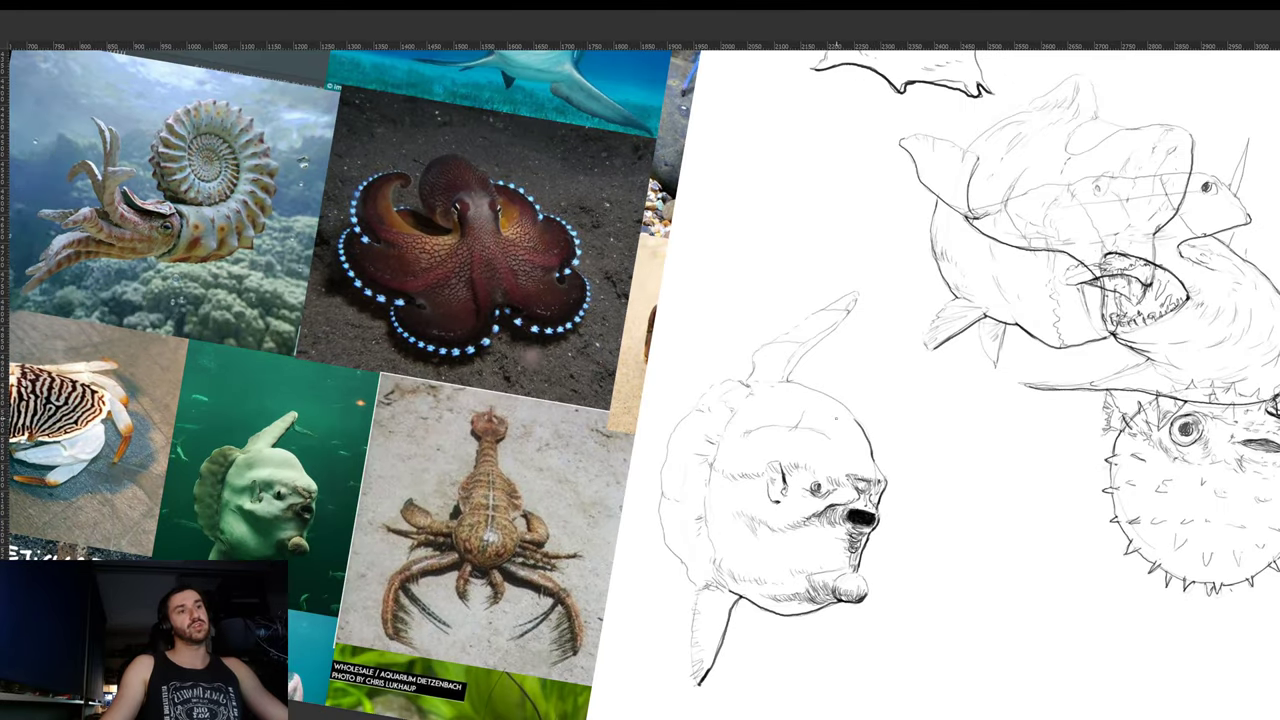
left_click_drag(923, 404, 673, 305)
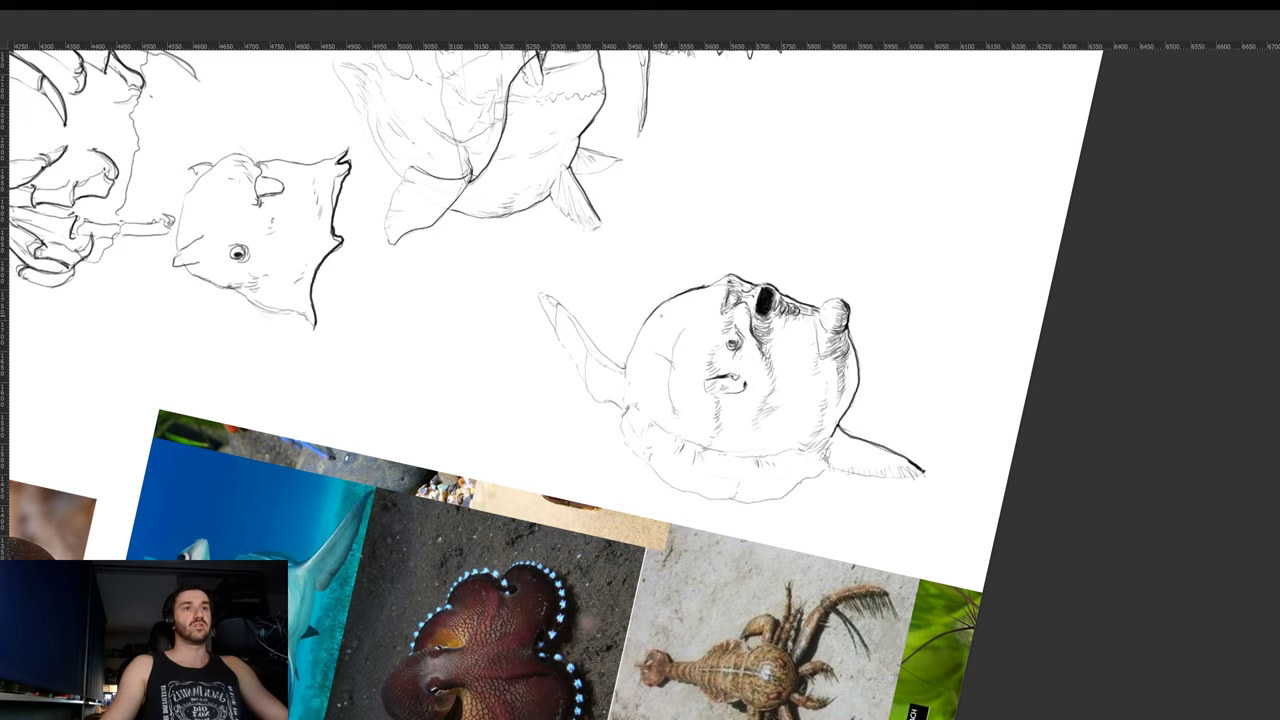
left_click_drag(705, 287, 718, 278)
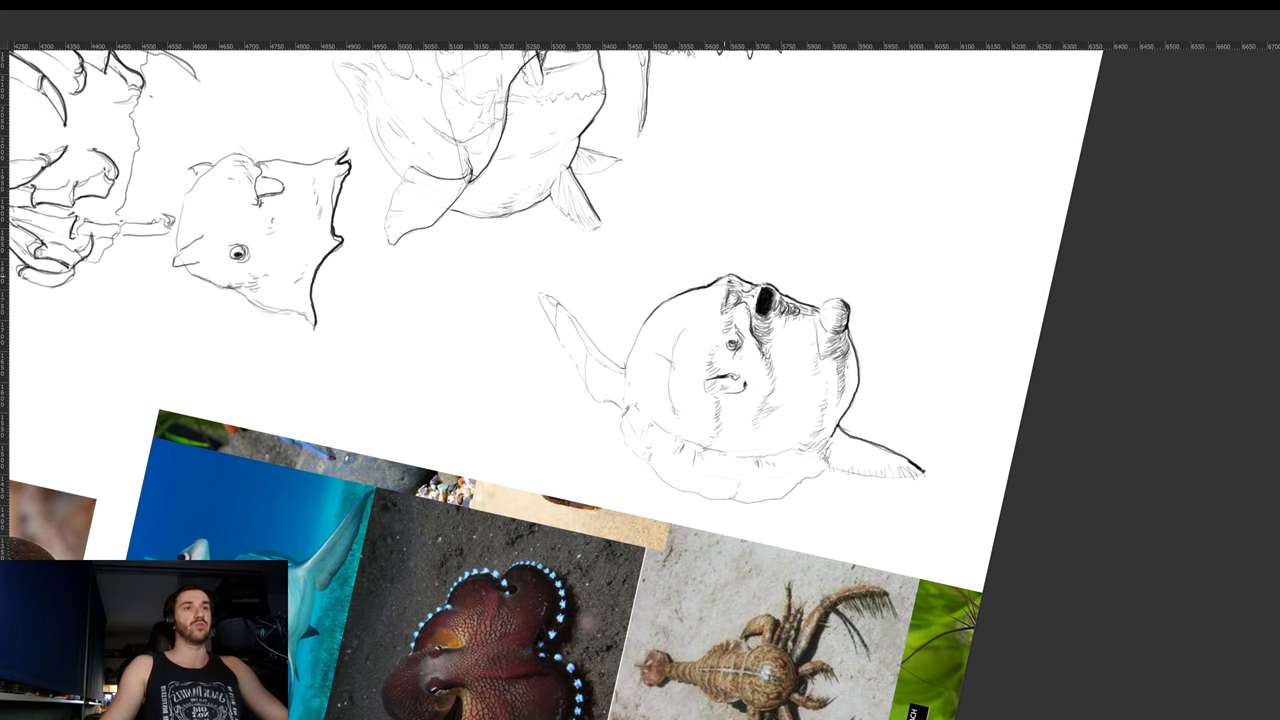
- Darken the rear outline of the sunfish's scalloped tail fin and the line where it joins the body
key("r")
left_click_drag(726, 263, 741, 496)
key("r")
left_click_drag(835, 436, 885, 315)
left_click_drag(787, 385, 687, 453)
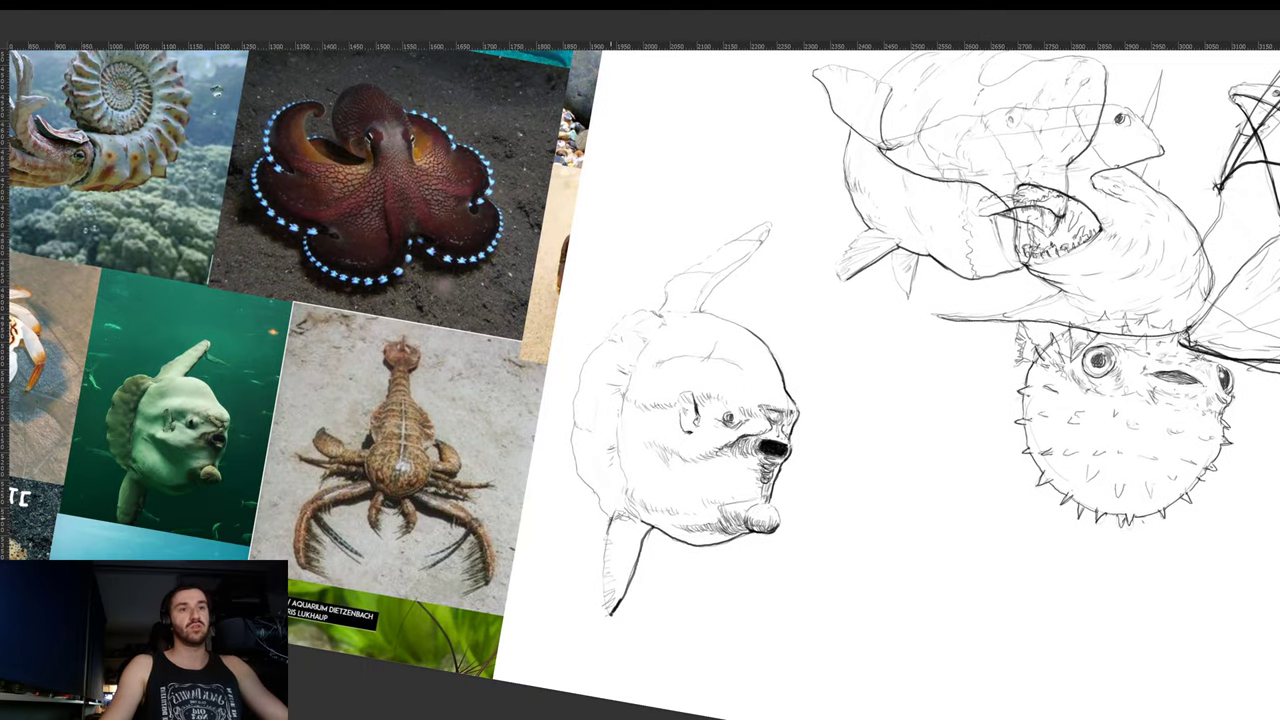
left_click_drag(604, 514, 576, 459)
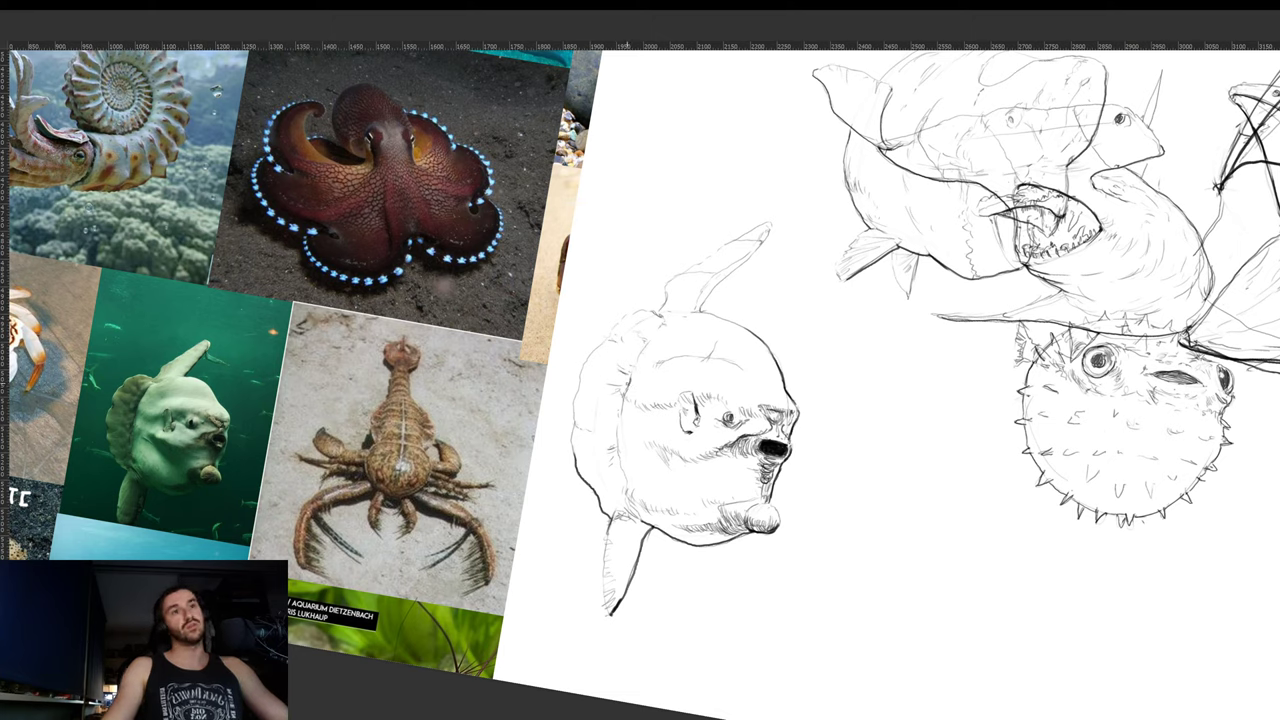
left_click_drag(627, 385, 642, 353)
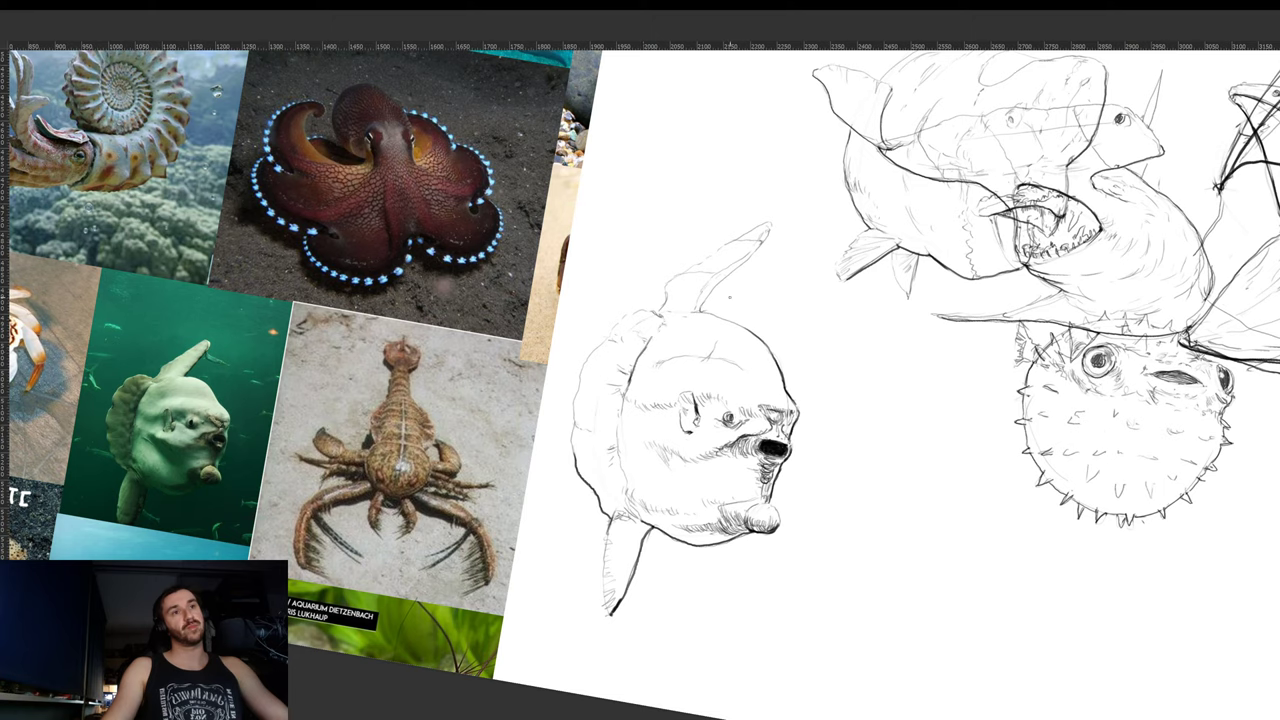
- Redraw the front edge of the sunfish's dorsal fin as a darker line running from the back to the tip
left_click_drag(704, 314, 769, 227)
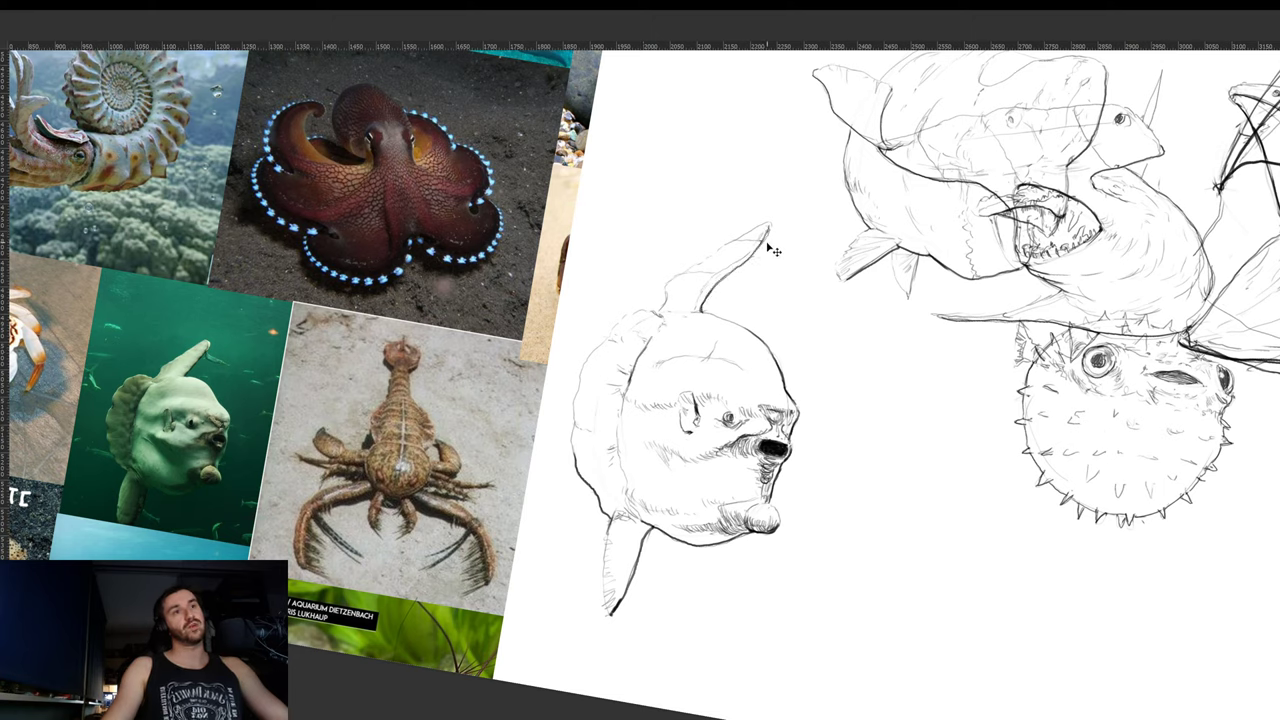
key("ctrl+z")
left_click_drag(704, 302, 770, 226)
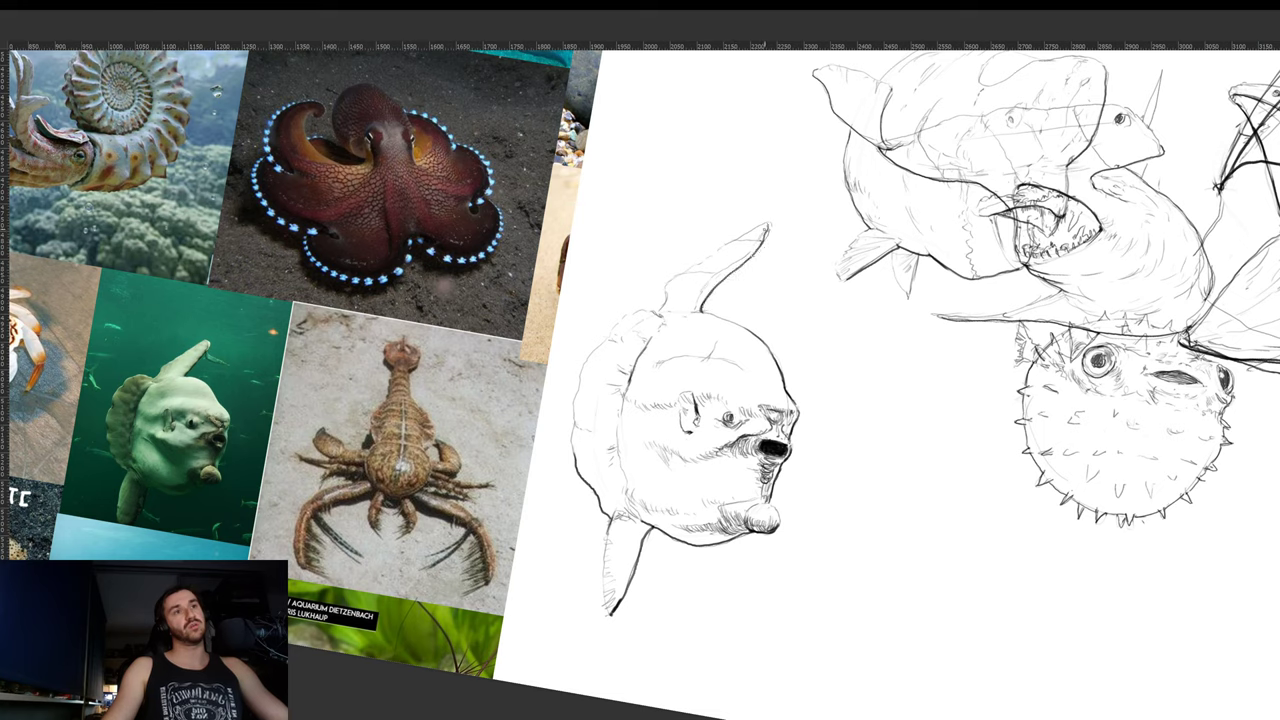
left_click_drag(762, 245, 772, 226)
- Move the finished sunfish up the page beside the shark to free the empty space below it
key("z")
left_click_drag(816, 303, 891, 266)
key("r")
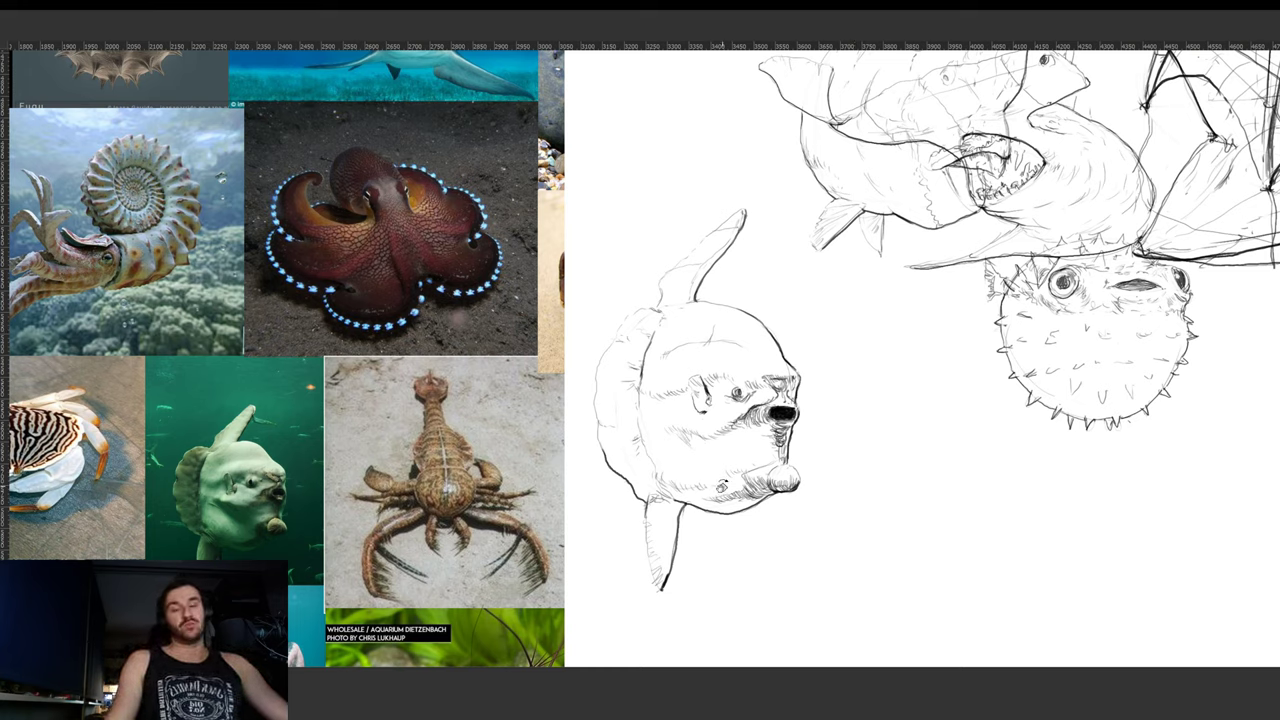
mouse_move(728, 493)
left_mouse_down()
mouse_move(723, 424)
mouse_move(731, 496)
mouse_move(745, 300)
left_mouse_up()
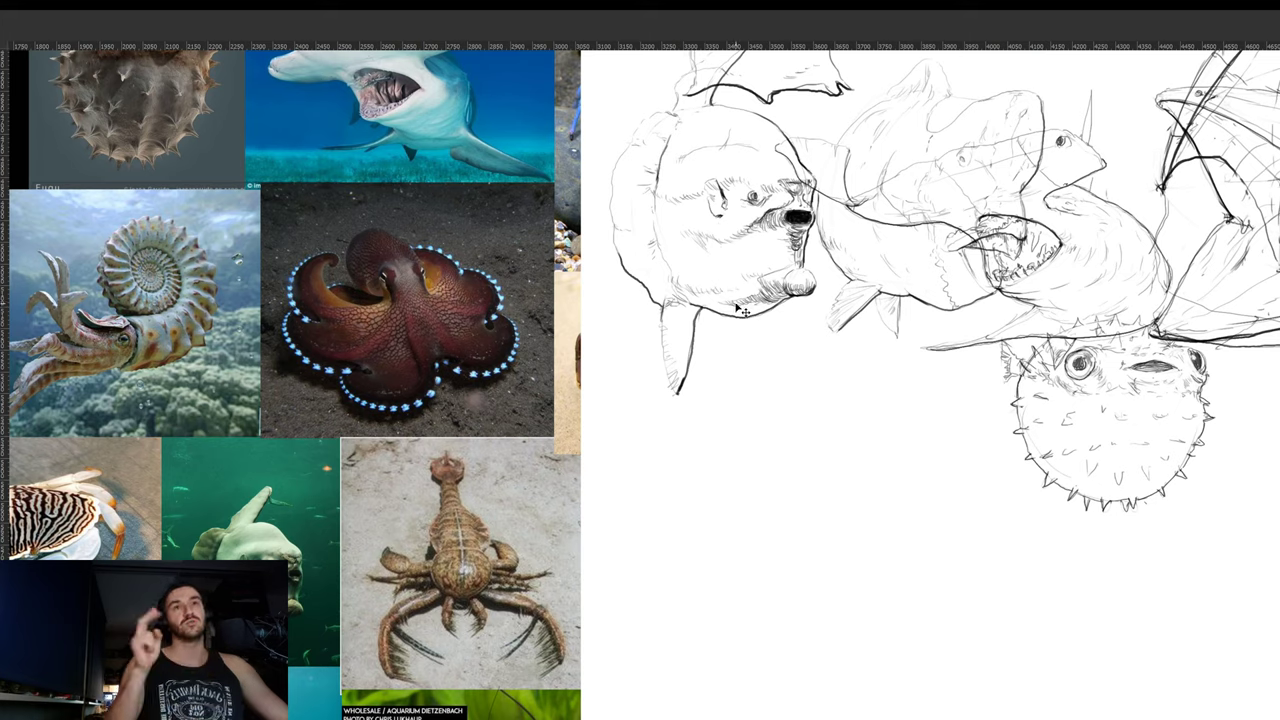
mouse_move(744, 312)
left_mouse_down()
mouse_move(714, 310)
mouse_move(724, 296)
left_mouse_up()
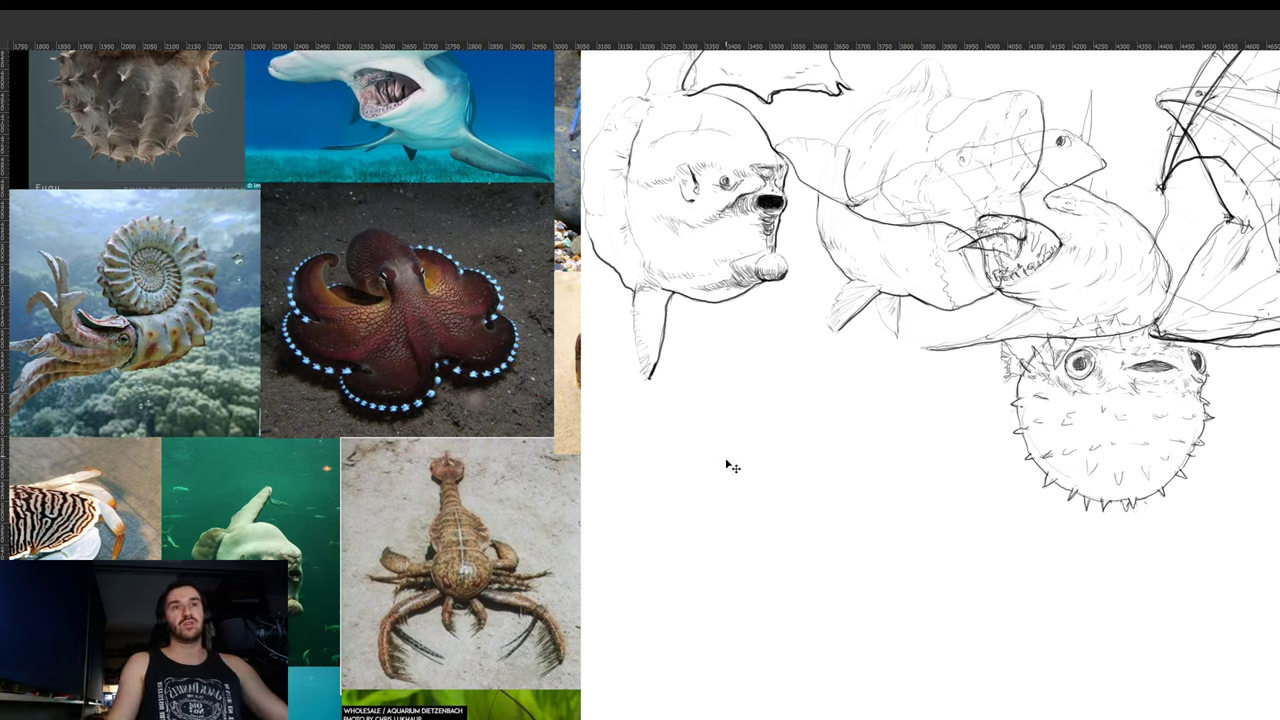
left_click_drag(737, 500, 711, 460)
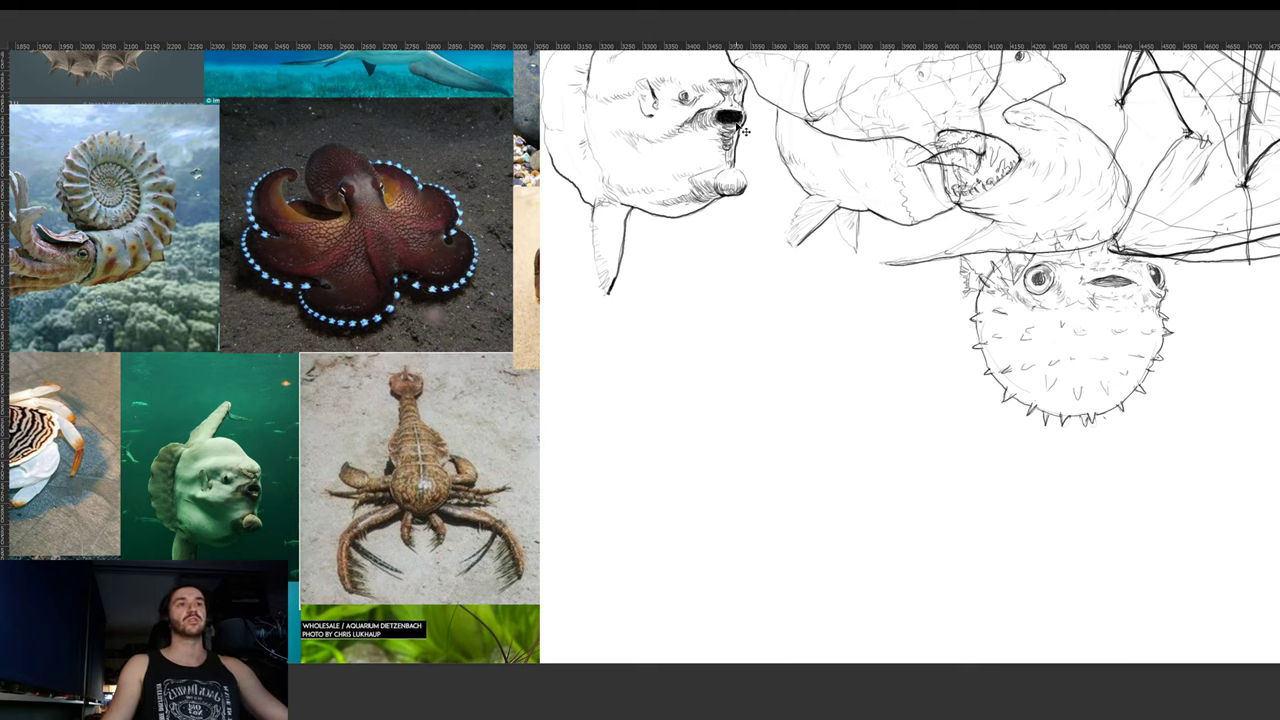
mouse_move(735, 134)
left_mouse_down()
mouse_move(762, 121)
mouse_move(753, 112)
left_mouse_up()
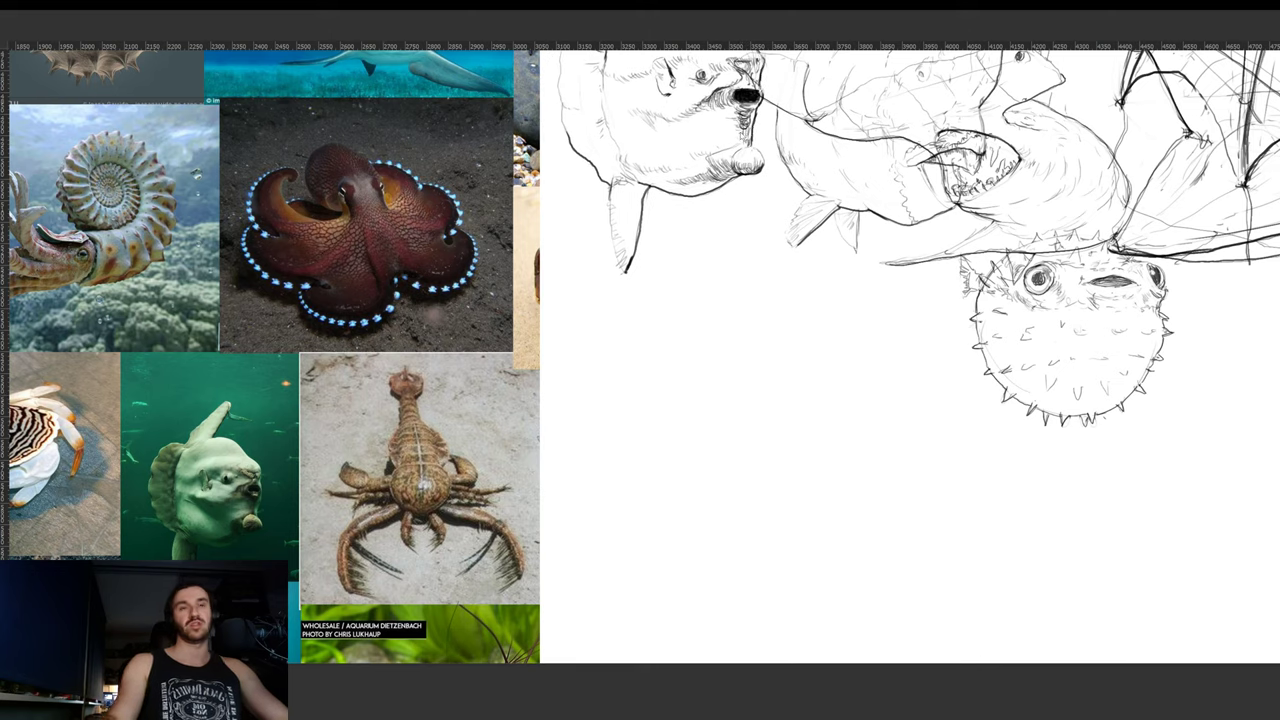
- Outline the rounded front shell of the lobster-like crustacean in the empty space below the sunfish
left_click_drag(656, 495, 670, 494)
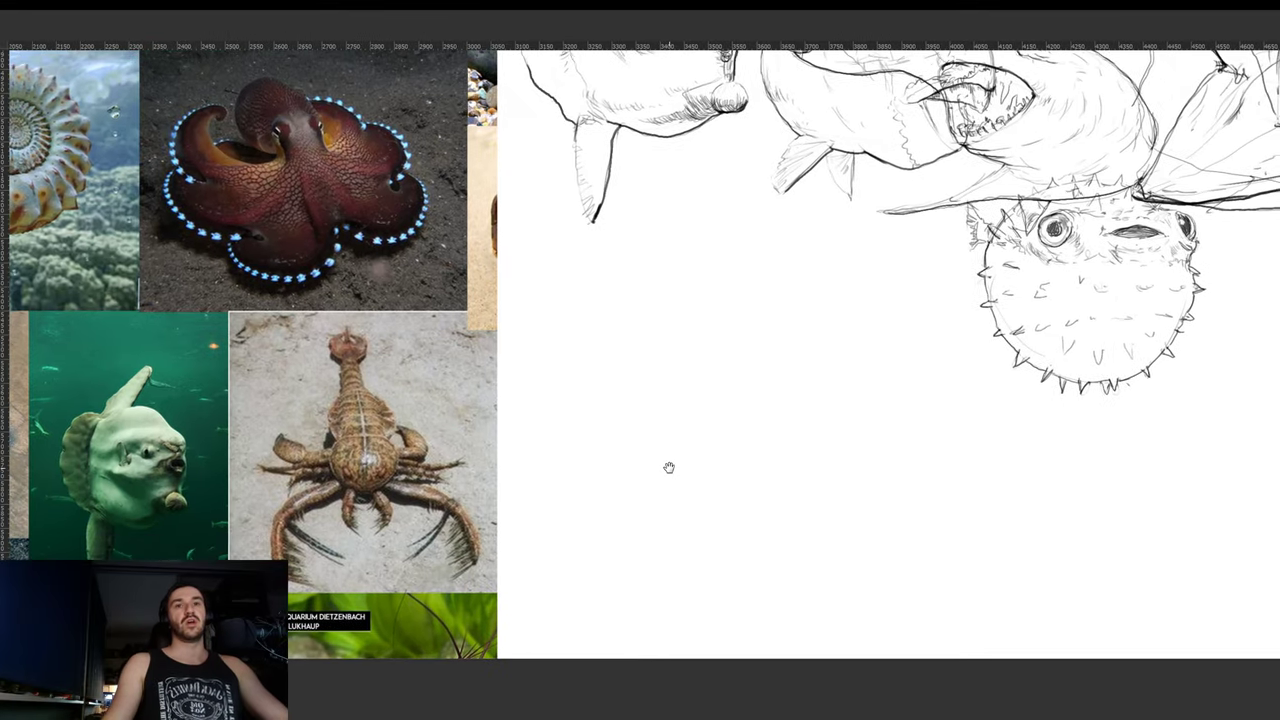
left_click_drag(669, 467, 674, 479)
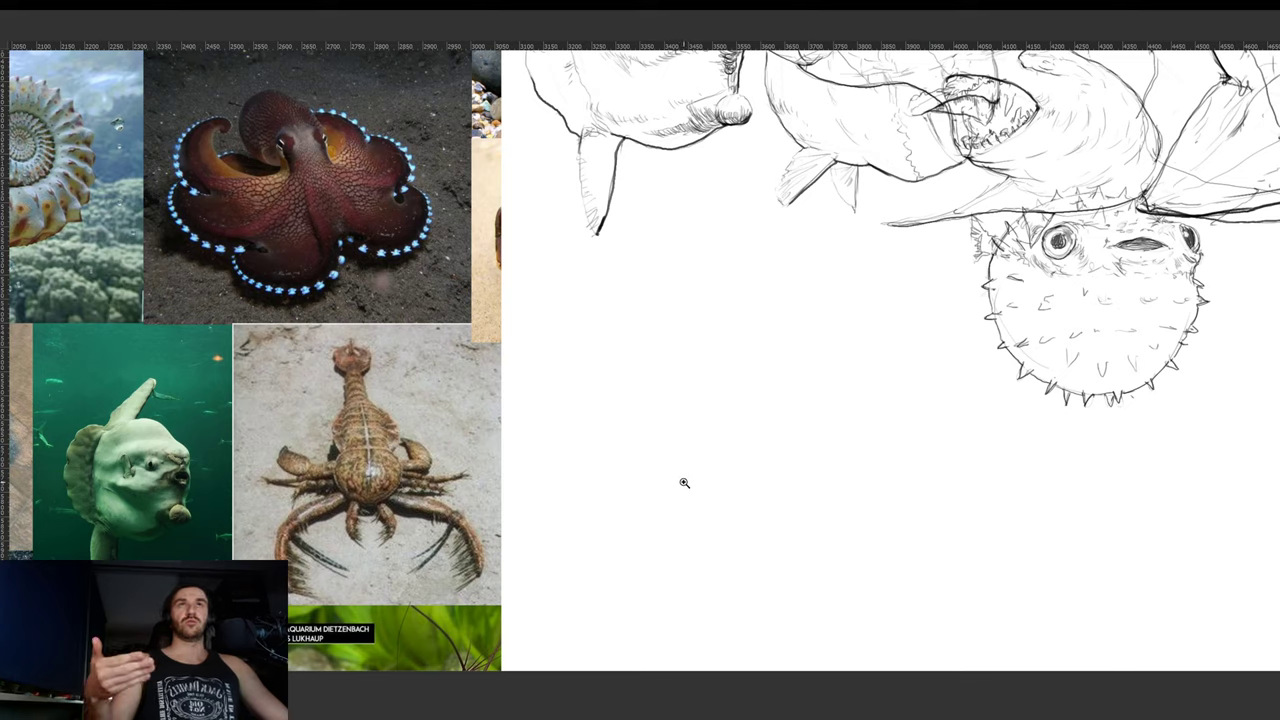
left_click_drag(675, 477, 689, 464)
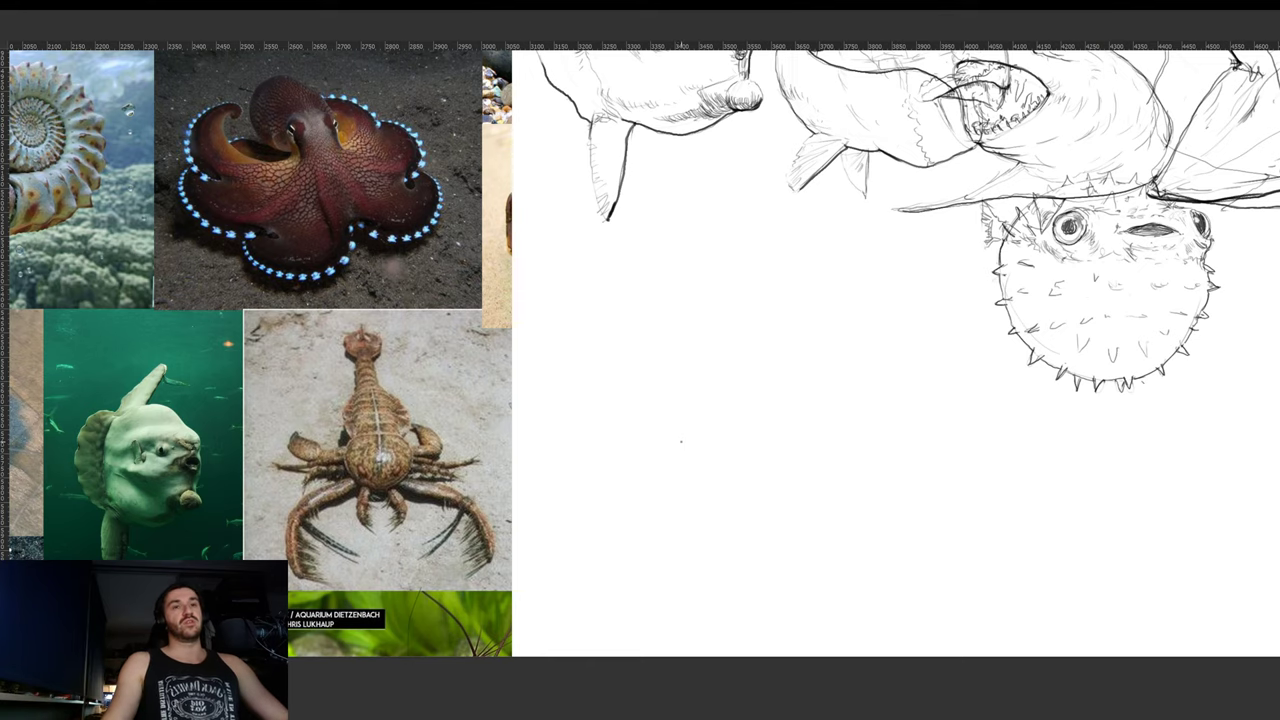
left_click_drag(697, 466, 711, 505)
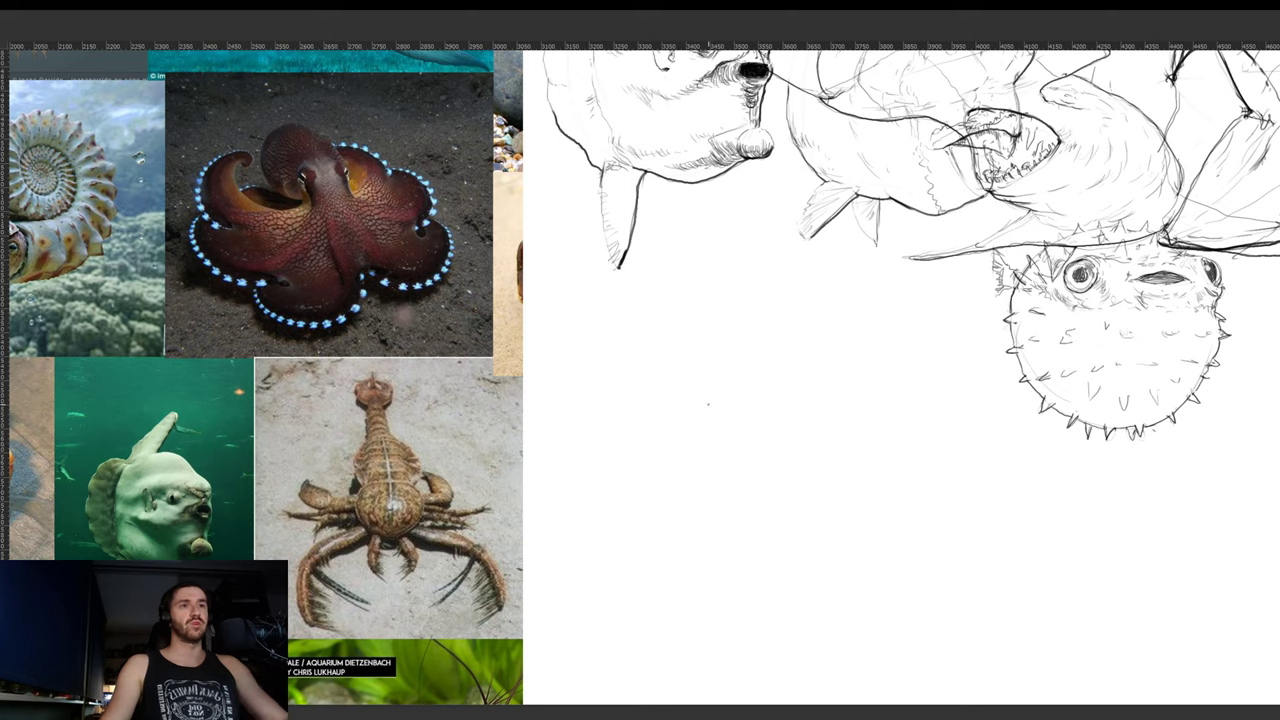
left_click_drag(705, 404, 770, 393)
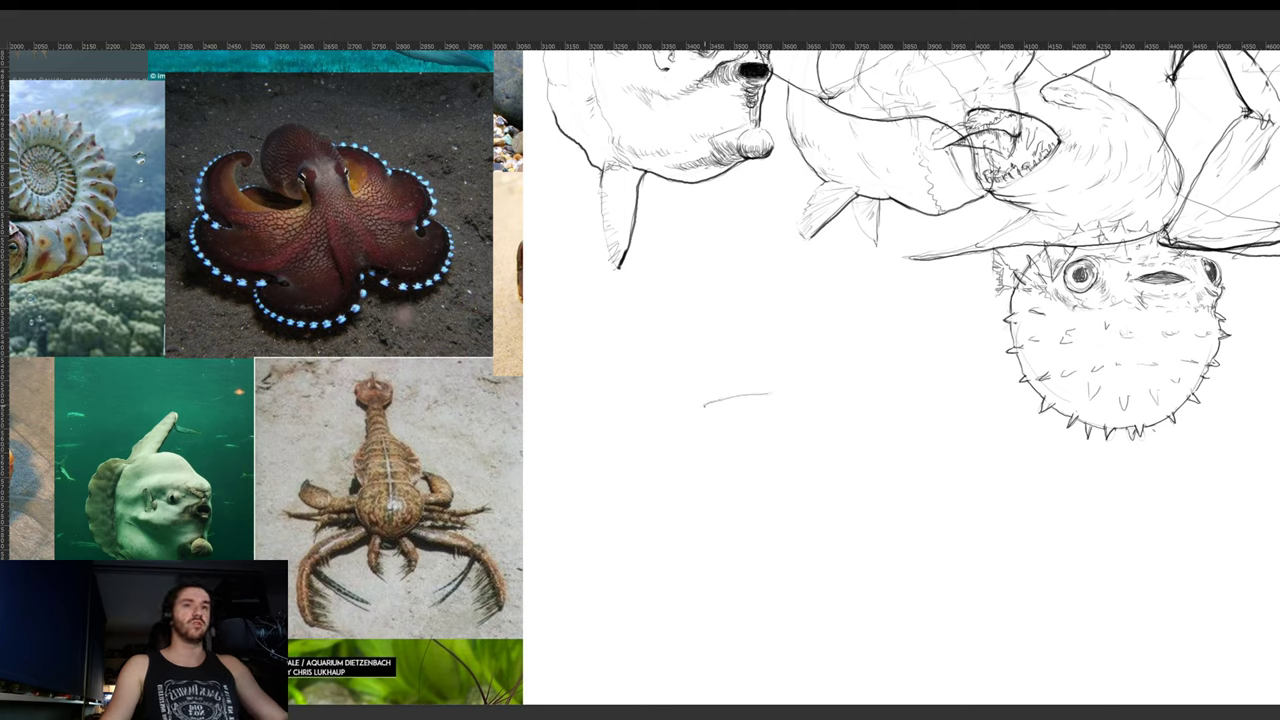
mouse_move(699, 412)
left_mouse_down()
mouse_move(709, 446)
mouse_move(776, 464)
left_mouse_up()
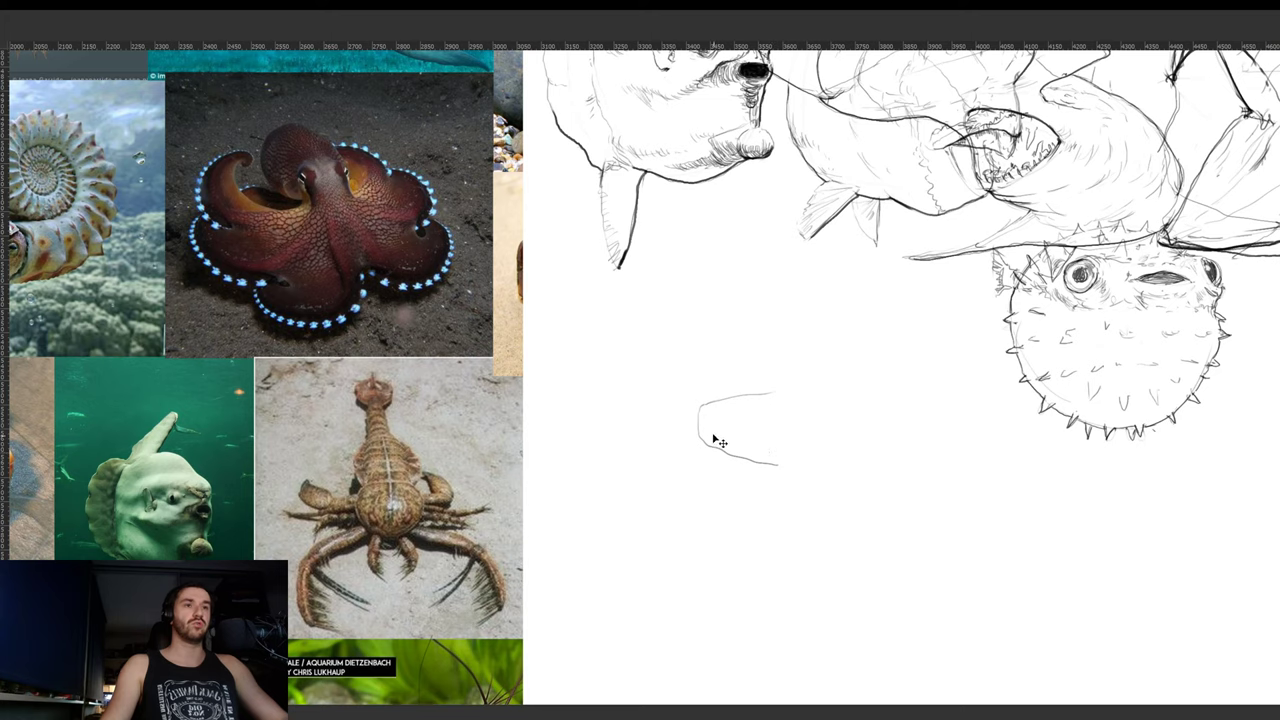
key("ctrl+z")
mouse_move(703, 404)
left_mouse_down()
mouse_move(692, 432)
mouse_move(721, 462)
mouse_move(766, 476)
left_mouse_up()
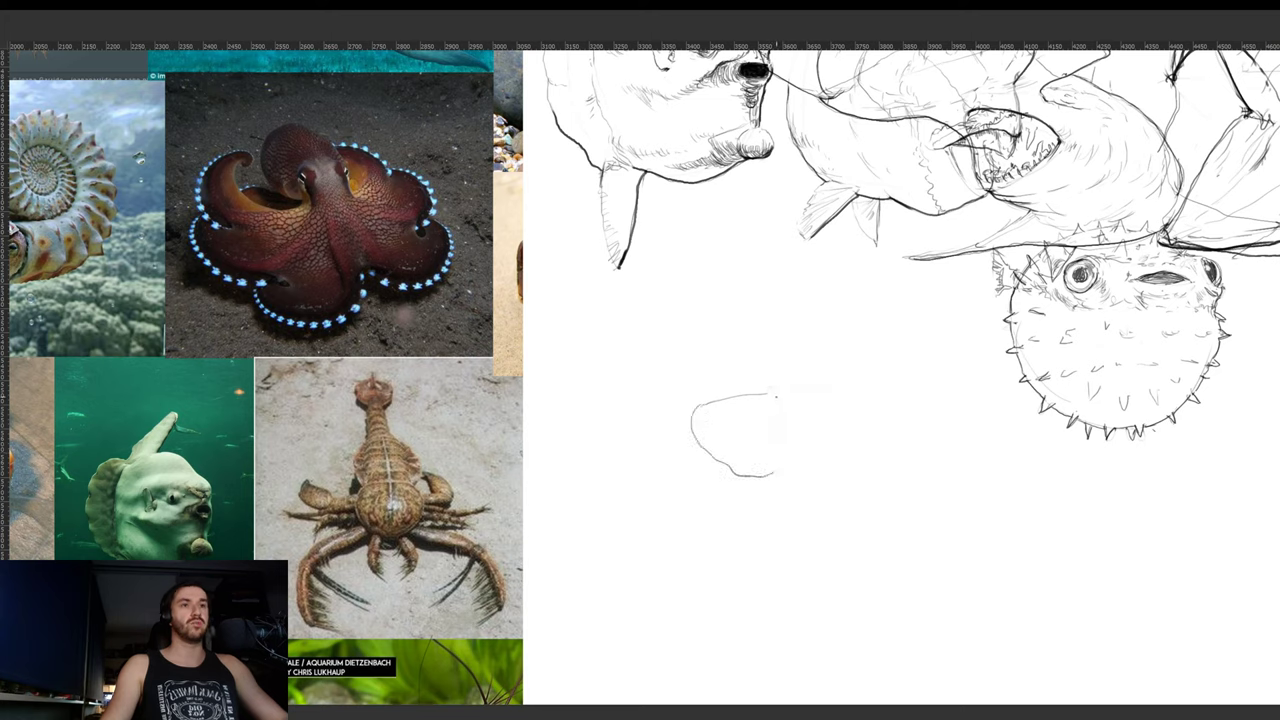
mouse_move(772, 393)
left_mouse_down()
mouse_move(801, 432)
mouse_move(797, 465)
mouse_move(764, 476)
left_mouse_up()
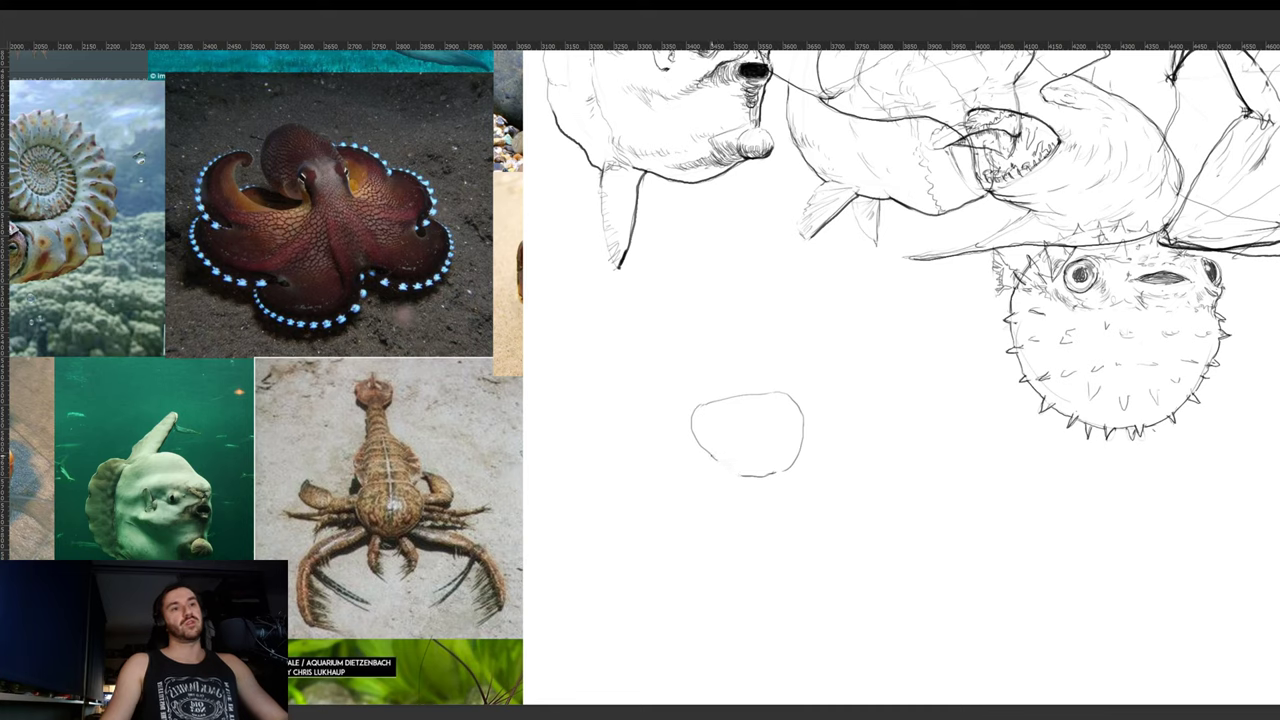
left_click_drag(714, 463, 756, 476)
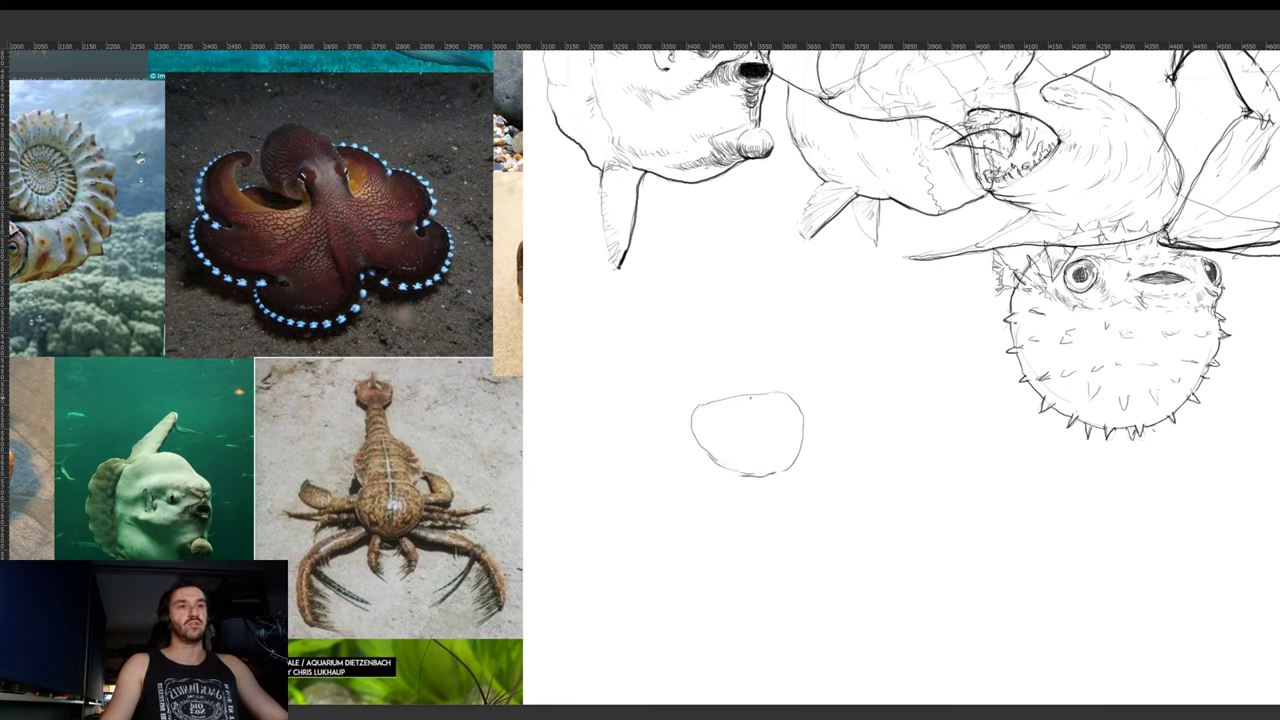
- Add a centre line to the crustacean's shell and sketch its overlapping tail segments tapering back to a point
left_click_drag(752, 395, 772, 432)
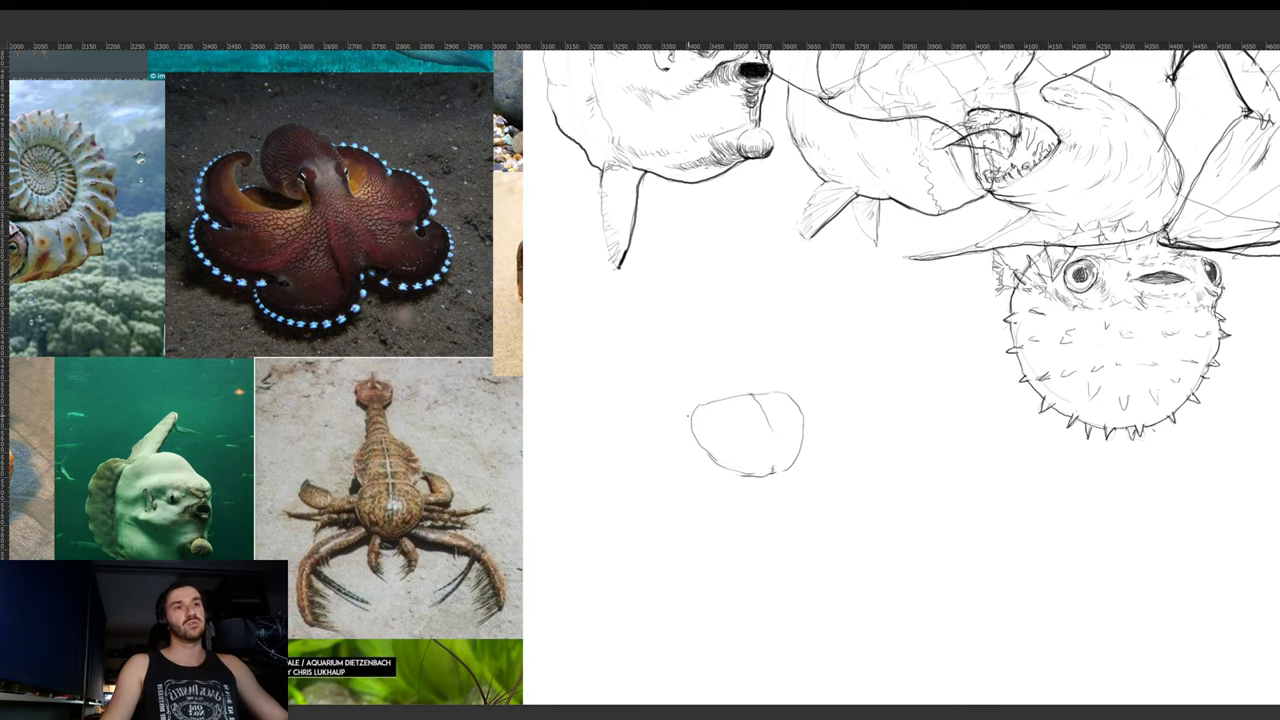
mouse_move(668, 410)
left_mouse_down()
mouse_move(686, 414)
mouse_move(710, 388)
mouse_move(765, 384)
mouse_move(748, 397)
left_mouse_up()
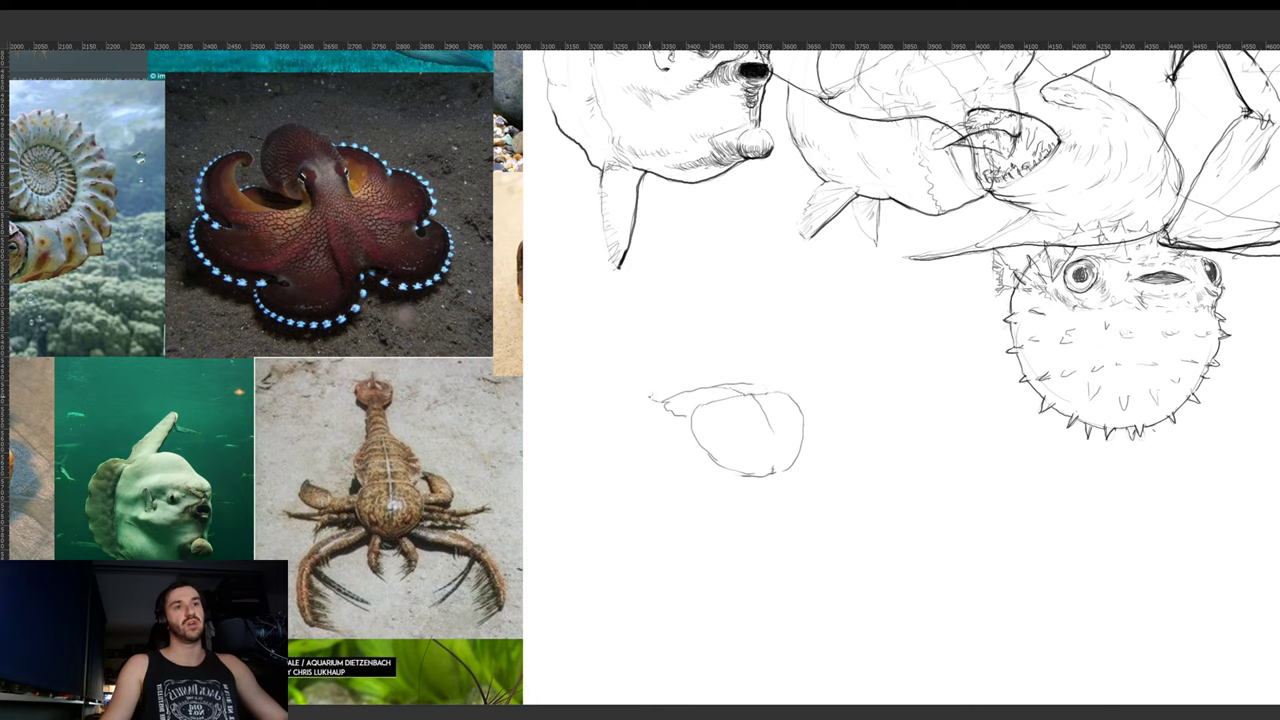
left_click_drag(658, 388, 734, 380)
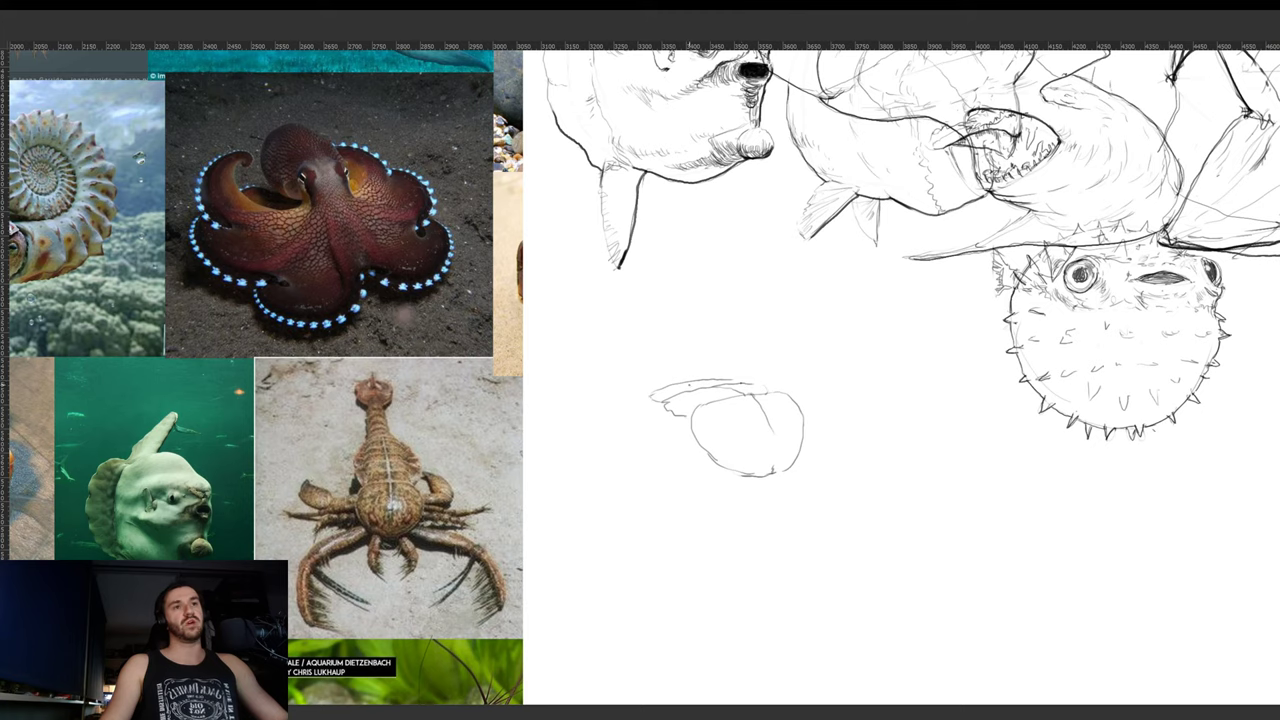
mouse_move(648, 396)
left_mouse_down()
mouse_move(632, 398)
mouse_move(700, 380)
left_mouse_up()
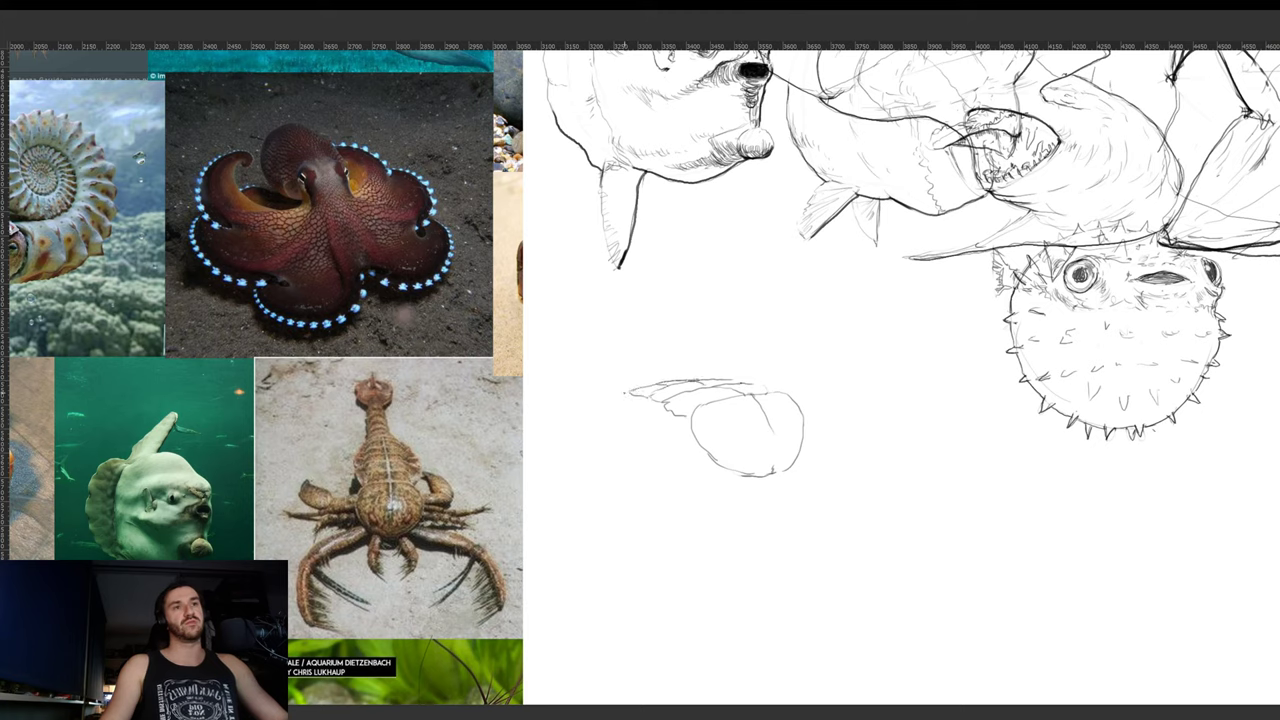
mouse_move(626, 392)
left_mouse_down()
mouse_move(612, 388)
mouse_move(668, 378)
mouse_move(599, 380)
left_mouse_up()
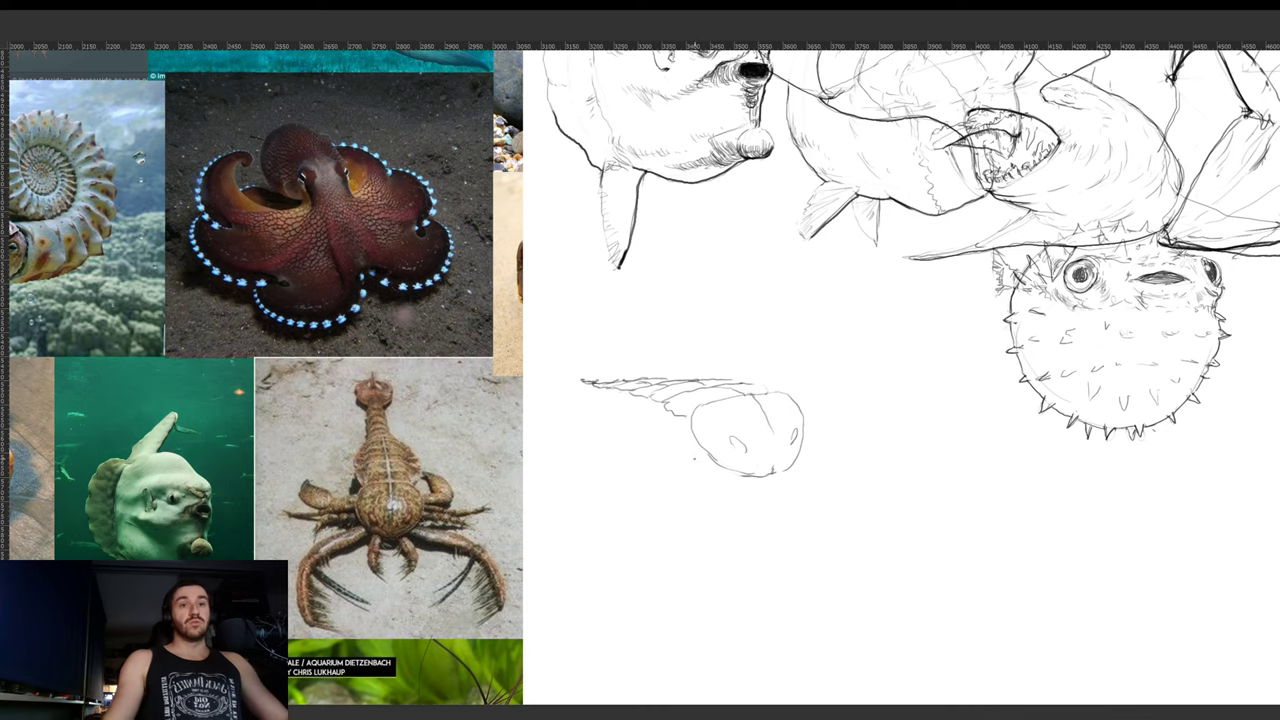
- Sketch the upper segments of the crustacean's two front arms, extending outward from either side of the shell
left_click_drag(677, 460, 690, 422)
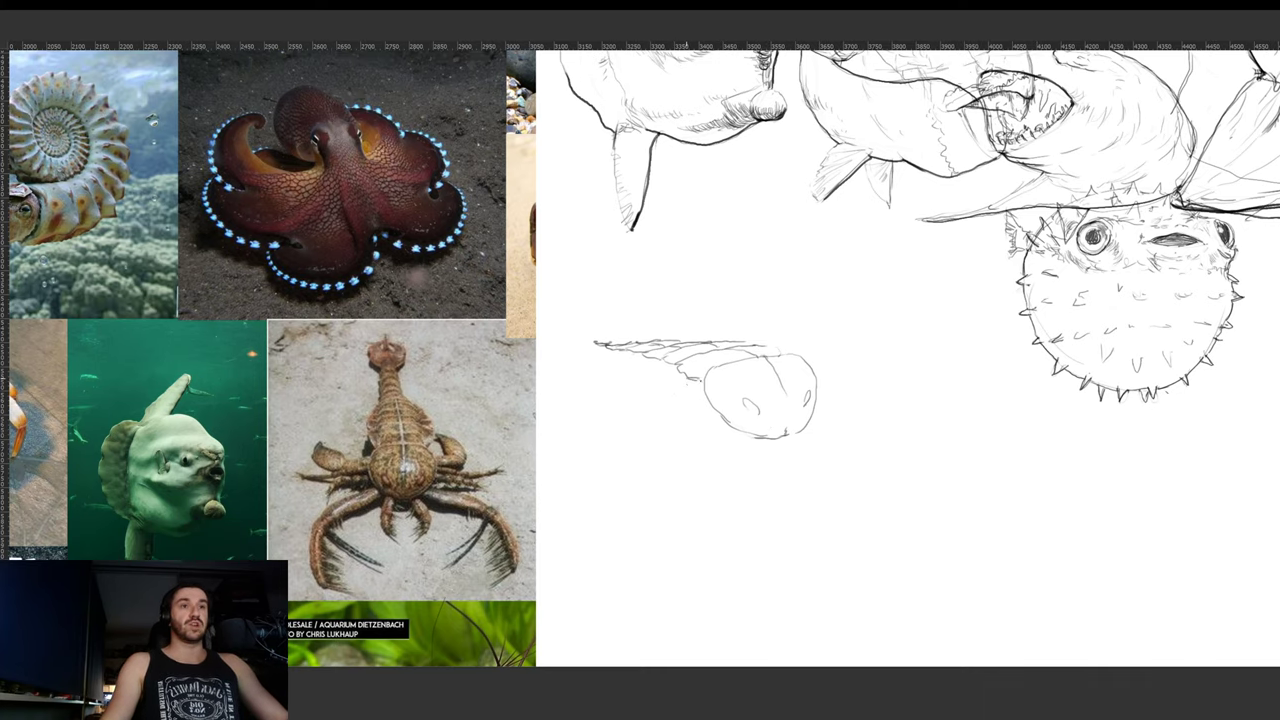
mouse_move(710, 433)
left_mouse_down()
mouse_move(722, 438)
mouse_move(647, 473)
mouse_move(666, 498)
mouse_move(728, 438)
left_mouse_up()
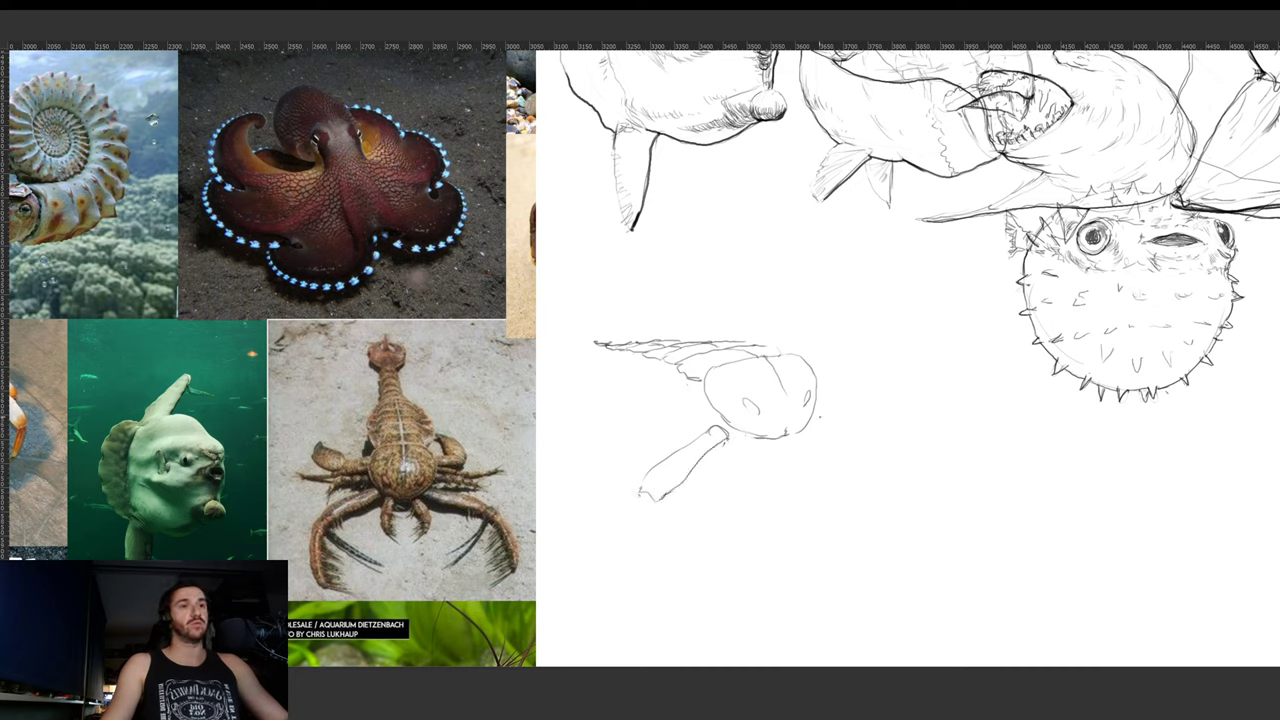
left_click_drag(814, 422, 902, 436)
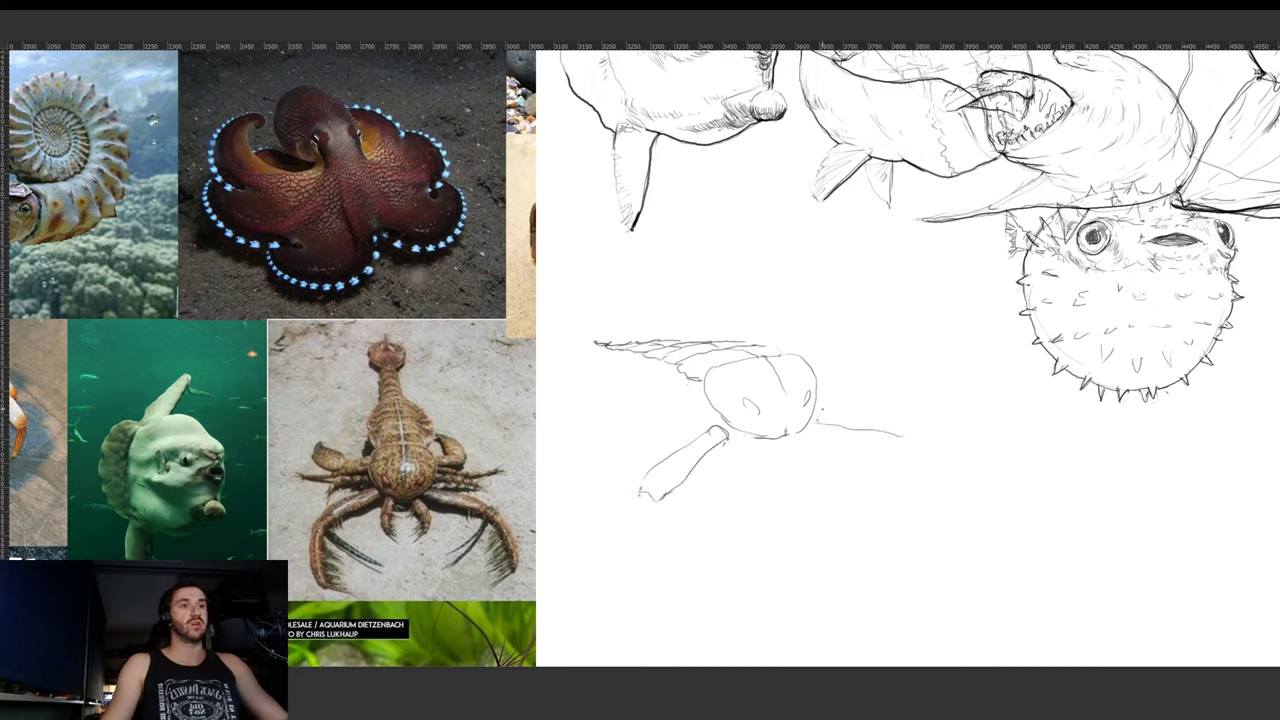
mouse_move(820, 408)
left_mouse_down()
mouse_move(882, 410)
mouse_move(916, 439)
mouse_move(900, 437)
left_mouse_up()
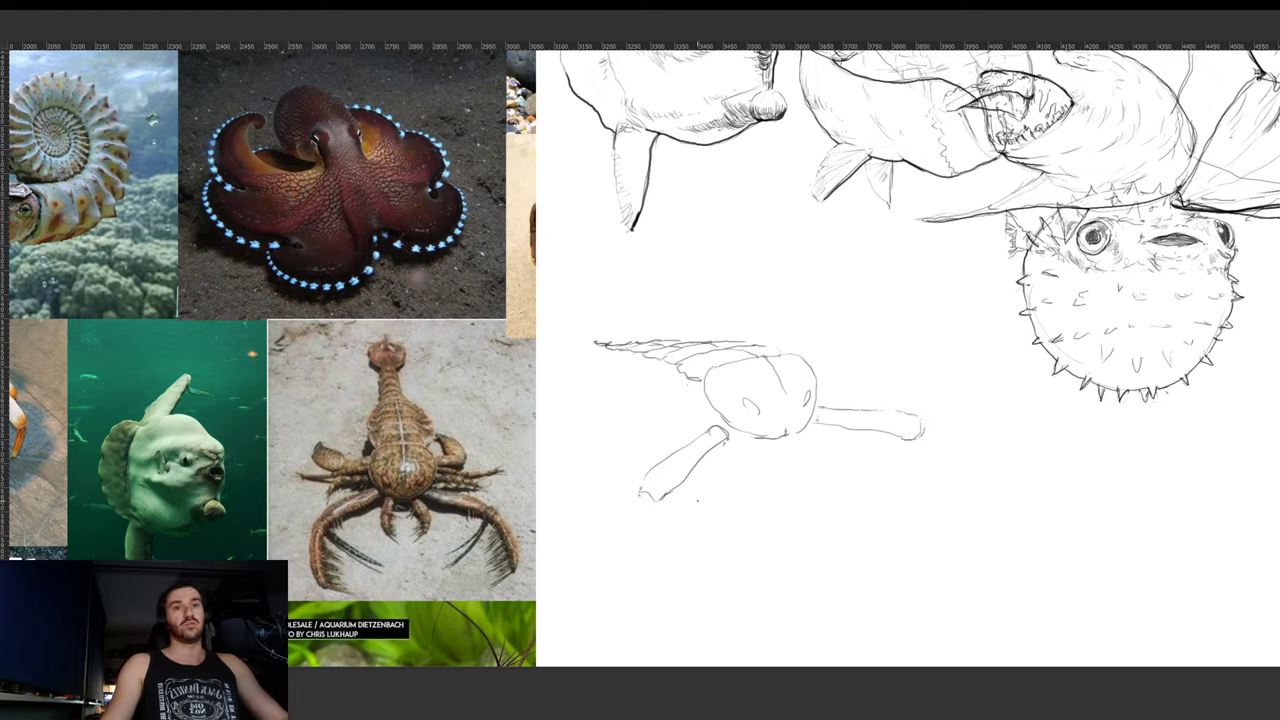
- Draw the elbow joints and the curved, tapering lower segments of both front arms
mouse_move(638, 511)
left_mouse_down()
mouse_move(687, 510)
mouse_move(633, 485)
mouse_move(652, 513)
mouse_move(730, 535)
left_mouse_up()
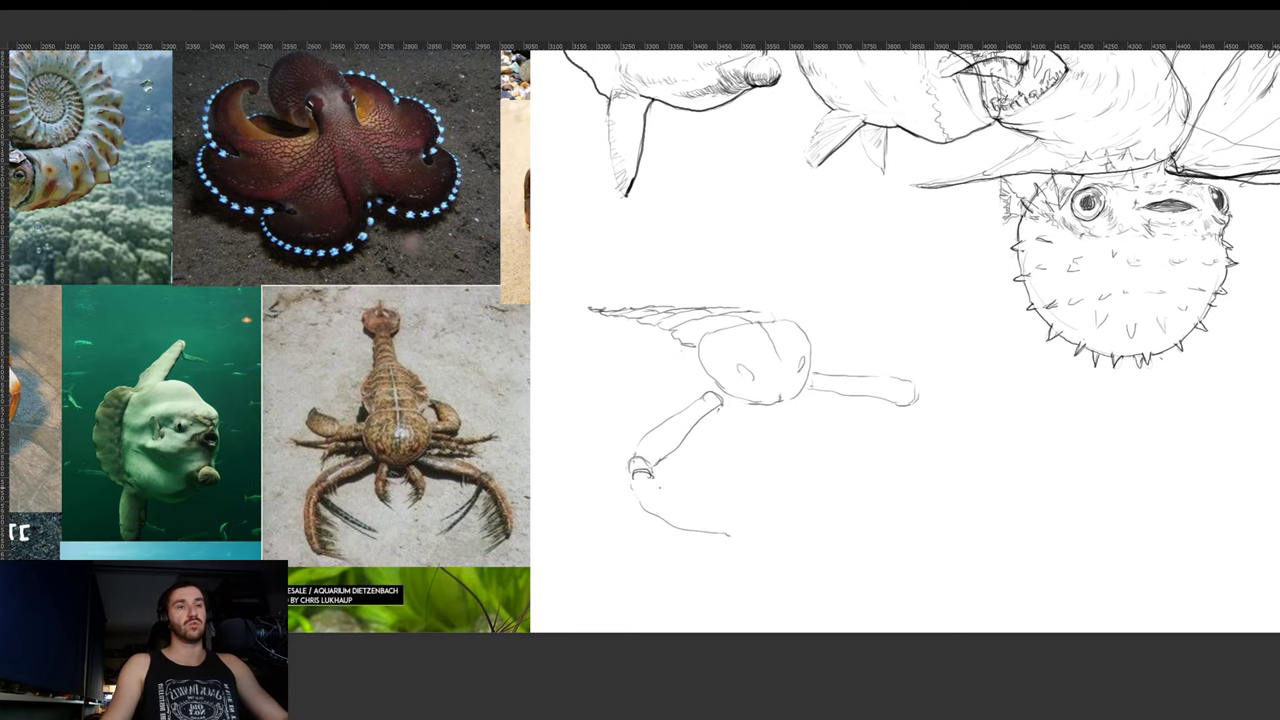
mouse_move(650, 490)
left_mouse_down()
mouse_move(664, 474)
mouse_move(746, 532)
left_mouse_up()
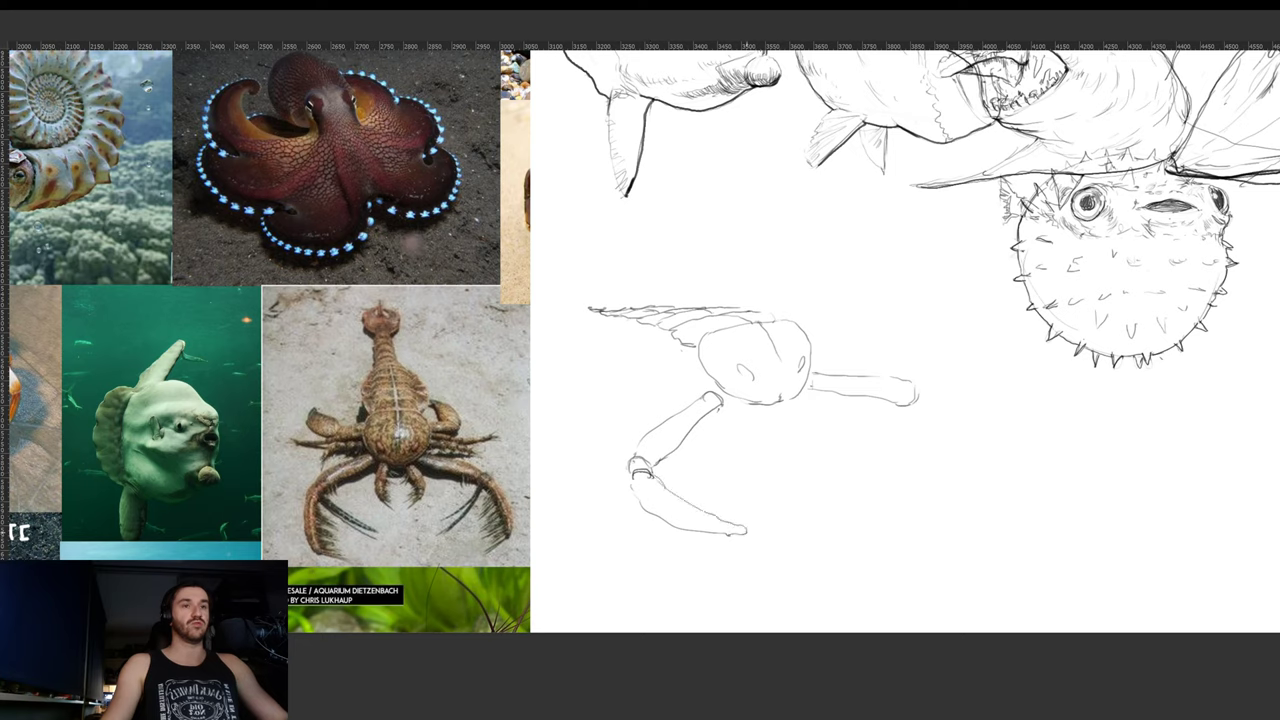
mouse_move(911, 405)
left_mouse_down()
mouse_move(936, 401)
mouse_move(914, 405)
left_mouse_up()
mouse_move(917, 393)
left_mouse_down()
mouse_move(910, 405)
mouse_move(977, 476)
left_mouse_up()
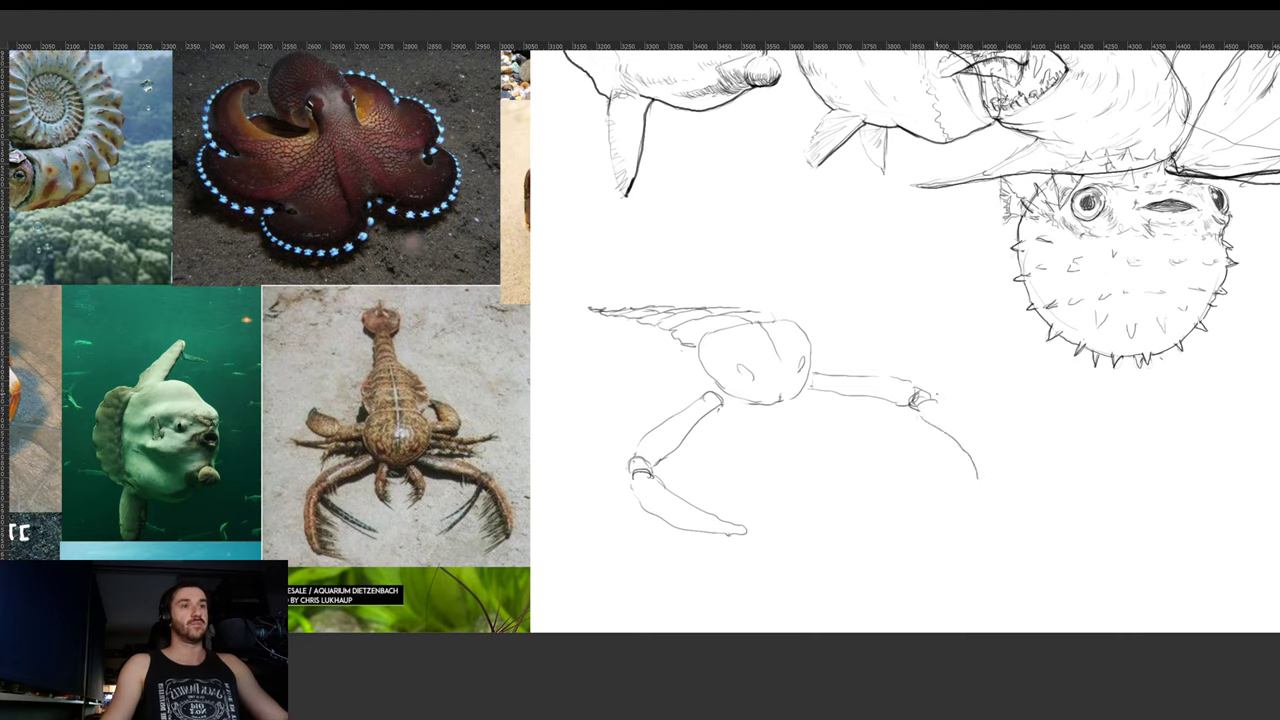
mouse_move(914, 398)
left_mouse_down()
mouse_move(972, 418)
mouse_move(995, 479)
left_mouse_up()
key("ctrl+z")
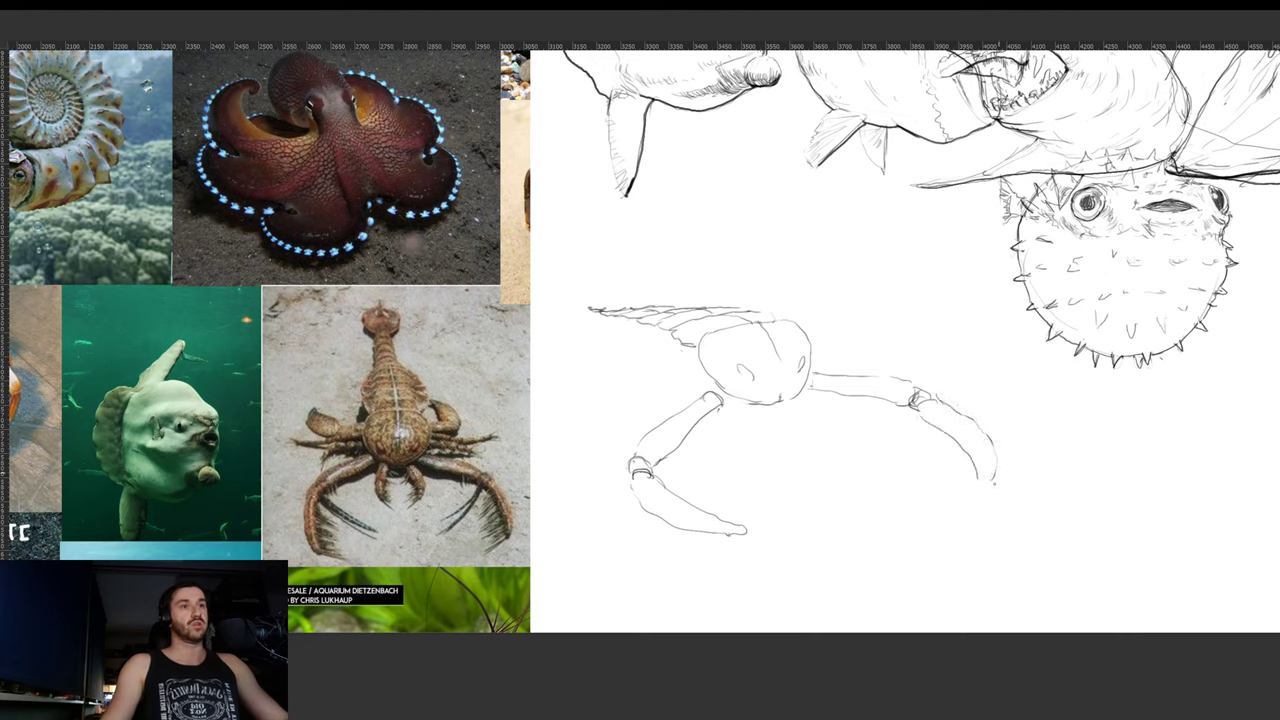
- Draw a row of fine bristles along the inner edge of the left arm's lower segment
mouse_move(968, 416)
left_mouse_down()
mouse_move(991, 472)
mouse_move(1008, 410)
left_mouse_up()
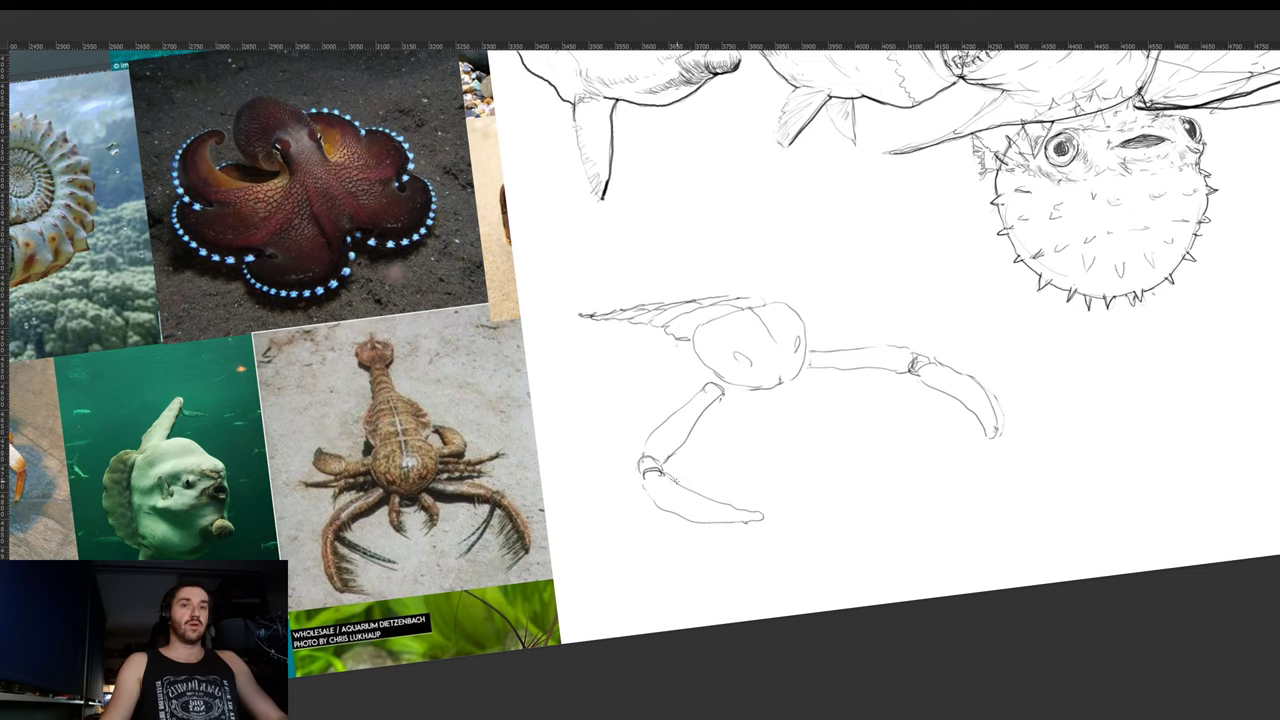
key("4")
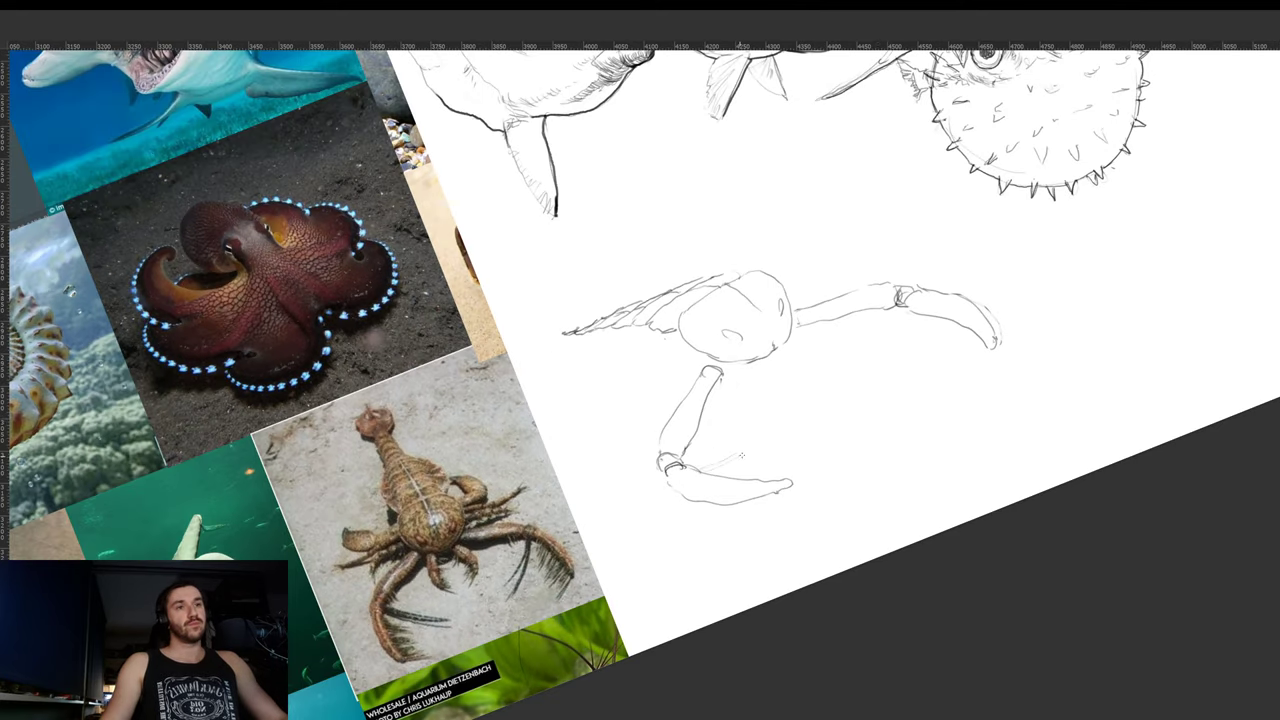
left_click_drag(706, 468, 834, 440)
left_click_drag(780, 480, 832, 442)
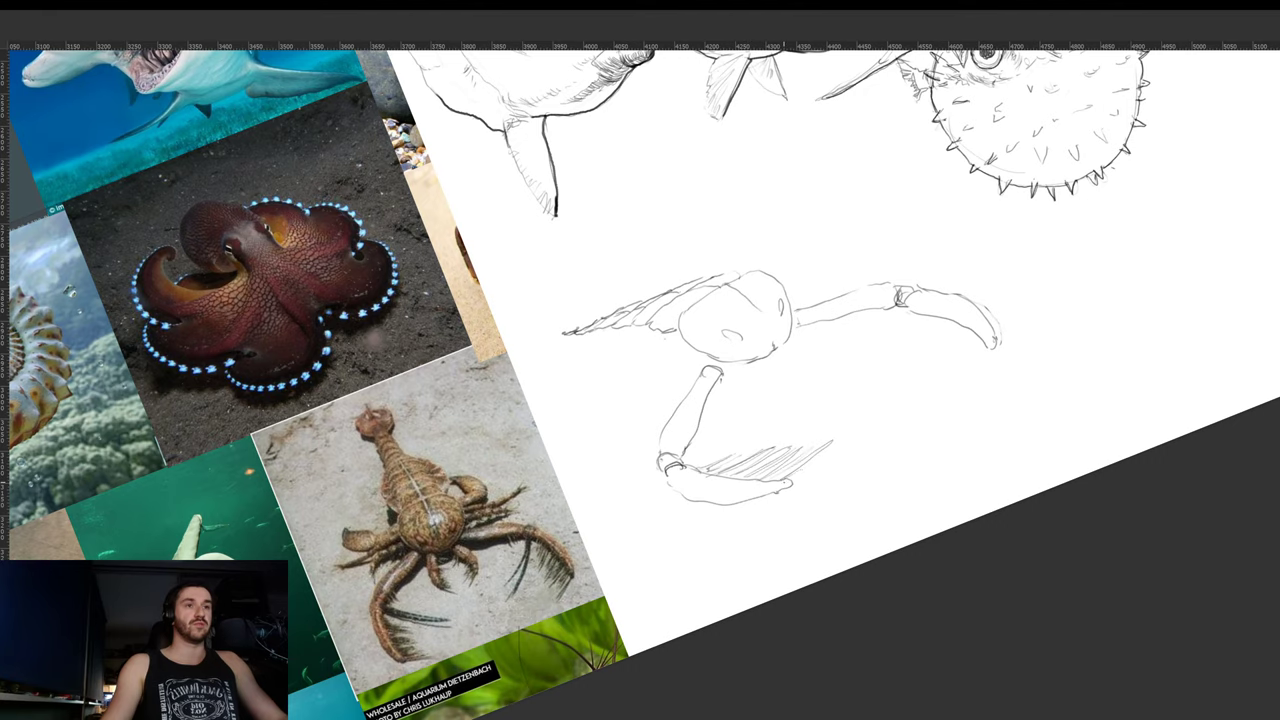
left_click_drag(788, 479, 811, 465)
left_click_drag(791, 479, 820, 460)
- Draw matching bristles hanging from the inner edge of the right arm's curved lower segment
left_click_drag(926, 418, 979, 426)
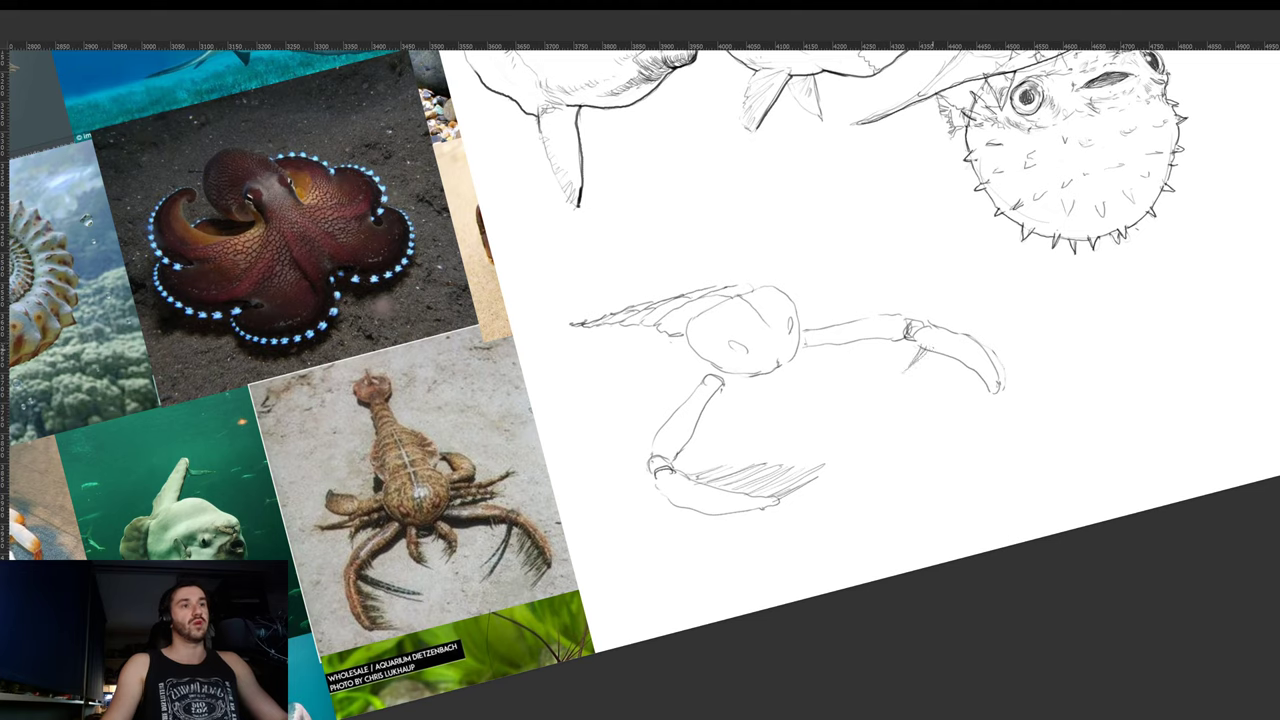
mouse_move(926, 354)
left_mouse_down()
mouse_move(910, 378)
mouse_move(930, 372)
mouse_move(938, 396)
mouse_move(950, 380)
mouse_move(942, 396)
left_mouse_up()
left_click_drag(950, 388, 928, 406)
mouse_move(972, 368)
left_mouse_down()
mouse_move(938, 408)
mouse_move(962, 400)
left_mouse_up()
left_click_drag(958, 402, 932, 418)
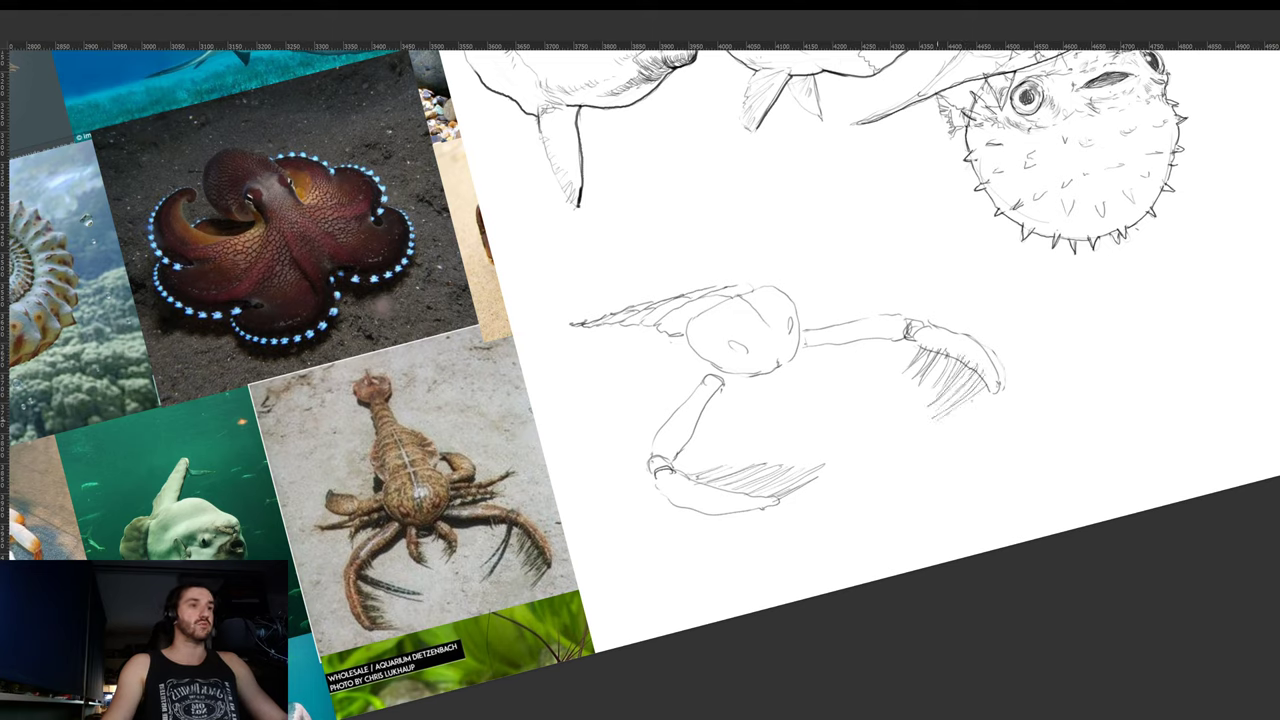
- Add a long pointed spine extending inward from the elbow joint of each front arm, beside the bristles
key("r")
left_click_drag(1022, 380, 1014, 268)
key("r")
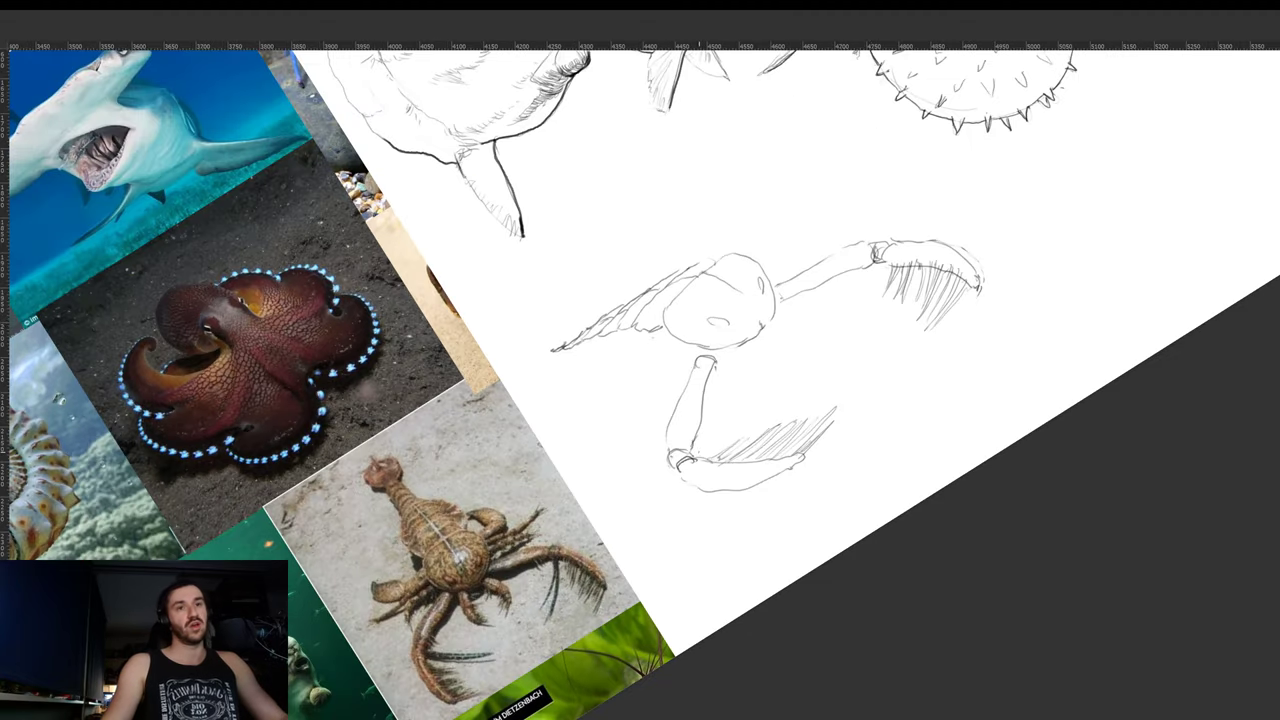
left_click_drag(690, 447, 778, 395)
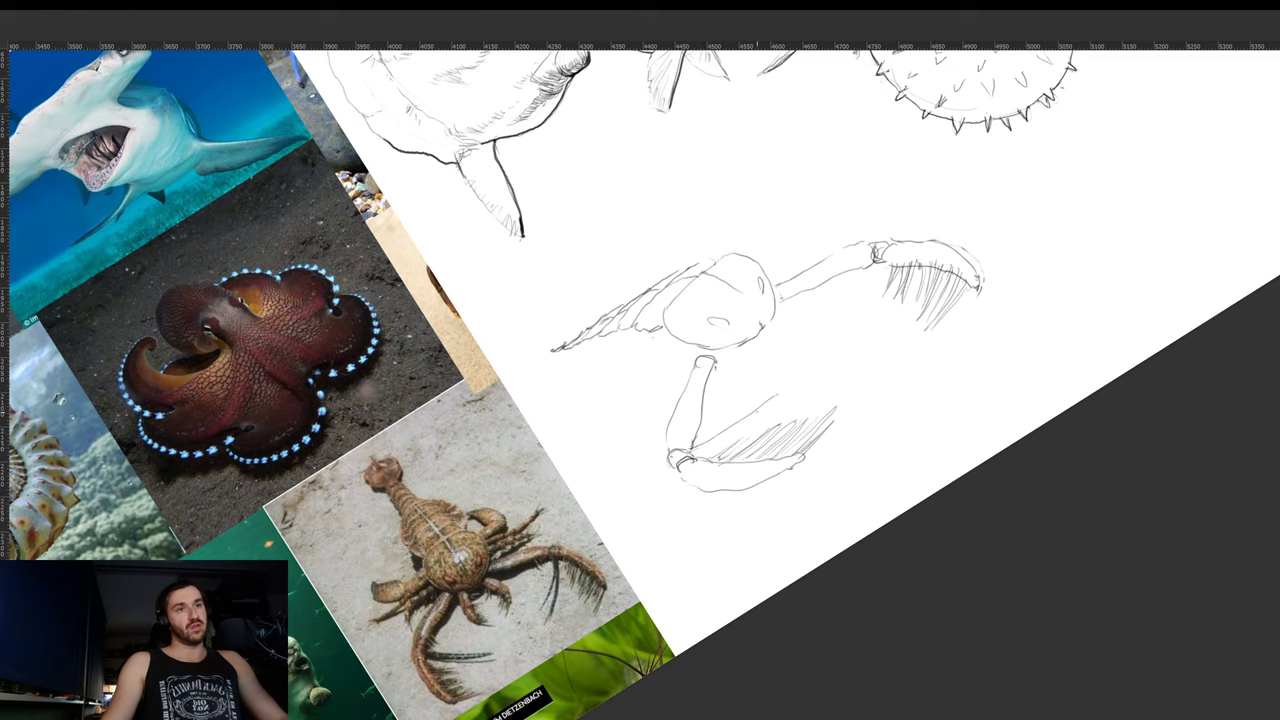
left_click_drag(697, 455, 785, 397)
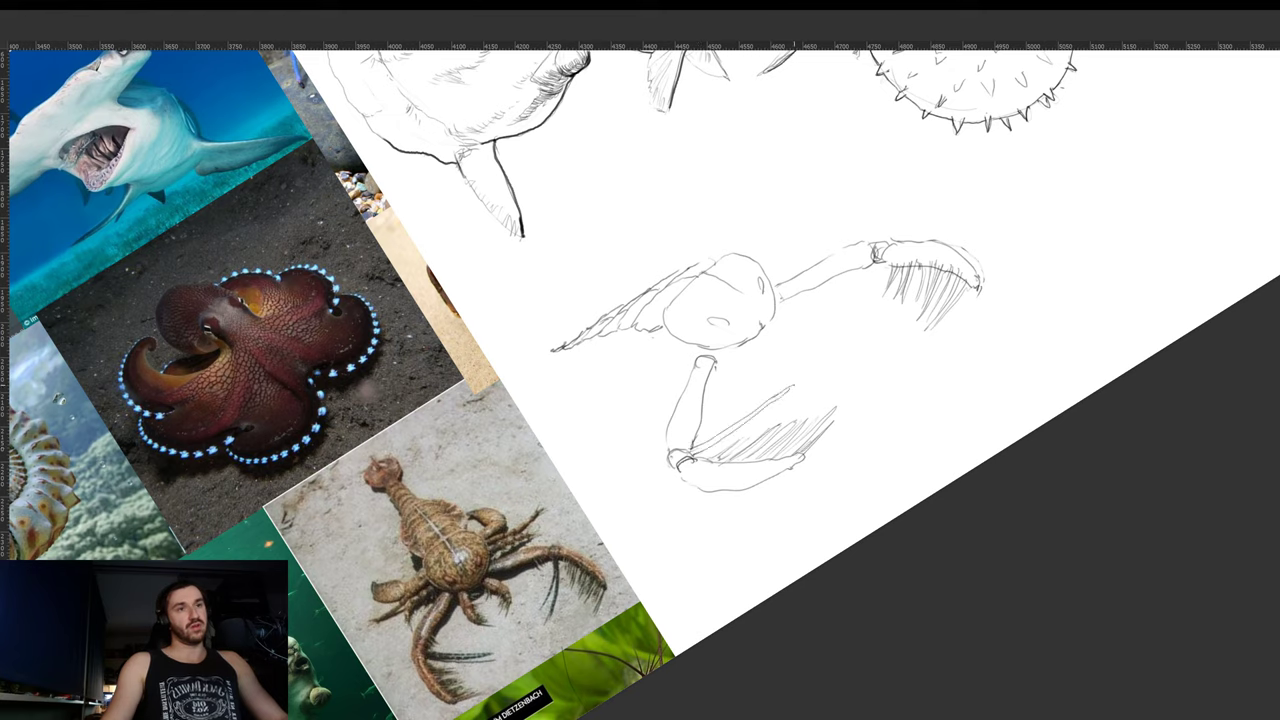
left_click_drag(878, 262, 857, 328)
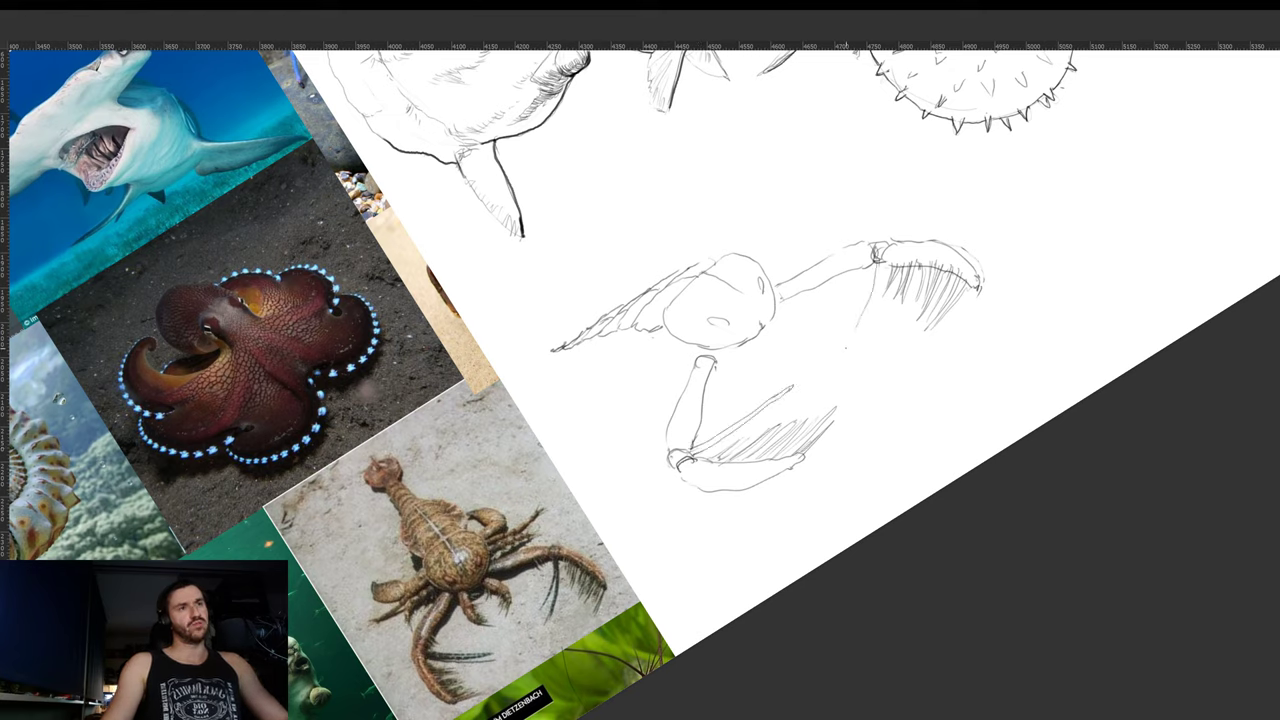
left_click_drag(877, 260, 849, 338)
left_click_drag(849, 338, 884, 263)
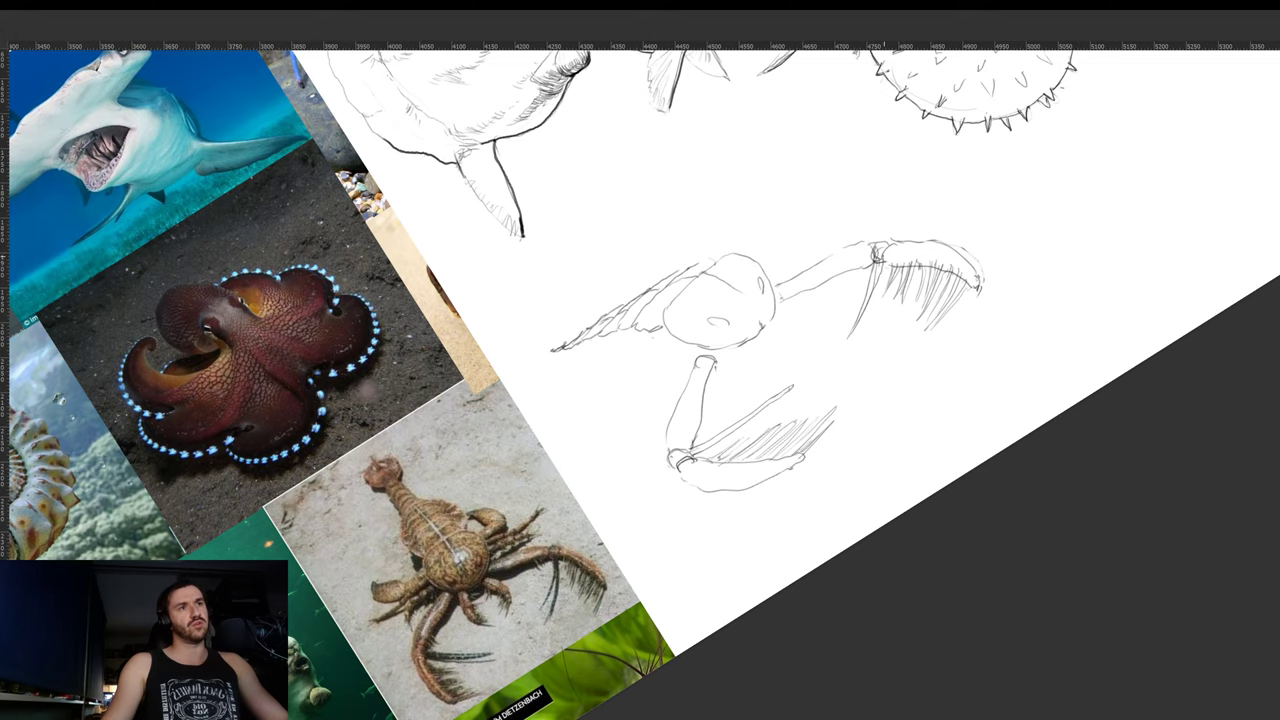
- Straighten the canvas rotation and sketch the pair of short curved mouth appendages beneath the crustacean's shell
key("r")
mouse_move(951, 225)
left_mouse_down()
mouse_move(997, 357)
mouse_move(991, 398)
mouse_move(950, 400)
left_mouse_up()
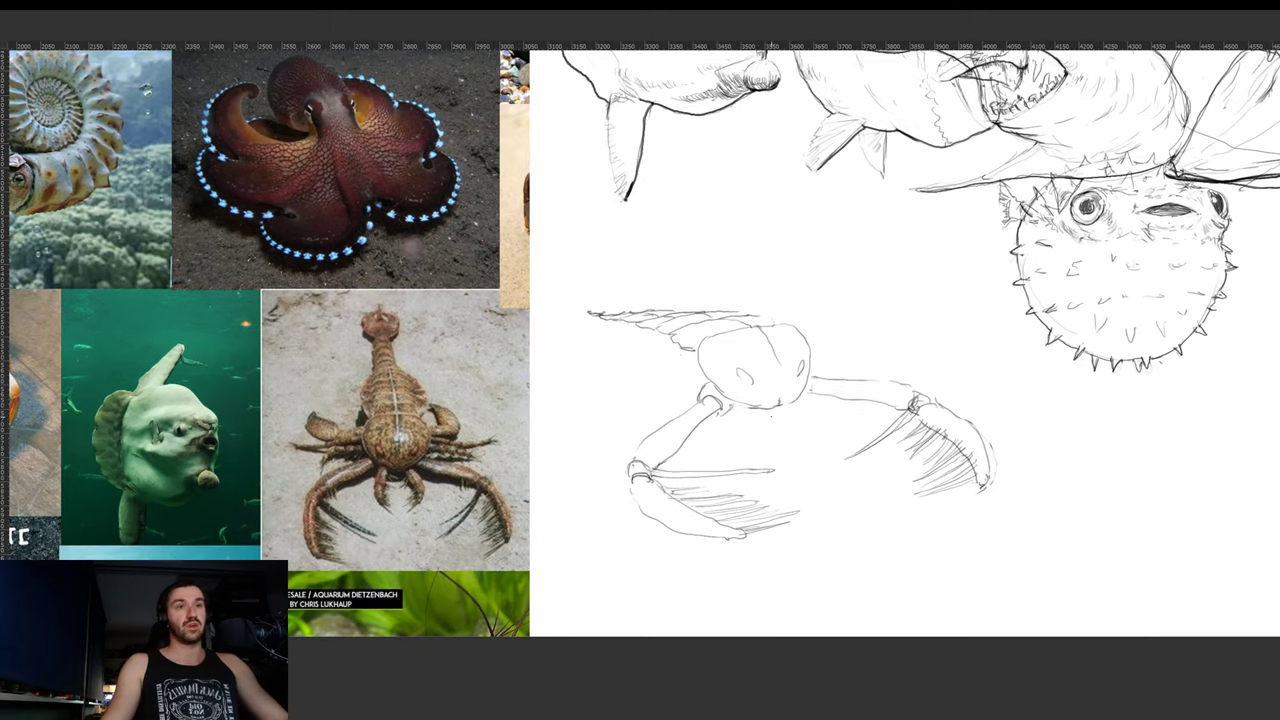
mouse_move(748, 413)
left_mouse_down()
mouse_move(750, 432)
mouse_move(786, 443)
mouse_move(808, 410)
mouse_move(804, 433)
left_mouse_up()
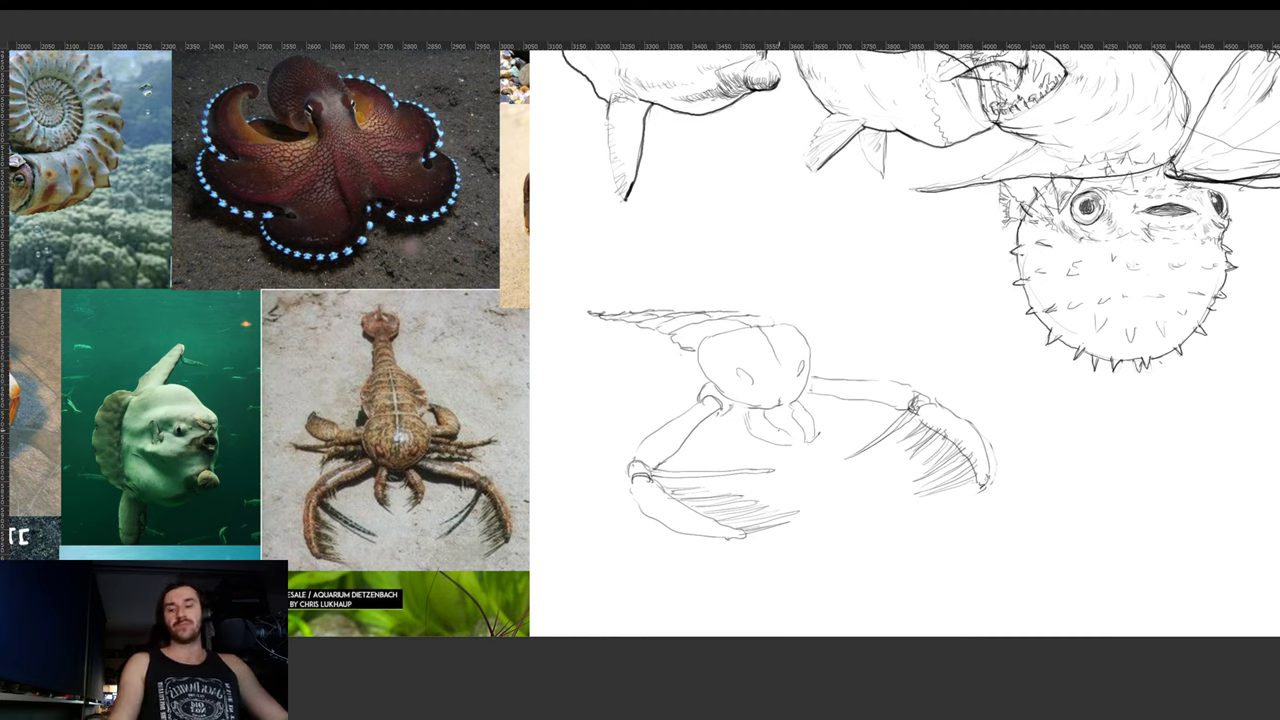
- Flip the whole crustacean sketch horizontally
key("ctrl+t")
right_click(803, 446)
left_click(829, 578)
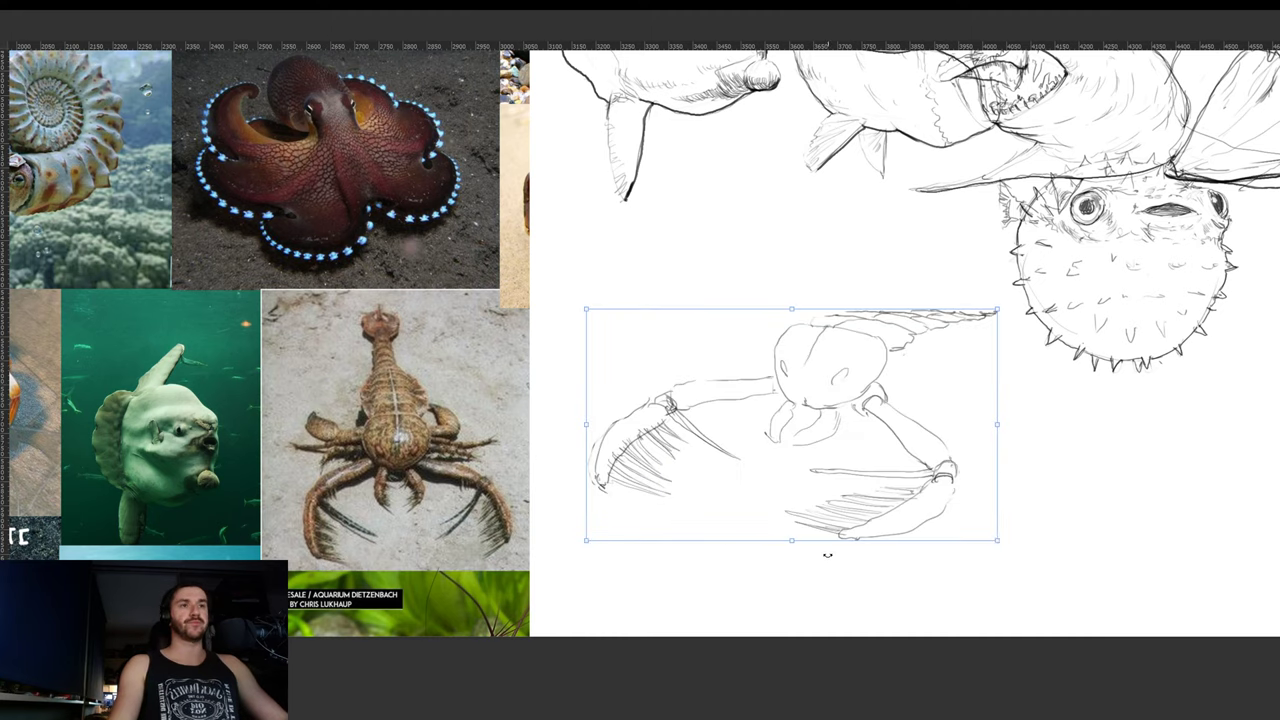
key("Return")
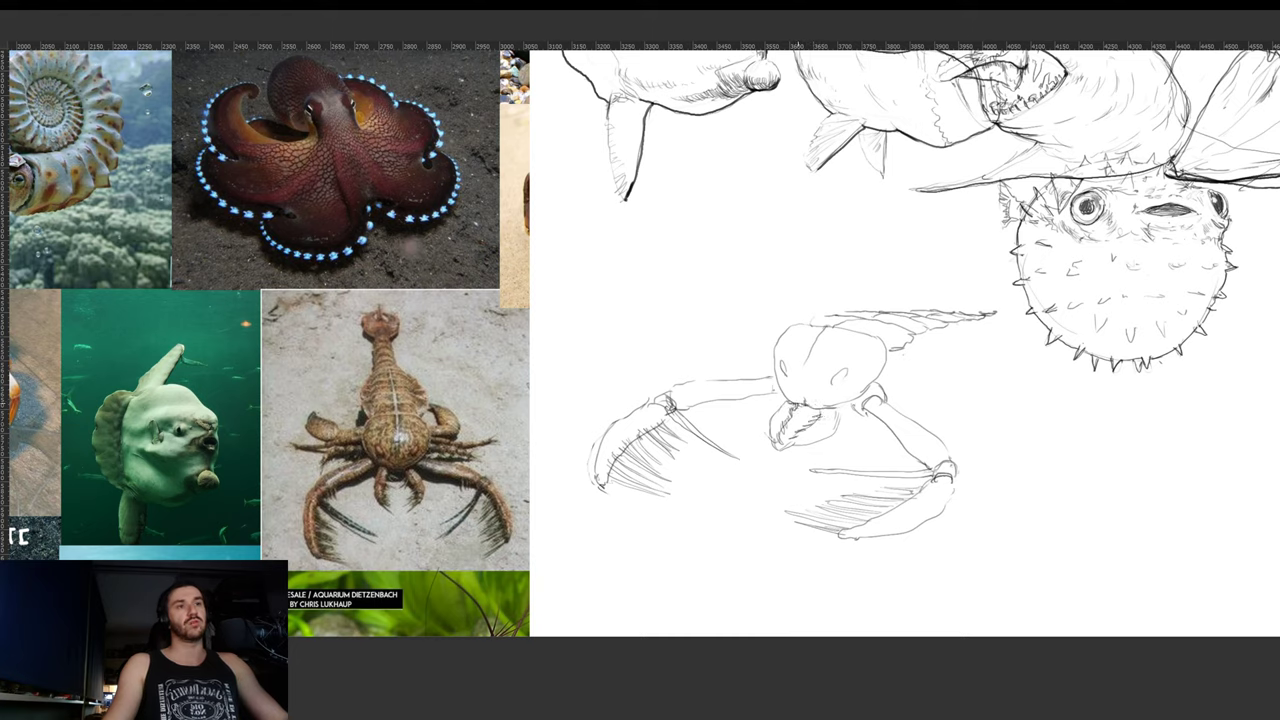
- Add small spots to the crustacean's shell and reinforce the joint where the right arm meets the body
key("r")
left_click_drag(985, 321, 853, 232)
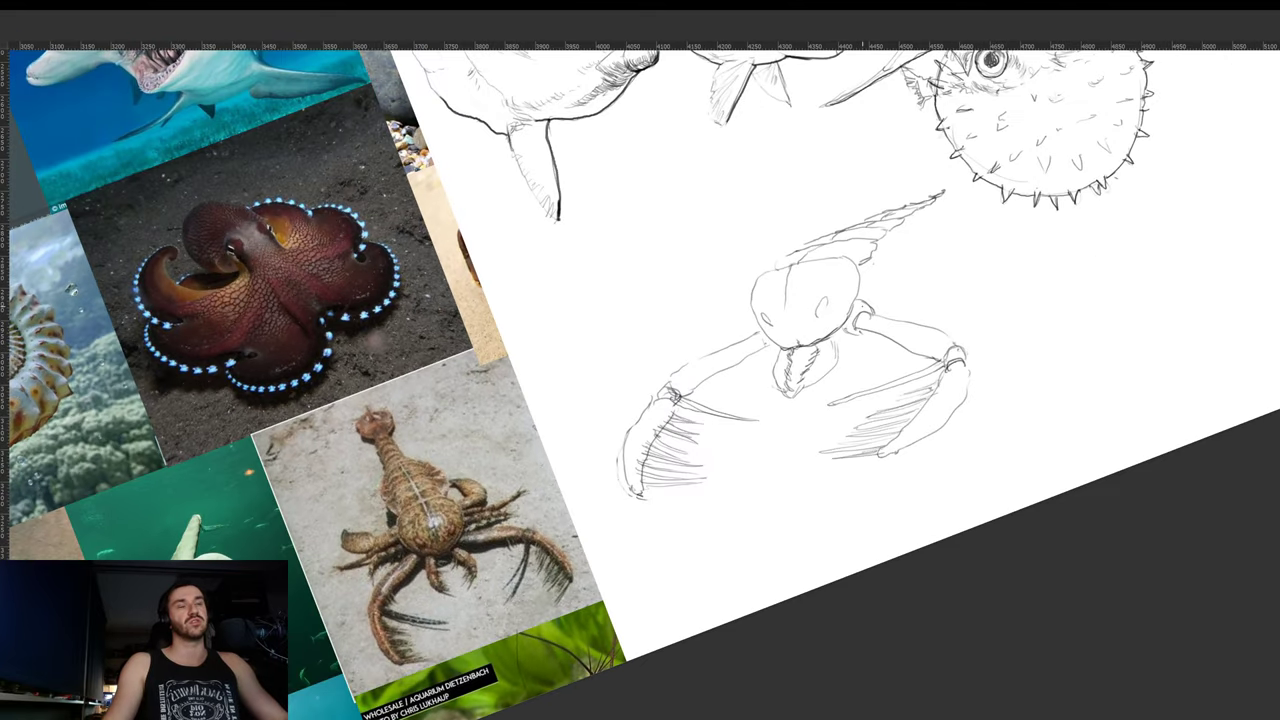
key("r")
left_click_drag(1006, 264, 1003, 311)
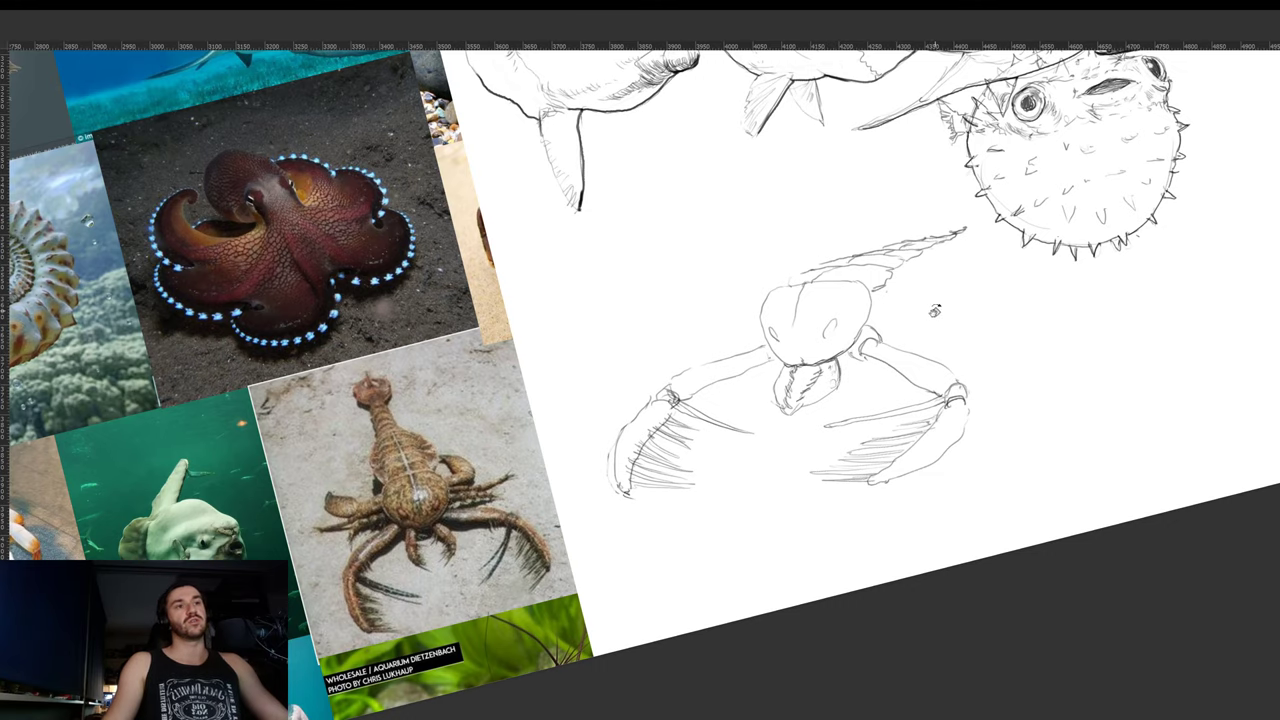
left_click_drag(935, 311, 900, 366)
left_click_drag(846, 411, 820, 453)
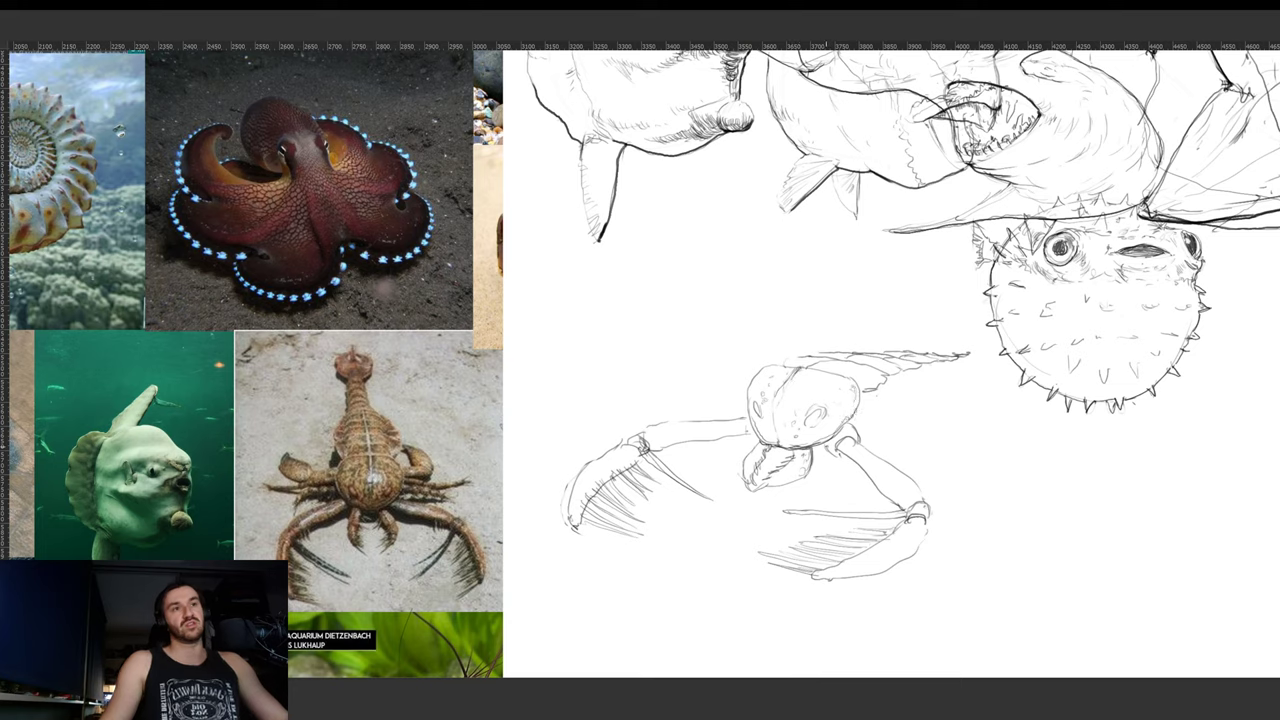
left_click_drag(829, 441, 831, 453)
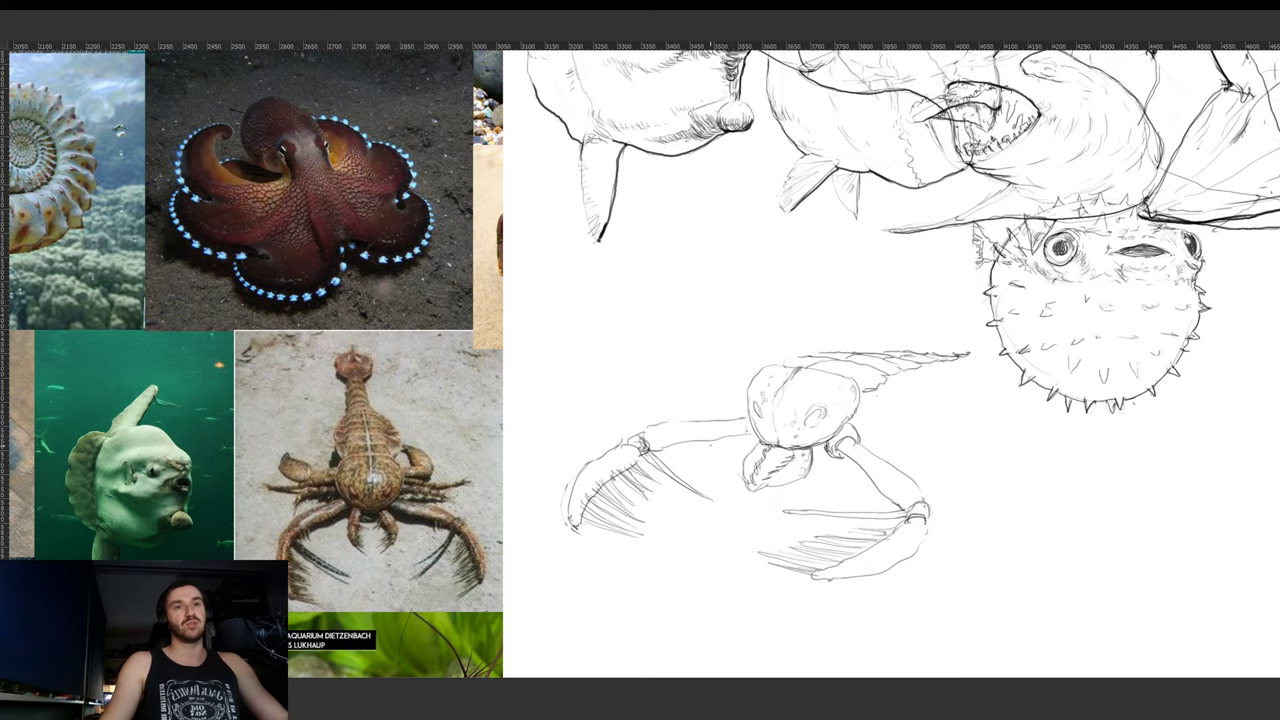
- Firm up the upper segment of the left arm and scatter small spots along it
mouse_move(722, 464)
left_mouse_down()
mouse_move(790, 420)
mouse_move(813, 324)
left_mouse_up()
key("r")
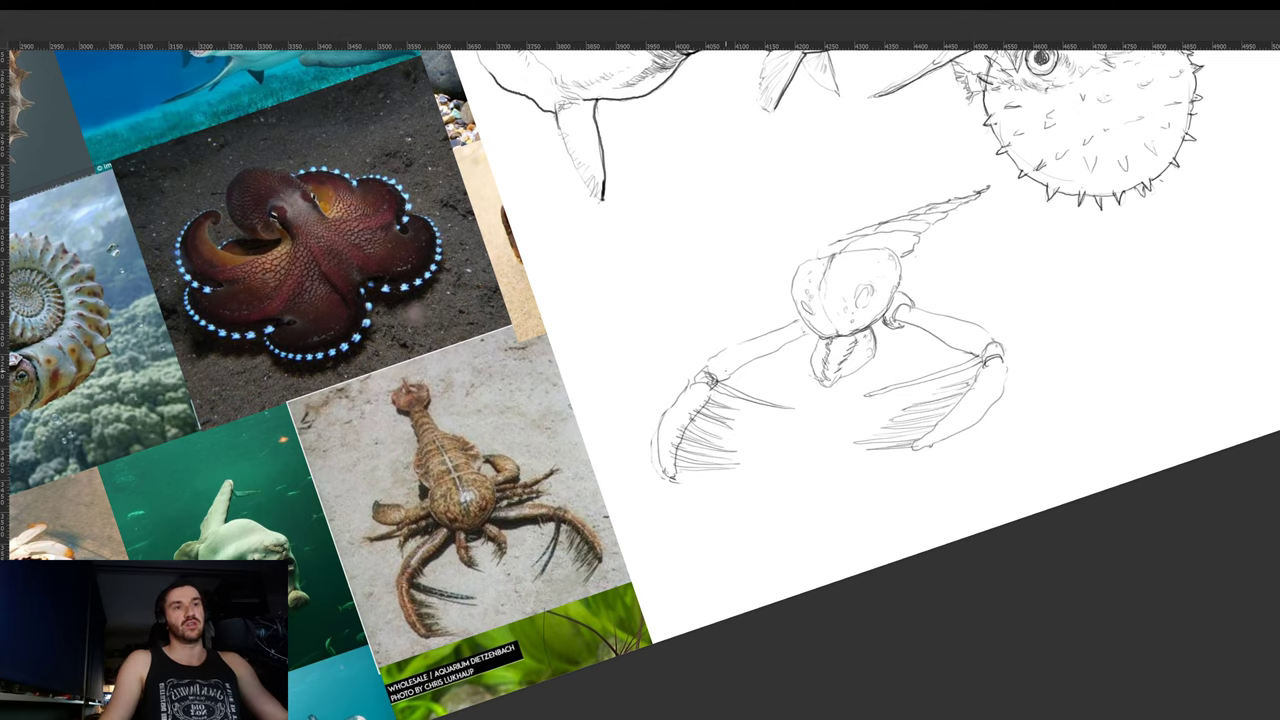
left_click_drag(726, 371, 761, 349)
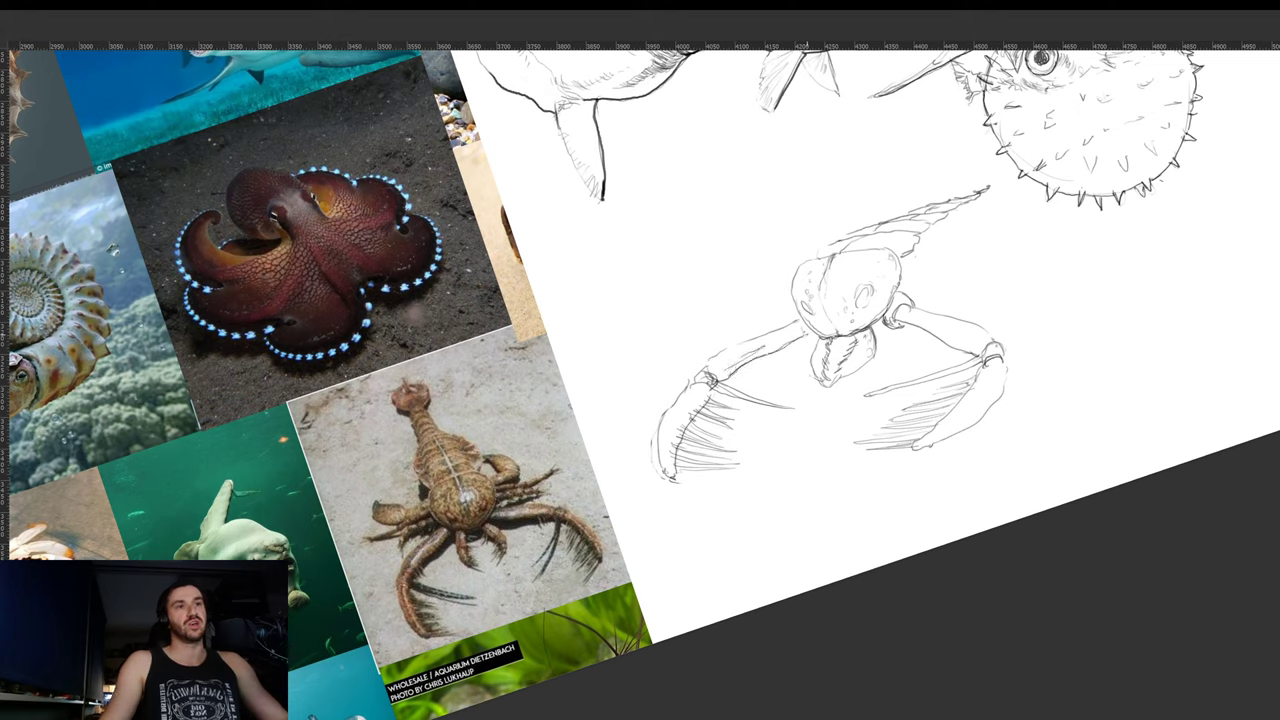
key("r")
left_click_drag(972, 297, 896, 332)
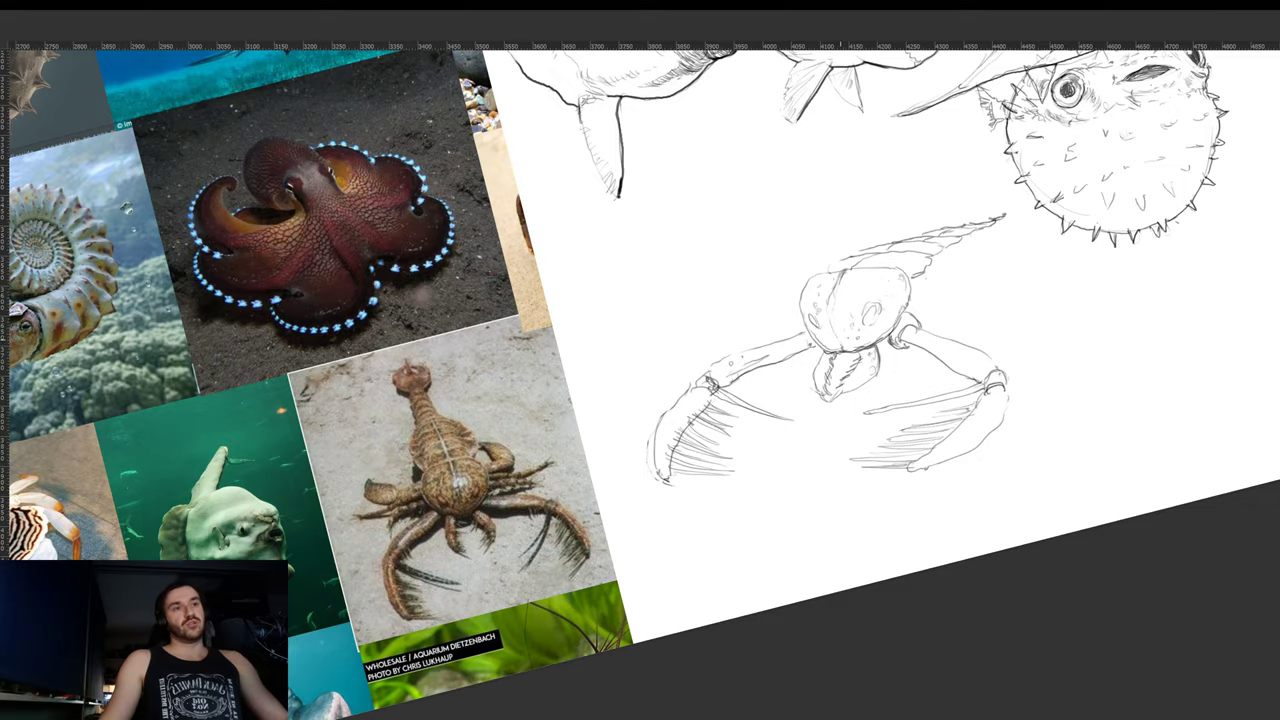
key("r")
left_click_drag(995, 304, 928, 229)
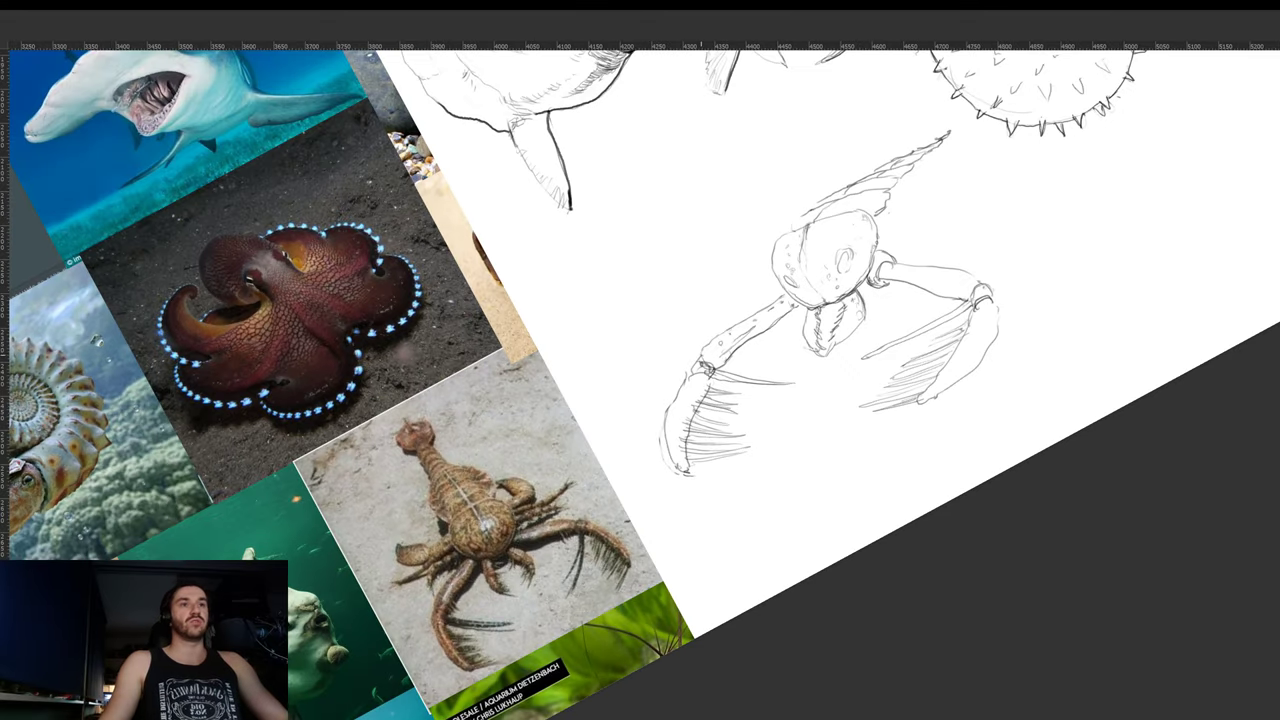
- Add spots to both segments of the right arm and refine its elbow spine and upper-segment outline
key("r")
left_click_drag(930, 298, 1036, 355)
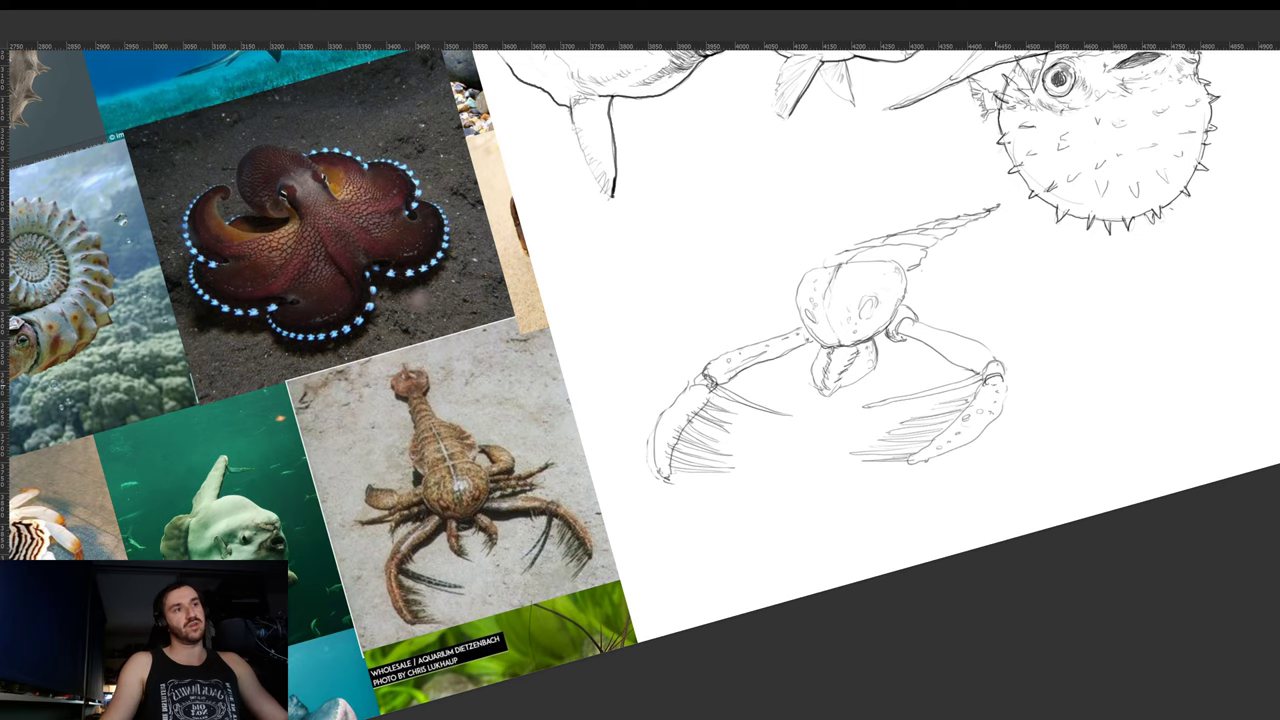
mouse_move(1001, 364)
left_mouse_down()
mouse_move(1030, 410)
mouse_move(1029, 369)
left_mouse_up()
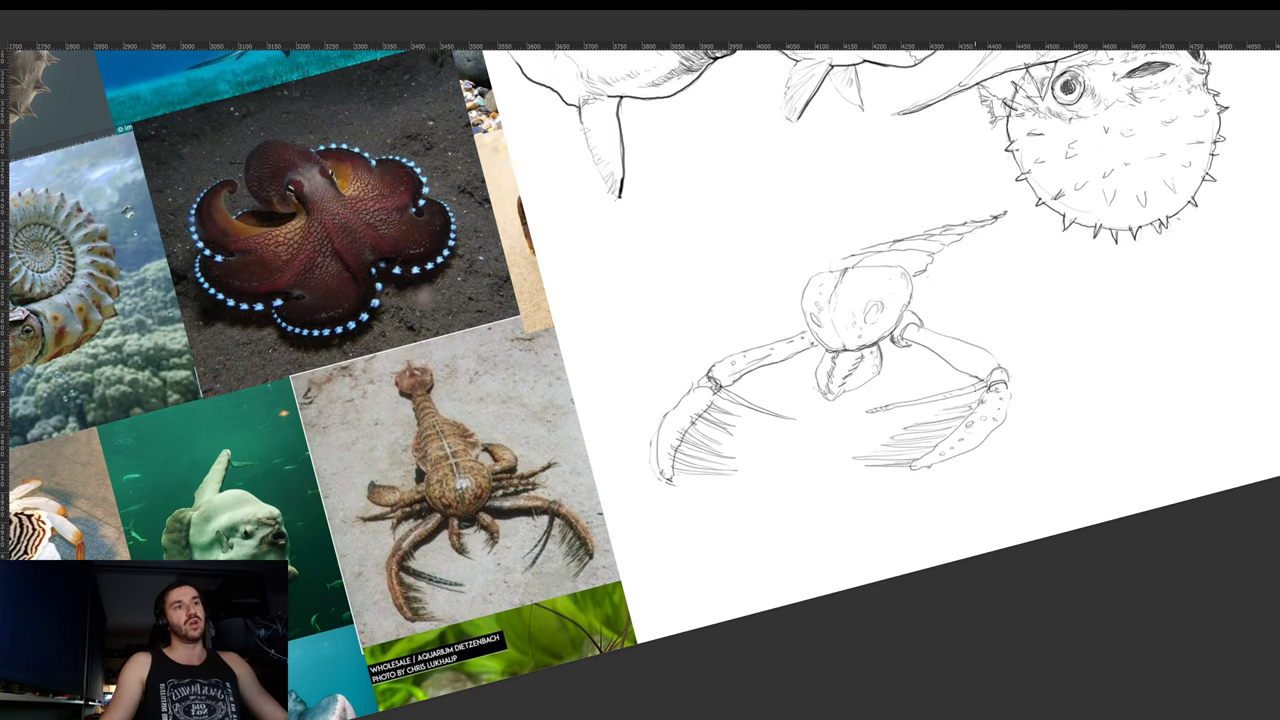
left_click_drag(1009, 356, 1032, 416)
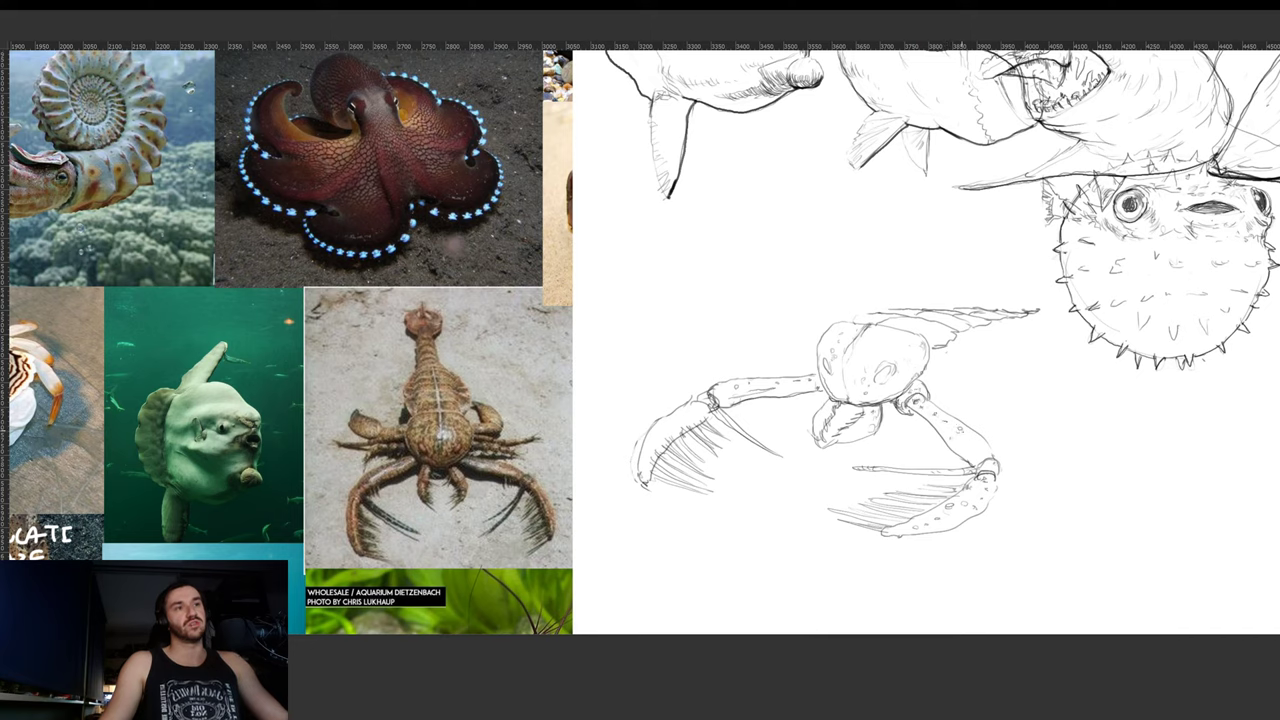
left_click_drag(982, 413, 954, 443)
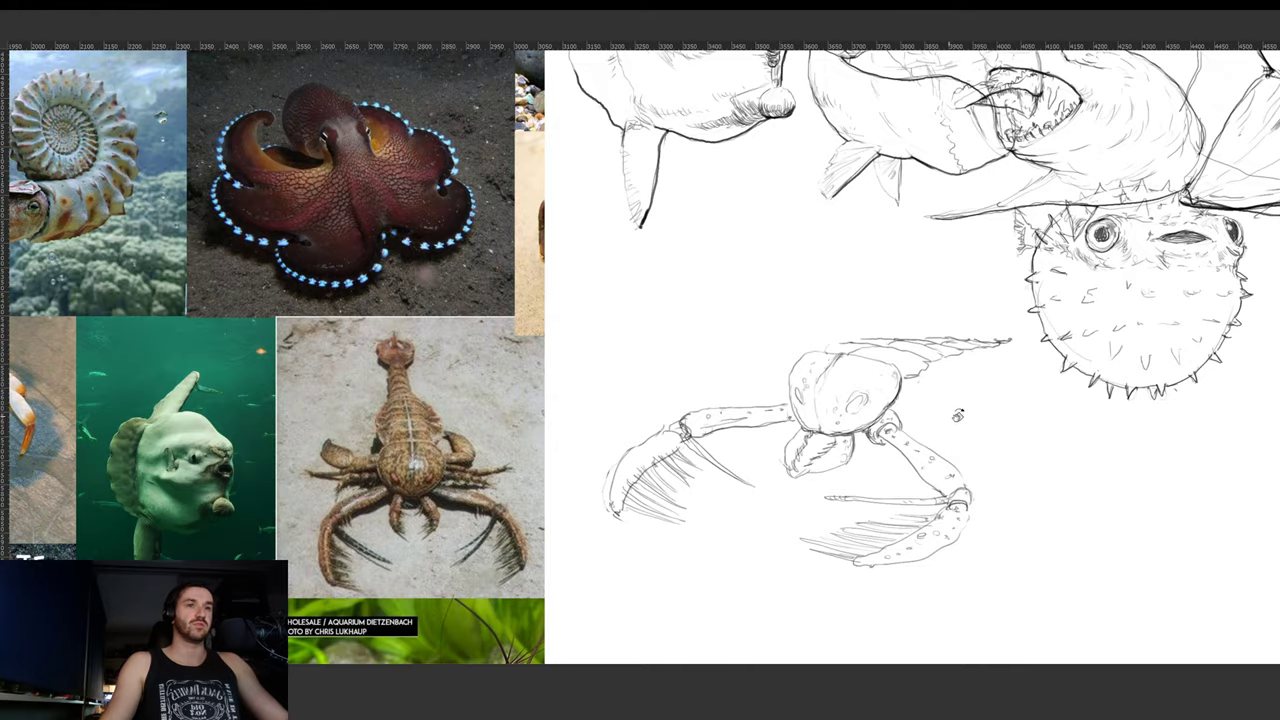
- Sketch a thin, bristly walking leg extending outward just behind the base of the right arm
key("r")
left_click_drag(957, 415, 974, 336)
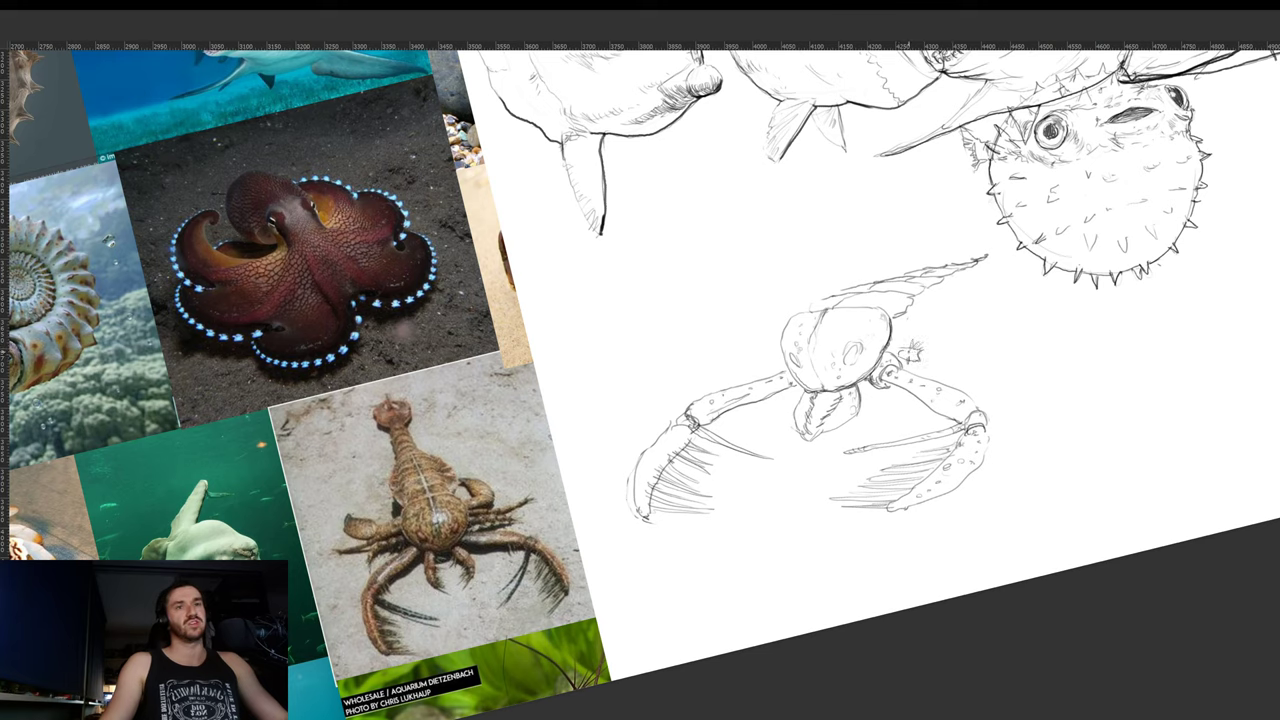
left_click_drag(921, 359, 939, 364)
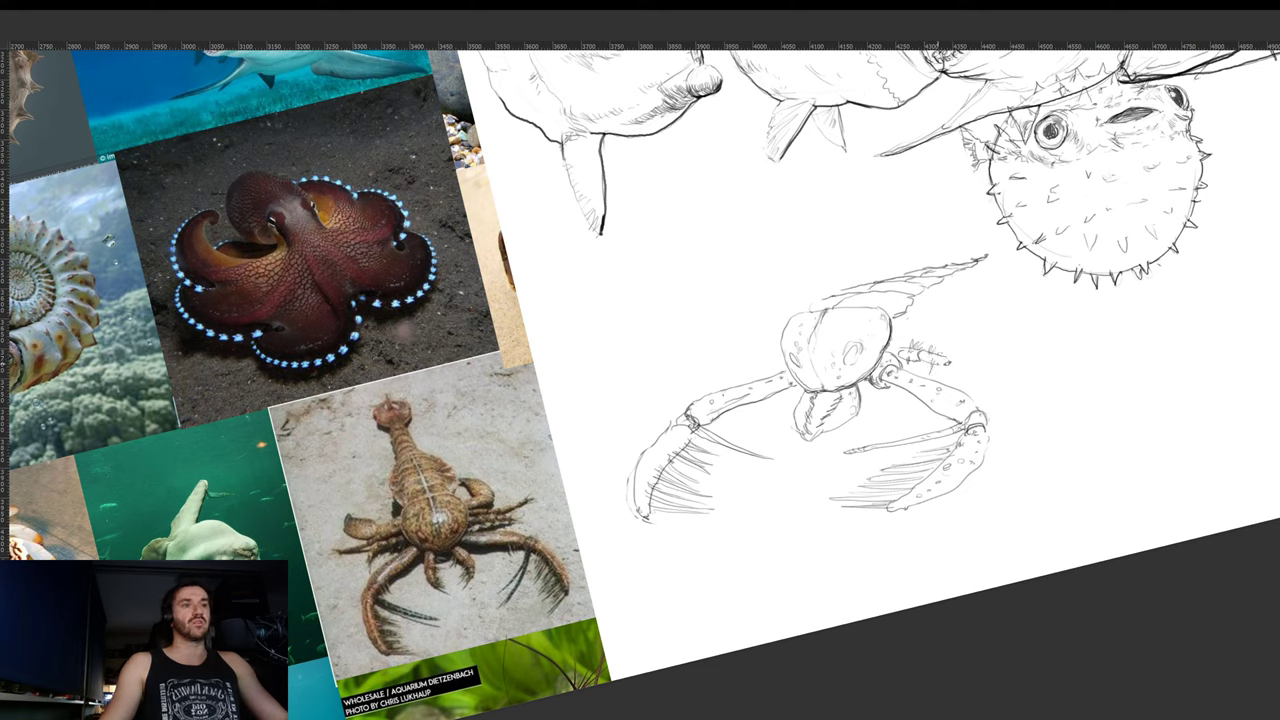
mouse_move(924, 342)
left_mouse_down()
mouse_move(928, 356)
mouse_move(980, 368)
left_mouse_up()
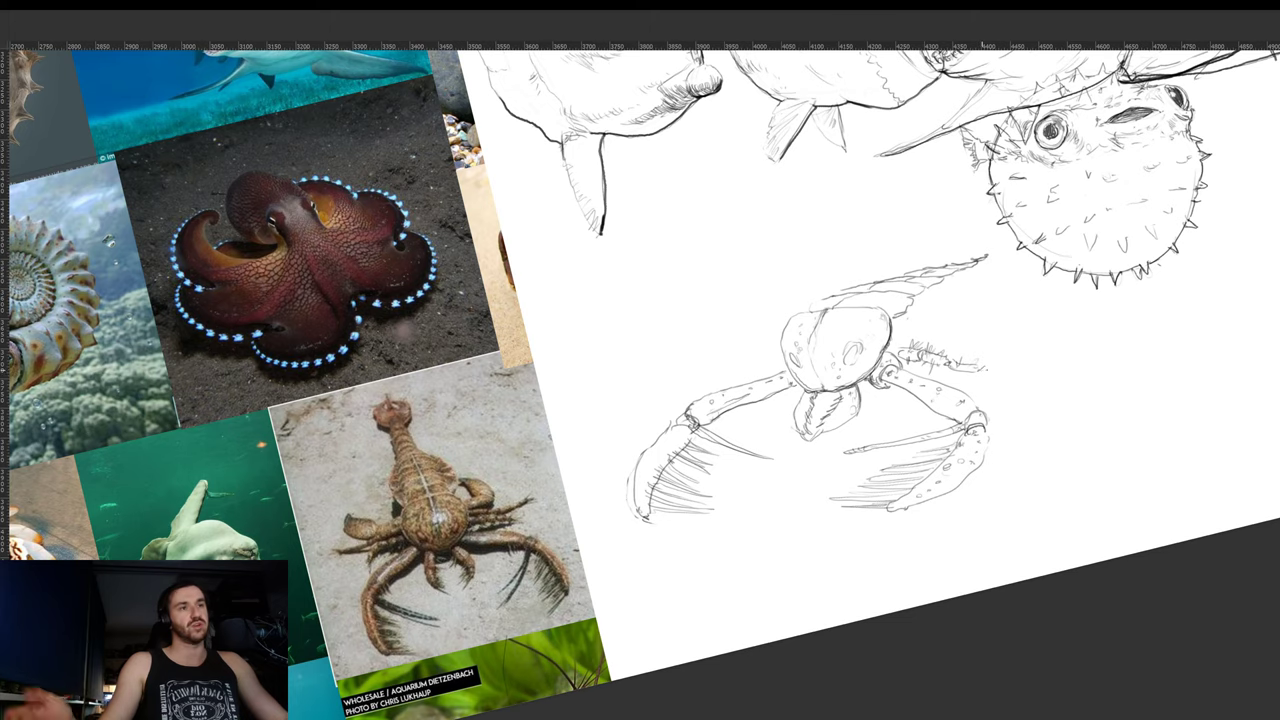
left_click_drag(978, 368, 996, 373)
key("r")
key("Escape")
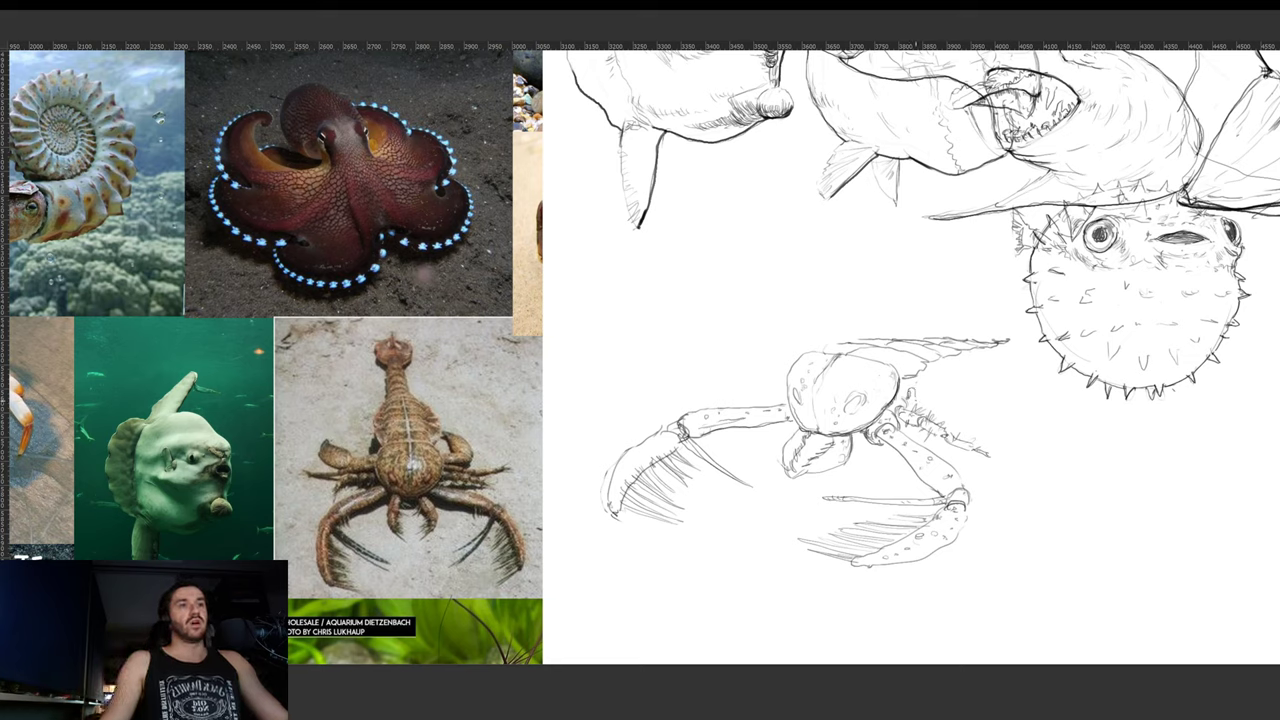
- Draw a second jointed, hairy walking leg above the first and hint at the legs behind the left arm
left_click_drag(916, 388, 941, 398)
mouse_move(940, 387)
left_mouse_down()
mouse_move(934, 399)
mouse_move(983, 429)
mouse_move(986, 408)
left_mouse_up()
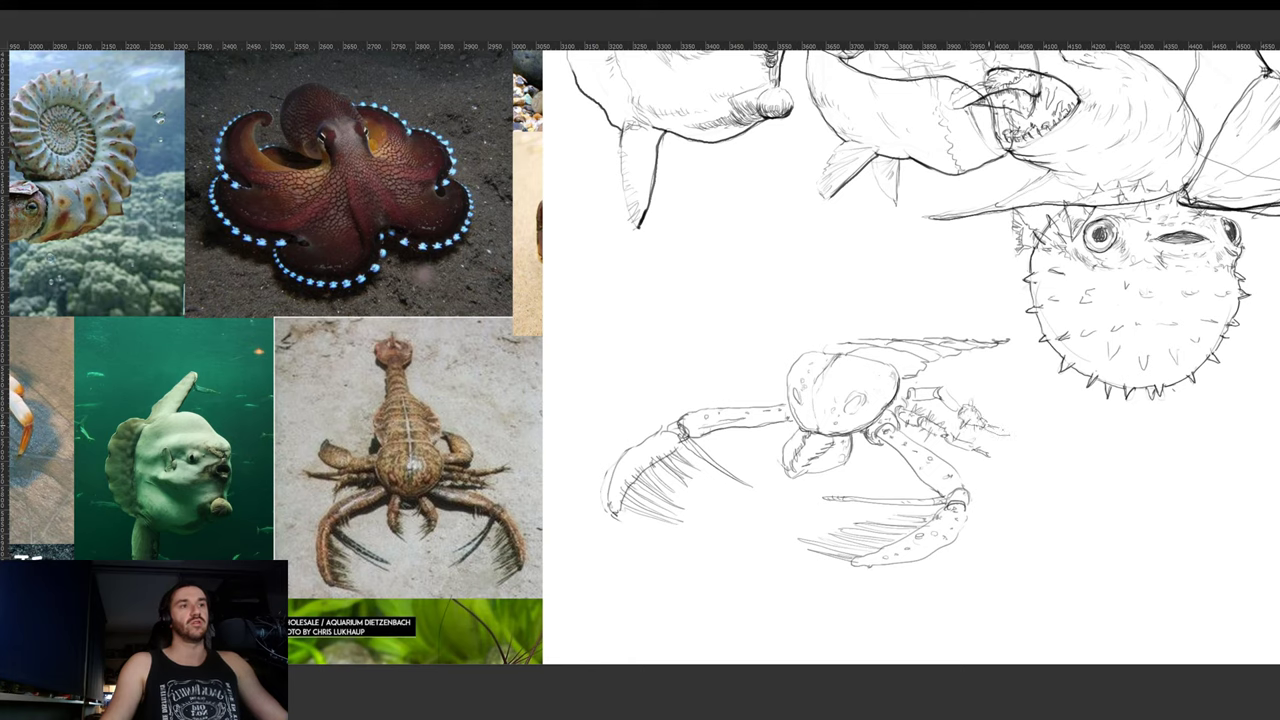
left_click_drag(1001, 432, 1016, 429)
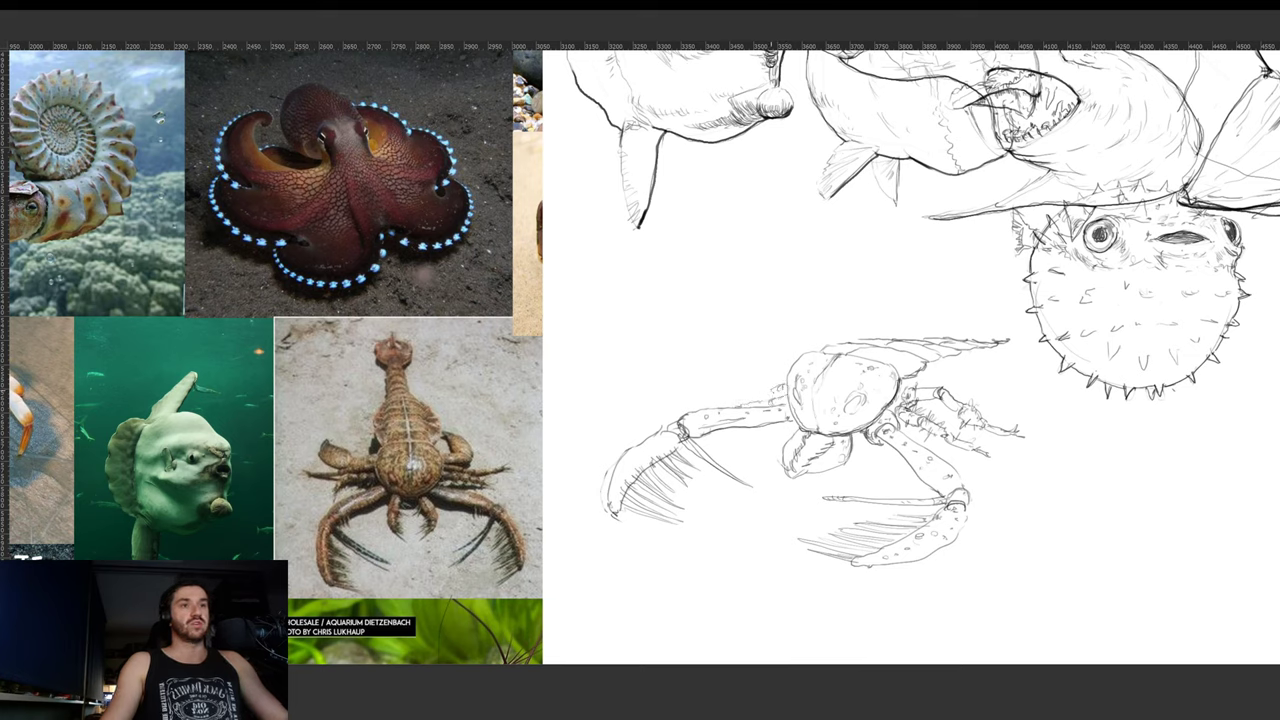
left_click_drag(752, 394, 730, 399)
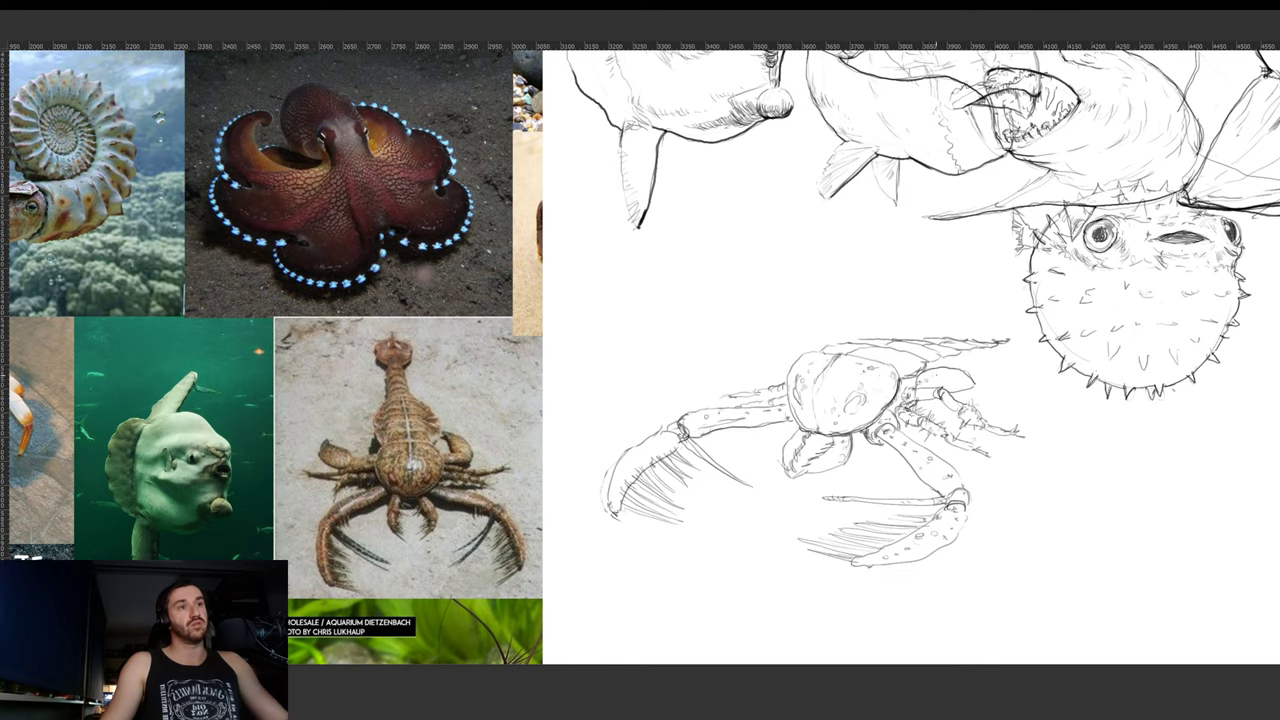
- Finish the curved rear limb beneath the tail on the right side with a rounded, paddle-like end
left_click_drag(1005, 381, 910, 382)
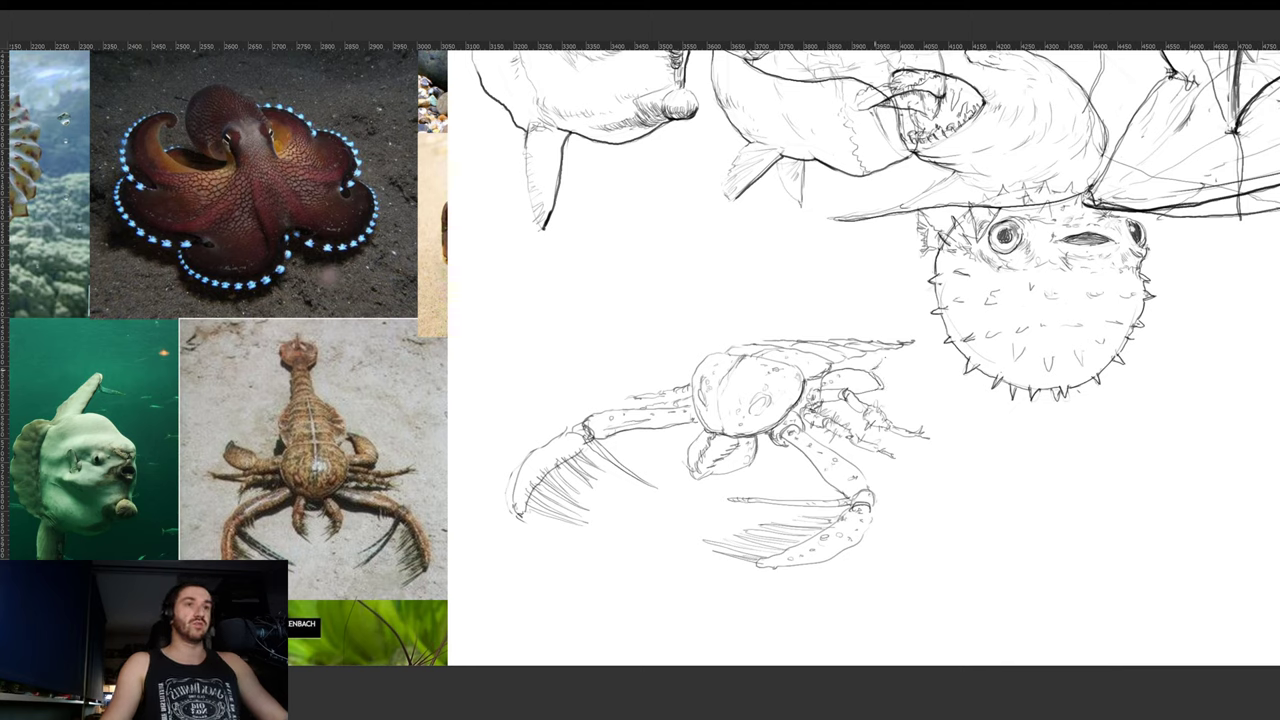
mouse_move(896, 353)
left_mouse_down()
mouse_move(904, 384)
mouse_move(887, 391)
left_mouse_up()
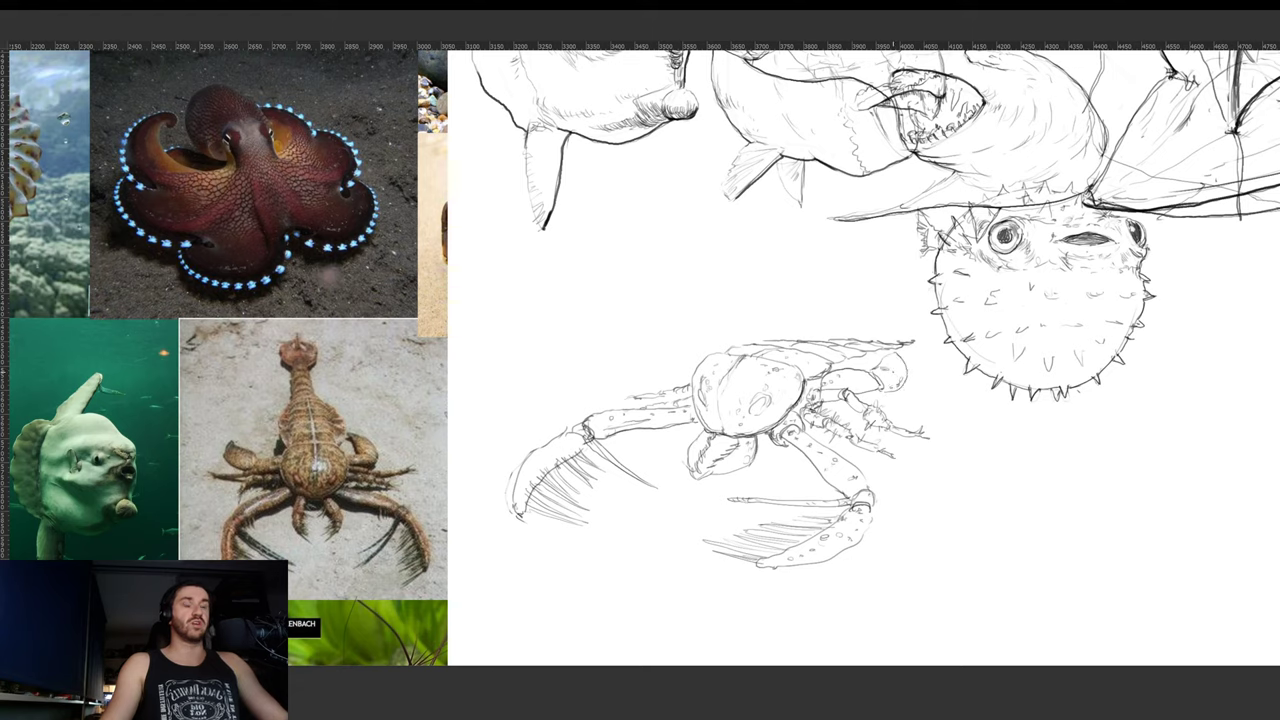
mouse_move(891, 355)
left_mouse_down()
mouse_move(879, 365)
mouse_move(838, 325)
mouse_move(883, 301)
mouse_move(946, 364)
left_mouse_up()
- Shift the crustacean down and to the left, then draw its upturned segmented tail ending in a rounded, pincer-like tip with a spike
left_click_drag(865, 387, 811, 423)
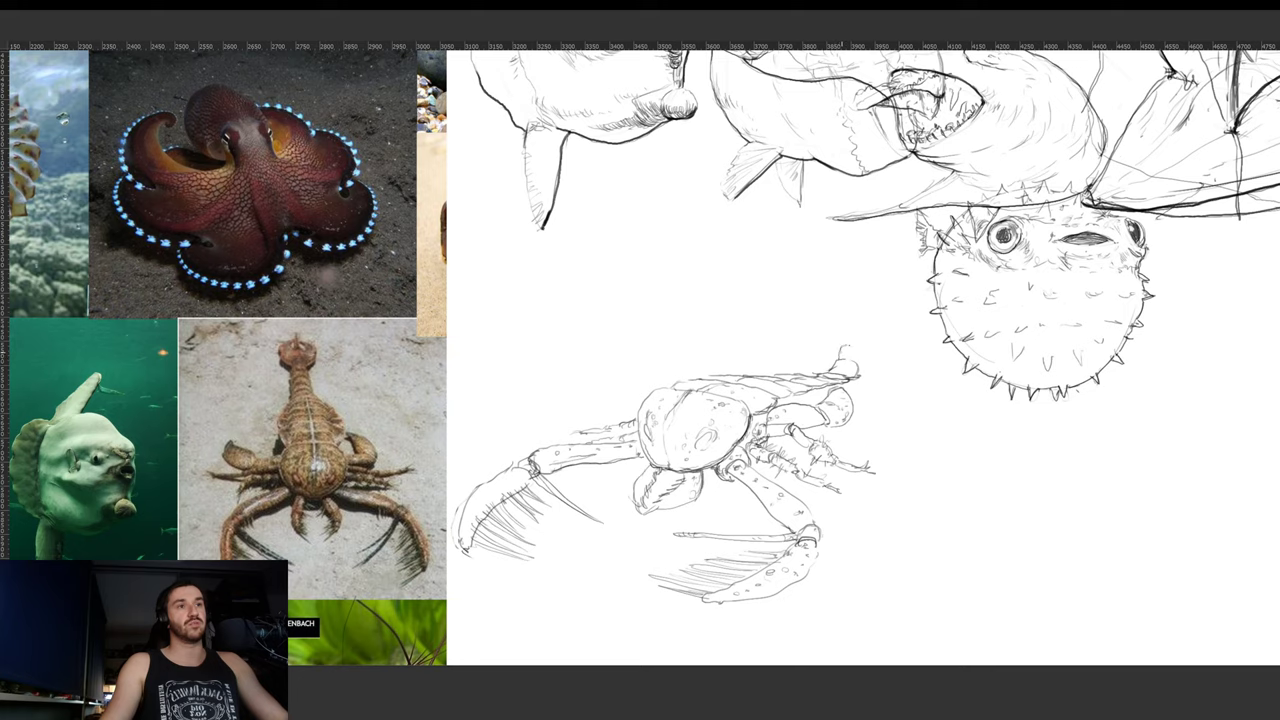
mouse_move(848, 355)
left_mouse_down()
mouse_move(859, 345)
mouse_move(862, 368)
left_mouse_up()
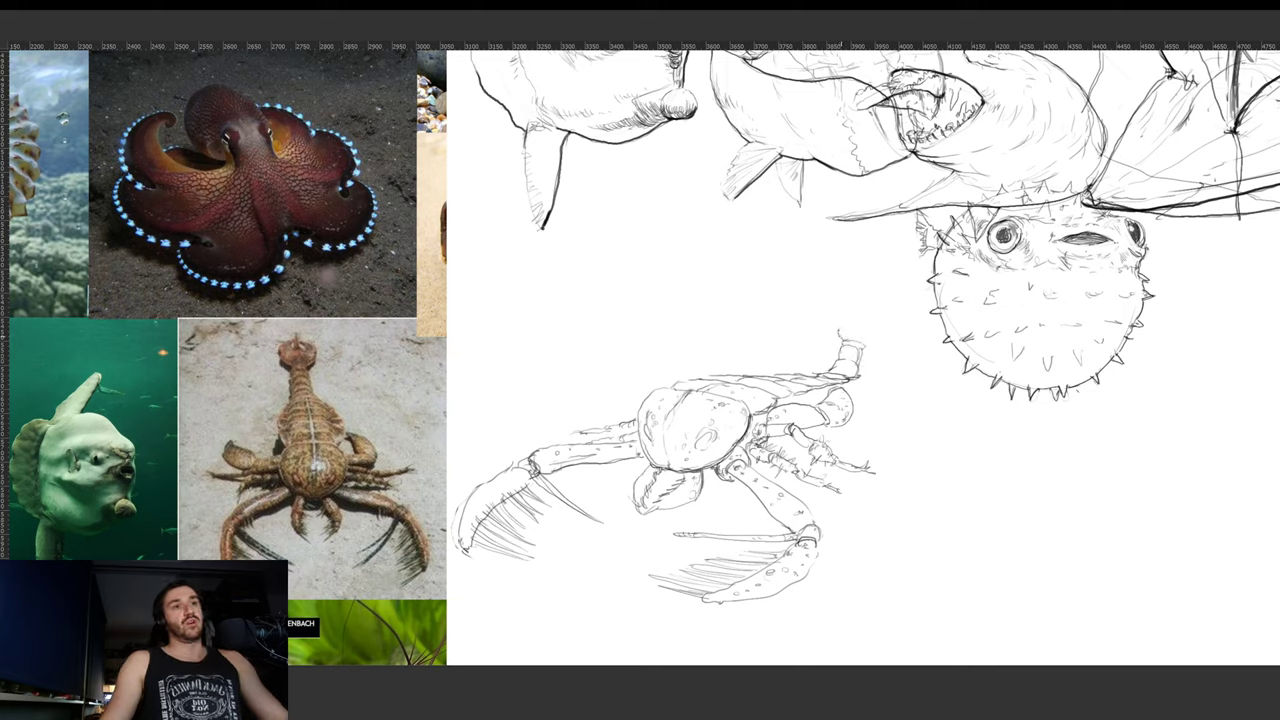
mouse_move(840, 336)
left_mouse_down()
mouse_move(853, 305)
mouse_move(868, 342)
mouse_move(872, 306)
left_mouse_up()
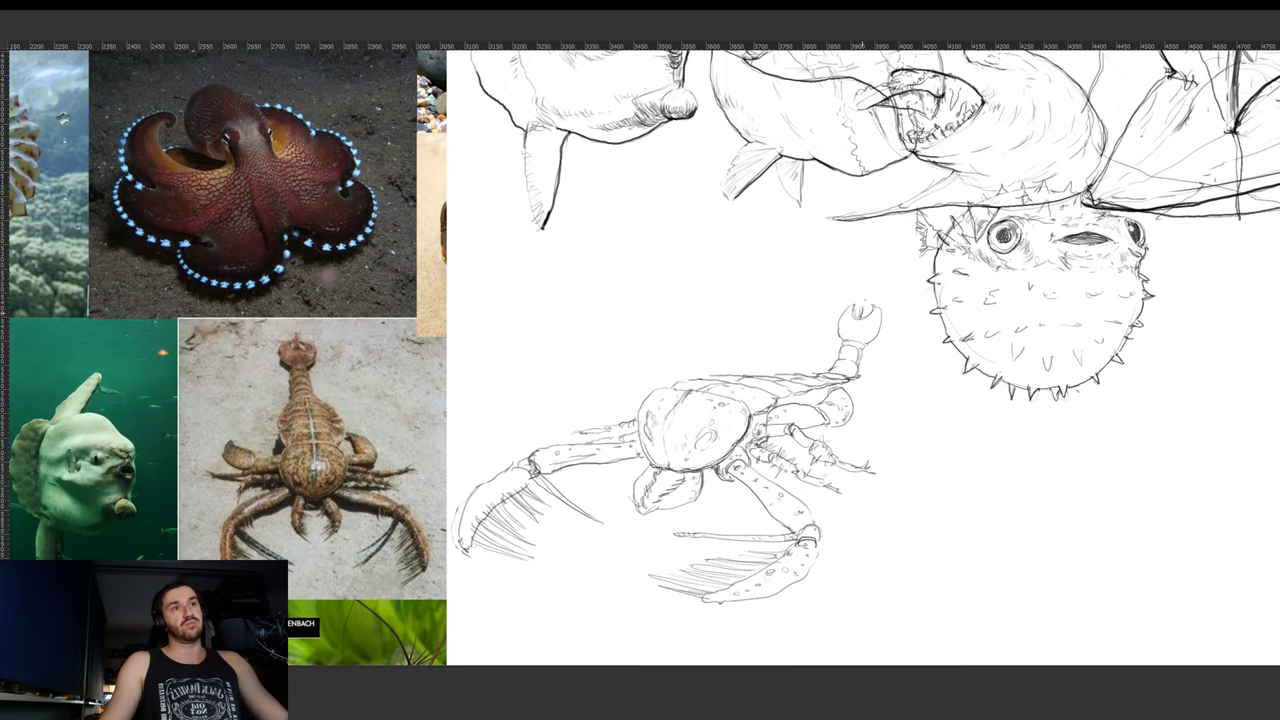
mouse_move(861, 298)
left_mouse_down()
mouse_move(866, 315)
mouse_move(846, 341)
mouse_move(872, 333)
mouse_move(862, 341)
left_mouse_up()
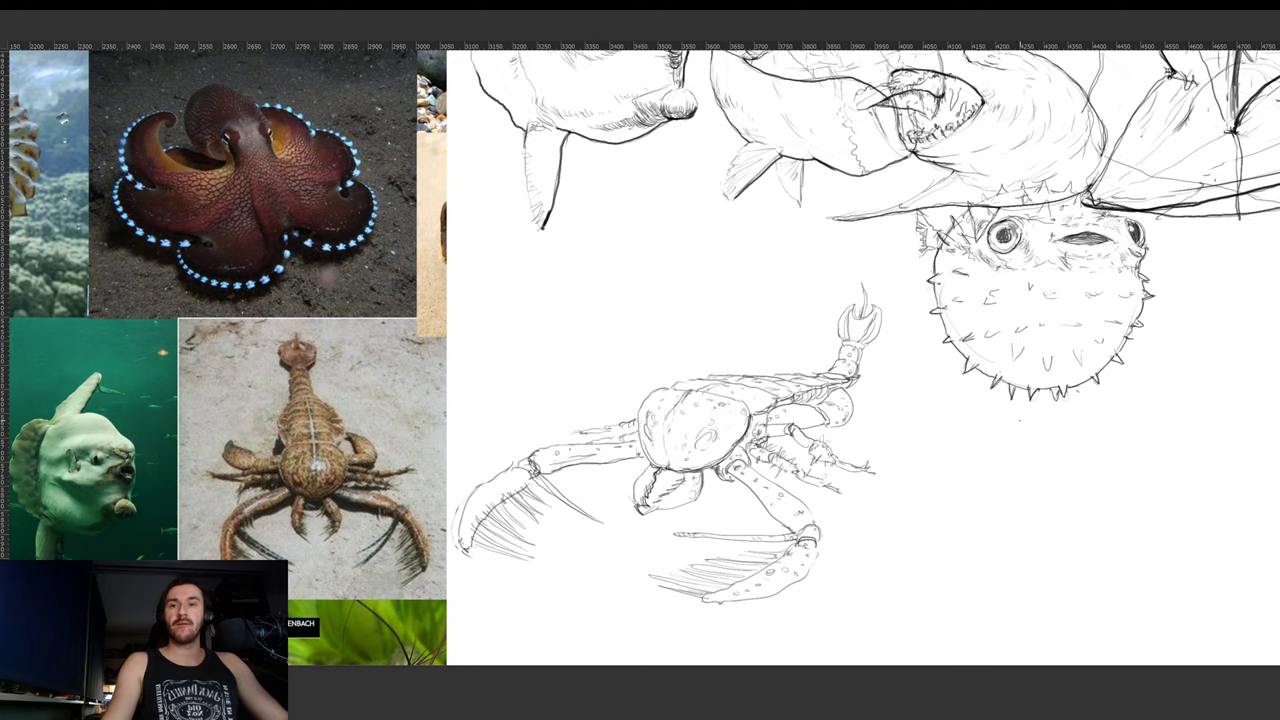
- Darken the outlines of the mouth appendages and the lower edges of the left arm with heavier strokes
key("r")
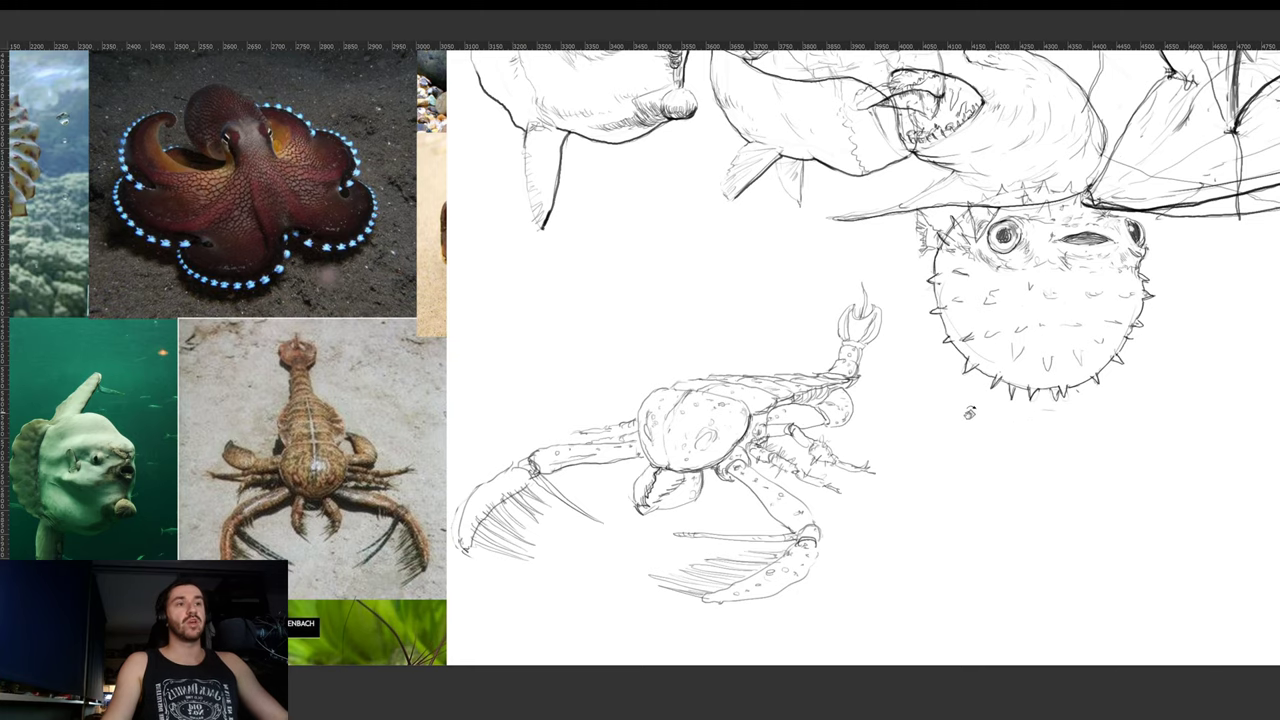
left_click_drag(985, 410, 996, 328)
left_click_drag(671, 511, 718, 483)
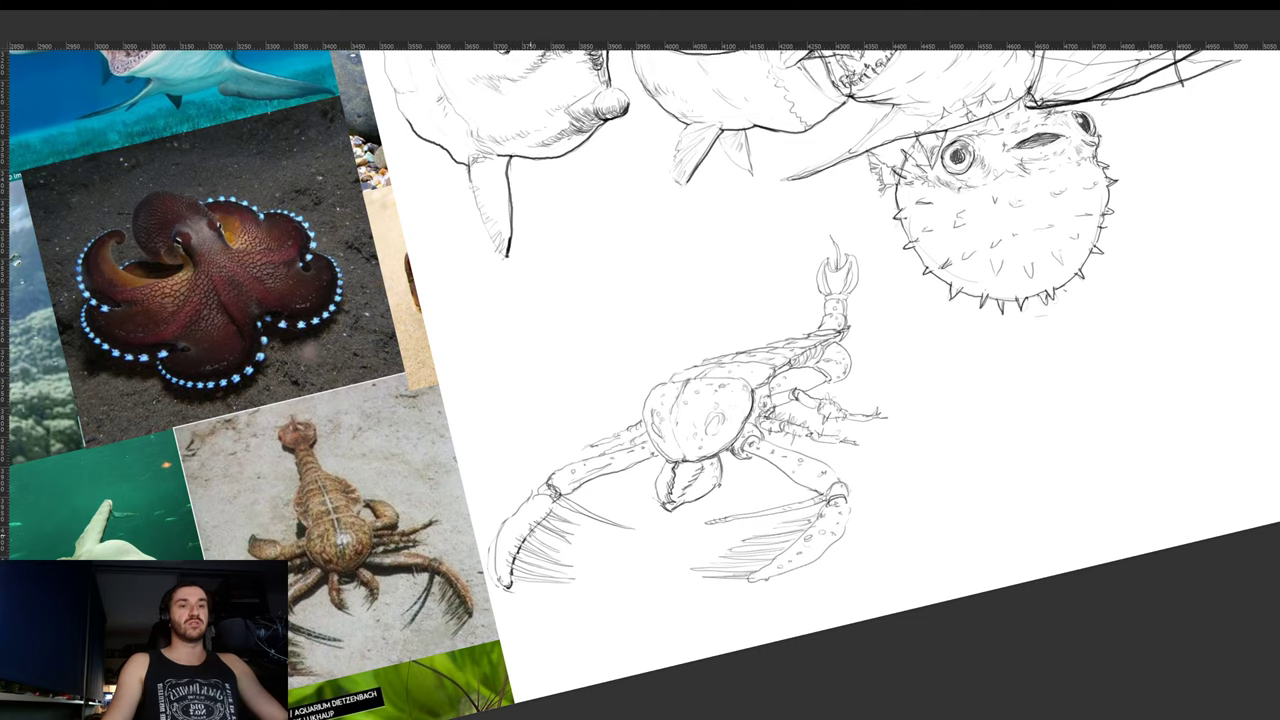
left_click_drag(548, 514, 559, 507)
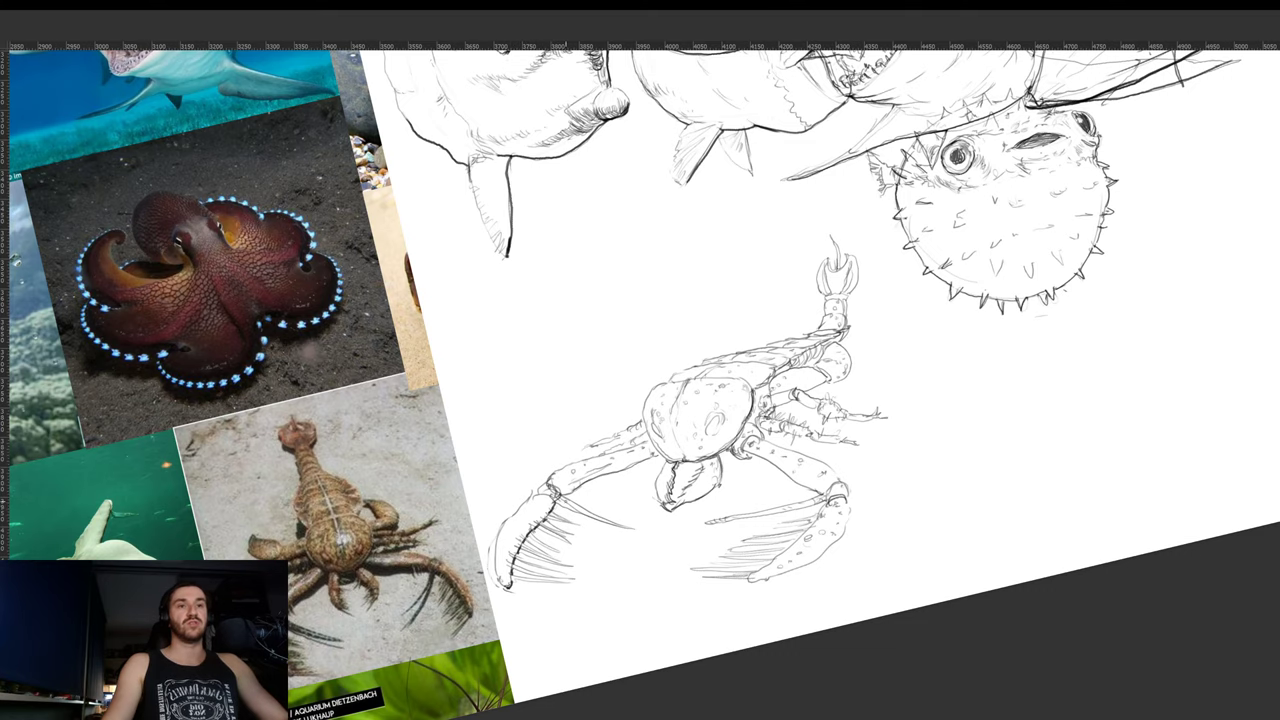
left_click_drag(963, 420, 963, 346)
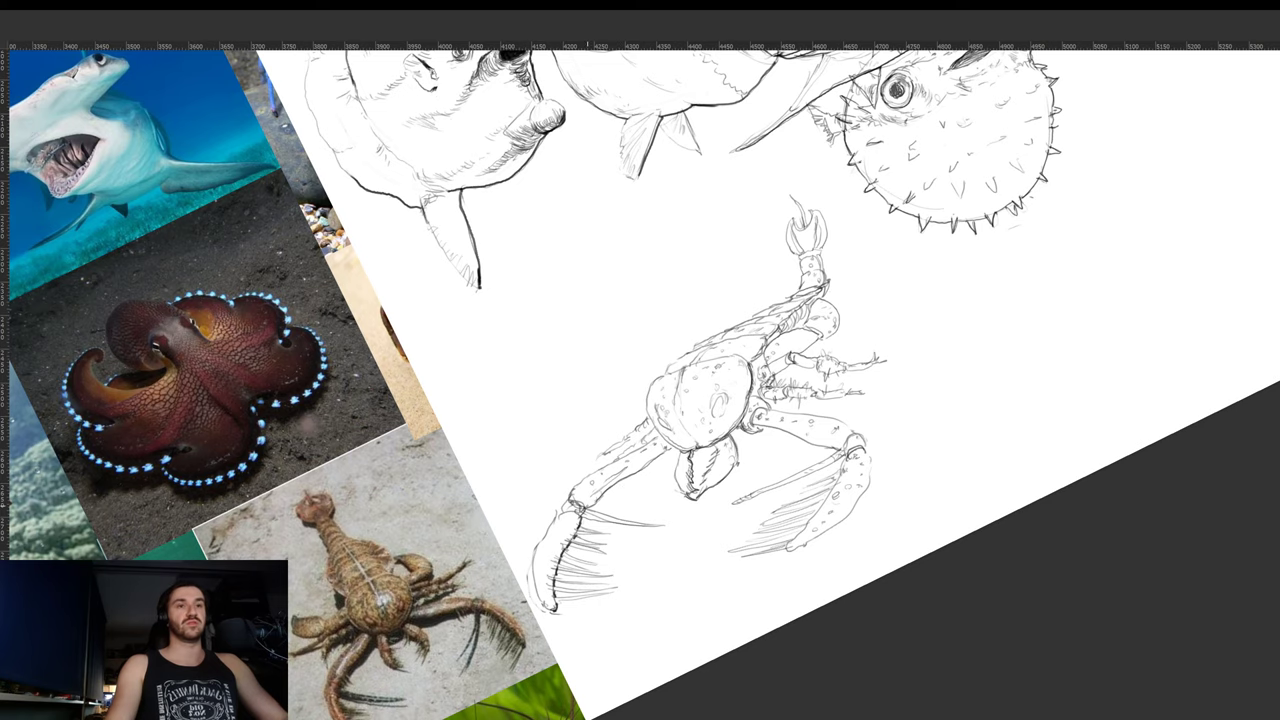
left_click_drag(589, 505, 657, 459)
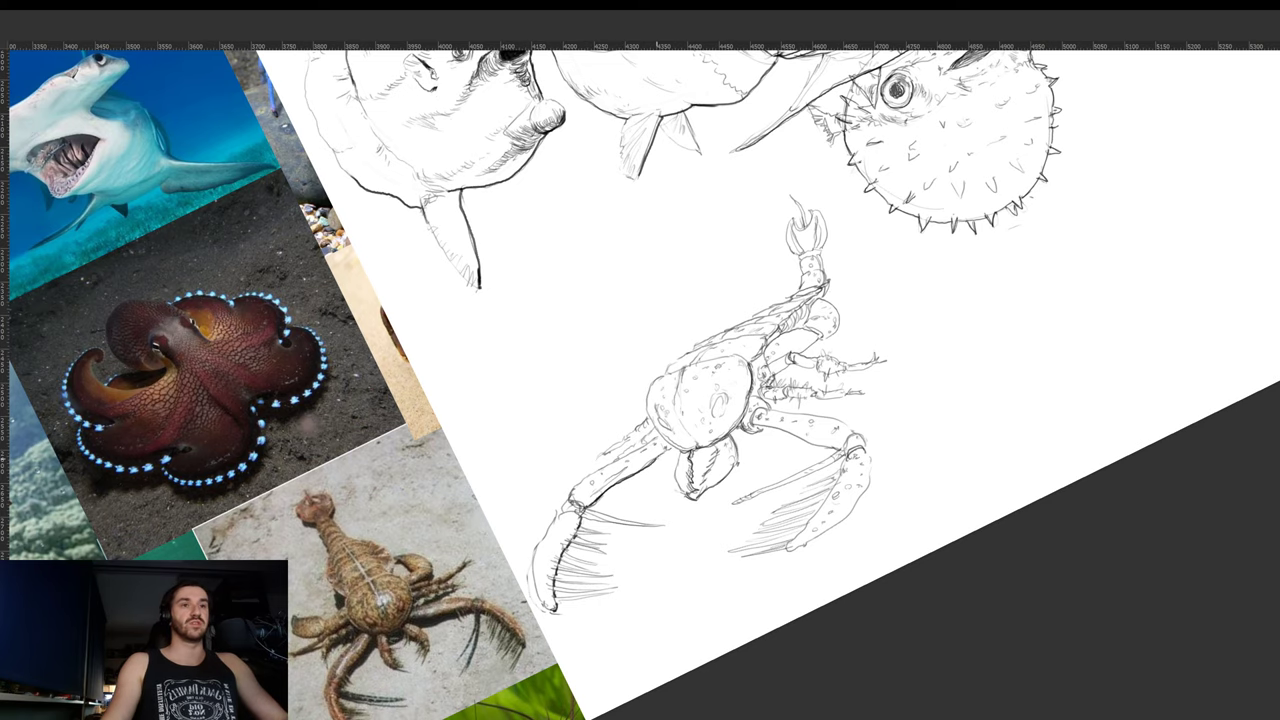
- Darken the outer contour of the right arm's lower segment and the shell's lower edge near the shoulder
left_click_drag(897, 385, 897, 398)
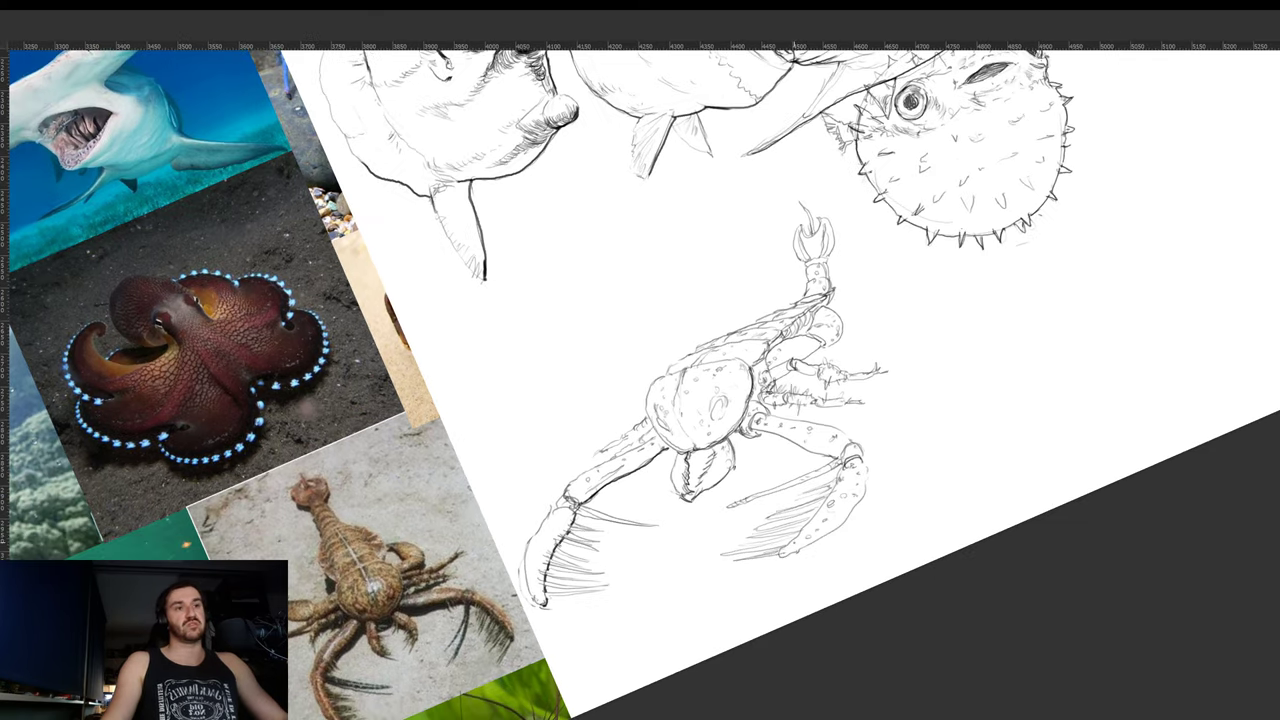
mouse_move(780, 556)
left_mouse_down()
mouse_move(844, 524)
mouse_move(872, 478)
mouse_move(811, 563)
mouse_move(634, 588)
mouse_move(631, 494)
left_mouse_up()
left_click_drag(891, 416, 785, 180)
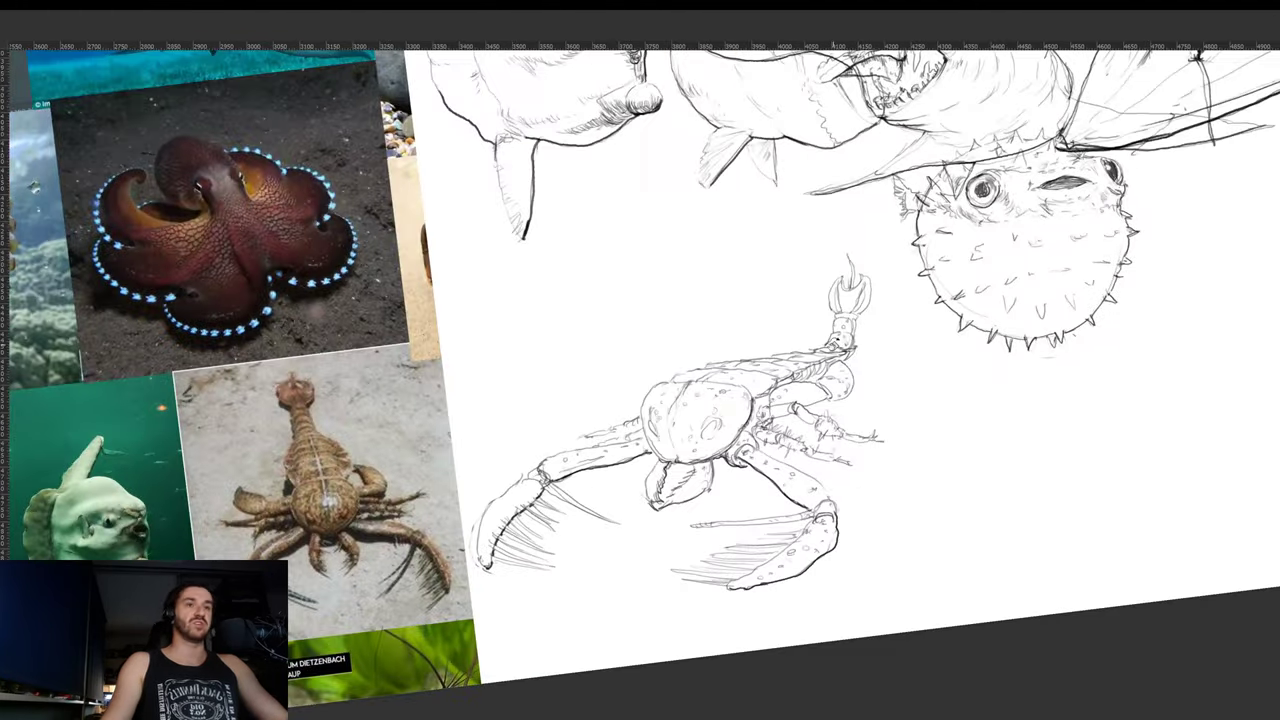
left_click_drag(725, 447, 744, 424)
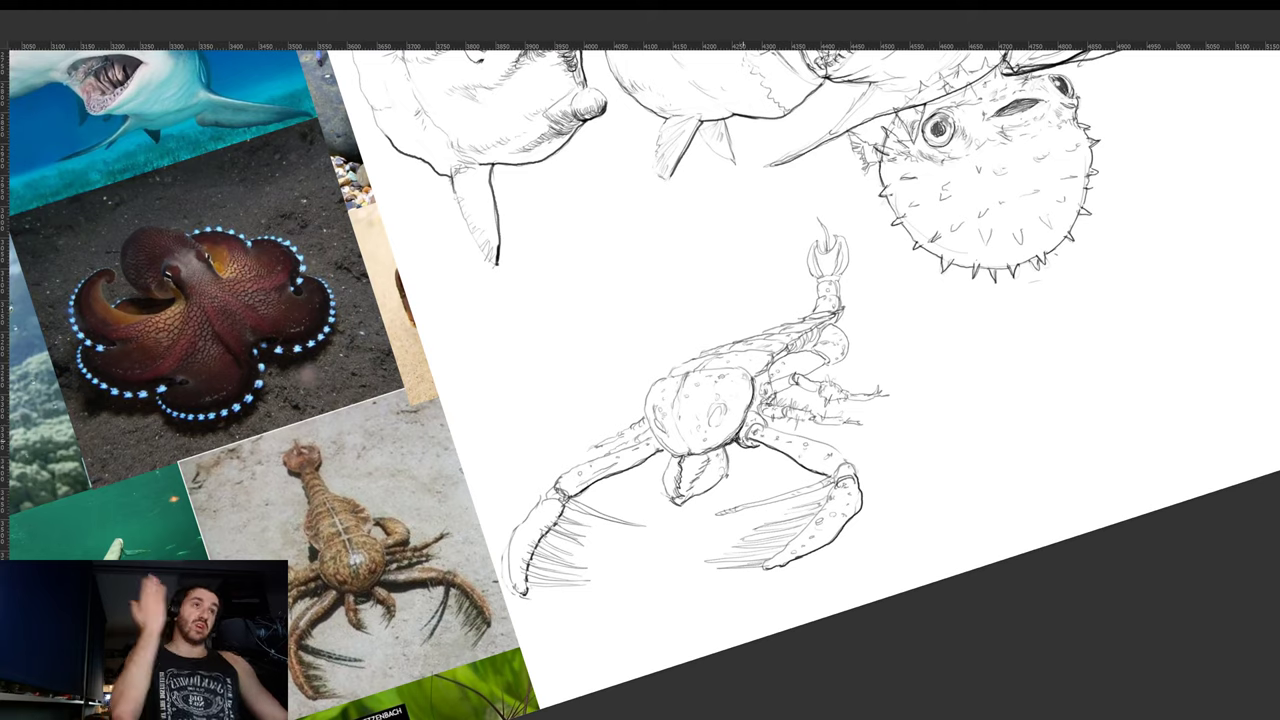
- Check the crustacean sketch with the canvas rotated to several angles and return the canvas to upright
left_click_drag(891, 366, 757, 398)
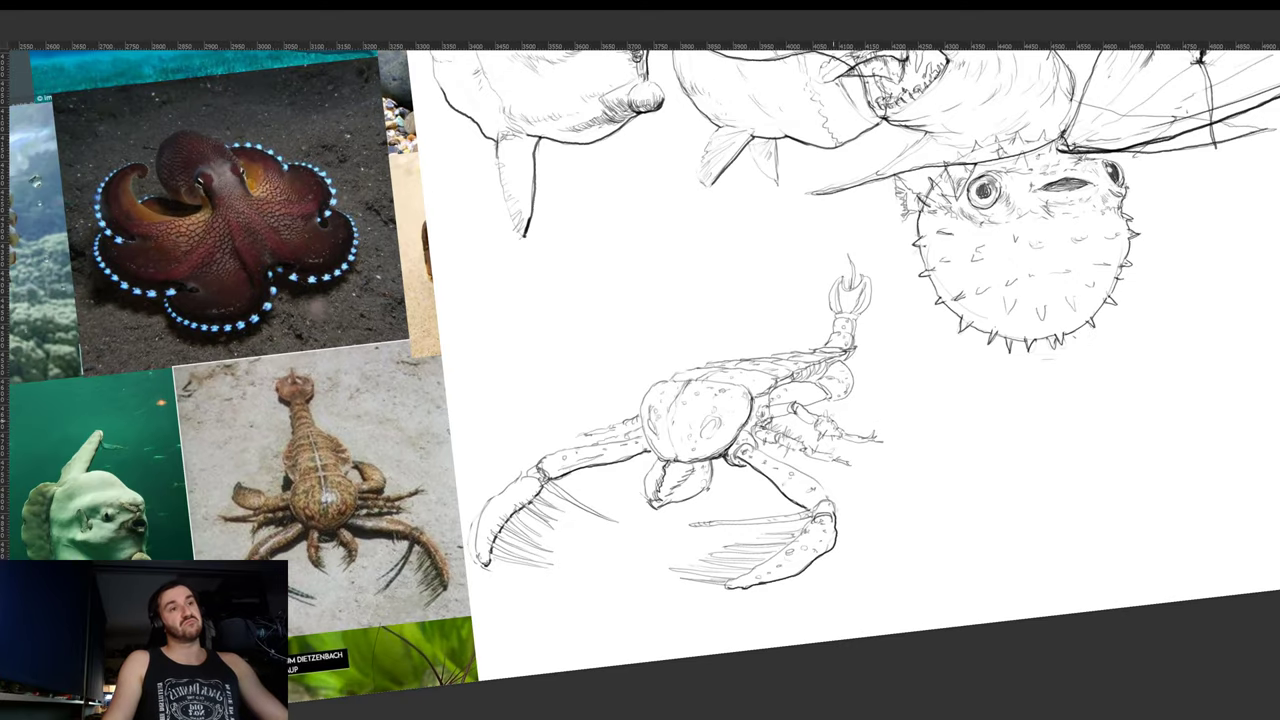
left_click_drag(974, 398, 954, 363)
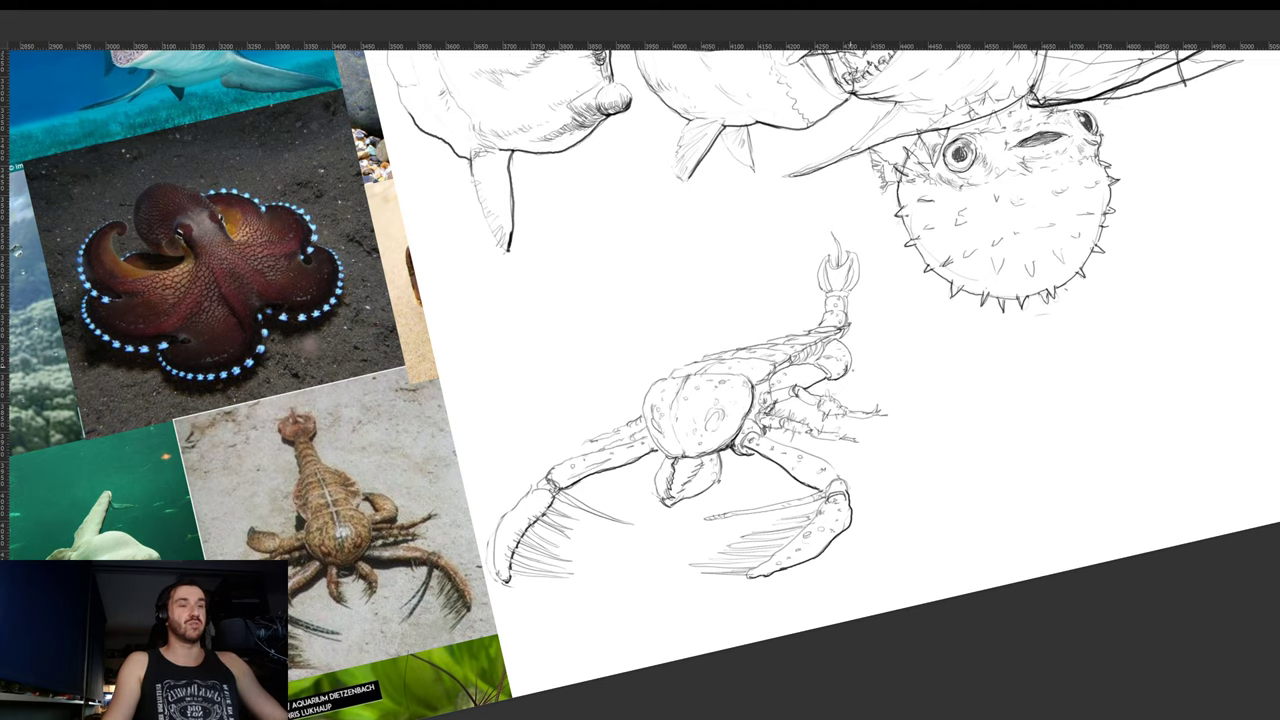
left_click_drag(943, 348, 699, 560)
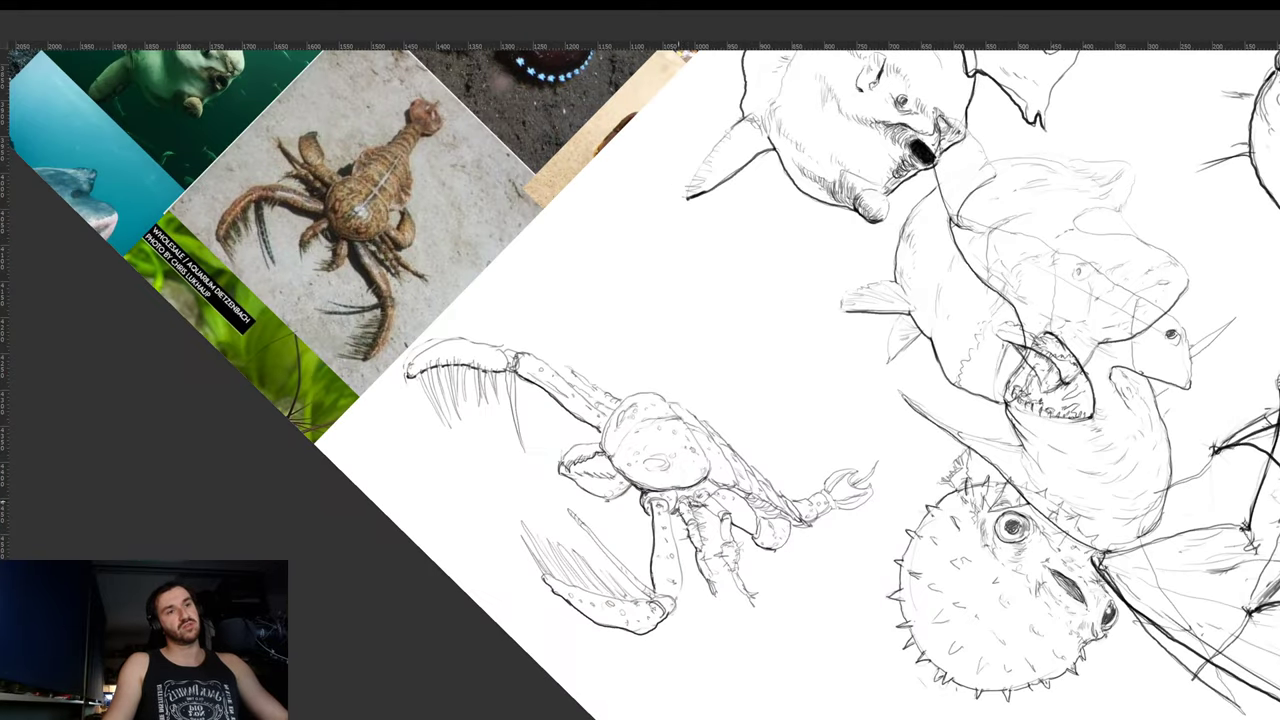
left_click_drag(721, 525, 725, 541)
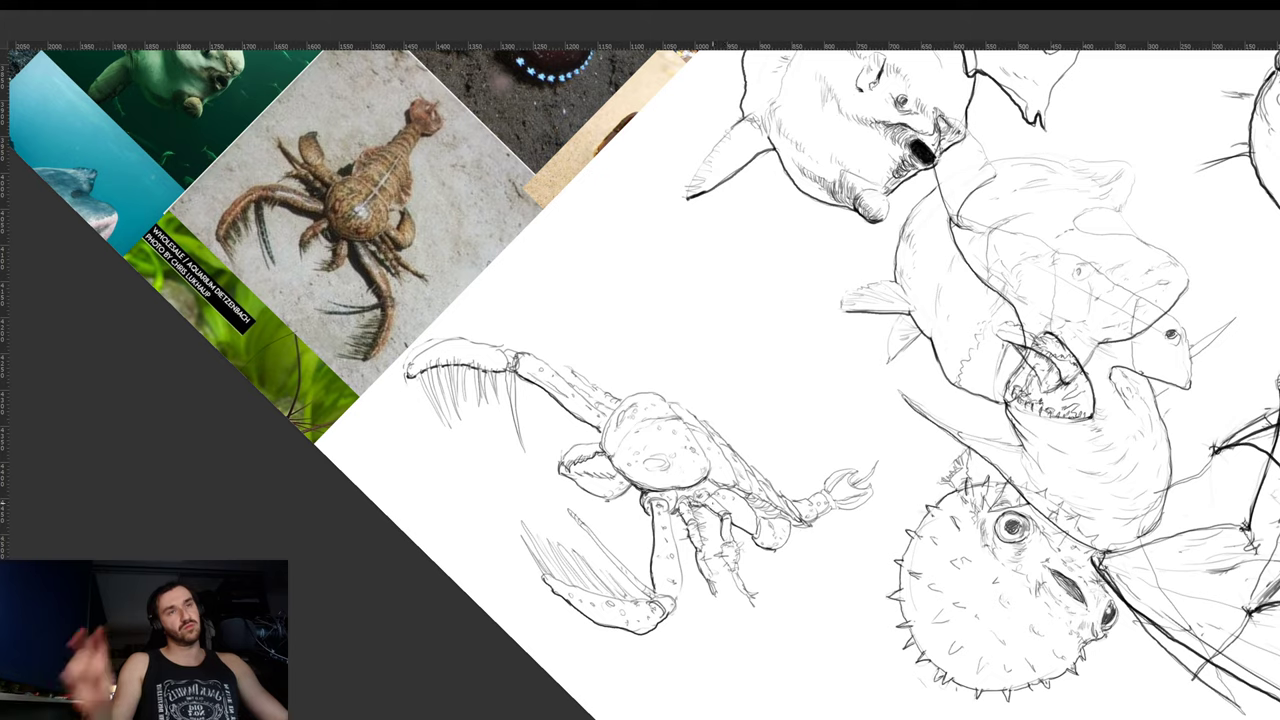
mouse_move(722, 544)
left_mouse_down()
mouse_move(748, 600)
mouse_move(889, 426)
mouse_move(749, 372)
left_mouse_up()
key("r")
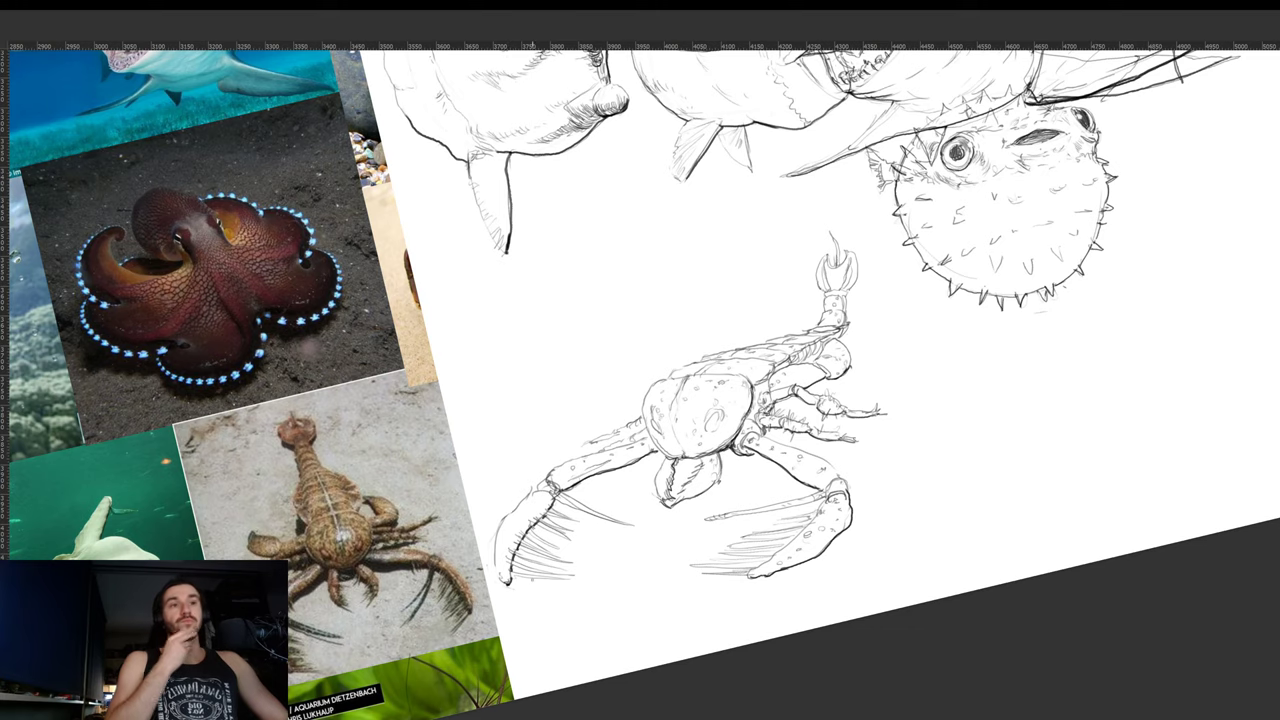
key("r")
left_click_drag(930, 371, 963, 409)
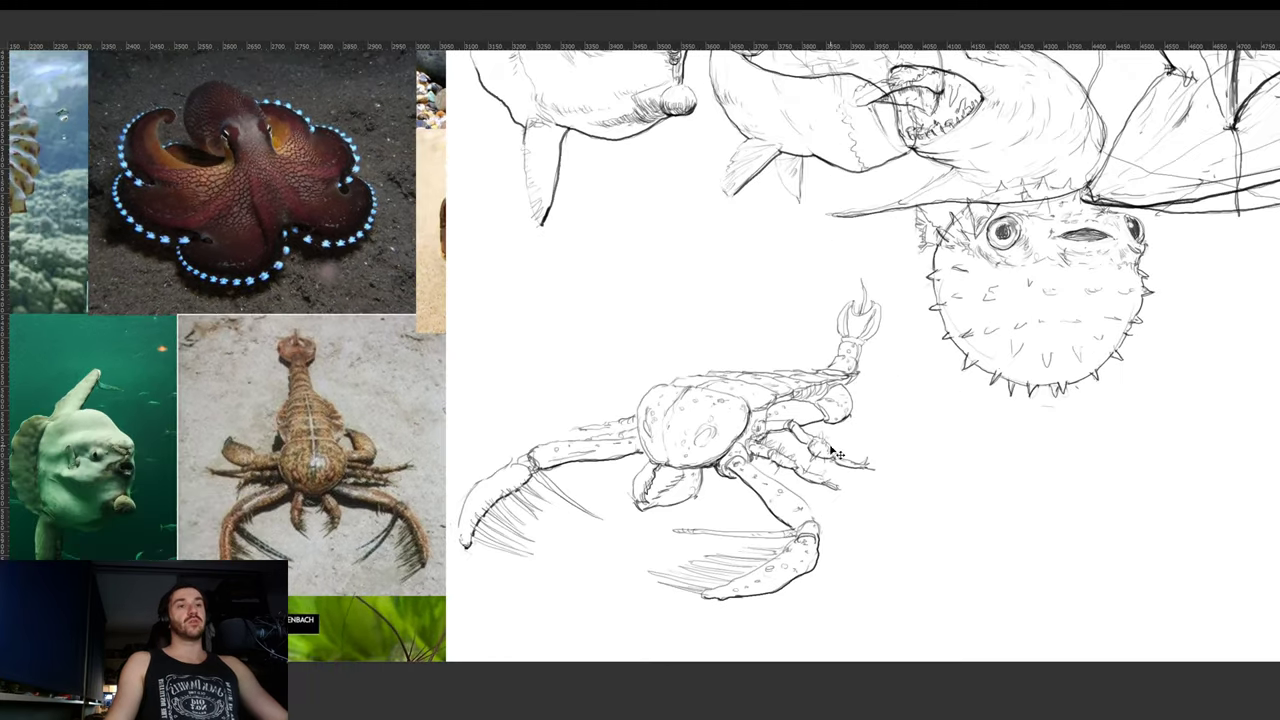
- Flip the crustacean sketch horizontally, reposition it beside the reference photos, and touch up the lower segment of its upturned tail
mouse_move(831, 450)
left_mouse_down()
mouse_move(856, 461)
mouse_move(826, 465)
mouse_move(824, 437)
left_mouse_up()
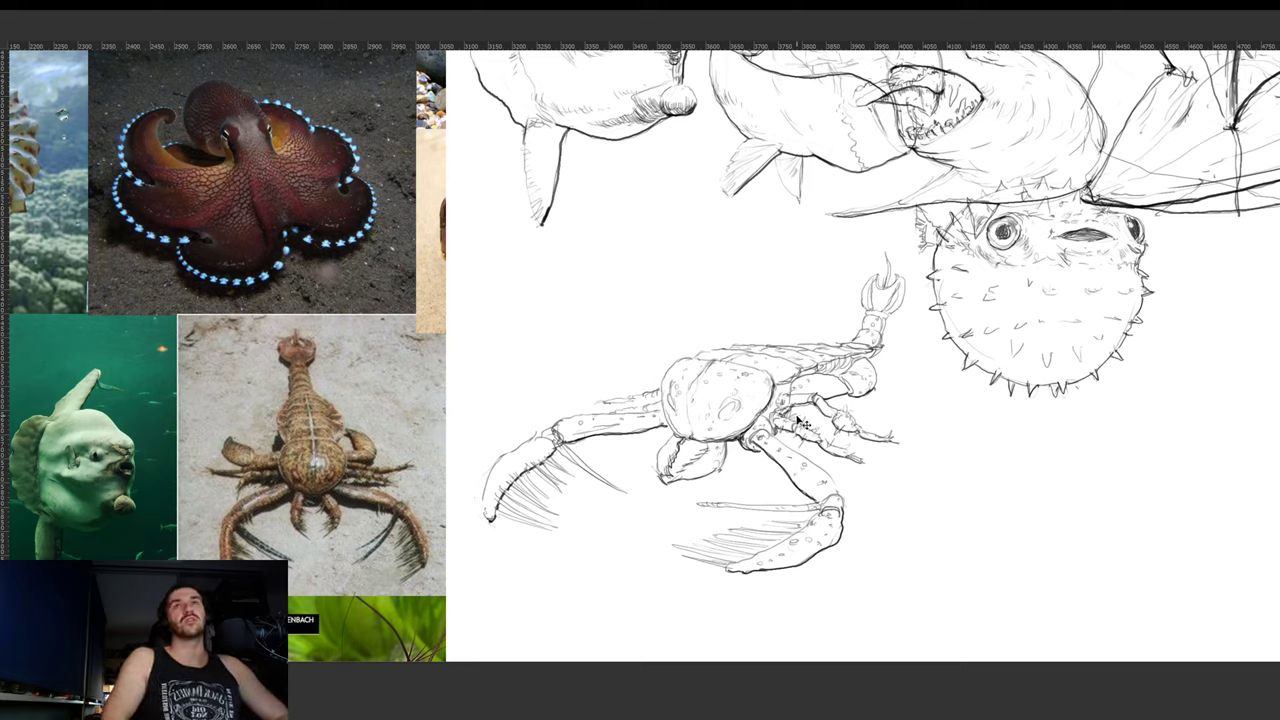
key("ctrl+t")
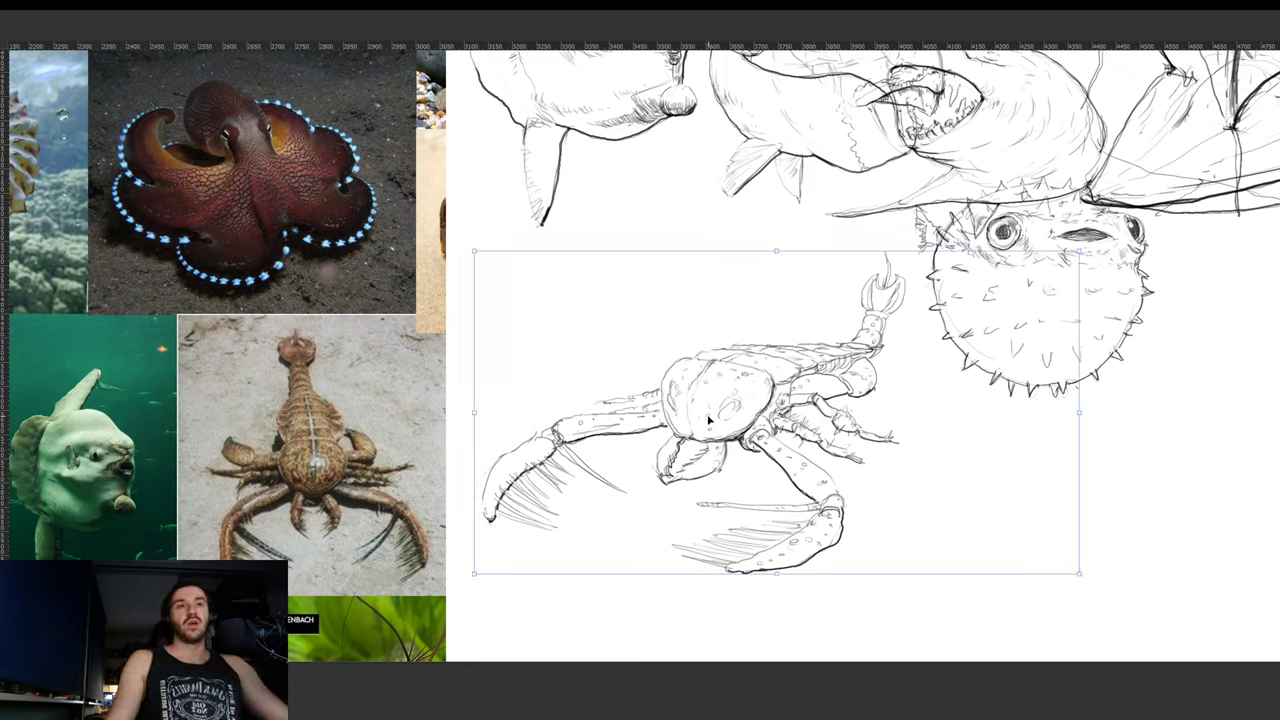
key("ctrl+shift+h")
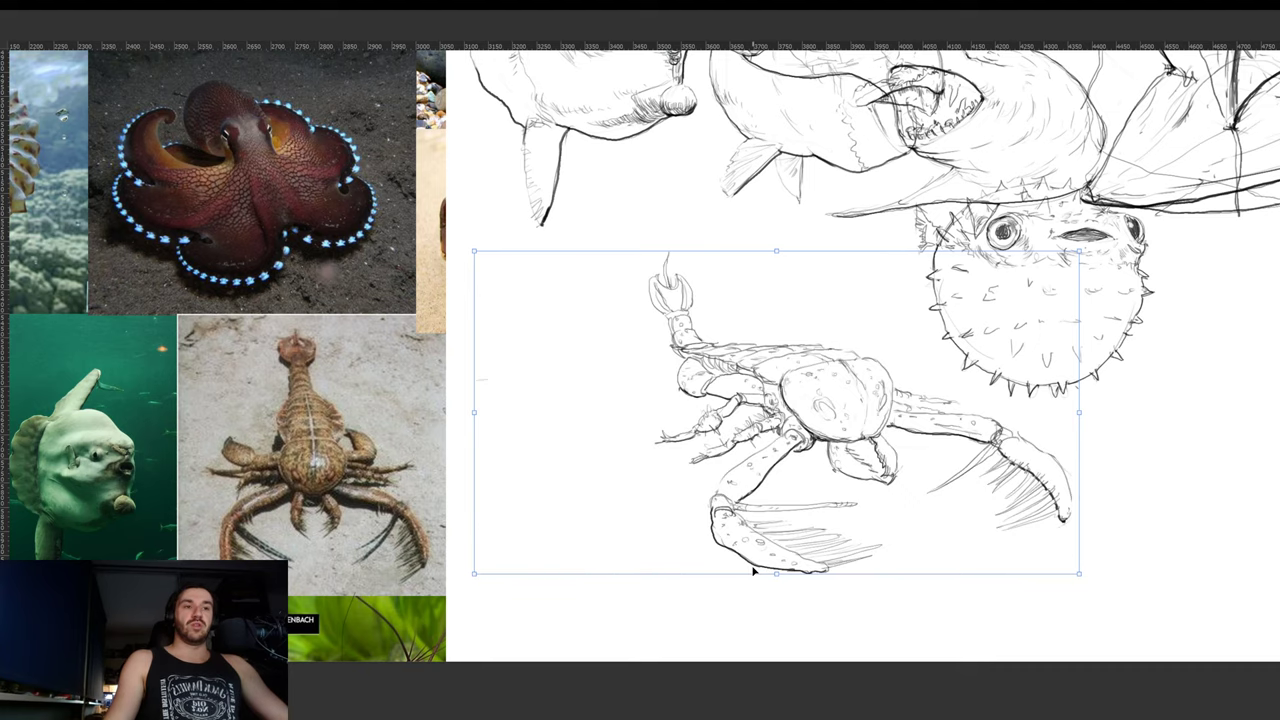
mouse_move(801, 463)
left_mouse_down()
mouse_move(788, 330)
mouse_move(728, 322)
mouse_move(739, 331)
mouse_move(721, 436)
left_mouse_up()
key("Return")
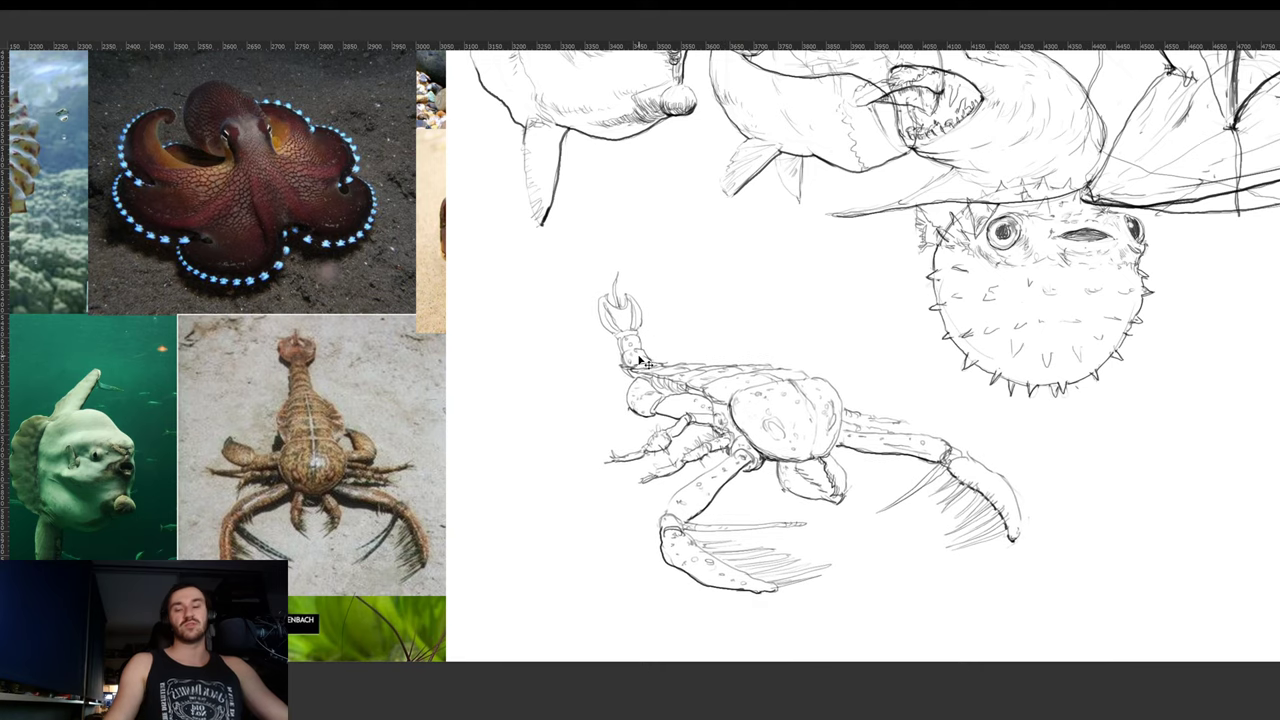
left_click_drag(621, 355, 625, 367)
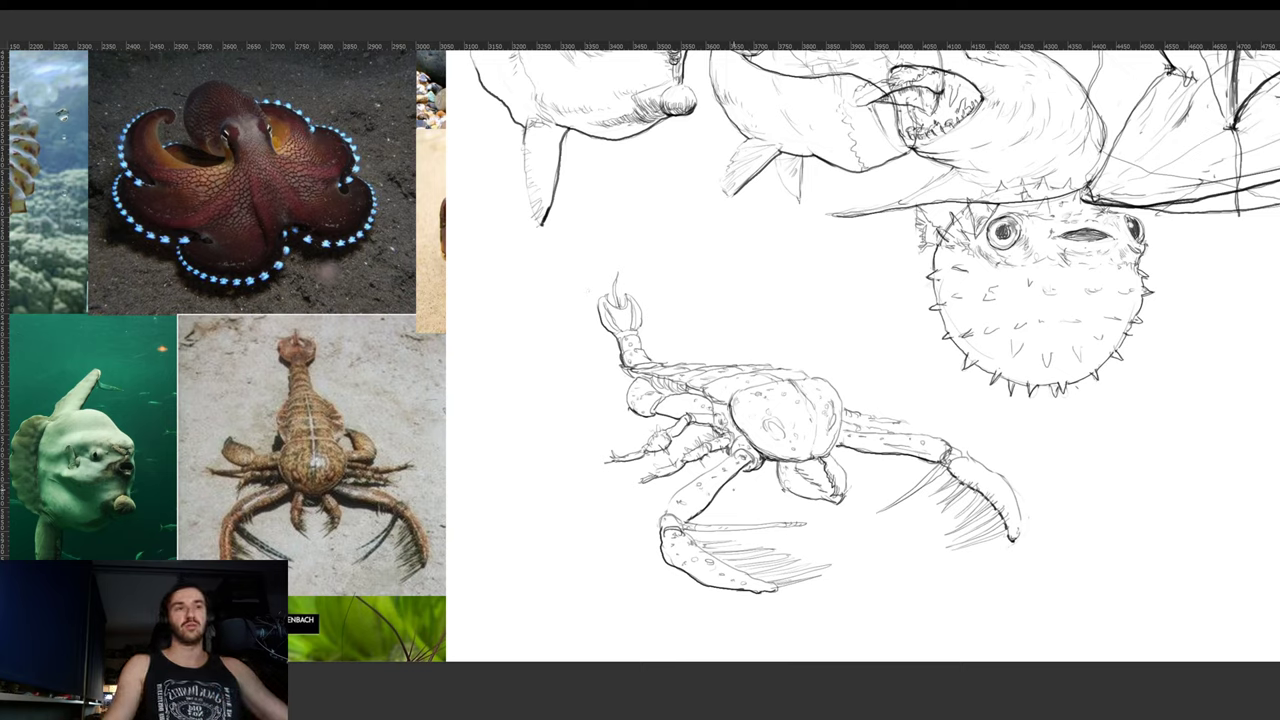
- Move the crustacean over the pufferfish and block in a standing human figure with a rectangular head, oval ribcage, triangular pelvis and simple limb lines
left_click_drag(772, 572, 975, 410)
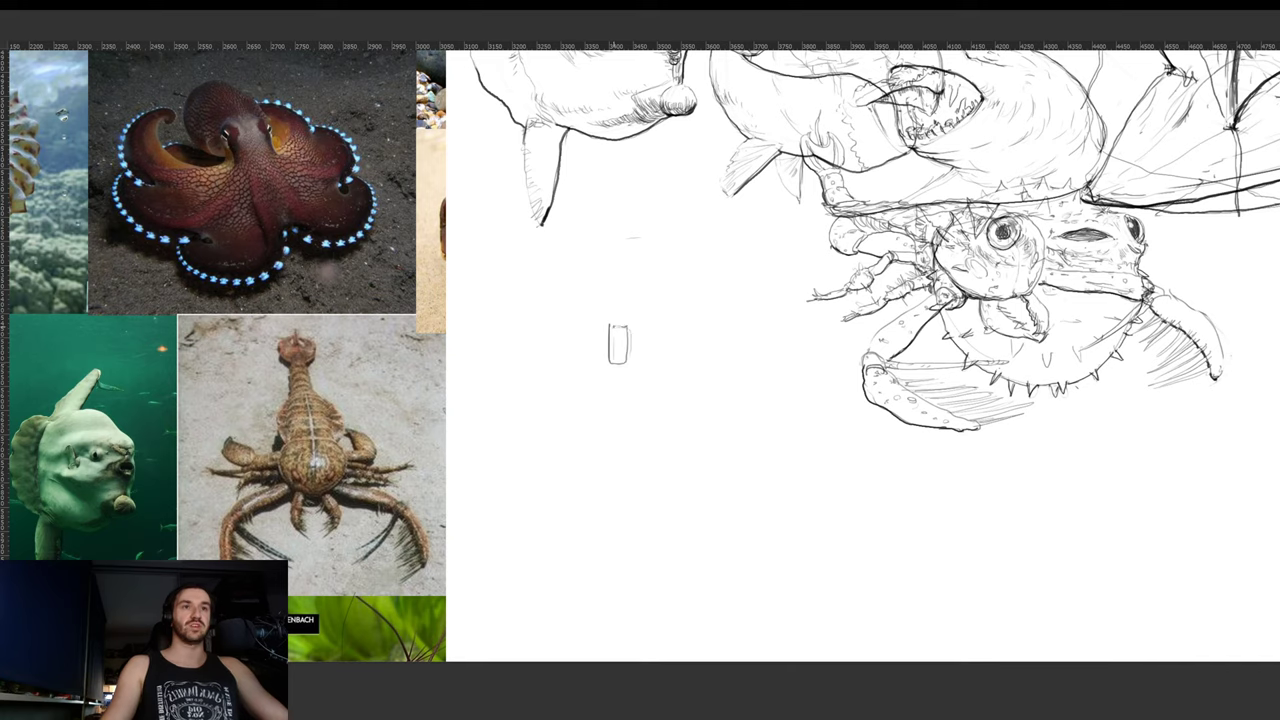
mouse_move(600, 387)
left_mouse_down()
mouse_move(635, 437)
mouse_move(616, 373)
mouse_move(581, 390)
mouse_move(577, 429)
left_mouse_up()
left_click_drag(660, 380, 671, 432)
left_click_drag(606, 458, 608, 476)
mouse_move(608, 474)
left_mouse_down()
mouse_move(642, 466)
mouse_move(608, 460)
mouse_move(594, 574)
left_mouse_up()
mouse_move(648, 488)
left_mouse_down()
mouse_move(652, 563)
mouse_move(599, 608)
mouse_move(599, 652)
left_mouse_up()
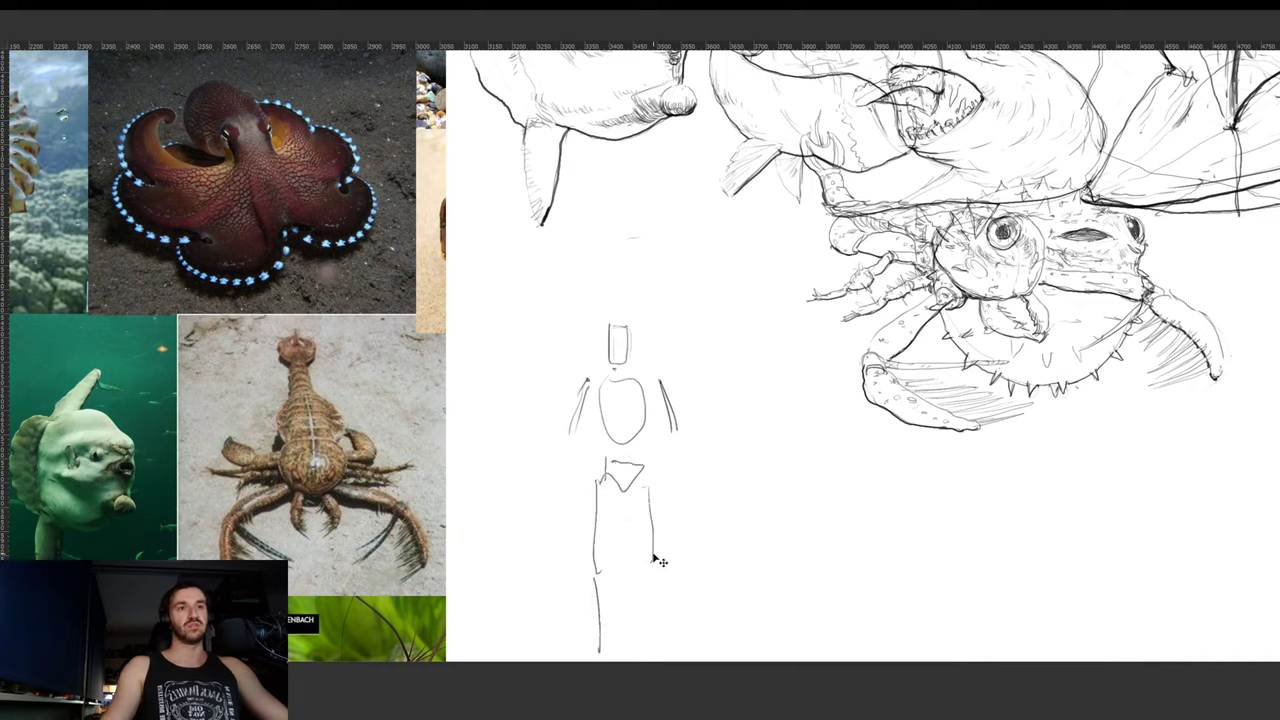
- Shift the human figure upward and complete its limbs with lower leg lines, triangular feet and forearm lines
mouse_move(653, 560)
left_mouse_down()
mouse_move(653, 507)
mouse_move(646, 606)
mouse_move(667, 606)
mouse_move(583, 606)
left_mouse_up()
left_click_drag(583, 606, 600, 606)
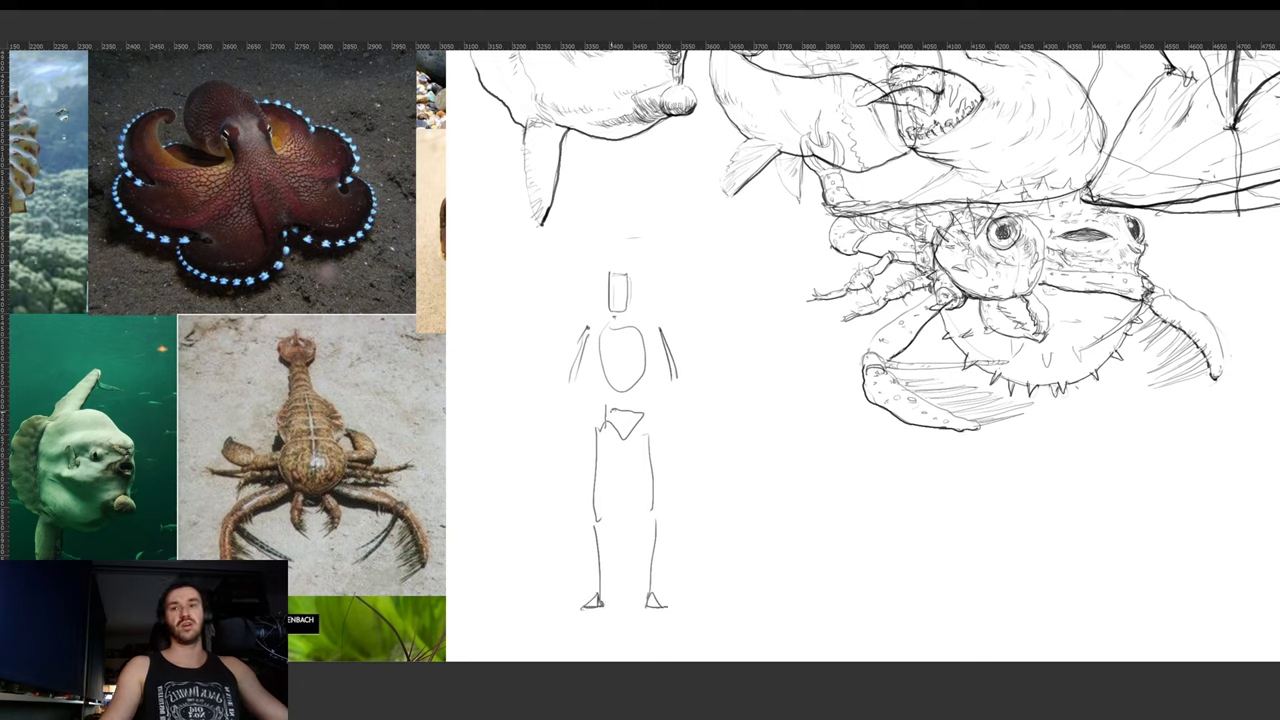
left_click_drag(564, 392, 578, 460)
mouse_move(674, 392)
left_mouse_down()
mouse_move(674, 460)
mouse_move(678, 448)
left_mouse_up()
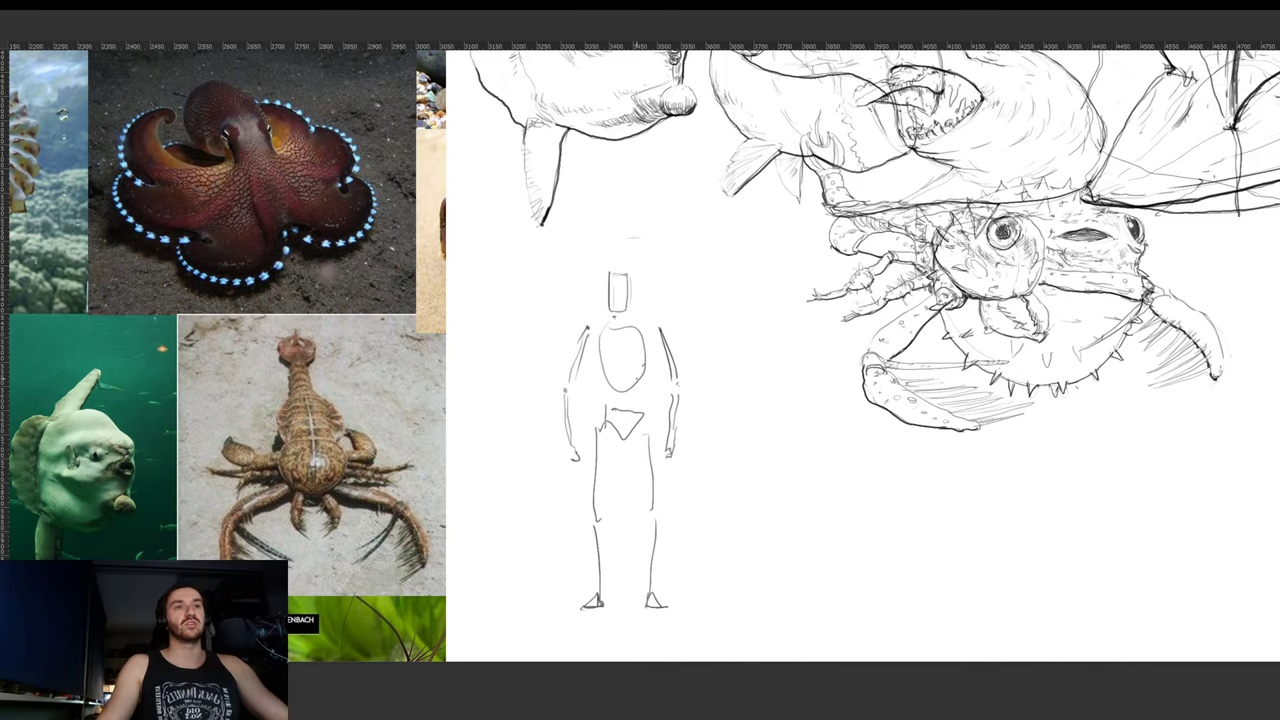
- Reposition the figure slightly and turn its rectangular head into a skull with eye sockets, a nose hole and a rounded cranium
mouse_move(637, 387)
left_mouse_down()
mouse_move(662, 388)
mouse_move(614, 408)
left_mouse_up()
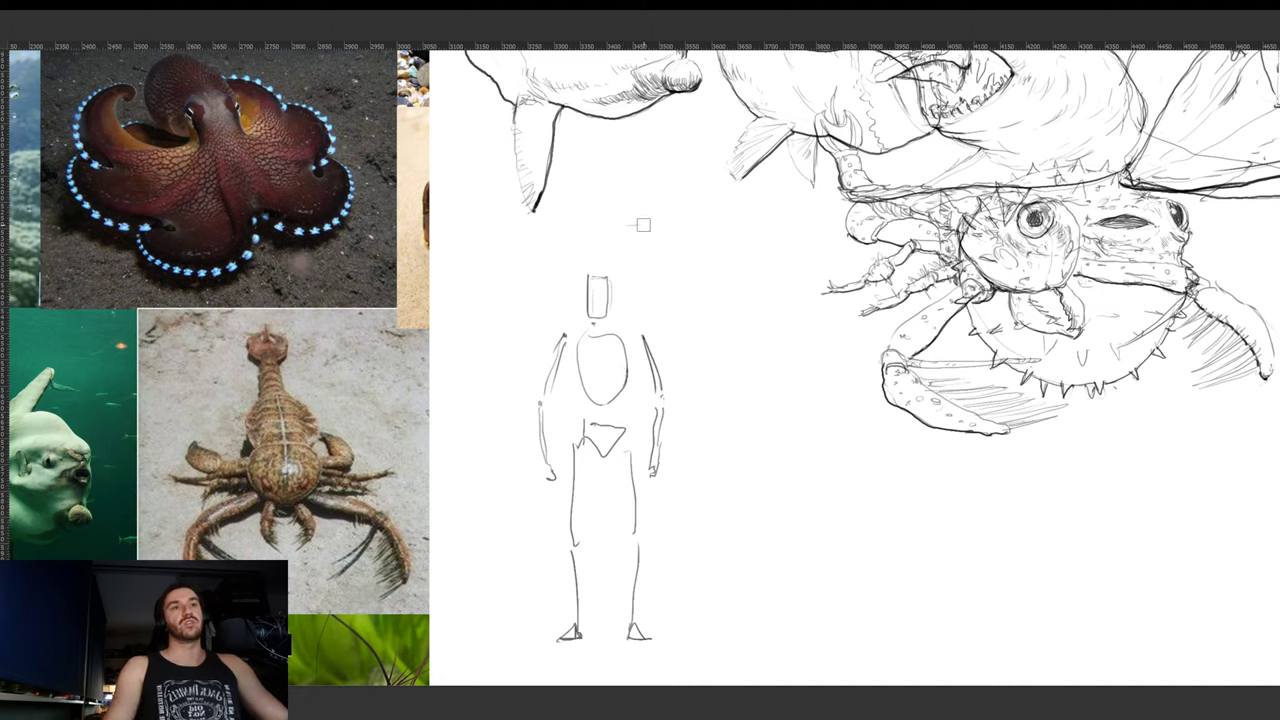
mouse_move(676, 387)
left_mouse_down()
mouse_move(699, 359)
mouse_move(700, 380)
left_mouse_up()
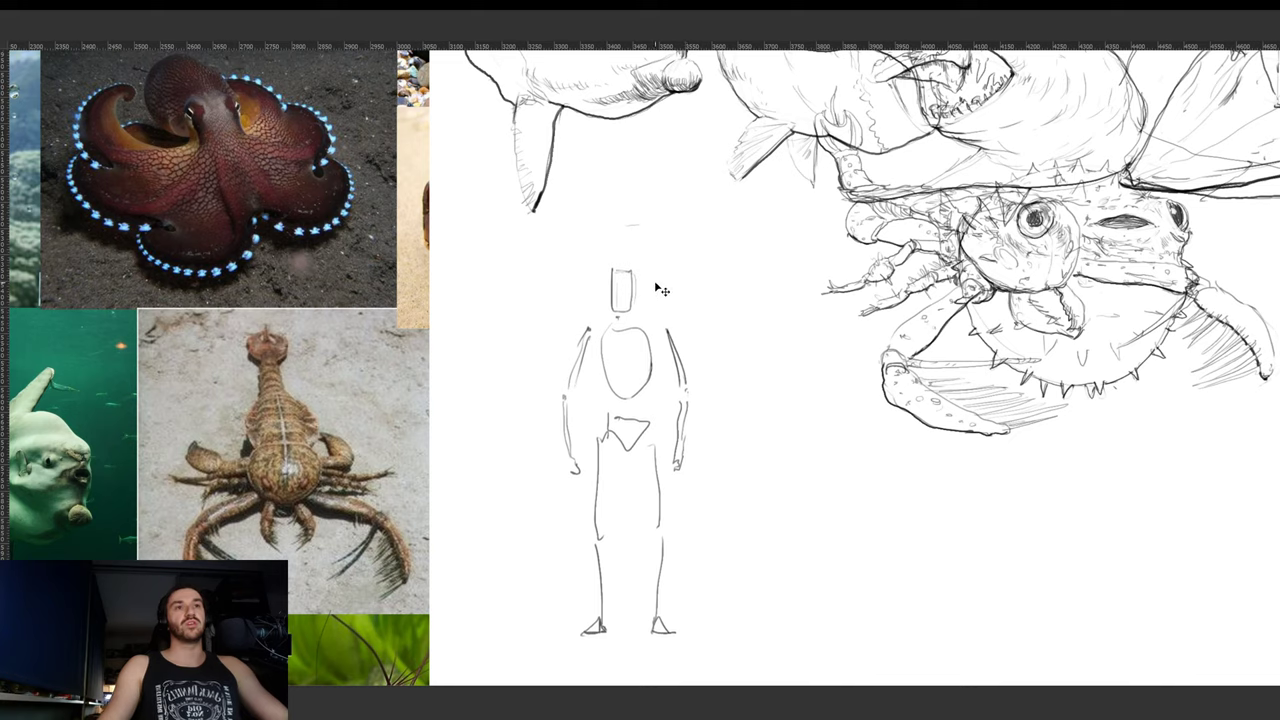
left_click_drag(612, 269, 623, 273)
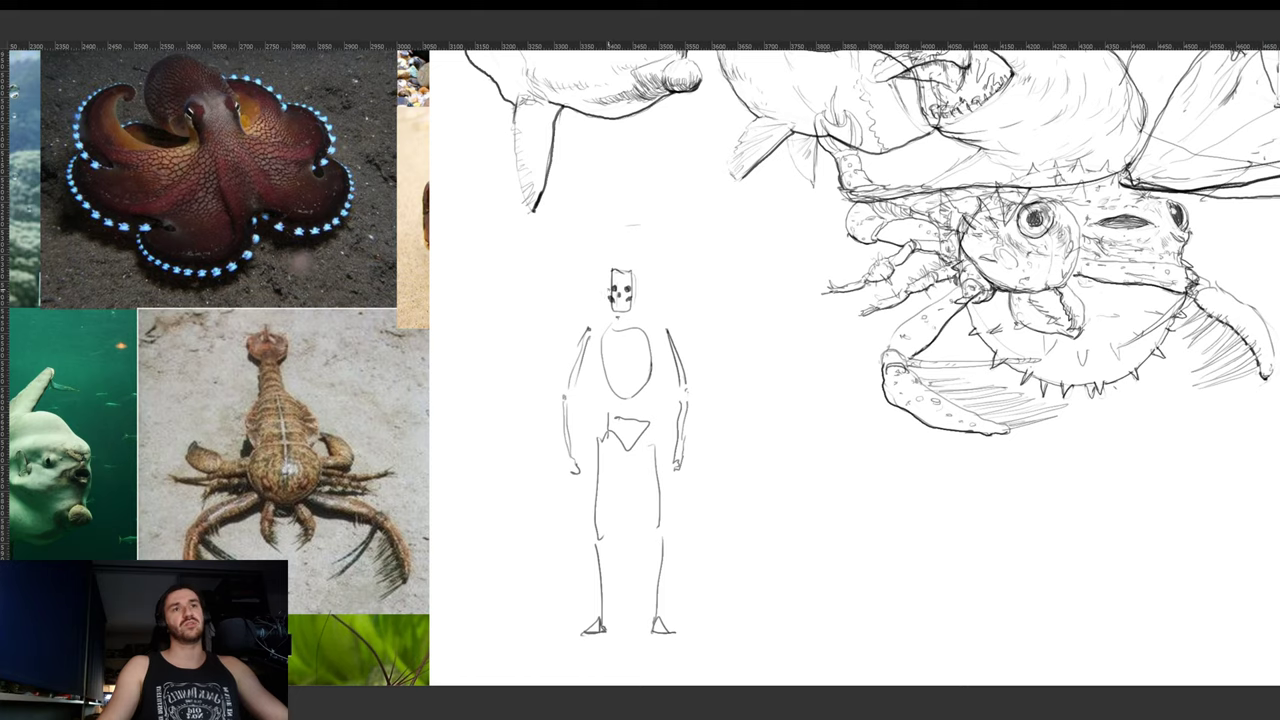
left_click_drag(608, 275, 633, 269)
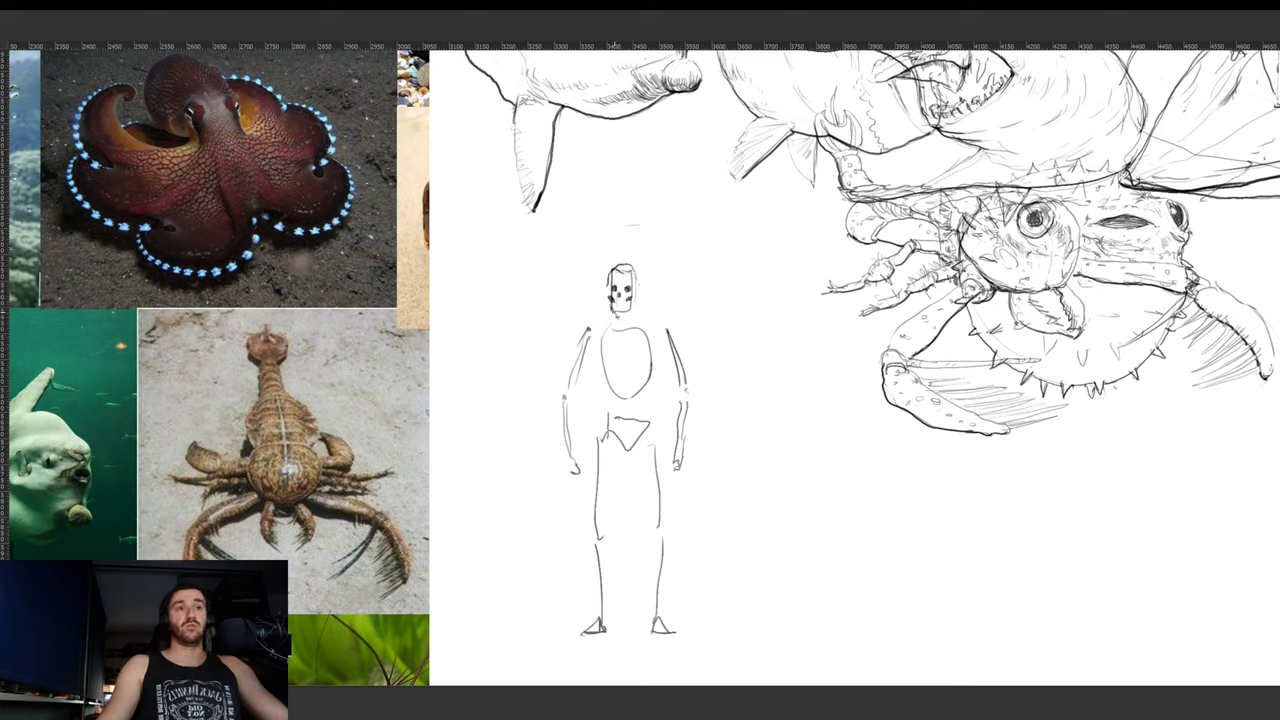
left_click_drag(622, 316, 632, 310)
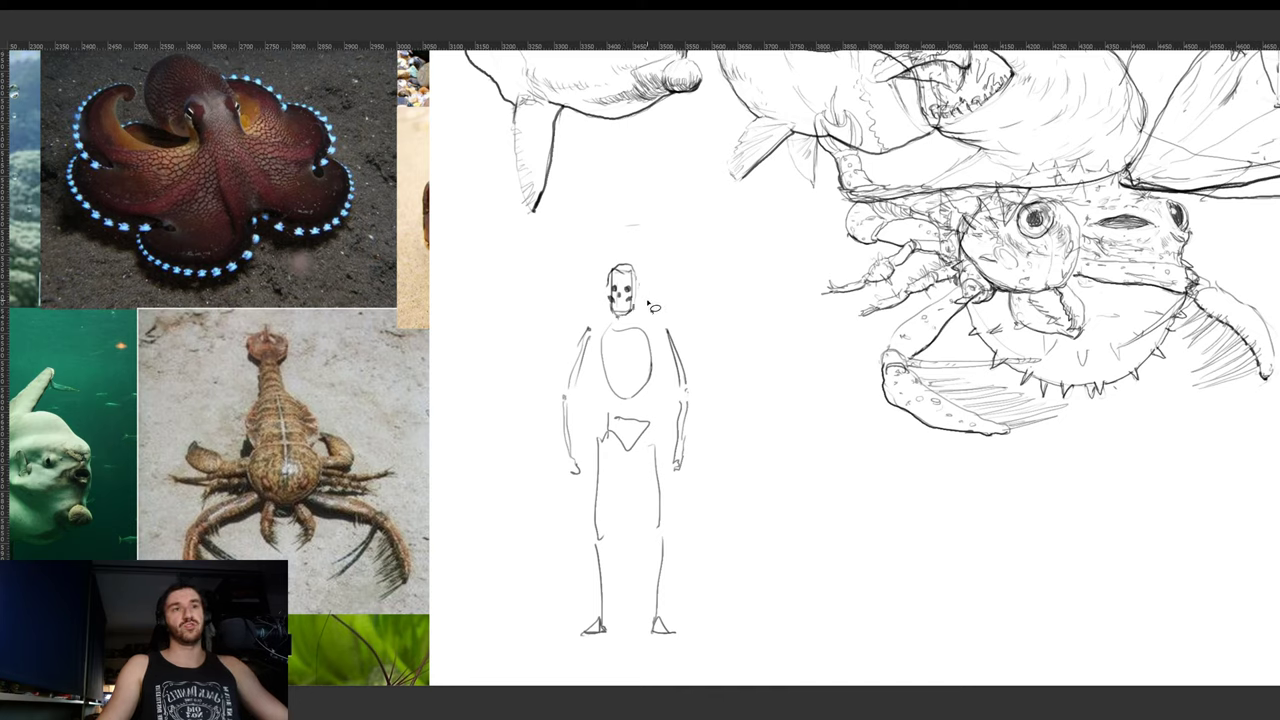
left_click_drag(630, 298, 634, 296)
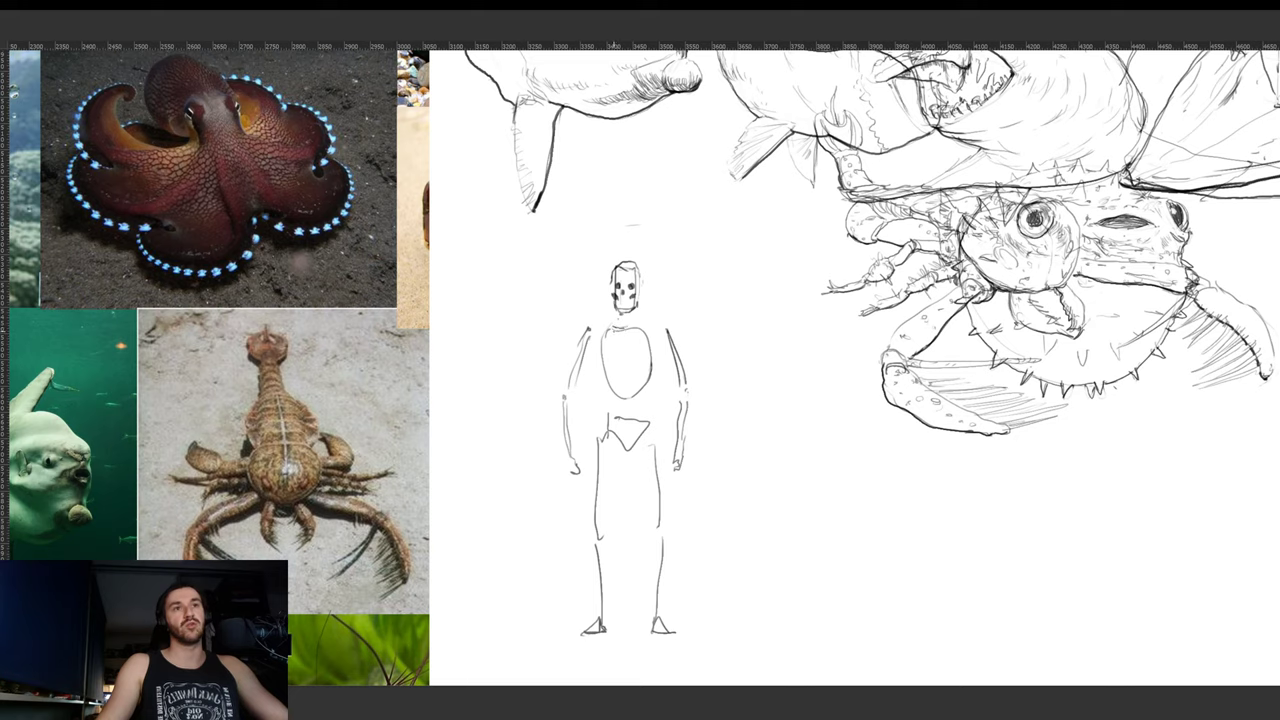
- Draw the collarbones across the shoulders and give both upper arms the double contour of bones
left_click_drag(588, 326, 636, 327)
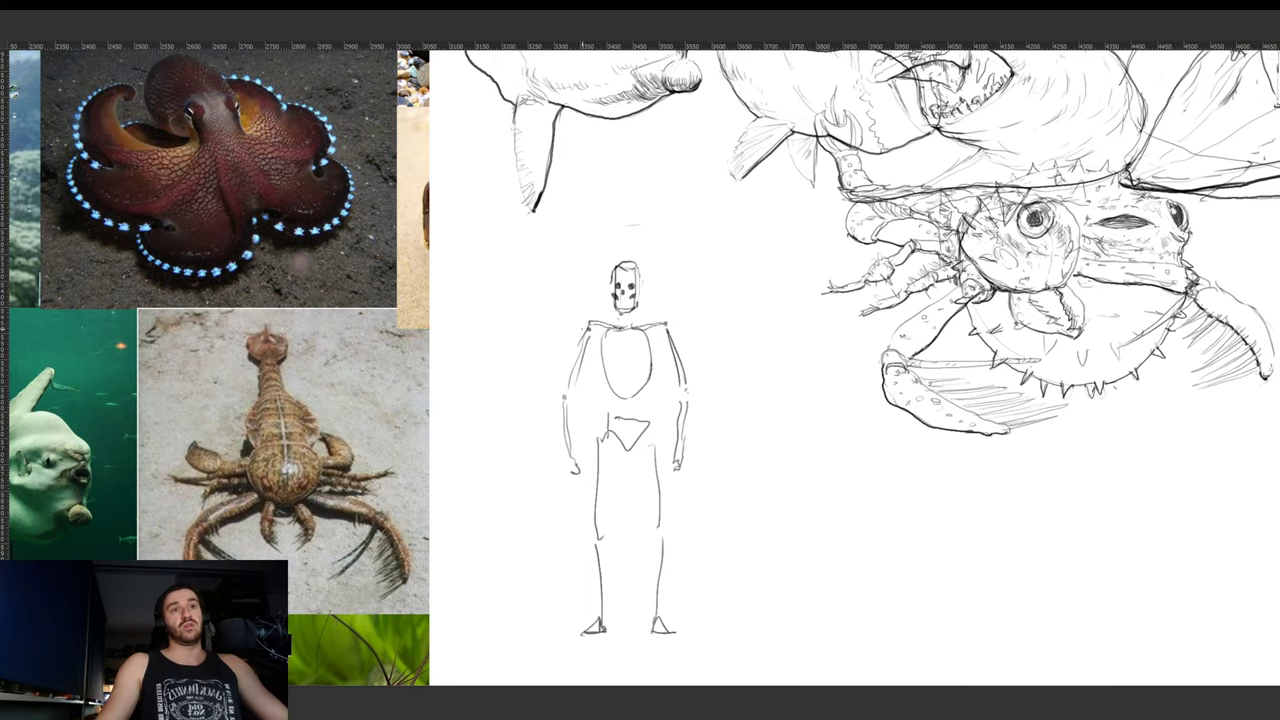
left_click_drag(595, 327, 563, 388)
left_click_drag(586, 340, 577, 360)
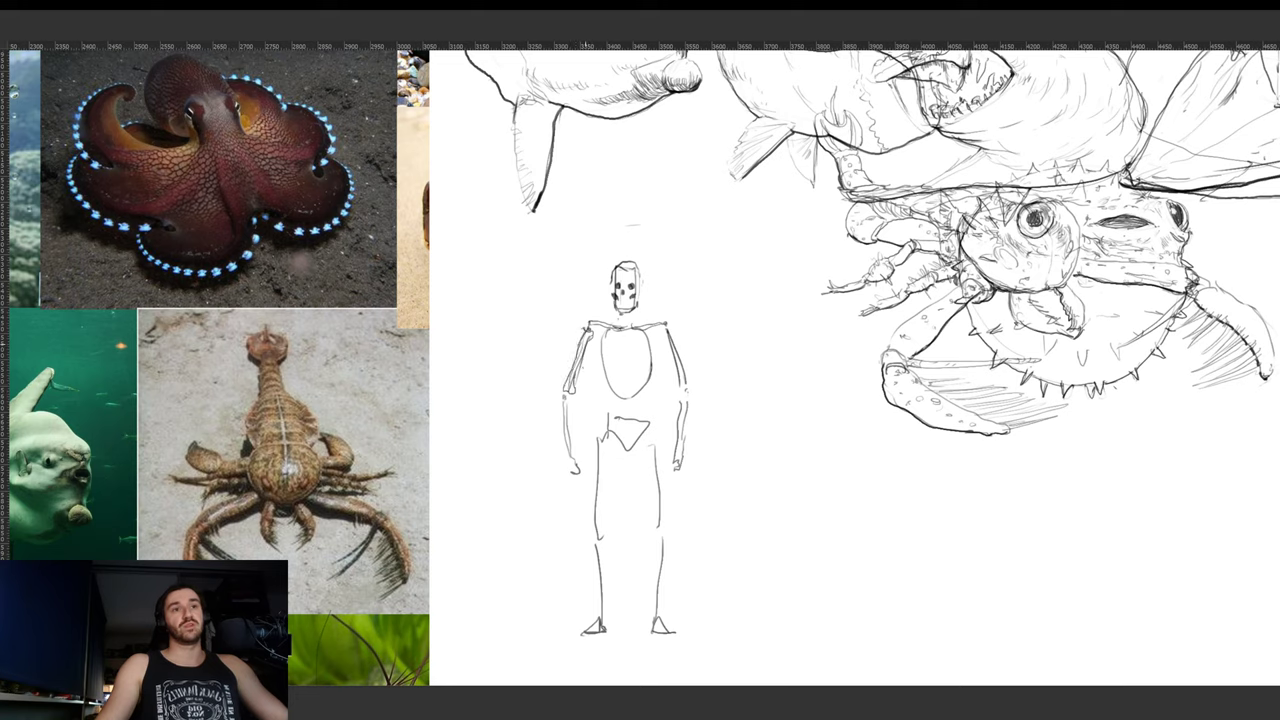
left_click_drag(660, 327, 688, 384)
left_click_drag(674, 344, 680, 364)
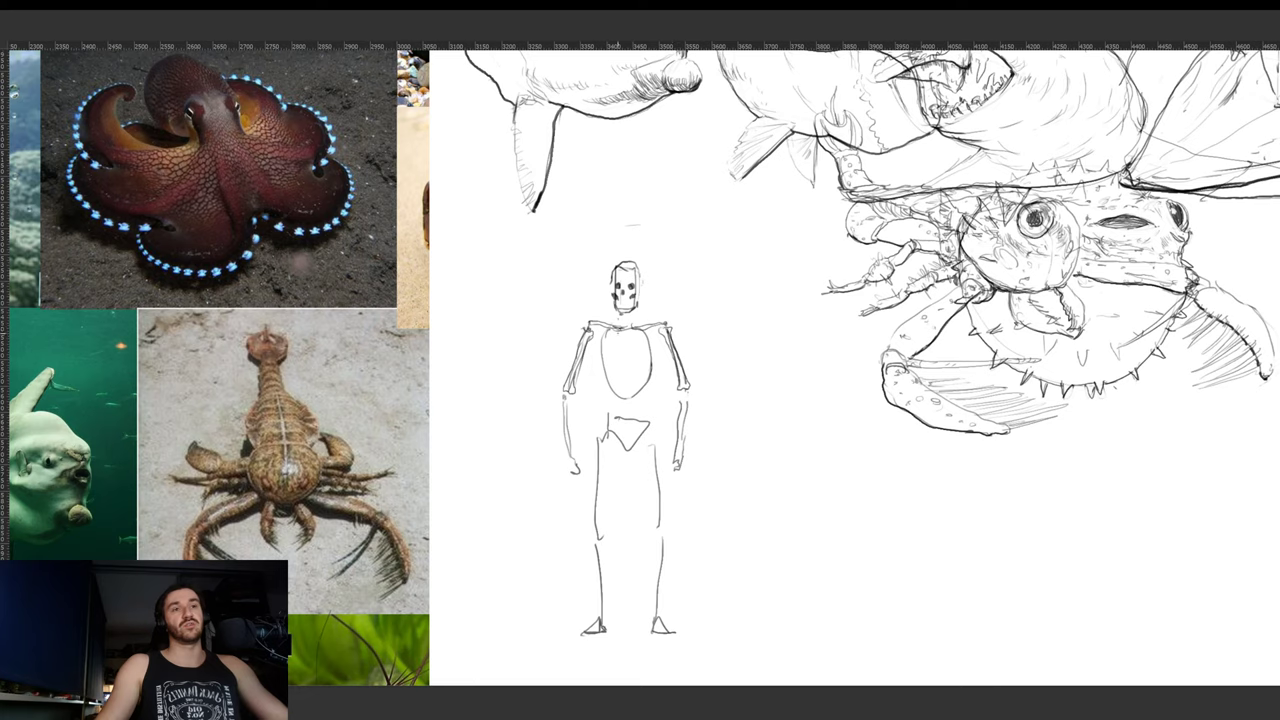
- Fill the ribcage with a sternum and curved ribs on both sides, and connect the neck and pelvis with a spine
mouse_move(621, 331)
left_mouse_down()
mouse_move(620, 362)
mouse_move(627, 329)
left_mouse_up()
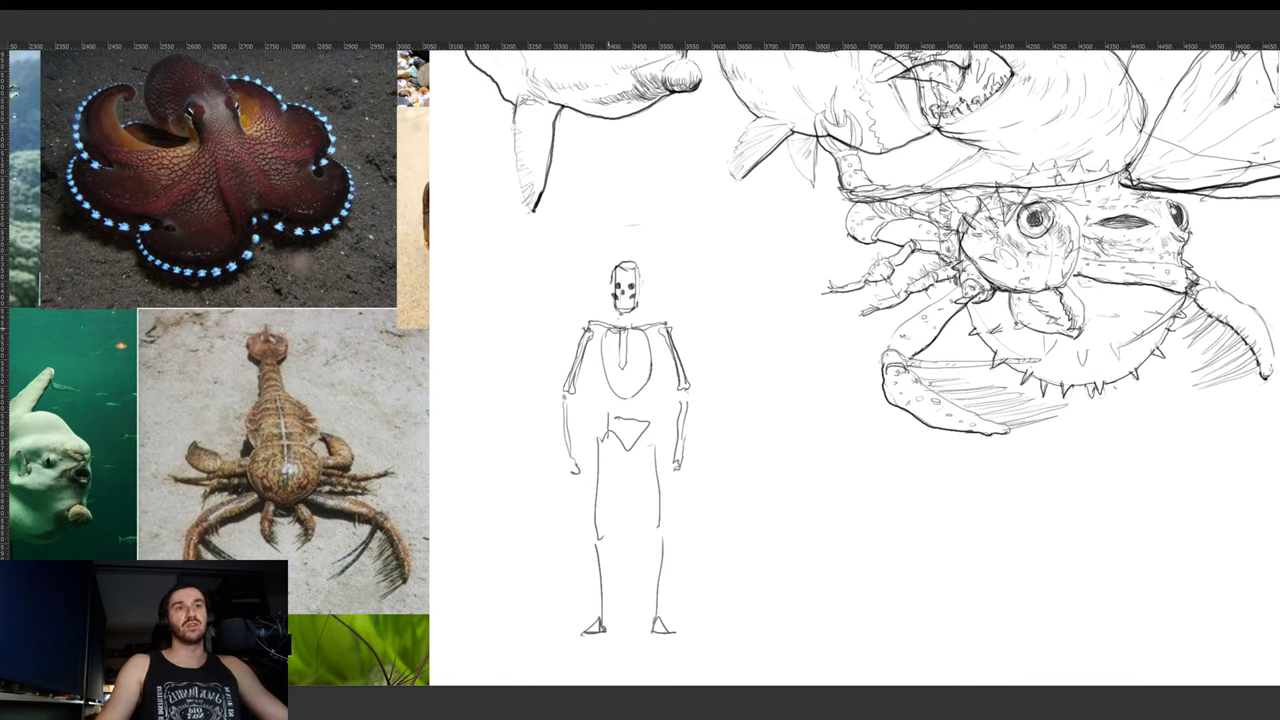
mouse_move(614, 334)
left_mouse_down()
mouse_move(604, 386)
mouse_move(651, 368)
left_mouse_up()
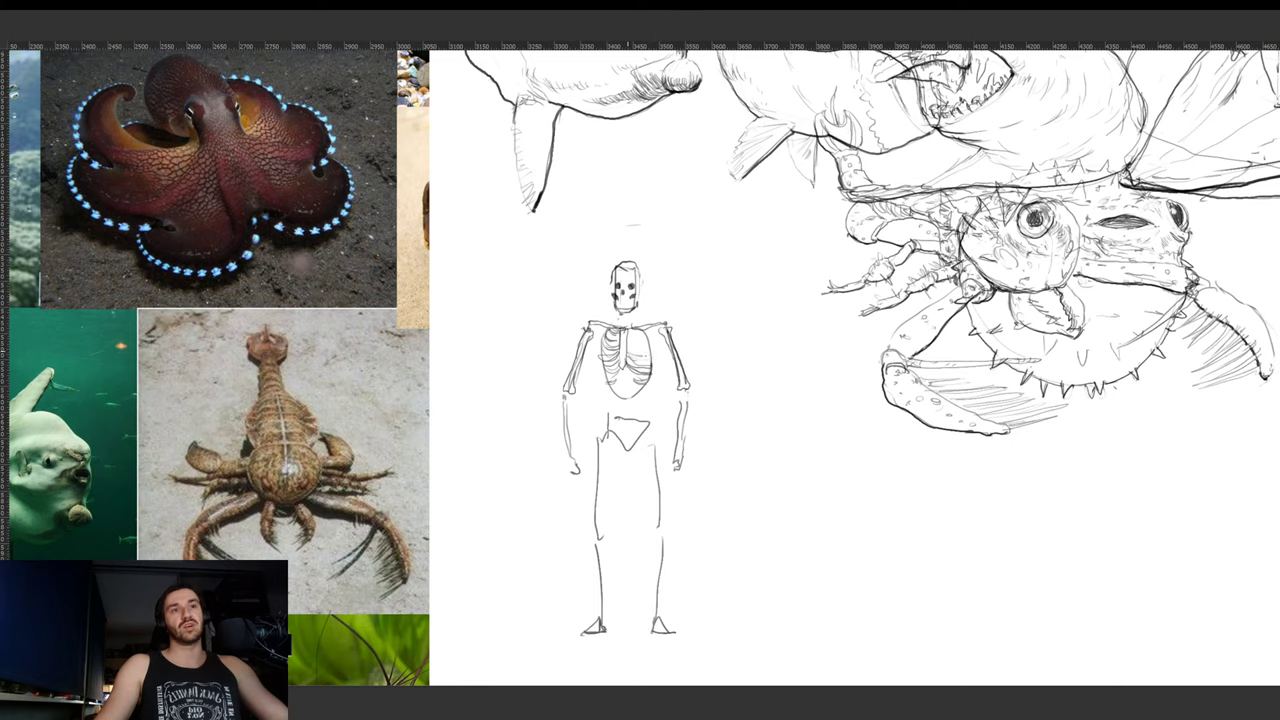
left_click_drag(648, 342, 626, 348)
mouse_move(650, 332)
left_mouse_down()
mouse_move(624, 344)
mouse_move(617, 317)
mouse_move(638, 326)
mouse_move(640, 345)
mouse_move(612, 438)
mouse_move(642, 444)
left_mouse_up()
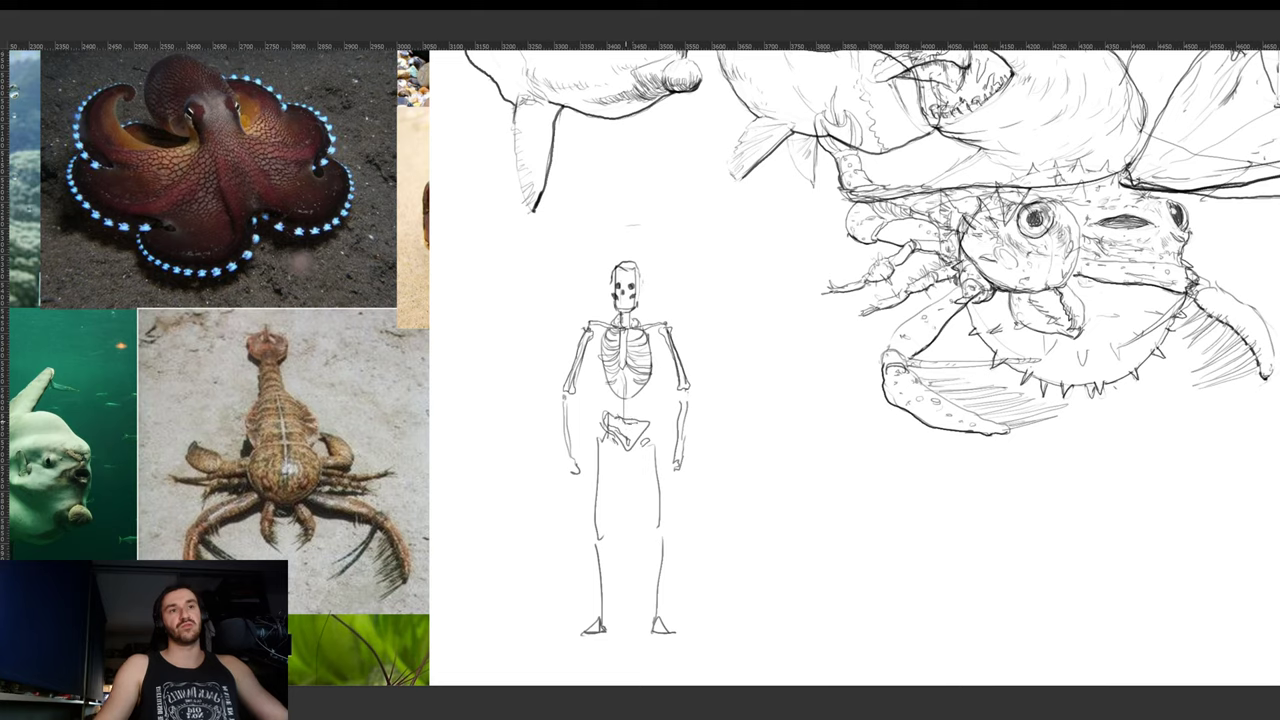
- Refine the pelvis and draw the thigh bones, knees and lower leg bones of both legs
mouse_move(638, 422)
left_mouse_down()
mouse_move(651, 414)
mouse_move(638, 445)
mouse_move(603, 441)
mouse_move(606, 522)
mouse_move(601, 462)
left_mouse_up()
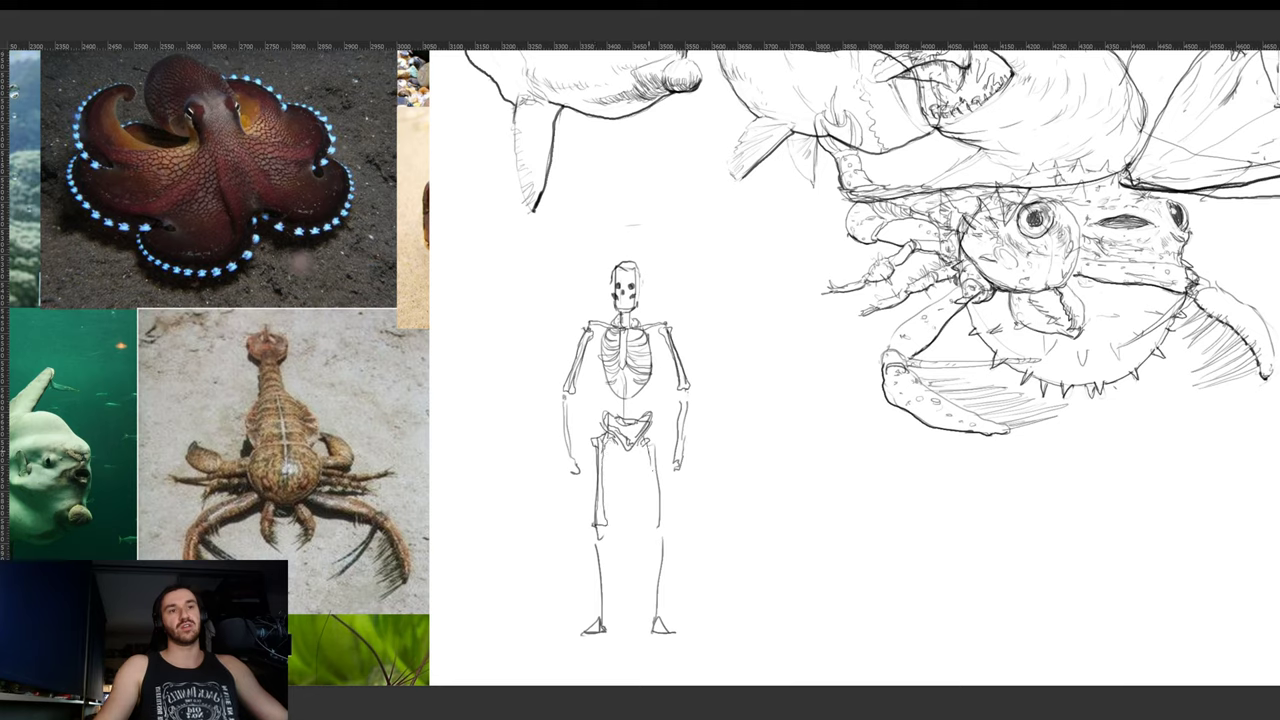
mouse_move(653, 464)
left_mouse_down()
mouse_move(654, 510)
mouse_move(659, 453)
left_mouse_up()
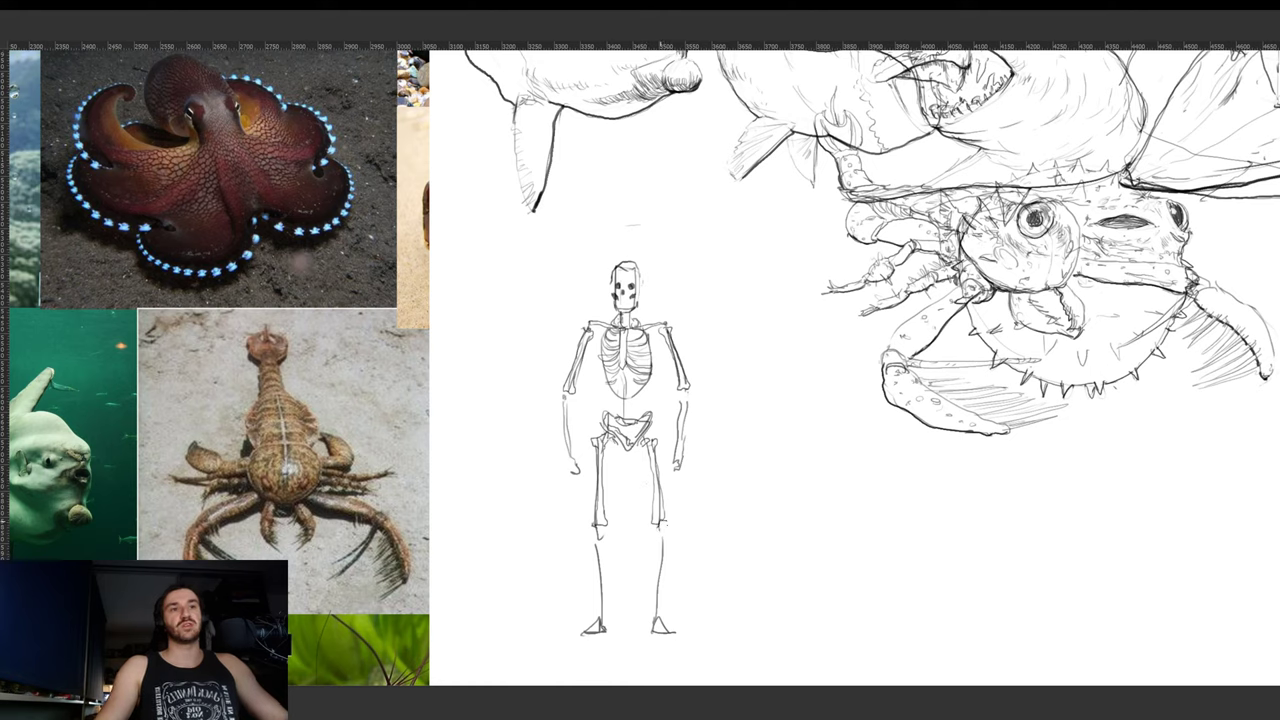
left_click_drag(655, 533, 659, 540)
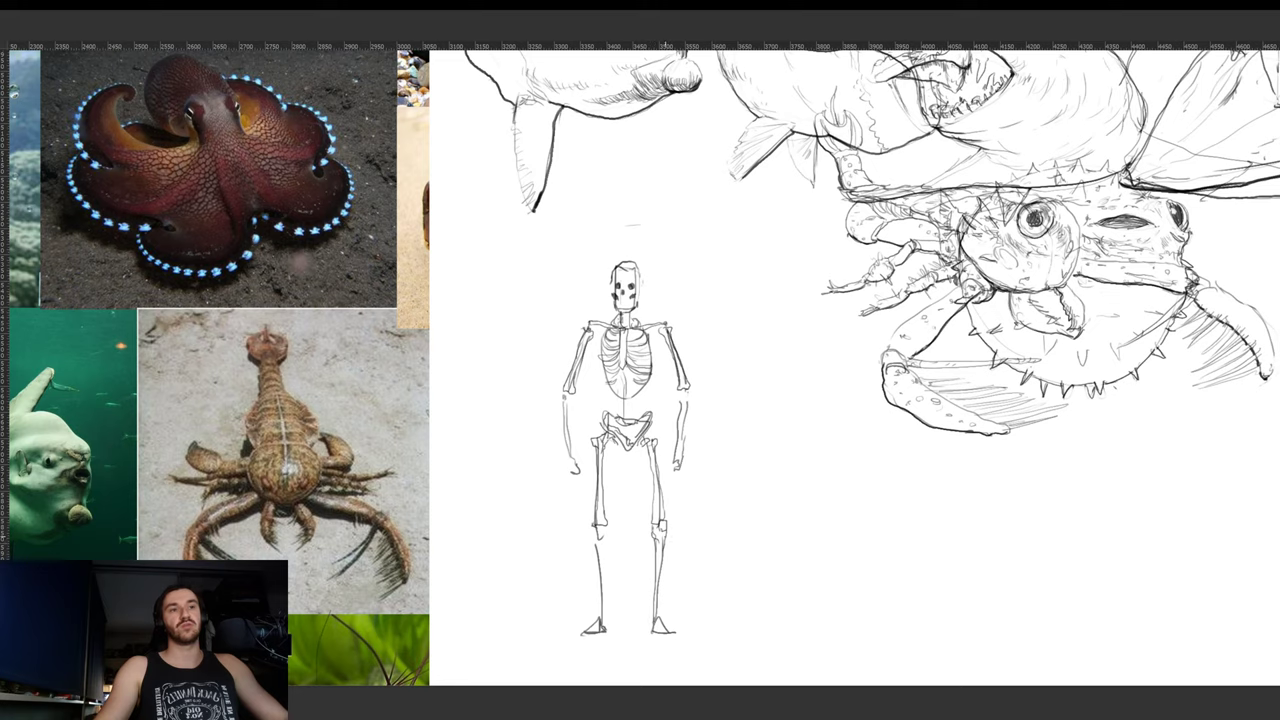
left_click_drag(665, 537, 657, 623)
left_click_drag(594, 541, 610, 630)
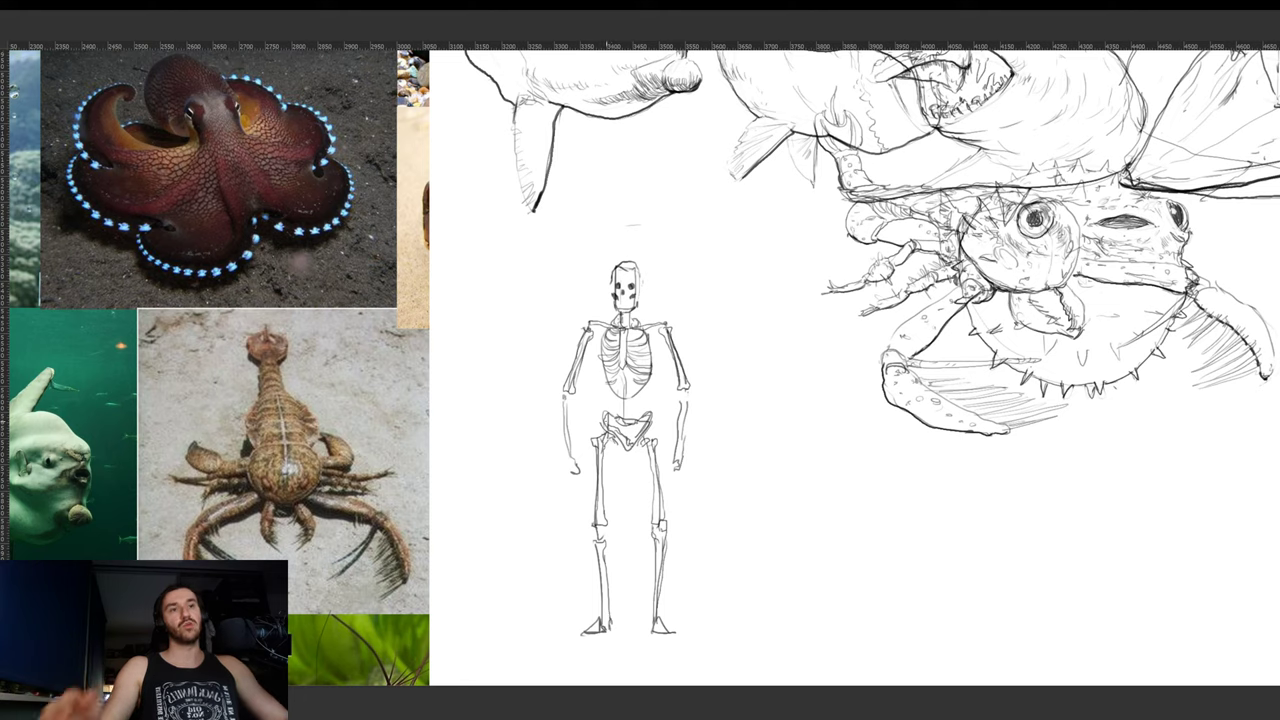
- Add both hands and the forearm bones, then refine the skull with a mouth and a smoothly rounded cranium
mouse_move(671, 466)
left_mouse_down()
mouse_move(665, 478)
mouse_move(681, 467)
left_mouse_up()
key("e")
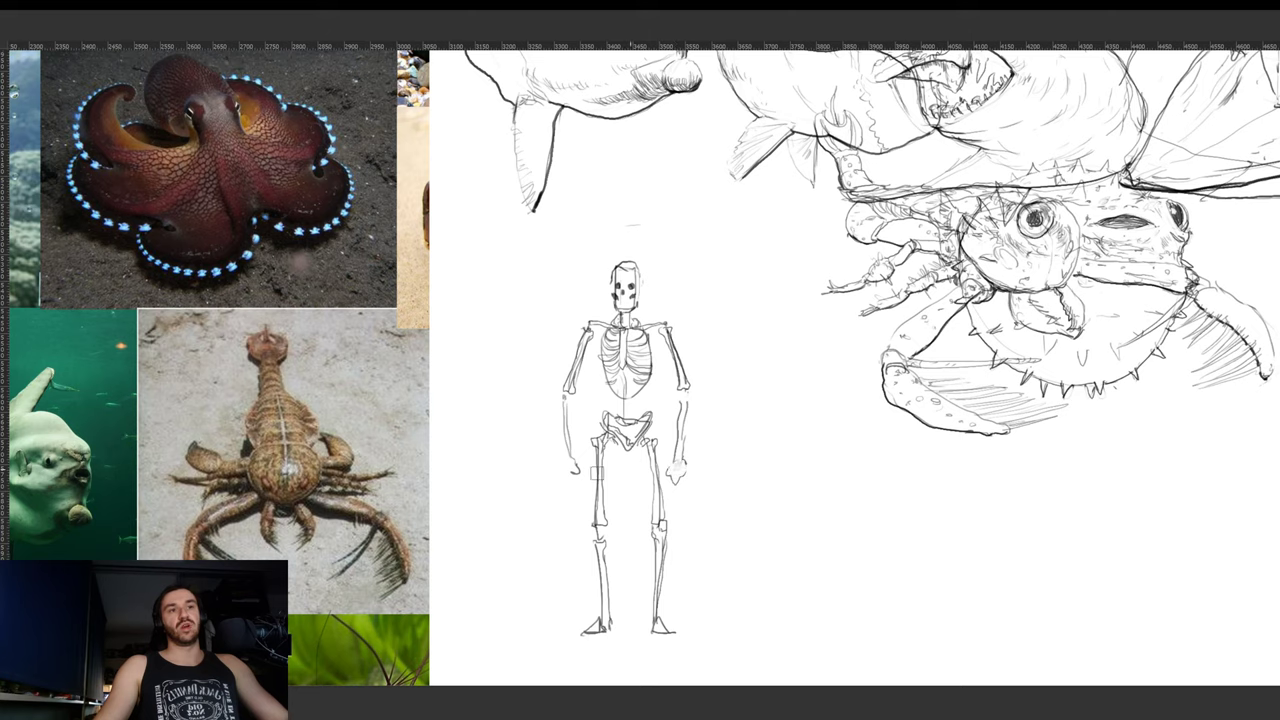
left_click_drag(572, 468, 576, 467)
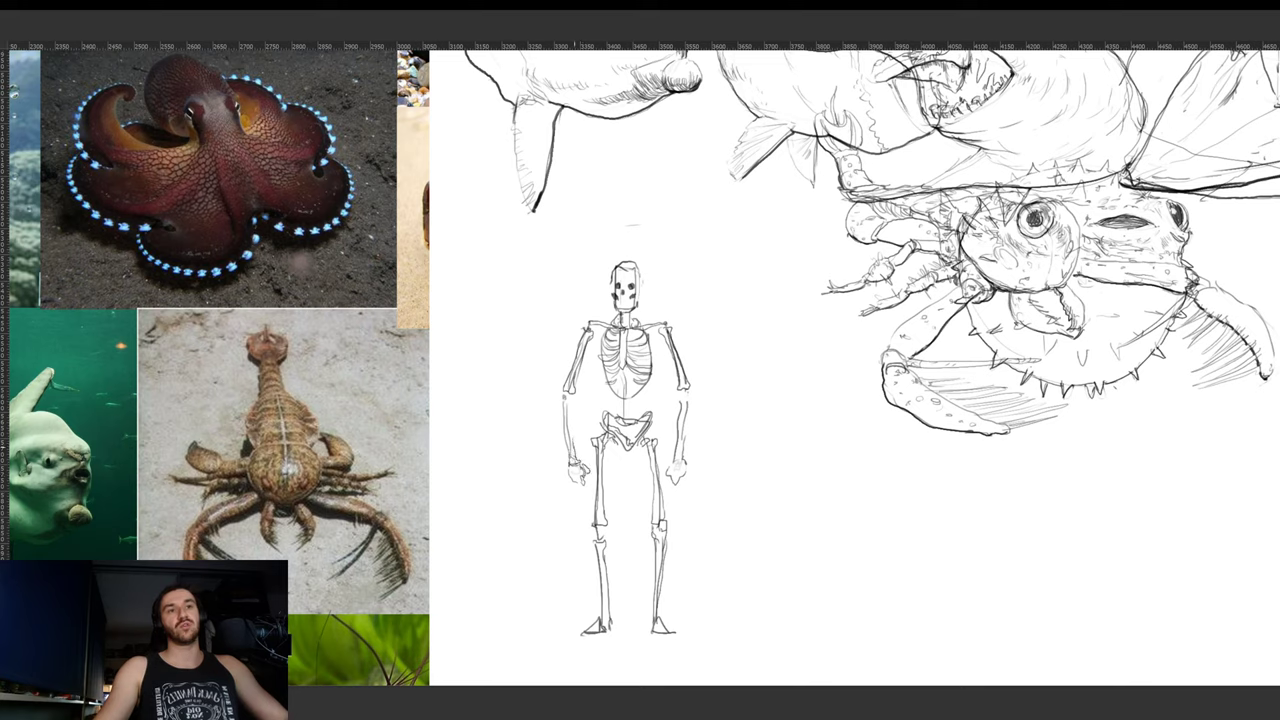
mouse_move(574, 447)
left_mouse_down()
mouse_move(568, 402)
mouse_move(573, 440)
left_mouse_up()
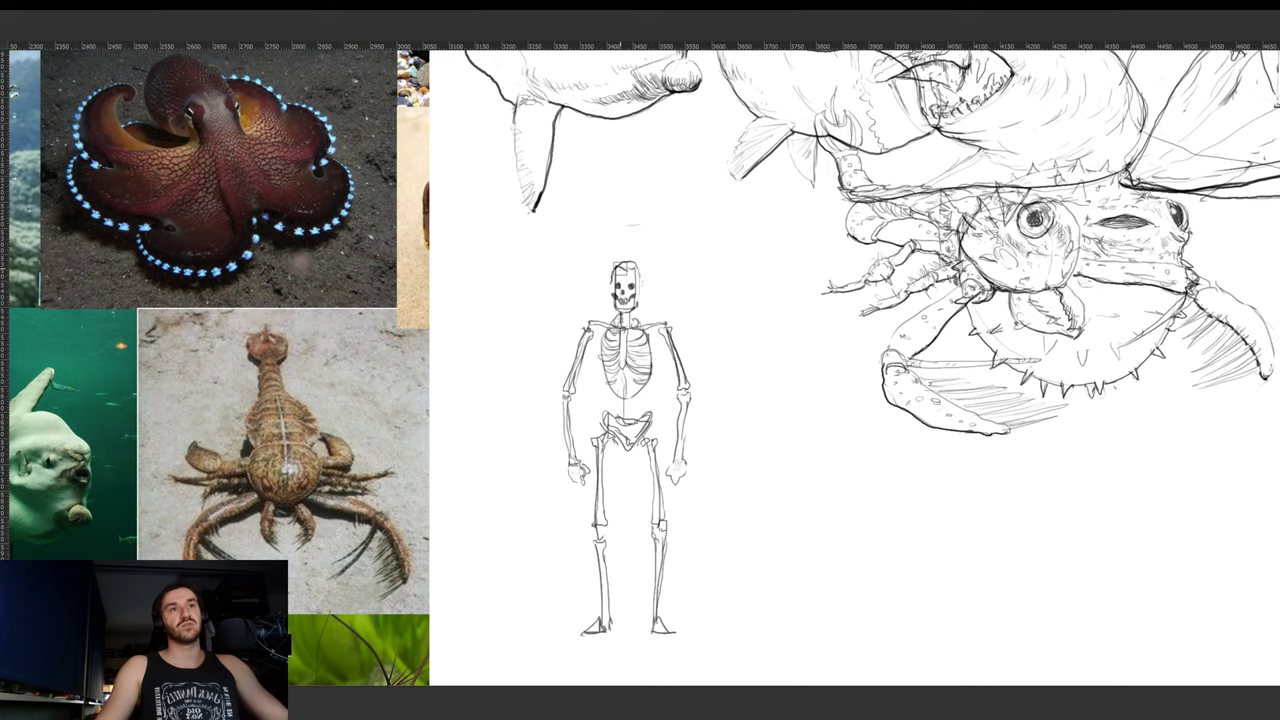
left_click_drag(615, 270, 622, 262)
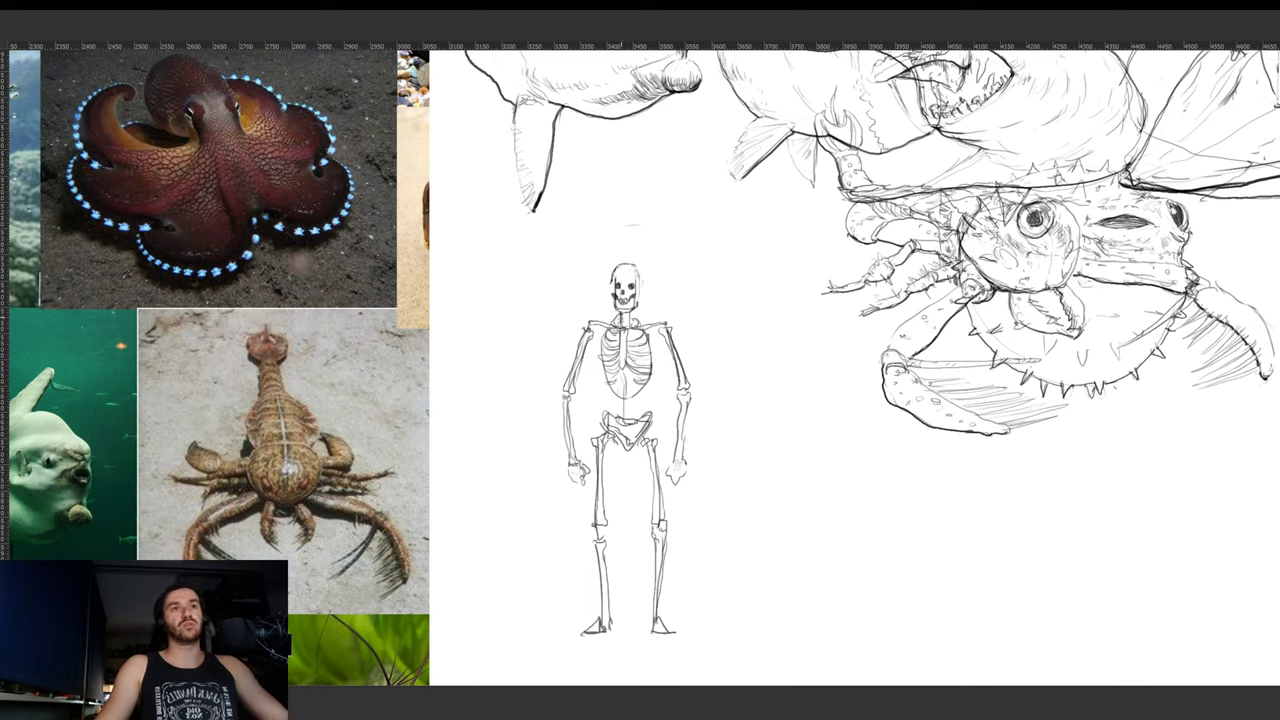
- Mark the vertebrae along the skeleton's lower spine between the ribcage and the pelvis
left_click_drag(632, 392, 632, 416)
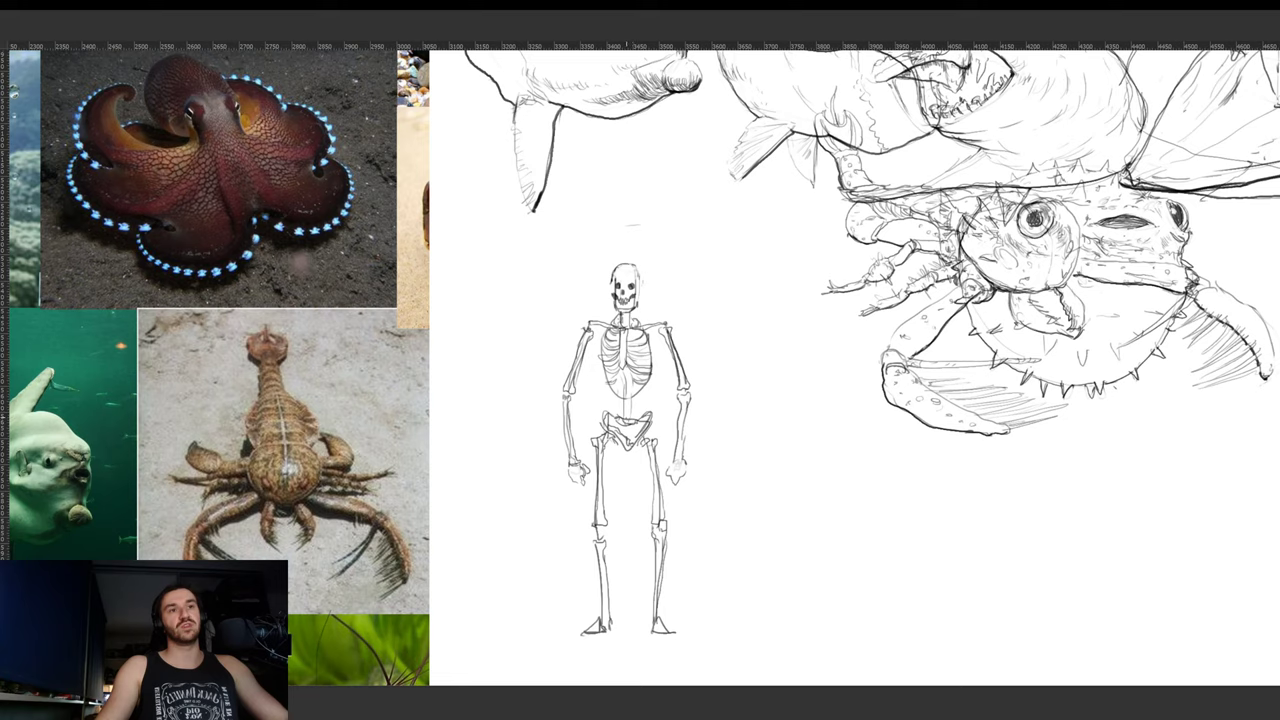
mouse_move(625, 371)
left_mouse_down()
mouse_move(626, 396)
mouse_move(634, 381)
left_mouse_up()
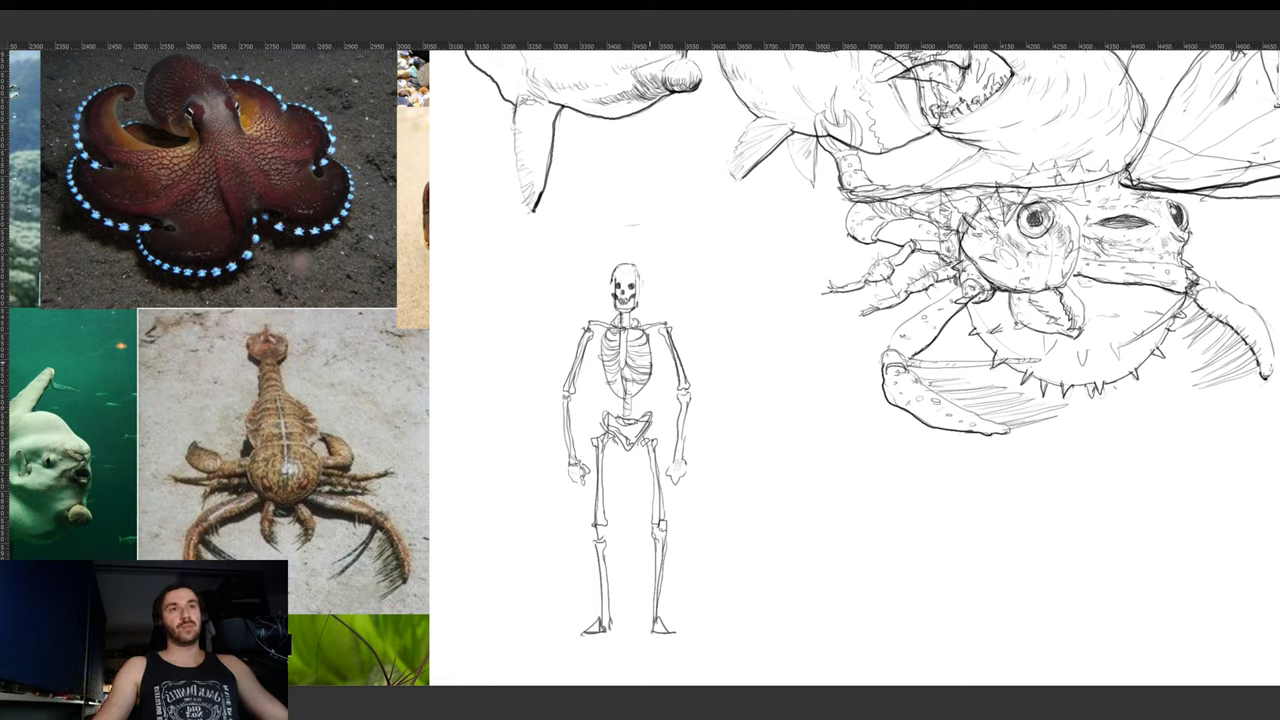
- Move the whole skeleton slightly left and transform it, lowering its upper edge a little and skewing it slightly left
left_click_drag(651, 396, 629, 402)
key("ctrl+t")
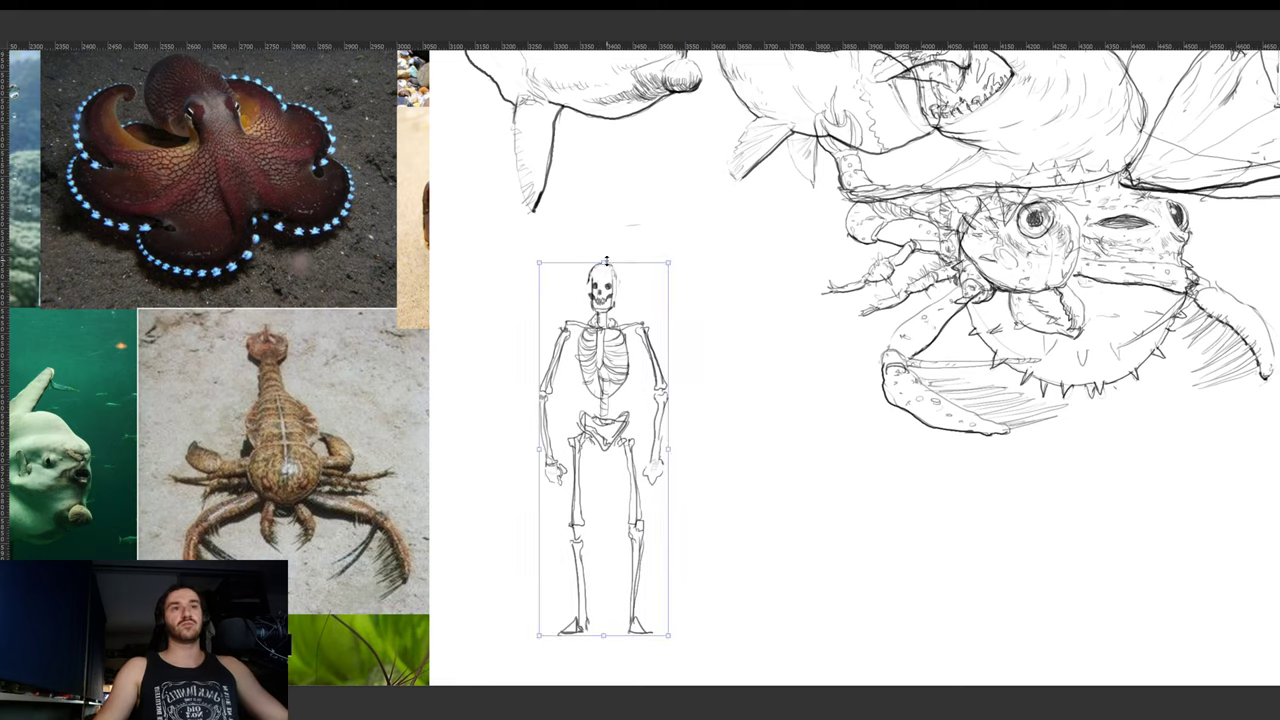
left_click_drag(607, 261, 602, 267)
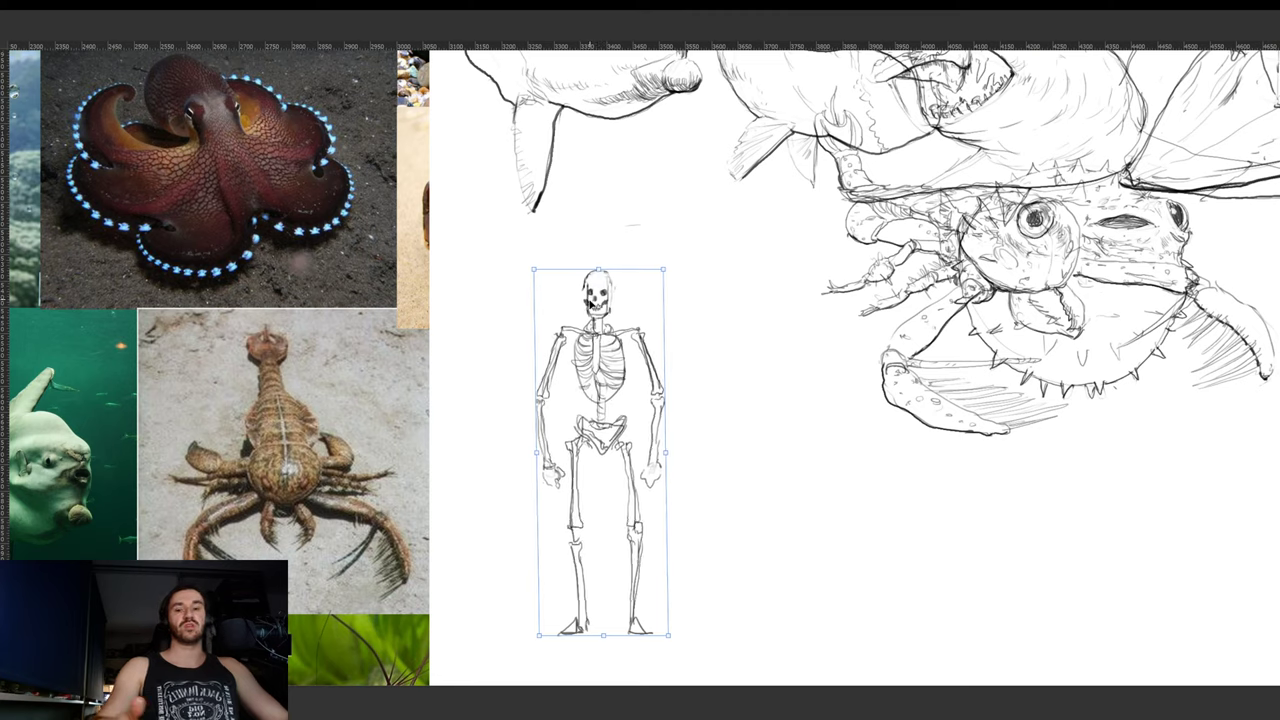
key("Return")
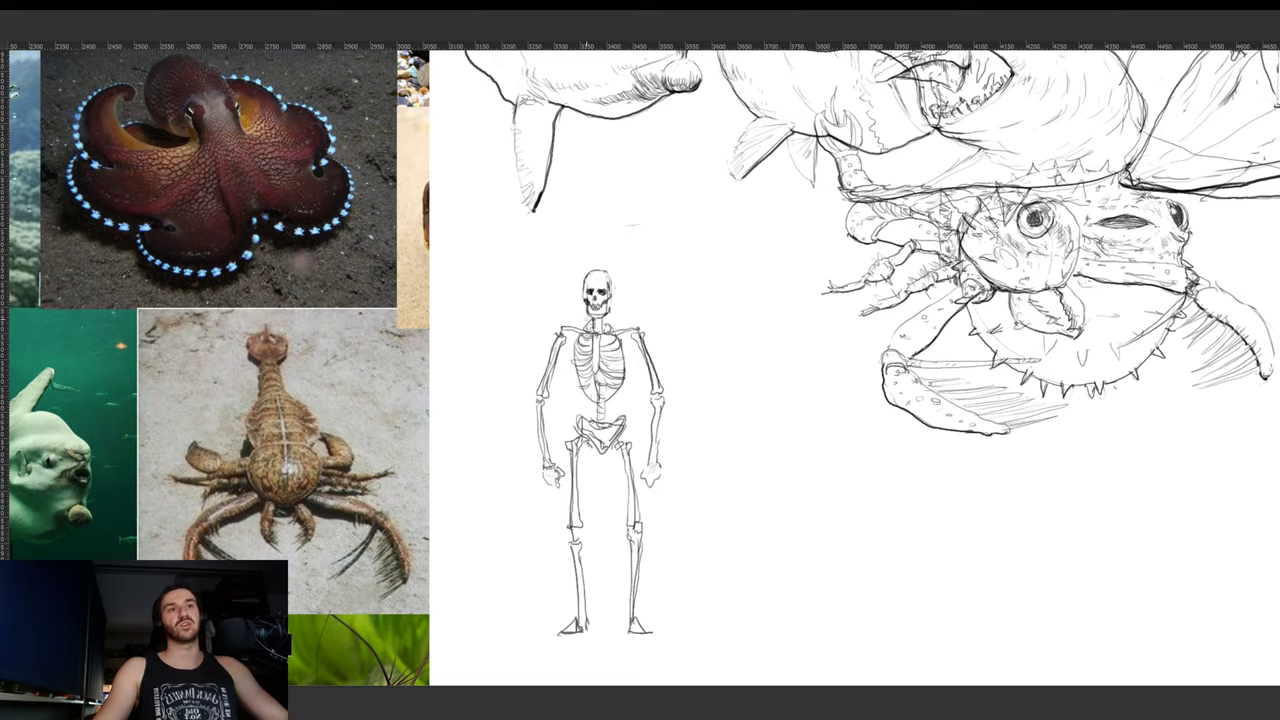
- Draw a tall pointed spike on each shoulder and add bony detail to the ribs, hip joints, knees and one wrist
mouse_move(560, 326)
left_mouse_down()
mouse_move(549, 297)
mouse_move(560, 326)
left_mouse_up()
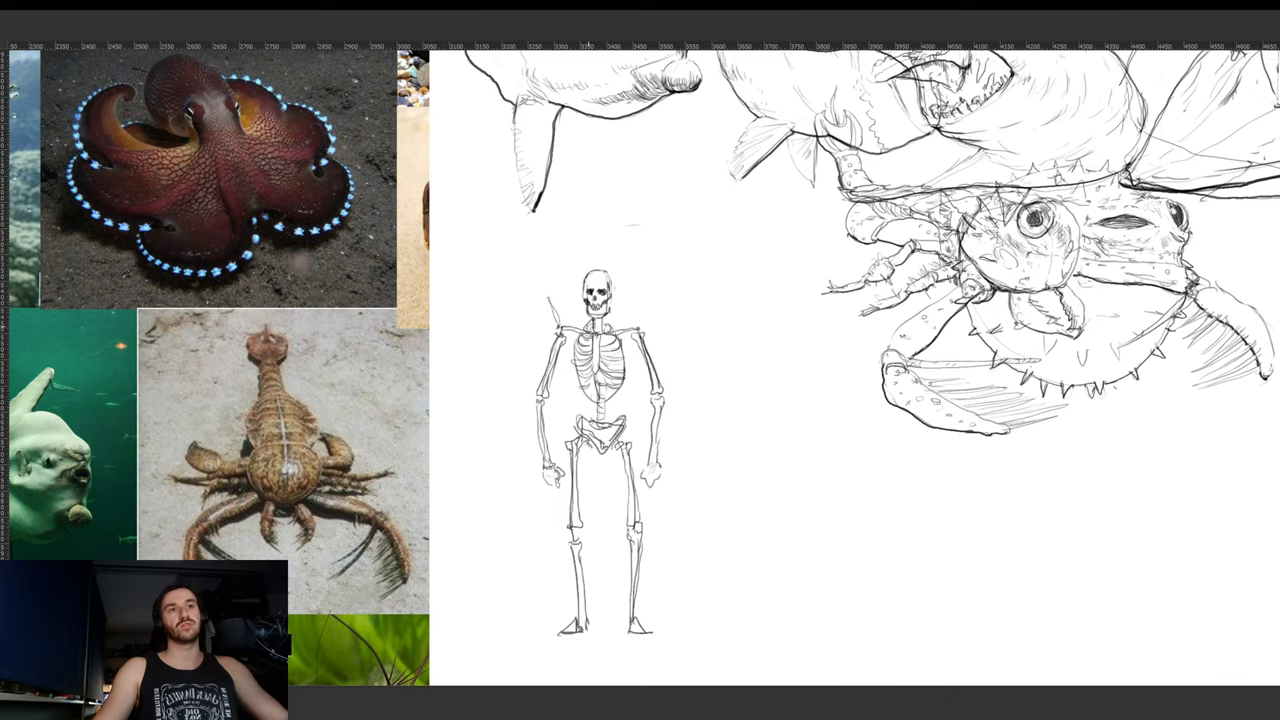
left_click_drag(648, 312, 626, 368)
mouse_move(626, 368)
left_mouse_down()
mouse_move(620, 352)
mouse_move(587, 366)
left_mouse_up()
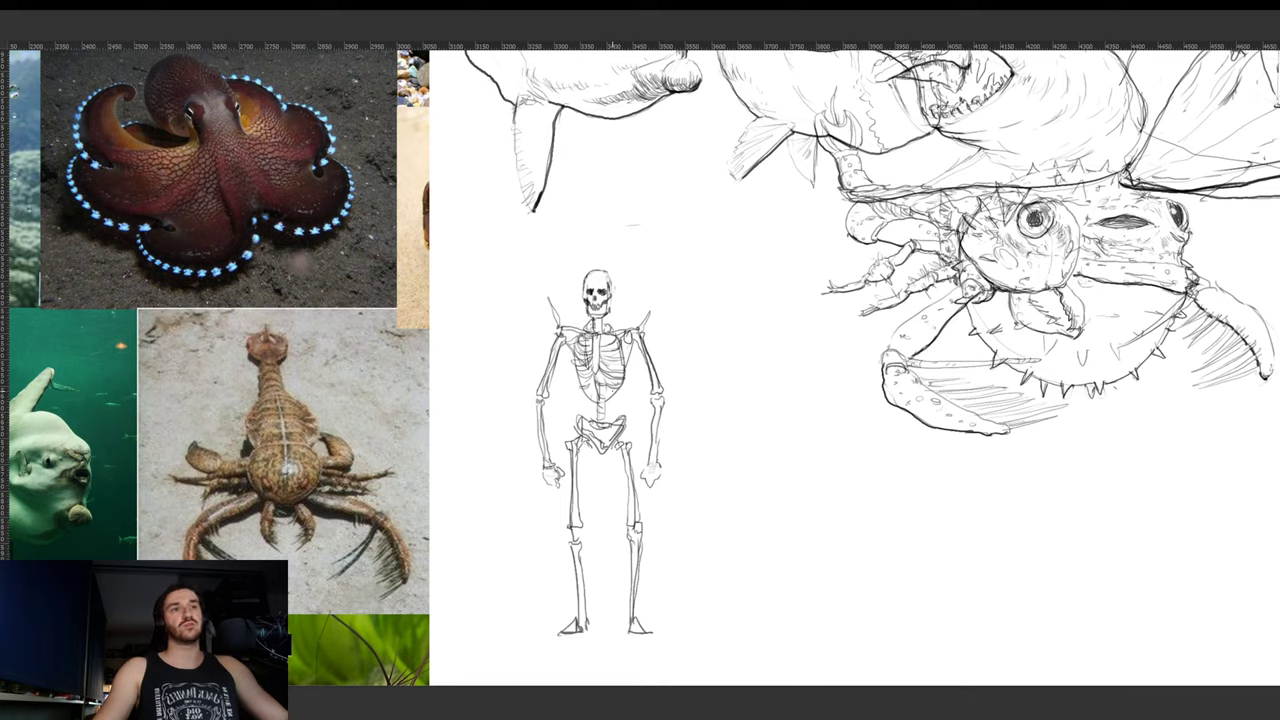
left_click_drag(588, 439, 619, 467)
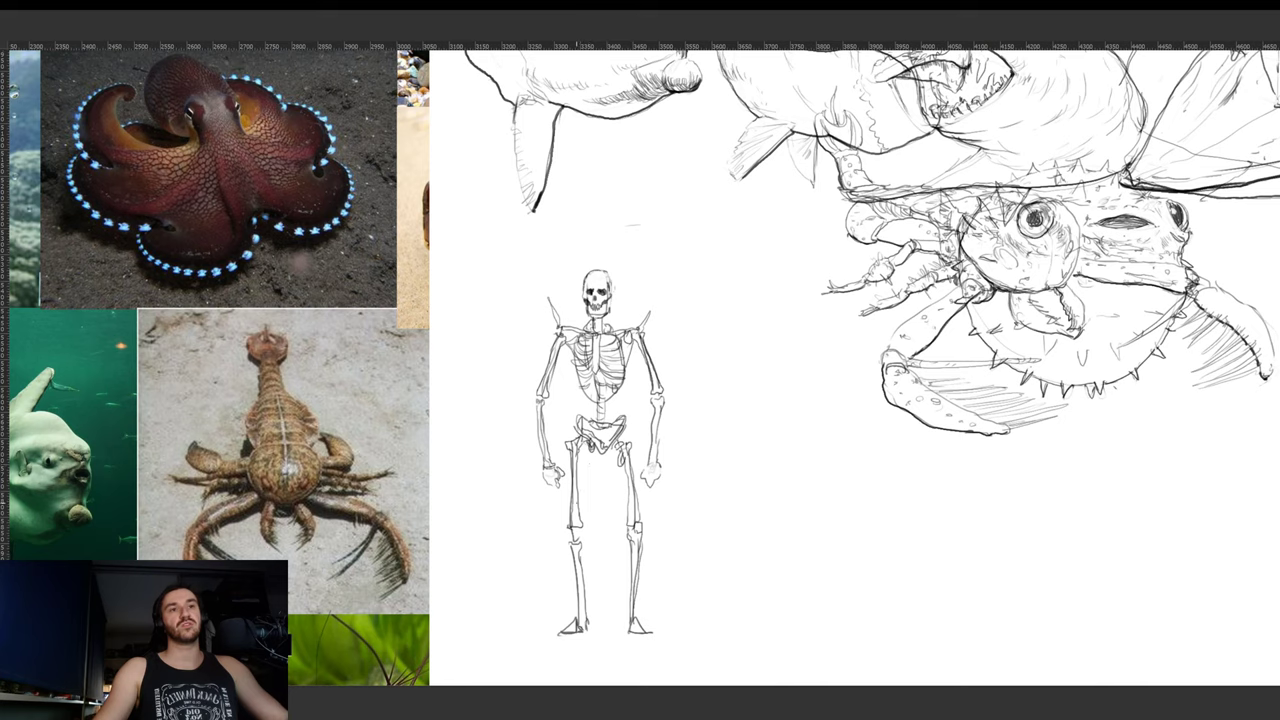
left_click_drag(582, 526, 584, 542)
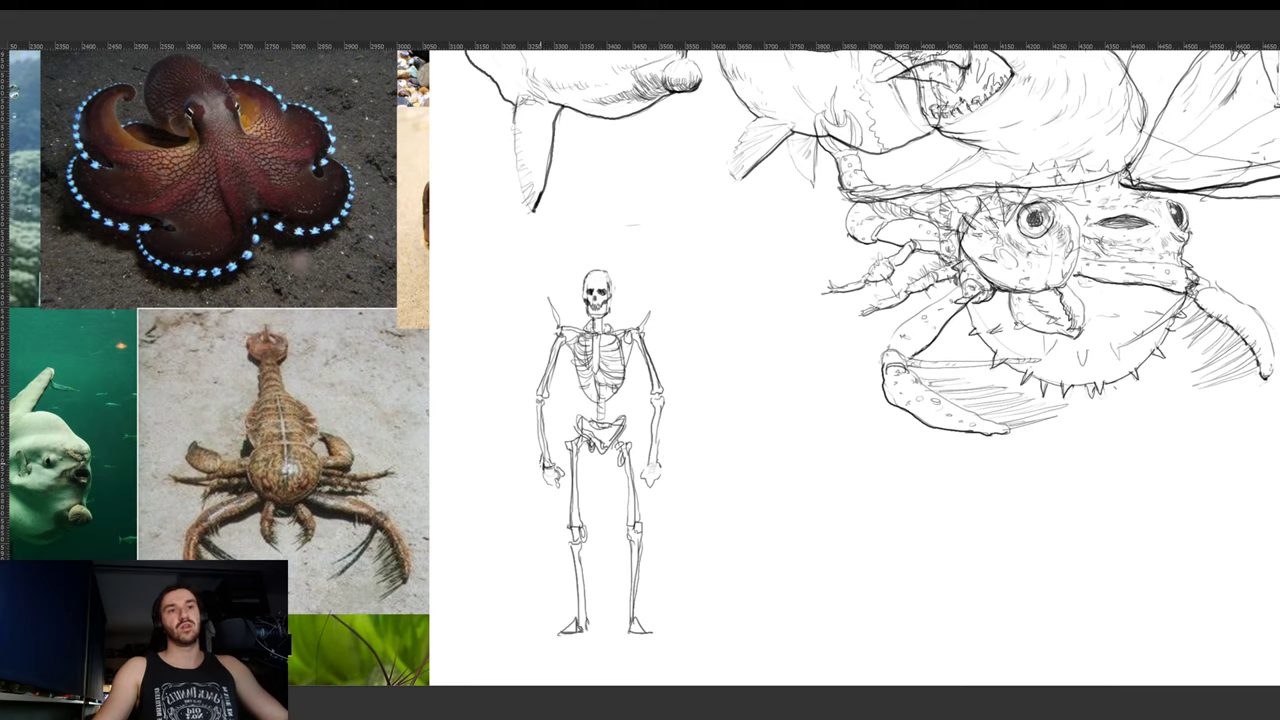
left_click_drag(544, 456, 547, 467)
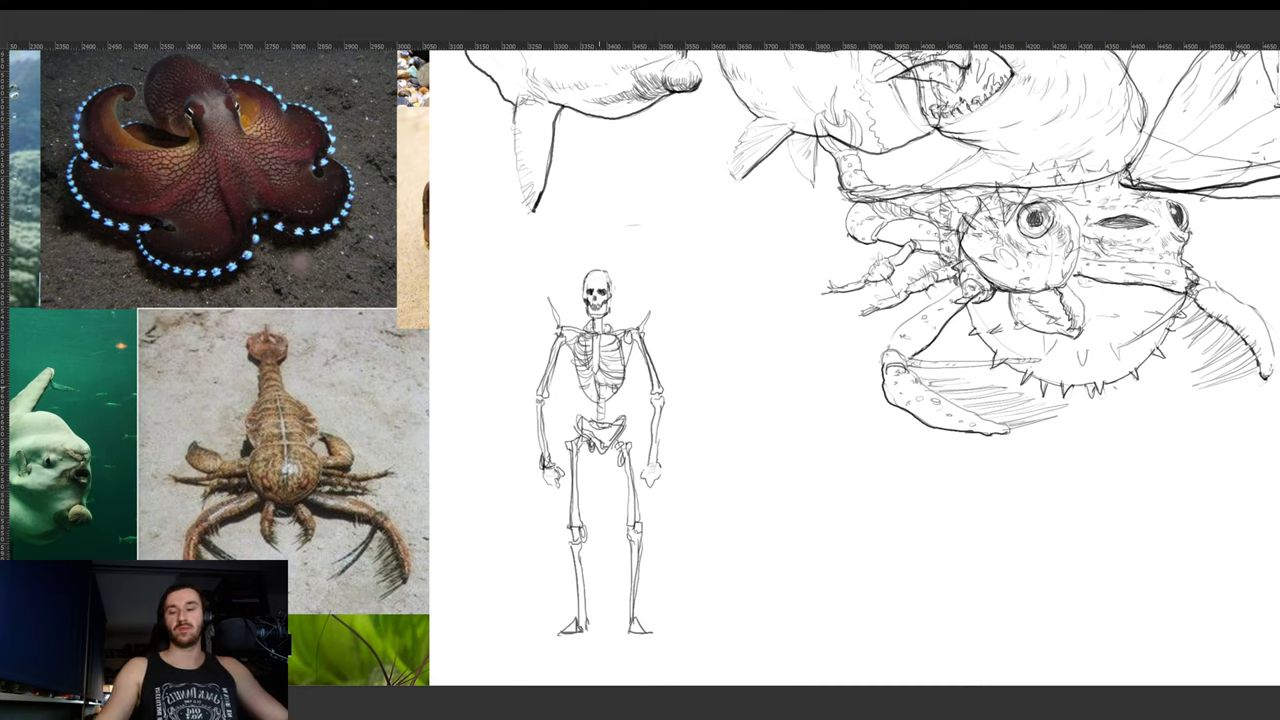
- Add small spikes and rough bony growths to the skull, shoulders, pelvis, thighs and arms of the skeleton
left_click_drag(621, 334, 629, 309)
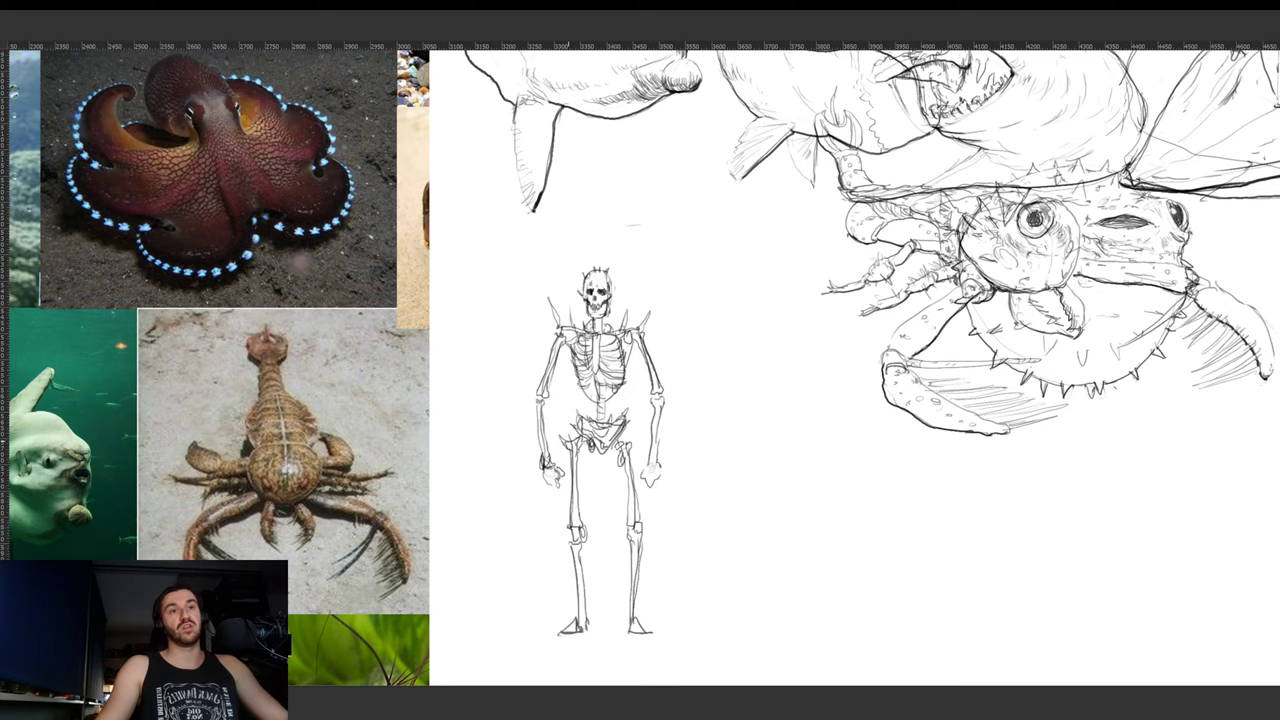
mouse_move(571, 475)
left_mouse_down()
mouse_move(571, 488)
mouse_move(634, 487)
left_mouse_up()
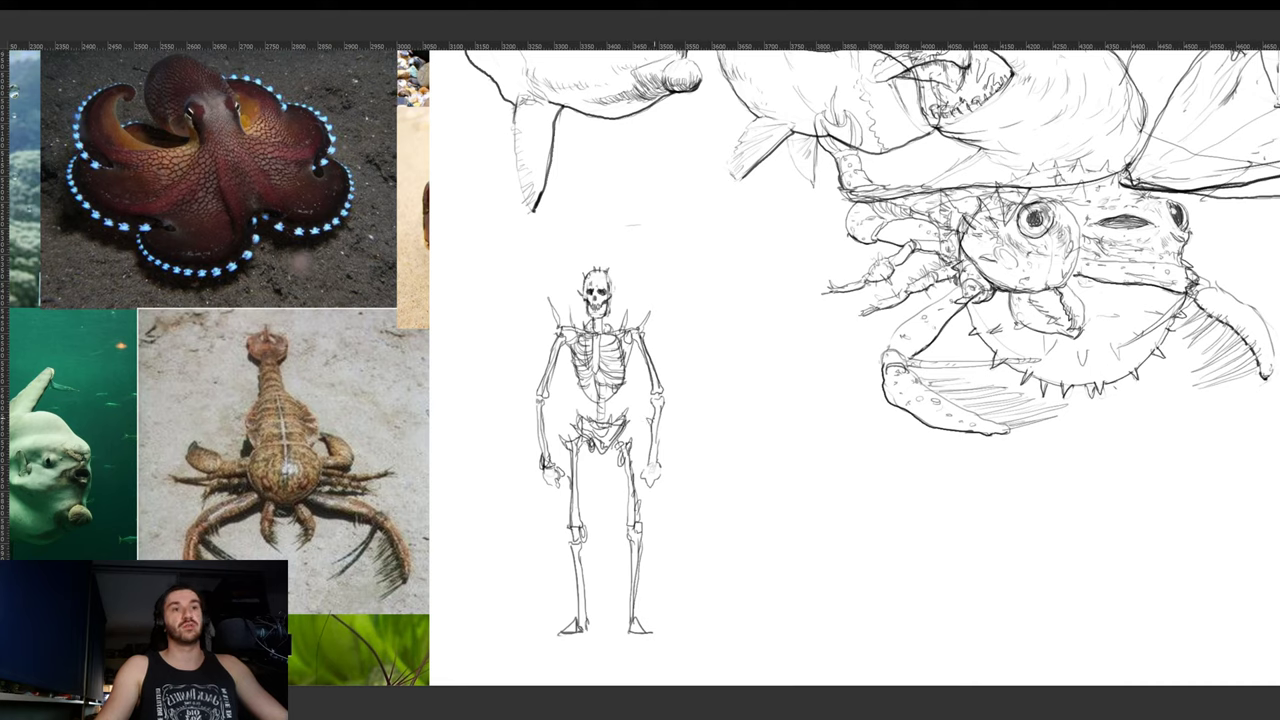
left_click_drag(660, 391, 664, 377)
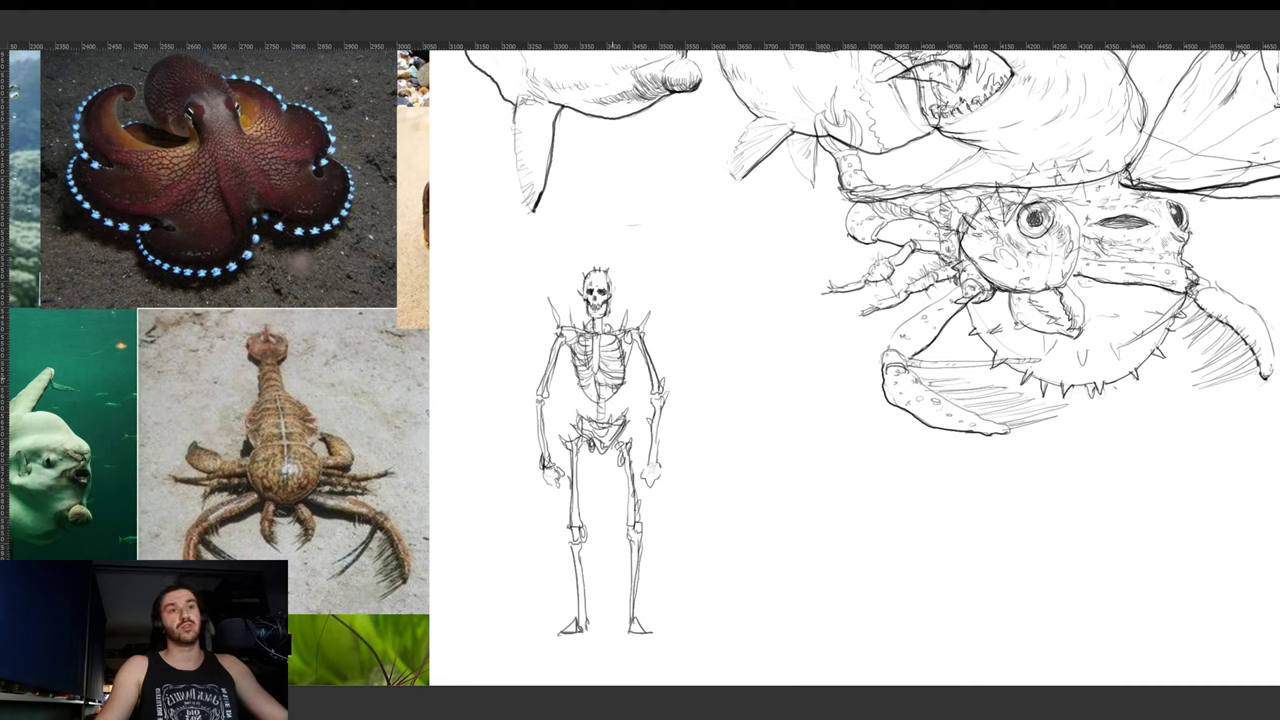
left_click_drag(536, 397, 542, 380)
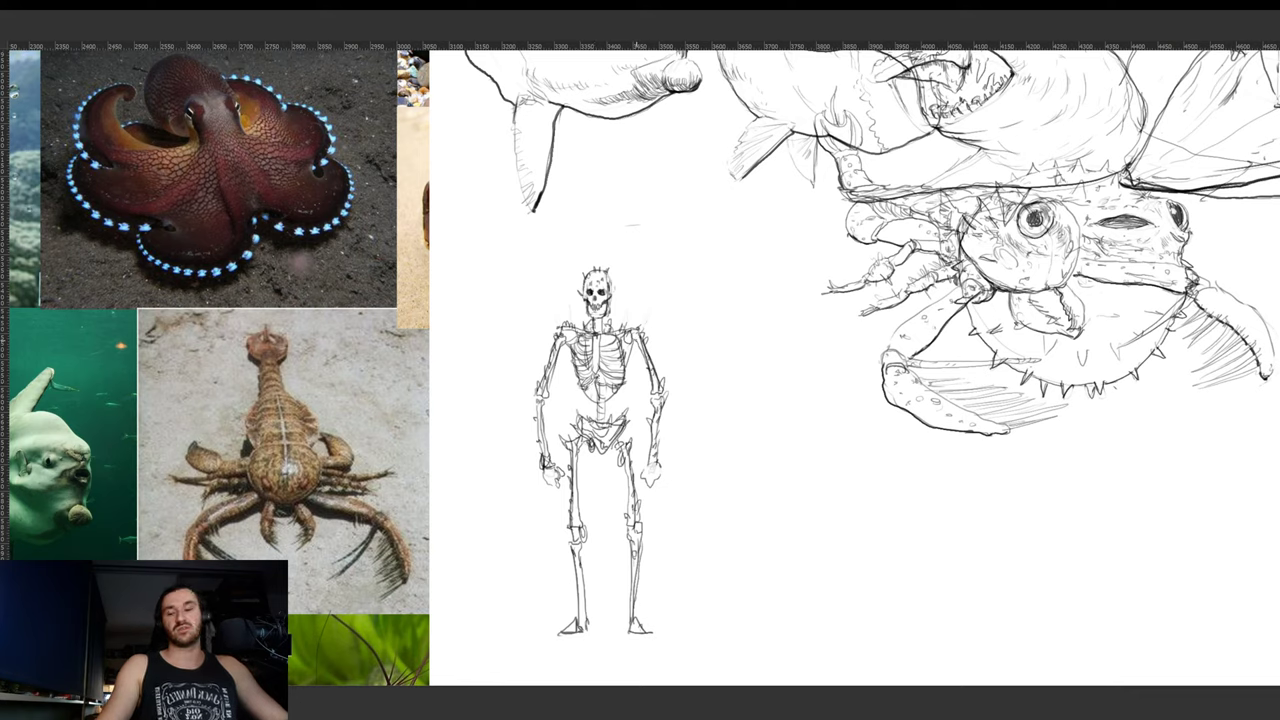
- Move the spiky skeleton further left and place a duplicate of it to the right at the same height
left_click_drag(632, 375, 597, 380)
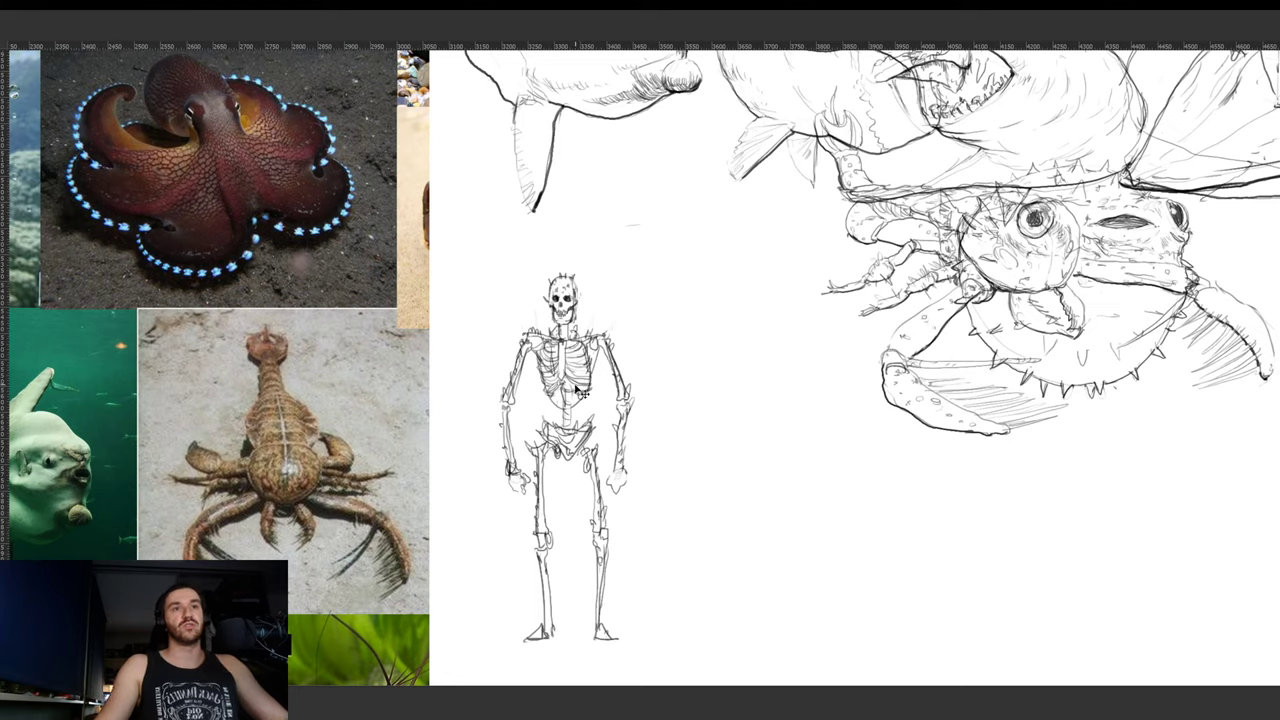
left_click_drag(582, 392, 742, 390)
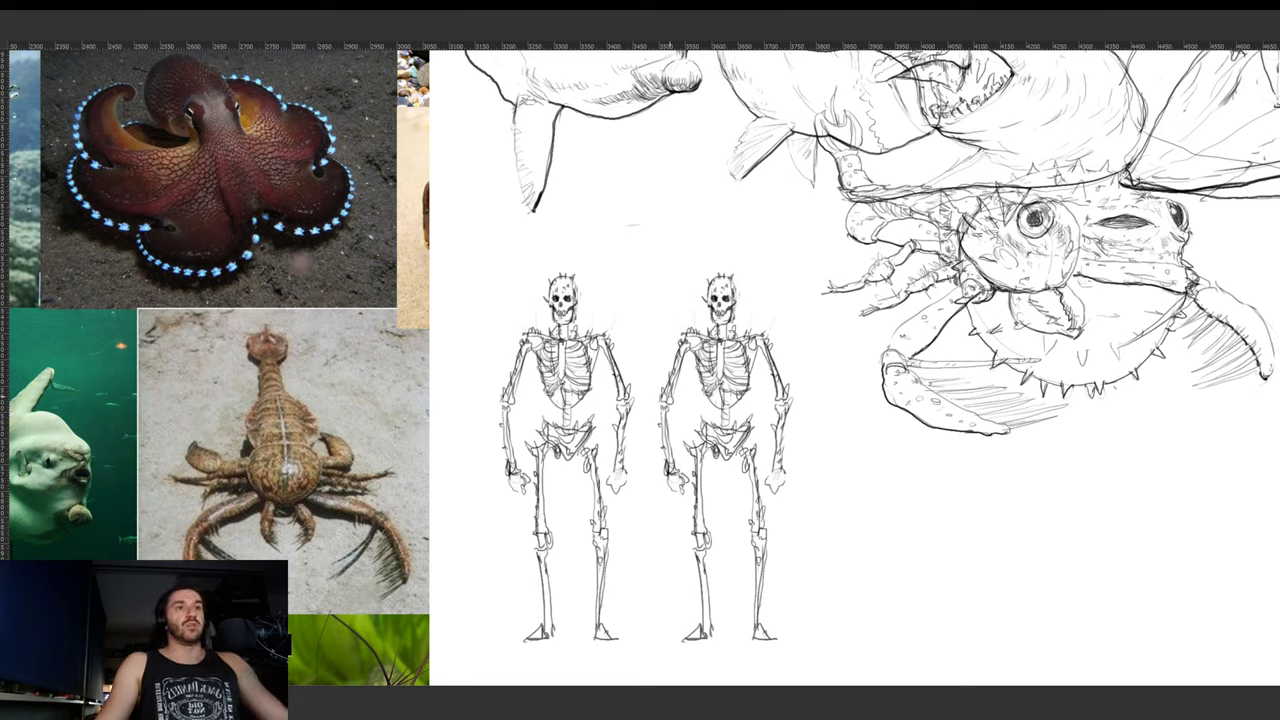
- Sketch thin green contour lines over the duplicate skeleton's head, neck, torso, arms and thighs
left_click_drag(670, 408, 688, 345)
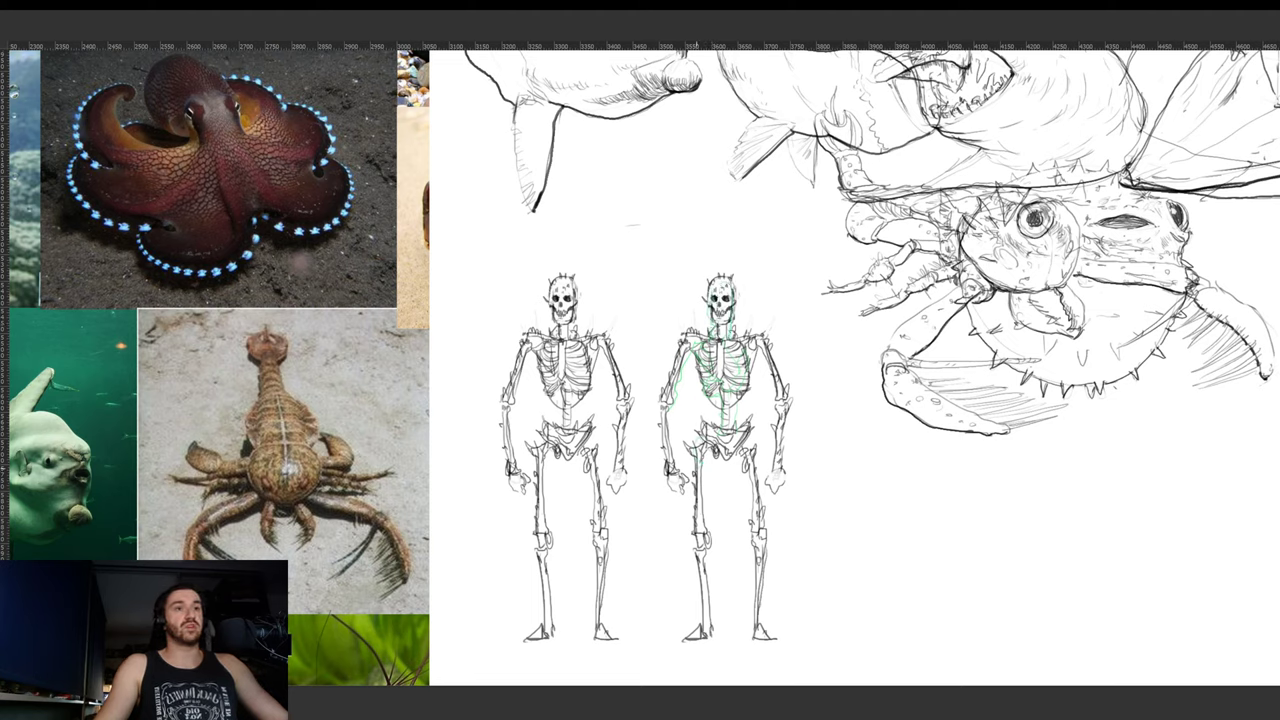
left_click_drag(705, 452, 703, 504)
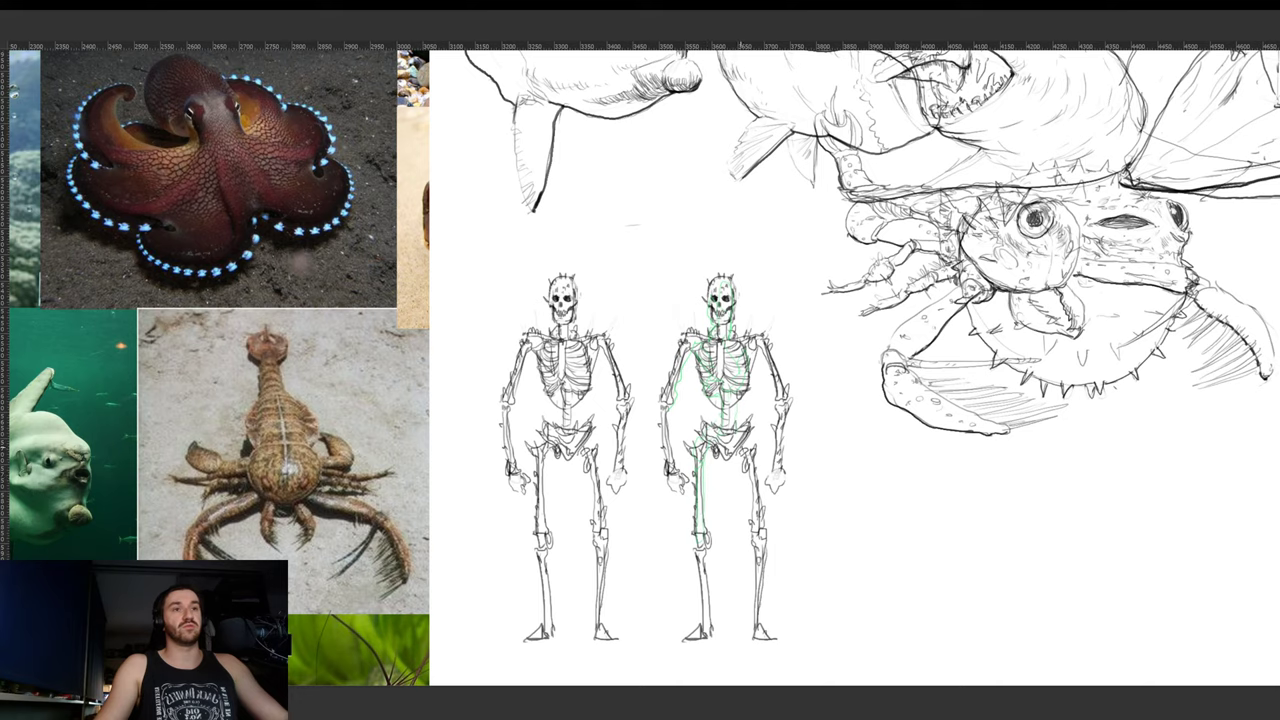
left_click_drag(757, 456, 761, 502)
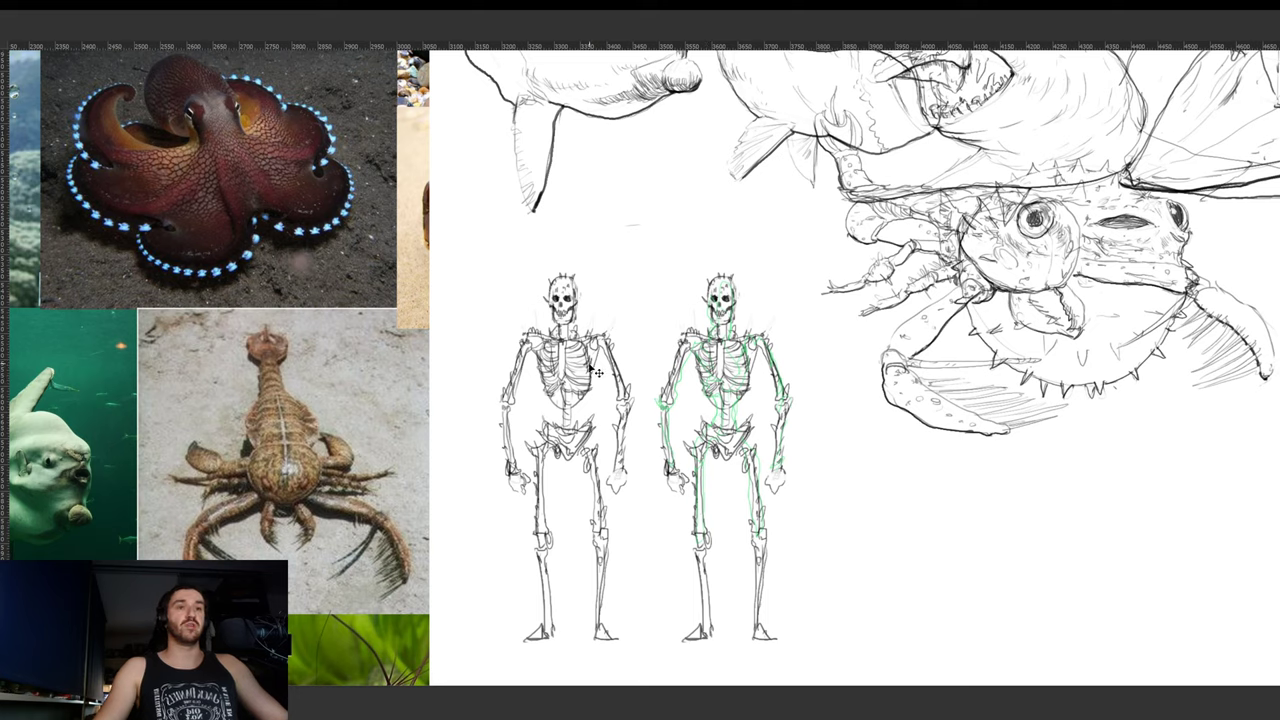
- Shift the plain skeleton and the green-lined skeleton to the right in stages, placing them close side by side
left_click_drag(589, 362, 537, 361)
key("ctrl+z")
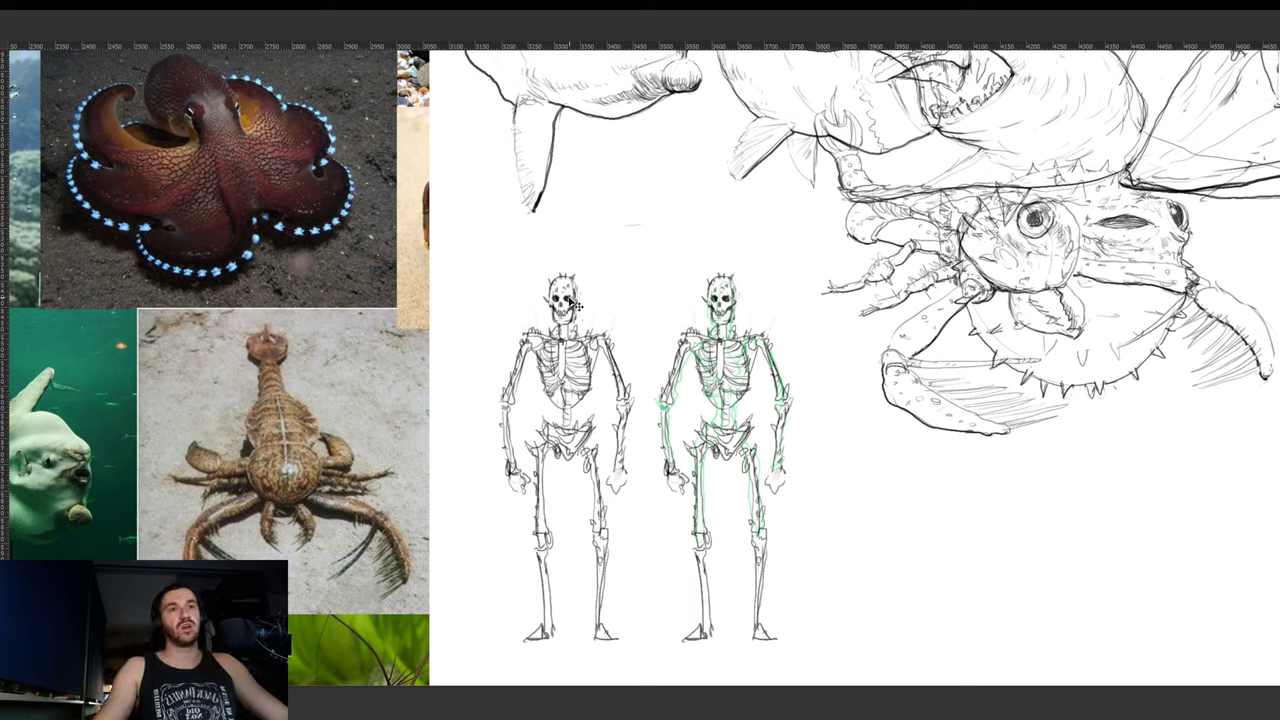
left_click_drag(569, 300, 579, 301)
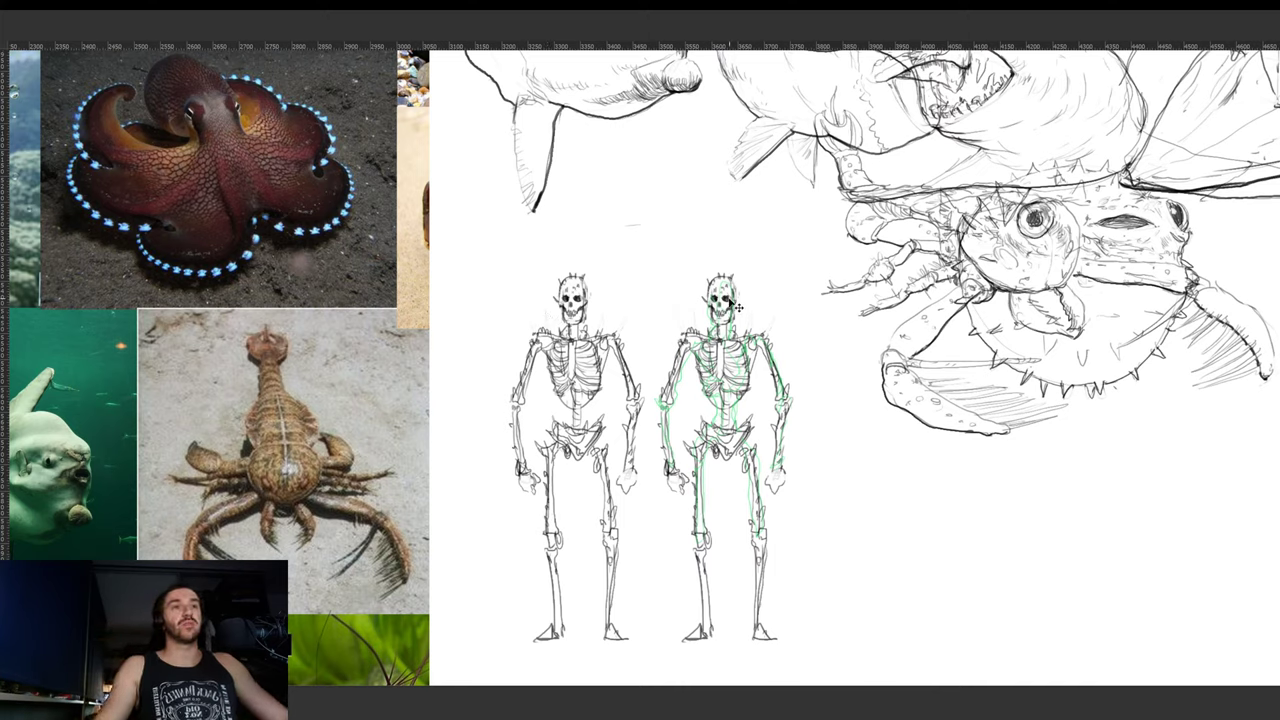
left_click_drag(712, 332, 734, 332)
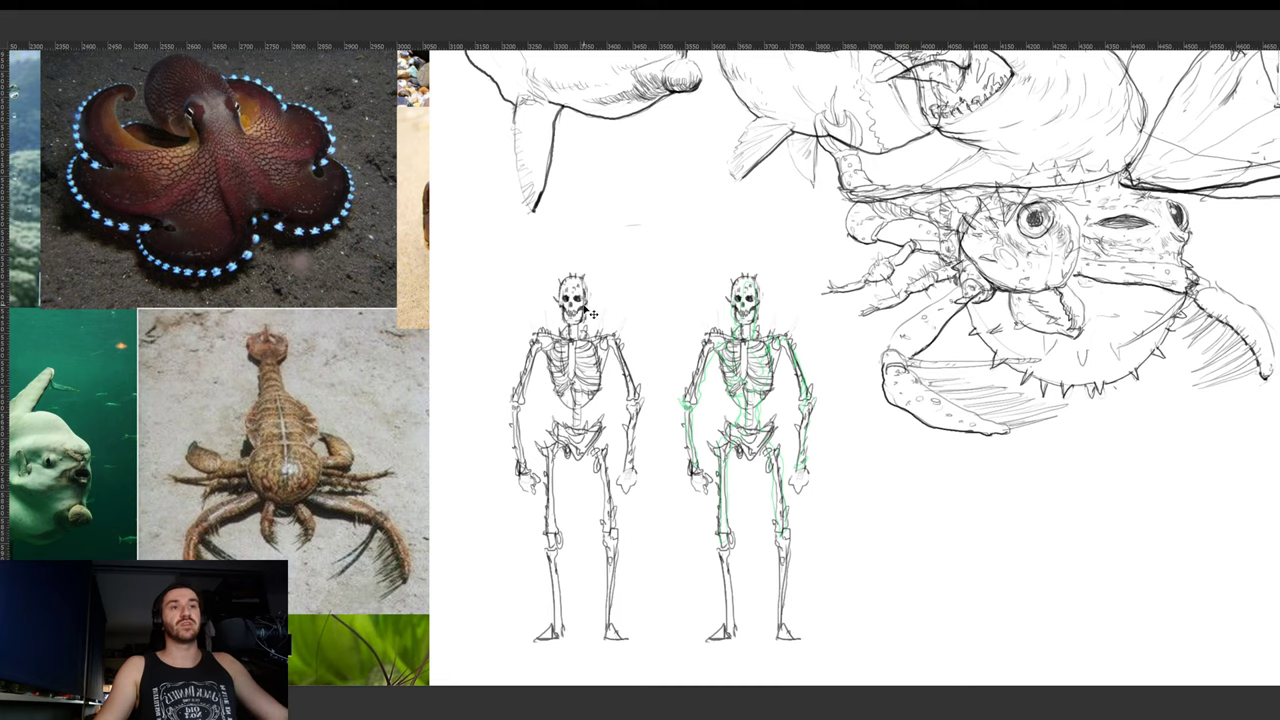
left_click_drag(585, 306, 610, 306)
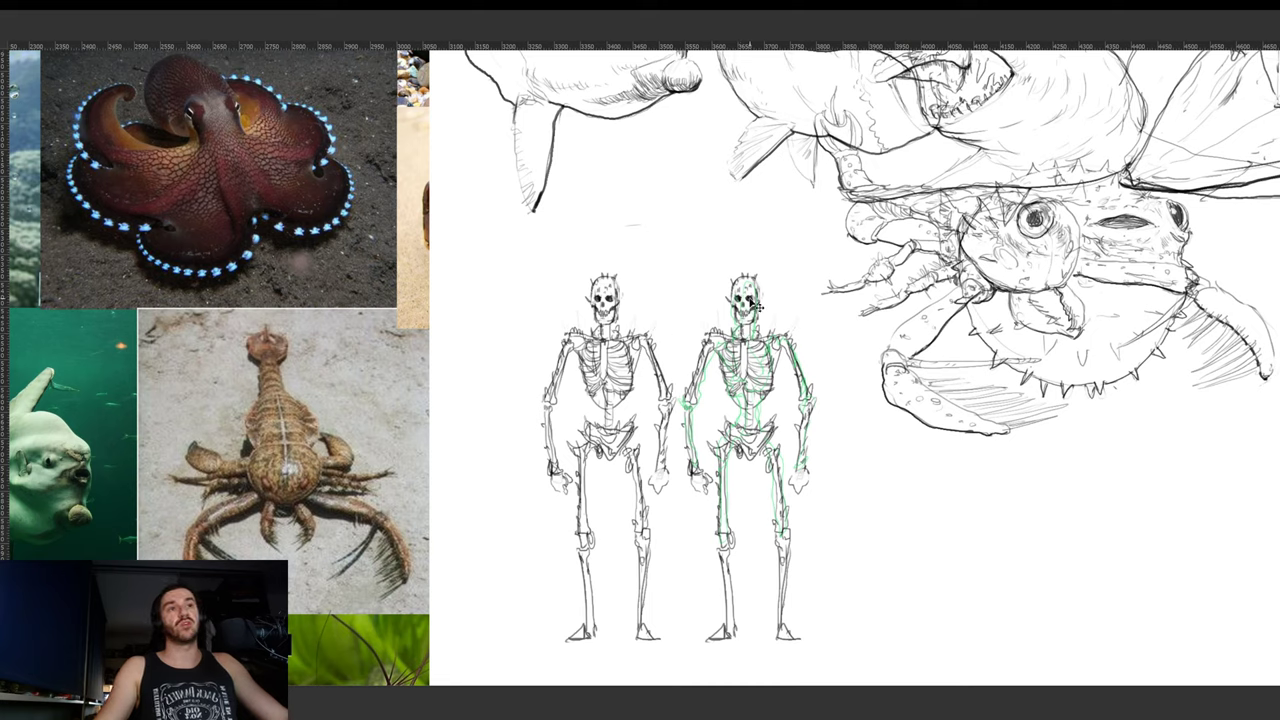
left_click_drag(758, 306, 794, 306)
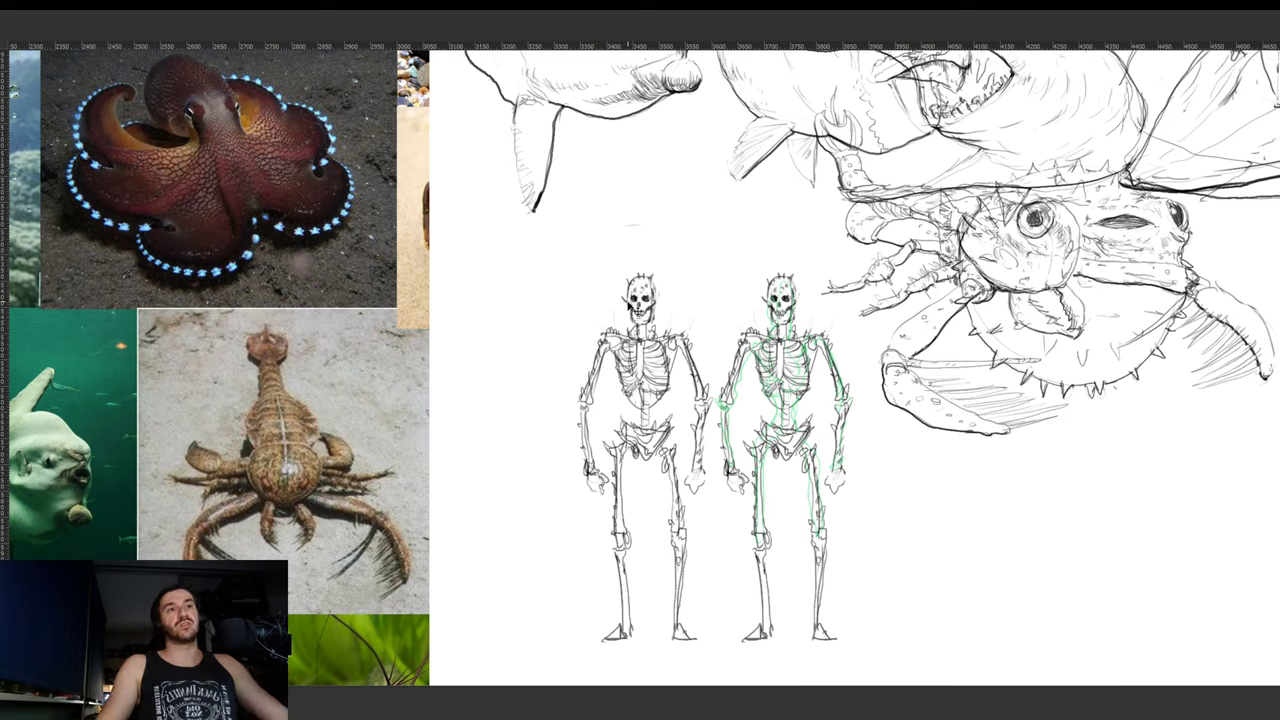
- Duplicate the plain skeleton to its left and flip the copy horizontally
left_click_drag(648, 306, 514, 323)
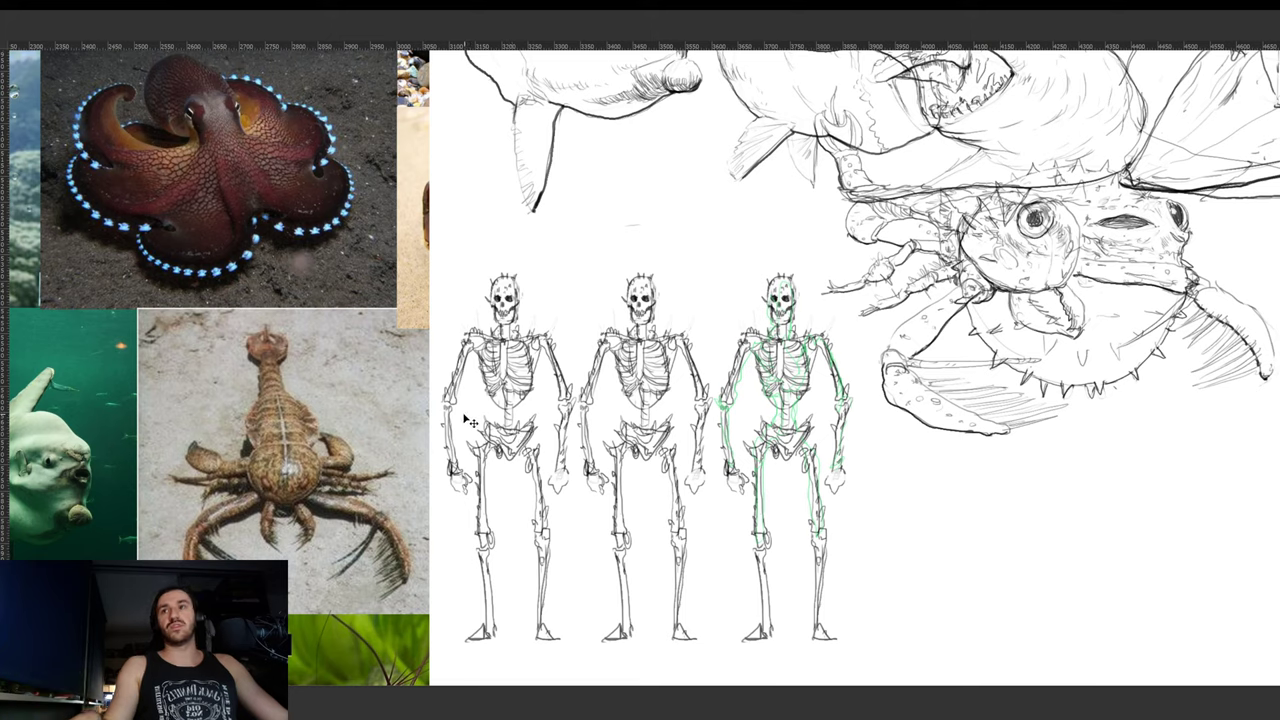
key("ctrl+t")
right_click(490, 446)
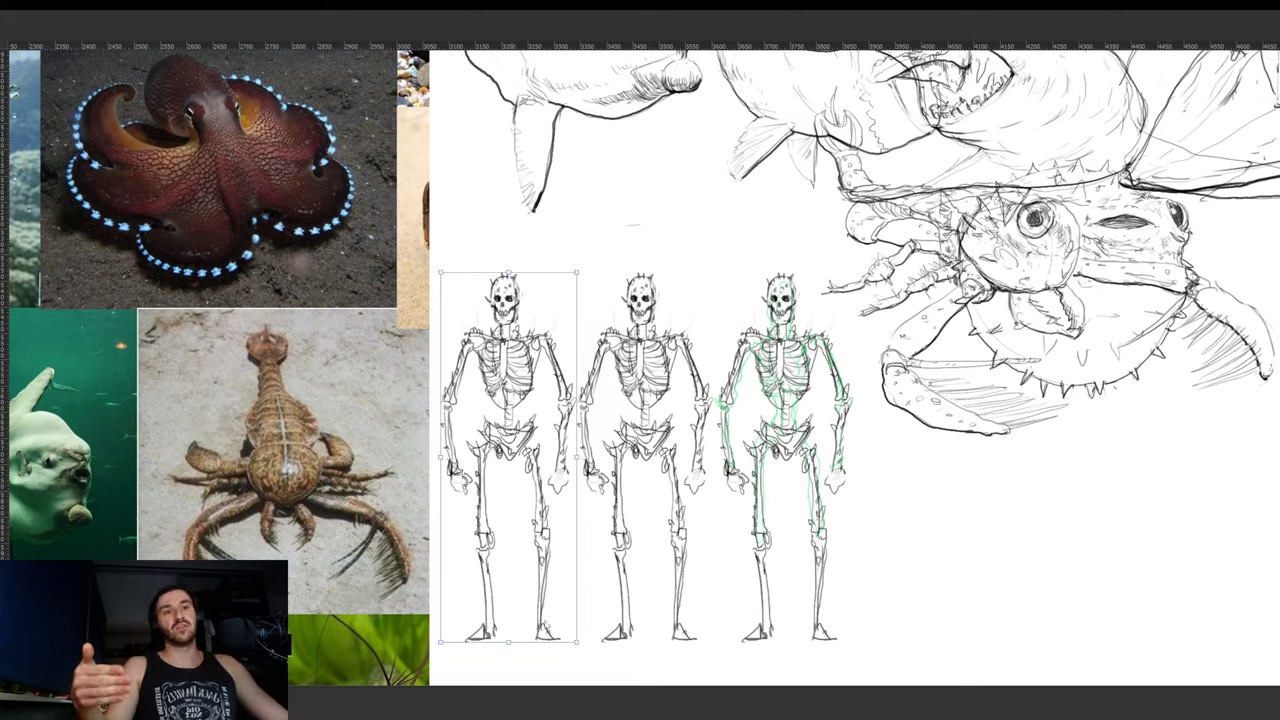
left_click(548, 620)
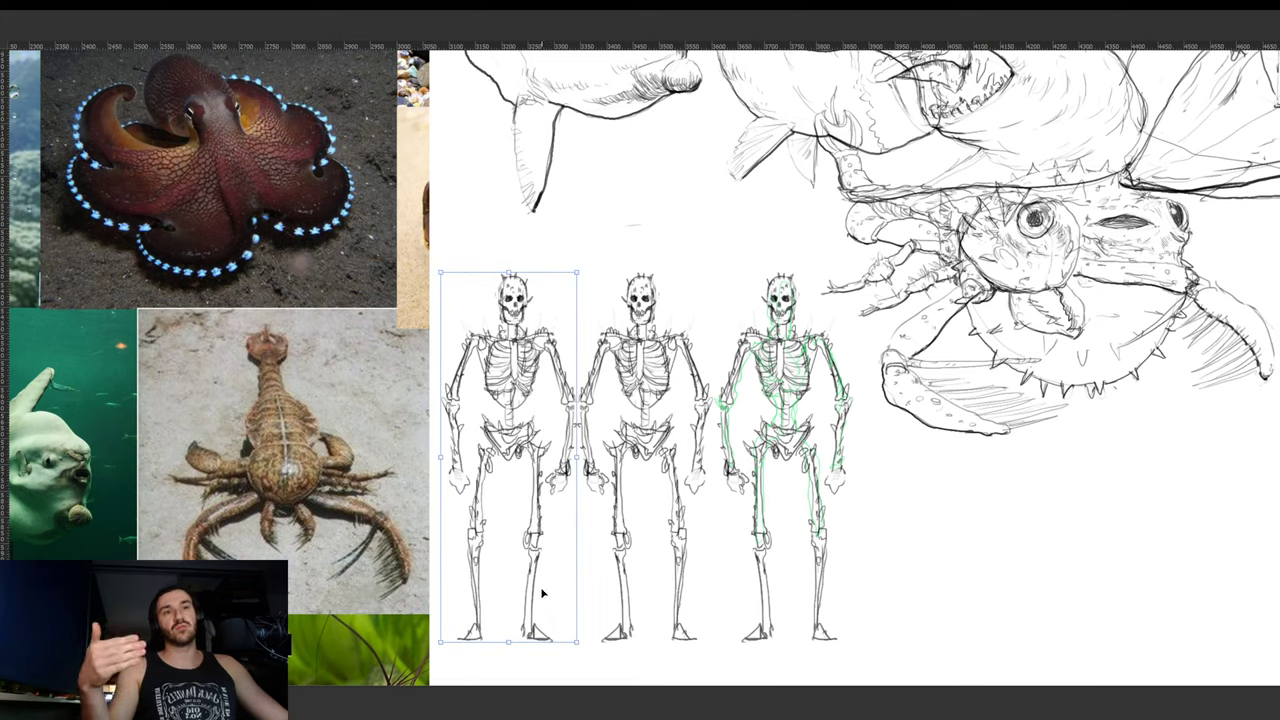
key("Return")
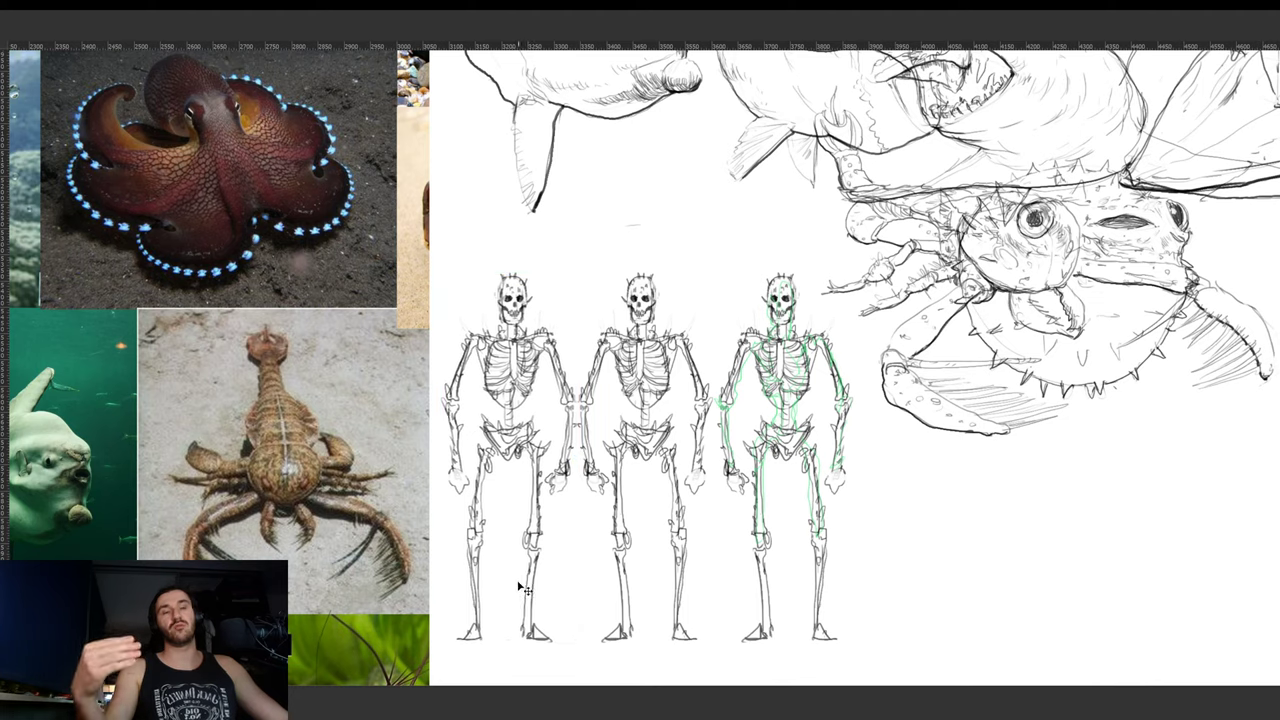
- Skew the flipped skeleton's upper part slightly left and move the figure right, close to the middle skeleton
key("ctrl+t")
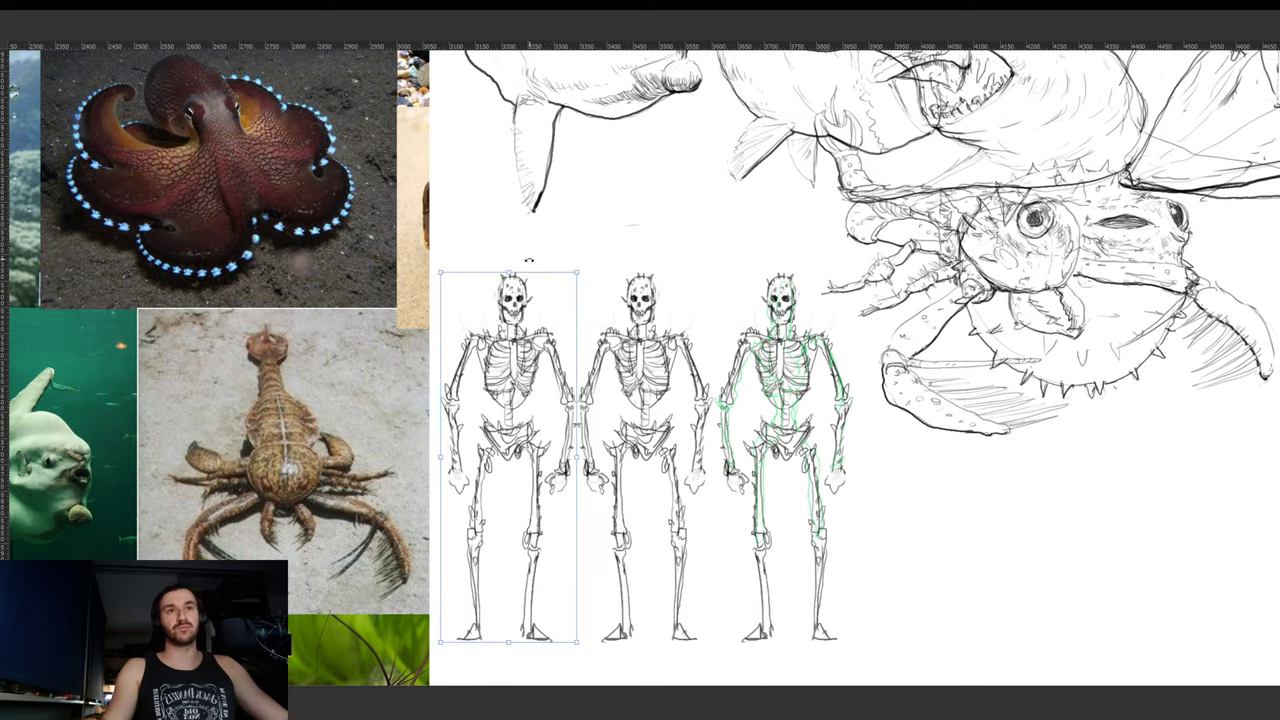
left_click_drag(516, 278, 503, 272)
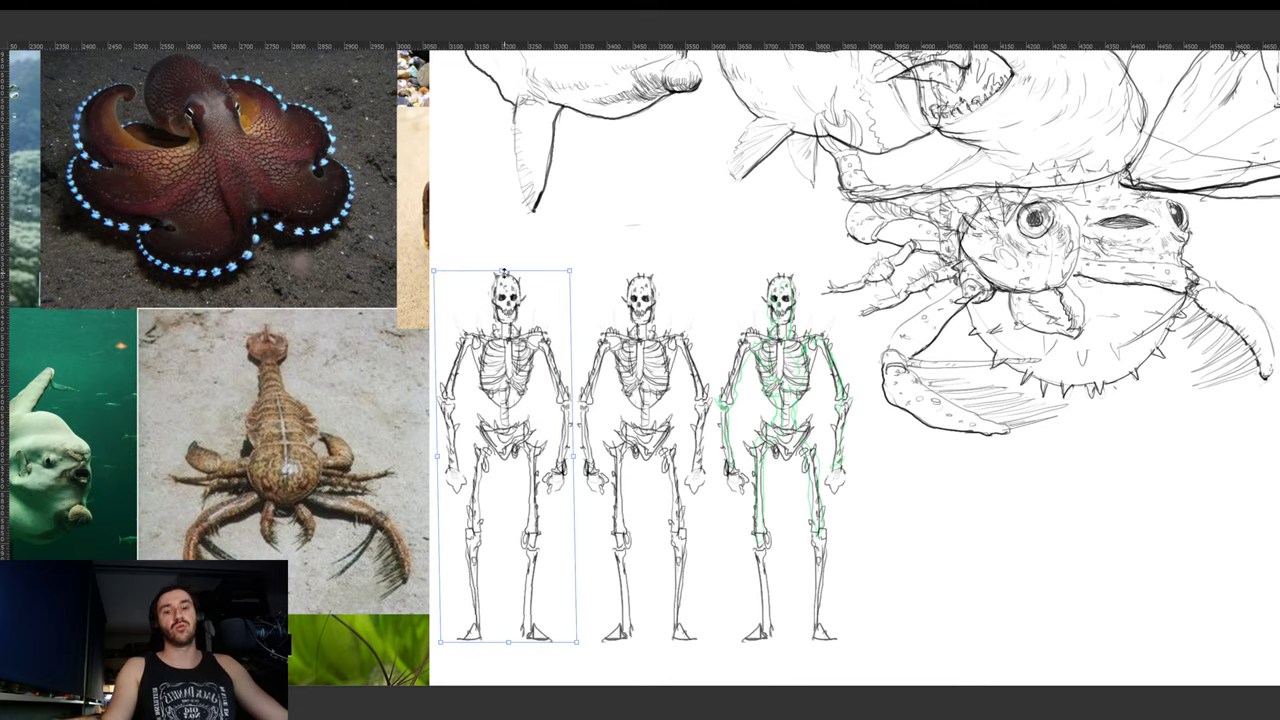
key("Return")
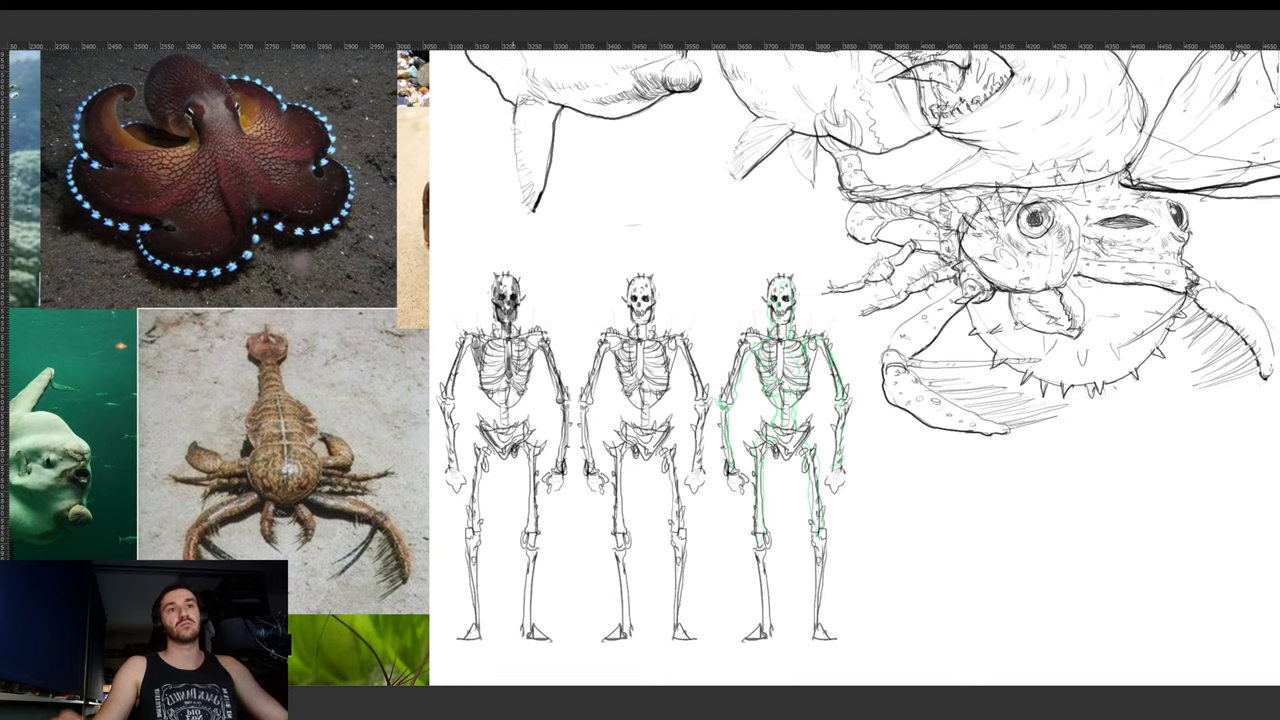
mouse_move(710, 431)
left_mouse_down()
mouse_move(736, 430)
mouse_move(730, 446)
left_mouse_up()
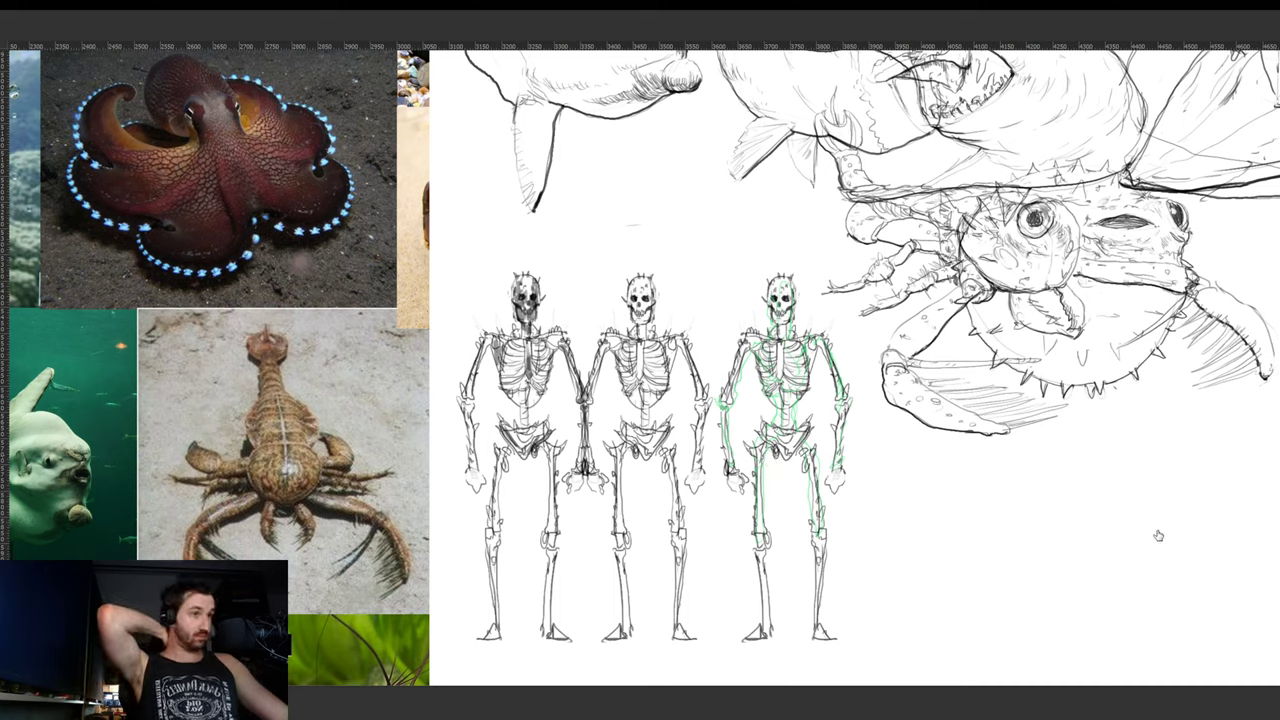
scroll(645, 477, "down", 5)
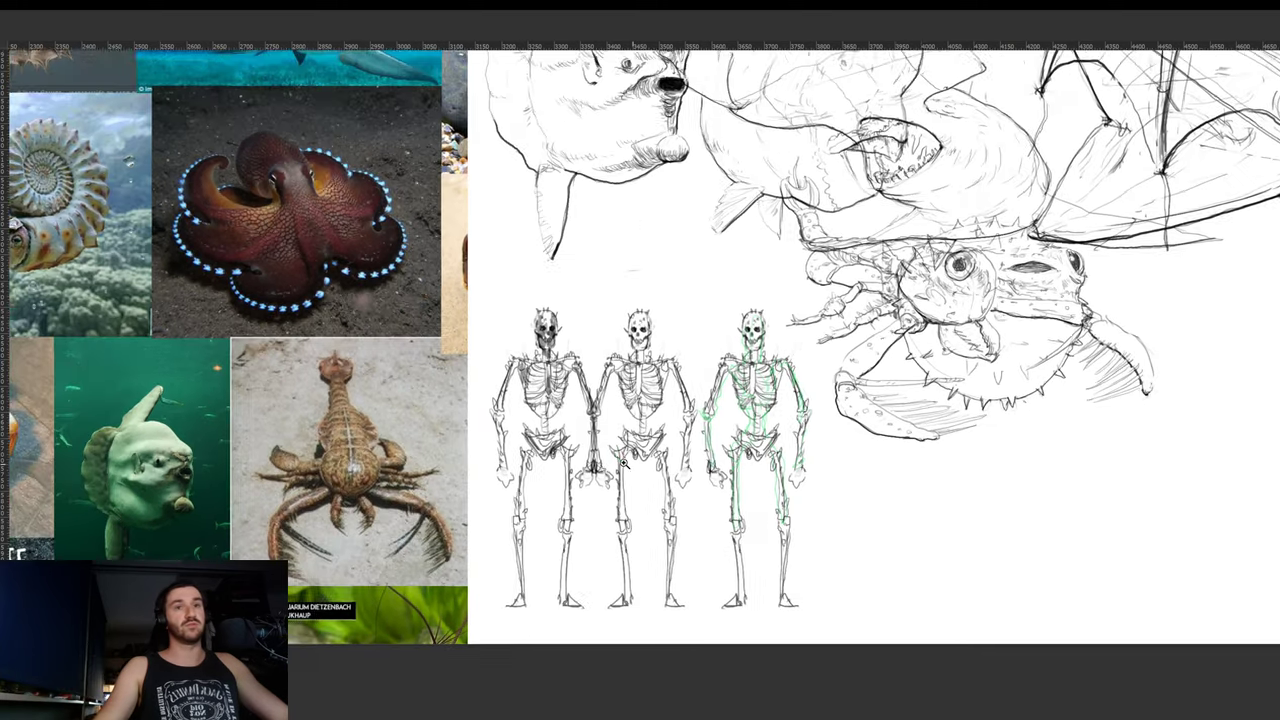
scroll(630, 464, "up", 2)
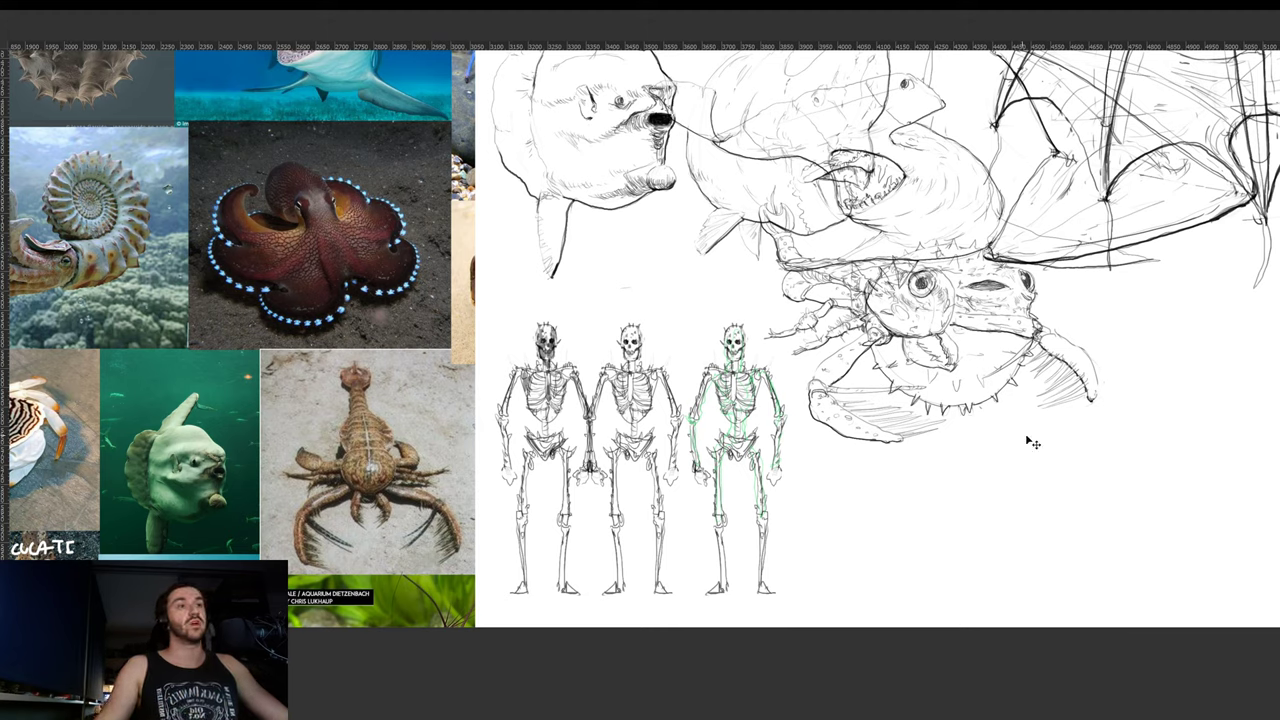
left_click_drag(829, 400, 815, 400)
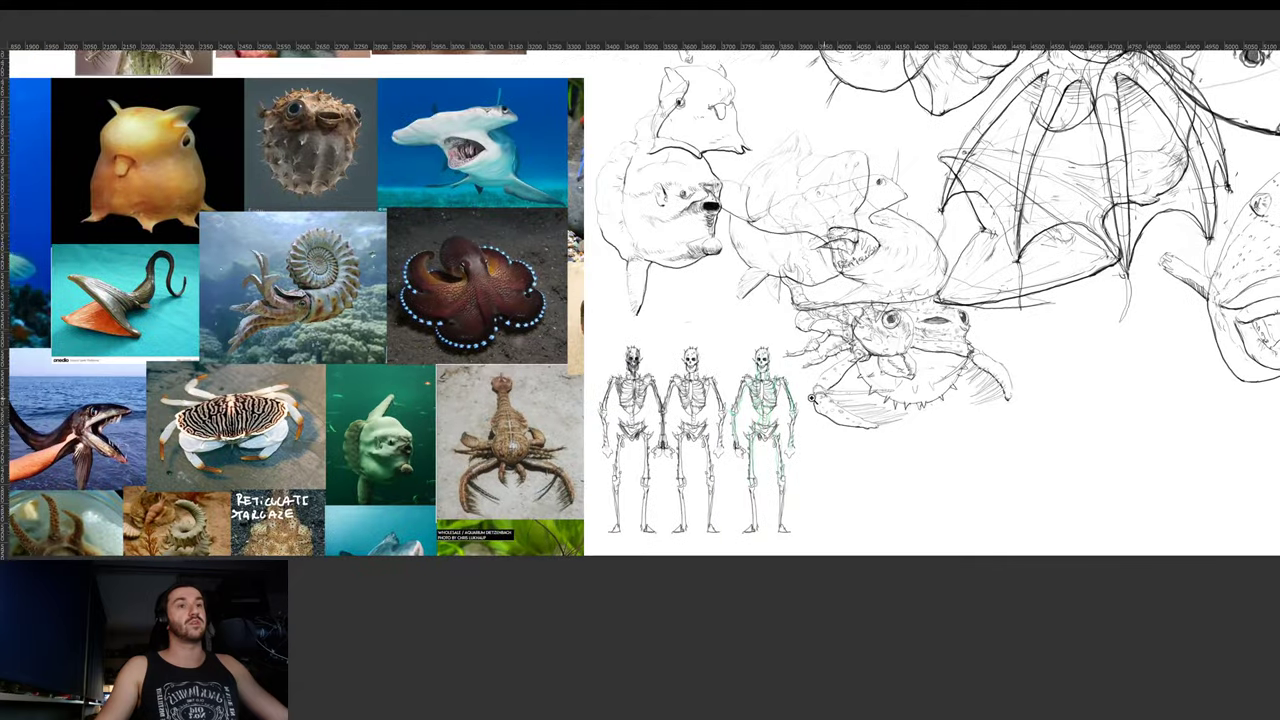
left_click_drag(910, 370, 753, 421)
scroll(1186, 362, "down", 4)
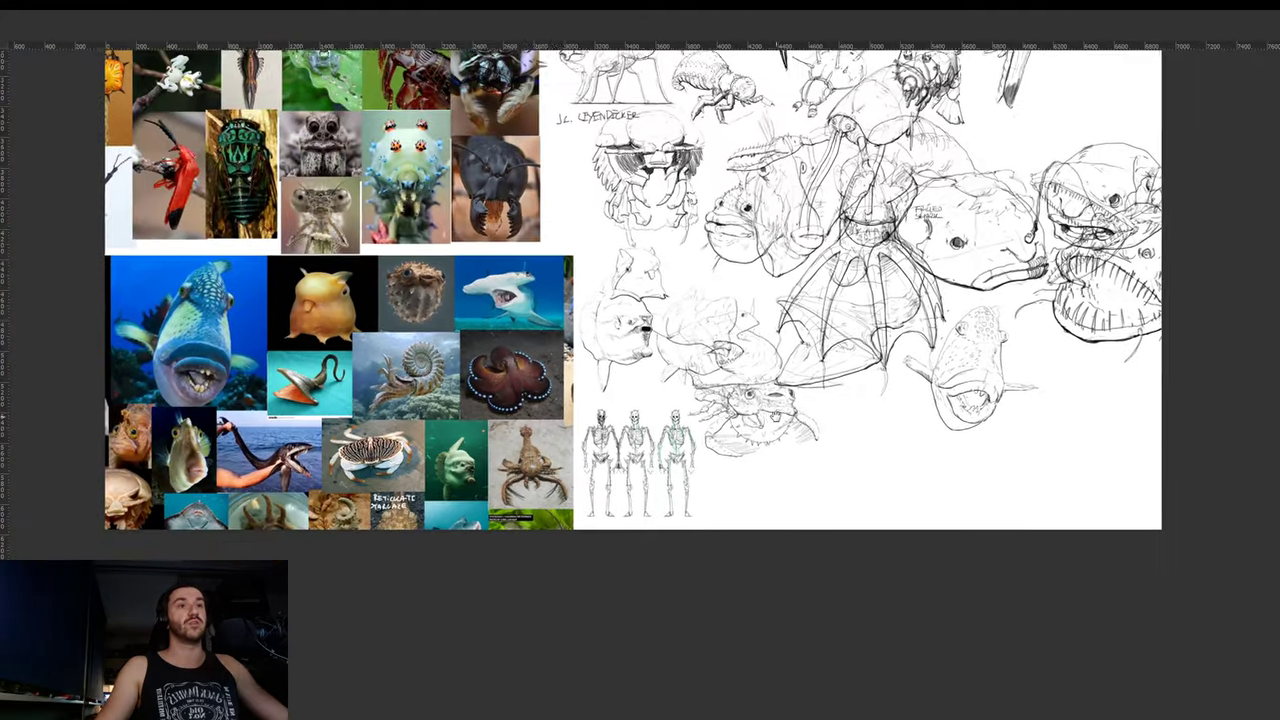